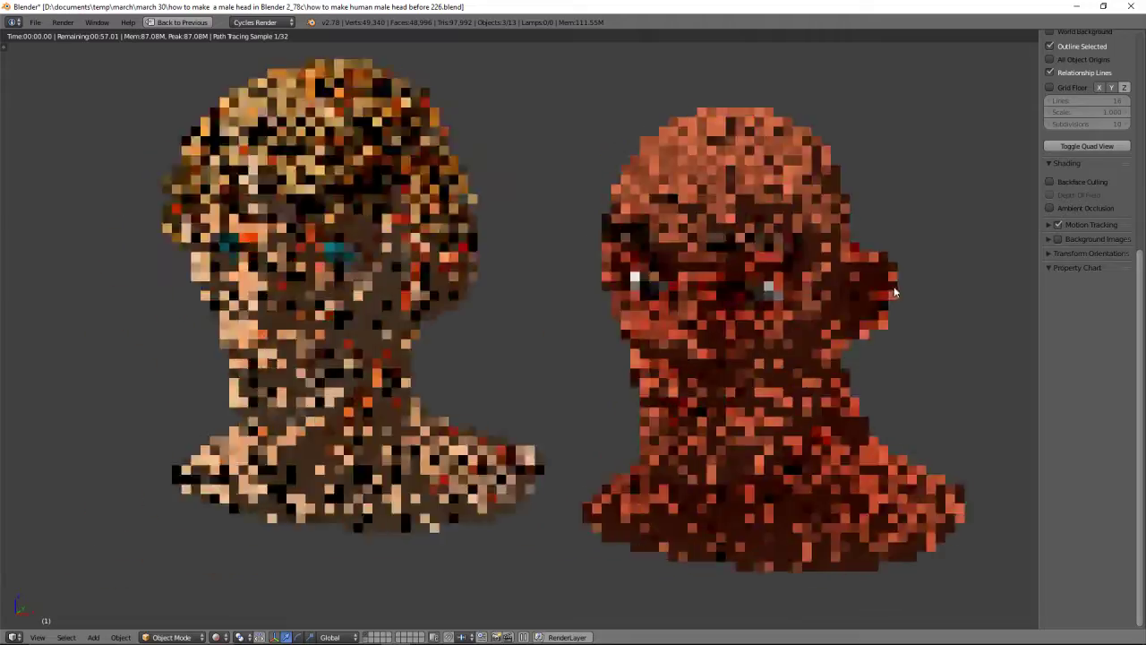
scroll(937, 310, "down", 1)
mouse_move(894, 332)
middle_mouse_down()
mouse_move(922, 337)
mouse_move(863, 355)
mouse_move(901, 318)
middle_mouse_up()
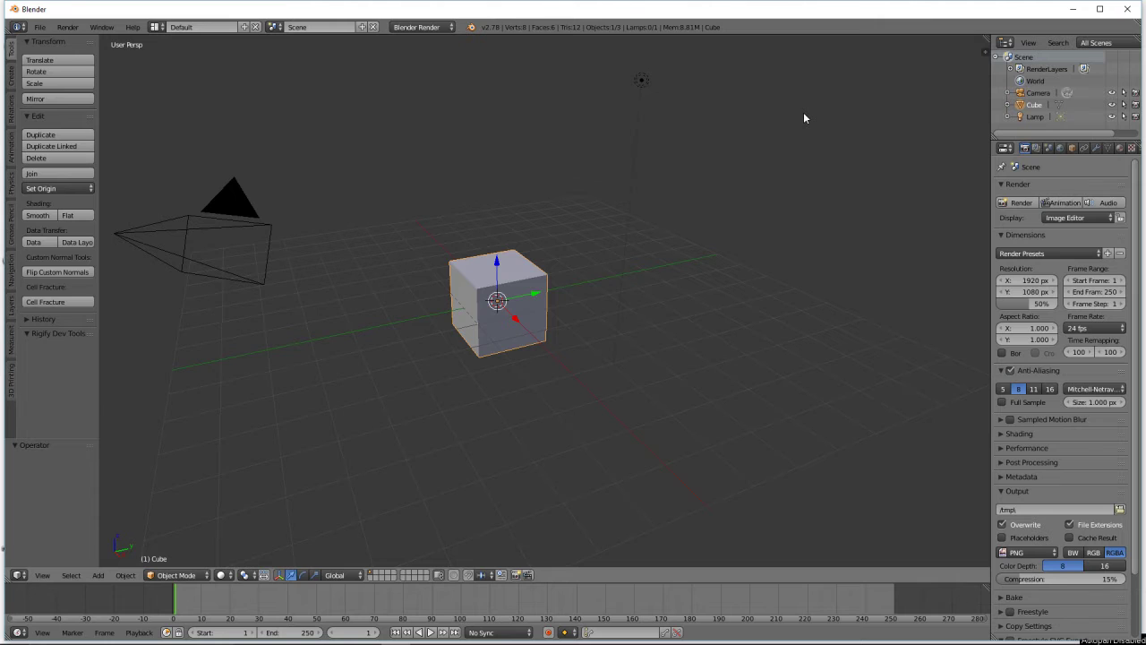
Review the mouse selection settings and the enabled add-ons in the user preferences
left_click(755, 159)
left_click(40, 27)
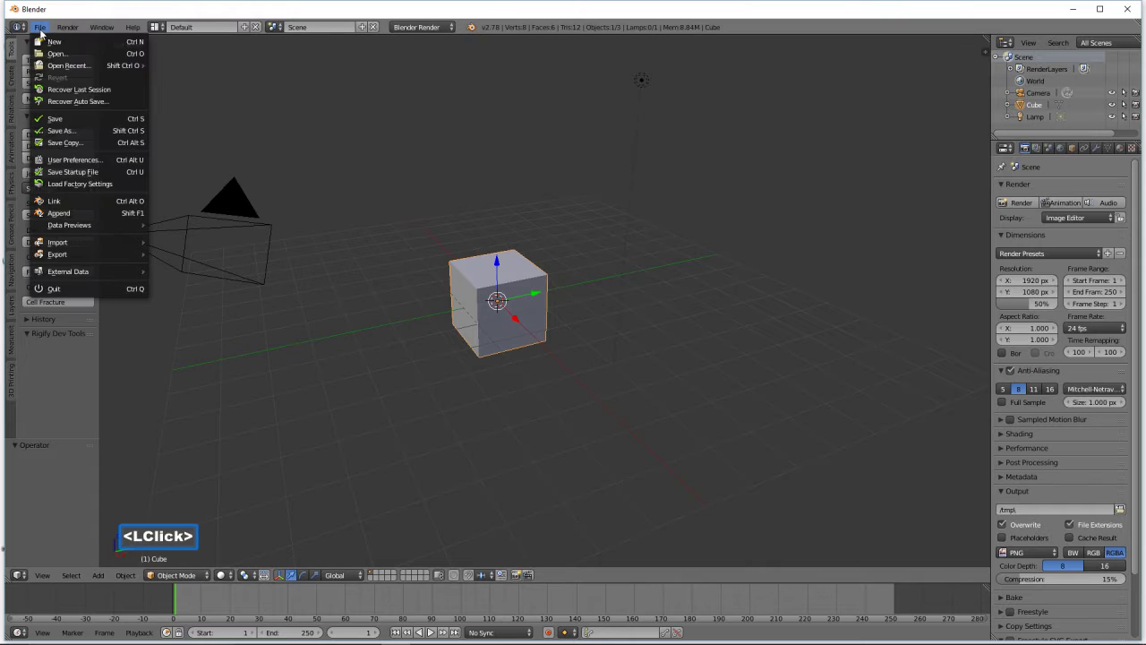
left_click(100, 163)
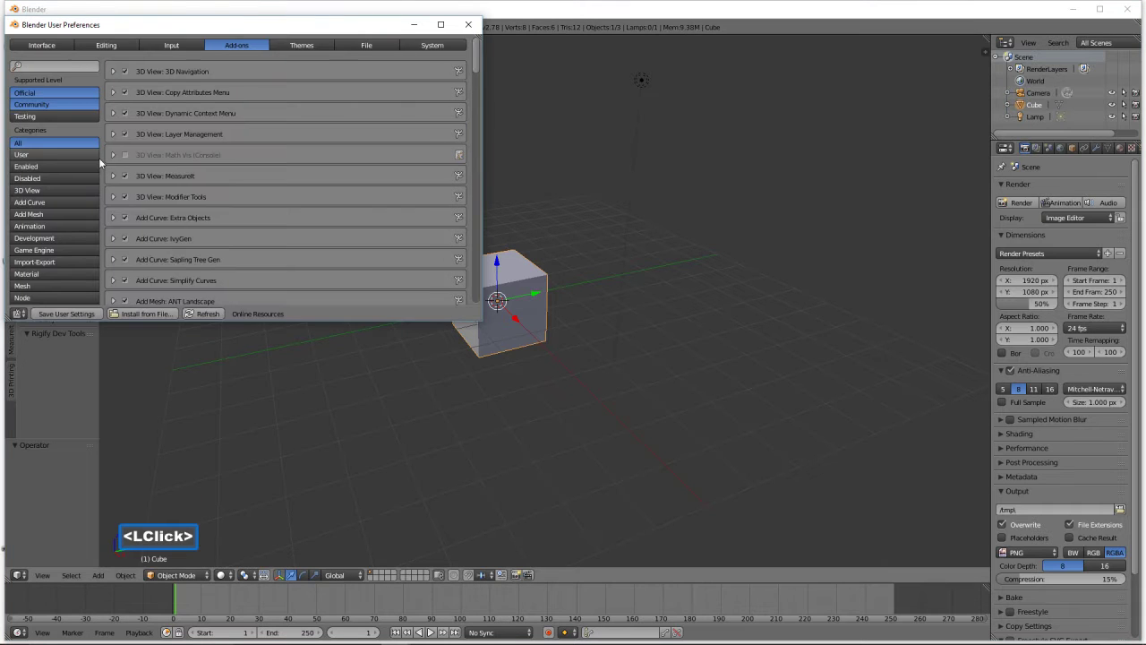
left_click(183, 47)
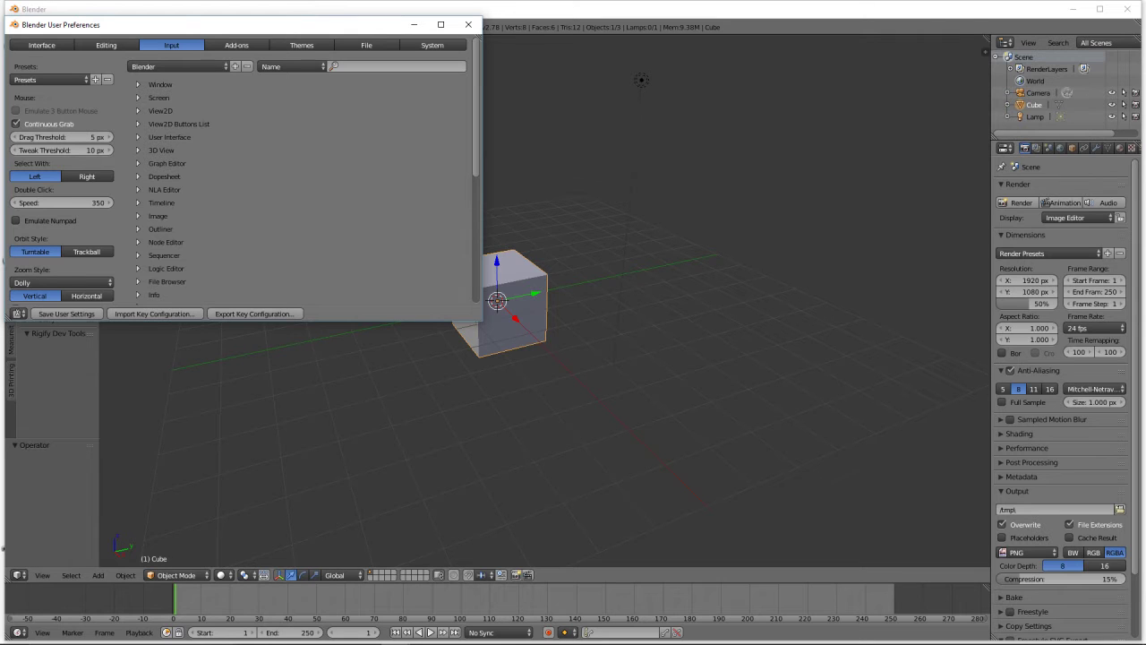
left_click(366, 32)
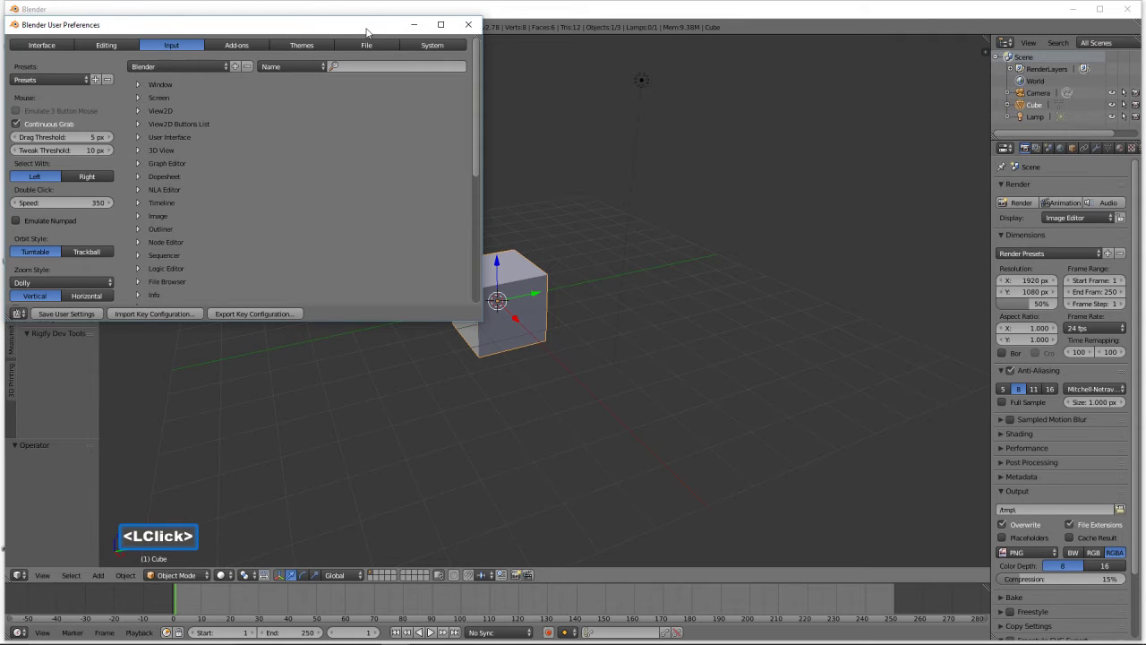
left_click(258, 45)
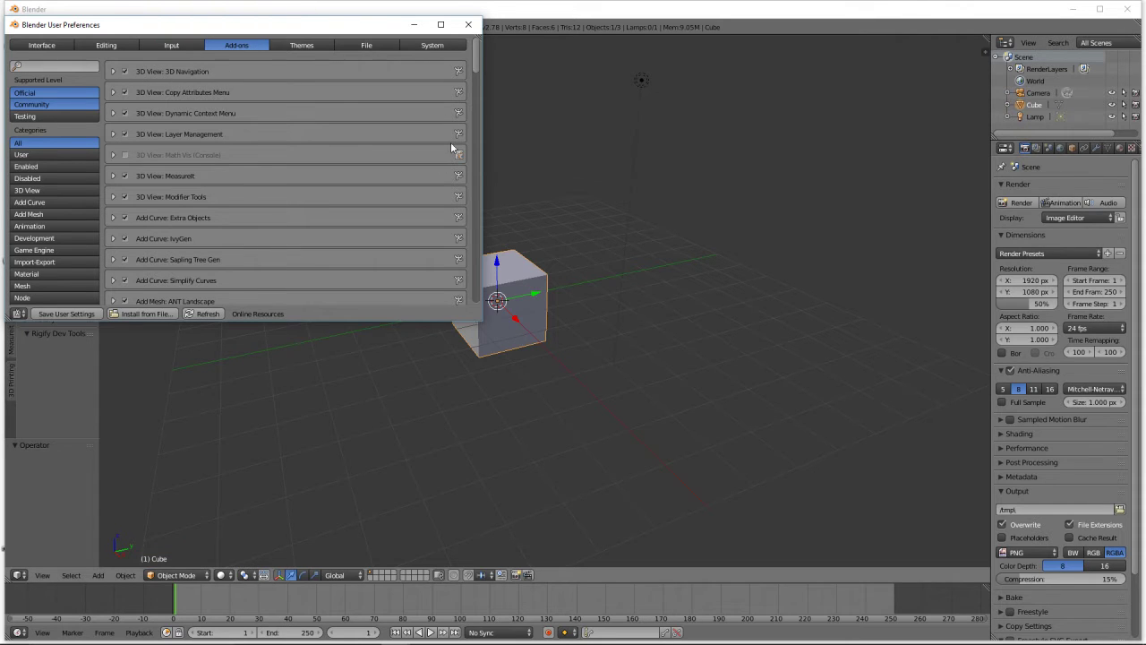
left_click_drag(475, 58, 460, 217)
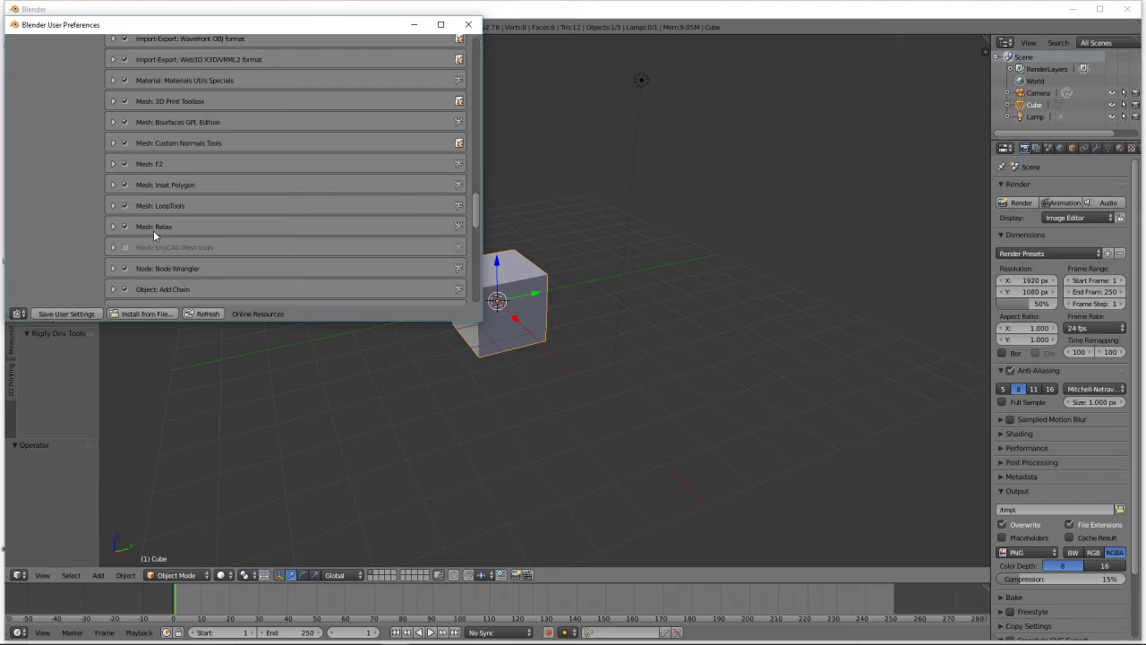
left_click_drag(478, 206, 472, 255)
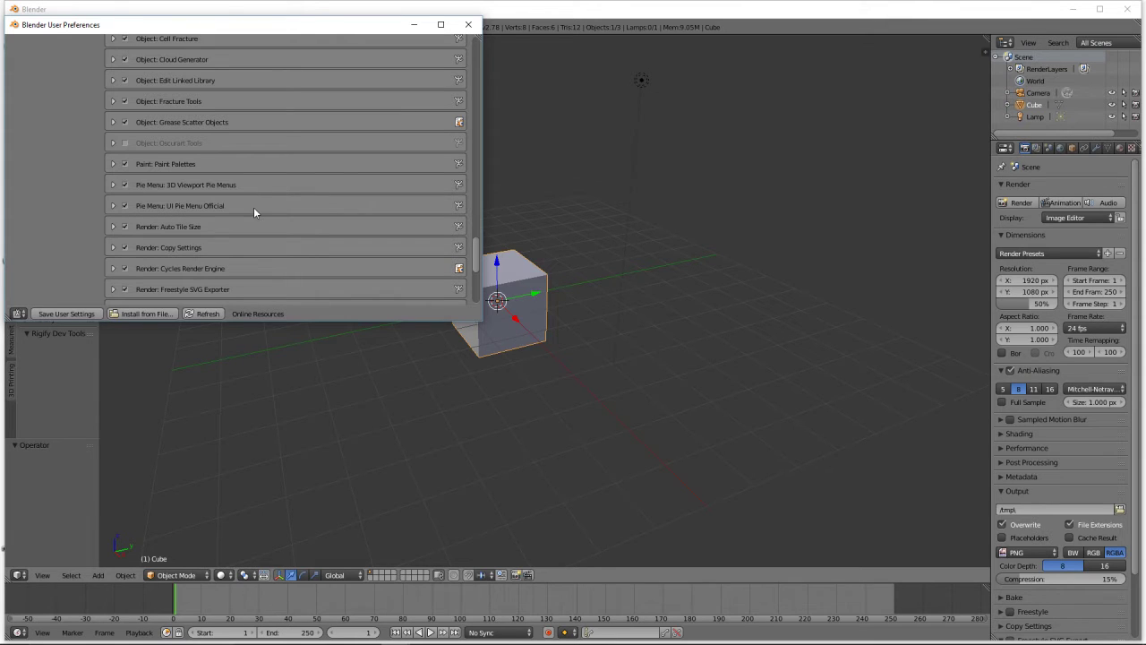
left_click(467, 25)
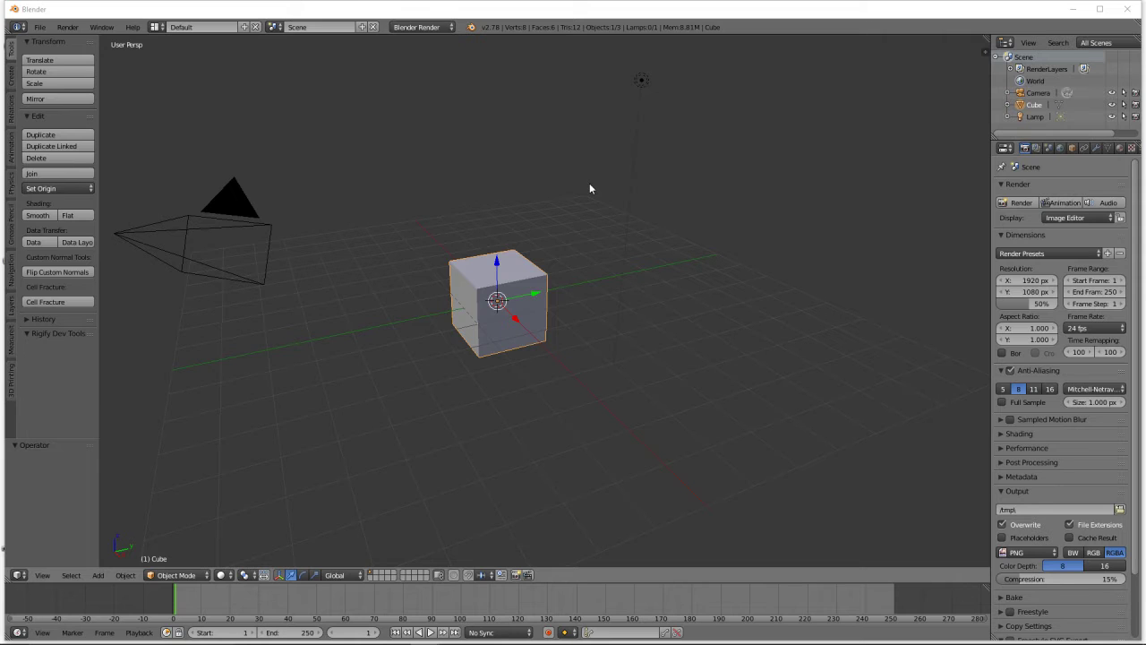
Examine the default cube from the front, back, left, right, top and bottom, and from an angled perspective
left_click(10, 271)
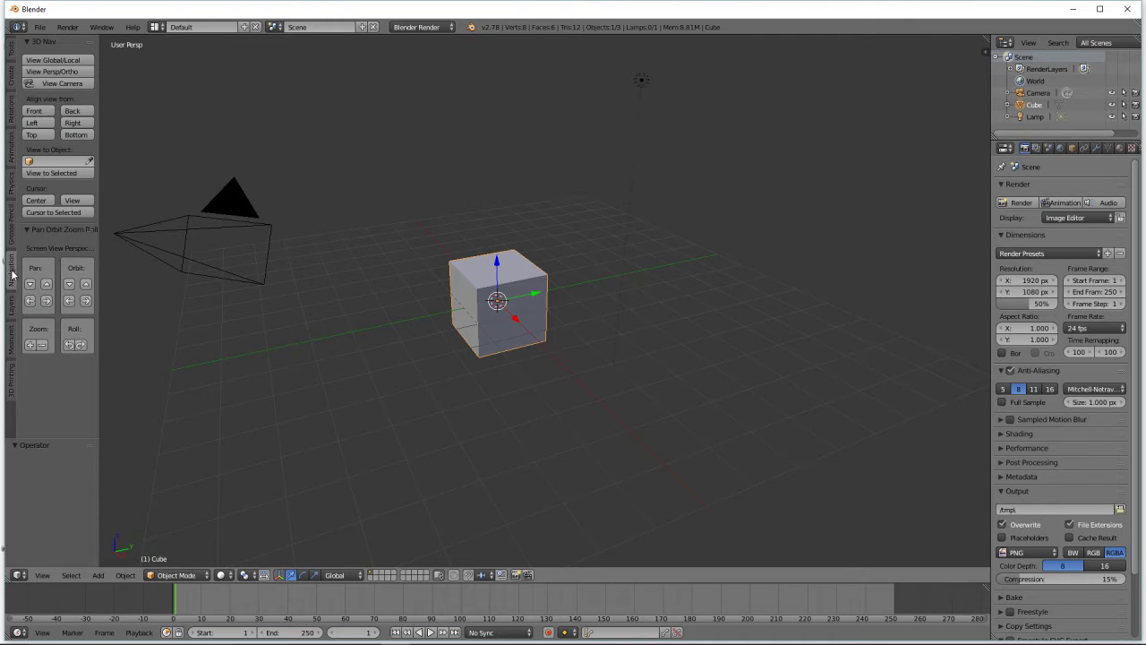
left_click(34, 111)
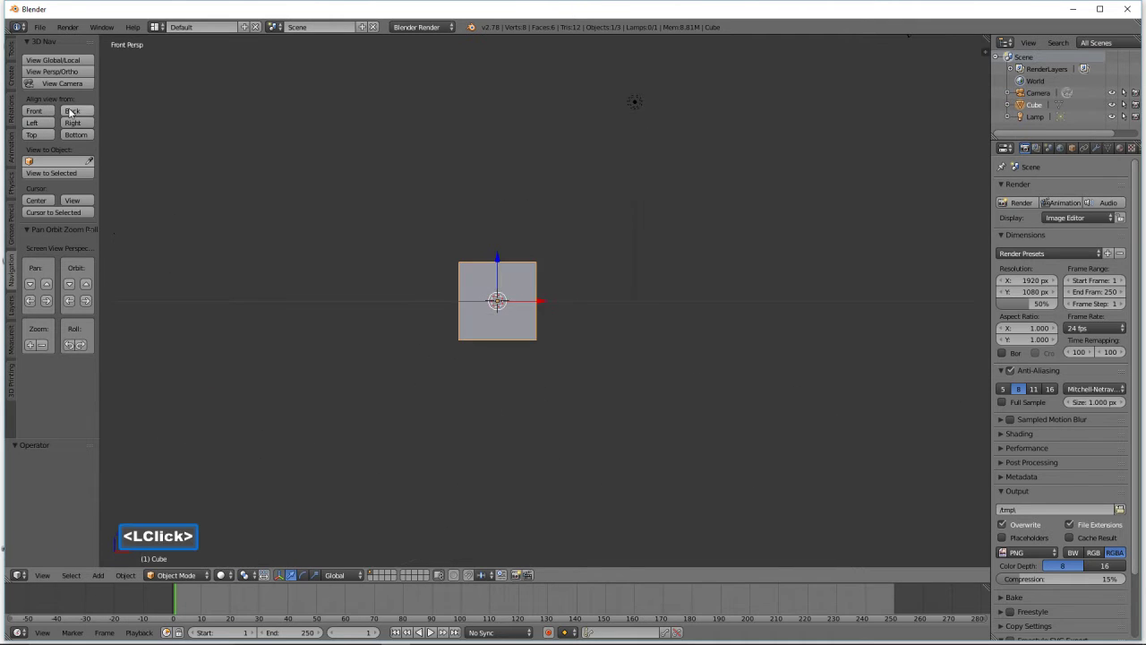
left_click(71, 112)
left_click(42, 122)
left_click(69, 123)
left_click(45, 135)
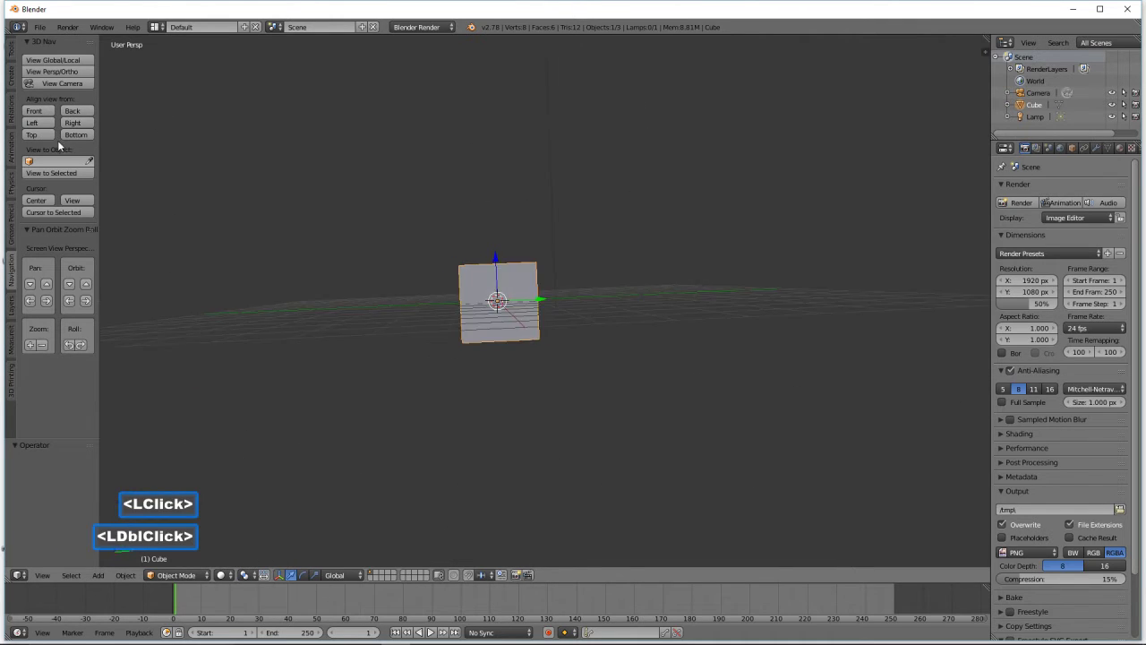
left_click(75, 136)
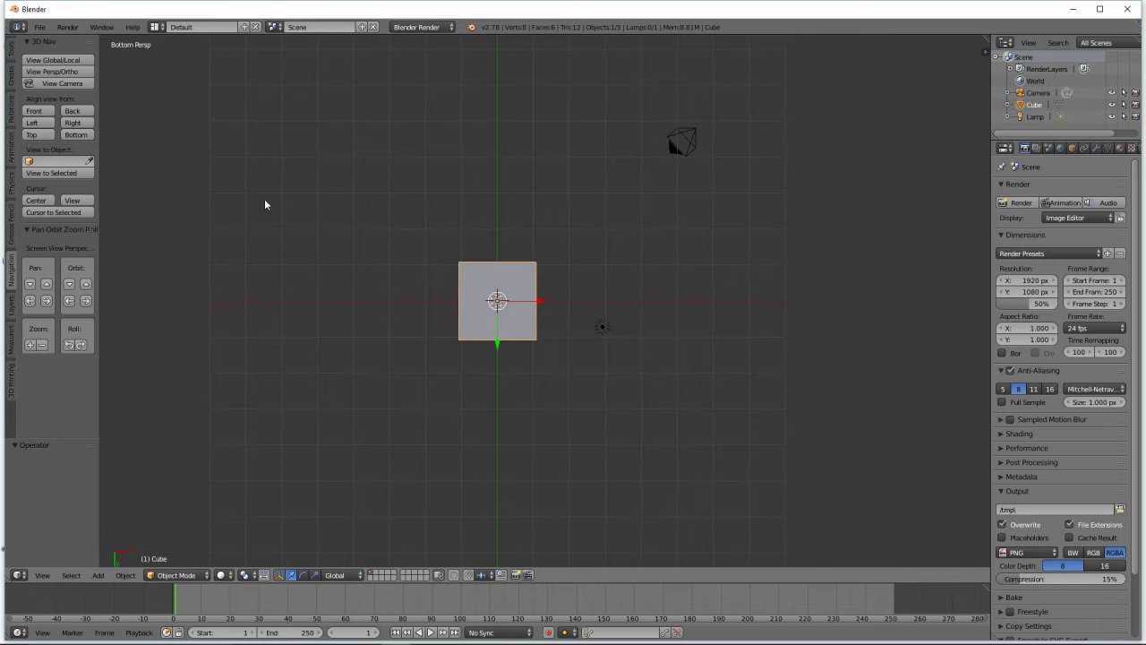
left_click(34, 111)
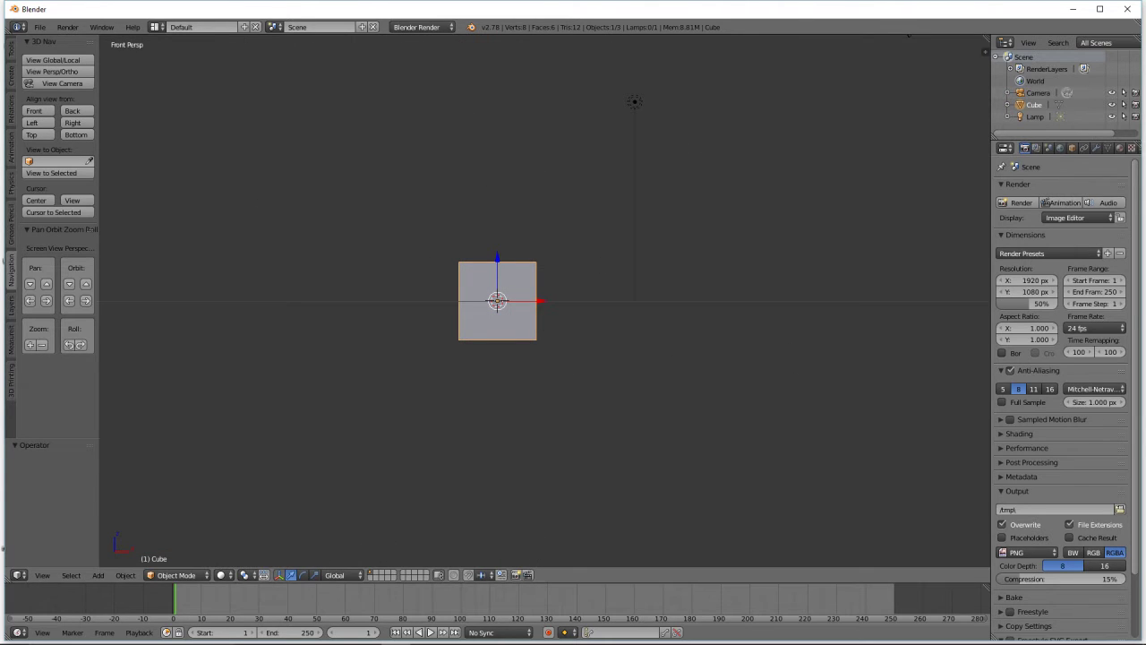
left_click(722, 14)
middle_click_drag(717, 222, 789, 342)
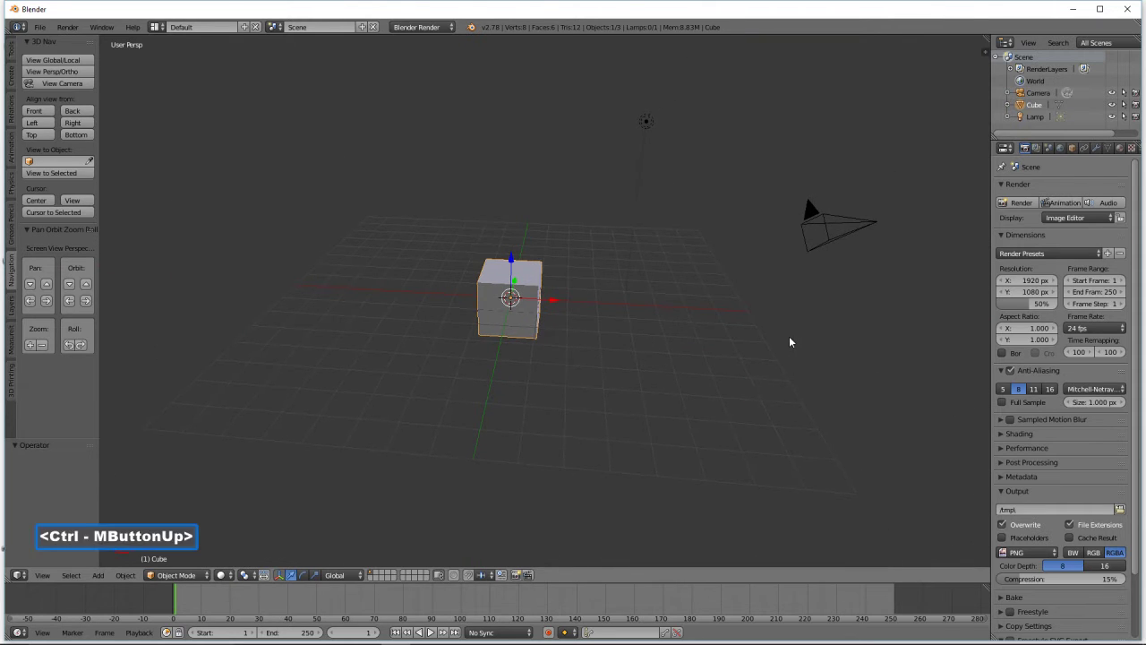
scroll(747, 332, "up", 2)
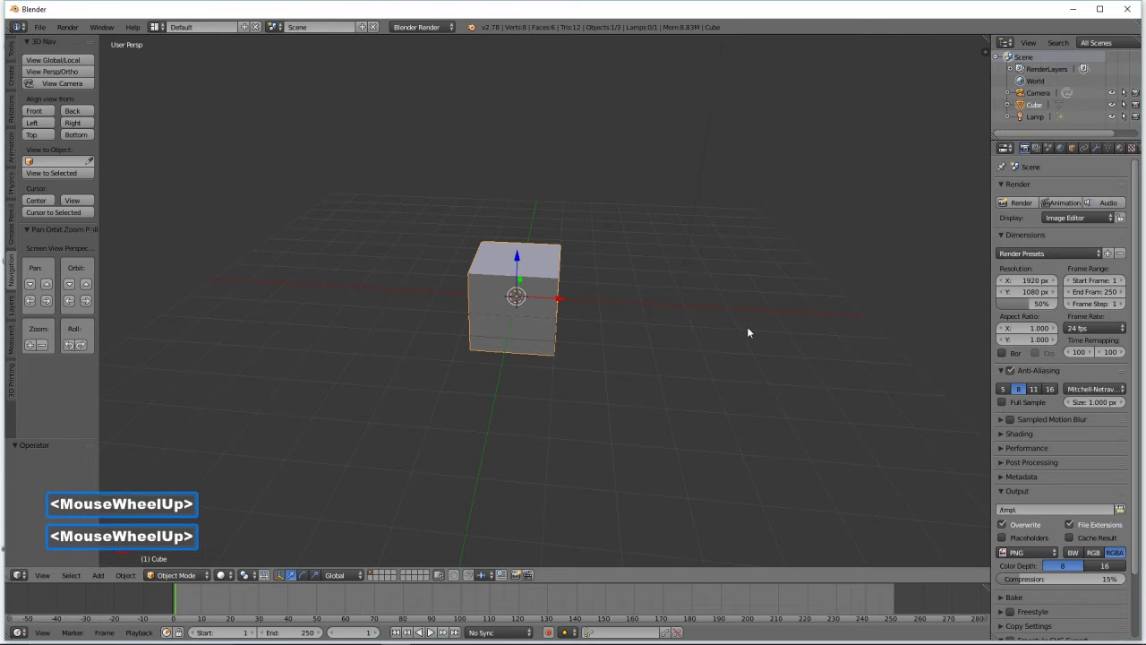
scroll(747, 332, "down", 2)
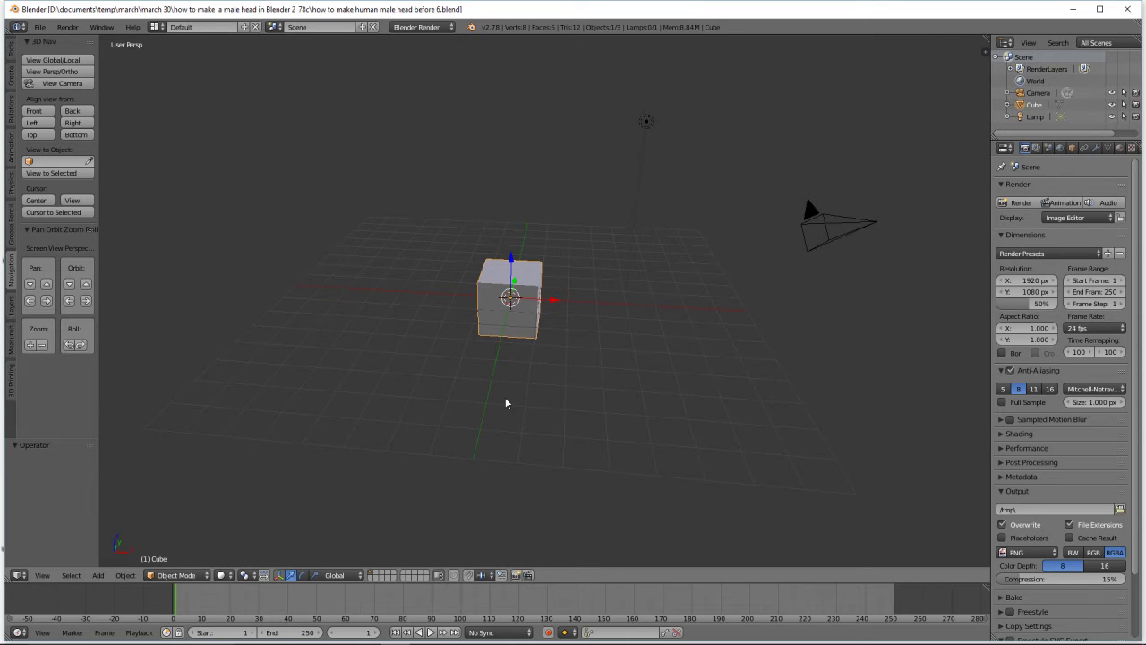
Put the cube in Edit Mode and show it in front orthographic view
left_click(210, 579)
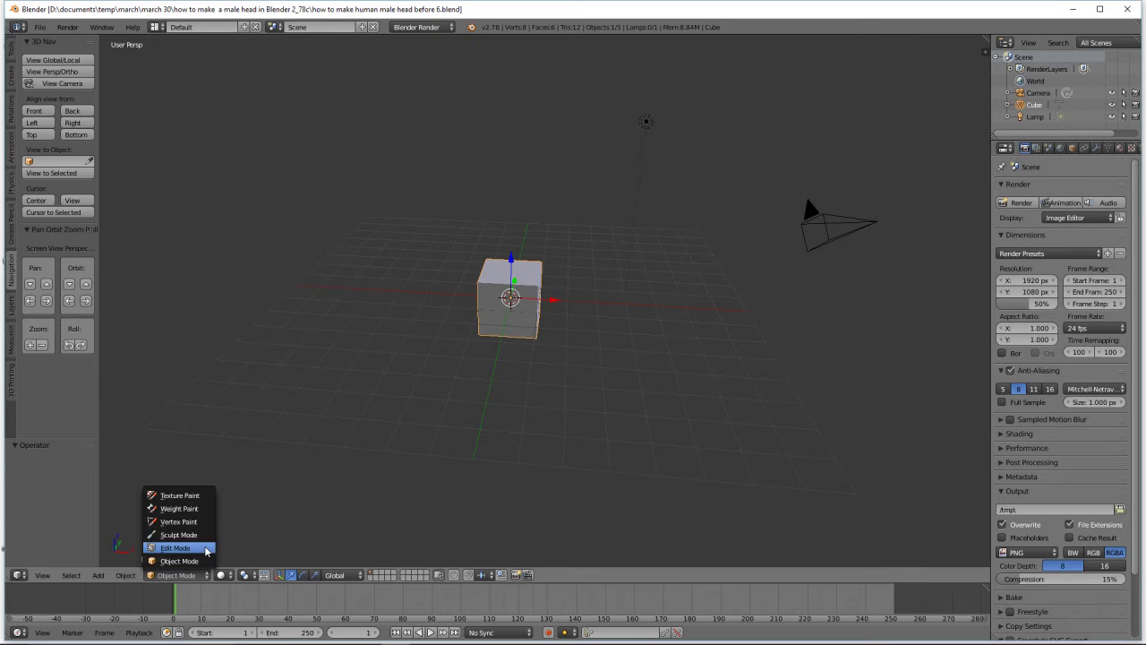
left_click(206, 548)
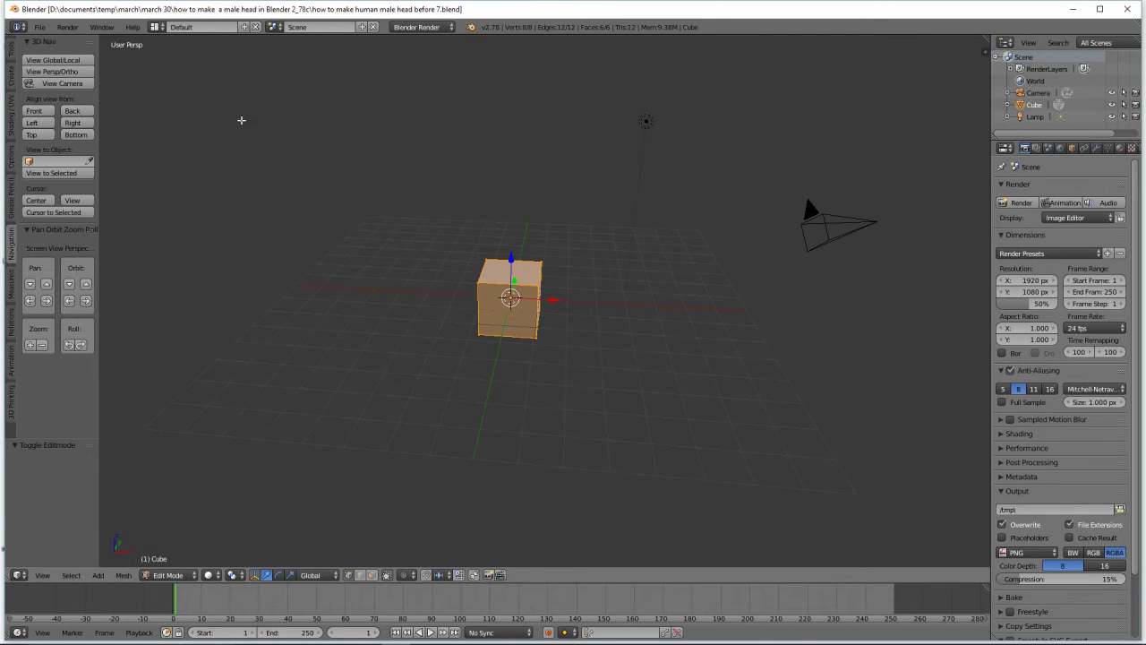
left_click(41, 112)
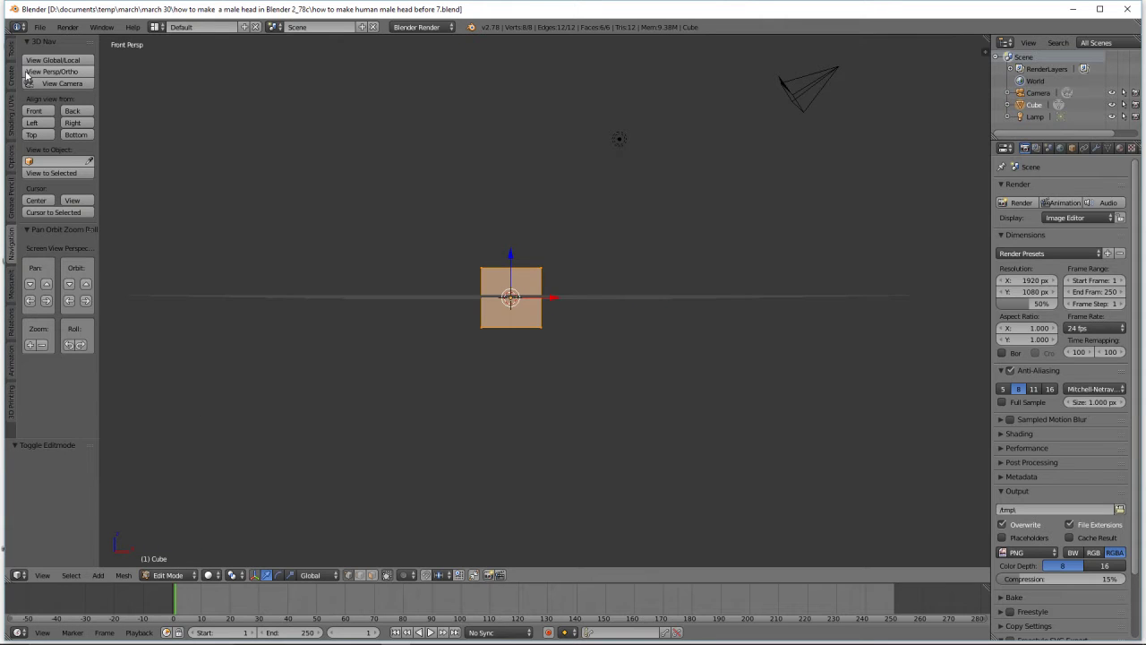
left_click(51, 74)
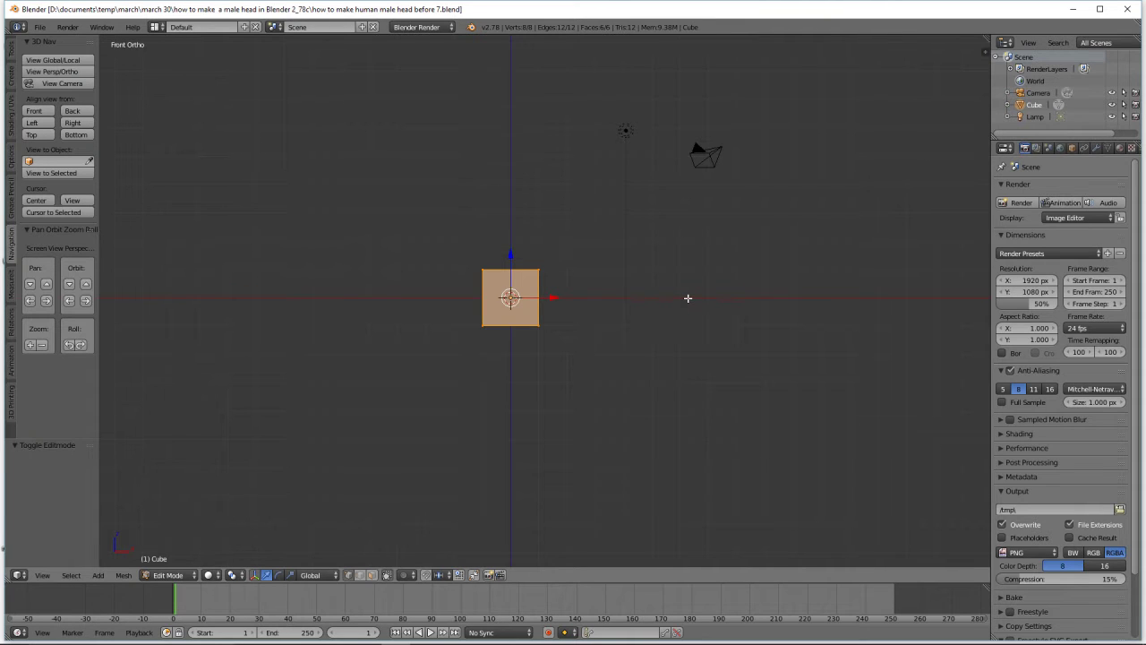
Apply Subdivide Smooth to the whole cube with 3 cuts to round it into a sphere
key("w")
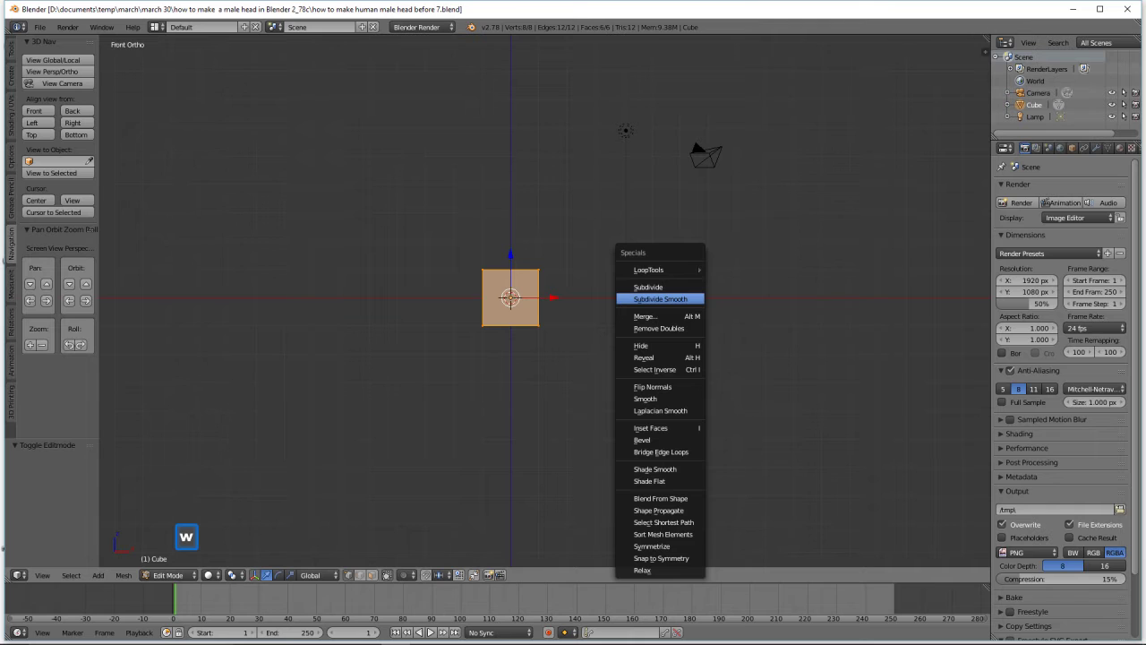
left_click(692, 301)
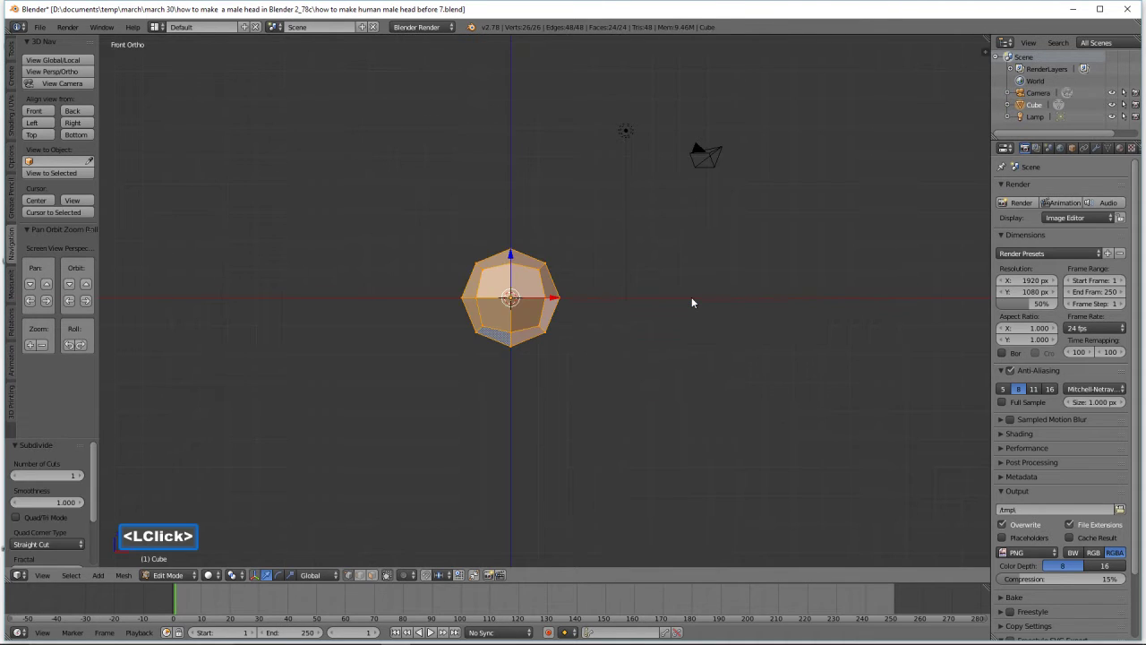
left_click(80, 476)
left_click(79, 476)
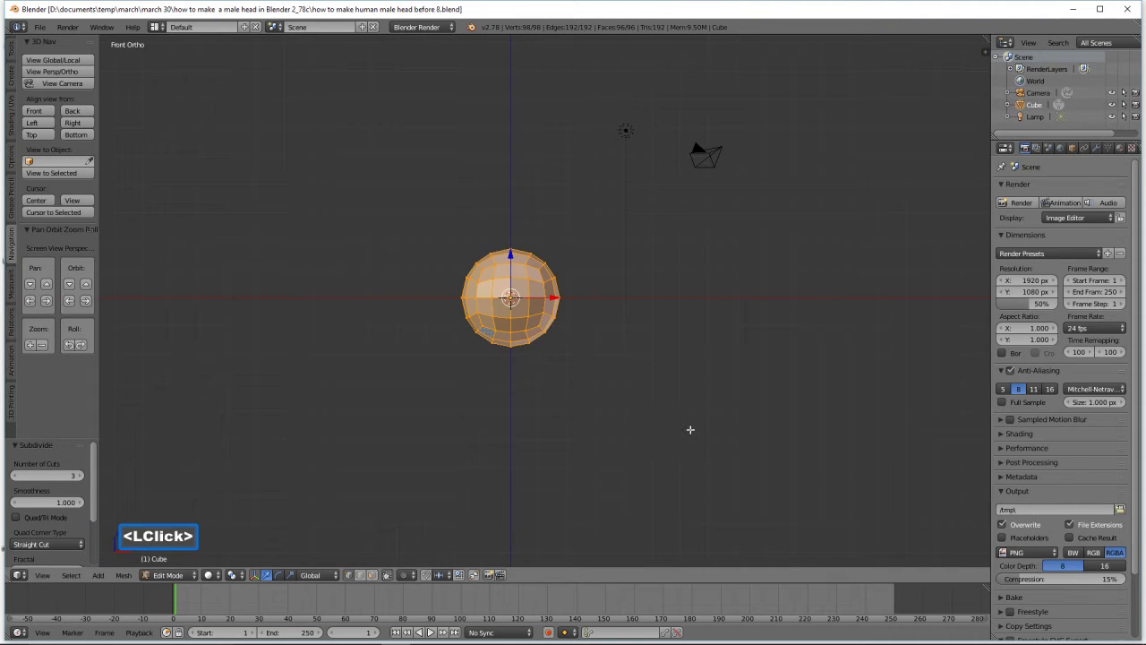
Pull the sphere's three lower-front vertices down about 1.78 units in right orthographic view, using smooth proportional editing of size 1.61, and save
middle_click_drag(690, 429, 713, 312, "ctrl")
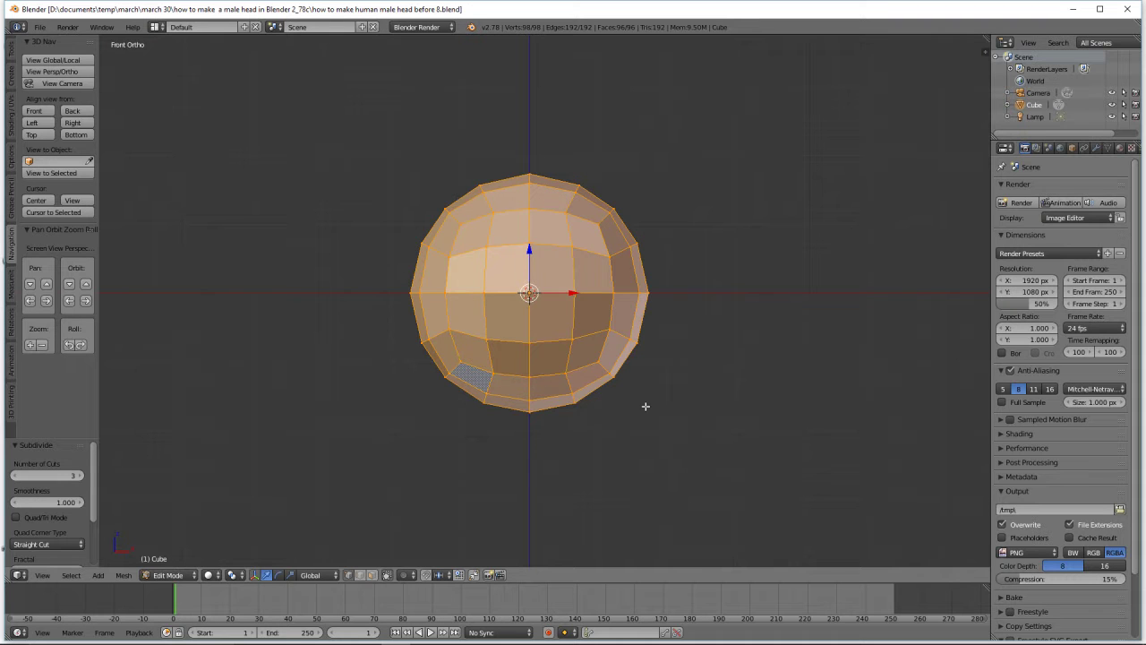
key("a")
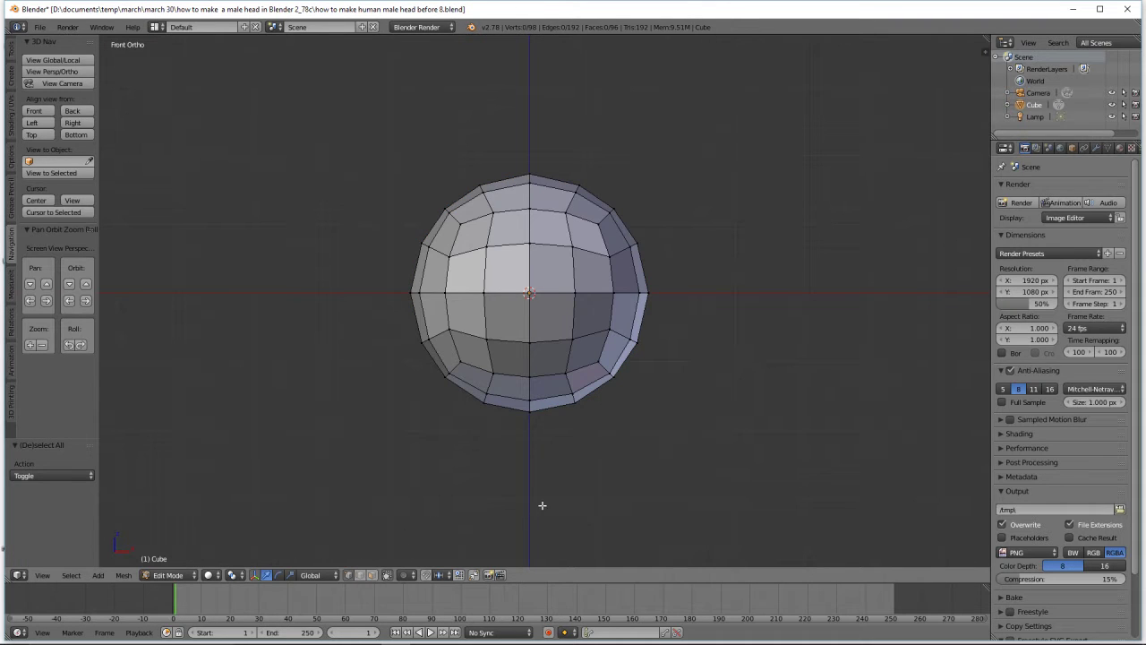
left_click(492, 373)
left_click(529, 377, "shift")
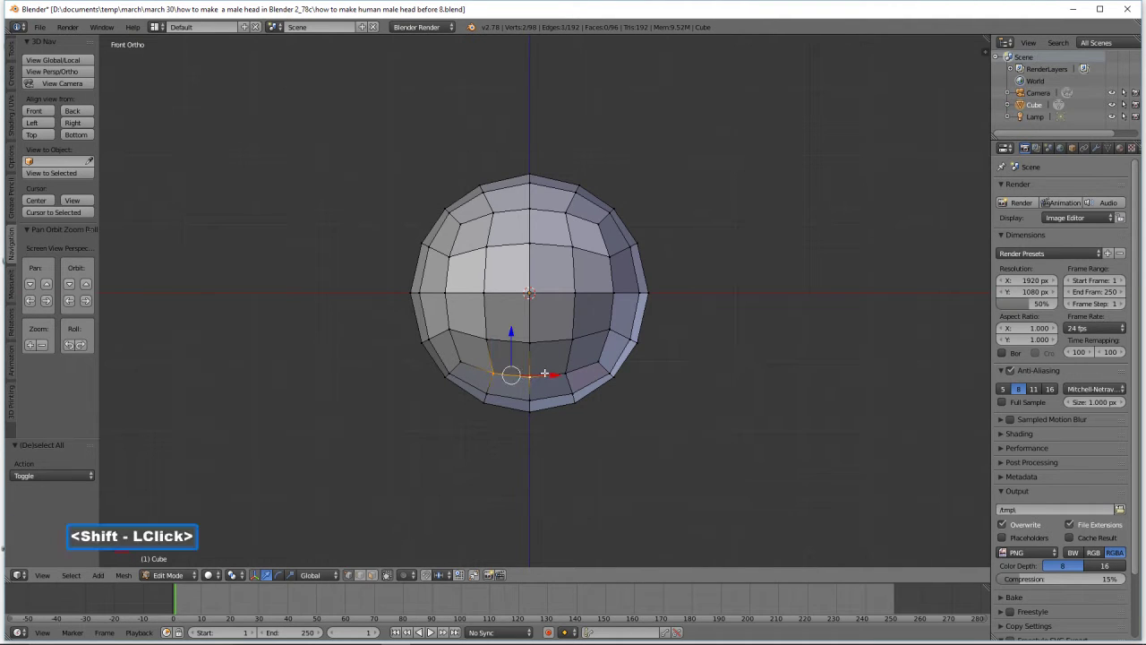
left_click(571, 372, "shift")
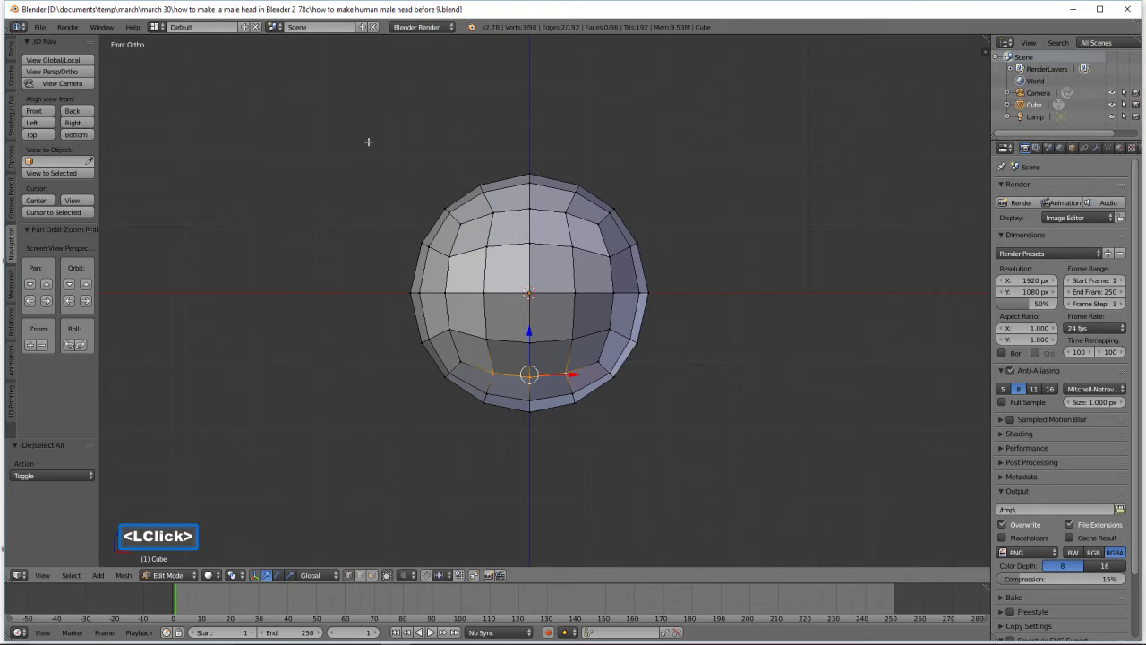
left_click(86, 125)
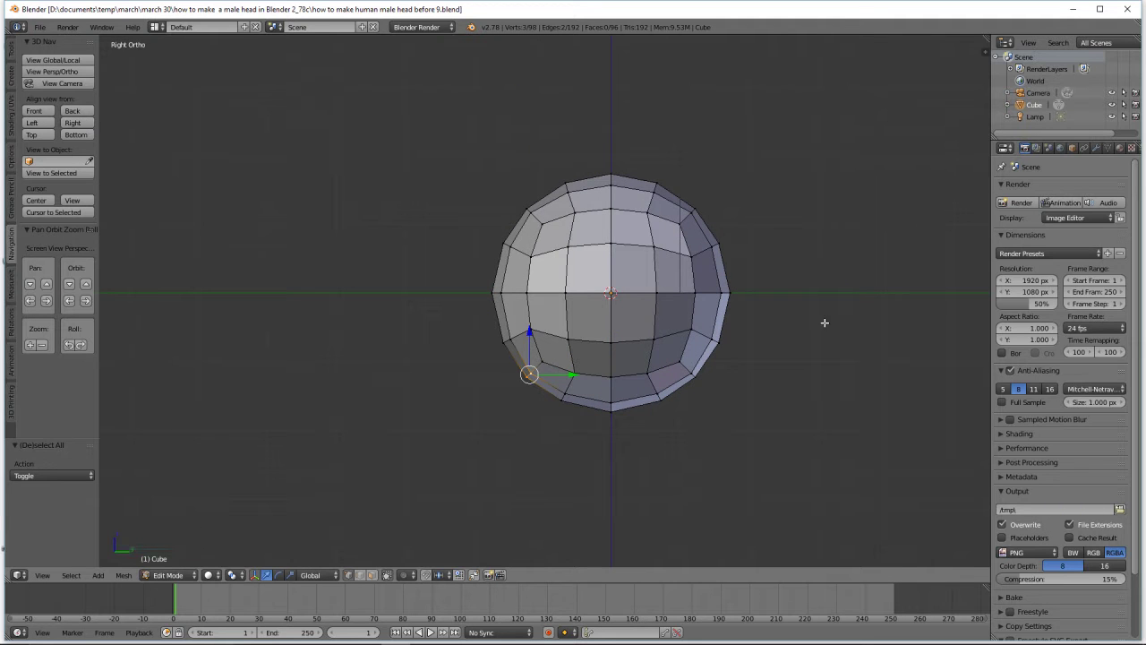
middle_click_drag(815, 259, 807, 319, "ctrl")
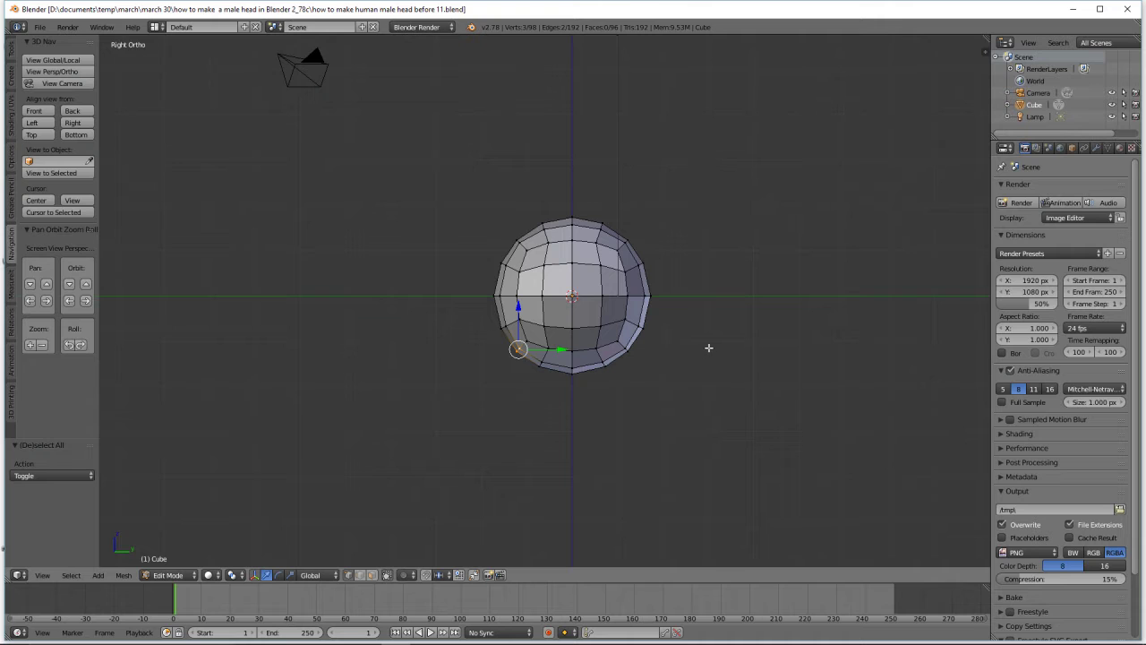
left_click(414, 576)
key("o")
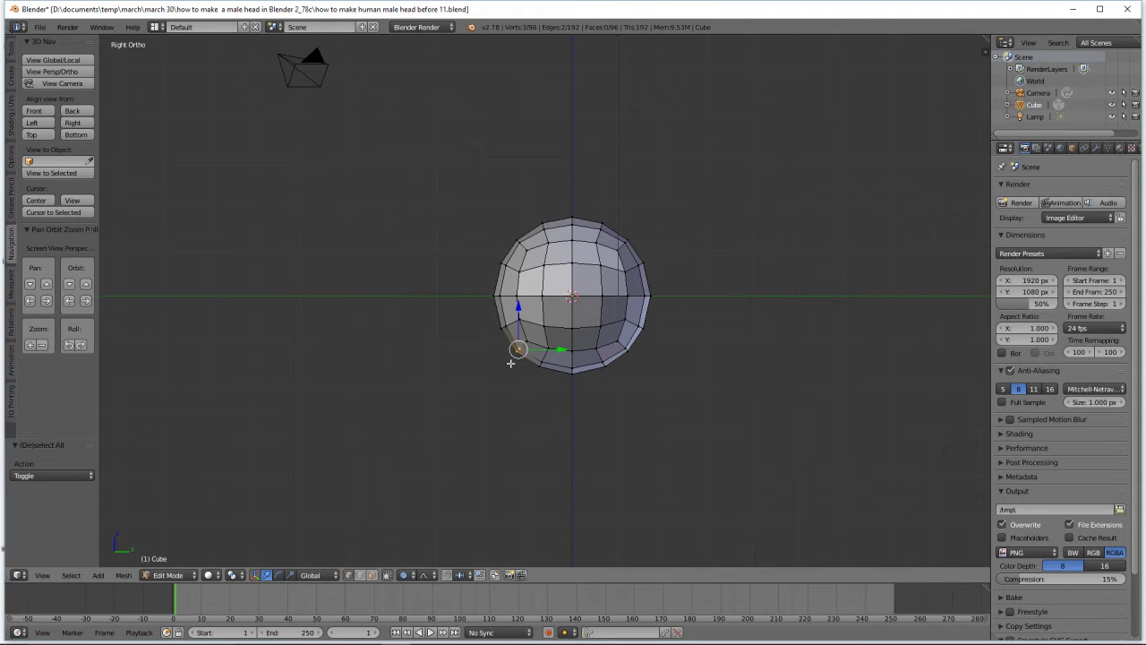
key("g")
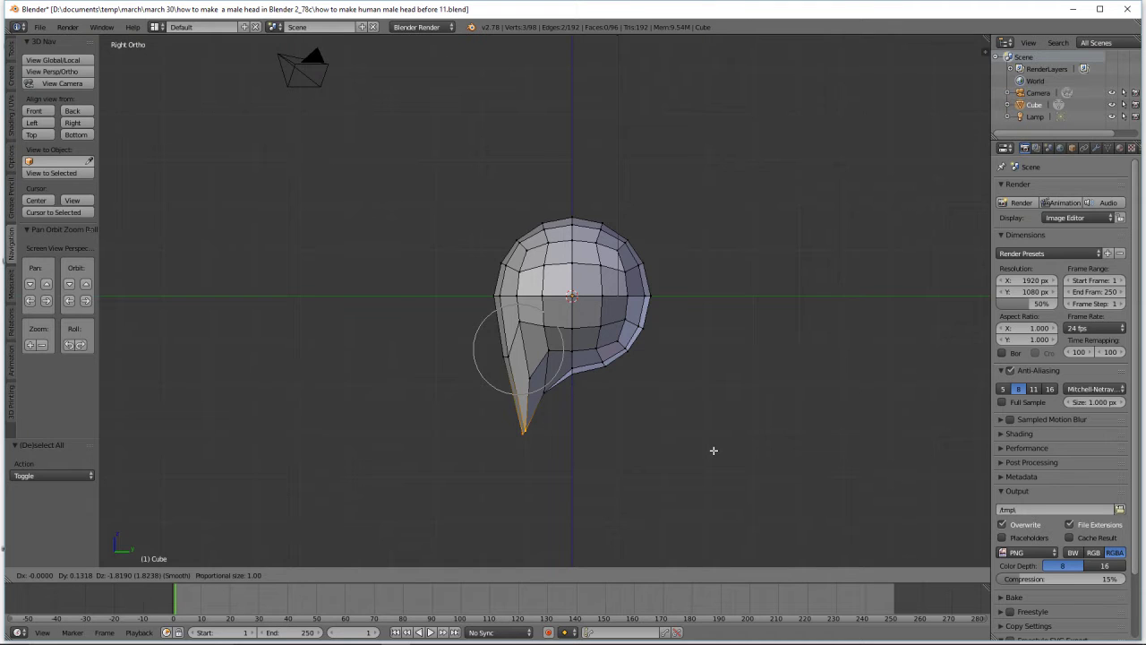
scroll(714, 451, "up", 1)
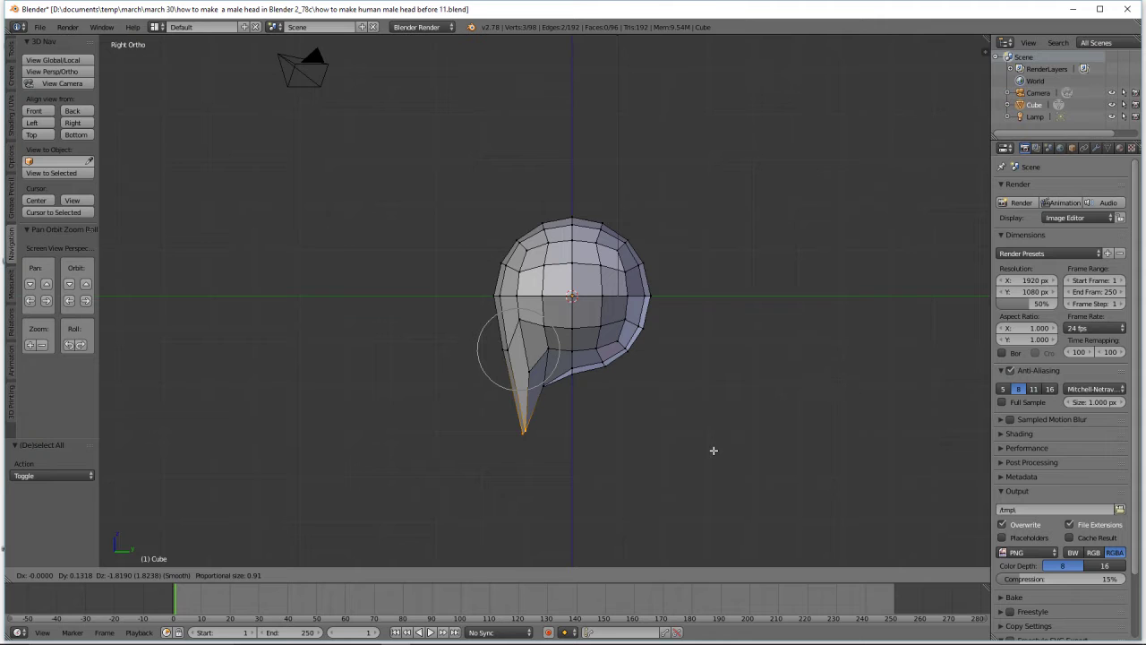
scroll(713, 451, "down", 4)
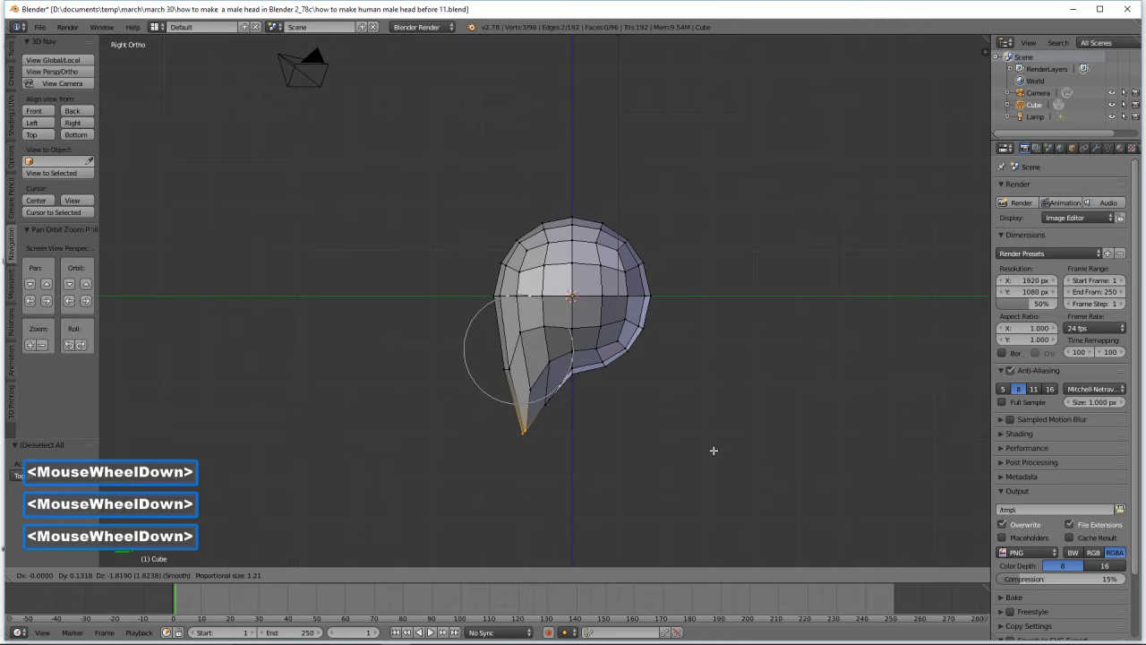
scroll(714, 451, "down", 1)
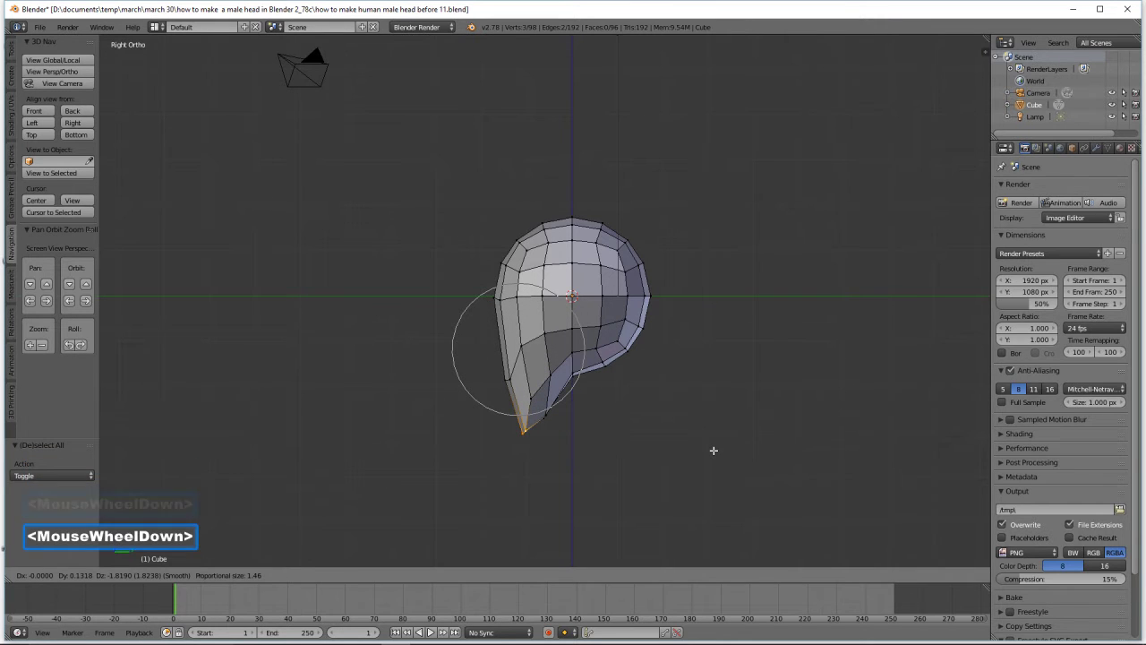
scroll(713, 450, "down", 1)
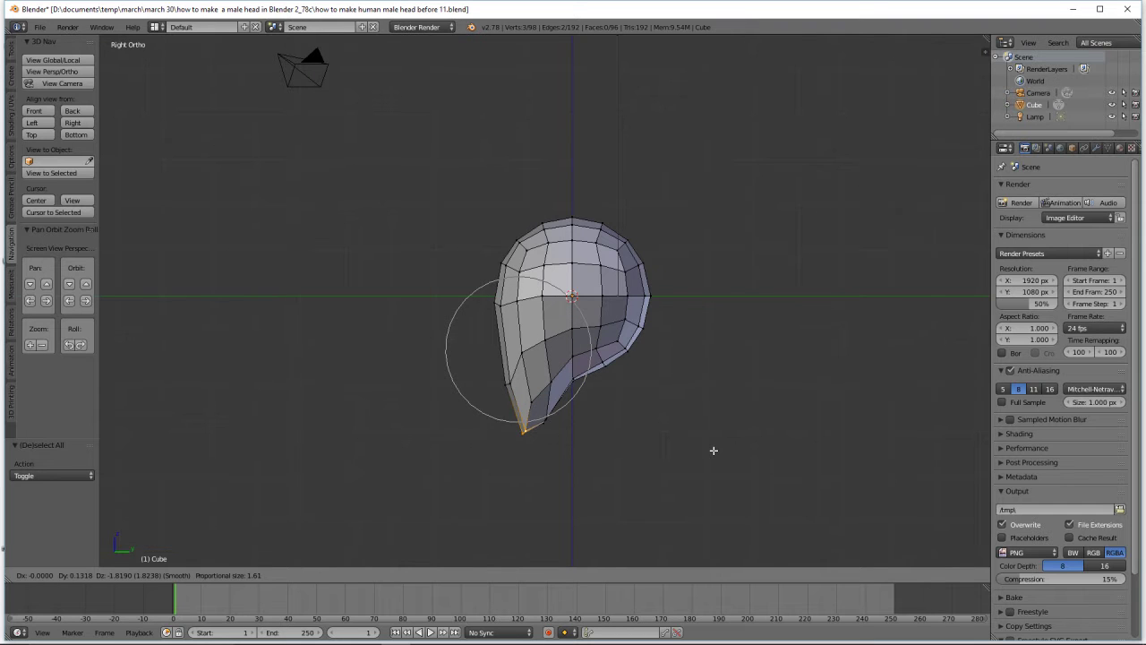
scroll(713, 451, "down", 1)
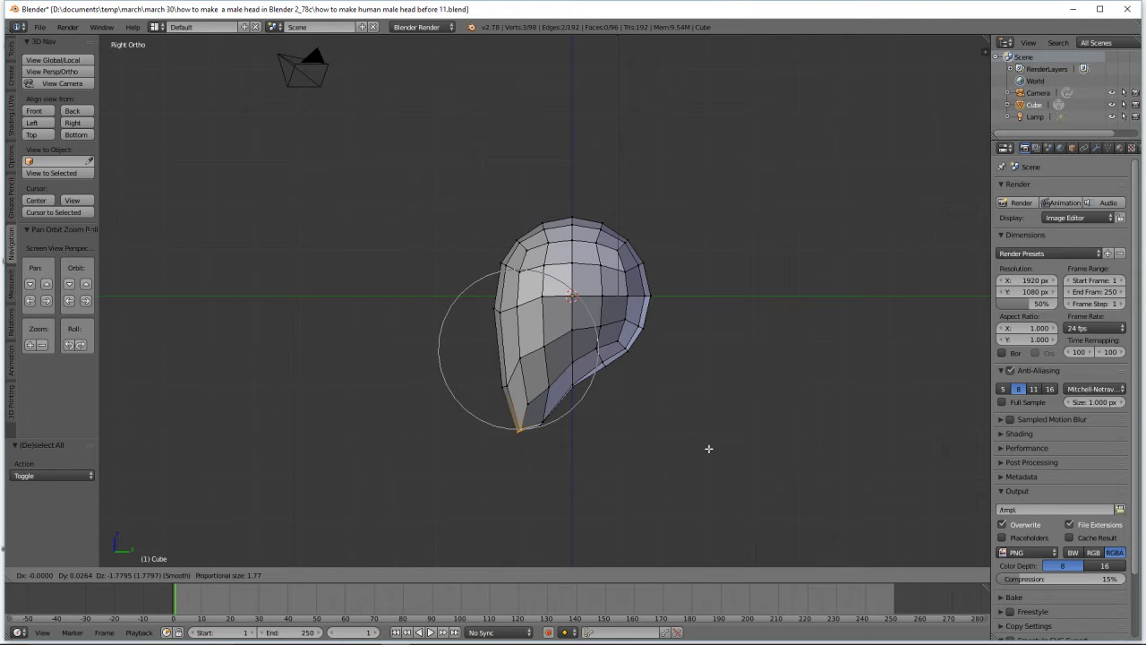
scroll(708, 449, "up", 1)
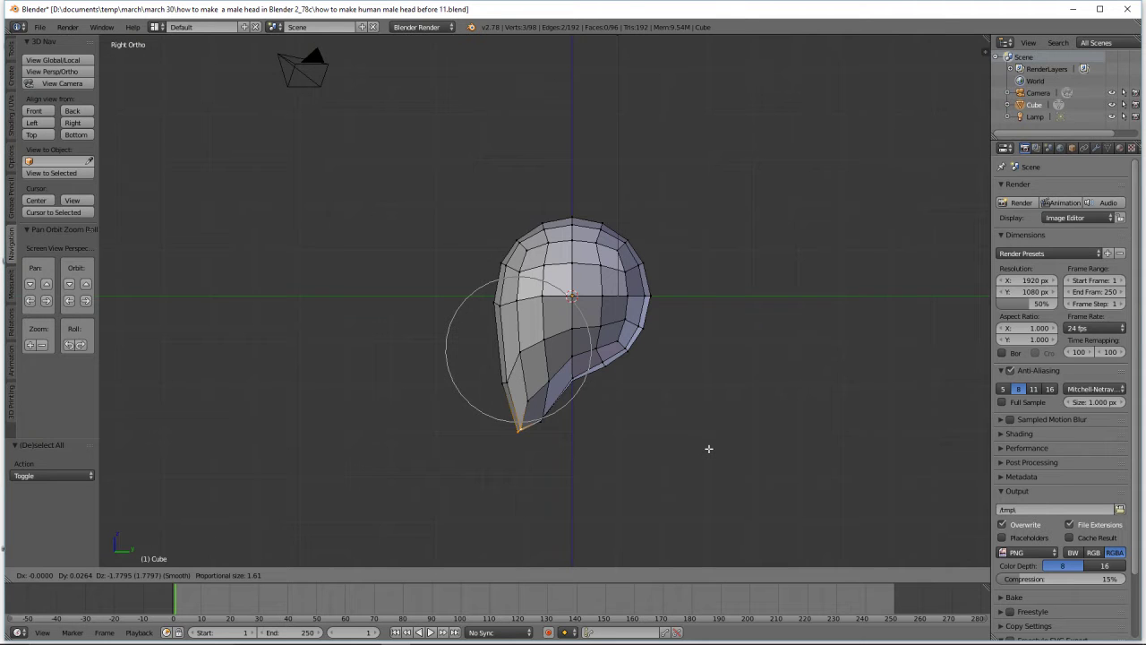
left_click(708, 449)
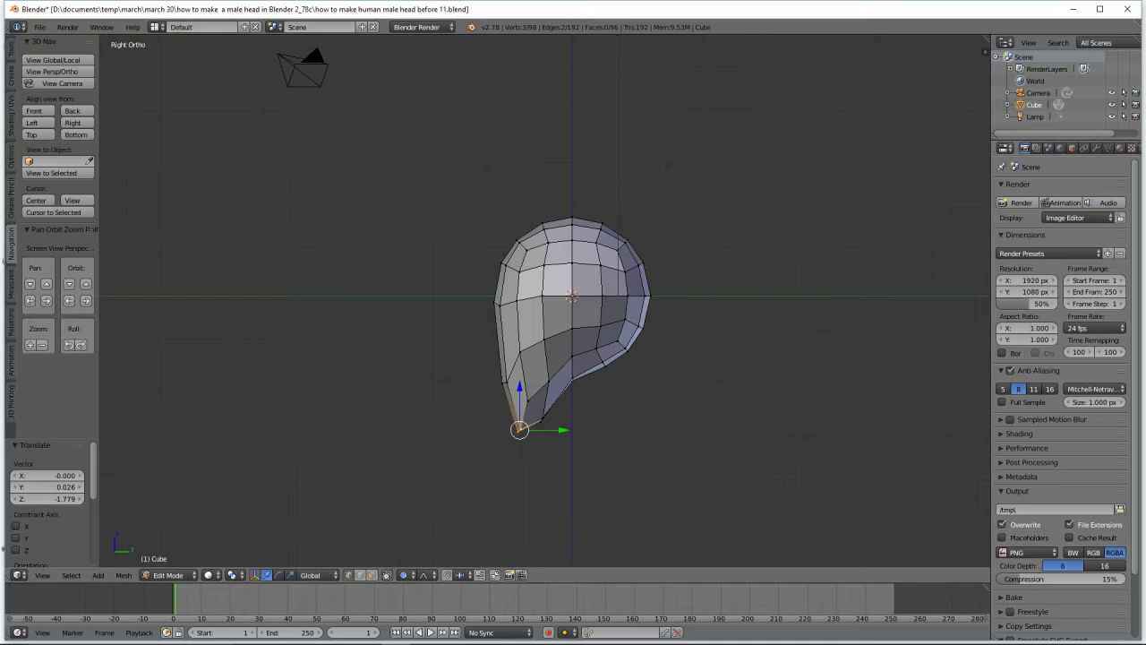
left_click(711, 372)
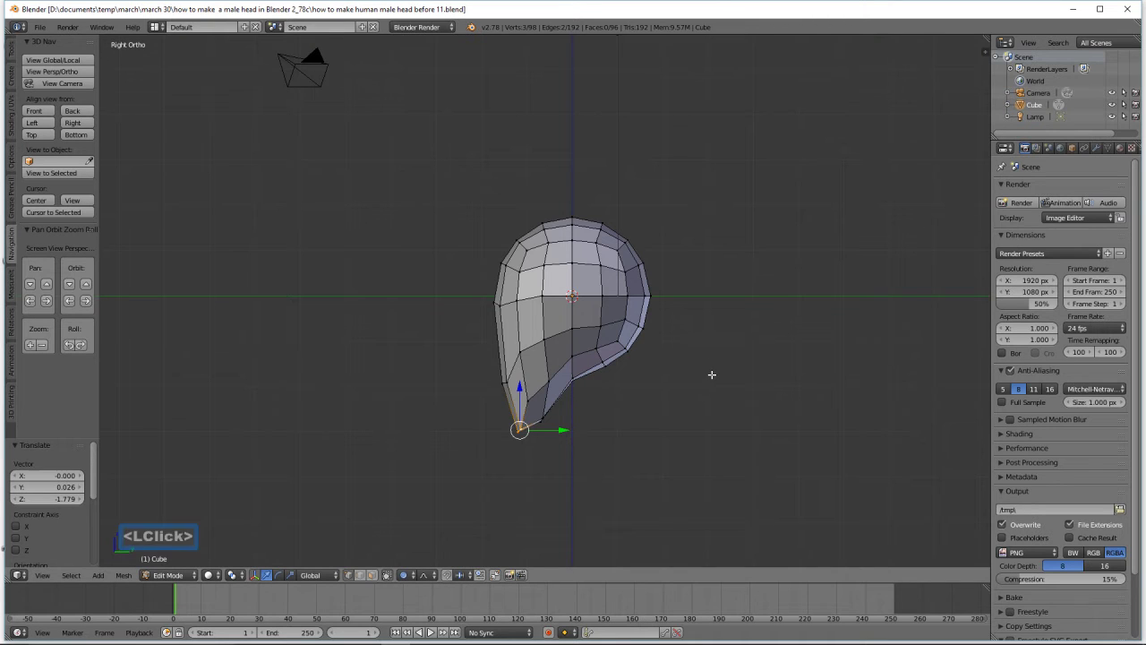
With proportional editing off, extrude the eight faces at the back of the head's underside about 3.09 units along their normal as a neck
key("a")
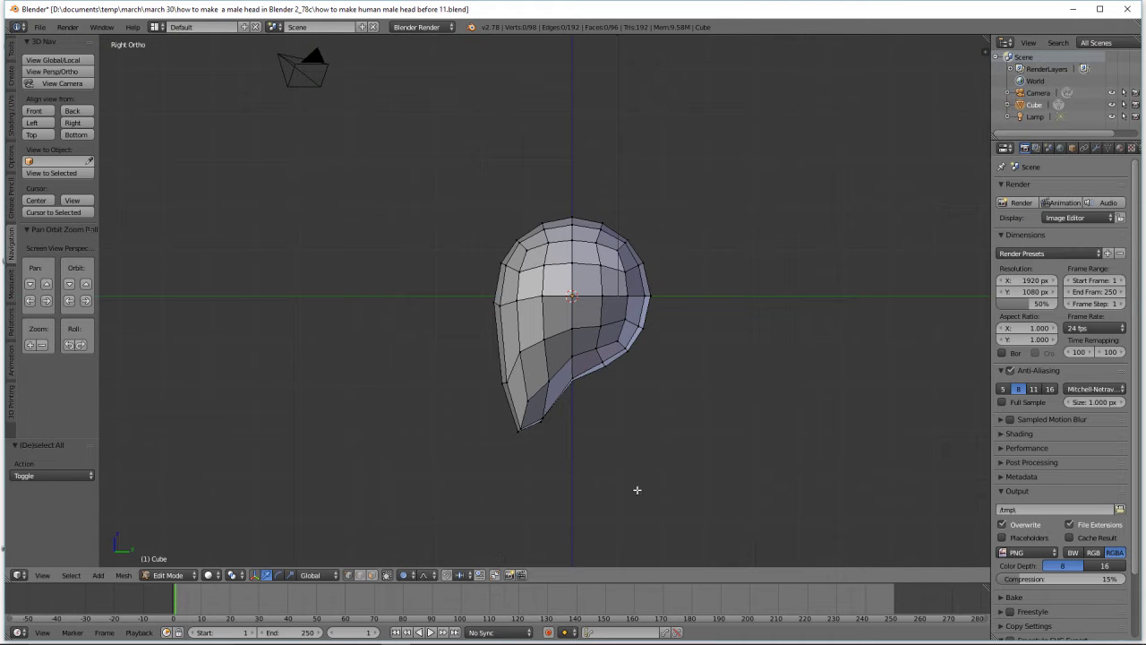
key("o")
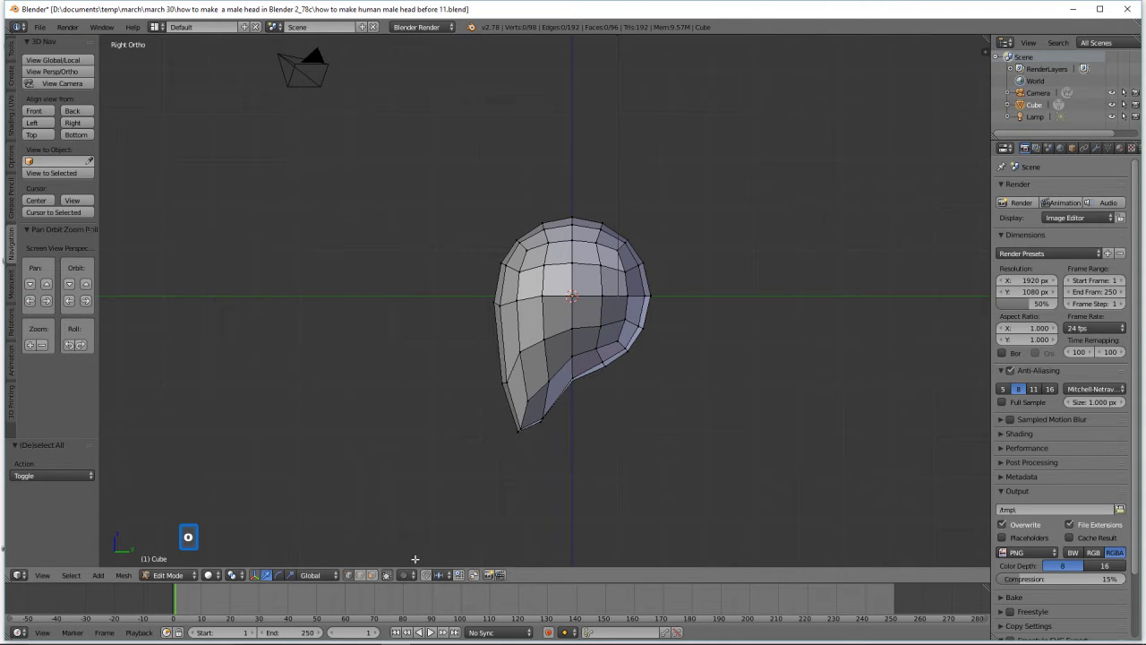
left_click(372, 575)
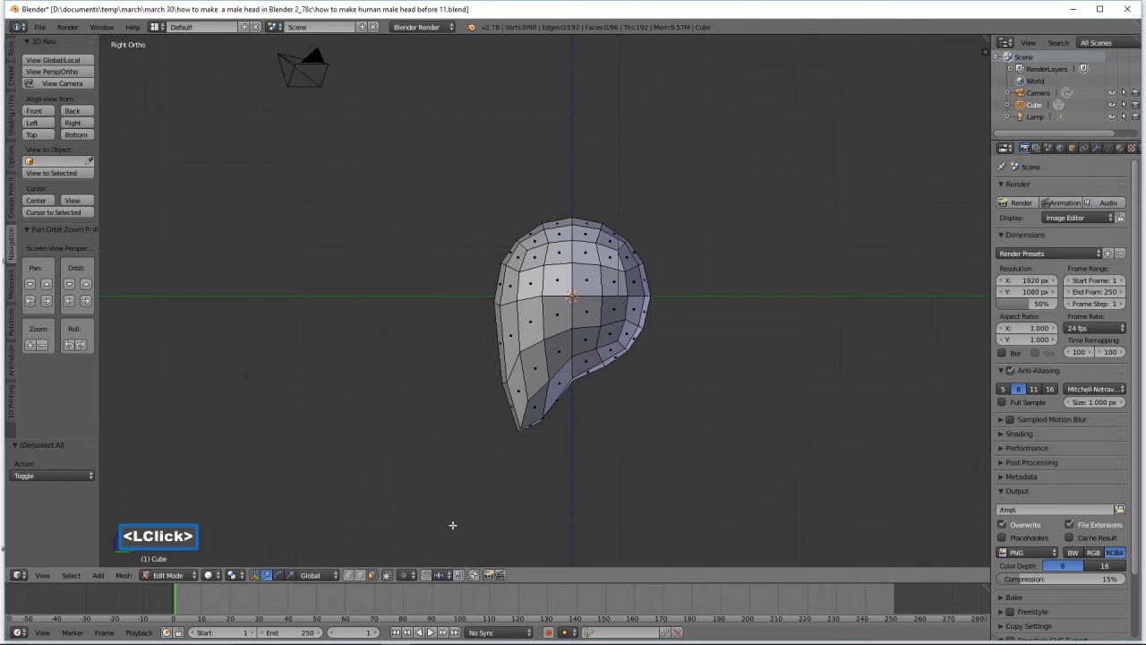
middle_click_drag(740, 410, 625, 371)
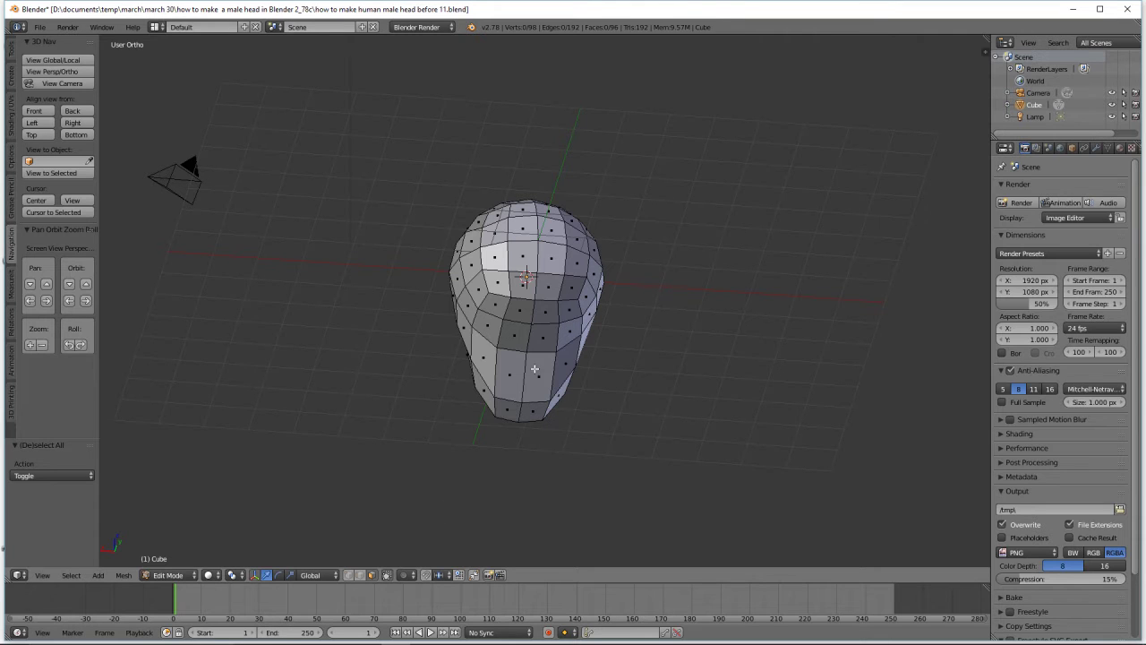
key("c")
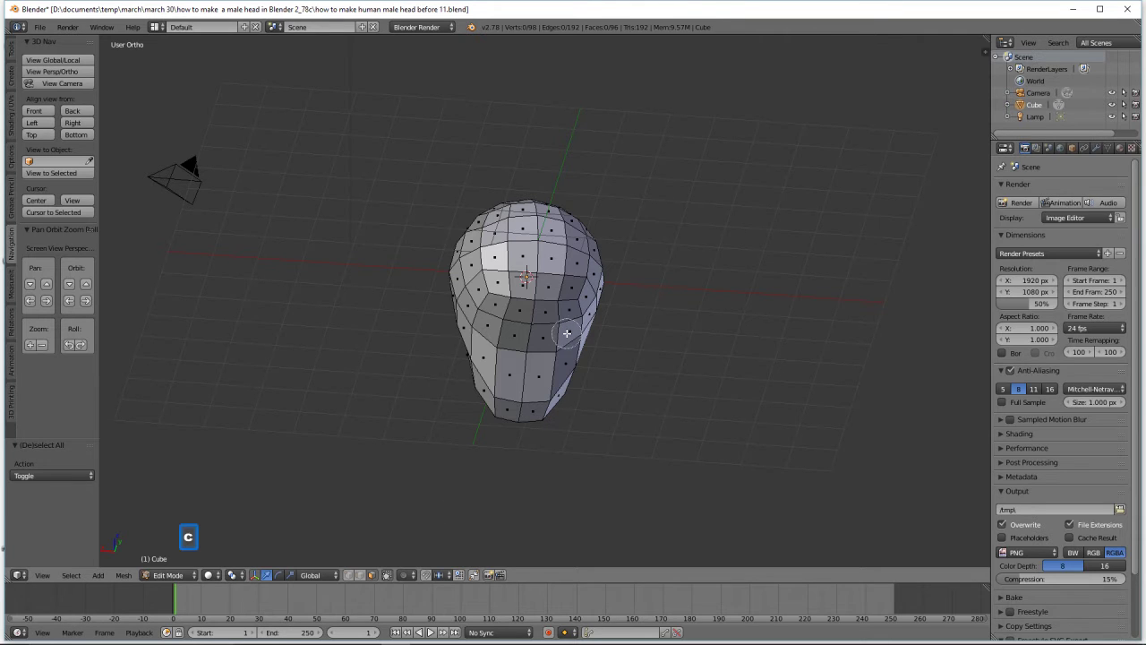
mouse_move(565, 332)
left_mouse_down()
mouse_move(506, 318)
mouse_move(540, 326)
left_mouse_up()
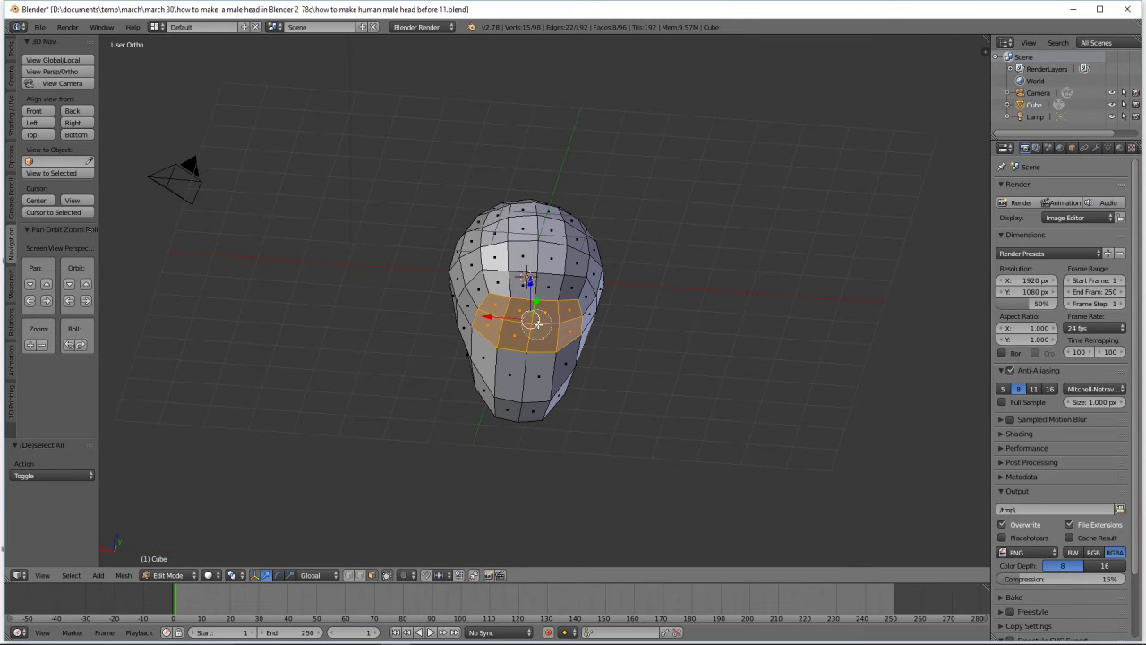
right_click(665, 310)
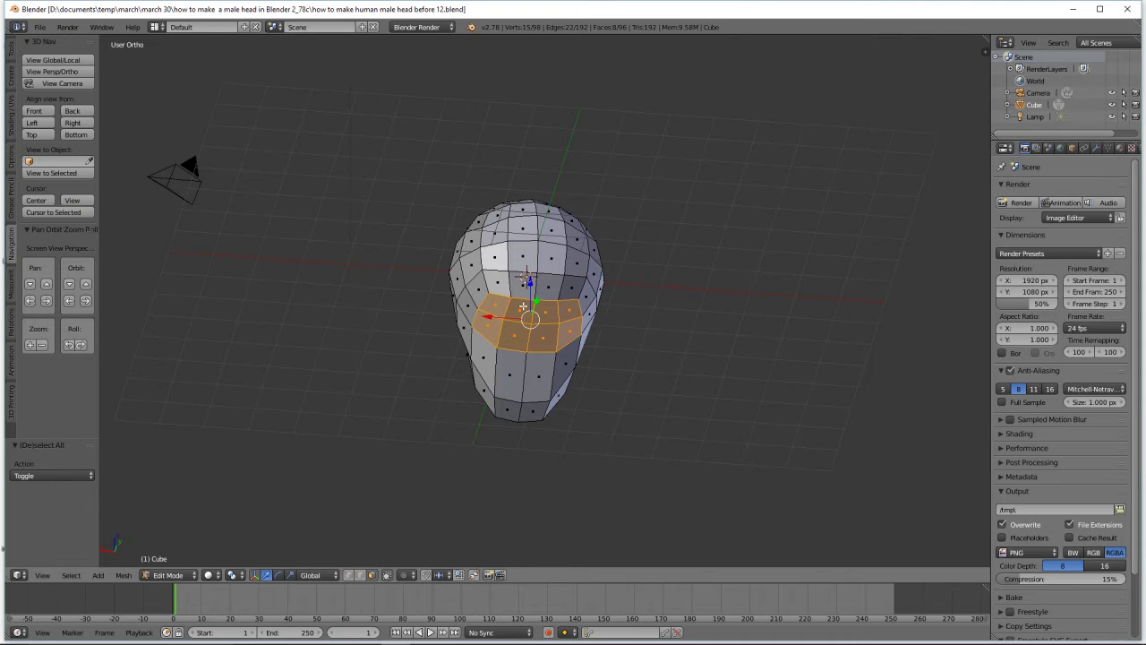
left_click(72, 123)
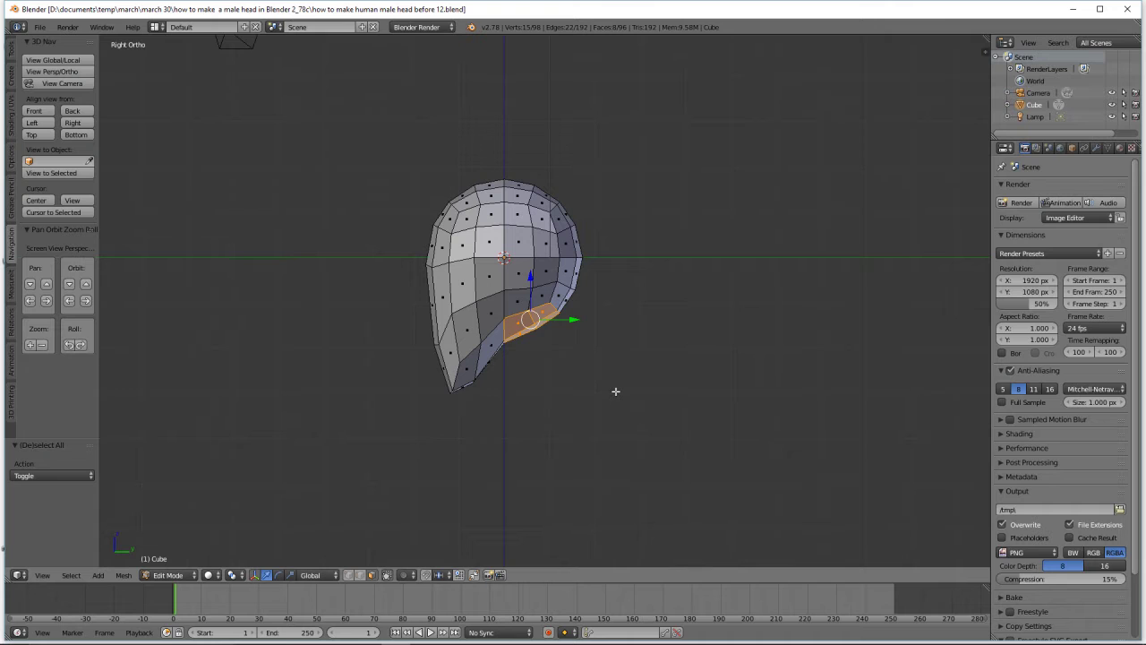
key("e")
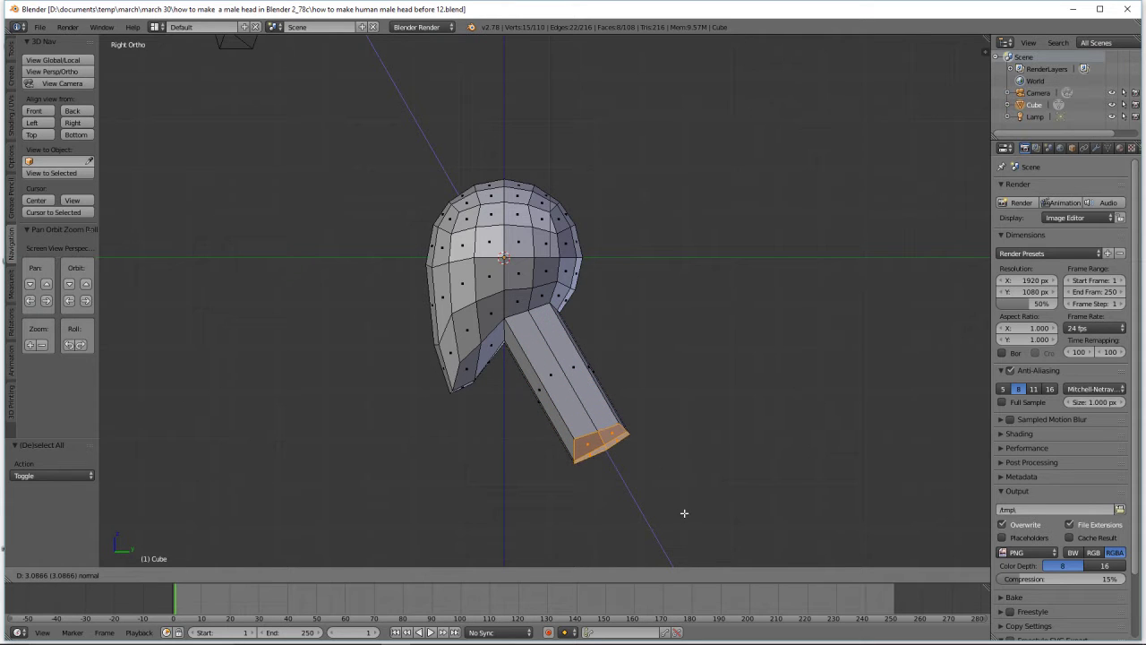
left_click(684, 513)
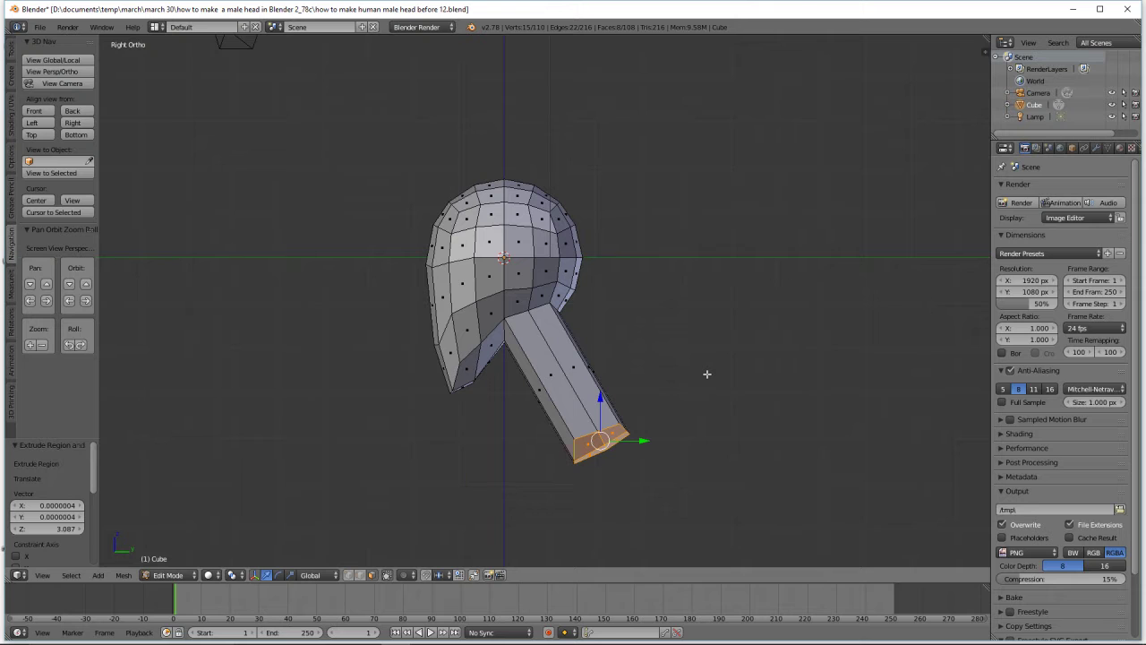
Scale the neck's lower end about 2.39 times in X and Y only, and save as "how to make human male head before 13.blend"
key("s")
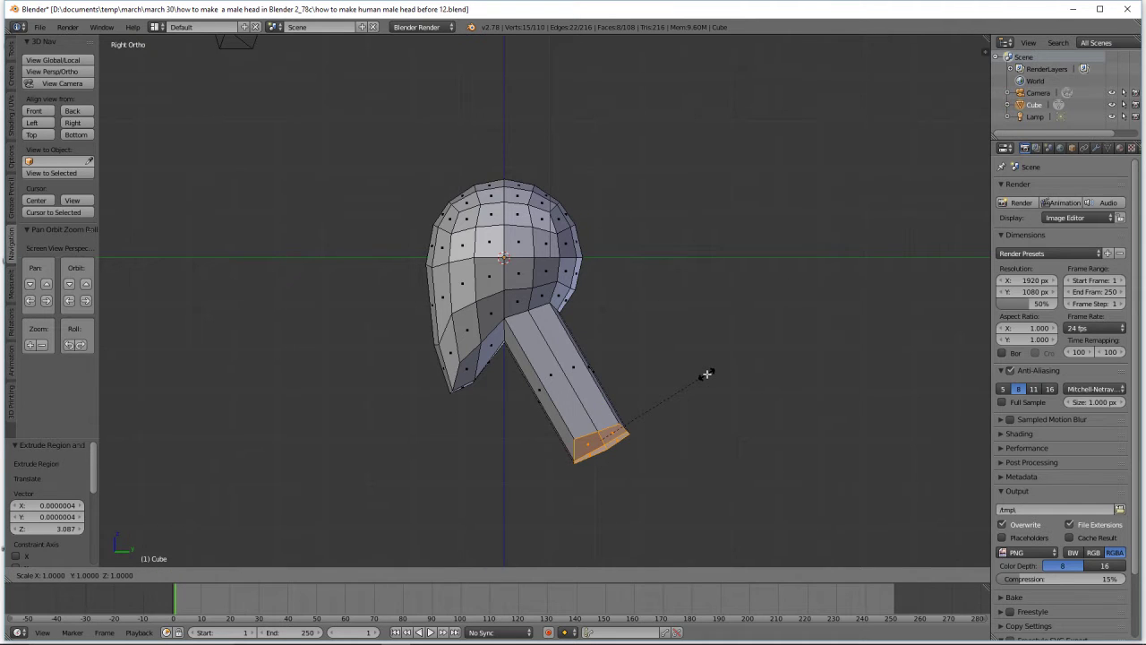
key("z")
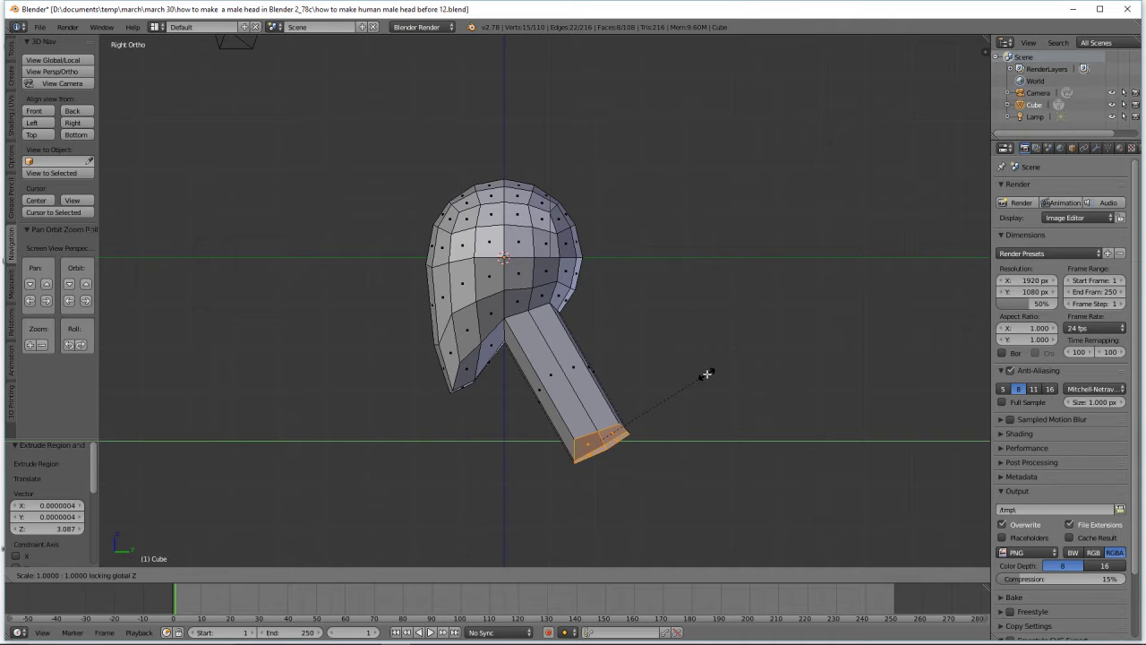
left_click(838, 258)
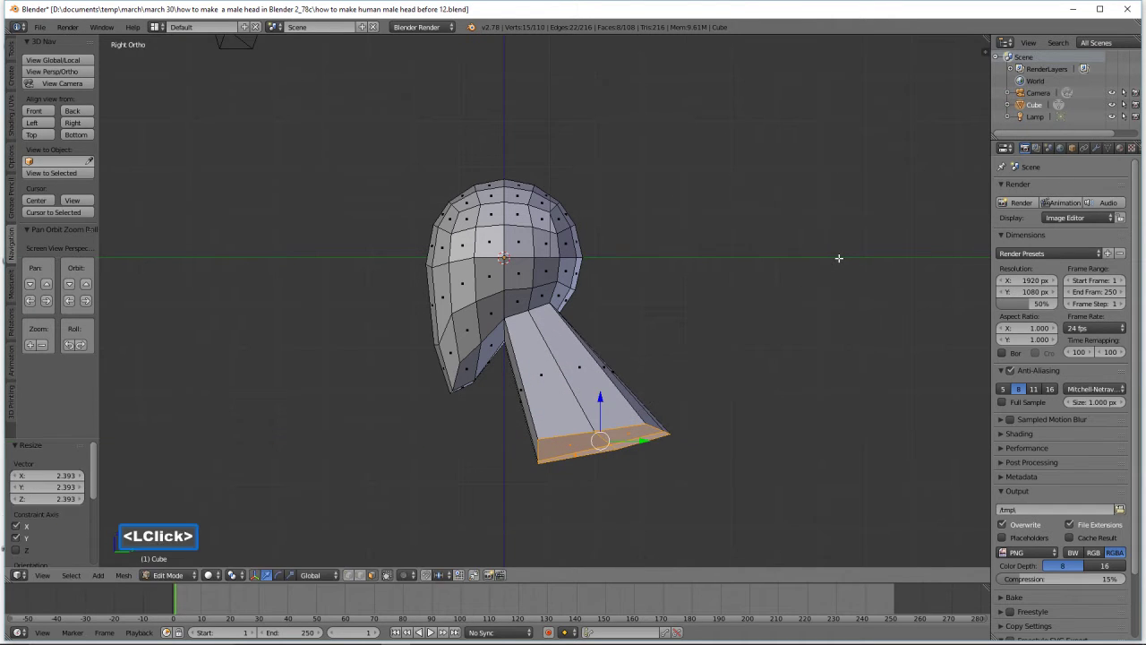
middle_click_drag(437, 463, 579, 477)
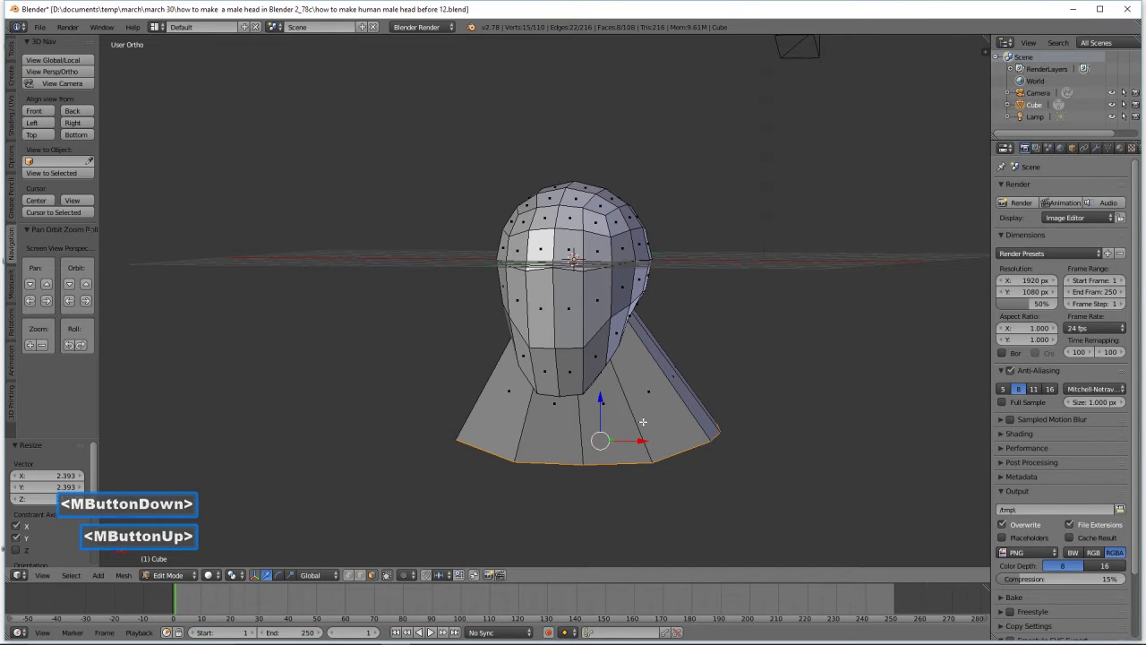
key("a")
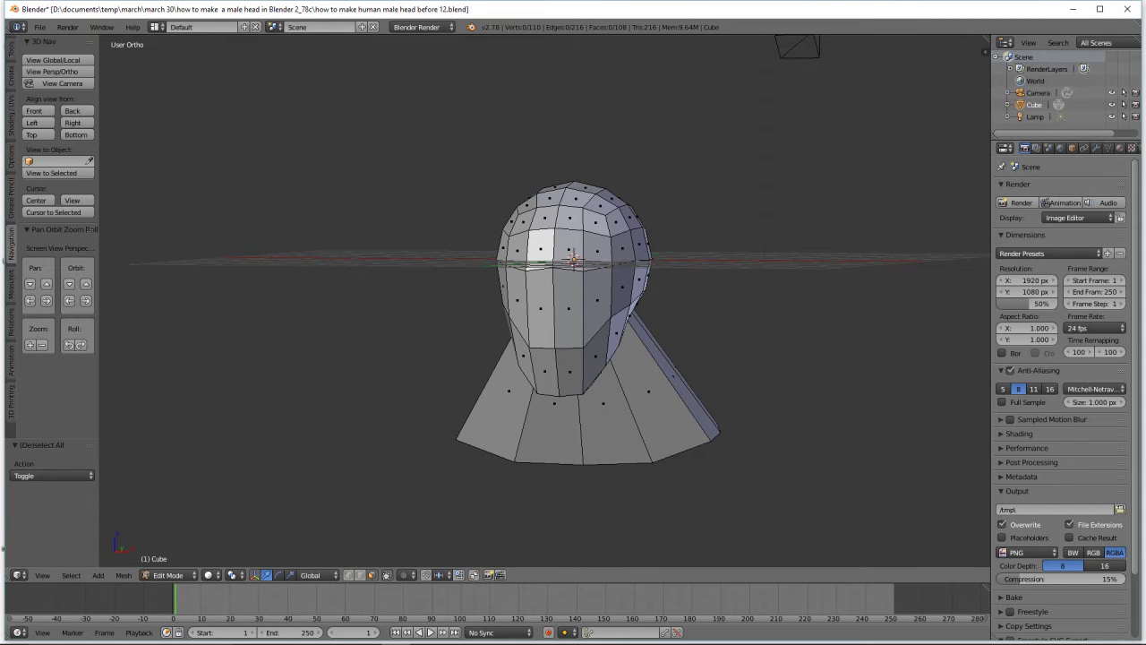
left_click(719, 110)
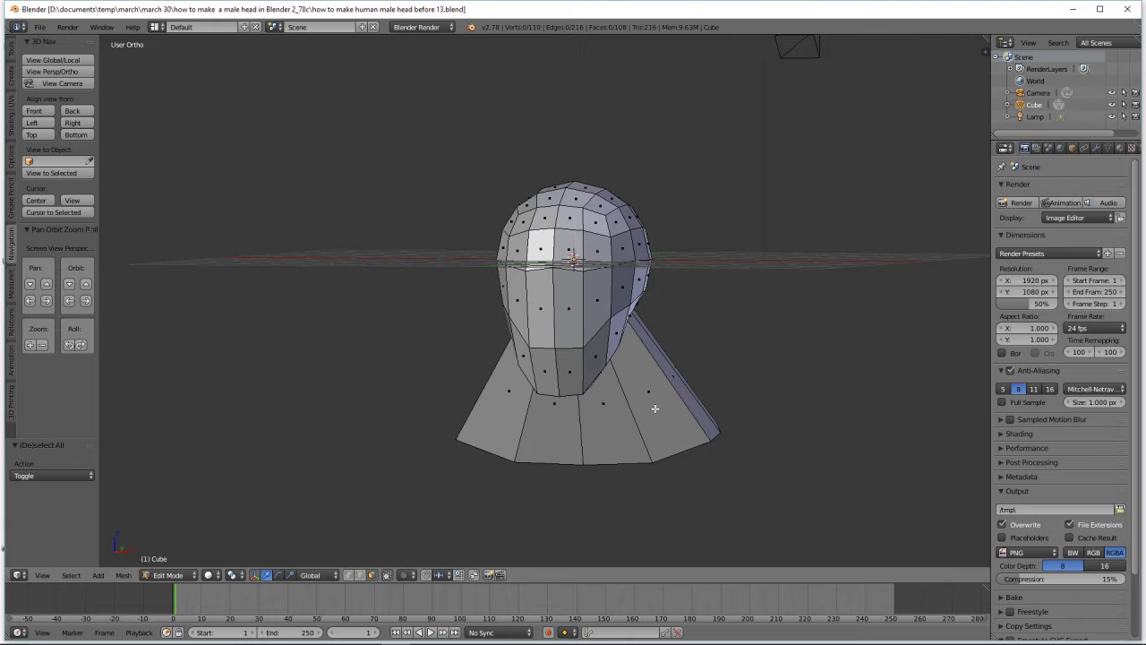
Add two evenly spaced loop cuts around the flared neck, leaving them unslid
key("ctrl")
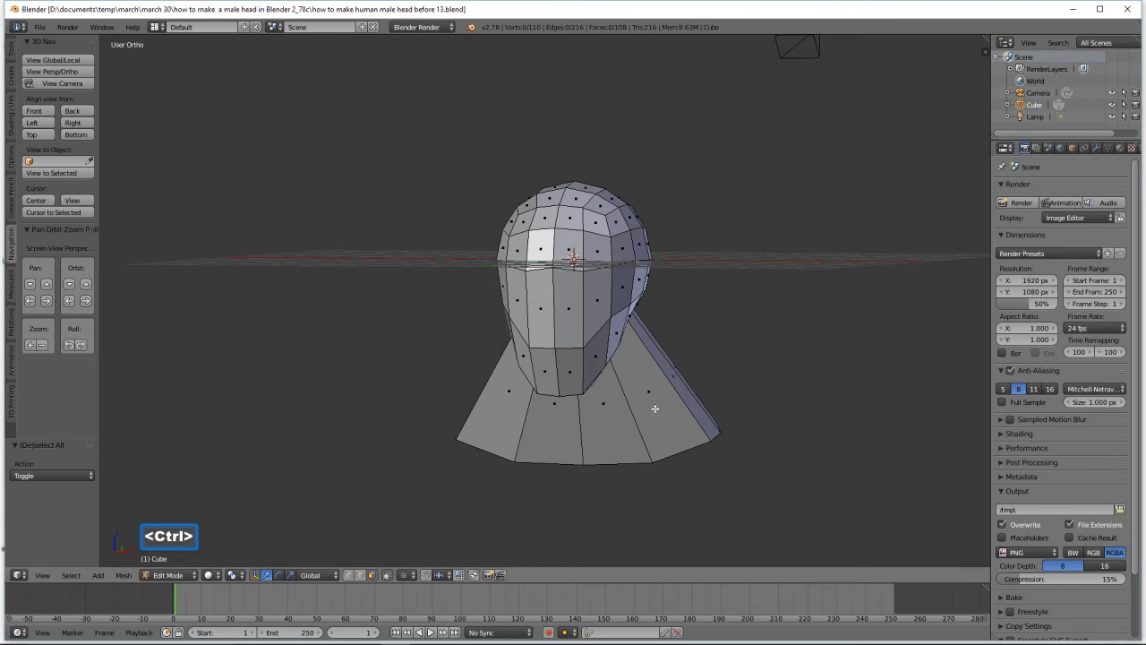
key("ctrl+r")
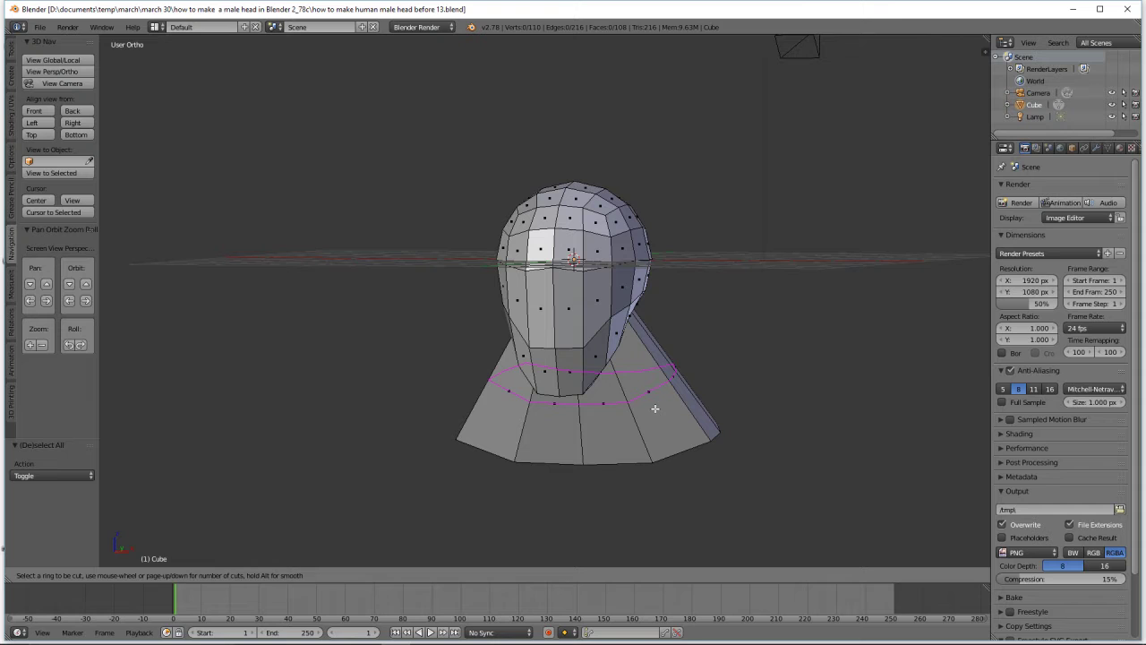
scroll(655, 408, "up", 1)
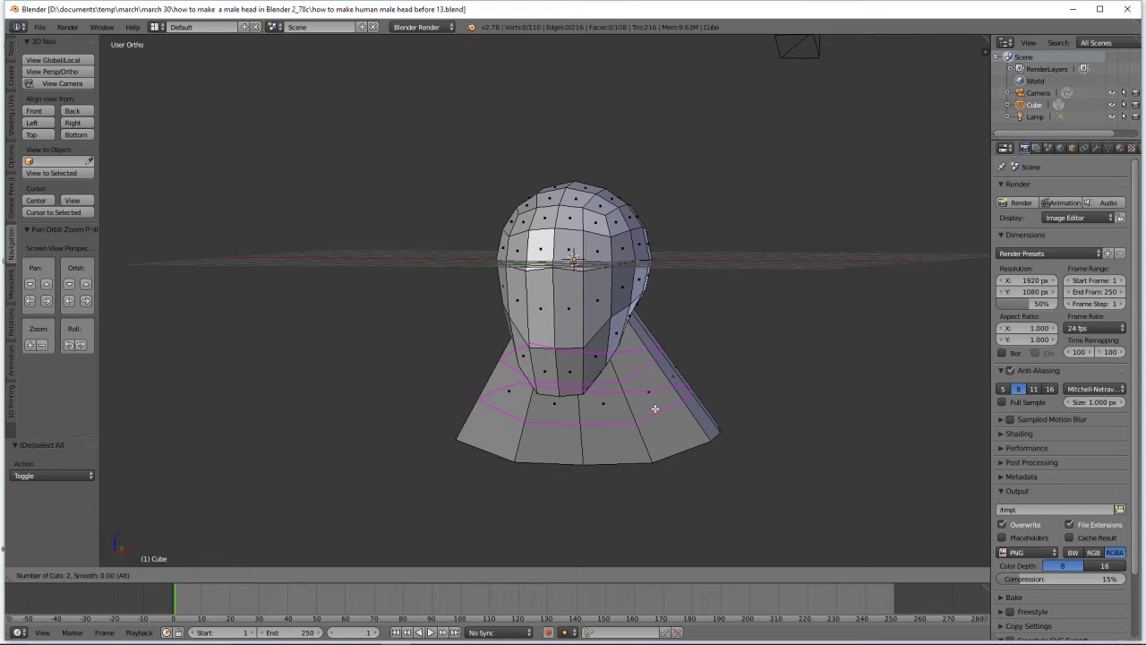
left_click(655, 408)
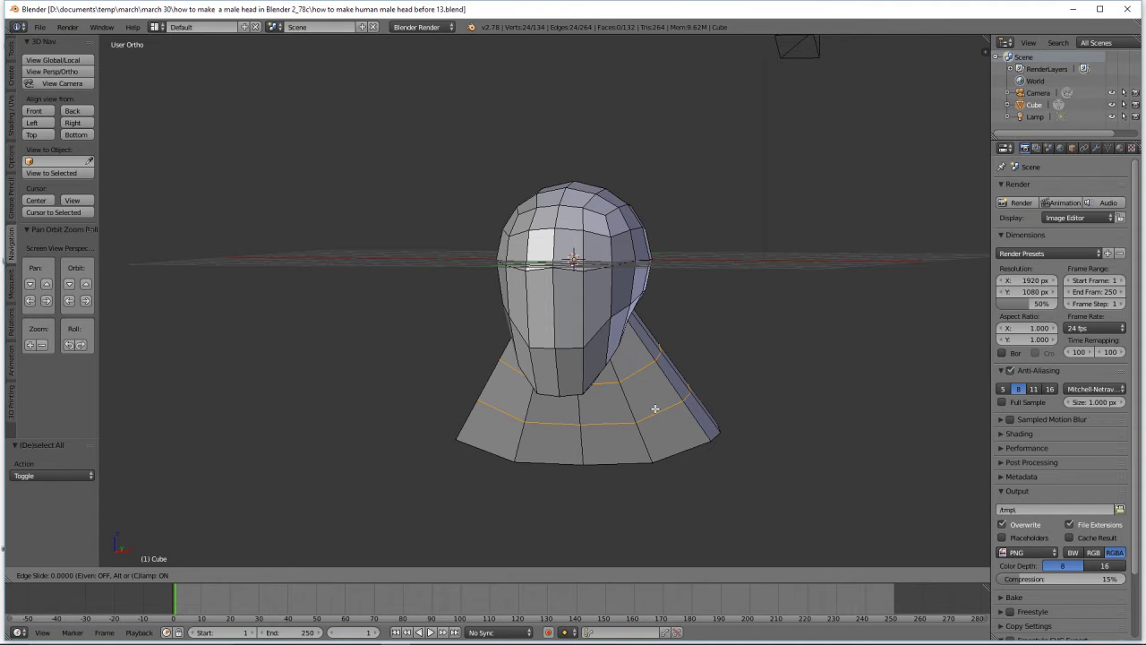
left_click(654, 409)
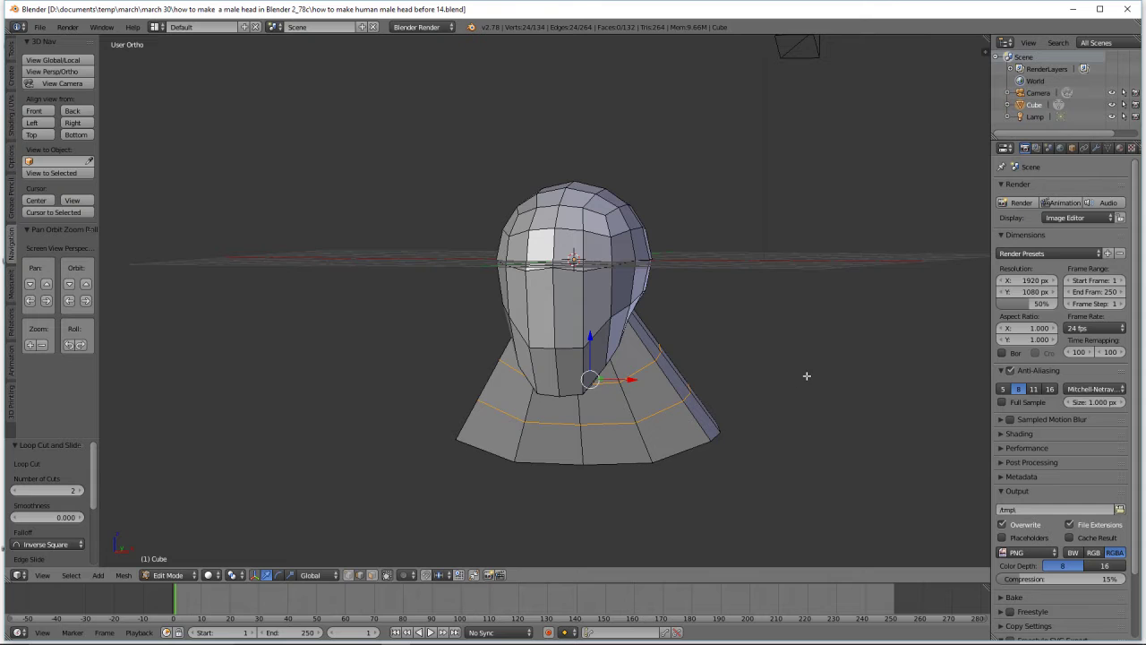
Scale the two new neck loops to 0.536 in X and Y only, deselect everything, and save as "how to make human male head before 15.blend"
key("s")
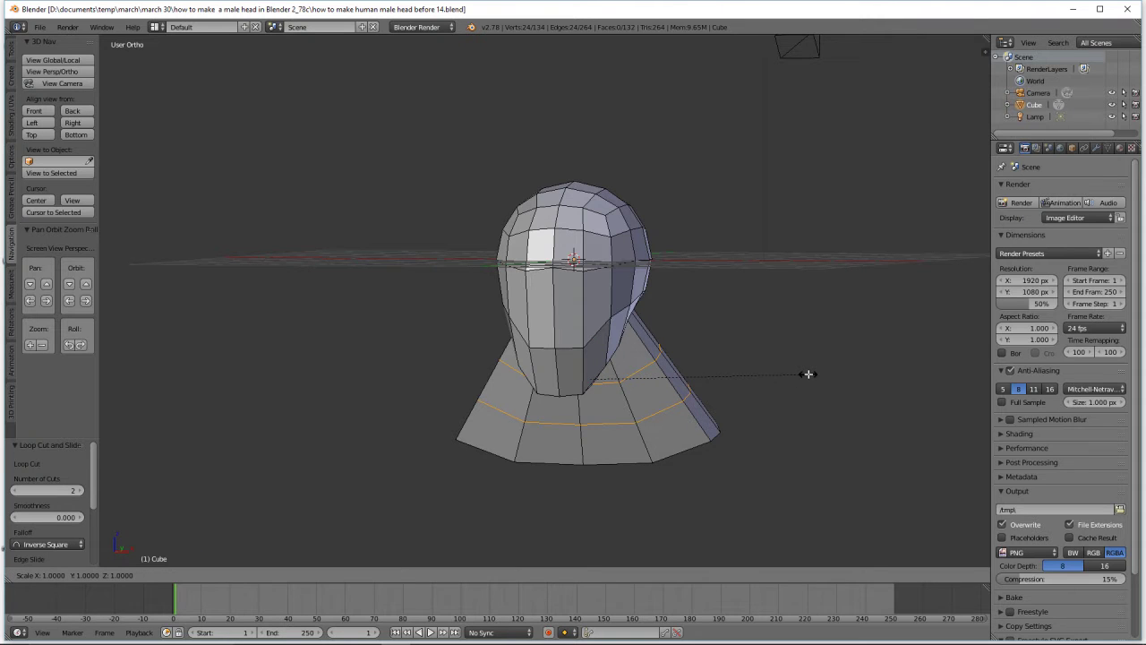
key("z")
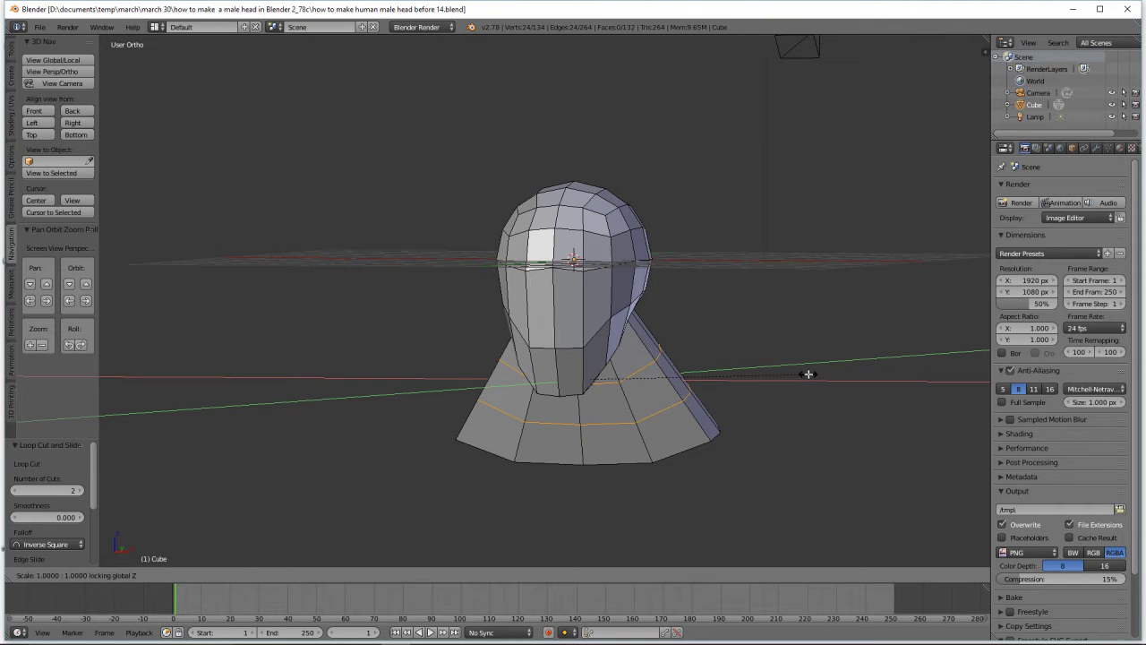
left_click(706, 387)
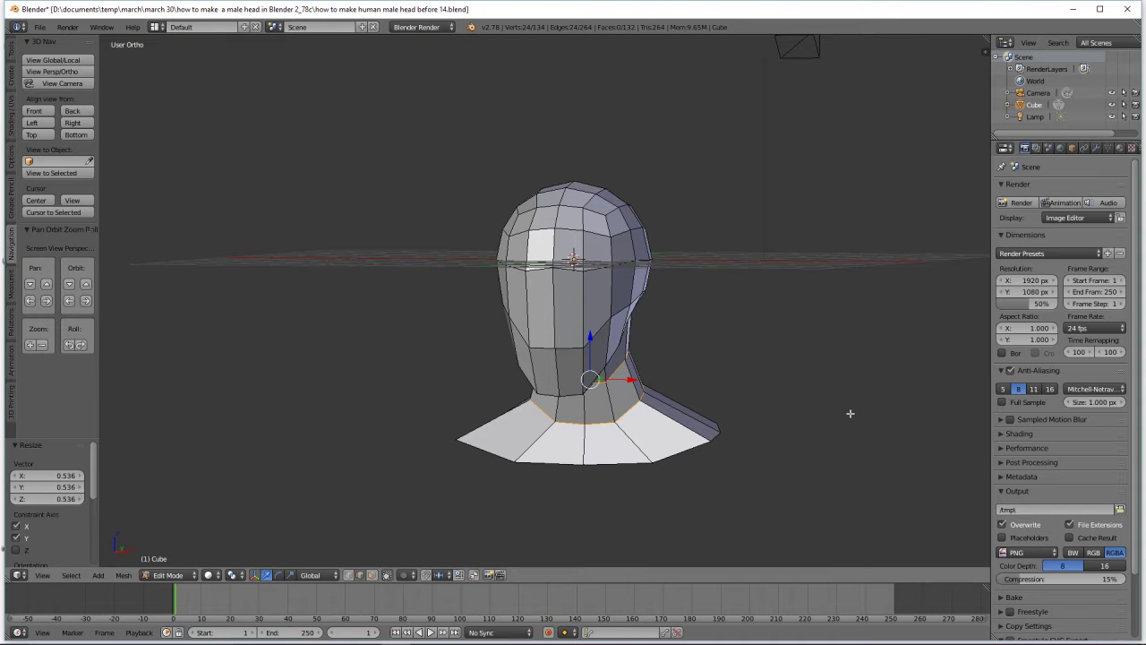
key("a")
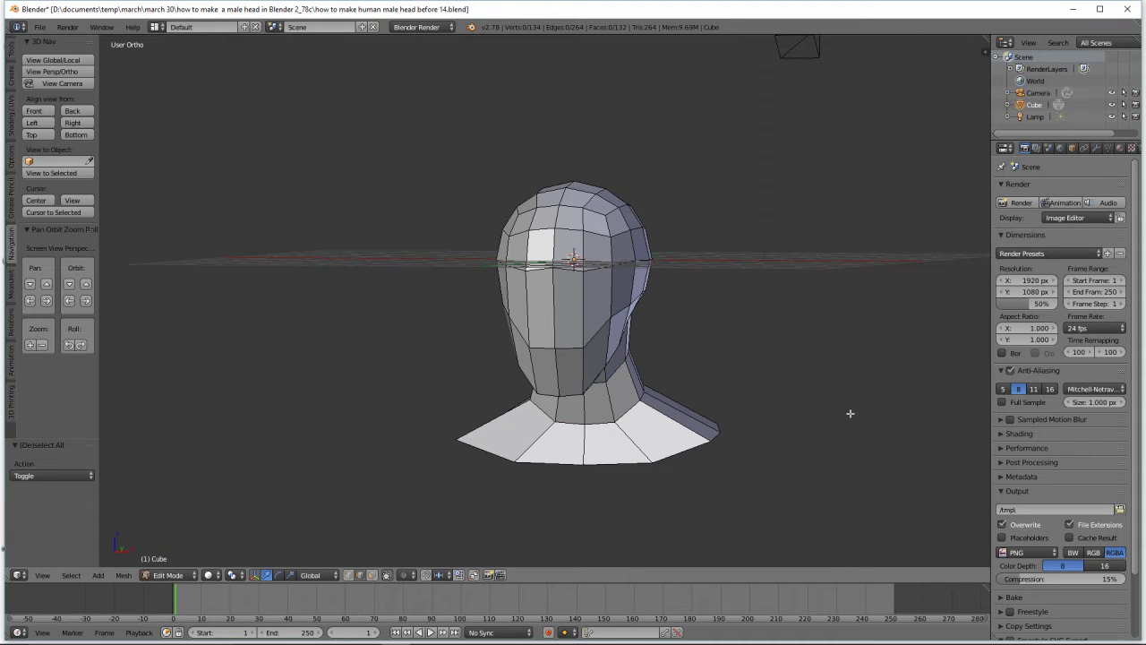
left_click(704, 13)
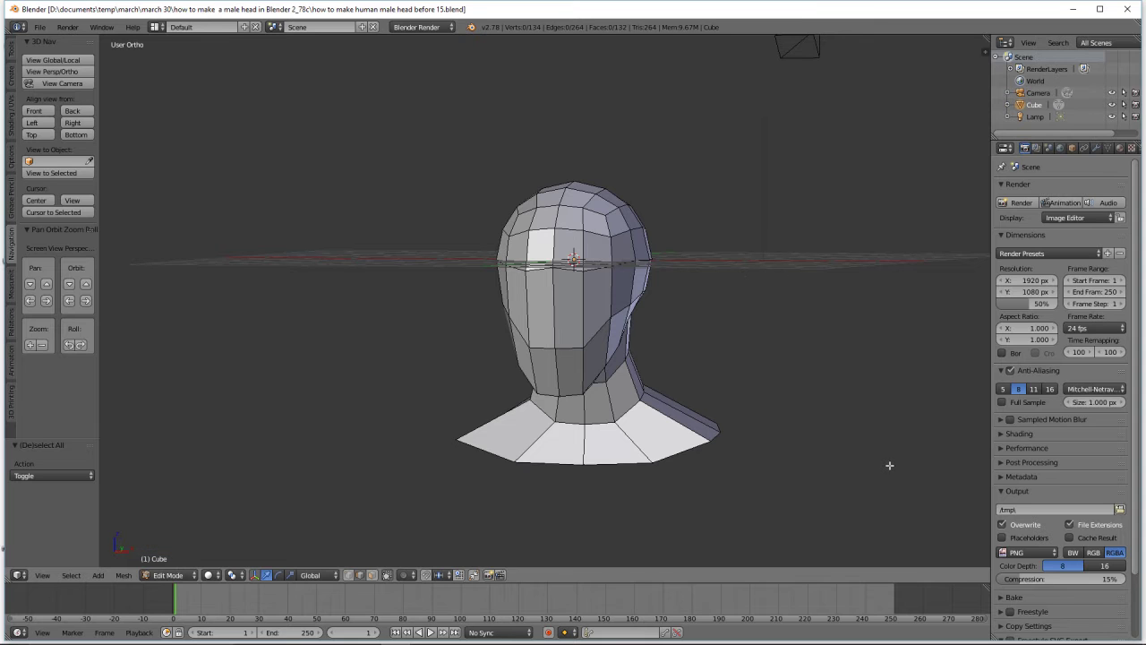
Turn off the Grid Floor in the viewport's display settings
key("n")
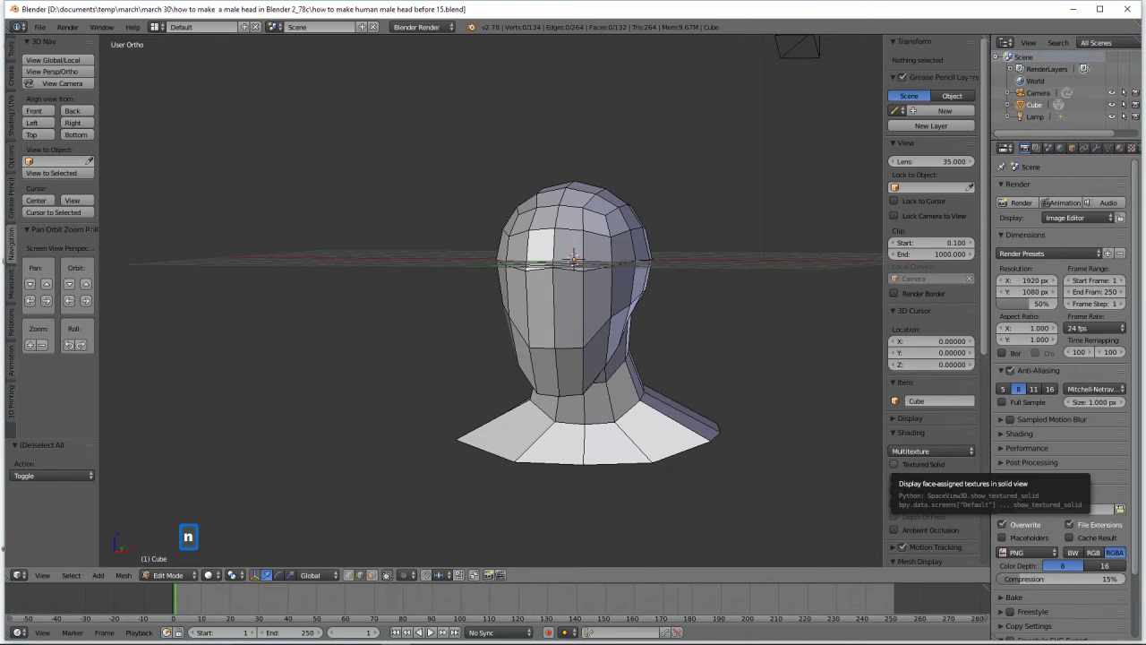
left_click(891, 418)
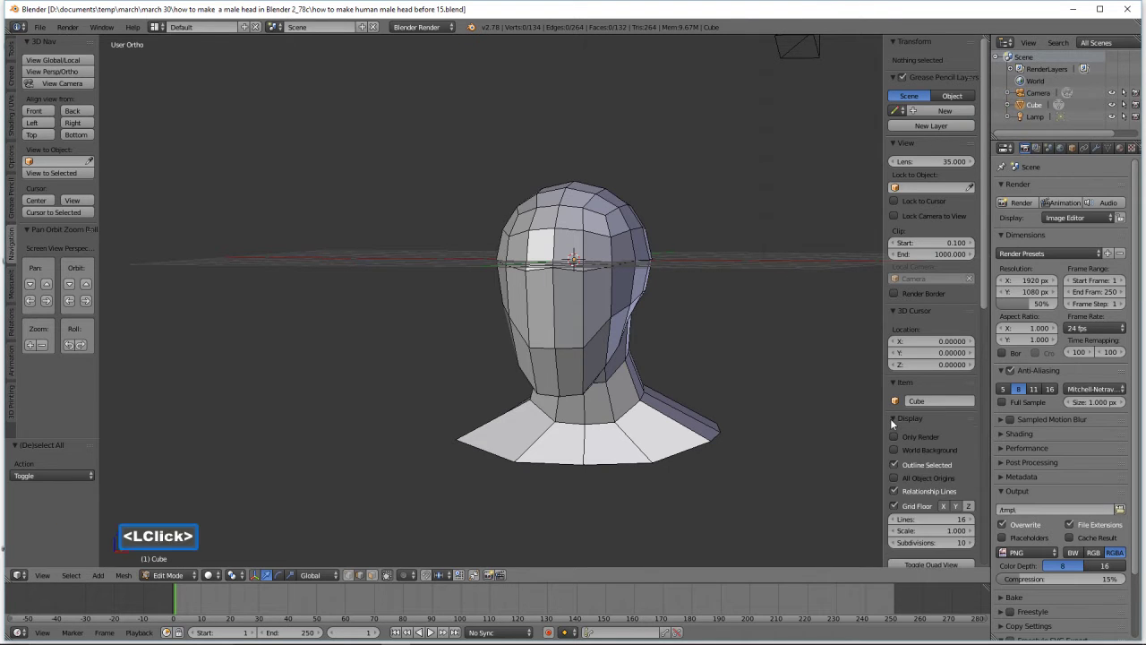
left_click(894, 506)
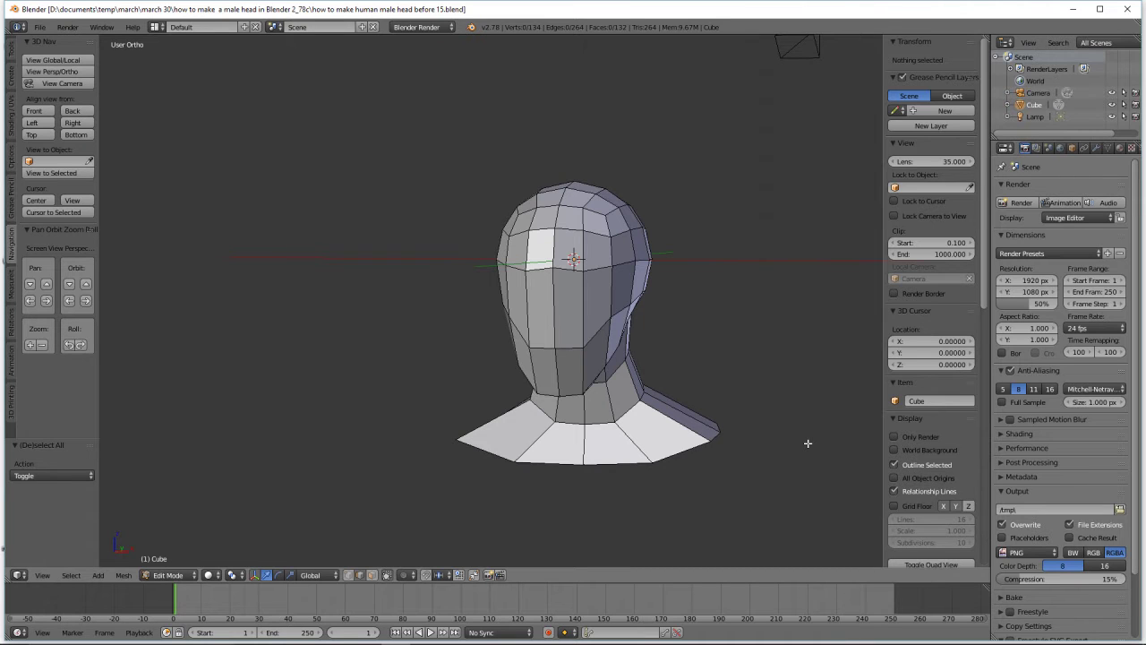
key("n")
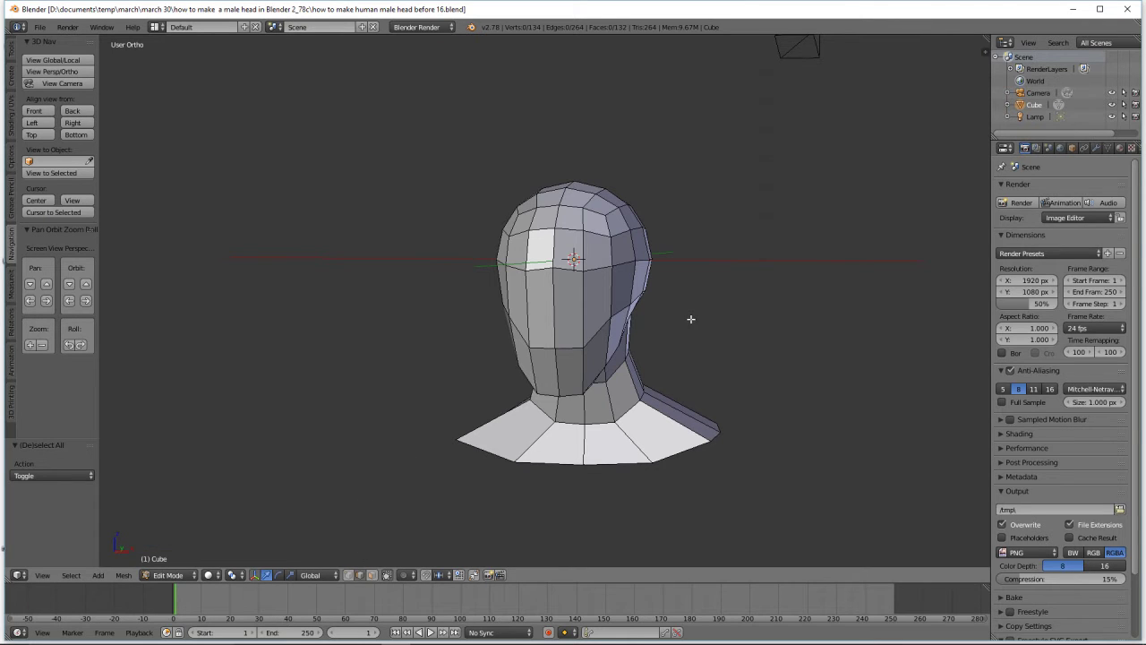
Select the horizontal edge loop around the middle of the head, raise it slightly along Z to brow height, and deselect it
key("alt")
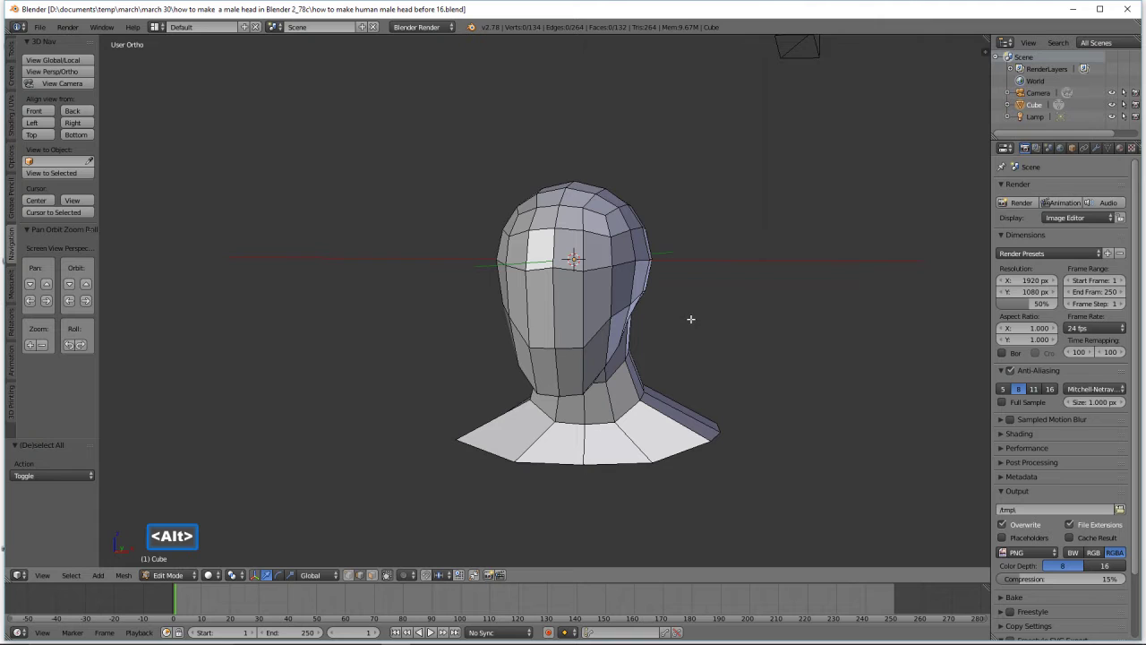
left_click(595, 268, "alt")
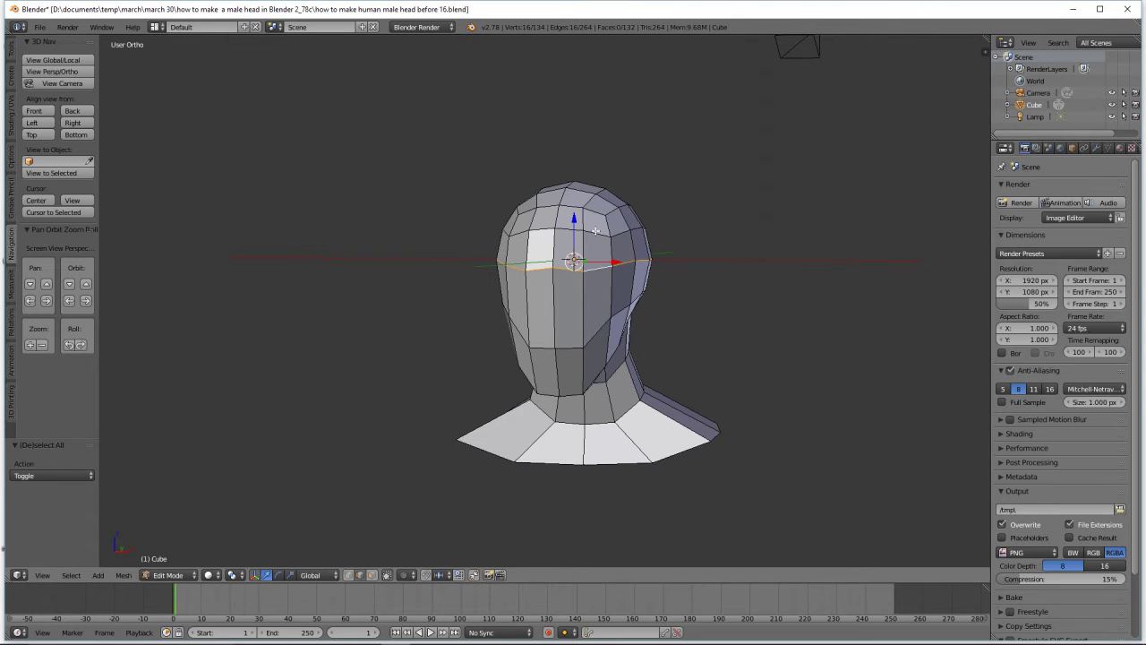
left_click_drag(575, 222, 579, 206)
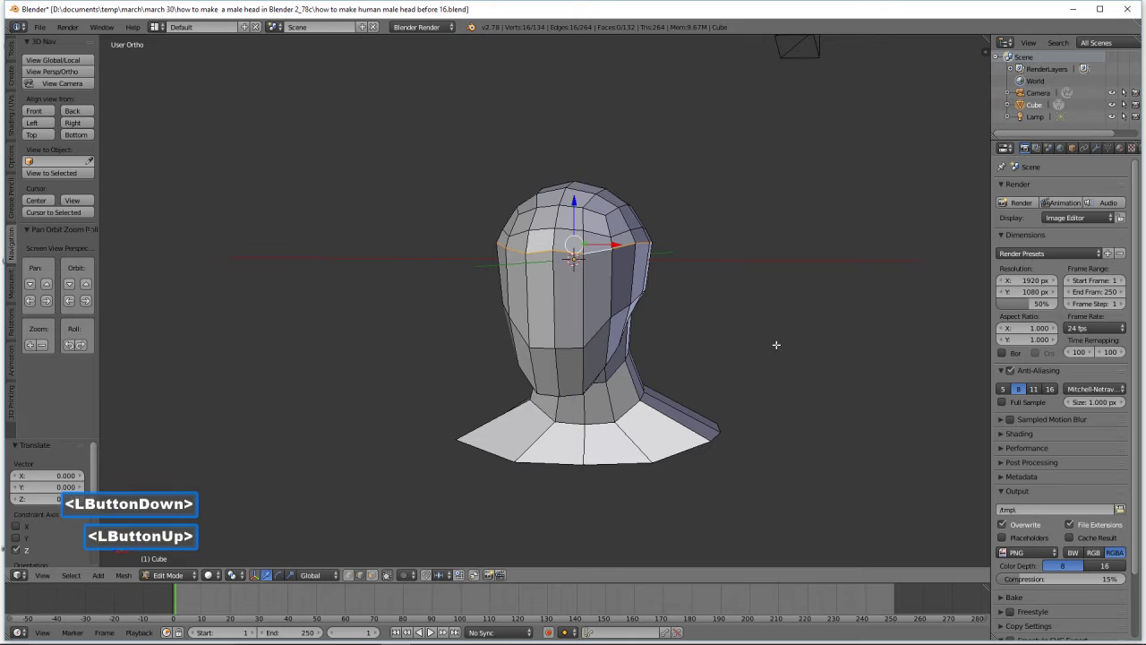
key("a")
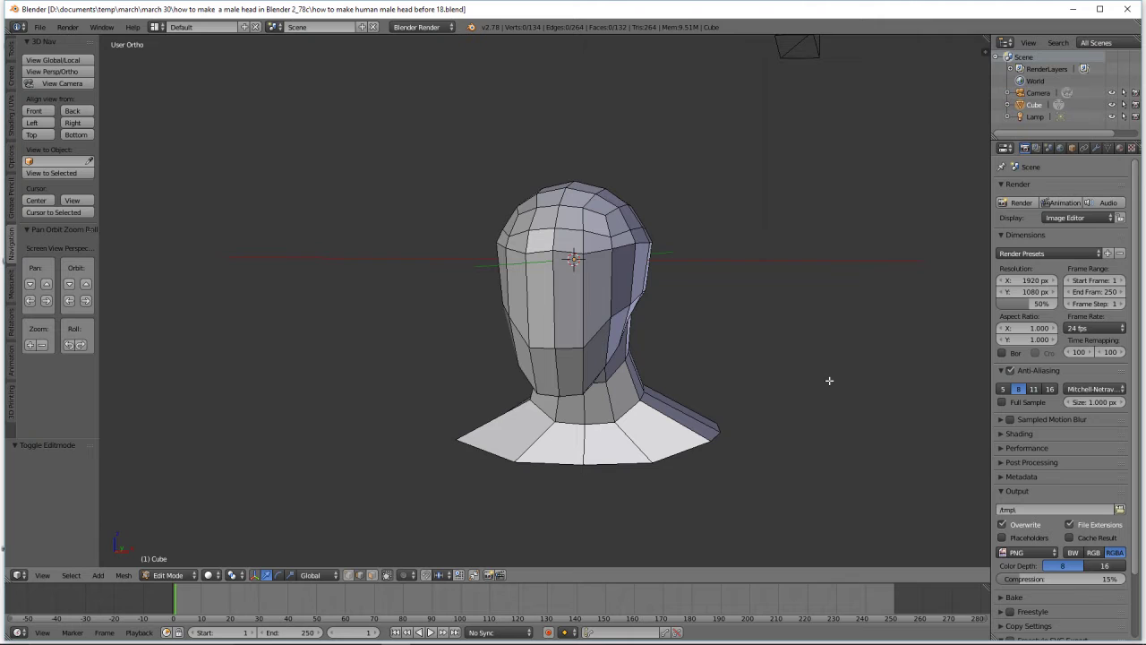
Show the head as a wireframe in front orthographic view, switch to face selection, and save as "how to make human male head before 19.blend"
left_click(39, 112)
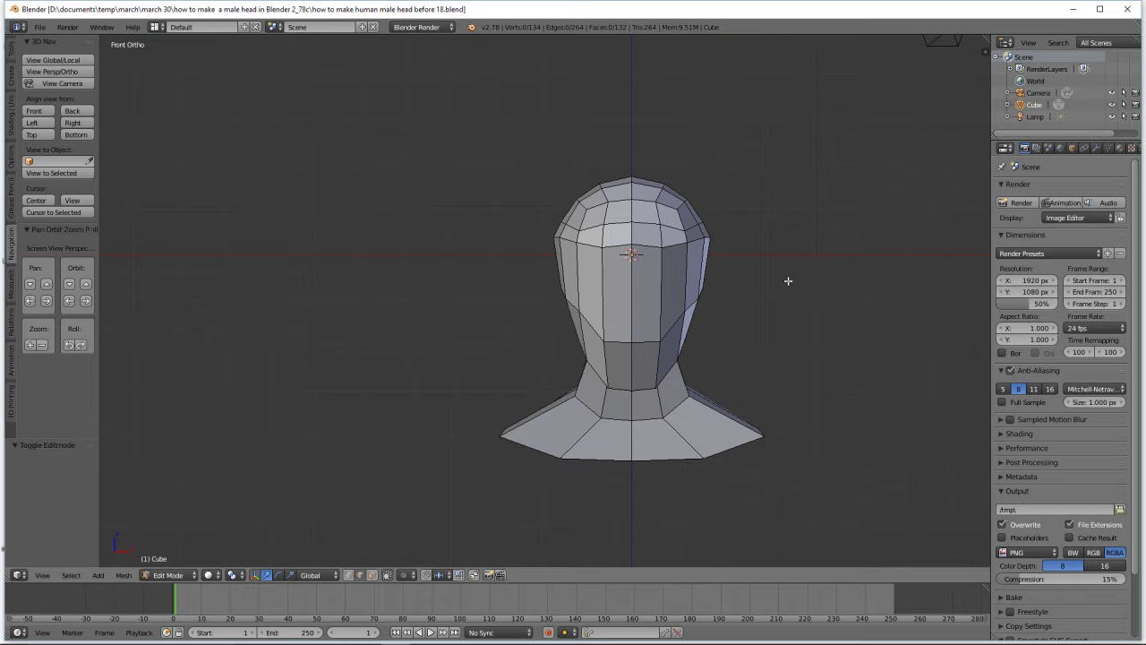
key("z")
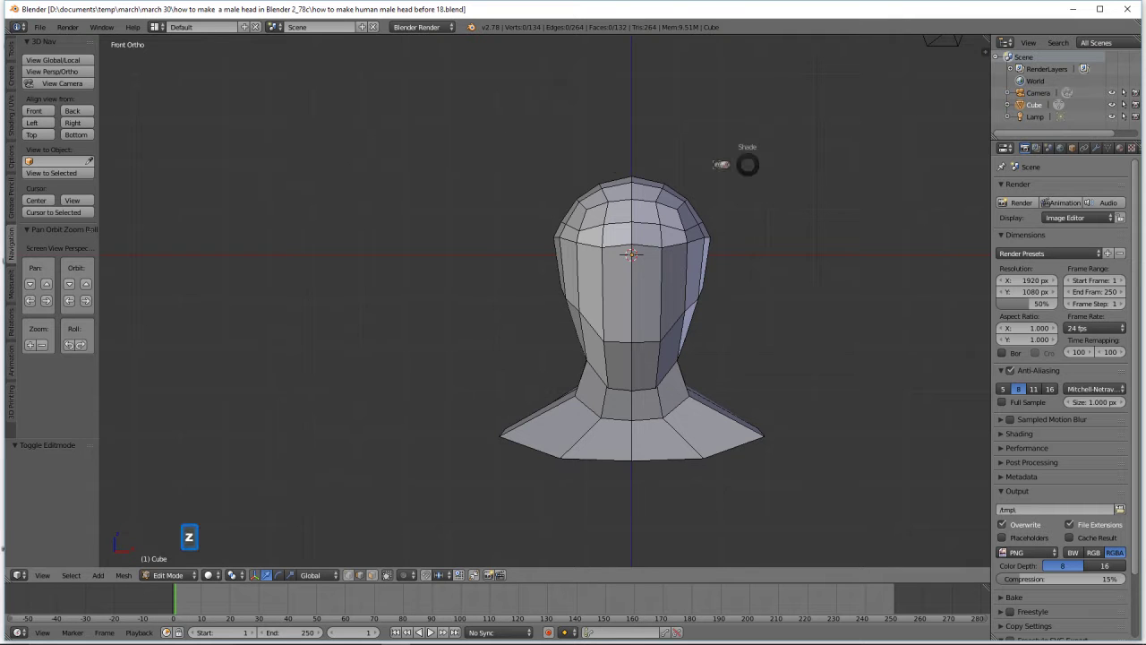
left_click(843, 166)
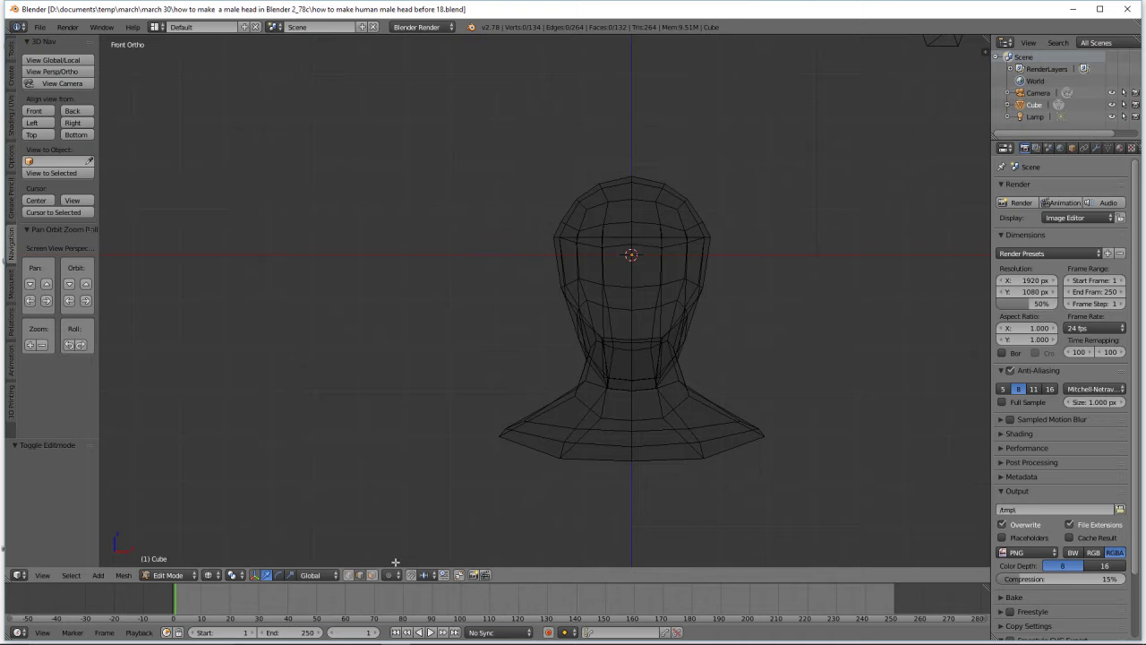
left_click(371, 575)
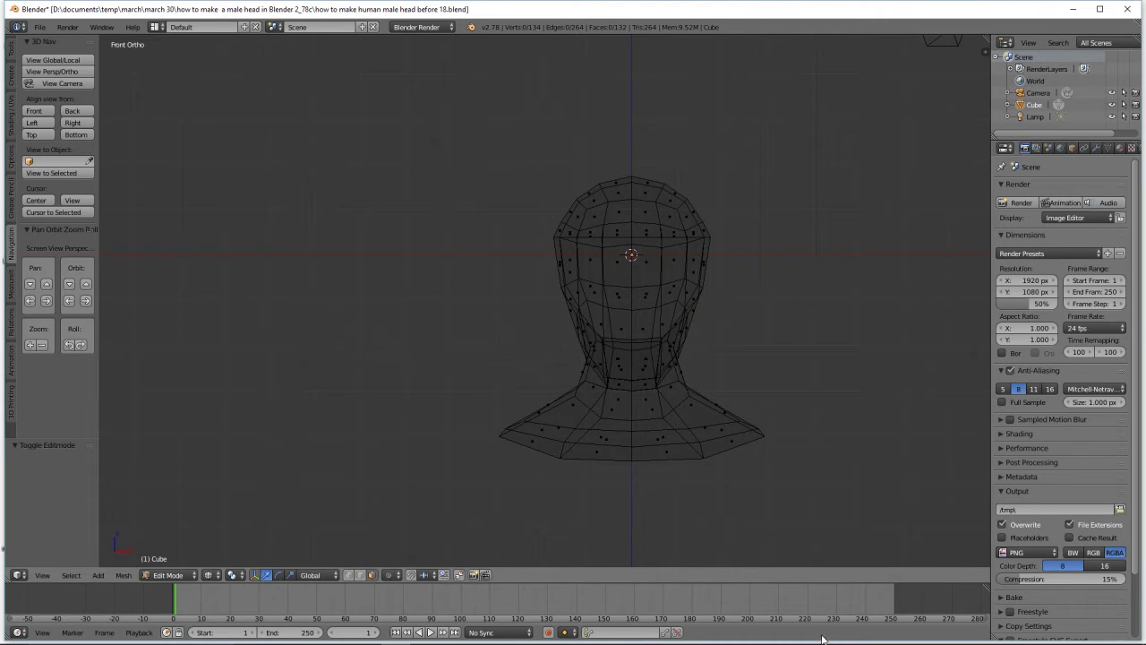
left_click(703, 90)
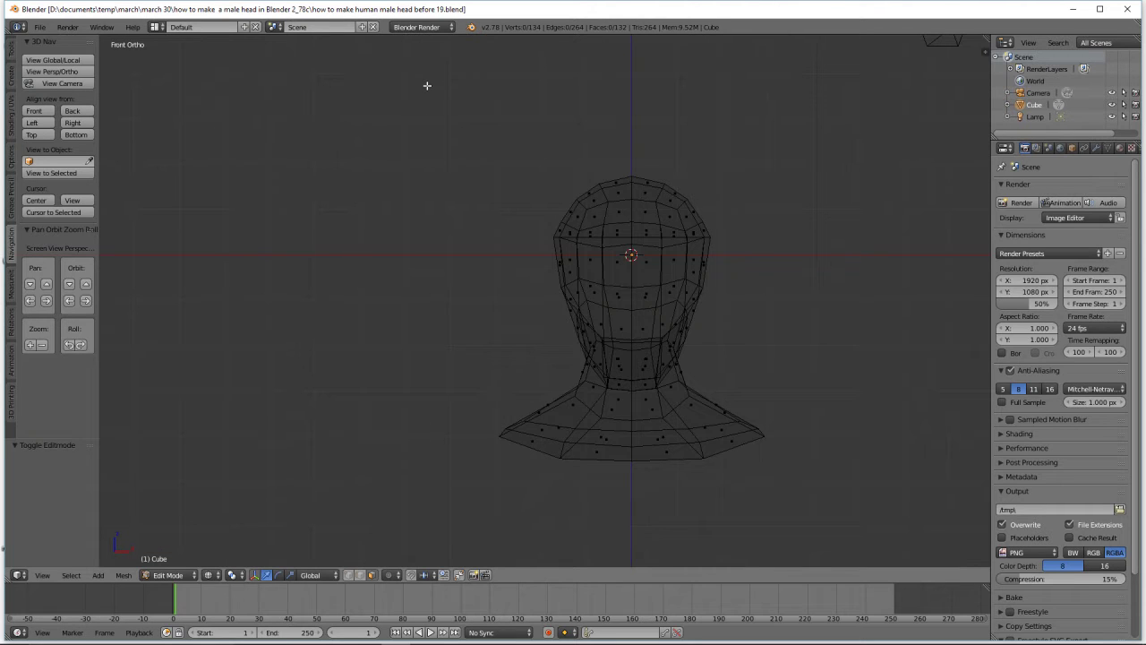
Box-select all faces of the head and neck on the negative X side of the centre line and delete the faces
key("b")
left_click_drag(427, 85, 634, 487)
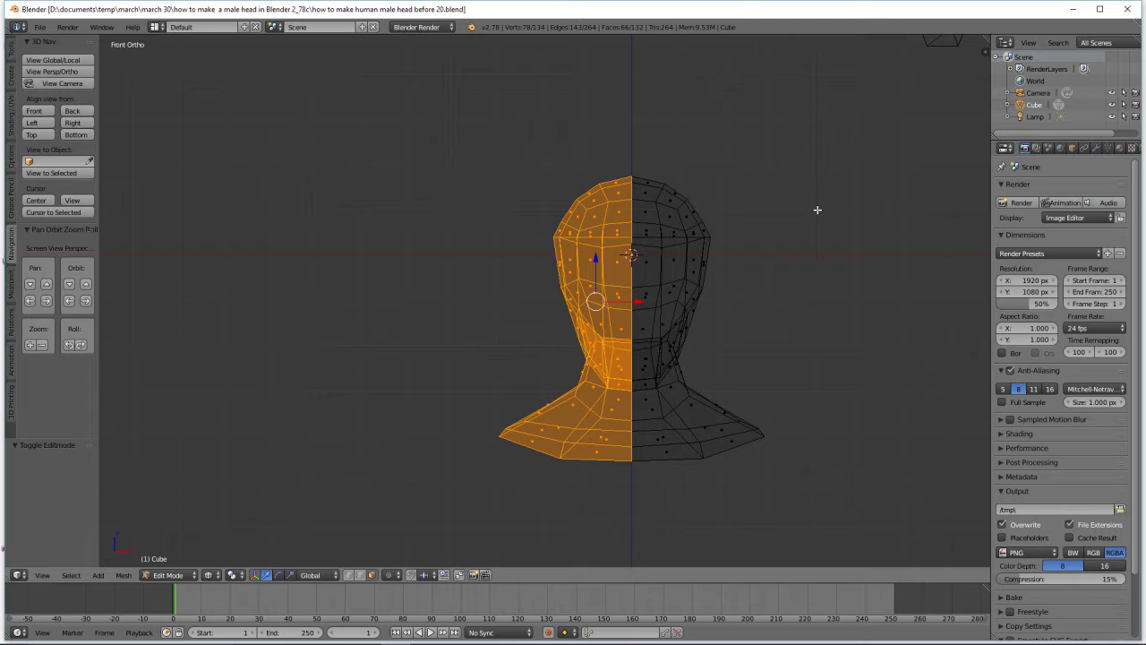
key("x")
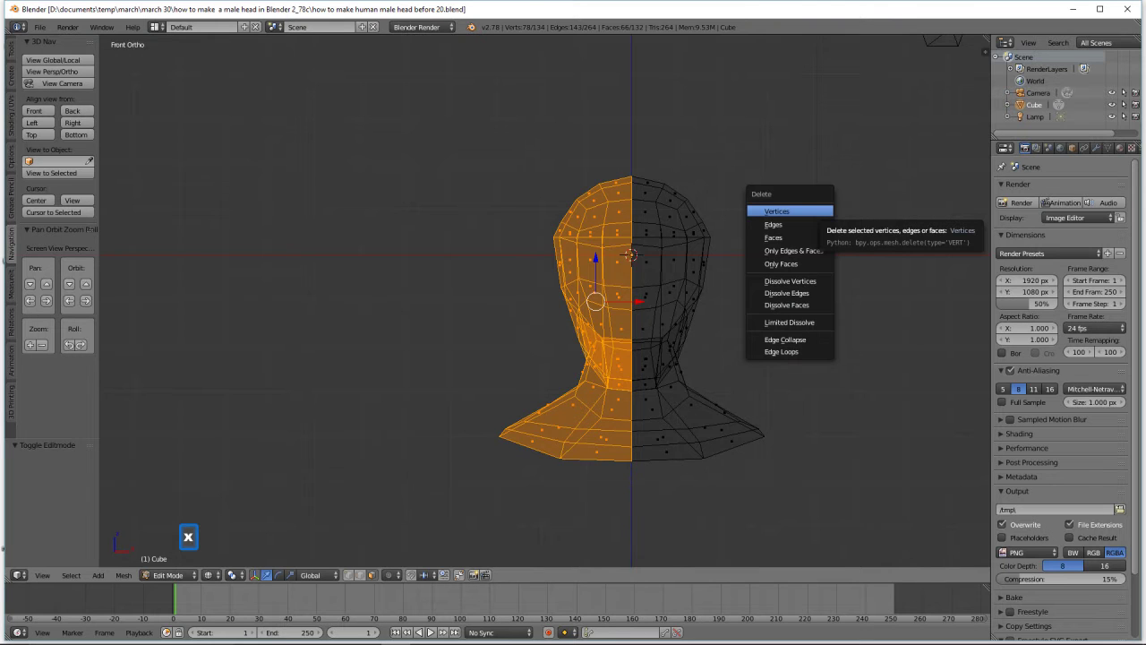
left_click(813, 238)
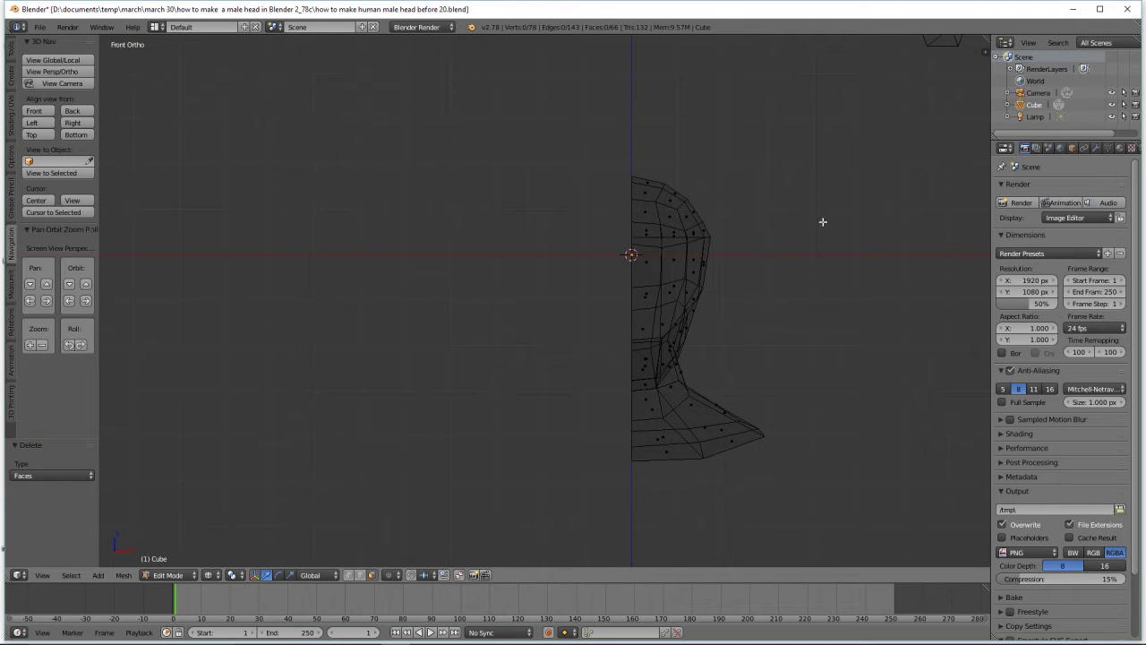
Add a Mirror modifier on the X axis to the half head, with its edit-cage display and Clipping enabled
left_click(1096, 148)
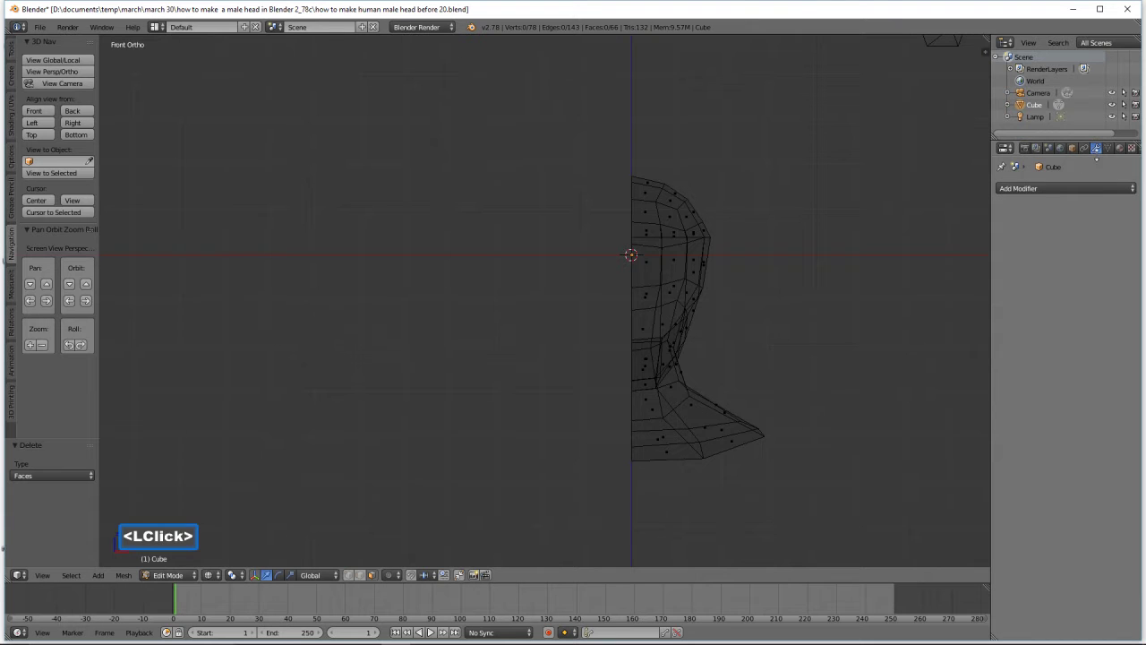
left_click(1123, 190)
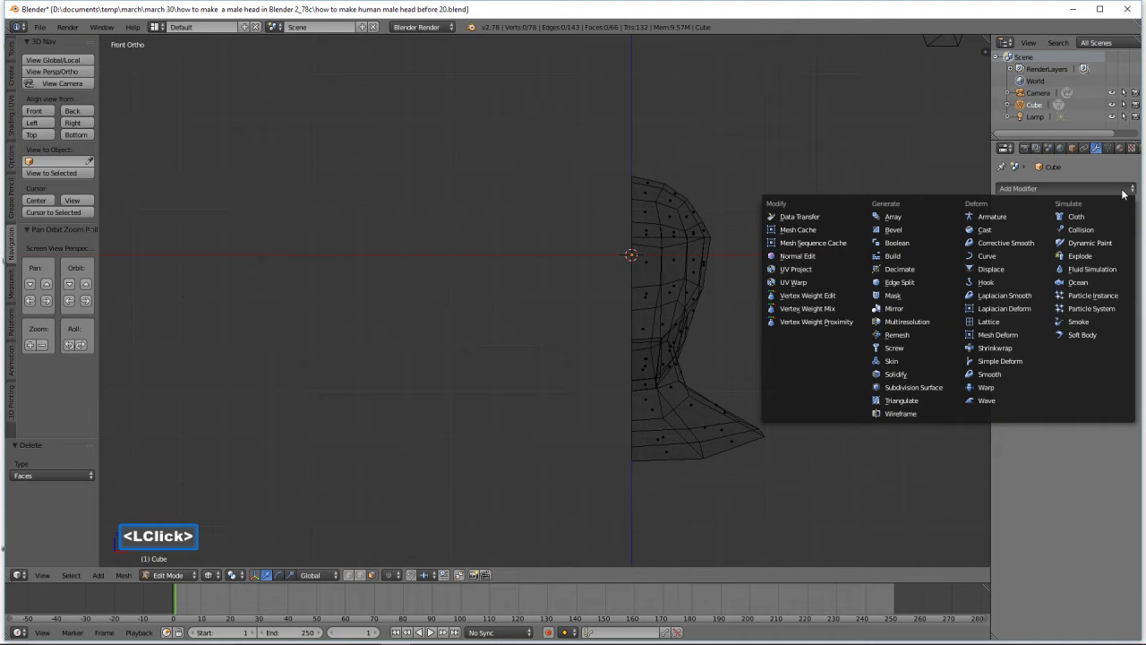
left_click(921, 310)
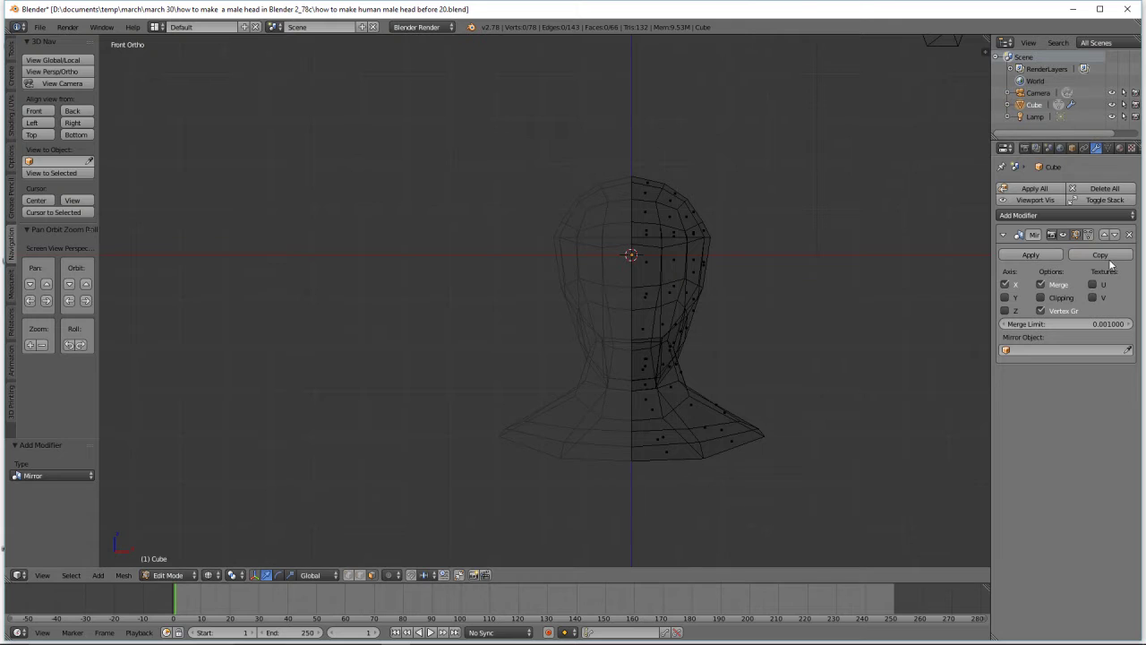
left_click(1089, 237)
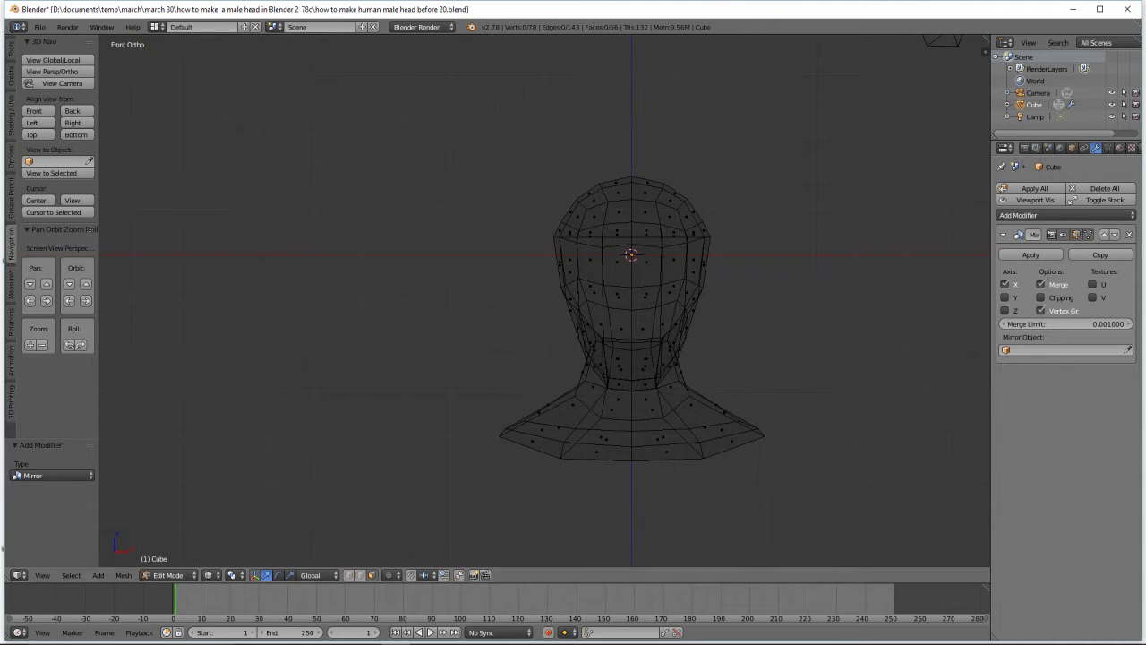
left_click(1040, 298)
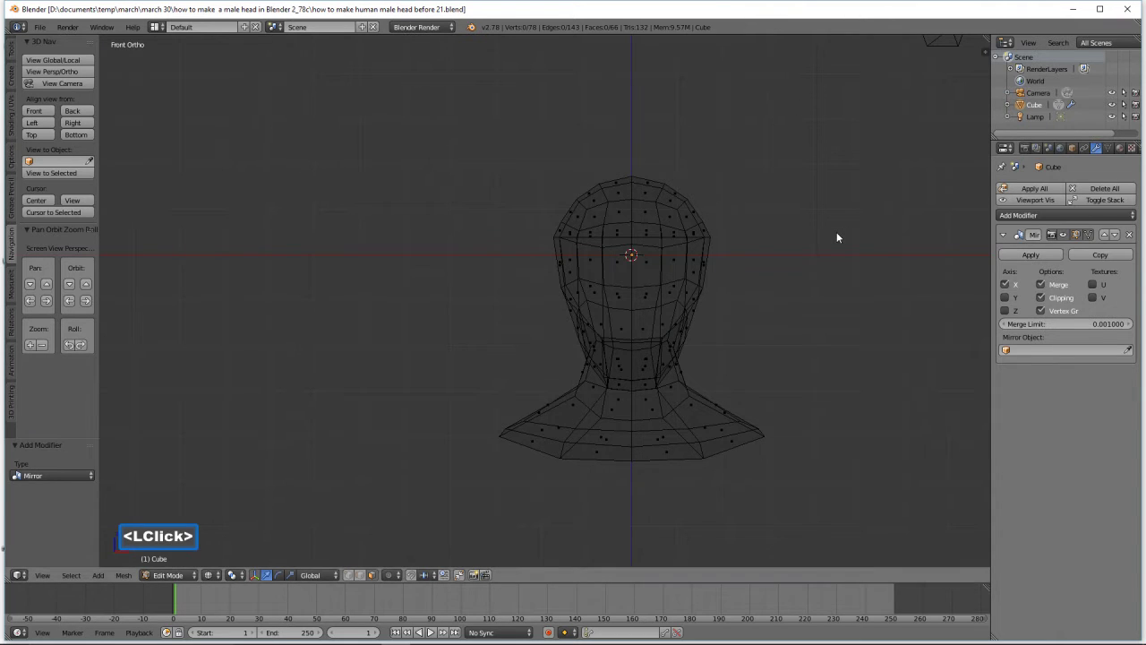
In solid shading with edge selection, raise the horizontal centre edge on the face above the chin about 1.12 units along Z
key("z")
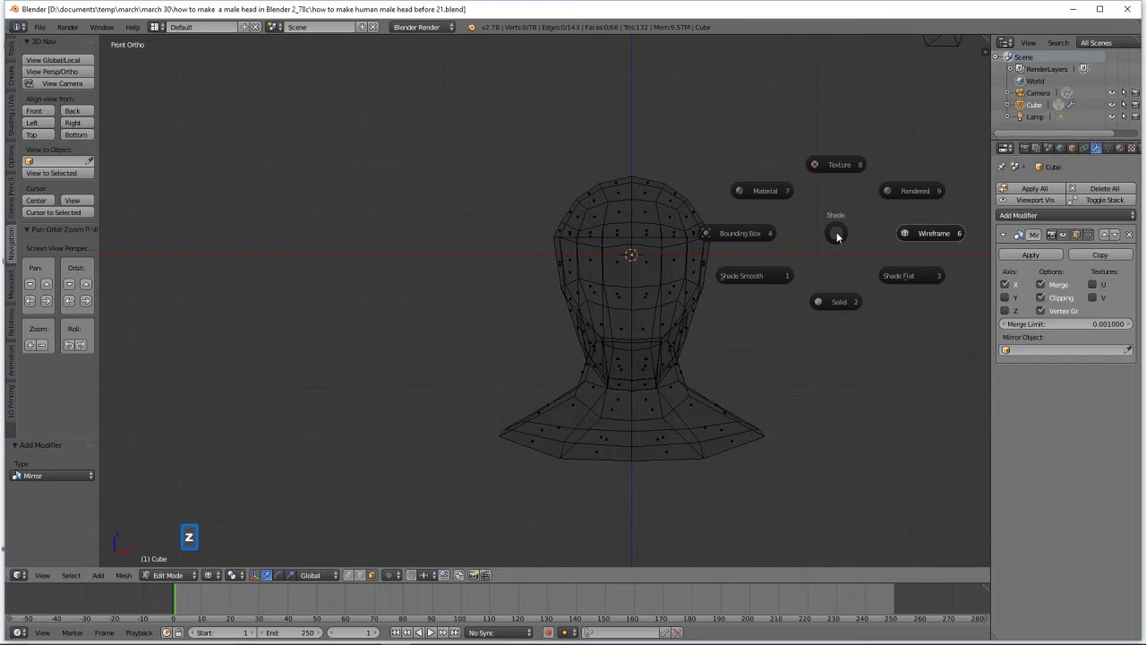
left_click(846, 300)
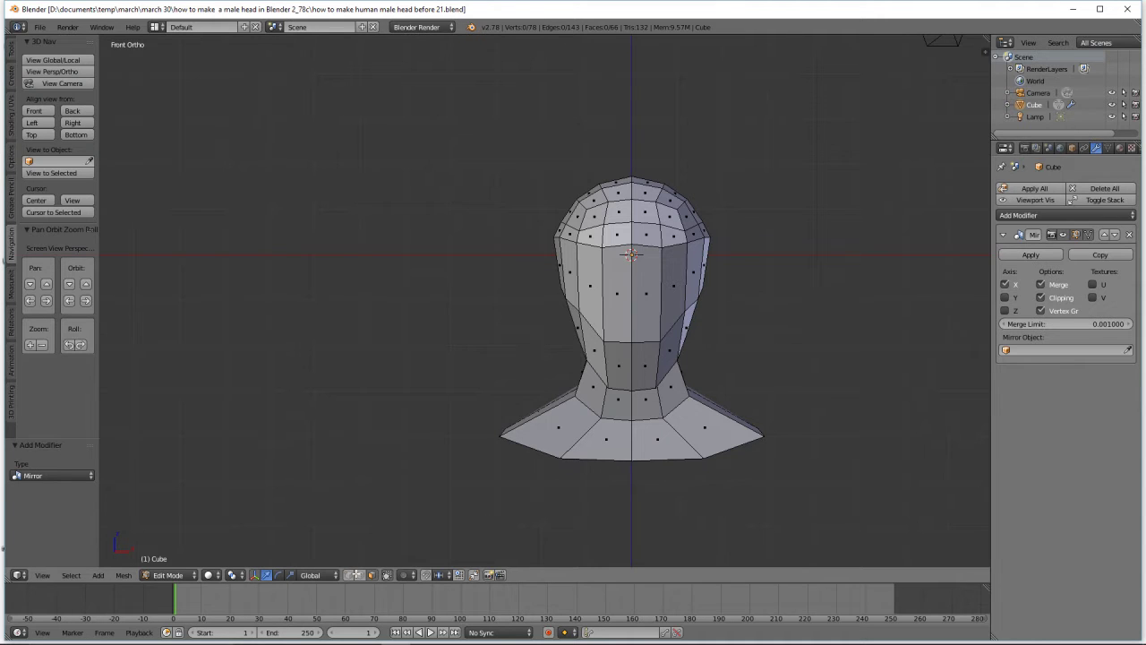
left_click(359, 576)
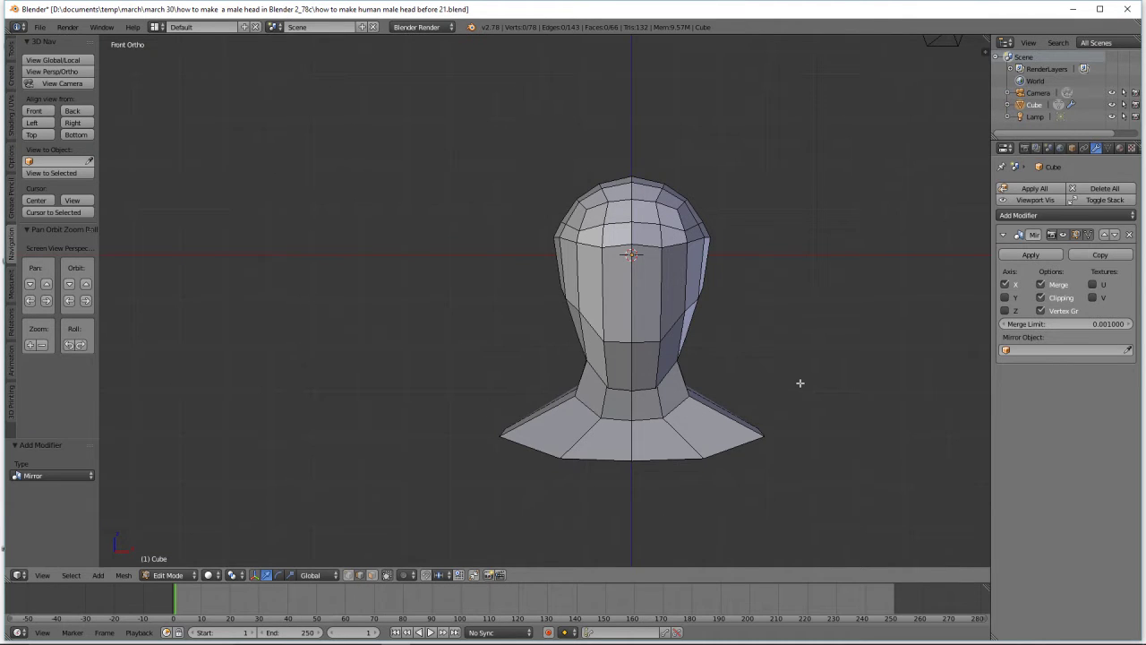
left_click(646, 341)
left_click_drag(646, 301, 605, 271)
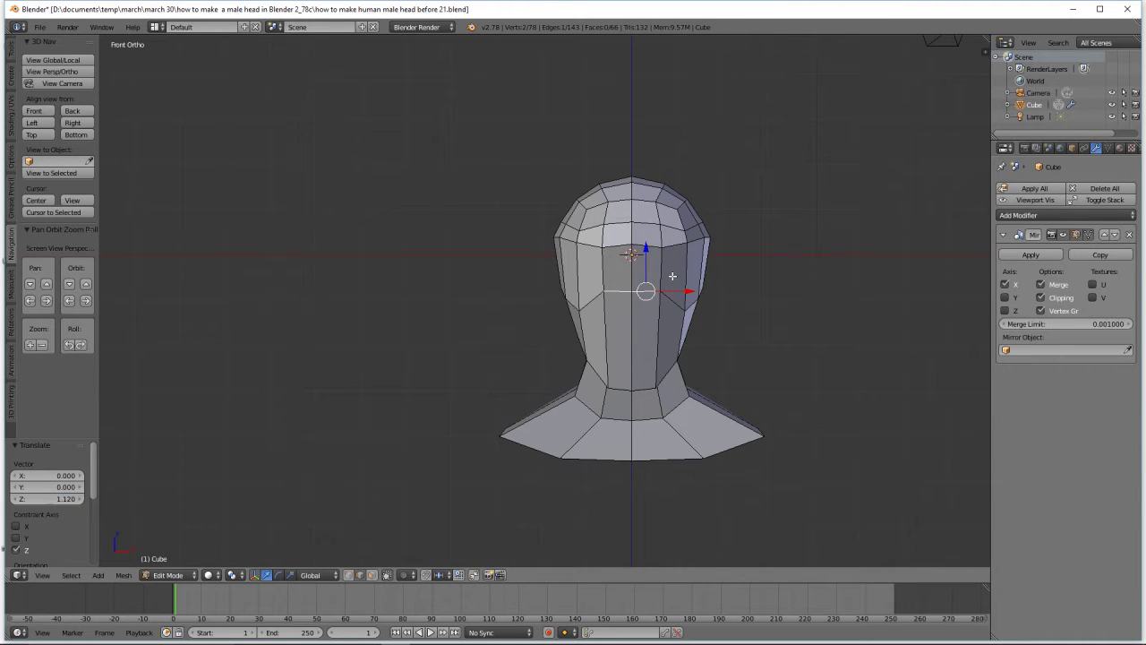
Select the row of edges running around the side of the head at brow level and lower it about 0.324 units along Z
middle_click_drag(774, 288, 747, 288)
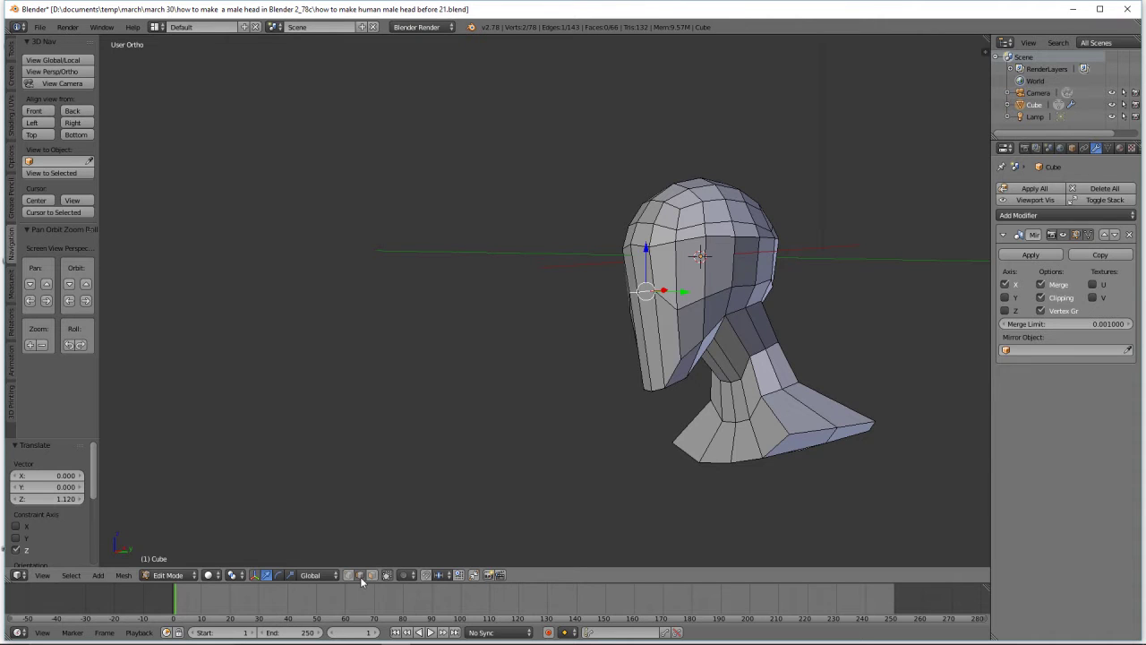
left_click(724, 235)
middle_click(870, 287)
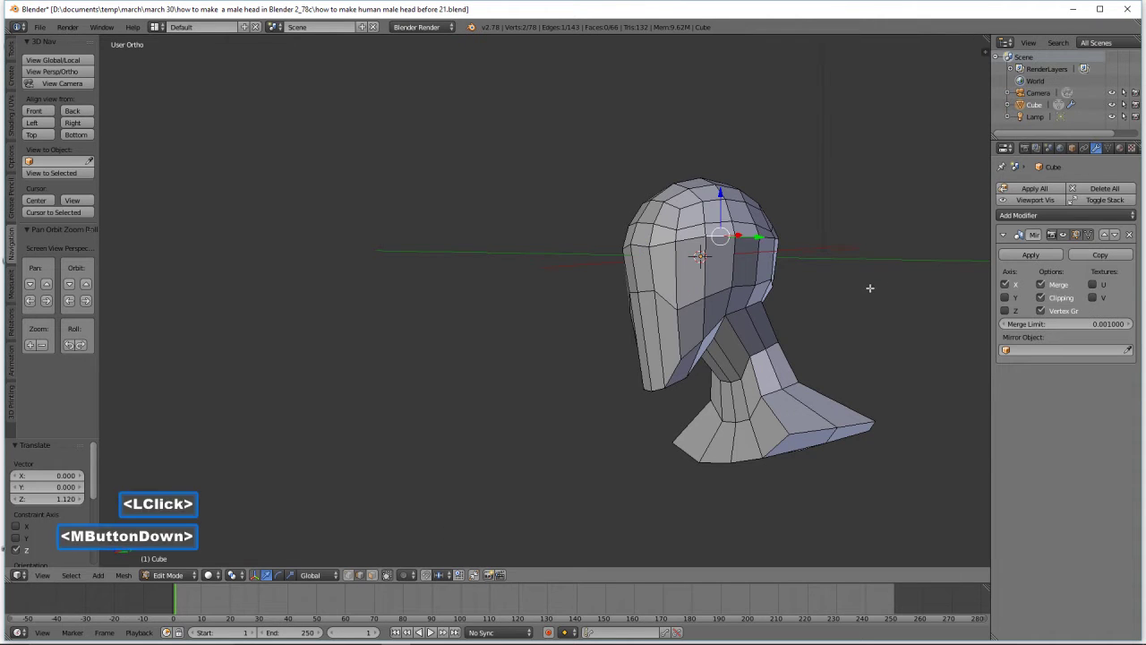
middle_click_drag(819, 302, 740, 327)
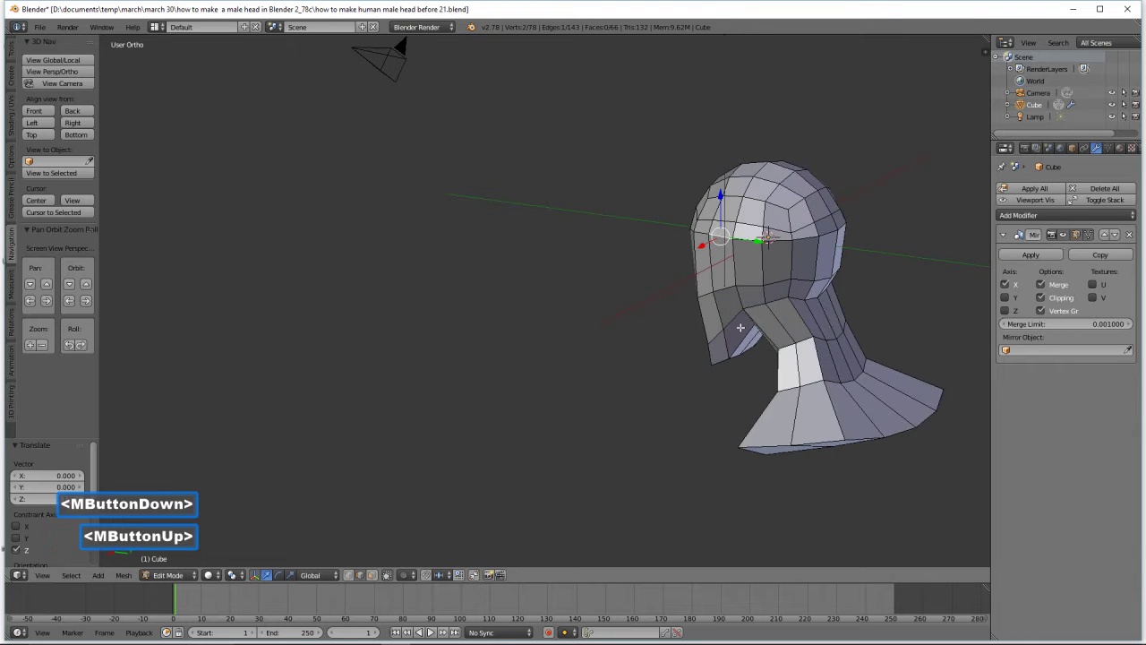
left_click(806, 238, "ctrl")
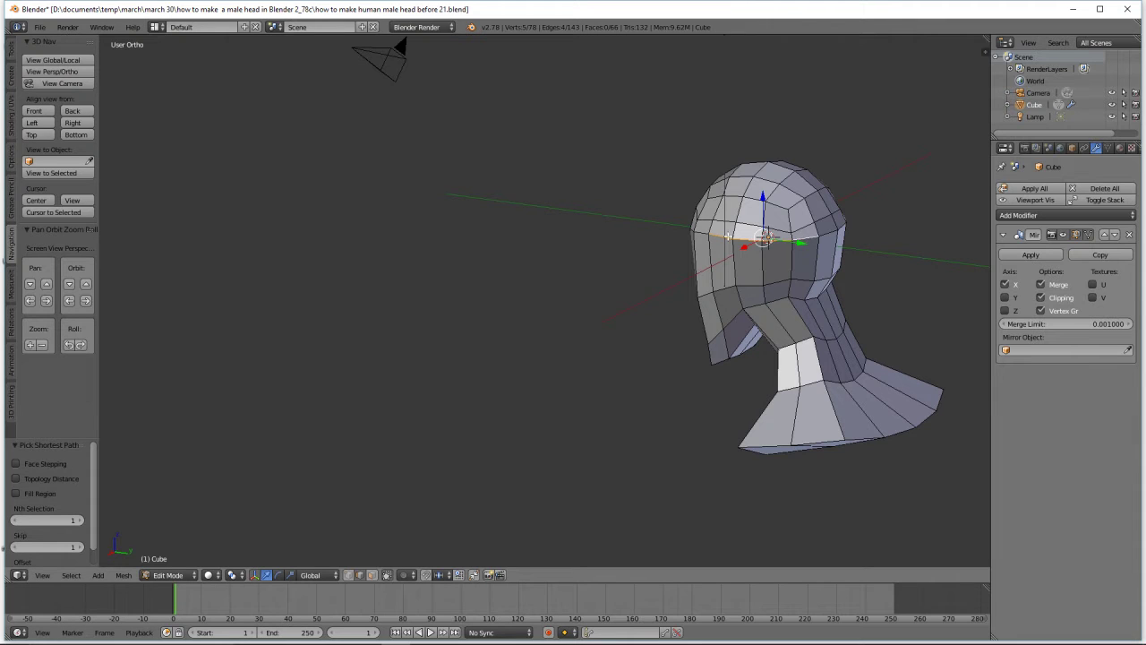
left_click(829, 233, "shift")
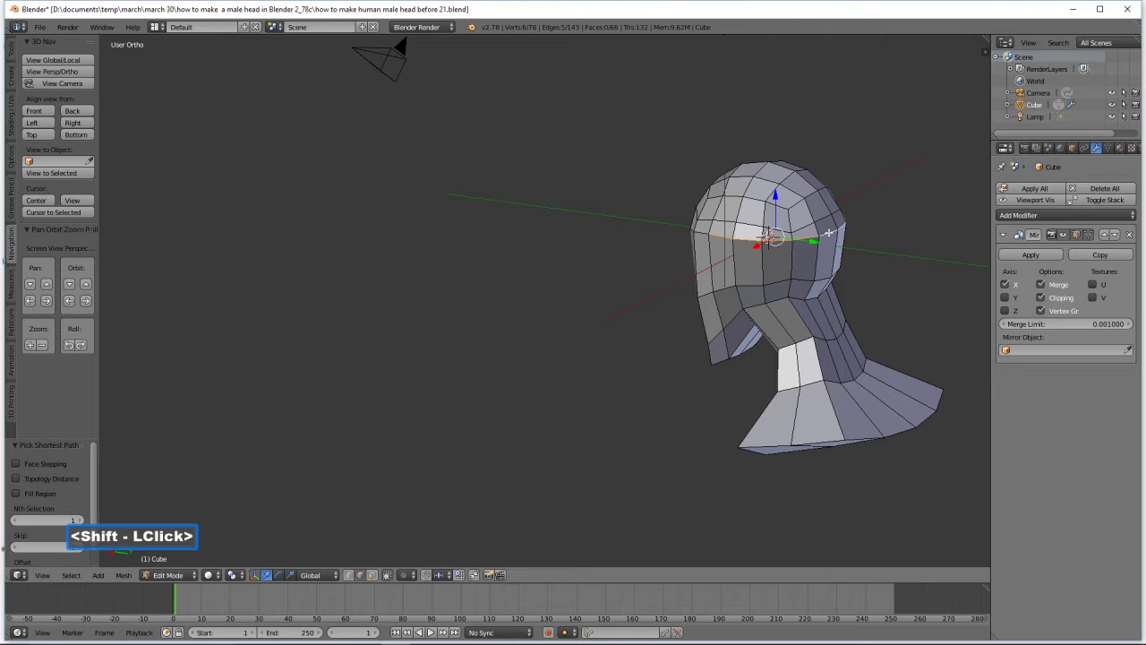
middle_click_drag(755, 315, 793, 328)
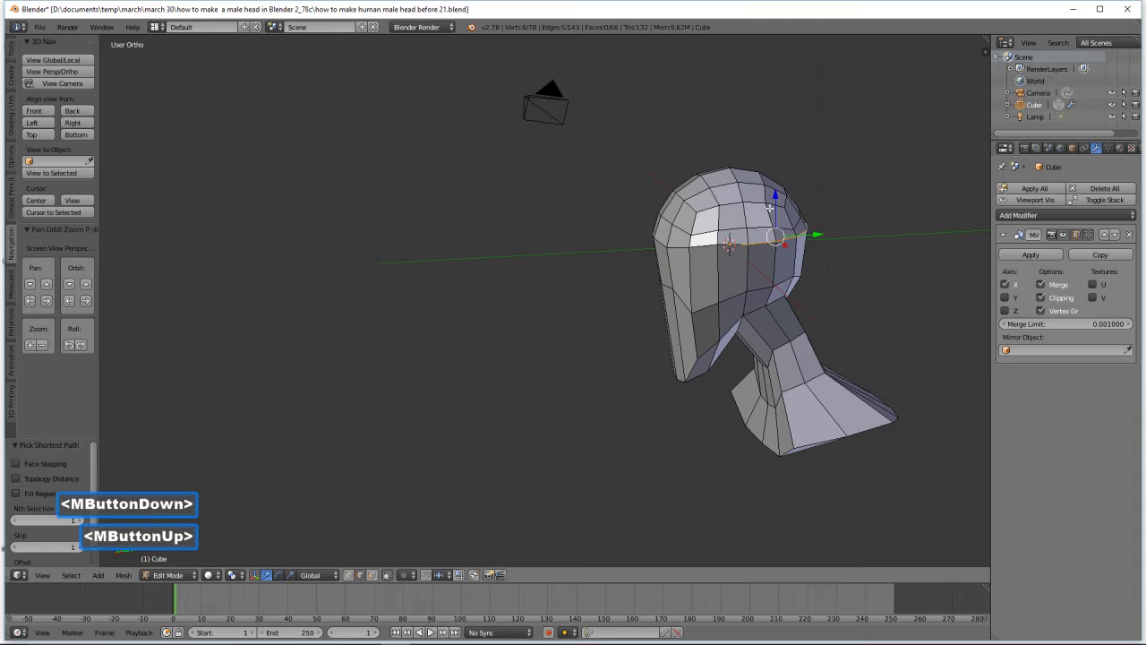
left_click_drag(773, 199, 775, 212)
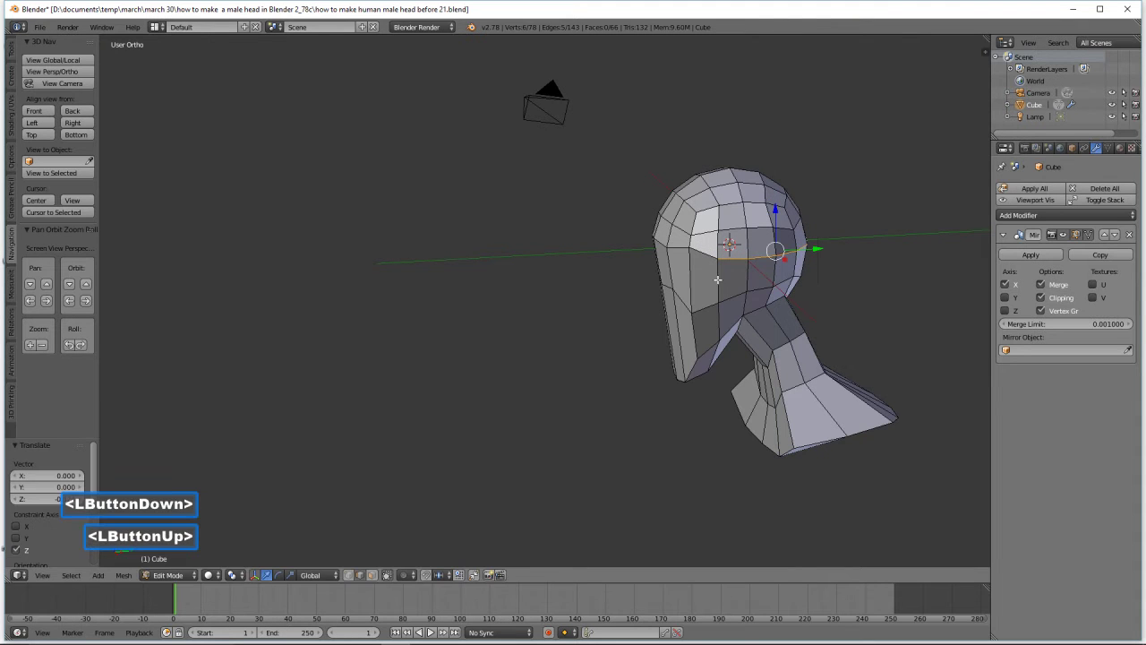
Flatten the selected brow-level edge row around the side of the head by scaling it to 0 along Z
middle_click_drag(663, 300, 726, 298)
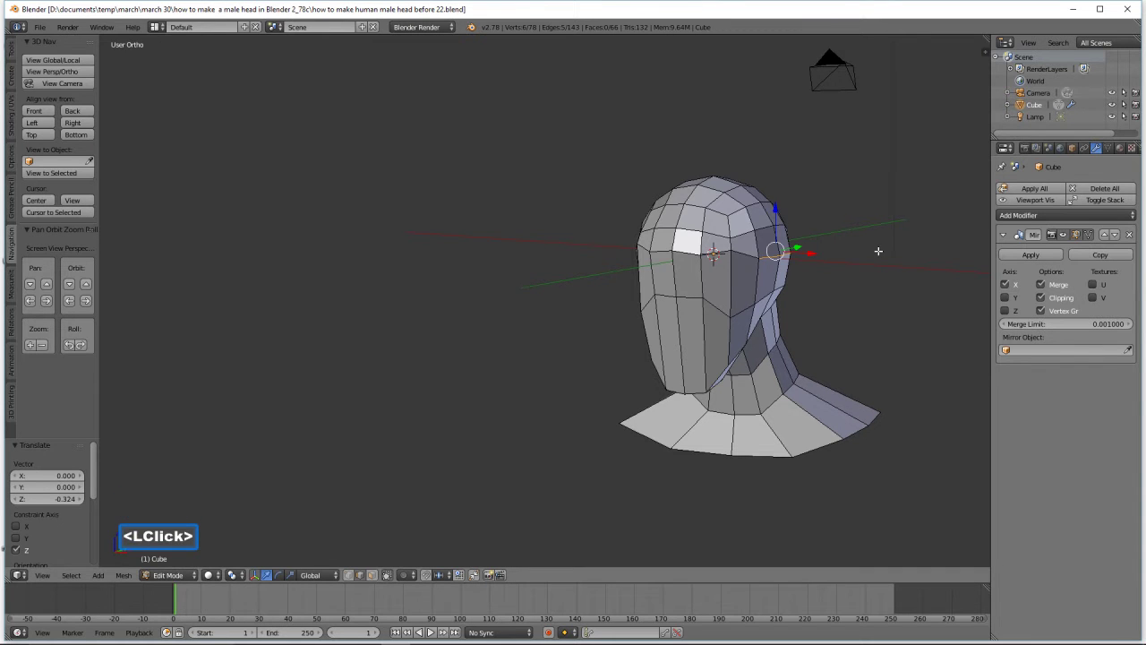
middle_click_drag(878, 250, 766, 254)
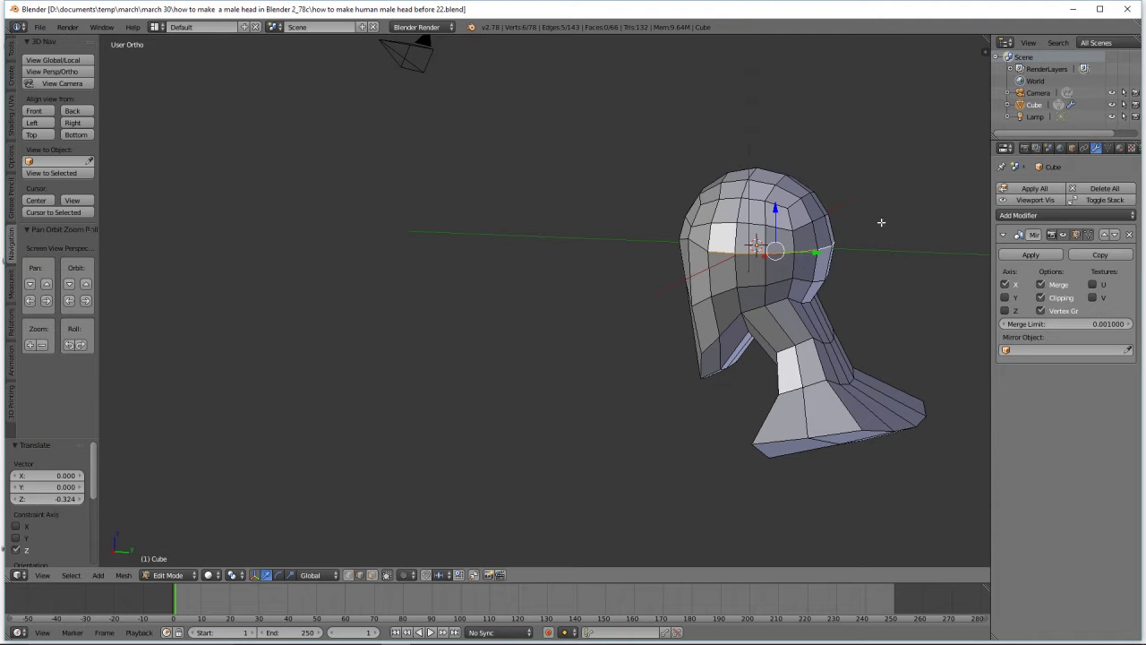
key("s")
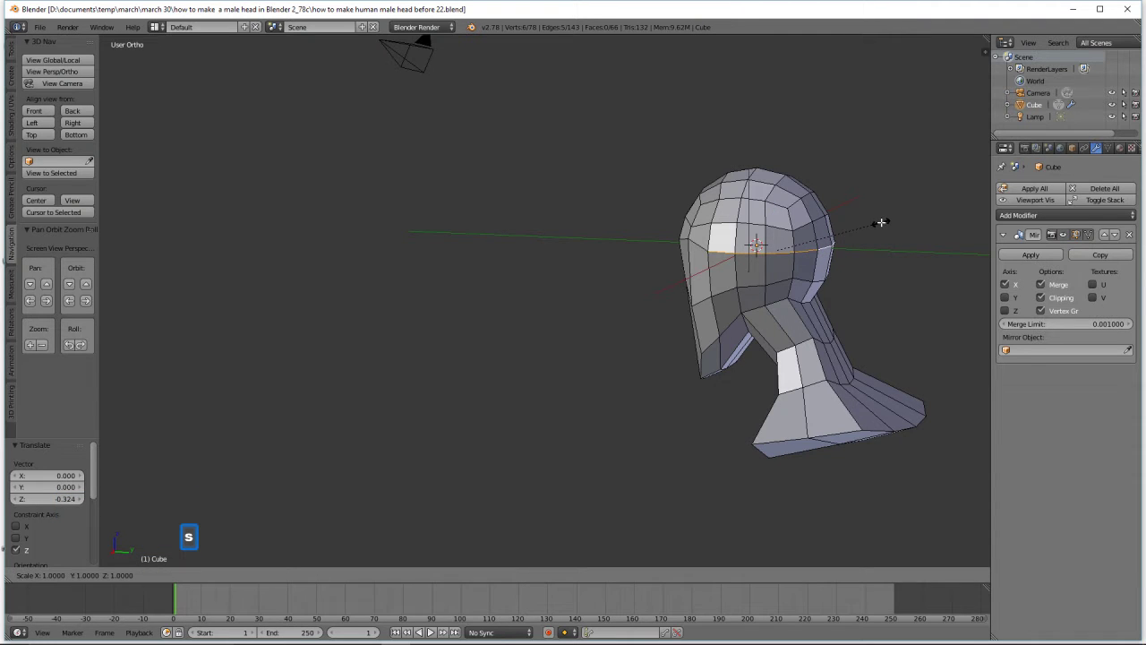
key("z")
key("0")
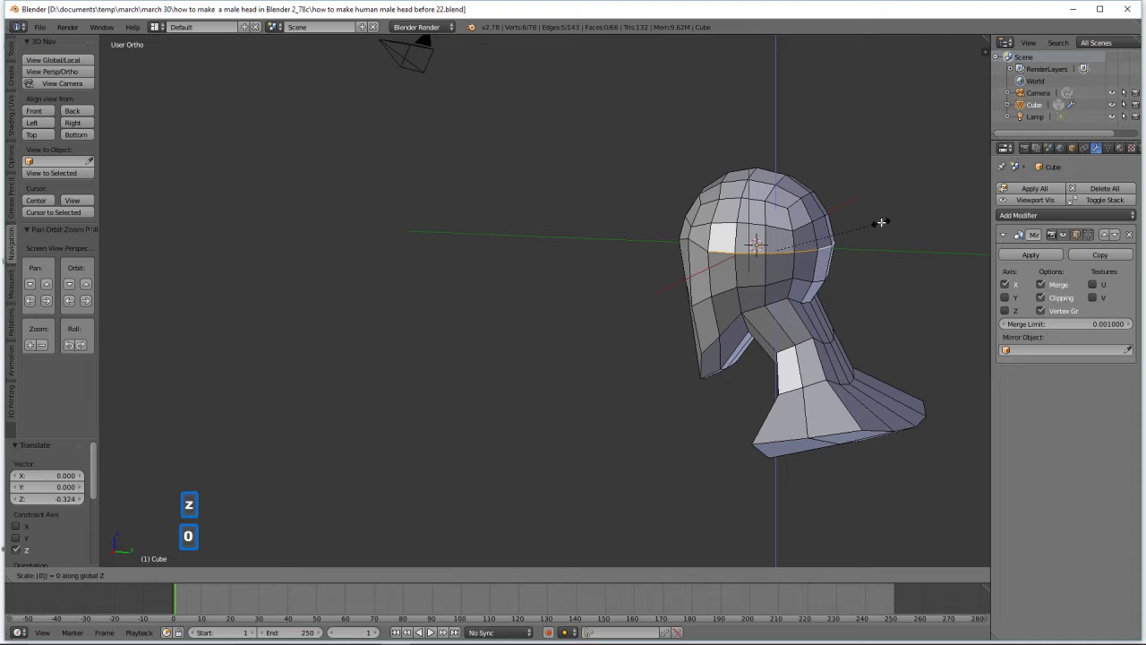
left_click(878, 225)
In vertex selection, lower the single vertex at the front of the brow line about 0.106 units along Z
mouse_move(861, 282)
middle_mouse_down()
mouse_move(778, 272)
mouse_move(799, 254)
mouse_move(853, 264)
middle_mouse_up()
middle_click_drag(731, 288, 825, 289)
left_click(349, 575)
left_click(688, 248)
left_click_drag(686, 206, 688, 210)
middle_click_drag(833, 313, 751, 270)
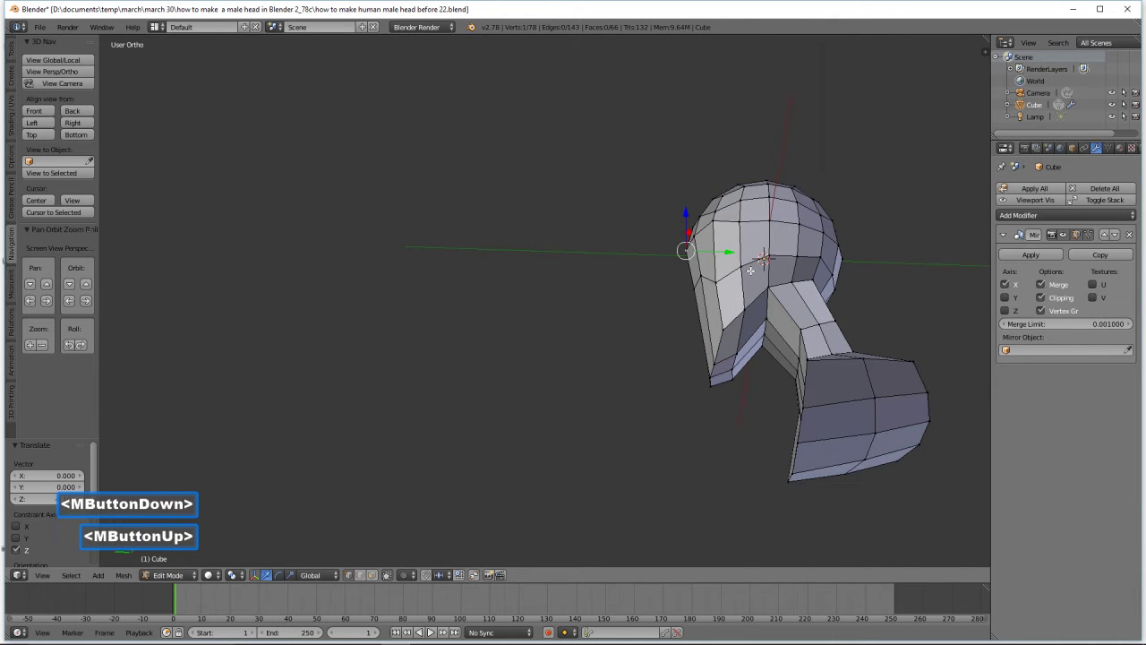
In edge selection, lower the edge under the jaw near the throat about 0.489 units along Z
left_click(509, 507)
left_click(759, 330)
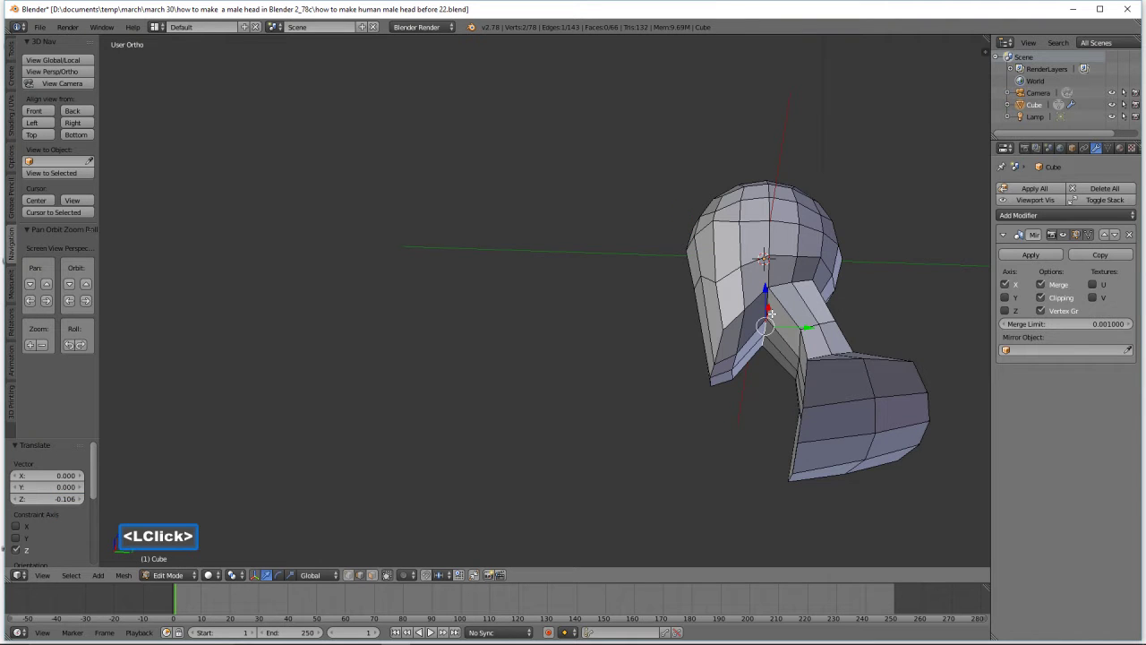
left_click_drag(762, 286, 766, 322)
middle_click_drag(770, 322, 812, 306)
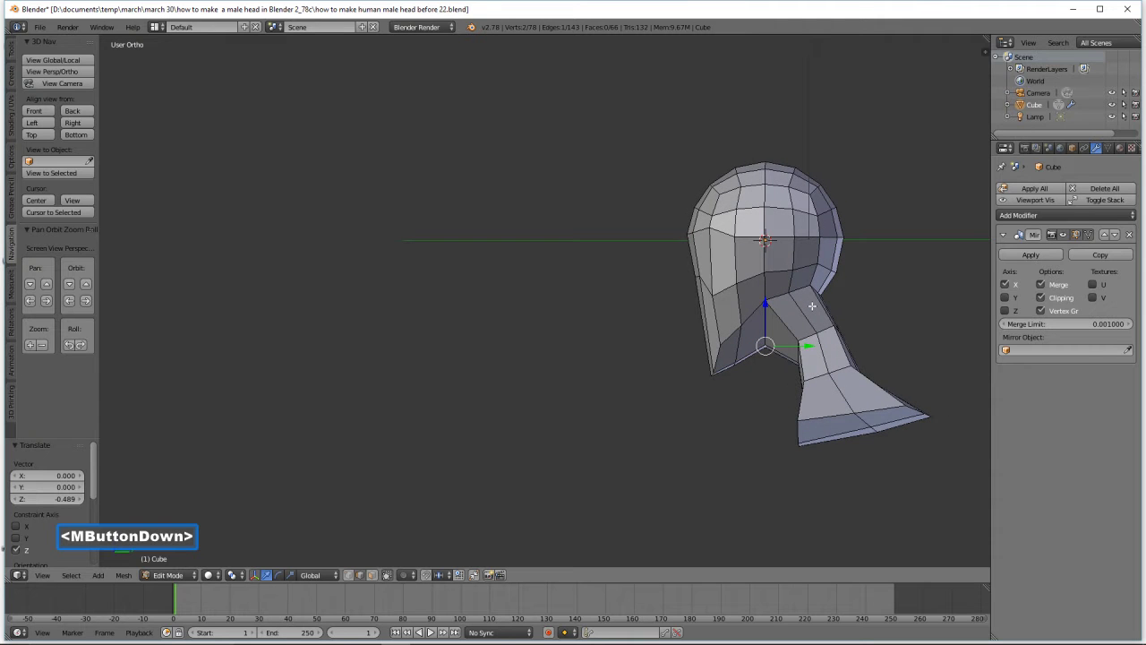
middle_click_drag(812, 306, 829, 316)
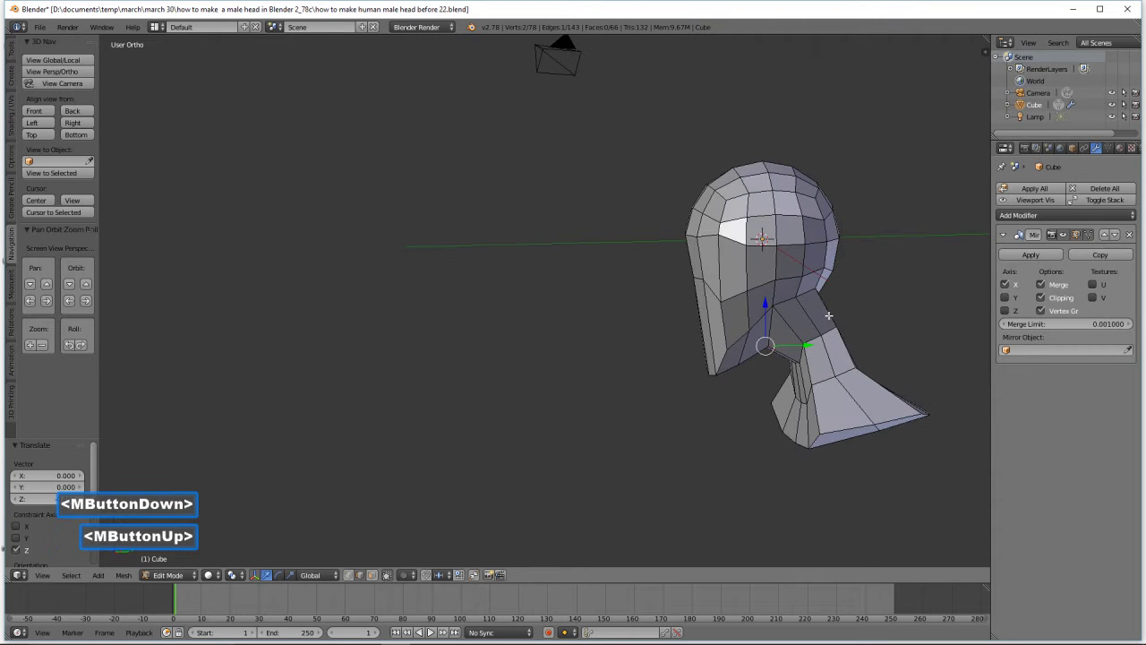
middle_click_drag(783, 357, 765, 348)
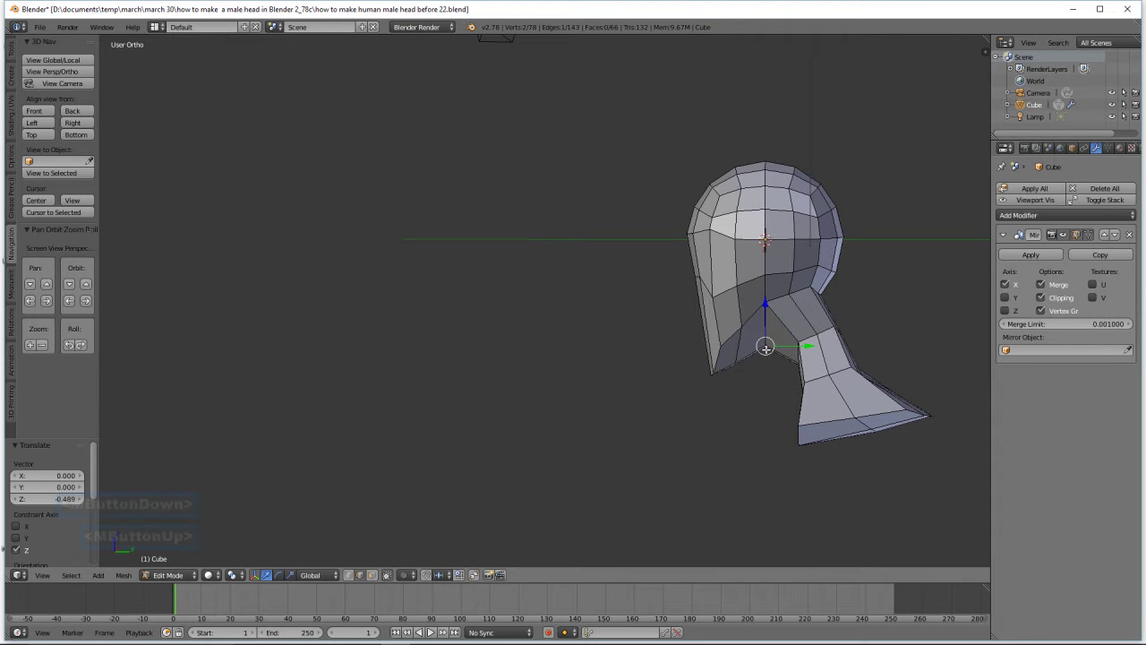
middle_click_drag(766, 349, 834, 378)
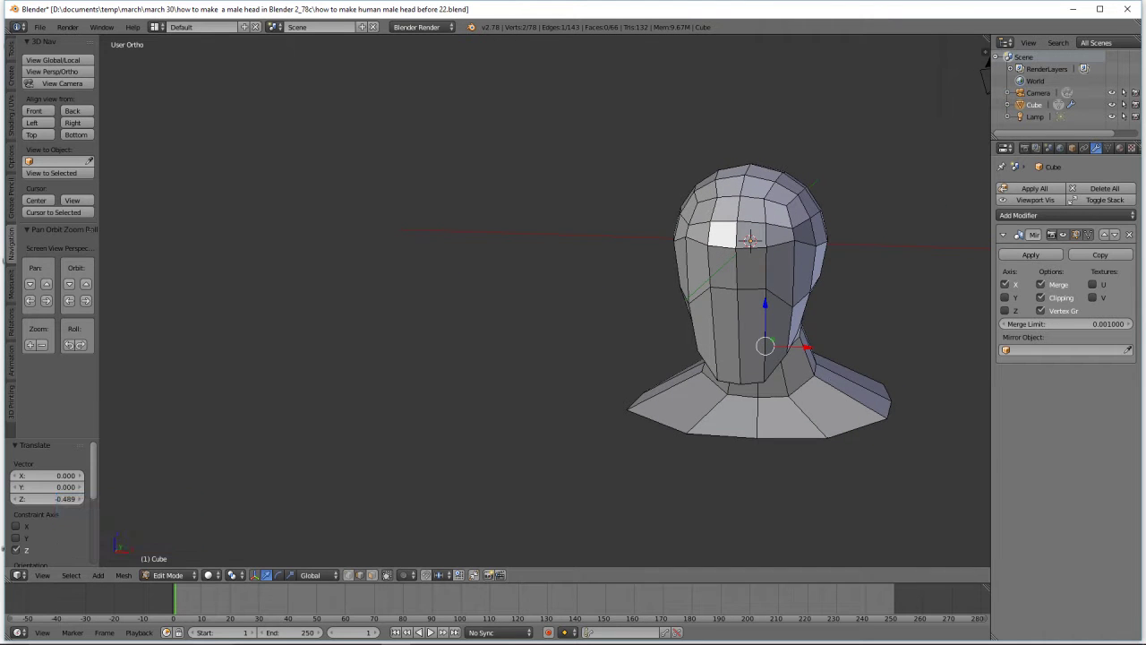
Extrude the three eye-level faces of the half face in place, scale them to about 0.709, and save as "how to make human male head before 23.blend"
left_click(830, 13)
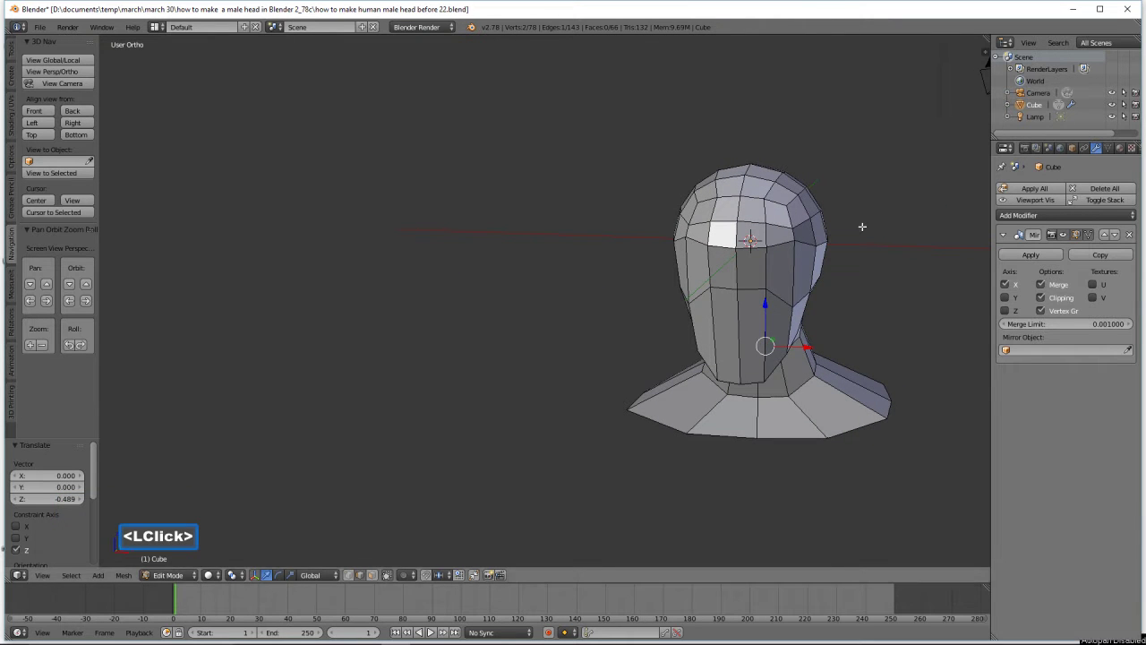
left_click(374, 575)
left_click(803, 285)
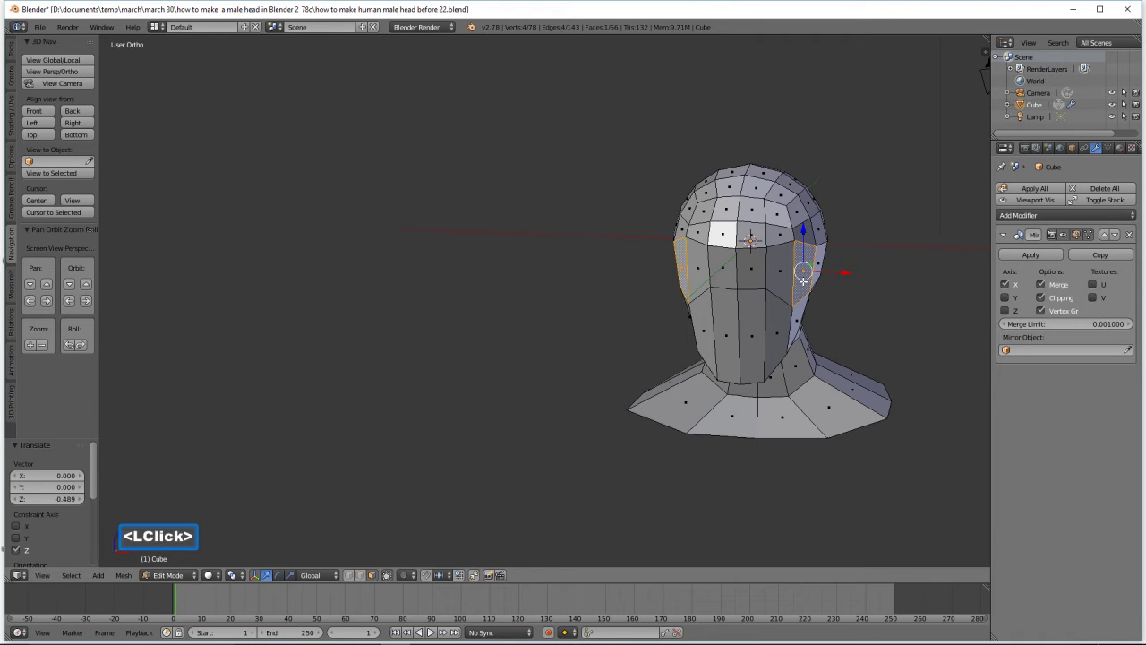
left_click(779, 275, "shift")
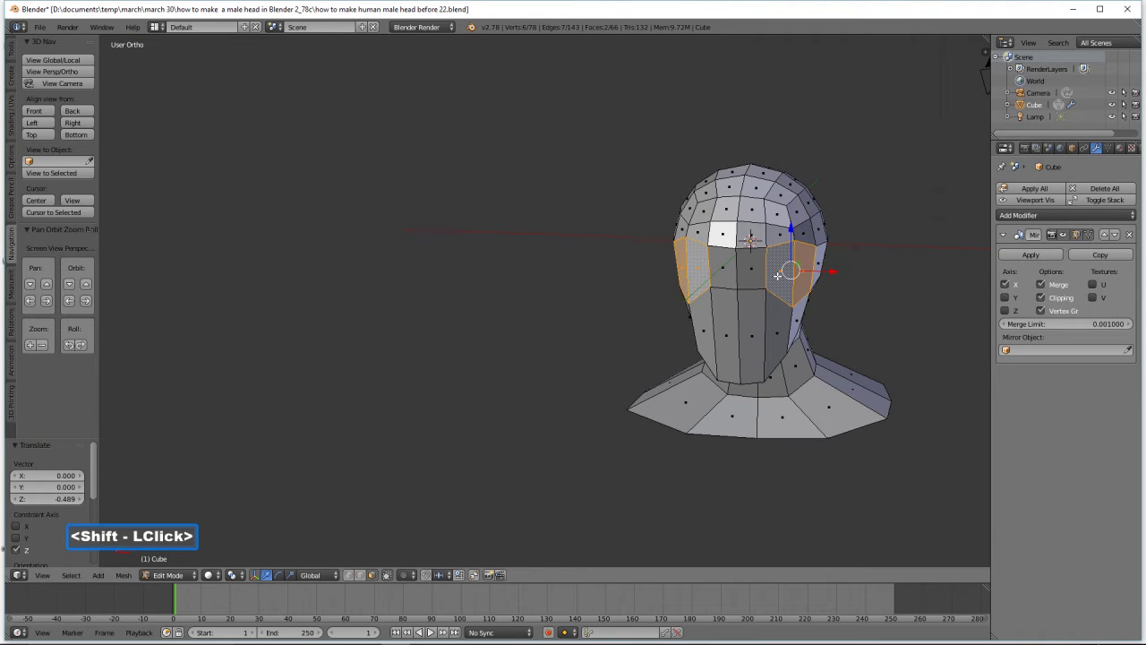
left_click(752, 275, "shift")
middle_click_drag(857, 312, 673, 305, "shift")
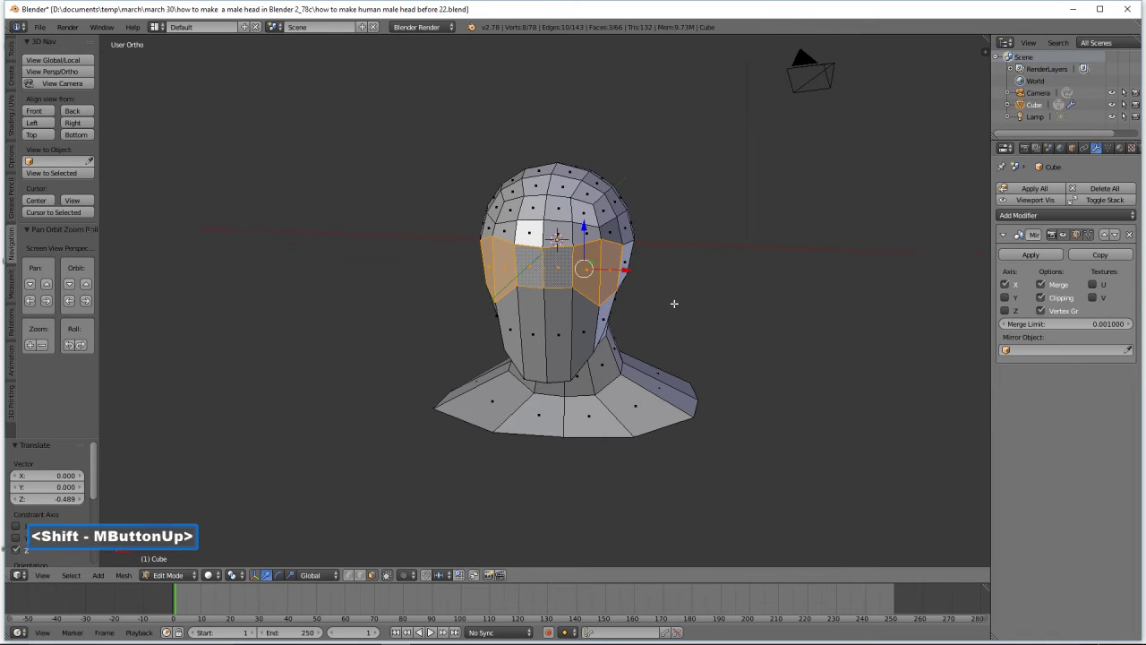
middle_click_drag(734, 332, 739, 285, "ctrl")
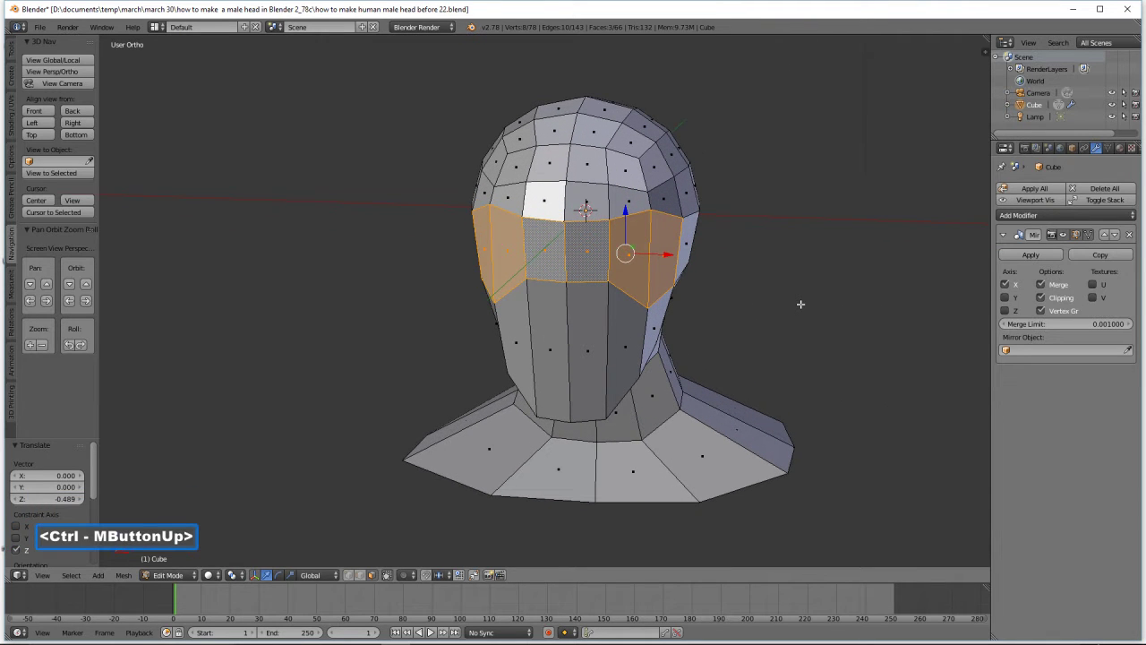
key("e")
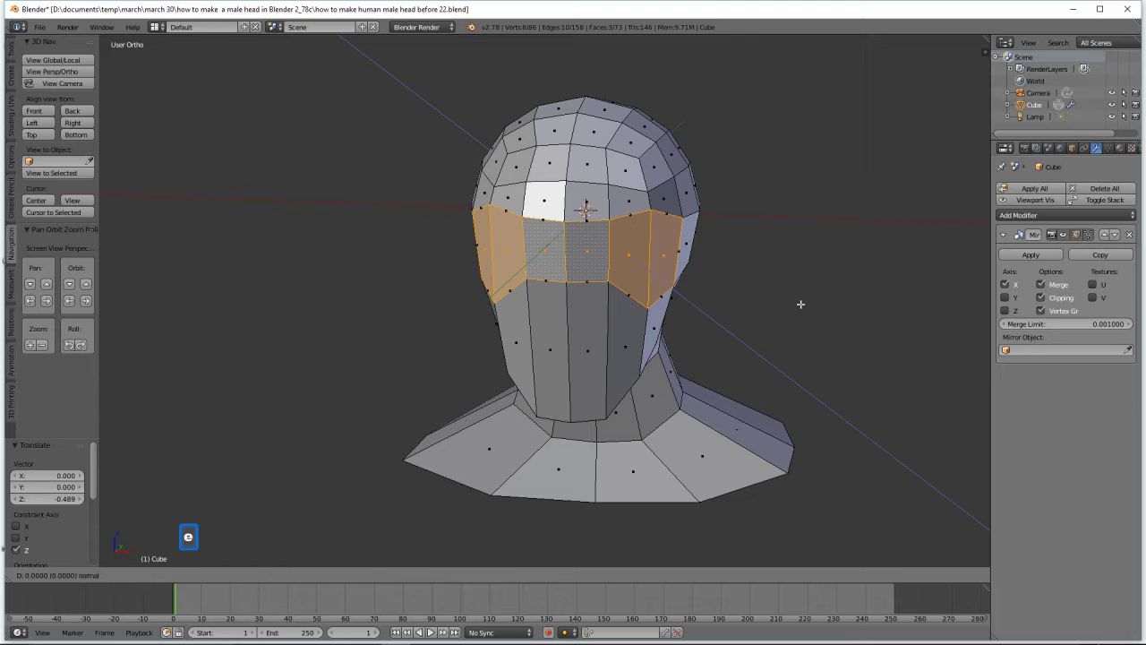
right_click(801, 304)
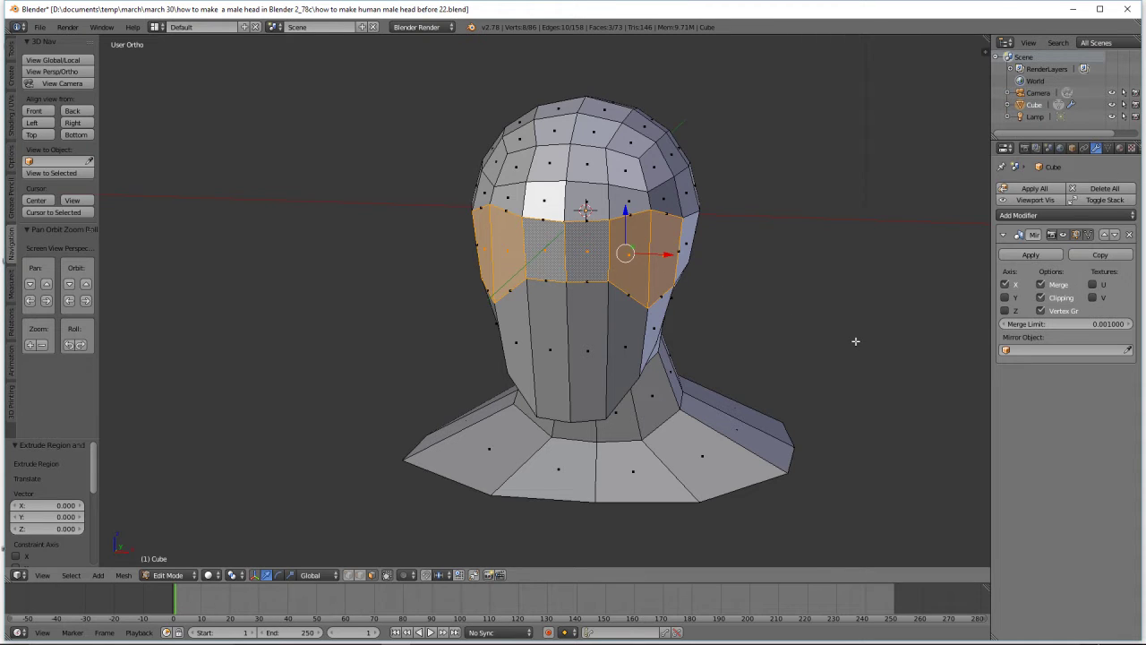
key("s")
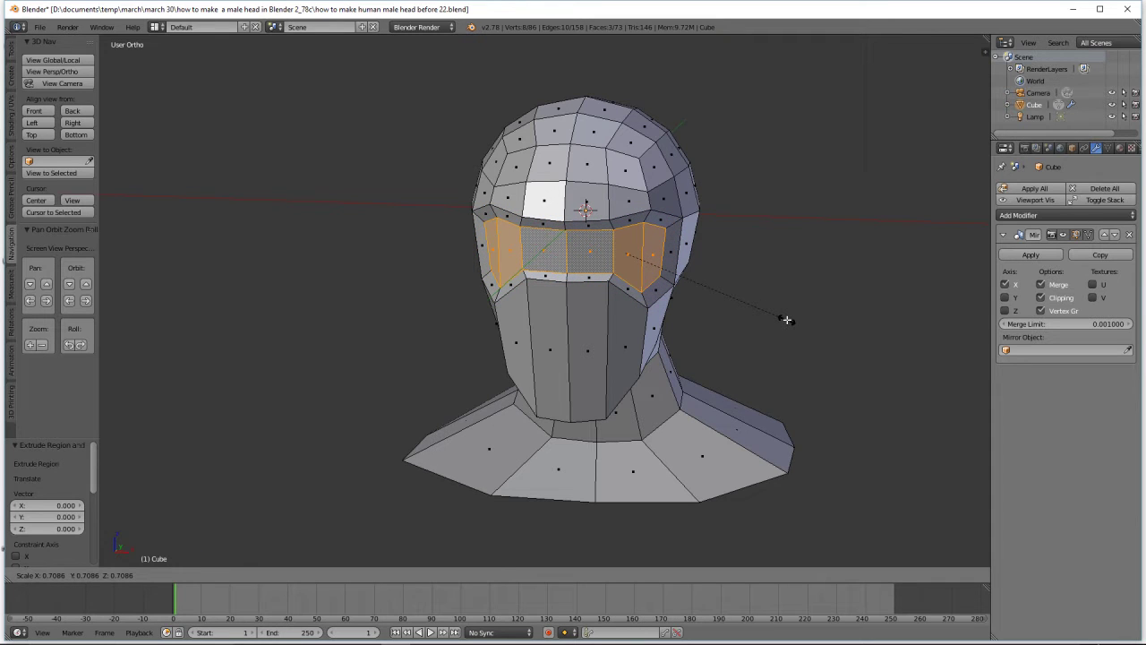
left_click(786, 319)
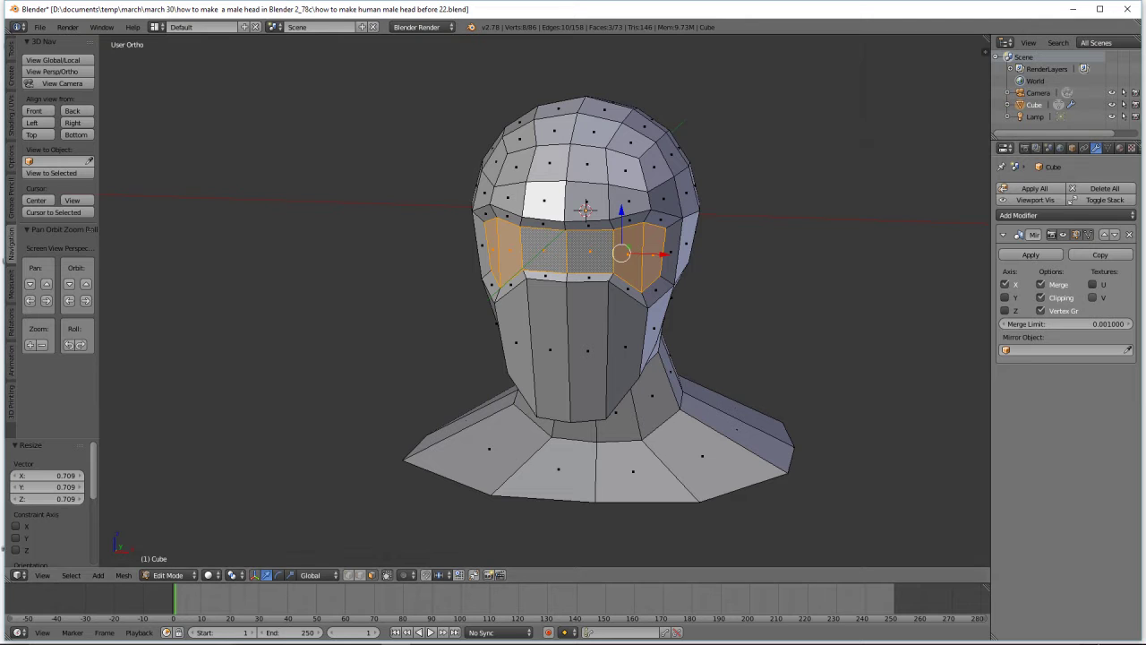
left_click(786, 222)
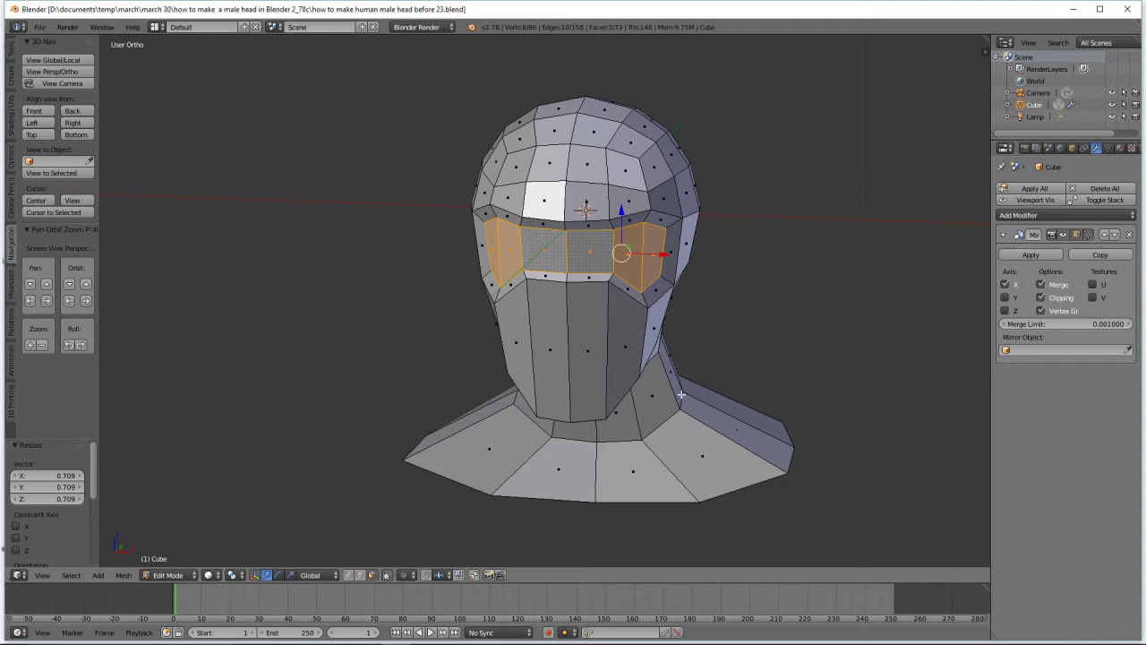
With smooth proportional editing at size 1.00, move the inner eye edge -0.477 along X and save as "how to make human male head before 24.blend"
left_click(360, 574)
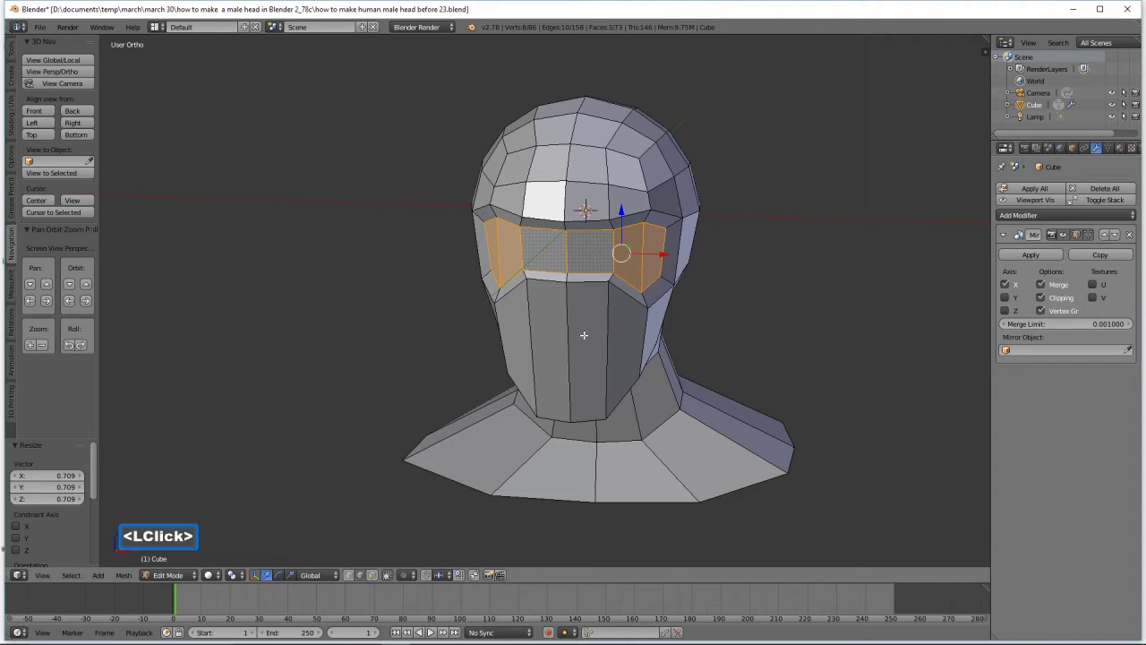
left_click(614, 246)
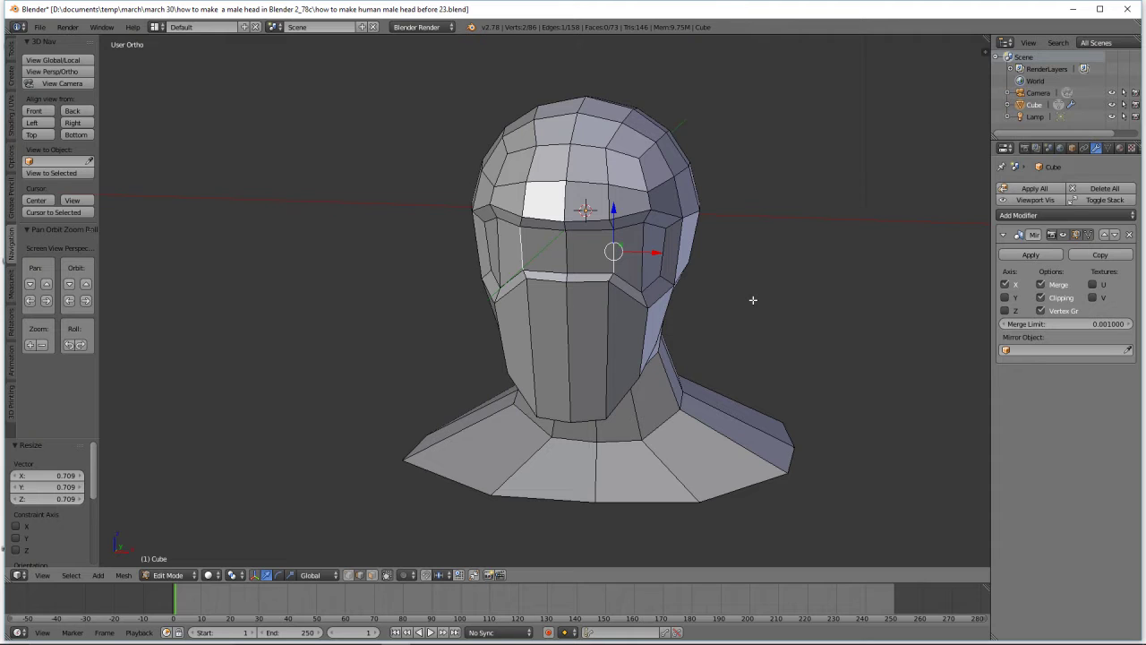
key("o")
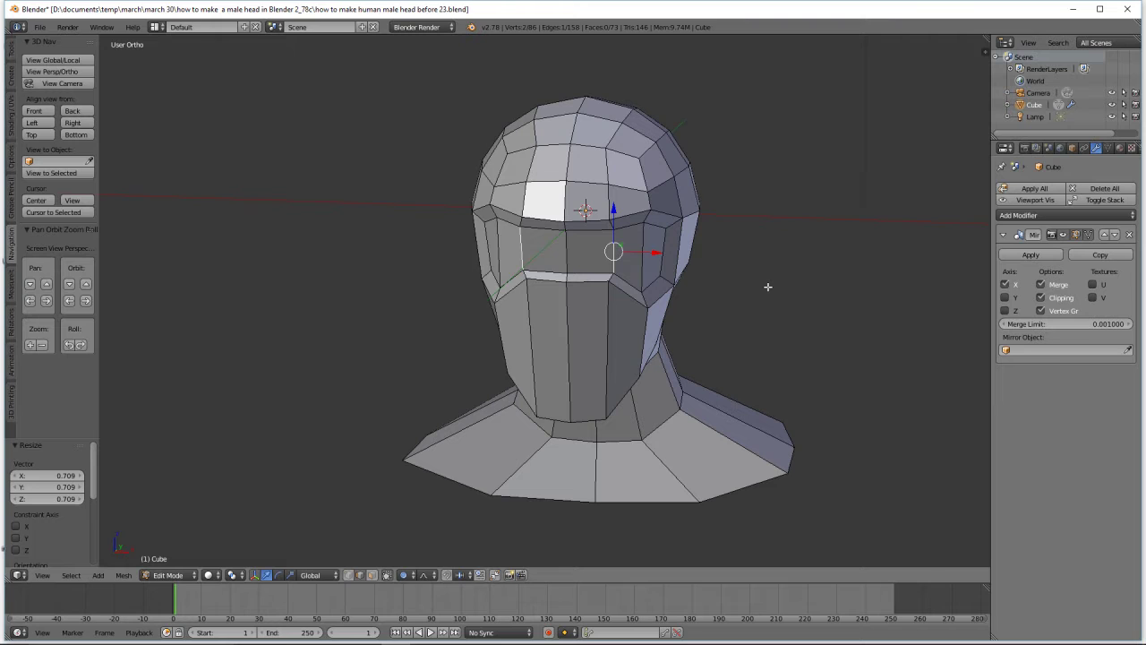
key("g")
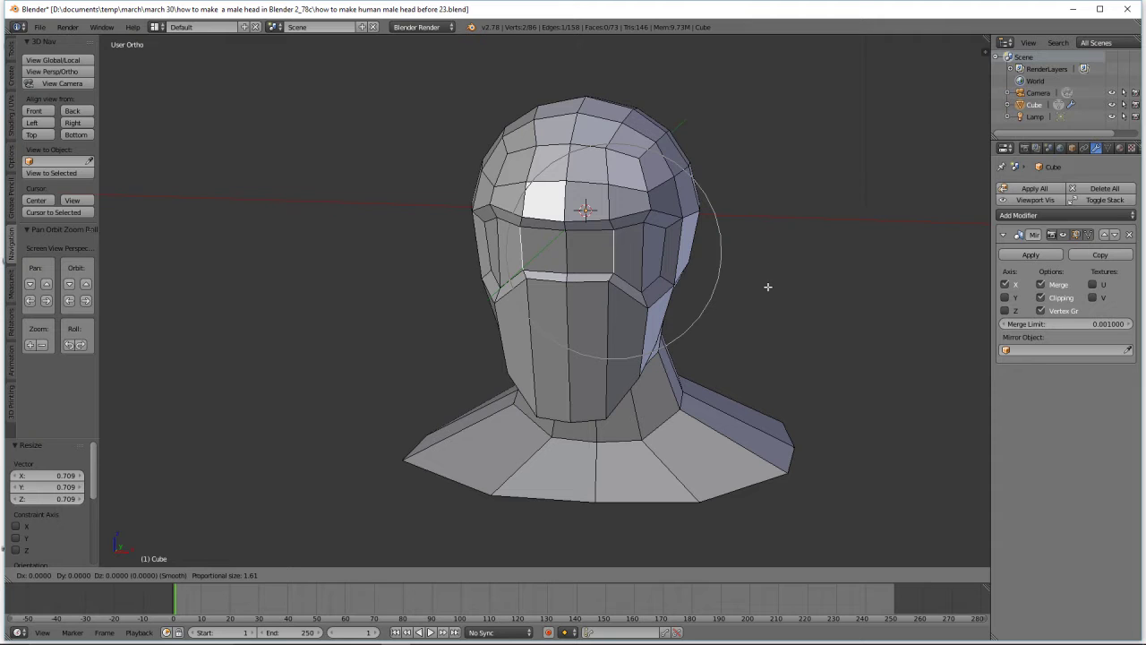
key("x")
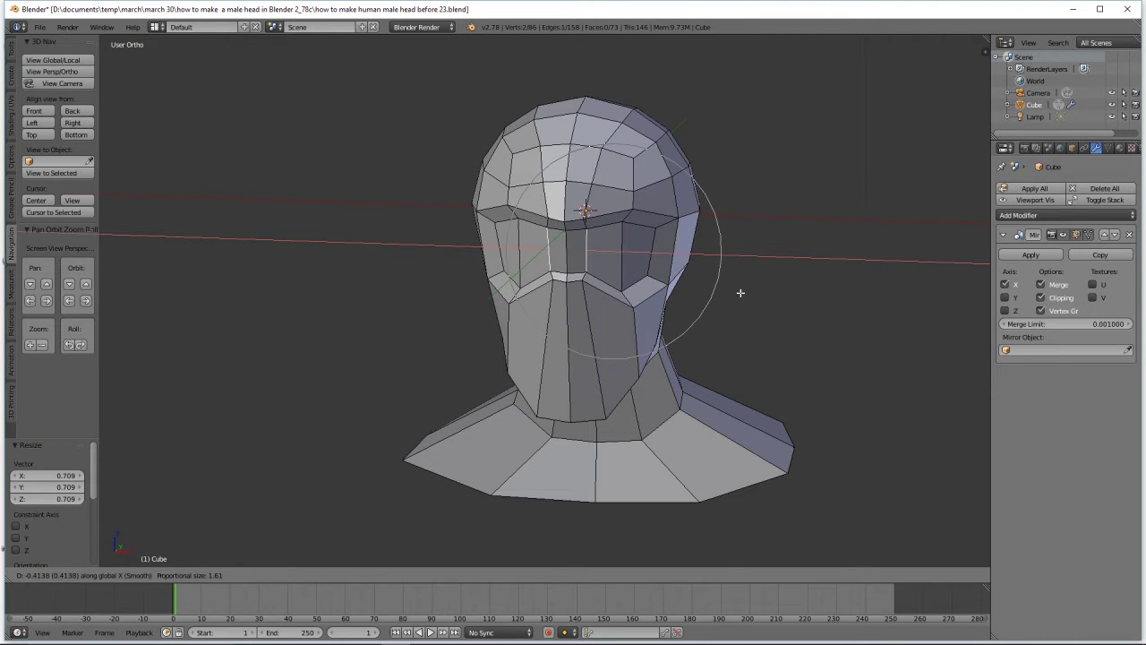
scroll(741, 292, "up", 1)
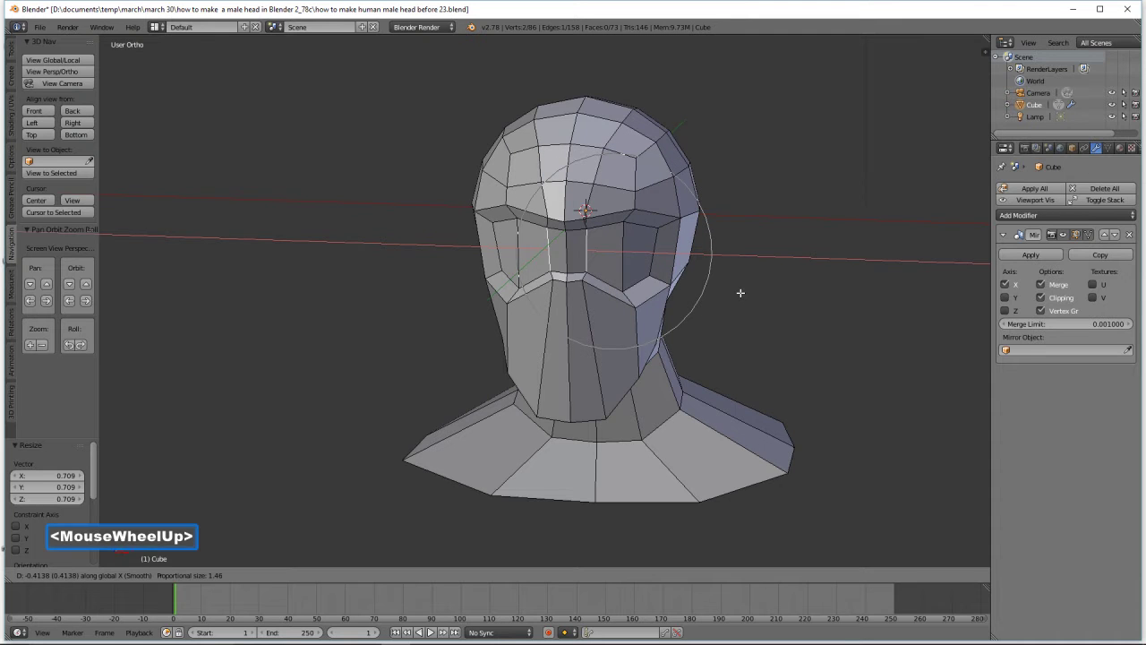
scroll(741, 293, "up", 1)
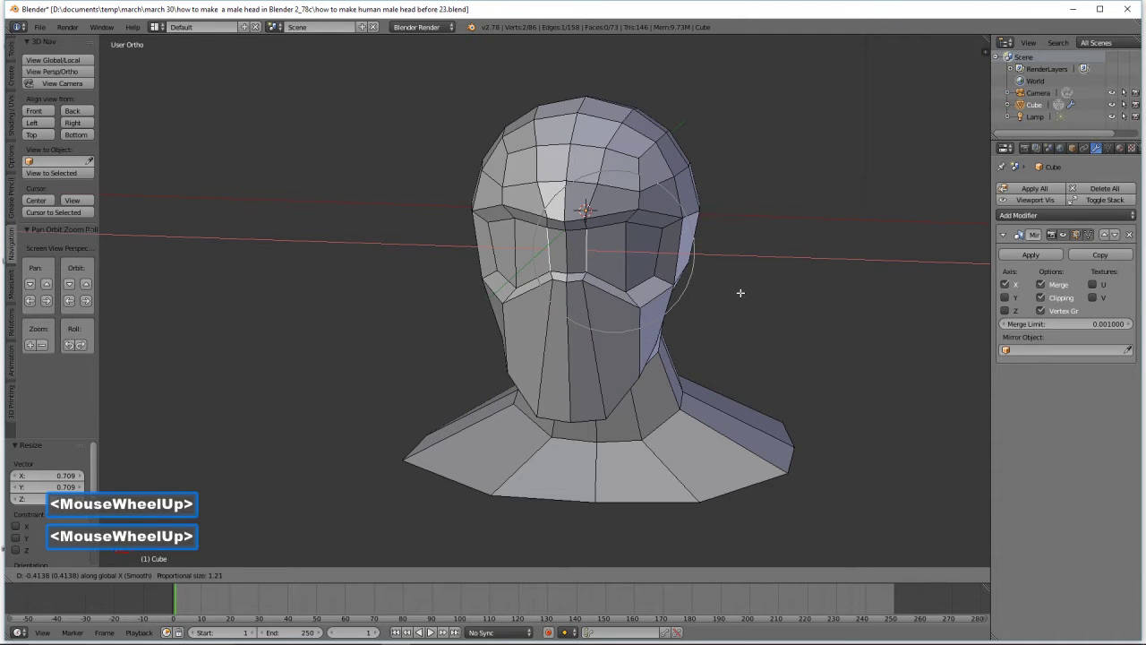
scroll(740, 293, "up", 1)
scroll(740, 293, "up", 1)
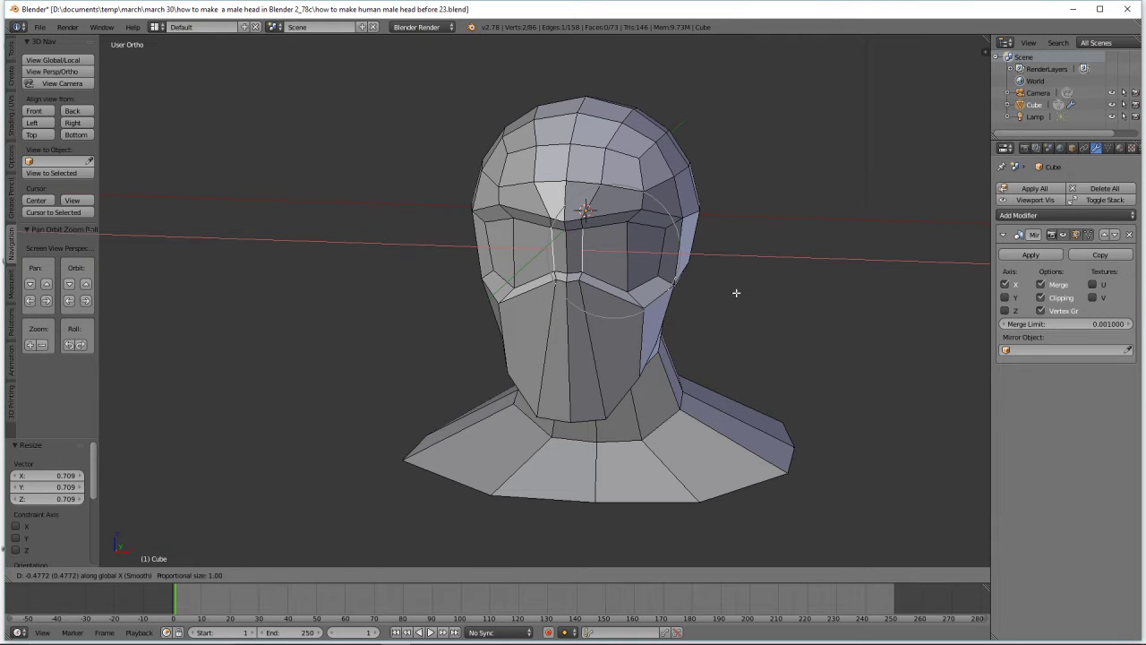
left_click(736, 293)
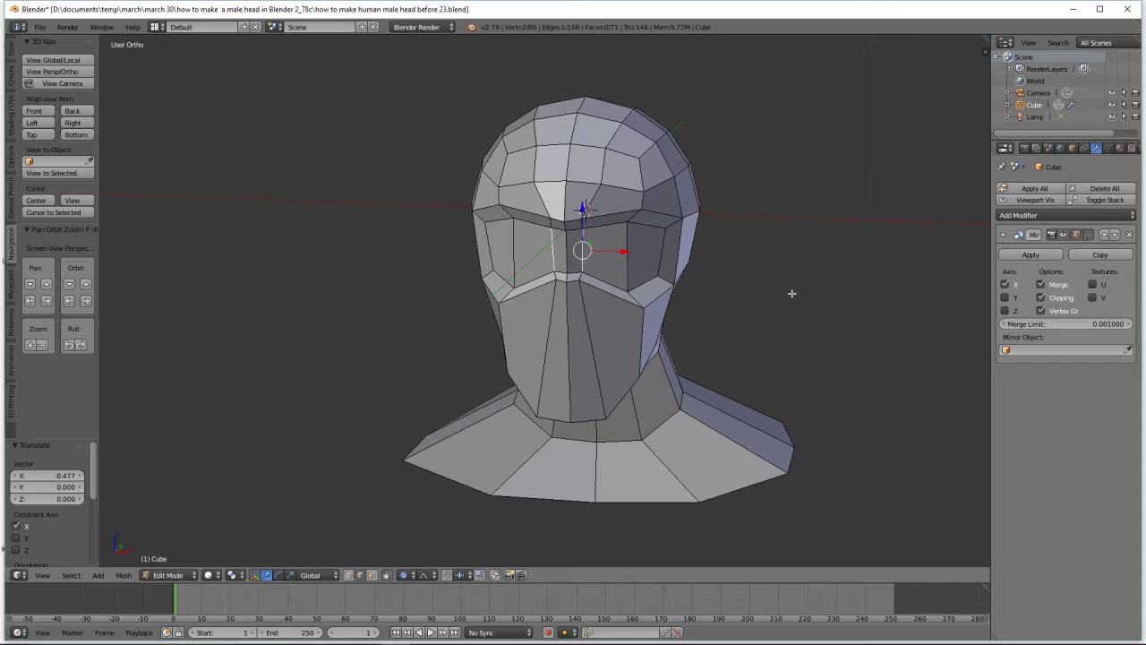
key("a")
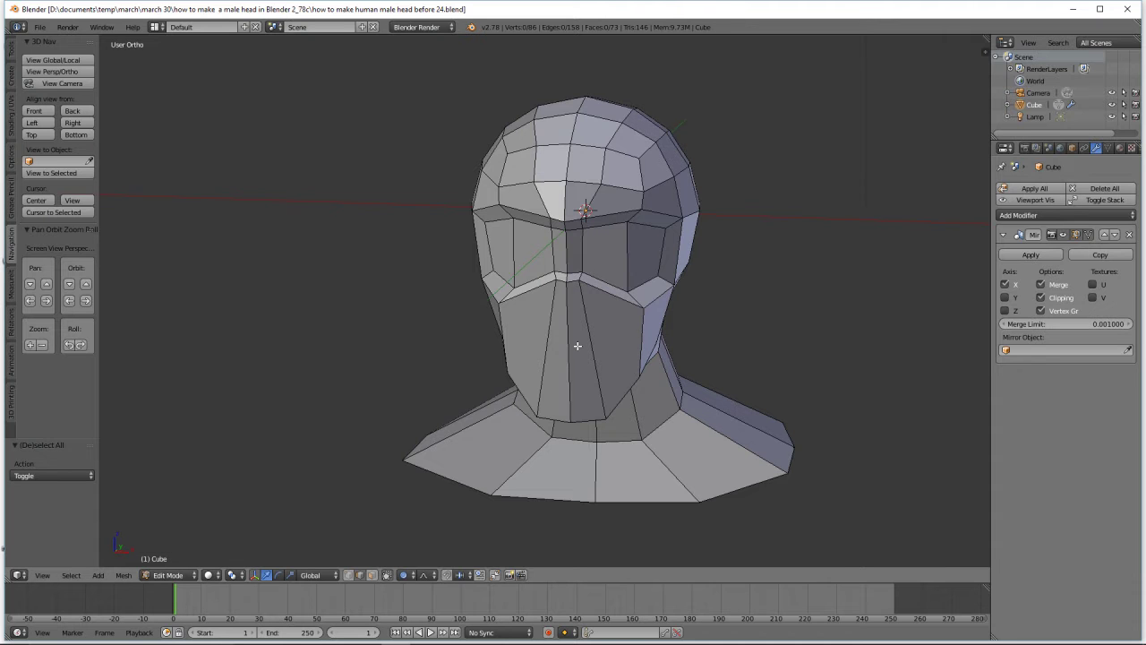
With proportional editing off, extrude the two front lower-face faces of the half face in place and scale them to about 0.216
middle_click_drag(778, 320, 801, 303)
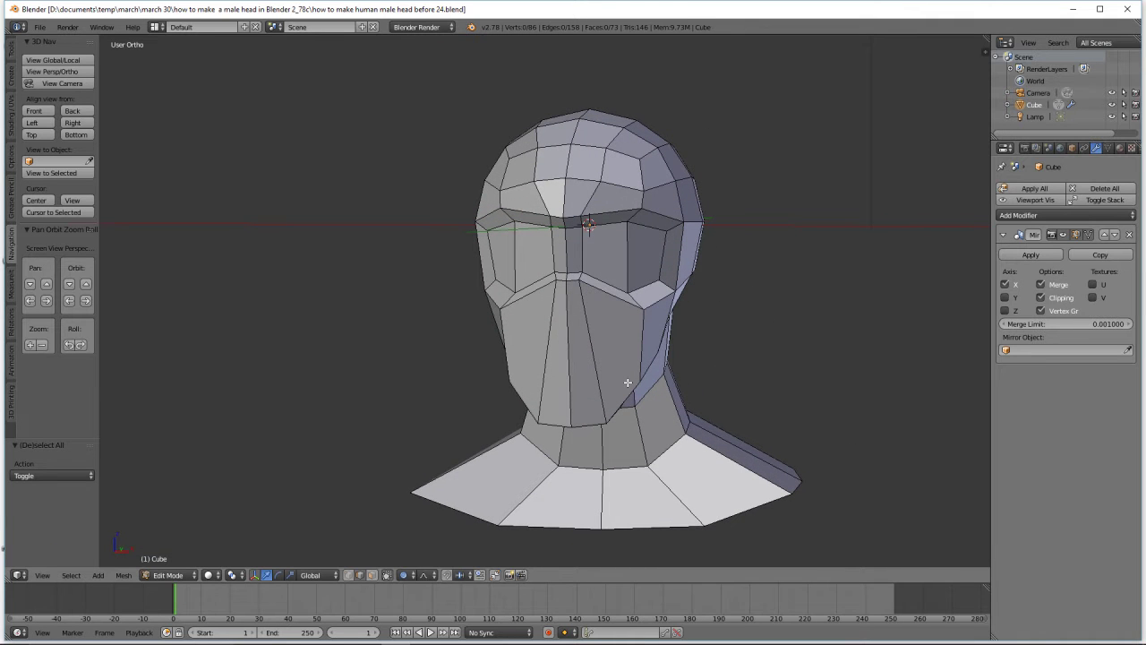
left_click(373, 575)
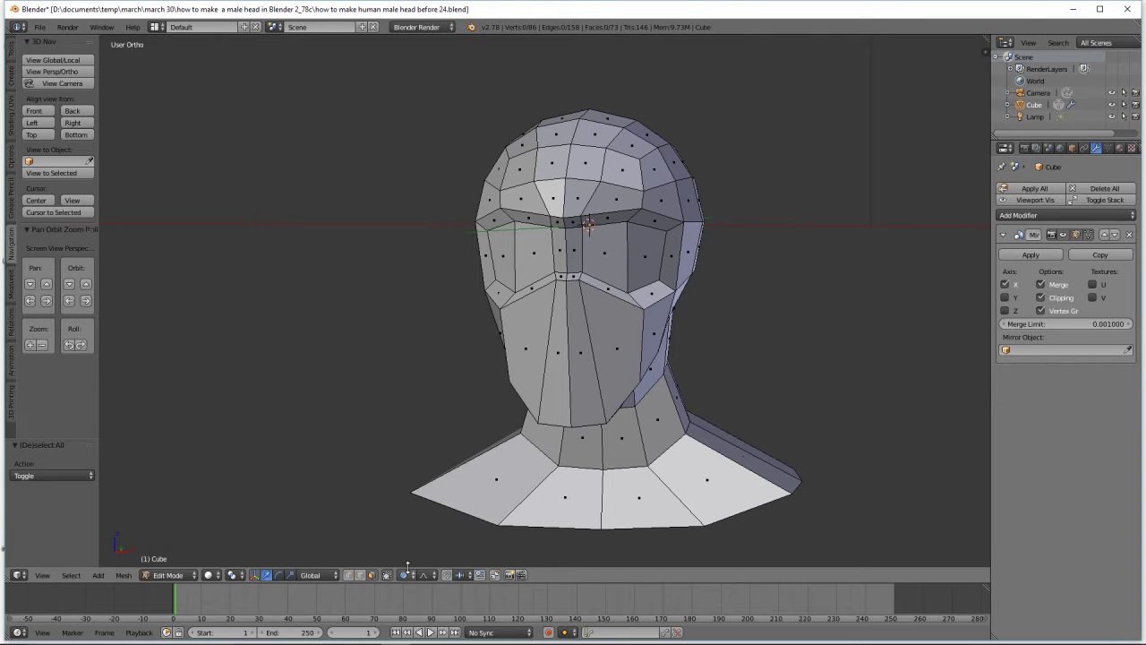
key("o")
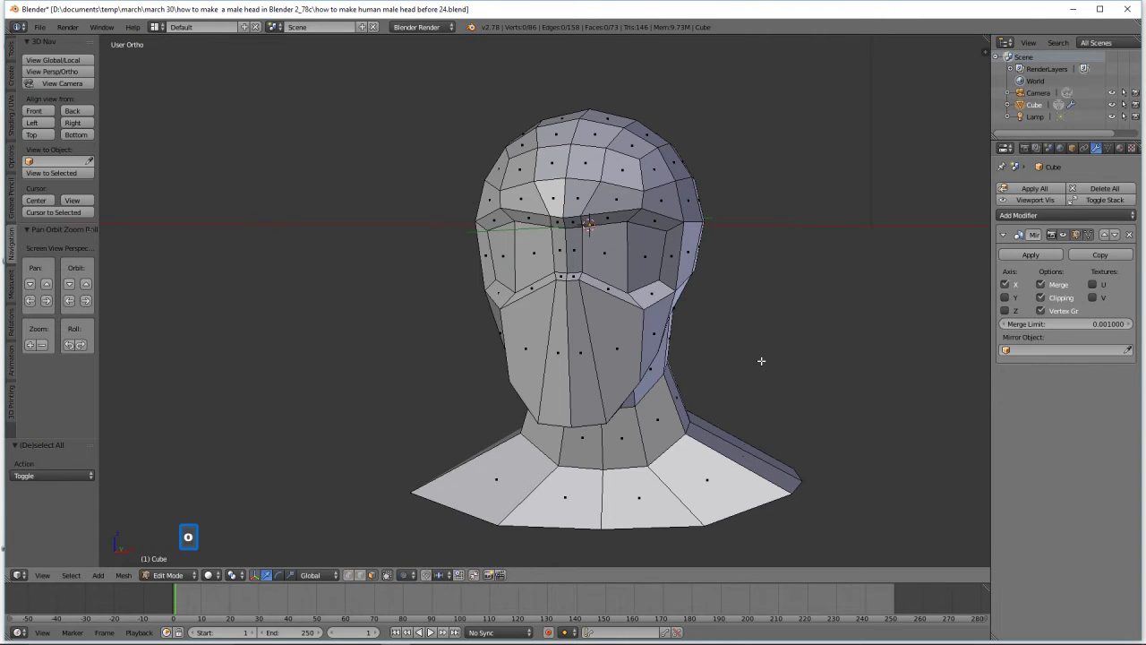
left_click(636, 353)
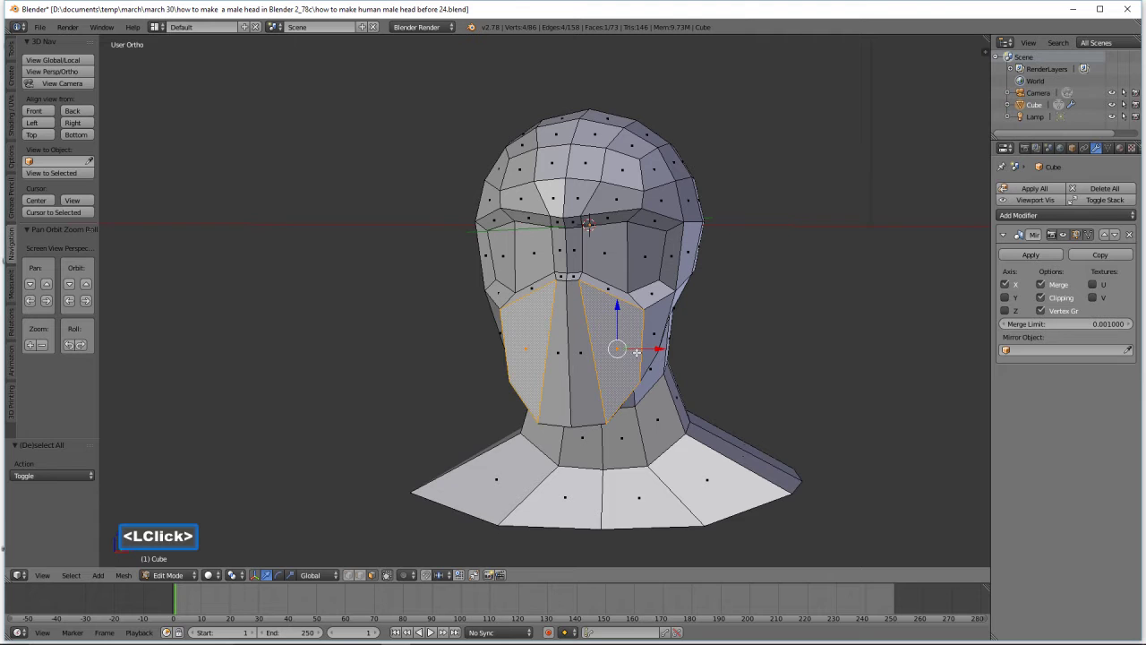
left_click(591, 376, "shift")
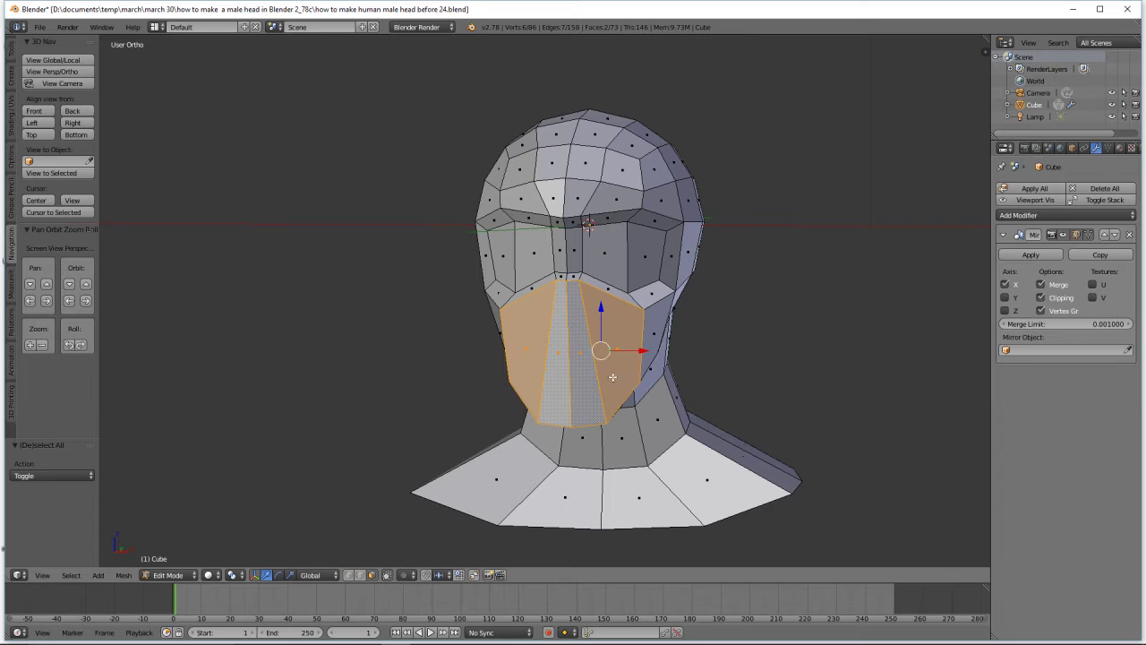
key("e")
right_click(820, 333)
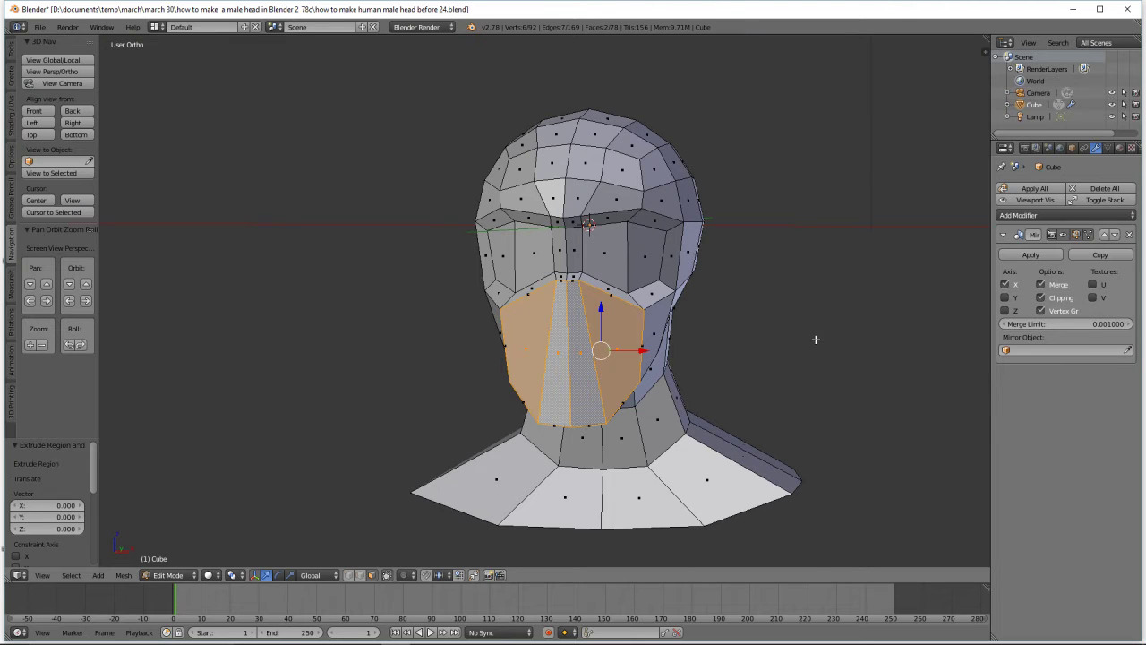
key("s")
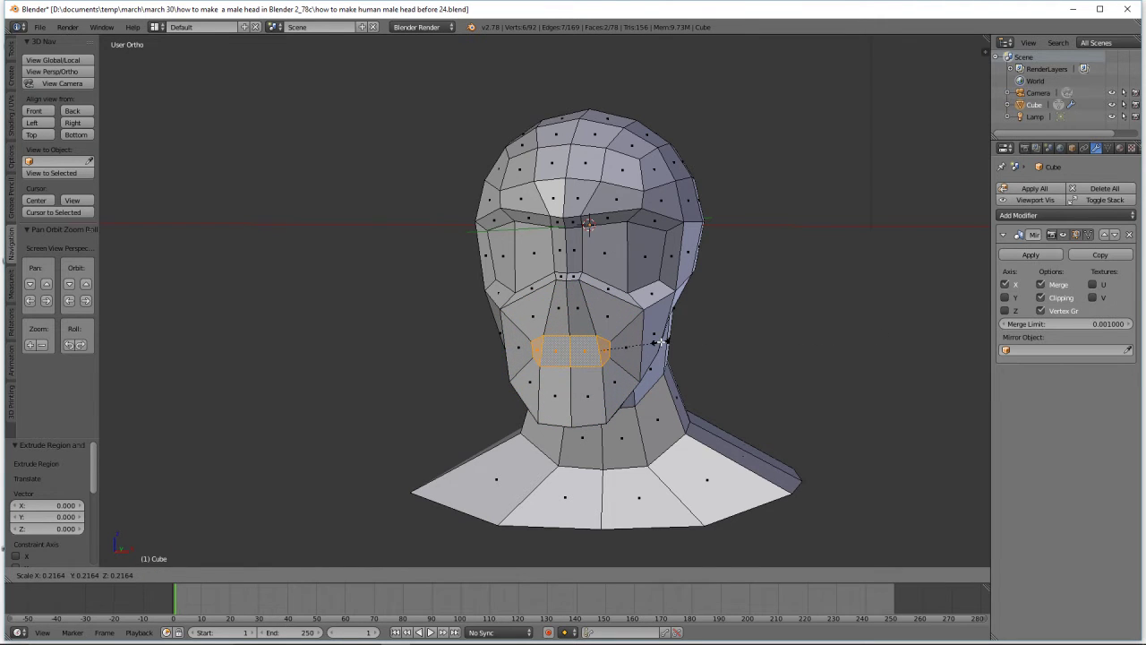
left_click(660, 341)
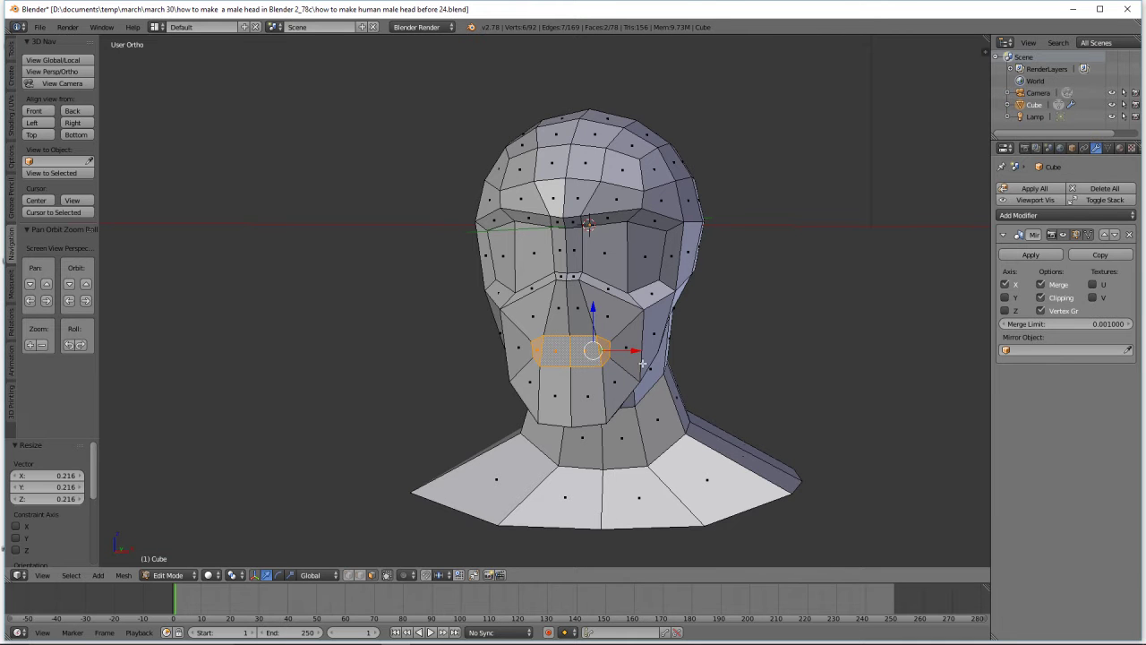
Move the small mouth faces forward -0.385 along Y and save as "how to make human male head before 26.blend"
middle_click_drag(770, 355, 749, 362)
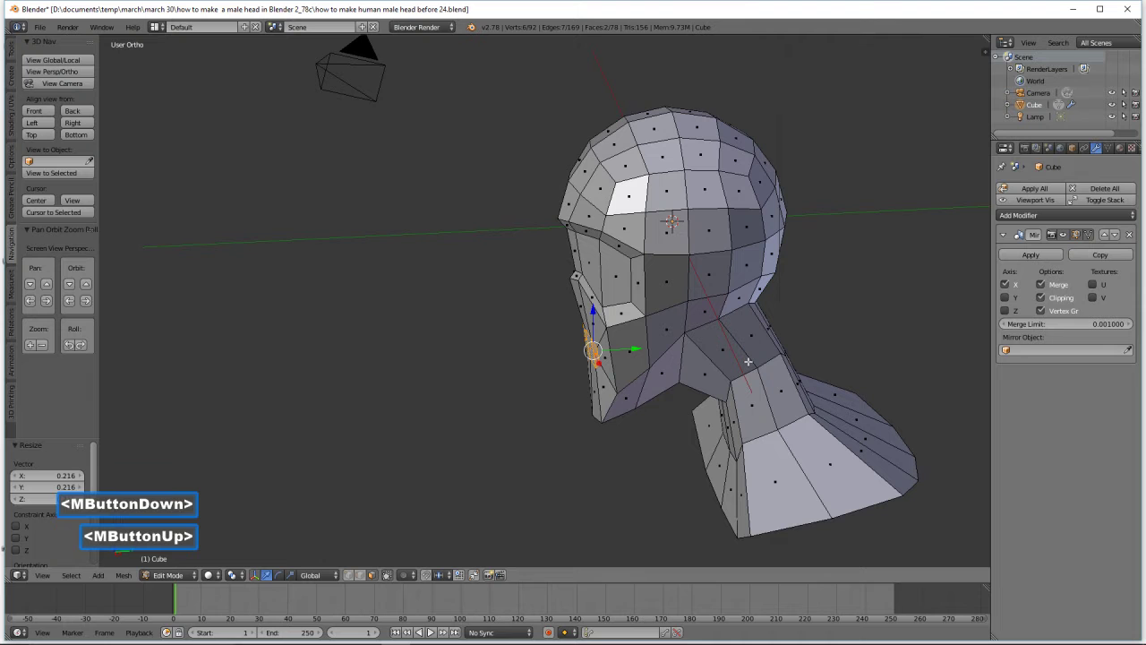
middle_click_drag(703, 399, 595, 360)
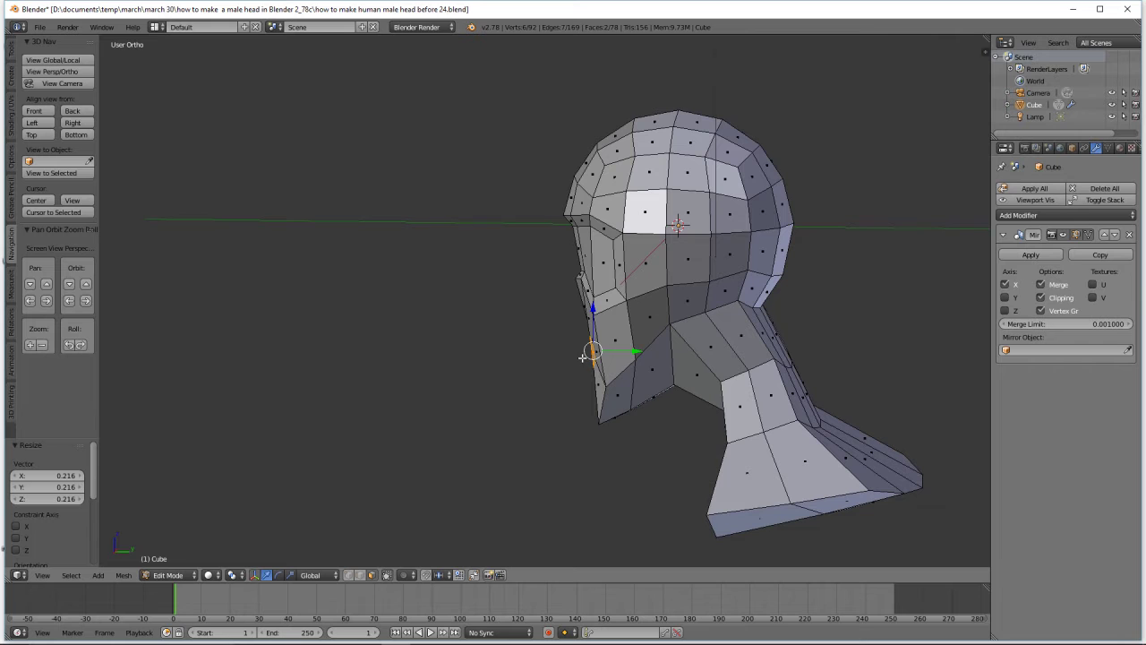
middle_click_drag(614, 384, 625, 386)
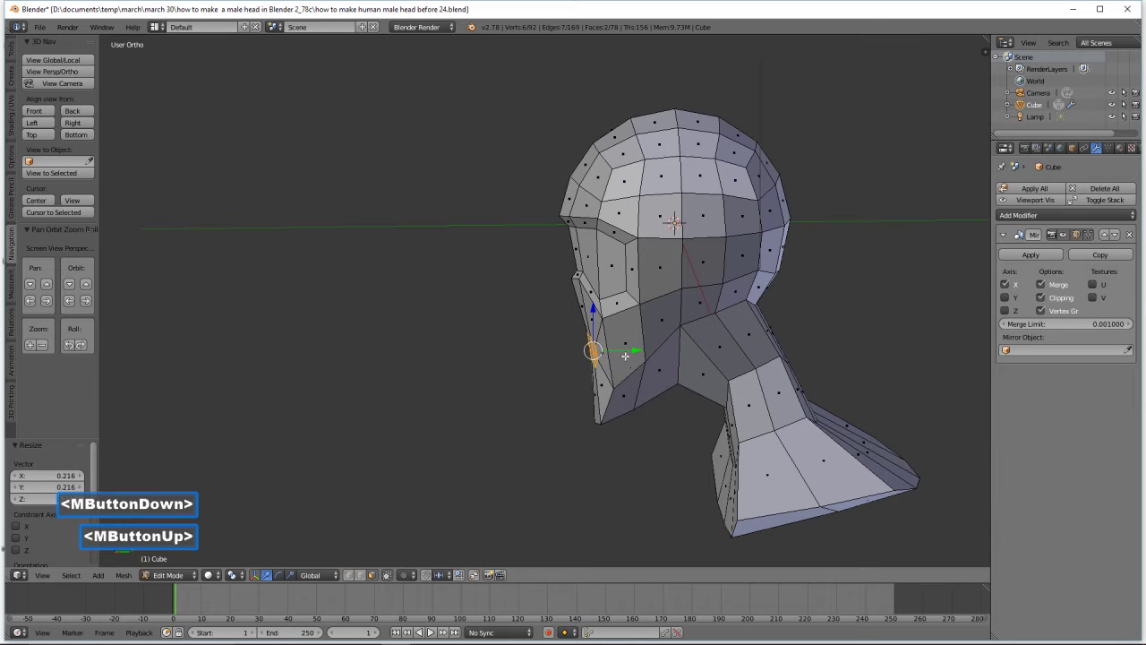
left_click_drag(636, 352, 617, 359)
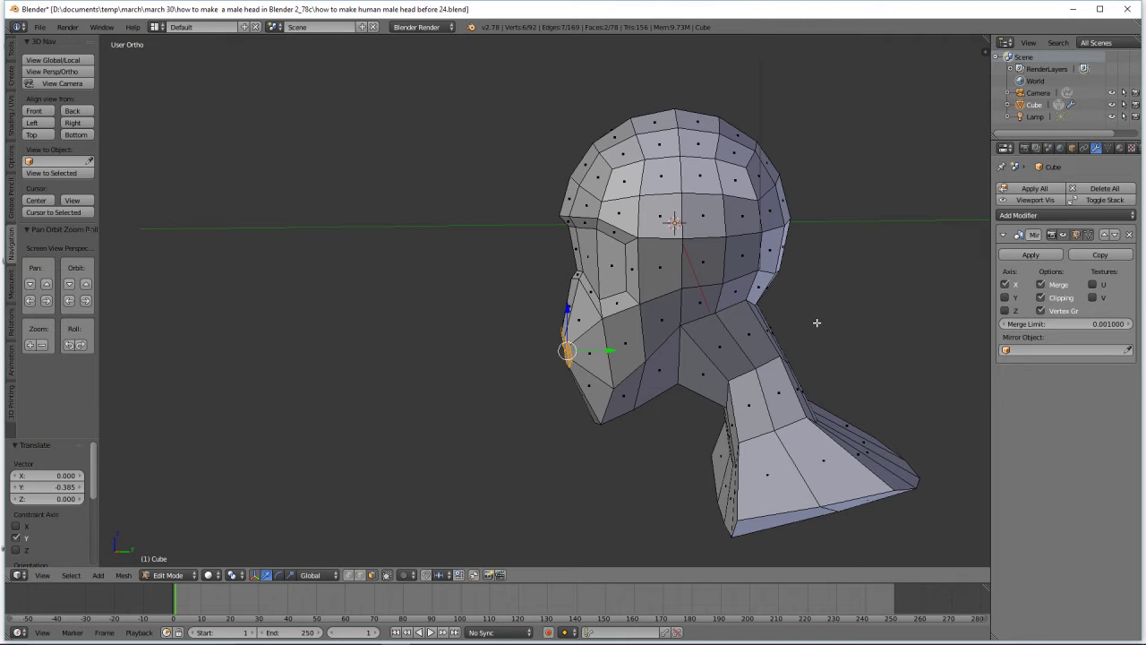
key("a")
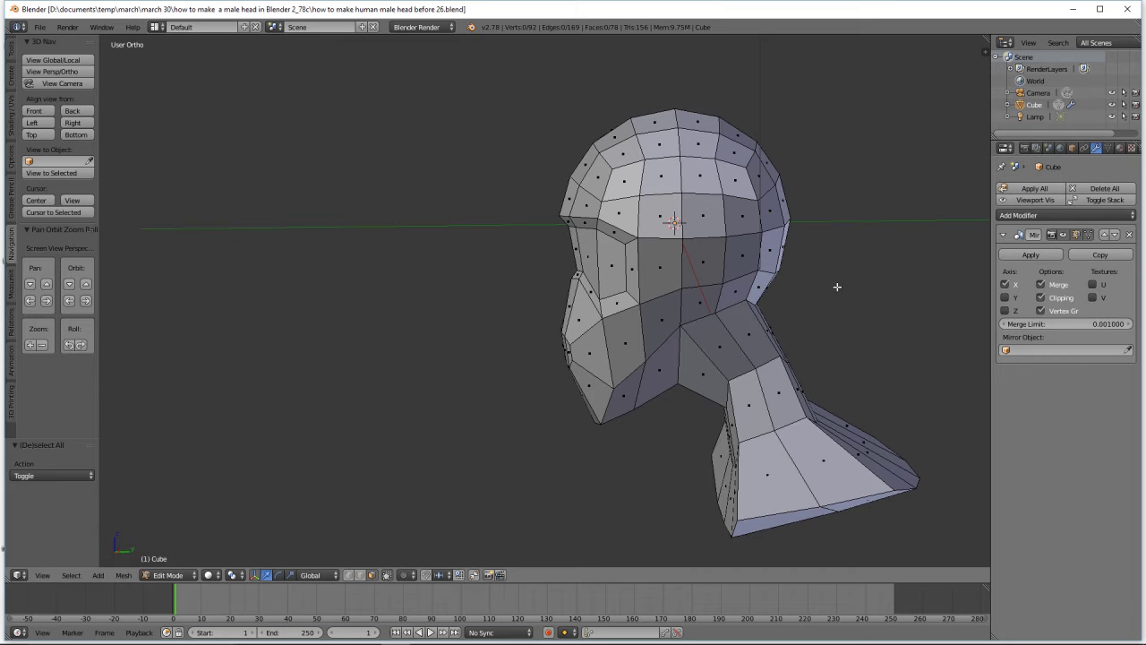
In edge selection, shift the mouth-corner edge back along Y, finally by 0.037, and save as "how to make human male head before 27.blend"
middle_click_drag(676, 374, 568, 371)
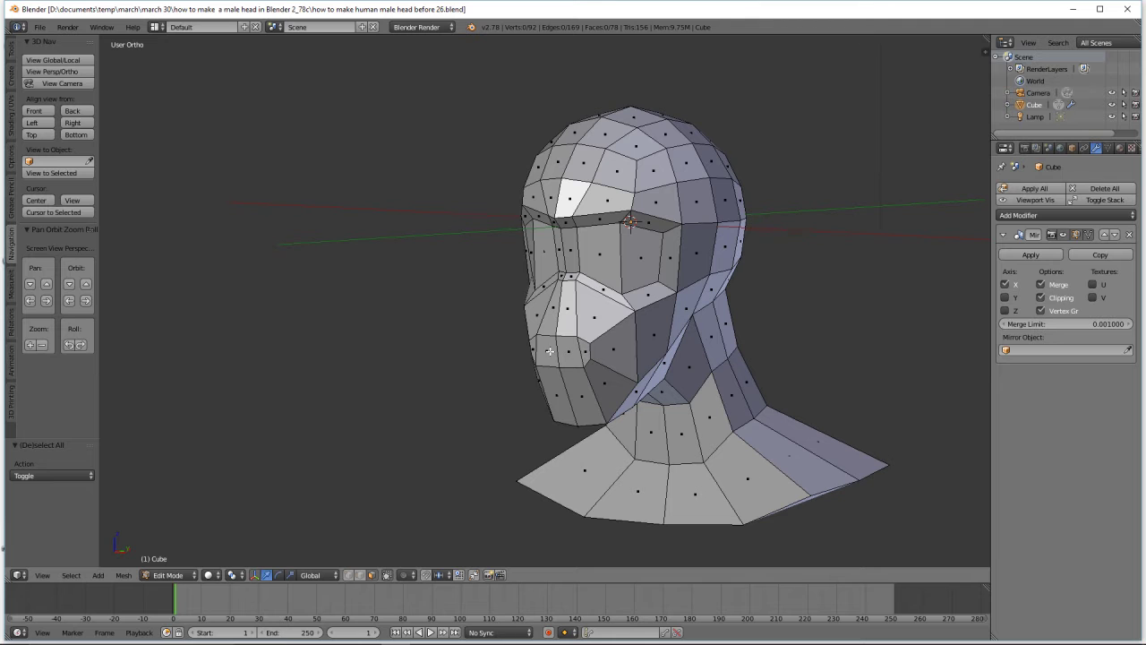
middle_click_drag(747, 377, 652, 402)
left_click(362, 575)
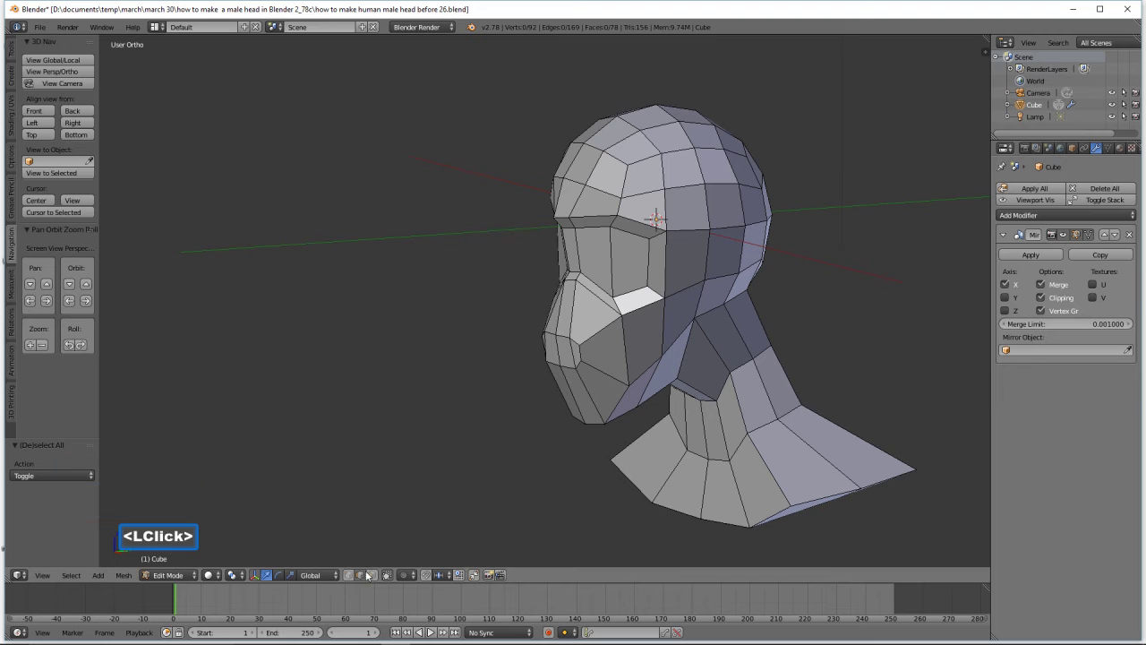
left_click(583, 352)
middle_click_drag(582, 352, 621, 354)
left_click_drag(621, 353, 637, 352)
middle_click_drag(587, 380, 640, 375)
left_click_drag(634, 353, 641, 353)
middle_click_drag(761, 350, 604, 355)
left_click_drag(640, 355, 643, 355)
middle_click_drag(522, 360, 646, 371)
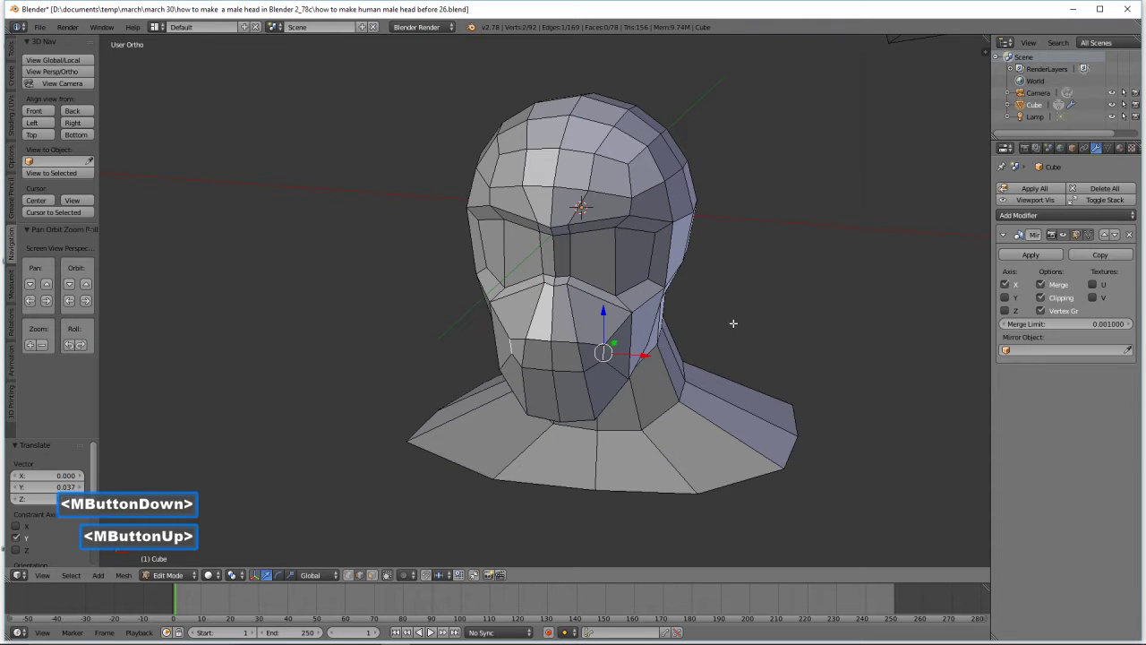
key("a")
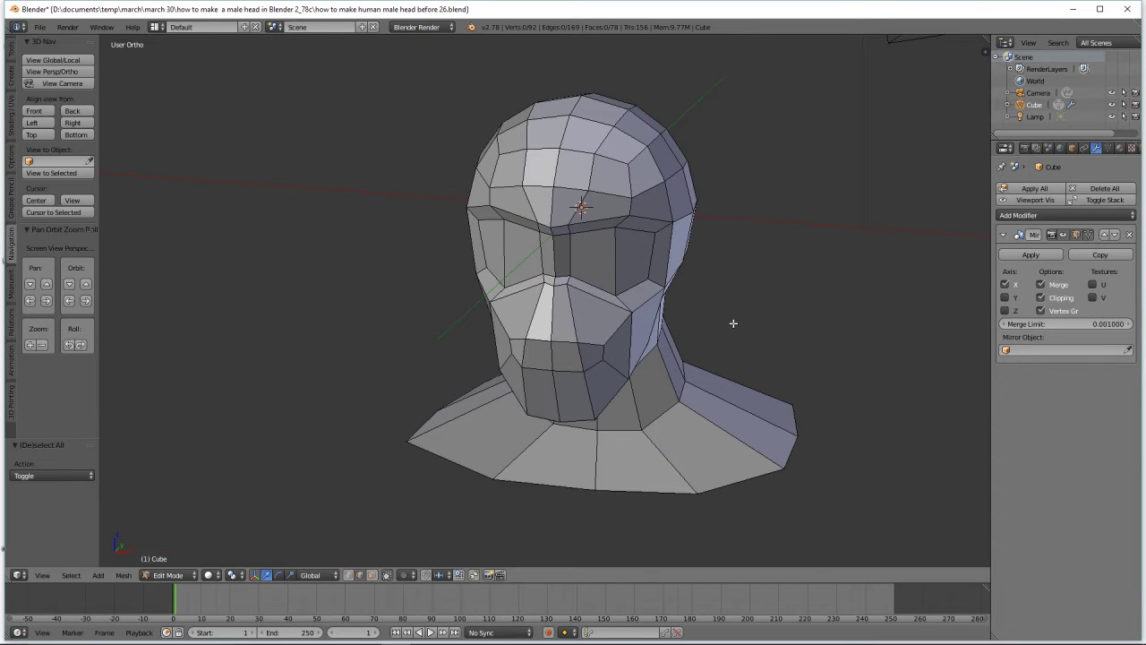
left_click(800, 74)
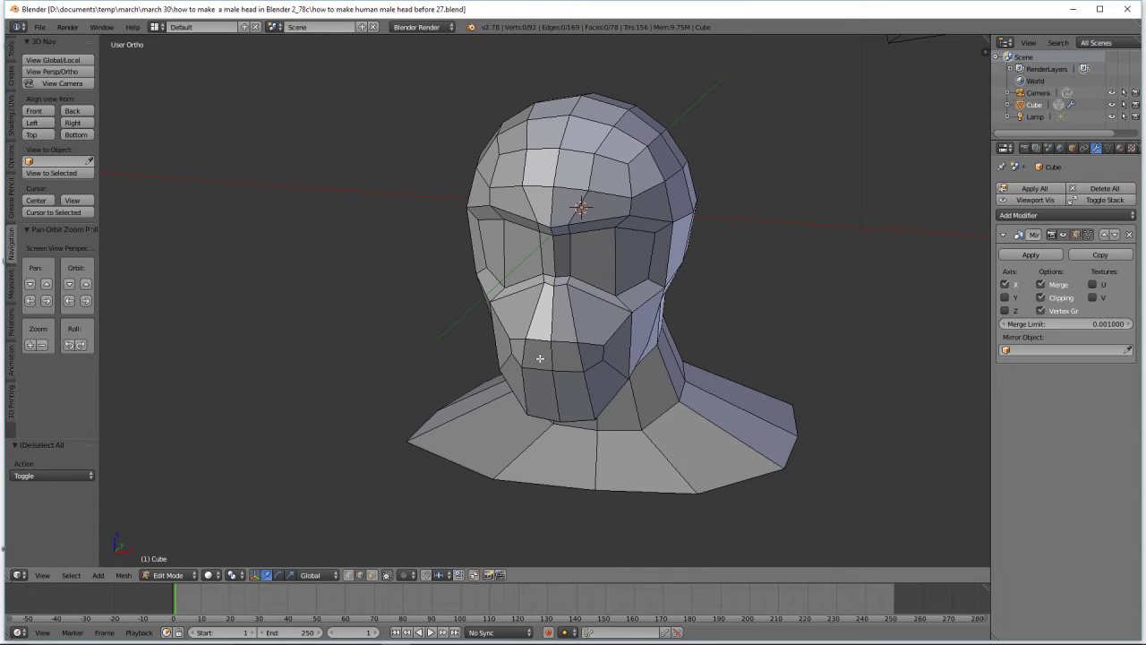
In face selection, delete the two mouth faces of the half face to open the mouth
left_click(372, 578)
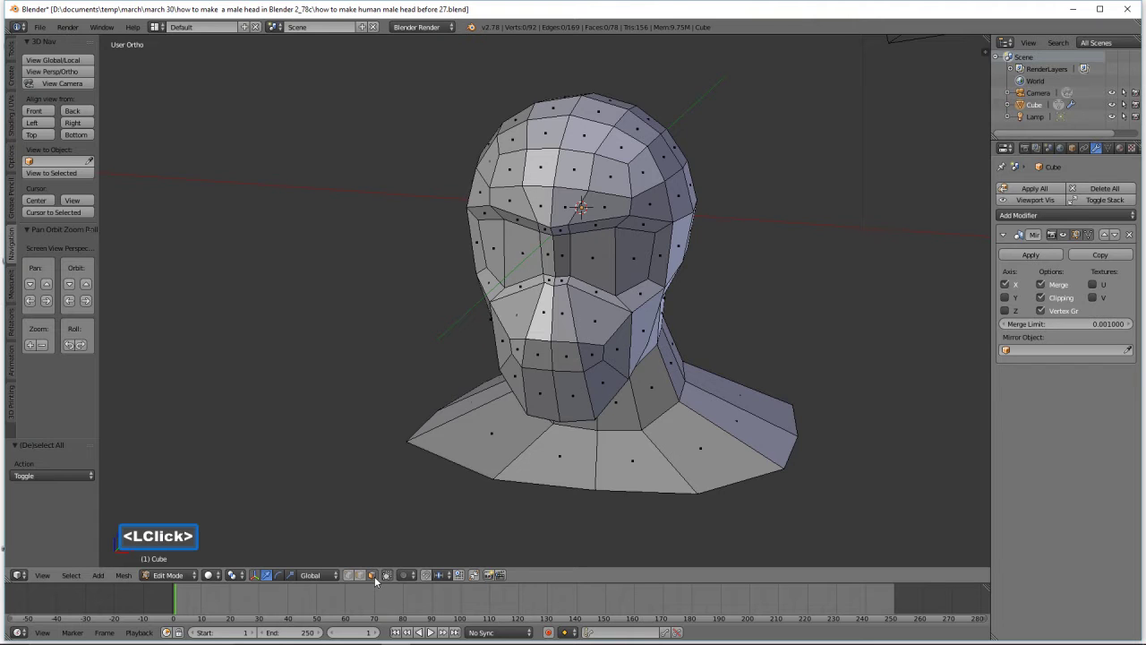
left_click(591, 355)
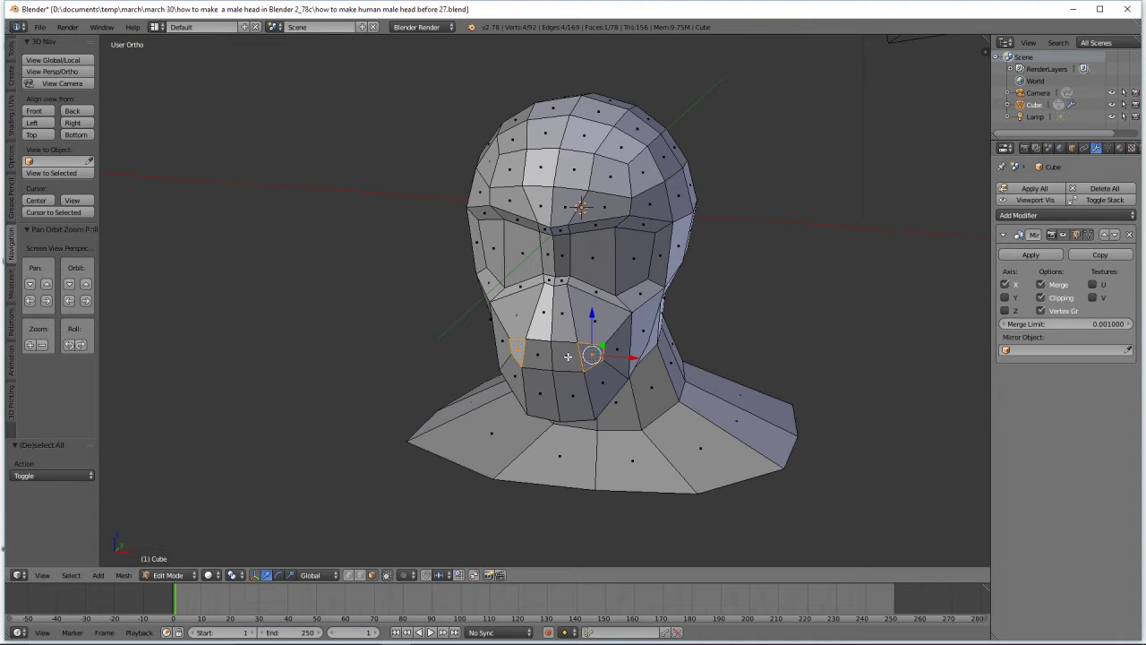
left_click(562, 365, "shift")
key("x")
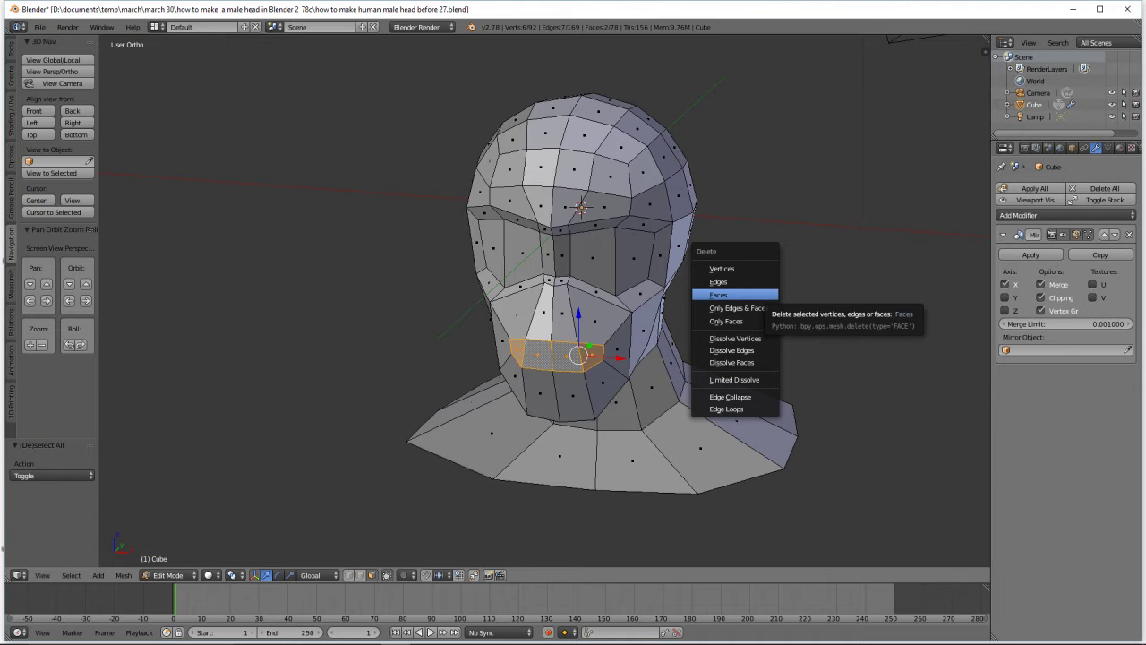
left_click(743, 295)
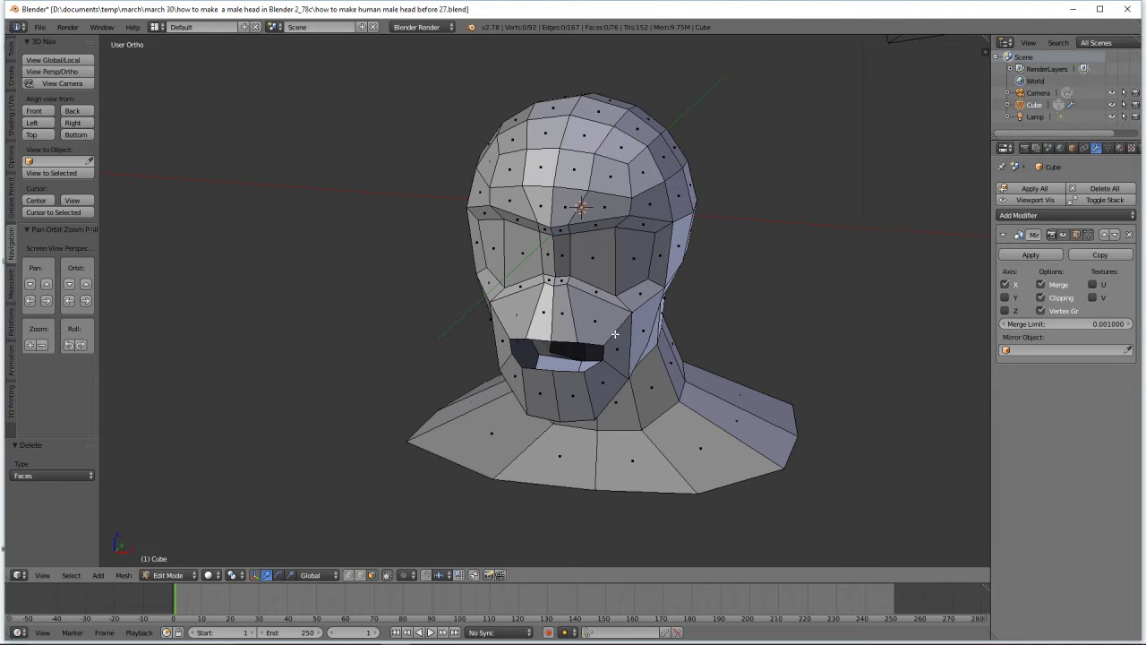
Add two evenly spaced loop cuts around the mouth between opening and cheek, and save as "how to make human male head before 28.blend"
key("ctrl")
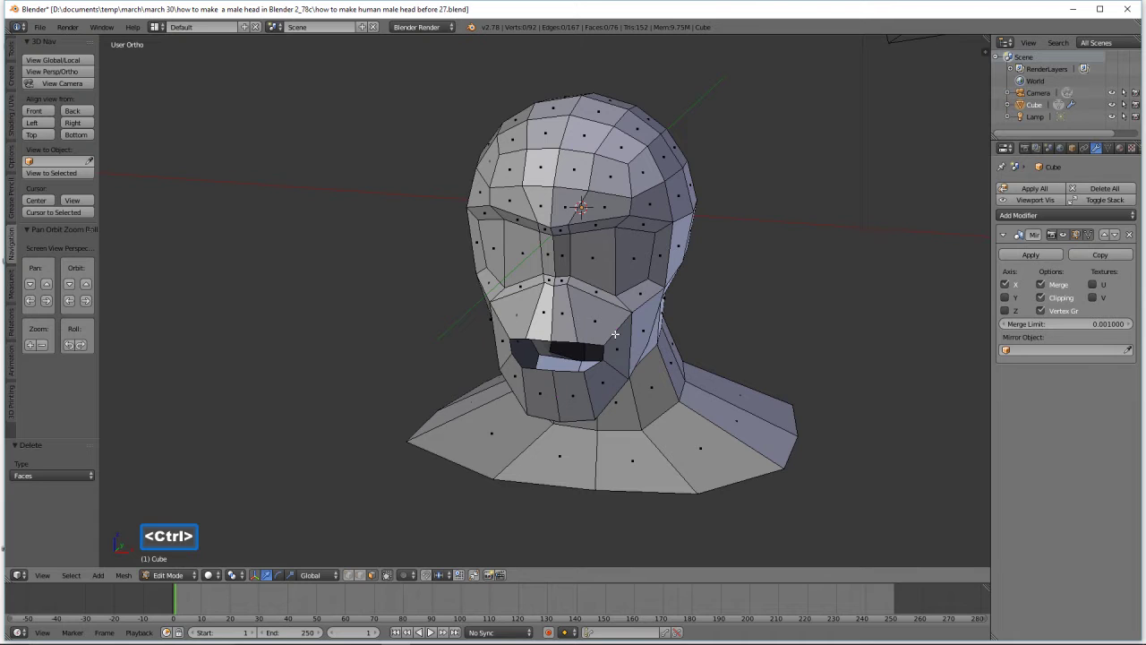
key("ctrl+r")
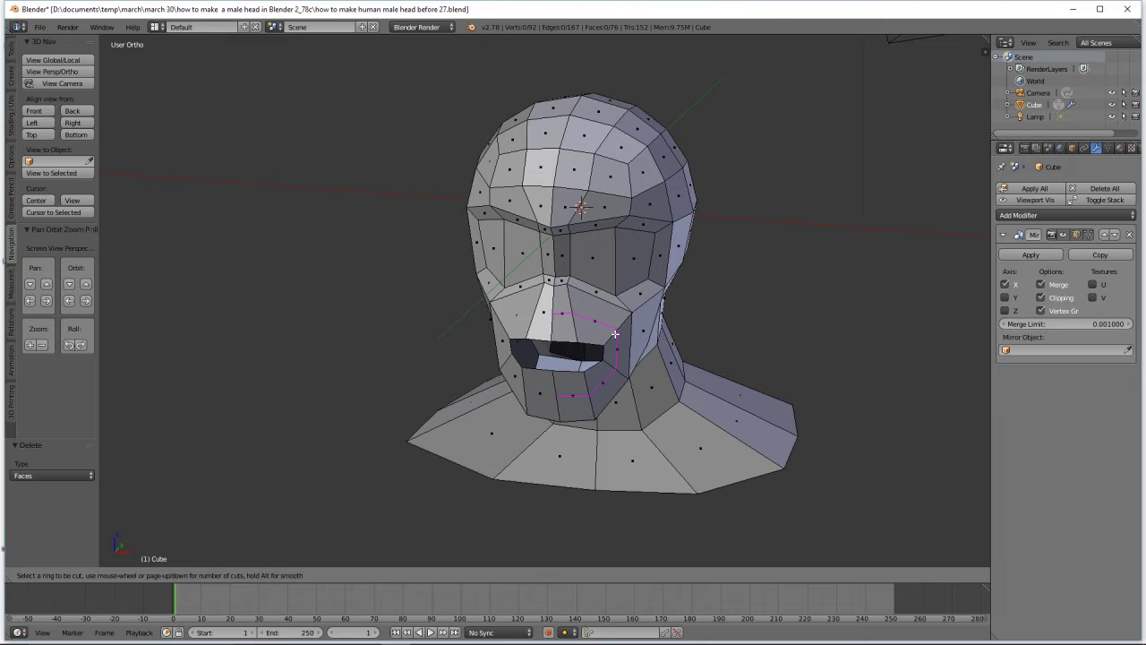
scroll(615, 334, "up", 1)
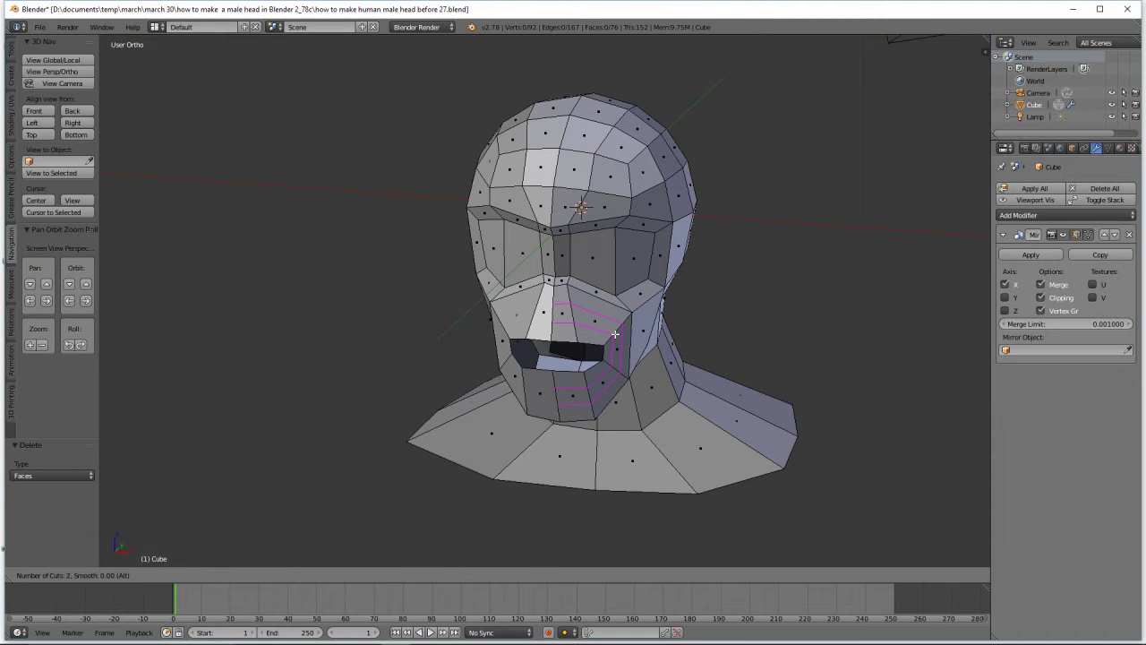
left_click(615, 334)
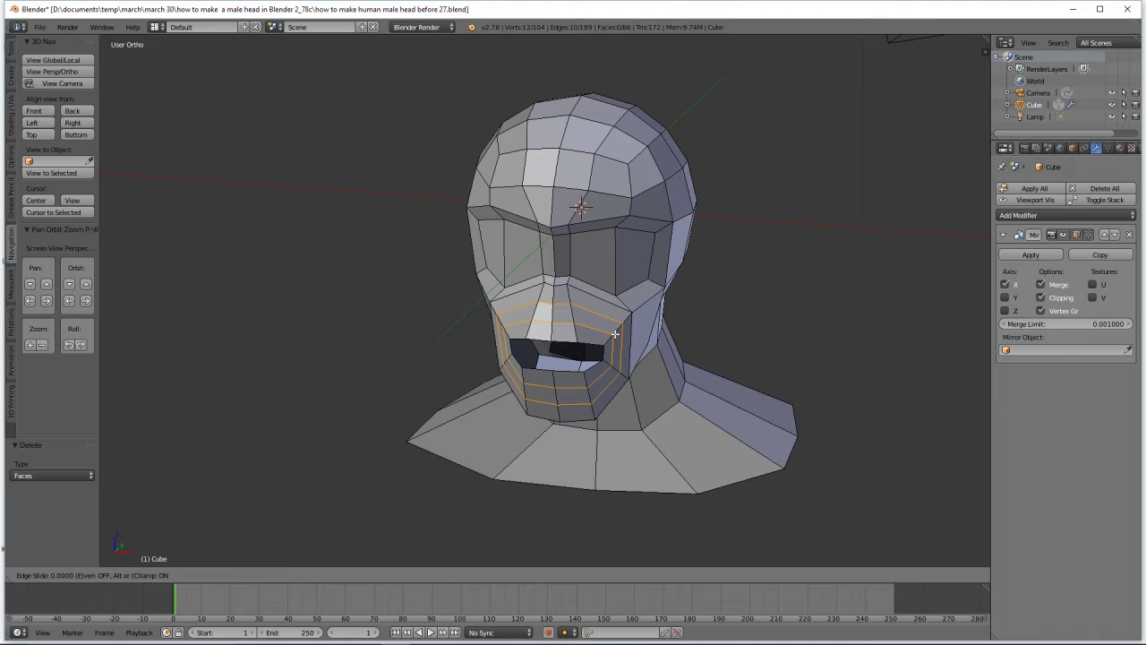
left_click(616, 334)
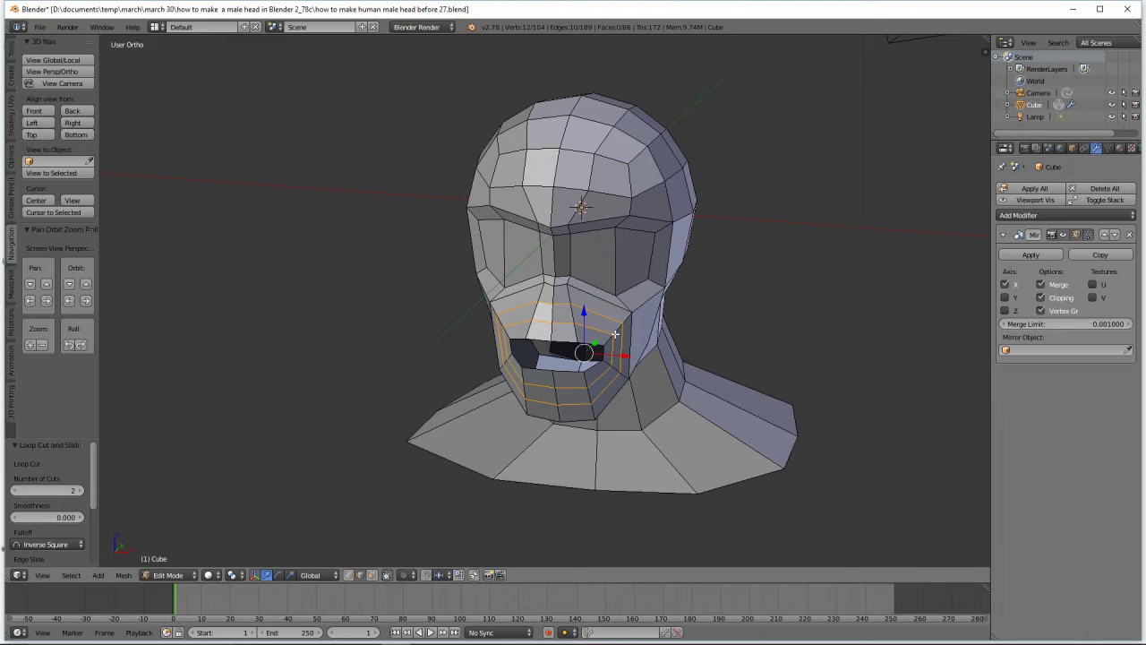
key("a")
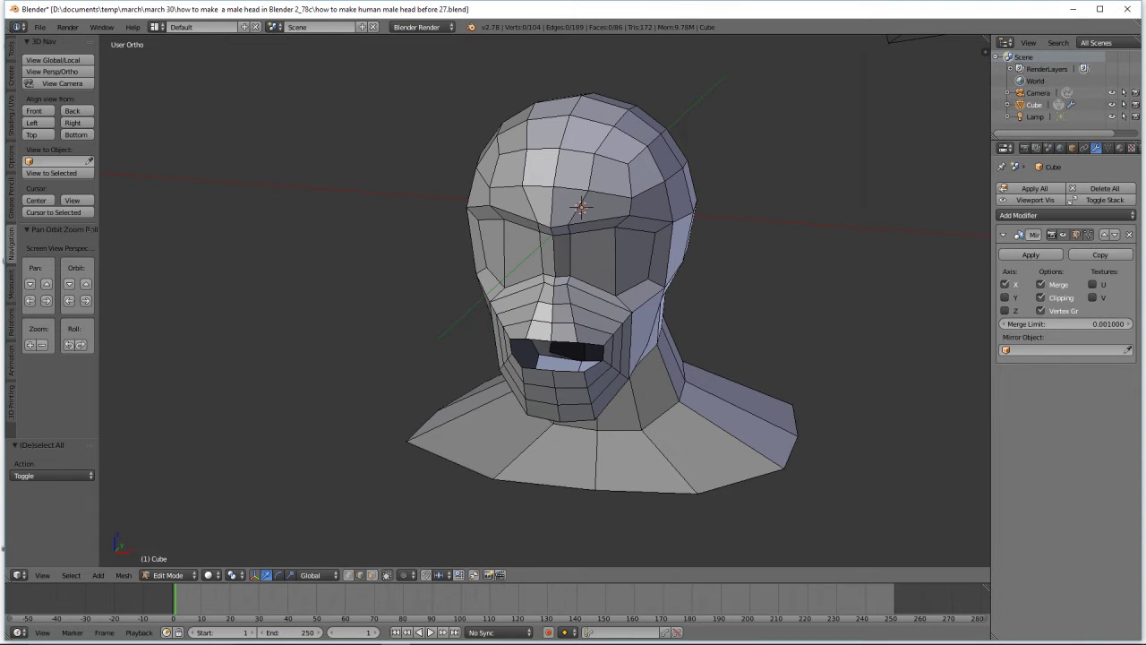
left_click(771, 259)
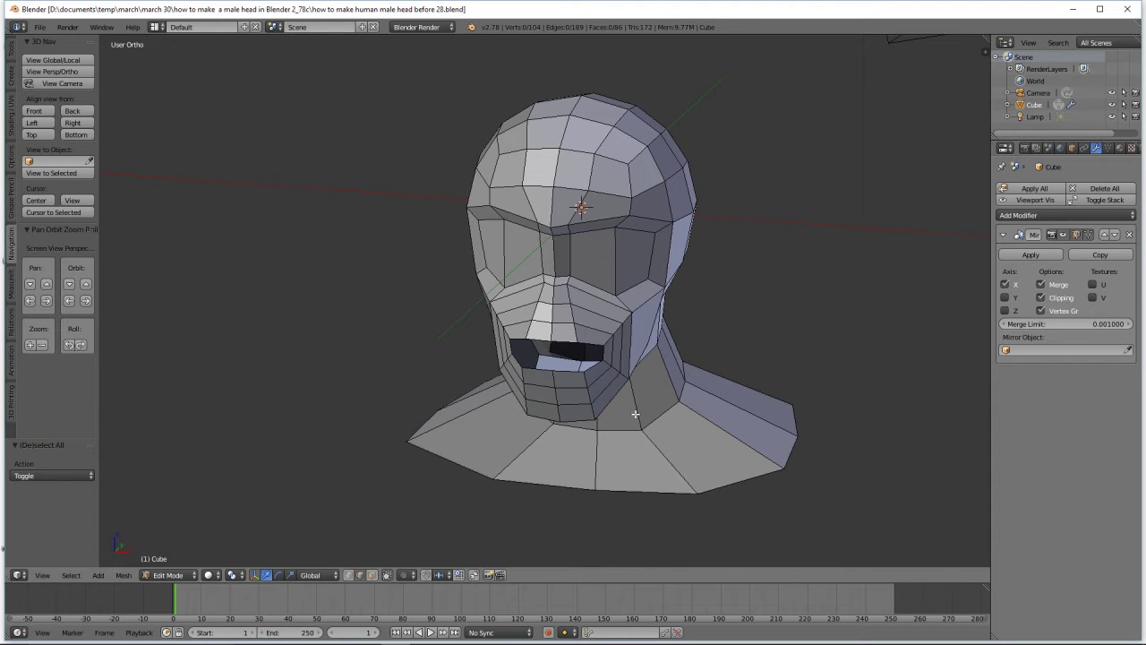
Extrude the edge loop around the mouth opening in place and scale the new loop to 0.416
key("alt")
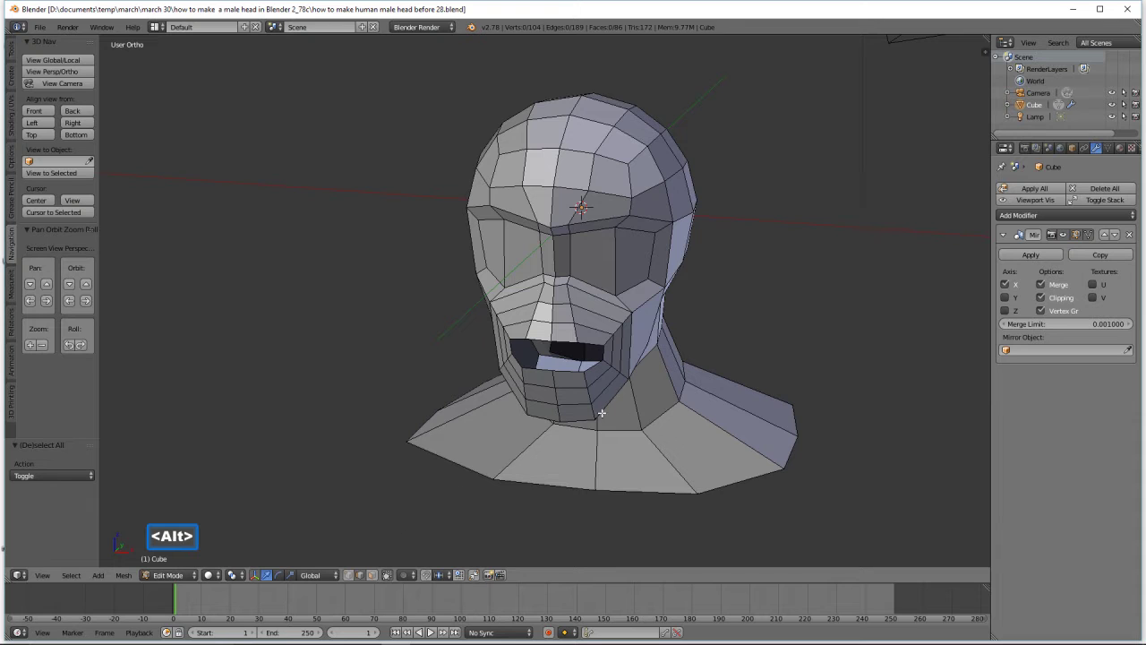
left_click(595, 366, "alt")
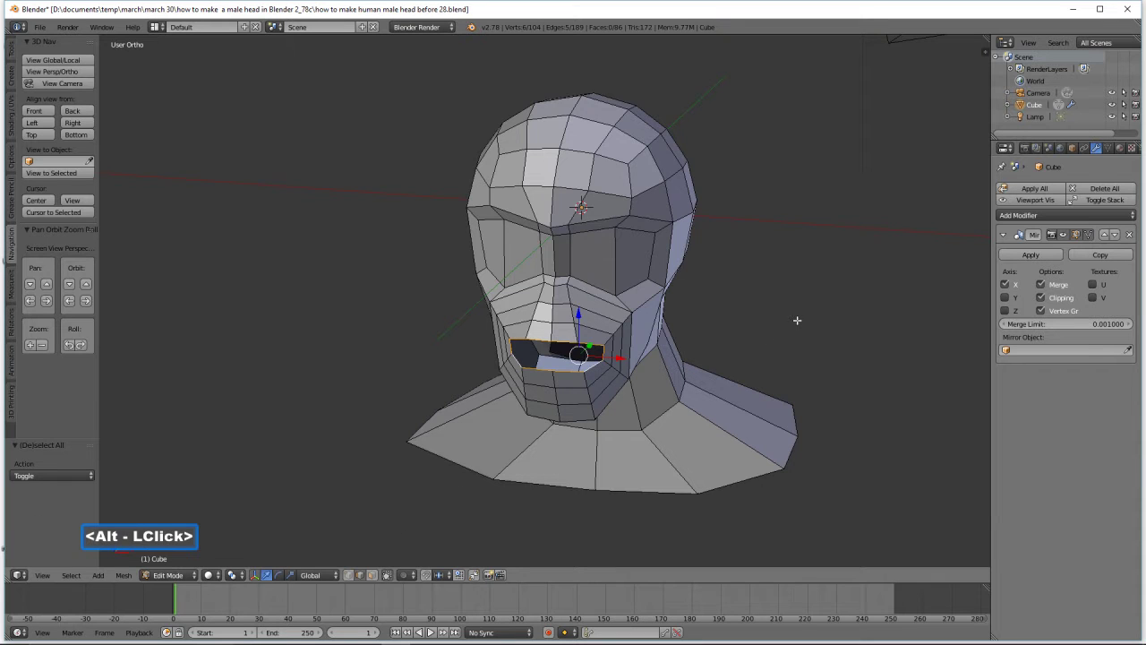
key("e")
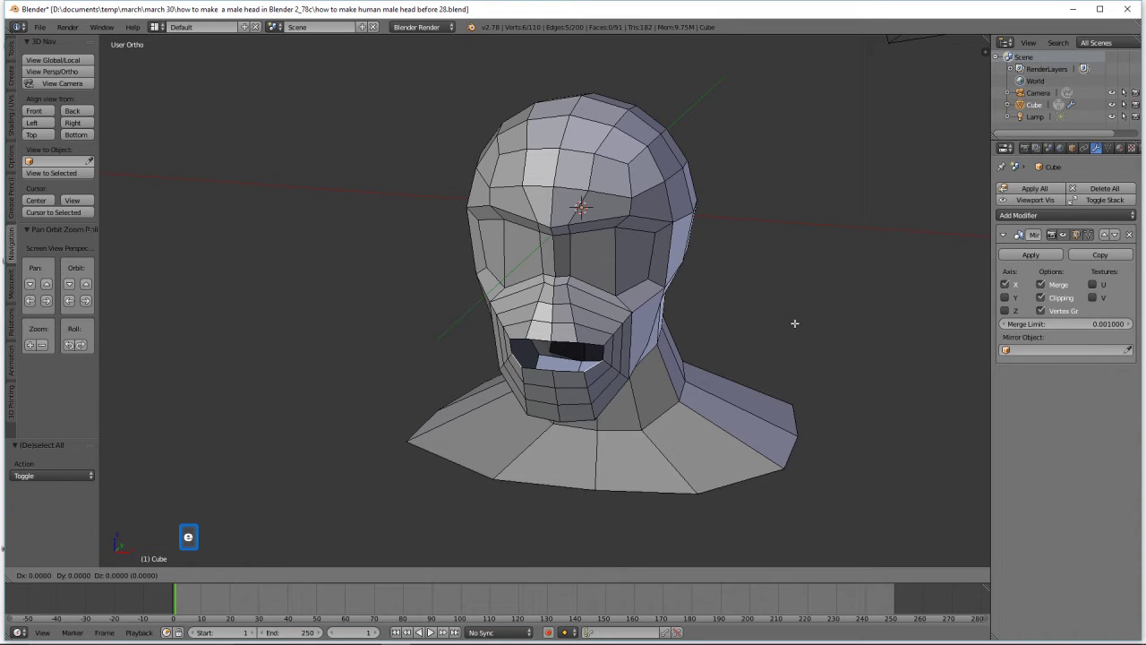
right_click(794, 323)
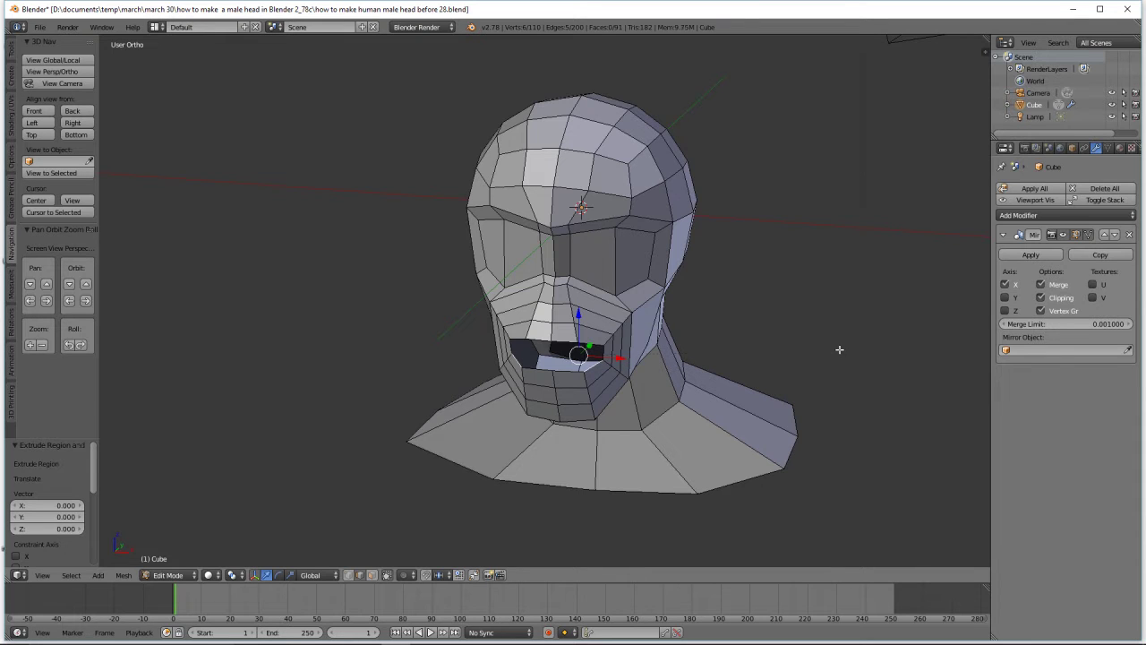
key("s")
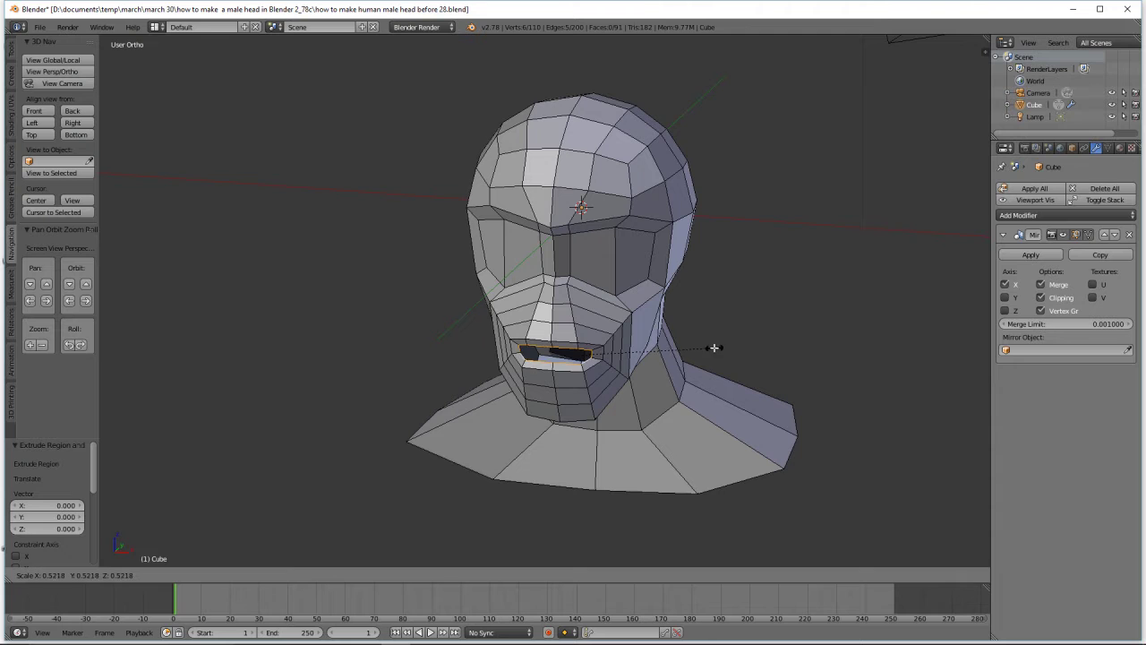
left_click(686, 351)
Move the inner mouth loop back 0.194 along Y and widen it along X
middle_click_drag(696, 383, 714, 285, "ctrl")
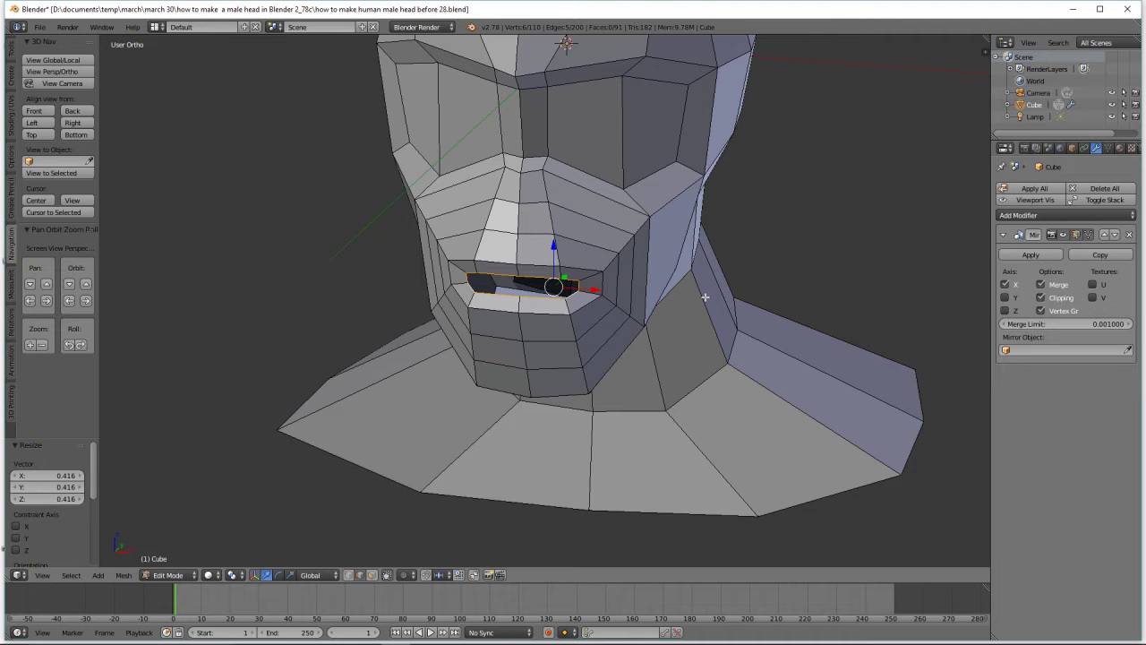
middle_click_drag(705, 297, 566, 277)
left_click_drag(580, 283, 596, 284)
middle_click_drag(598, 285, 727, 316)
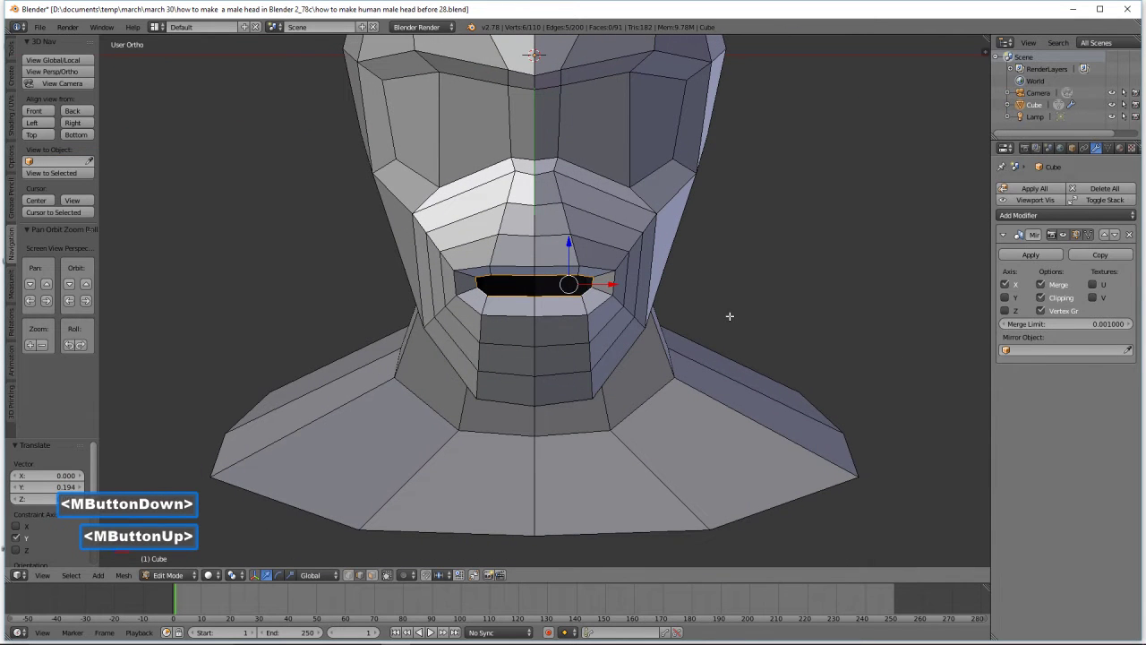
key("s")
key("x")
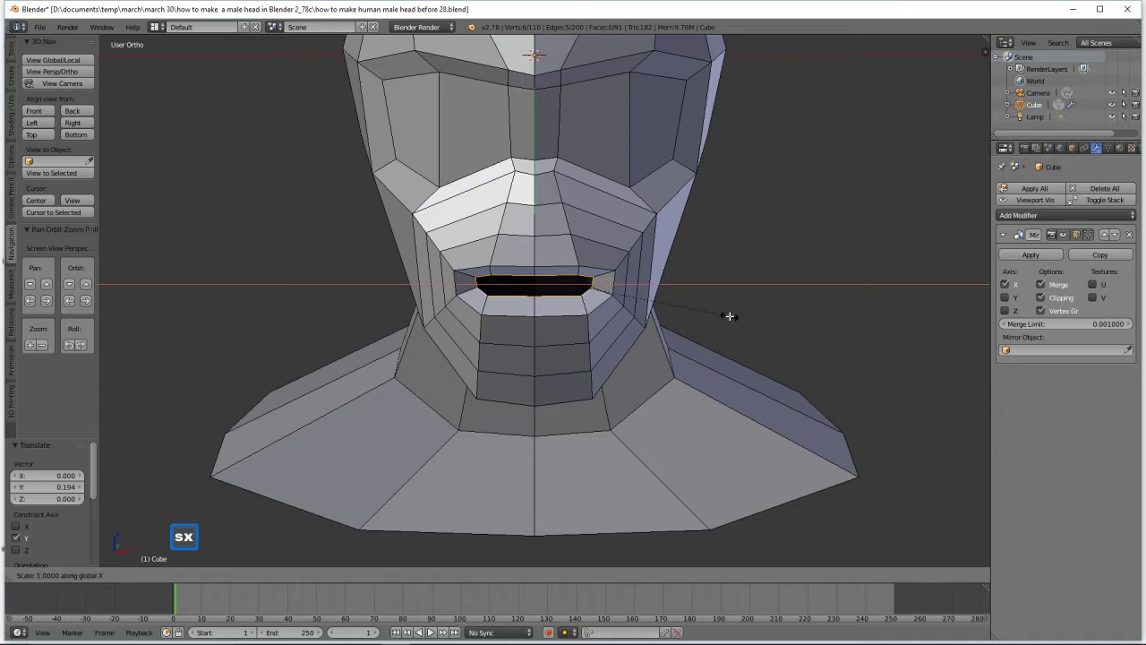
left_click(777, 328)
Scale the inner mouth loop to 0.604 along Z and save as "how to make human male head before 29.blend"
middle_click_drag(777, 328, 707, 328)
key("s")
key("z")
left_click(730, 309)
mouse_move(726, 310)
middle_mouse_down()
mouse_move(755, 316)
mouse_move(644, 320)
mouse_move(738, 312)
middle_mouse_up()
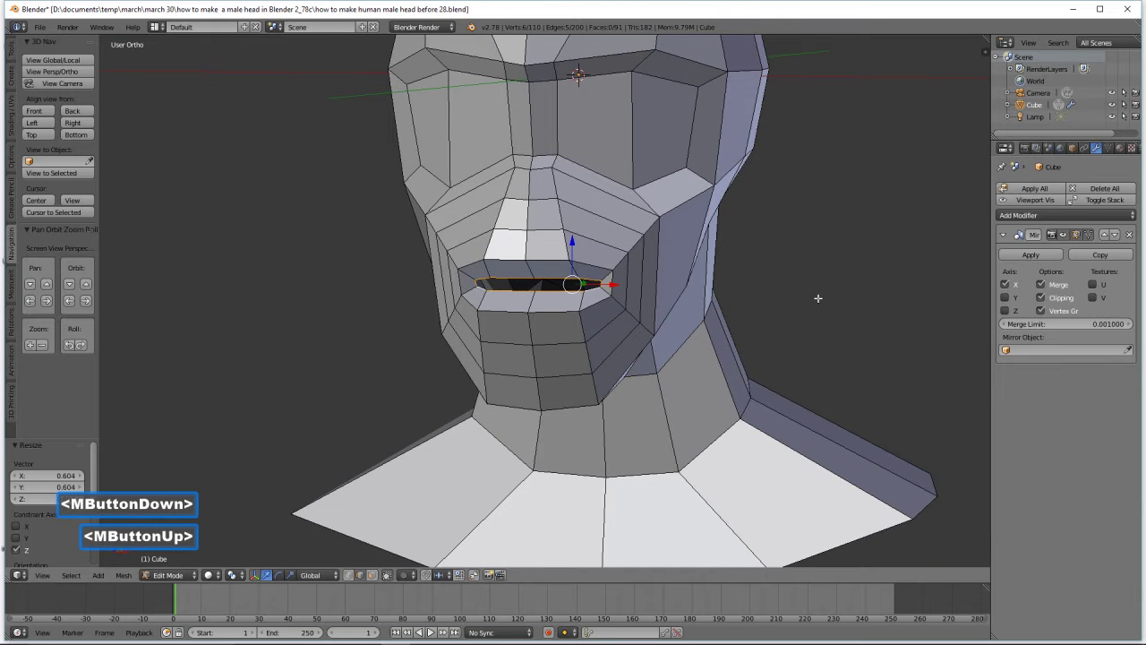
key("a")
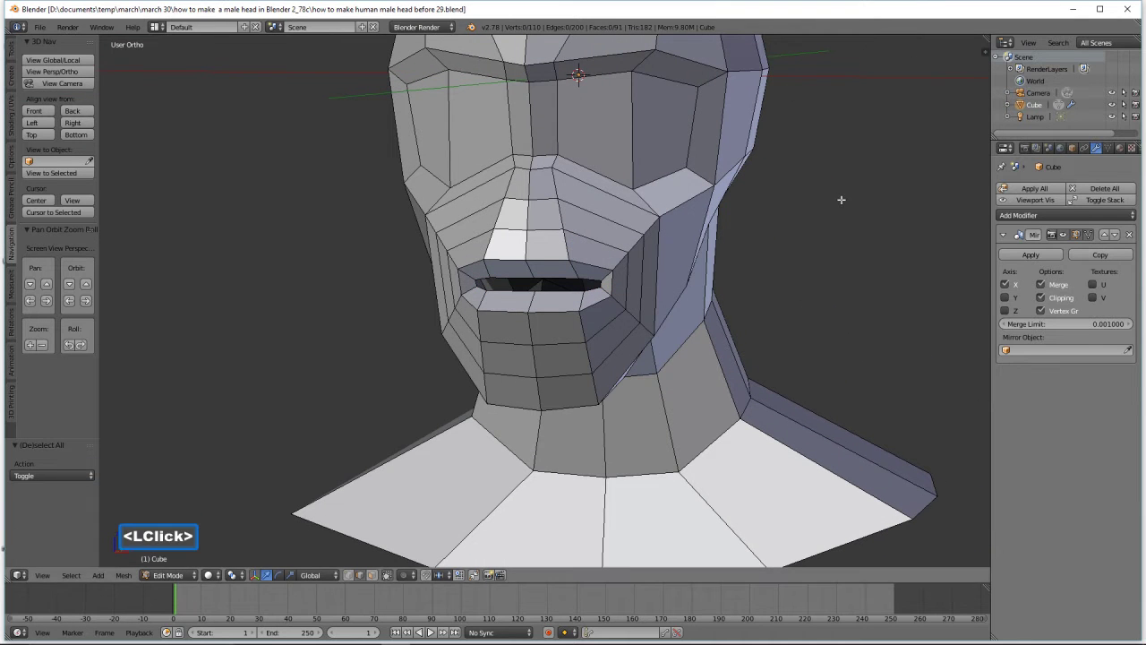
Move the outer central edge of the lower lip forward -0.084 along Y
middle_click_drag(865, 205, 801, 215)
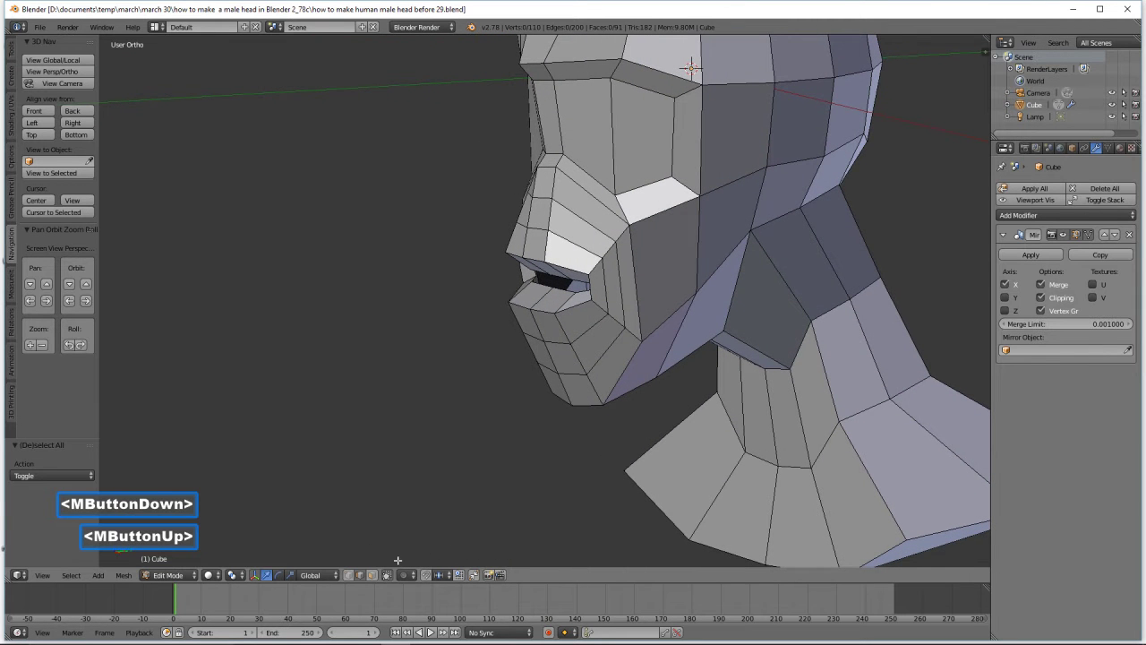
left_click(542, 308)
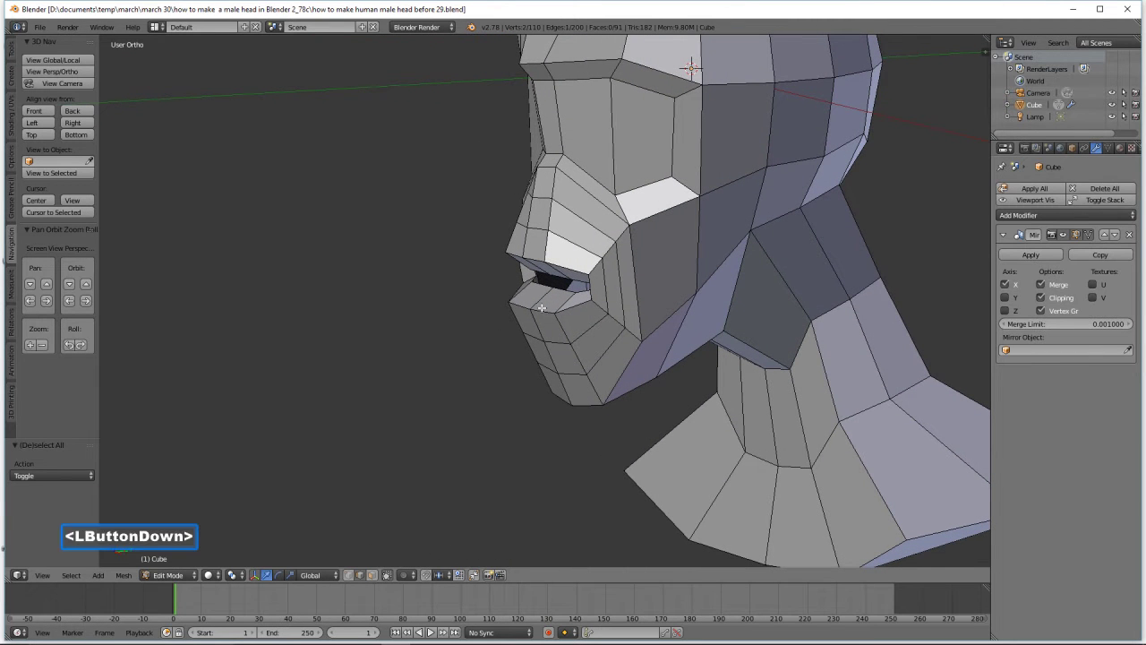
left_click_drag(582, 311, 570, 308)
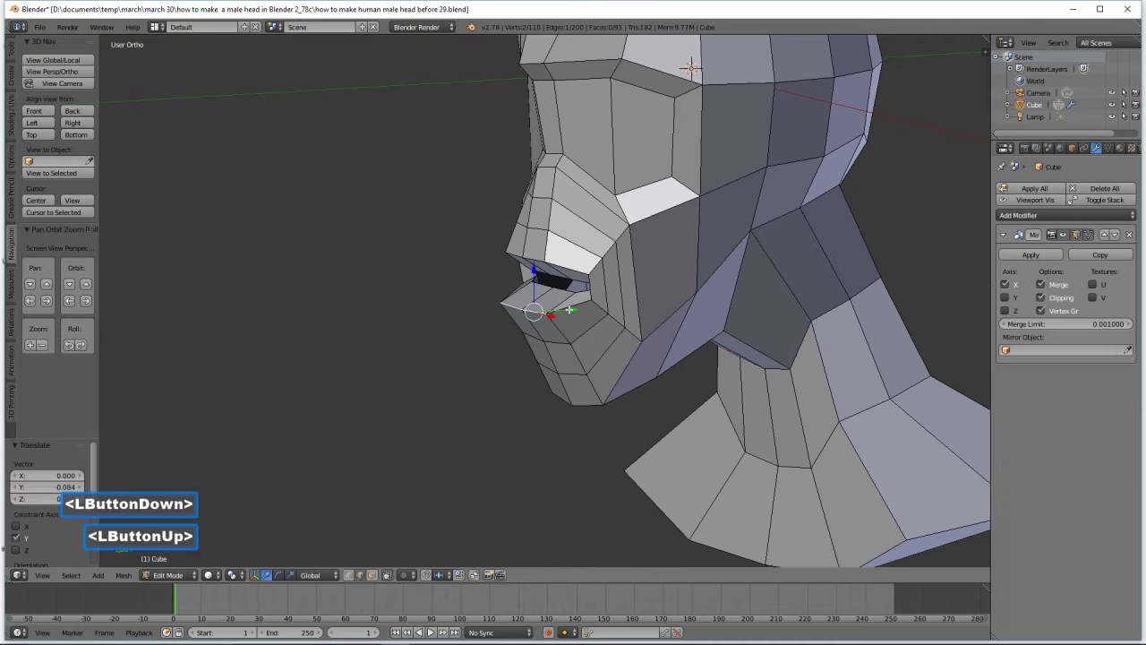
Move the outer central edge of the upper lip slightly forward along Y and up along Z
left_click(530, 254)
left_click_drag(571, 259, 564, 258)
left_click_drag(529, 221, 527, 213)
middle_click_drag(553, 315, 566, 308)
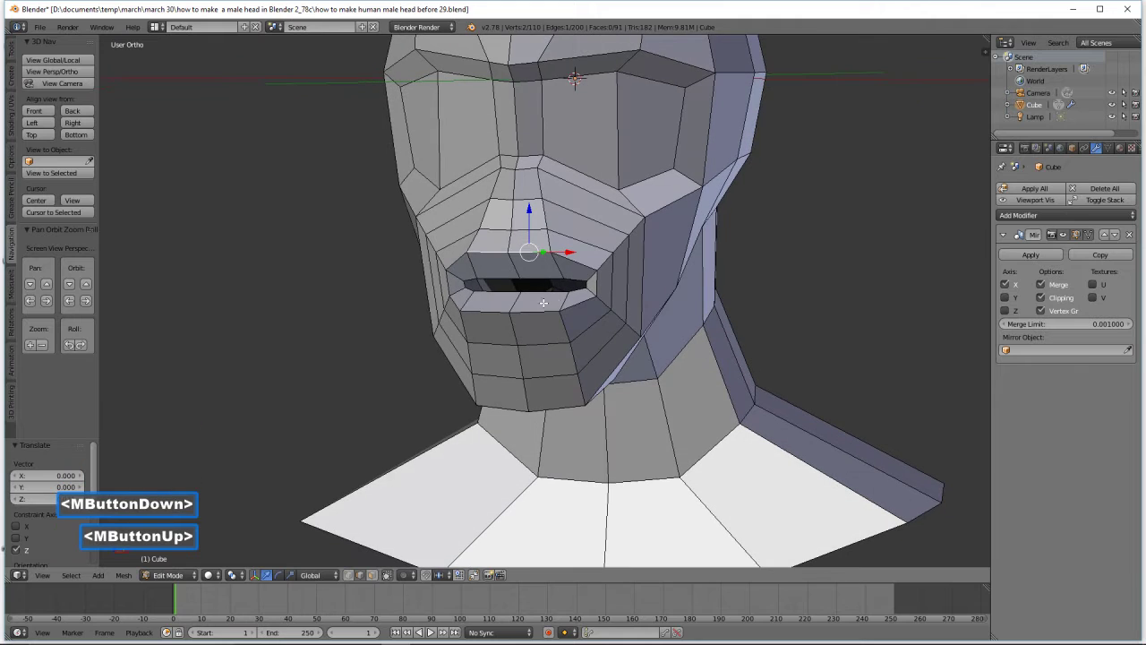
key("a")
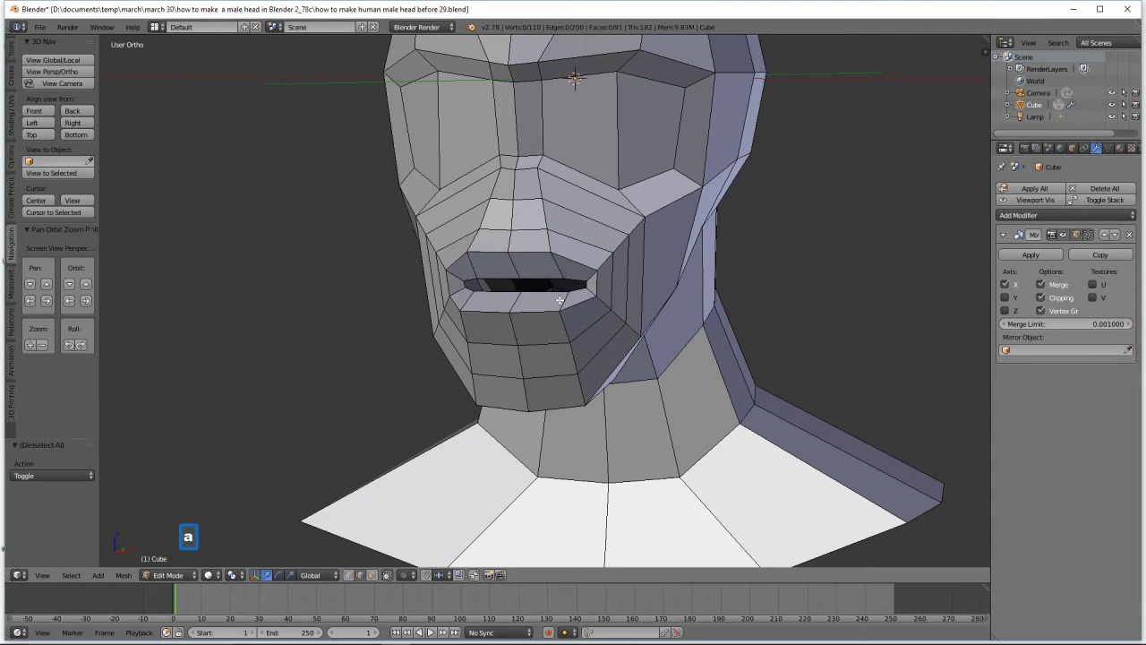
Add one centred loop cut around the lips between the outer lip edge and the mouth opening
key("ctrl")
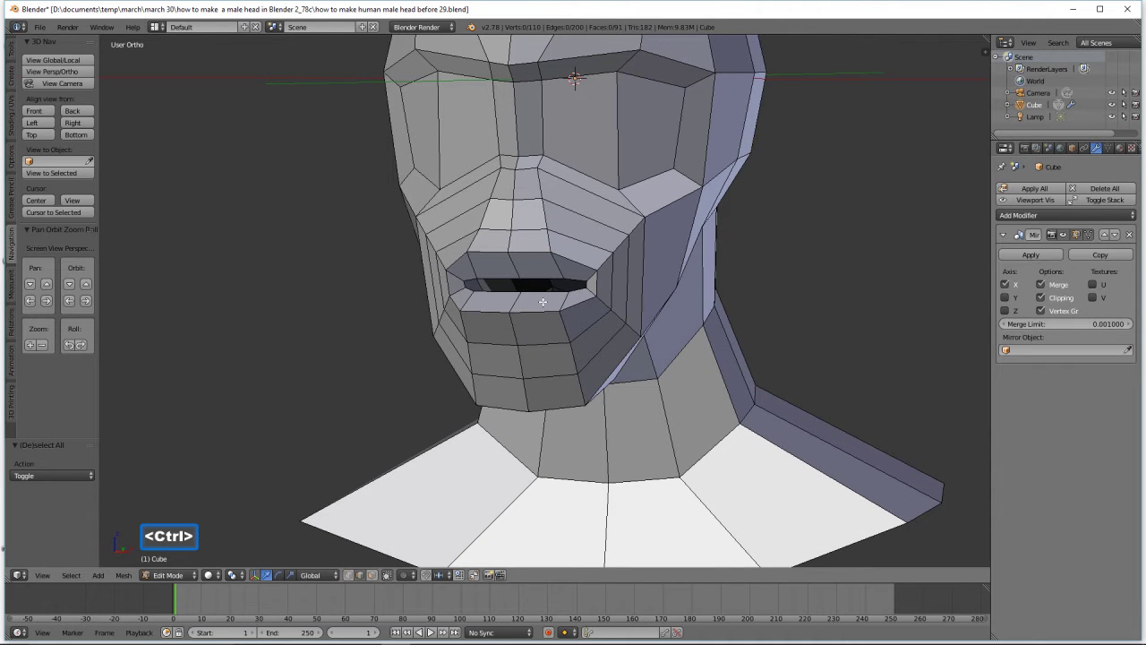
key("ctrl+r")
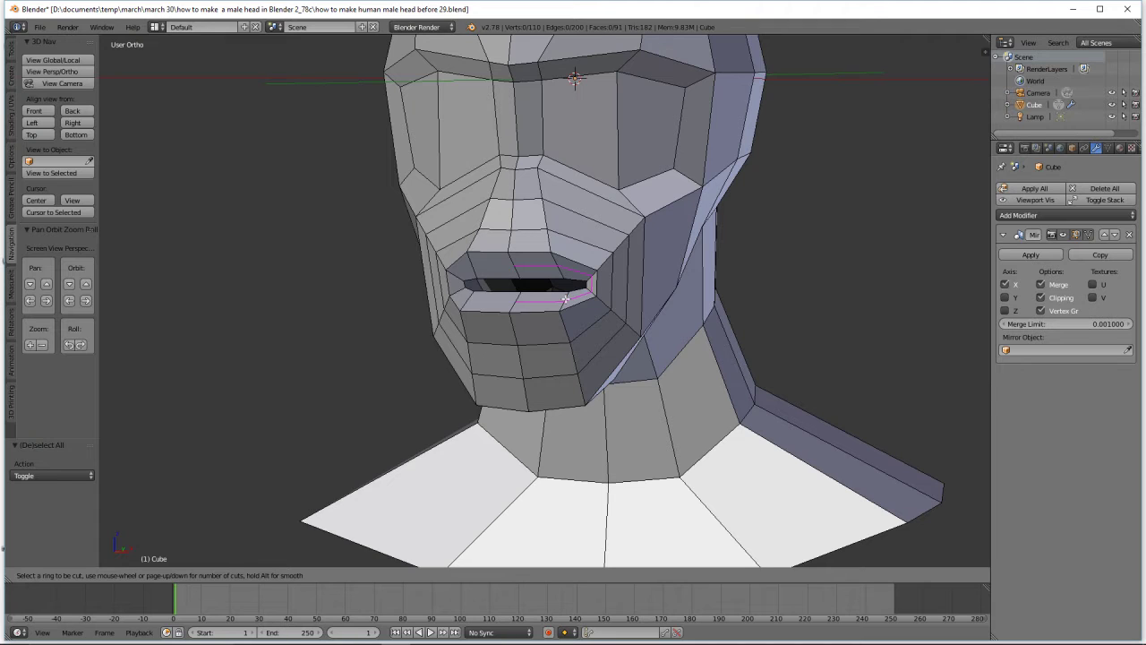
left_click(565, 298)
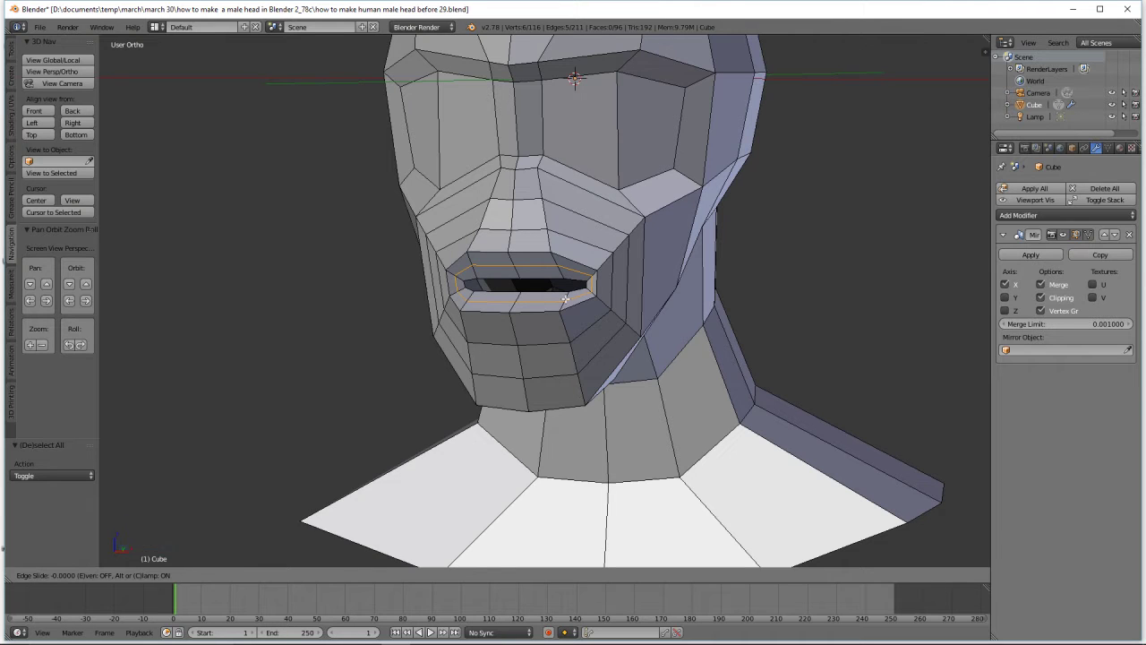
left_click(564, 298)
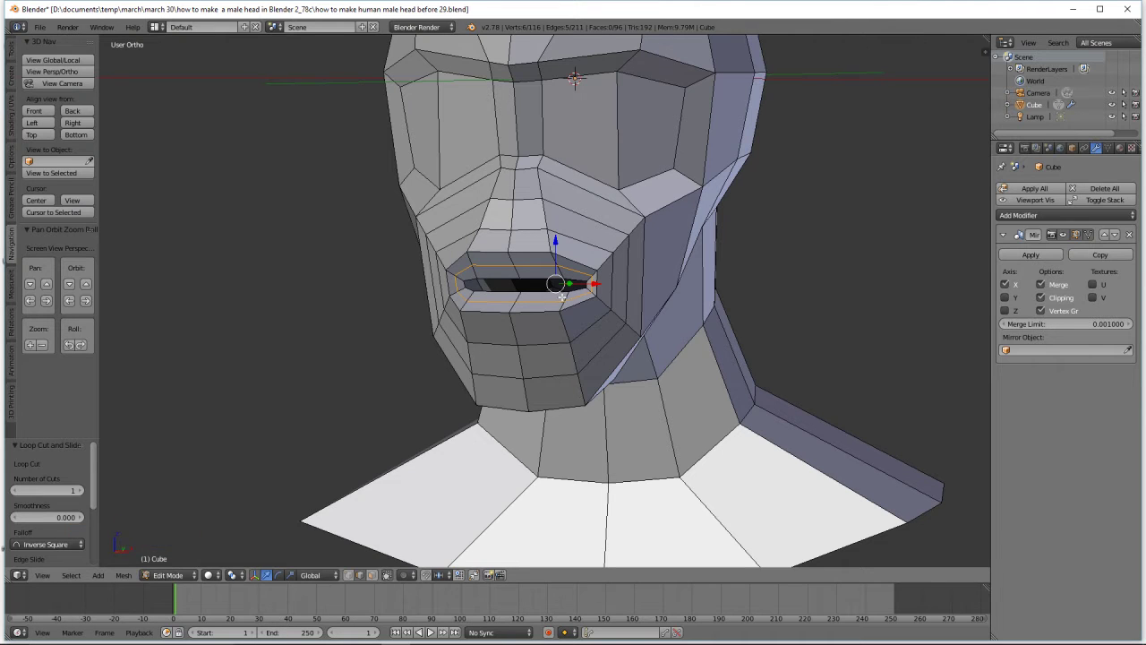
Scale the central upper and lower edges of the new lip loop to 0.483 along Z and move them forward -0.096 along Y
left_click(531, 265)
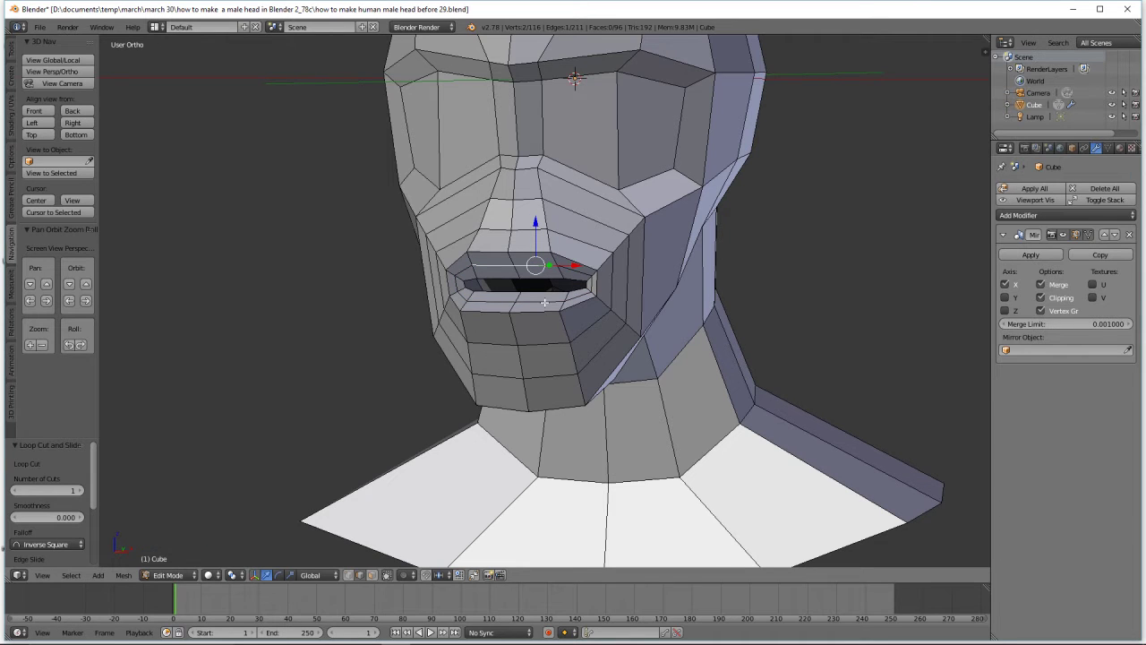
left_click(544, 303, "shift")
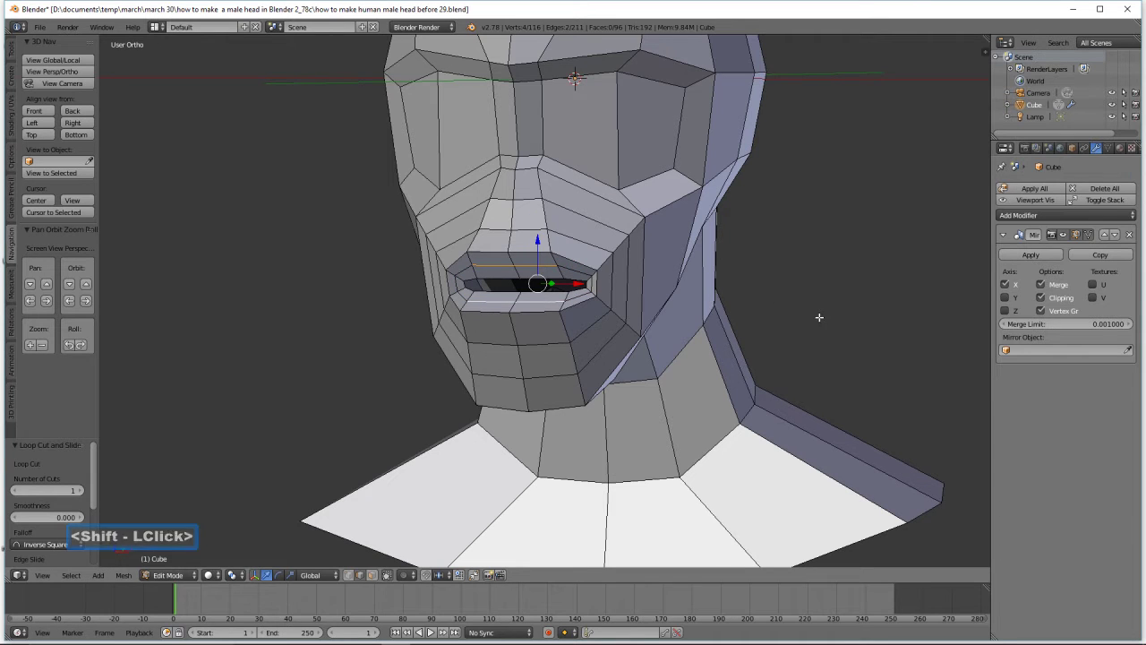
key("s")
key("z")
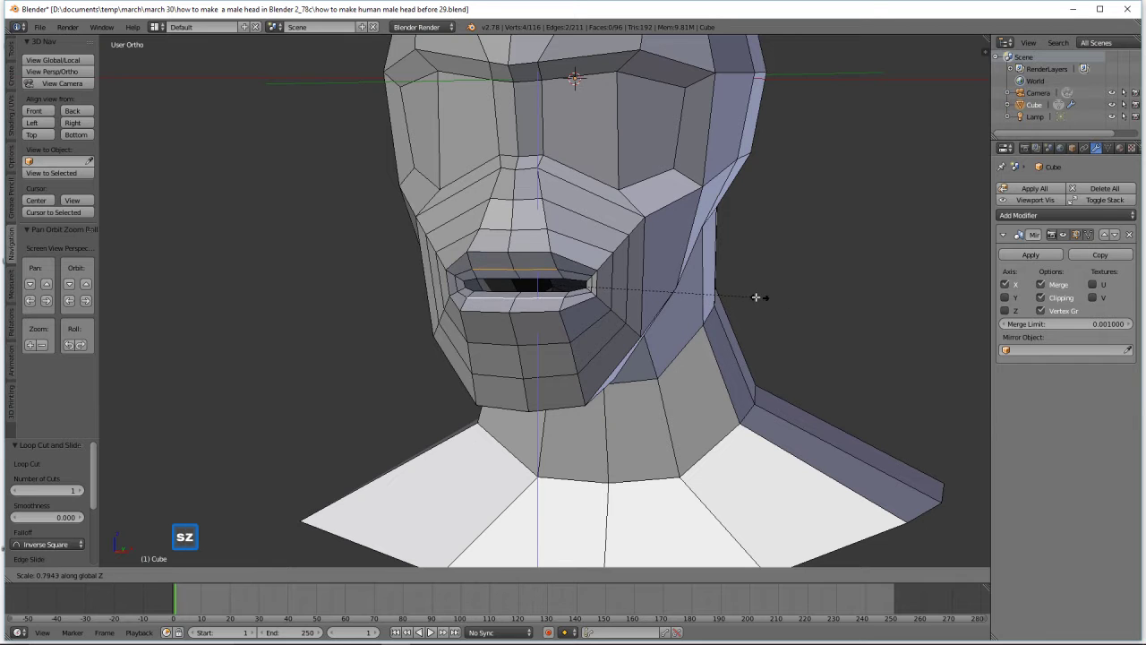
left_click(674, 289)
middle_click_drag(659, 278, 581, 286)
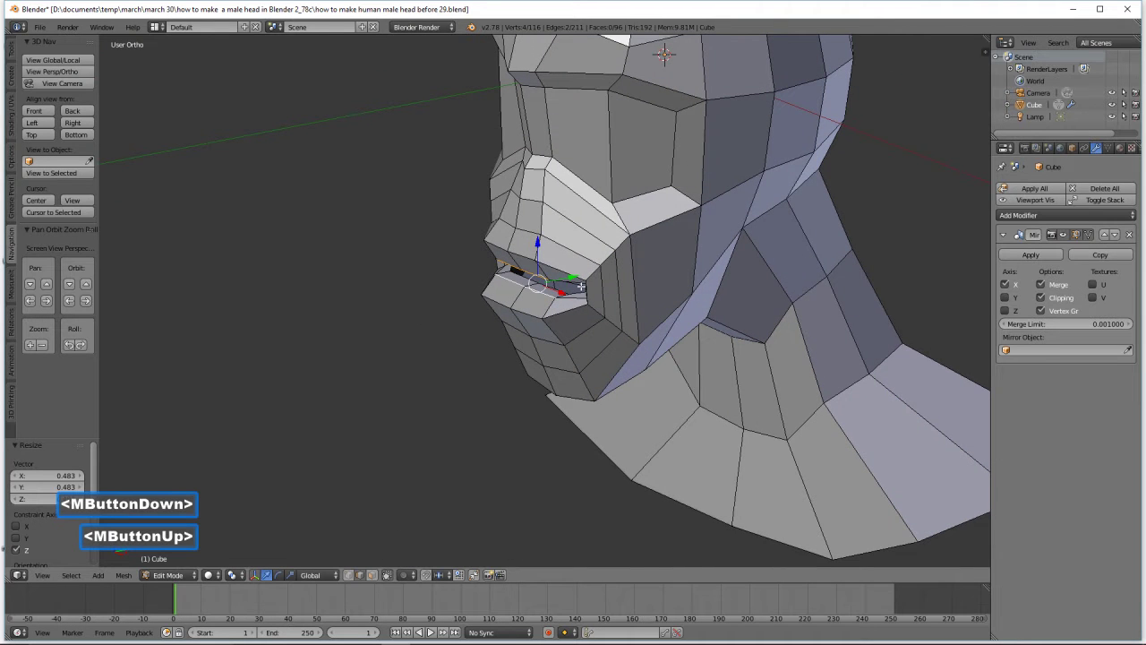
left_click_drag(578, 282, 568, 278)
middle_click_drag(653, 374, 714, 359)
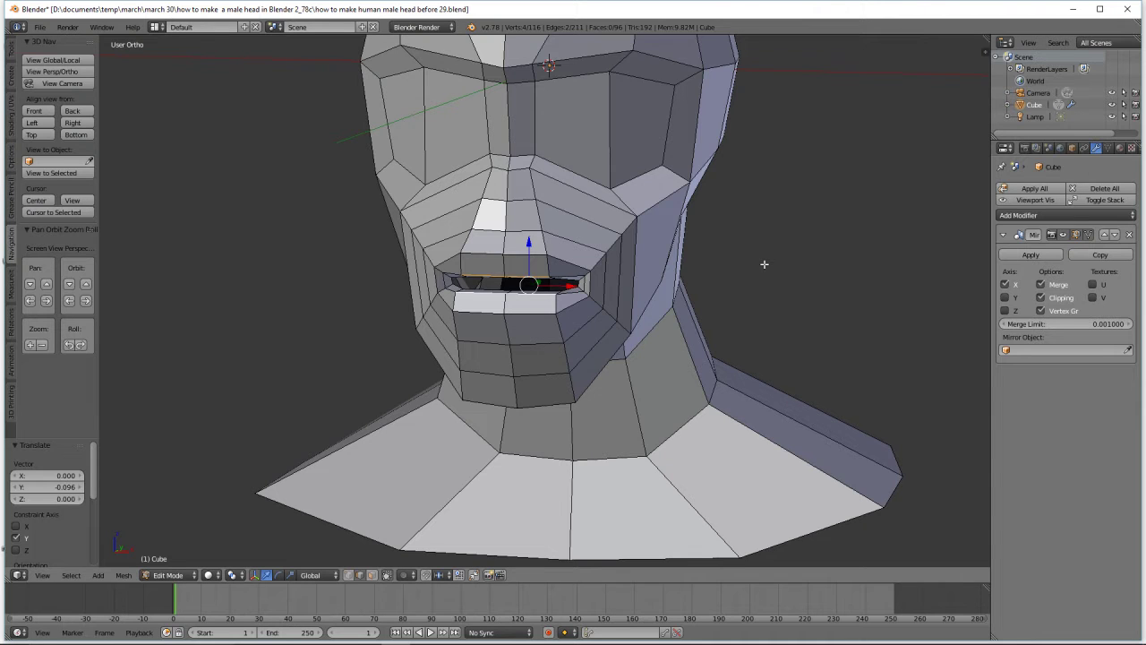
Add one loop cut just outside the lips, sliding it about -0.73 toward the outer lip edge
key("a")
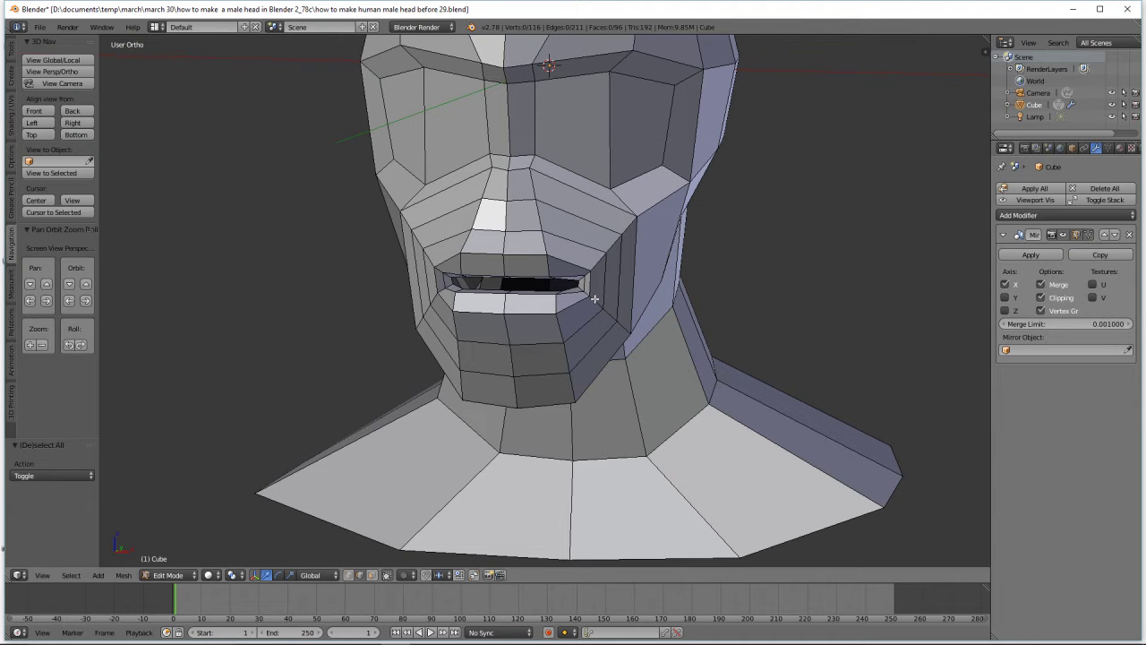
key("ctrl")
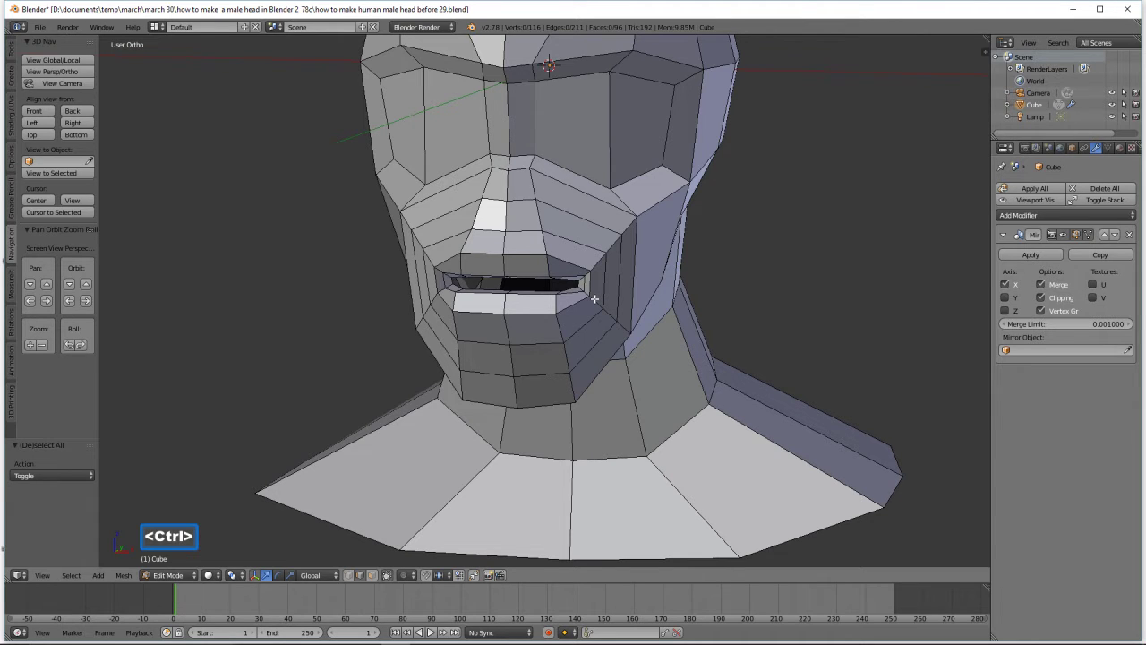
key("ctrl+r")
left_click(595, 298)
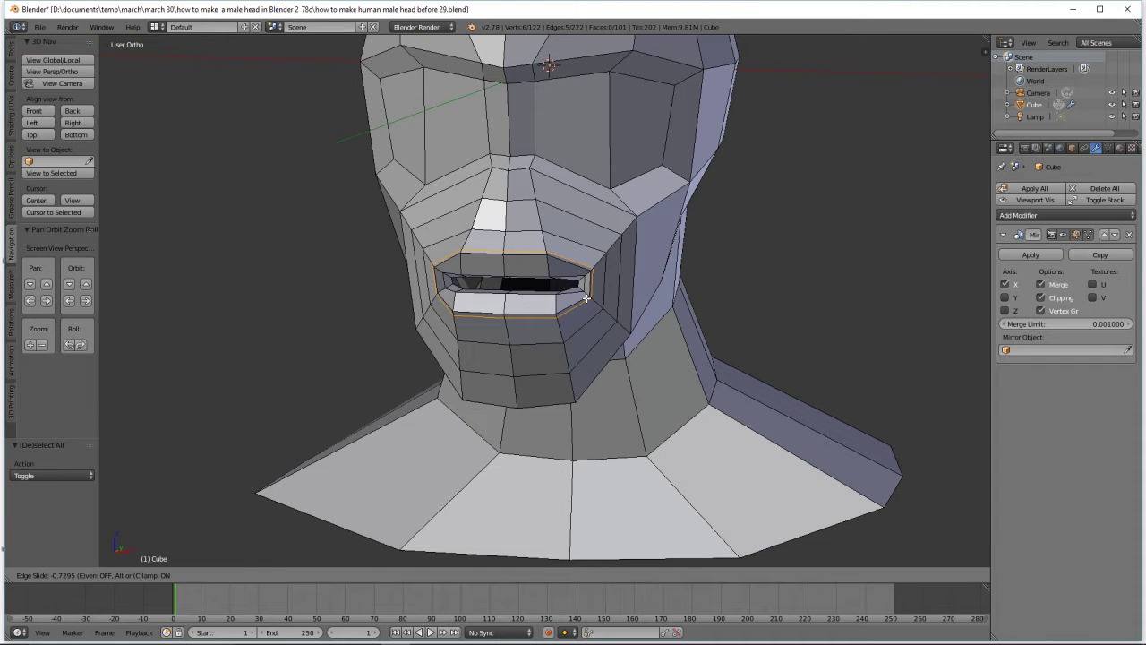
left_click(587, 298)
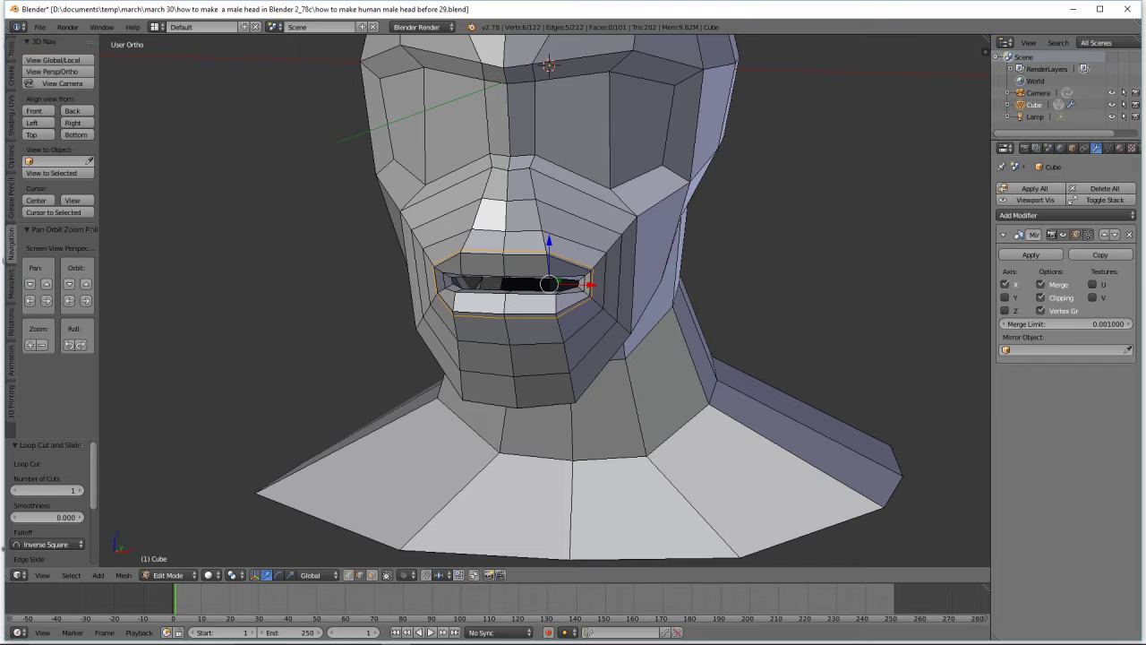
Save the file as "how to make human male head before 30.blend" and clear the lip loop selection
left_click(690, 54)
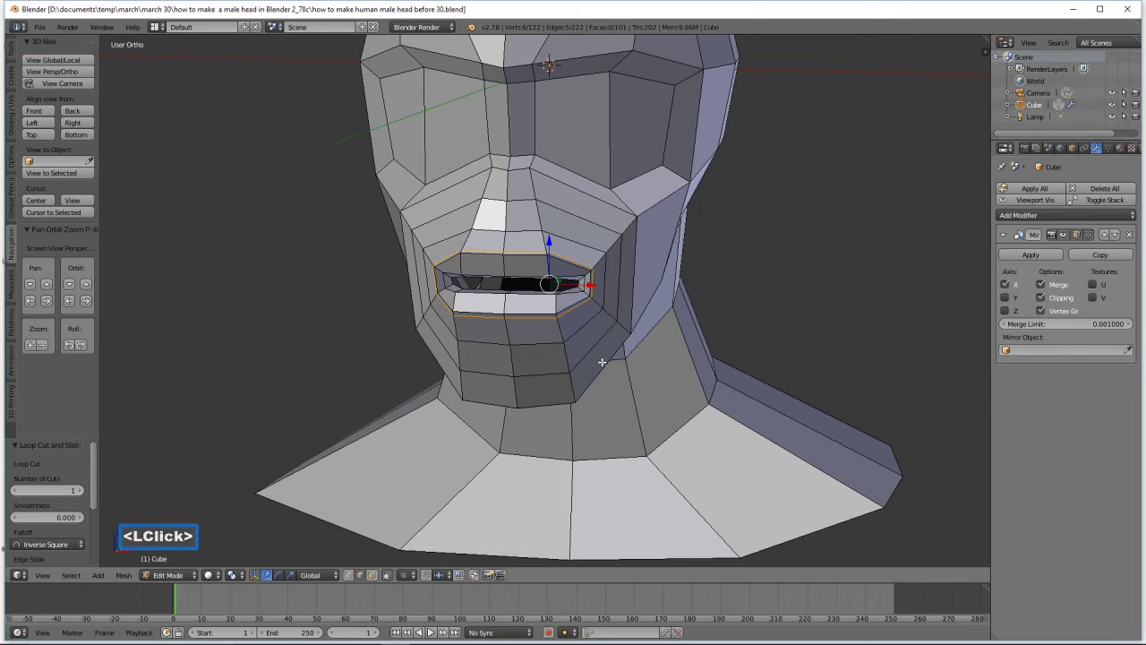
middle_click_drag(827, 342, 785, 348)
key("a")
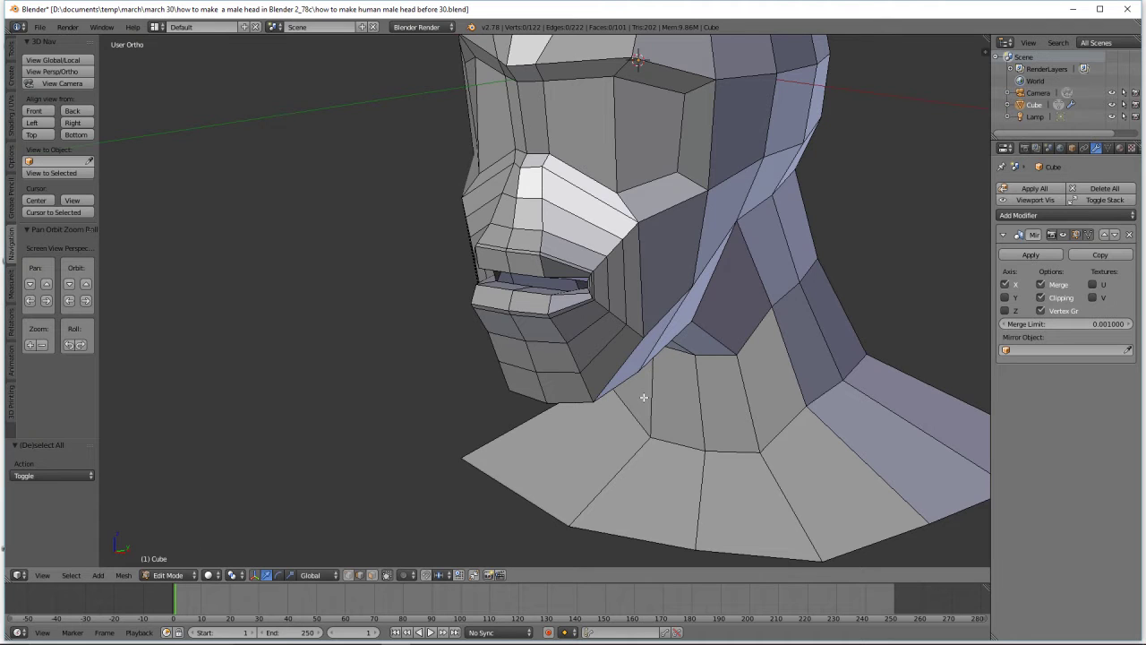
Move the lower central edge of the chin forward -0.384 along Y and clear the selection
left_click(553, 367)
middle_click_drag(599, 377, 584, 394)
left_click_drag(593, 366, 559, 368)
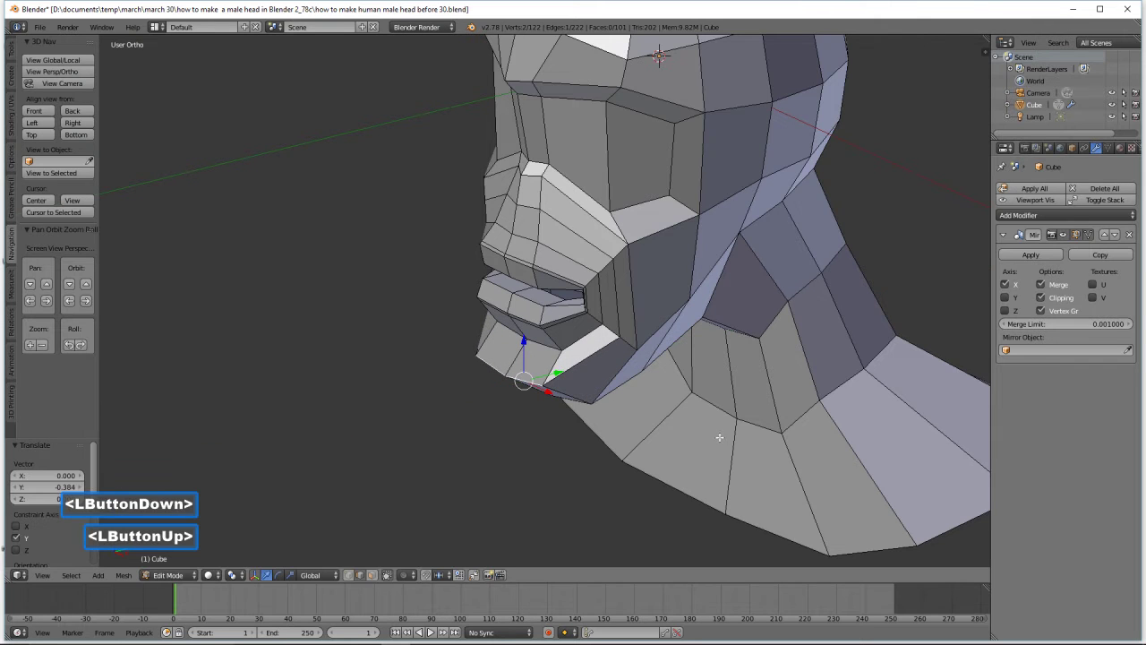
key("a")
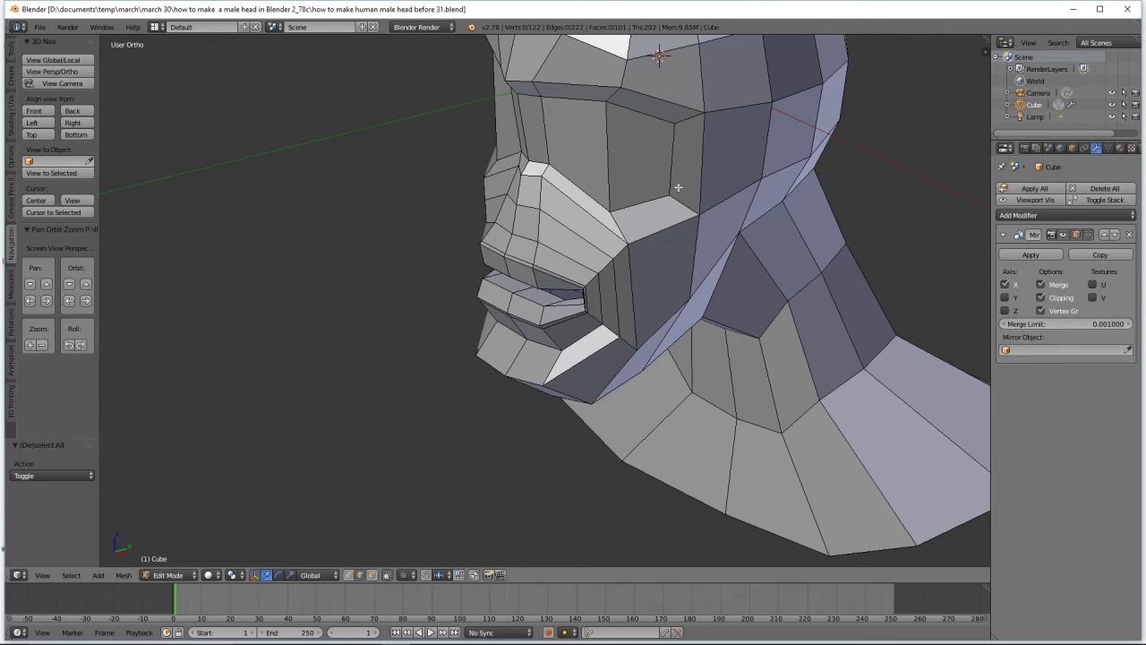
Select the three connected edges where the back of the skull meets the neck and move them -0.230 along Z
middle_click_drag(815, 396, 761, 375)
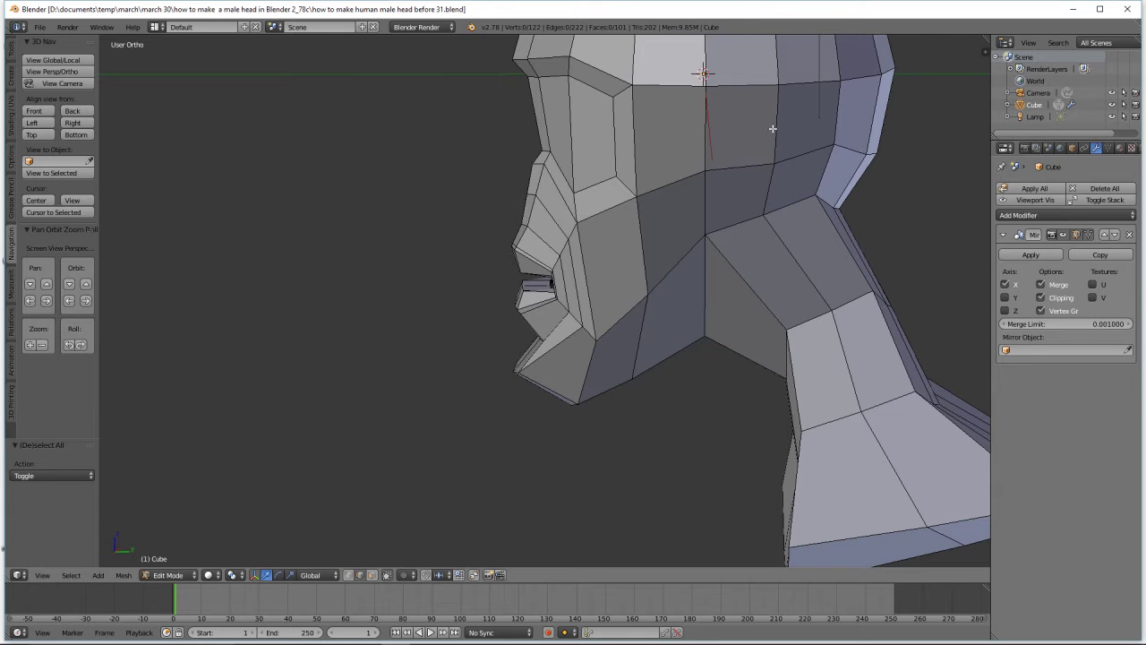
middle_click_drag(827, 237, 793, 251)
left_click(684, 238)
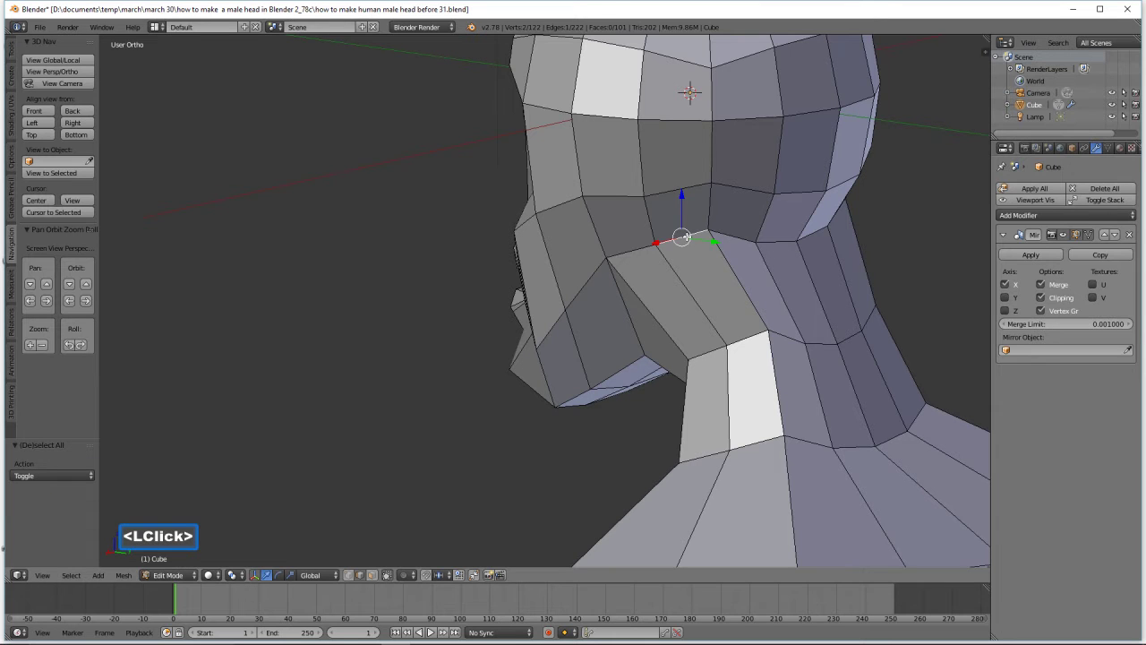
key("ctrl")
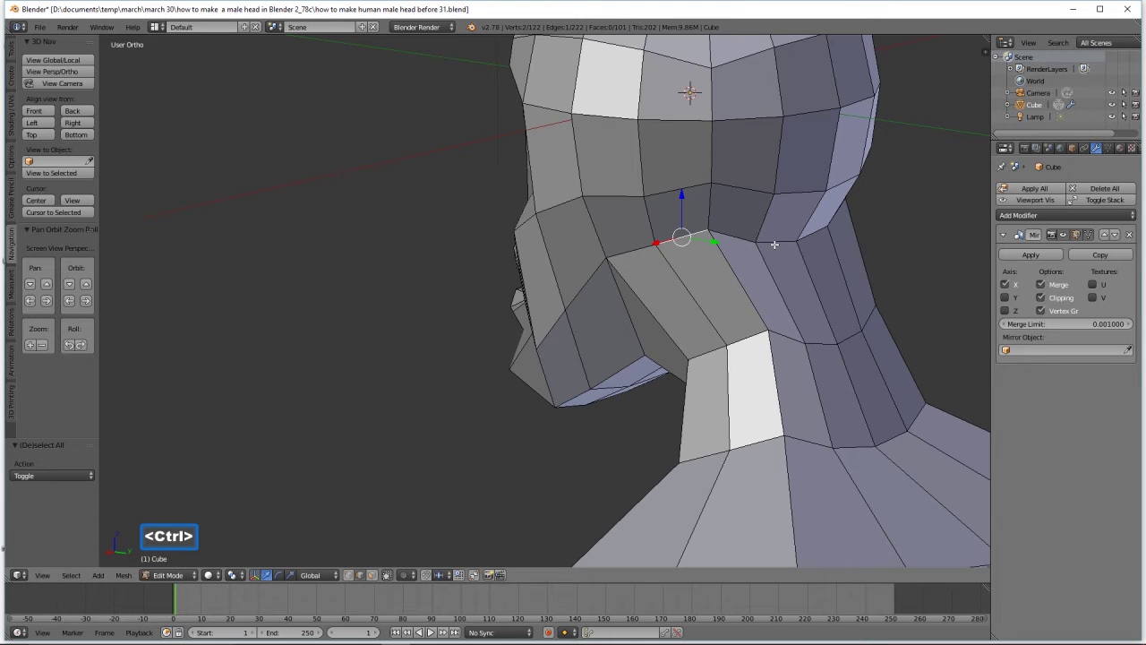
left_click(774, 243, "ctrl")
left_click_drag(723, 198, 738, 221)
mouse_move(738, 220)
middle_mouse_down()
mouse_move(725, 218)
mouse_move(752, 223)
middle_mouse_up()
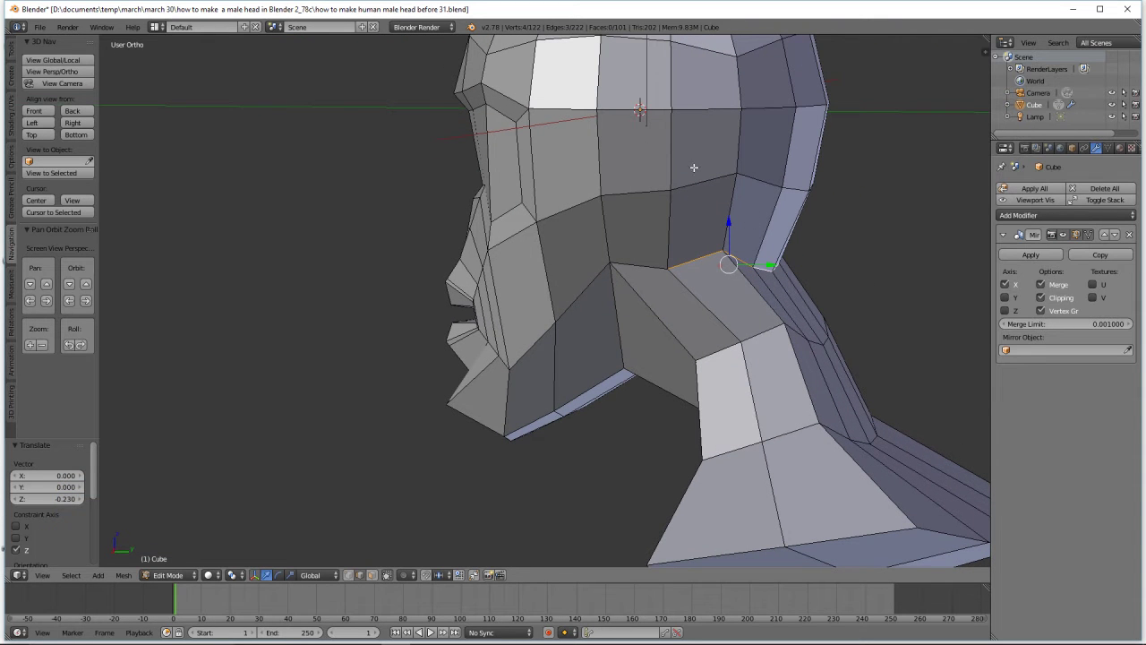
Move the single vertex on the side of the head where the jaw meets the neck slightly down along Z
mouse_move(813, 240)
middle_mouse_down()
mouse_move(809, 254)
mouse_move(823, 255)
middle_mouse_up()
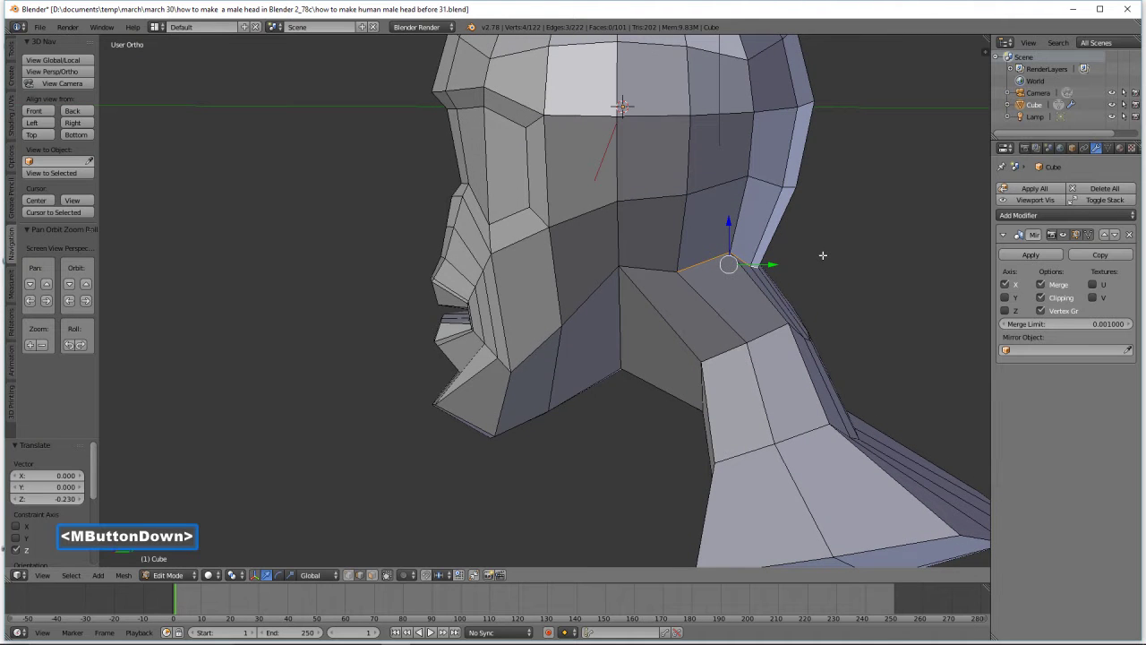
middle_click_drag(823, 255, 823, 256)
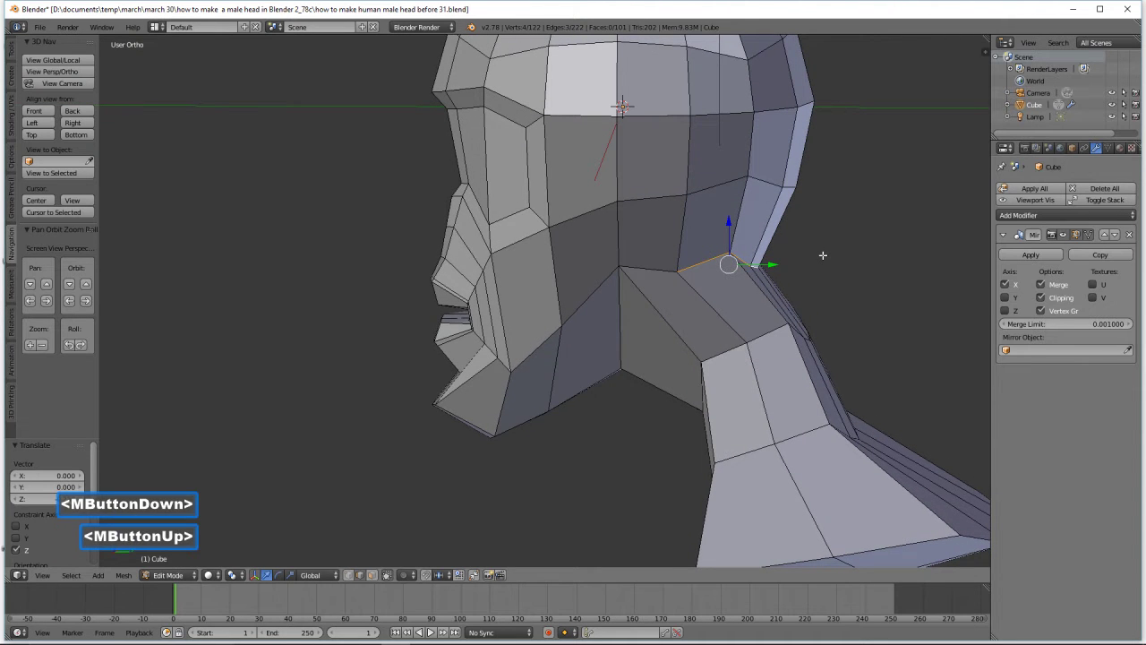
left_click(639, 407)
left_click(620, 264)
left_click_drag(619, 227, 619, 245)
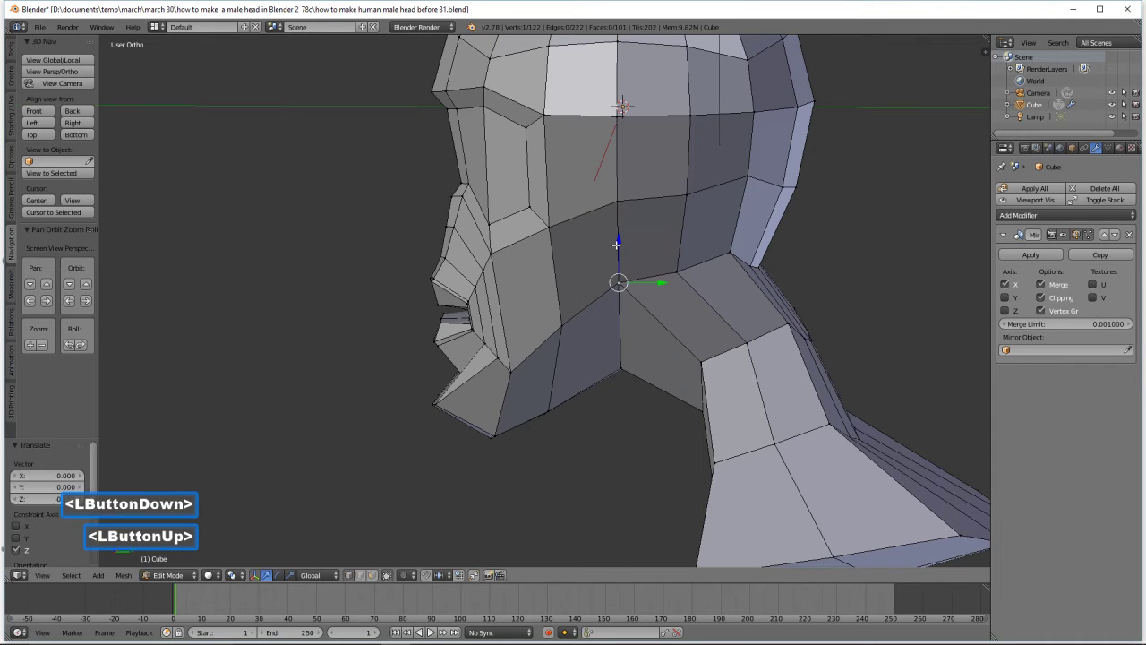
Lower the skull-base vertex behind the ear area slightly along Z and the vertex above it by -0.173, and clear the selection
left_click(733, 254)
left_click_drag(727, 210, 727, 221)
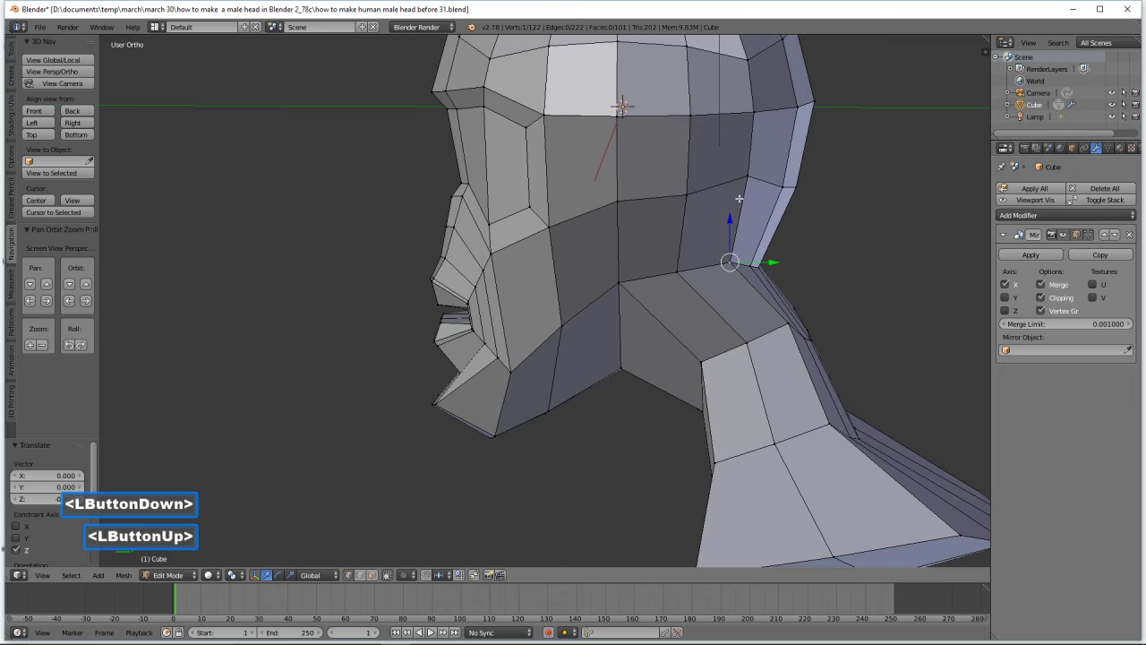
left_click(747, 185)
left_click_drag(749, 141, 748, 156)
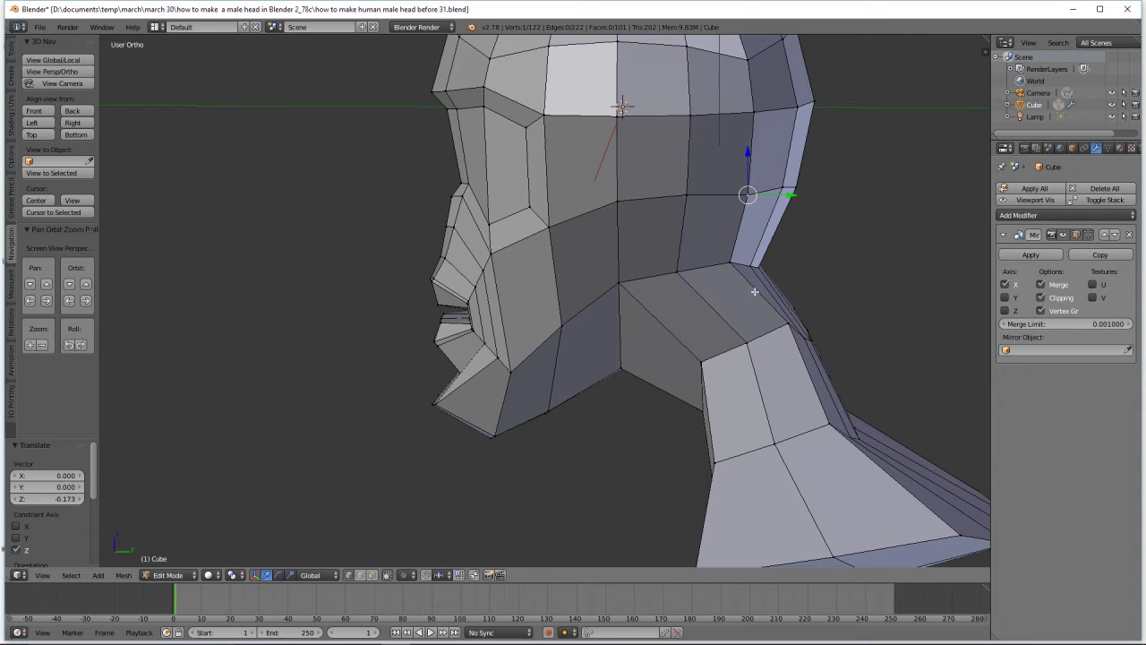
key("a")
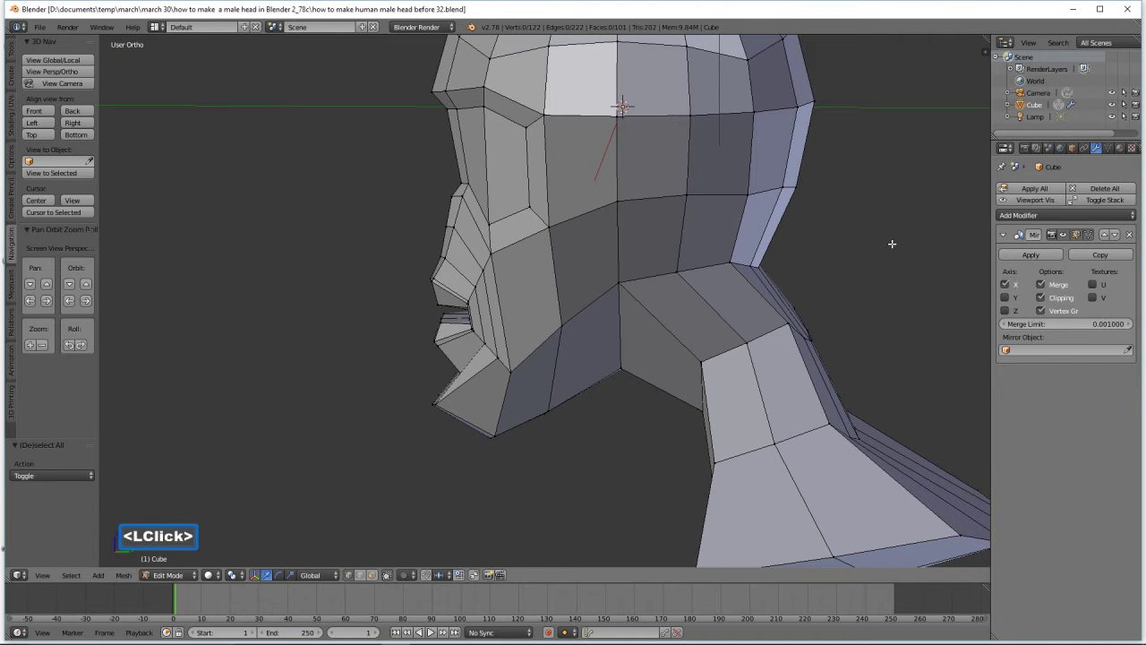
Select the four adjoining faces on the side of the head in the ear area and extrude them in place
left_click(373, 575)
left_click(656, 183)
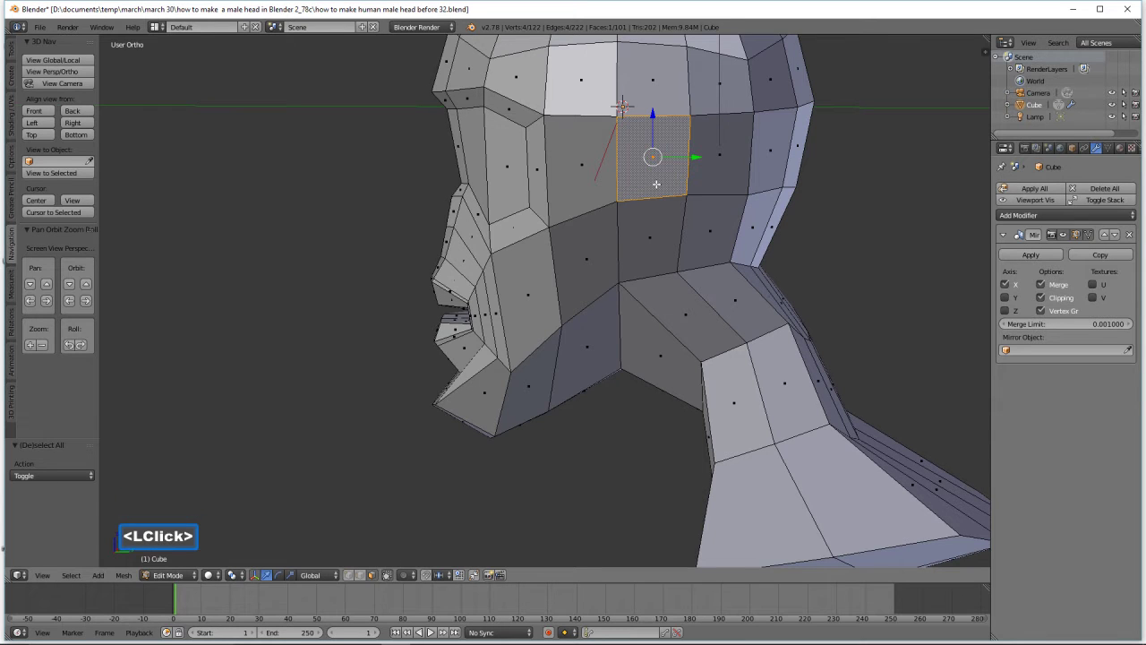
left_click(711, 180, "shift")
left_click(679, 232, "shift")
left_click(708, 245, "shift")
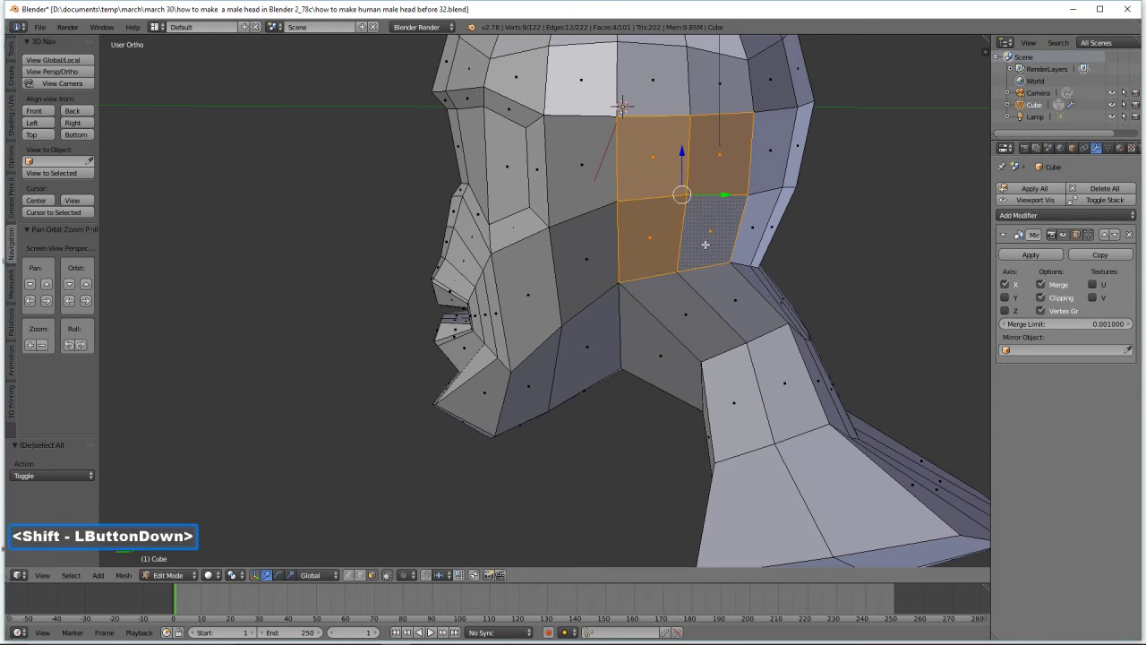
key("e")
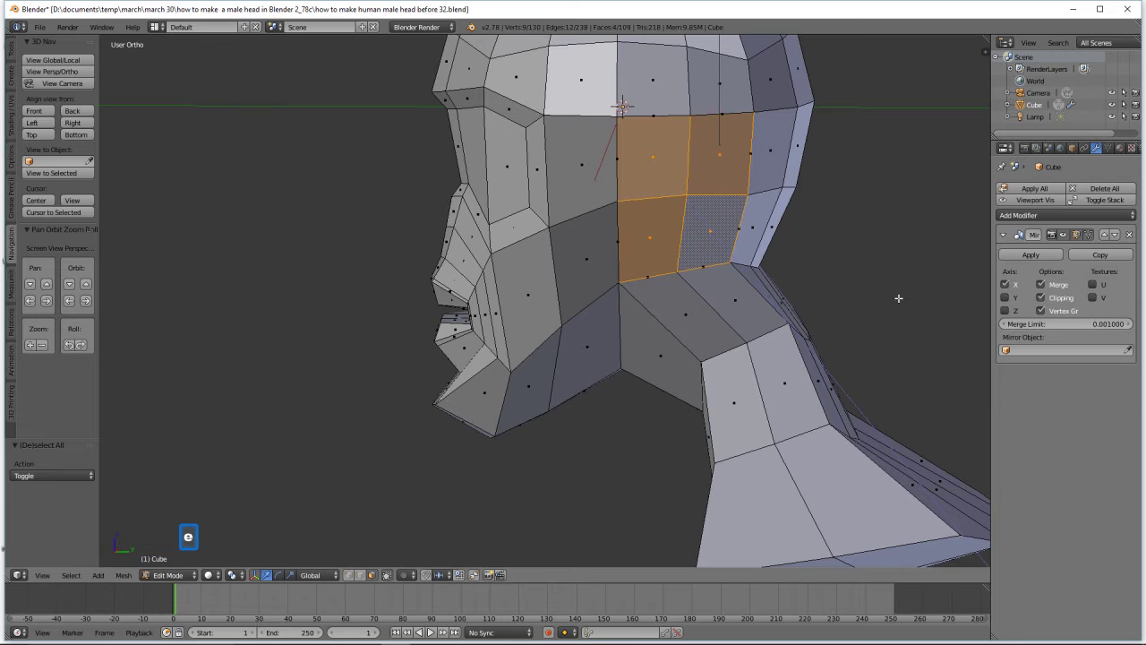
right_click(898, 298)
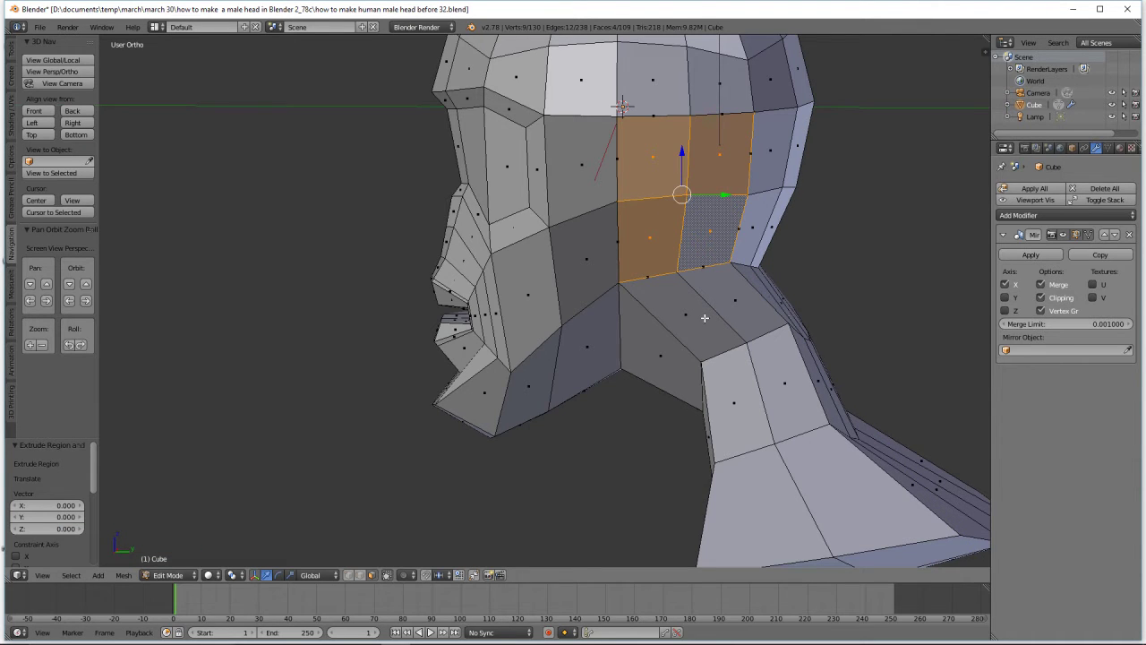
Scale the extruded ear faces to 0.636 and move them -0.168 along Z
key("s")
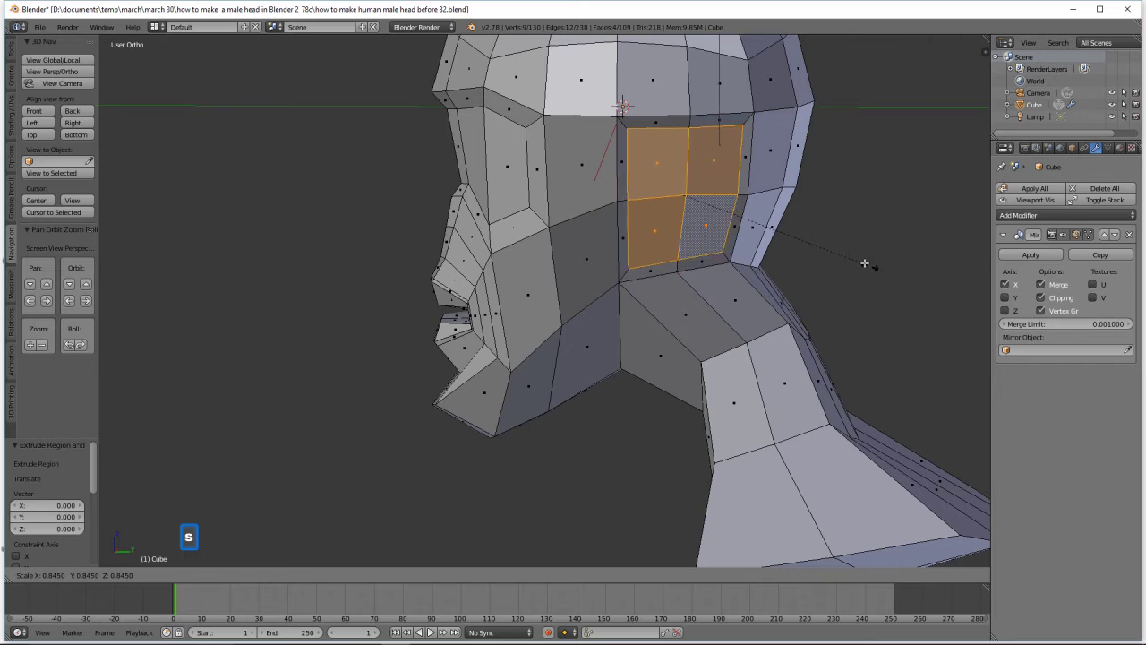
left_click(821, 254)
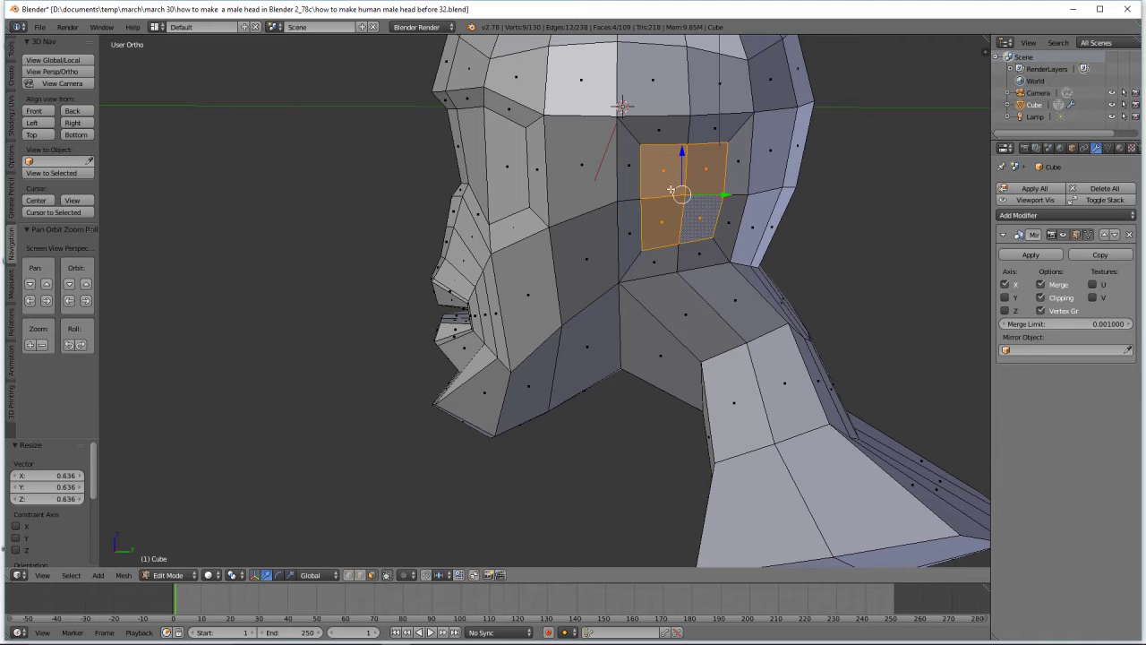
left_click_drag(681, 151, 681, 169)
Extrude the four ear faces outward 0.453 along X and rotate the new faces -45.258° about Z
middle_click_drag(614, 221, 732, 225)
key("e")
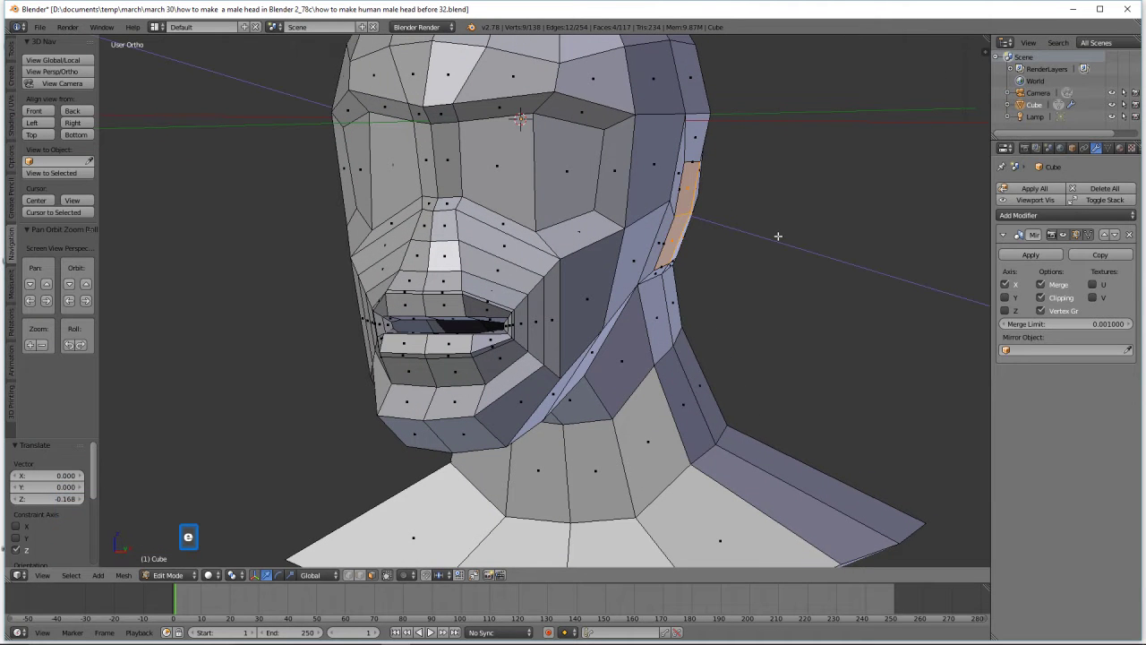
key("x")
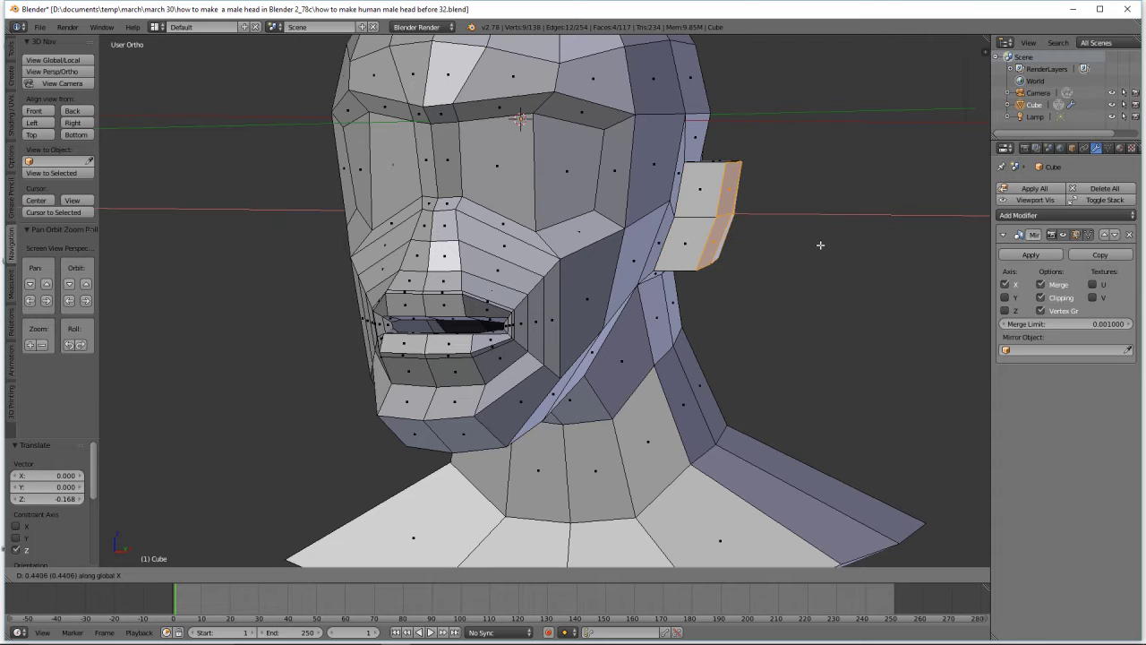
left_click(821, 246)
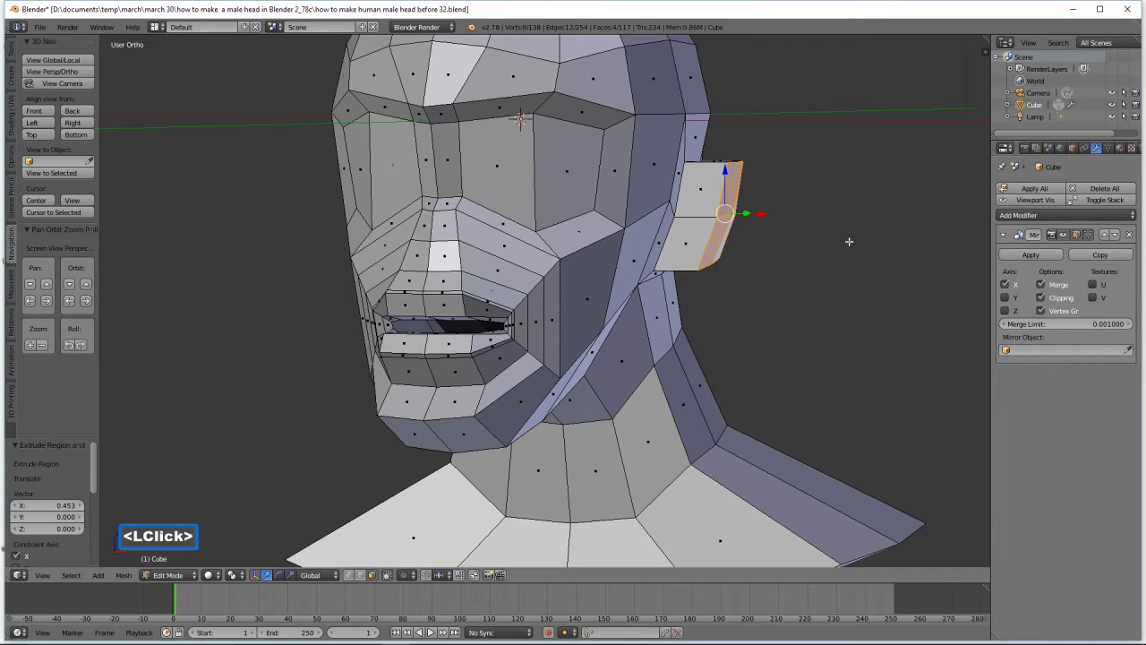
key("r")
key("z")
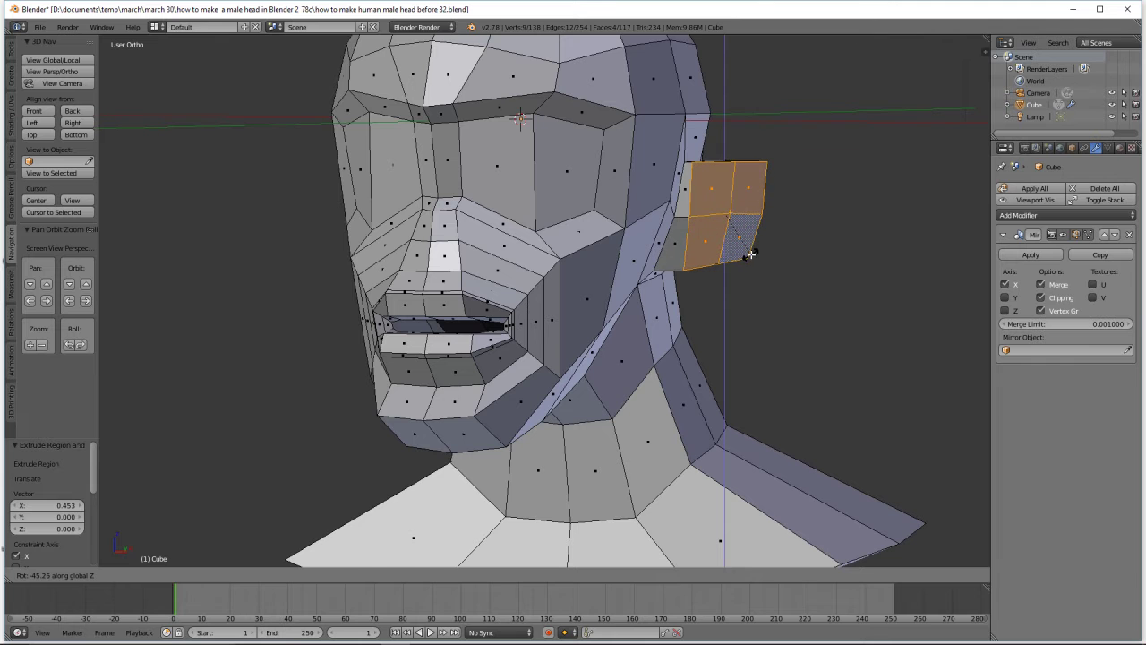
left_click(750, 254)
Raise the ear's top middle vertex 0.236 along Z and lower its bottom middle vertex slightly to round the outline
middle_click_drag(749, 254, 727, 273)
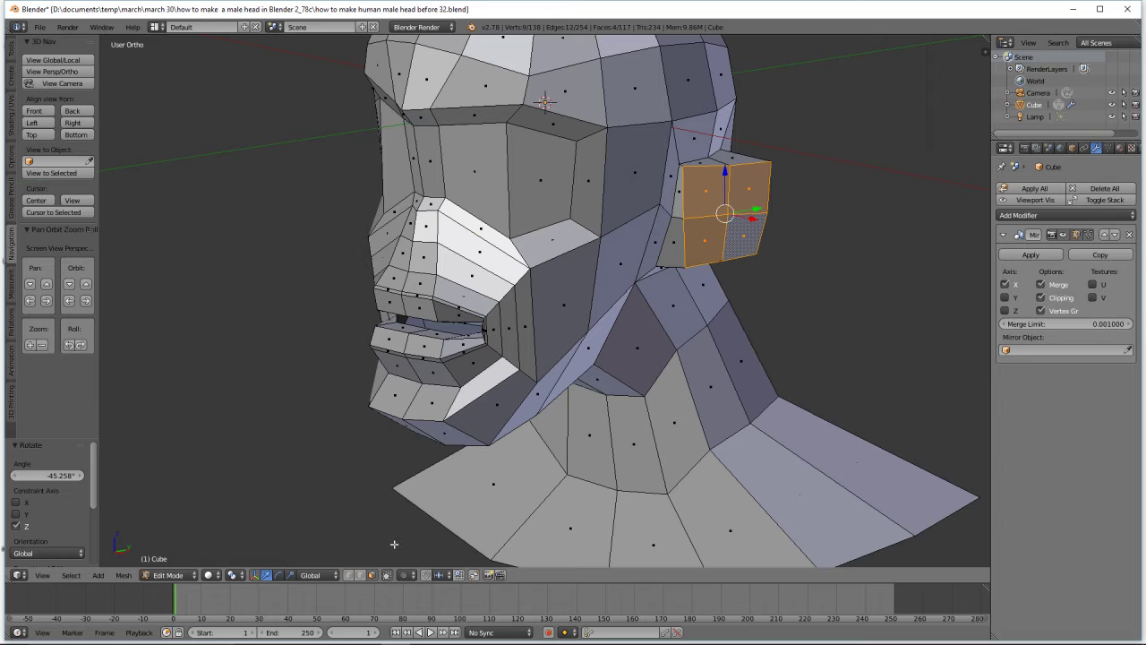
left_click(360, 574)
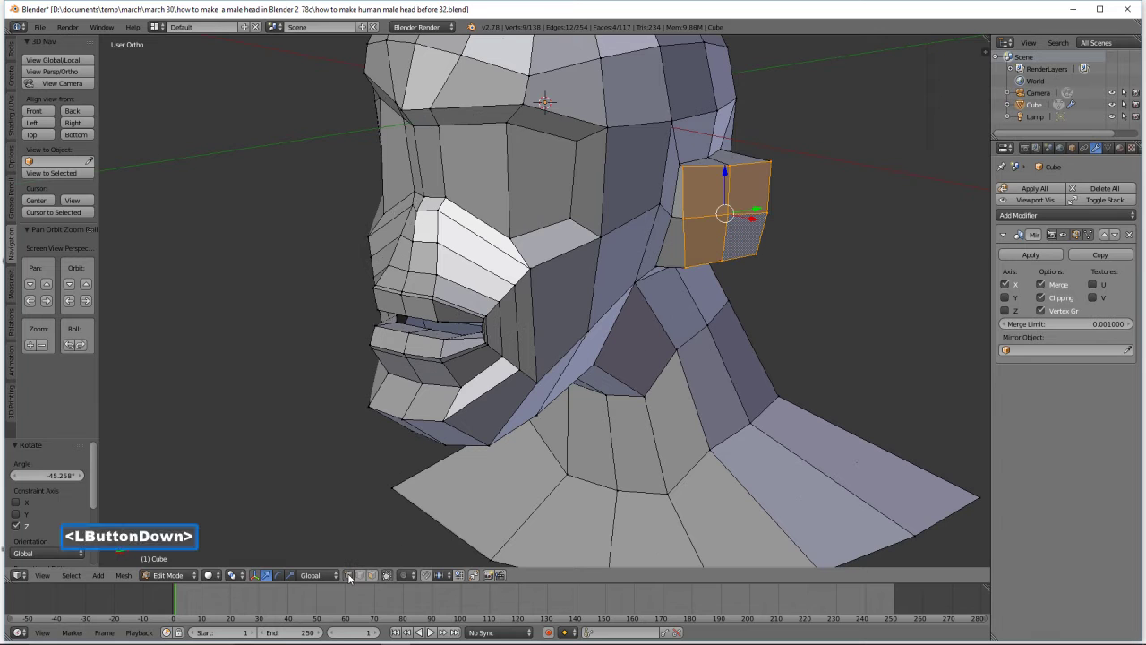
left_click(731, 165)
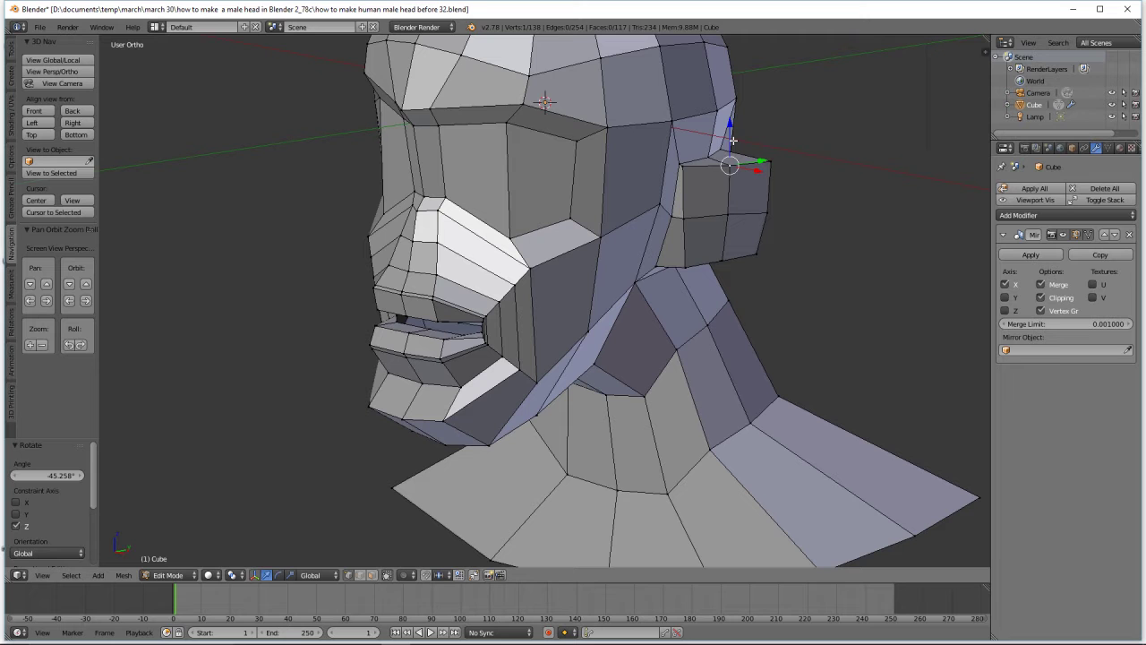
left_click_drag(733, 141, 731, 108)
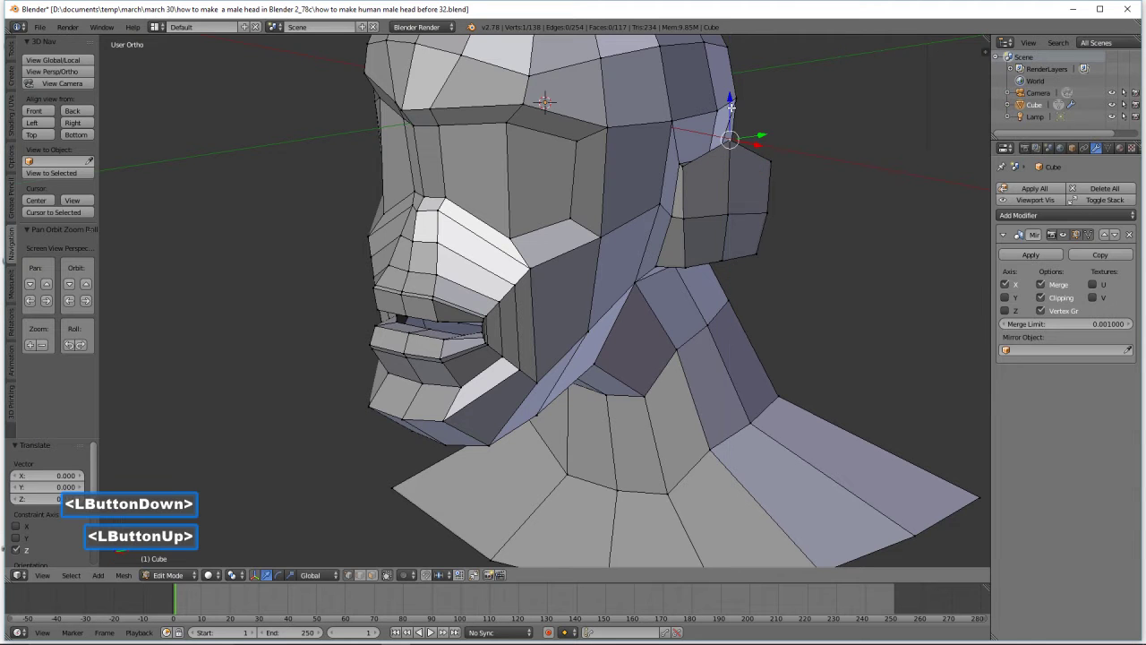
left_click(724, 261)
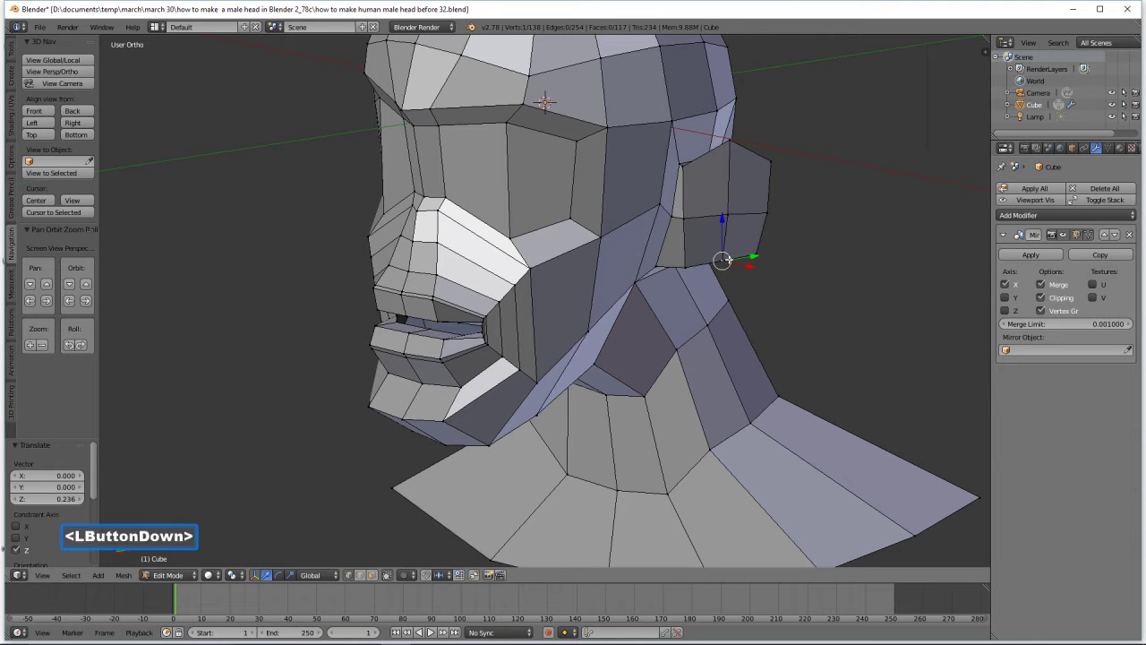
left_click_drag(724, 224, 723, 239)
mouse_move(723, 239)
middle_mouse_down()
mouse_move(803, 225)
mouse_move(742, 235)
middle_mouse_up()
key("a")
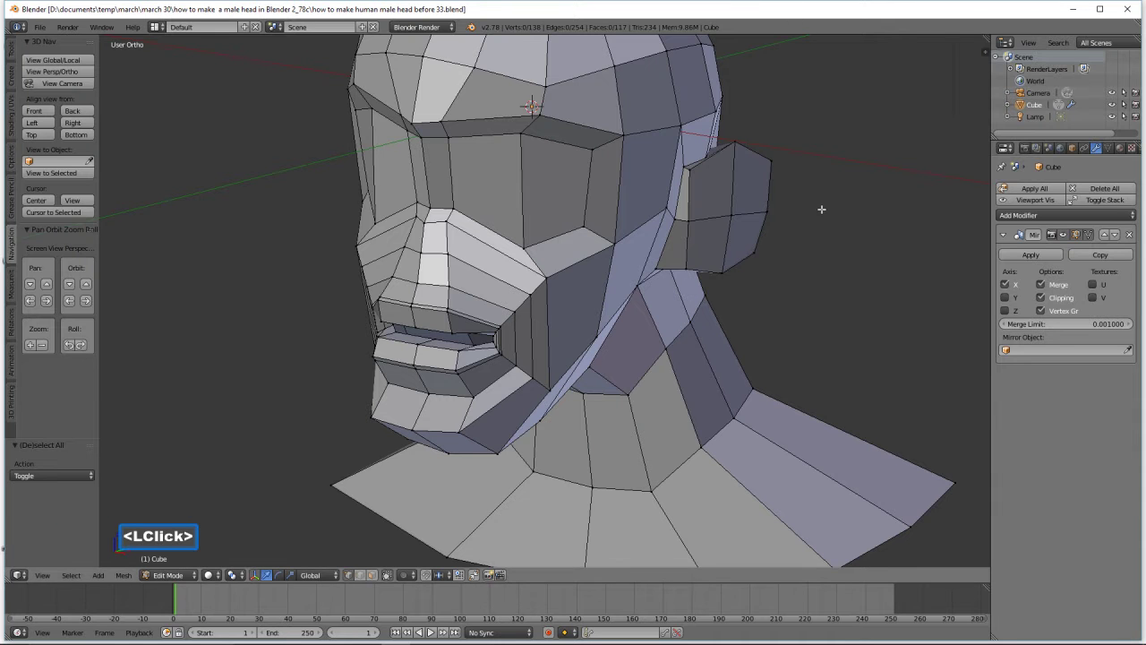
Merge the ear's upper front vertex into the adjacent vertex on the head using At Last, and clear the selection
middle_click_drag(859, 274, 748, 272, "ctrl")
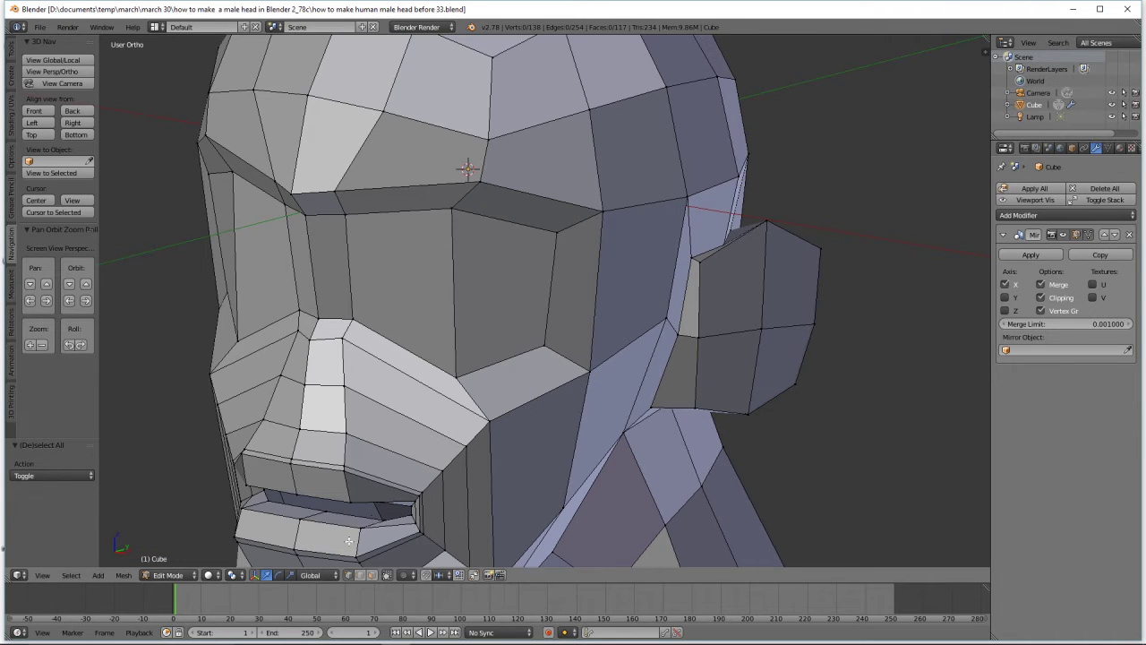
left_click(701, 262)
middle_click_drag(795, 296, 825, 243, "ctrl")
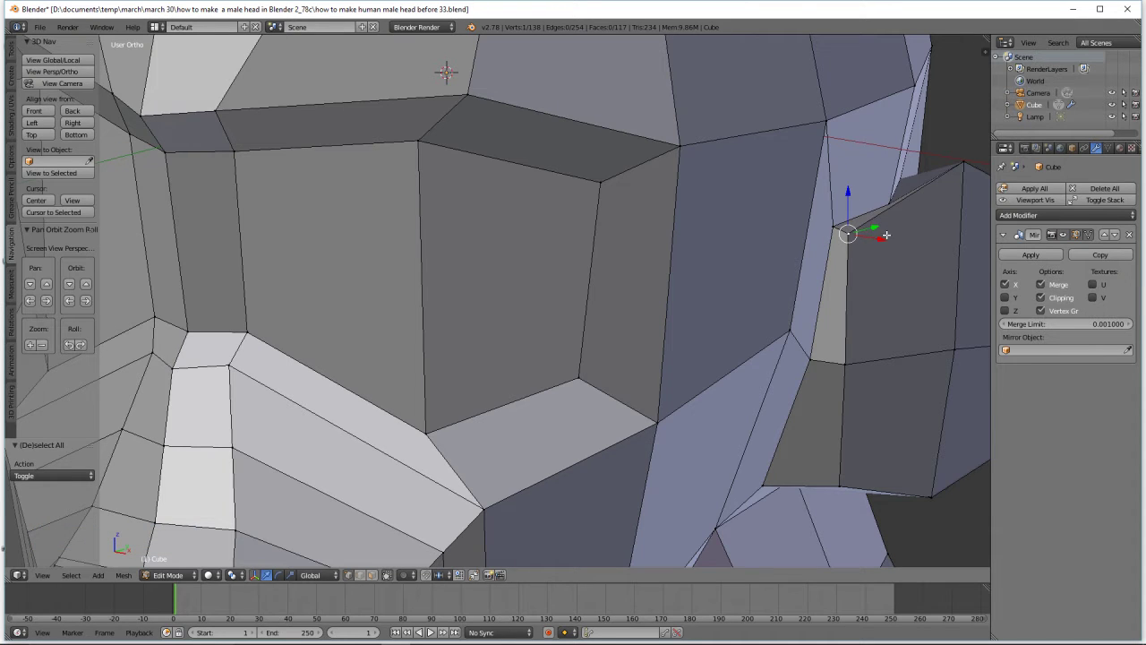
left_click(832, 228, "shift")
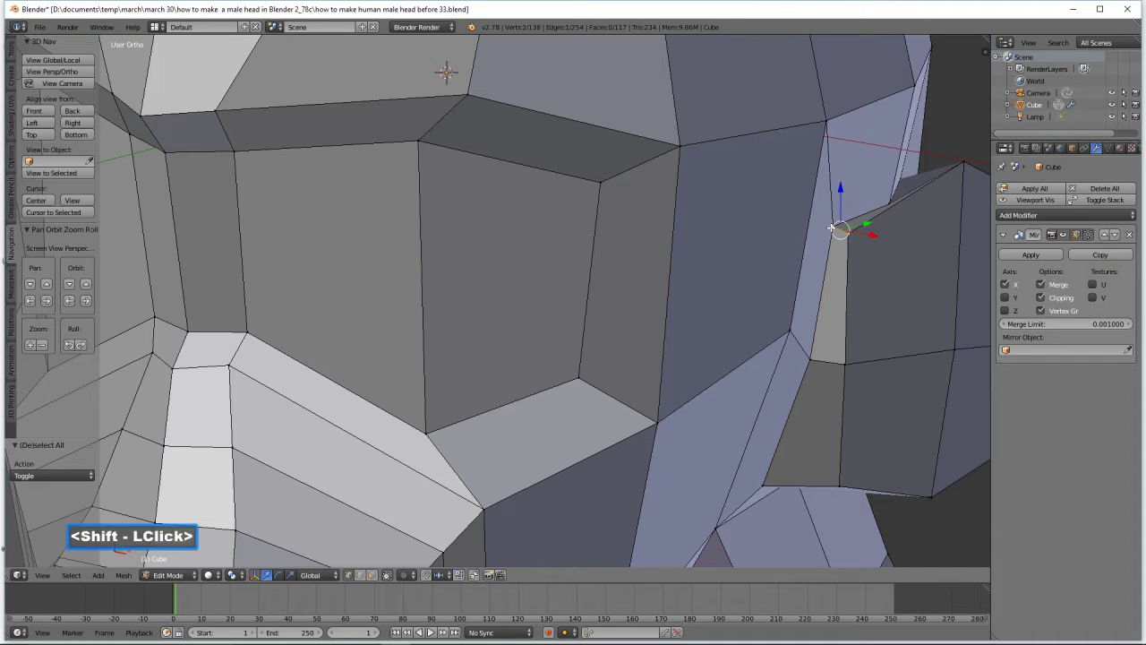
key("alt")
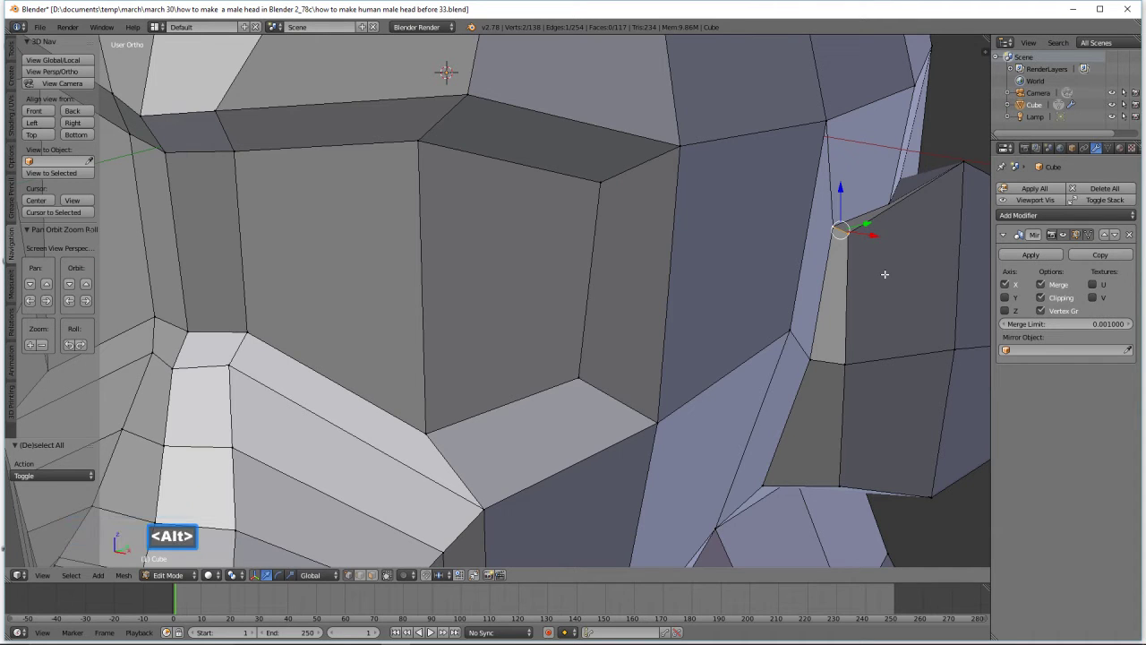
key("alt+m")
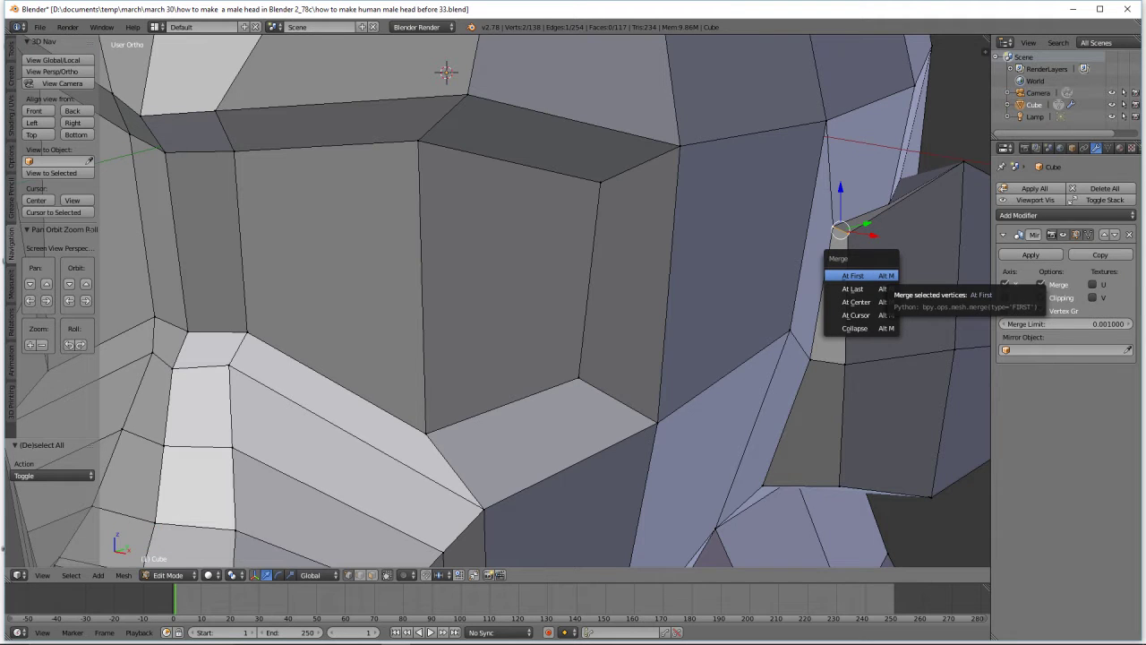
left_click(868, 287)
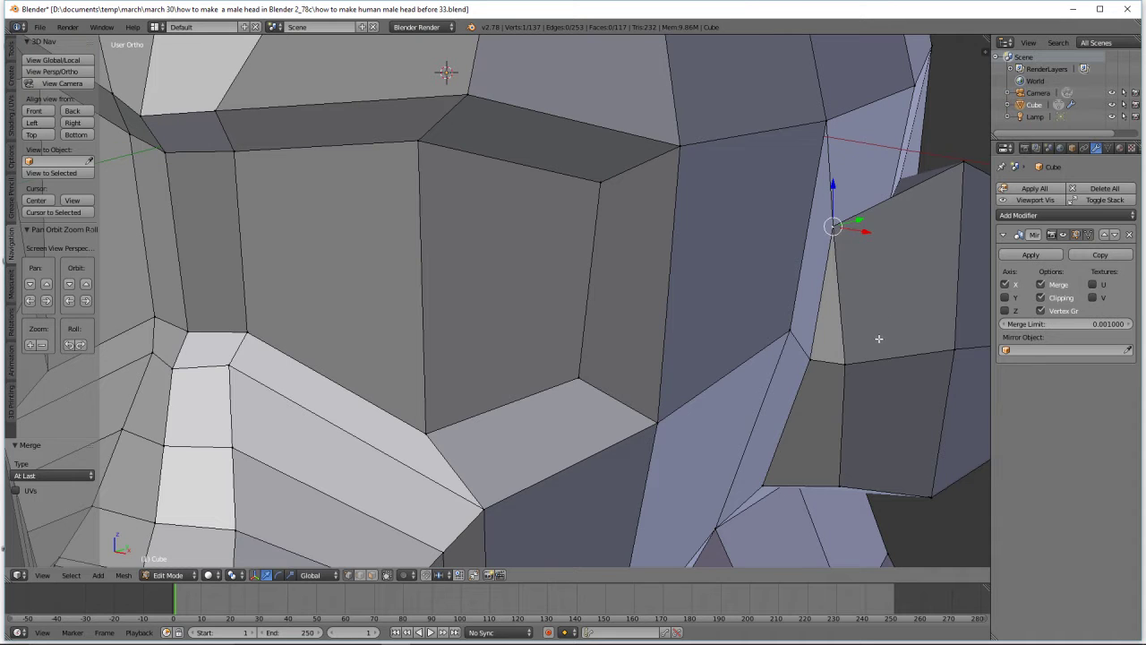
key("a")
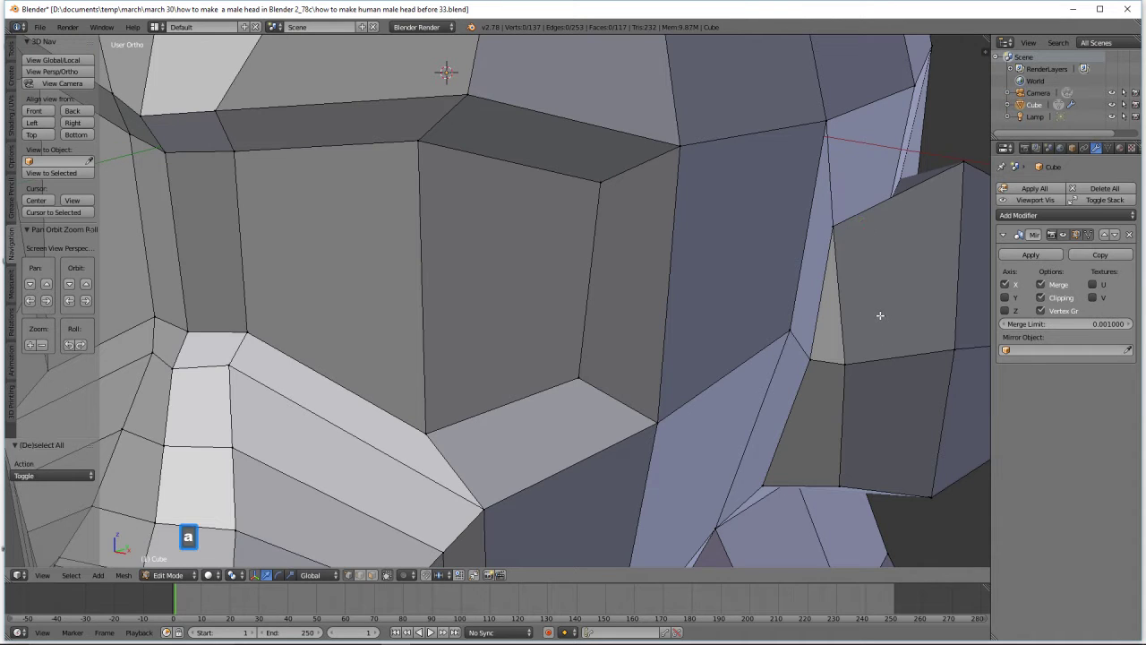
Merge the ear's middle front vertex into the neighbouring head vertex using At Last, and clear the selection
left_click(853, 367)
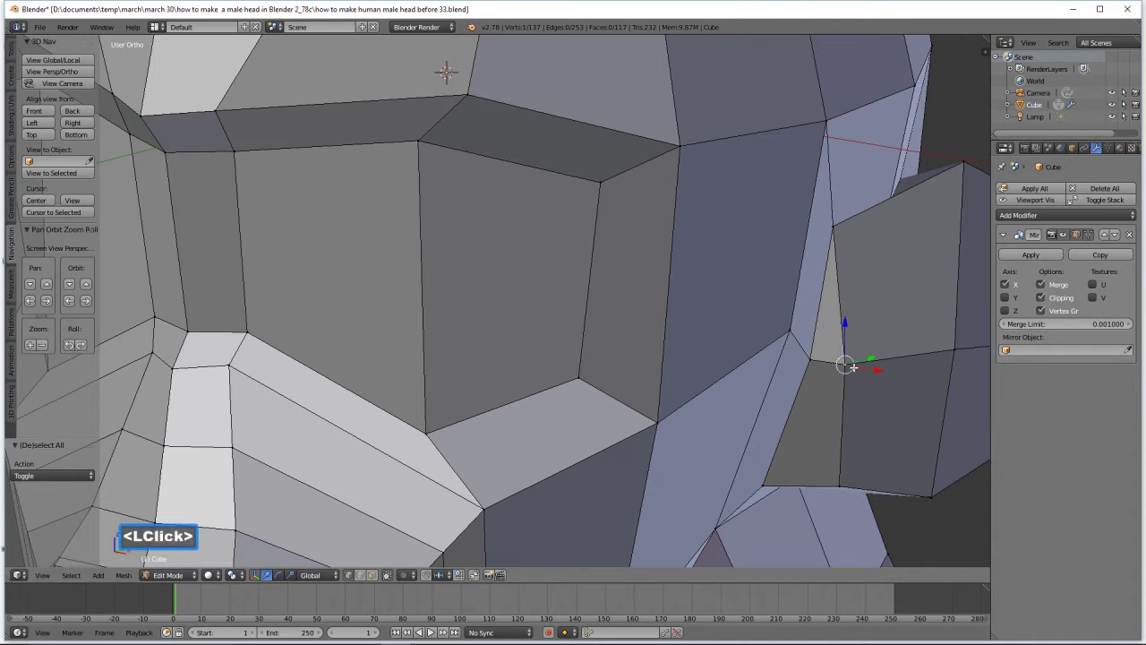
left_click(809, 357, "shift")
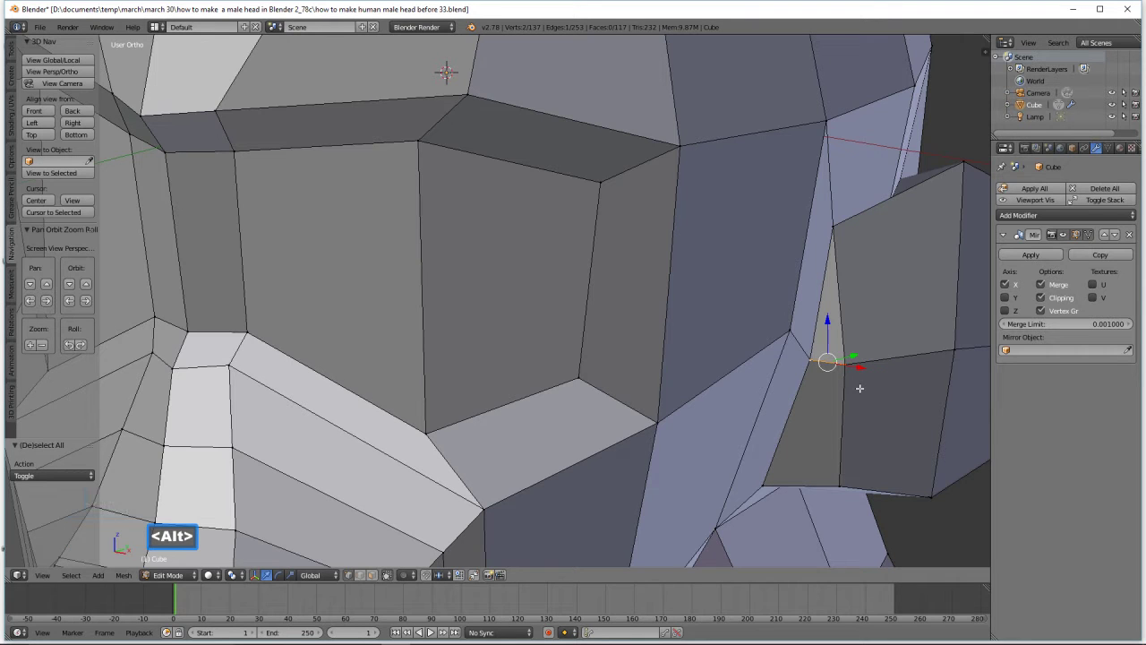
key("alt+m")
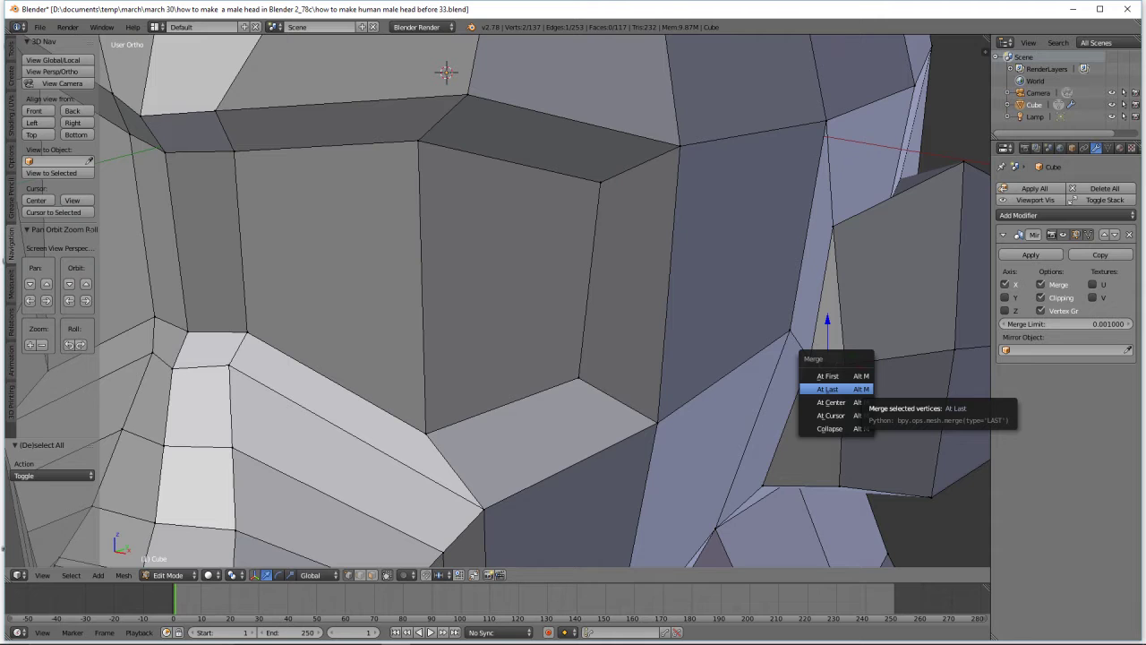
left_click(857, 391)
key("a")
Merge the ear's lower front vertex into the neighbouring head vertex using At Last, and clear the selection
left_click(842, 482)
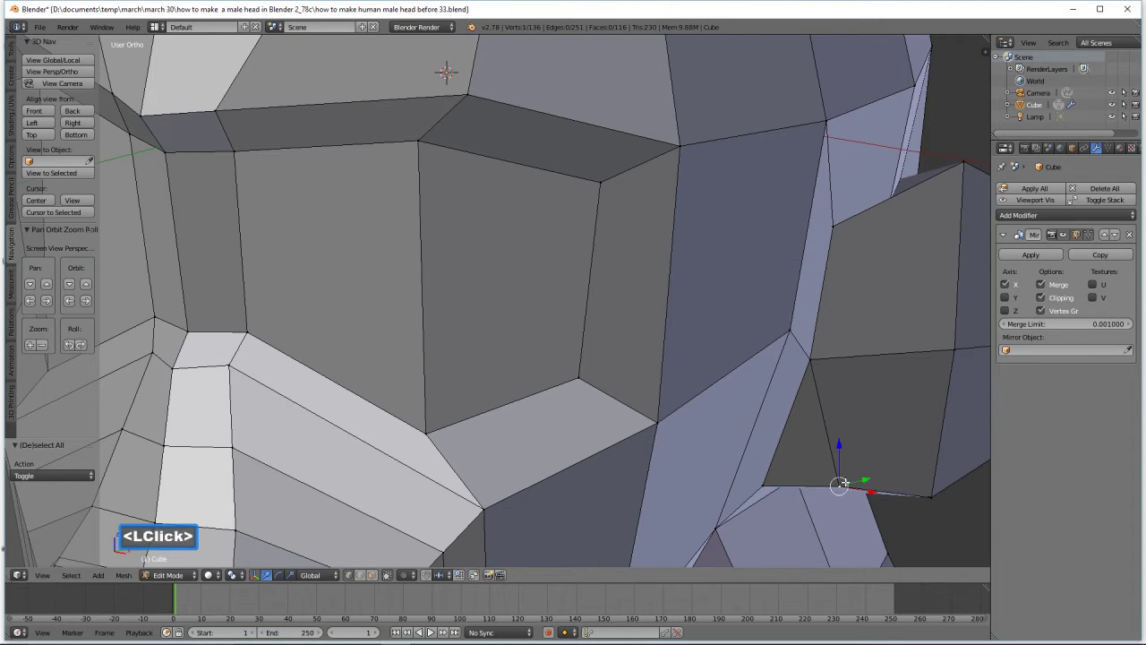
left_click(763, 482, "shift")
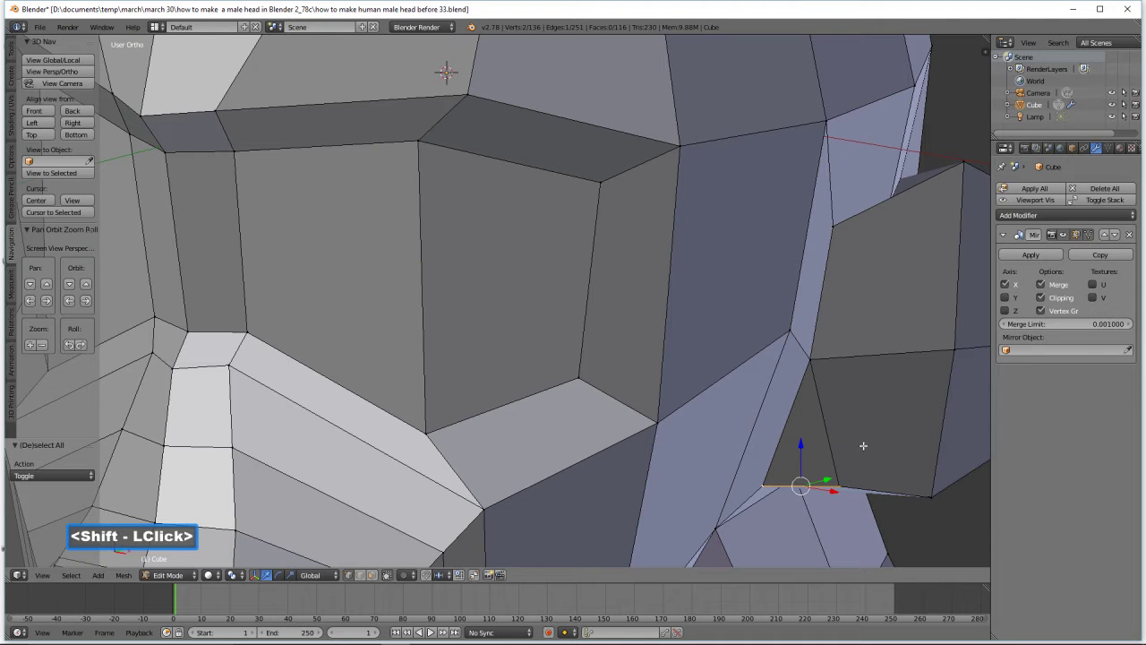
key("alt")
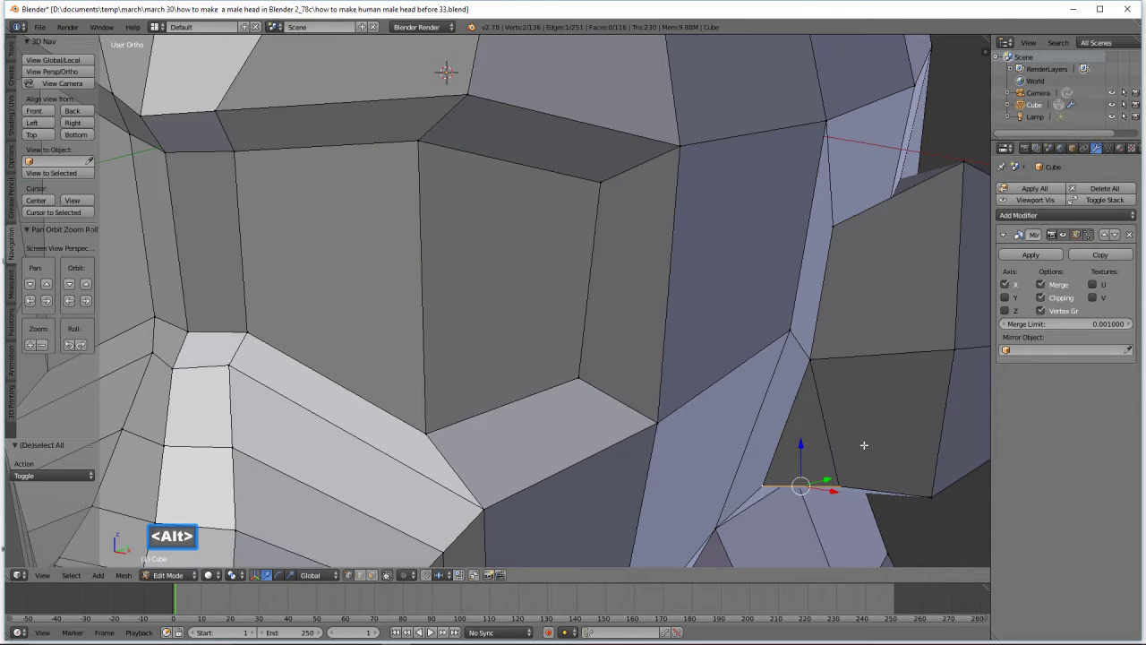
key("alt+m")
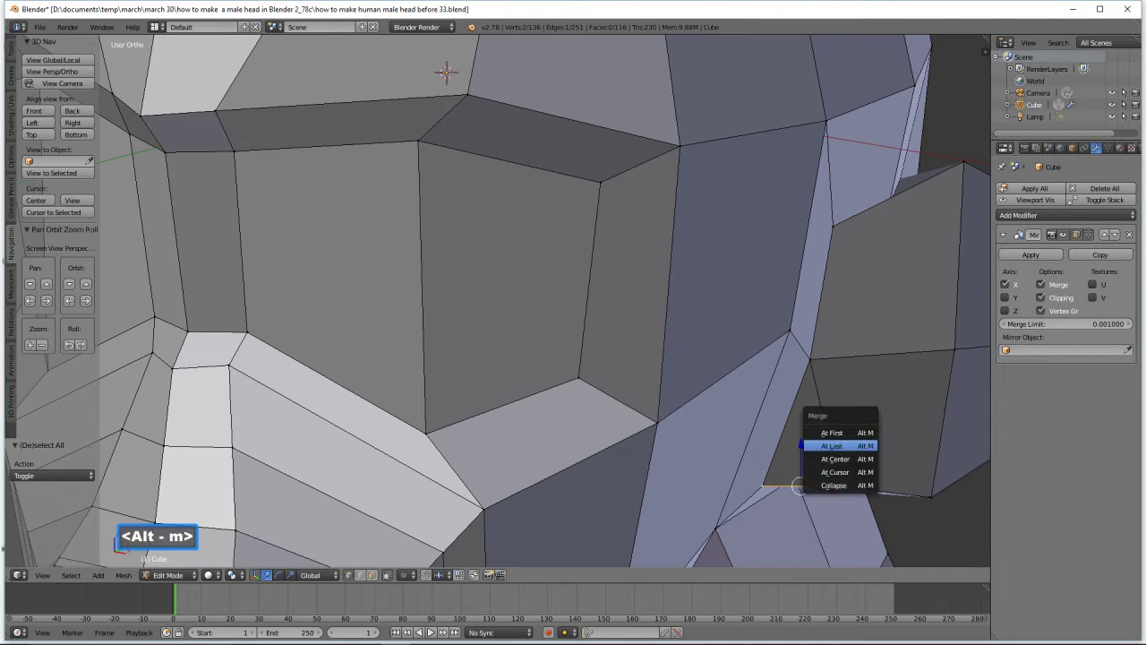
left_click(851, 446)
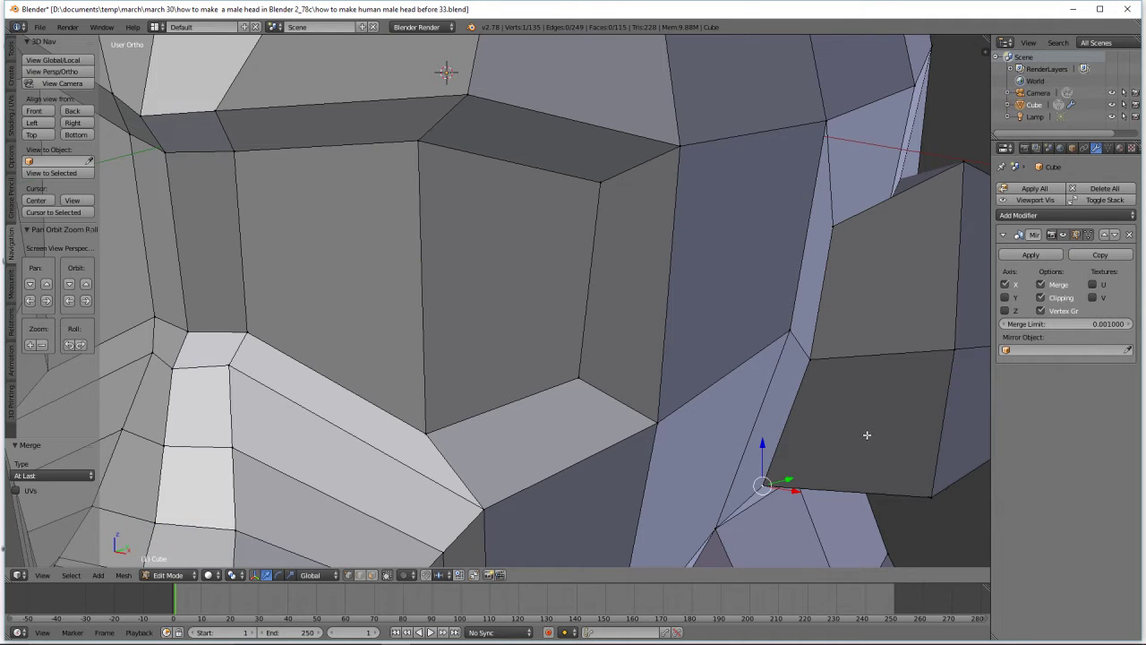
key("a")
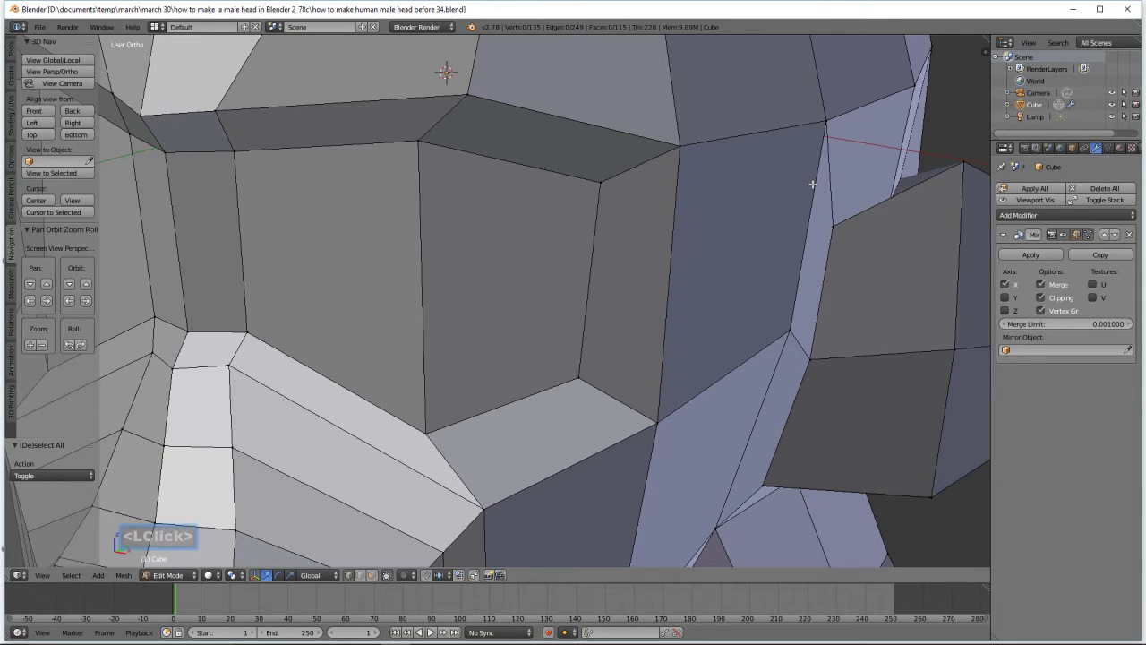
Switch to face selection, extrude the four outer faces of the ear in place and scale the new faces to 0.559
middle_click_drag(814, 184, 818, 266, "ctrl")
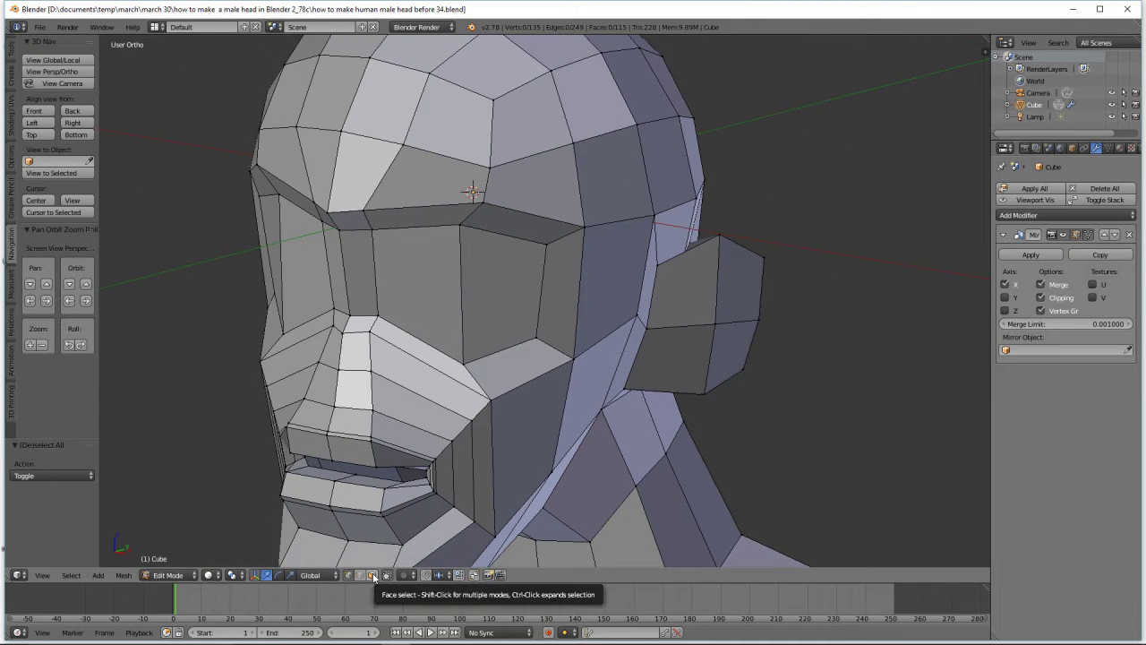
left_click(373, 575)
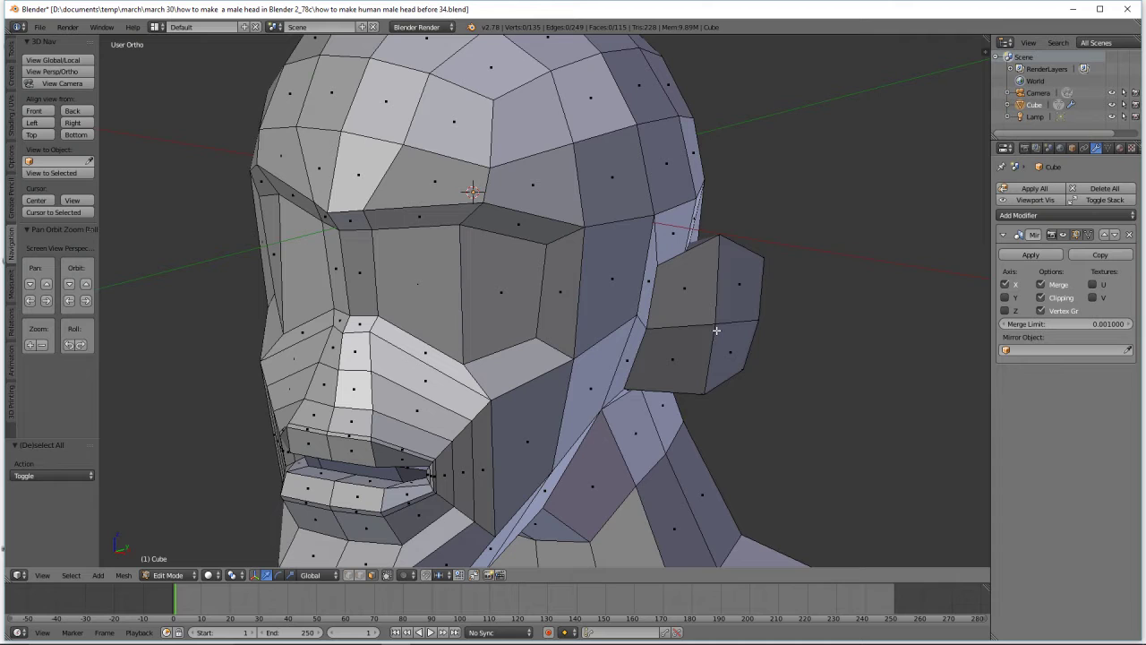
key("c")
scroll(716, 330, "down", 2)
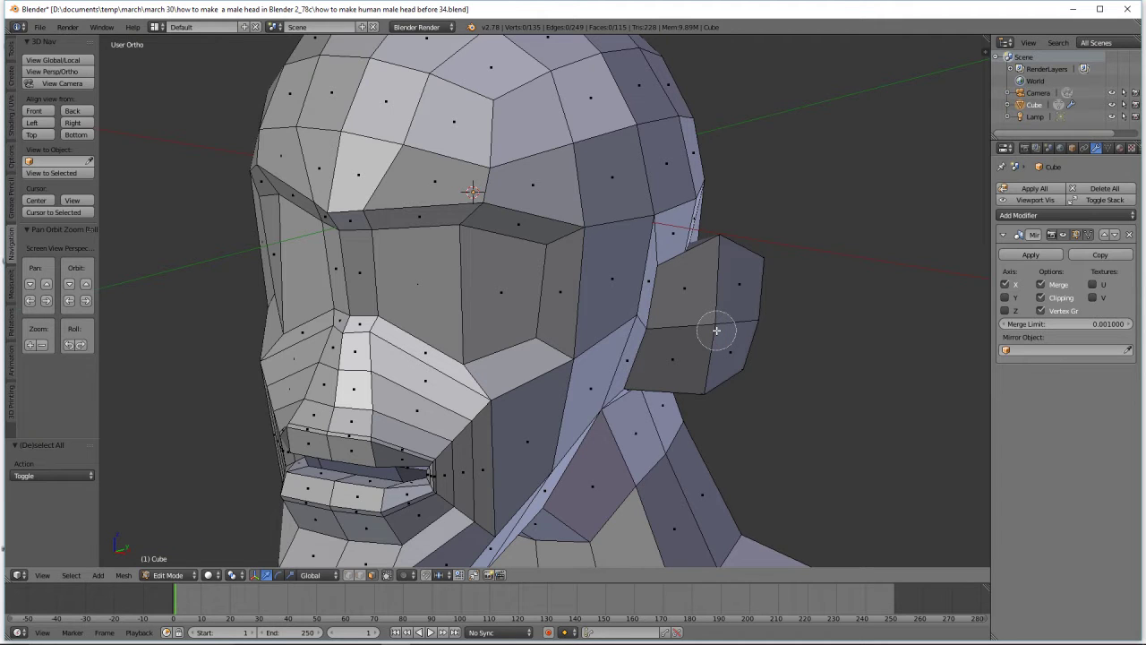
scroll(716, 331, "up", 2)
left_click(716, 326)
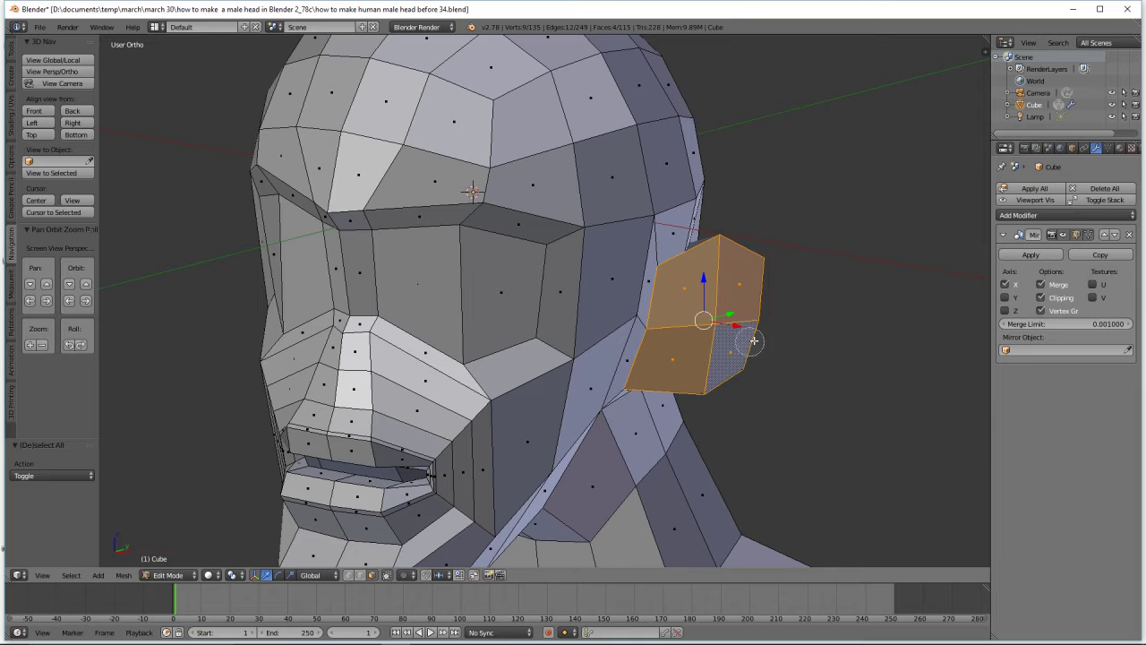
right_click(811, 325)
key("e")
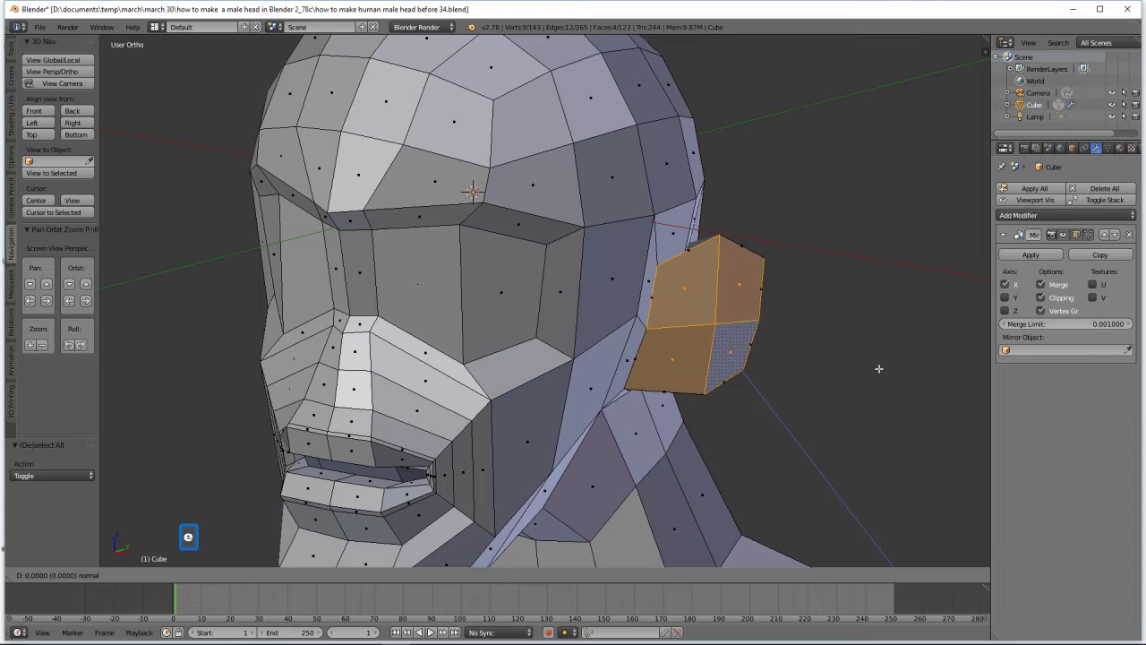
right_click(879, 368)
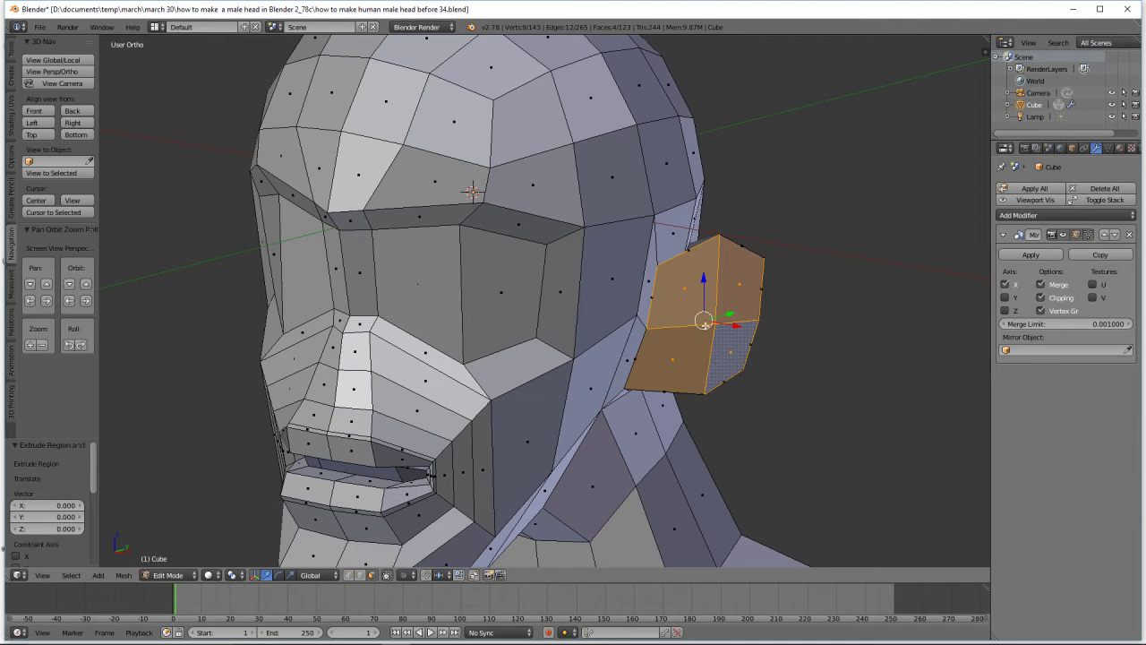
key("s")
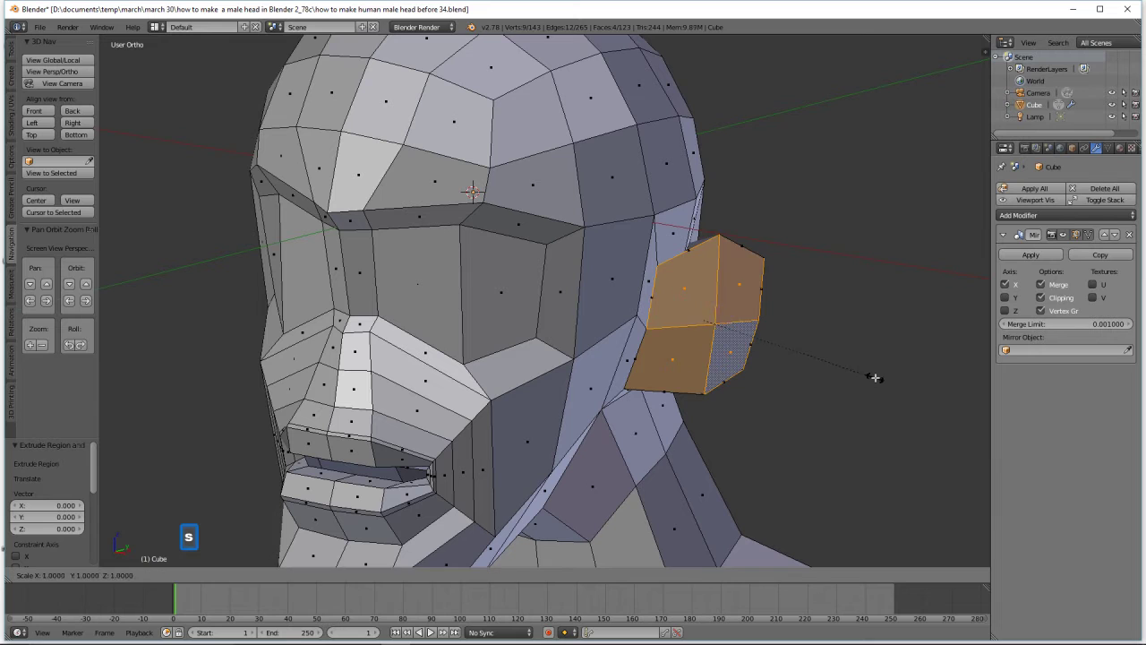
left_click(827, 363)
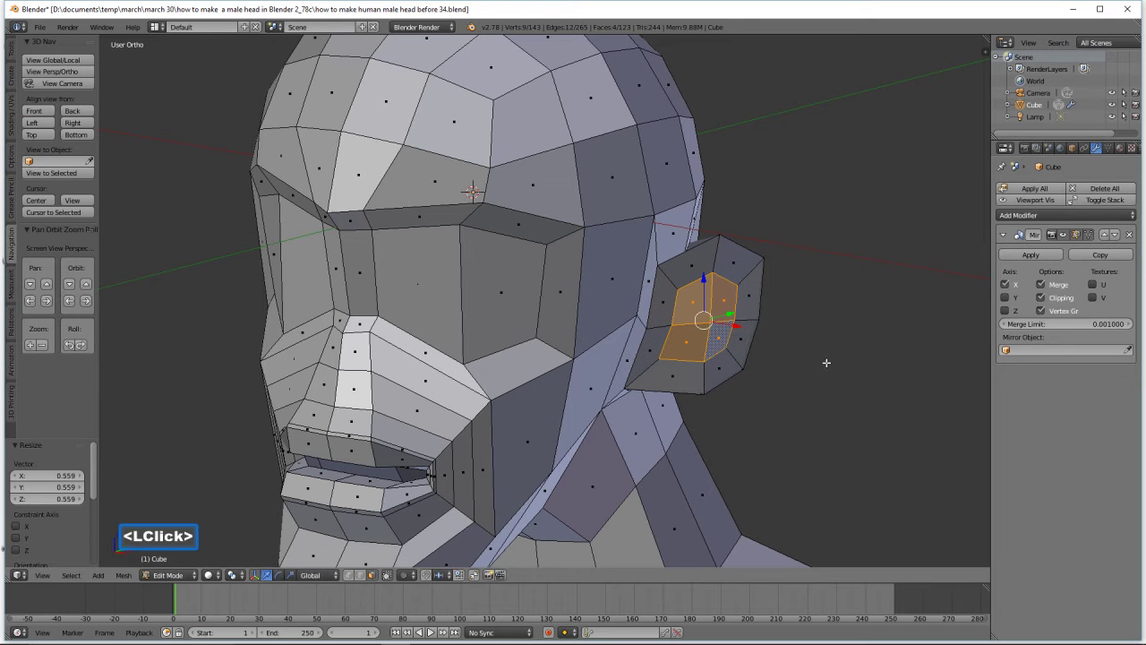
Extrude the ear's inner faces -0.184 along their normal, scale them to 0.861 and deselect everything
key("e")
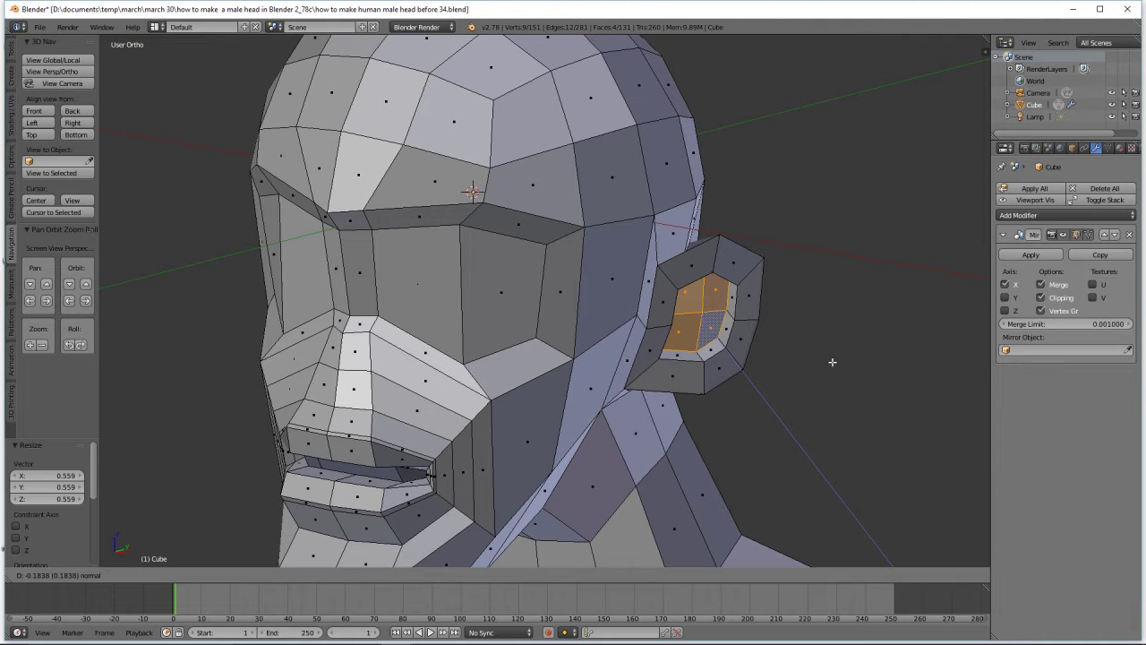
left_click(832, 362)
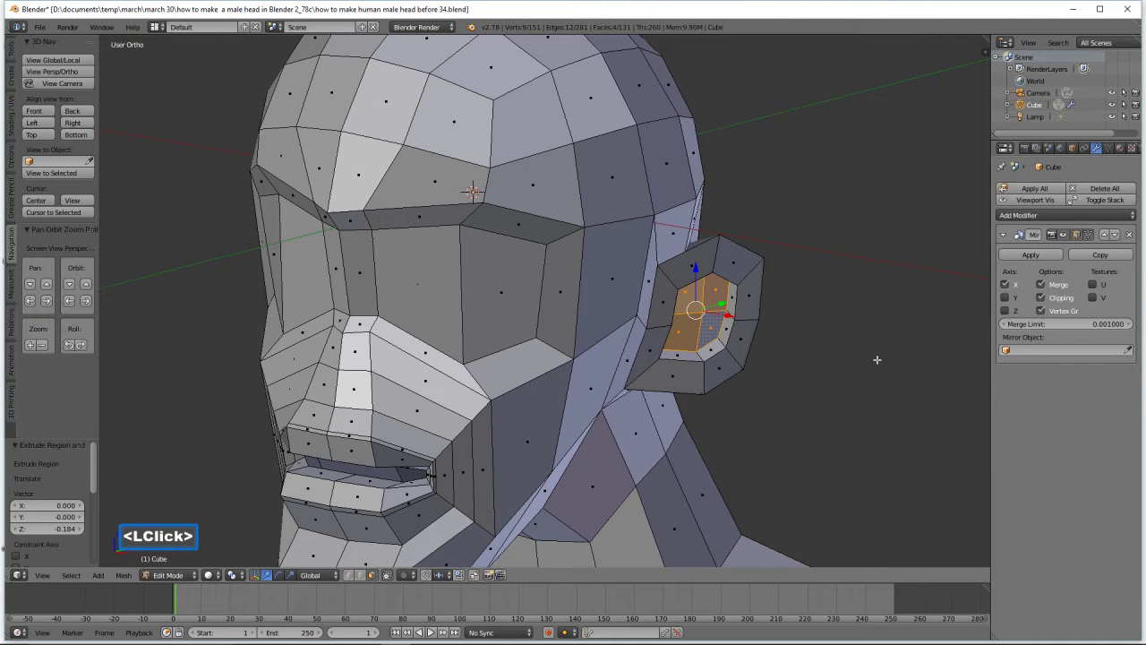
key("s")
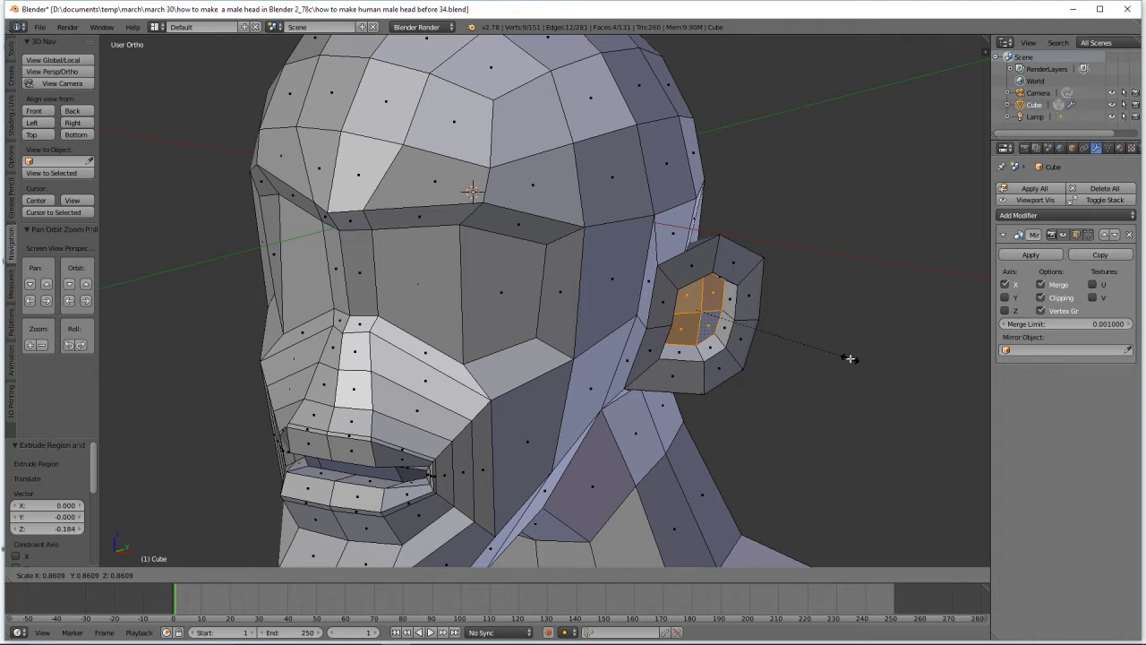
left_click(850, 358)
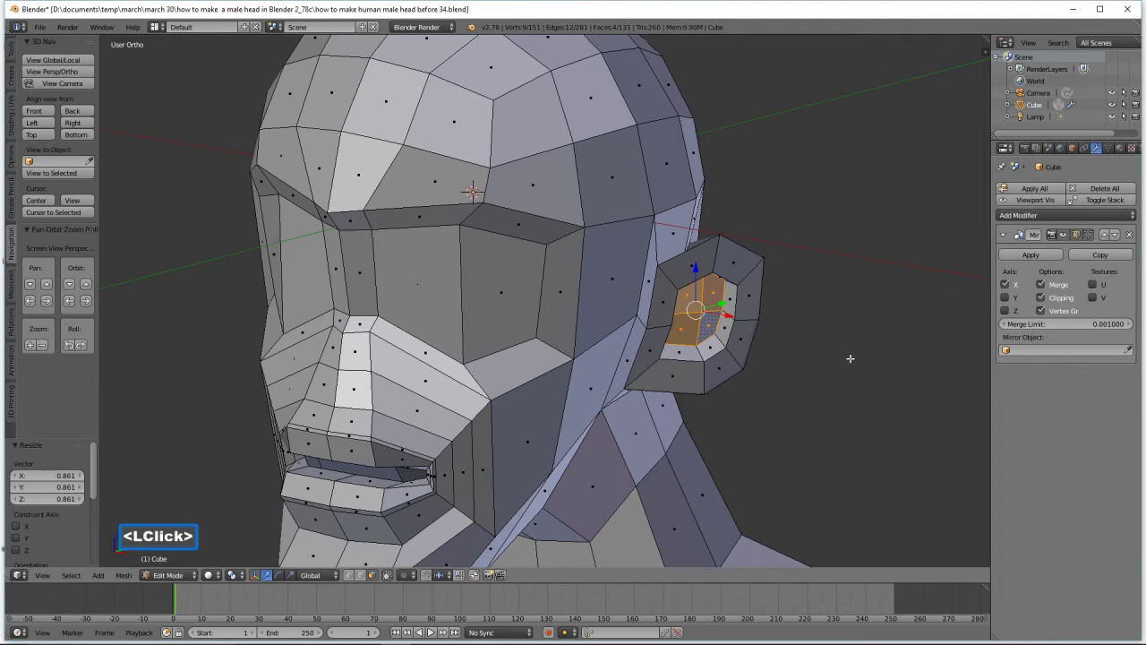
key("a")
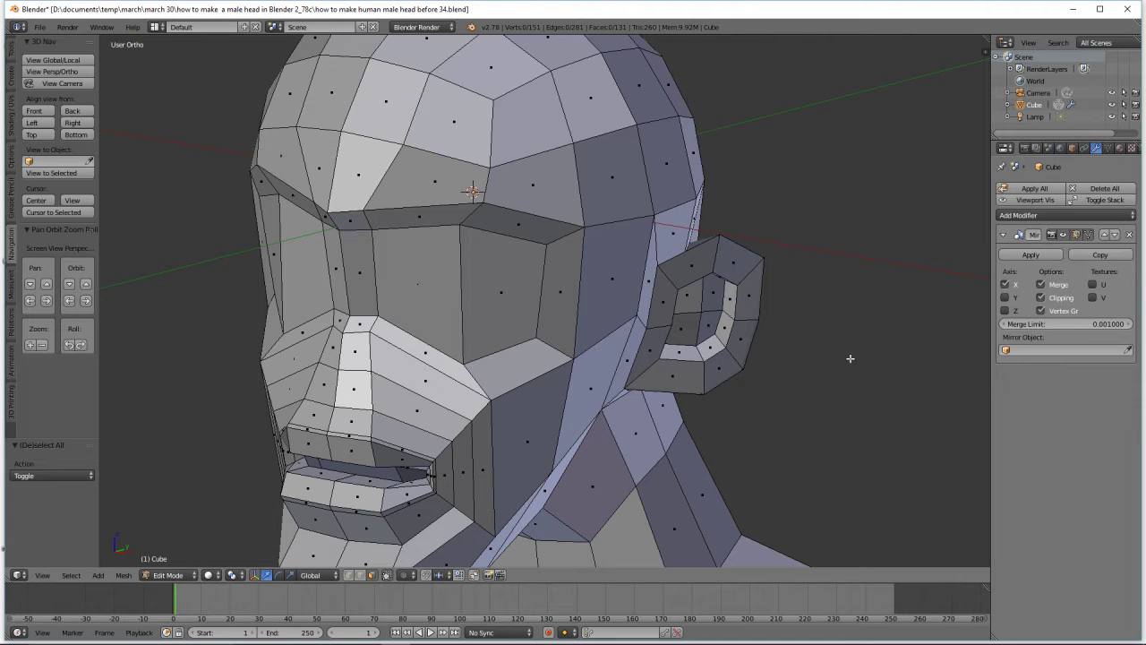
left_click(824, 226)
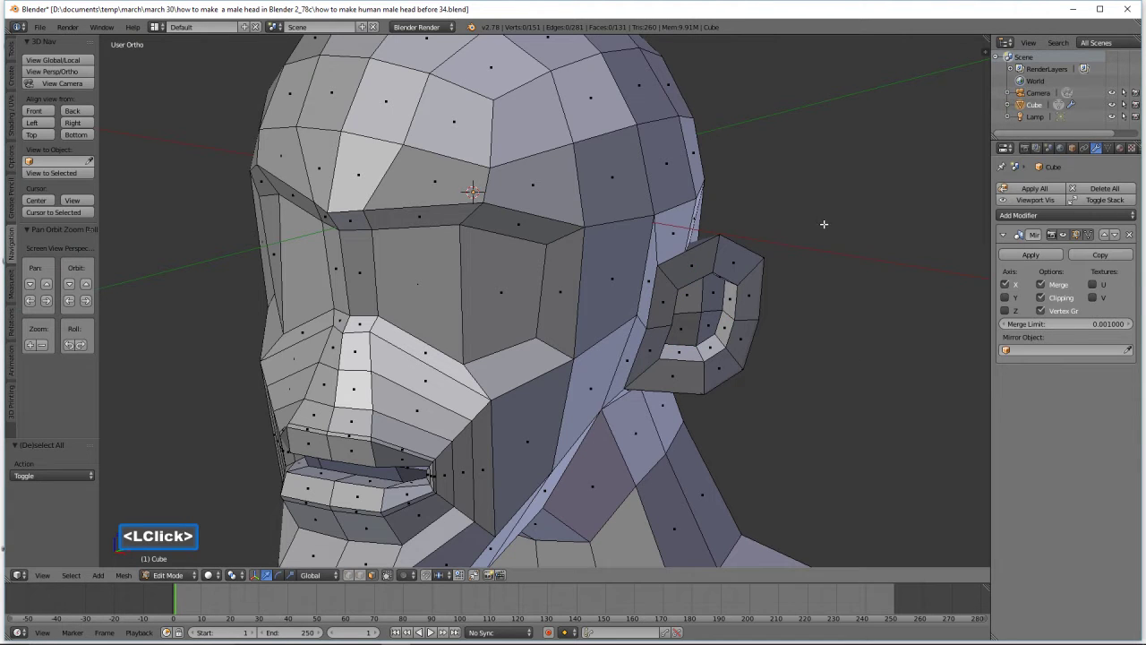
middle_click_drag(824, 226, 836, 276, "ctrl")
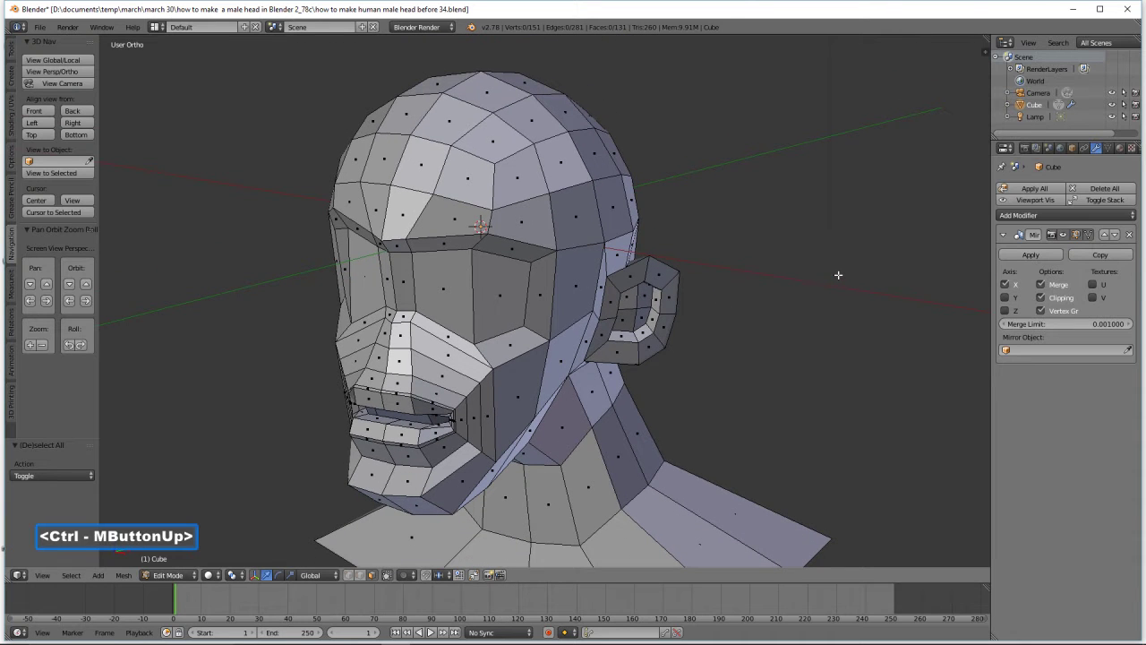
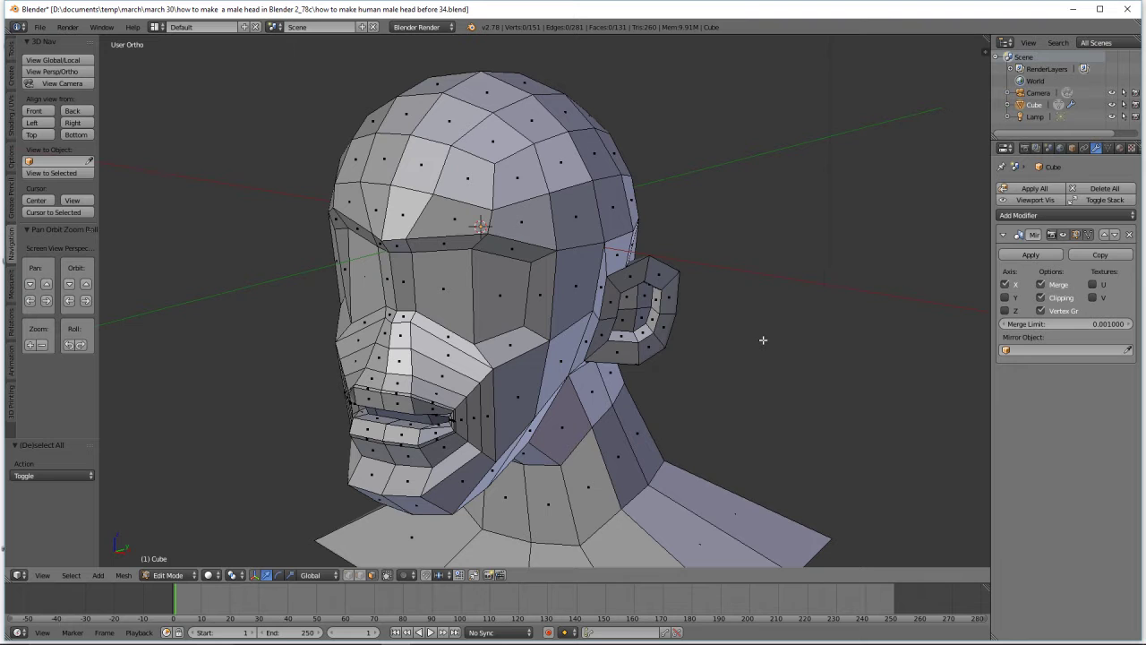
scroll(762, 339, "down", 1)
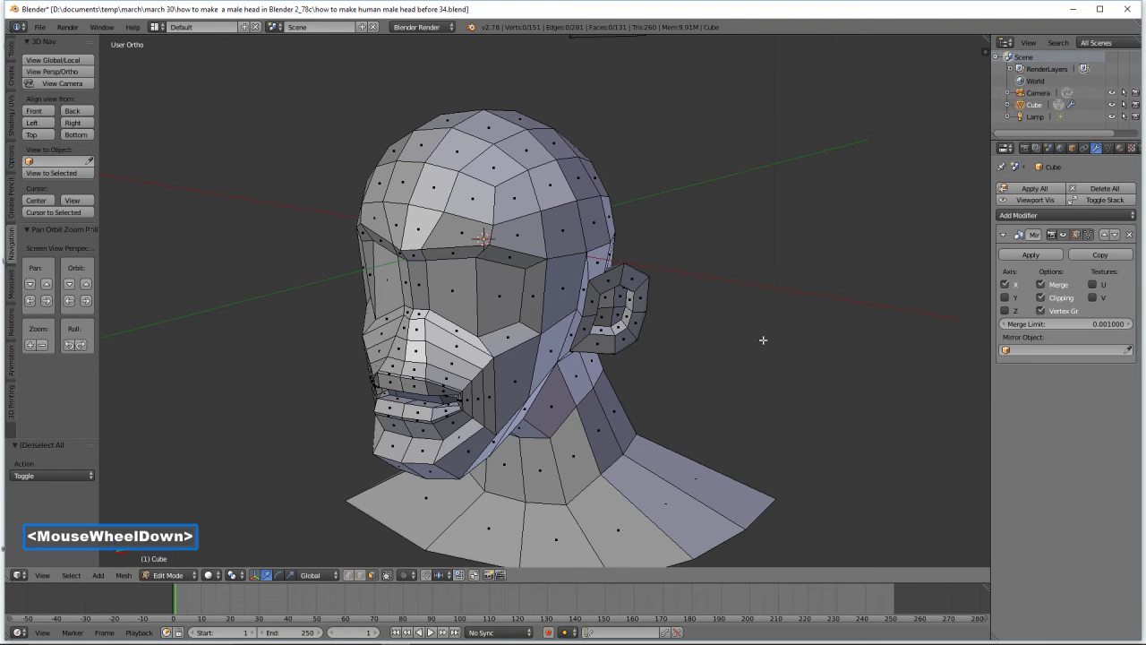
mouse_move(763, 339)
middle_mouse_down()
mouse_move(809, 358)
mouse_move(750, 350)
middle_mouse_up()
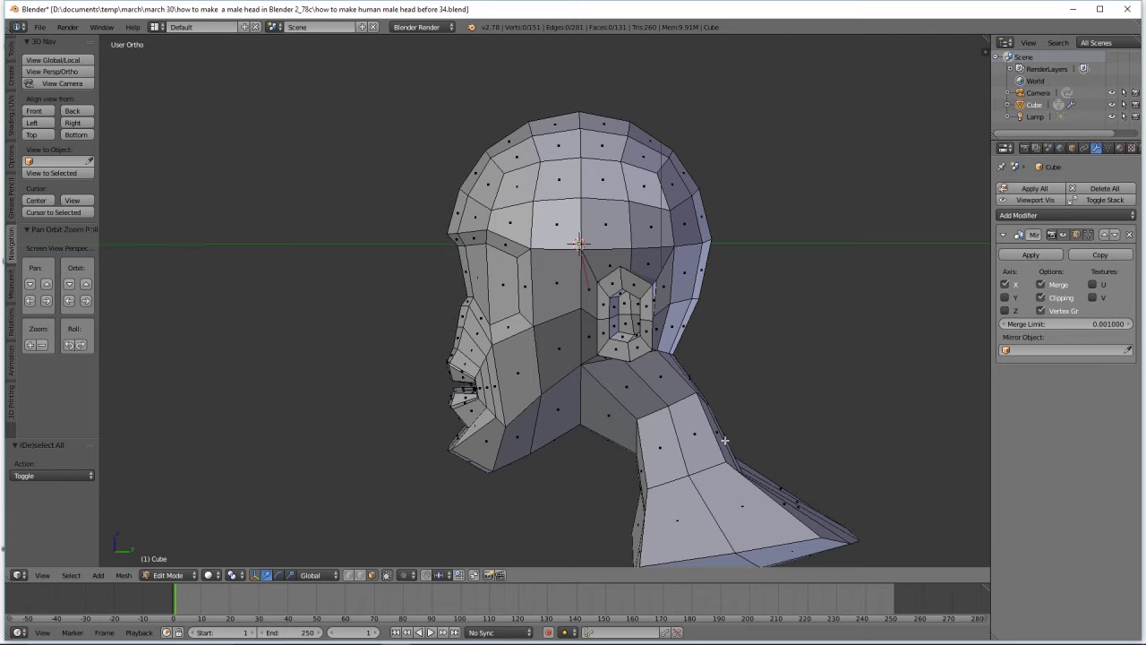
middle_click_drag(740, 435, 751, 390, "shift")
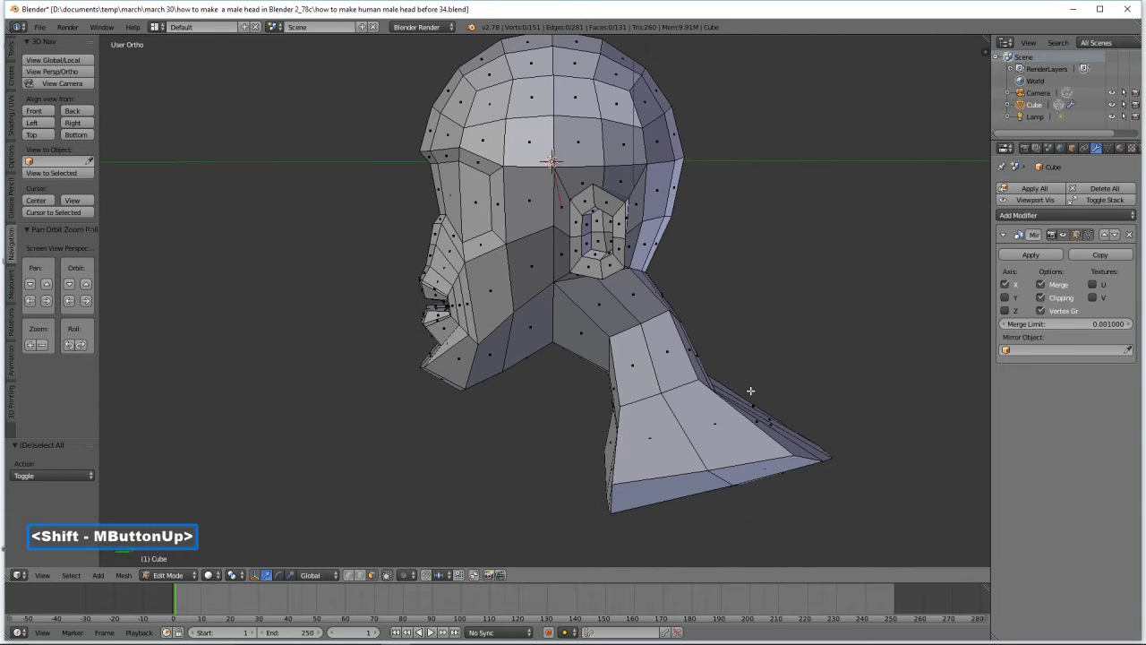
In wireframe with vertex selection, move the neck's front vertices -0.601 along Y, clear the selection and return to solid shading
key("z")
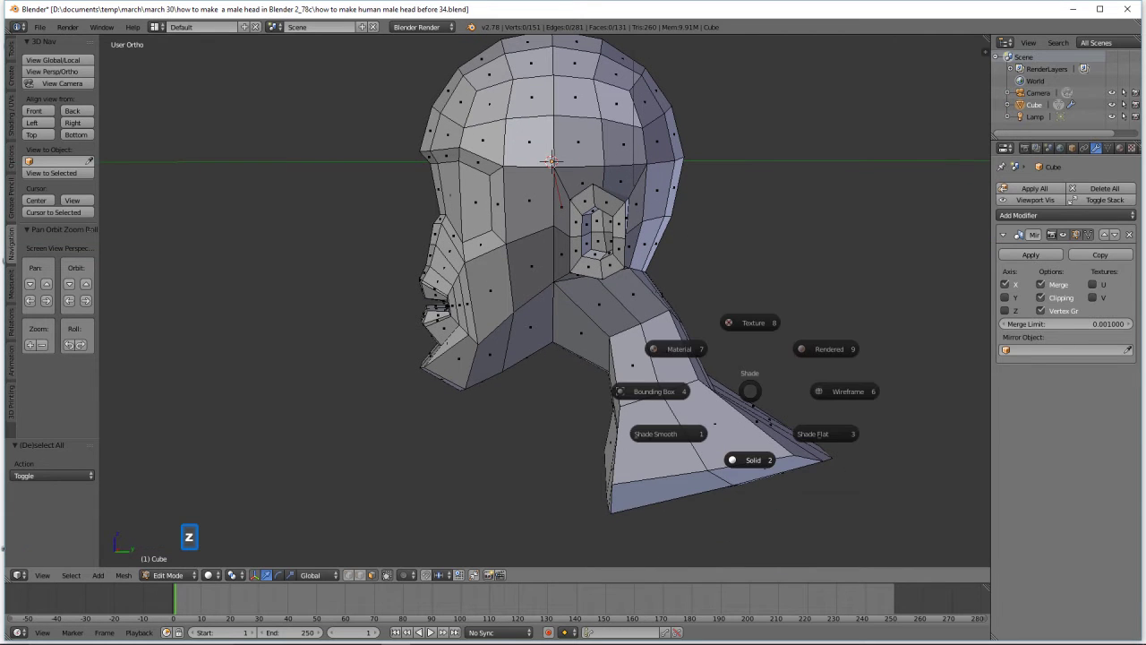
left_click(828, 391)
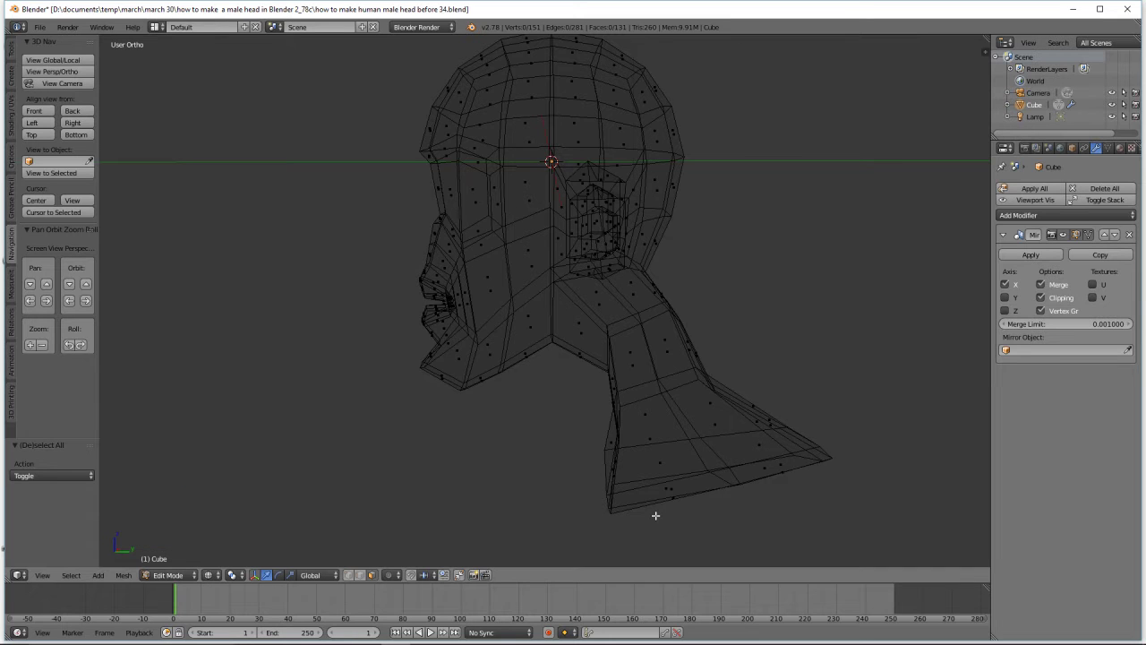
left_click(349, 574)
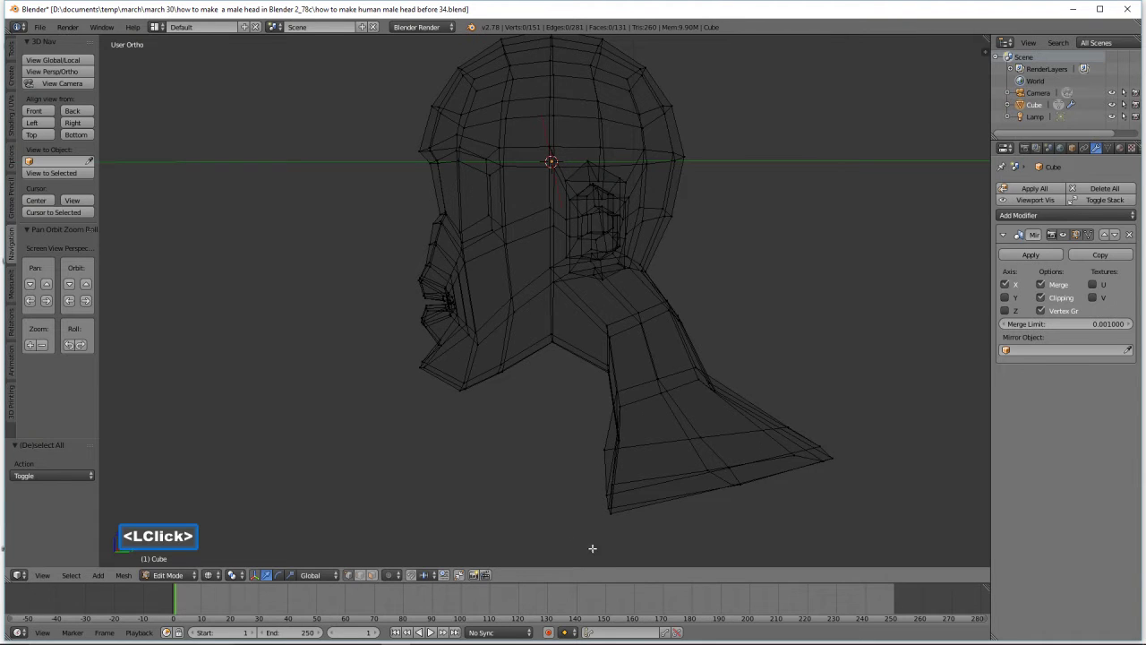
key("ctrl")
right_click(665, 542, "ctrl")
mouse_move(665, 542)
right_mouse_down("ctrl")
mouse_move(606, 313)
mouse_move(587, 354)
mouse_move(568, 504)
mouse_move(597, 555)
right_mouse_up("ctrl")
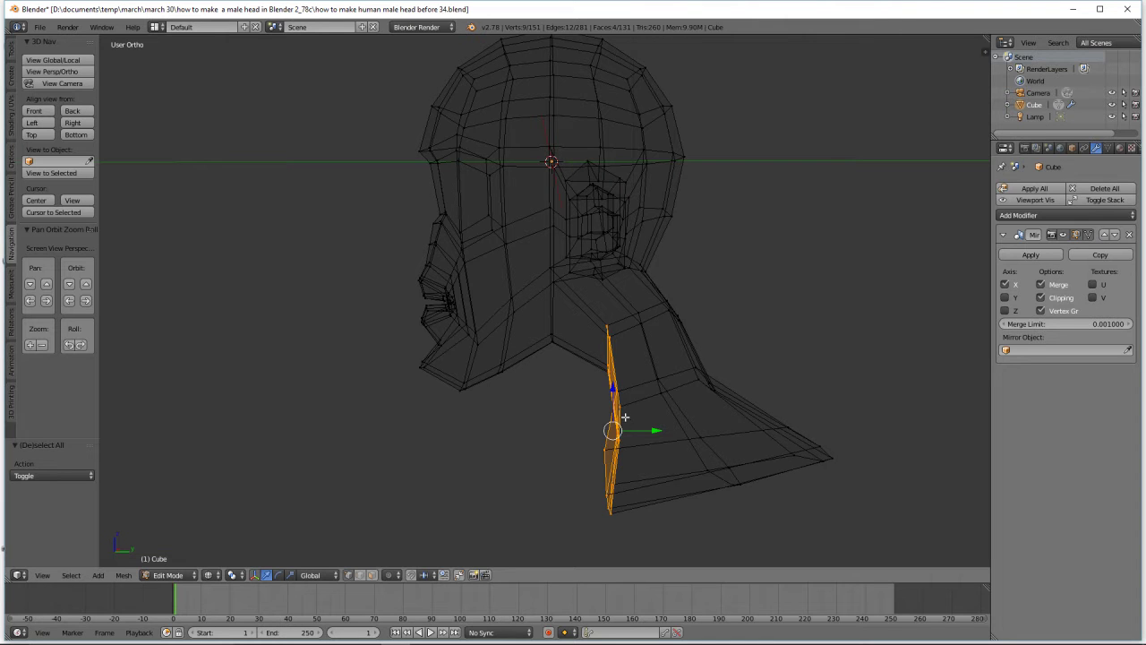
left_click_drag(655, 432, 614, 444)
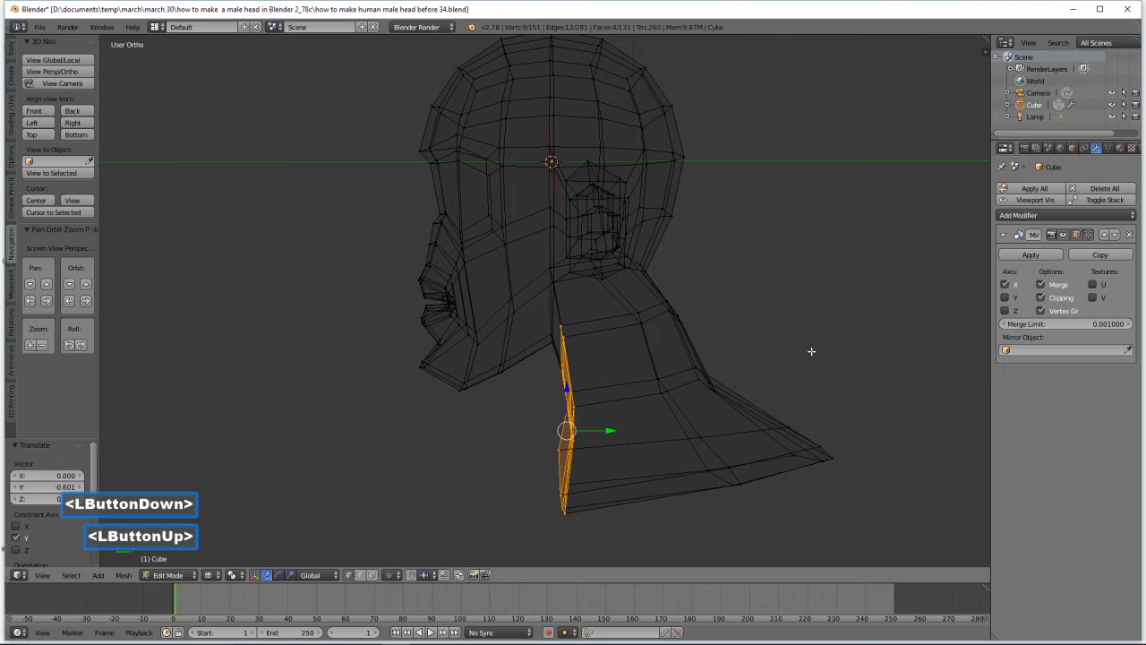
key("a")
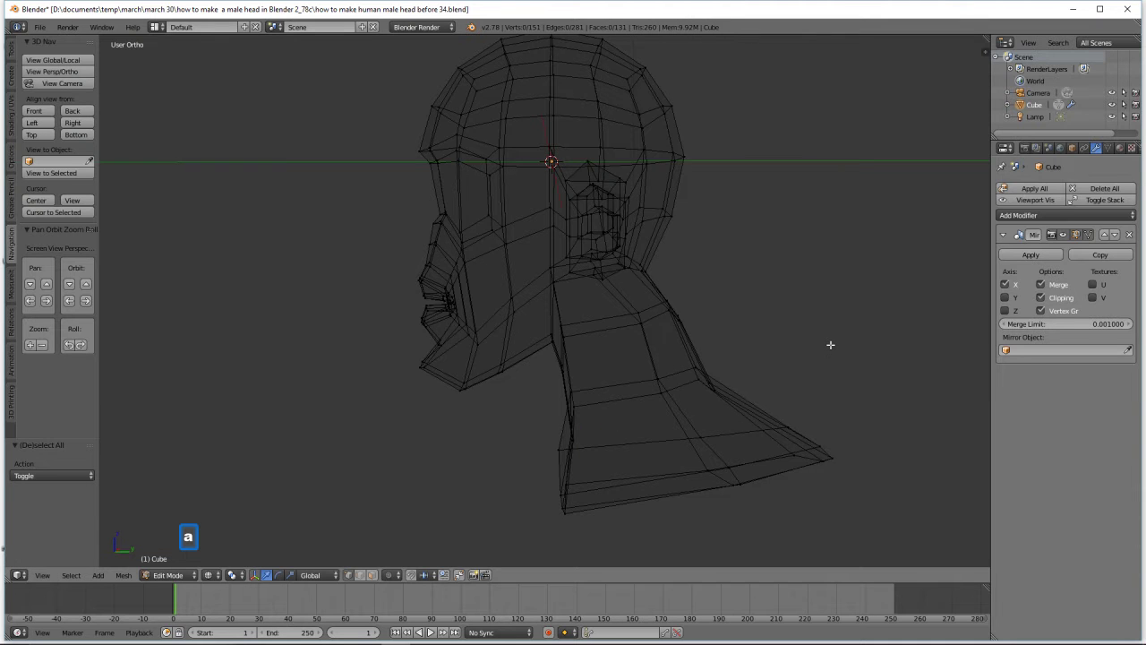
key("z")
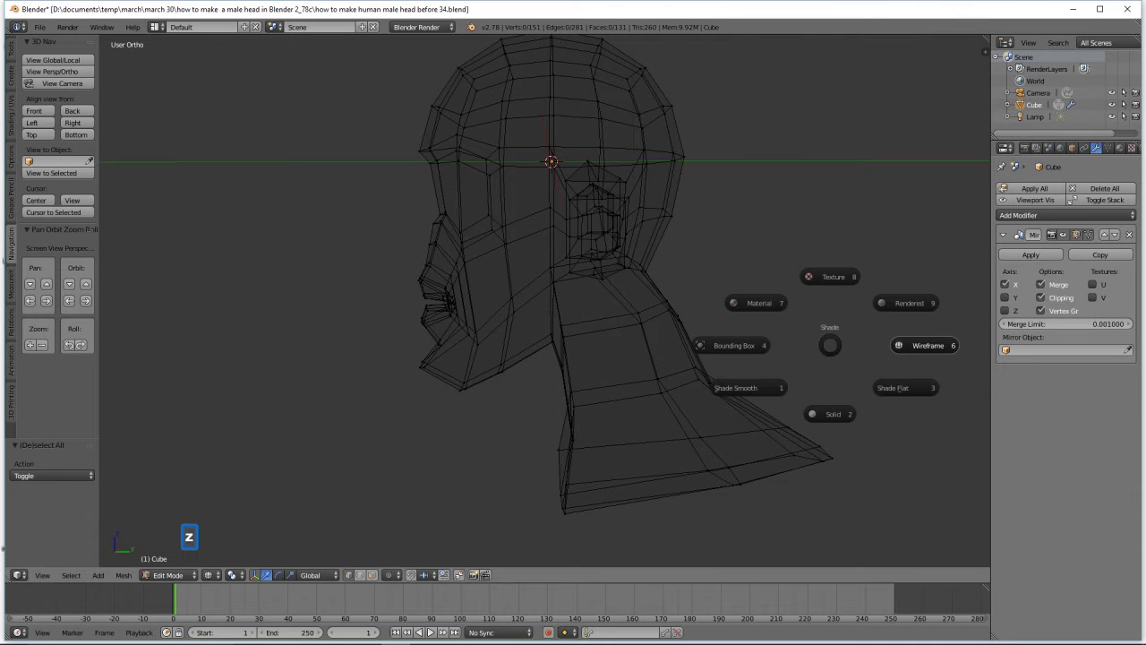
left_click(849, 415)
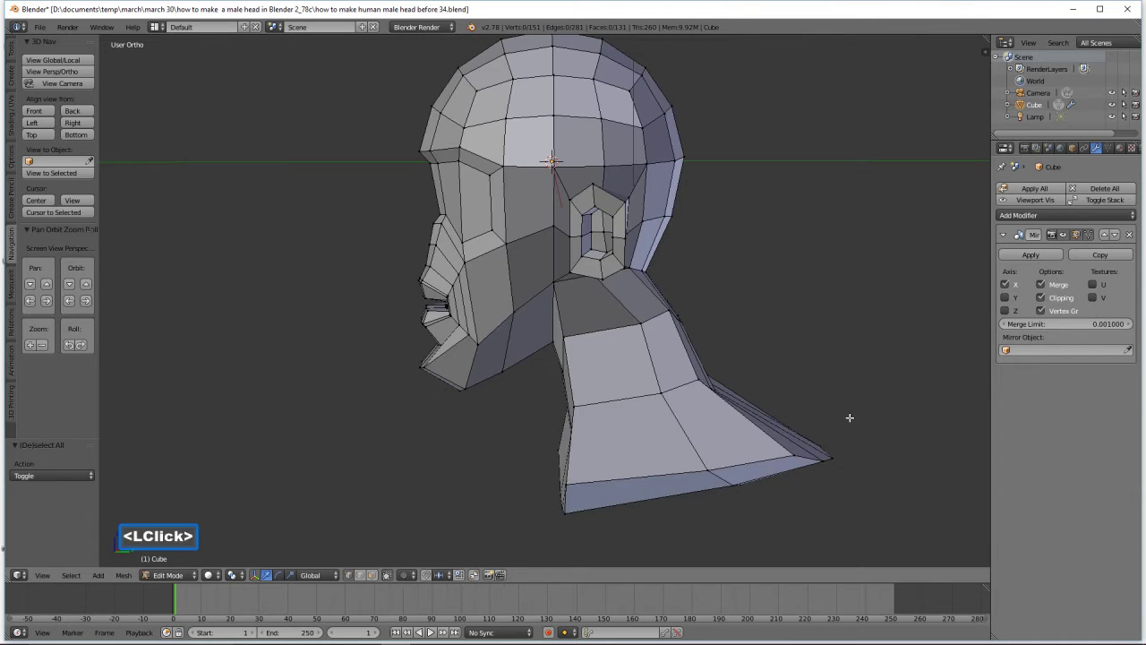
middle_click_drag(605, 455, 703, 448)
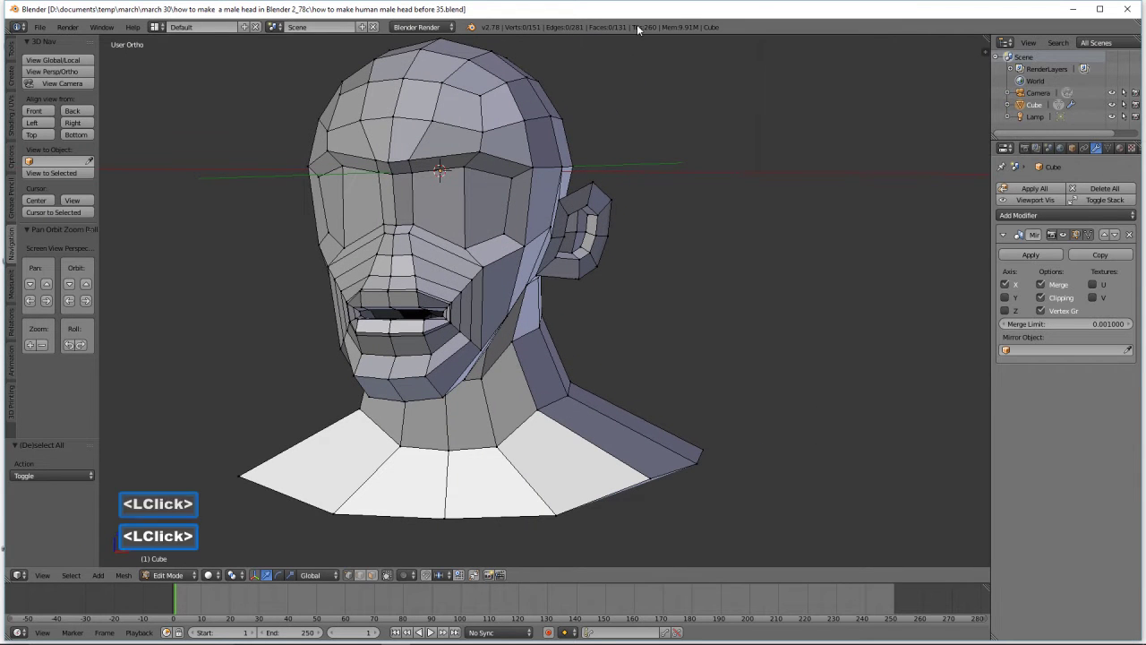
Select all faces of the ear, front and back, and rotate them -6.987° about global Y with proportional editing at size 1.61
middle_click_drag(627, 284, 550, 281)
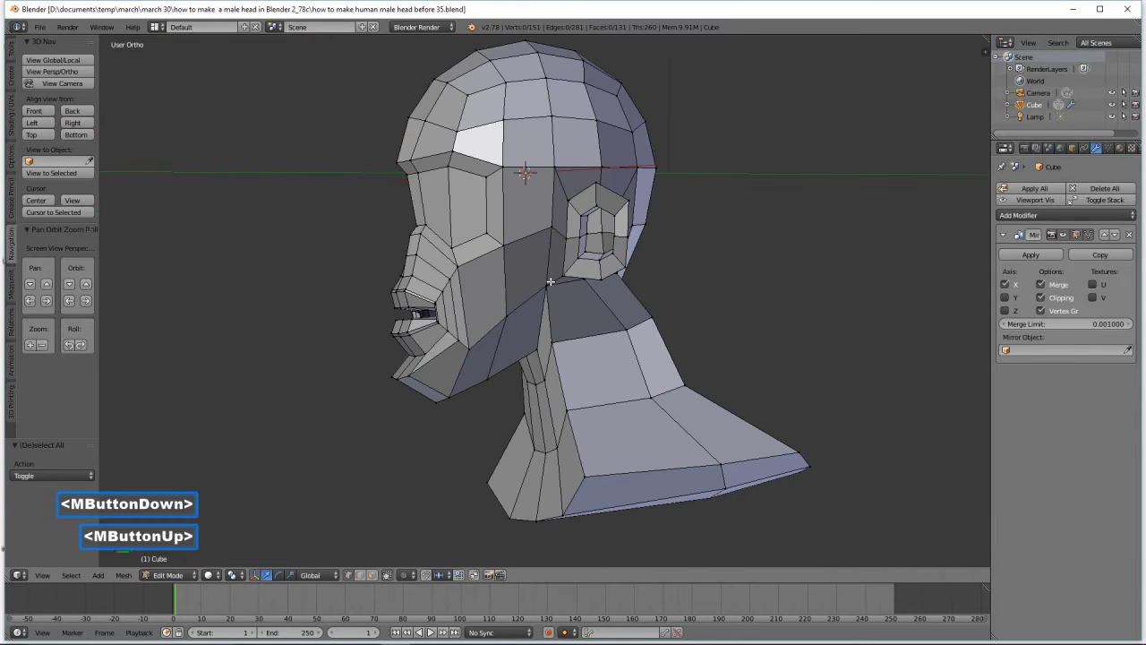
left_click(372, 576)
key("c")
mouse_move(609, 247)
left_mouse_down()
mouse_move(584, 189)
mouse_move(565, 249)
mouse_move(577, 255)
mouse_move(562, 260)
mouse_move(620, 206)
left_mouse_up()
right_click(619, 206)
middle_click_drag(782, 265, 627, 208)
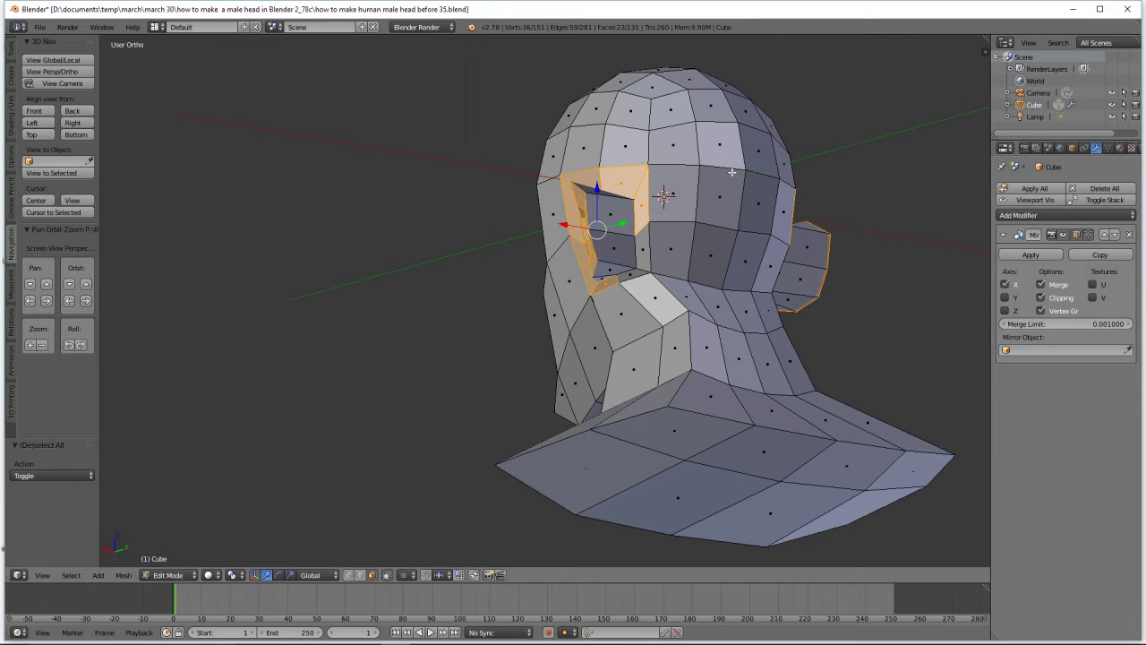
key("c")
mouse_move(618, 240)
left_mouse_down()
mouse_move(603, 265)
mouse_move(622, 252)
mouse_move(597, 204)
left_mouse_up()
right_click(597, 204)
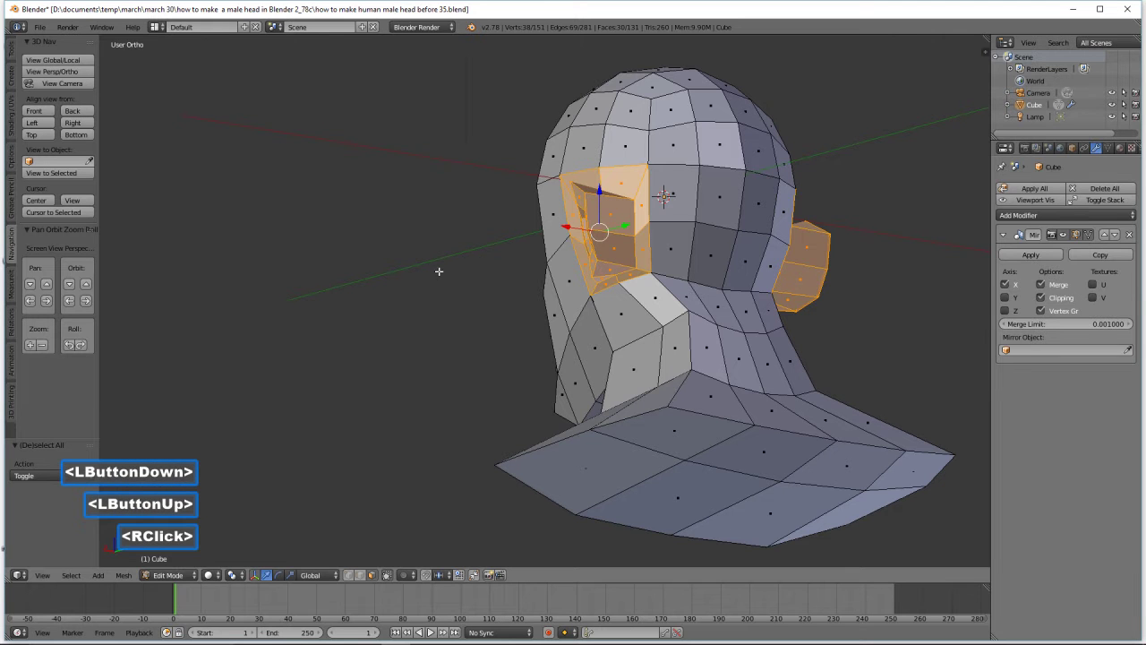
middle_click_drag(487, 243, 691, 270)
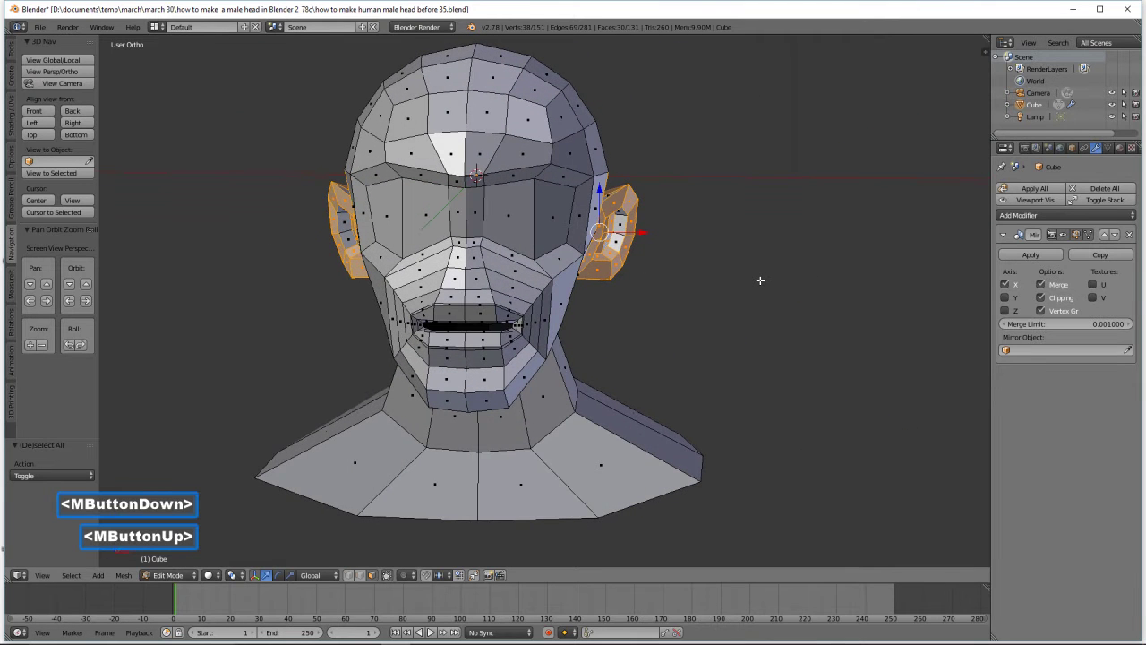
key("o")
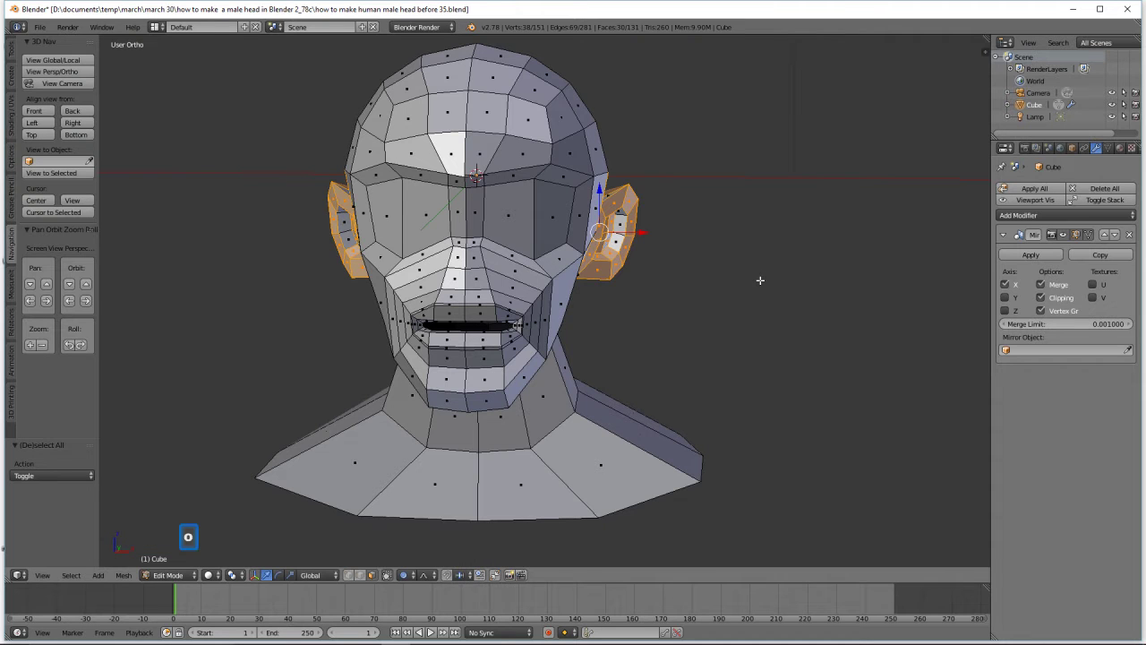
key("g")
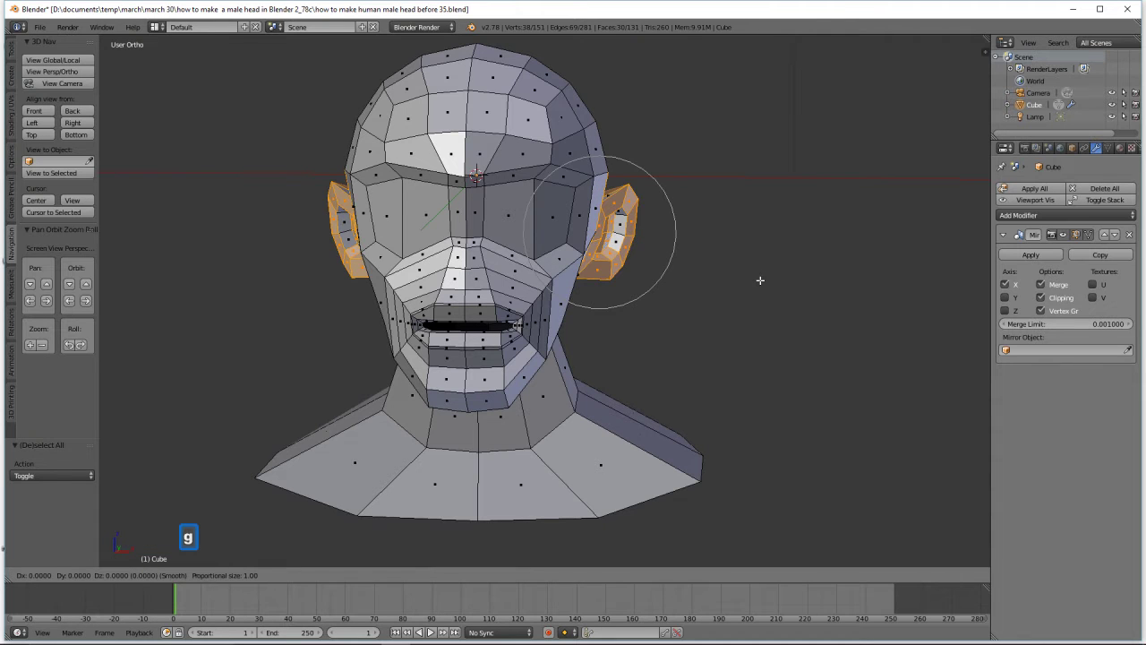
key("r")
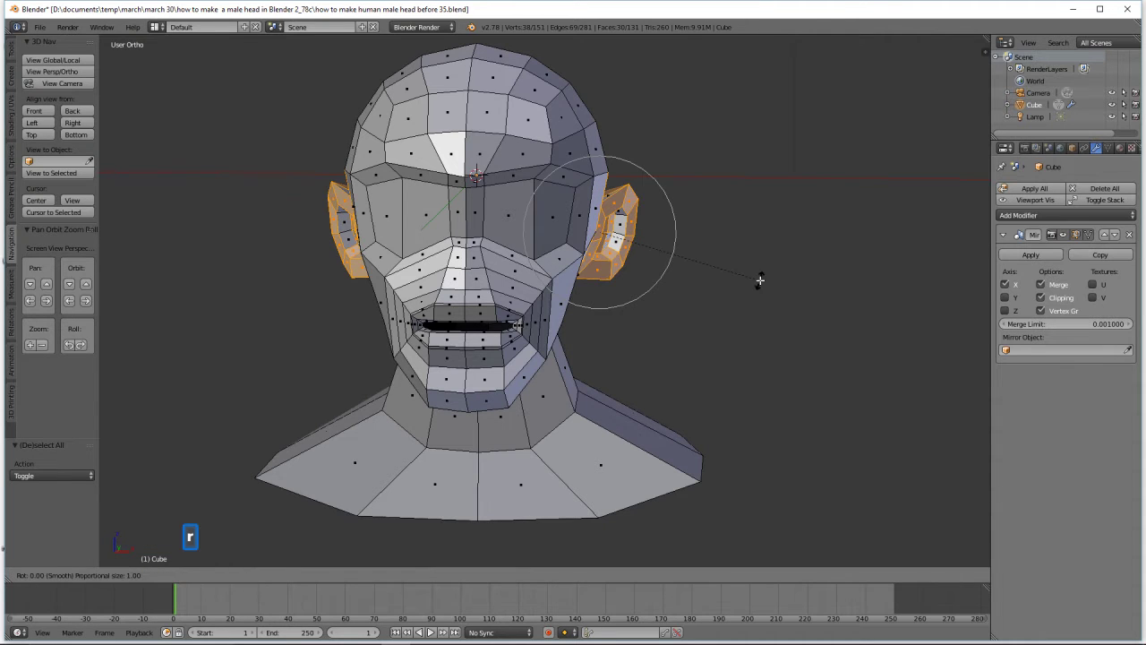
key("y")
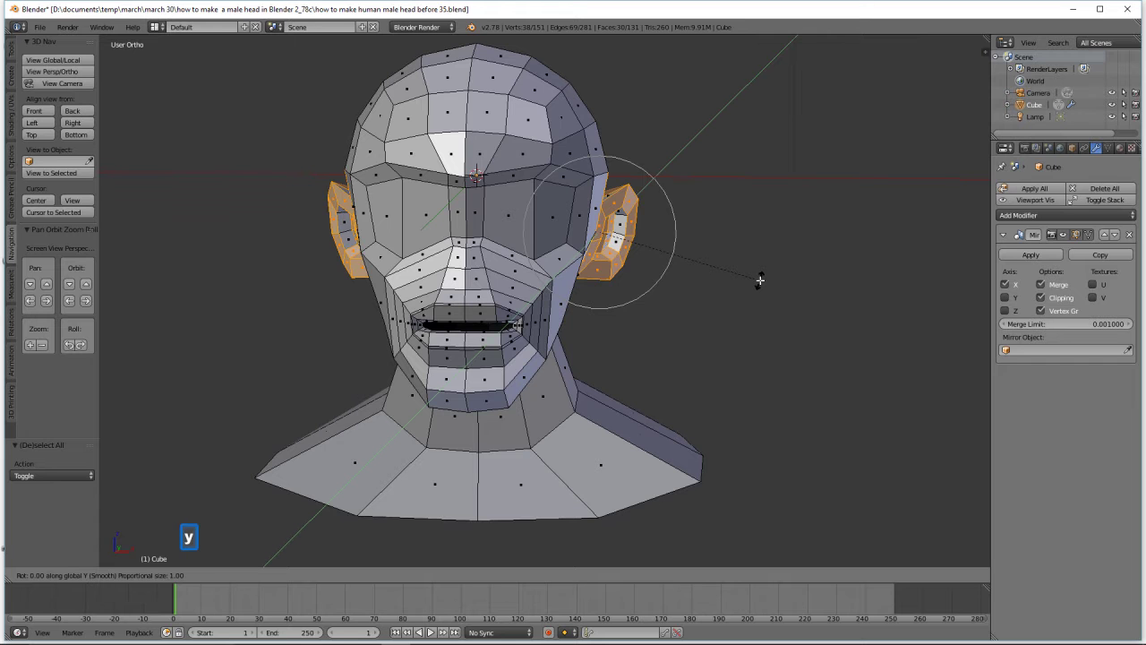
scroll(763, 268, "down", 3)
scroll(764, 267, "down", 2)
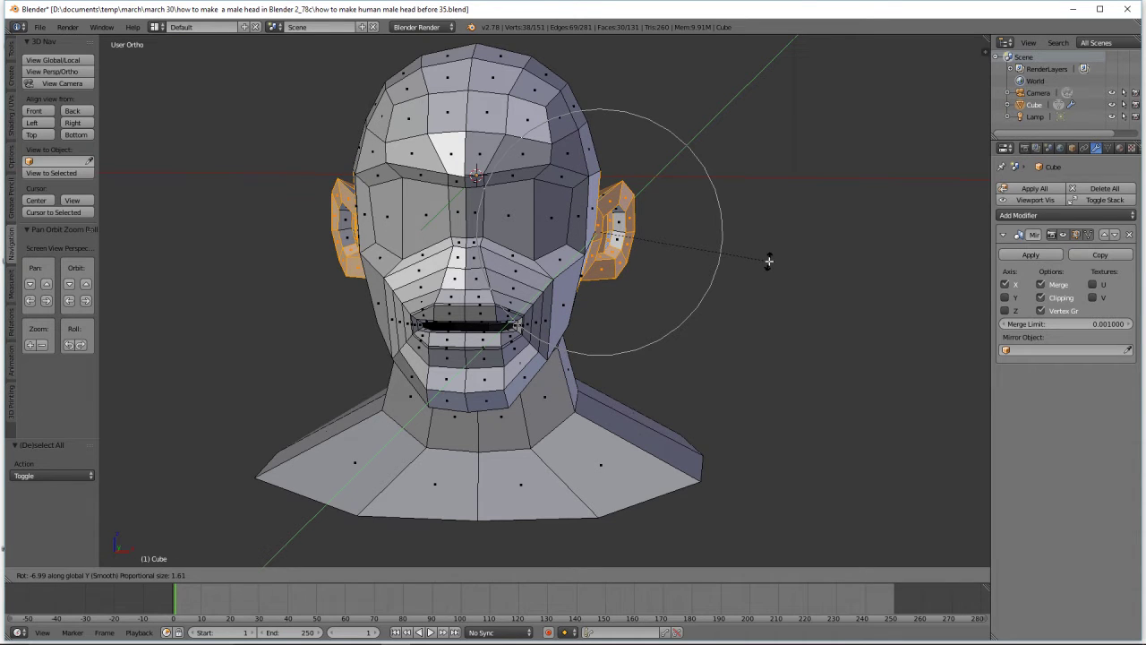
left_click(768, 260)
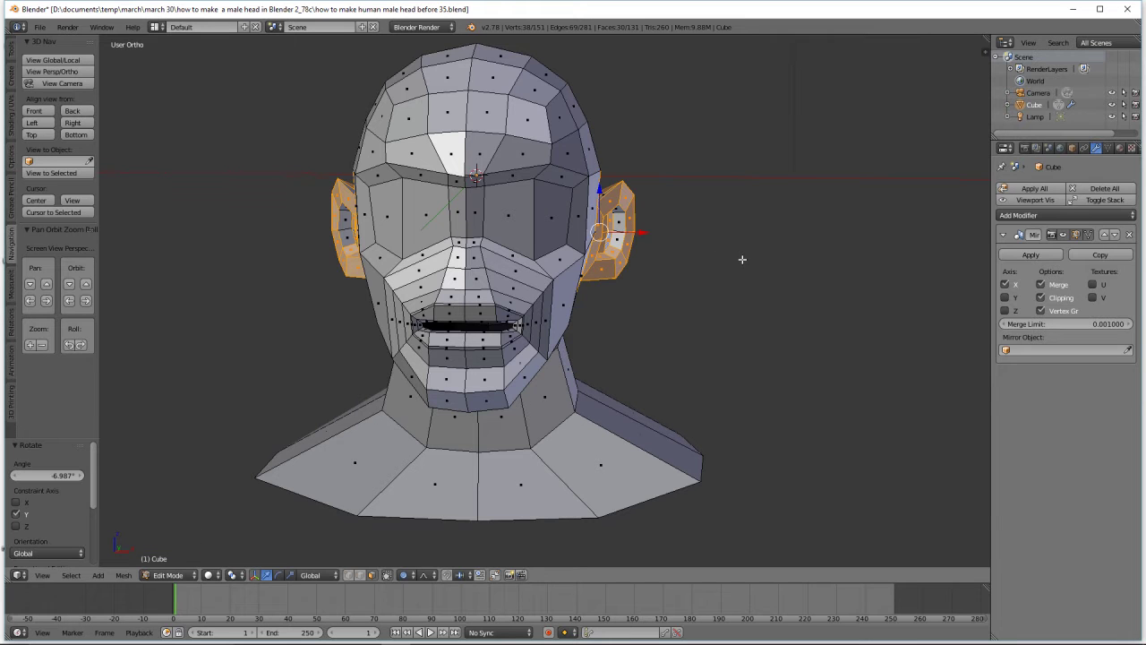
Move the selected ear faces -0.047 along X with proportional size 2.59, and deselect everything
key("g")
key("x")
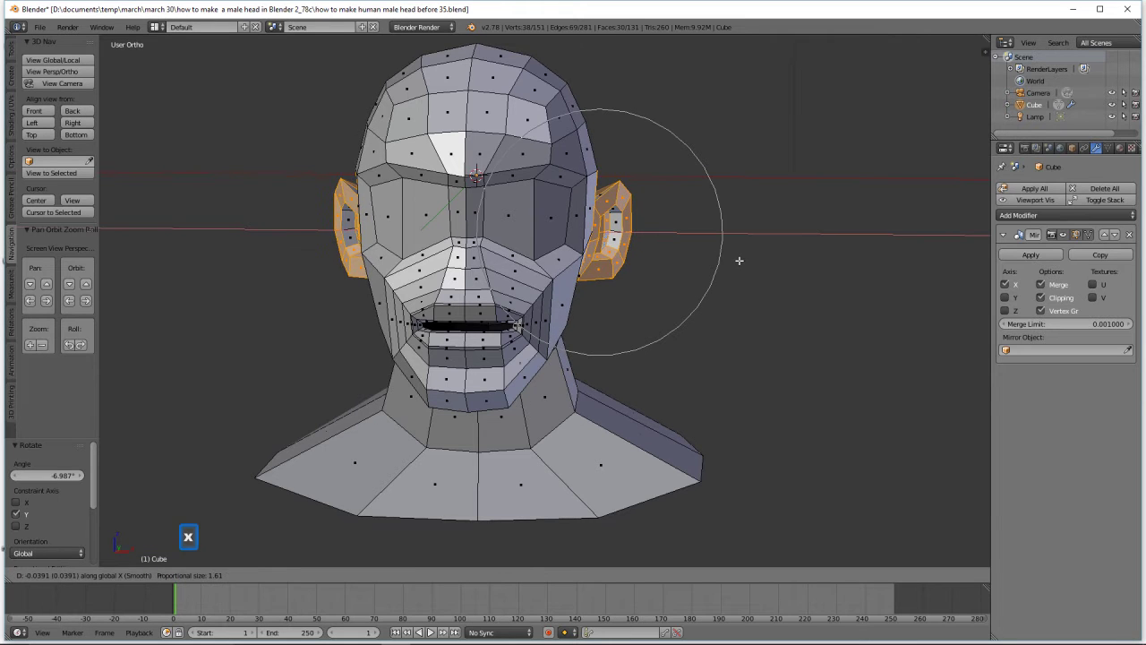
scroll(739, 260, "down", 4)
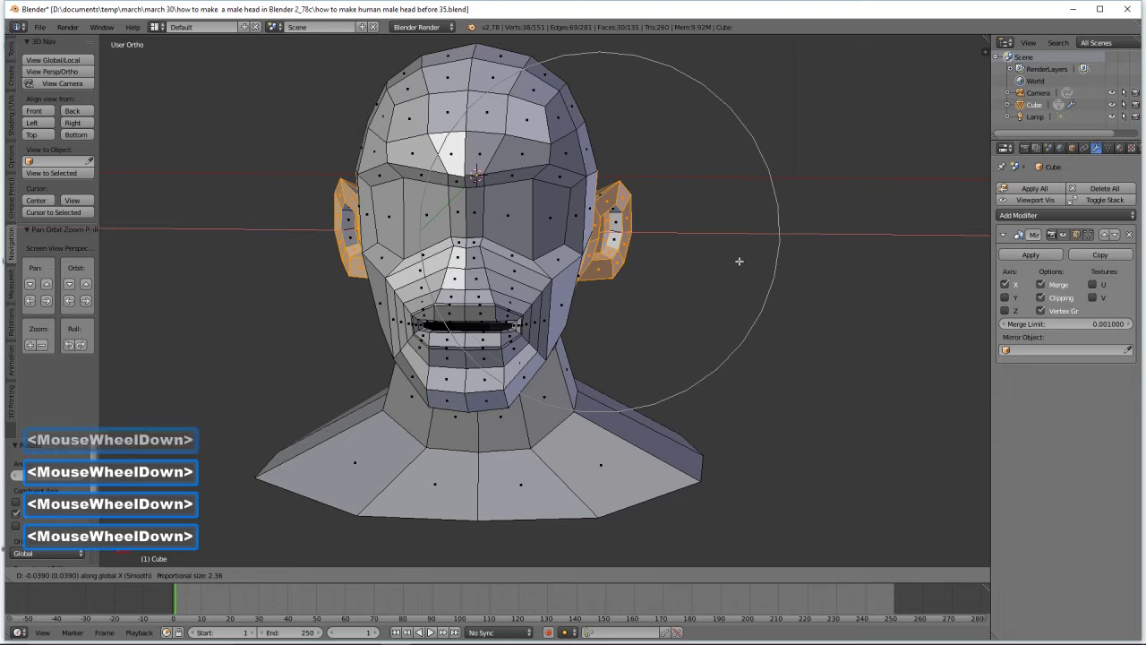
scroll(738, 261, "down", 1)
scroll(739, 260, "up", 1)
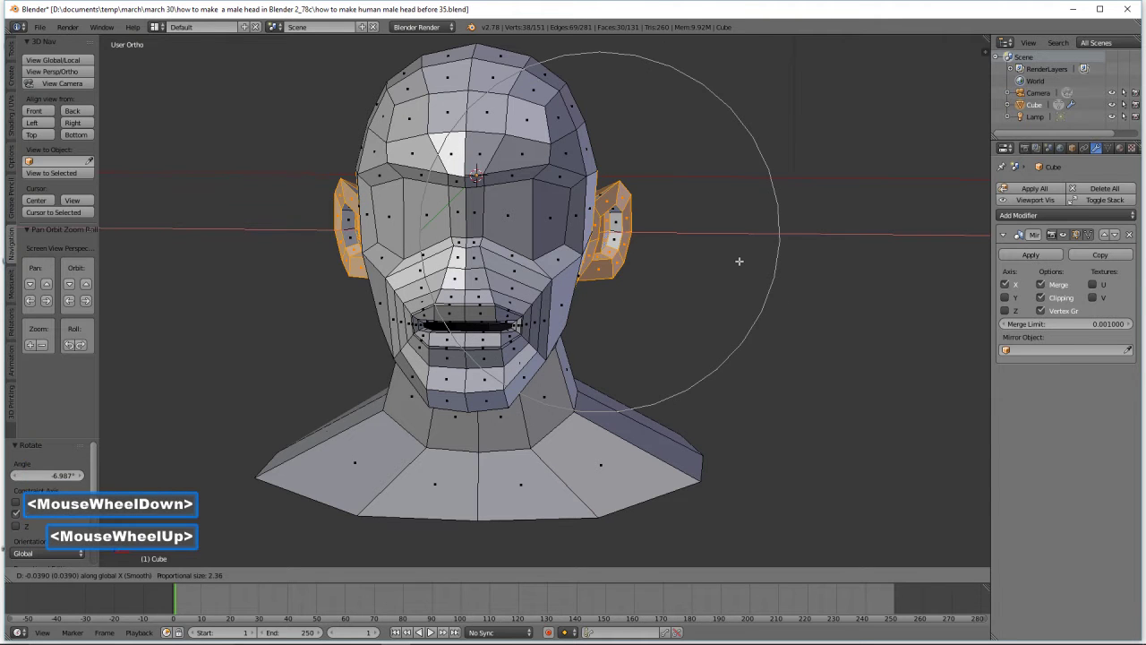
scroll(738, 261, "down", 1)
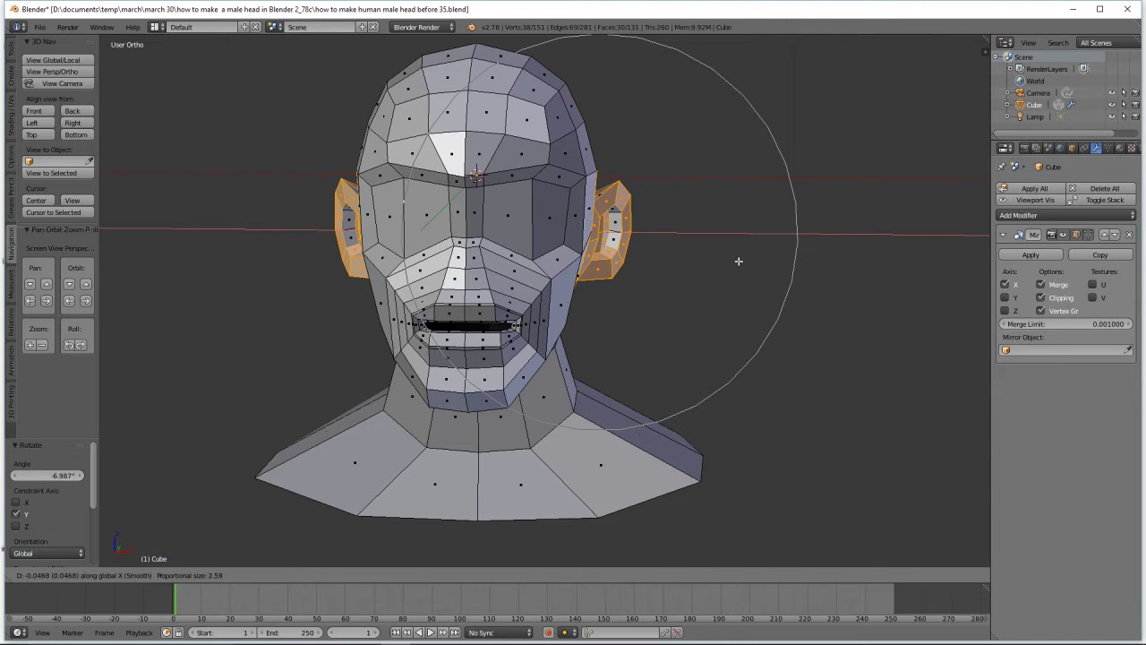
left_click(738, 260)
mouse_move(760, 281)
middle_mouse_down()
mouse_move(668, 284)
mouse_move(764, 279)
middle_mouse_up()
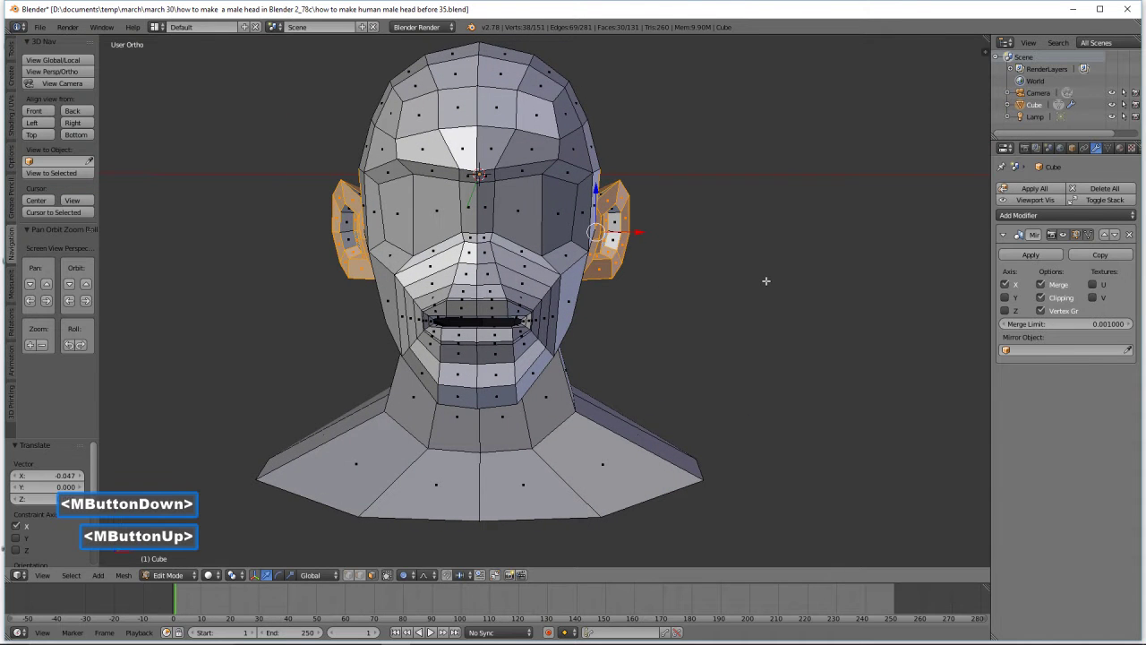
key("a")
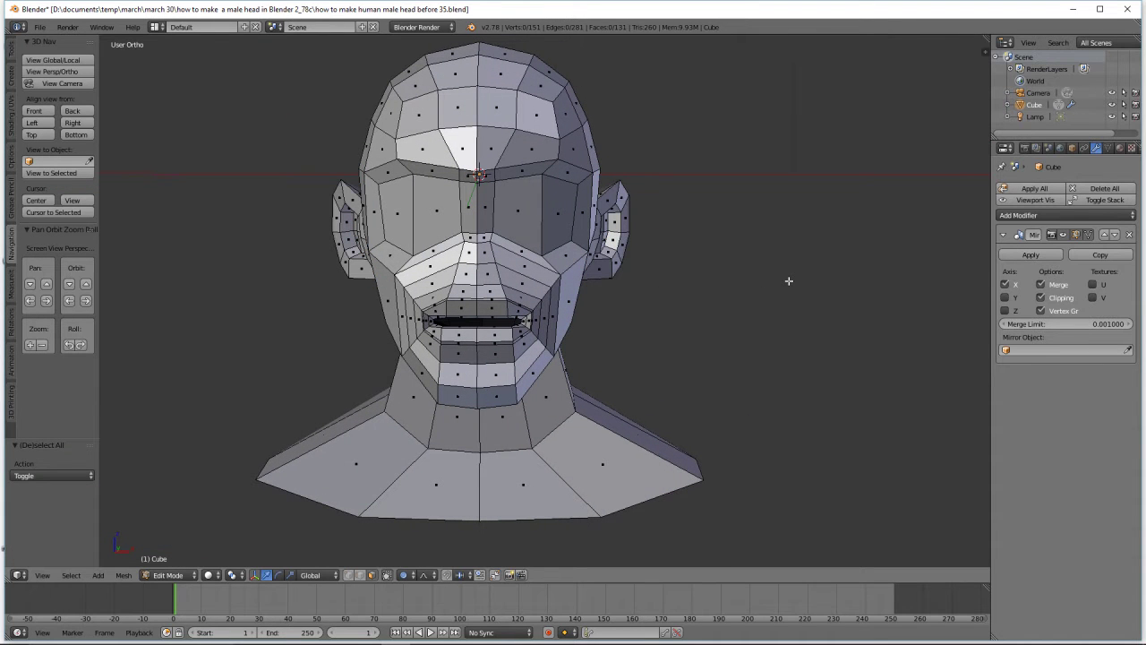
Add a single centred horizontal loop cut around the head through the middle of the eye area, and clear the selection
mouse_move(788, 281)
middle_mouse_down()
mouse_move(667, 300)
mouse_move(675, 281)
mouse_move(775, 279)
middle_mouse_up()
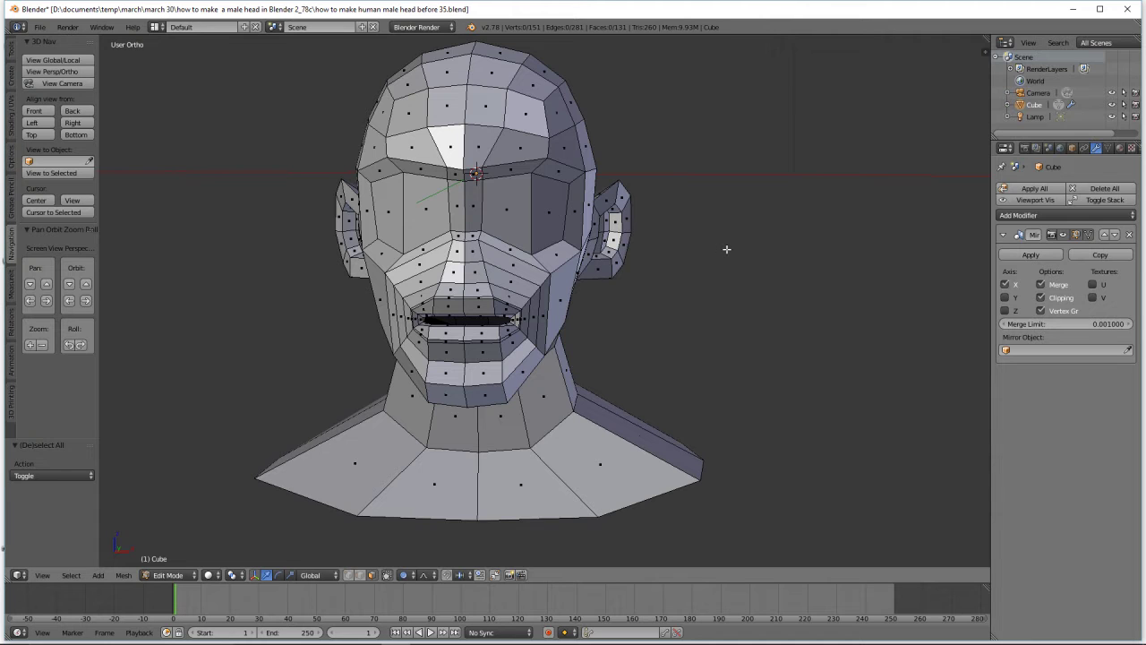
key("ctrl")
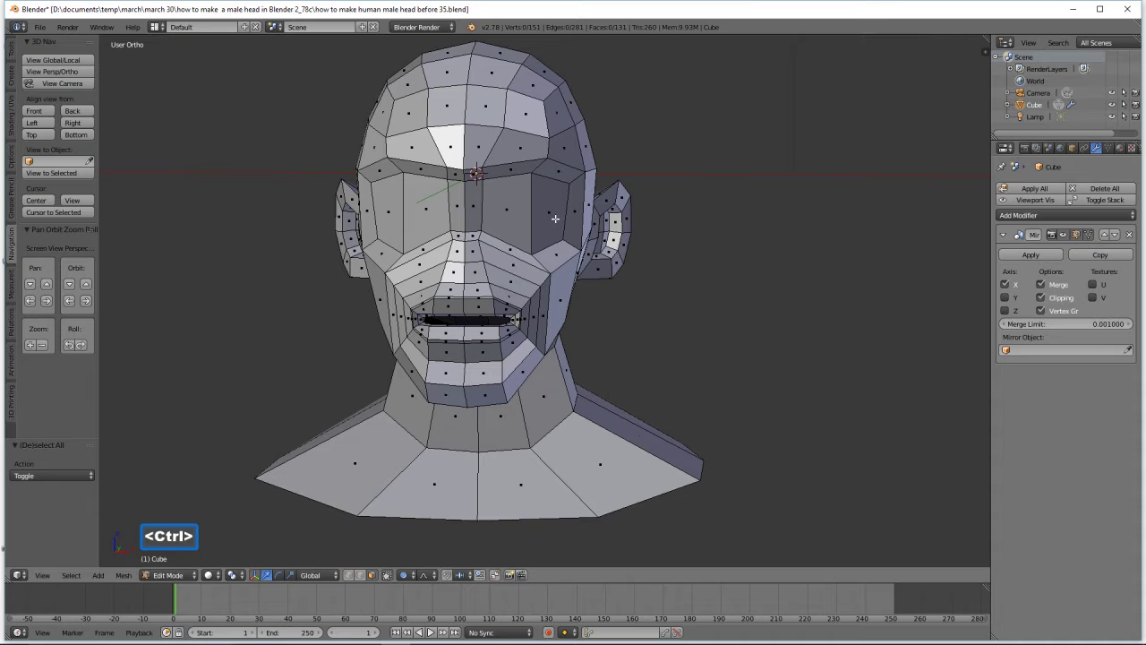
key("ctrl+r")
left_click(555, 218)
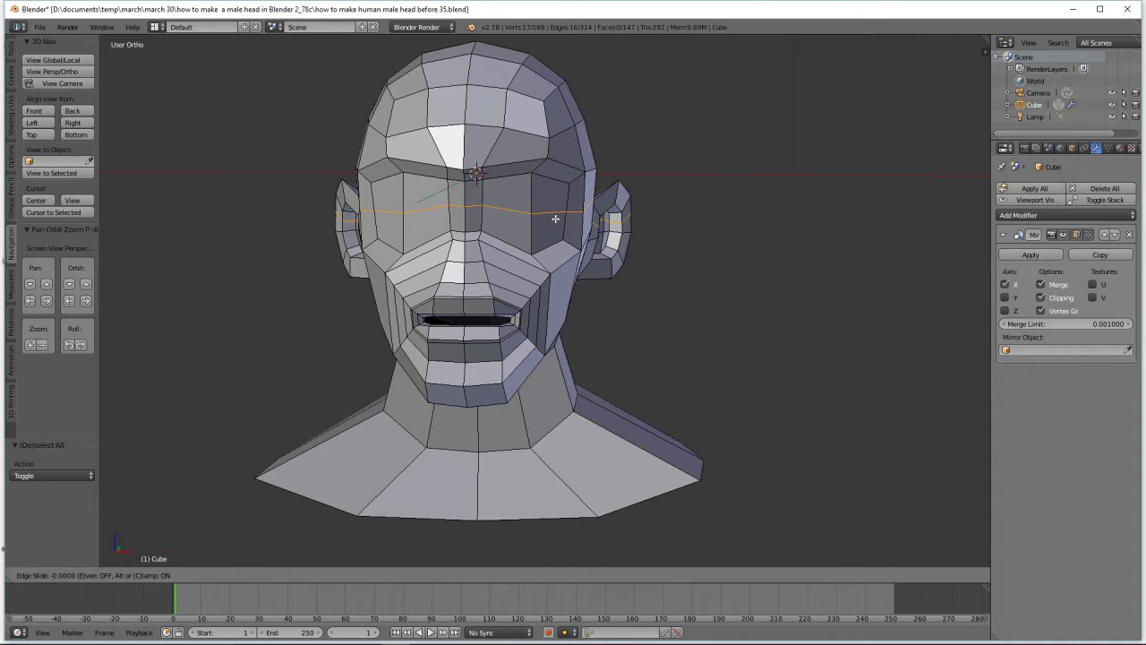
left_click(555, 218)
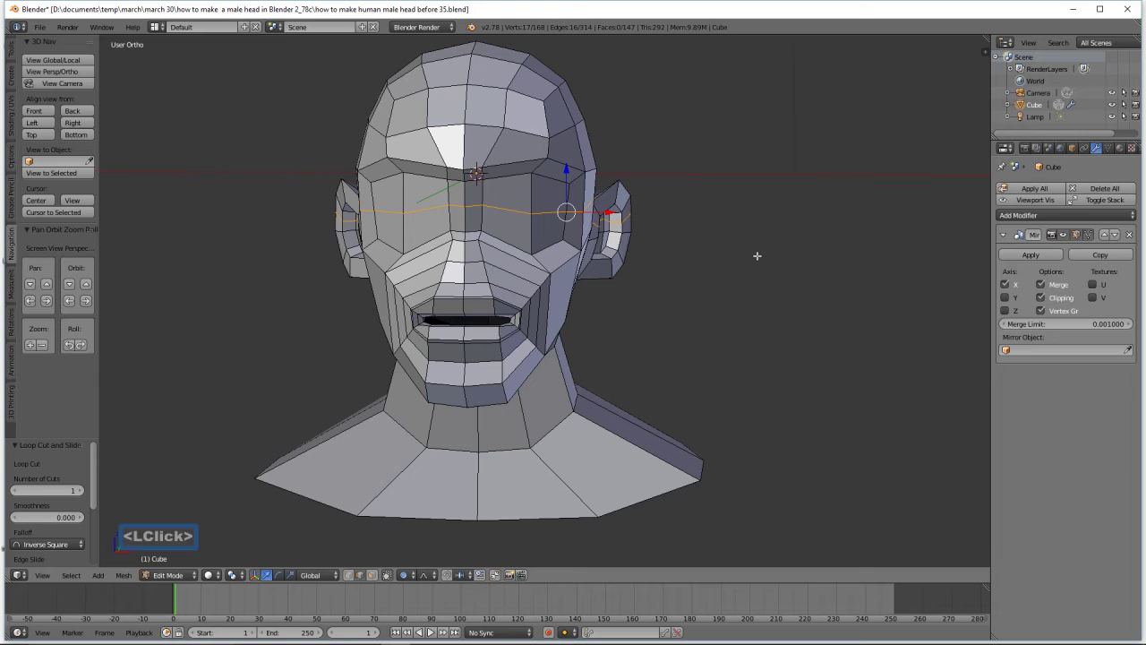
key("a")
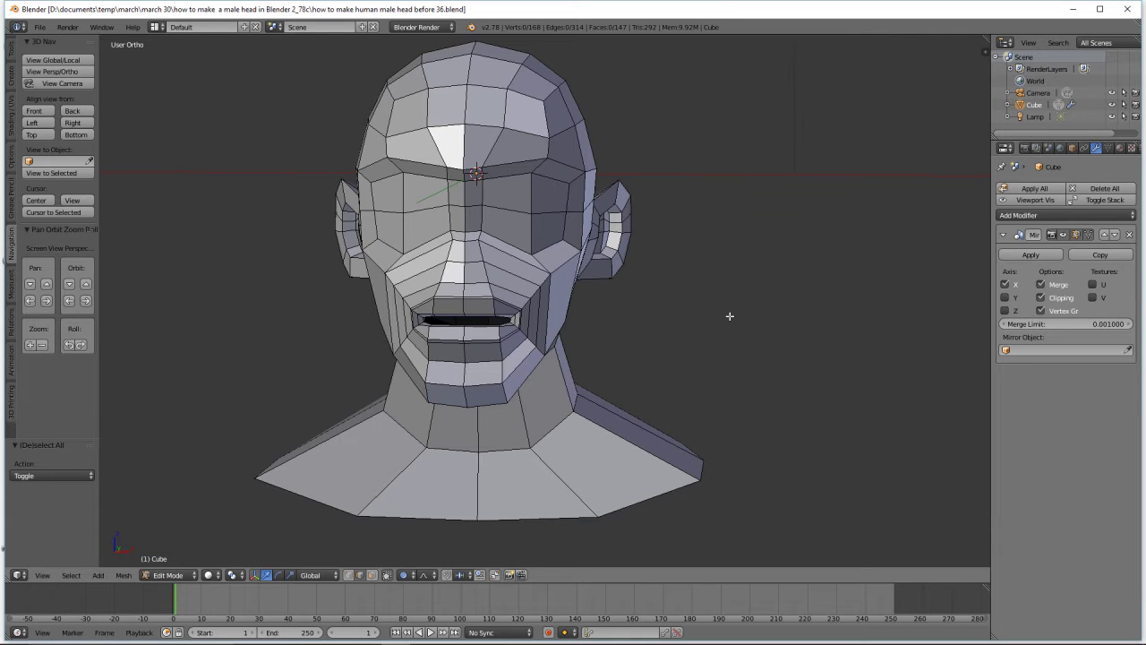
With proportional editing off and face selection on, select the four faces of the eye area and rotate them -3.161°
key("o")
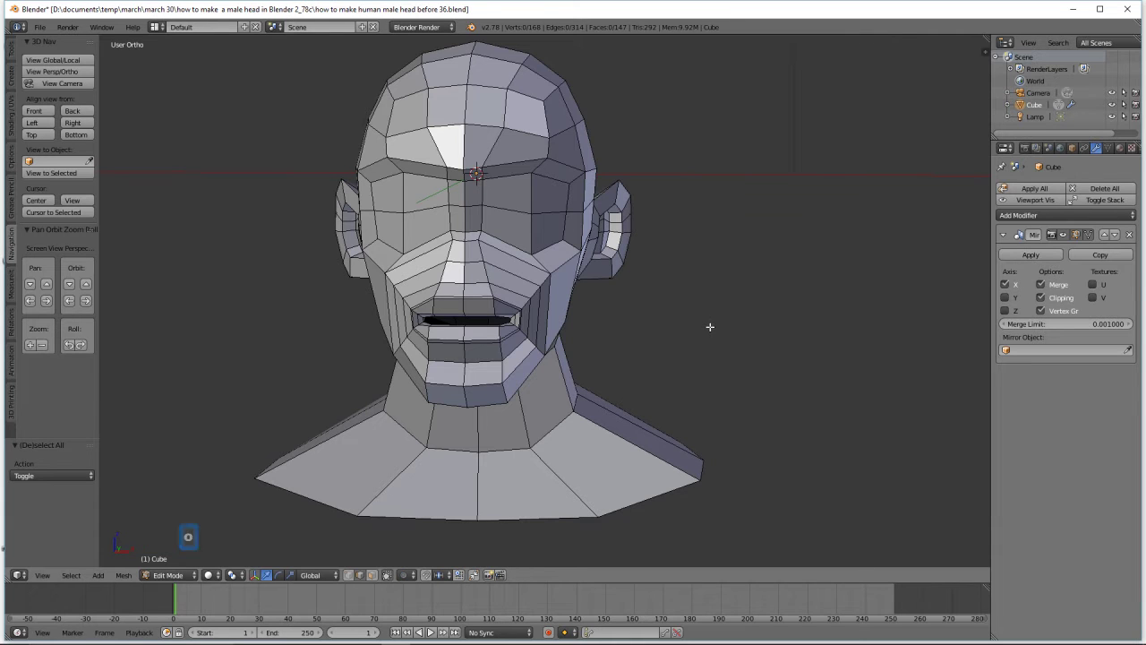
left_click(372, 575)
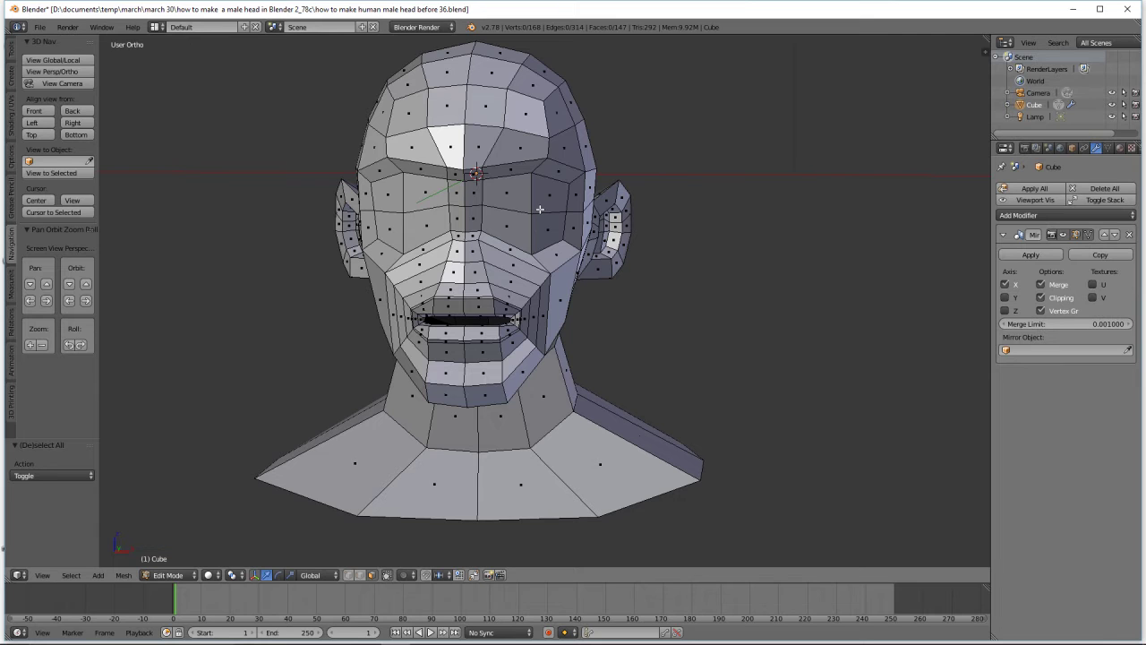
key("c")
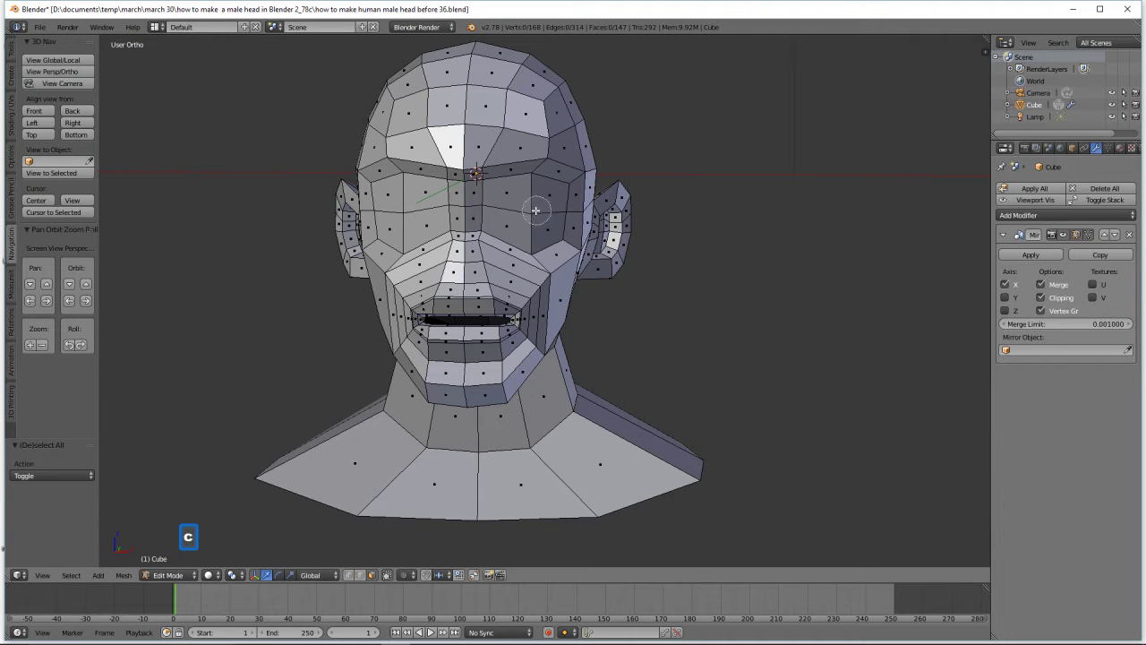
left_click(528, 213)
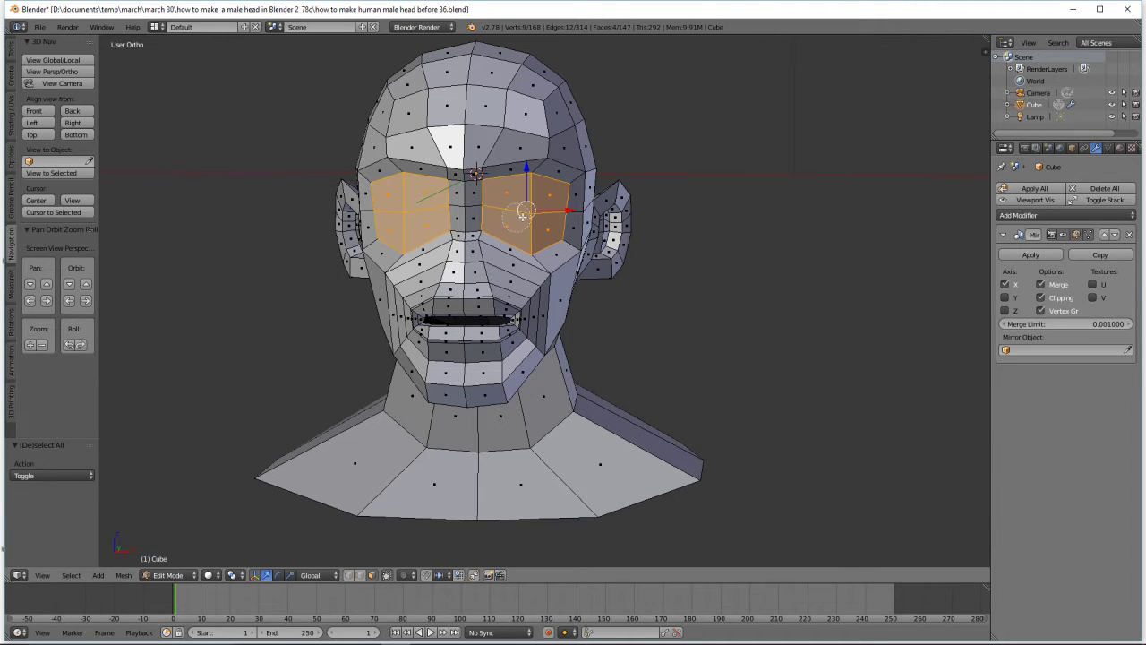
right_click(726, 231)
key("r")
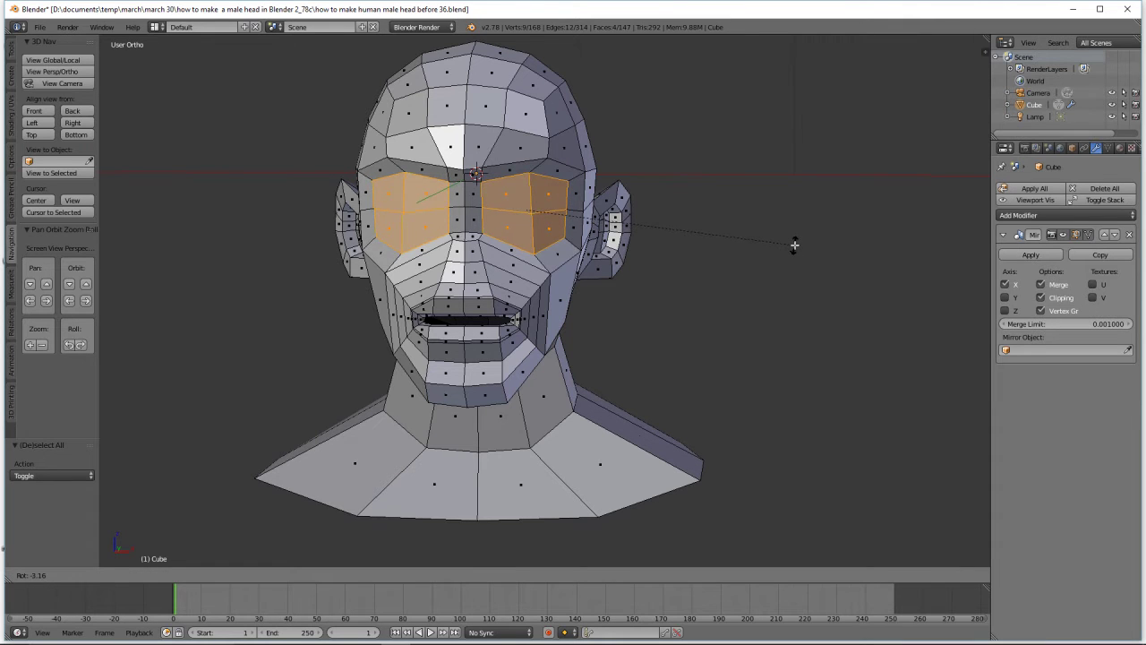
left_click(794, 244)
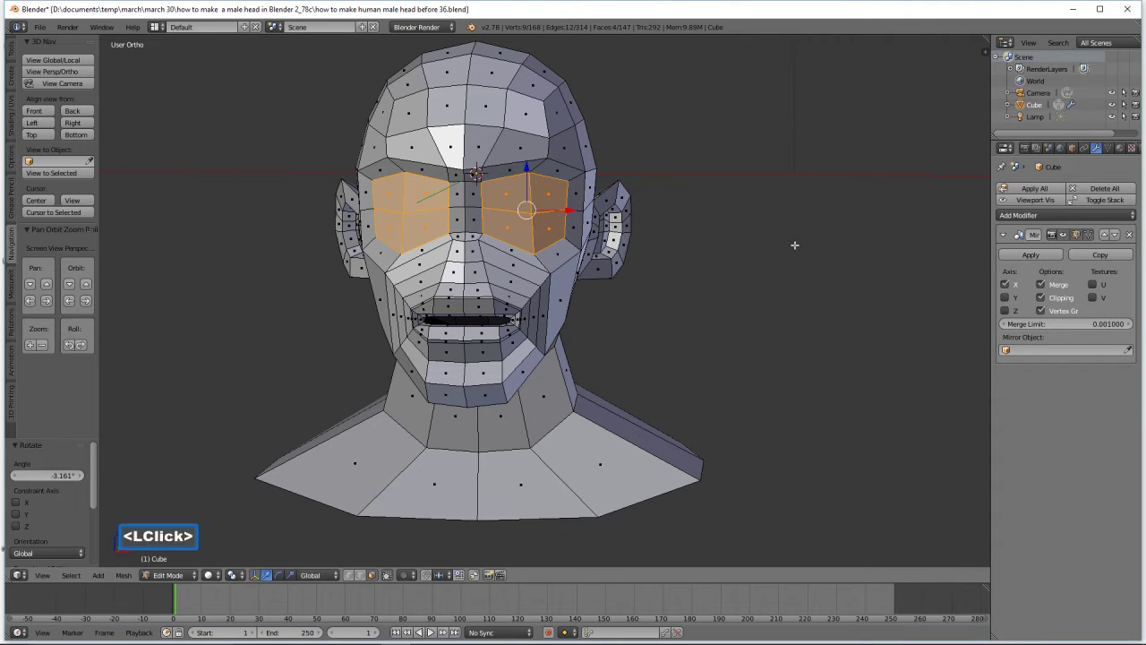
Extrude the four eye faces in place and scale the extruded faces uniformly to 0.517
key("e")
right_click(853, 279)
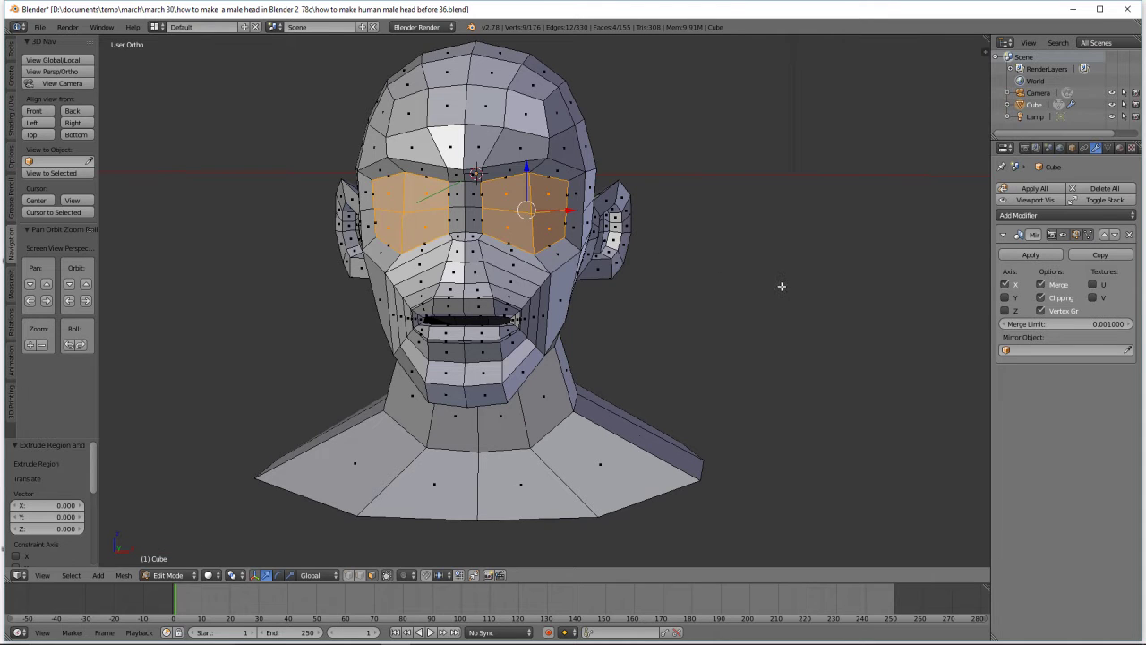
key("s")
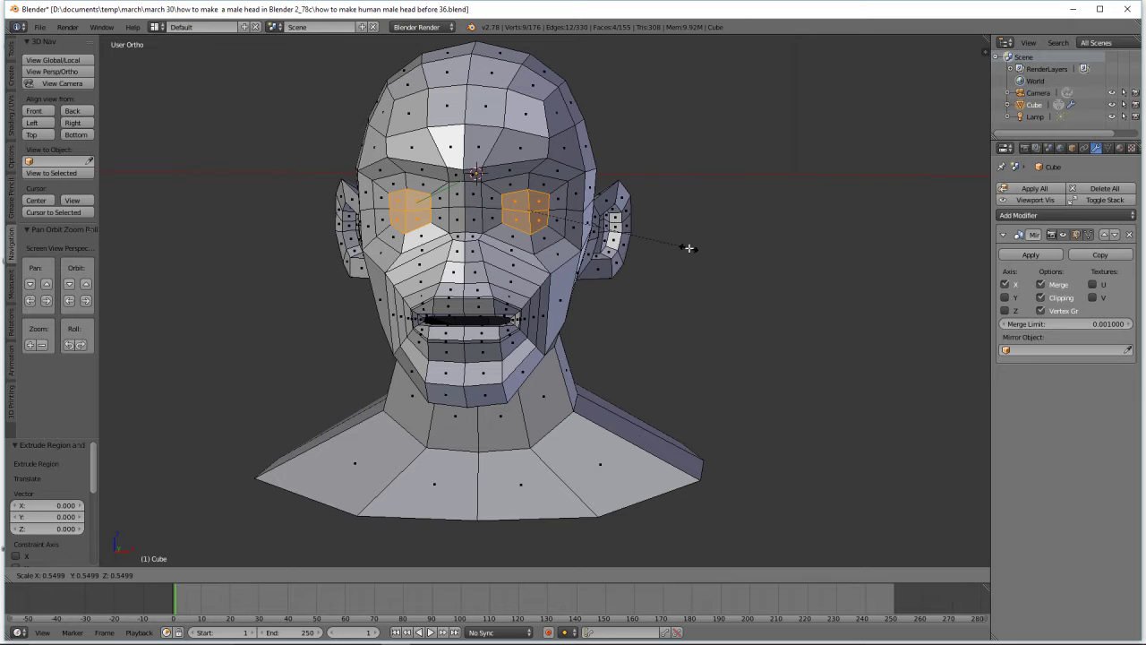
left_click(679, 245)
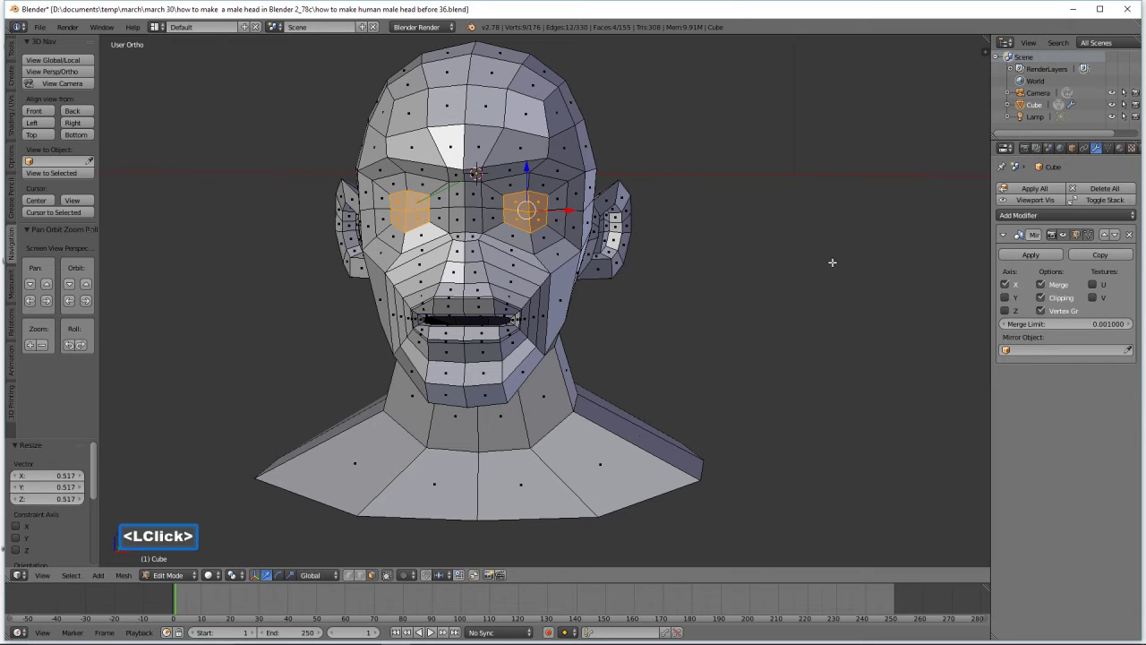
Flatten the inner eye faces slightly along Z and move them -0.047 along X
key("s")
key("z")
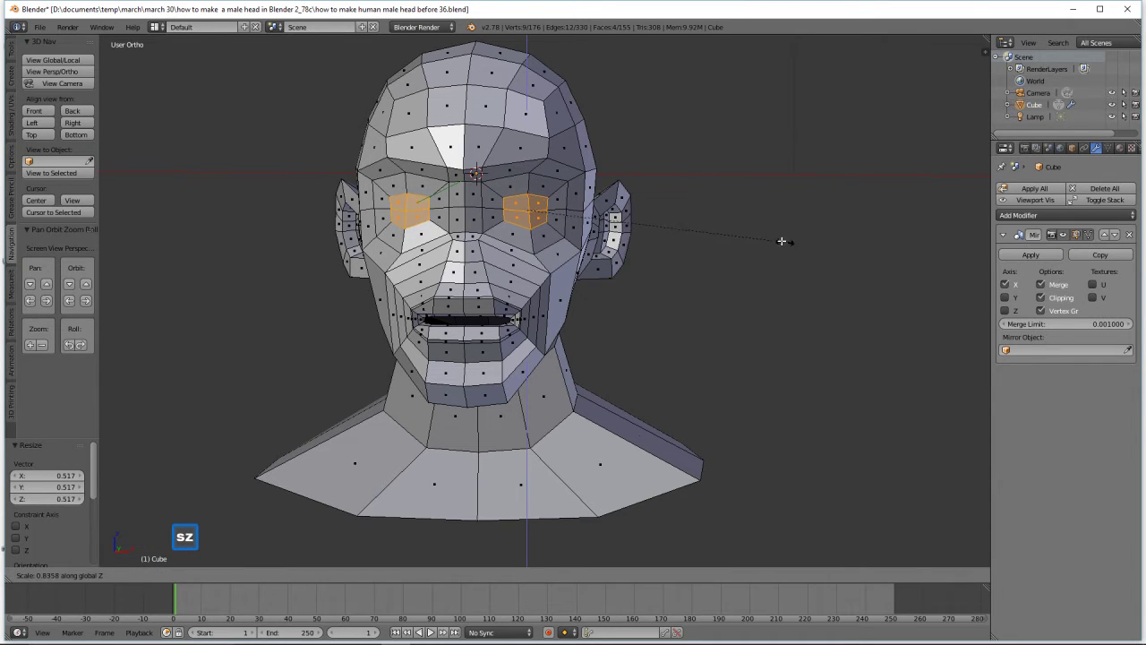
left_click(765, 240)
left_click_drag(574, 210, 570, 210)
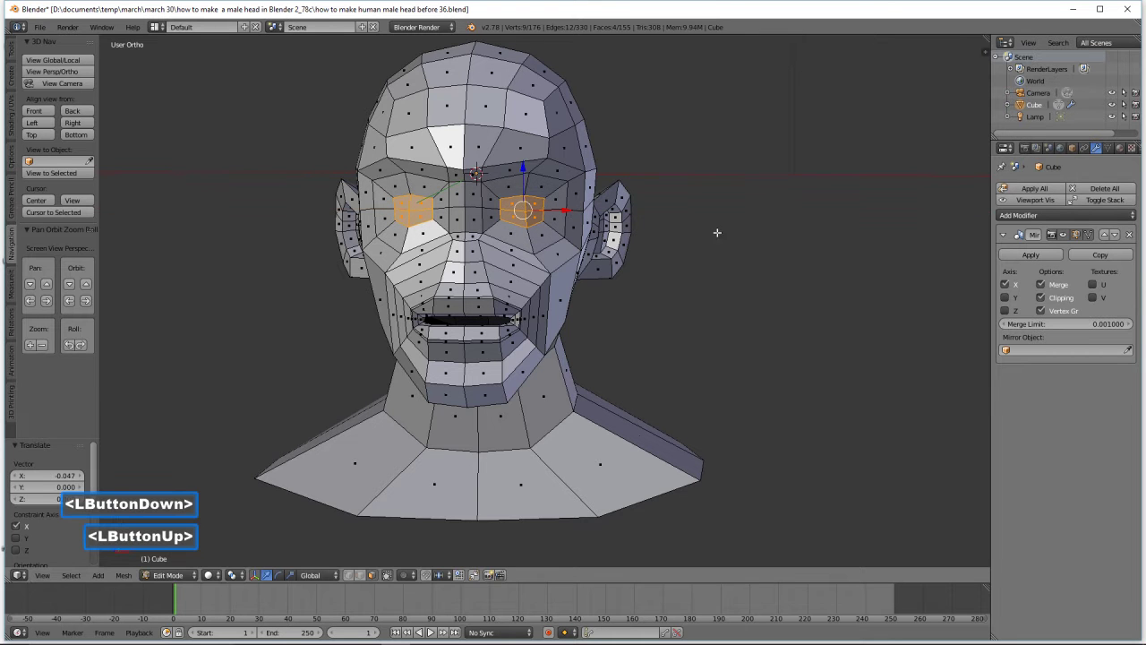
Select the four faces bordering the eye's outer side, including the brow and cheek corners, and try a free rotation
middle_click_drag(758, 251, 540, 229)
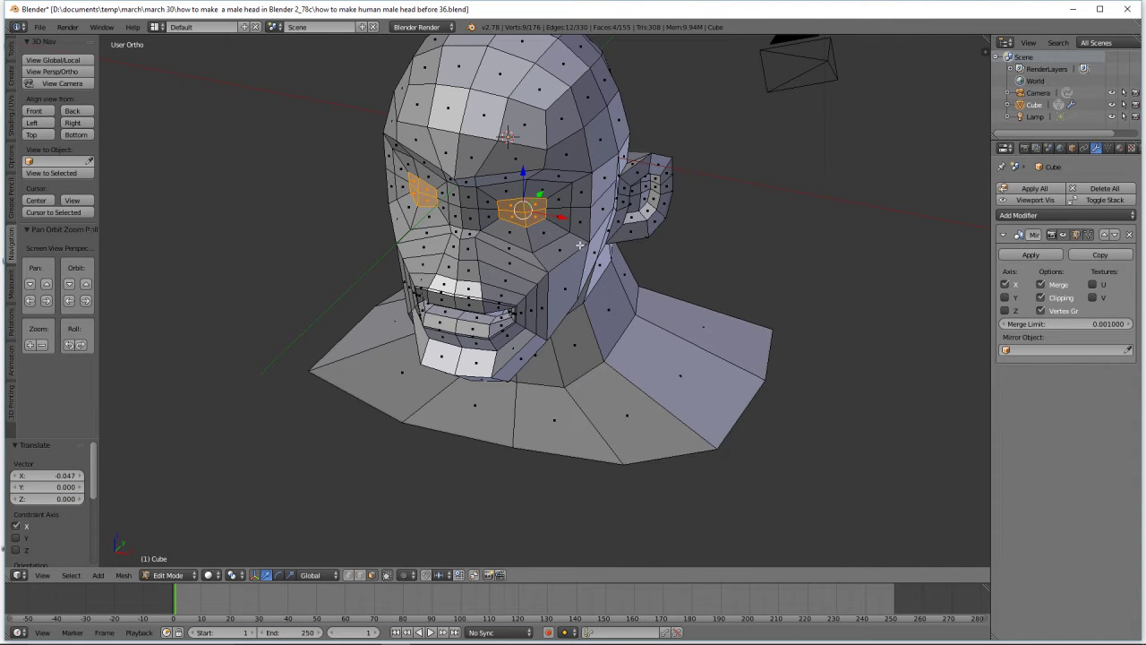
left_click(584, 197)
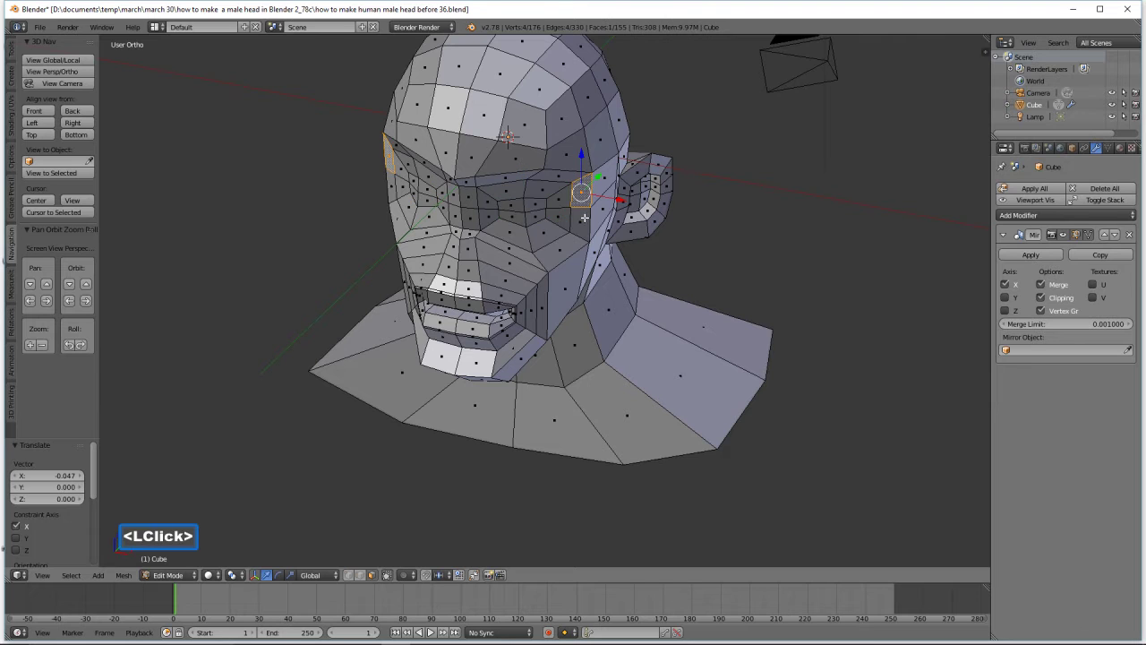
left_click(584, 218, "shift")
left_click(575, 242, "shift")
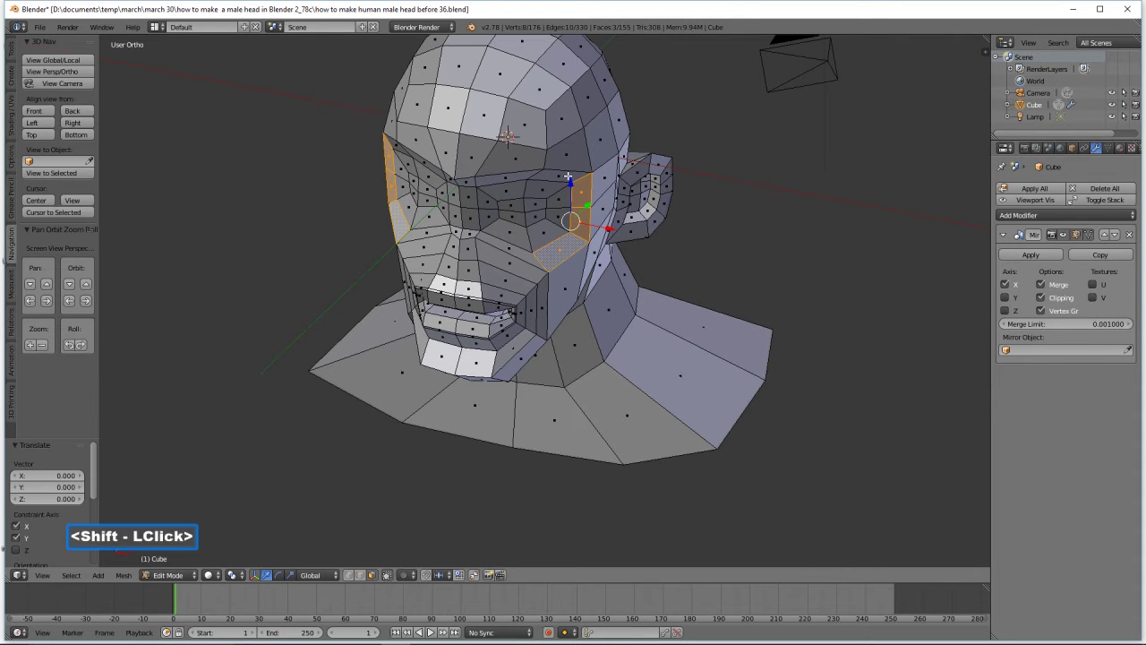
left_click(556, 176, "shift")
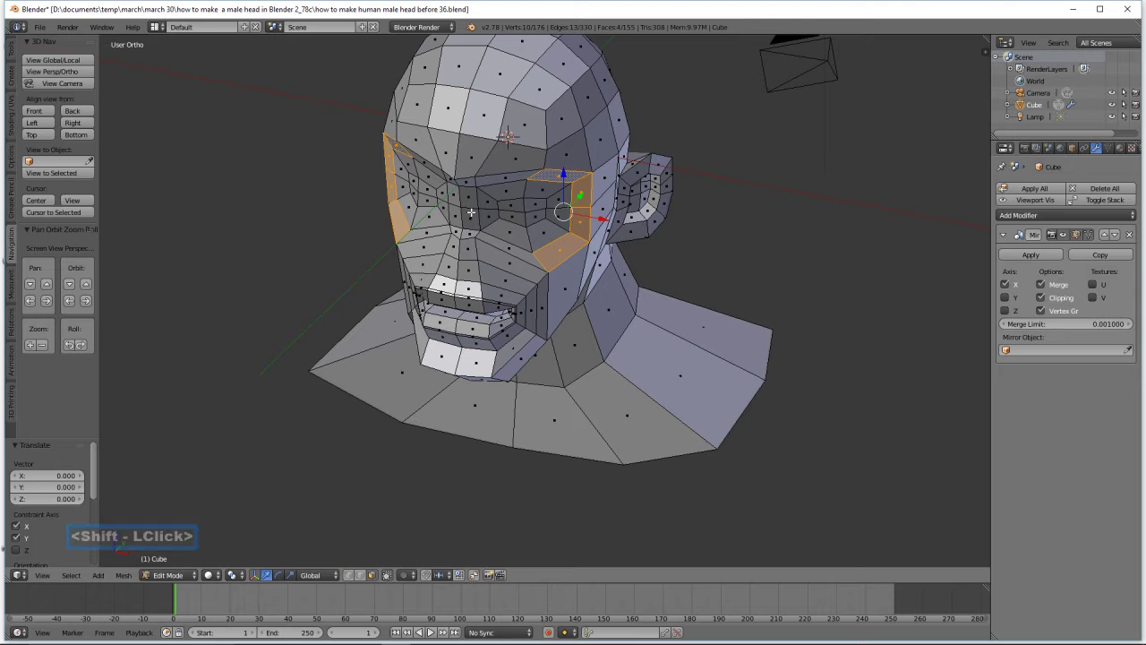
middle_click_drag(652, 250, 677, 253)
key("r")
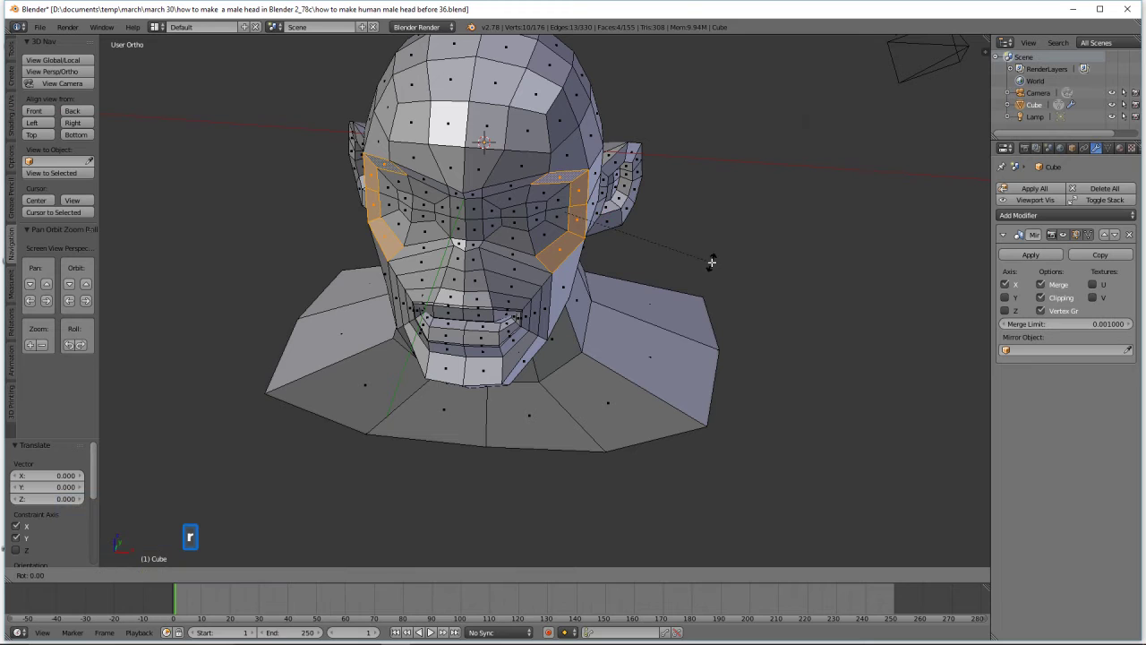
right_click(710, 261)
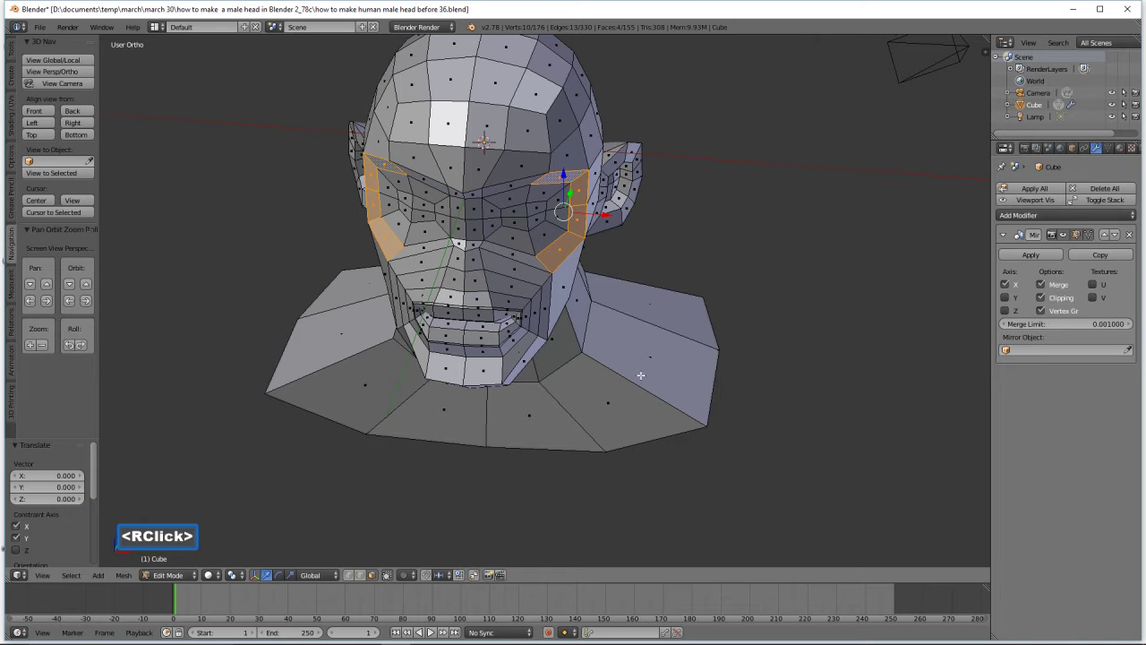
Rotate the selected outer eye-border faces about global Z with proportional editing at size 0.91, and clear the selection
key("o")
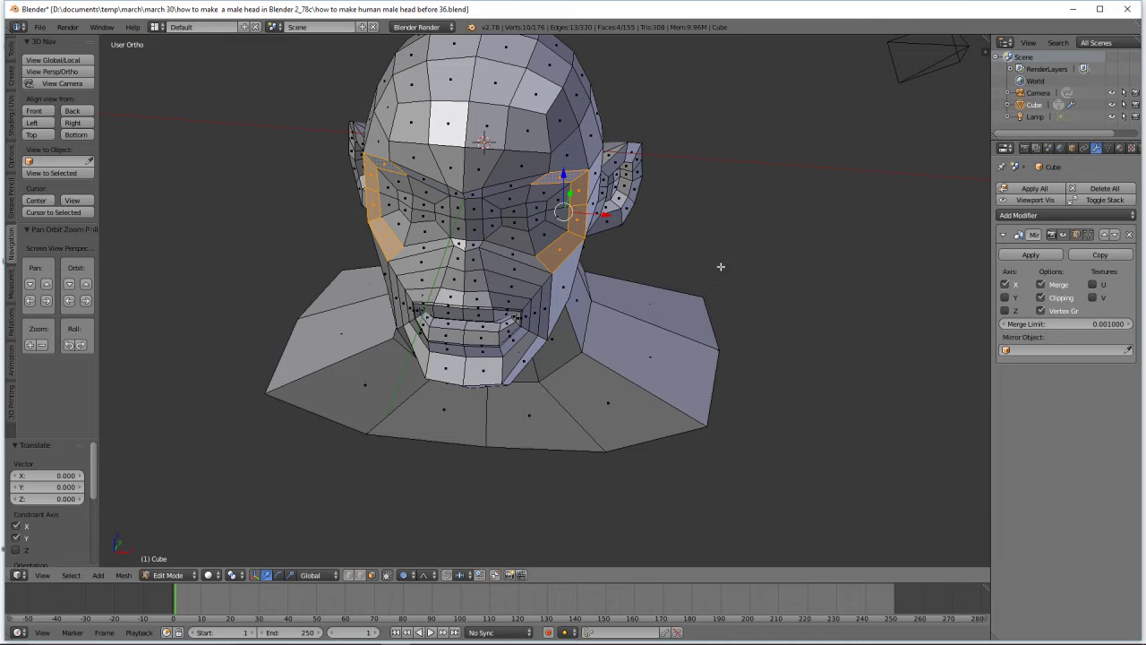
key("r")
key("z")
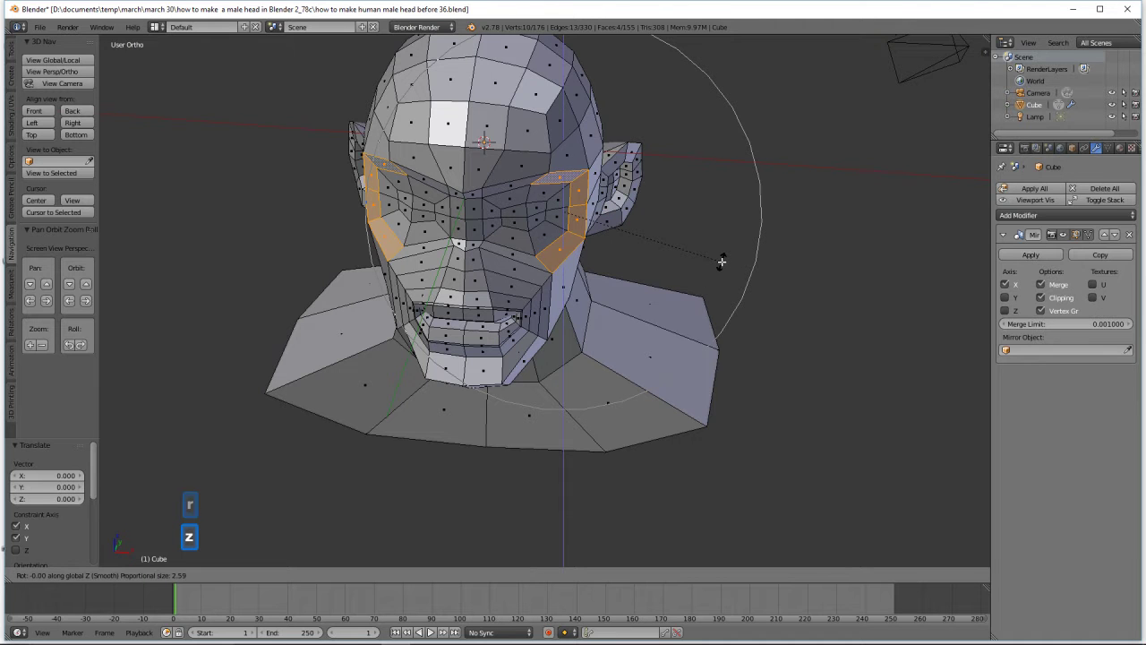
scroll(726, 265, "up", 3)
scroll(726, 265, "up", 8)
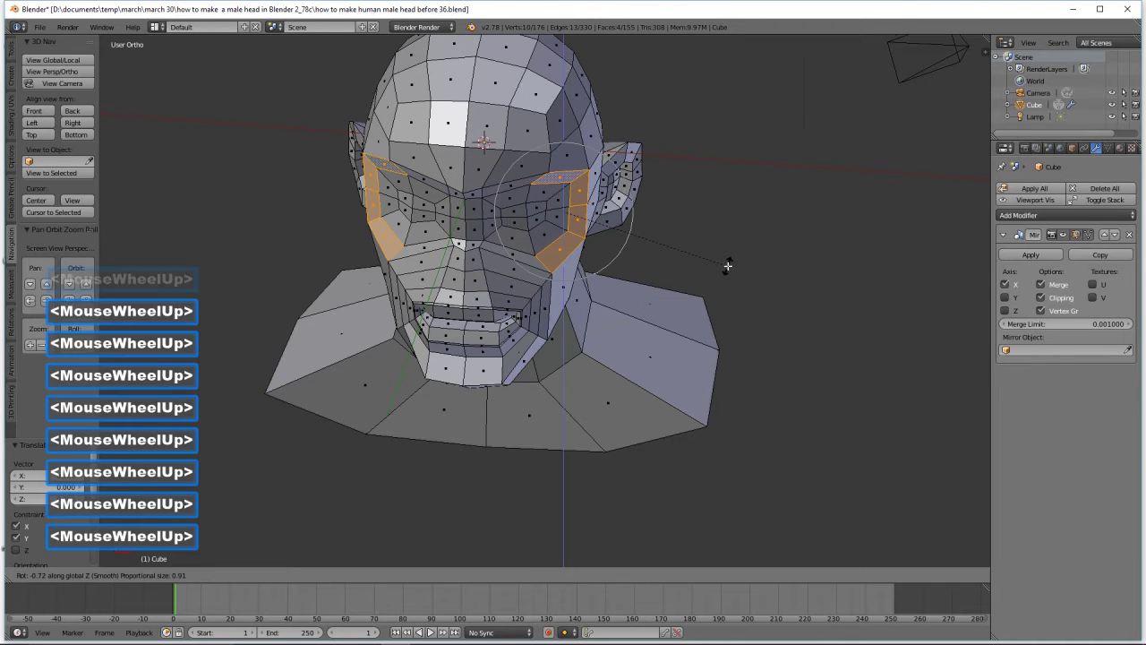
left_click(696, 328)
middle_click_drag(696, 328, 777, 288)
key("a")
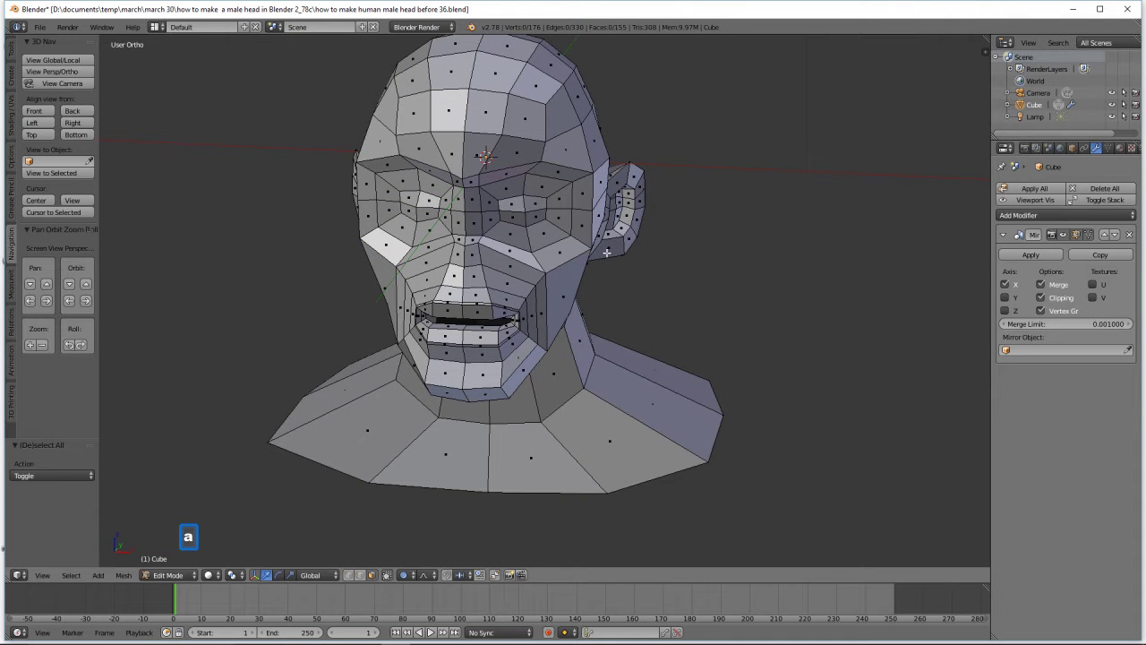
Select the four central eye faces and, with edge selection added to face mode, the edges running outward from the eye's outer corner
left_click(541, 208)
left_click(535, 219, "shift")
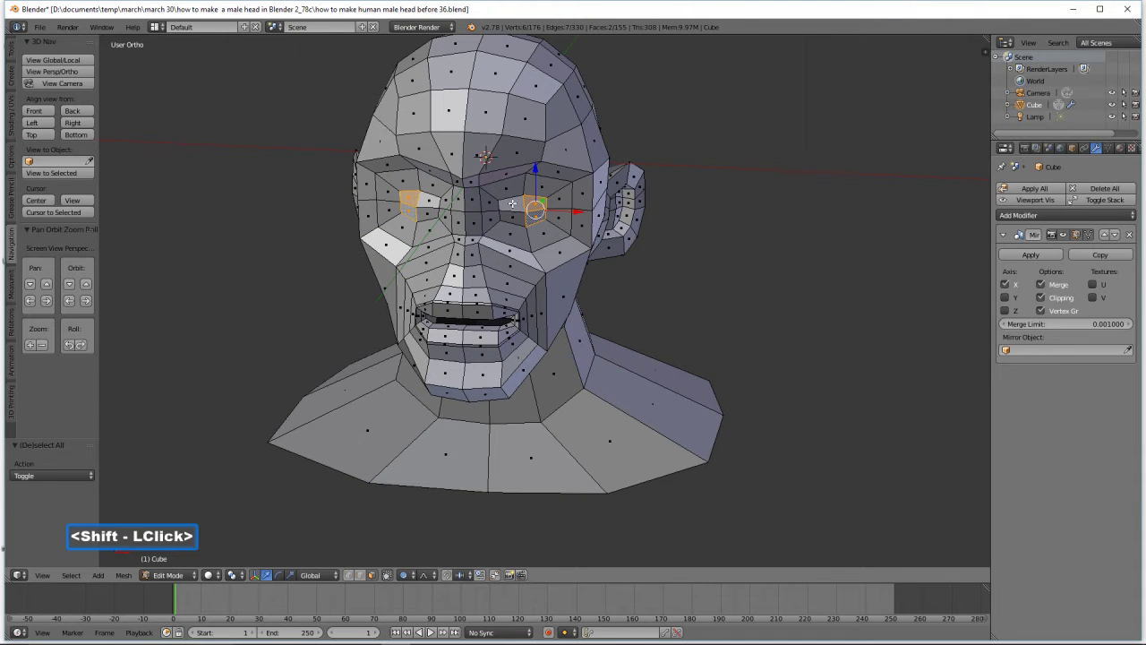
left_click(530, 219, "shift")
middle_click_drag(660, 271, 609, 231)
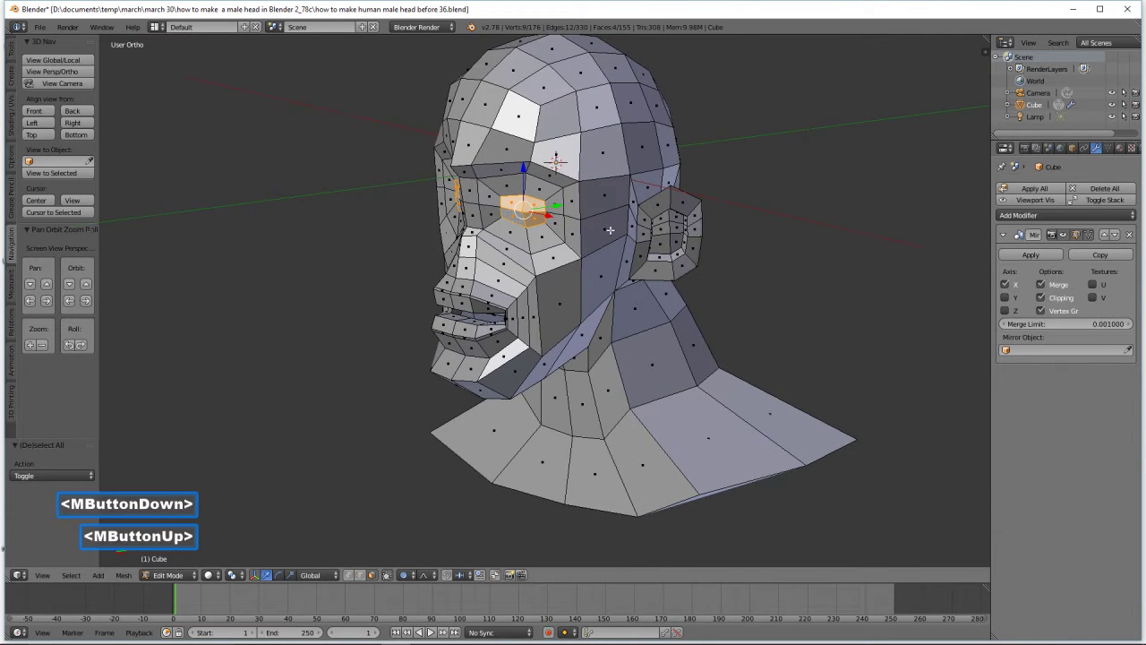
scroll(610, 231, "up", 2)
scroll(610, 231, "up", 2)
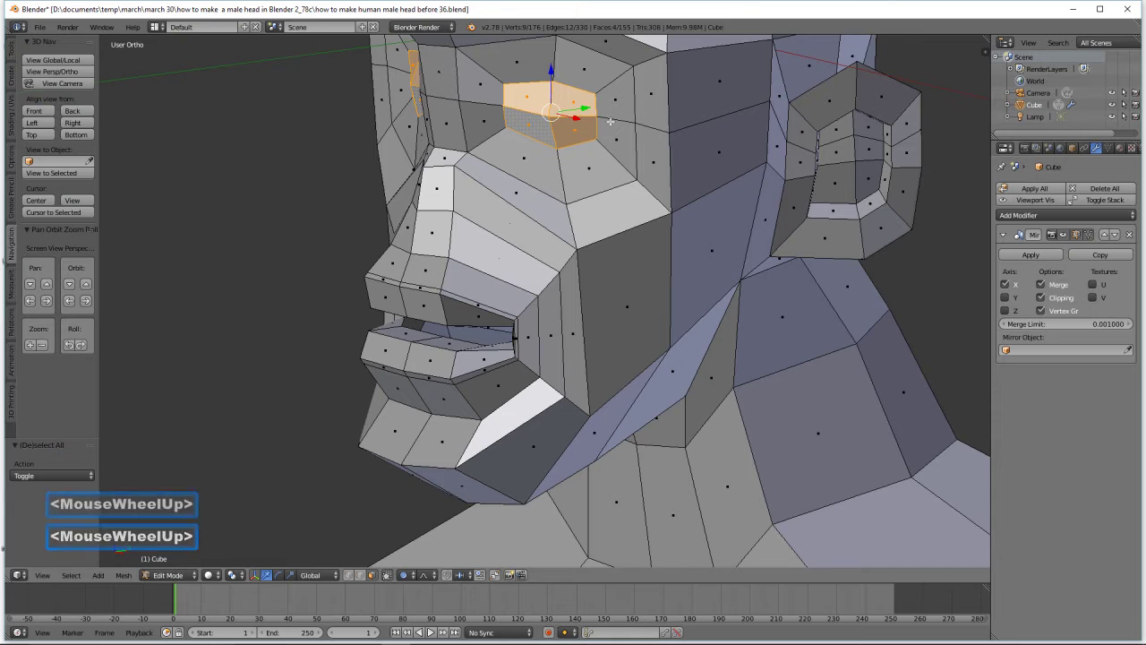
left_click(361, 575, "shift")
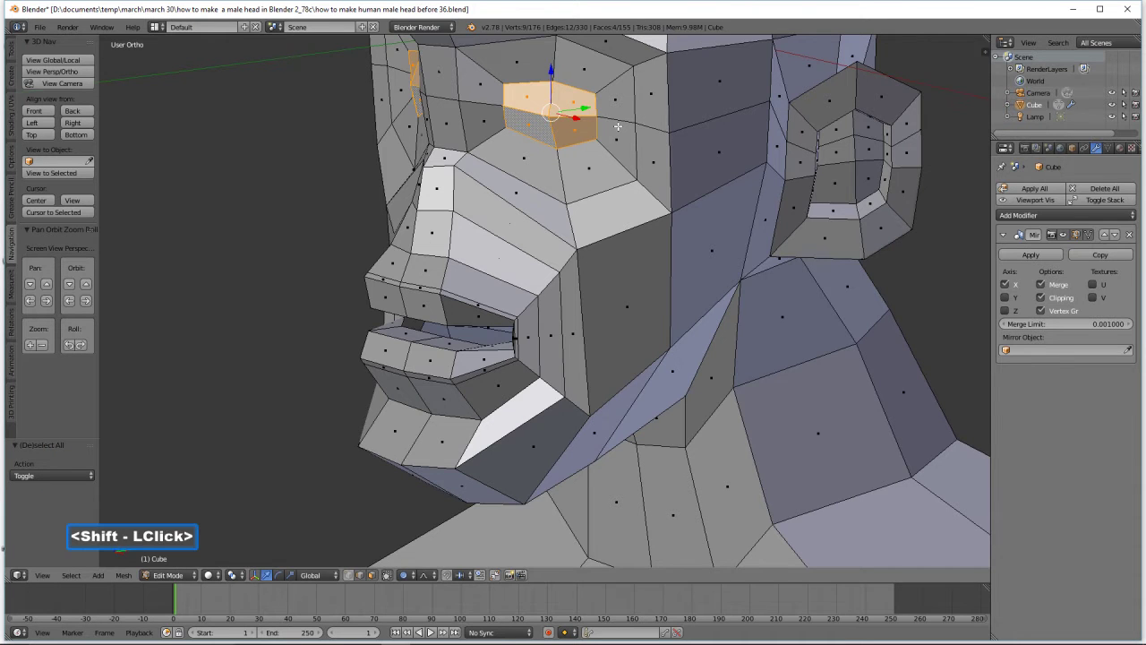
left_click(648, 127, "shift")
scroll(728, 183, "down", 3)
middle_click_drag(741, 251, 695, 261)
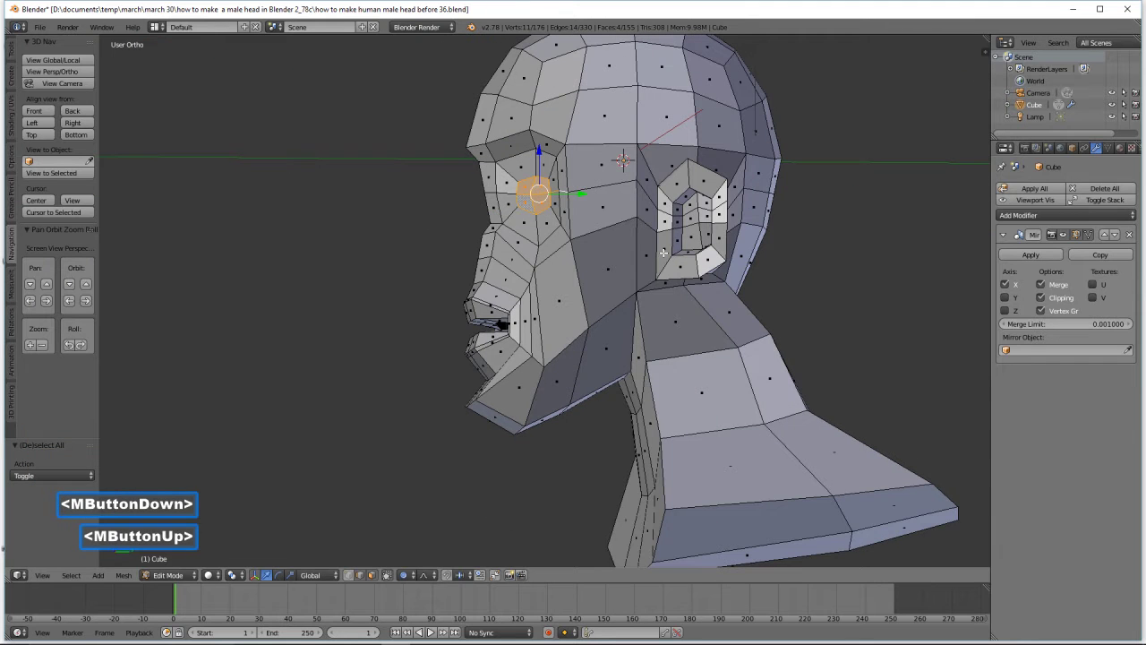
Move the selected eye faces and corner edges 0.105 along Y with proportional size 0.39
key("g")
key("y")
scroll(663, 253, "up", 5)
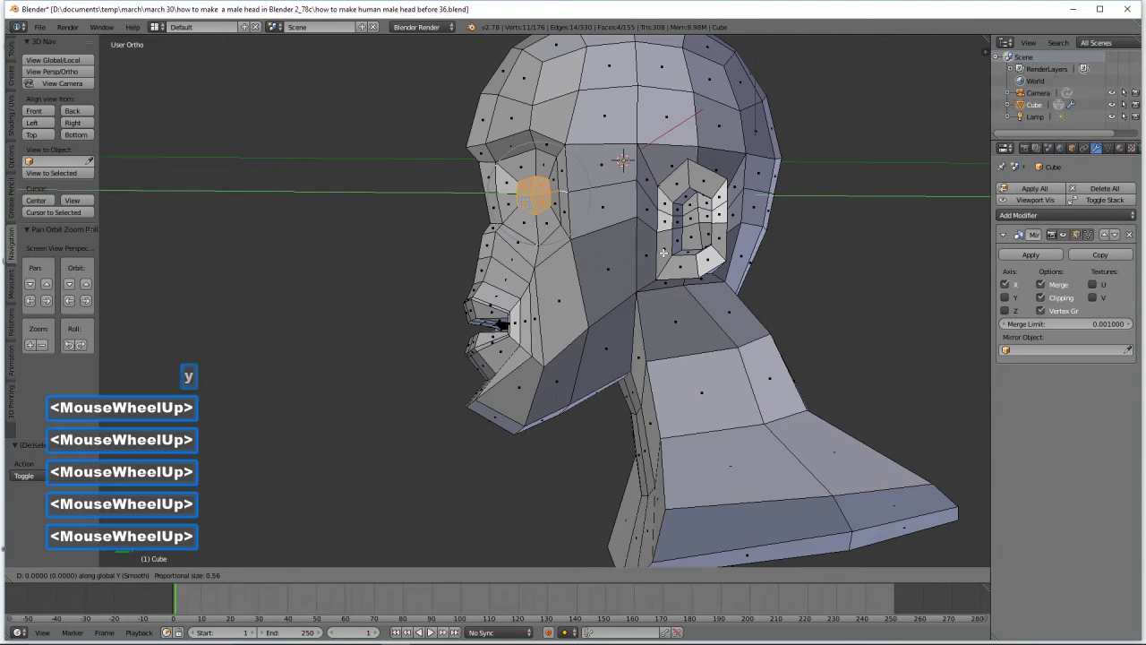
scroll(663, 253, "up", 4)
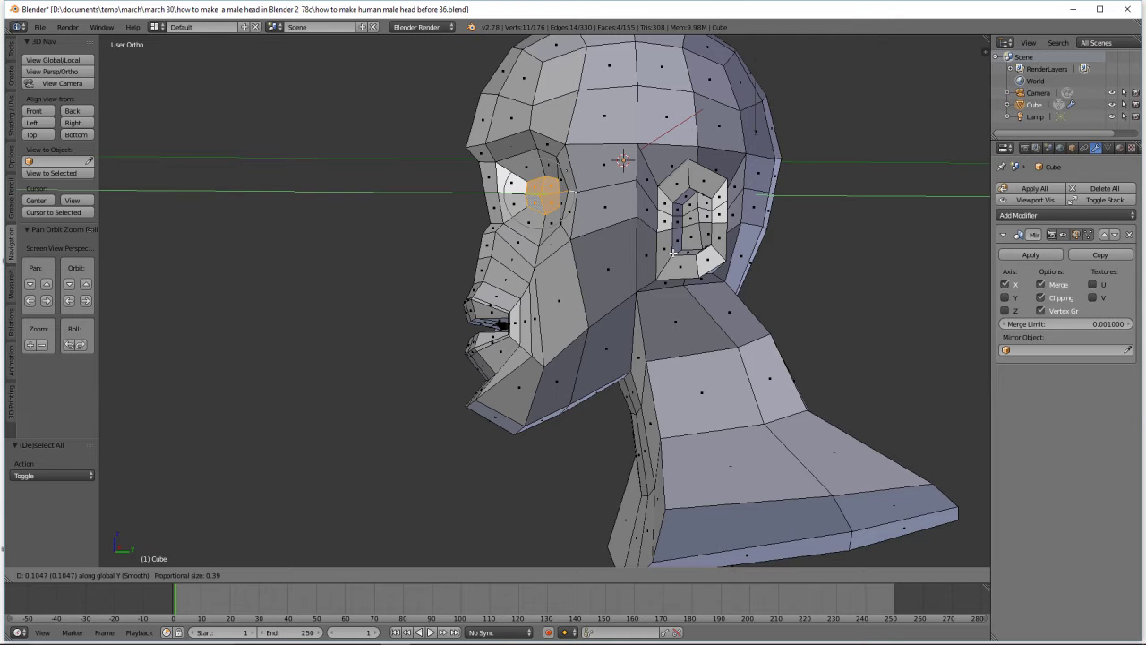
left_click(673, 253)
middle_click_drag(672, 254, 720, 285)
middle_click_drag(743, 299, 752, 308)
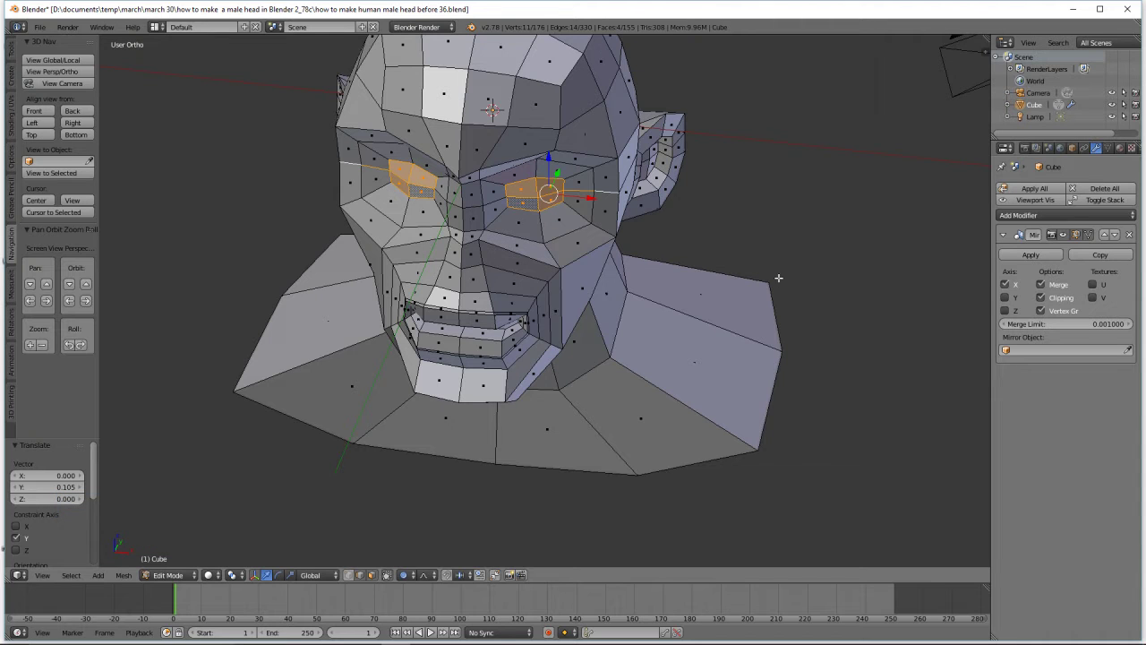
Reduce the selection to only the four central eye faces in face mode, with proportional editing turned off
key("c")
middle_click_drag(564, 197, 596, 200)
right_click(370, 529)
left_click(372, 575)
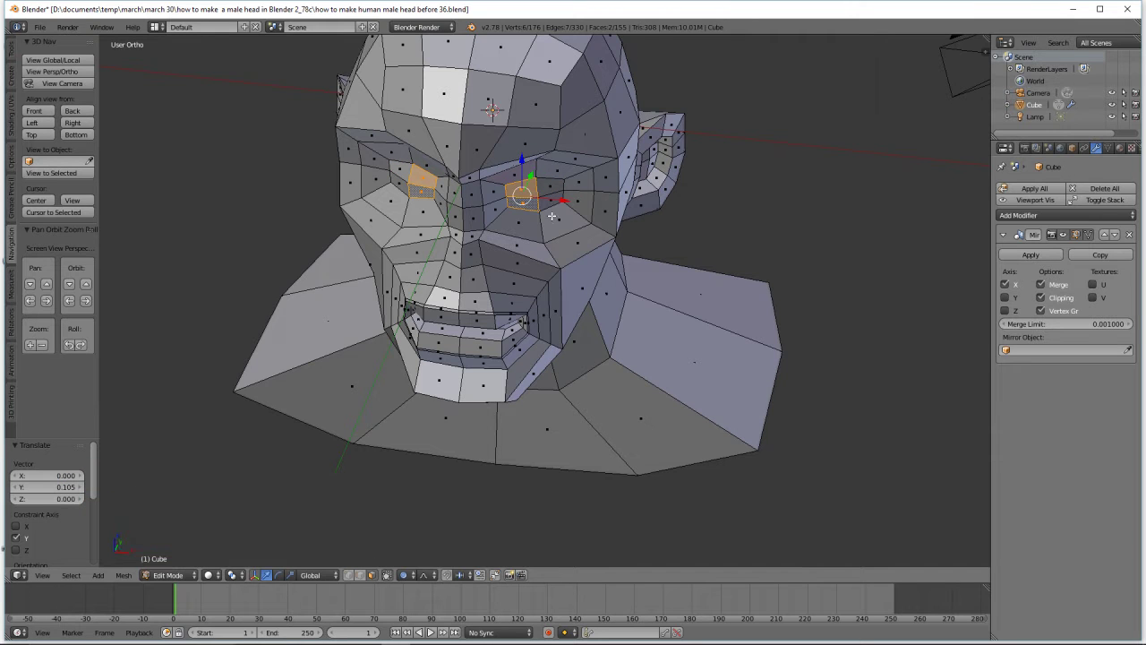
key("o")
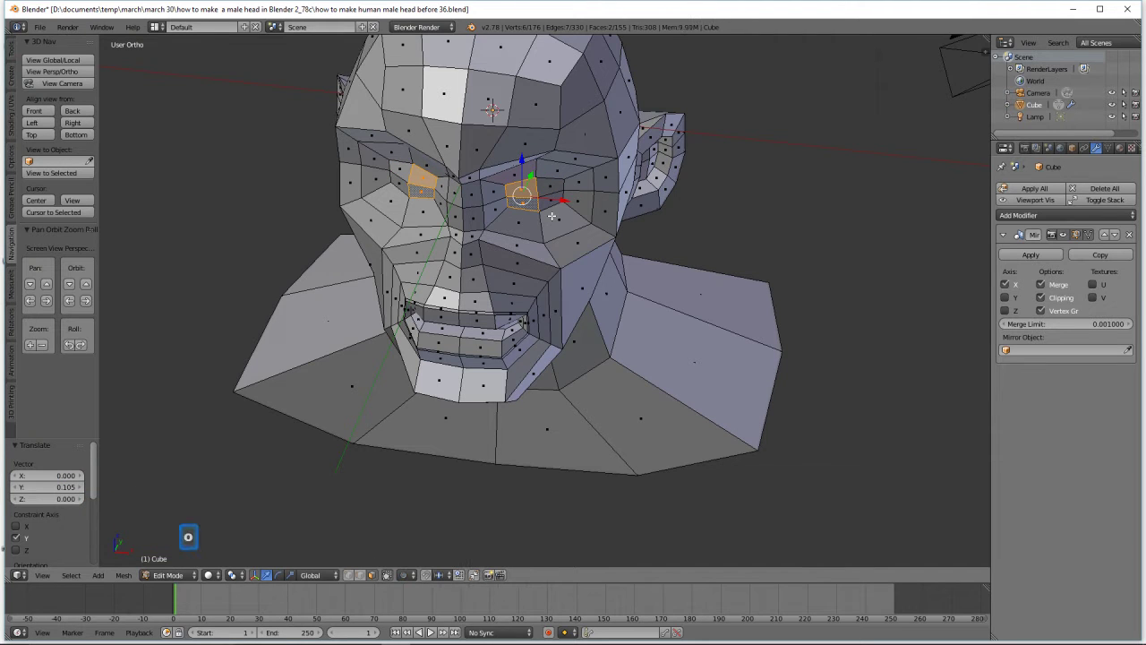
left_click(539, 191)
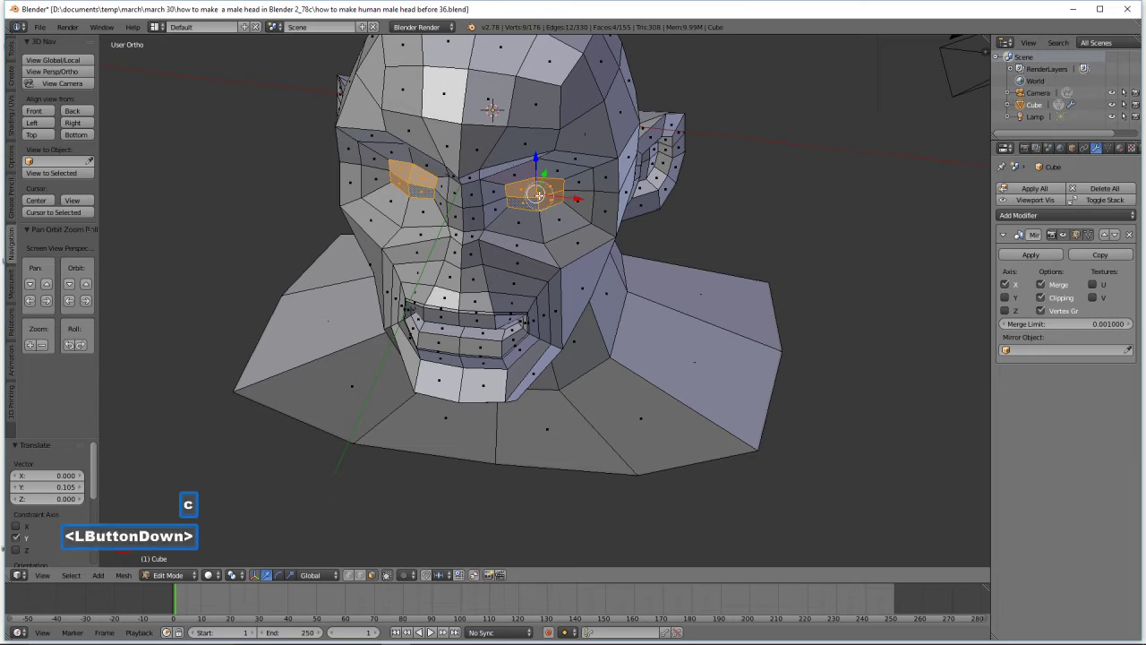
right_click(732, 208)
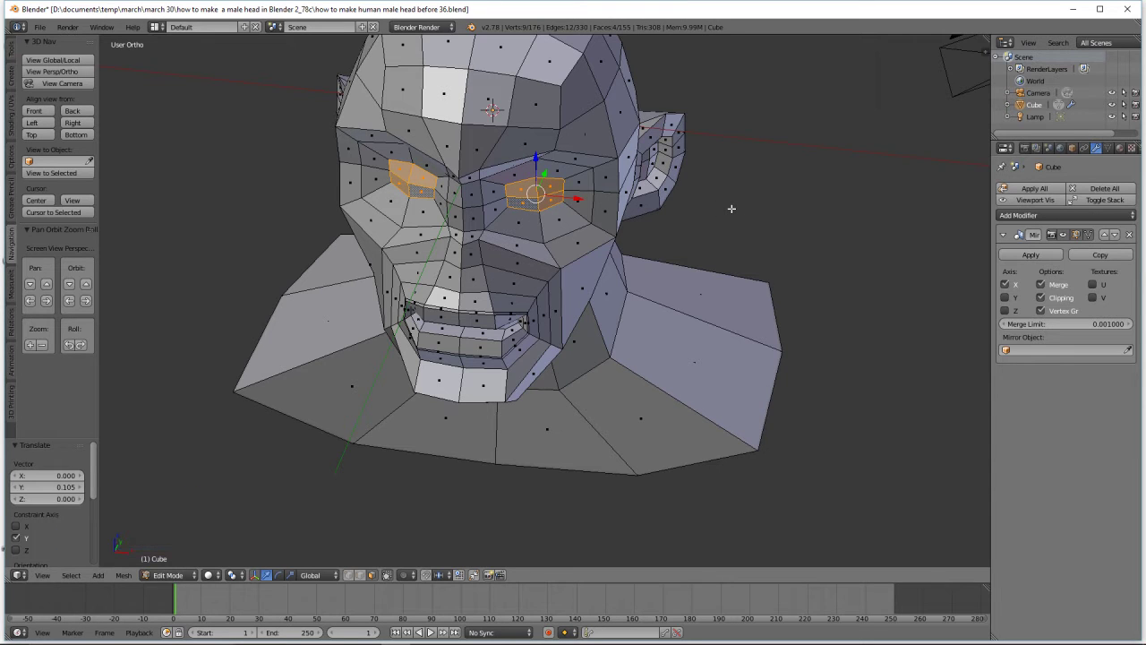
Flatten the four central eye faces by scaling them to 0 along global Y
key("s")
key("y")
key("0")
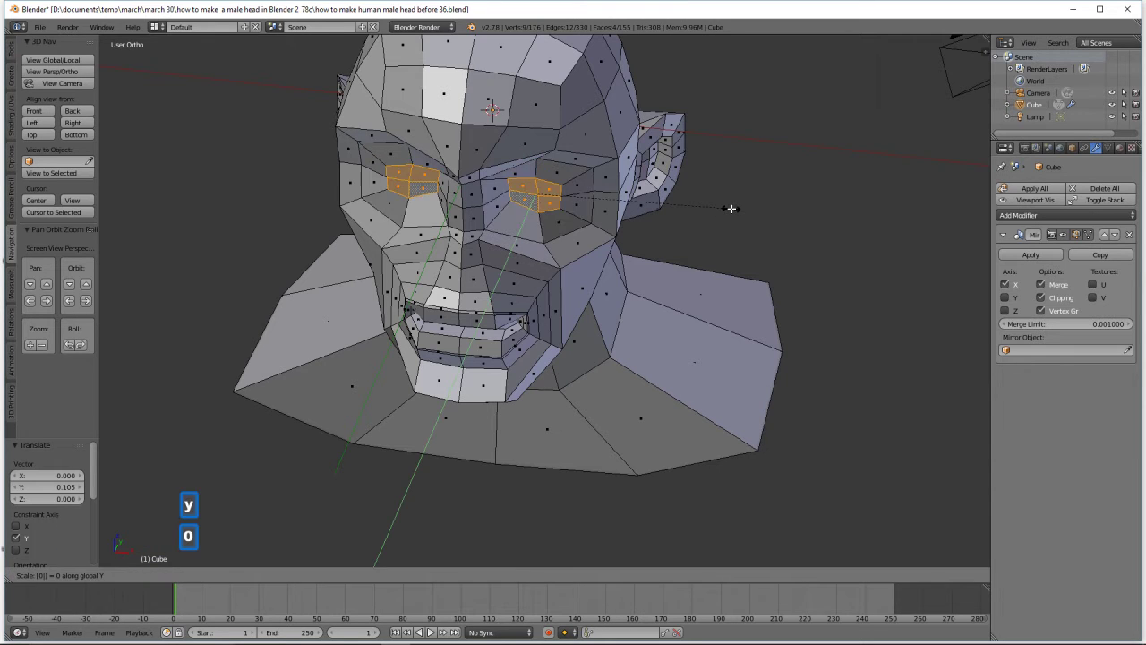
left_click(731, 207)
middle_click_drag(608, 219, 599, 201)
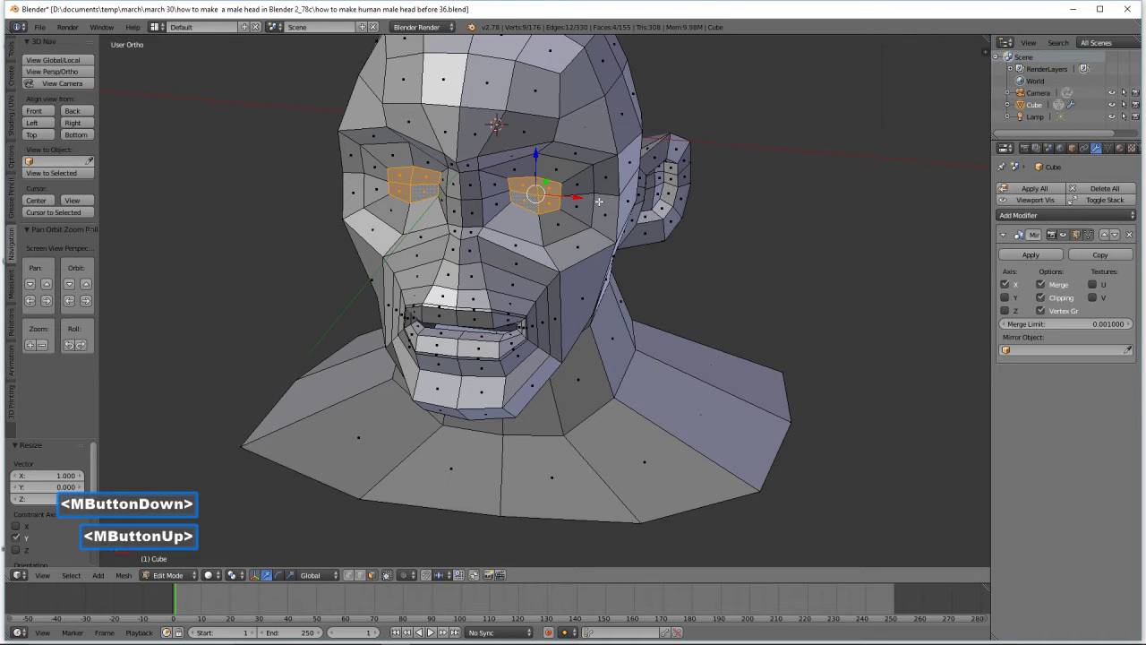
Move the four flattened central eye faces -0.089 along Y, and shift them a further -0.020 along Y
left_click_drag(577, 199, 580, 197)
middle_click_drag(580, 197, 569, 181)
left_click_drag(569, 182, 569, 185)
middle_click_drag(569, 184, 535, 186)
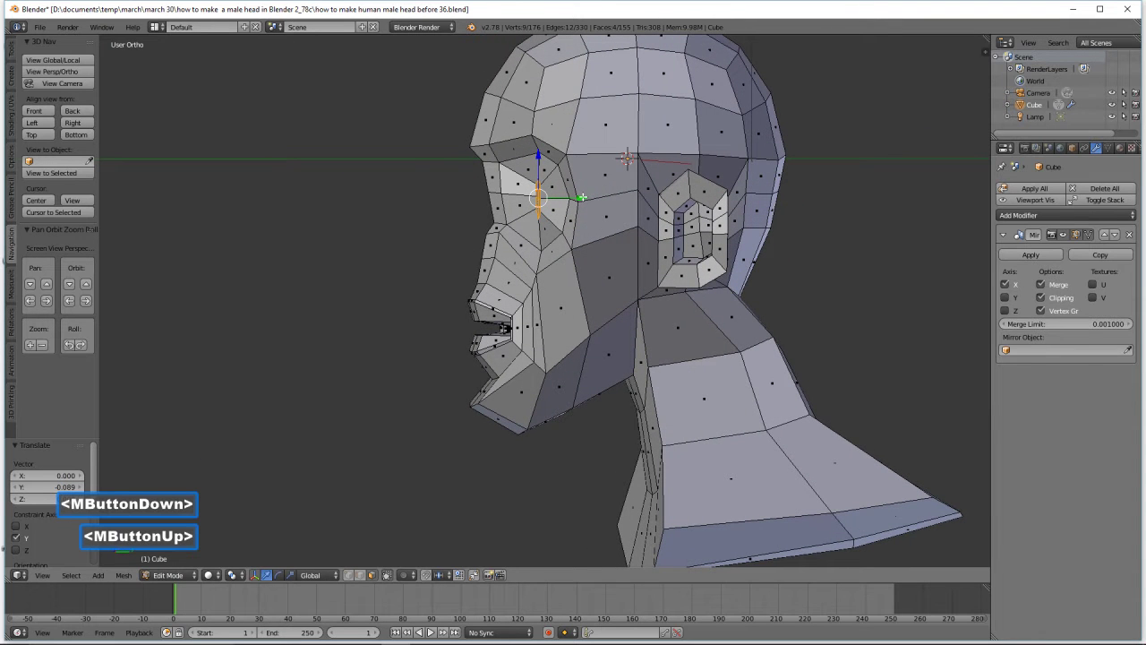
left_click_drag(582, 197, 578, 198)
middle_click_drag(579, 197, 627, 230)
In edge mode, select the two edges at the outer side of the central eye patch and move them 0.155 along Y
left_click(361, 576)
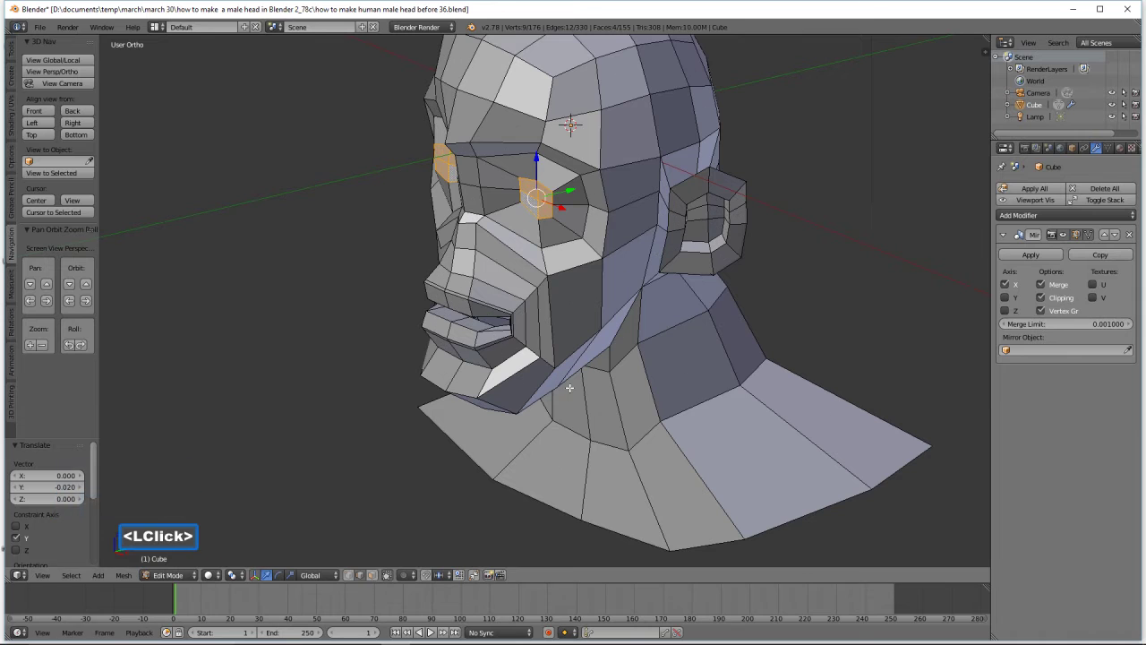
left_click(601, 178)
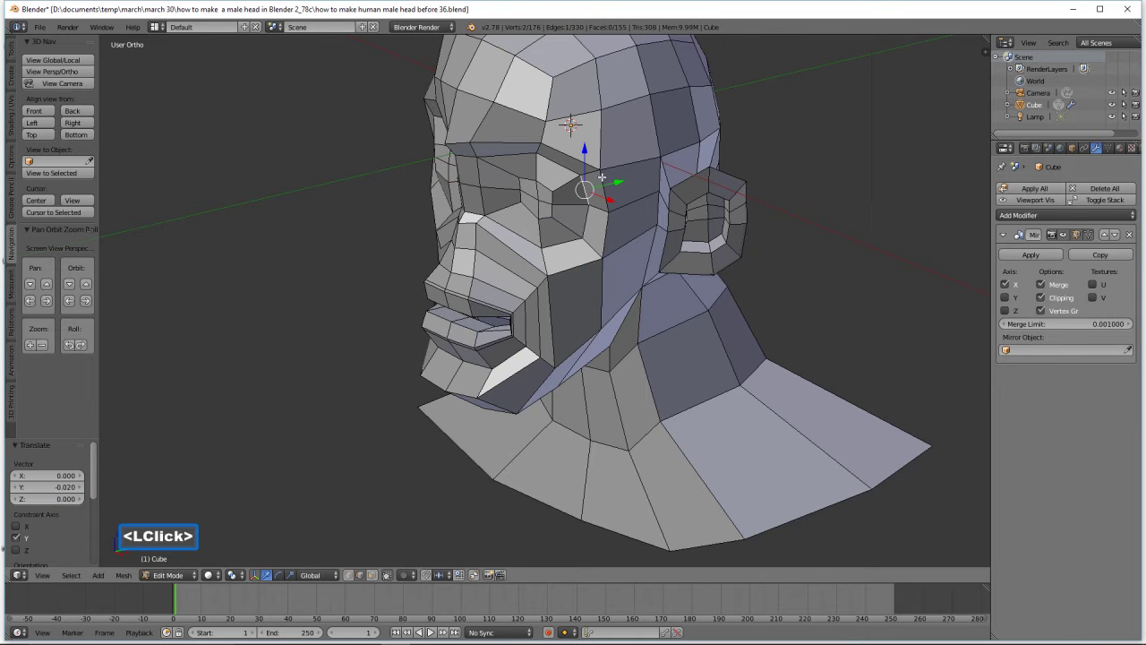
left_click(561, 188)
left_click(552, 199)
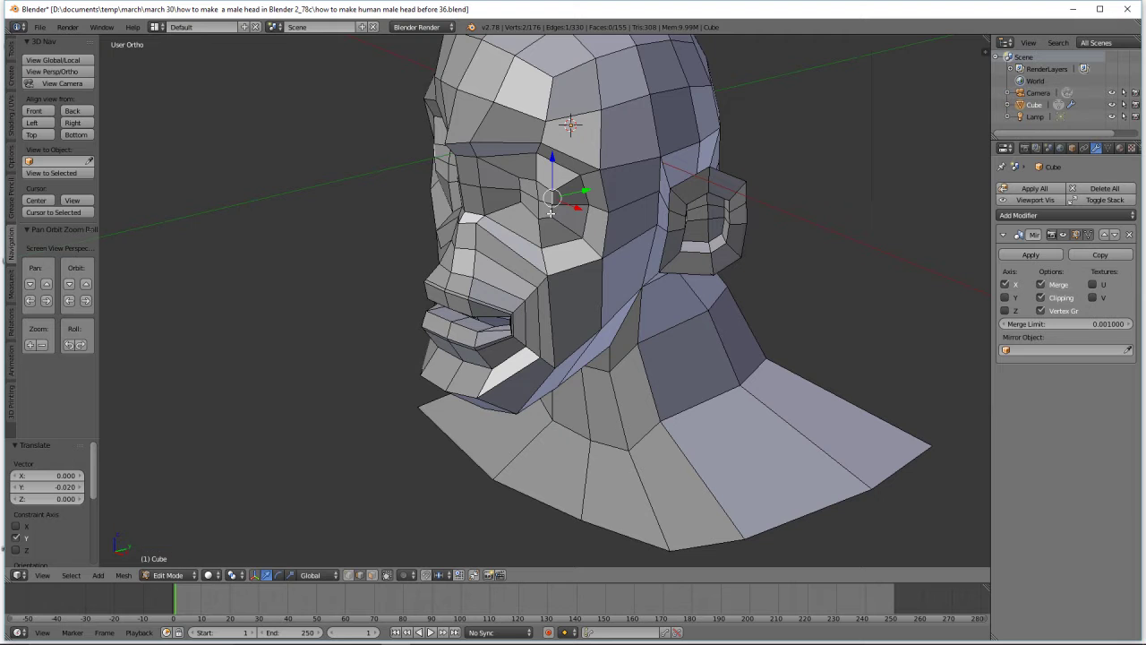
left_click(550, 213, "shift")
left_click_drag(581, 197, 593, 200)
middle_click_drag(593, 201, 553, 188)
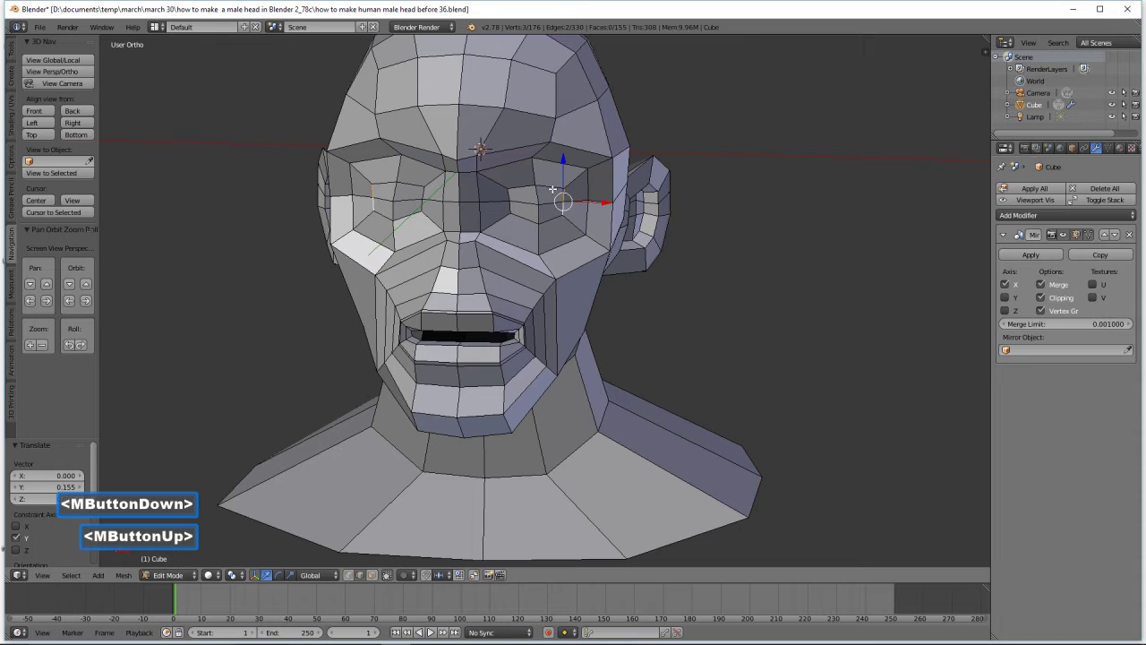
In vertex mode, reposition the vertex at the inner corner of the central eye patch
left_click(350, 574)
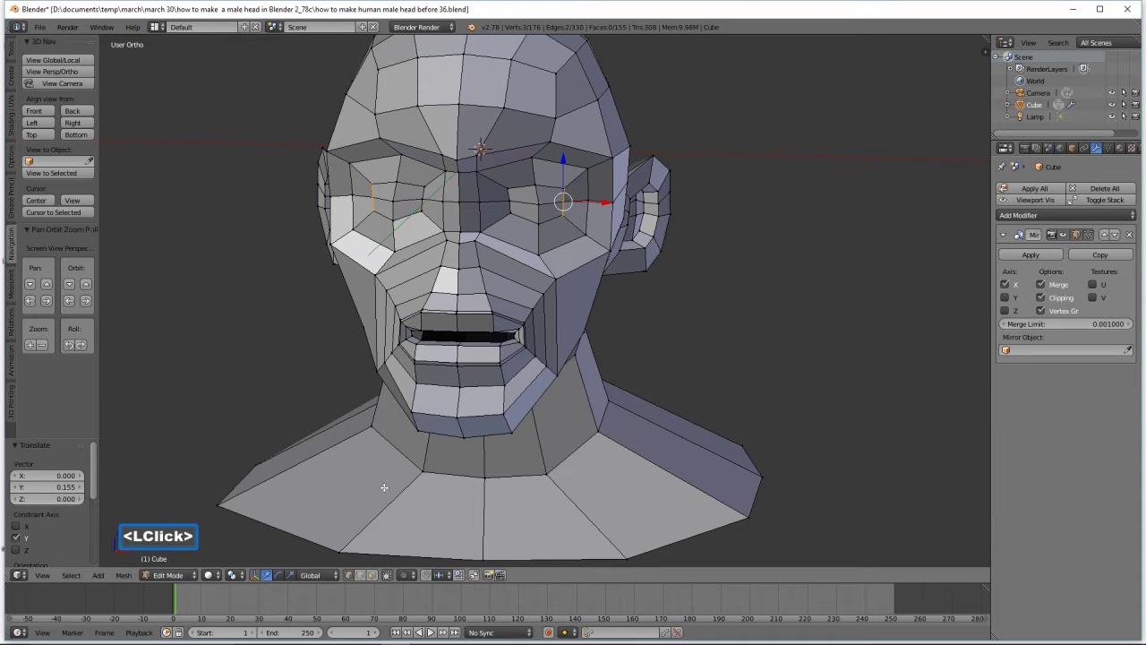
left_click(509, 210)
left_click(539, 203)
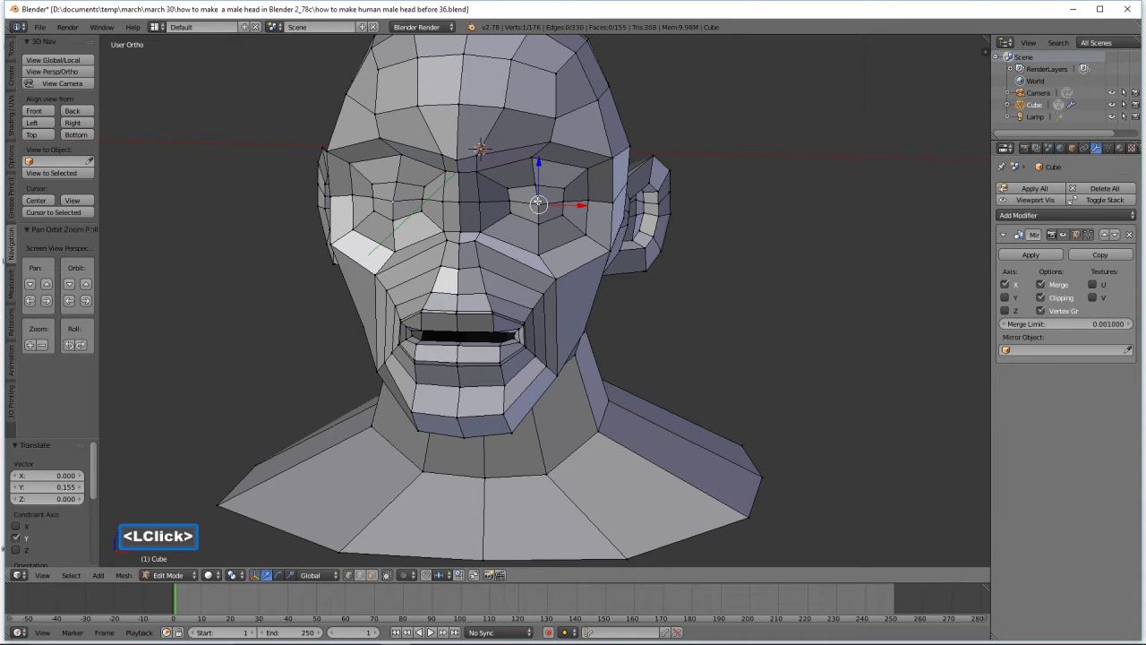
left_click(510, 203)
left_click_drag(546, 204, 609, 205)
middle_click_drag(631, 220, 546, 223)
Select the upper and lower middle vertices of the central eye patch and move them slightly along Y
left_click(546, 223)
mouse_move(563, 184)
middle_mouse_down()
mouse_move(586, 202)
mouse_move(538, 183)
mouse_move(574, 199)
middle_mouse_up()
left_click(536, 182, "shift")
left_click_drag(574, 198, 580, 199)
middle_click_drag(580, 199, 555, 170)
Adjust the position of the middle vertex on the eye socket's upper rim, and clear the selection
left_click(530, 156)
left_click_drag(530, 155, 542, 156)
middle_click_drag(542, 156, 537, 188)
left_click_drag(508, 126, 510, 128)
middle_click_drag(509, 128, 673, 231)
key("a")
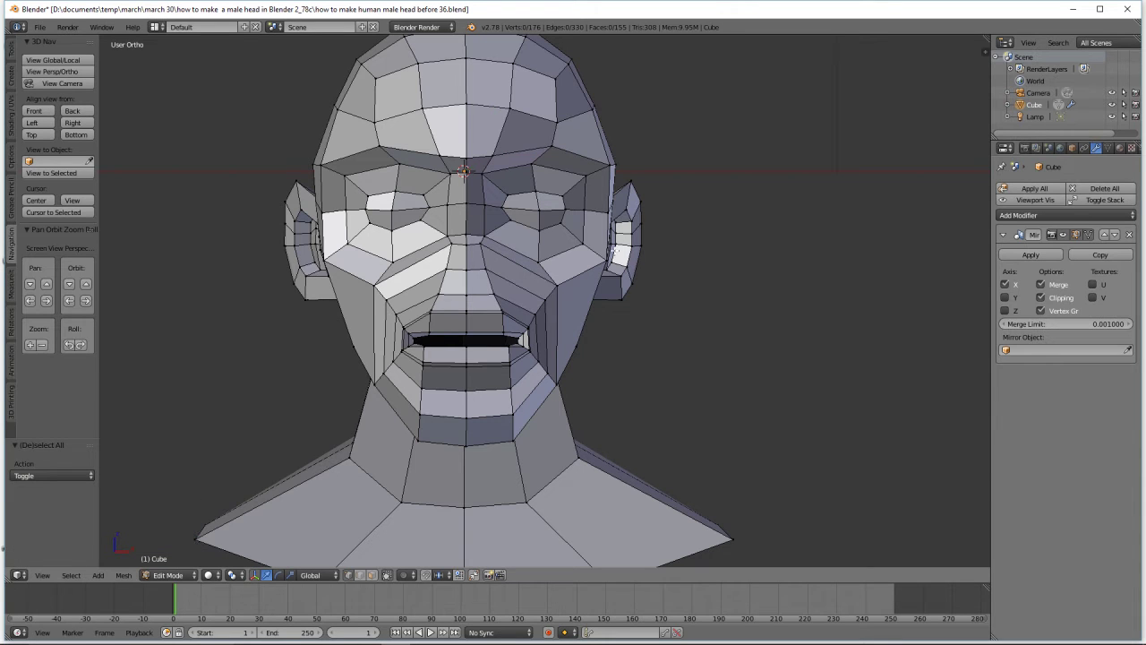
Move the vertex beside the nose bridge 0.059 along X, and save the file as "how to make human male head before 37.blend"
left_click(479, 241)
left_click_drag(511, 243, 506, 258)
middle_click_drag(491, 243, 492, 292)
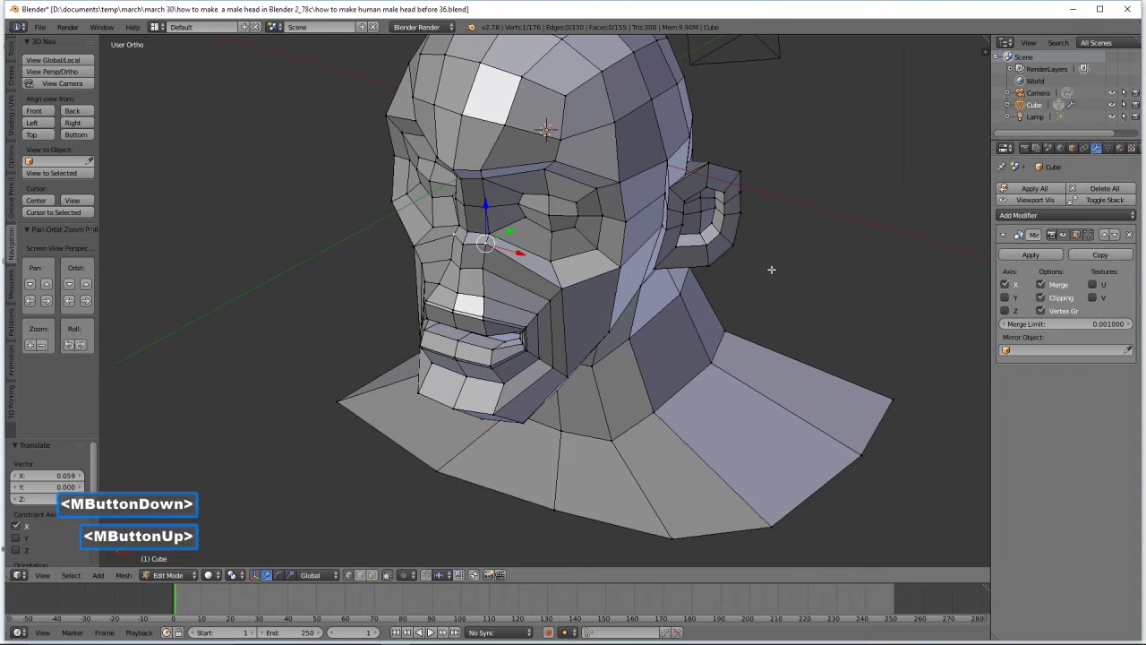
key("a")
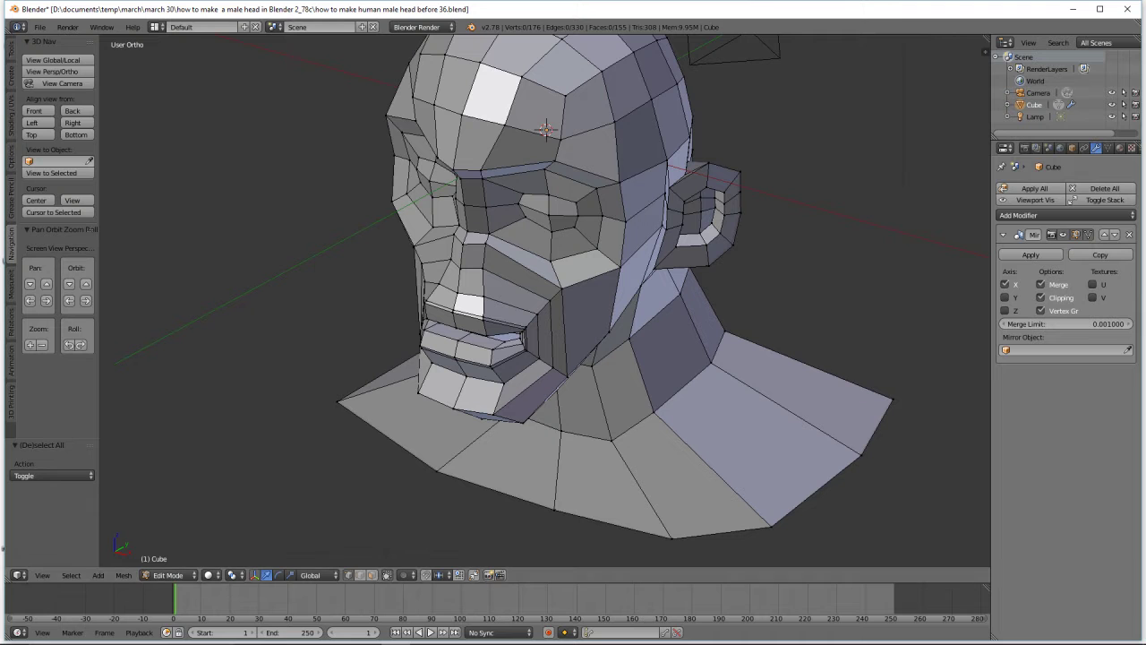
left_click(849, 284)
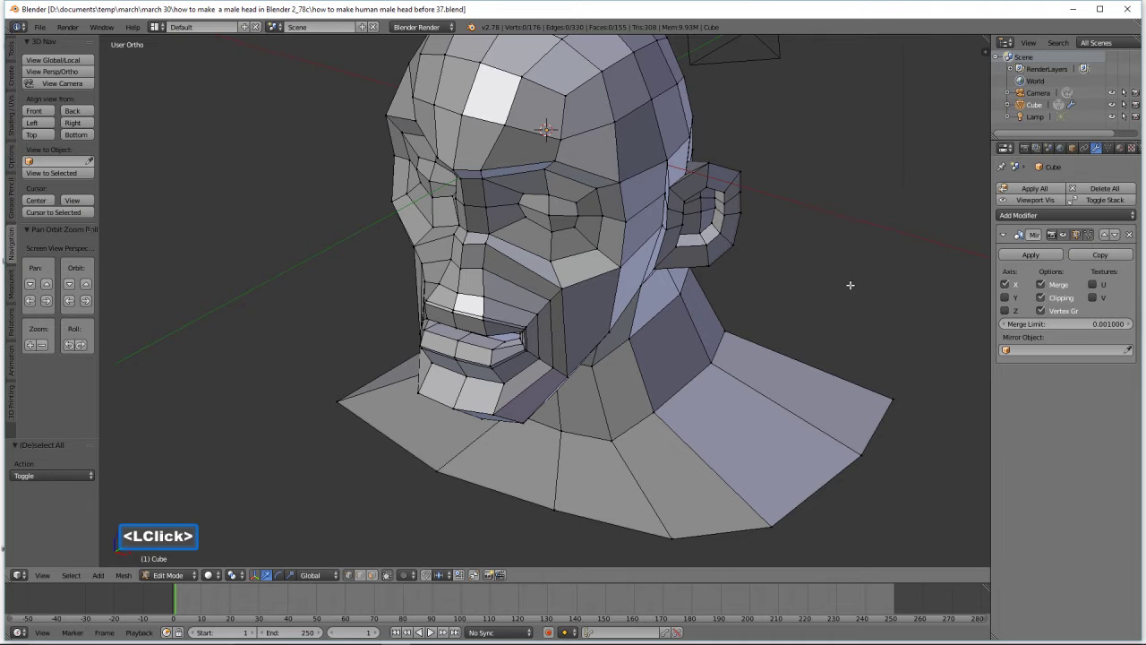
In face mode, select the five faces running down the nose from between the brows and extrude them forward along global Y
middle_click_drag(749, 293, 801, 265)
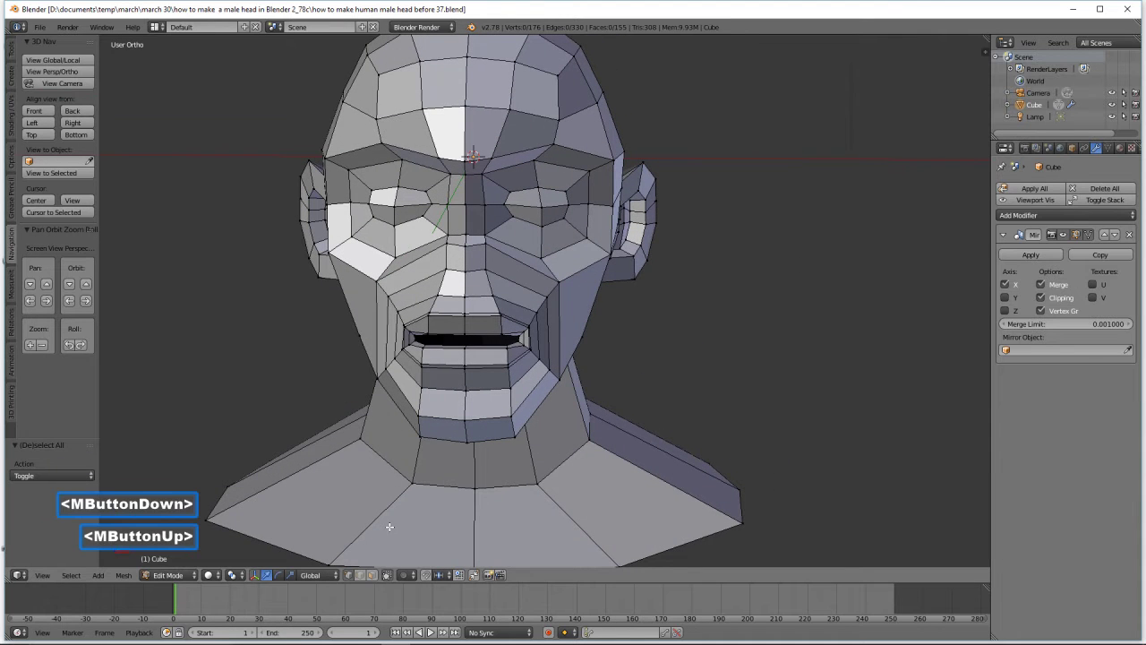
left_click(349, 573)
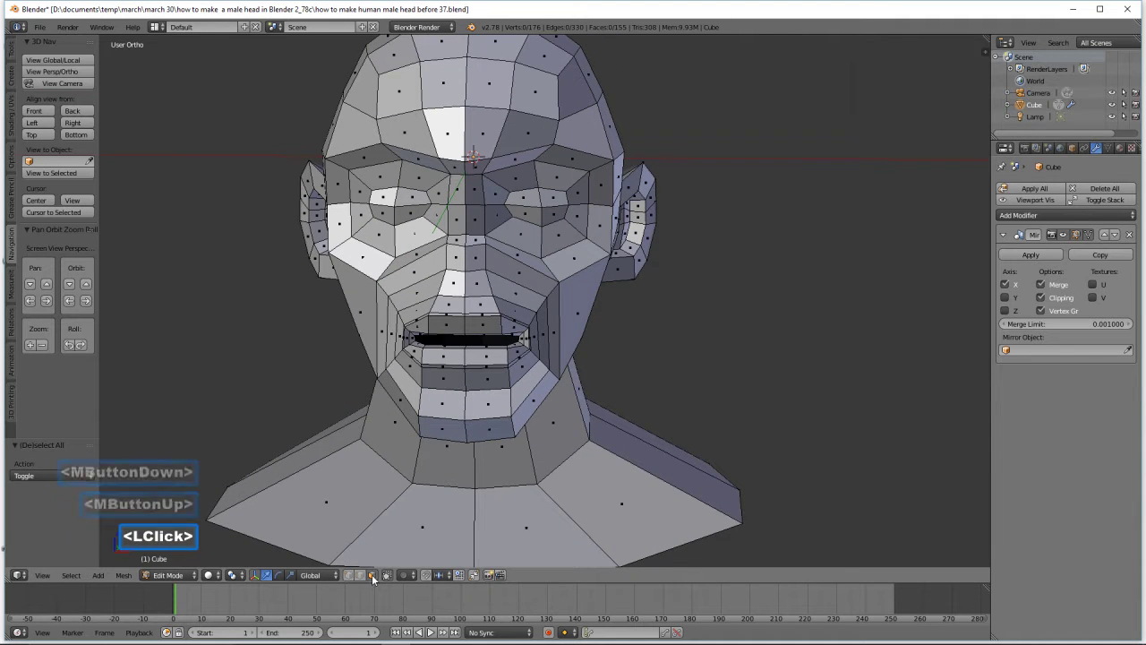
left_click(473, 199)
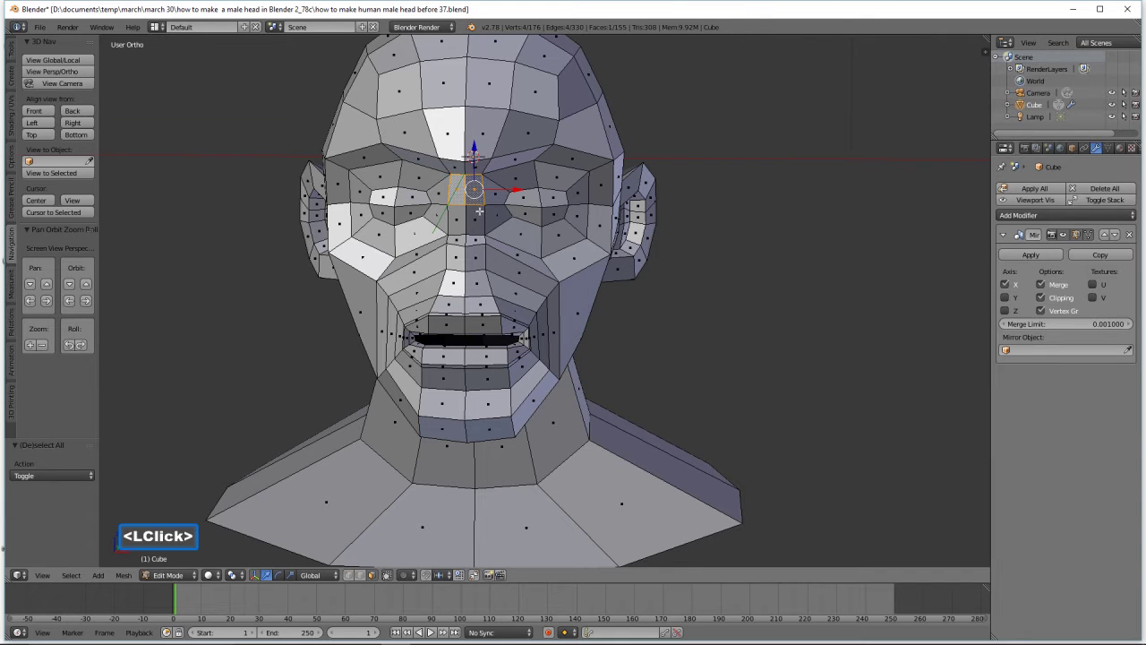
left_click(474, 221, "shift")
left_click(476, 239, "shift")
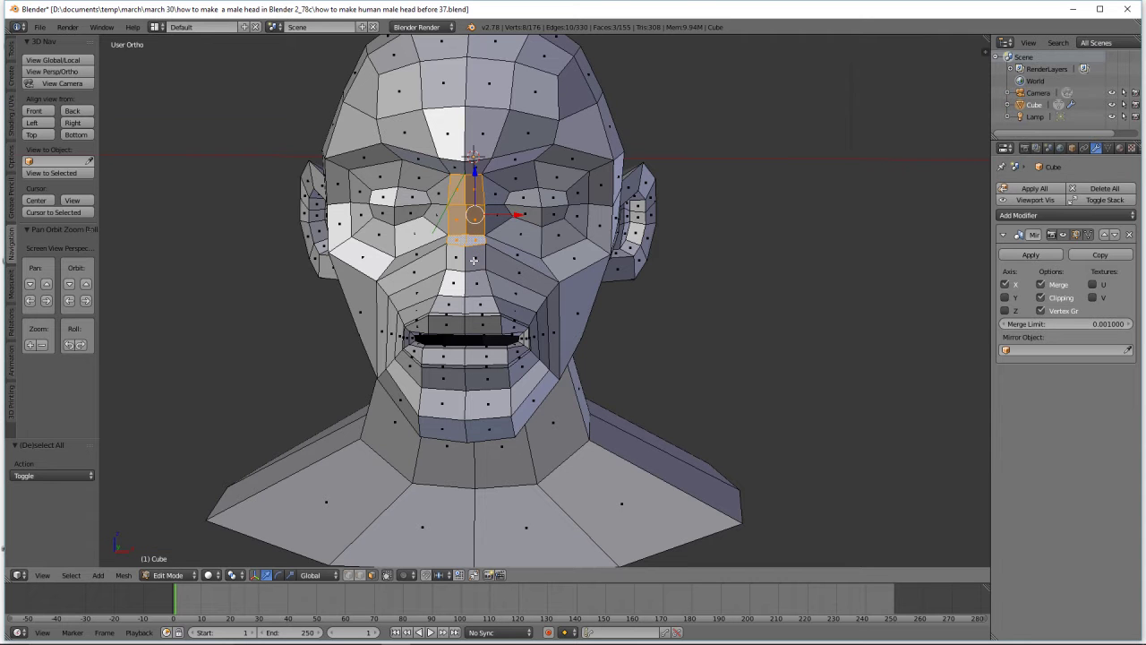
left_click(474, 259, "shift")
middle_click_drag(637, 309, 575, 307)
left_click(470, 285, "shift")
middle_click_drag(472, 286, 617, 260)
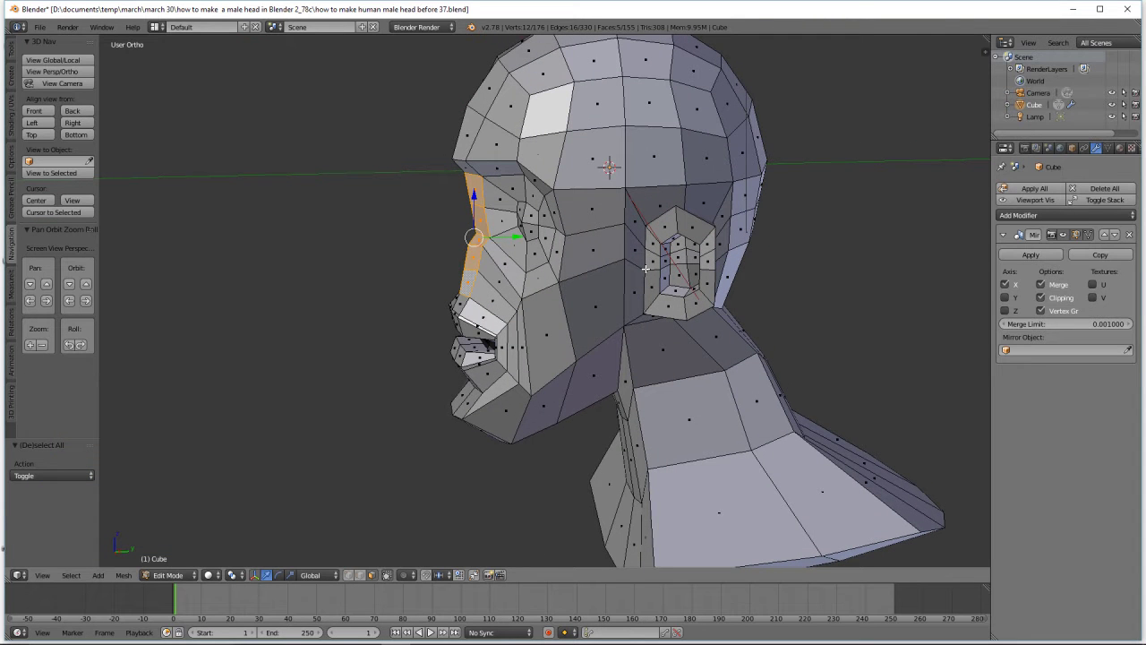
key("e")
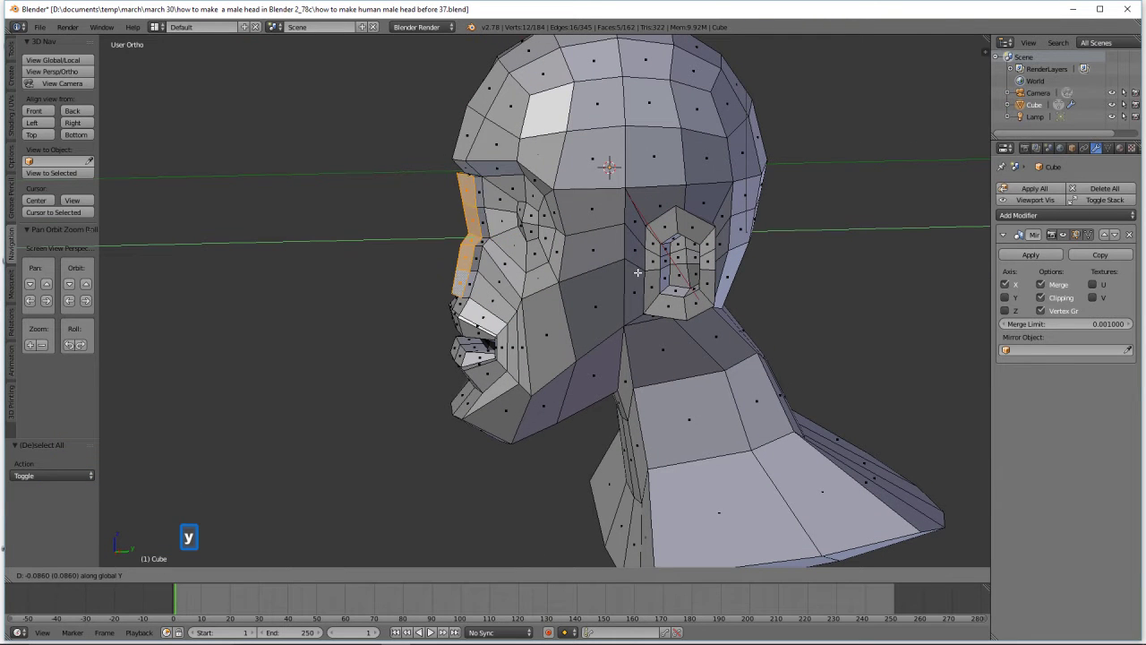
left_click(605, 273)
middle_click_drag(605, 273, 658, 300)
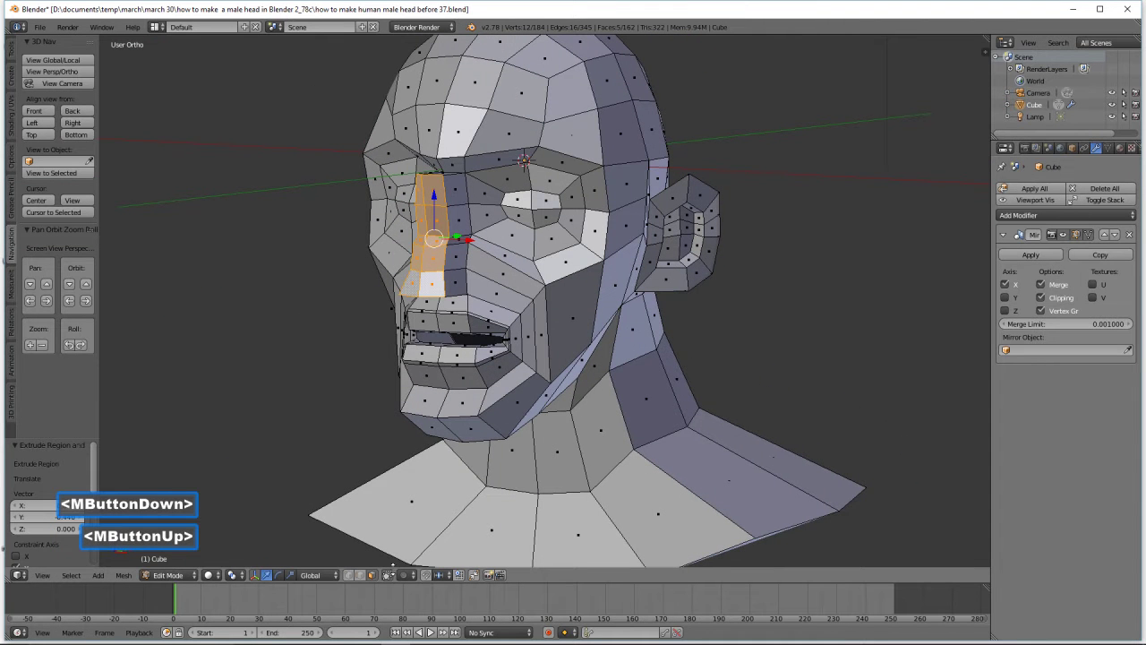
In edge mode, adjust the upper cross edges of the extruded nose along Z, raising the last one by 0.094
left_click(361, 575)
scroll(497, 272, "up", 2)
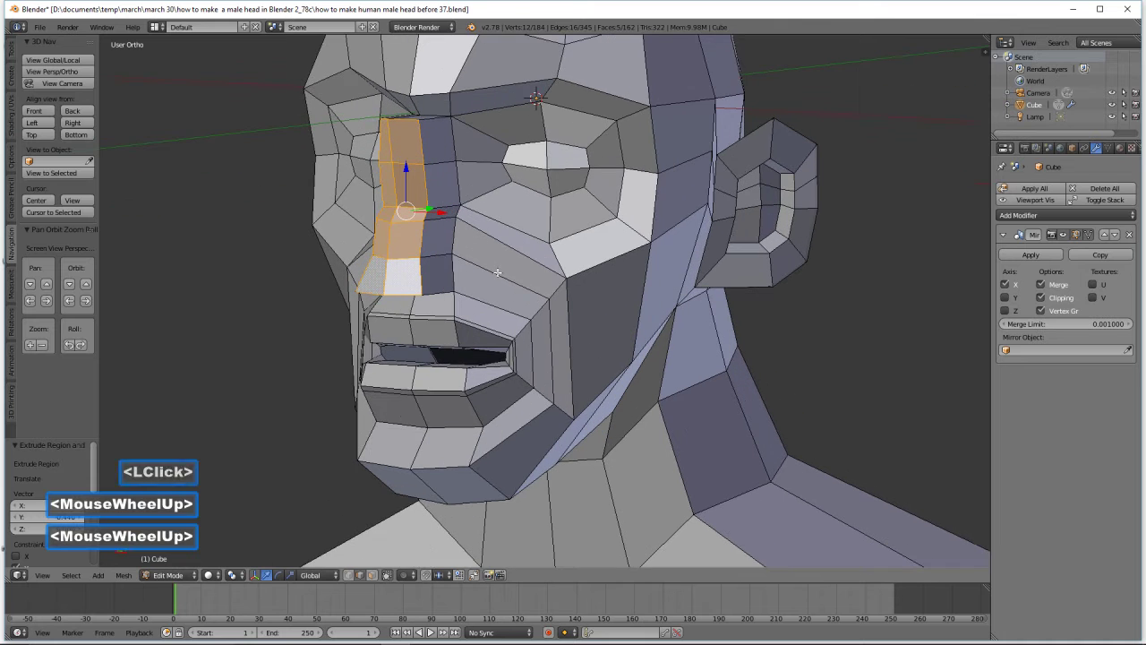
middle_click_drag(529, 207, 523, 290, "shift")
left_click(409, 188)
left_click_drag(407, 186, 408, 198)
middle_click_drag(499, 227, 462, 250)
mouse_move(442, 237)
left_mouse_down()
mouse_move(468, 236)
mouse_move(442, 270)
mouse_move(436, 222)
left_mouse_up()
left_click(414, 283)
Raise the remaining cross edges of the extruded nose one by one along Z, down to its bottom edge
left_click(412, 315)
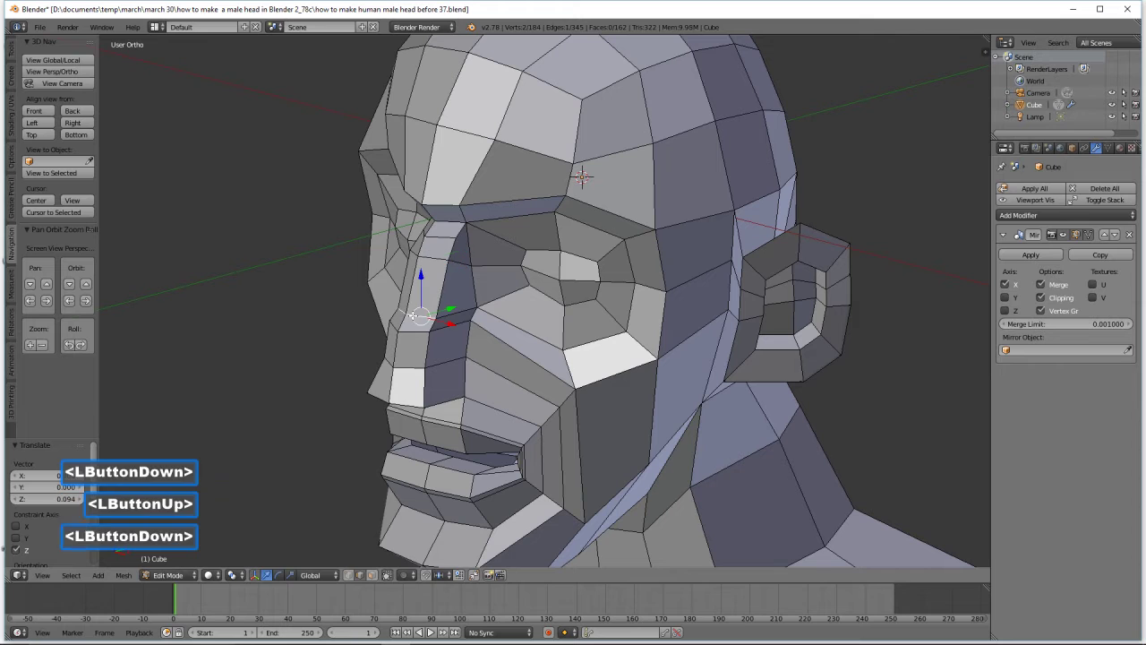
left_click_drag(420, 288, 418, 265)
left_click(414, 332)
left_click_drag(416, 307, 411, 283)
left_click(405, 369)
left_click_drag(410, 343, 410, 316)
left_click(400, 384)
left_click_drag(403, 382, 405, 340)
Move the cross edges midway up the nose back along Y, the first by 0.113 and the uppermost by 0.136
middle_click_drag(515, 371, 438, 336)
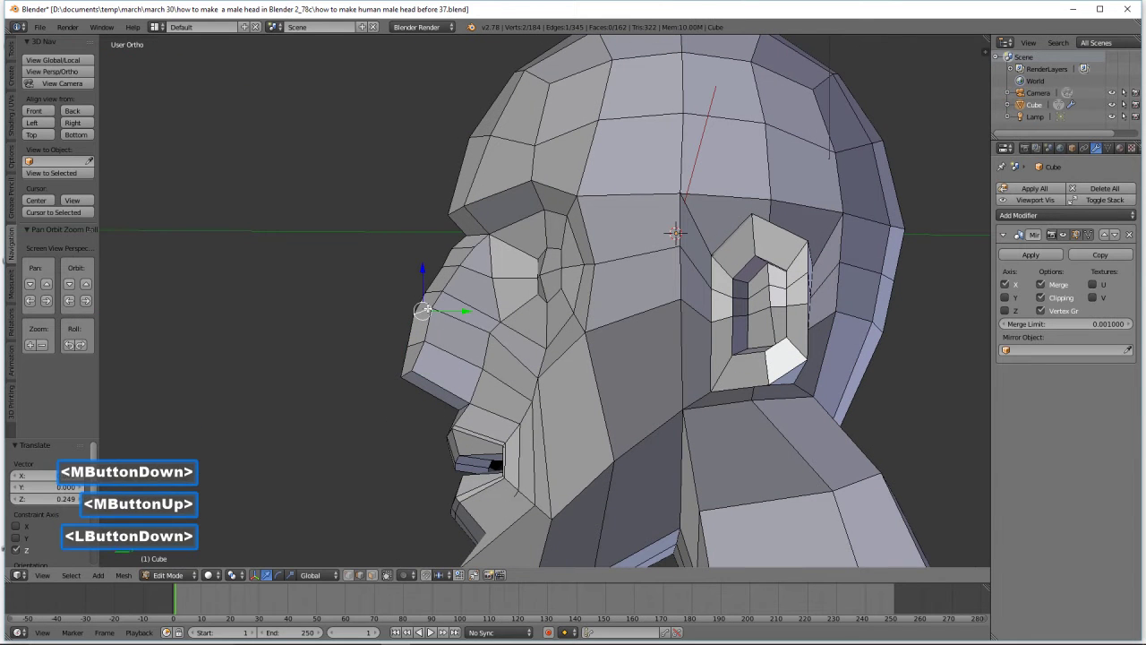
left_click_drag(457, 311, 474, 315)
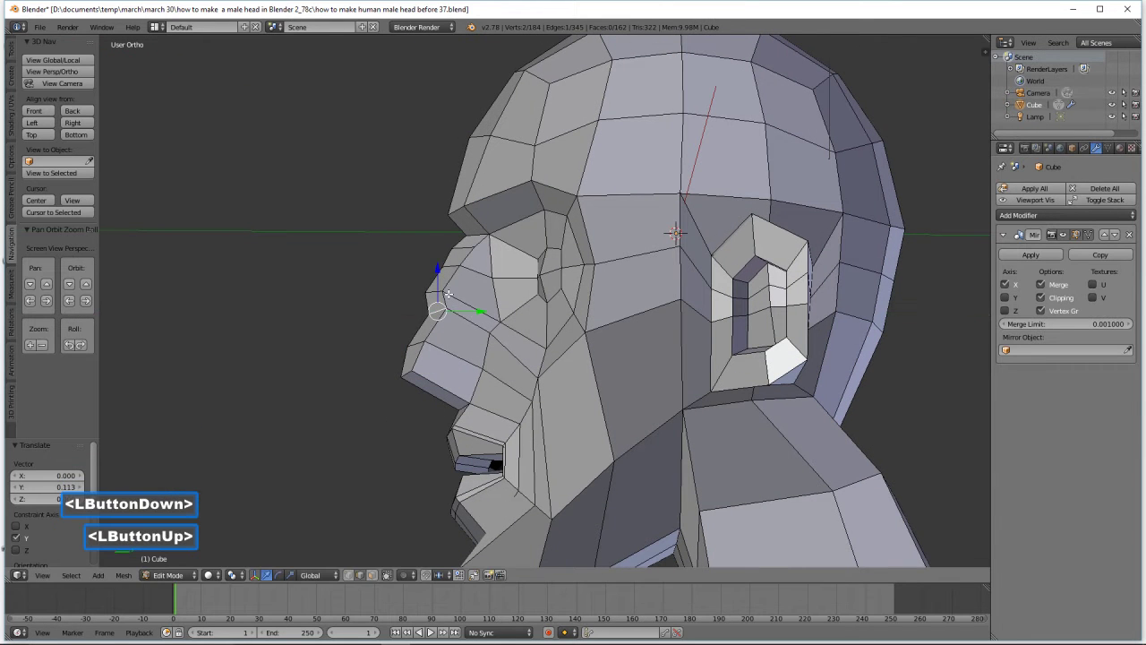
left_click(427, 286)
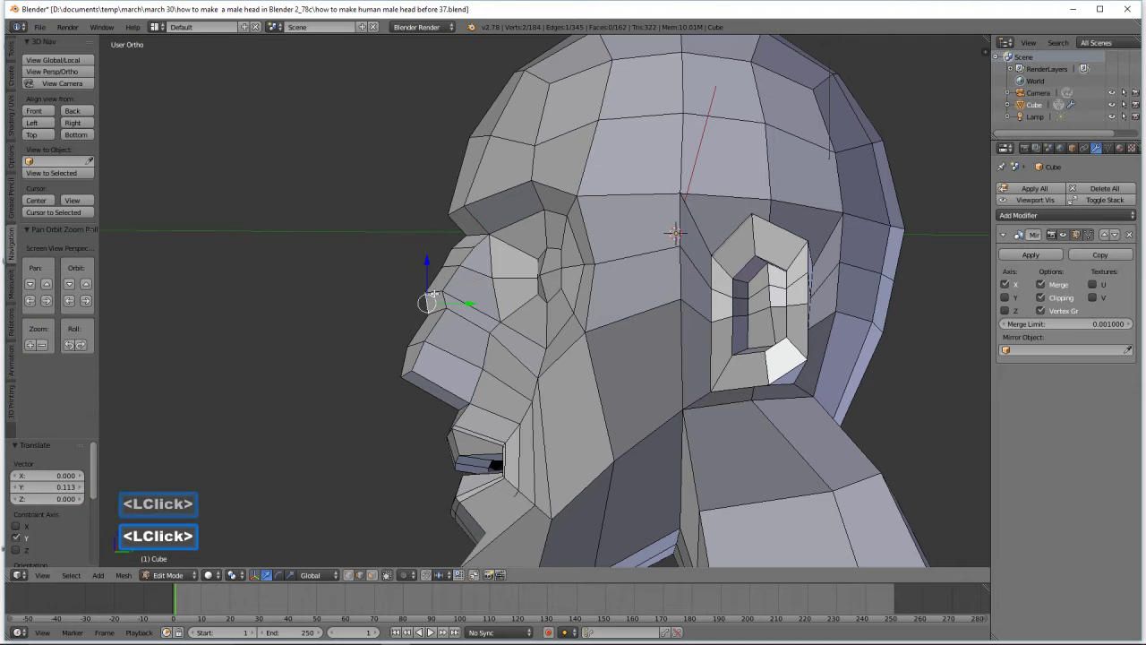
left_click_drag(462, 290, 508, 277)
left_click(456, 266)
middle_click_drag(508, 278, 486, 256)
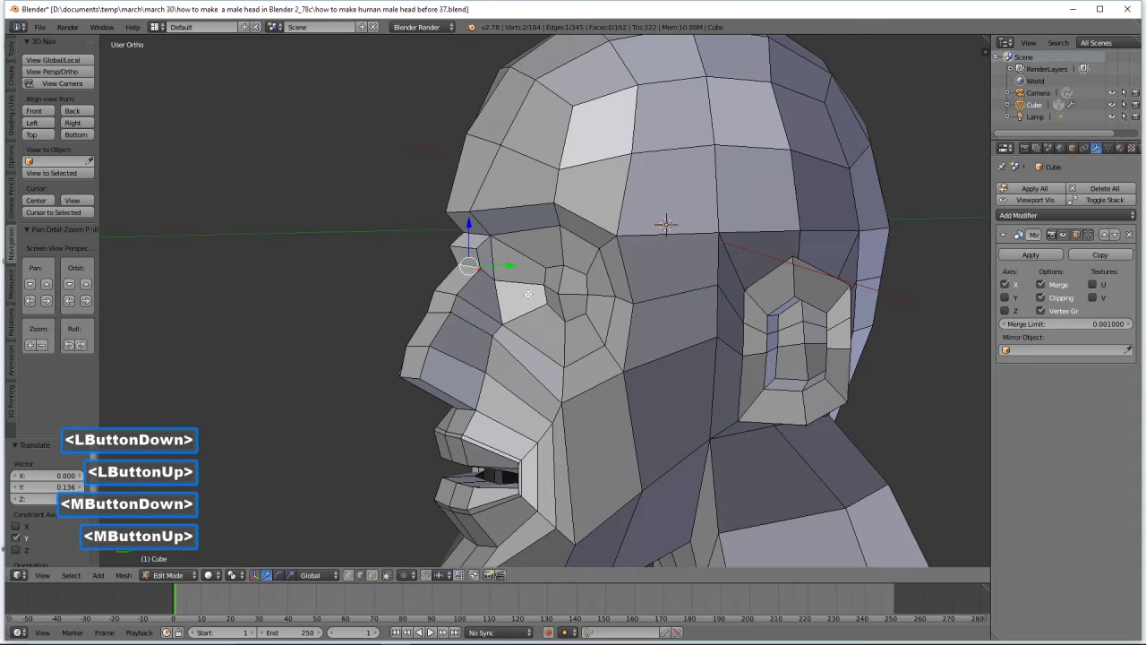
Move the nose edge just below the brows 0.078 along Y and the bridge edge beneath it 0.041 along Y
left_click(491, 251)
left_click_drag(491, 251, 507, 259)
middle_click_drag(507, 259, 516, 294)
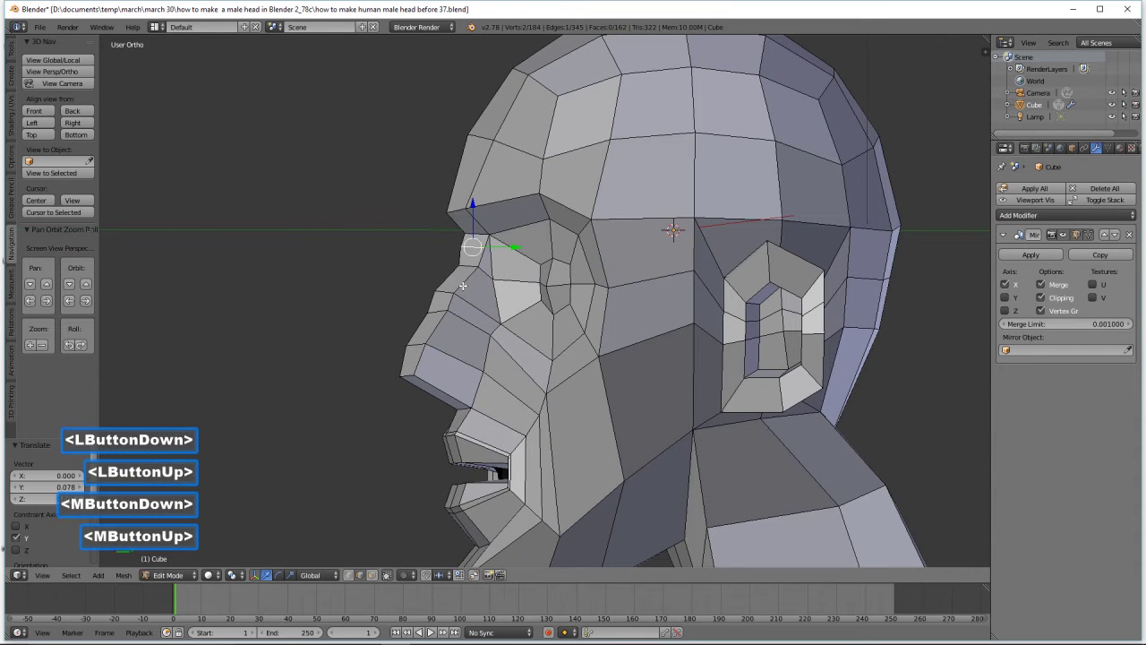
left_click(444, 290)
left_click_drag(482, 291, 490, 292)
middle_click_drag(492, 294, 619, 348)
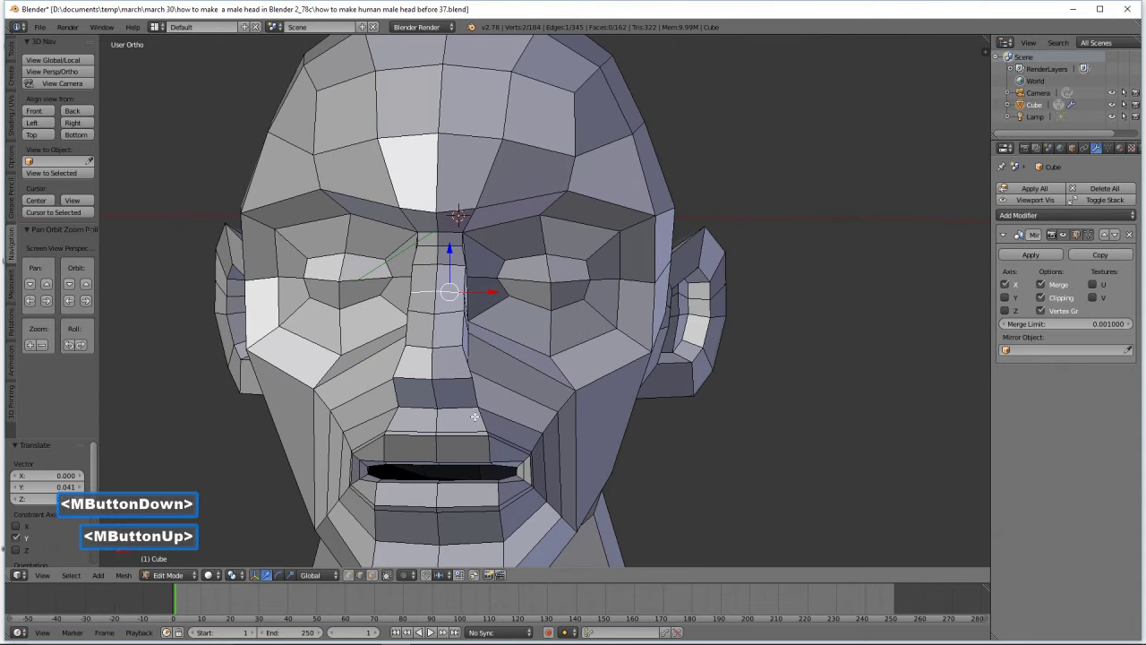
In vertex mode, narrow the base of the nose by moving its lower side vertices inward along X
left_click(450, 441)
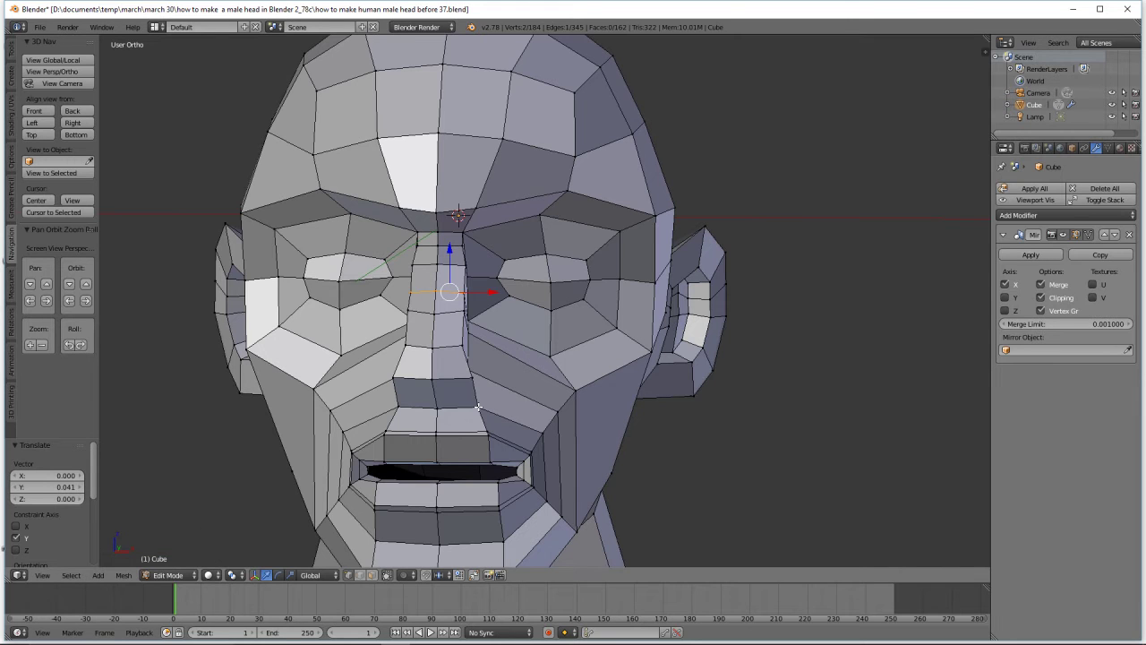
key("a")
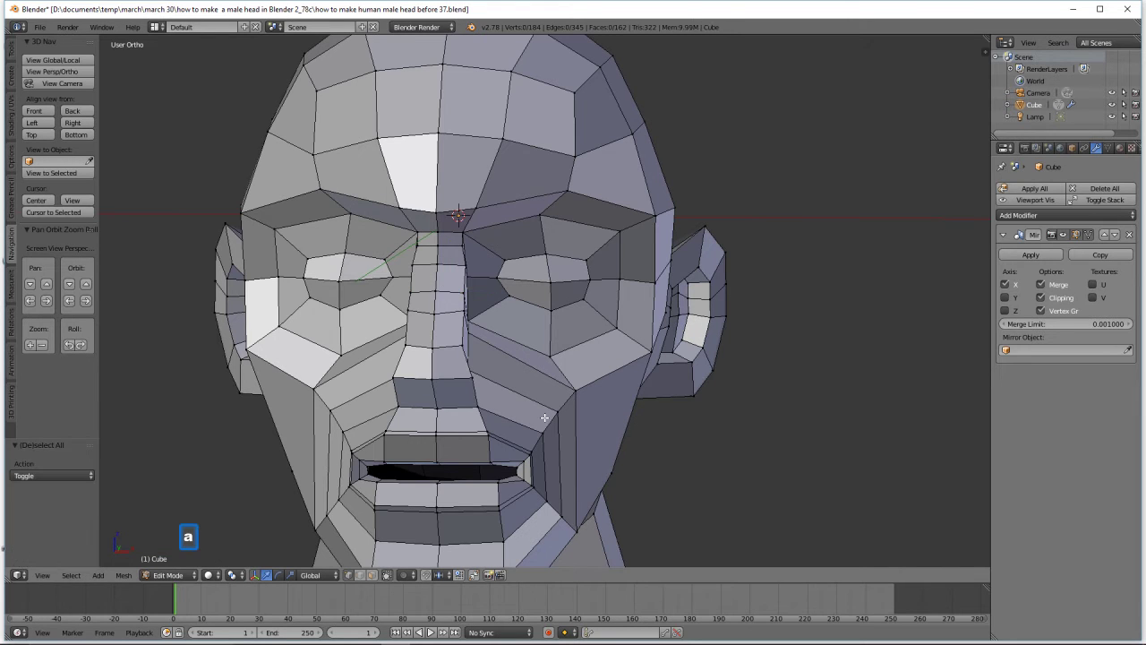
left_click(476, 407)
left_click_drag(519, 406, 504, 378)
left_click(473, 376)
middle_click_drag(504, 378, 526, 406)
Select the centre vertex on the nose ridge just above the tip
left_click(435, 348)
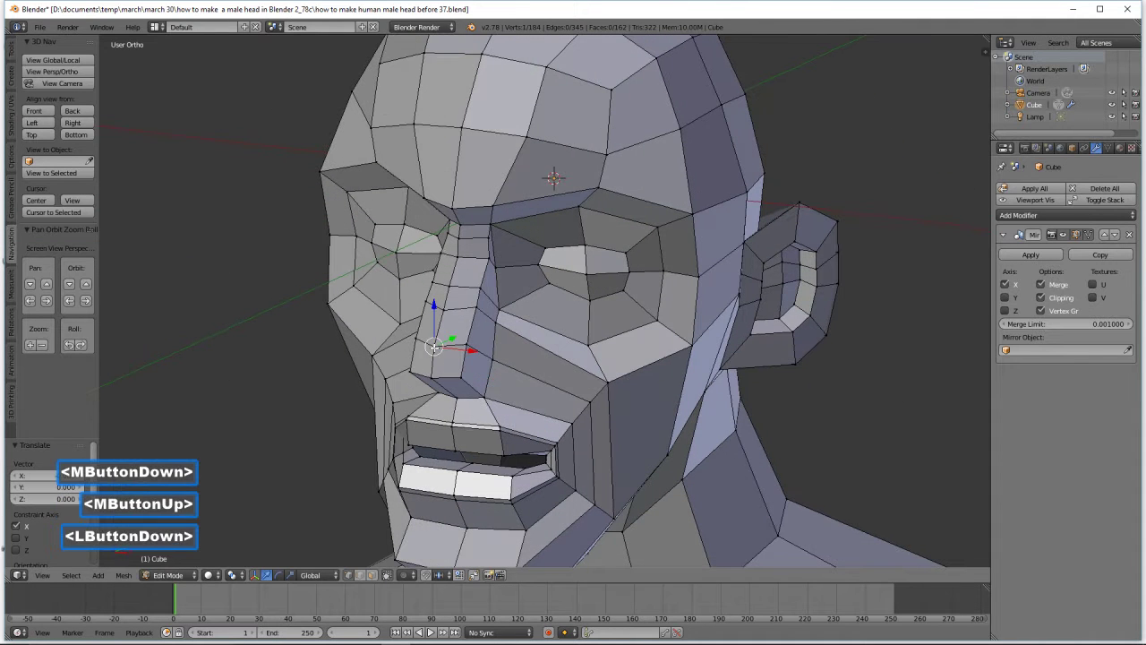
Raise the nose-ridge vertex by about 0.028 along Z, and reposition the edge across the side of the nose downward
left_click_drag(436, 322, 437, 324)
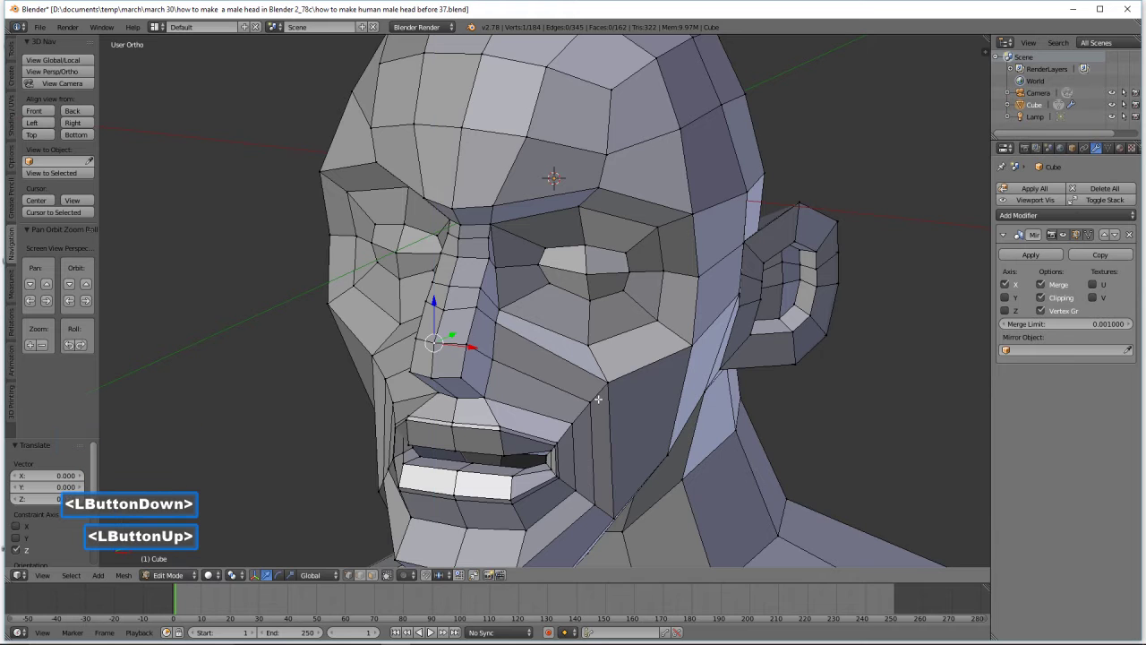
middle_click_drag(614, 409, 543, 381)
left_click(532, 348)
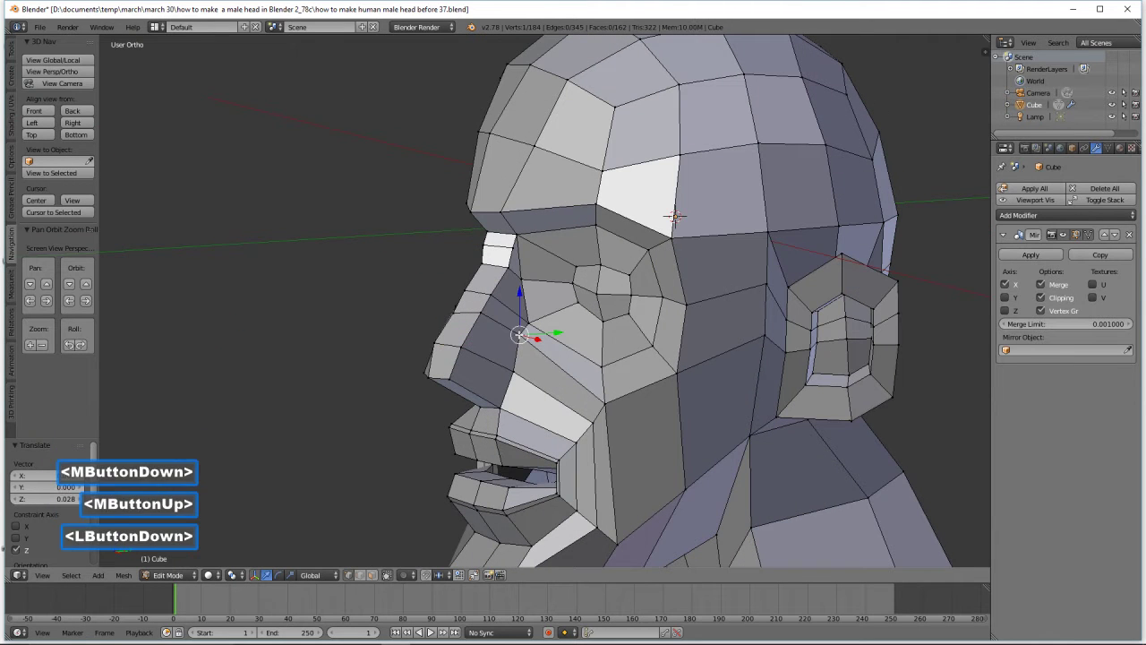
left_click(481, 313, "shift")
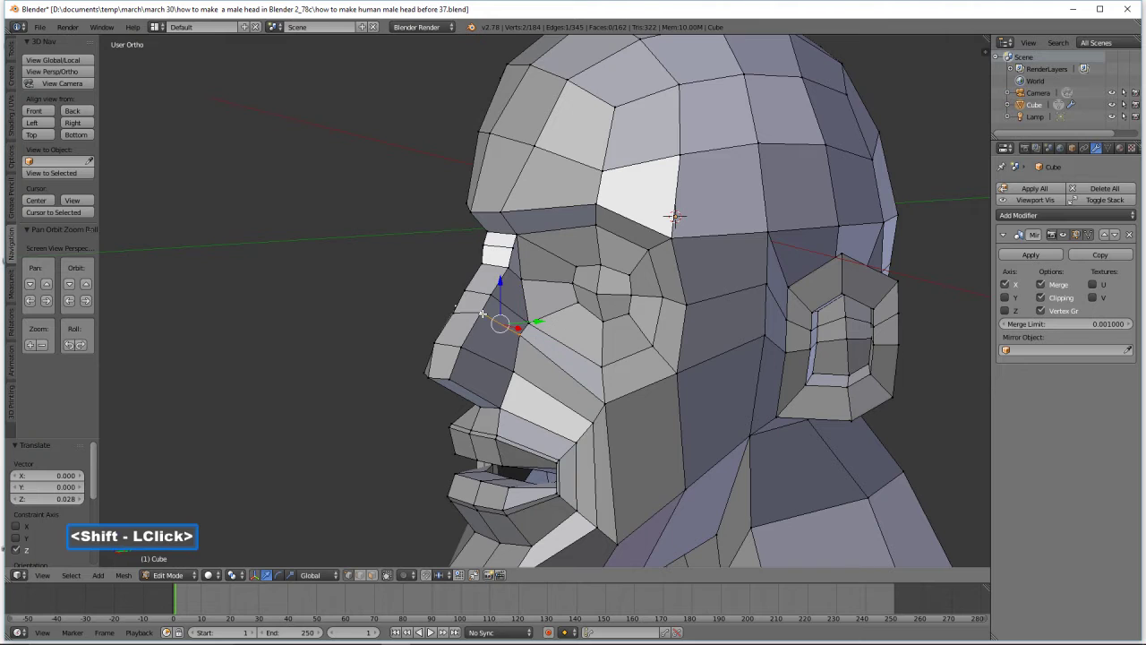
left_click_drag(500, 287, 501, 303)
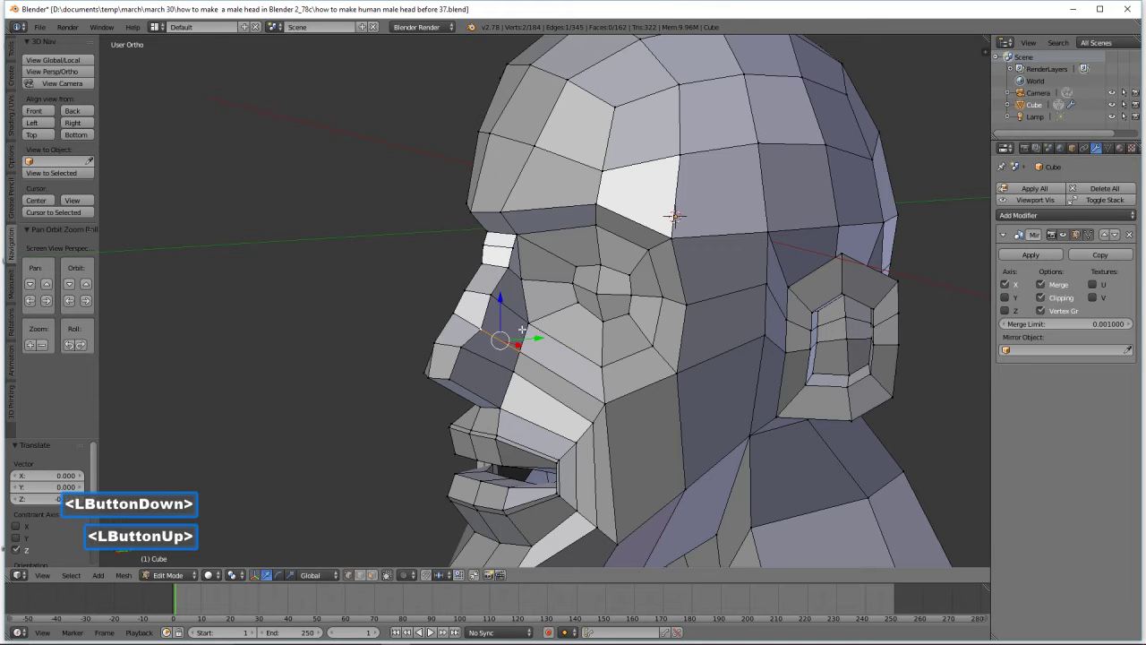
left_click_drag(542, 342, 516, 311)
left_click_drag(498, 304, 499, 303)
Lower the vertex on the nose's front ridge by about 0.06 along Z and clear the selection
middle_click_drag(491, 350, 574, 358)
left_click(460, 320)
left_click_drag(459, 281, 458, 290)
middle_click_drag(458, 296, 506, 379)
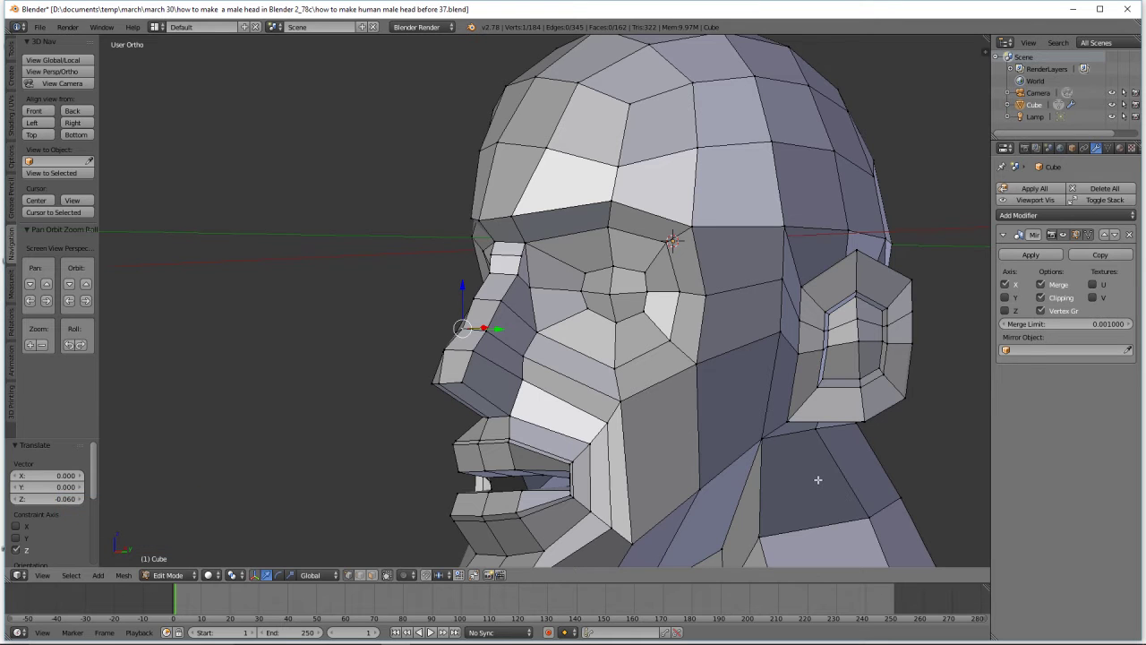
key("a")
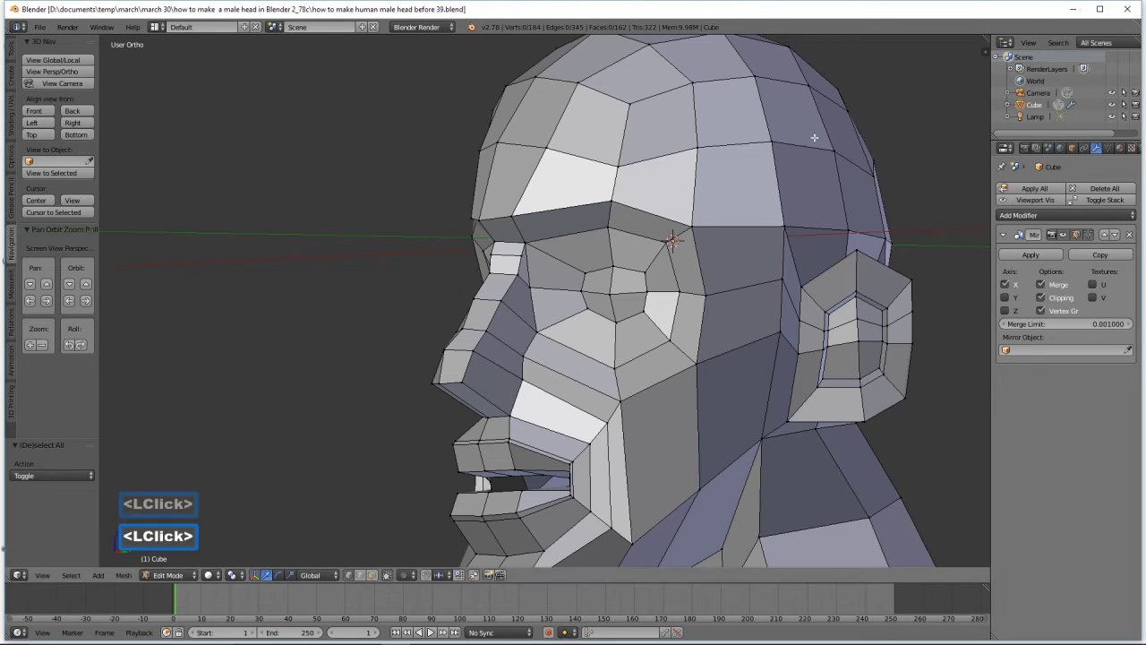
In face select mode, extrude the two lower faces on the side of the nose outward about 0.253 along global X
left_click(372, 574)
left_click(499, 351)
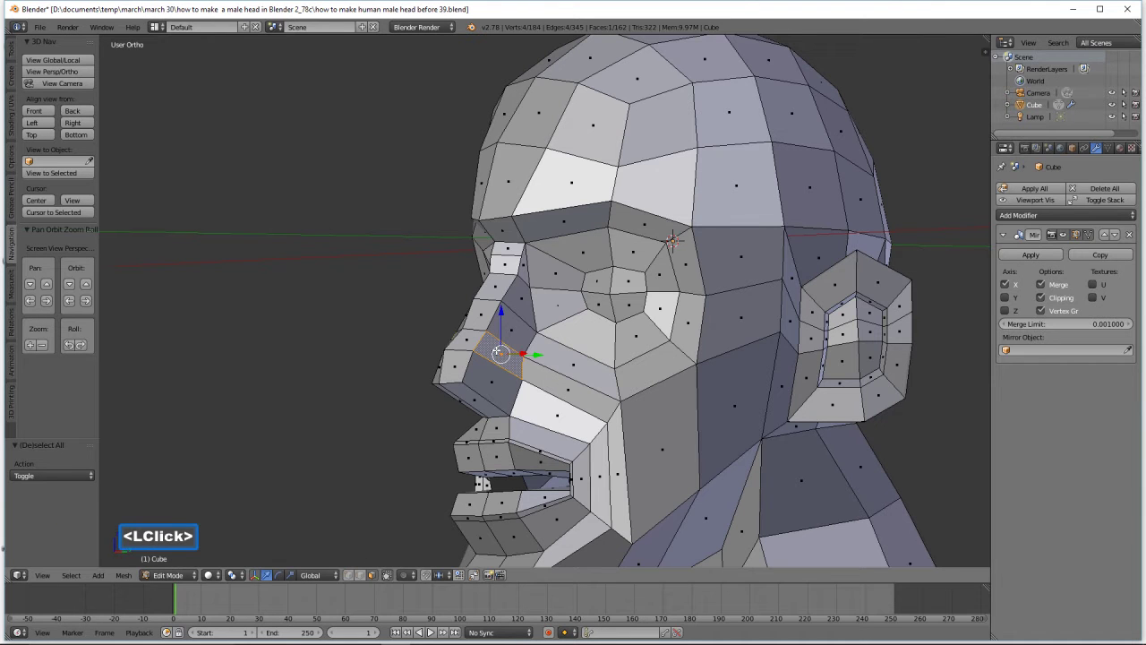
left_click(503, 379, "shift")
middle_click_drag(537, 408, 626, 416)
key("e")
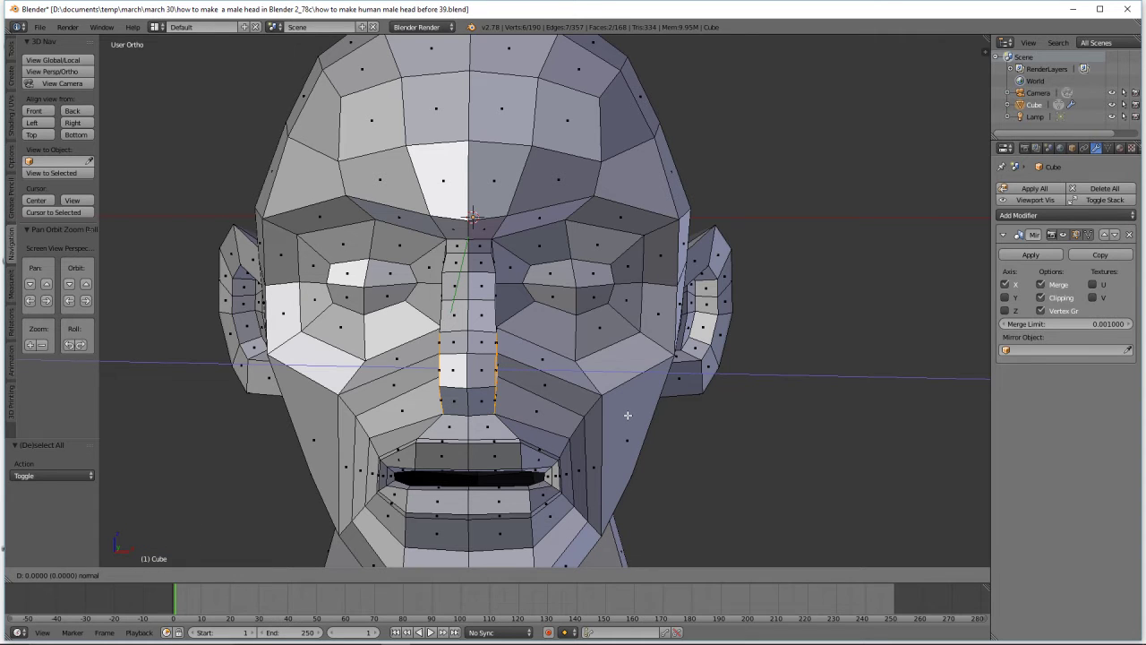
key("x")
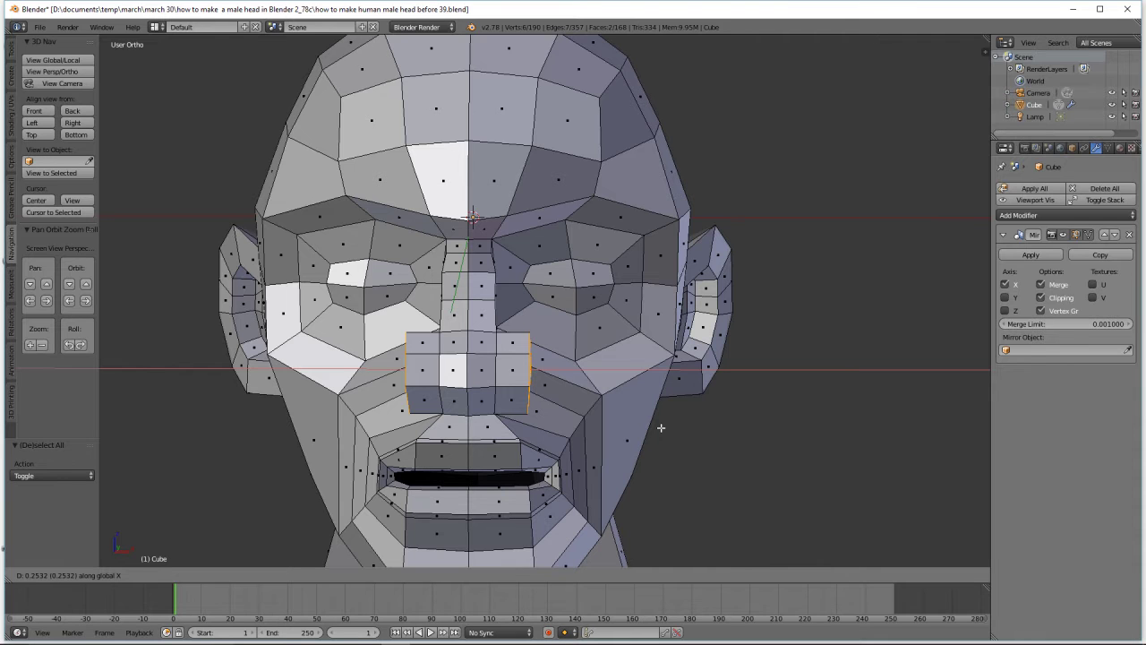
left_click(661, 427)
Scale the extruded nostril faces to about 0.347 and move them back toward the cheek about 0.308 along Y
key("s")
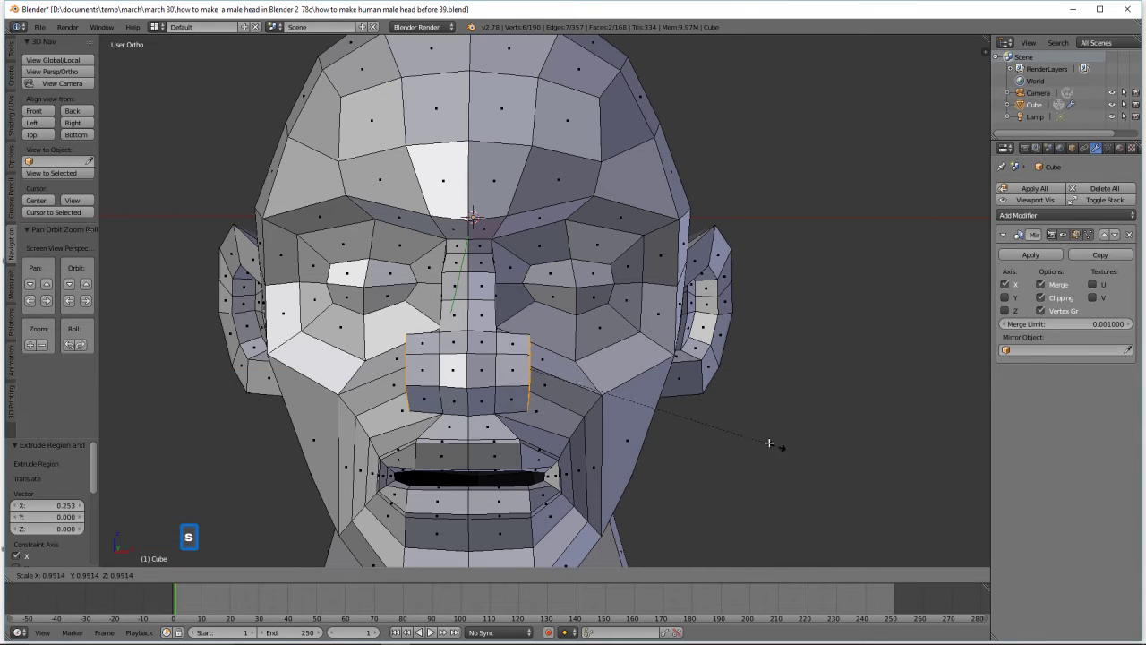
left_click(618, 406)
middle_click_drag(618, 405, 562, 411)
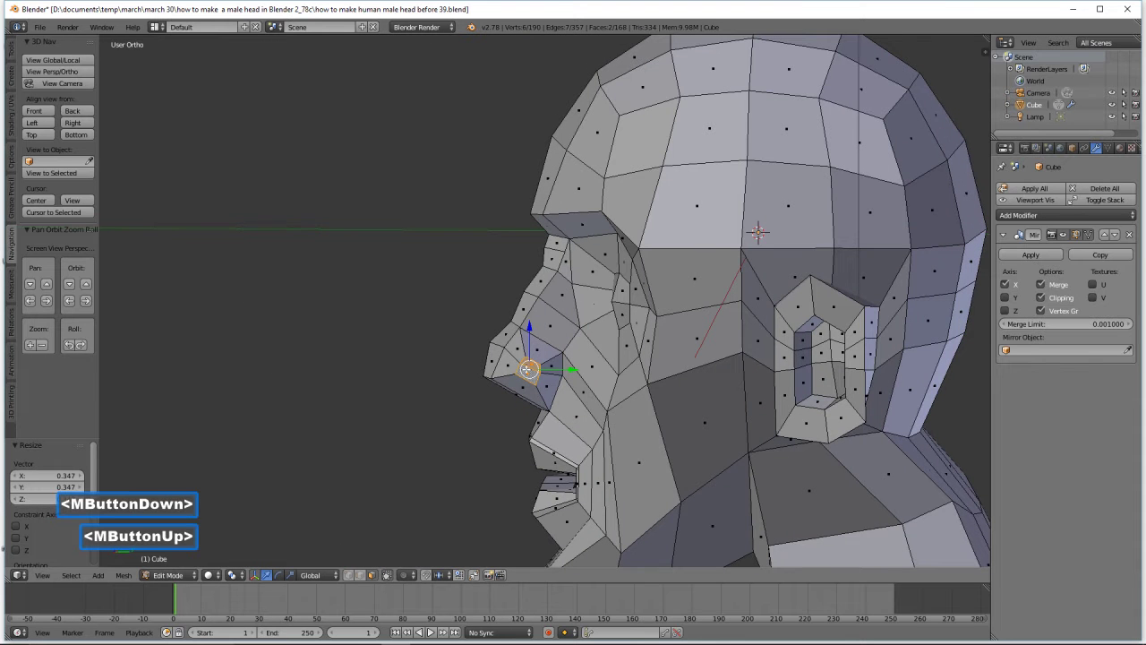
left_click_drag(572, 371, 614, 373)
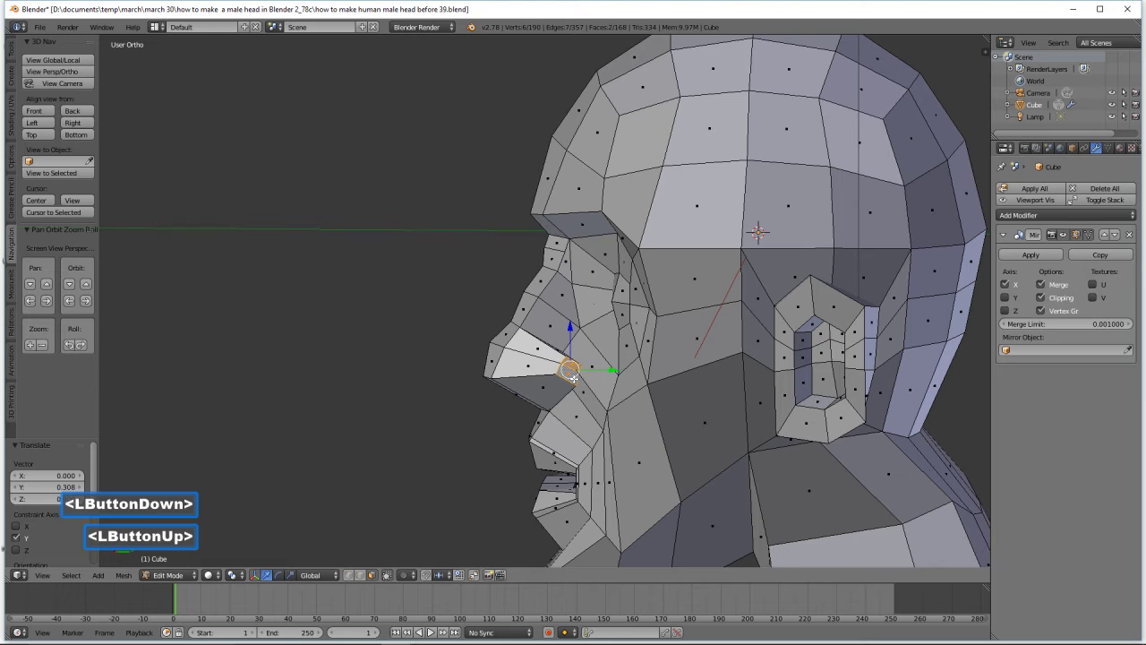
Lower the nostril wing faces by about 0.068 along Z and clear the selection
middle_click_drag(573, 376, 611, 354)
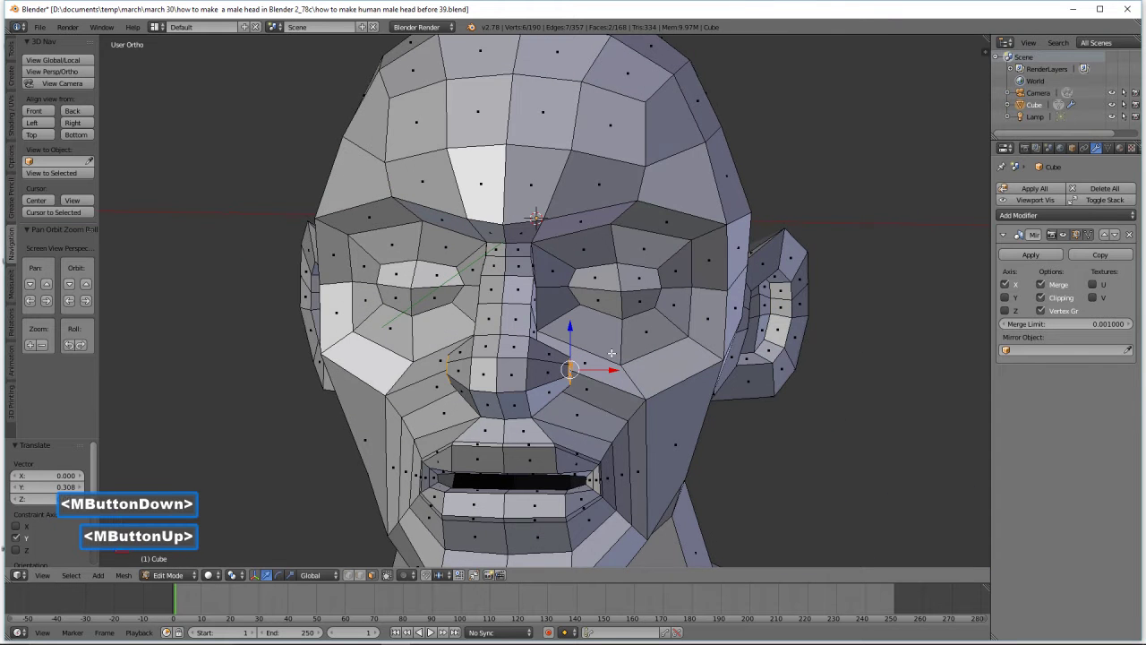
left_click_drag(570, 329, 646, 374)
middle_click_drag(645, 373, 585, 364)
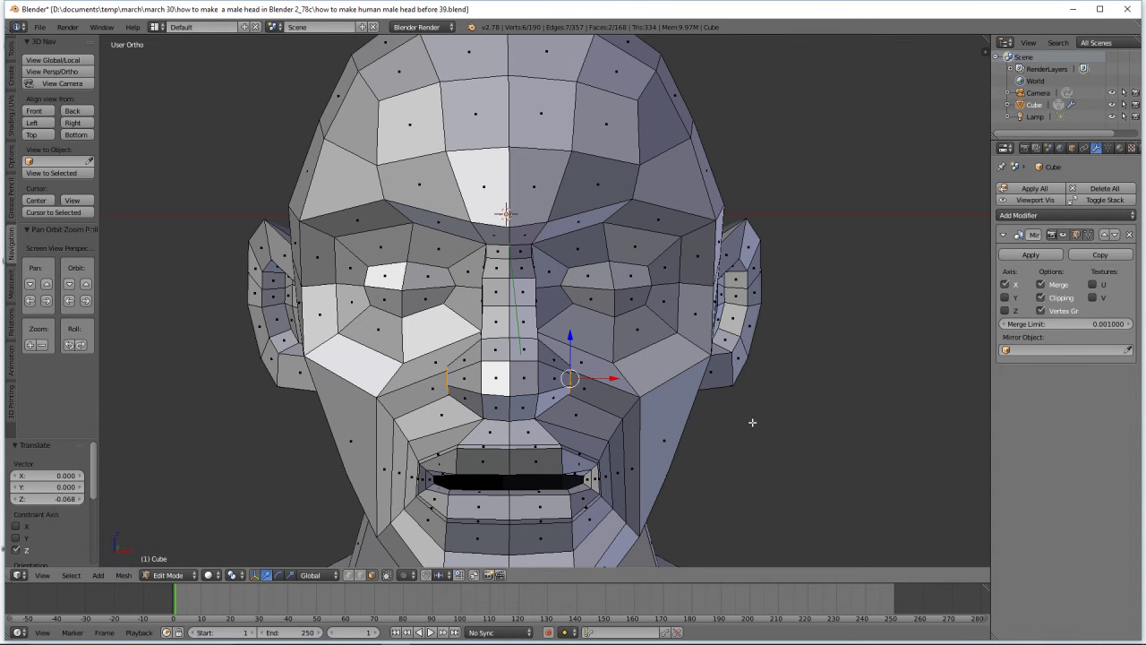
key("a")
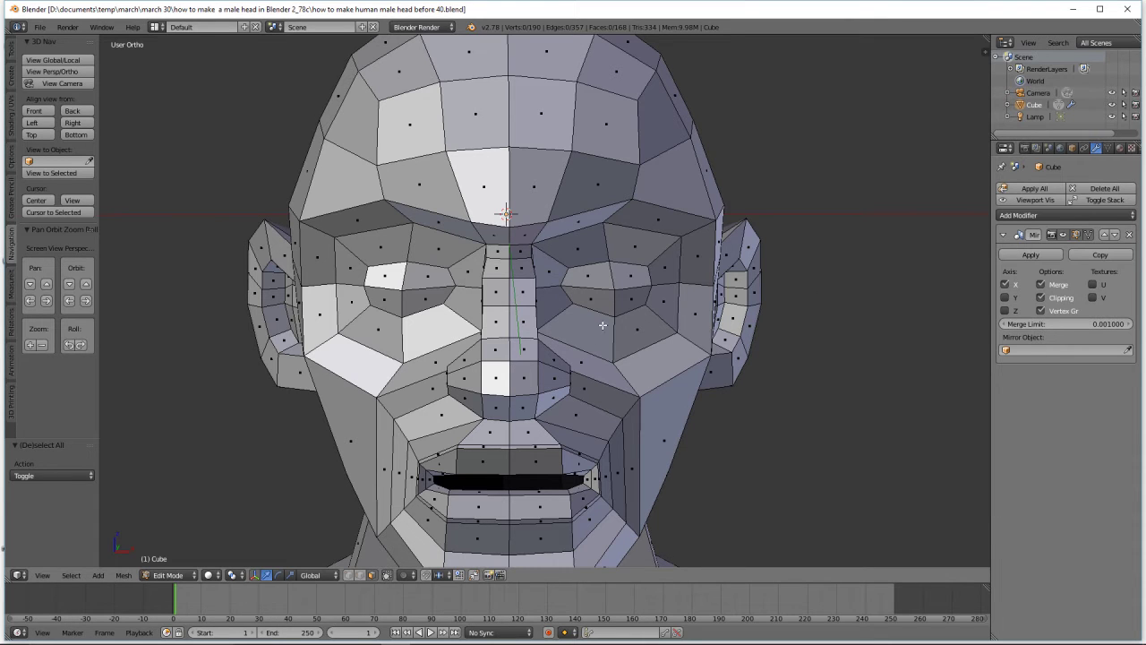
Turn off Clipping in the Mirror modifier
scroll(746, 370, "down", 2)
mouse_move(755, 381)
middle_mouse_down()
mouse_move(631, 376)
mouse_move(735, 384)
middle_mouse_up()
scroll(735, 384, "up", 1)
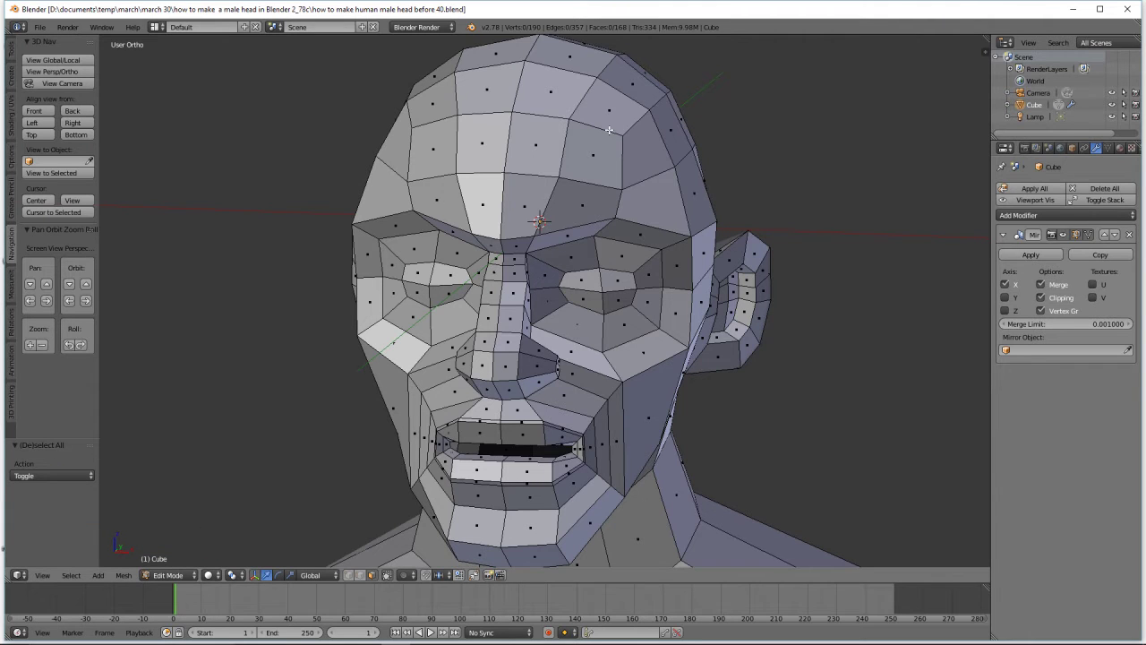
left_click(1041, 299)
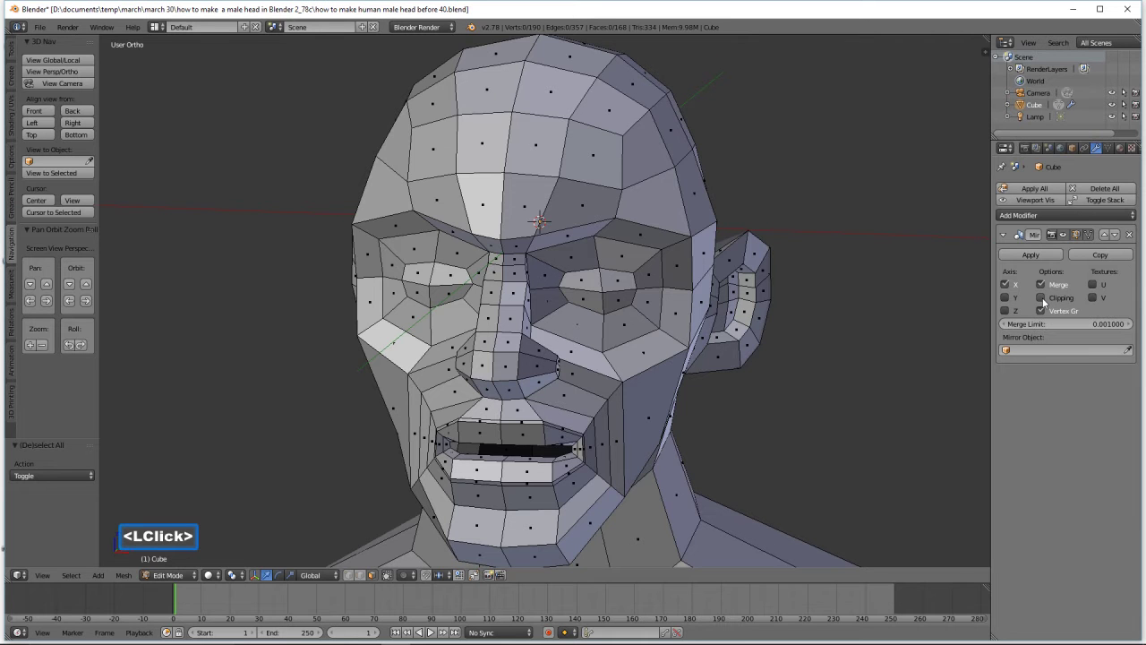
Extrude the two faces on the underside of the nose in place and scale them to about 0.449
middle_click_drag(855, 389, 732, 395)
left_click(544, 372)
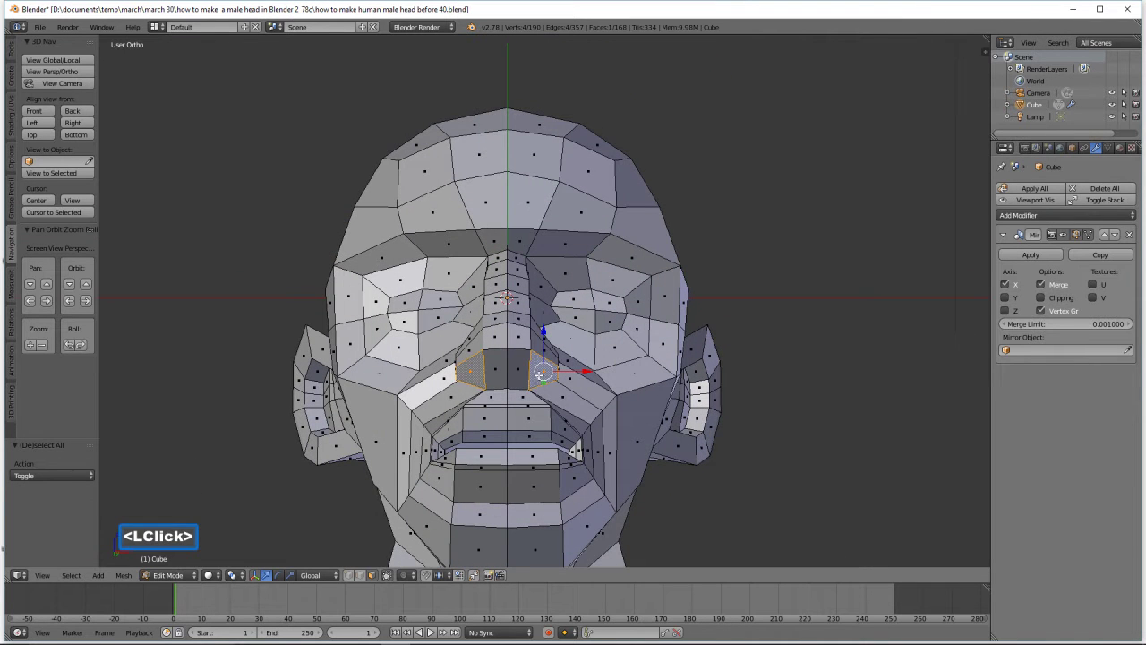
left_click(521, 373, "shift")
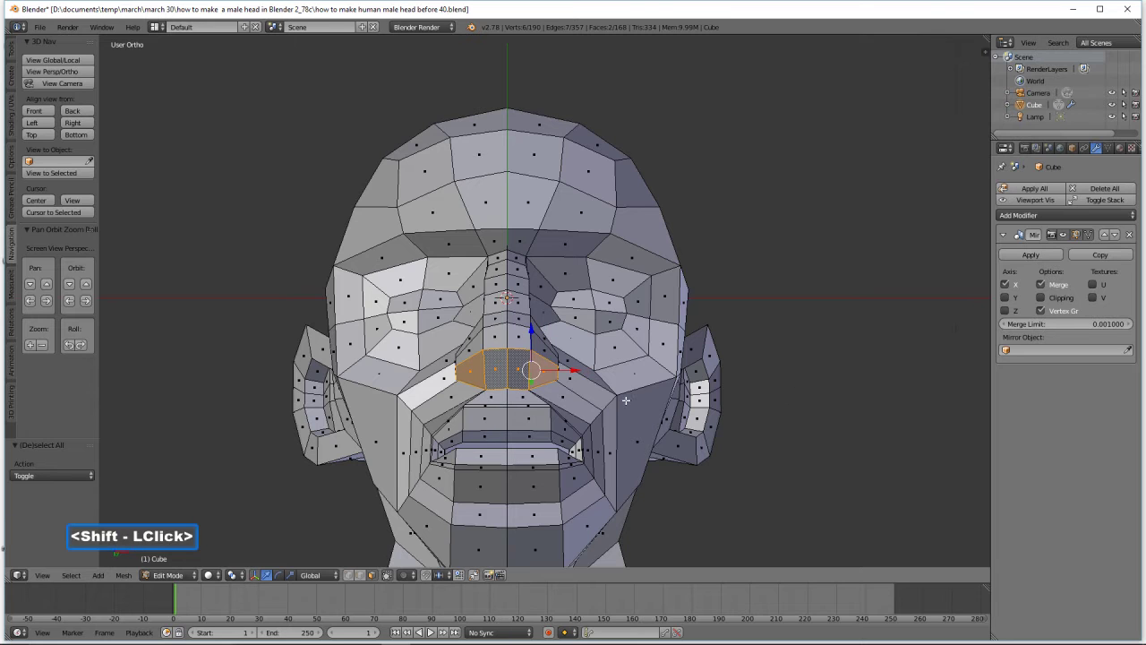
key("e")
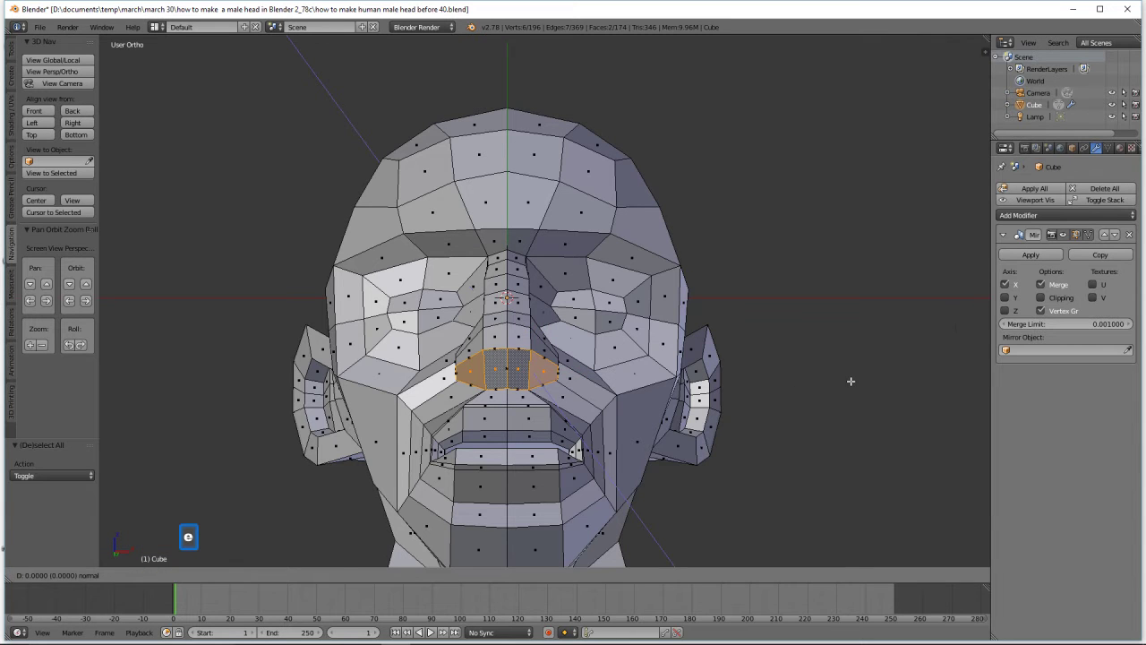
right_click(528, 383)
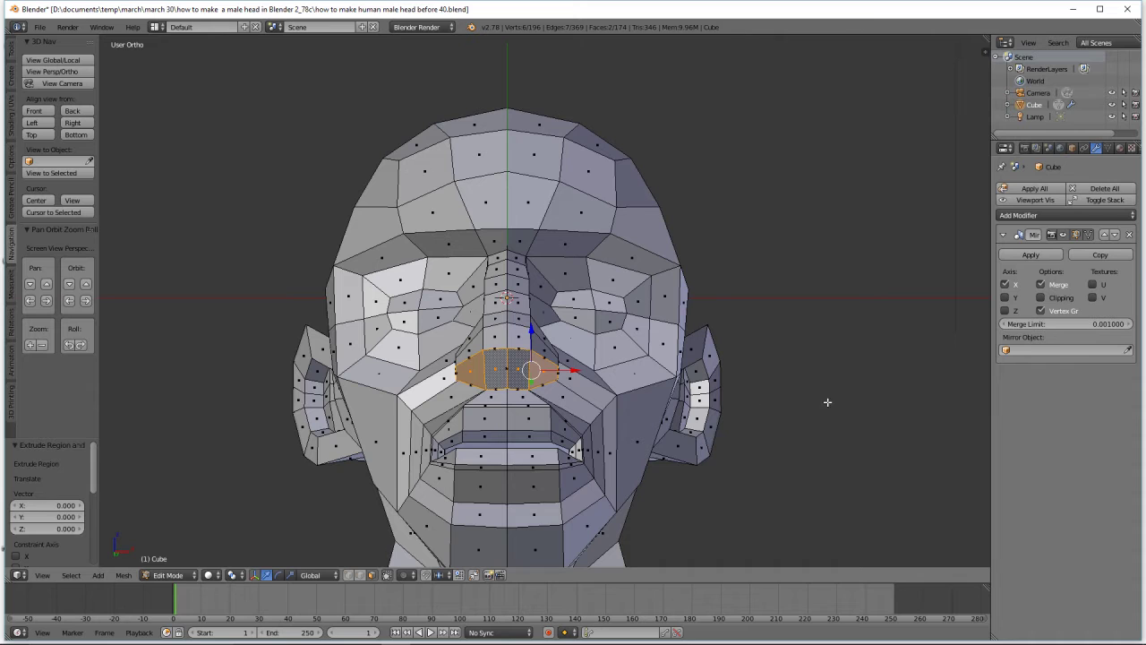
key("s")
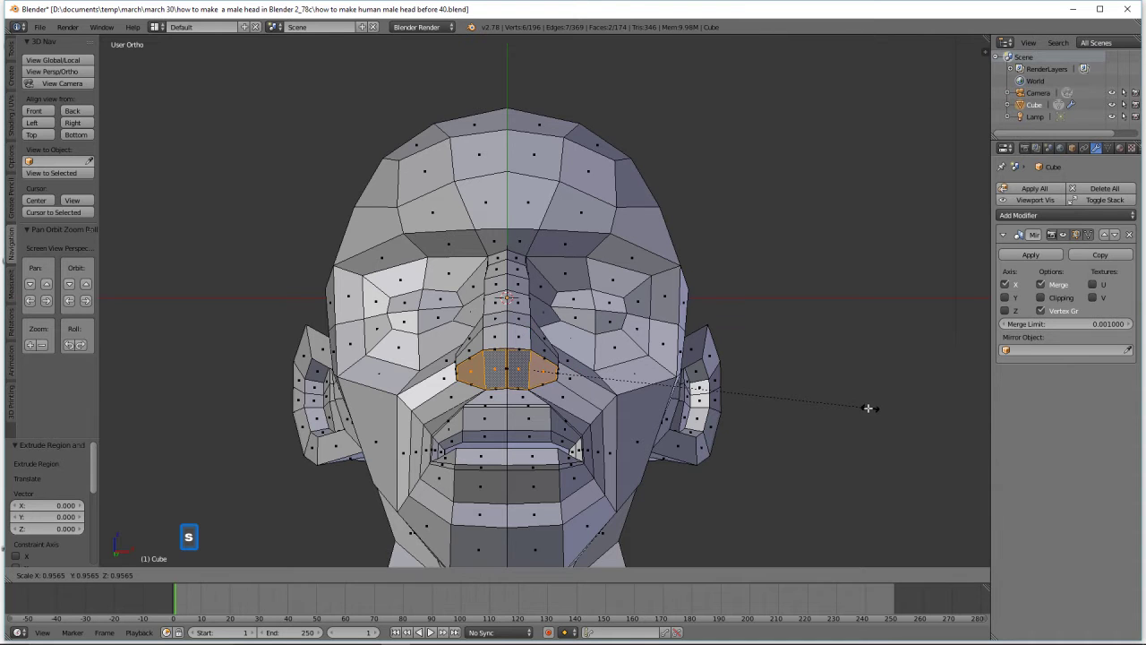
left_click(691, 385)
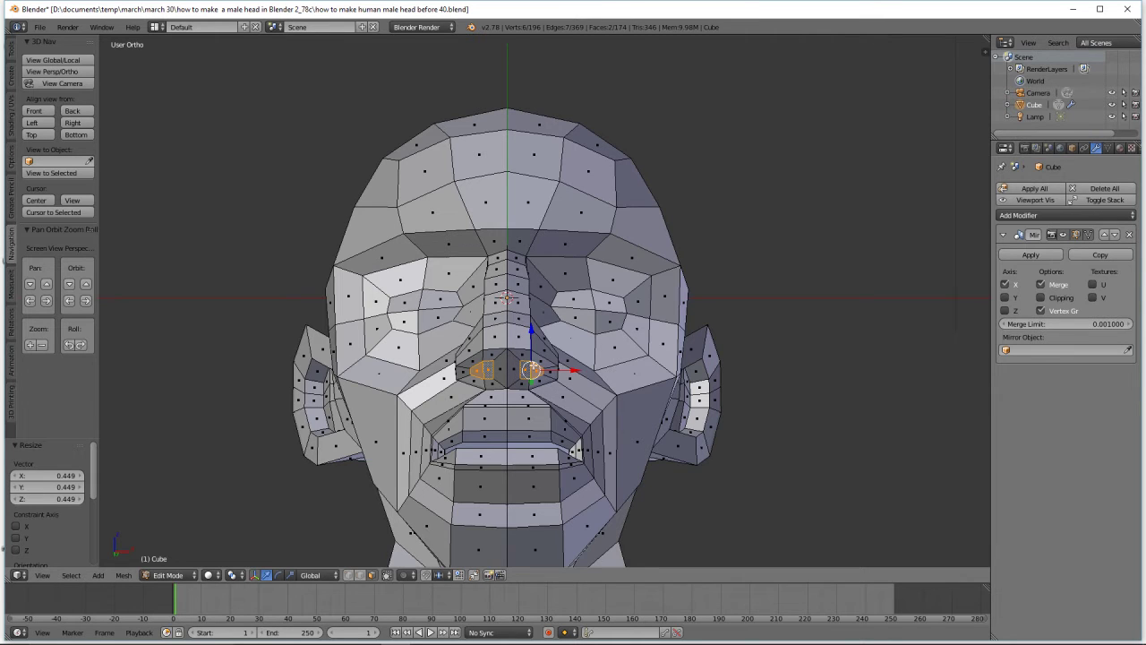
Turn Clipping back on in the Mirror modifier and extrude the nostril faces up into the nose about 0.119 along Z
left_click(1041, 297)
key("e")
key("z")
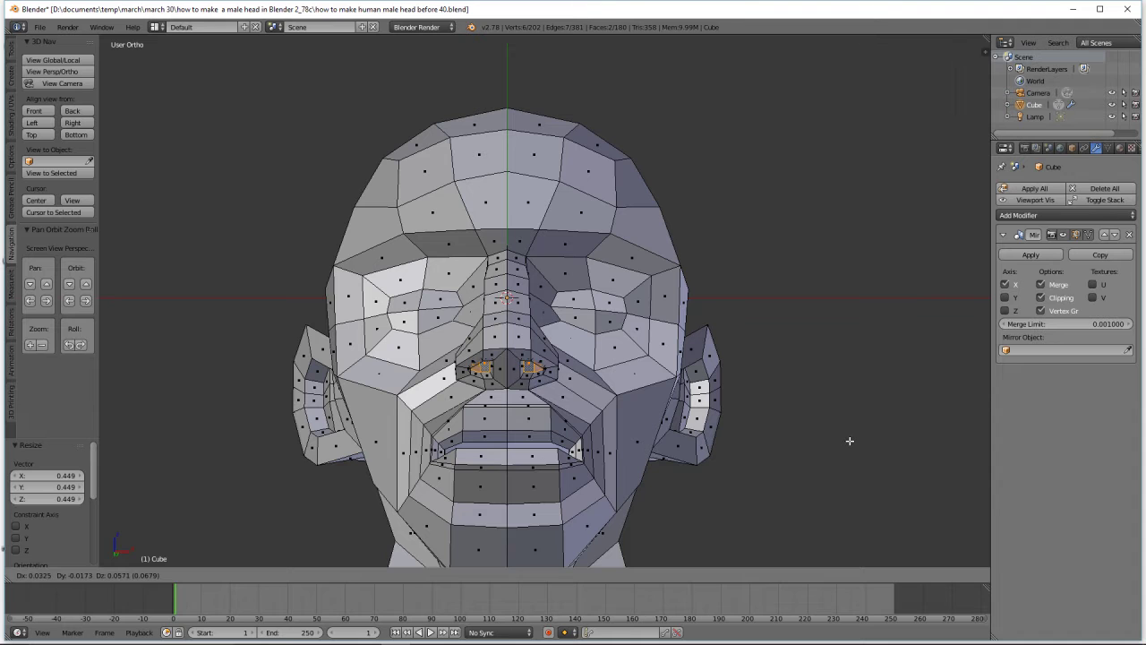
key("z")
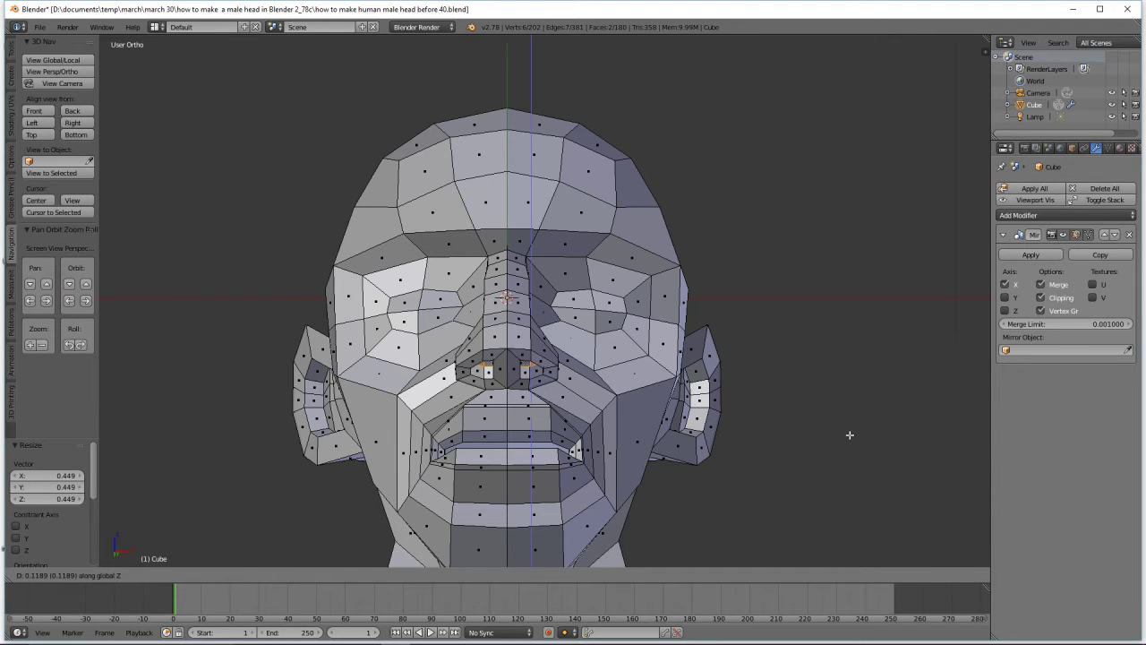
left_click(850, 434)
Scale the inner nostril faces to about 0.885 and clear the selection
middle_click_drag(880, 373, 855, 426)
key("s")
left_click(850, 394)
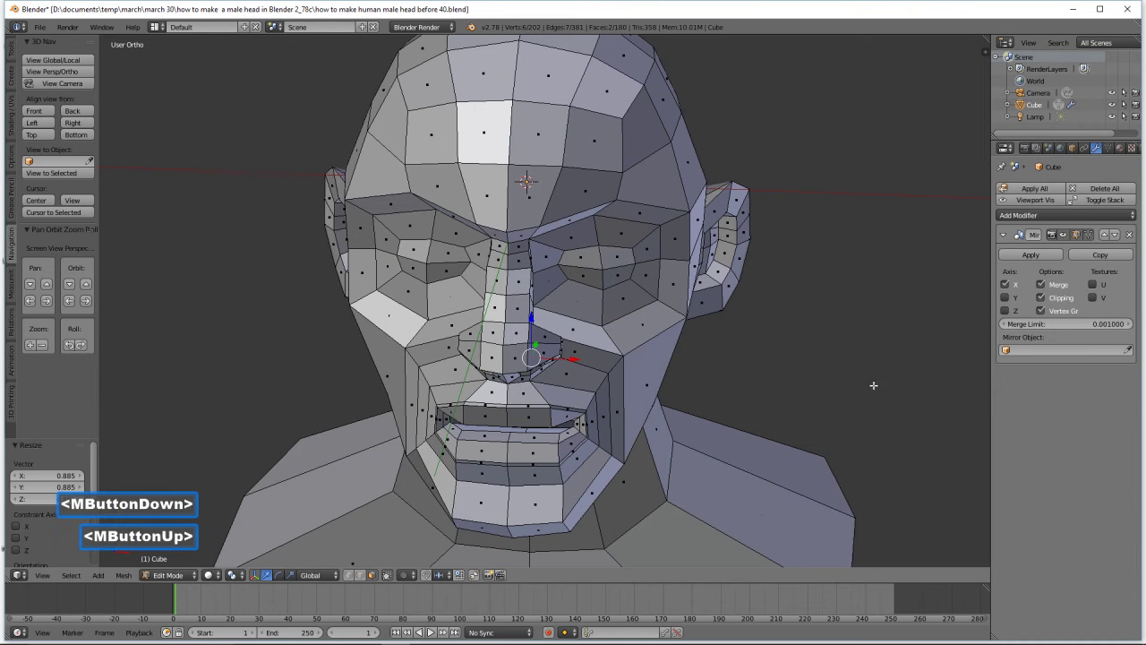
key("a")
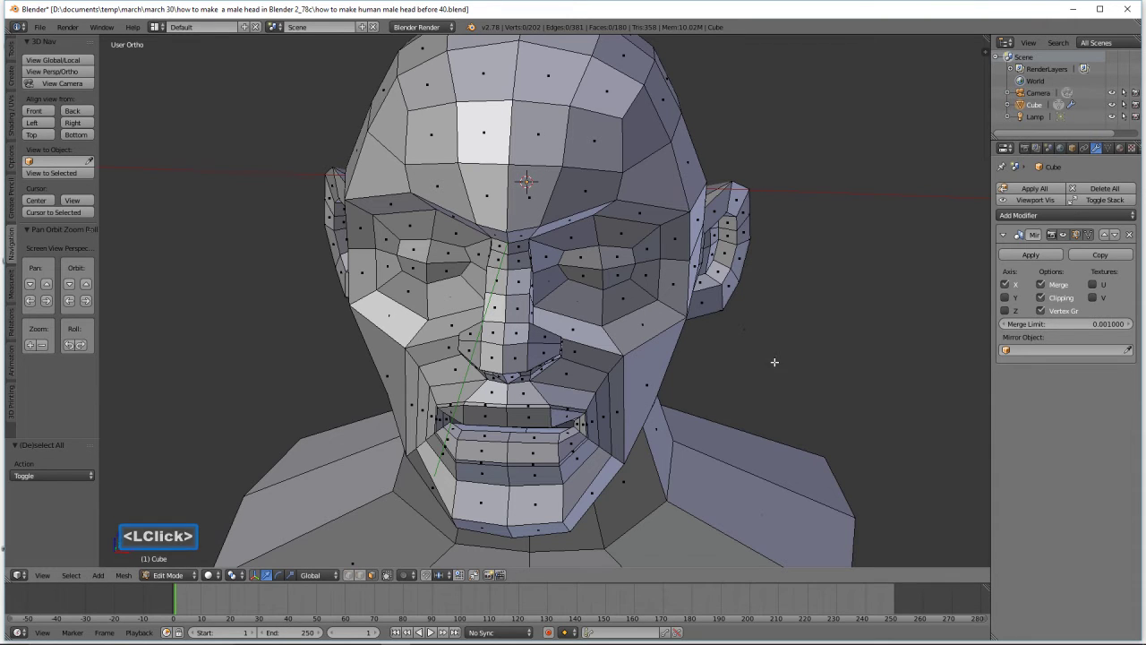
Extrude the two front faces at the tip of the nose outward about 0.125 along their normal
middle_click_drag(774, 362, 722, 341)
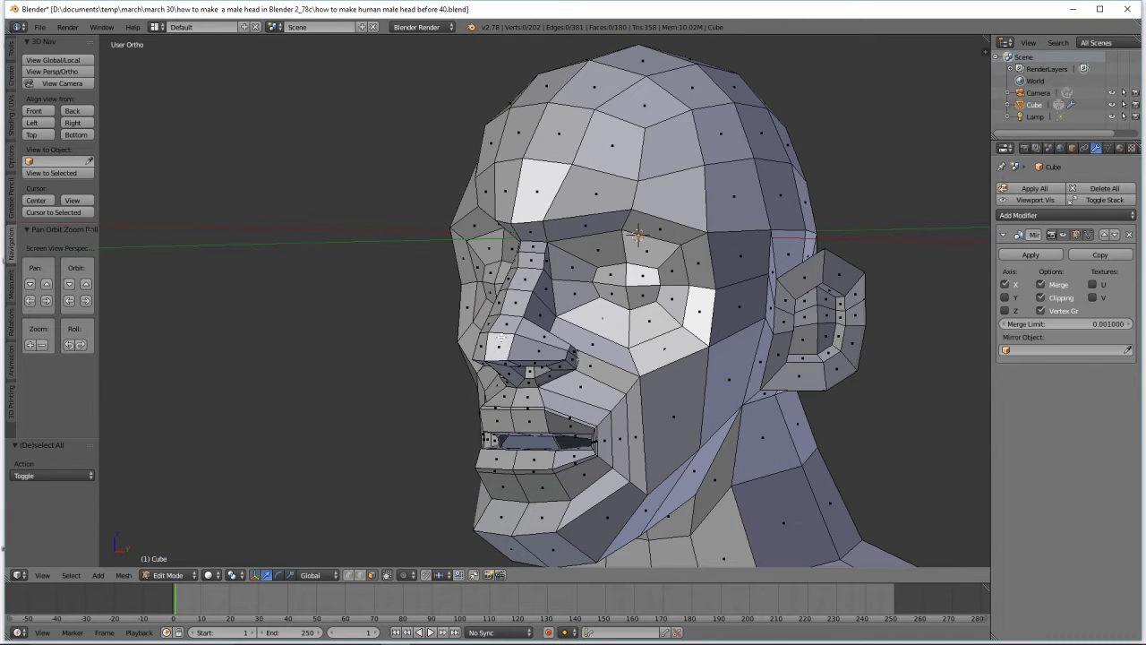
left_click(506, 328)
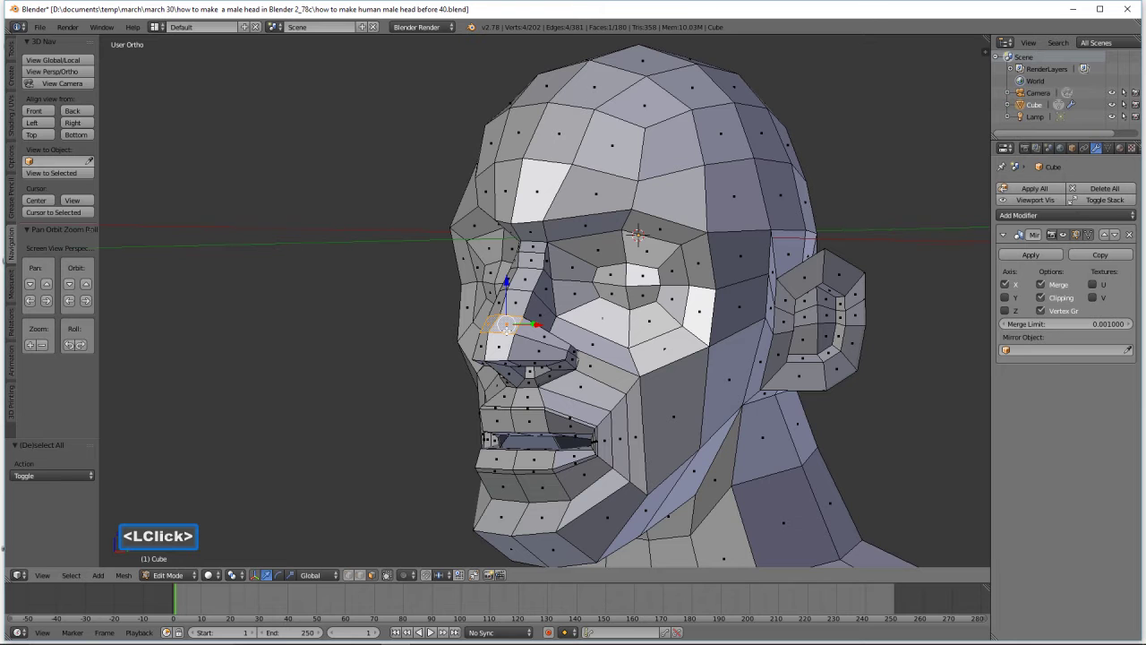
left_click(499, 348, "shift")
middle_click_drag(608, 365, 580, 376)
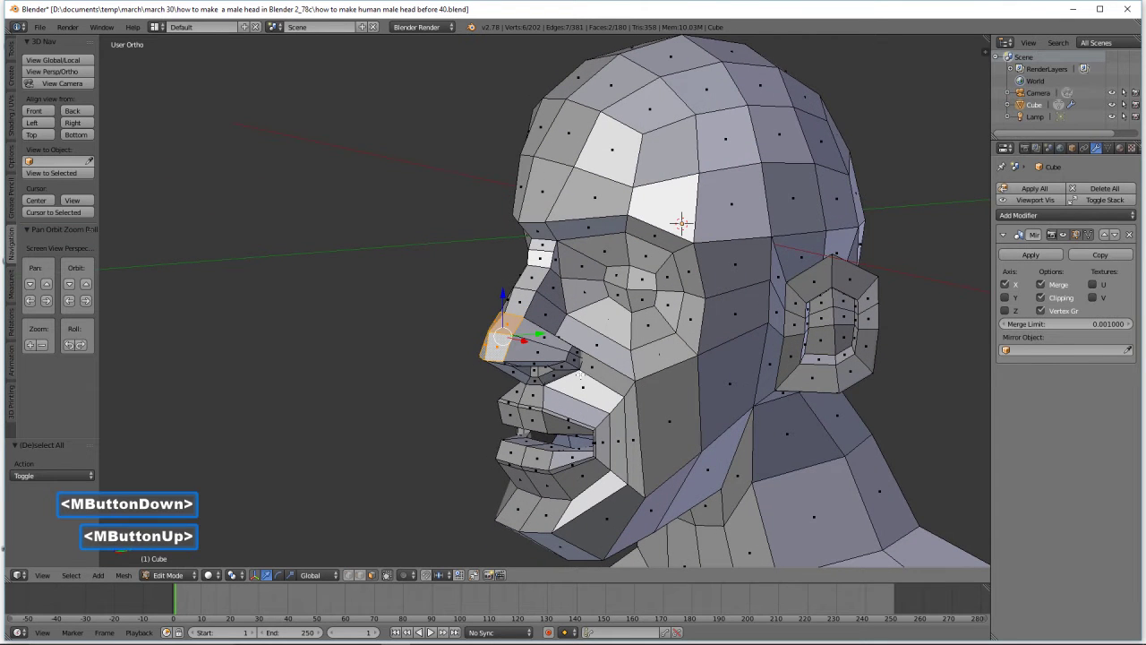
key("e")
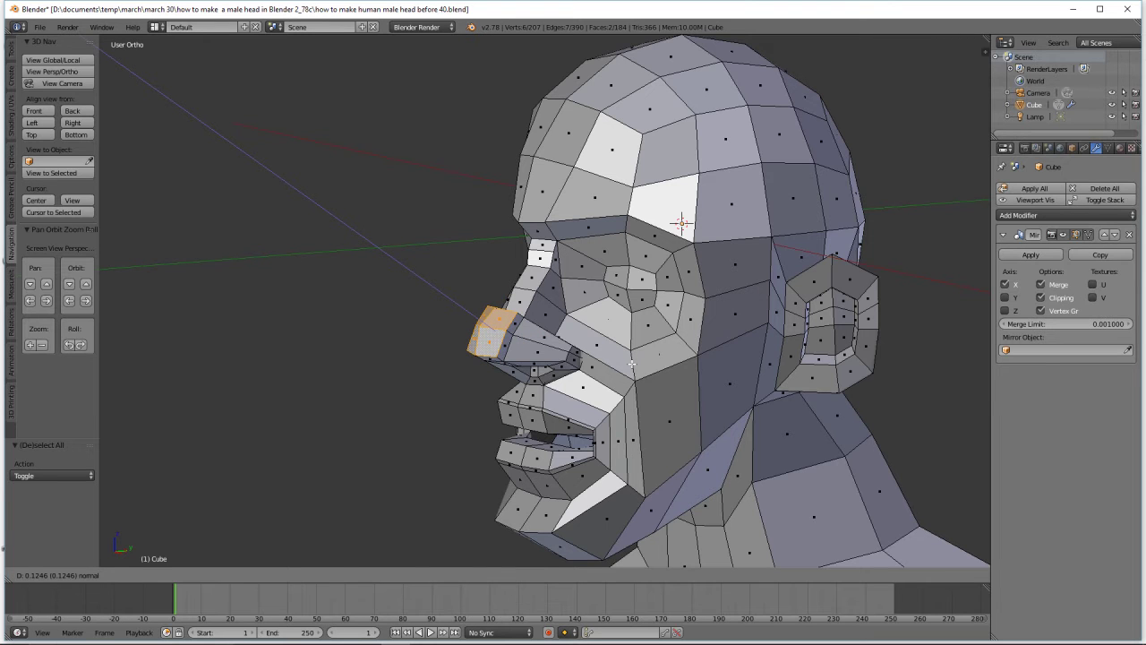
left_click(632, 362)
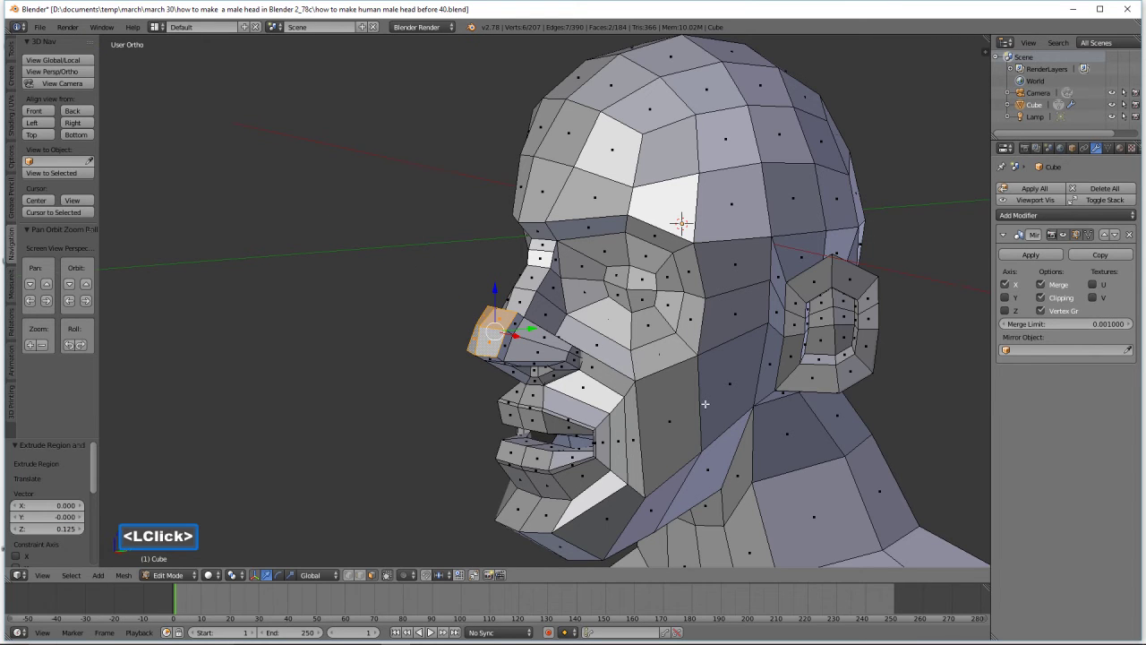
Scale the extruded nose-tip faces to about 0.671 and clear the selection
key("s")
left_click(632, 388)
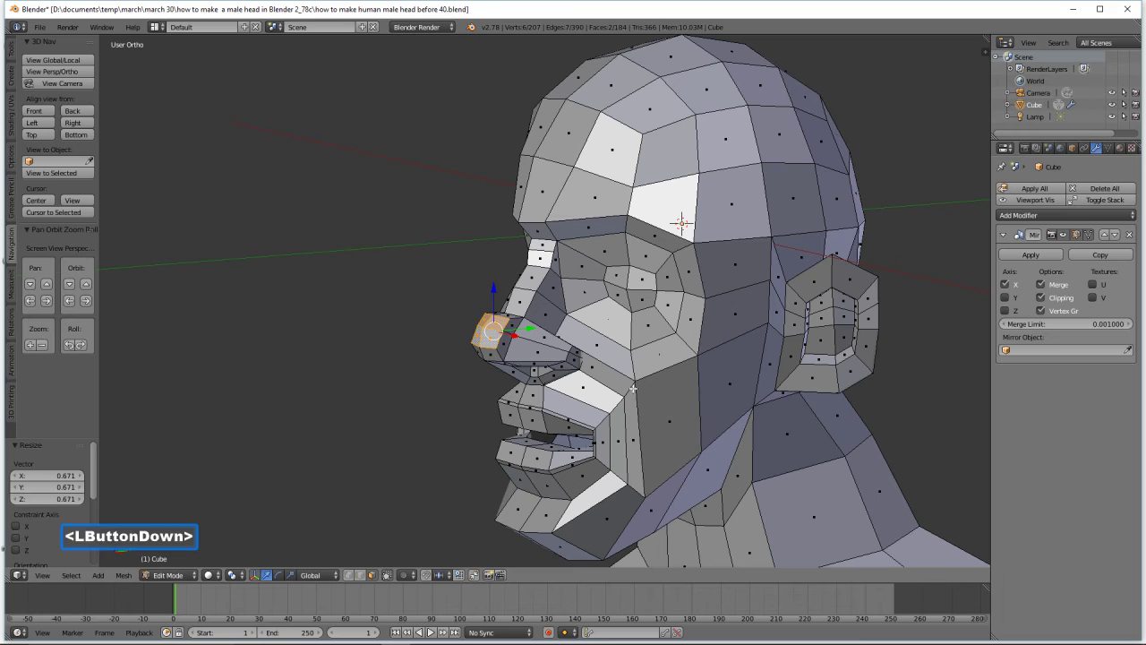
key("a")
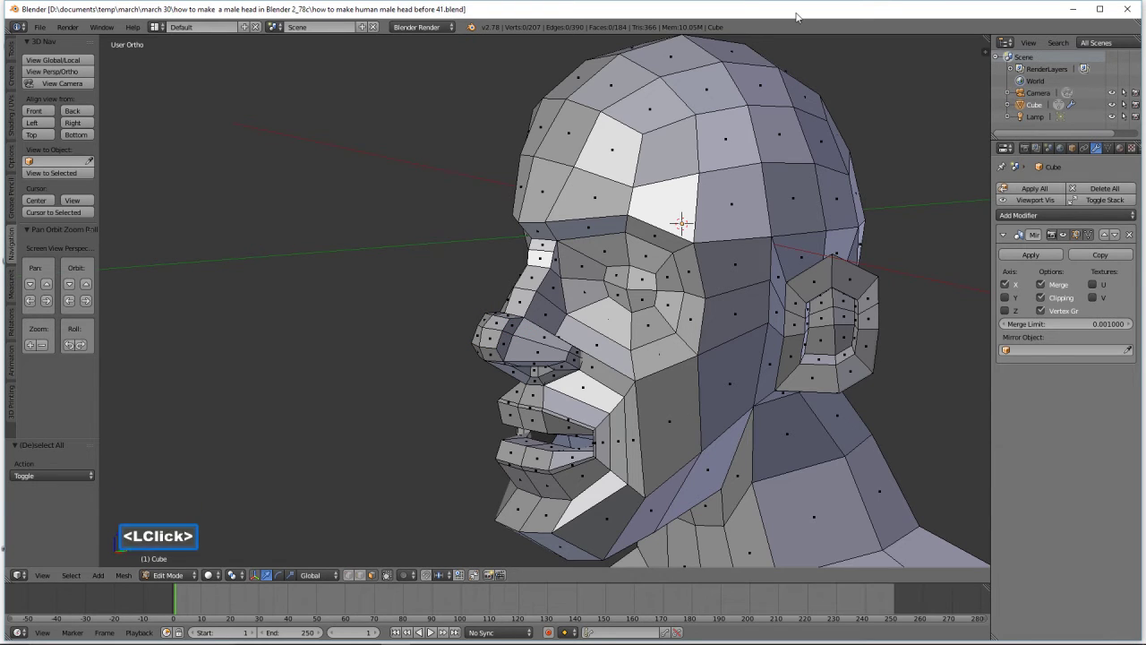
middle_click_drag(734, 267, 780, 278)
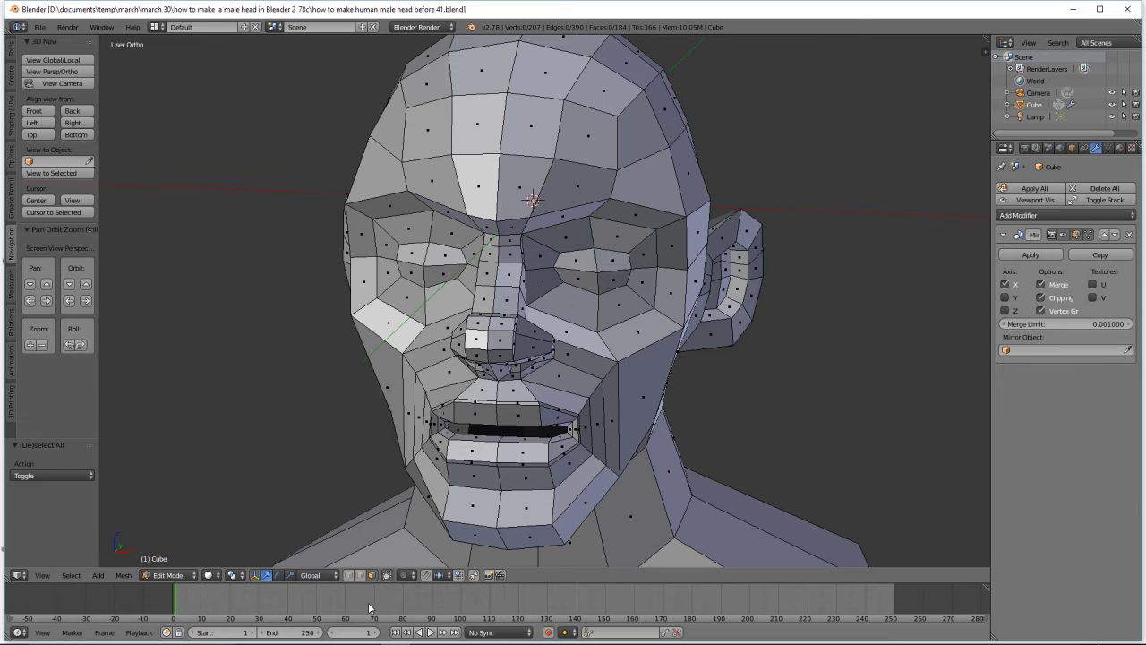
Delete the four faces that fill the eye socket
key("c")
left_click(595, 268)
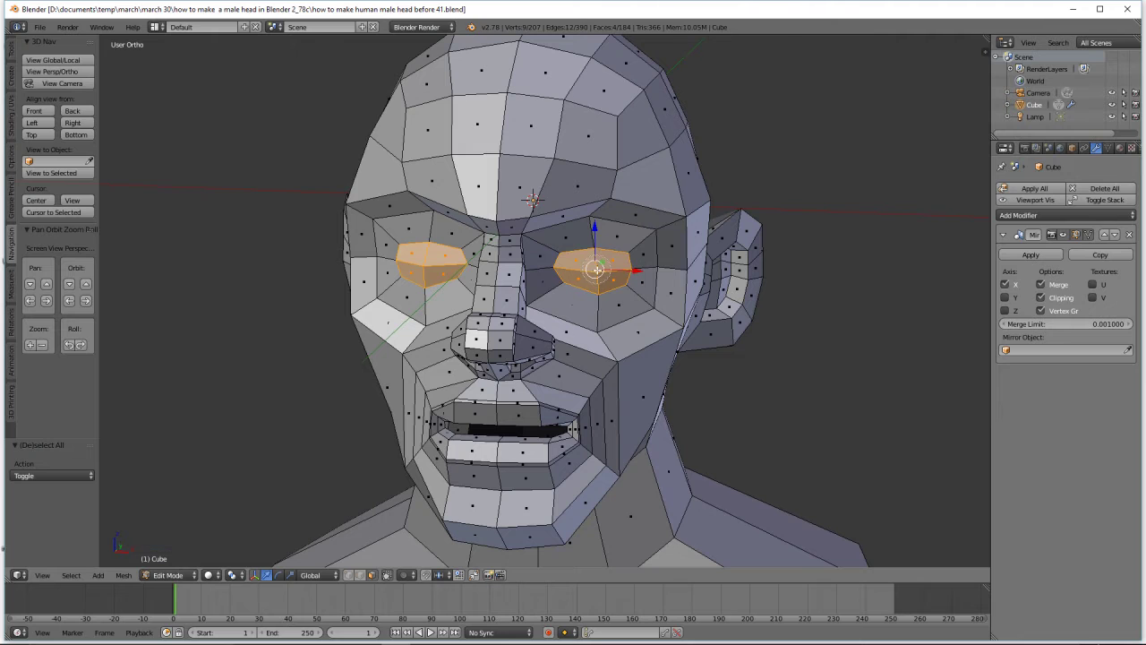
right_click(596, 270)
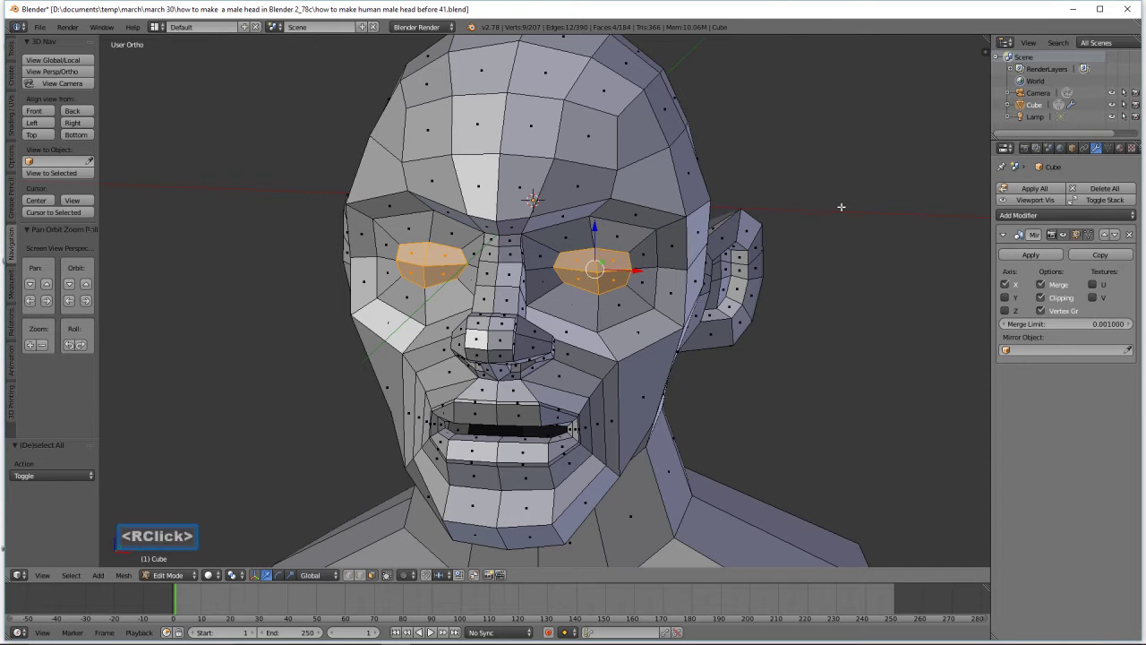
key("x")
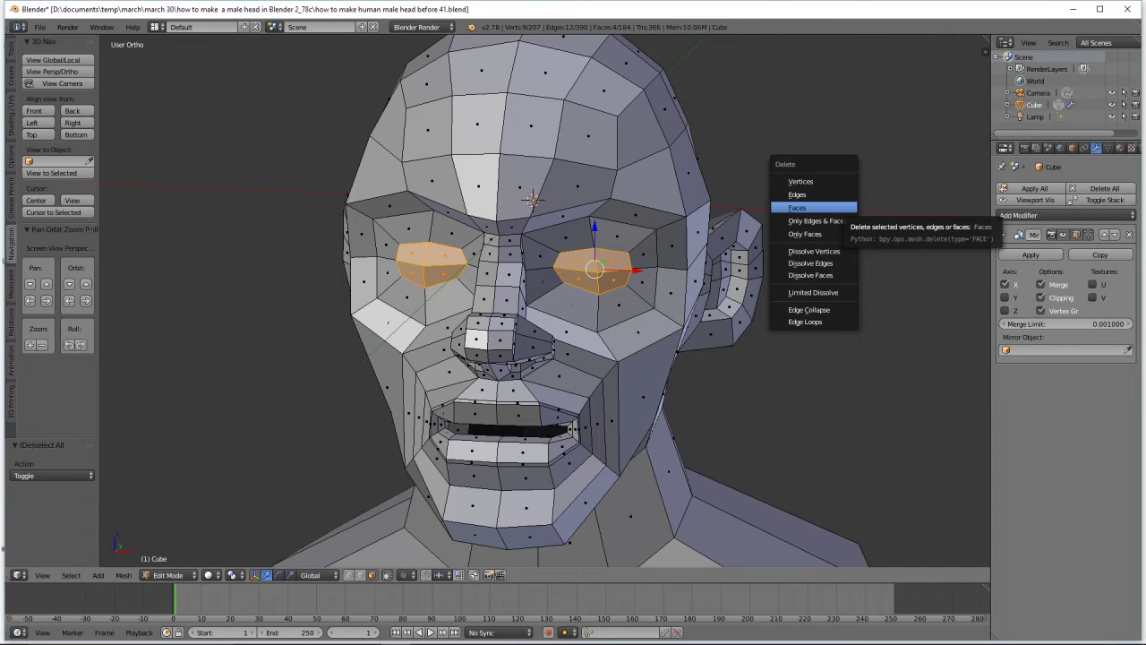
left_click(797, 207)
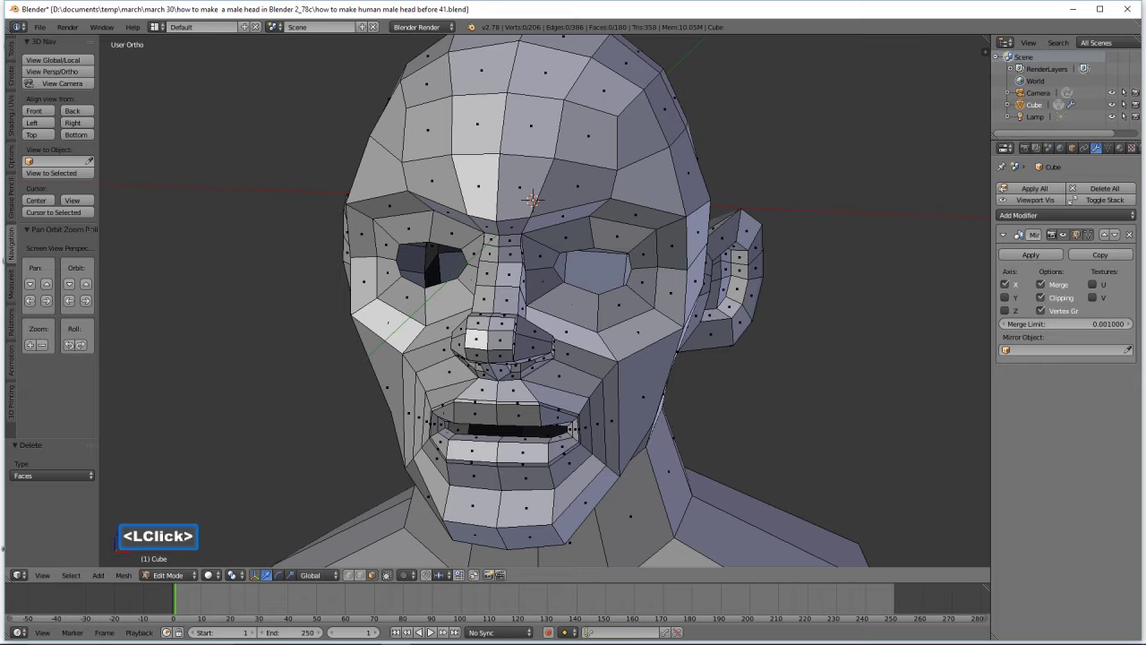
Select the edge loop around the eye opening and snap the 3D cursor to its centre
left_click(360, 575)
key("alt")
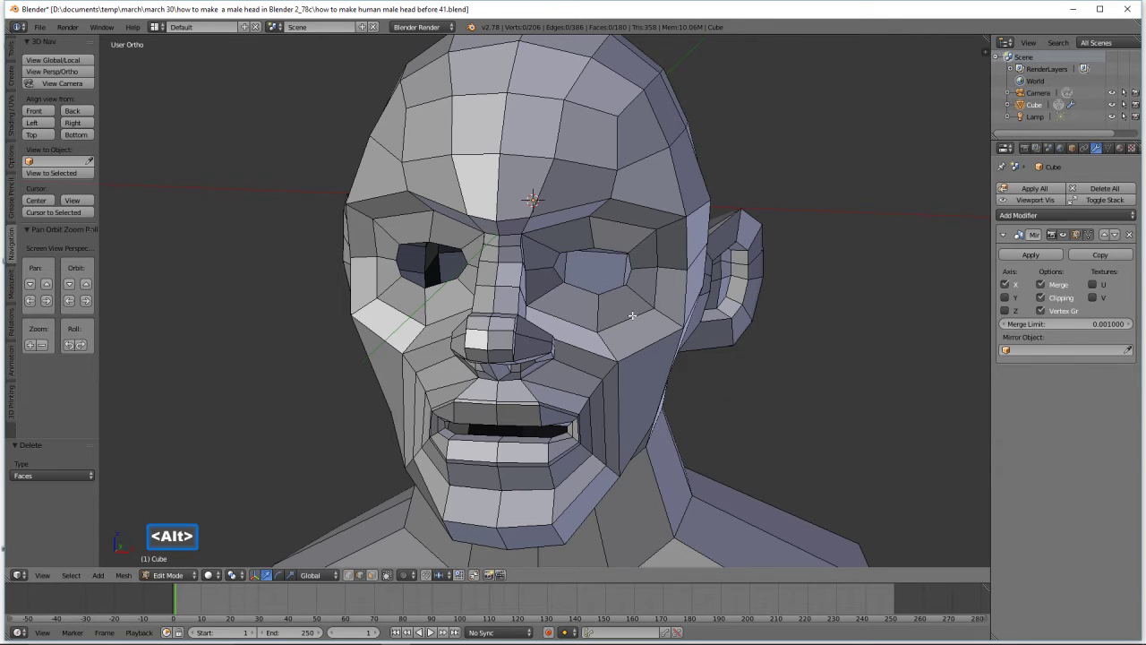
left_click(613, 286, "alt")
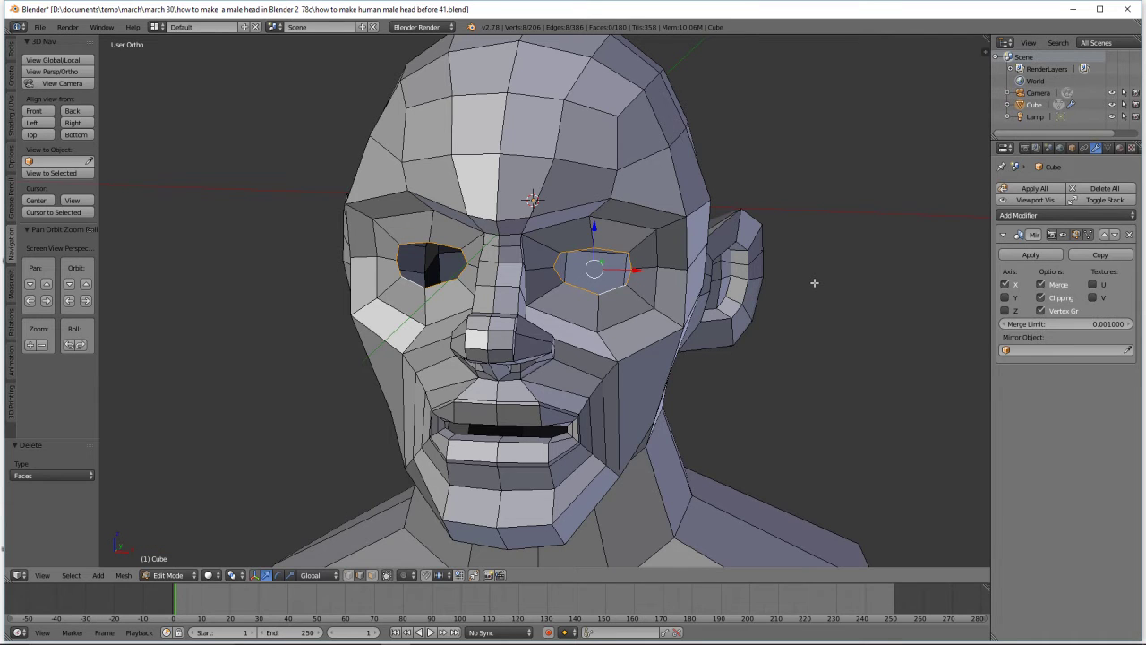
key("shift+s")
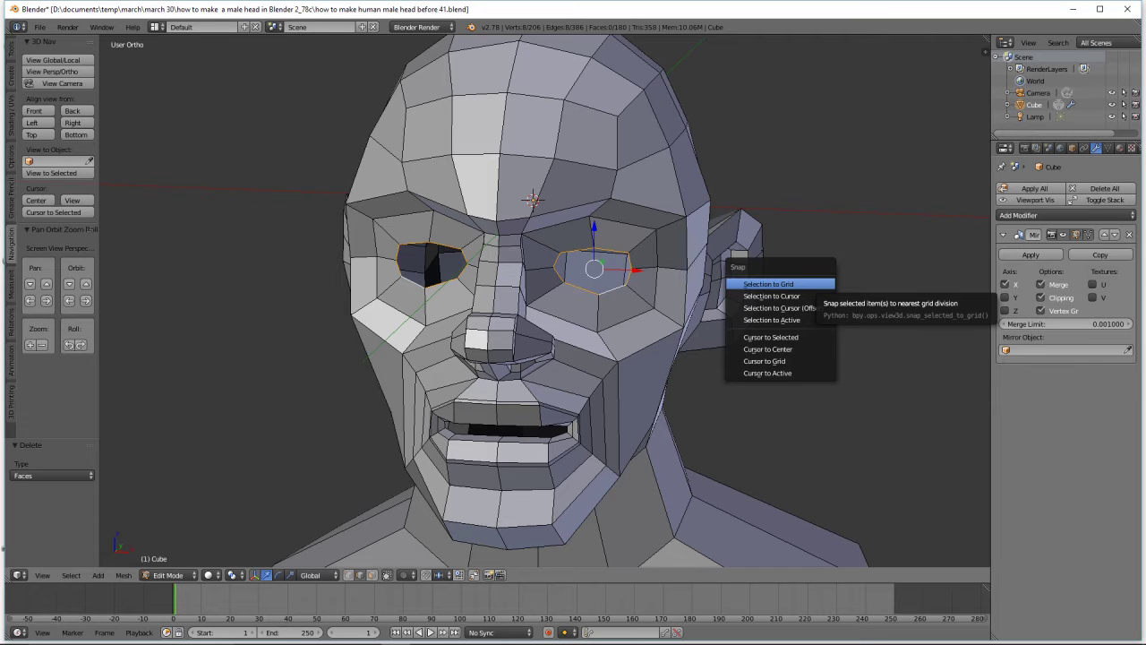
left_click(817, 337)
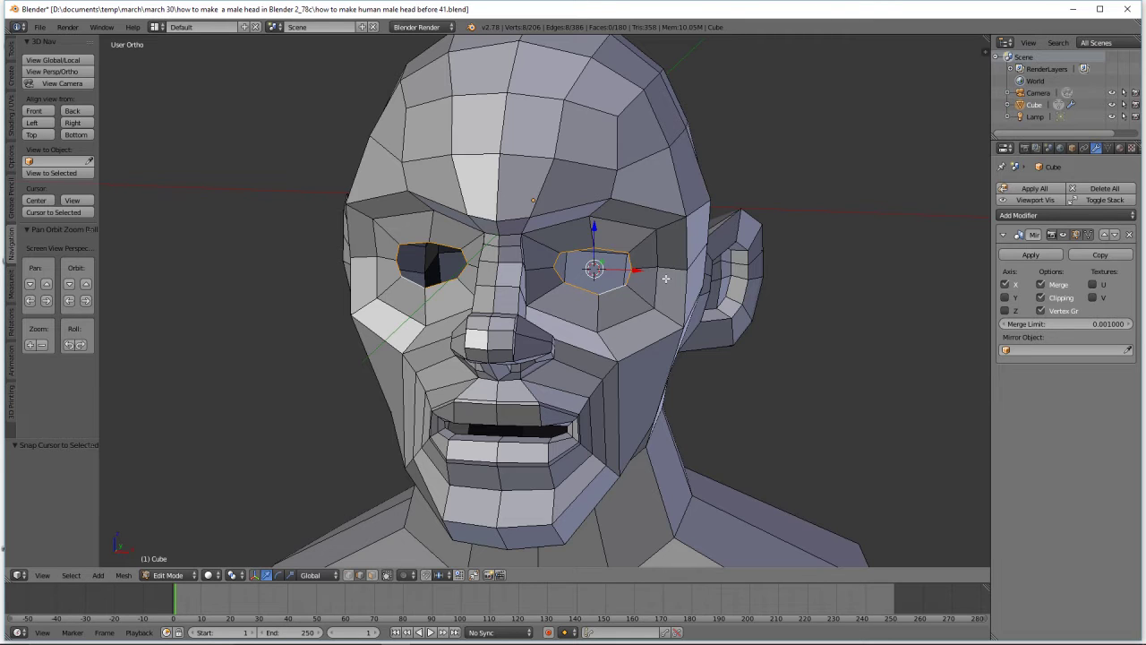
Return to Object Mode and add a UV sphere at the 3D cursor as the eyeball
left_click(185, 577)
left_click(182, 561)
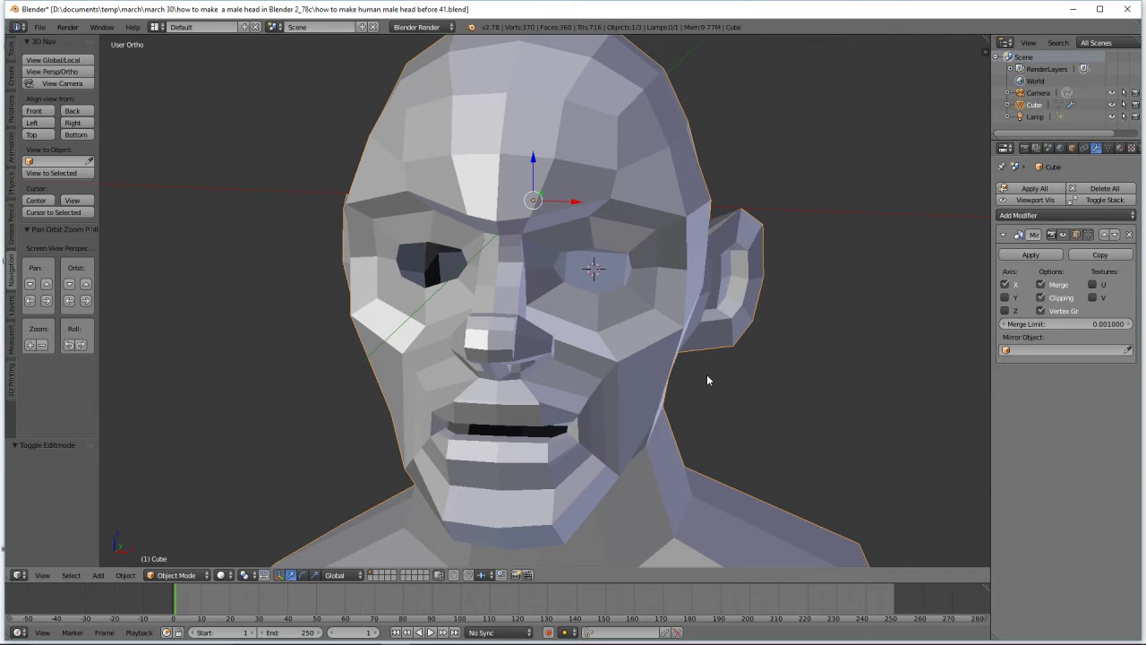
key("shift+a")
mouse_move(707, 377)
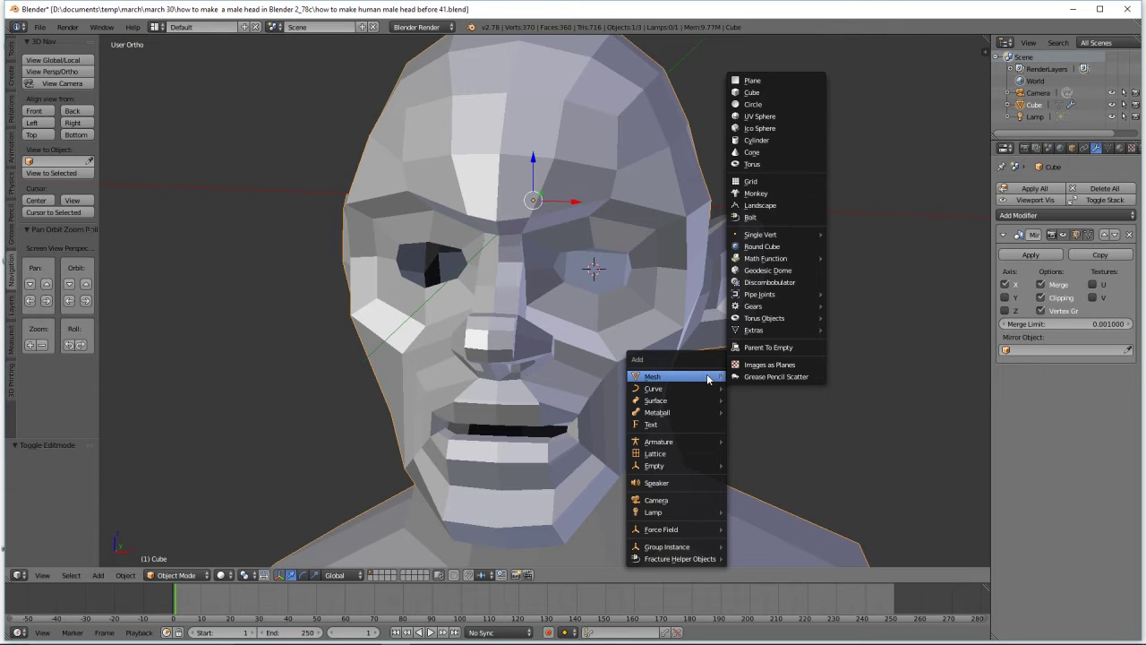
left_click(808, 116)
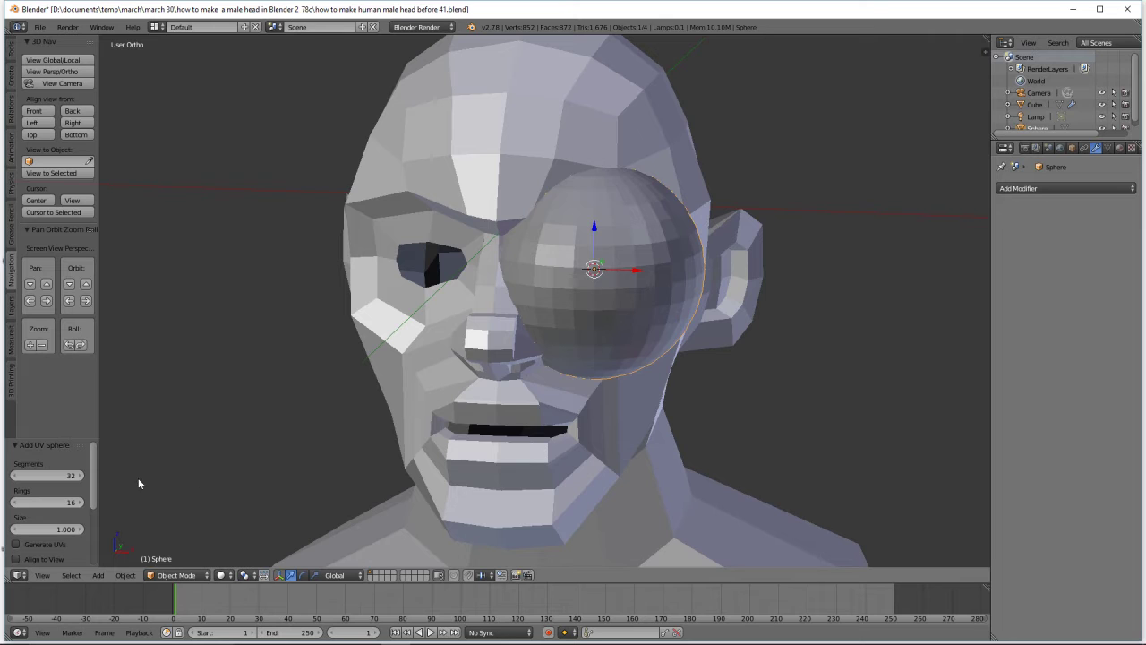
Set the new sphere to 12 segments and 12 rings
left_click(49, 476)
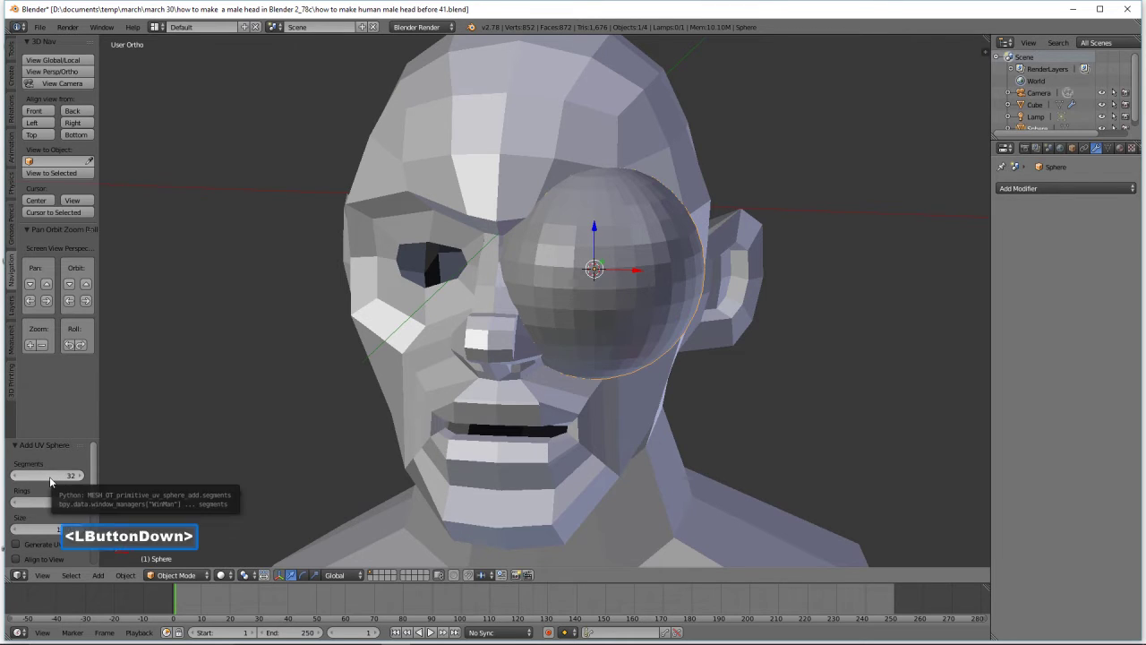
type("12")
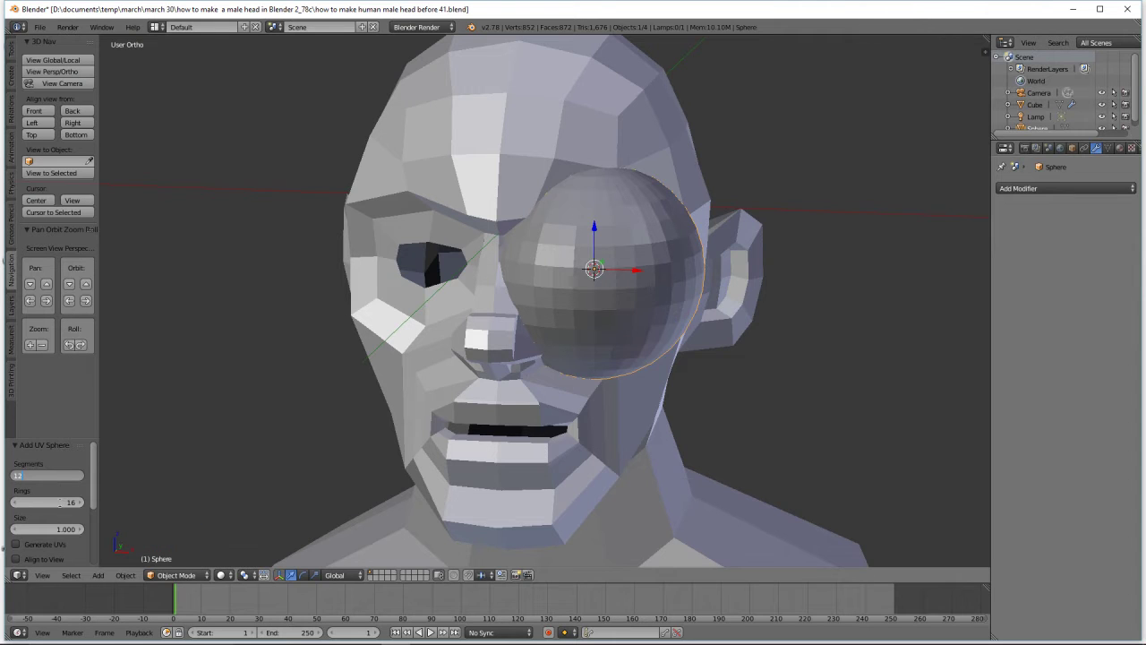
left_click(57, 501)
type("12")
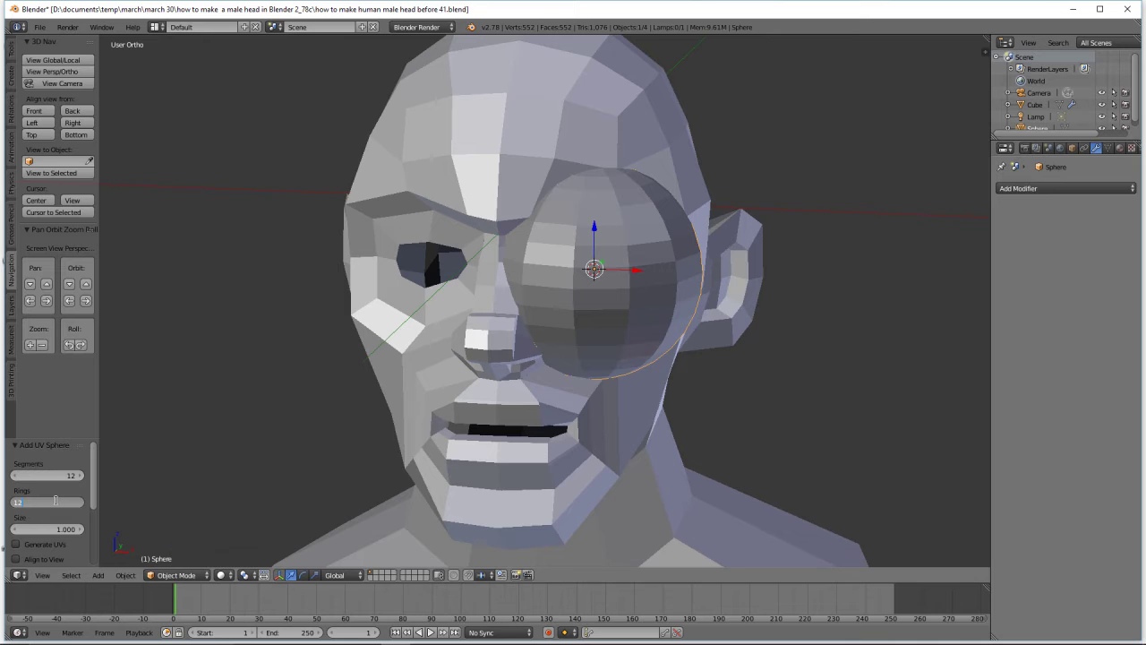
key("Return")
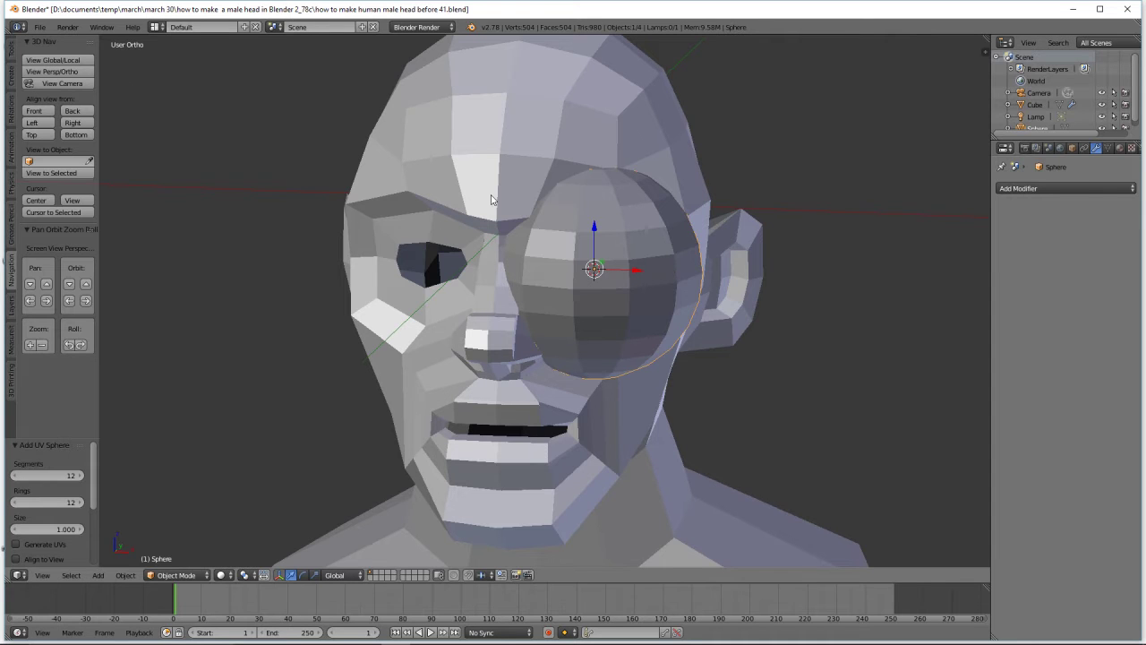
Isolate the sphere in local view, rotate its whole mesh 90° around X in Edit Mode, and clear the selection
left_click(82, 60)
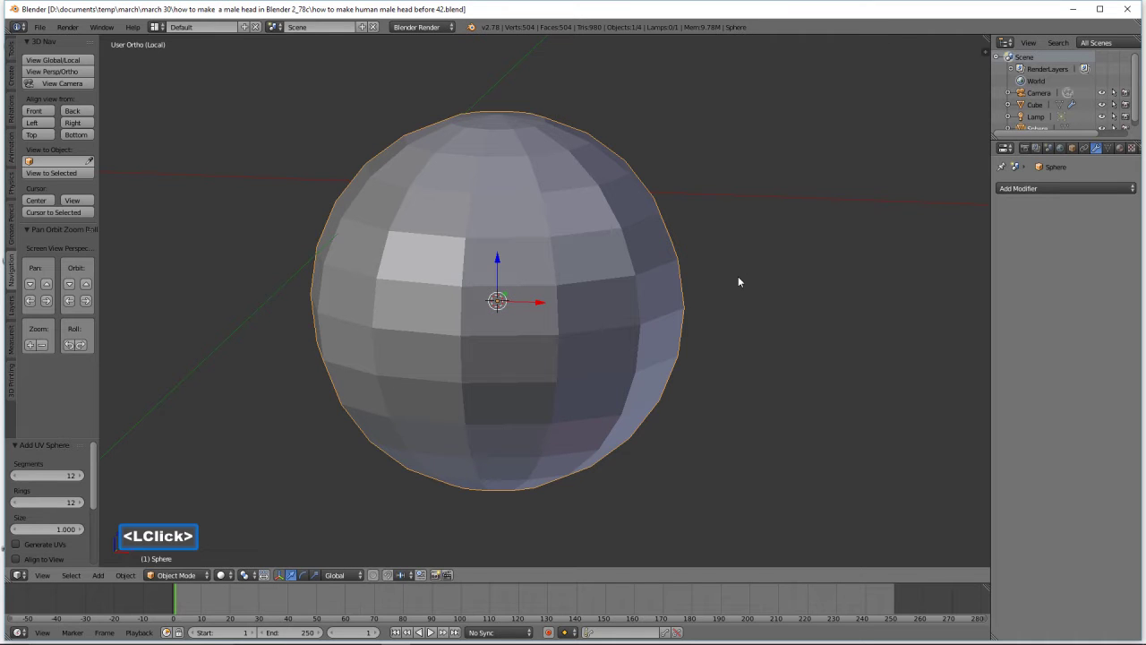
left_click(33, 111)
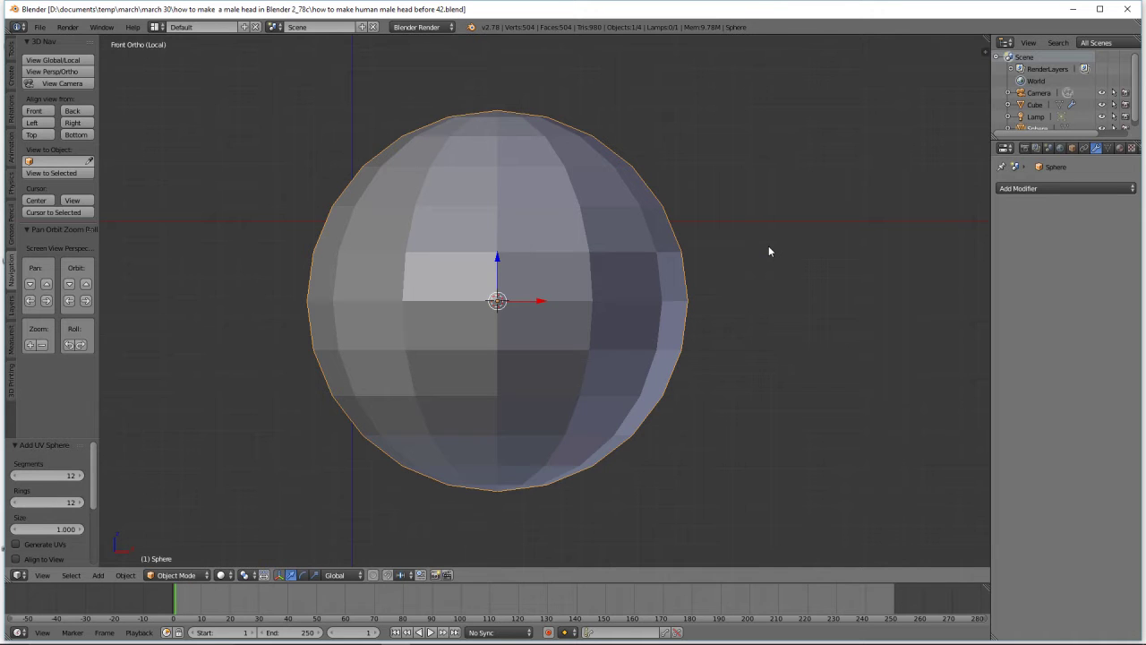
left_click(202, 576)
left_click(199, 550)
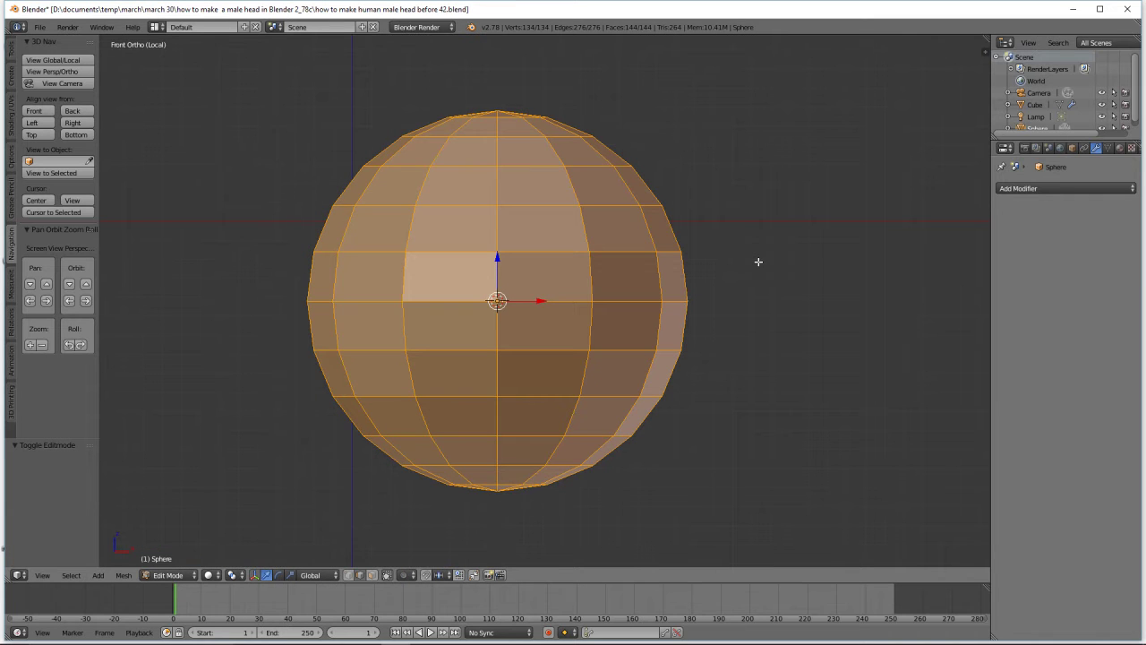
type("rx")
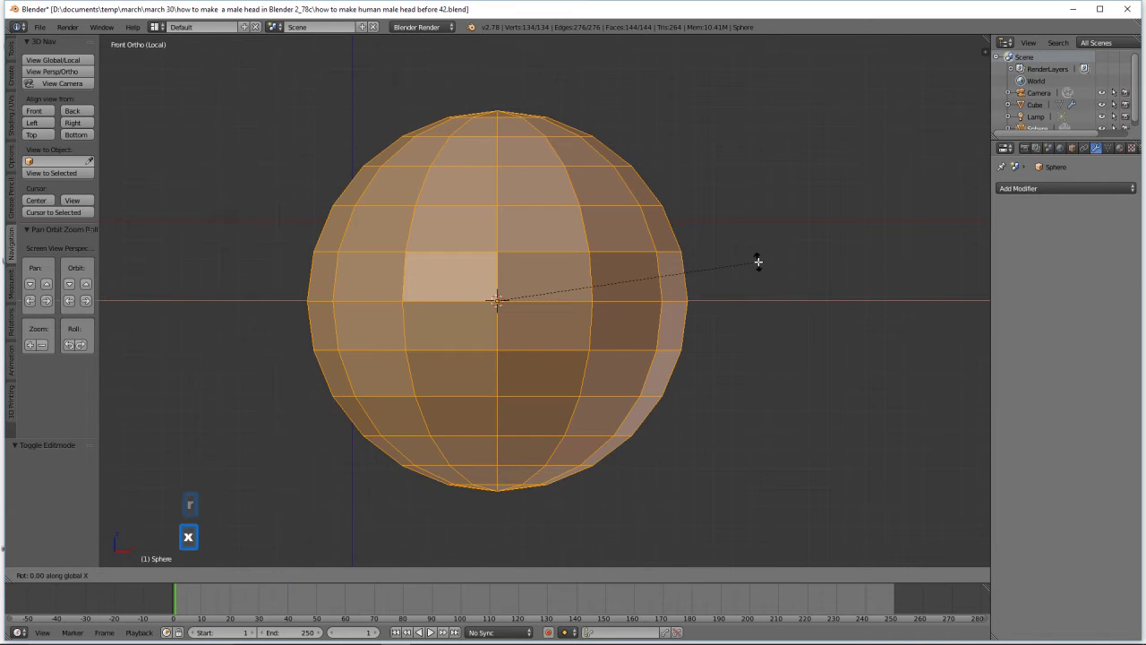
type("90")
left_click(758, 261)
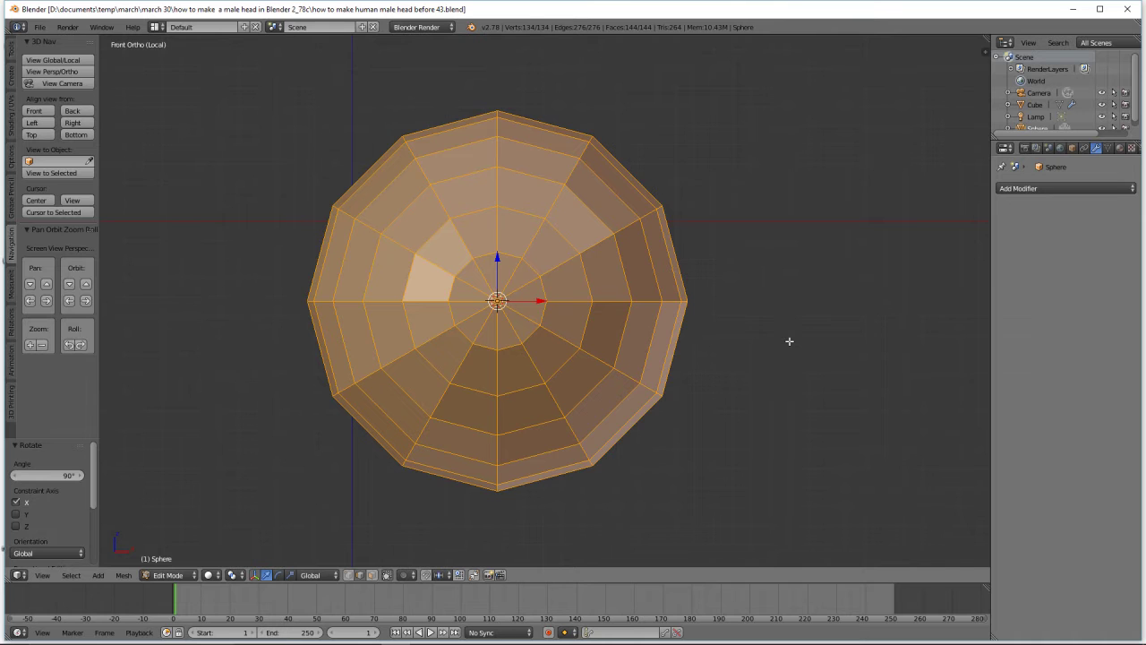
key("a")
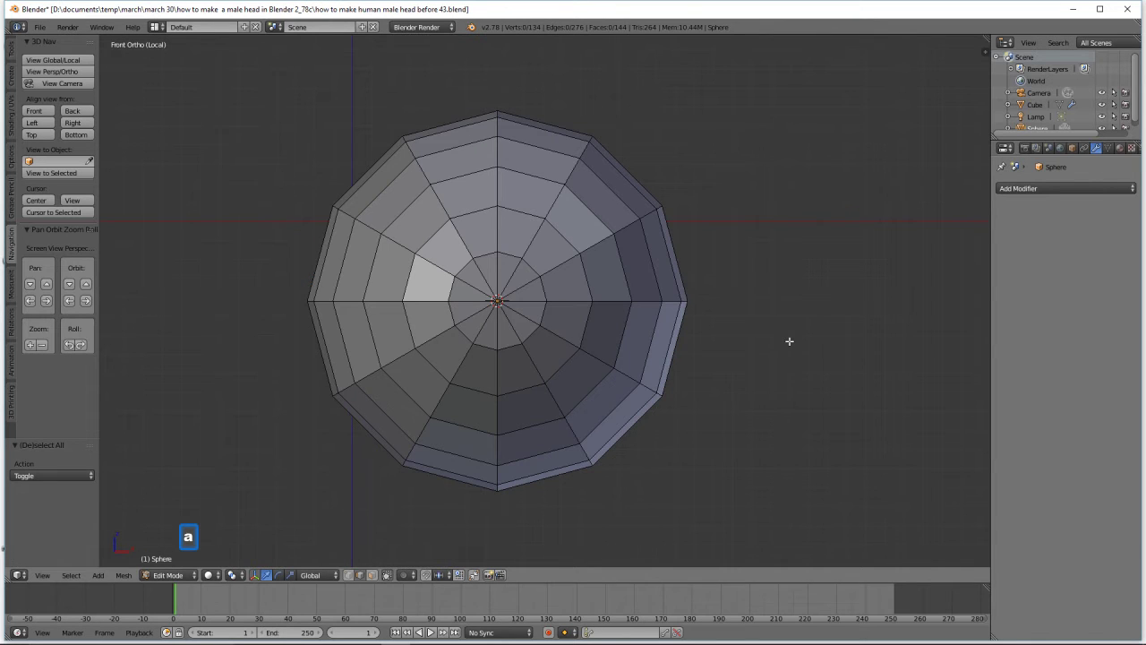
Invert the two innermost rings of faces at the eyeball's front pole by scaling them -1 along Y, and clear the selection
left_click(373, 574)
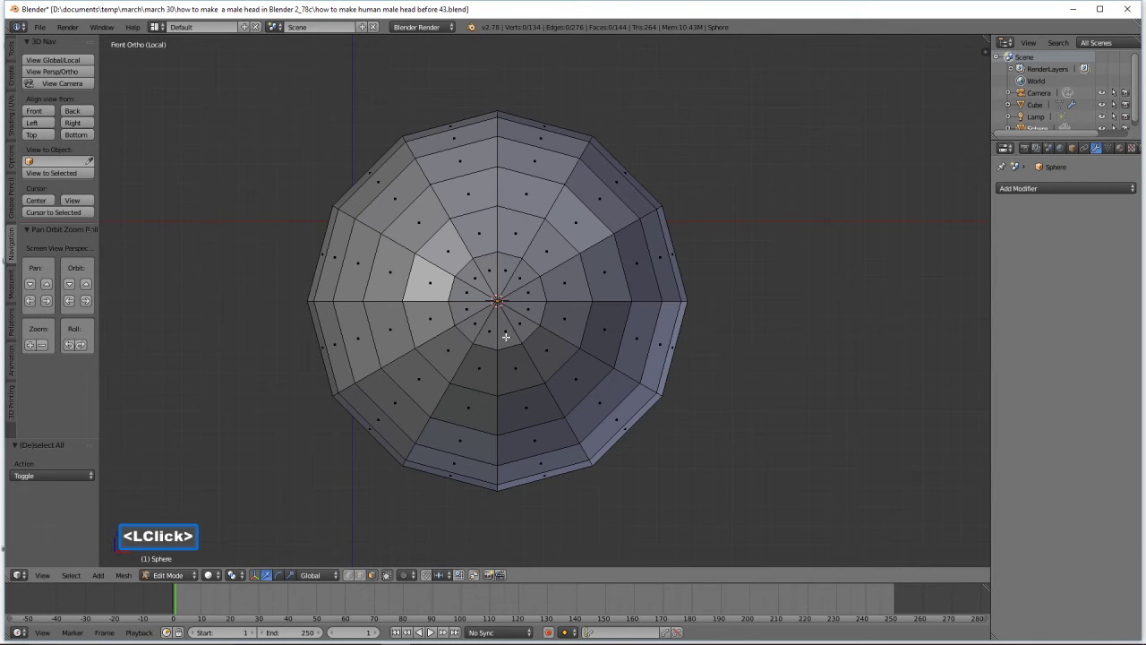
key("c")
mouse_move(529, 348)
left_mouse_down()
mouse_move(537, 296)
mouse_move(492, 249)
mouse_move(443, 286)
mouse_move(474, 349)
mouse_move(538, 353)
left_mouse_up()
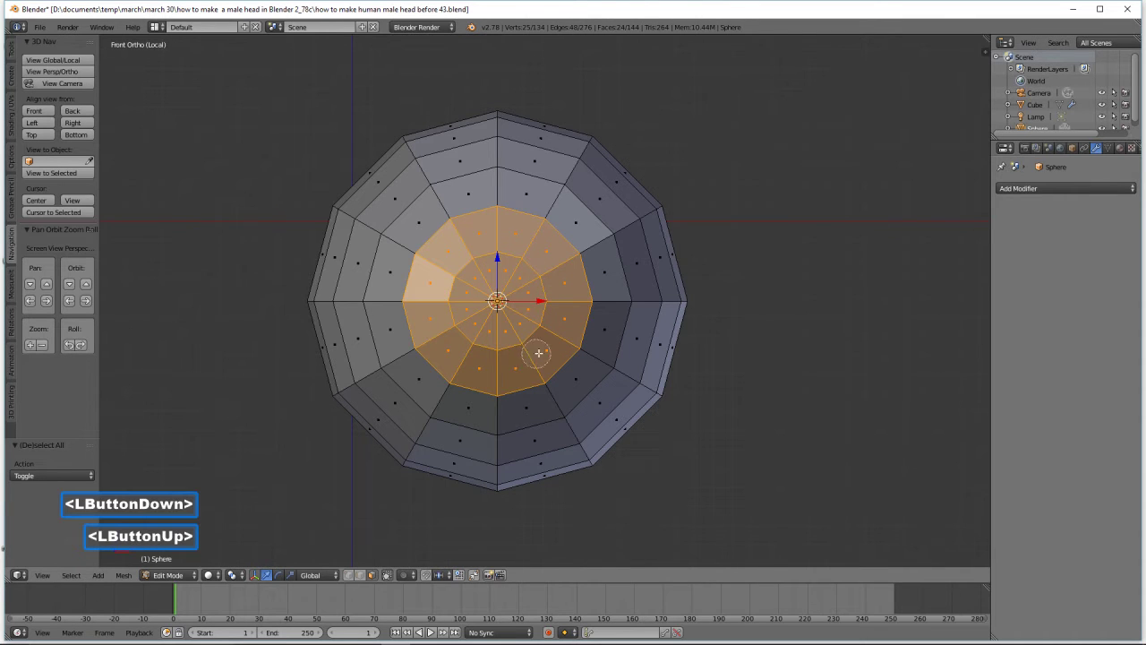
right_click(545, 353)
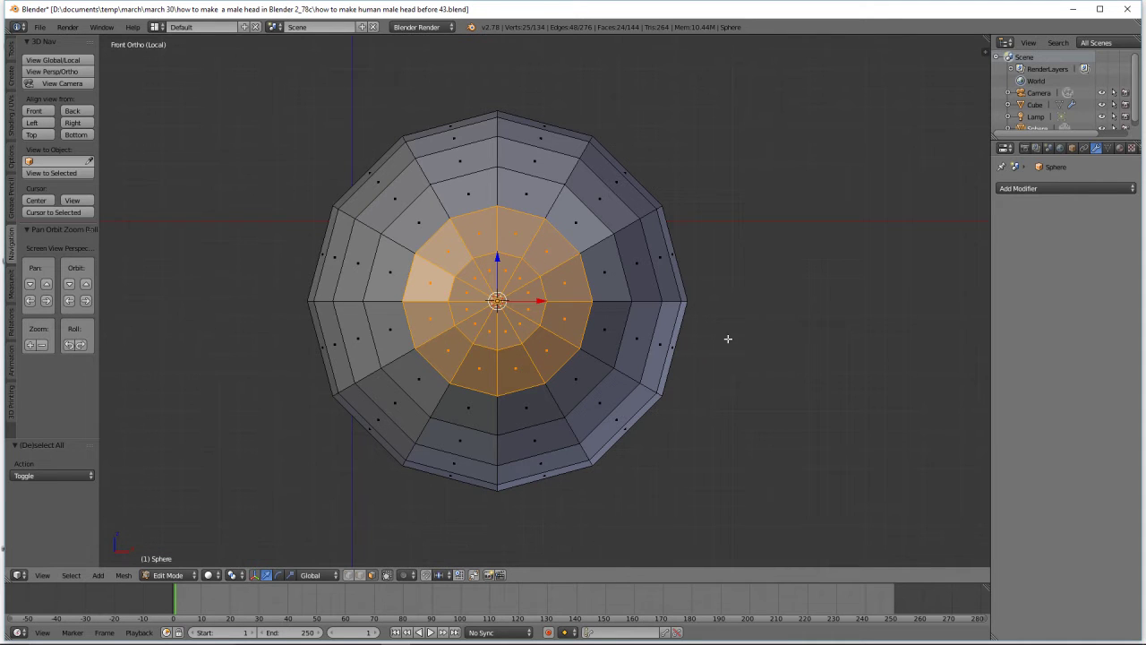
middle_click_drag(850, 238, 780, 261)
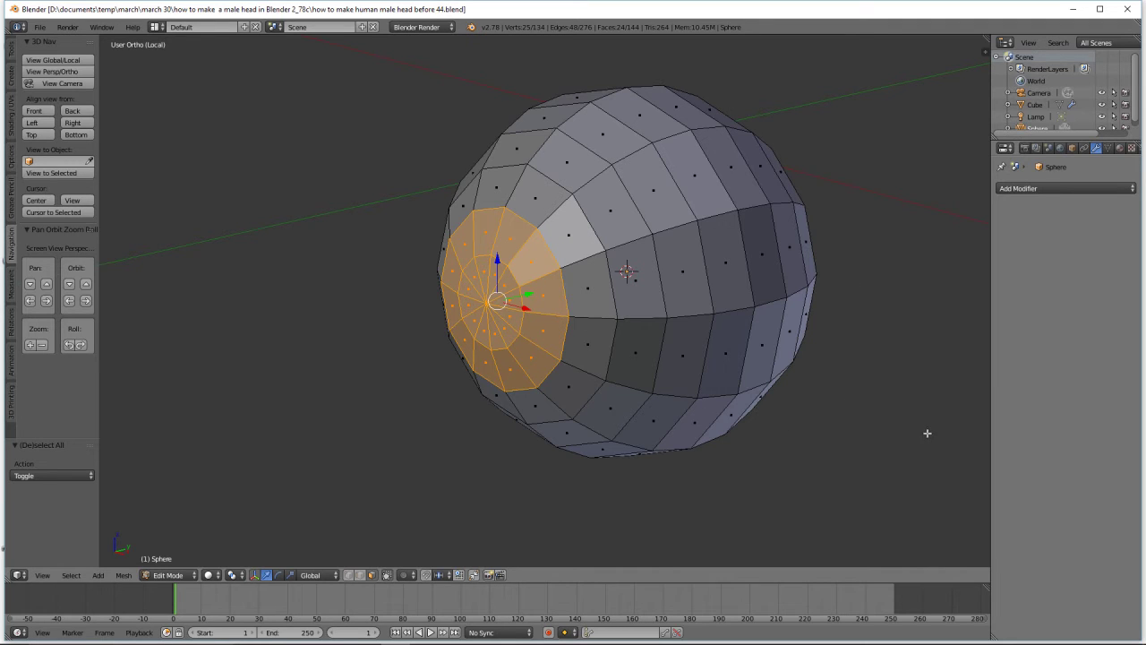
key("s")
key("y")
key("minus")
key("1")
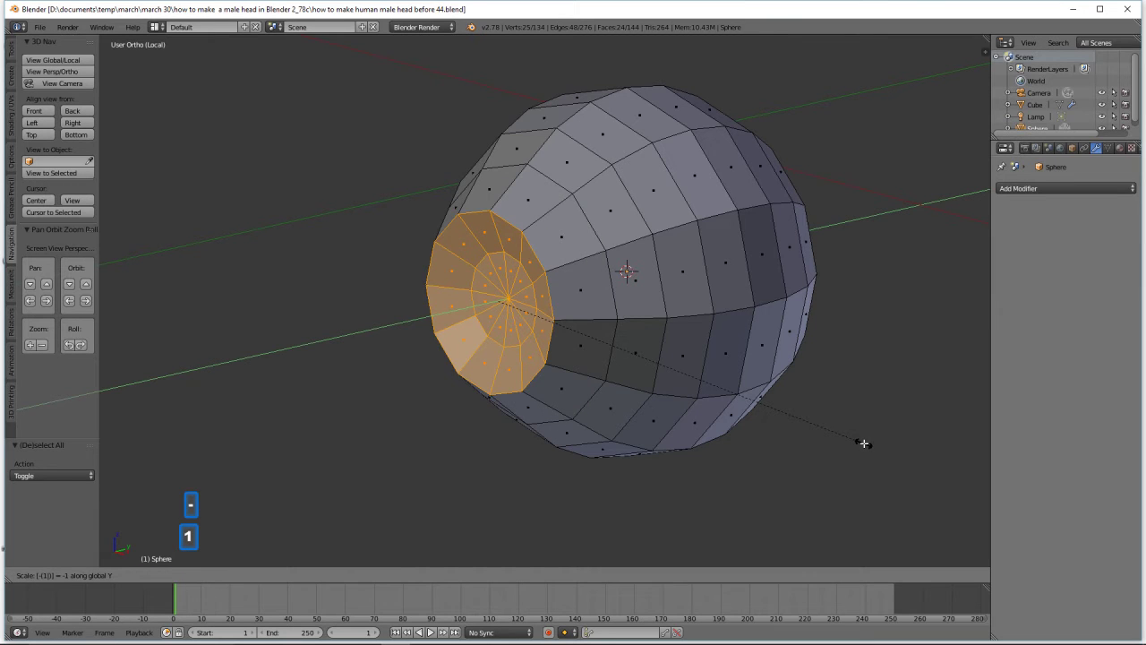
left_click(864, 443)
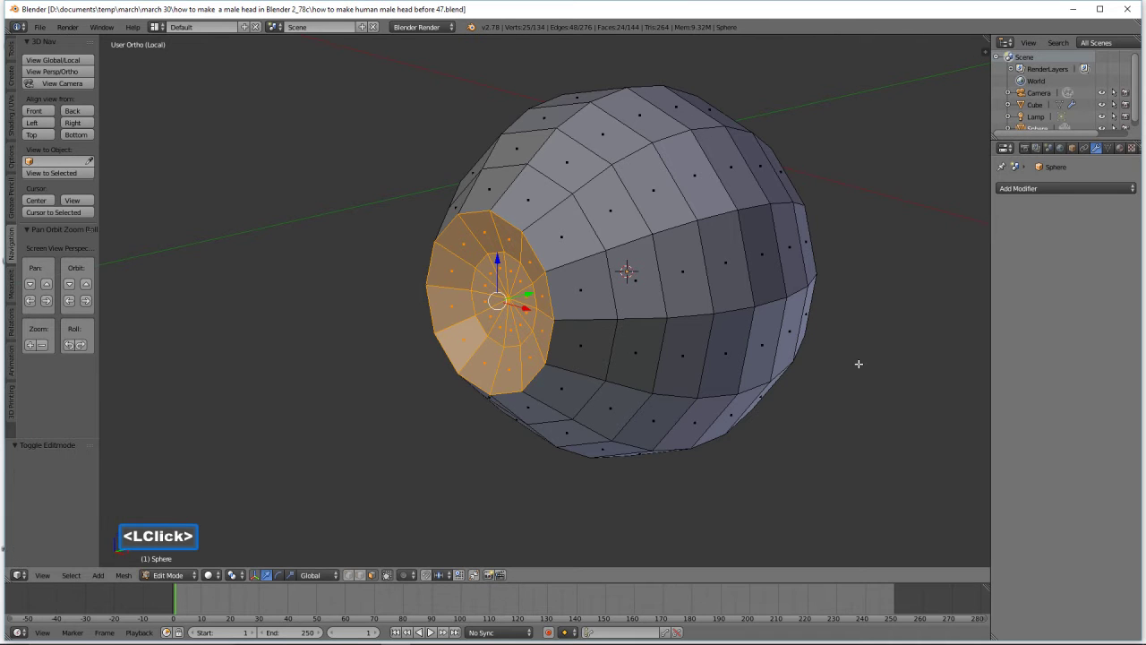
key("a")
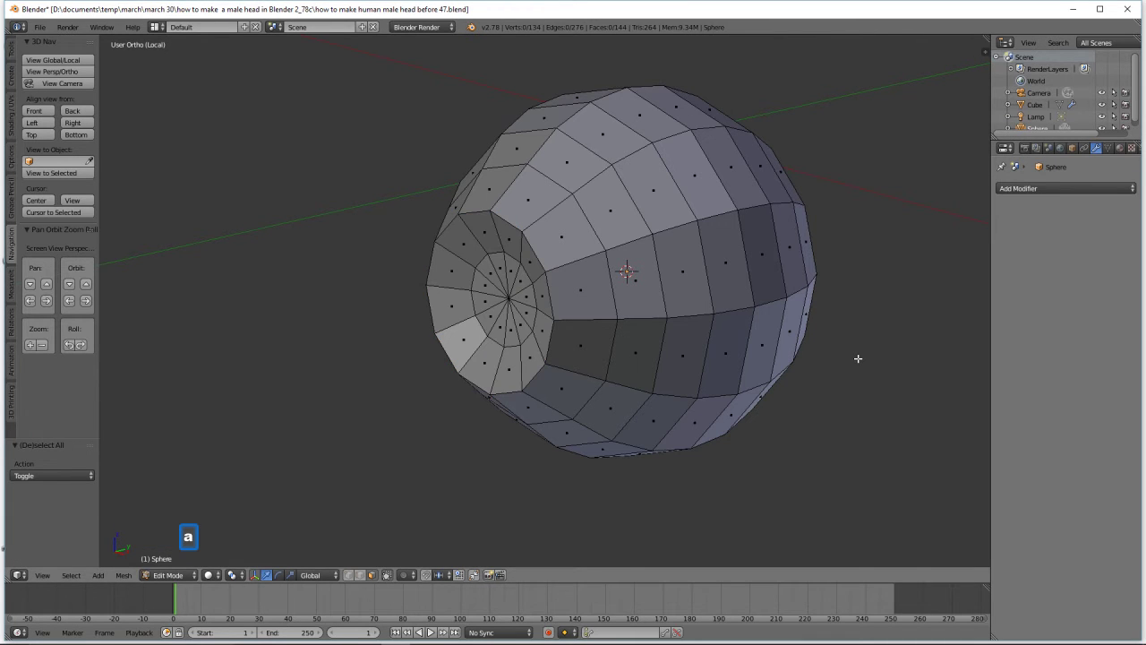
Extrude the innermost ring of faces at the eyeball's front about 0.371 into the sphere along Y to form the pupil
middle_click_drag(697, 401, 719, 393)
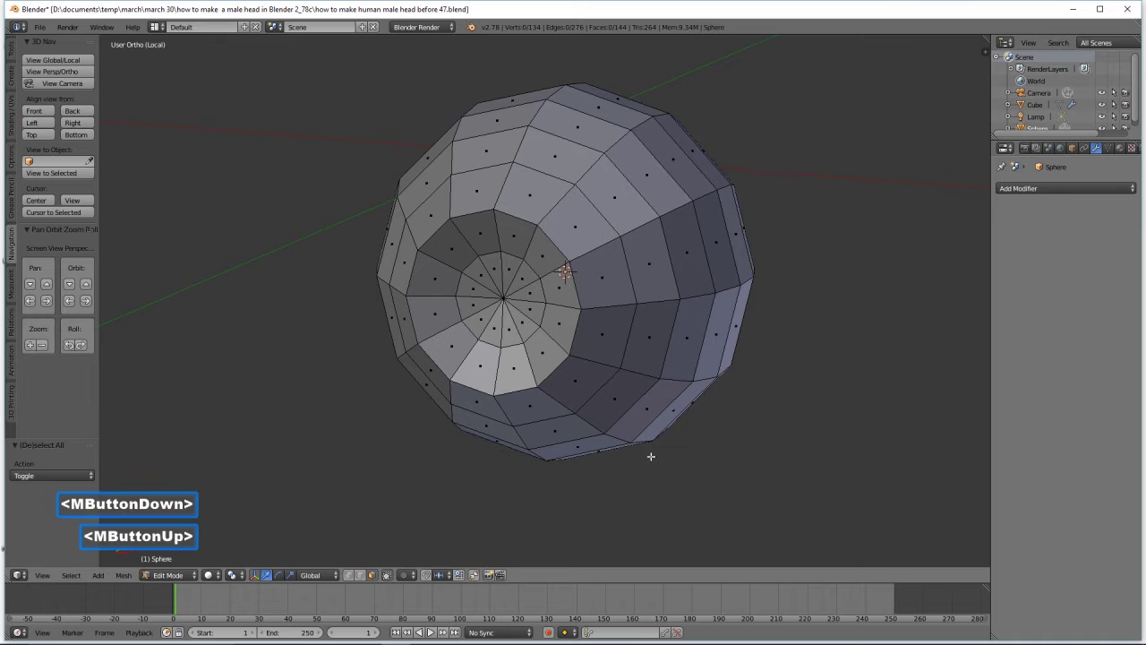
key("c")
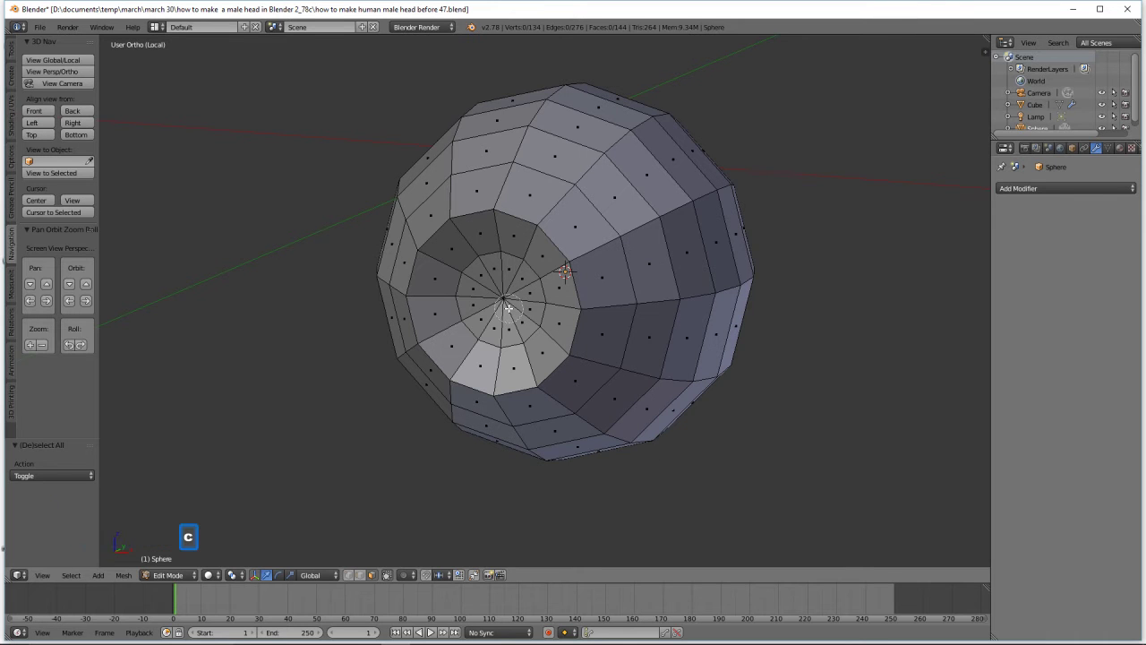
left_click(500, 292)
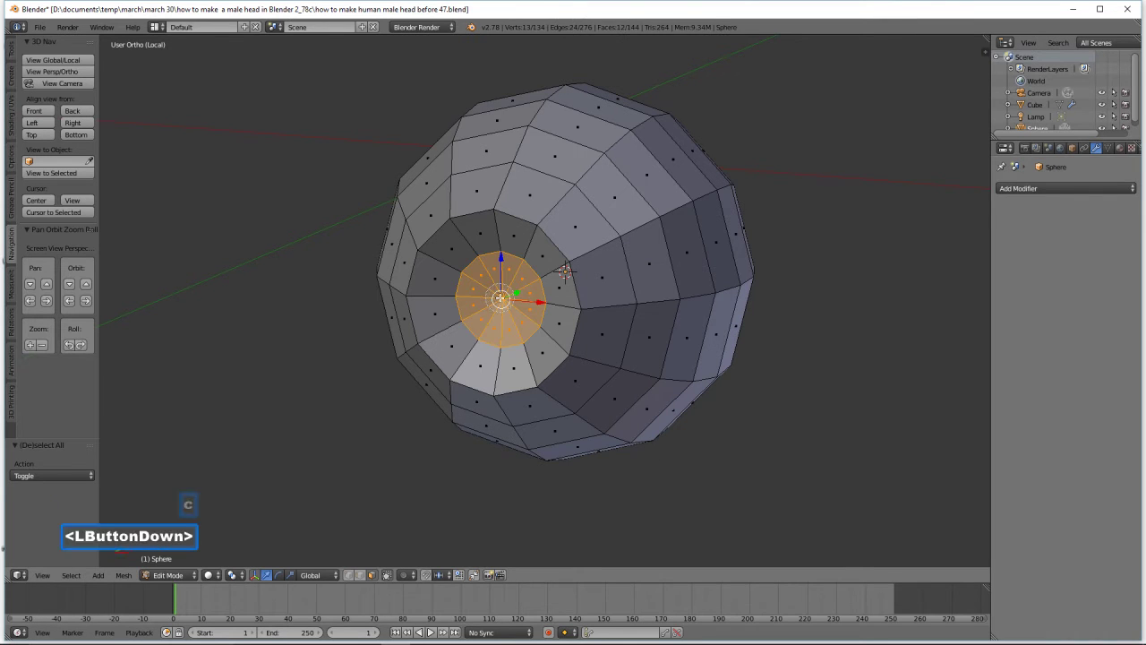
right_click(532, 338)
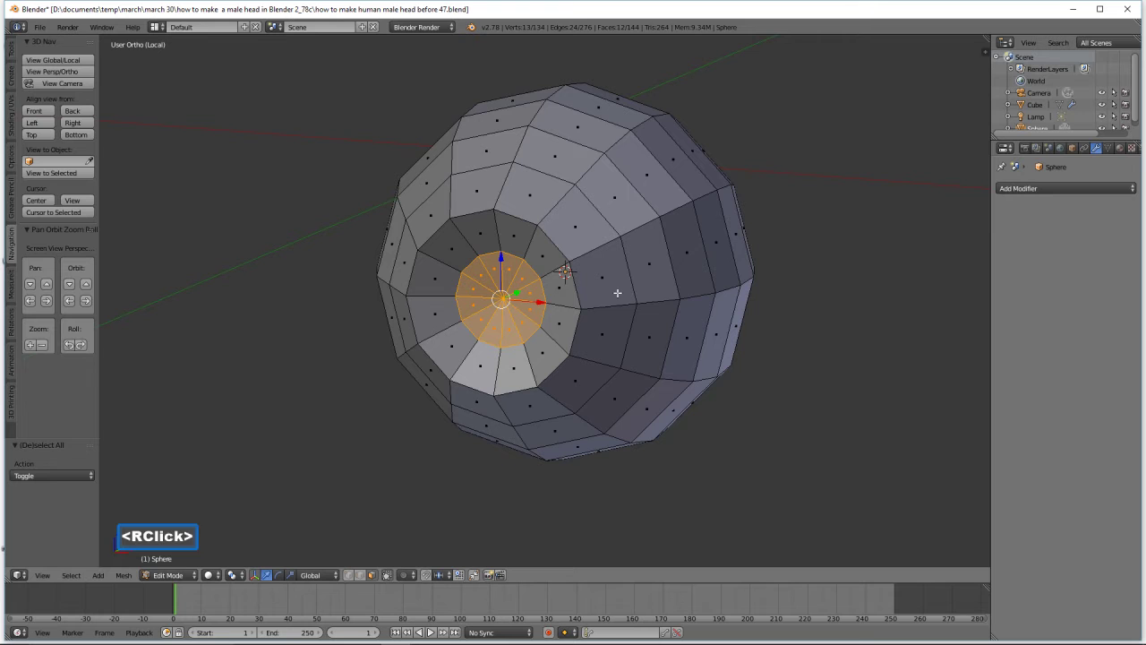
middle_click_drag(635, 297, 617, 296)
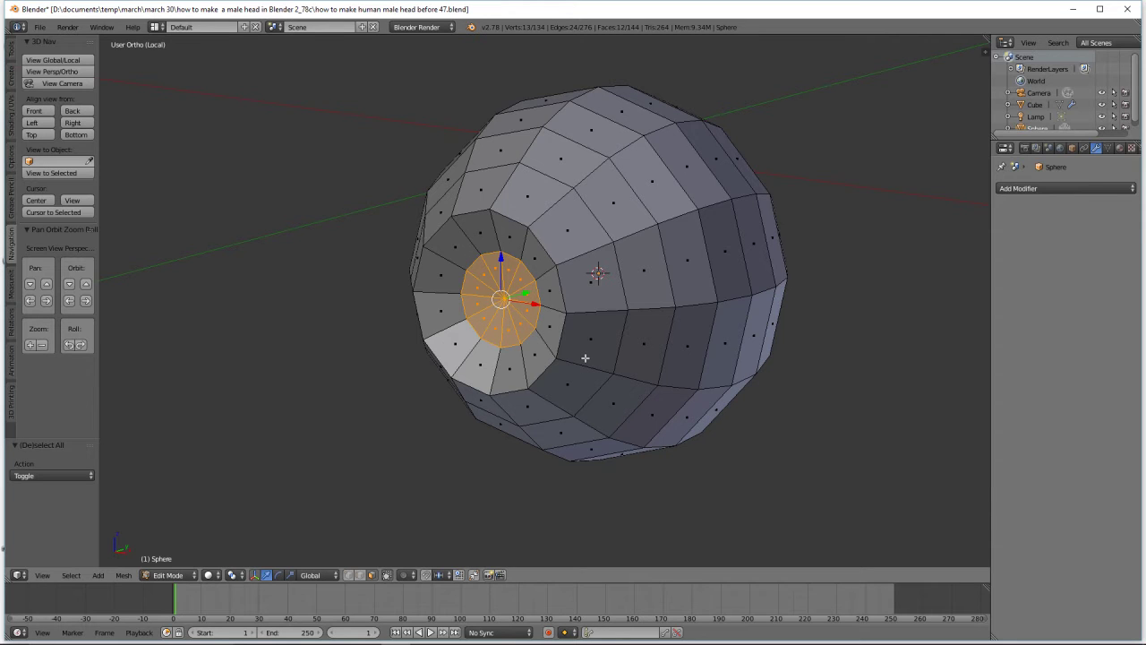
key("e")
key("y")
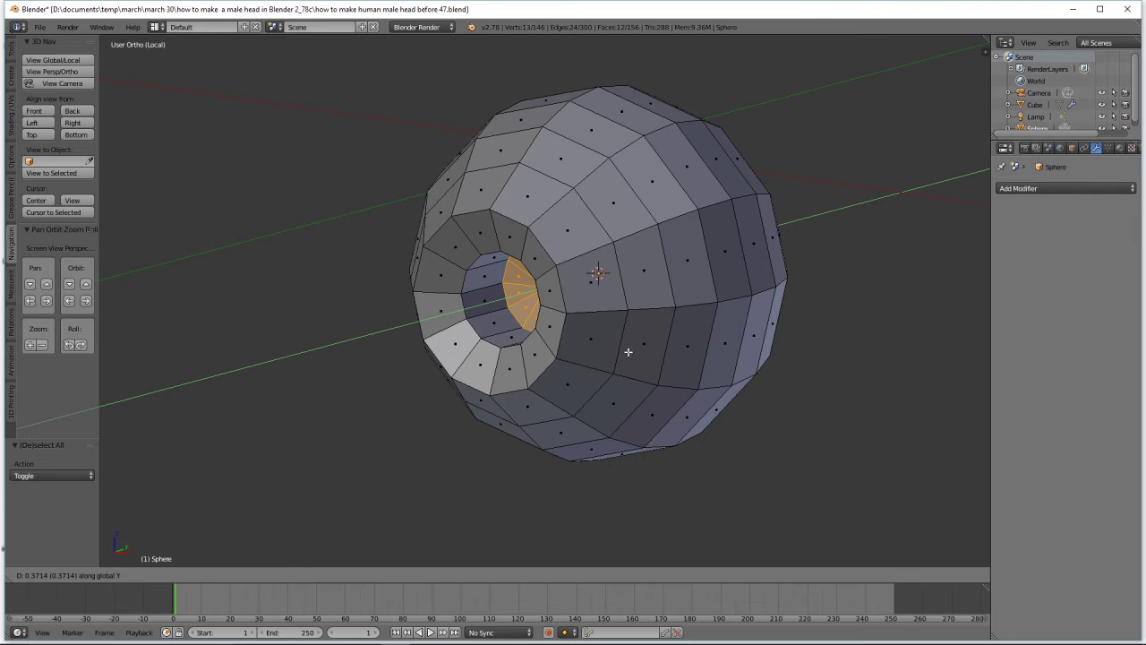
left_click(628, 352)
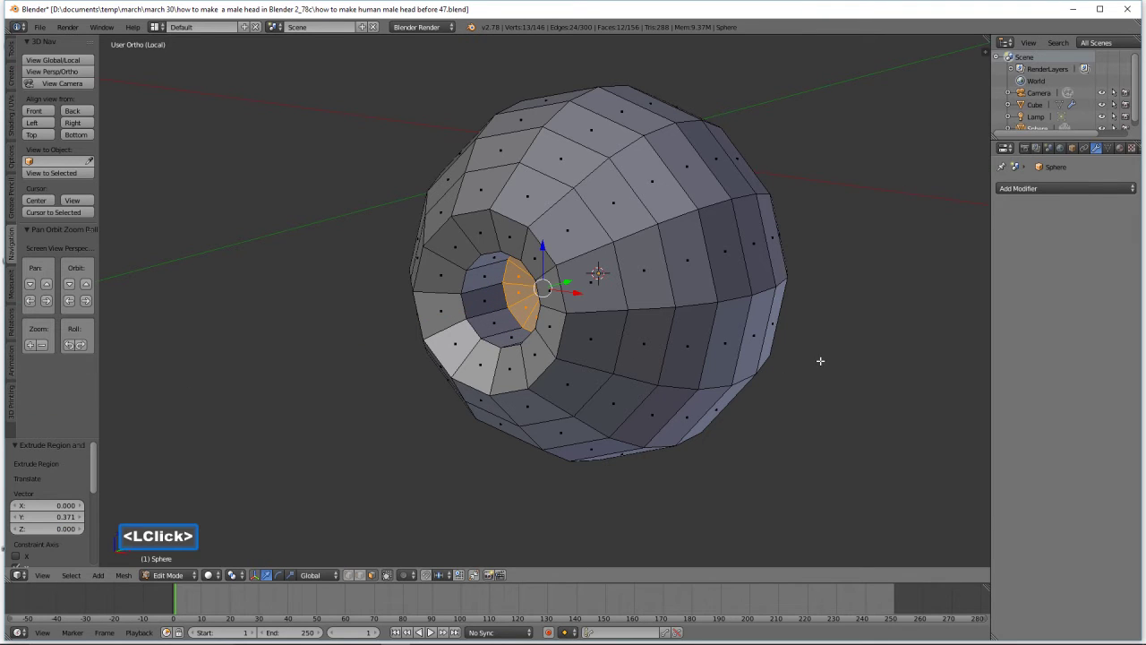
Bevel the edge loop around the eyeball's pupil opening by about 0.026
key("a")
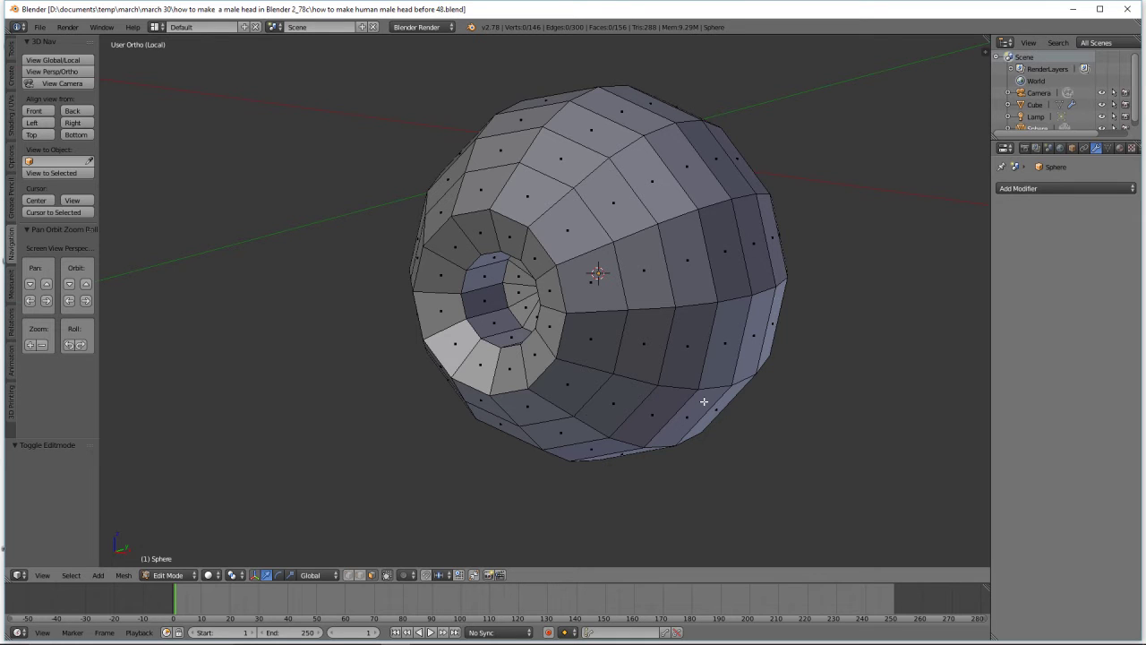
left_click(359, 575)
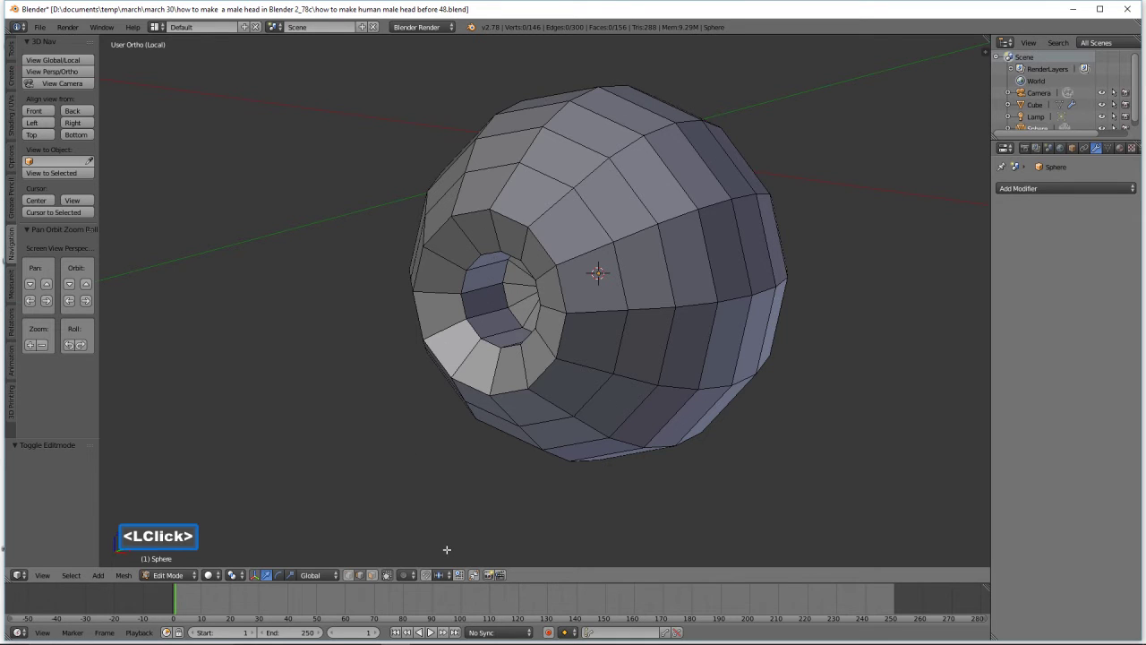
key("alt")
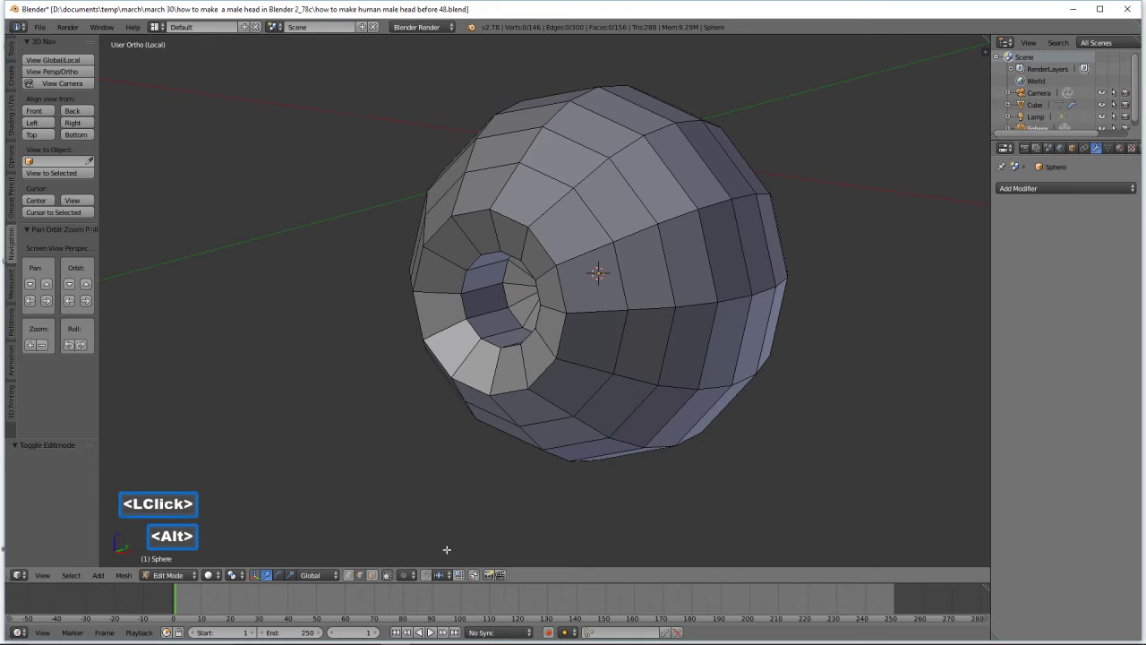
left_click(531, 336, "alt")
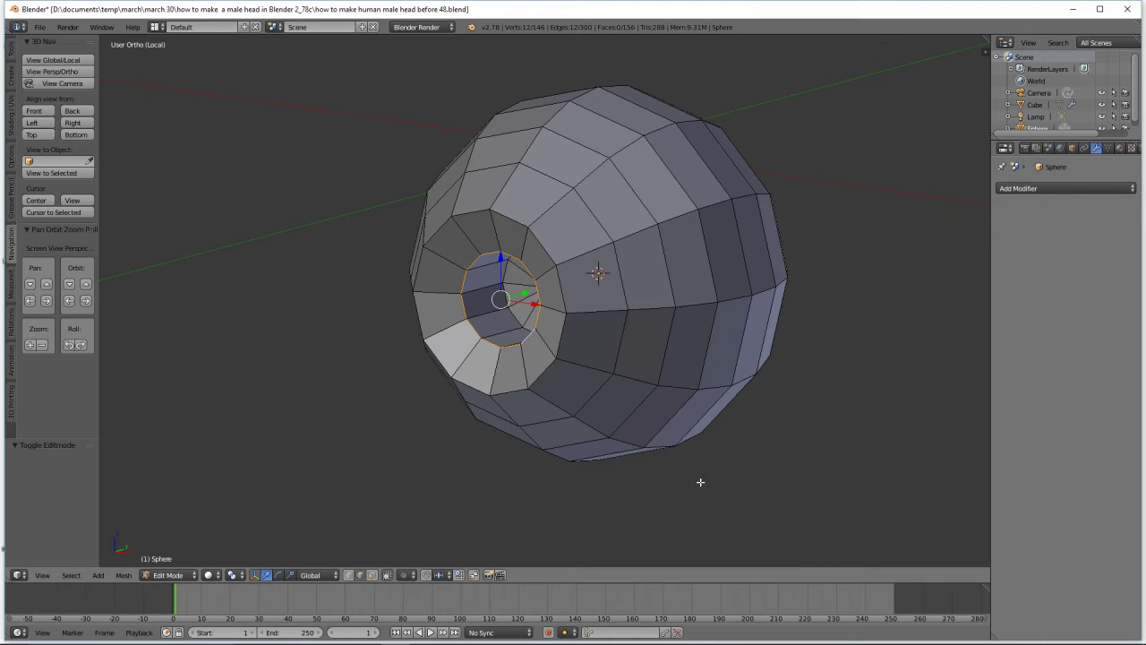
key("ctrl")
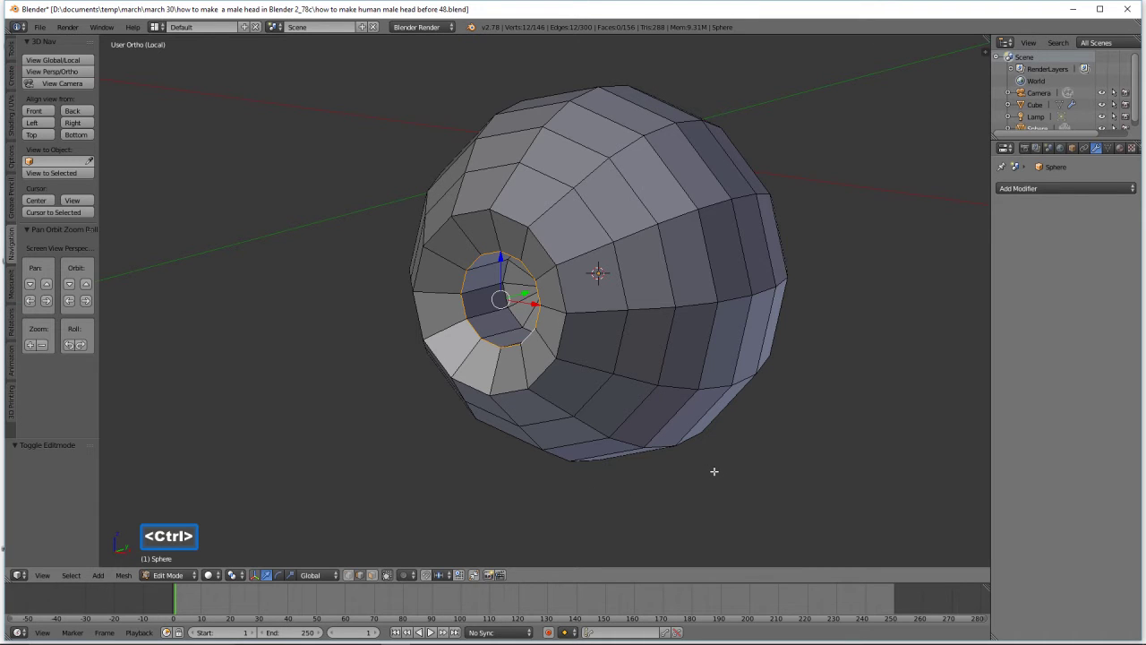
key("ctrl+b")
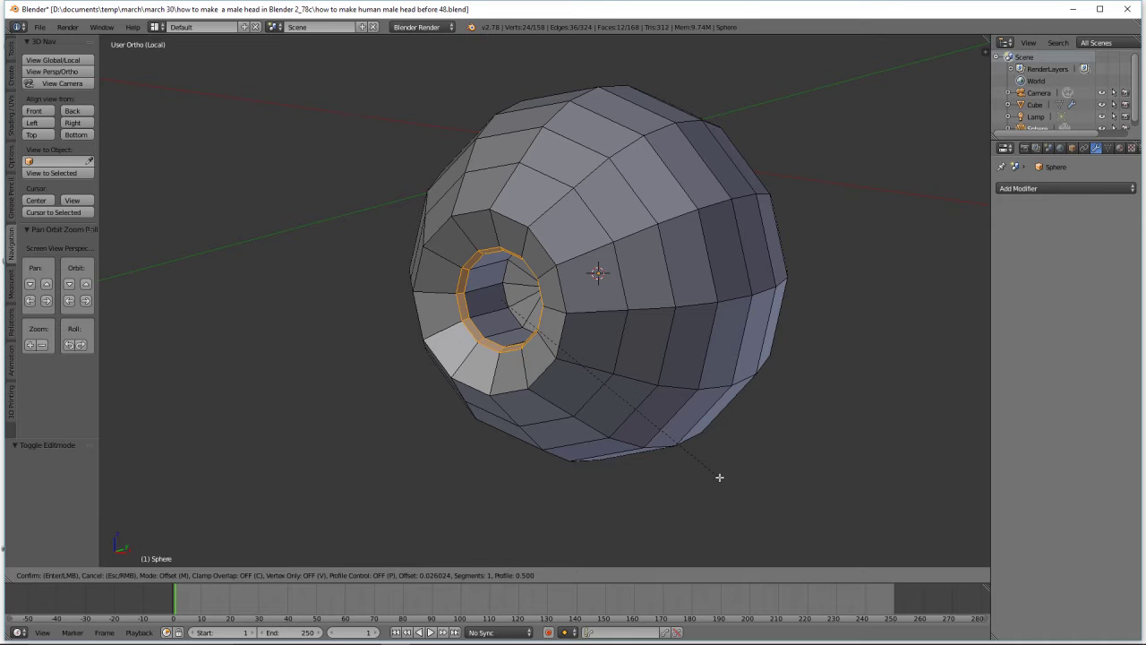
left_click(719, 477)
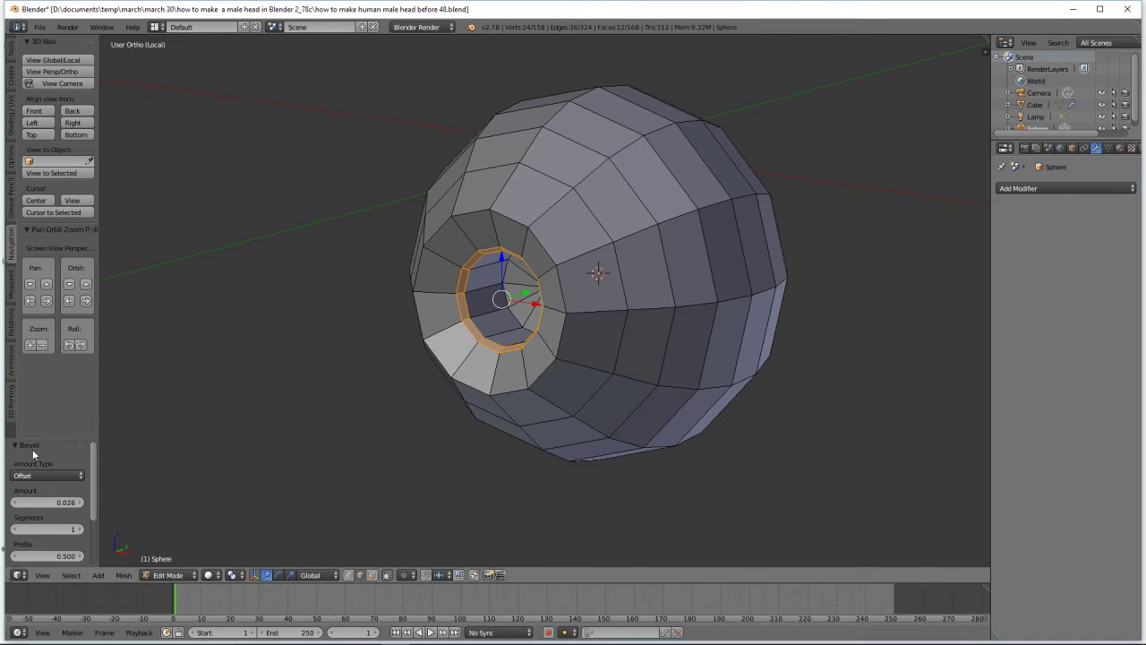
Set the pupil rim bevel to 2 segments with a profile of 1.000, and clear the selection
left_click(81, 530)
left_click(56, 556)
type("1")
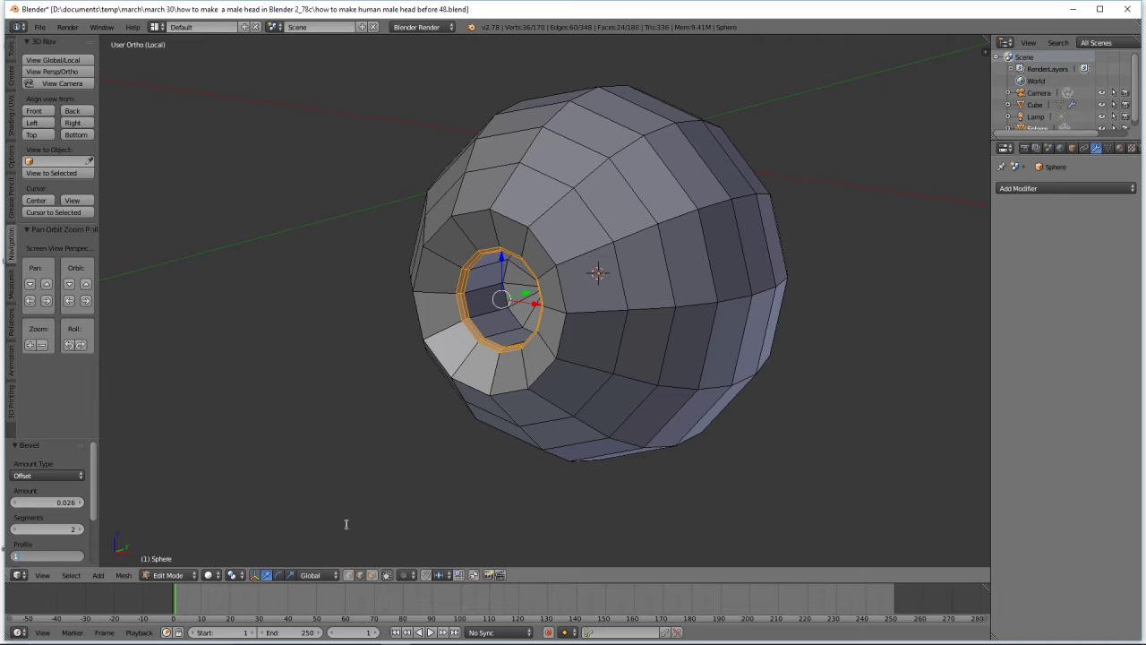
key("Return")
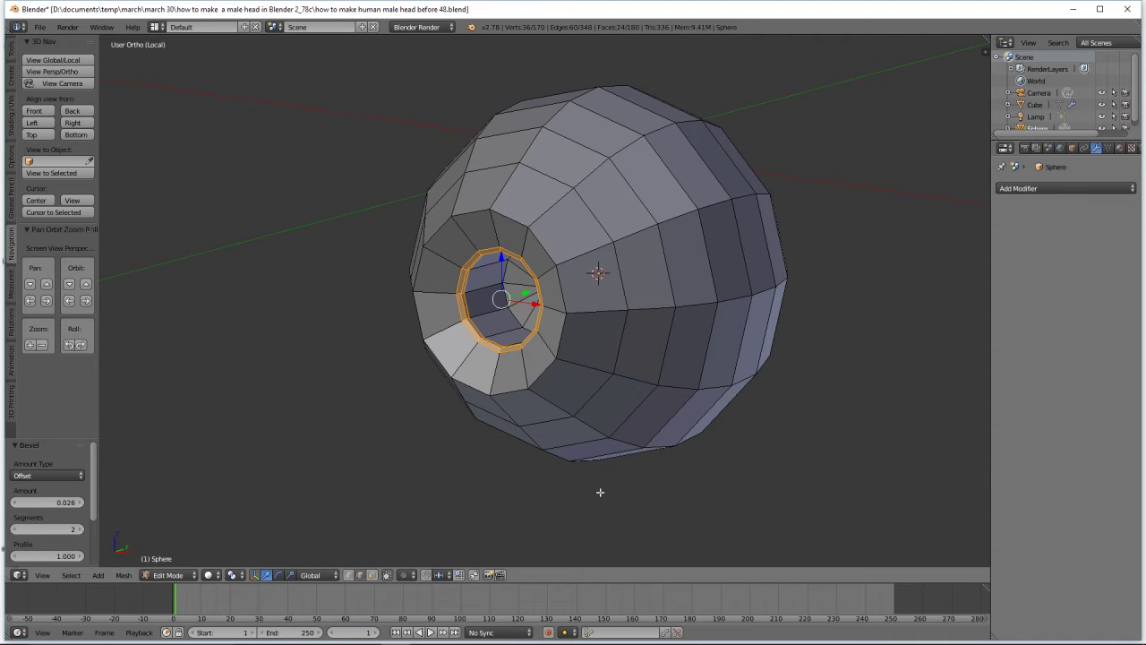
key("a")
Bevel the edge loop around the iris's outer rim by about 0.027 with 2 segments and profile 1.000, and clear the selection
key("alt")
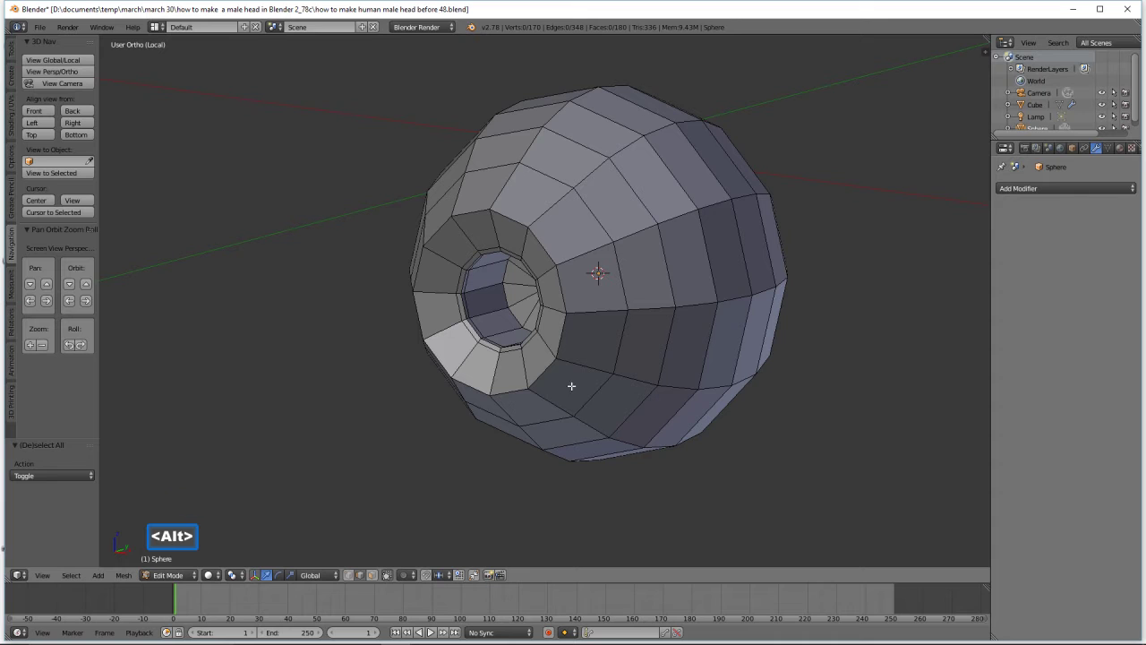
left_click(542, 371, "alt")
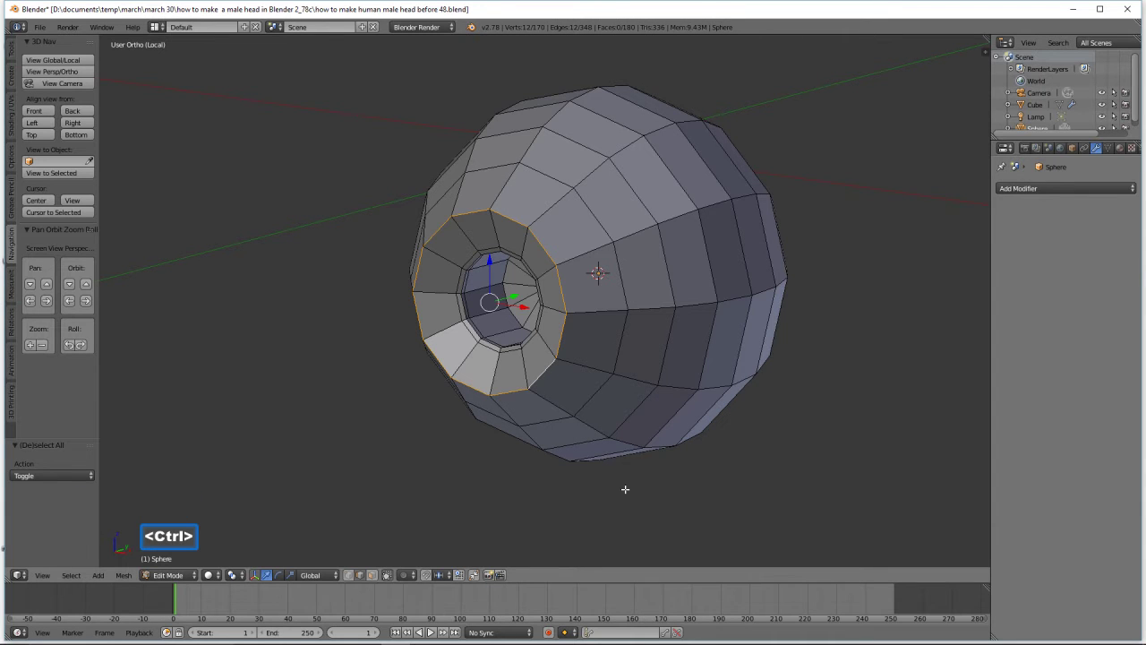
key("ctrl+b")
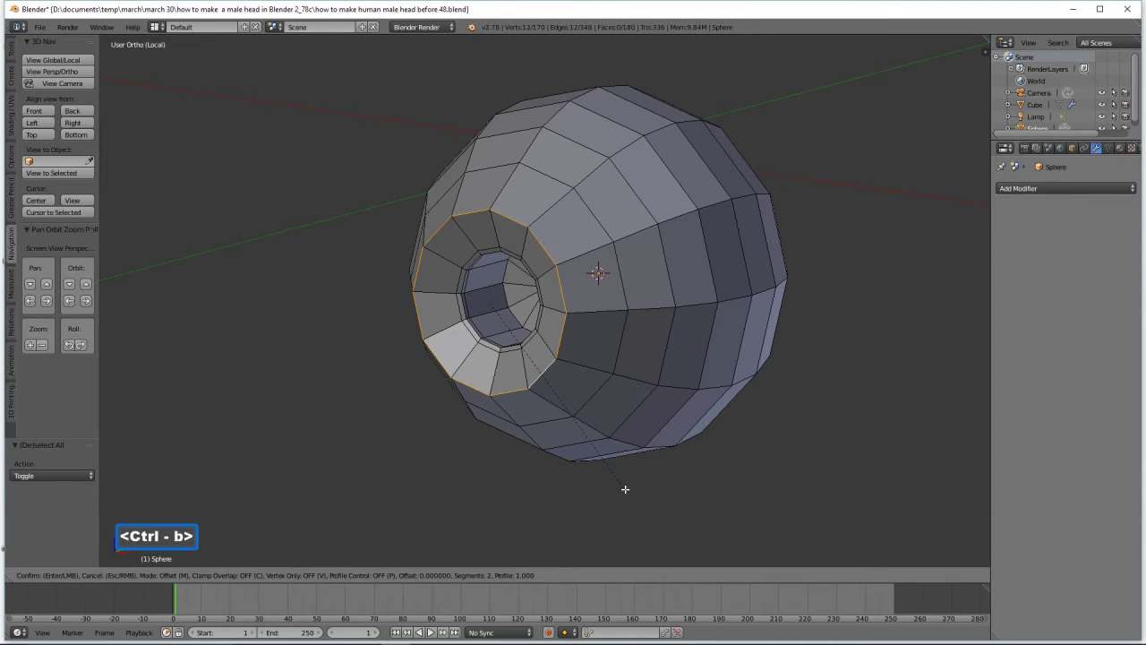
left_click(633, 493)
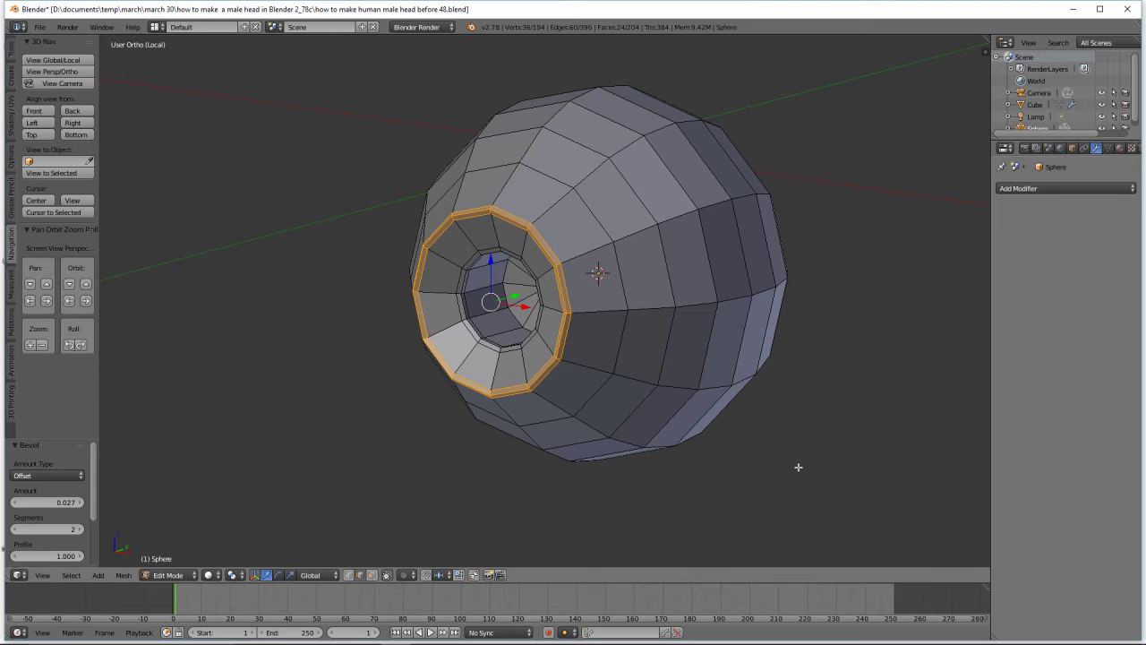
key("a")
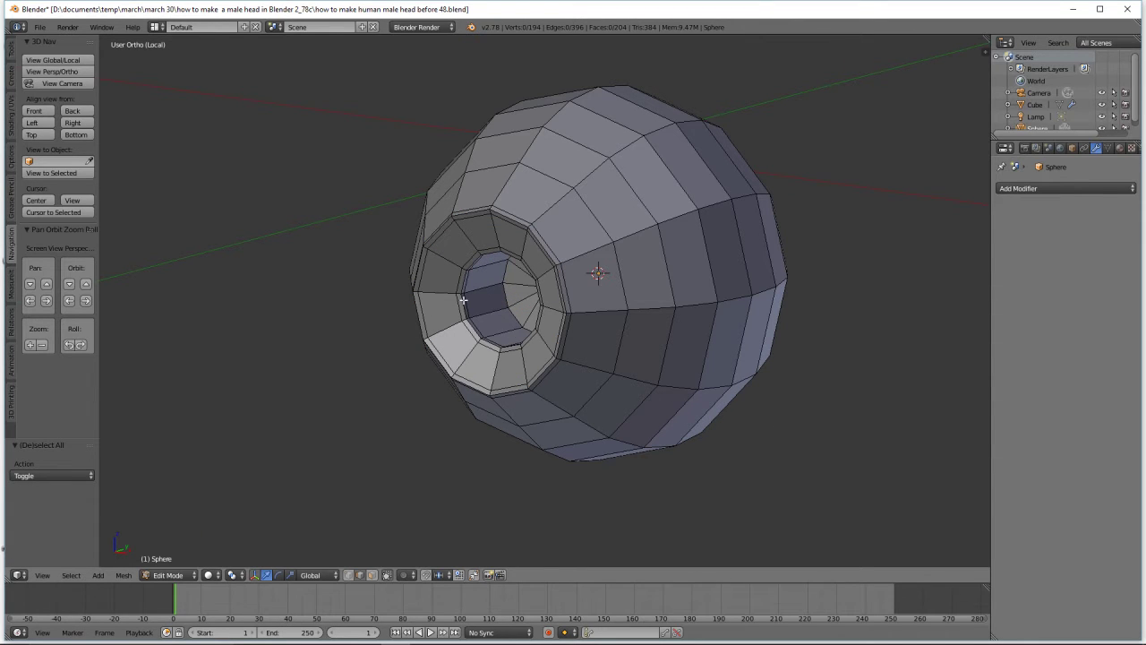
Give the whole eyeball a level 2 Subdivision Surface with smooth shading, and fit the editing cage to the modifier result
key("a")
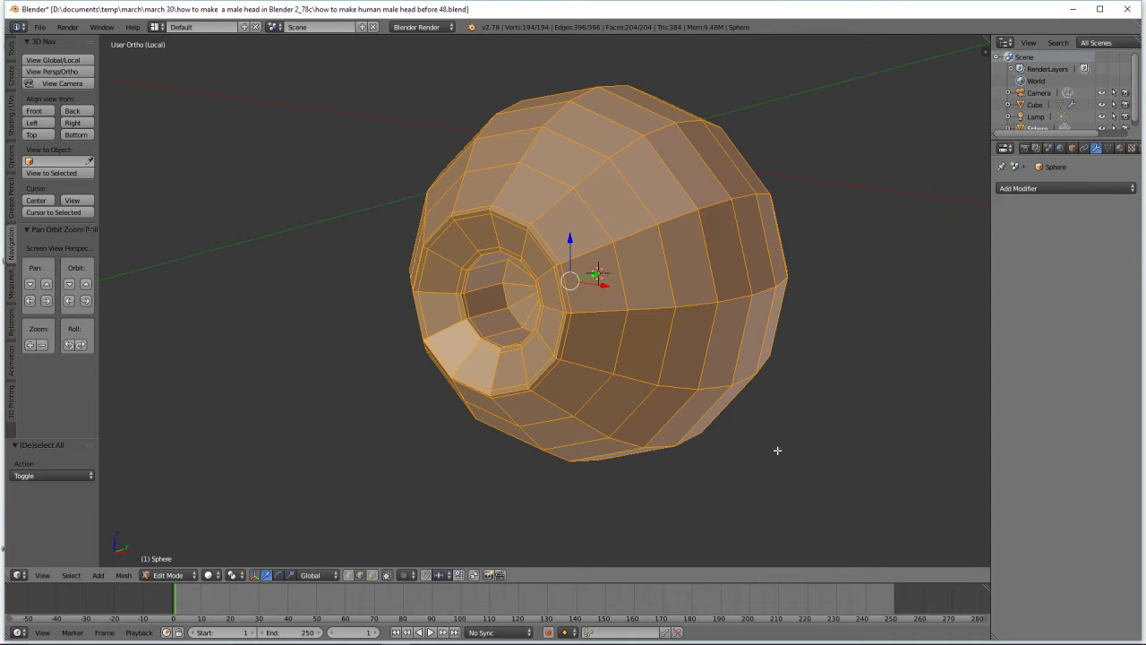
key("ctrl")
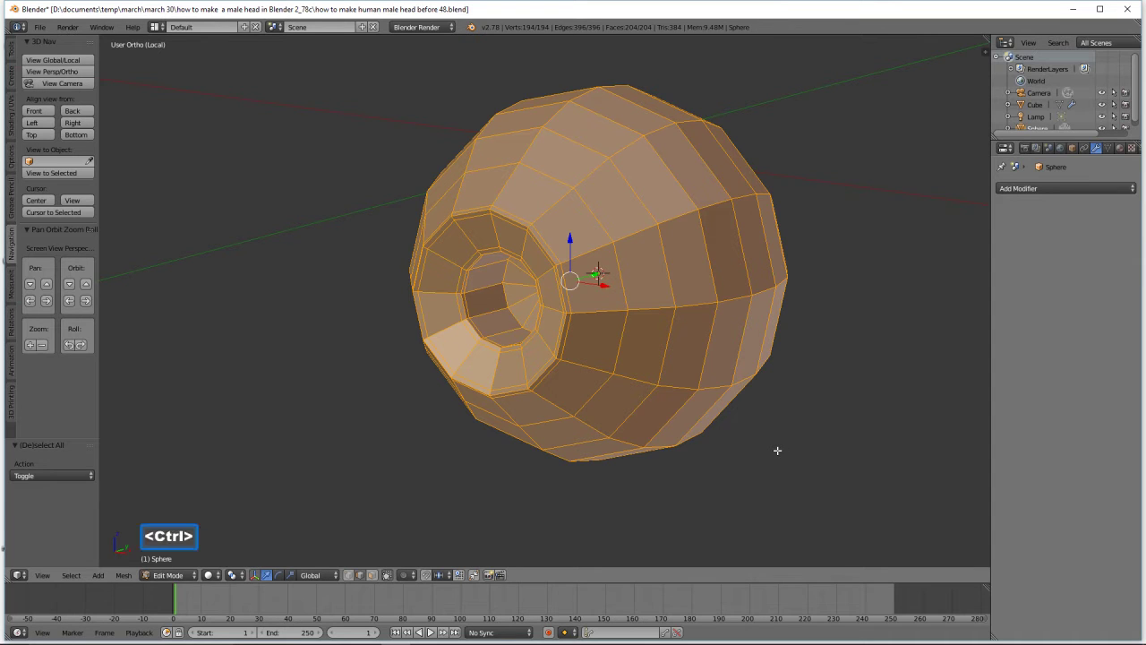
key("ctrl+2")
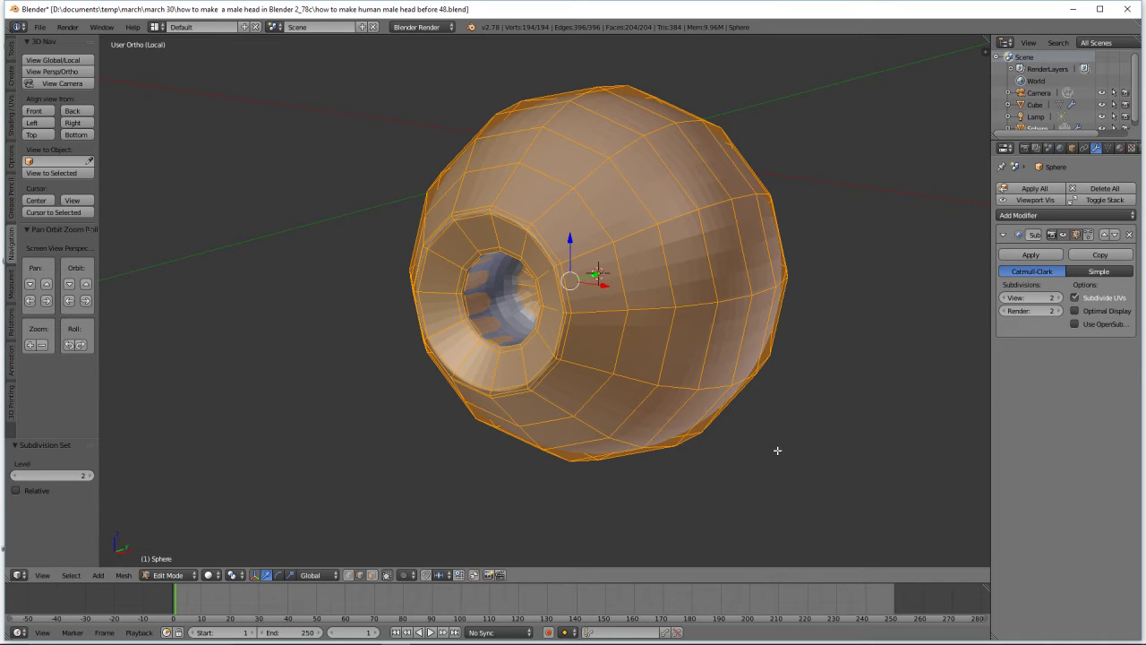
key("z")
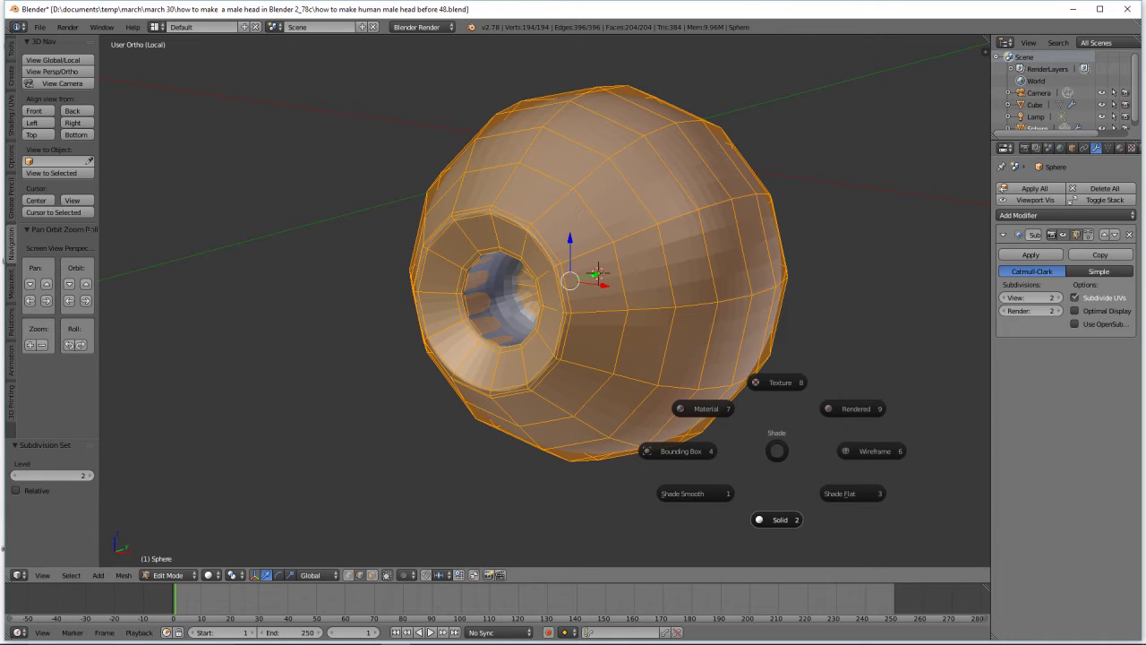
left_click(722, 499)
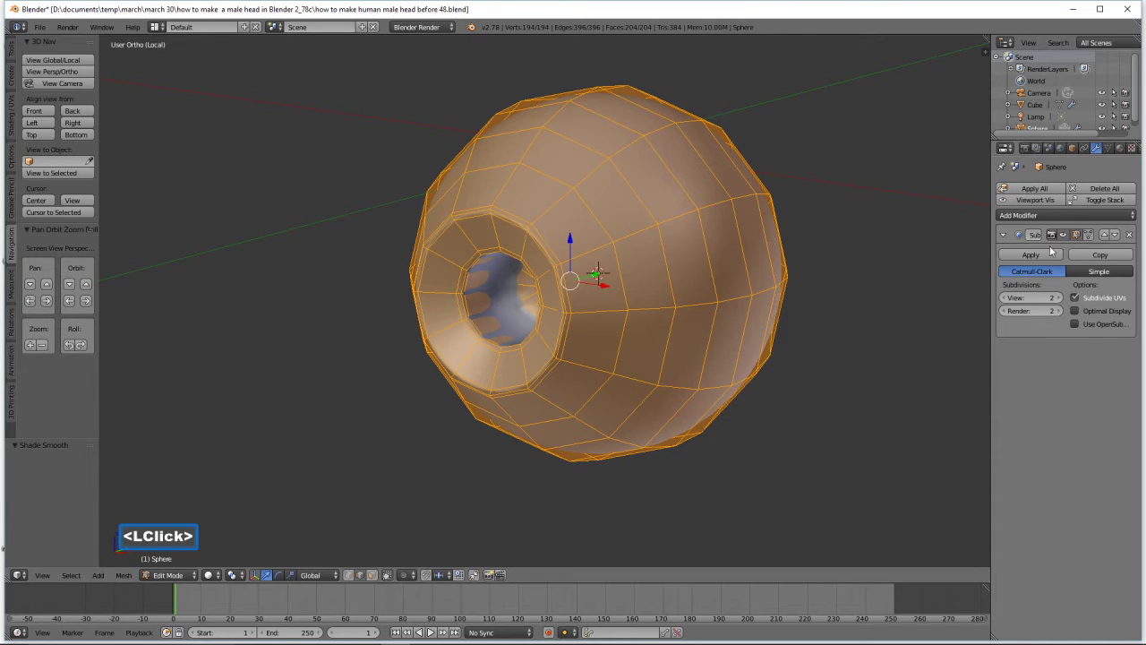
left_click(1089, 234)
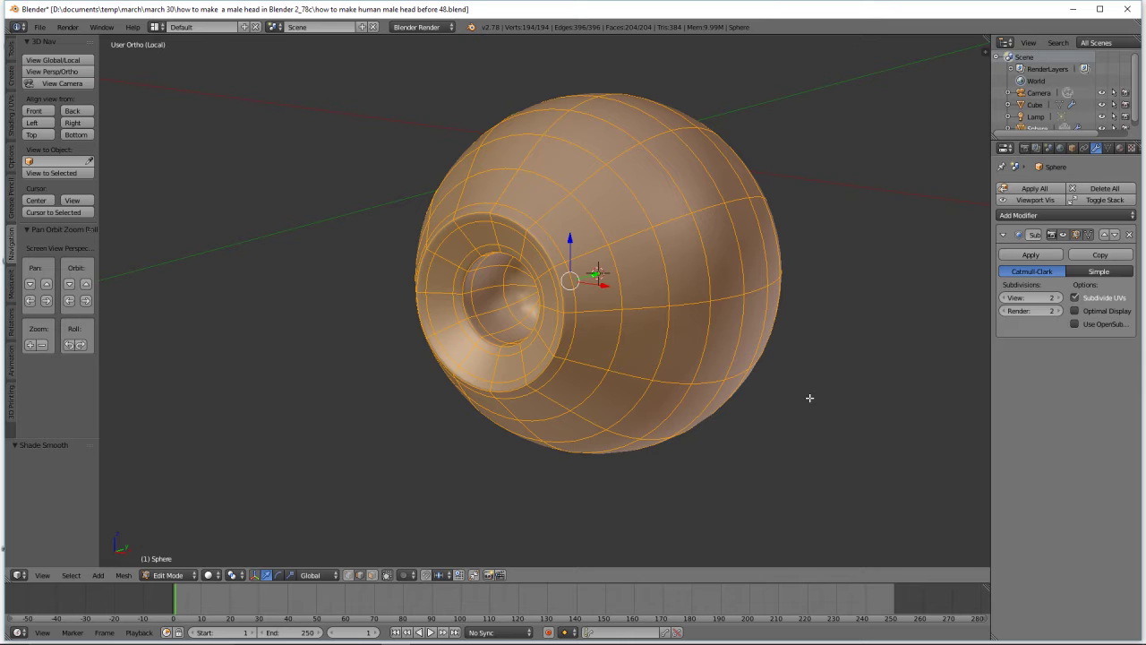
left_click(1083, 215)
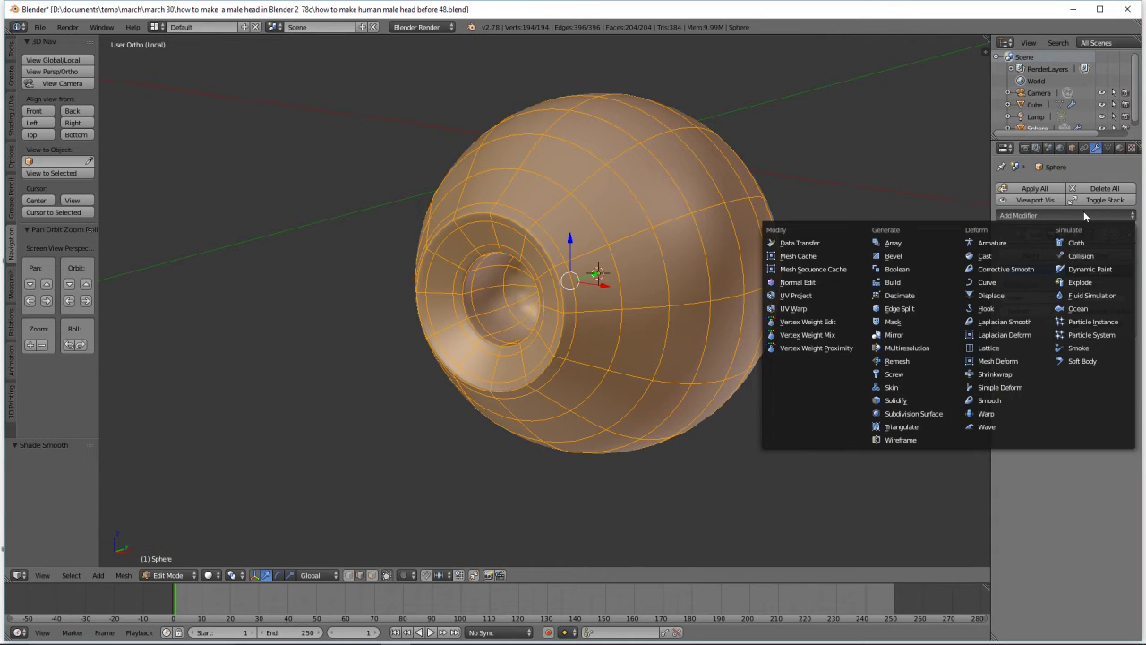
left_click(913, 414)
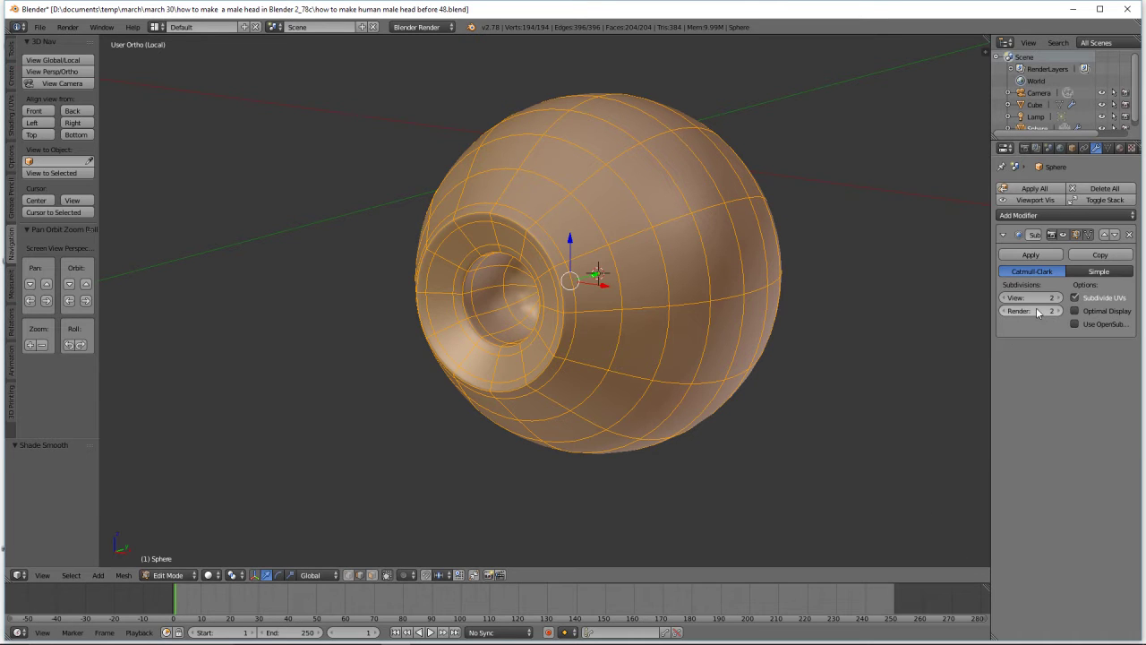
left_click(1107, 216)
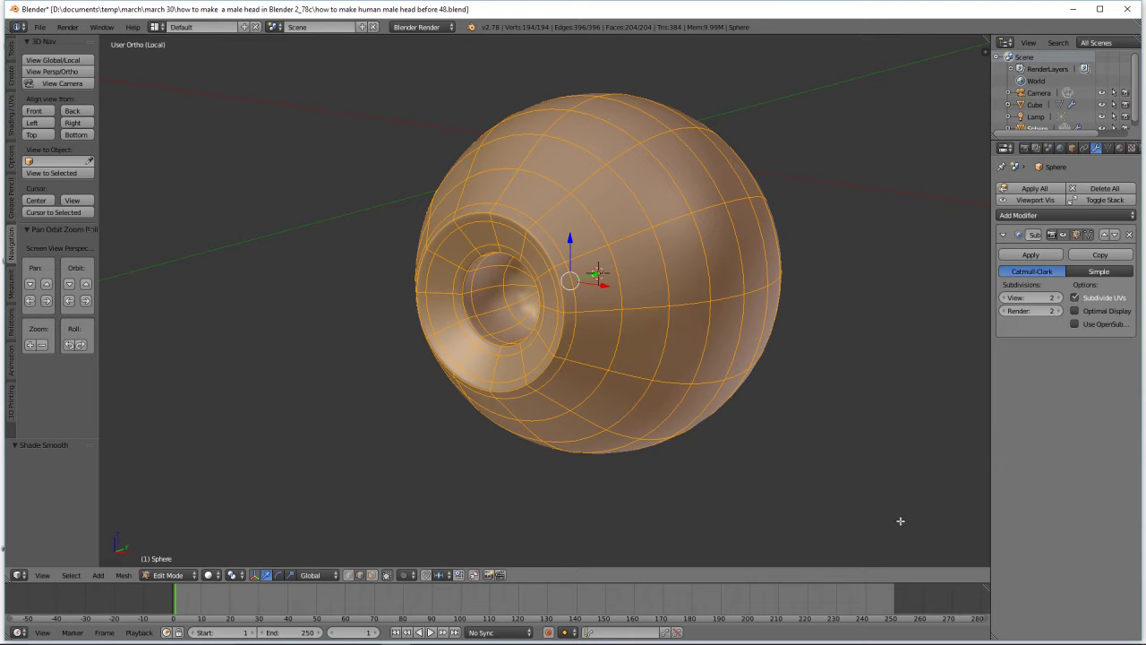
Clear the eyeball's mesh selection, return to Object Mode, and leave local view to bring back the head
key("a")
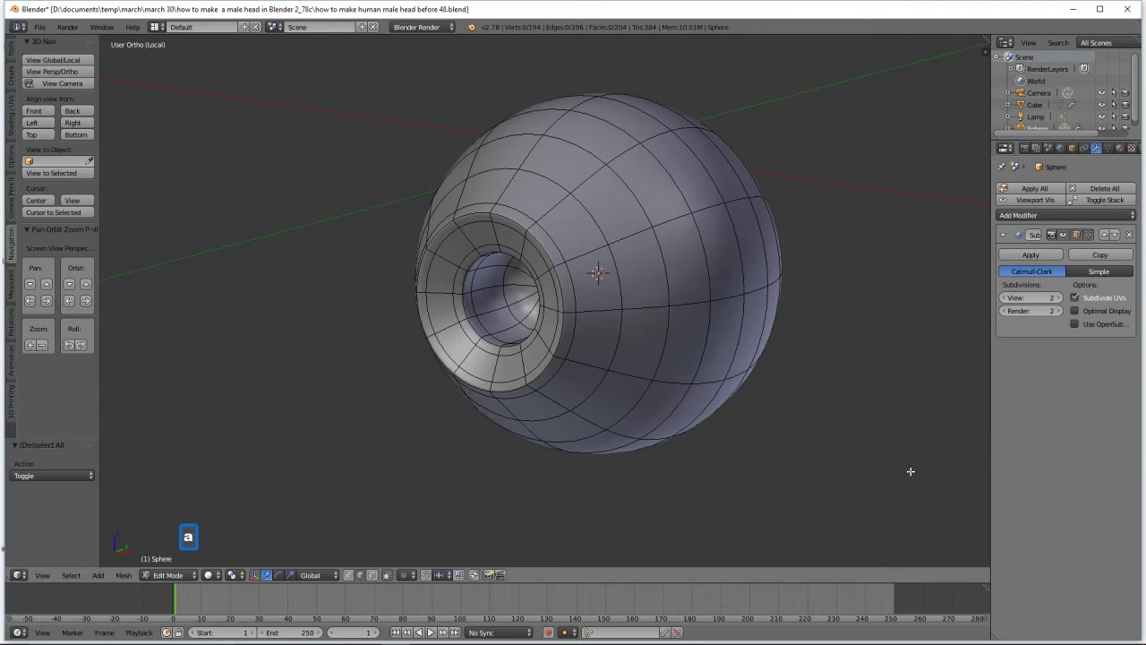
left_click(174, 575)
left_click(196, 561)
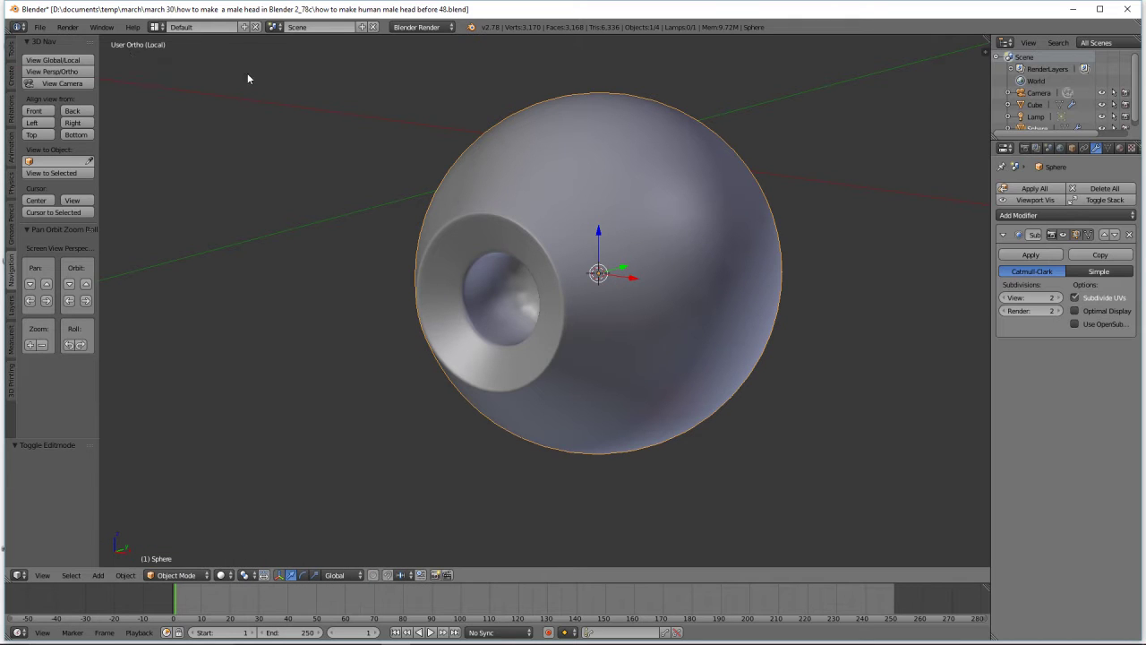
left_click(81, 61)
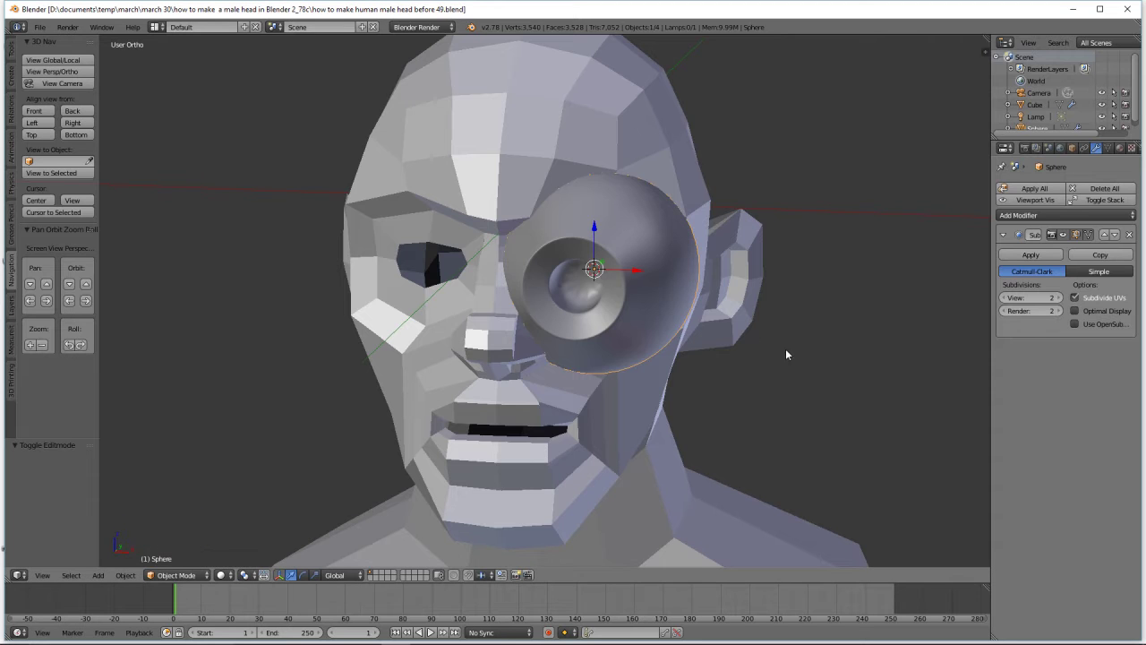
Scale the eyeball down uniformly to a size that suits the head's eye socket
key("s")
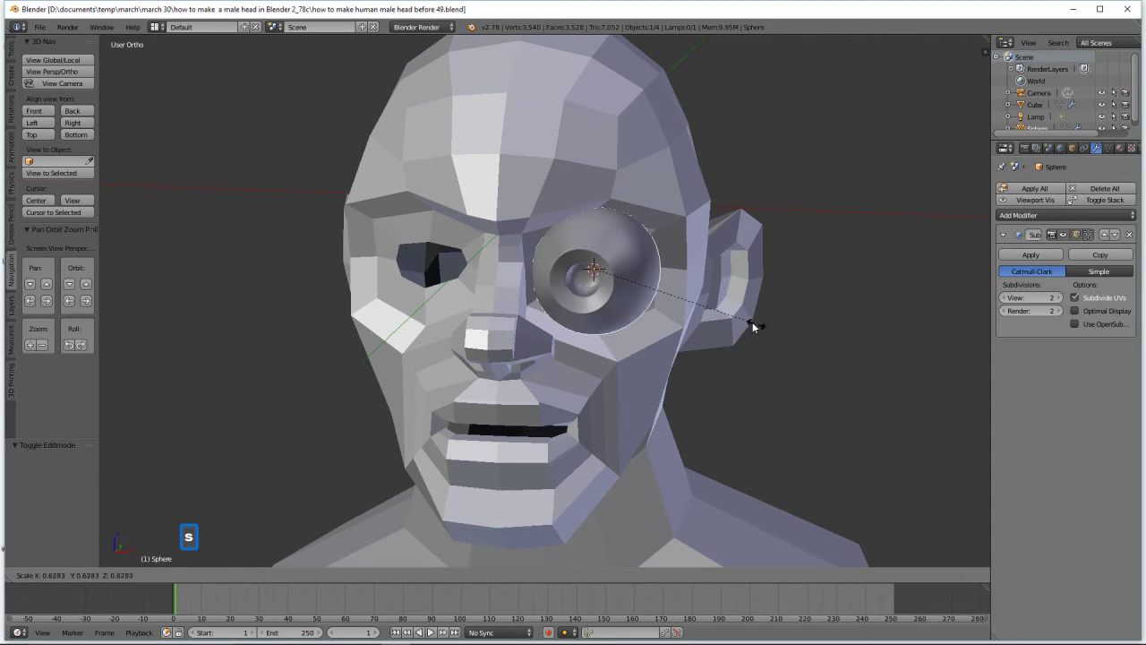
left_click(686, 298)
middle_click_drag(684, 296, 658, 319)
Position the eyeball inside the character's left eye socket, shifting it about -0.022 along Y at the end, and deselect it
left_click_drag(627, 281, 637, 250)
middle_click_drag(638, 250, 664, 256)
left_click_drag(652, 256, 656, 295)
middle_click_drag(655, 294, 538, 288)
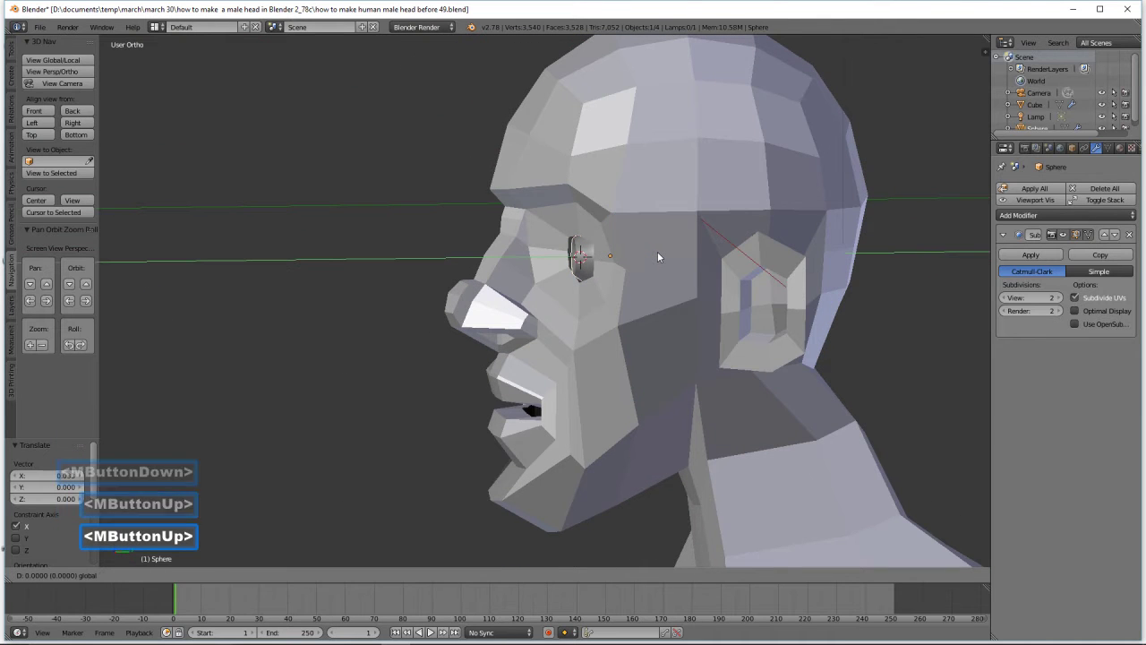
left_click_drag(657, 257, 654, 257)
left_click(655, 257)
middle_click_drag(607, 287, 685, 307)
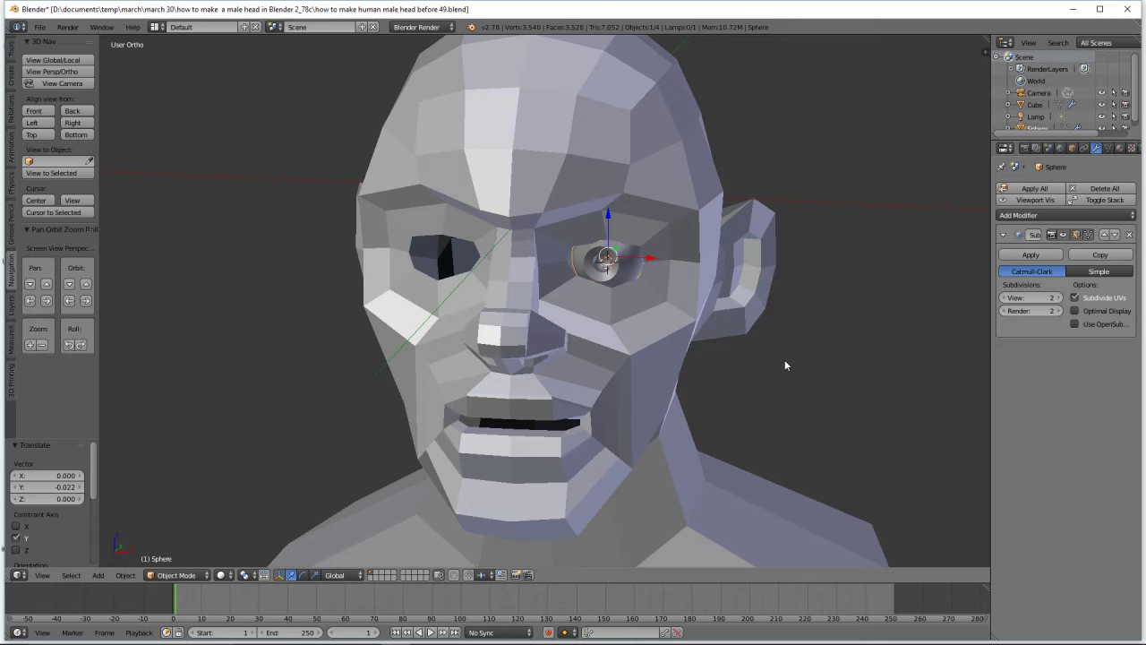
key("a")
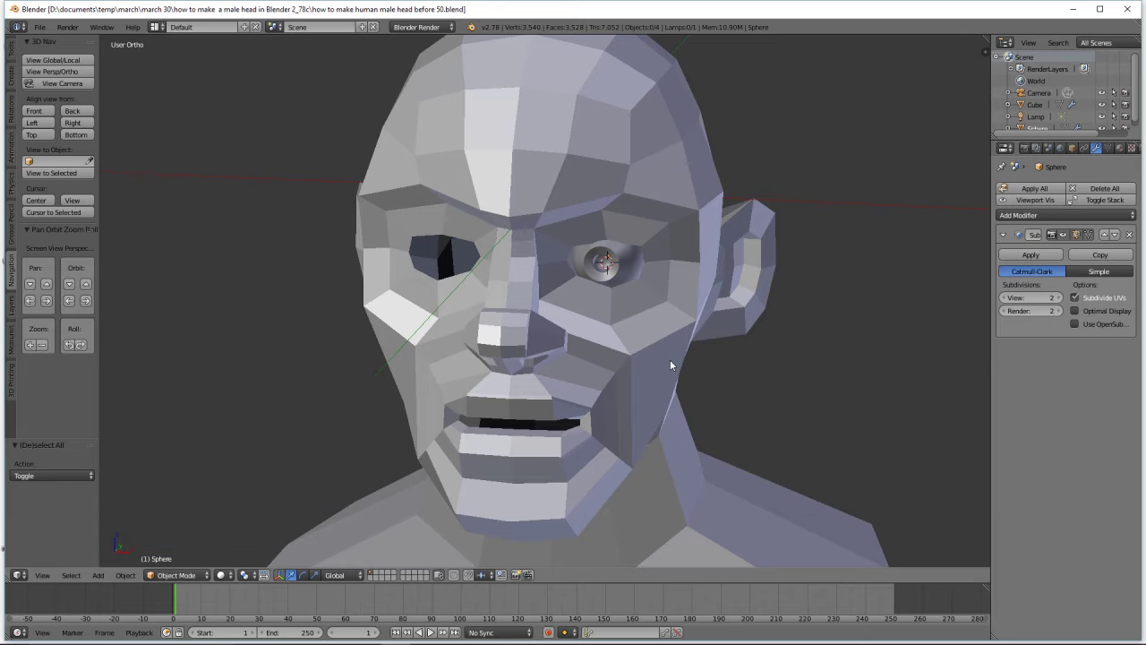
Select the head mesh, enter Edit Mode on it, and clear its existing selection
left_click(670, 359)
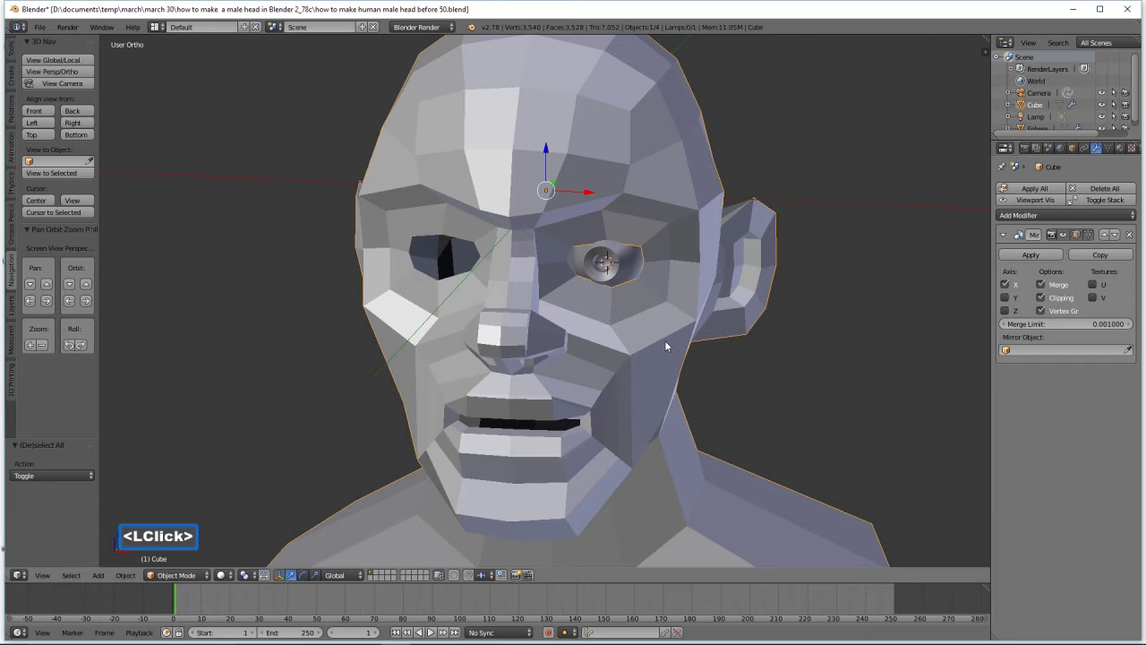
left_click(204, 577)
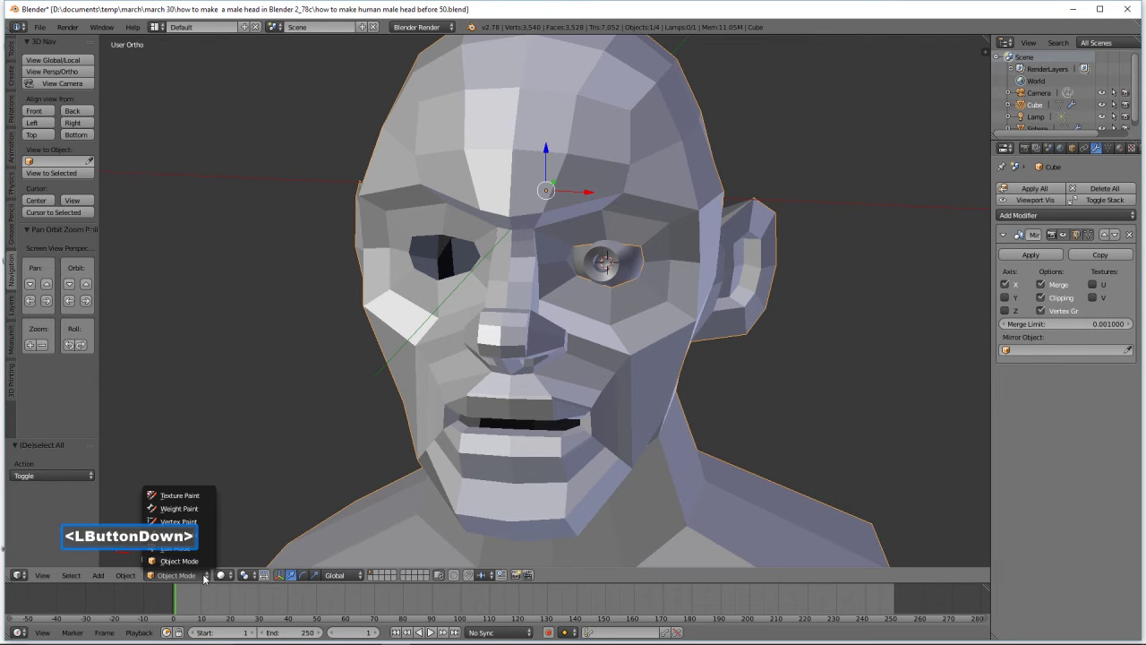
left_click(209, 548)
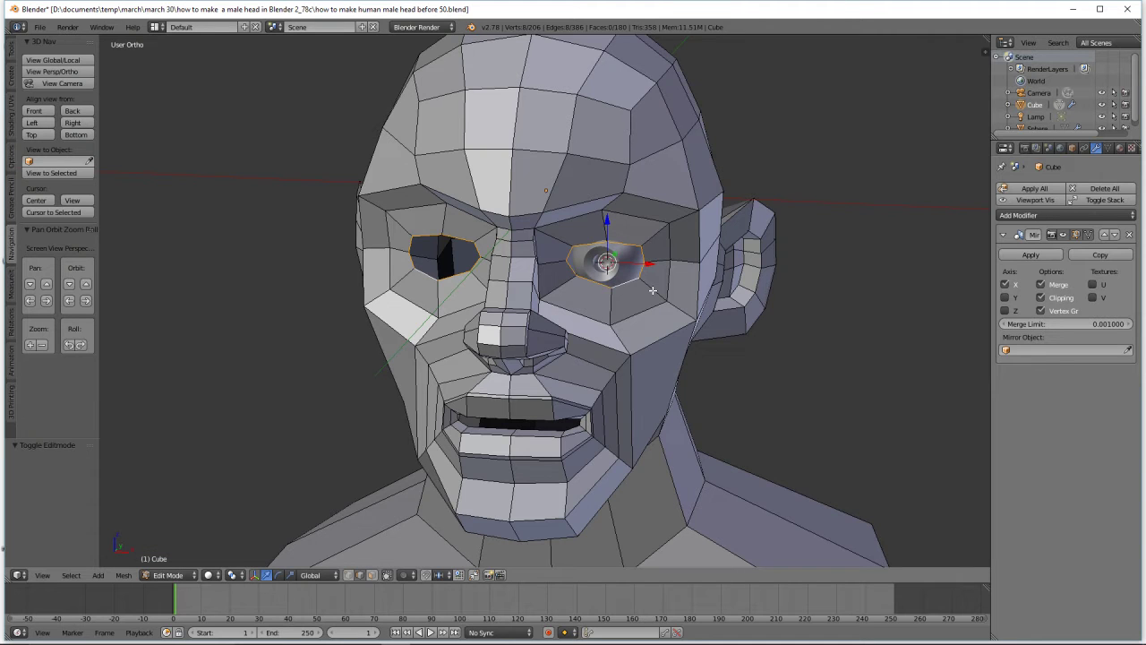
key("a")
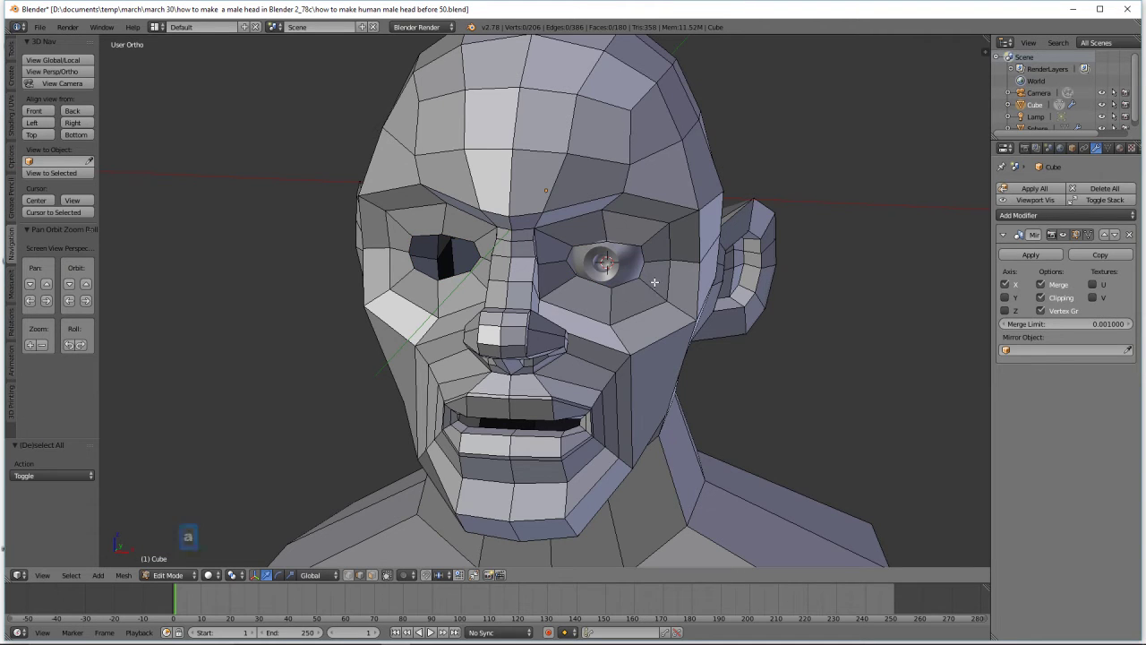
Add two evenly spaced edge loops around the eye socket with Loop Cut and Slide, and deselect them
key("ctrl")
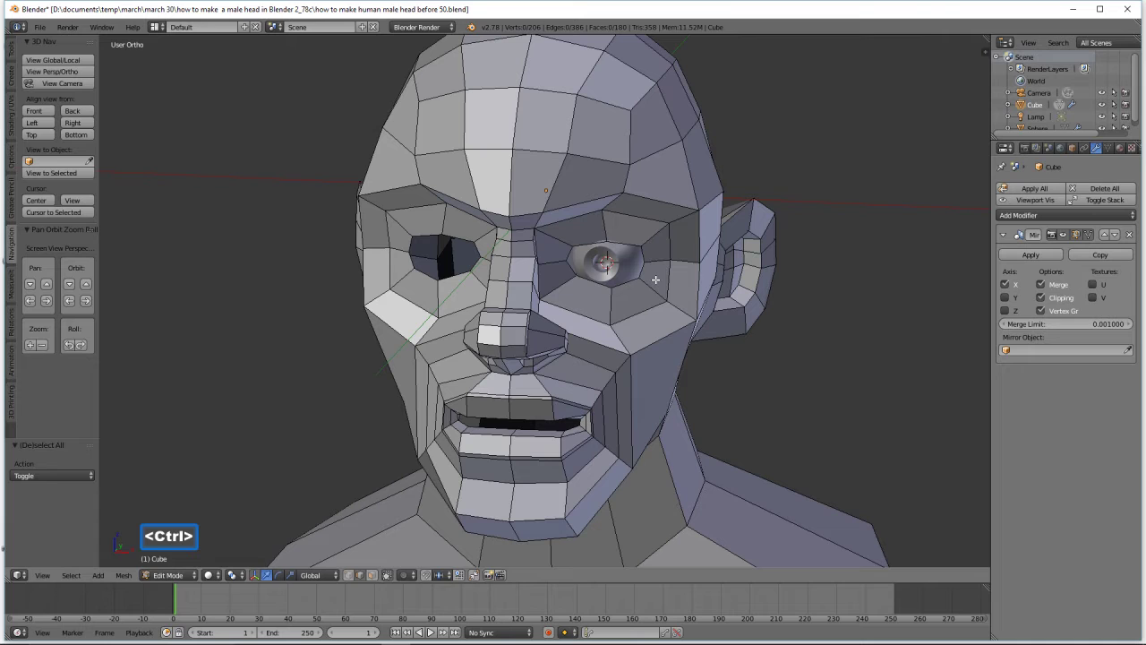
key("ctrl+r")
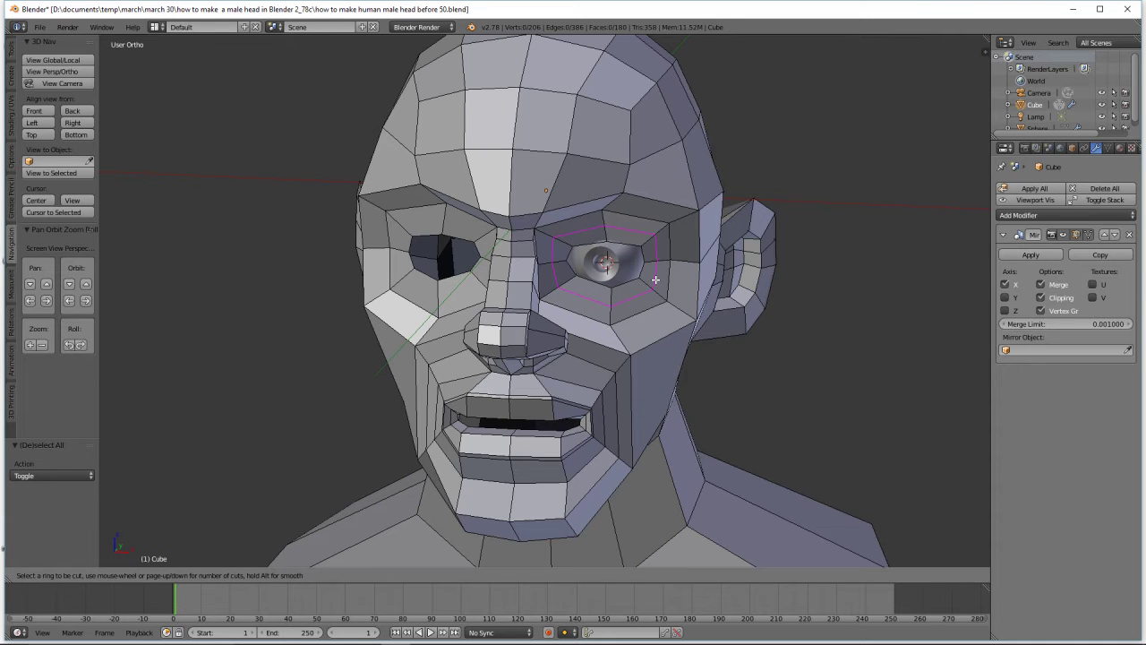
scroll(655, 280, "up", 1)
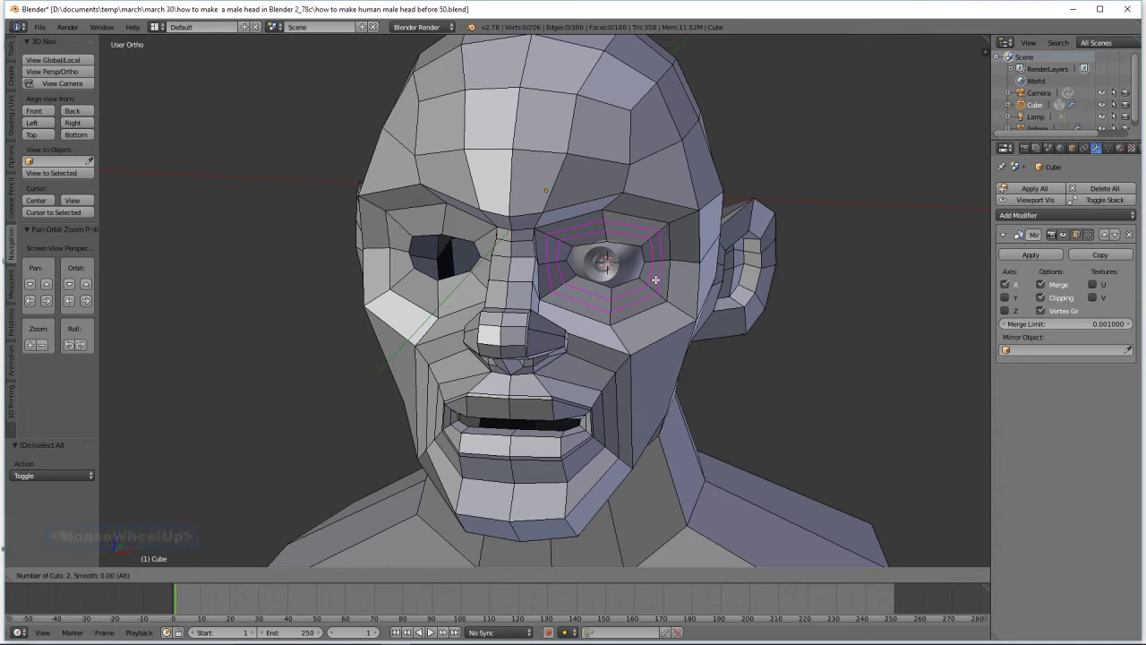
left_click(655, 279)
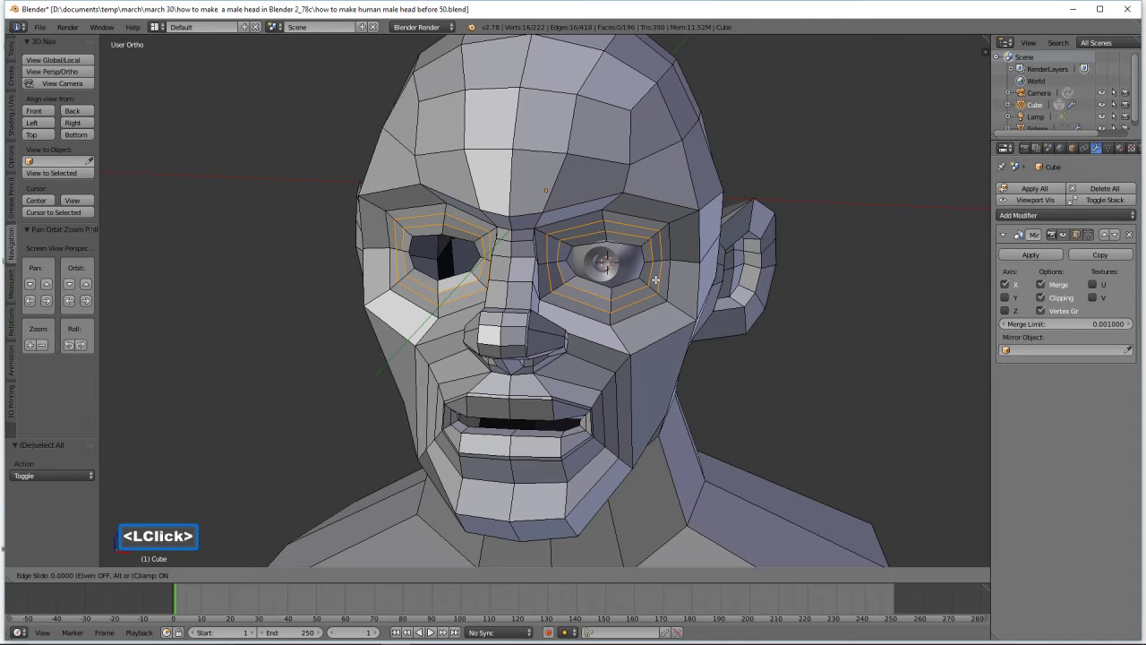
left_click(656, 279)
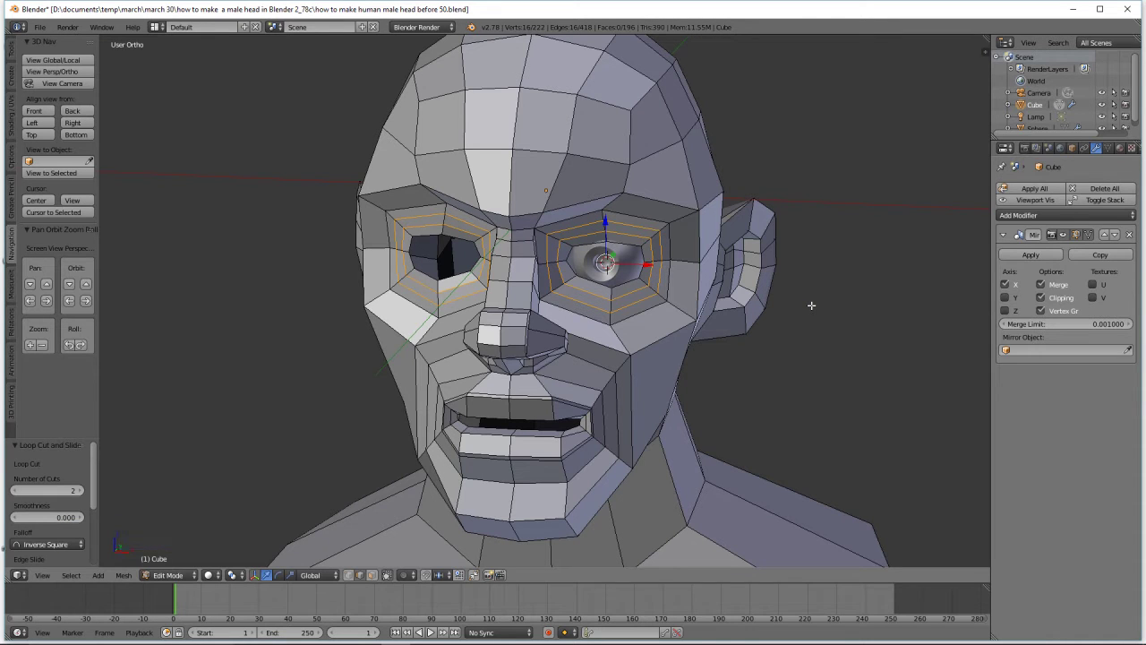
key("a")
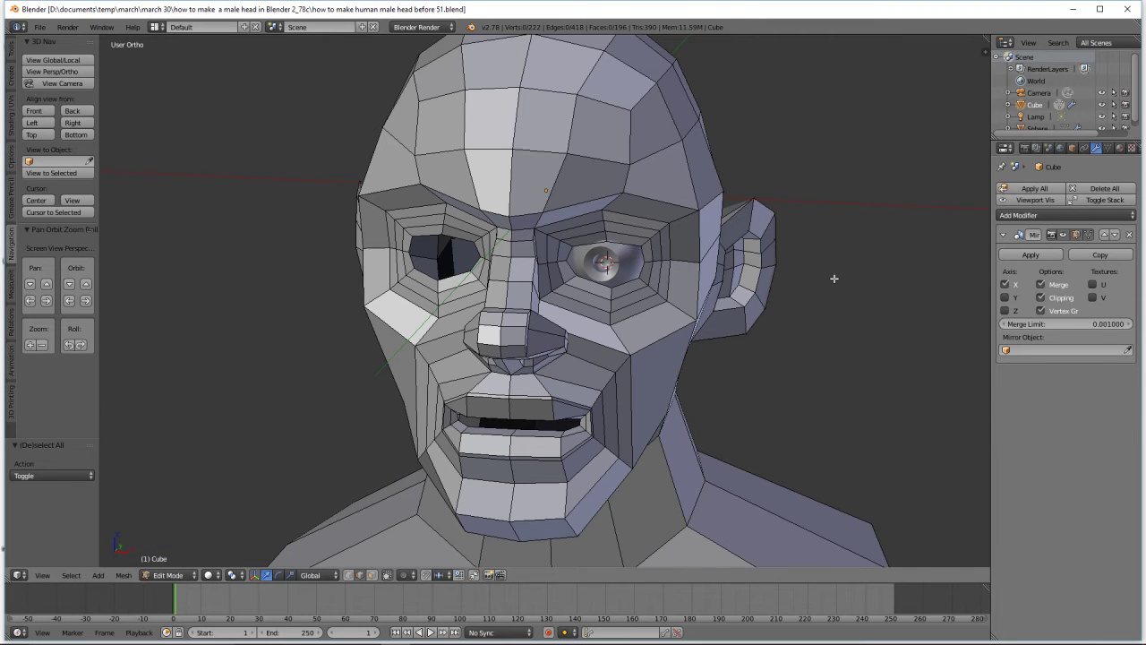
Select the innermost ring of faces around the eye opening and hide the rest of the head mesh
scroll(833, 279, "up", 2)
middle_click_drag(807, 298, 784, 291)
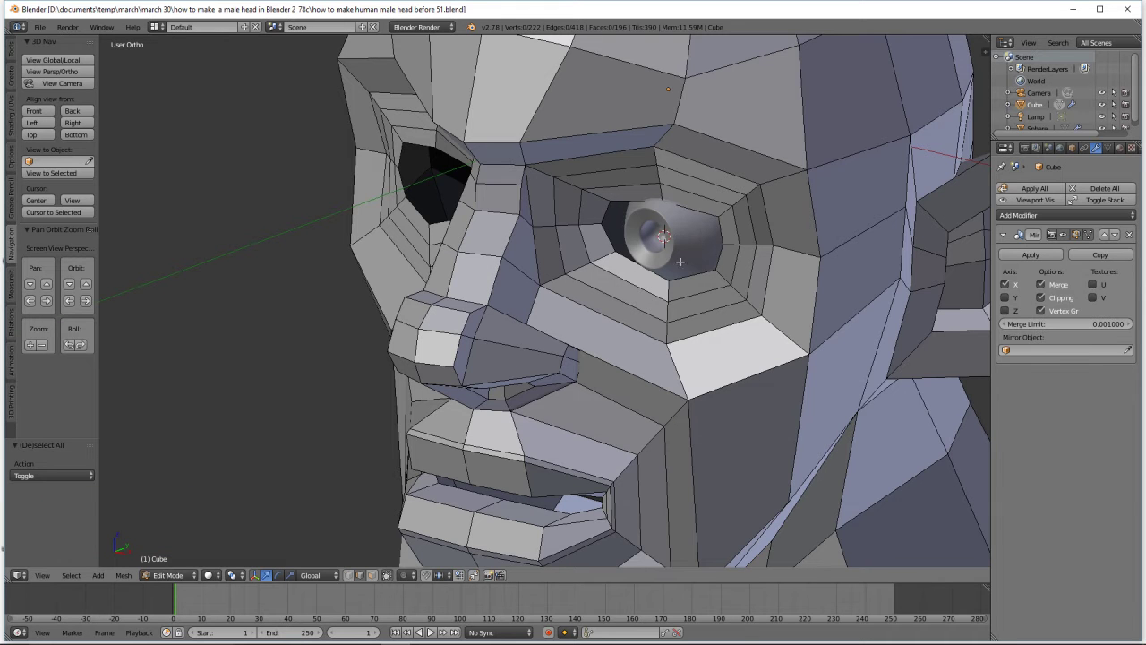
middle_click_drag(701, 268, 727, 261)
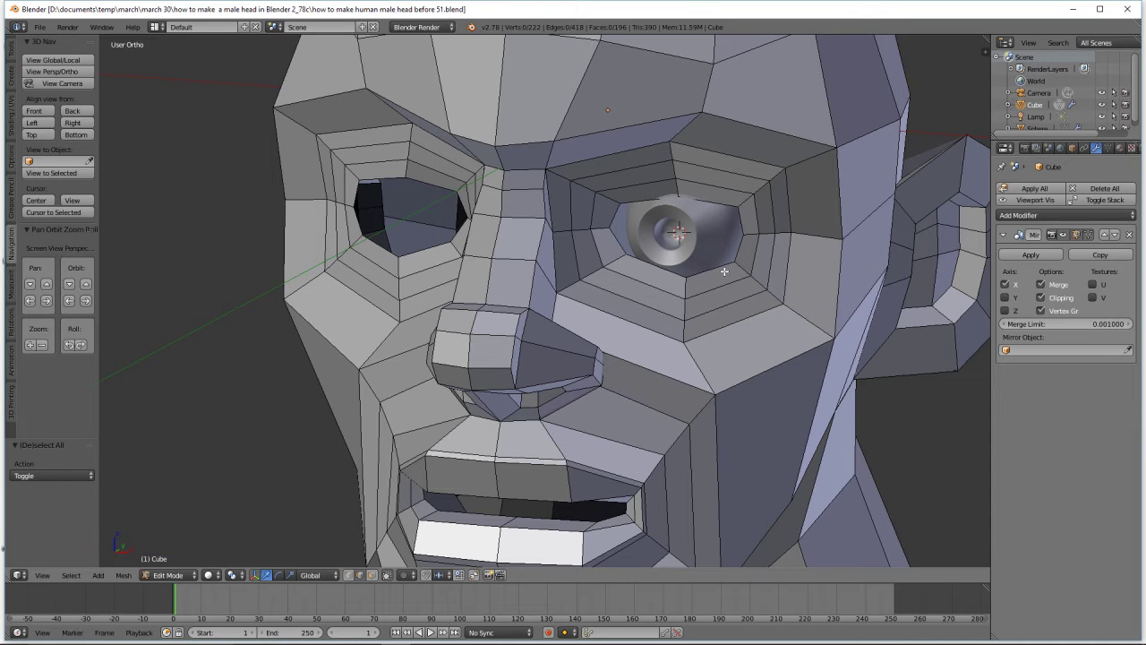
left_click(372, 574)
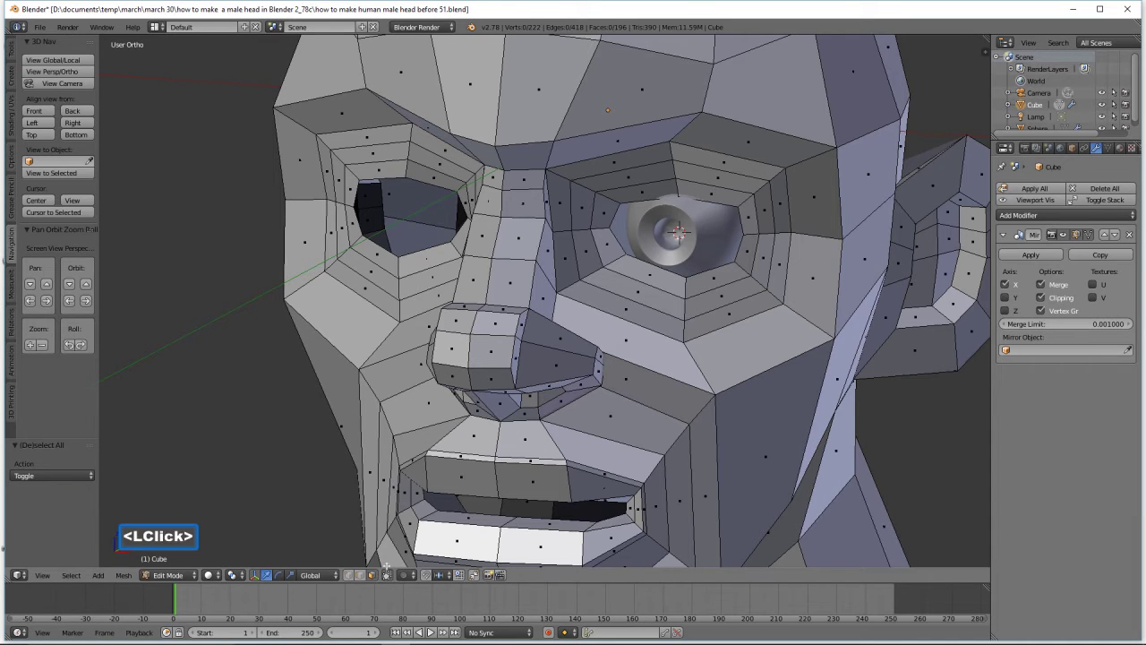
key("alt")
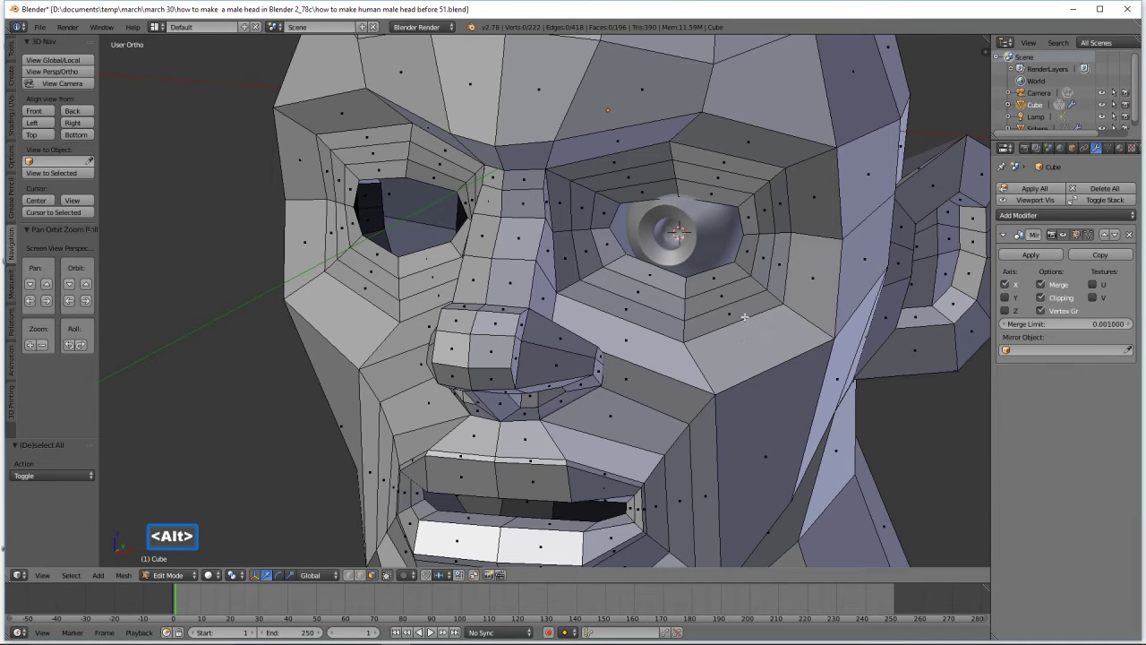
left_click(743, 266, "alt")
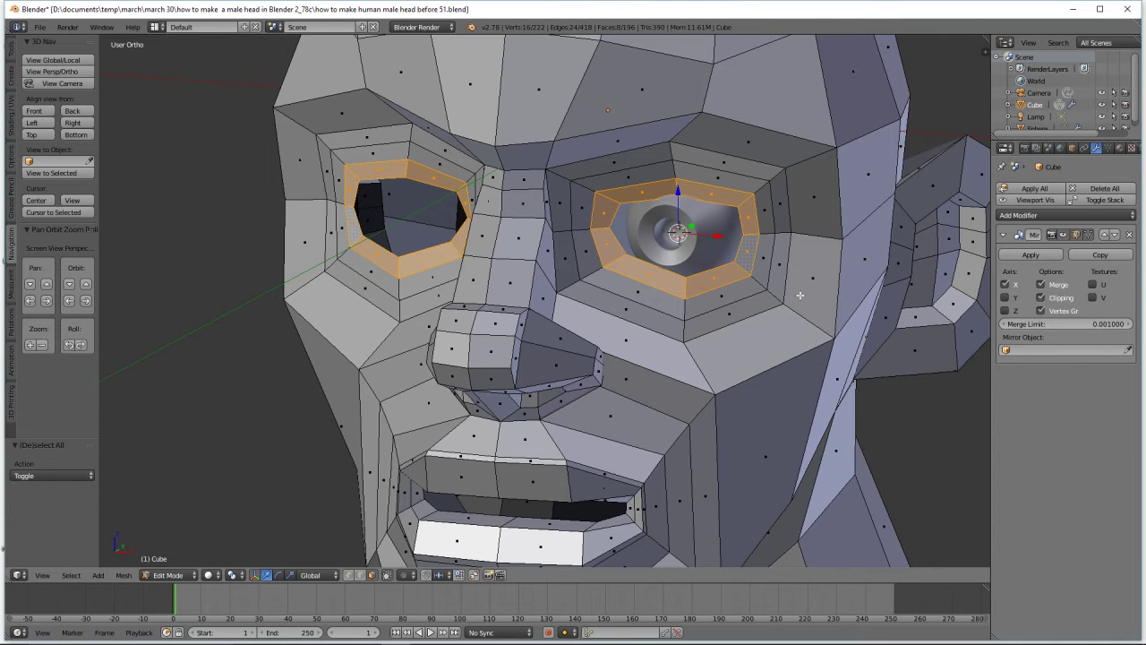
key("shift+h")
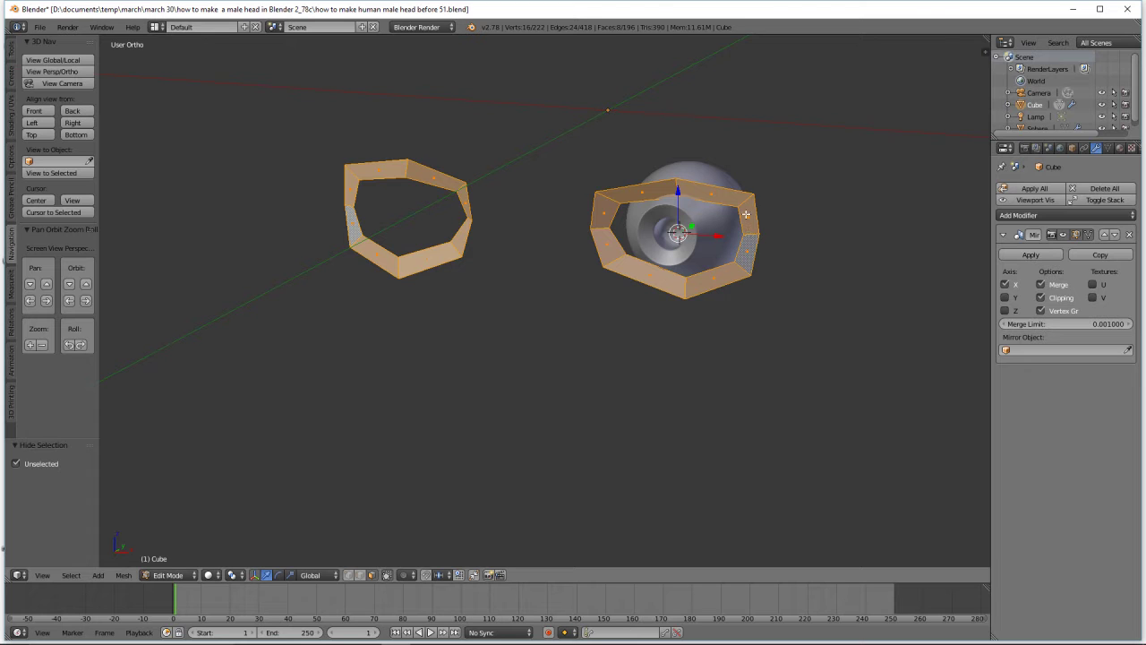
Select the two faces at the eye ring's inner corner and move them back about 0.122 along Y
middle_click_drag(790, 248, 816, 281)
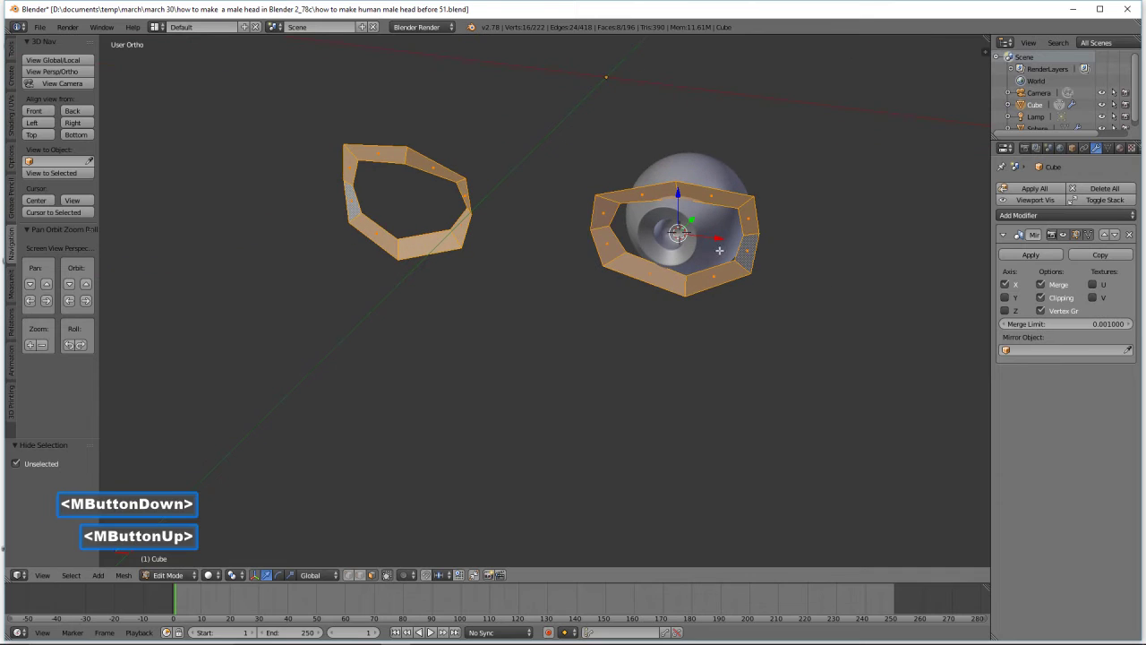
left_click(608, 227)
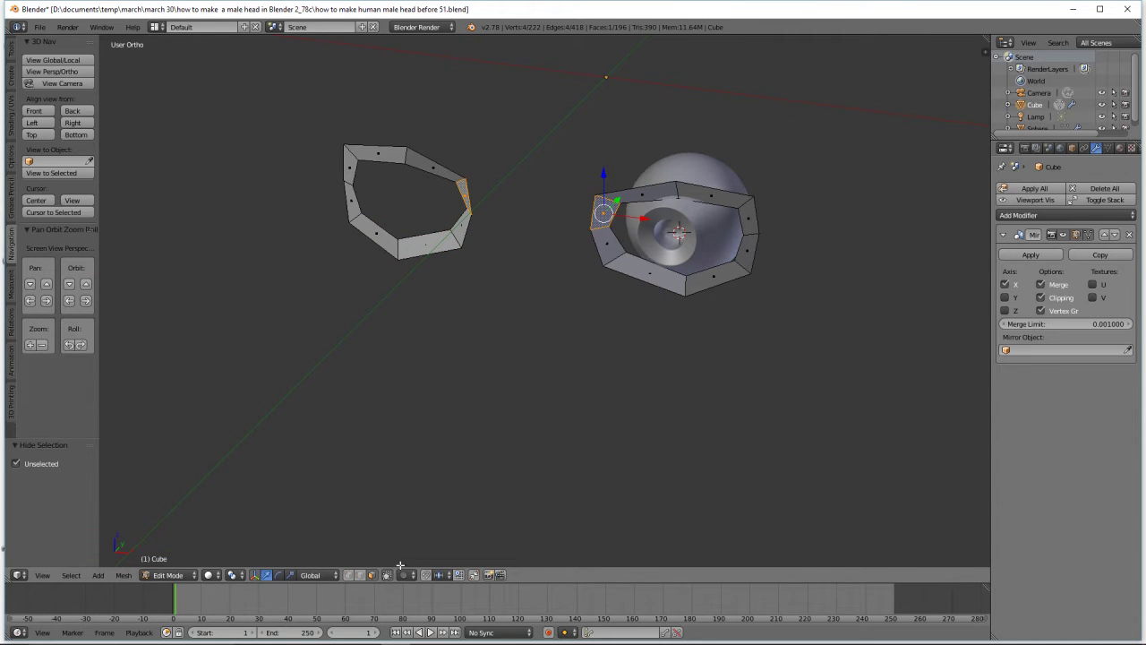
left_click(615, 252, "shift")
left_click_drag(620, 216, 634, 215)
Select the two faces at the eye ring's outer corner and shift them back along Y and about -0.038 along X
middle_click_drag(703, 242, 771, 250)
left_click(738, 215)
double_click(741, 237, "shift")
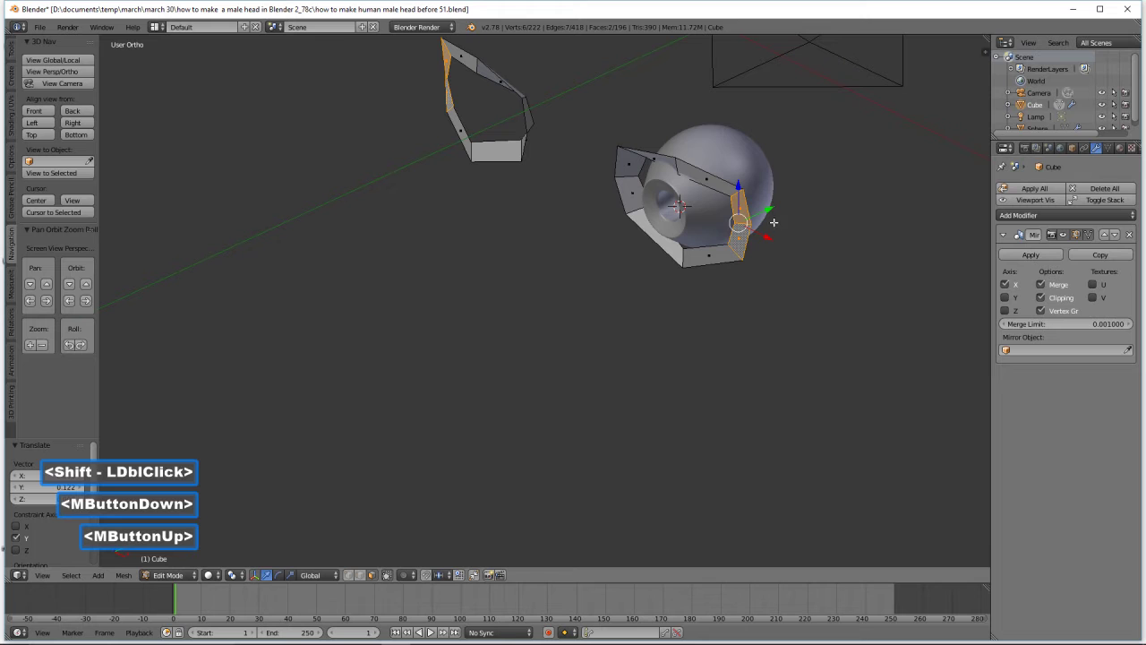
left_click_drag(764, 212, 774, 211)
middle_click_drag(775, 212, 788, 213)
left_click_drag(788, 213, 780, 217)
middle_click_drag(780, 218, 697, 261)
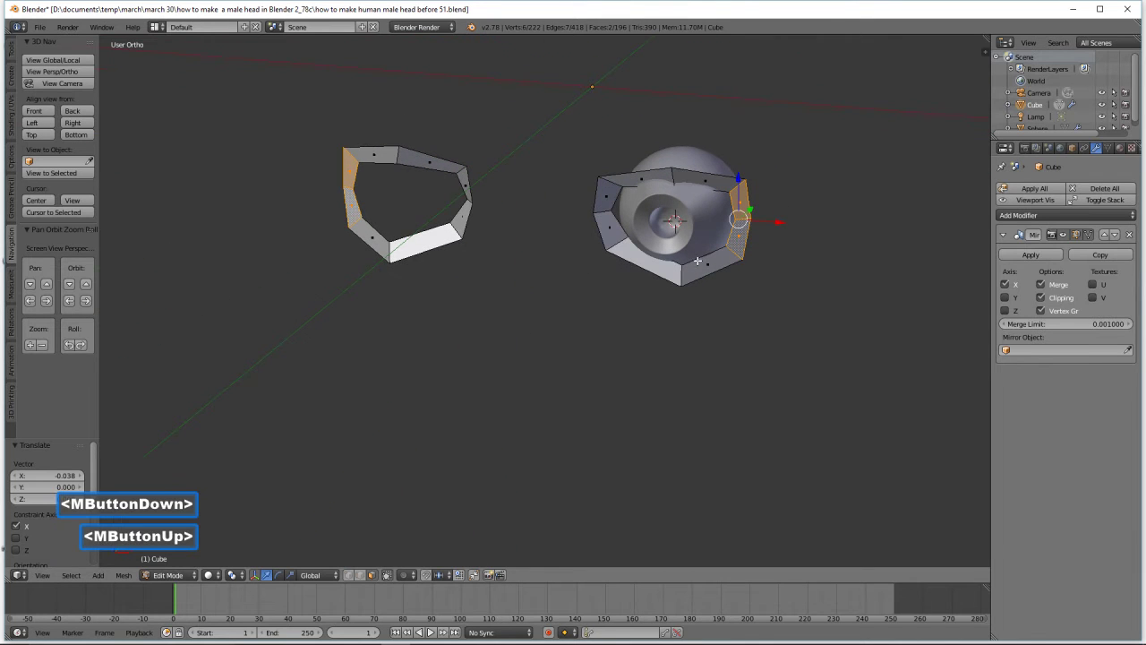
Switch to vertex selection and move the inner-corner vertex at the eye opening about 0.014 along X
left_click(350, 576)
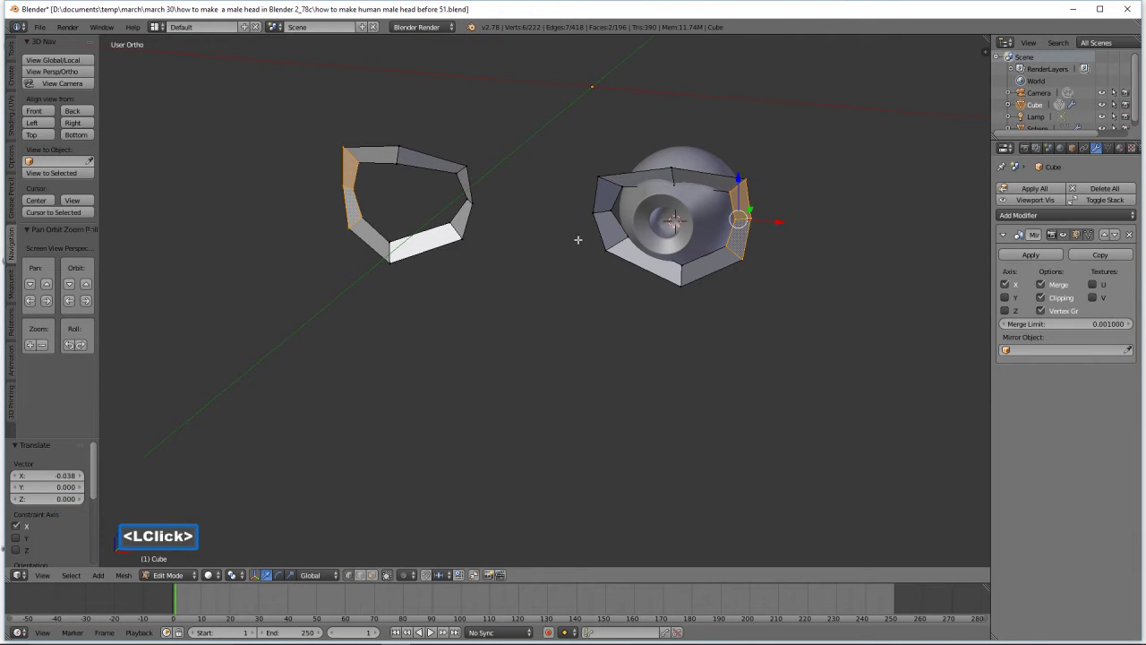
left_click(611, 211)
left_click_drag(642, 215, 645, 217)
middle_click_drag(666, 218, 689, 237)
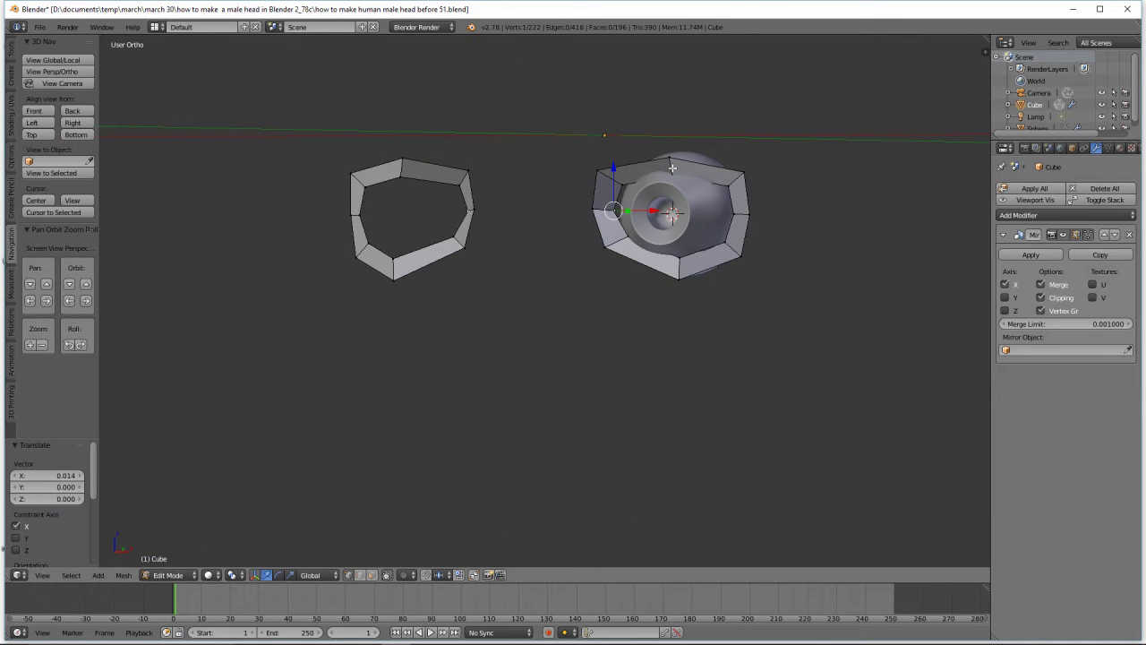
Switch to edge selection and move the middle edge of the upper eyelid about 0.016 along Z
left_click(361, 576)
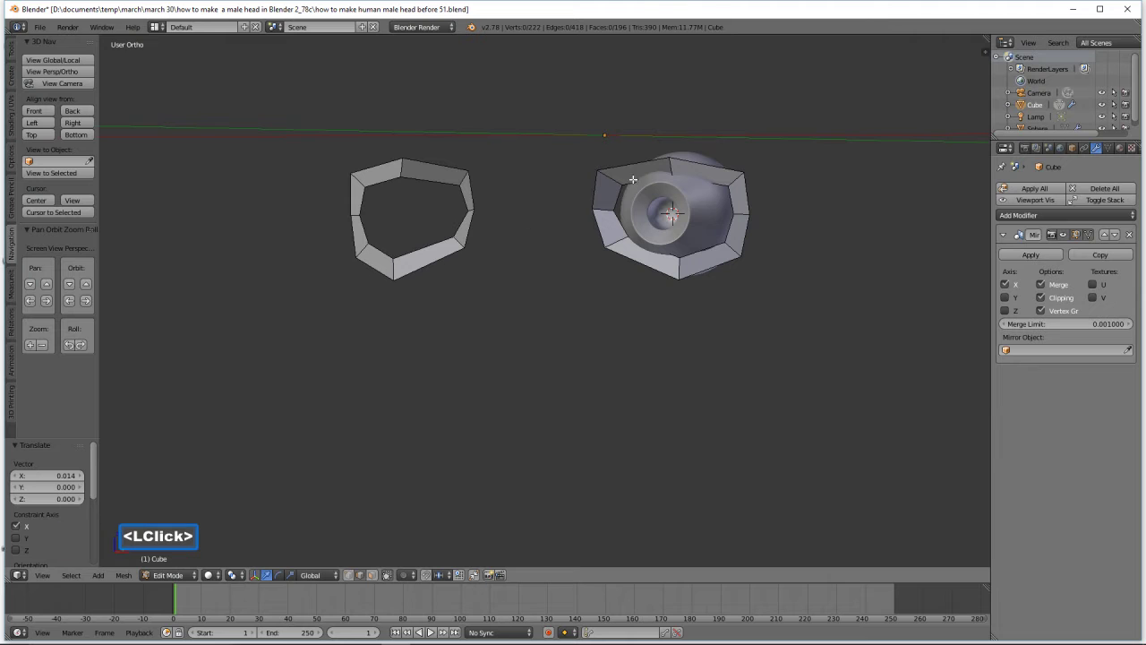
left_click(671, 170)
left_click_drag(672, 137, 673, 139)
middle_click_drag(673, 139, 801, 227)
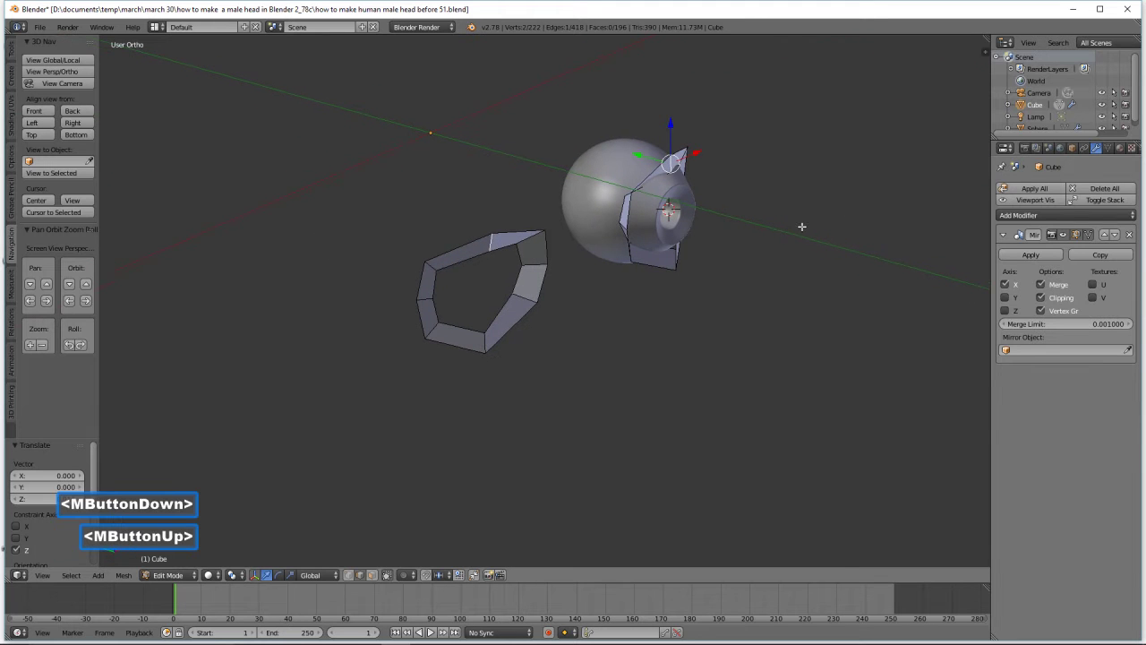
middle_click_drag(637, 228, 559, 220)
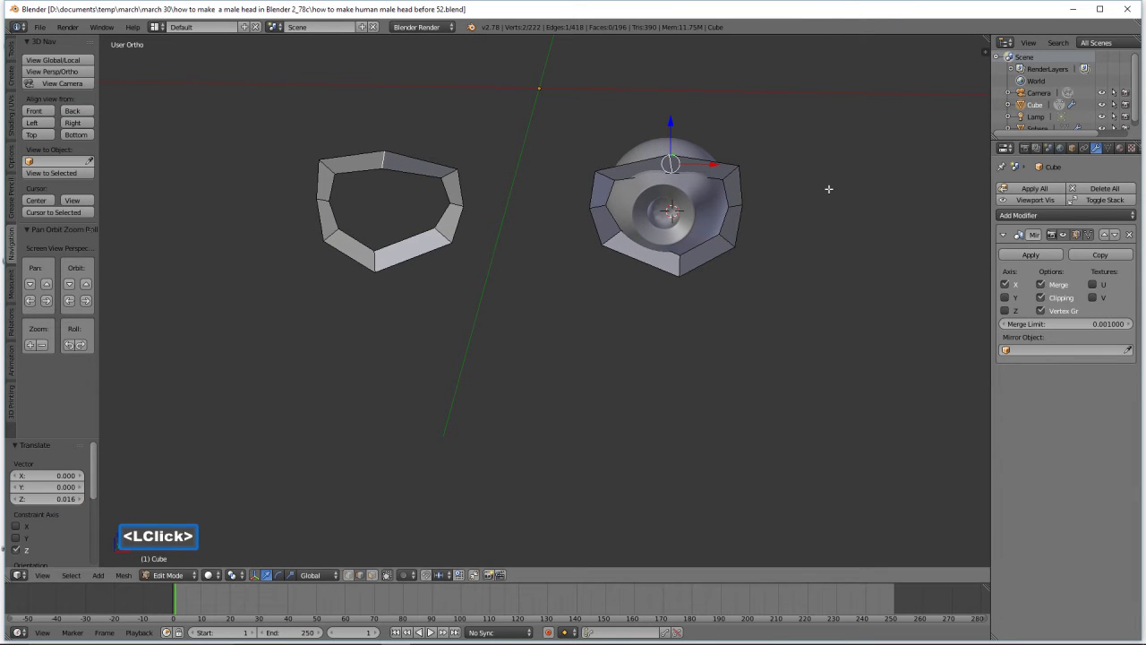
Adjust single vertices at the eye ring's outer and inner corners along Y, moving the inner-corner one about 0.097
middle_click_drag(826, 189, 648, 359)
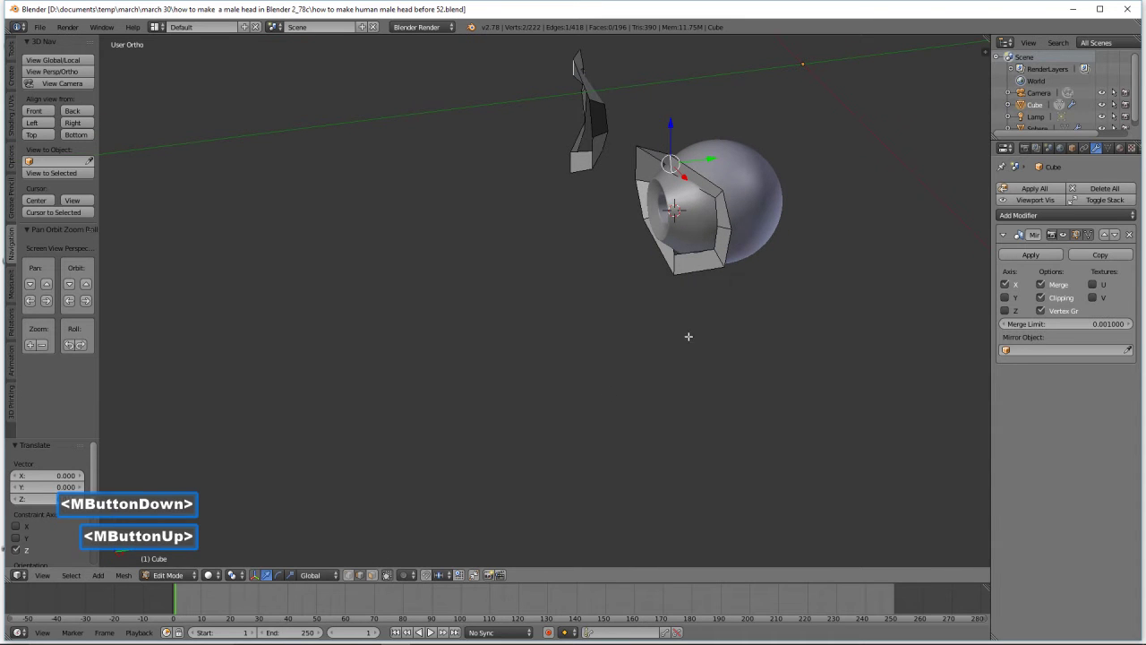
left_click(359, 576)
left_click(729, 235)
left_click_drag(768, 228, 683, 250)
middle_click_drag(683, 250, 665, 262)
left_click(645, 259)
left_click_drag(618, 251, 606, 250)
middle_click_drag(829, 285, 761, 292)
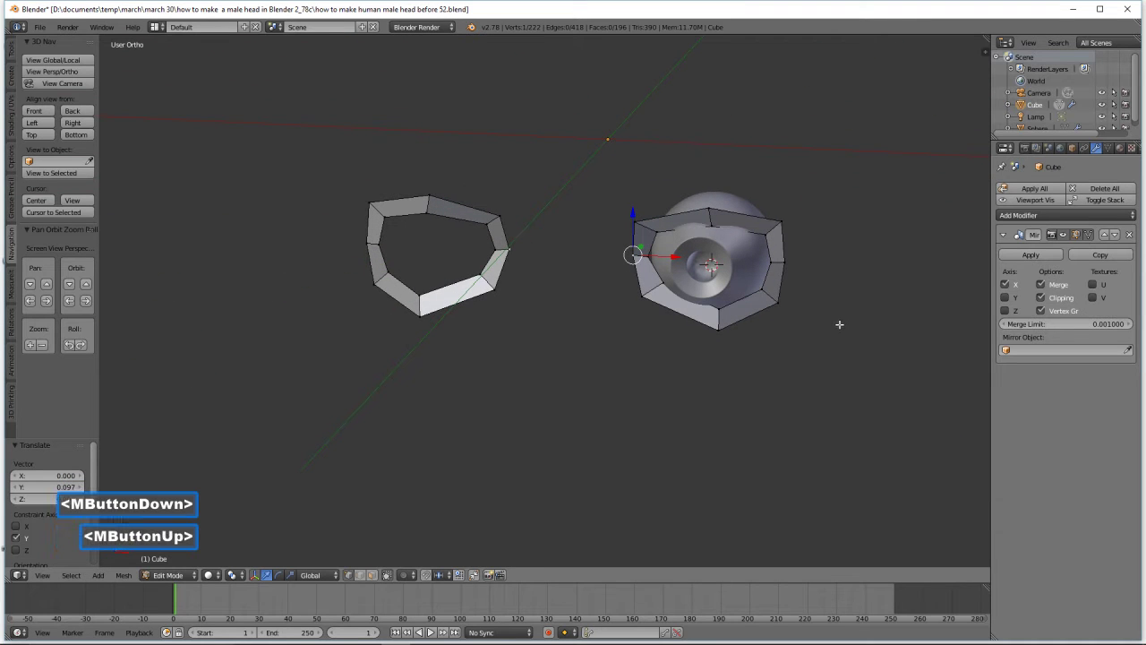
Reveal the hidden parts of the head mesh and deselect everything
key("alt")
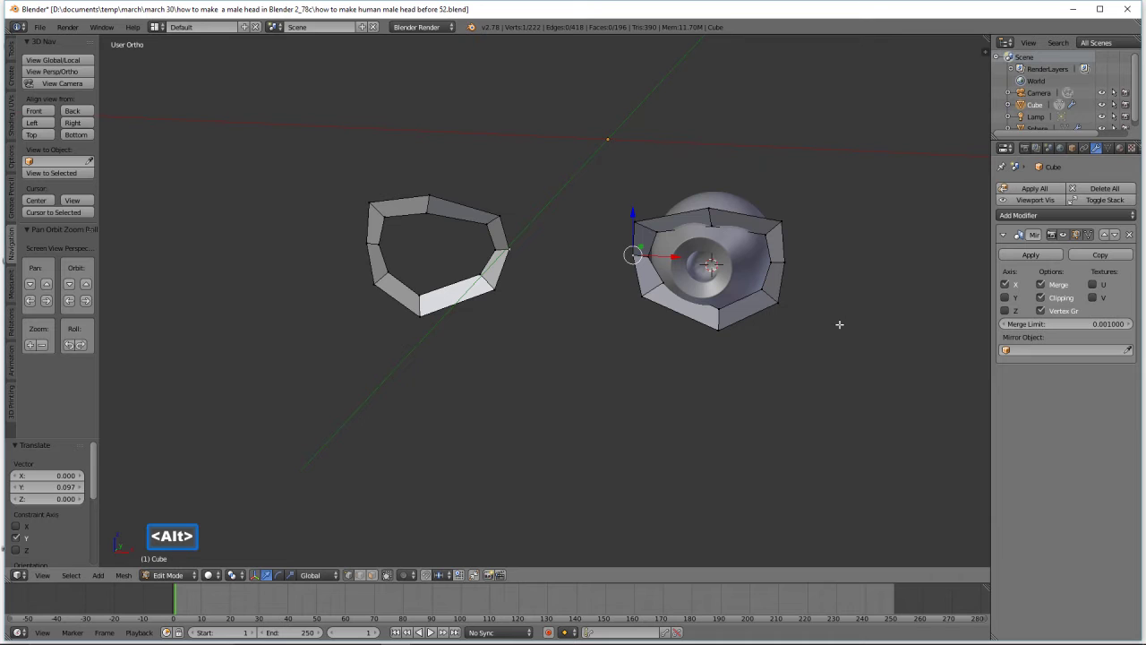
key("alt+h")
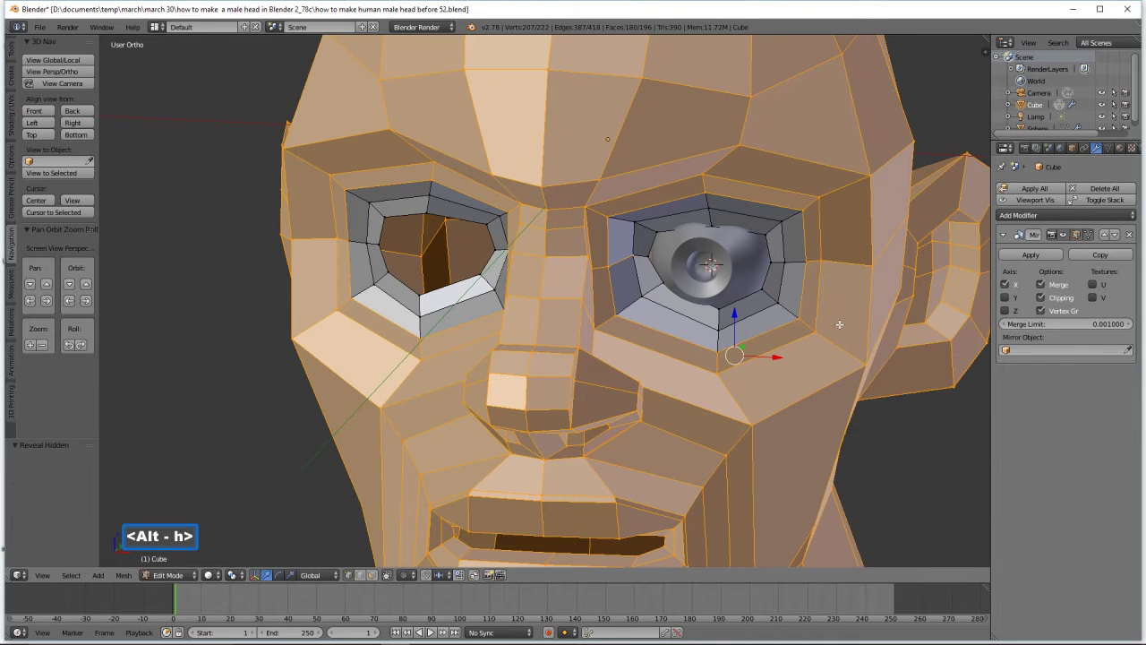
mouse_move(851, 320)
middle_mouse_down()
mouse_move(788, 296)
mouse_move(725, 143)
mouse_move(861, 338)
mouse_move(844, 320)
middle_mouse_up()
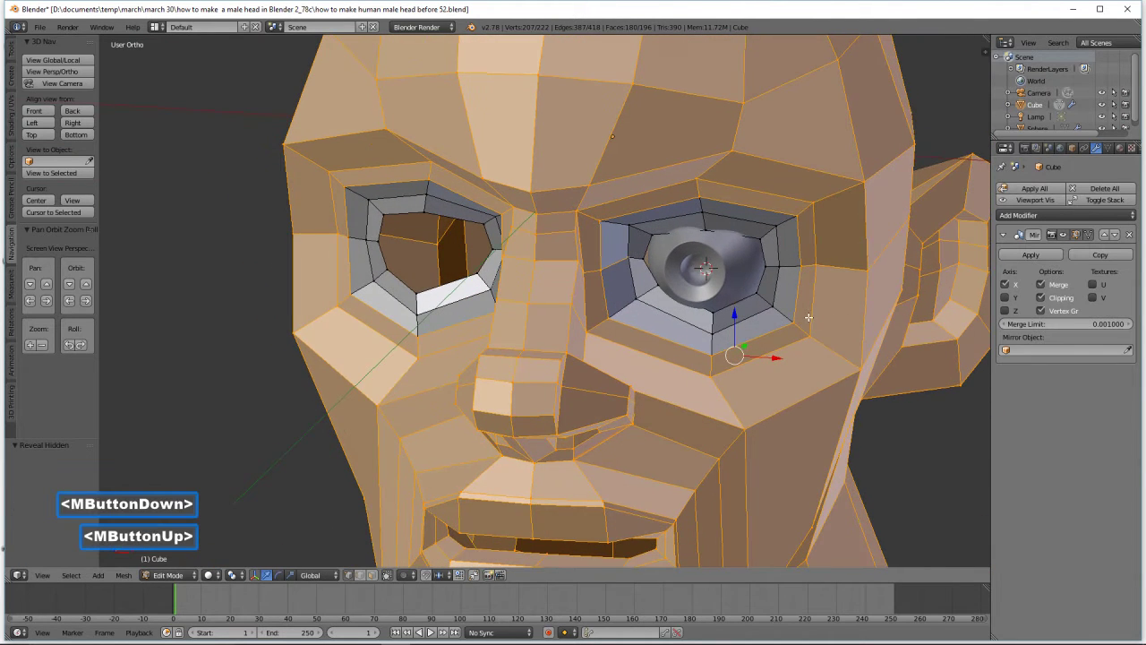
key("a")
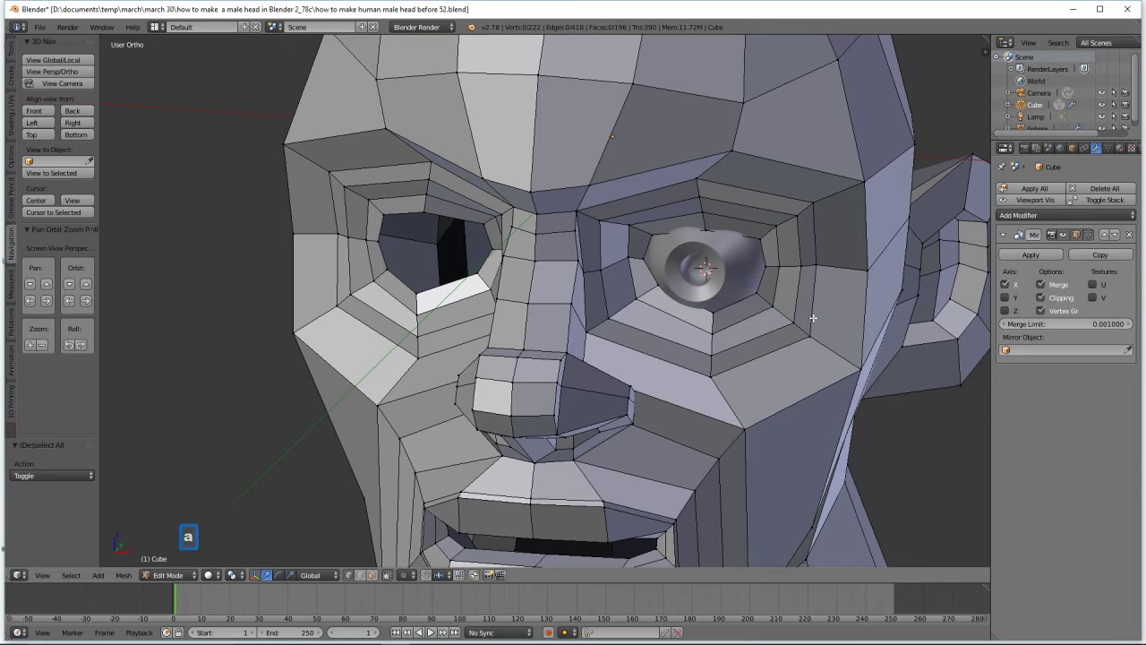
Select the outer of the two new edge loops around the eye and edge-slide it by a factor of about -0.185
left_click(362, 576)
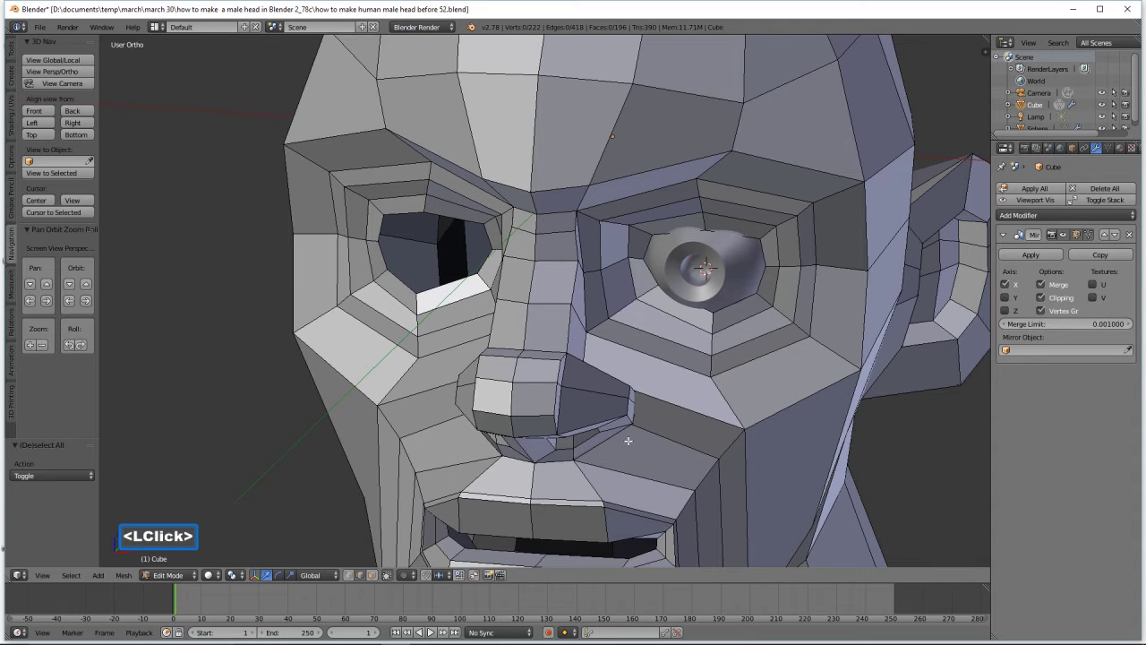
left_click(771, 332, "alt")
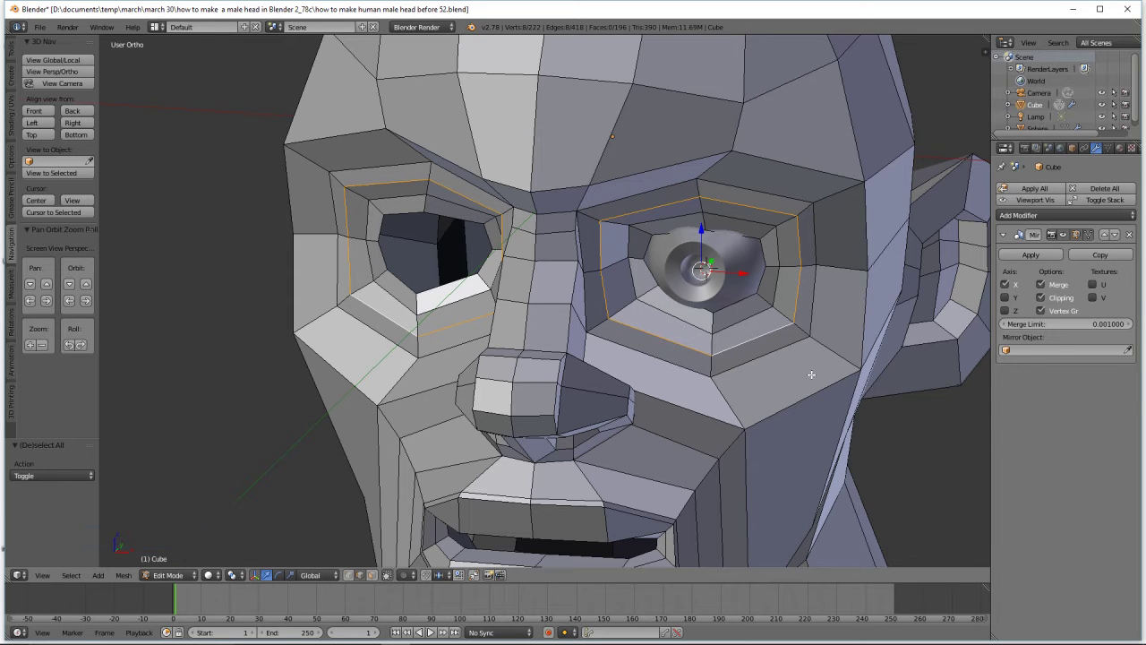
key("g")
key("g")
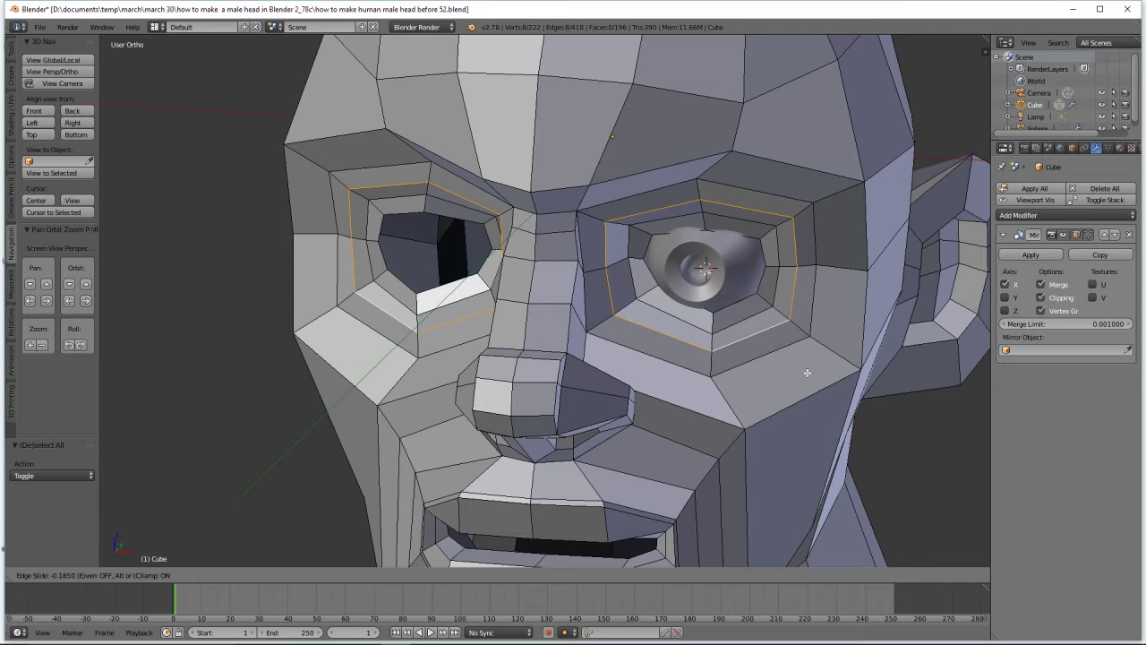
left_click(806, 372)
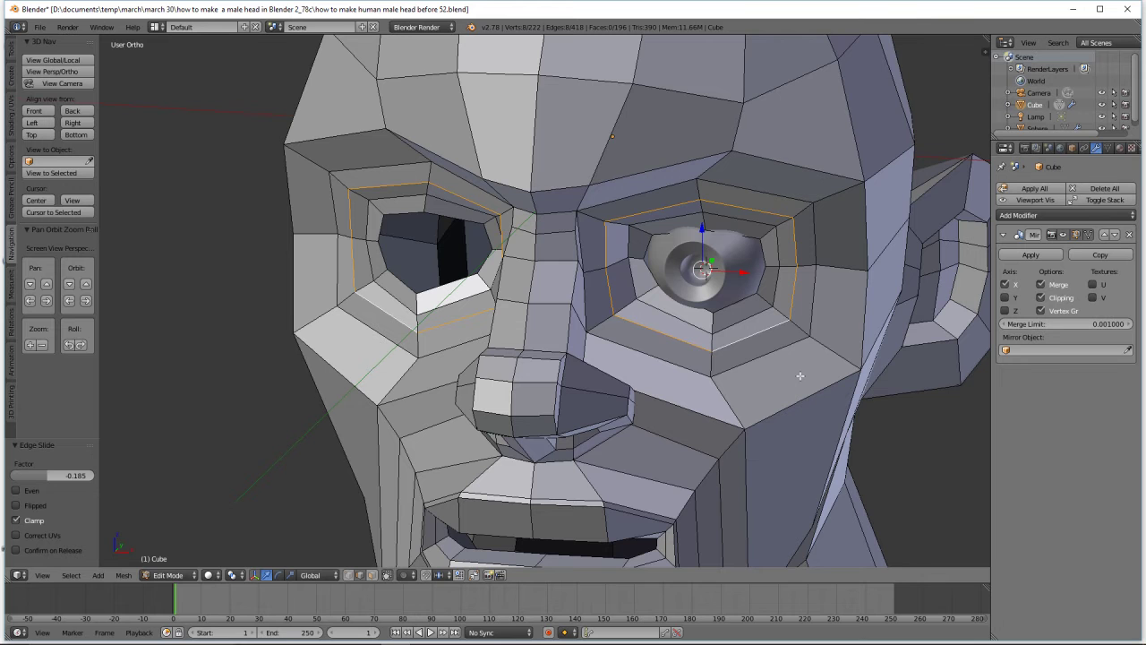
Deselect the eye loop and save the file as "how to make human male head before 53.blend"
mouse_move(800, 375)
middle_mouse_down()
mouse_move(770, 367)
mouse_move(807, 370)
middle_mouse_up()
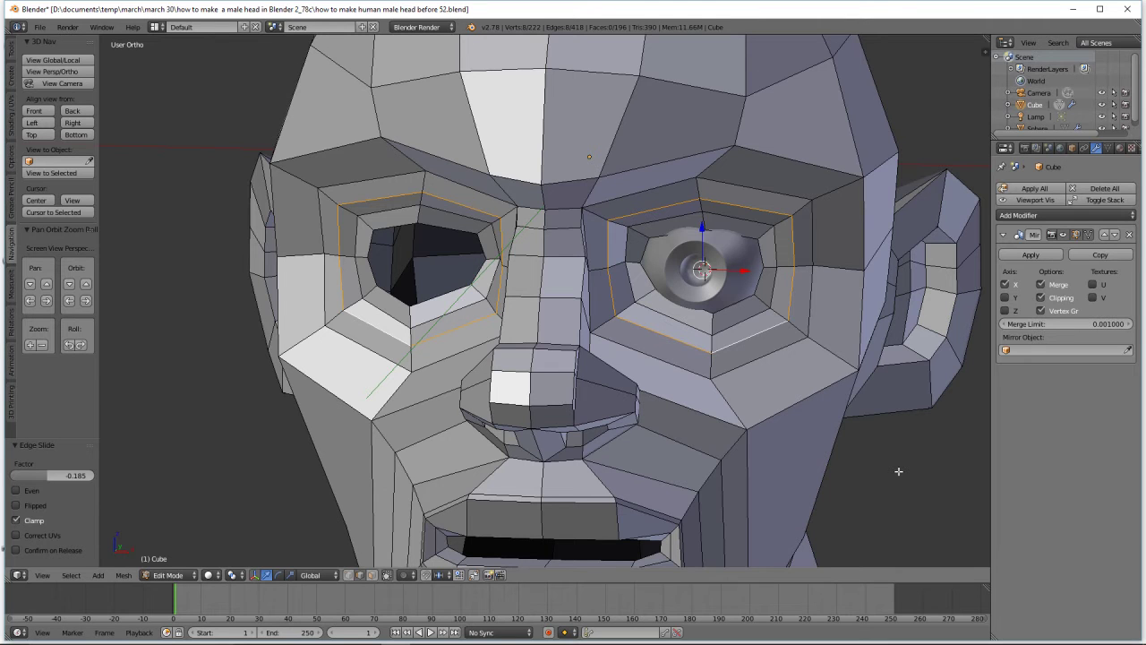
key("a")
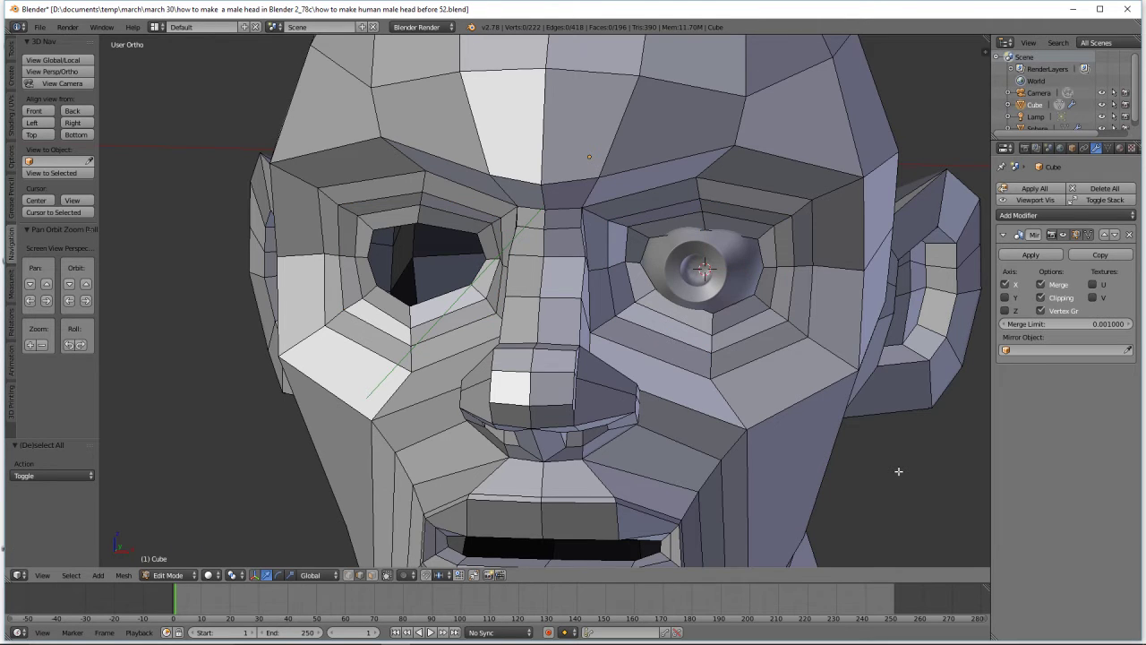
left_click(718, 145)
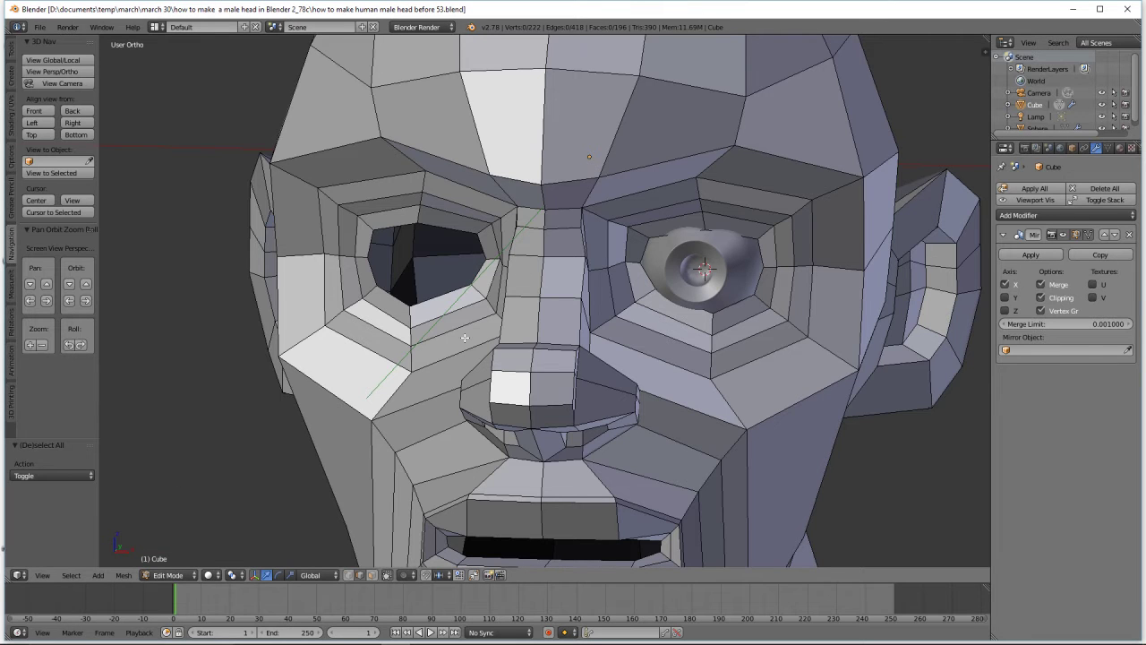
Return to Object Mode, align the view to the front, and select the eyeball sphere
left_click(167, 574)
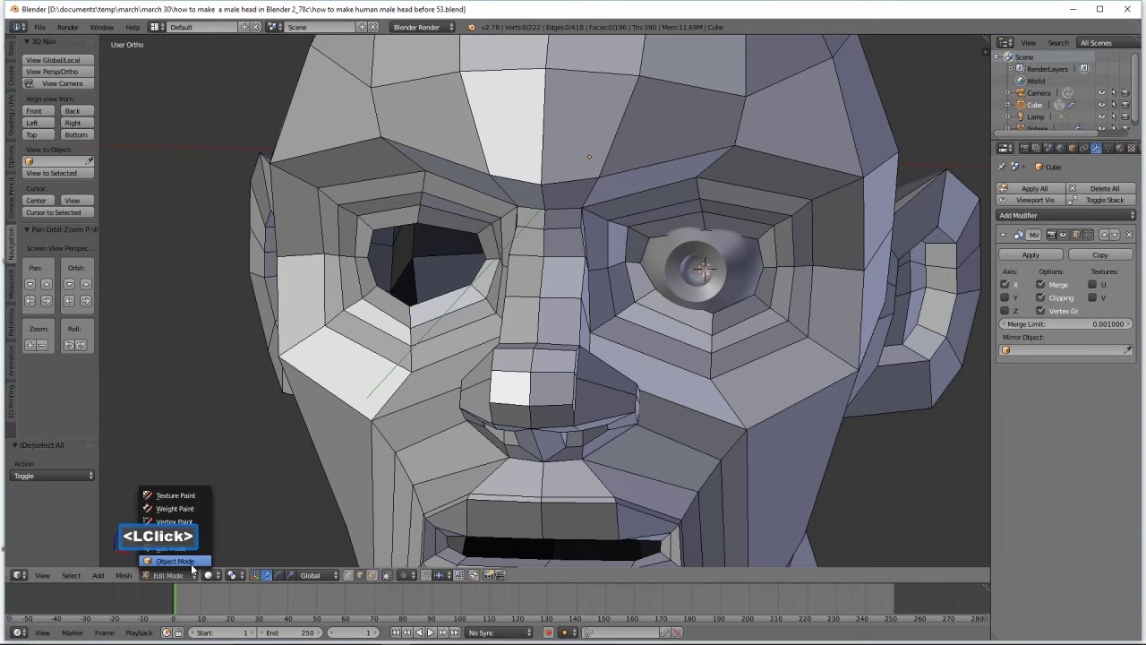
left_click(165, 552)
left_click(33, 110)
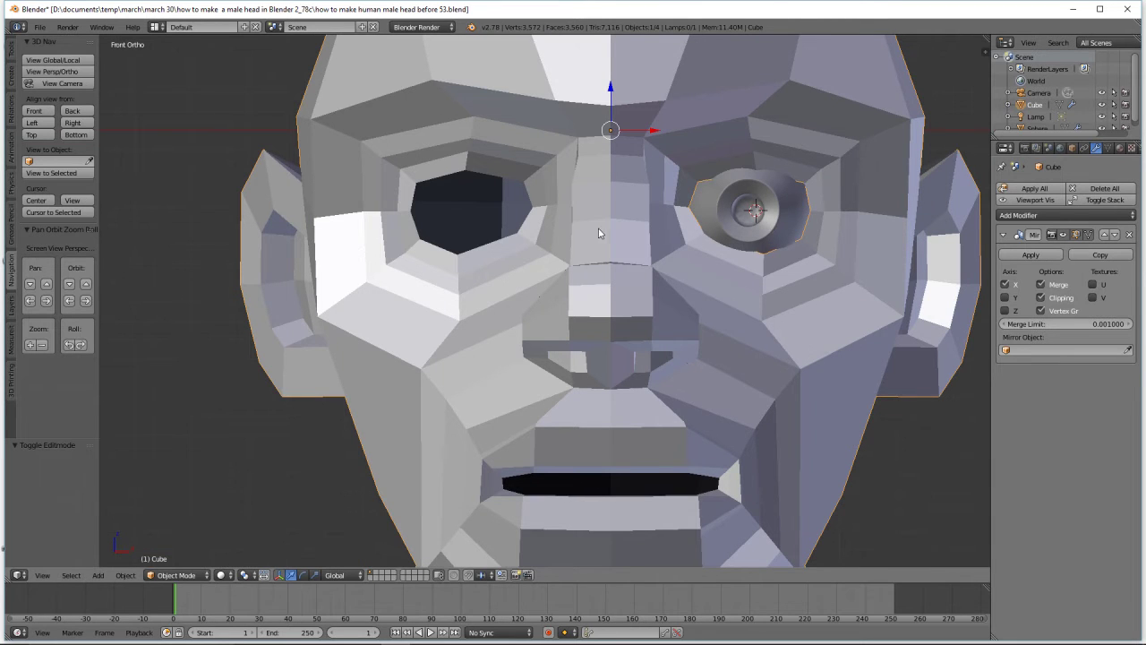
scroll(738, 307, "down", 3)
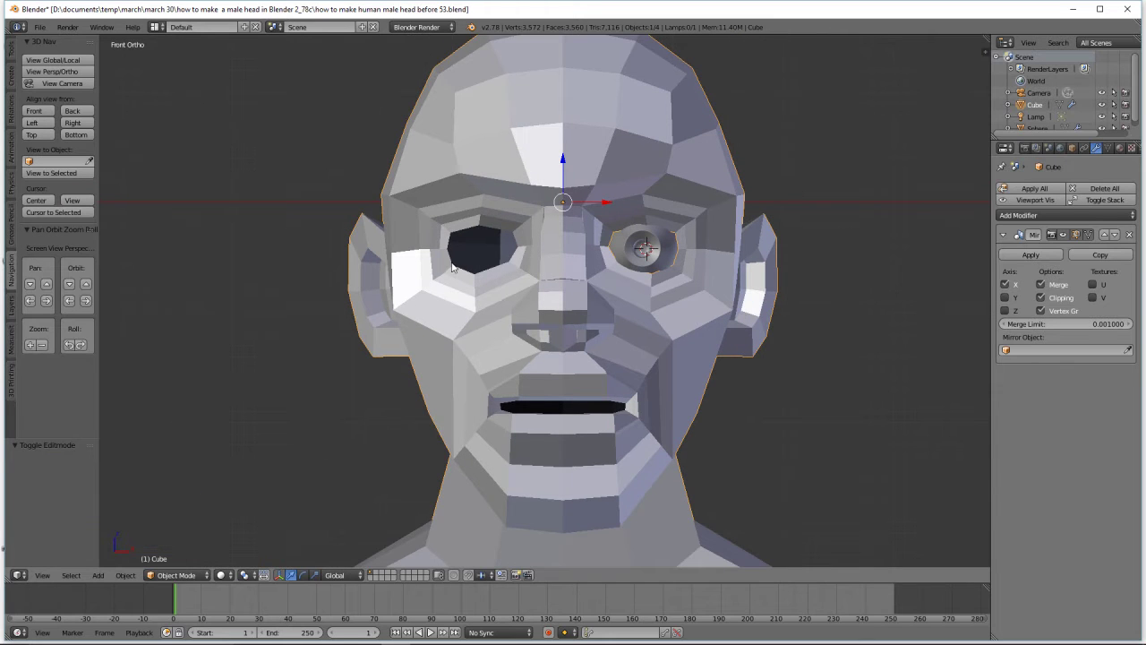
left_click(660, 265)
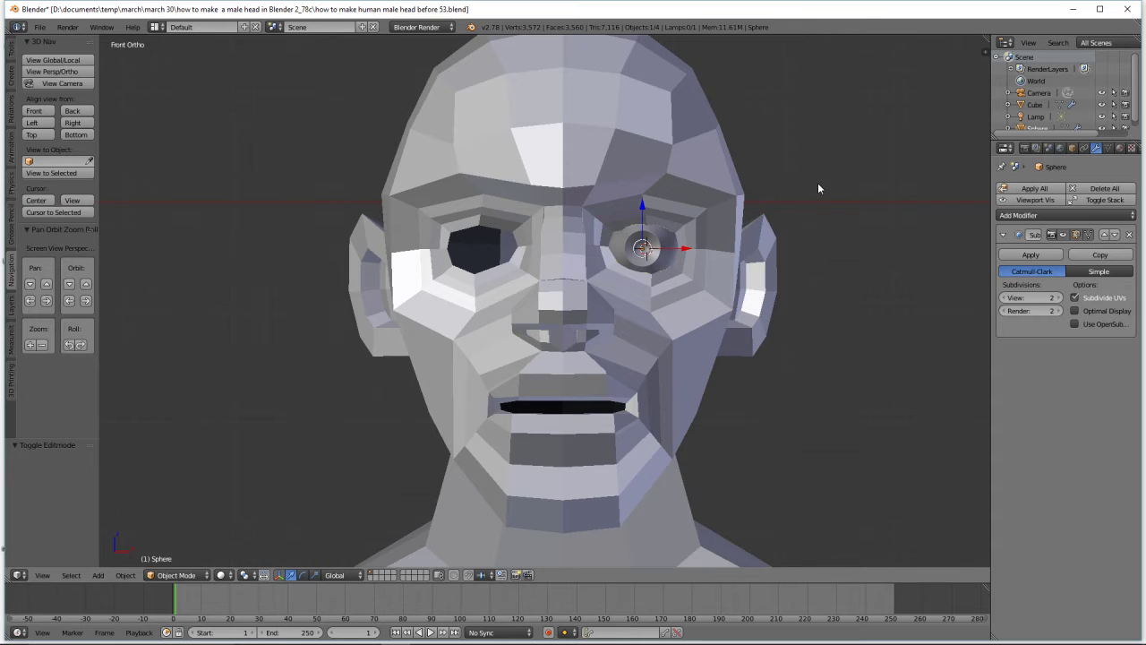
Reset the 3D cursor to the scene centre and set the pivot point to 3D Cursor
key("shift+c")
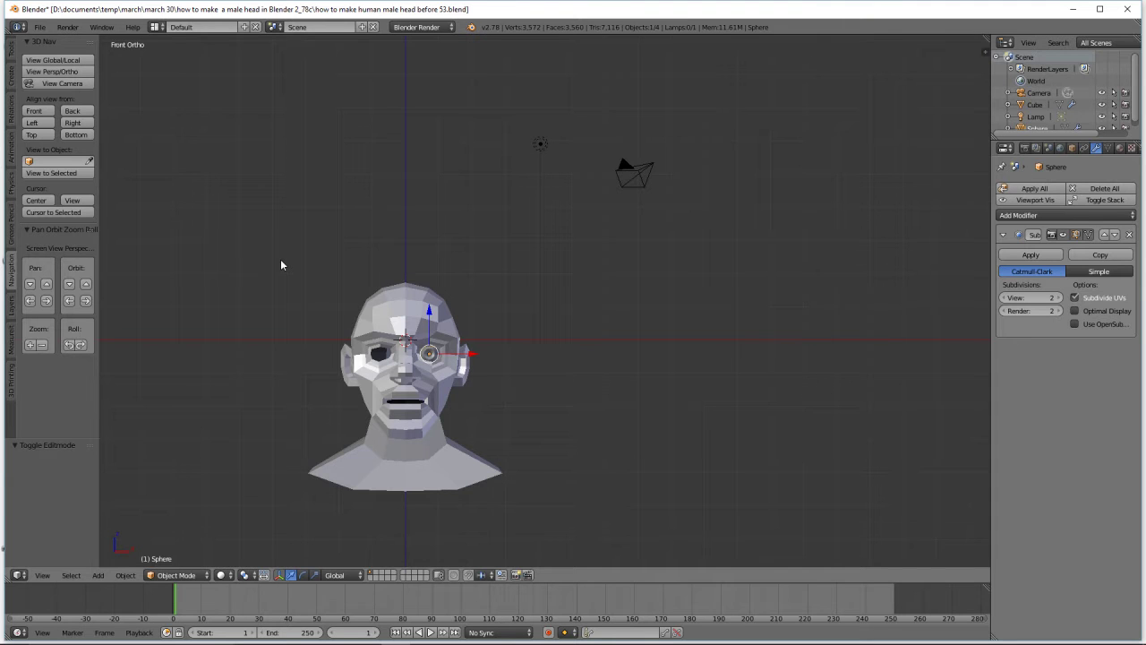
key("b")
left_click_drag(280, 258, 545, 509)
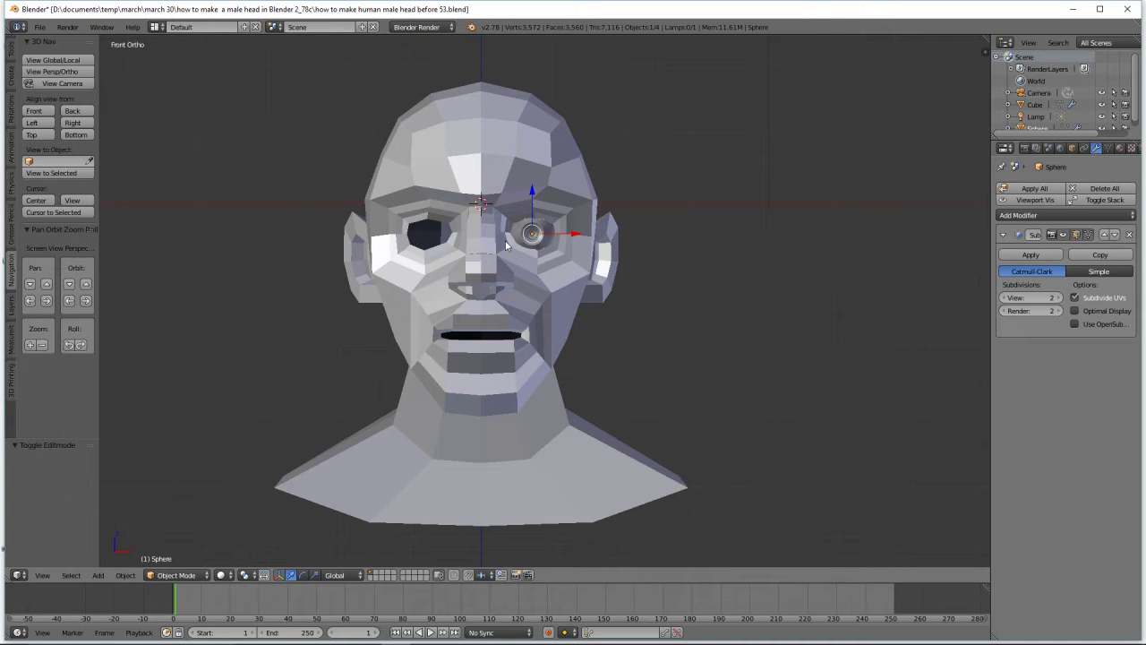
left_click(256, 576)
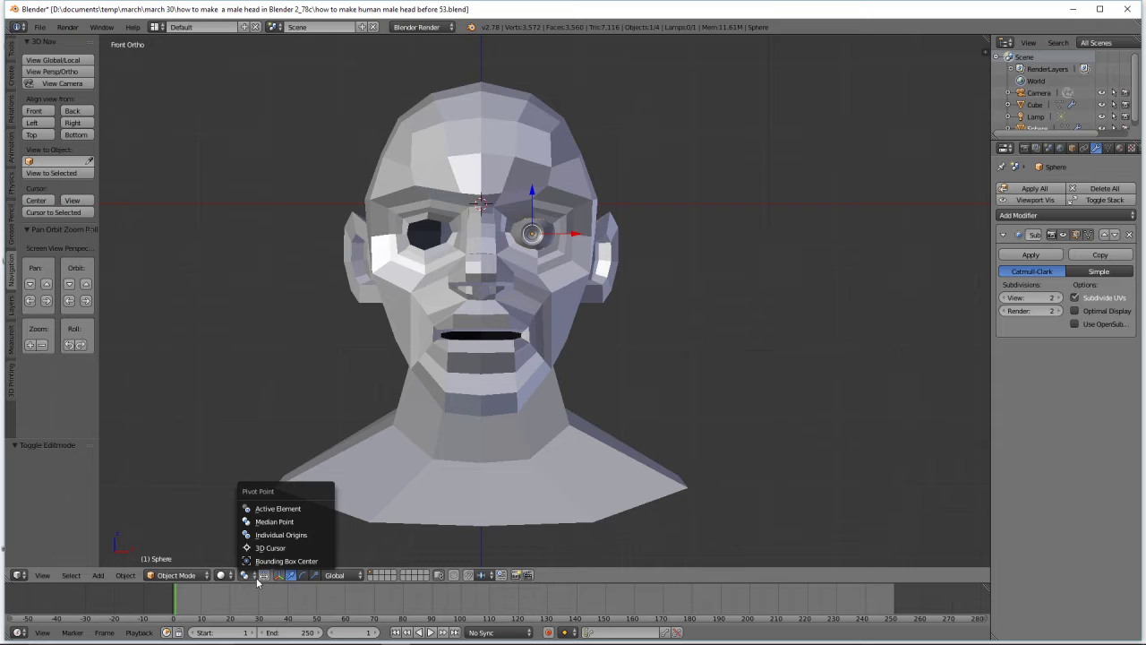
left_click(245, 575)
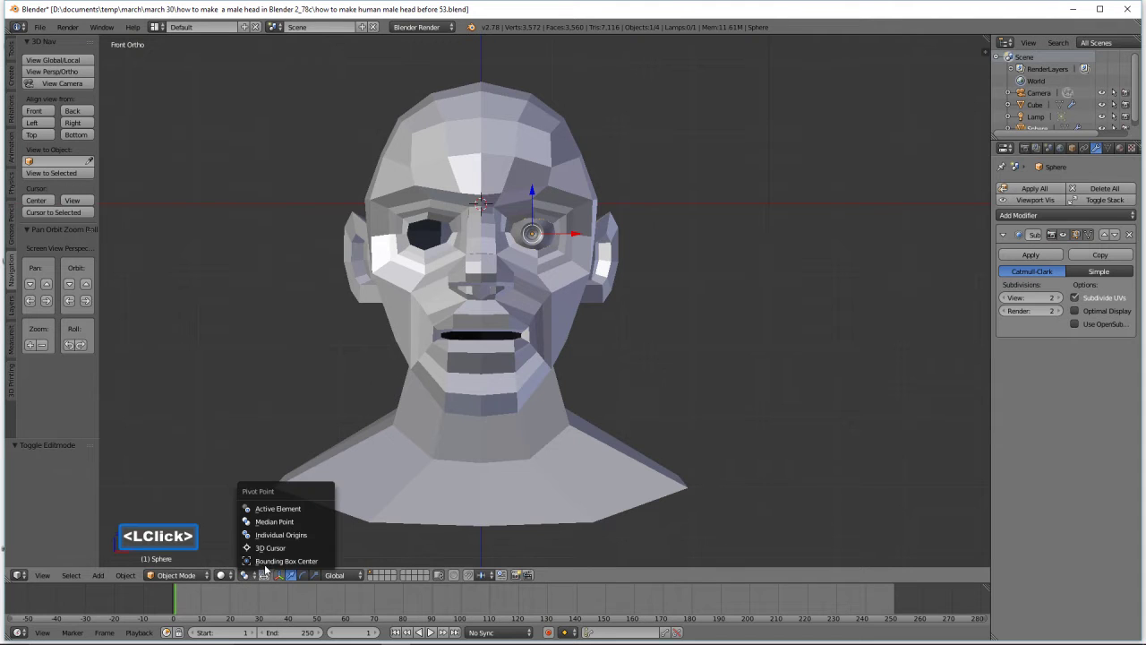
left_click(300, 547)
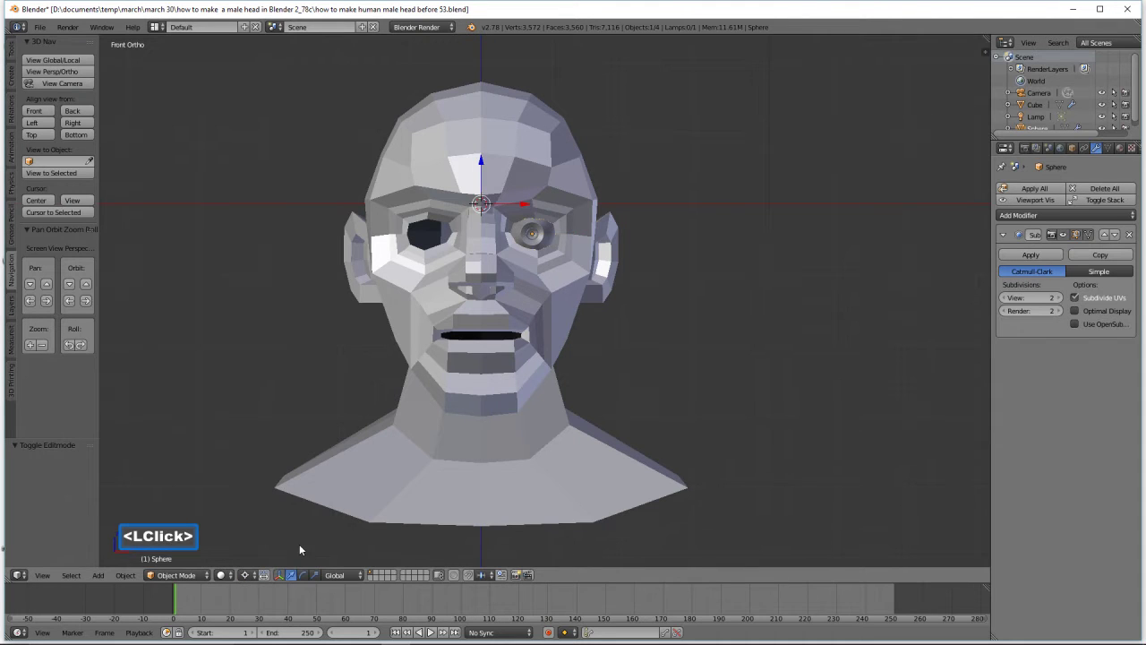
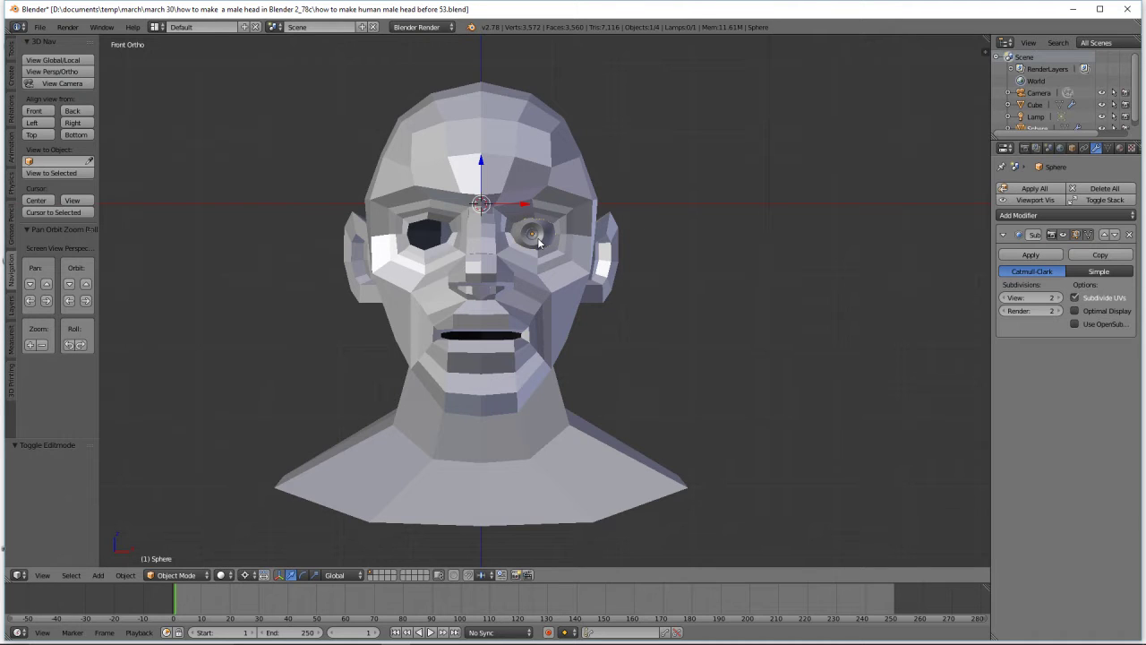
Duplicate the eyeball in place, mirror the copy into the empty socket by scaling it -1 along X, and deselect it
key("shift+d")
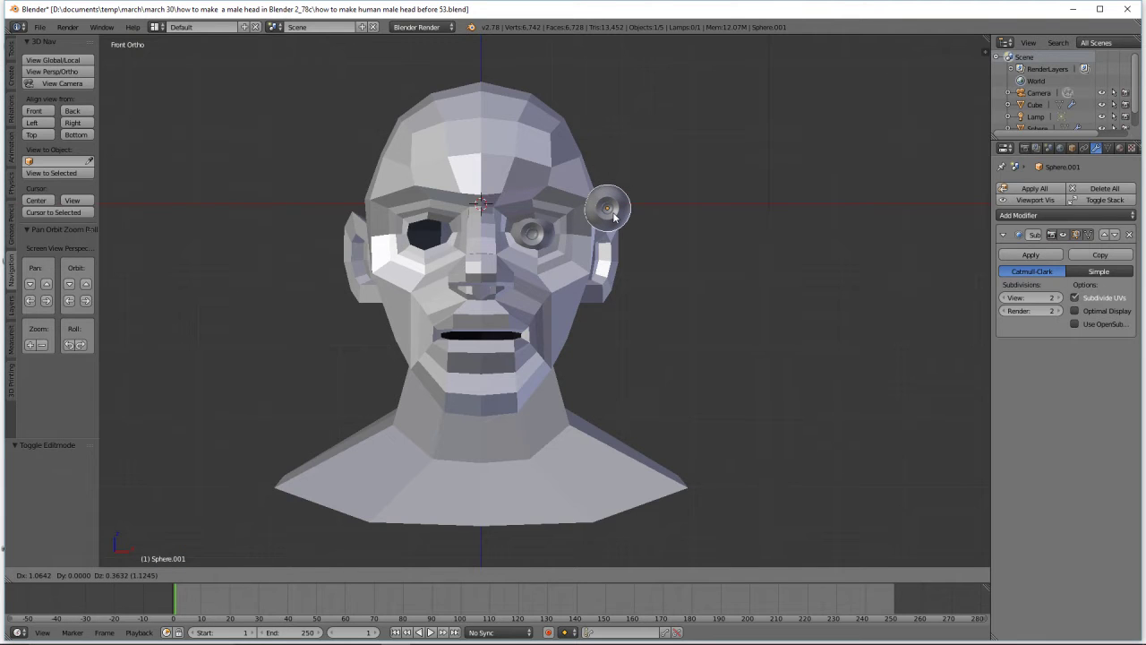
right_click(615, 216)
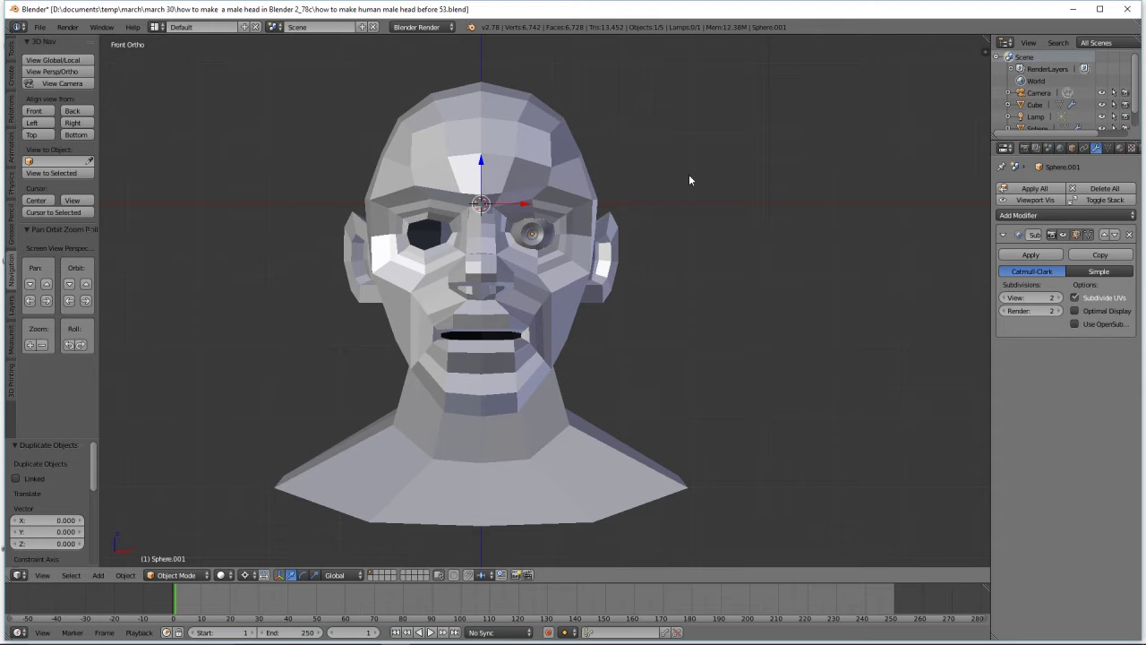
key("s")
type("x")
type("-1")
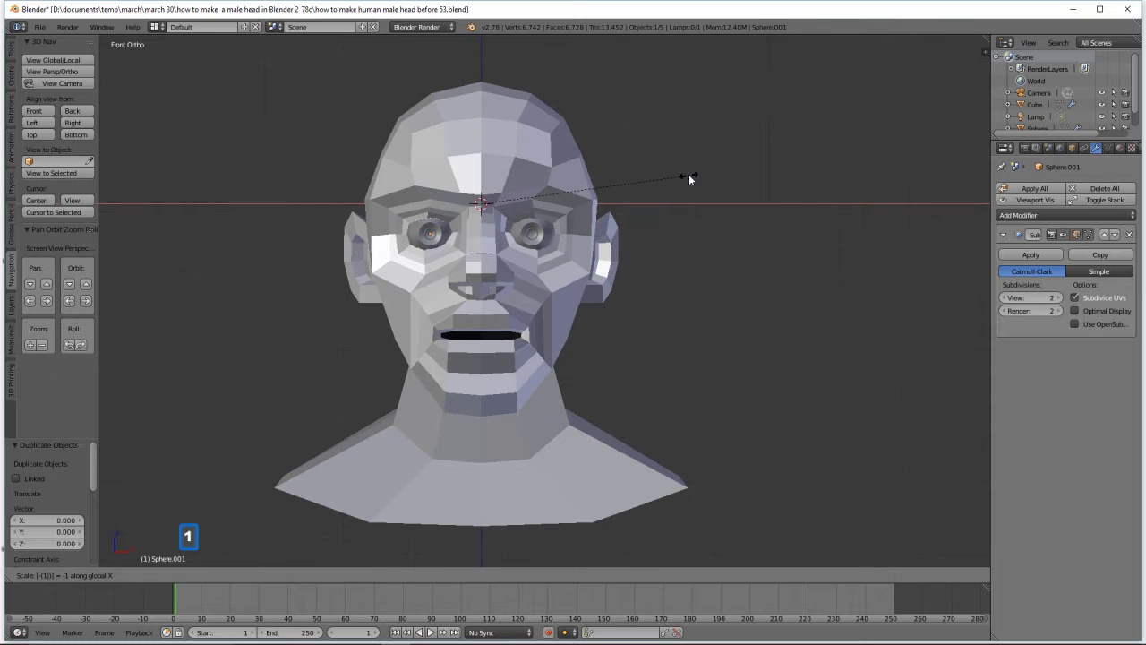
left_click(688, 178)
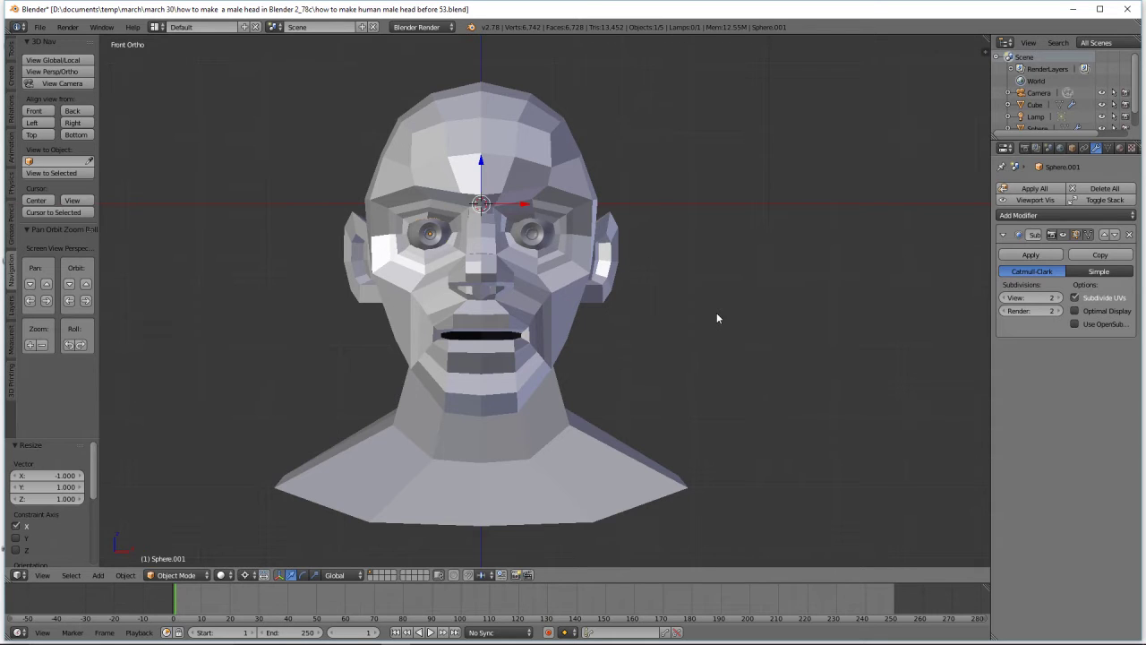
key("a")
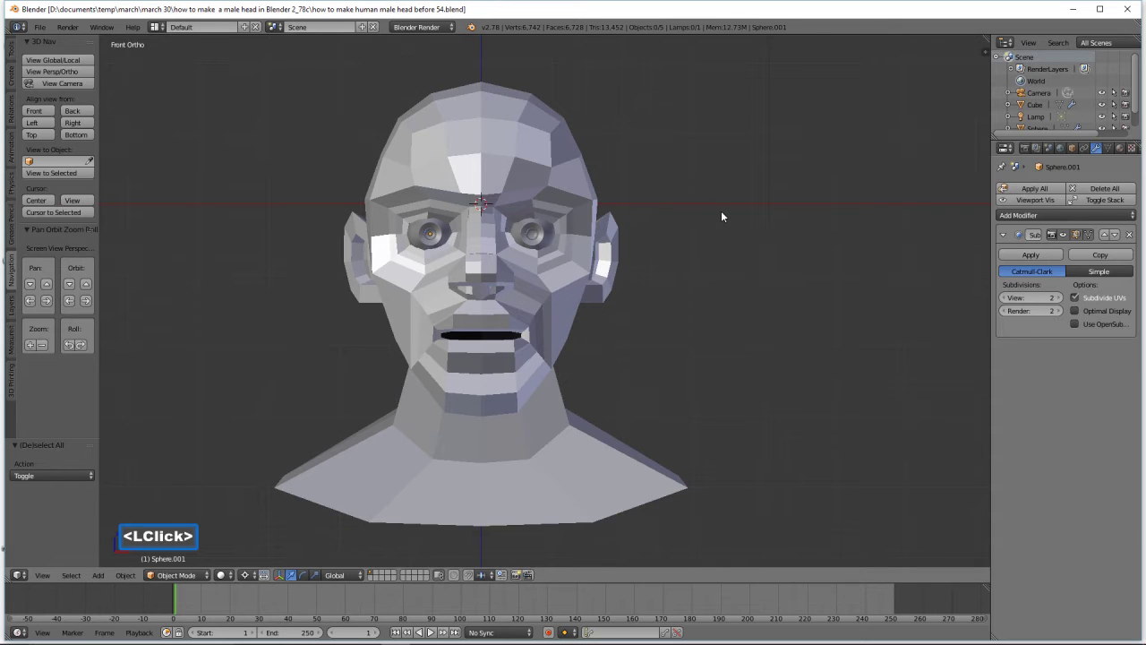
Select the head, set the pivot point back to Median Point, and enter Edit Mode
left_click(587, 454)
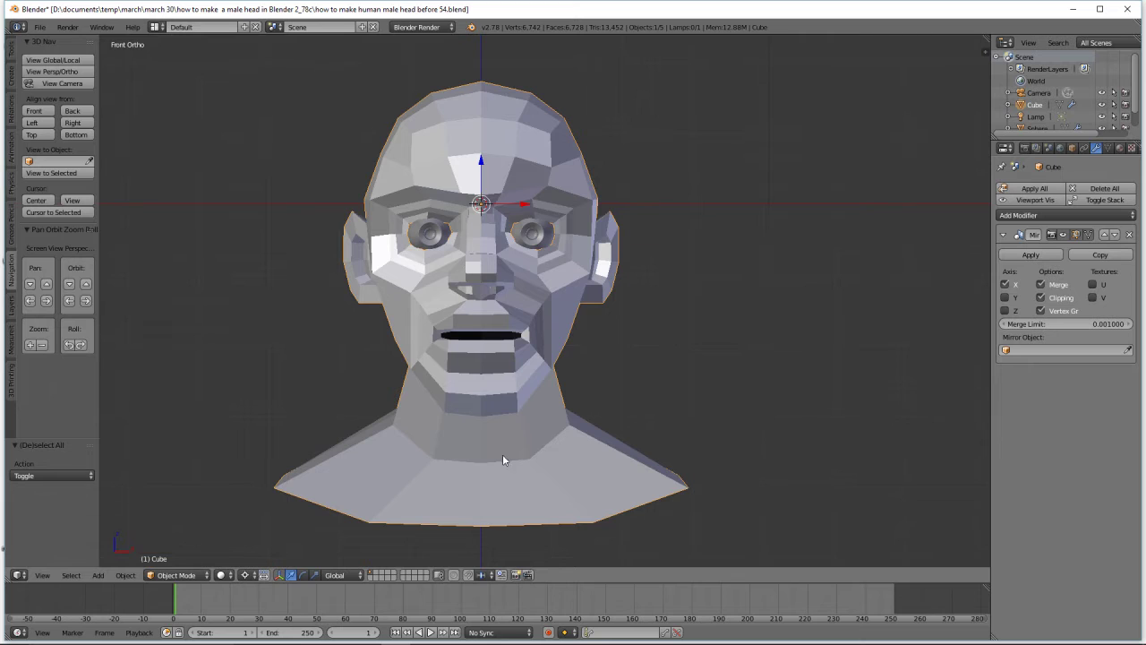
left_click(252, 578)
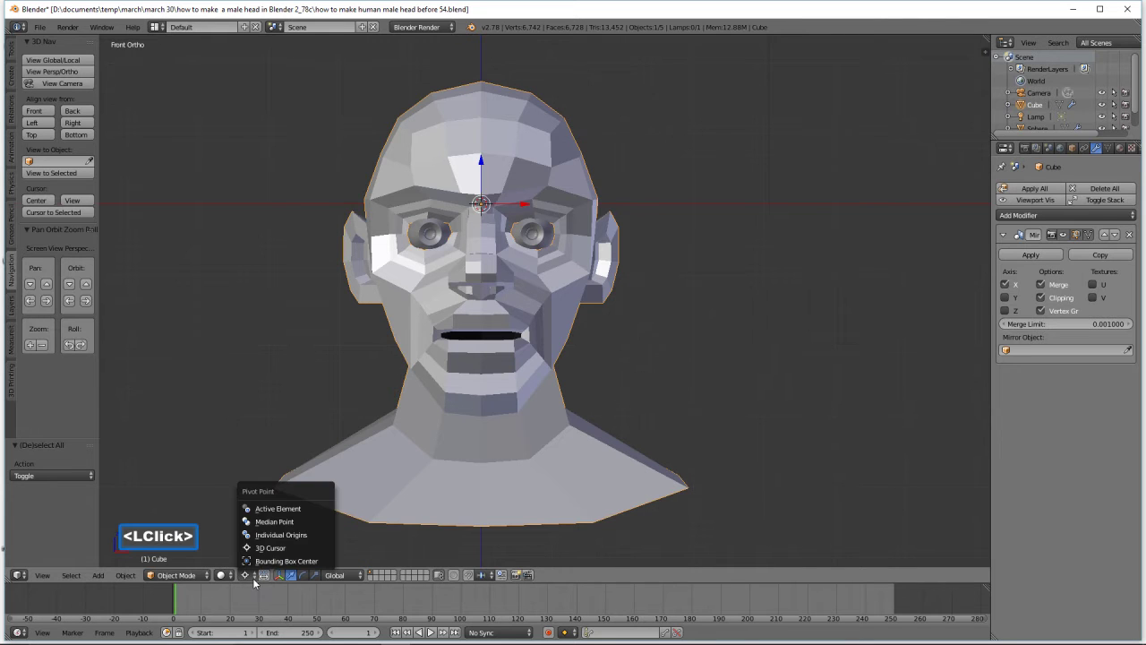
left_click(252, 577)
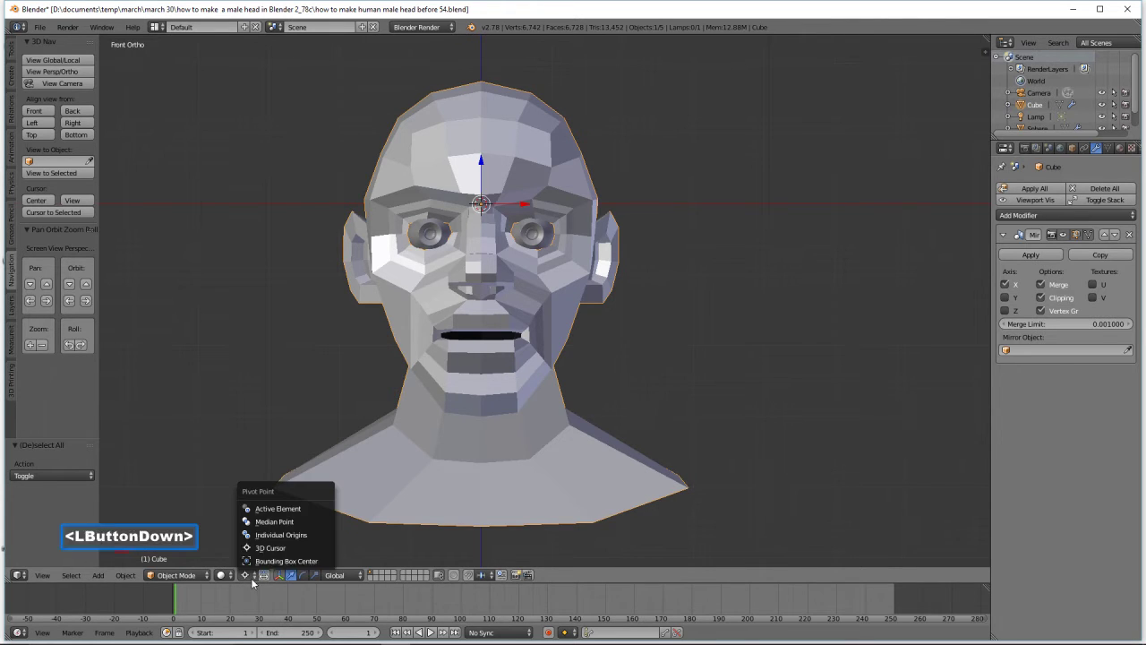
left_click(303, 523)
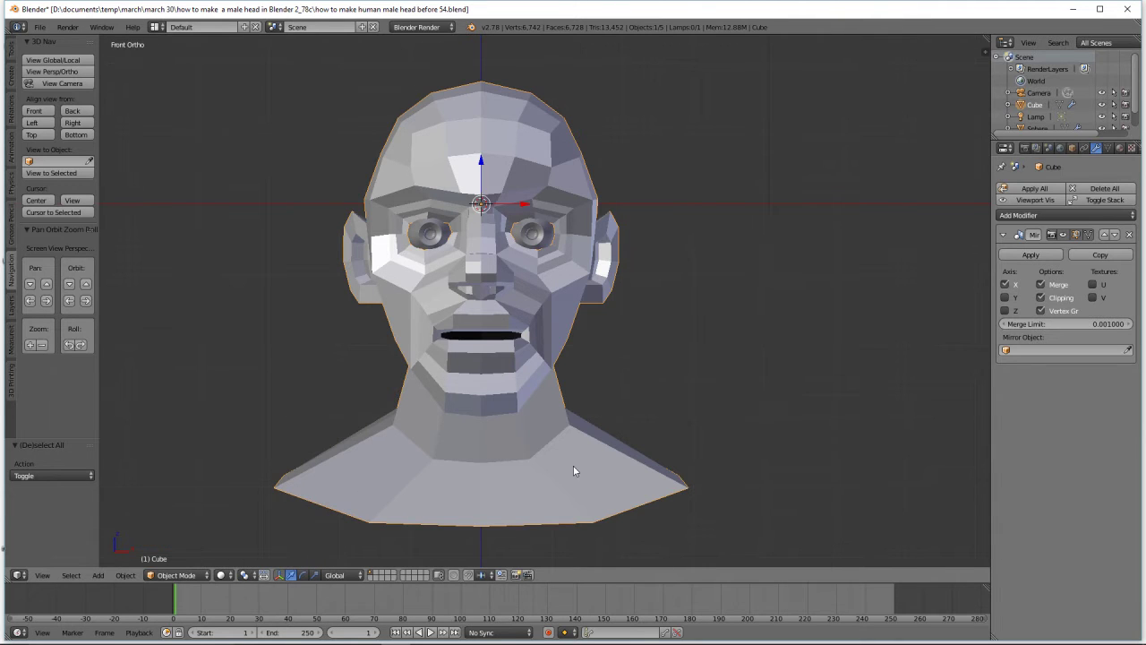
left_click(205, 576)
left_click(206, 548)
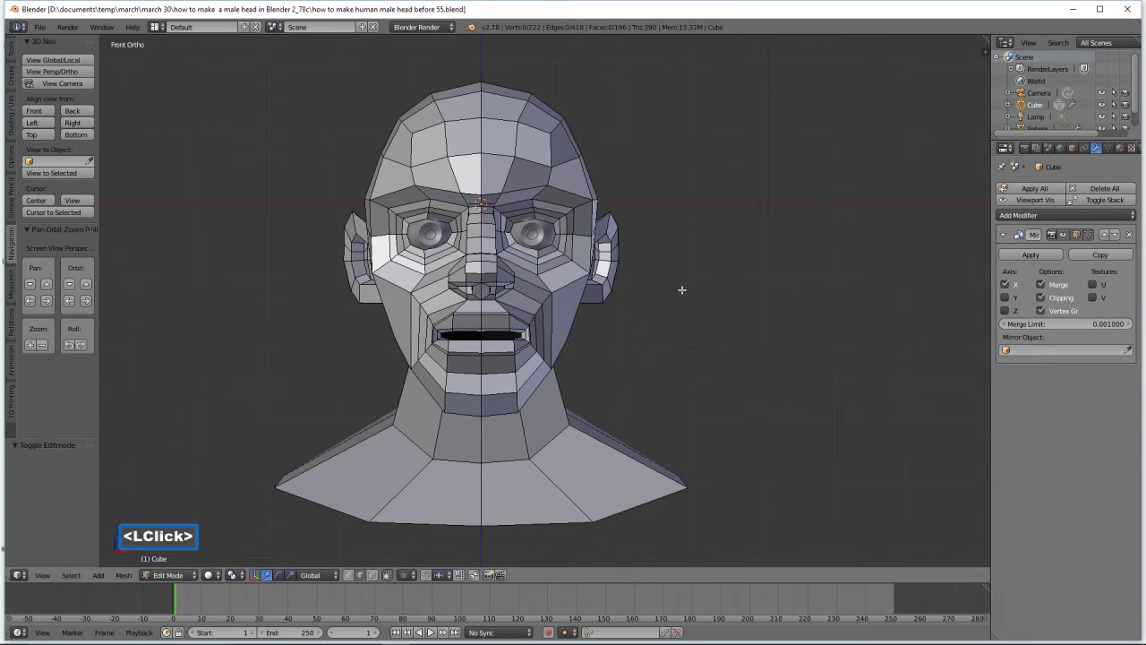
Orbit to the head's side and clip the view to a region around the mouth, jaw and front of the neck
mouse_move(678, 335)
middle_mouse_down("ctrl")
mouse_move(683, 267)
mouse_move(691, 330)
middle_mouse_up("ctrl")
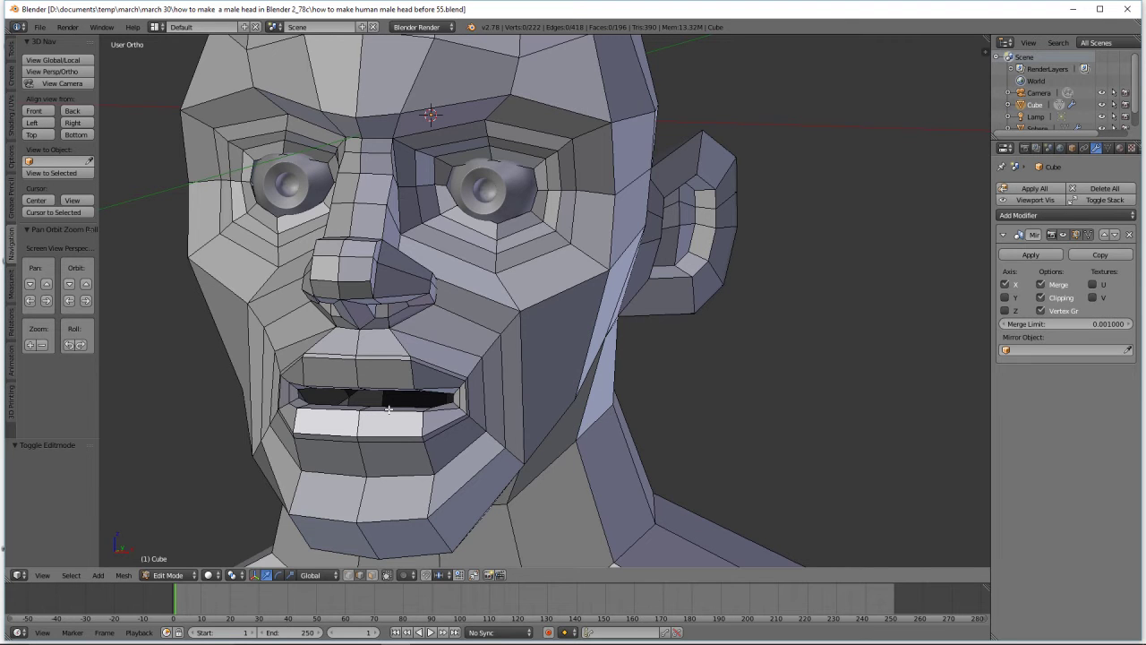
middle_click_drag(479, 430, 464, 438)
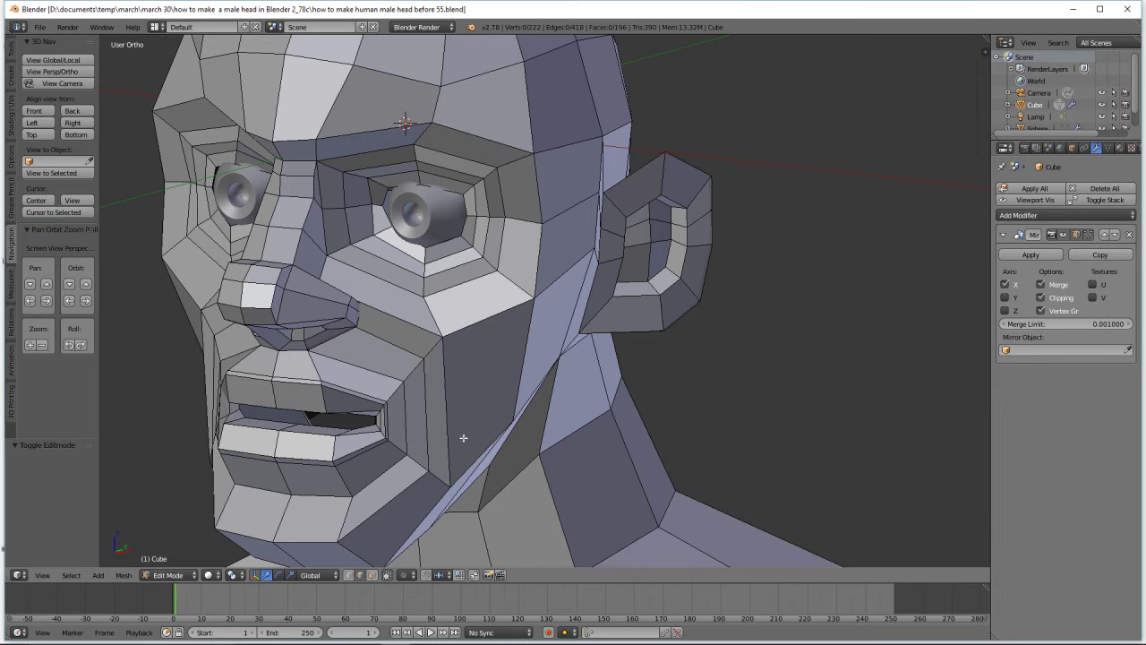
scroll(525, 397, "down", 3)
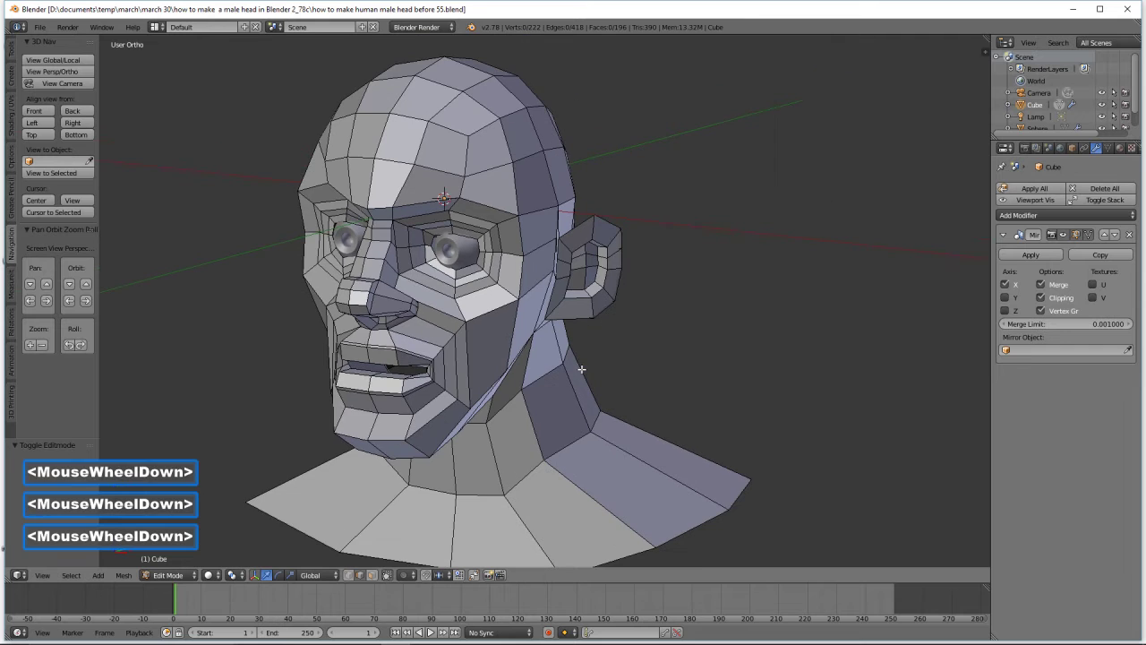
middle_click_drag(707, 355, 611, 355)
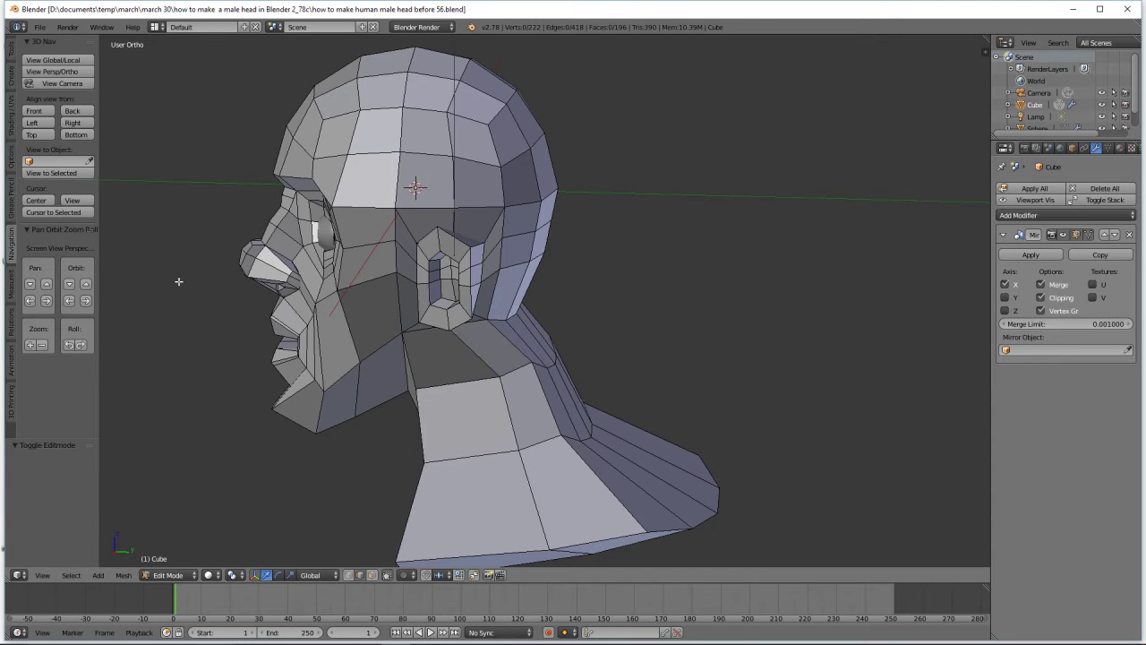
key("b")
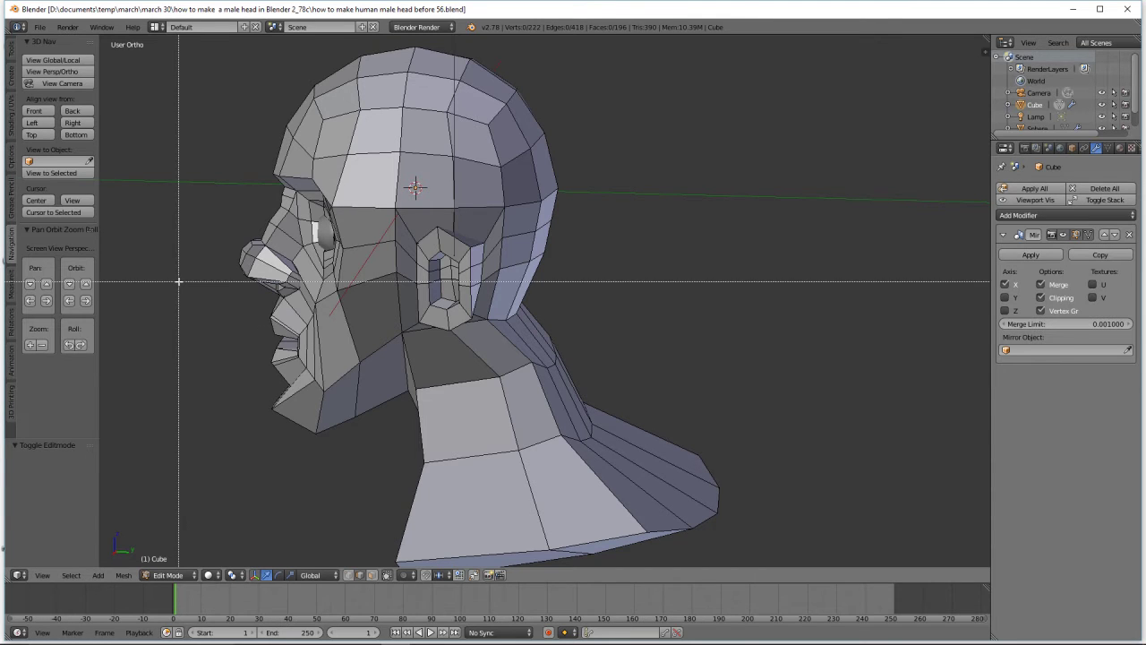
left_click_drag(178, 282, 458, 480)
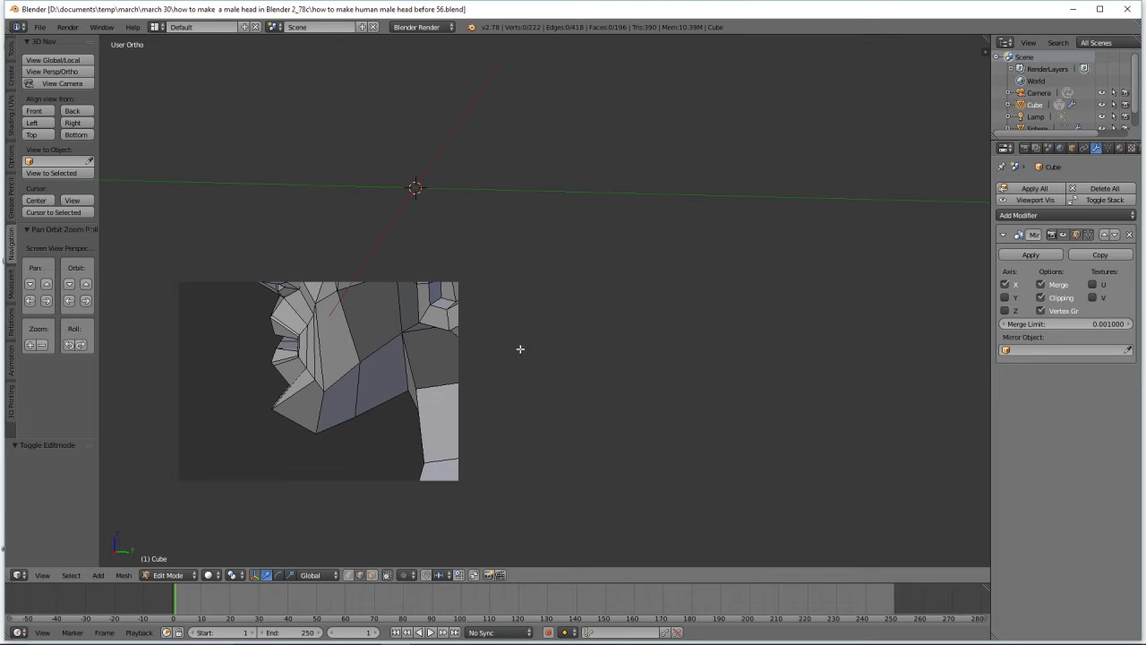
From inside the head, select the open edge loop of the mouth and extrude it 0.150 along Y
middle_click_drag(516, 346, 429, 359)
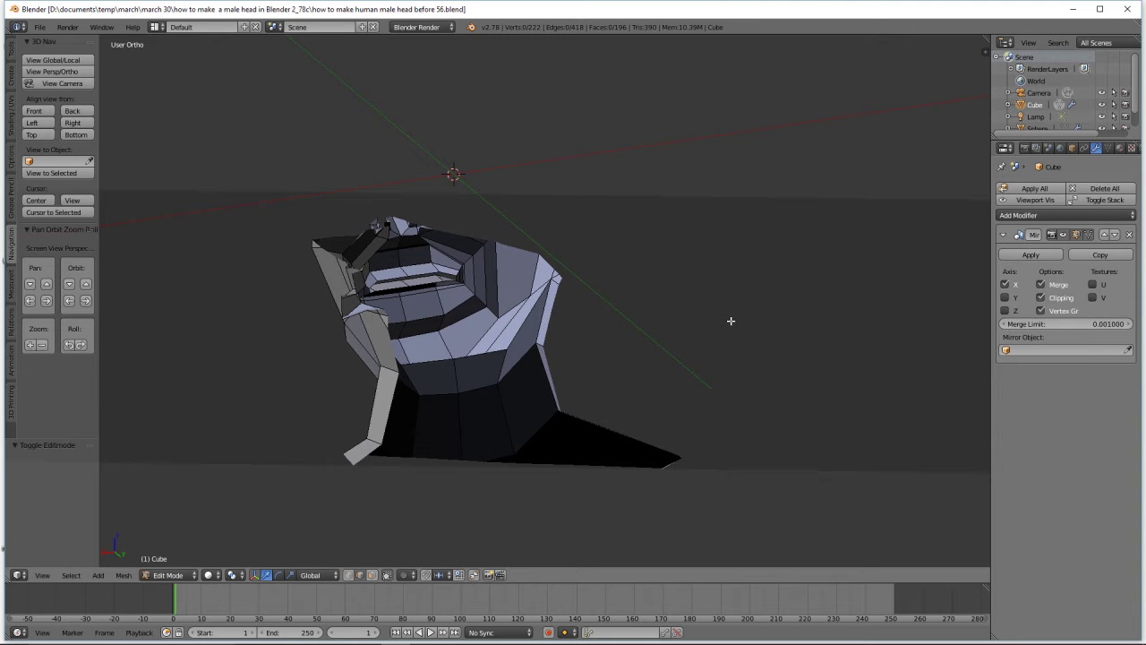
scroll(731, 321, "up", 4)
middle_click_drag(436, 382, 343, 346)
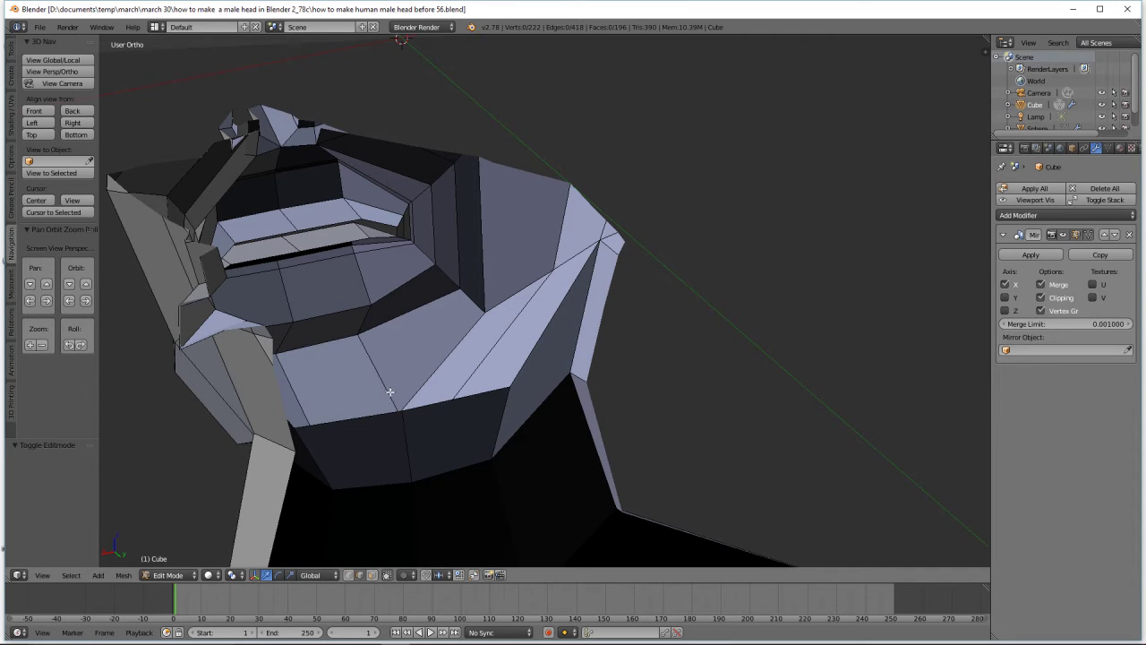
right_click(334, 223, "alt")
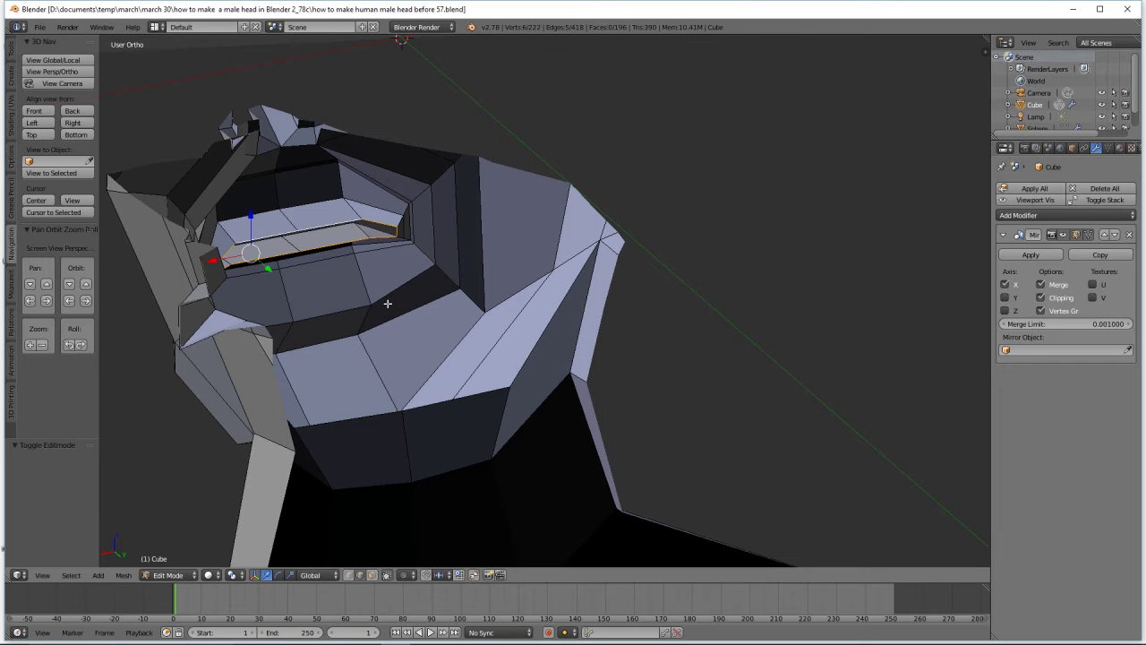
middle_click_drag(377, 331, 397, 344)
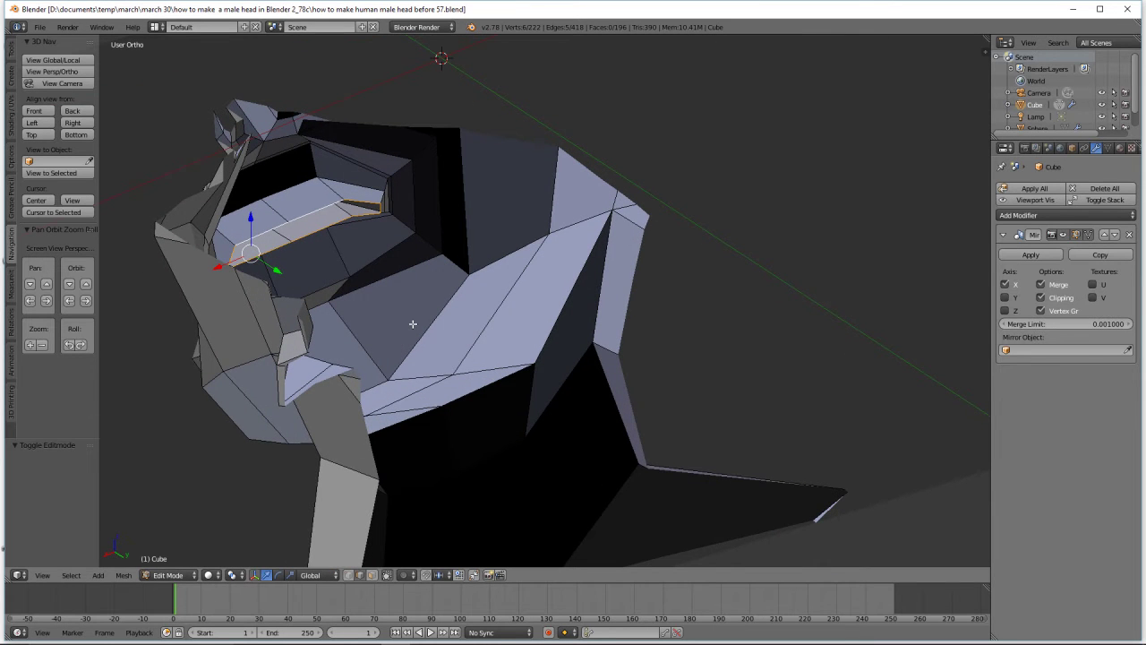
key("e")
key("y")
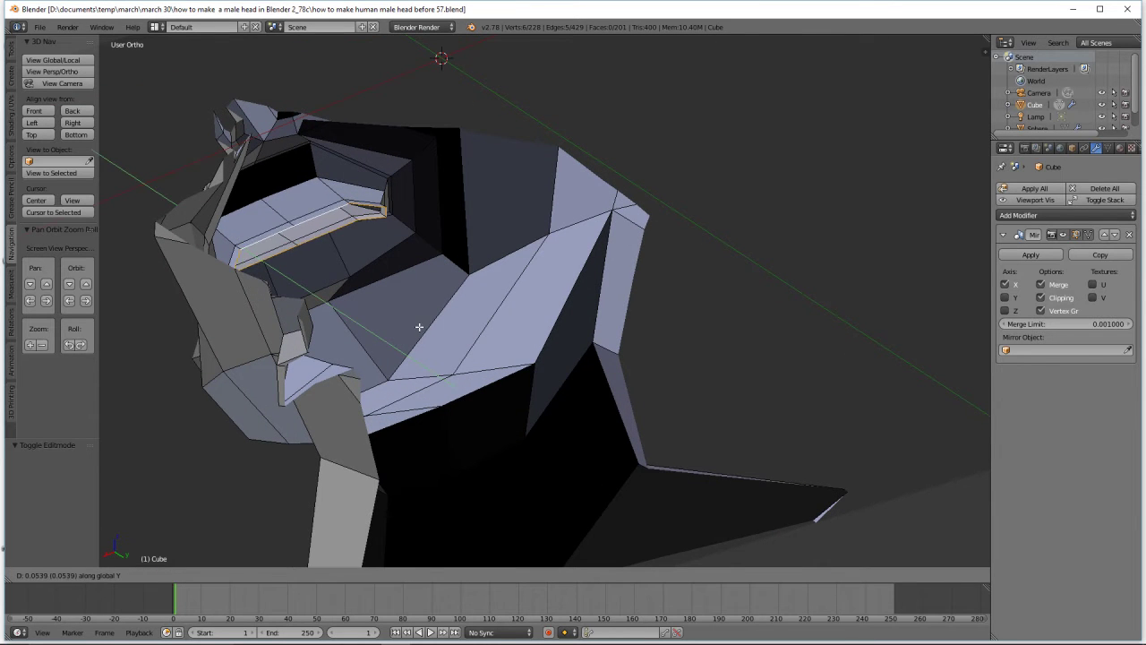
left_click(430, 335)
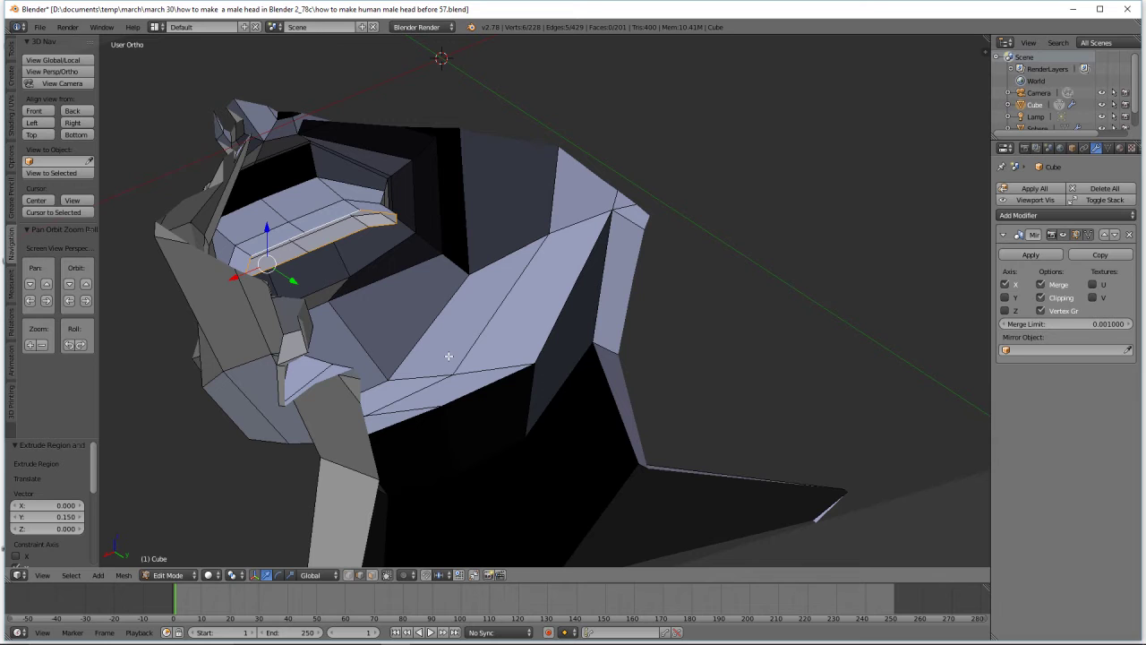
Scale the extruded inner mouth loop by 3.123 along Z and by 1.641 along Y
key("s")
key("z")
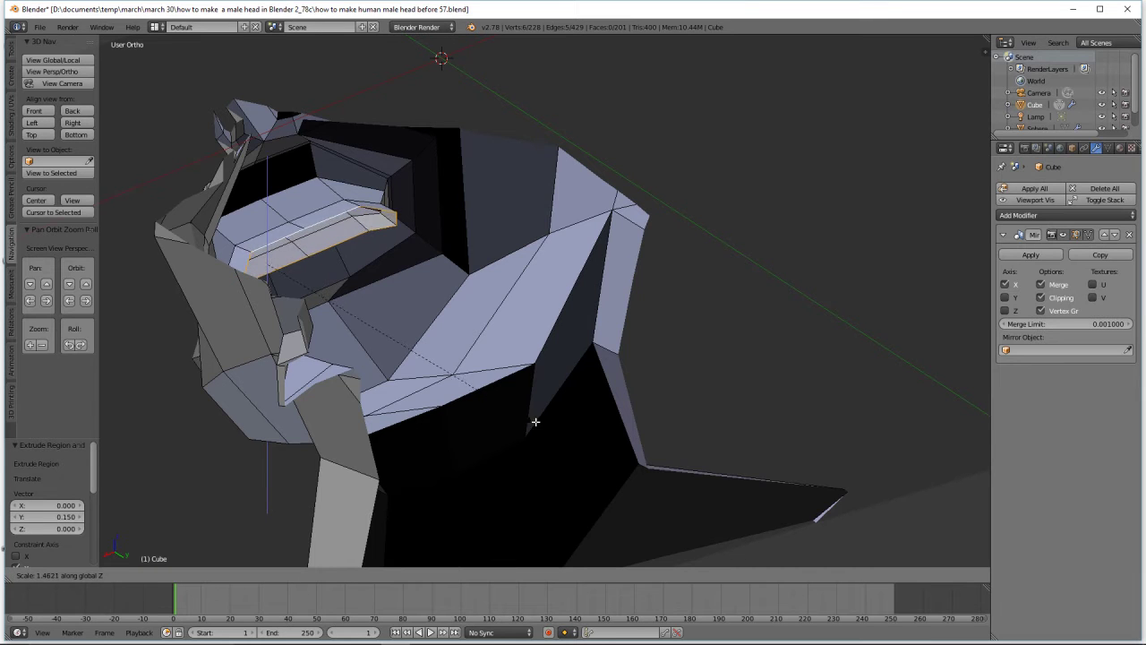
left_click(865, 473)
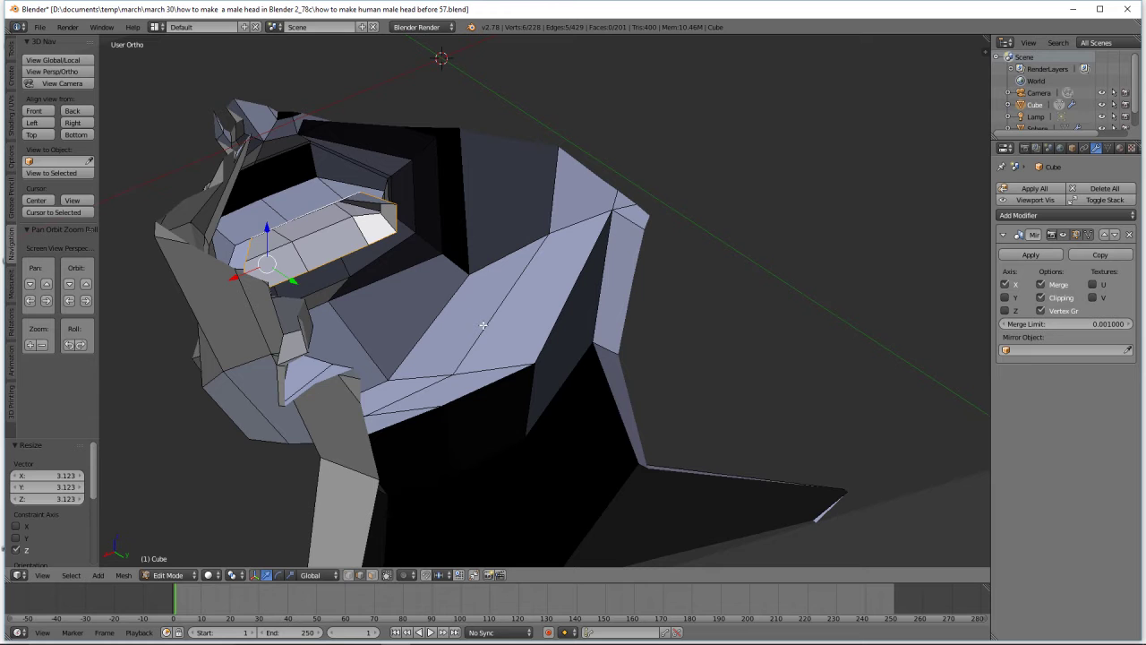
key("s")
key("y")
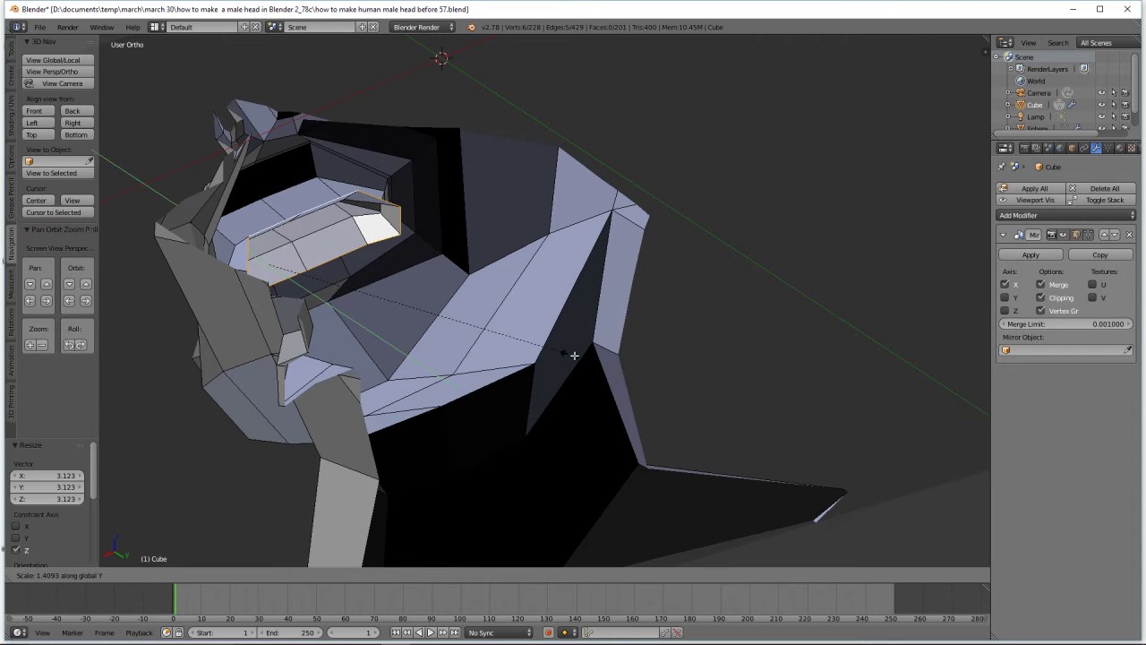
left_click(616, 372)
Extrude the inner mouth loop 0.149 along Y and scale the new loop uniformly by 1.351
middle_click_drag(618, 372, 456, 333)
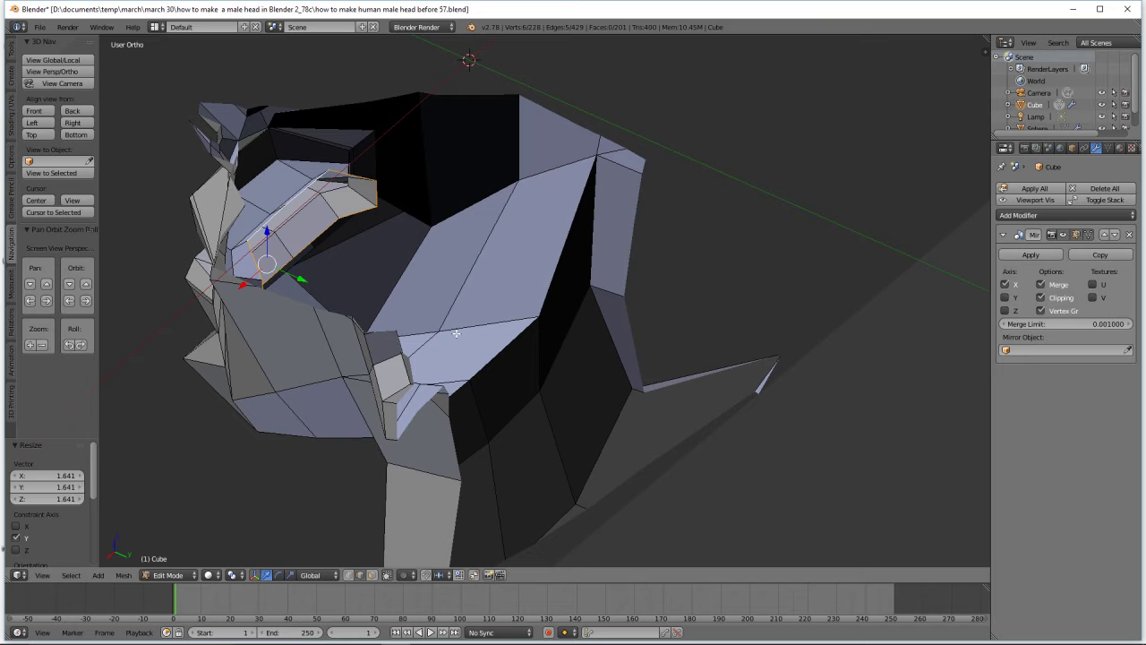
key("e")
key("y")
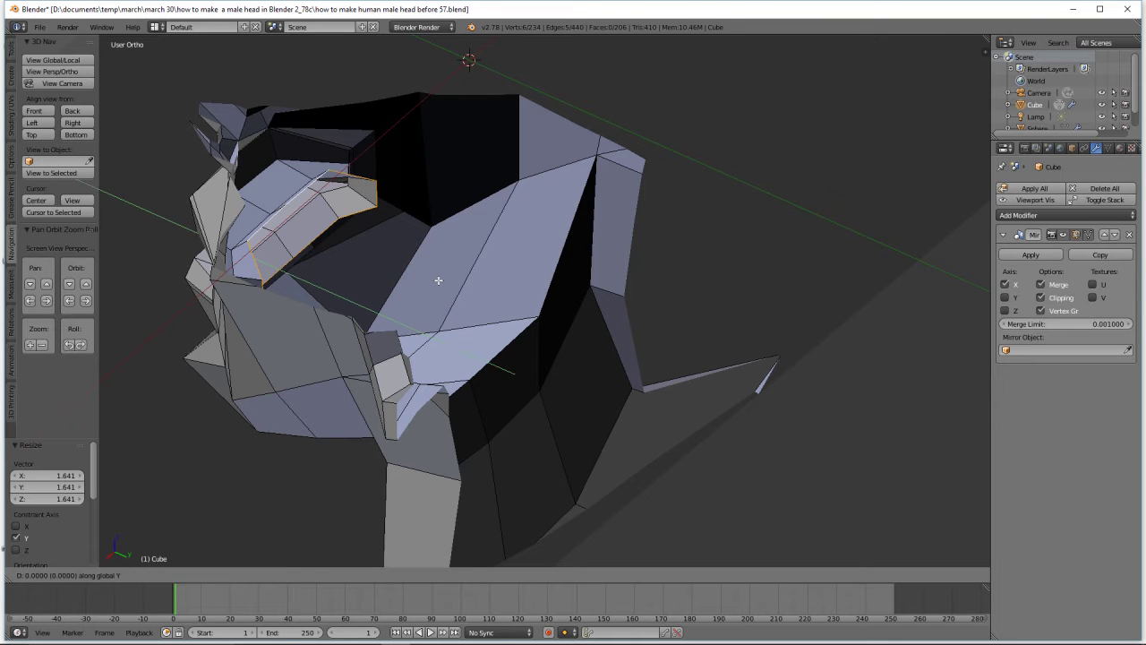
left_click(460, 291)
middle_click_drag(460, 291, 421, 285)
key("s")
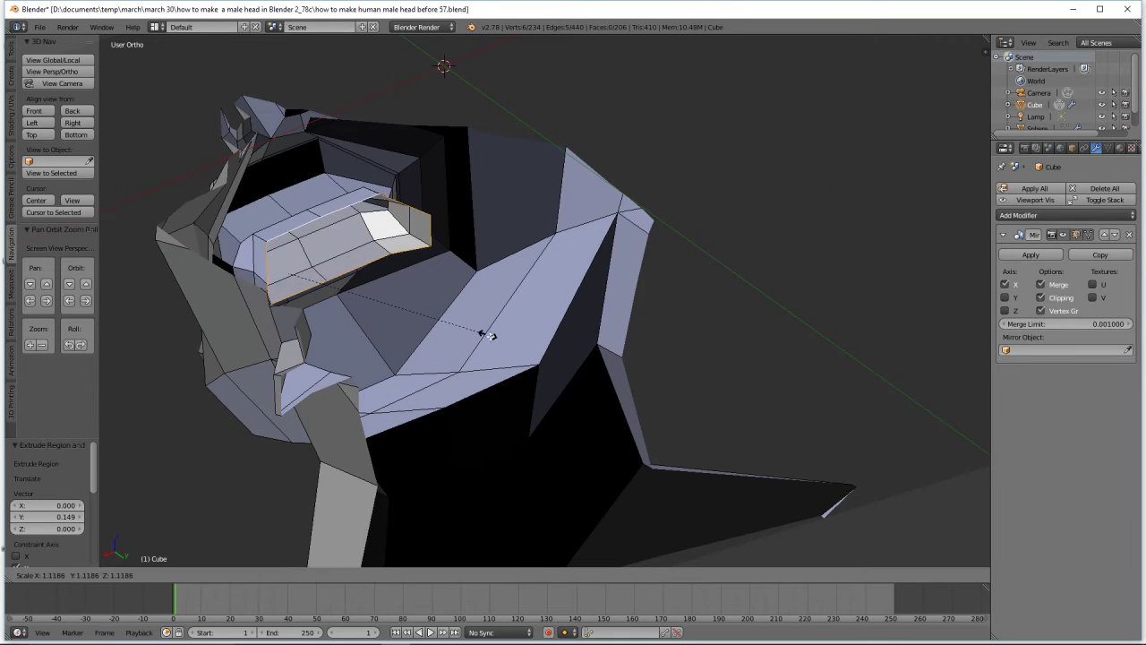
left_click(524, 358)
Stretch the selected inner mouth loop vertically by scaling it 1.388 along Z
middle_click_drag(525, 358, 433, 354)
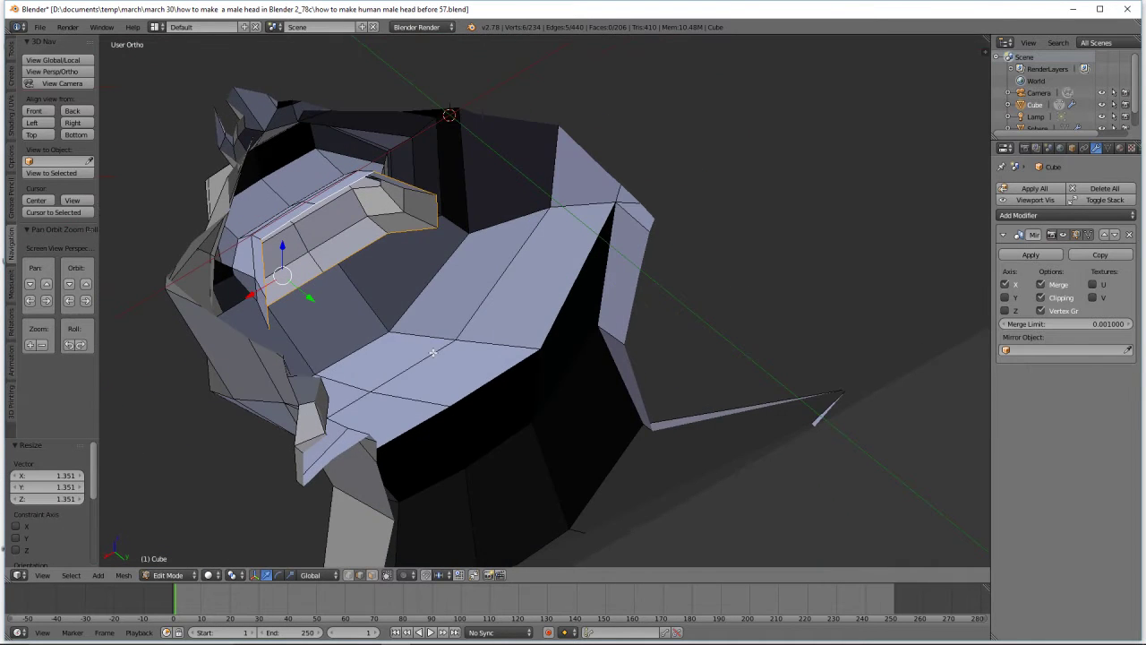
key("s")
key("z")
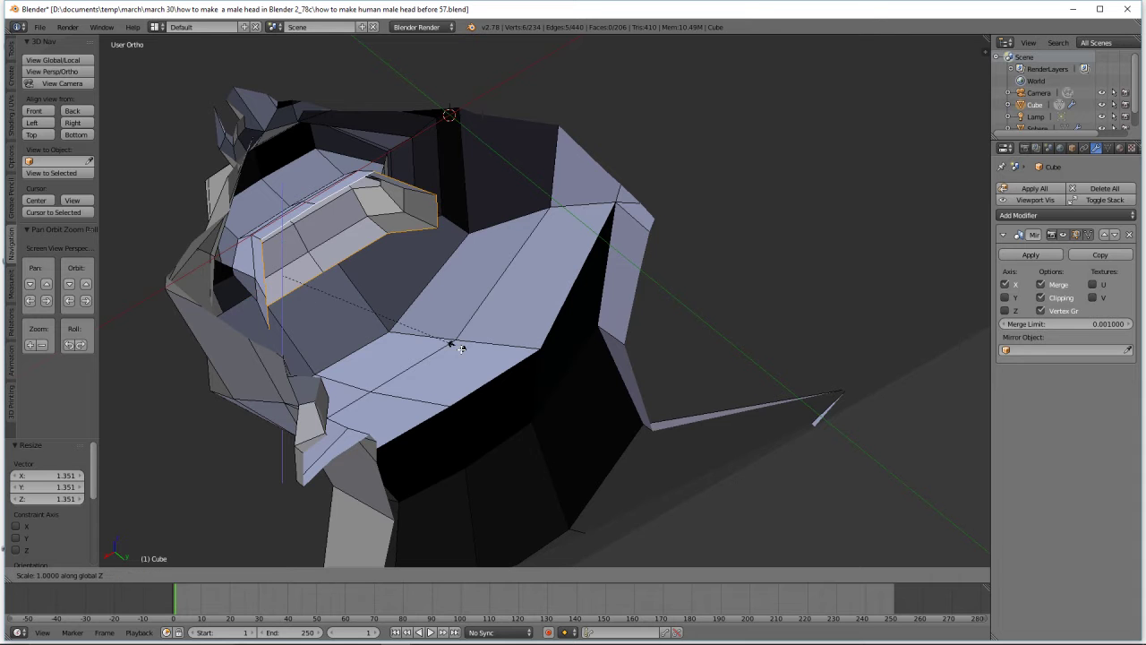
left_click(514, 395)
Extrude the inner mouth loop 0.185 along Y and scale the new loop uniformly by 1.425
middle_click_drag(512, 394, 451, 355)
key("e")
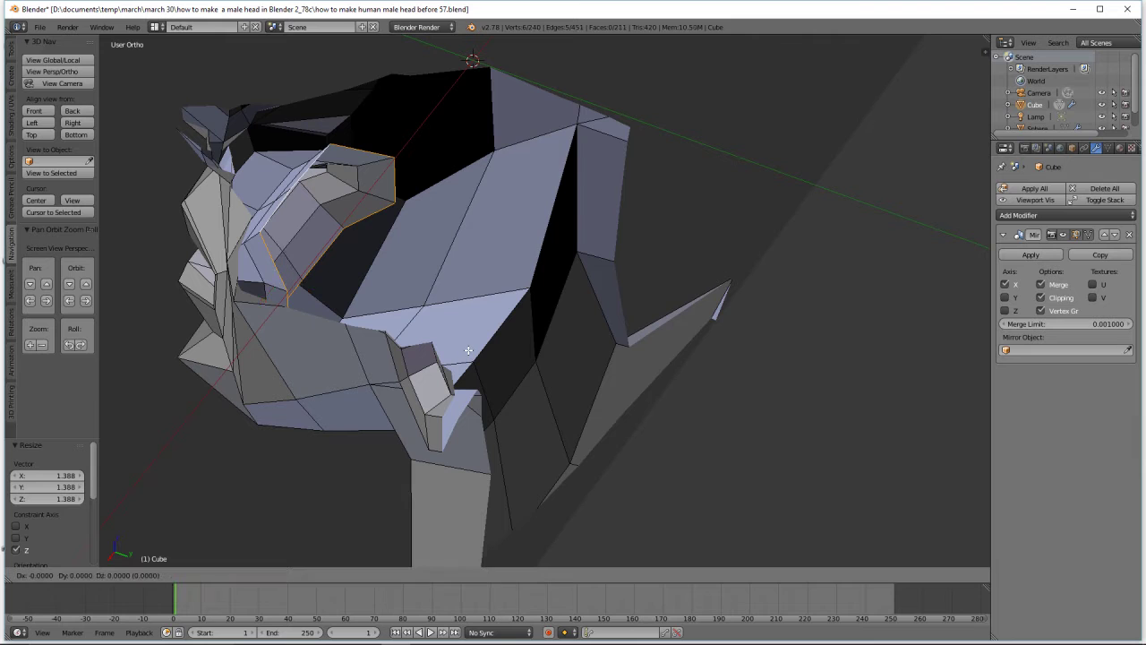
key("y")
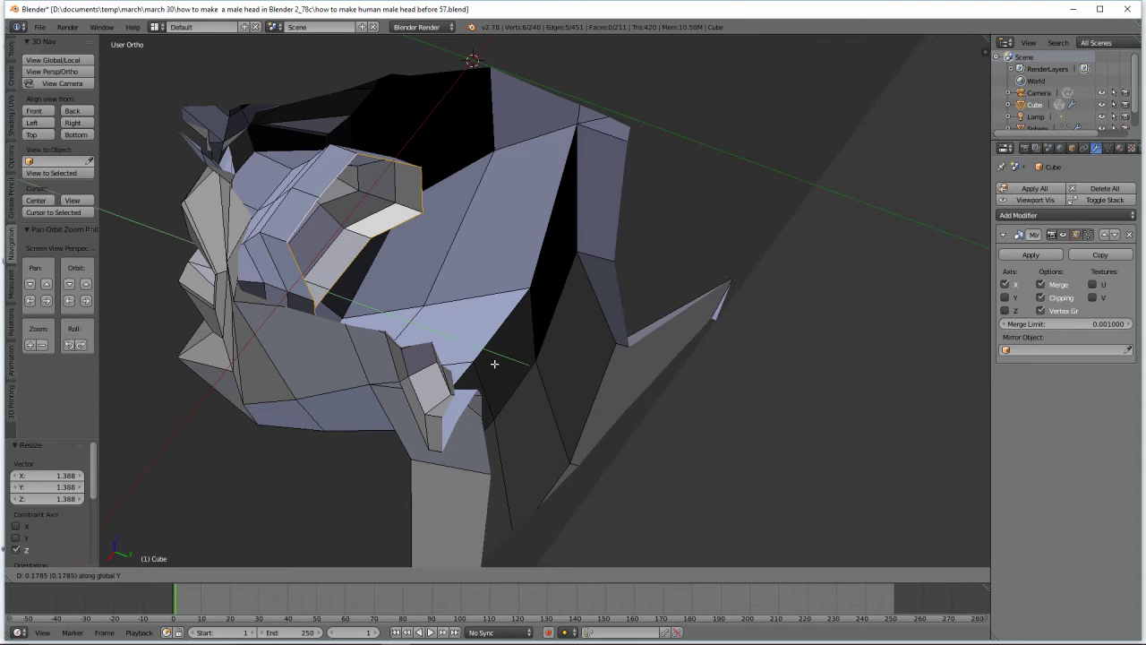
left_click(495, 362)
key("s")
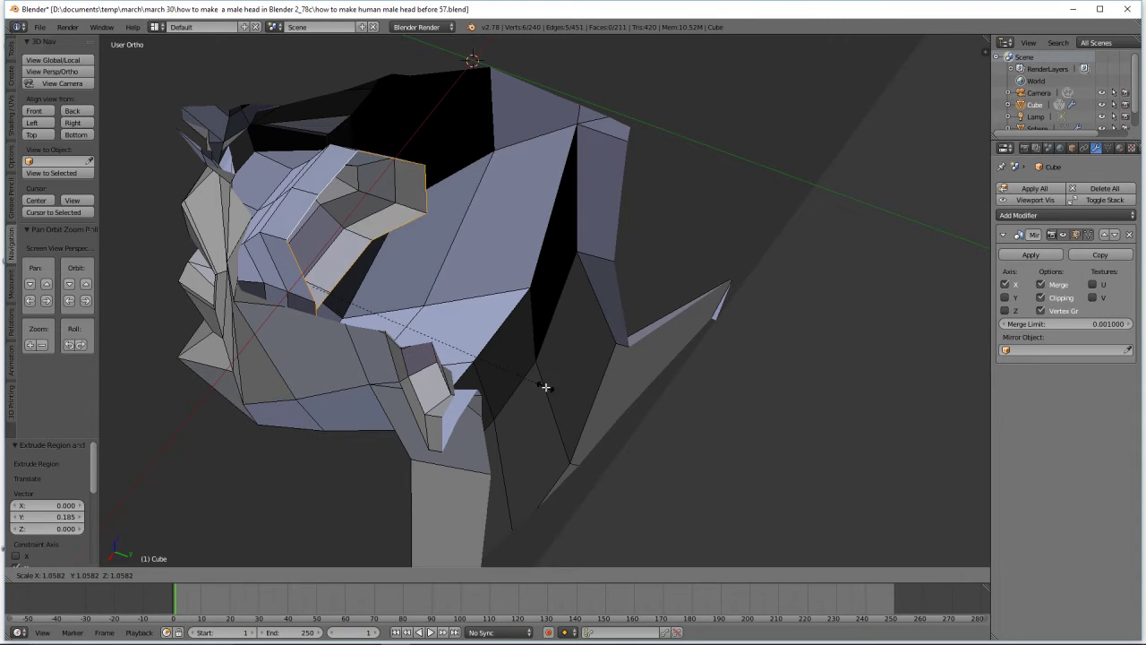
left_click(622, 435)
Move the rear loop of the mouth cavity 0.233 along Y and scale it uniformly by 1.105
middle_click_drag(621, 435, 589, 420)
key("g")
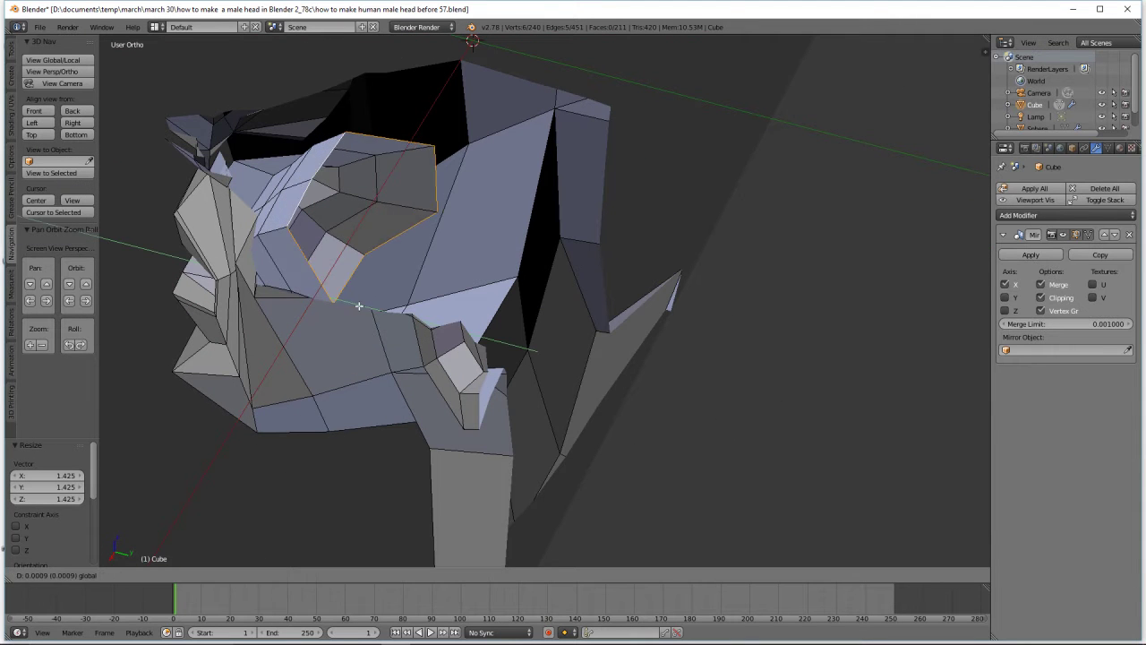
key("y")
left_click(384, 313)
middle_click_drag(384, 313, 314, 261)
middle_click_drag(281, 240, 416, 284)
middle_click_drag(531, 283, 495, 289)
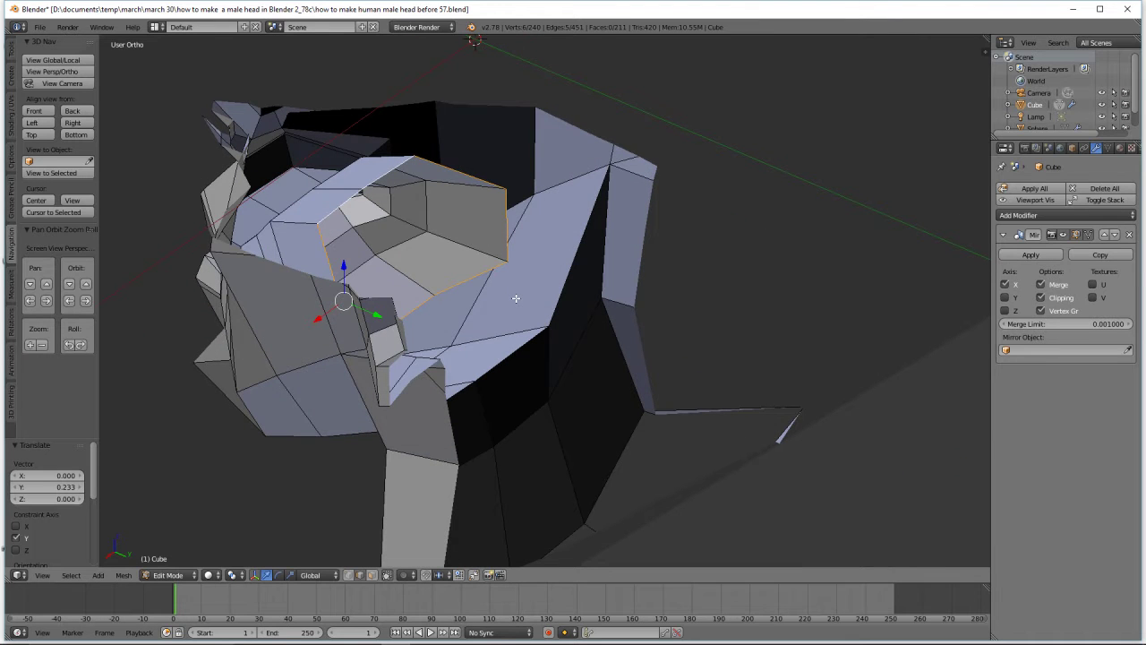
key("s")
left_click(534, 310)
middle_click_drag(535, 310, 507, 292)
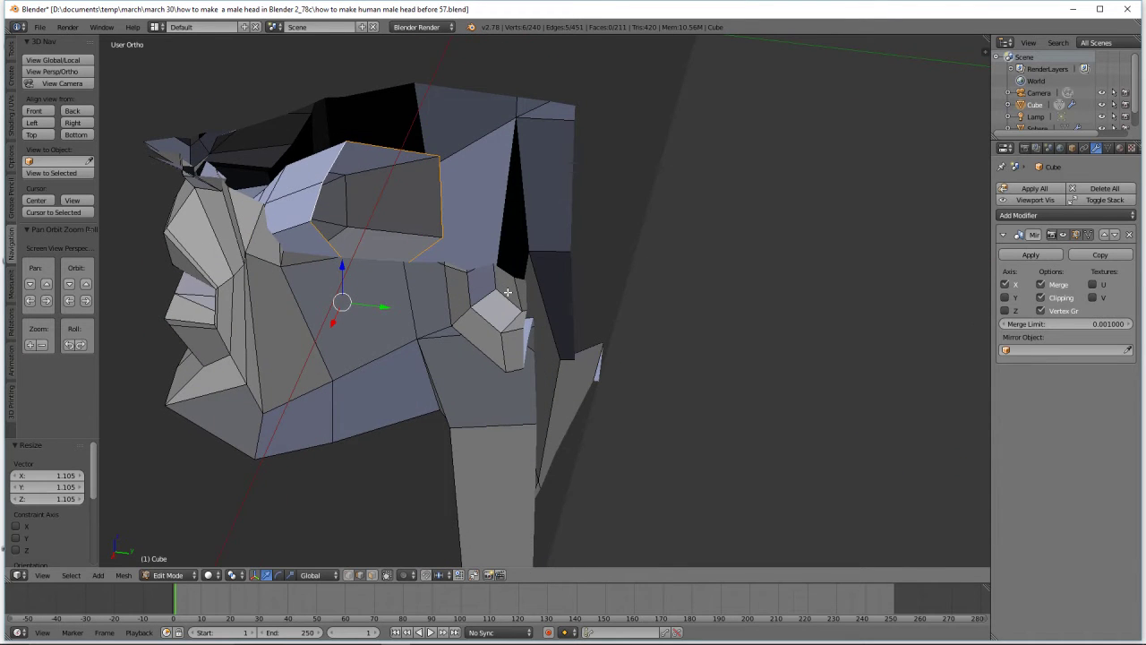
Extrude the mouth cavity's rear loop 0.400 along Y and flatten it by scaling to 0 along Y
key("e")
key("y")
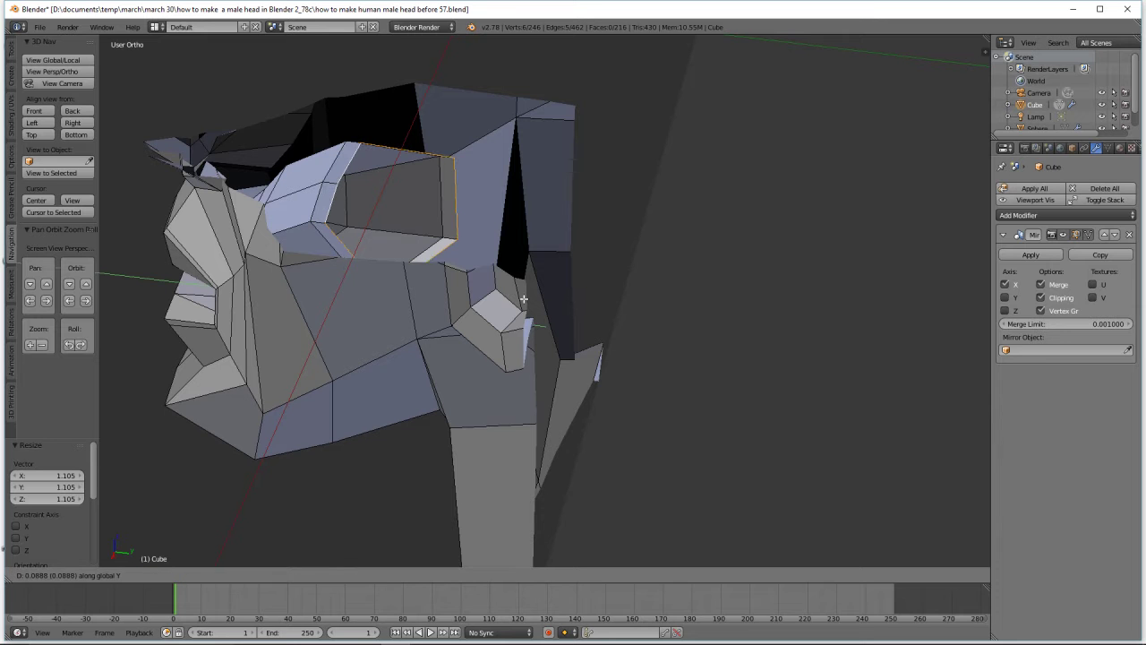
left_click(572, 317)
middle_click_drag(588, 289, 539, 293)
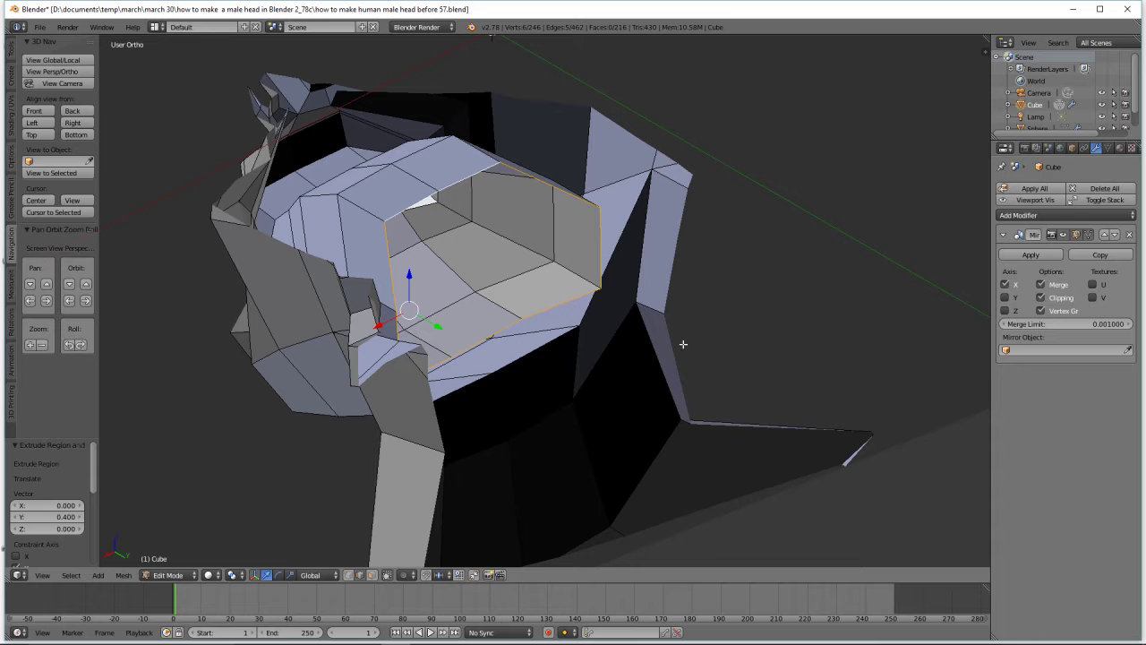
key("s")
key("y")
key("0")
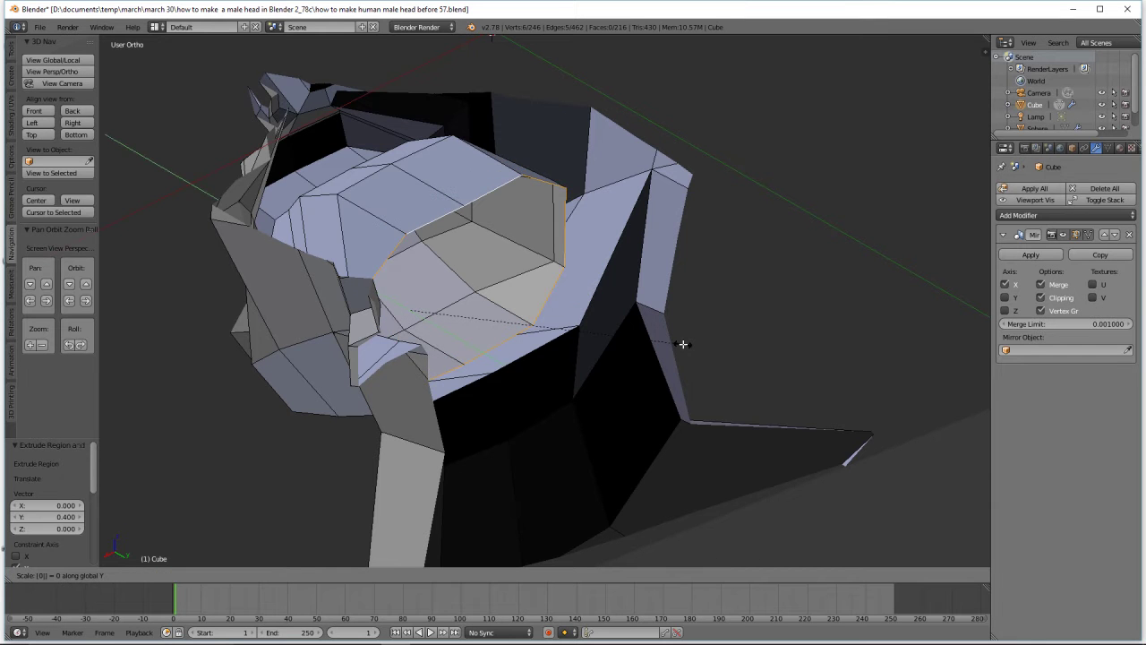
key("Return")
Narrow the flattened rear loop of the mouth cavity by scaling it uniformly by 0.692
middle_click_drag(680, 340, 623, 363)
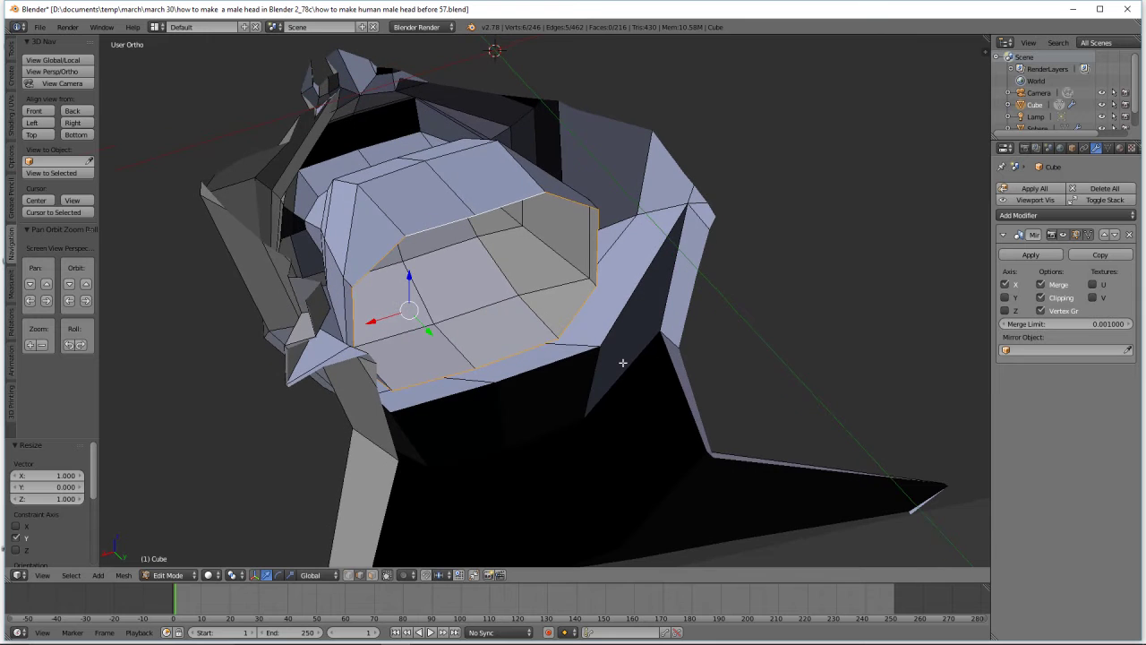
key("s")
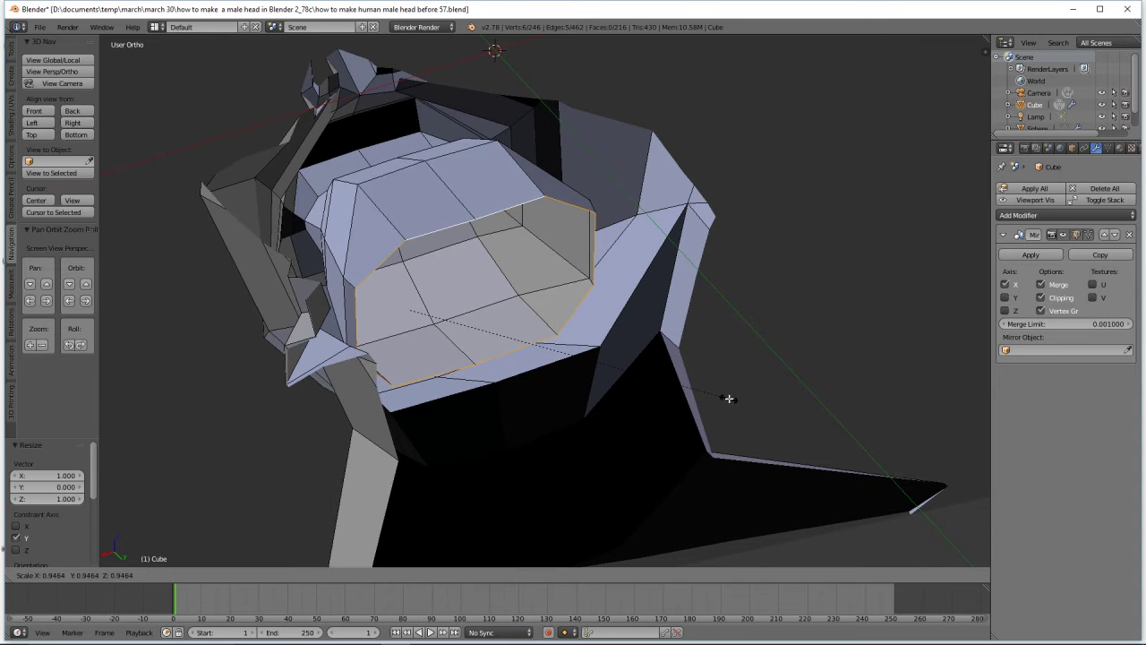
left_click(645, 363)
middle_click_drag(549, 362, 577, 365)
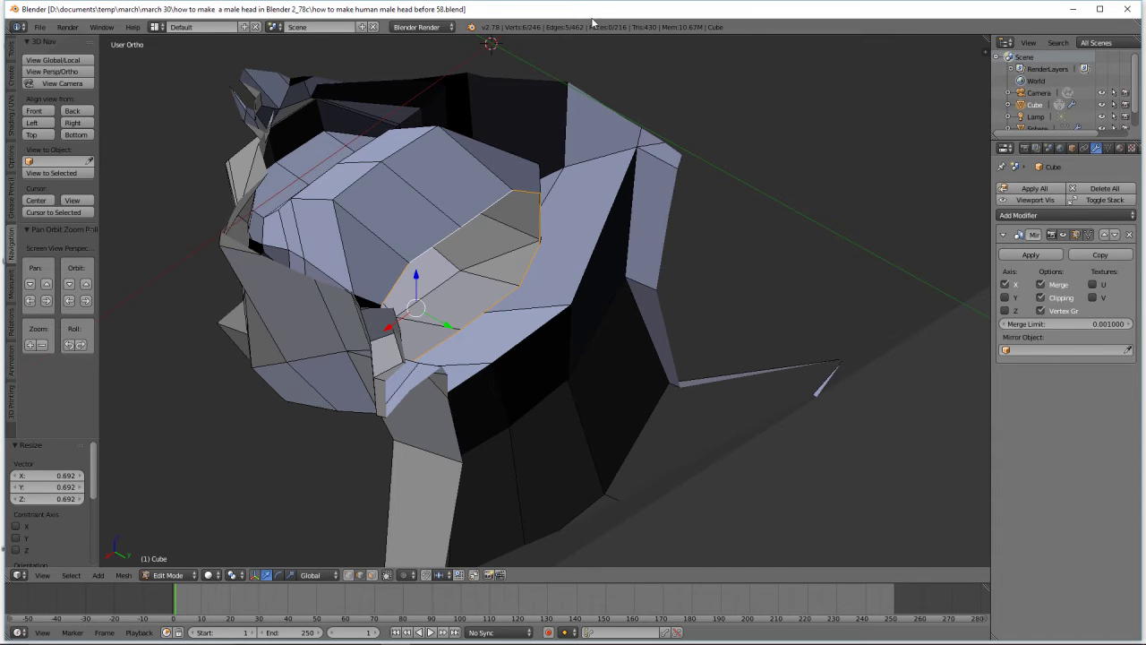
Extrude the rear loop in place, scale it inward by 0.569, and shift it 0.076 along Y
key("e")
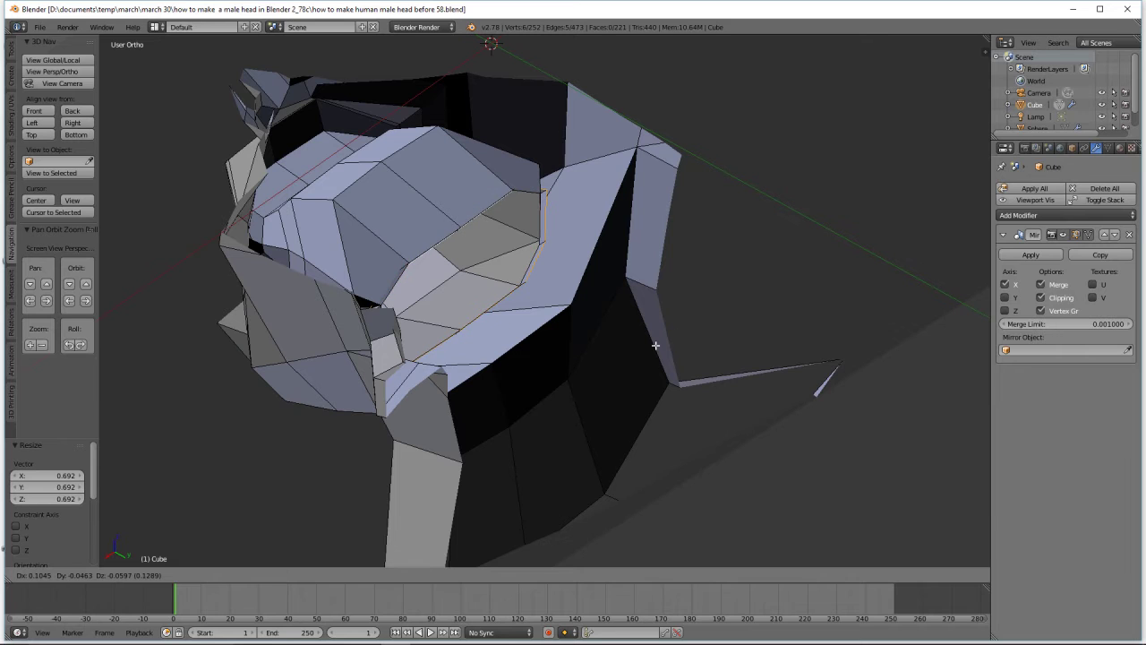
left_click(655, 344)
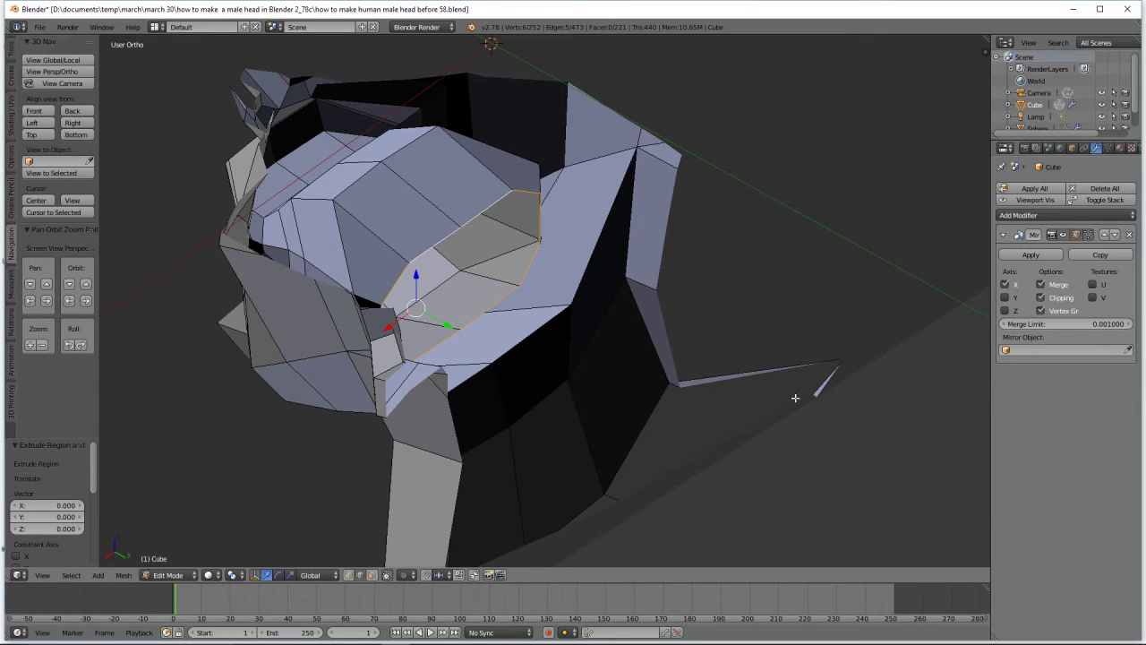
key("s")
left_click(636, 345)
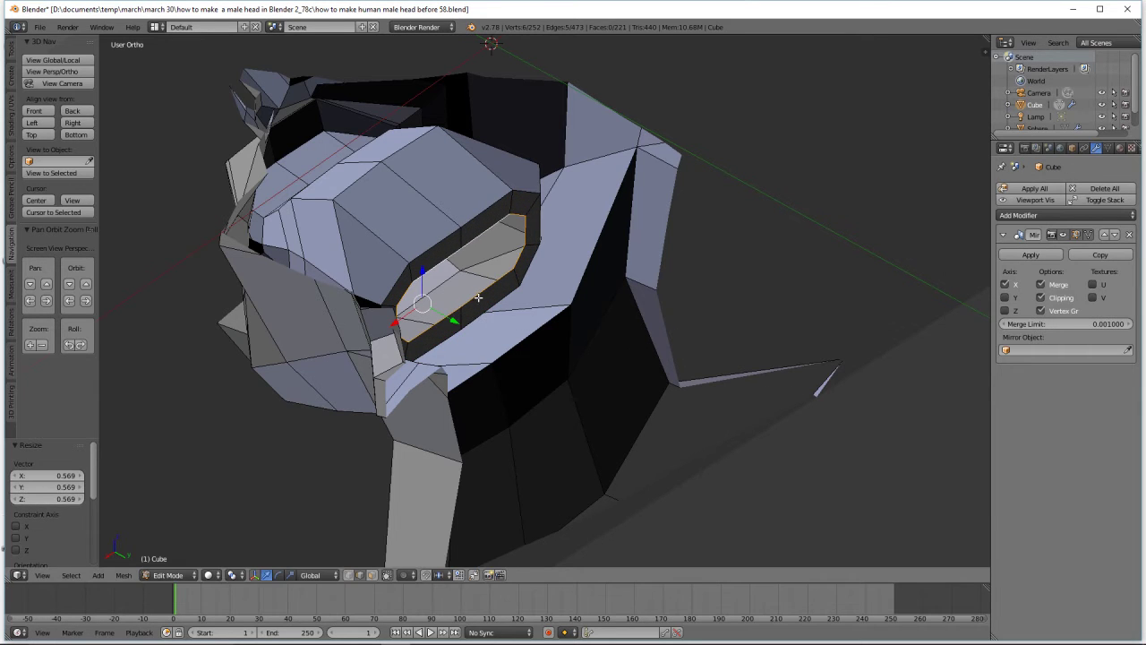
key("g")
key("y")
left_click(463, 325)
Clear the view clipping and turn off the Mirror modifier's Edit Mode display to expose the mouth cavity from the side
middle_click_drag(463, 325, 692, 295)
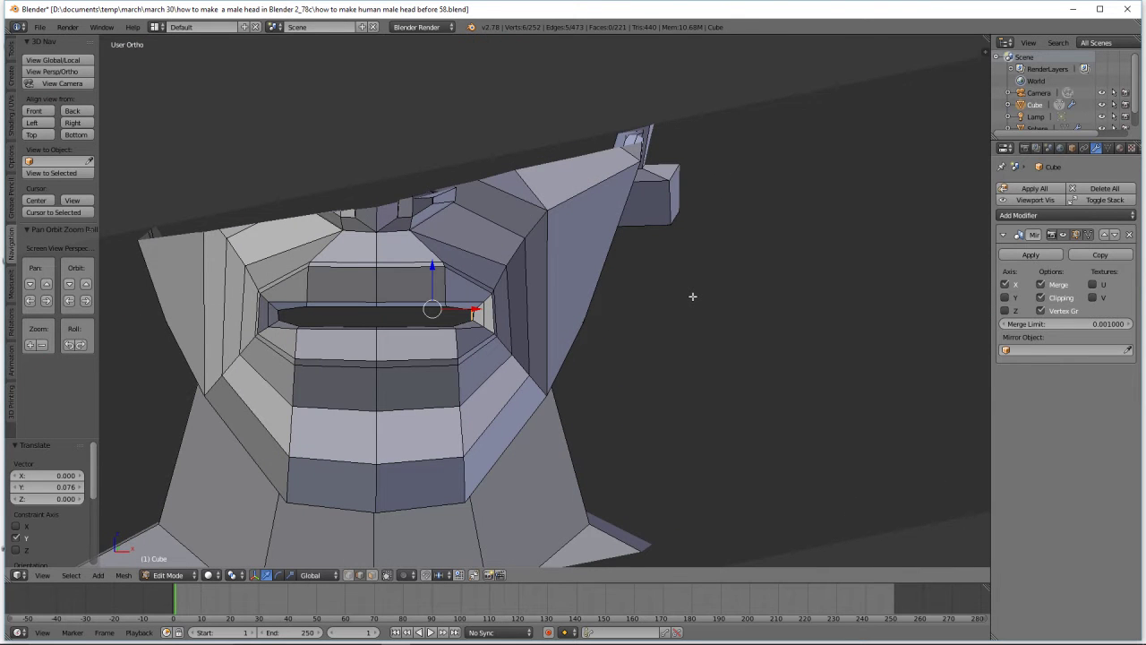
key("alt+b")
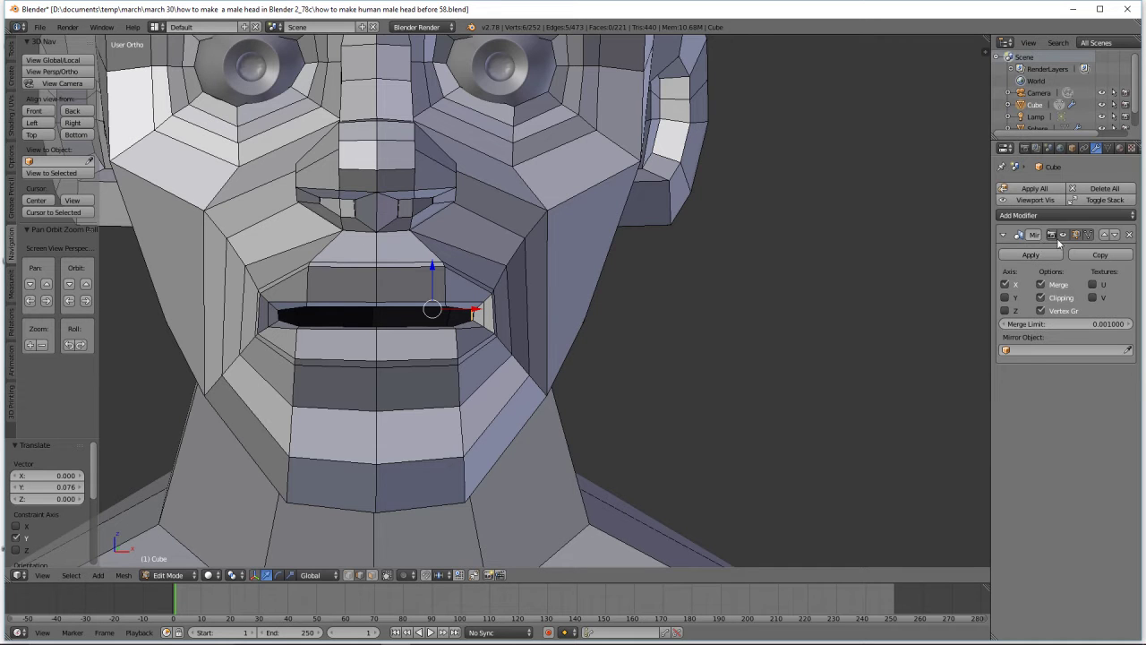
middle_click_drag(627, 309, 596, 329)
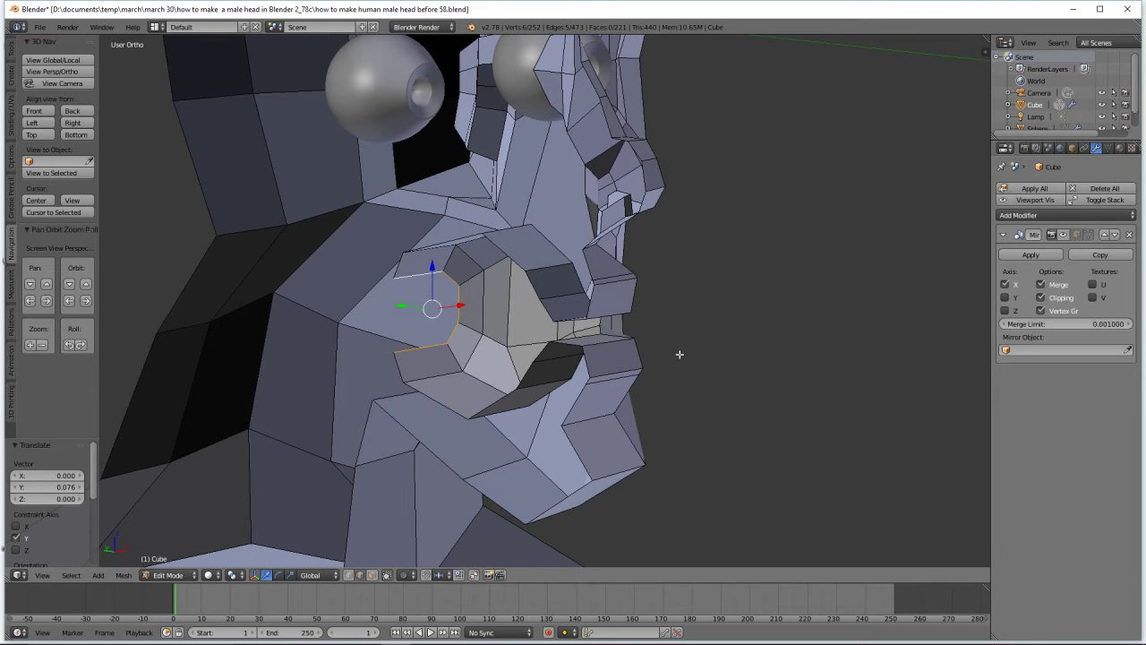
Leave Edit Mode, save the file as "how to make human male head before 59.blend", and return to Edit Mode
key("Tab")
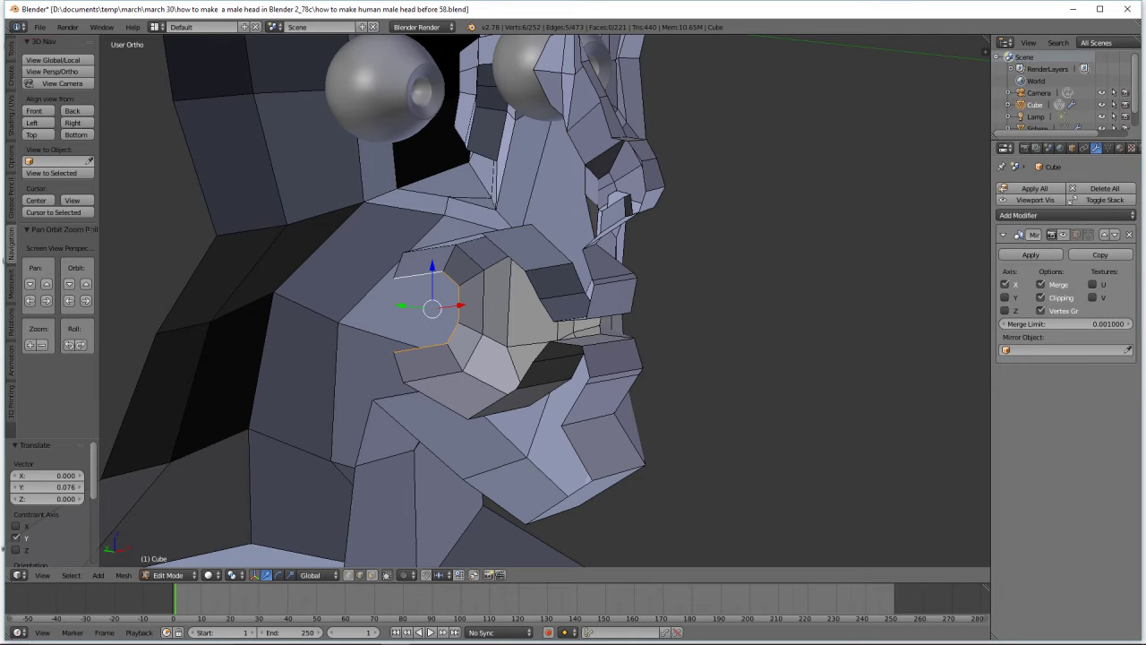
key("Tab")
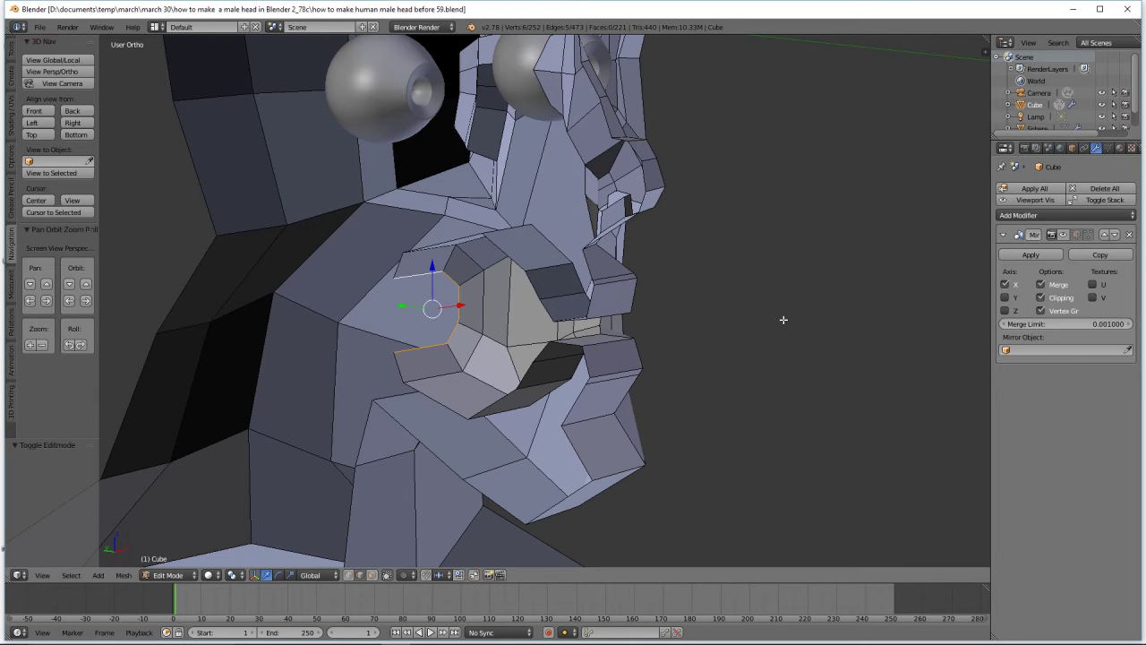
Shrink the open loop at the back of the mouth cavity and move it 0.065 along Y
key("s")
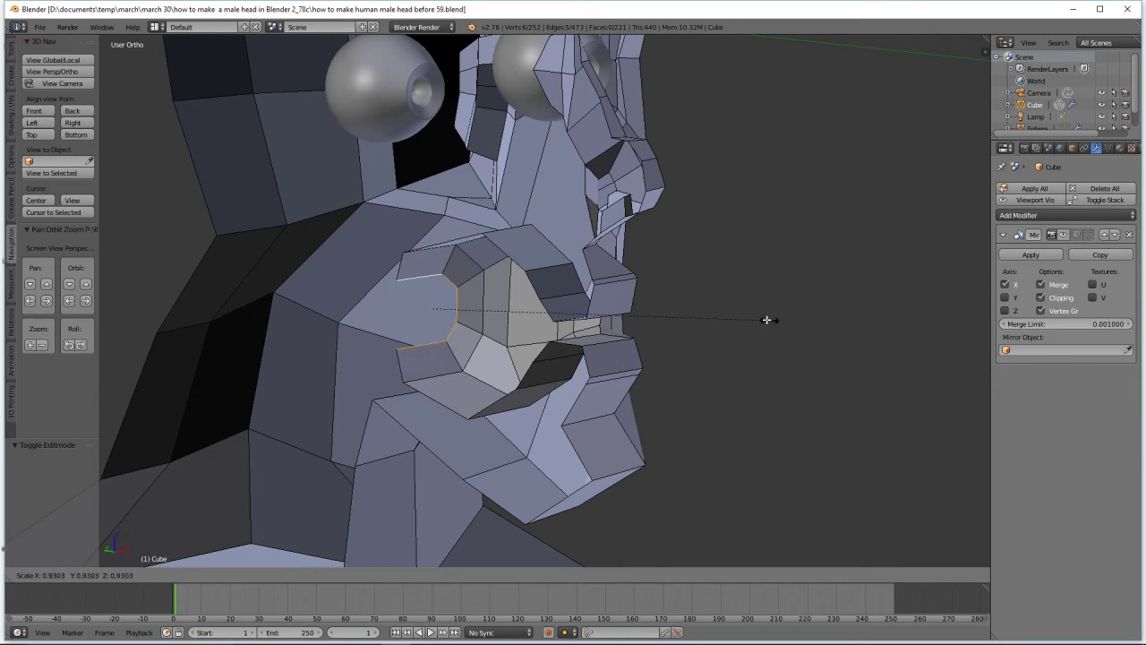
left_click(707, 318)
mouse_move(397, 306)
left_mouse_down()
mouse_move(387, 307)
mouse_move(412, 320)
left_mouse_up()
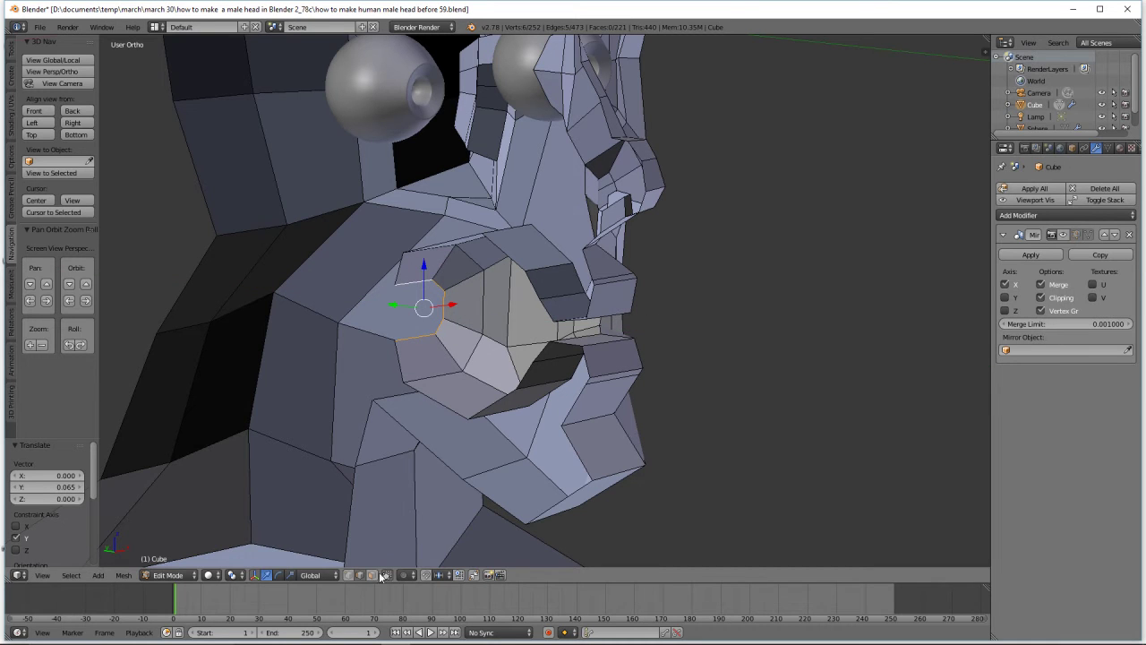
Close the back of the mouth cavity with one face between the upper and lower centre edges and another across the remaining side gap
key("a")
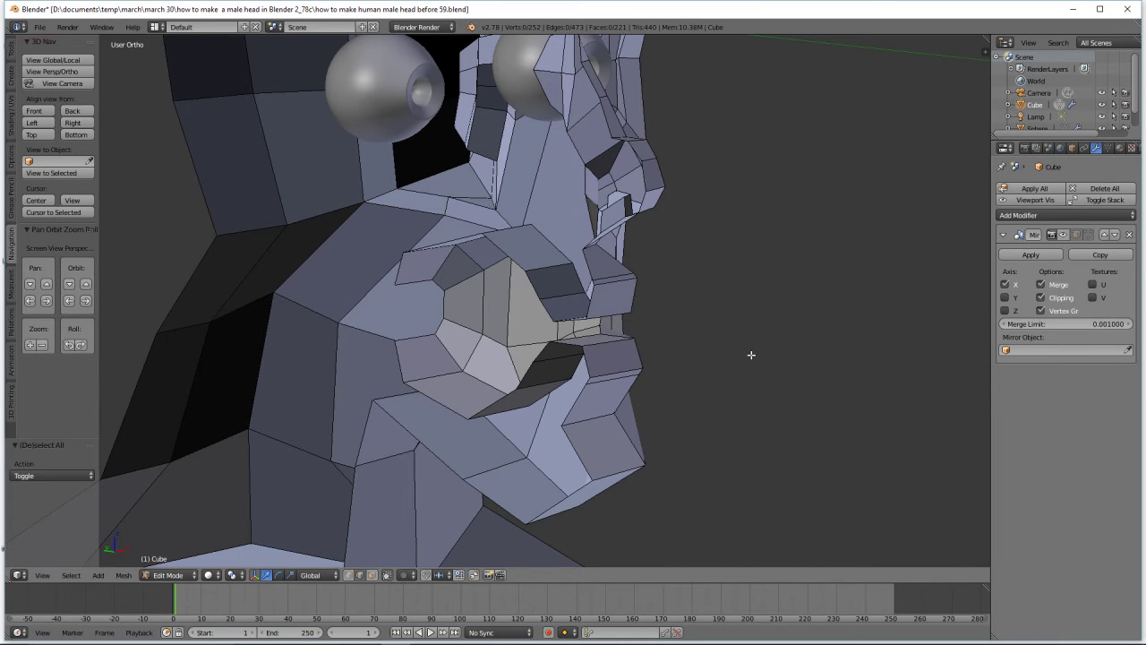
right_click(417, 338)
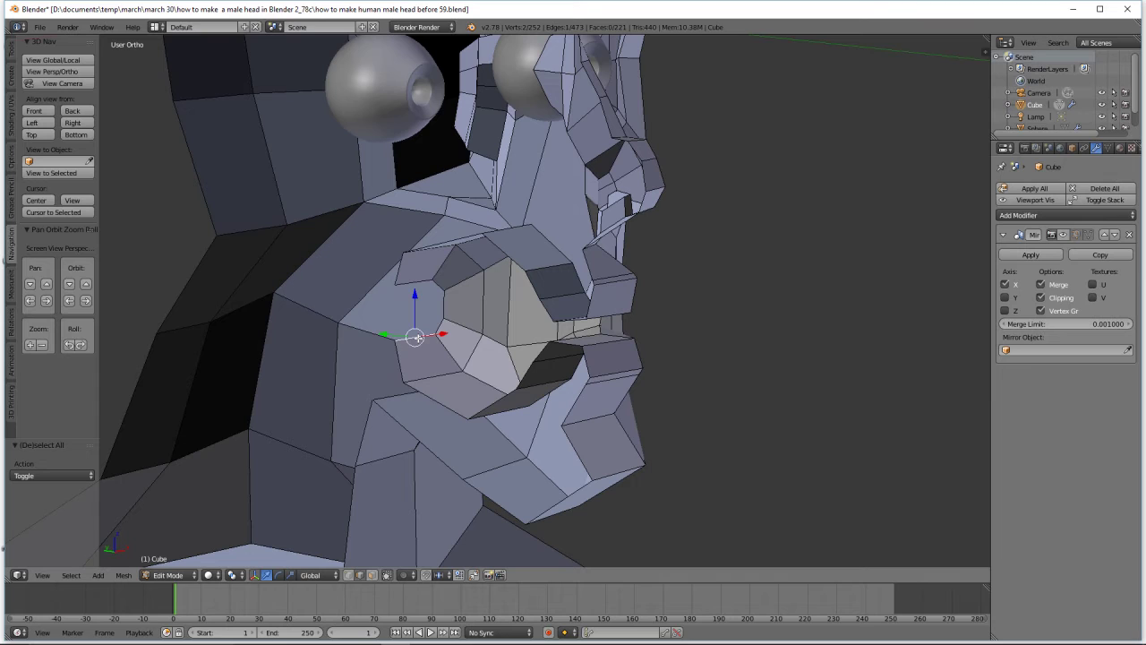
right_click(427, 279, "shift")
key("f")
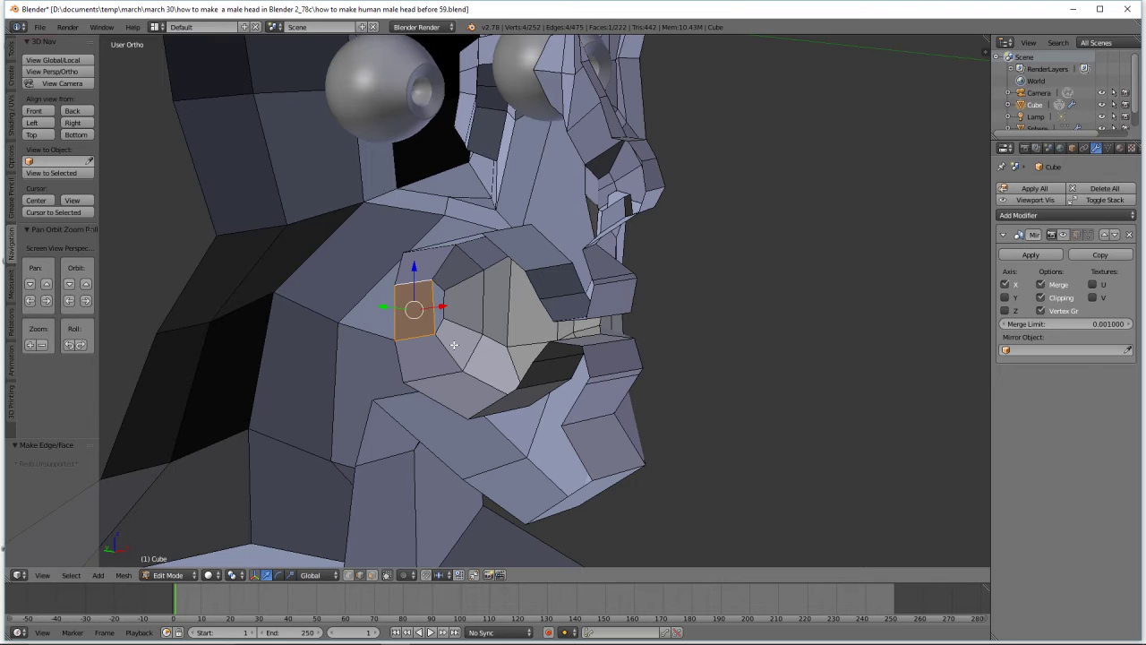
key("a")
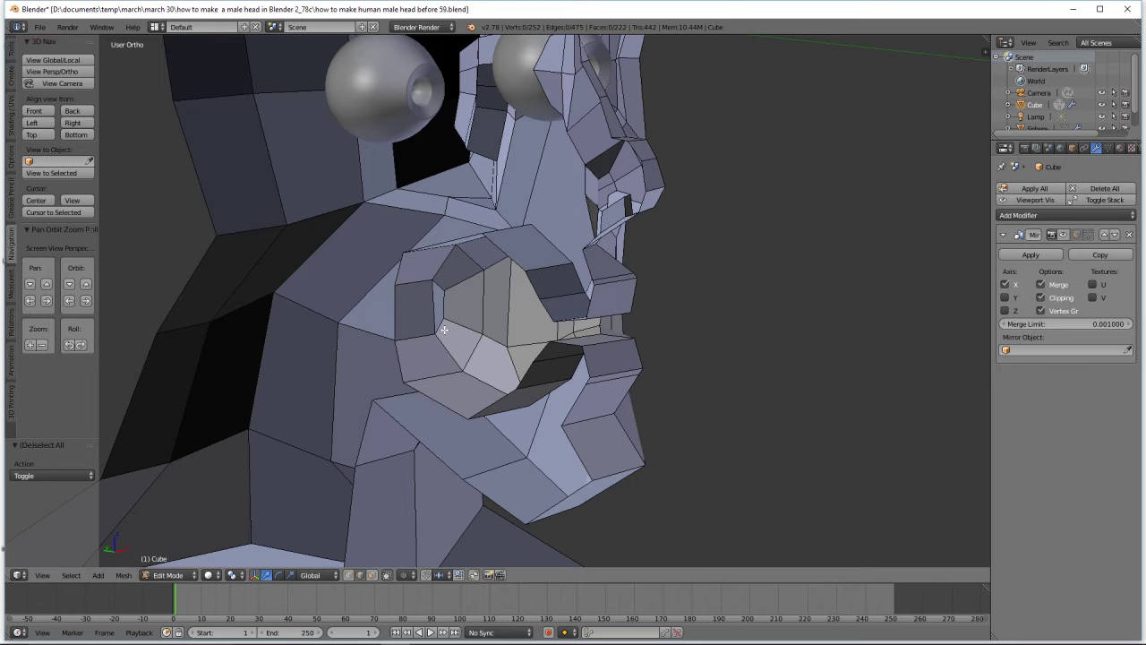
right_click(439, 325, "alt")
key("f")
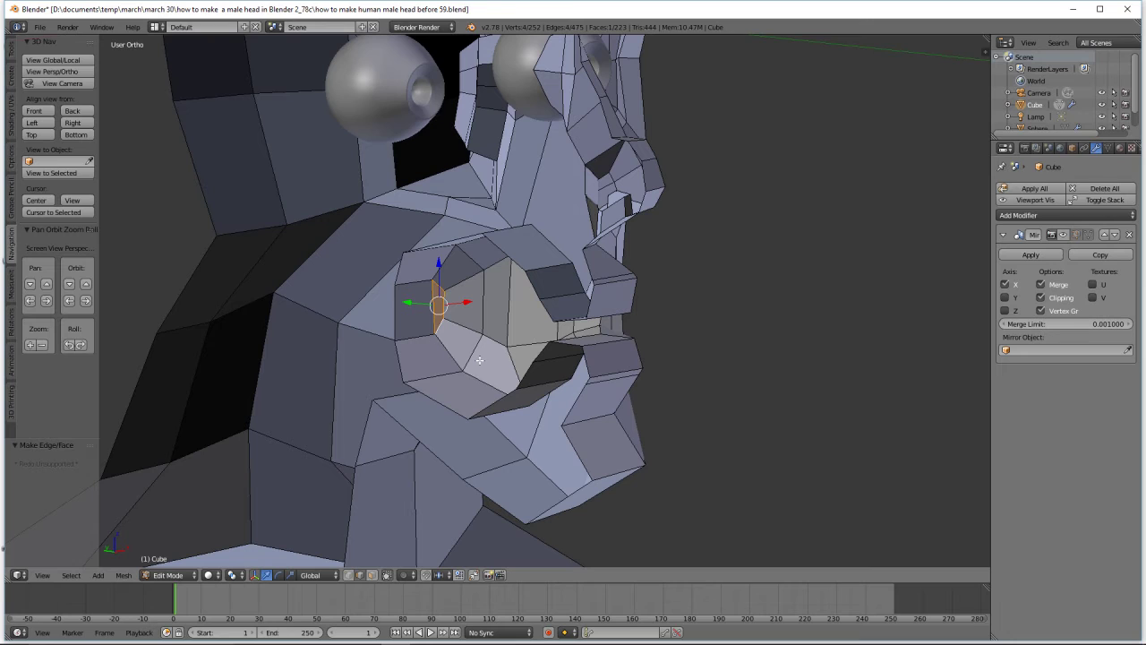
Deselect everything and save the file as "how to make human male head before 60.blend"
key("a")
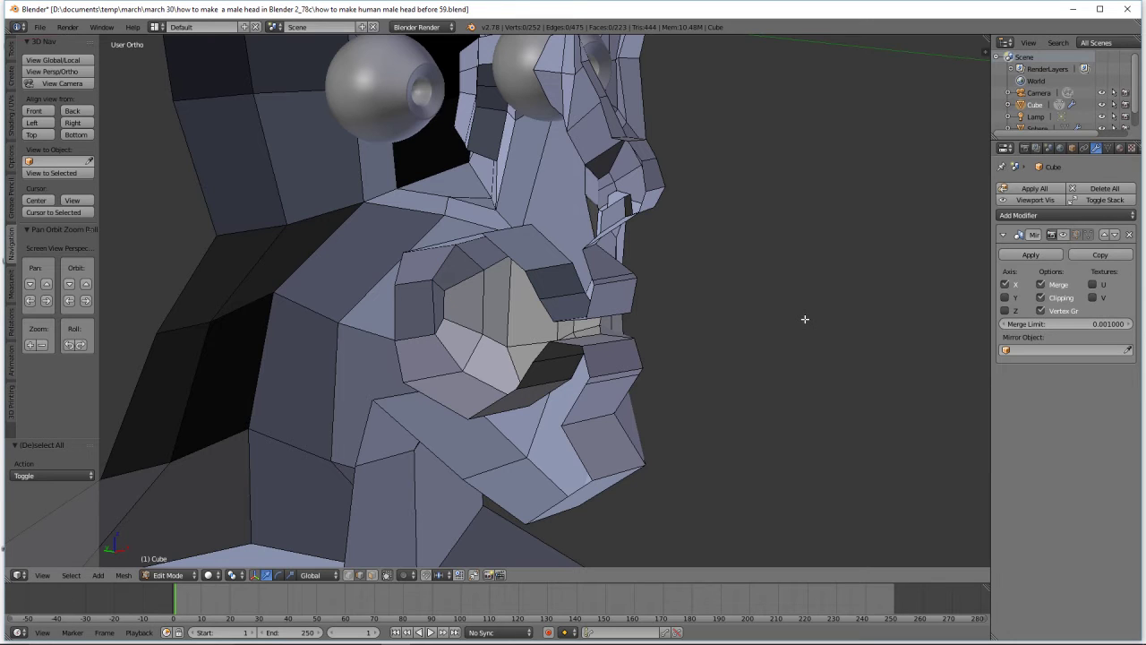
key("ctrl+alt+s")
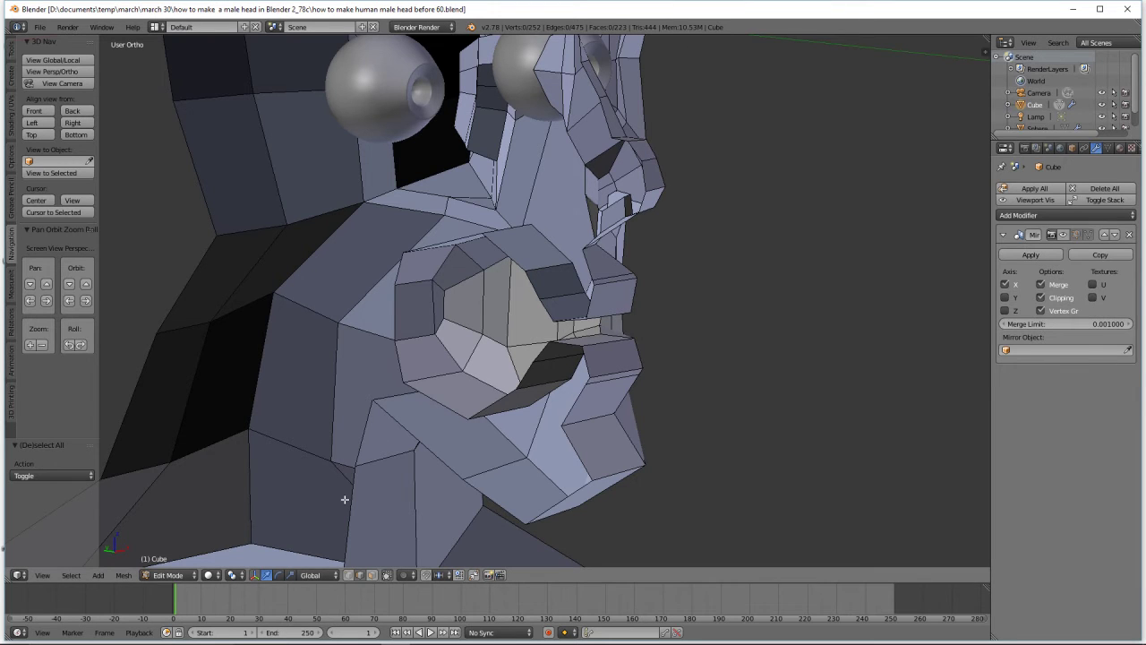
Extrude the back face of the mouth cavity -0.297 along Y to start the tongue, and scale its end to 0.81 along Z
left_click(372, 574)
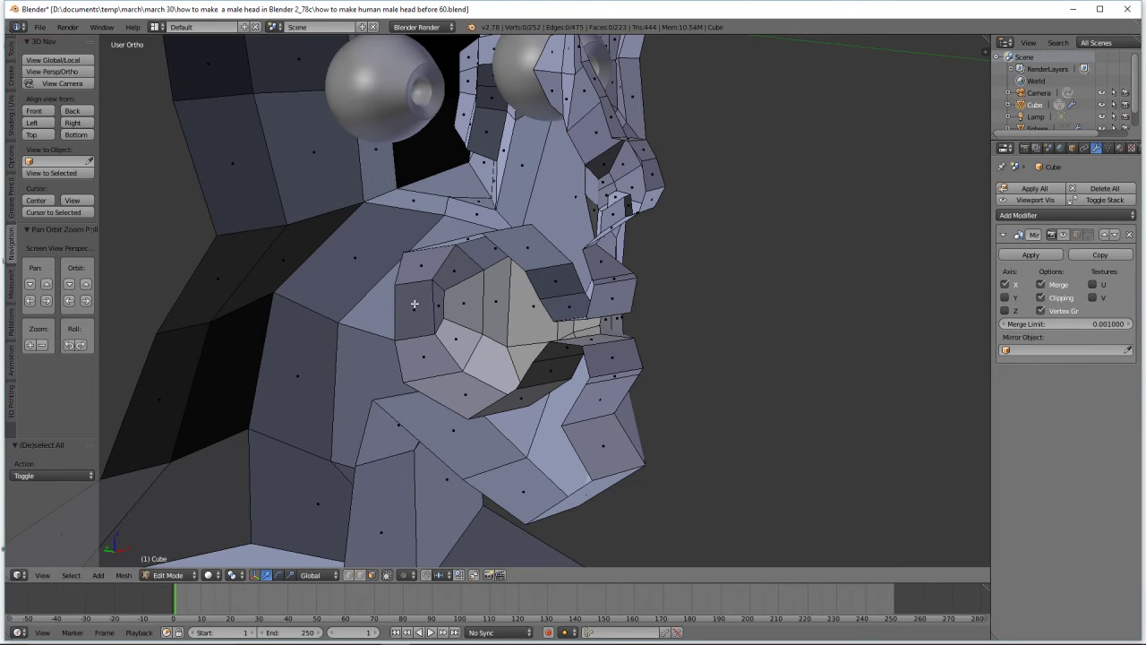
left_click(414, 304)
middle_click_drag(415, 304, 466, 352)
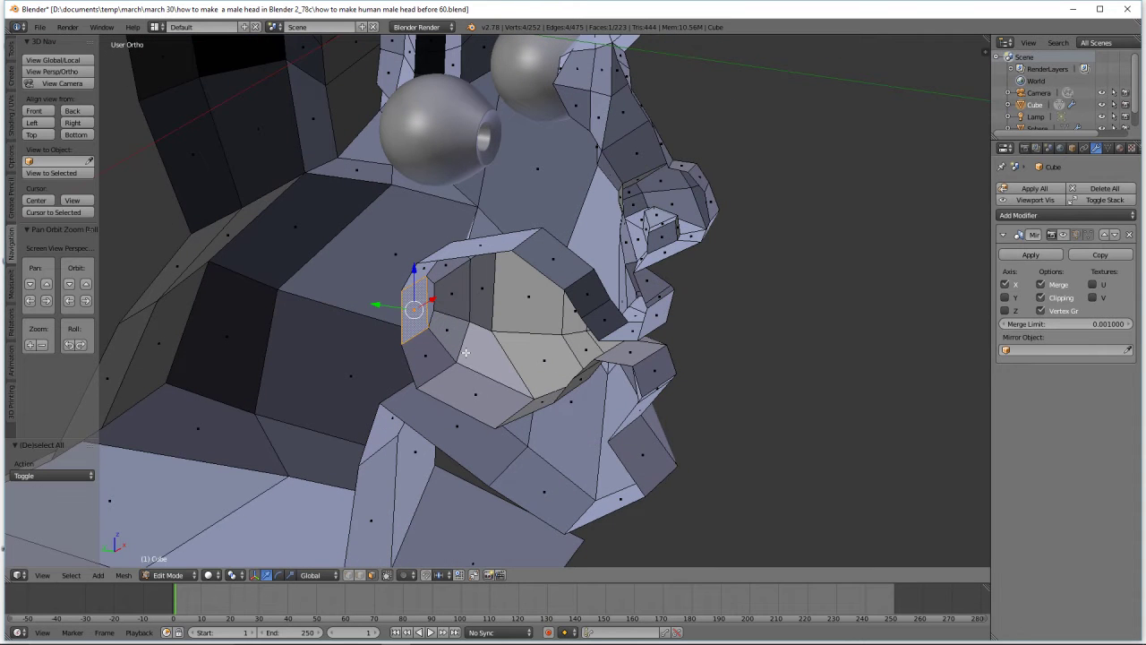
key("e")
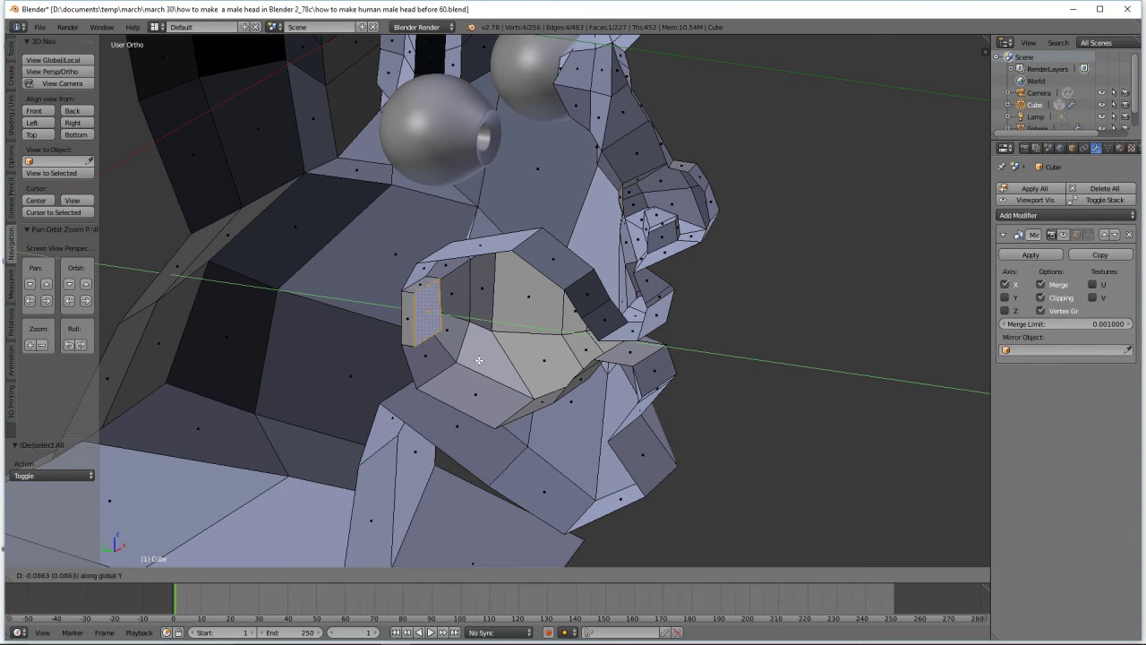
left_click(508, 370)
mouse_move(509, 369)
middle_mouse_down()
mouse_move(456, 369)
mouse_move(494, 379)
middle_mouse_up()
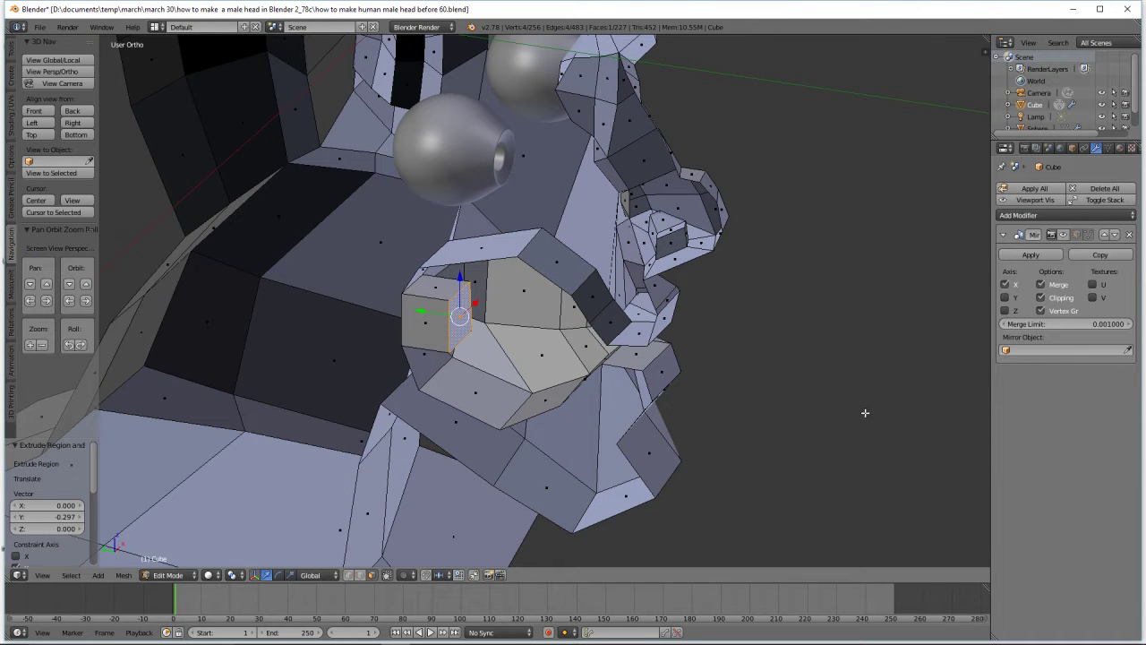
key("s")
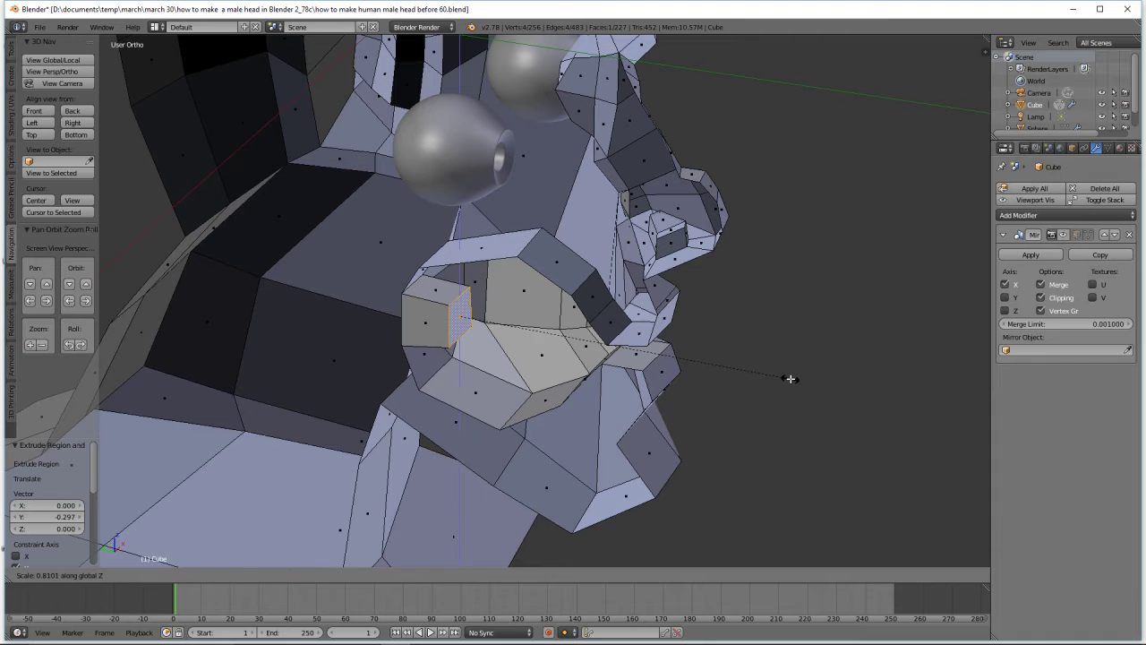
left_click(788, 376)
Extrude the tongue forward twice along Y, by -0.400 and -0.416, and scale its tip face to 0.535 along Z
key("e")
key("y")
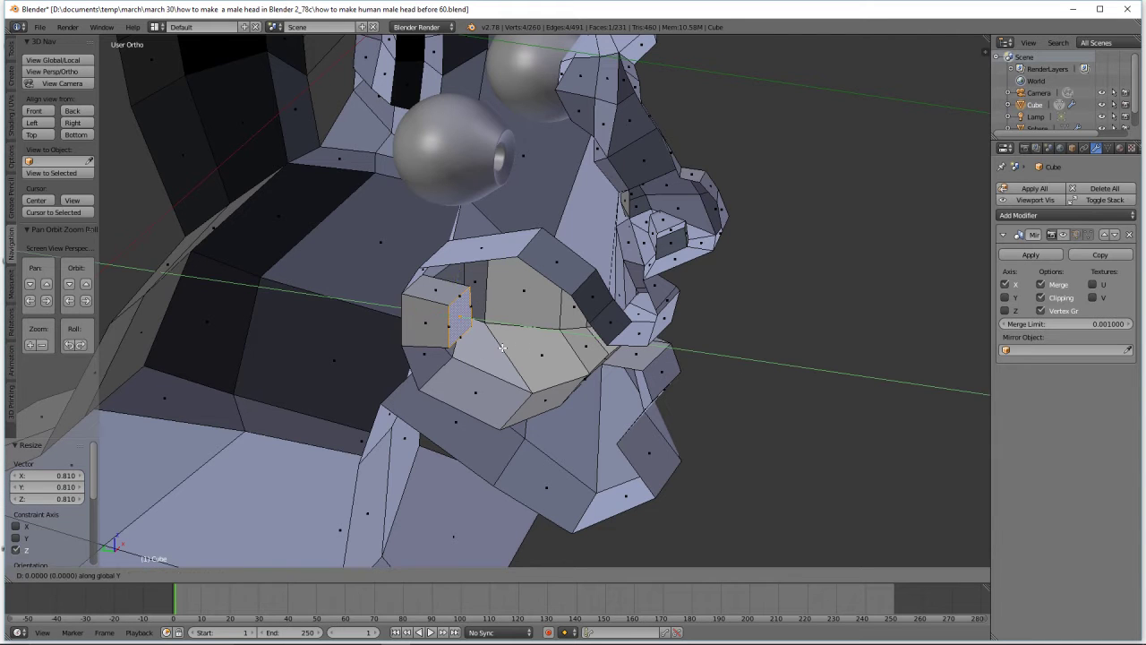
left_click(560, 370)
key("e")
key("y")
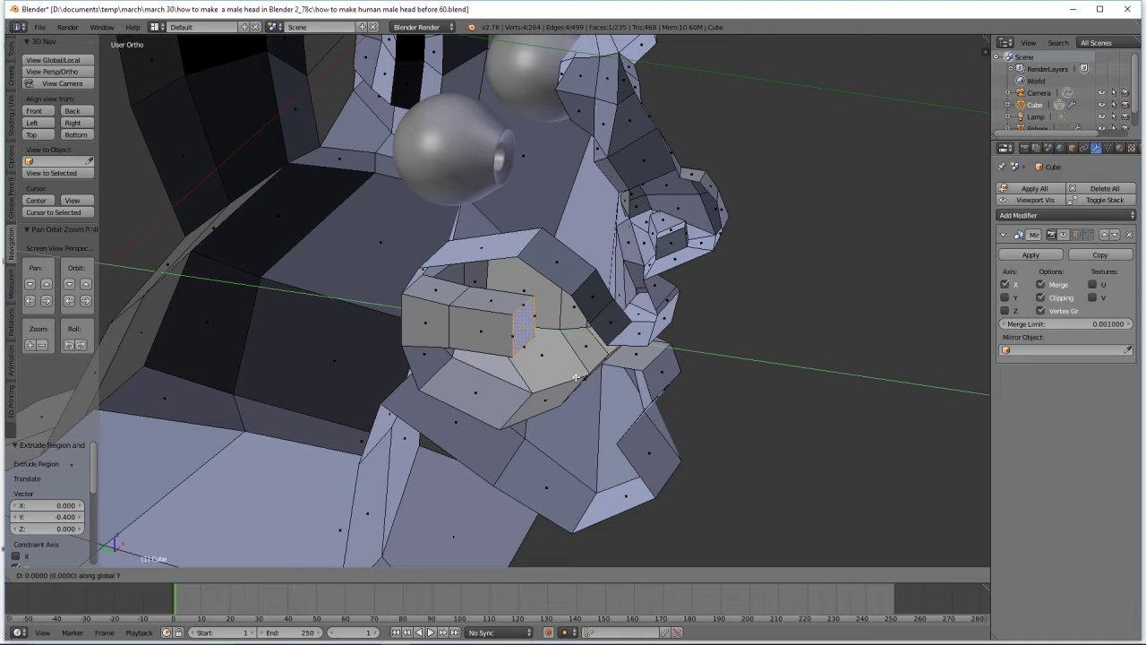
left_click(622, 399)
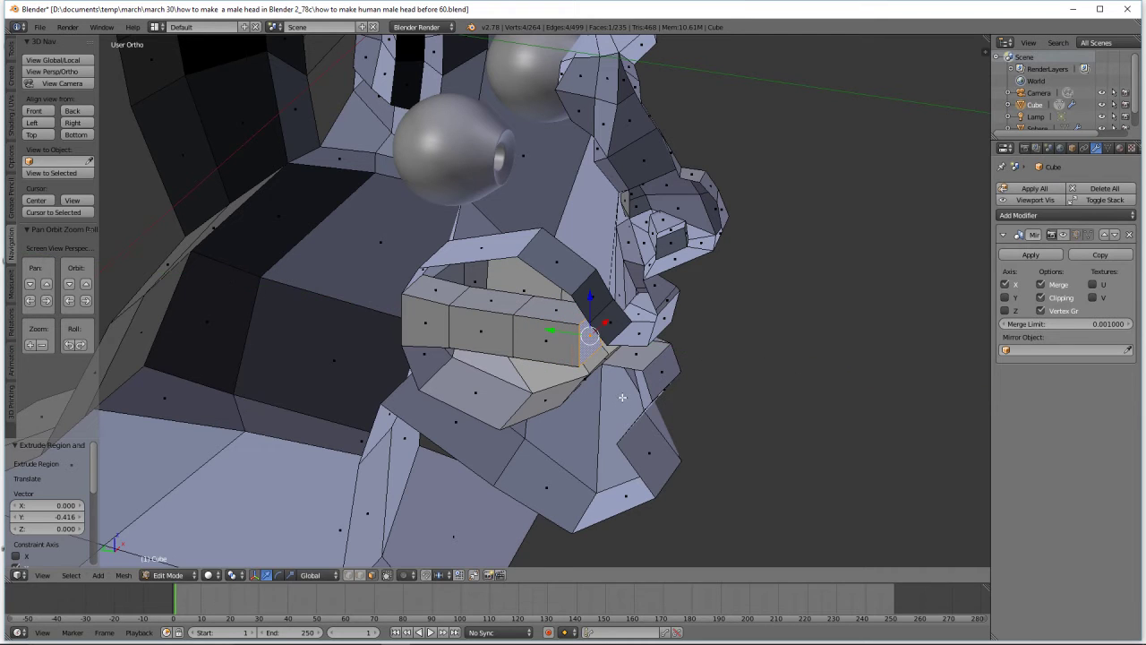
key("s")
key("z")
left_click(708, 384)
middle_click_drag(708, 387, 685, 376)
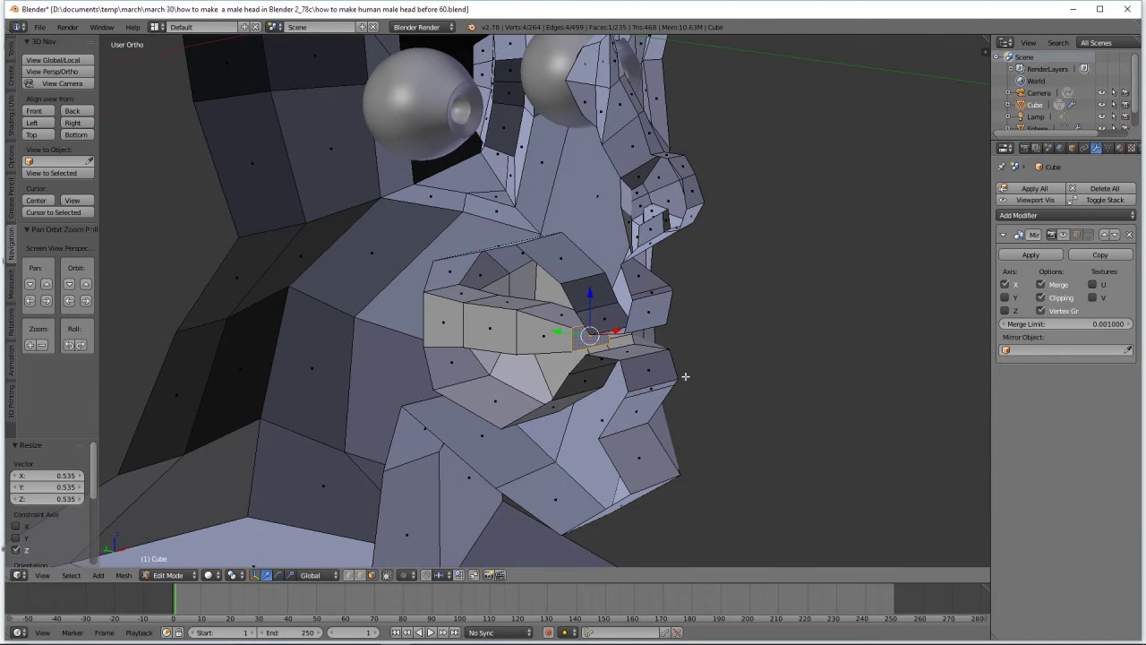
Delete the three faces on the centre side of the extruded tongue
right_click(534, 338)
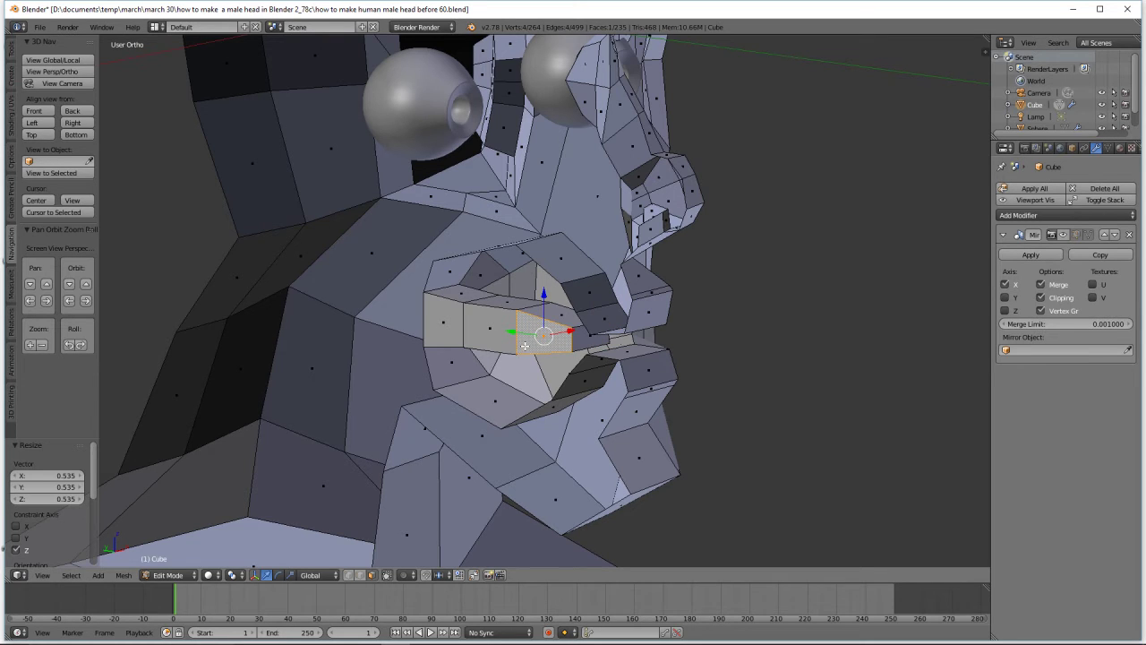
right_click(490, 333, "shift")
right_click(449, 331, "shift")
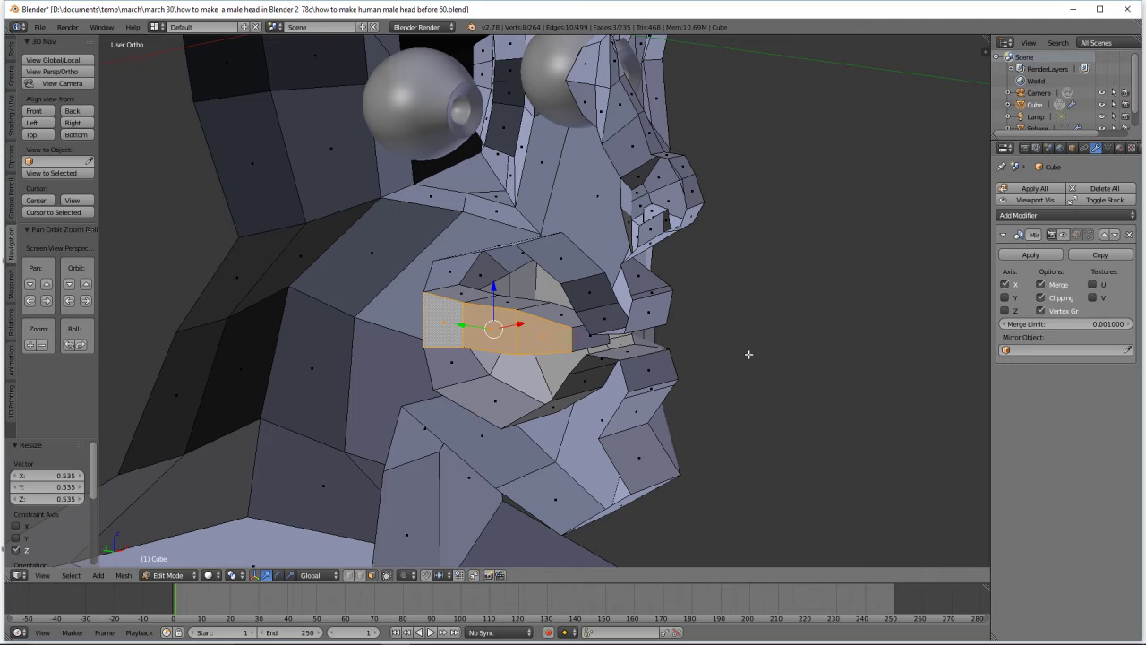
key("x")
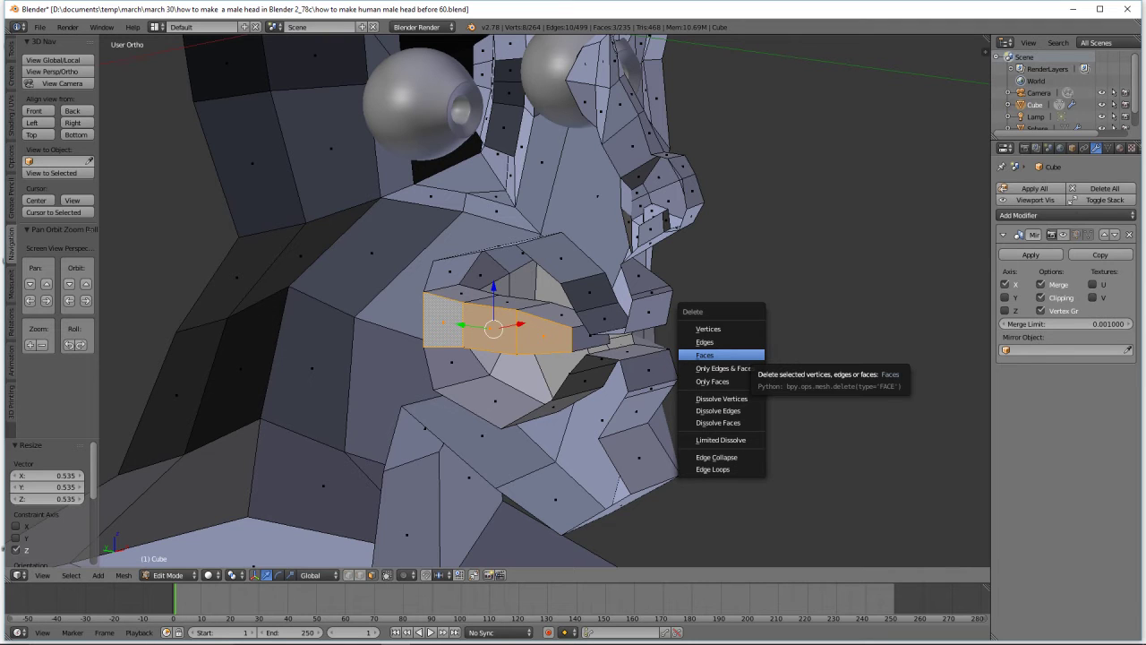
left_click(725, 356)
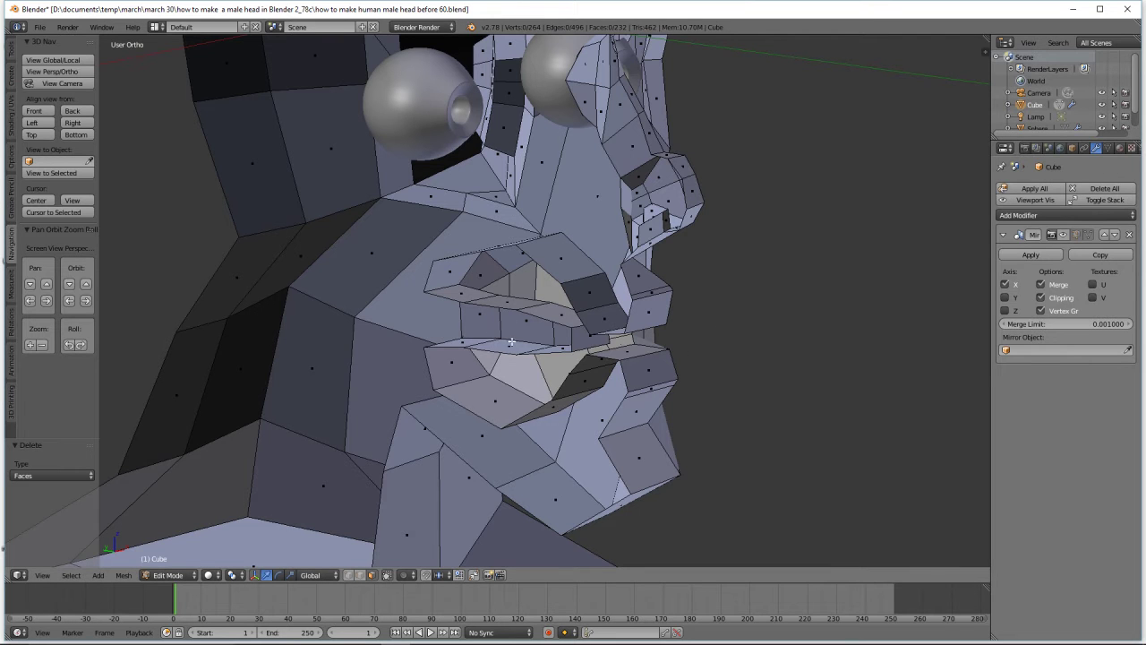
Turn on the Mirror modifier's Edit Mode display and switch to edge selection to work on the gap in the tongue
middle_click_drag(766, 359, 730, 347)
left_click(1064, 234)
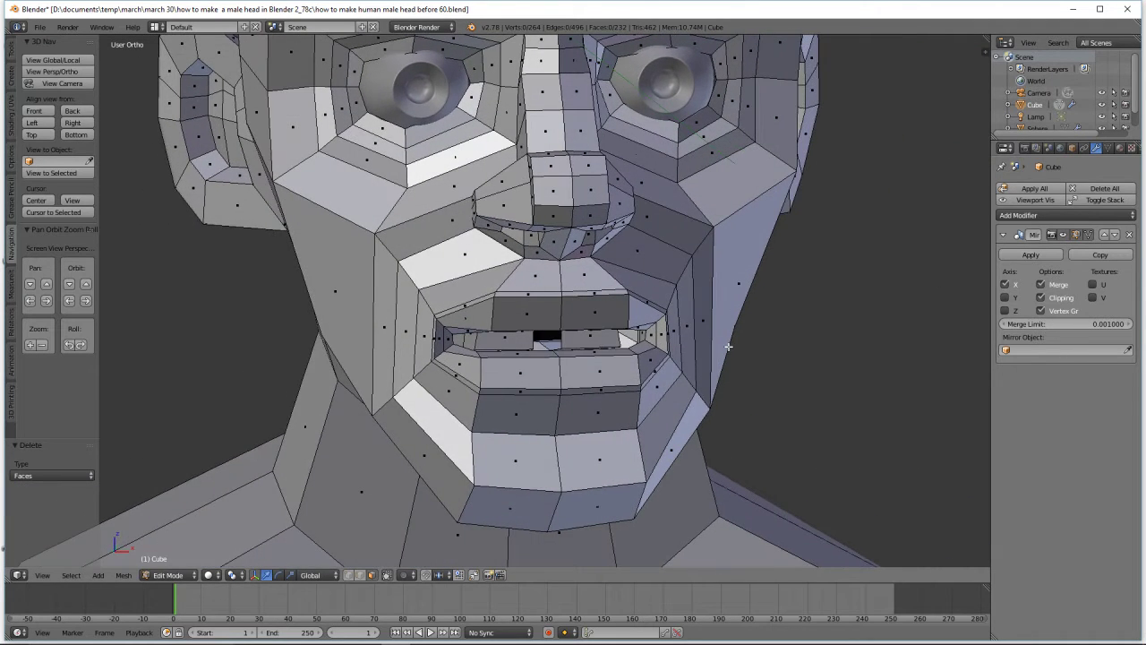
middle_click_drag(644, 377, 607, 385)
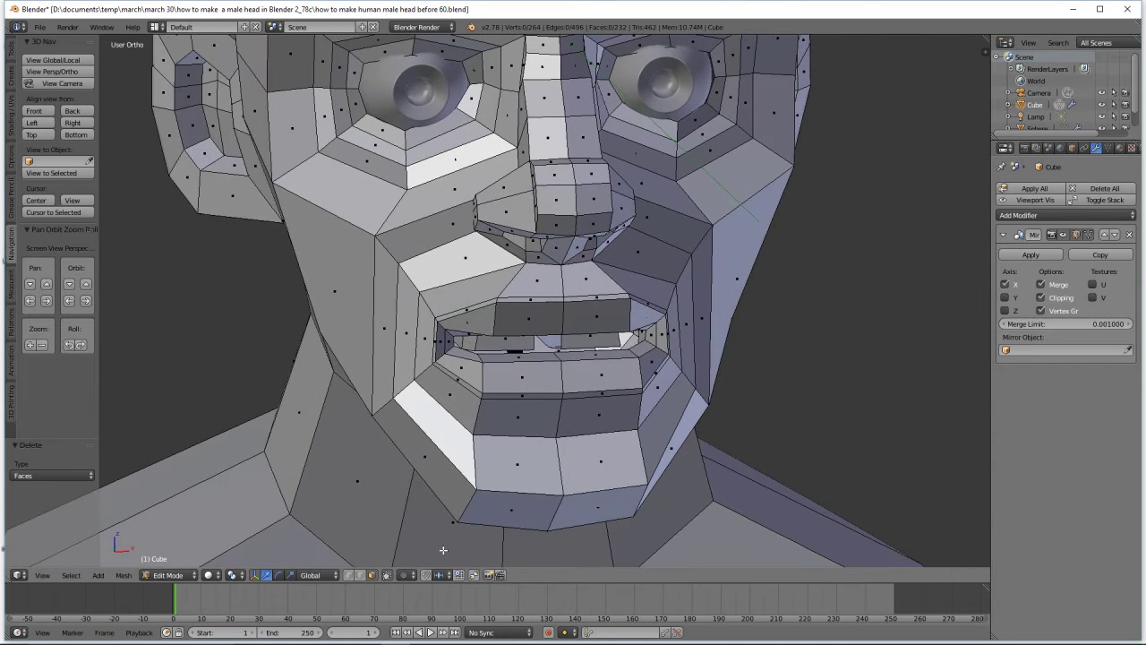
left_click(363, 575)
middle_click_drag(597, 376, 598, 368)
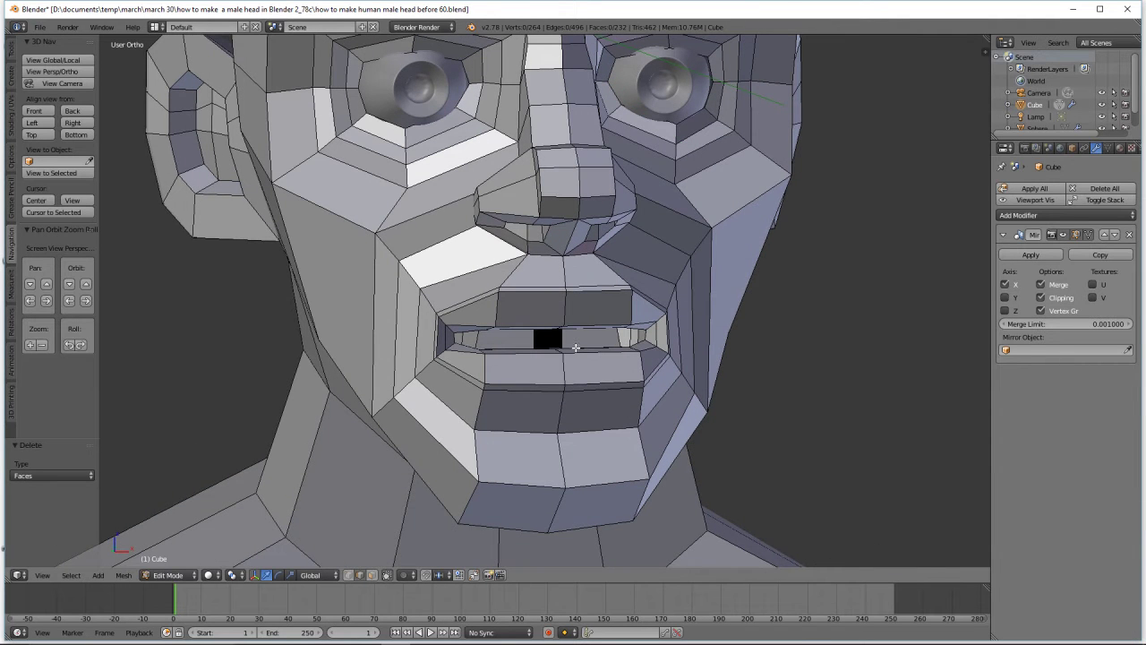
right_click(562, 341, "alt")
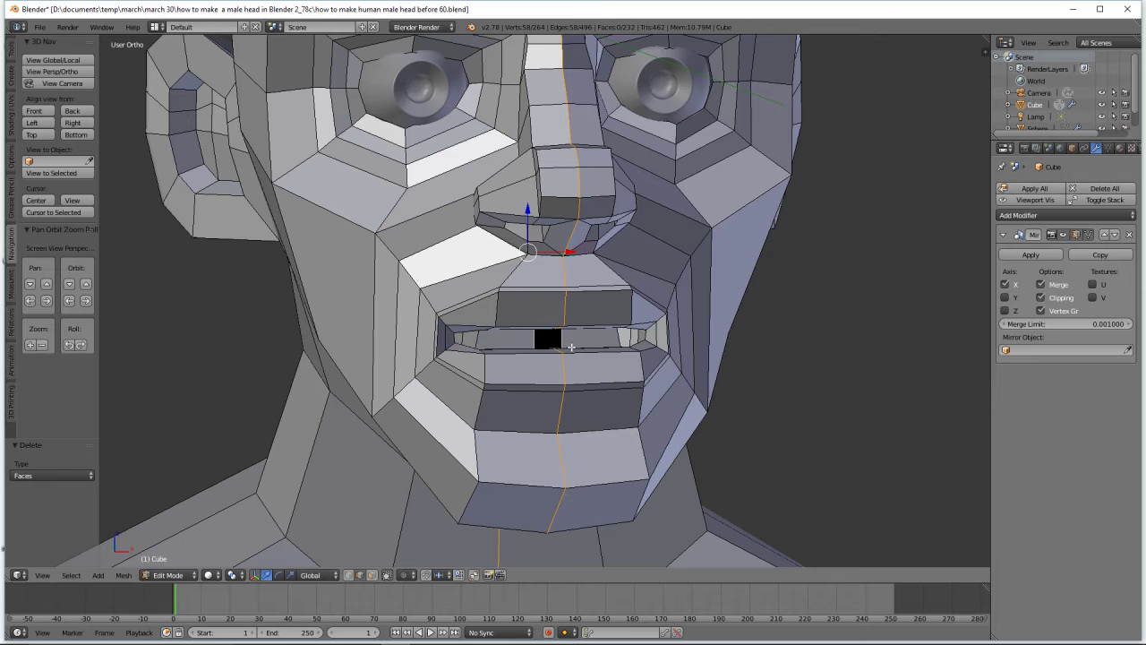
key("a")
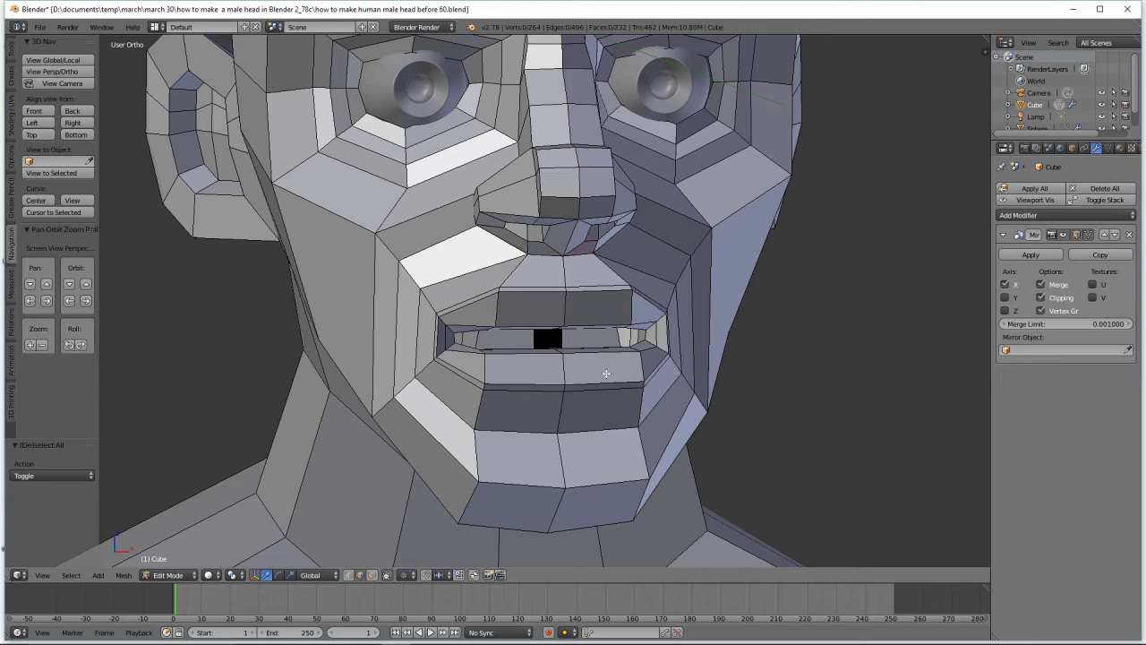
right_click(560, 340, "alt")
mouse_move(624, 345)
middle_mouse_down()
mouse_move(621, 360)
mouse_move(615, 341)
mouse_move(629, 350)
middle_mouse_up()
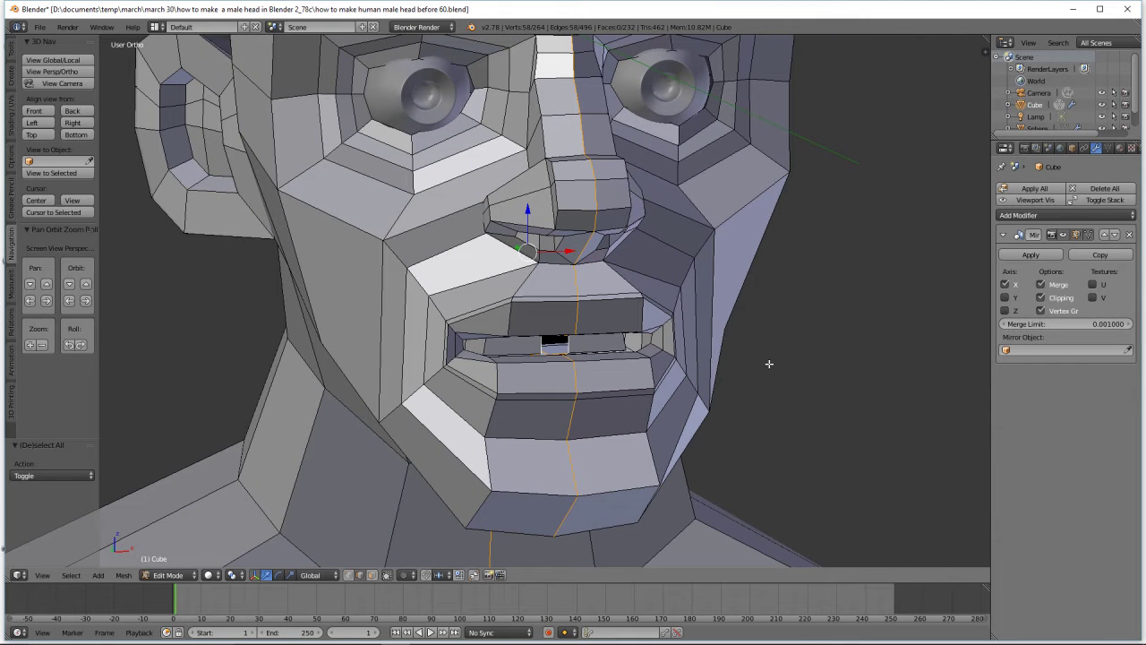
key("a")
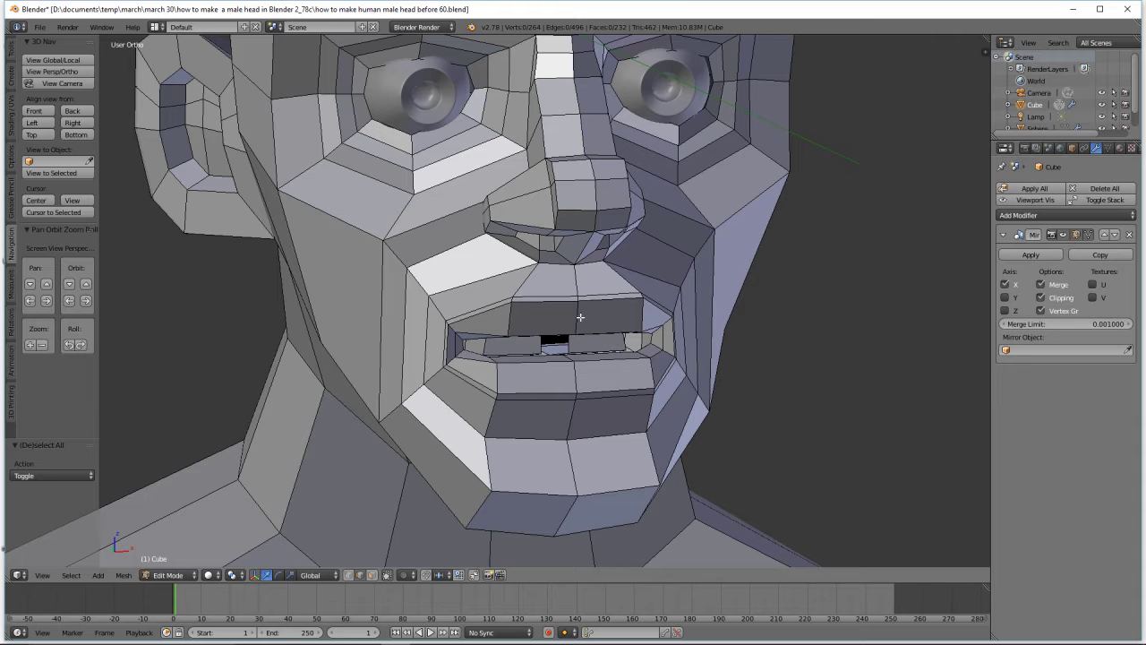
Turn off the Mirror modifier's Edit Mode display and select the open border edges along the tongue's centre side
left_click(1064, 234)
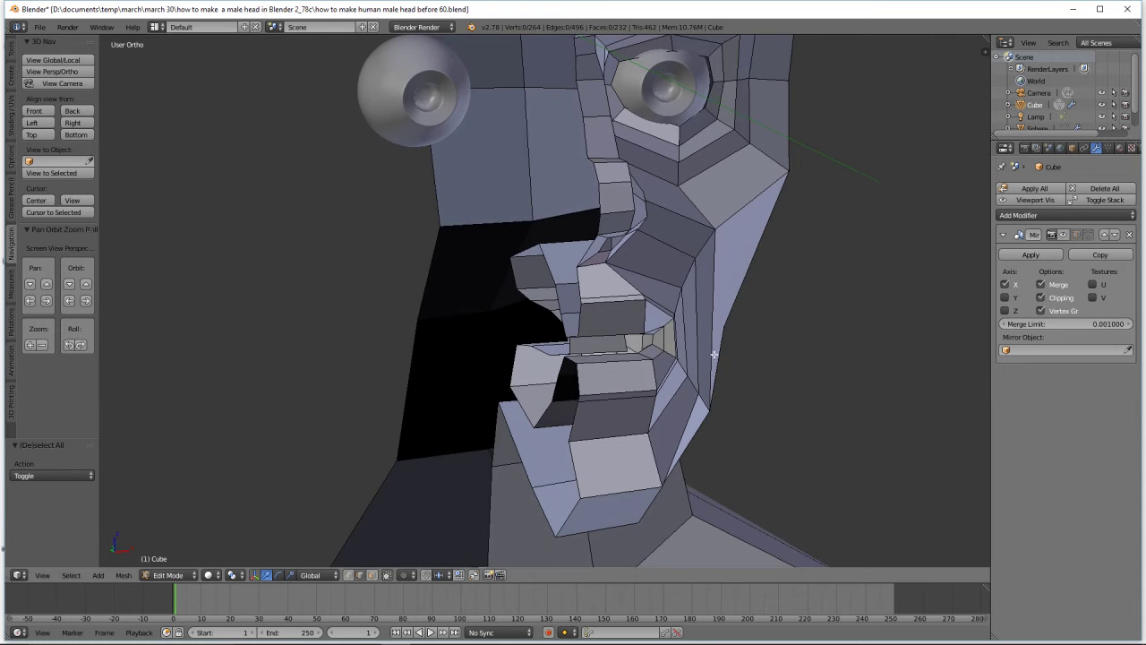
middle_click_drag(713, 356, 753, 359)
right_click(497, 287)
right_click(537, 302, "shift")
right_click(587, 316, "shift")
right_click(615, 342, "shift")
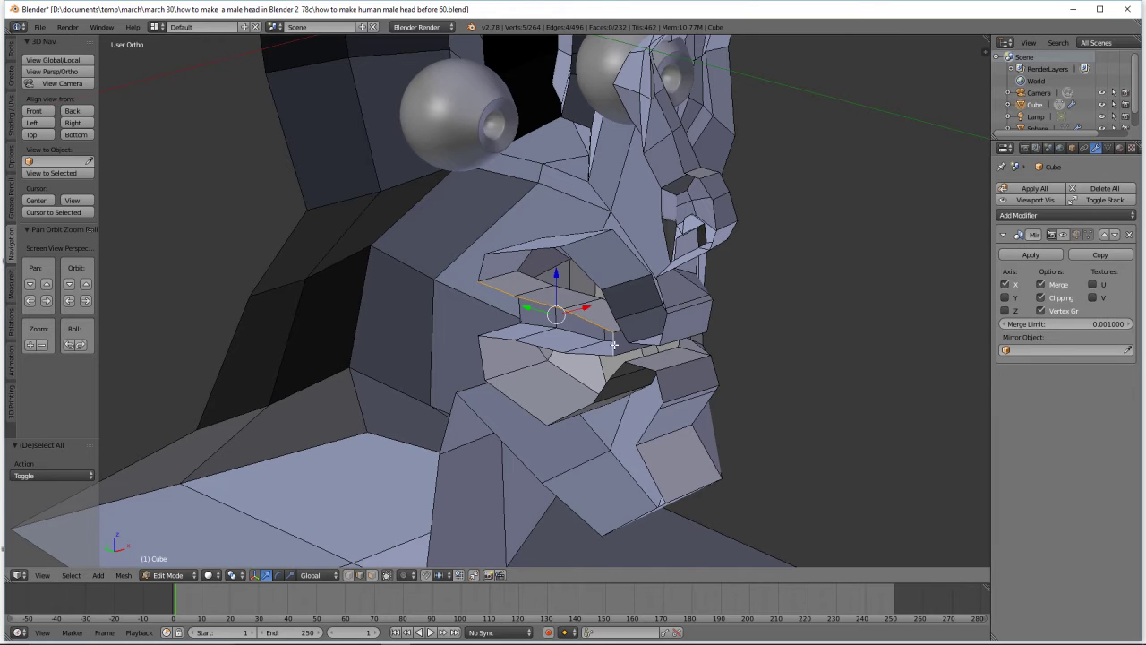
right_click(542, 351, "shift")
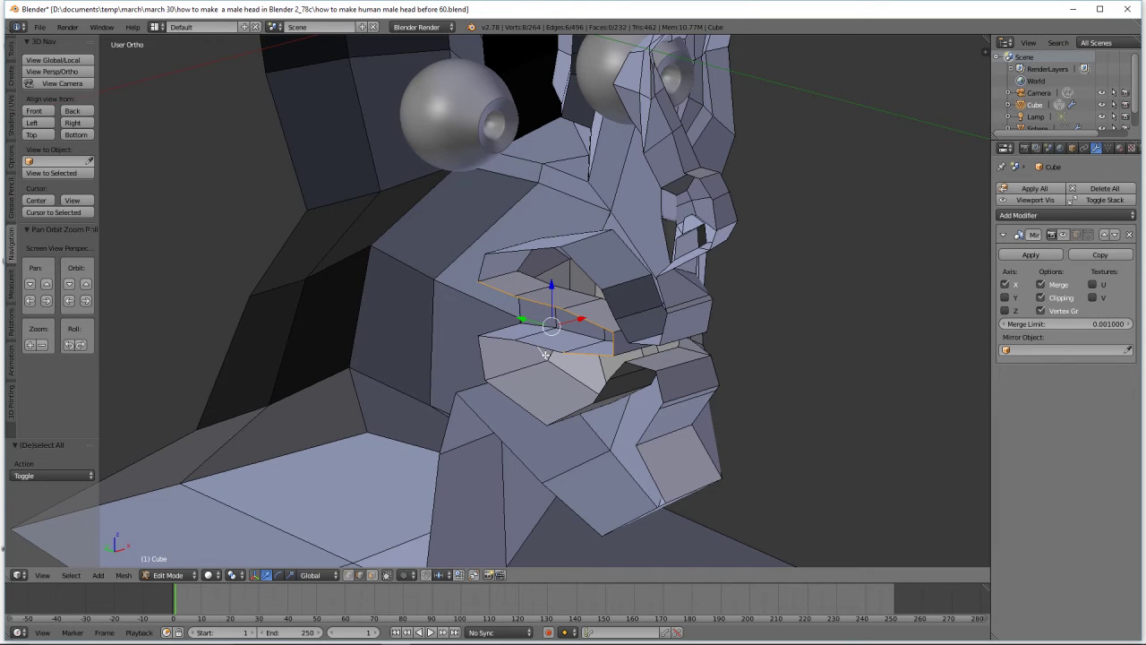
right_click(546, 354, "shift")
right_click(540, 348, "shift")
right_click(507, 339, "shift")
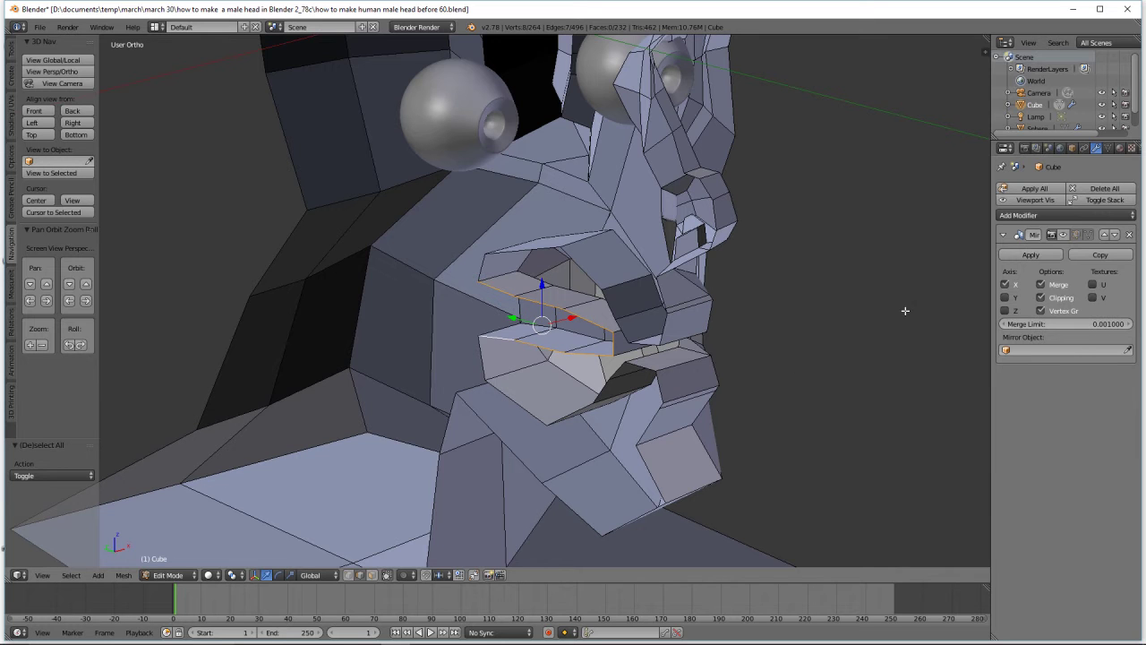
Turn the Mirror modifier's Edit Mode display back on and move the selected tongue edges -0.097 along X to the centre line
left_click(1073, 236)
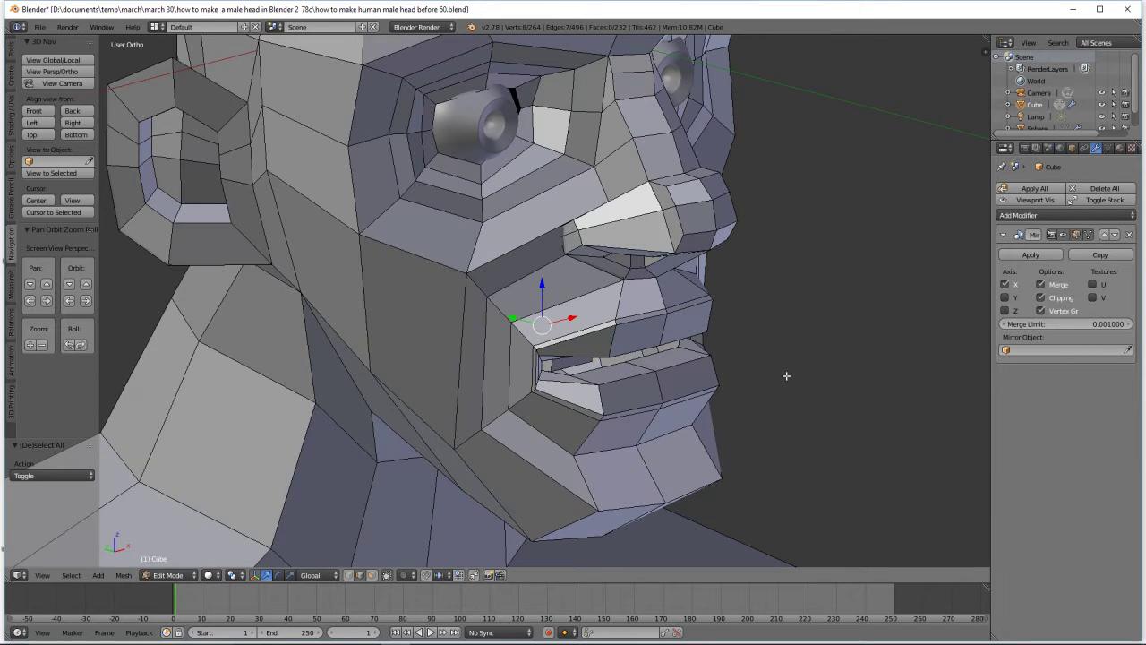
middle_click_drag(786, 376, 755, 366)
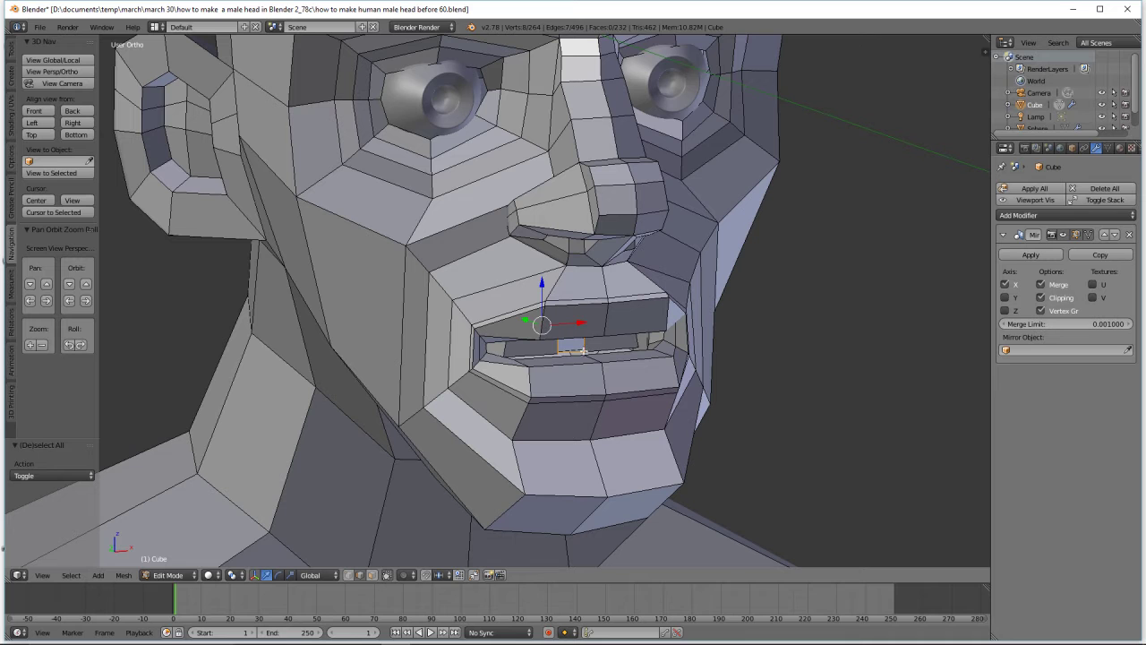
key("g")
key("x")
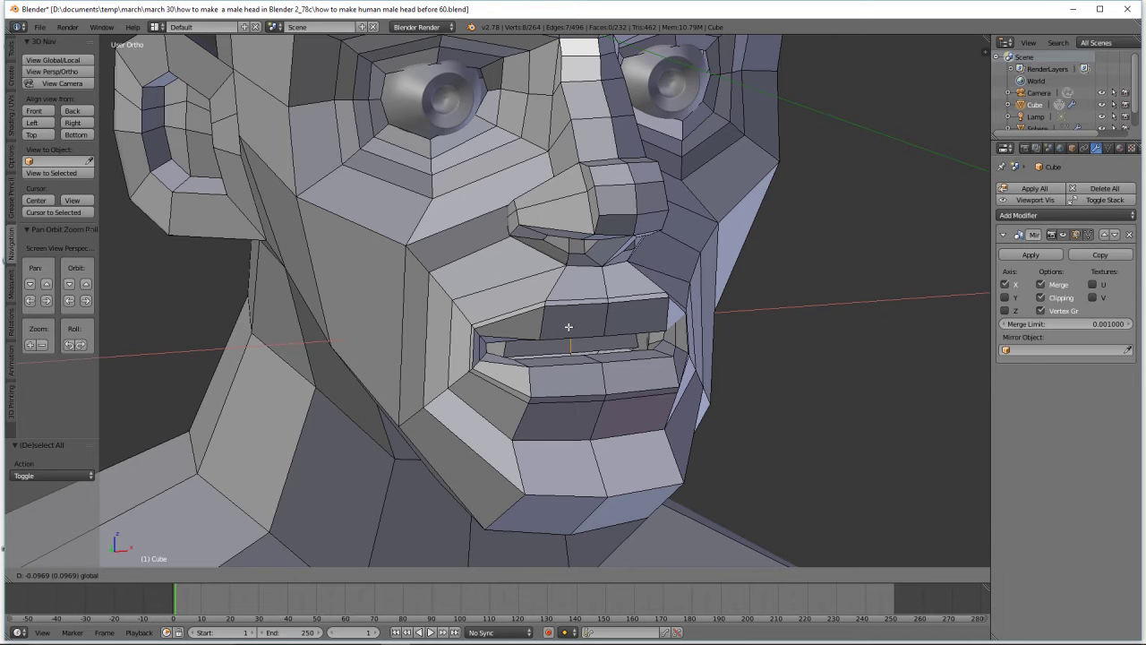
left_click(572, 326)
middle_click_drag(571, 327, 600, 348)
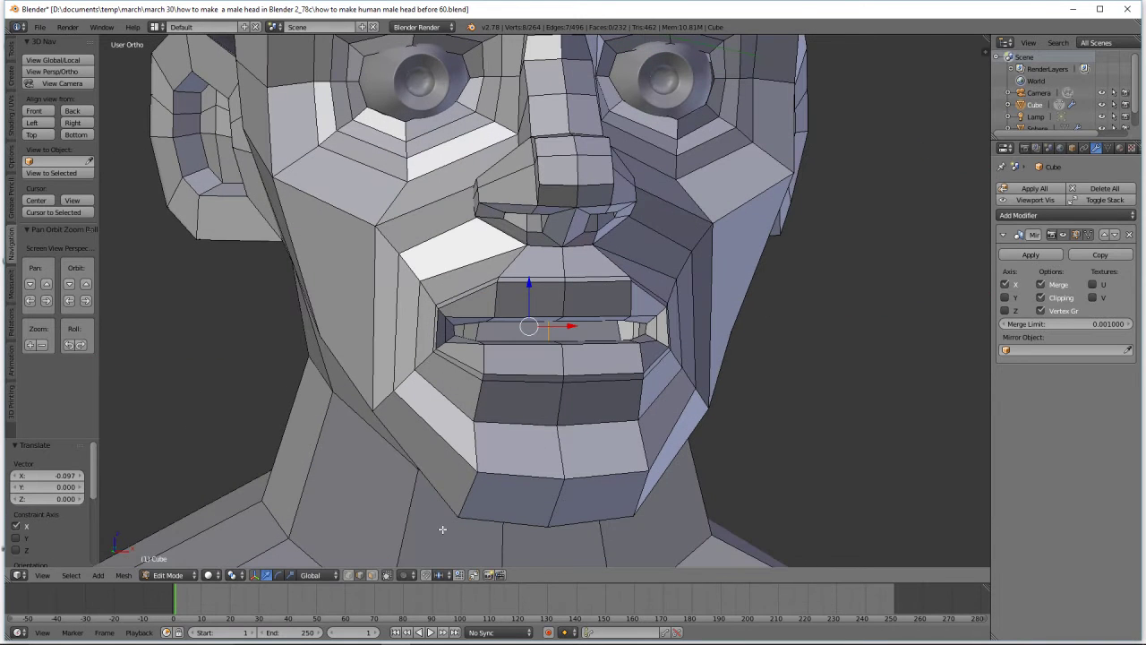
Narrow the tongue's tip by moving its front face -0.228 along X
left_click(374, 574)
right_click(572, 343)
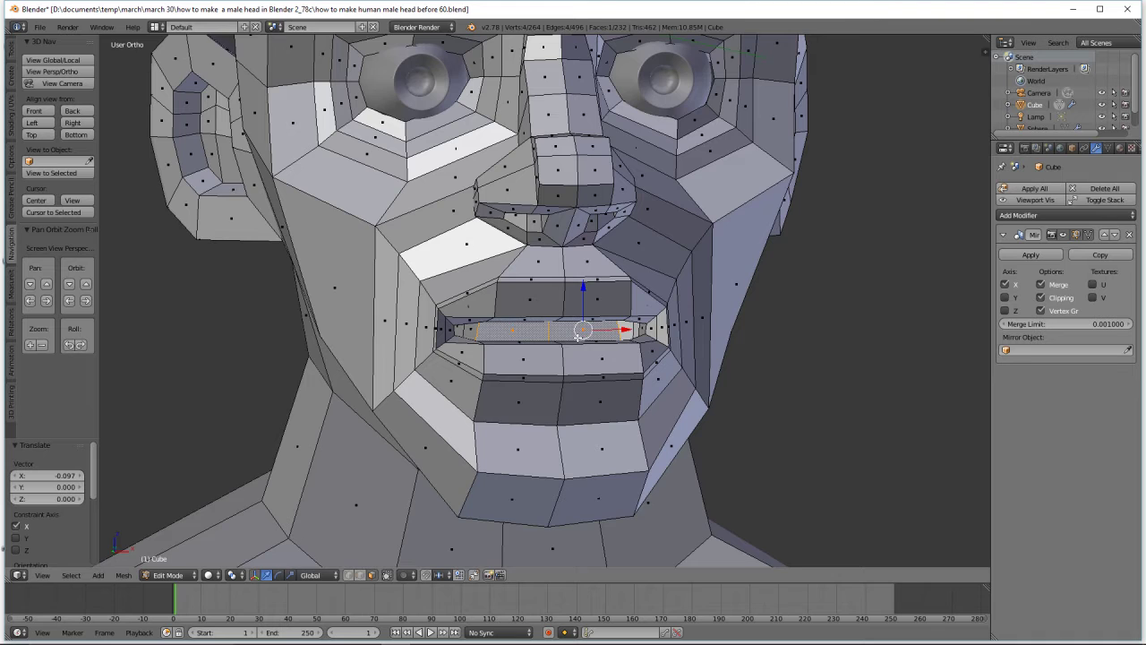
middle_click_drag(576, 340, 582, 338)
left_click_drag(624, 328, 587, 335)
mouse_move(588, 335)
middle_mouse_down()
mouse_move(589, 320)
mouse_move(631, 328)
mouse_move(568, 341)
middle_mouse_up()
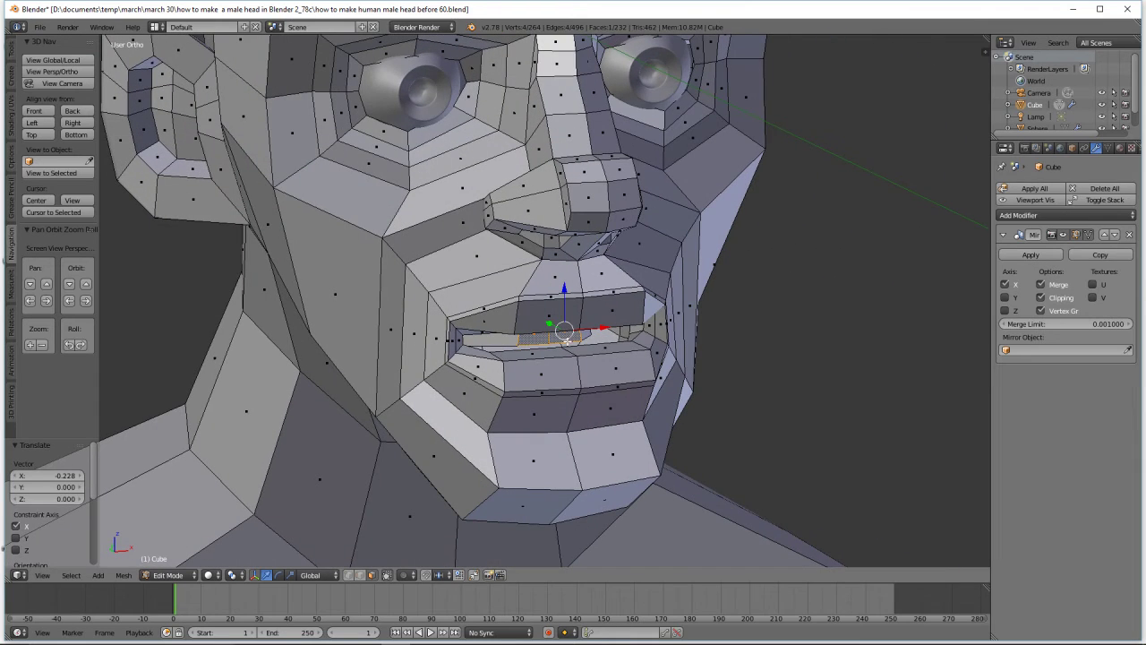
Deselect everything and save the file as "how to make human male head before 61.blend"
scroll(789, 372, "down", 2)
middle_click_drag(789, 365, 739, 362)
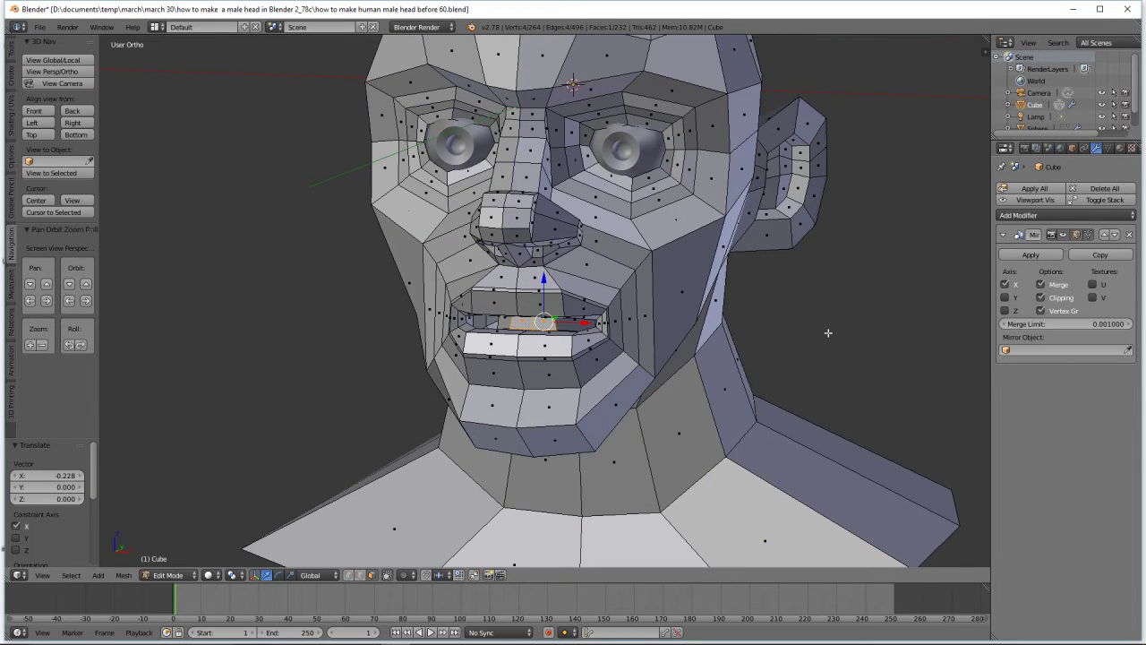
key("a")
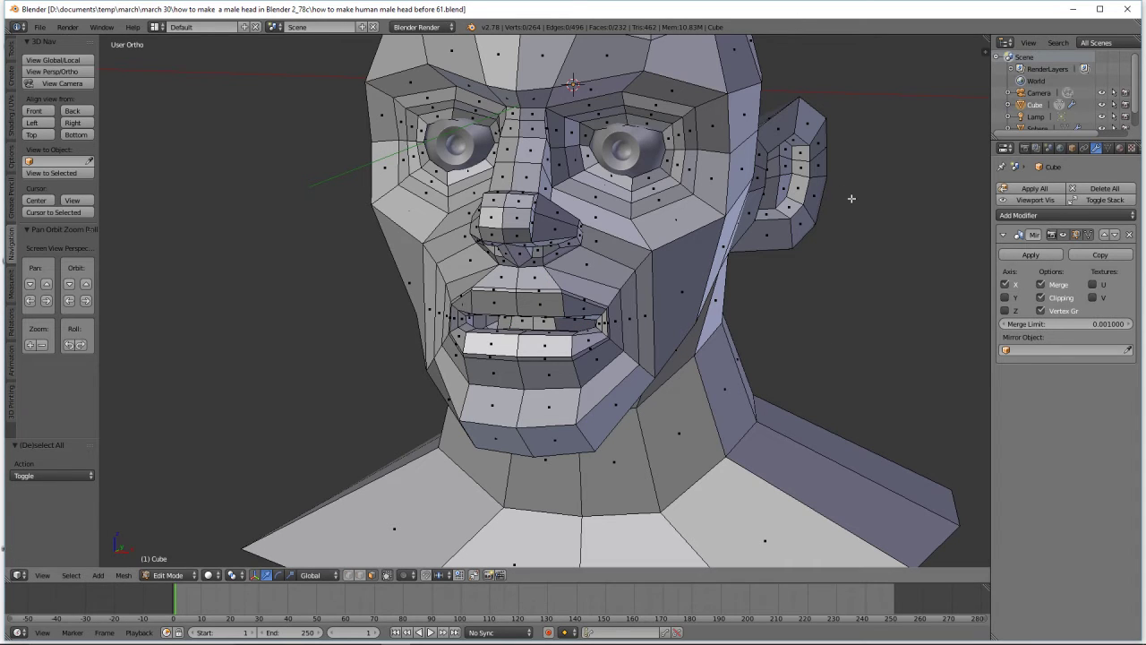
scroll(852, 218, "down", 4)
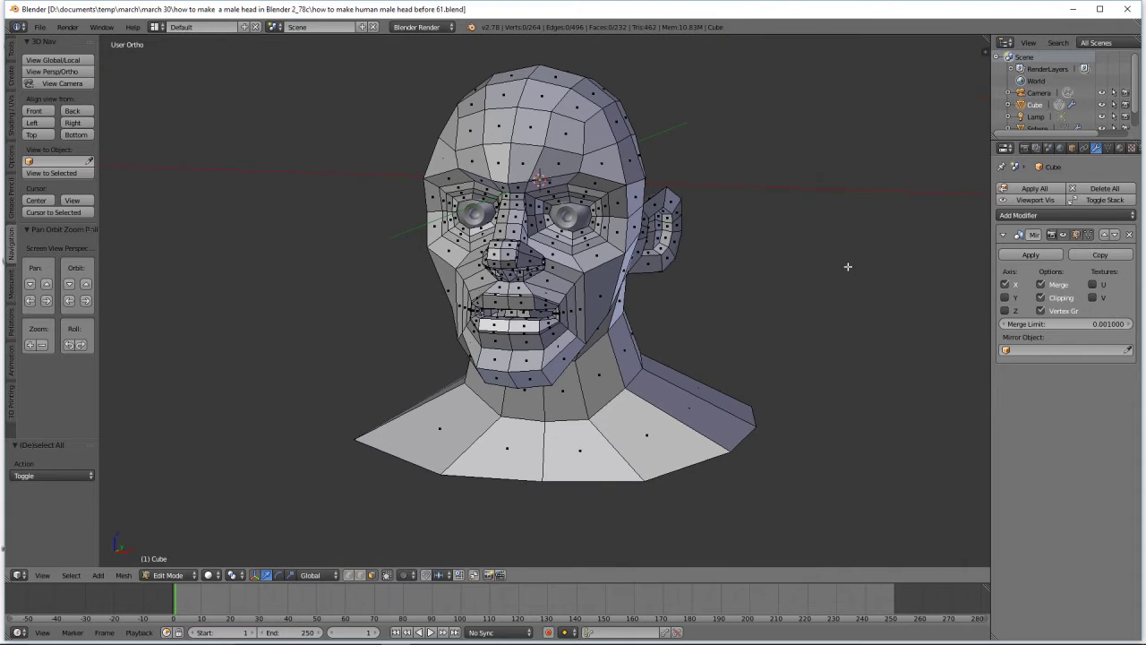
Leave Edit Mode on the head and add a cube mesh in the empty space beside it
middle_click_drag(724, 281, 670, 264)
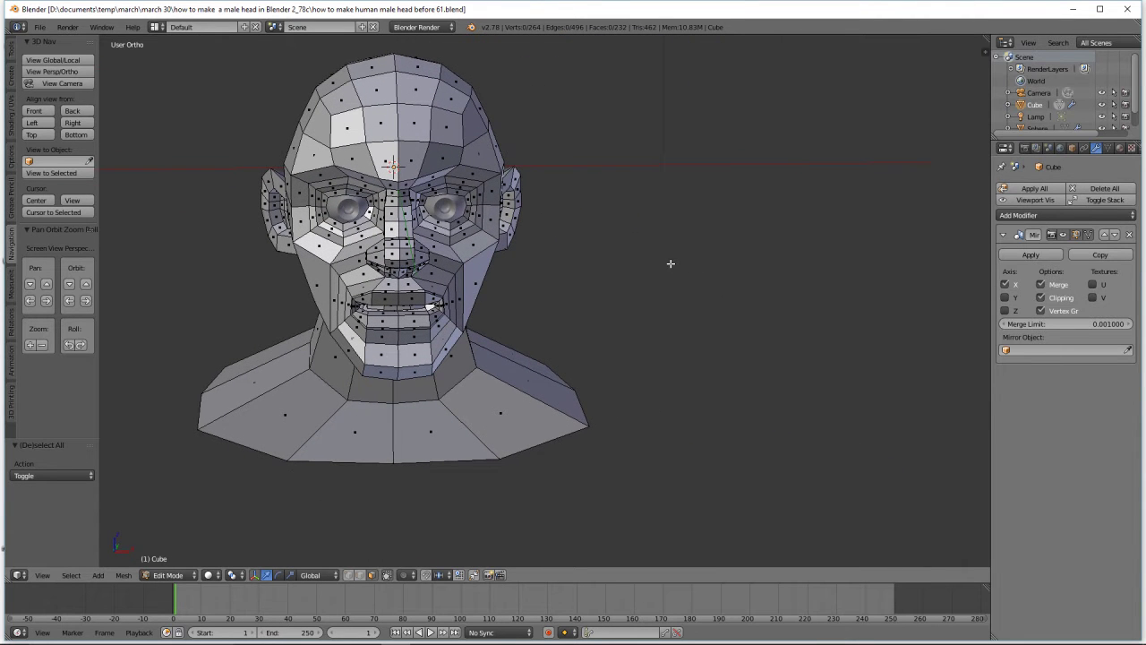
left_click(190, 580)
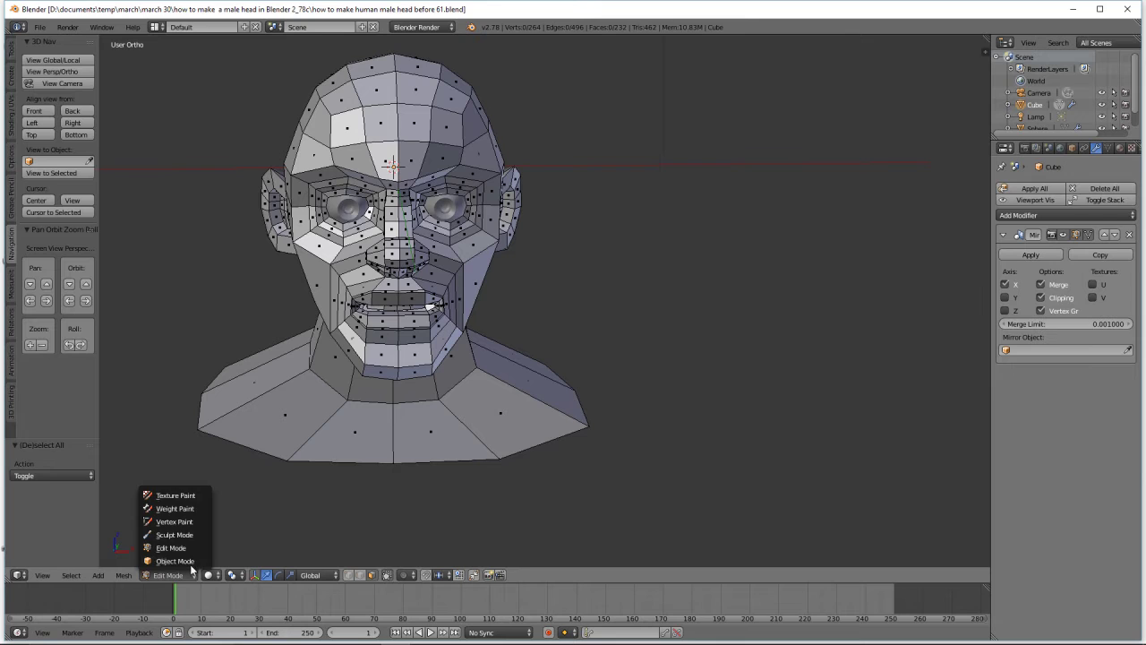
left_click(193, 561)
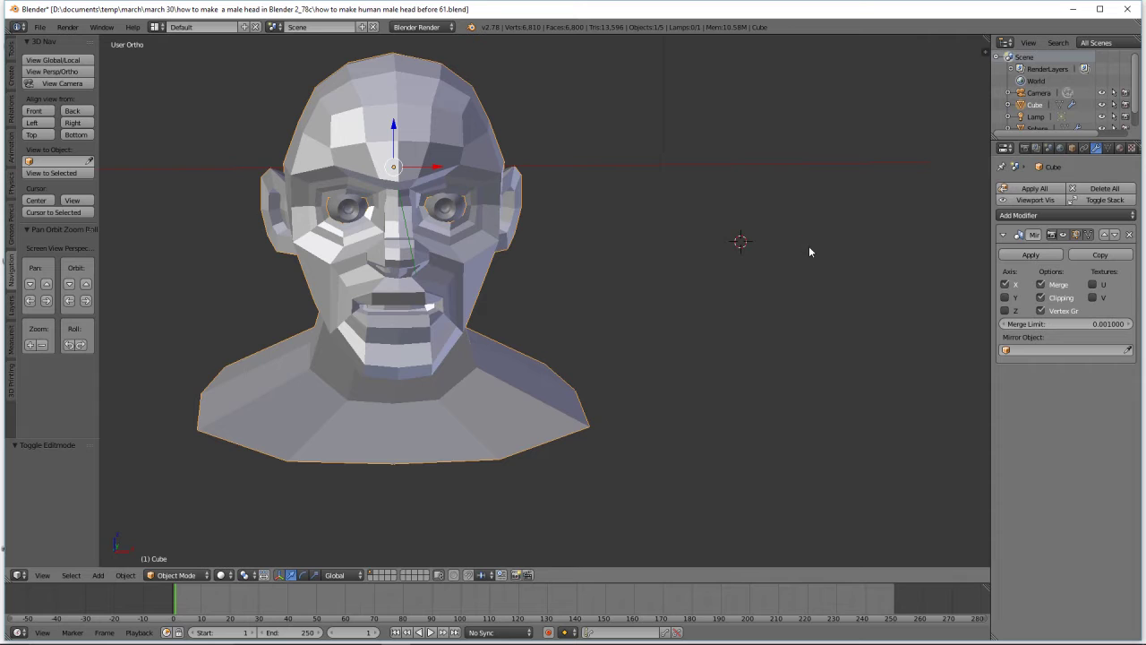
key("shift+a")
mouse_move(810, 250)
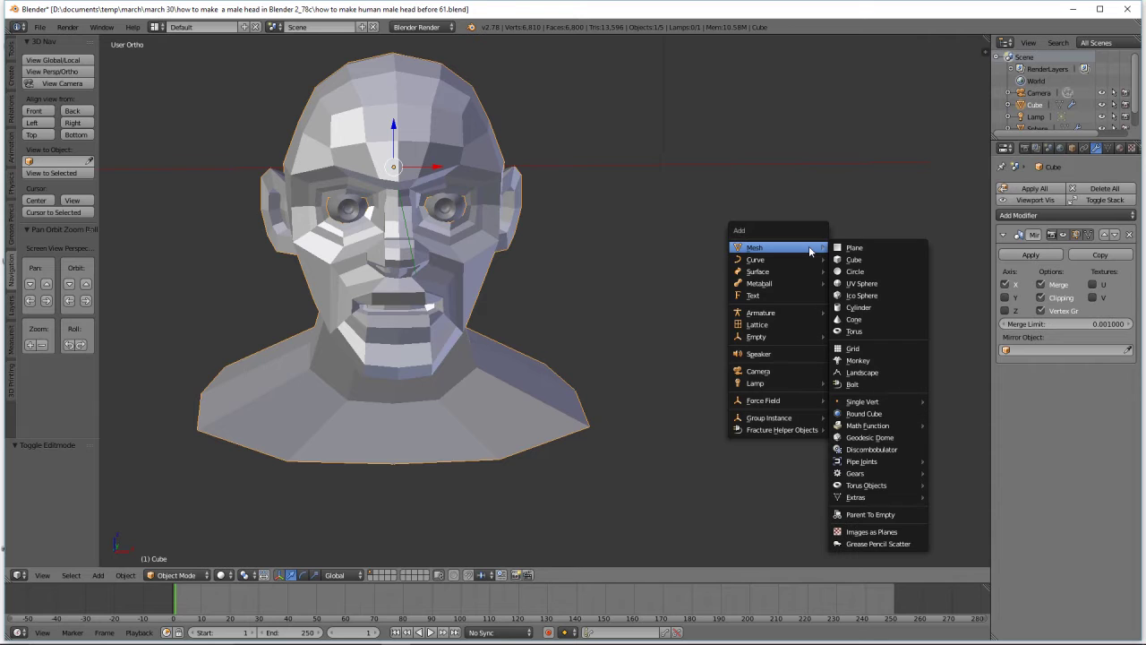
left_click(871, 261)
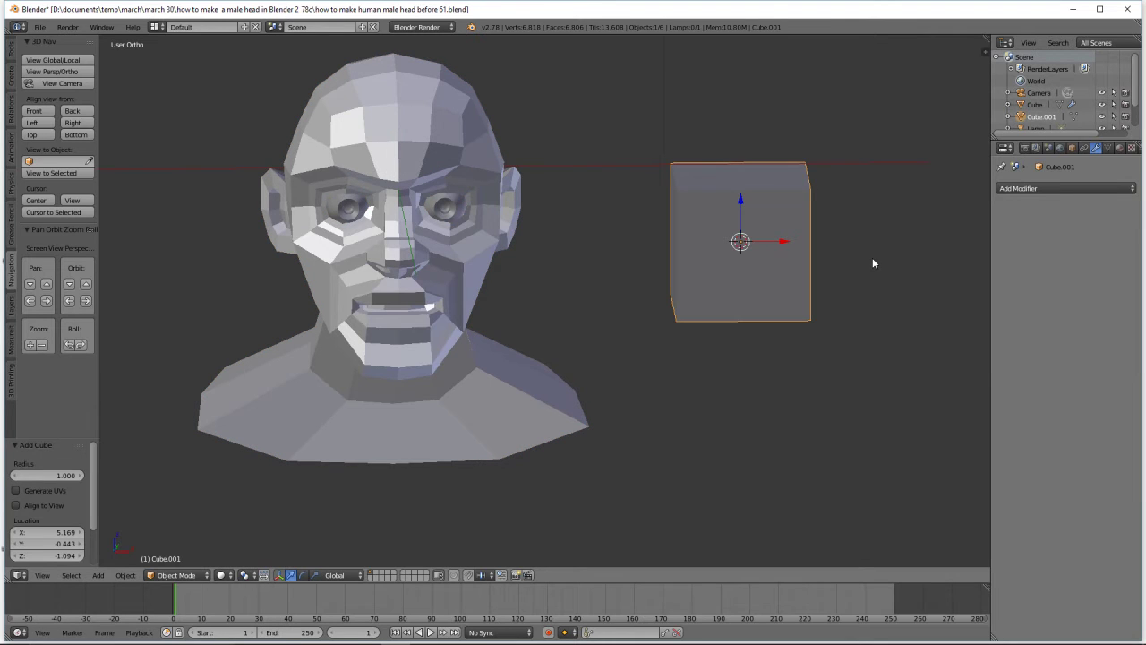
Subdivide the new cube in Edit Mode with 3 cuts
left_click(191, 575)
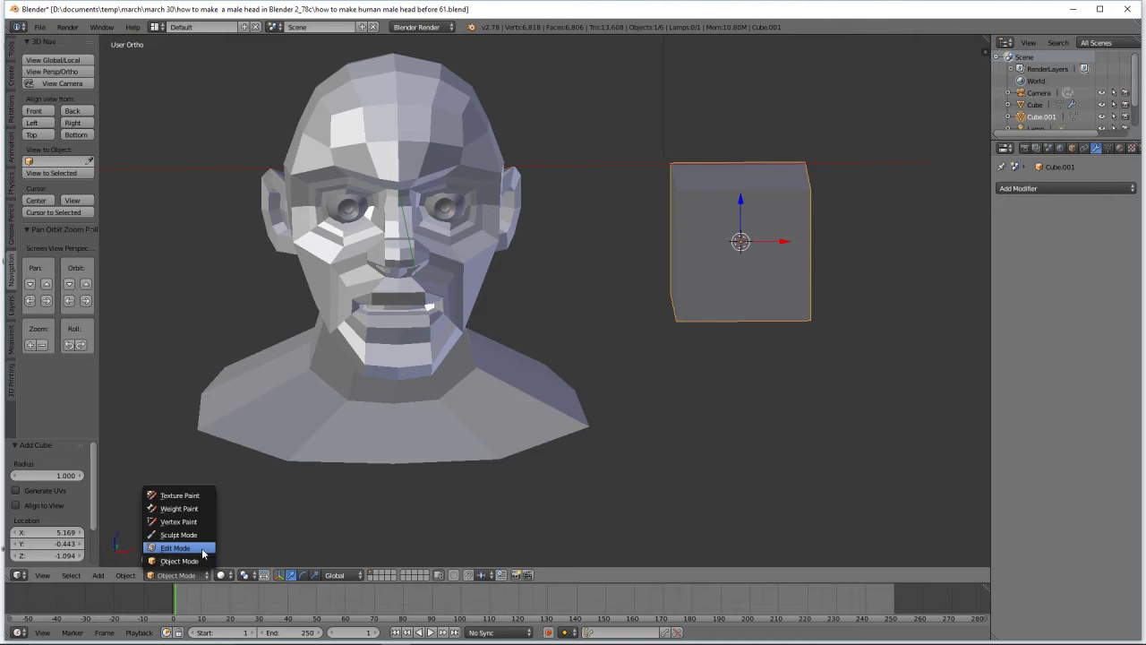
left_click(202, 548)
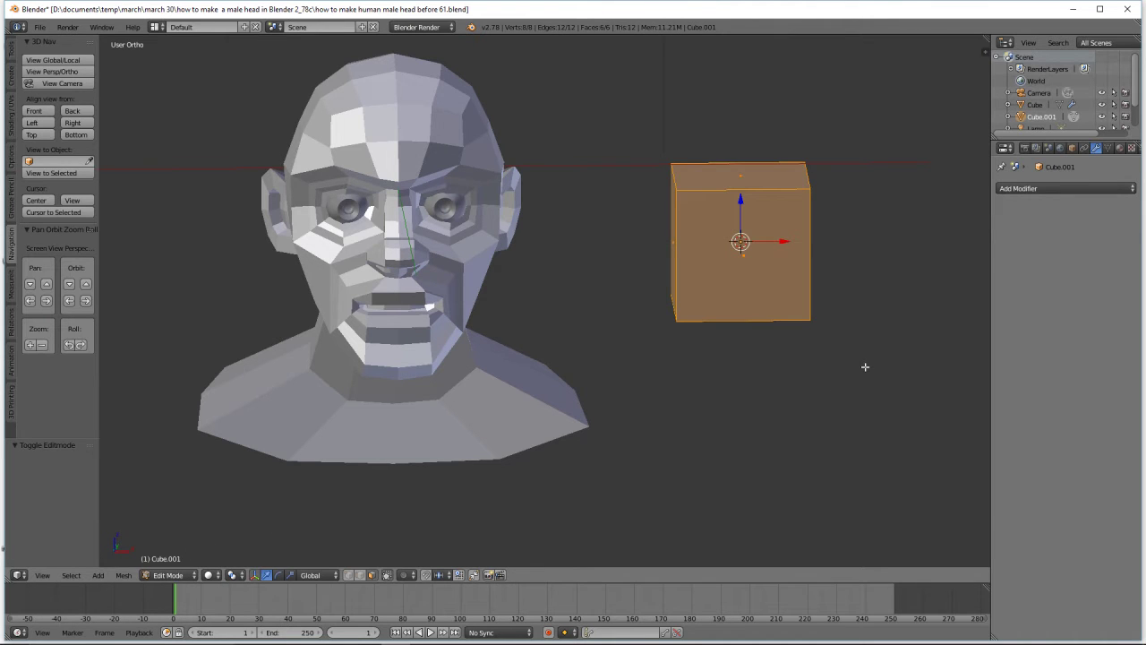
key("w")
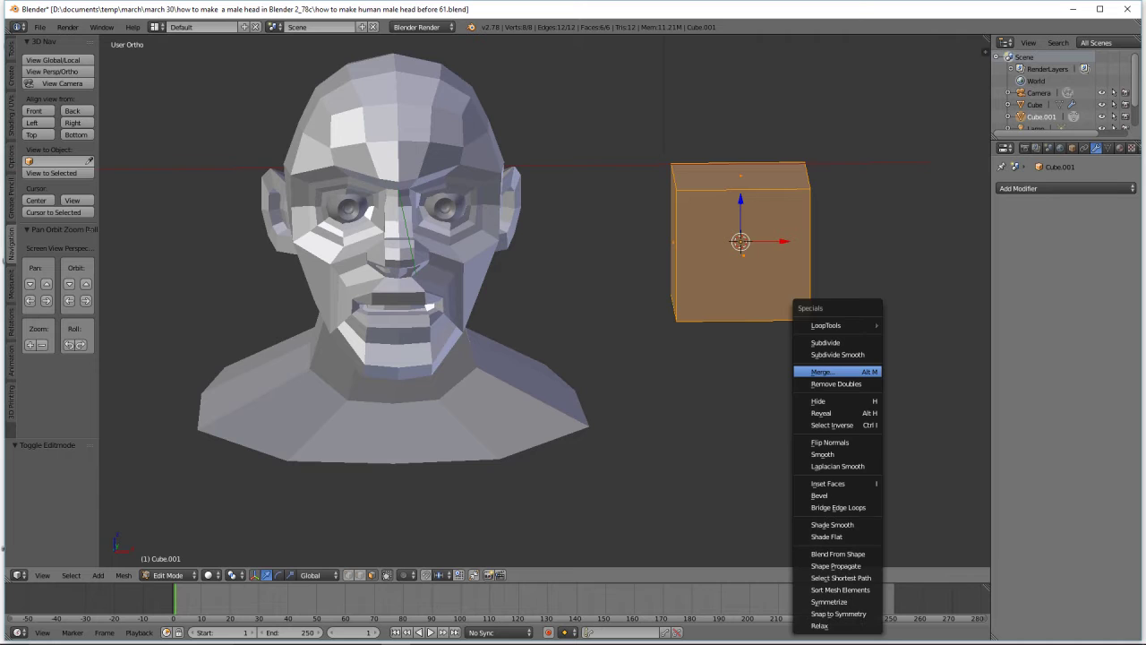
left_click(859, 345)
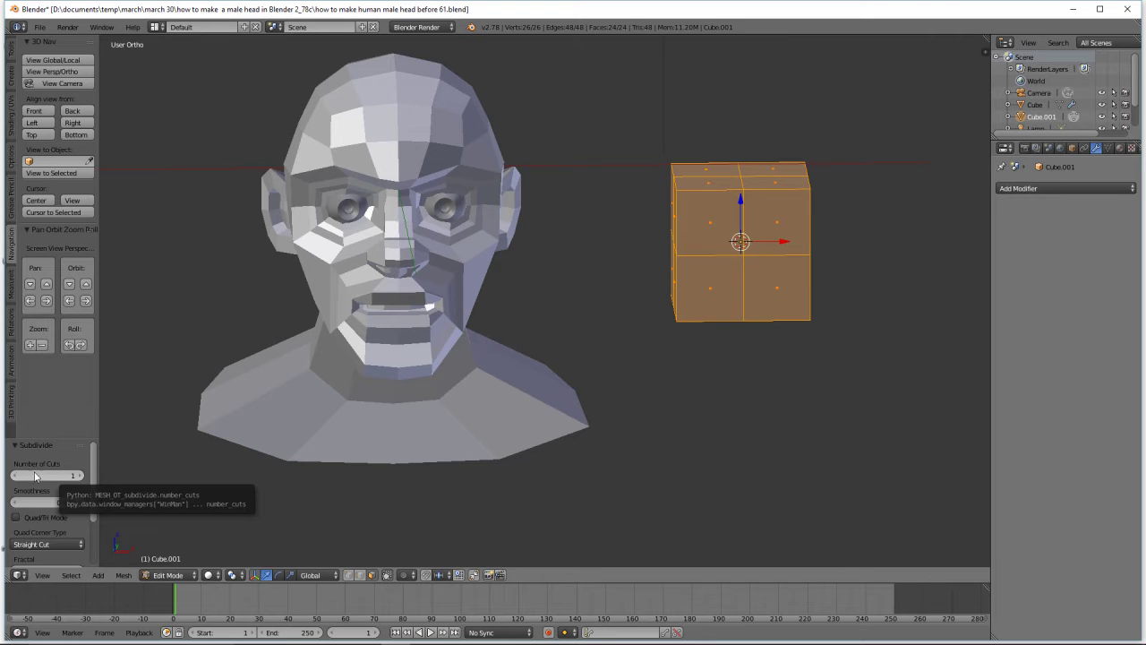
left_click(79, 477)
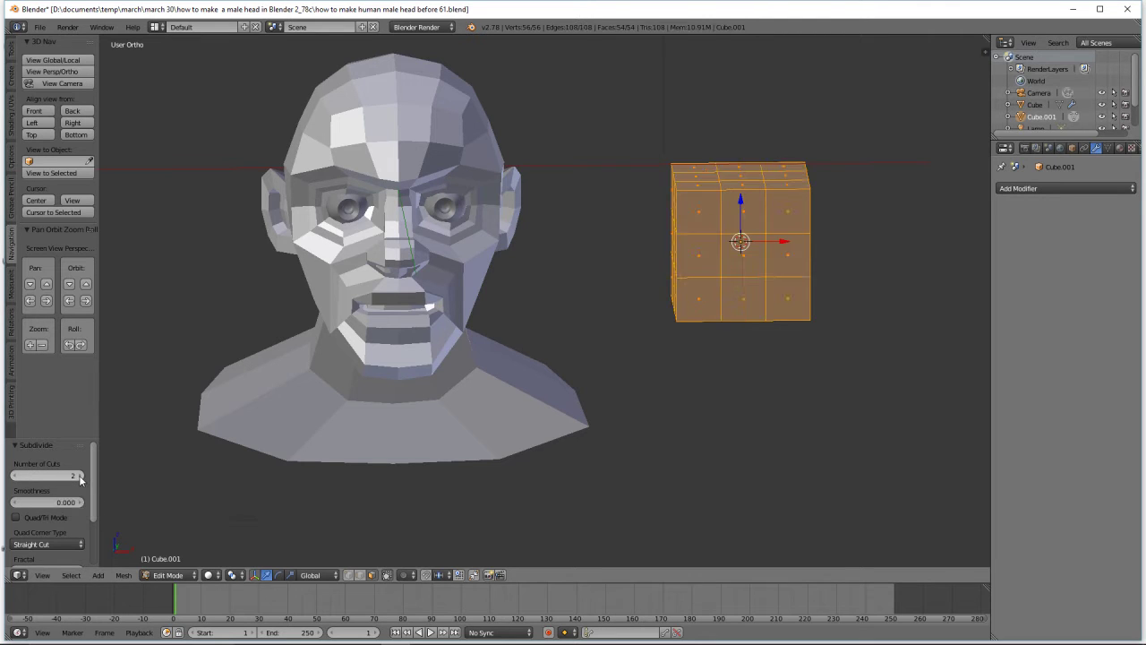
left_click(79, 478)
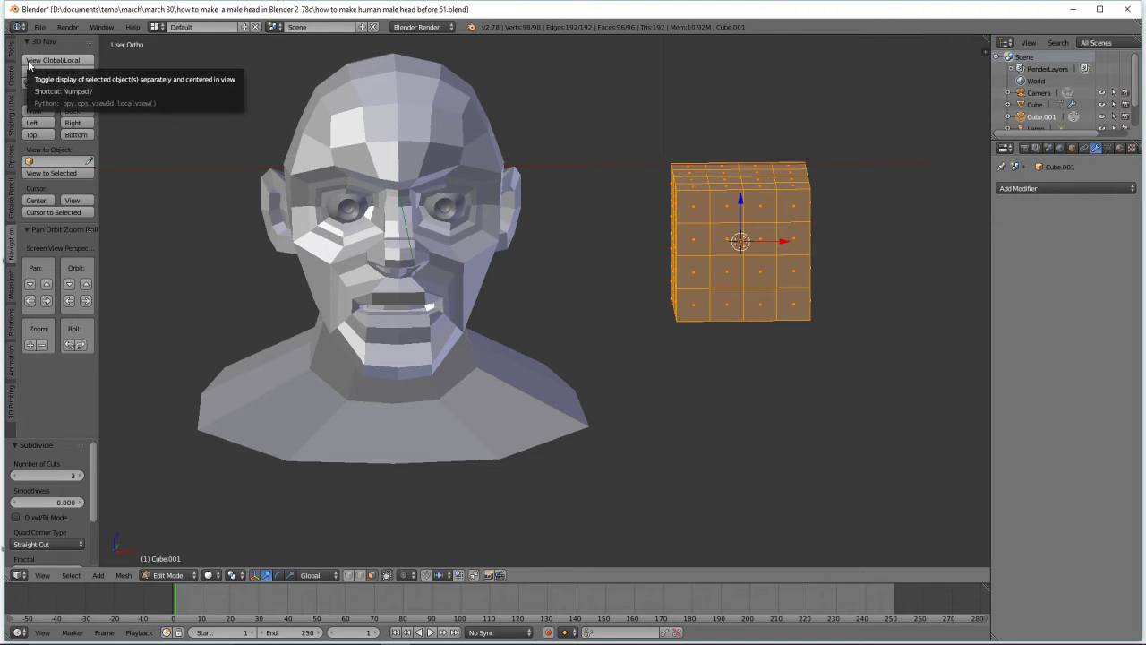
Isolate the subdivided cube in local view and show it as a wireframe from the front
left_click(76, 60)
scroll(755, 325, "down", 4)
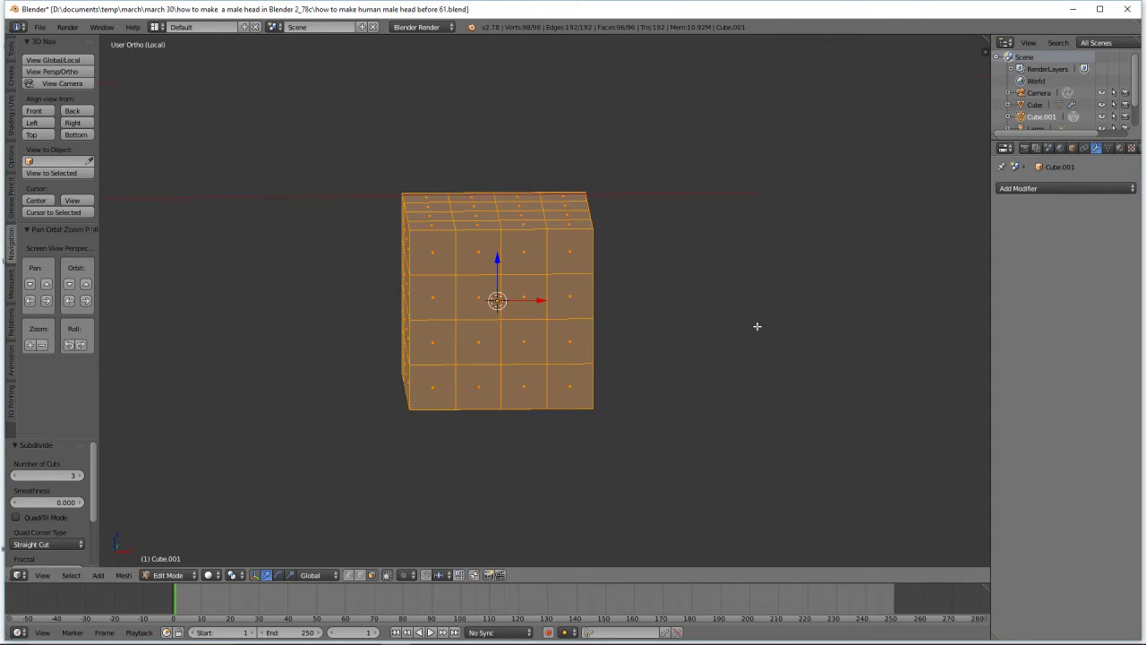
scroll(756, 326, "down", 2)
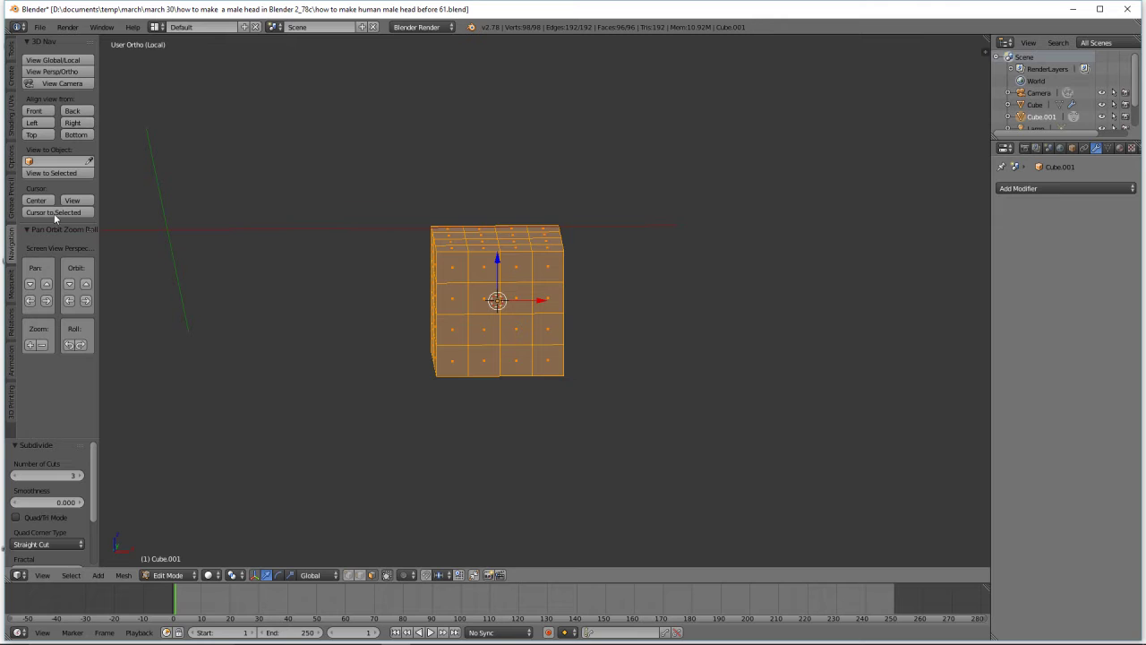
left_click(34, 110)
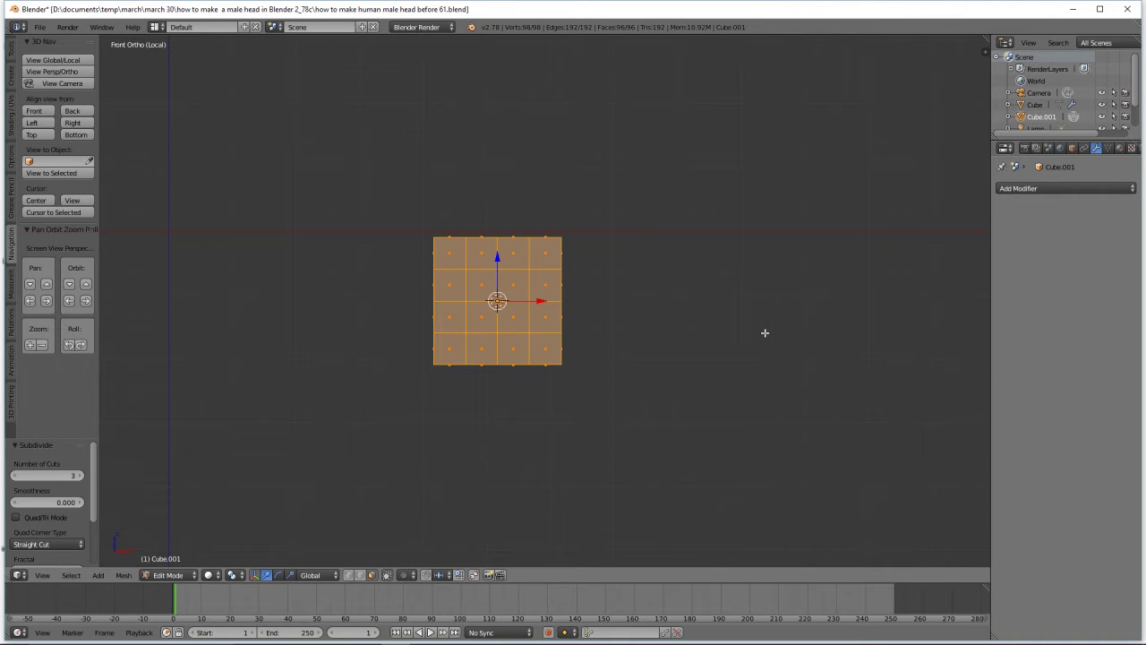
key("z")
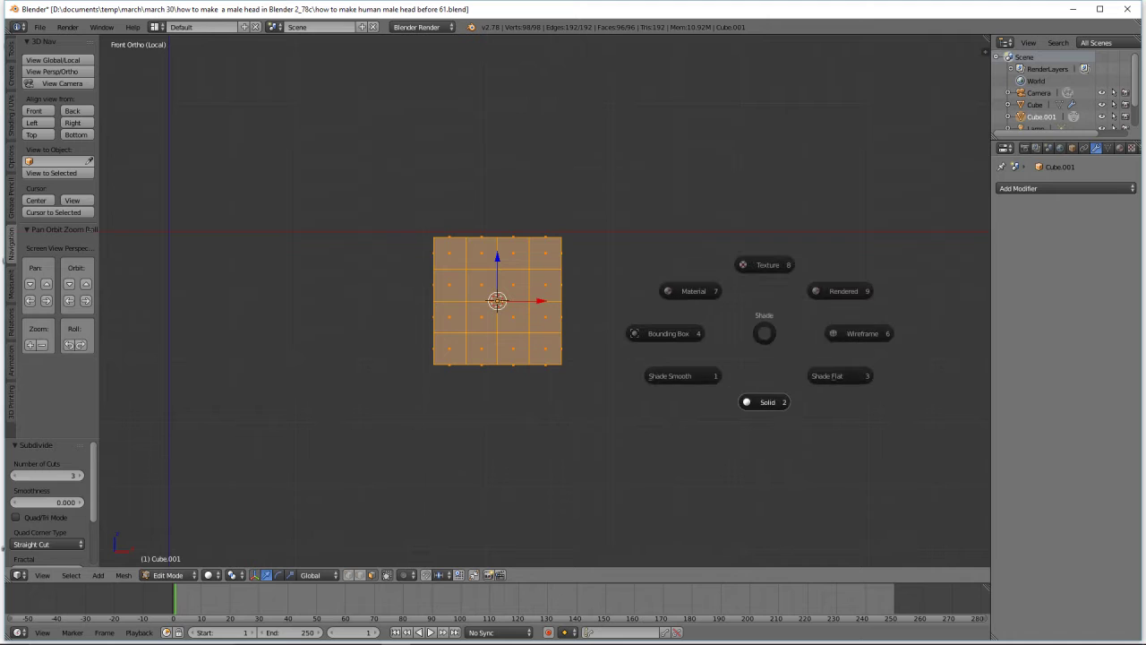
left_click(839, 333)
Delete the faces of the cube's left half, up to the centre line
key("a")
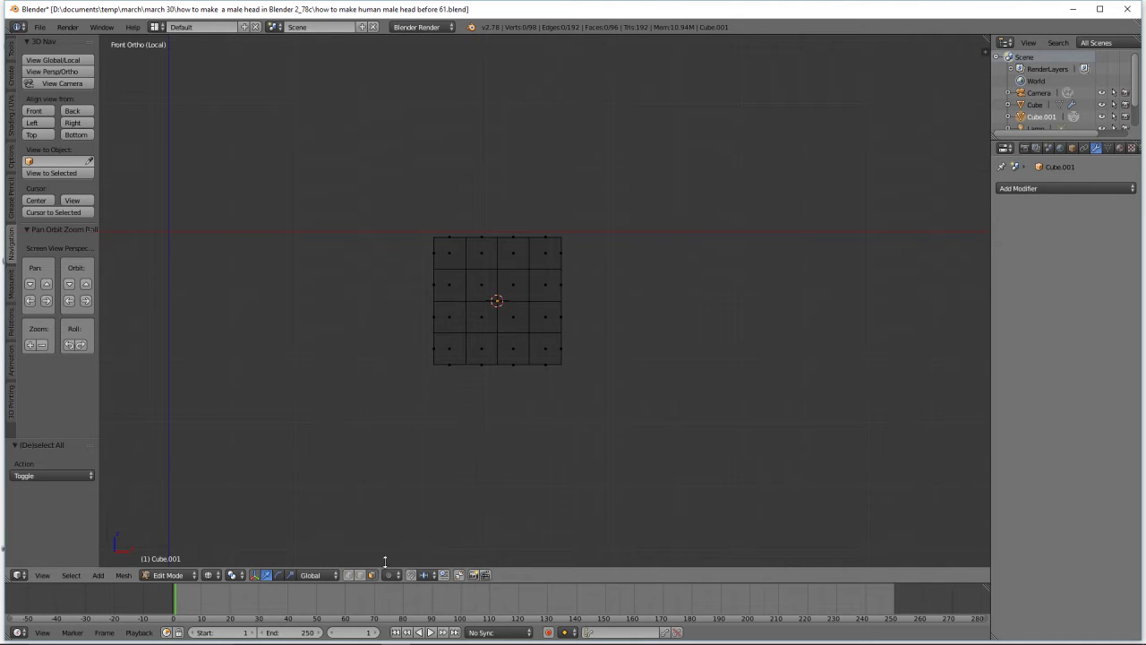
key("b")
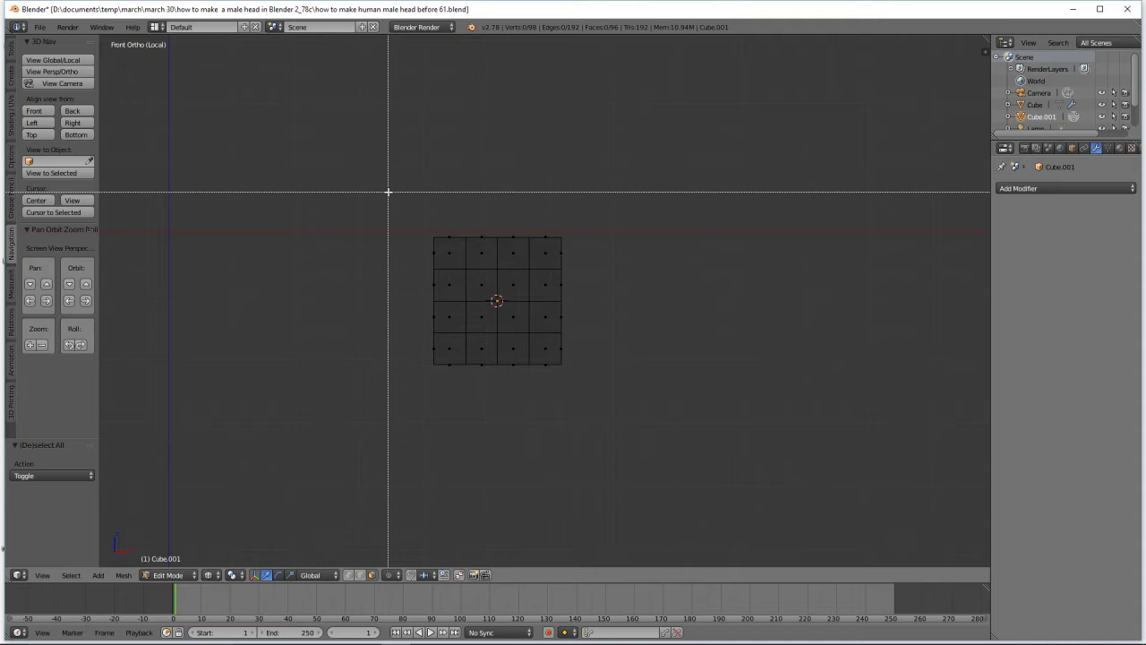
left_click_drag(387, 192, 497, 391)
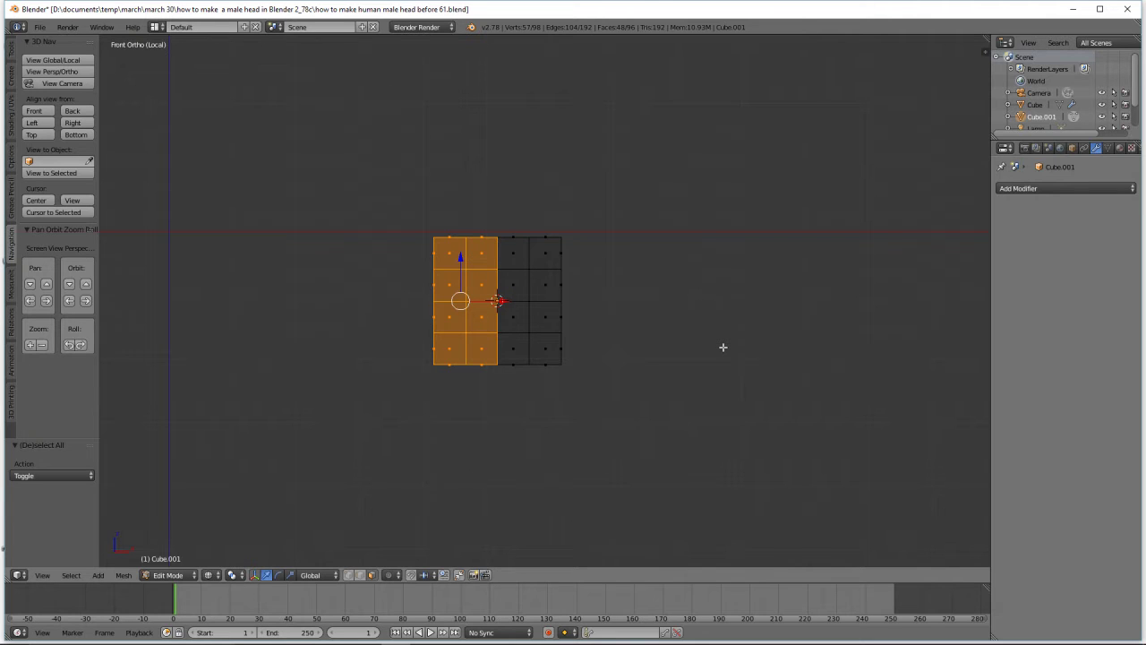
key("x")
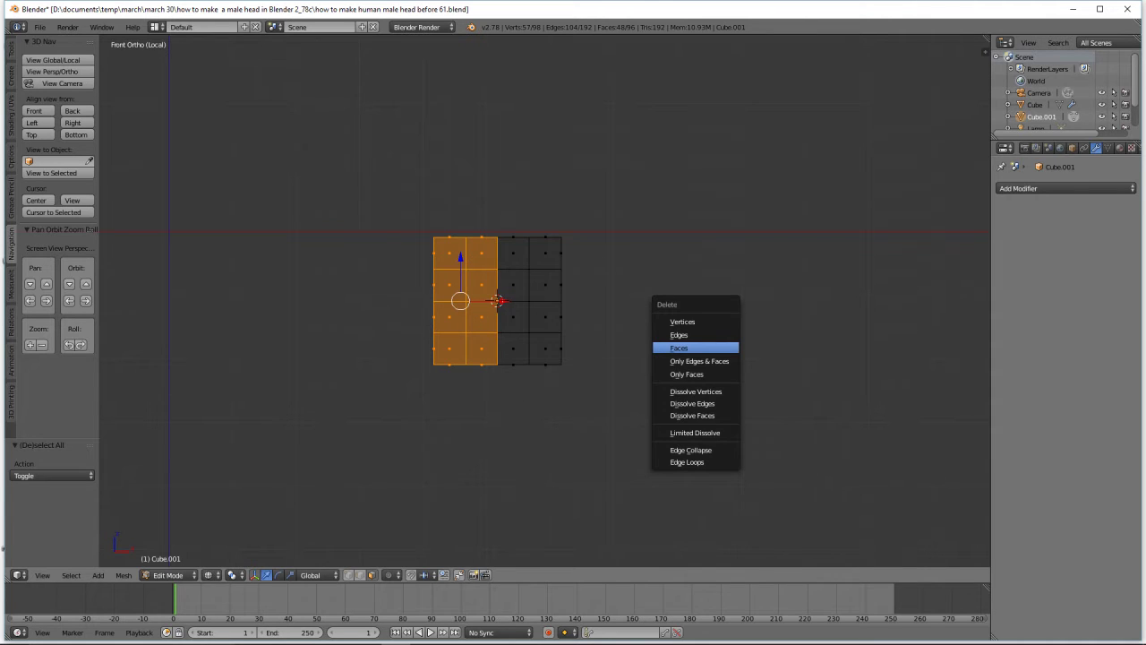
left_click(725, 350)
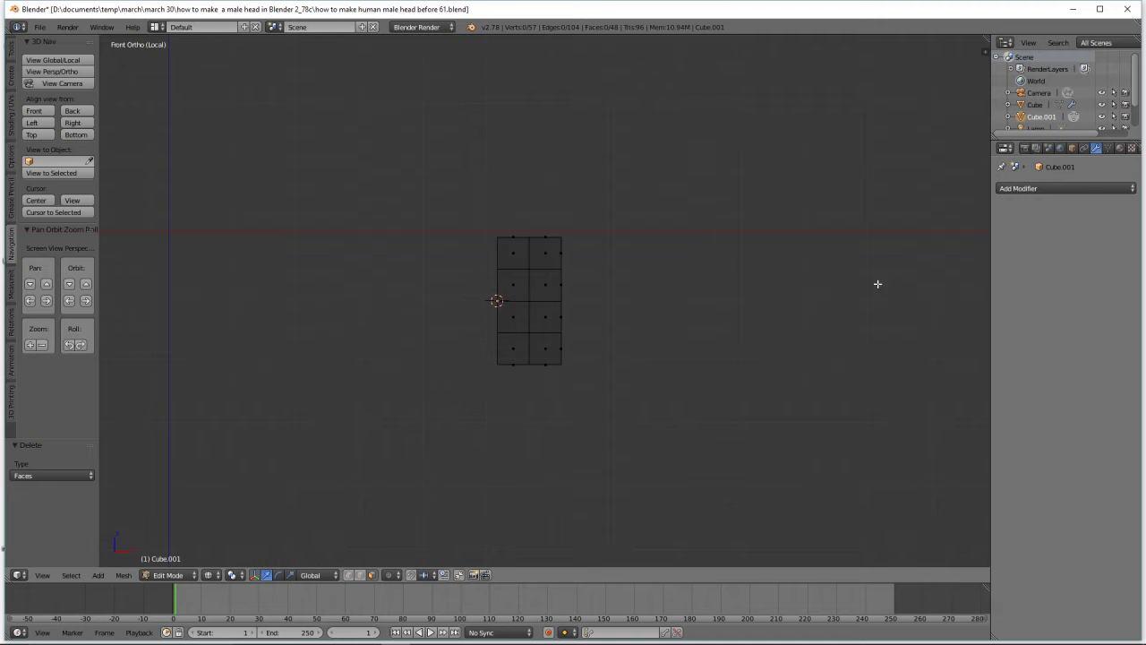
Add a Mirror modifier to the half cube, apply it to the editing cage, and enable Clipping
left_click(1094, 188)
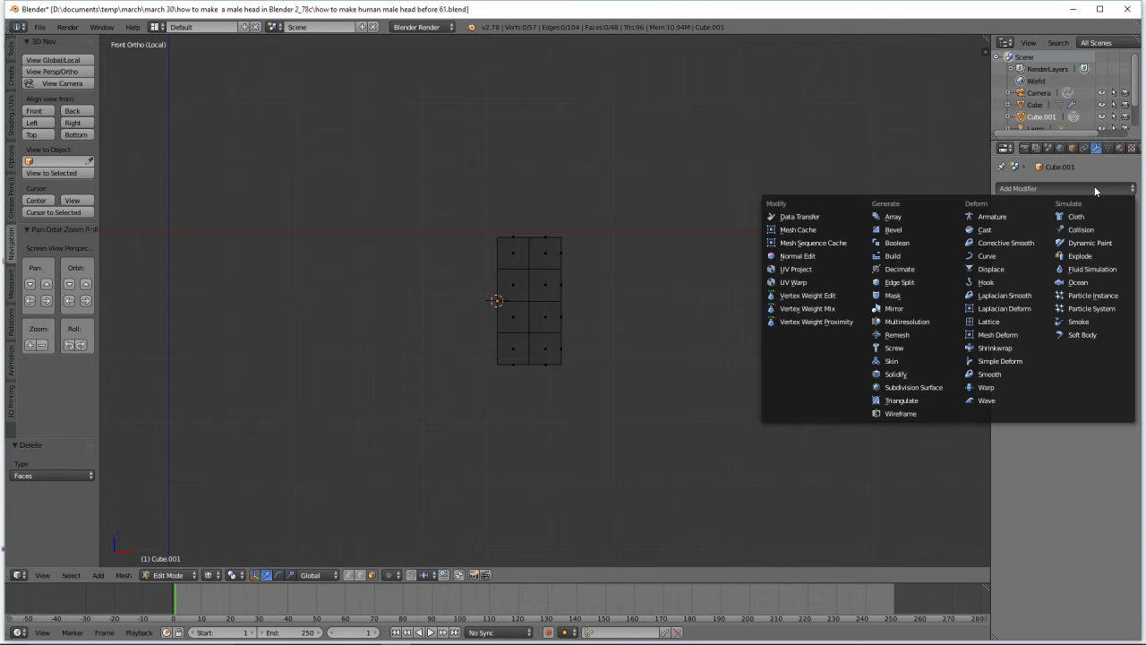
left_click(896, 308)
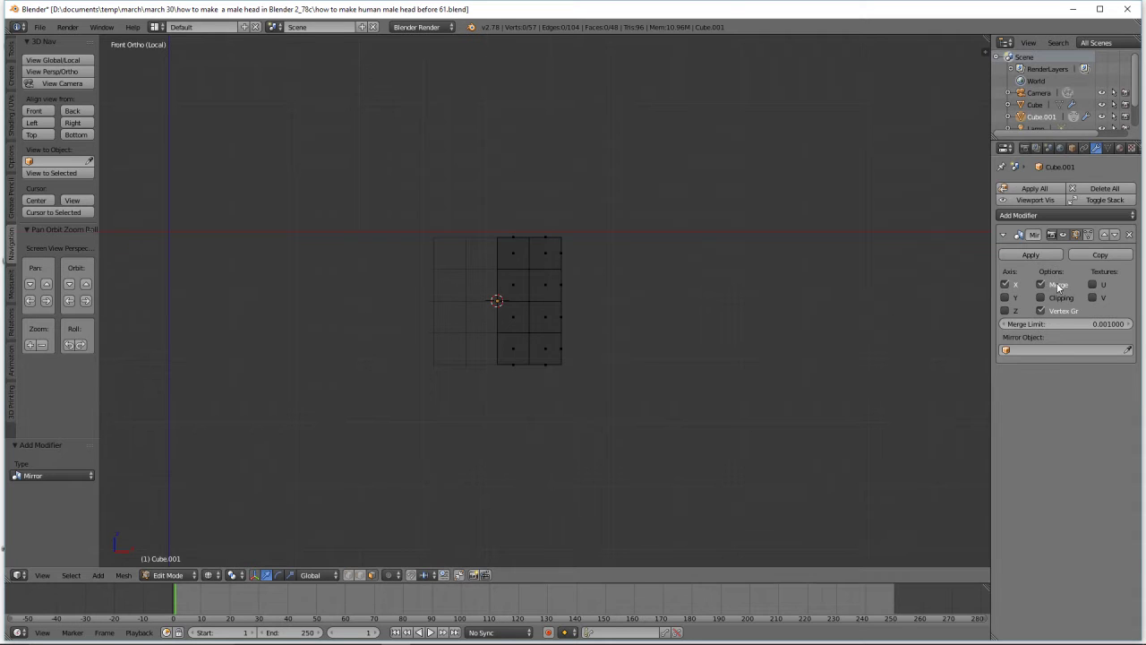
left_click(1089, 234)
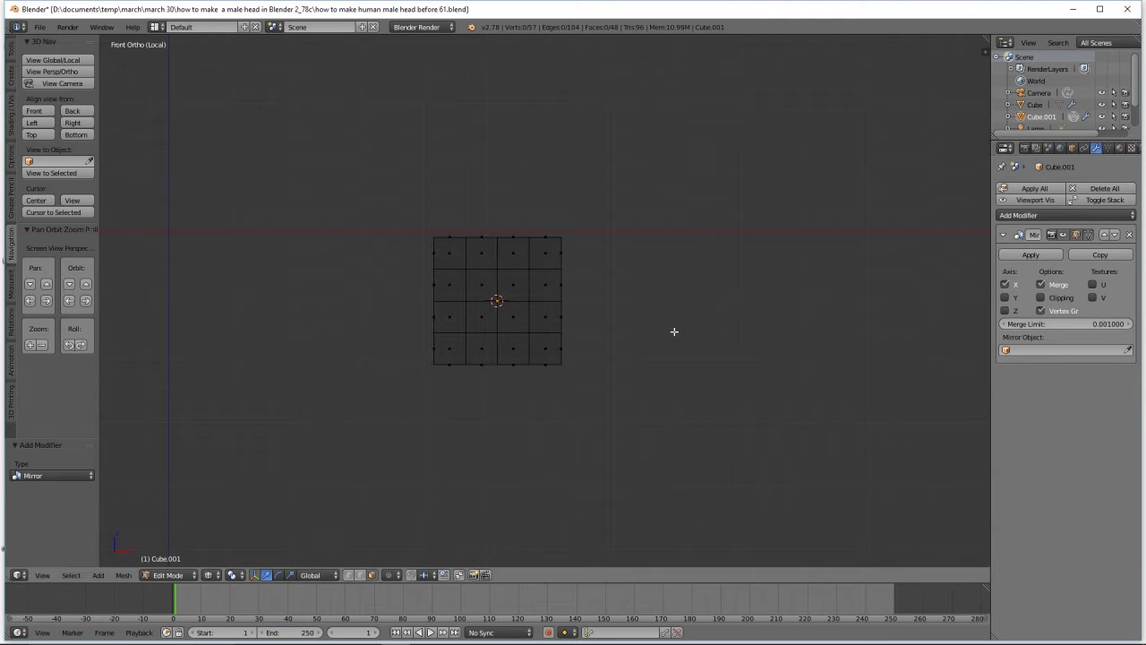
left_click(1045, 299)
Flatten the whole mirrored cube by scaling it to 0.209 along Z
key("a")
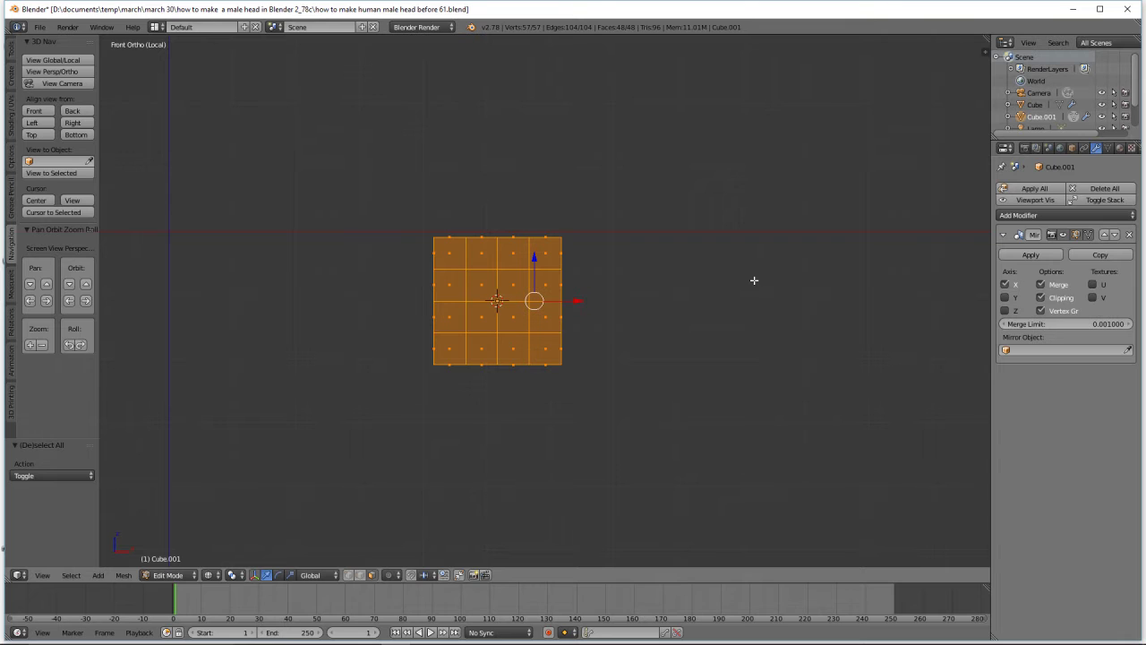
key("s")
key("z")
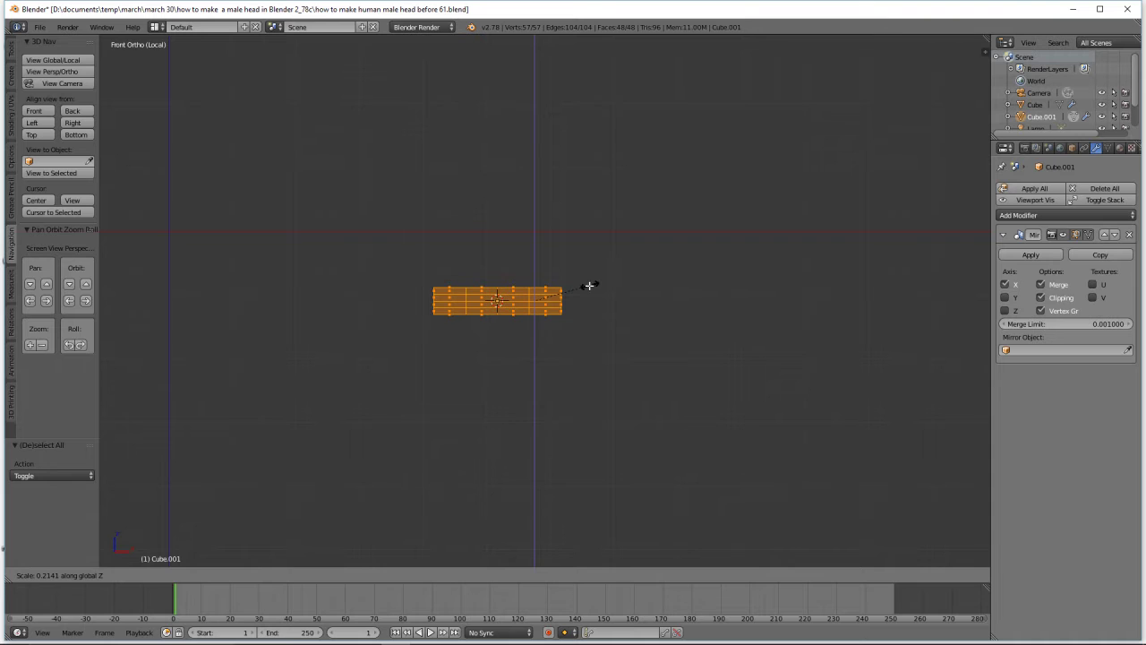
left_click(589, 286)
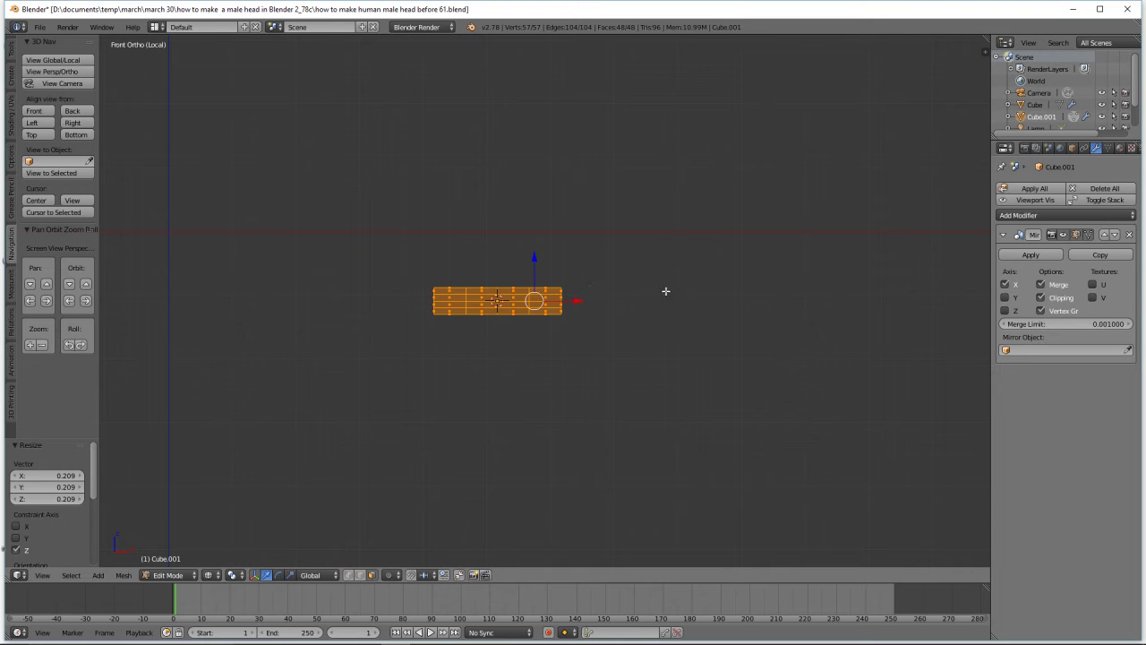
In the top view, scale the flattened mesh to 0.228 along Y to form a thin bar
left_click(32, 134)
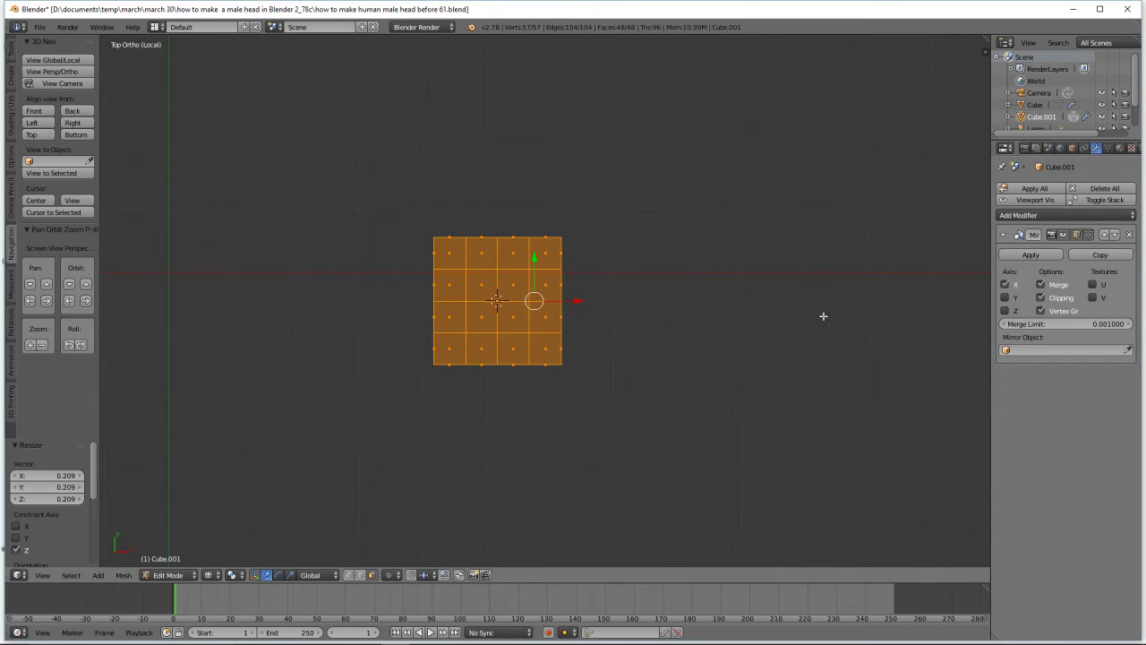
key("s")
key("y")
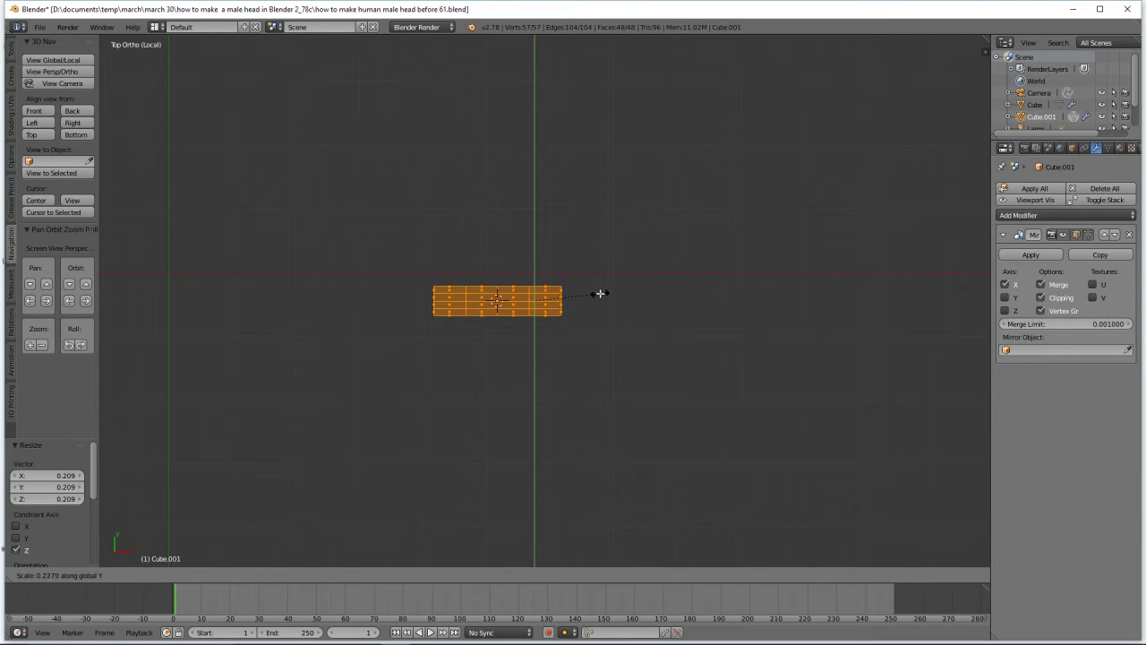
left_click(600, 293)
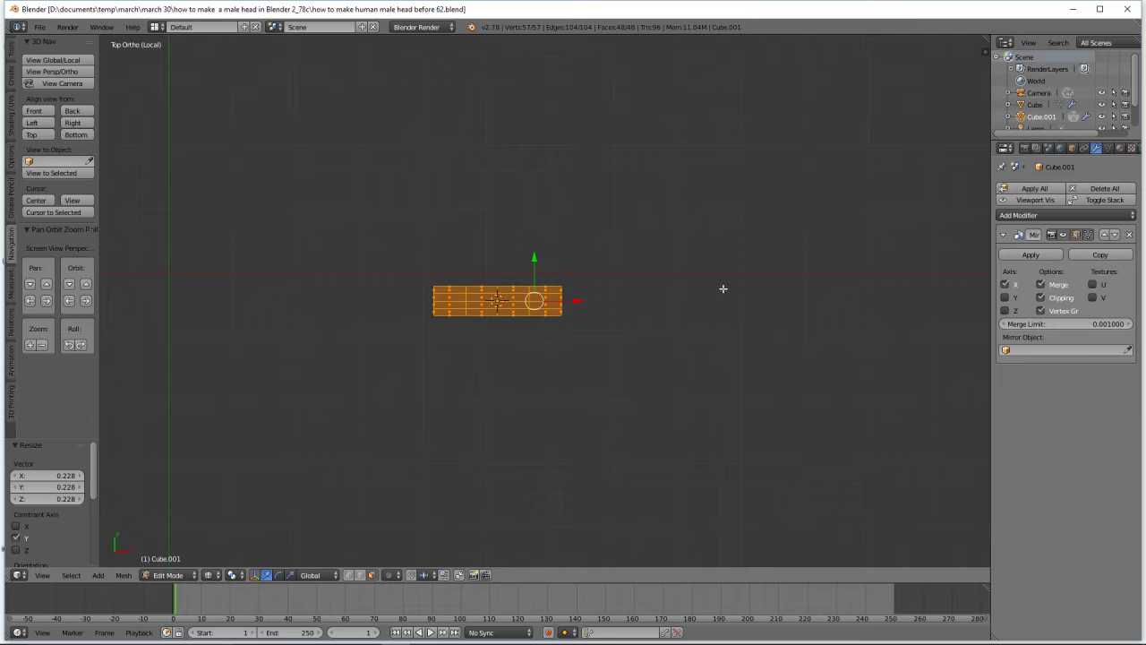
Rotate the bar's mesh by -10.929° in the top view to angle both mirrored halves backward, and deselect everything
key("r")
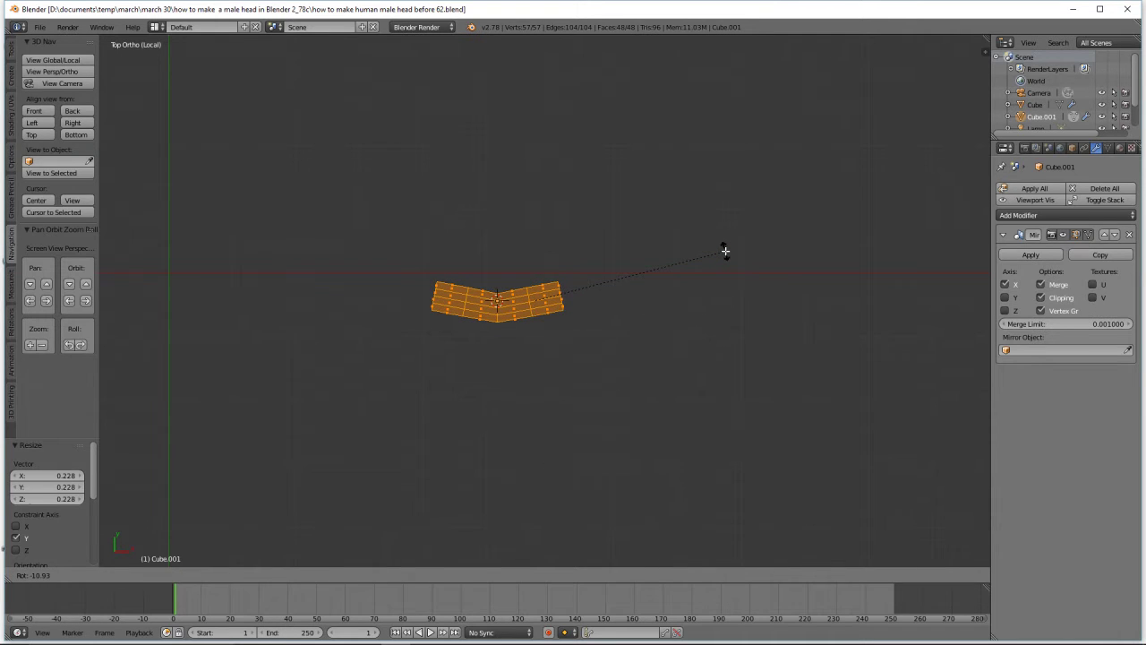
left_click(726, 251)
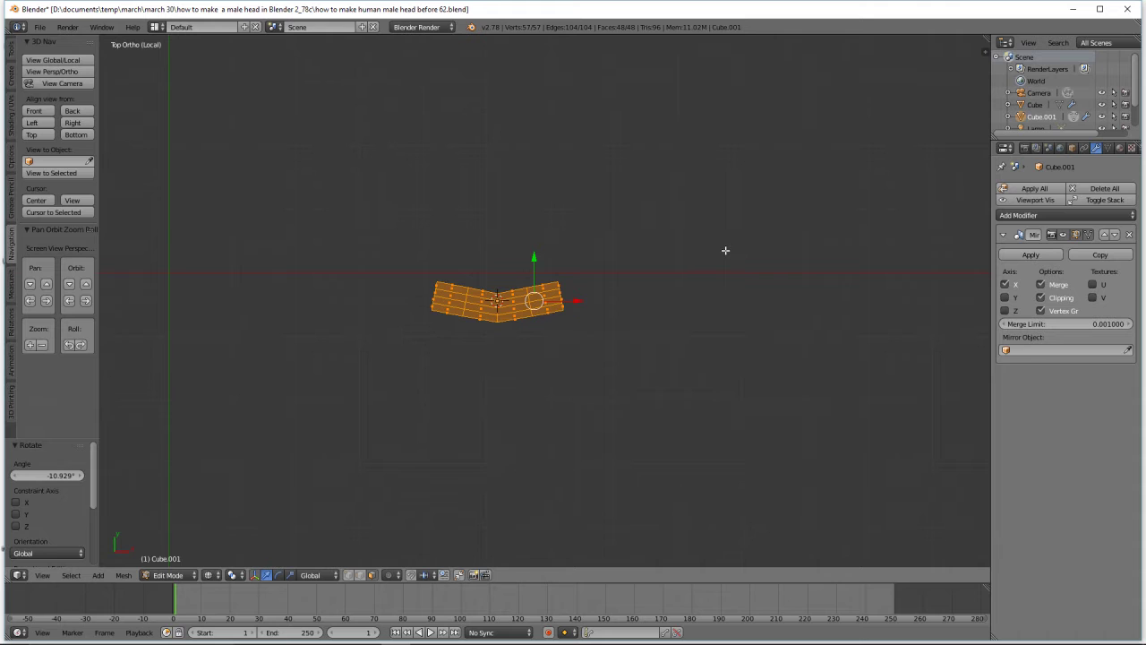
key("a")
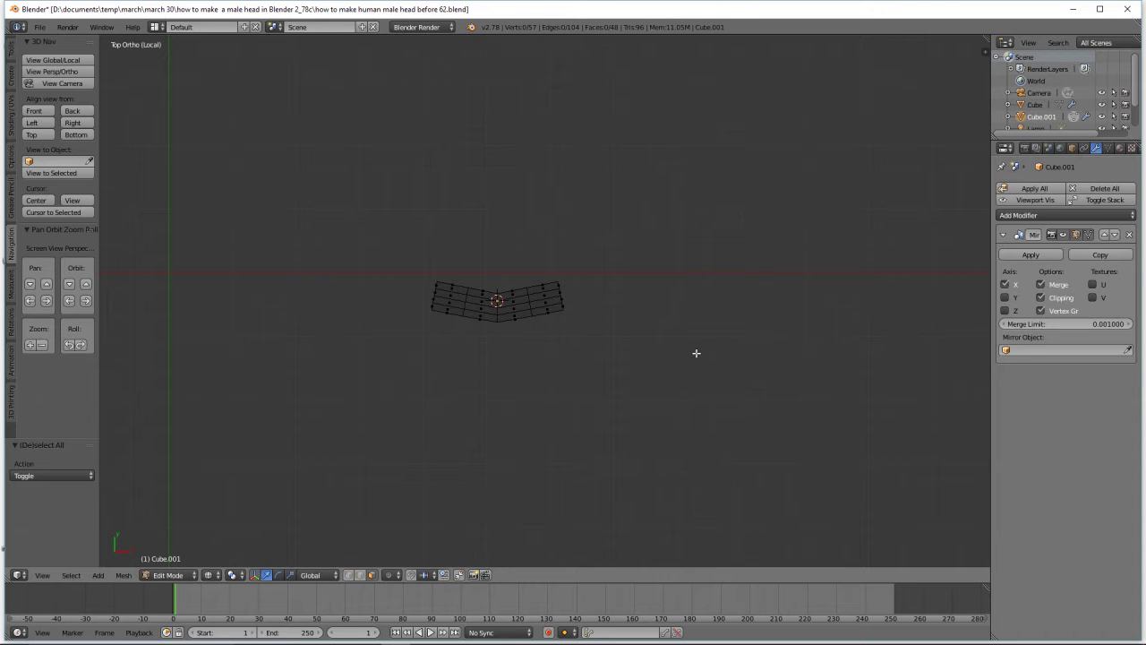
Scale the entire bar mesh to about 0.75 along Y, and clear the selection
middle_click_drag(697, 369, 708, 274, "ctrl")
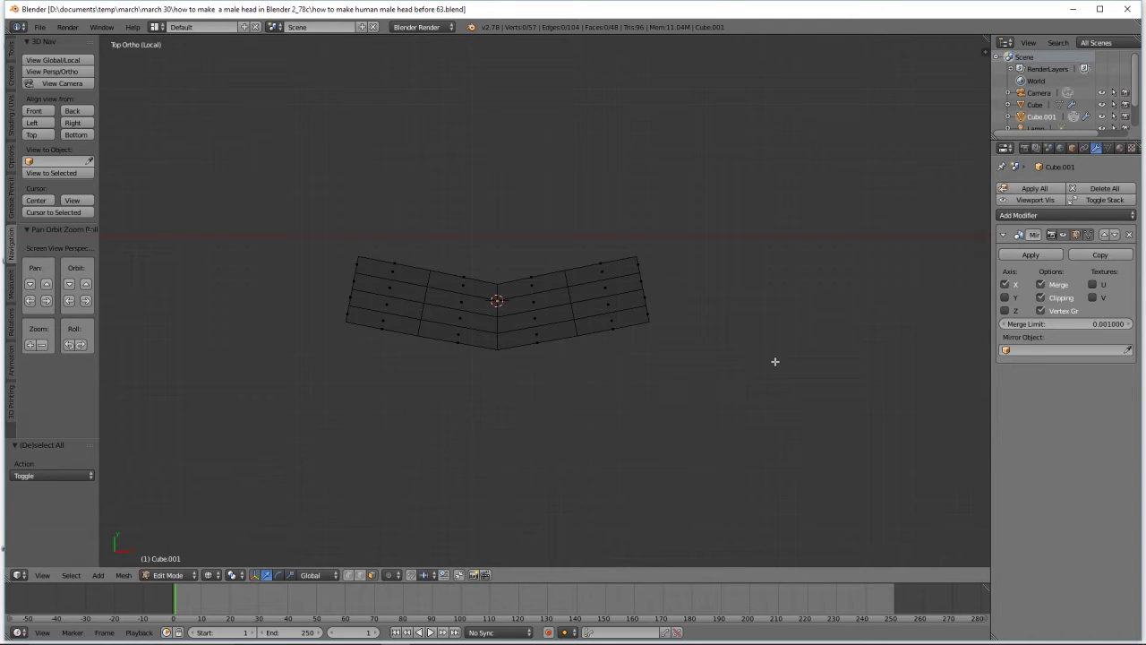
key("a")
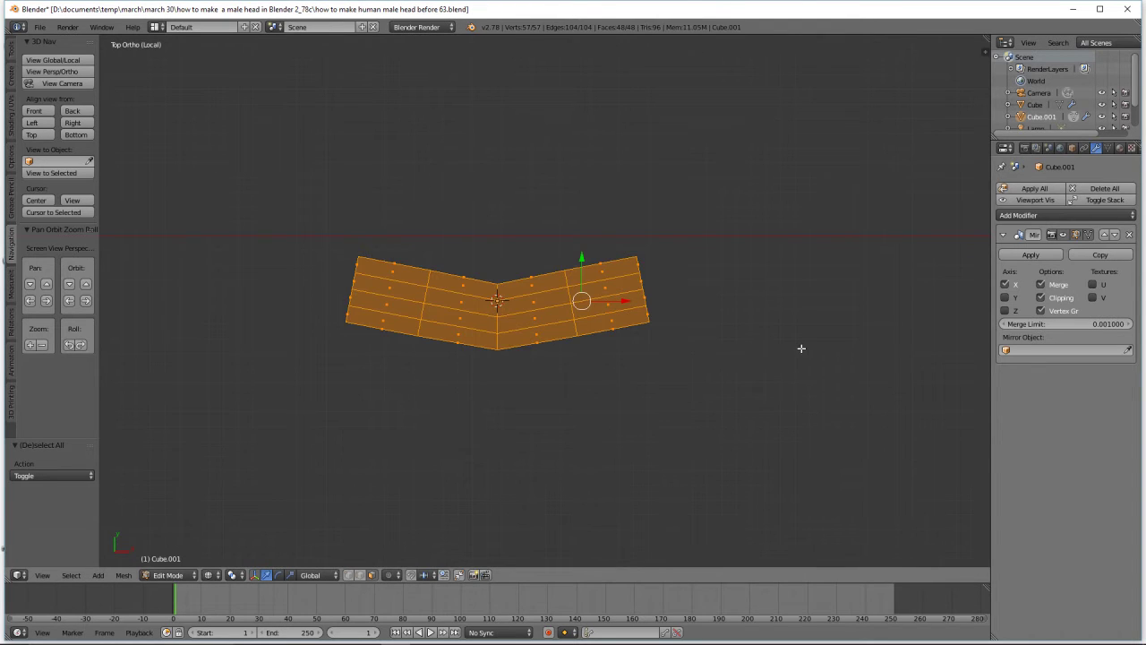
key("s")
key("y")
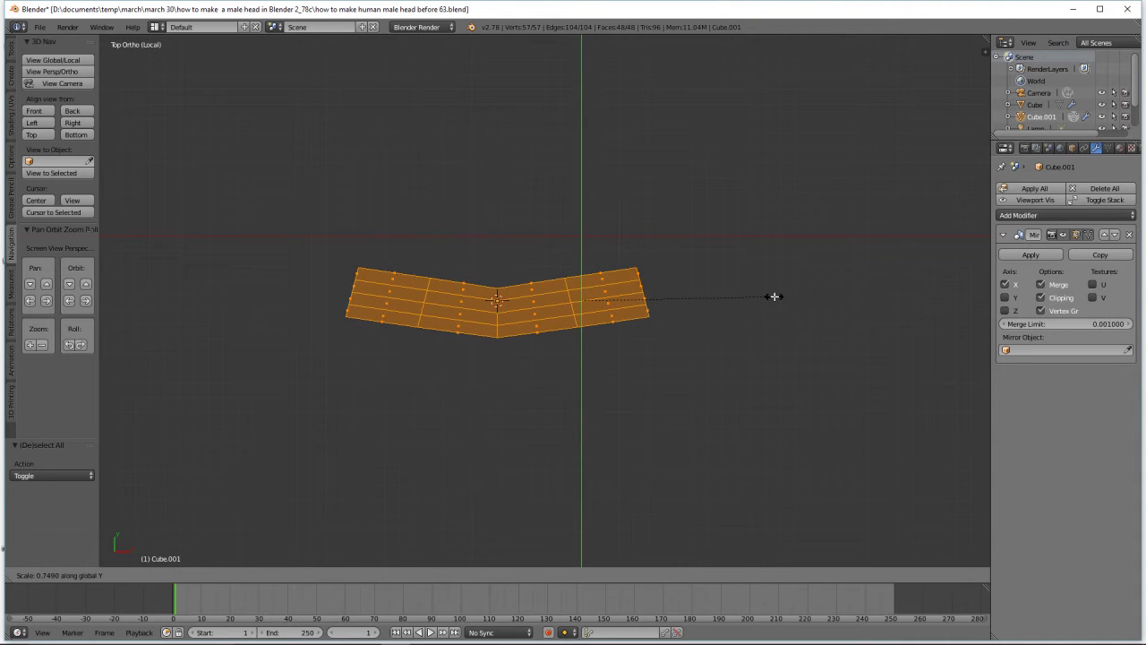
left_click(775, 296)
key("a")
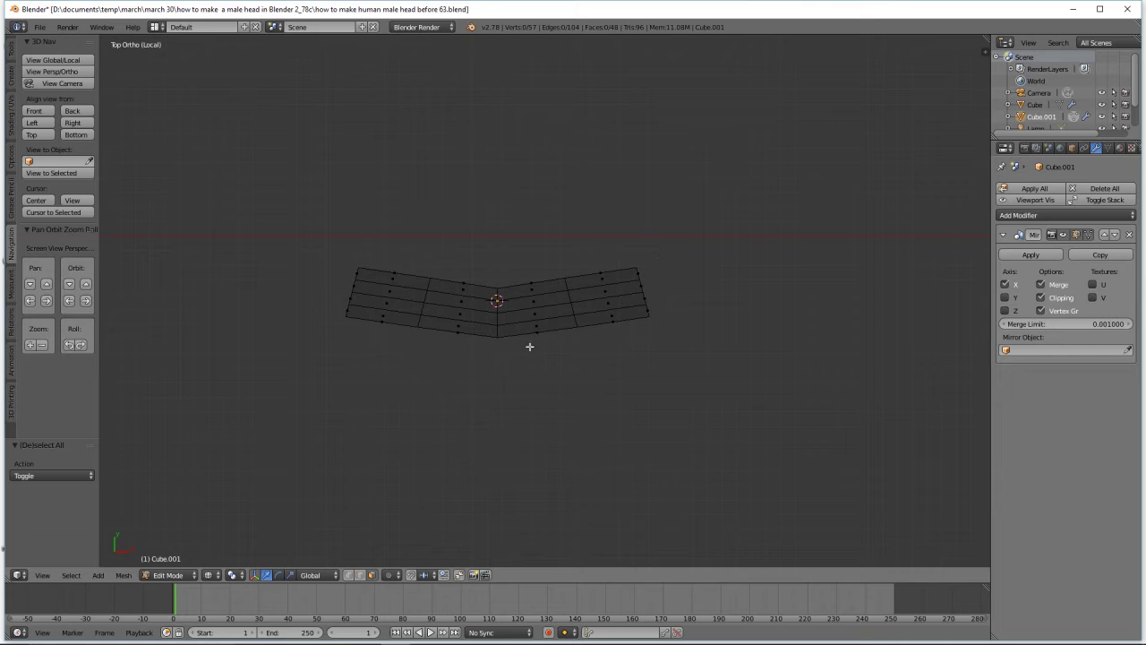
Shift the bar's outer segments 0.073 outward along X, rotate them about -15.5°, and raise them 0.143 along Y
key("b")
left_click_drag(549, 196, 691, 397)
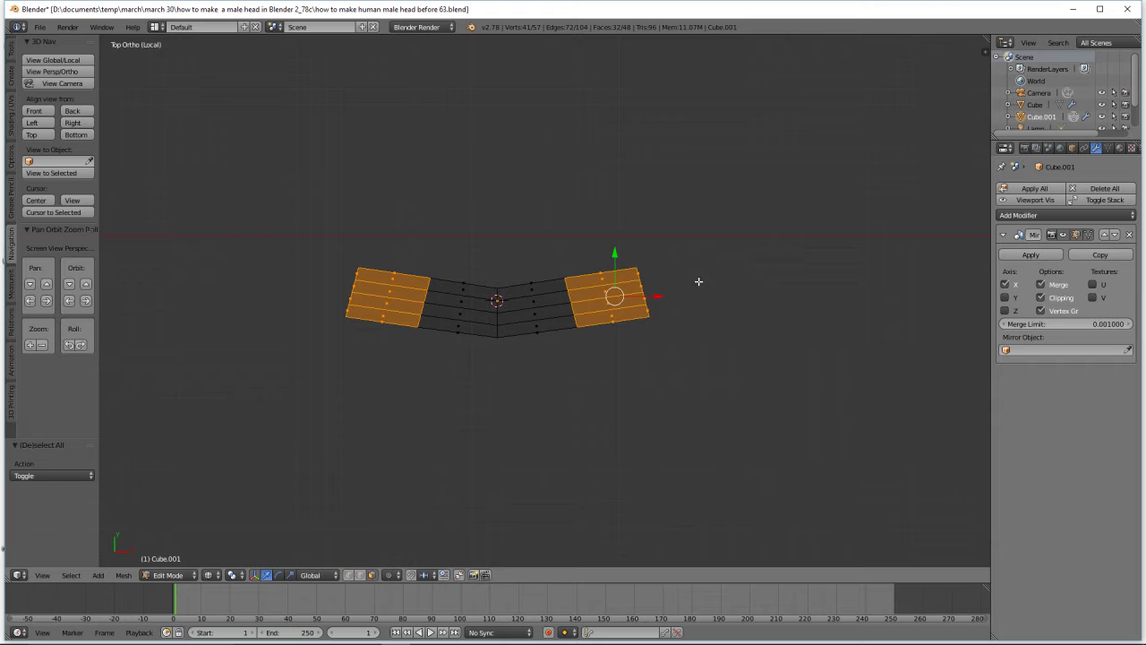
left_click_drag(657, 296, 670, 297)
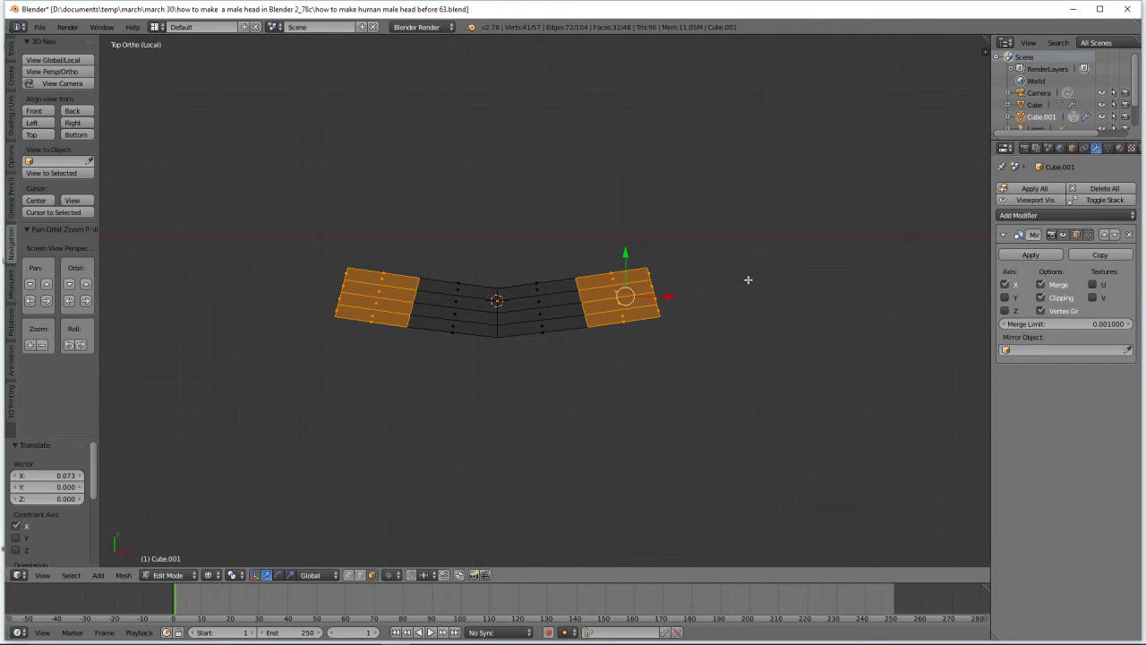
key("r")
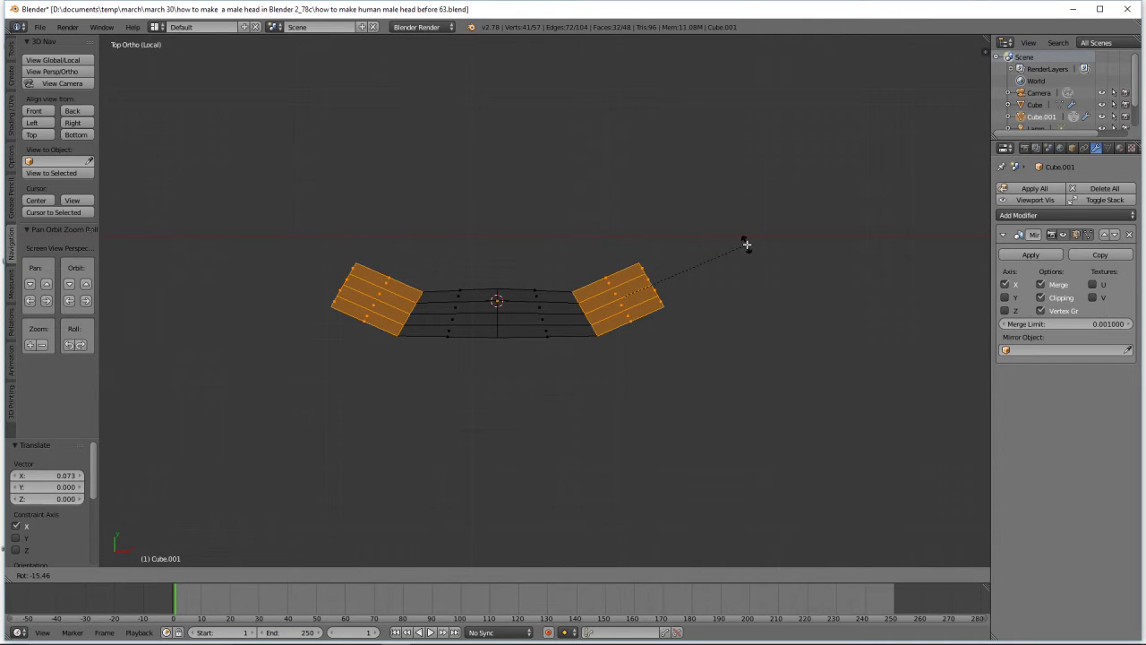
left_click(744, 243)
left_click_drag(627, 251, 625, 226)
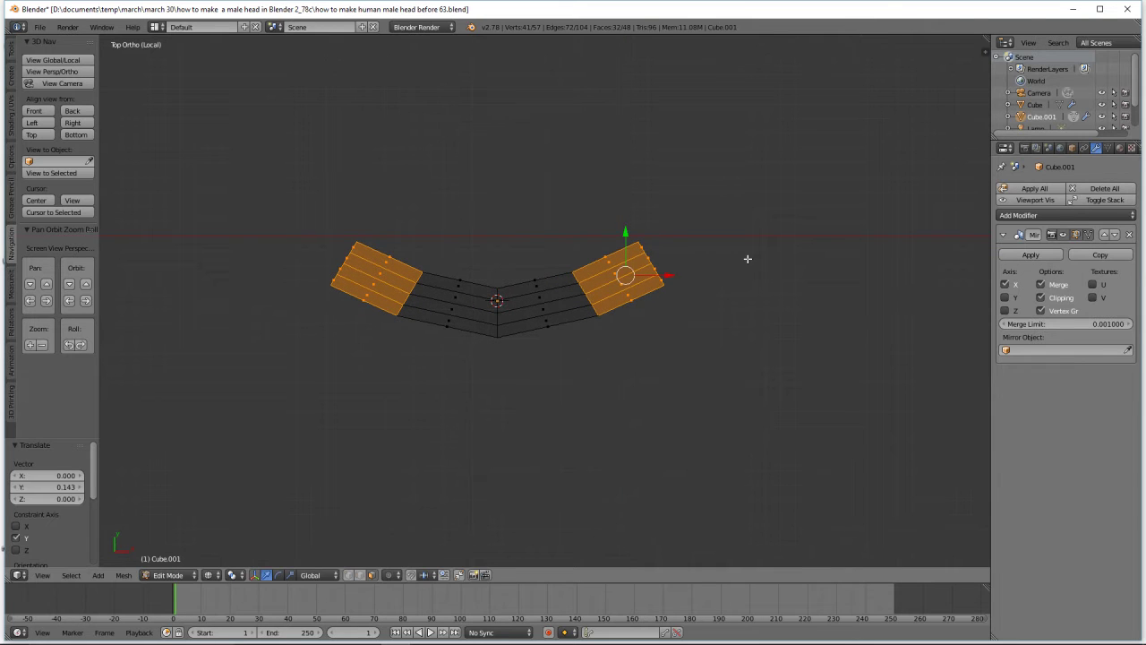
Bend the outer segments further with rotations of about -12° and -5.189°, offsetting them 0.130 along Y and -0.033 along X
key("r")
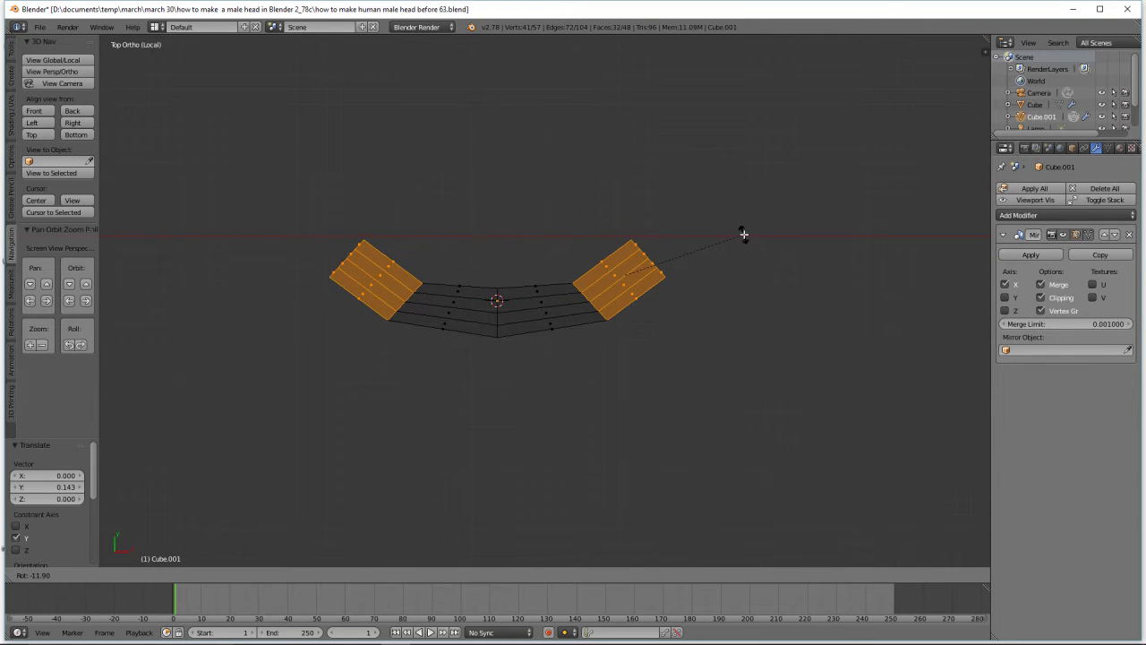
left_click(743, 233)
left_click_drag(626, 233, 623, 214)
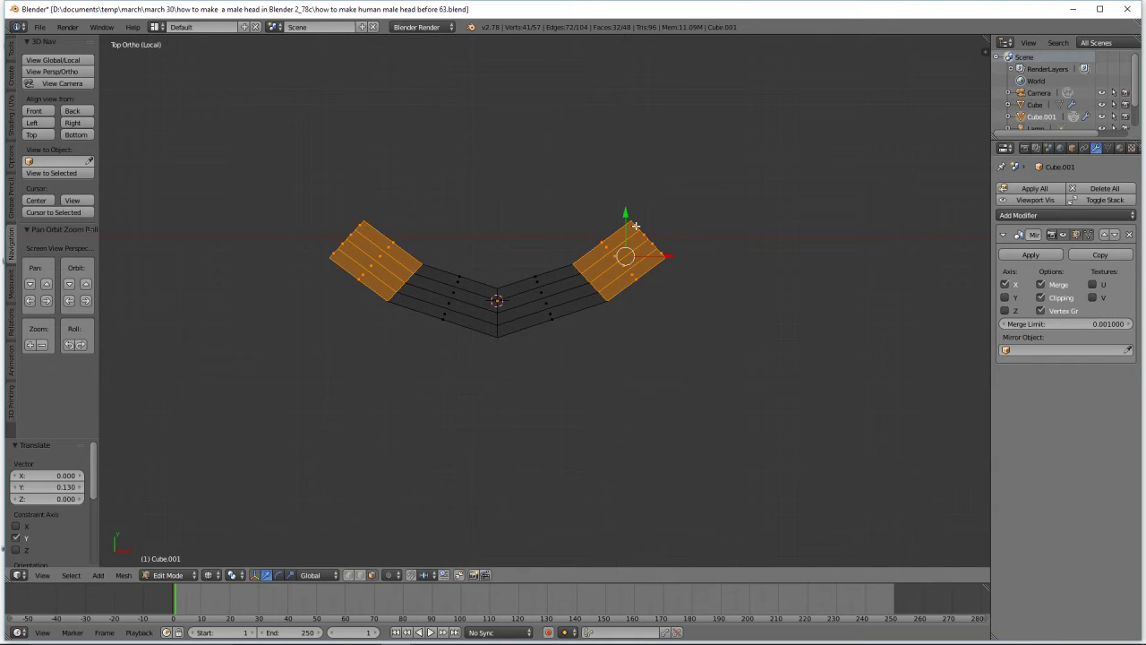
key("r")
left_click(733, 269)
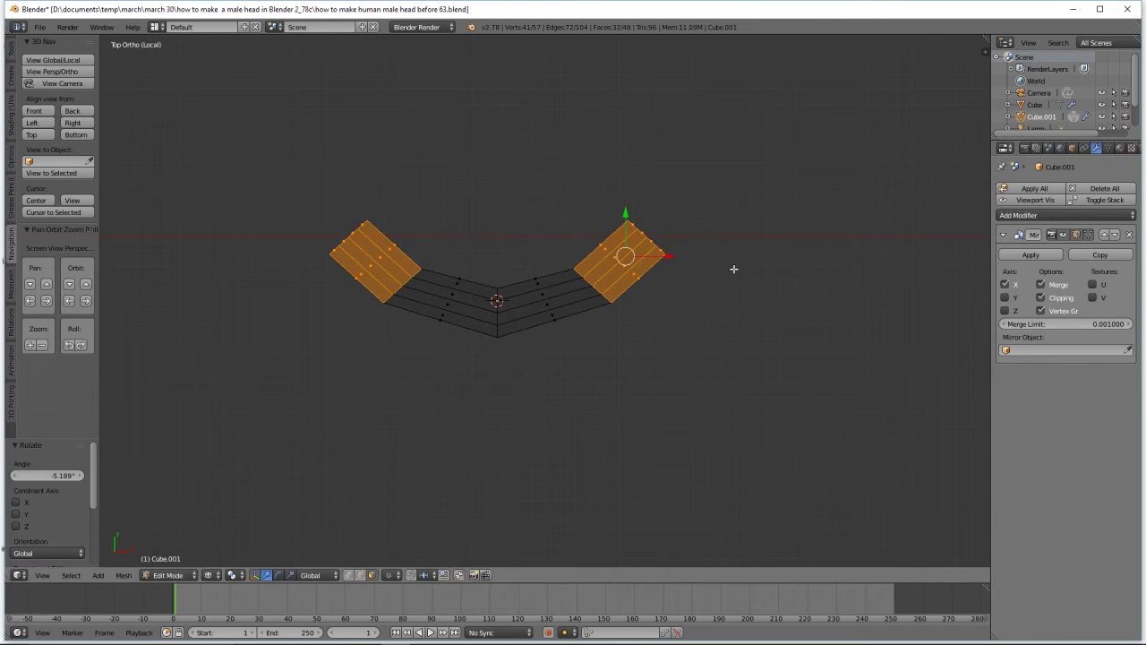
key("g")
key("x")
left_click(665, 254)
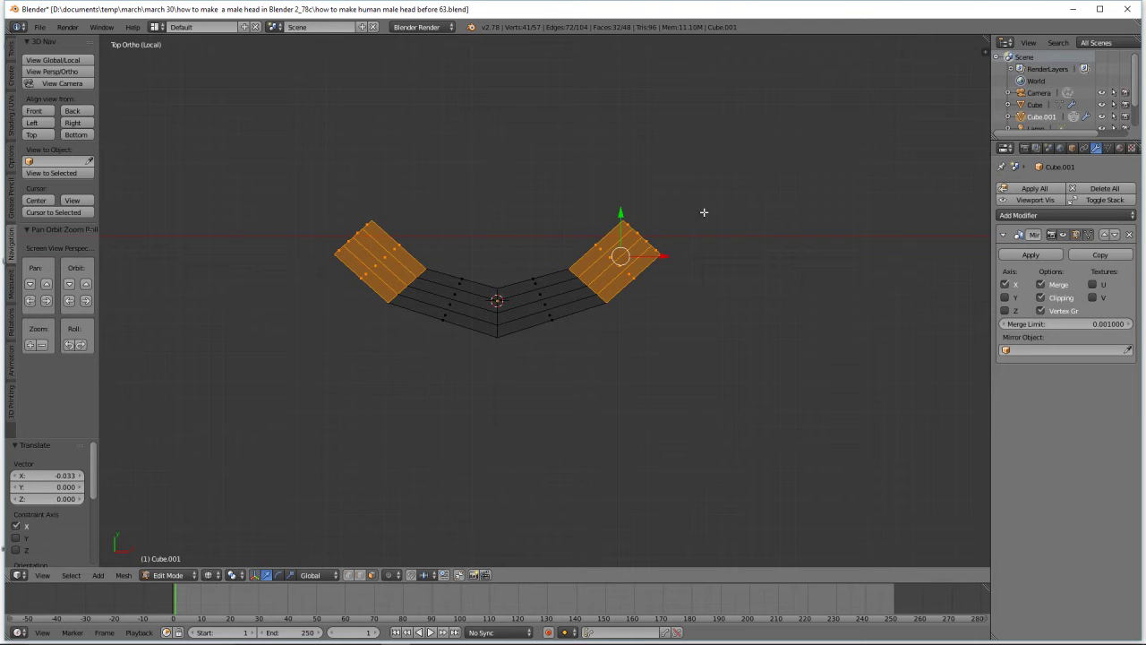
key("a")
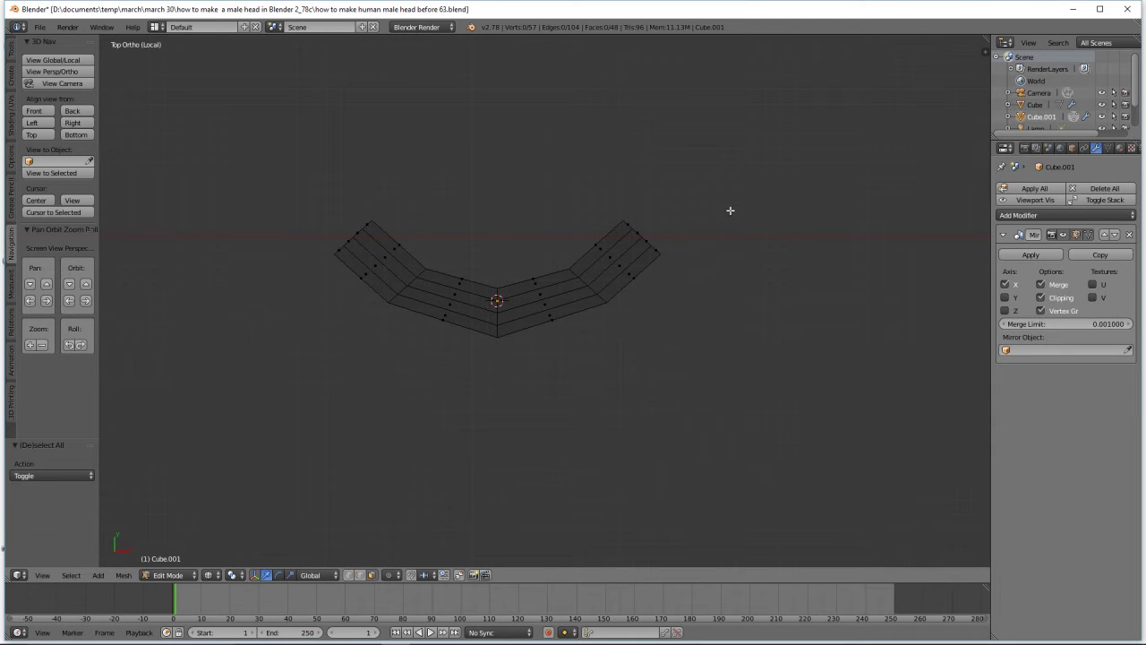
Select the vertices at the bar's outer ends and extrude them 0.472 along their normal
left_click(349, 576)
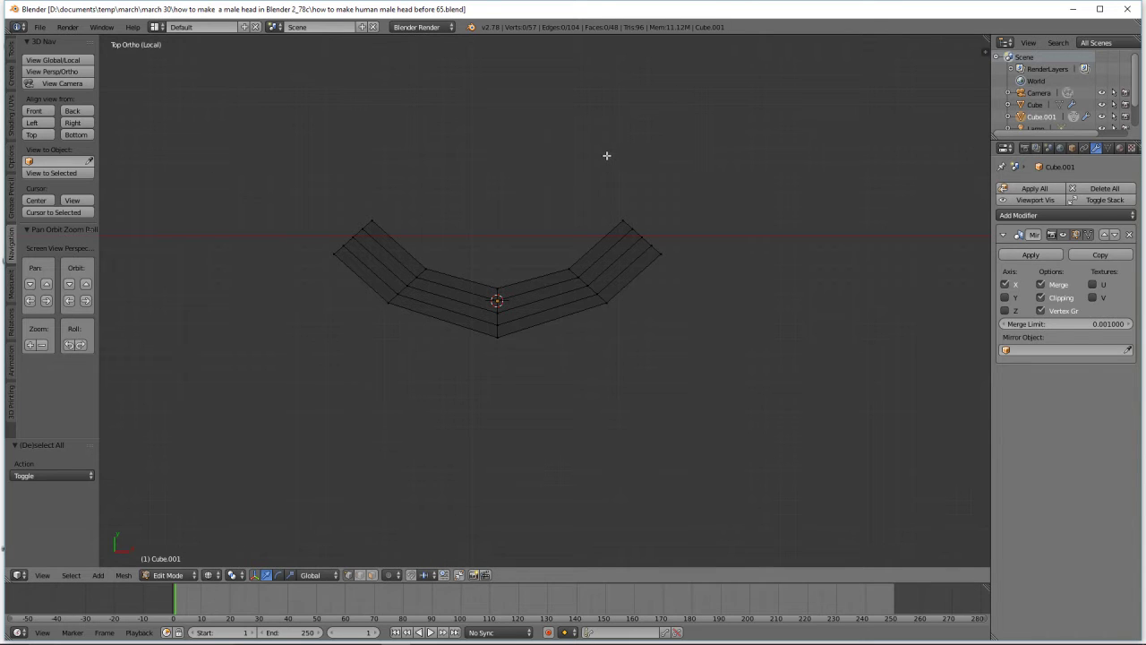
key("b")
left_click_drag(606, 156, 691, 268)
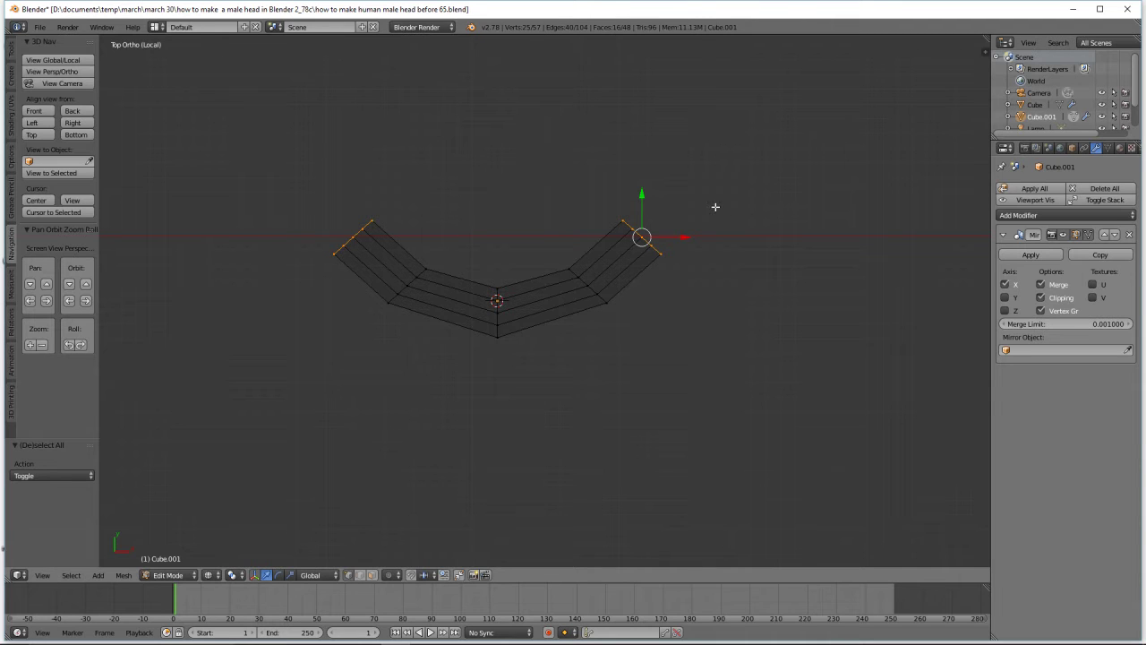
key("e")
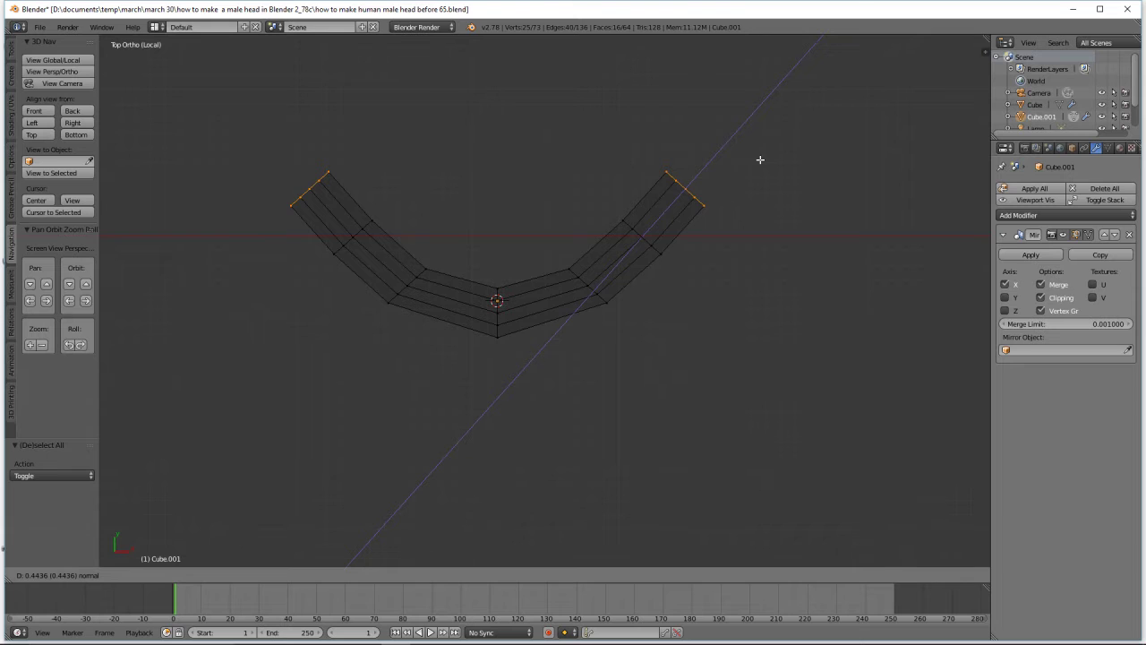
left_click(763, 157)
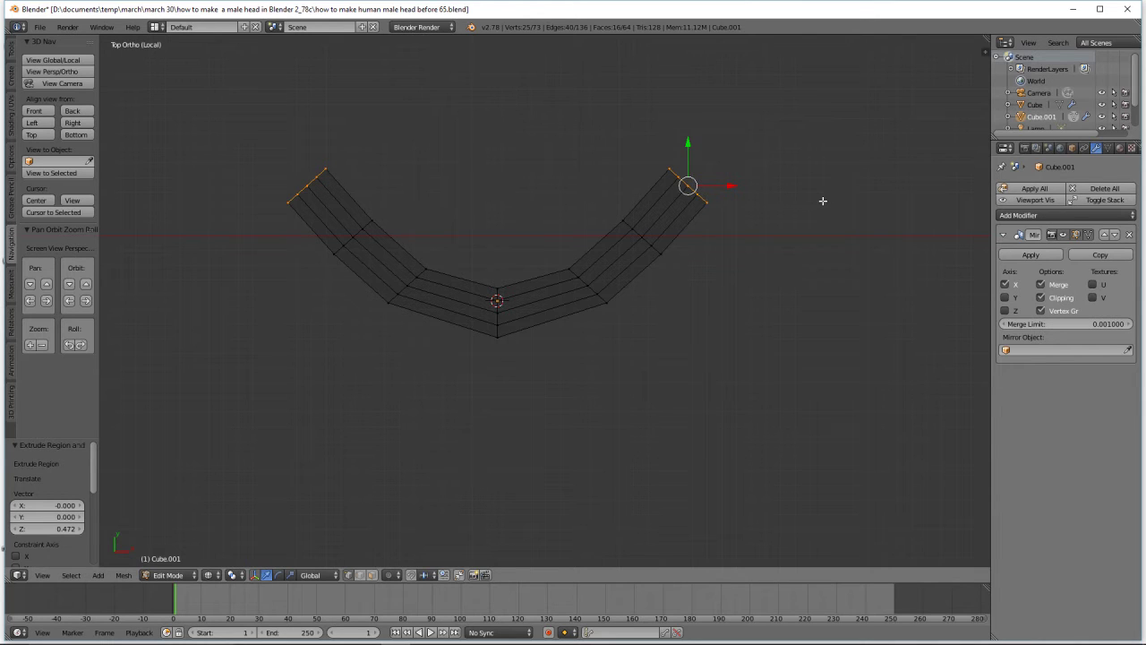
Rotate the extruded ends toward the Y direction and reposition them backward and inward to continue the curve
key("r")
left_click(808, 157)
key("g")
key("y")
left_click(738, 176)
key("g")
key("x")
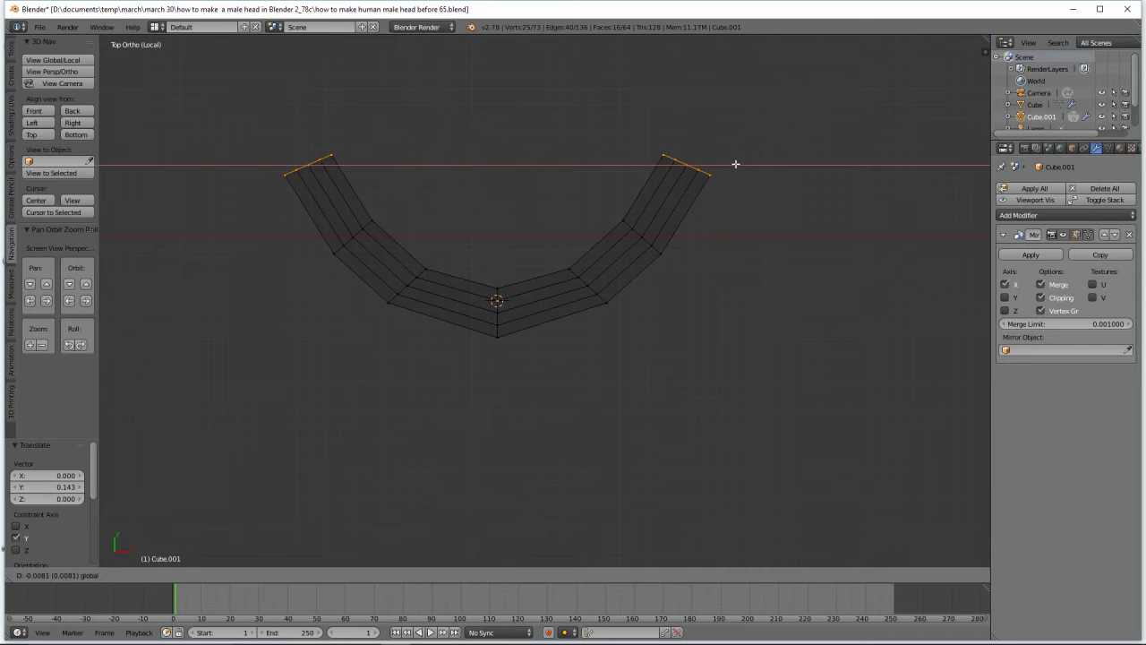
left_click(727, 159)
left_click_drag(678, 126, 677, 123)
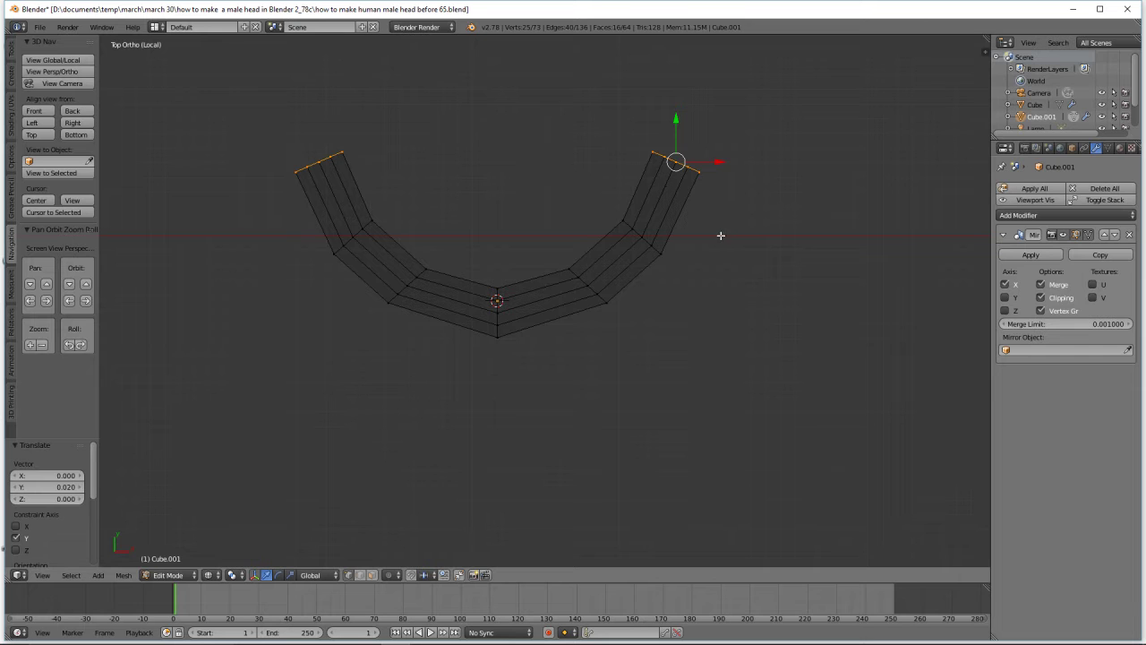
middle_click_drag(750, 179, 744, 269, "shift")
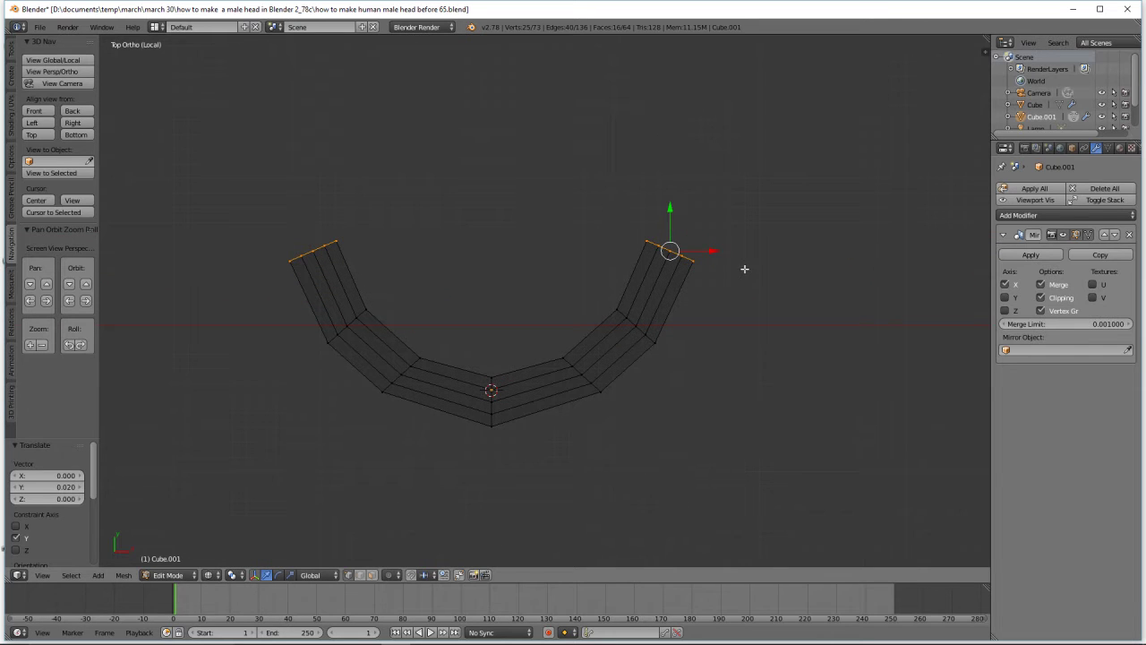
left_click_drag(715, 247, 713, 247)
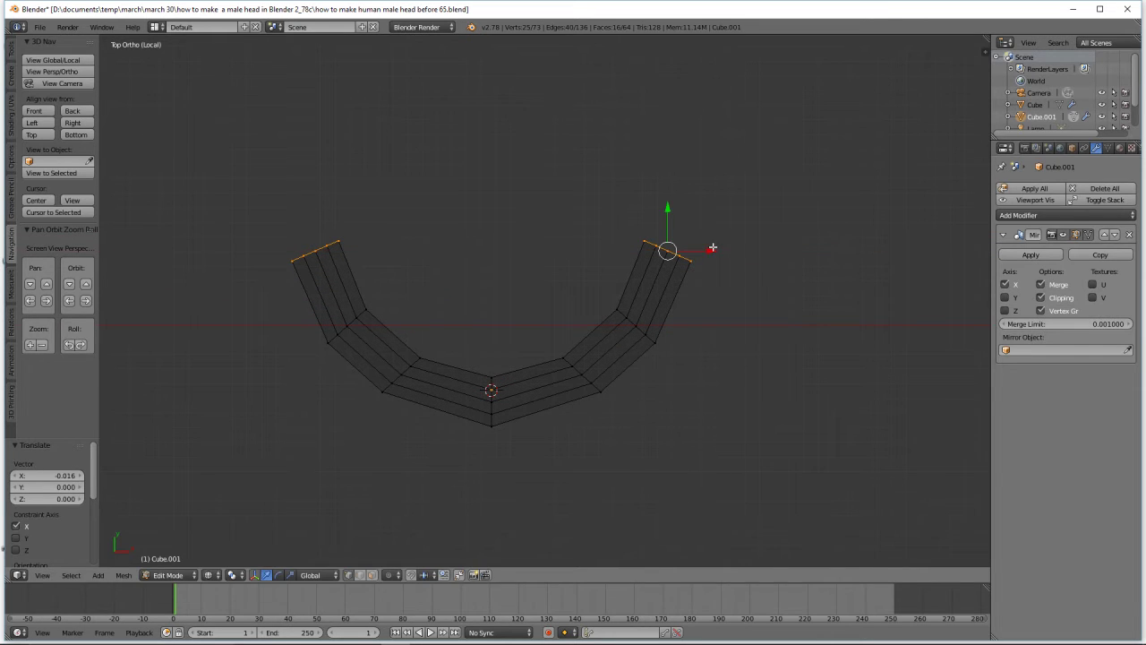
Extrude the ends another 0.540 along their normal and move them inward so the new segments run nearly parallel to Y
key("e")
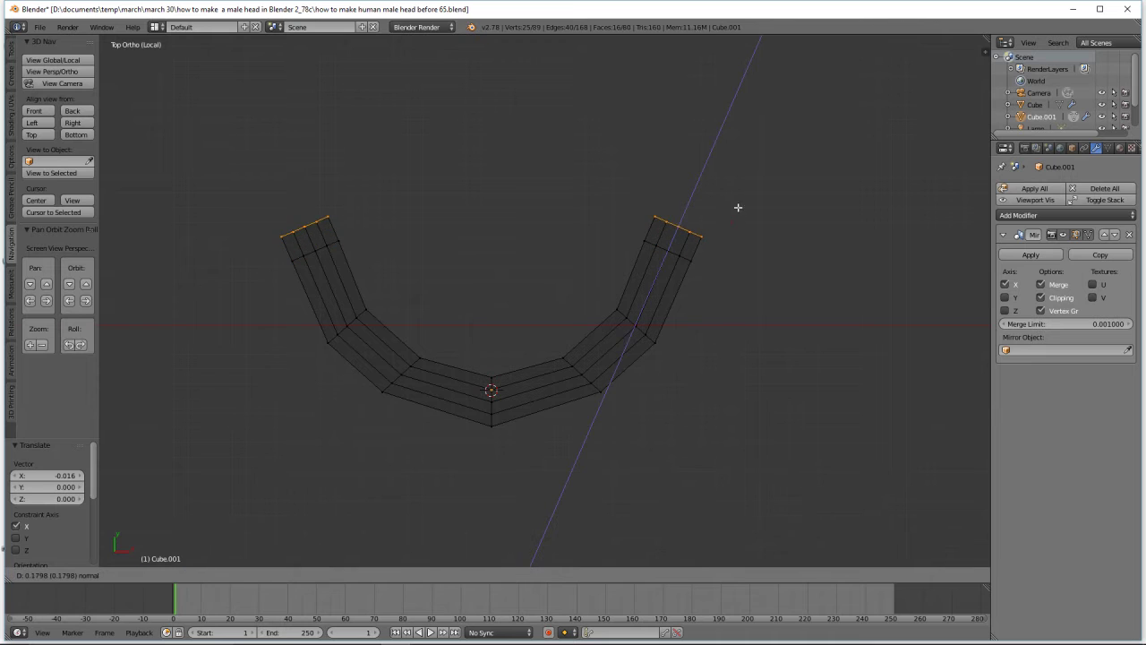
left_click(750, 160)
key("g")
key("x")
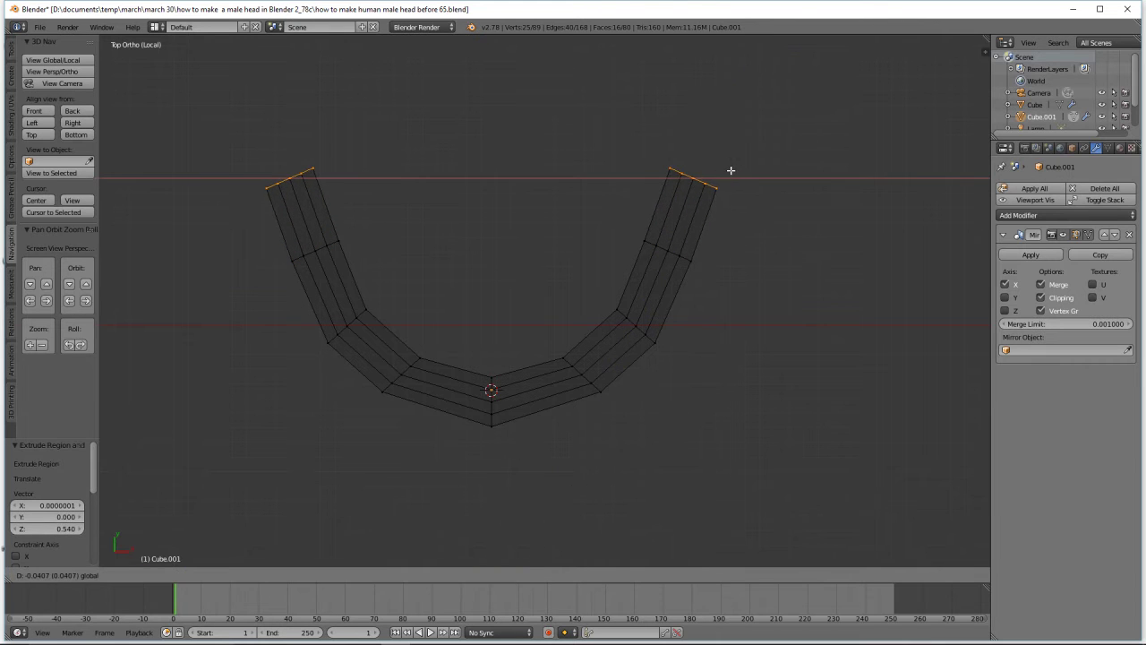
left_click_drag(717, 166, 677, 138)
left_click_drag(719, 174, 714, 174)
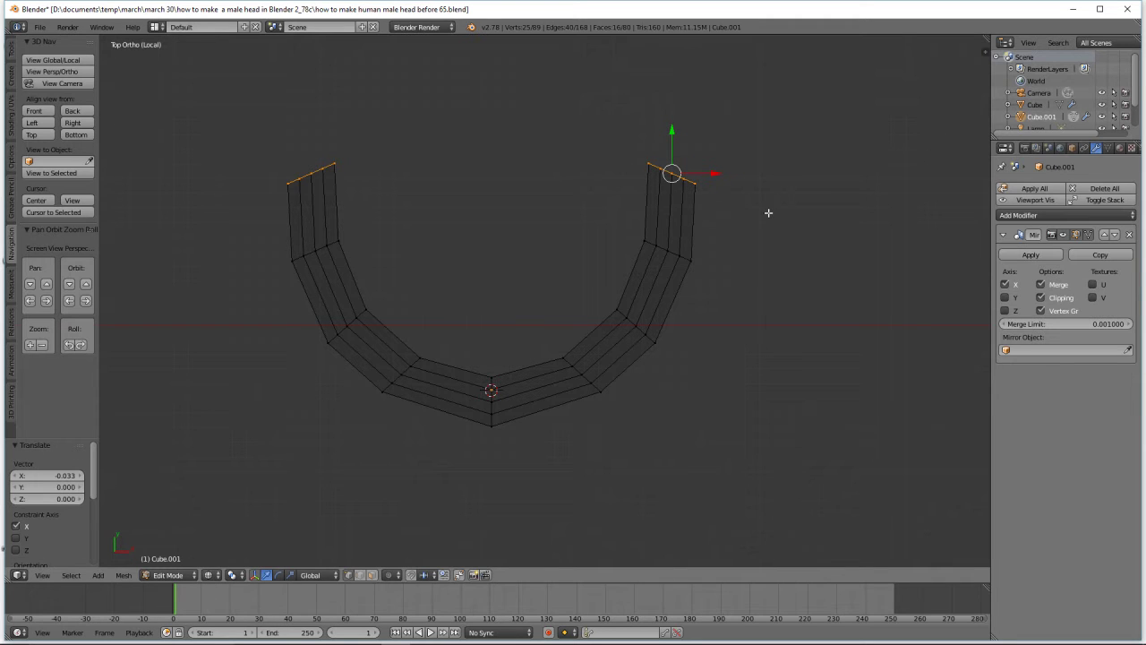
Flatten the slanted end faces by scaling them to 0 along Y
key("s")
key("y")
key("0")
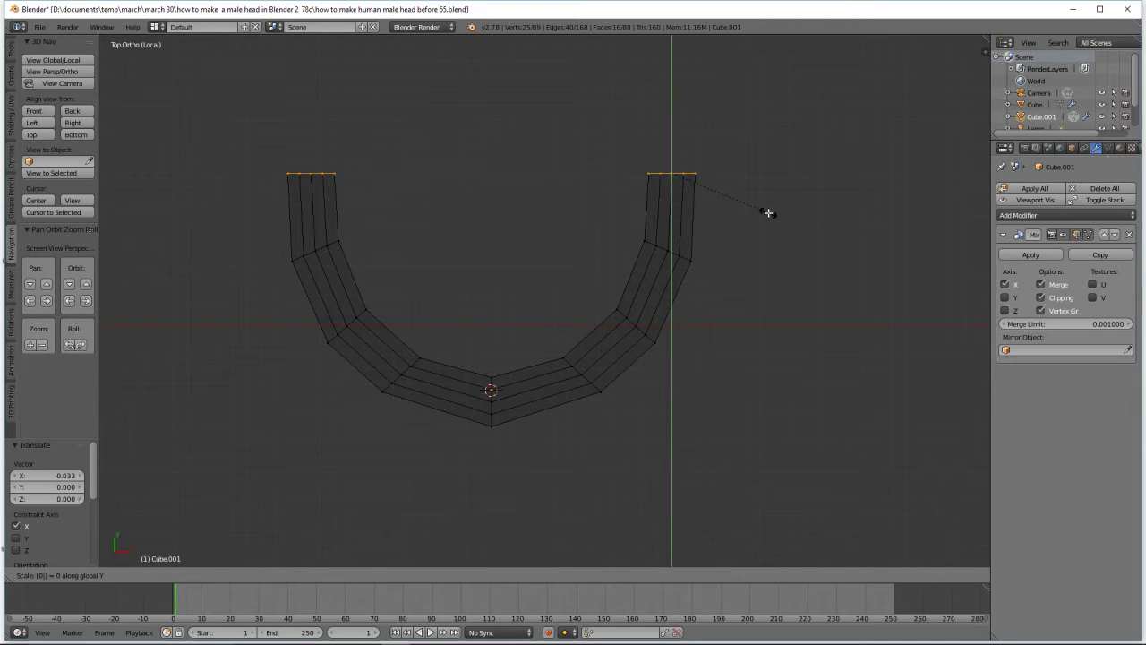
key("Return")
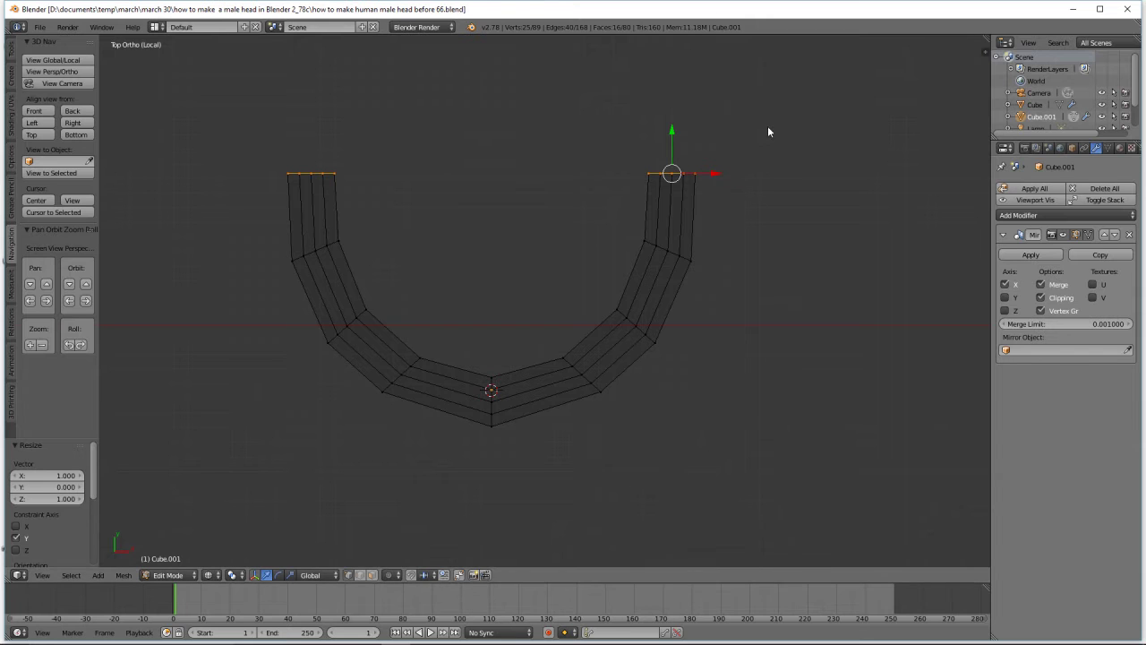
Extrude the flattened ends 0.471 along Y to form straight arms
scroll(784, 167, "down", 1)
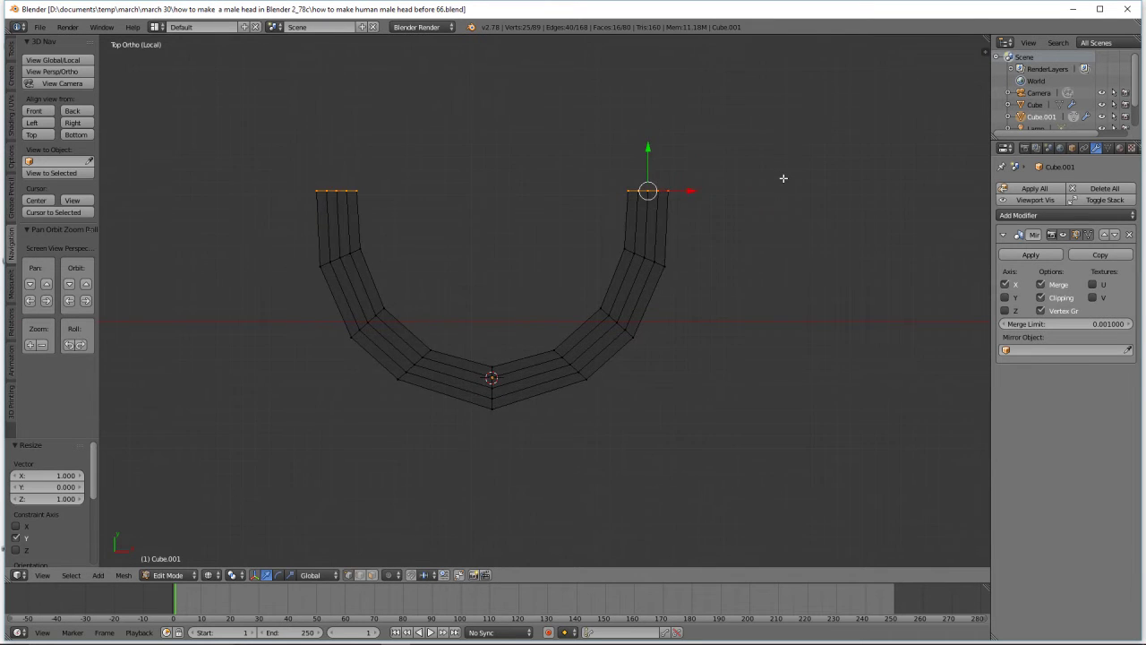
middle_click_drag(784, 169, 779, 243, "shift")
key("e")
key("y")
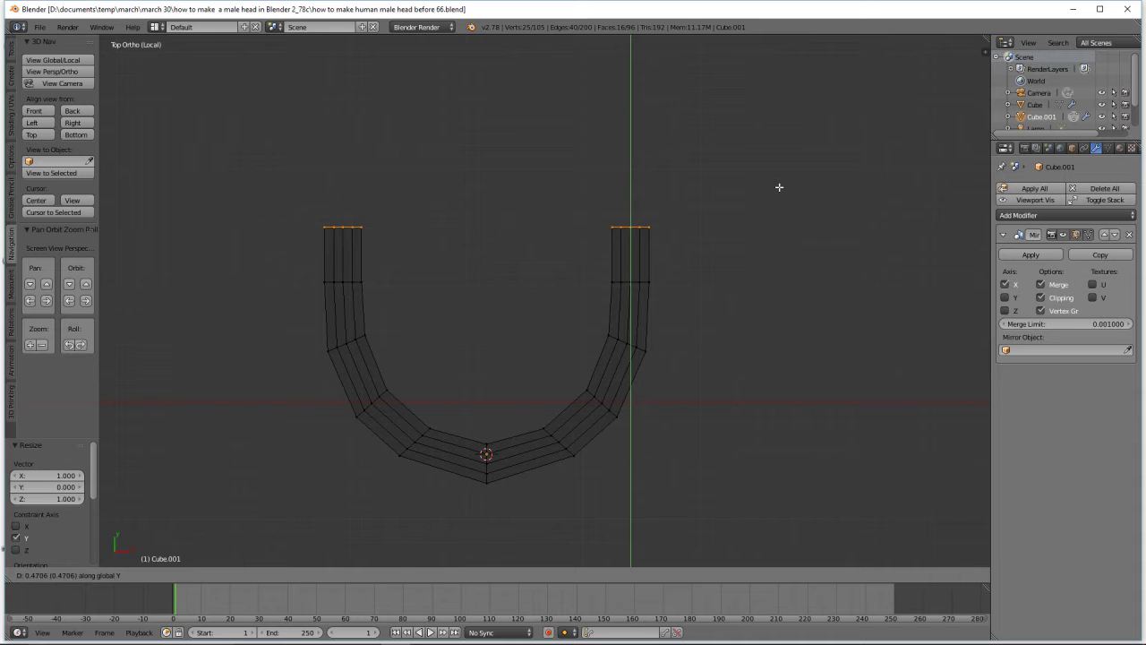
left_click(778, 188)
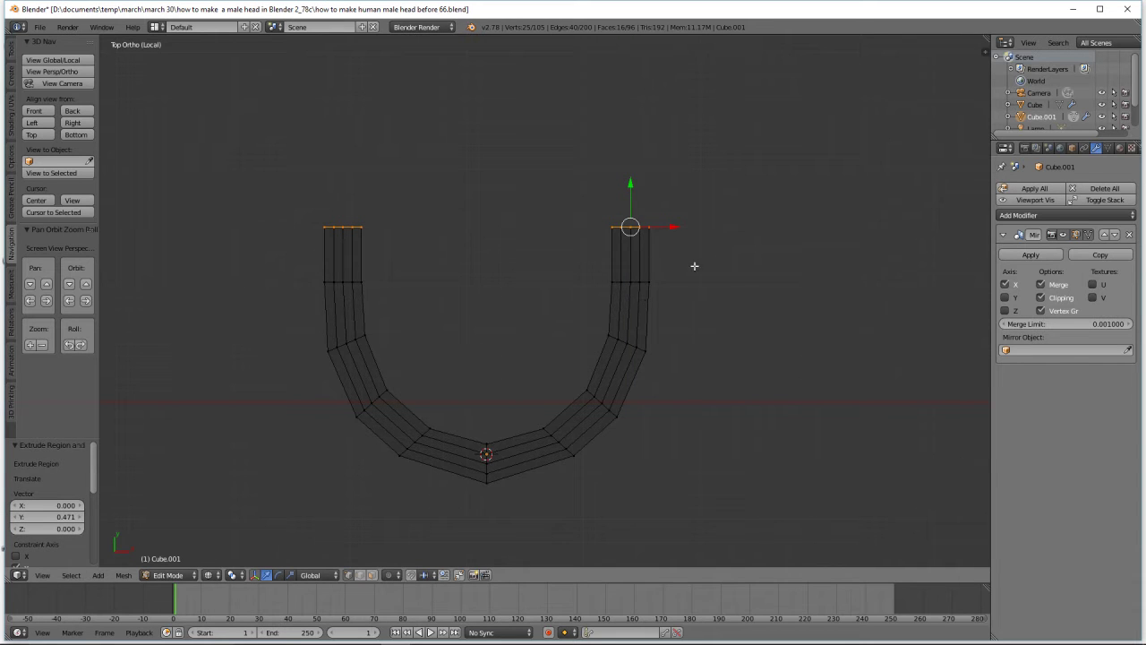
Extend both arms with a 0.419 extrusion along Y and save the file as "how to make human male head before 67.blend"
key("e")
key("y")
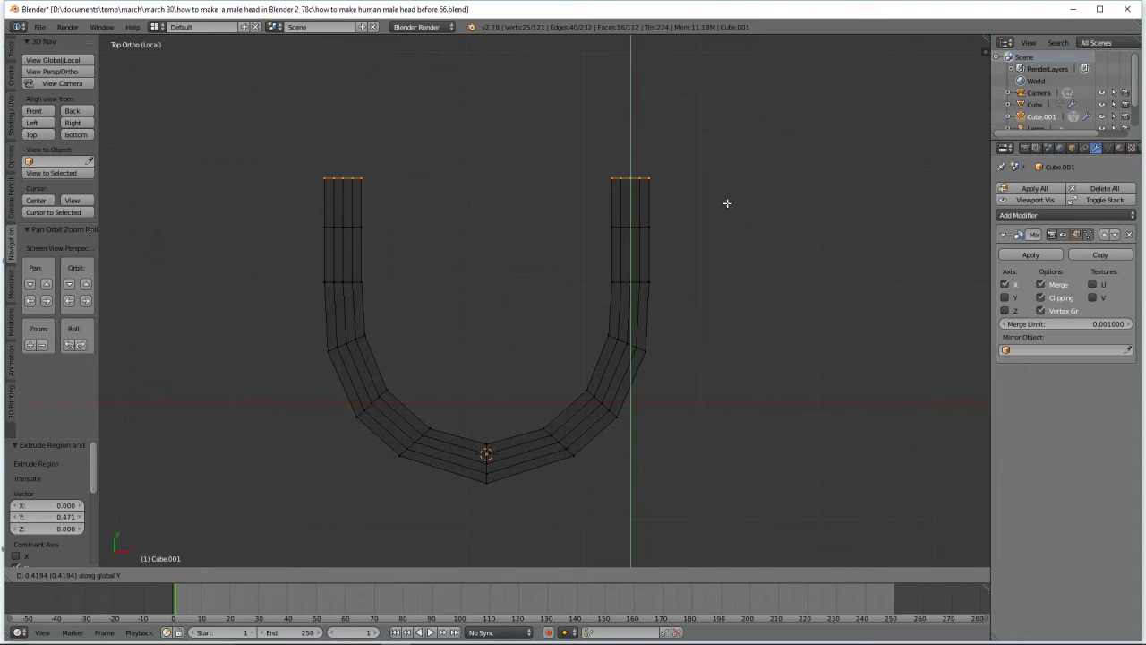
left_click(727, 203)
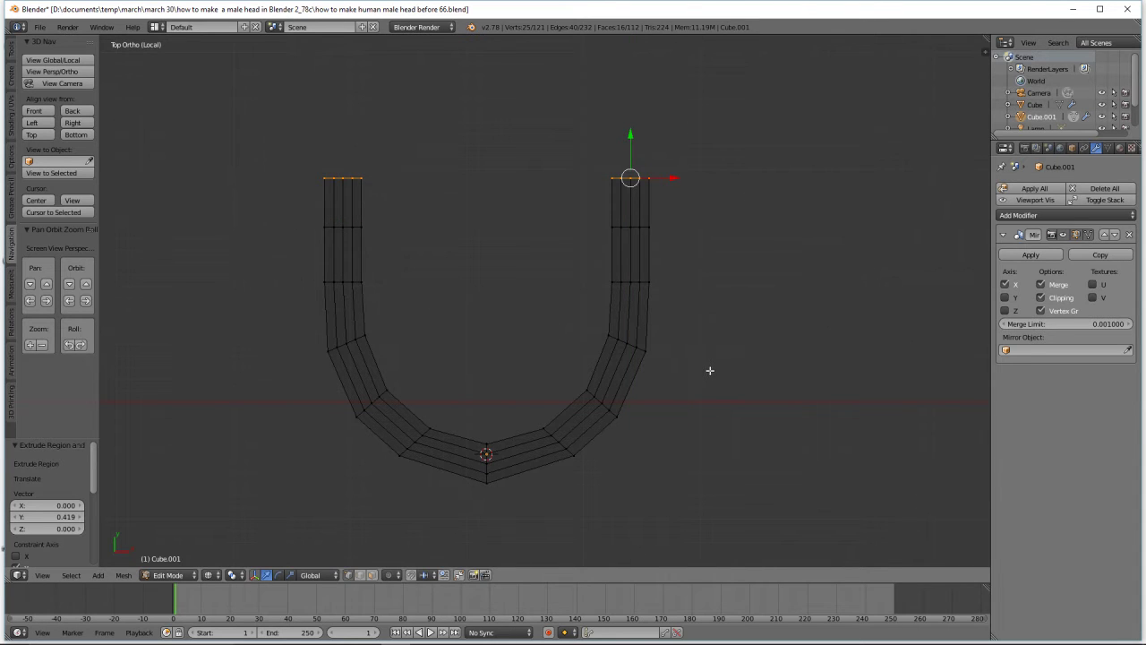
key("a")
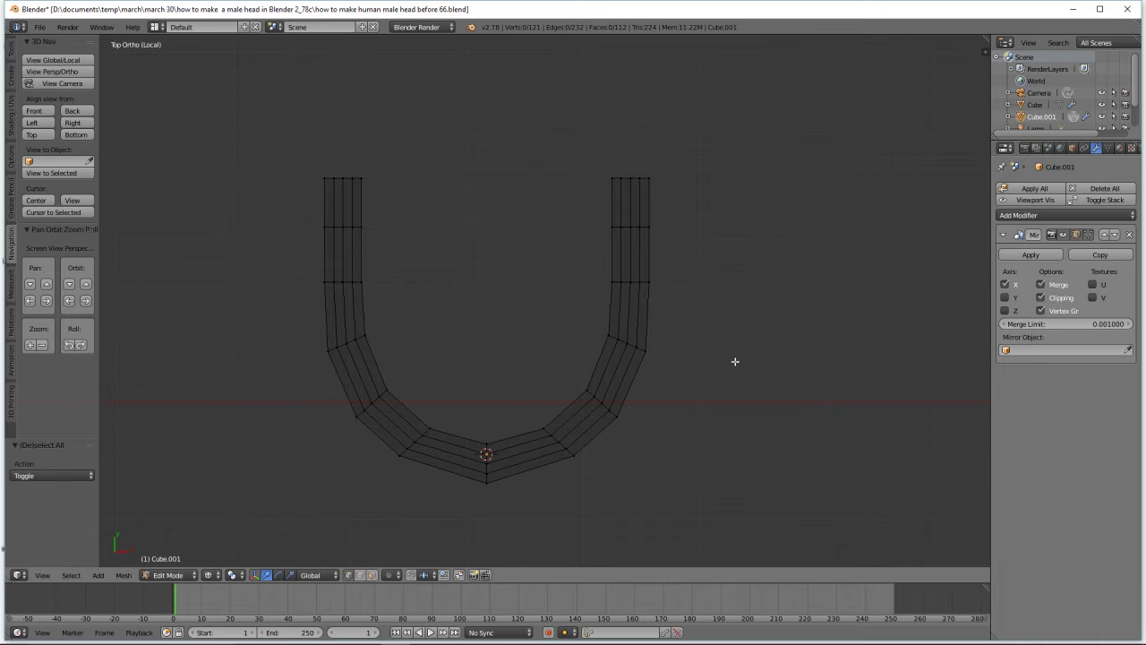
key("ctrl+alt+s")
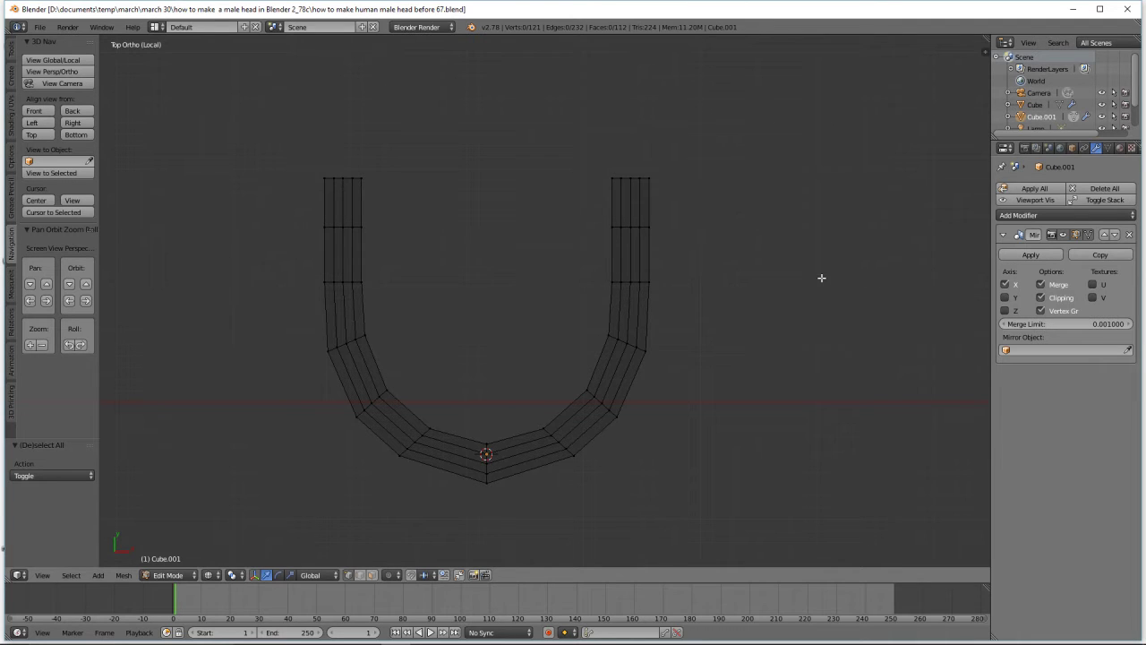
Scale the whole arch to 0.898 along Y and move it -0.082 along X to narrow it
key("a")
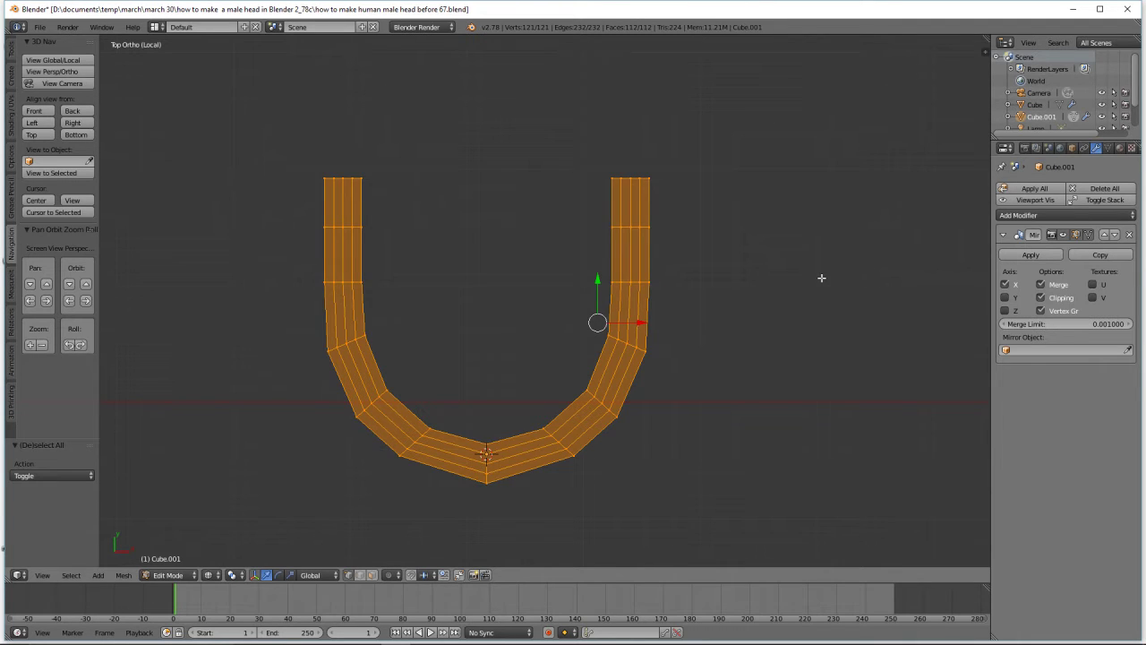
key("s")
key("y")
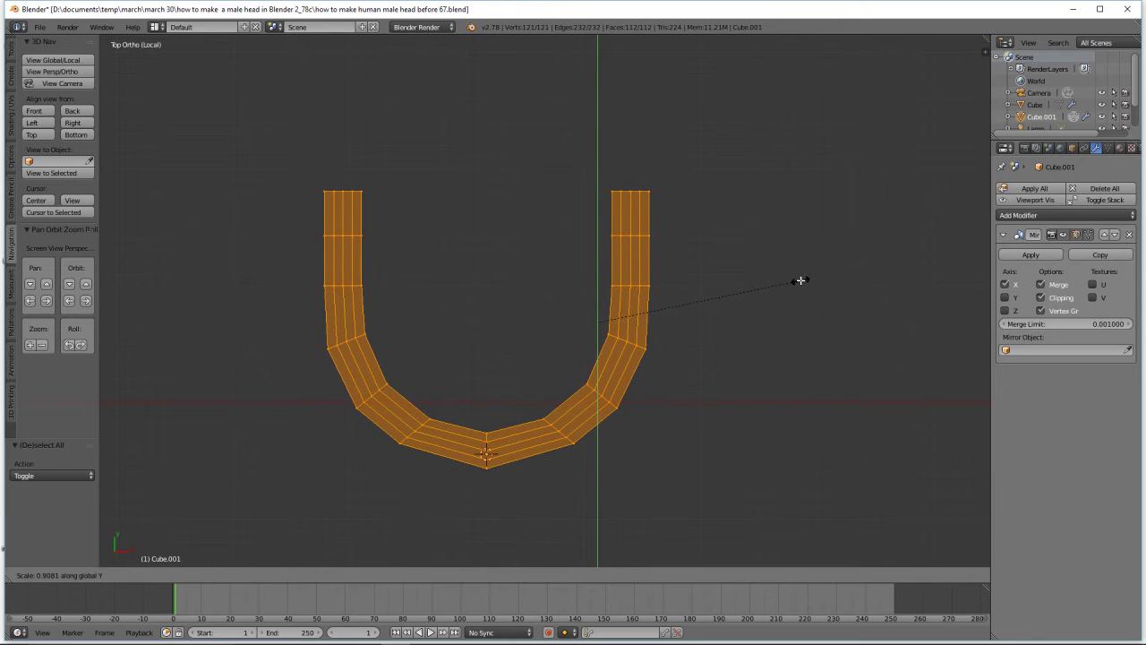
left_click(799, 280)
key("g")
key("x")
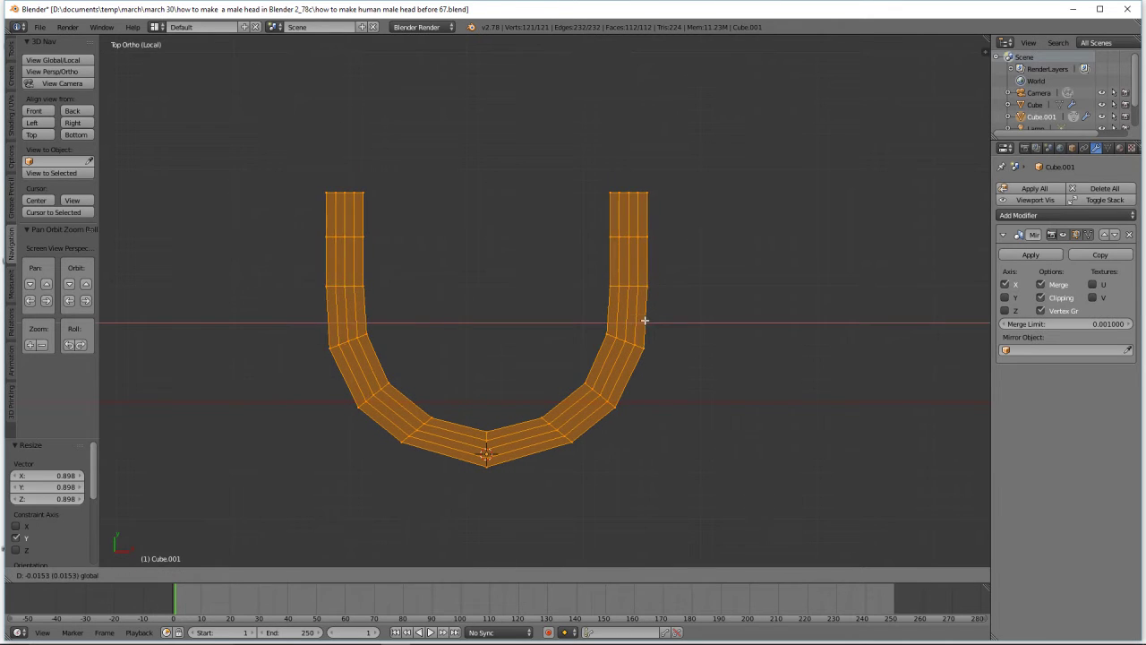
left_click(636, 321)
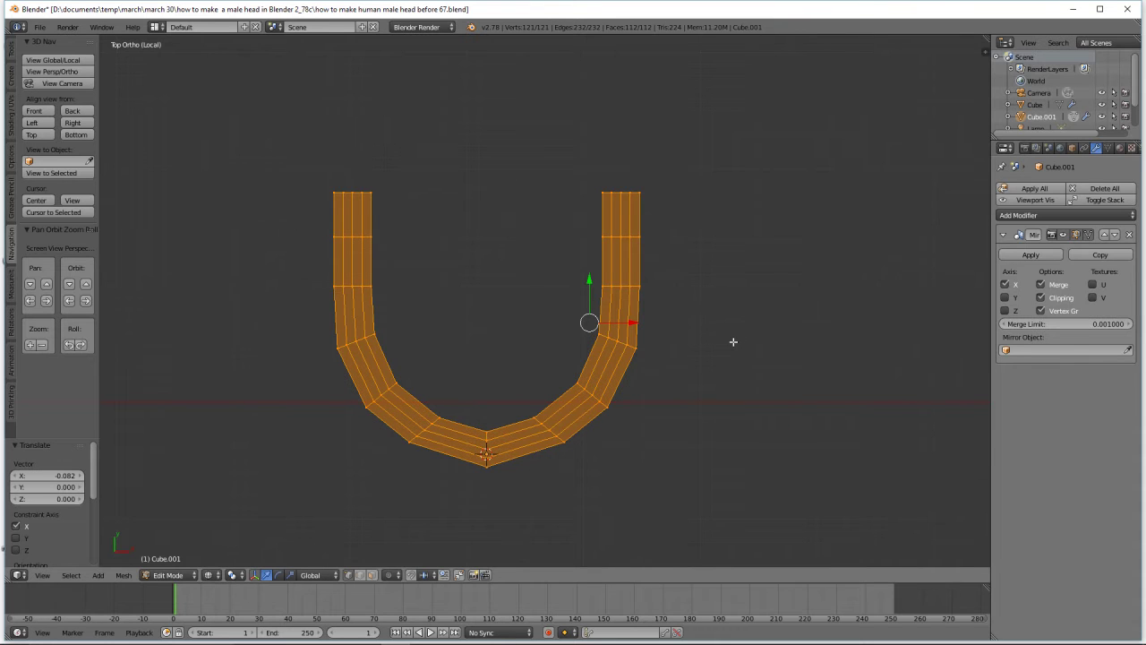
key("a")
Display the arch in solid shading from an angled view that exposes its upper faces
middle_click_drag(736, 459, 731, 402)
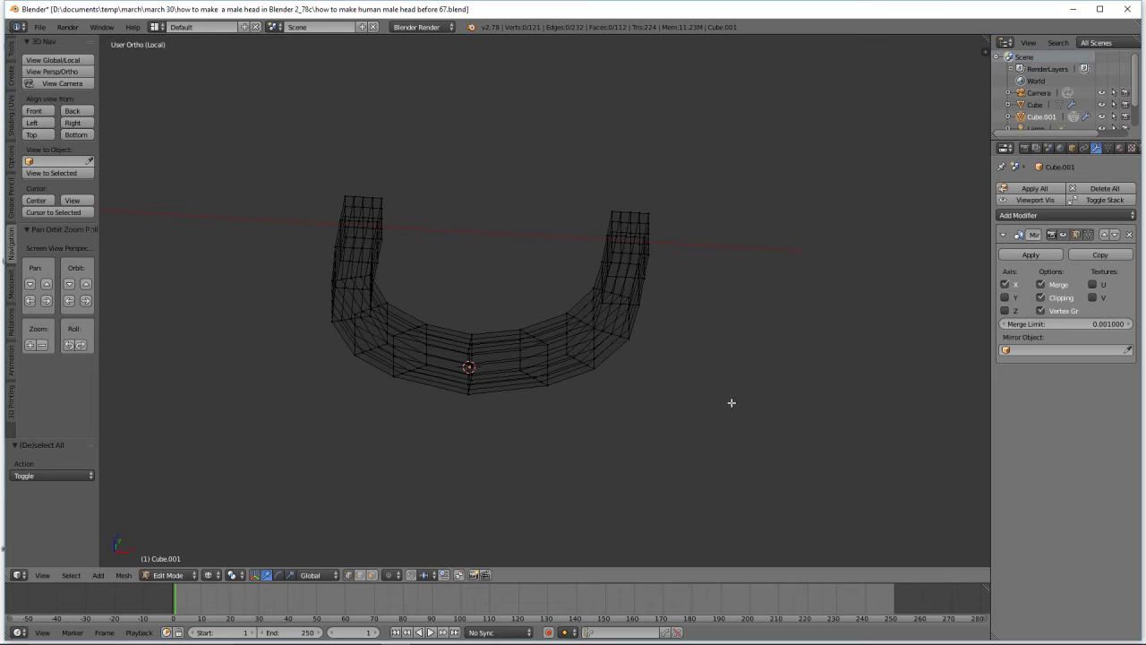
key("z")
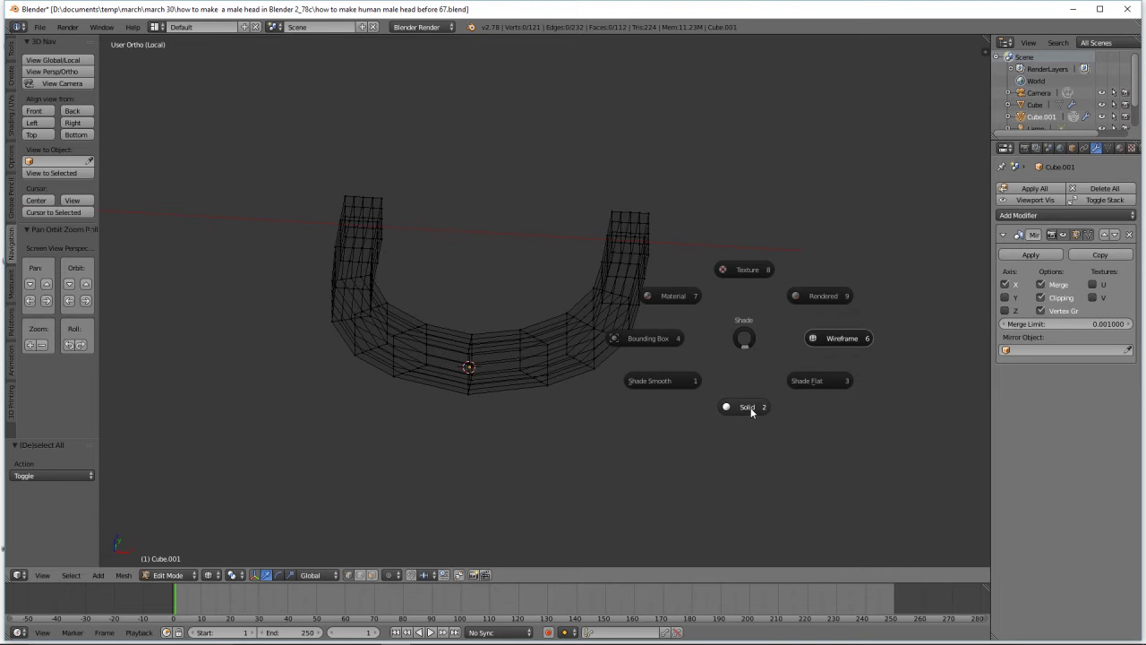
left_click(748, 408)
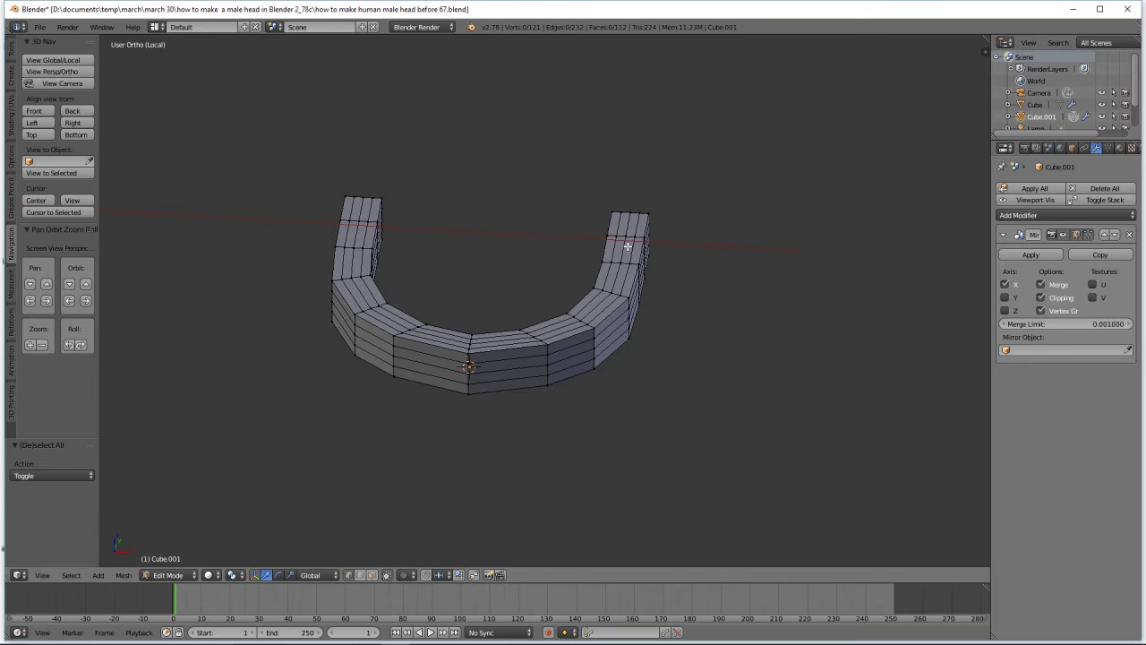
Delete all the faces on the upper side of the arch, from both arm ends through the curved middle
left_click(373, 575)
key("c")
left_click(628, 231)
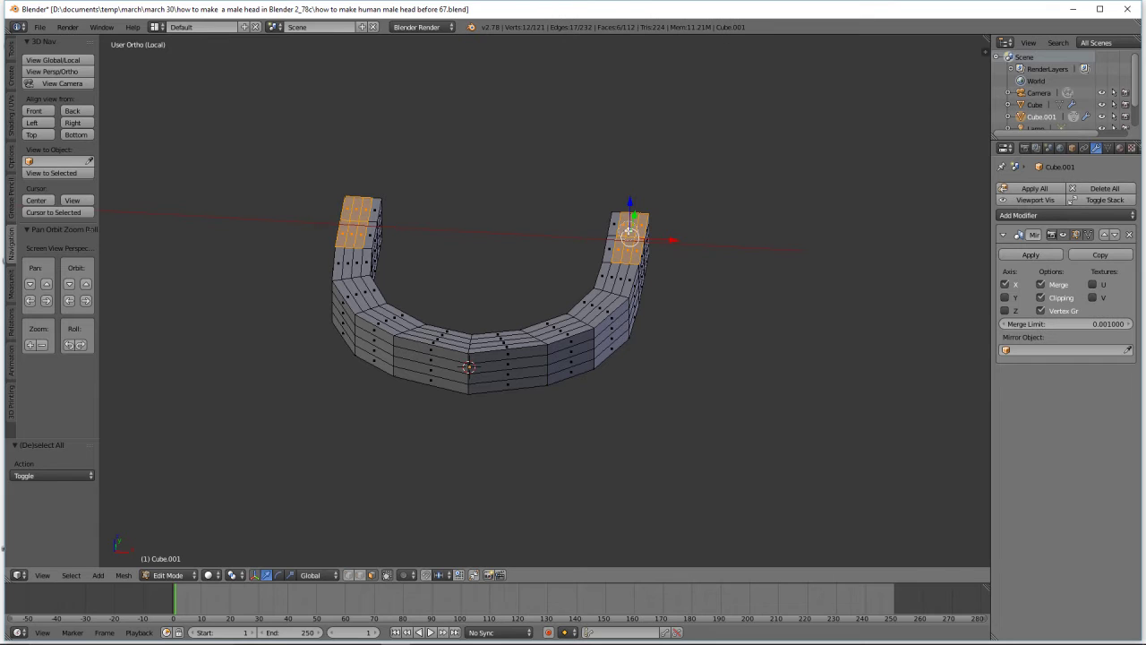
right_click(627, 234)
left_click_drag(627, 234, 625, 233)
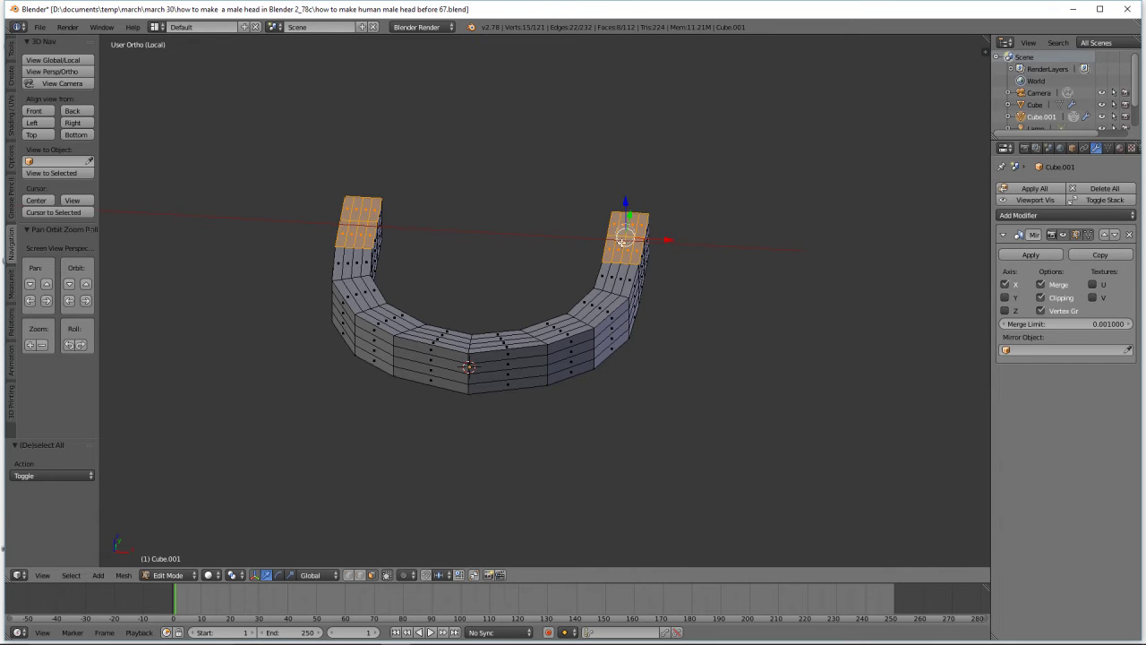
left_click(618, 271)
left_click(605, 299)
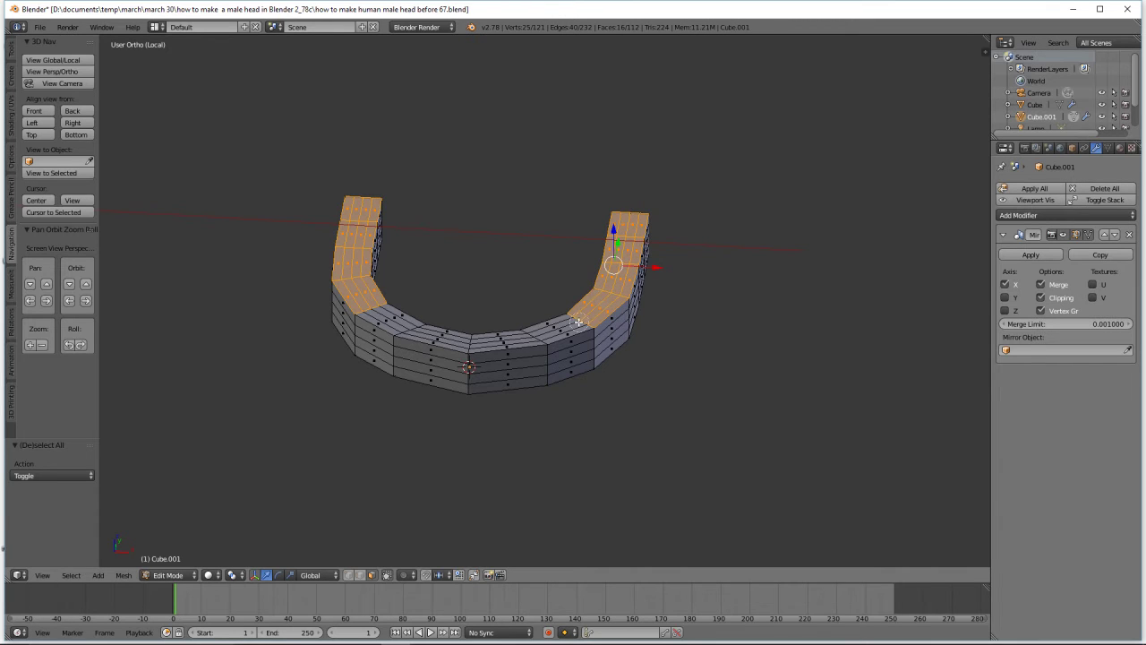
left_click(568, 321)
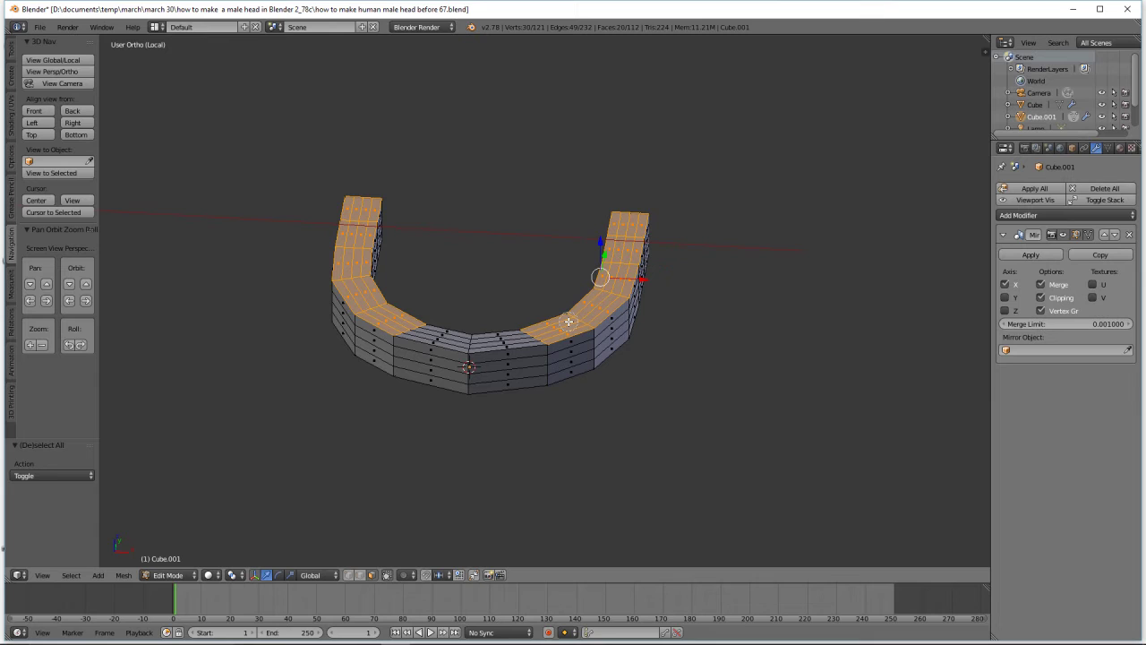
left_click(512, 337)
left_click(512, 340)
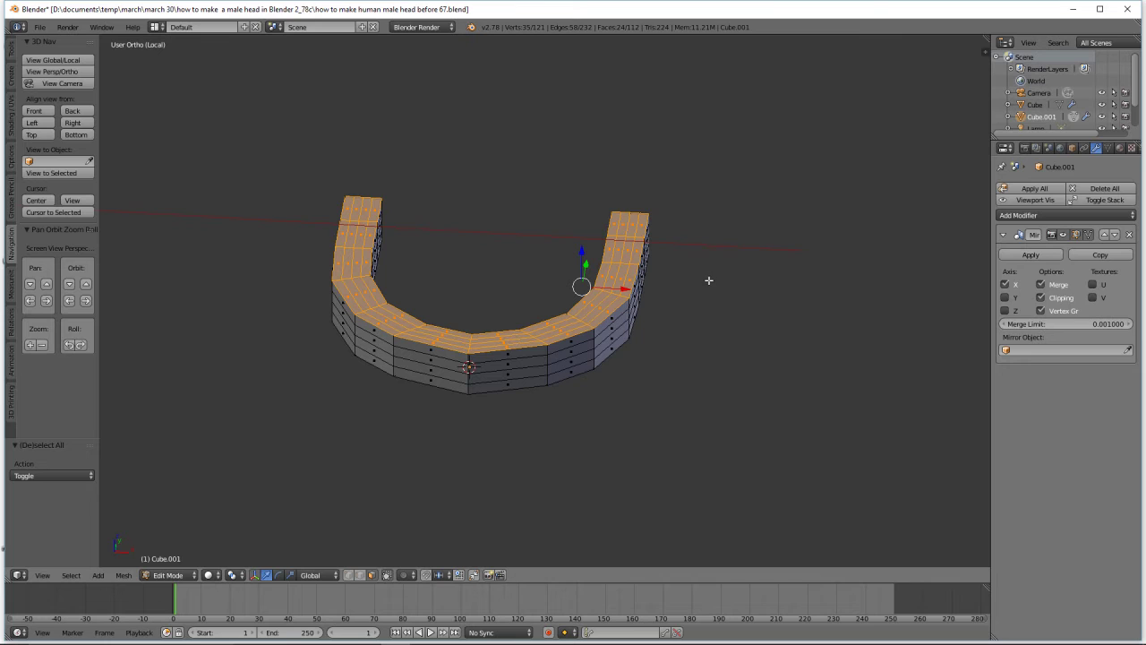
key("x")
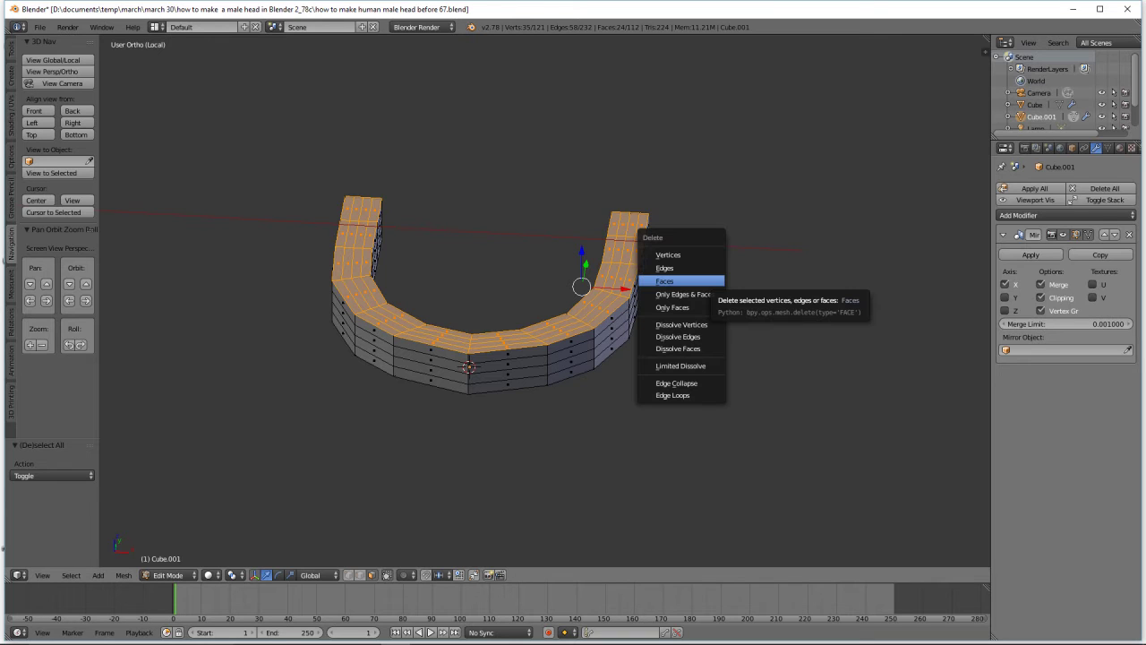
left_click(680, 281)
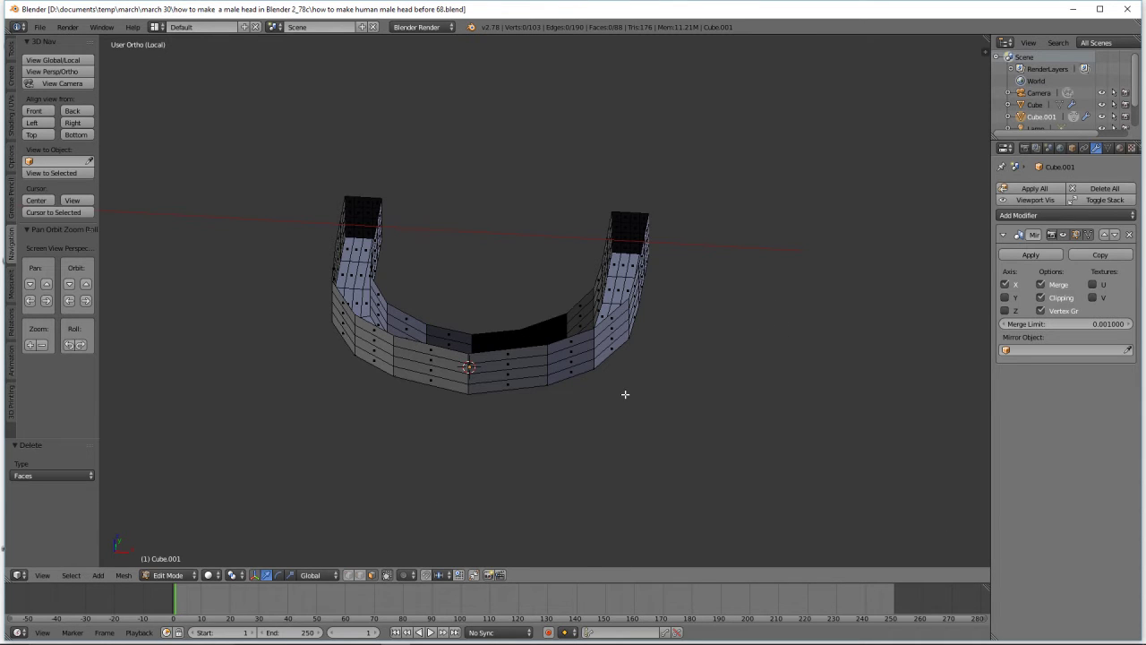
Flare the arch's uppermost side-face loop outward using Shrink/Fatten with an offset of -0.041
right_click(594, 332, "alt")
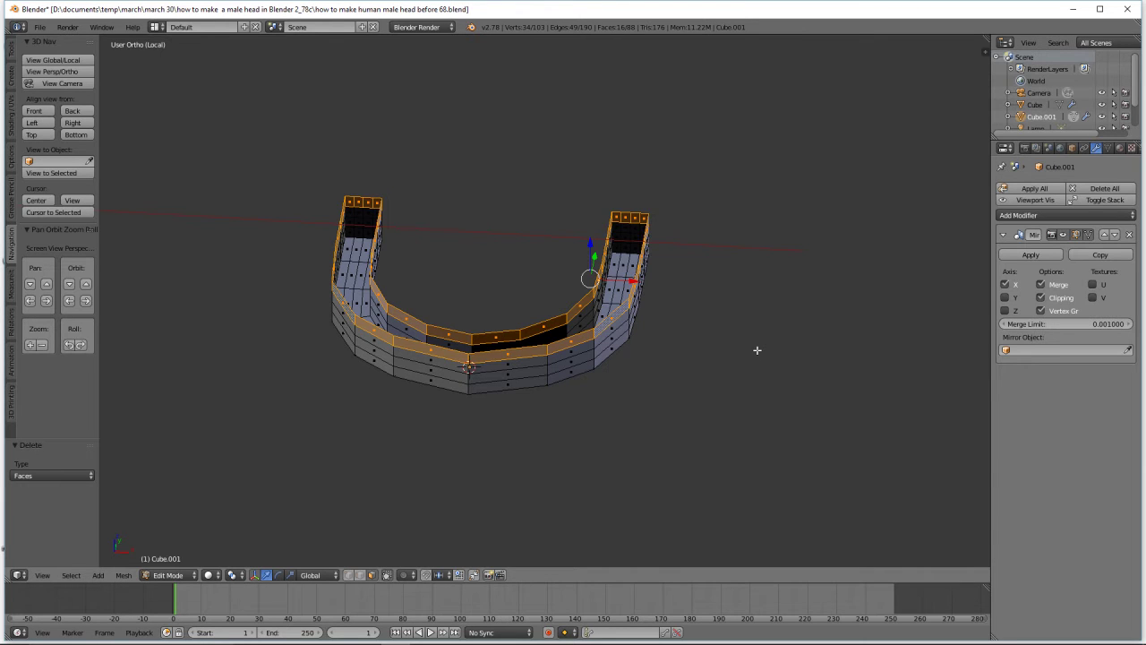
key("alt+s")
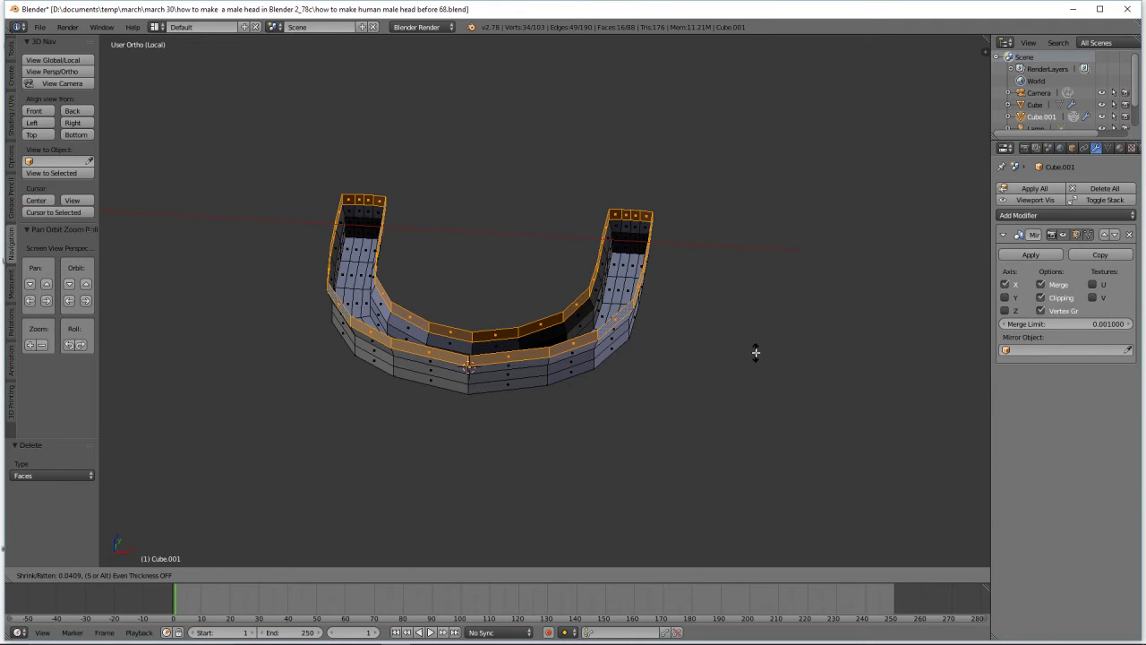
left_click(756, 352)
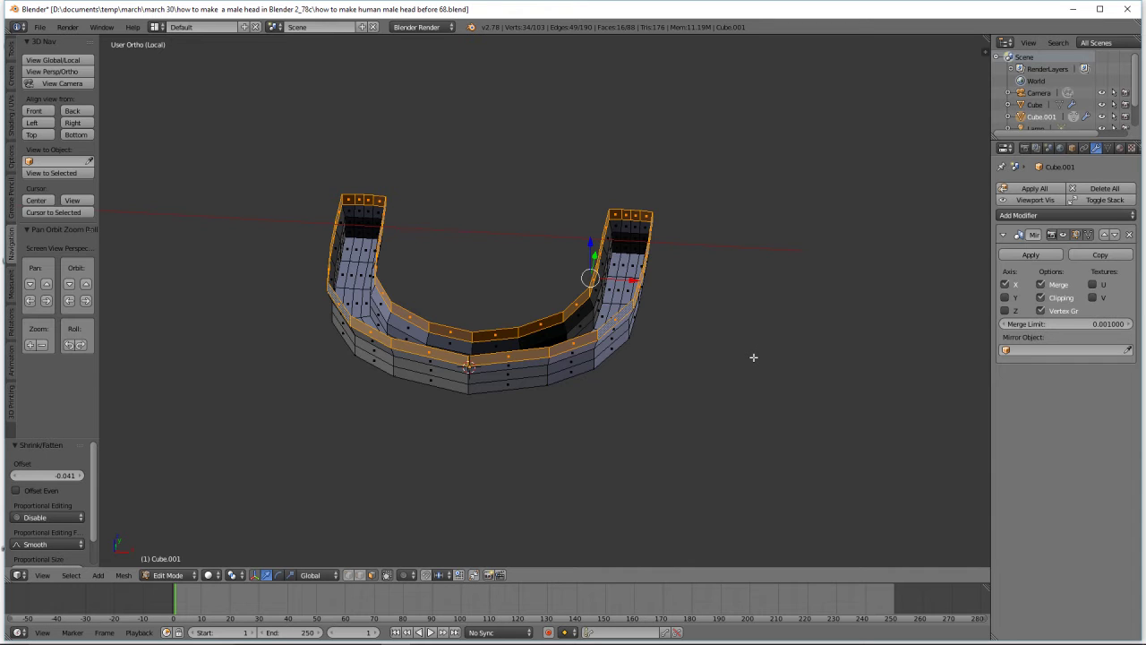
middle_click_drag(773, 396, 776, 347)
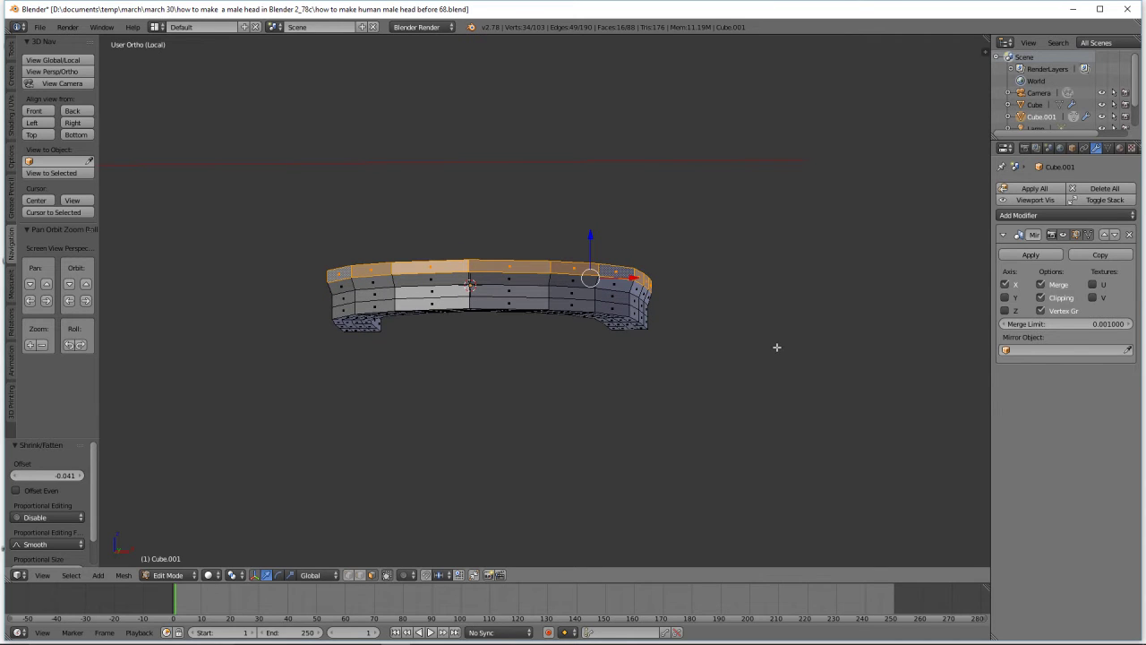
key("a")
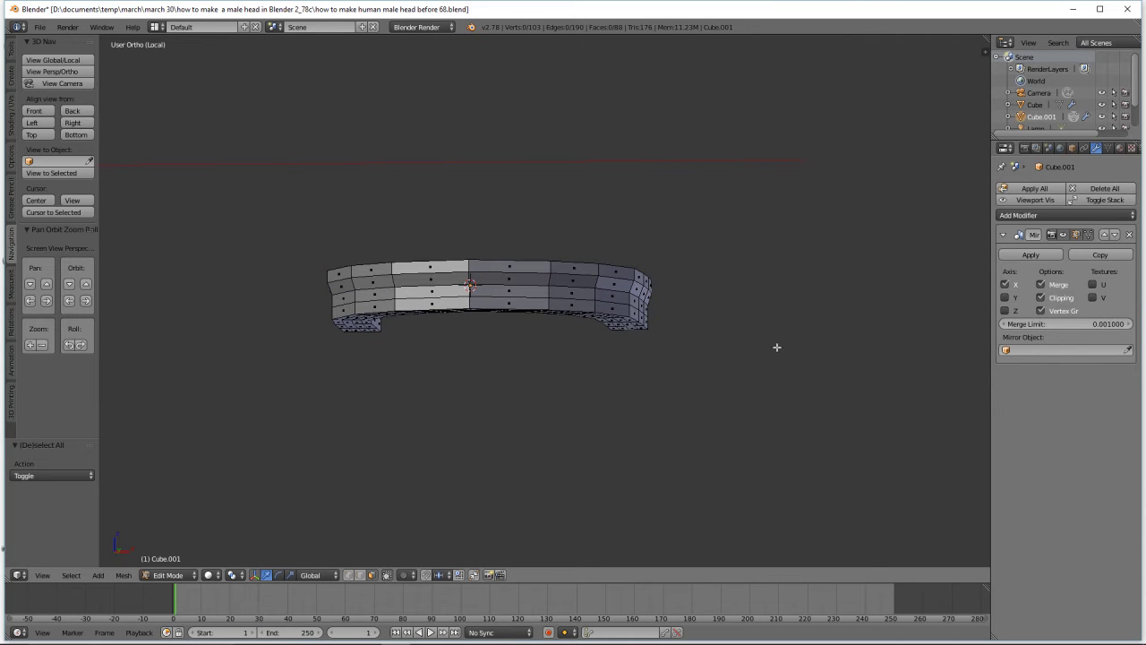
Push the lowest side-face loop outward using Shrink/Fatten with an offset of -0.031
right_click(593, 308, "alt")
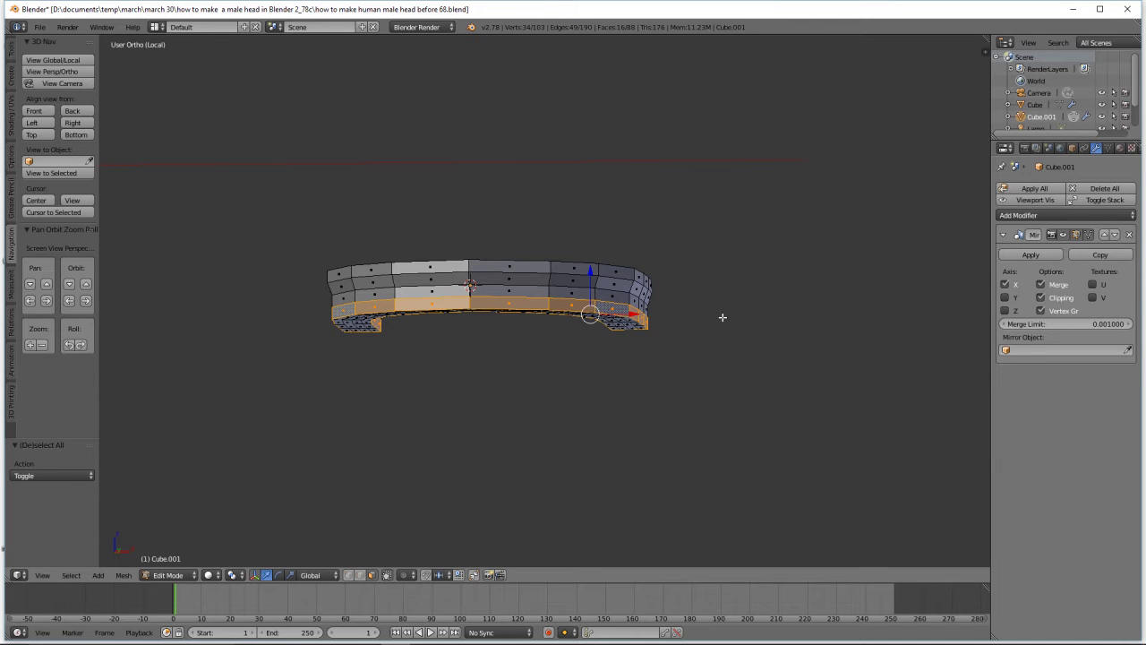
key("alt+s")
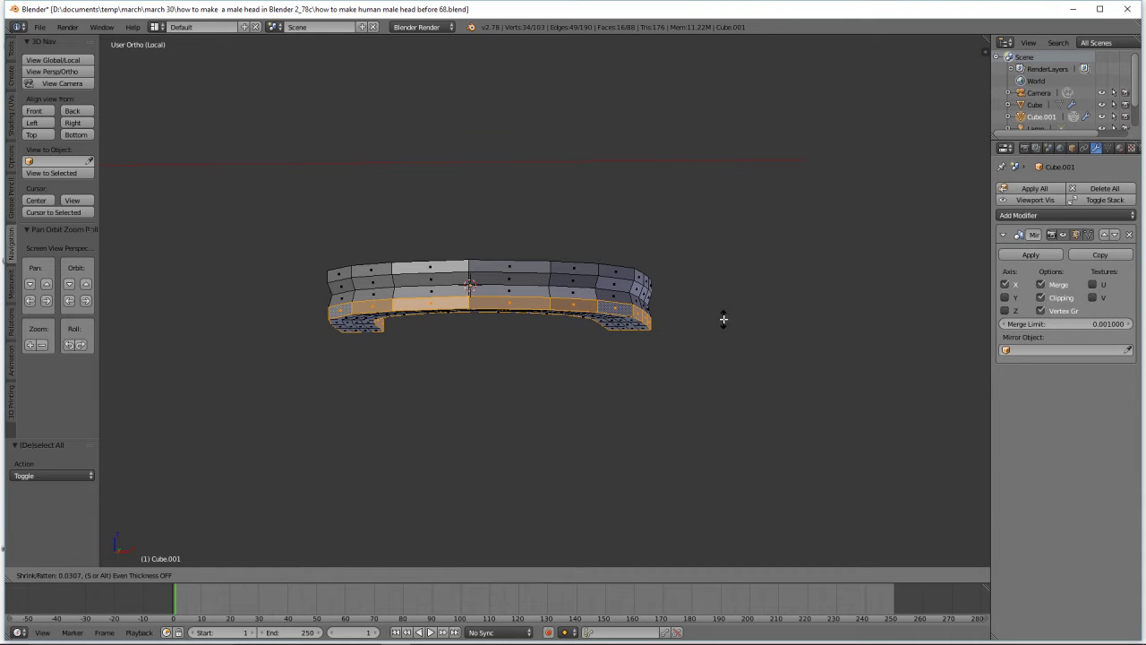
left_click(723, 319)
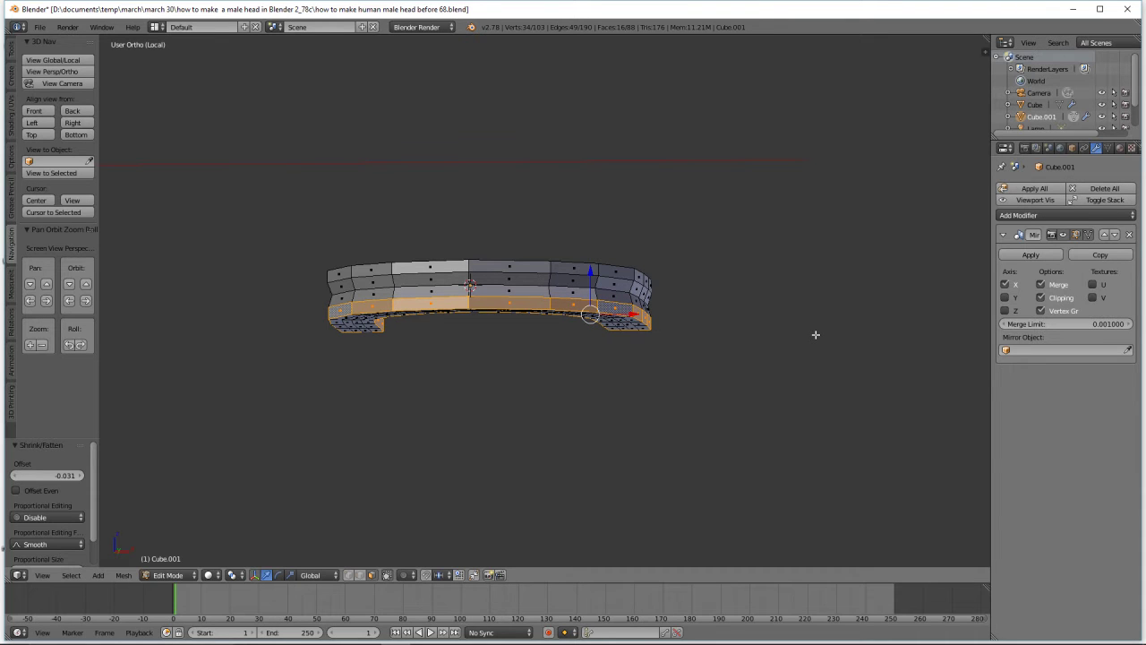
key("a")
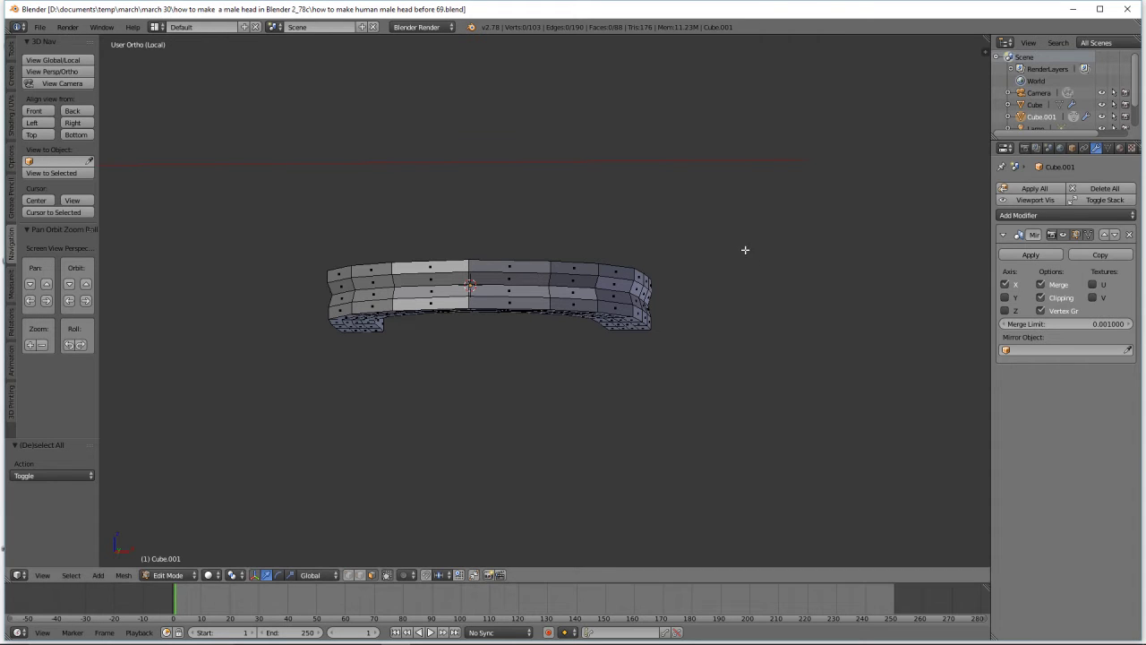
Flatten all the faces on the arch's underside by scaling them to 0 along Z
middle_click_drag(722, 286, 717, 221)
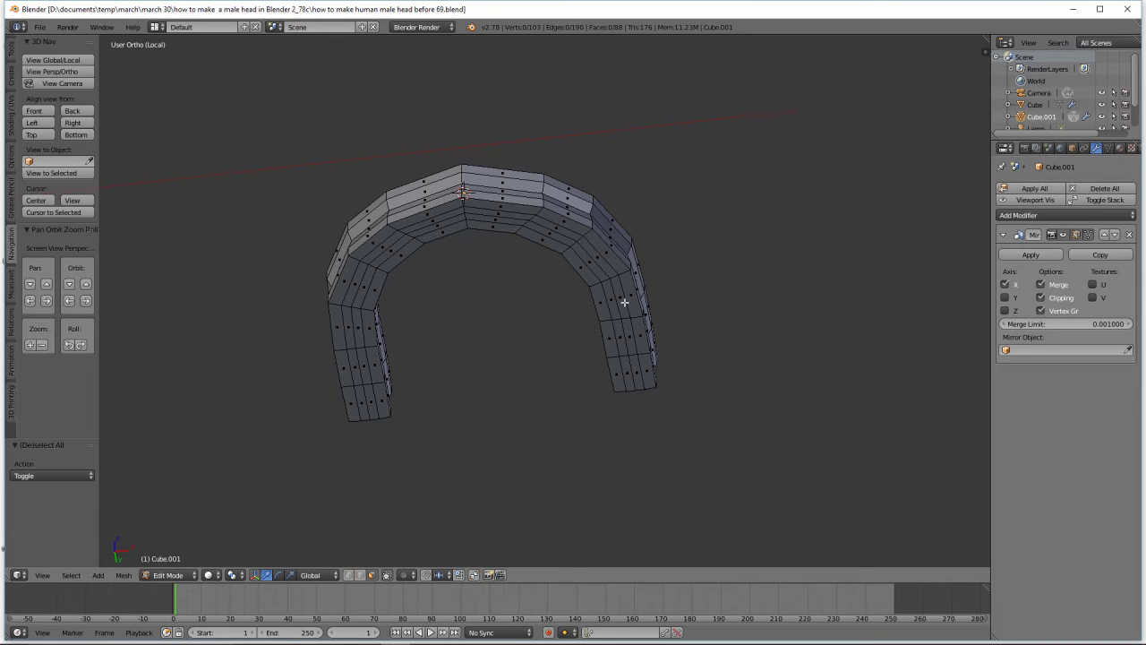
mouse_move(613, 340)
left_mouse_down()
mouse_move(636, 363)
mouse_move(636, 346)
left_mouse_up()
left_click(637, 360)
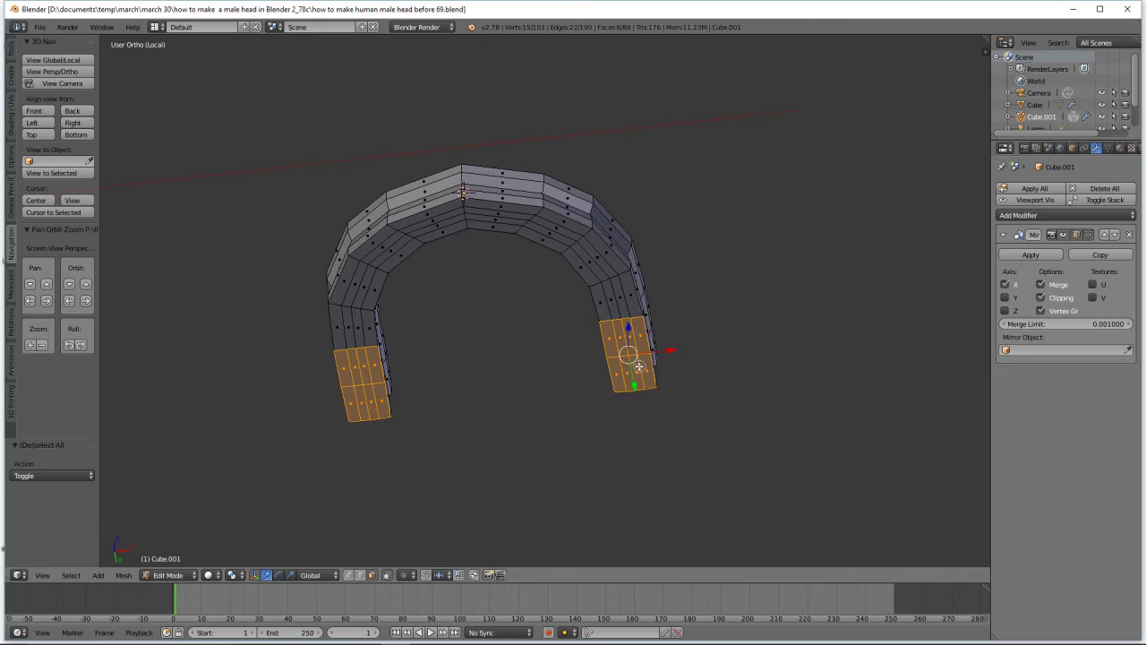
left_click(595, 268)
left_click(622, 304)
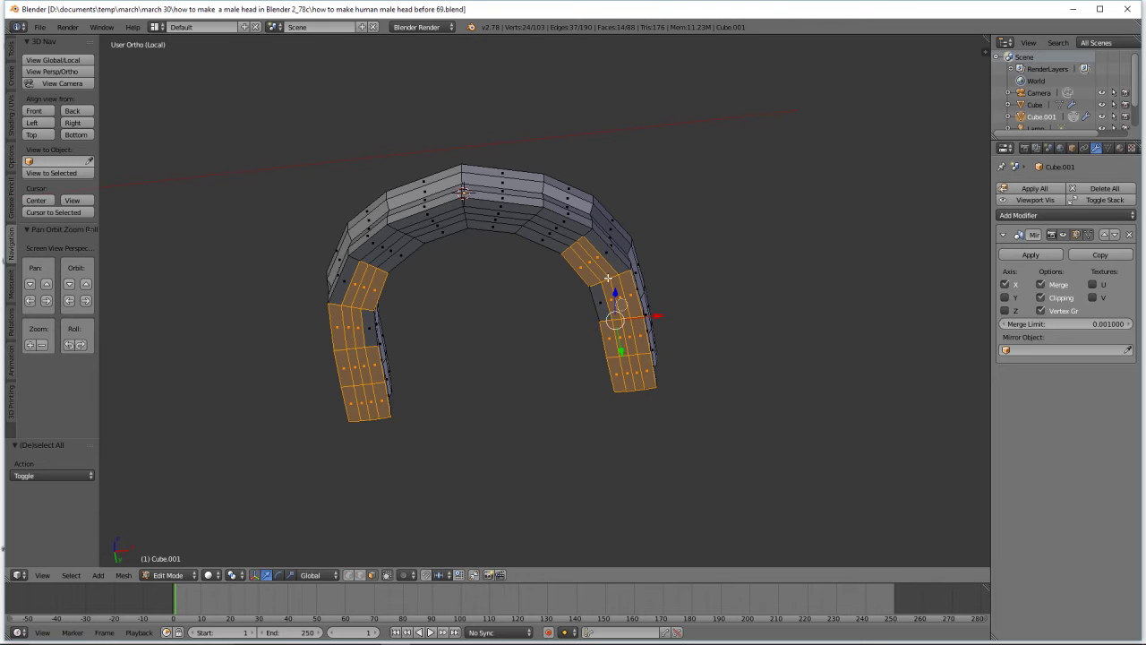
left_click(607, 271)
left_click(604, 291)
left_click_drag(568, 229, 526, 218)
left_click(522, 219)
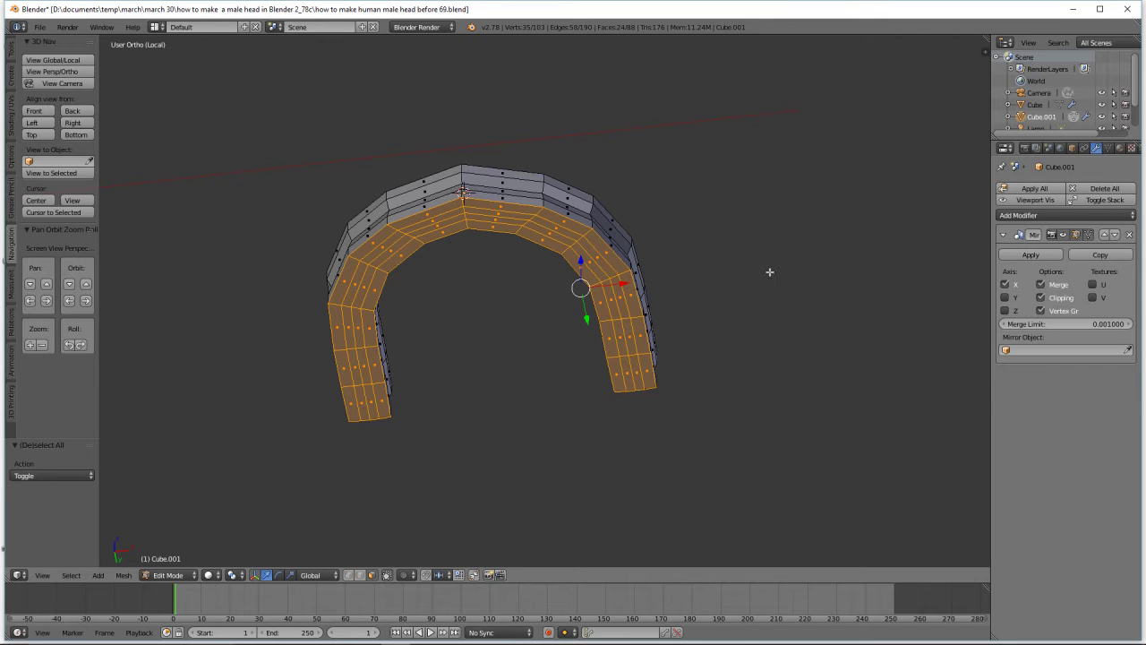
middle_click_drag(726, 203, 734, 248)
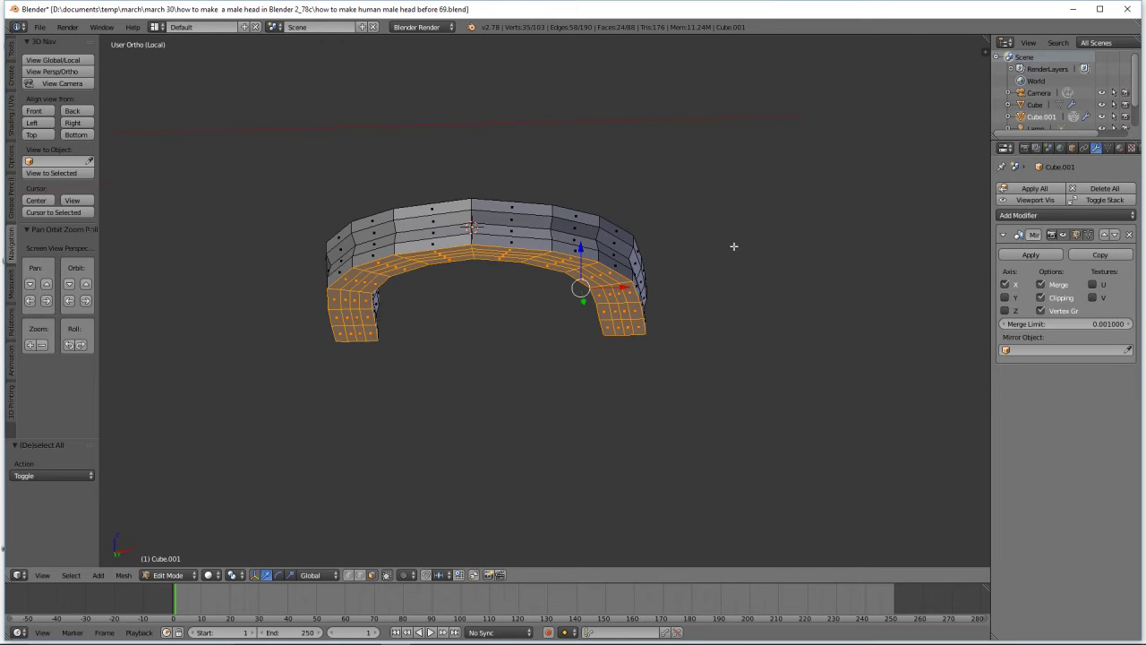
type("sz")
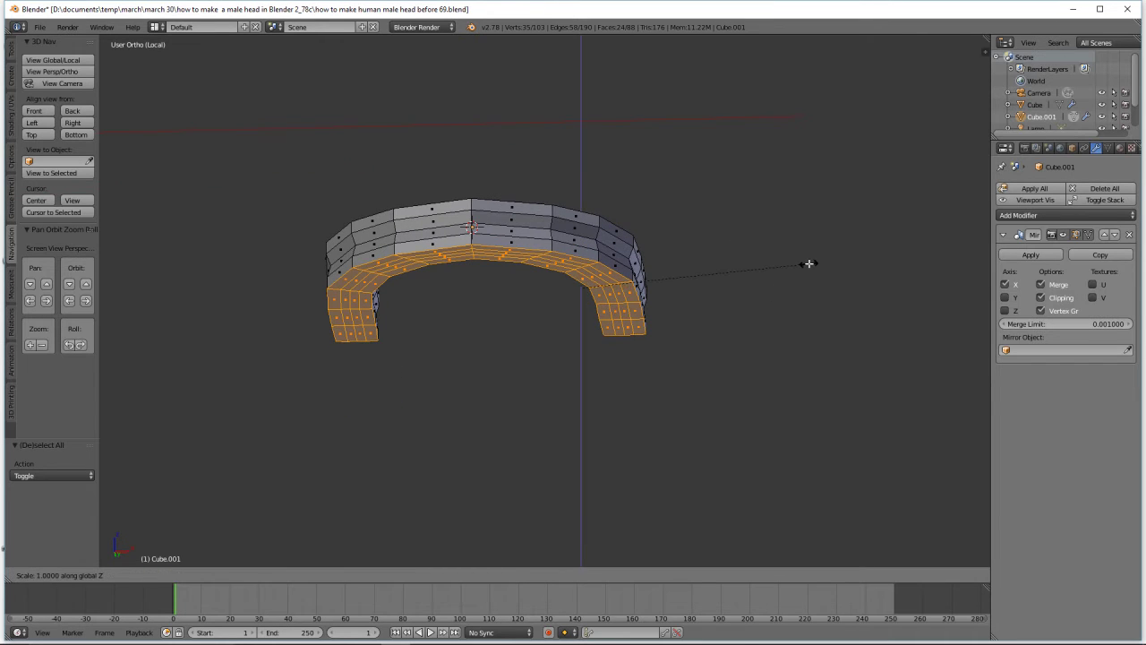
type("0")
key("Return")
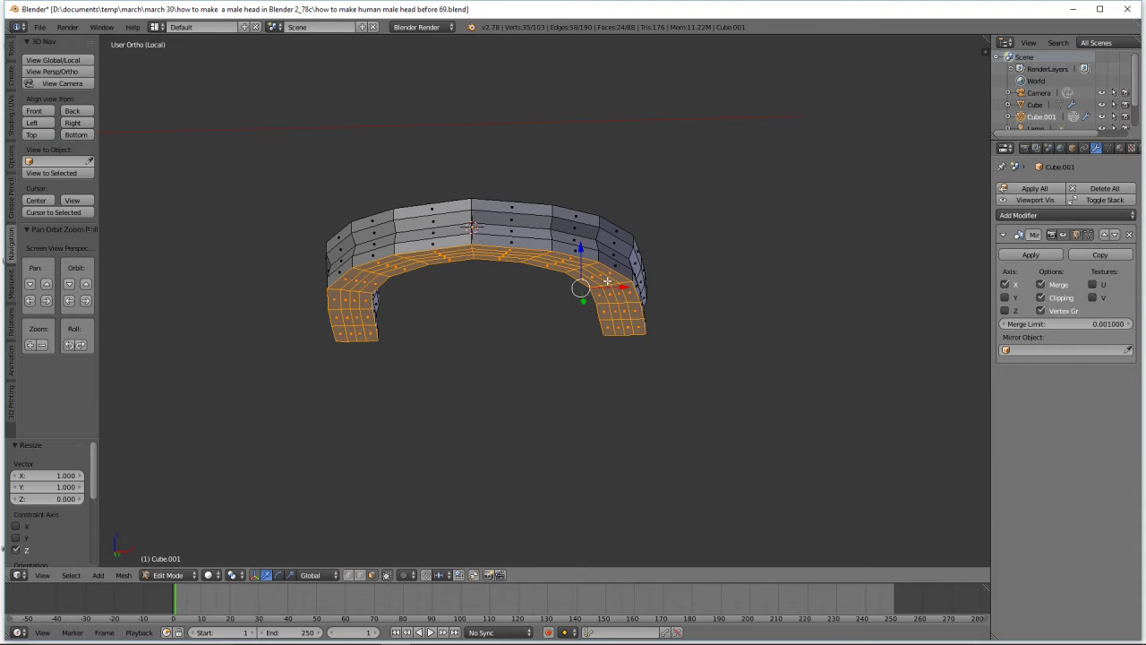
Deselect the underside faces and save the file as "how to make human male head before 70.blend"
middle_click_drag(747, 307, 721, 332)
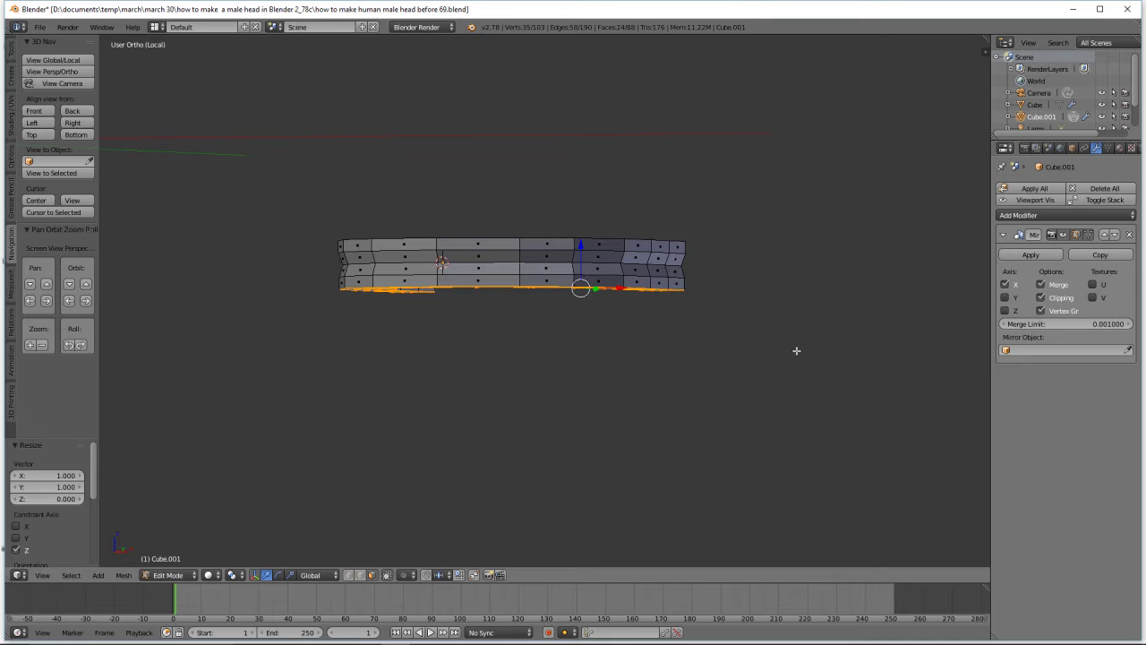
key("a")
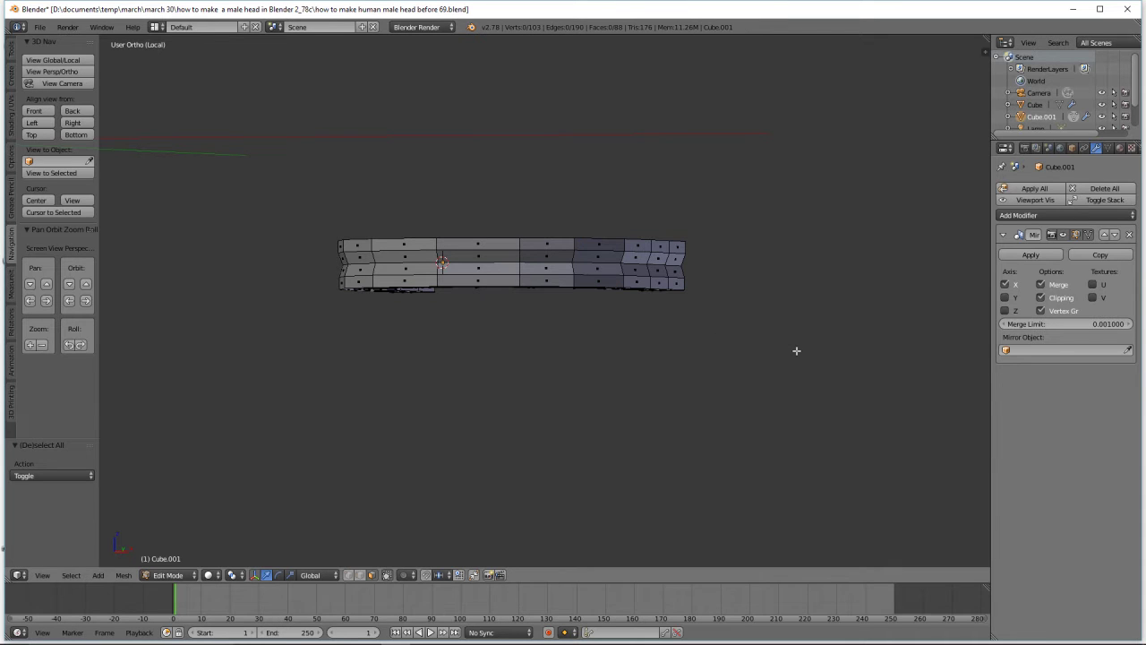
key("ctrl+alt+s")
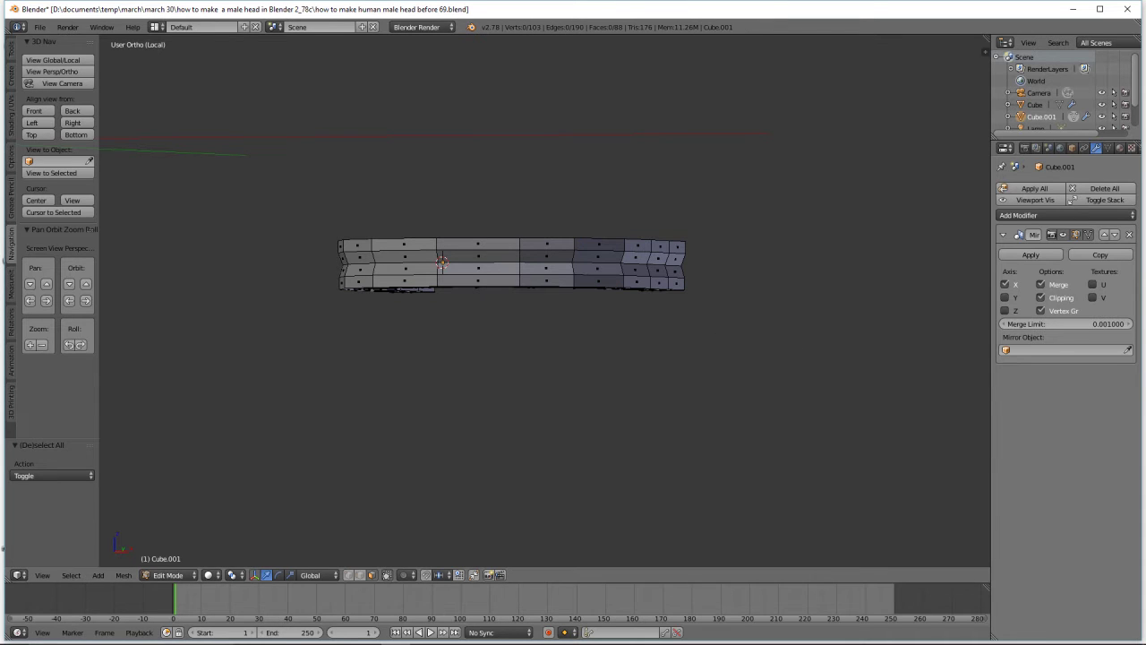
Select the underside face strip second from the outer edge, from arm end to centre, and open the pivot point options
middle_click_drag(778, 412, 777, 333)
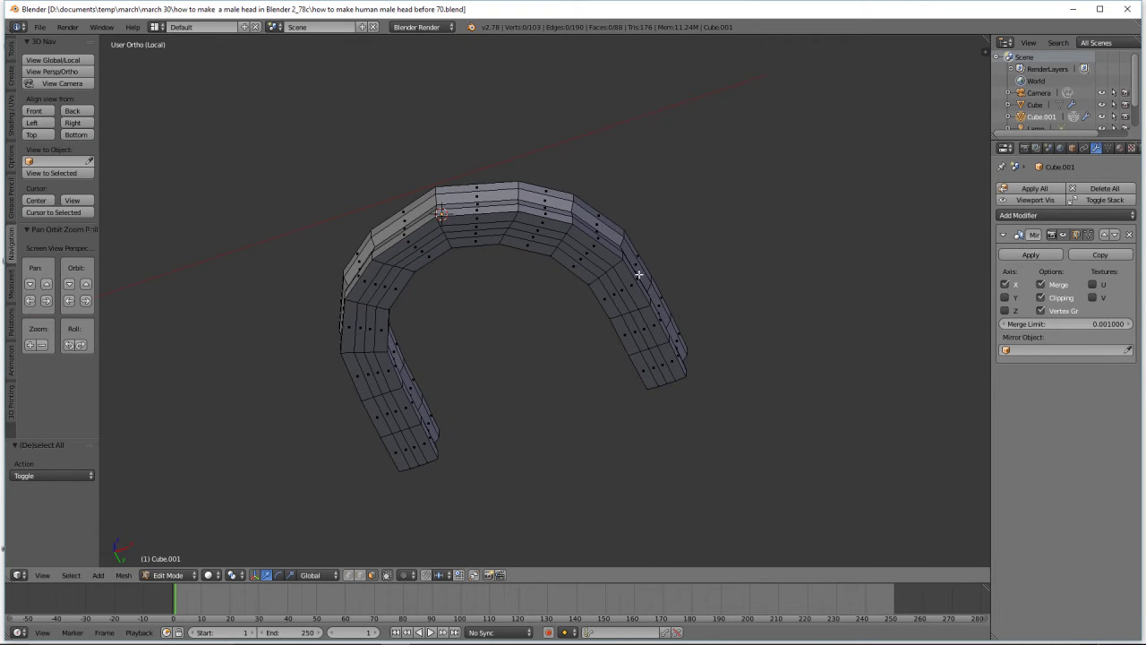
right_click(662, 364)
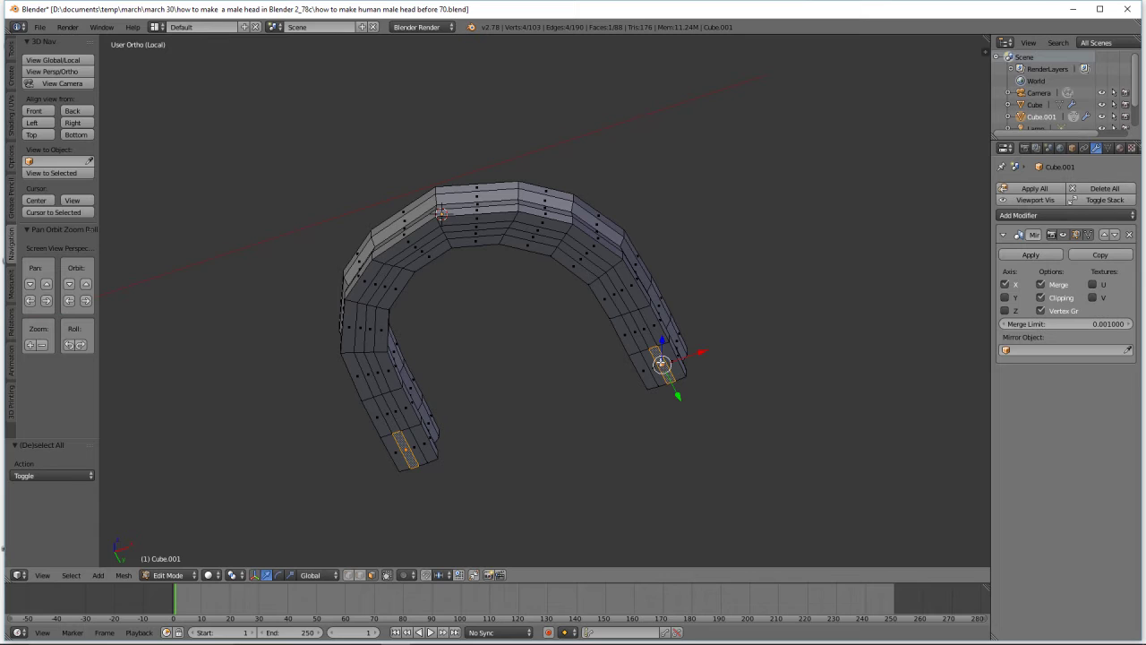
right_click(650, 340, "shift")
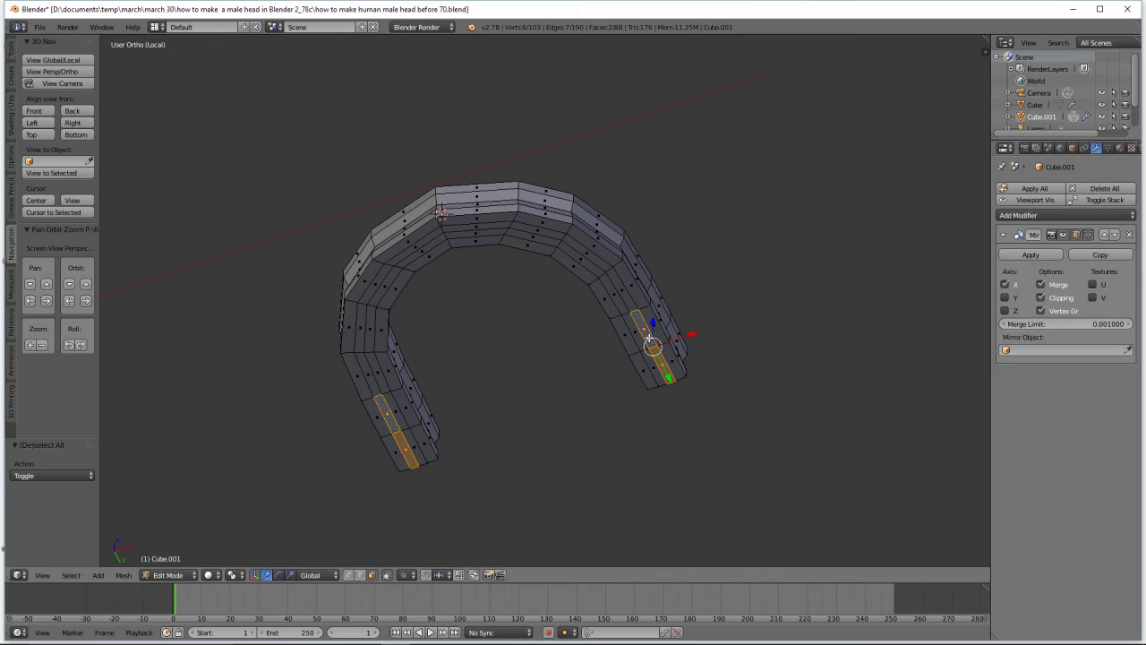
right_click(605, 274, "shift")
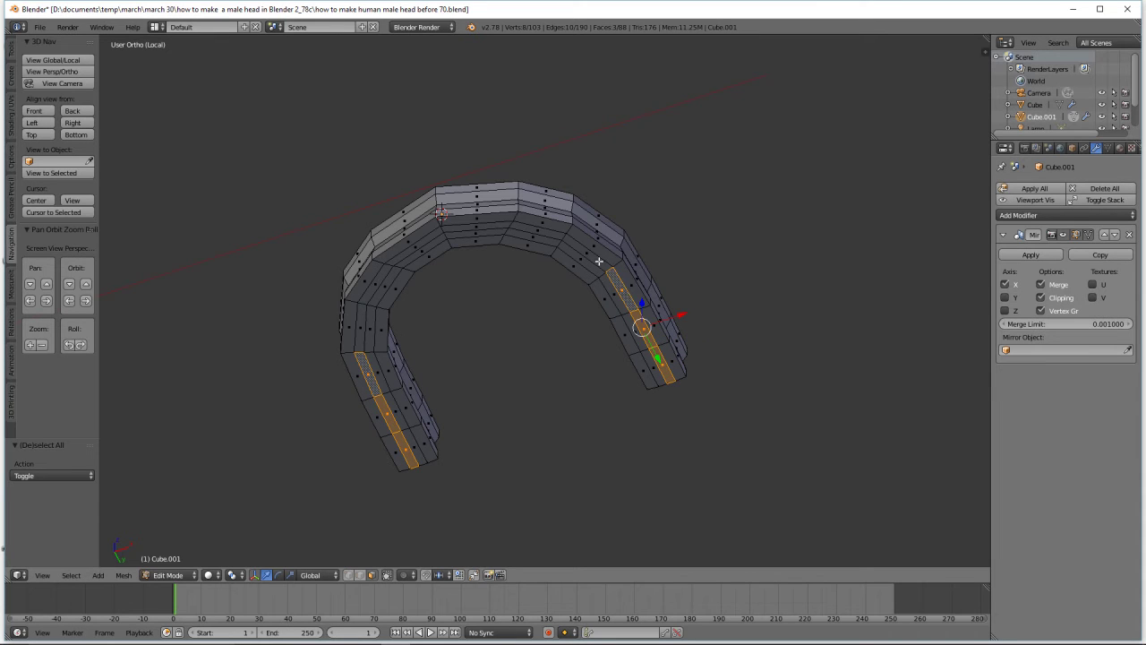
right_click(593, 253, "shift")
right_click(548, 233, "shift")
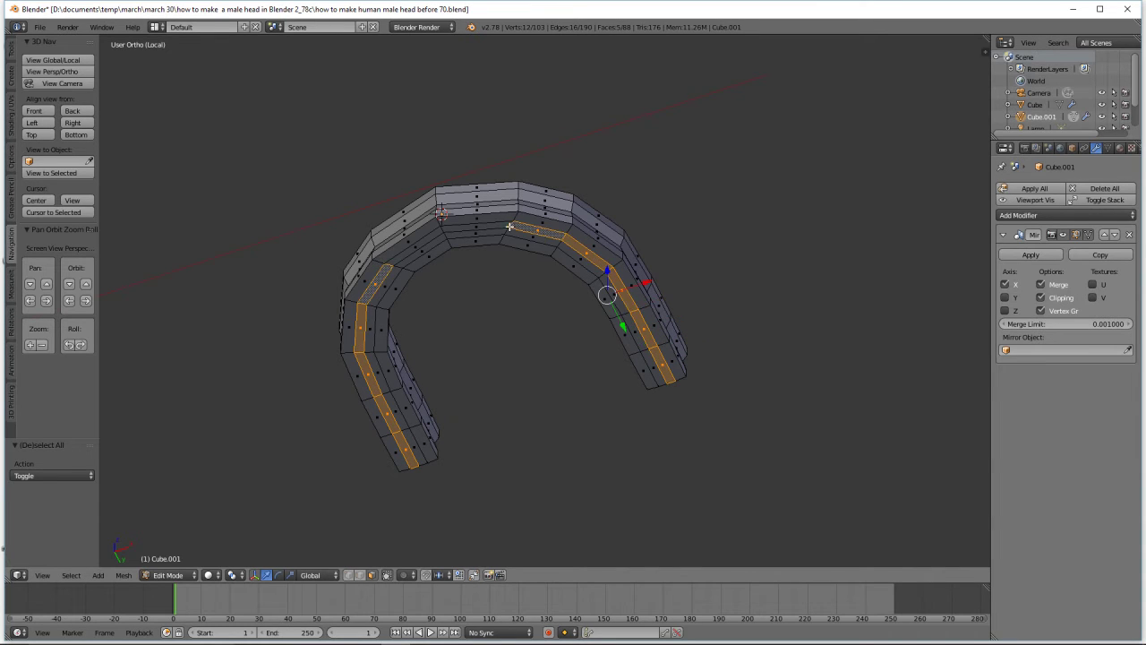
right_click(510, 227, "shift")
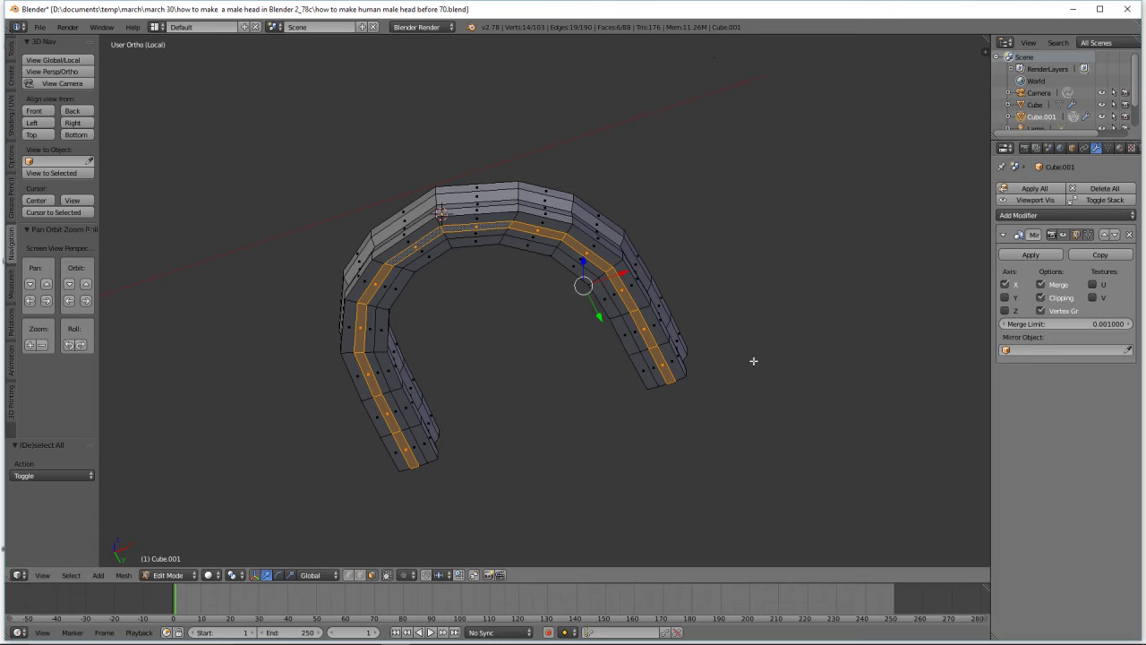
left_click(242, 580)
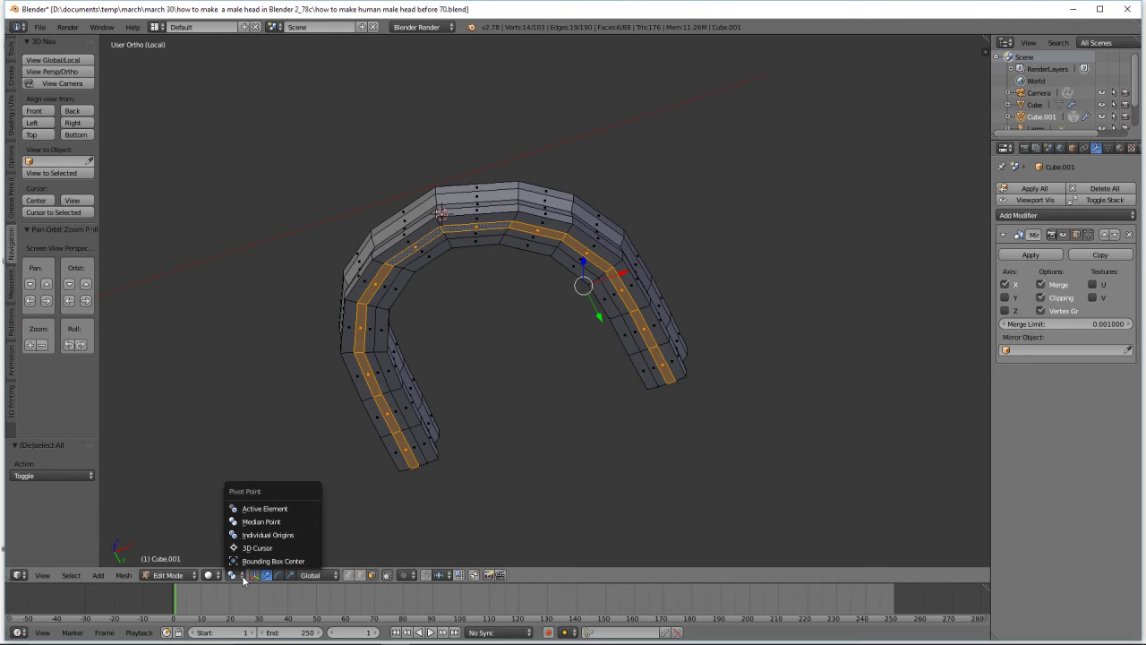
With Mirror clipping off, extrude the selected face strip as individual faces in place and scale each about its individual origin to about 0.861
left_click(302, 535)
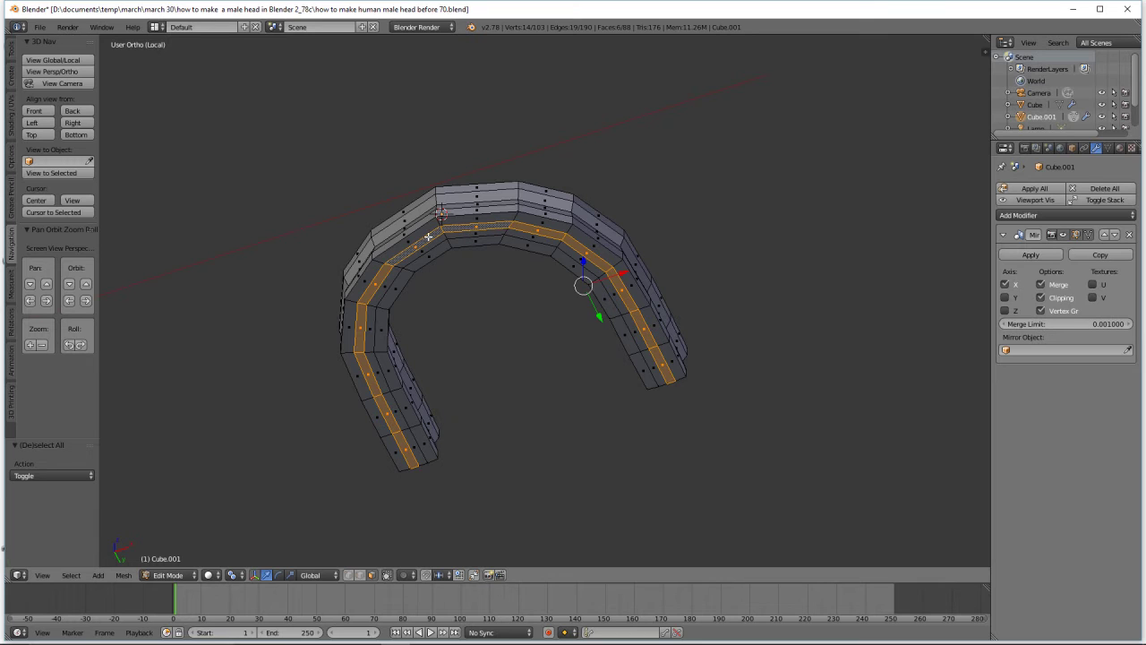
left_click(1041, 298)
key("alt+e")
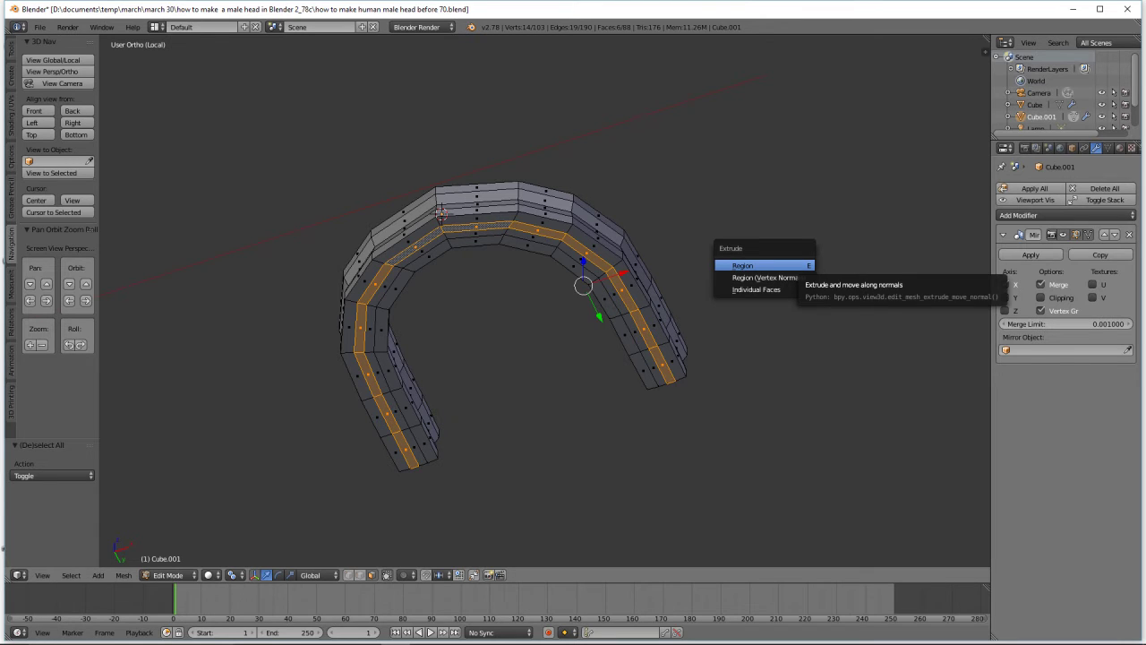
left_click(794, 288)
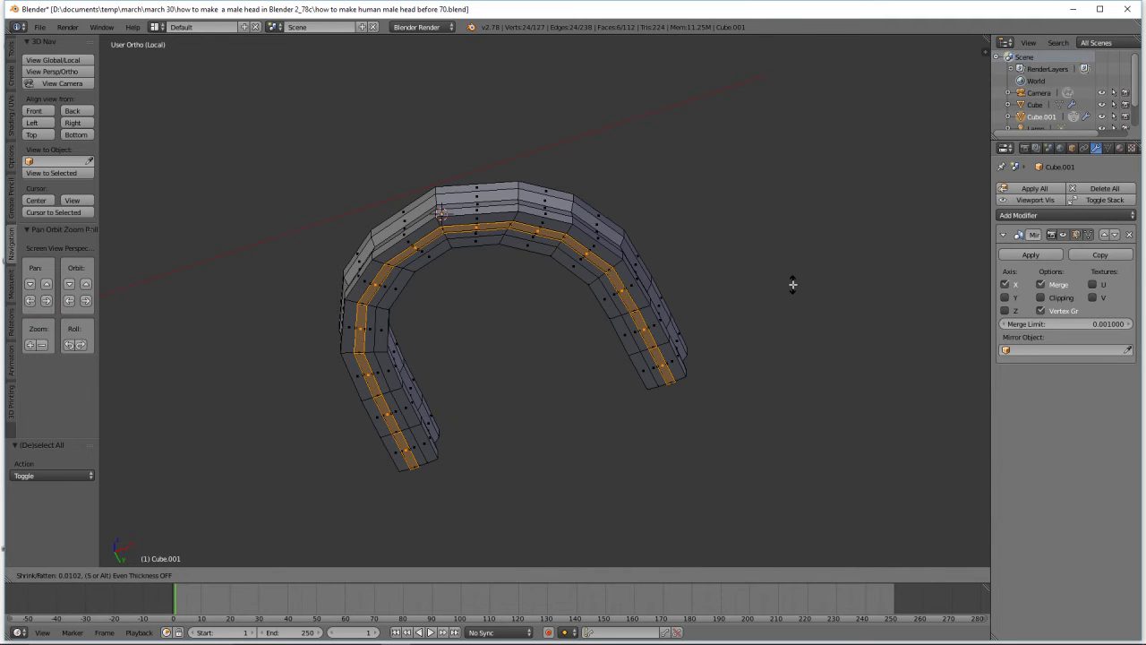
right_click(793, 285)
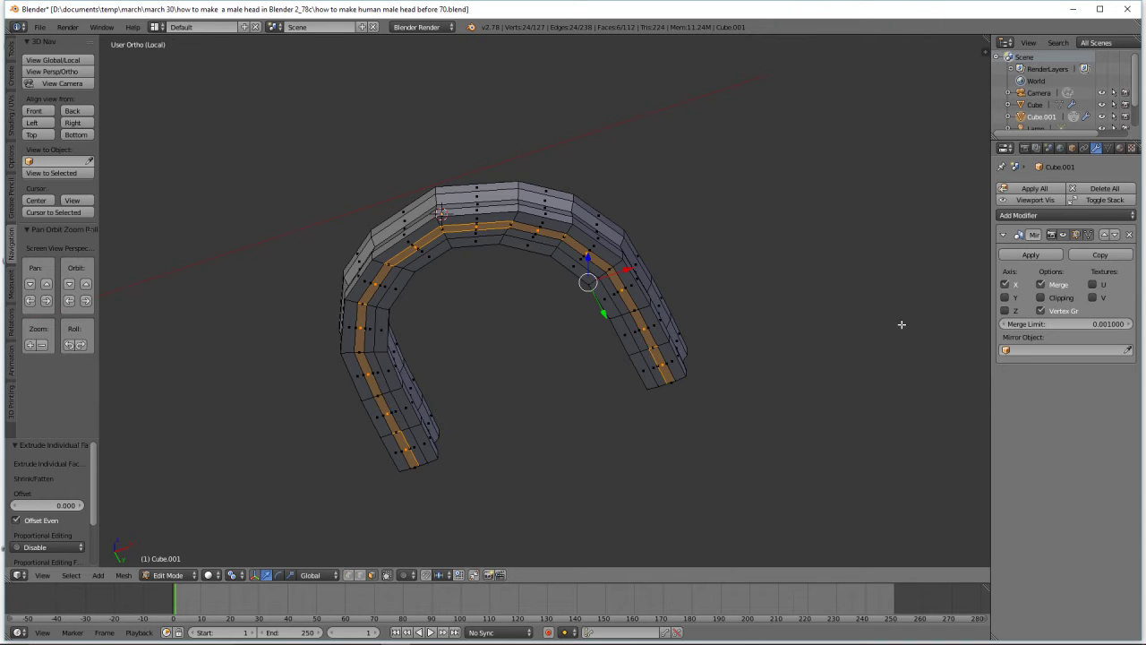
key("s")
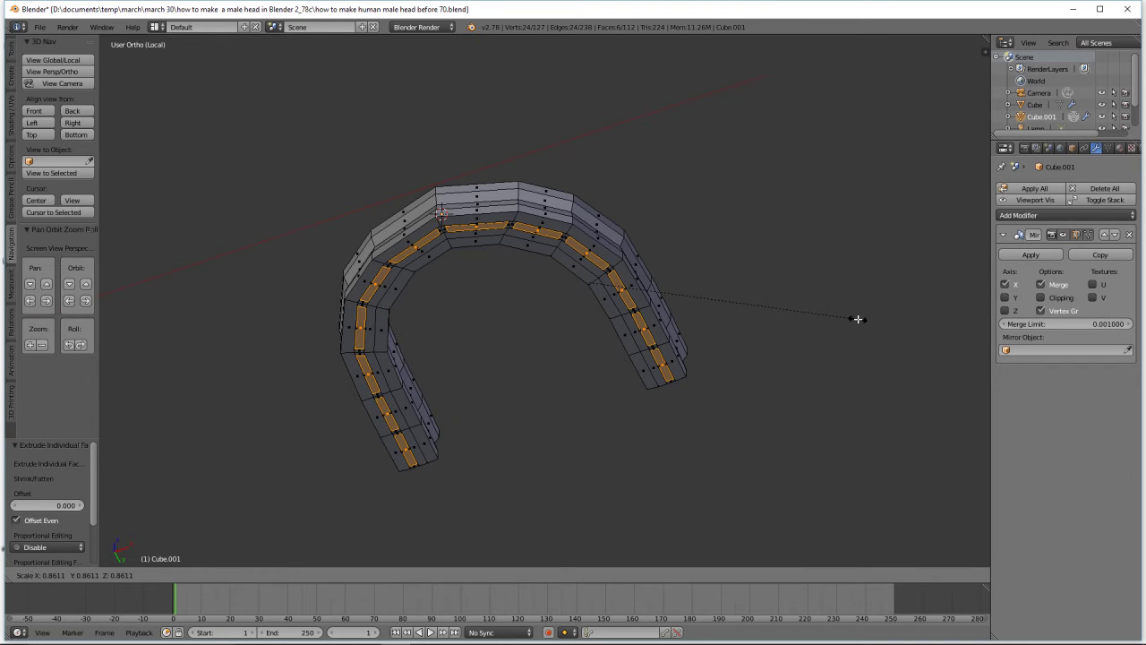
left_click(858, 319)
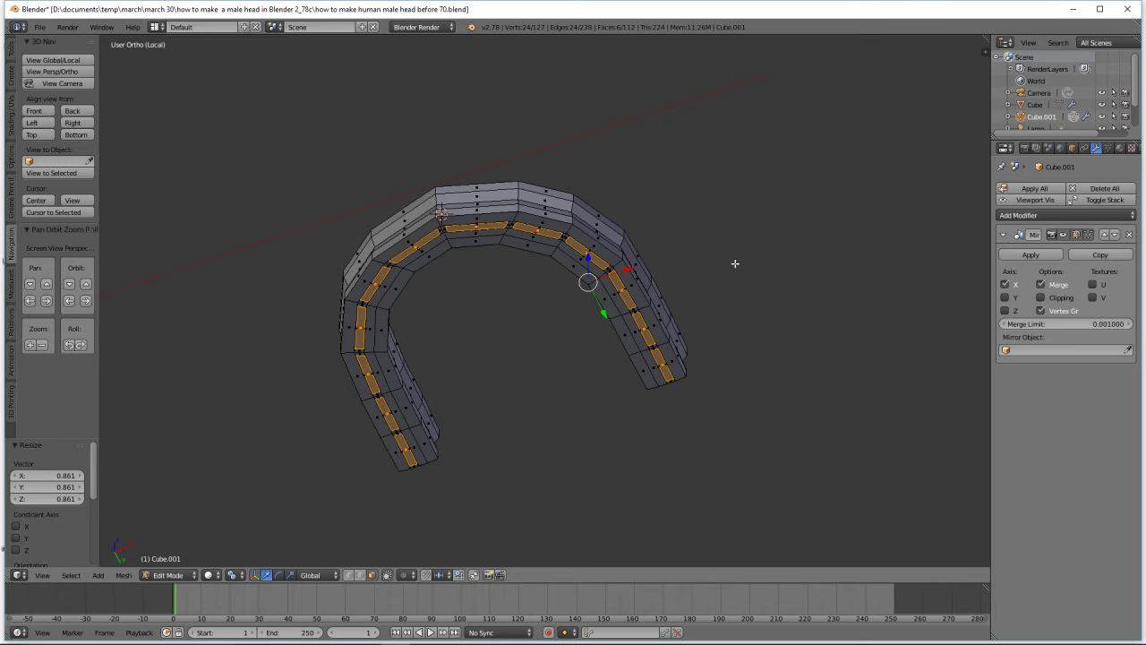
Lower the inset faces about 0.037 along Z and mark their edges as a seam
middle_click_drag(719, 221, 704, 249)
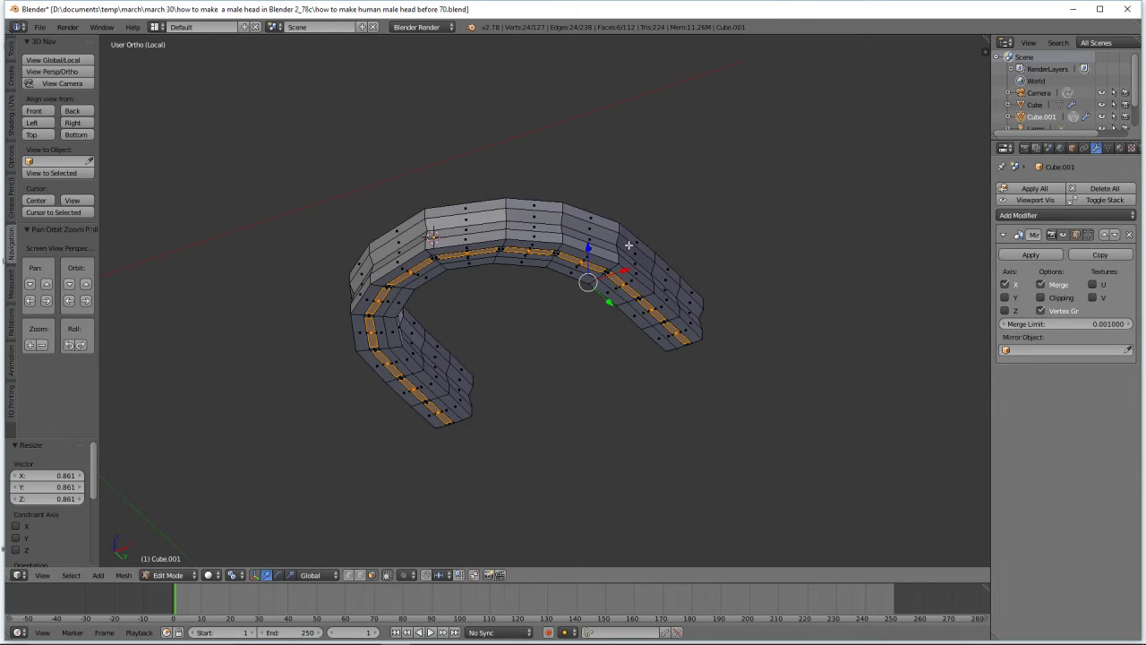
left_click_drag(587, 247, 587, 251)
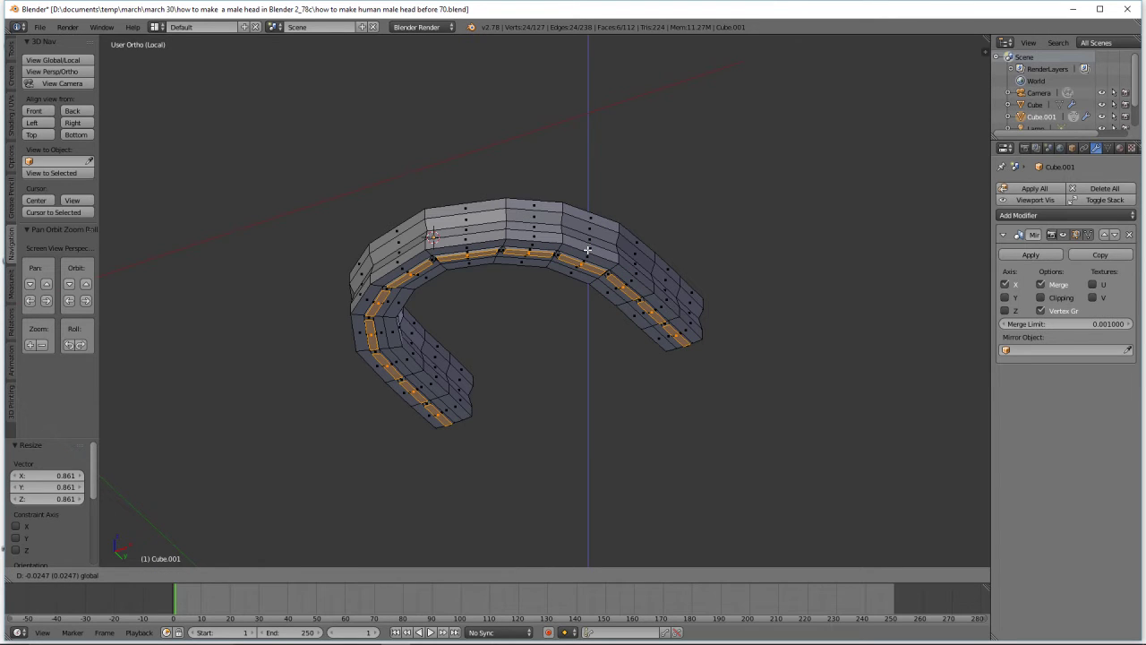
left_click_drag(588, 251, 589, 257)
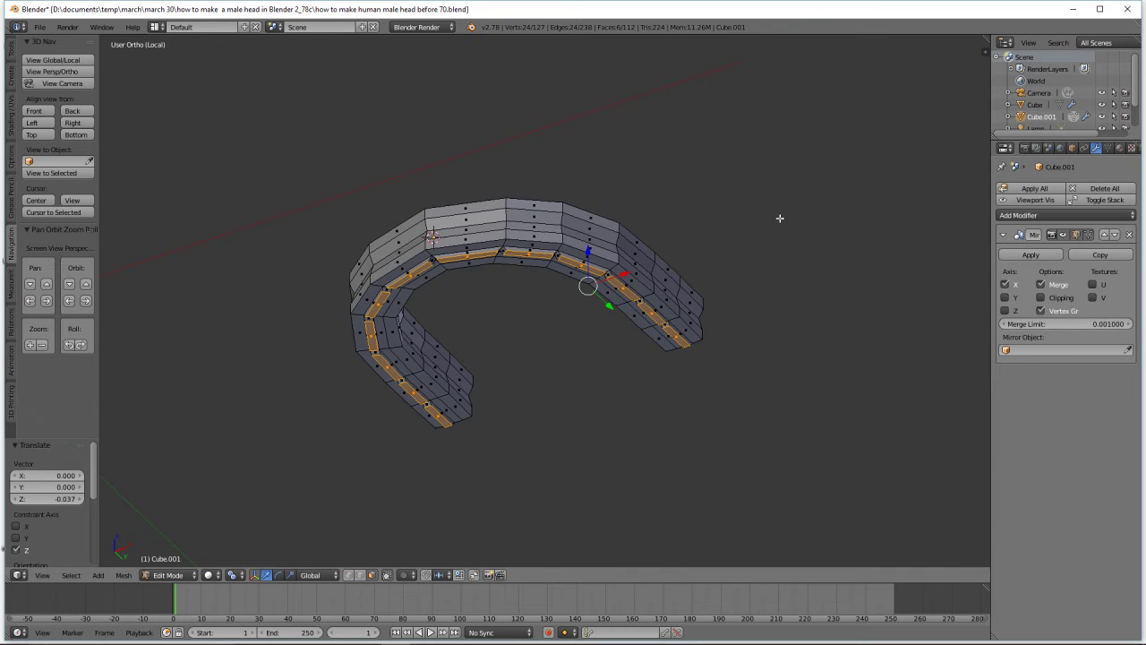
key("ctrl+e")
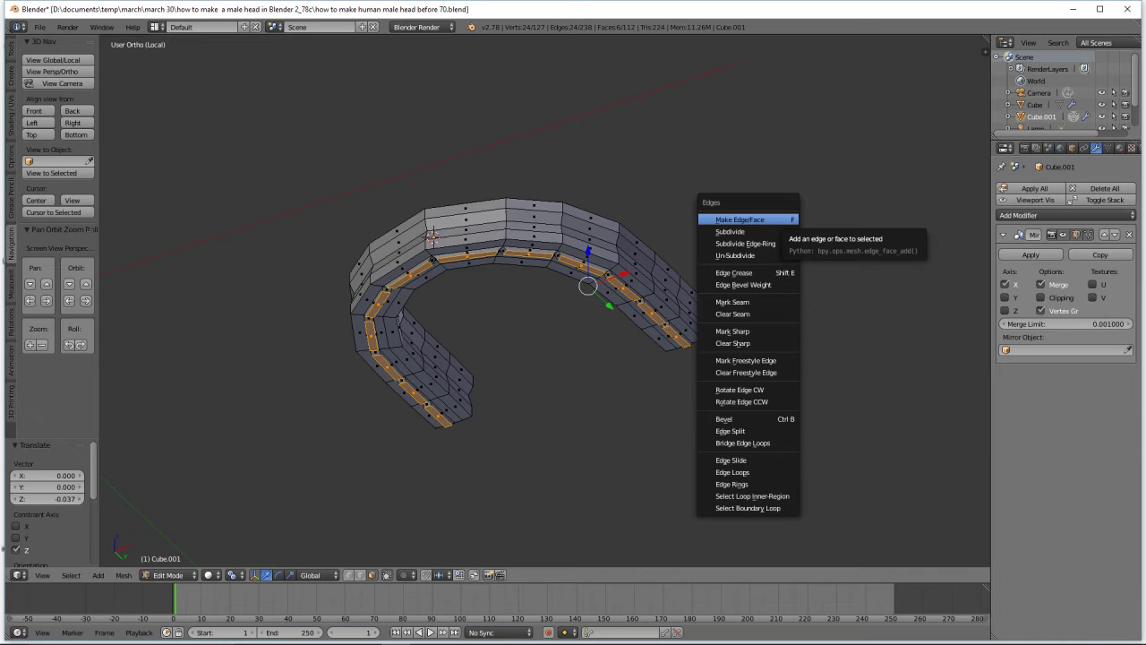
left_click(772, 302)
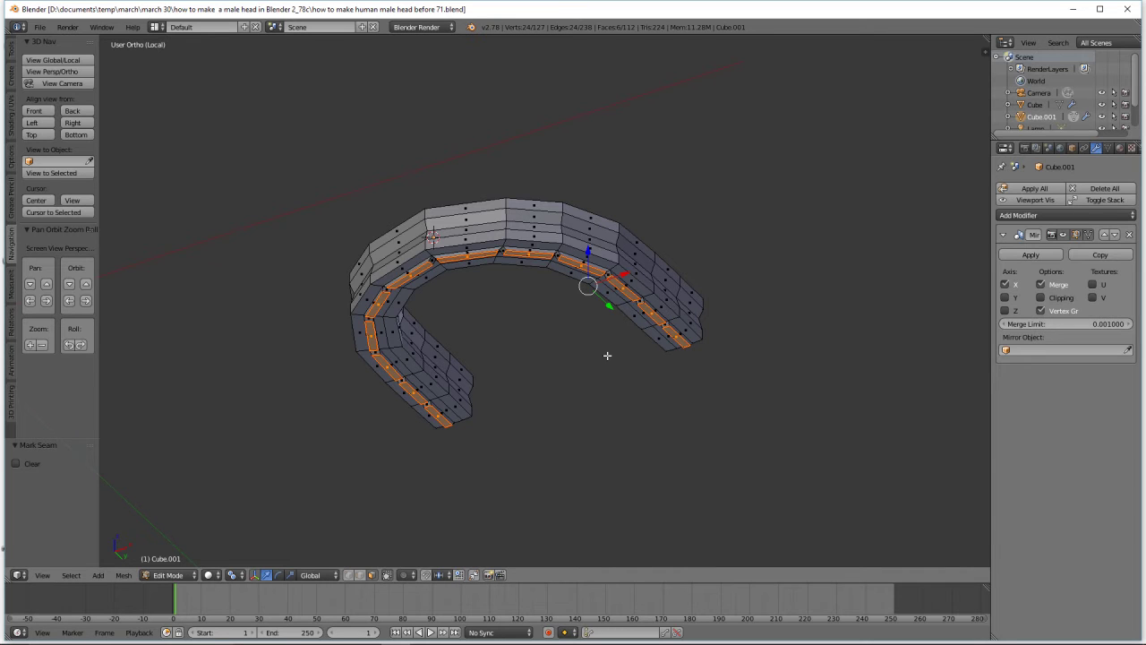
Set the pivot to Median Point and extrude the inset faces about 0.44 straight down along global Z to form teeth
left_click(235, 575)
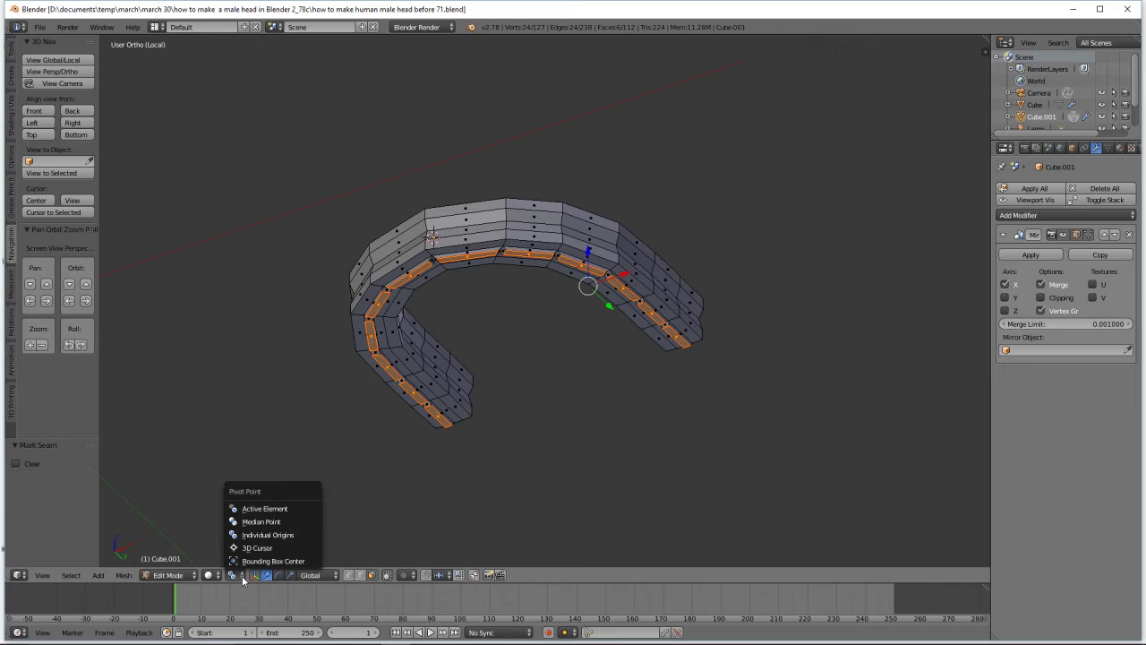
left_click(306, 524)
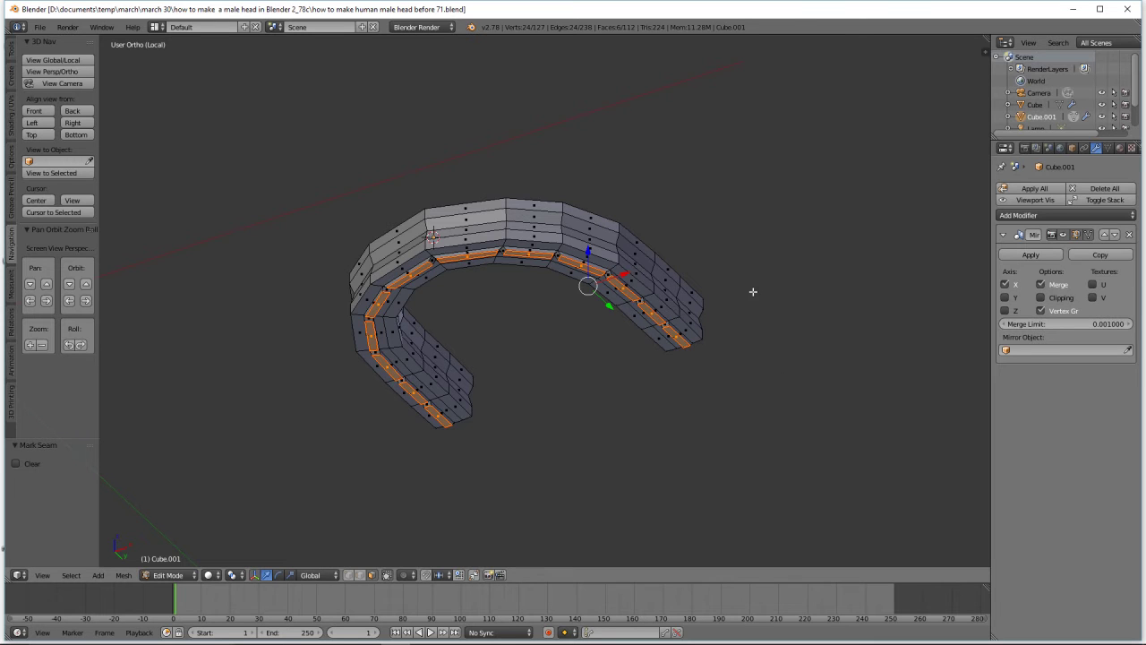
middle_click_drag(801, 256, 785, 302)
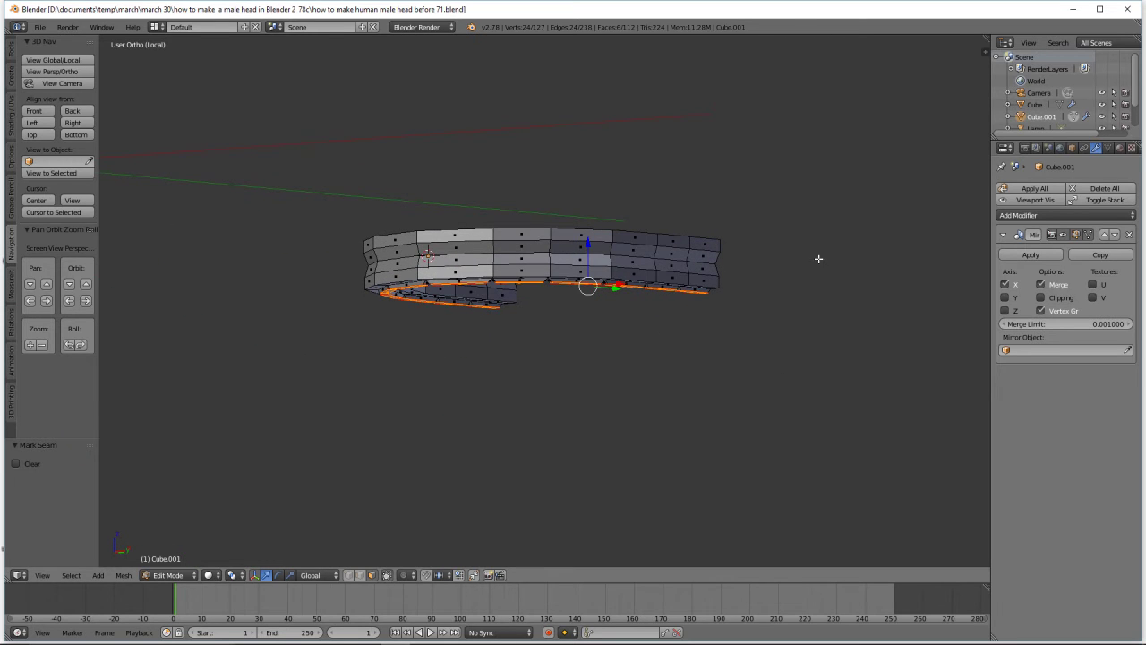
key("e")
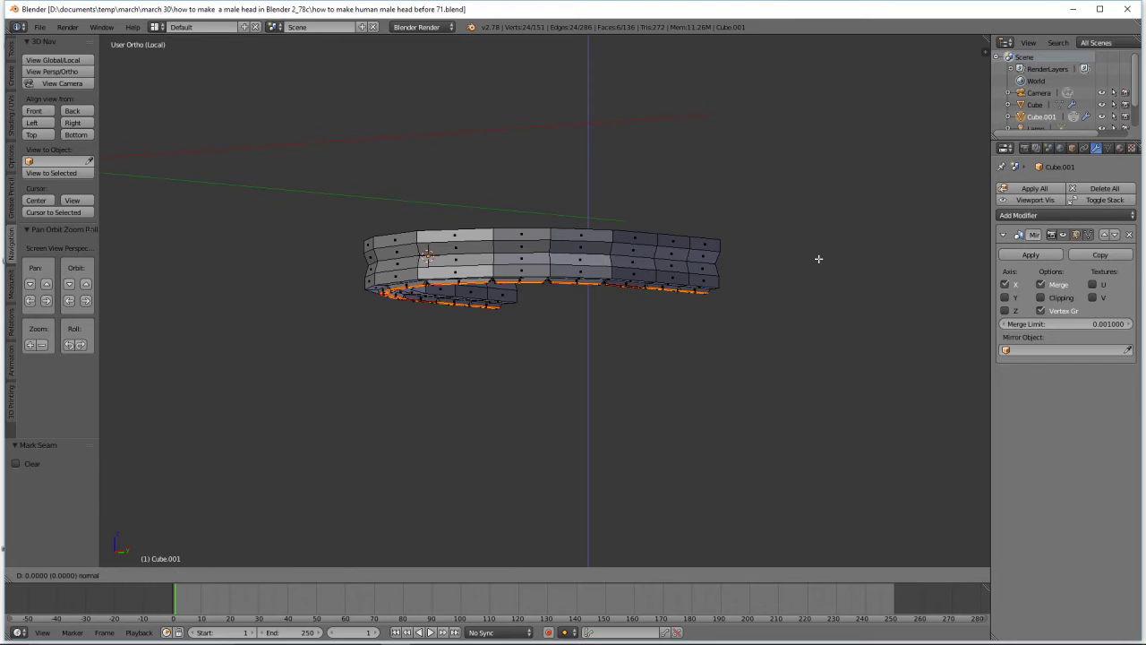
key("z")
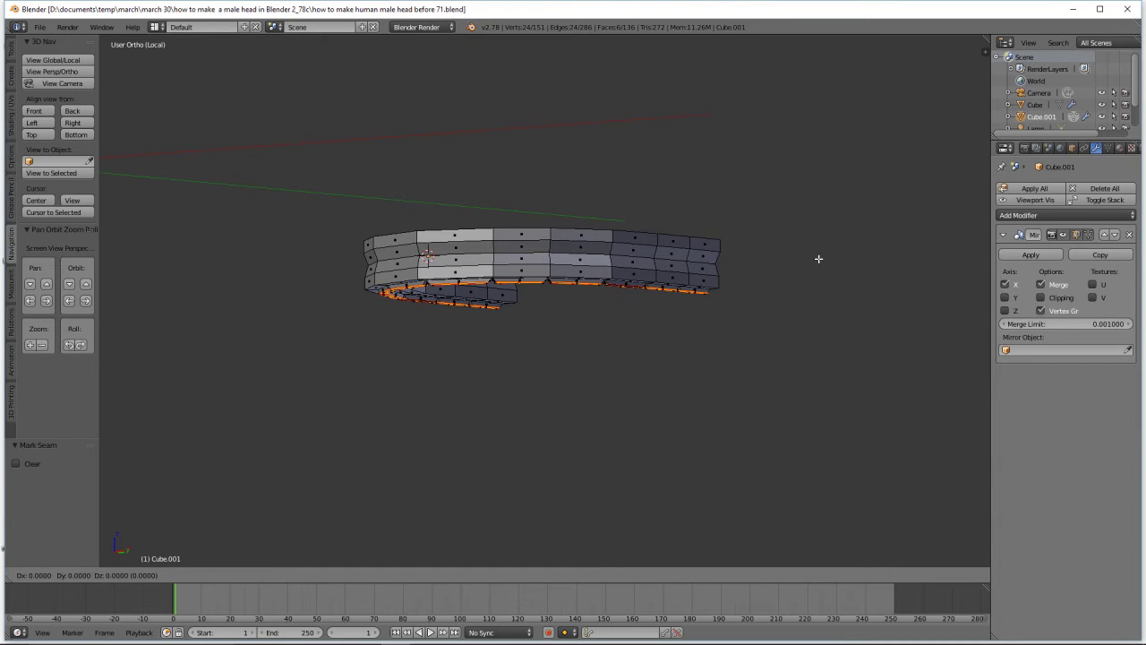
key("z")
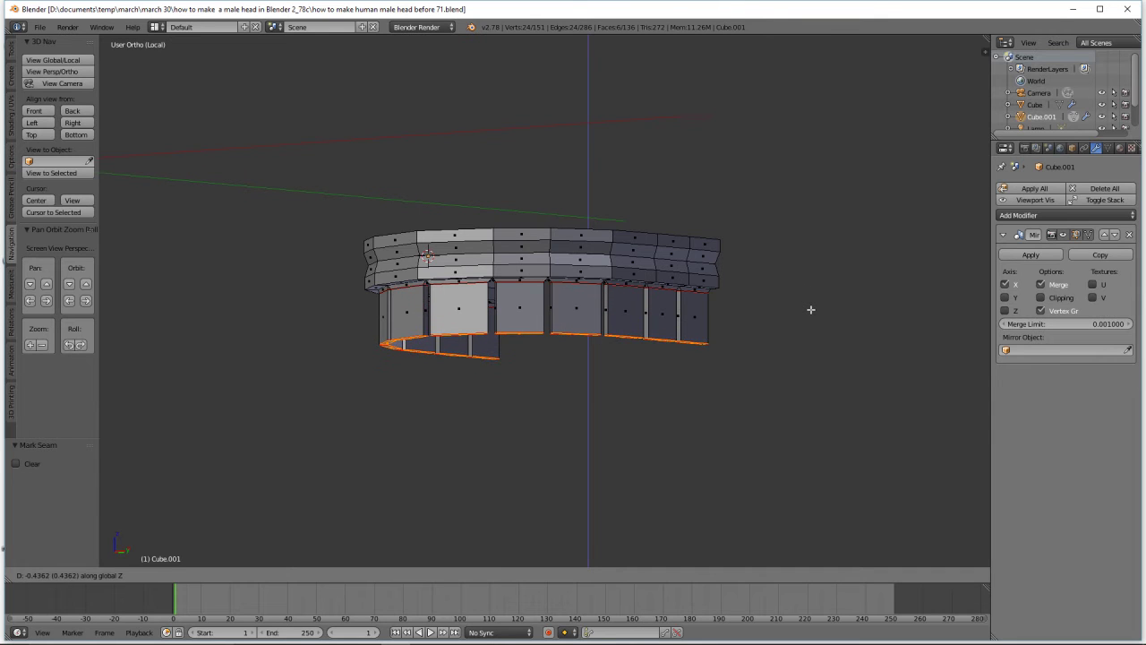
left_click(811, 310)
middle_click_drag(578, 414, 616, 424)
mouse_move(751, 337)
middle_mouse_down()
mouse_move(775, 340)
mouse_move(686, 332)
mouse_move(704, 350)
mouse_move(770, 343)
middle_mouse_up()
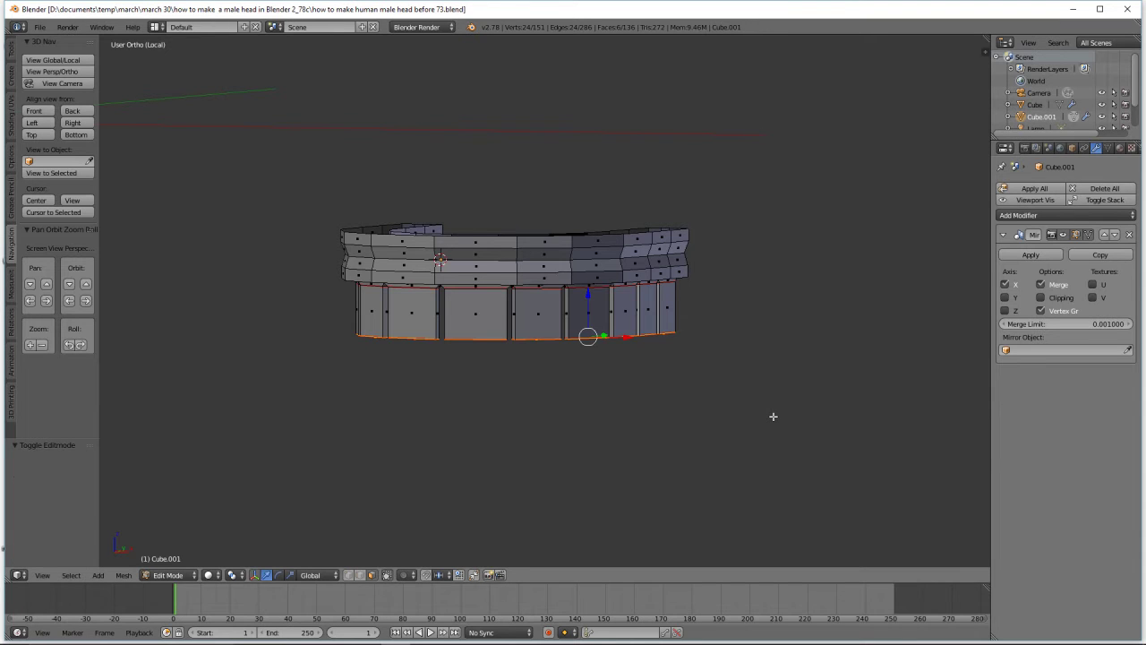
Re-enable Clipping on the Mirror modifier and select the entire mesh
key("a")
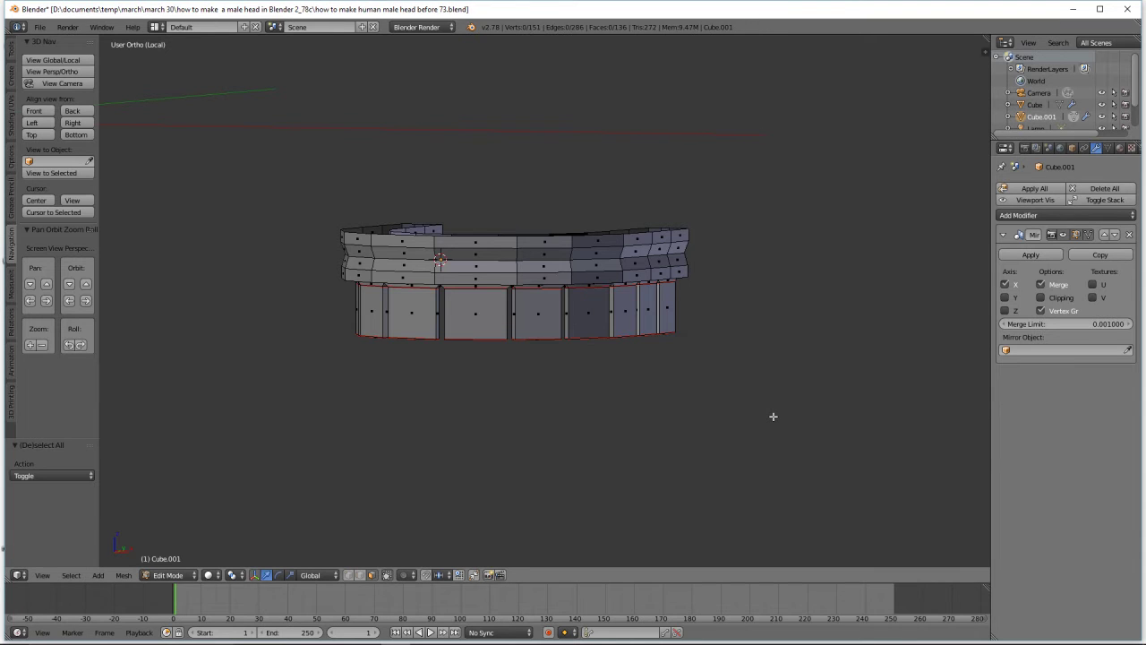
left_click(1041, 298)
key("a")
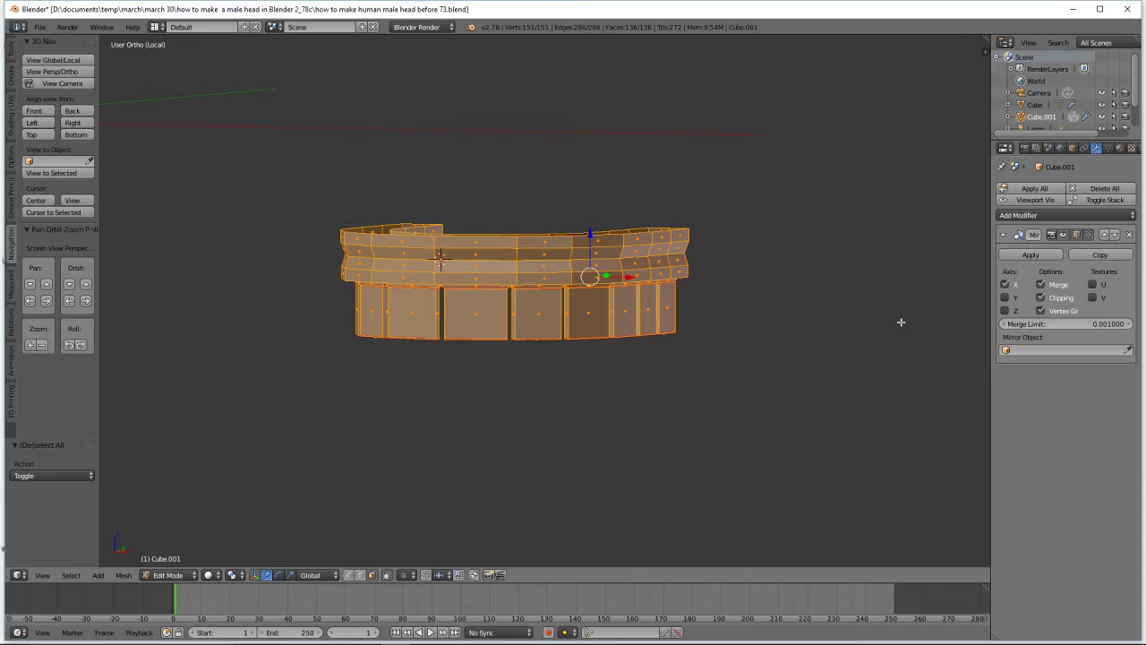
Add a Subdivision Surface modifier with 2 view subdivisions and apply it to the editing cage
left_click(1120, 216)
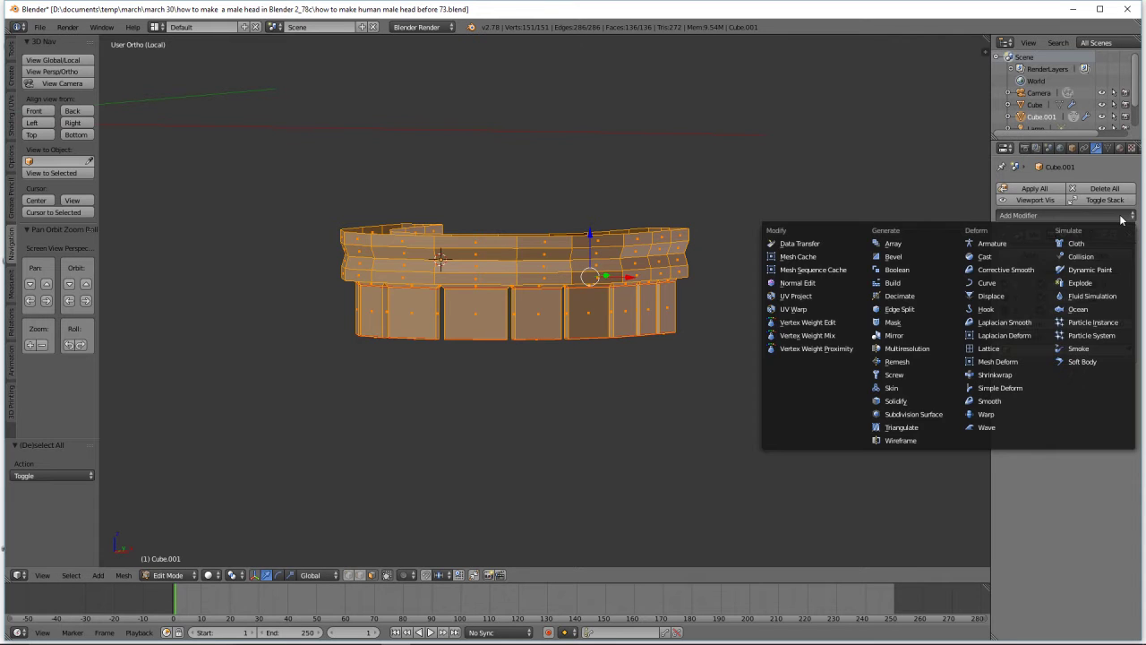
left_click(931, 414)
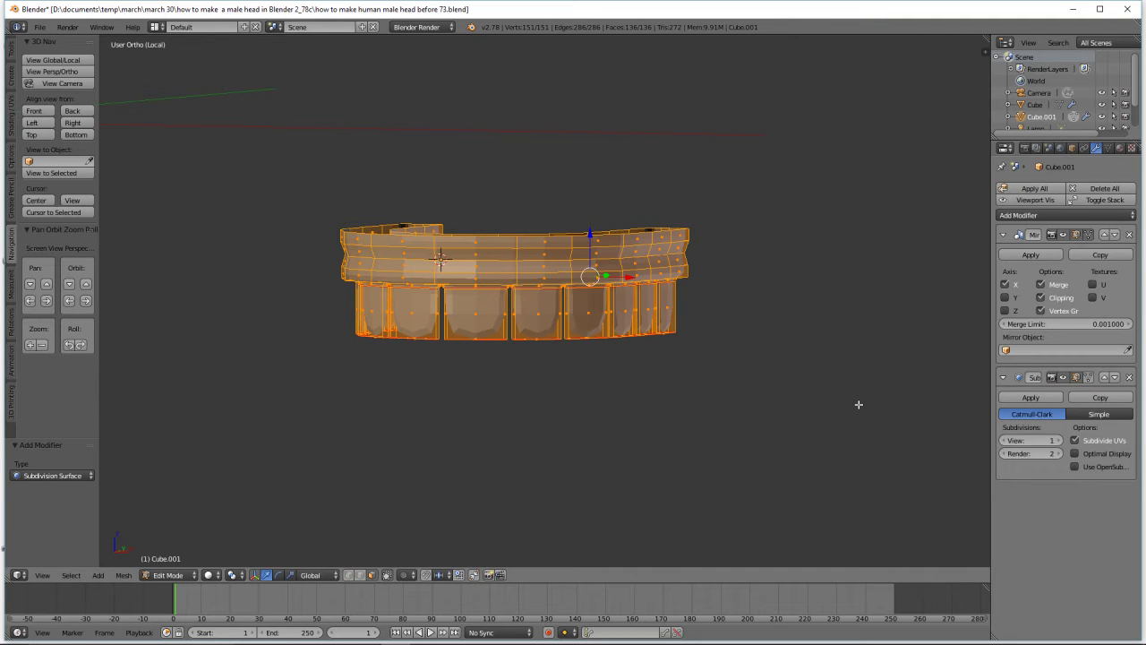
left_click(1059, 442)
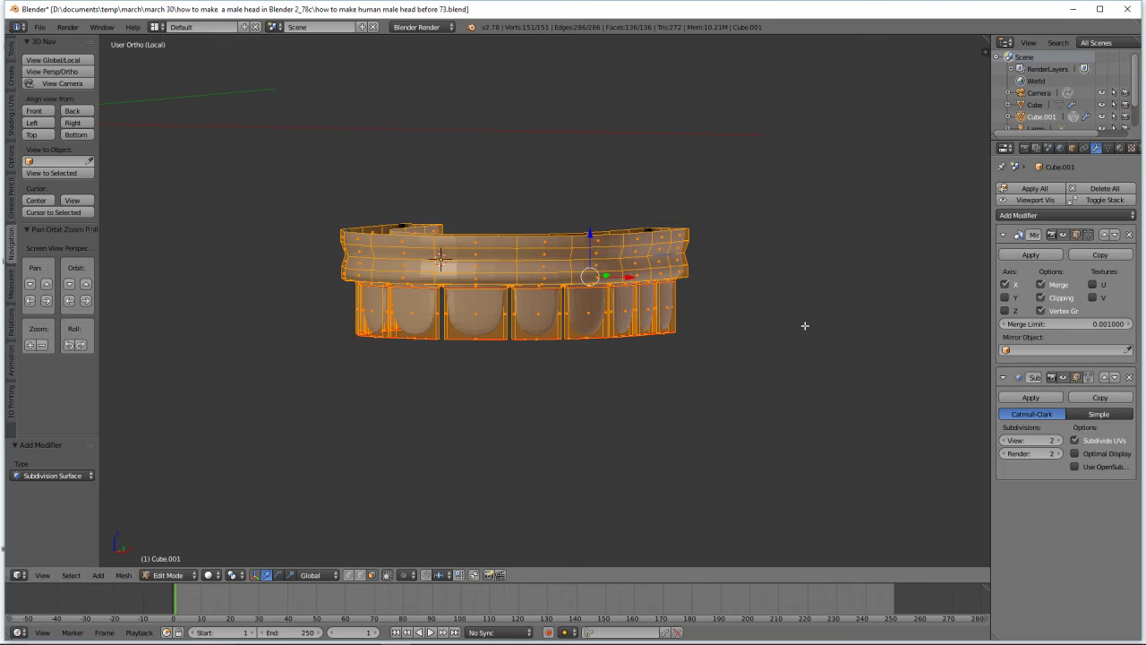
left_click(1088, 377)
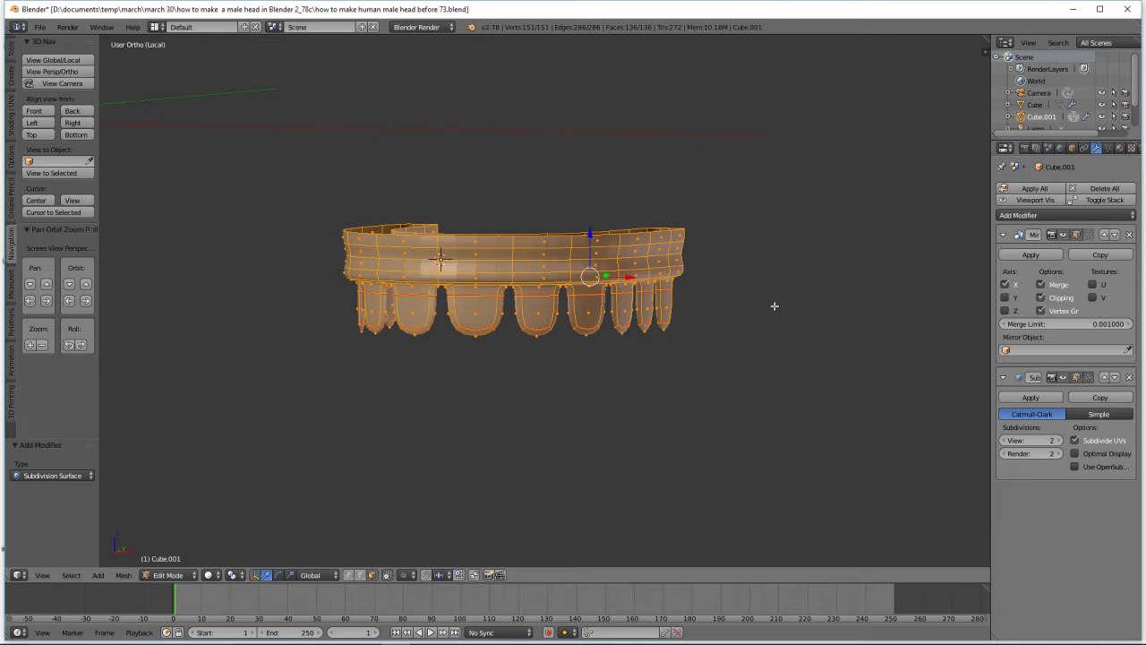
Shade the teeth and gum mesh smooth and save the file as "how to make human male head before 74.blend"
key("z")
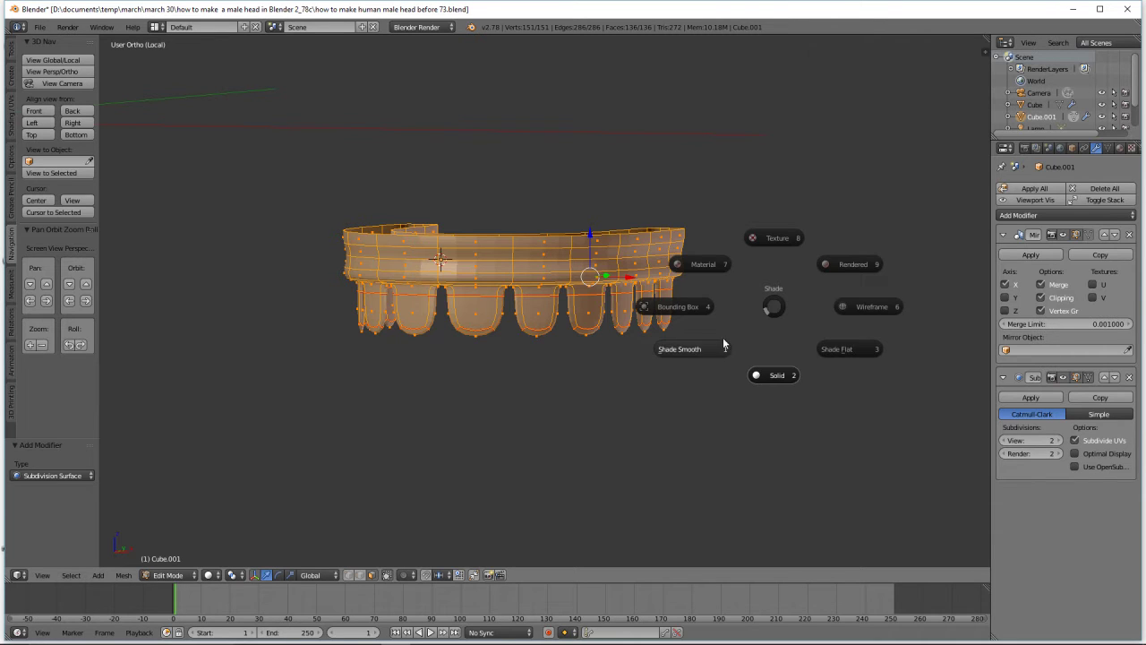
left_click(709, 355)
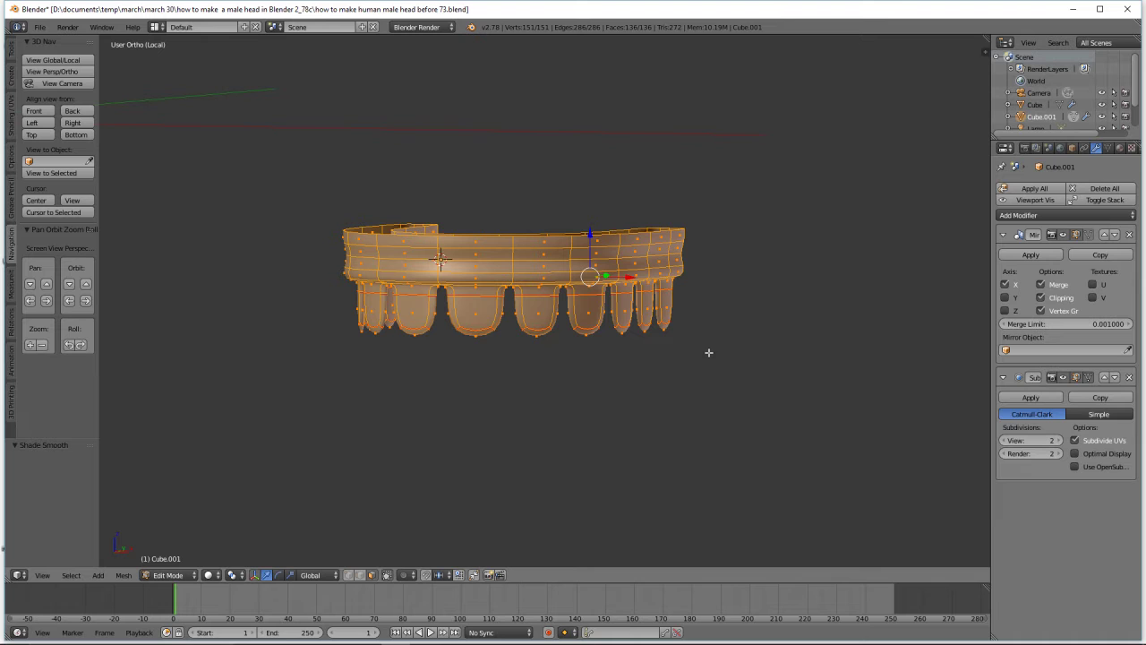
key("ctrl+alt+s")
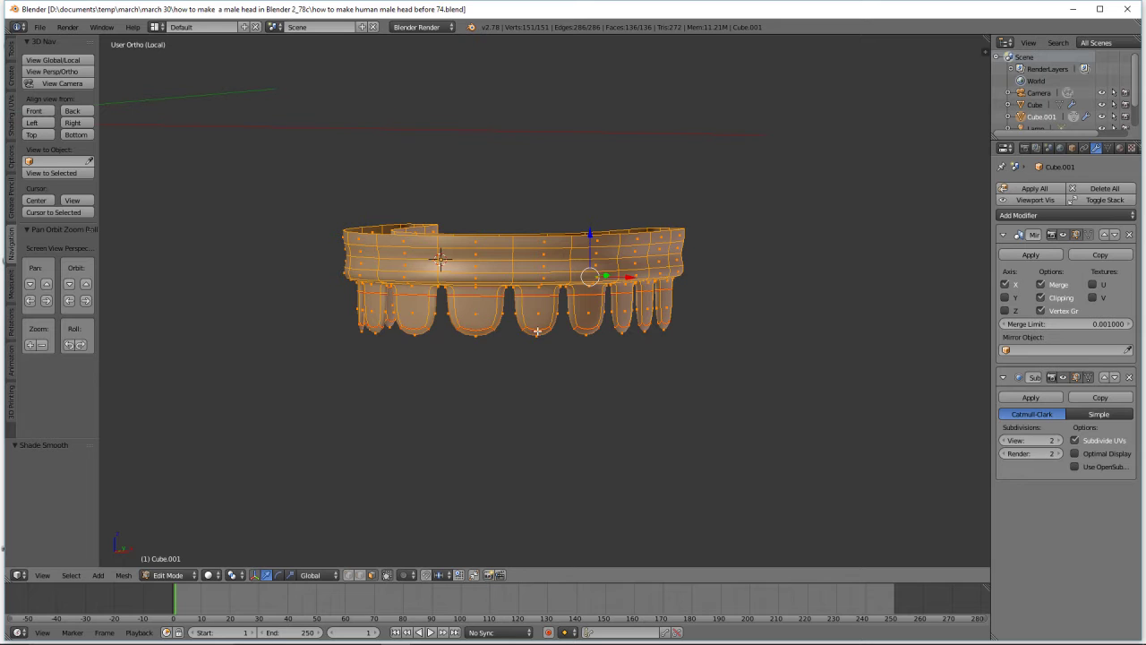
In wireframe front view, select all the teeth below the gum and crease their edges by about 0.626
left_click(47, 115)
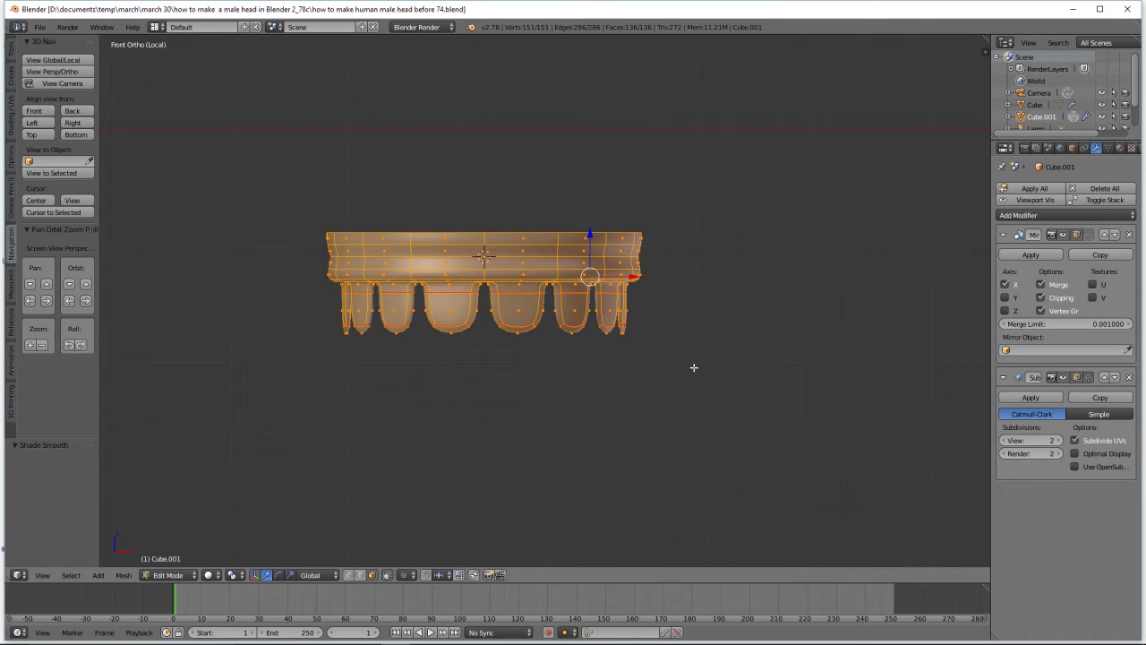
key("a")
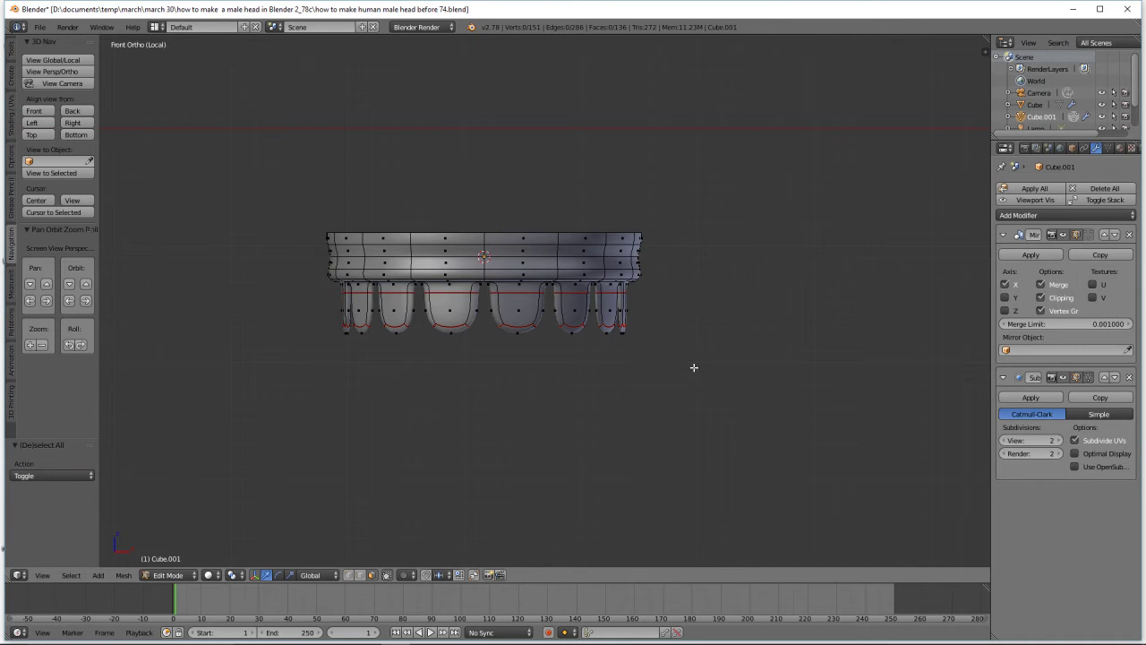
key("z")
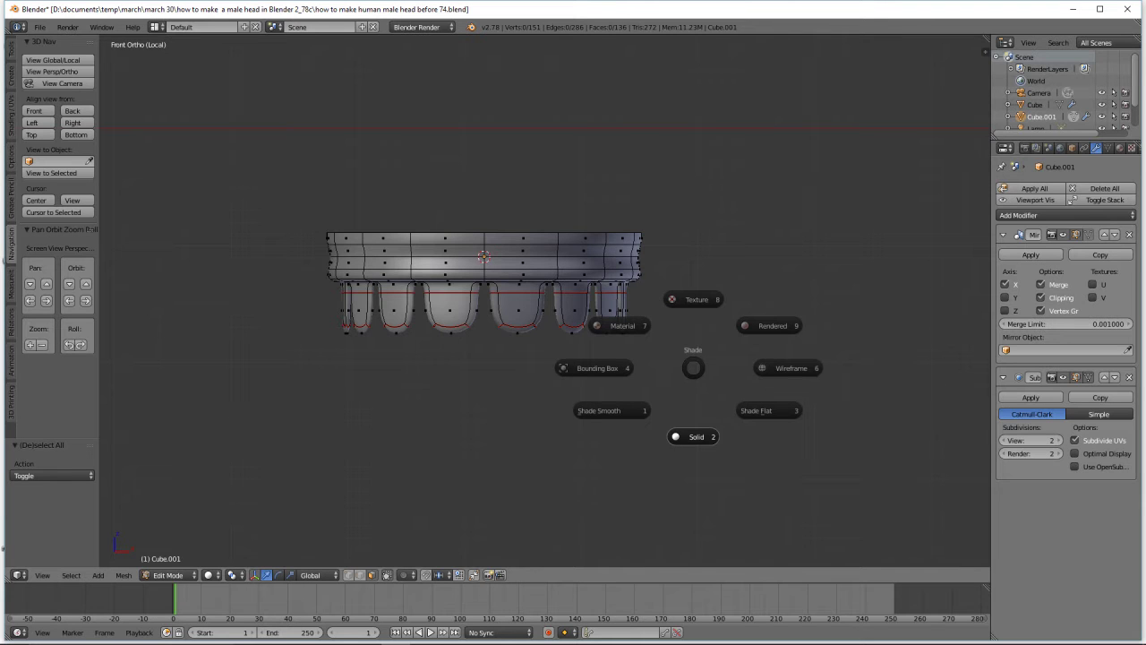
left_click(776, 375)
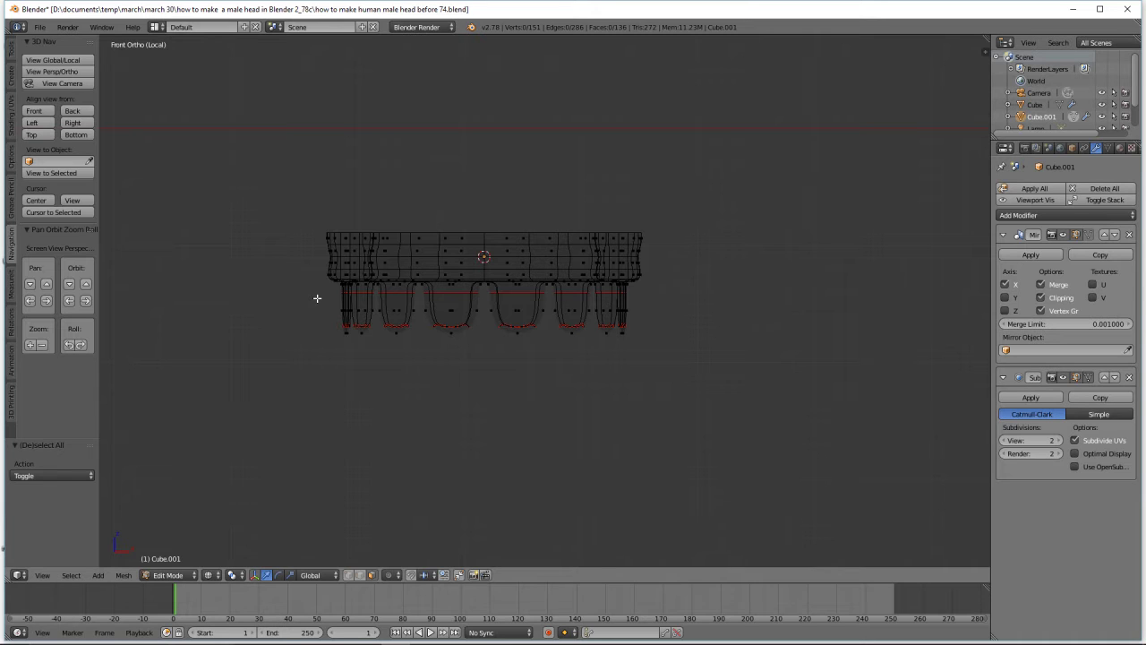
key("b")
left_click_drag(309, 287, 676, 422)
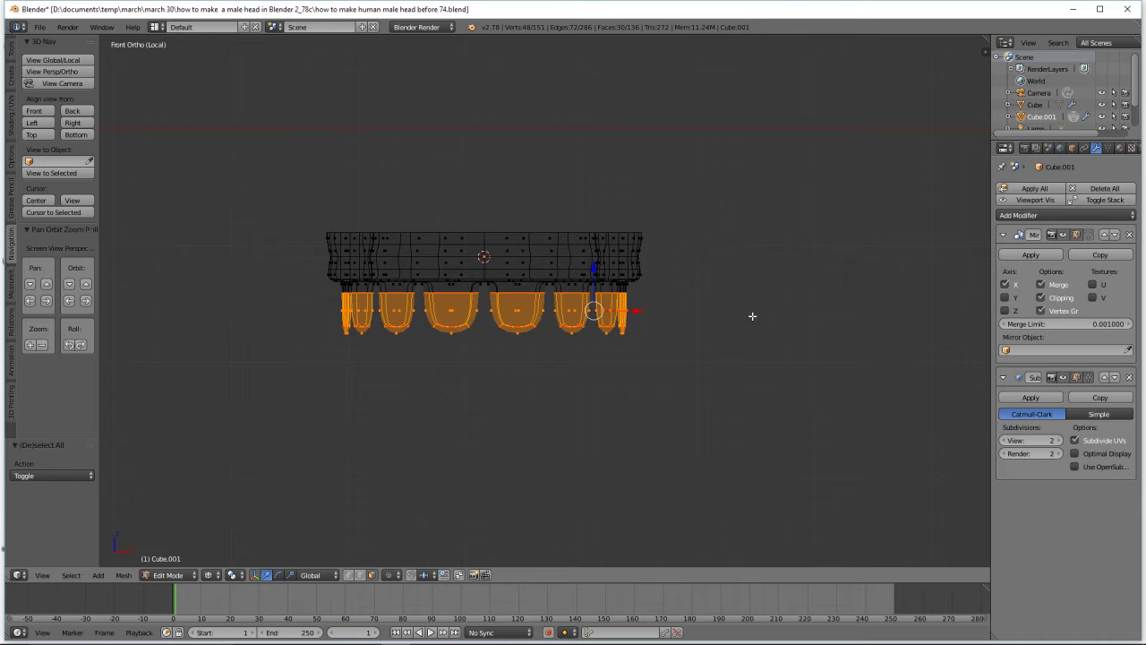
key("shift+e")
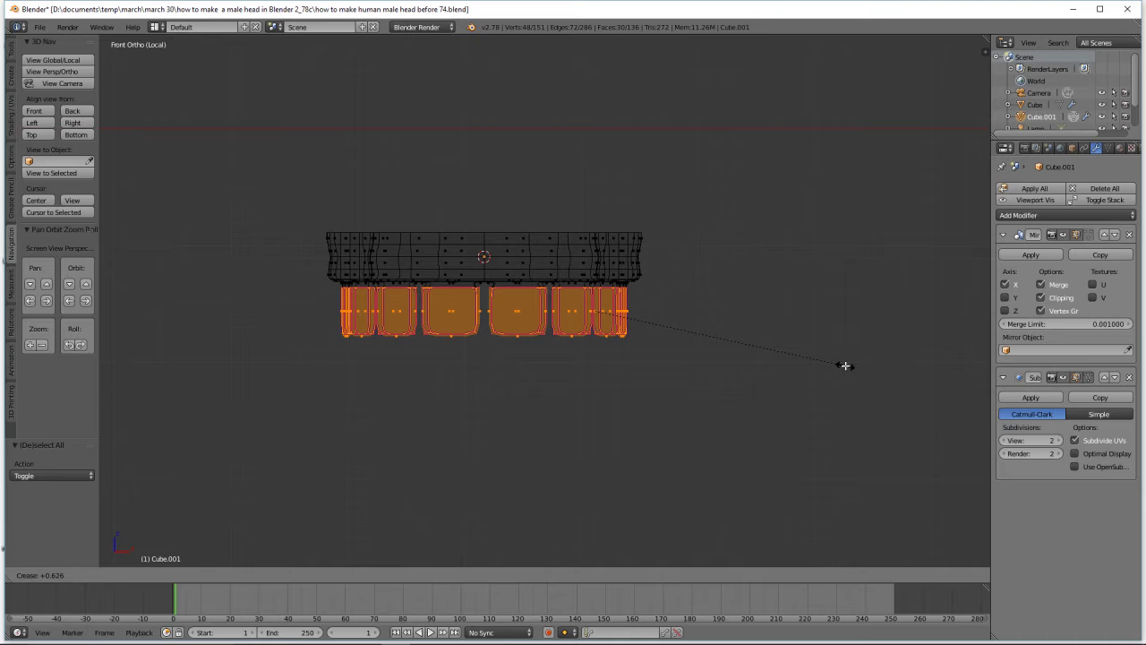
left_click(845, 365)
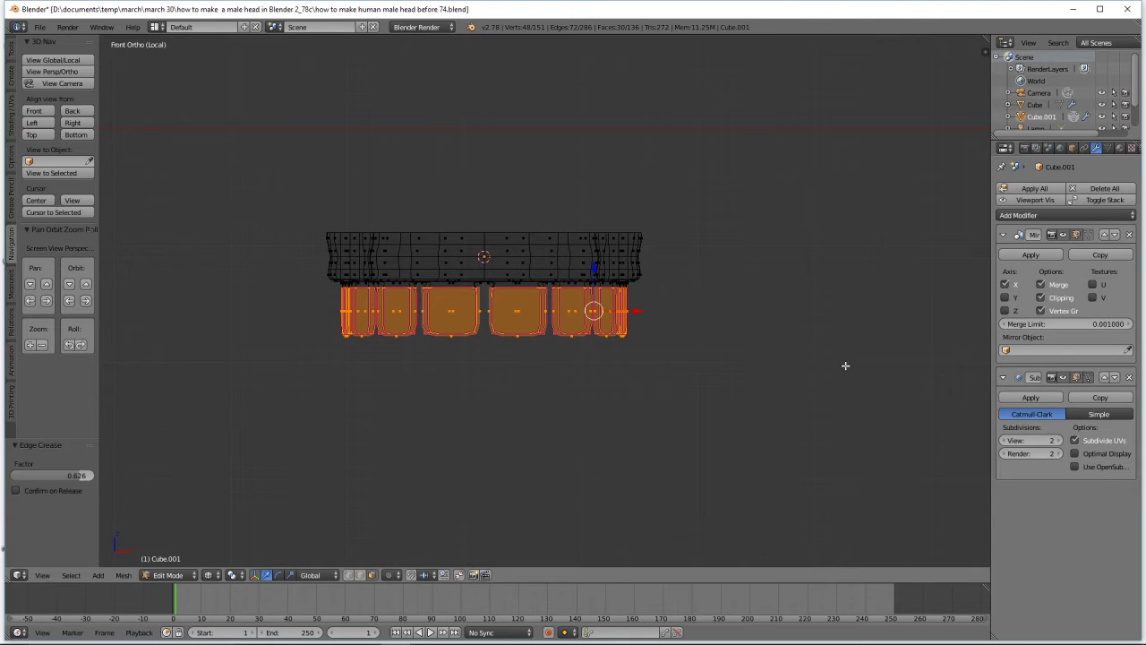
Return the view to solid shading, deselect everything and examine the creased teeth and gum from an angle
key("z")
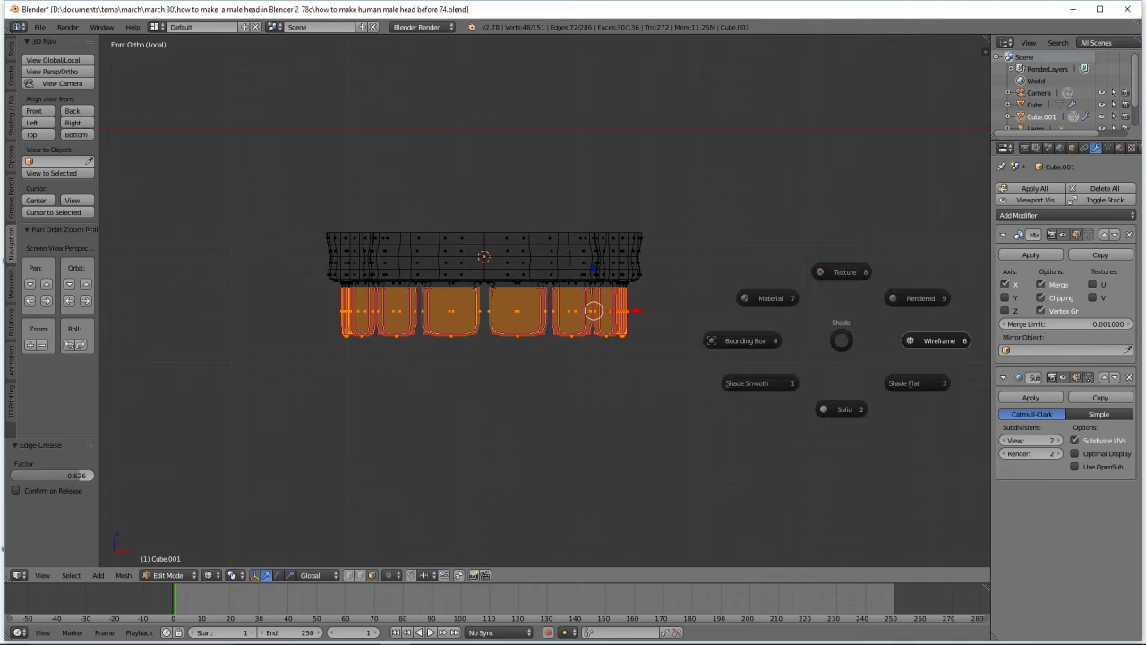
left_click(850, 412)
mouse_move(823, 355)
middle_mouse_down()
mouse_move(747, 320)
mouse_move(815, 348)
middle_mouse_up()
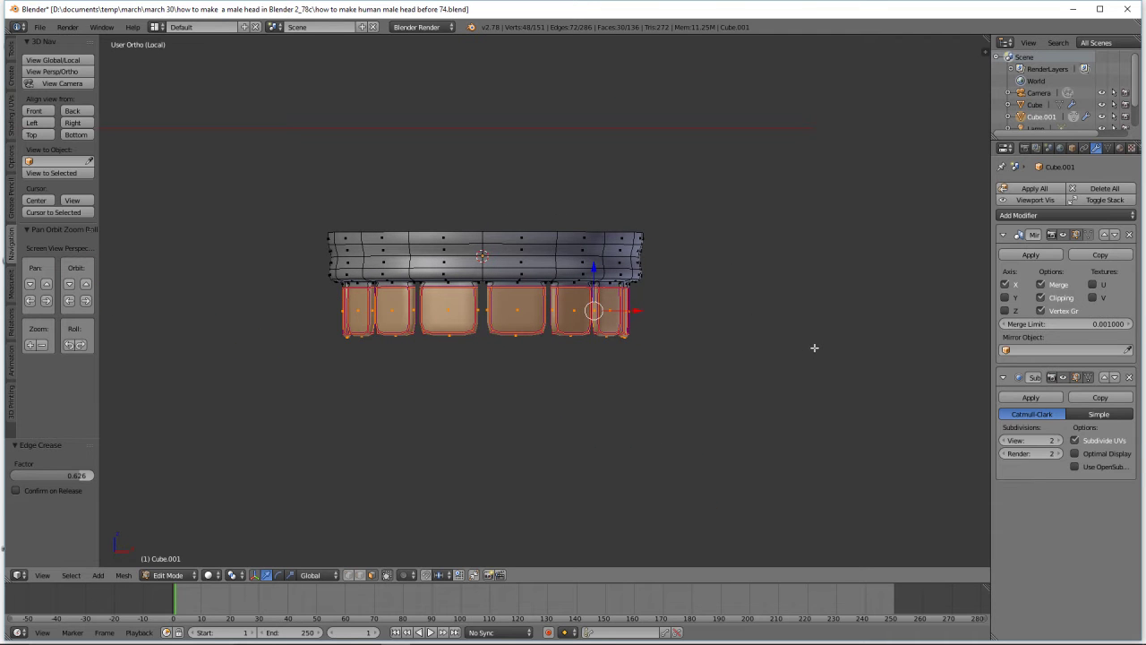
key("a")
middle_click_drag(811, 345, 779, 342)
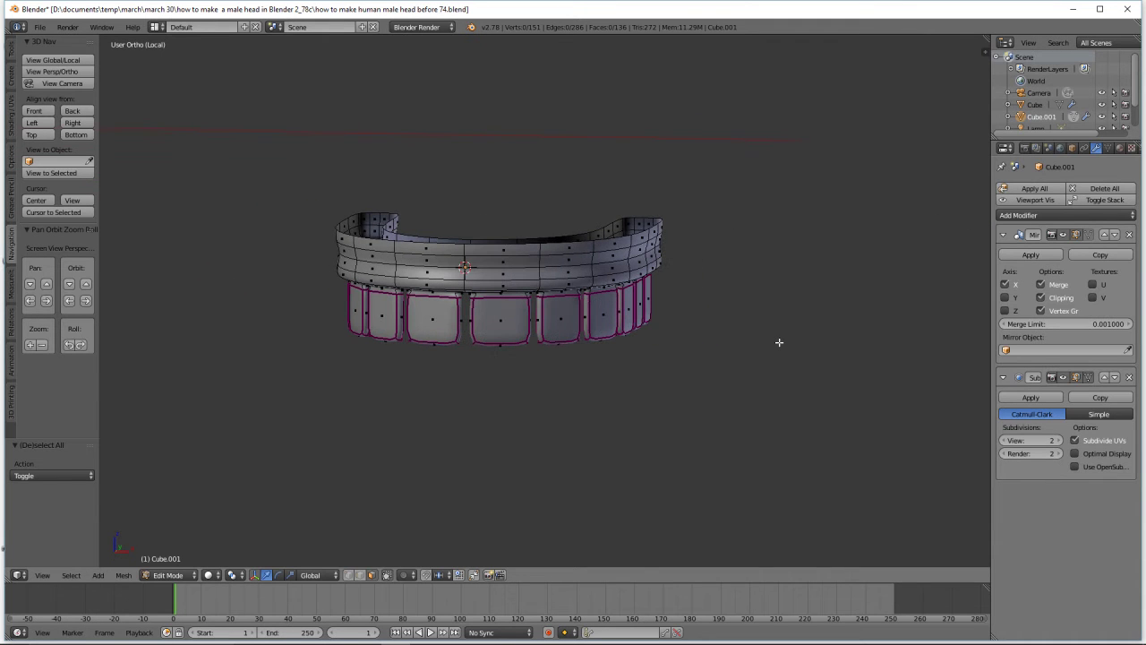
In wireframe front view, select all the teeth below the gum and check their mean crease value
key("n")
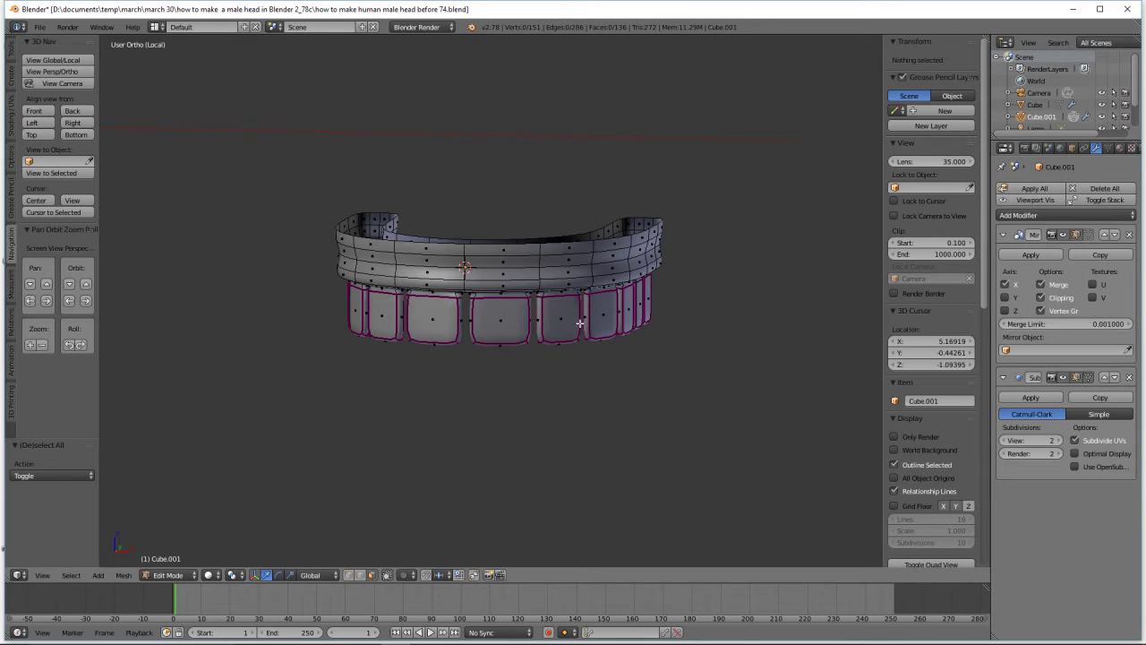
left_click(38, 112)
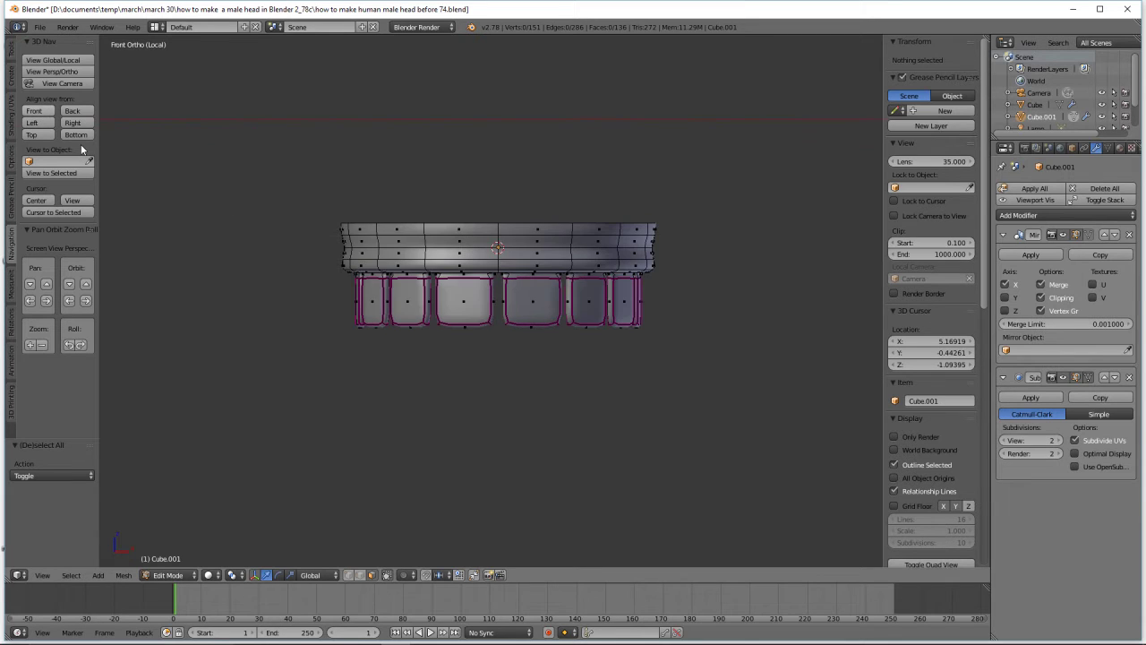
key("z")
left_click(383, 307)
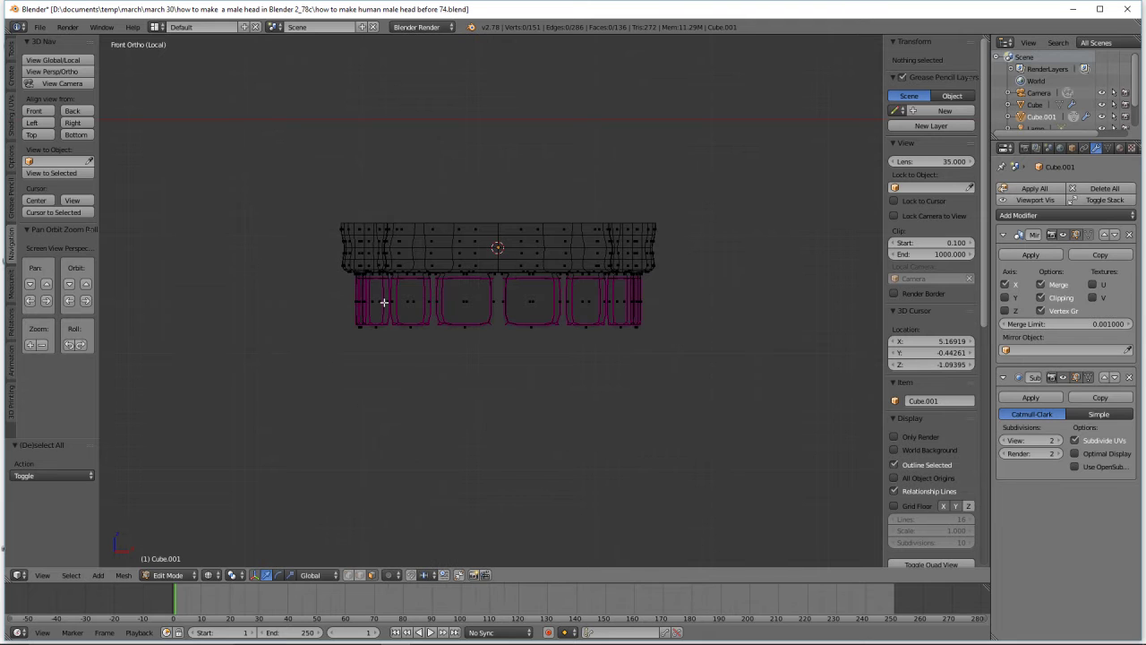
key("b")
left_click_drag(329, 276, 703, 405)
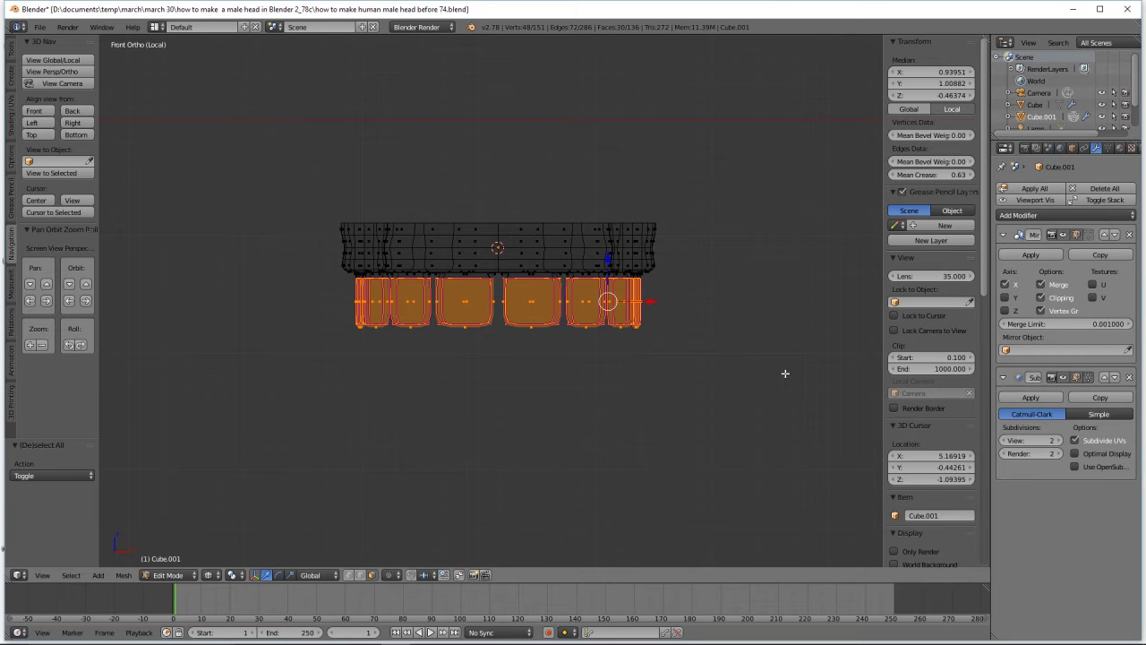
key("n")
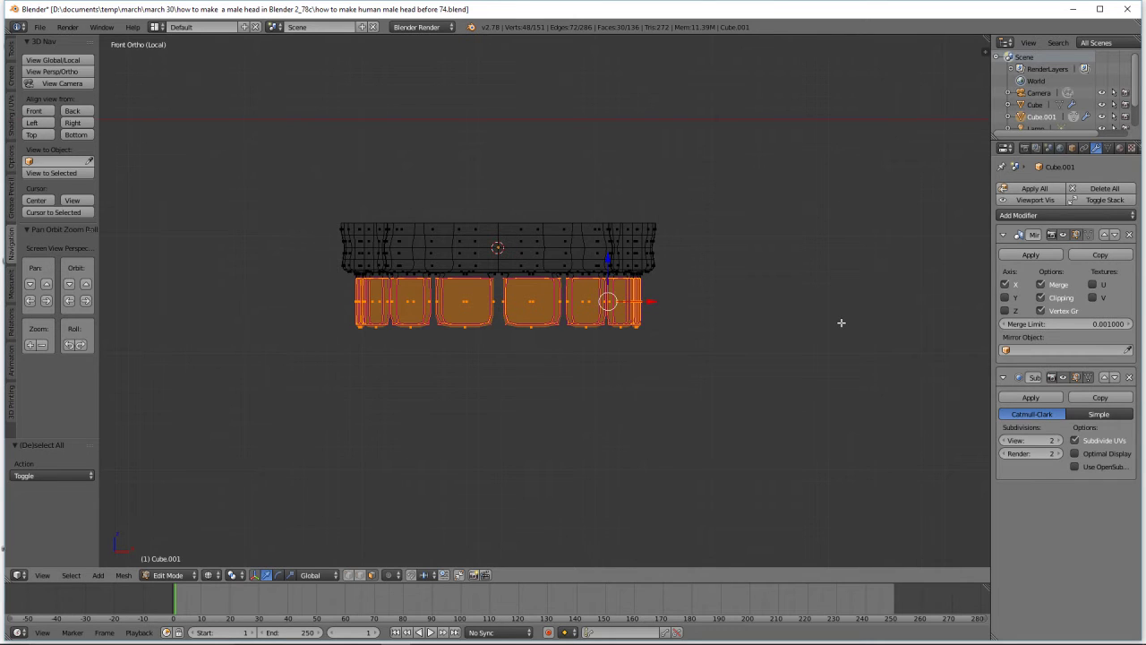
Deselect everything in solid shading and save the file as "how to make human male head before 75.blend"
key("a")
key("z")
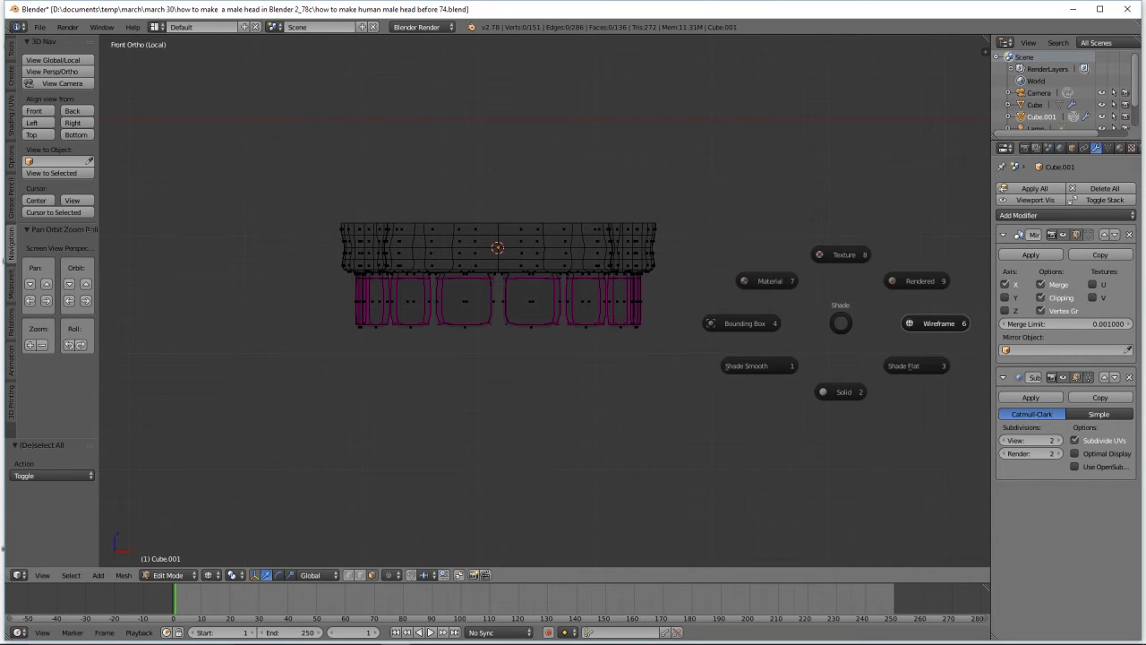
left_click(847, 389)
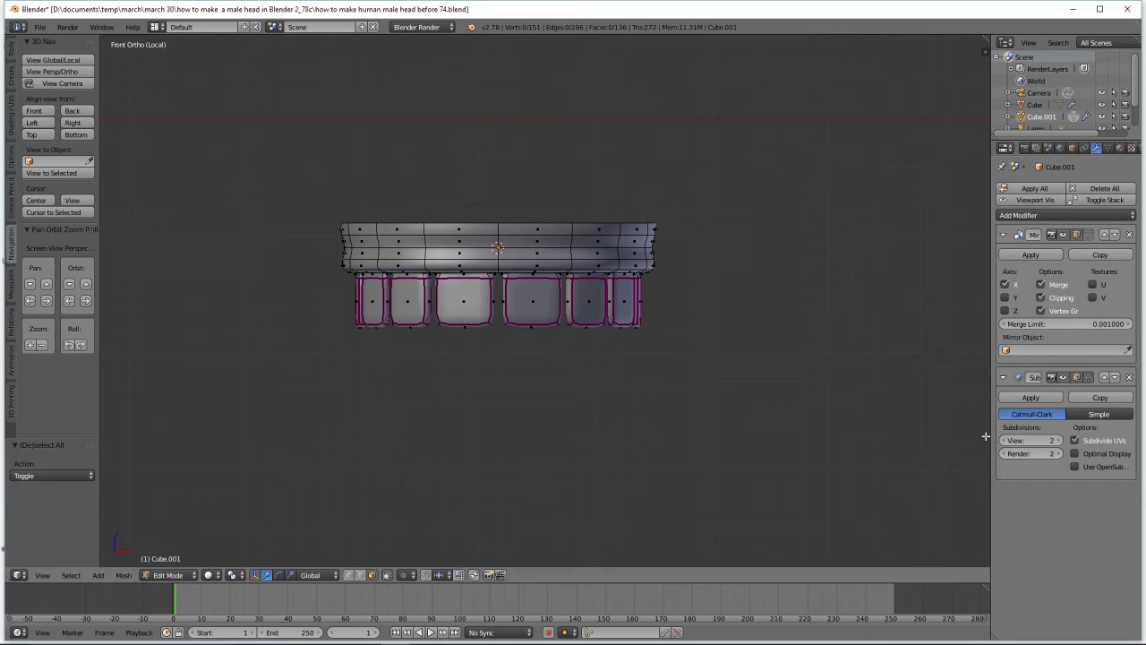
key("ctrl+alt+s")
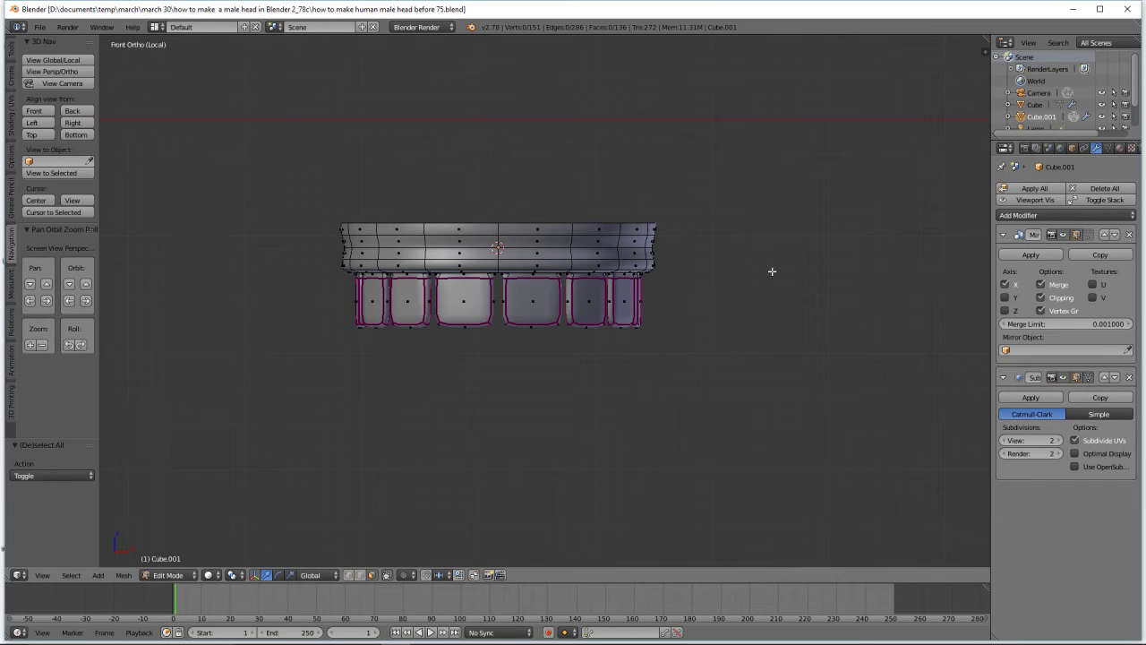
Duplicate the entire teeth and gum mesh in place and flip the copy vertically by scaling it -1 along Z
key("a")
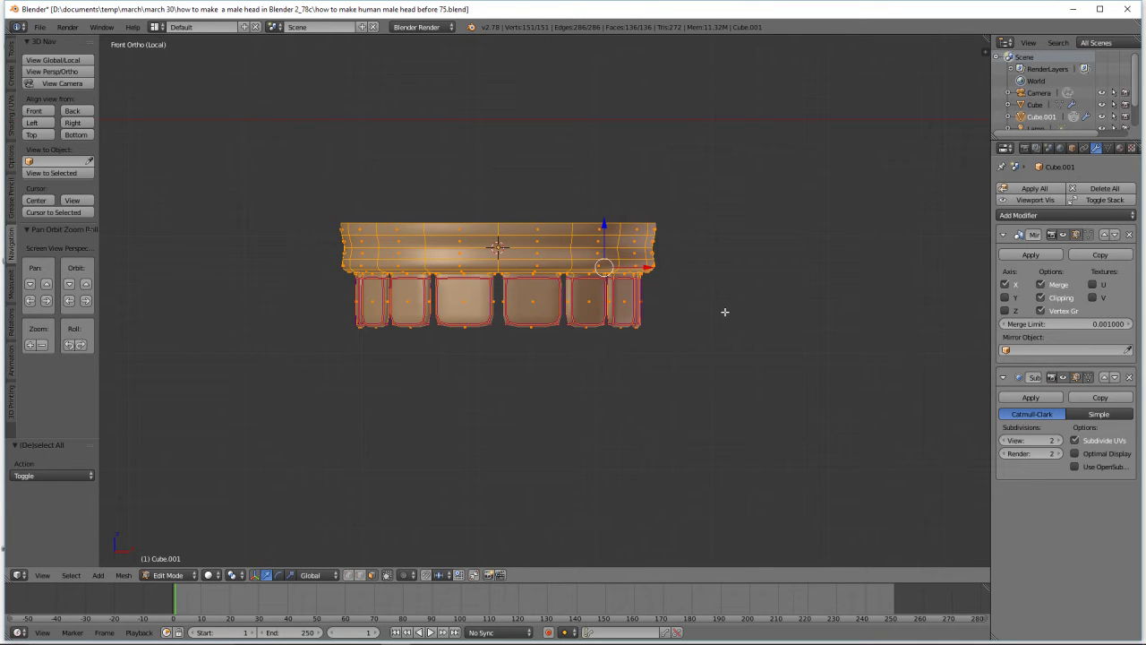
key("shift+d")
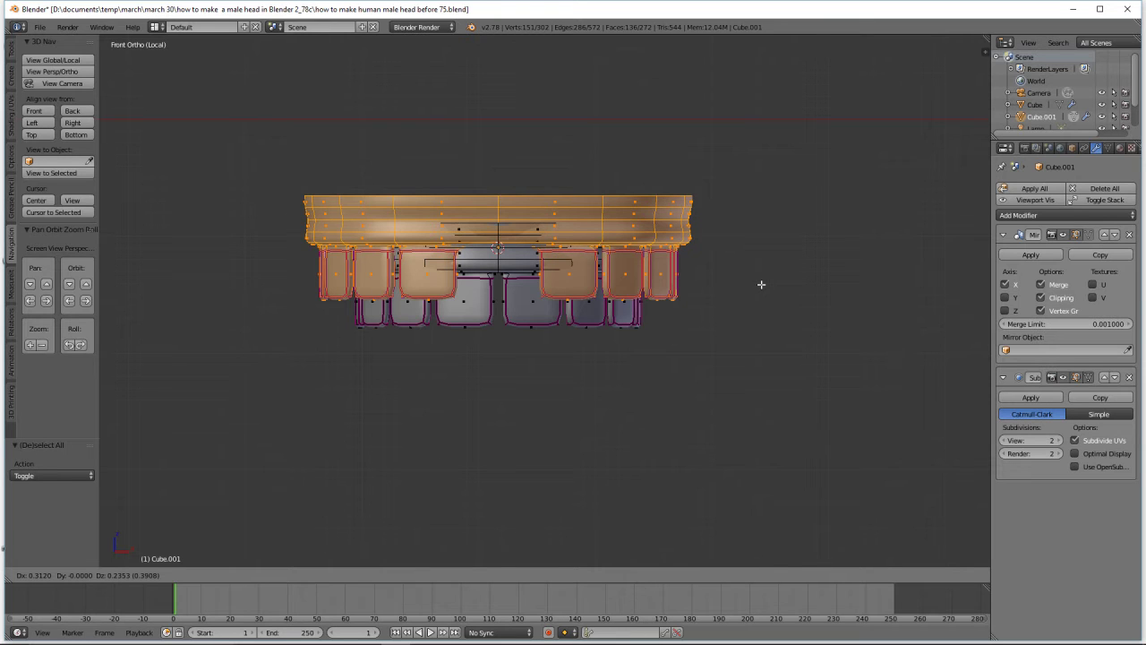
key("Escape")
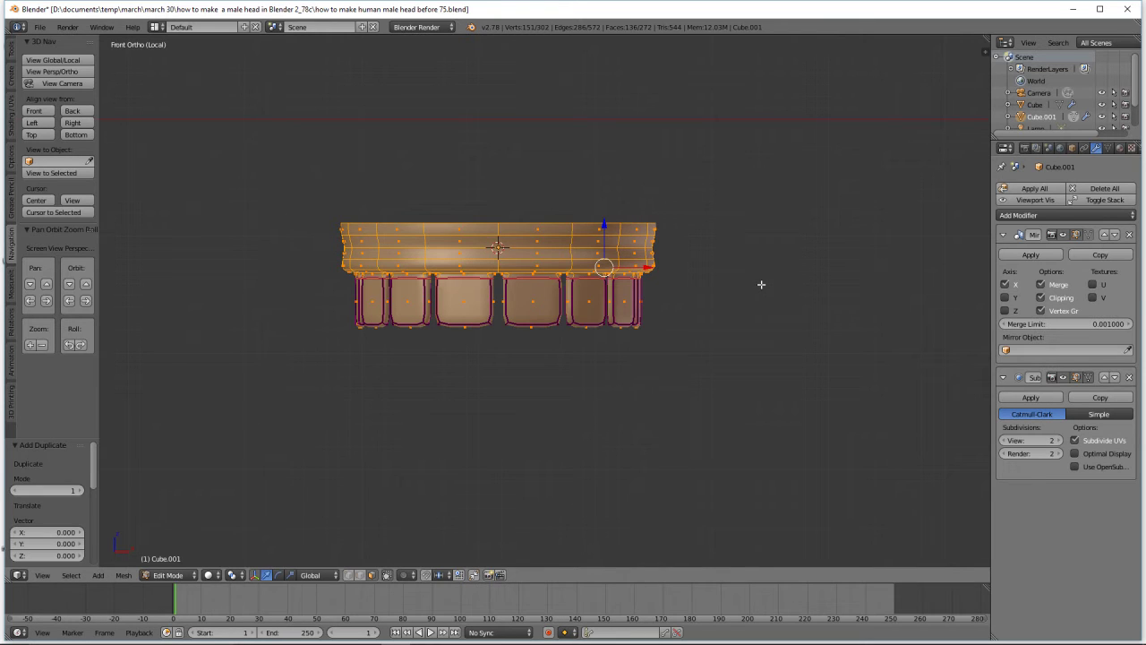
key("s")
type("z")
type("-1(|) = -1 along global Z")
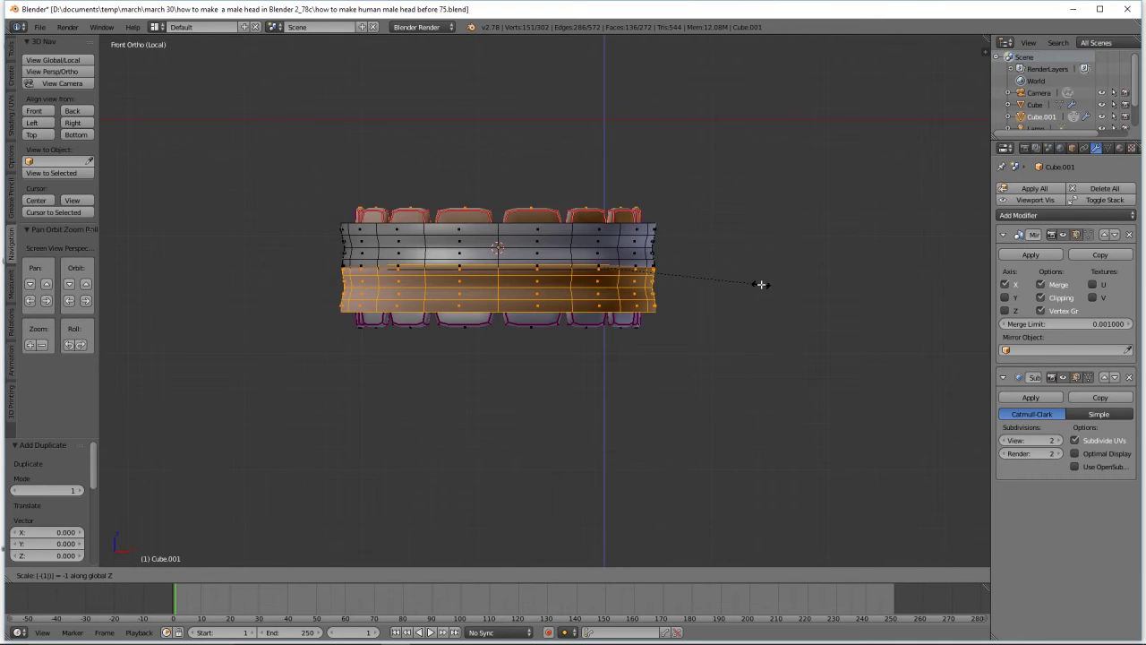
key("Return")
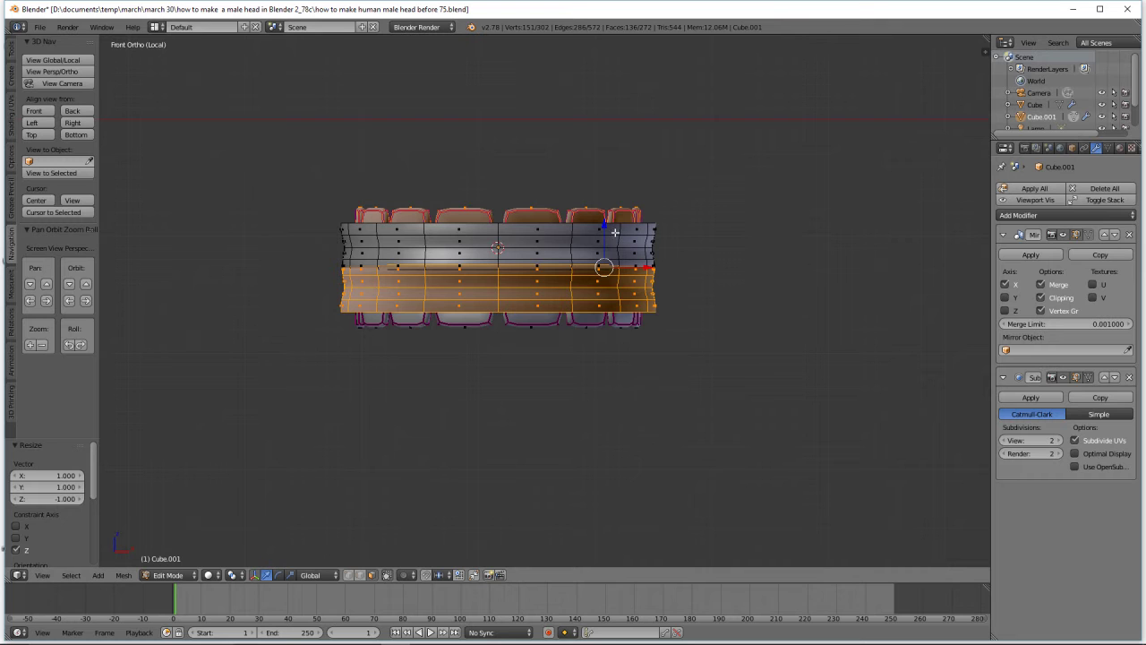
Move the flipped copy about -1.064 along Z so its teeth sit just below the upper teeth
key("g")
key("z")
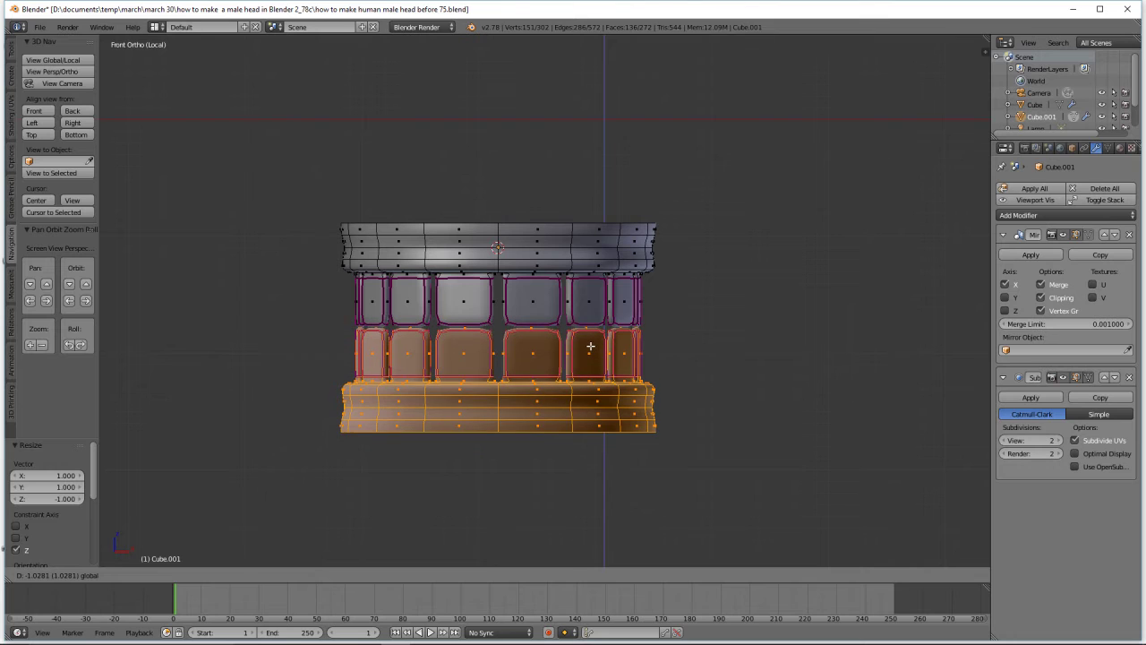
left_click(590, 351)
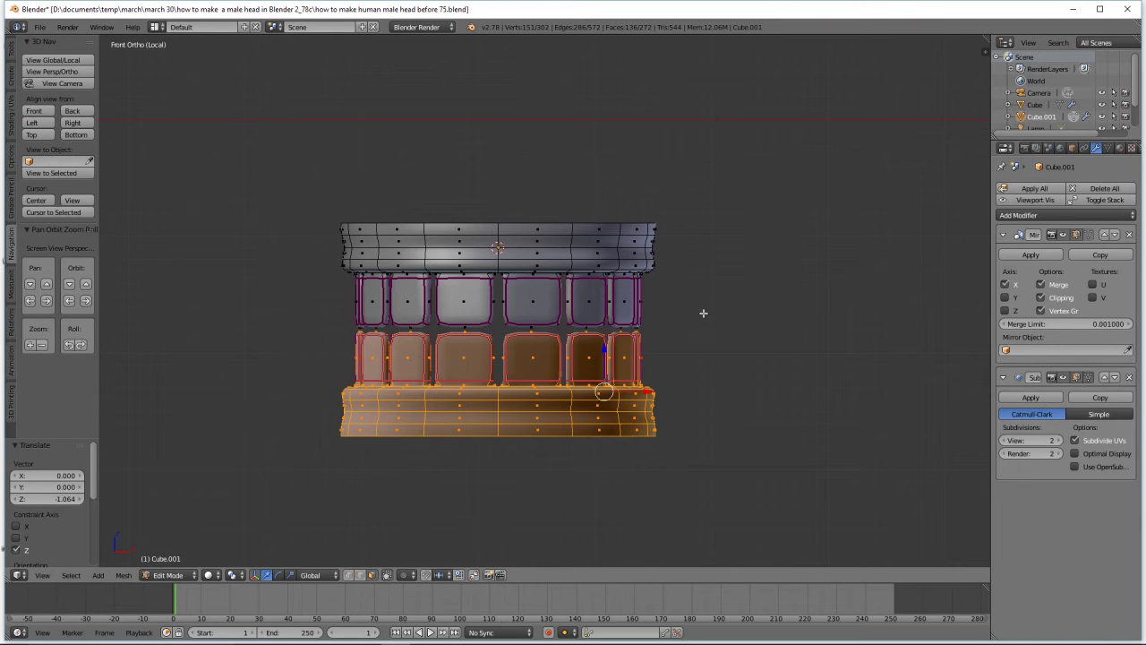
Recalculate the lower teeth and gum normals to face outside and save the file as "how to make human male head before 77.blend"
key("ctrl+n")
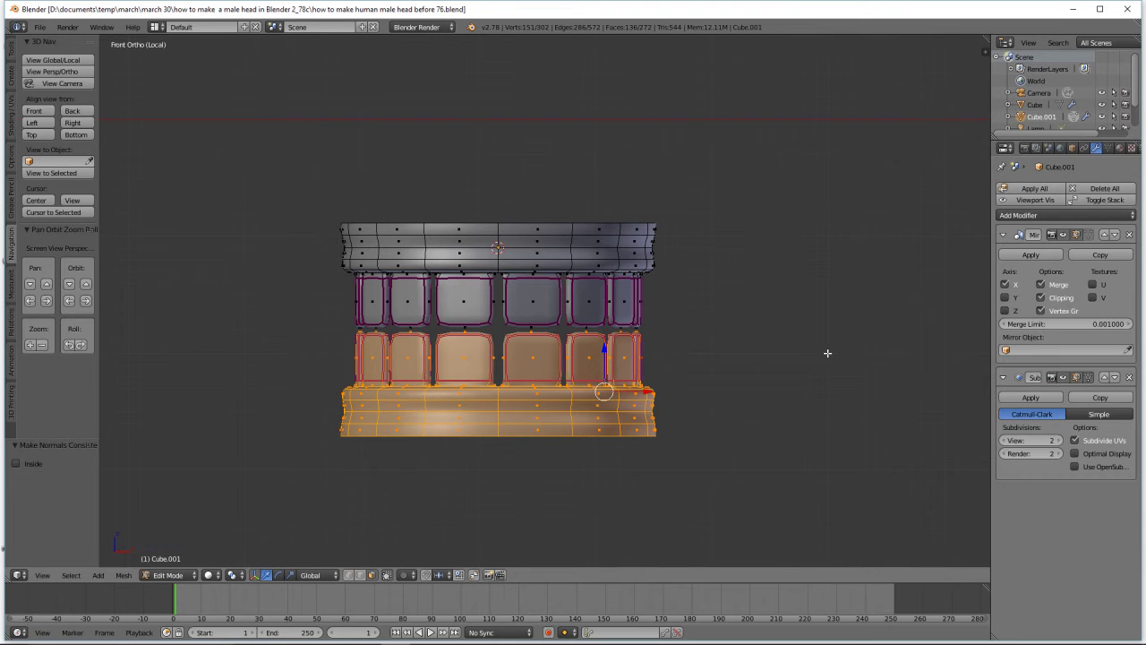
key("a")
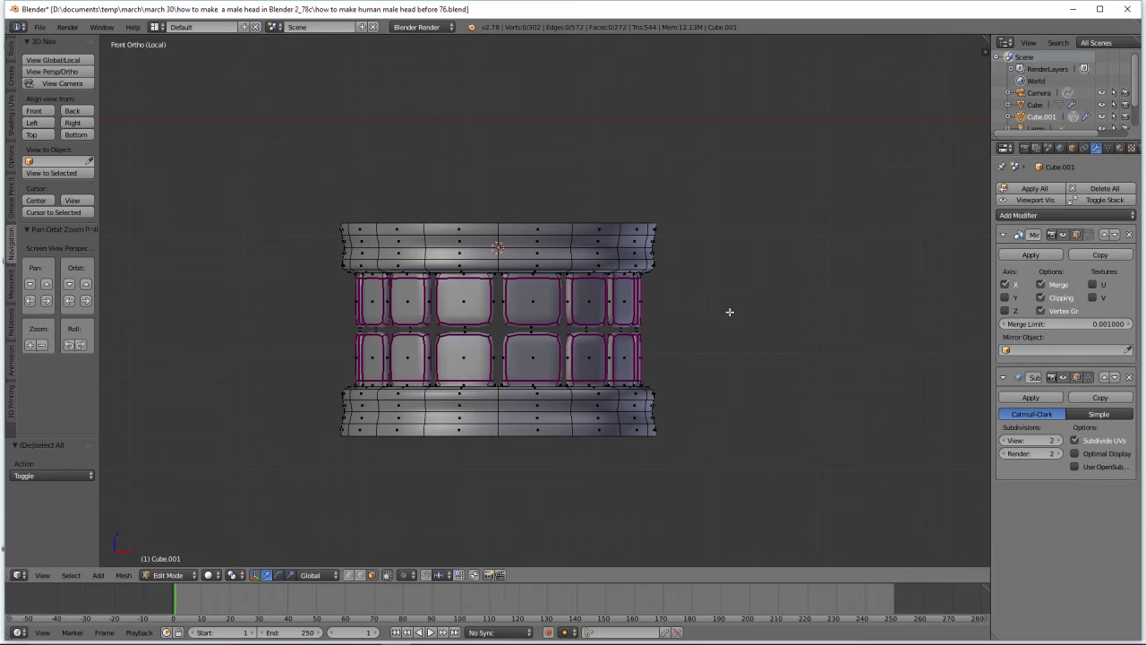
key("w")
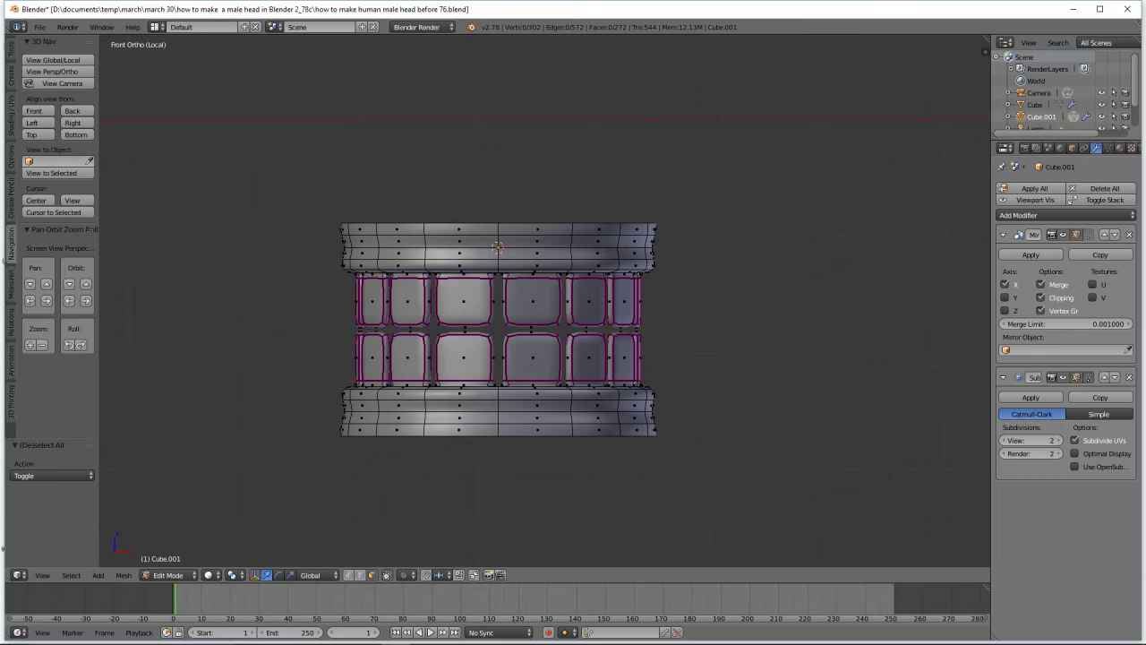
left_click(729, 177)
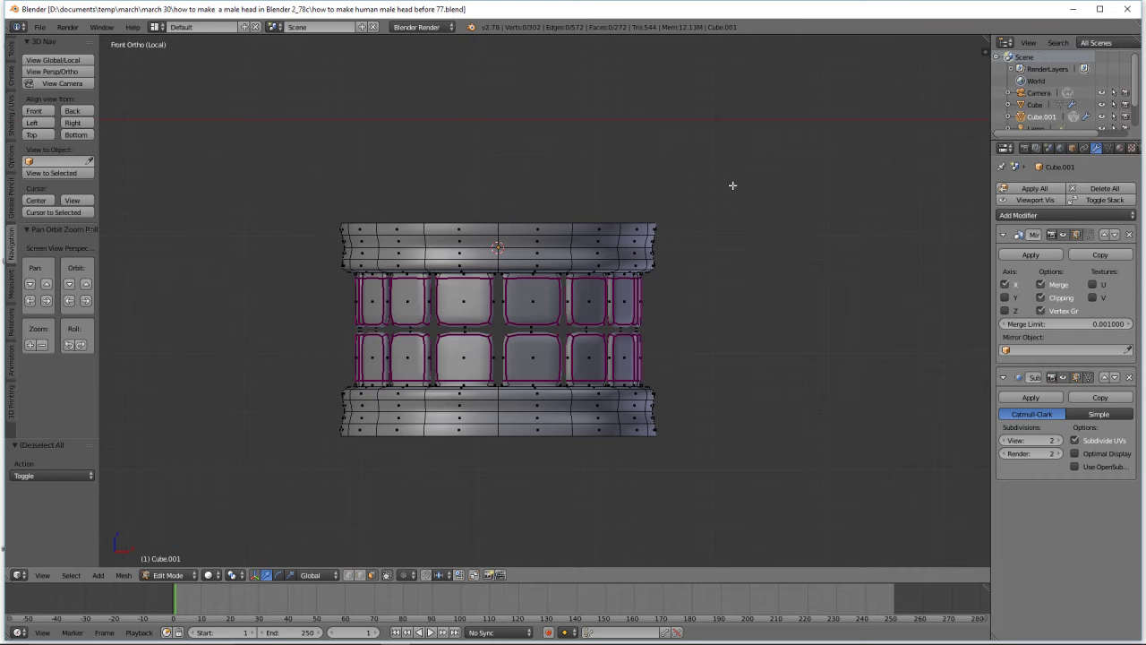
Switch the teeth object to Object Mode and leave local view to show the head
left_click(192, 575)
left_click(203, 563)
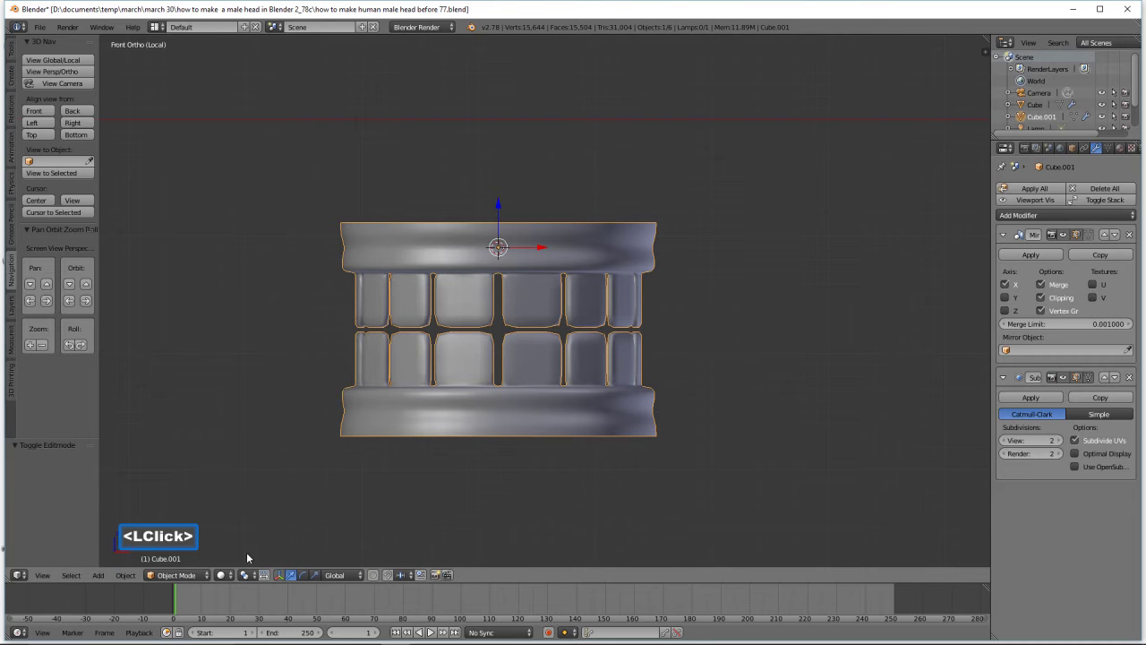
left_click(85, 62)
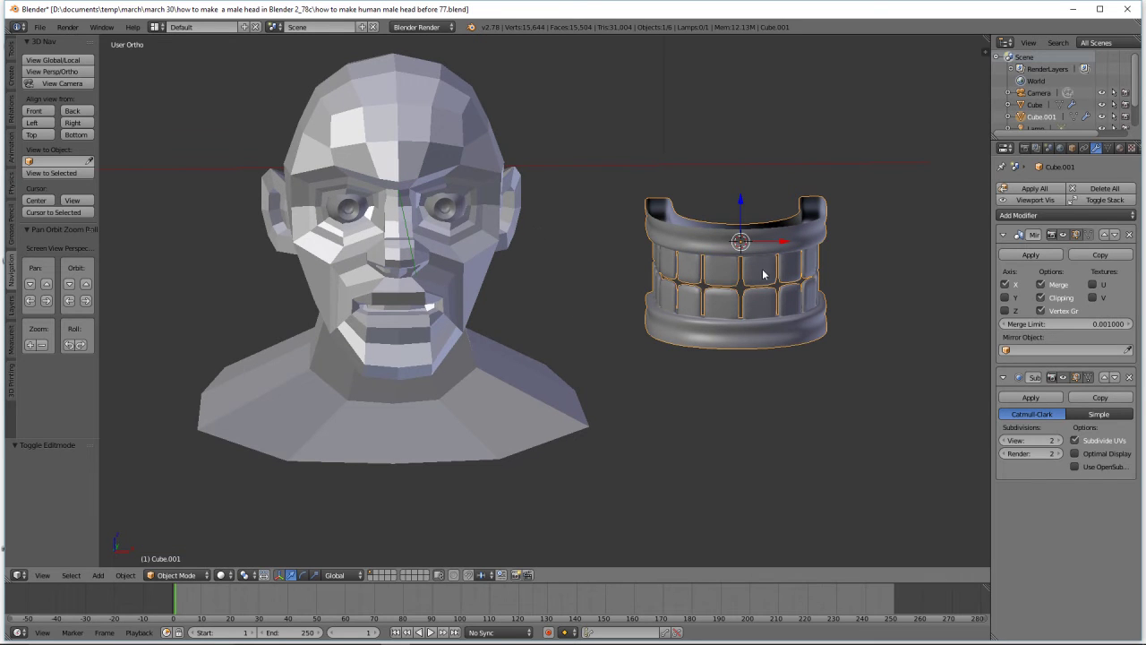
Move the teeth and gums along X and about -1.332 along Y to the face, and scale them to about 0.579
left_click_drag(784, 244, 441, 279)
mouse_move(441, 279)
middle_mouse_down()
mouse_move(512, 323)
mouse_move(455, 315)
mouse_move(450, 281)
mouse_move(448, 293)
middle_mouse_up()
left_click_drag(378, 240, 321, 266)
middle_click_drag(320, 266, 397, 281)
key("s")
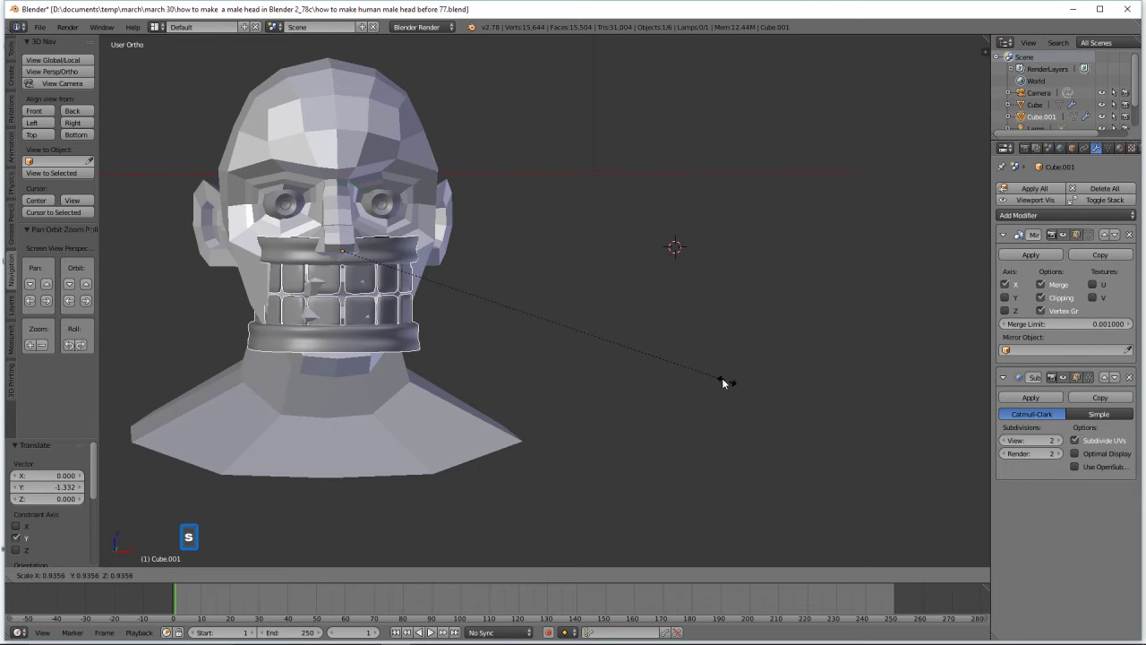
left_click(584, 321)
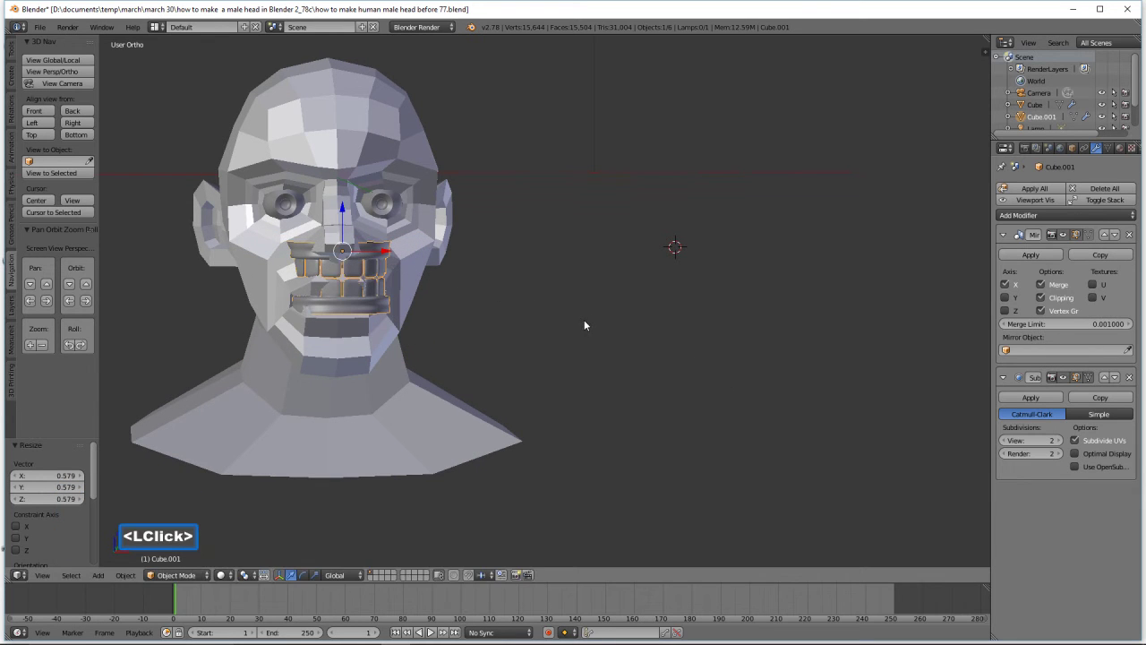
Lower the teeth and gums about 0.428 along Z to mouth level and scale them down further
left_click_drag(342, 212, 341, 243)
middle_click_drag(465, 259, 447, 285)
key("s")
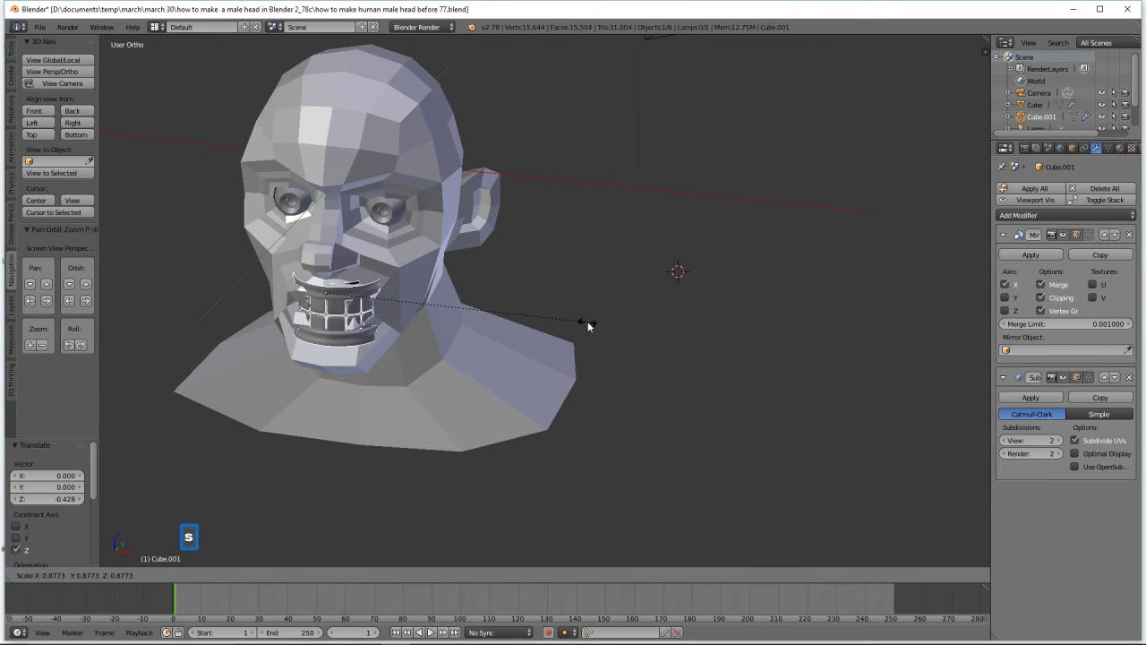
left_click(573, 322)
Push the teeth and gums about 0.336 along Y into the mouth and raise them about 0.025 along Z
middle_click_drag(485, 319, 403, 286)
left_click_drag(343, 283, 356, 281)
middle_click_drag(371, 332, 420, 311)
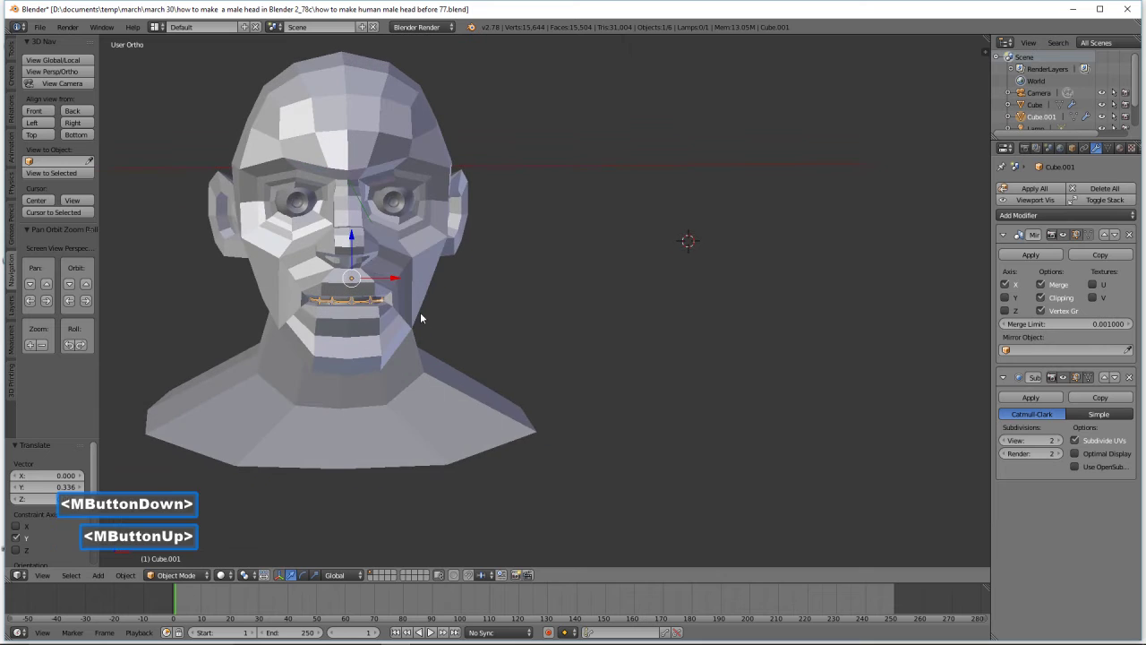
scroll(420, 313, "up", 2)
middle_click_drag(462, 361, 538, 309, "shift")
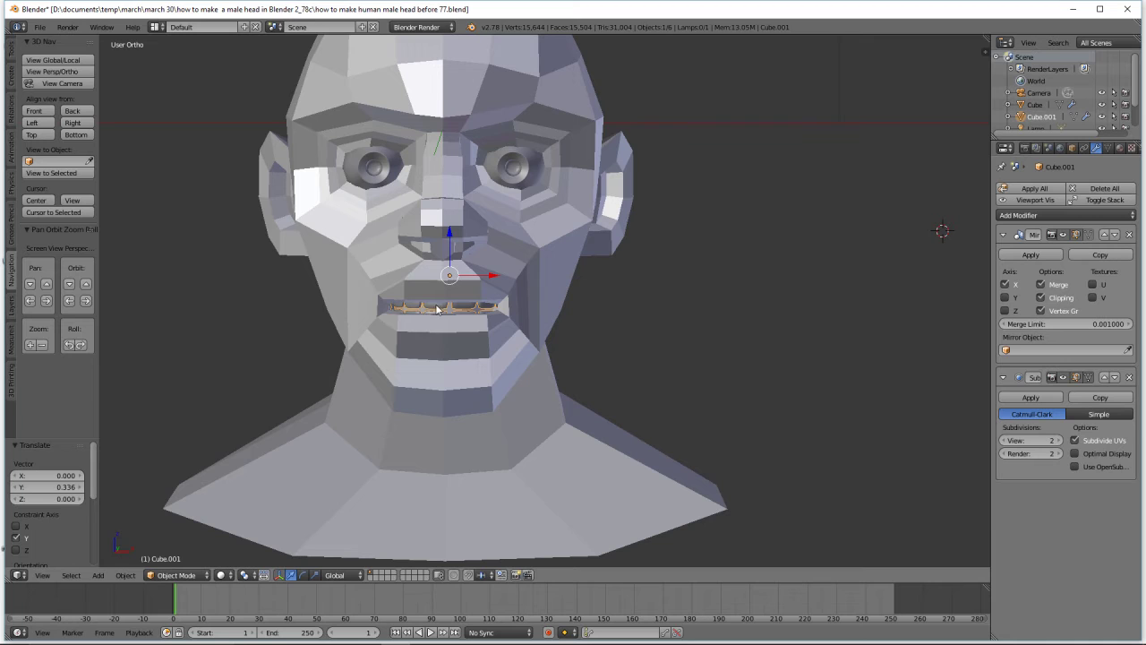
left_click_drag(449, 237, 450, 237)
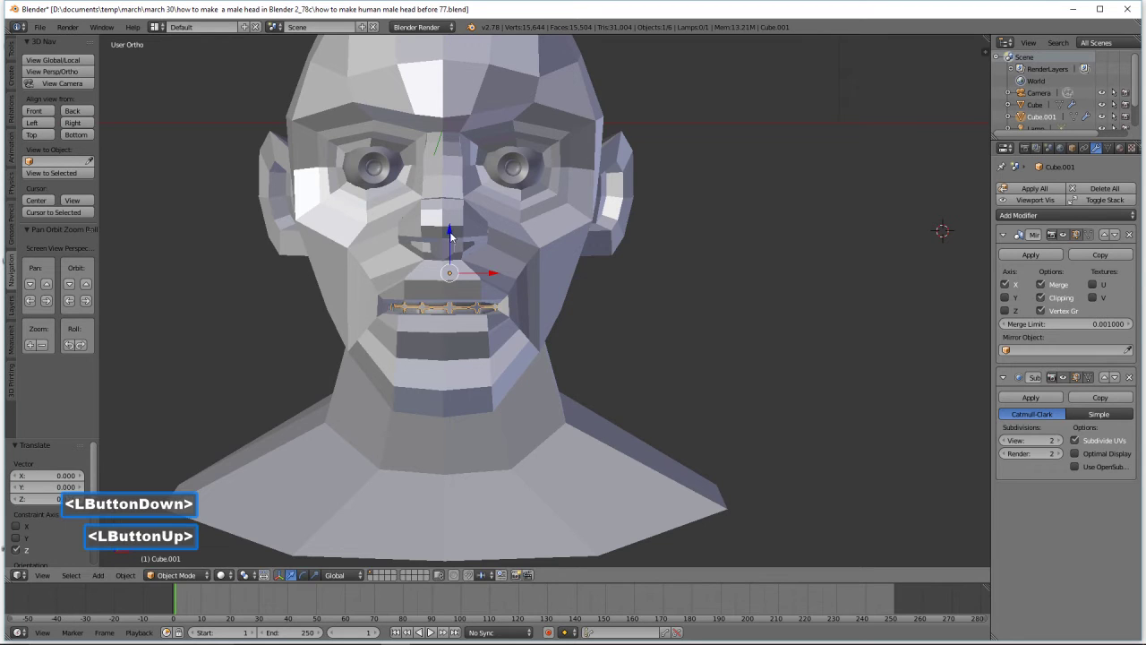
Centre the teeth in front view by moving them about -0.068 along X, and save as "how to make human male head before 78.blend"
left_click(39, 112)
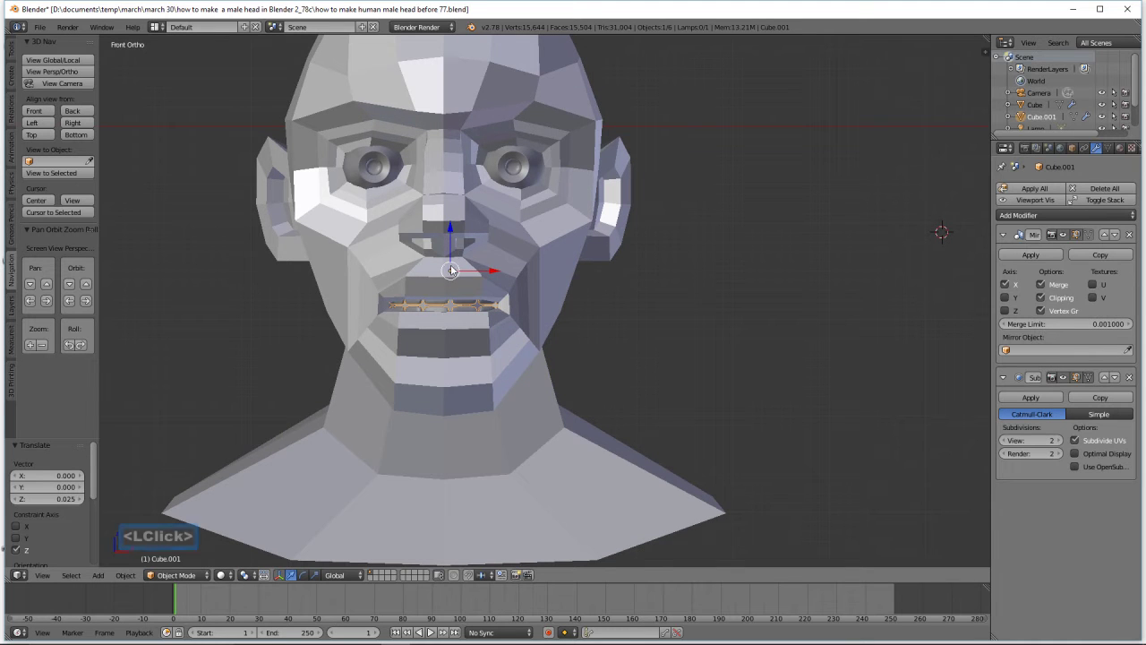
left_click_drag(493, 271, 487, 277)
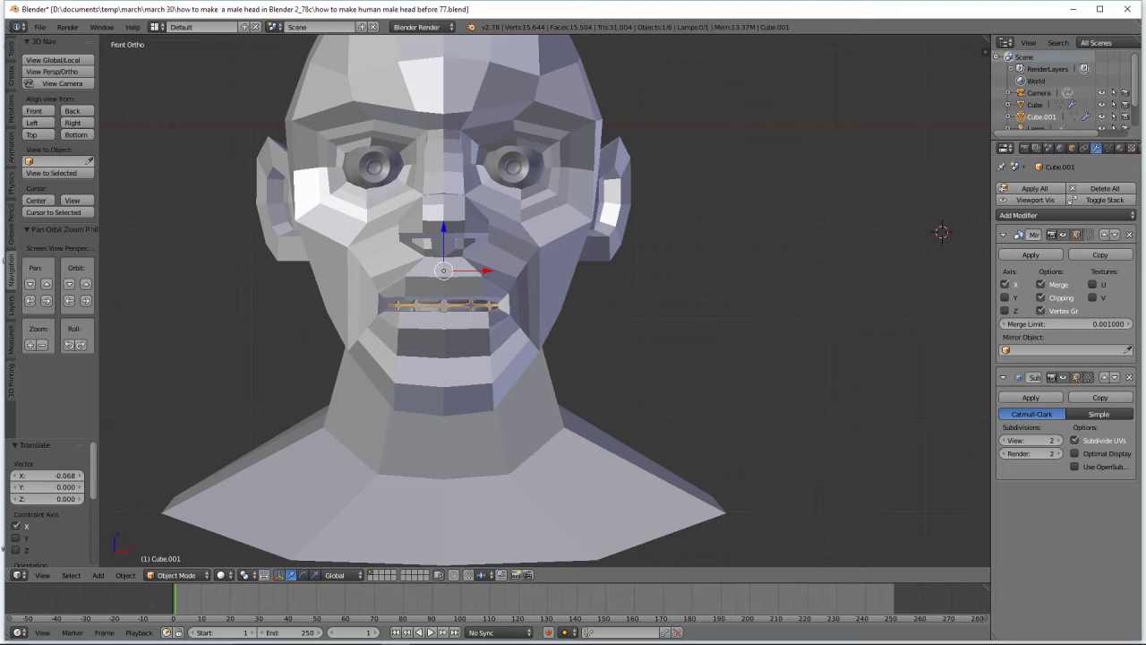
middle_click_drag(716, 187, 729, 247, "ctrl")
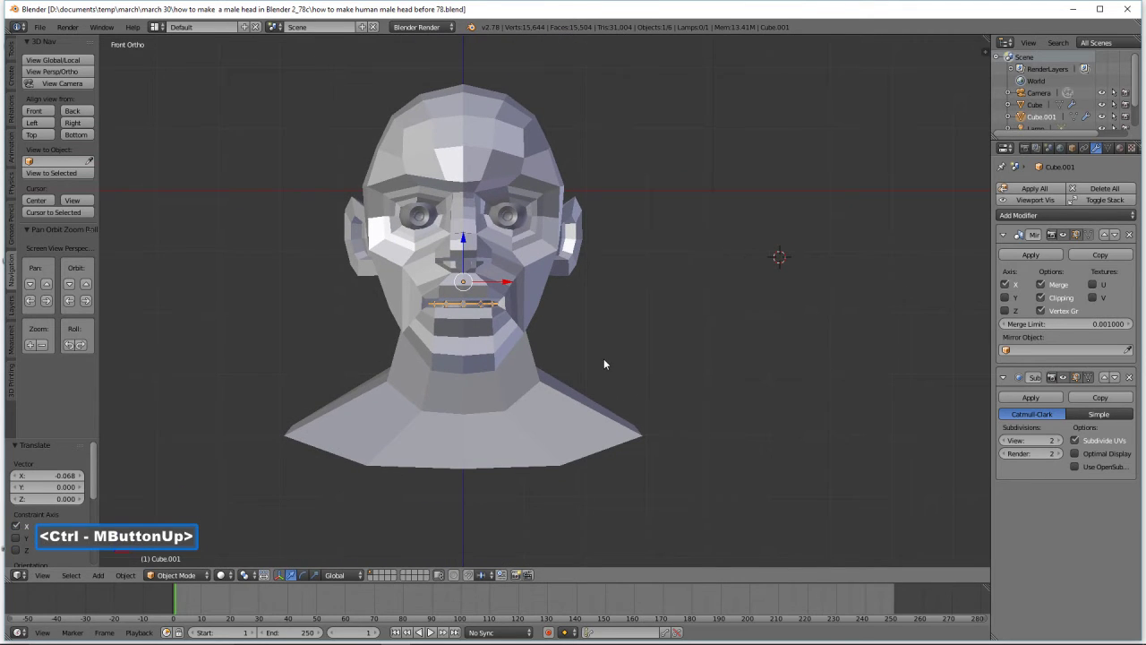
Select the head mesh and switch it to Edit Mode
left_click(558, 397)
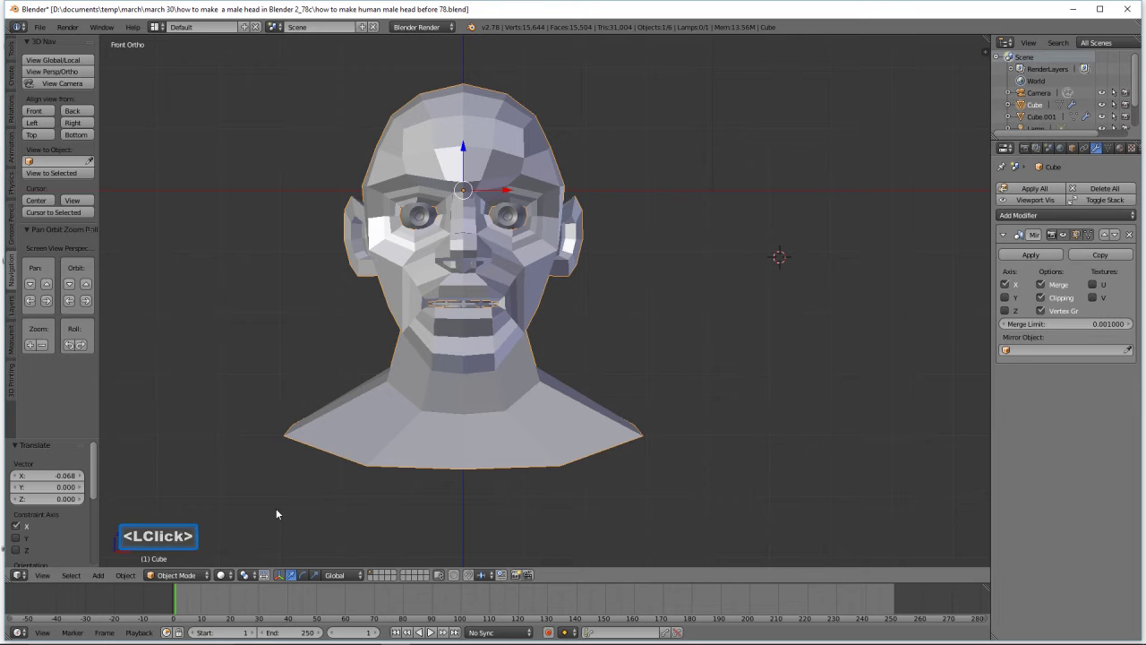
left_click(179, 575)
left_click(205, 554)
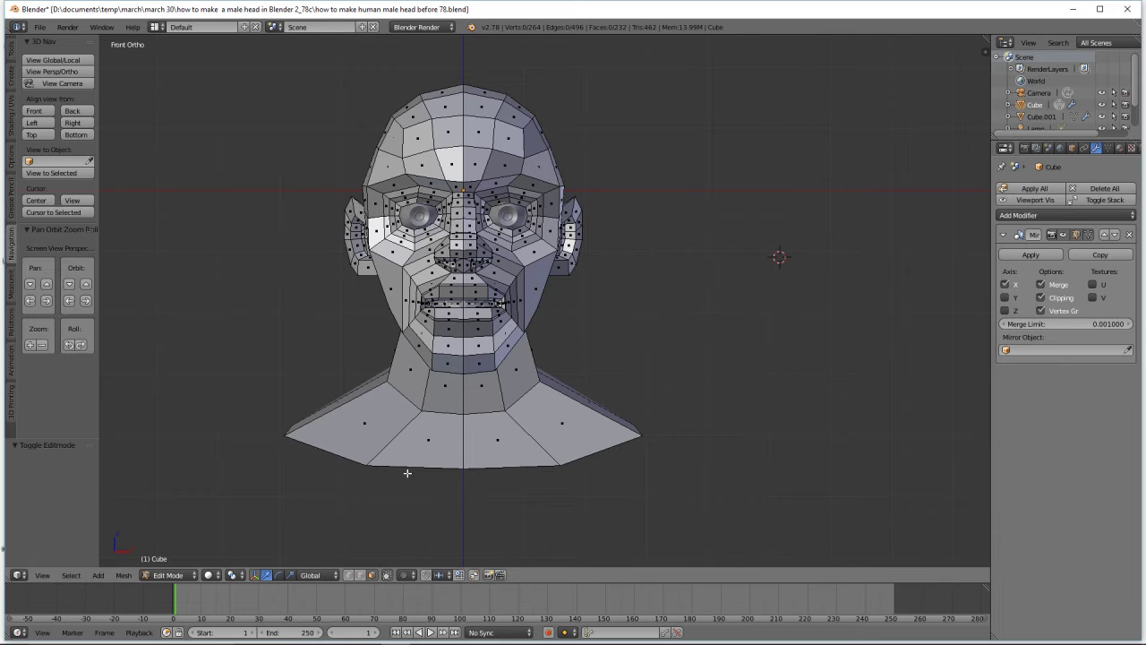
In edge select mode, select the horizontal edges across the forehead and the centreline edges rising from them over the top
left_click(361, 575)
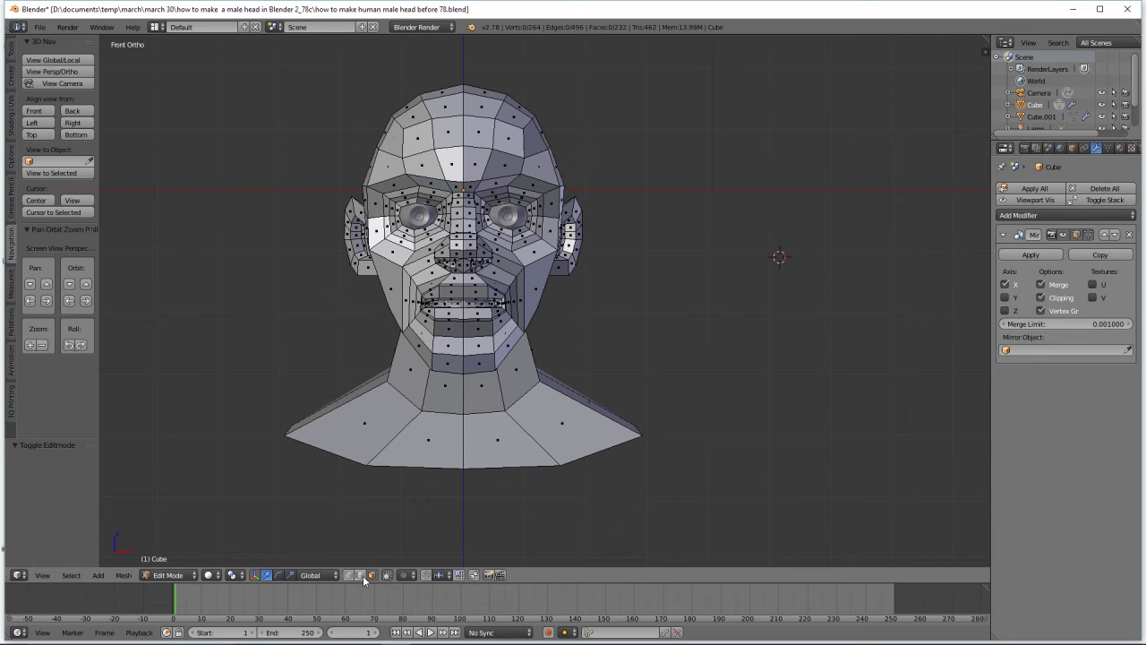
left_click(417, 153)
left_click(449, 146, "shift")
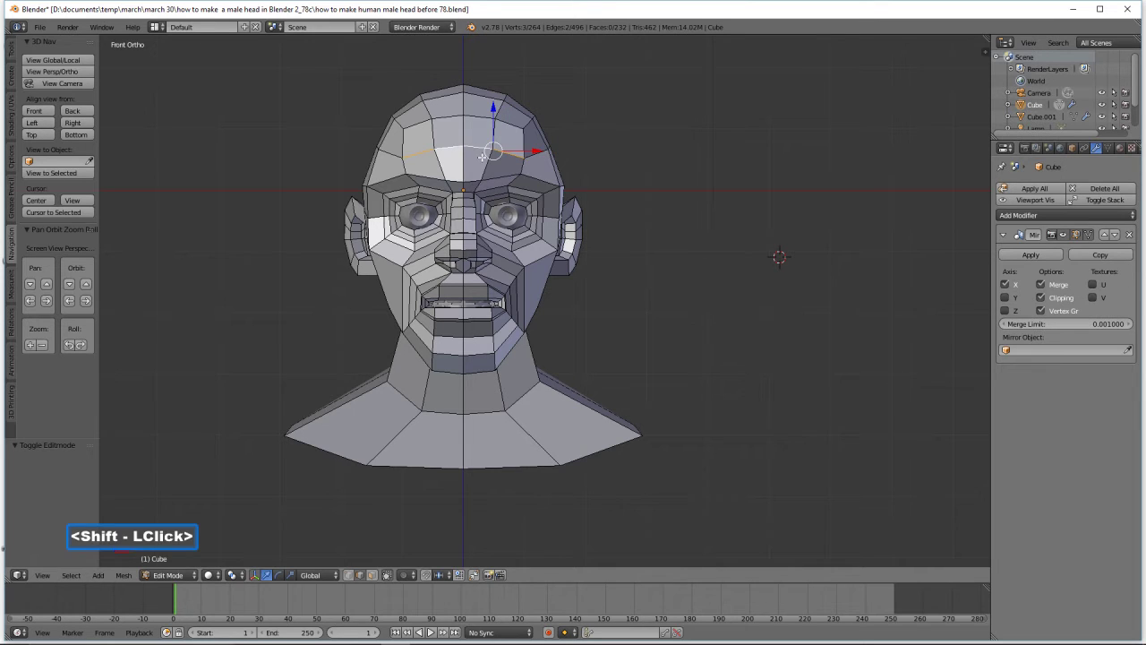
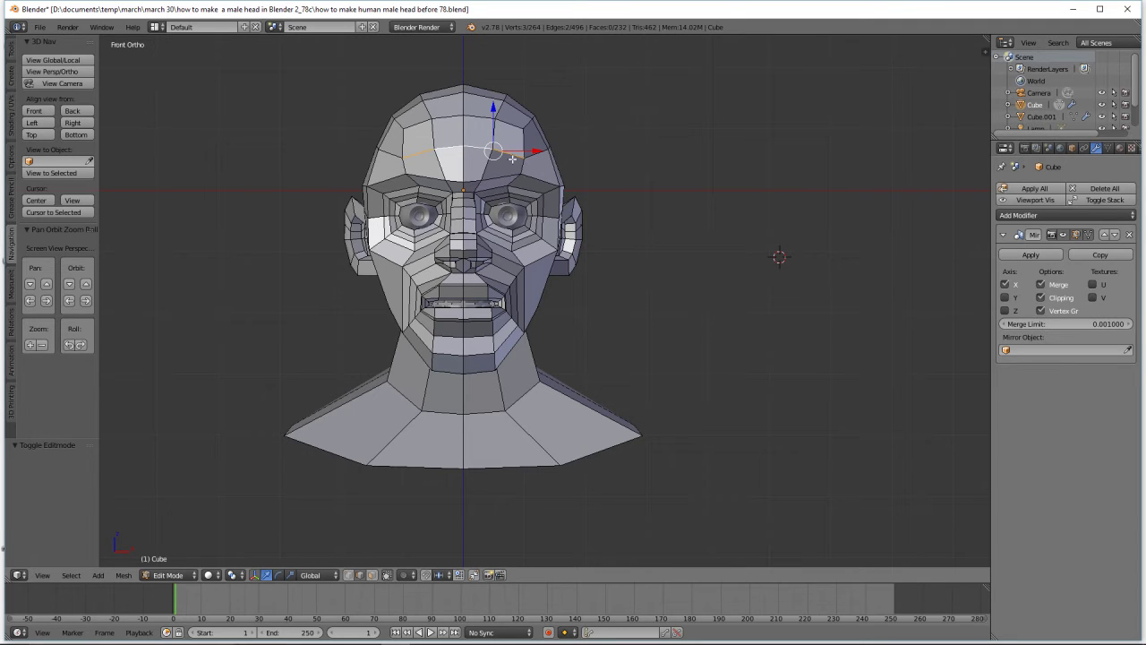
left_click(465, 136, "shift")
left_click(460, 106, "shift")
middle_click_drag(673, 187, 483, 263)
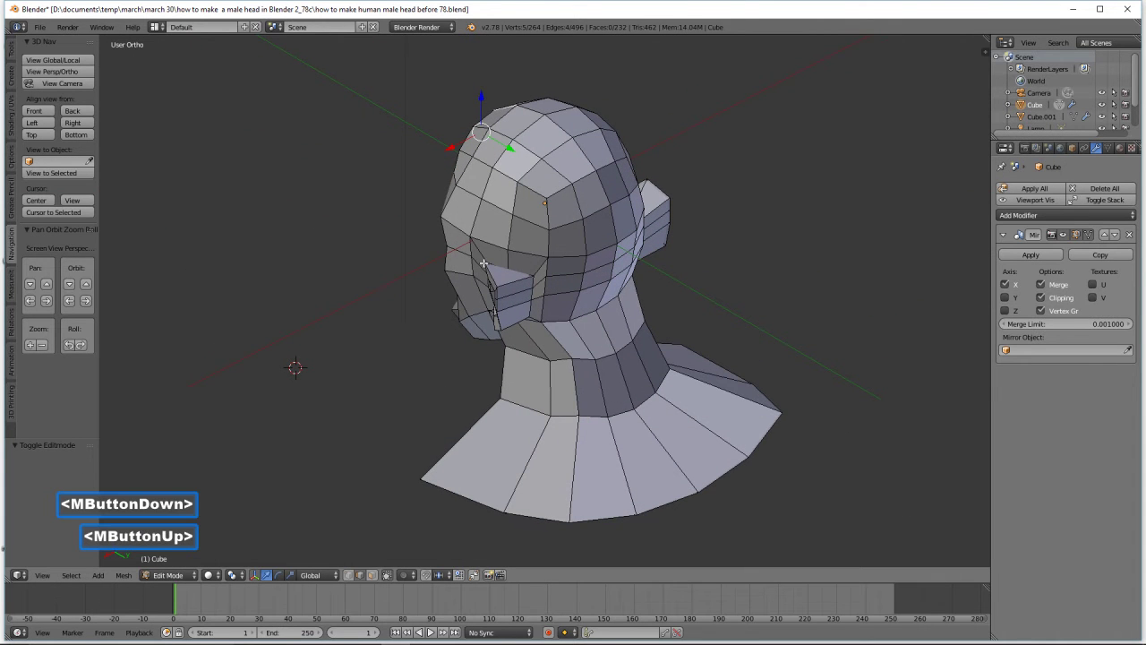
Extend the edge selection along the centreline over the crown and down the back of the head and neck to the bust's base
left_click(563, 129, "ctrl")
left_click(616, 222, "ctrl")
middle_click_drag(703, 317, 680, 282)
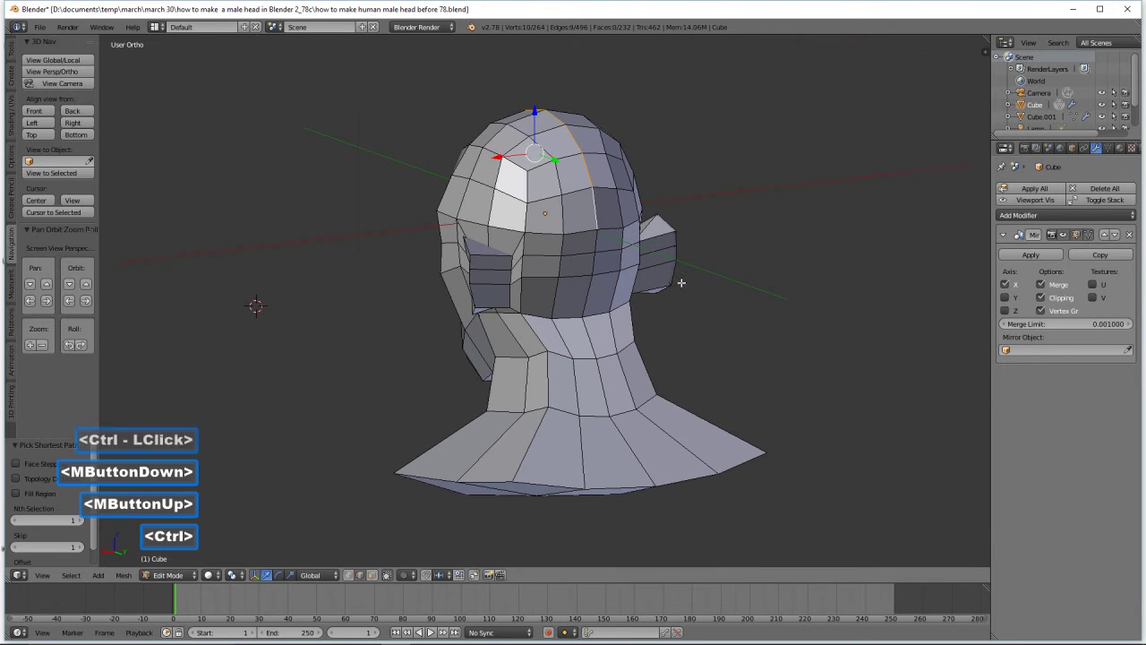
left_click(586, 296, "ctrl")
left_click(593, 349, "ctrl")
left_click(630, 440, "ctrl")
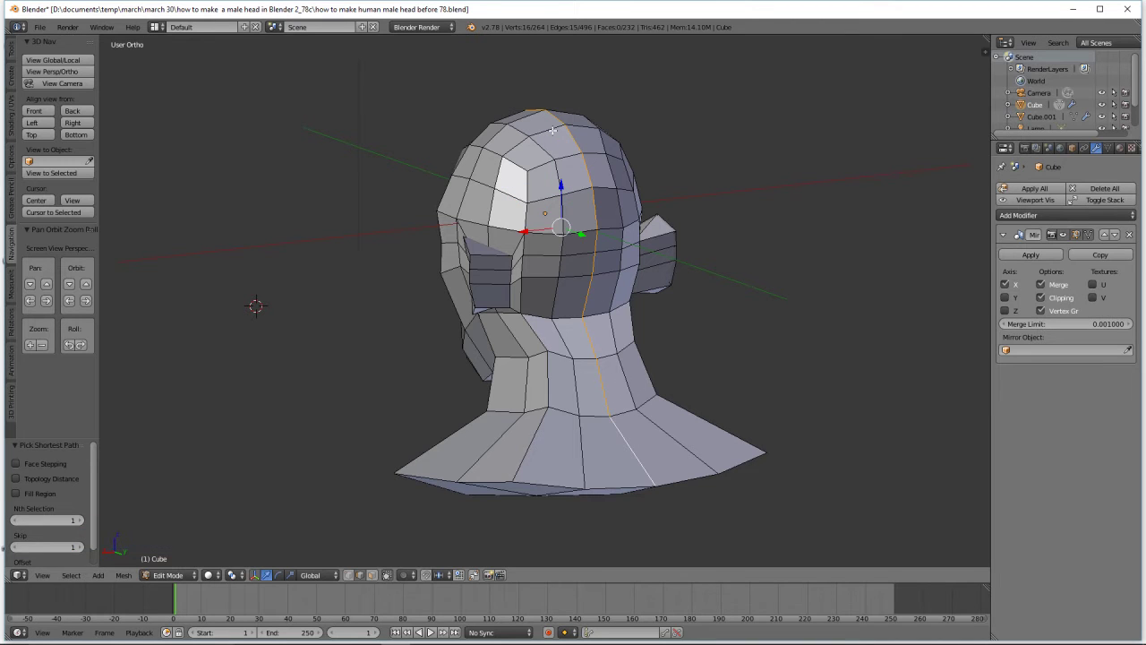
Mark the selected forehead and back centreline edges as a seam, and save as "how to make human male head before 79.blend"
middle_click_drag(562, 321, 742, 235)
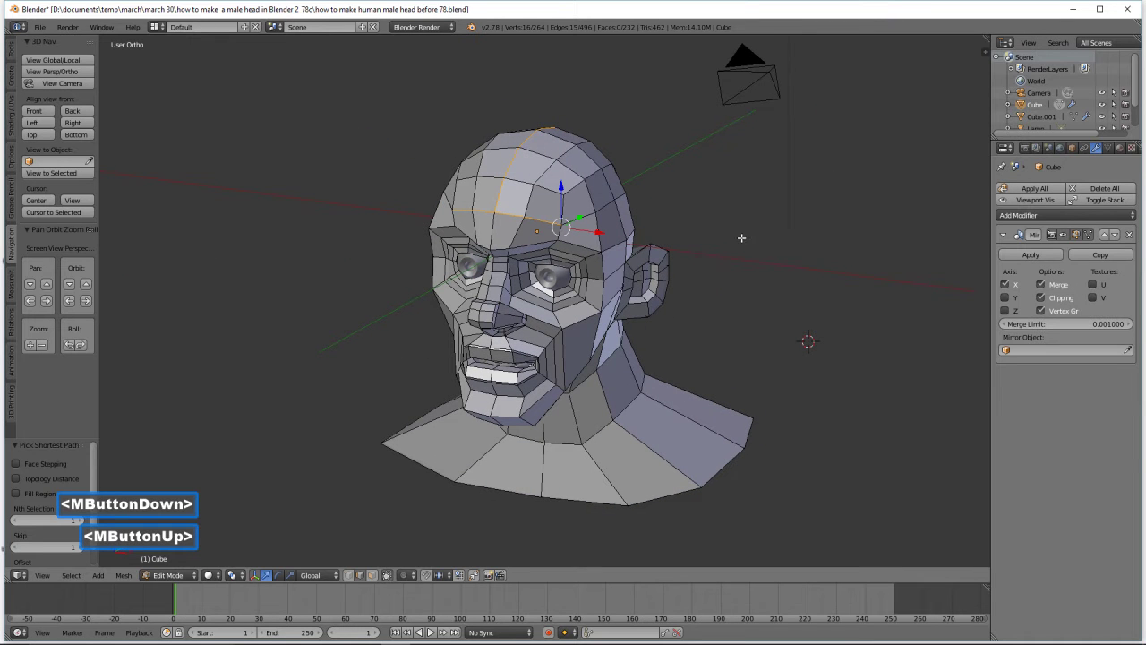
key("ctrl")
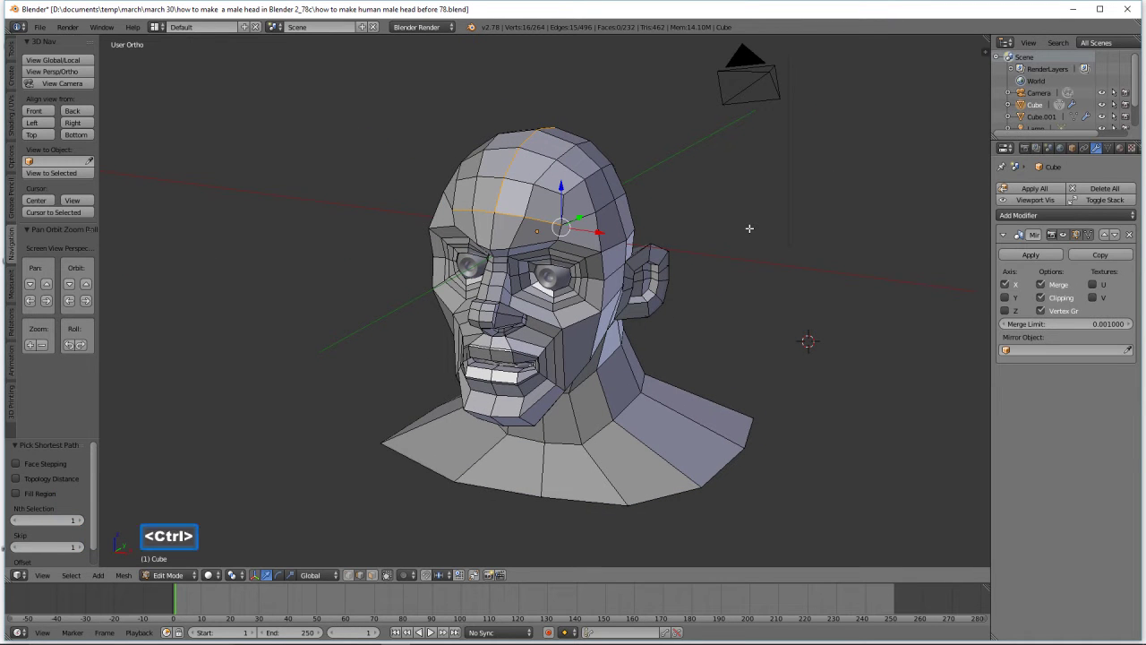
key("ctrl+e")
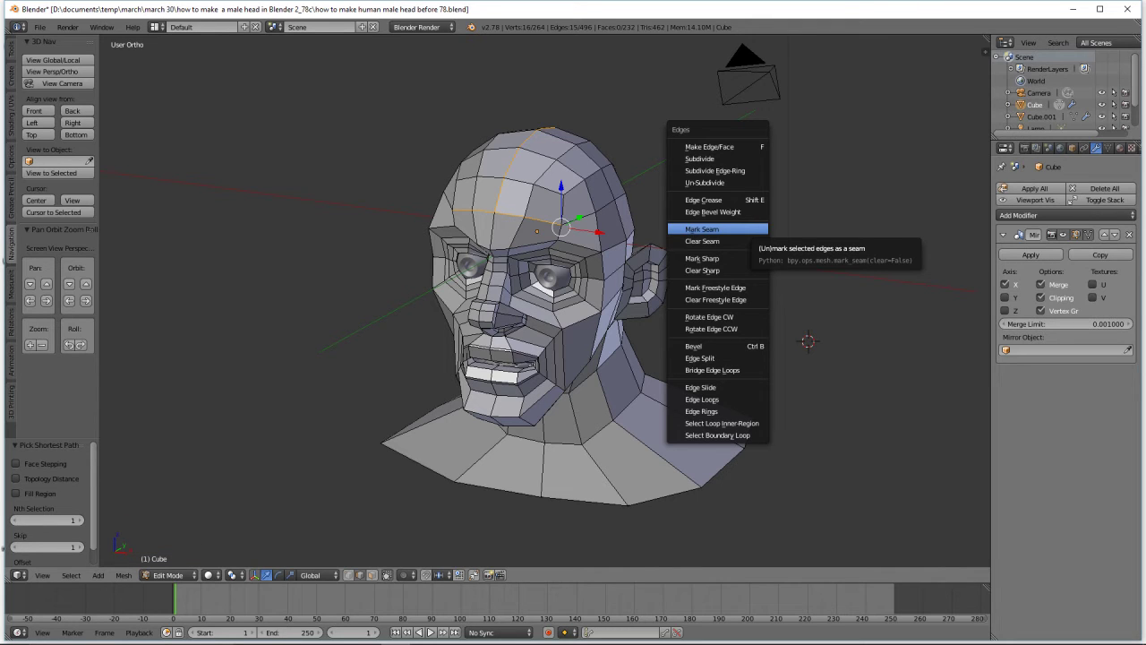
left_click(697, 231)
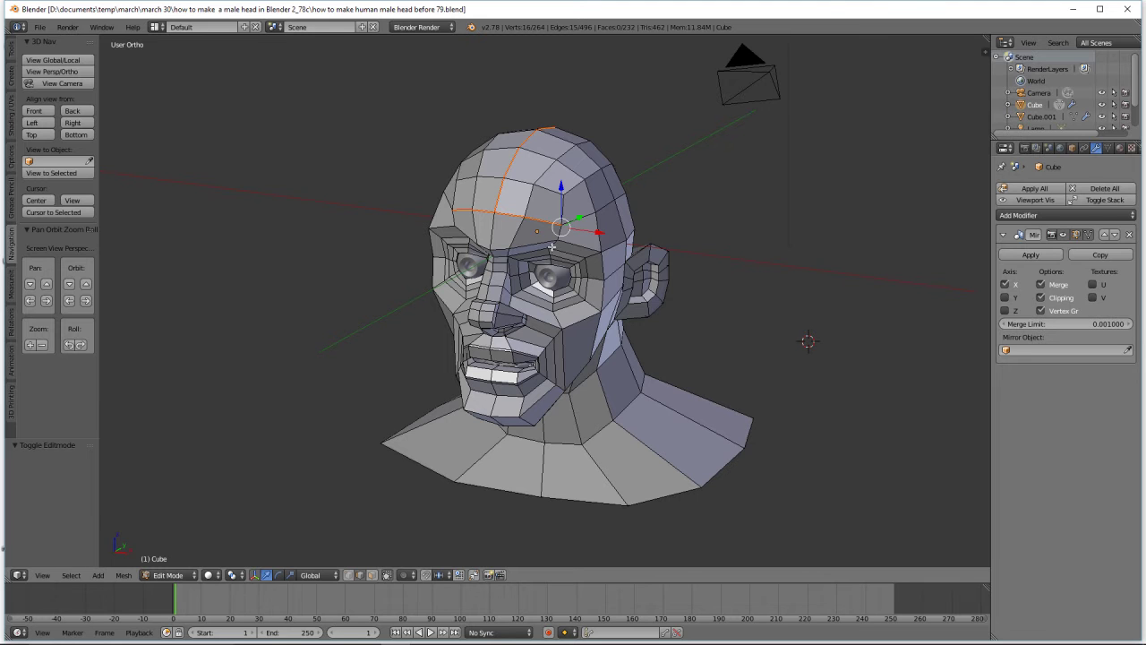
Mark the front centreline edges from beneath the chin down to the bust's base as a seam, and deselect everything
middle_click_drag(625, 428, 847, 175)
left_click(540, 288)
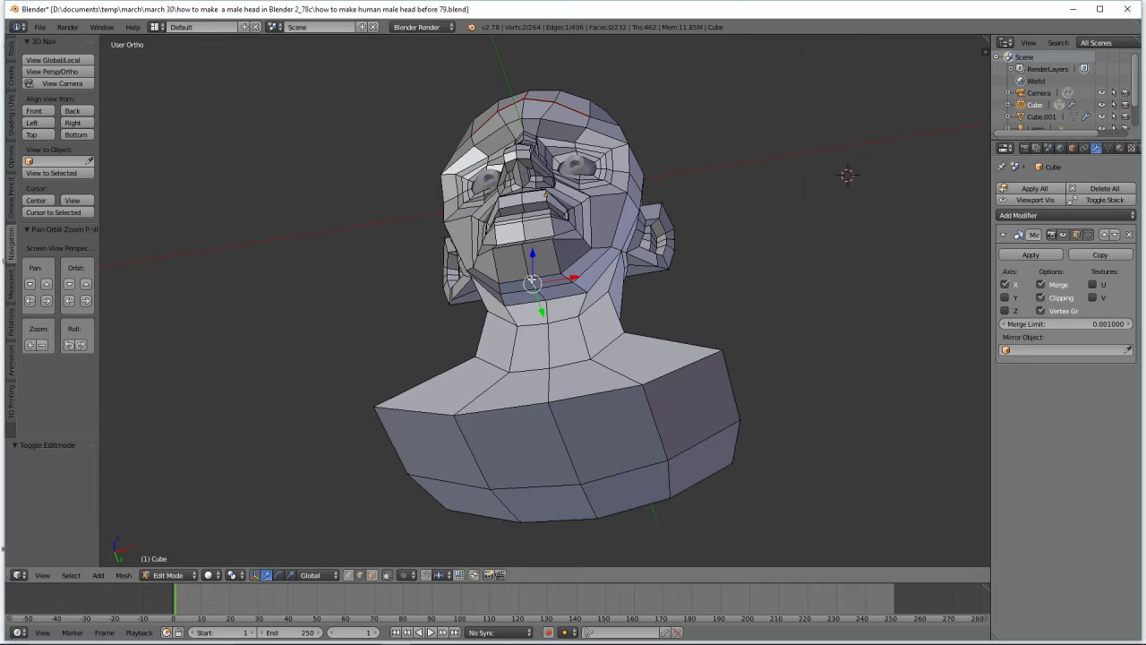
left_click(552, 301, "shift")
left_click(549, 306, "shift")
left_click(554, 352, "shift")
left_click(557, 381, "shift")
key("ctrl")
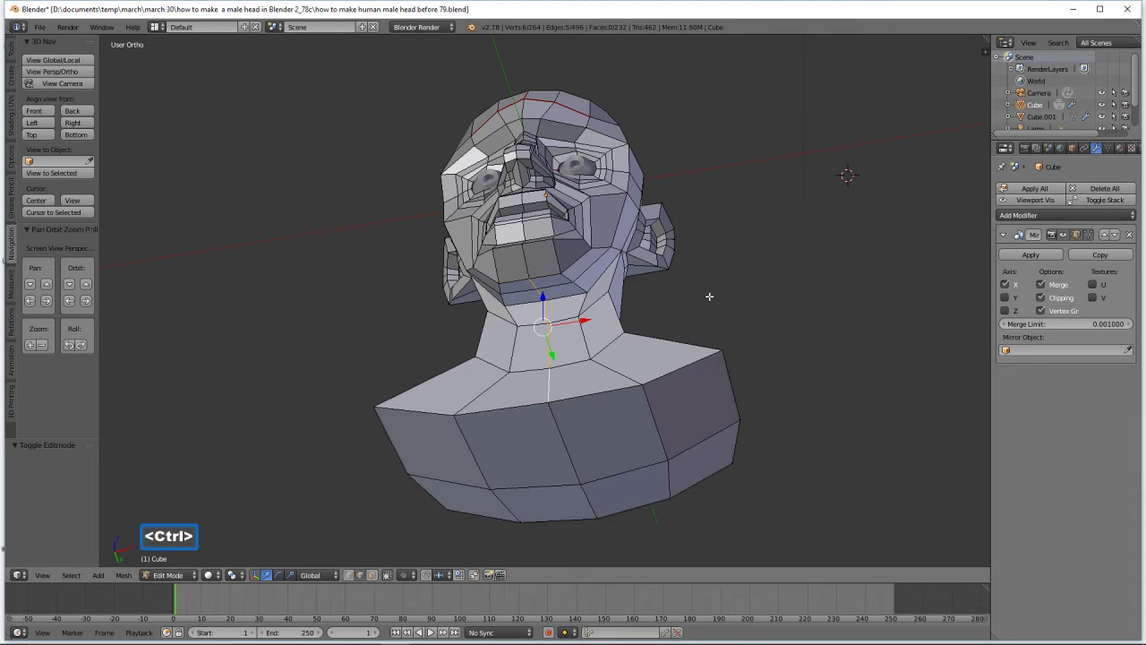
key("ctrl+e")
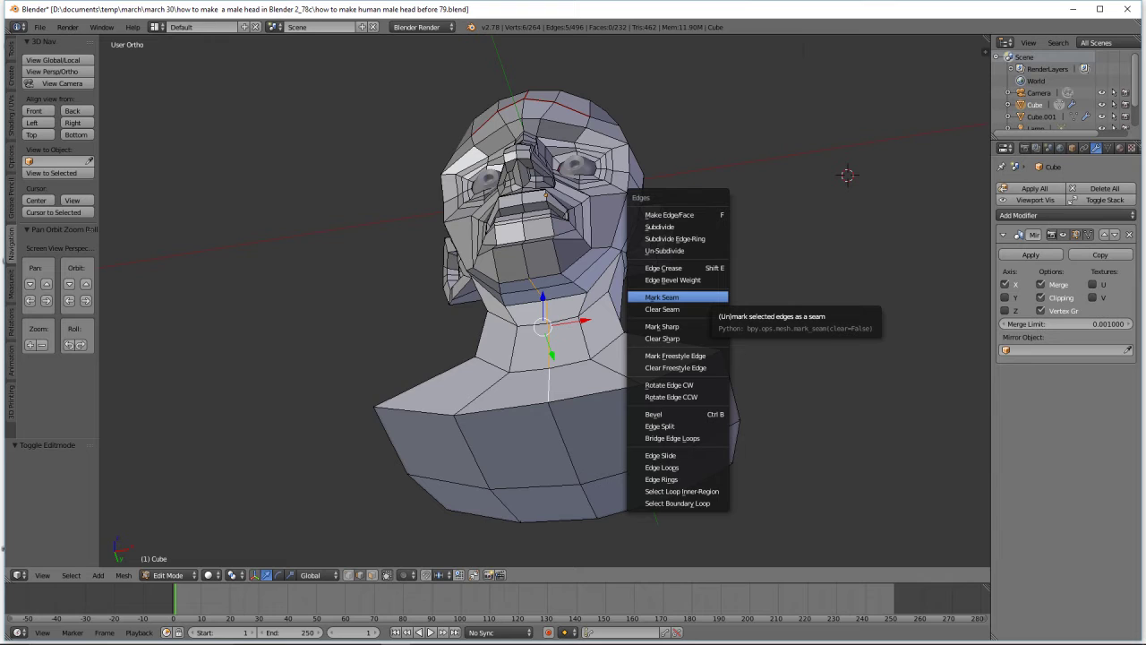
left_click(662, 296)
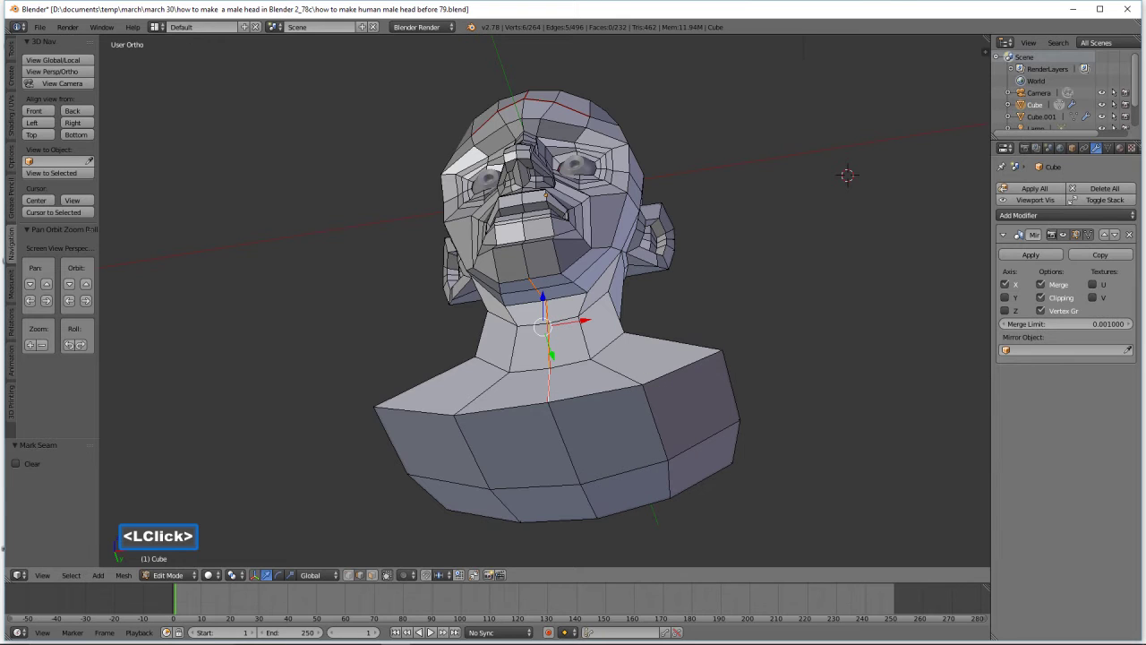
key("a")
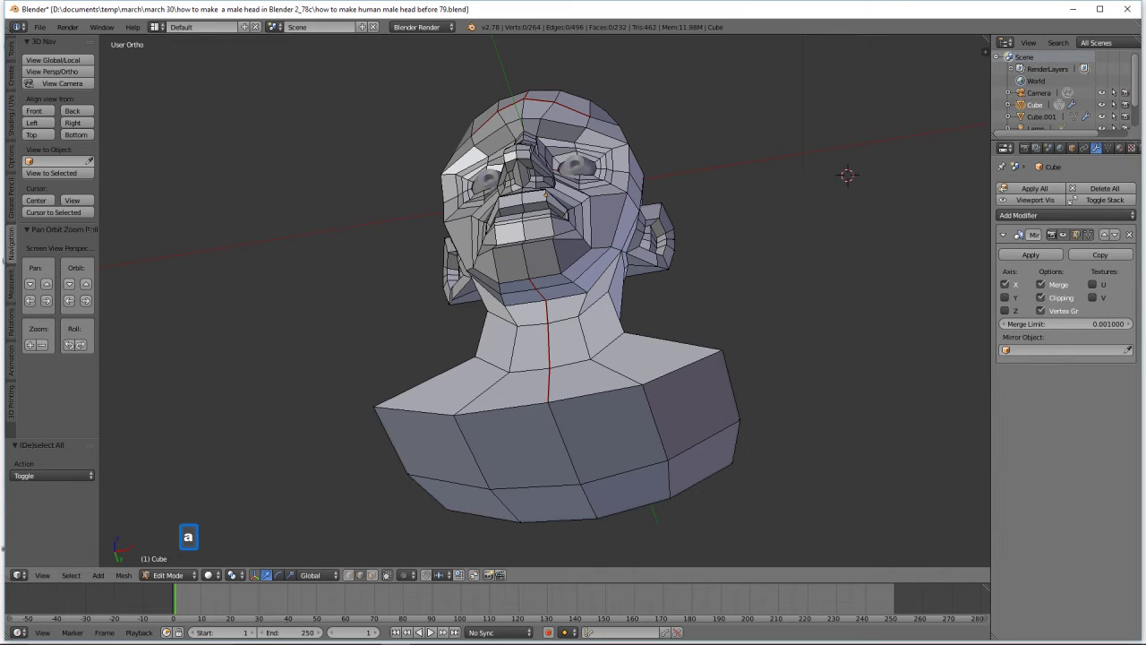
Mark the edge loop around the bust's base as a seam, and save as "how to make human male head before 80.blend"
key("alt")
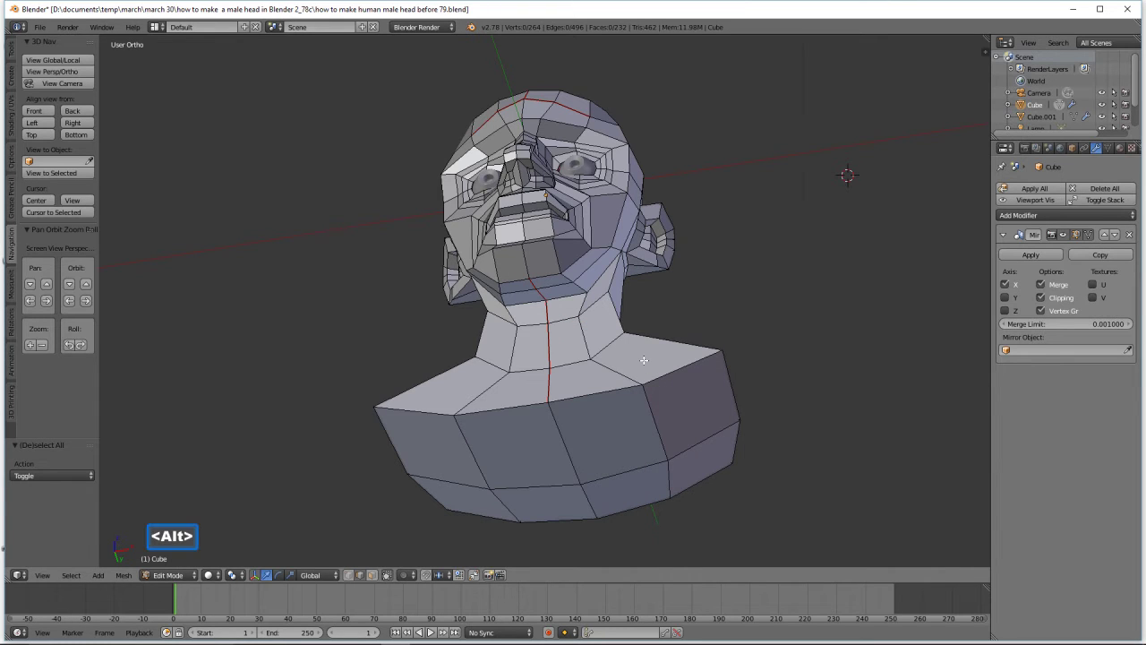
left_click(597, 391, "alt")
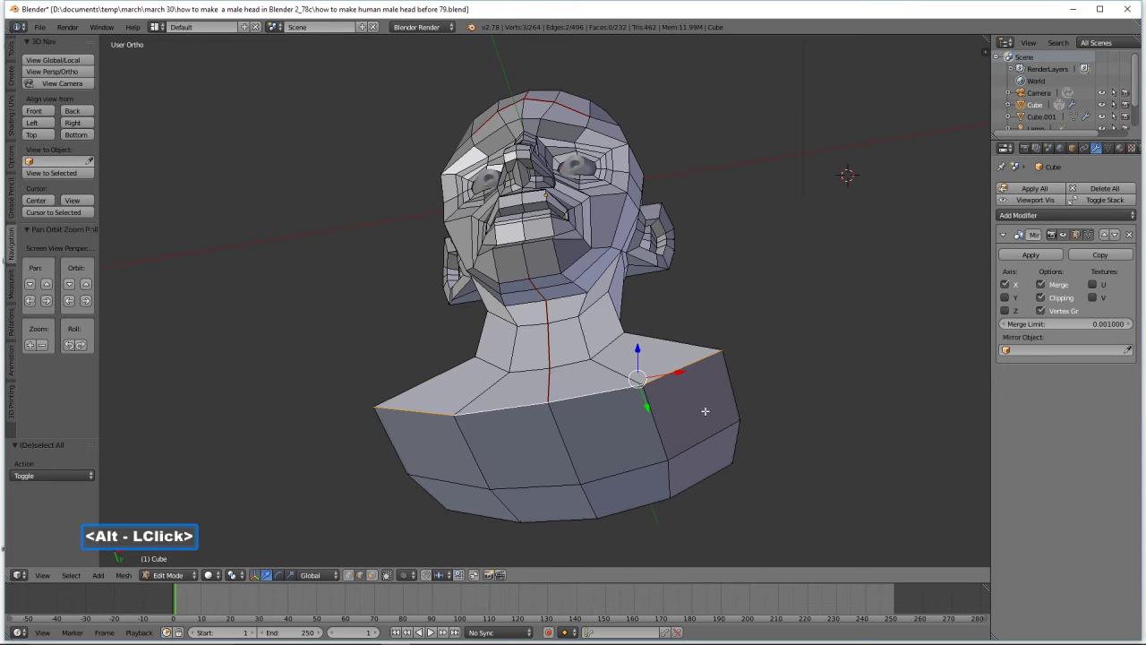
middle_click_drag(806, 423, 779, 402)
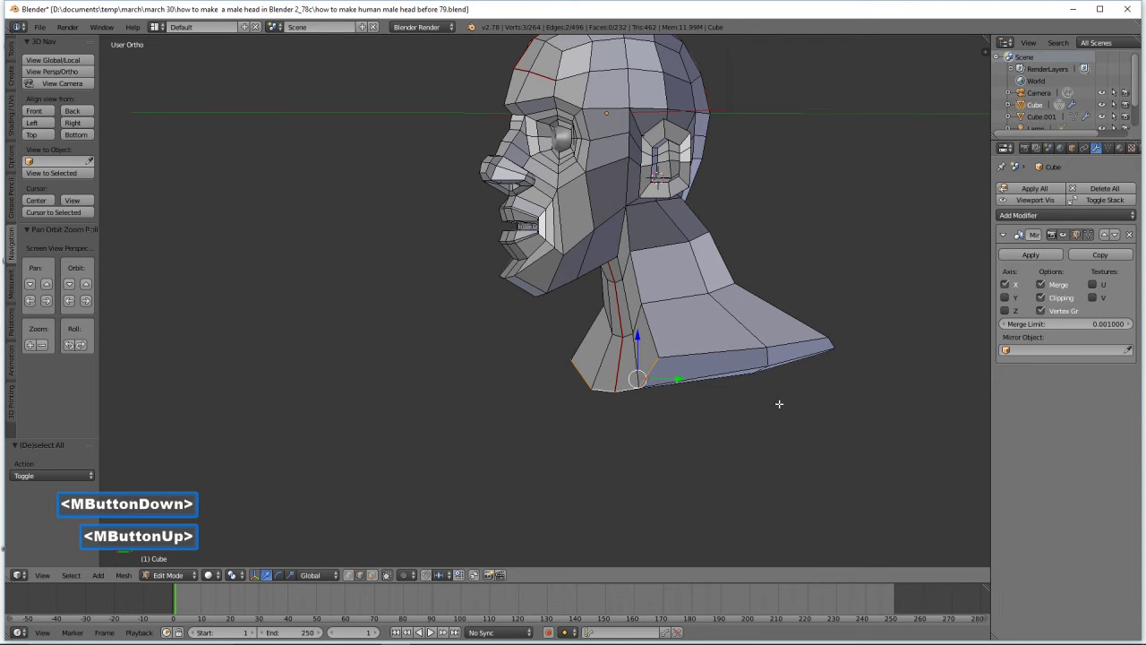
left_click(744, 357, "alt")
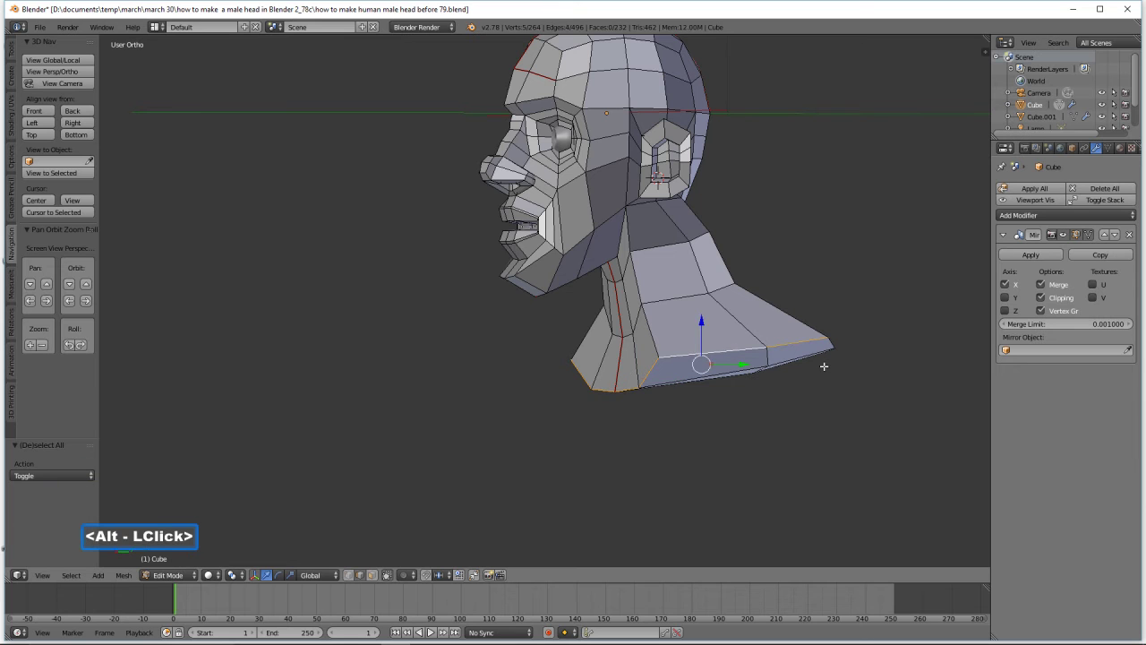
middle_click_drag(876, 365, 912, 401)
left_click(794, 338, "alt")
middle_click_drag(497, 458, 561, 436)
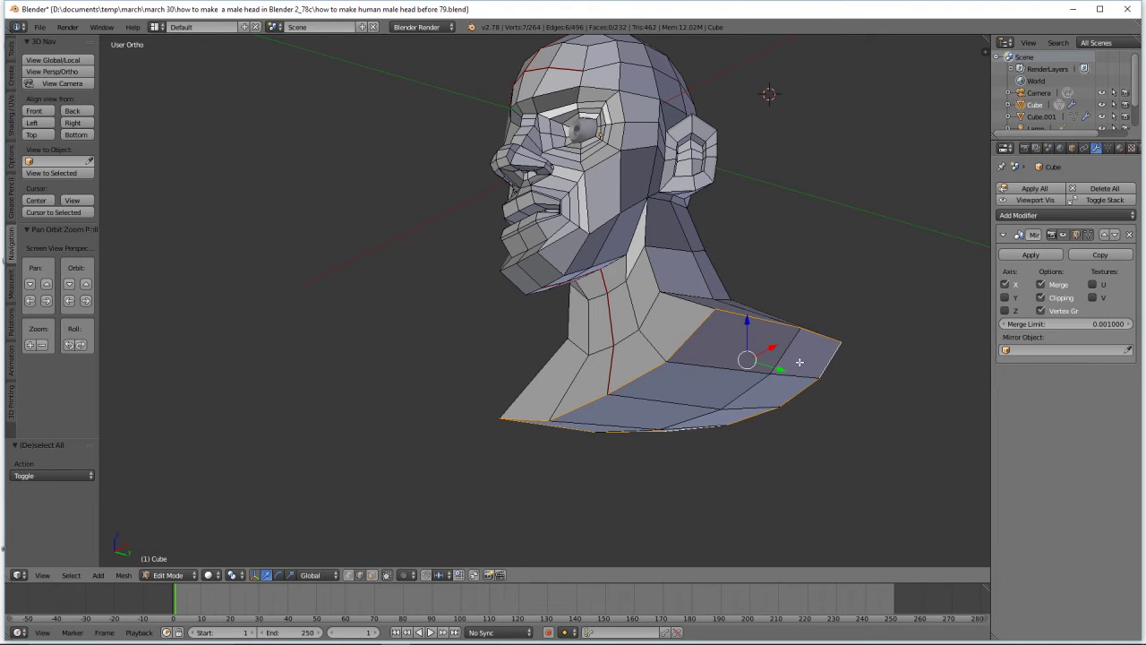
key("ctrl")
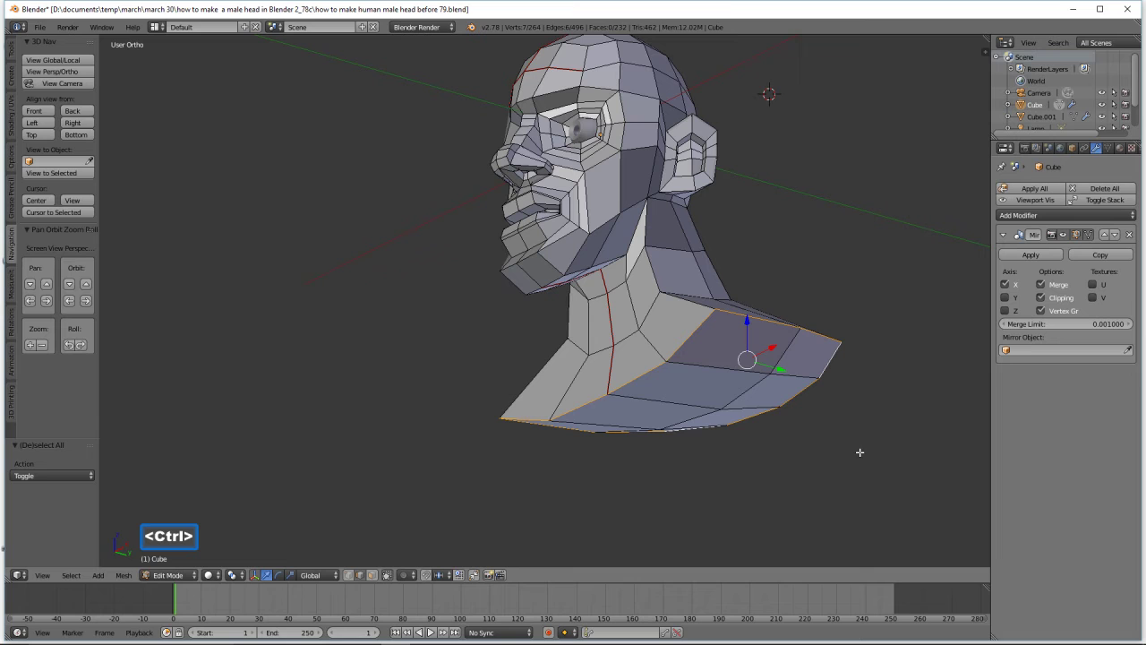
key("ctrl+e")
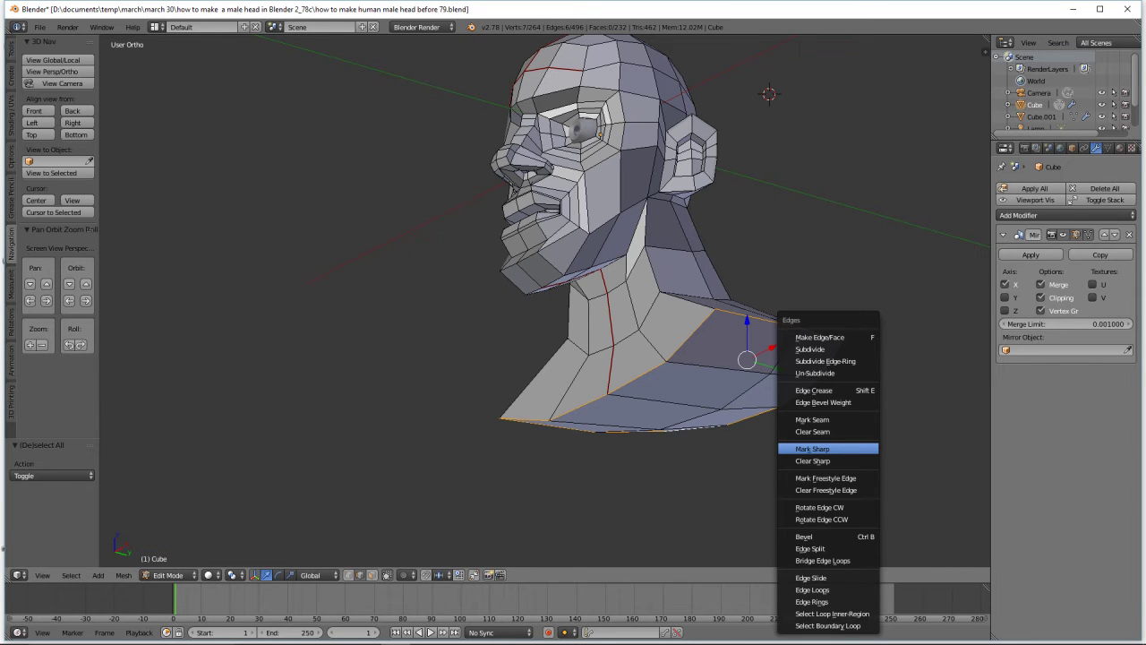
left_click(850, 420)
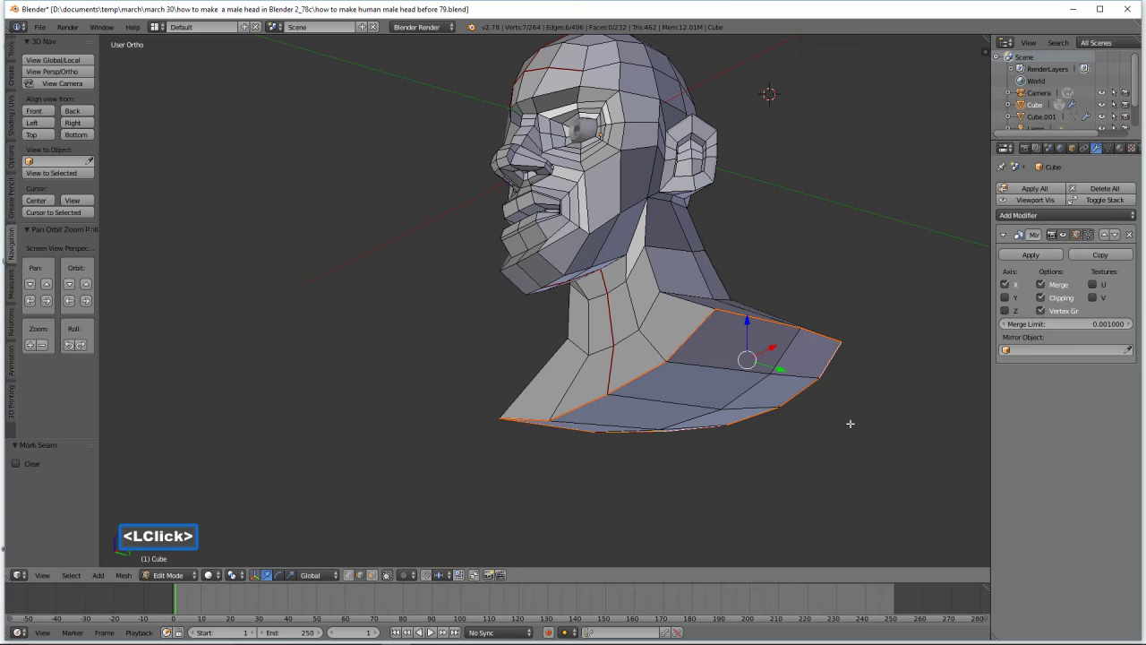
key("a")
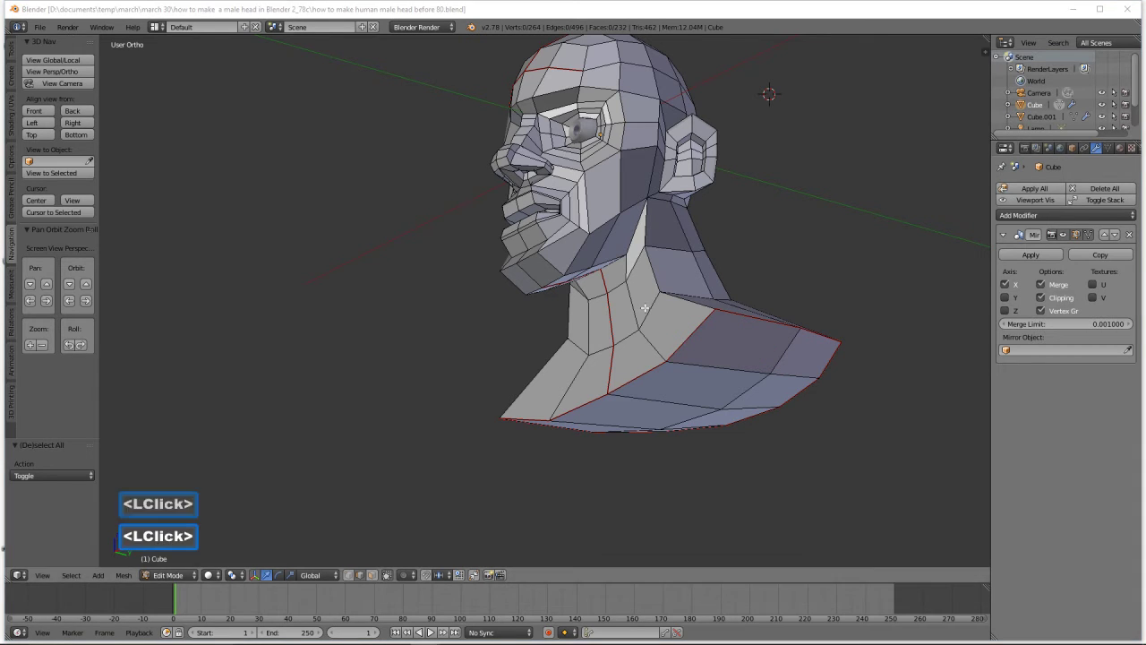
Mark the inner edge loop around the mouth opening as a seam, and save as "how to make human male head before 81.blend"
middle_click_drag(644, 310, 706, 357)
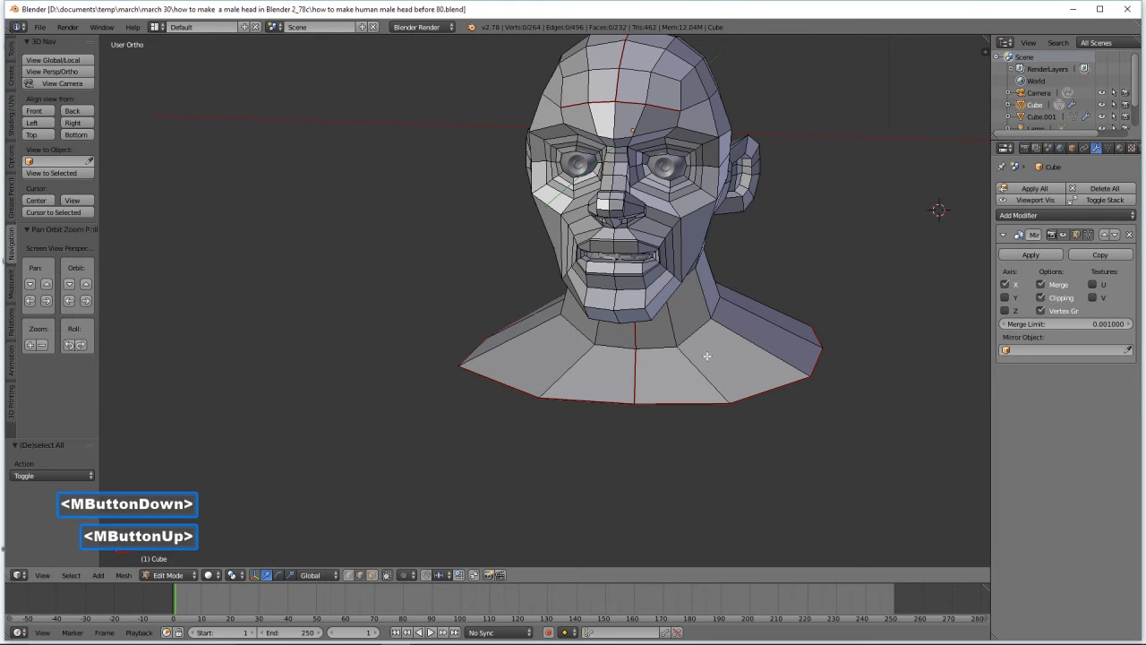
middle_click_drag(796, 326, 672, 353, "ctrl")
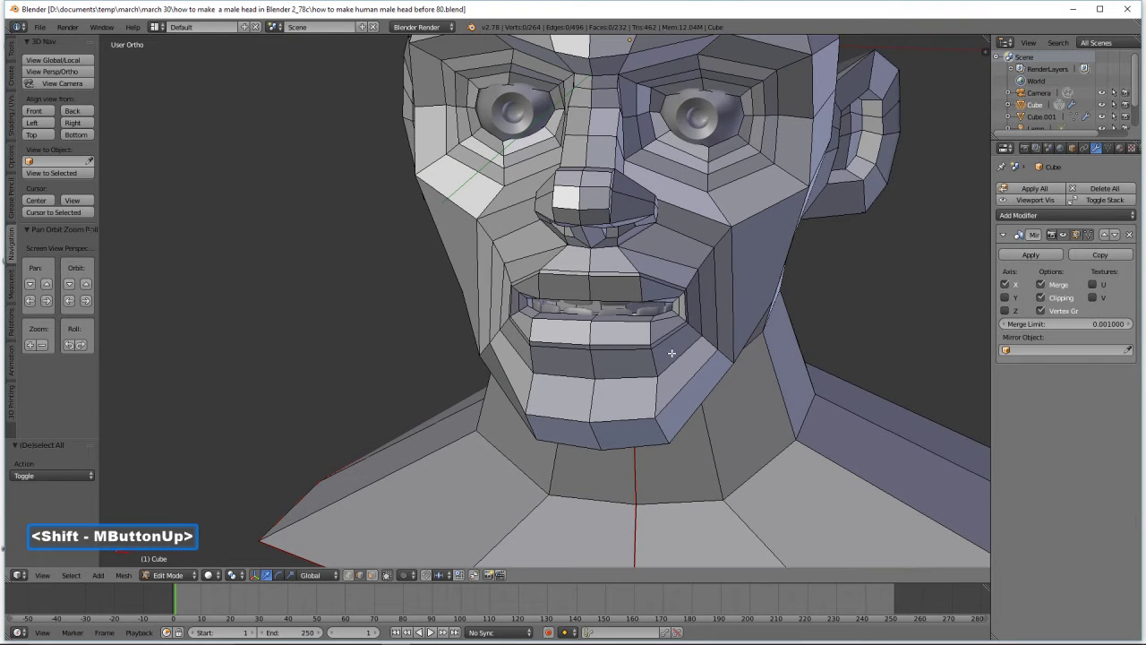
middle_click_drag(749, 392, 757, 319, "ctrl")
middle_click_drag(757, 319, 737, 314)
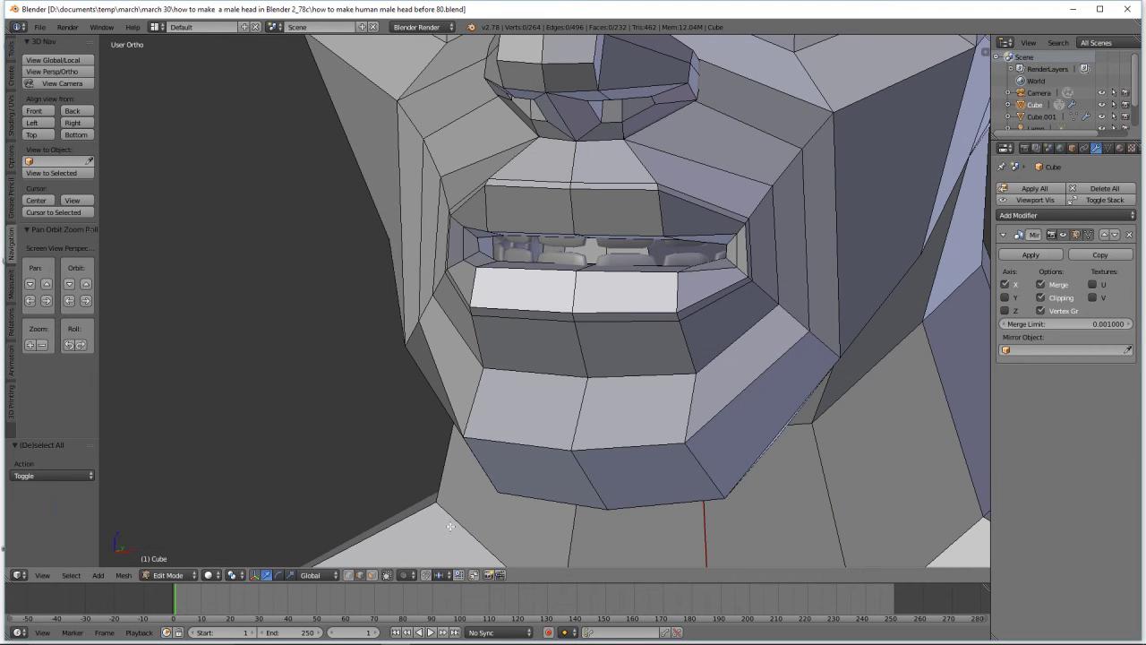
key("alt")
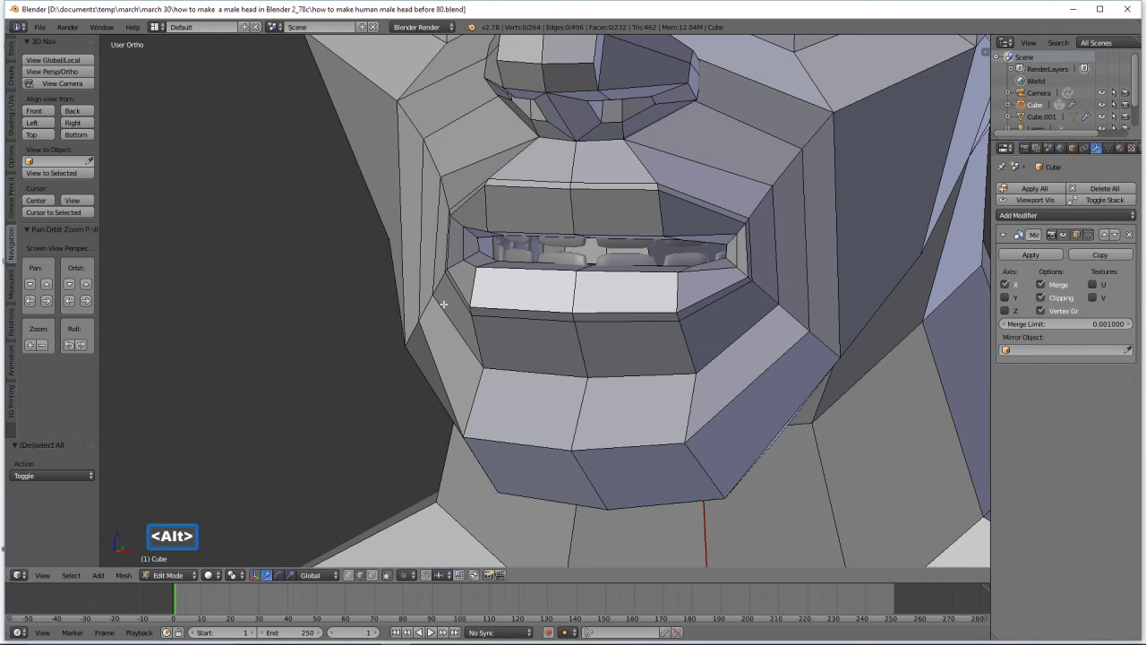
left_click(487, 256, "alt")
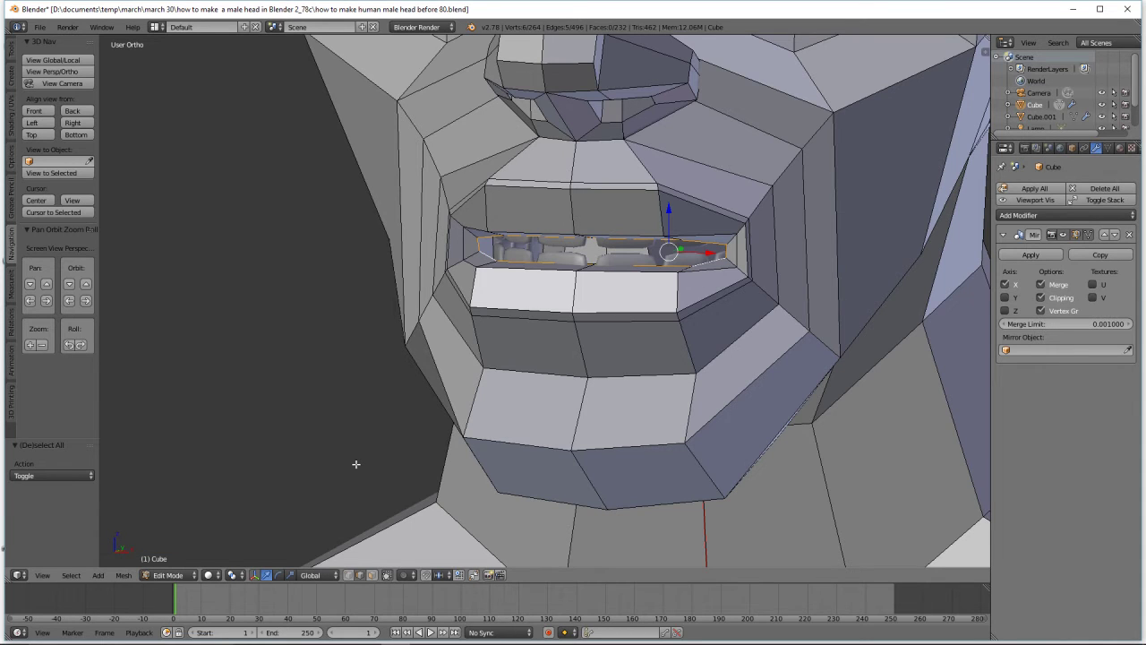
key("ctrl")
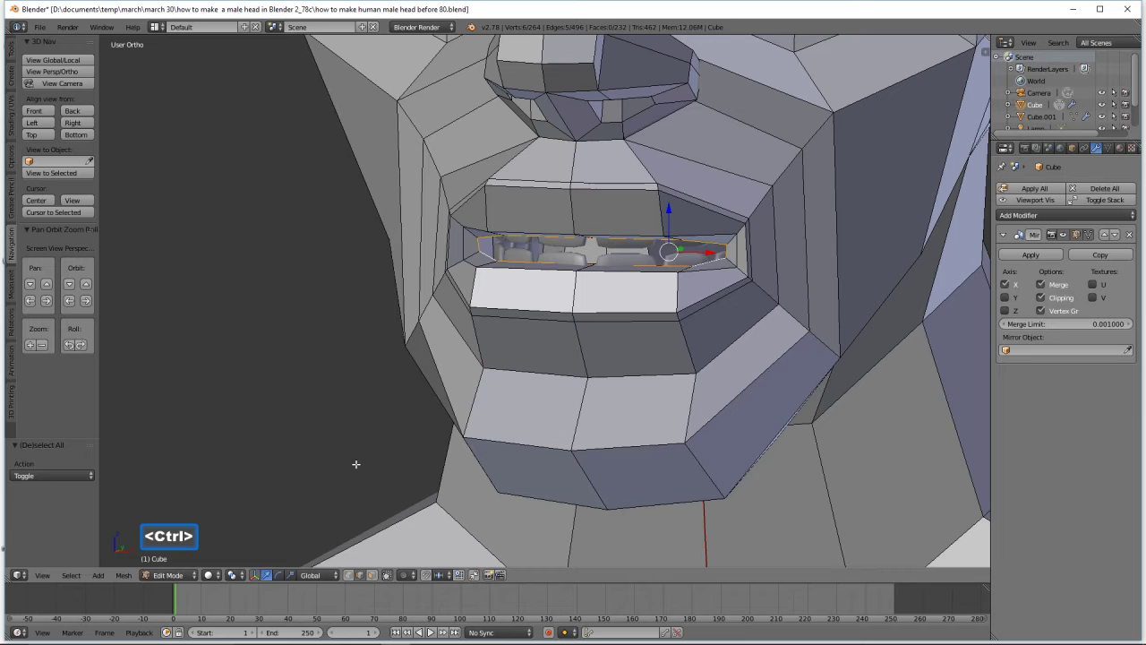
key("ctrl+e")
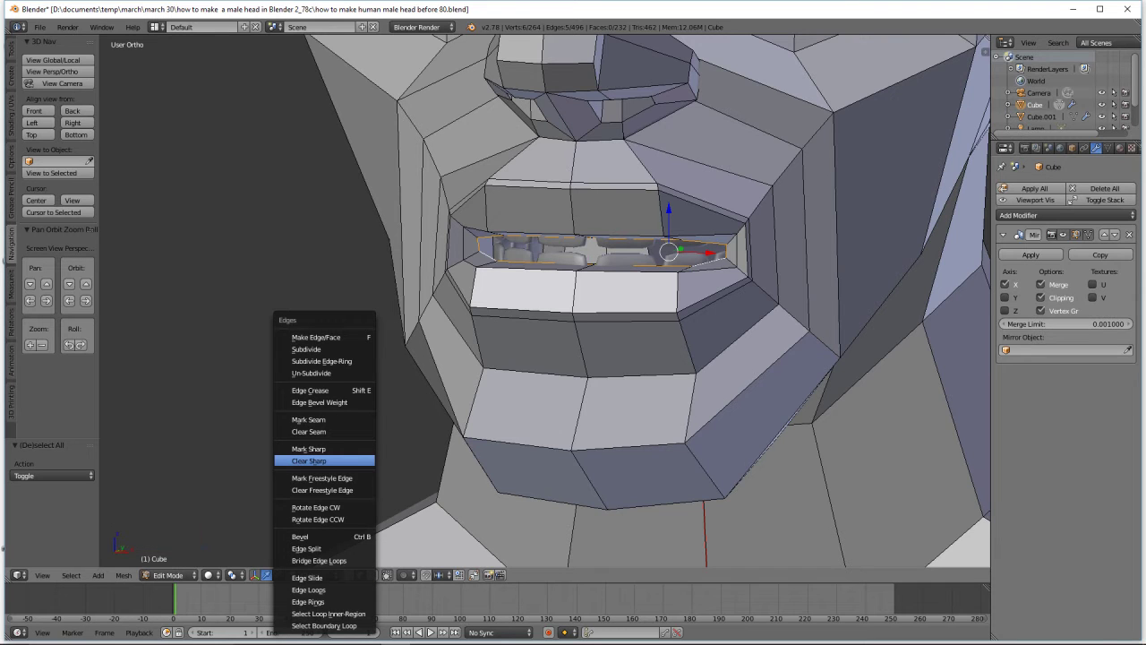
left_click(344, 419)
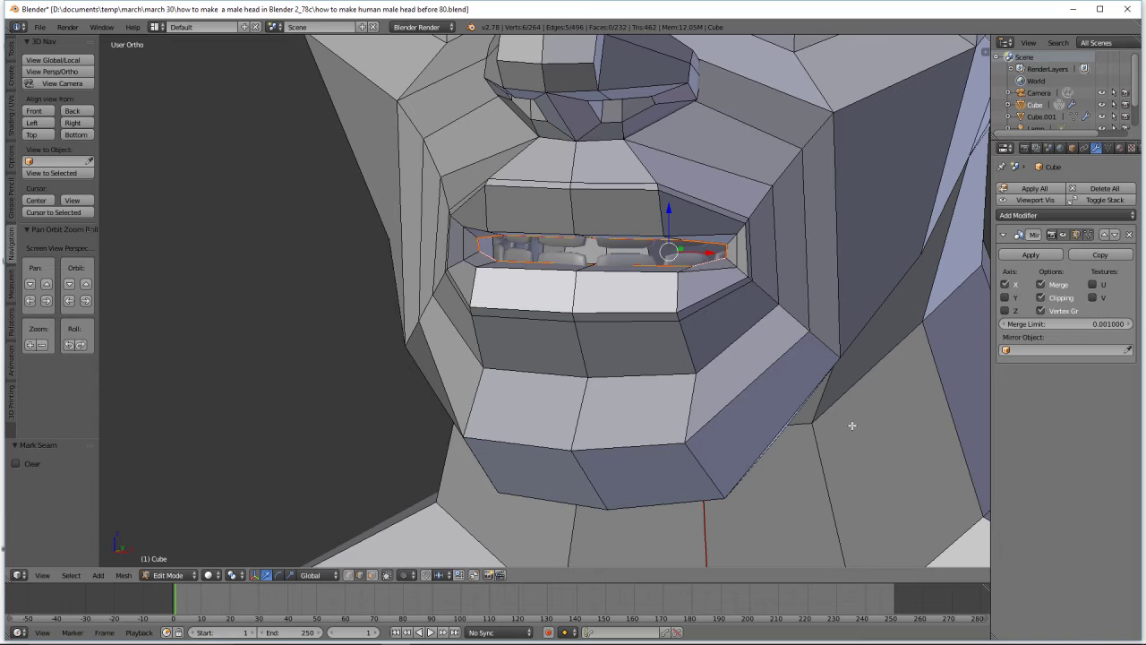
key("a")
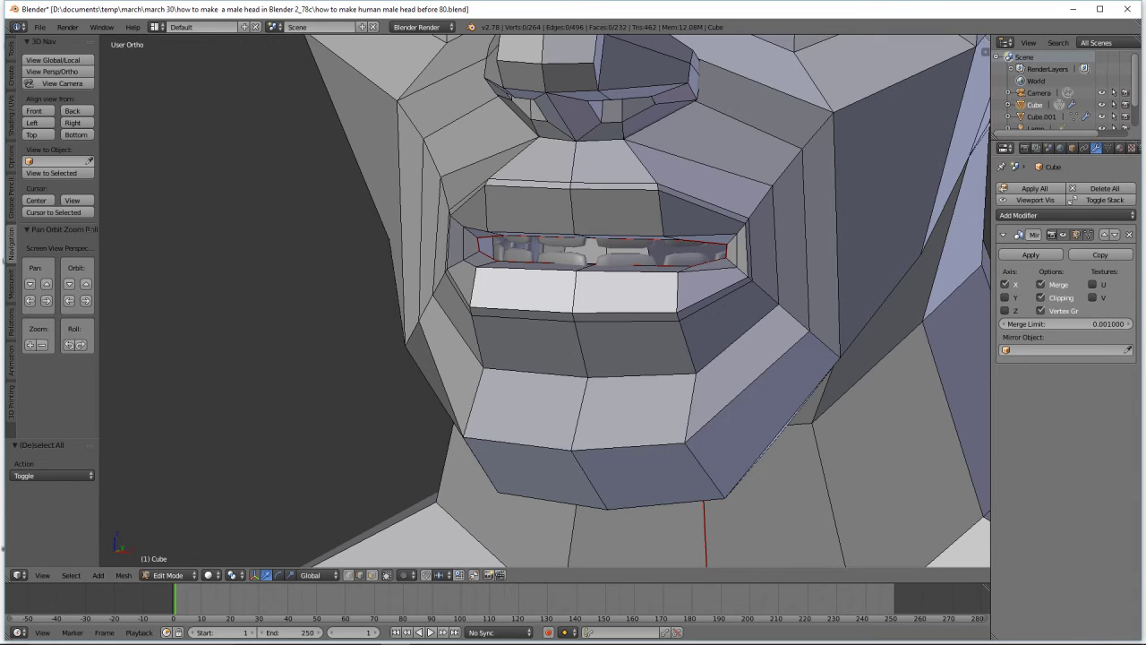
left_click(816, 267)
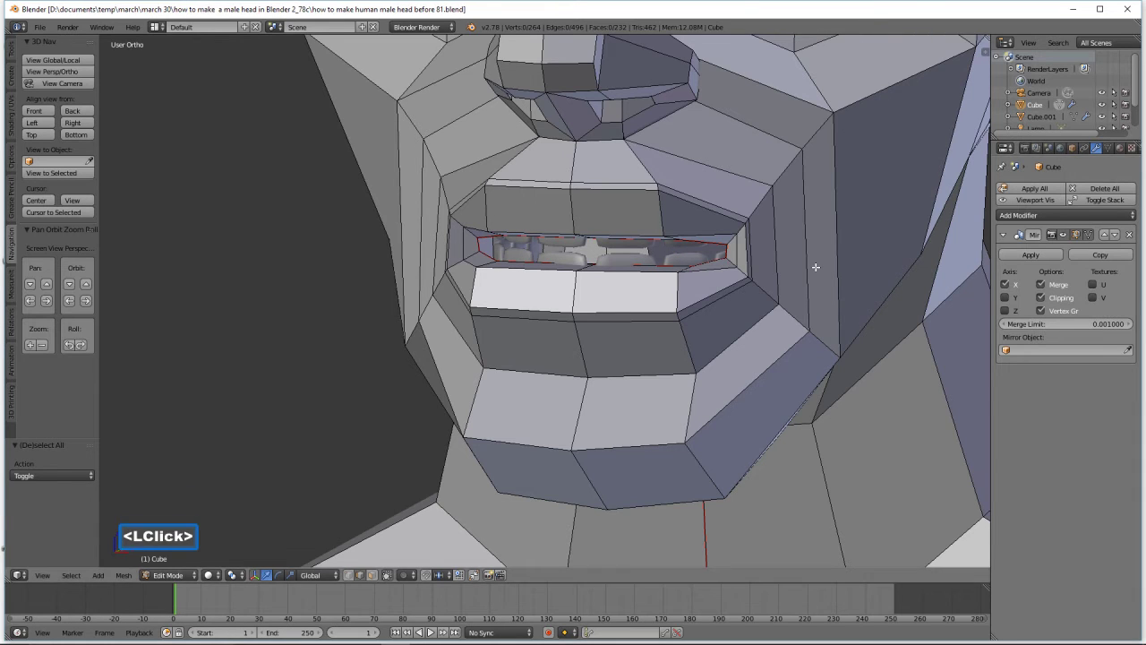
middle_click_drag(817, 233, 816, 330, "ctrl")
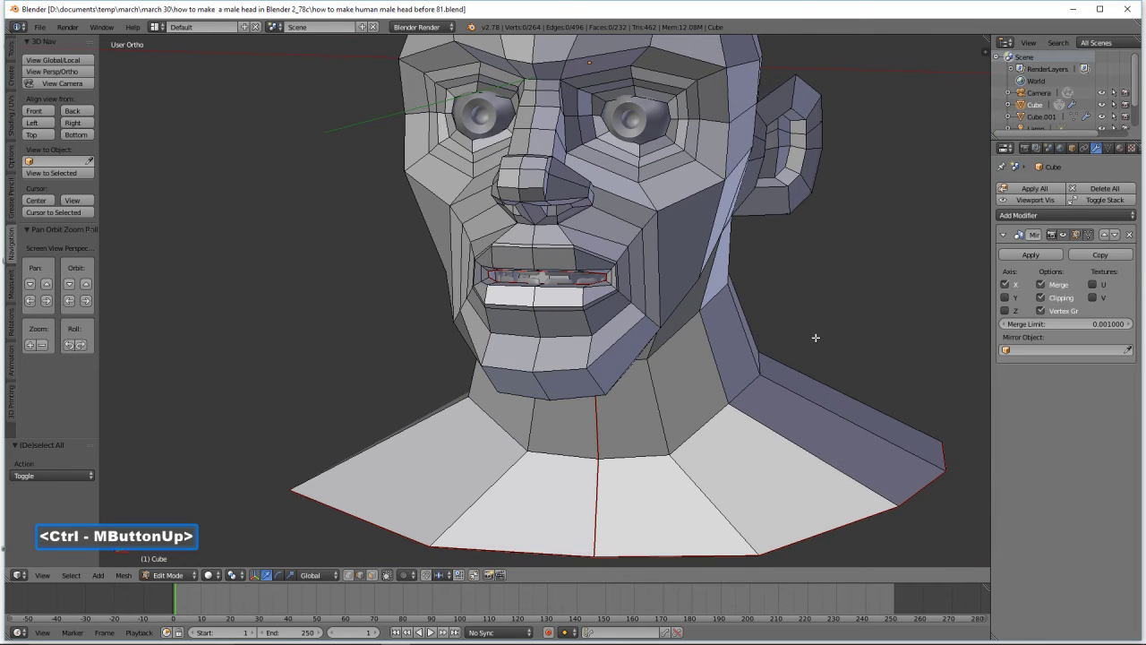
Isolate the head in local view and turn off the Mirror modifier's viewport display to expose the inside of the mouth
middle_click_drag(588, 316, 651, 325)
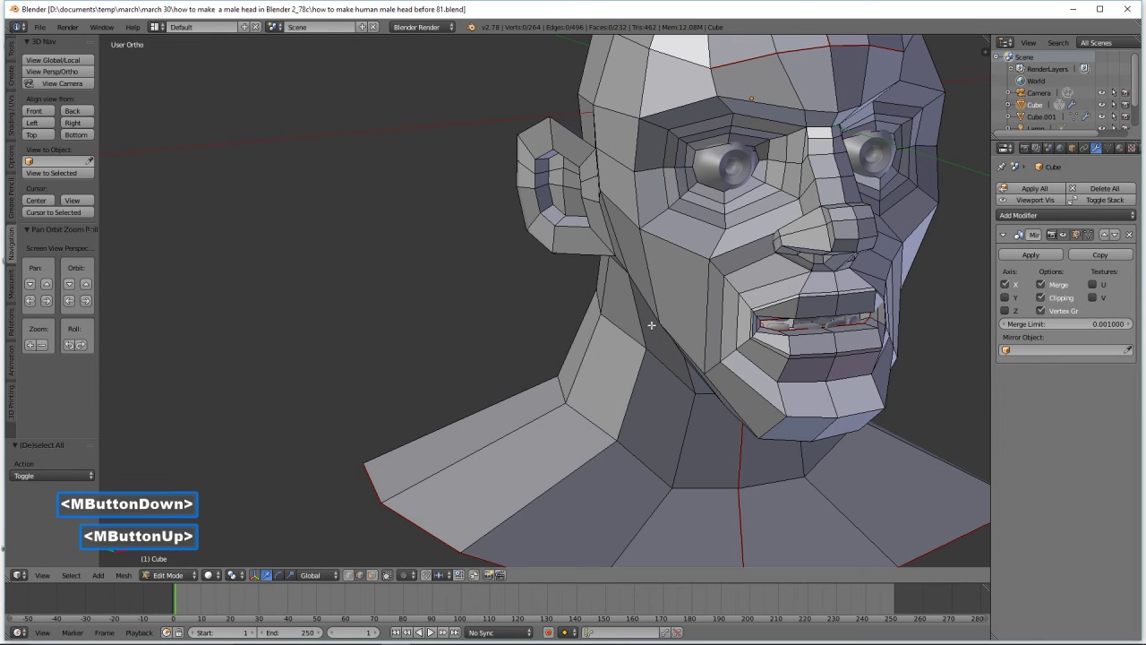
left_click(75, 61)
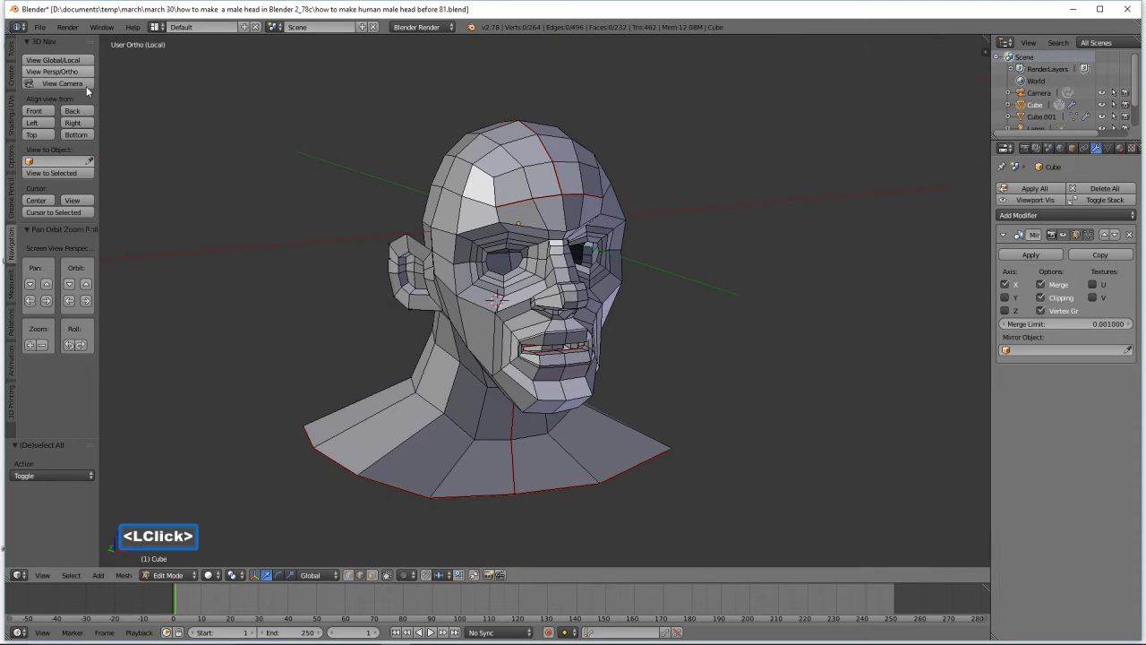
scroll(528, 376, "up", 3)
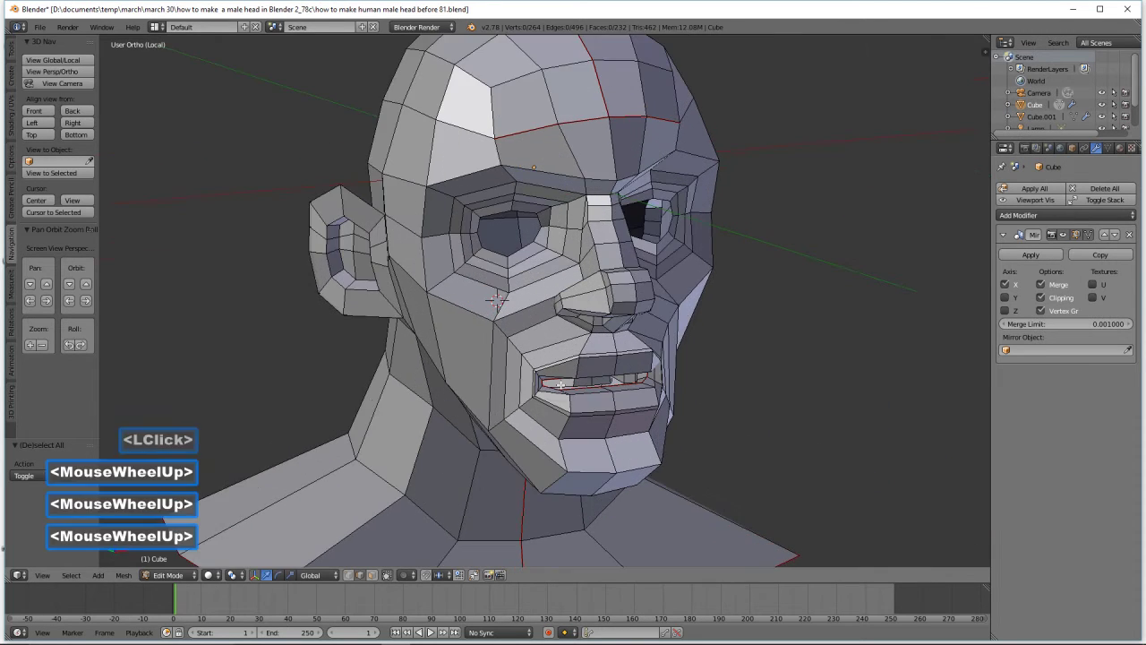
left_click(1063, 235)
middle_click_drag(720, 360, 686, 293)
middle_click_drag(719, 332, 725, 260, "ctrl")
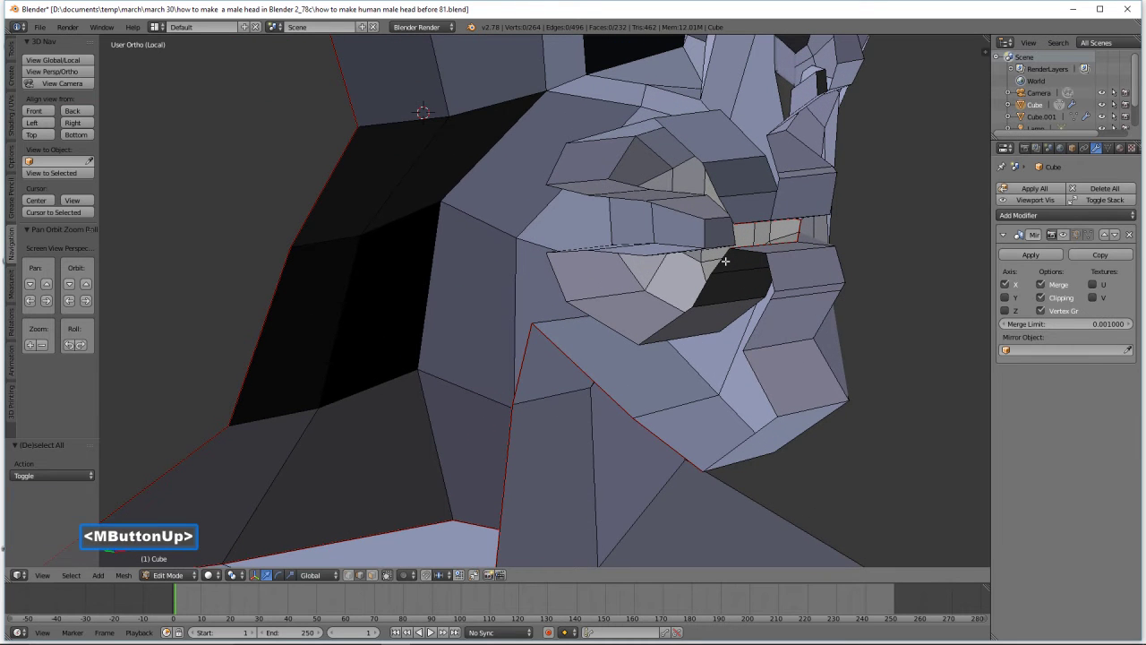
Select the cheek, jaw and mouth-corner faces covering the mouth cavity in face select mode with circle select, and hide them
left_click(583, 181)
middle_click_drag(637, 221, 539, 235)
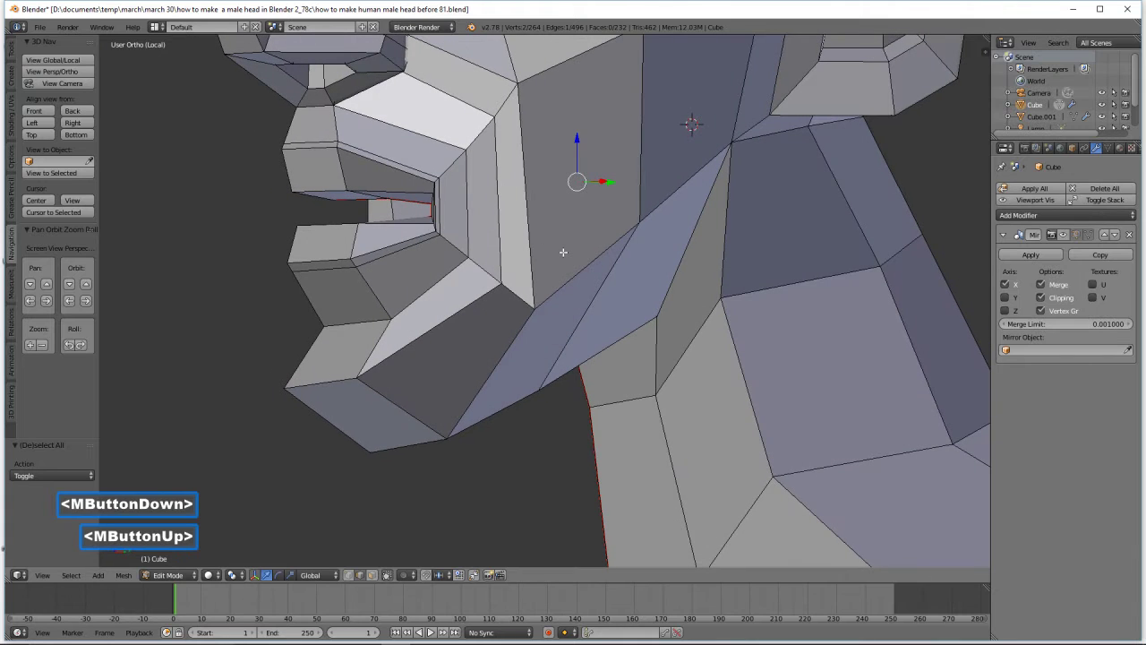
key("a")
key("c")
mouse_move(557, 251)
left_mouse_down()
mouse_move(498, 243)
mouse_move(526, 238)
mouse_move(511, 199)
mouse_move(421, 269)
mouse_move(640, 216)
mouse_move(452, 239)
mouse_move(449, 212)
mouse_move(436, 240)
mouse_move(452, 189)
mouse_move(519, 188)
left_mouse_up()
right_click(523, 442)
left_click(384, 575)
key("c")
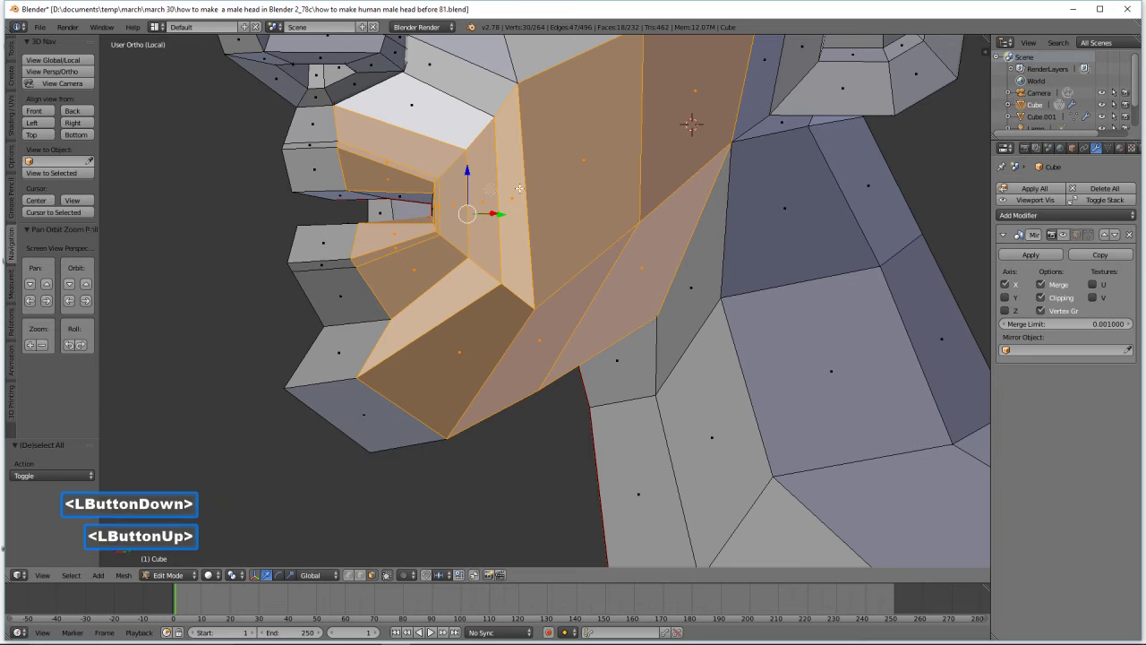
right_click(547, 180)
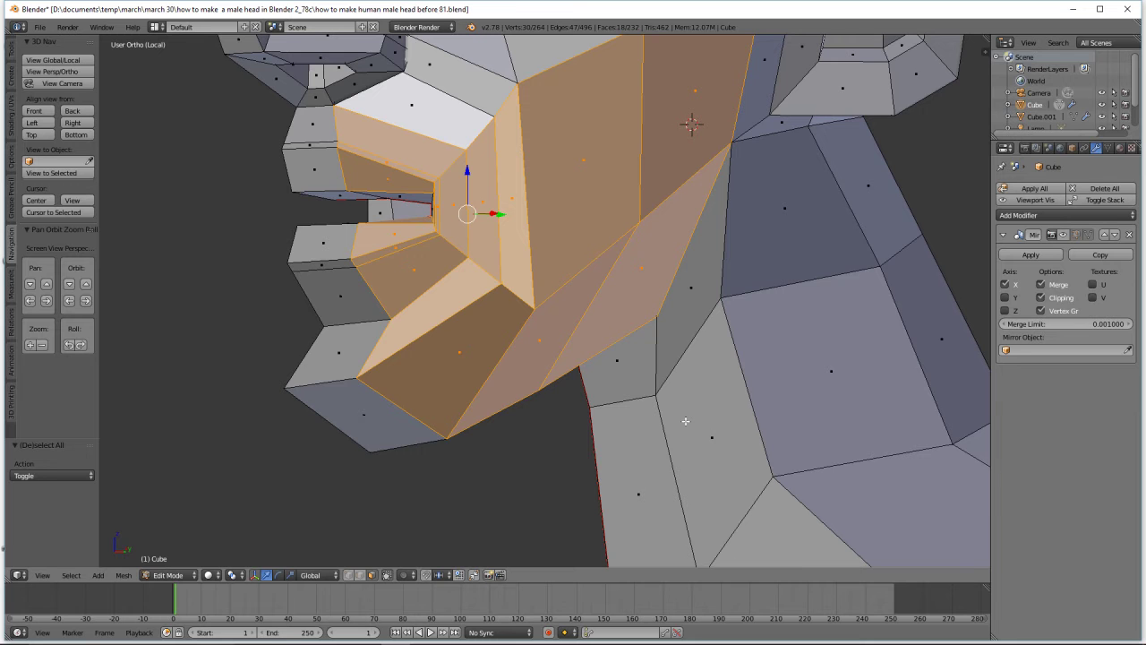
key("h")
Circle-select the exposed outer side faces of the mouth cavity and hide them
mouse_move(543, 266)
middle_mouse_down()
mouse_move(502, 250)
mouse_move(497, 266)
mouse_move(539, 286)
mouse_move(525, 277)
mouse_move(532, 260)
middle_mouse_up()
key("c")
mouse_move(542, 255)
left_mouse_down()
mouse_move(492, 257)
mouse_move(435, 239)
mouse_move(538, 169)
mouse_move(582, 217)
mouse_move(571, 276)
mouse_move(581, 269)
mouse_move(551, 163)
left_mouse_up()
right_click(551, 163)
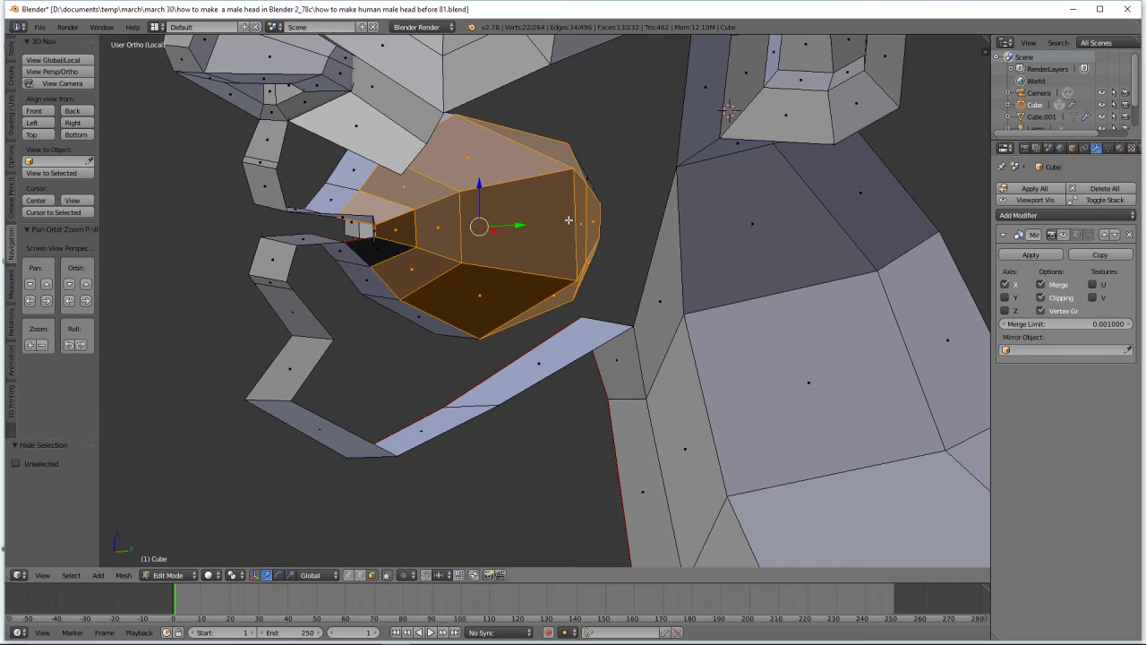
key("h")
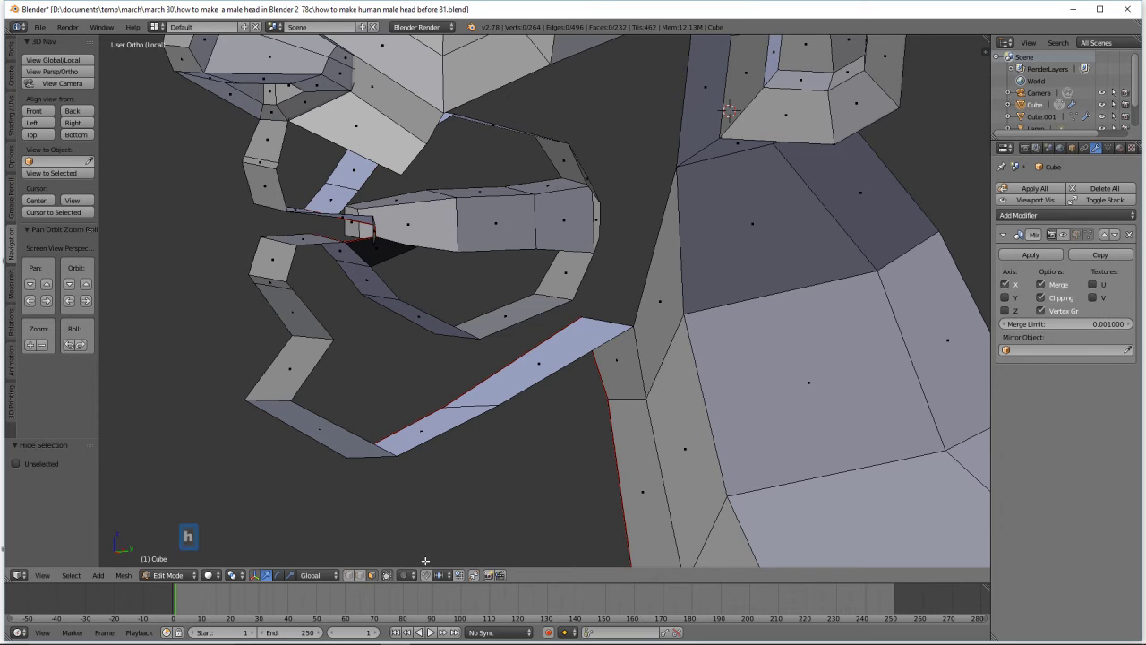
Mark the three selected edges at the back of the mouth cavity as a seam, and save as "how to make human male head before 82.blend"
left_click(361, 575)
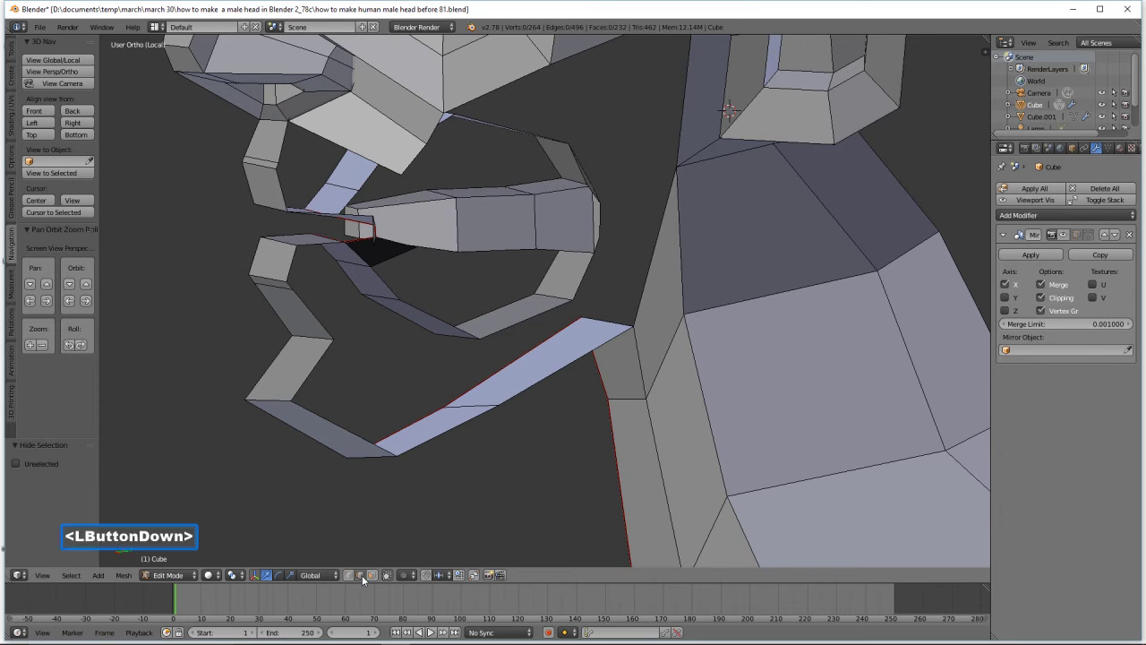
left_click(573, 181)
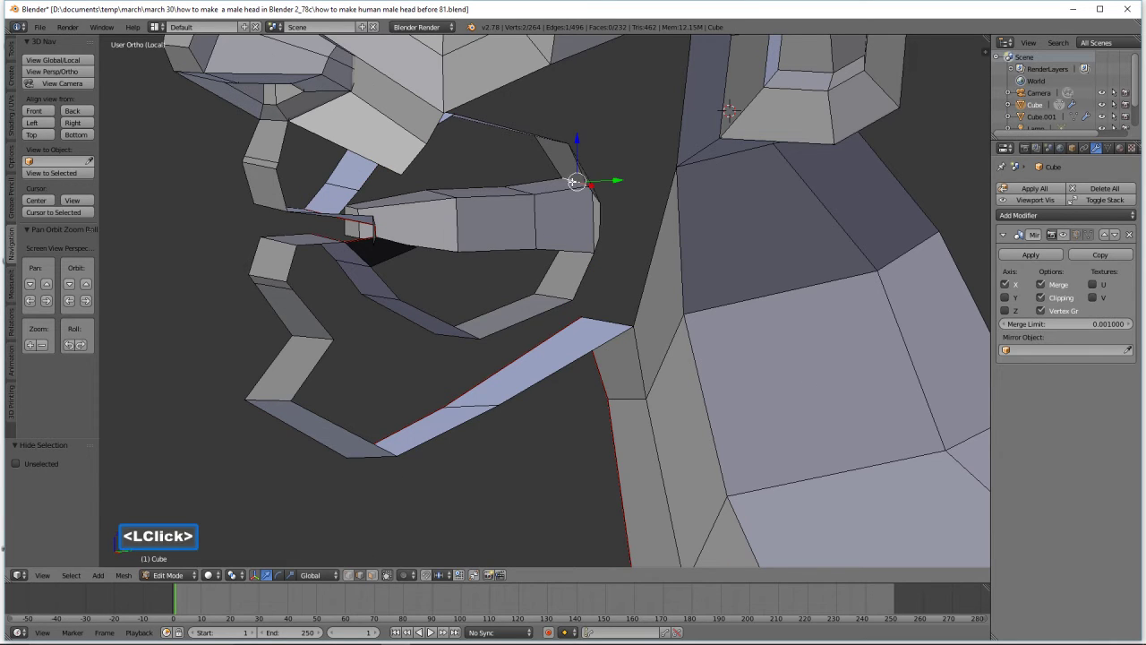
left_click(591, 224, "shift")
middle_click_drag(570, 267, 579, 249)
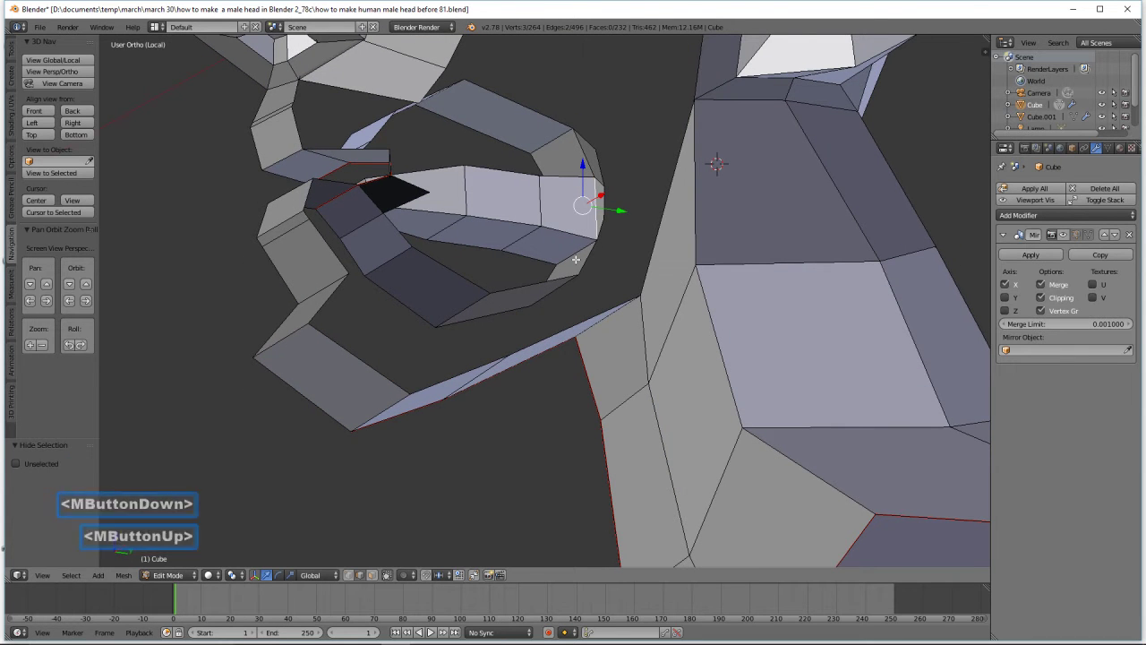
left_click(573, 254, "shift")
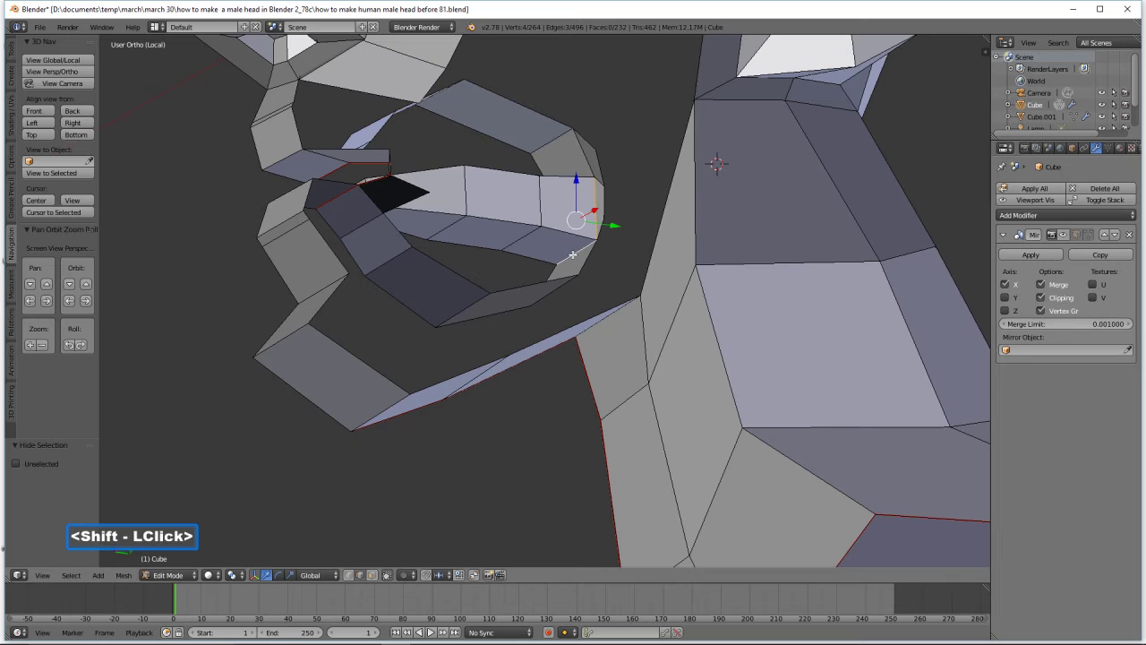
key("ctrl")
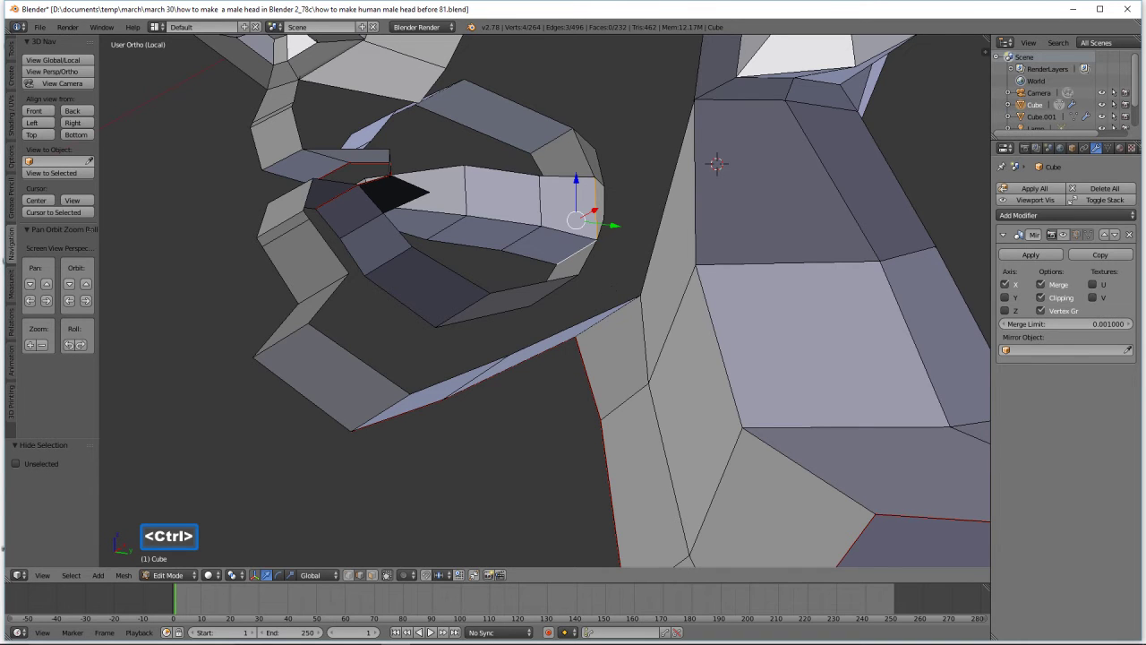
key("ctrl+e")
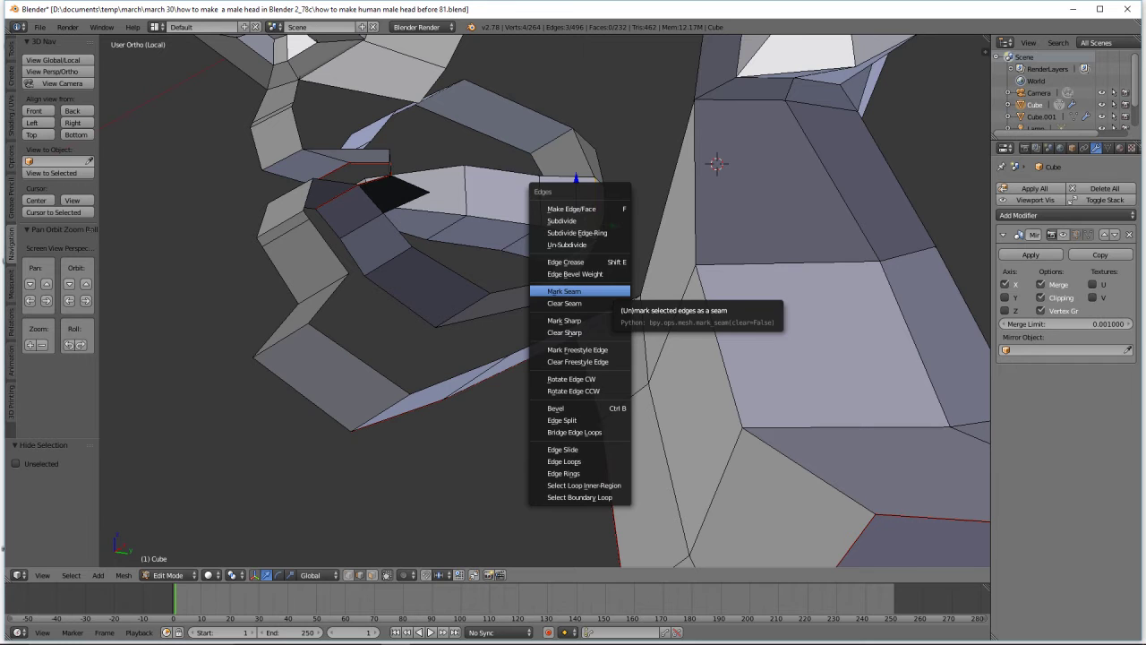
left_click(582, 291)
scroll(584, 281, "down", 2)
middle_click_drag(584, 281, 606, 312)
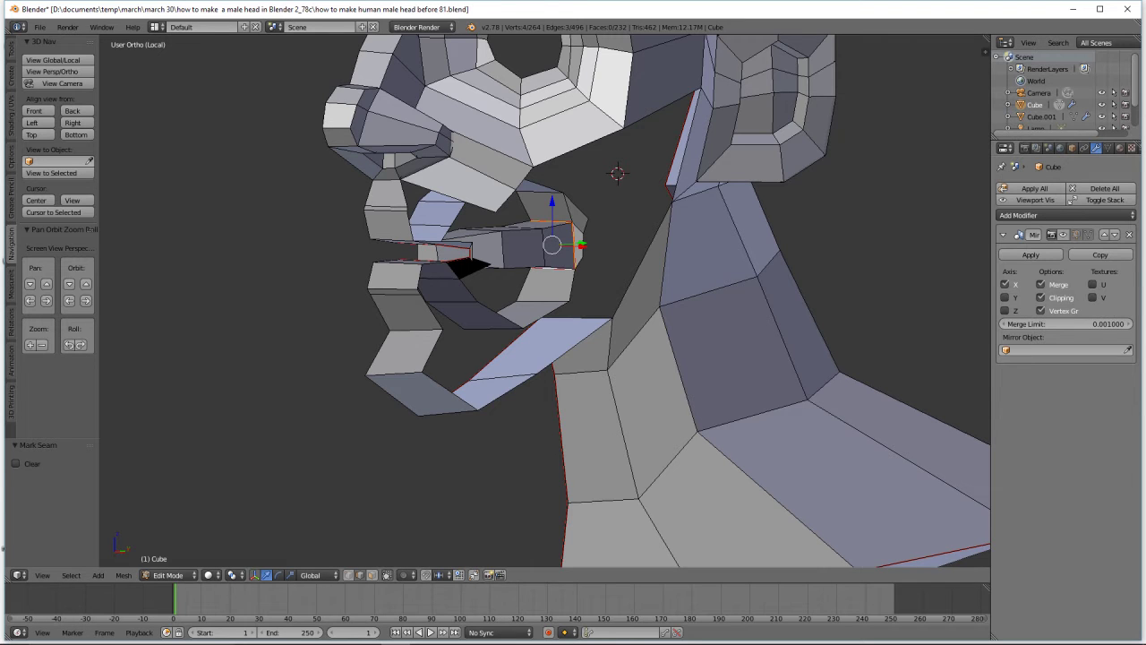
left_click(849, 228)
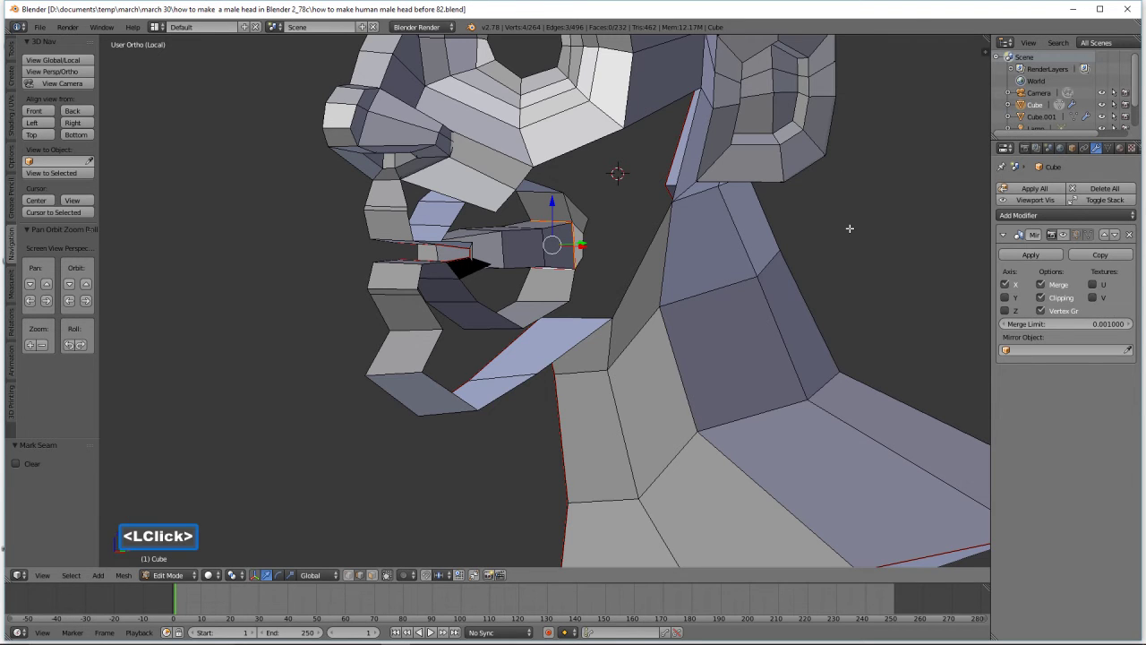
Reveal the hidden cheek and mouth faces and deselect everything
key("alt")
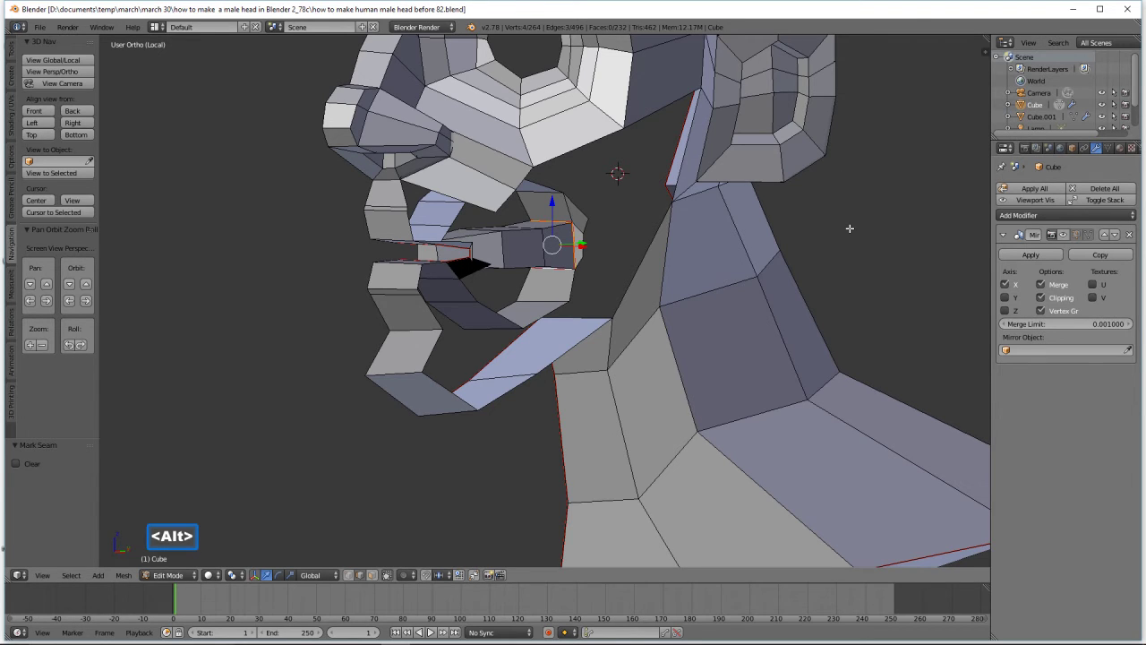
key("alt+h")
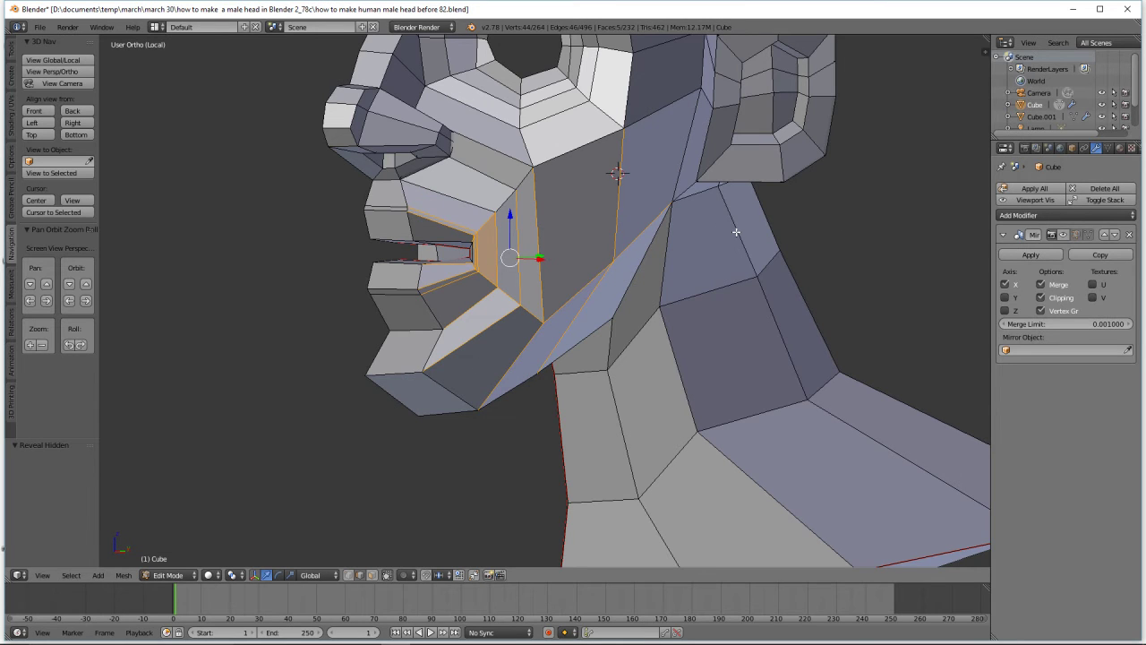
key("a")
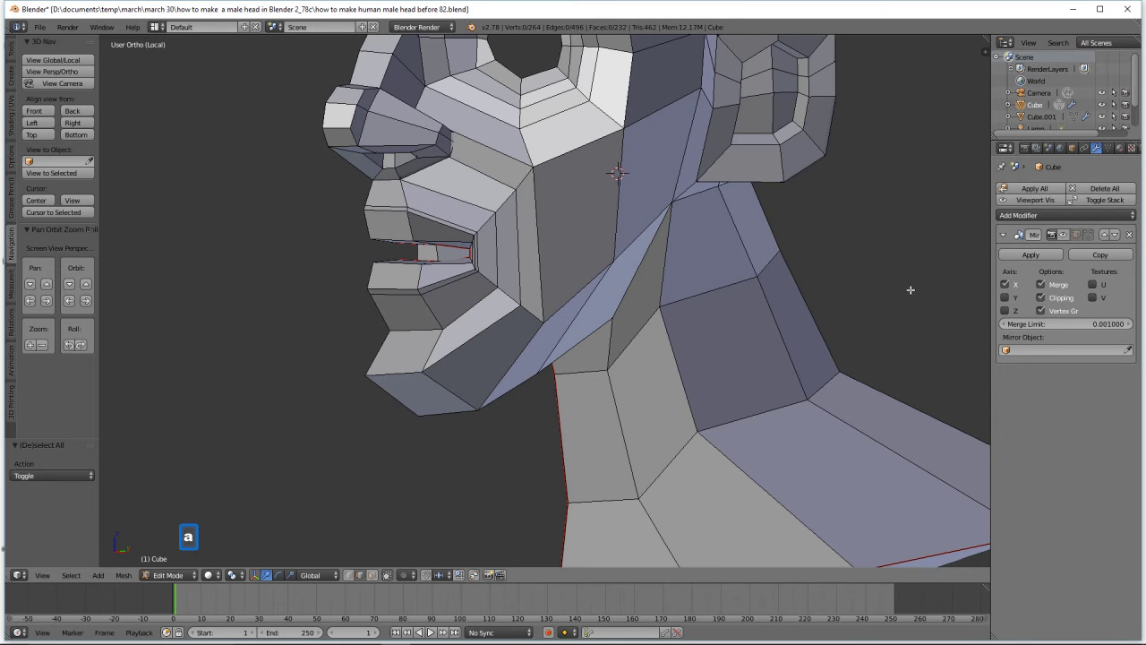
Turn the Mirror modifier's viewport display back on and leave local view to show the complete head
left_click(1062, 234)
scroll(762, 310, "down", 4)
middle_click_drag(761, 311, 697, 320)
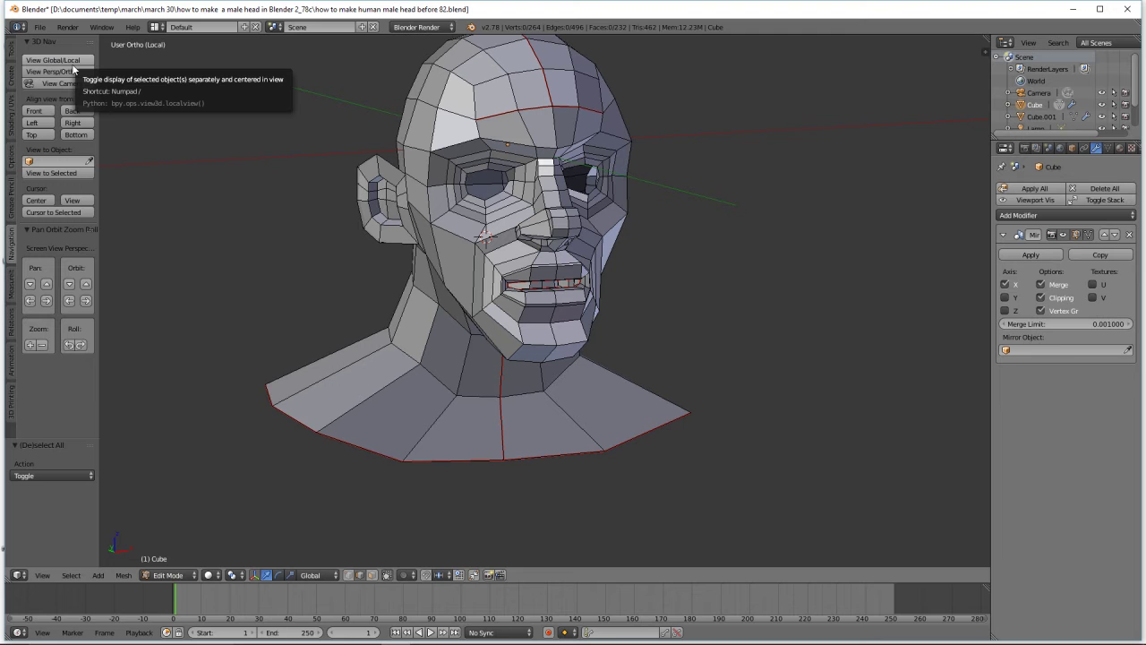
left_click(87, 60)
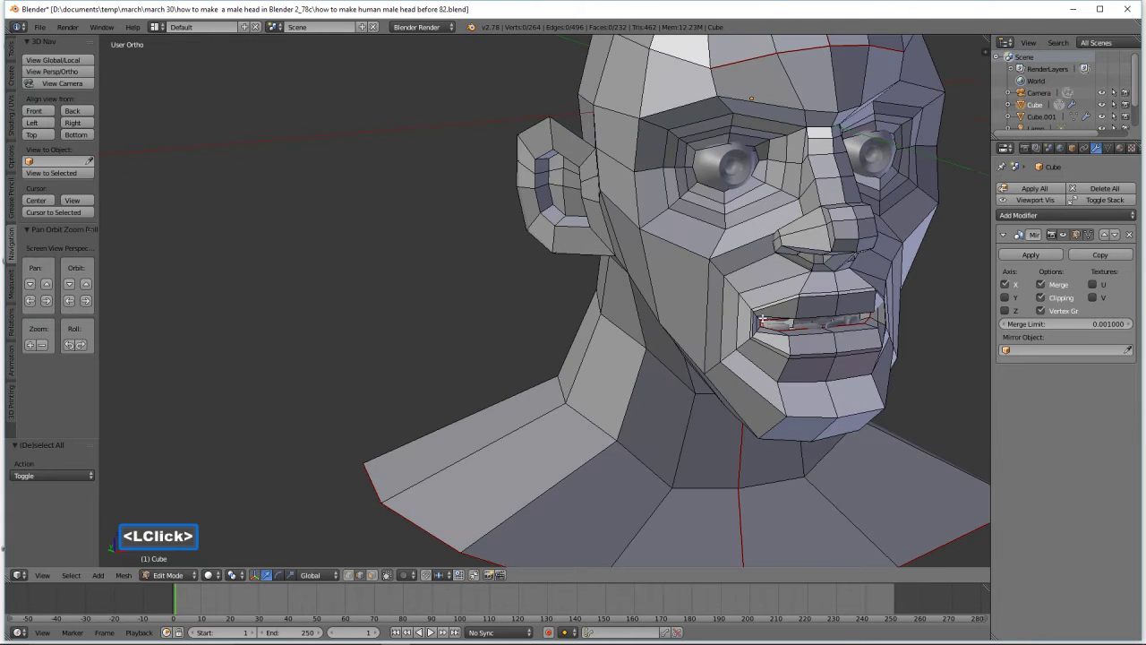
middle_click_drag(786, 252, 774, 289, "ctrl")
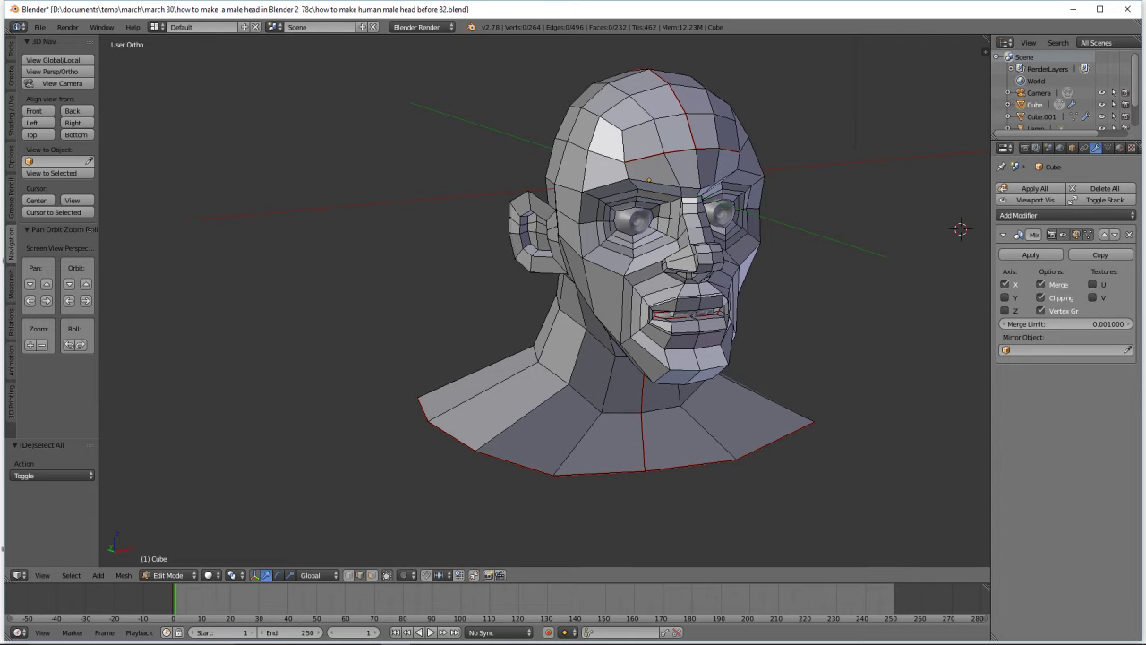
Circle-select the scalp faces from the forehead seam over the crown to the nape, and save as "how to make human male head before 84.blend"
left_click(385, 575)
middle_click_drag(391, 529, 611, 379)
key("c")
mouse_move(689, 143)
left_mouse_down()
mouse_move(672, 103)
mouse_move(650, 96)
mouse_move(694, 97)
mouse_move(738, 155)
mouse_move(743, 135)
mouse_move(719, 94)
left_mouse_up()
middle_click_drag(719, 94, 713, 254)
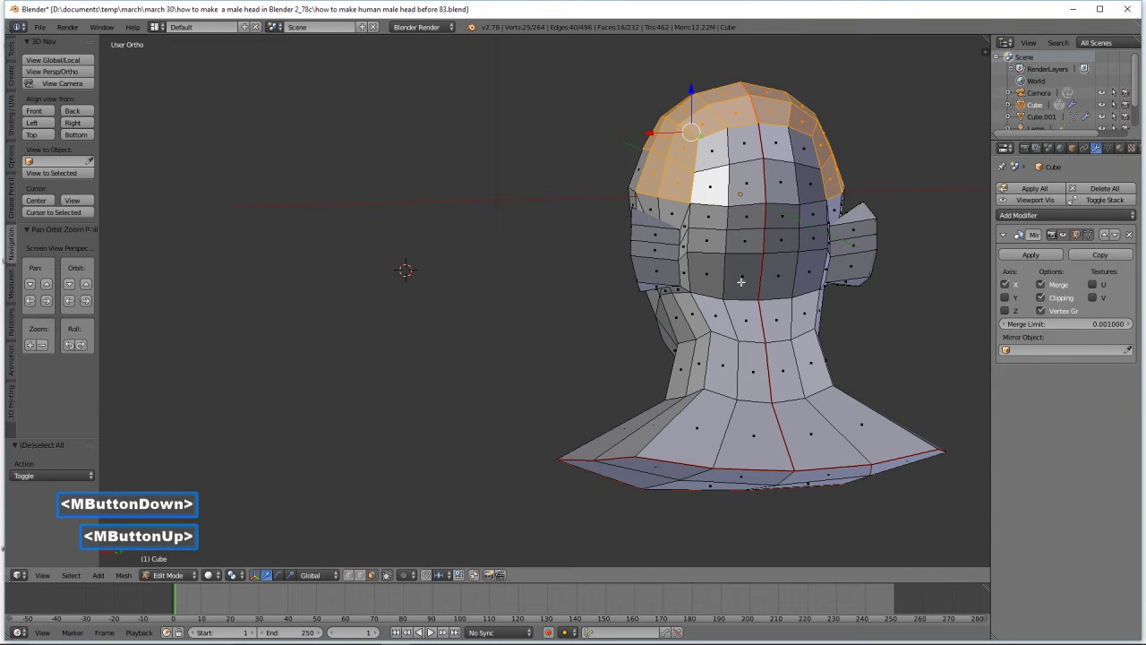
key("c")
mouse_move(756, 297)
left_mouse_down()
mouse_move(743, 251)
mouse_move(719, 227)
mouse_move(731, 153)
mouse_move(780, 248)
left_mouse_up()
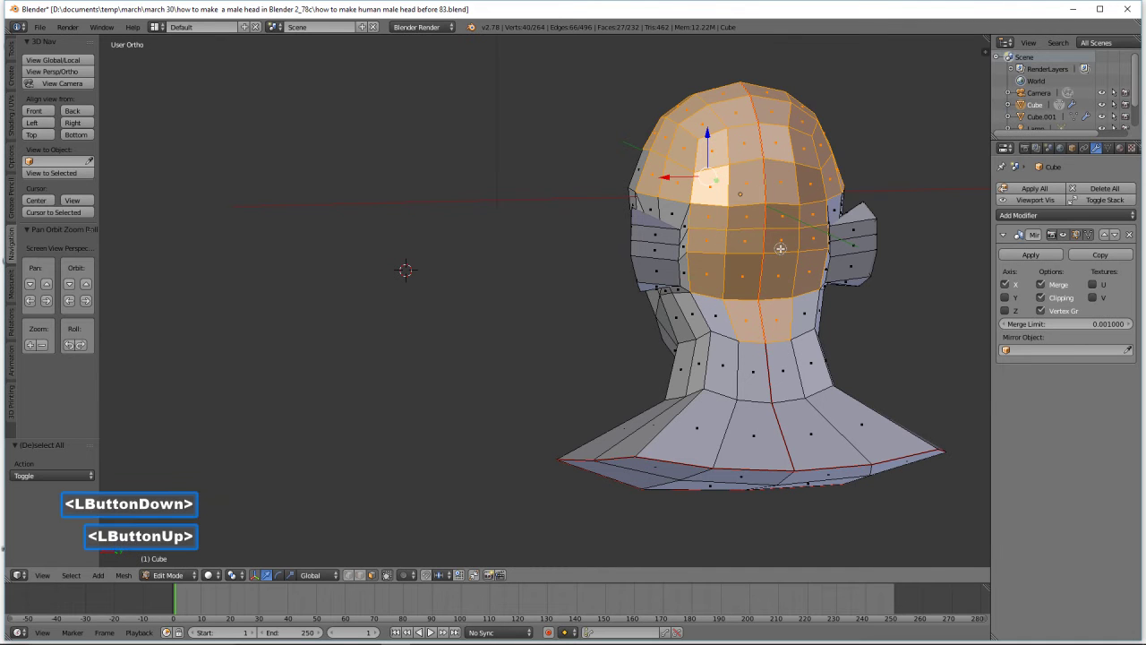
right_click(780, 249)
Assign the selected faces to a new vertex group named "scalp", deselect everything, and save as "how to make human male head before 85.blend"
middle_click_drag(535, 232, 750, 242)
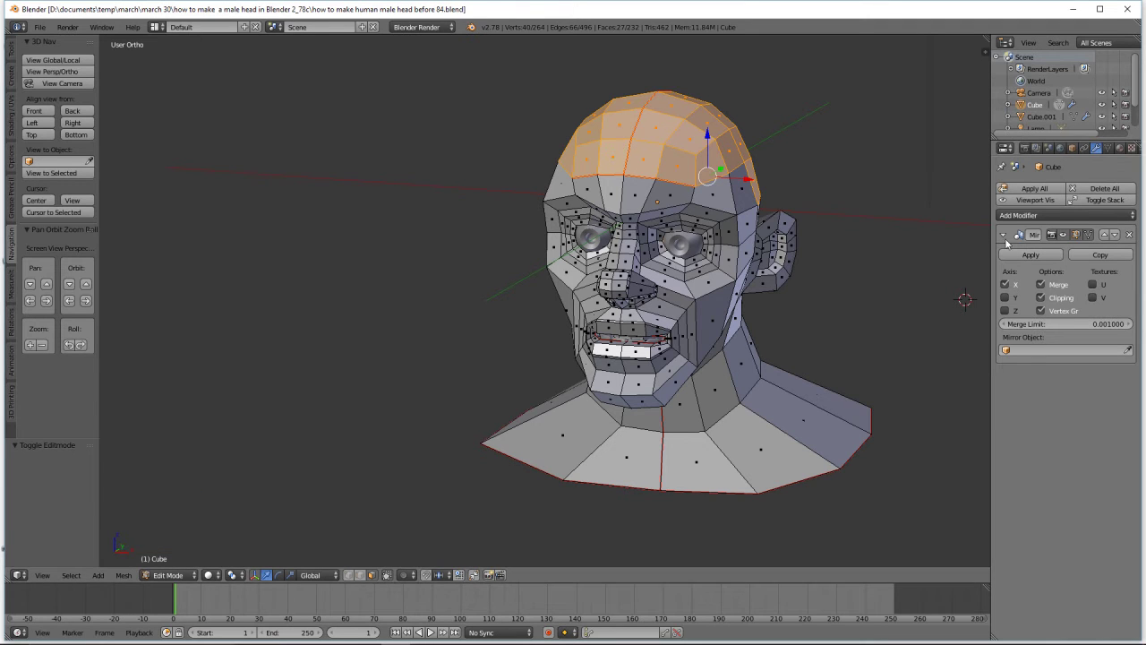
left_click(1108, 154)
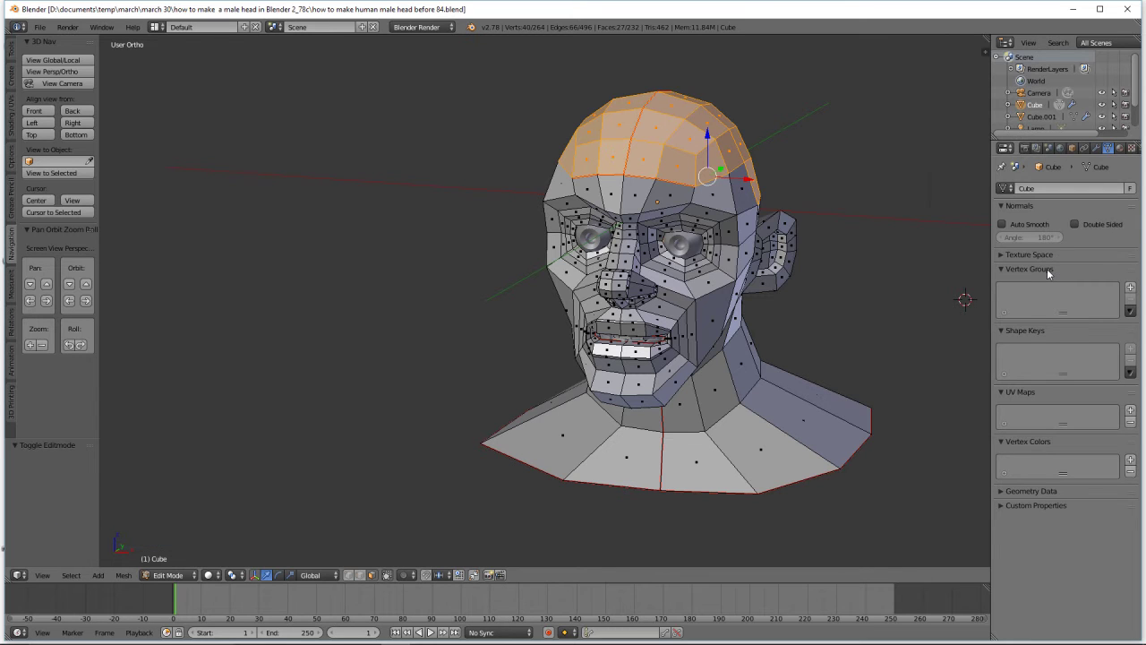
left_click(1131, 289)
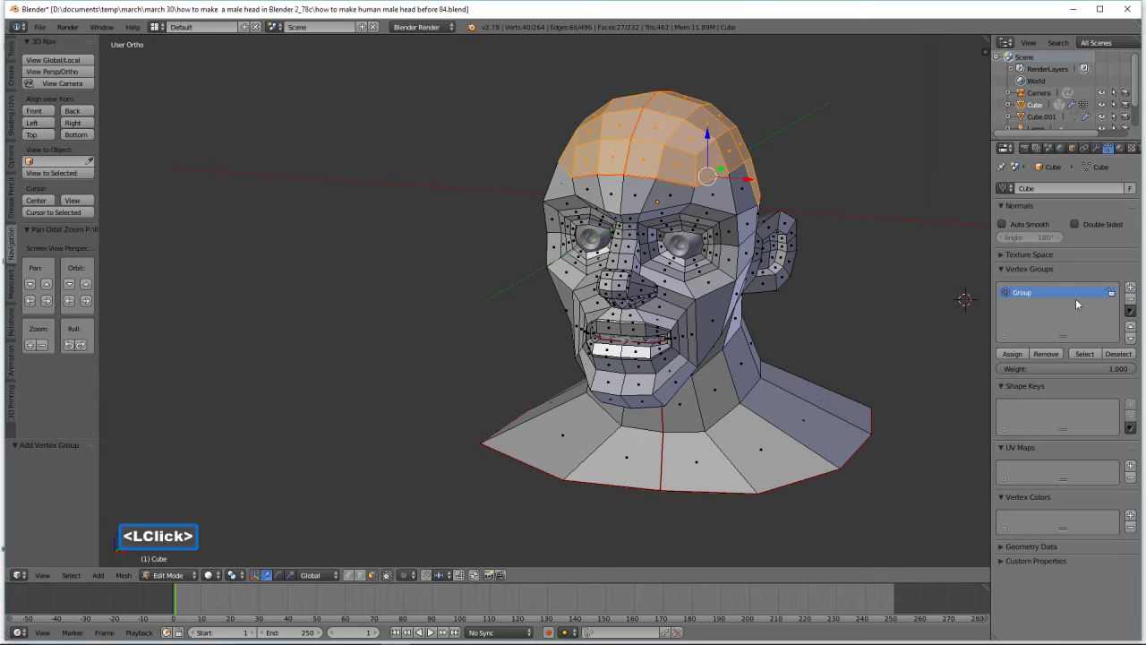
double_click(1026, 293)
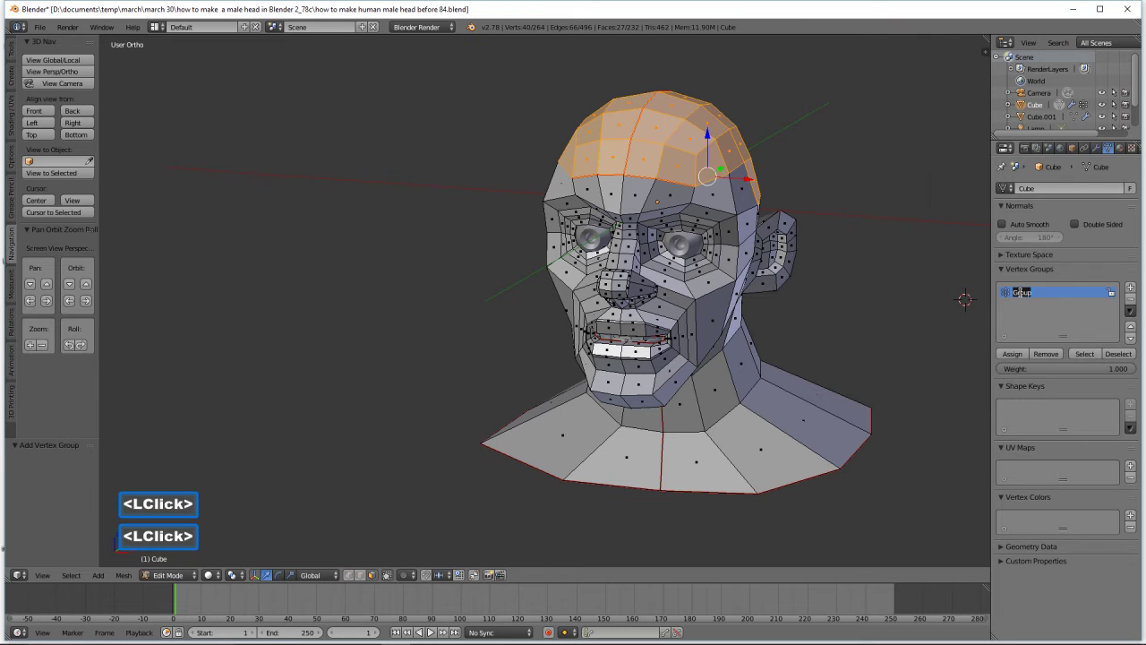
type("scalp")
key("Return")
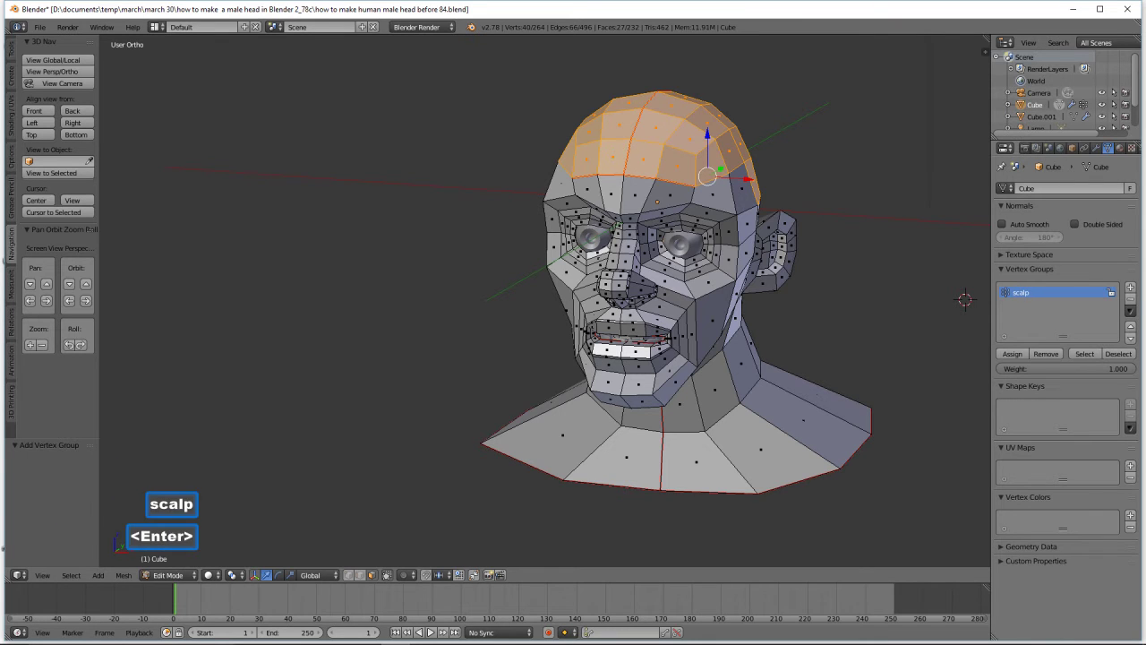
left_click(1010, 353)
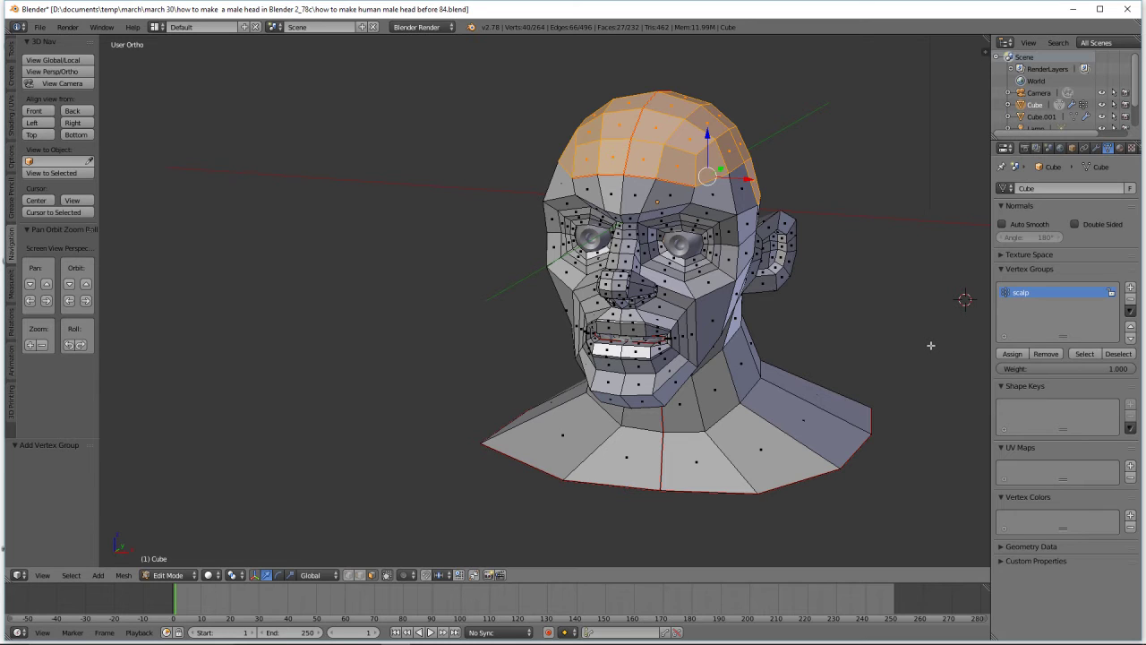
key("a")
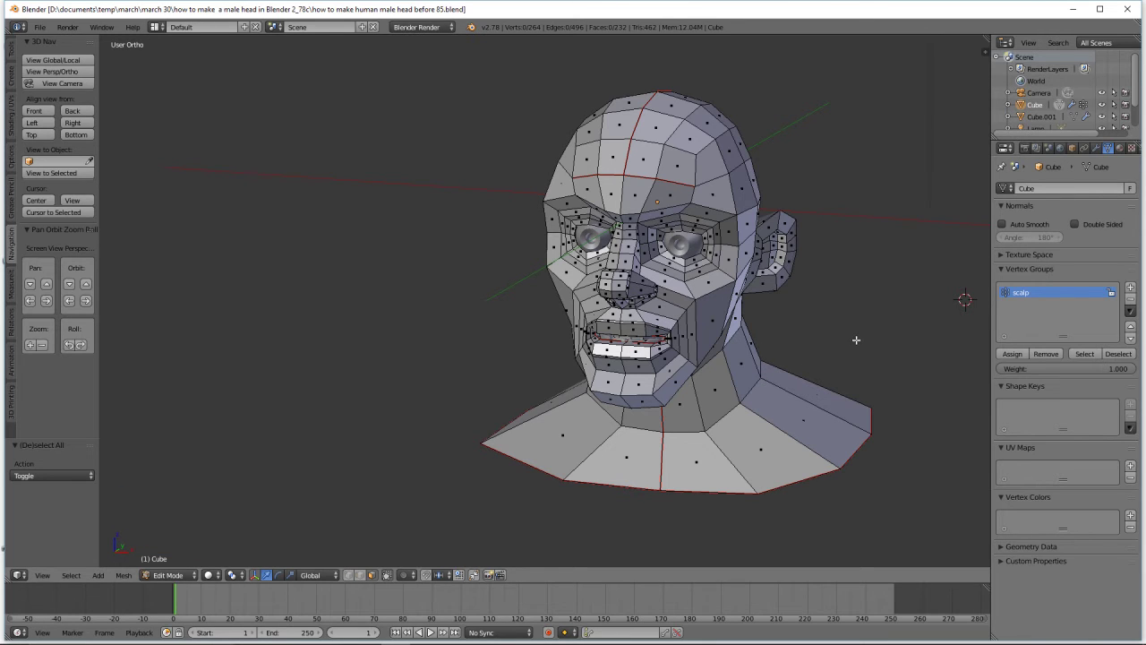
Select the entire head mesh, apply a level 2 subdivision surface, and display that modifier on the editing cage
mouse_move(856, 339)
middle_mouse_down()
mouse_move(855, 381)
mouse_move(882, 359)
mouse_move(858, 348)
middle_mouse_up()
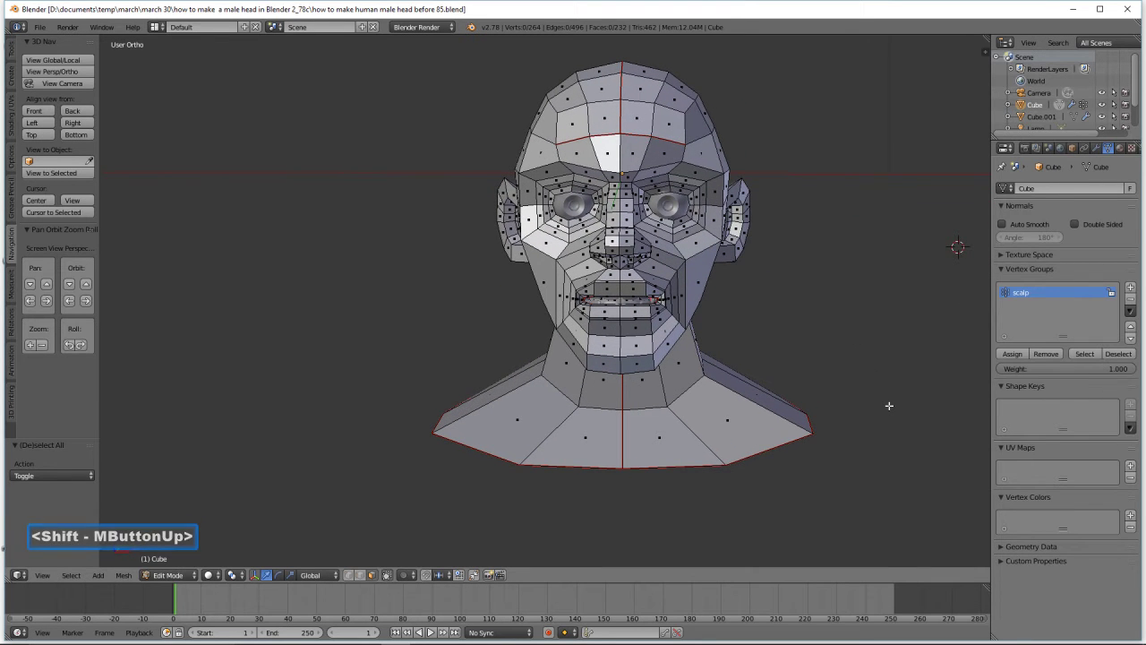
key("a")
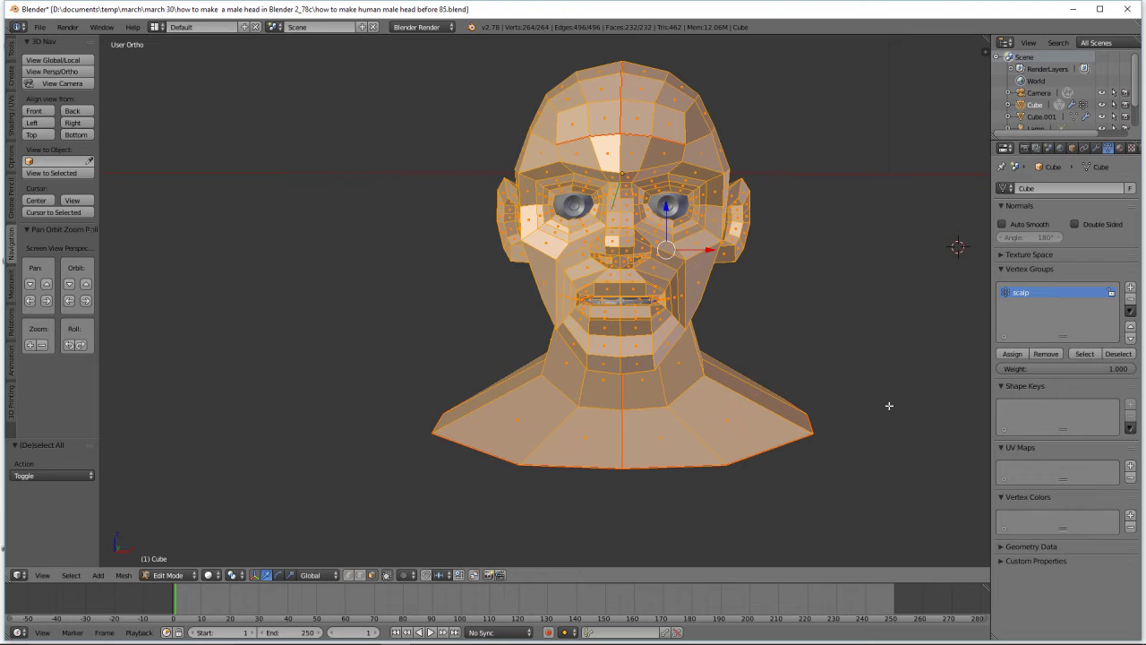
key("ctrl")
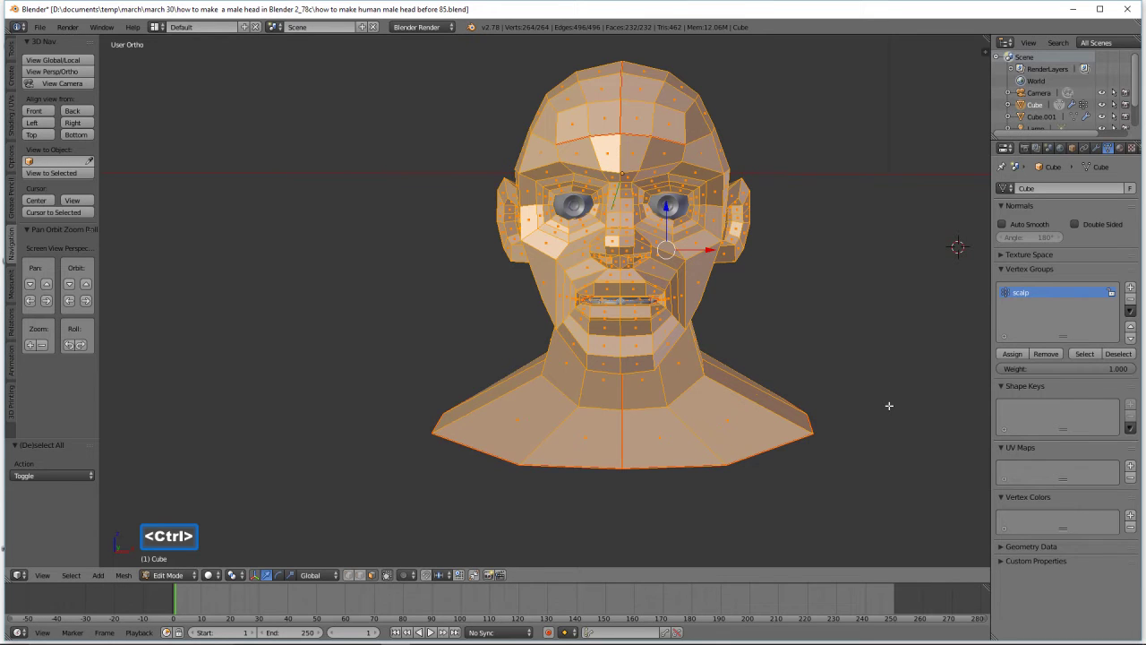
key("ctrl+2")
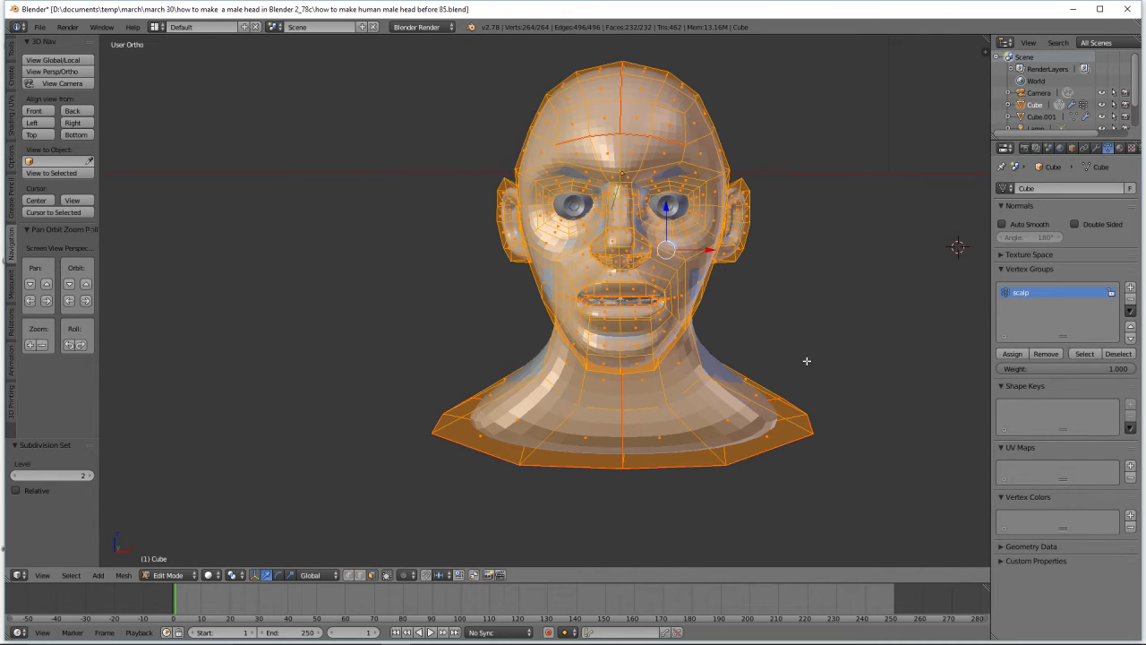
left_click(1097, 149)
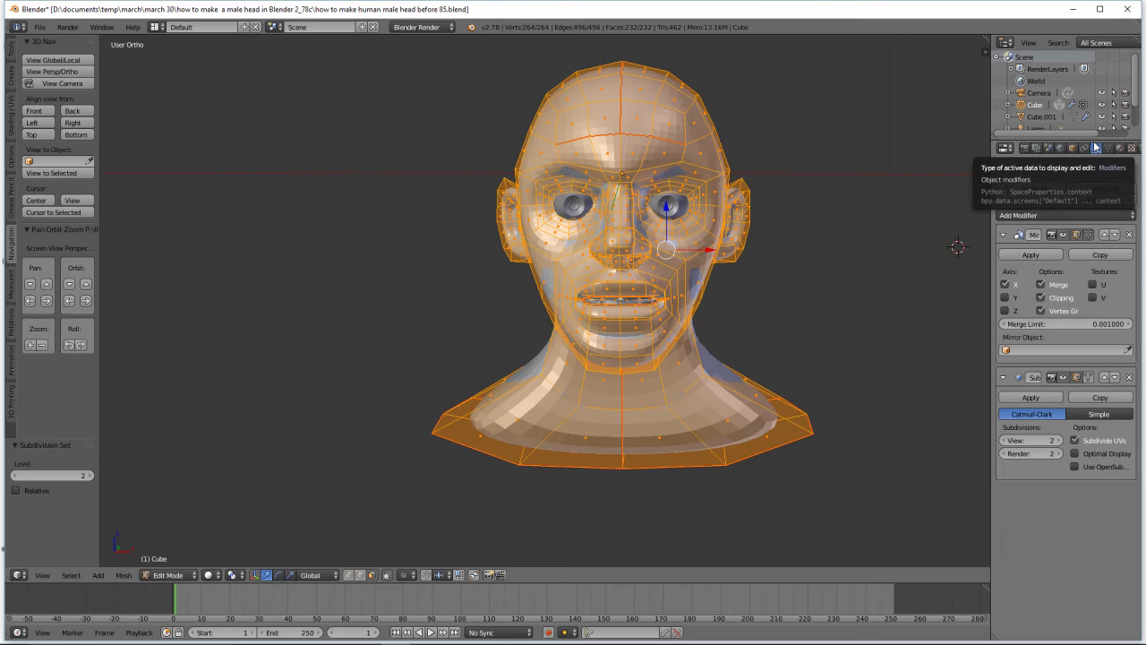
left_click(1089, 378)
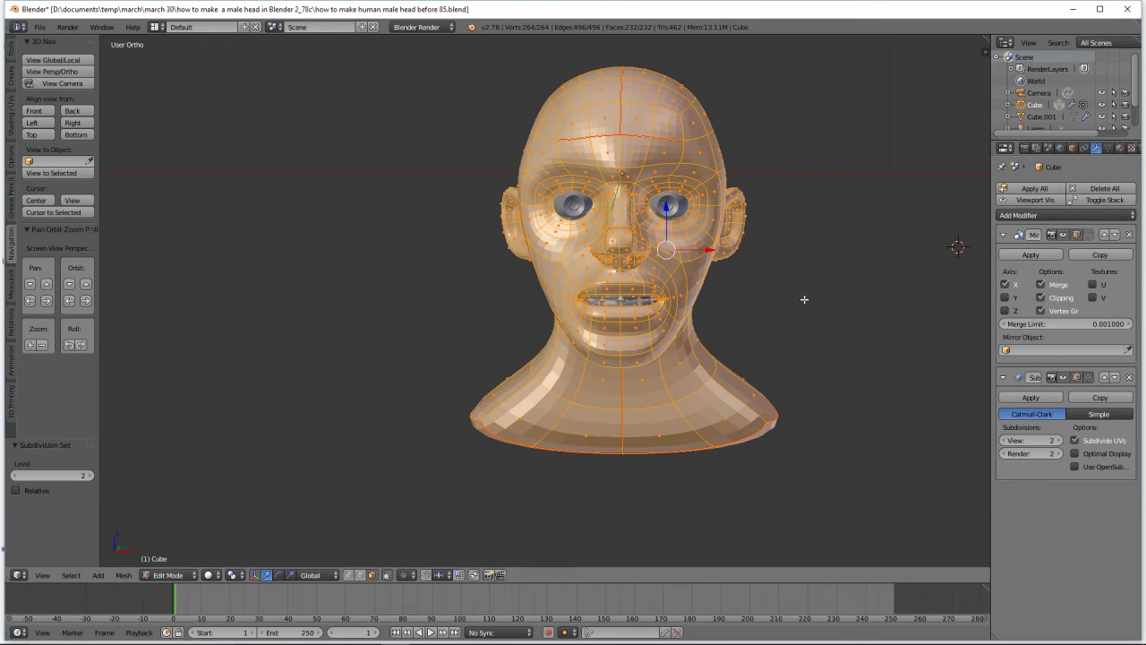
Set the head to smooth shading, save as "how to make human male head before 86.blend", and deselect everything
key("z")
left_click(730, 344)
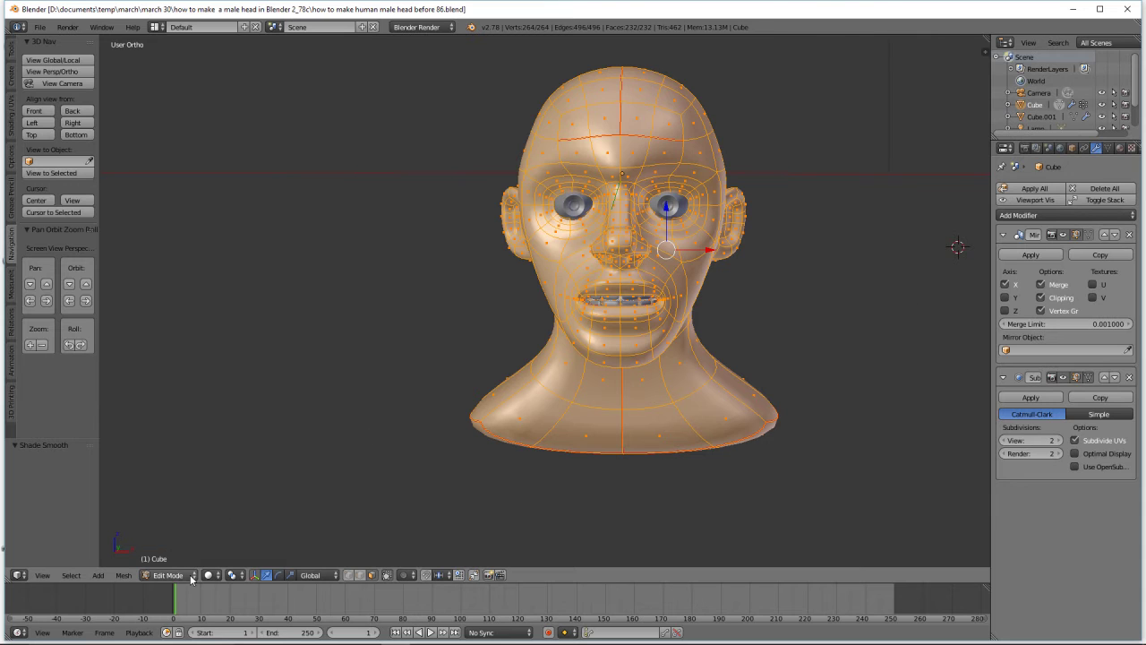
key("a")
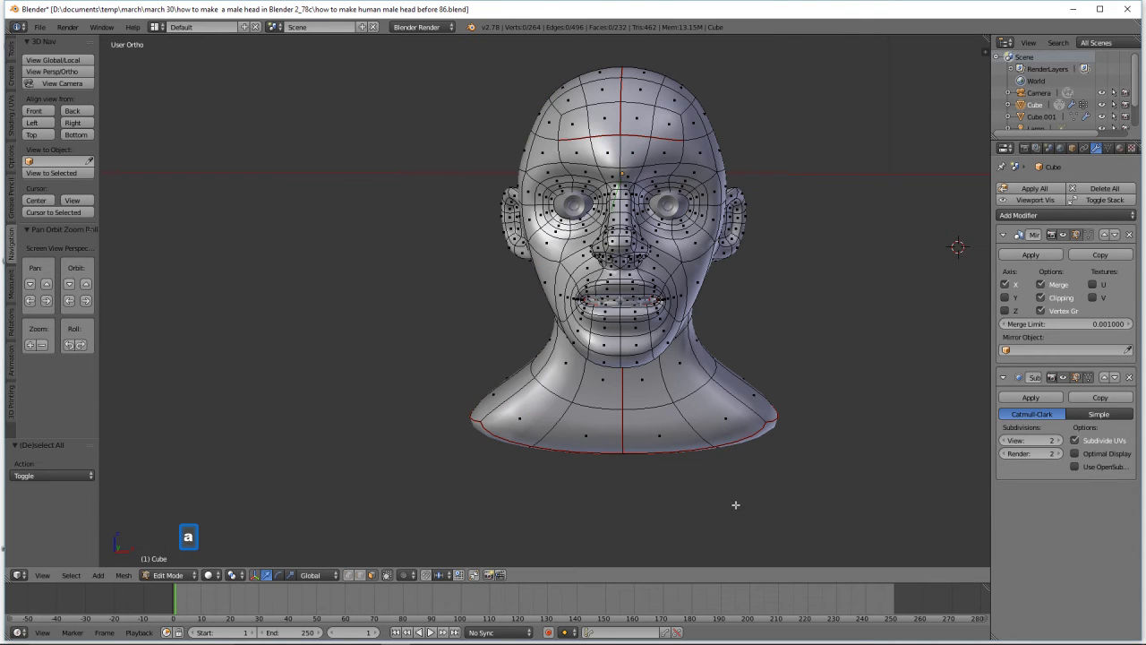
Examine the smoothed head and its mouth up close in Object Mode, and return to Edit Mode
left_click(191, 577)
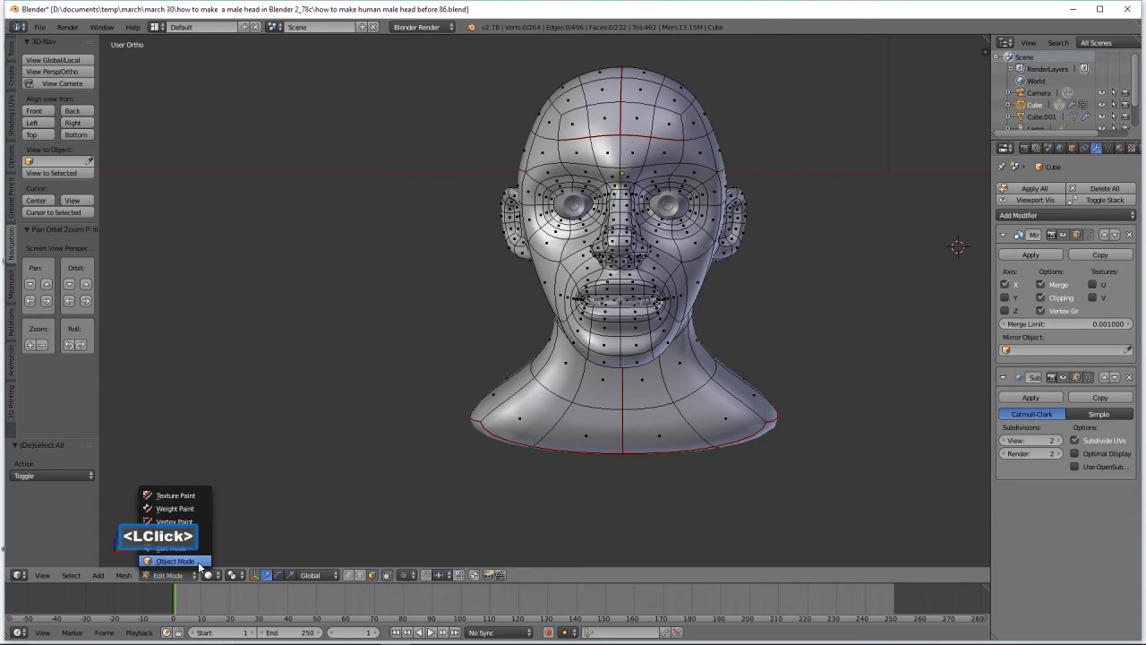
left_click(199, 562)
middle_click_drag(717, 270, 734, 289)
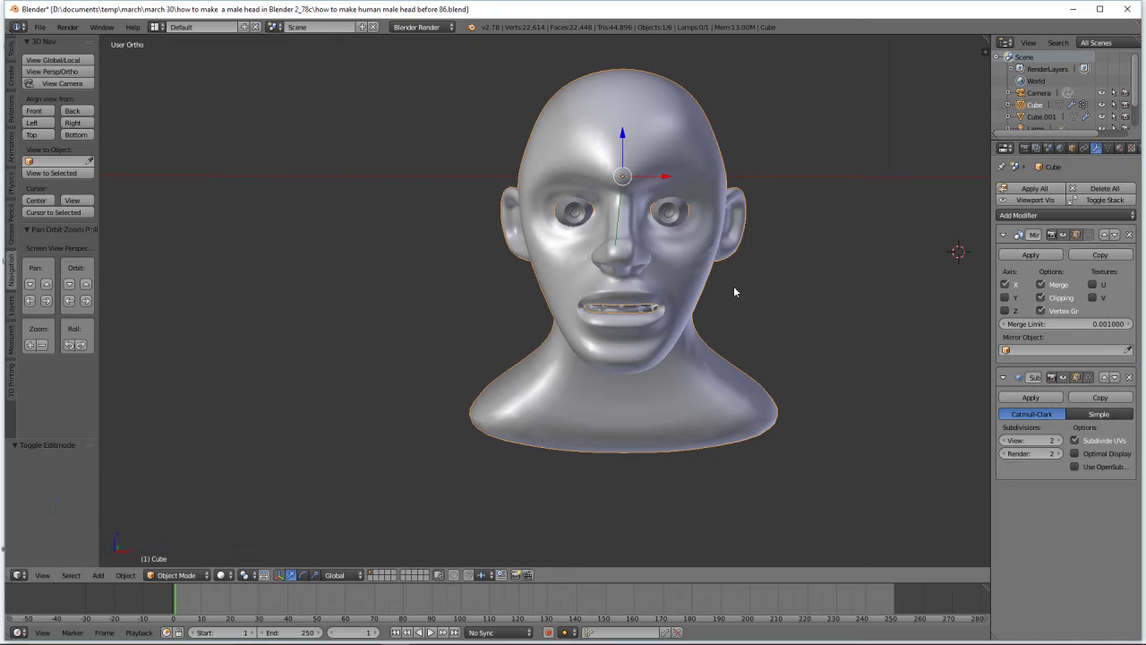
scroll(734, 291, "up", 2)
middle_click_drag(733, 291, 667, 300)
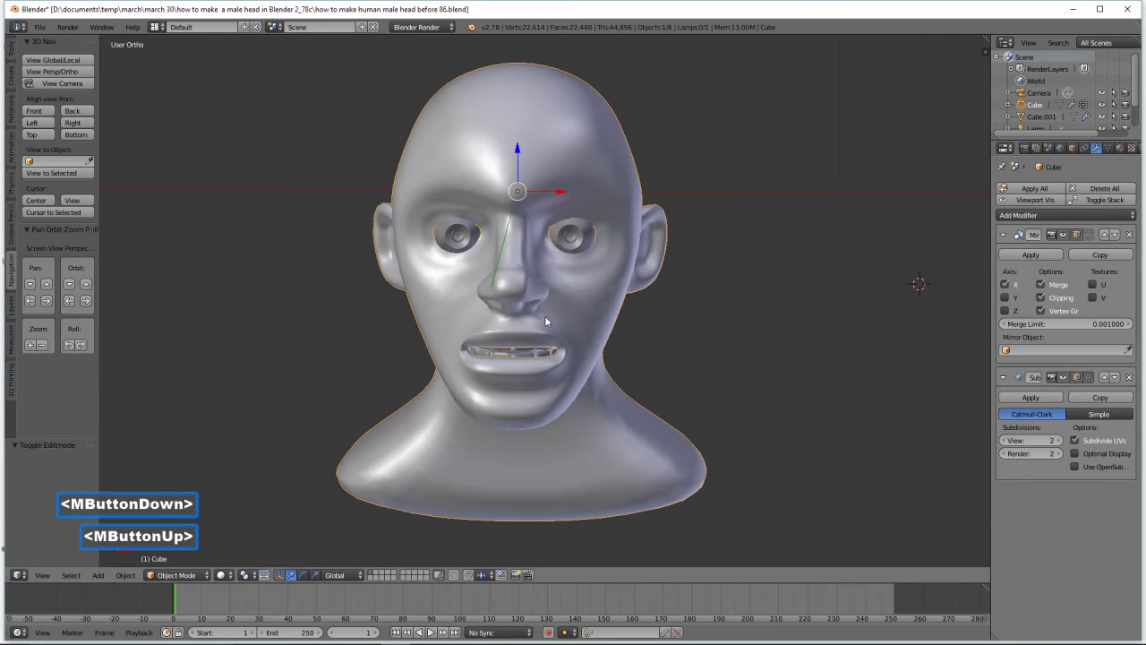
left_click(187, 576)
left_click(183, 559)
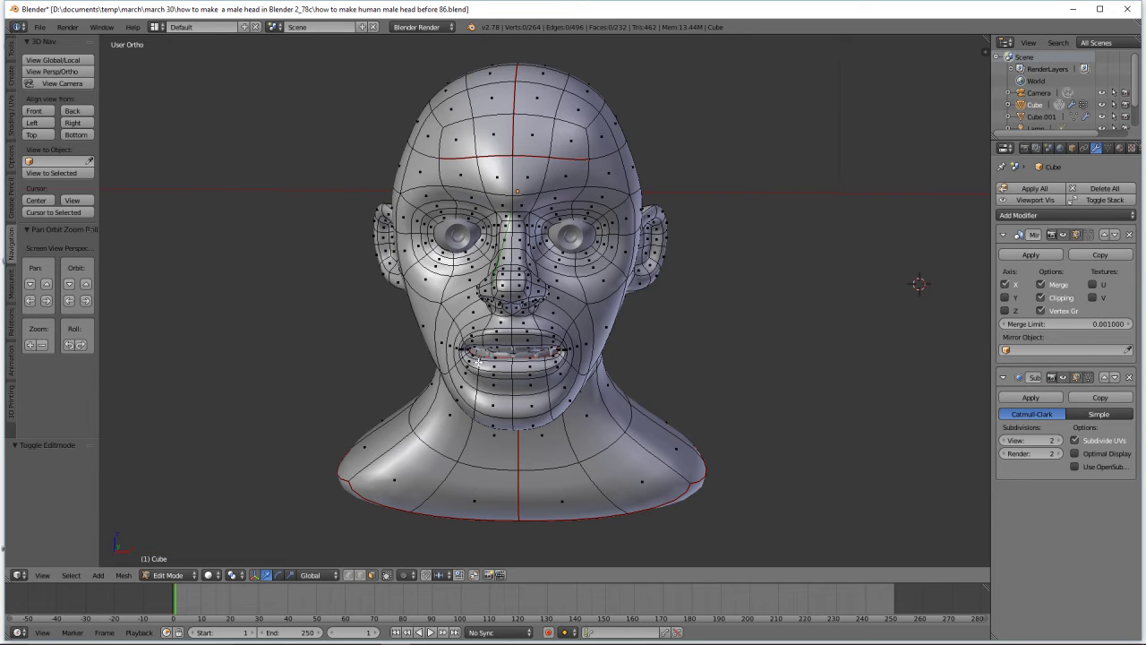
Smooth the vertices of the face between the eyebrows, just above the nose bridge
left_click(527, 197)
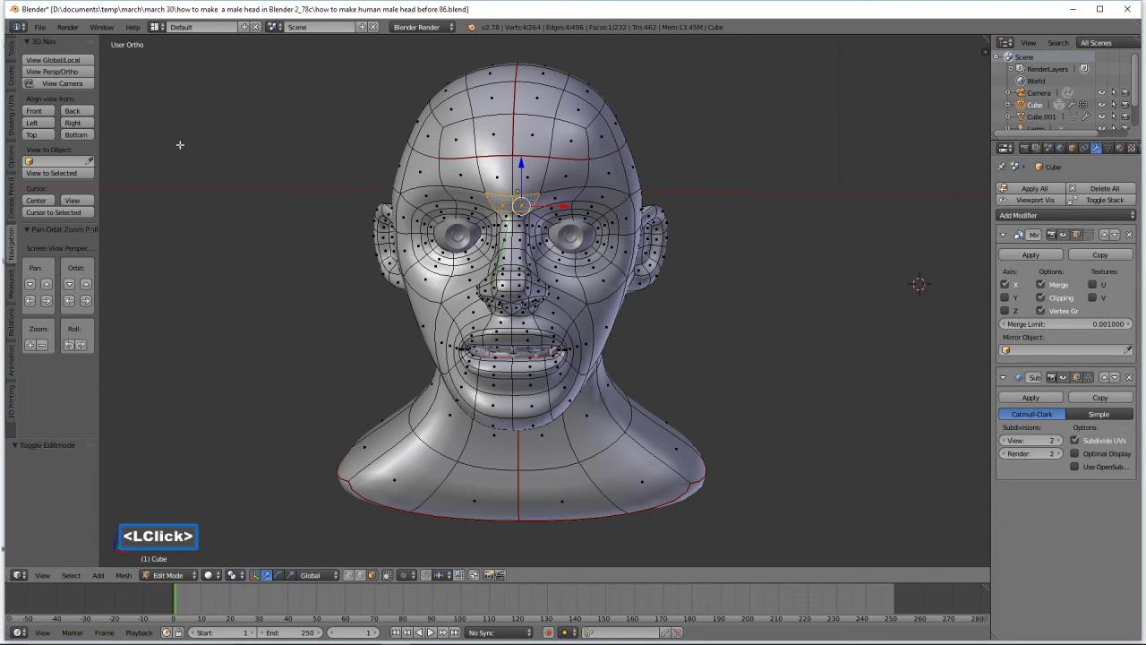
left_click(11, 46)
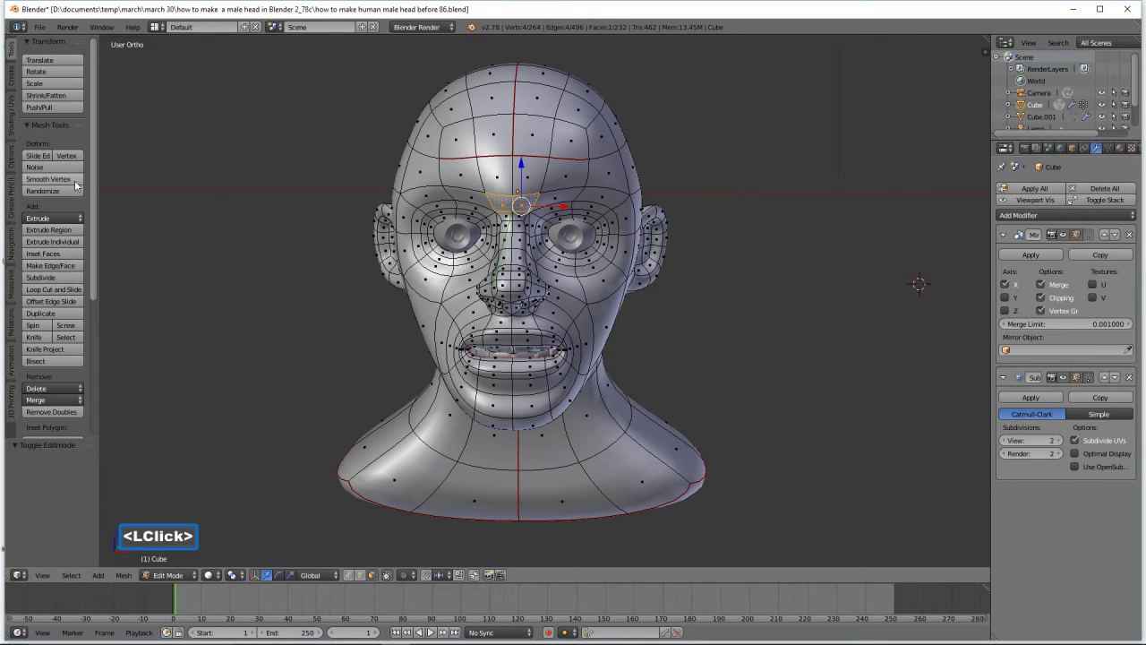
left_click(76, 182)
In edge selection, select two adjacent upper rim edges of the eye opening and move them -0.074 along Y
middle_click_drag(656, 225, 557, 334)
scroll(645, 249, "up", 2)
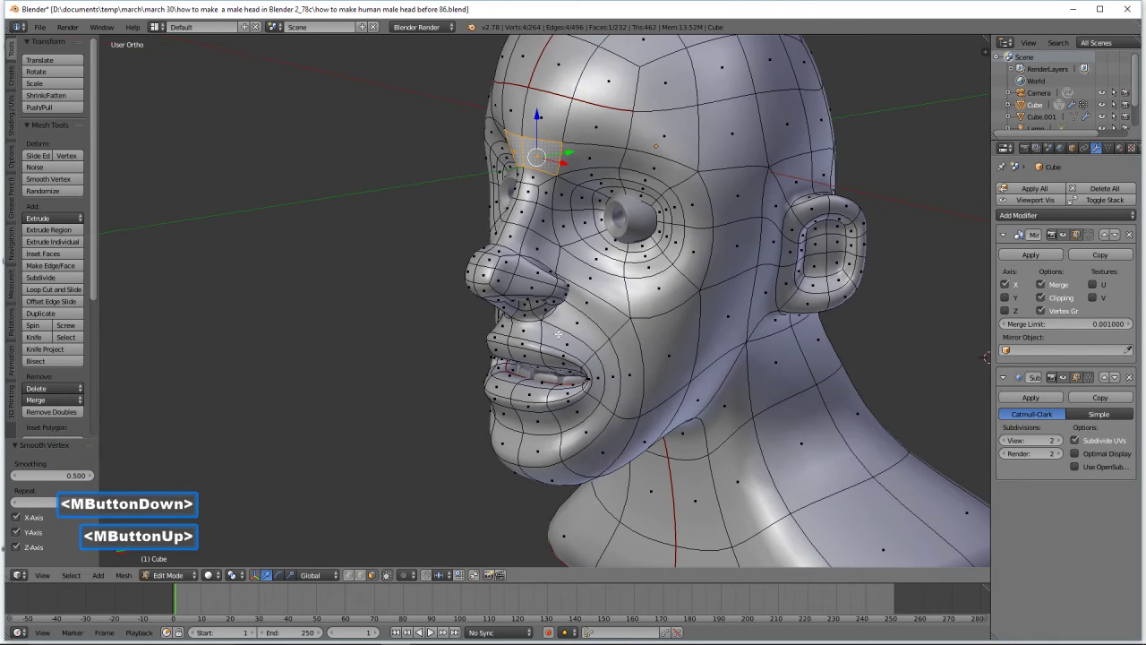
left_click(361, 576)
left_click(643, 205)
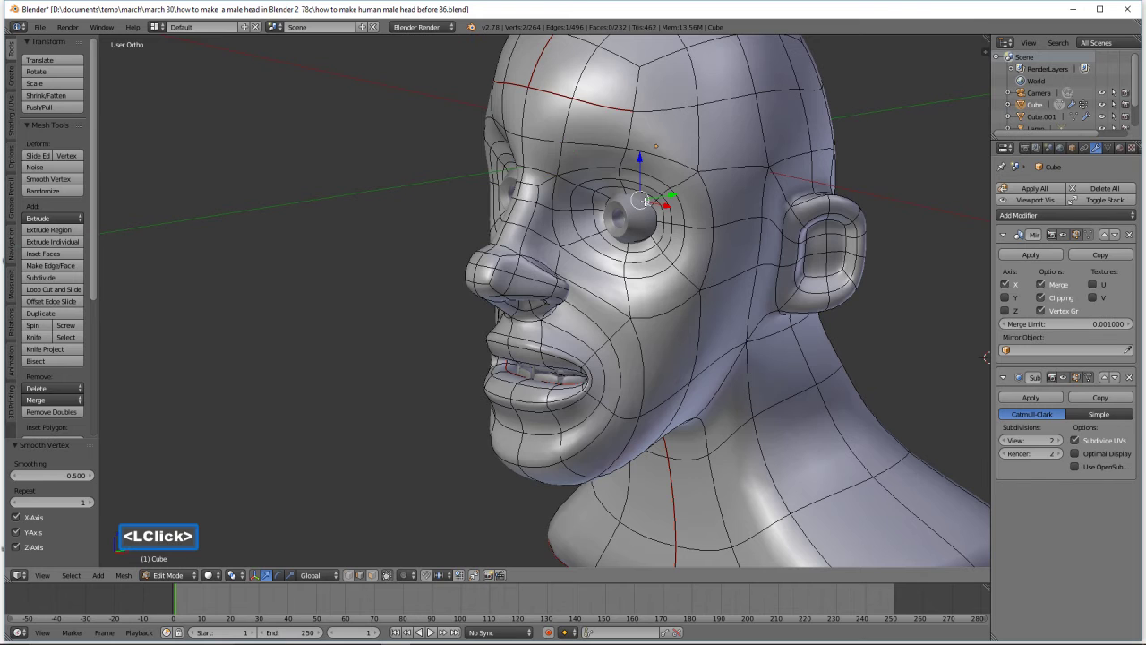
scroll(643, 211, "up", 2)
middle_click_drag(643, 211, 693, 216)
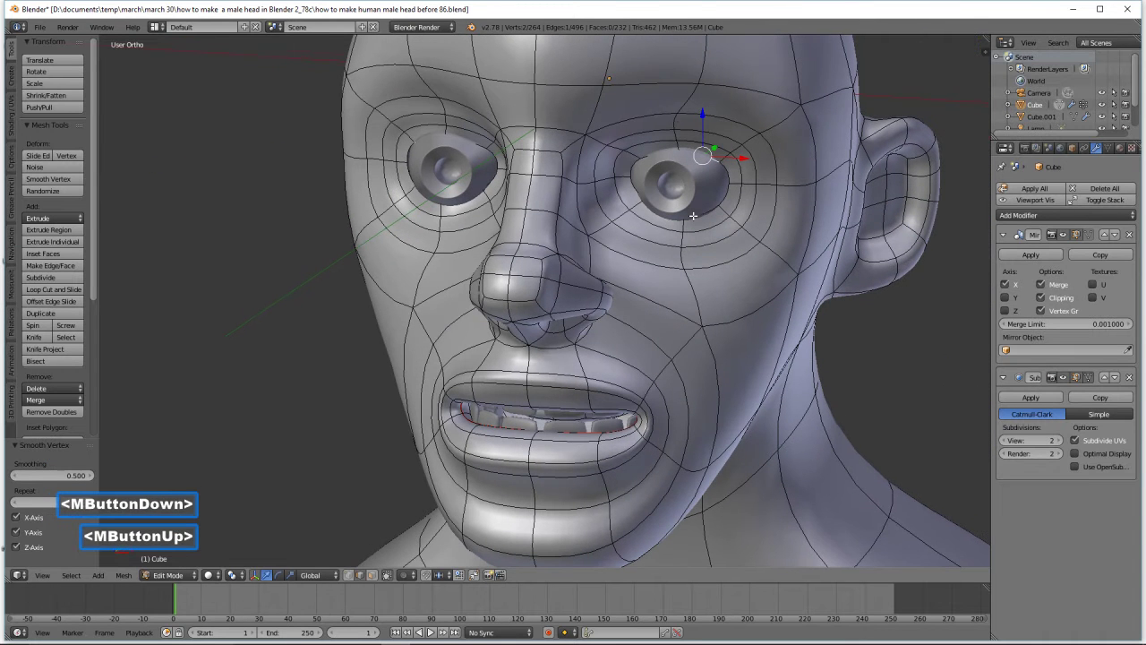
left_click(643, 156, "shift")
middle_click_drag(642, 155, 708, 144)
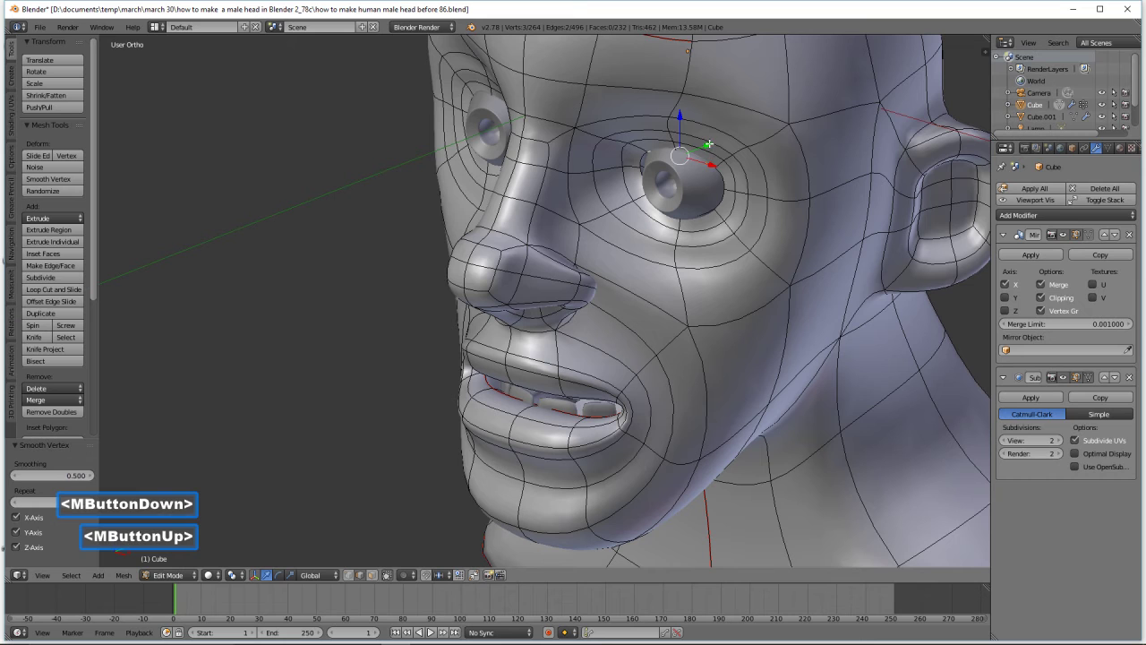
left_click_drag(708, 144, 697, 167)
Select the two lower rim edges of the eye opening and move them -0.049 along Y
middle_click_drag(697, 167, 729, 216)
left_click(653, 215, "shift")
mouse_move(654, 216)
middle_mouse_down()
mouse_move(687, 218)
mouse_move(655, 229)
middle_mouse_up()
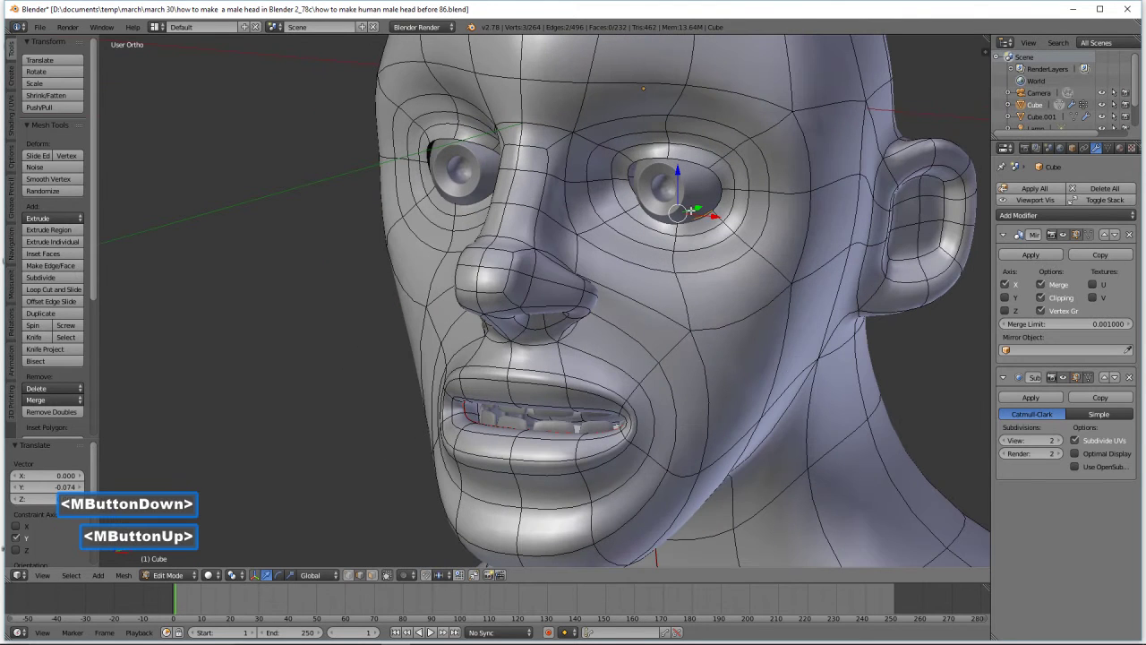
mouse_move(699, 208)
left_mouse_down()
mouse_move(672, 170)
mouse_move(691, 206)
left_mouse_up()
middle_click_drag(690, 206, 721, 175)
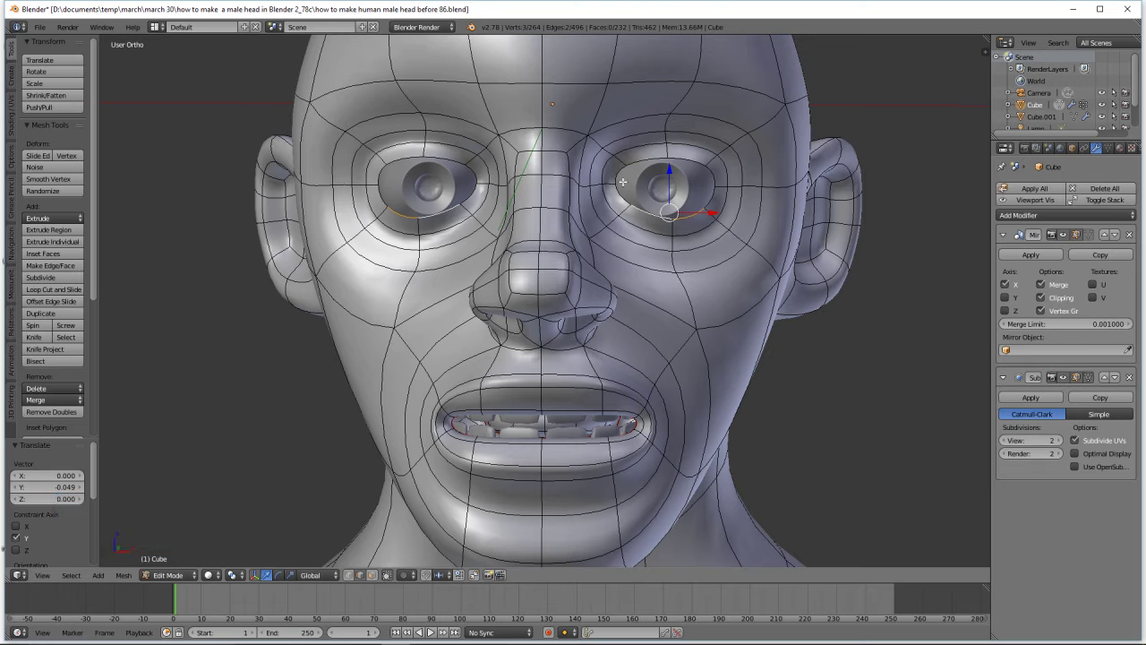
Move the rim edge at the inner corner of the eye -0.033 along Z
middle_click_drag(697, 195, 658, 190)
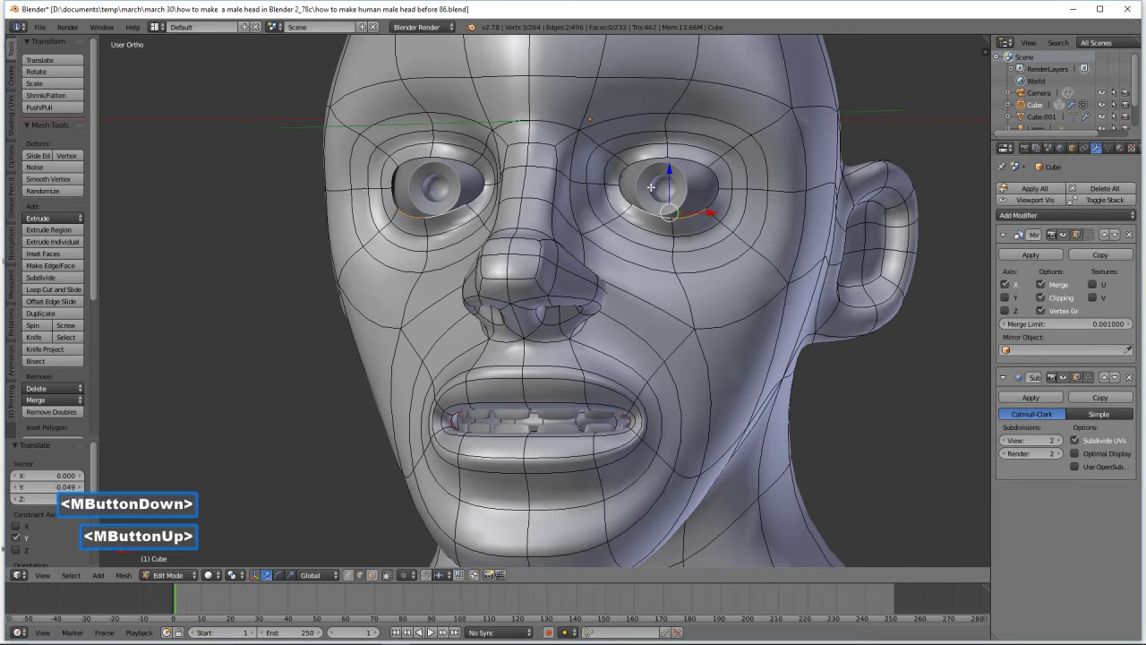
left_click(624, 193)
left_click_drag(620, 153, 633, 176)
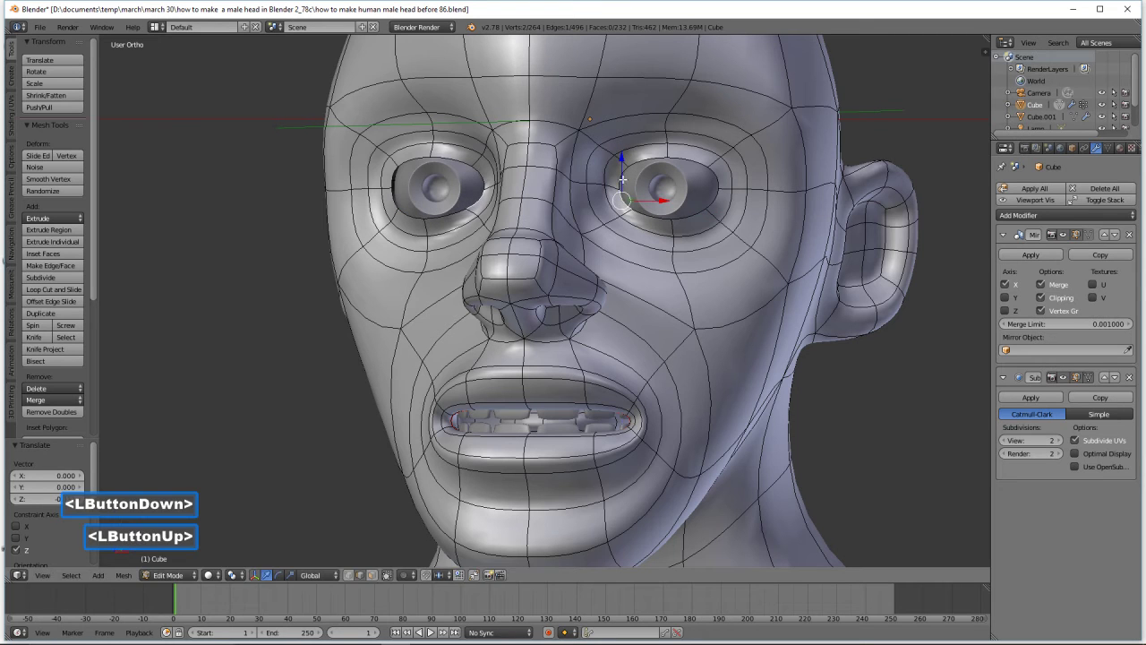
Select both inner-corner eye edges, save as "how to make human male head before 87.blend", and scale them to 0.624 along Z
left_click(616, 180, "shift")
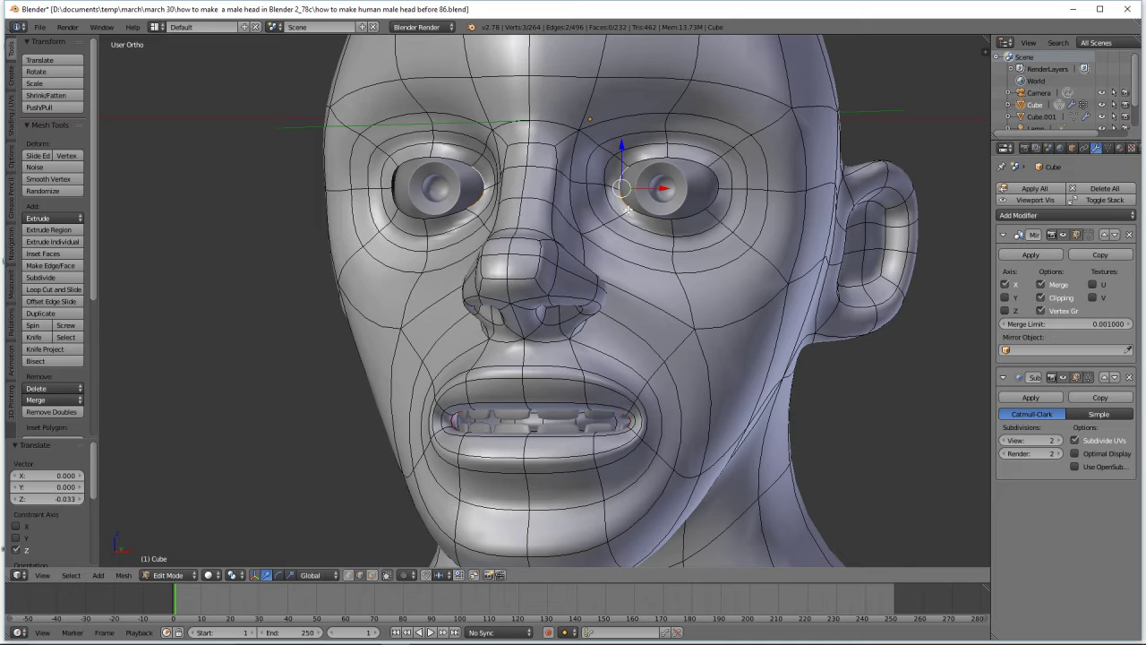
left_click(765, 259)
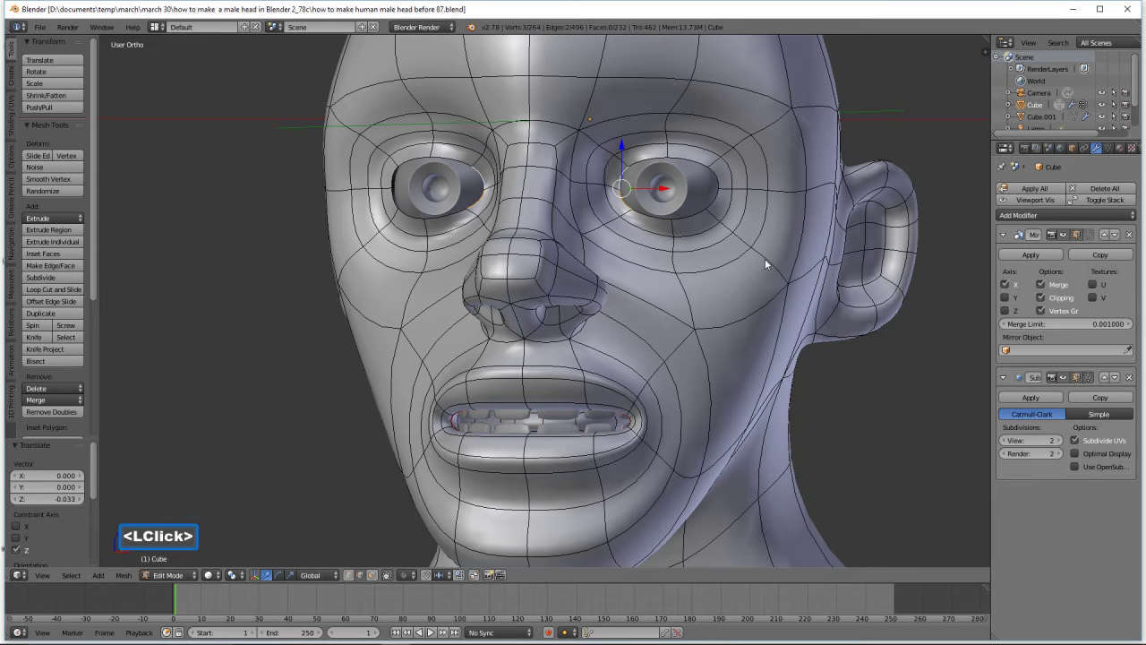
key("s")
key("z")
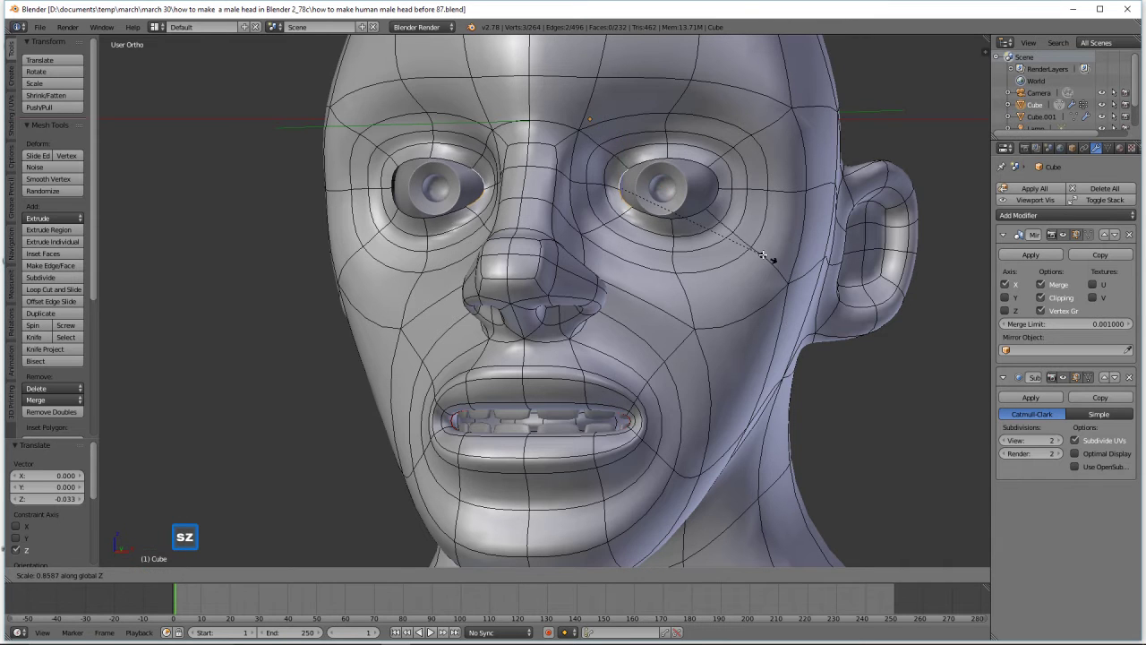
left_click(736, 239)
Select the two rim edges at the outer corner of the eye and scale them to about 0.67 along Z
middle_click_drag(735, 239, 715, 202)
left_click(716, 182)
left_click(718, 180)
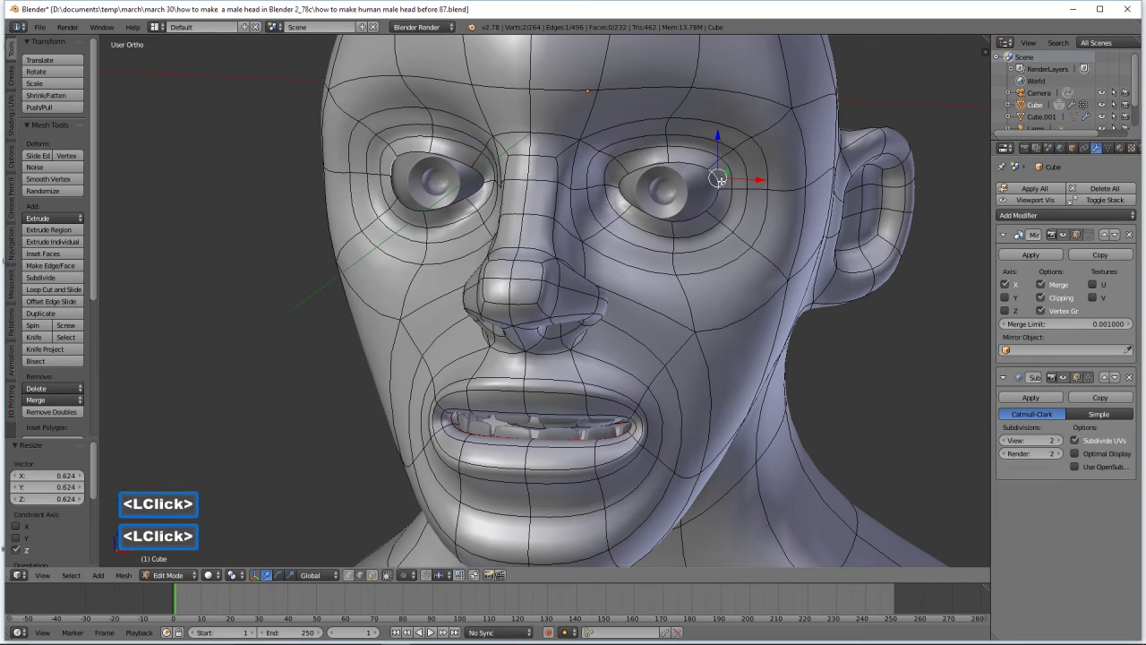
left_click(719, 199, "shift")
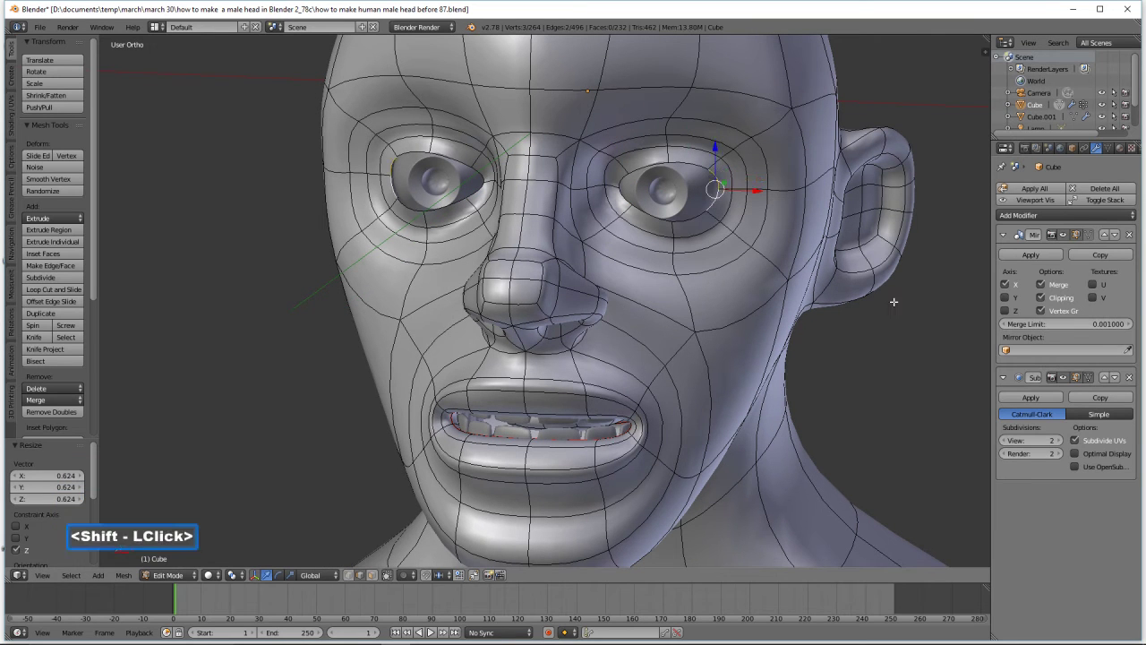
key("s")
key("z")
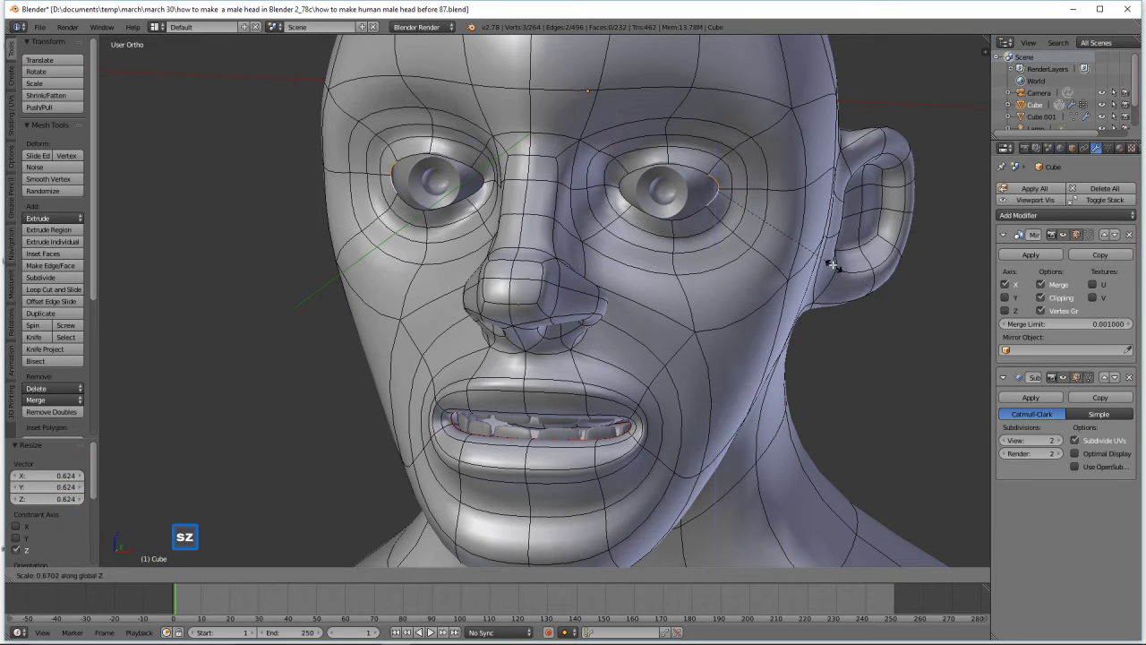
left_click(833, 265)
Move the two upper eyelid rim edges -0.025 along Y and deselect everything
left_click(691, 167)
middle_click_drag(691, 167, 656, 159)
middle_click_drag(655, 167, 707, 162)
left_click_drag(694, 157, 692, 162)
middle_click_drag(692, 162, 701, 173)
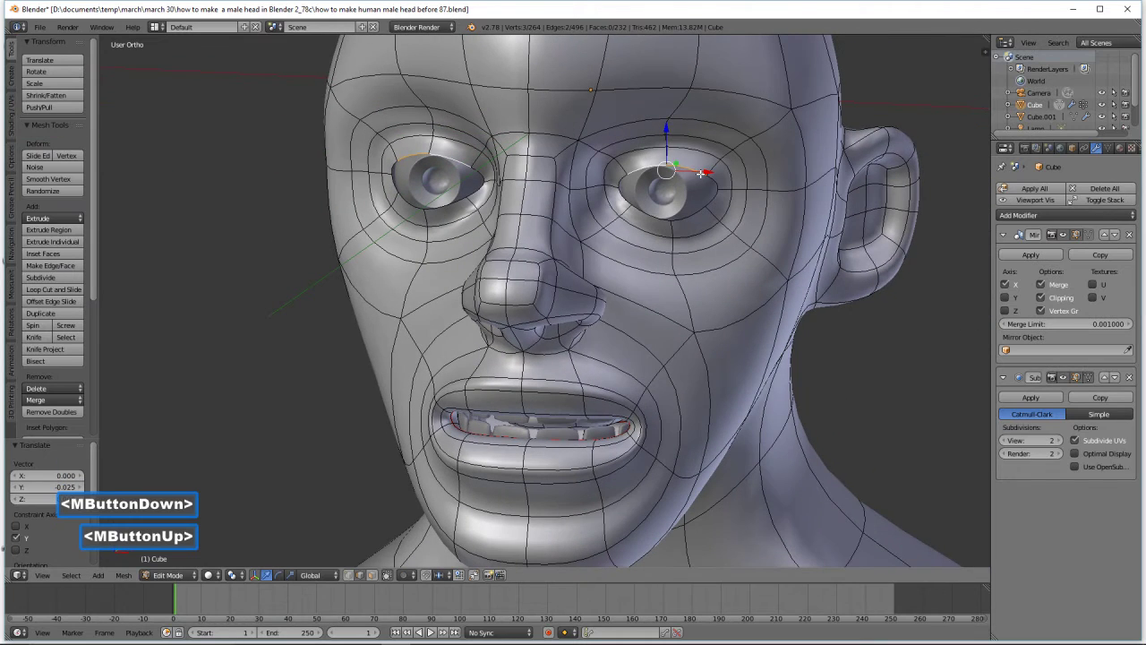
key("a")
Isolate the head mesh in local view so the eyeballs and teeth are hidden
mouse_move(809, 270)
middle_mouse_down()
mouse_move(829, 260)
mouse_move(792, 248)
mouse_move(807, 253)
middle_mouse_up()
left_click(14, 233)
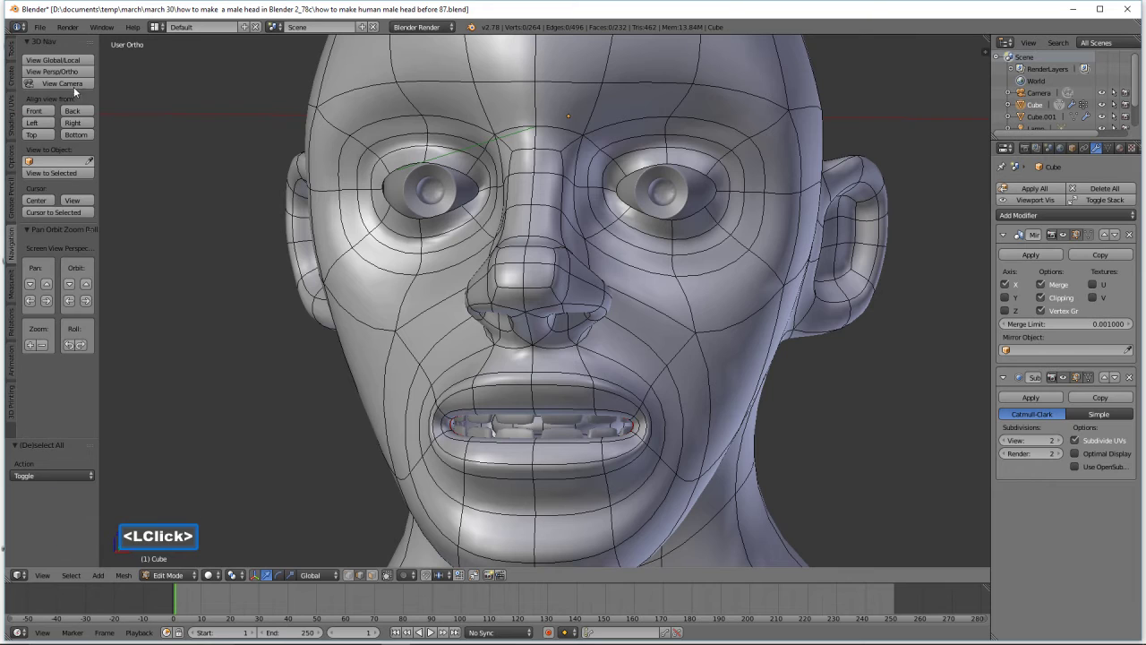
left_click(84, 61)
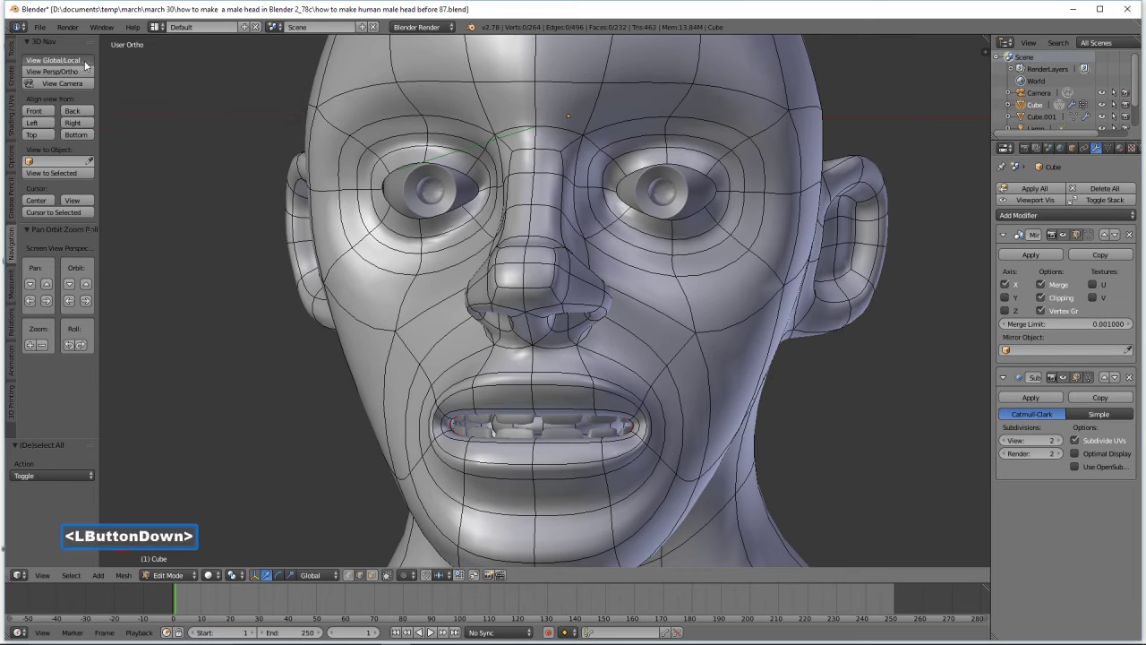
Select the edge loop around the eye opening, extrude it in place and move the new rim 0.028 along Y
scroll(543, 299, "up", 4)
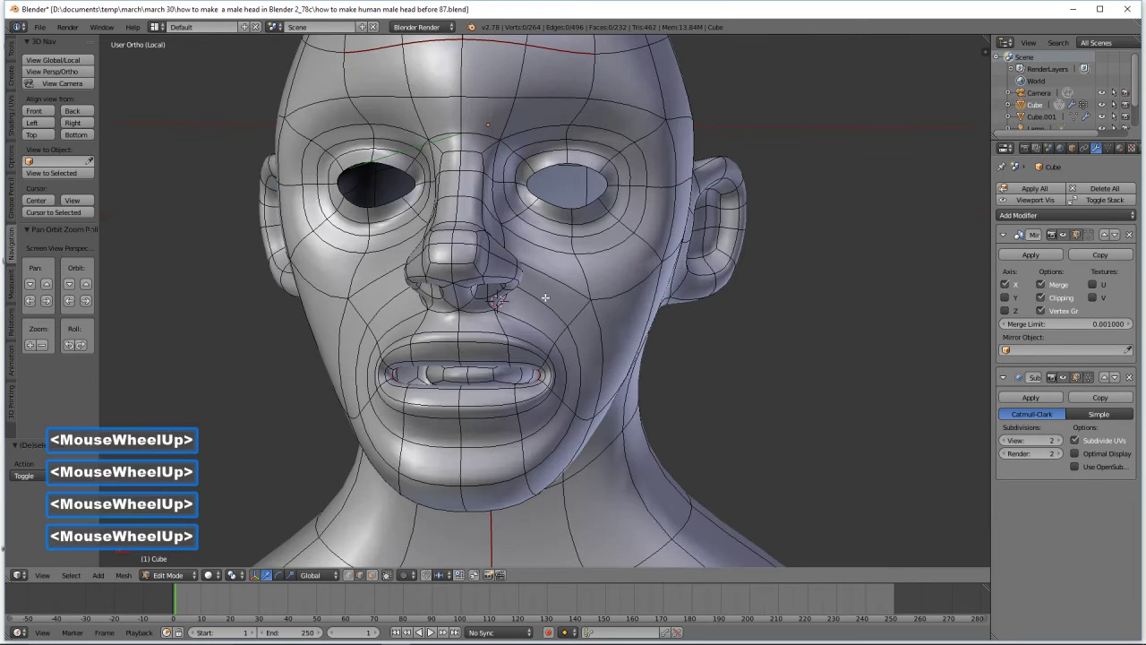
left_click(586, 204, "alt")
left_click(591, 200, "alt")
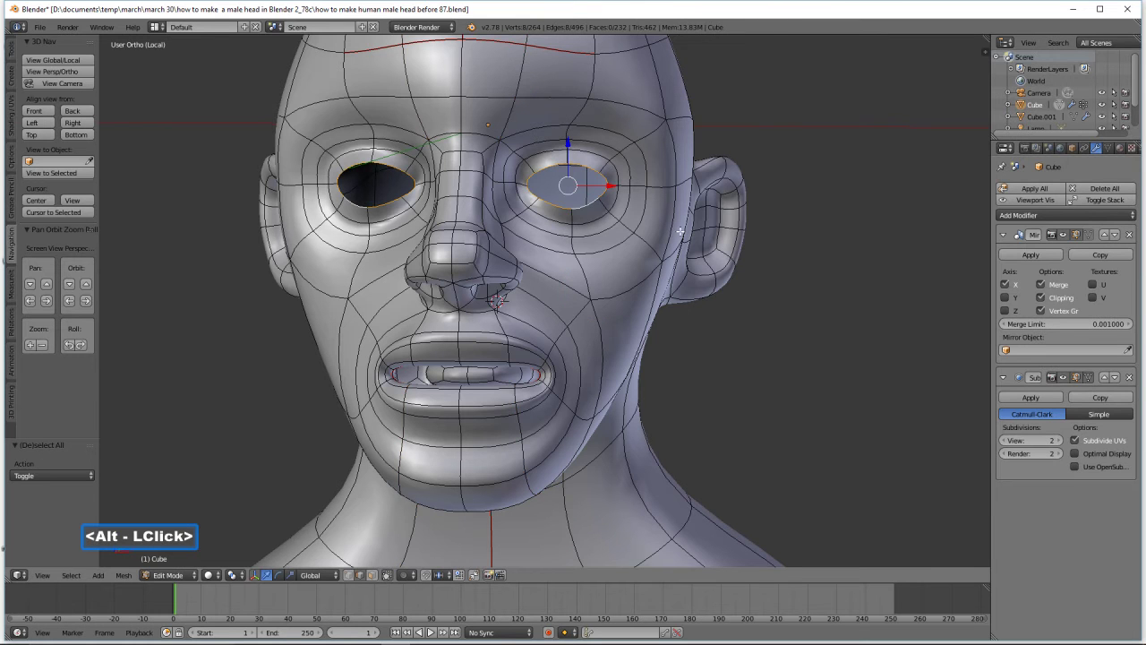
scroll(717, 230, "up", 2)
mouse_move(719, 230)
middle_mouse_down()
mouse_move(731, 238)
mouse_move(724, 245)
middle_mouse_up()
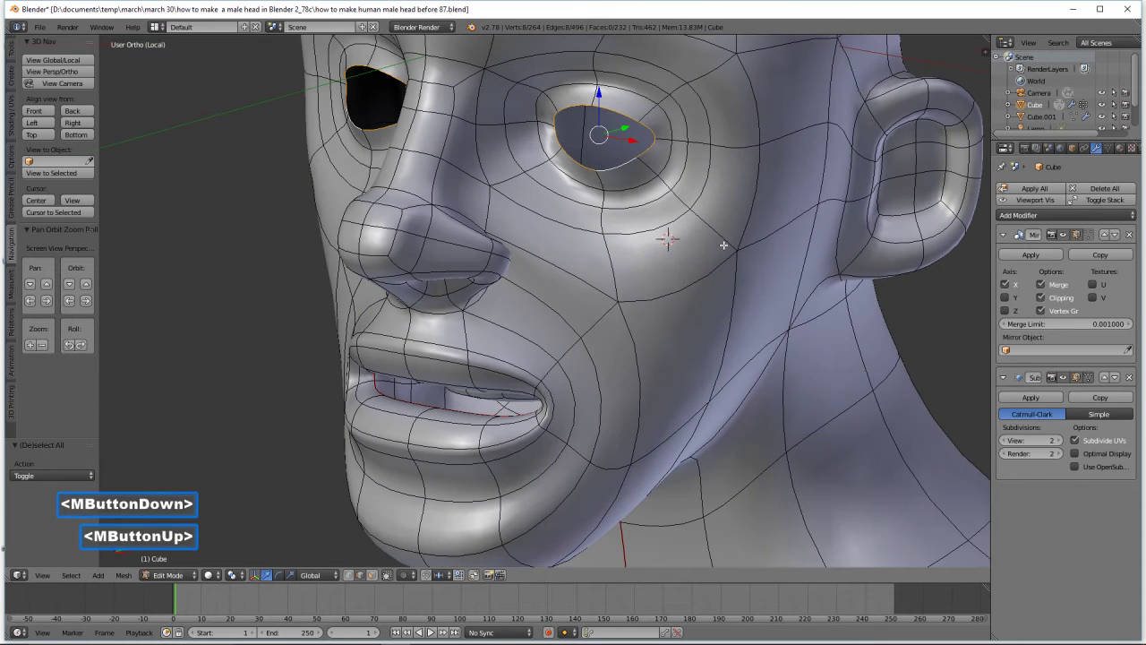
key("e")
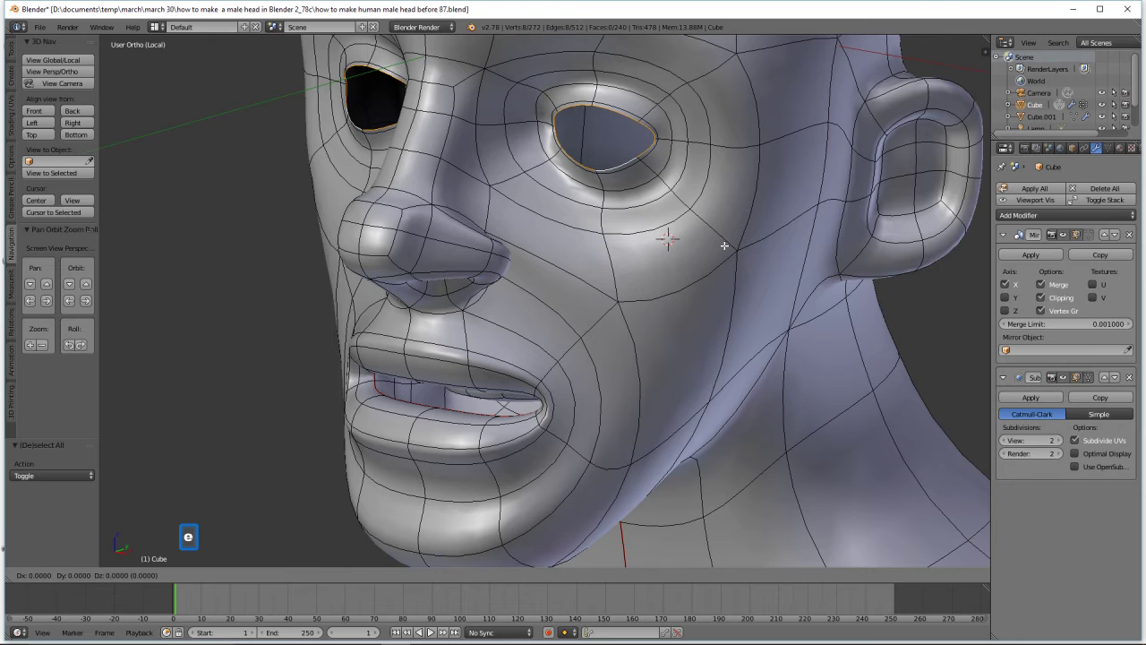
right_click(724, 245)
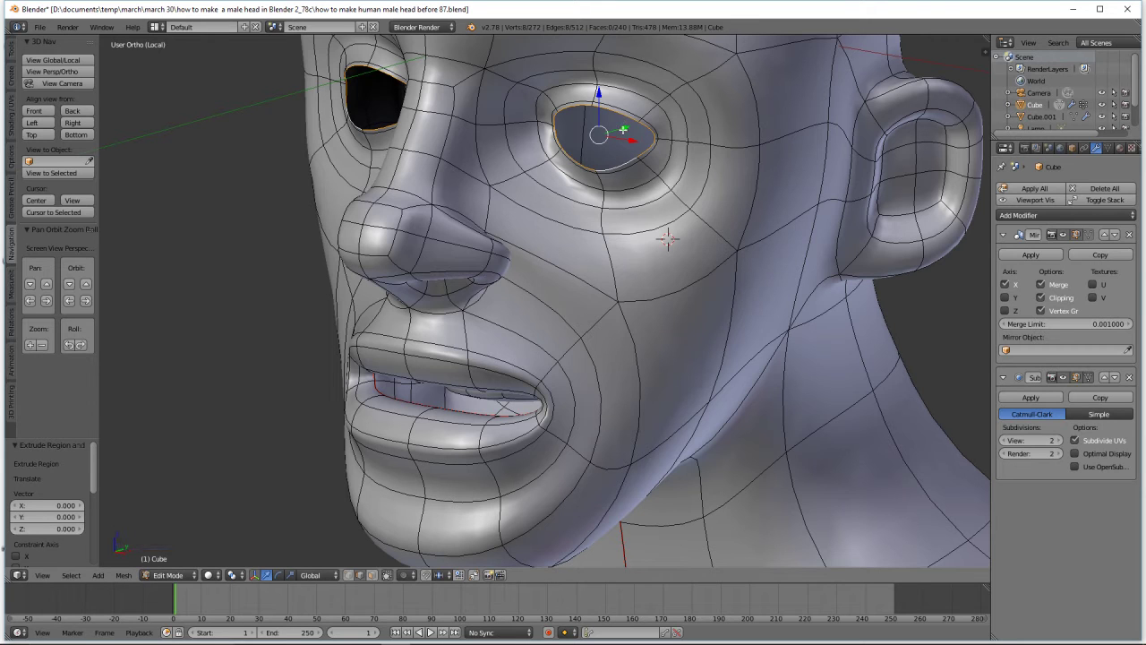
left_click_drag(624, 130, 625, 136)
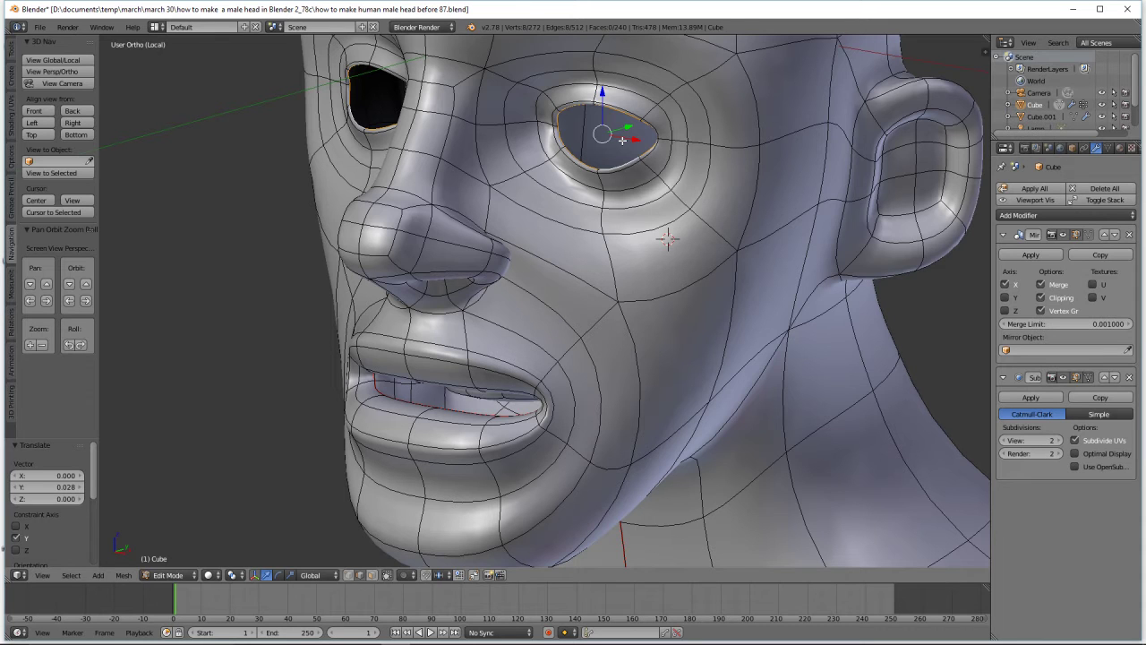
Extrude the eye rim again, move it 0.054 along Y, and leave local view to show the eyeballs and teeth
key("e")
right_click(623, 140)
left_click_drag(627, 122, 629, 125)
middle_click_drag(629, 126, 713, 93)
scroll(694, 170, "up", 2)
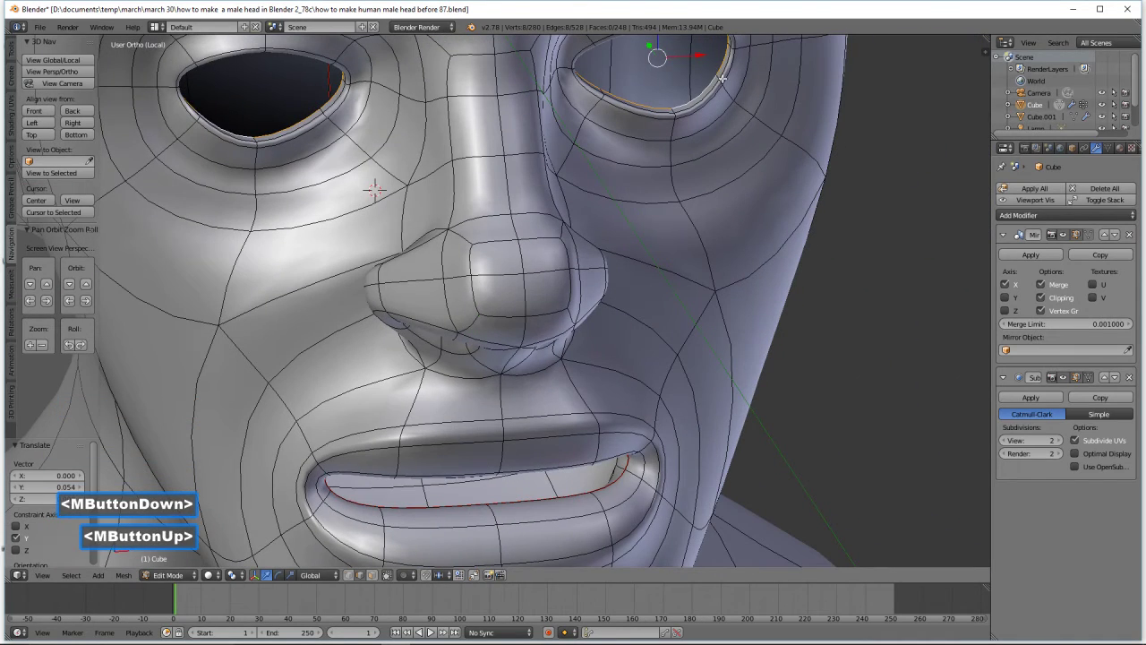
left_click(82, 61)
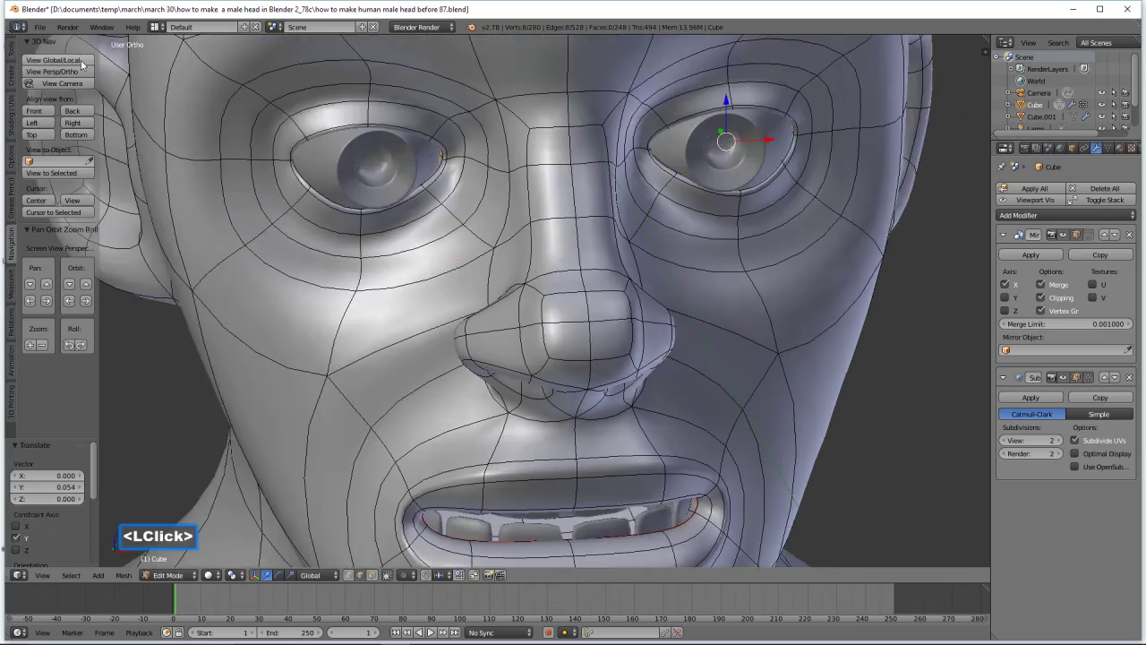
mouse_move(780, 334)
middle_mouse_down()
mouse_move(729, 320)
mouse_move(779, 337)
middle_mouse_up()
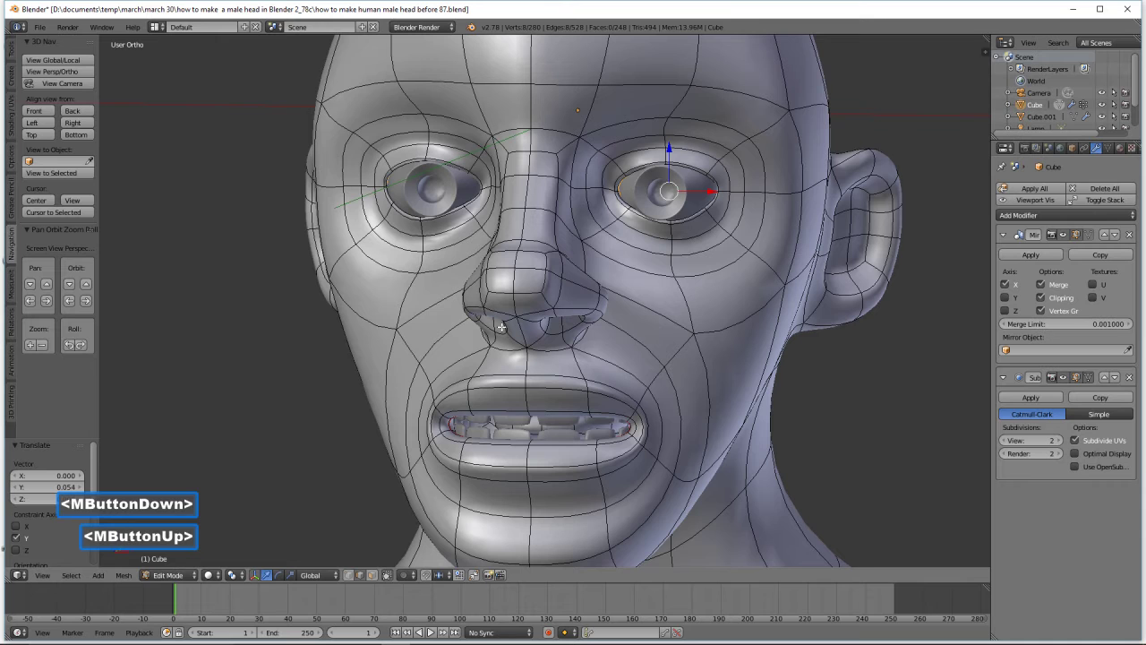
Move the jawline edge below the mouth corner outward 0.196 along X and deselect everything
scroll(537, 336, "down", 1)
middle_click_drag(615, 346, 734, 439)
left_click(699, 441)
left_click_drag(736, 440, 762, 441)
middle_click_drag(763, 441, 622, 403)
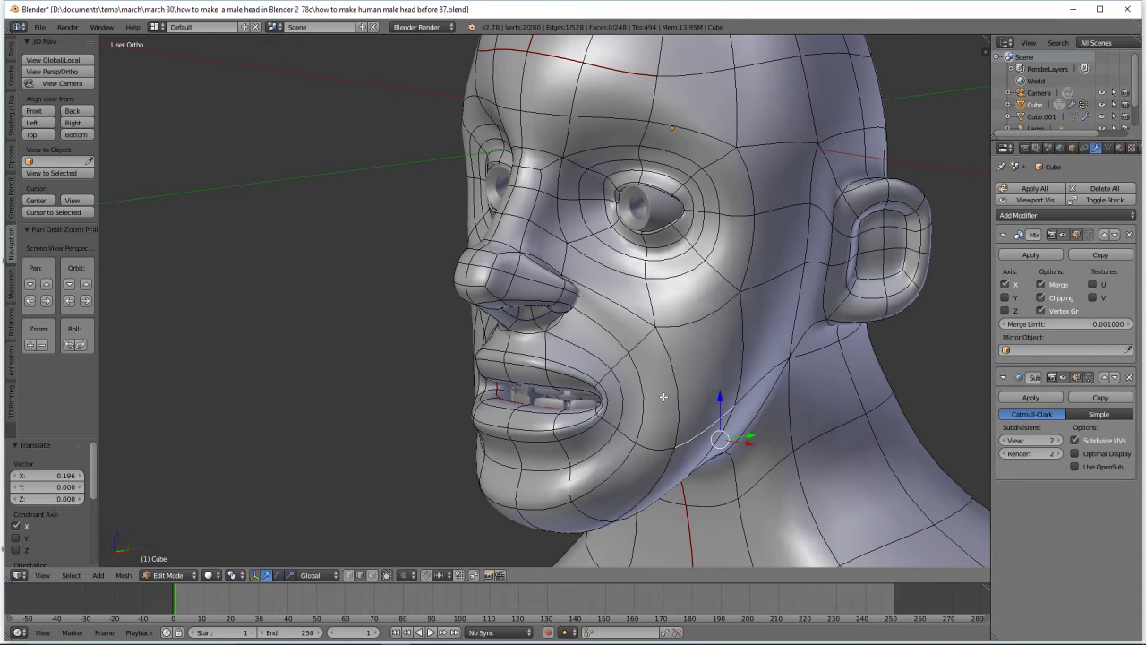
key("a")
Add one unslid loop cut running from the mouth corner across the cheek to the ear
key("ctrl")
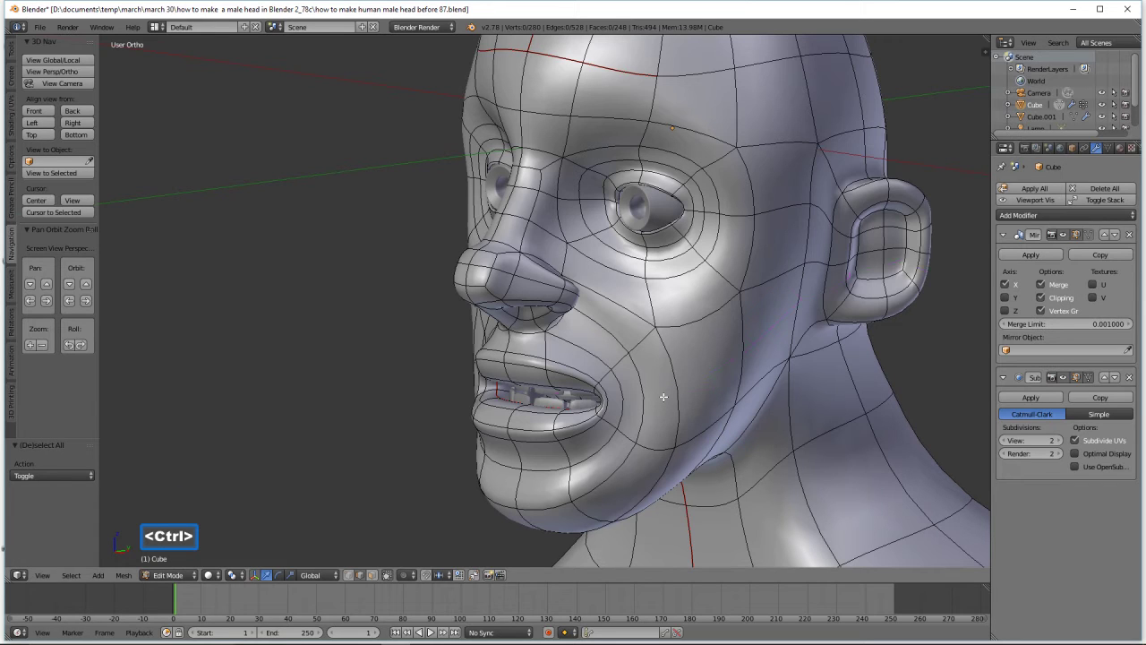
key("ctrl+r")
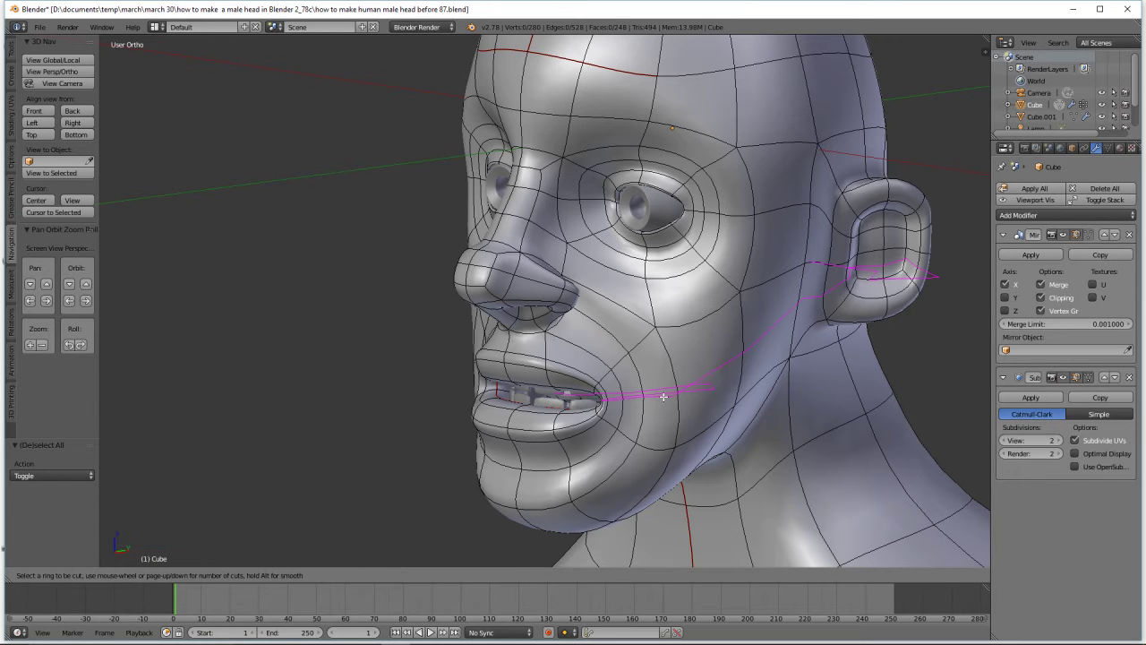
left_click(664, 397)
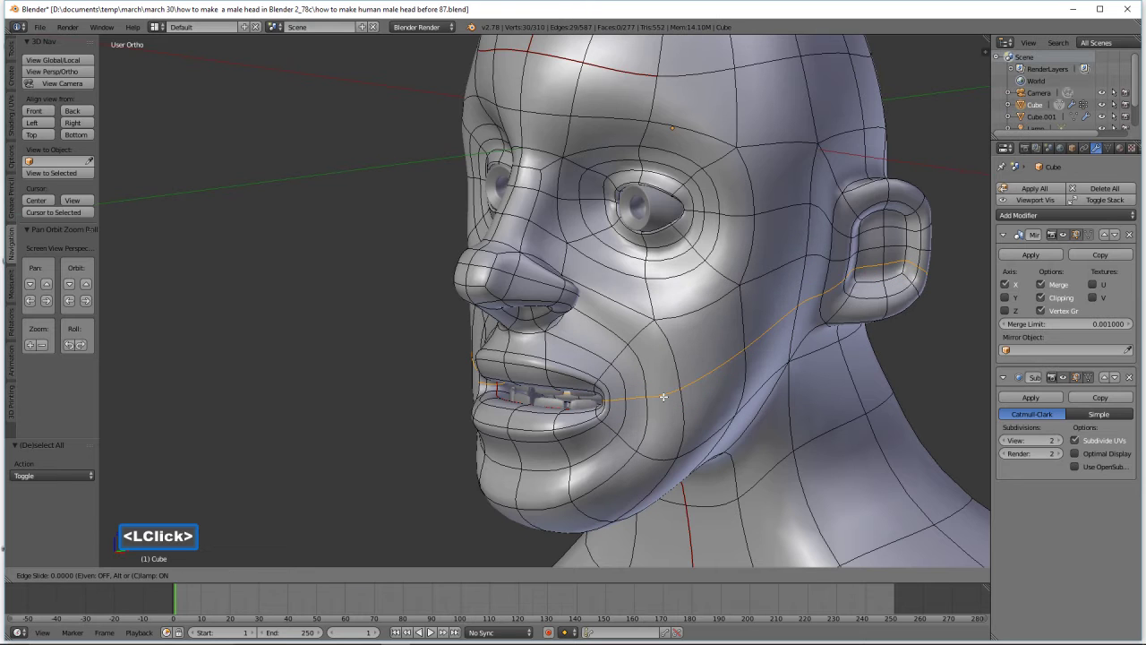
left_click(663, 396)
middle_click_drag(634, 403, 682, 405)
Select the lower cheek edge near the jaw and pull it inward along X, finishing with a move of -0.054
left_click(766, 369)
left_click_drag(801, 369, 783, 376)
middle_click_drag(782, 376, 795, 409)
left_click_drag(777, 373, 774, 369)
middle_click_drag(774, 369, 703, 313)
Select the two cheekbone edges below the eye and move them slightly forward along Y and up along Z
left_click(703, 313)
left_click(679, 304, "shift")
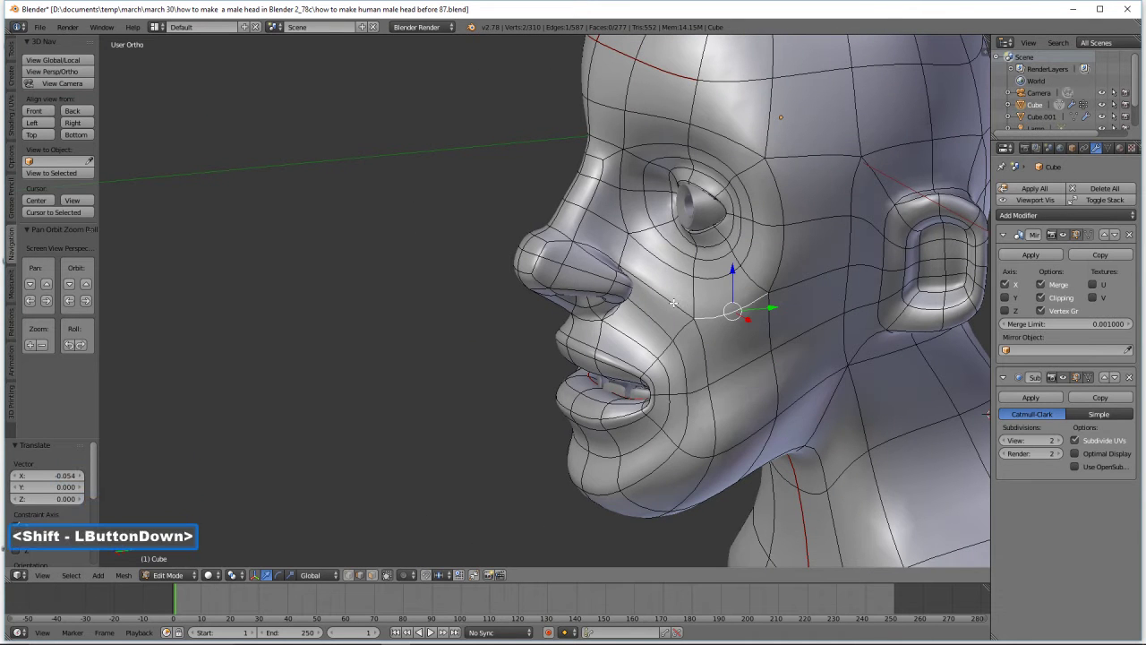
left_click_drag(725, 291, 718, 292)
left_click_drag(683, 256, 683, 250)
Select the two edges just under the lower eyelid and move them -0.046 along Y
middle_click_drag(684, 251, 698, 230)
left_click(680, 242)
left_click(687, 240, "shift")
left_click_drag(699, 230, 689, 254)
middle_click_drag(689, 255, 736, 237)
mouse_move(767, 307)
middle_mouse_down()
mouse_move(752, 322)
mouse_move(735, 312)
mouse_move(768, 329)
middle_mouse_up()
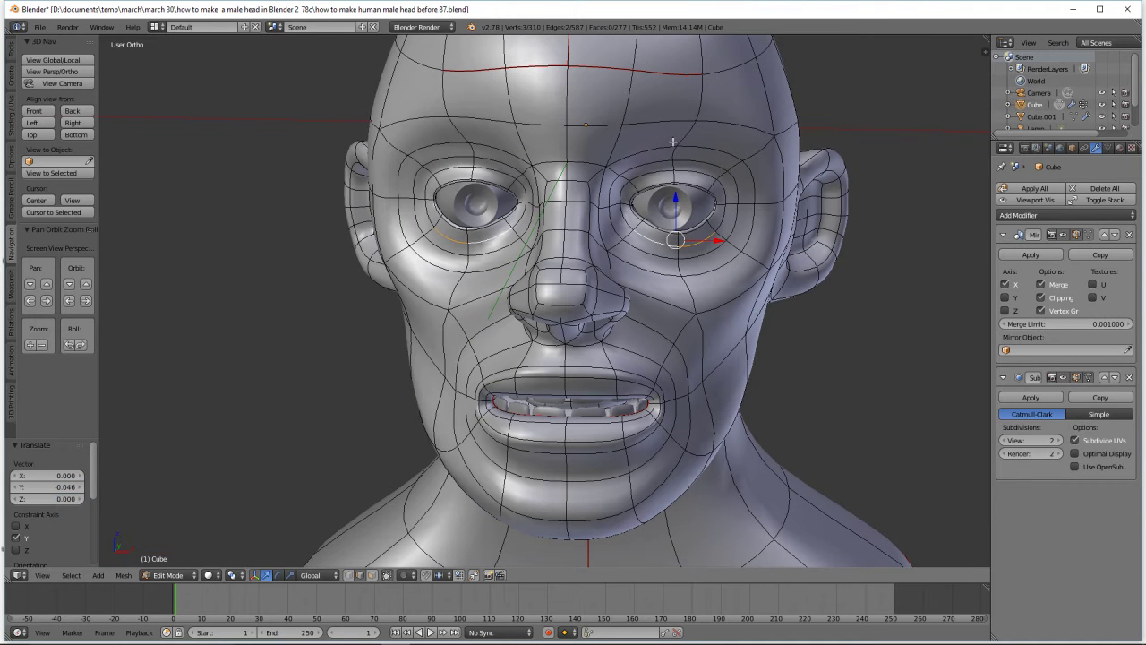
Add one centred loop cut around both eye areas, crossing the brow, cheeks and nose bridge
key("ctrl")
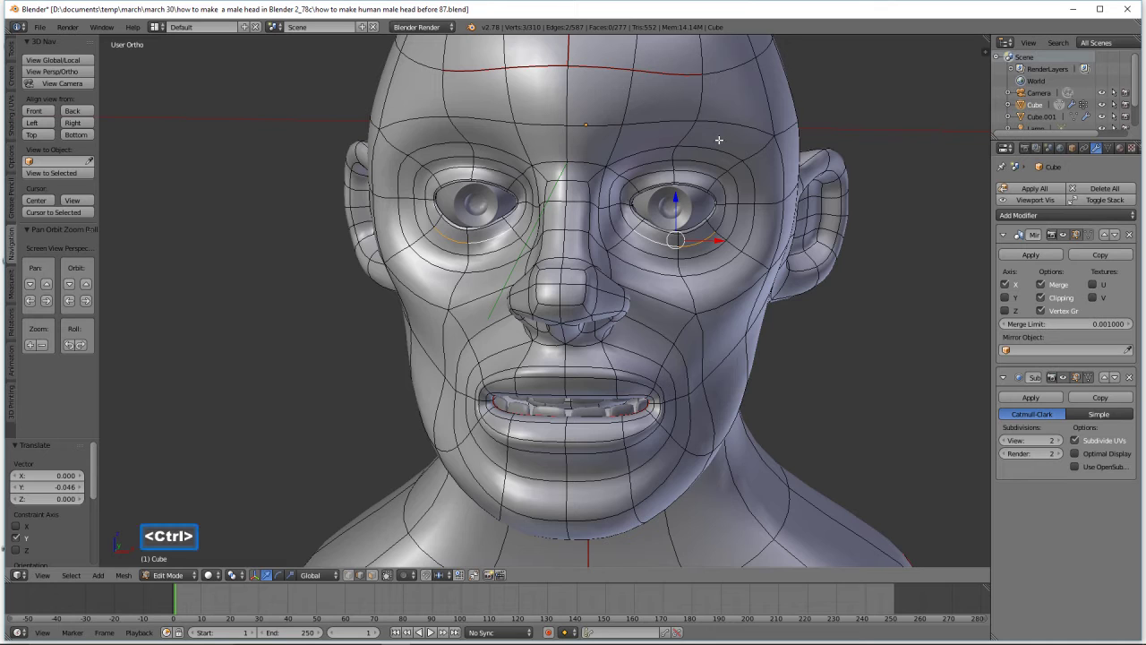
key("ctrl+r")
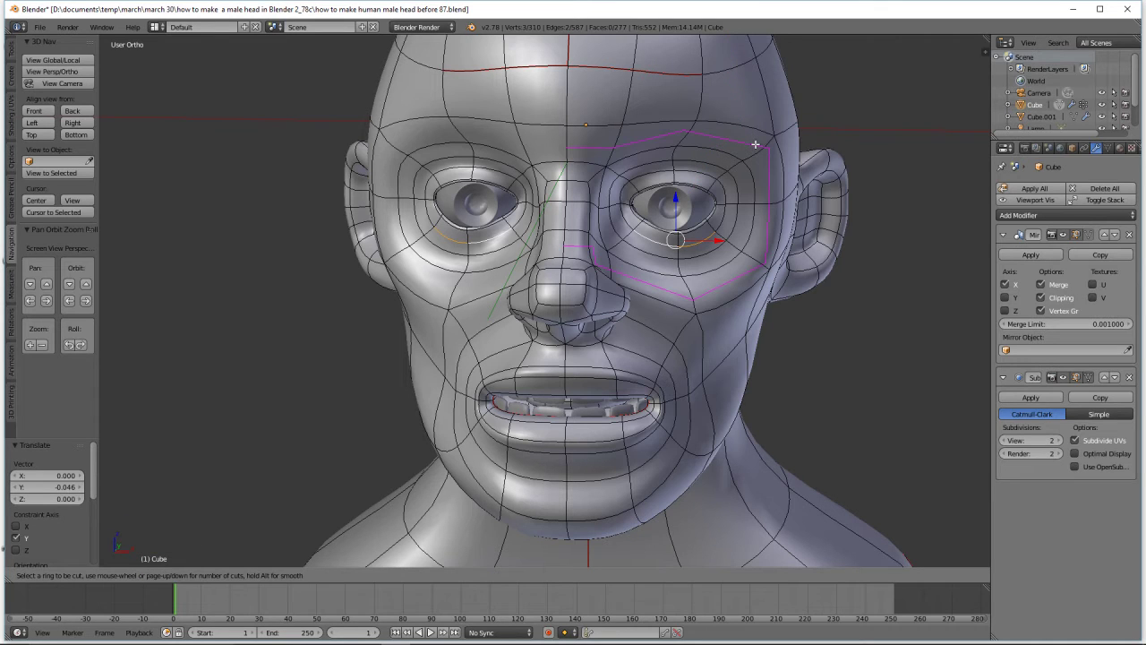
left_click(755, 144)
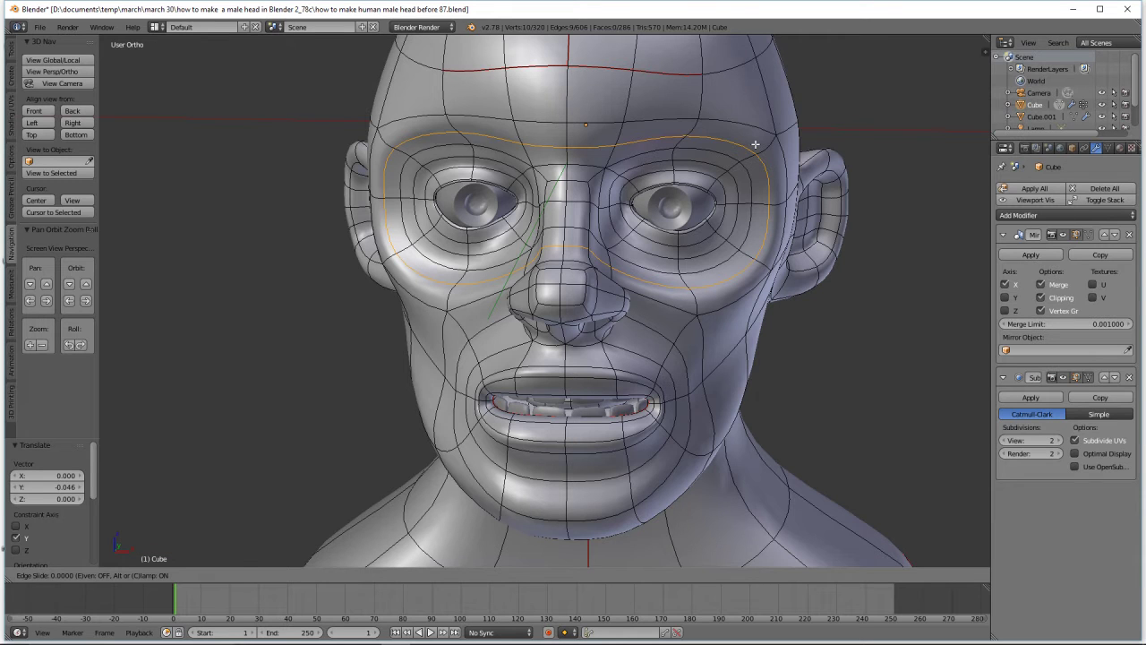
left_click(755, 143)
Deselect the side and lower parts of the new loop with circle select and raise the brow edges 0.067 along Z
key("c")
mouse_move(770, 188)
middle_mouse_down()
mouse_move(736, 274)
mouse_move(685, 286)
middle_mouse_up()
middle_click_drag(594, 245, 592, 244)
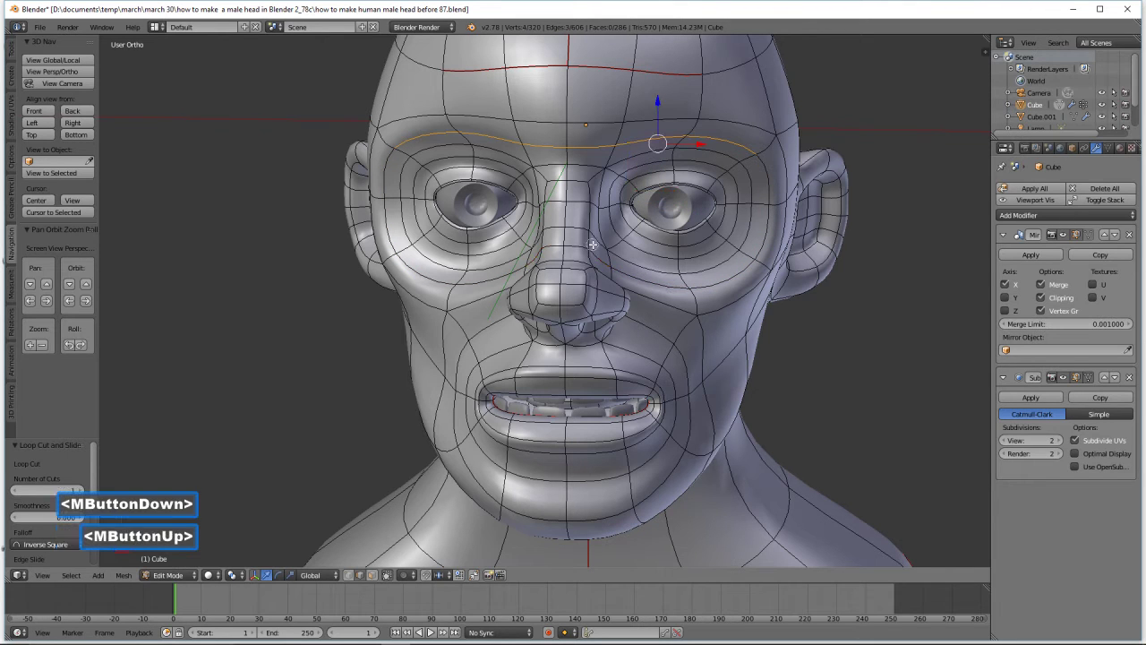
right_click(709, 147)
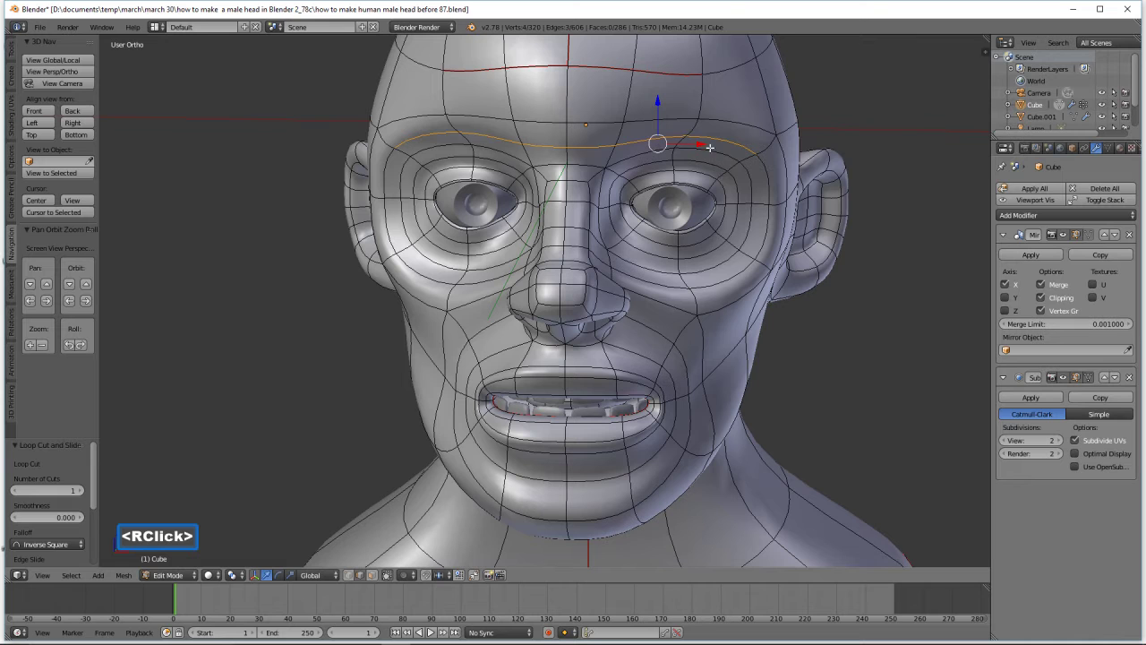
left_click_drag(656, 105, 659, 94)
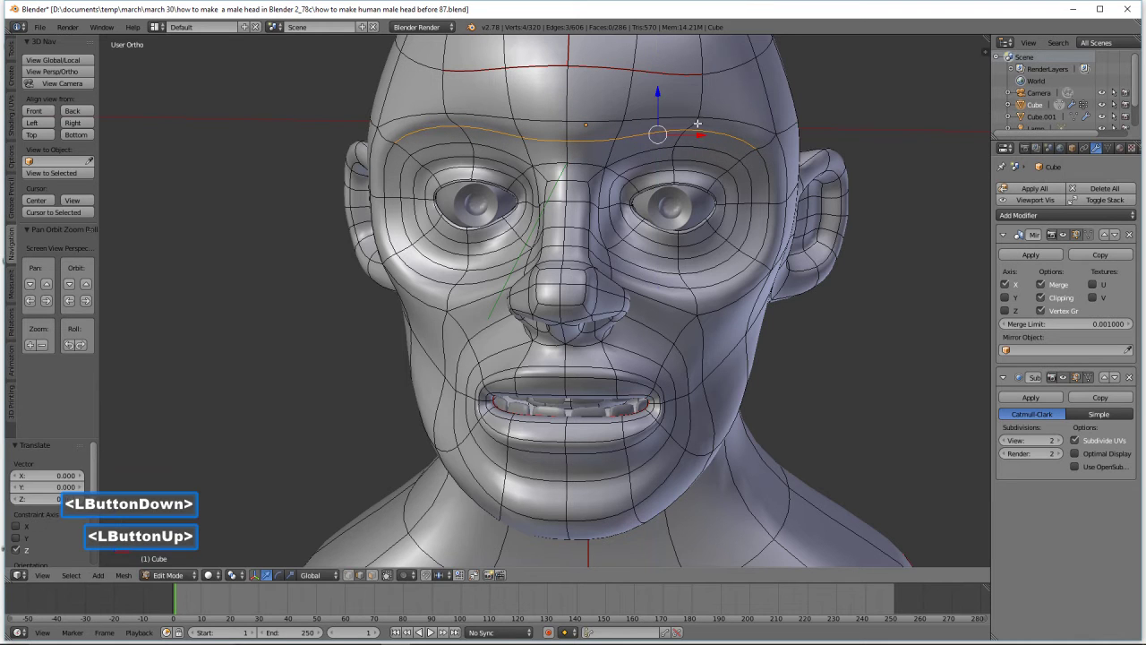
Select the three edges of the forehead loop above the brow, lower them slightly along Z and move them -0.018 along Y
middle_click_drag(682, 119, 711, 124)
left_click(725, 126)
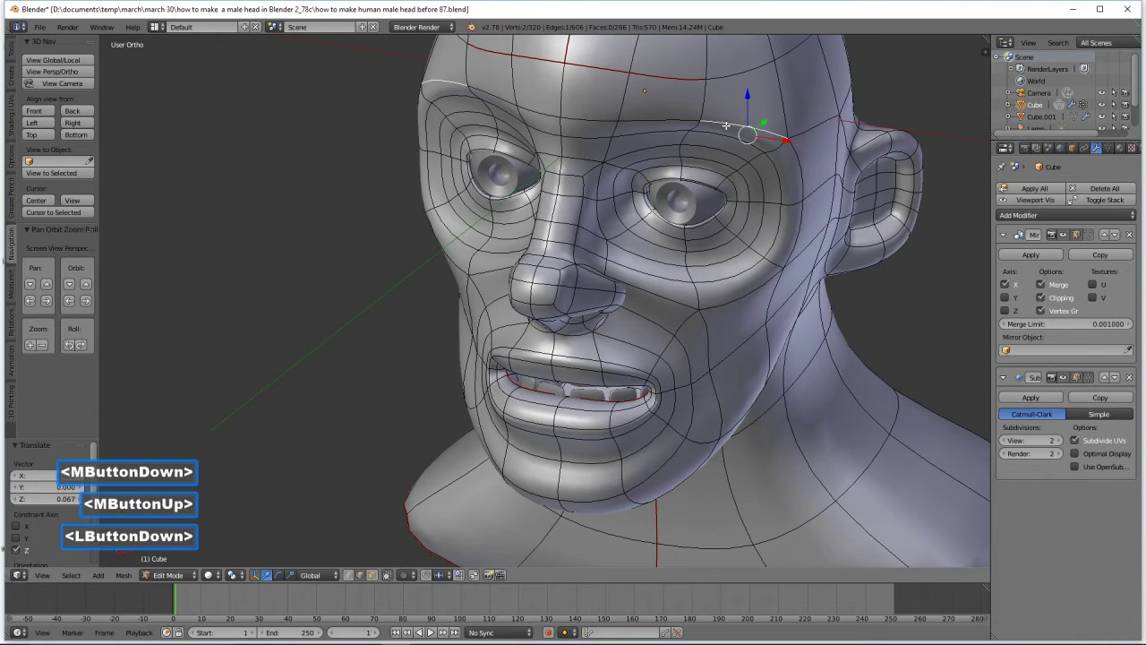
left_click(668, 118, "shift")
left_click(604, 116, "shift")
left_click_drag(660, 97, 660, 101)
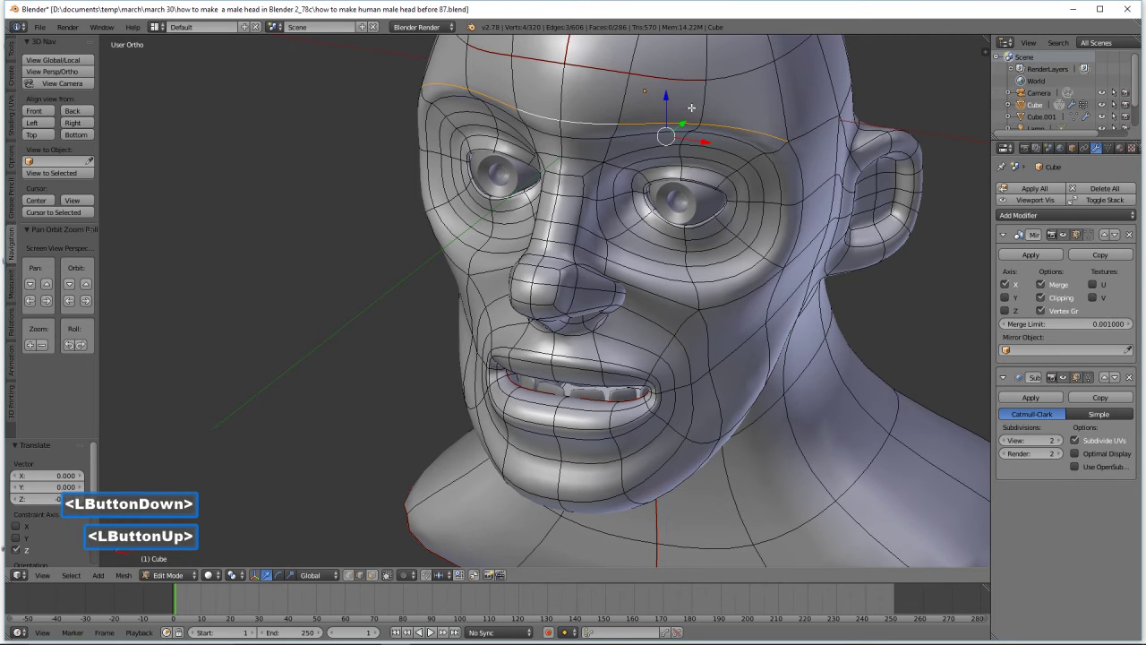
middle_click_drag(659, 101, 659, 101)
left_click_drag(696, 128, 694, 129)
middle_click_drag(666, 124, 734, 144)
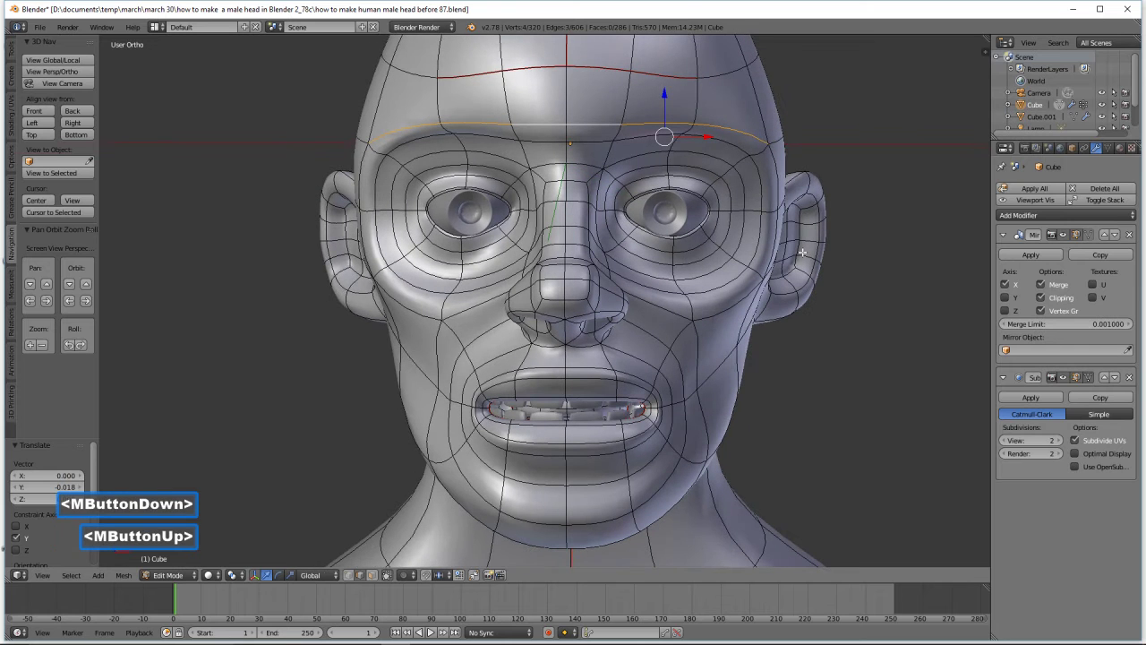
Check the head in Object Mode, switch it to Sculpt Mode and save as "how to make human male head before 88.blend"
left_click(170, 575)
left_click(198, 561)
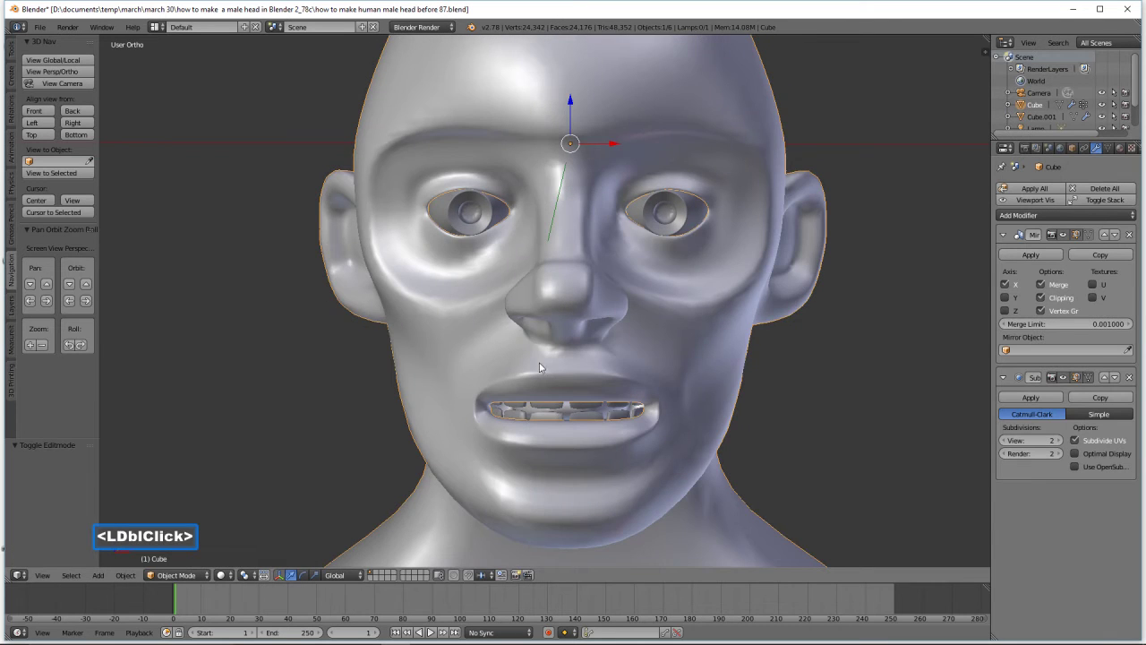
scroll(613, 336, "down", 1)
middle_click_drag(613, 335, 672, 345)
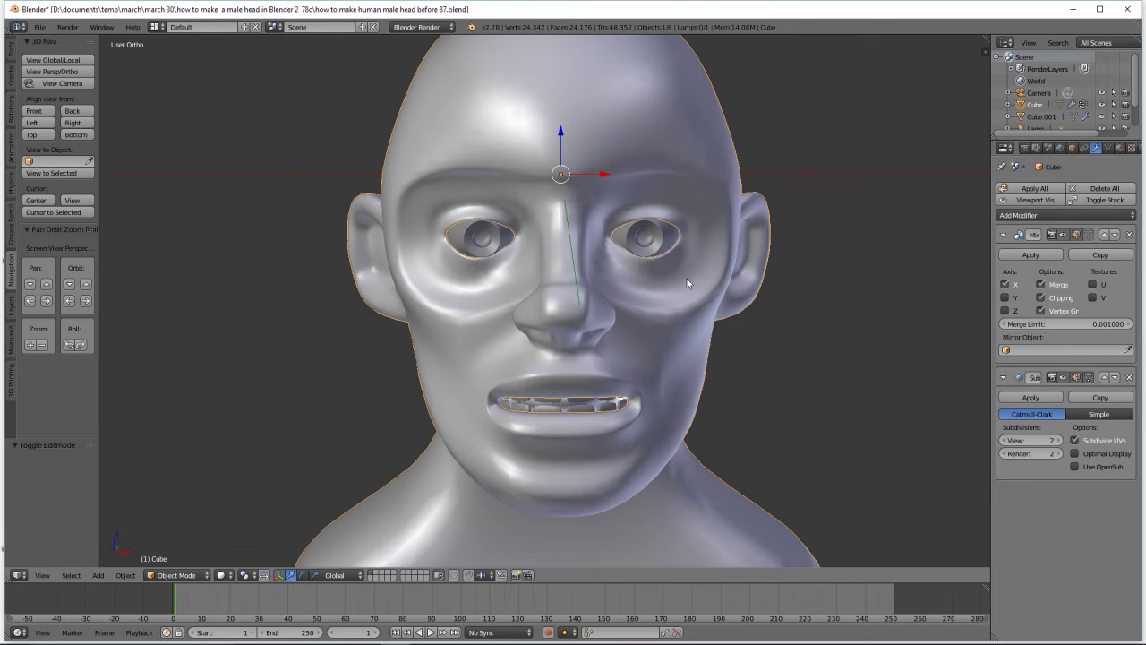
left_click(202, 578)
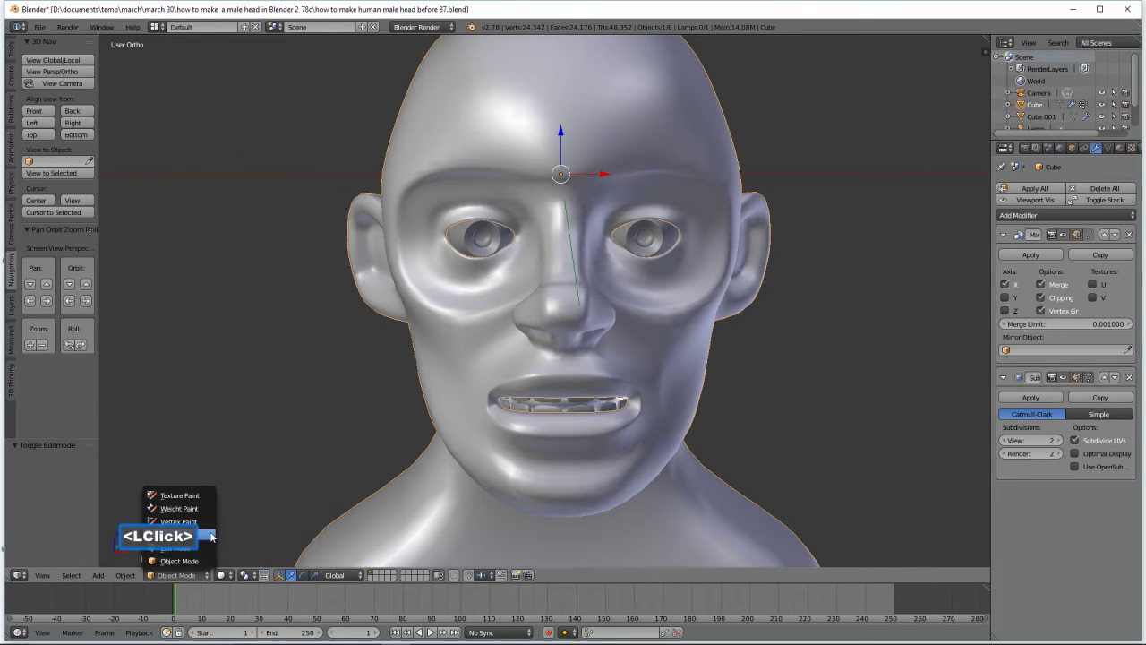
left_click(179, 535)
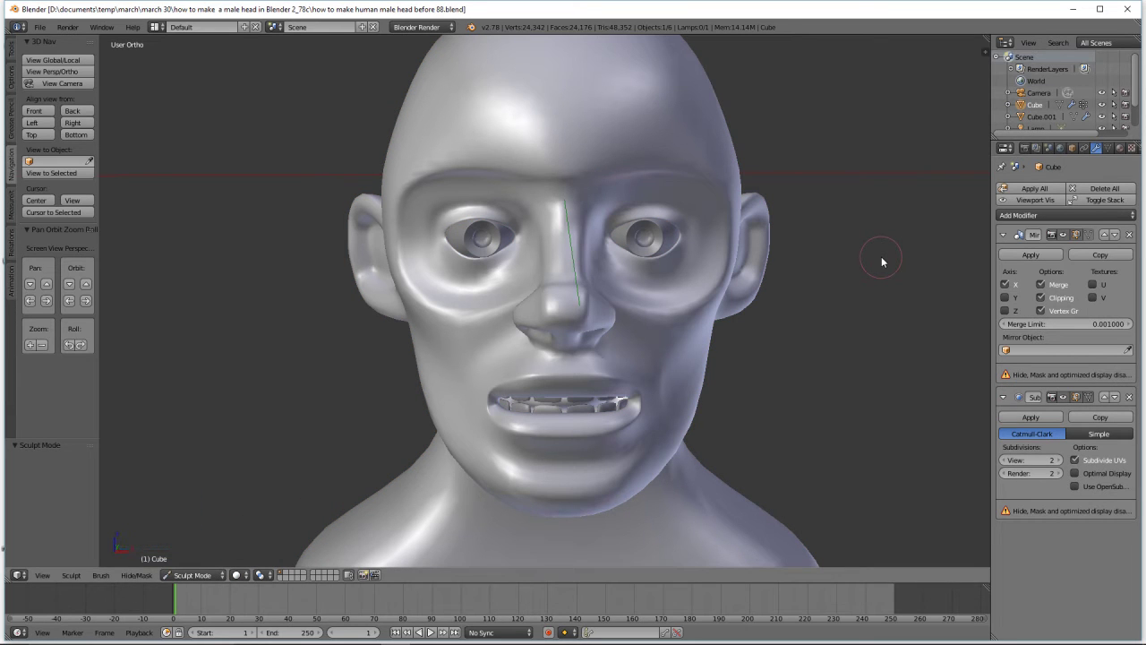
Choose the Smooth sculpt brush and set its strength to 1.000
left_click(14, 56)
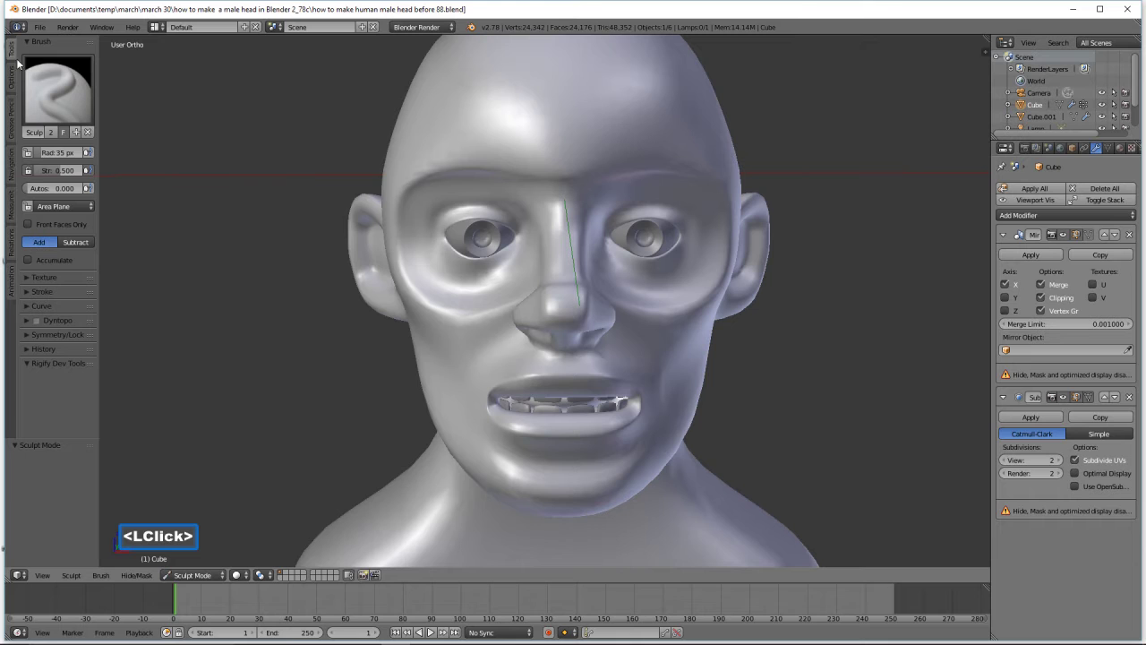
left_click(79, 113)
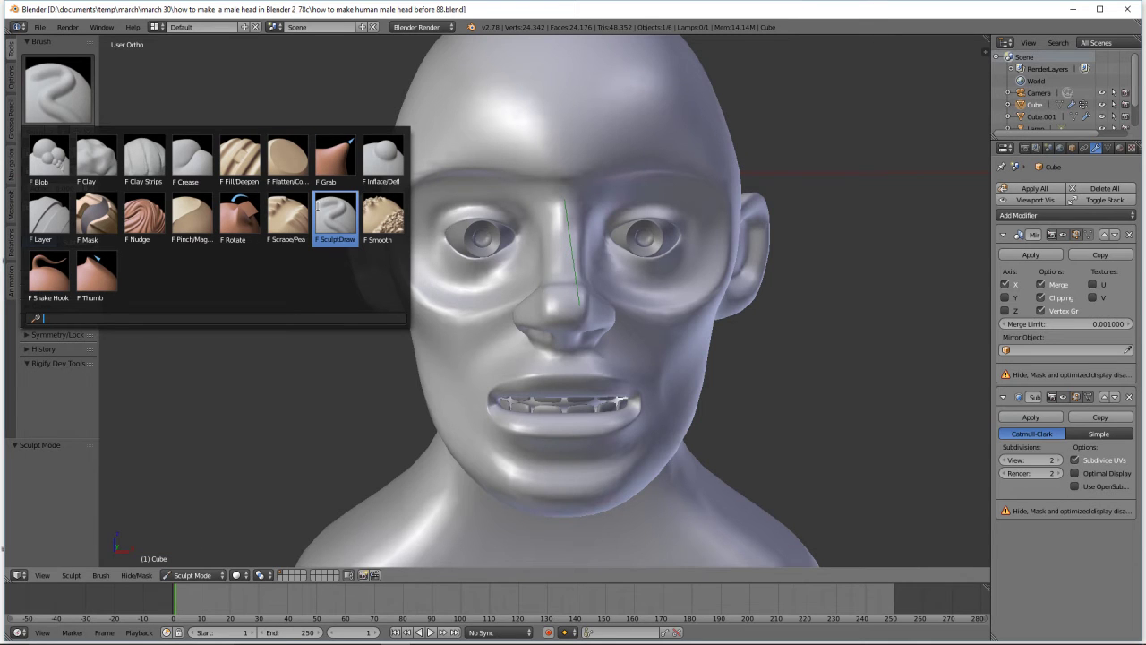
left_click(397, 216)
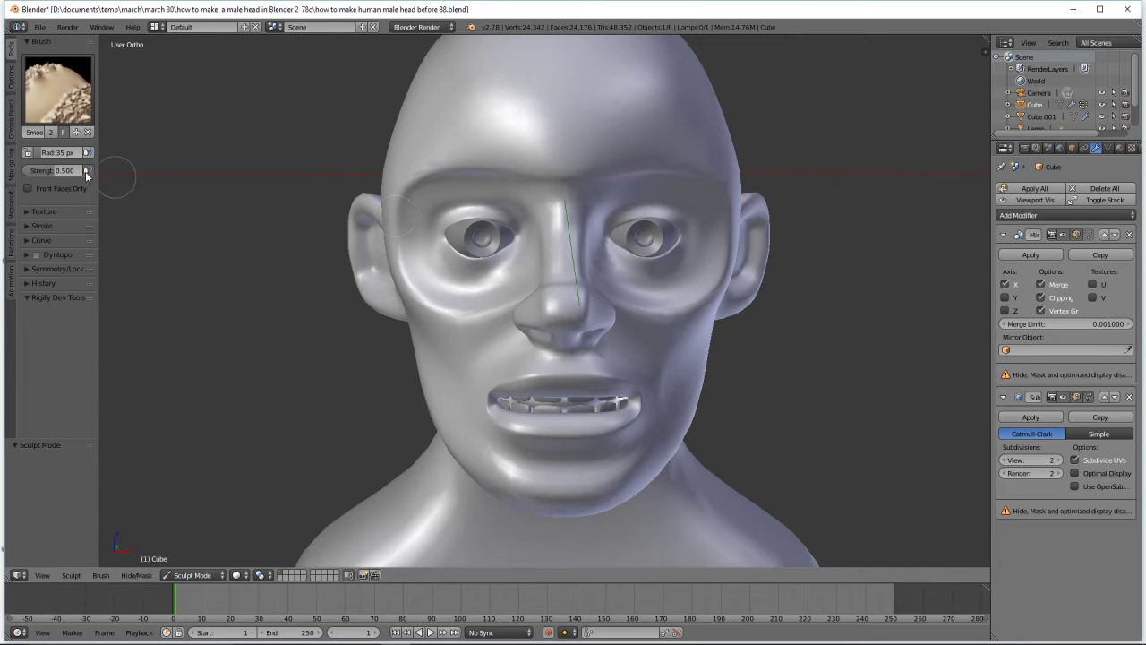
left_click_drag(52, 169, 48, 168)
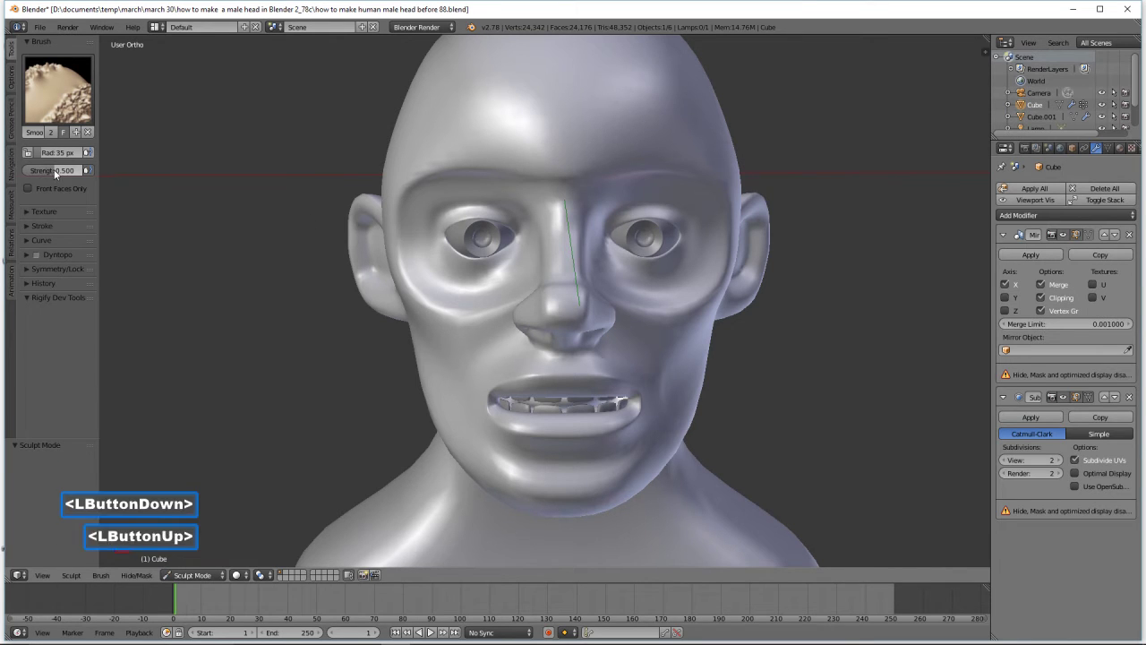
left_click(46, 170)
left_click(147, 218)
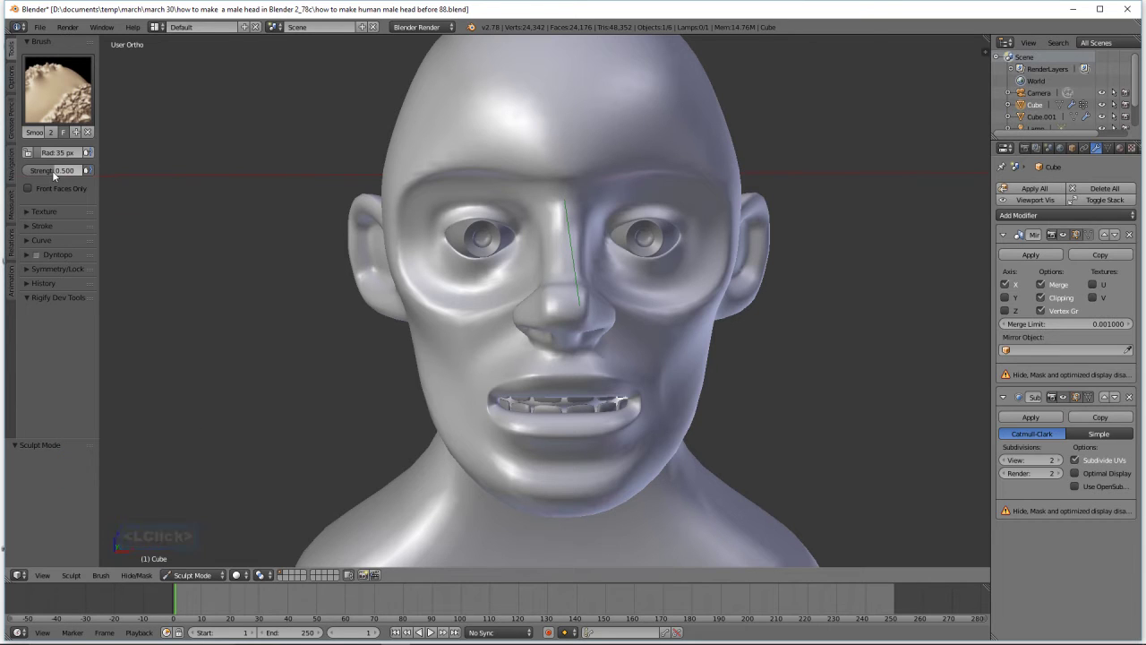
left_click(45, 171)
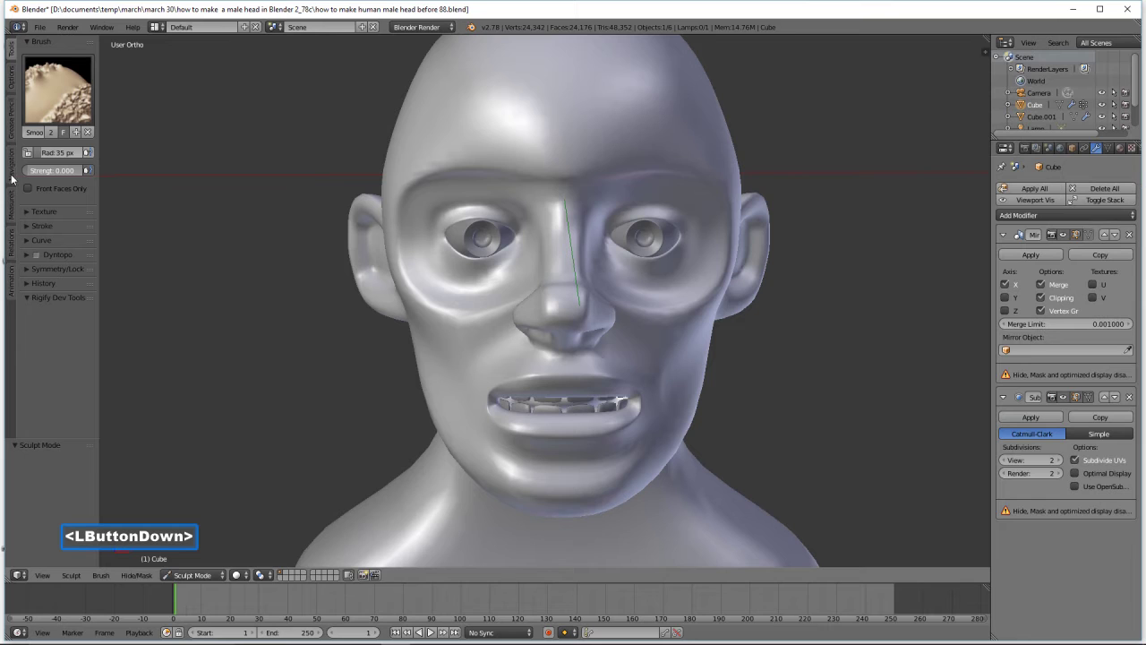
left_click_drag(11, 178, 18, 179)
left_click_drag(1118, 181, 85, 171)
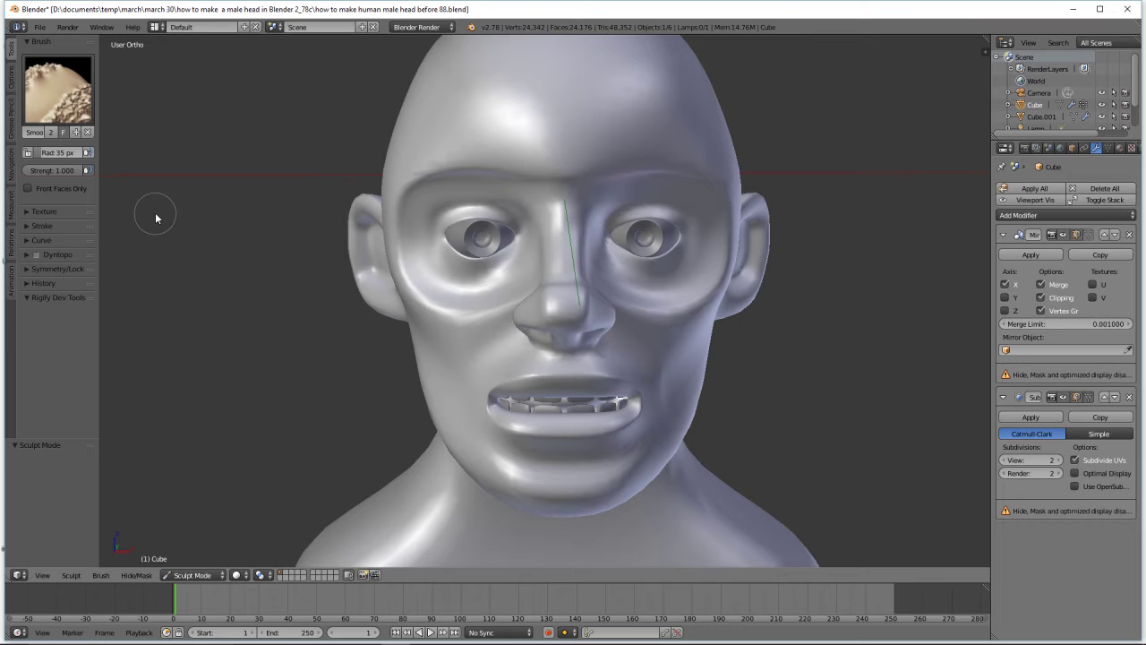
Set the Smooth brush strength to 0.250 and smooth the ridges around the eye socket and above the brow
left_click(52, 170)
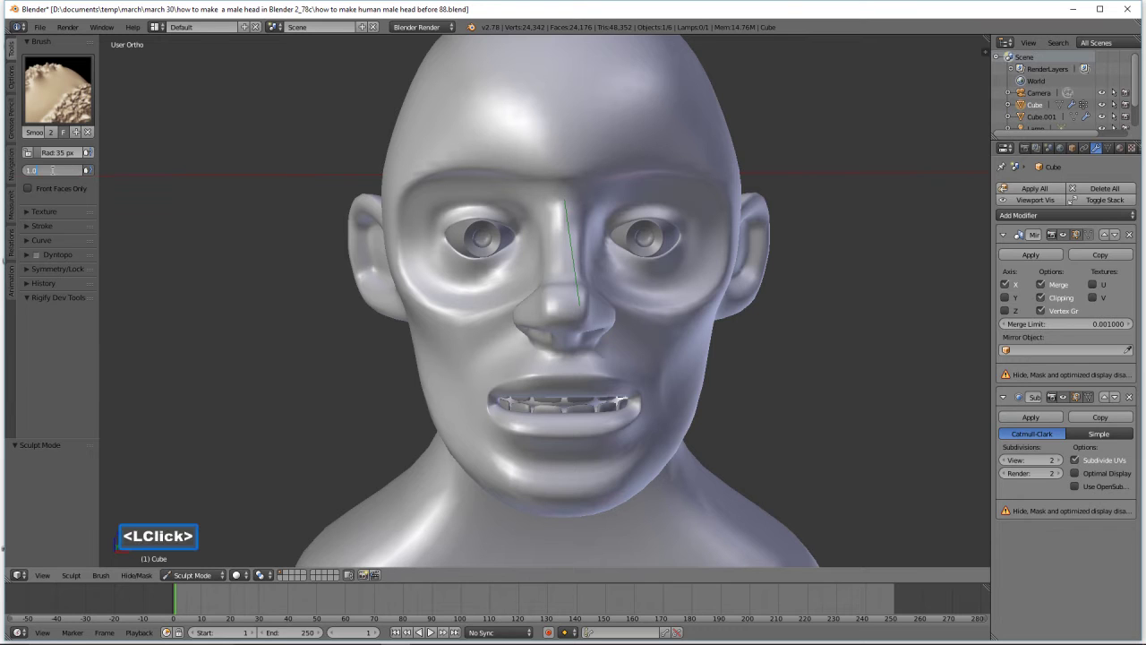
type(".25")
key("Return")
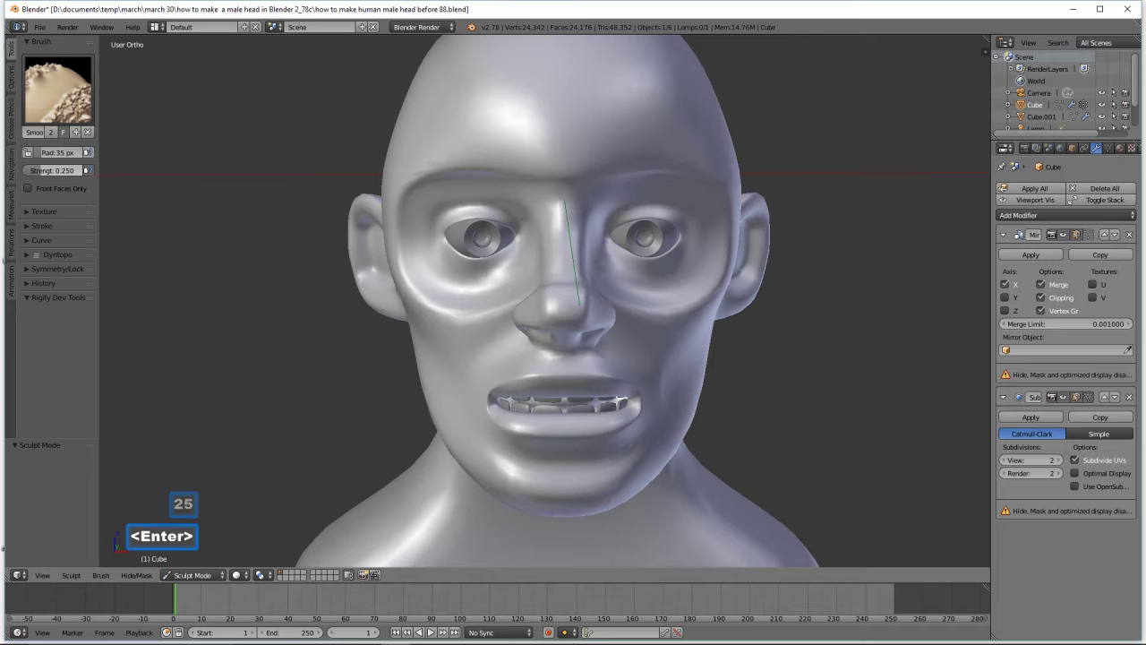
left_click(651, 314)
mouse_move(659, 311)
left_mouse_down()
mouse_move(720, 262)
mouse_move(718, 278)
left_mouse_up()
double_click(695, 293)
double_click(721, 264)
left_click(722, 256)
left_click(721, 221)
double_click(648, 176)
left_click(651, 178)
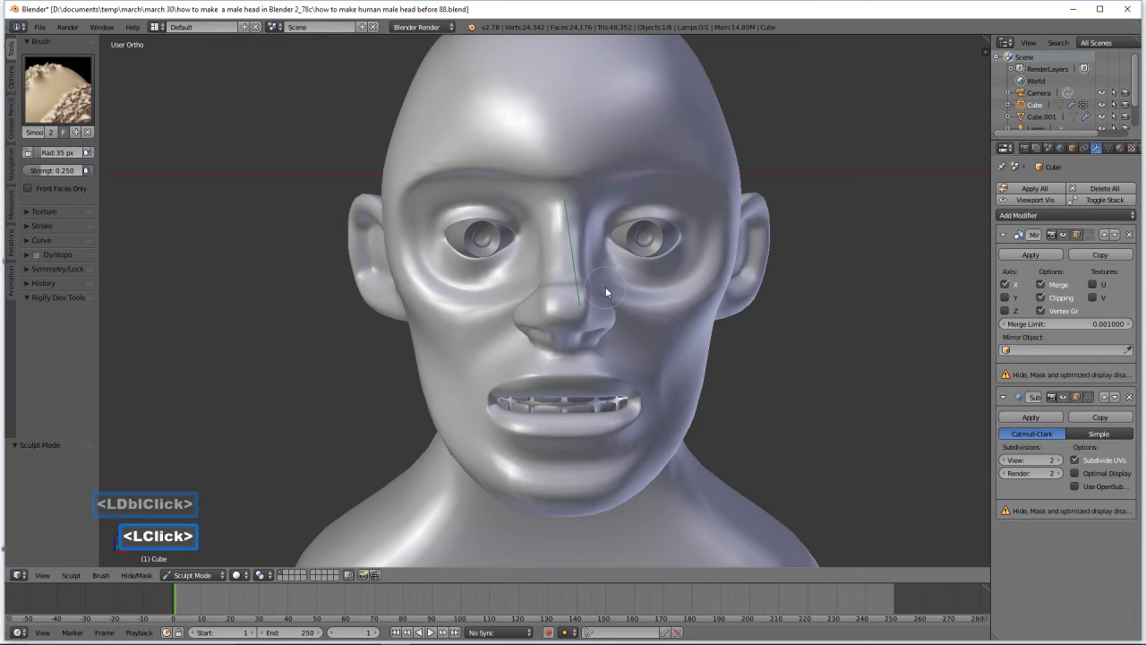
Choose the Inflate/Deflate brush and inflate the area beneath the eye and the outer brow
left_click(57, 89)
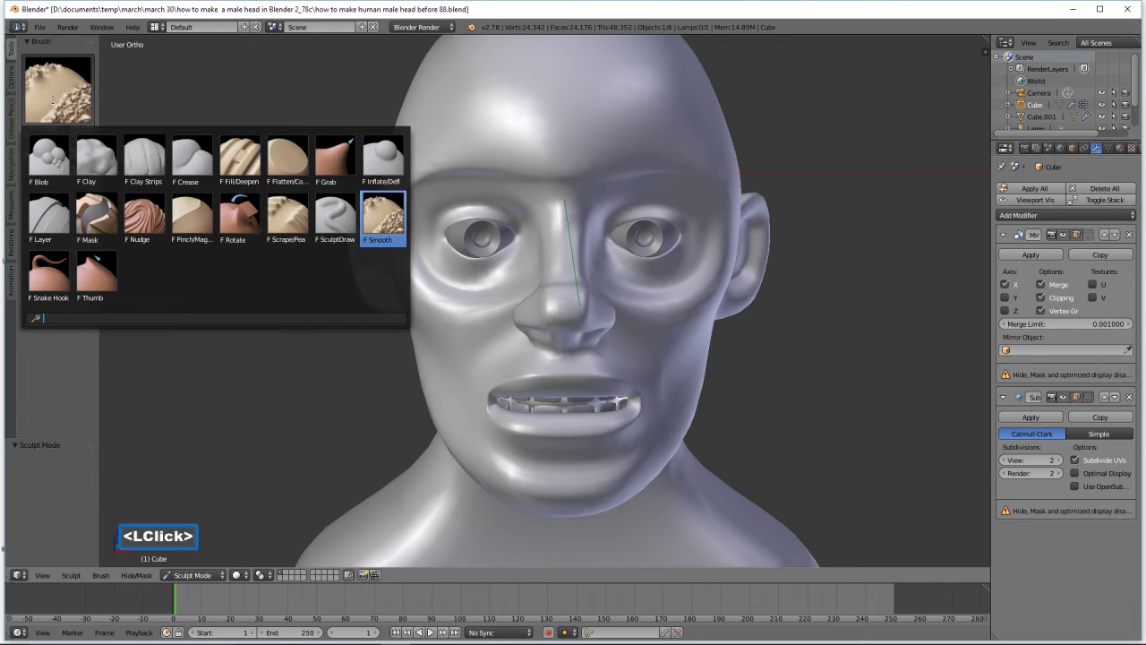
left_click(383, 163)
mouse_move(678, 278)
left_mouse_down()
mouse_move(708, 256)
mouse_move(654, 296)
mouse_move(714, 279)
left_mouse_up()
middle_click_drag(715, 279, 690, 243)
mouse_move(690, 243)
left_mouse_down()
mouse_move(608, 270)
mouse_move(714, 267)
left_mouse_up()
left_click_drag(720, 200, 705, 201)
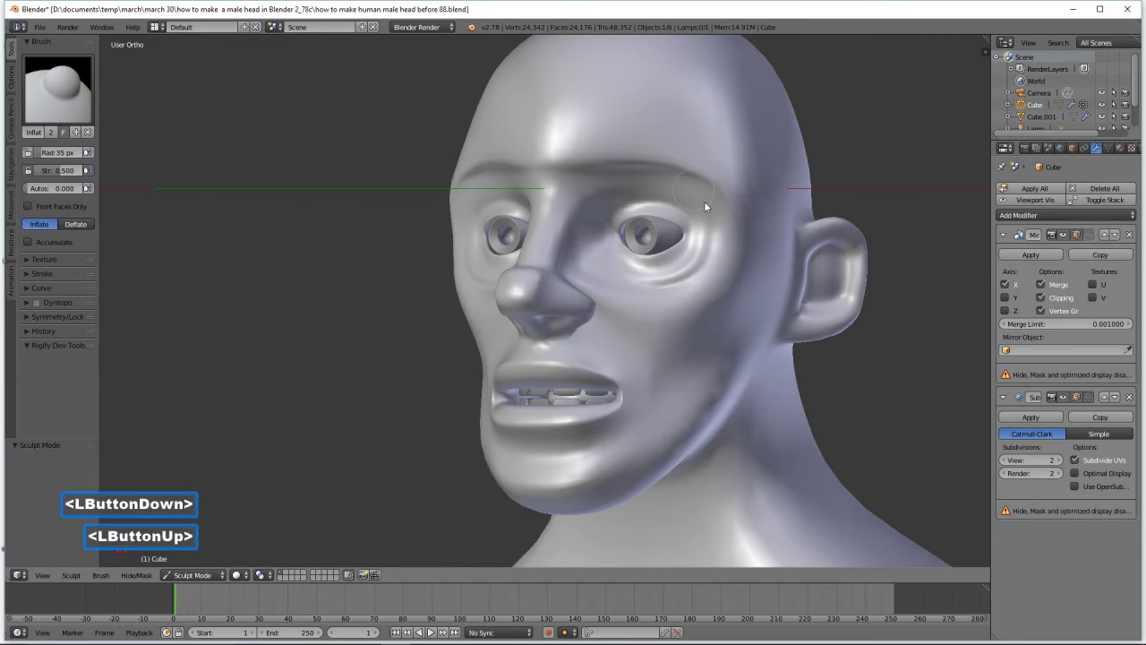
Enlarge the Inflate brush radius to 78 px and fill out the cheekbone, the area beneath the eye and the inner brow
key("f")
left_click(749, 247)
mouse_move(690, 295)
middle_mouse_down()
mouse_move(743, 326)
mouse_move(722, 300)
middle_mouse_up()
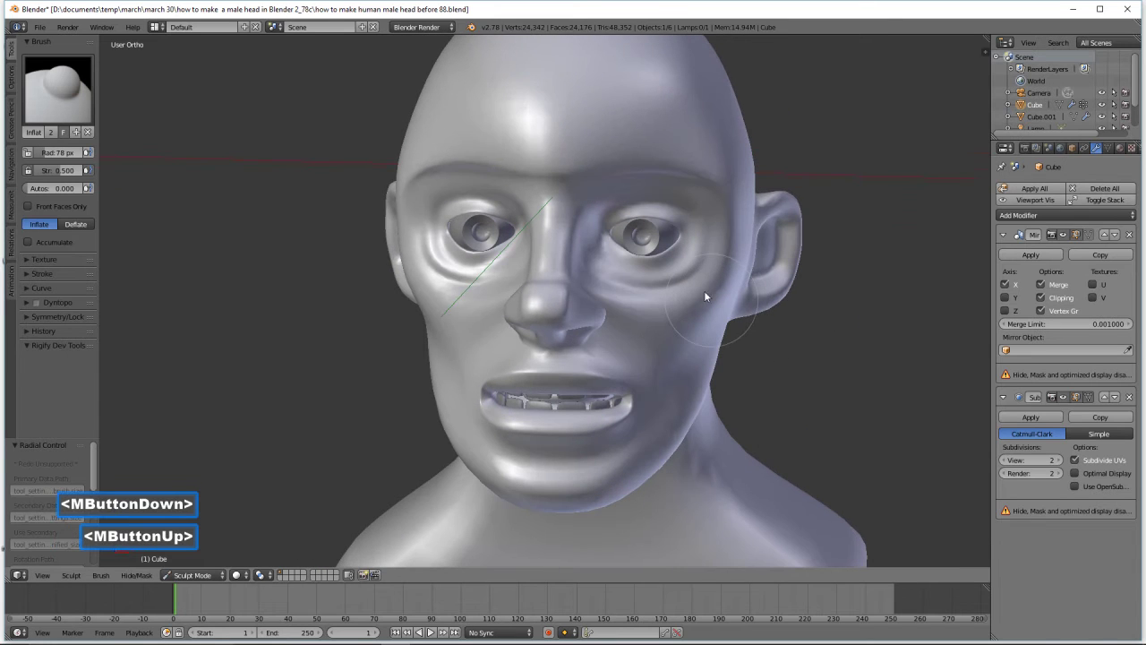
left_click(670, 292)
mouse_move(670, 292)
left_mouse_down()
mouse_move(704, 256)
mouse_move(711, 221)
mouse_move(668, 191)
mouse_move(714, 233)
mouse_move(630, 272)
mouse_move(675, 296)
mouse_move(677, 285)
mouse_move(641, 286)
mouse_move(724, 288)
left_mouse_up()
left_click(623, 186)
left_click(635, 284)
mouse_move(641, 290)
middle_mouse_down()
mouse_move(691, 278)
mouse_move(734, 291)
mouse_move(705, 268)
middle_mouse_up()
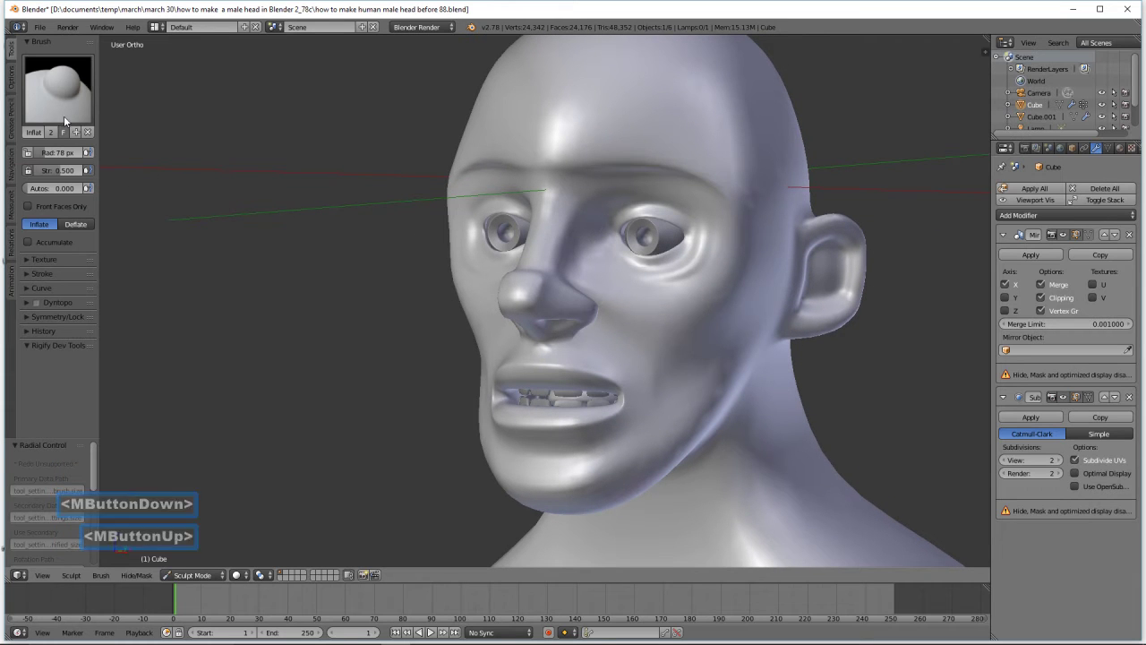
Smooth the inflated cheek below the outer corner of the eye and check the face from several angles
left_click(701, 270, "shift")
double_click(702, 271, "shift")
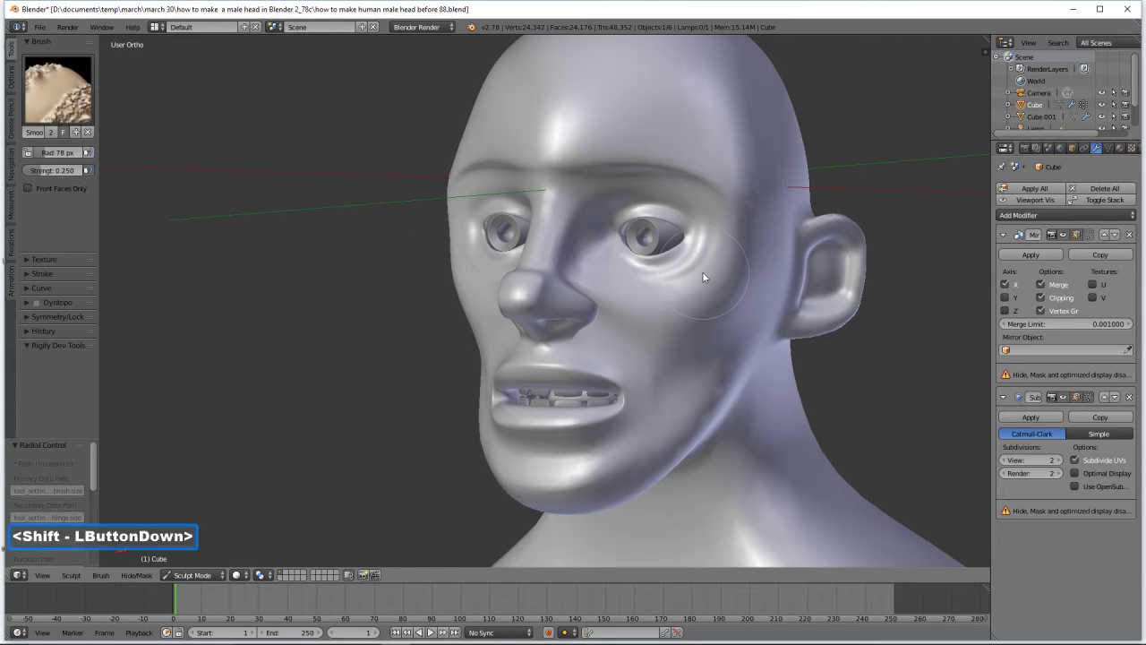
middle_click_drag(702, 293, 614, 323)
middle_click_drag(690, 367, 821, 377)
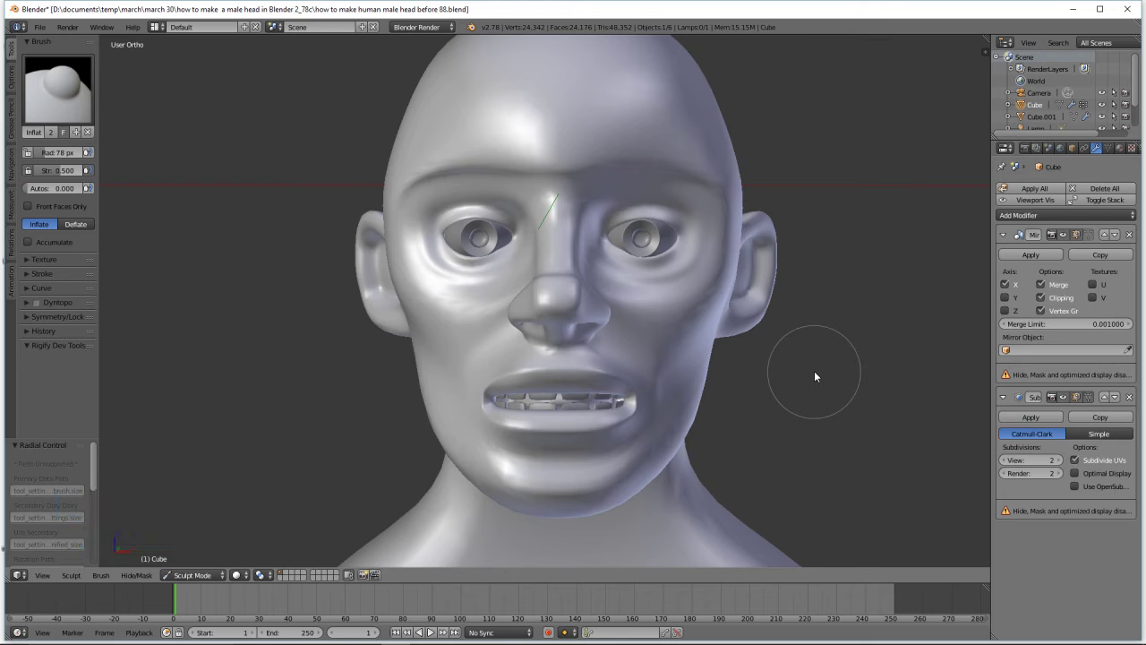
left_click(1143, 271)
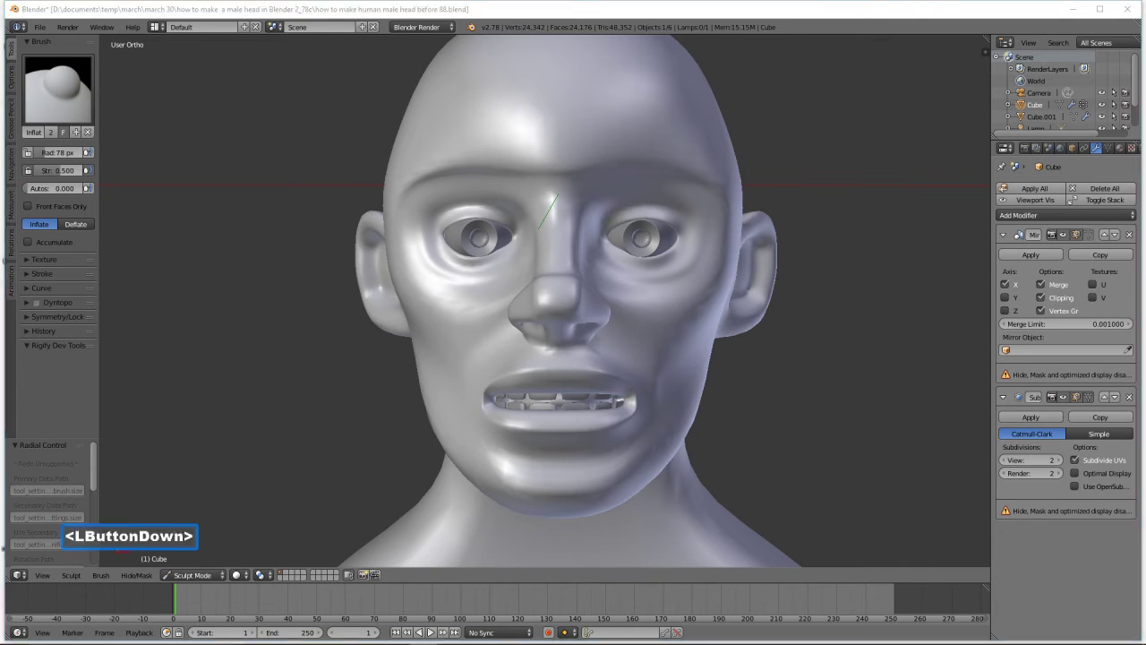
scroll(812, 277, "down", 1)
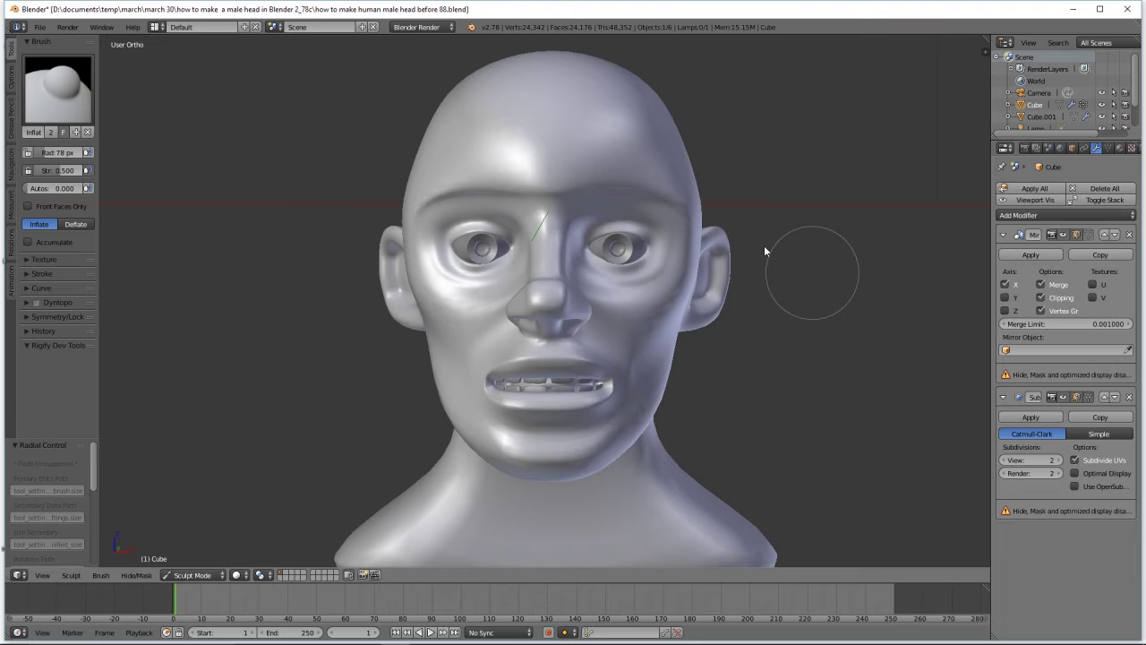
With the Grab brush, pull the temples inward and nudge the back of the jaw slightly toward the neck
left_click(72, 108)
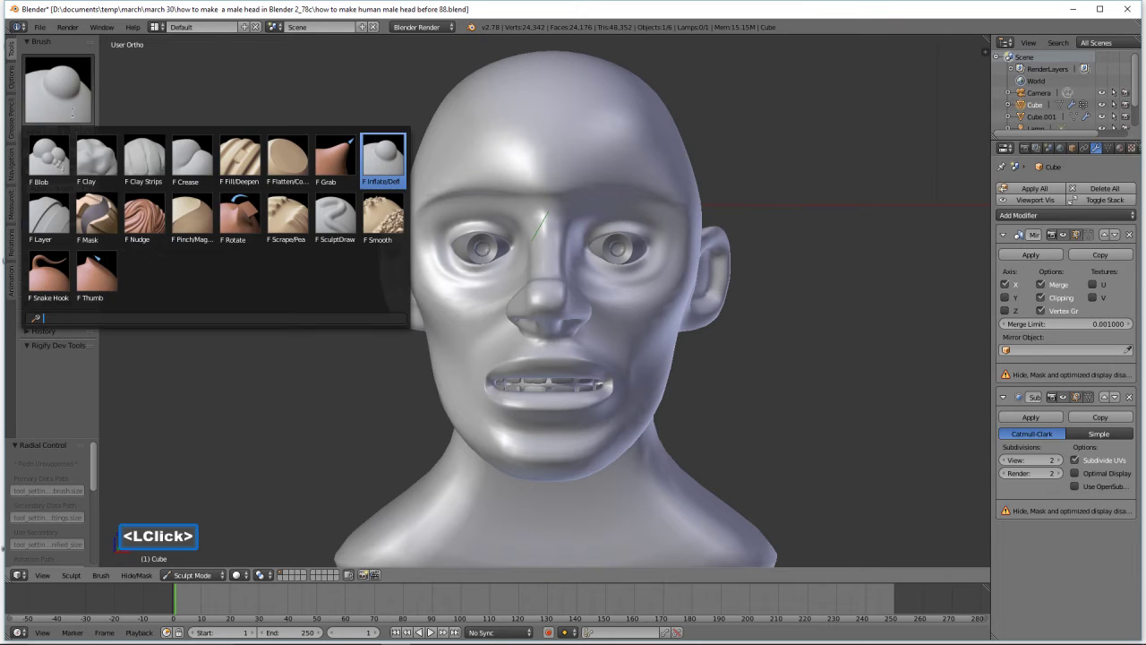
left_click(332, 173)
mouse_move(699, 248)
left_mouse_down()
mouse_move(686, 247)
mouse_move(700, 263)
mouse_move(687, 264)
left_mouse_up()
mouse_move(699, 213)
left_mouse_down()
mouse_move(711, 211)
mouse_move(694, 269)
left_mouse_up()
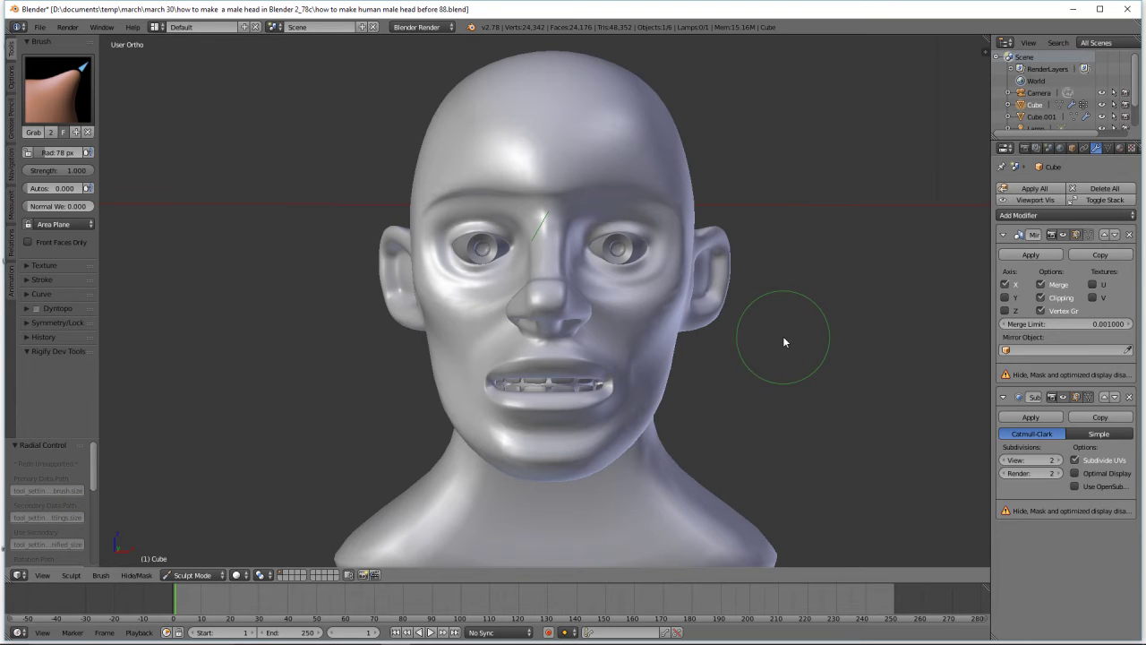
middle_click_drag(784, 341, 658, 336)
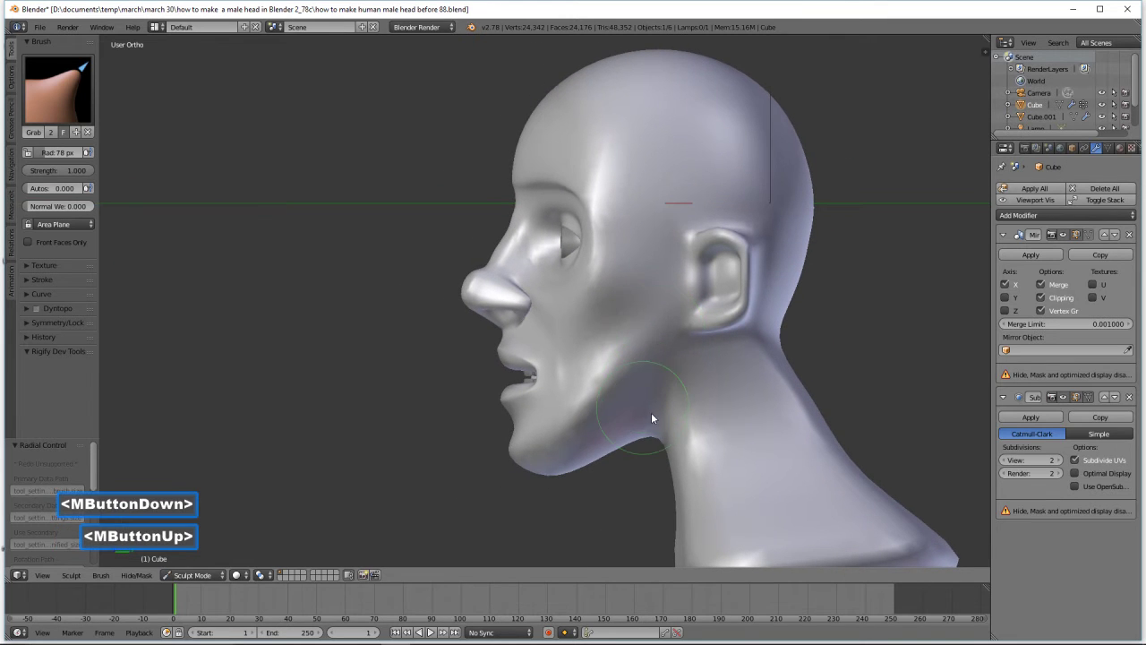
left_click_drag(639, 409, 649, 413)
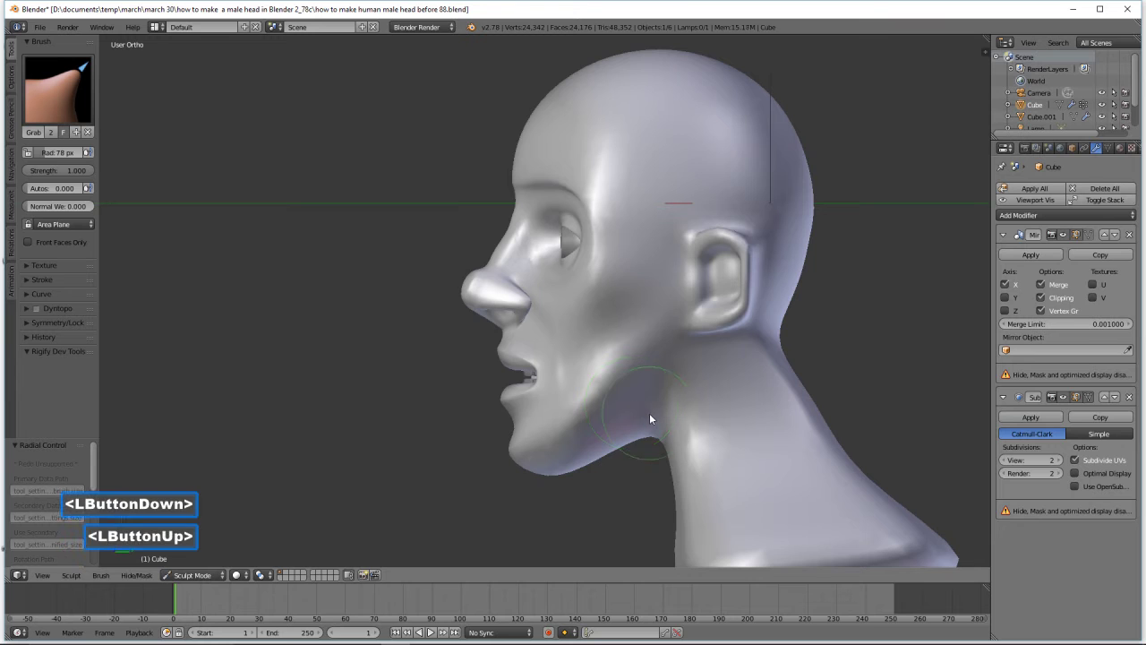
Switch to Edit Mode, deselect everything and add one vertical loop cut in front of the ear, from the crown to the jaw
left_click(189, 574)
left_click(191, 557)
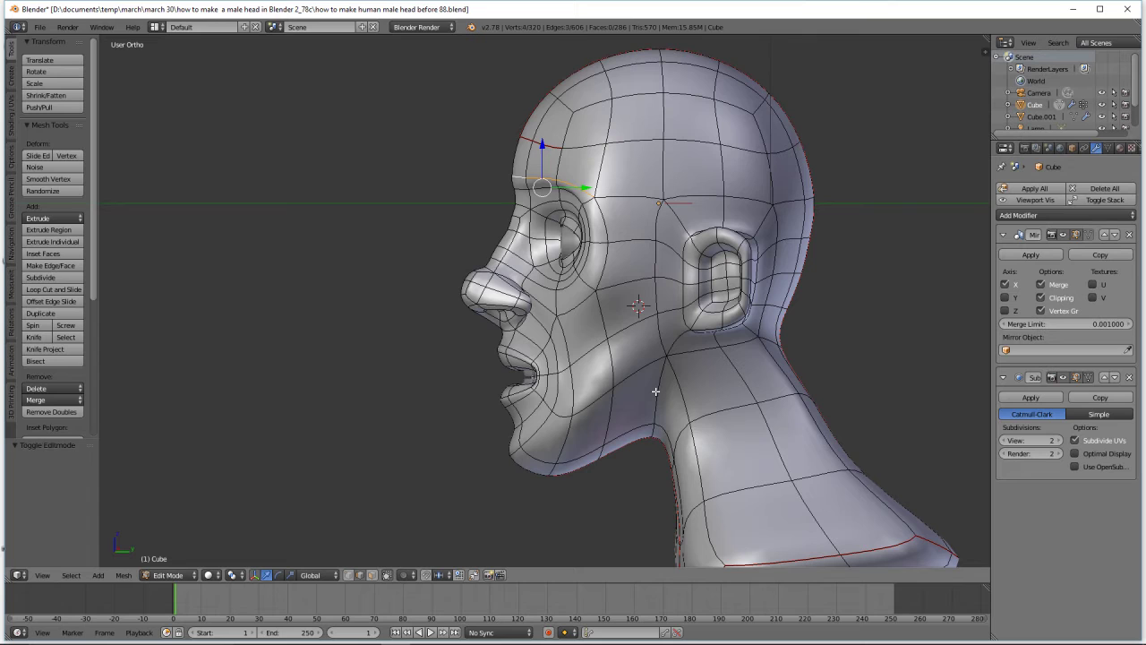
key("a")
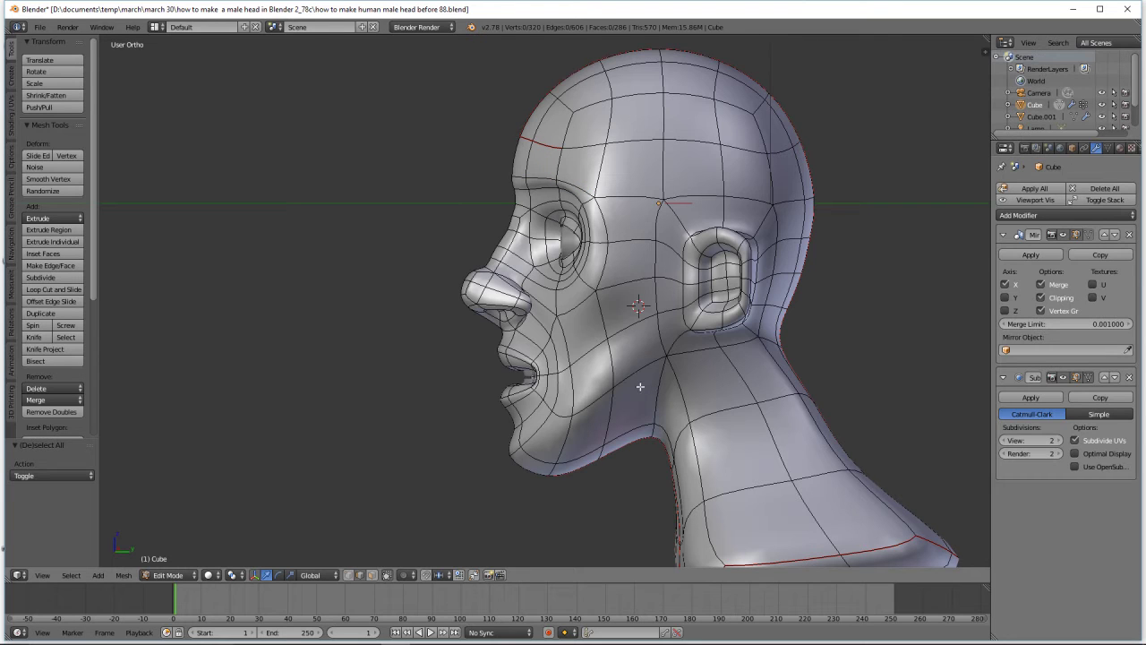
key("ctrl")
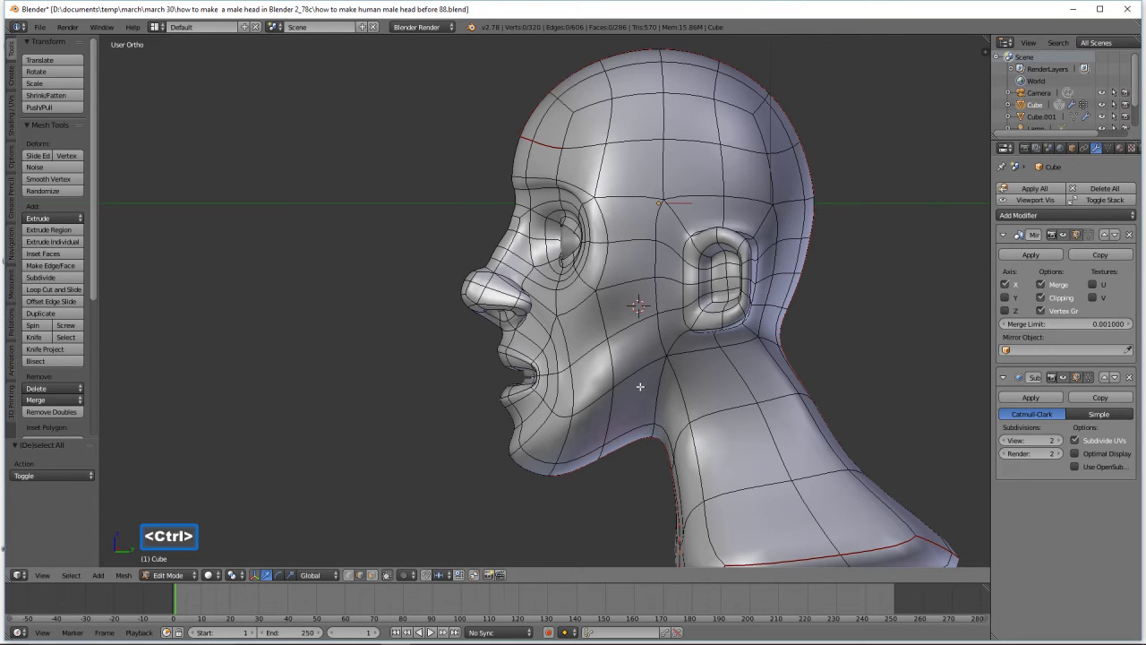
key("ctrl+r")
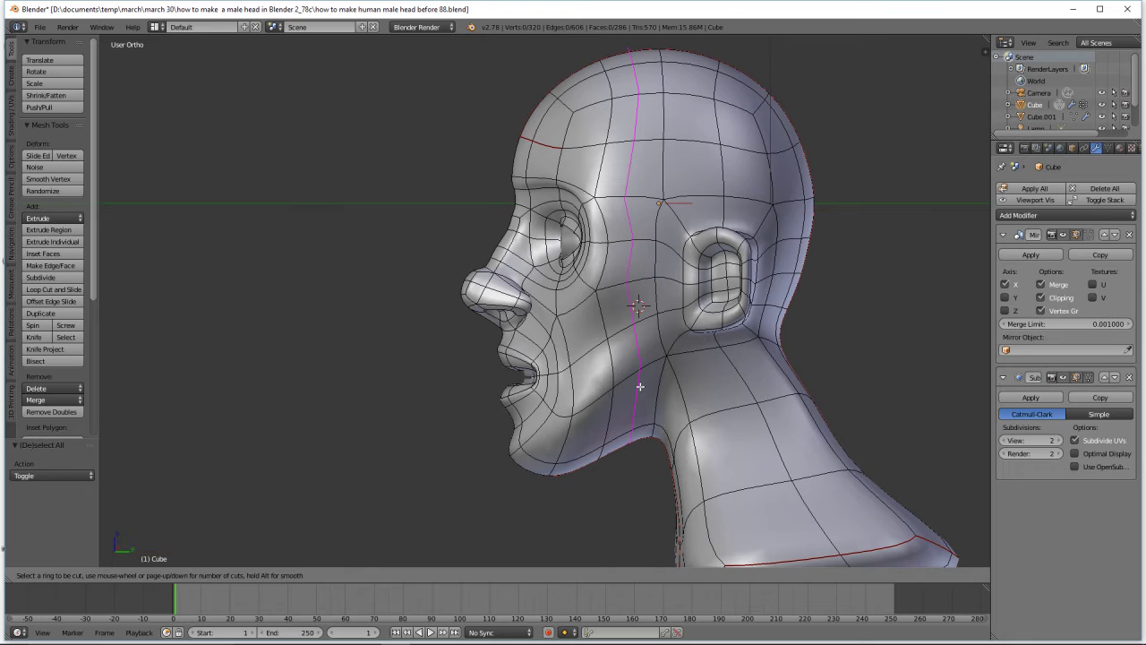
left_click(639, 386)
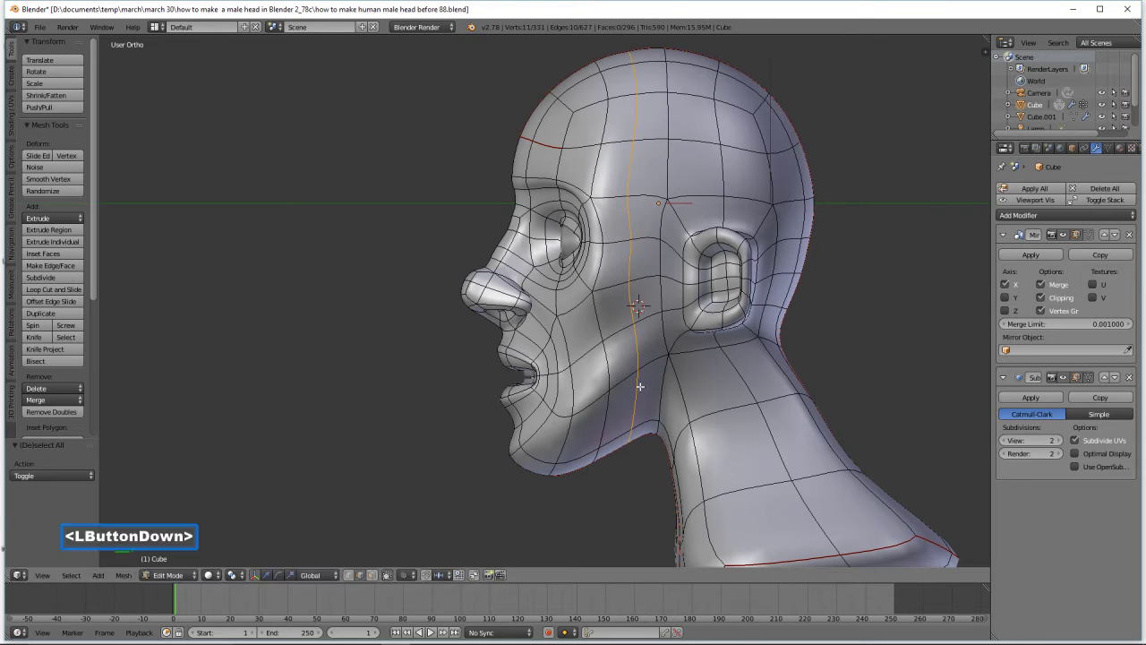
left_click(639, 386)
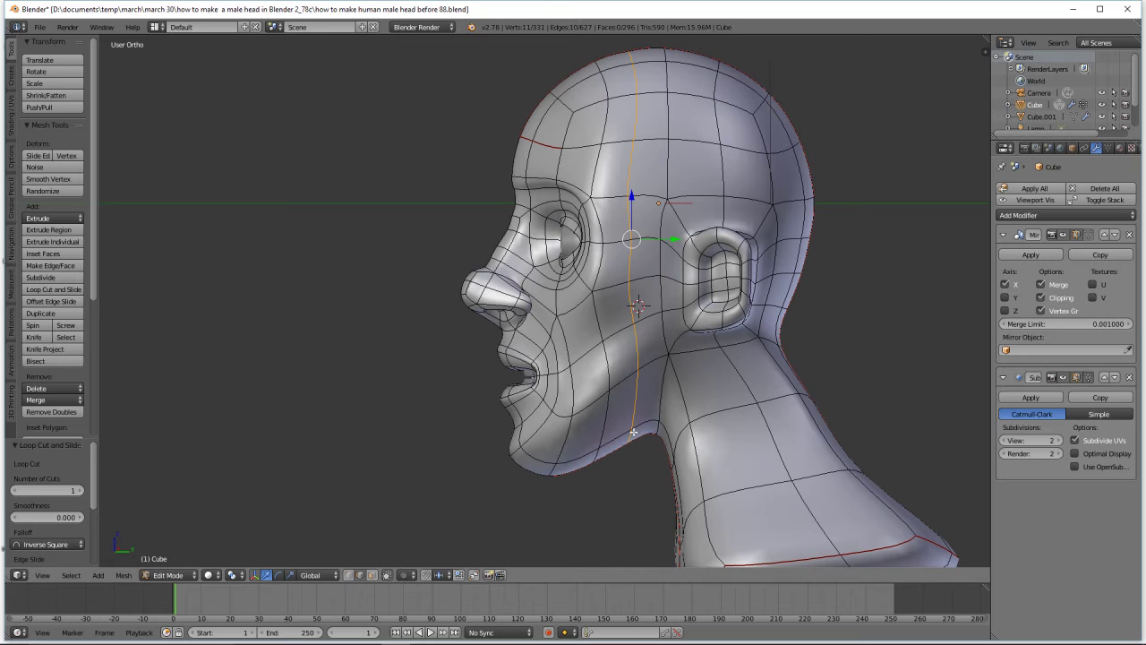
Lower the bottom jaw edges of the new loop along Z, and move the neighbouring jaw-corner edges -0.210 along Z
left_click(632, 420)
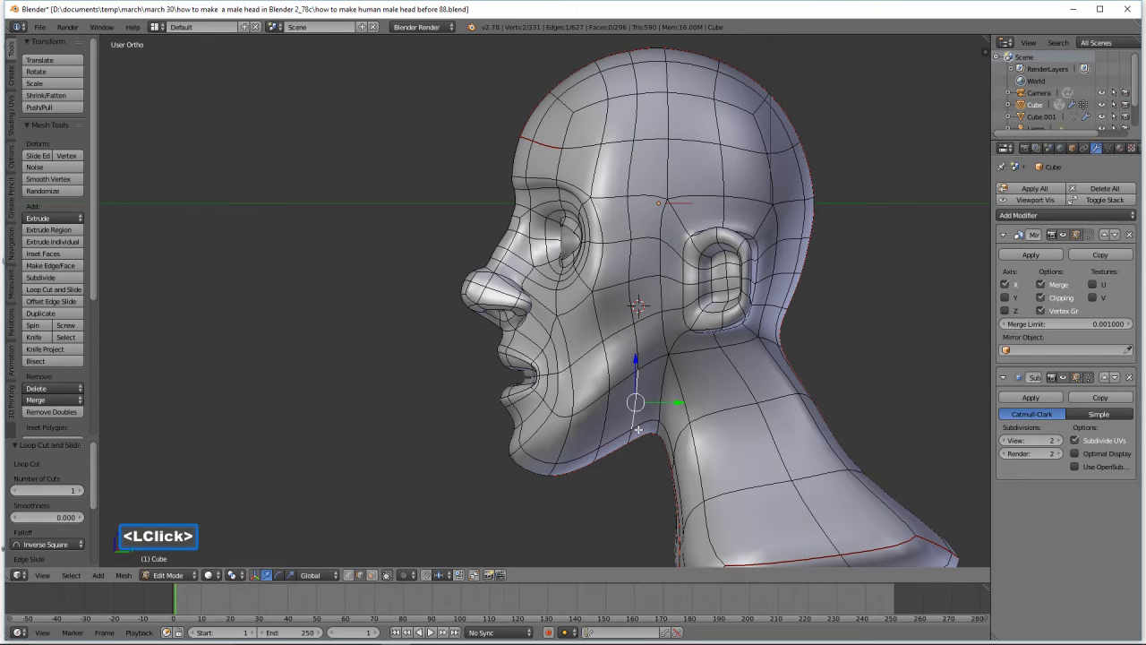
left_click(660, 423, "shift")
left_click_drag(666, 418, 659, 395)
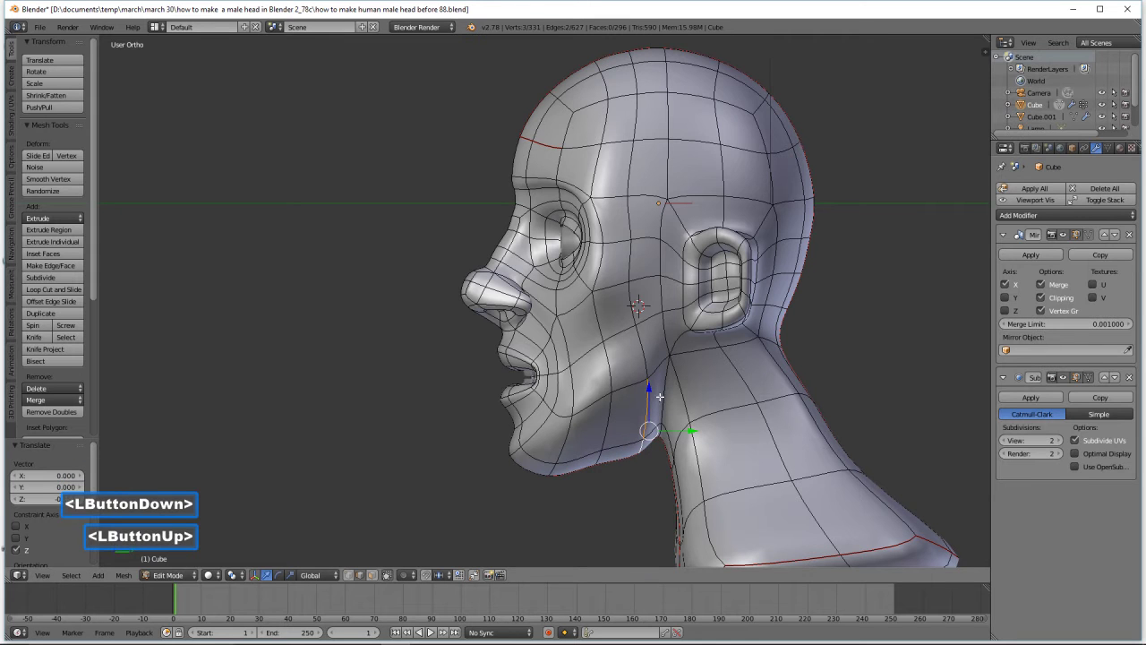
left_click(663, 434, "shift")
left_click_drag(665, 354, 666, 376)
In right view with wireframe shading and face selection, deselect everything and lasso-select the whole lower jaw
middle_click_drag(688, 406, 677, 405)
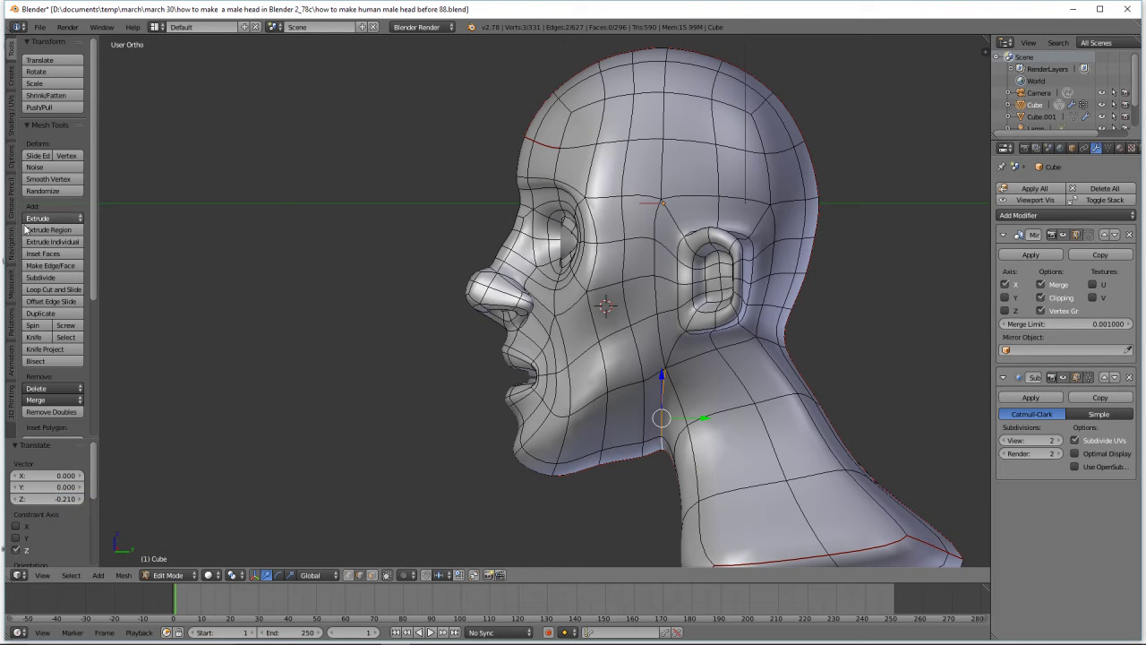
left_click(13, 255)
left_click(75, 122)
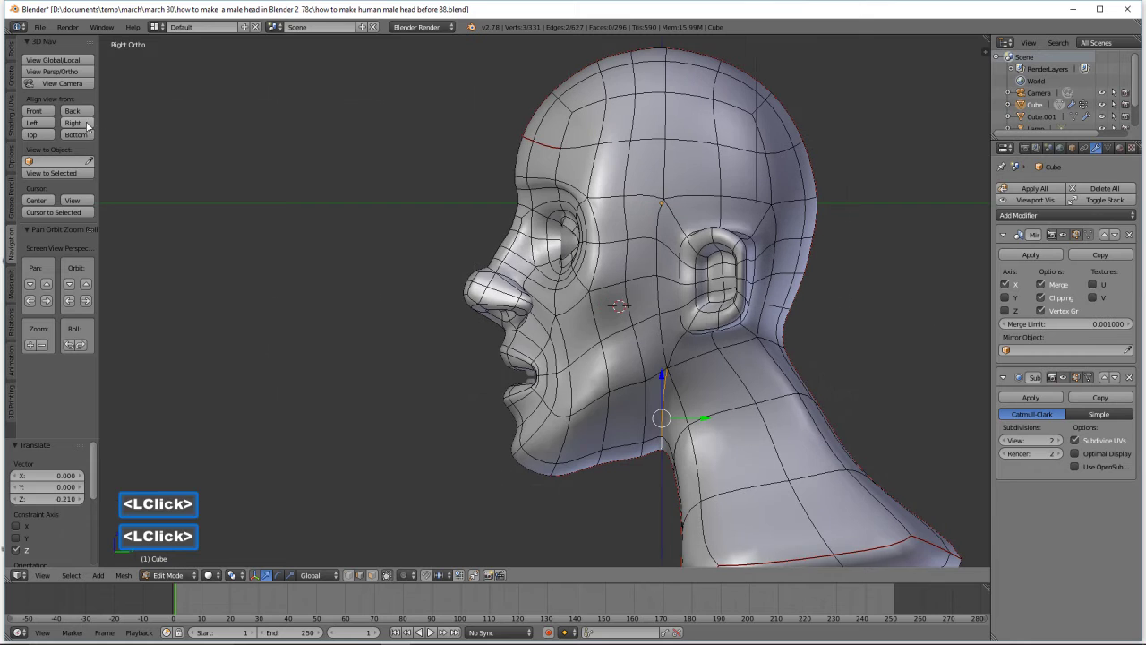
key("a")
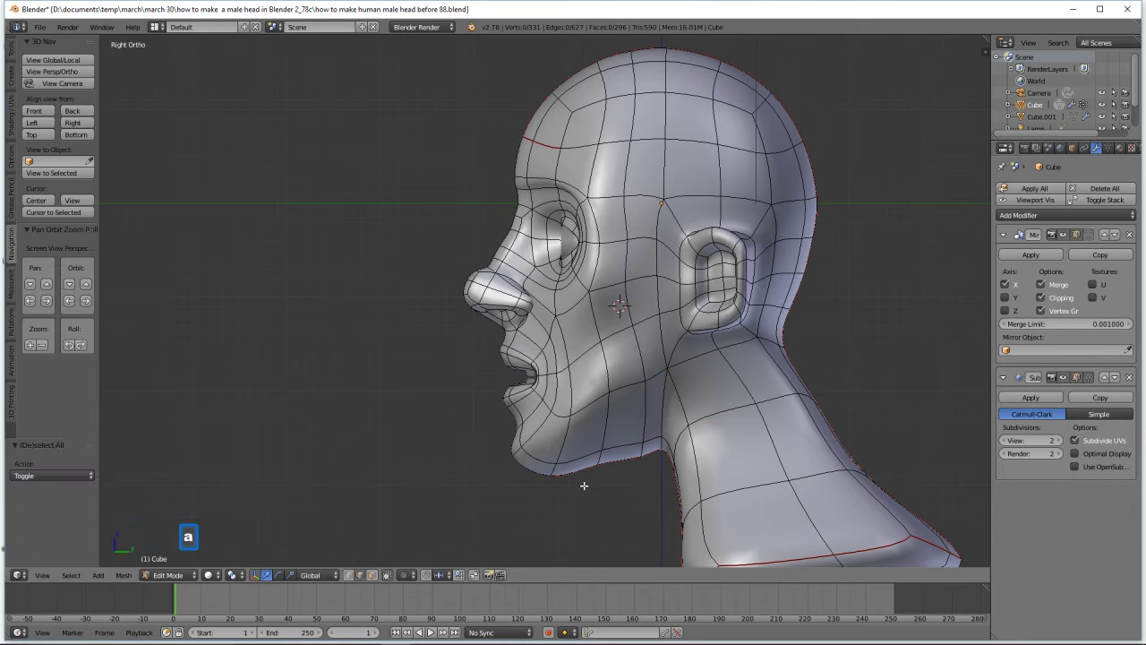
key("z")
left_click(676, 488)
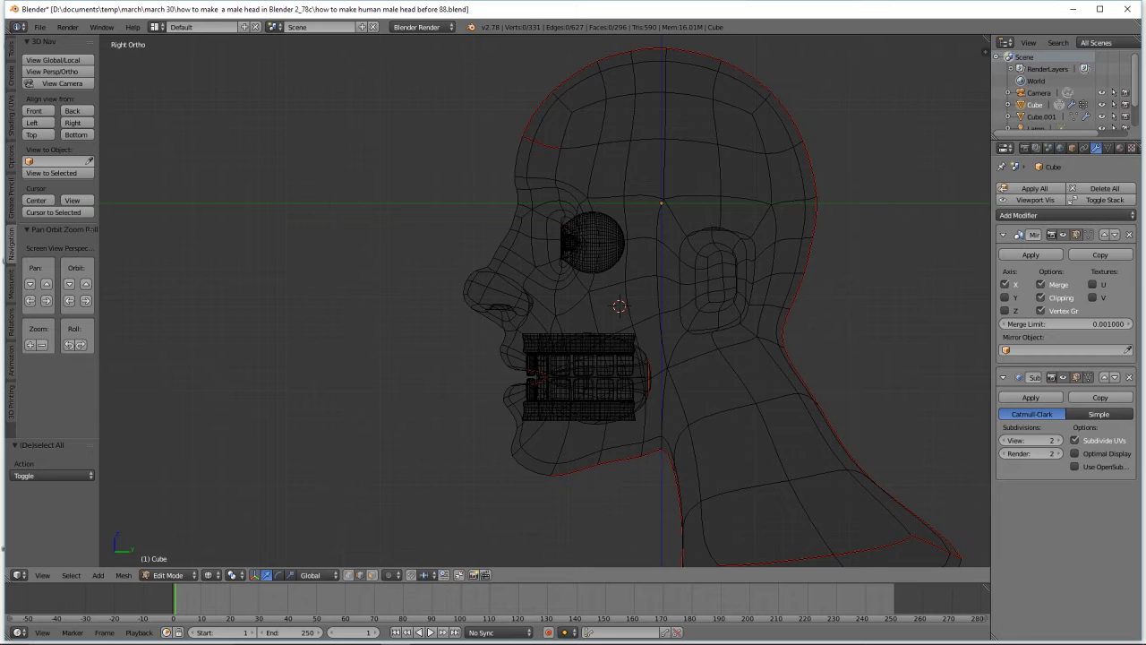
left_click(371, 576)
key("ctrl")
right_click(625, 535, "ctrl")
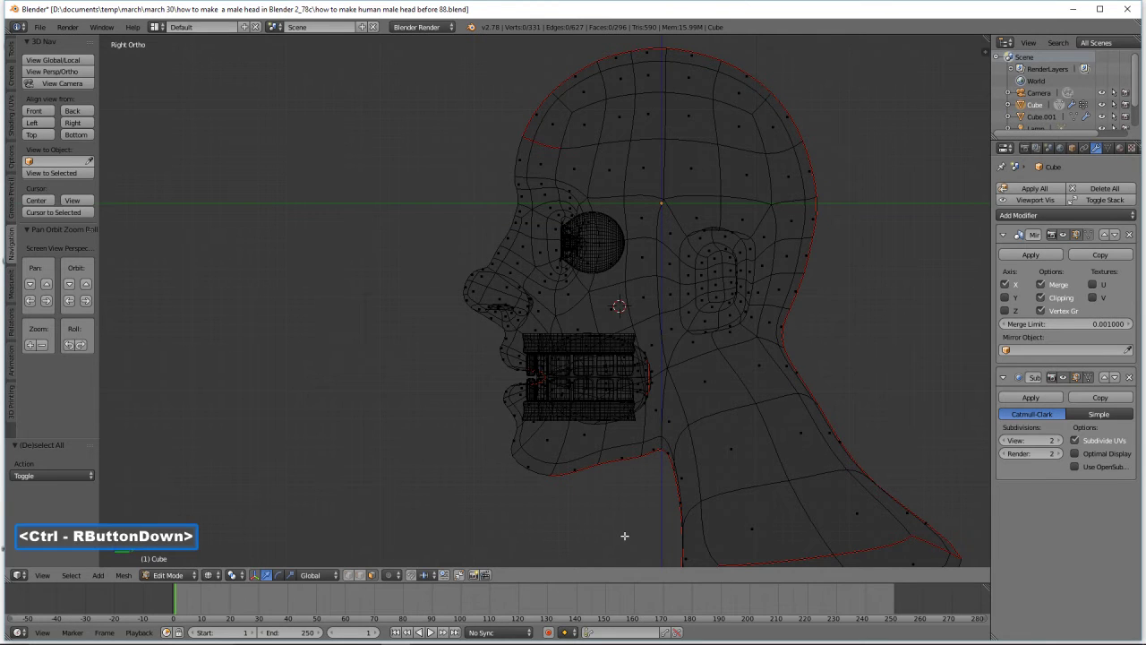
mouse_move(624, 536)
right_mouse_down("ctrl")
mouse_move(669, 492)
mouse_move(699, 424)
mouse_move(671, 384)
mouse_move(529, 379)
mouse_move(485, 414)
mouse_move(563, 486)
mouse_move(637, 502)
right_mouse_up("ctrl")
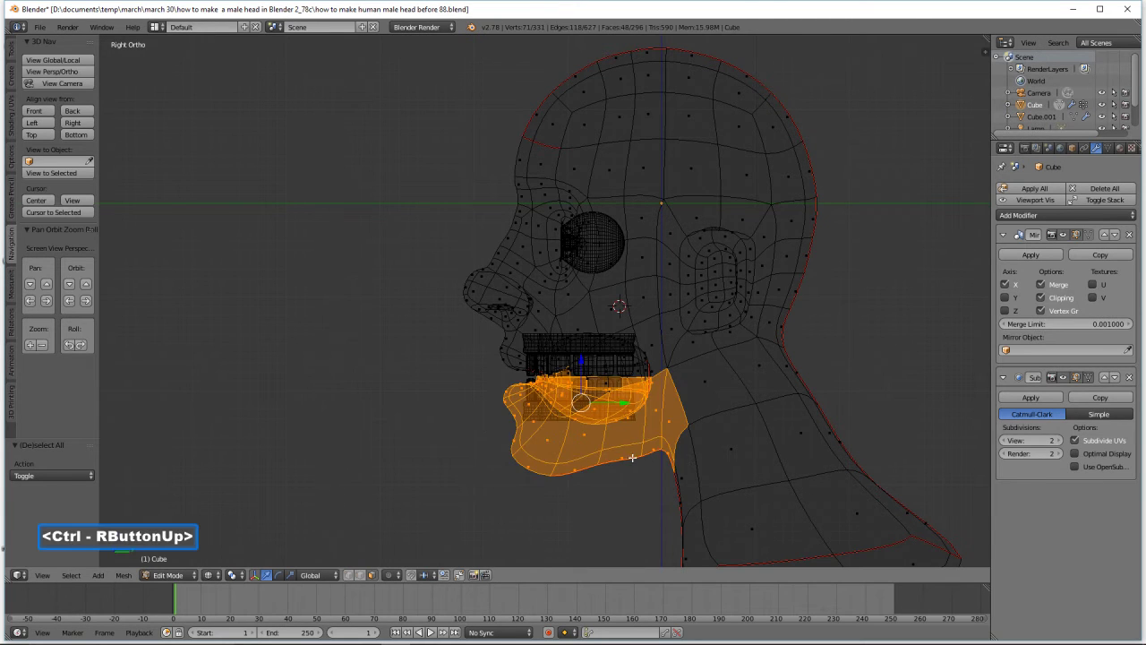
Return to solid shading and deselect the unwanted faces around the mouth corner with circle select
middle_click_drag(613, 434, 673, 434)
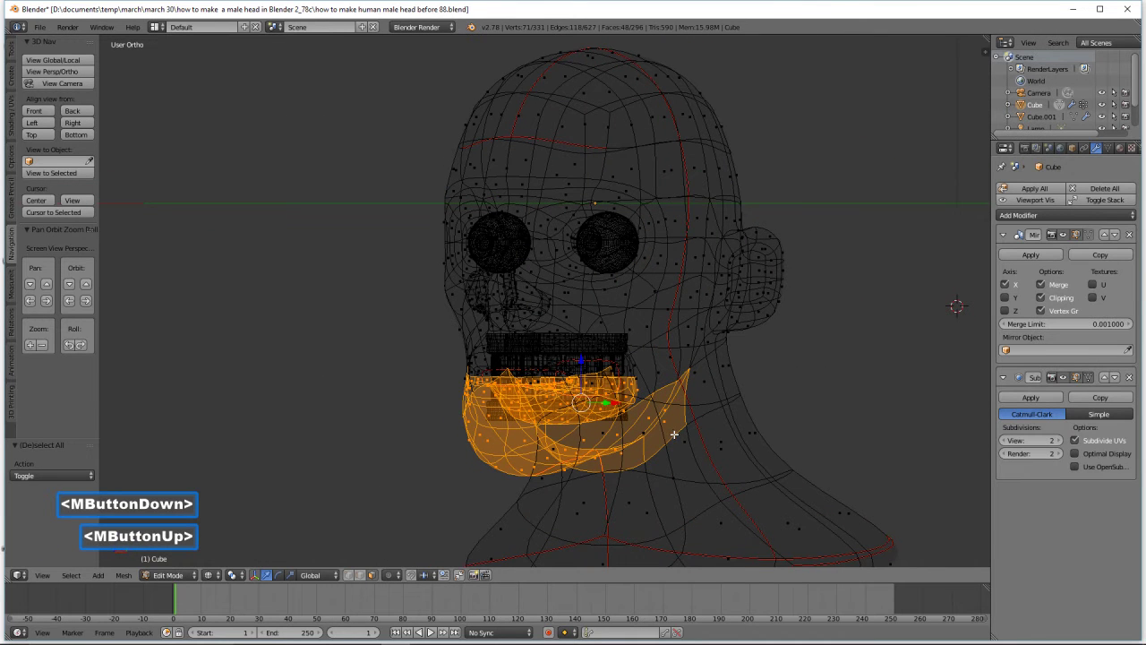
key("z")
left_click(680, 504)
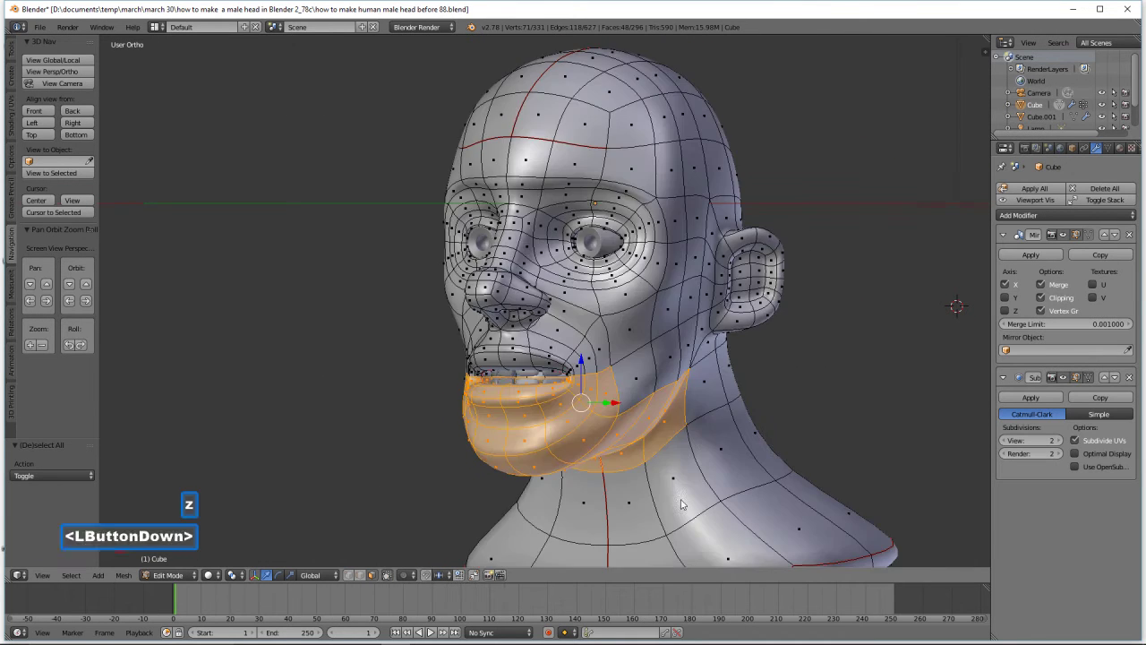
scroll(680, 504, "up", 2)
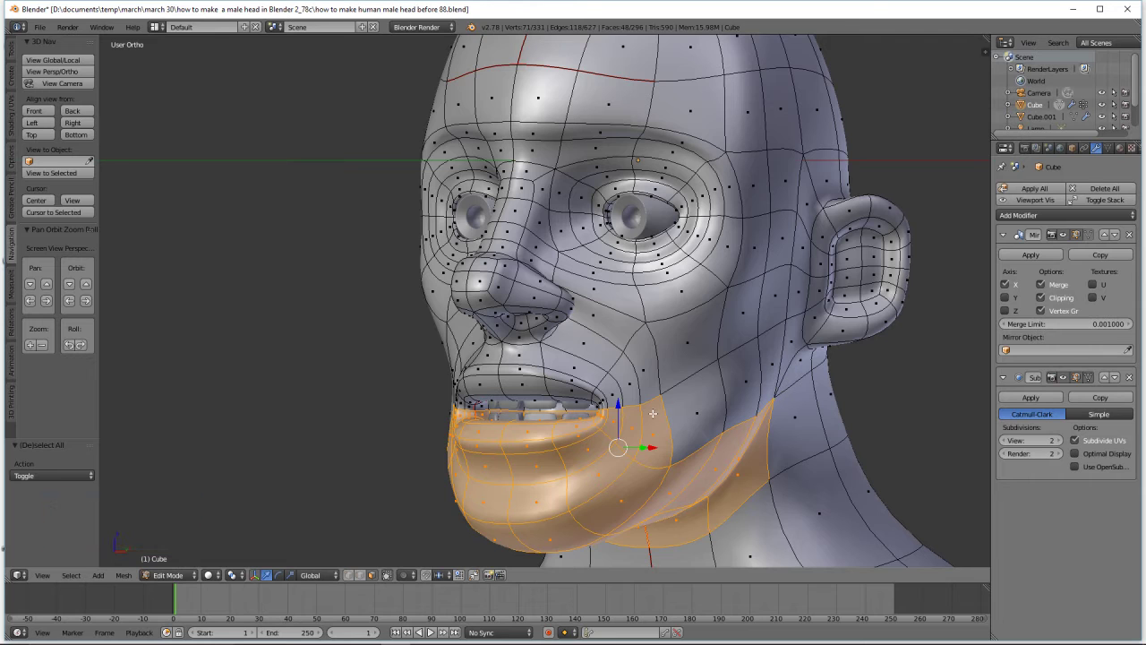
key("c")
mouse_move(653, 413)
middle_mouse_down()
mouse_move(492, 407)
mouse_move(570, 427)
middle_mouse_up()
right_click(509, 407)
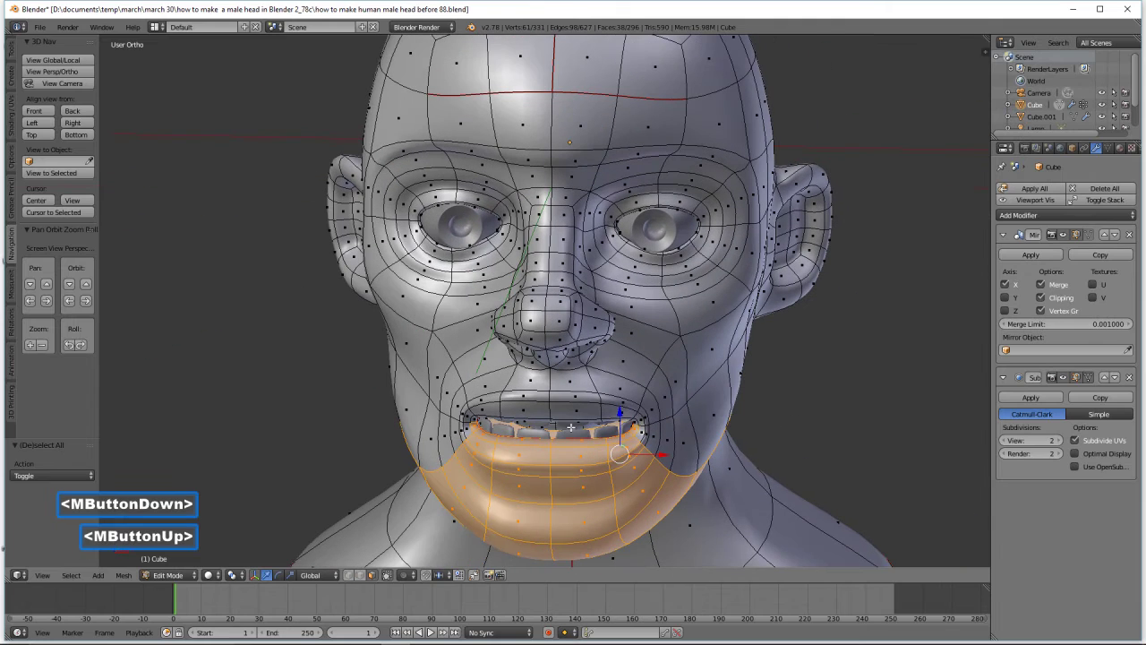
key("c")
mouse_move(652, 436)
middle_mouse_down()
mouse_move(643, 427)
mouse_move(651, 432)
mouse_move(610, 448)
mouse_move(524, 383)
middle_mouse_up()
right_click(651, 431)
Place the 3D cursor at the upper rear corner of the selected jaw, just below the ear
scroll(609, 450, "down", 1)
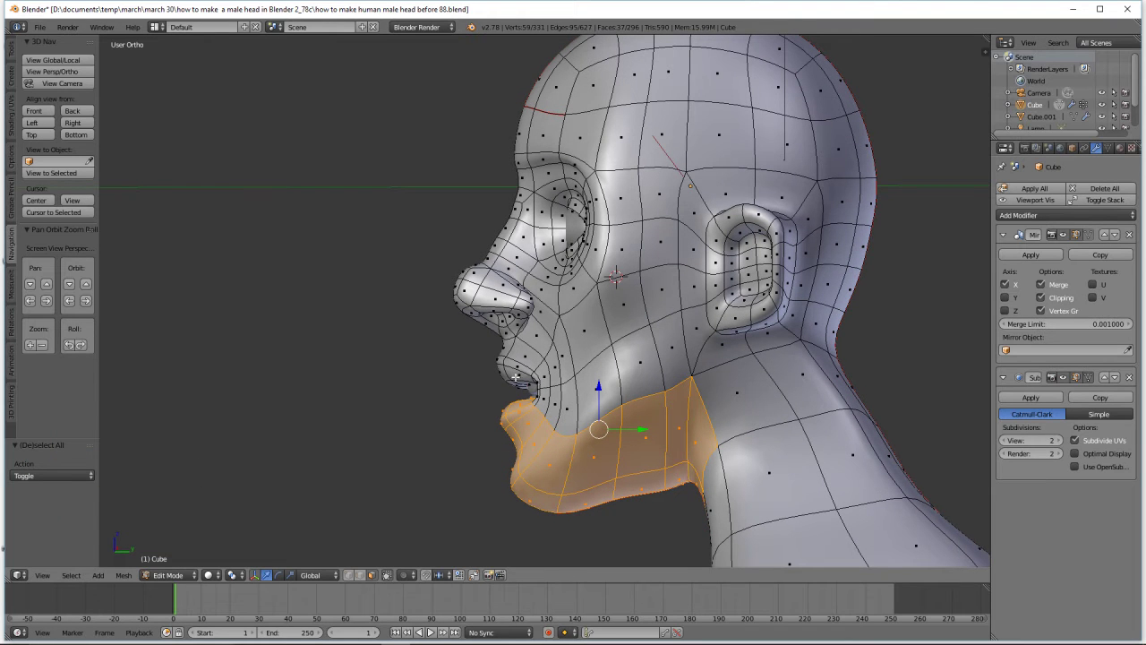
middle_click_drag(632, 450, 658, 446)
right_click(691, 397)
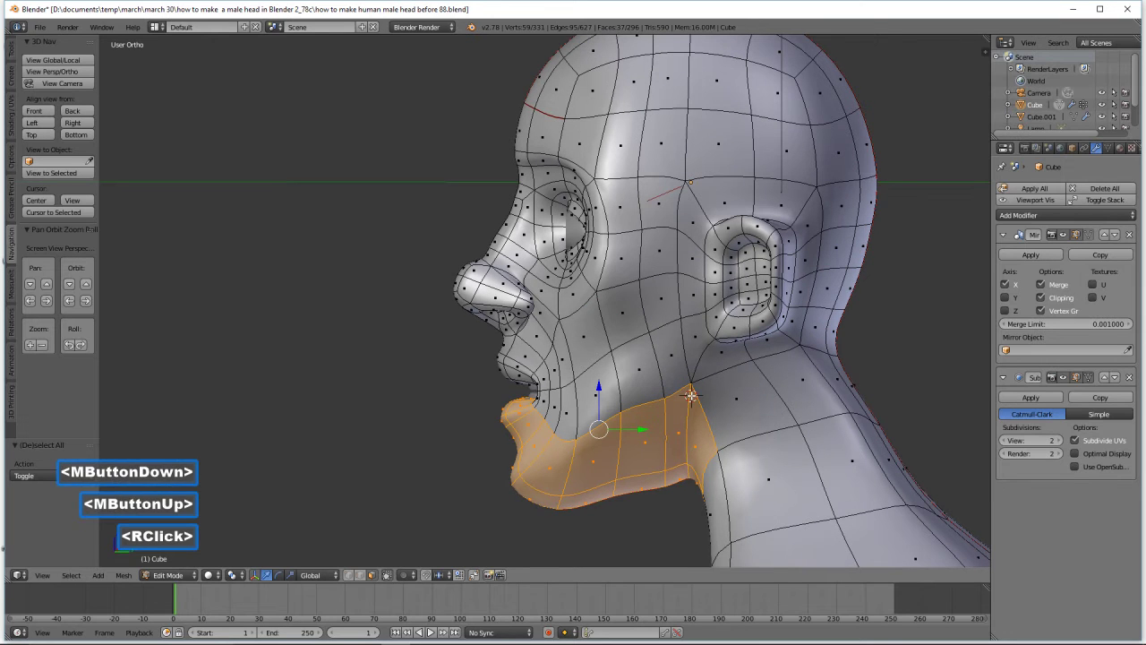
Set the pivot point to the 3D cursor and scale the selected lower jaw to 0.935 with smooth proportional editing
left_click(236, 576)
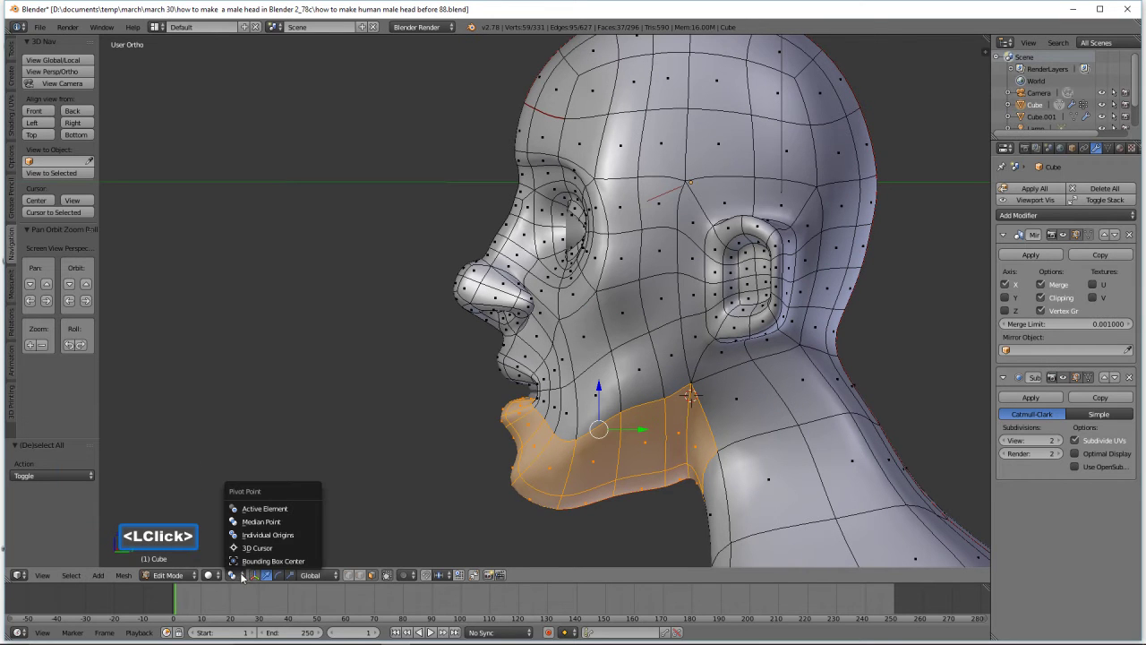
left_click(295, 544)
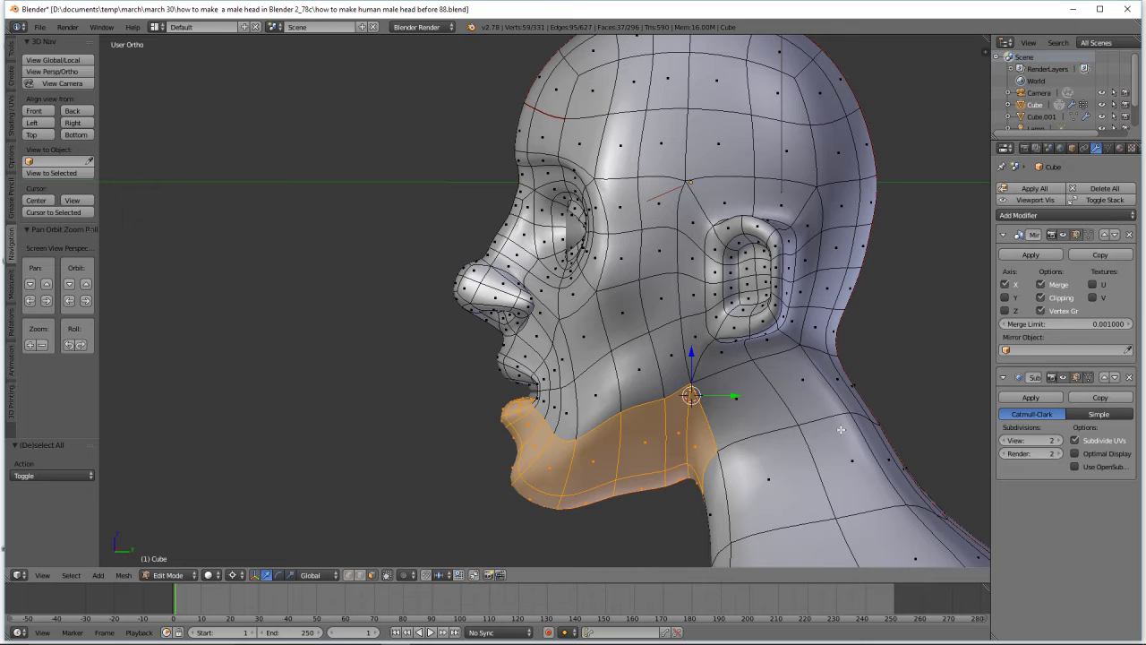
key("s")
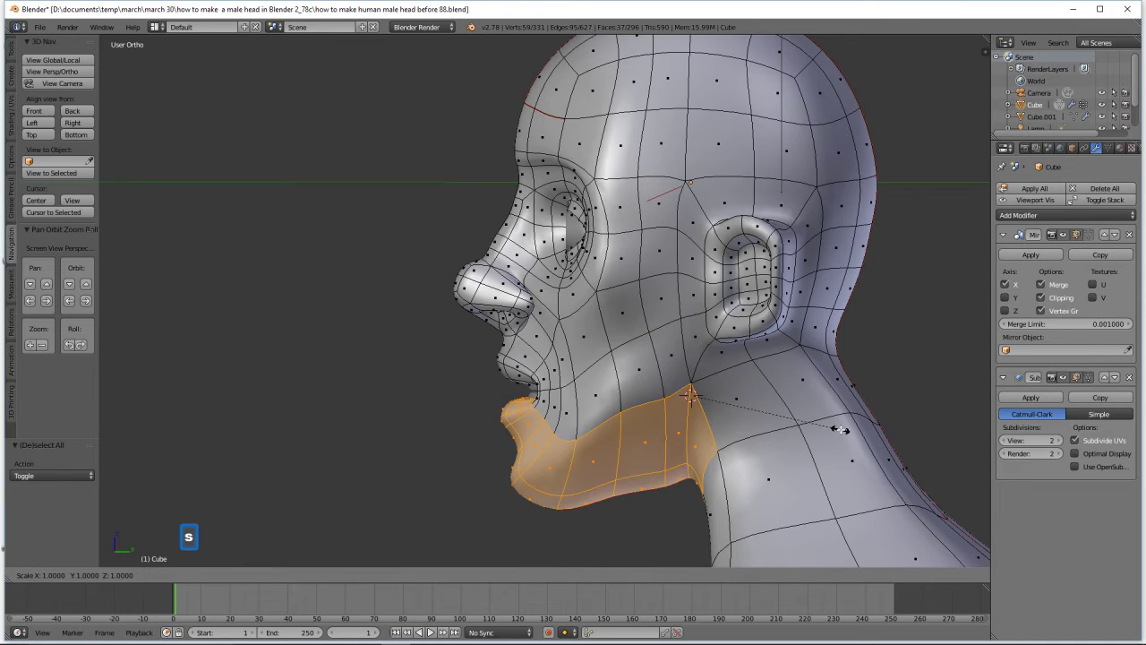
scroll(840, 429, "down", 3)
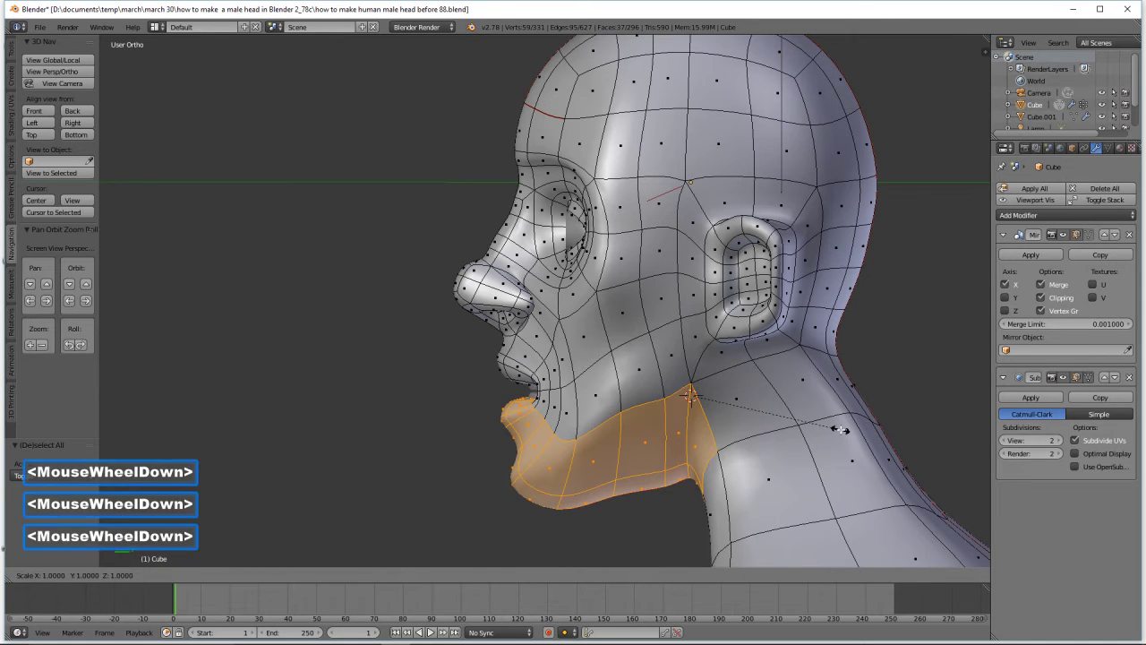
right_click(839, 430)
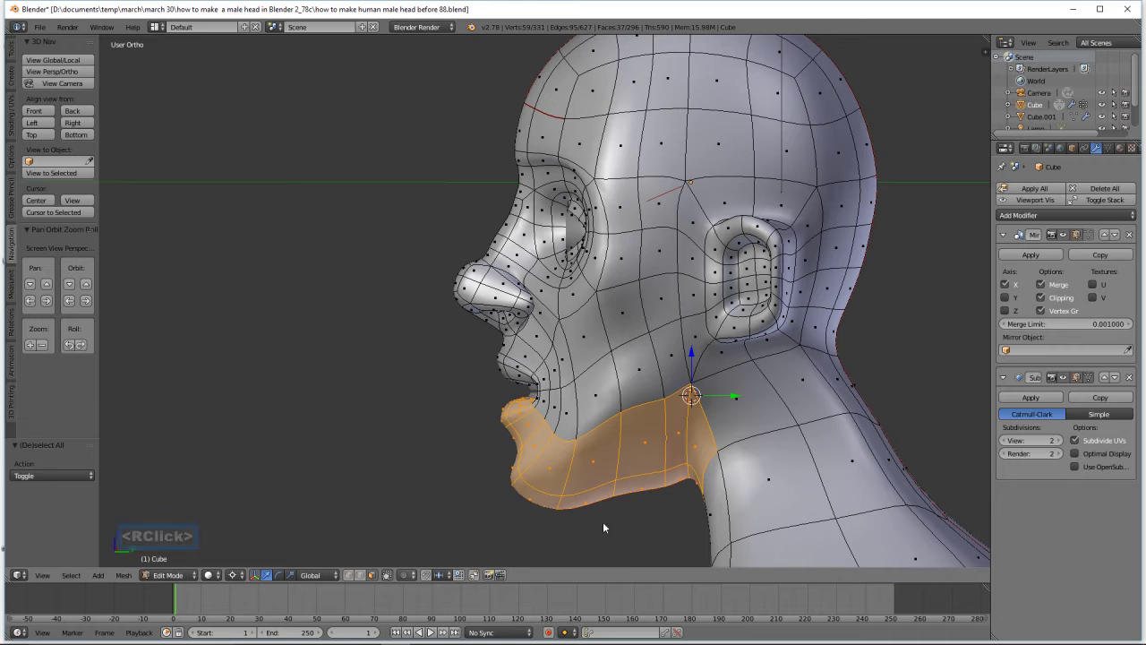
key("o")
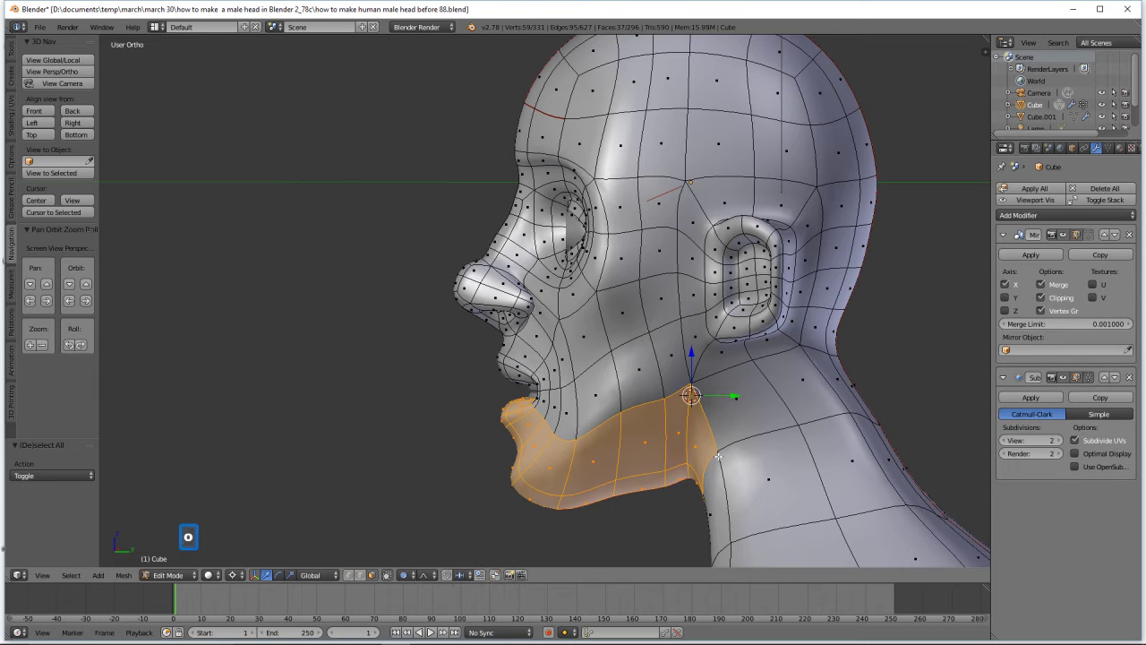
key("s")
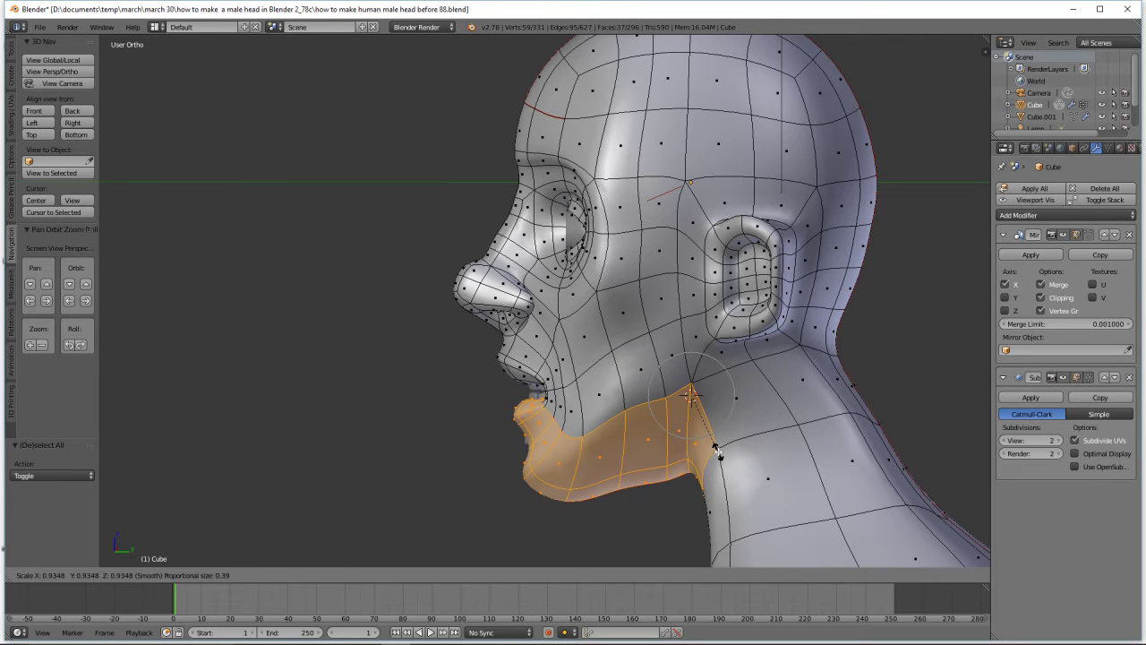
left_click(718, 452)
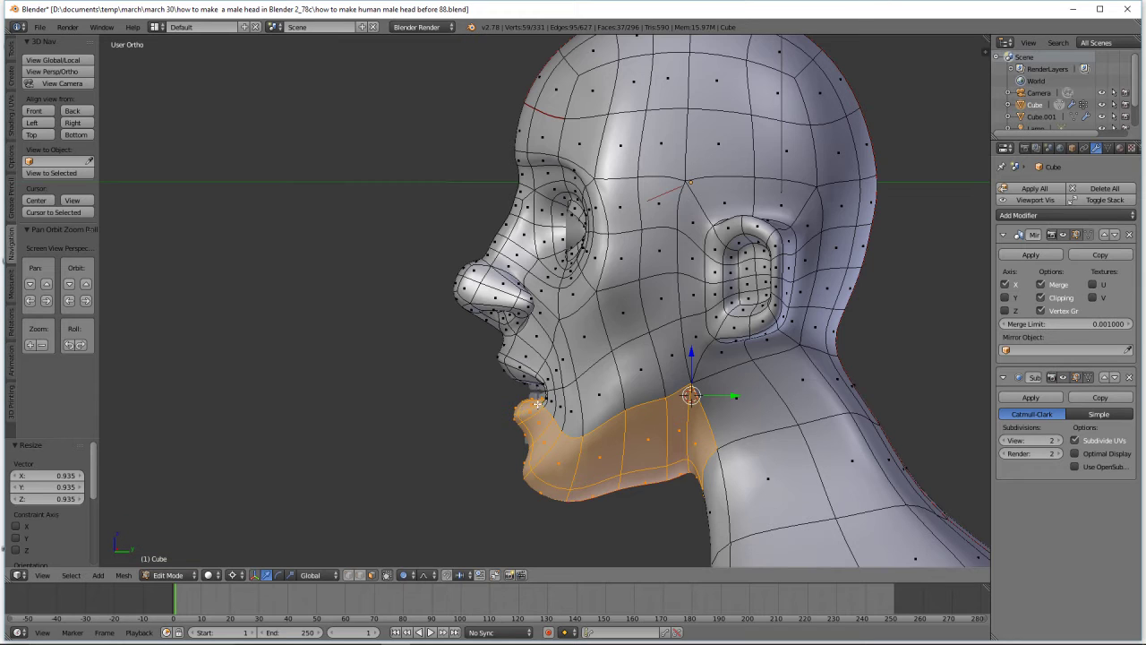
middle_click_drag(540, 422, 608, 435)
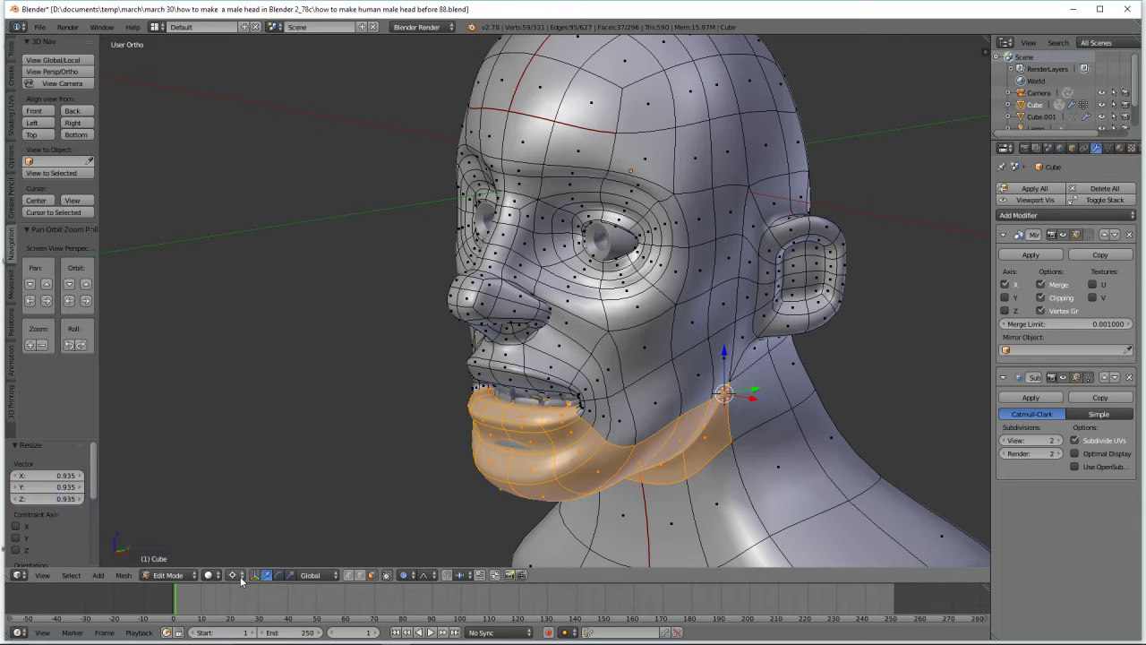
middle_click_drag(373, 499, 337, 460)
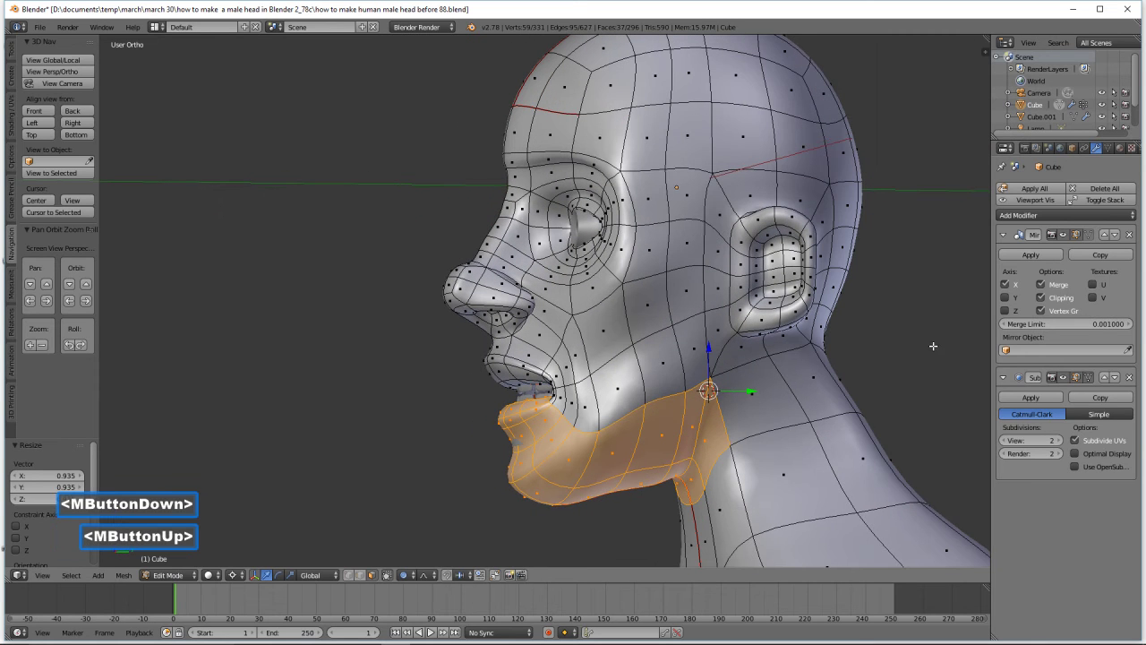
Create a vertex group named "lower jaw" and assign the selected jaw faces to it
left_click(1109, 149)
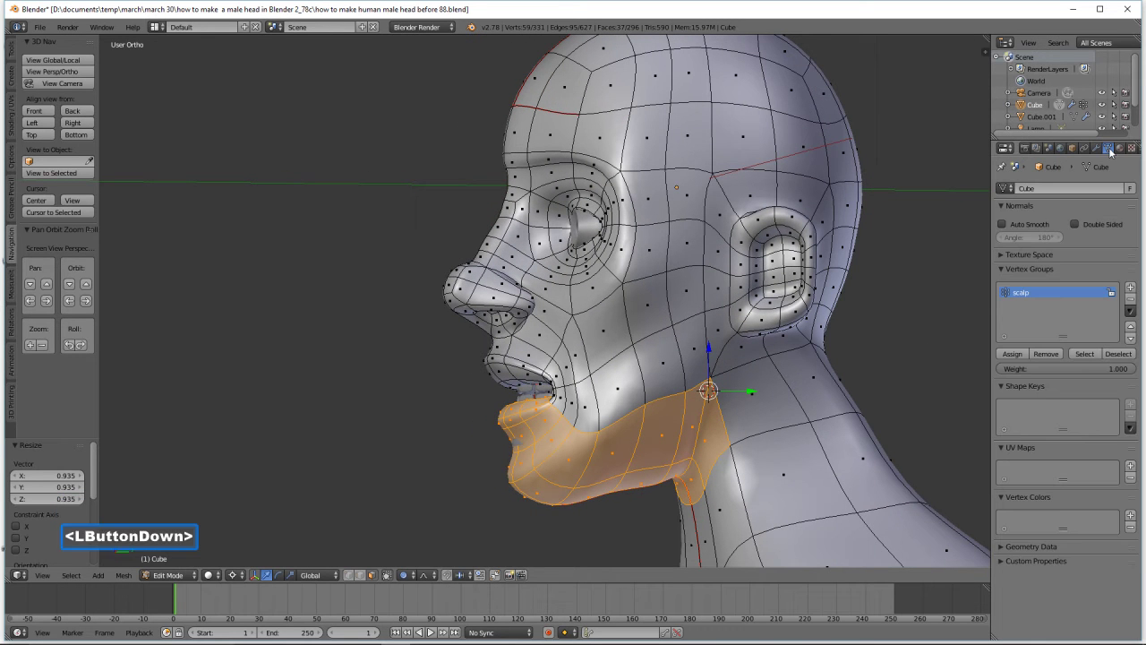
left_click(1131, 289)
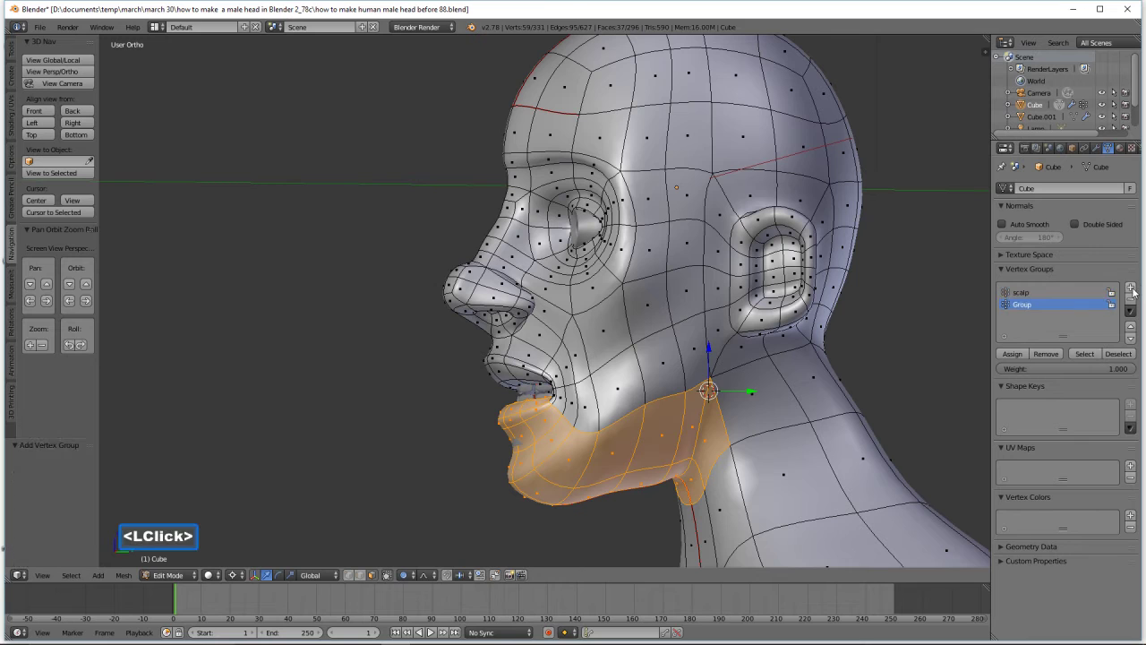
double_click(1028, 305)
type("lower jaw")
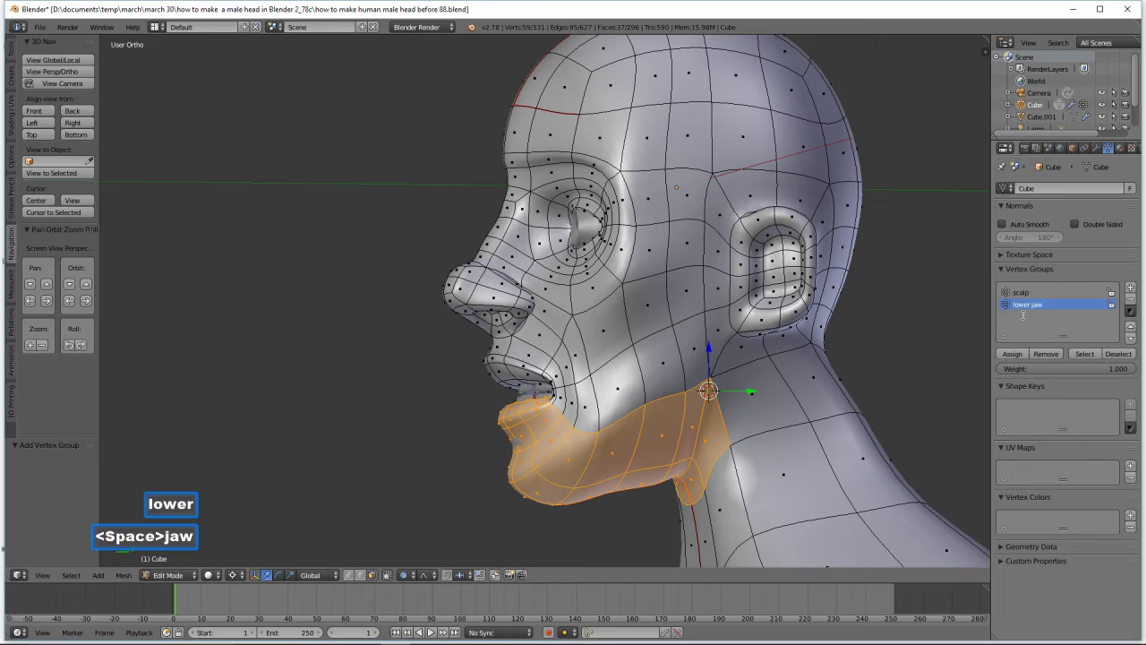
key("Return")
left_click(1024, 352)
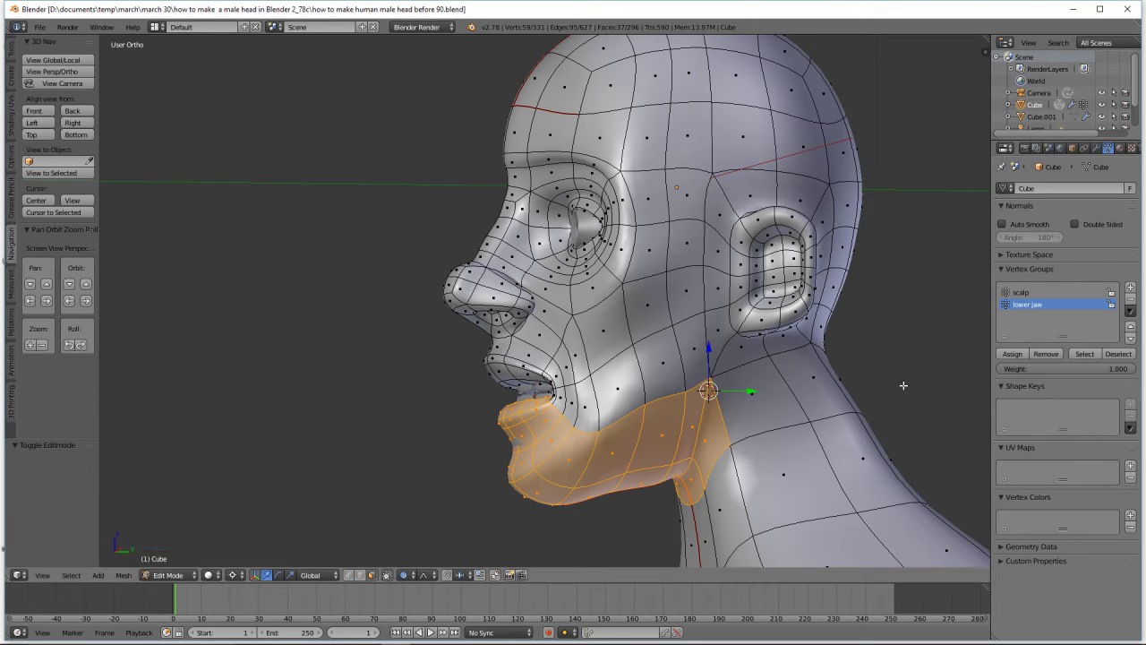
Deselect everything, turn off proportional editing and set the pivot point back to Median Point
key("a")
middle_click_drag(605, 393, 532, 507)
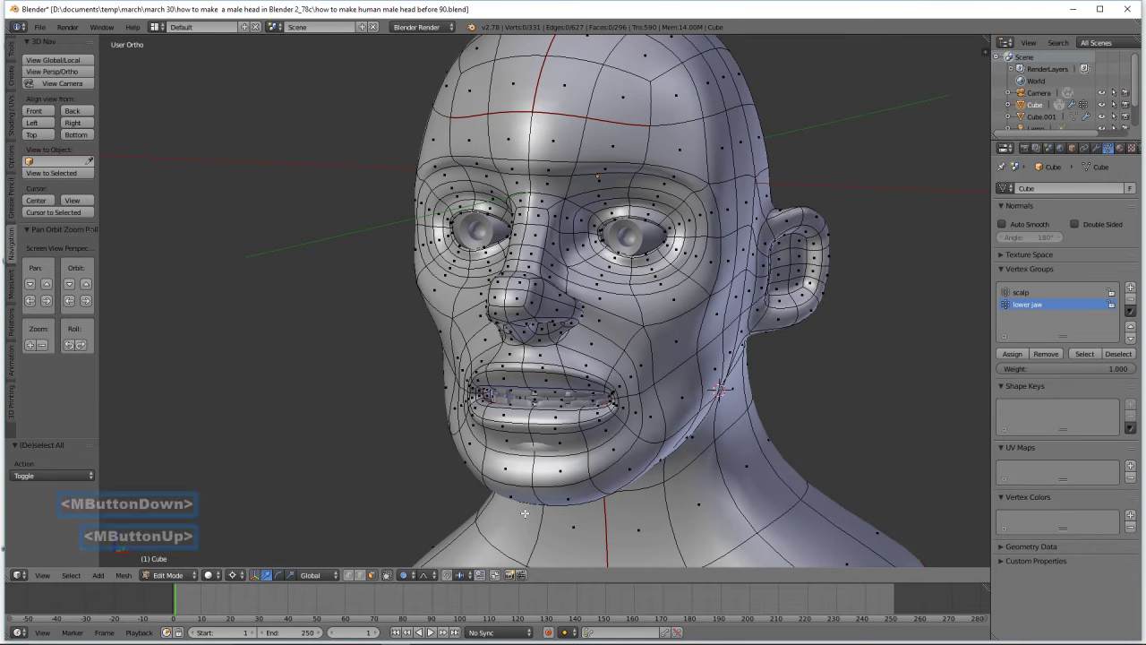
key("o")
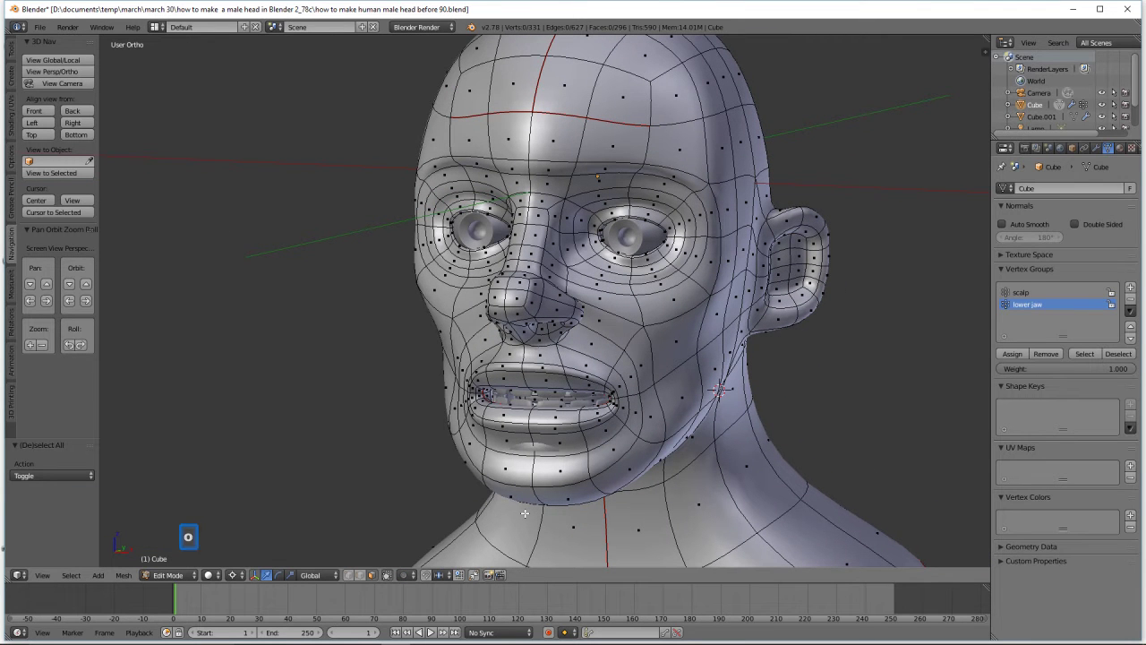
left_click(238, 576)
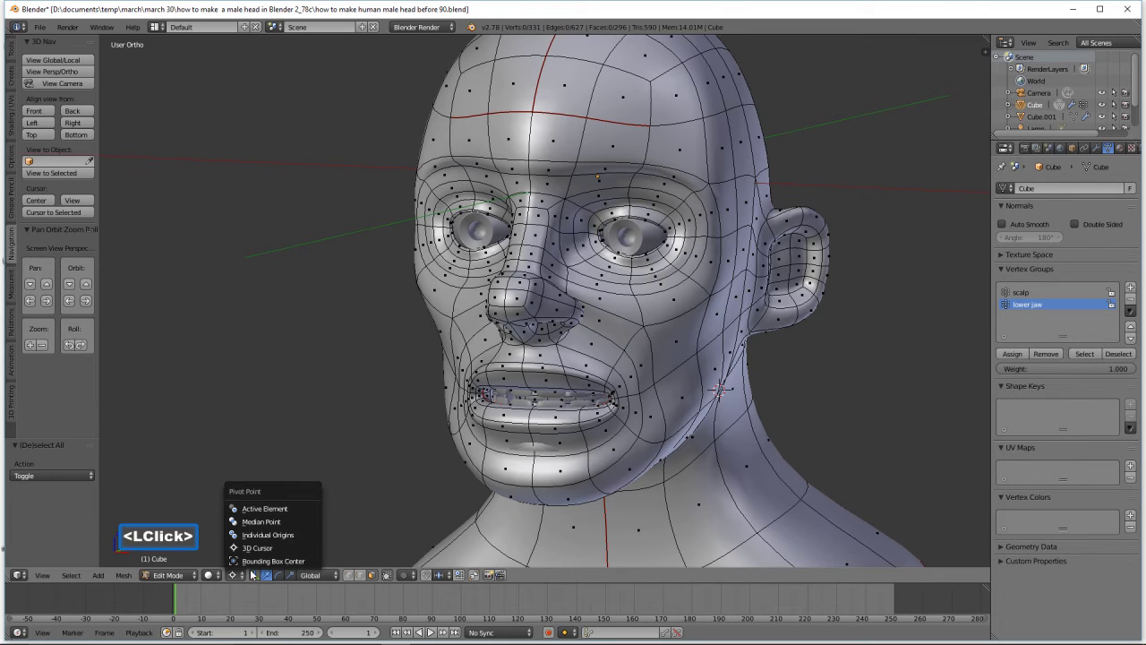
left_click(296, 525)
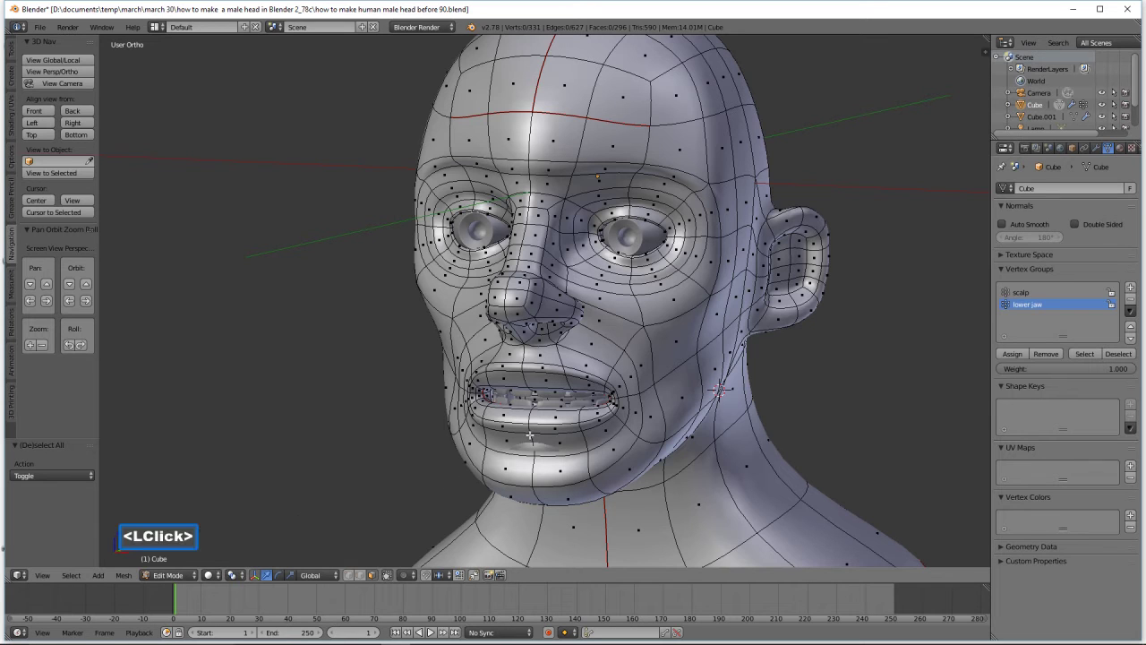
In edge selection, move the centre edge just below the lower lip -0.062 along Y, and clear the selection
left_click(360, 574)
left_click(532, 442)
middle_click_drag(547, 440, 563, 437)
left_click_drag(562, 438, 599, 461)
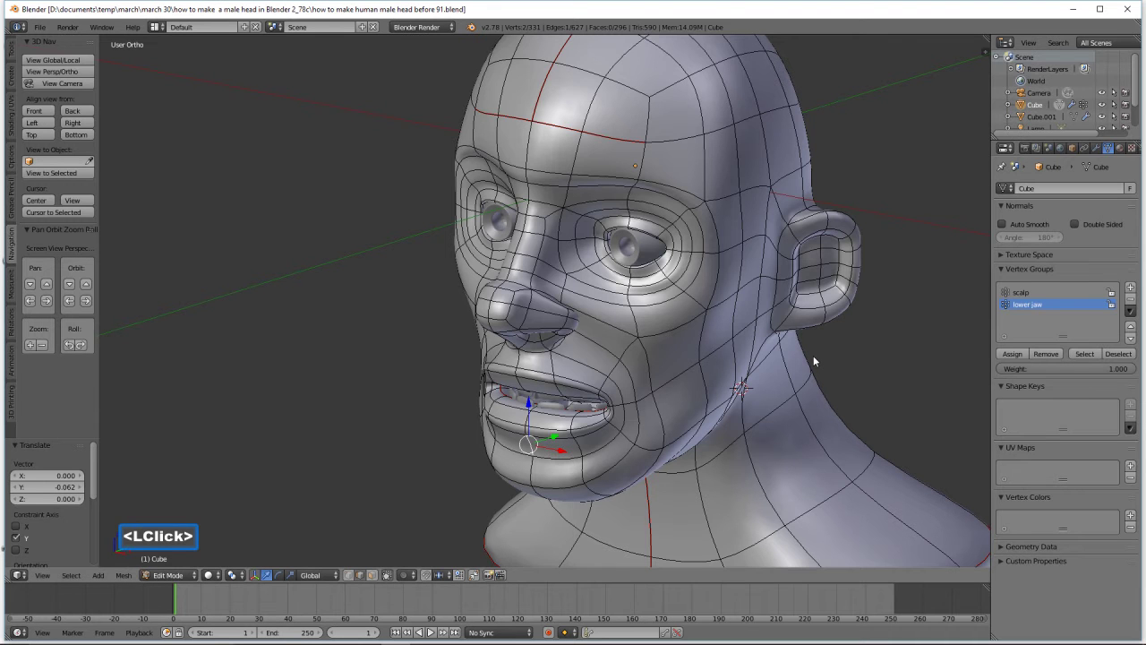
key("a")
In face selection, select the concentric face loops around the eye from the eyelid out to the brow and upper cheek
middle_click_drag(701, 354, 616, 426)
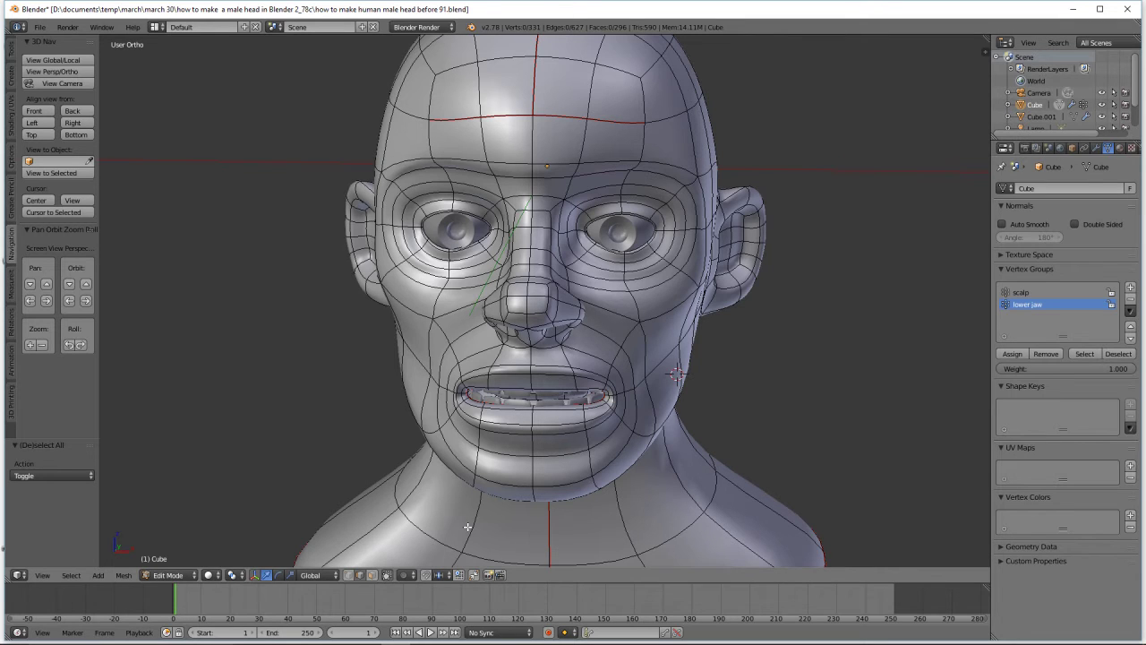
left_click(381, 576)
left_click(371, 576)
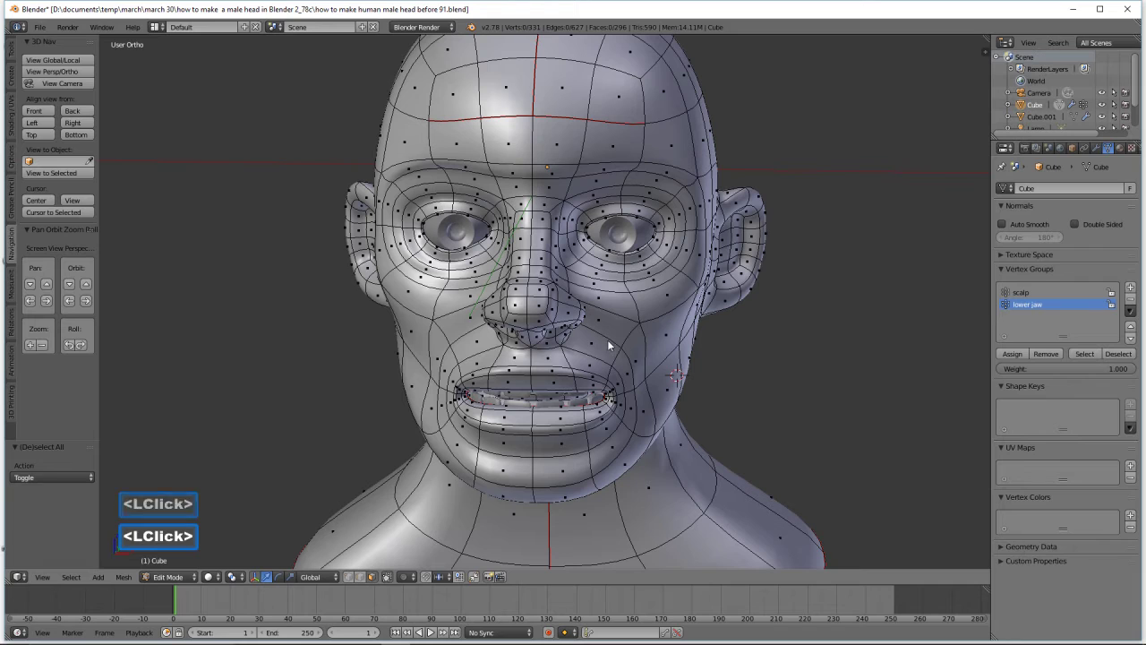
left_click(625, 260, "alt")
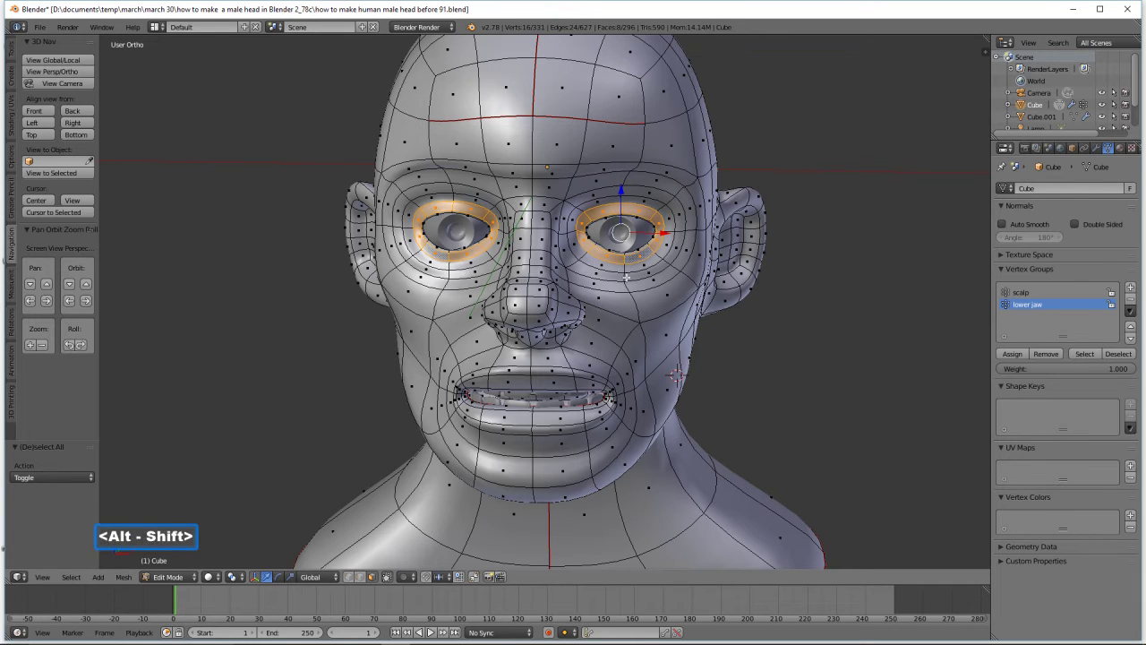
left_click(625, 267, "alt+shift")
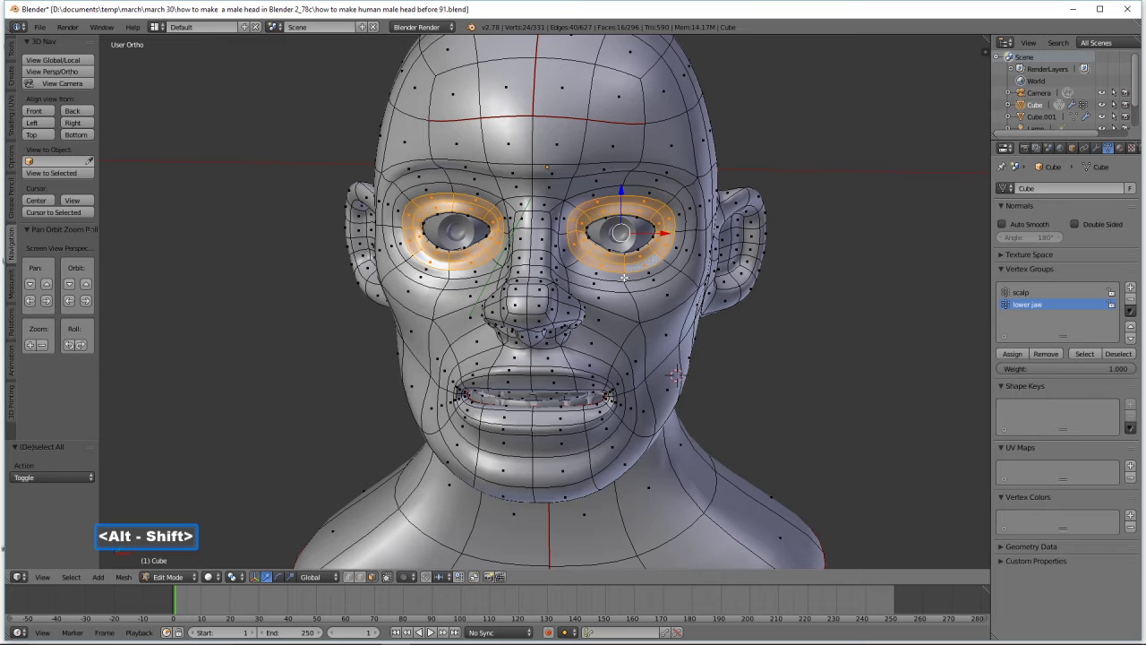
left_click(626, 280, "alt+shift")
left_click(629, 286, "alt+shift")
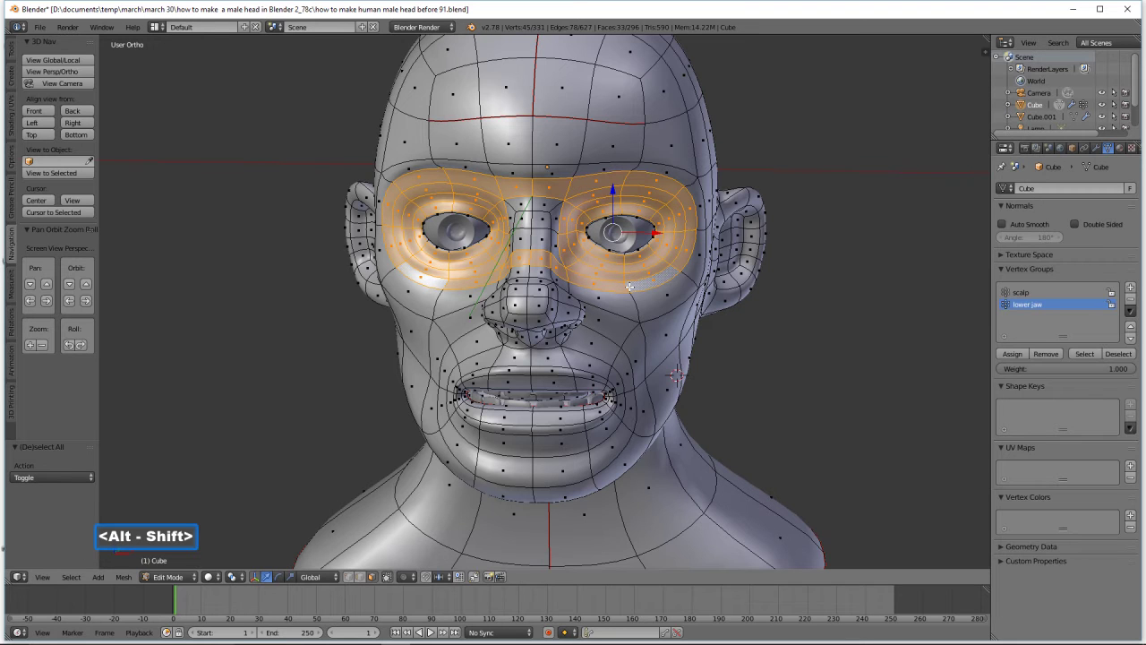
Add the nose bridge faces between the eyes to the selection with circle select
key("c")
left_click(534, 228)
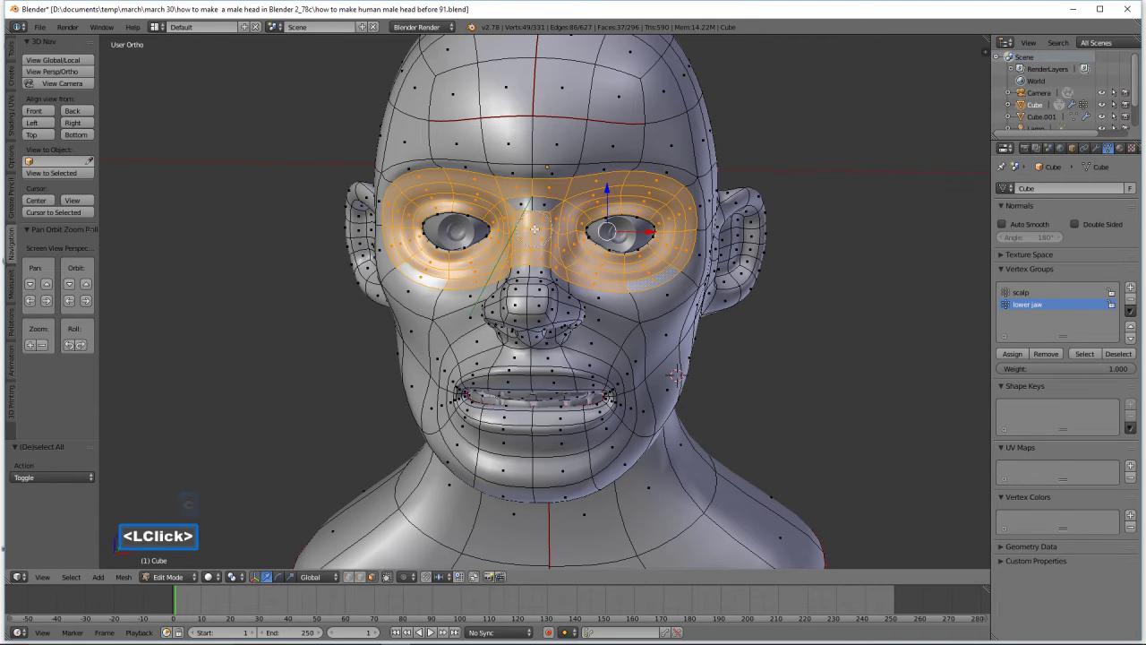
left_click(542, 206)
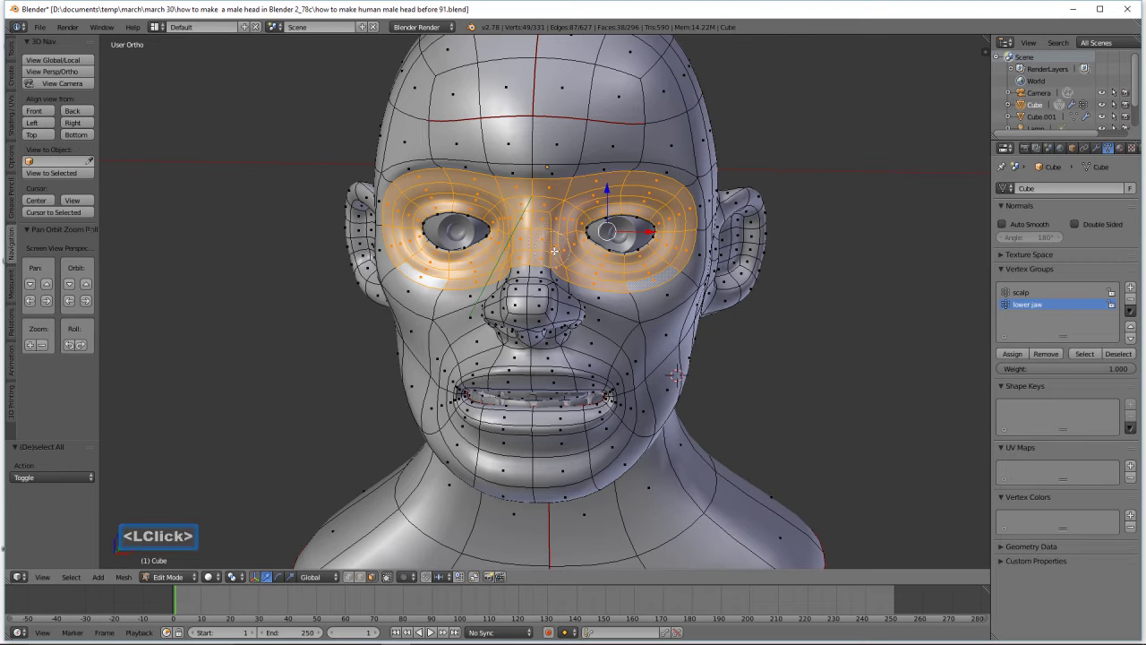
right_click(819, 342)
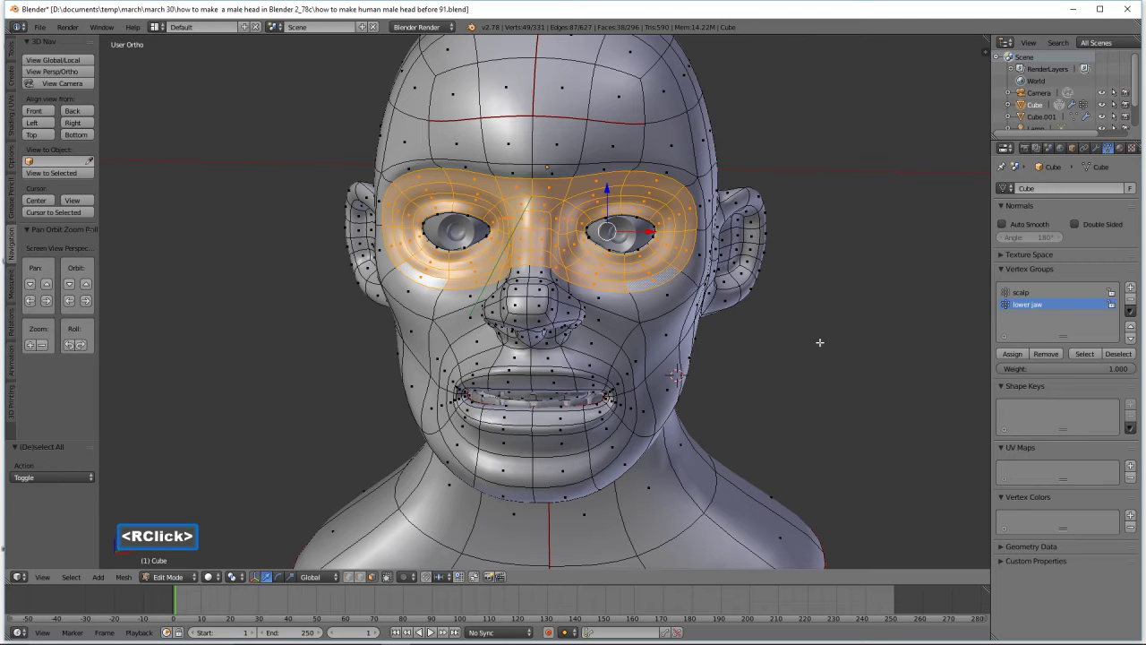
Add the eyelid rim face loop and the inner loop behind it to the eye area selection
scroll(676, 302, "up", 3)
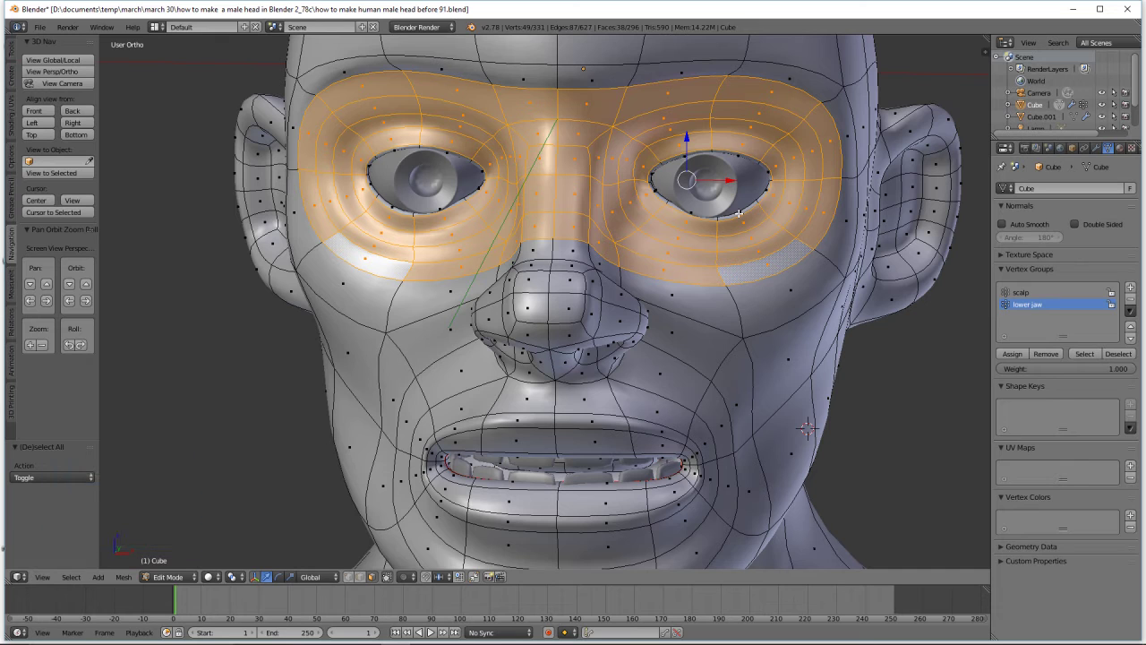
key("alt")
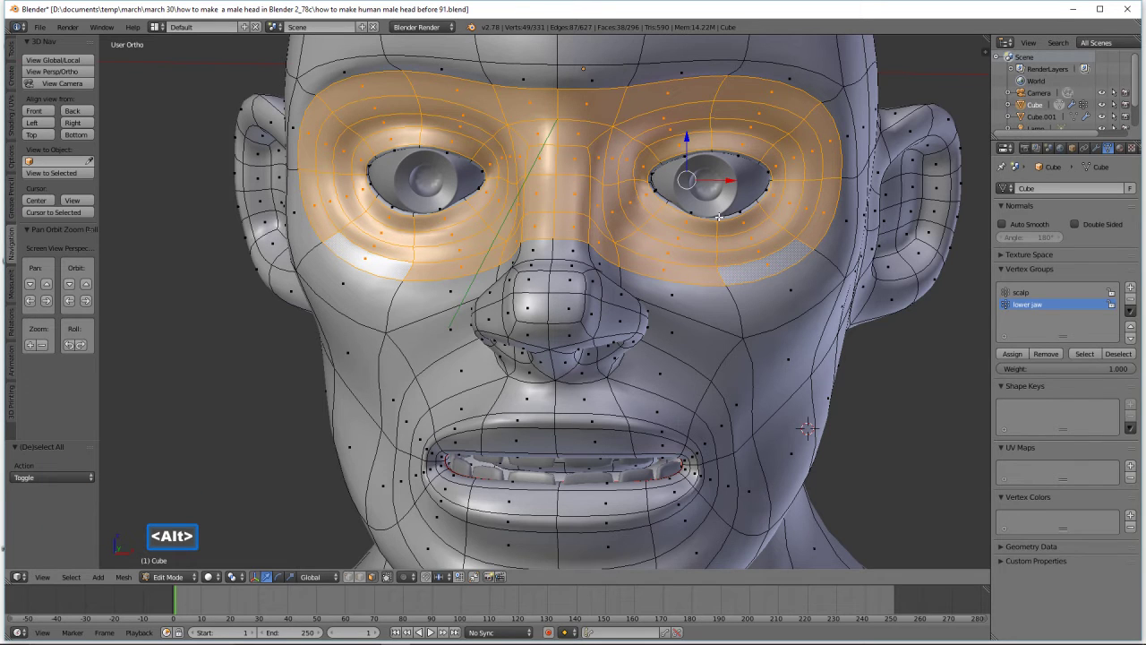
left_click(718, 217, "alt")
middle_click_drag(730, 239, 693, 366)
scroll(719, 241, "up", 2)
scroll(719, 241, "up", 2)
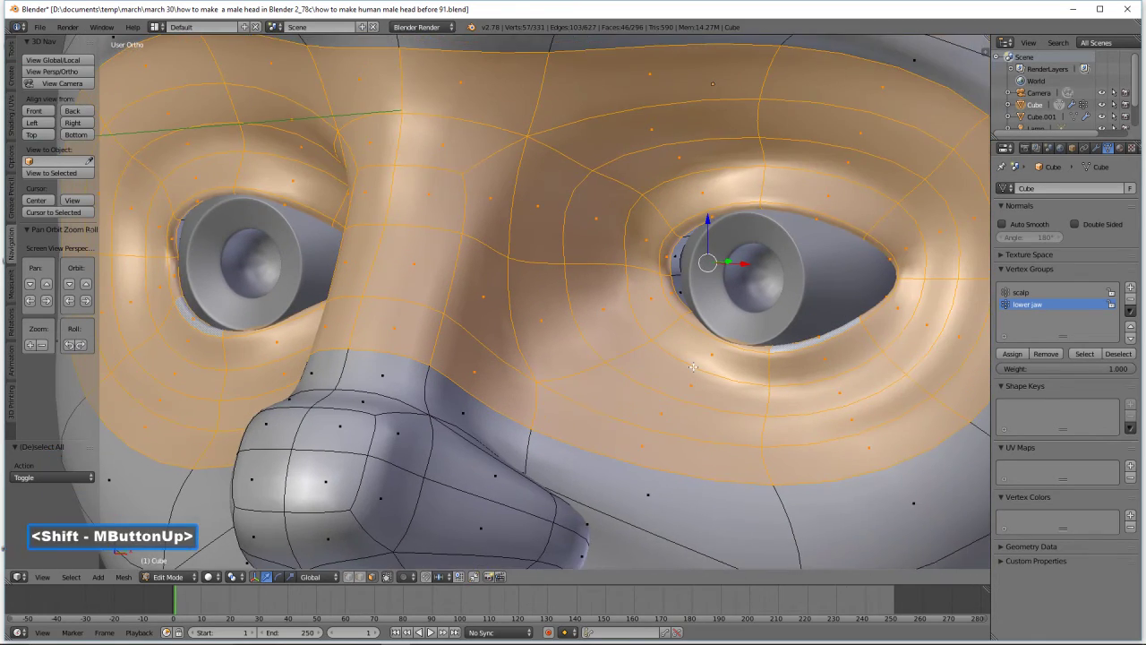
scroll(693, 366, "up", 2)
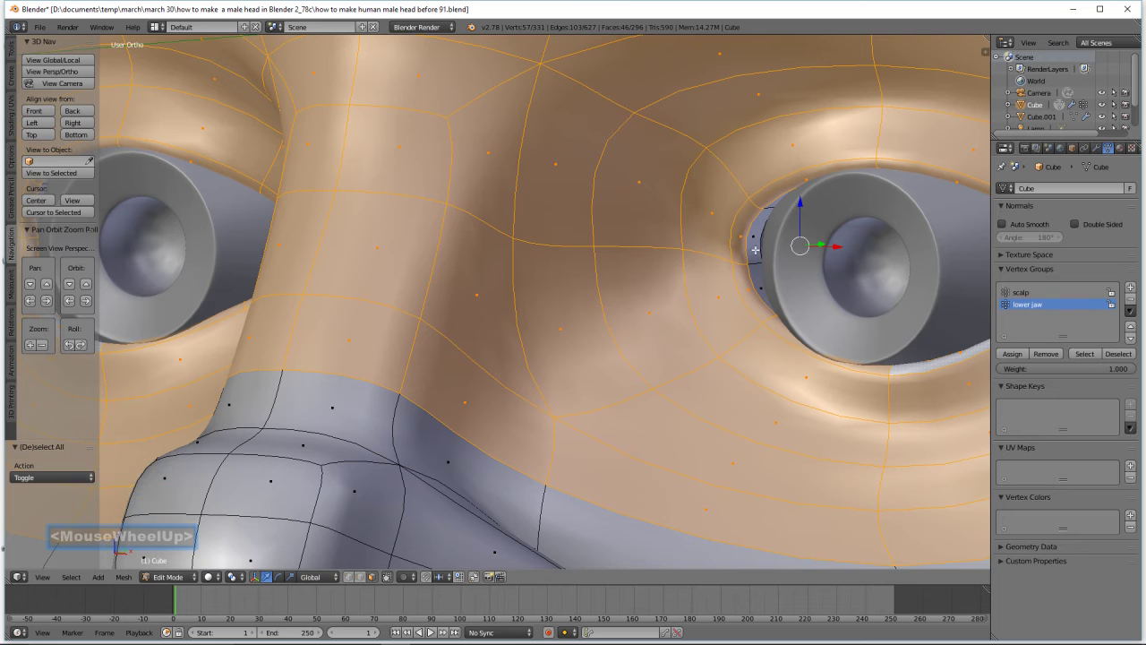
left_click(755, 250, "alt")
scroll(667, 338, "down", 5)
middle_click_drag(667, 339, 705, 354)
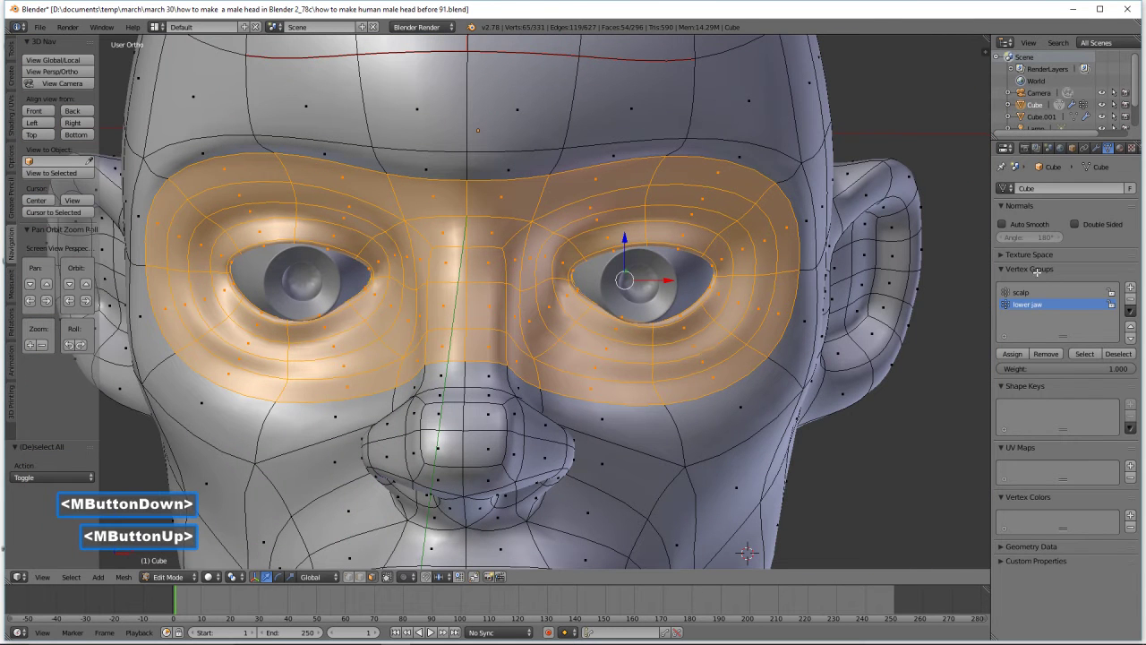
Create a vertex group named "eye area" and assign the selected faces around the eyes to it
left_click(1130, 288)
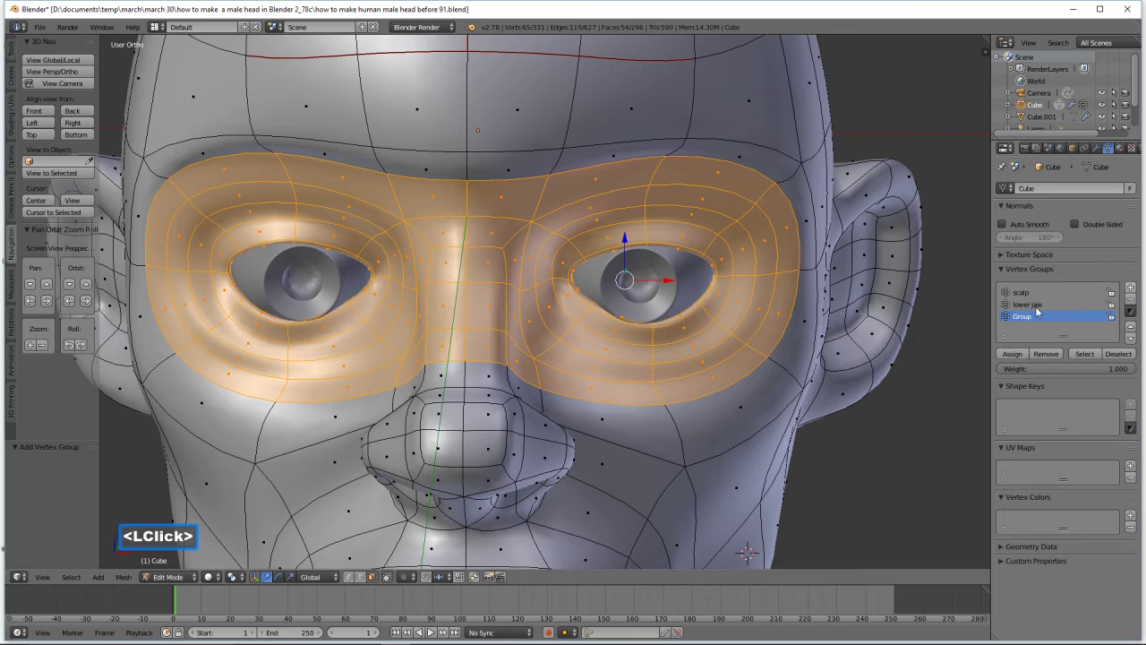
double_click(1038, 313)
type("e")
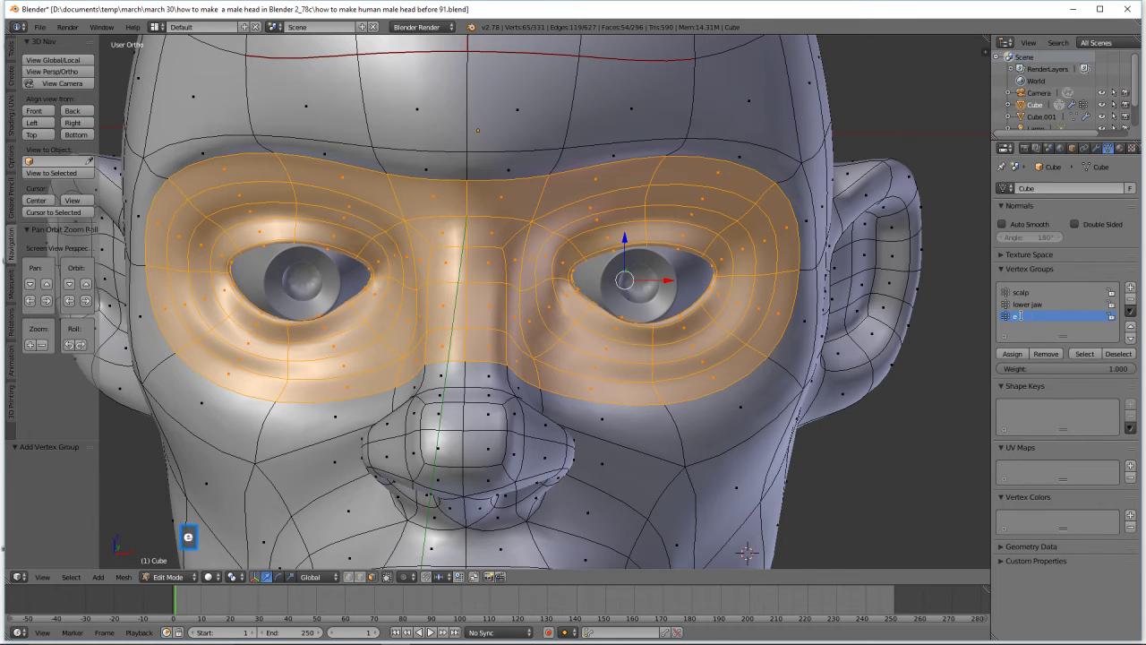
type("ye area")
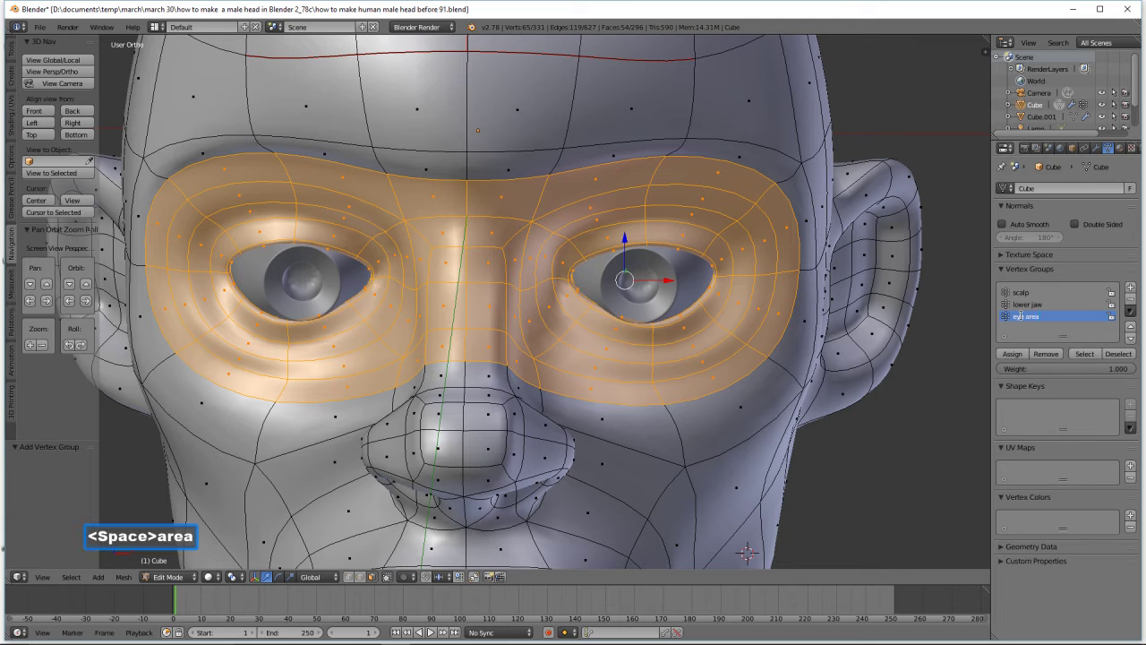
key("Return")
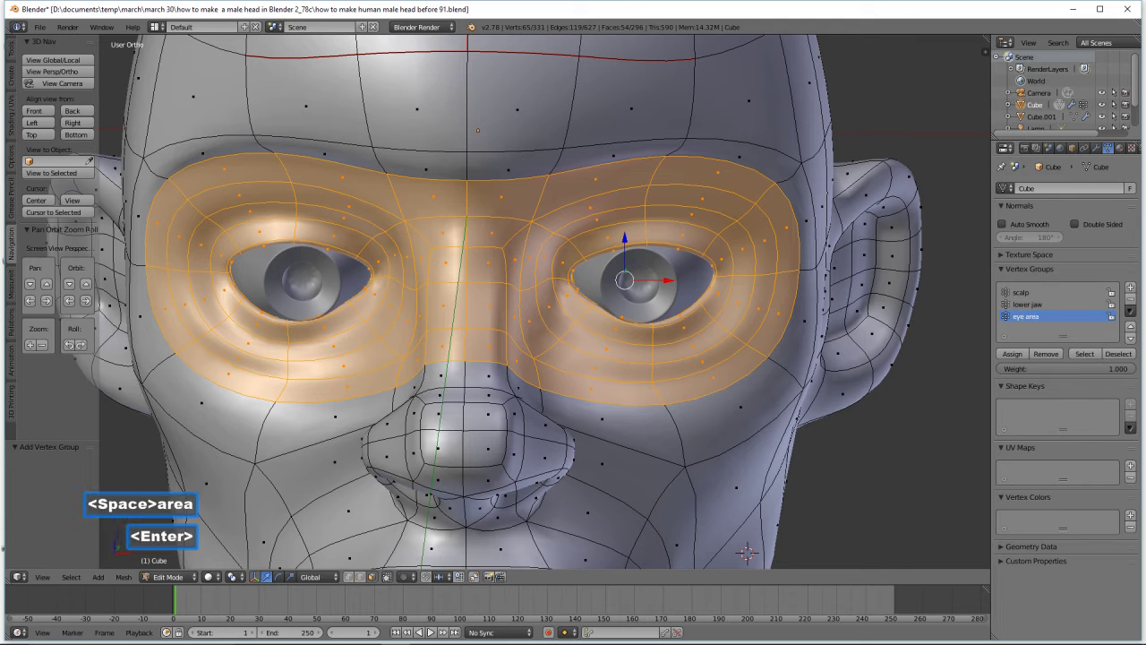
left_click(1026, 354)
Hide the selected eye area faces
scroll(767, 352, "down", 2)
scroll(767, 352, "down", 1)
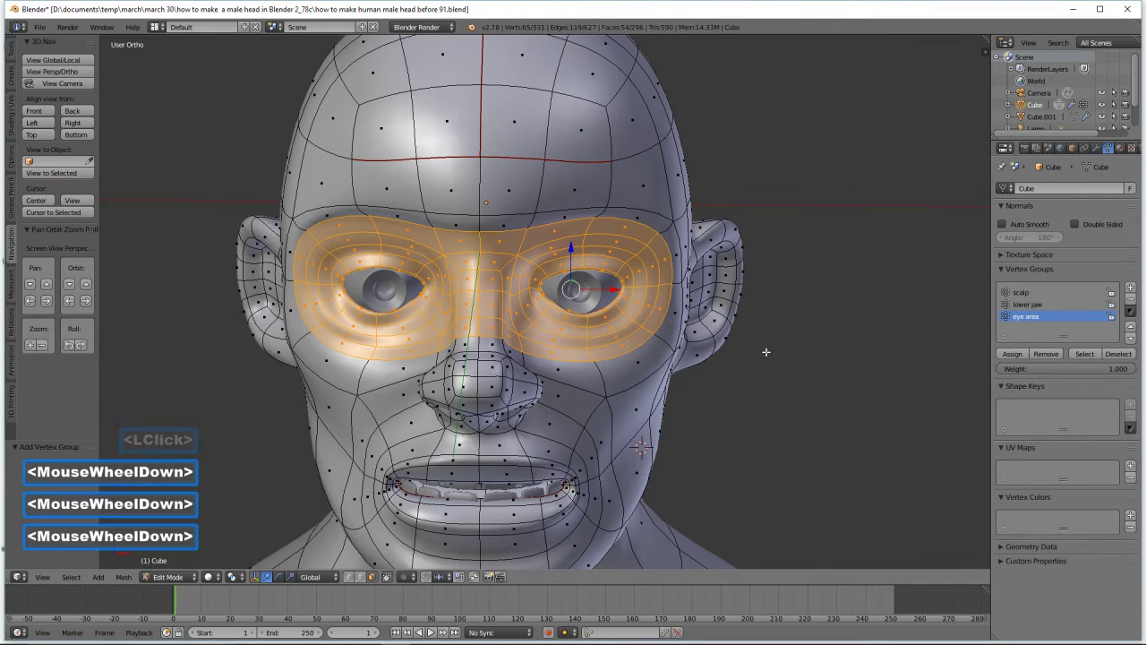
middle_click_drag(768, 352, 753, 358)
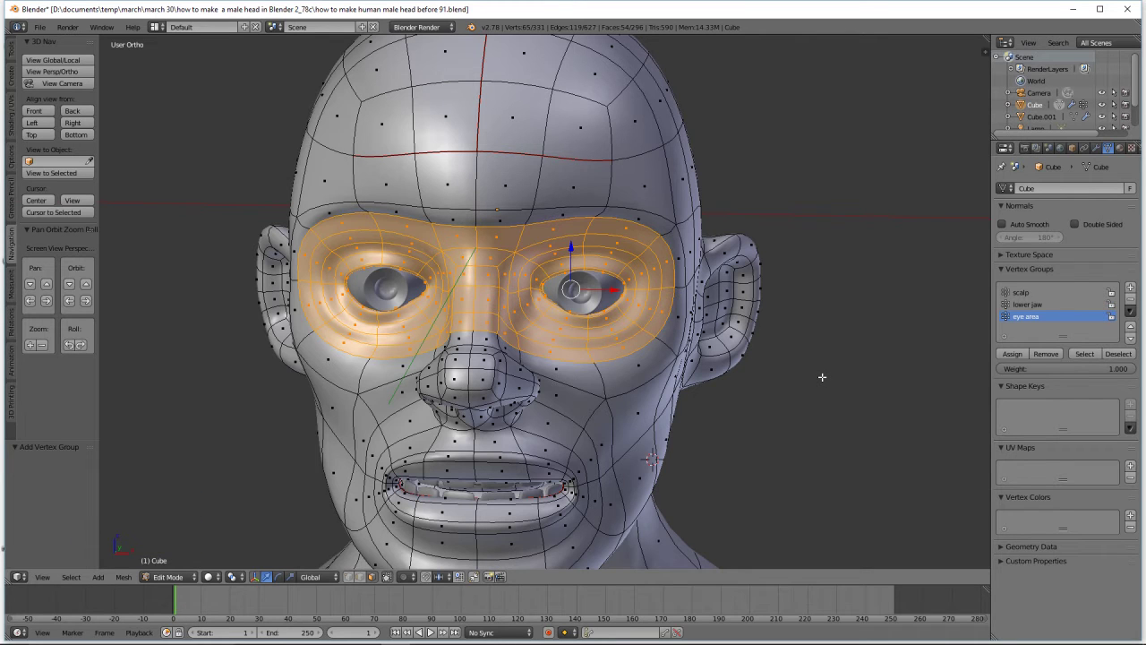
key("h")
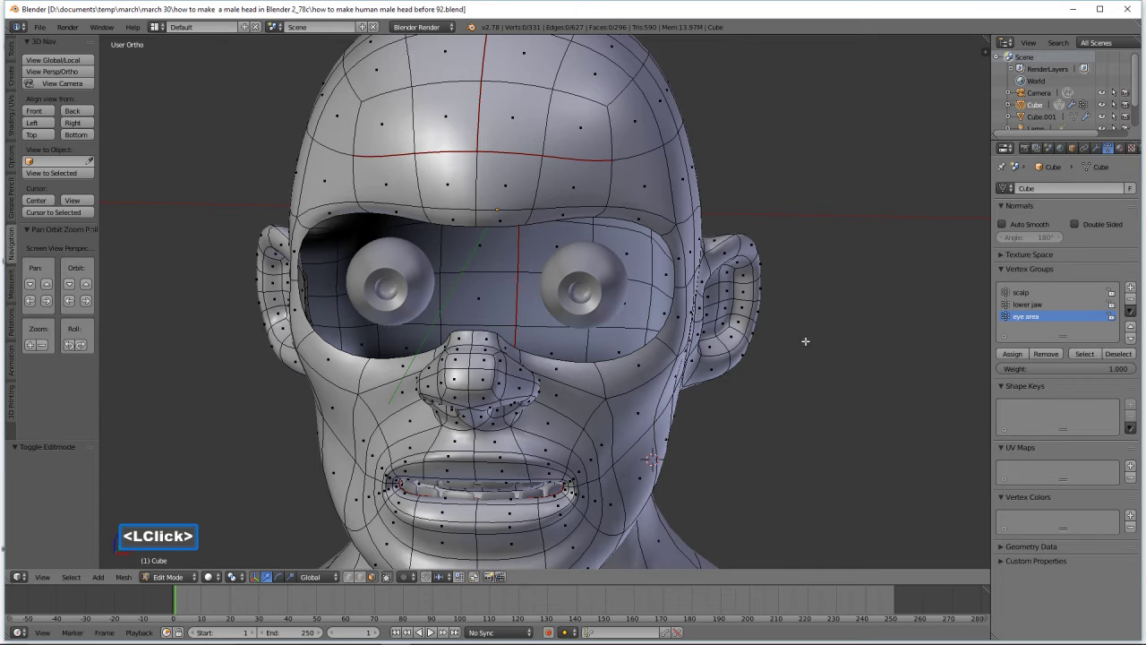
Select the nose faces, from the tip to the nostril wings, with circle select
middle_click_drag(831, 295, 830, 335, "ctrl")
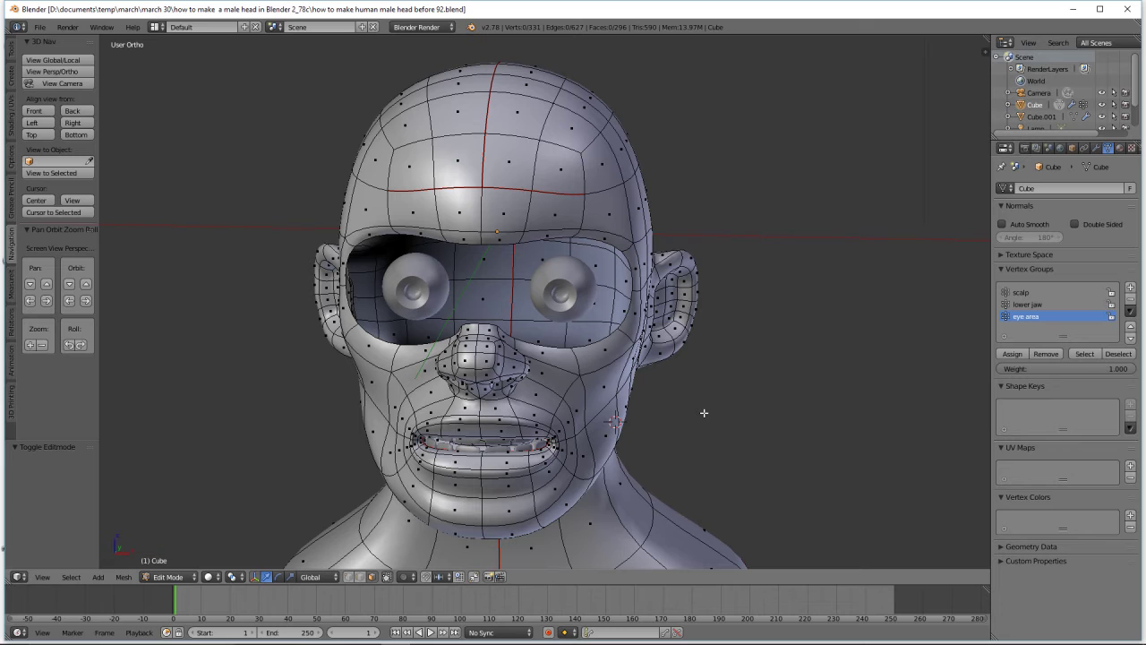
key("c")
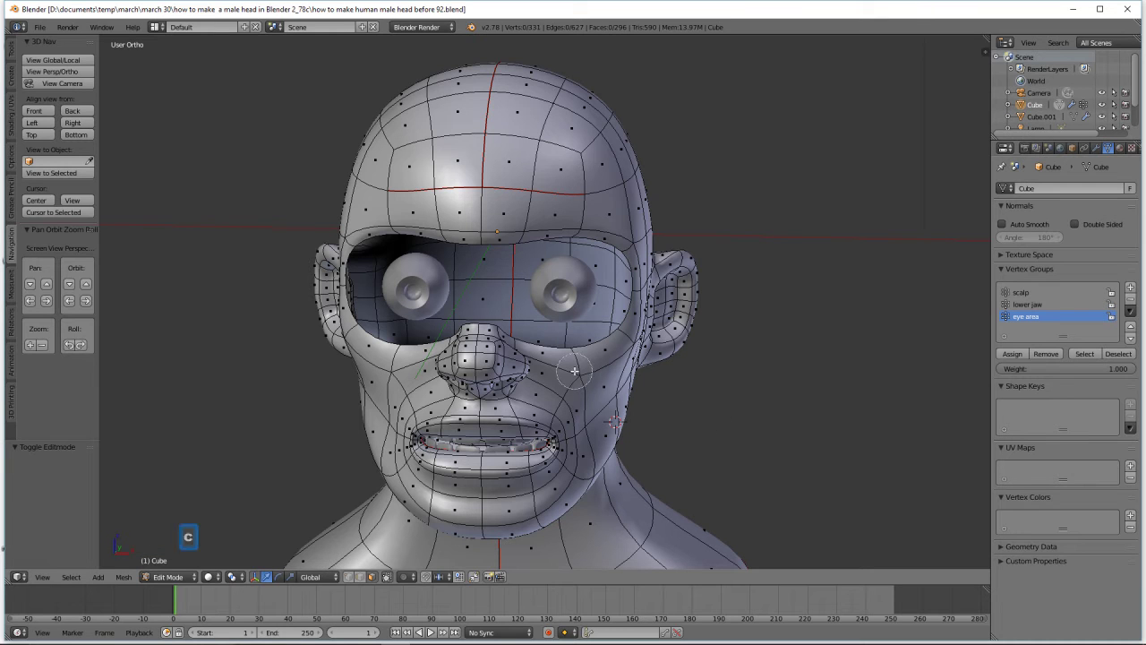
left_click_drag(490, 379, 479, 367)
left_click(477, 360)
left_click(475, 349)
left_click(490, 360)
left_click(500, 364)
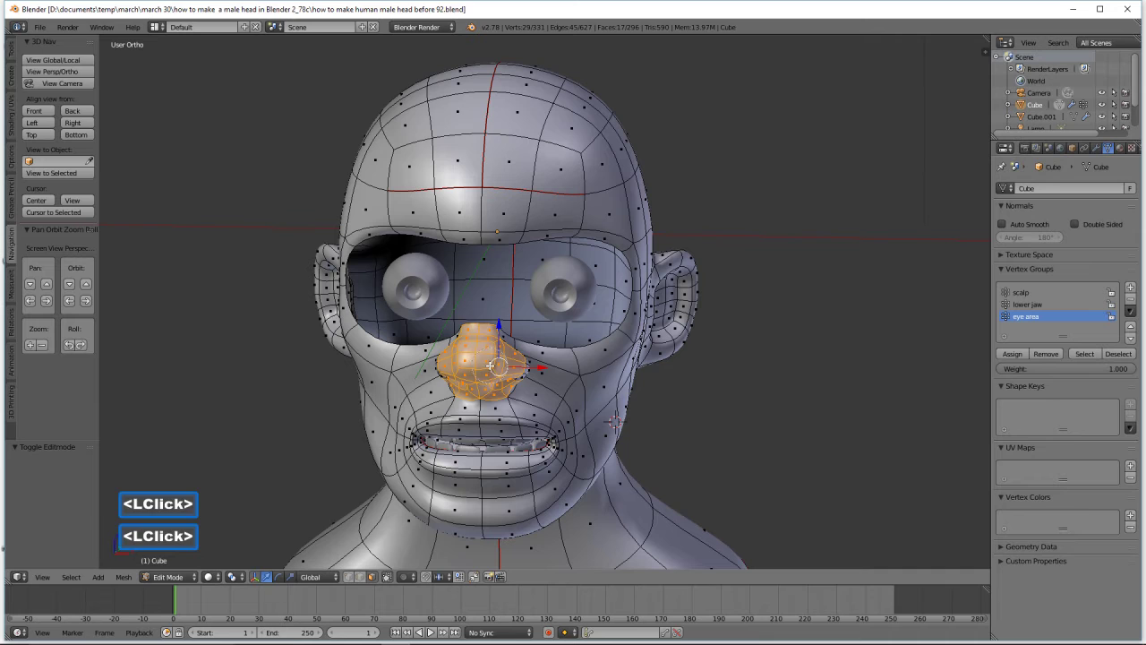
left_click(499, 366)
left_click(489, 349)
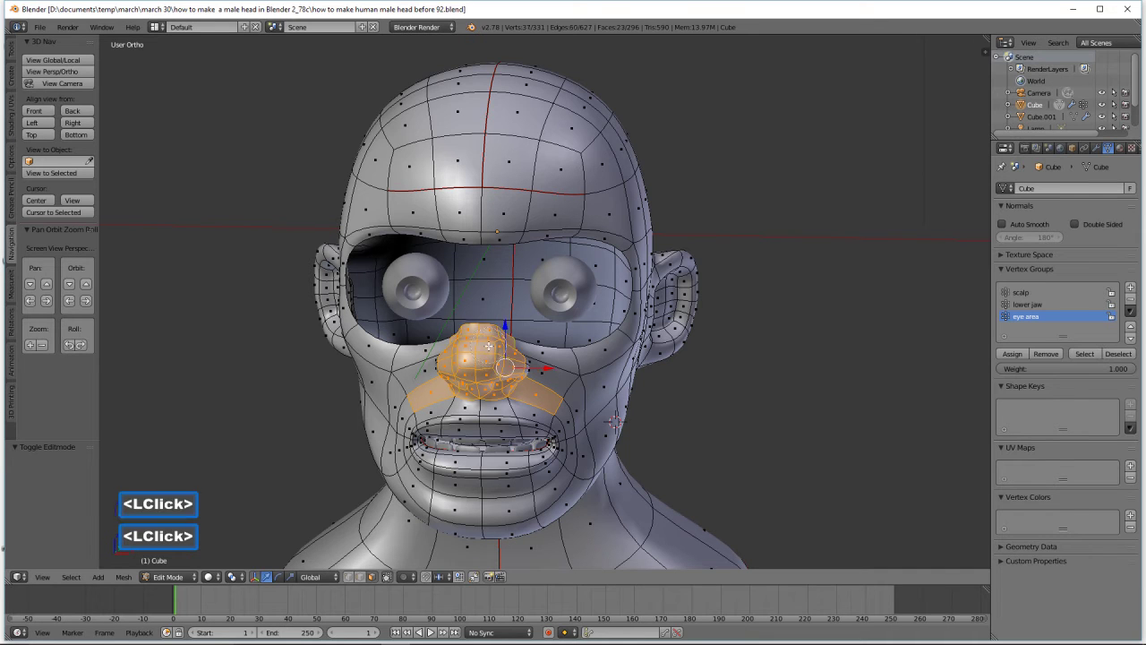
Add the upper lip, mouth corner and lower lip faces, including the ring around the mouth, to the circle selection
left_click(473, 414)
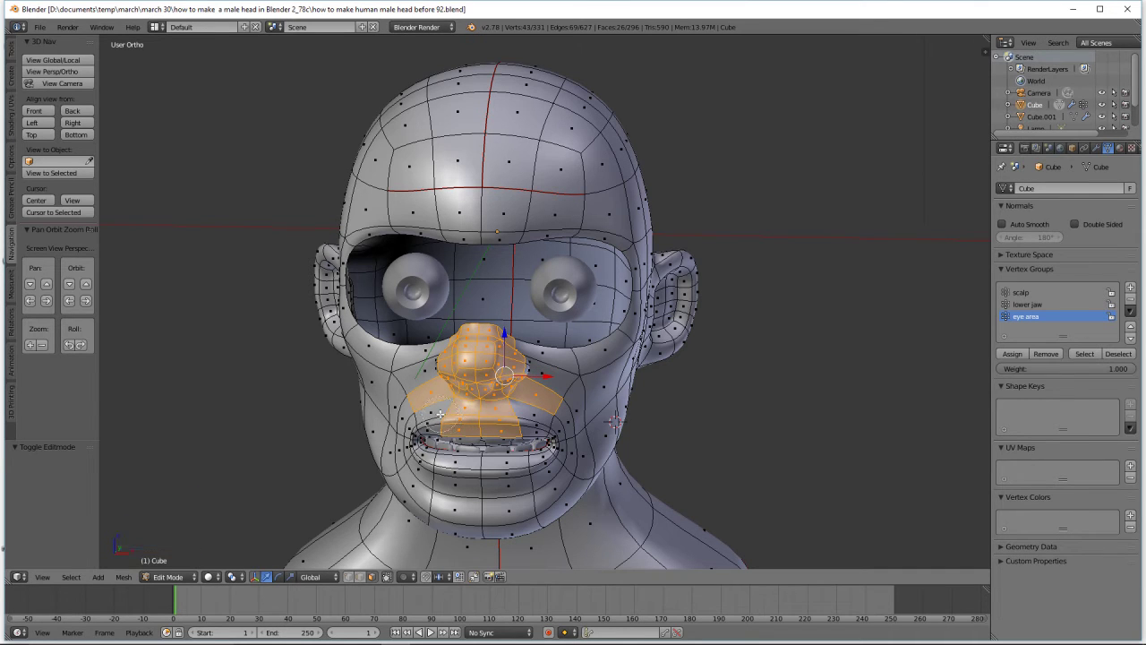
left_click(440, 413)
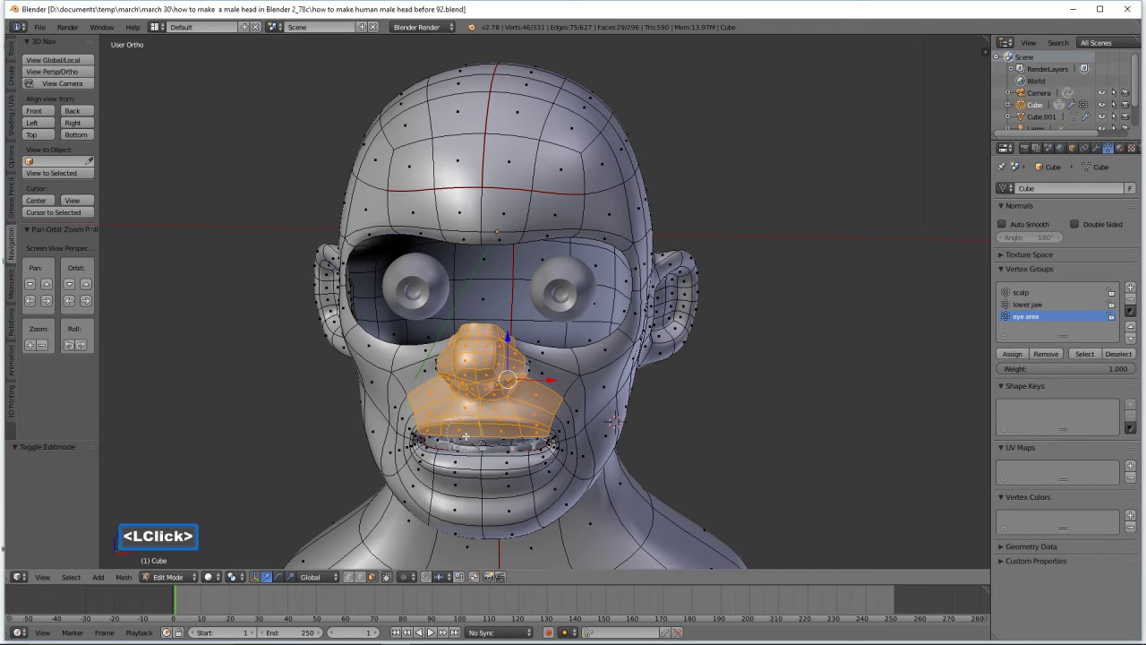
scroll(442, 464, "up", 2)
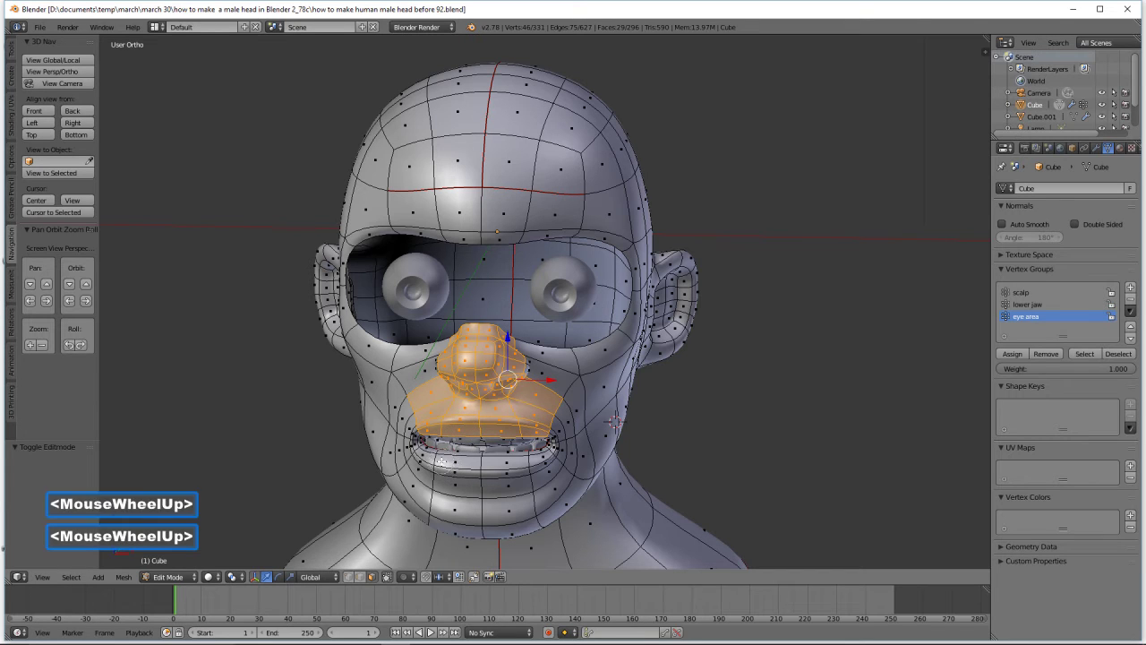
scroll(418, 440, "up", 2)
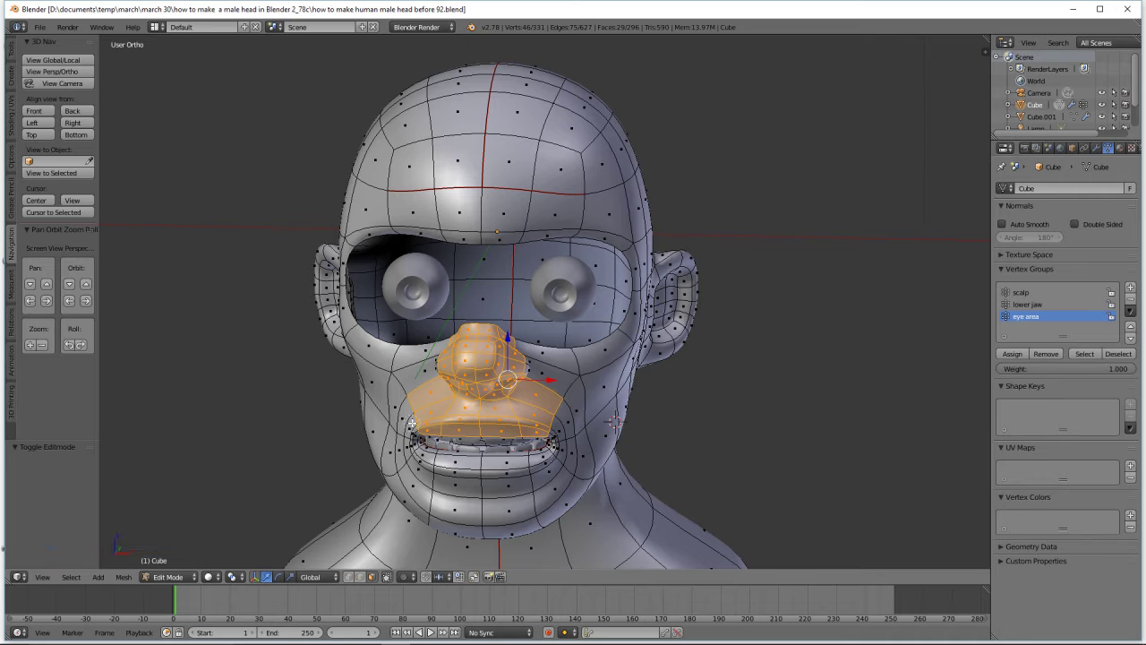
scroll(412, 422, "up", 1)
left_click(412, 427)
left_click(423, 457)
left_click_drag(422, 459, 513, 473)
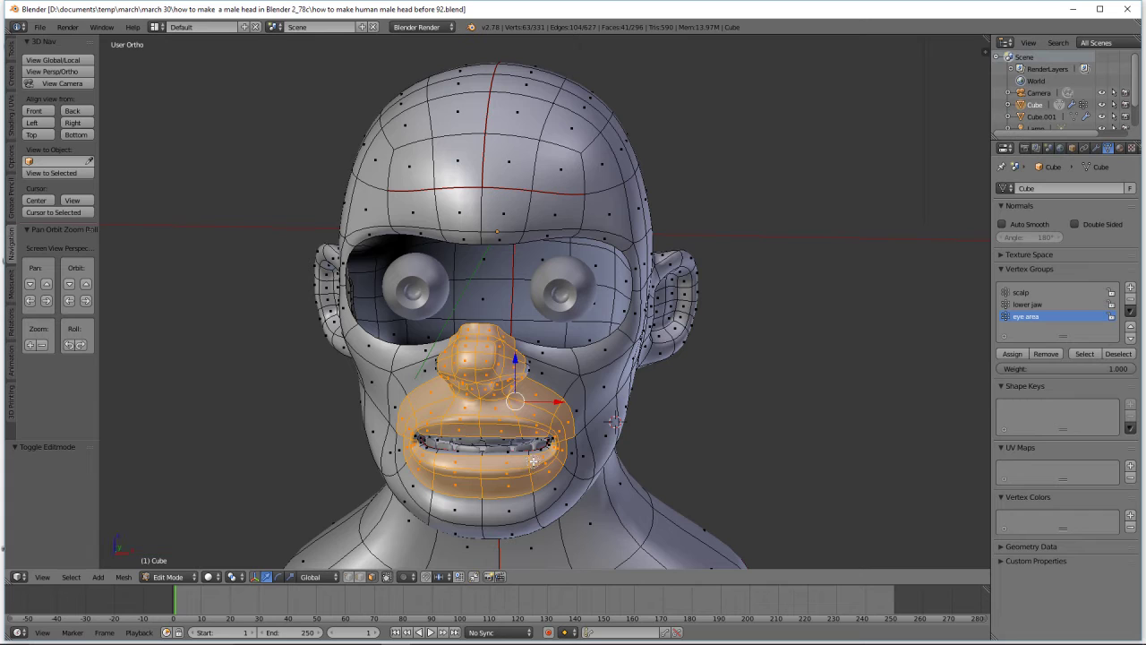
left_click(534, 460)
left_click(509, 458)
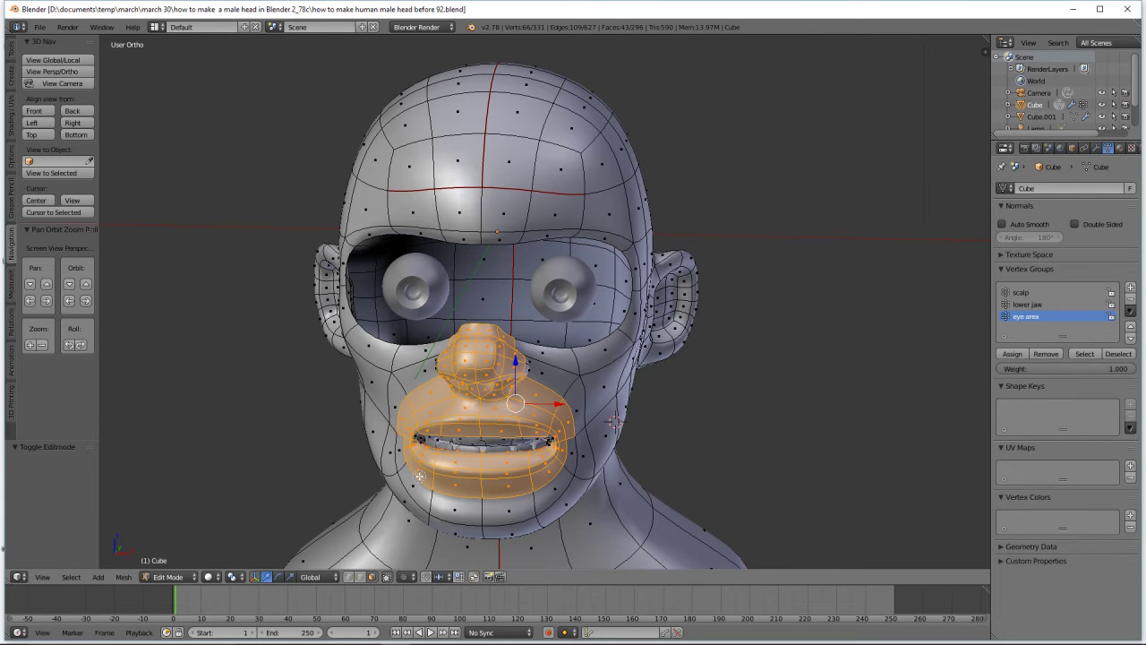
Deselect the cheek faces between the nose wings and upper lip, and add the missing faces at the sides of the nose
middle_click(420, 394)
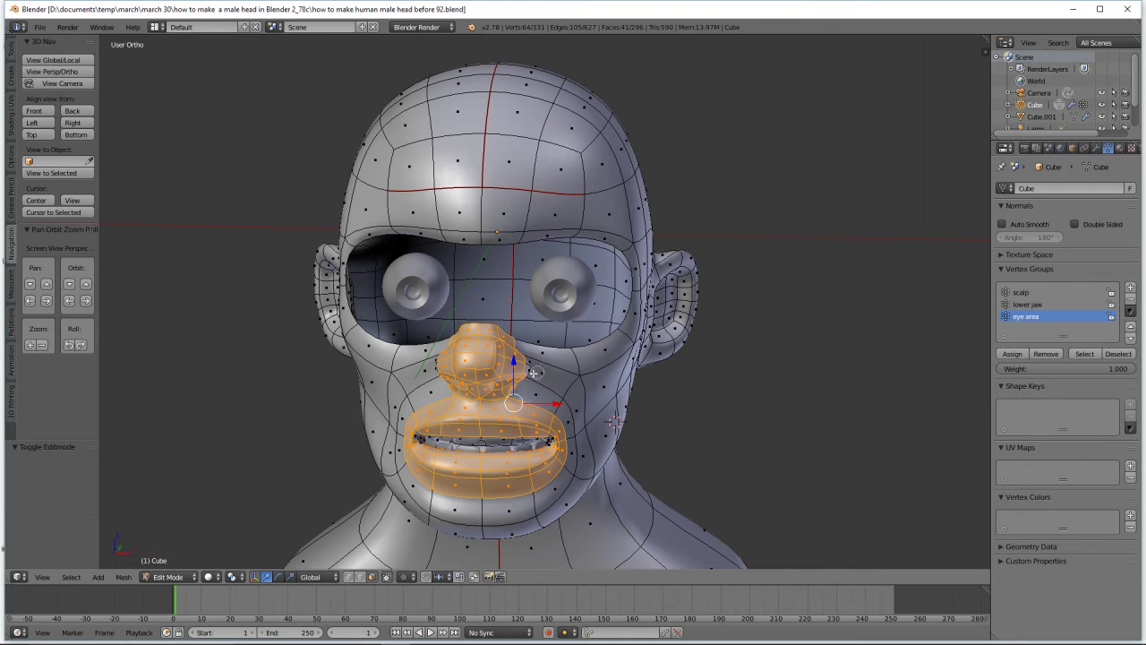
left_click(519, 365)
right_click(670, 404)
Add the faces inside the nostrils to the selection with circle select from below the nose
middle_click_drag(671, 403, 512, 436)
scroll(579, 432, "up", 3)
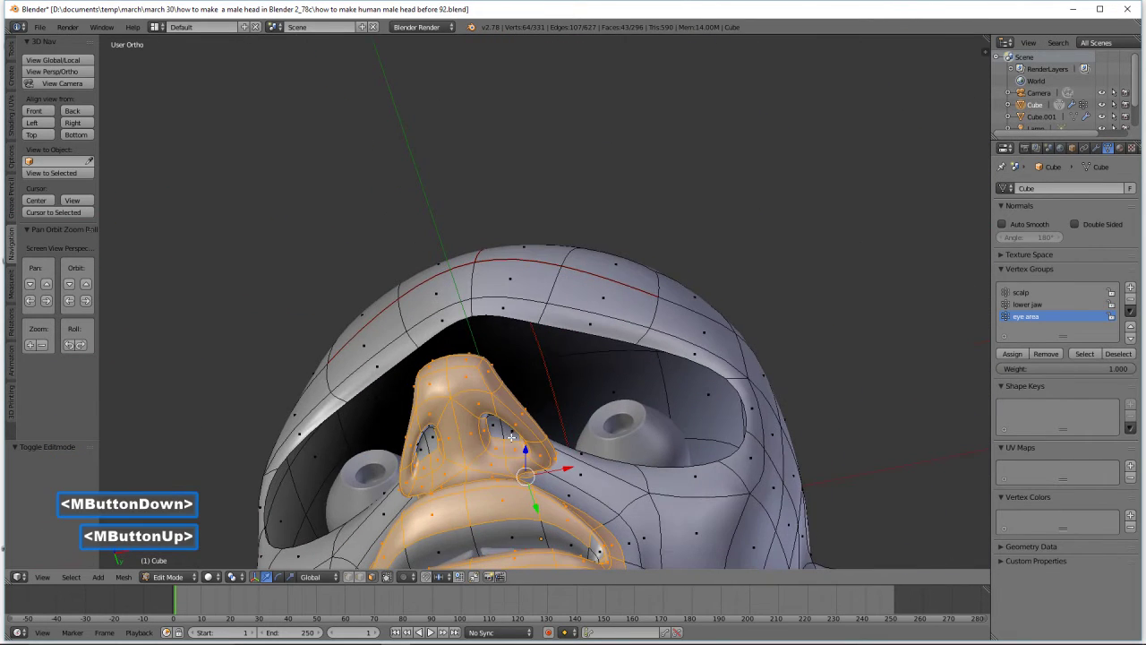
key("c")
left_click_drag(502, 433, 492, 423)
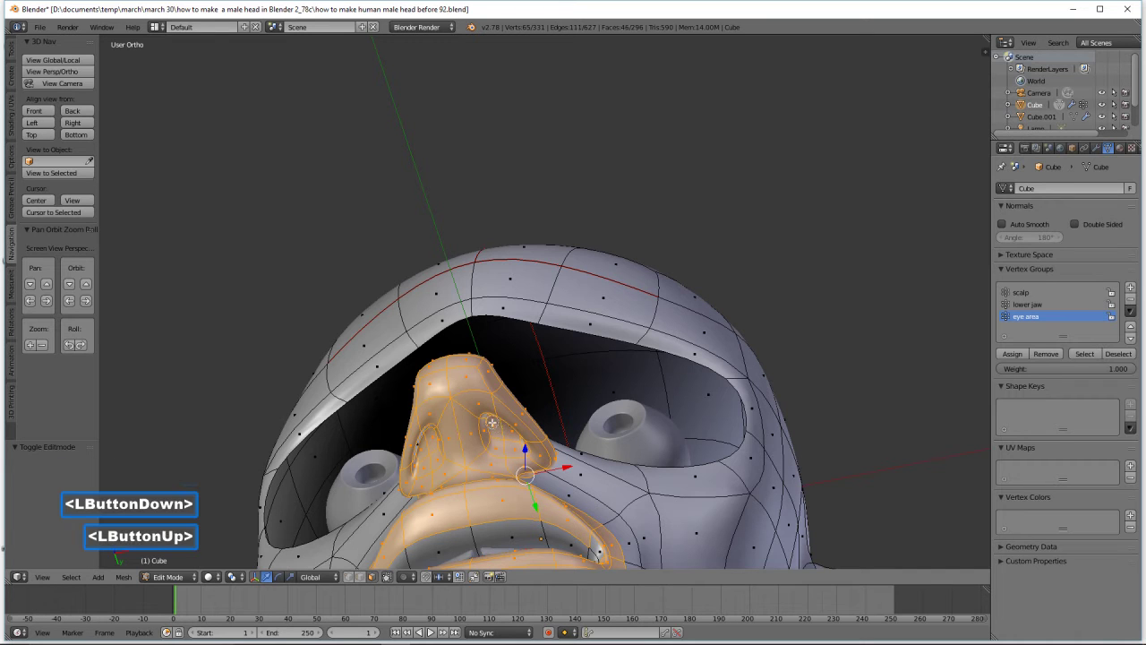
right_click(603, 486)
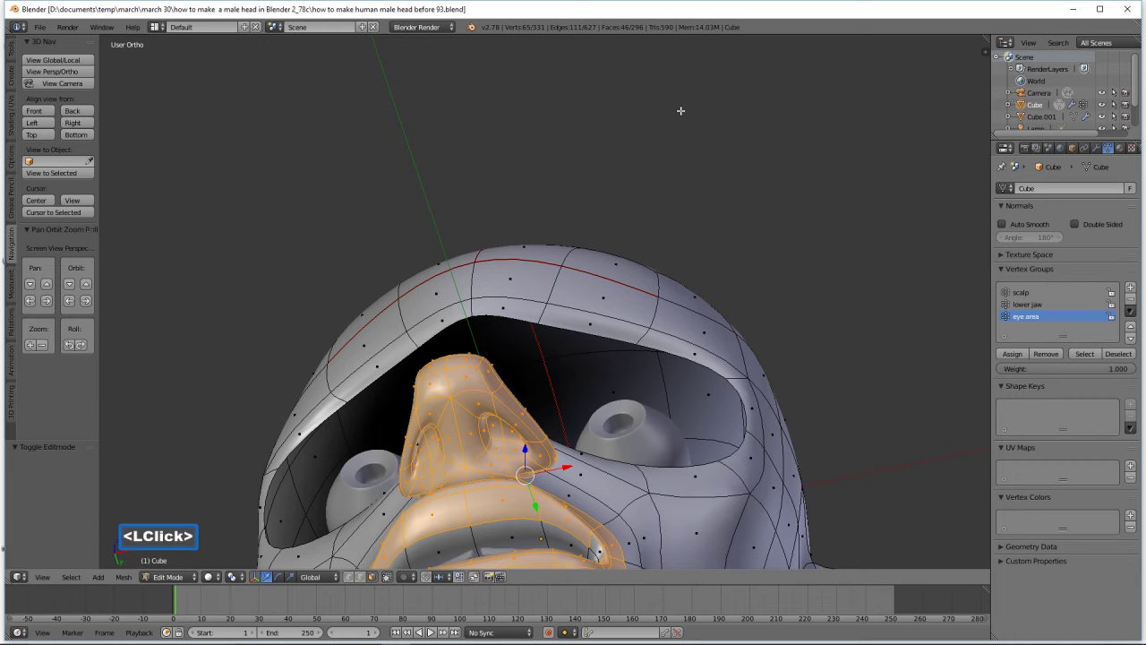
Add the remaining inner lip and mouth corner faces to the selection with circle select
middle_click_drag(746, 264, 744, 170, "shift")
middle_click_drag(542, 392, 572, 432)
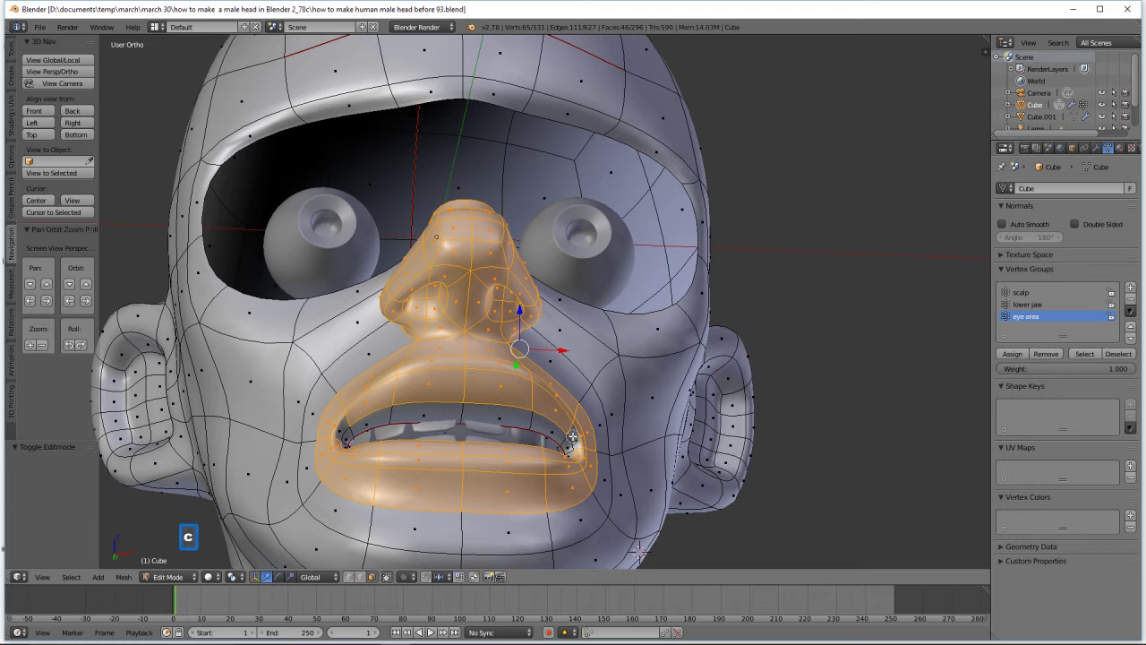
left_click(557, 431, "shift")
mouse_move(556, 429)
left_mouse_down()
mouse_move(517, 406)
mouse_move(458, 402)
left_mouse_up()
left_click(348, 446)
right_click(405, 446)
Add the upper and lower mouth interior behind the teeth to the selection with Select Linked delimited by seam
middle_click_drag(405, 446, 461, 451)
middle_click_drag(467, 442, 582, 343)
scroll(517, 437, "up", 1)
scroll(566, 332, "up", 2)
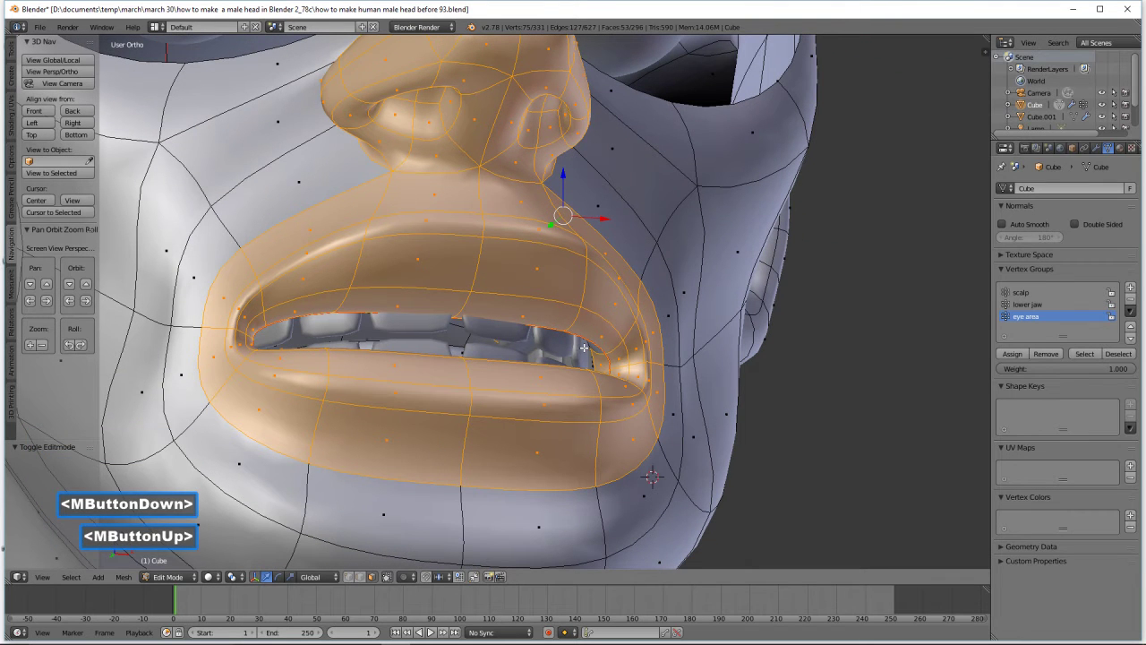
middle_click_drag(593, 352, 604, 354)
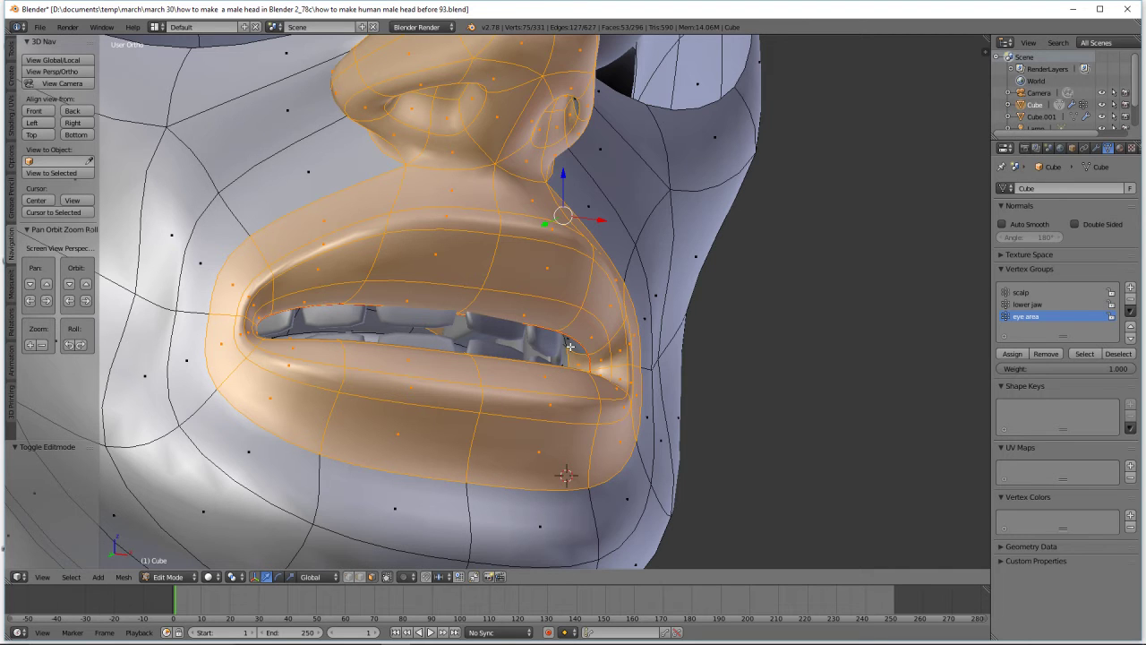
key("l")
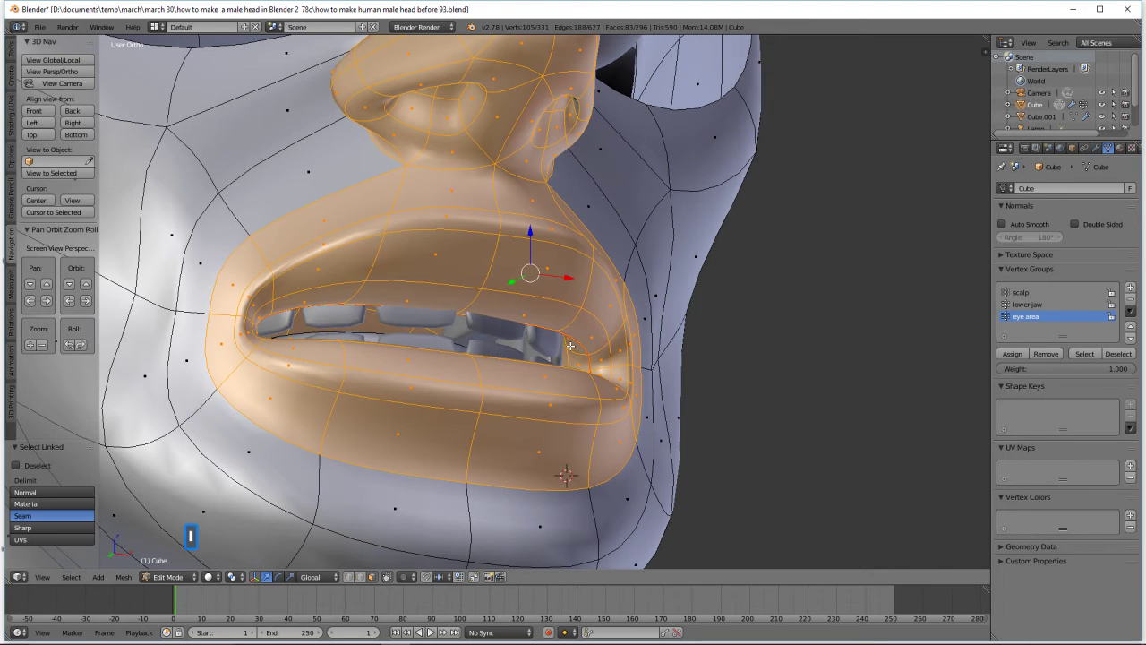
scroll(557, 340, "down", 2)
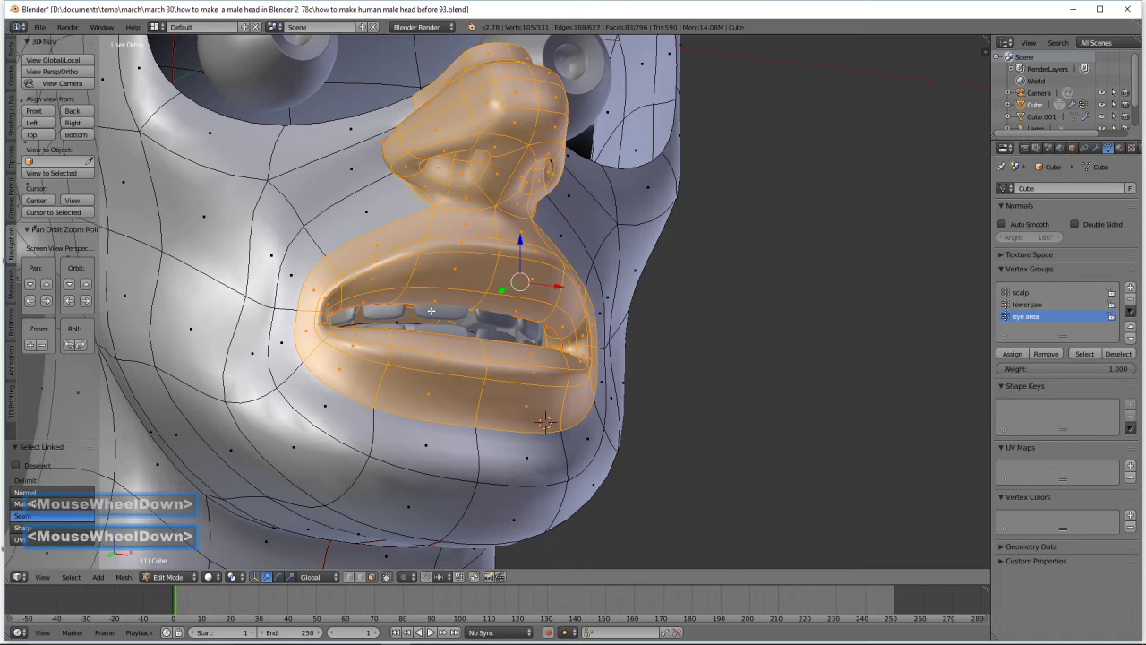
middle_click_drag(519, 315, 510, 334)
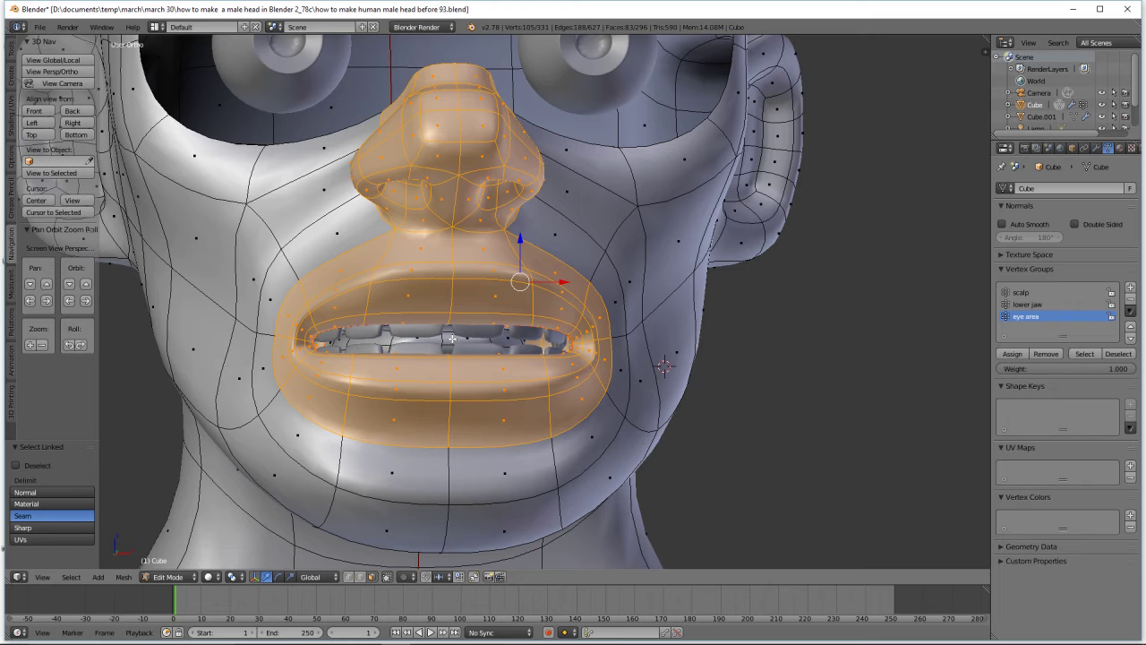
key("l")
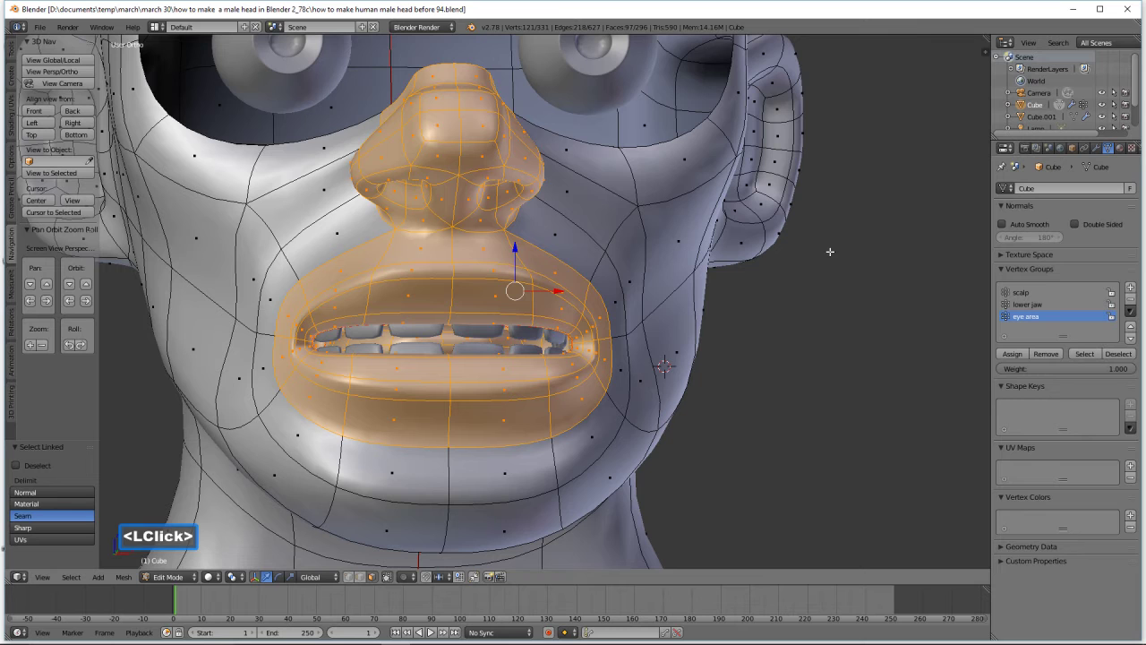
Add a new vertex group named "lower face area"
scroll(829, 317, "down", 1)
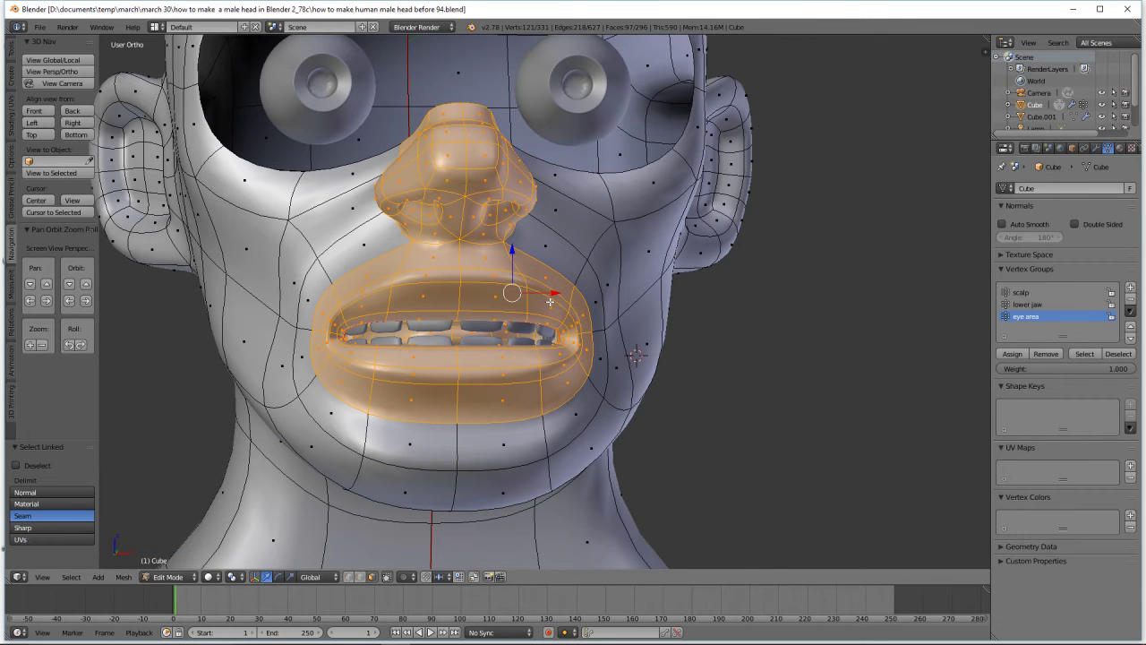
left_click(1130, 288)
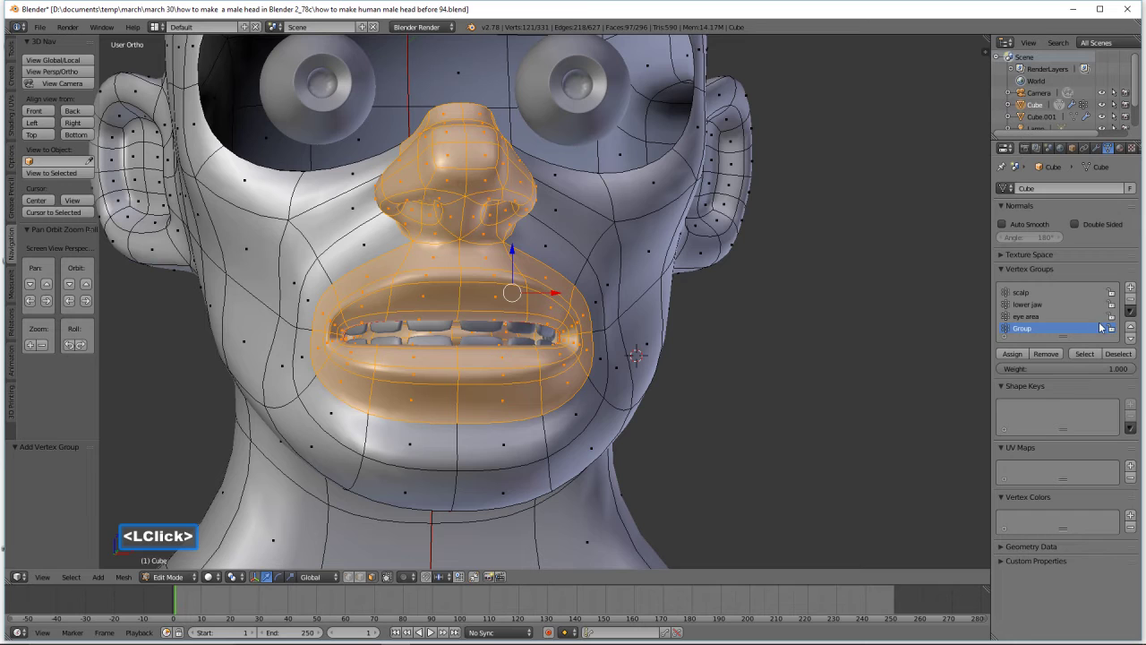
double_click(1026, 331)
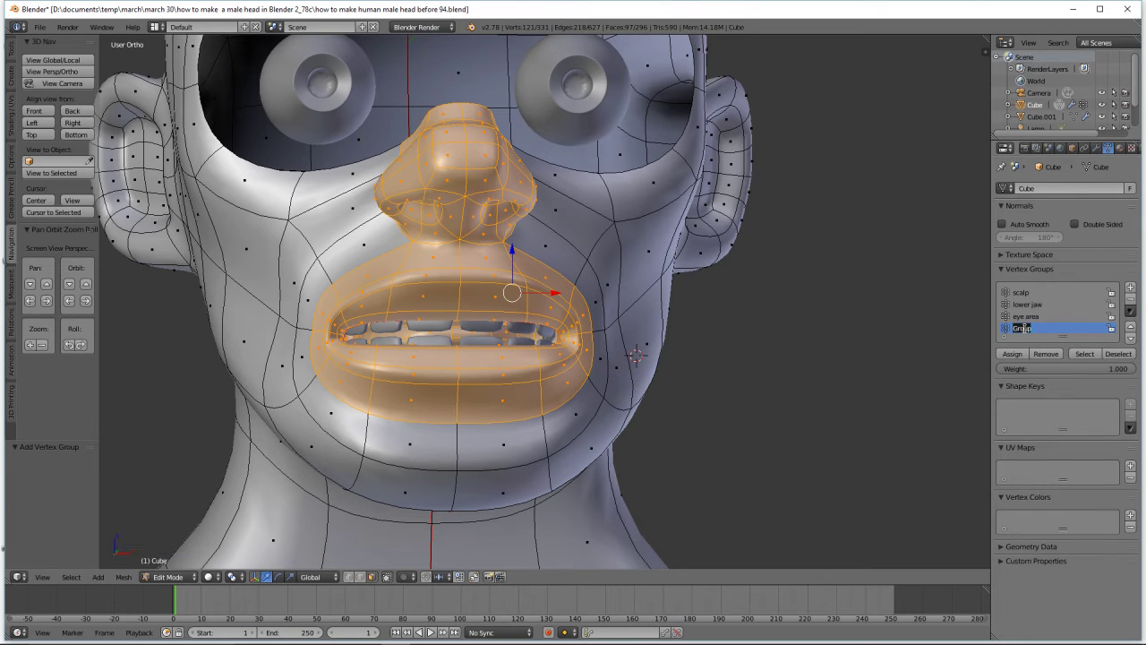
type("low")
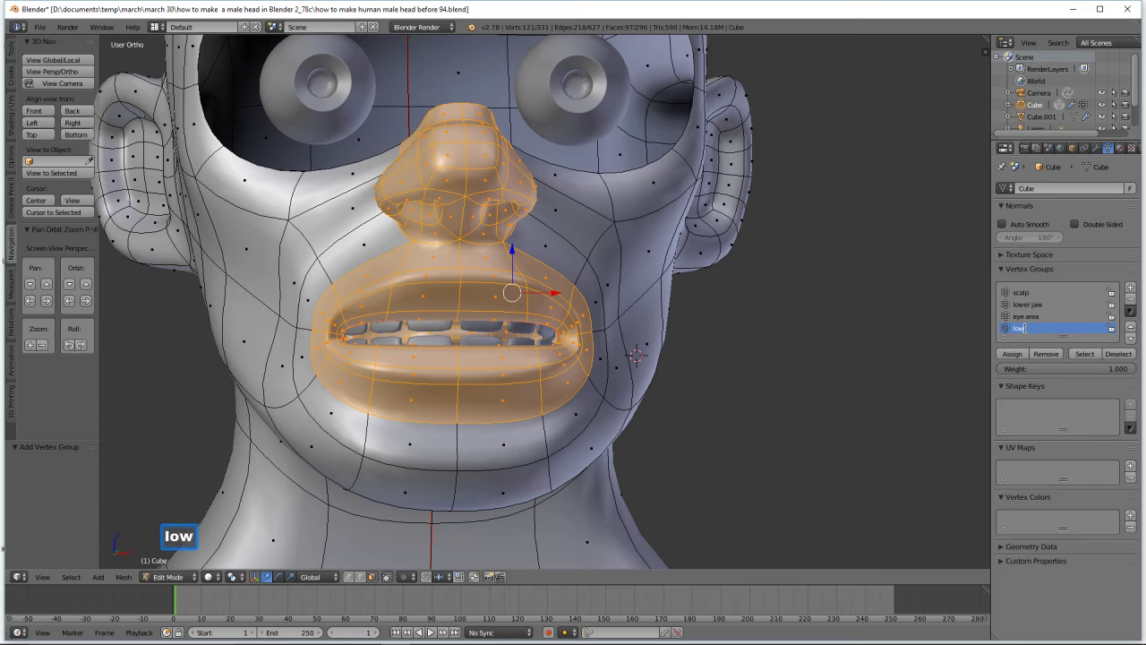
type("er face")
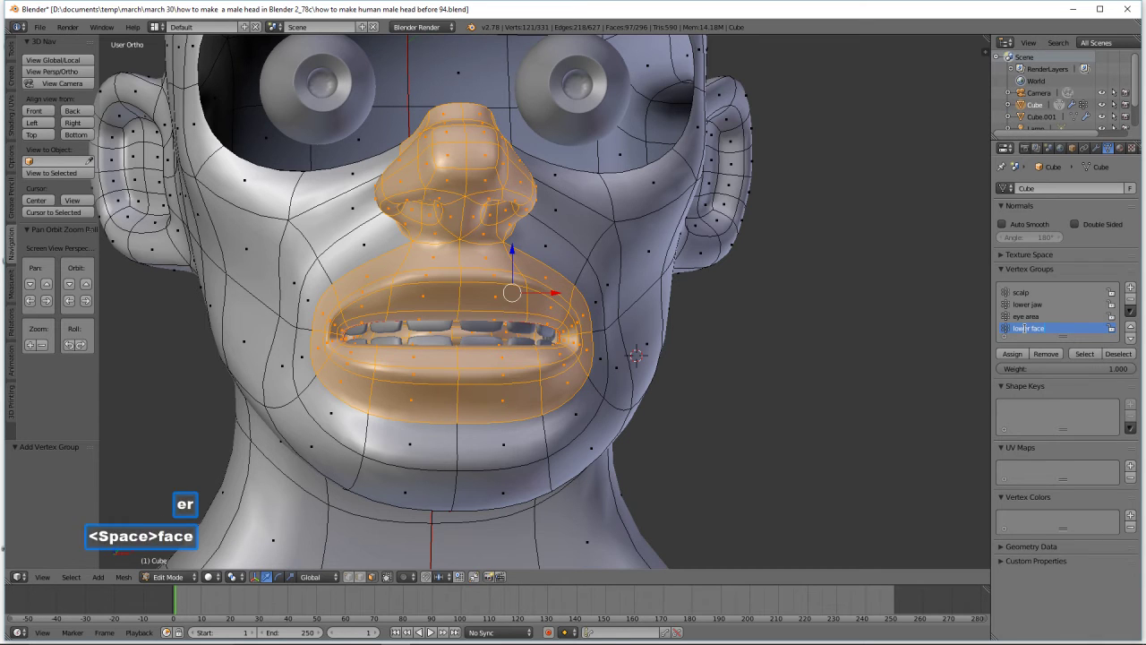
type(" area")
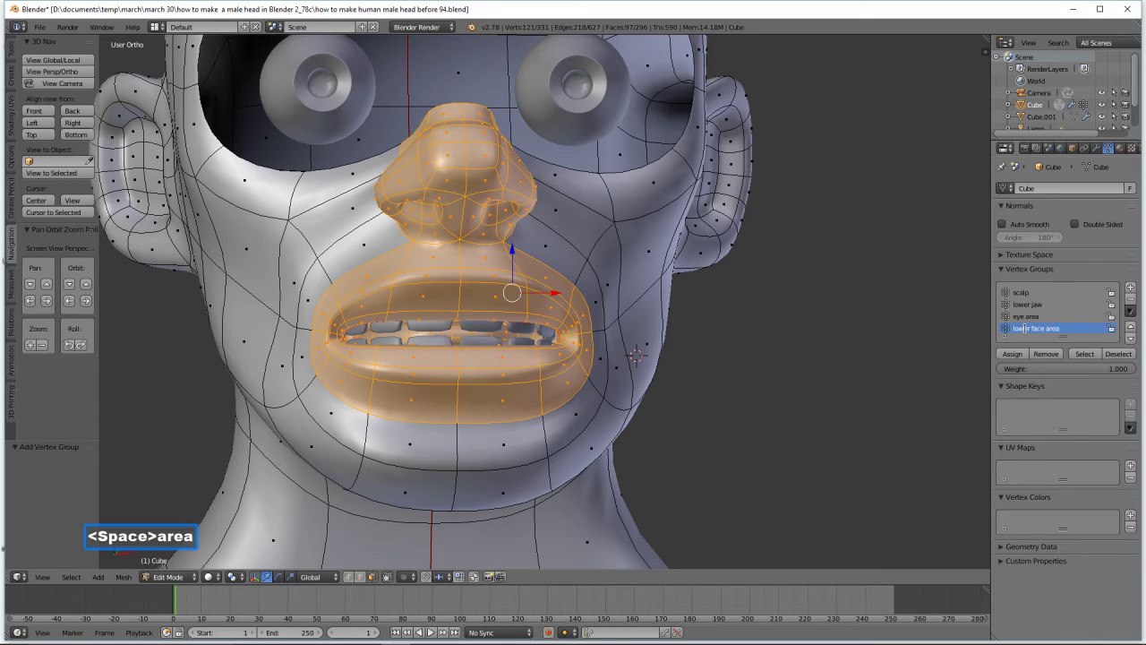
key("Return")
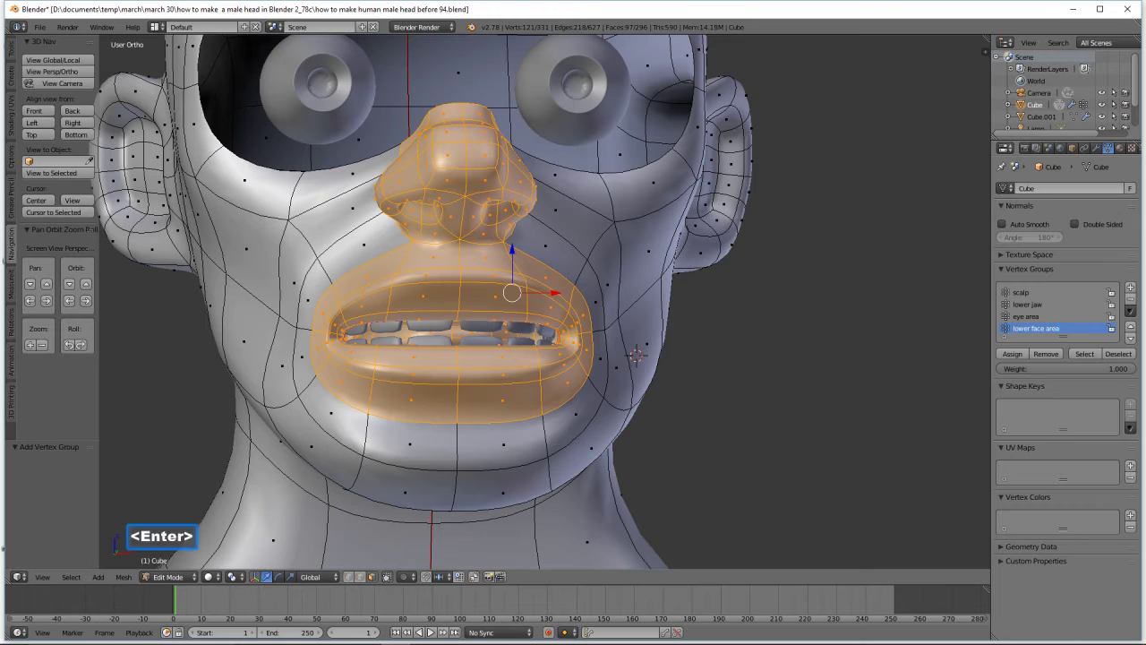
Assign the selected nose, lip and mouth interior faces to the lower face area vertex group and hide them
left_click(1012, 355)
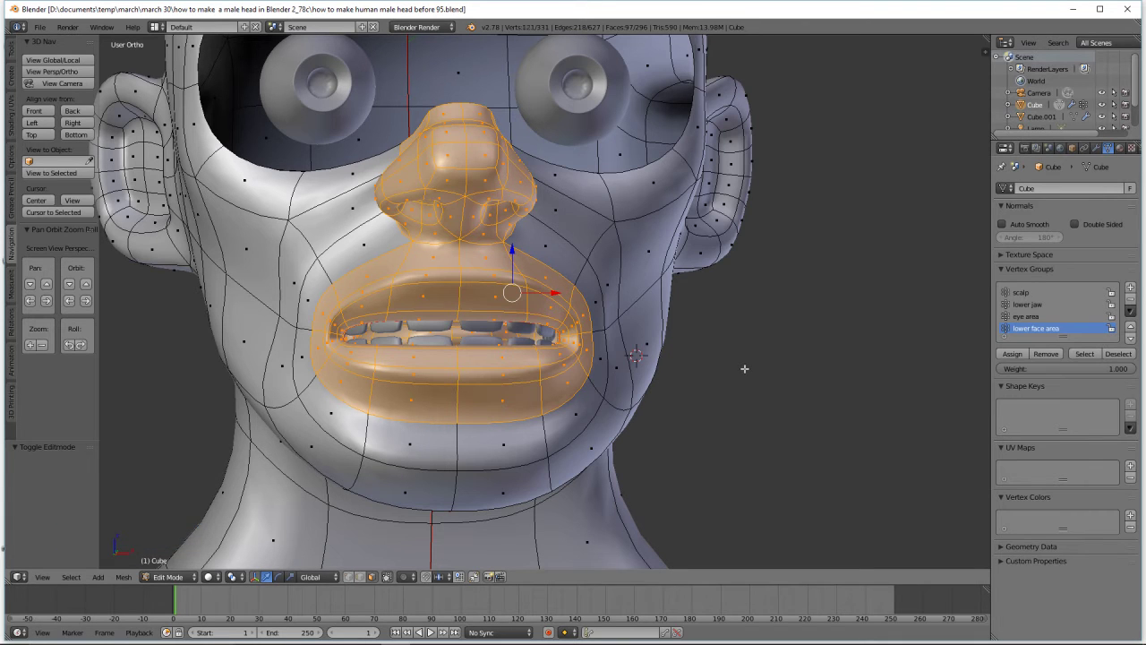
key("h")
Select the two leftover nostril faces on one side and assign them to the lower face area vertex group
left_click(414, 196)
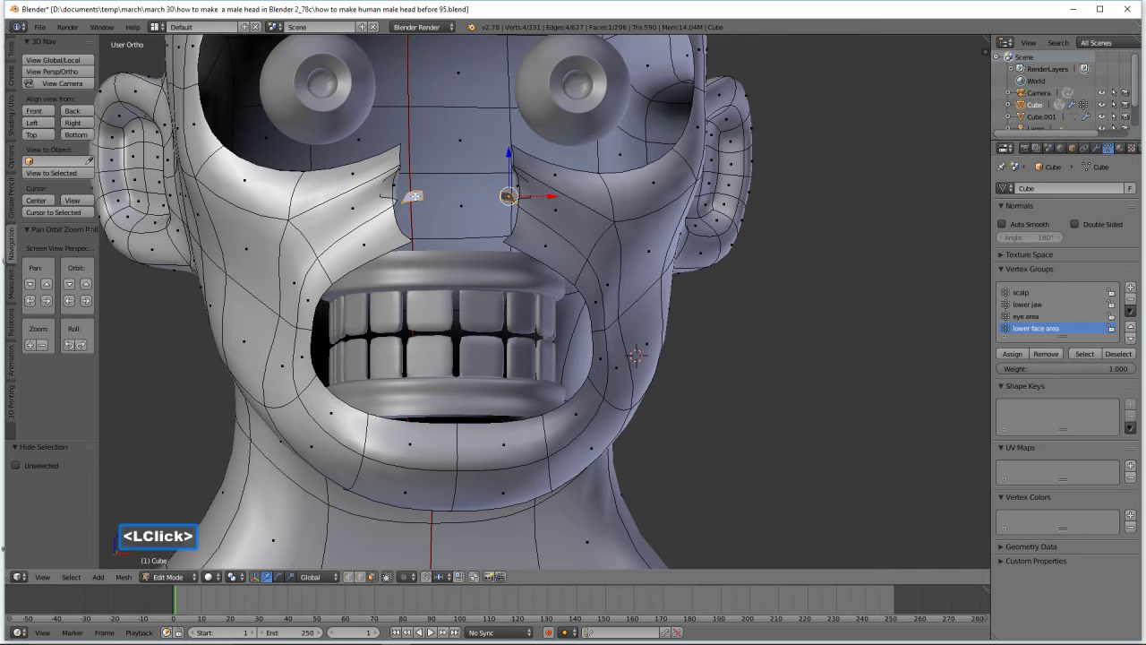
scroll(414, 196, "up", 1)
middle_click_drag(447, 199, 542, 245)
scroll(546, 244, "up", 2)
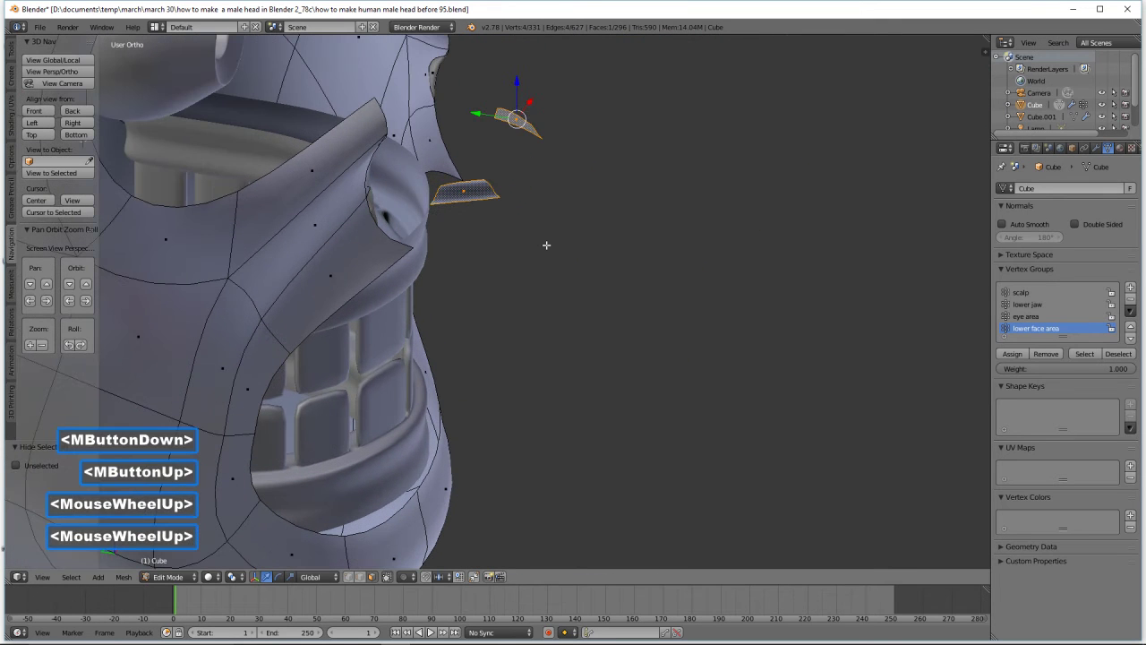
left_click(438, 85, "shift")
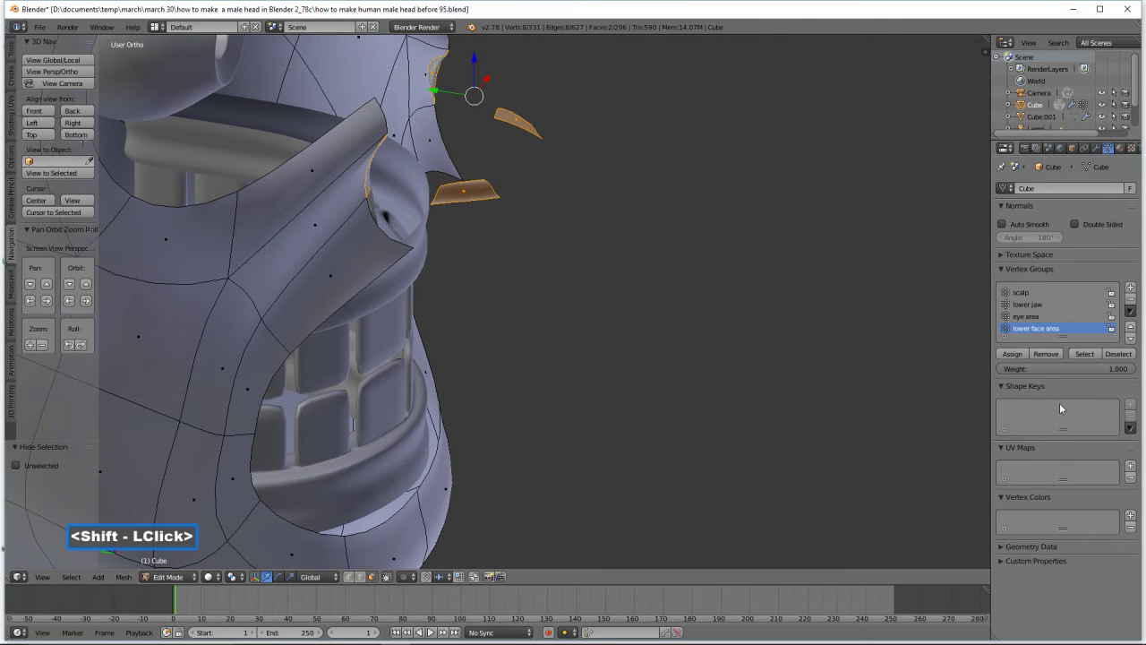
left_click(1032, 355)
Reveal all hidden faces of the head and clear the selection
scroll(913, 361, "down", 2)
middle_click_drag(874, 358, 701, 317)
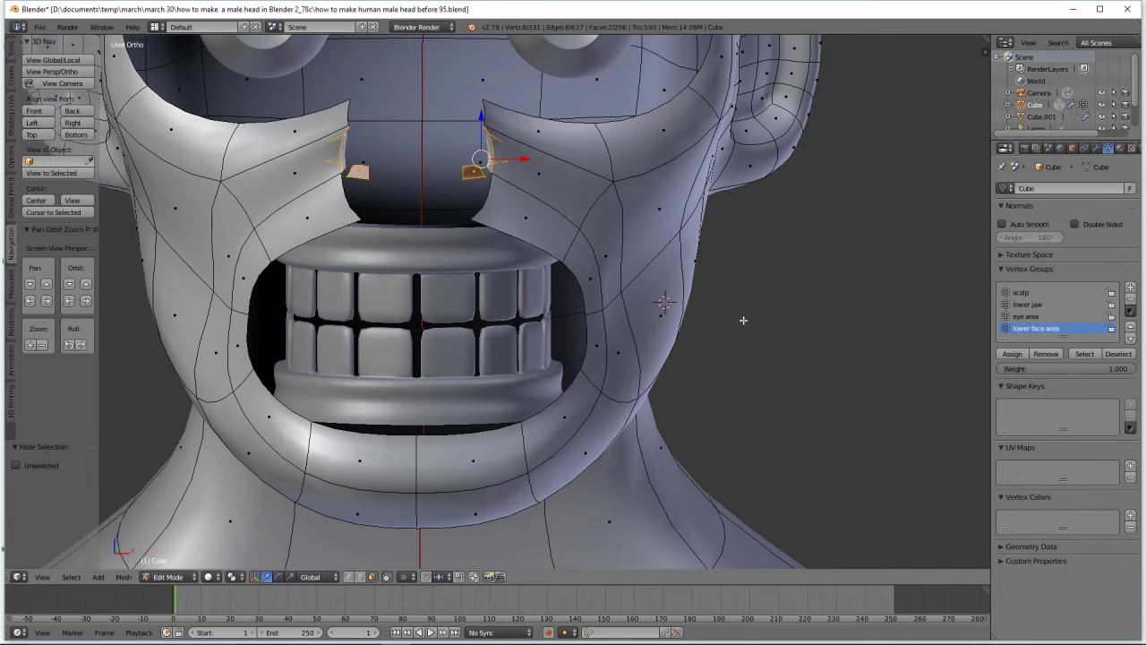
key("alt+h")
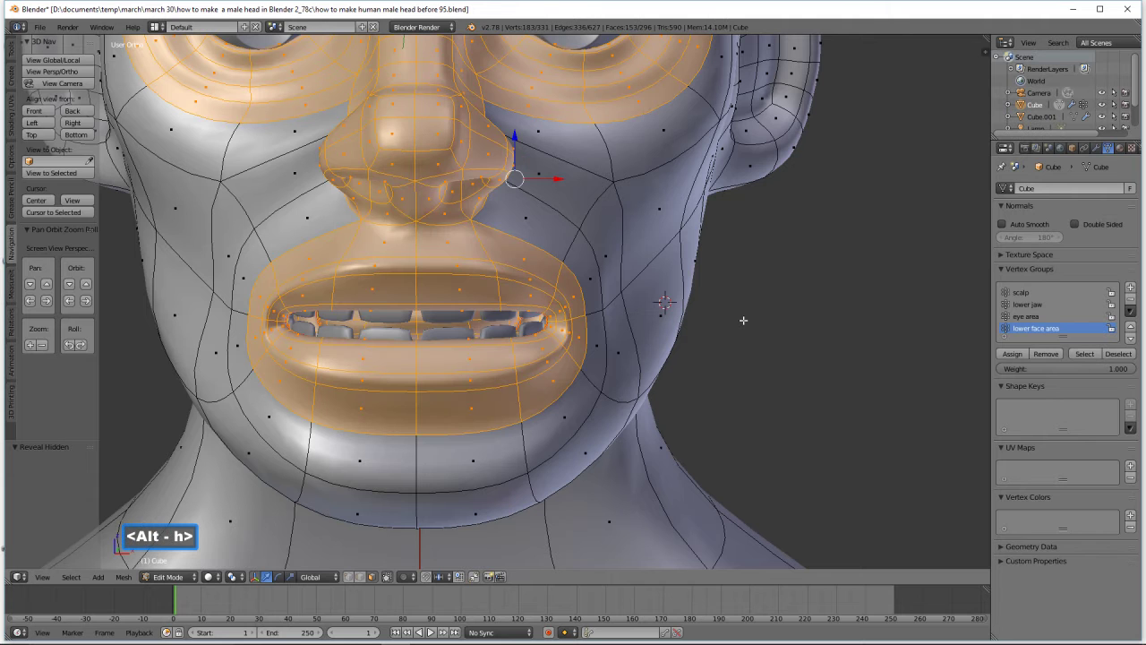
scroll(743, 319, "down", 3)
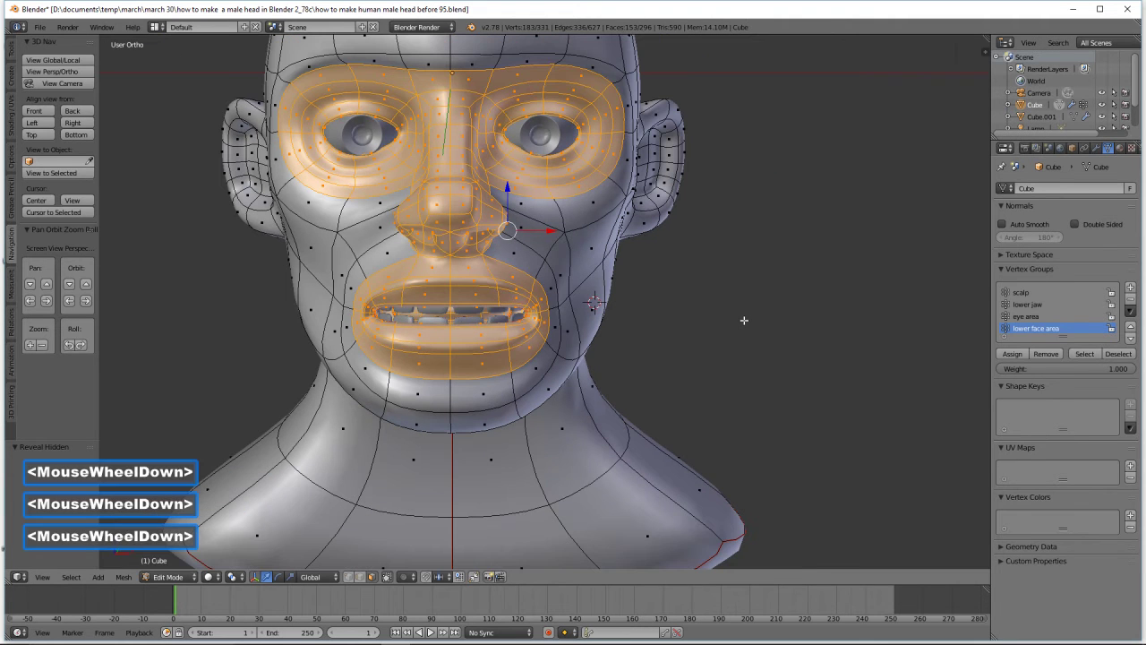
key("a")
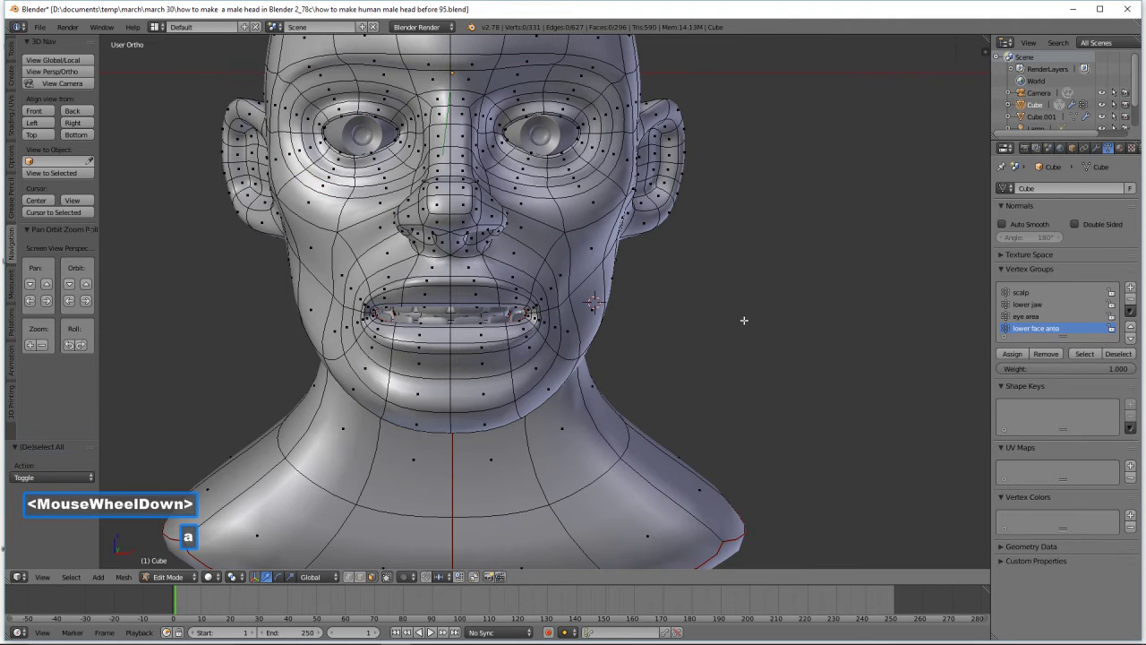
Check the eye area and lower face area groups by selecting and hiding each one's faces, and reveal and deselect them again
left_click(1042, 318)
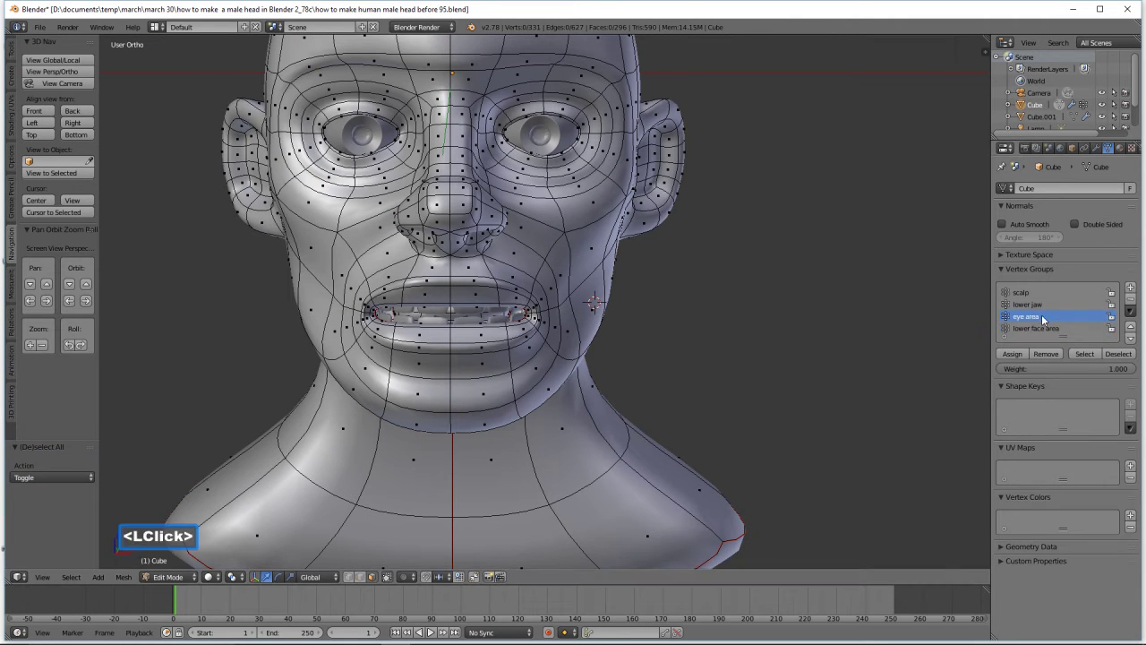
left_click(1085, 354)
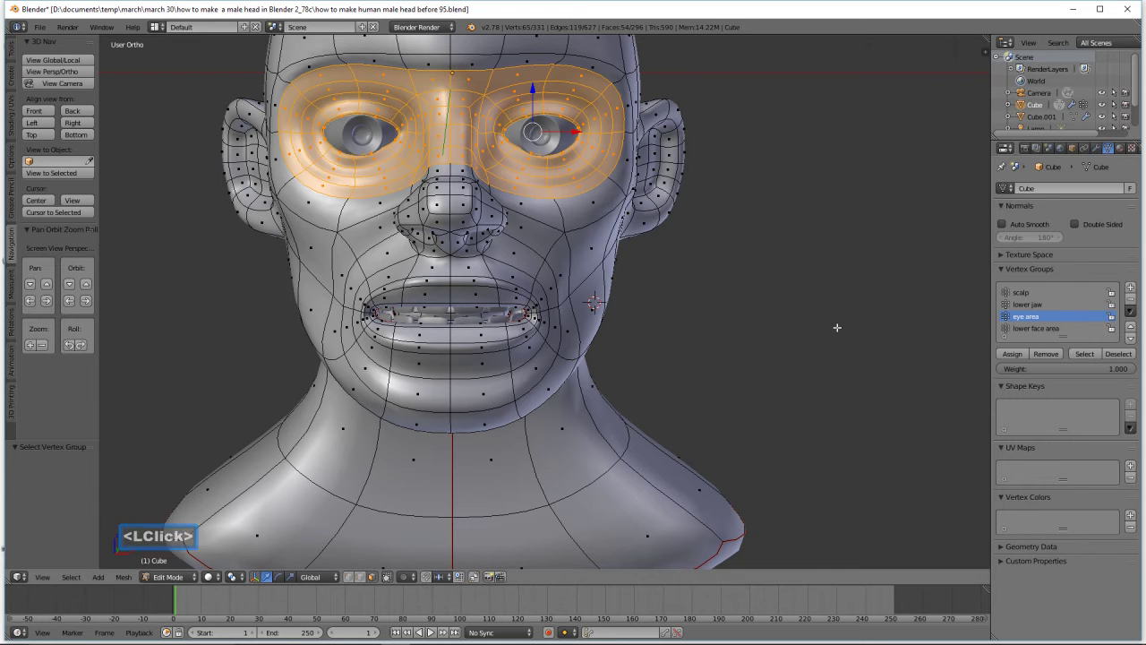
key("h")
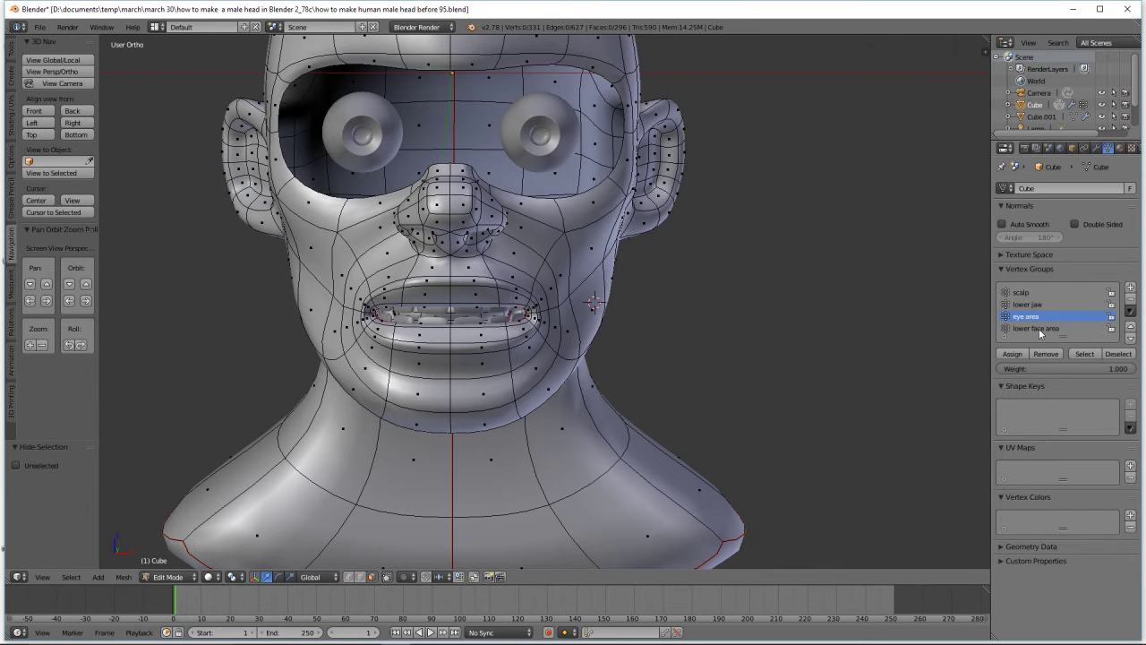
left_click(1038, 328)
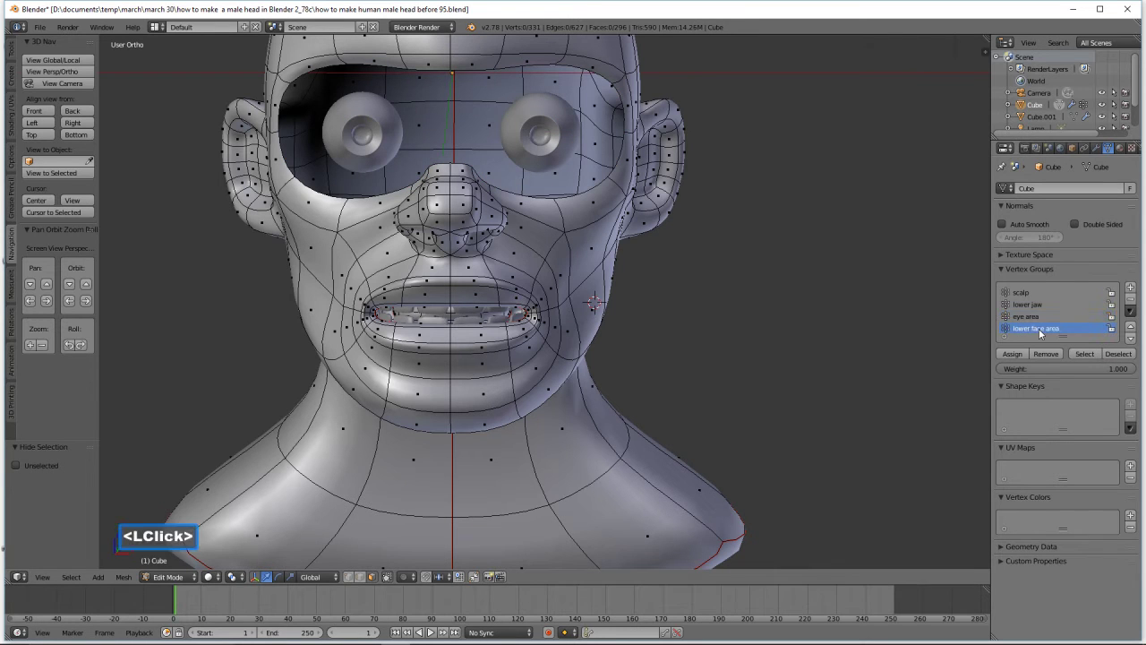
left_click(1089, 354)
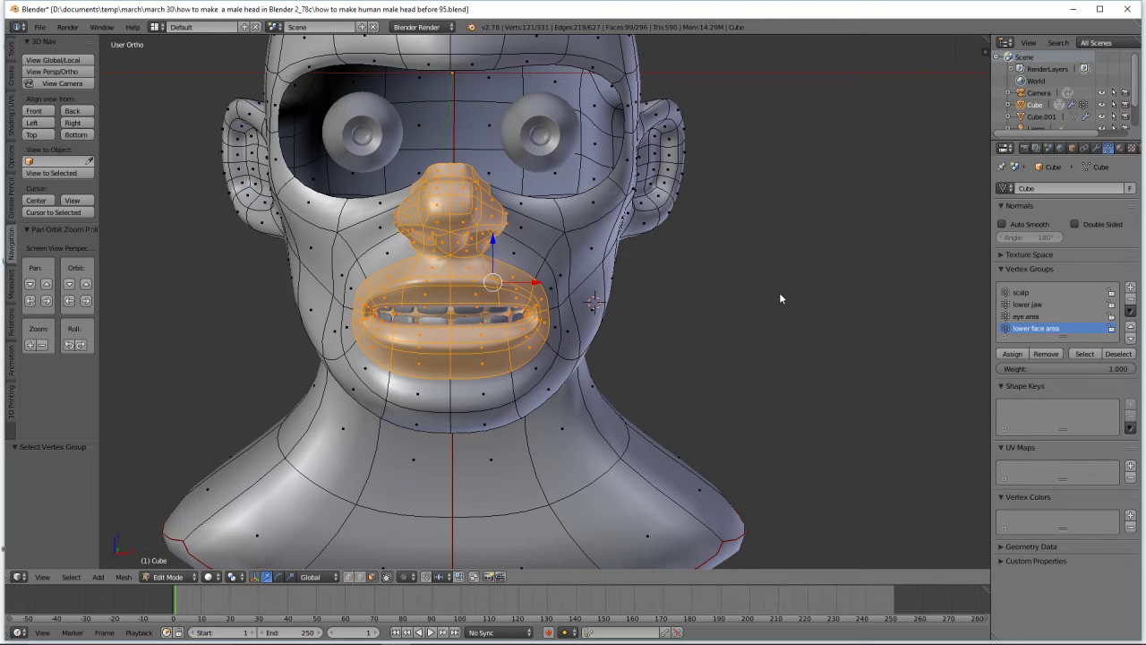
key("h")
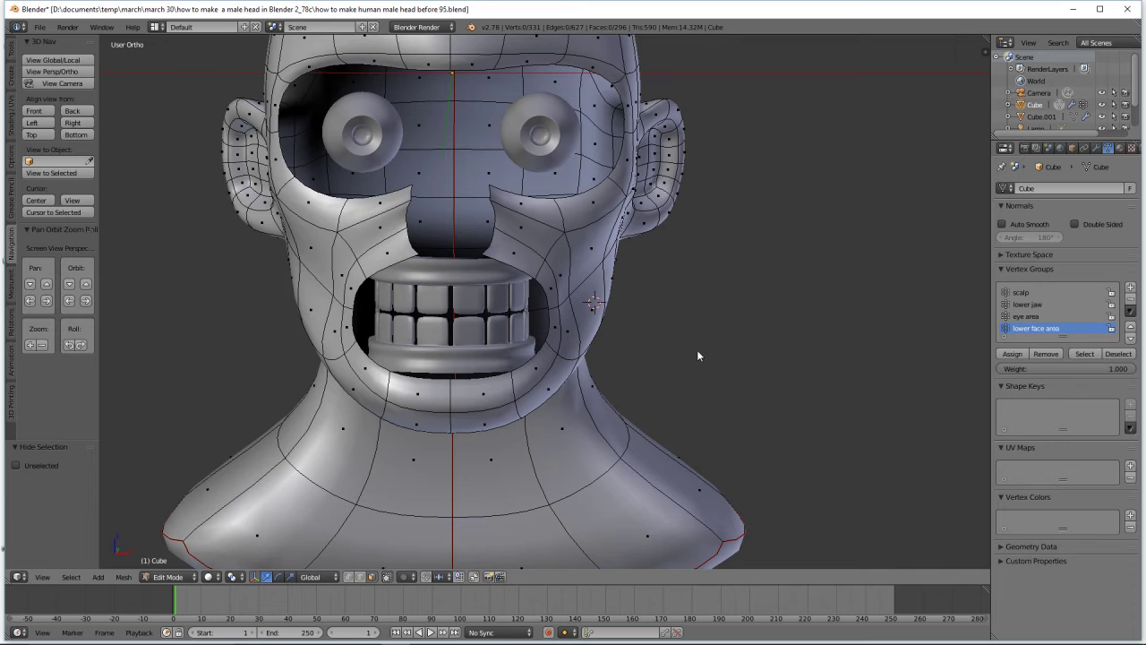
key("alt")
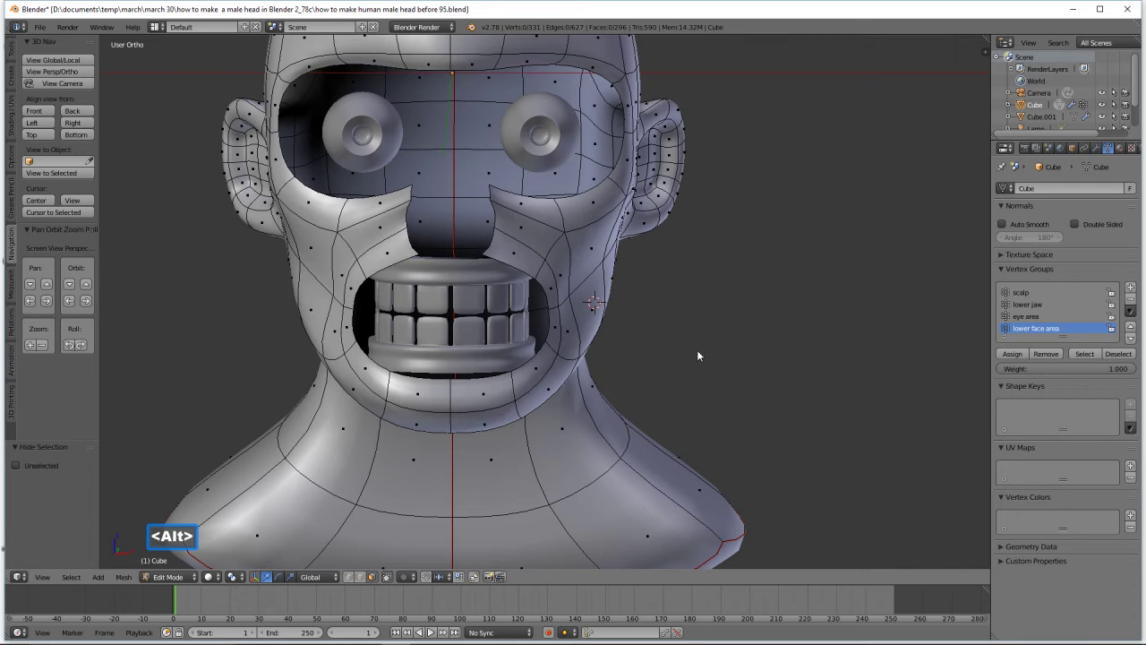
key("alt+h")
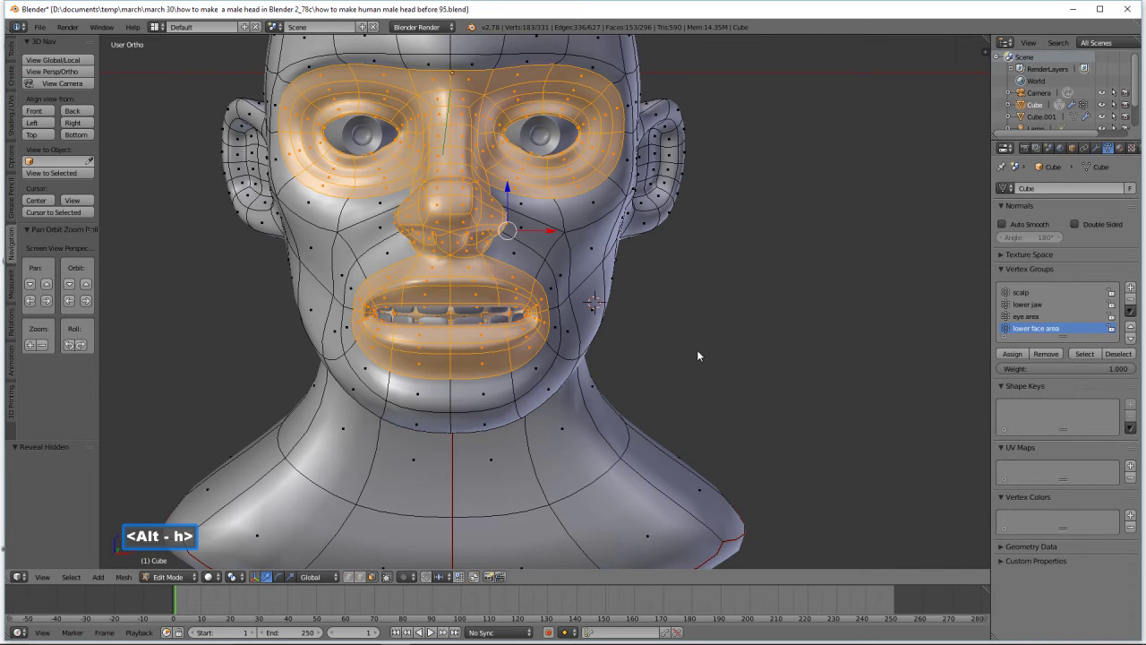
key("a")
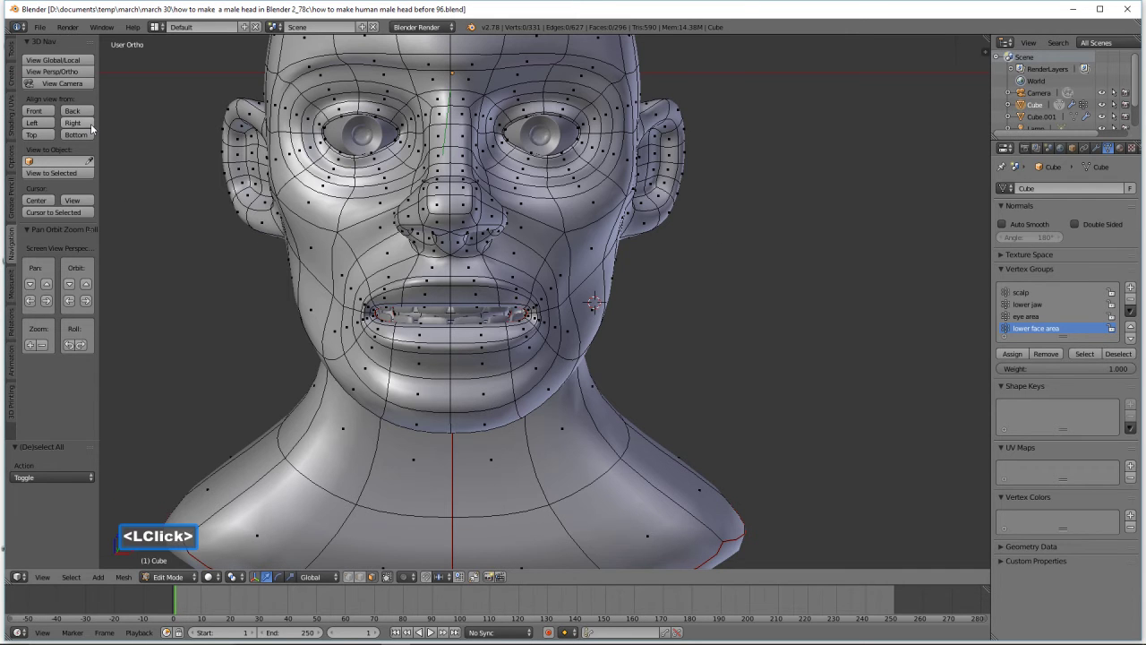
Select the faces of the lower jaw vertex group with the whole head shown in the right orthographic view
left_click(73, 123)
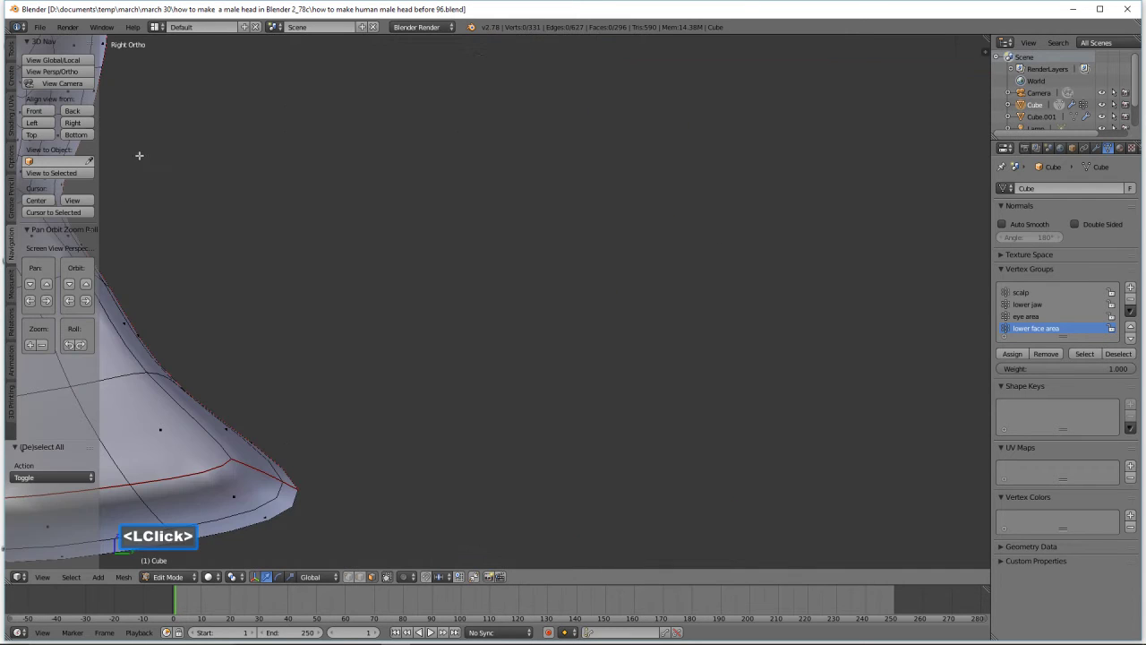
scroll(395, 235, "down", 4)
middle_click_drag(349, 220, 645, 268, "shift")
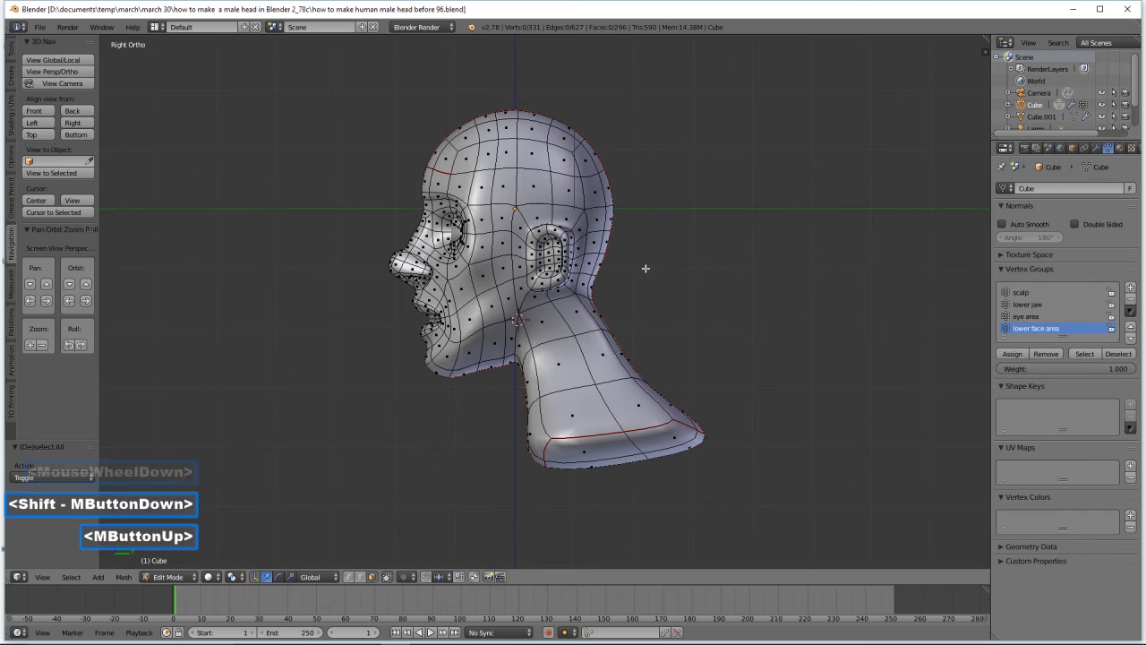
left_click(1039, 304)
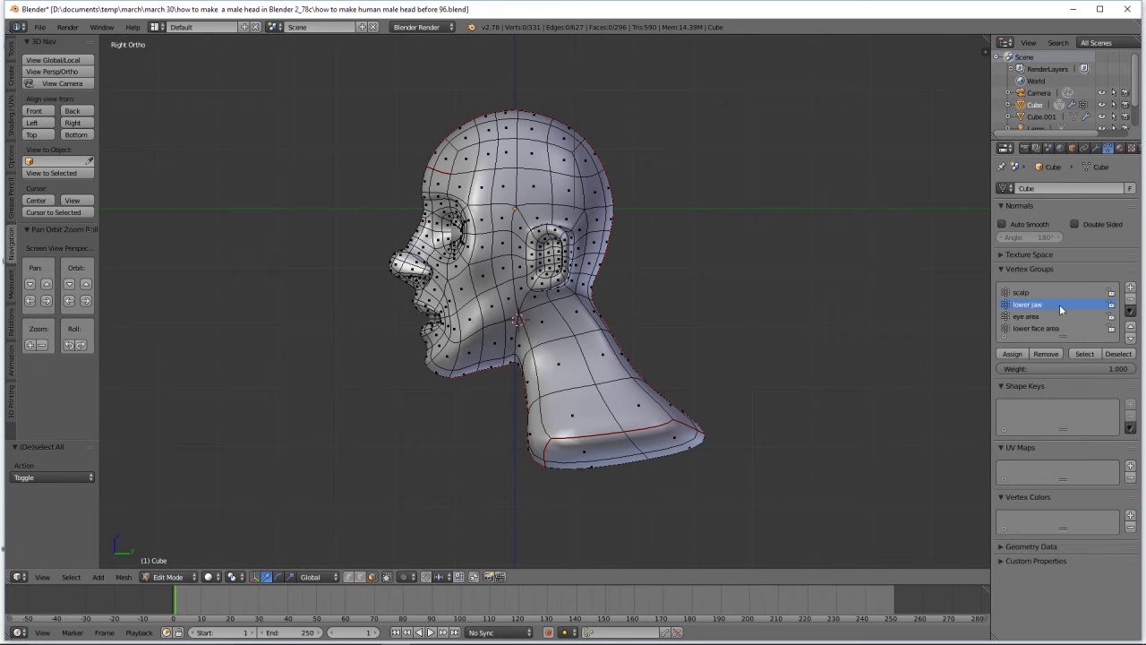
left_click(1094, 354)
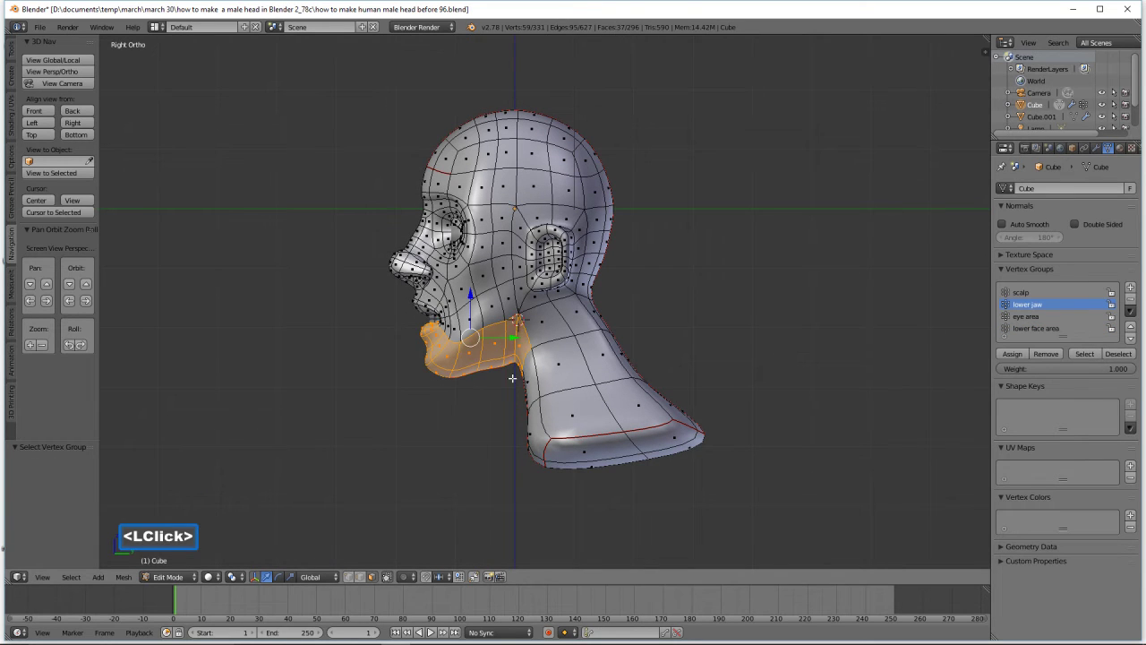
Set the pivot point to 3D Cursor and enable proportional editing
left_click(242, 576)
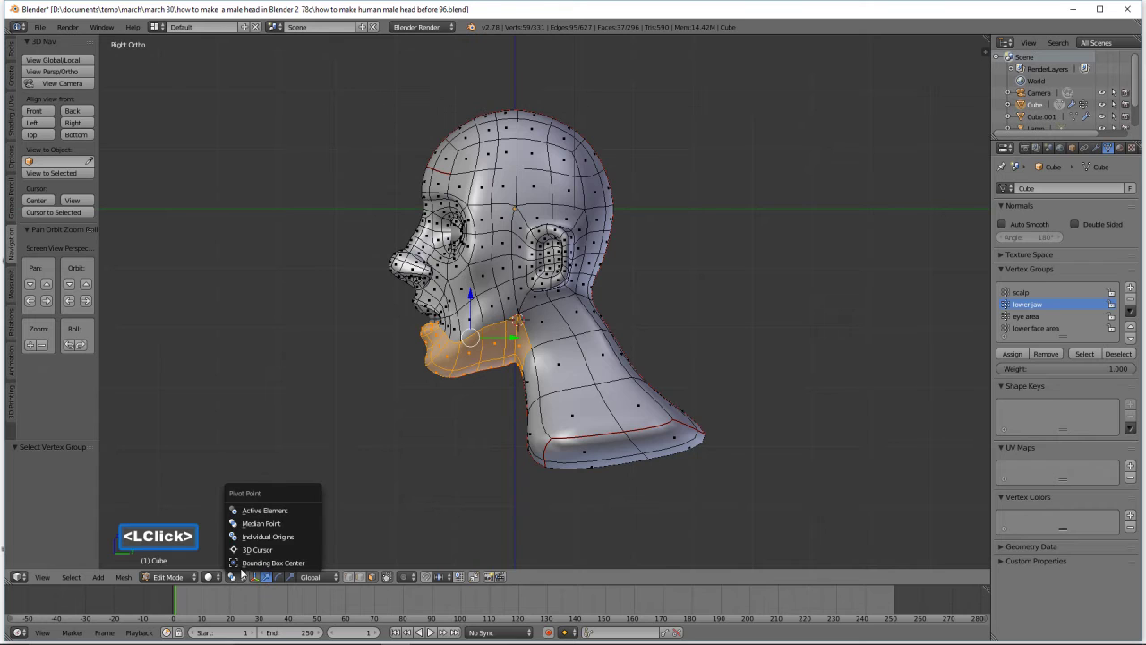
left_click(292, 551)
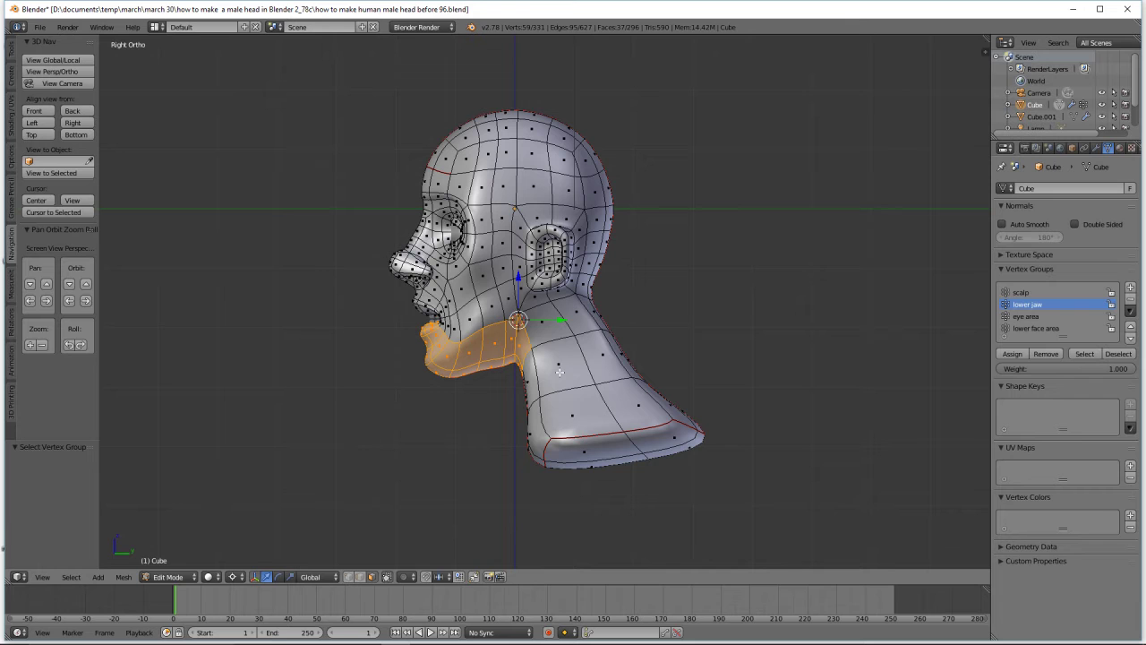
key("o")
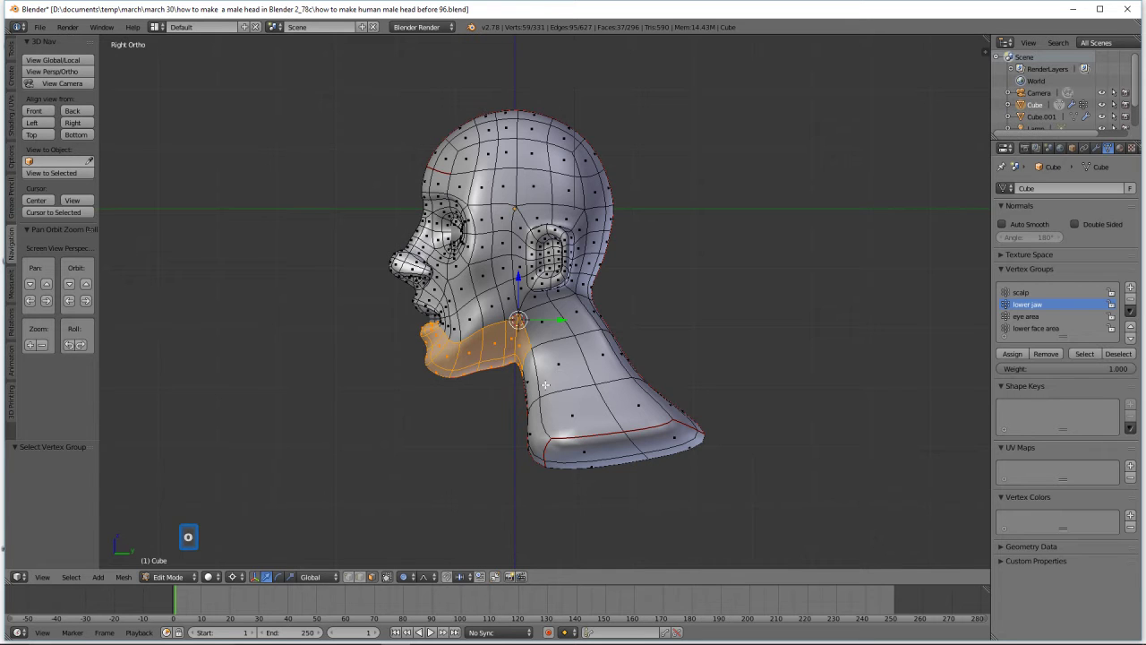
scroll(542, 391, "up", 2)
middle_click_drag(542, 391, 606, 389)
key("r")
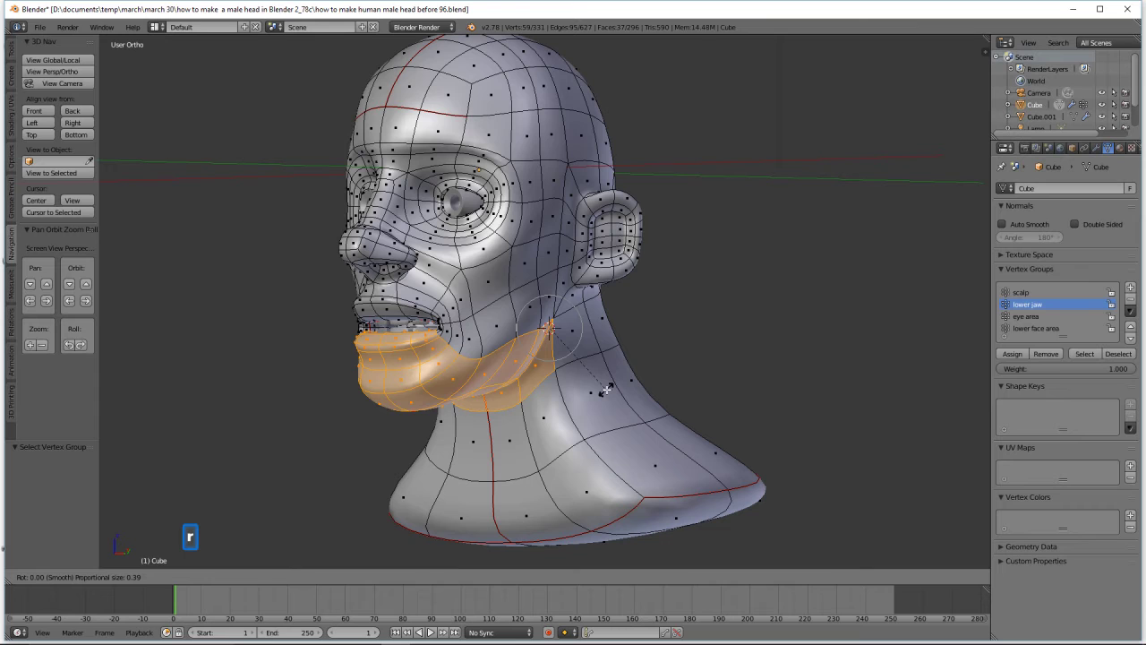
key("x")
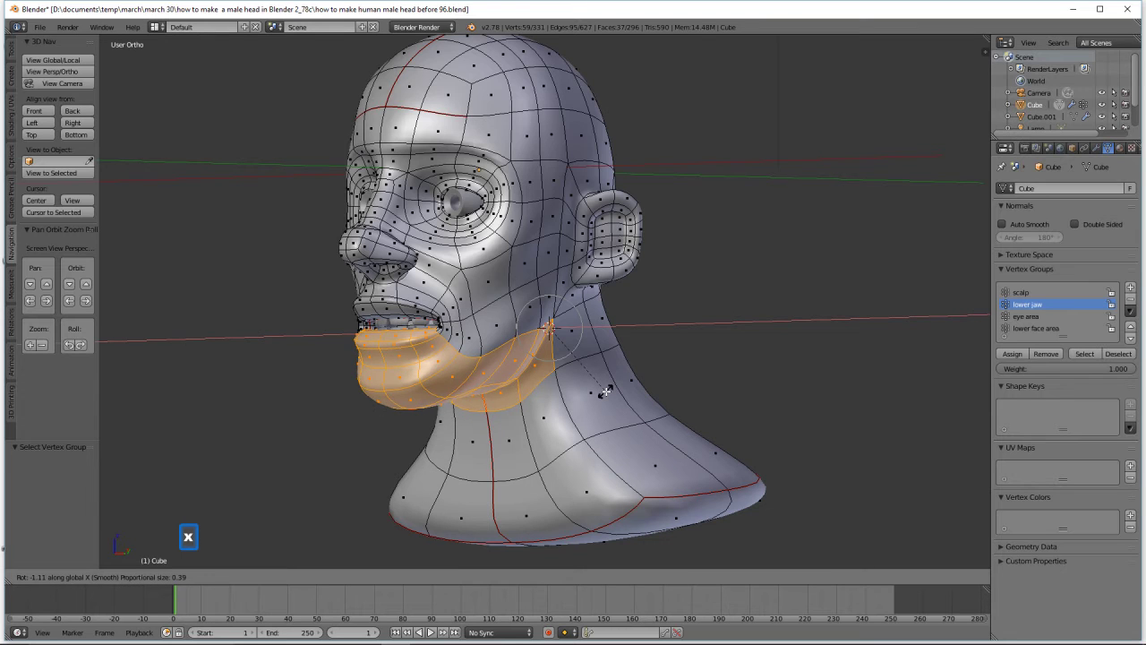
scroll(606, 391, "up", 5)
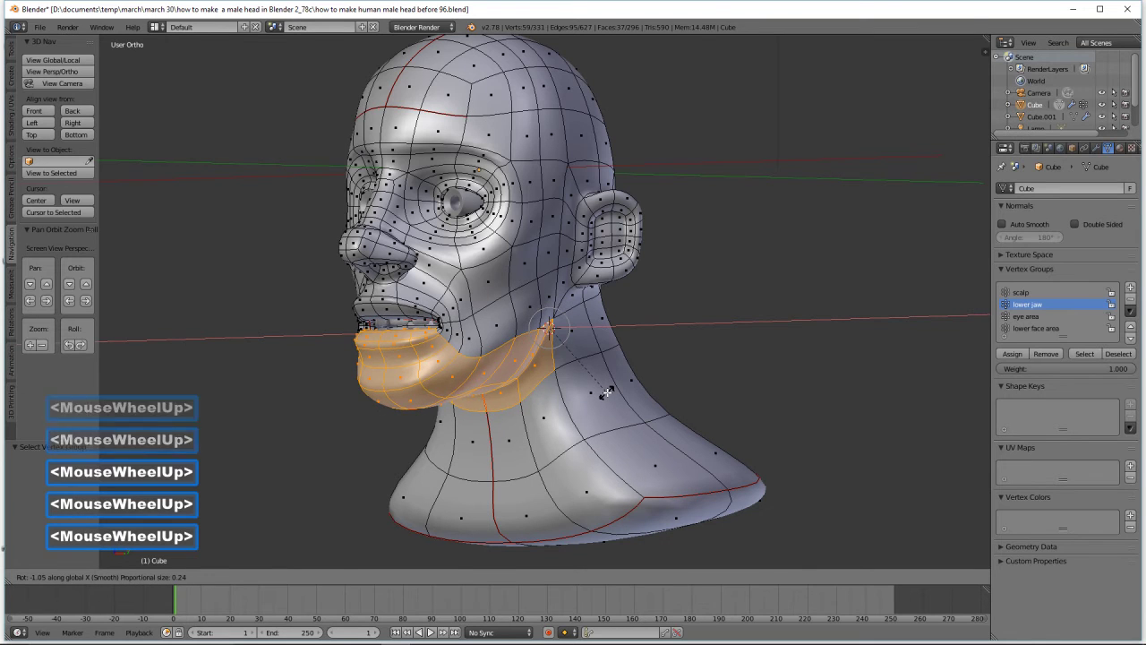
right_click(607, 392)
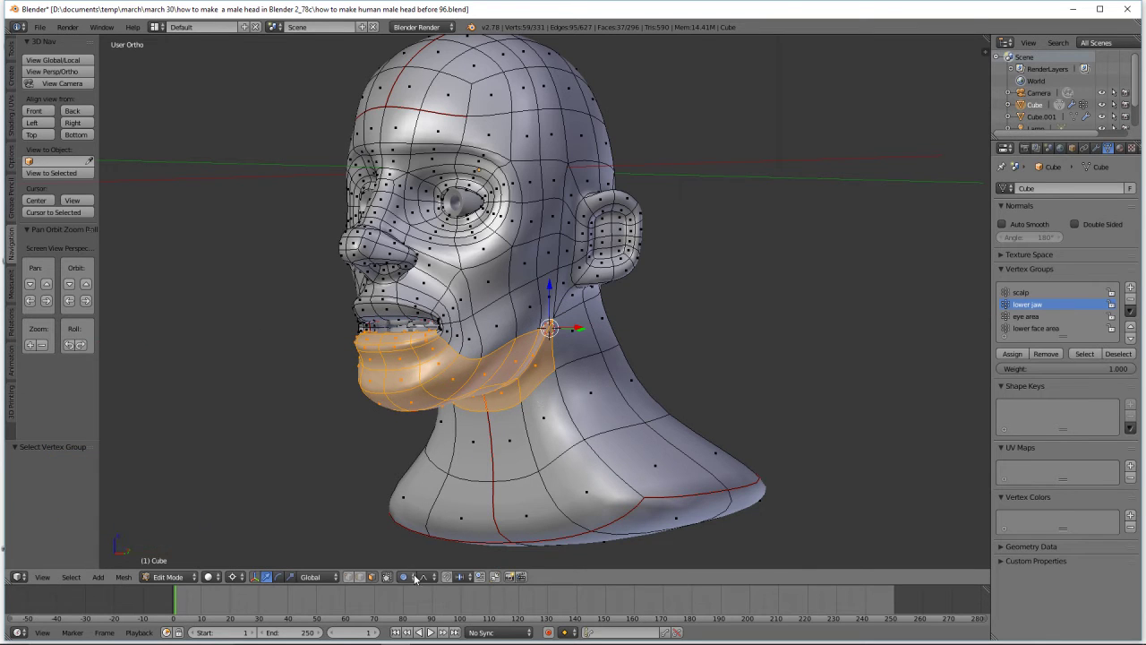
Switch proportional editing to the Connected mode
key("alt")
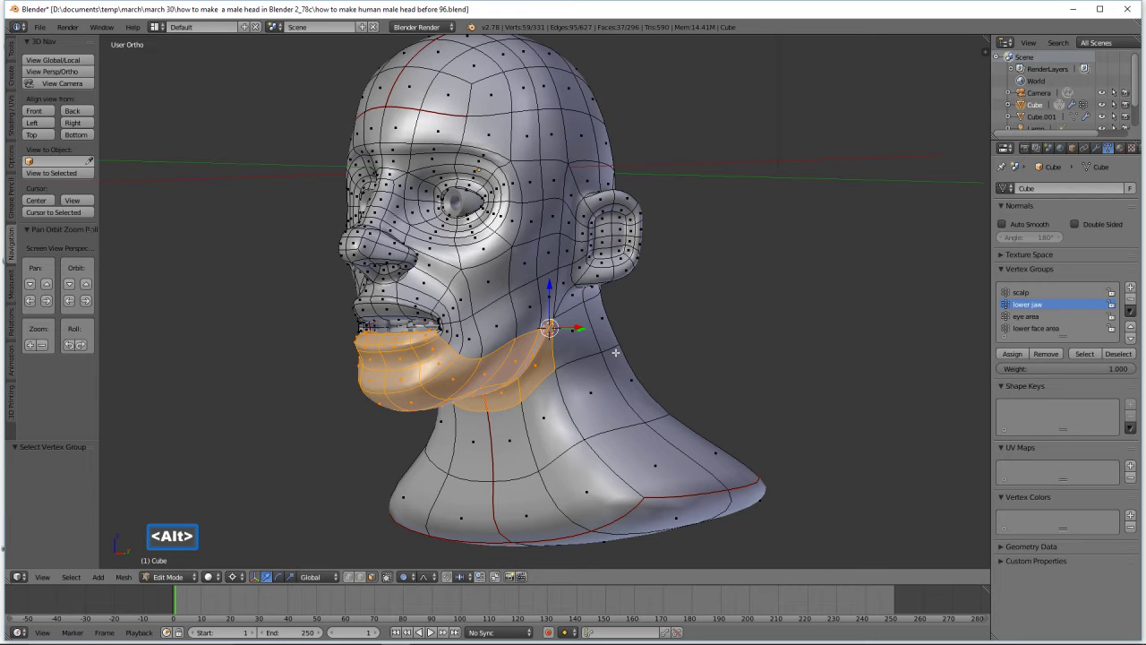
key("alt+o")
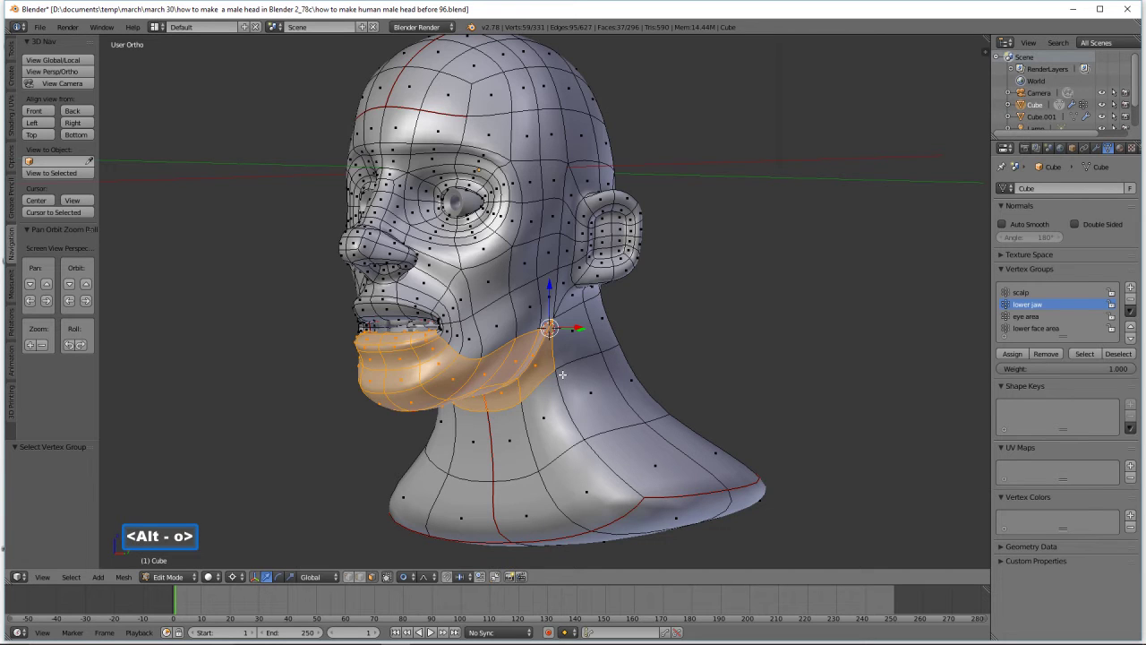
left_click(405, 577)
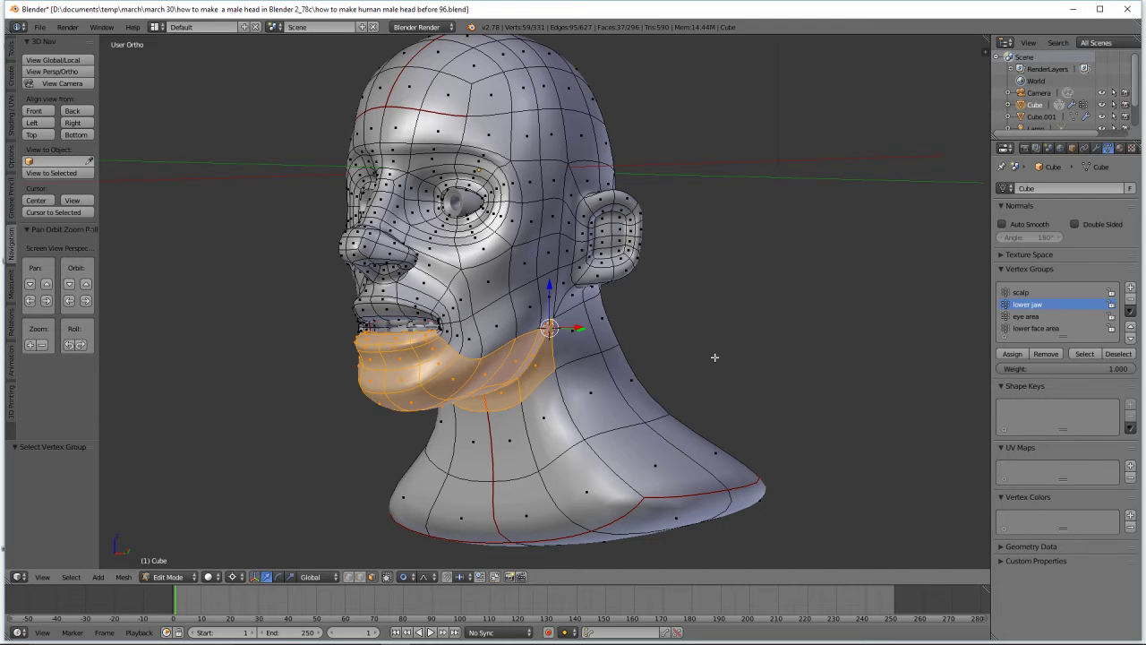
Rotate the lower jaw upward about the global X axis with a proportional size of 0.18 until the lips close
key("r")
key("x")
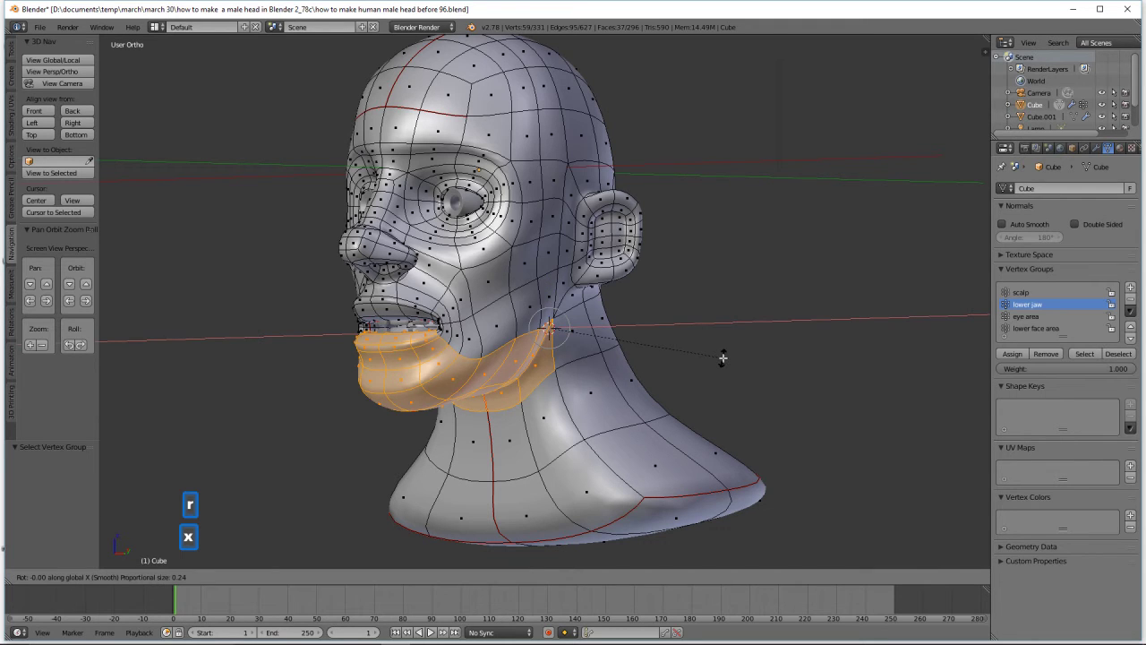
scroll(721, 364, "up", 2)
scroll(722, 364, "up", 1)
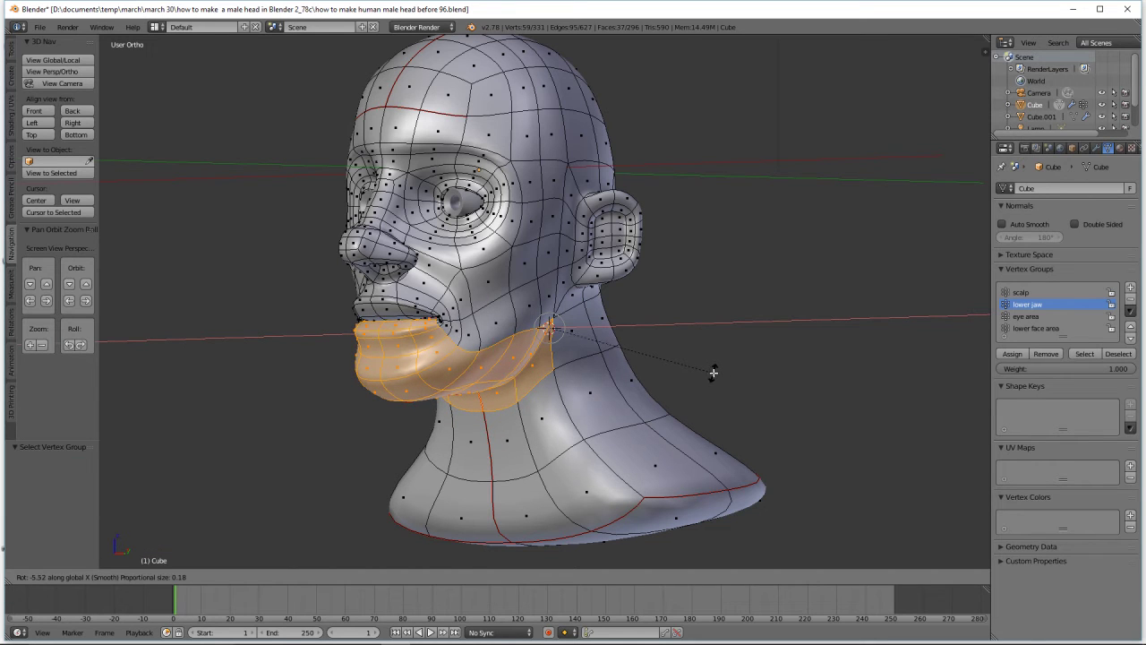
left_click(653, 384)
Deselect all faces and turn off proportional editing
middle_click_drag(653, 384, 677, 389)
key("a")
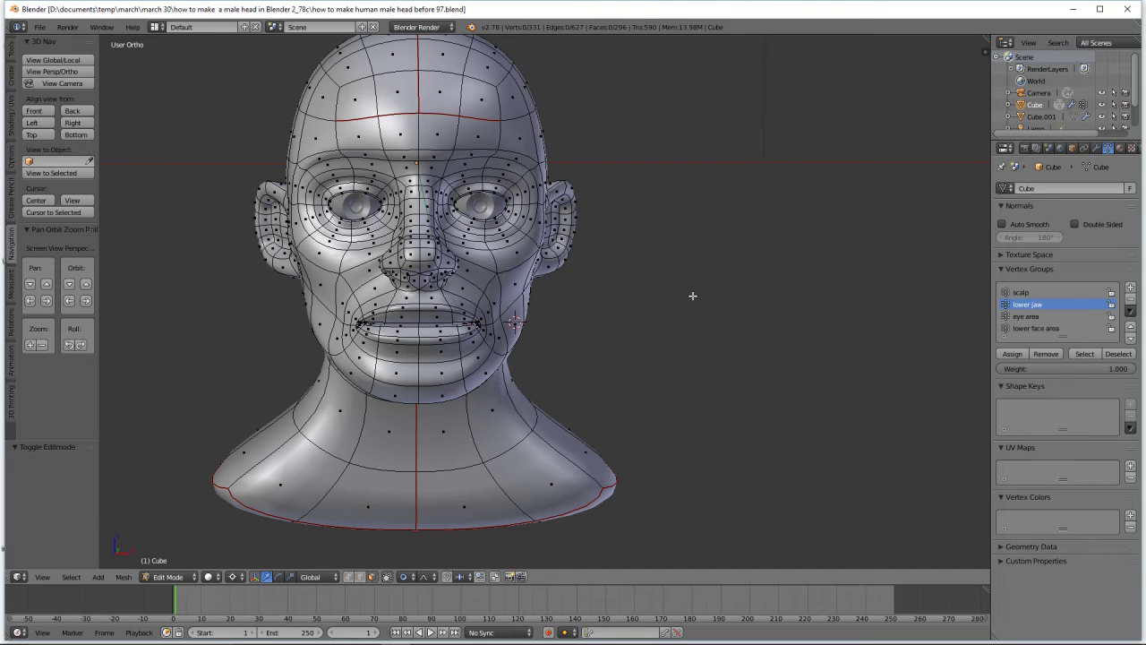
key("o")
key("o")
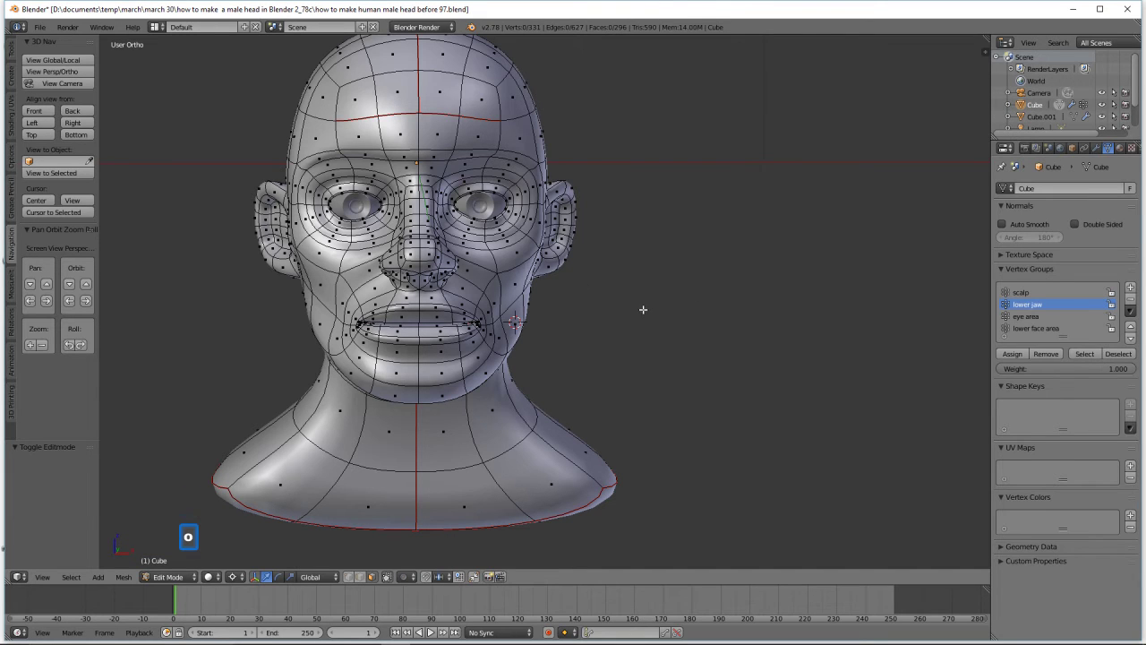
Set the pivot point to Median Point
left_click(242, 579)
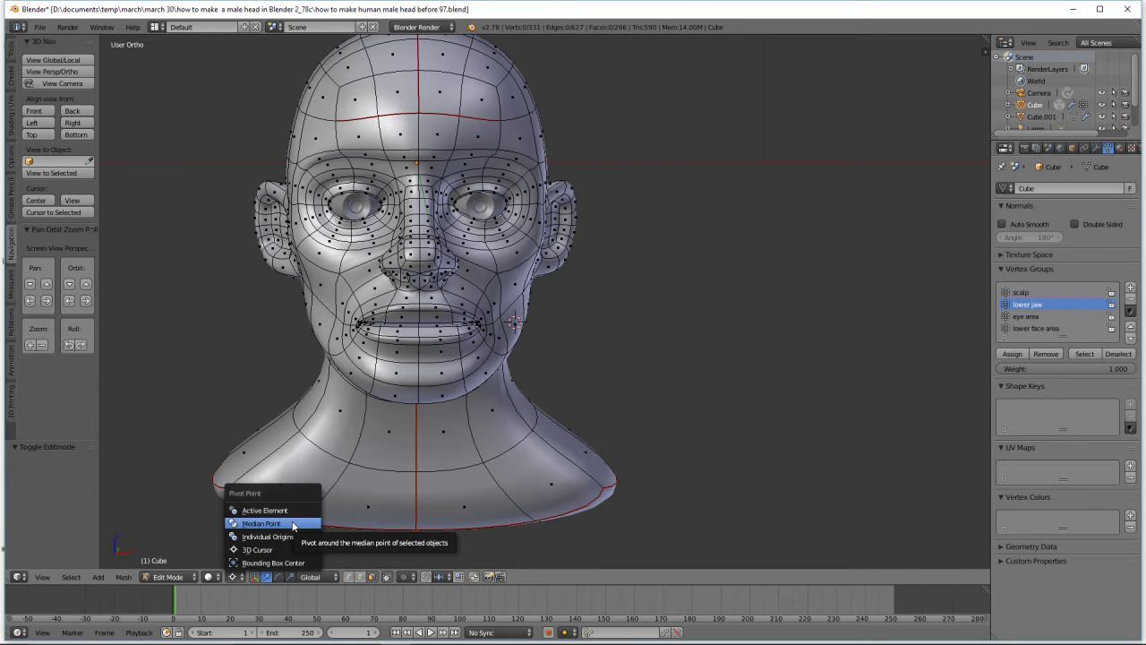
left_click(262, 523)
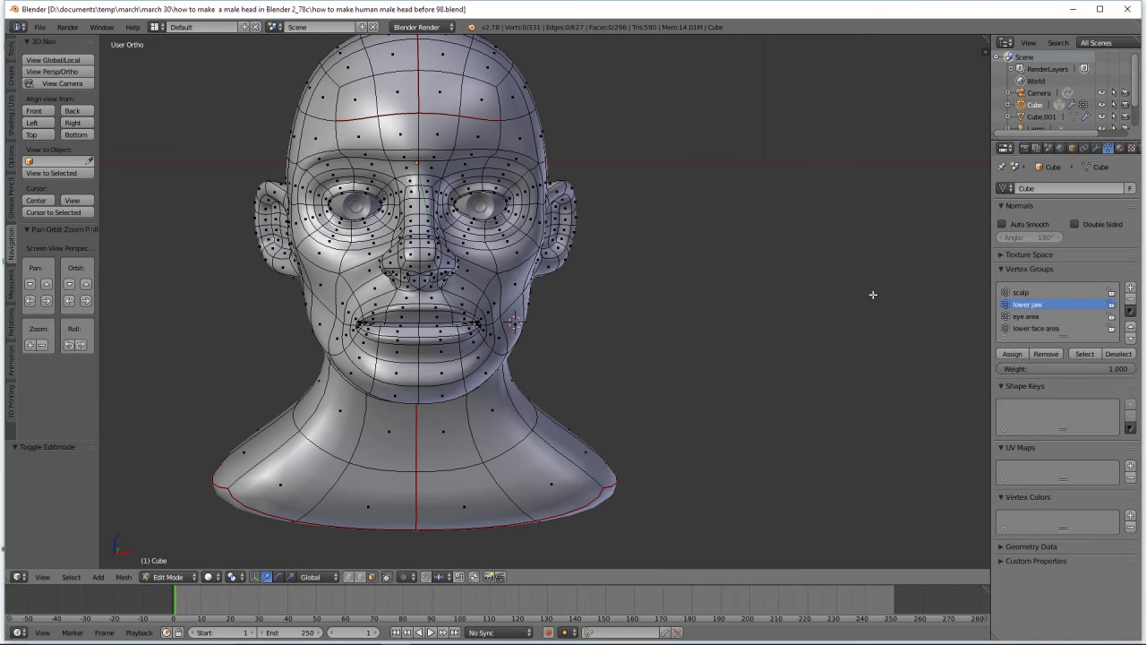
Select the faces of the eye area and lower face area vertex groups and hide them
left_click(1021, 318)
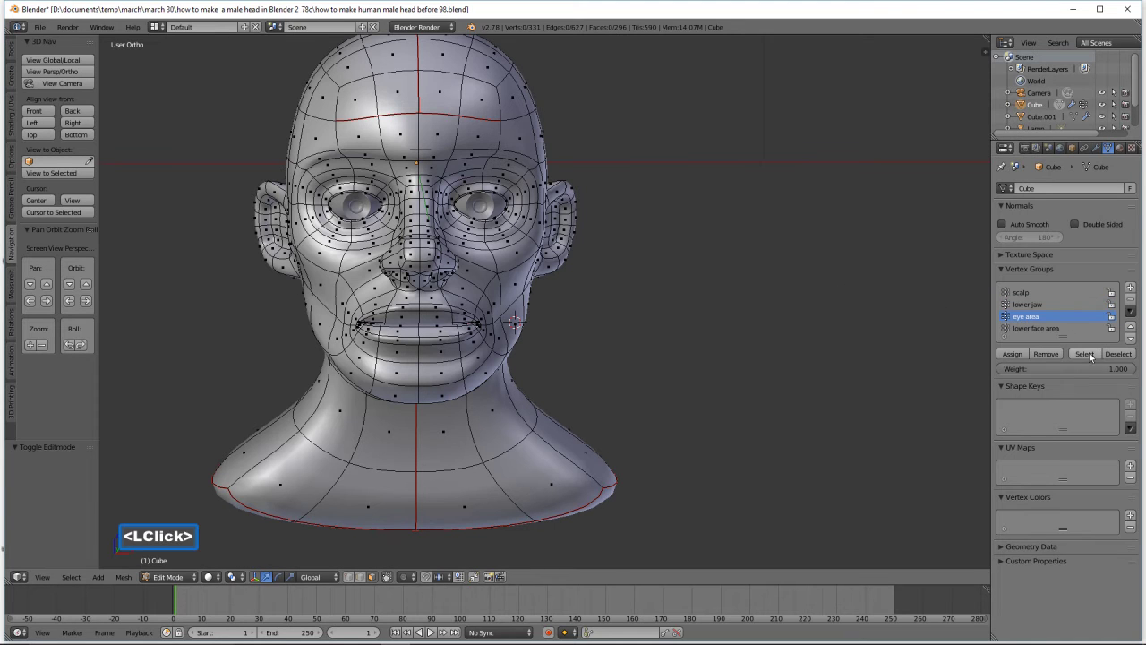
left_click(1085, 354)
left_click(1037, 328)
left_click(1084, 353)
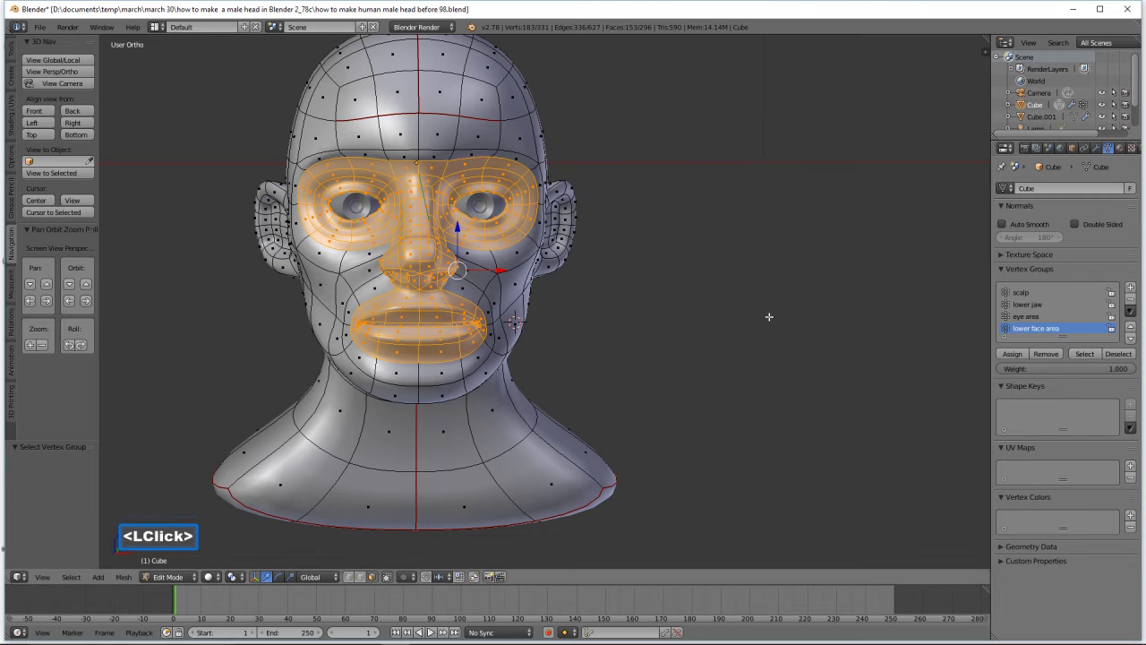
key("h")
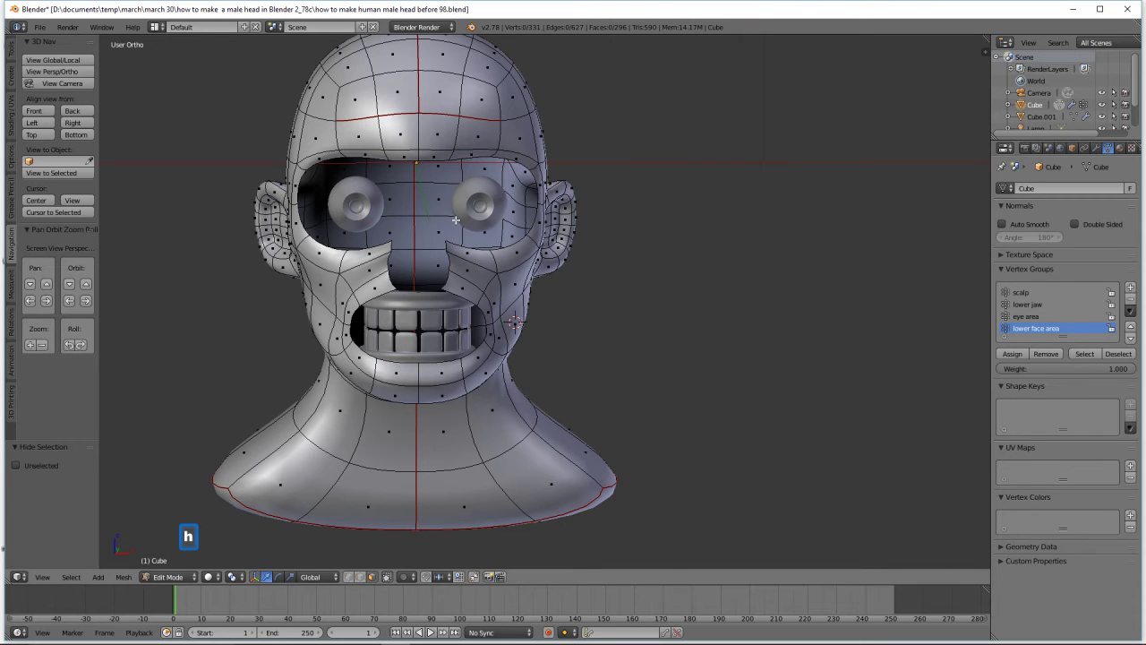
Open the choice of interaction modes for the head mesh
left_click(194, 578)
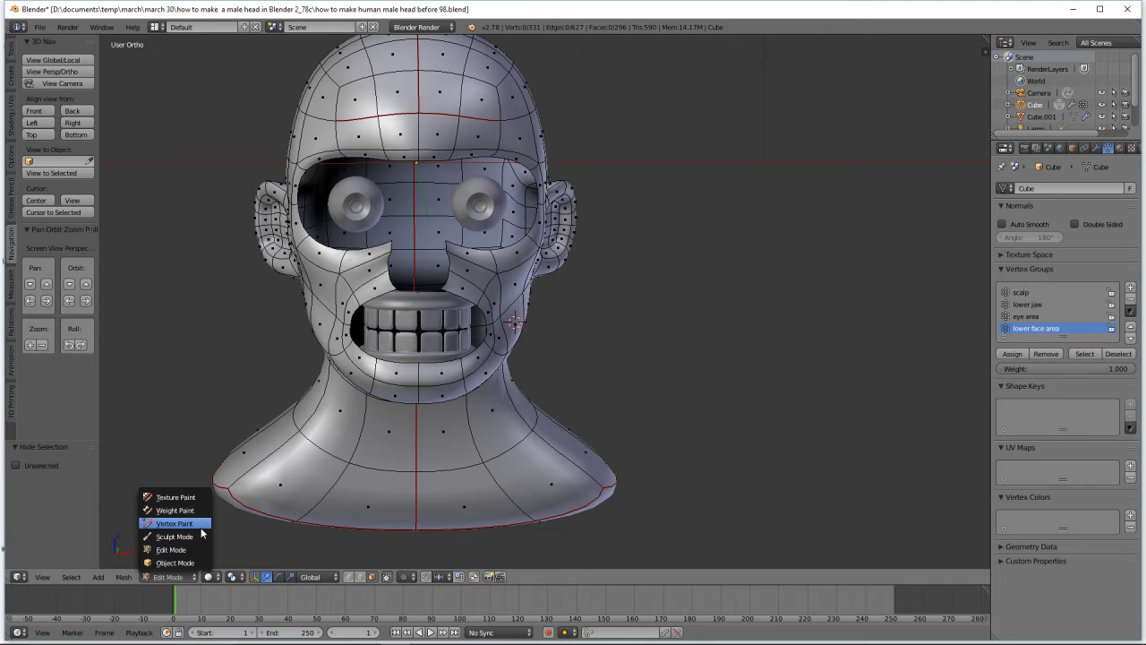
Switch the head to Sculpt Mode and enlarge the Grab brush radius to 140 px
left_click(204, 536)
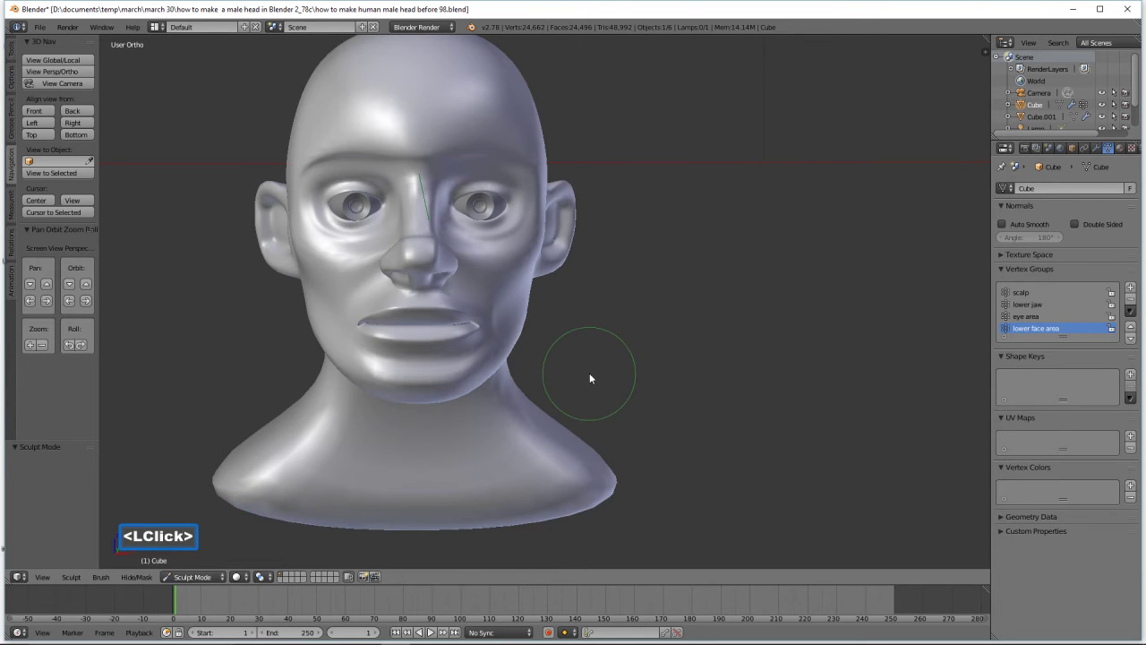
middle_click_drag(629, 377, 621, 377)
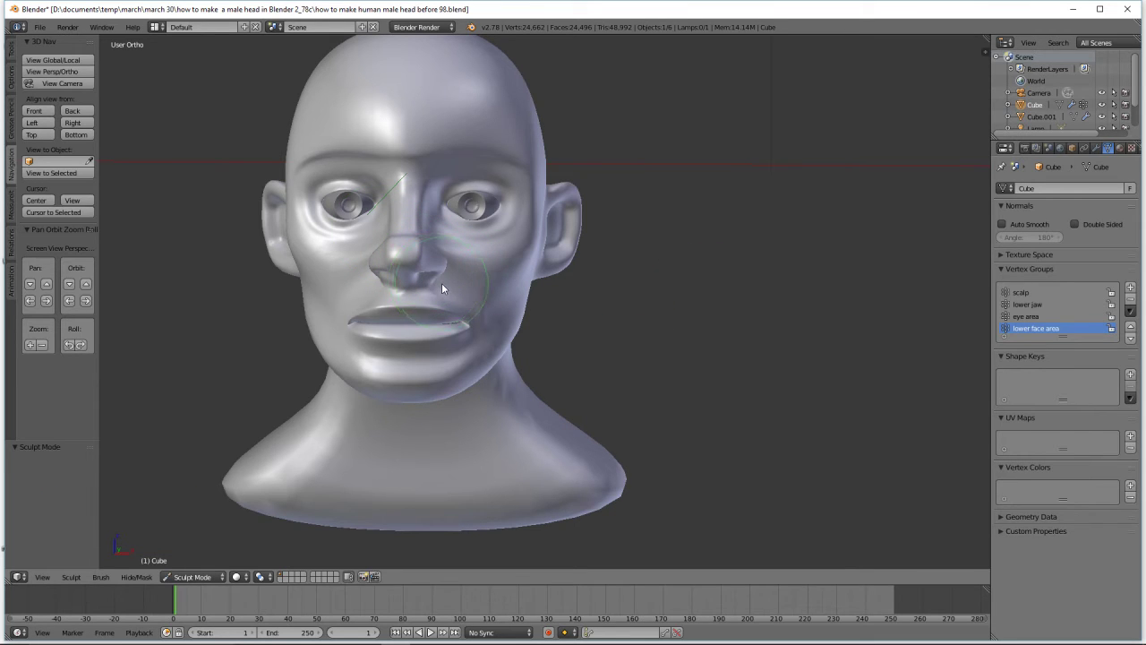
left_click(11, 50)
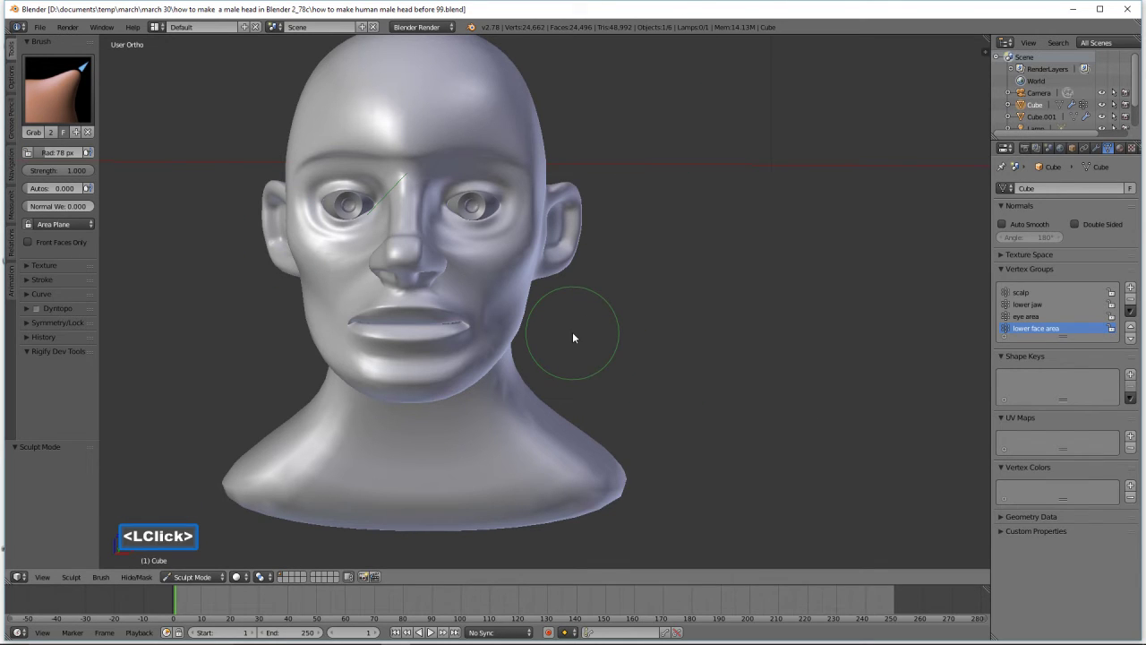
key("f")
left_click(607, 378)
Reshape the jaw and chin with the Grab brush into a broader, squarer lower face
left_click_drag(489, 364, 497, 365)
left_click_drag(470, 328, 469, 325)
mouse_move(507, 308)
left_mouse_down()
mouse_move(526, 342)
mouse_move(460, 393)
mouse_move(471, 416)
mouse_move(439, 405)
left_mouse_up()
middle_click_drag(440, 405, 494, 396)
left_click_drag(511, 408, 546, 354)
mouse_move(547, 353)
middle_mouse_down()
mouse_move(646, 354)
mouse_move(645, 367)
middle_mouse_up()
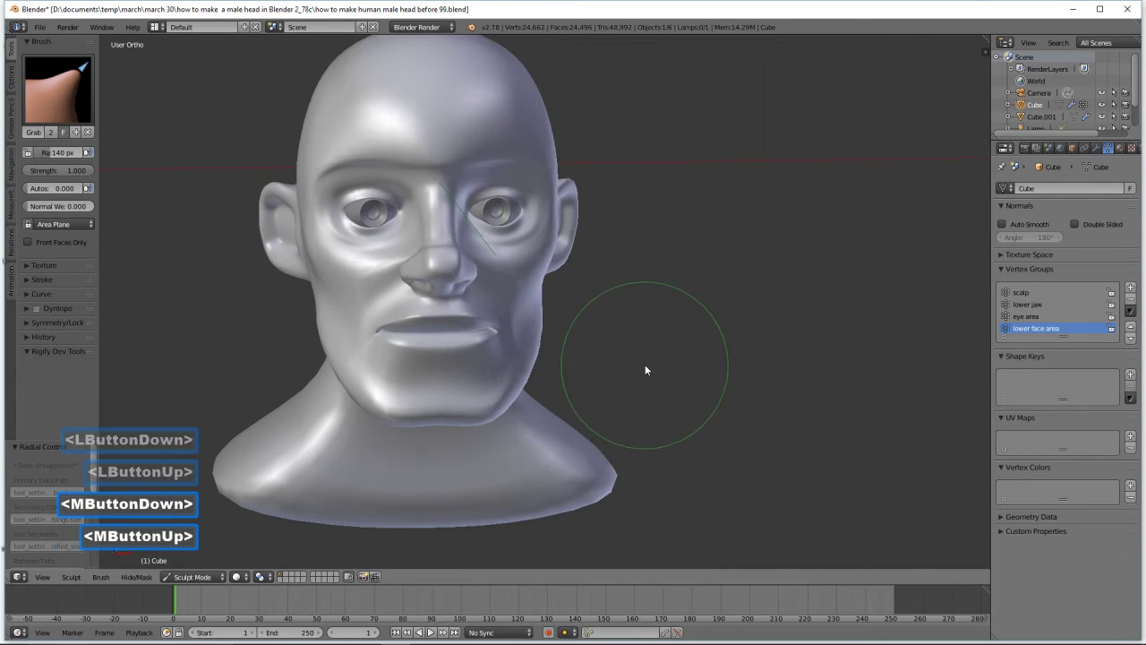
Lower and straighten the brow ridge above the eyes with short Grab brush strokes
left_click_drag(492, 159, 496, 160)
left_click_drag(496, 160, 474, 162)
middle_click_drag(608, 185, 566, 187)
left_click_drag(554, 162, 556, 170)
left_click_drag(475, 159, 476, 168)
middle_click_drag(587, 254, 620, 273)
Refine the cheek and jaw beside the mouth with small Grab brush strokes
scroll(621, 282, "up", 1)
left_click(511, 340)
mouse_move(518, 339)
middle_mouse_down()
mouse_move(557, 328)
mouse_move(552, 321)
middle_mouse_up()
left_click_drag(550, 321, 544, 310)
scroll(636, 318, "down", 1)
middle_click_drag(636, 318, 643, 317)
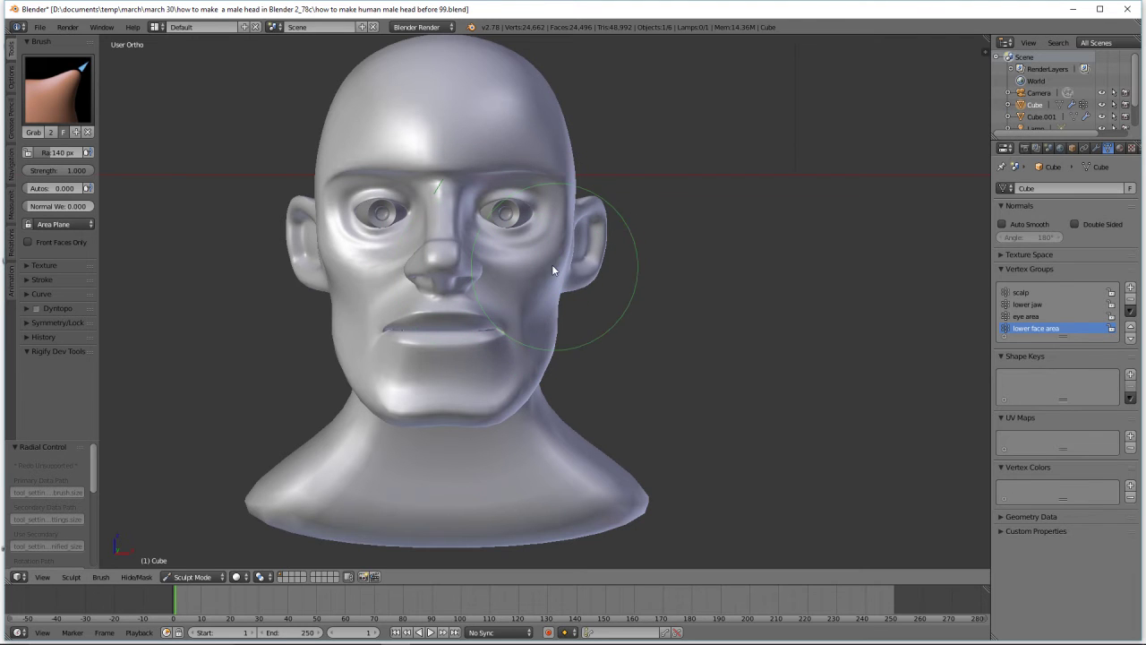
mouse_move(705, 319)
middle_mouse_down()
mouse_move(597, 306)
mouse_move(718, 327)
middle_mouse_up()
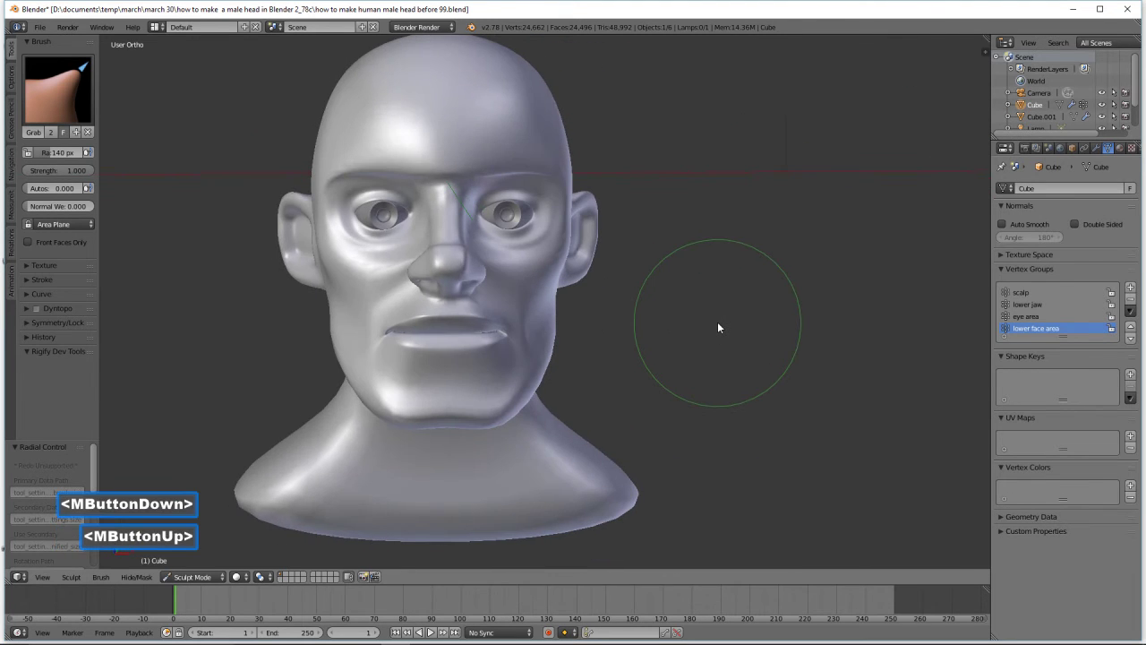
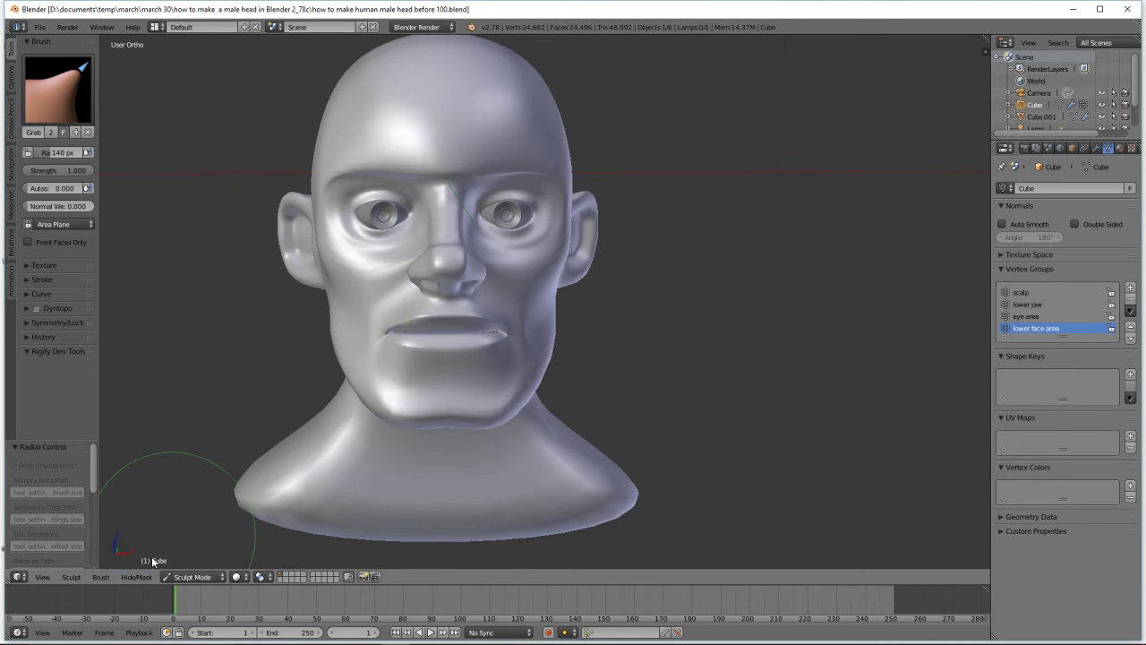
Switch to Edit Mode, reveal all hidden faces of the head and clear the selection
left_click(205, 577)
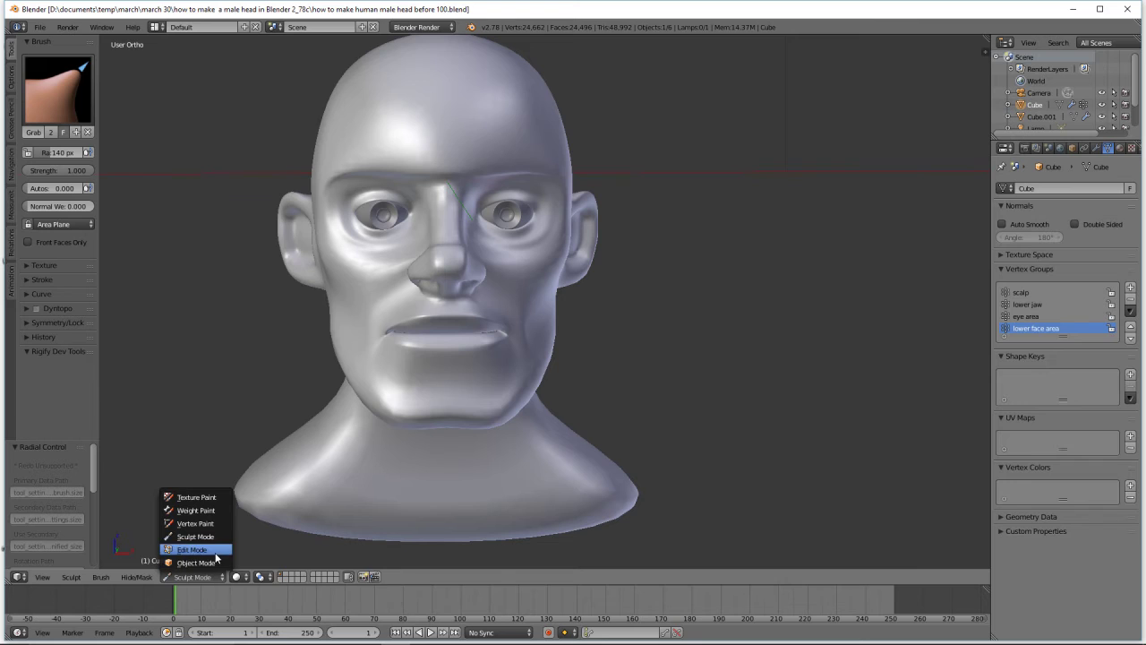
left_click(214, 550)
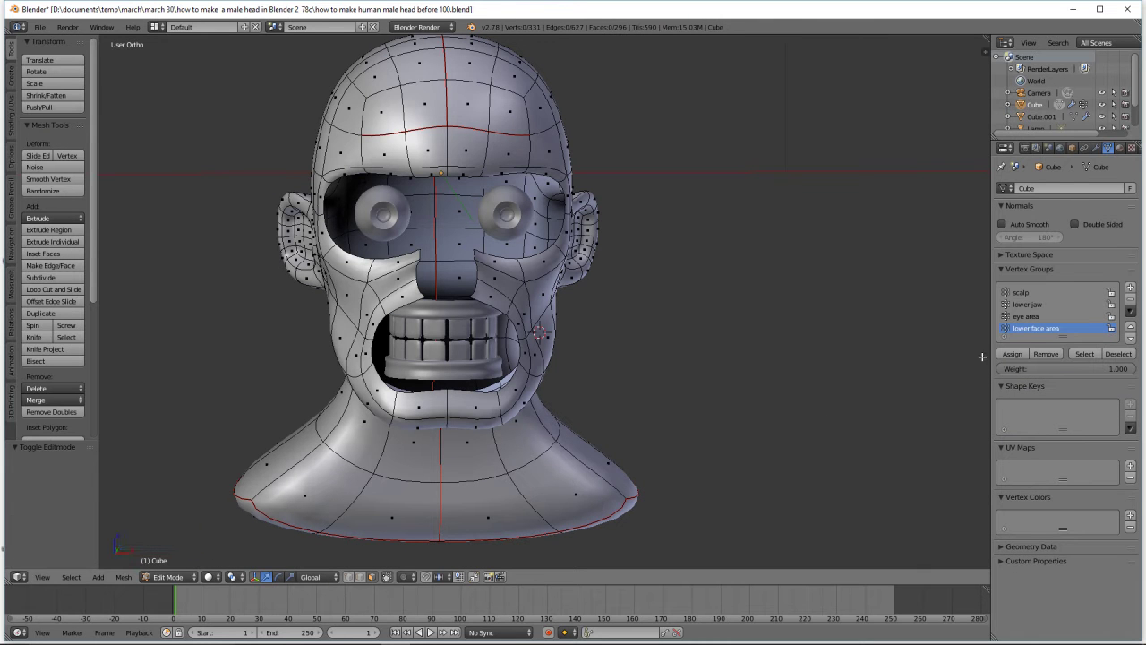
key("alt")
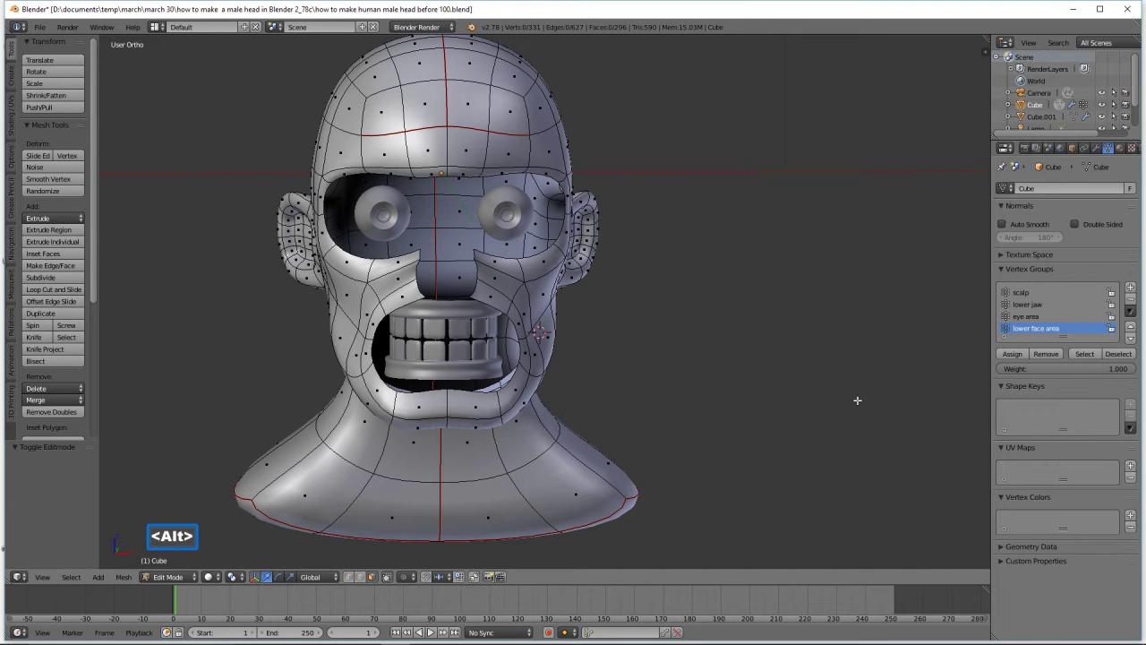
key("alt+h")
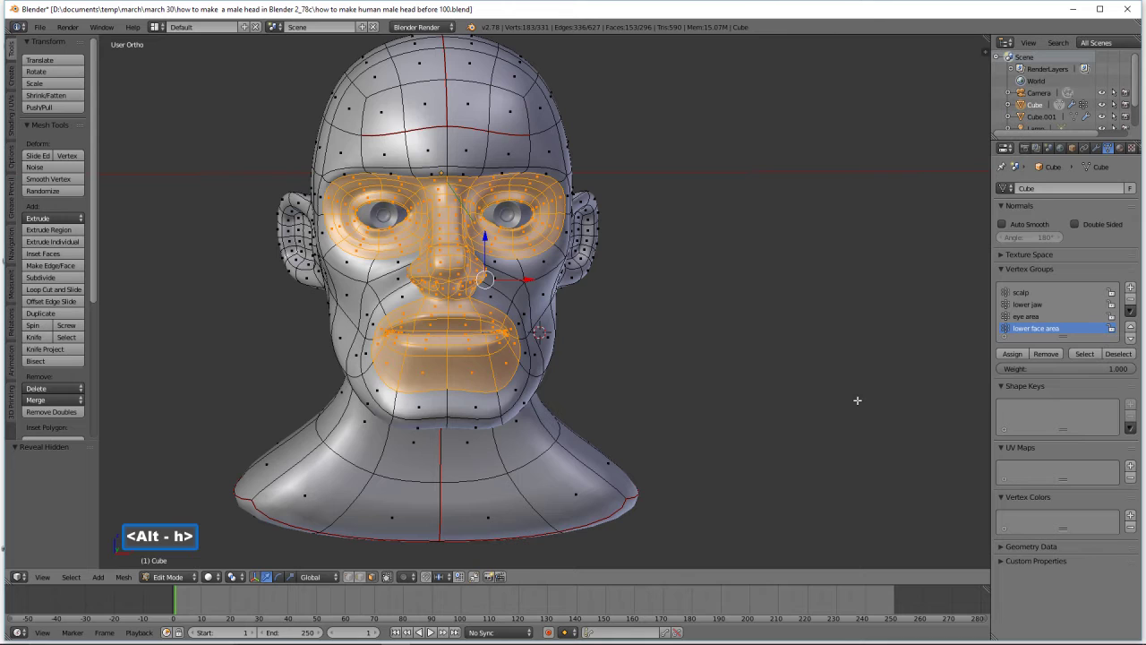
key("a")
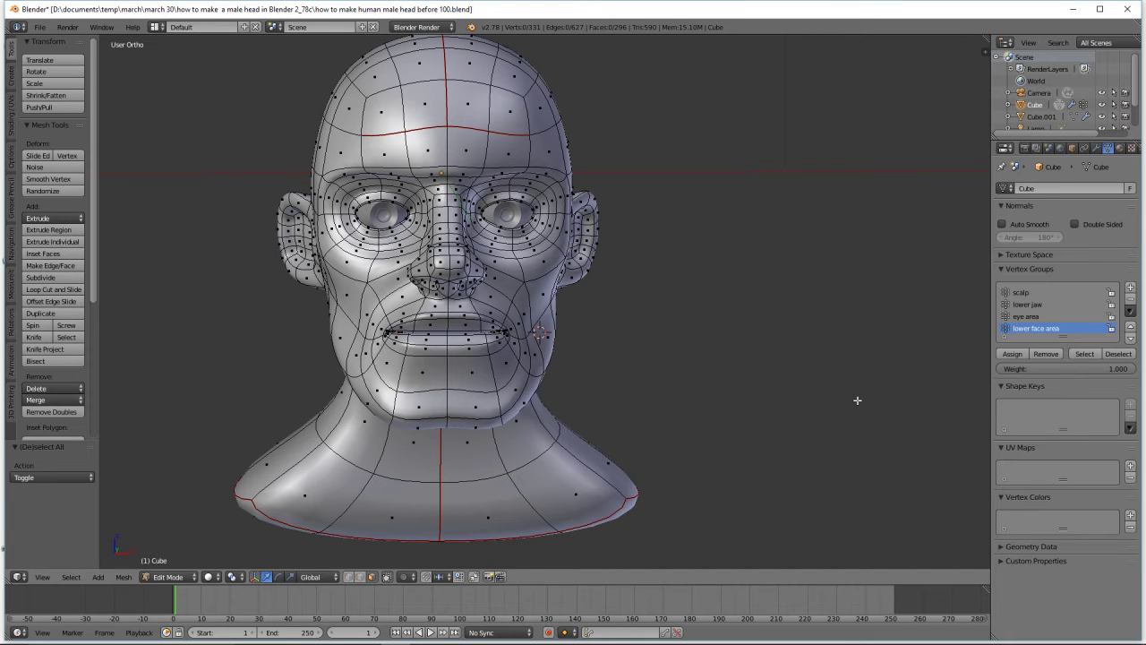
Select the faces of the "eye area" vertex group and hide them
left_click(1045, 318)
left_click(1084, 354)
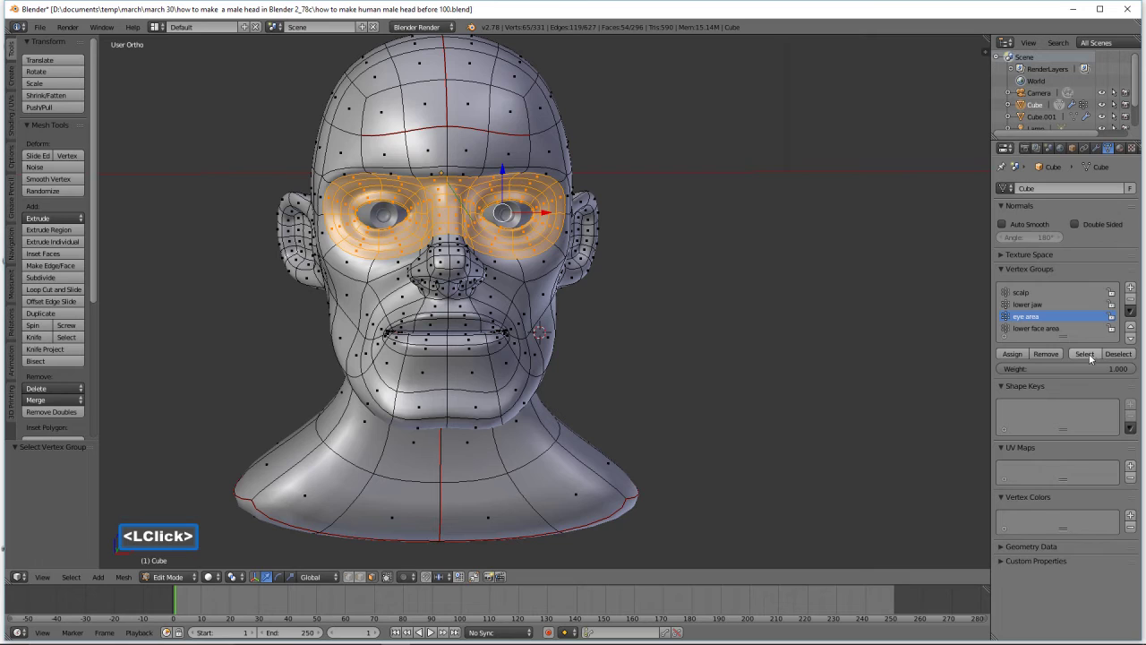
key("h")
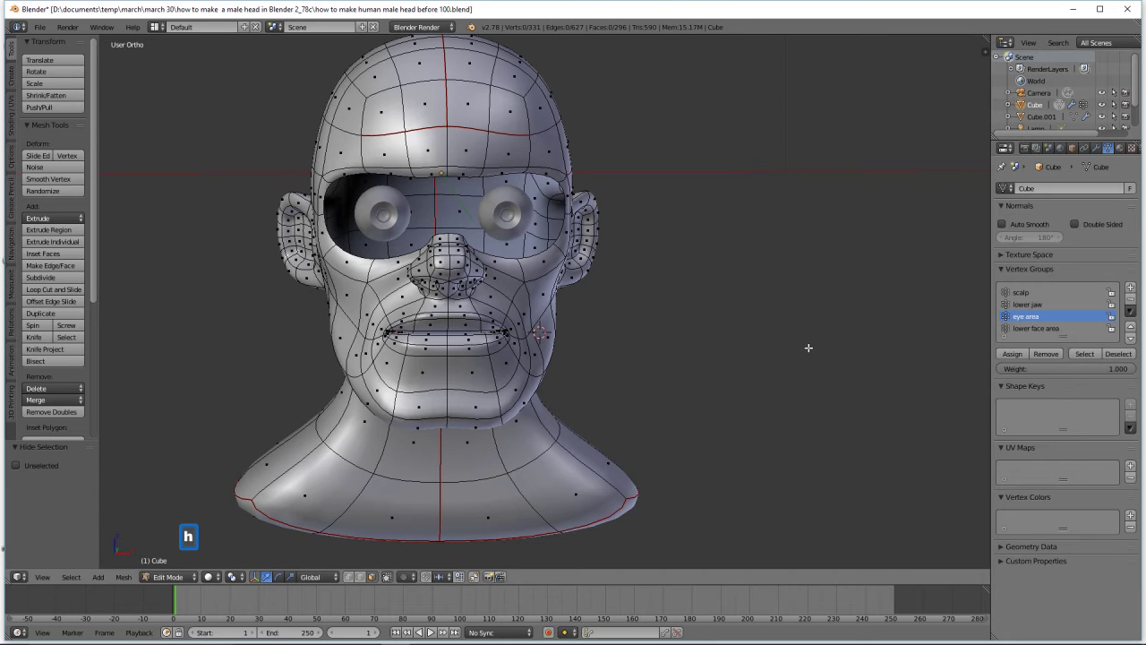
Return to Sculpt Mode and save the file as "how to make human male head before 101.blend"
left_click(192, 580)
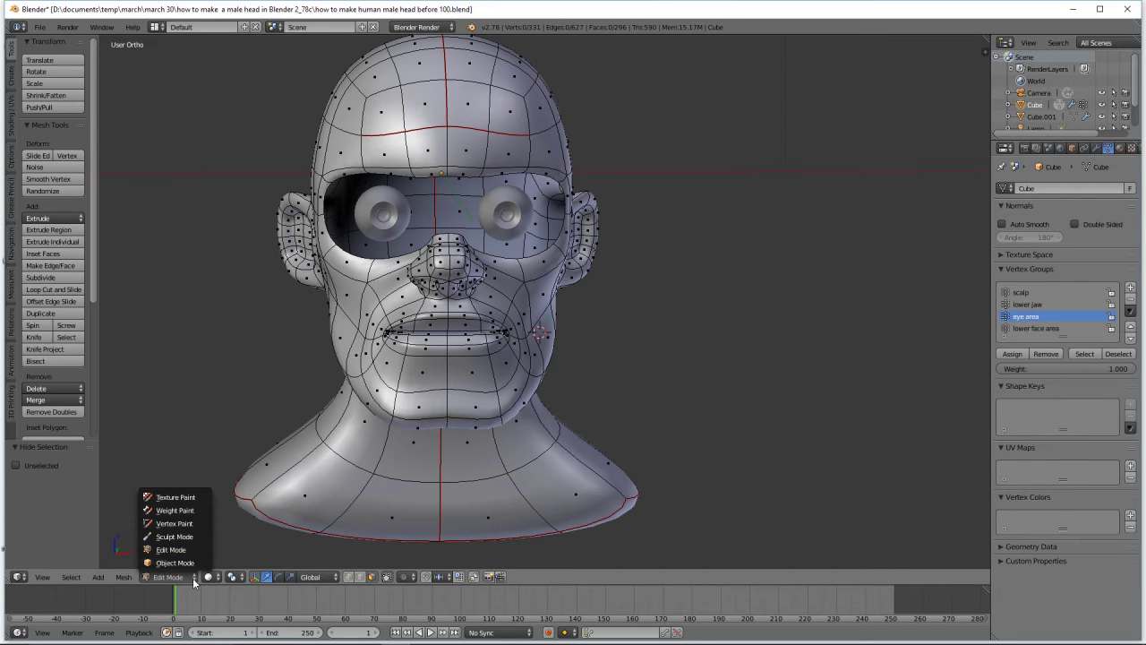
left_click(176, 537)
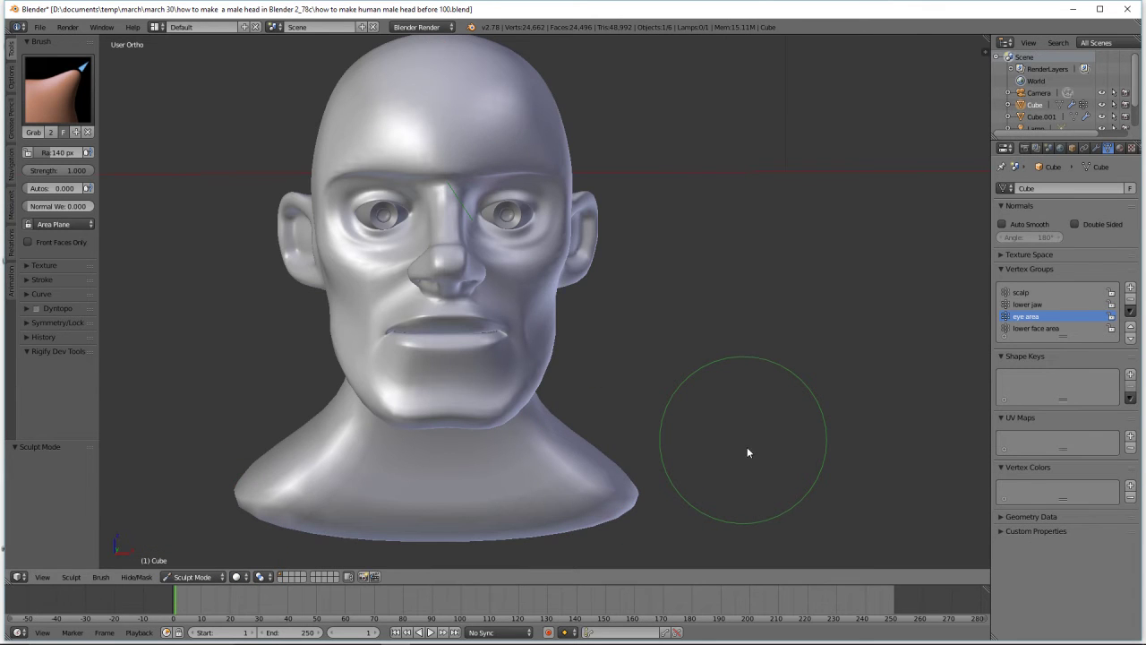
left_click(640, 231)
Reshape the tip and sides of the nose with the Grab brush from the front and side
scroll(636, 243, "up", 3)
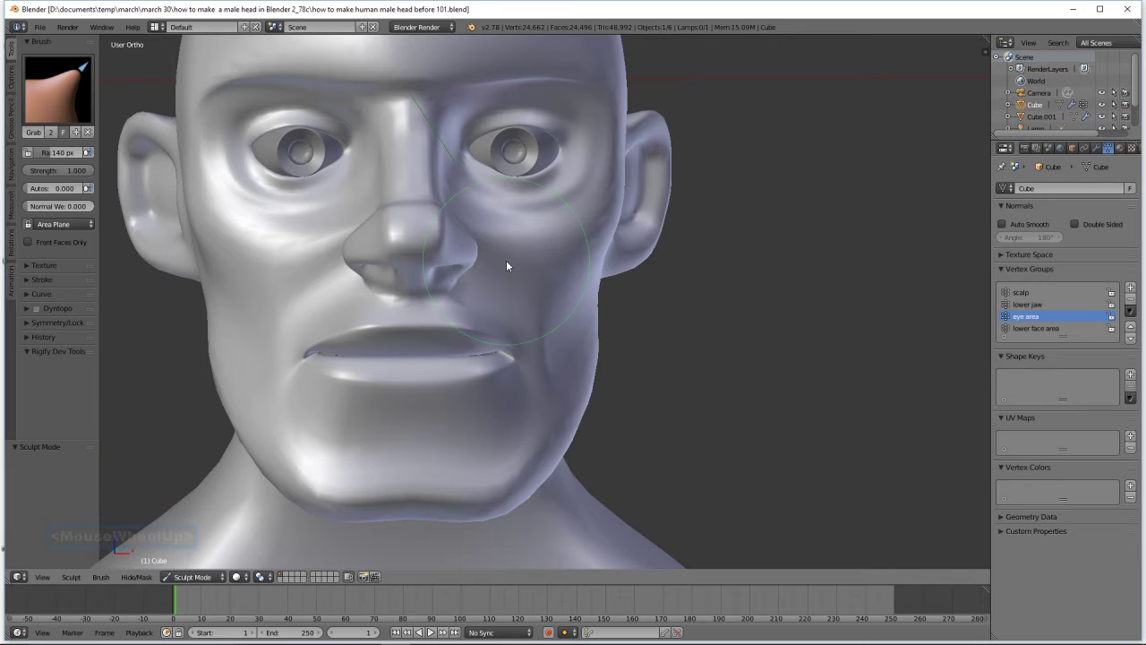
scroll(502, 256, "up", 1)
left_click(471, 251)
mouse_move(471, 247)
left_mouse_down()
mouse_move(451, 248)
mouse_move(422, 222)
left_mouse_up()
mouse_move(422, 222)
middle_mouse_down()
mouse_move(431, 243)
mouse_move(395, 218)
middle_mouse_up()
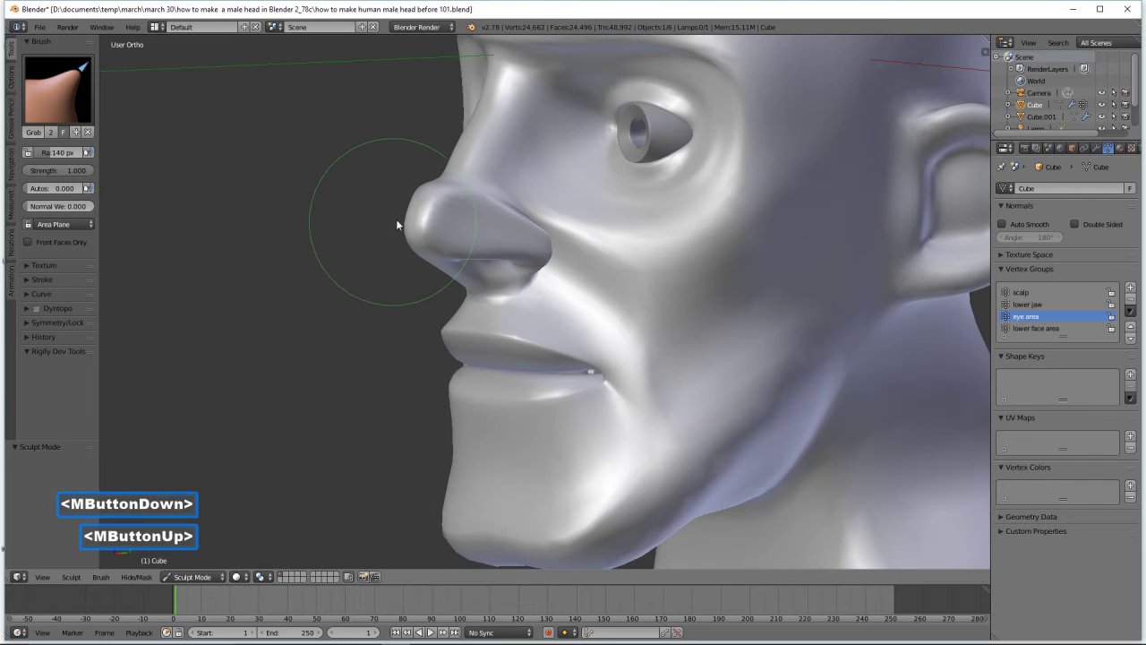
left_click_drag(430, 192, 435, 196)
mouse_move(430, 232)
middle_mouse_down()
mouse_move(487, 230)
mouse_move(504, 242)
mouse_move(505, 228)
middle_mouse_up()
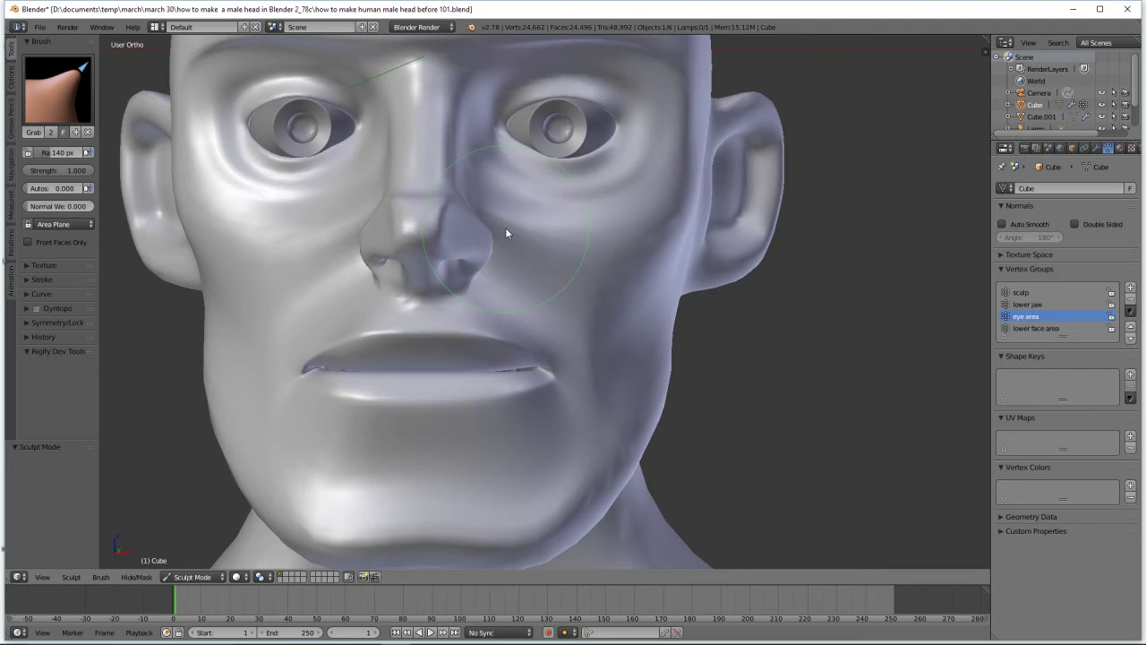
Narrow the side of the jaw and stretch the ear at its upper and lower ends with the Grab brush
scroll(557, 387, "down", 2)
scroll(558, 386, "down", 1)
left_click_drag(588, 356, 582, 359)
mouse_move(526, 411)
middle_mouse_down()
mouse_move(587, 411)
mouse_move(586, 394)
middle_mouse_up()
left_click_drag(642, 188, 644, 165)
middle_click_drag(685, 250, 625, 247)
left_click_drag(623, 280, 618, 300)
middle_click_drag(627, 301, 657, 311)
Pull the chin and jaw corner inward and save the file as "how to make human male head before 102.blend"
mouse_move(535, 434)
left_mouse_down()
mouse_move(530, 445)
mouse_move(532, 424)
mouse_move(520, 445)
mouse_move(523, 430)
left_mouse_up()
mouse_move(587, 382)
left_mouse_down()
mouse_move(594, 353)
mouse_move(580, 402)
left_mouse_up()
left_click(575, 402)
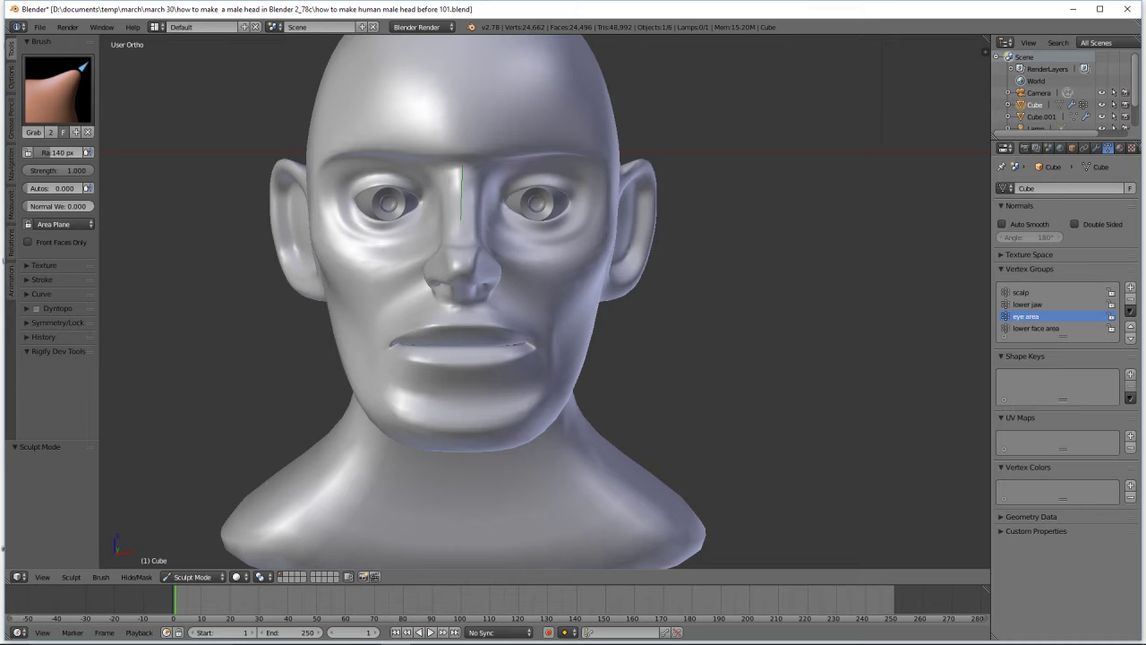
left_click(774, 369)
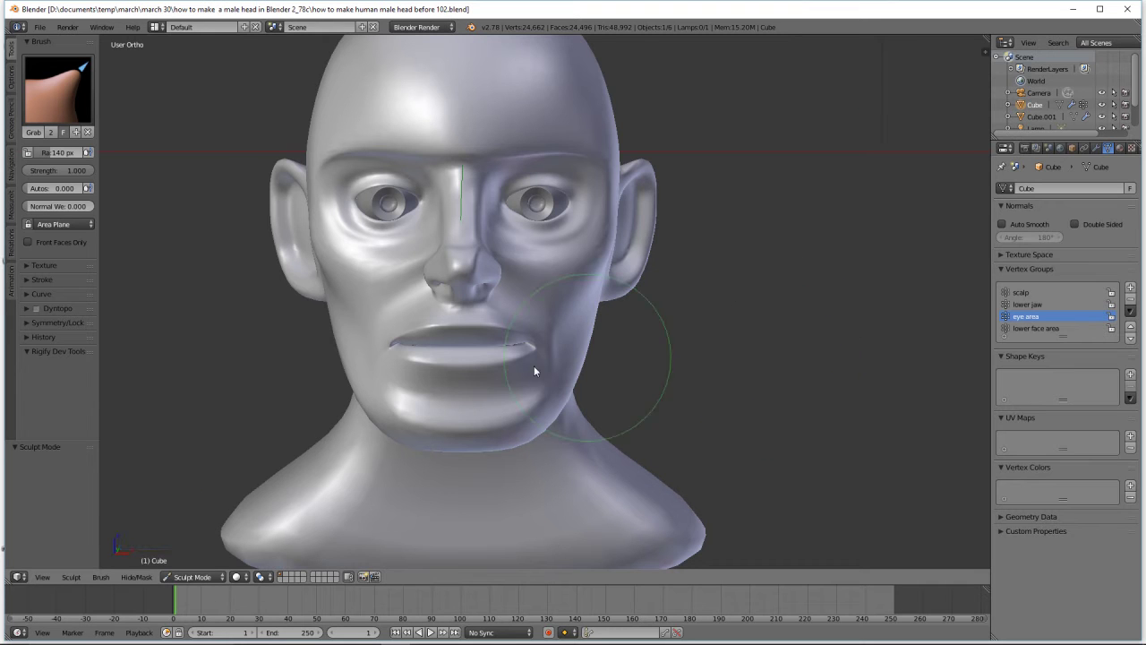
In Edit Mode, scale the face on the lower jaw corner to 0.659 using proportional editing with a size of 1.00
left_click(219, 576)
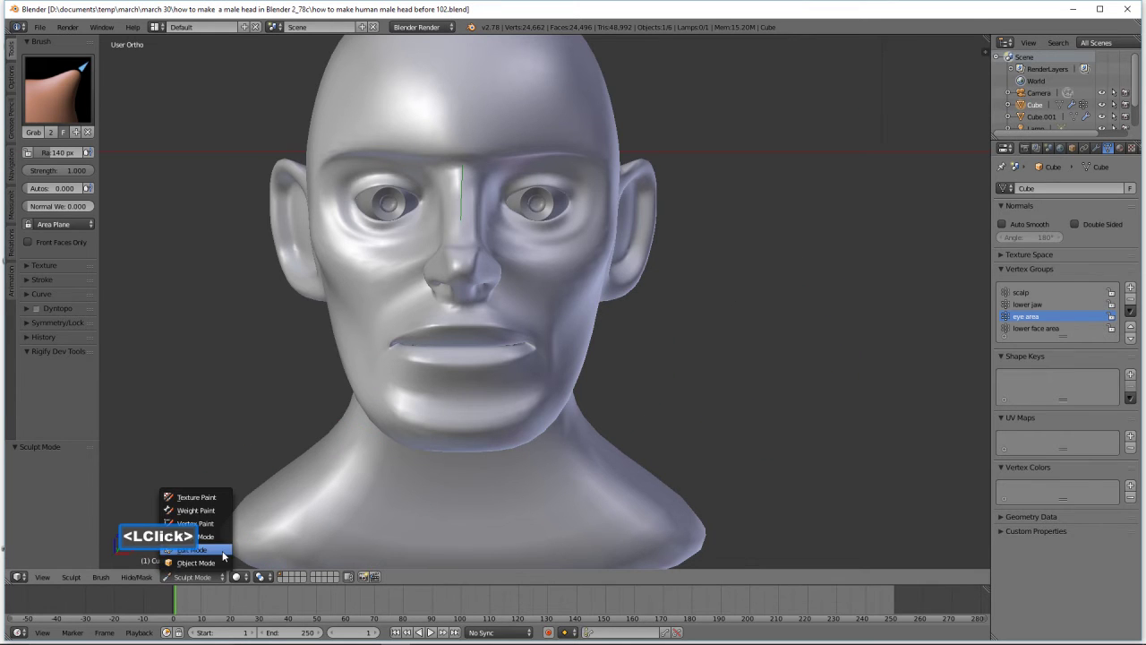
left_click(222, 550)
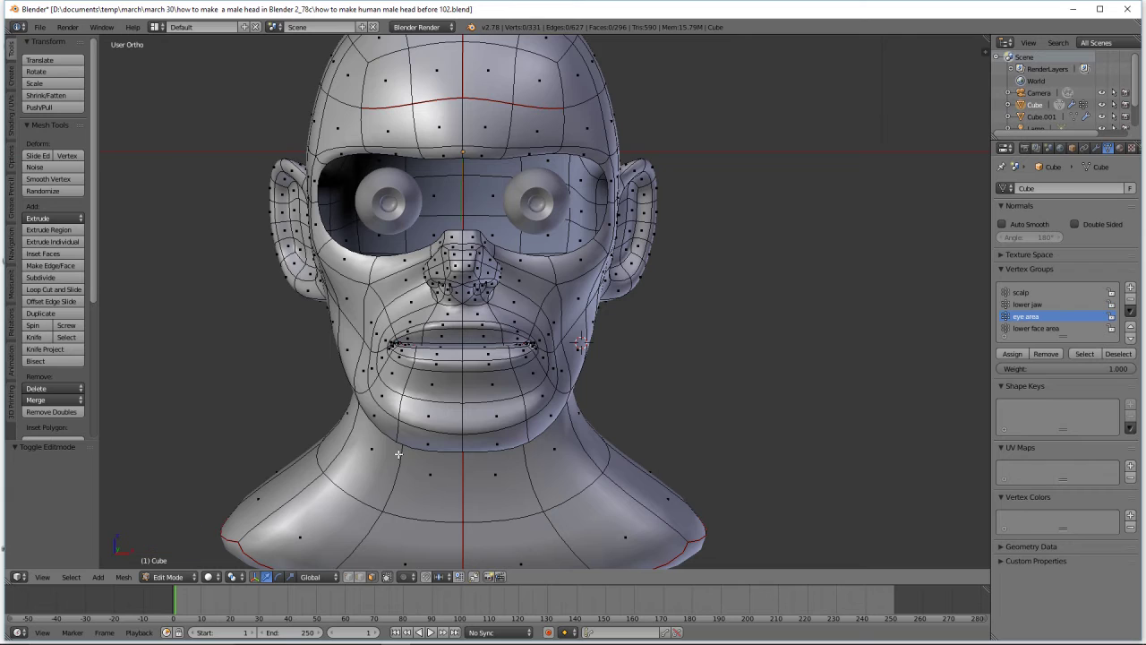
left_click(545, 416)
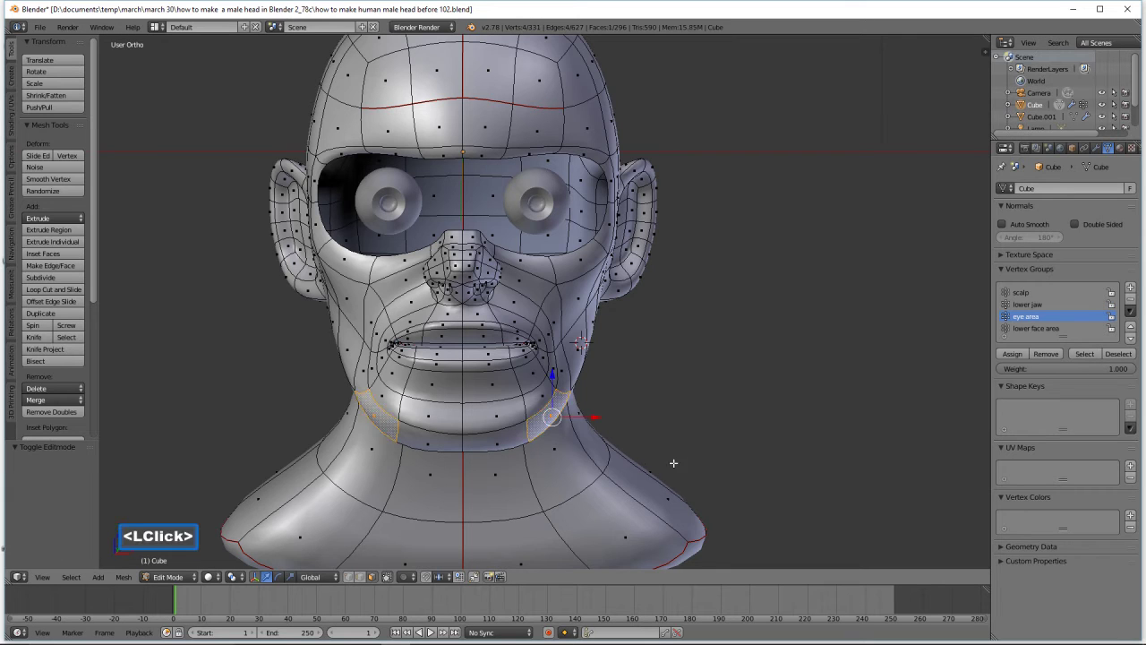
key("s")
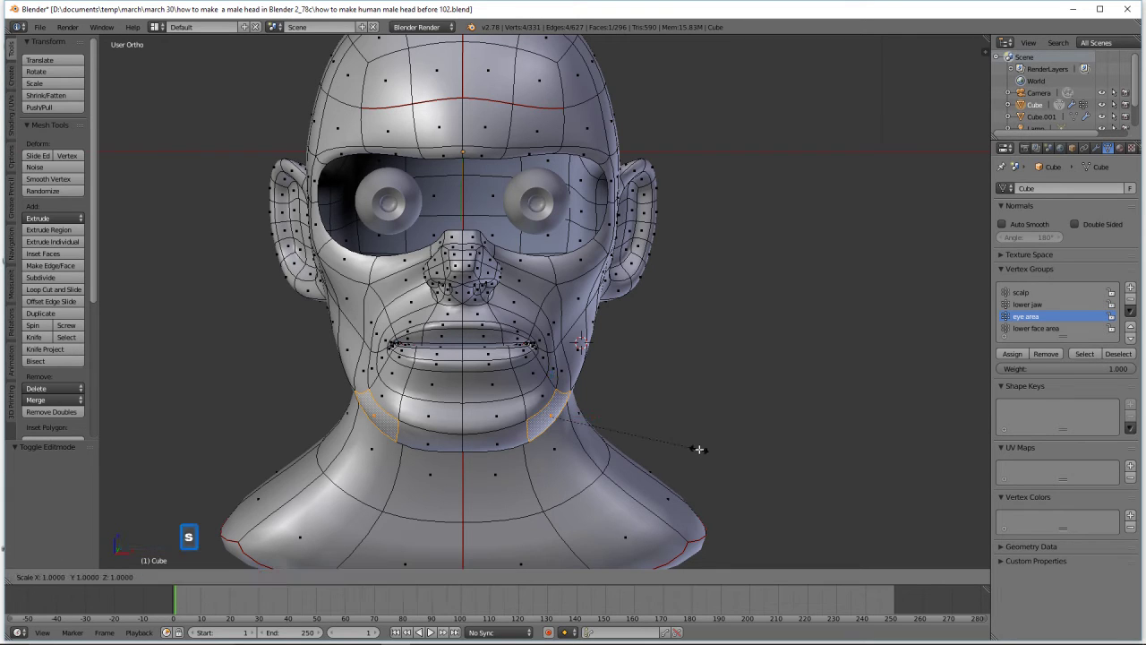
right_click(699, 448)
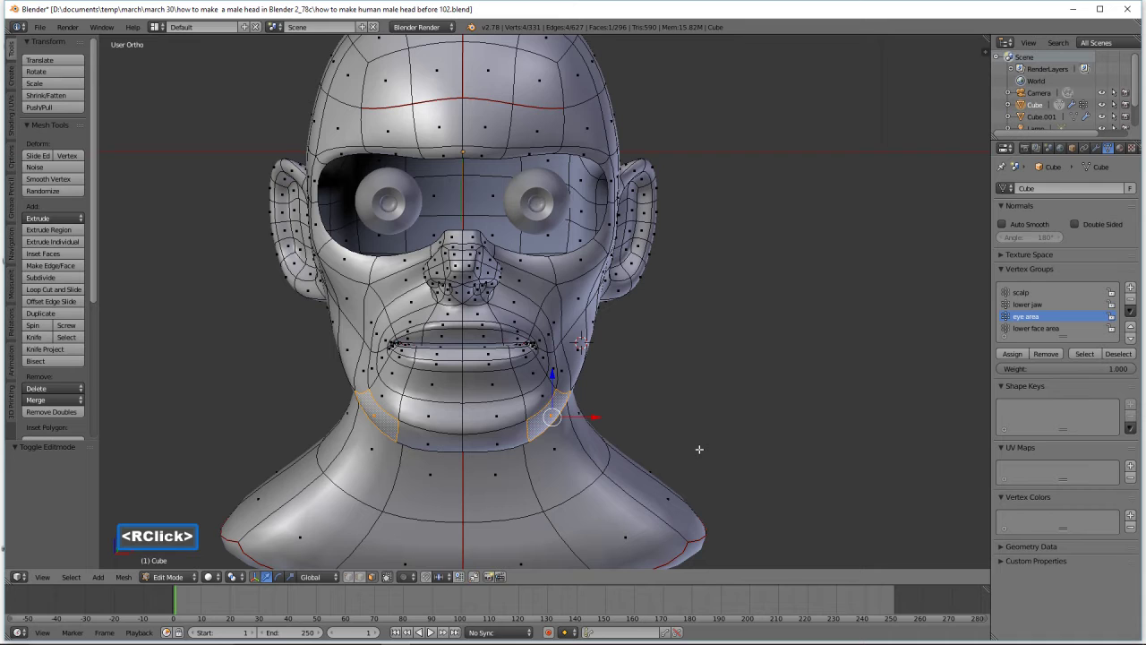
key("o")
key("s")
scroll(699, 448, "down", 14)
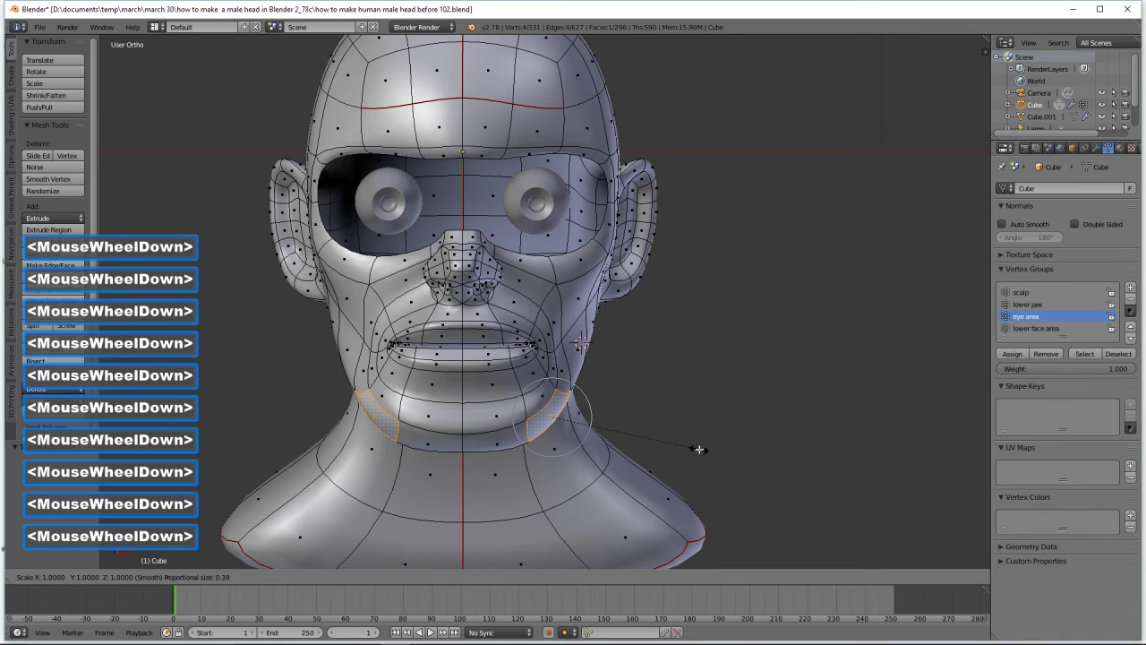
scroll(649, 448, "down", 5)
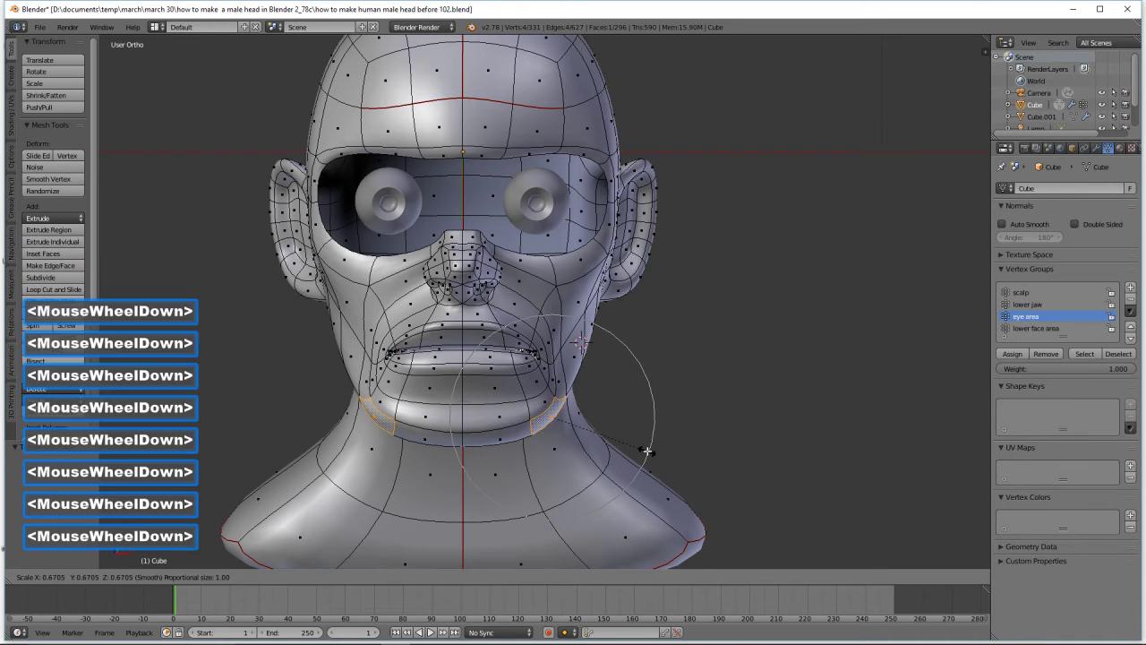
scroll(645, 444, "down", 1)
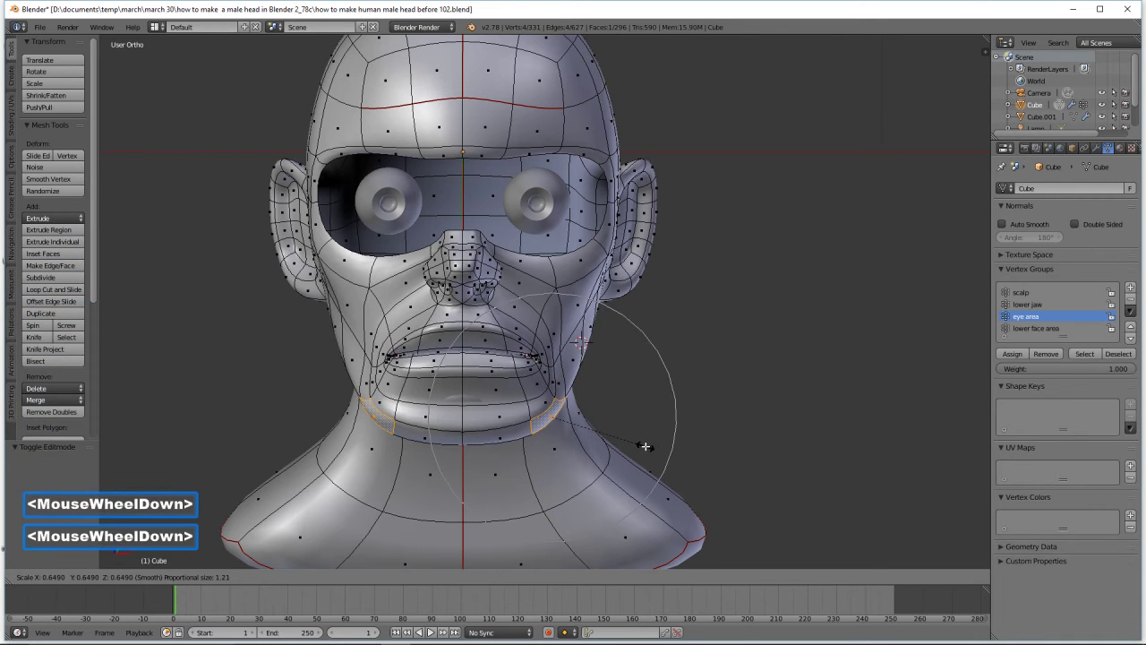
scroll(646, 446, "up", 2)
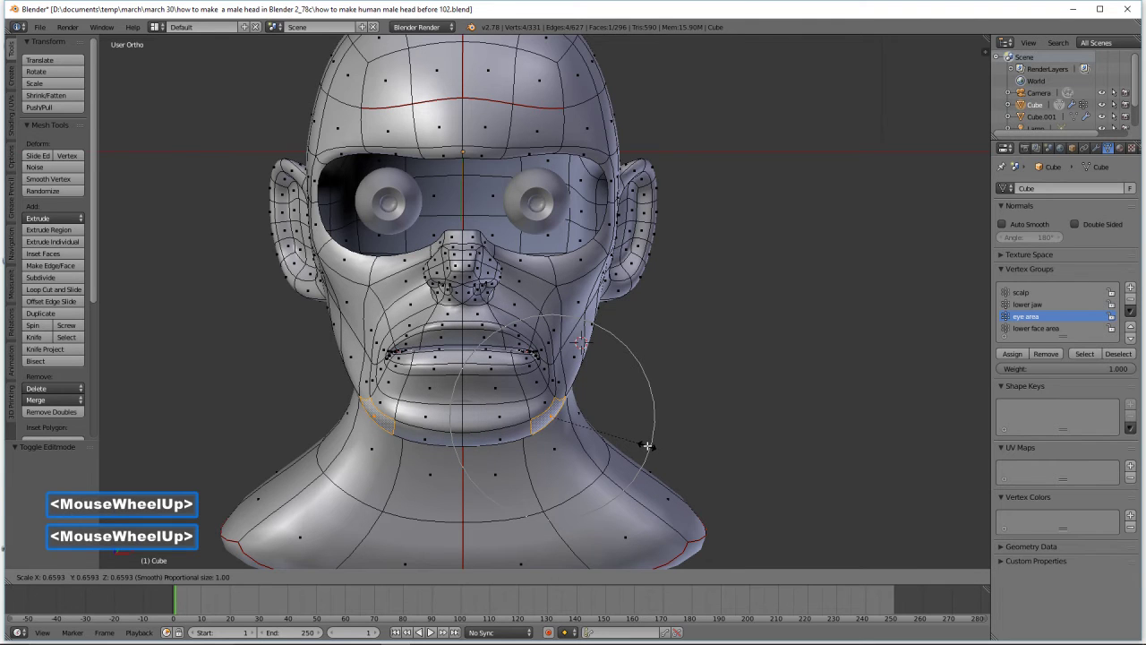
left_click(647, 445)
Move the selected jaw face inward by -0.186 along the X axis with a proportional size of 2.14
key("g")
key("x")
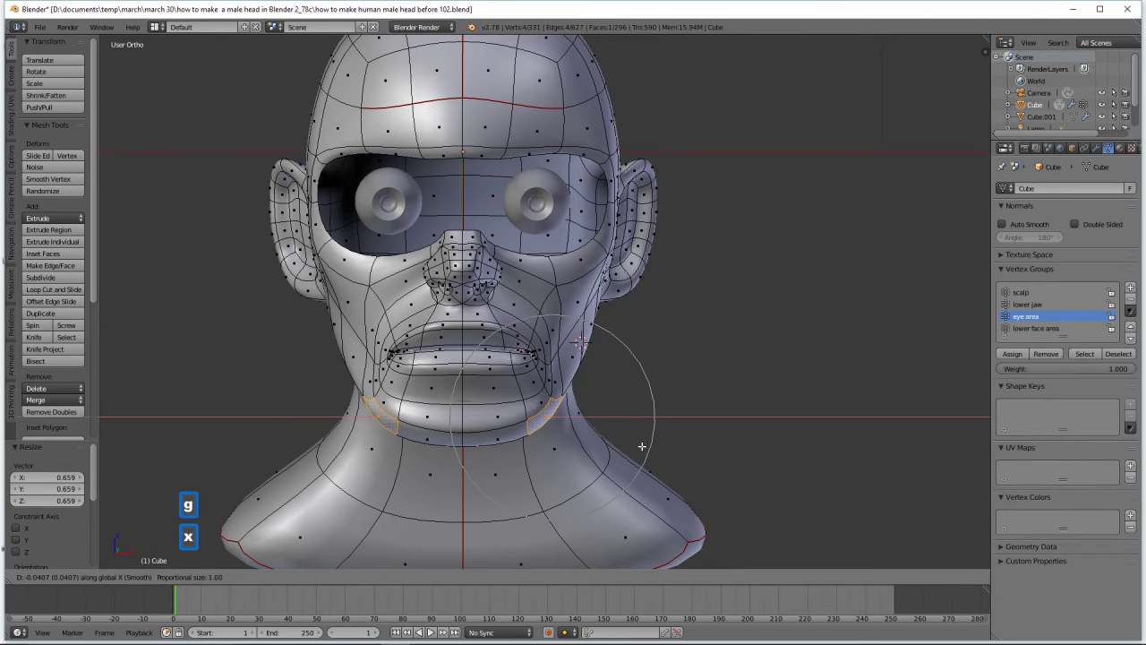
scroll(630, 438, "down", 2)
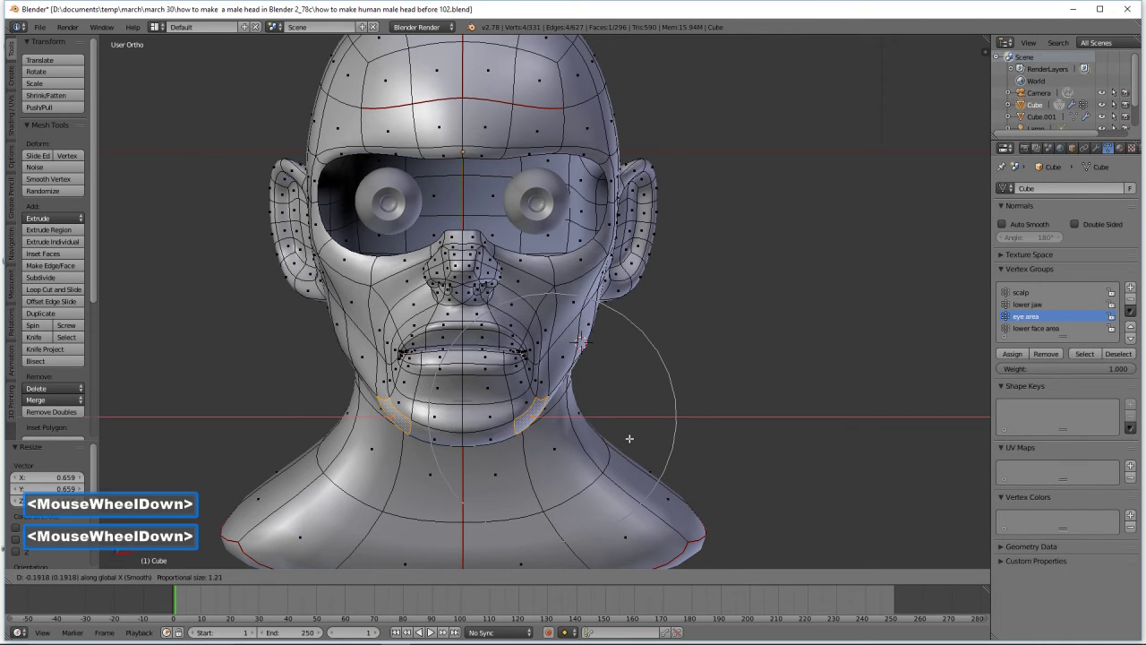
scroll(630, 437, "down", 4)
scroll(630, 438, "down", 3)
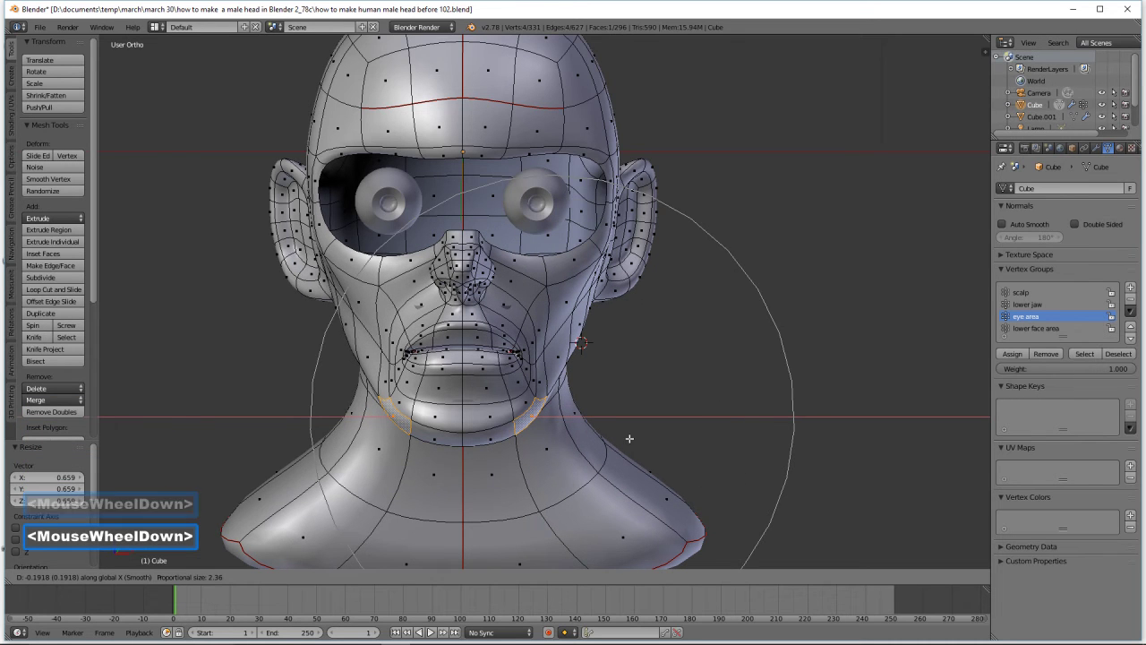
scroll(630, 438, "up", 1)
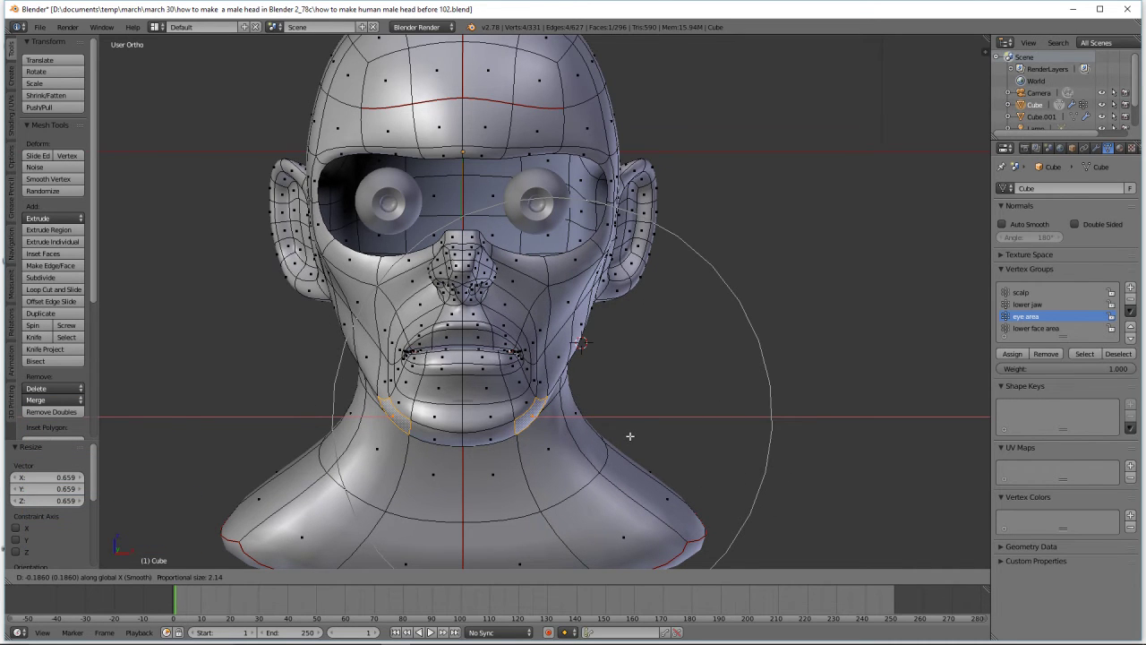
left_click(630, 435)
mouse_move(670, 435)
middle_mouse_down()
mouse_move(805, 435)
mouse_move(672, 436)
mouse_move(663, 422)
middle_mouse_up()
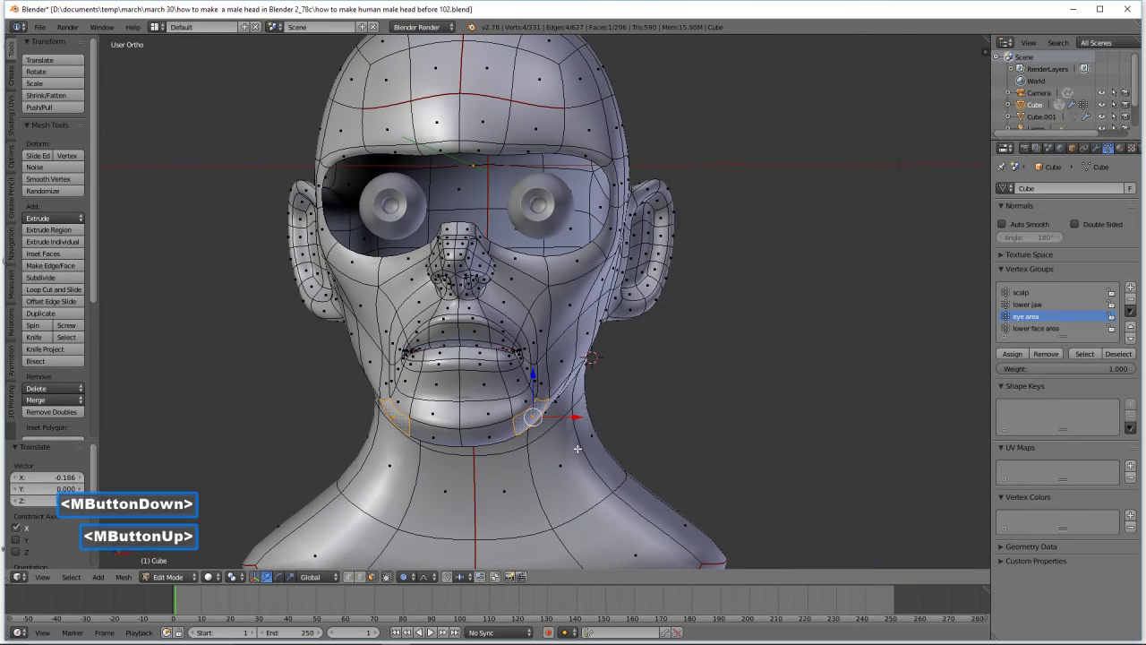
In Sculpt Mode, refine the lower face around the mouth, jaw and cheek with short Grab brush strokes from several angles
mouse_move(576, 449)
middle_mouse_down()
mouse_move(537, 421)
mouse_move(573, 455)
middle_mouse_up()
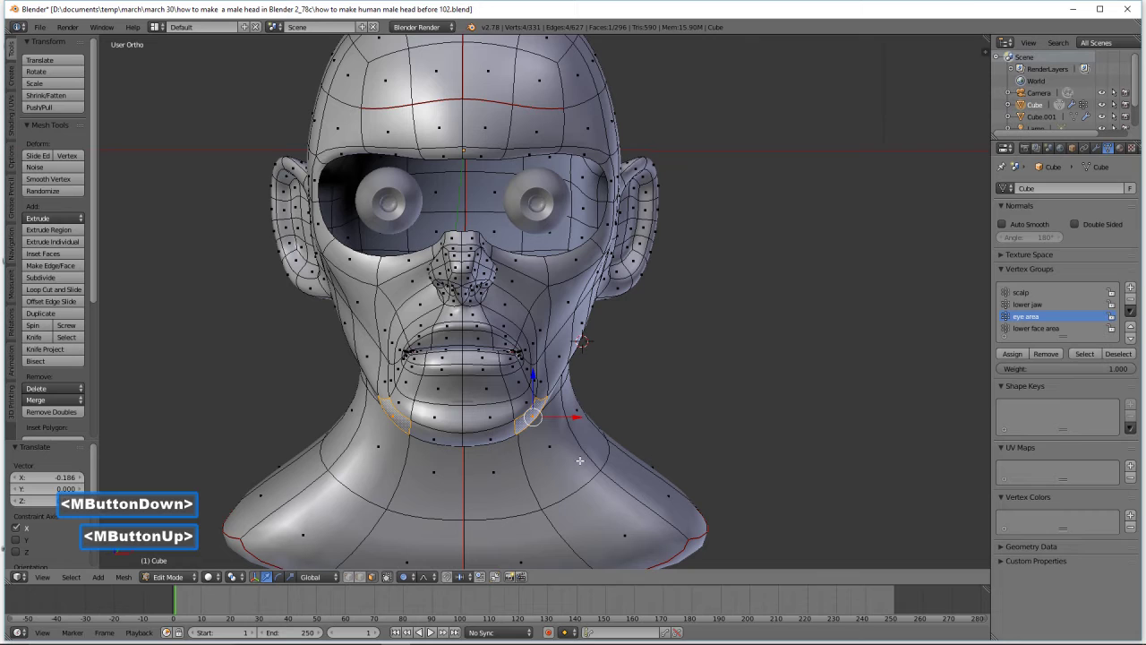
left_click(183, 579)
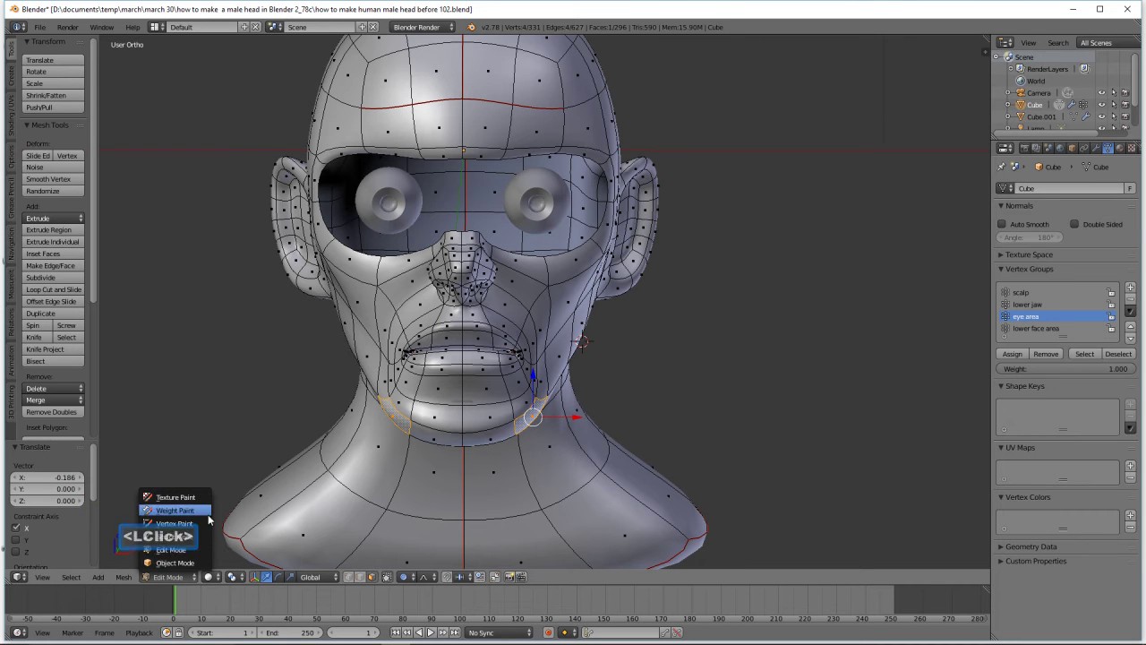
left_click(209, 538)
middle_click_drag(541, 471, 536, 463)
left_click_drag(460, 412, 501, 417)
middle_click_drag(502, 416, 432, 416)
left_click_drag(502, 426, 477, 423)
left_click_drag(595, 410, 576, 405)
mouse_move(576, 405)
middle_mouse_down()
mouse_move(618, 392)
mouse_move(621, 404)
middle_mouse_up()
left_click(616, 379)
left_click_drag(587, 367, 582, 365)
mouse_move(578, 365)
middle_mouse_down()
mouse_move(611, 364)
mouse_move(553, 330)
mouse_move(565, 330)
mouse_move(488, 378)
middle_mouse_up()
scroll(519, 385, "up", 3)
left_click_drag(578, 415, 571, 411)
middle_click_drag(571, 411, 631, 397)
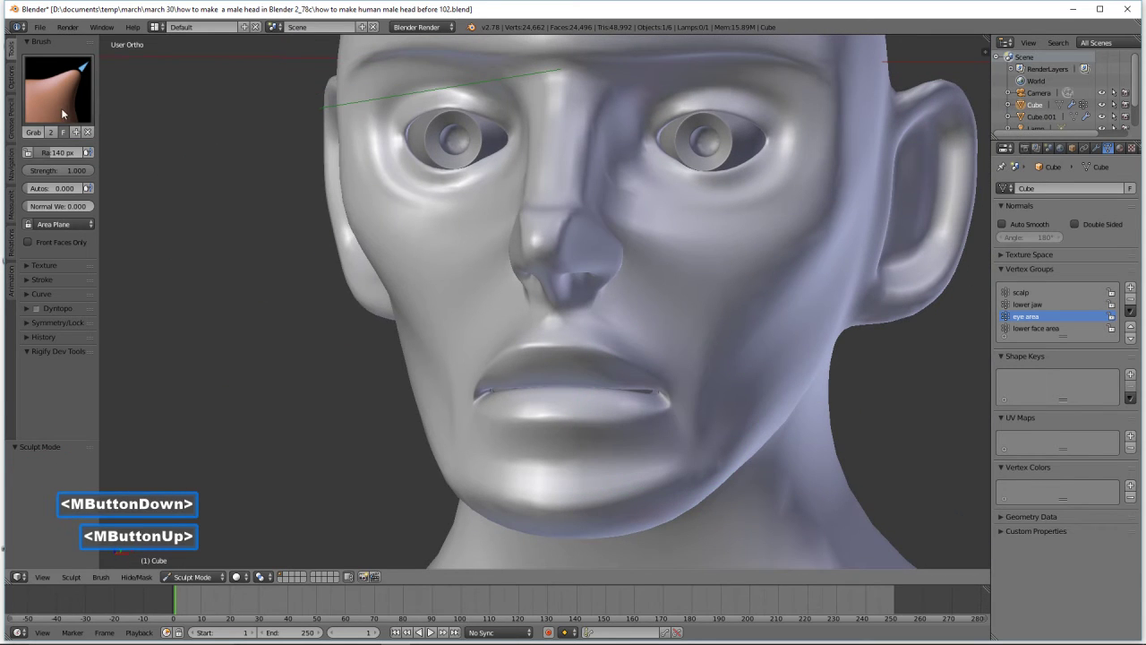
Build up the corner of the mouth with the Inflate/Deflate brush set to Inflate at strength 0.500
left_click(61, 108)
left_click(379, 157)
middle_click_drag(670, 411, 637, 407)
double_click(635, 389)
left_click(635, 390)
left_click(638, 390)
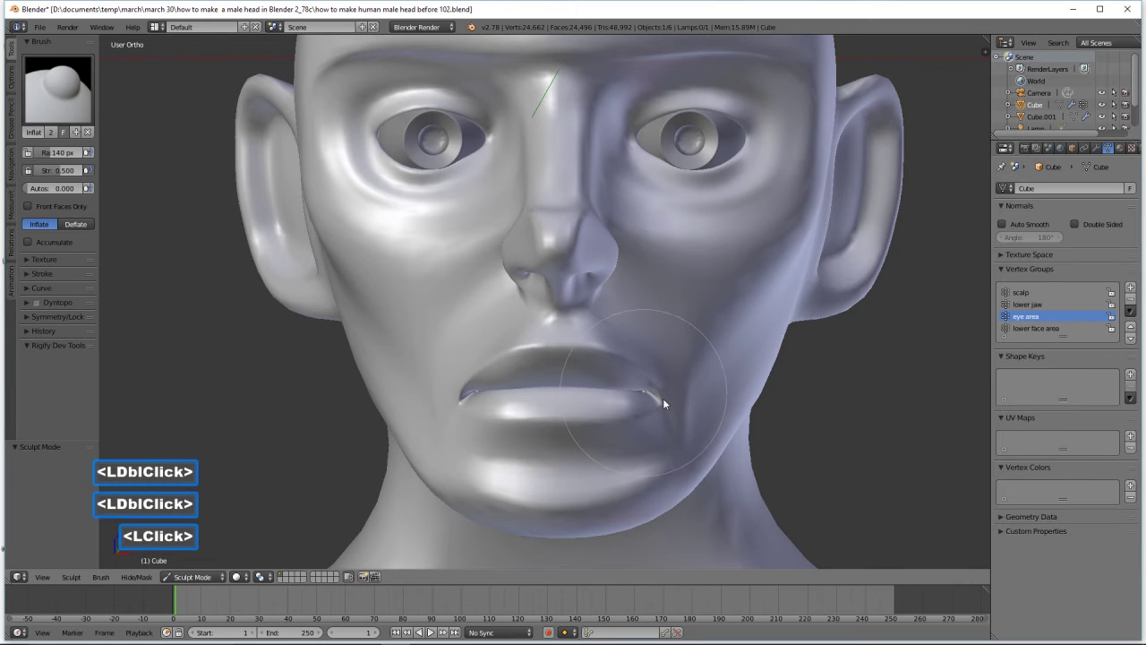
scroll(670, 401, "down", 1)
middle_click_drag(656, 407, 676, 384)
scroll(672, 410, "down", 1)
scroll(678, 382, "down", 1)
left_click_drag(625, 342, 630, 340)
Nudge the side of the jaw slightly inward and upward with the Grab brush, then check the profile and front of the head
left_click(58, 90)
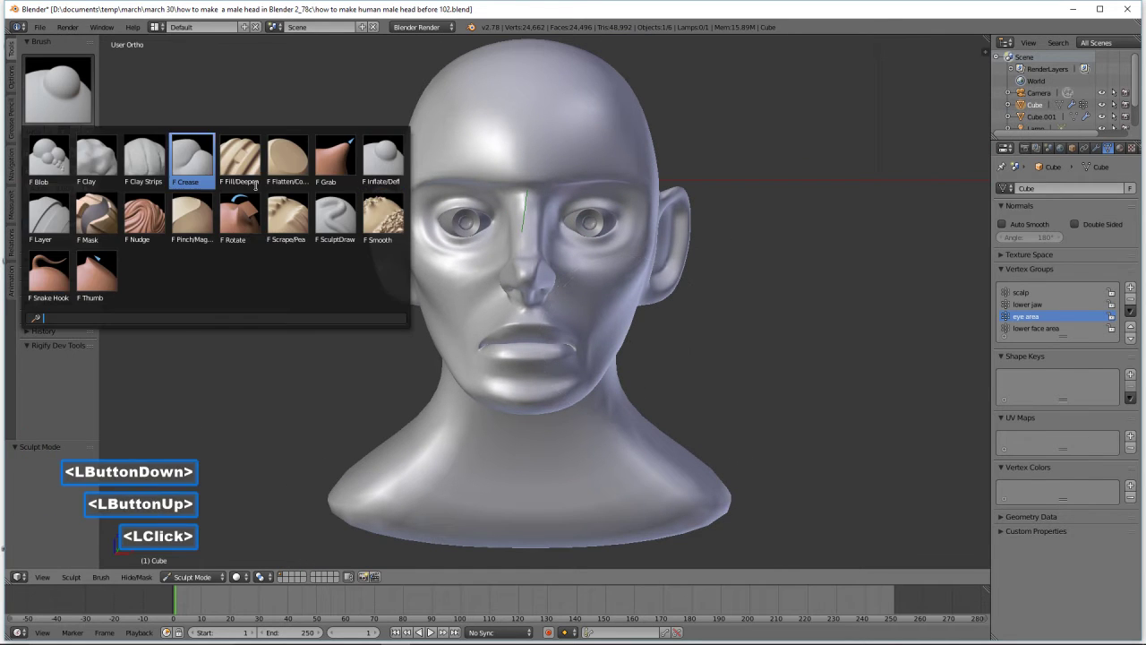
left_click(332, 159)
left_click_drag(620, 341, 617, 336)
middle_click_drag(659, 361, 758, 360)
scroll(758, 363, "up", 1)
scroll(758, 360, "up", 1)
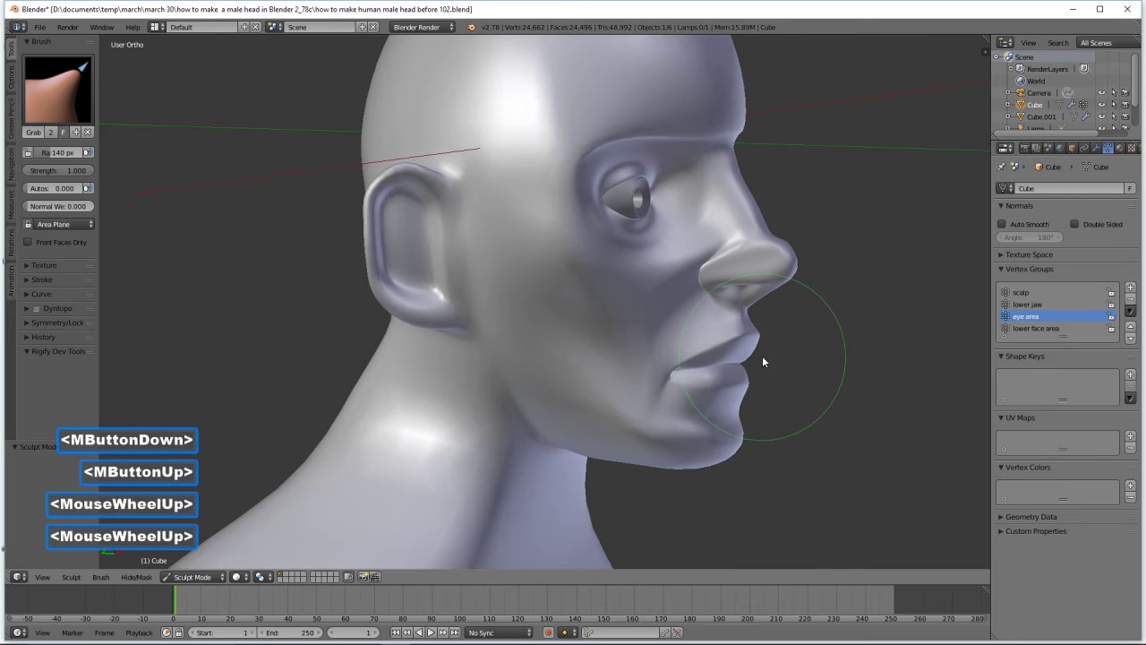
middle_click_drag(800, 265, 734, 256)
scroll(741, 263, "down", 1)
scroll(770, 295, "down", 1)
mouse_move(757, 300)
middle_mouse_down()
mouse_move(646, 278)
mouse_move(754, 299)
middle_mouse_up()
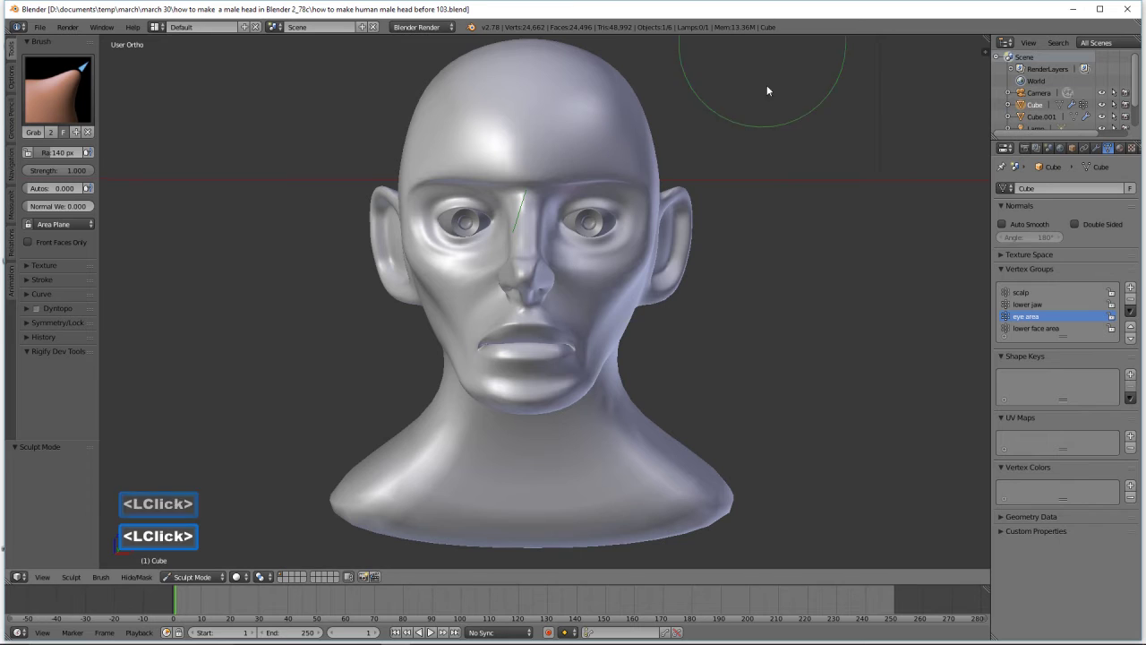
In Edit Mode, reveal the hidden eye-area faces and leave the whole mesh deselected
left_click(218, 580)
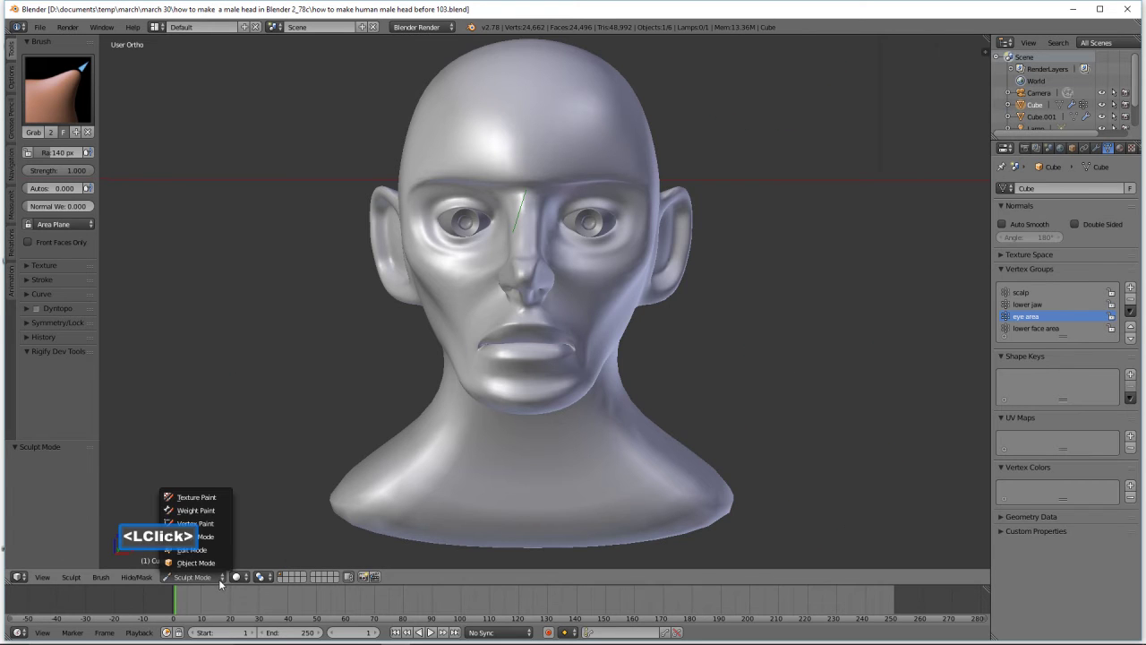
left_click(223, 549)
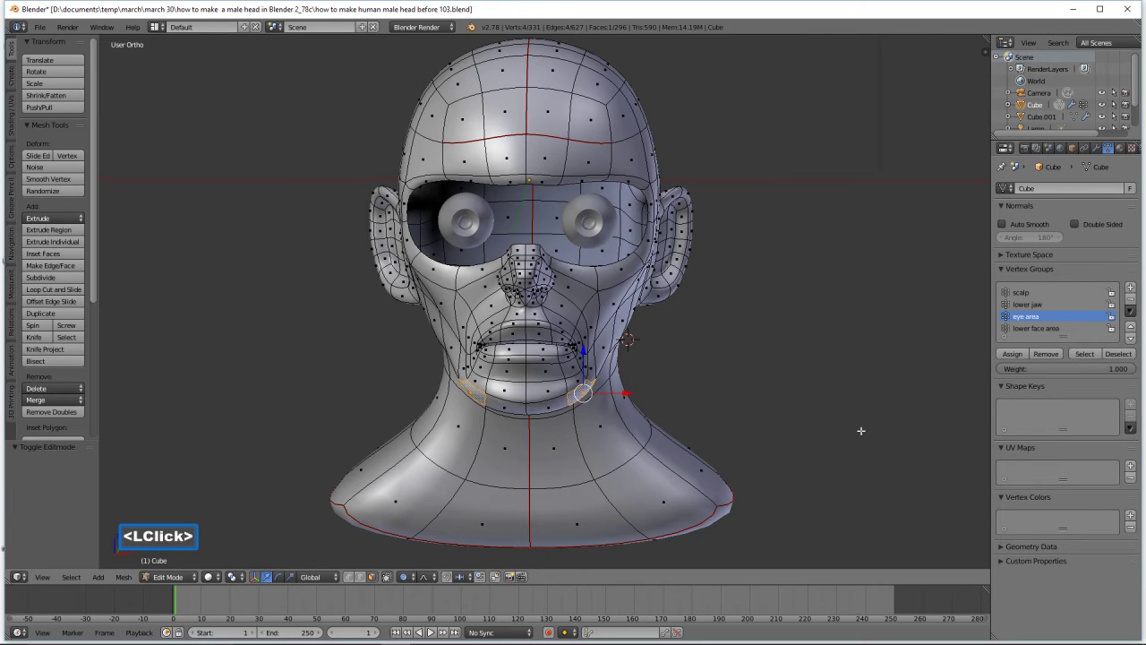
key("a")
key("alt")
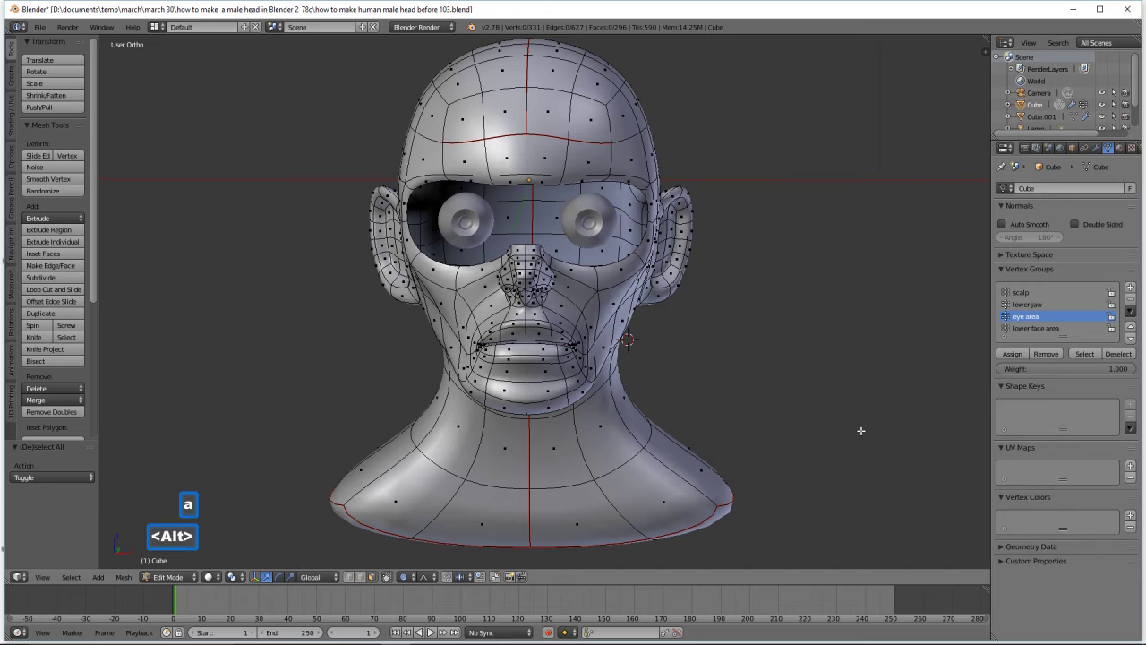
key("alt+h")
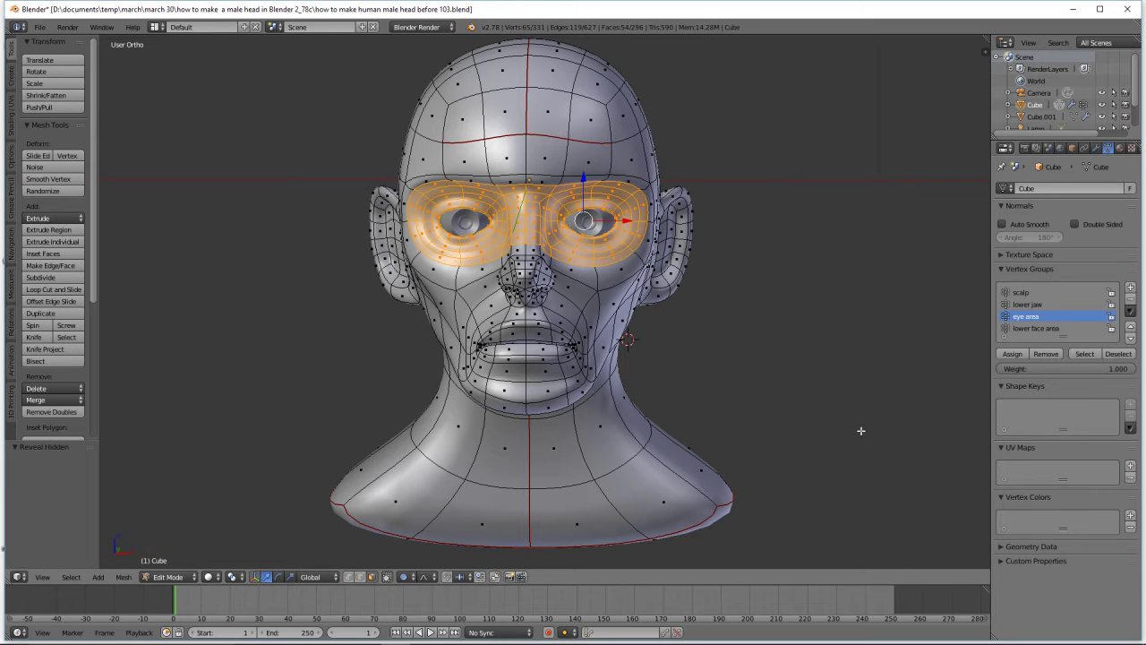
key("a")
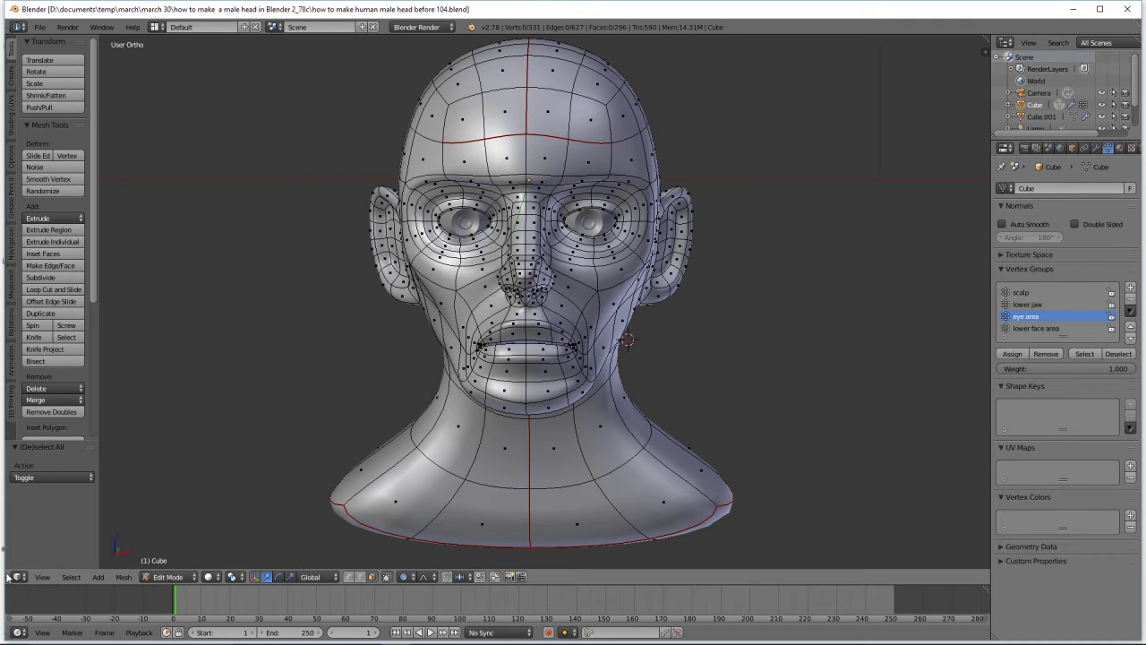
Split the 3D viewport into two side-by-side areas and make one a UV/Image Editor
left_click_drag(5, 578, 391, 573)
left_click(20, 577)
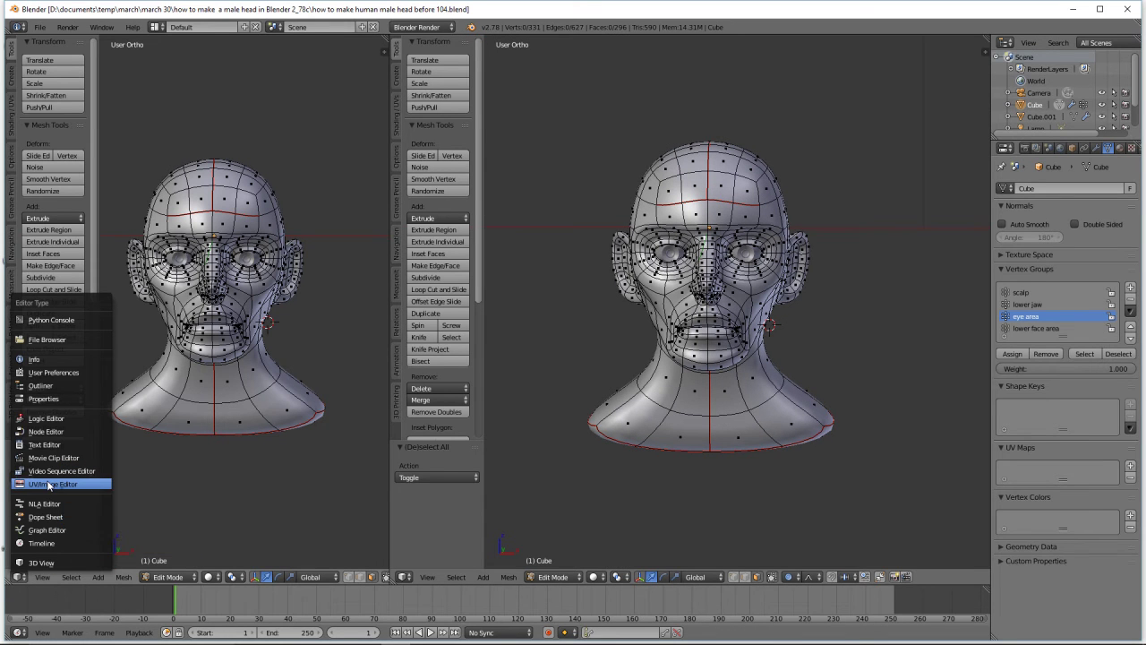
left_click(49, 484)
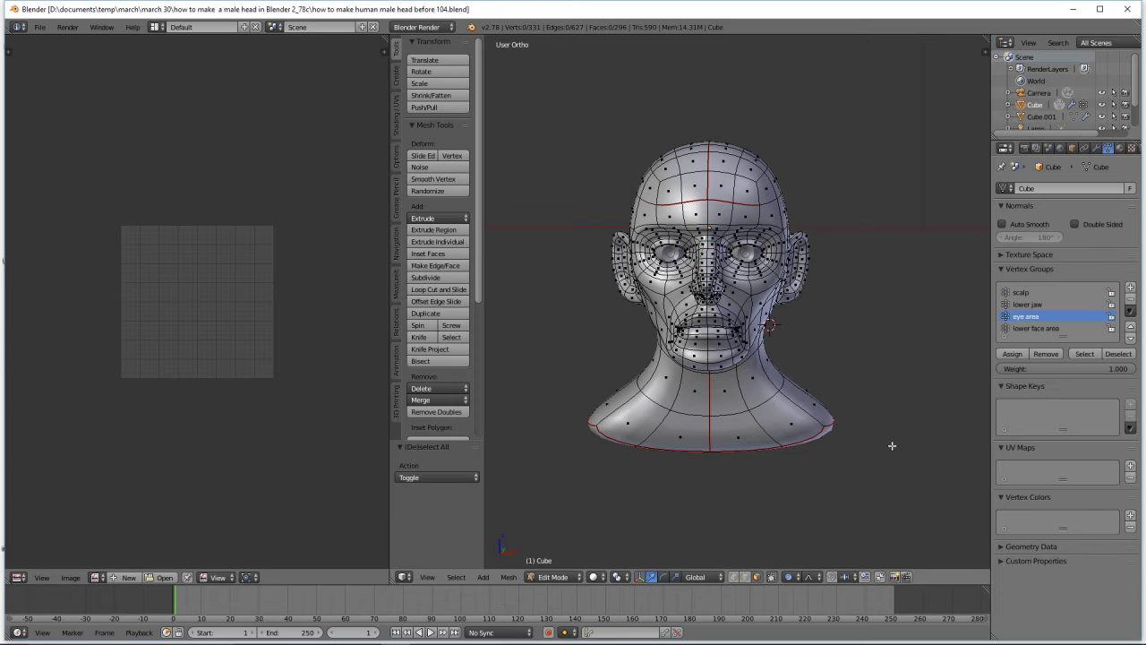
Select the entire head mesh and unwrap it with the standard Unwrap method
key("a")
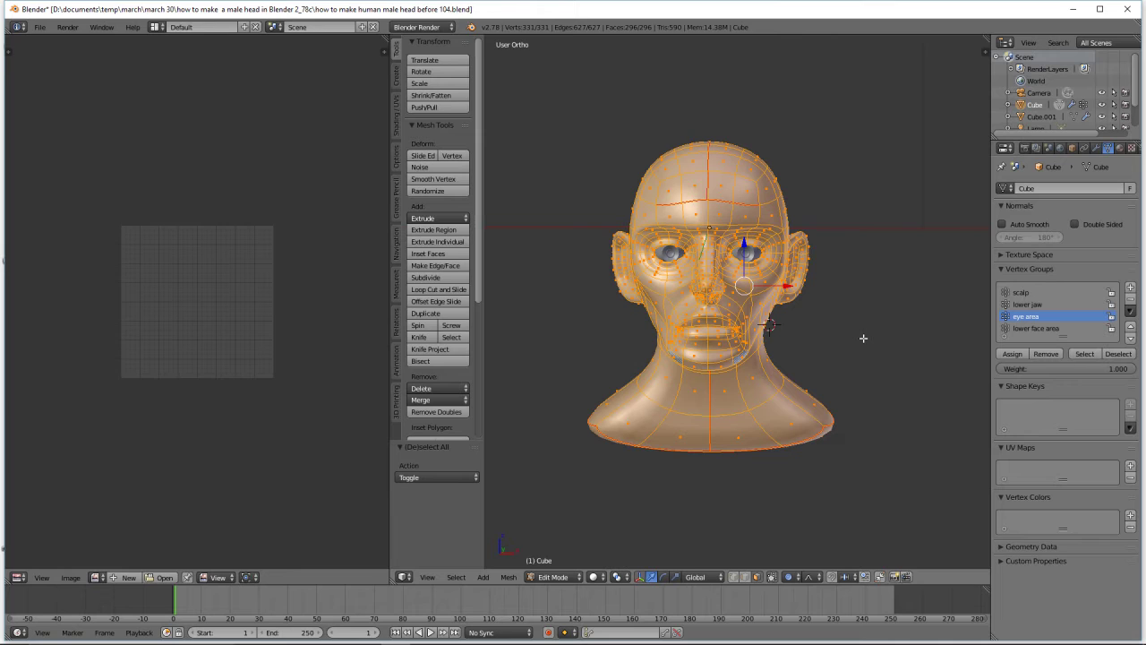
key("u")
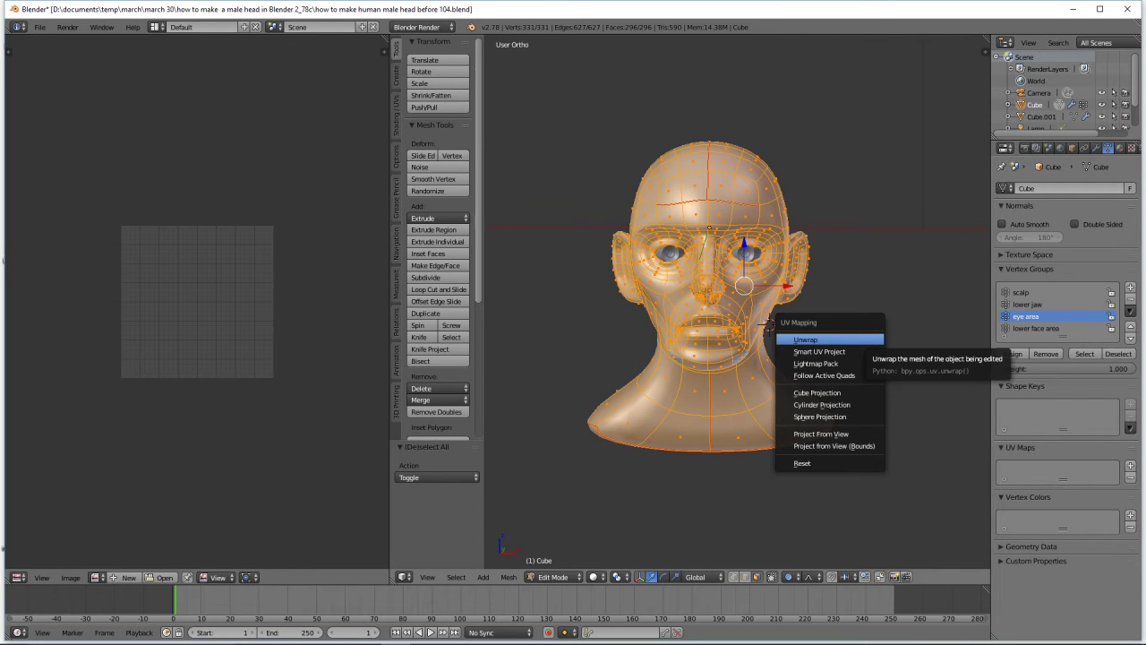
left_click(805, 339)
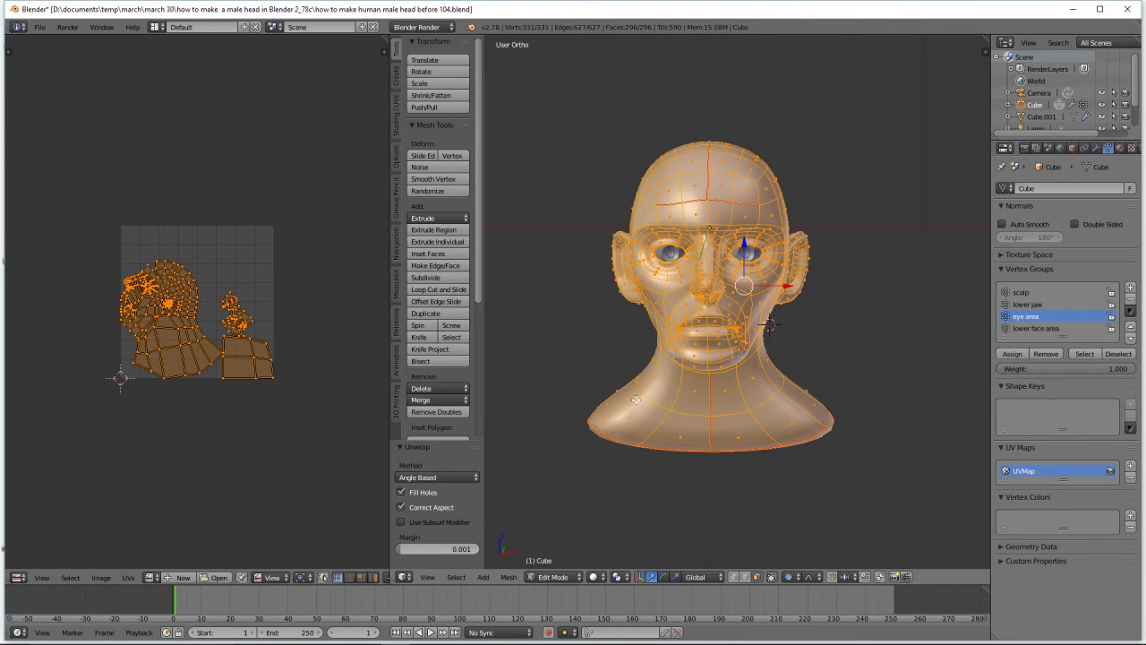
Return to Object Mode and apply the head's Mirror modifier
left_click(581, 579)
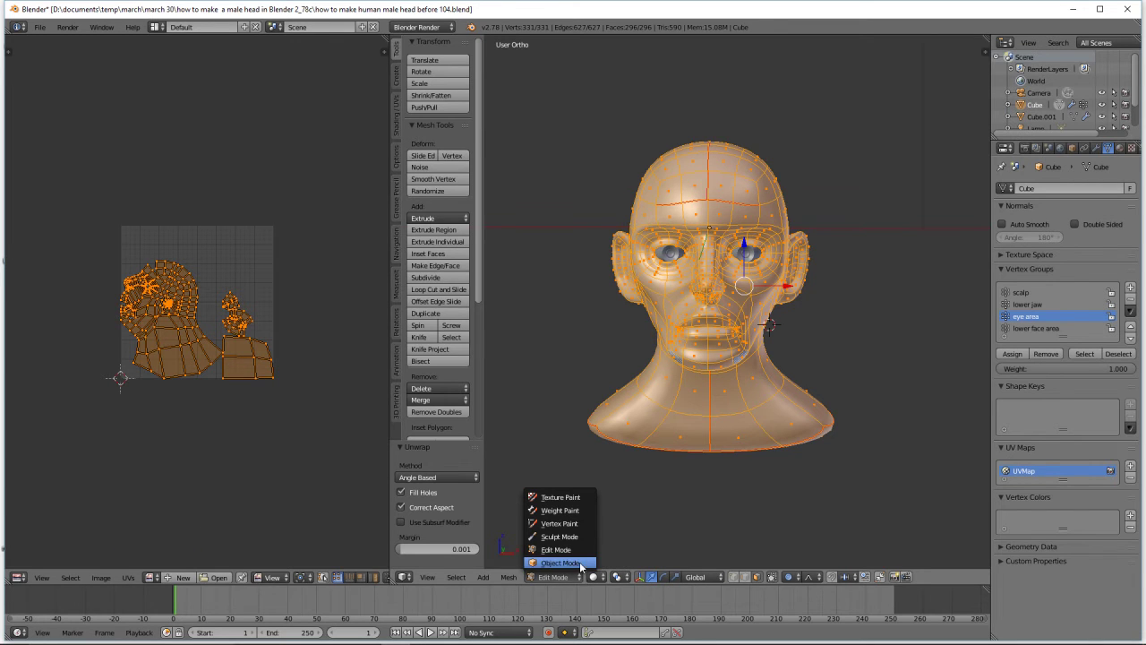
left_click(581, 565)
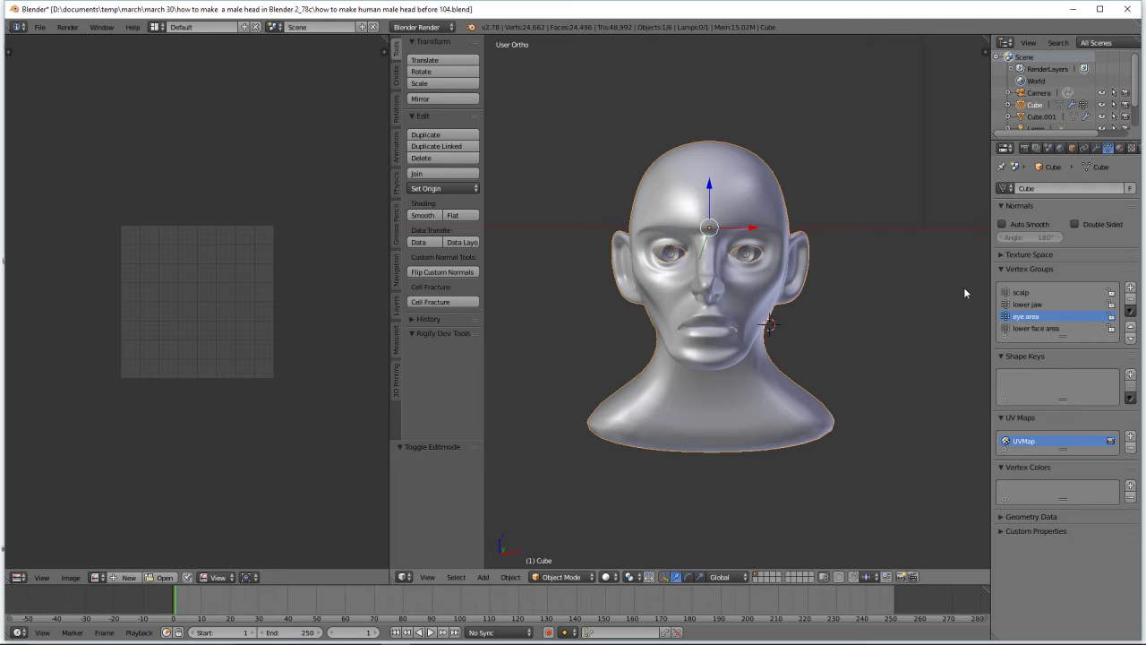
left_click(1100, 154)
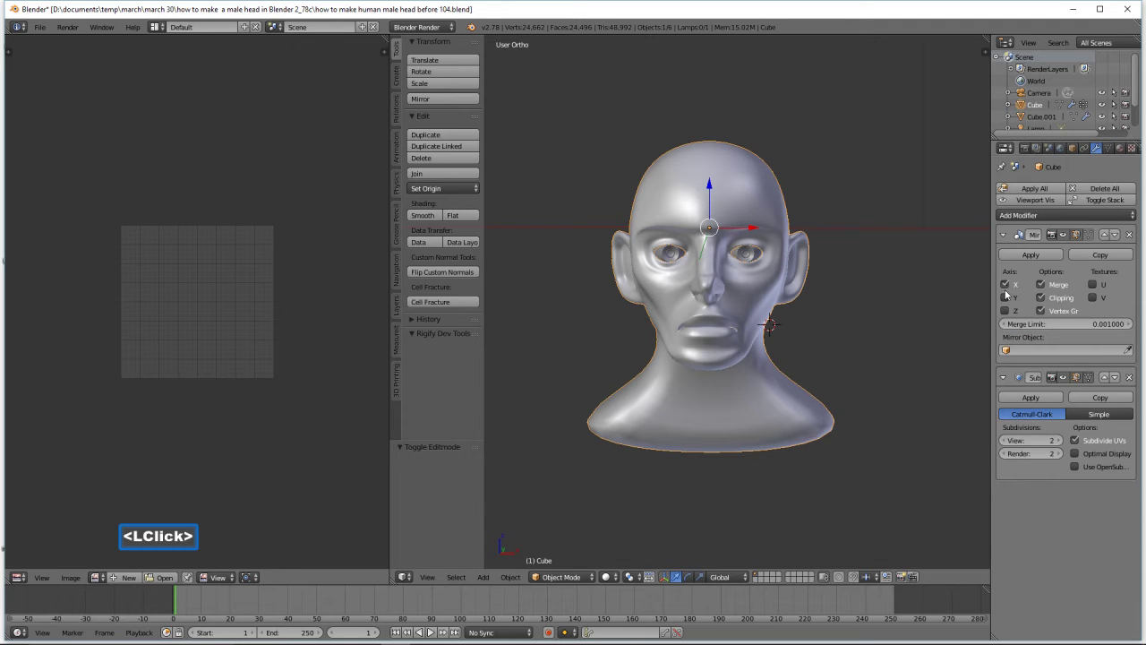
left_click(1041, 284)
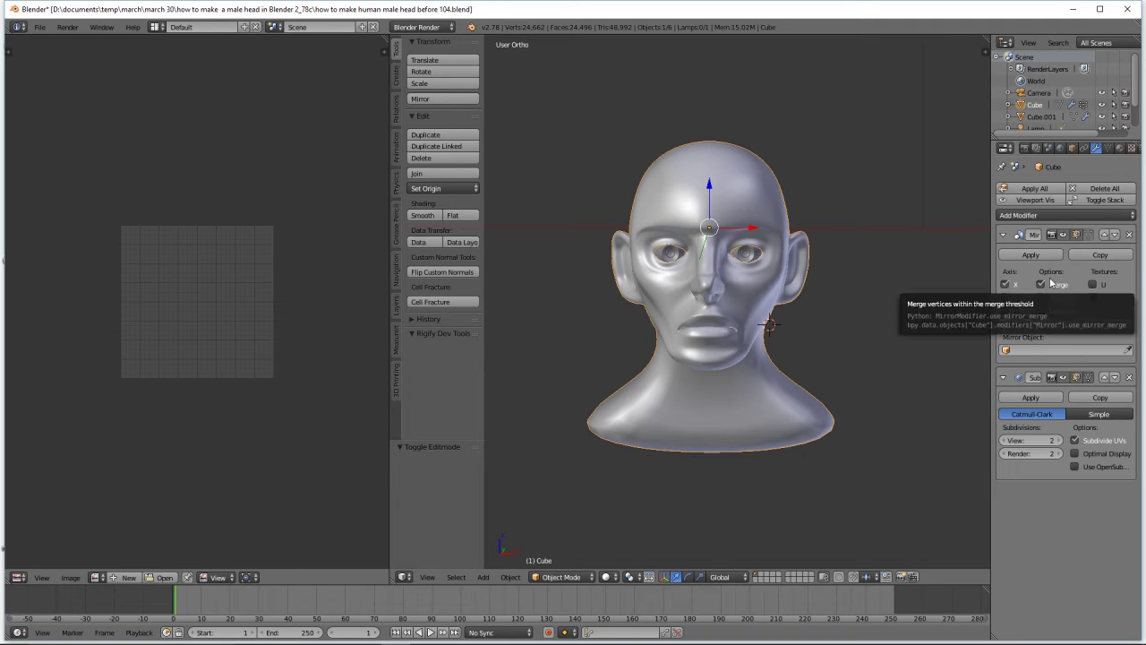
left_click(1005, 284)
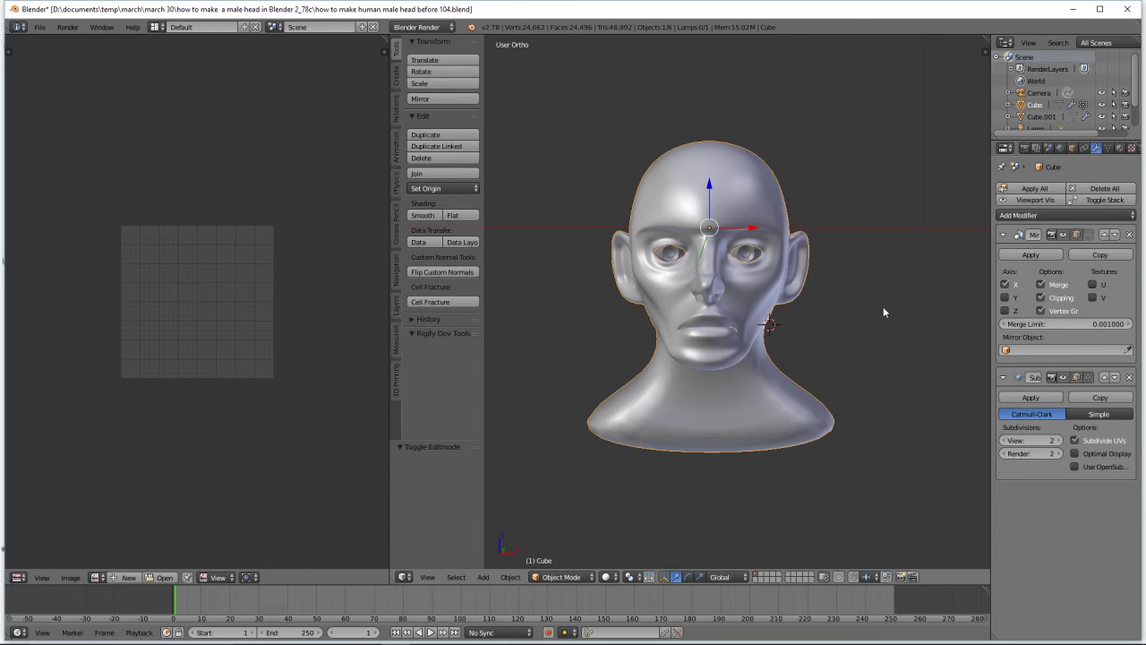
left_click(1029, 256)
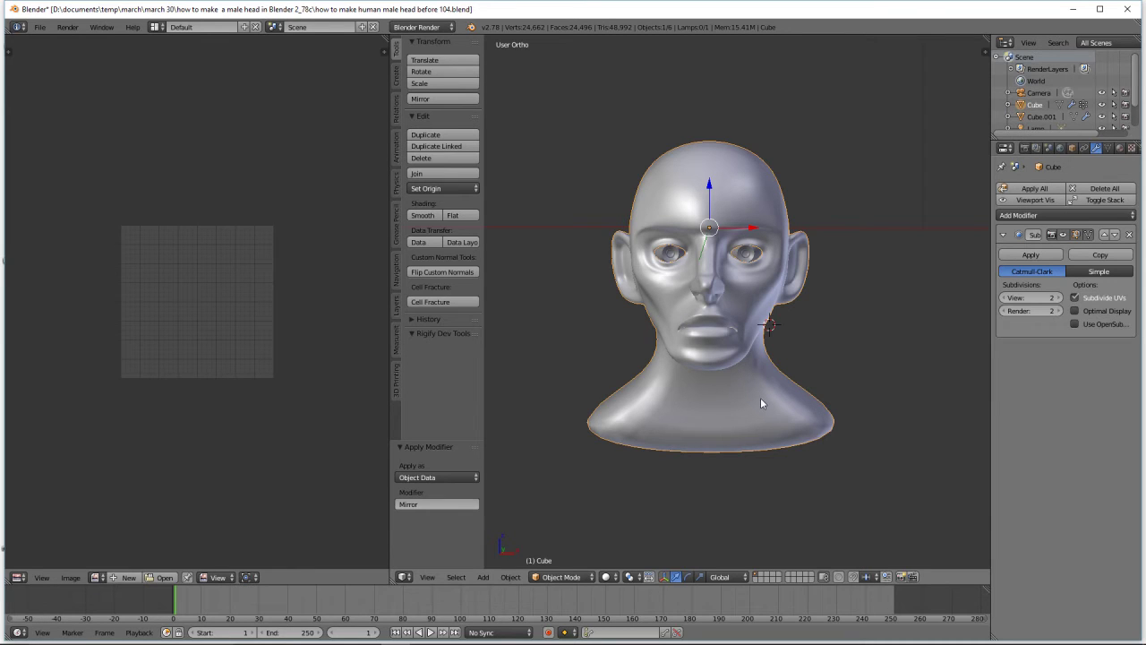
In Edit Mode, unwrap the full two-sided head mesh again and inspect its UV islands
left_click(593, 580)
left_click(591, 553)
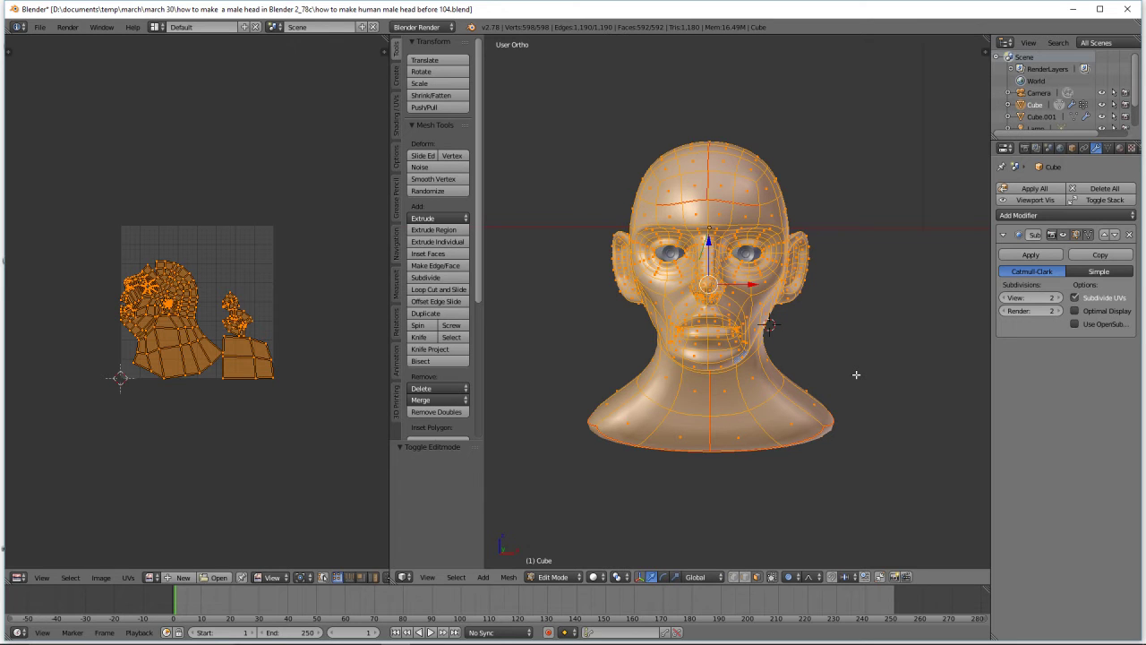
key("u")
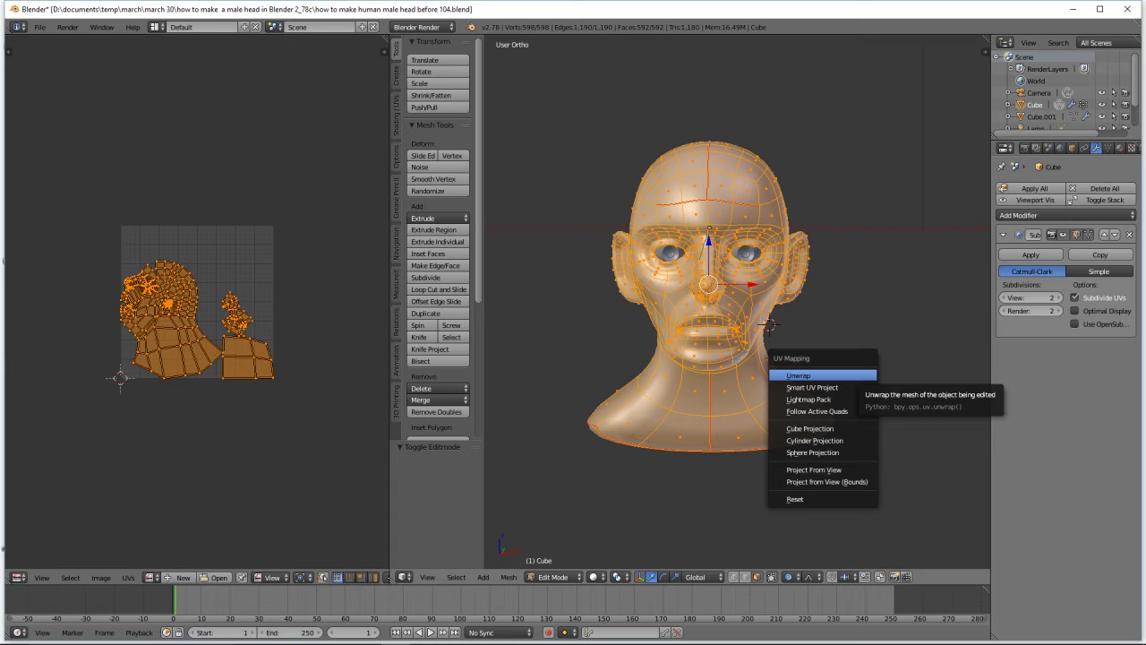
left_click(798, 375)
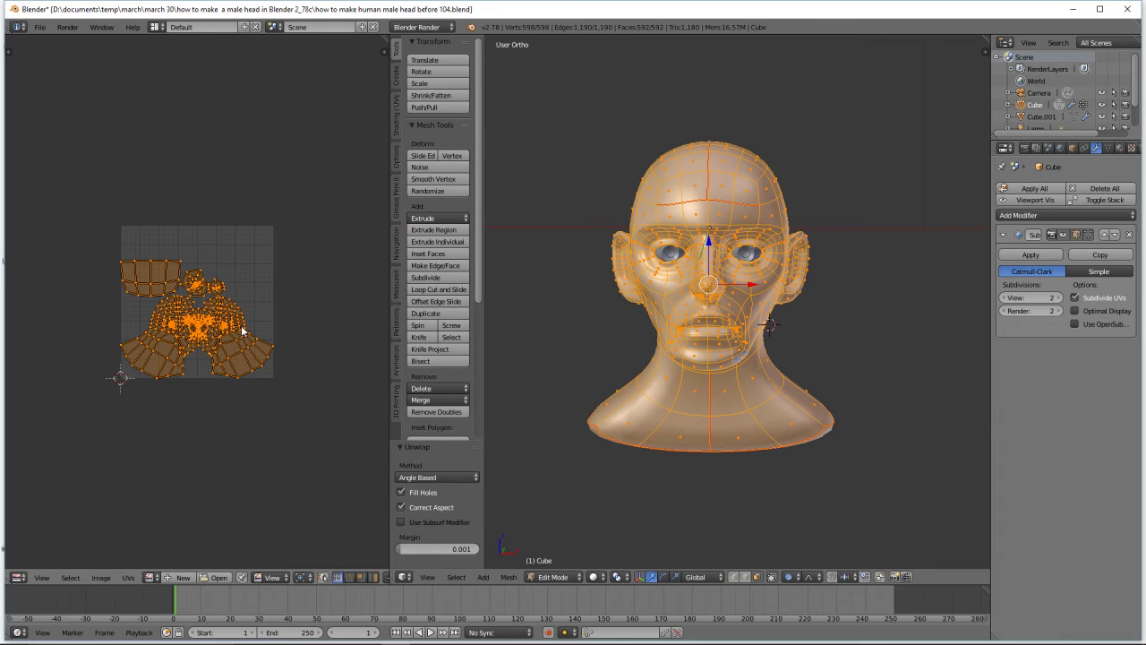
scroll(276, 376, "up", 2)
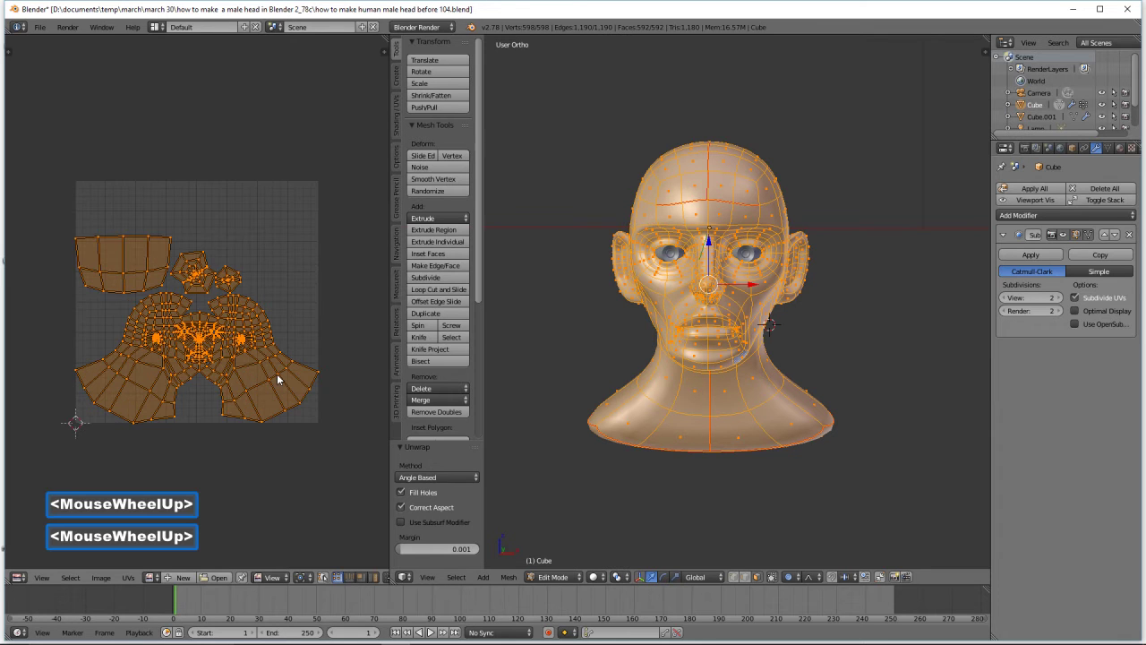
scroll(277, 378, "up", 1)
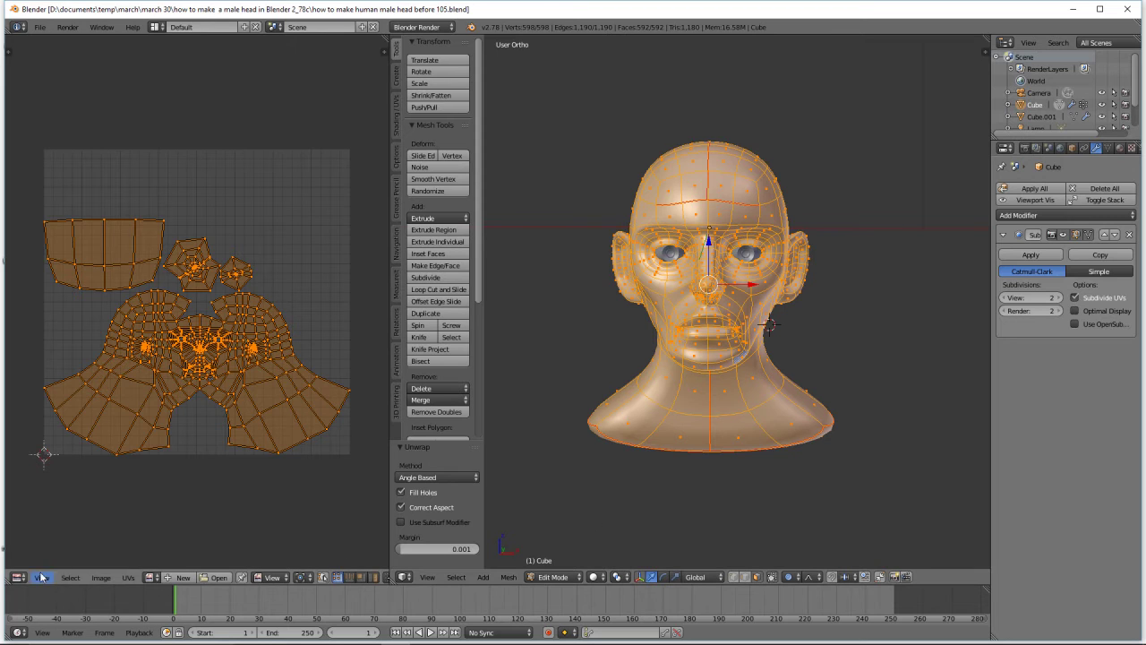
Create a blank 1024 × 1024 px image named "ambient occlusion" for the head's UV layout and fit it in view
left_click(185, 579)
left_click(220, 535)
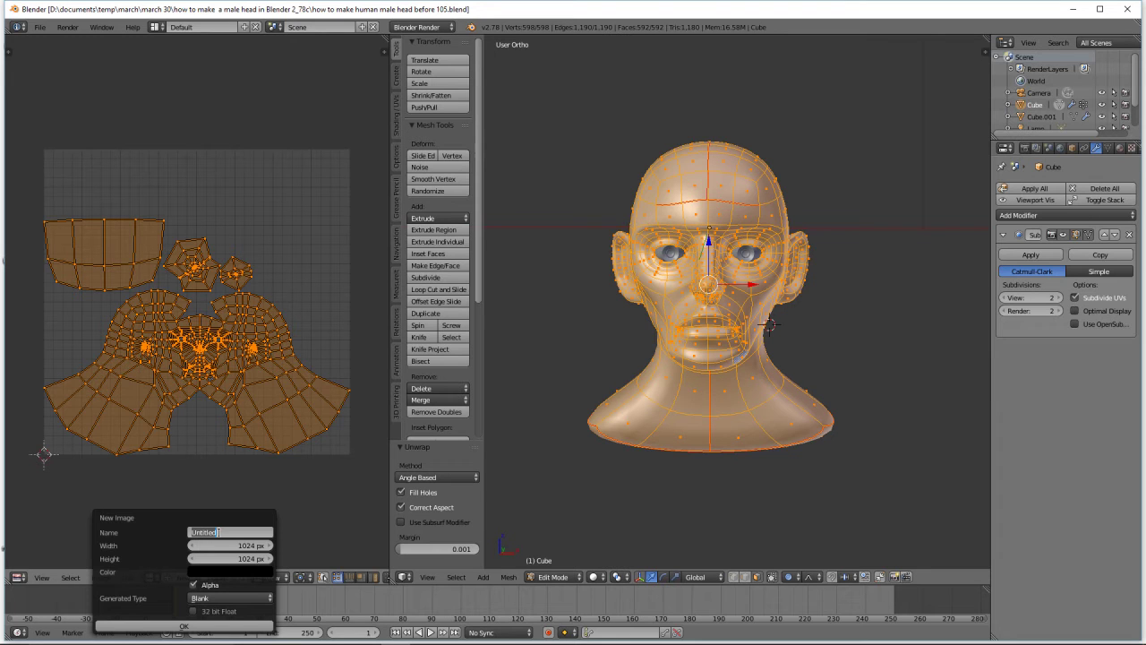
type("ambient ")
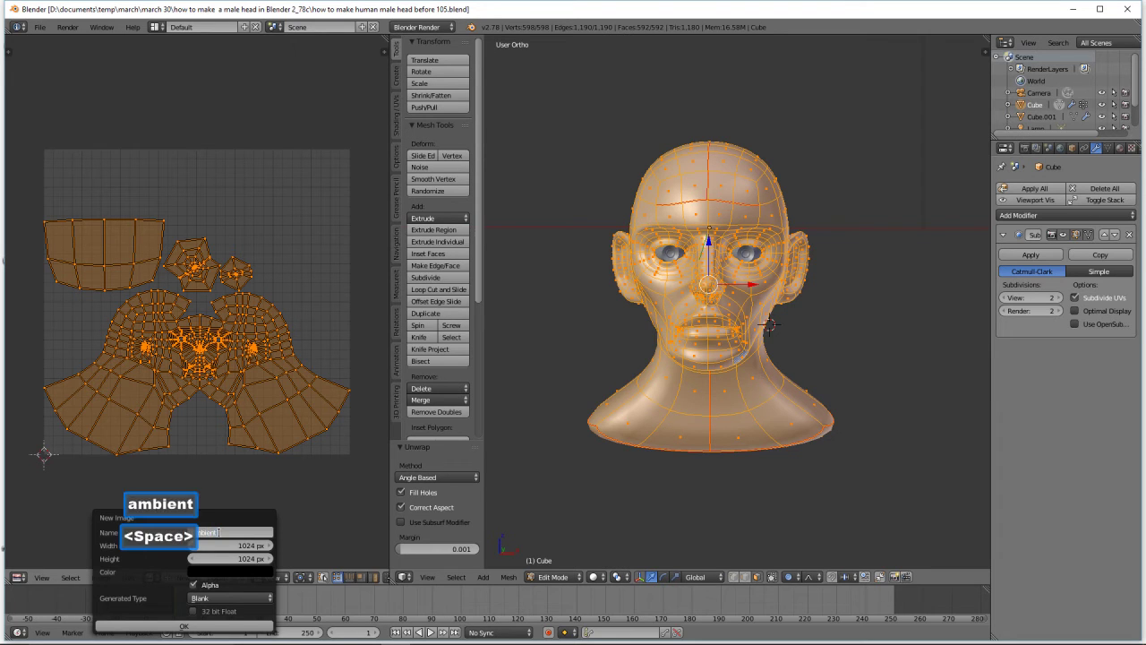
type("occlu")
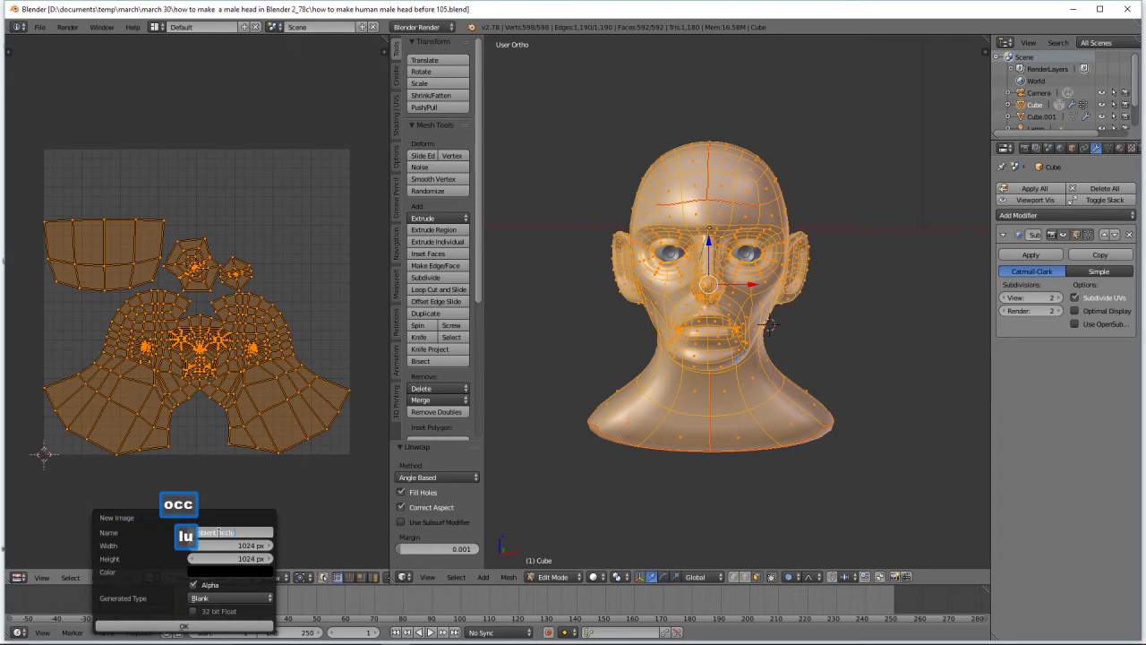
type("sion")
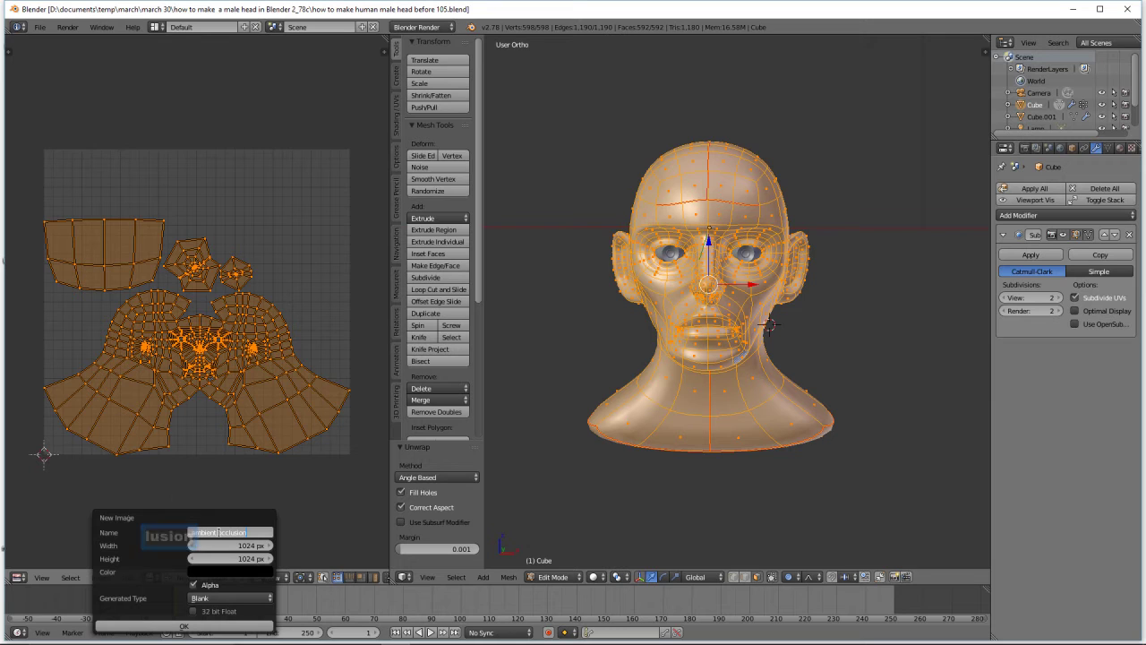
key("Return")
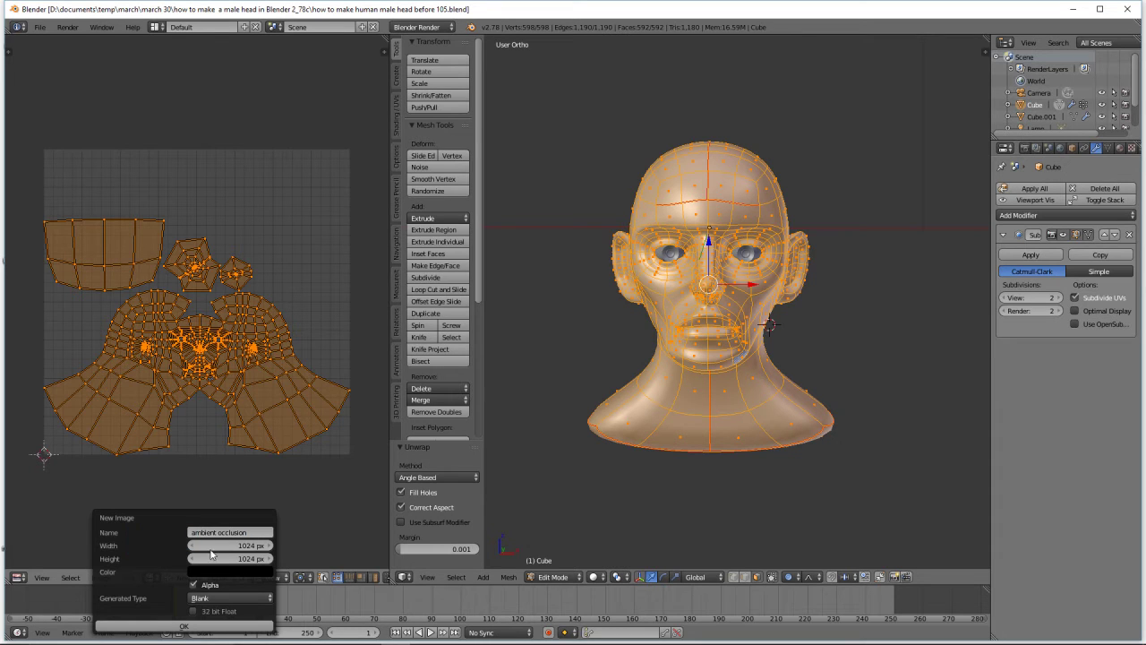
left_click(234, 624)
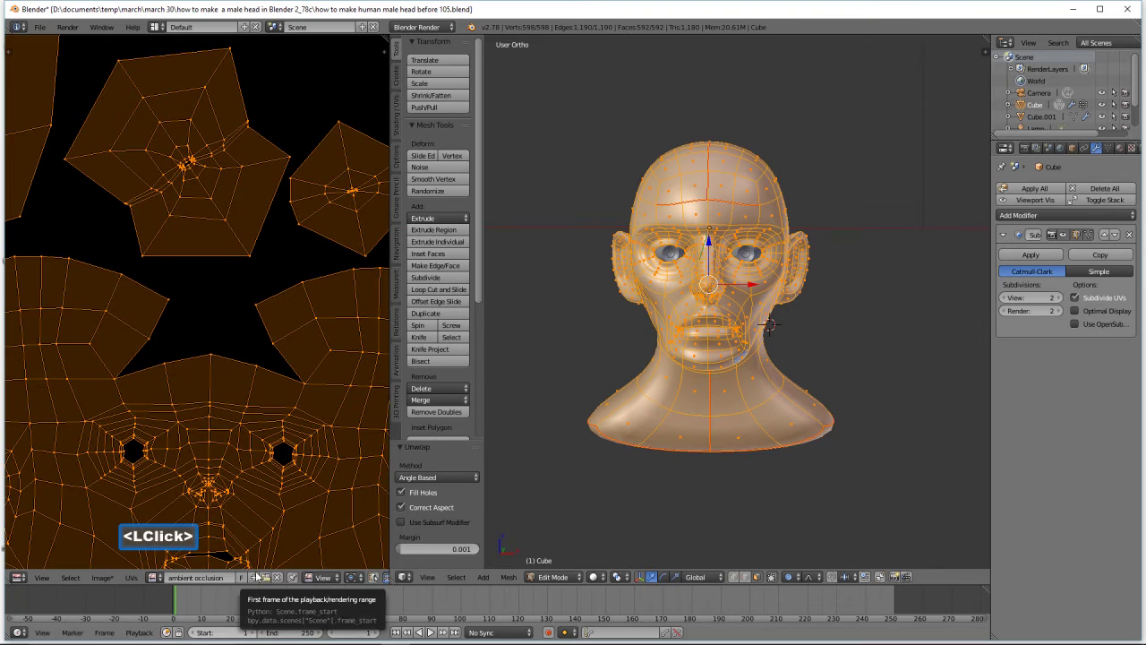
scroll(286, 475, "down", 3)
scroll(286, 479, "down", 3)
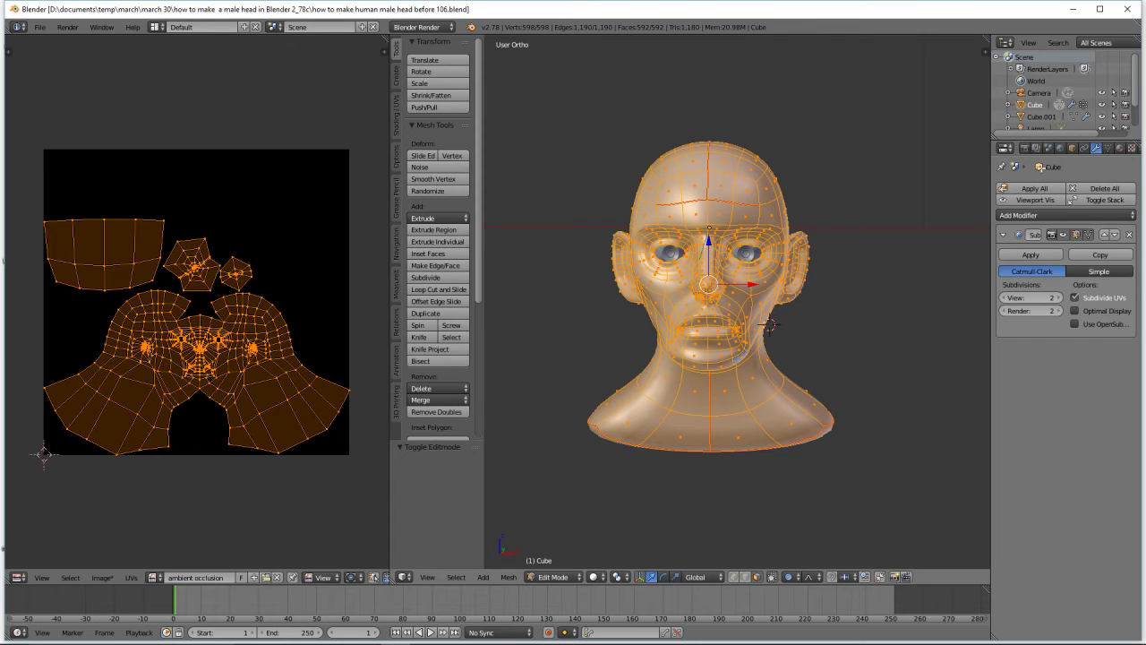
Enable Ambient Occlusion in the world settings and set its factor to 0.25
left_click(1060, 149)
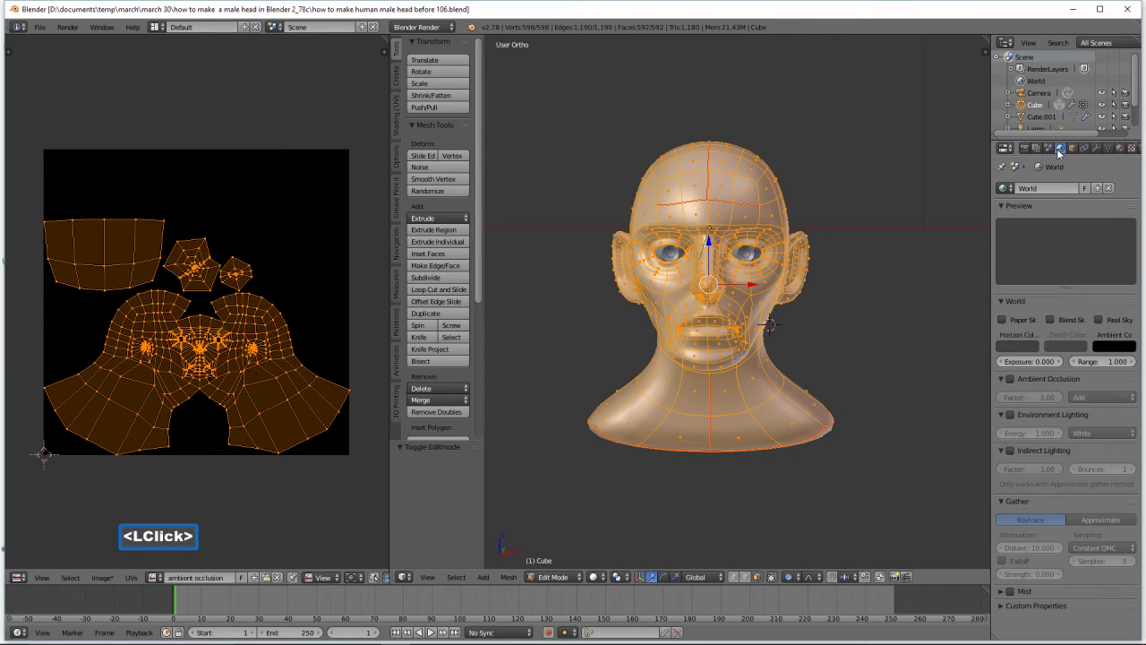
left_click(1011, 380)
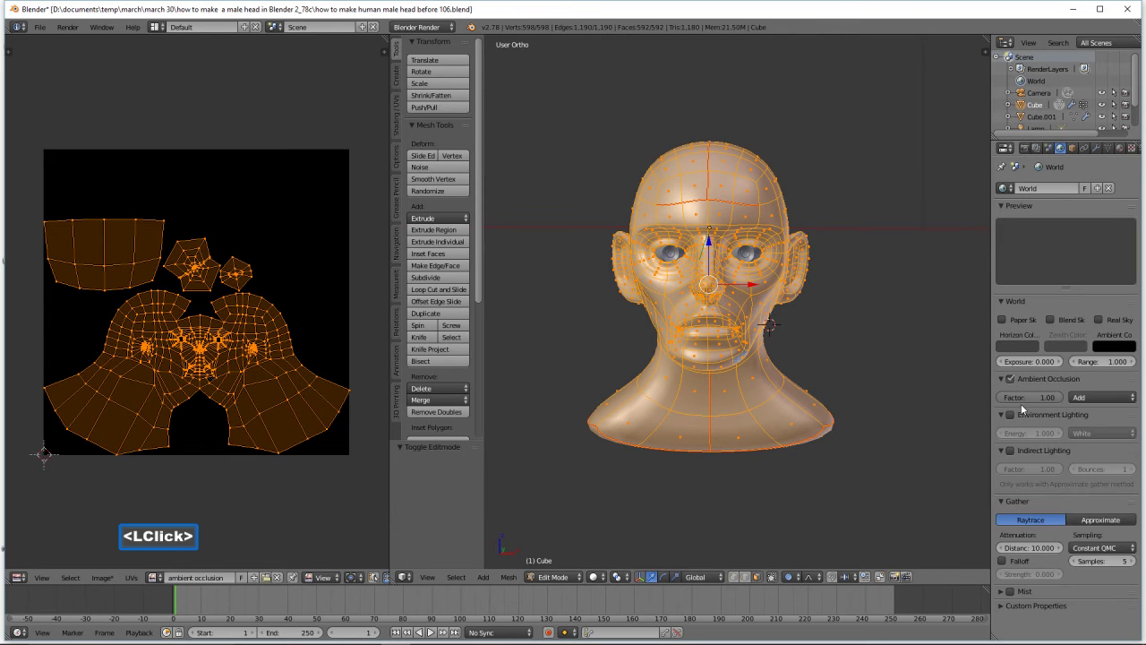
left_click(1032, 397)
type(".2")
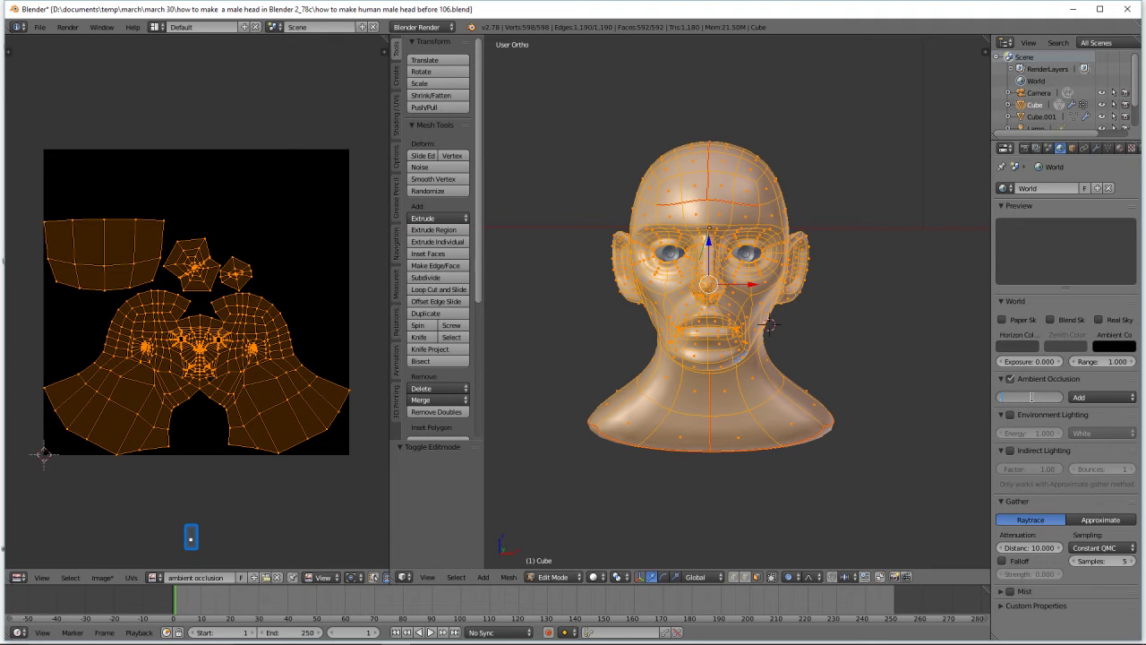
type("5")
key("Return")
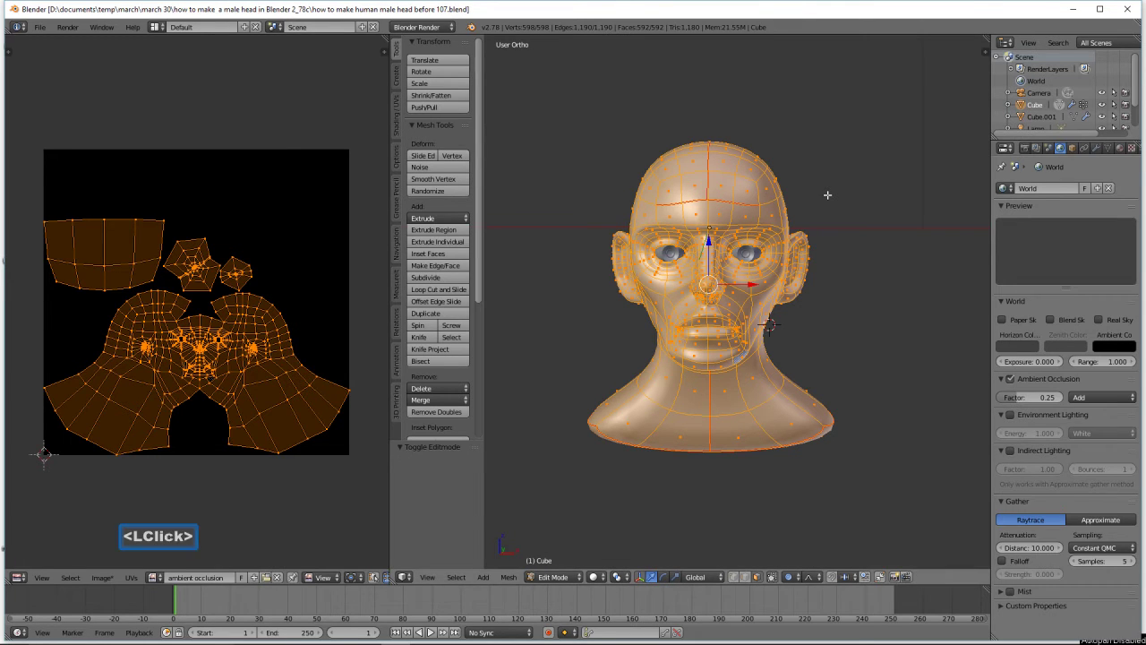
Set the render bake mode to Ambient Occlusion
left_click(1024, 149)
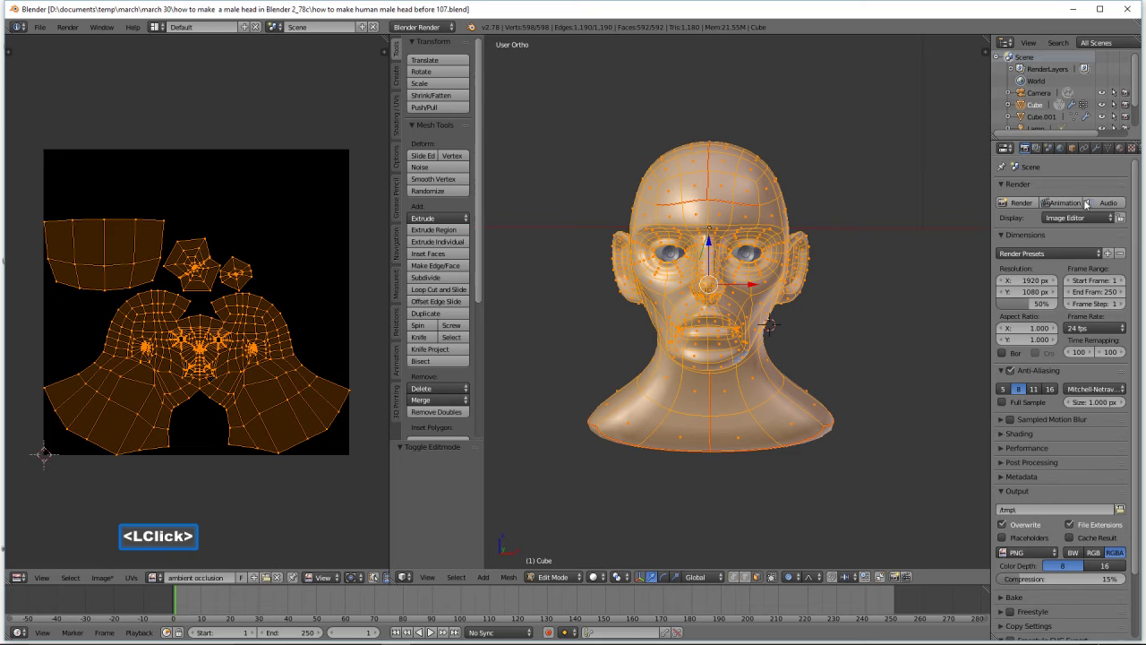
scroll(1094, 424, "down", 2)
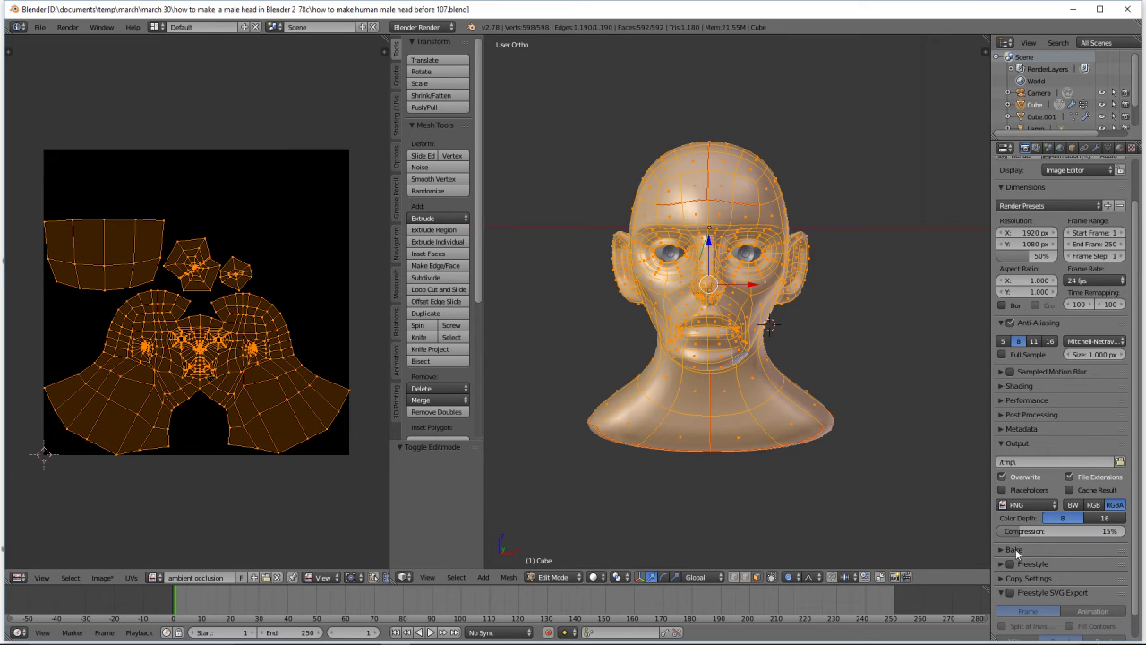
left_click(1059, 549)
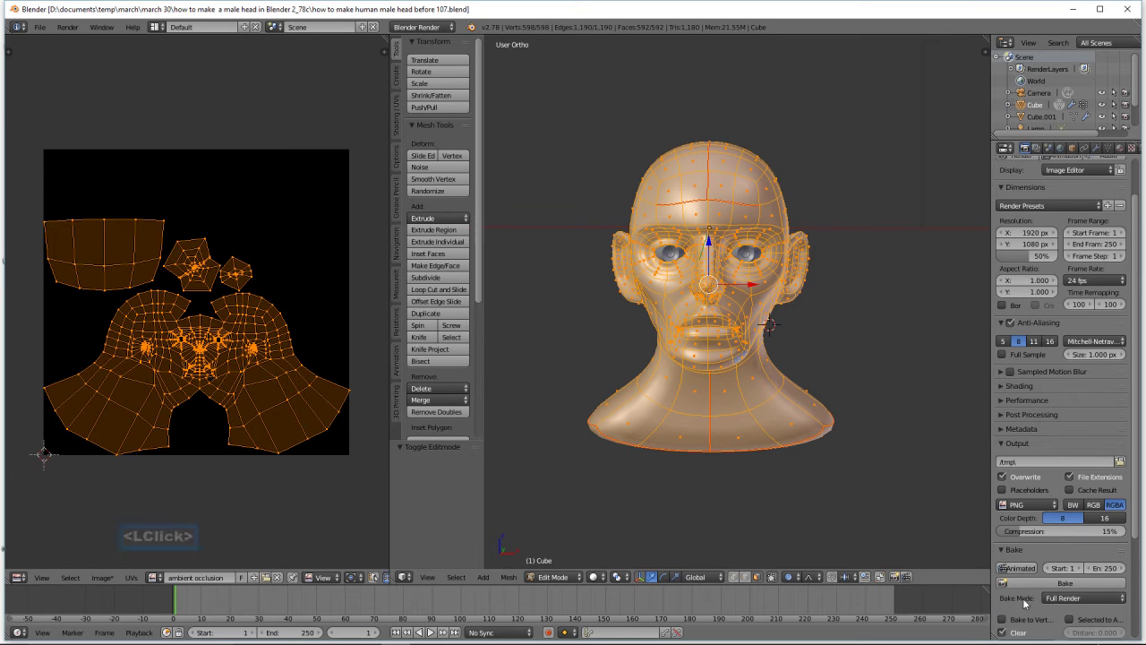
left_click(1118, 599)
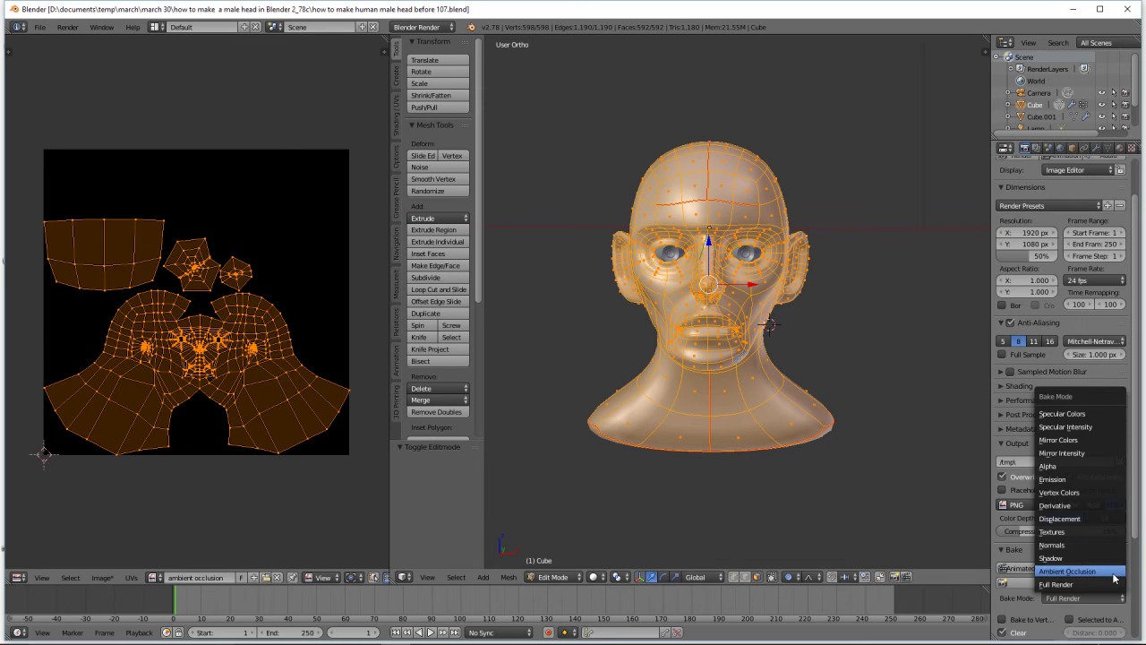
left_click(1110, 570)
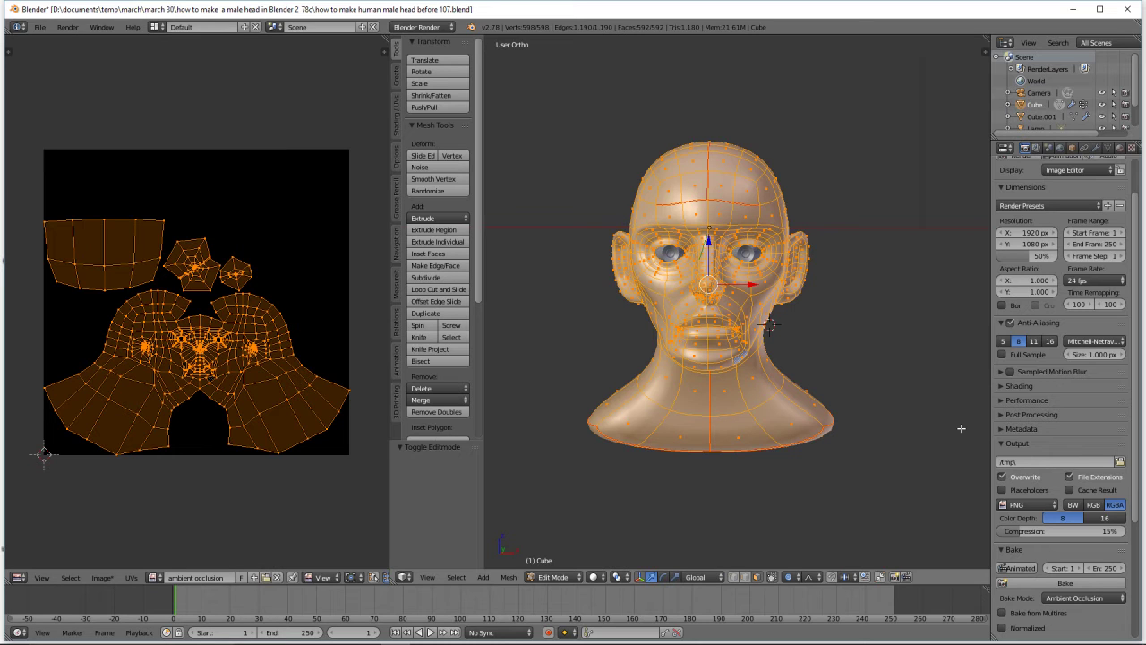
Return the head to Object Mode and bake its ambient occlusion into the "ambient occlusion" image
left_click(579, 583)
left_click(580, 566)
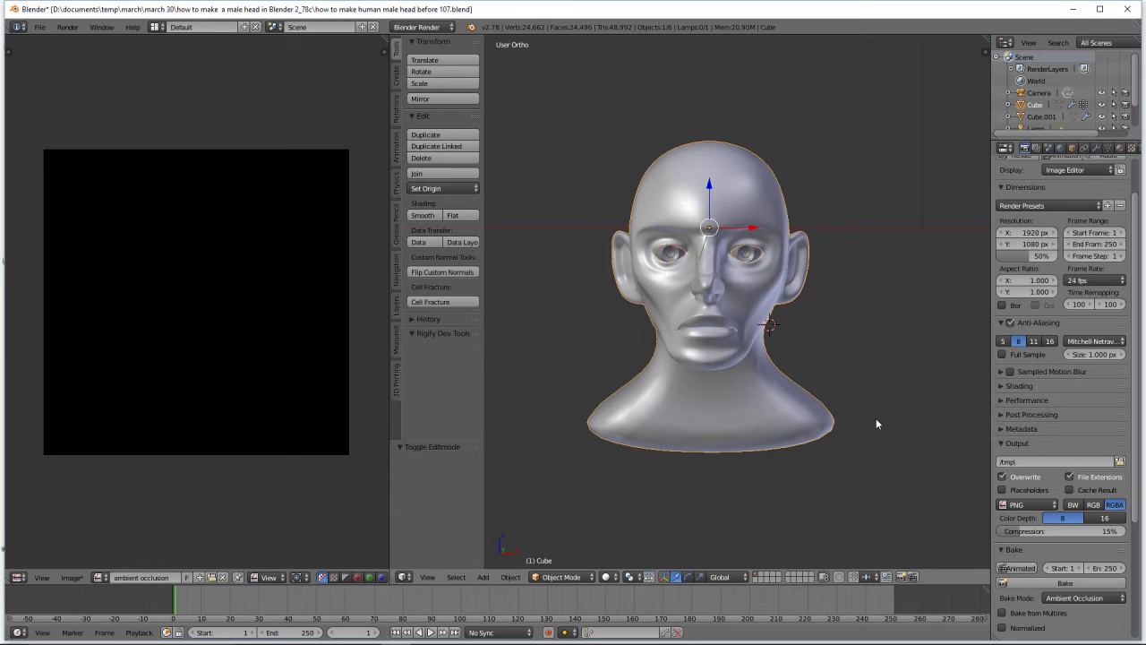
left_click(1086, 588)
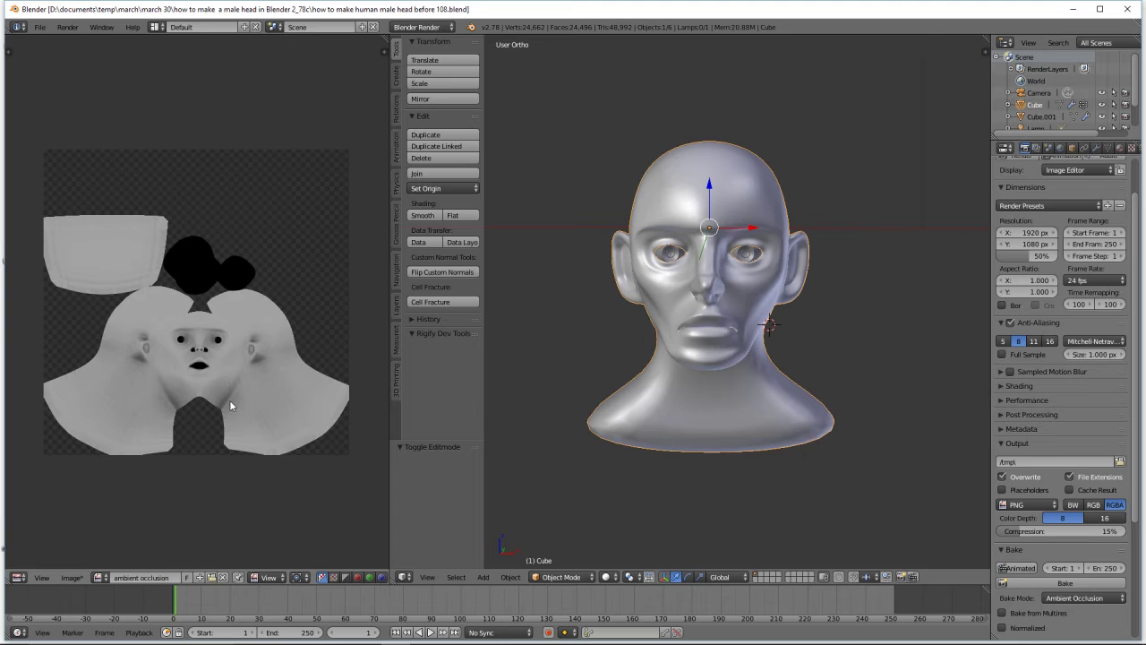
Save the baked image as "ambient occlusion.png" in the textures folder and save the blend file as "how to make human male head before 109.blend"
left_click(72, 578)
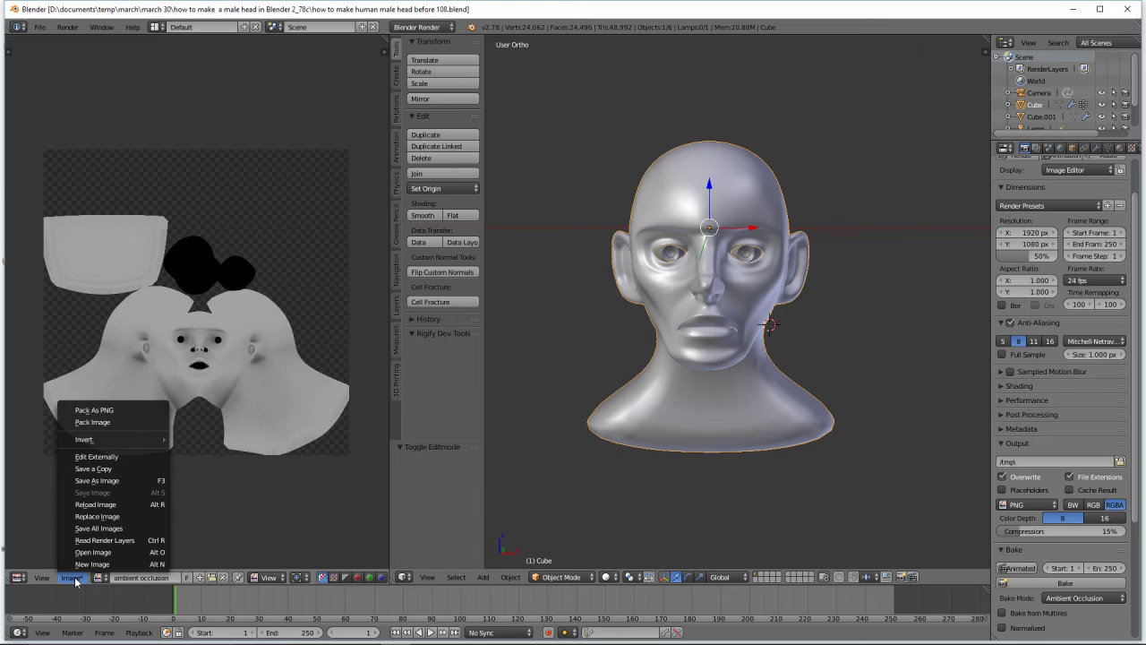
left_click(132, 480)
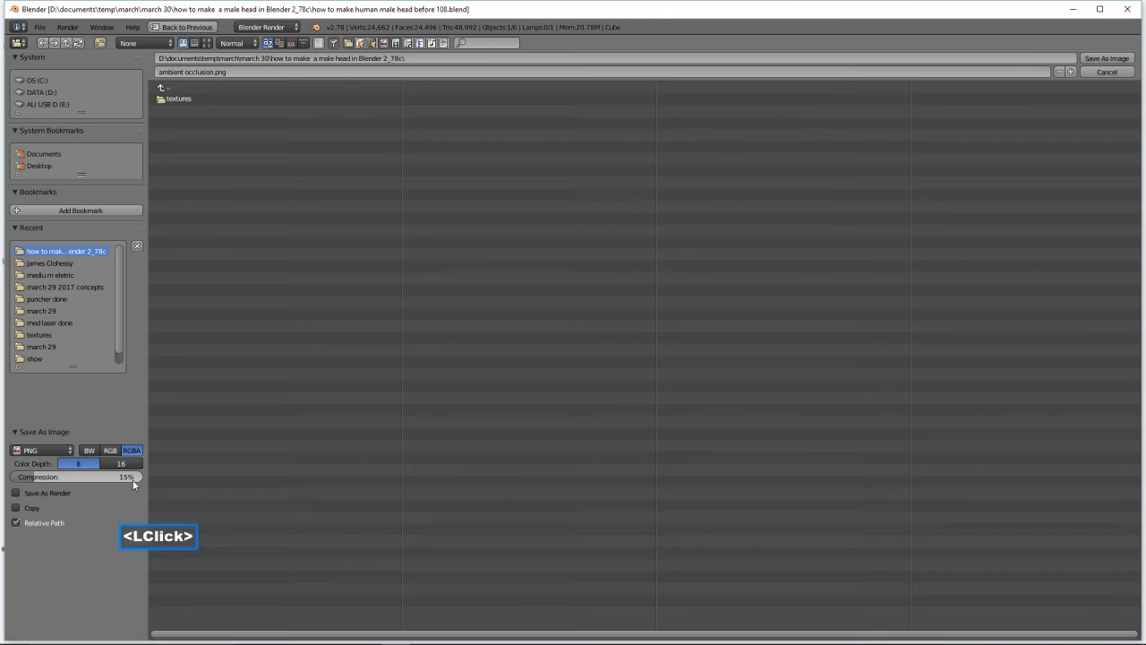
left_click(206, 101)
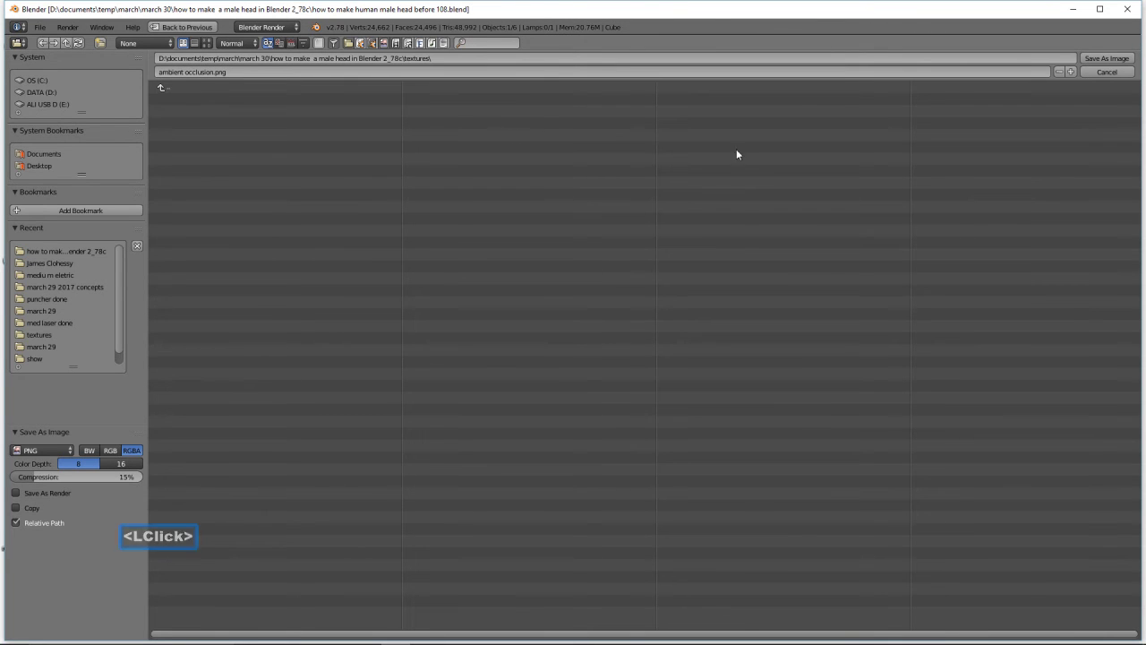
left_click(1107, 58)
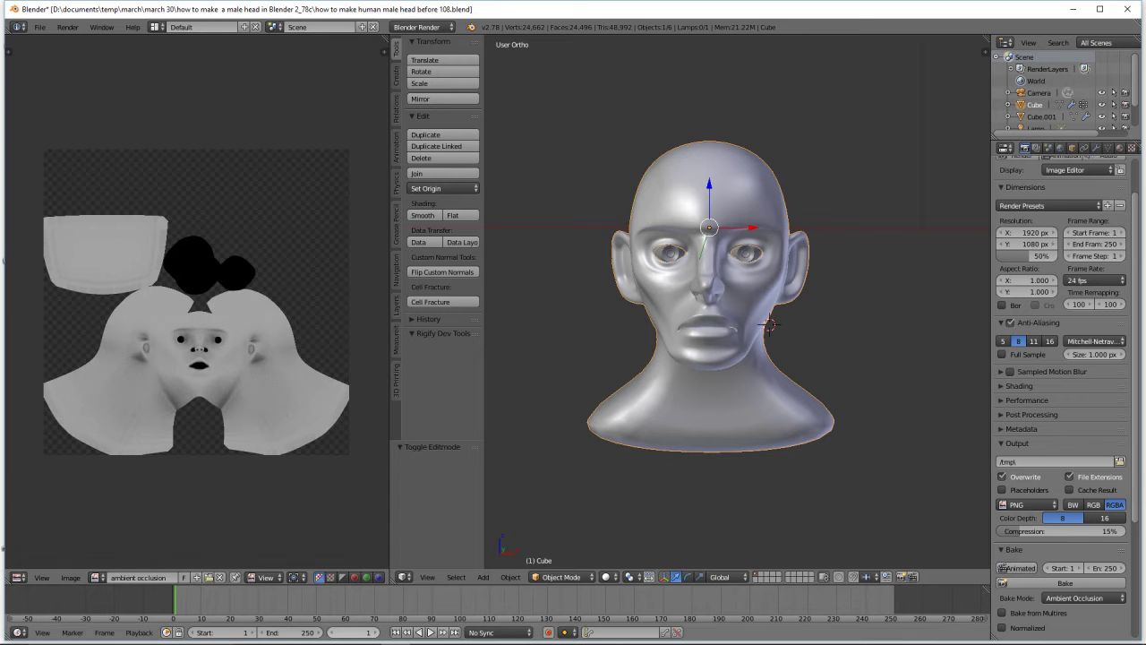
left_click(440, 643)
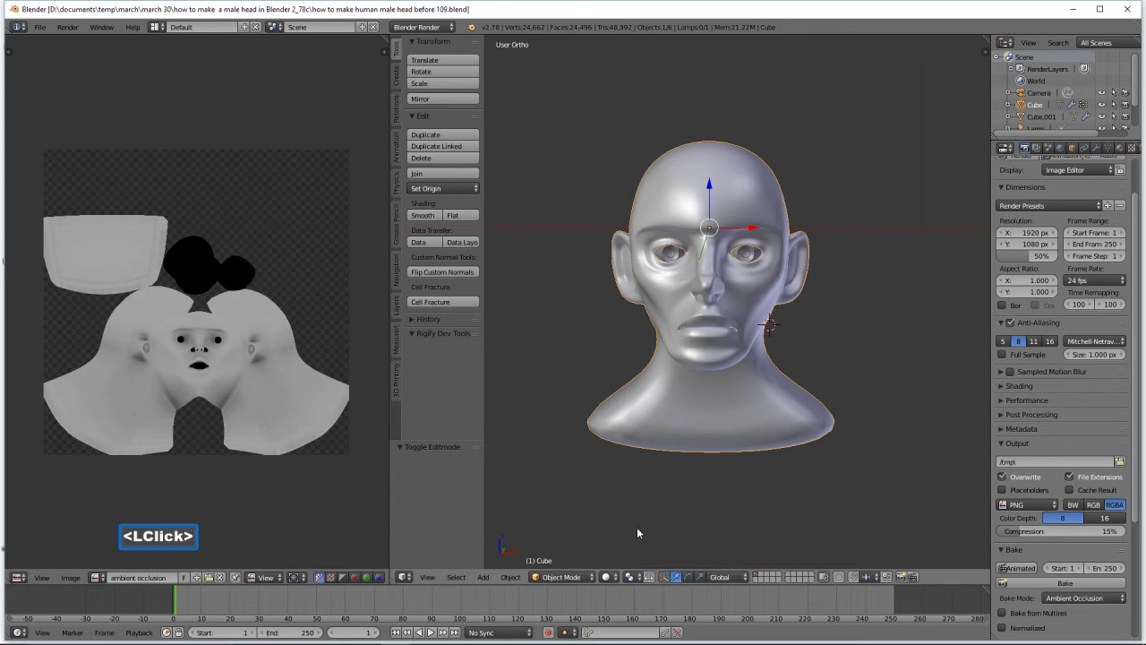
Enter Edit Mode on the head with nothing selected, using edge selection and proportional editing turned off
left_click(580, 578)
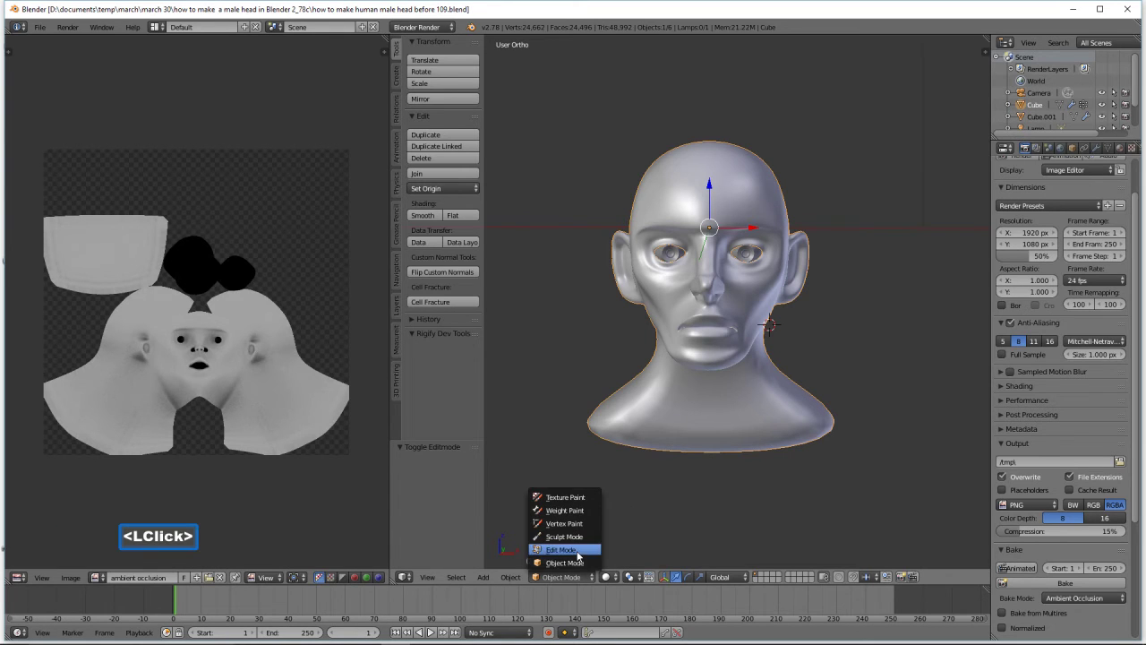
left_click(578, 550)
middle_click_drag(752, 395, 777, 413)
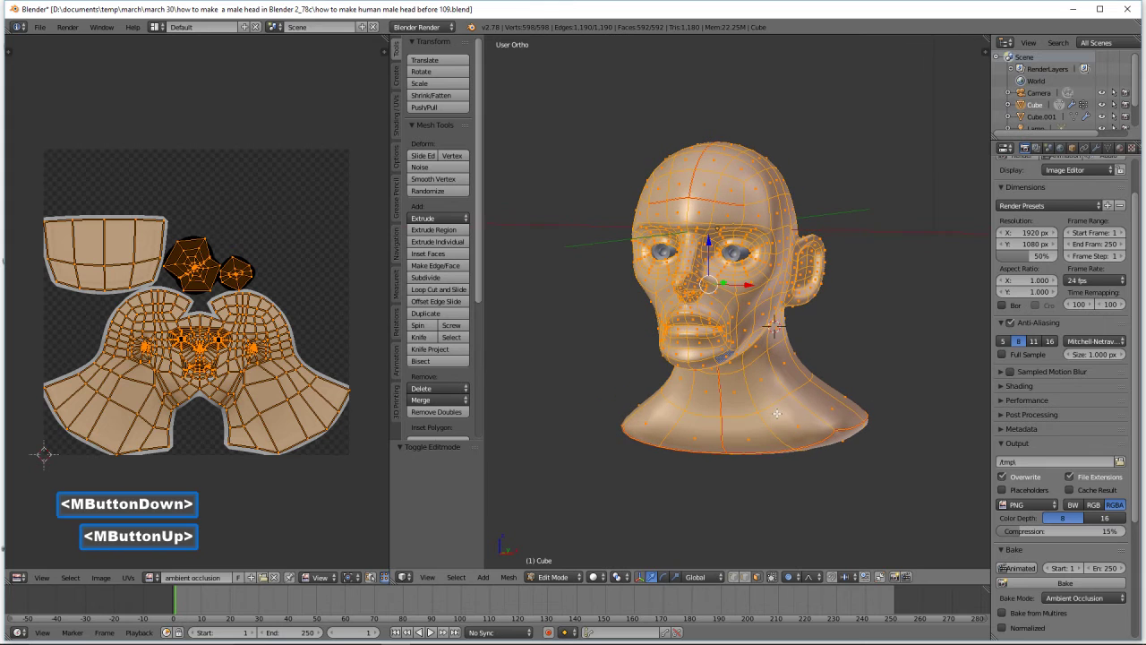
key("a")
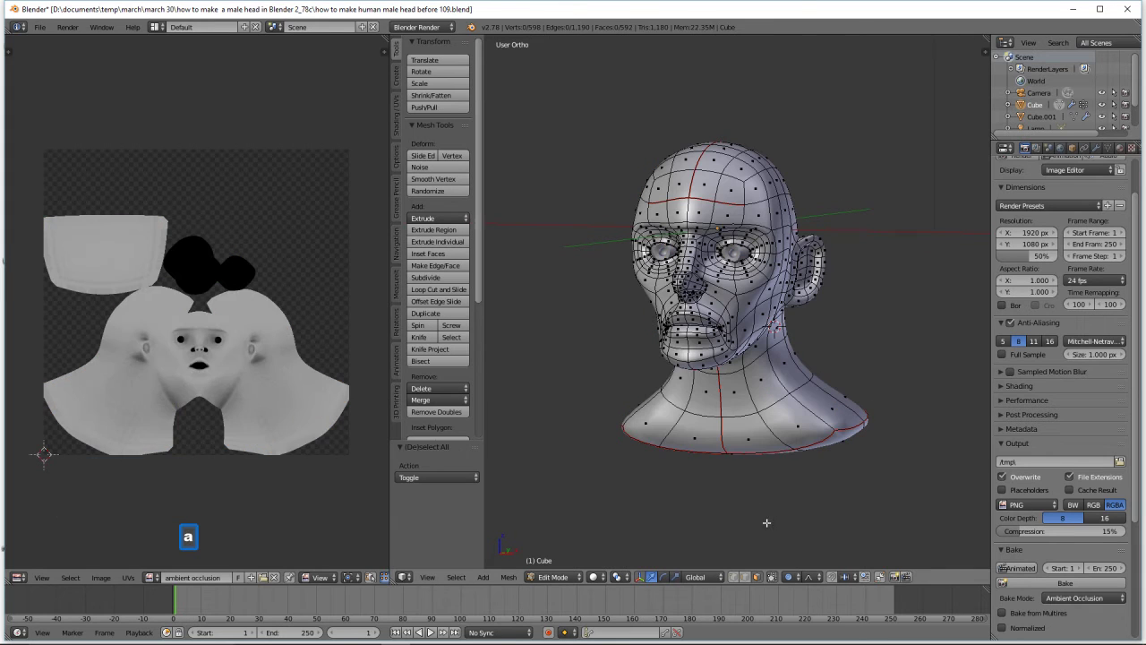
left_click(748, 577)
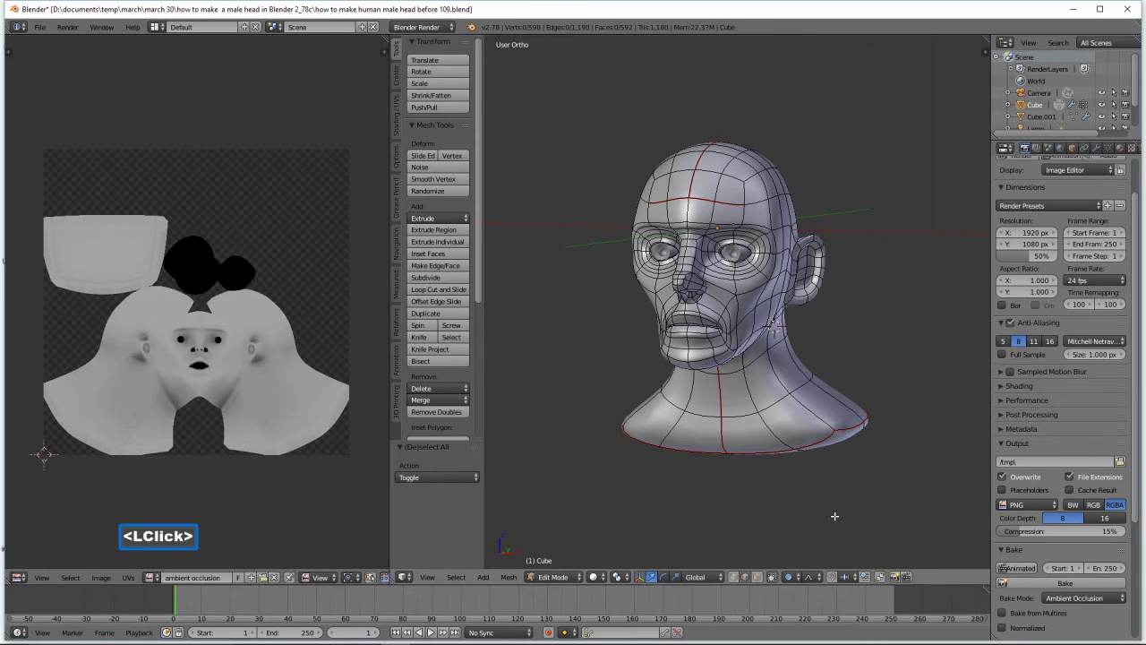
key("o")
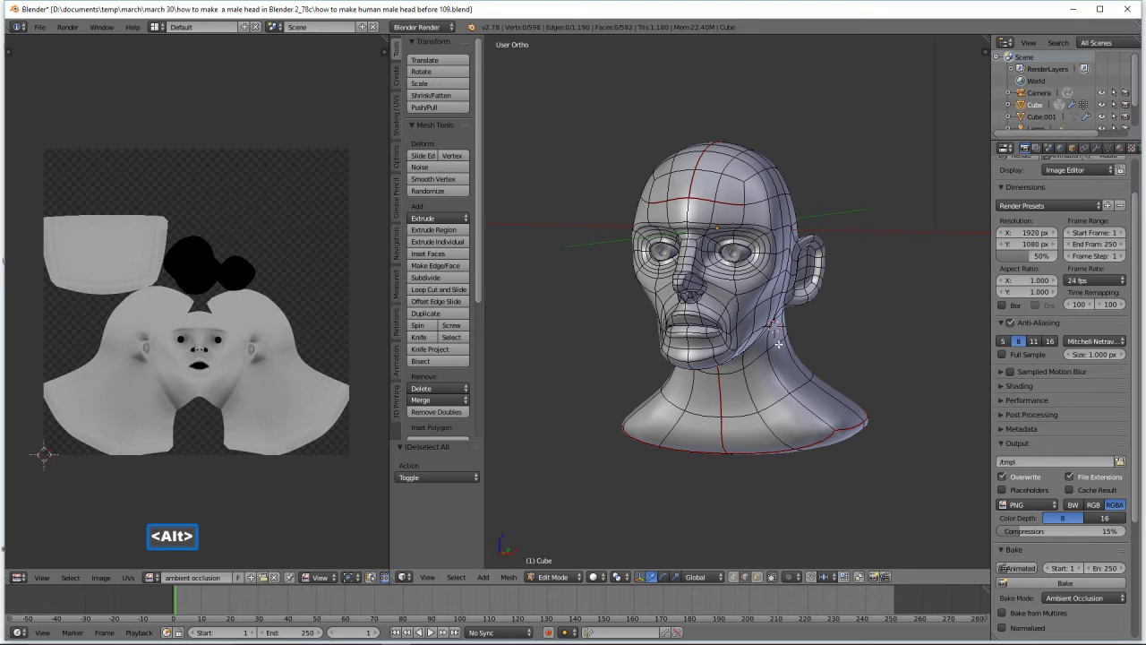
Select the two edge loops around the neck below the jaw and scale them by about 0.79
left_click(778, 342, "alt")
left_click(810, 392, "alt+shift")
middle_click_drag(804, 390, 824, 406)
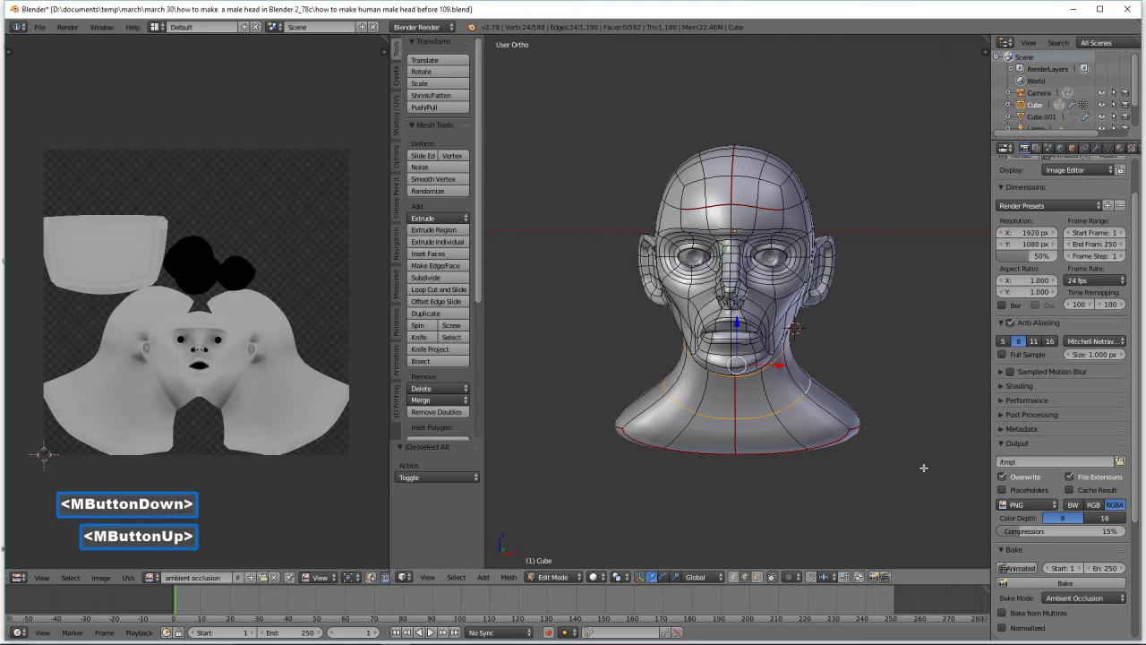
key("s")
left_click(886, 444)
middle_click_drag(887, 444, 861, 450)
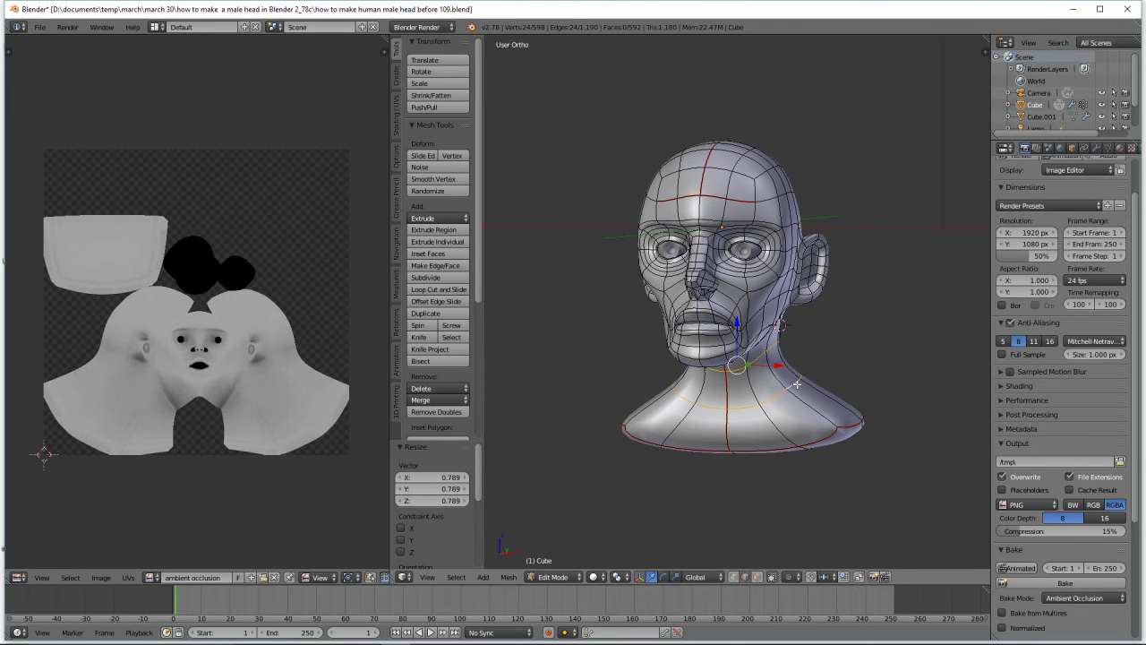
Scale the lower neck edge loop by about 0.82, lower it about 0.32 along Z, and save the blend file as version 110
key("a")
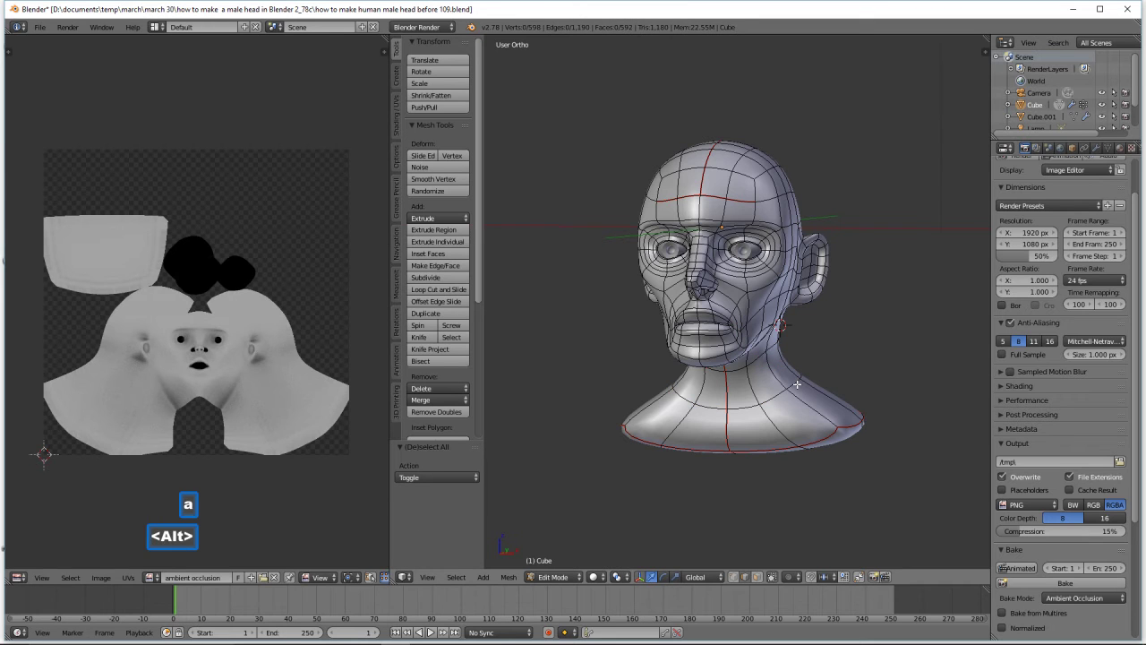
left_click(796, 384, "alt")
middle_click_drag(800, 398, 828, 404)
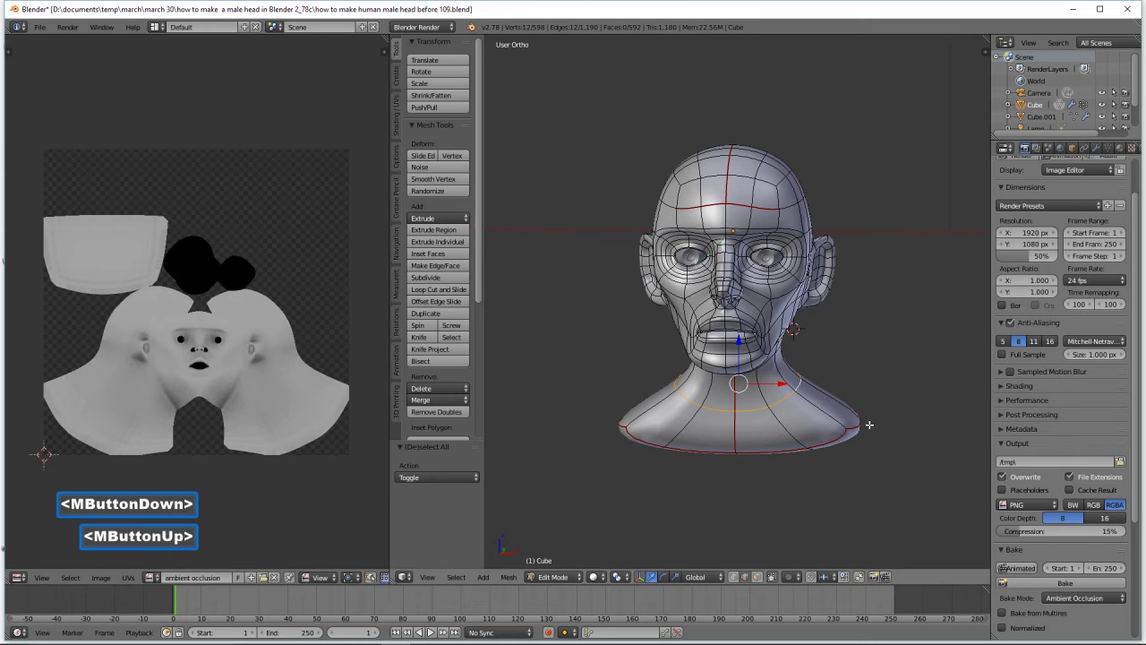
key("s")
left_click(842, 420)
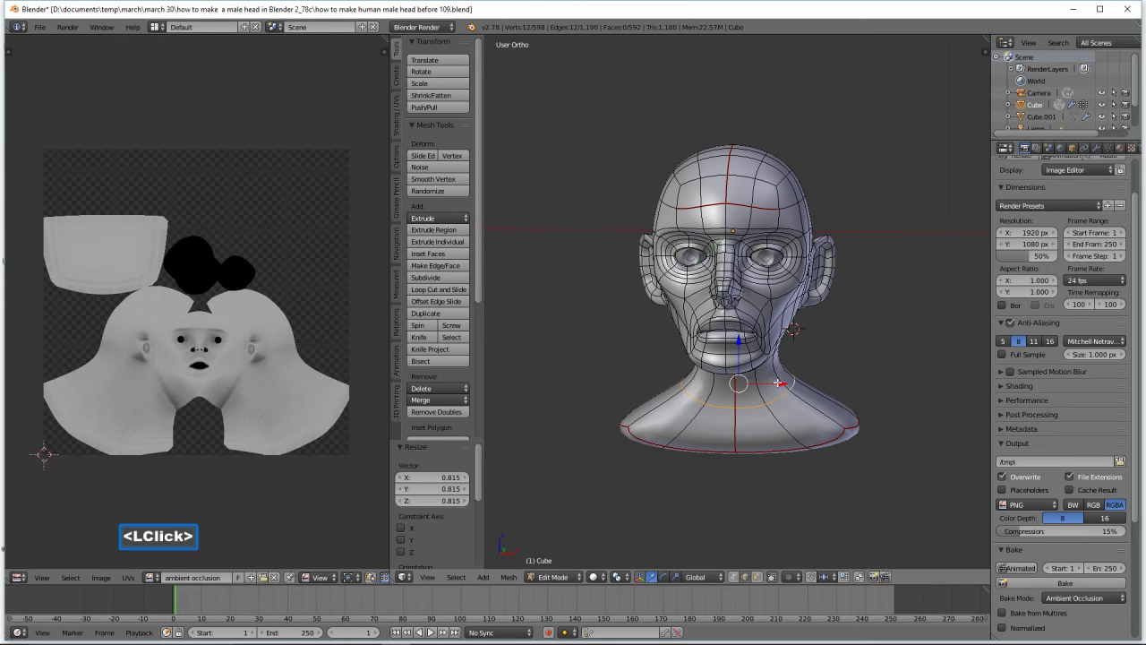
left_click_drag(743, 344, 742, 358)
middle_click_drag(761, 364, 856, 405)
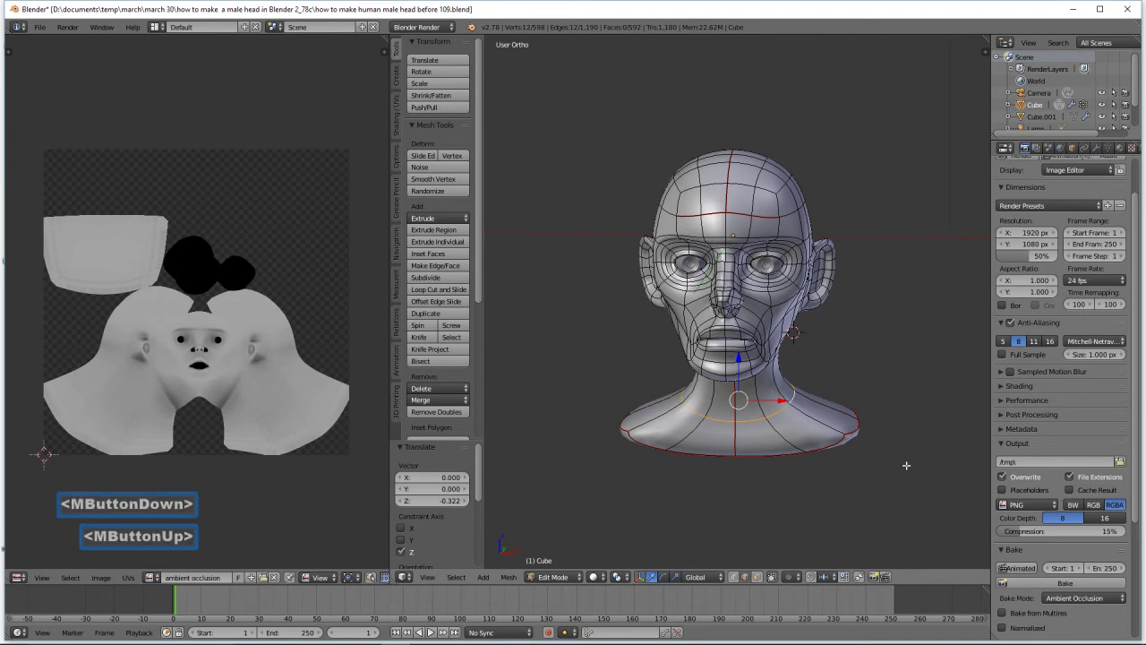
key("a")
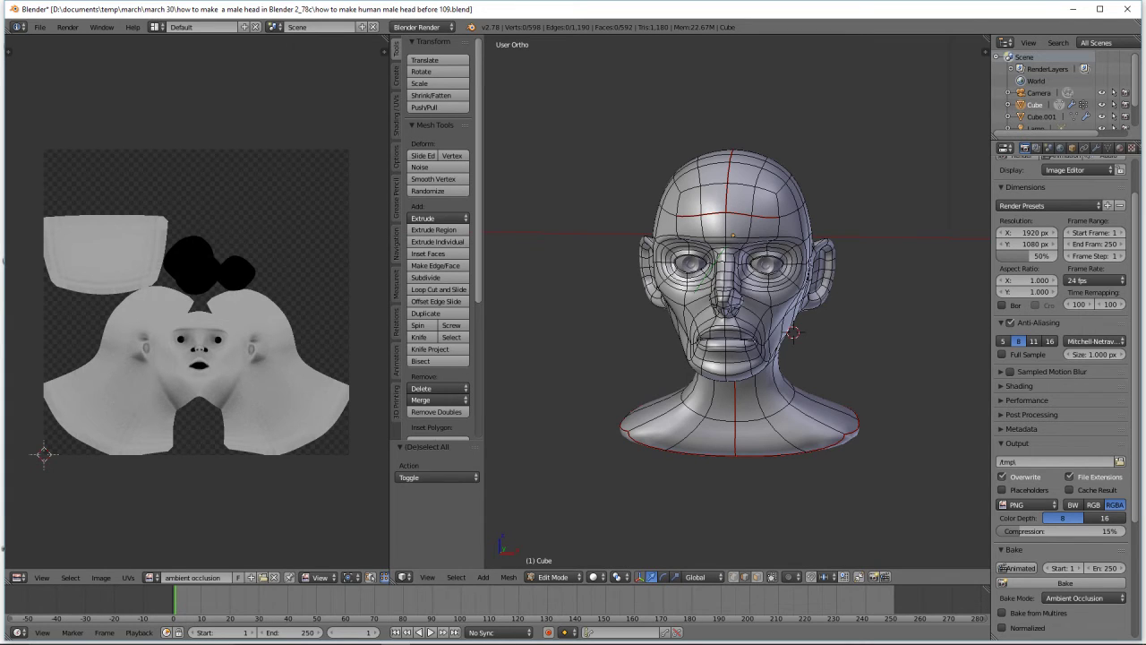
left_click(808, 12)
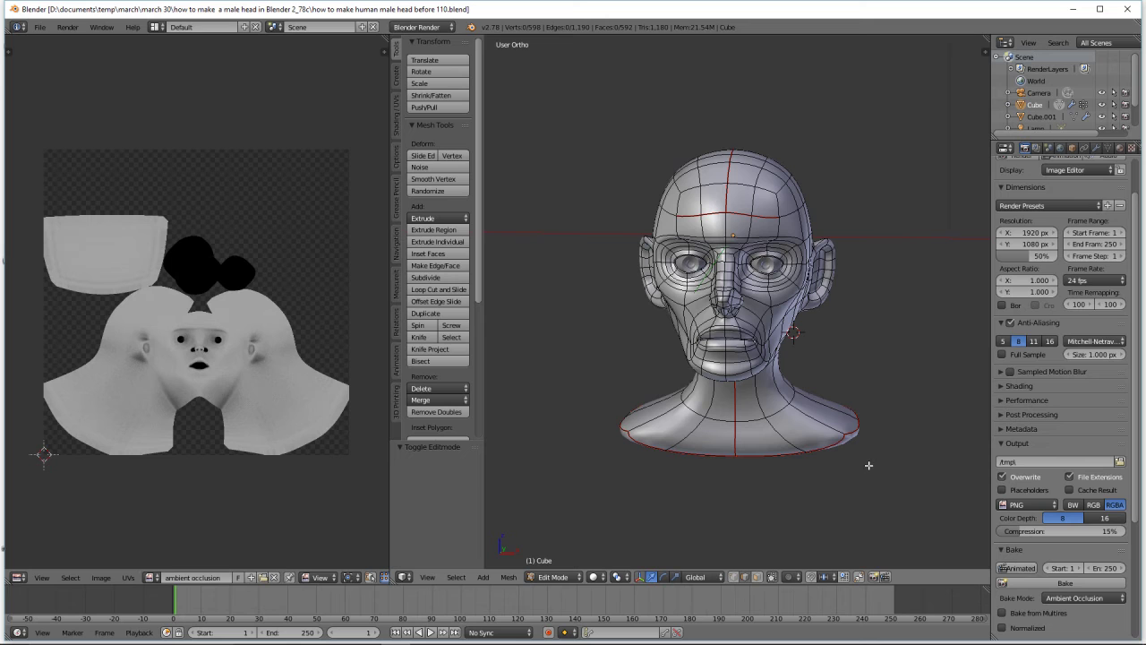
Select the whole head, switch to Texture Paint mode and add a blank 1024 × 1024 px Diffuse Color paint slot
key("a")
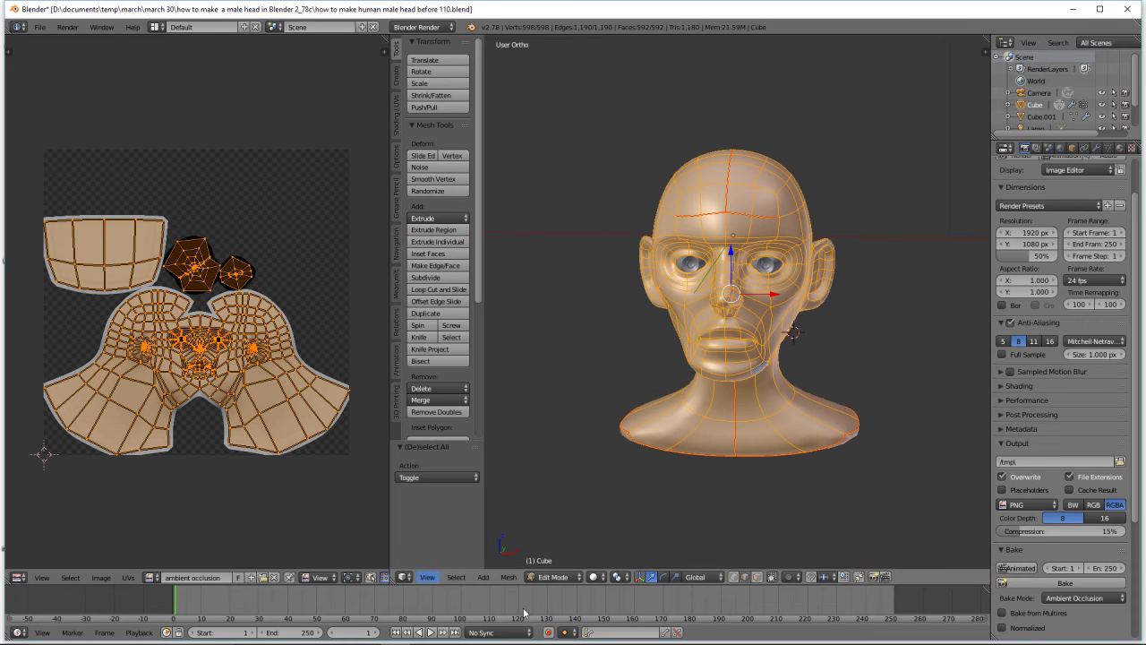
left_click(569, 585)
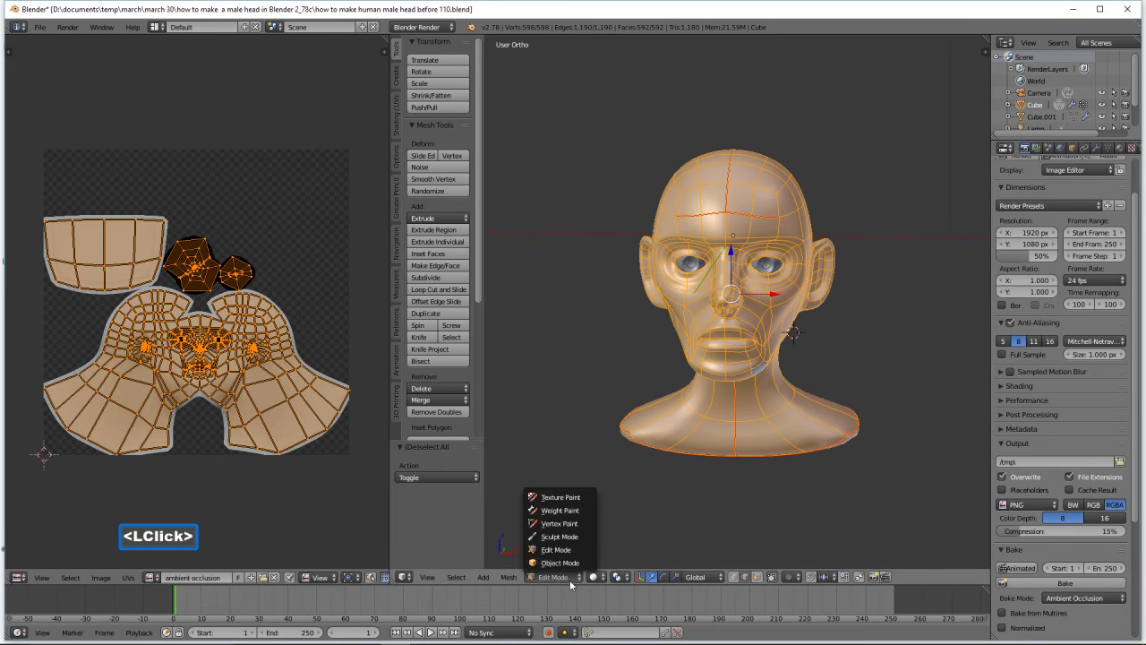
left_click(562, 497)
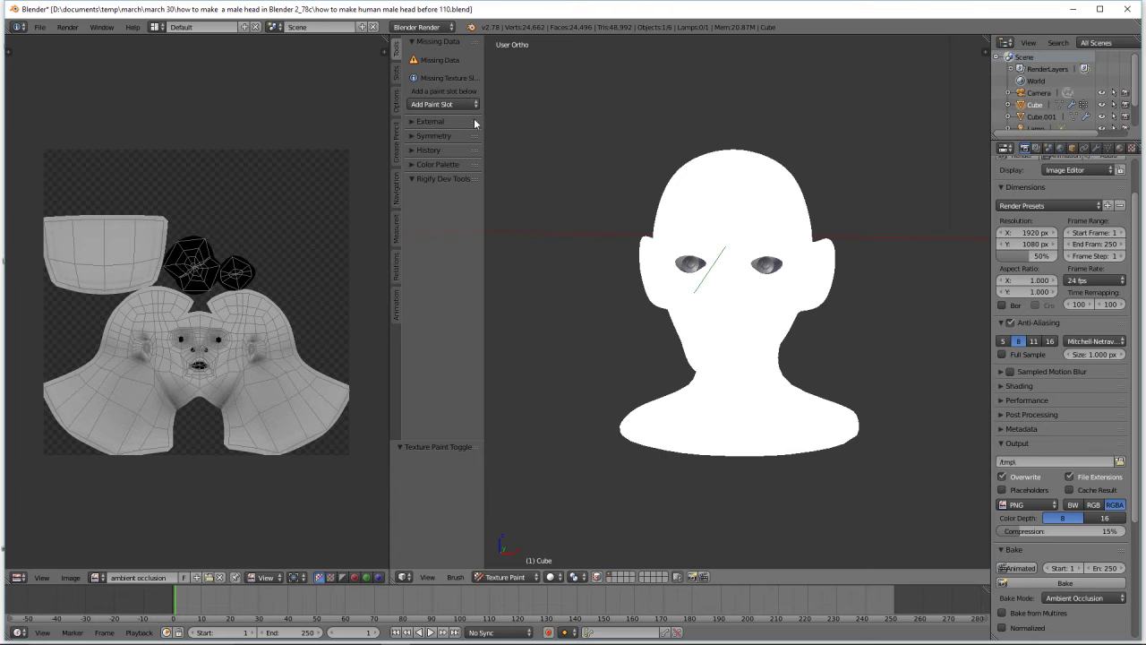
left_click(414, 106)
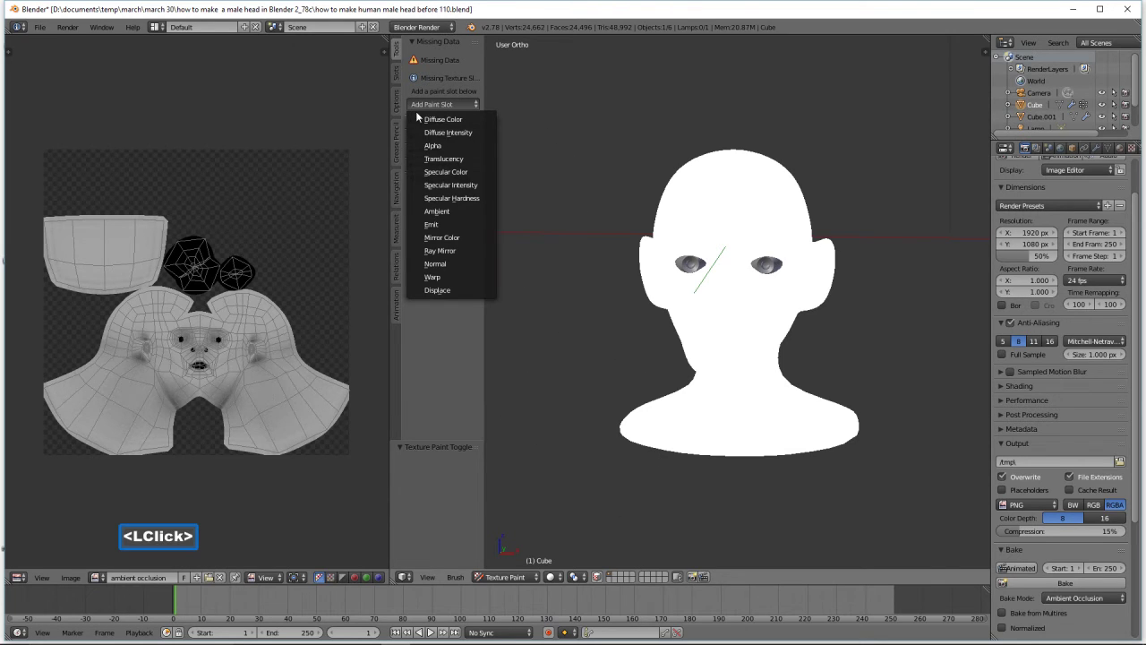
left_click(425, 122)
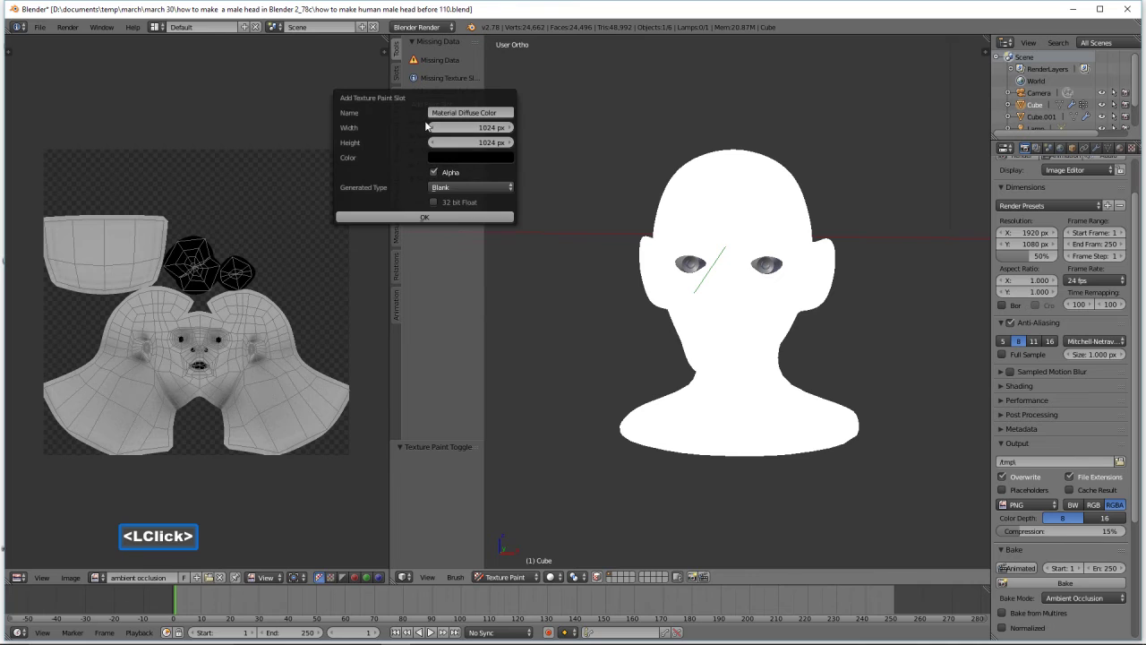
left_click(426, 217)
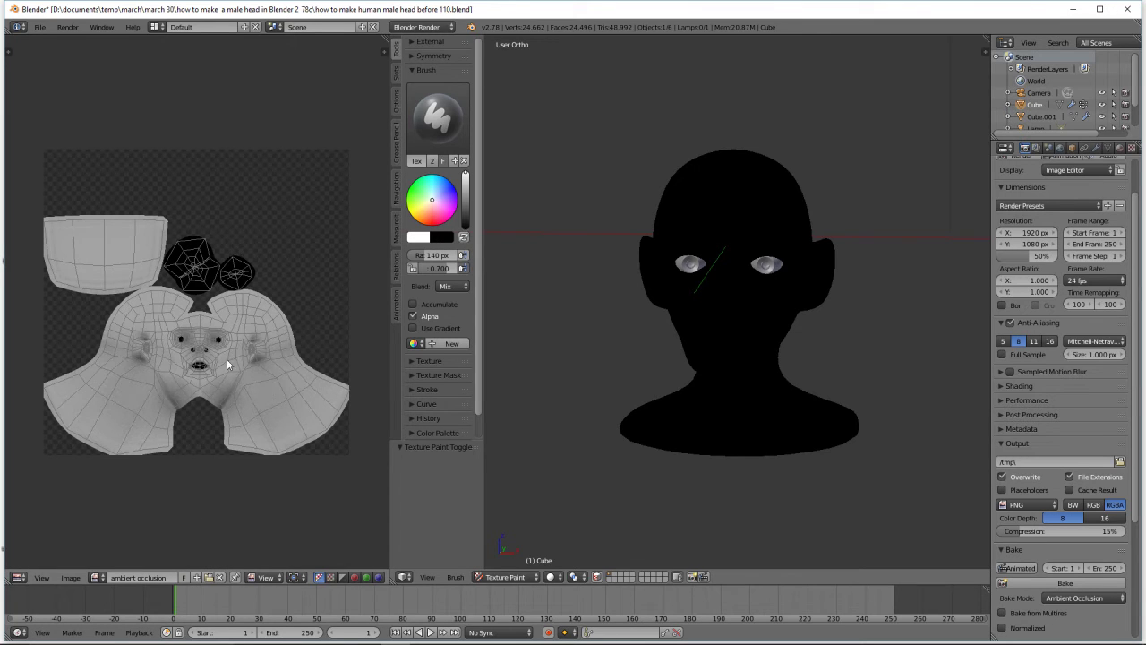
Display the Material Diffuse Color image in the image editor behind the head's UV layout
left_click(221, 578)
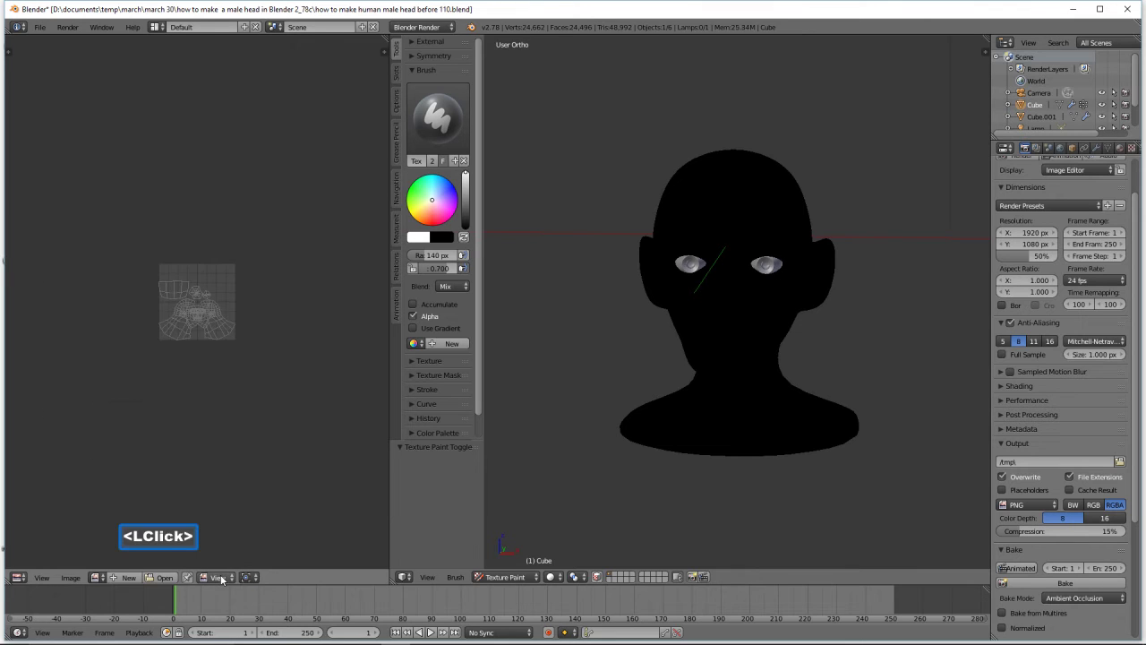
scroll(235, 456, "up", 3)
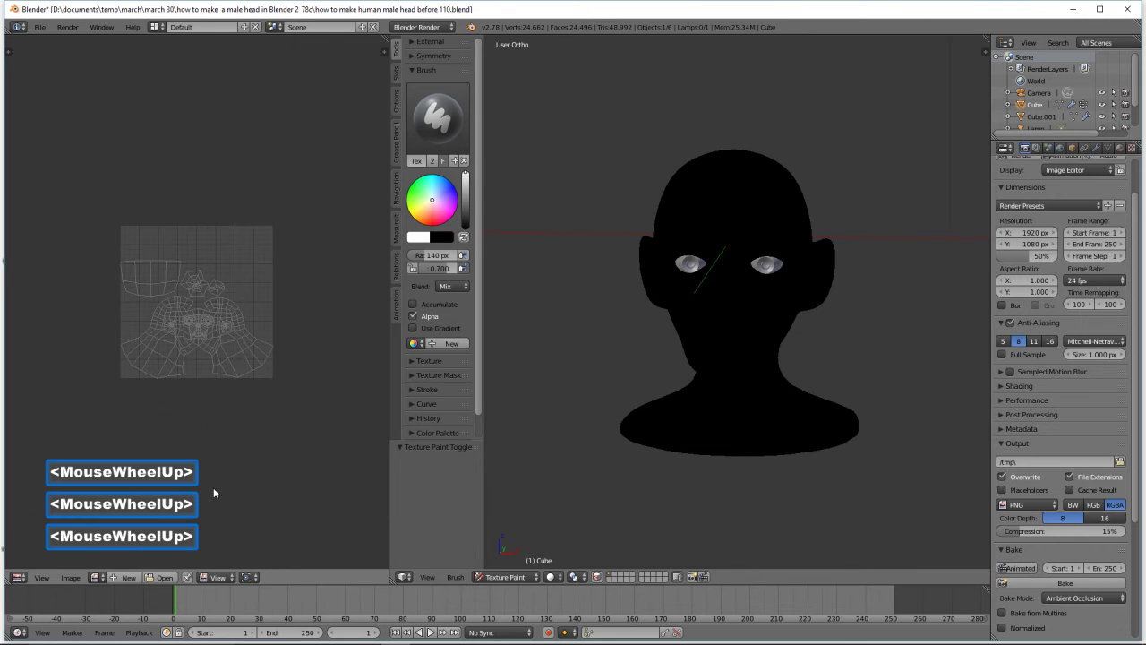
left_click(98, 578)
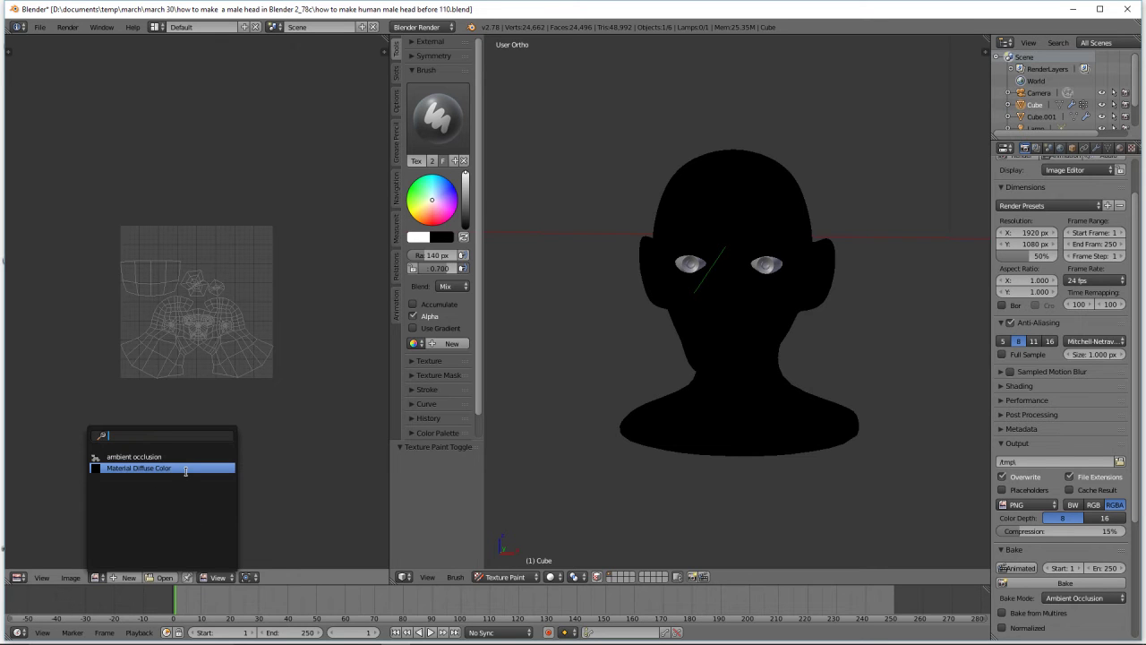
left_click(138, 468)
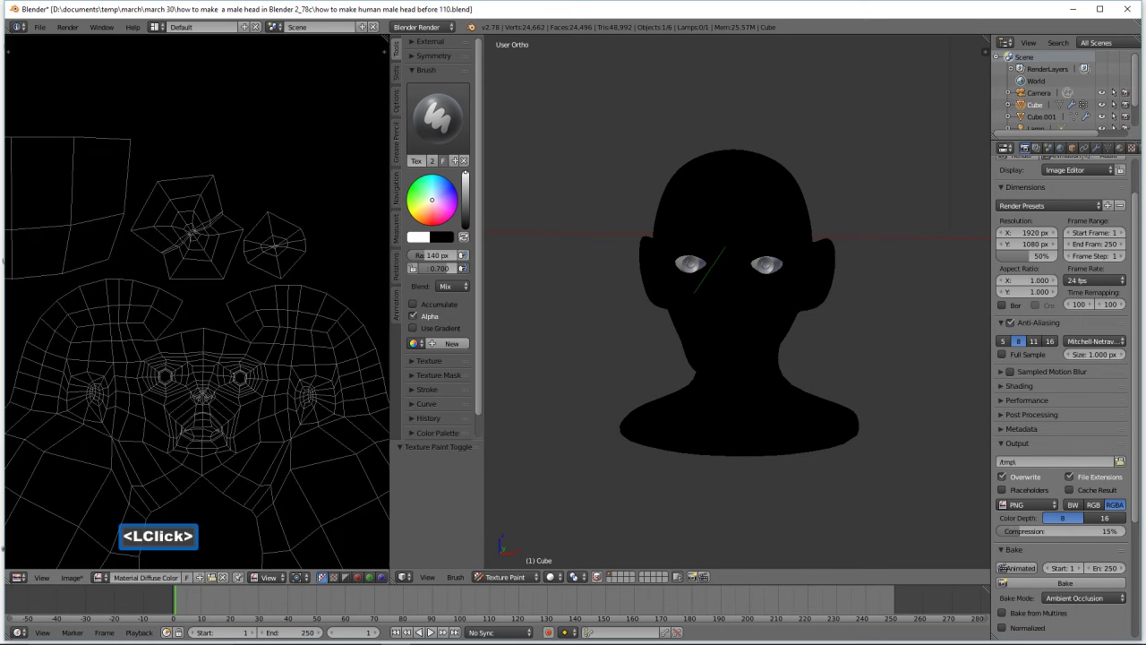
scroll(263, 420, "down", 4)
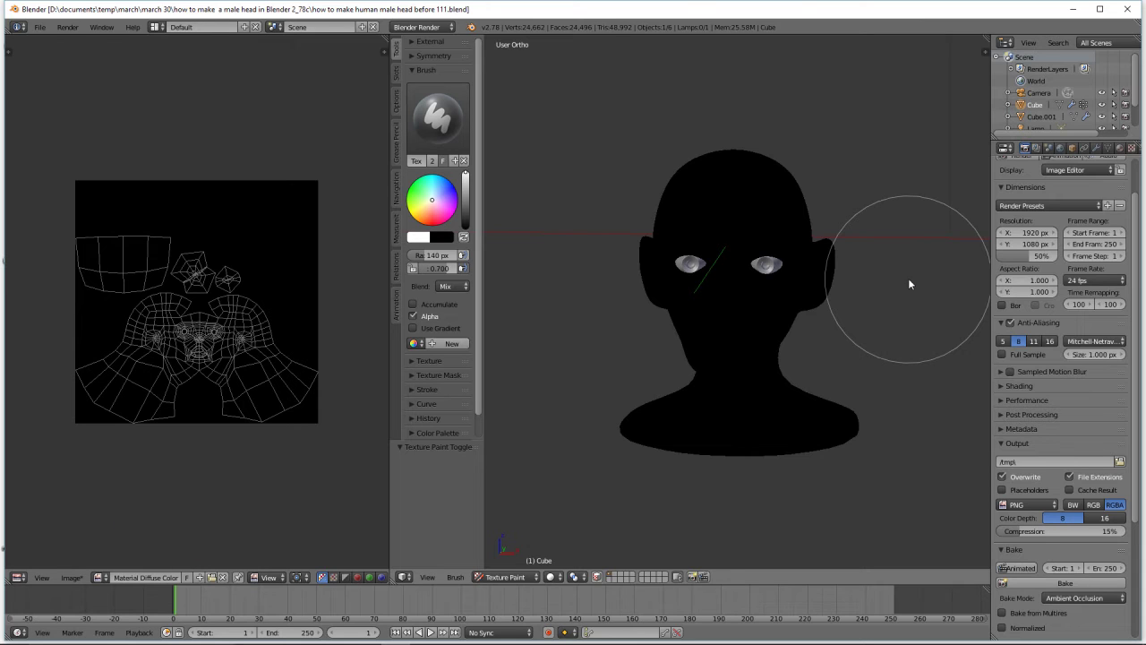
Choose a light peach skin tone as brush color and paint the face, one side of the head and the front of the neck
left_click(431, 204)
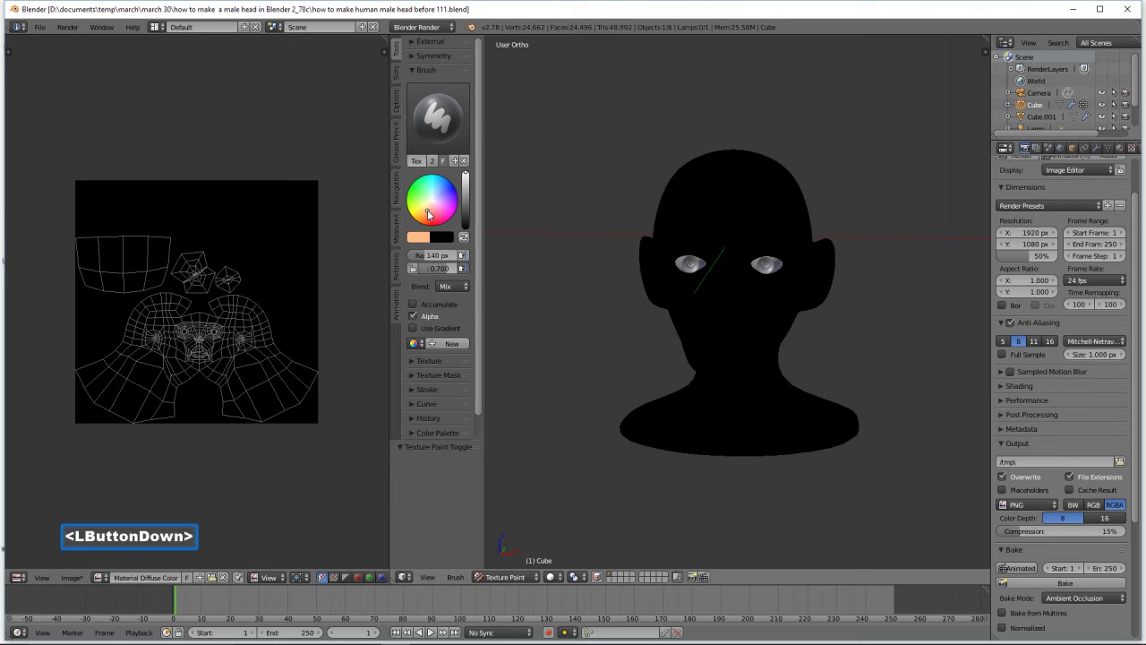
left_click(429, 213)
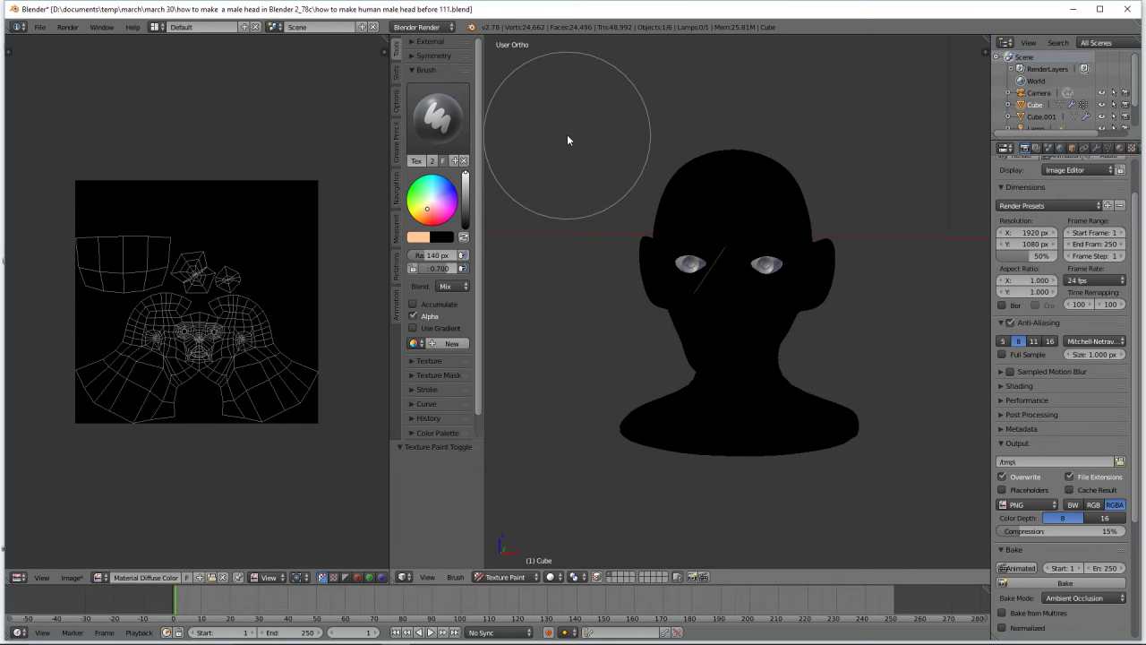
mouse_move(748, 295)
left_mouse_down()
mouse_move(749, 359)
mouse_move(734, 402)
mouse_move(821, 433)
mouse_move(686, 414)
mouse_move(756, 357)
mouse_move(790, 242)
mouse_move(716, 198)
mouse_move(673, 294)
mouse_move(679, 201)
mouse_move(816, 203)
mouse_move(789, 375)
mouse_move(637, 408)
mouse_move(692, 426)
mouse_move(832, 336)
left_mouse_up()
middle_click_drag(832, 337, 721, 325)
mouse_move(722, 326)
left_mouse_down()
mouse_move(732, 357)
mouse_move(708, 359)
mouse_move(772, 369)
mouse_move(824, 431)
mouse_move(900, 424)
mouse_move(892, 406)
left_mouse_up()
Set the brush strength to 1.000 and paint the skin tone over the side and back of the head and neck
left_click_drag(488, 270, 548, 276)
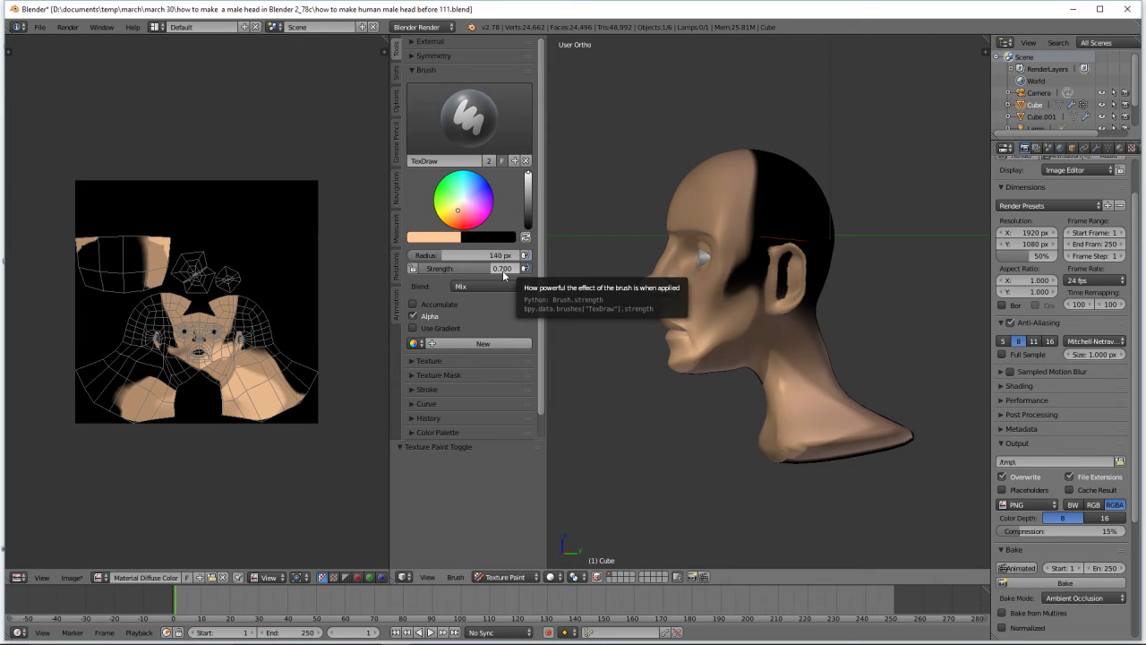
left_click(488, 273)
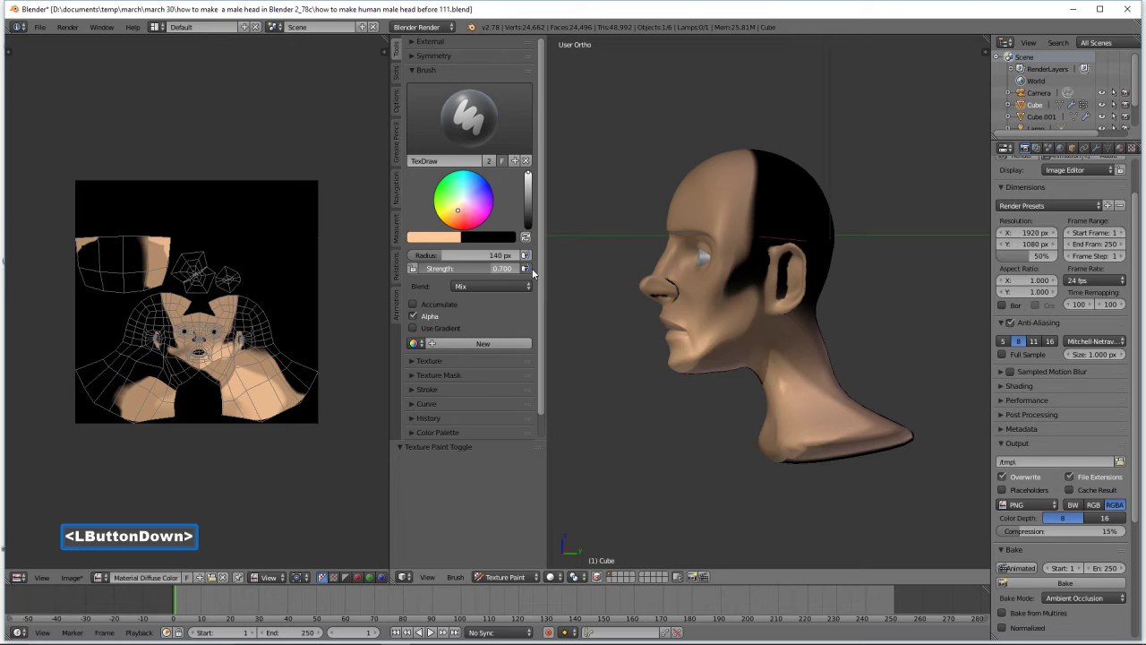
mouse_move(761, 223)
left_mouse_down()
mouse_move(770, 269)
mouse_move(727, 286)
mouse_move(776, 200)
mouse_move(772, 153)
mouse_move(818, 320)
mouse_move(890, 451)
mouse_move(727, 377)
left_mouse_up()
mouse_move(841, 325)
middle_mouse_down()
mouse_move(731, 338)
mouse_move(866, 310)
mouse_move(755, 302)
middle_mouse_up()
mouse_move(755, 302)
left_mouse_down()
mouse_move(749, 419)
mouse_move(819, 432)
mouse_move(753, 215)
mouse_move(665, 265)
mouse_move(727, 195)
mouse_move(789, 257)
mouse_move(788, 286)
left_mouse_up()
middle_click_drag(755, 410, 773, 340)
mouse_move(777, 387)
left_mouse_down()
mouse_move(782, 419)
mouse_move(711, 335)
mouse_move(746, 417)
mouse_move(827, 436)
mouse_move(763, 382)
left_mouse_up()
middle_click_drag(765, 380, 887, 378)
mouse_move(689, 270)
left_mouse_down()
mouse_move(808, 206)
mouse_move(844, 158)
left_mouse_up()
mouse_move(845, 158)
middle_mouse_down()
mouse_move(690, 205)
mouse_move(771, 218)
mouse_move(755, 197)
middle_mouse_up()
mouse_move(755, 198)
left_mouse_down()
mouse_move(719, 147)
mouse_move(652, 206)
mouse_move(627, 101)
mouse_move(635, 227)
mouse_move(586, 340)
mouse_move(591, 325)
mouse_move(729, 292)
left_mouse_up()
mouse_move(729, 292)
middle_mouse_down()
mouse_move(745, 322)
mouse_move(697, 308)
mouse_move(713, 334)
mouse_move(646, 246)
middle_mouse_up()
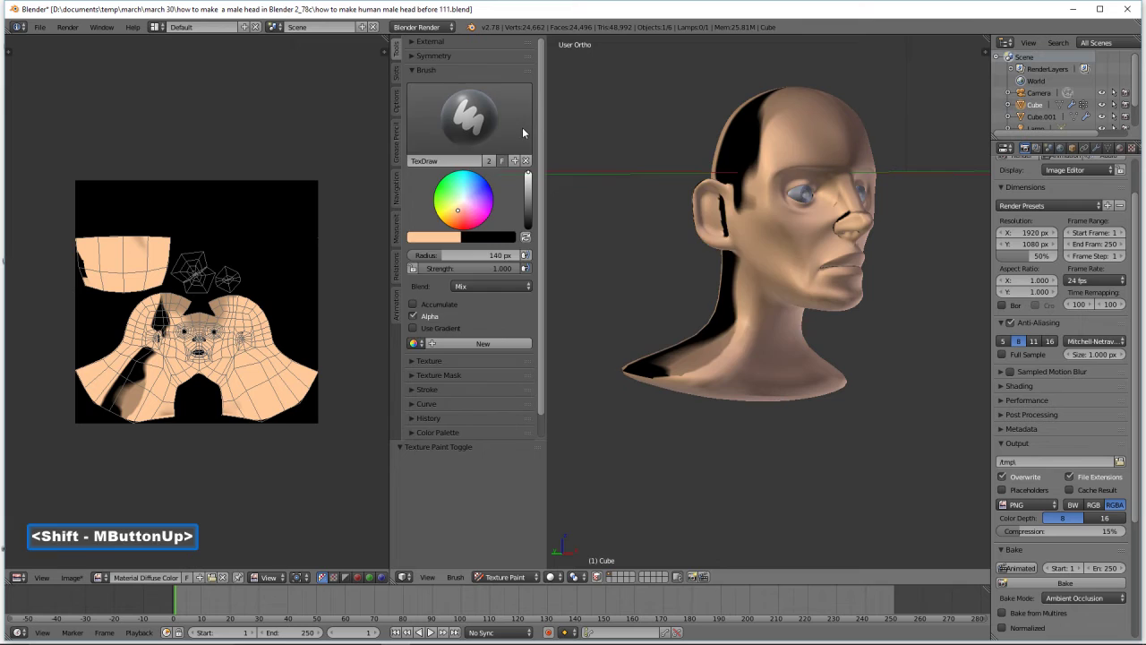
Paint the skin tone over the remaining black areas beside the ear, at the neck and around the nose
left_click(503, 146)
left_click(672, 186)
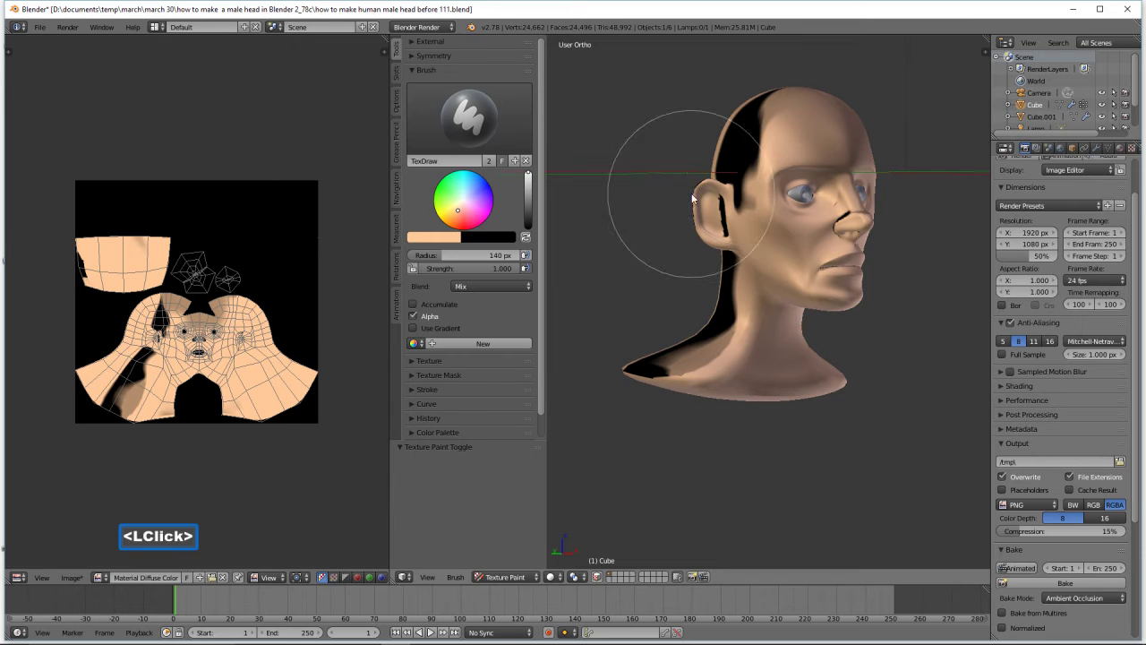
mouse_move(754, 159)
left_mouse_down()
mouse_move(744, 136)
mouse_move(712, 250)
mouse_move(654, 372)
mouse_move(660, 349)
mouse_move(811, 218)
mouse_move(835, 236)
mouse_move(796, 253)
left_mouse_up()
mouse_move(796, 252)
middle_mouse_down()
mouse_move(833, 264)
mouse_move(770, 255)
middle_mouse_up()
mouse_move(770, 255)
left_mouse_down()
mouse_move(717, 249)
mouse_move(738, 255)
mouse_move(702, 231)
mouse_move(754, 66)
mouse_move(750, 167)
mouse_move(781, 201)
left_mouse_up()
mouse_move(781, 202)
middle_mouse_down()
mouse_move(800, 226)
mouse_move(666, 206)
middle_mouse_up()
left_click(797, 222)
mouse_move(797, 221)
left_mouse_down()
mouse_move(788, 207)
mouse_move(768, 216)
mouse_move(800, 196)
mouse_move(838, 133)
mouse_move(866, 349)
mouse_move(795, 313)
left_mouse_up()
mouse_move(795, 313)
middle_mouse_down()
mouse_move(836, 335)
mouse_move(788, 333)
middle_mouse_up()
scroll(872, 155, "up", 3)
mouse_move(874, 152)
left_mouse_down()
mouse_move(871, 142)
mouse_move(846, 301)
left_mouse_up()
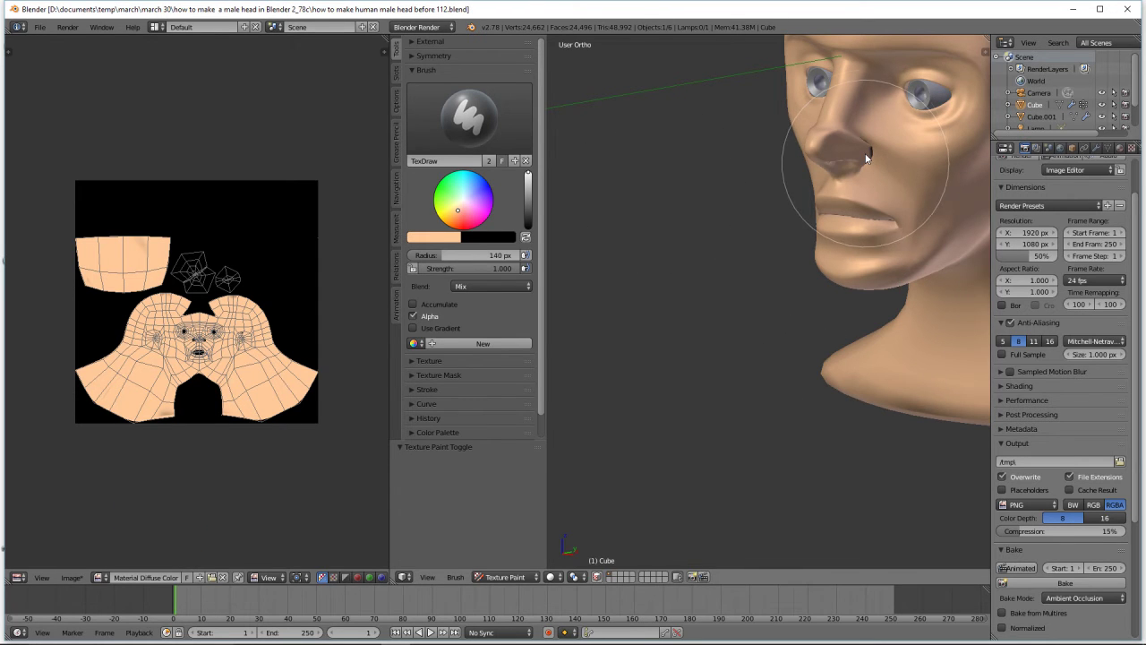
Switch the image editor to Paint mode and set the brush radius to 25 px
scroll(240, 382, "up", 1)
scroll(240, 382, "up", 5)
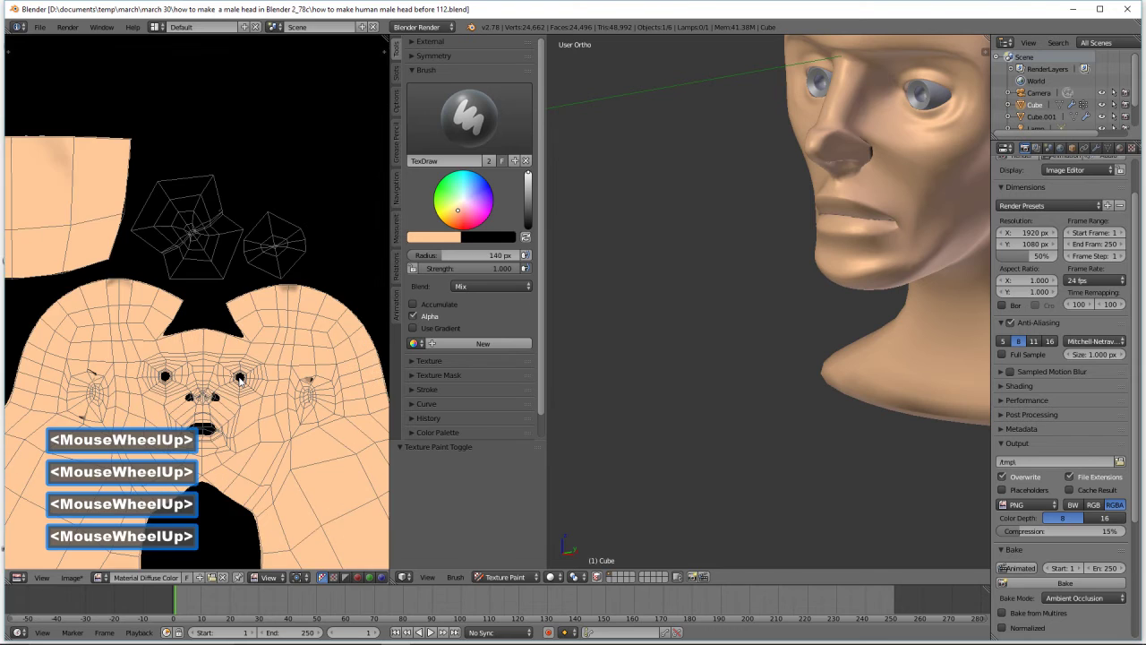
left_click(284, 580)
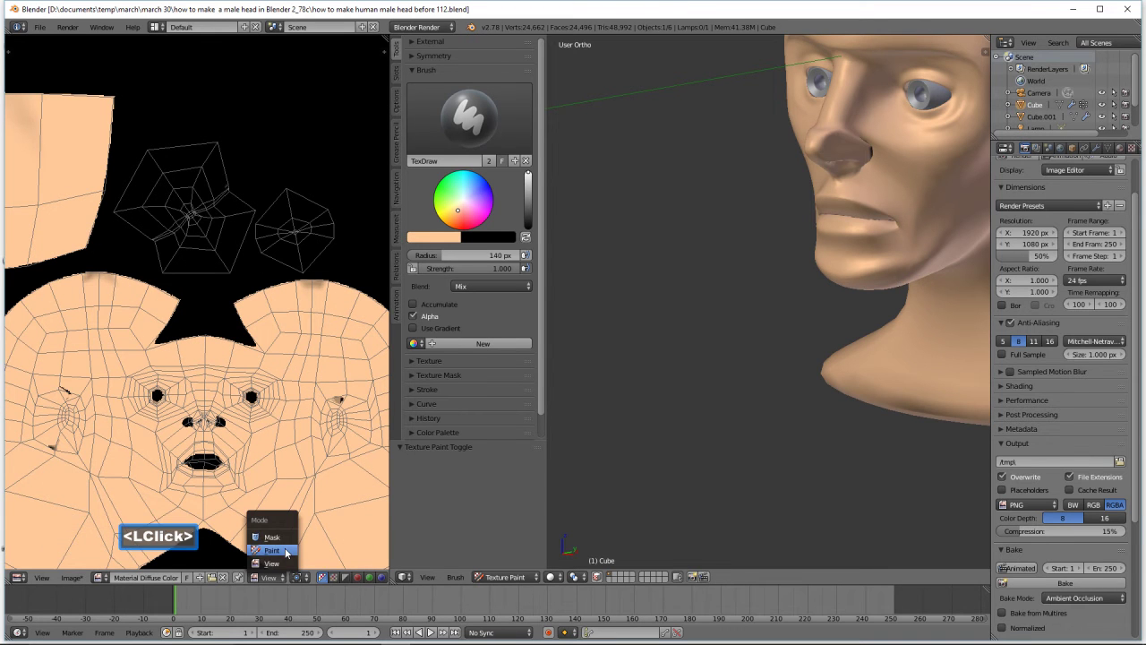
left_click(286, 552)
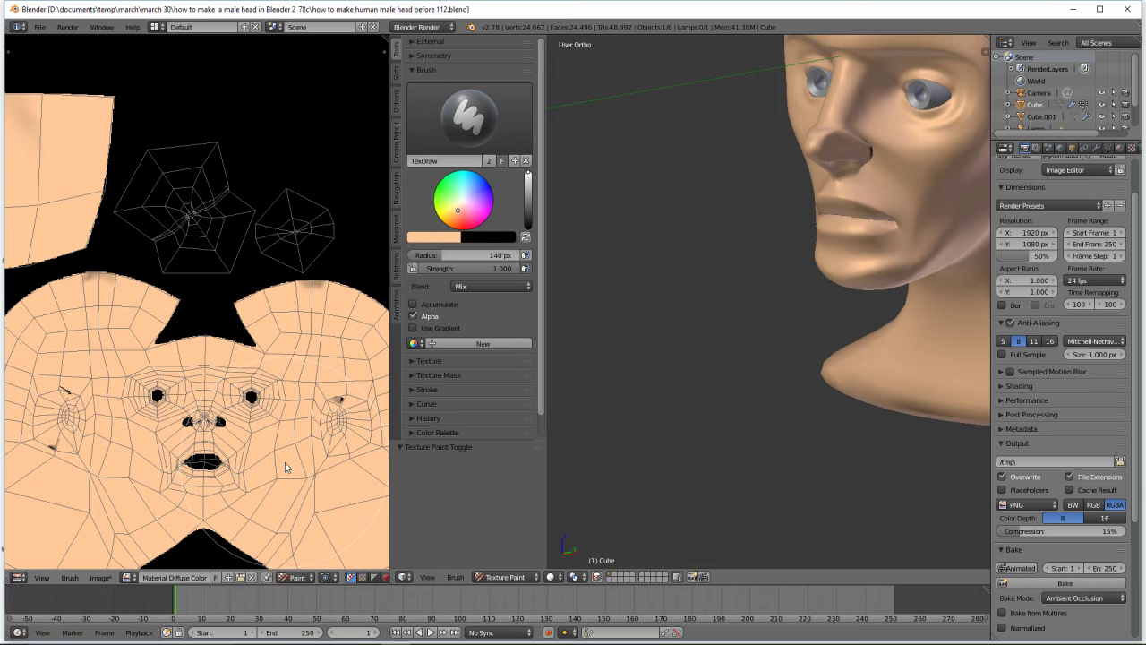
key("f")
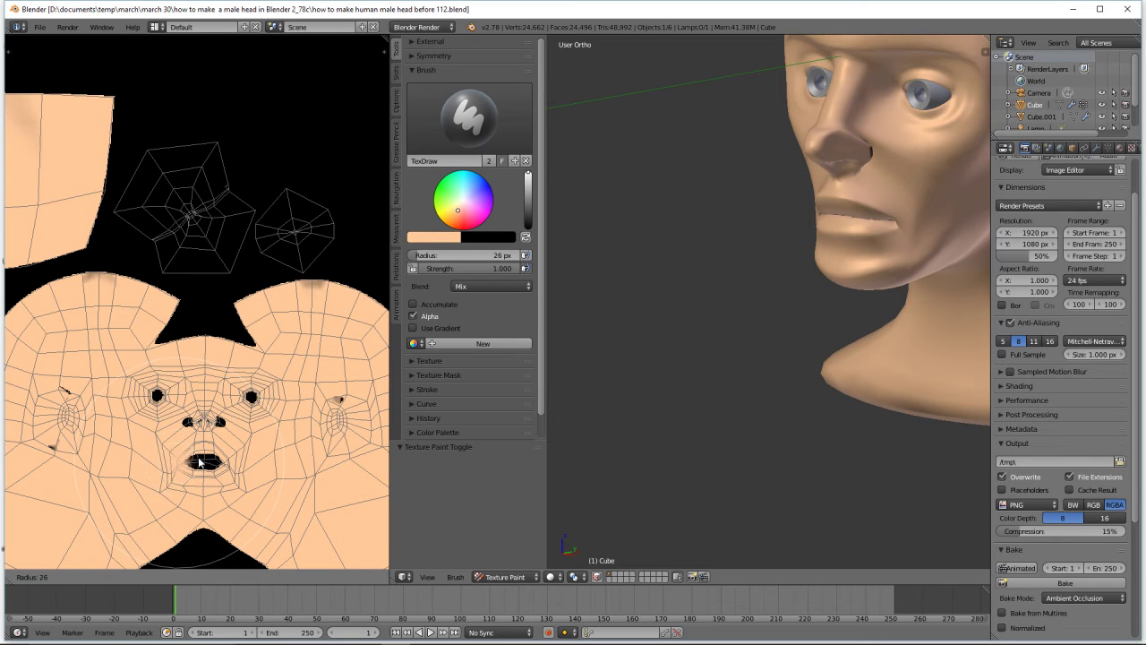
left_click(203, 458)
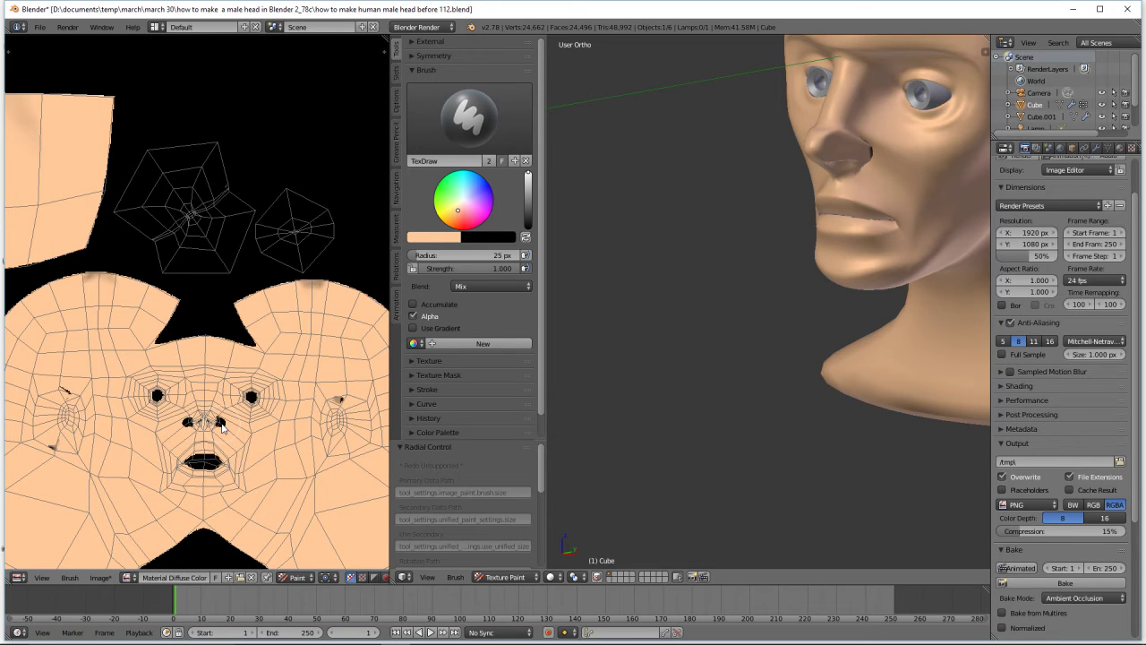
Paint over the black spots at the nostrils and around both ears on the UV image
left_click(222, 427)
left_click(185, 429)
left_click(186, 425)
left_click(188, 425)
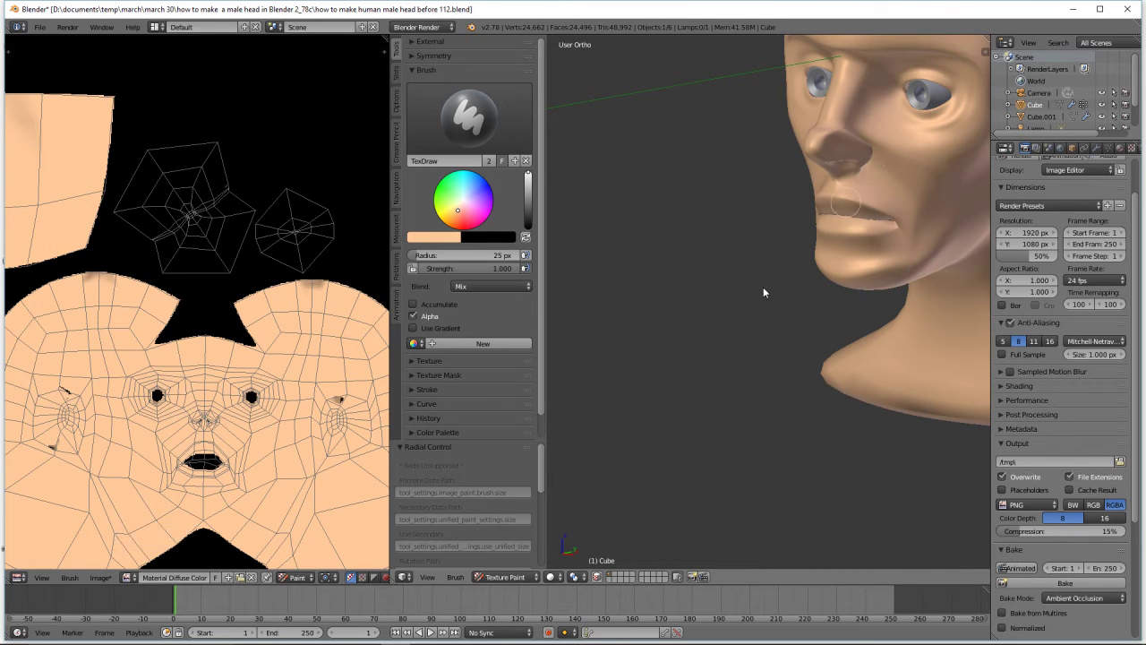
left_click_drag(351, 399, 340, 403)
left_click(340, 405)
double_click(56, 445)
left_click(68, 392)
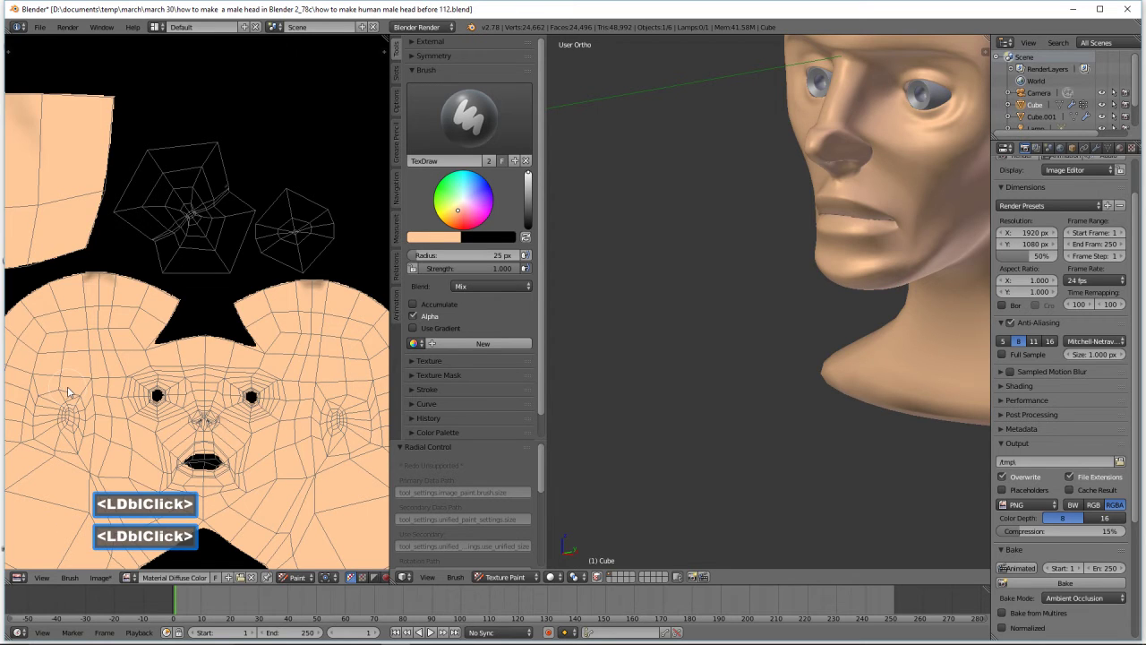
Paint over the dark patch at the upper edge of the UV island and save the blend file as version 113
left_click(313, 307)
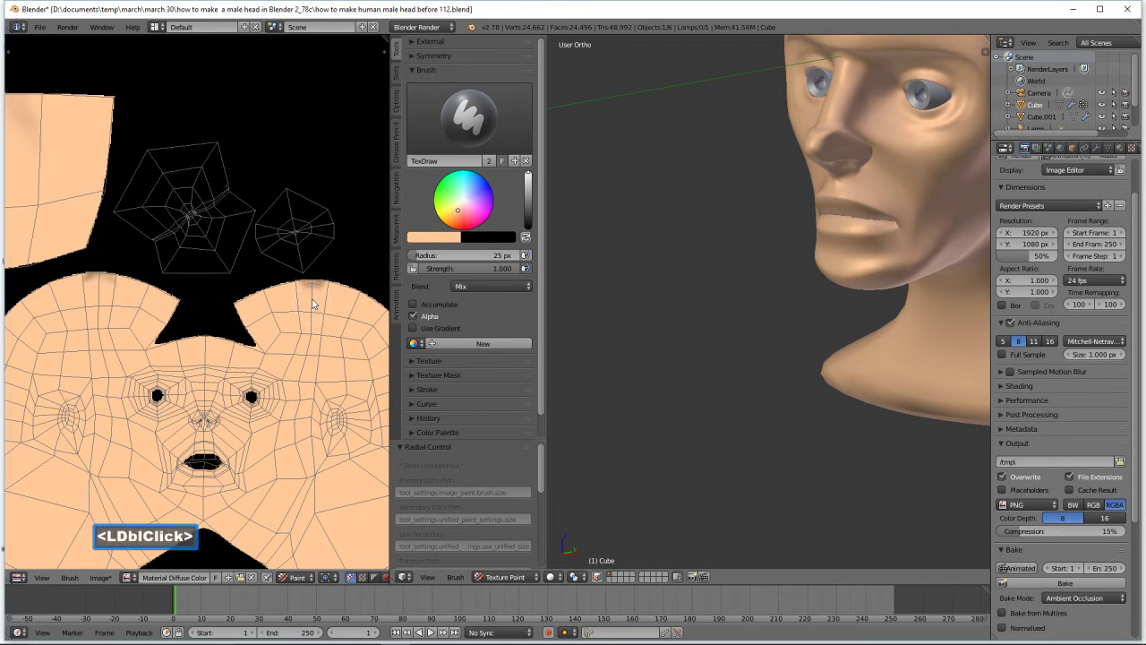
double_click(318, 291)
left_click(317, 291)
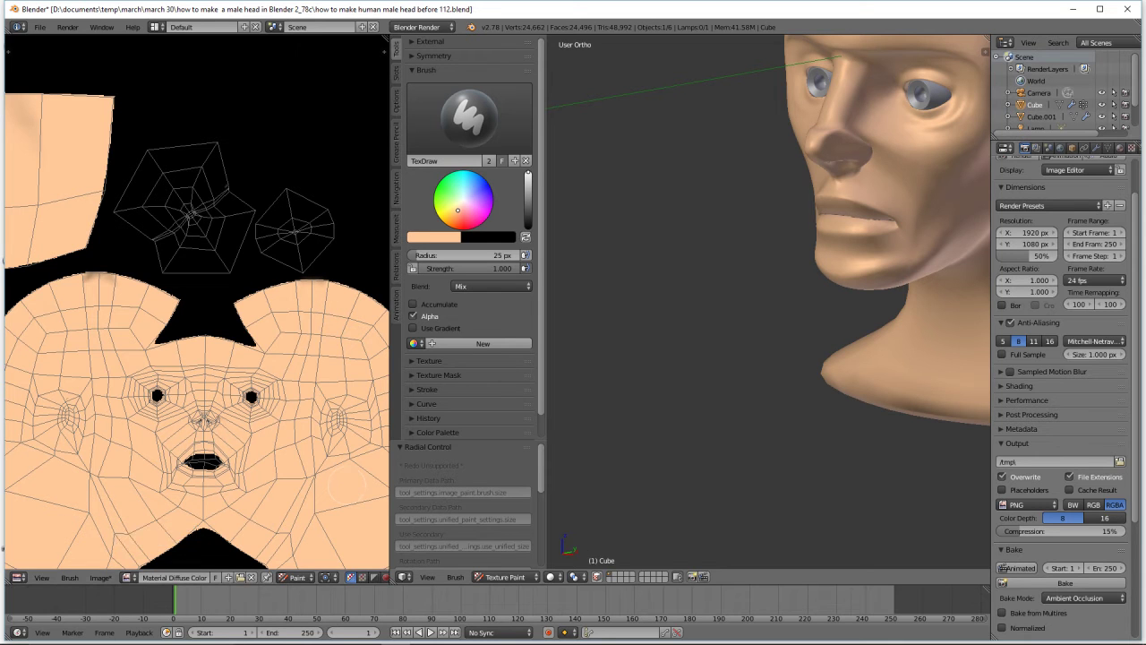
left_click(778, 11)
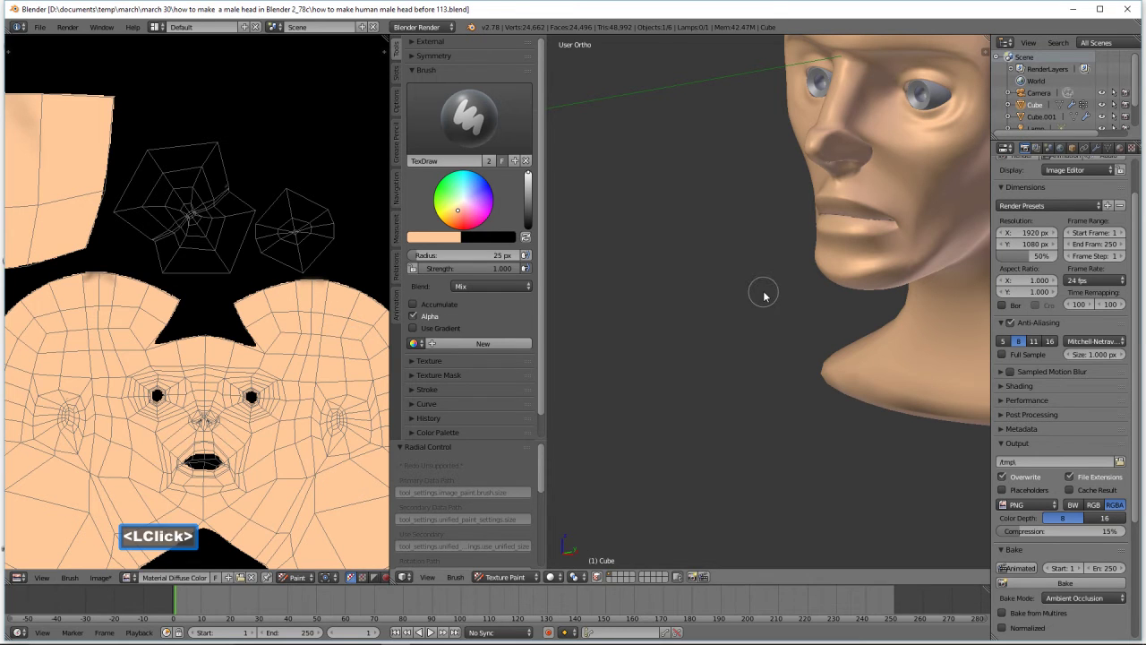
Dab the skin tone over the dark patch on the crown of the 3D head
scroll(763, 294, "down", 4)
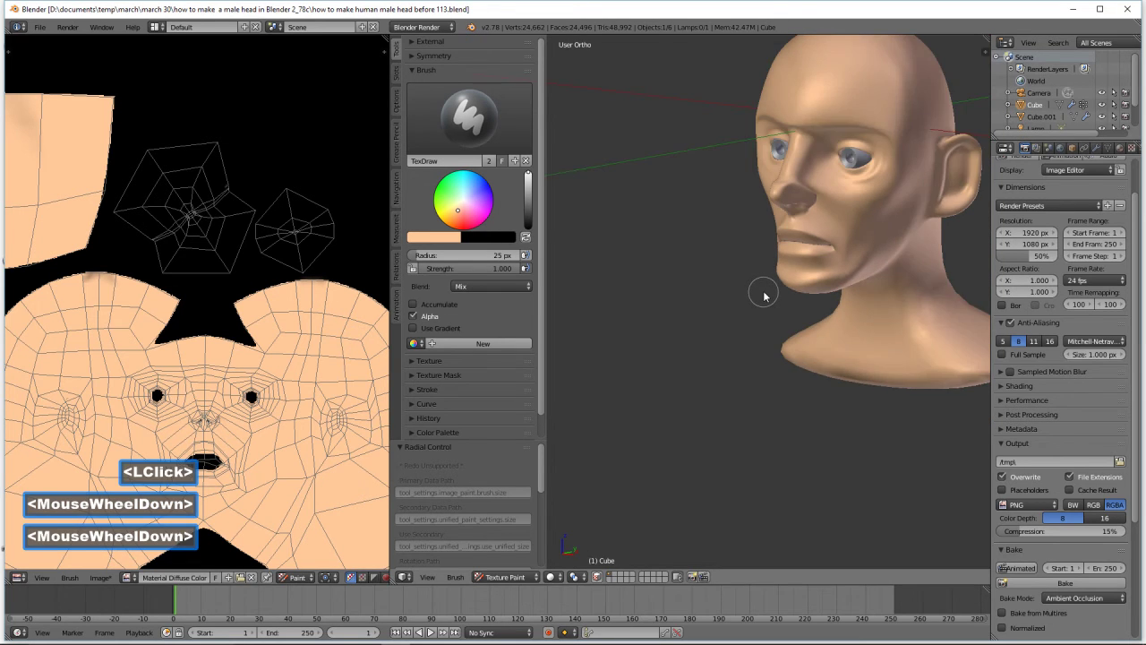
middle_click_drag(753, 358, 806, 368)
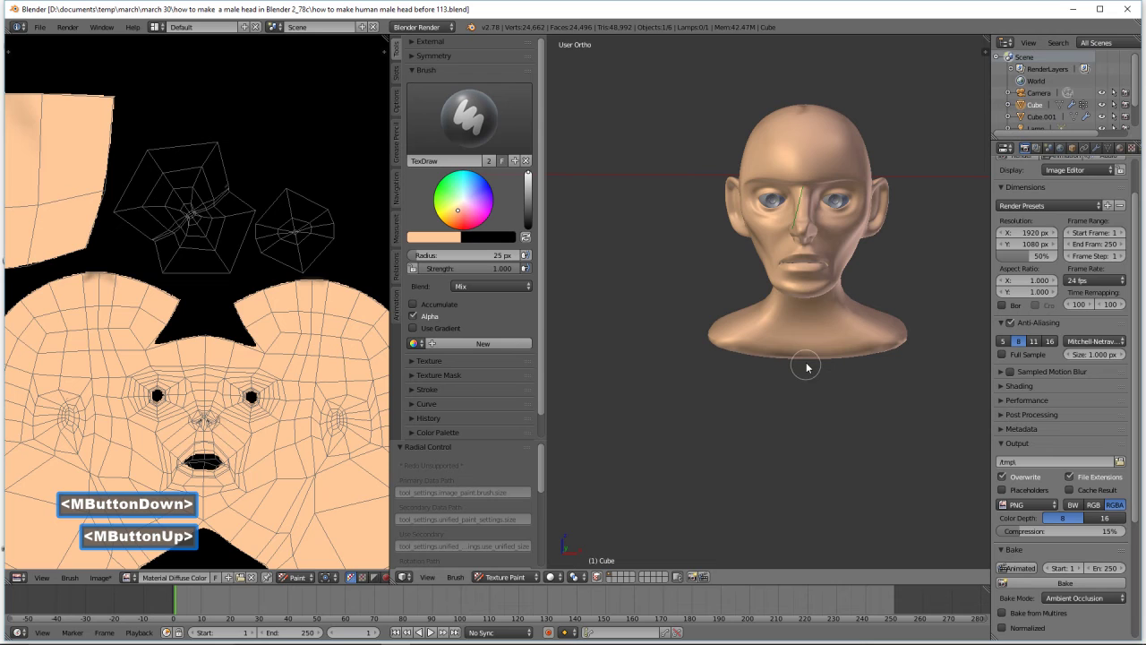
middle_click_drag(809, 184, 805, 142)
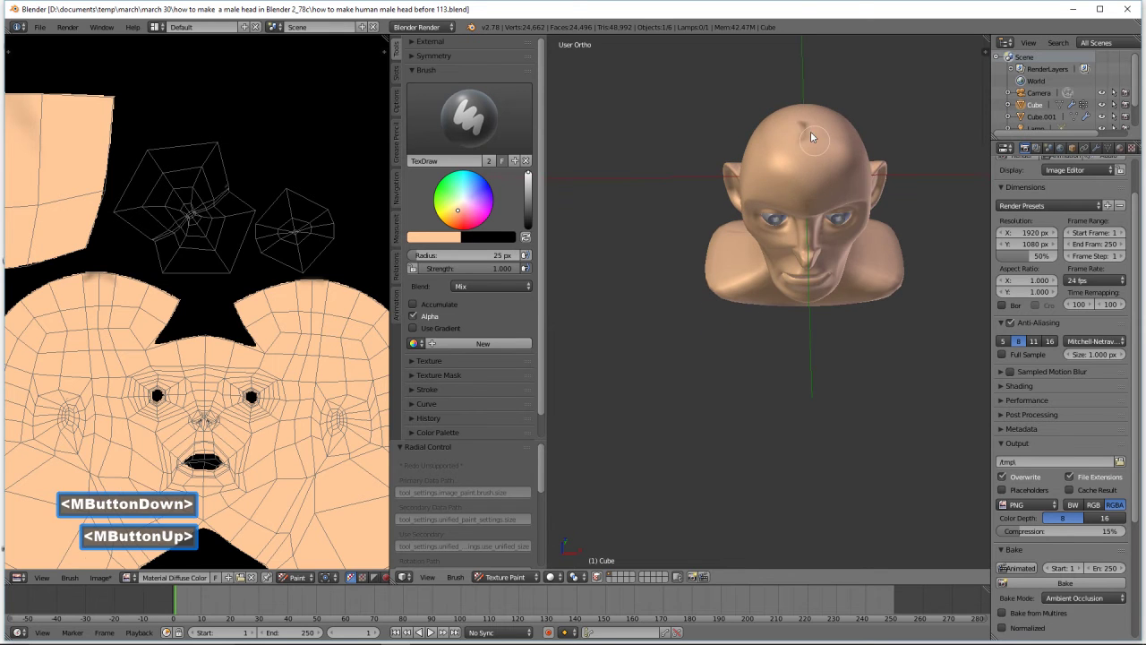
left_click(804, 141)
middle_click_drag(827, 356, 829, 323)
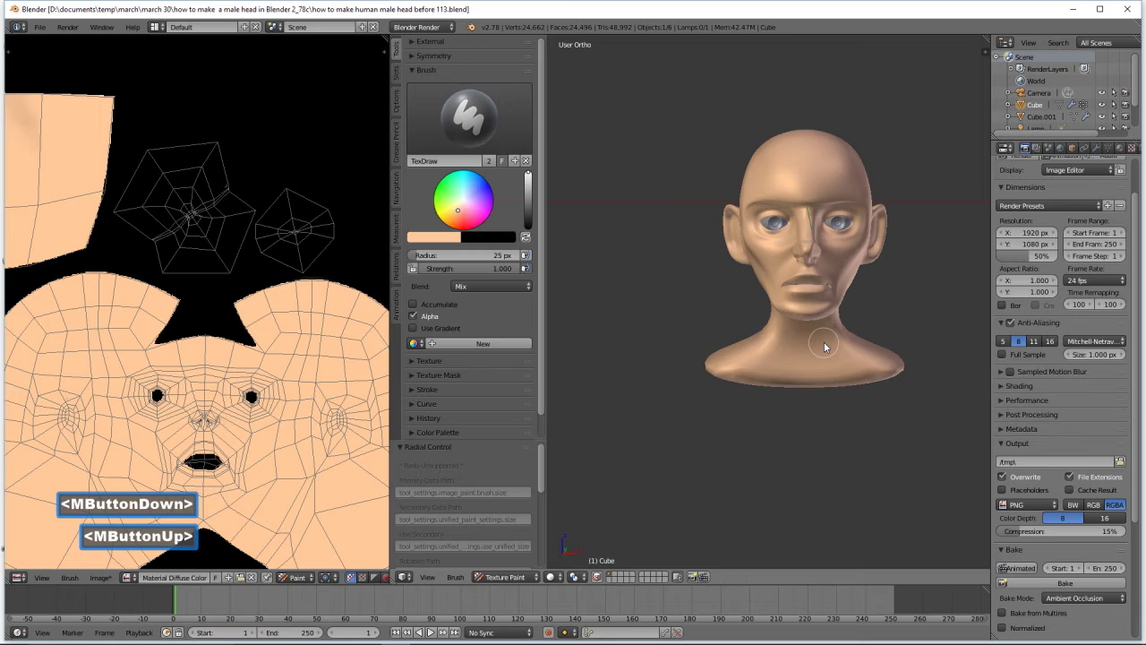
Save the painted image as Material Diffuse Color.png in the textures folder
left_click(101, 578)
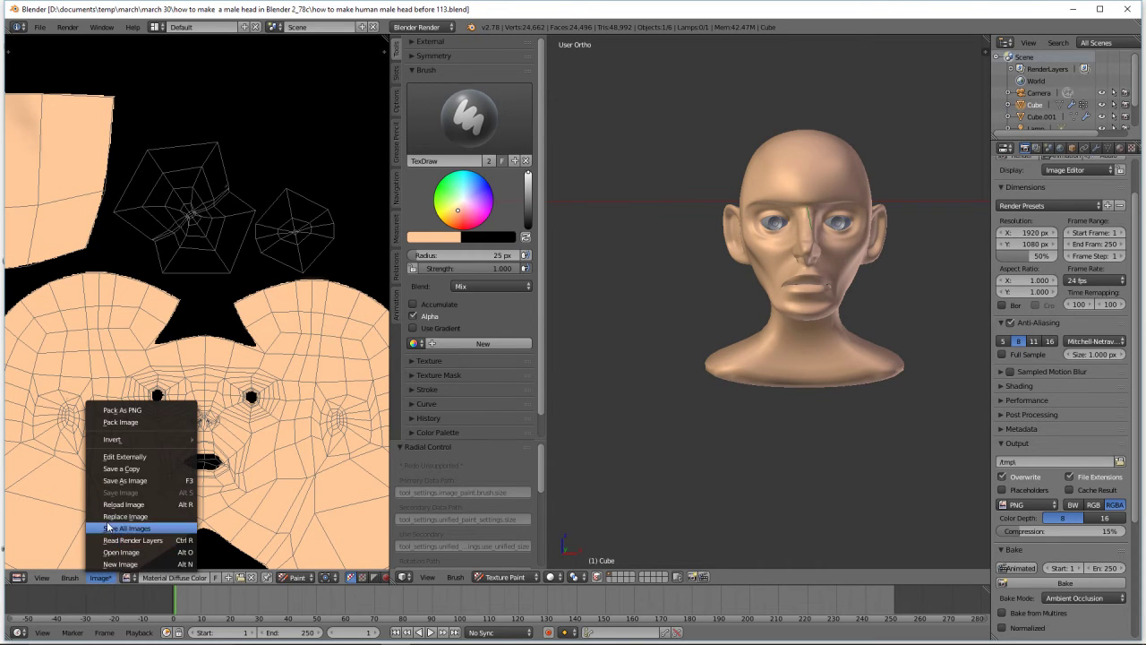
left_click(168, 481)
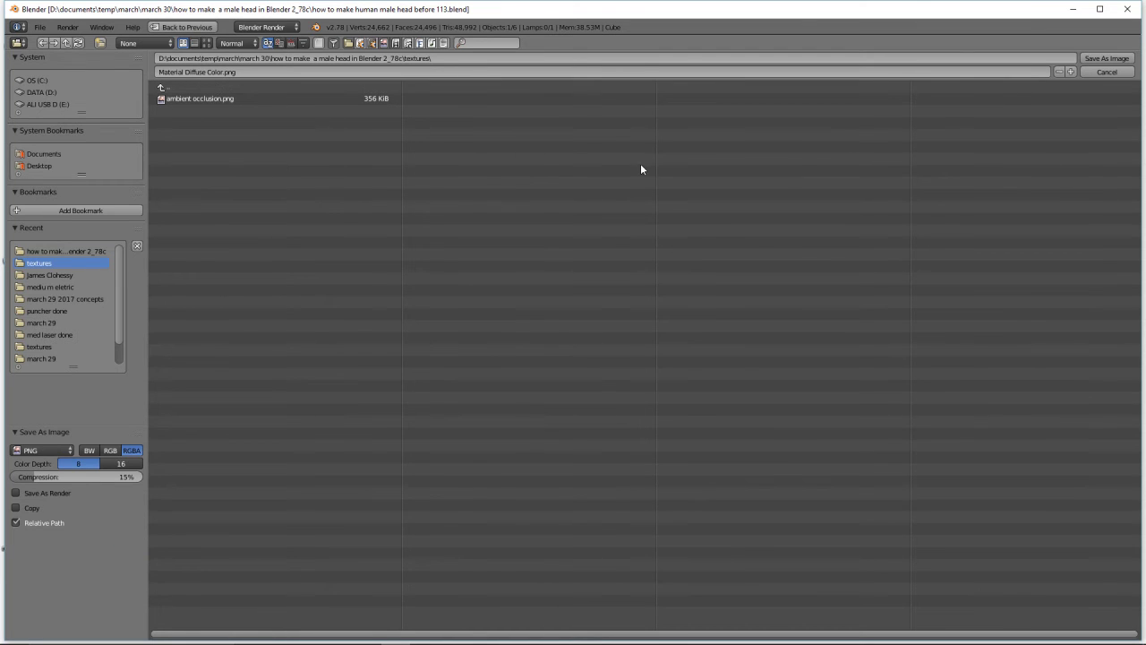
left_click(1088, 59)
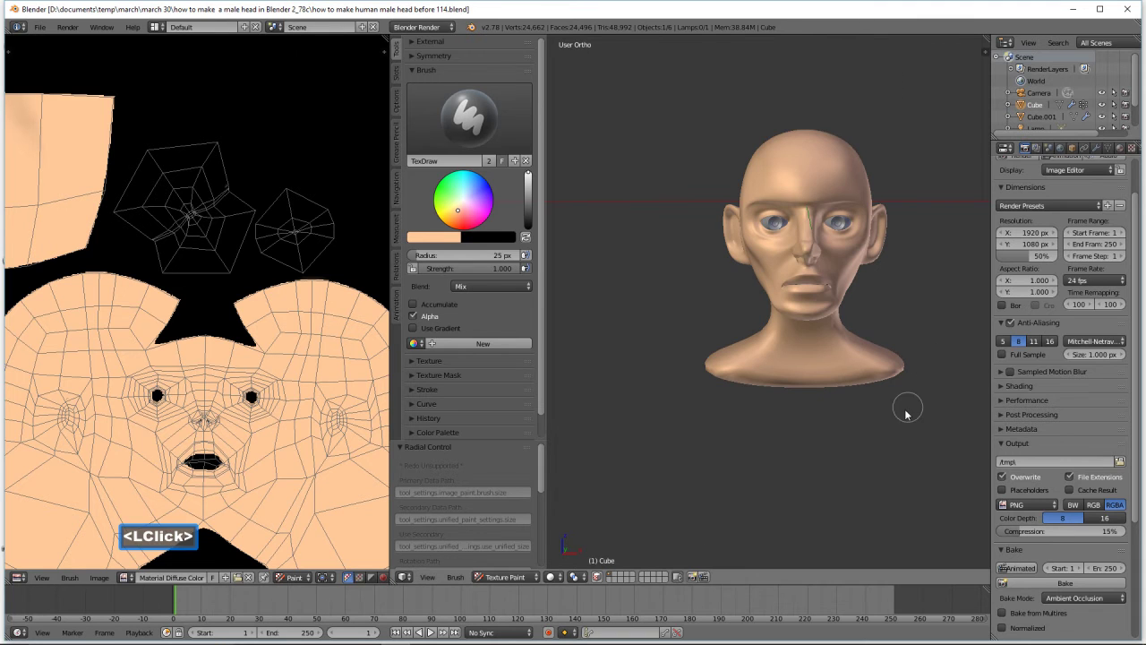
Enlarge the 3D view by narrowing the image editor, and switch the head to Object Mode
scroll(909, 408, "up", 1)
middle_click_drag(922, 354, 873, 383, "shift")
scroll(882, 369, "up", 1)
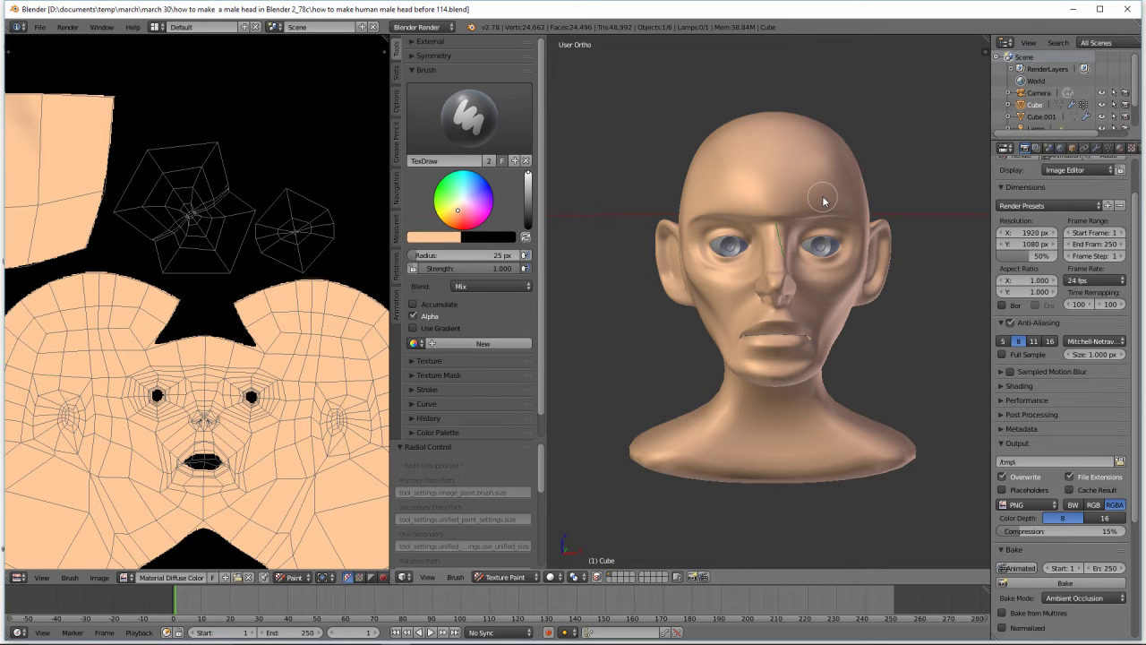
left_click_drag(391, 300, 146, 301)
scroll(834, 366, "down", 1)
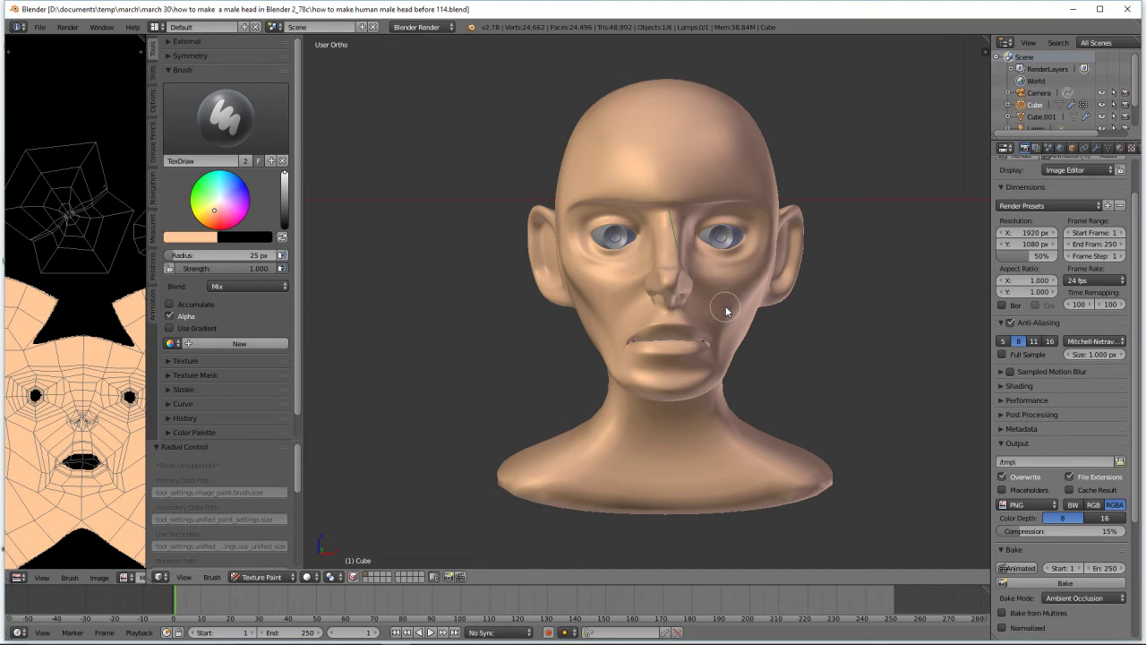
left_click(287, 577)
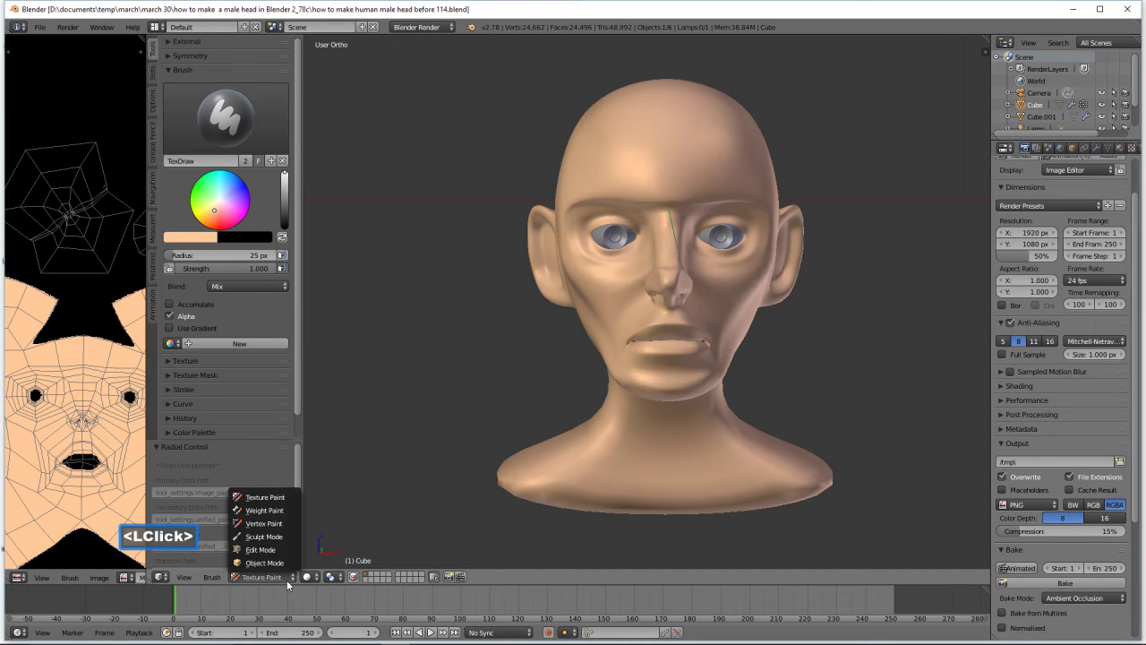
left_click(265, 562)
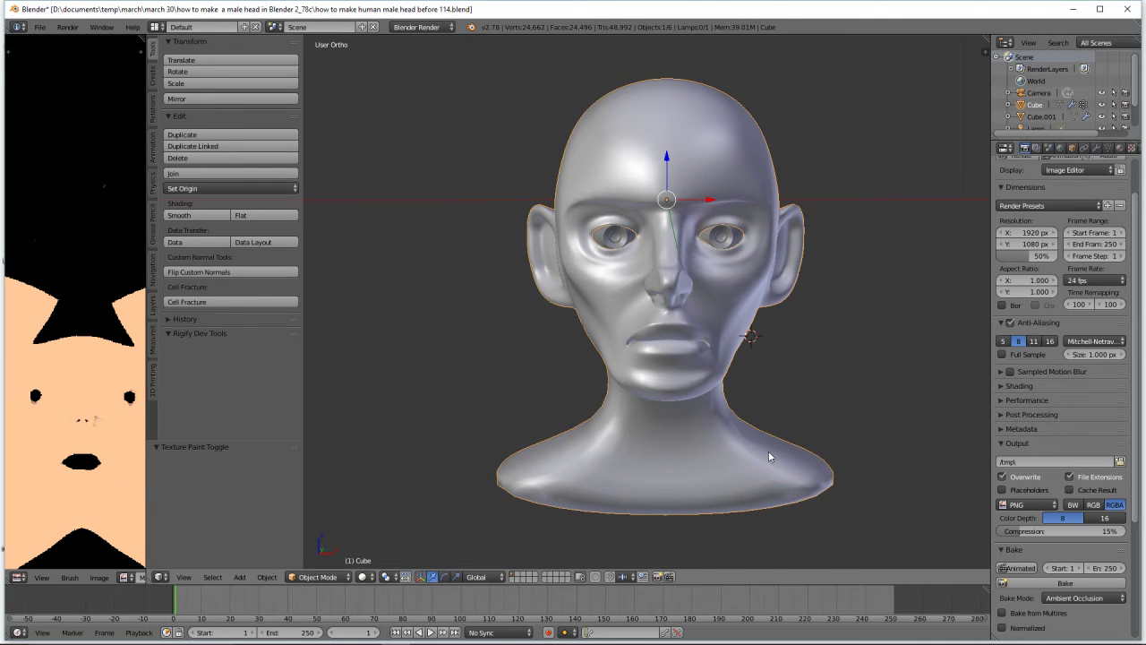
Duplicate the head in place, move the copy to the first layer of the lower row, and display only that layer
scroll(769, 457, "down", 1)
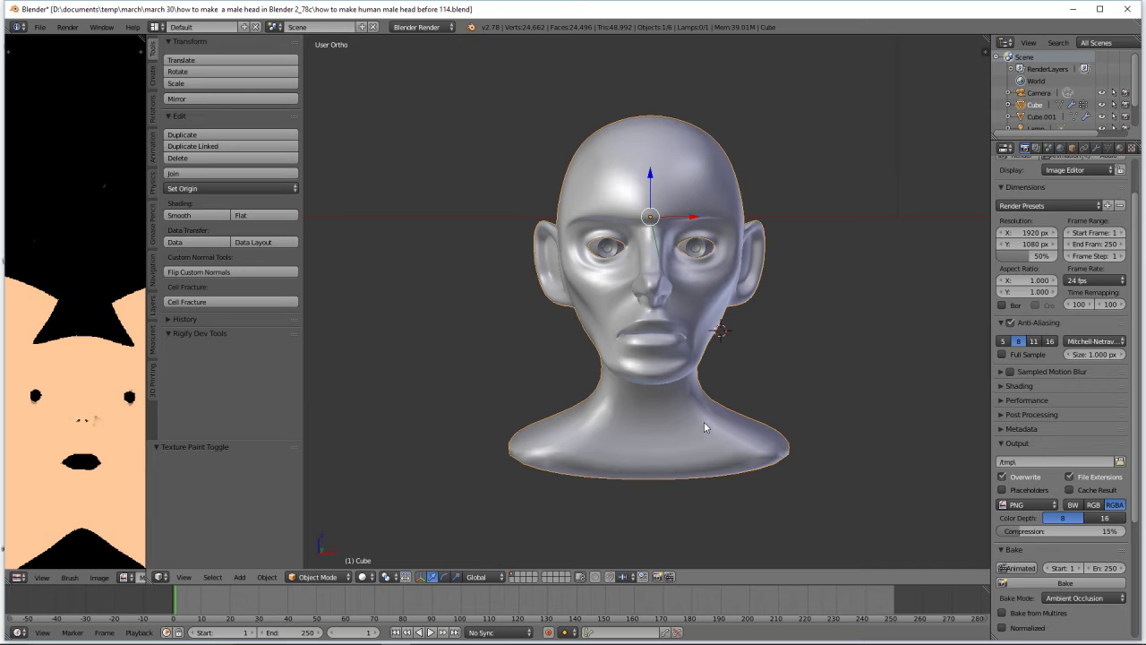
key("shift+d")
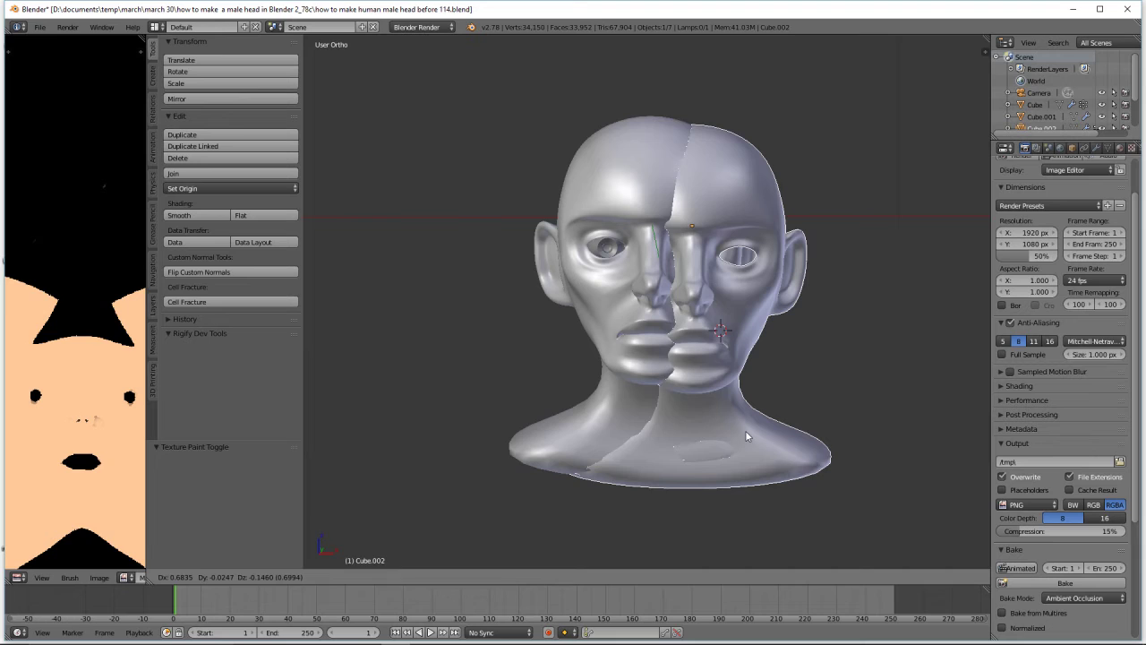
right_click(747, 433)
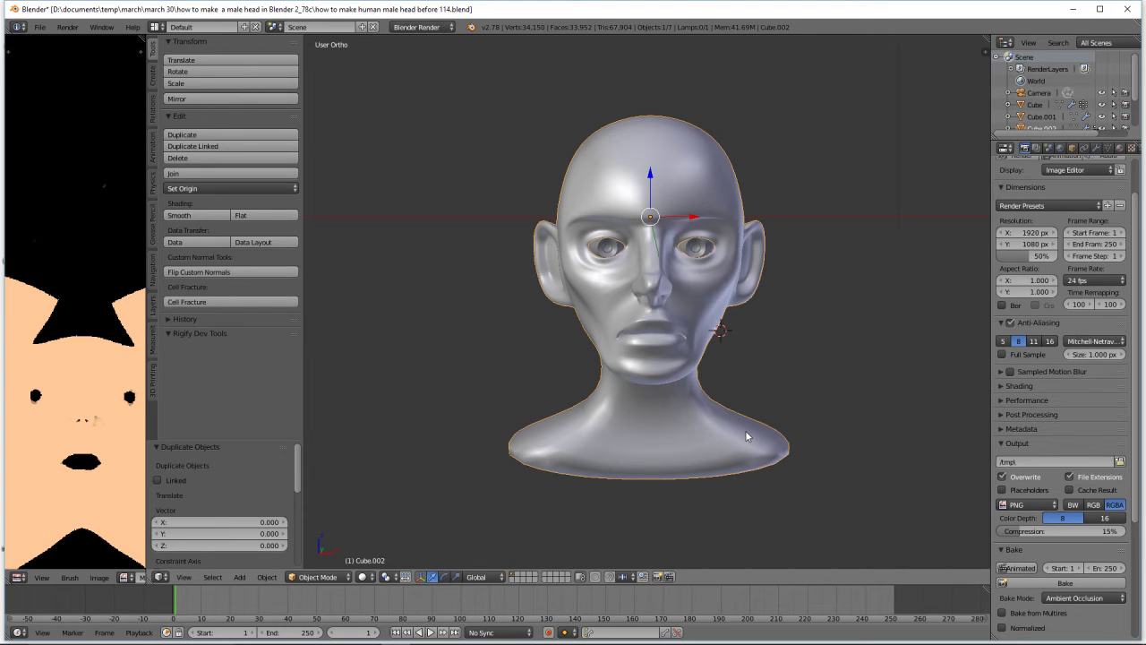
key("m")
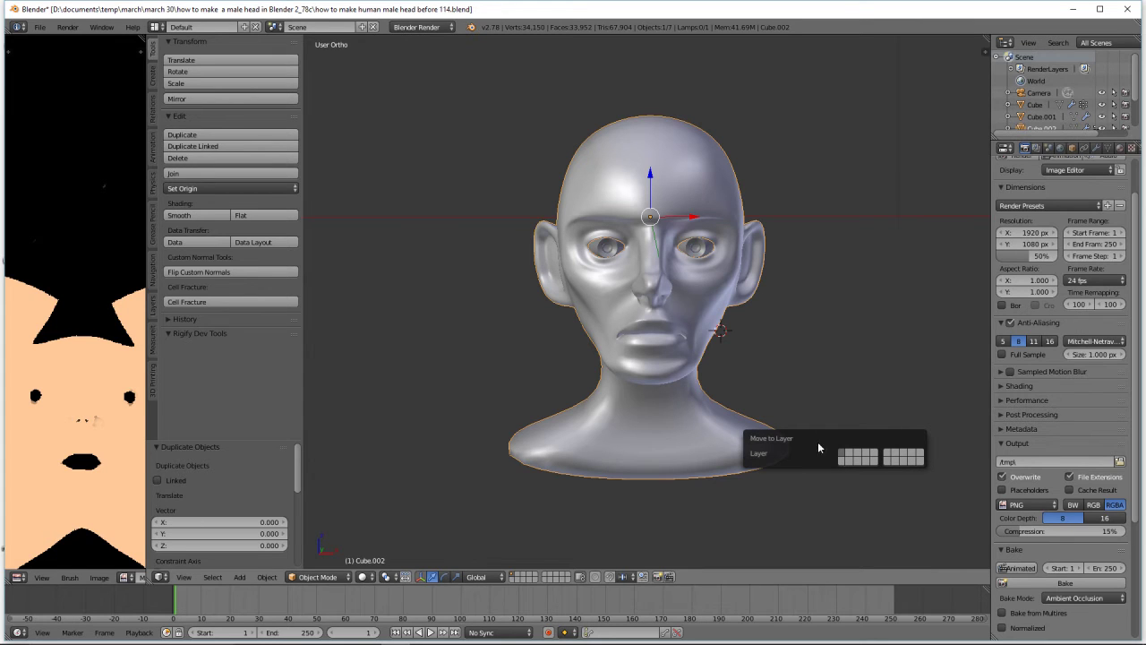
left_click(841, 462)
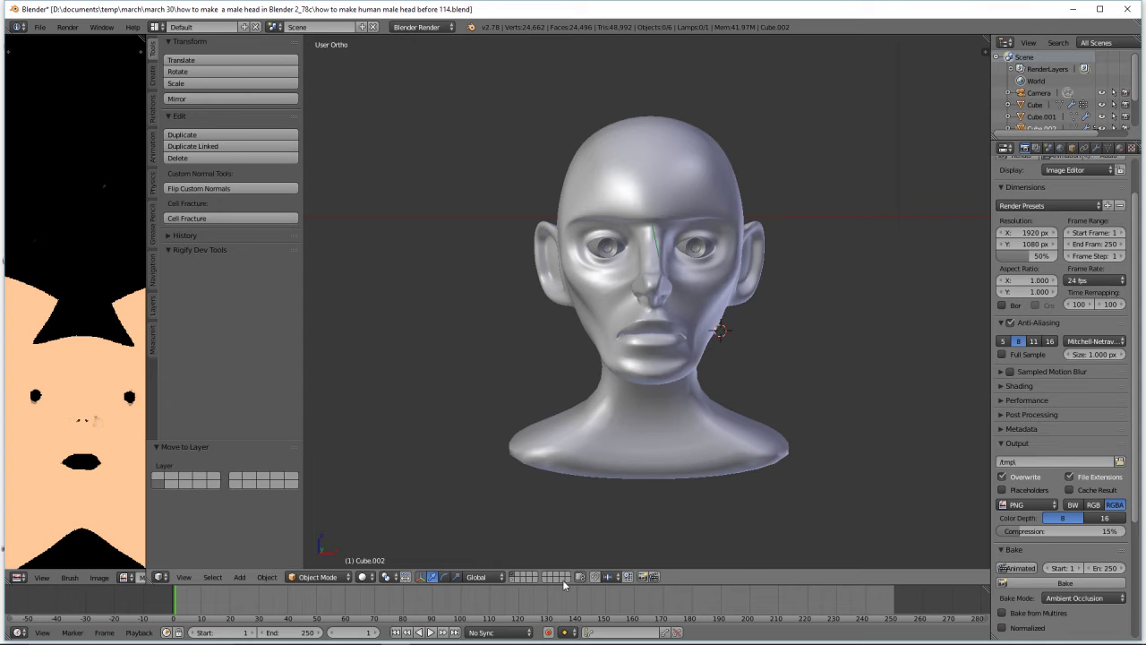
left_click(512, 579)
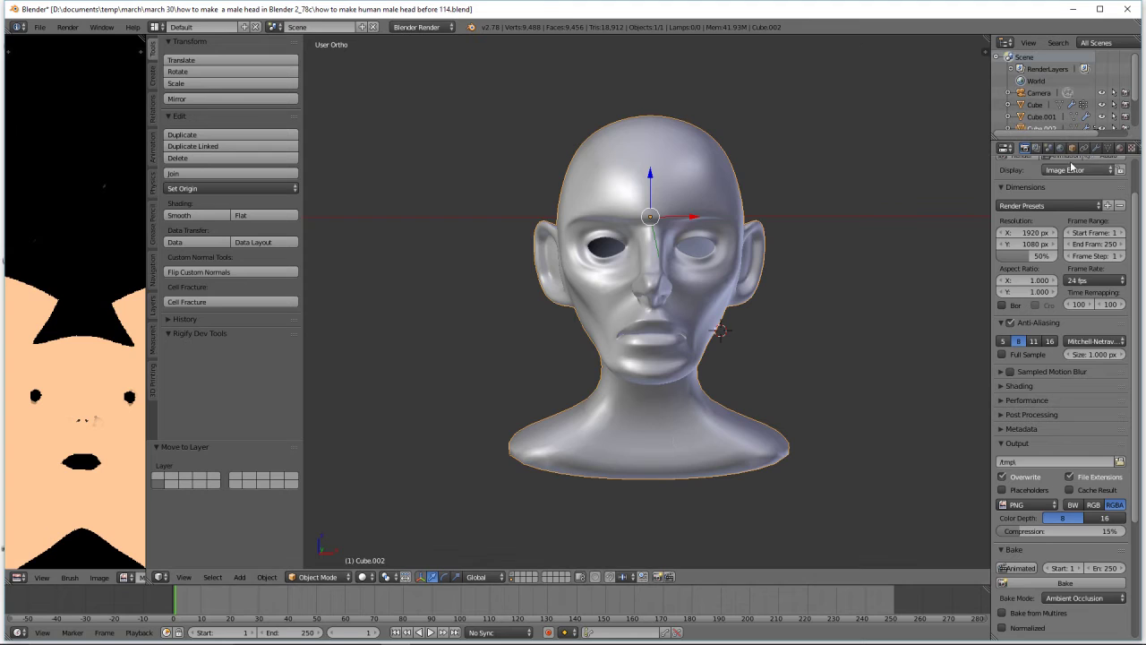
Turn off viewport display of the duplicate's Subdivision Surface modifier and add a Multiresolution modifier
left_click(1096, 149)
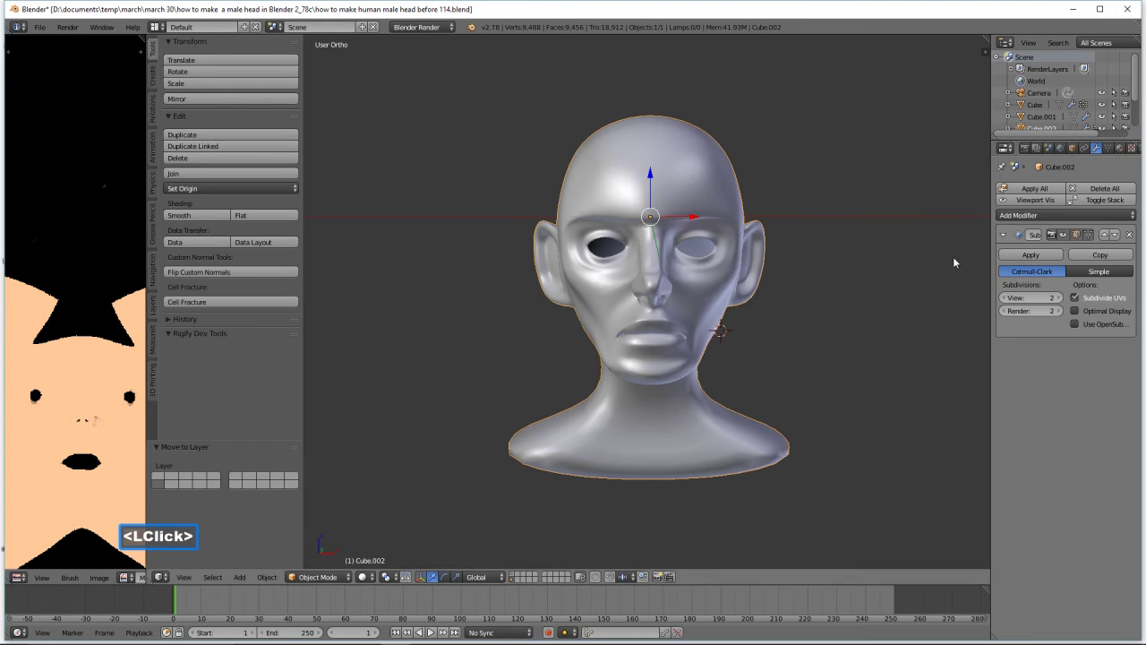
left_click(1064, 235)
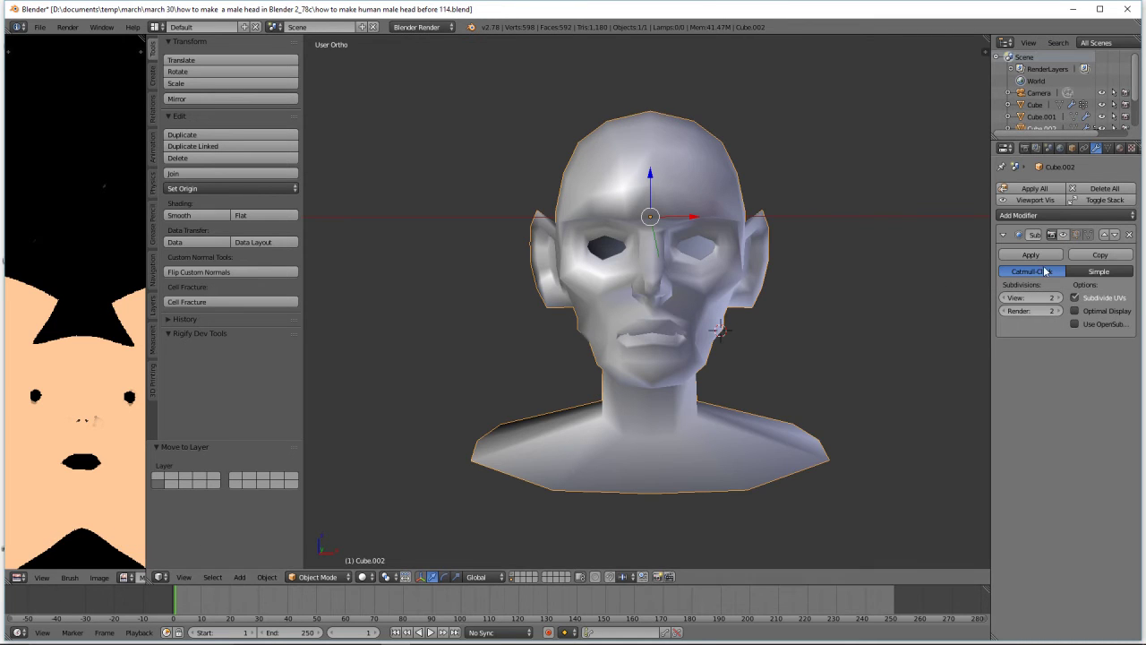
left_click(1123, 221)
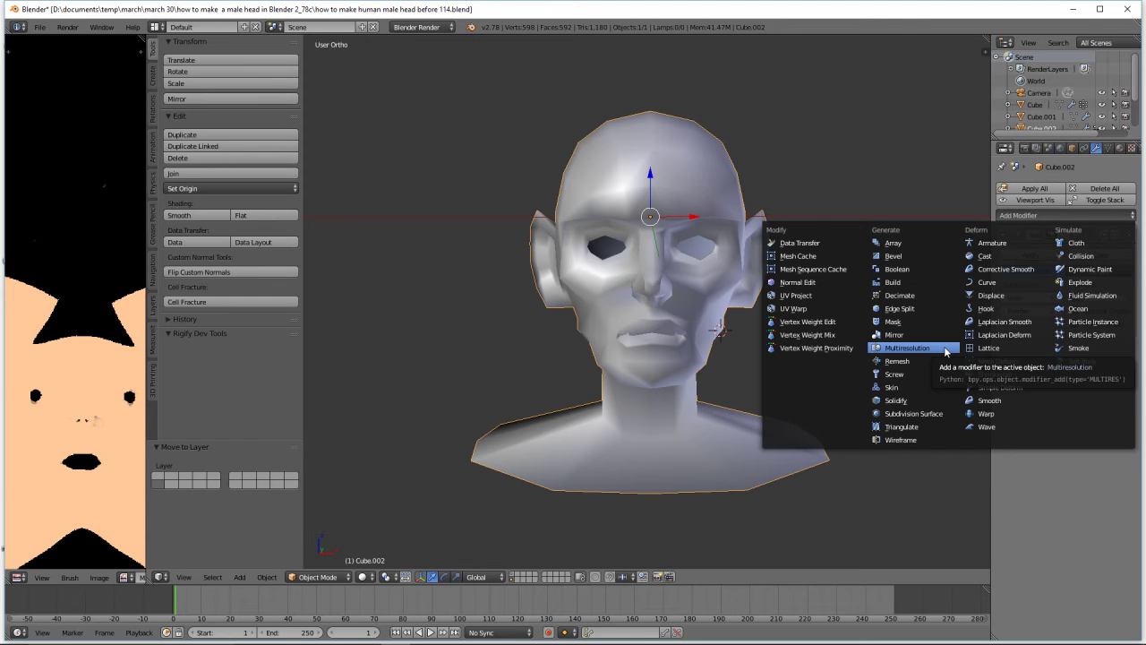
left_click(909, 347)
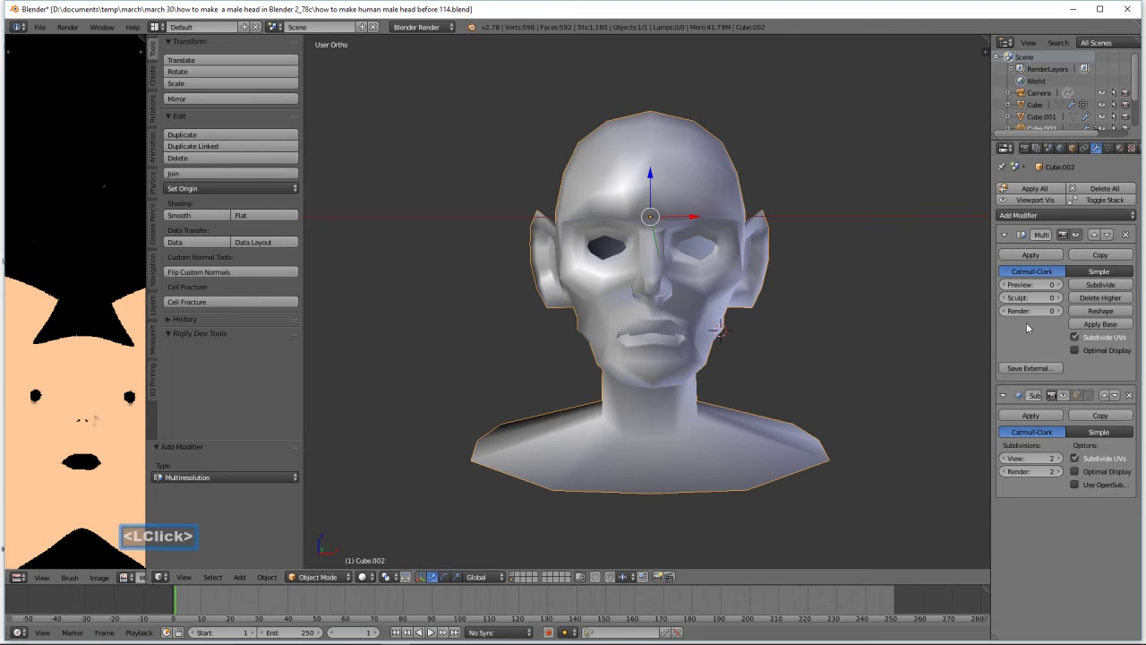
Subdivide the head's Multiresolution modifier five times, up to level 5
left_click(1115, 285)
left_click(1101, 285)
left_click(1102, 285)
left_click(1101, 284)
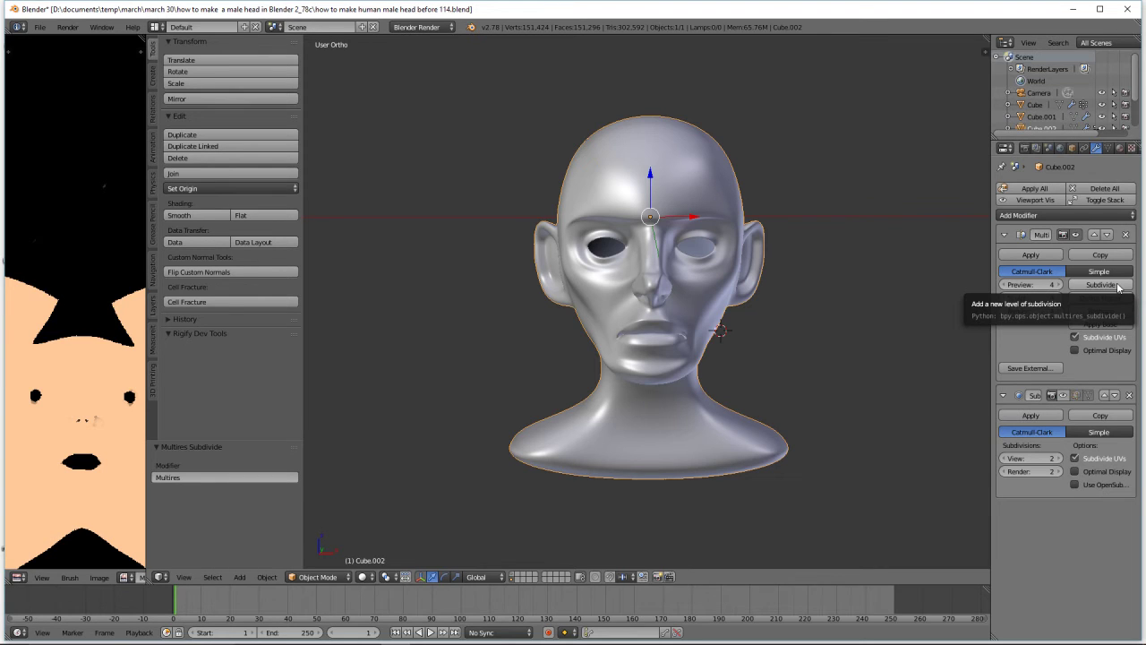
left_click(1118, 285)
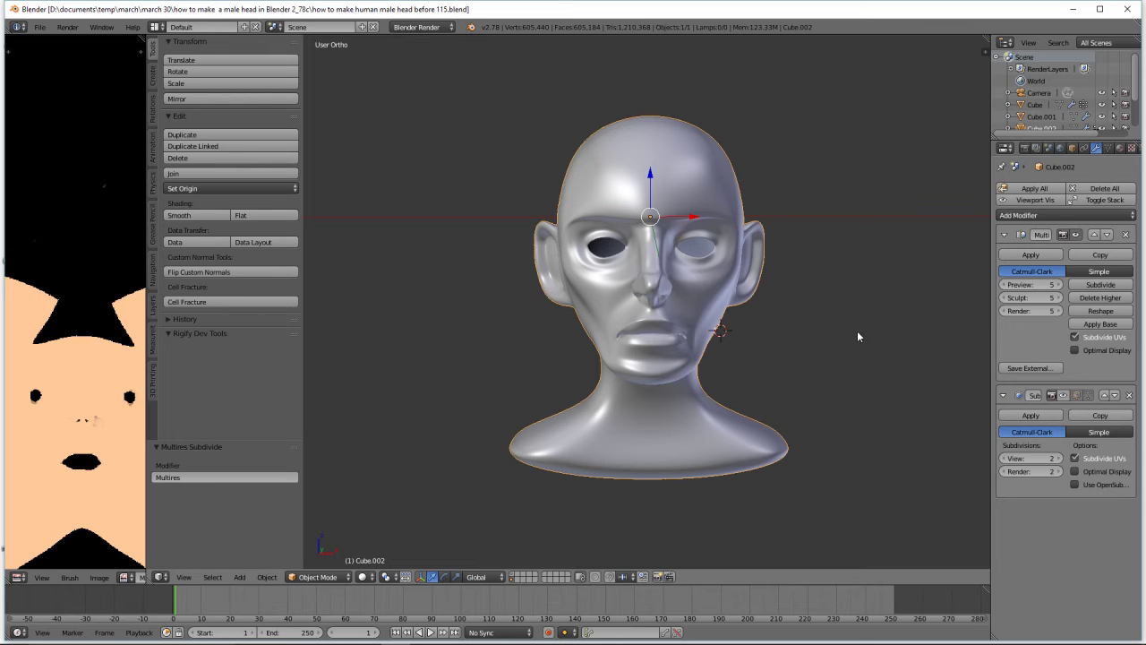
Switch the duplicate head to Sculpt Mode, enlarge the 3D view by narrowing the image editor, and choose the SculptDraw brush
left_click(346, 578)
left_click(322, 536)
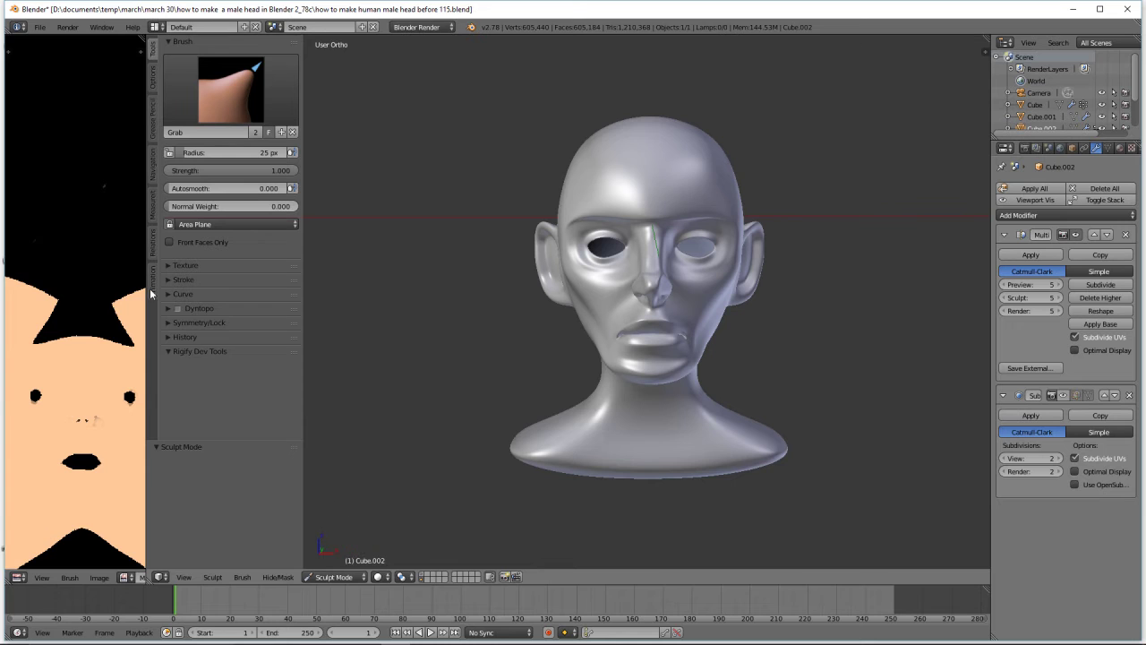
left_click_drag(143, 307, 19, 310)
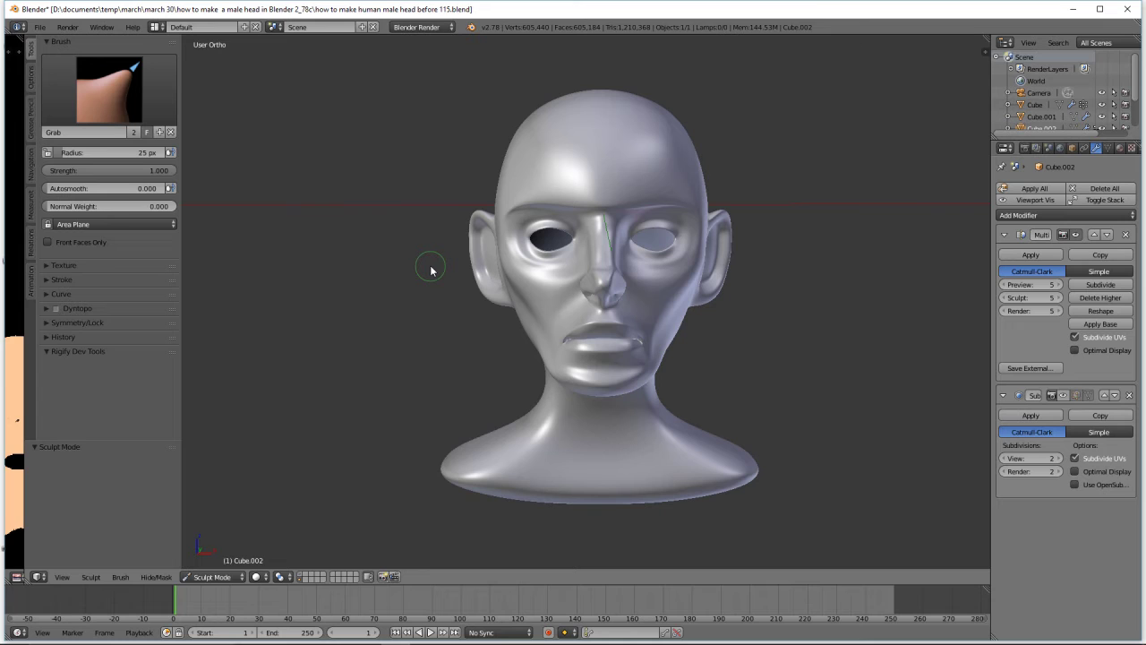
left_click(109, 88)
left_click(355, 217)
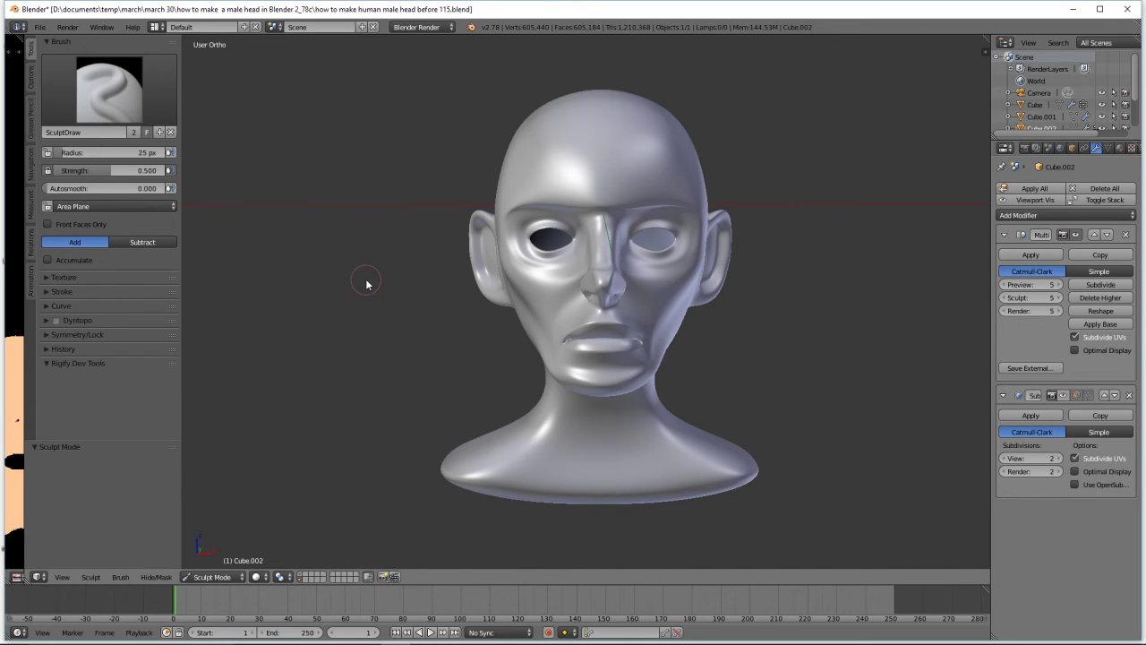
Add a new texture to the SculptDraw brush and set its type to Clouds
left_click(44, 278)
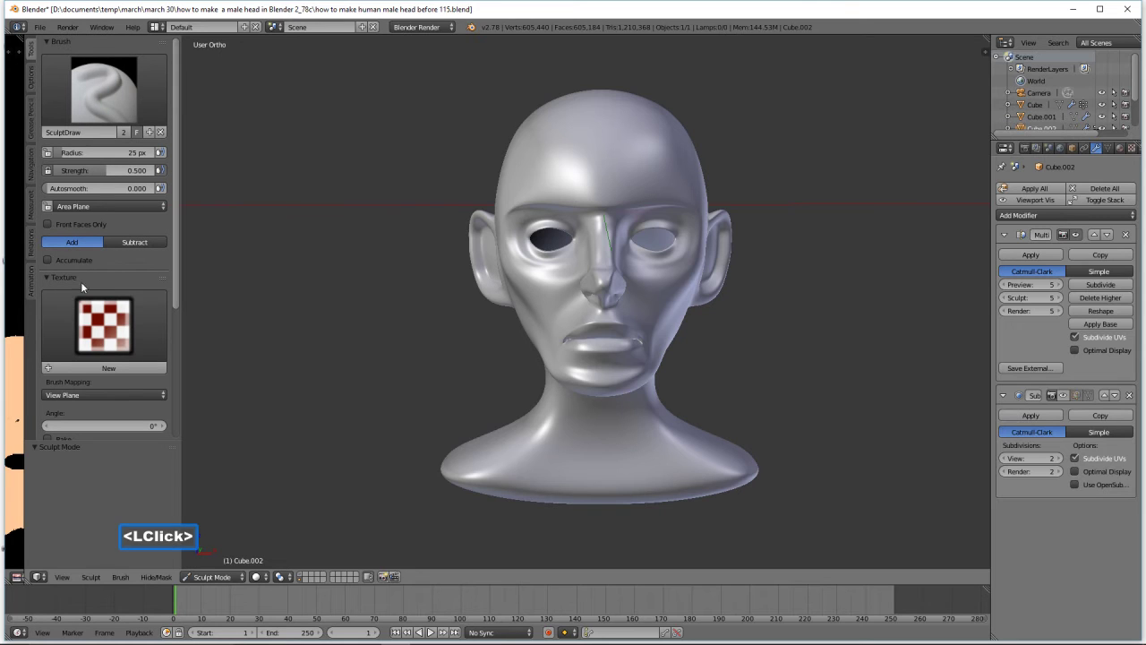
left_click(149, 368)
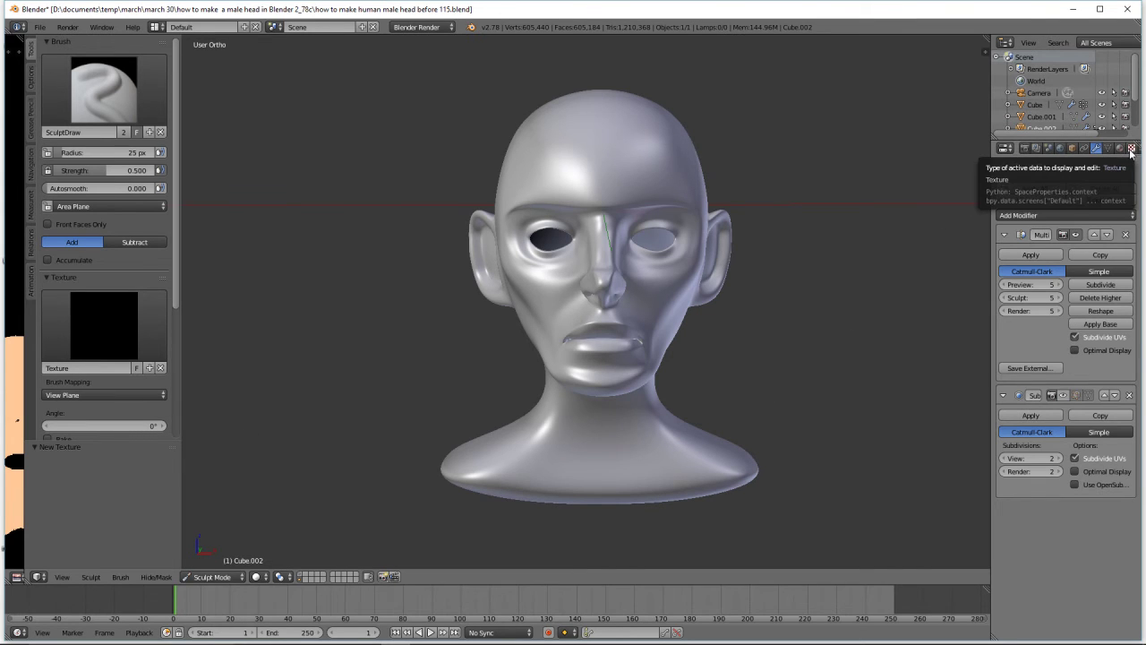
left_click(1131, 148)
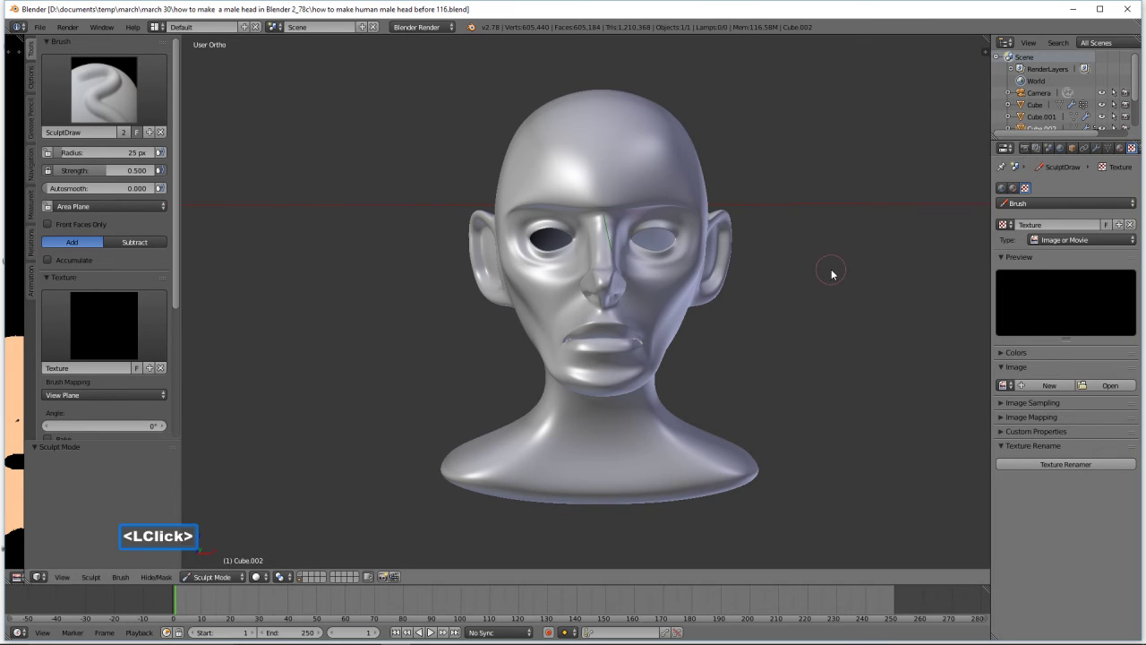
left_click(1131, 241)
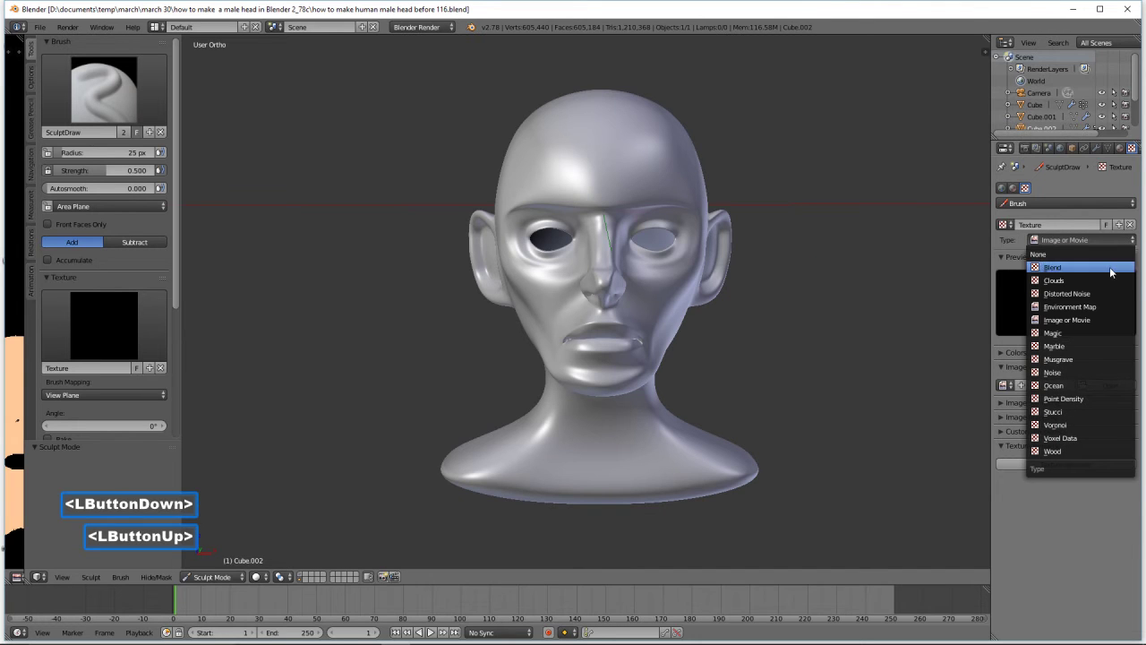
left_click(1083, 280)
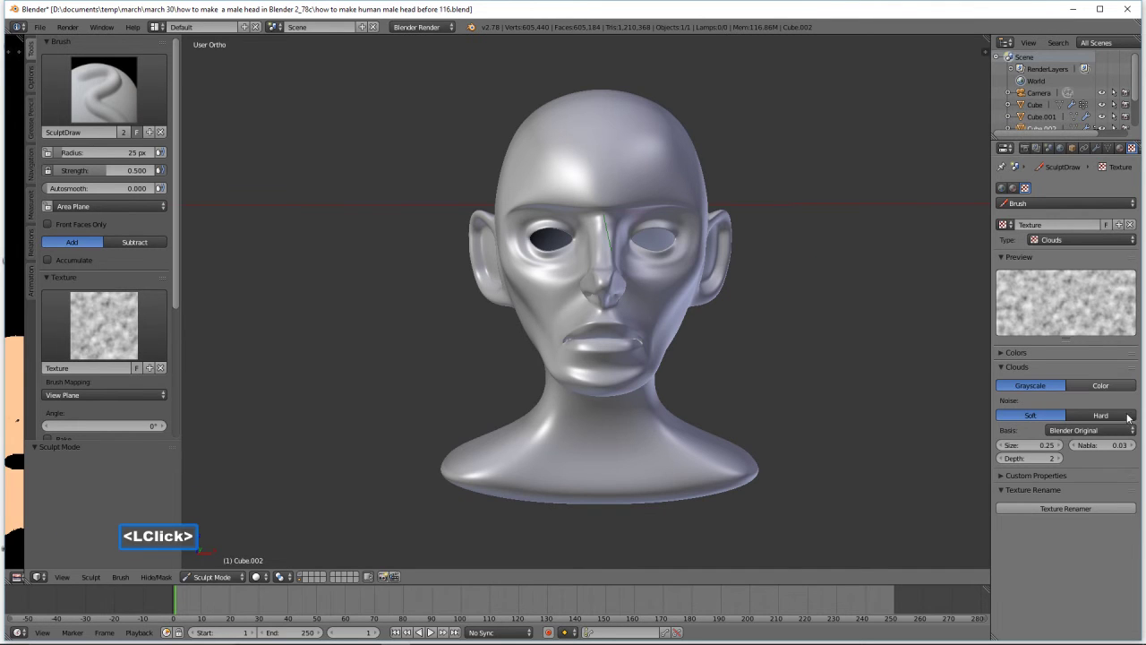
Set the noise size of the Clouds brush texture to 0.03
left_click(1037, 446)
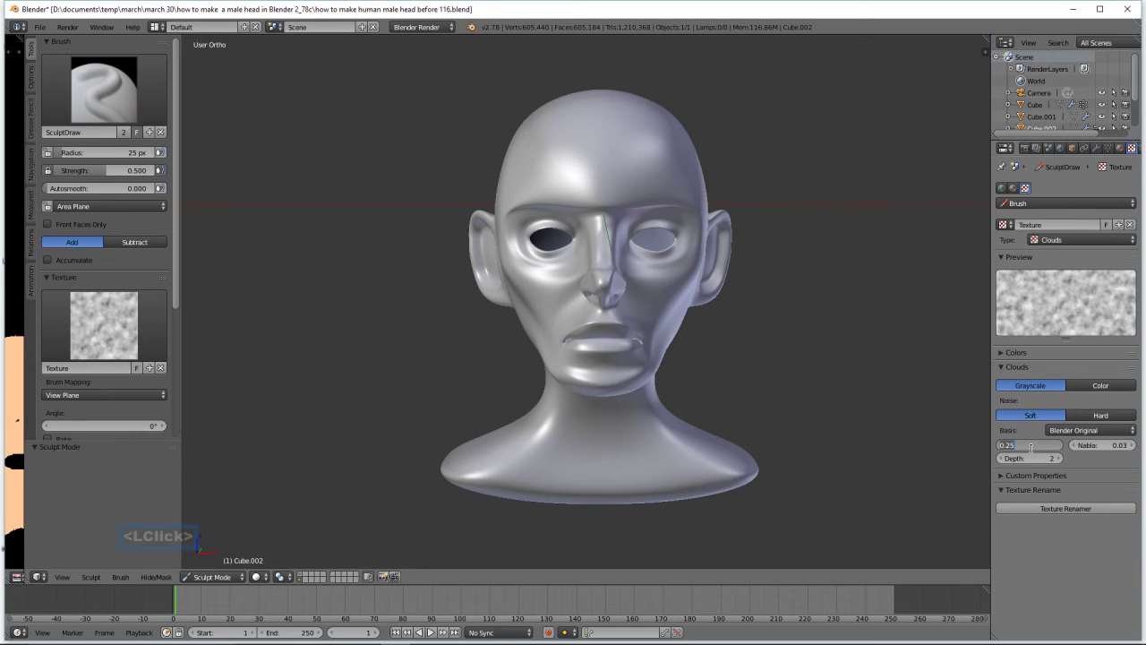
type("0.03")
key("Return")
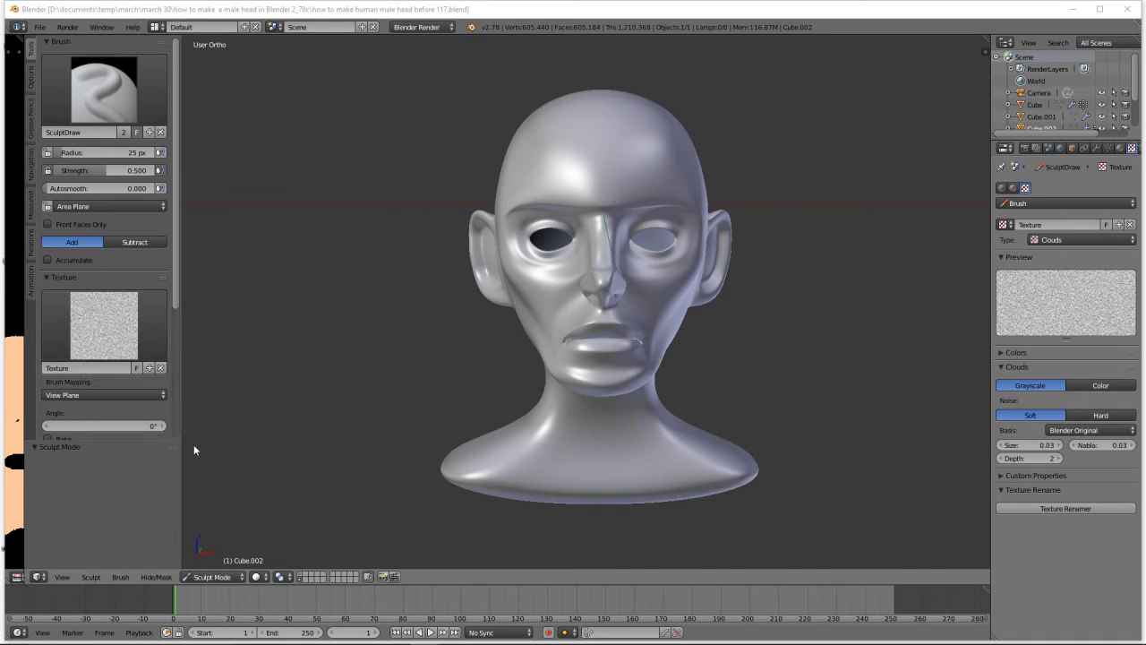
left_click(806, 64)
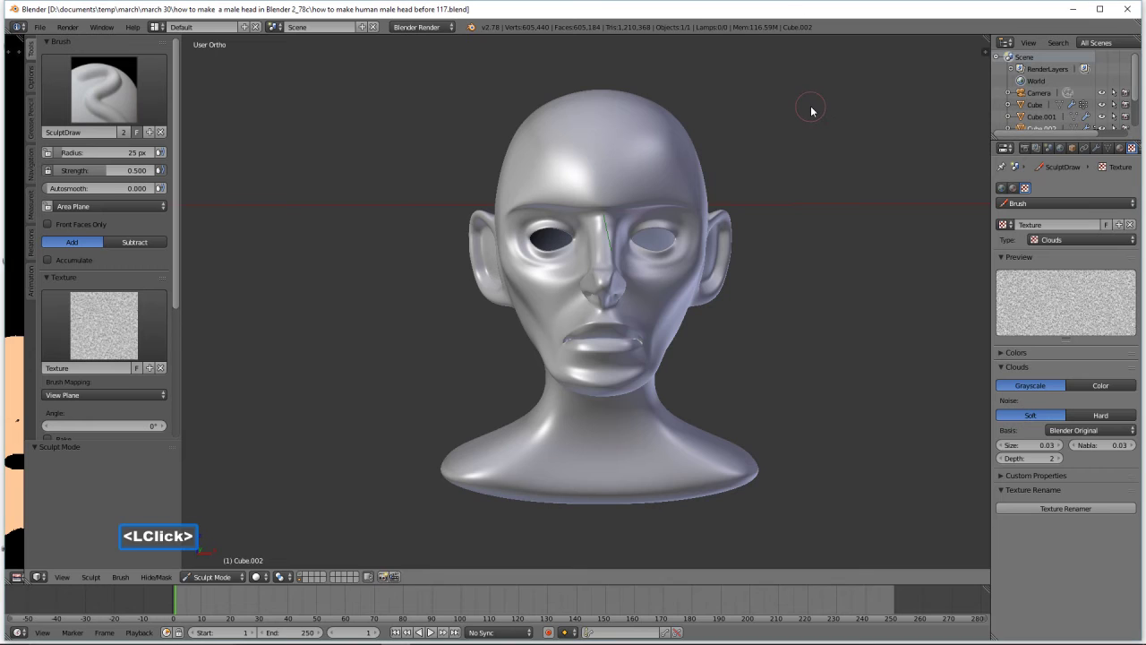
Set the SculptDraw brush strength to 0.15 and its radius to 49 px
left_click(109, 171)
left_click(107, 170)
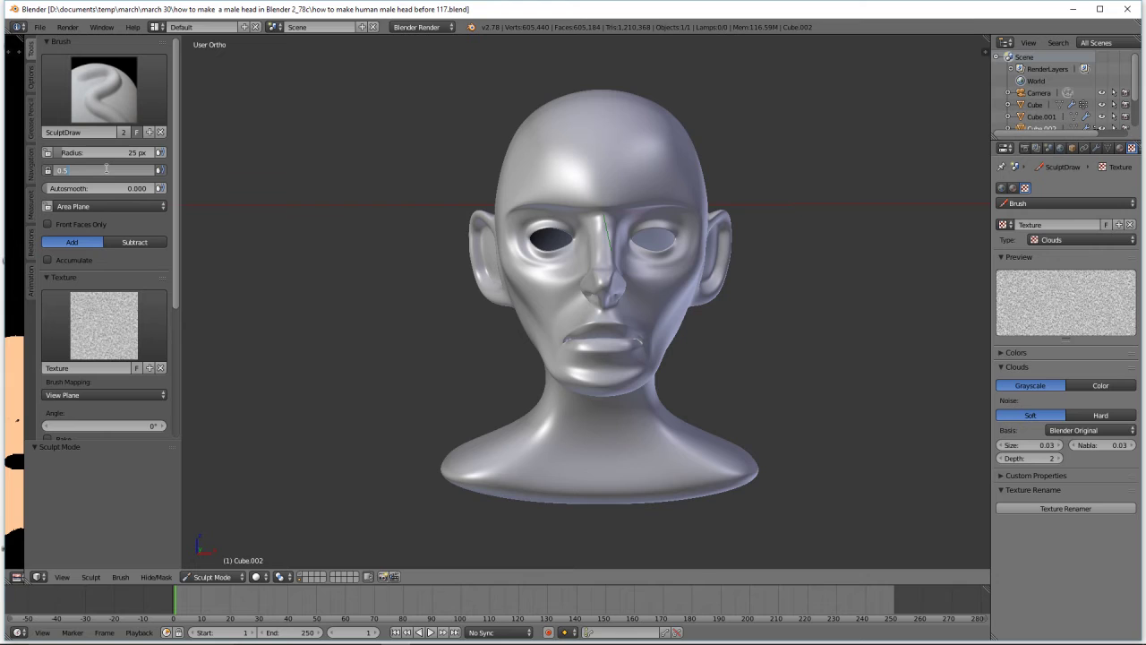
key("BackSpace")
type(".15")
key("Return")
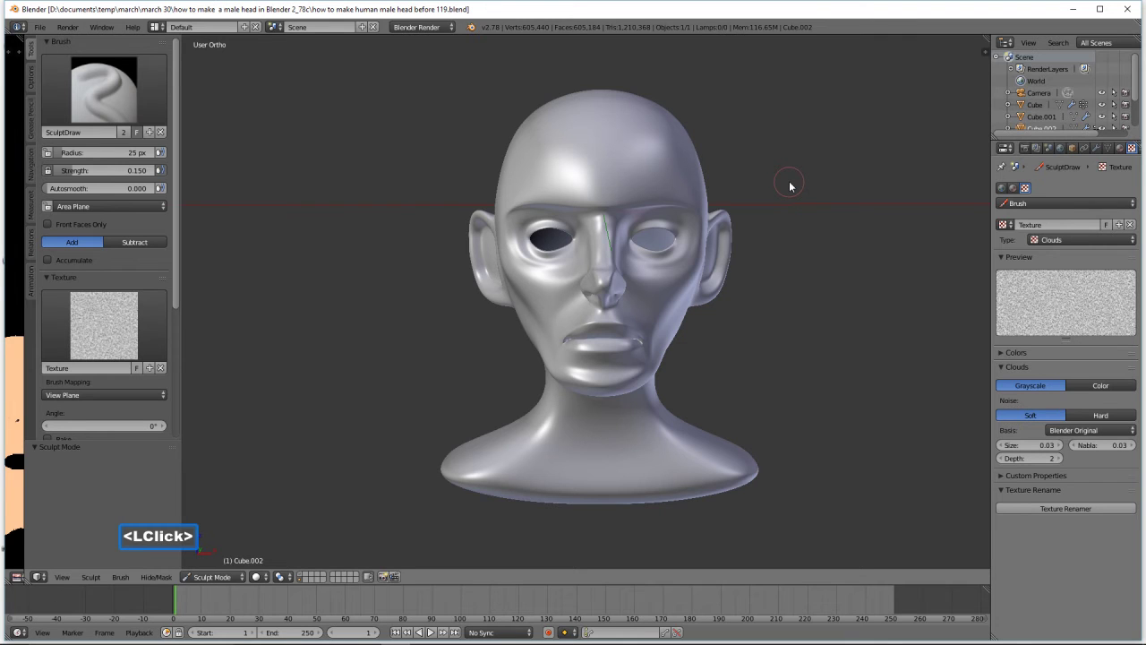
key("f")
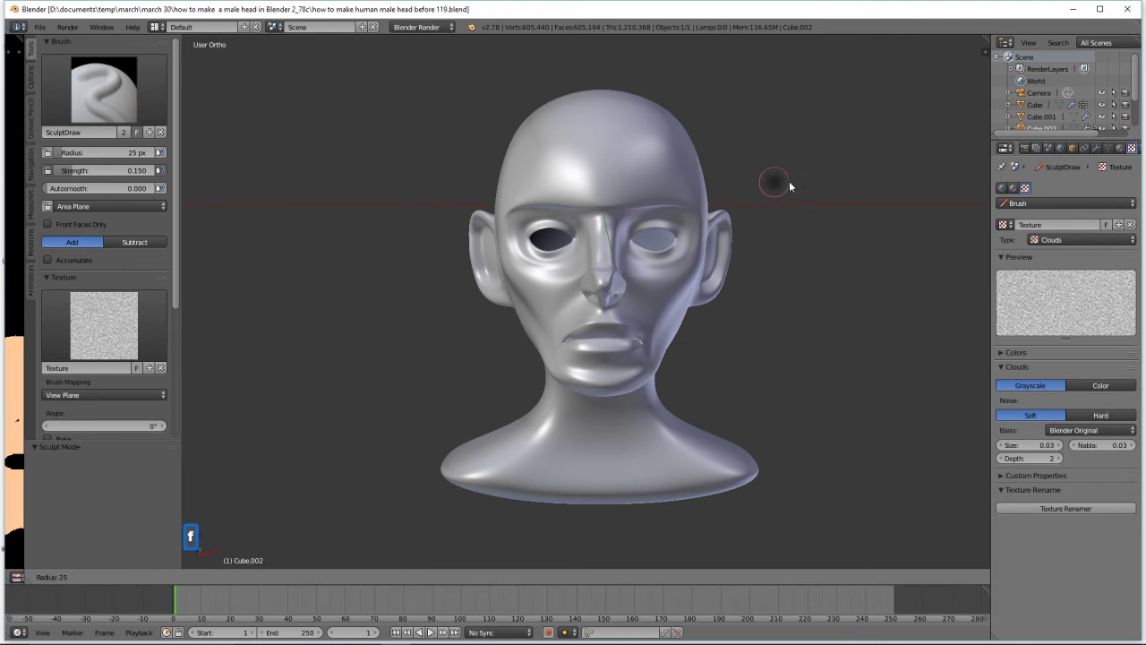
left_click(802, 201)
Sculpt fine skin texture across the forehead and temple with the textured SculptDraw brush
left_click_drag(627, 183, 667, 179)
mouse_move(631, 173)
left_mouse_down()
mouse_move(618, 169)
mouse_move(725, 174)
left_mouse_up()
scroll(726, 174, "up", 1)
mouse_move(663, 136)
left_mouse_down()
mouse_move(660, 110)
mouse_move(723, 117)
left_mouse_up()
left_click_drag(642, 90, 728, 128)
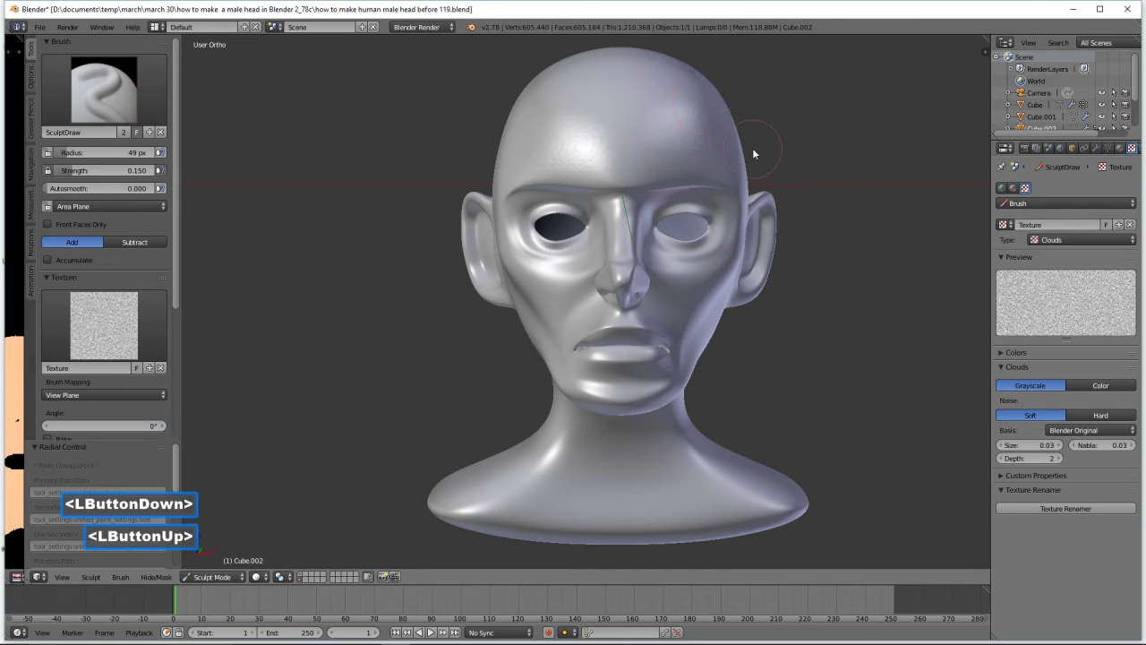
mouse_move(752, 154)
middle_mouse_down()
mouse_move(775, 164)
mouse_move(740, 146)
mouse_move(731, 161)
middle_mouse_up()
mouse_move(628, 165)
left_mouse_down()
mouse_move(613, 162)
mouse_move(764, 135)
mouse_move(752, 132)
left_mouse_up()
left_click_drag(651, 117, 767, 127)
left_click_drag(703, 186, 761, 195)
Sculpt fine skin texture over the cheek, the side of the nose and the area beside the mouth
mouse_move(658, 286)
left_mouse_down()
mouse_move(719, 307)
mouse_move(654, 297)
mouse_move(666, 312)
mouse_move(652, 312)
mouse_move(596, 297)
mouse_move(597, 246)
left_mouse_up()
left_click(599, 229)
left_click(612, 222)
left_click(643, 260)
mouse_move(657, 273)
left_mouse_down()
mouse_move(786, 271)
mouse_move(666, 381)
mouse_move(643, 379)
mouse_move(646, 356)
left_mouse_up()
left_click_drag(605, 309, 600, 309)
Sculpt fine skin texture around the eye and over the lips from the front
middle_click_drag(632, 299, 697, 308)
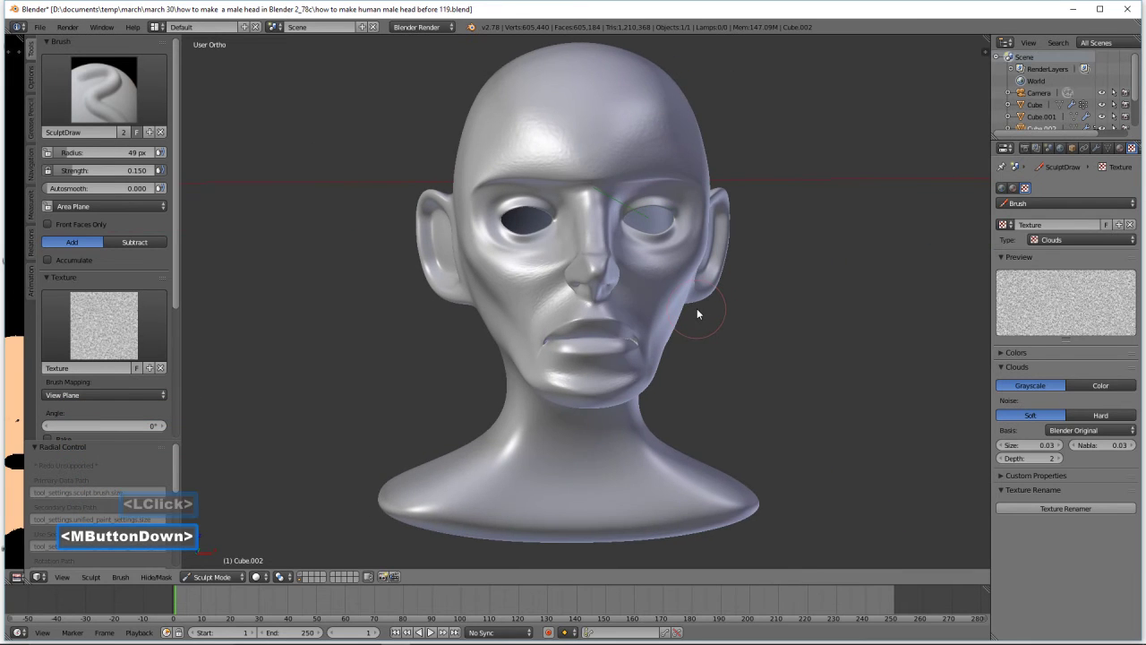
left_click(612, 228)
mouse_move(630, 202)
left_mouse_down()
mouse_move(687, 223)
mouse_move(660, 241)
left_mouse_up()
left_click(655, 243)
left_click(629, 353)
left_click_drag(609, 352, 591, 349)
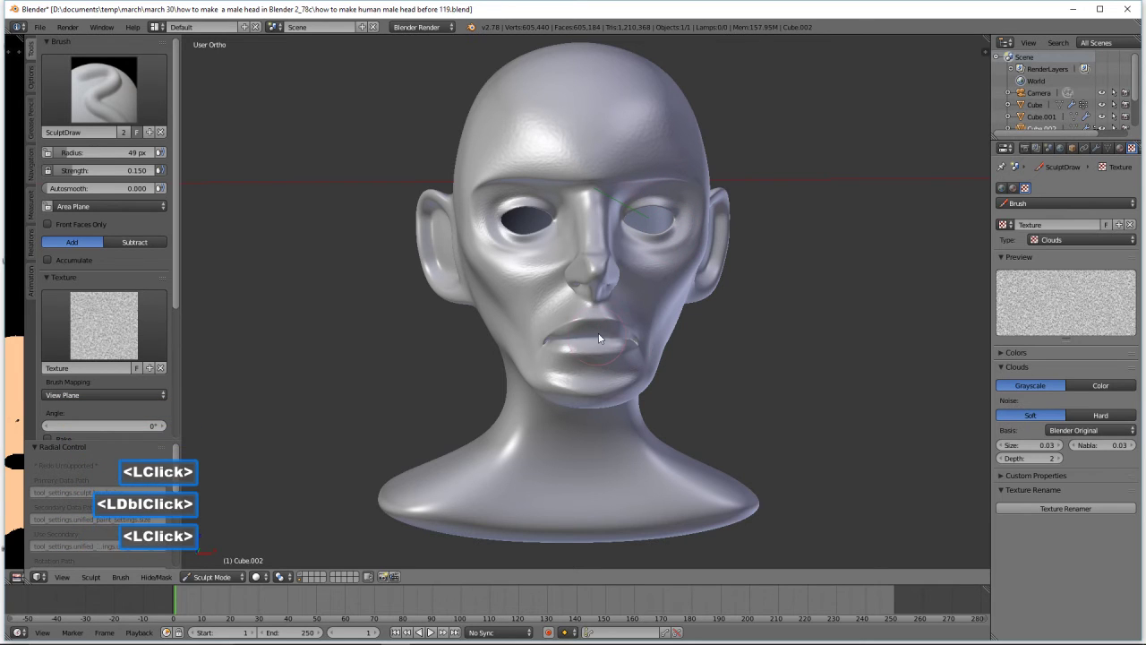
Add skin texture to the upper forehead, the side of the head and the ear
left_click_drag(581, 109, 643, 87)
middle_click_drag(781, 158, 732, 150)
left_click(684, 150)
left_click(700, 152)
left_click(767, 172)
left_click(782, 211)
left_click_drag(800, 242, 803, 258)
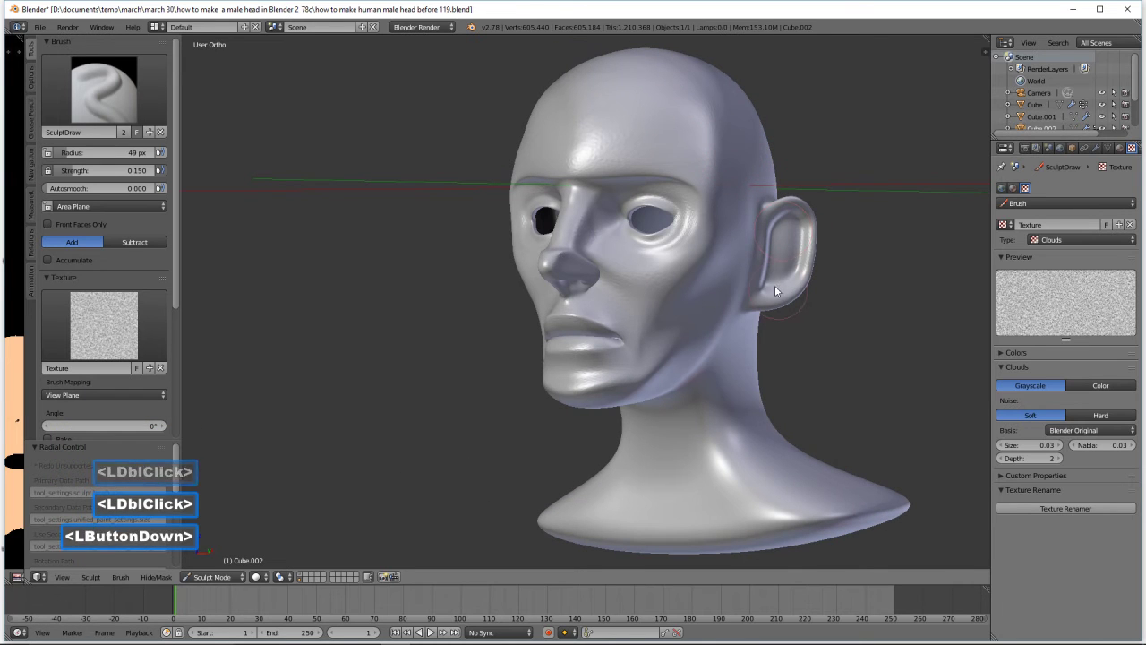
Sculpt skin texture down the side of the neck, across the shoulder base and back up to the jaw
left_click(741, 342)
left_click_drag(742, 376, 742, 403)
left_click_drag(739, 435, 729, 466)
left_click_drag(719, 474, 687, 472)
left_click(659, 453)
left_click(616, 464)
left_click(597, 504)
left_click(659, 507)
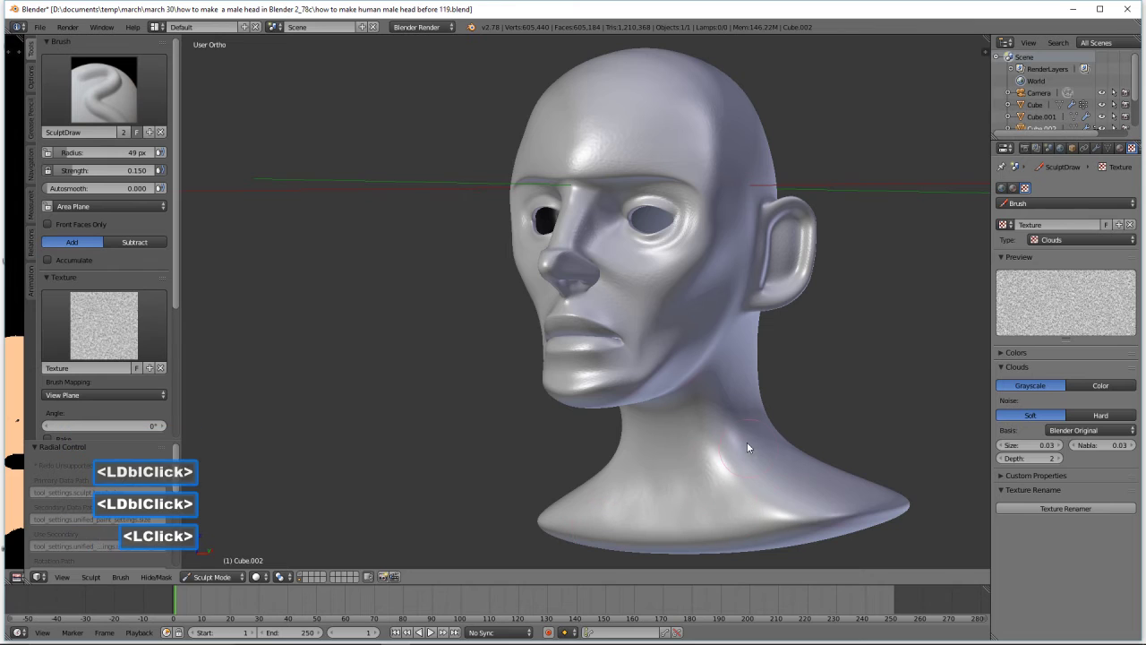
left_click_drag(748, 392, 742, 369)
left_click(690, 337)
Viewing the head from below, sculpt skin texture on the underside of the jaw, the mouth and nose area, and the forehead
middle_click_drag(701, 396, 689, 342)
left_click_drag(604, 394, 625, 399)
left_click(640, 376)
left_click(621, 326)
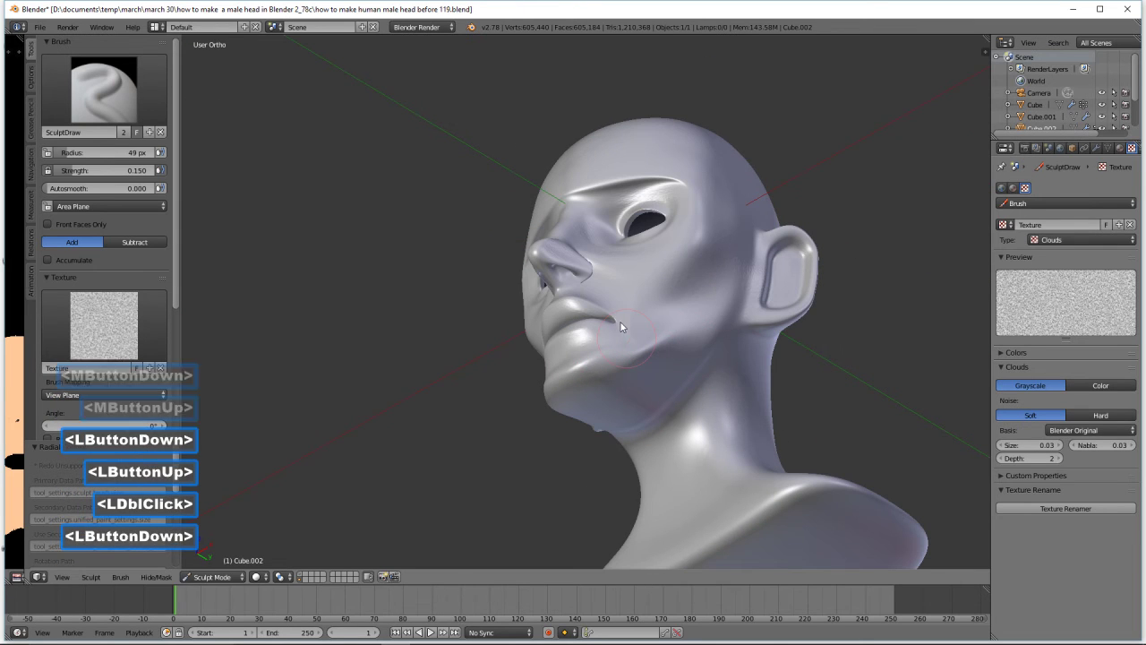
left_click(593, 296)
left_click(554, 285)
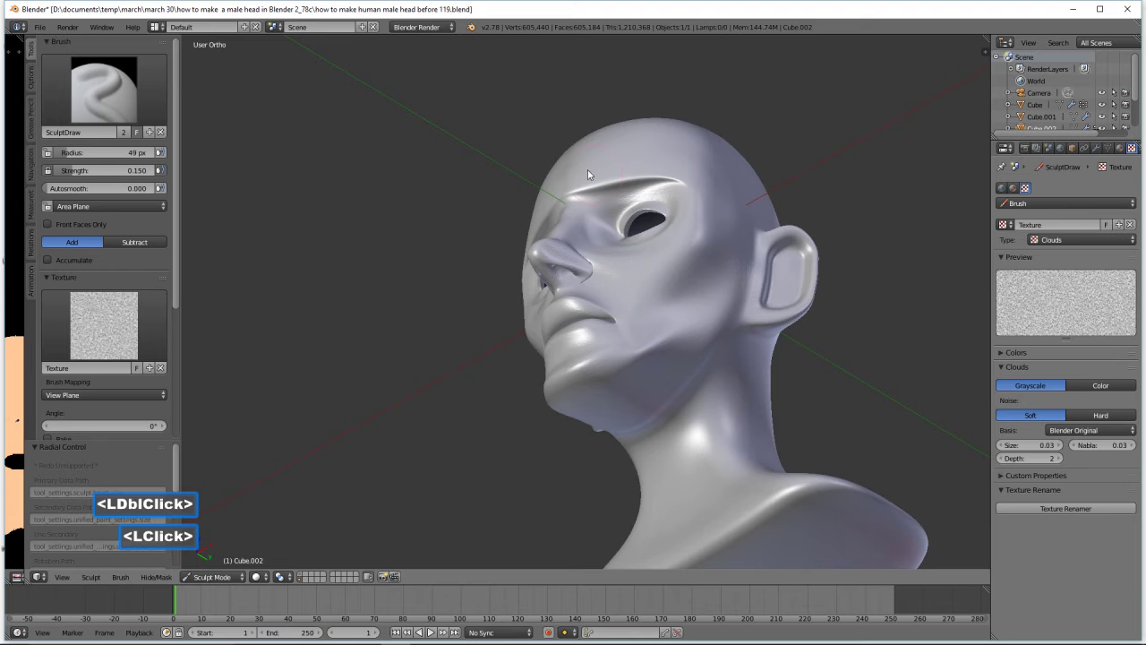
left_click(613, 162)
Sculpt skin texture on the ear, the side of the neck and the shoulder base, working from behind
mouse_move(817, 270)
middle_mouse_down()
mouse_move(791, 288)
mouse_move(790, 237)
mouse_move(767, 322)
mouse_move(798, 340)
middle_mouse_up()
left_click(790, 237)
left_click(905, 426)
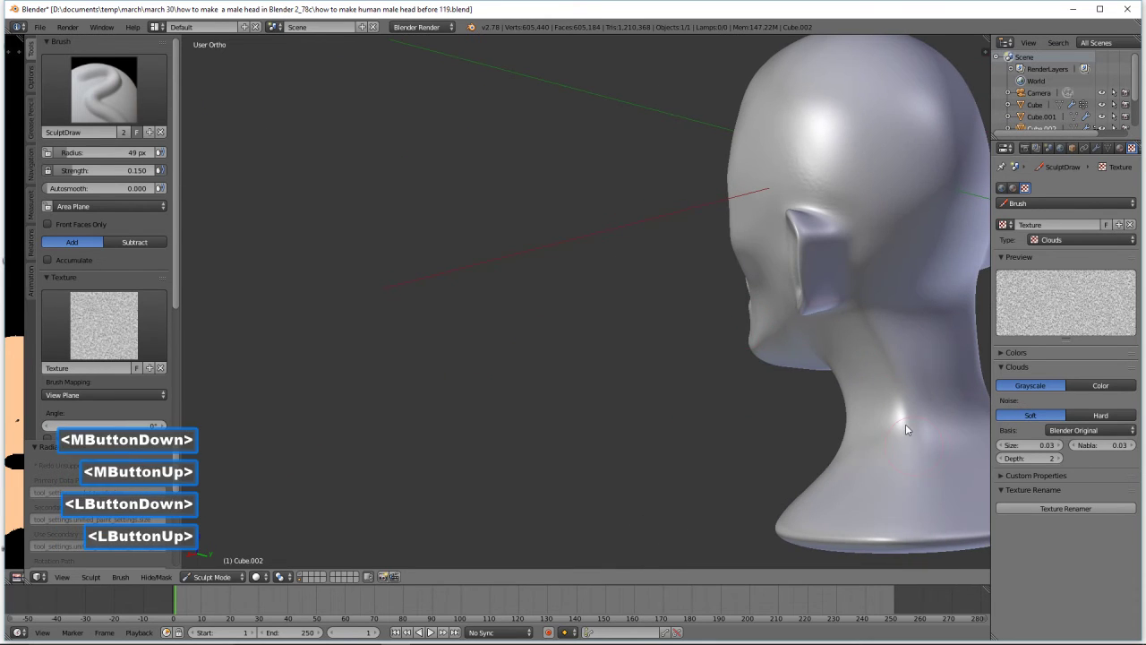
left_click(827, 484)
left_click(890, 486)
Sculpt skin texture over the back of the head and down the nape to the rim of the shoulder base
middle_click_drag(921, 417, 718, 411, "shift")
left_click(663, 163)
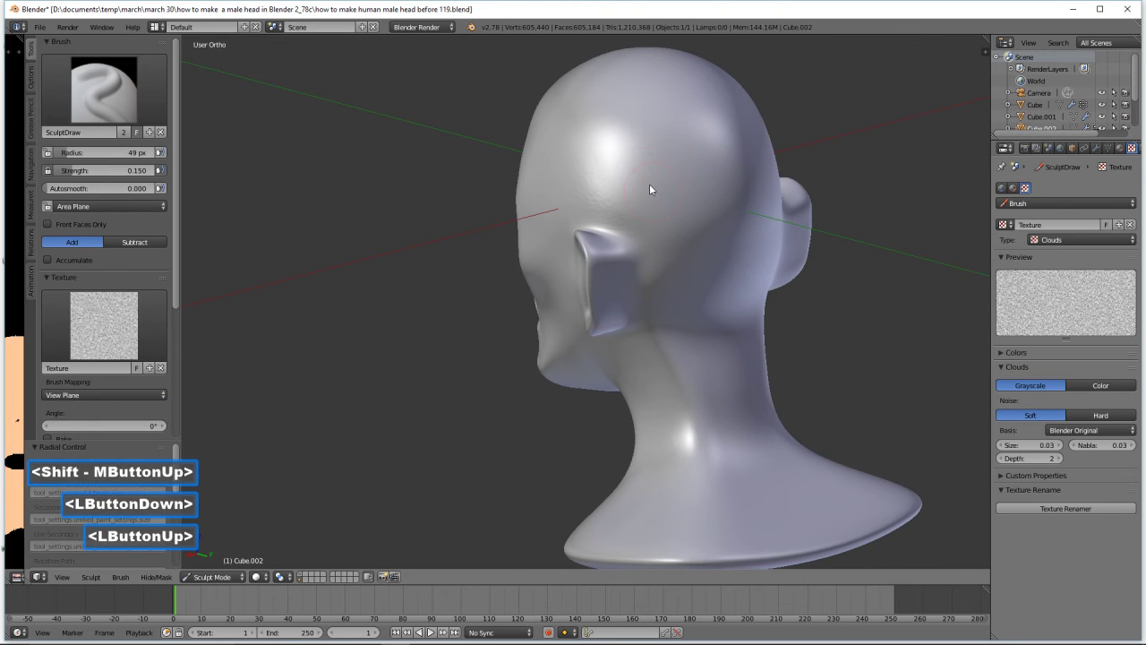
left_click_drag(650, 186, 657, 227)
left_click_drag(732, 185, 729, 234)
left_click_drag(667, 106, 678, 224)
left_click_drag(640, 196, 667, 305)
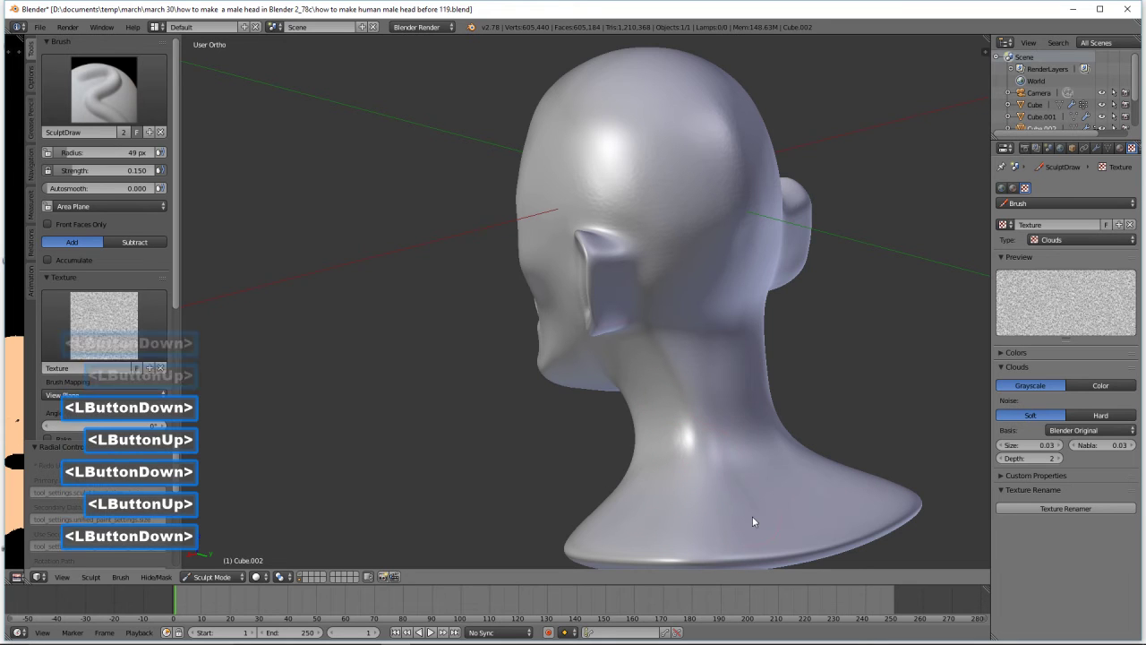
left_click_drag(828, 516, 858, 499)
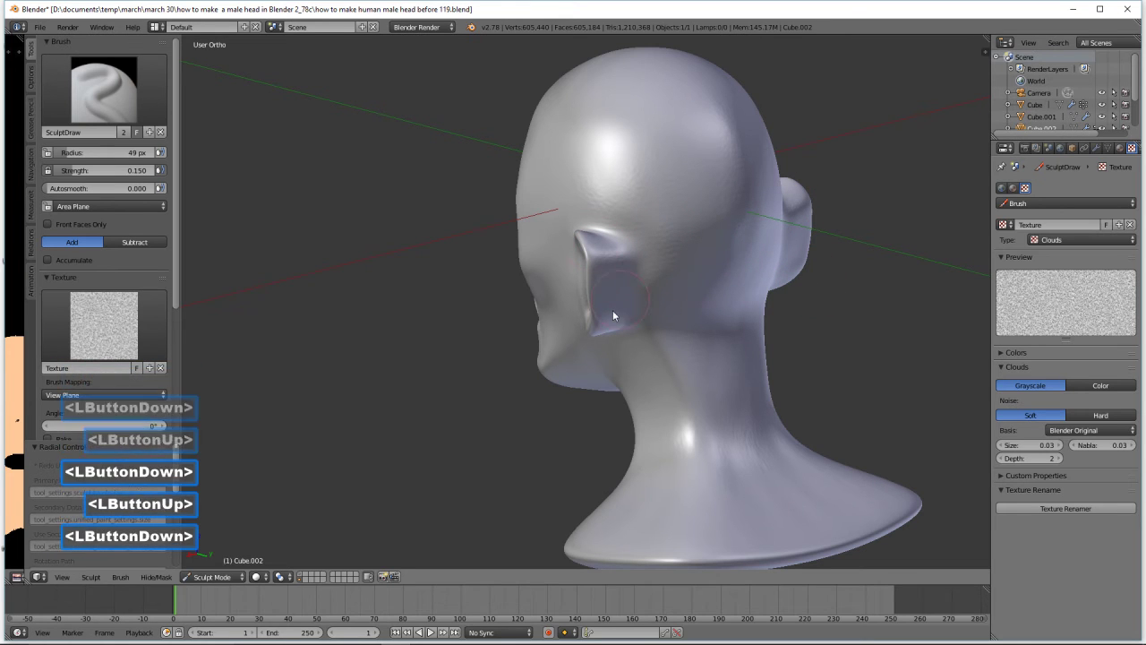
mouse_move(636, 463)
left_mouse_down()
mouse_move(622, 550)
mouse_move(600, 532)
left_mouse_up()
mouse_move(689, 532)
left_mouse_down()
mouse_move(778, 487)
mouse_move(894, 510)
mouse_move(884, 497)
left_mouse_up()
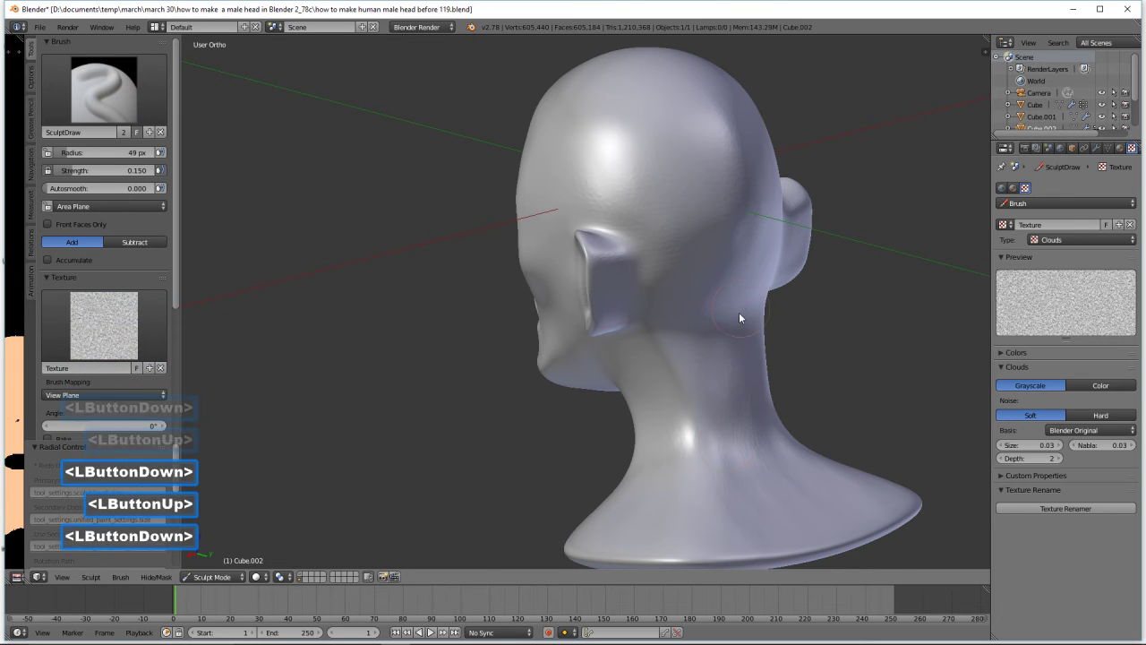
Add skin texture beneath the eyes and around the inner eye area beside the nose bridge
middle_click_drag(585, 395, 732, 373)
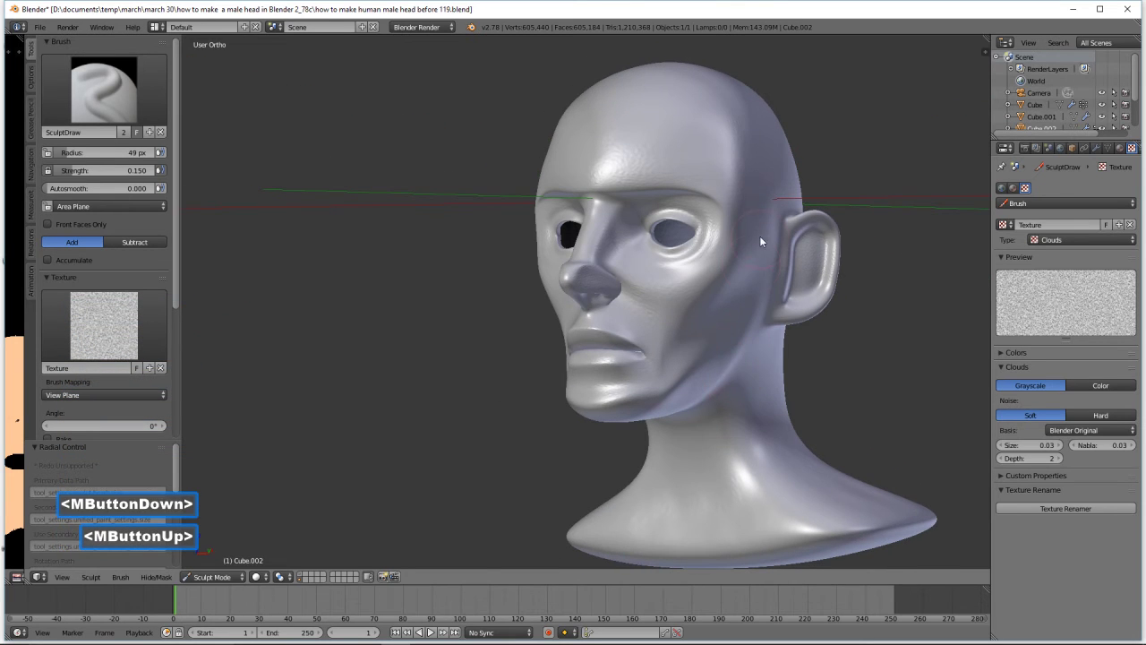
left_click_drag(671, 266, 655, 268)
mouse_move(651, 265)
left_mouse_down()
mouse_move(642, 262)
mouse_move(659, 272)
left_mouse_up()
mouse_move(656, 271)
left_mouse_down()
mouse_move(645, 269)
mouse_move(666, 291)
left_mouse_up()
middle_click_drag(692, 297, 730, 345)
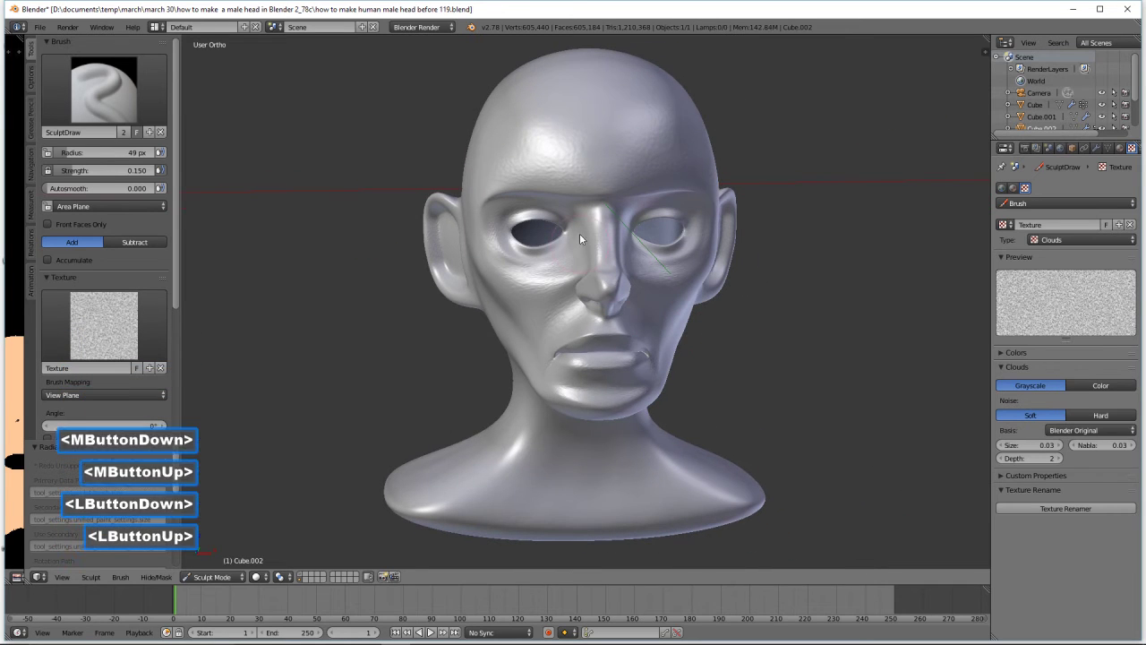
left_click_drag(565, 240, 517, 242)
left_click_drag(519, 238, 557, 224)
Sculpt more skin texture up the middle of the forehead, above the brow
mouse_move(634, 205)
left_mouse_down()
mouse_move(664, 204)
mouse_move(634, 165)
left_mouse_up()
double_click(646, 132)
left_click_drag(633, 103, 656, 131)
Add skin texture to the front of the neck and along the jaw from a turned view
middle_click_drag(785, 391, 636, 364)
left_click_drag(636, 366, 619, 433)
left_click_drag(601, 419, 592, 458)
mouse_move(587, 448)
left_mouse_down()
mouse_move(585, 421)
mouse_move(627, 425)
mouse_move(681, 397)
mouse_move(664, 445)
left_mouse_up()
double_click(664, 444)
double_click(759, 366)
Zoom in on the lower face and sculpt skin texture on the cheek beside the mouth and the upper lip
middle_click_drag(758, 365, 783, 426)
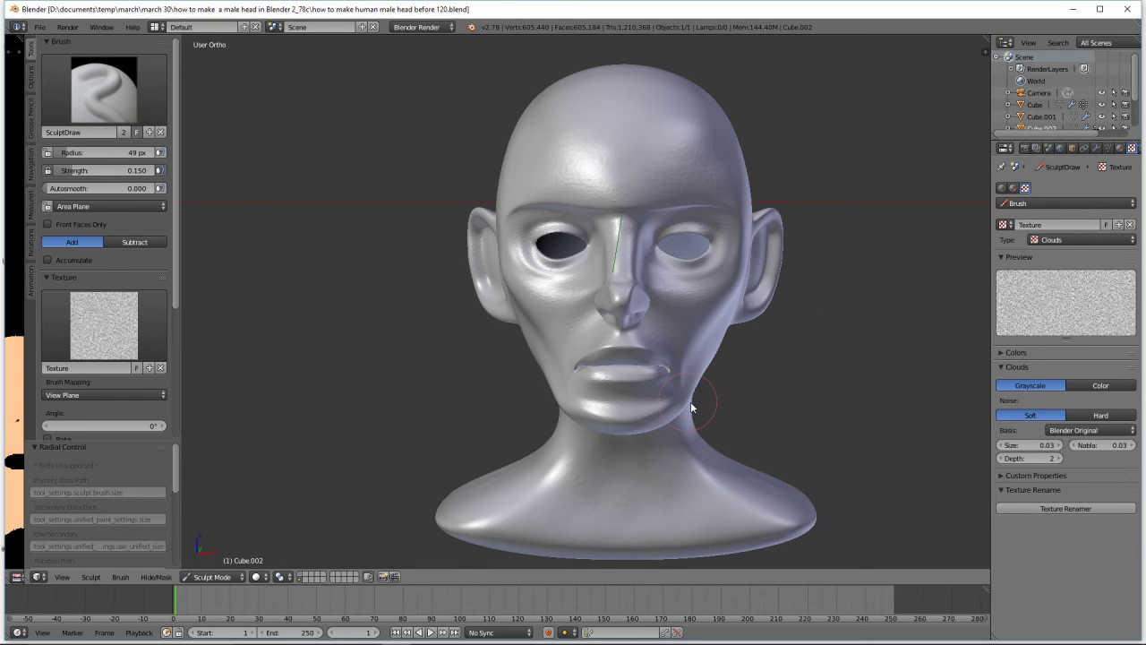
scroll(705, 414, "up", 3)
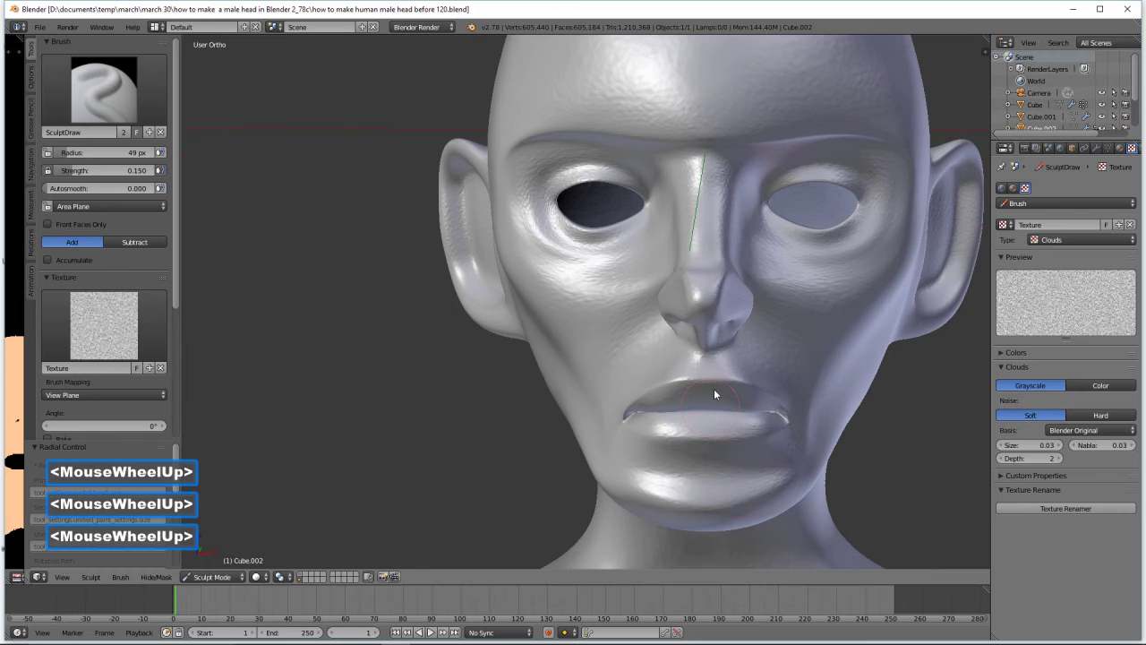
mouse_move(703, 381)
middle_mouse_down()
mouse_move(693, 381)
mouse_move(724, 380)
middle_mouse_up()
mouse_move(661, 424)
left_mouse_down()
mouse_move(654, 432)
mouse_move(627, 394)
left_mouse_up()
mouse_move(611, 368)
left_mouse_down()
mouse_move(600, 377)
mouse_move(610, 394)
left_mouse_up()
left_click_drag(639, 356, 634, 389)
left_click(700, 376)
Sculpt skin texture on the opposite cheek, from the jaw up toward the cheekbone
middle_click_drag(811, 376, 773, 367)
left_click_drag(866, 374, 816, 441)
mouse_move(833, 425)
left_mouse_down()
mouse_move(818, 457)
mouse_move(829, 430)
left_mouse_up()
mouse_move(856, 369)
left_mouse_down()
mouse_move(882, 328)
mouse_move(870, 289)
left_mouse_up()
left_click(767, 349)
middle_click_drag(772, 359, 828, 380)
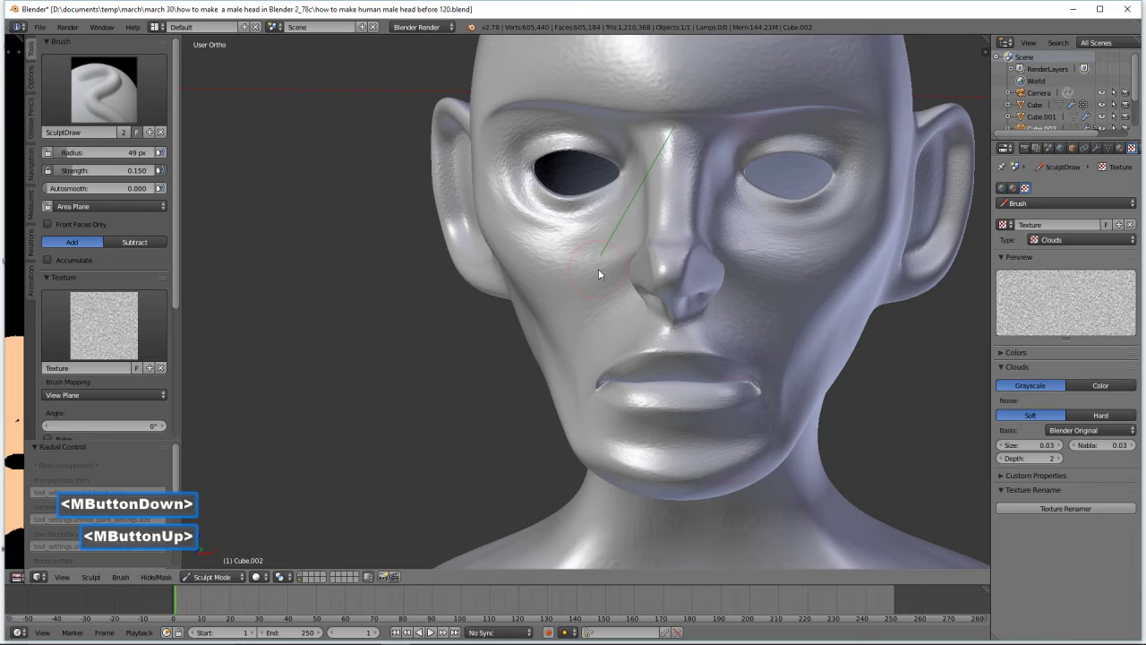
Remove the Clouds texture from the SculptDraw brush and carve a shallow groove between the nose and upper lip
left_click(161, 368)
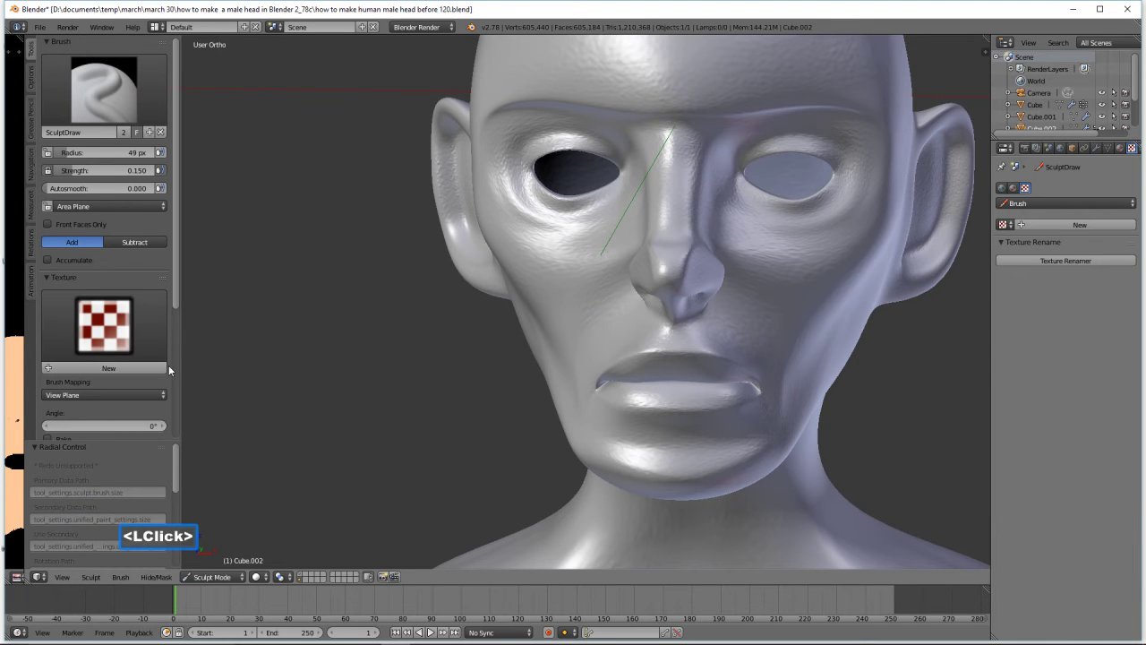
left_click(43, 278)
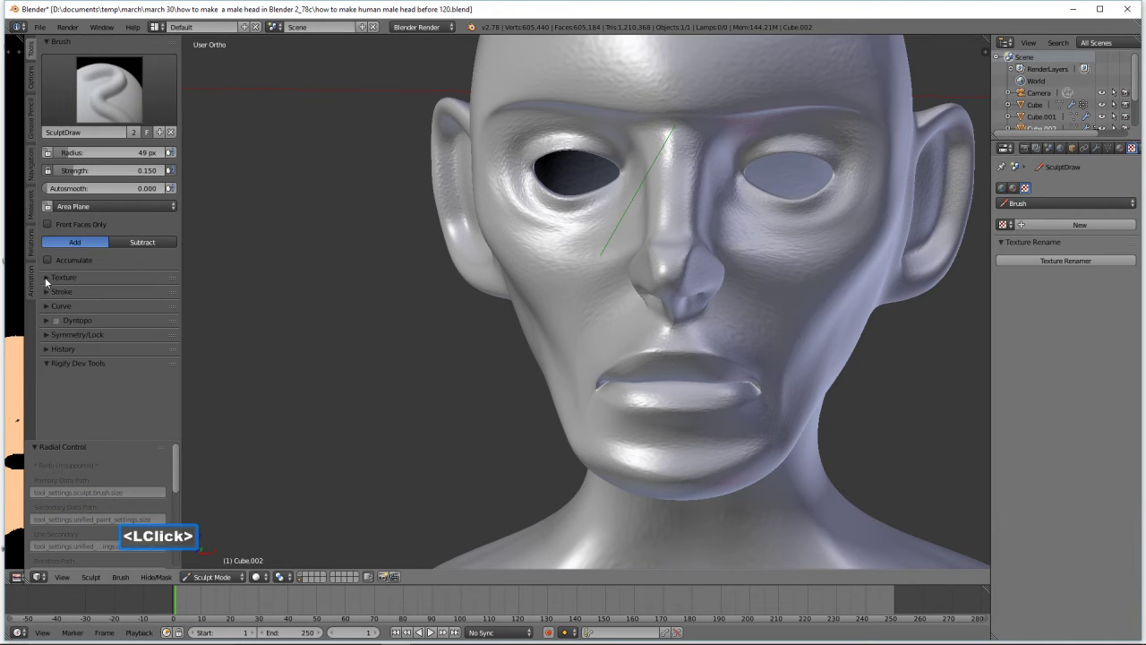
scroll(626, 393, "up", 2)
scroll(779, 361, "up", 1)
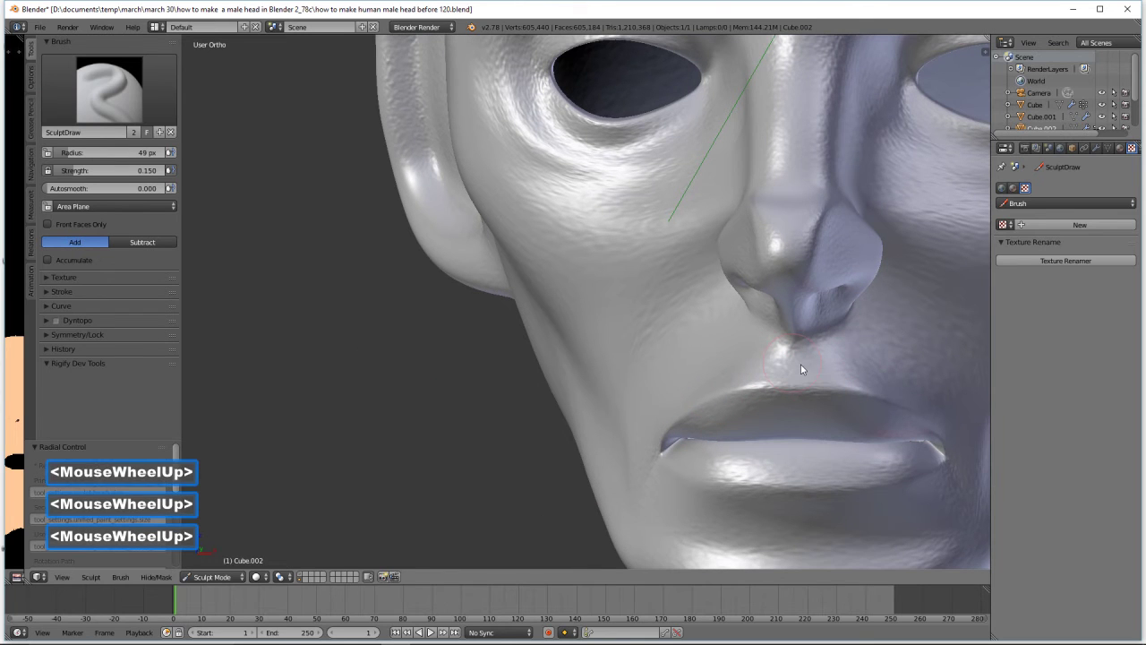
middle_click_drag(899, 311, 684, 383, "shift")
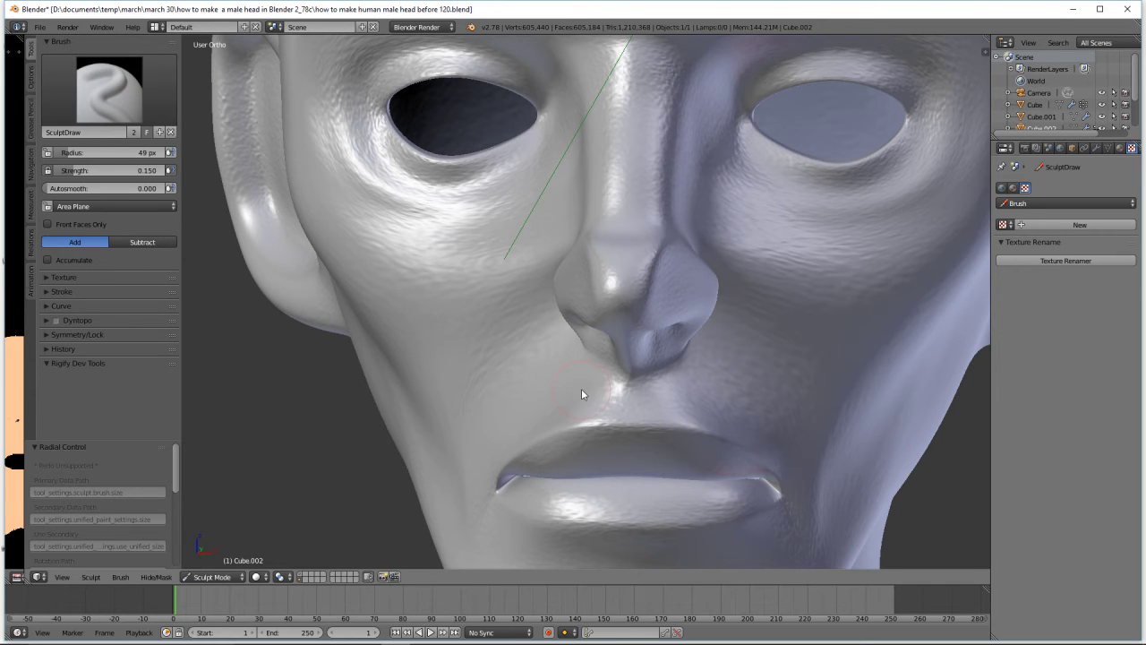
key("ctrl")
left_click_drag(633, 399, 637, 396, "ctrl")
mouse_move(652, 405)
middle_mouse_down()
mouse_move(673, 402)
mouse_move(640, 398)
middle_mouse_up()
left_click(636, 407, "ctrl")
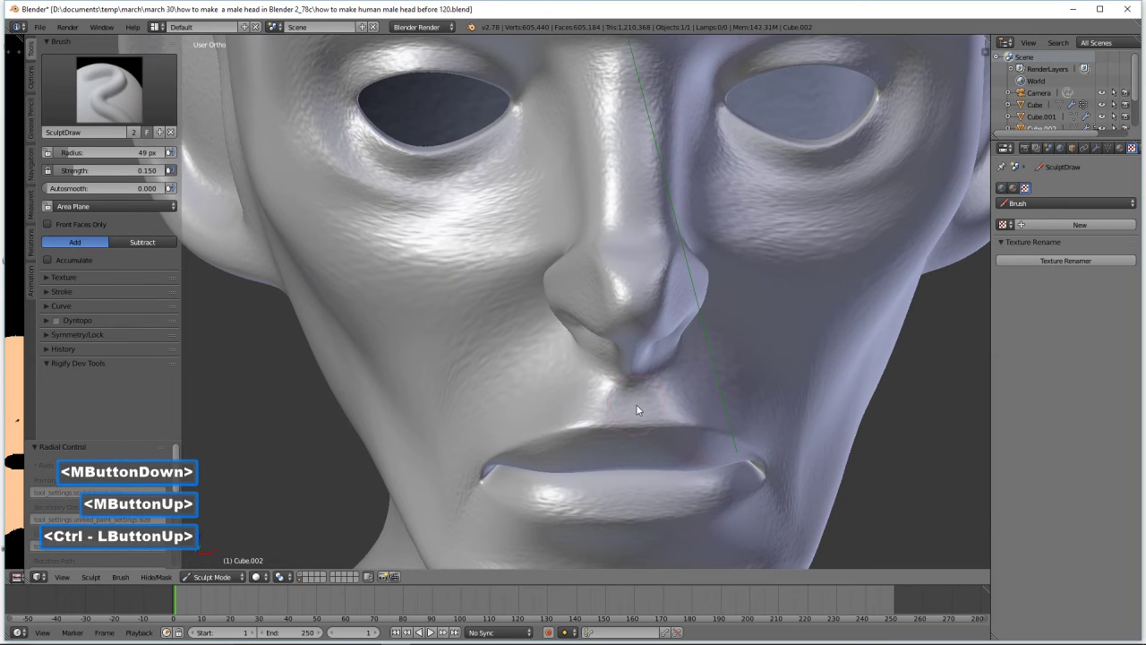
left_click(640, 402, "ctrl")
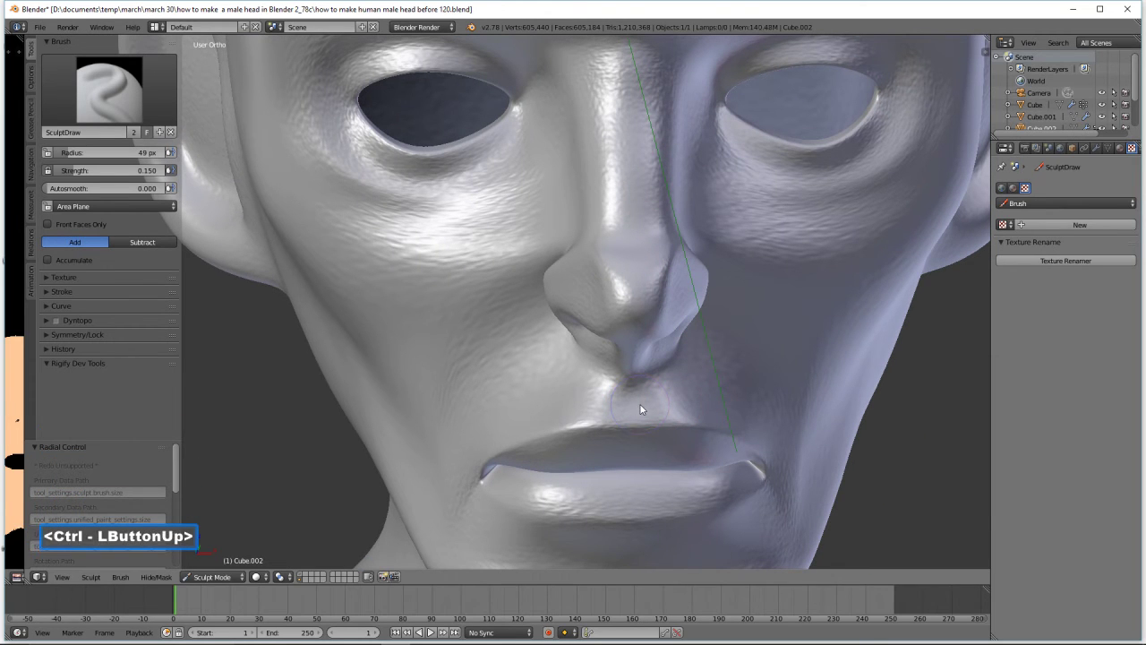
Set the brush radius to 32 px and strength to 0.414, and deepen the groove under the nose
key("f")
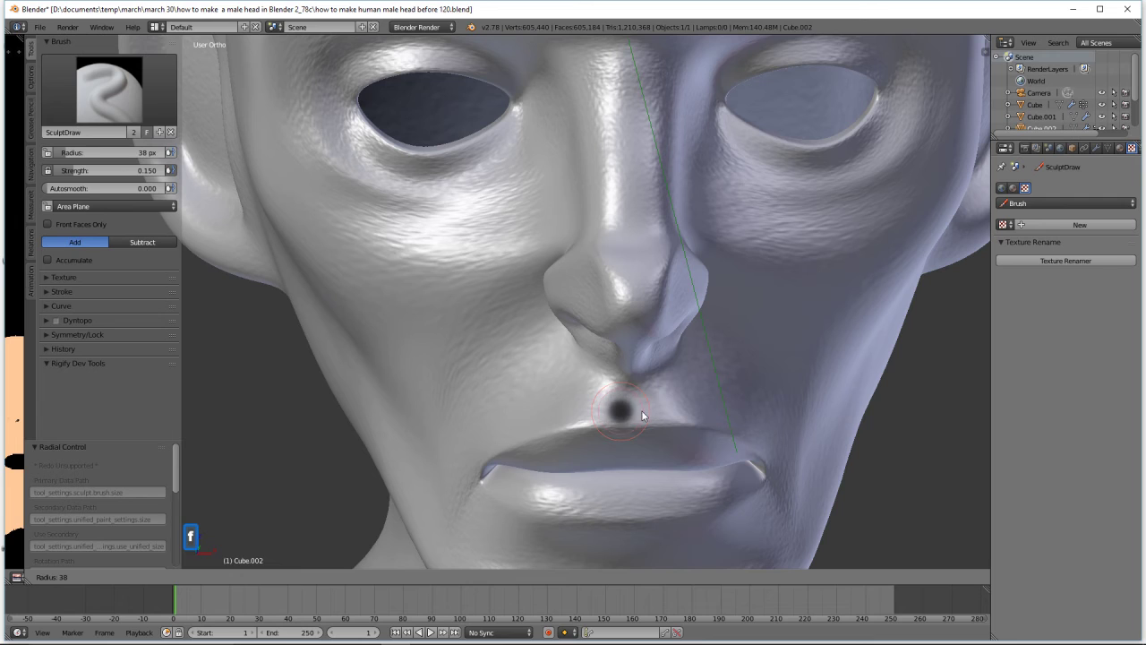
left_click(635, 407)
left_click(79, 171)
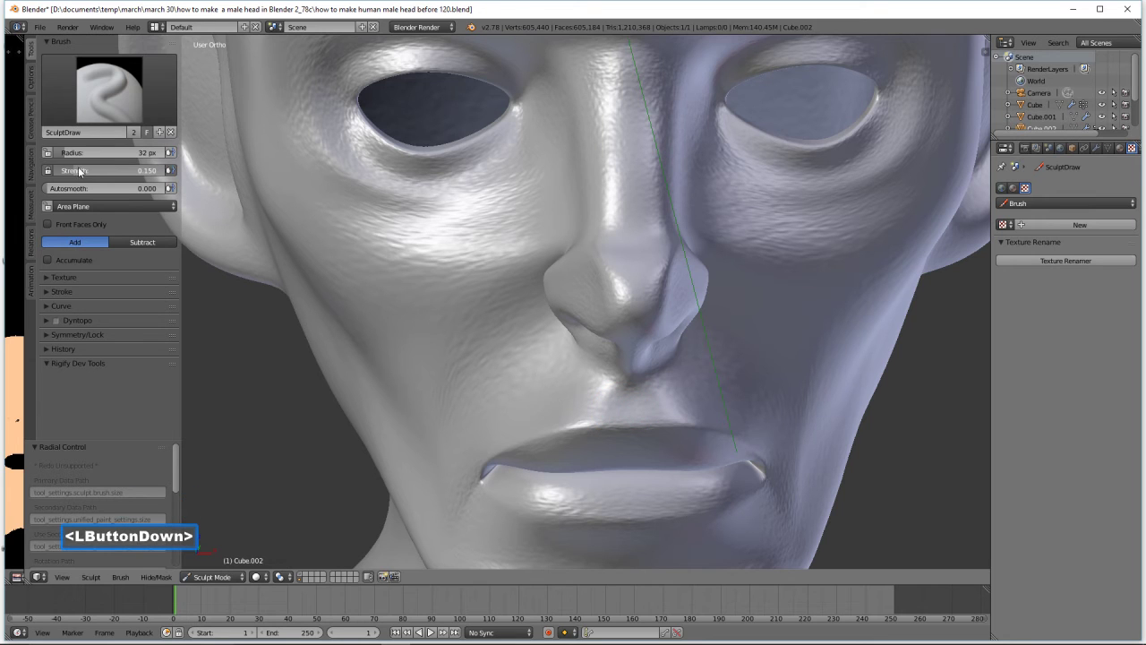
left_click_drag(105, 179, 117, 179)
left_click_drag(635, 406, 635, 414, "ctrl")
left_click(635, 414, "ctrl")
scroll(715, 392, "down", 1)
Sculpt the smile fold from the side of the nostril down past the corner of the mouth
mouse_move(715, 392)
middle_mouse_down()
mouse_move(684, 372)
mouse_move(697, 379)
middle_mouse_up()
left_click_drag(674, 269, 763, 374)
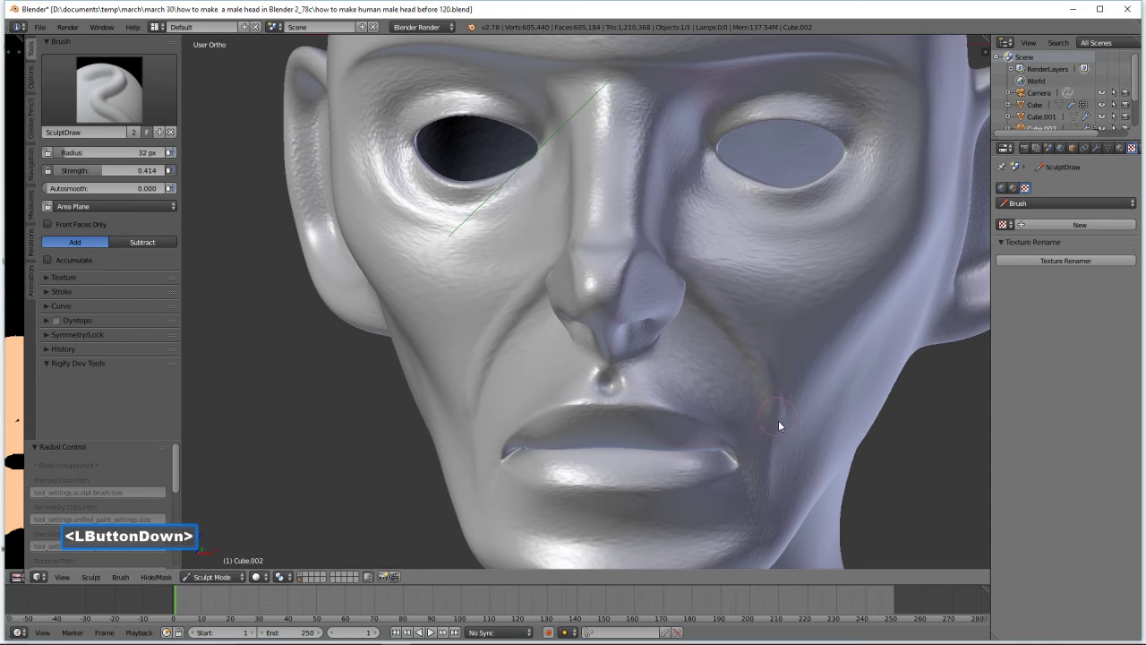
left_click_drag(778, 426, 791, 466)
mouse_move(693, 288)
left_mouse_down()
mouse_move(757, 353)
mouse_move(795, 493)
mouse_move(827, 442)
left_mouse_up()
Enlarge the brush radius to 71 px and smooth the smile fold beside the nose and mouth
mouse_move(828, 442)
middle_mouse_down()
mouse_move(801, 434)
mouse_move(743, 330)
middle_mouse_up()
key("f")
left_click(787, 402)
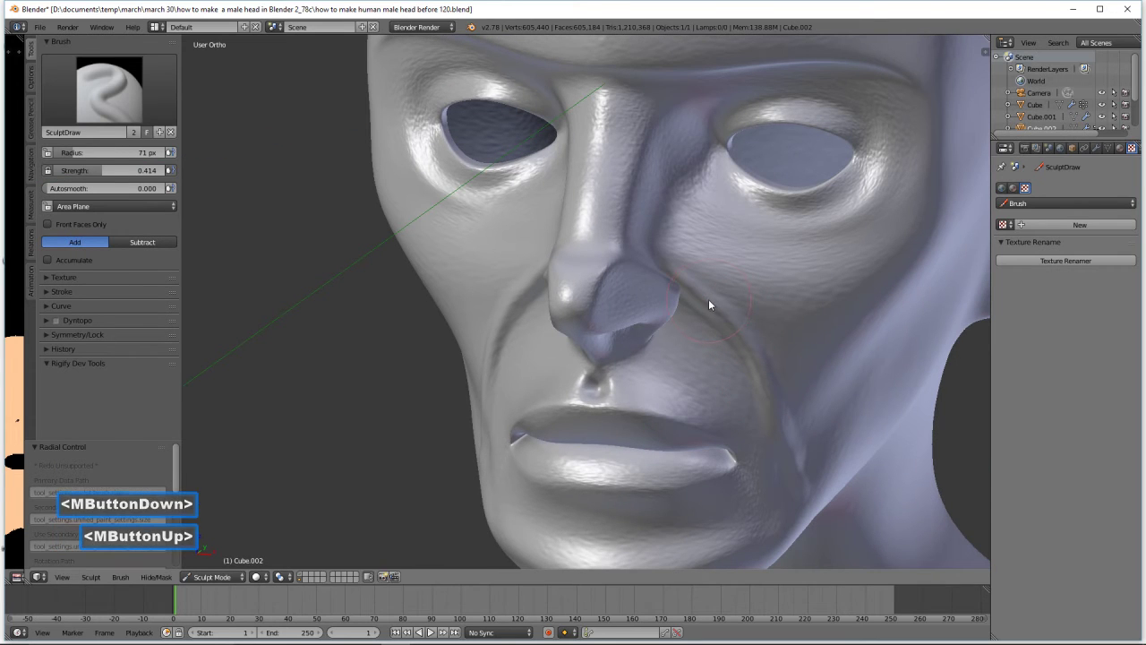
left_click_drag(722, 311, 781, 434, "shift")
left_click_drag(701, 289, 718, 322, "shift")
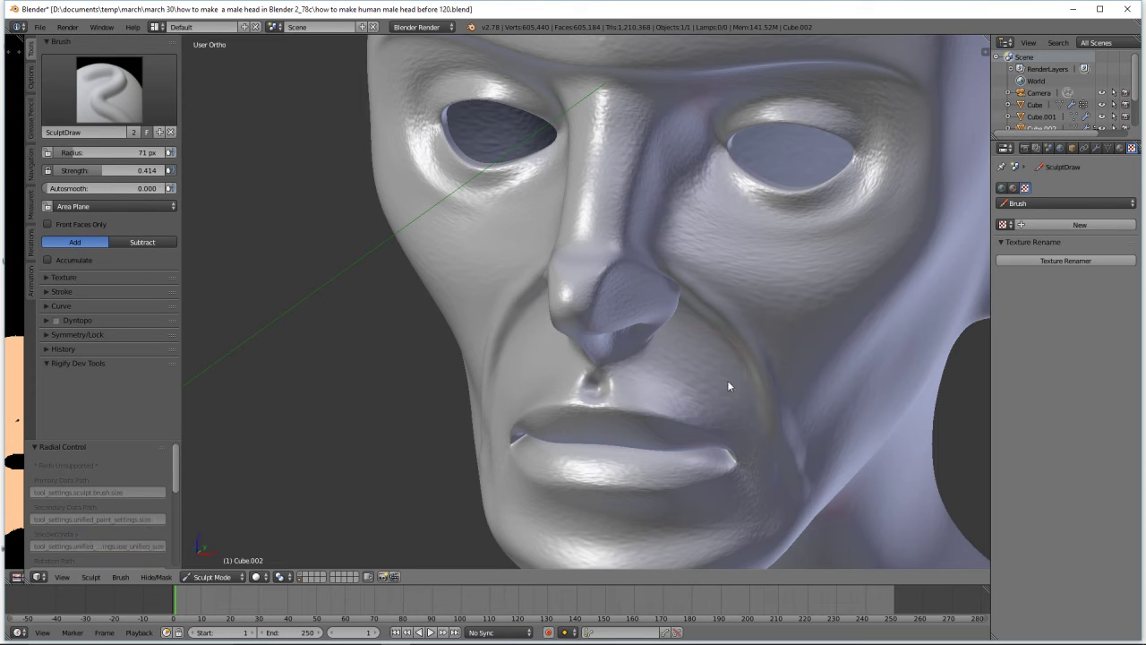
mouse_move(715, 326)
left_mouse_down("shift")
mouse_move(753, 374)
mouse_move(775, 381)
left_mouse_up("shift")
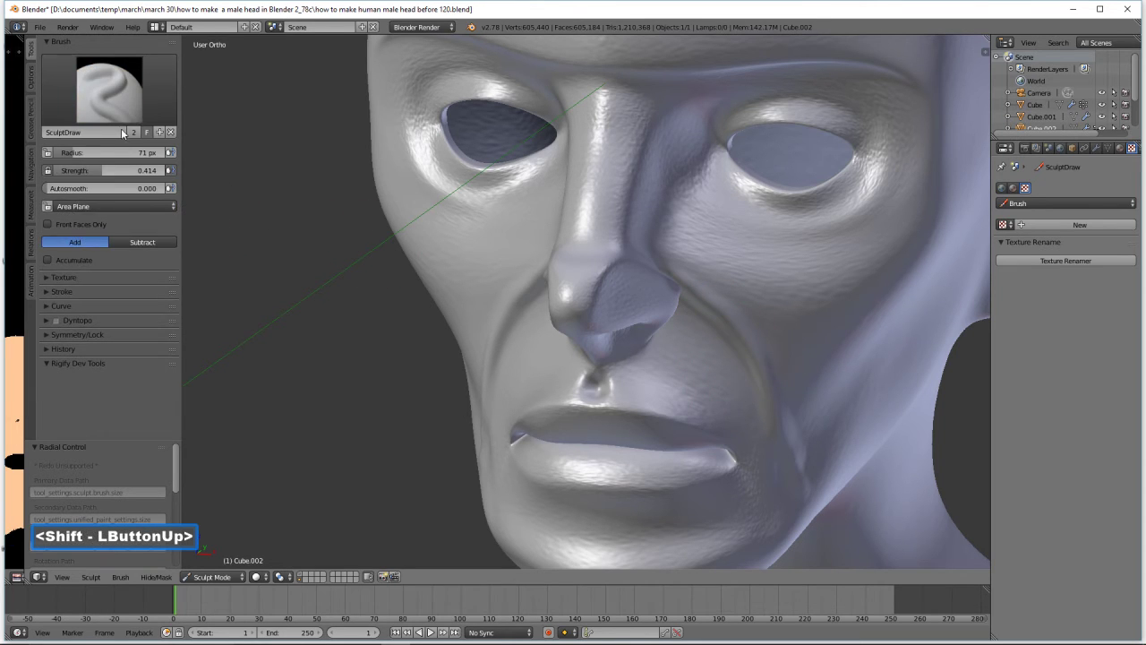
Set the Smooth brush's strength to 0.553 and soften the whole smile fold down toward the chin
left_click(114, 103)
left_click(404, 221)
left_click_drag(87, 170, 125, 183)
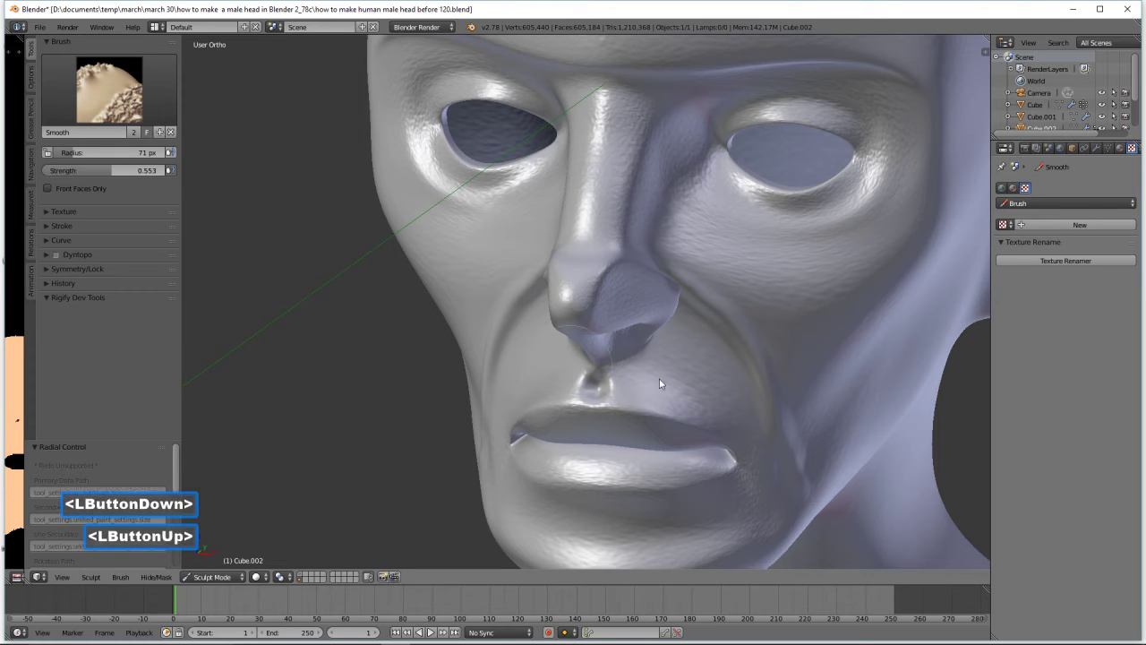
left_click_drag(720, 313, 797, 458, "shift")
mouse_move(802, 474)
left_mouse_down("shift")
mouse_move(700, 288)
mouse_move(807, 335)
left_mouse_up("shift")
mouse_move(808, 335)
middle_mouse_down()
mouse_move(833, 308)
mouse_move(686, 269)
middle_mouse_up()
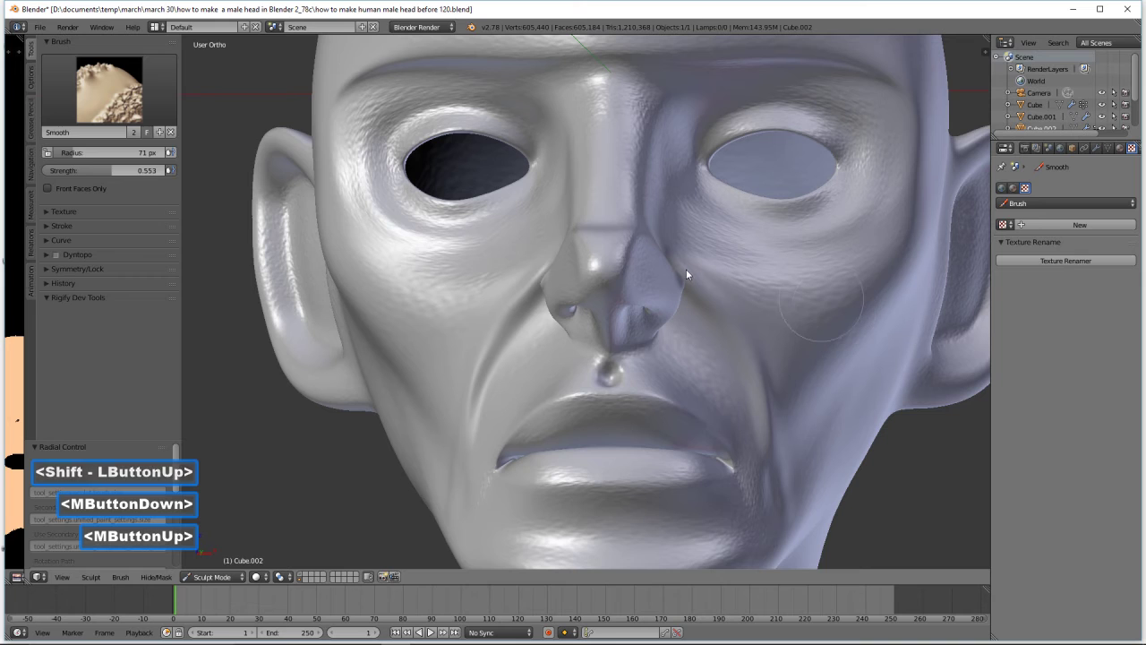
Switch to the SculptDraw brush, shape the outer eye area and the bags under the eyes, and smooth them
left_click(132, 102)
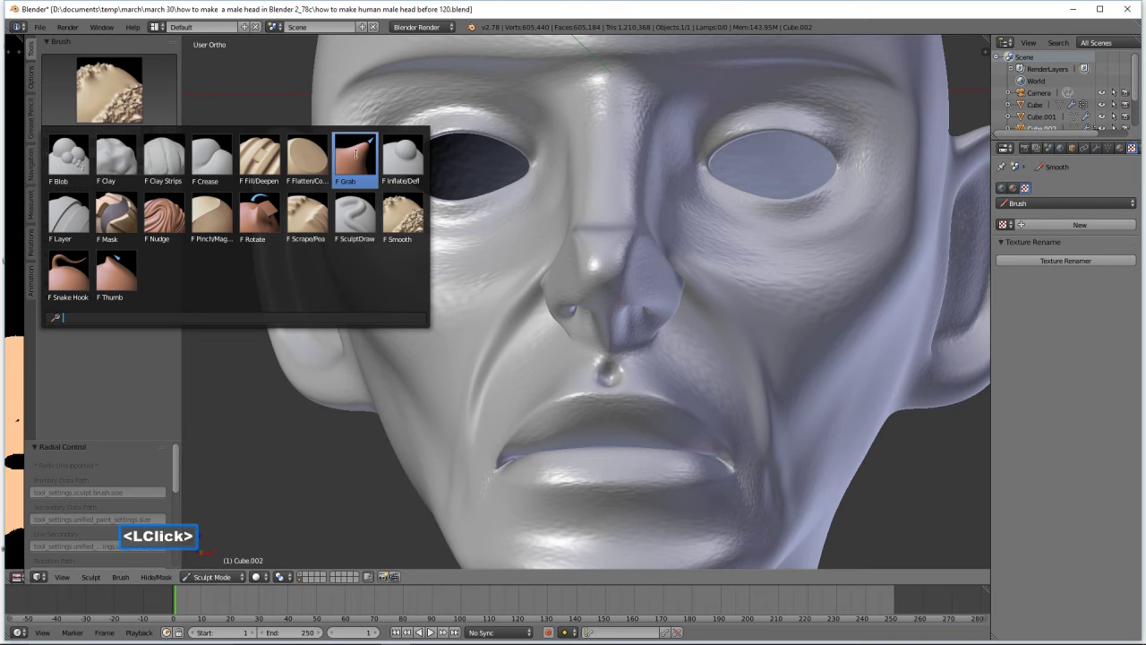
left_click(355, 215)
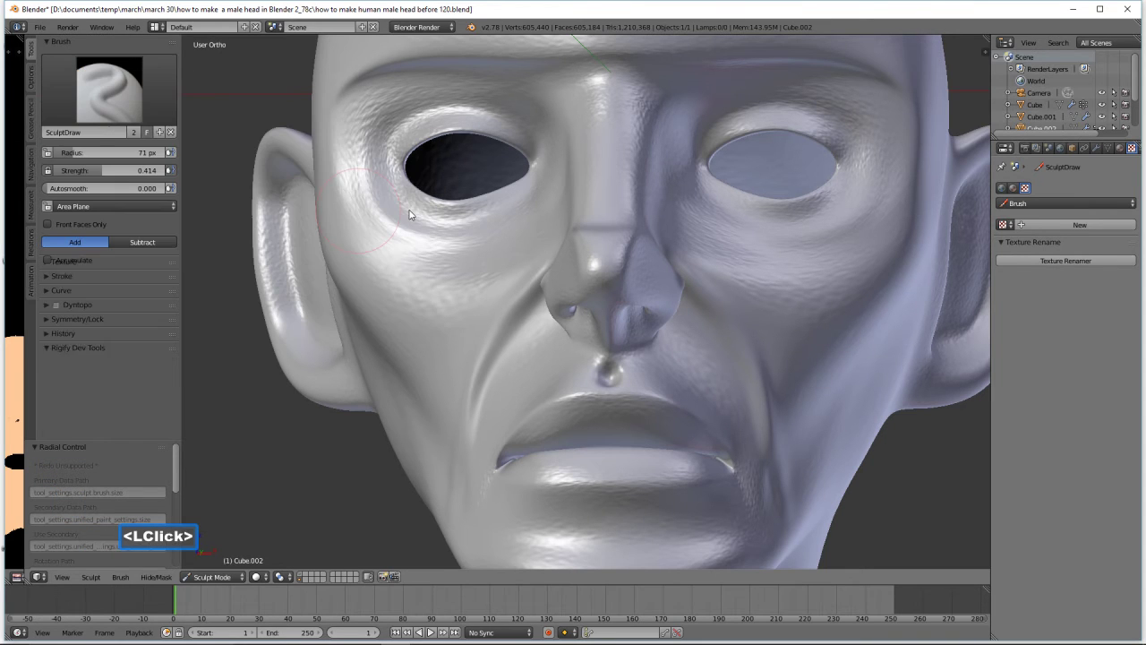
scroll(780, 243, "up", 1)
mouse_move(772, 189)
left_mouse_down()
mouse_move(838, 209)
mouse_move(890, 194)
mouse_move(757, 197)
mouse_move(742, 181)
mouse_move(903, 205)
left_mouse_up()
scroll(903, 200, "down", 1)
mouse_move(853, 202)
middle_mouse_down()
mouse_move(854, 224)
mouse_move(846, 213)
middle_mouse_up()
mouse_move(841, 208)
left_mouse_down()
mouse_move(850, 200)
mouse_move(785, 234)
mouse_move(733, 232)
mouse_move(713, 216)
mouse_move(831, 225)
mouse_move(725, 238)
left_mouse_up()
scroll(832, 241, "down", 2)
middle_click_drag(809, 258, 786, 243)
mouse_move(786, 243)
left_mouse_down("shift")
mouse_move(690, 258)
mouse_move(649, 237)
mouse_move(652, 222)
mouse_move(663, 226)
left_mouse_up("shift")
middle_click_drag(747, 242, 695, 253)
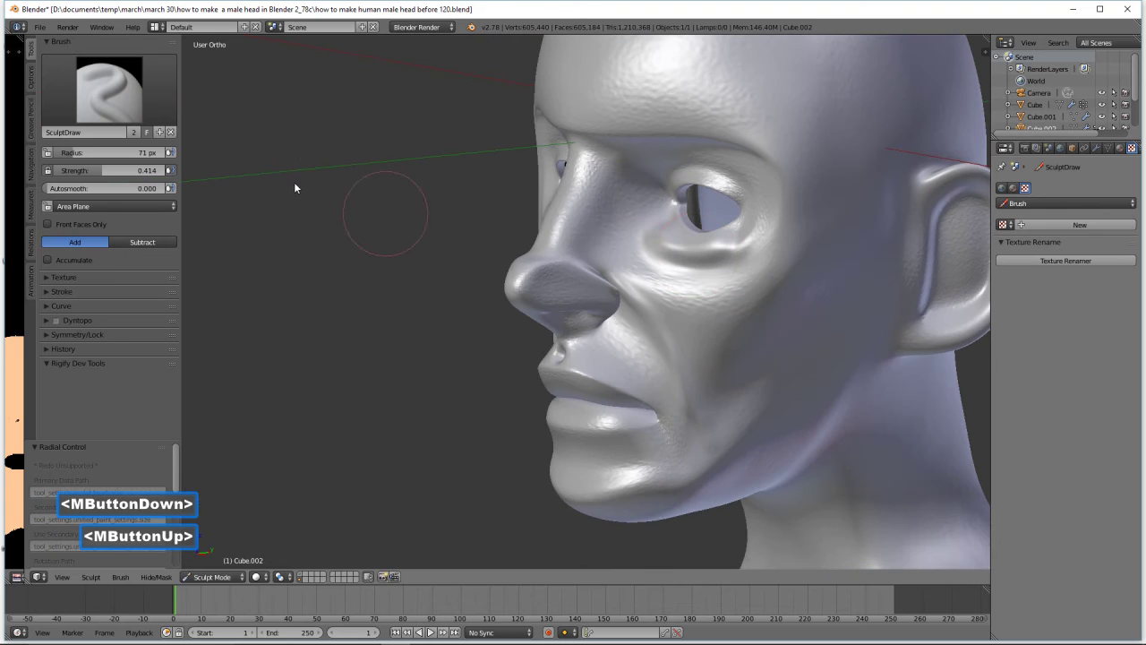
Reduce the brush radius to 53 px, build up the outer corner of the eye and smooth it
key("f")
left_click(778, 345)
mouse_move(774, 222)
left_mouse_down()
mouse_move(792, 225)
mouse_move(777, 213)
mouse_move(795, 185)
mouse_move(772, 215)
mouse_move(782, 196)
mouse_move(795, 211)
mouse_move(775, 225)
mouse_move(764, 215)
left_mouse_up()
left_click(790, 232)
left_click(756, 212, "shift")
middle_click_drag(767, 224, 822, 220)
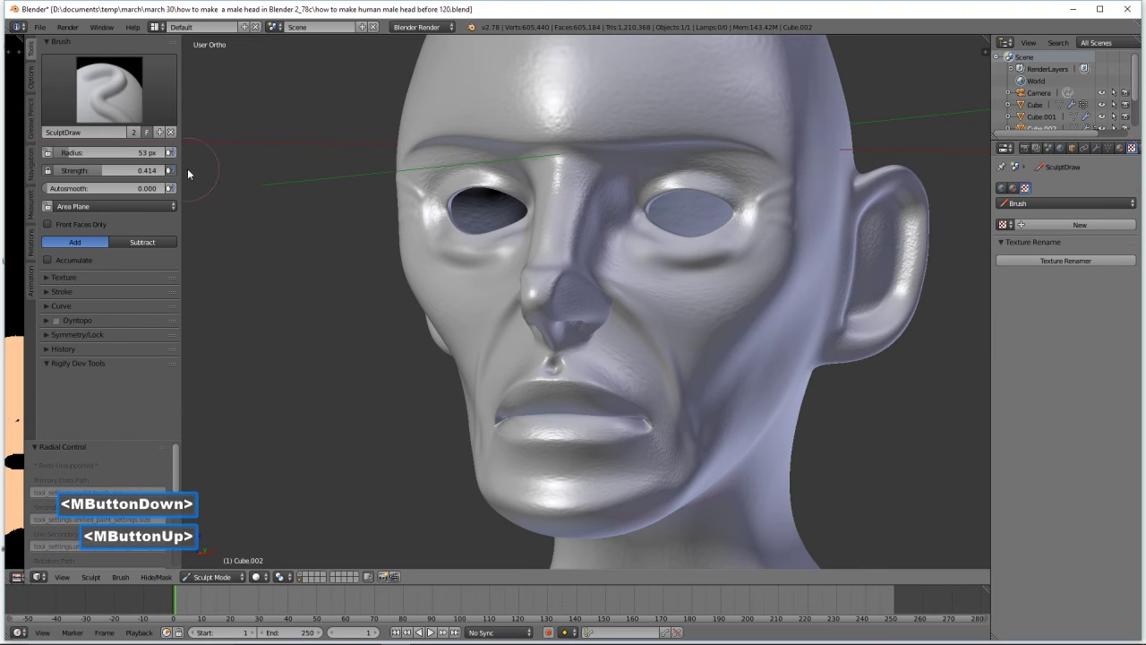
Switch to the Clay Strips brush, add a short stroke at the outer eye corner and smooth it
left_click(108, 90)
left_click(164, 156)
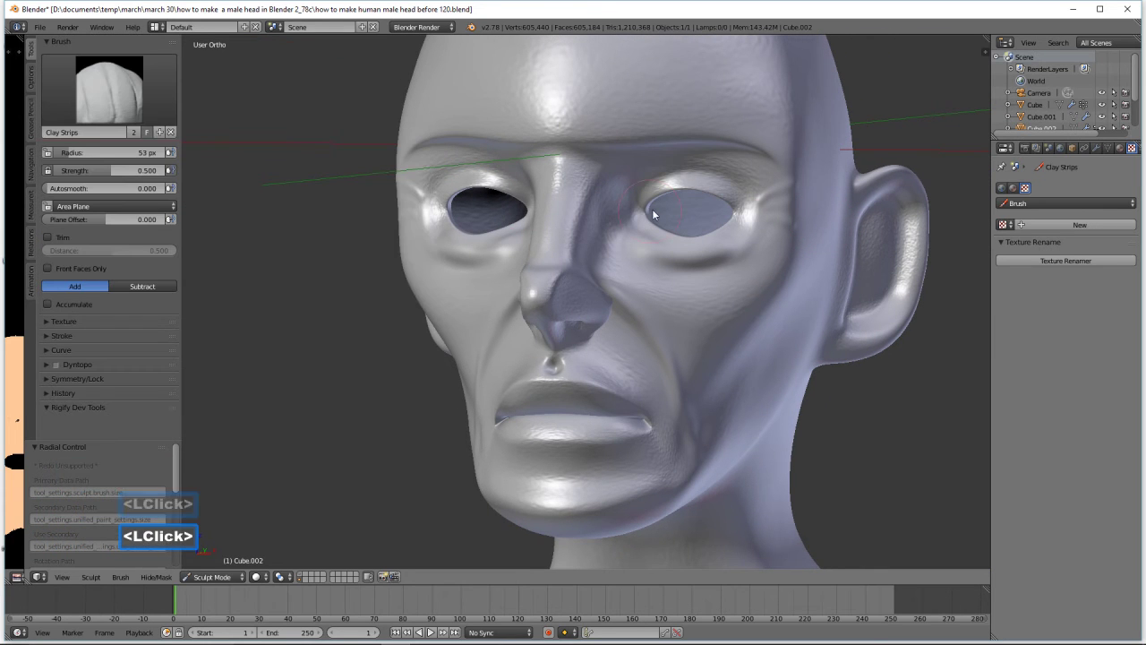
mouse_move(754, 215)
left_mouse_down()
mouse_move(772, 215)
mouse_move(752, 226)
left_mouse_up()
left_click(766, 222, "shift")
double_click(780, 211, "shift")
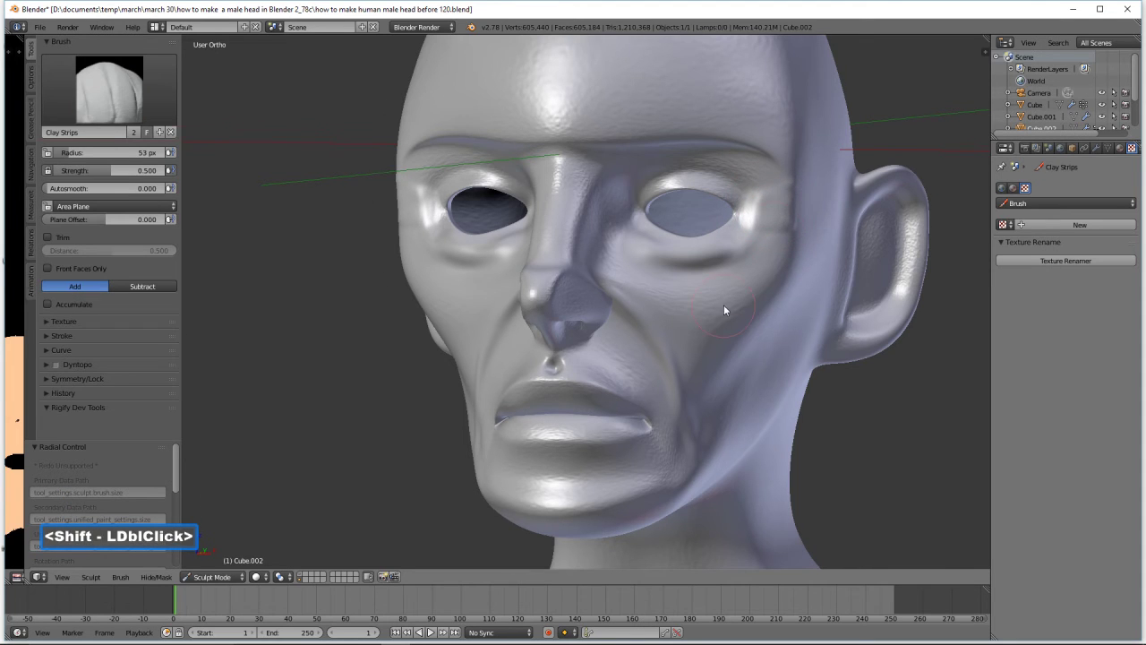
Set the Clay Strips radius to 38 px and sculpt fine creases across the upper and lower lips
middle_click_drag(724, 305, 741, 307)
scroll(729, 381, "up", 2)
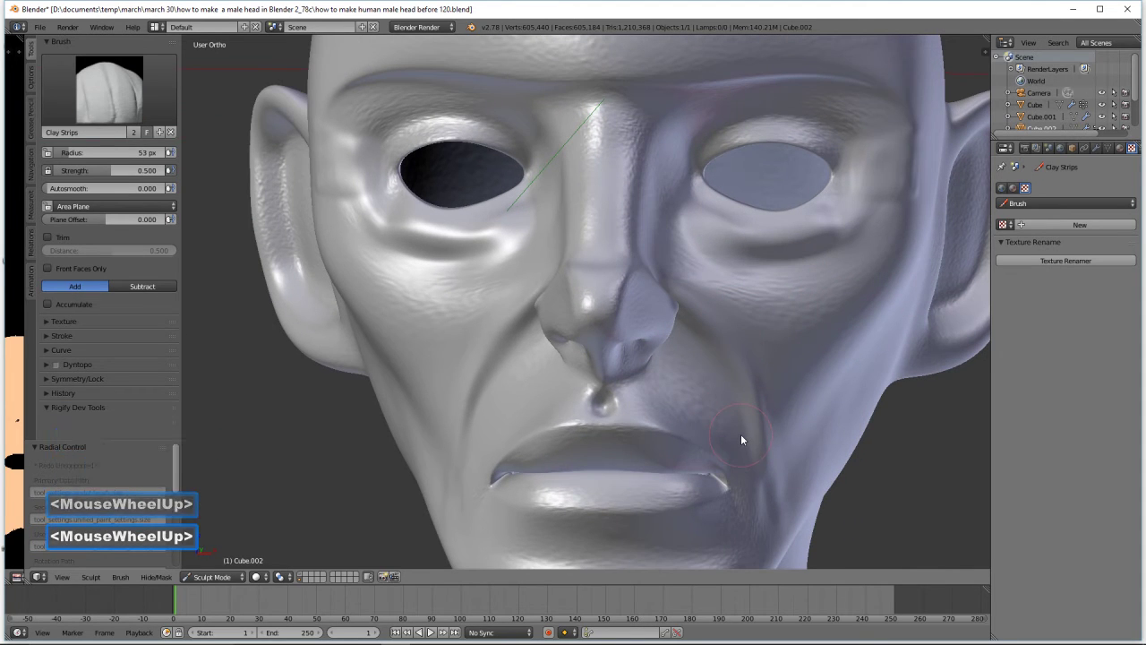
key("f")
left_click(716, 434)
left_click_drag(598, 452, 627, 454)
left_click_drag(629, 455, 683, 440)
left_click(685, 444)
mouse_move(675, 485)
left_mouse_down()
mouse_move(630, 487)
mouse_move(613, 504)
mouse_move(618, 490)
left_mouse_up()
middle_click_drag(617, 490, 677, 460)
Enlarge the brush radius to 74 px and smooth the bags under the eyes
scroll(693, 402, "down", 2)
middle_click_drag(693, 401, 715, 408)
scroll(718, 415, "down", 2)
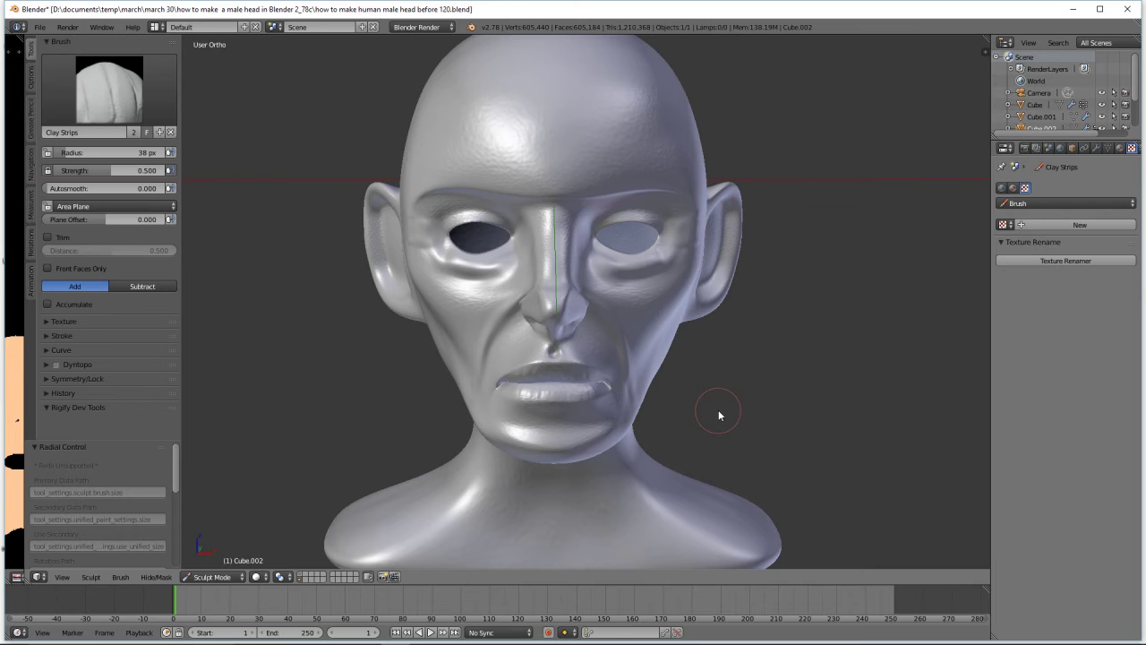
key("f")
left_click(741, 432)
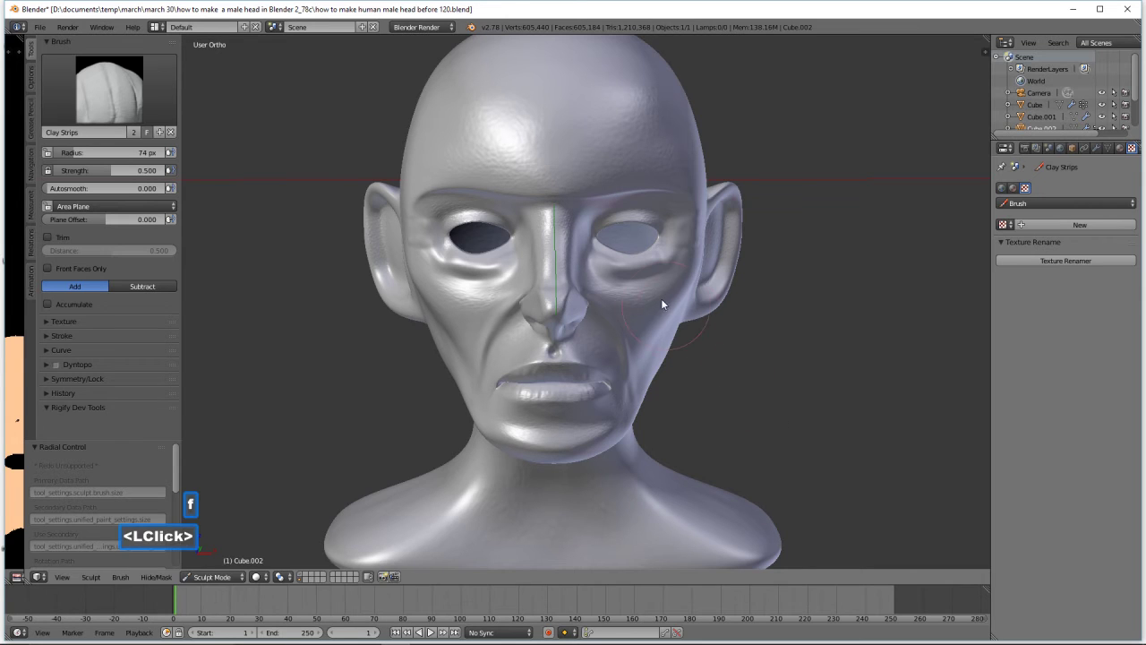
left_click(621, 261, "shift")
mouse_move(620, 262)
left_mouse_down("shift")
mouse_move(664, 255)
mouse_move(594, 264)
left_mouse_up("shift")
mouse_move(647, 258)
middle_mouse_down()
mouse_move(687, 278)
mouse_move(665, 262)
middle_mouse_up()
mouse_move(664, 263)
left_mouse_down("shift")
mouse_move(628, 267)
mouse_move(663, 285)
left_mouse_up("shift")
Smooth the cheek, the fold beside the mouth and the outer eye area from slightly turned views
middle_click_drag(663, 290, 673, 283)
mouse_move(673, 289)
left_mouse_down("shift")
mouse_move(672, 256)
mouse_move(653, 276)
mouse_move(624, 265)
mouse_move(642, 305)
mouse_move(628, 376)
left_mouse_up("shift")
left_click_drag(613, 332, 627, 323, "shift")
left_click_drag(674, 253, 693, 282, "shift")
middle_click_drag(693, 282, 661, 265)
mouse_move(662, 265)
left_mouse_down("shift")
mouse_move(616, 258)
mouse_move(607, 271)
mouse_move(630, 288)
left_mouse_up("shift")
middle_click_drag(630, 288, 705, 313)
Set the Smooth brush strength to 0.674, switch to SculptDraw and smooth the bag under the eye
scroll(707, 310, "up", 3)
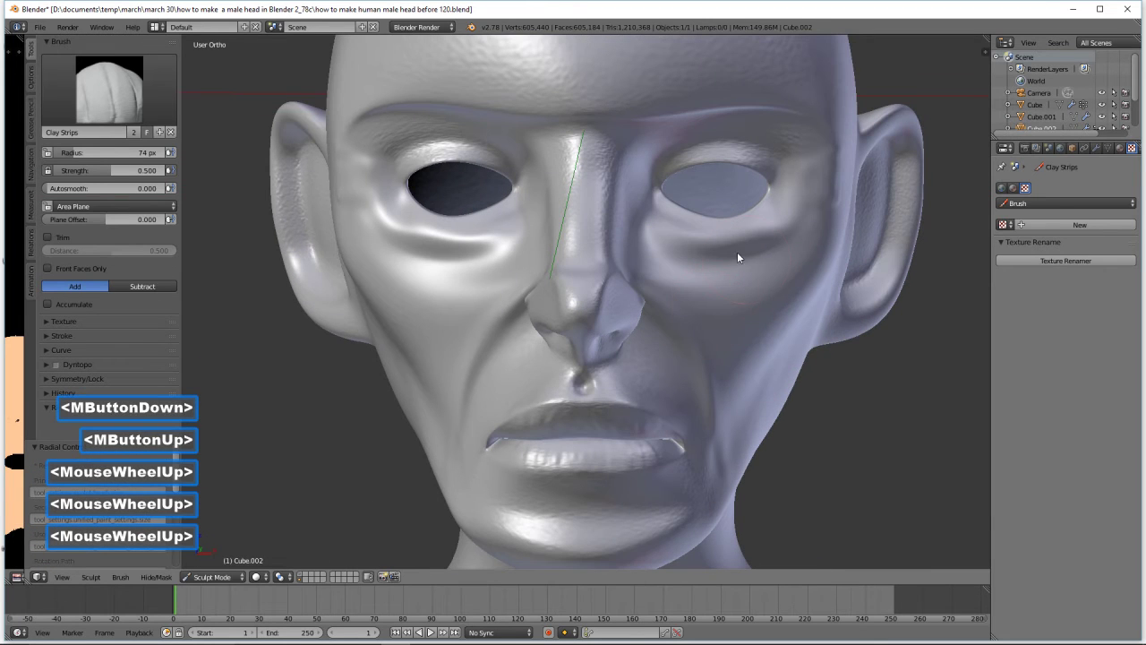
left_click(120, 102)
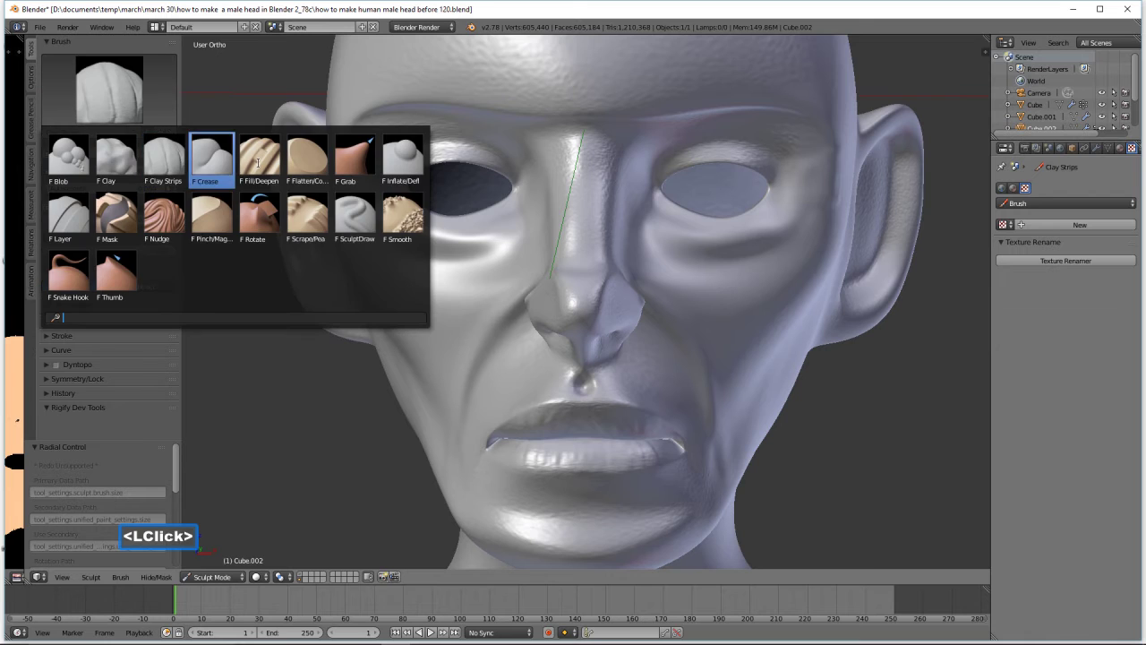
left_click(400, 229)
left_click_drag(118, 171, 135, 174)
left_click(112, 98)
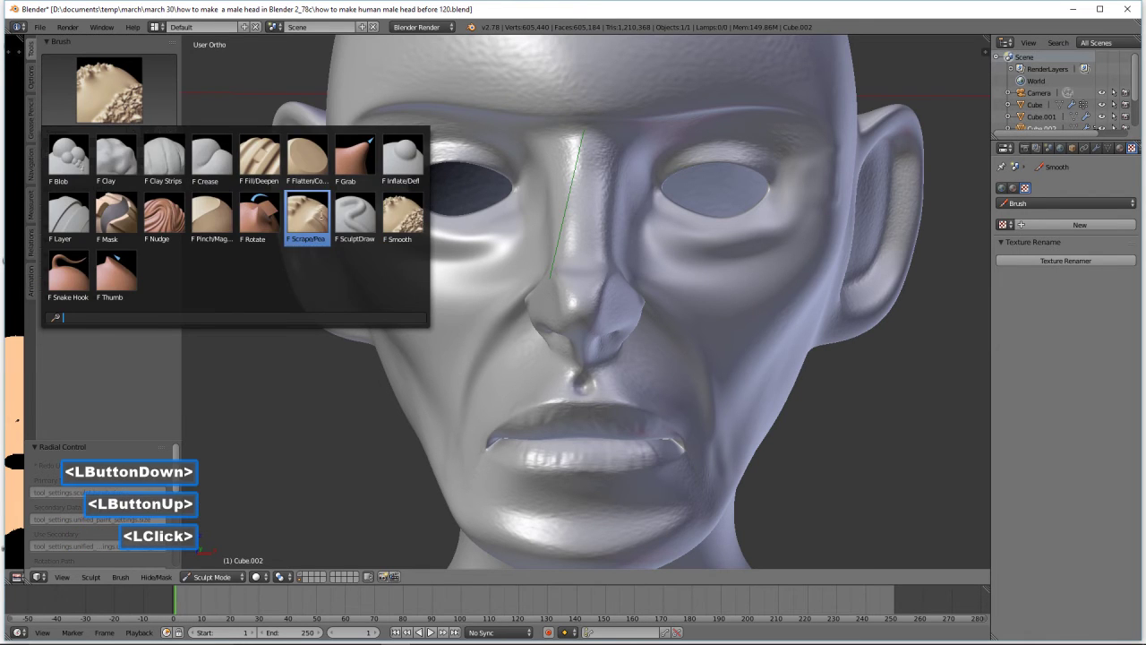
left_click(353, 220)
mouse_move(730, 248)
left_mouse_down("shift")
mouse_move(713, 248)
mouse_move(731, 255)
mouse_move(759, 235)
left_mouse_up("shift")
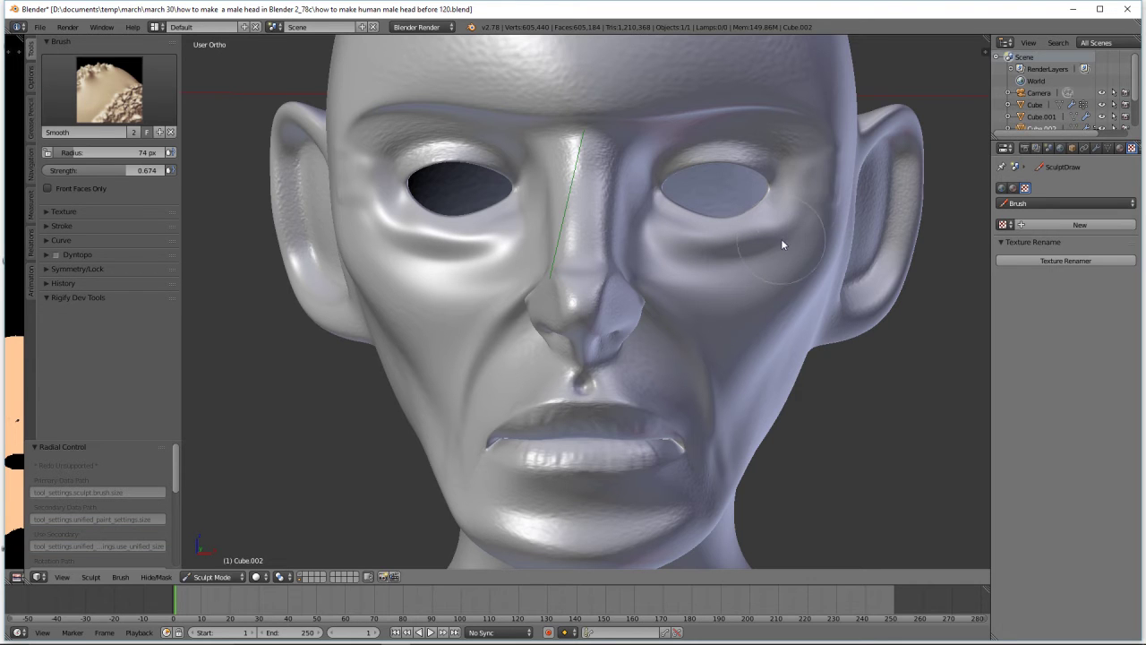
Assign the existing Clouds texture to the SculptDraw brush and set the brush strength to 0.15
mouse_move(792, 343)
middle_mouse_down()
mouse_move(770, 331)
mouse_move(791, 347)
middle_mouse_up()
scroll(791, 341, "down", 4)
mouse_move(719, 361)
middle_mouse_down()
mouse_move(736, 366)
mouse_move(723, 383)
mouse_move(656, 344)
mouse_move(675, 356)
mouse_move(623, 352)
mouse_move(647, 344)
mouse_move(695, 357)
mouse_move(693, 341)
mouse_move(717, 363)
middle_mouse_up()
scroll(699, 349, "up", 2)
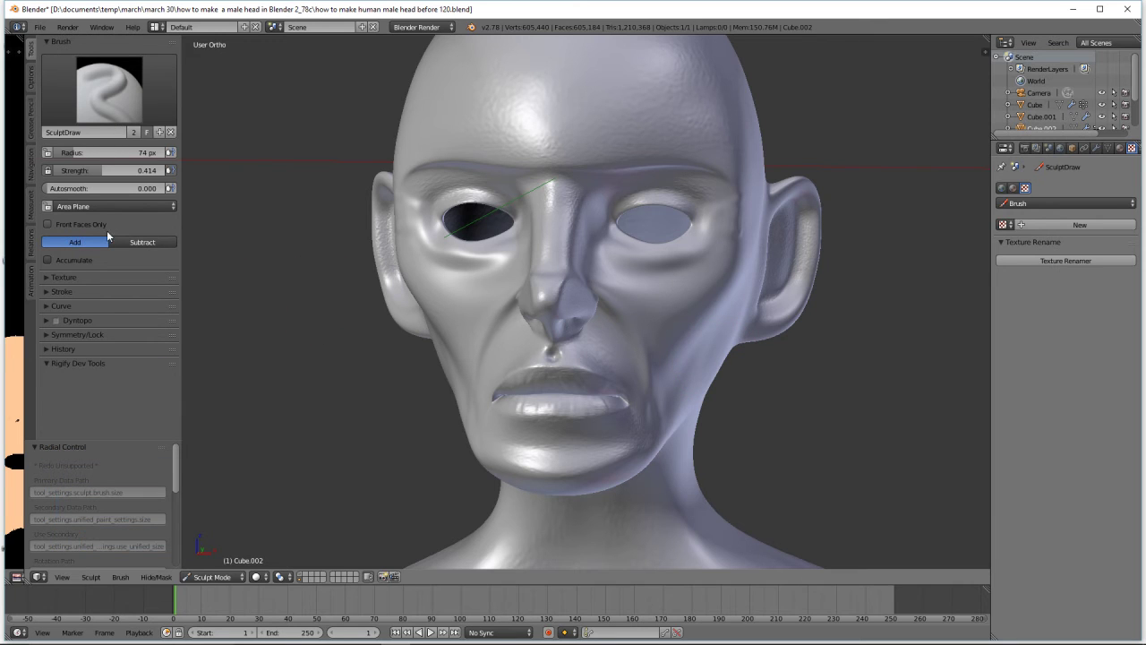
left_click(47, 277)
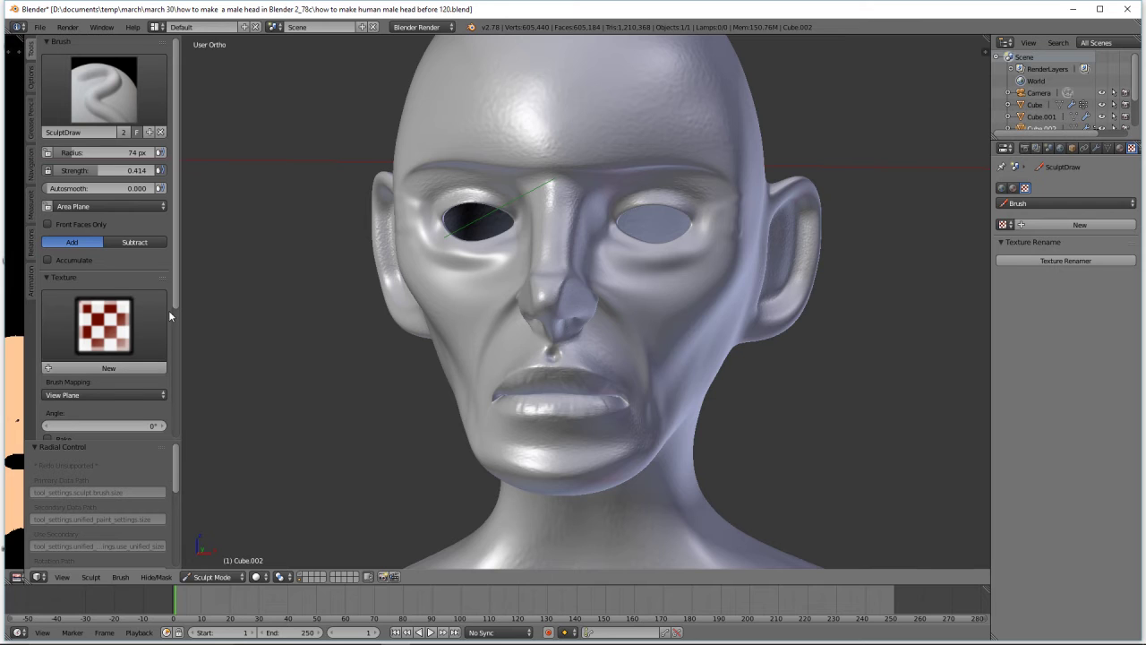
left_click(1015, 230)
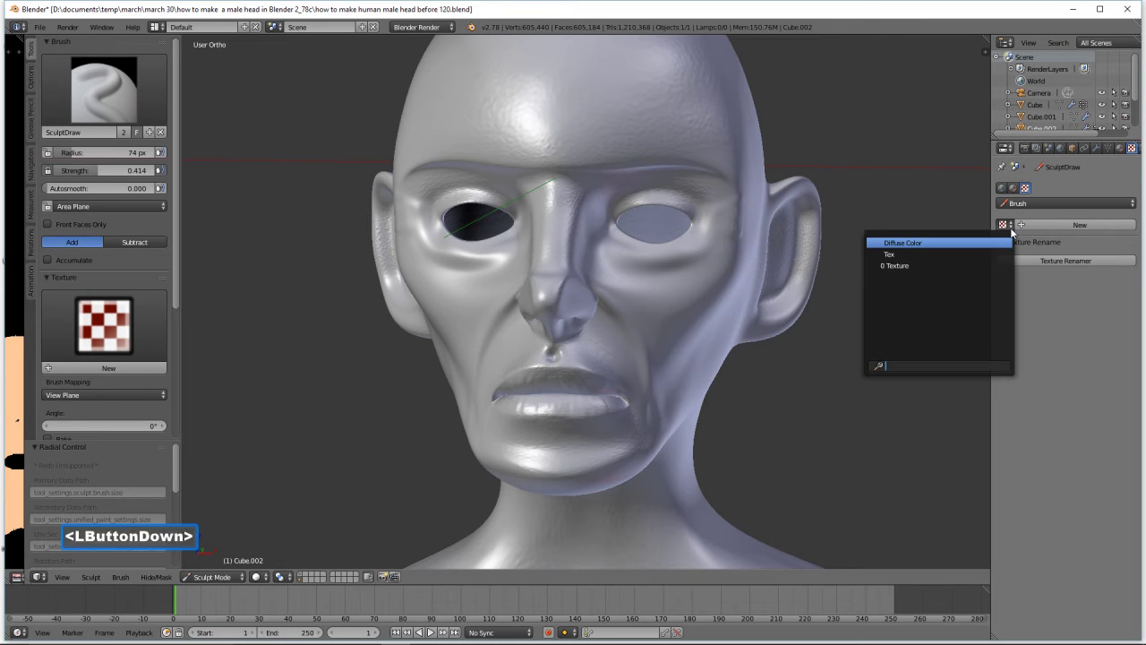
left_click(905, 267)
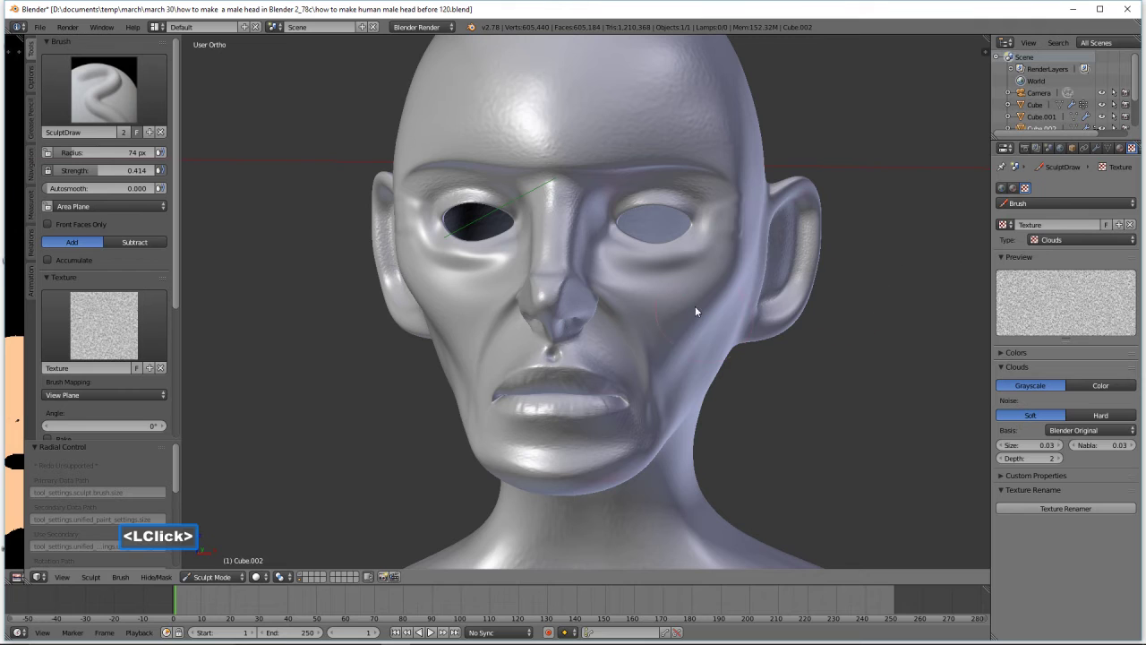
left_click(94, 170)
type(".15")
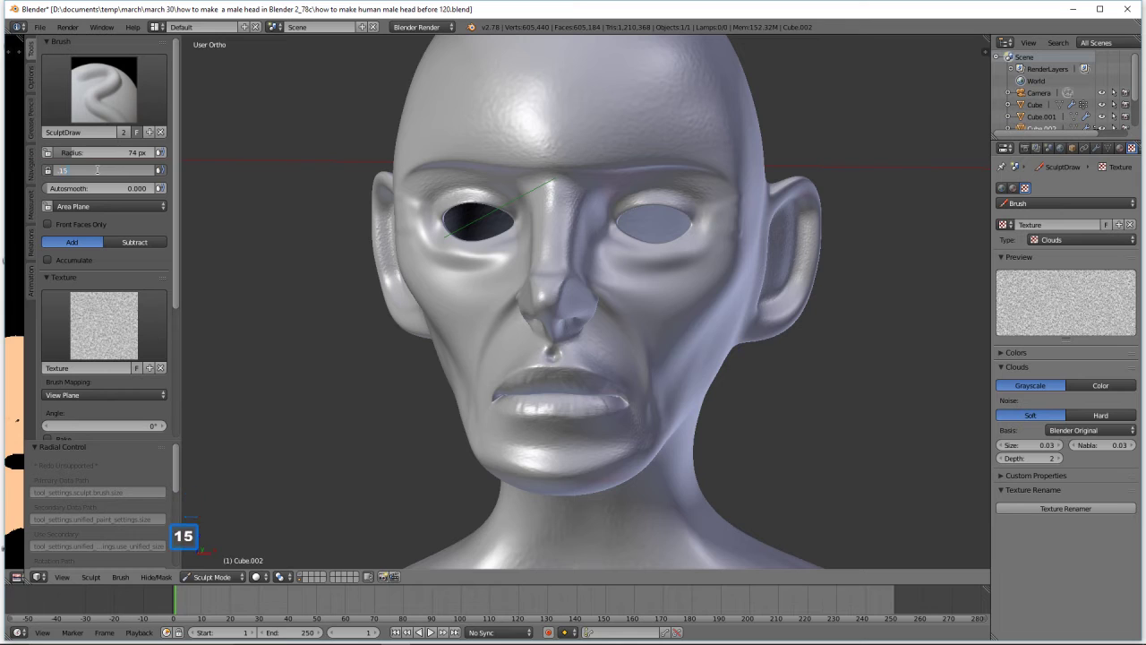
key("Return")
Sculpt fine skin texture under the eyes, across the nose and over the cheeks
left_click_drag(561, 291, 672, 287)
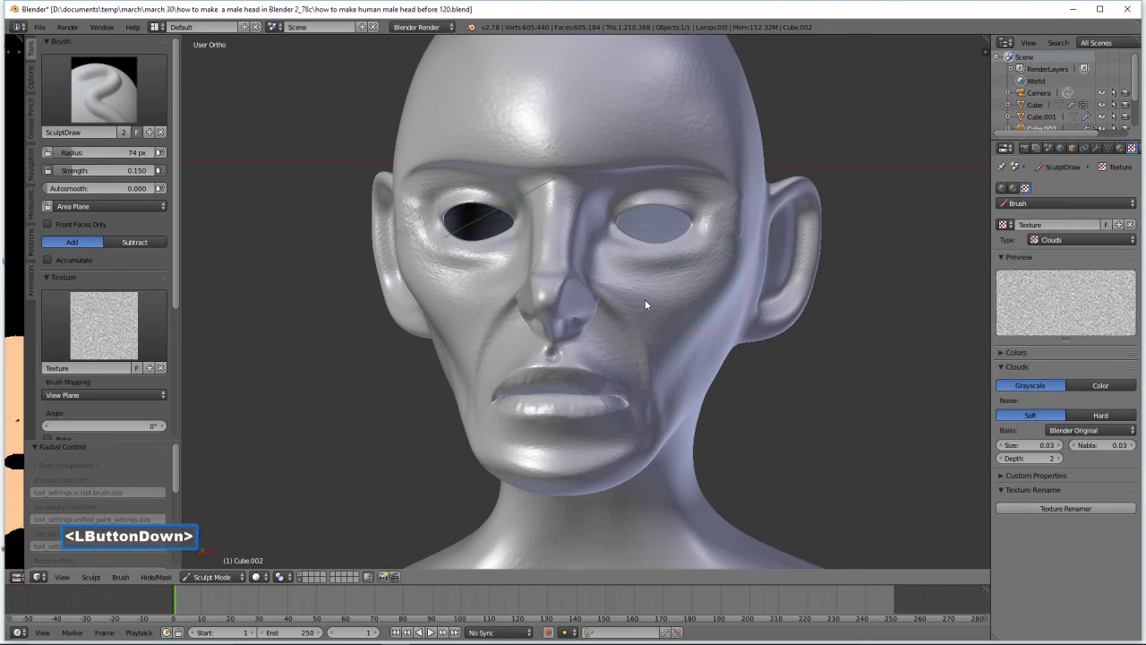
left_click_drag(635, 291, 701, 329)
mouse_move(701, 329)
middle_mouse_down()
mouse_move(657, 312)
mouse_move(673, 318)
middle_mouse_up()
left_click(668, 357)
left_click_drag(664, 300, 692, 340)
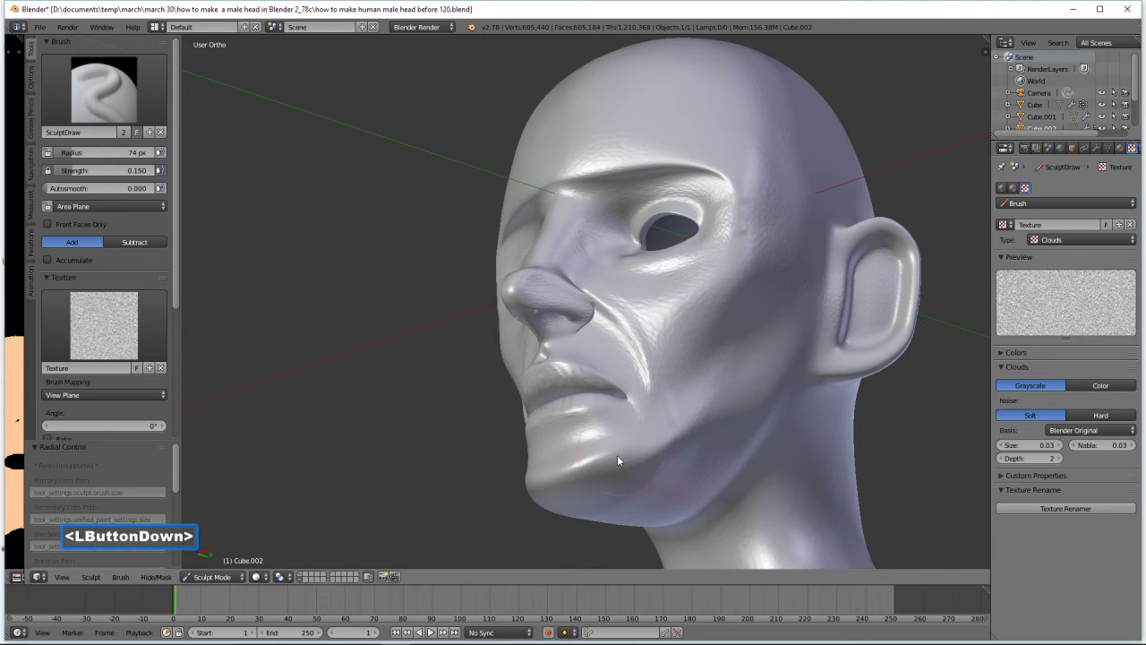
Sculpt skin texture over the chin, jaw and forehead, and save the file as "how to make human male head before 121.blend"
left_click_drag(576, 452, 617, 431)
scroll(619, 431, "up", 1)
mouse_move(582, 475)
left_mouse_down()
mouse_move(568, 488)
mouse_move(648, 371)
mouse_move(764, 379)
mouse_move(776, 420)
mouse_move(806, 408)
left_mouse_up()
scroll(843, 397, "down", 1)
middle_click_drag(729, 351, 795, 375)
left_click_drag(641, 112, 641, 112)
left_click_drag(696, 88, 755, 123)
scroll(803, 188, "down", 2)
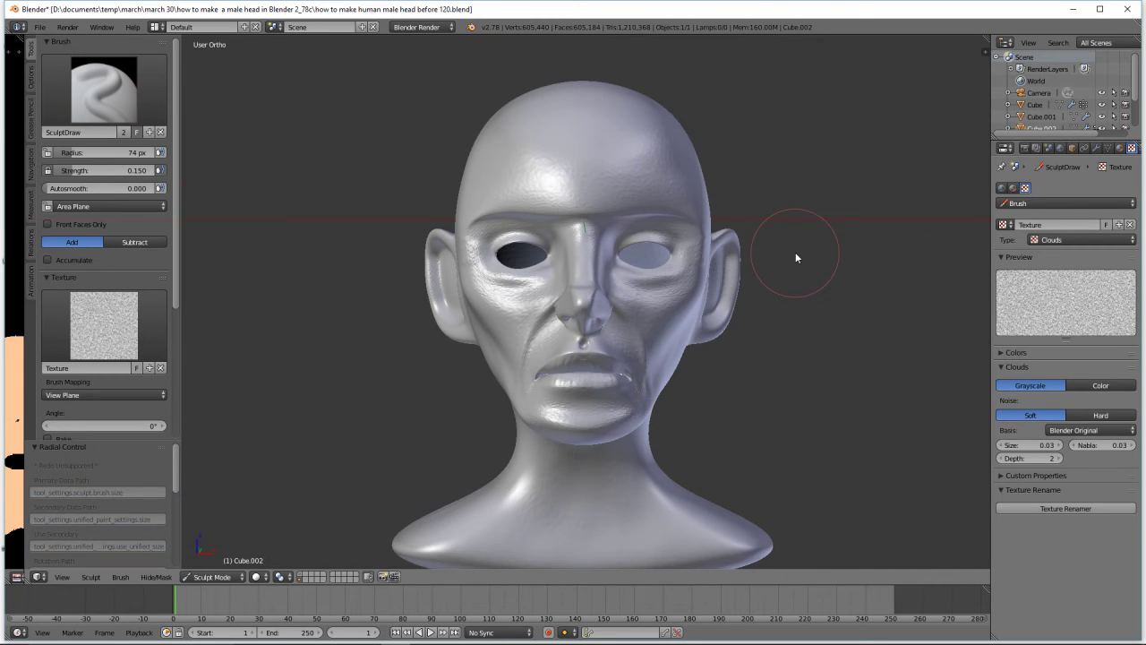
left_click(1075, 61)
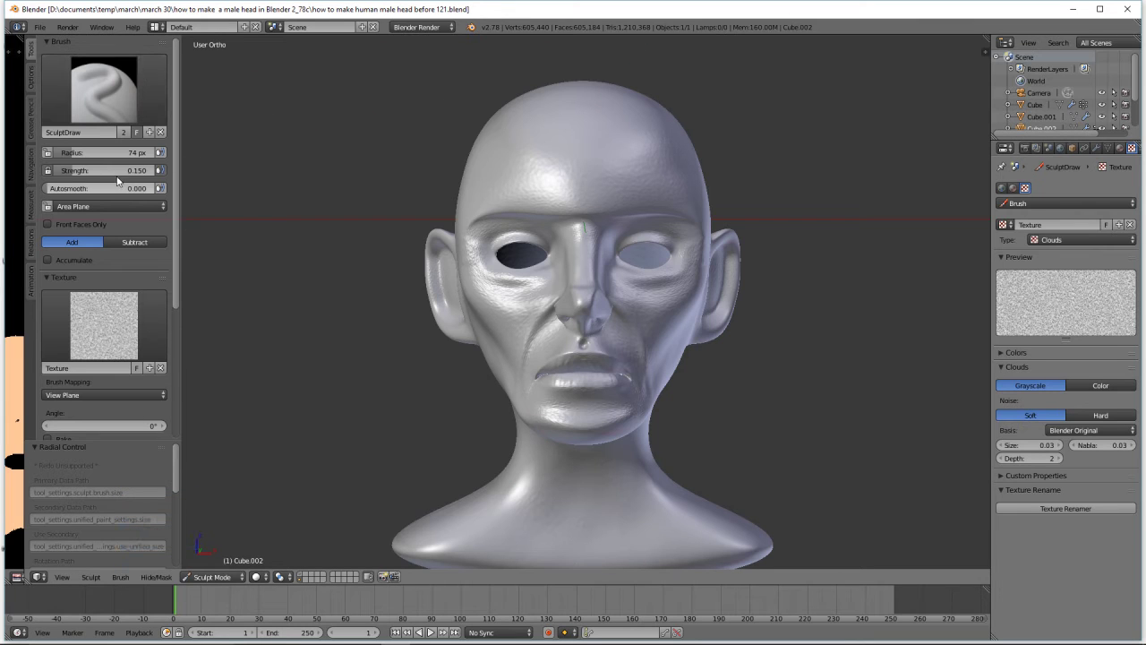
Set the SculptDraw strength to 0.510 and radius to 45 px, and remove the texture from the brush
left_click_drag(76, 174, 108, 170)
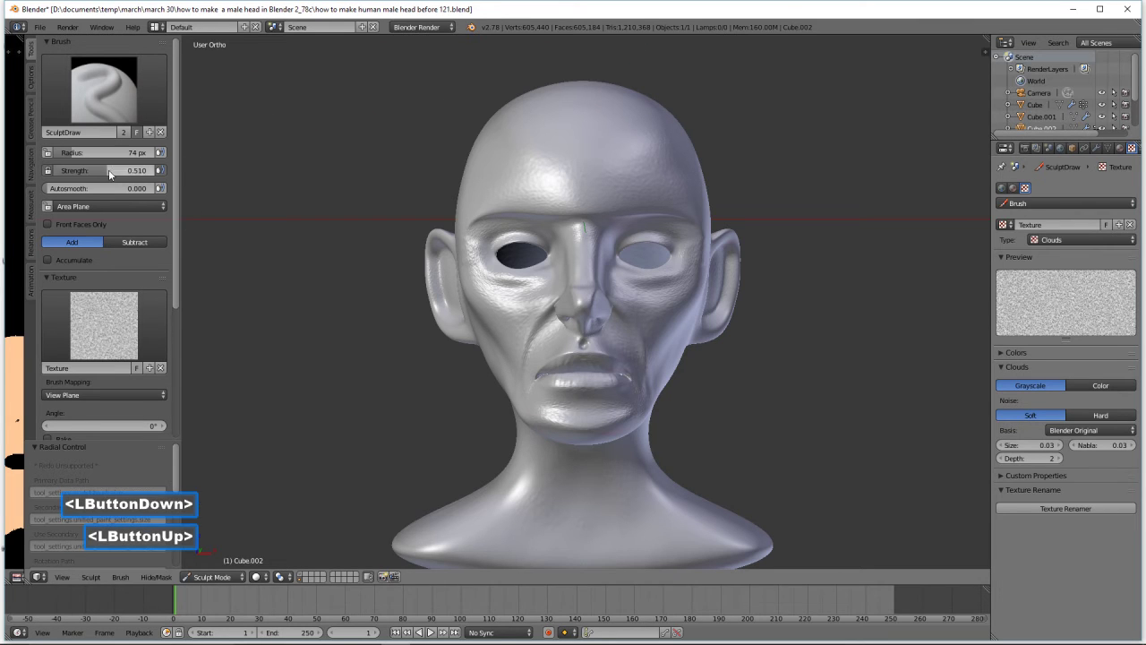
middle_click_drag(727, 438, 747, 367, "shift")
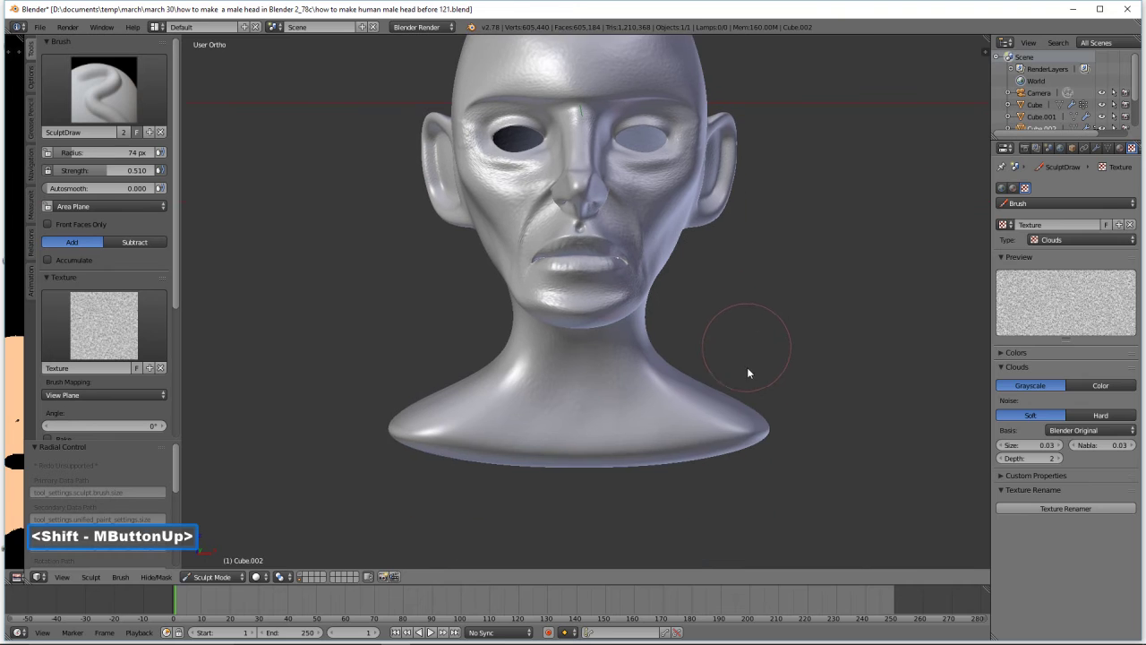
scroll(598, 375, "up", 1)
key("f")
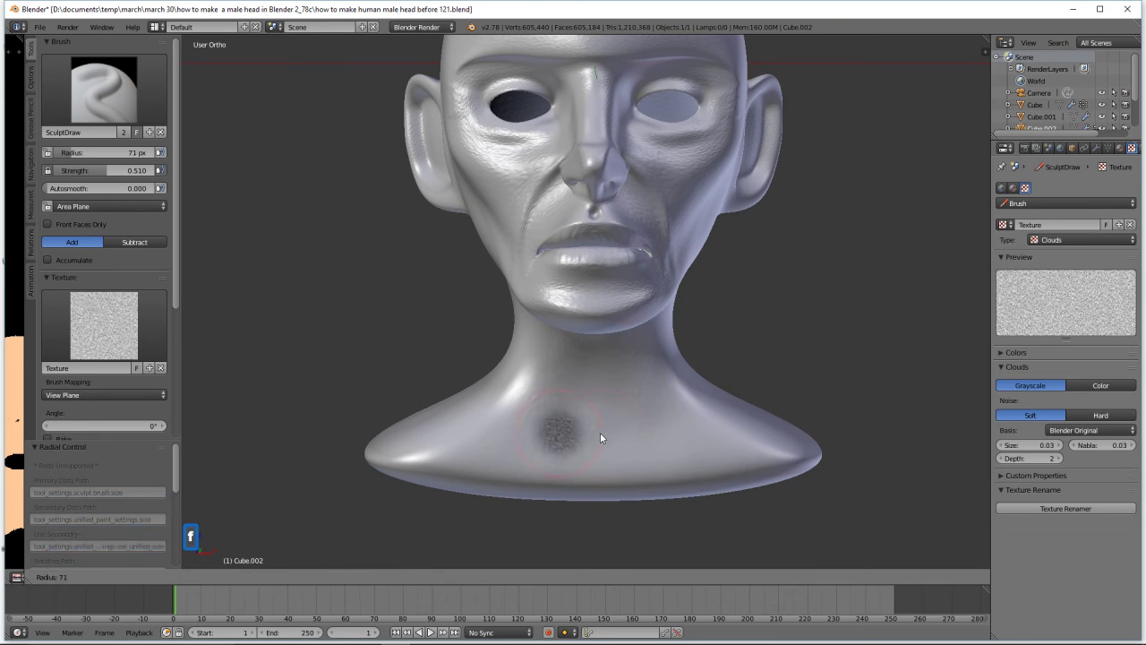
left_click(582, 432)
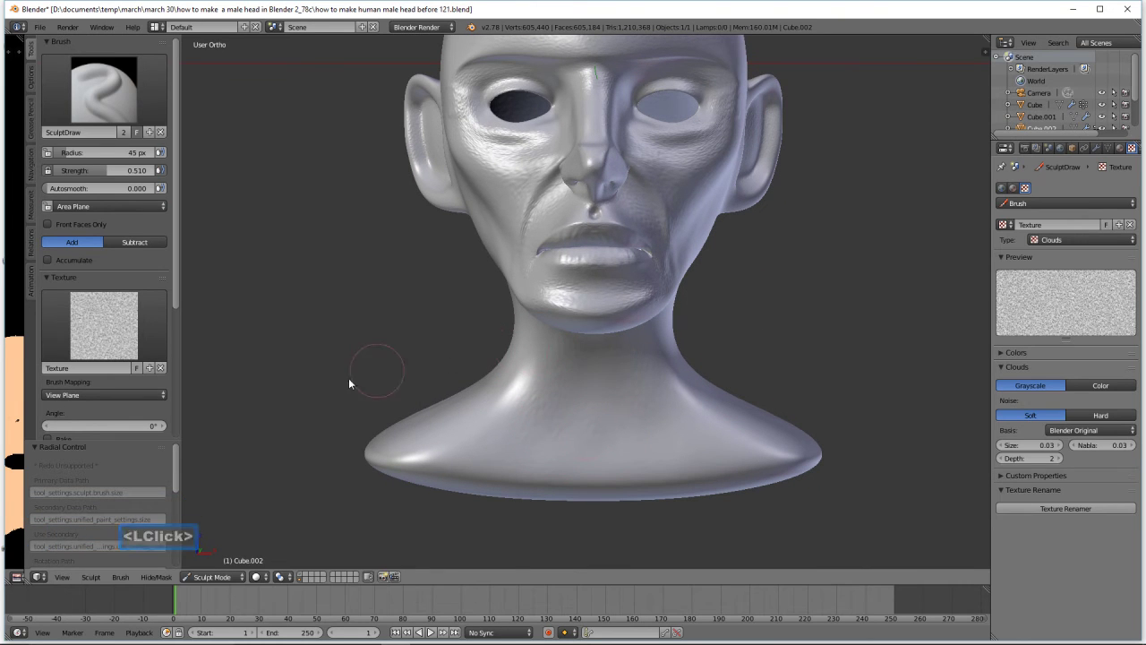
left_click(161, 368)
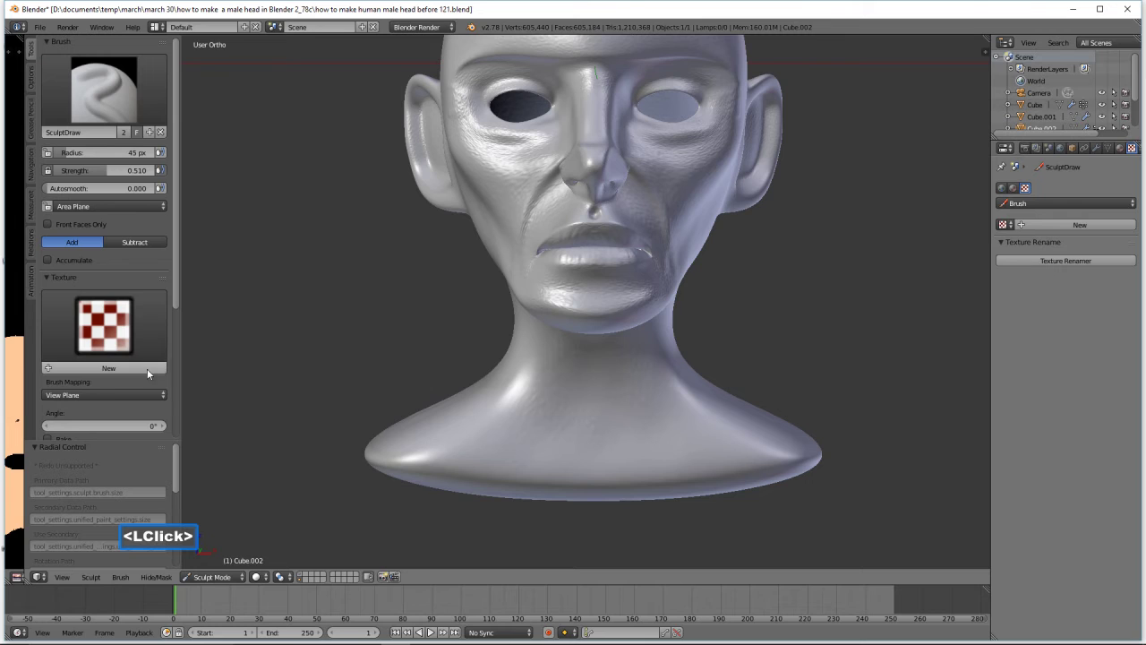
left_click(46, 278)
Sculpt the two slanting neck muscles and the raised throat between them
mouse_move(538, 358)
left_mouse_down()
mouse_move(580, 482)
mouse_move(521, 339)
left_mouse_up()
mouse_move(524, 345)
middle_mouse_down()
mouse_move(538, 394)
mouse_move(533, 362)
middle_mouse_up()
left_click_drag(497, 323, 481, 283)
left_click_drag(481, 286, 545, 365)
middle_click_drag(632, 477, 588, 396)
left_click_drag(587, 388, 585, 430)
mouse_move(588, 347)
left_mouse_down()
mouse_move(567, 336)
mouse_move(587, 344)
left_mouse_up()
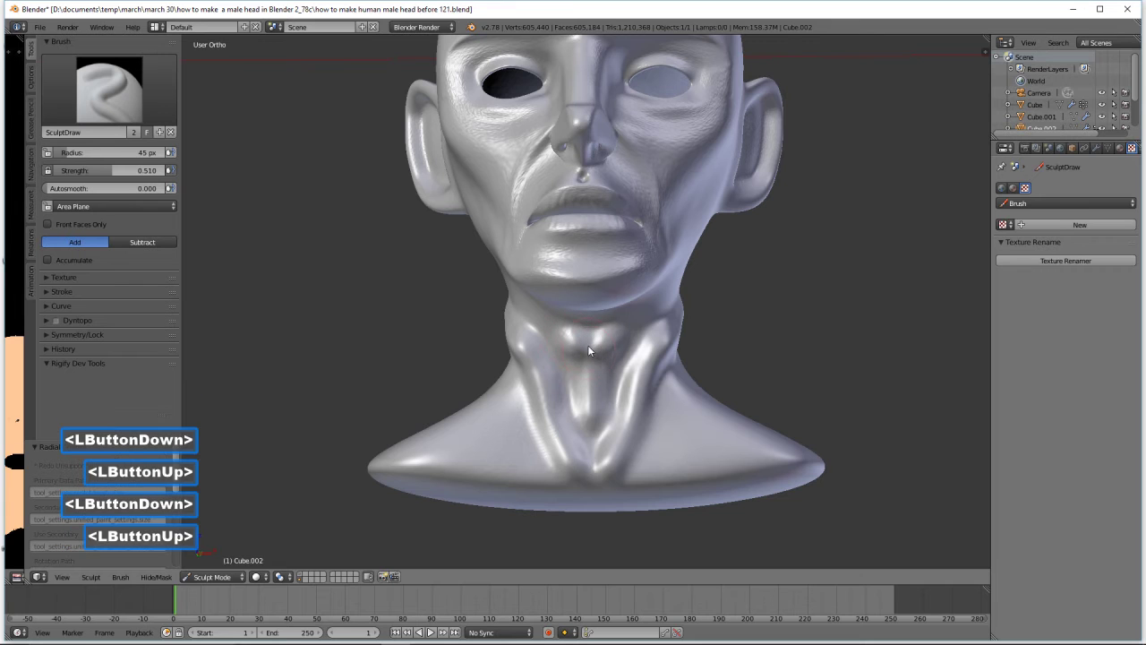
left_click(586, 370)
mouse_move(588, 386)
middle_mouse_down()
mouse_move(634, 397)
mouse_move(591, 393)
middle_mouse_up()
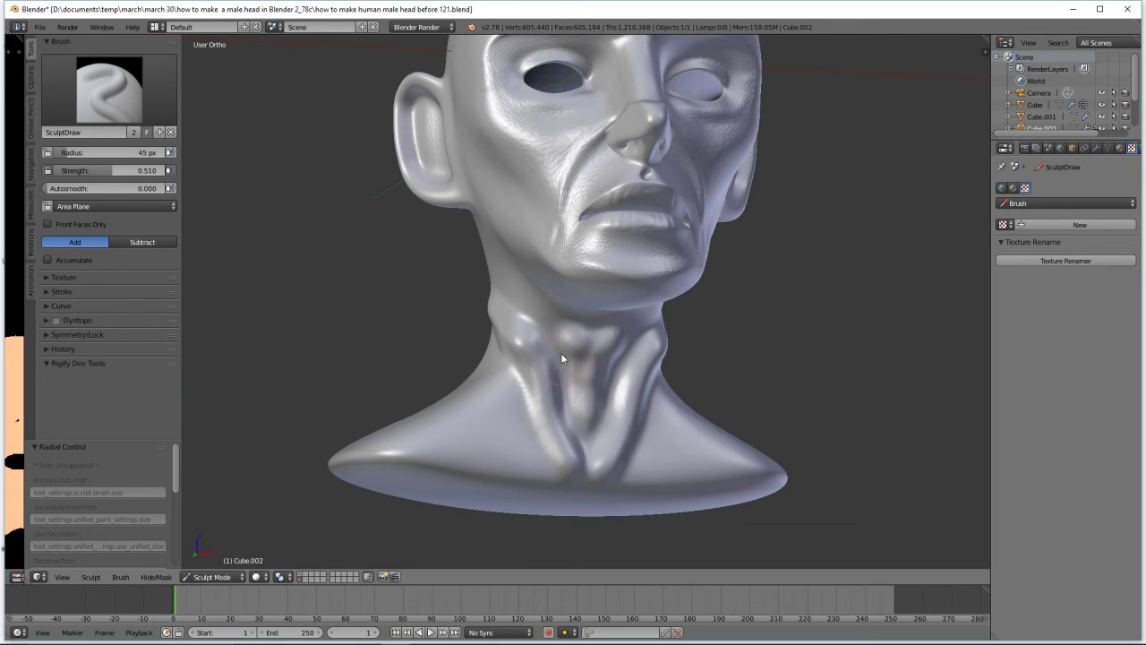
Switch to the Smooth brush with a 73 px radius and soften the upper neck muscles and throat
left_click(136, 102)
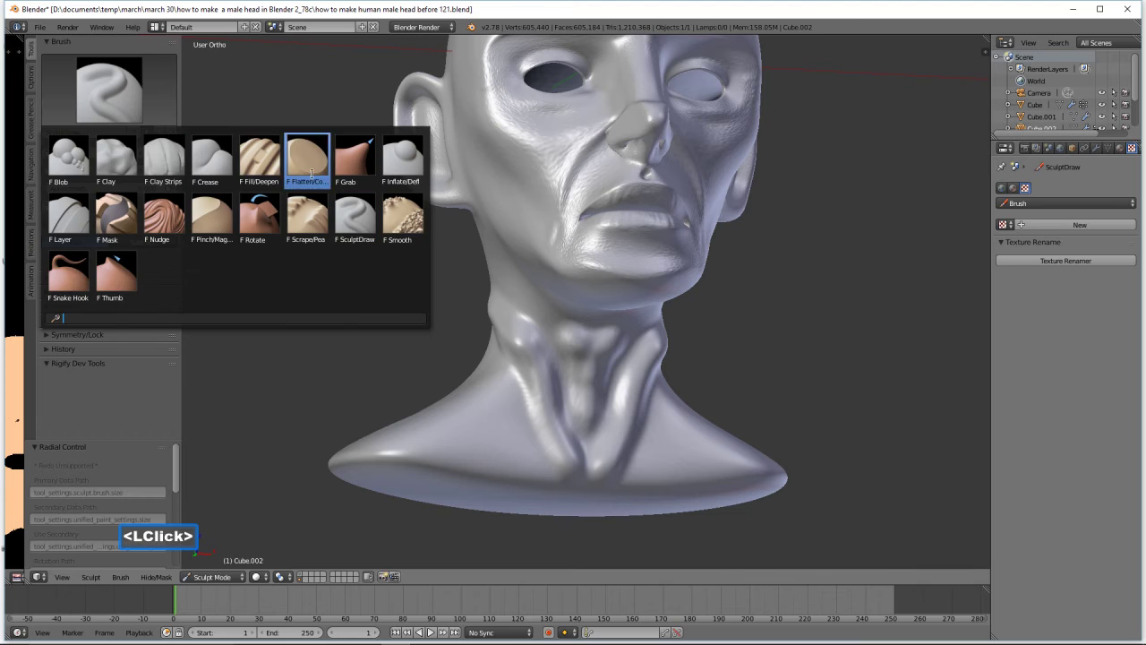
left_click(402, 217)
key("f")
left_click(513, 379)
mouse_move(512, 379)
left_mouse_down()
mouse_move(545, 413)
mouse_move(521, 342)
mouse_move(497, 324)
left_mouse_up()
double_click(502, 316)
double_click(491, 307)
left_click(489, 315)
double_click(562, 350)
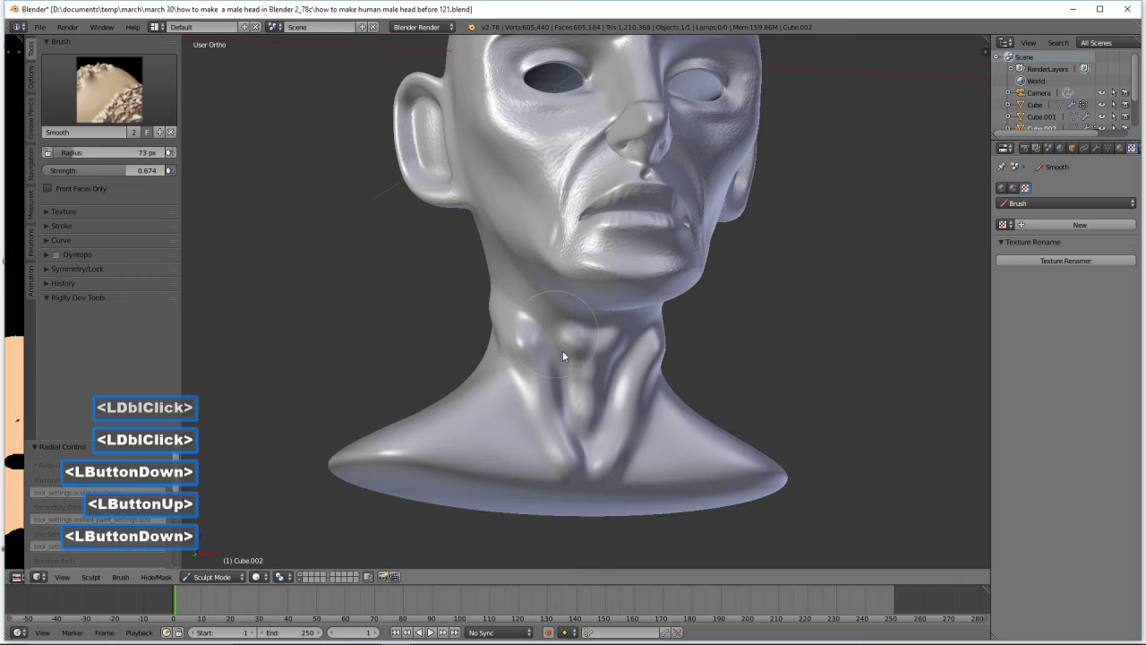
double_click(588, 371)
double_click(611, 354)
left_click(603, 338)
left_click(594, 328)
Smooth the upper throat and the sides of the neck muscles from several angles
middle_click_drag(594, 328, 626, 454)
double_click(675, 331)
double_click(676, 324)
middle_click_drag(537, 319, 561, 320)
left_click(556, 323)
left_click(533, 309)
mouse_move(554, 324)
left_mouse_down()
mouse_move(535, 309)
mouse_move(522, 265)
mouse_move(530, 313)
left_mouse_up()
left_click(572, 322)
left_click(573, 322)
middle_click_drag(556, 327, 645, 390)
left_click(600, 330)
double_click(696, 355)
middle_click_drag(699, 358, 701, 380)
mouse_move(670, 358)
left_mouse_down()
mouse_move(668, 346)
mouse_move(647, 389)
left_mouse_up()
left_click(649, 387)
scroll(737, 358, "down", 1)
mouse_move(739, 359)
middle_mouse_down()
mouse_move(687, 348)
mouse_move(695, 335)
middle_mouse_up()
scroll(690, 333, "up", 2)
Switch back to SculptDraw, assign the Clouds texture again and set the strength to 0.15
left_click(138, 109)
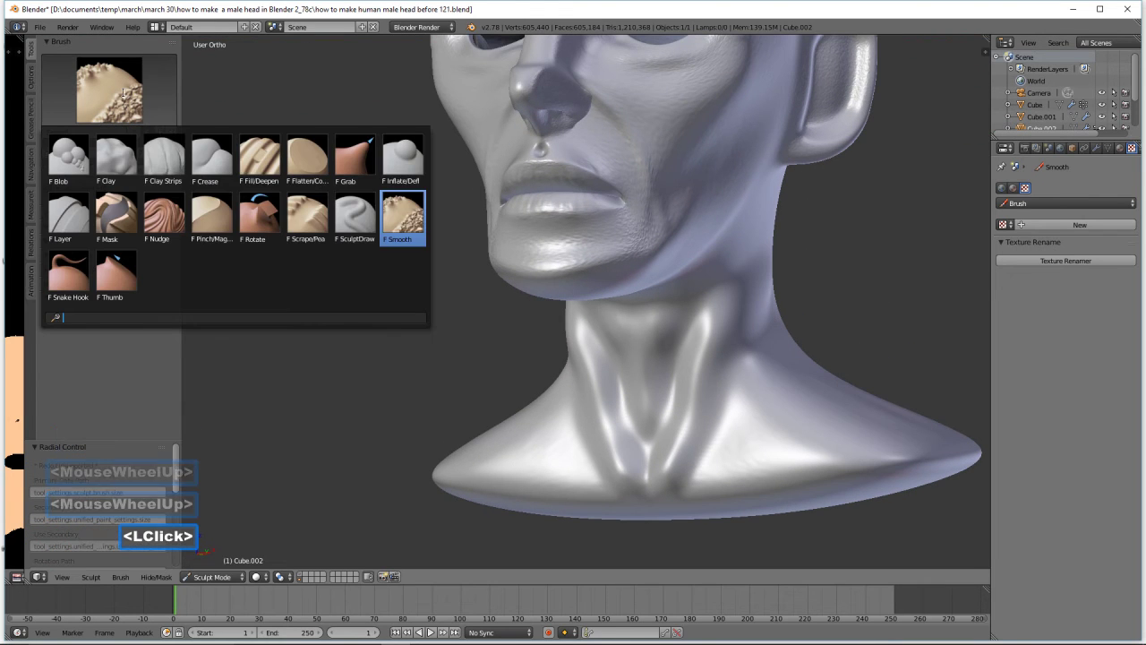
left_click(363, 205)
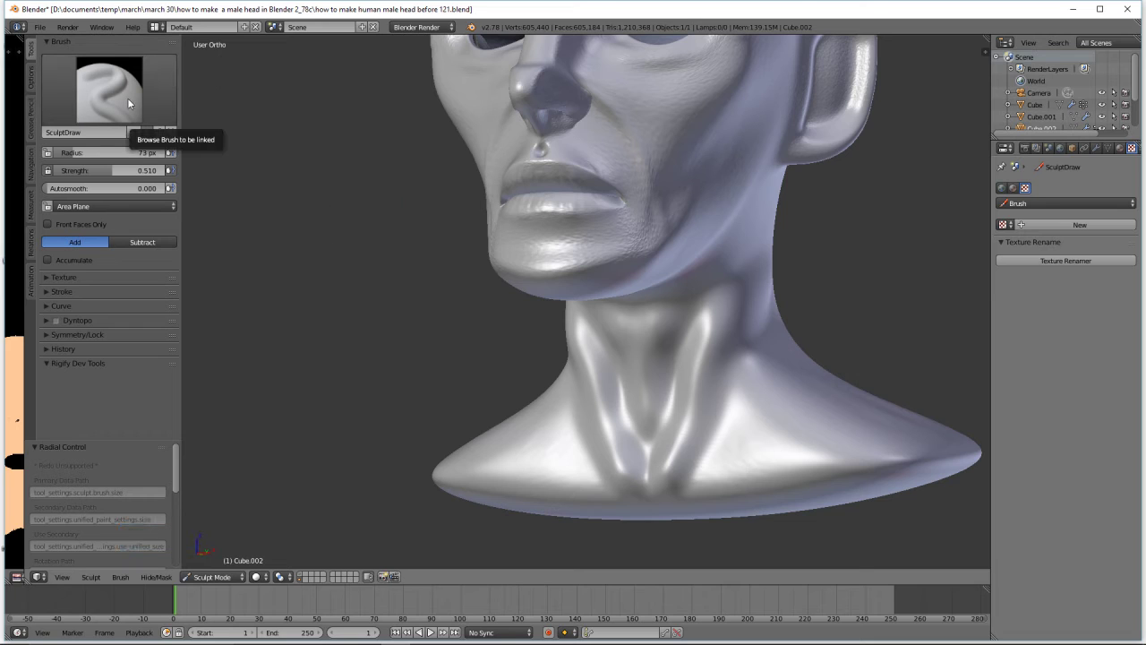
left_click(48, 277)
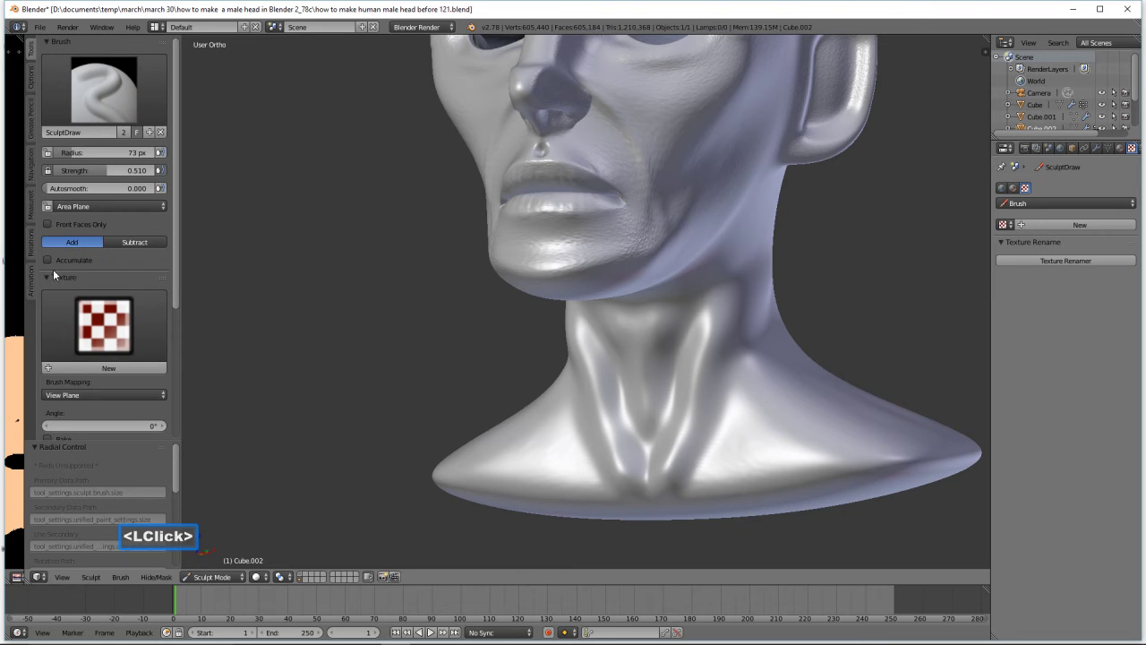
left_click(1003, 225)
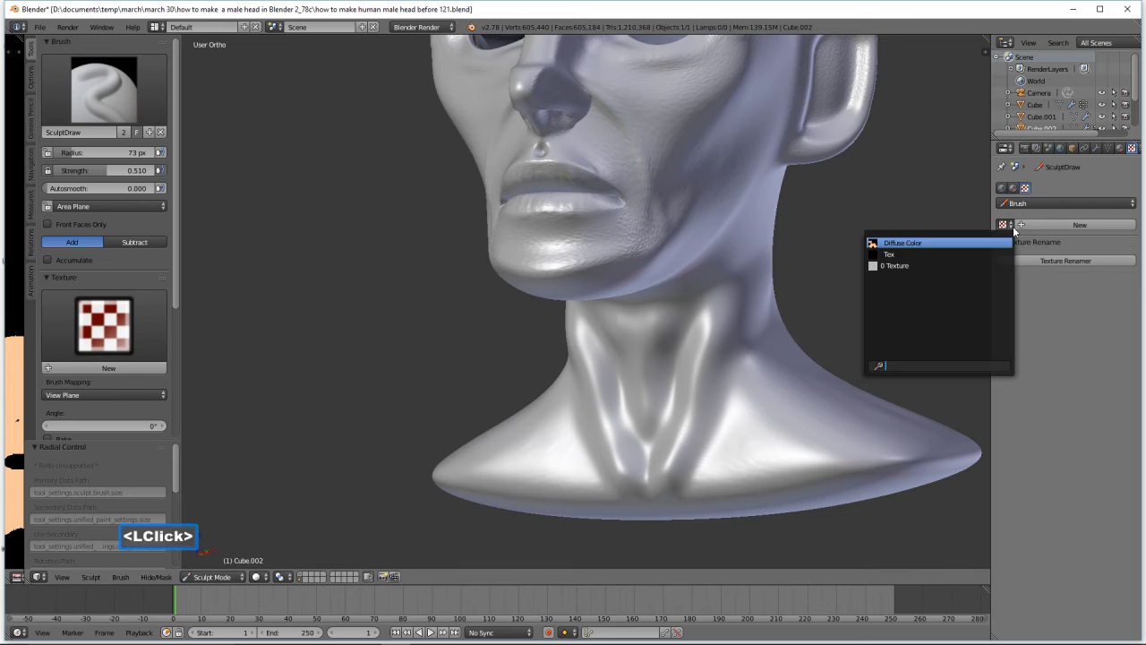
left_click(895, 260)
left_click(90, 170)
type(".15")
key("Return")
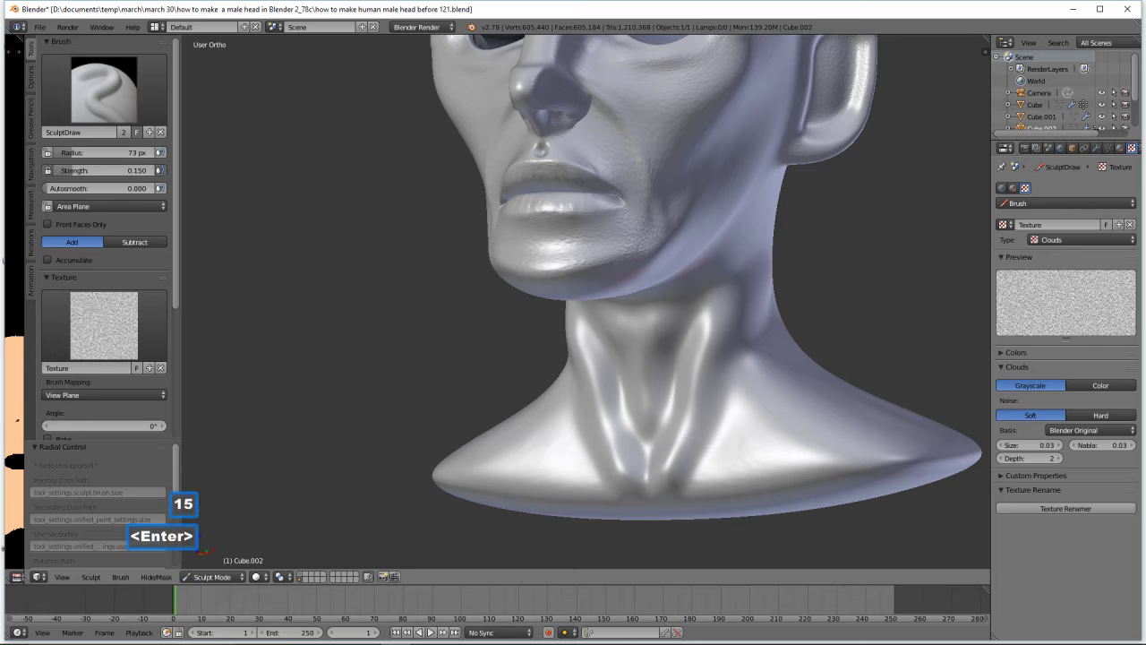
Sculpt subtle skin texture over the front of the neck and the collarbone area
mouse_move(632, 376)
left_mouse_down()
mouse_move(675, 419)
mouse_move(719, 359)
mouse_move(741, 437)
mouse_move(787, 420)
left_mouse_up()
scroll(719, 358, "up", 1)
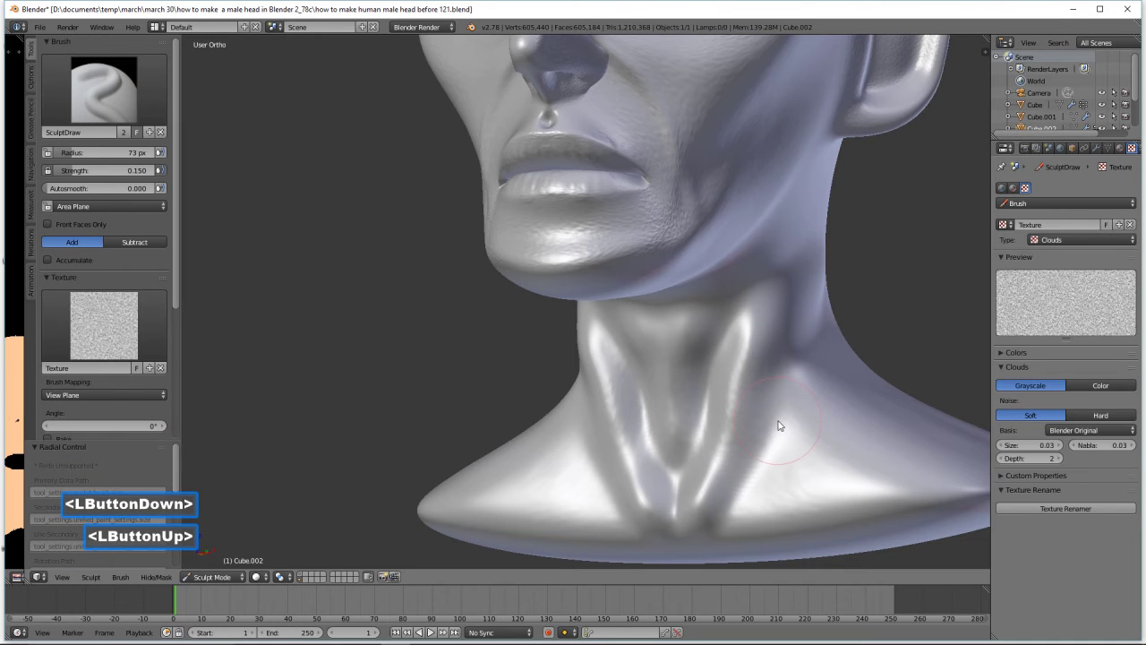
middle_click_drag(752, 430, 787, 402)
mouse_move(788, 402)
left_mouse_down()
mouse_move(803, 443)
mouse_move(800, 432)
left_mouse_up()
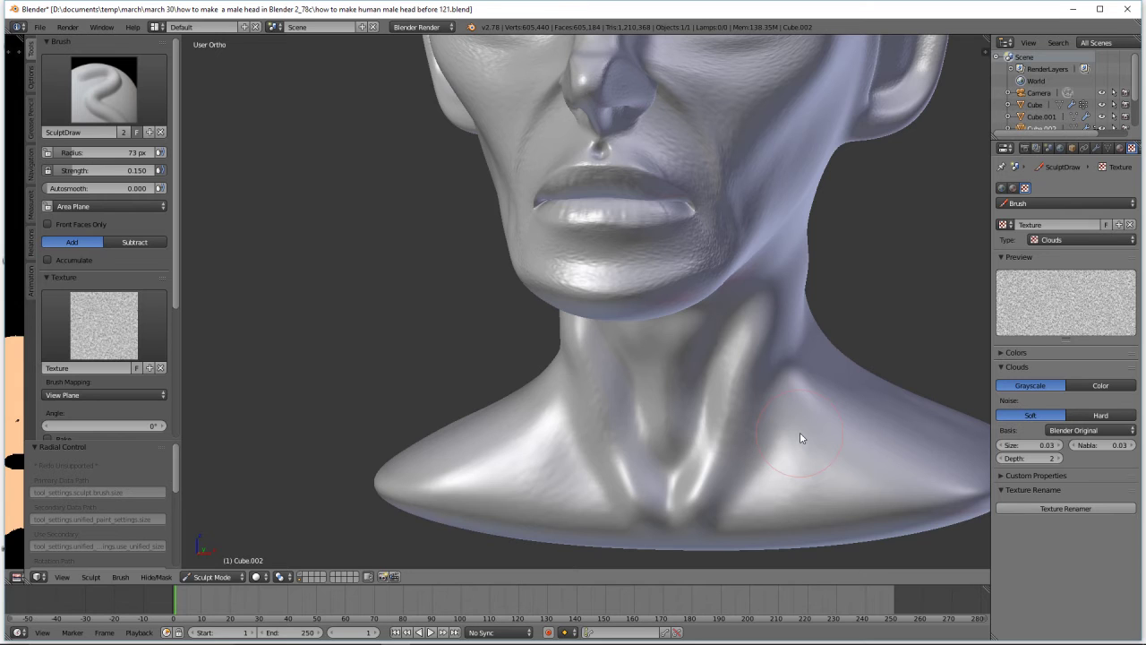
mouse_move(832, 472)
left_mouse_down()
mouse_move(833, 461)
mouse_move(854, 454)
mouse_move(825, 374)
left_mouse_up()
scroll(833, 460, "up", 1)
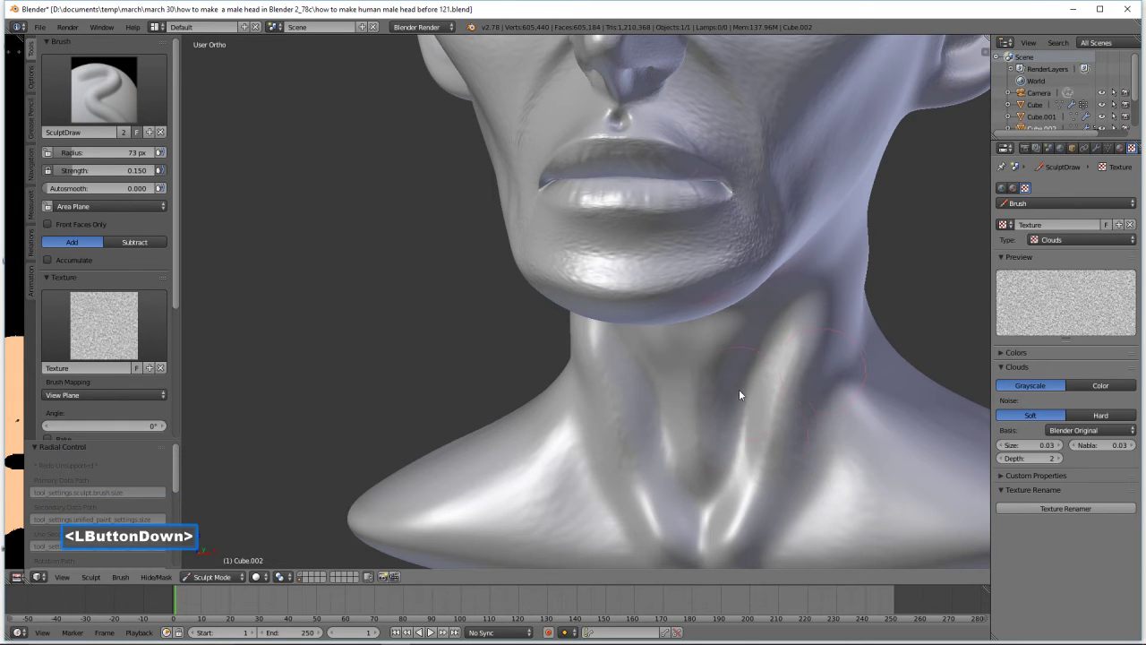
Sculpt skin texture across the neck muscle and the side of the neck down to the shoulder
mouse_move(708, 400)
left_mouse_down()
mouse_move(722, 415)
mouse_move(766, 418)
mouse_move(756, 365)
mouse_move(813, 383)
mouse_move(852, 373)
left_mouse_up()
scroll(740, 407, "up", 1)
scroll(863, 384, "down", 1)
mouse_move(889, 454)
left_mouse_down()
mouse_move(871, 385)
mouse_move(916, 454)
mouse_move(905, 447)
left_mouse_up()
scroll(884, 417, "down", 1)
mouse_move(905, 447)
middle_mouse_down()
mouse_move(857, 412)
mouse_move(895, 466)
middle_mouse_up()
mouse_move(896, 466)
left_mouse_down()
mouse_move(846, 374)
mouse_move(902, 439)
left_mouse_up()
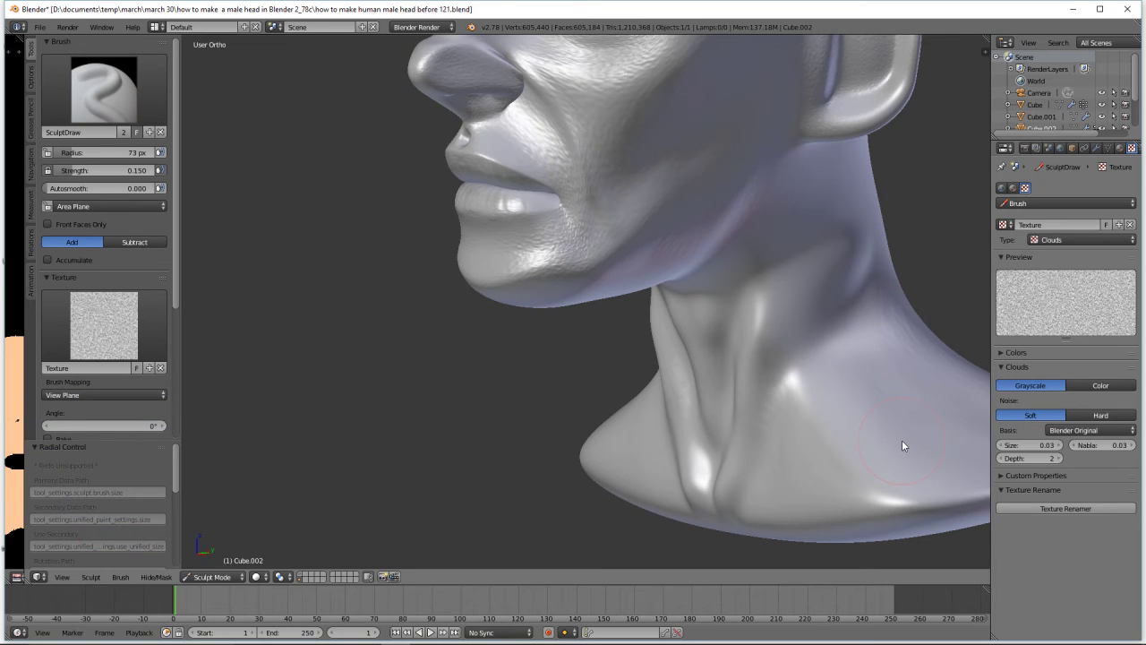
scroll(901, 444, "down", 2)
middle_click_drag(851, 453, 773, 345)
scroll(808, 378, "down", 1)
scroll(773, 345, "down", 1)
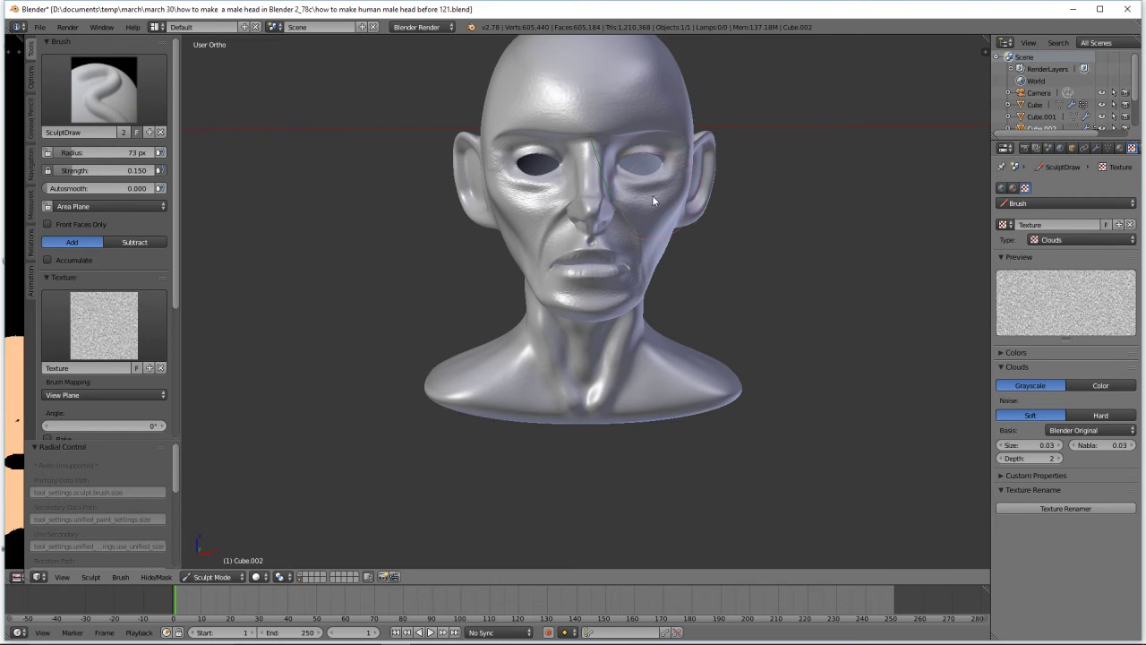
Switch the head to Edit Mode and widen the image editor to show the ambient occlusion image beside the 3D view
left_click(233, 577)
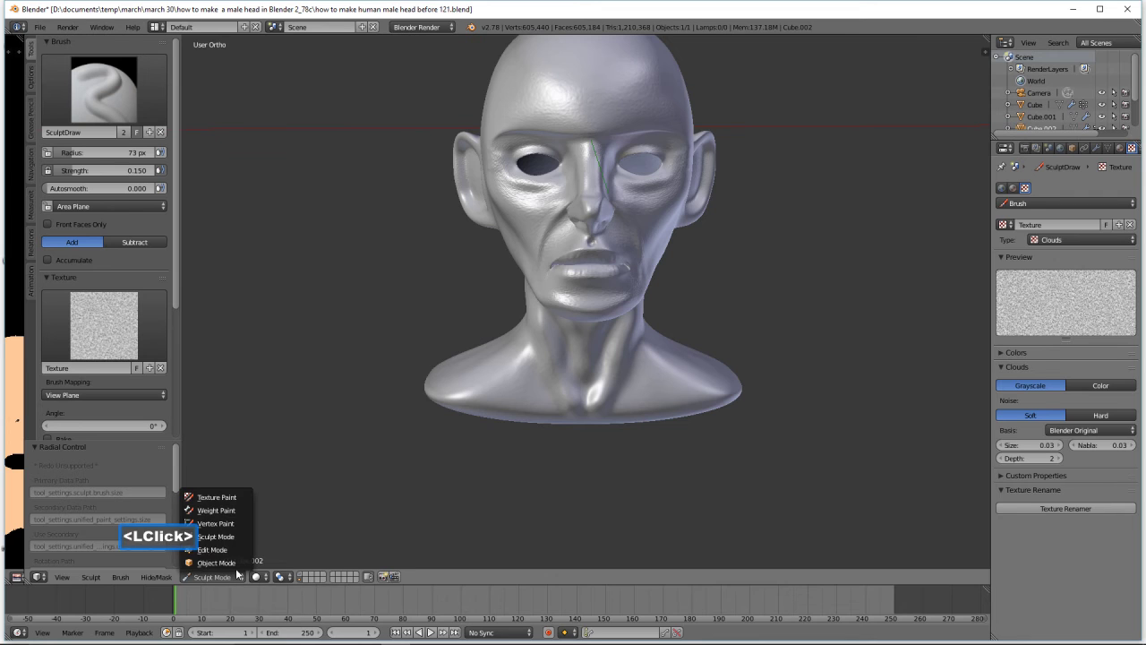
left_click(212, 549)
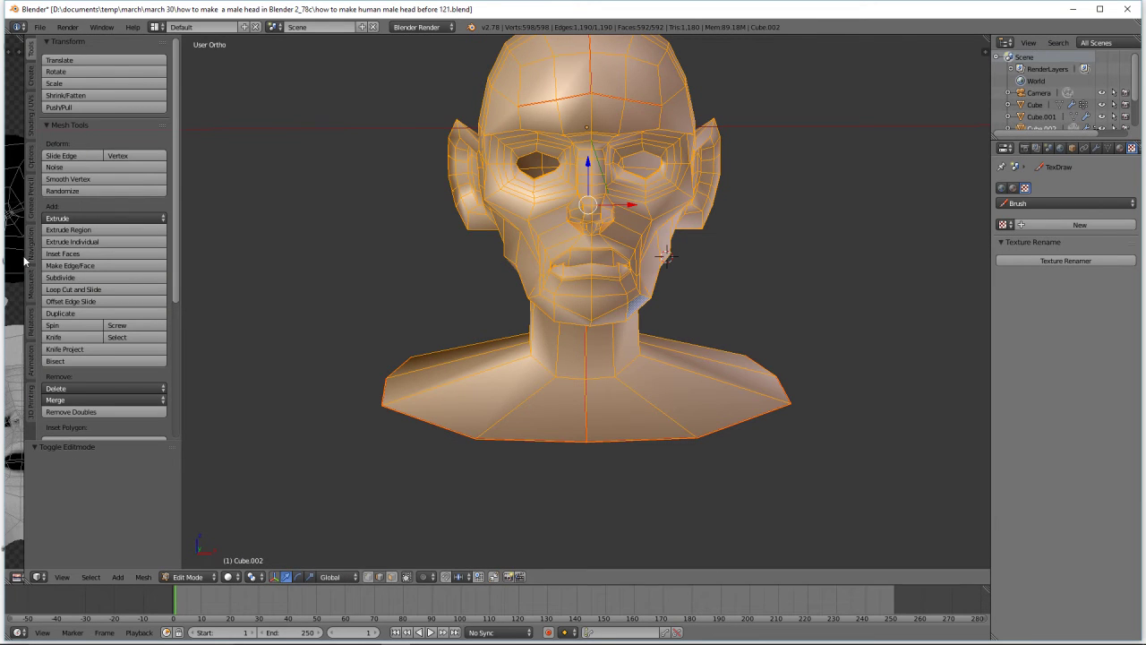
left_click_drag(25, 260, 387, 278)
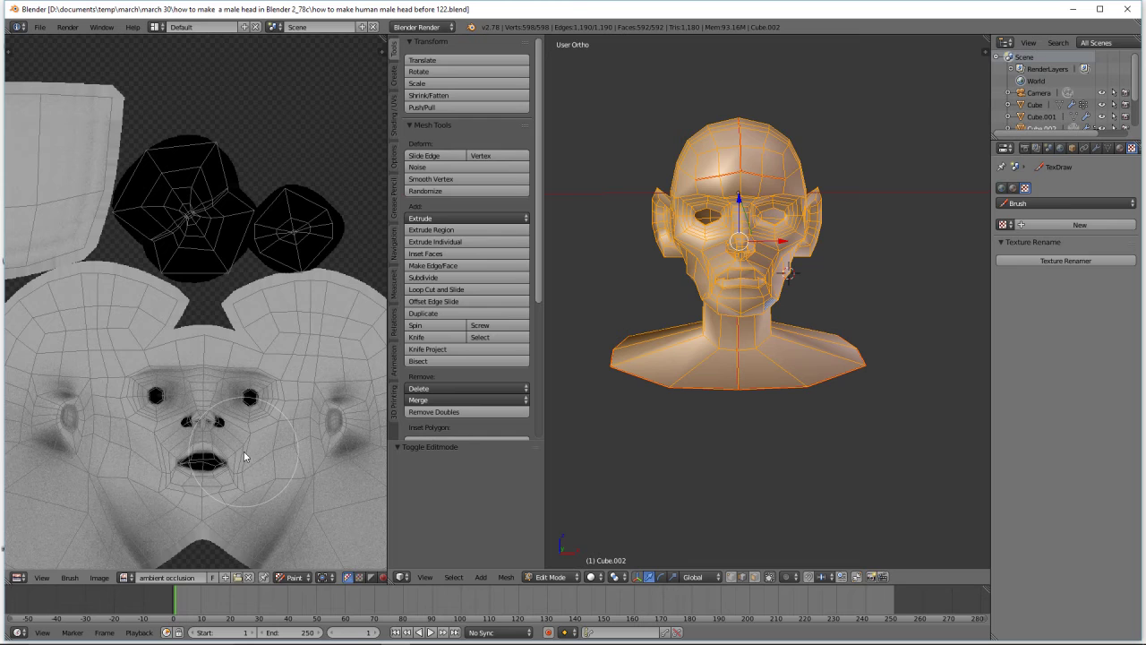
Unlink the ambient occlusion image from the head's UV layout and create a new blank 1024 × 1024 px image named normal map
left_click(250, 578)
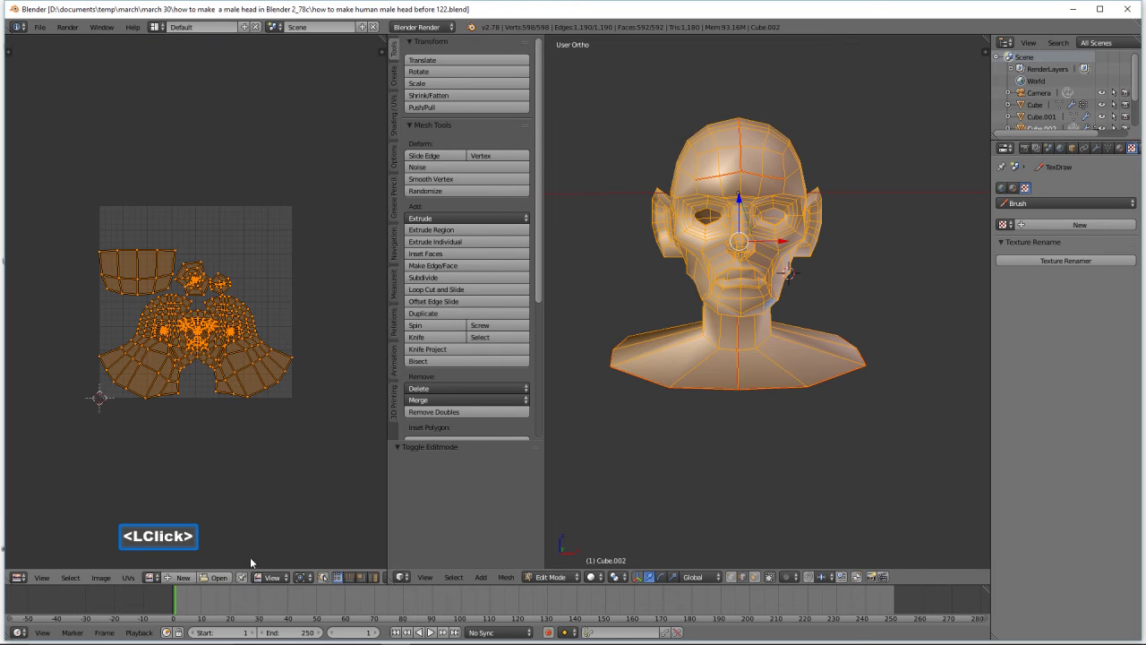
left_click(101, 578)
left_click(123, 565)
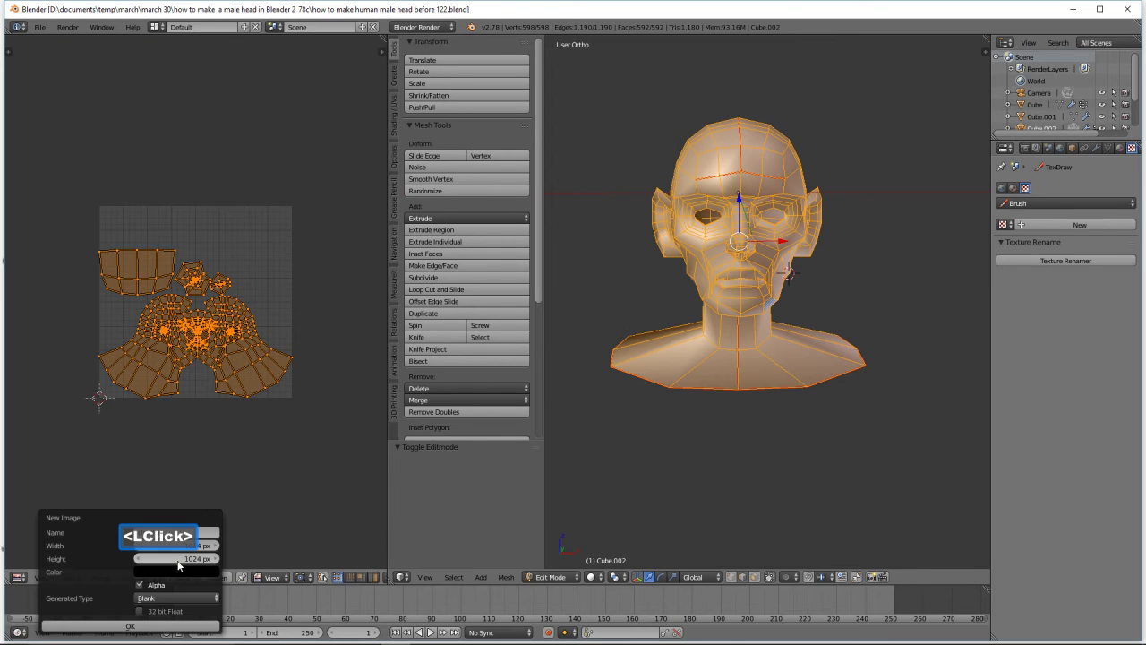
left_click(176, 531)
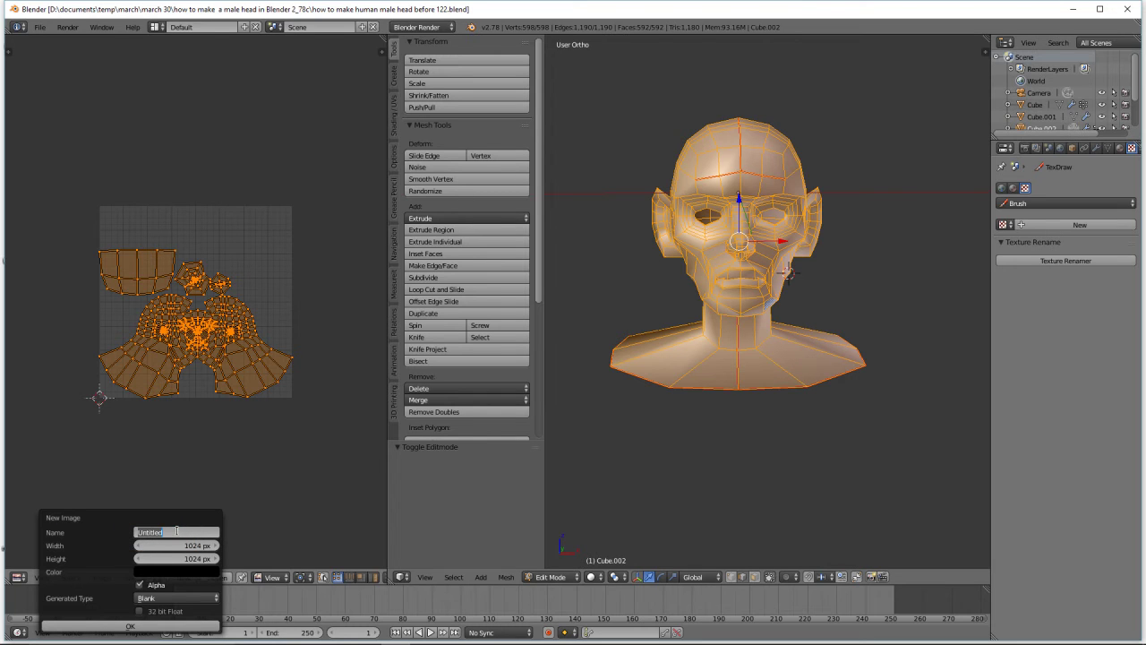
type("normal ma")
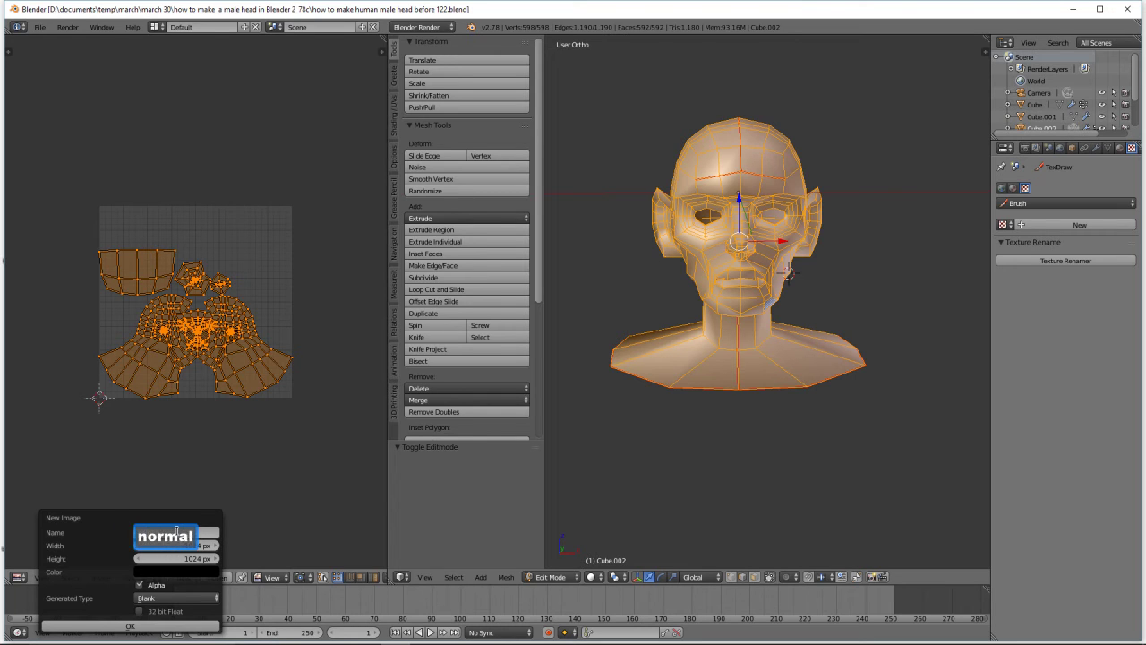
type("p")
key("Return")
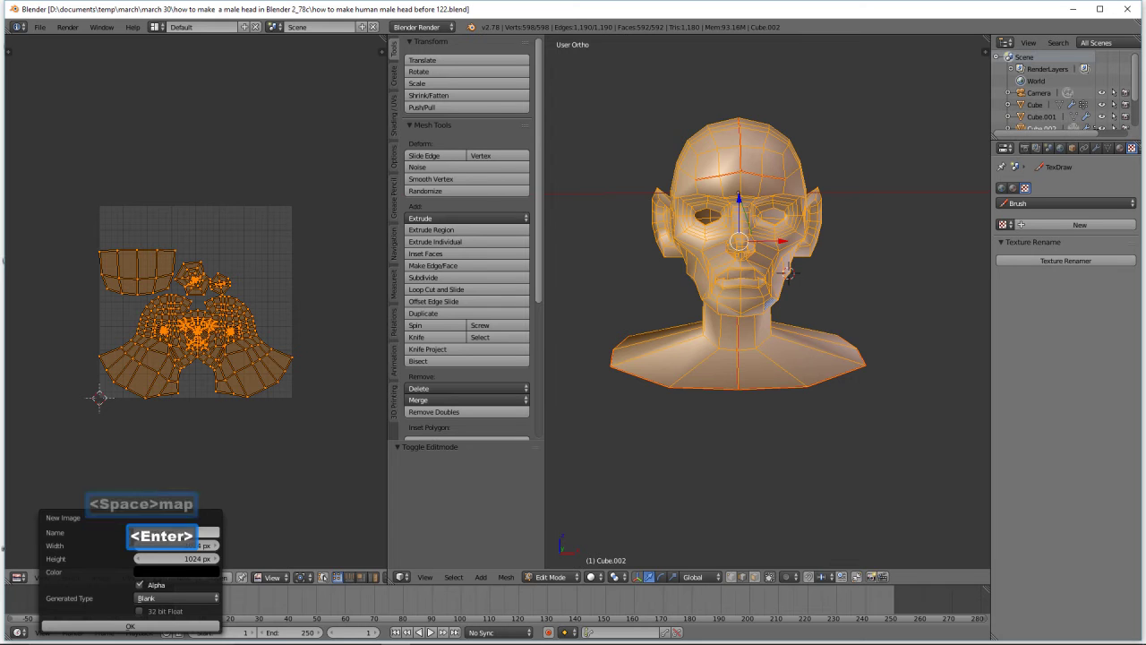
left_click(199, 627)
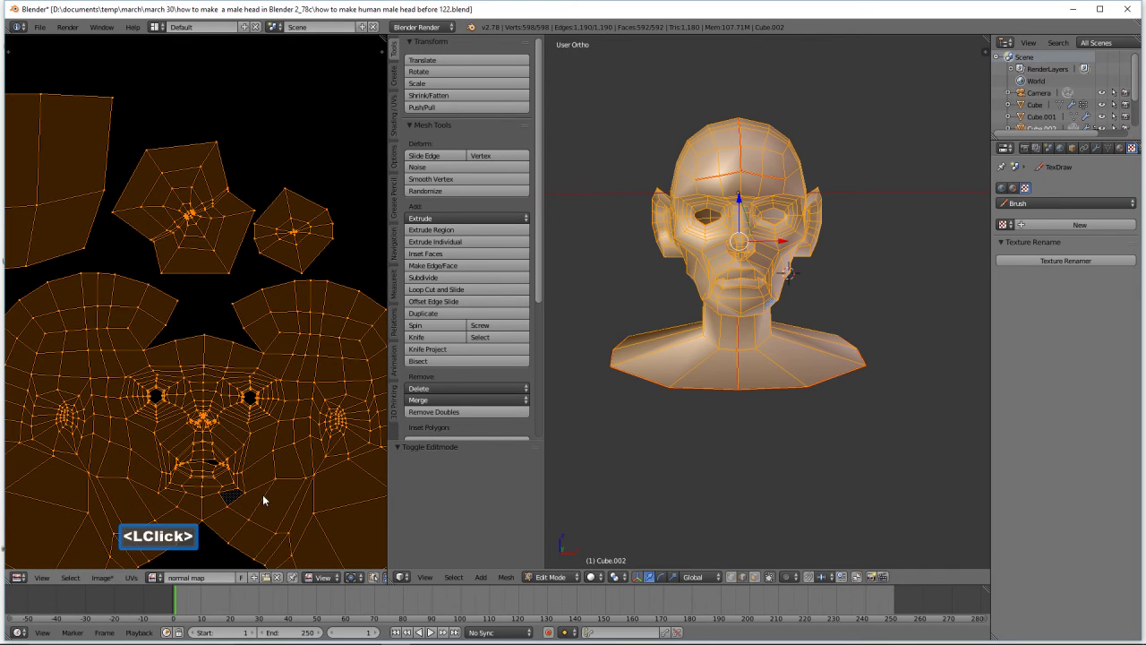
Save the new image as normal map.png in the textures folder
scroll(273, 488, "down", 1)
scroll(276, 488, "down", 3)
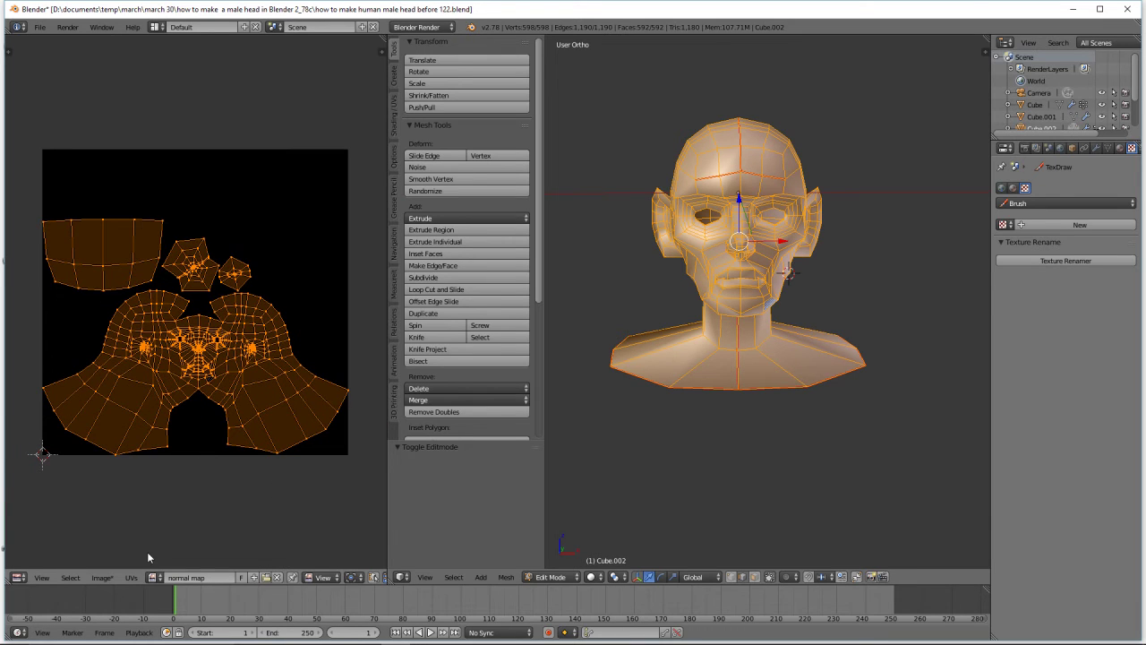
left_click(102, 578)
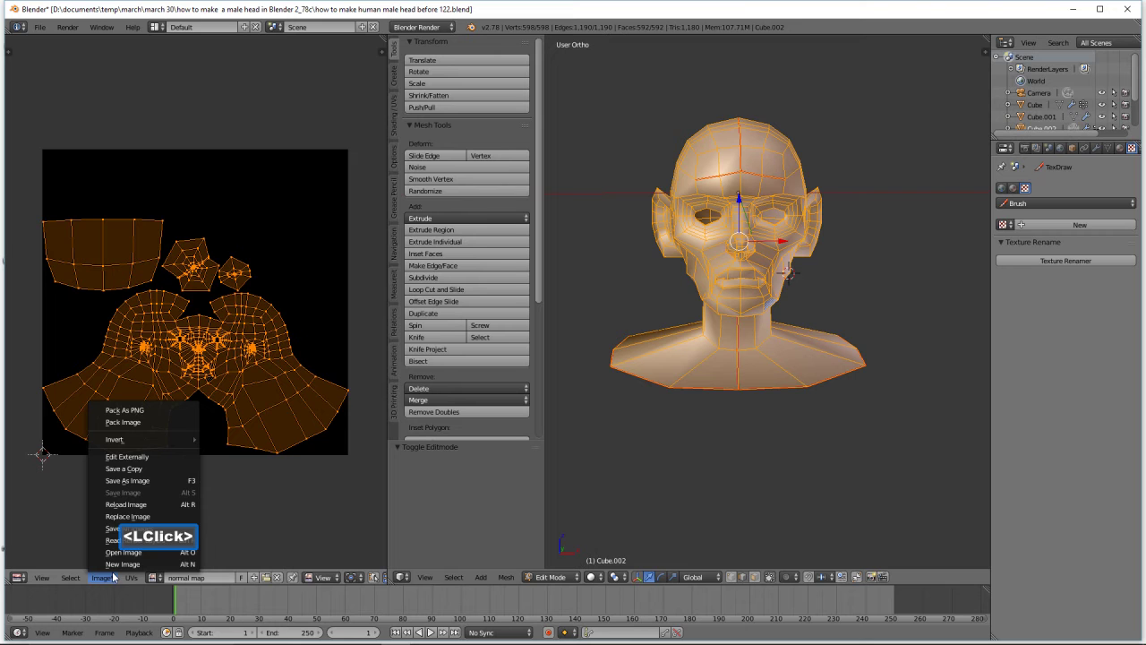
left_click(169, 480)
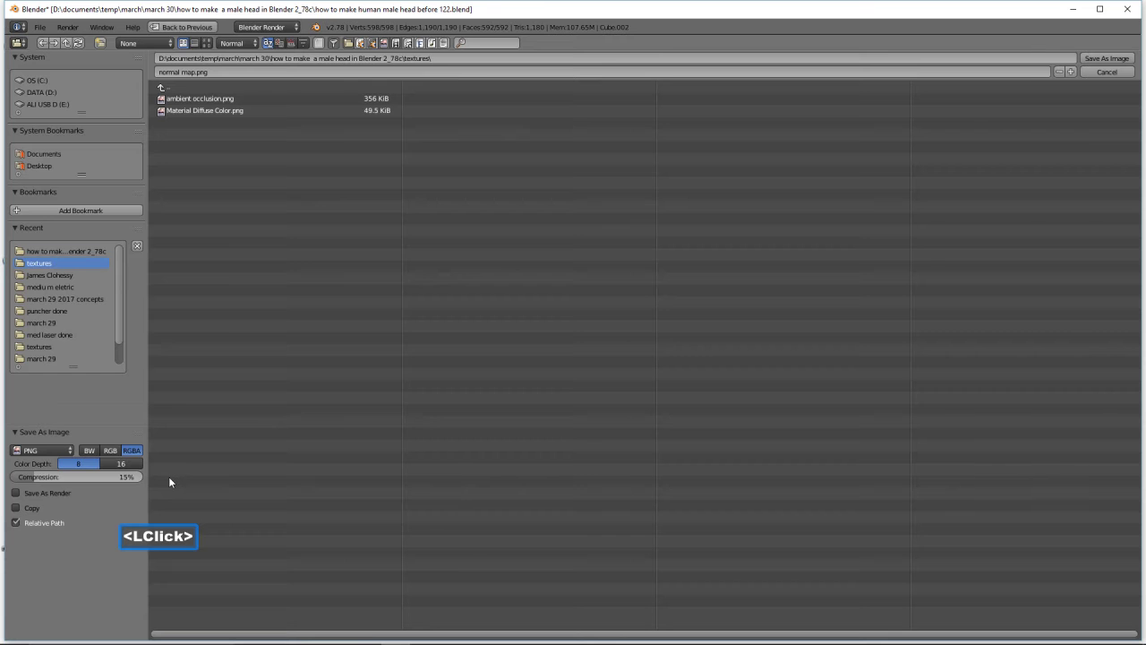
left_click(1107, 58)
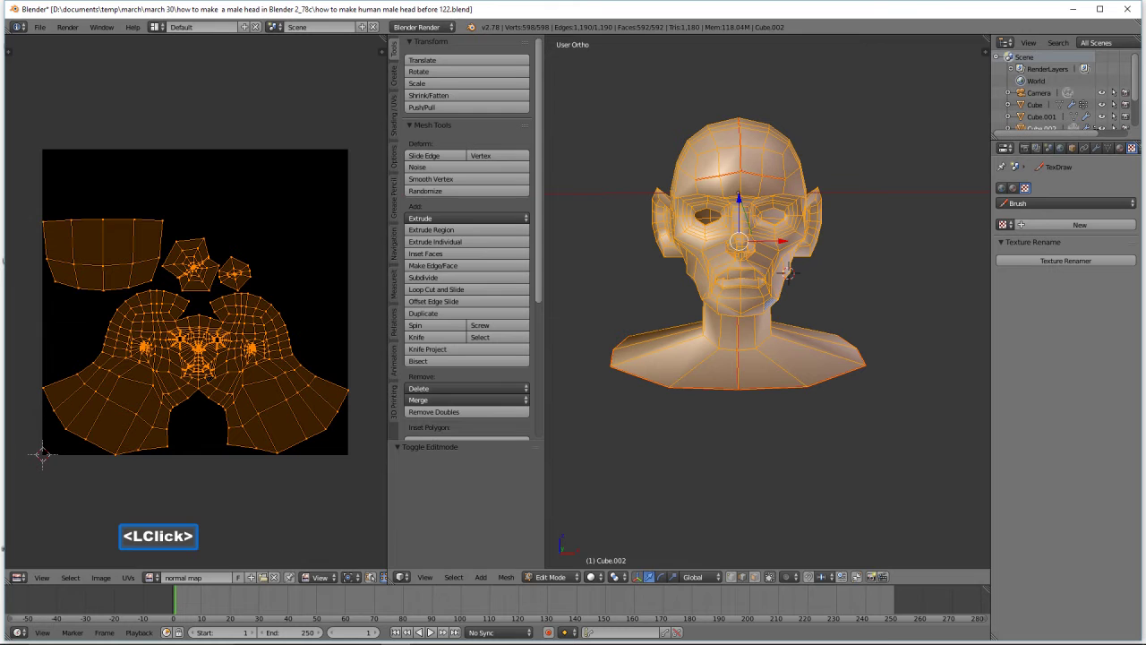
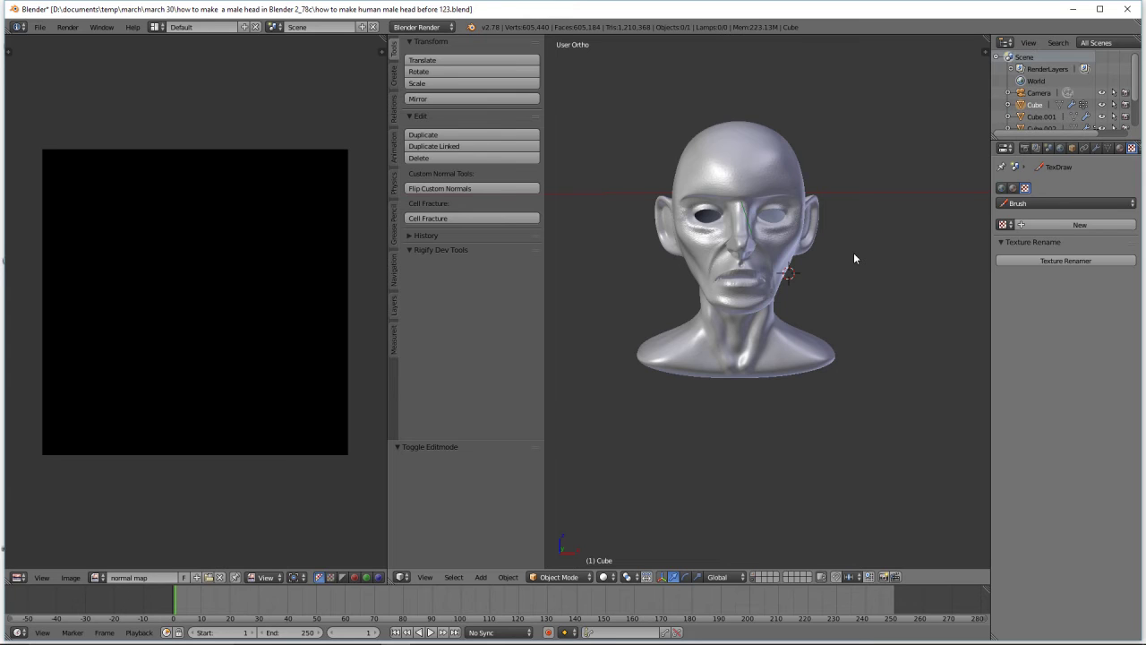
Show only the layer with the original smooth head, select that head and switch it to Edit Mode
left_click(791, 343)
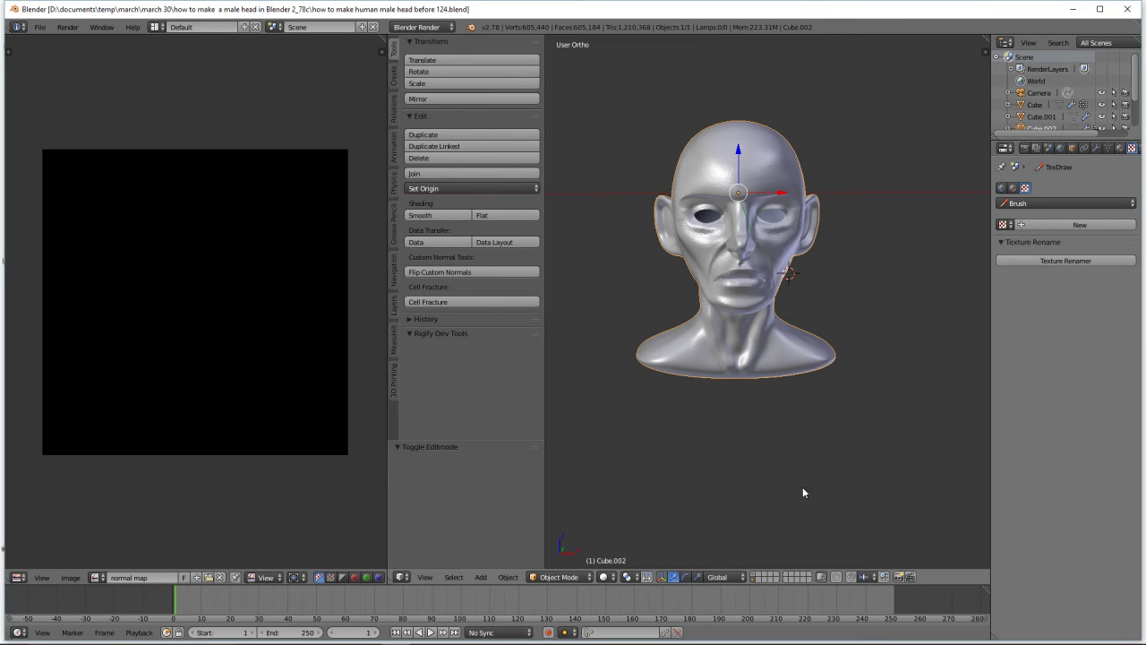
left_click(753, 579)
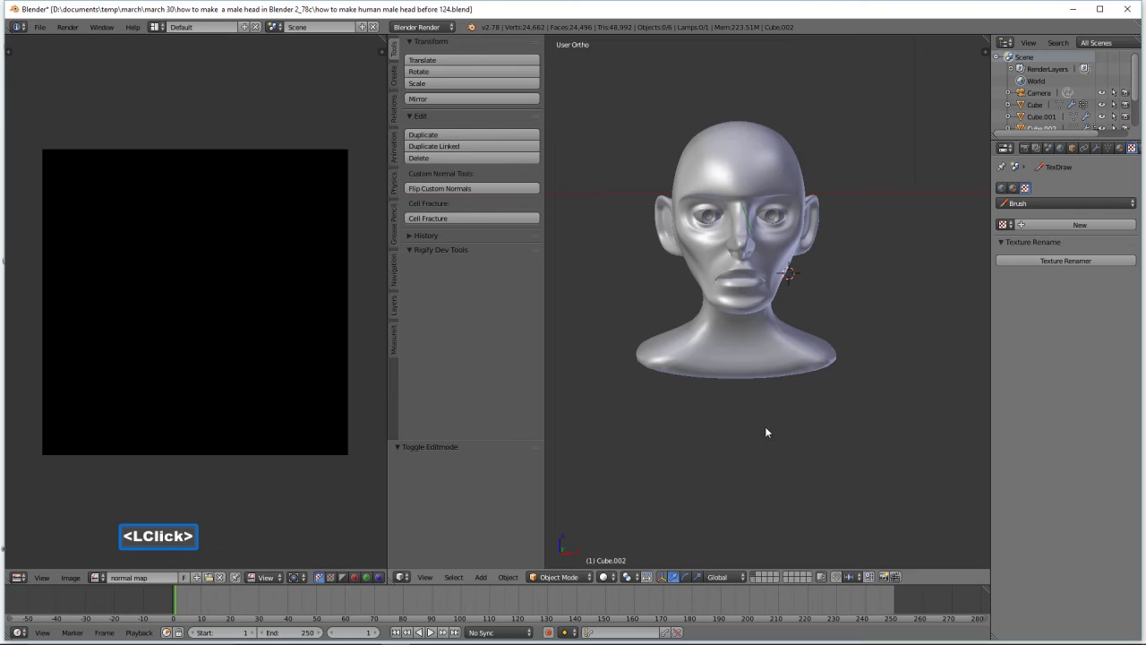
left_click(748, 362)
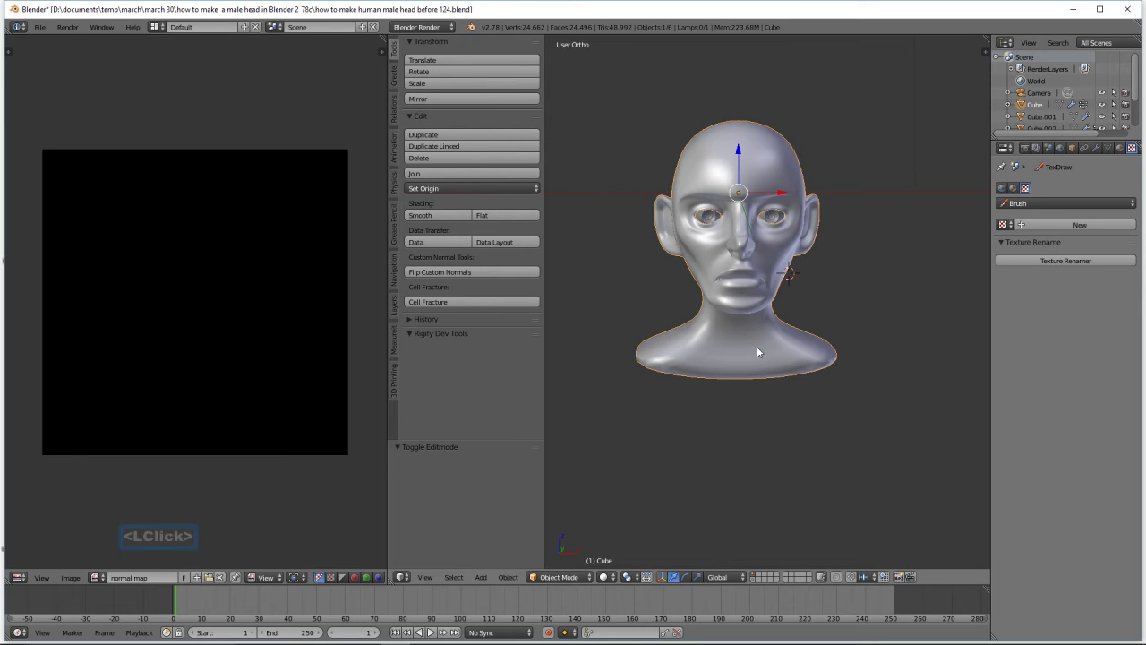
left_click(582, 577)
left_click(586, 550)
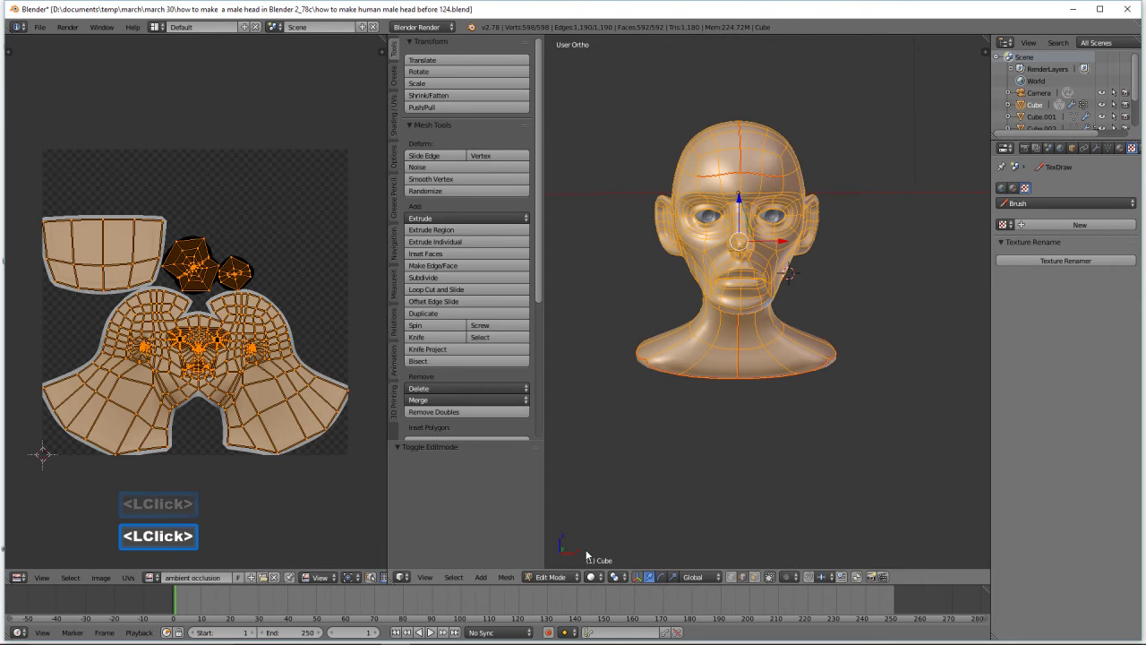
Replace the ambient occlusion image on the original head's UVs with the normal map image and return to Object Mode
left_click(274, 576)
scroll(269, 405, "up", 5)
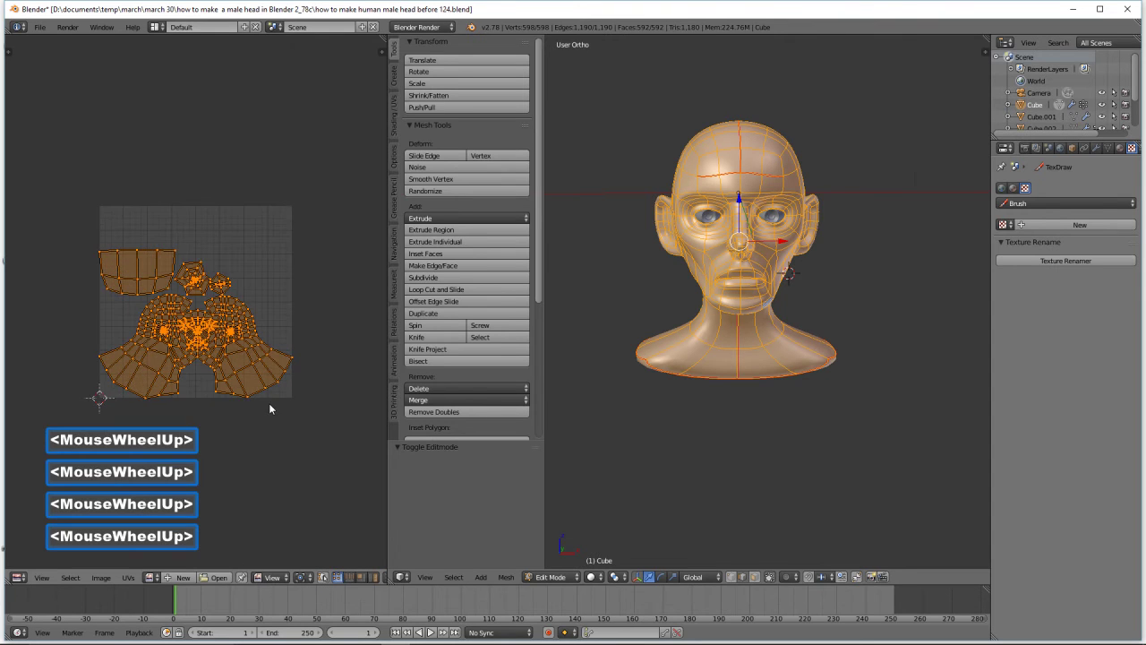
left_click(158, 578)
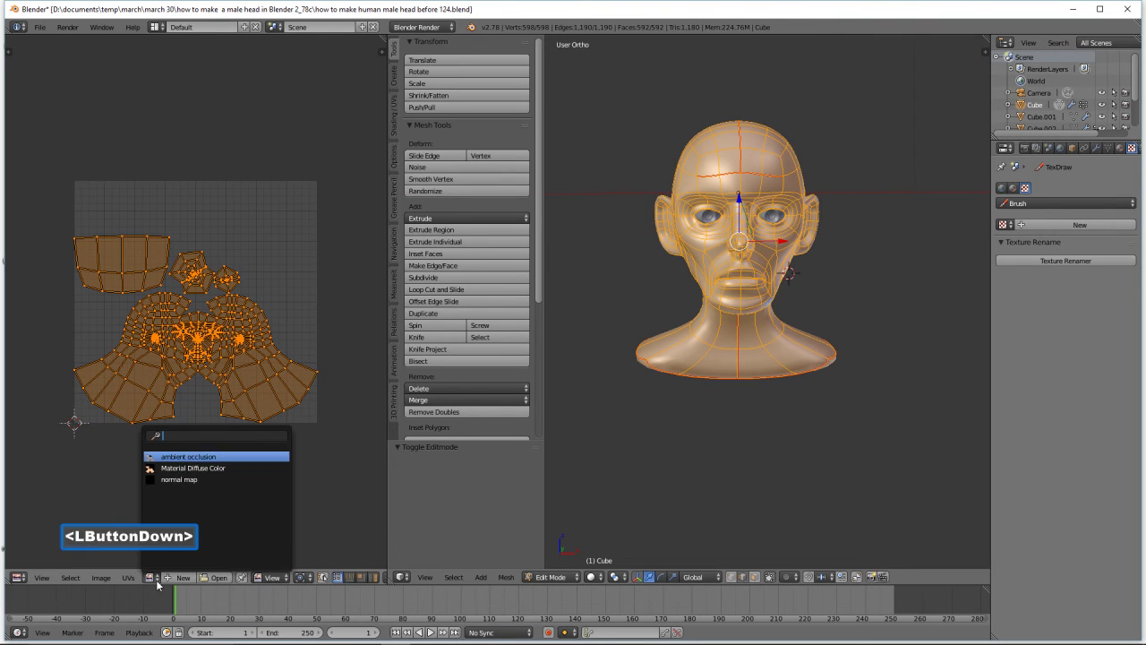
left_click(199, 480)
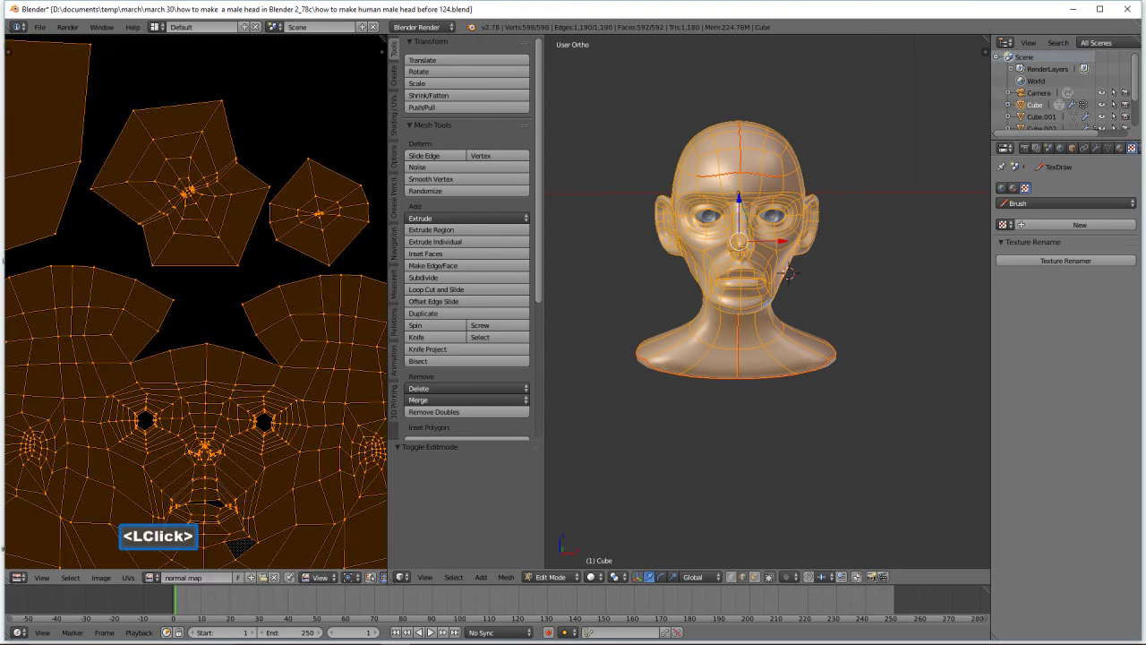
scroll(255, 446, "down", 4)
scroll(255, 446, "down", 1)
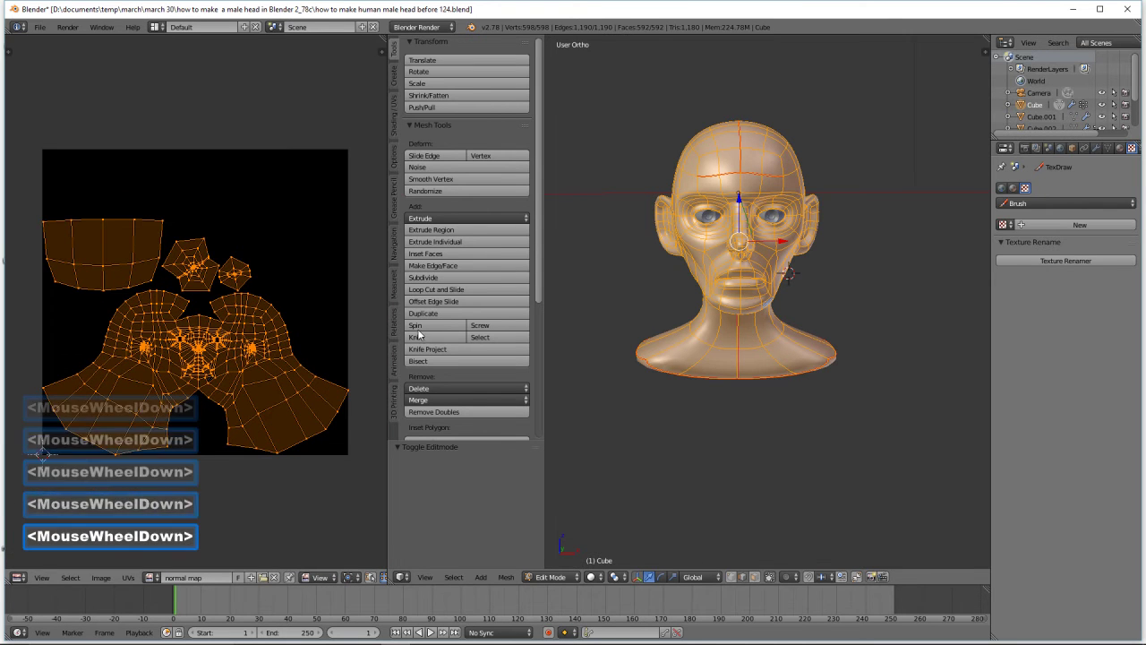
left_click(571, 576)
left_click(559, 562)
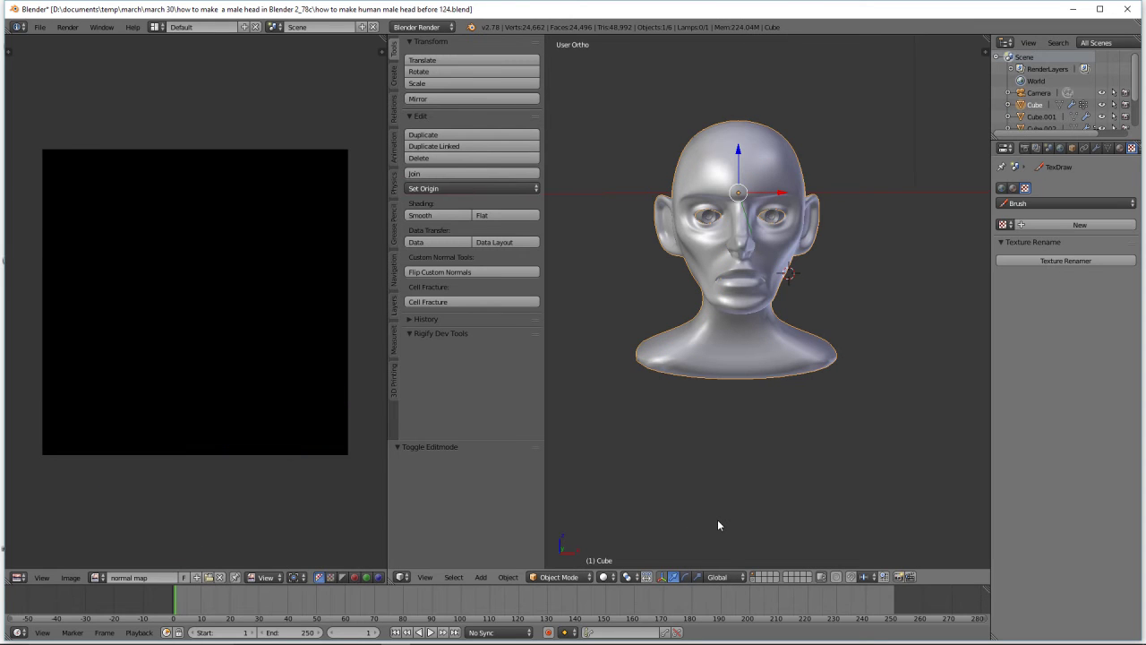
Deselect everything, show only the sculpted head's layer and select the sculpted head
left_click(753, 578, "shift")
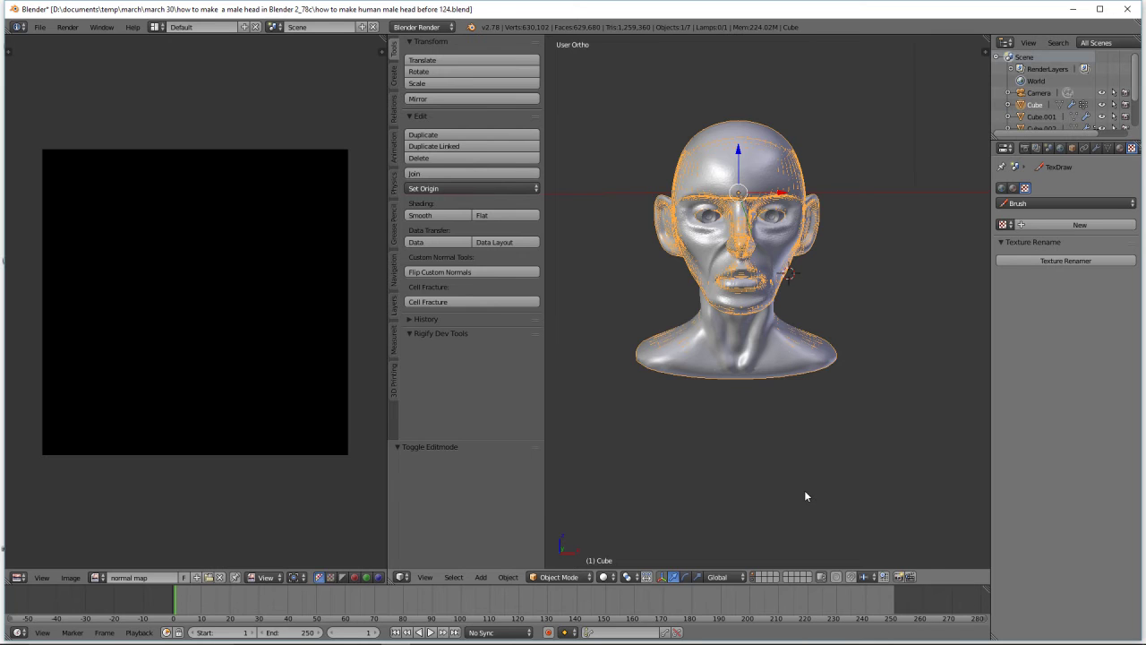
key("a")
left_click(752, 578)
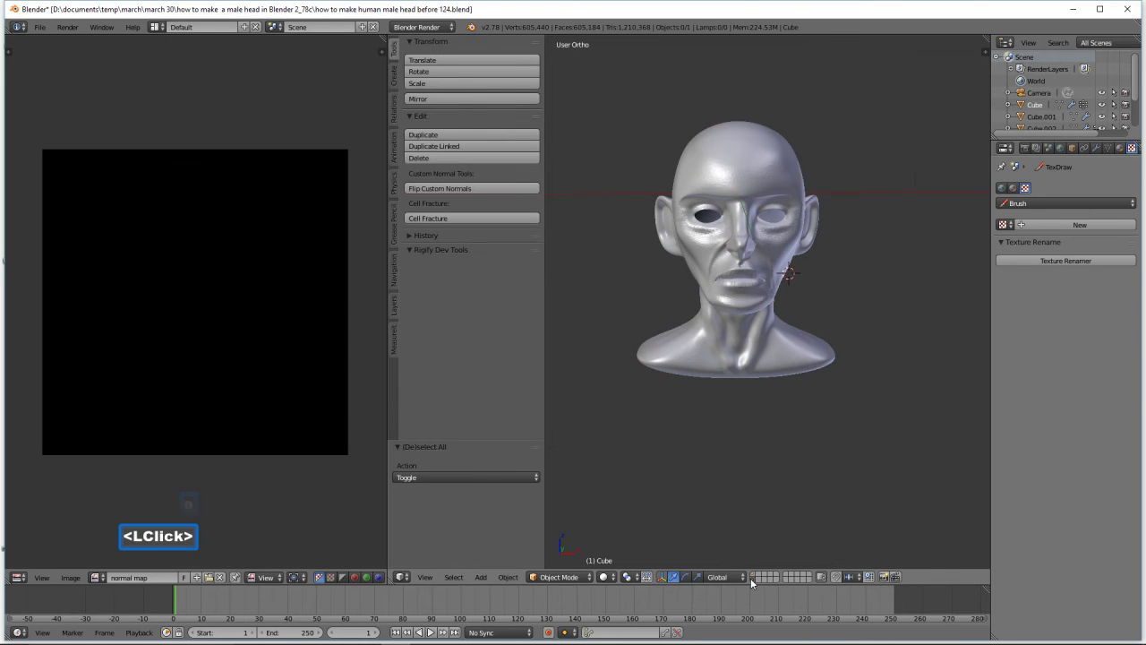
left_click(767, 363)
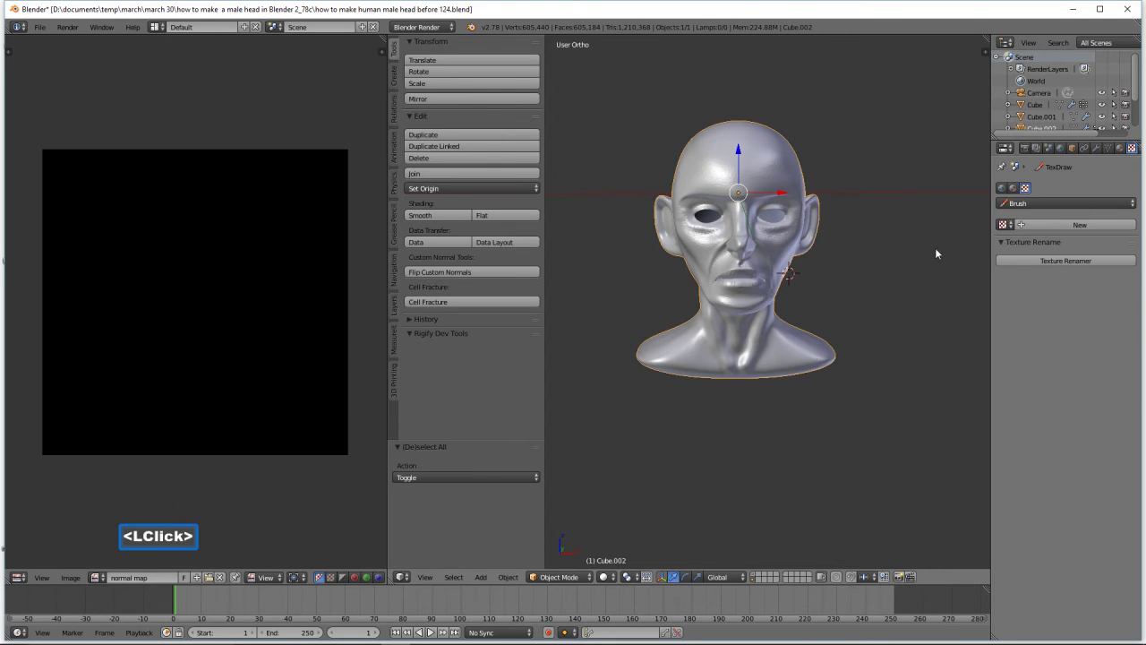
Enlarge the outliner to reveal all objects and rename the sculpted head Cube.002 as detailed
left_click_drag(1064, 137, 1064, 182)
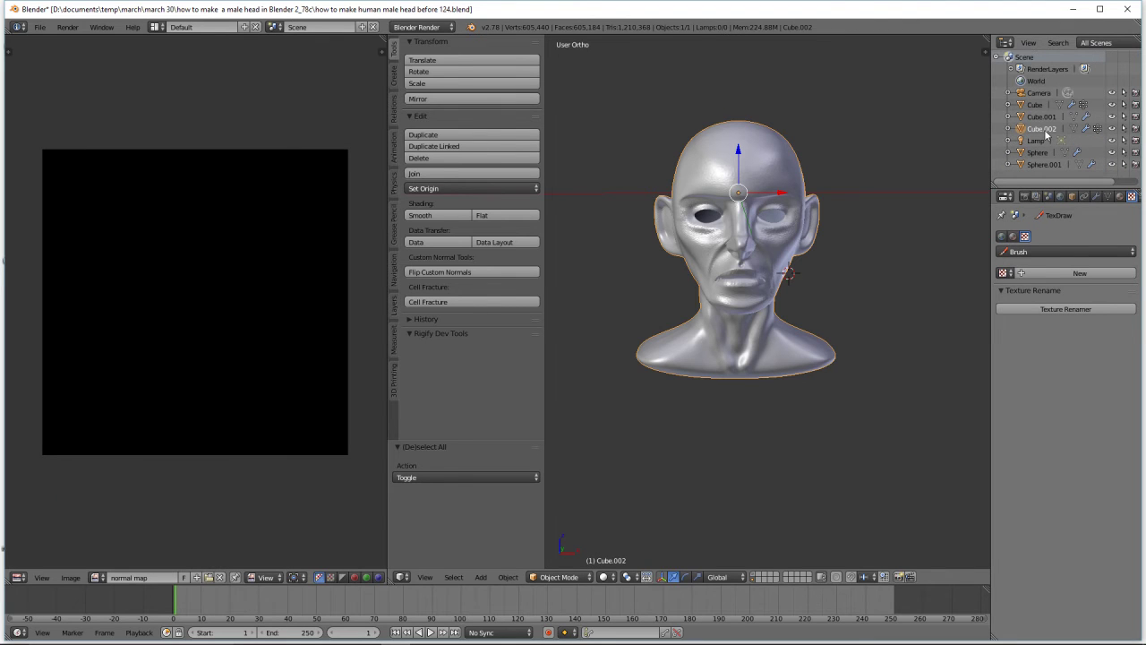
left_click(1046, 133)
double_click(1047, 133)
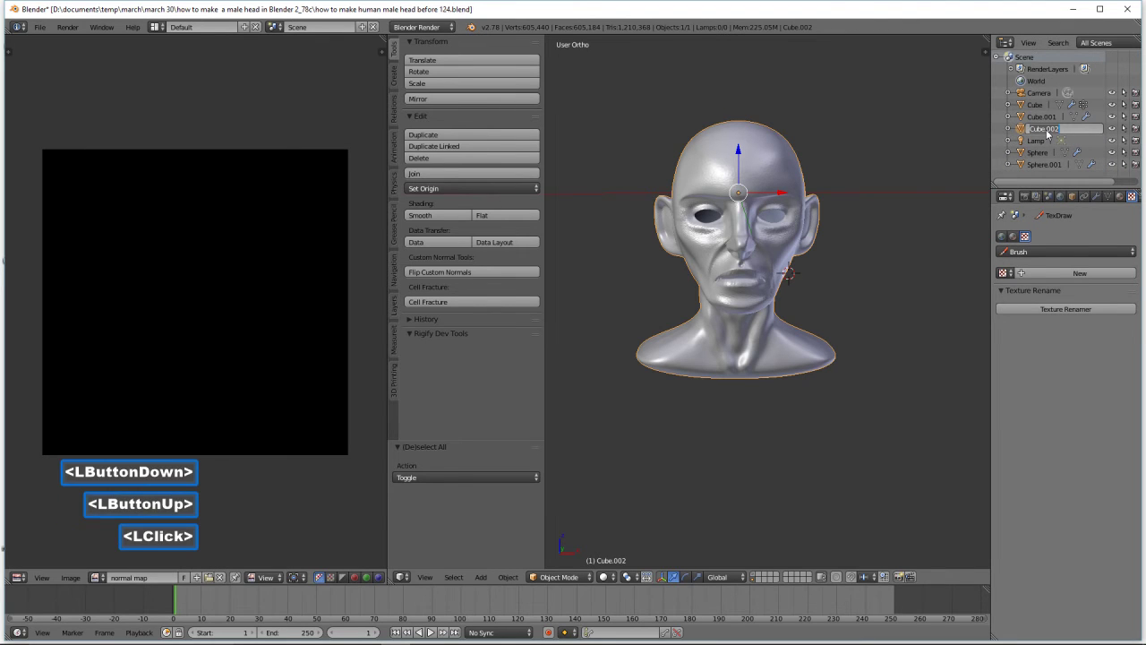
type("detailed")
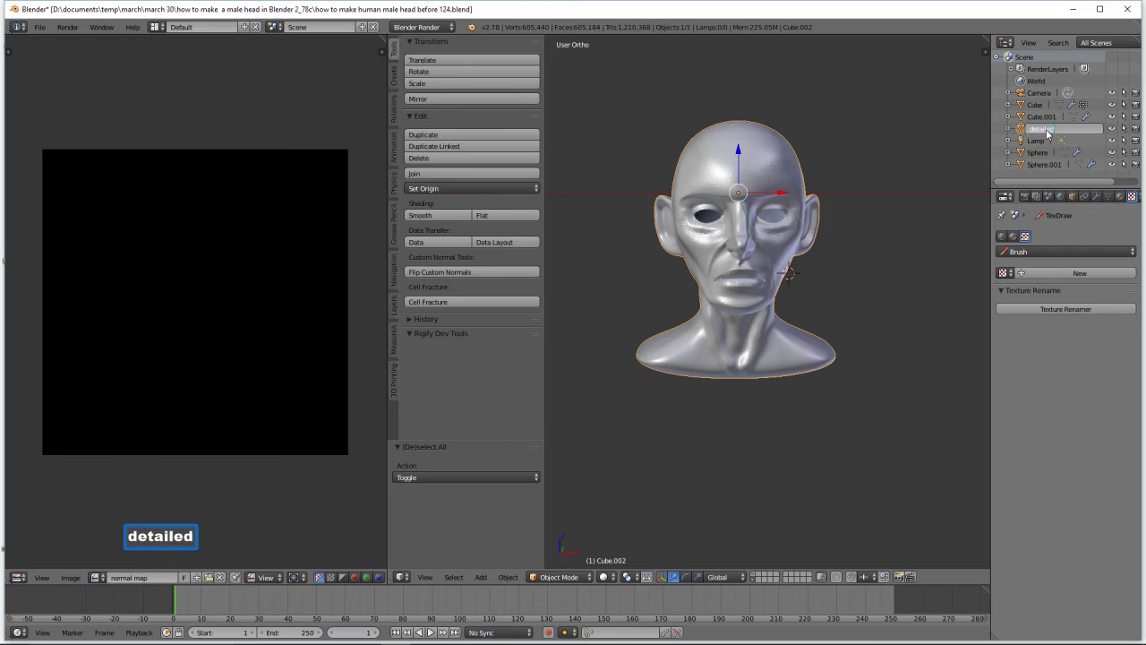
key("Return")
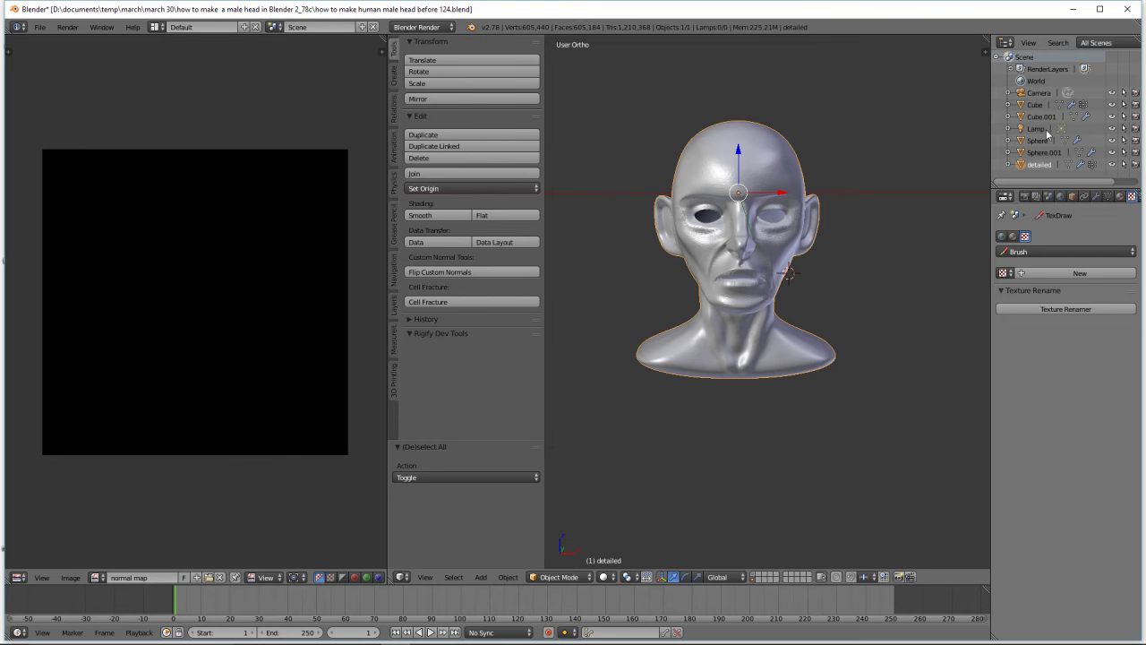
left_click(852, 13)
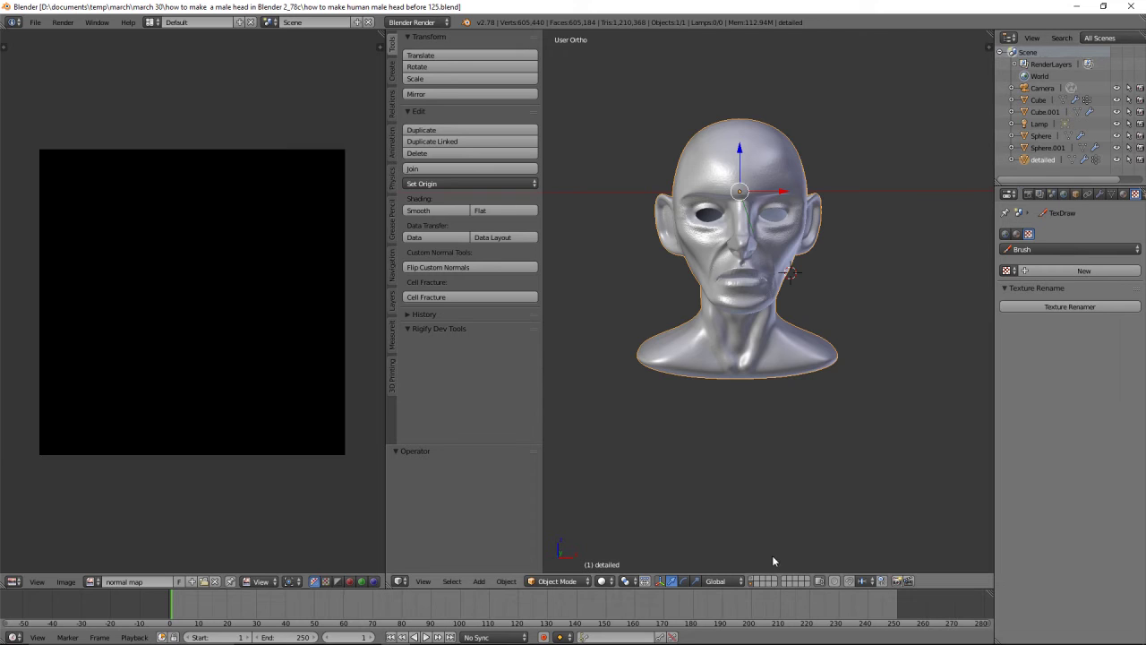
Show only the original head's layer, select the smooth head and rename its Cube object as simple
left_click(752, 580)
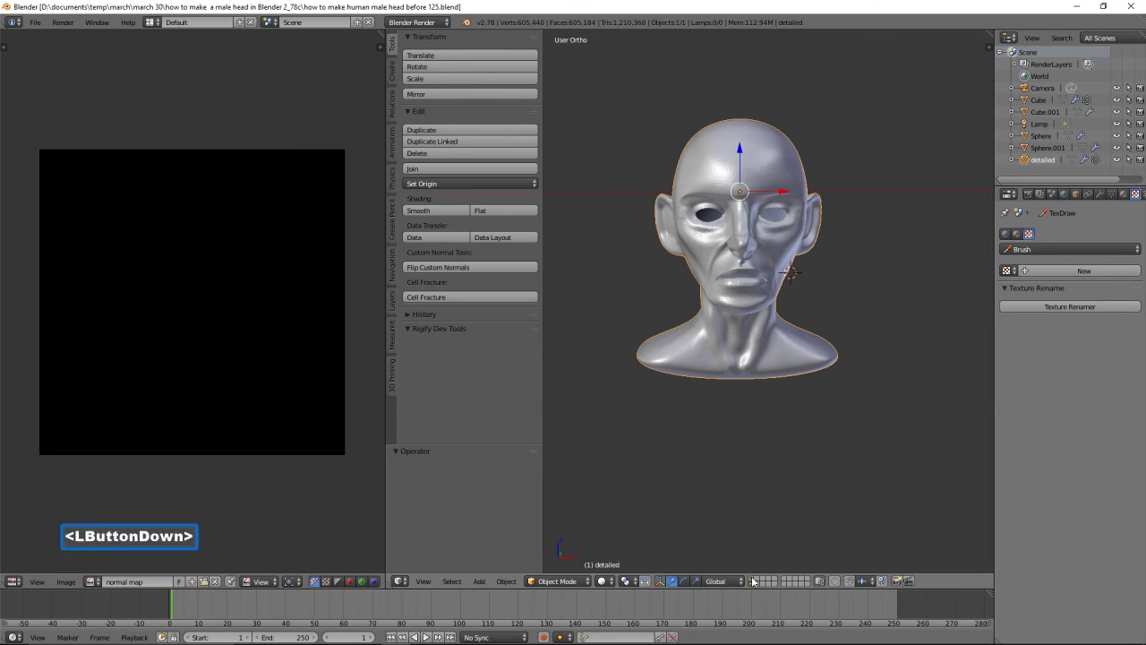
left_click(771, 372)
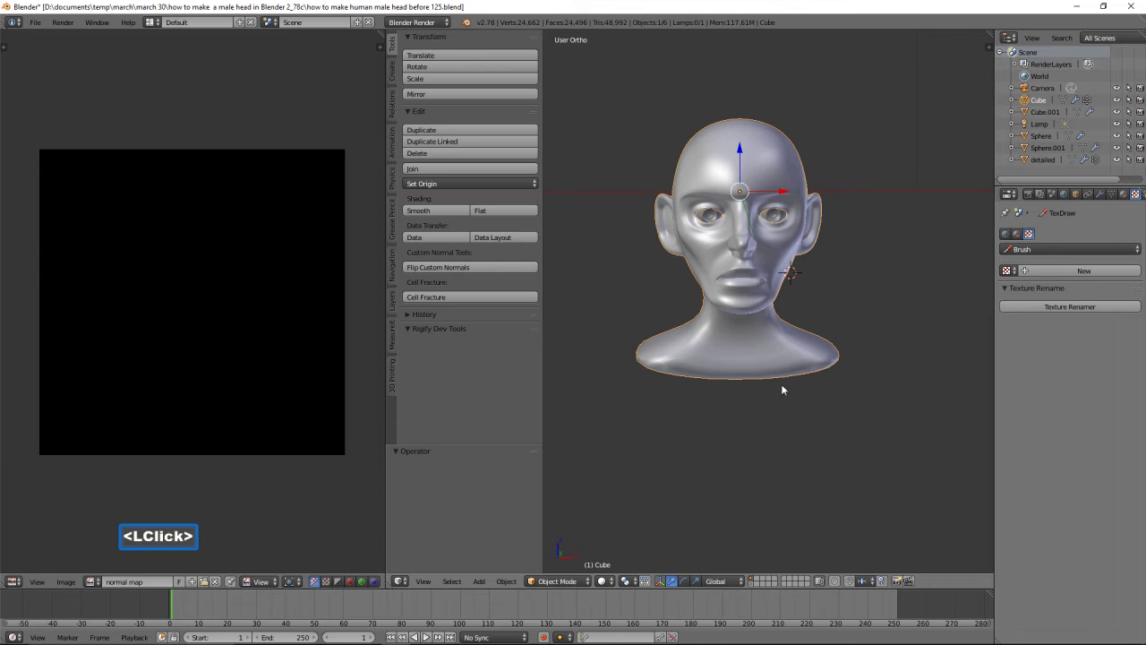
double_click(1039, 100)
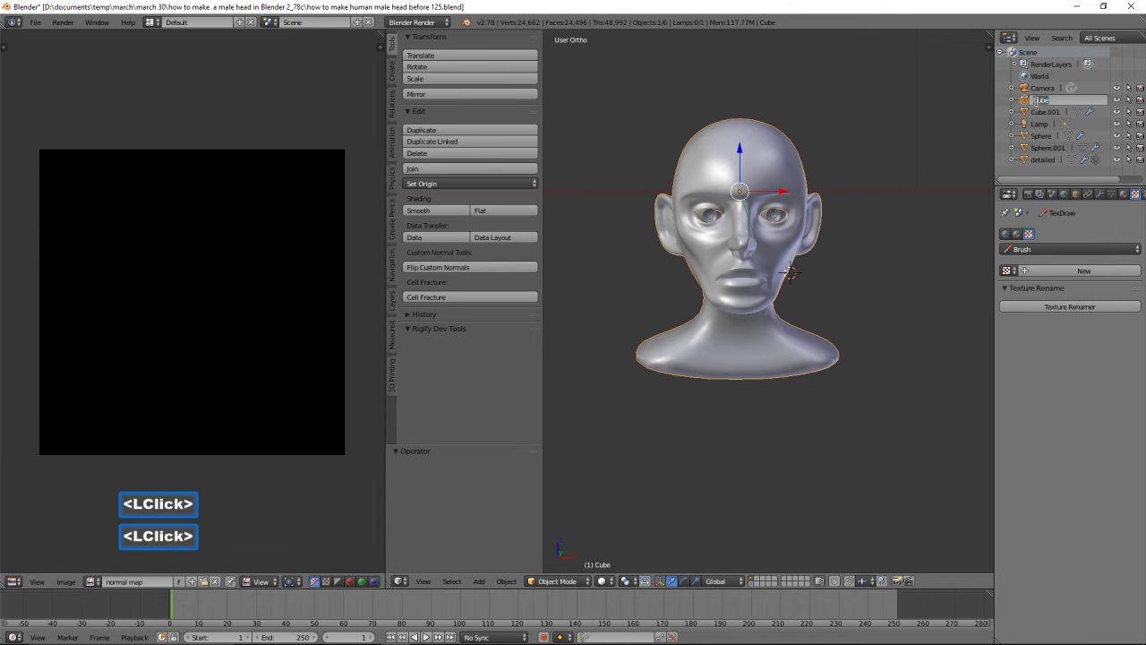
type("simple")
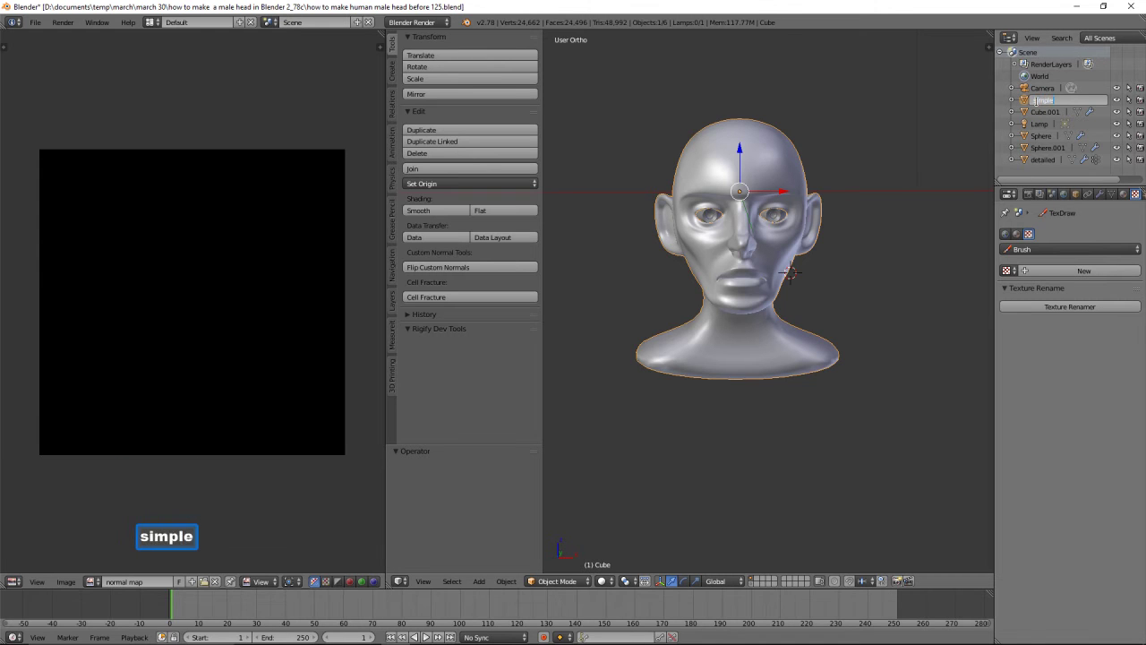
key("Return")
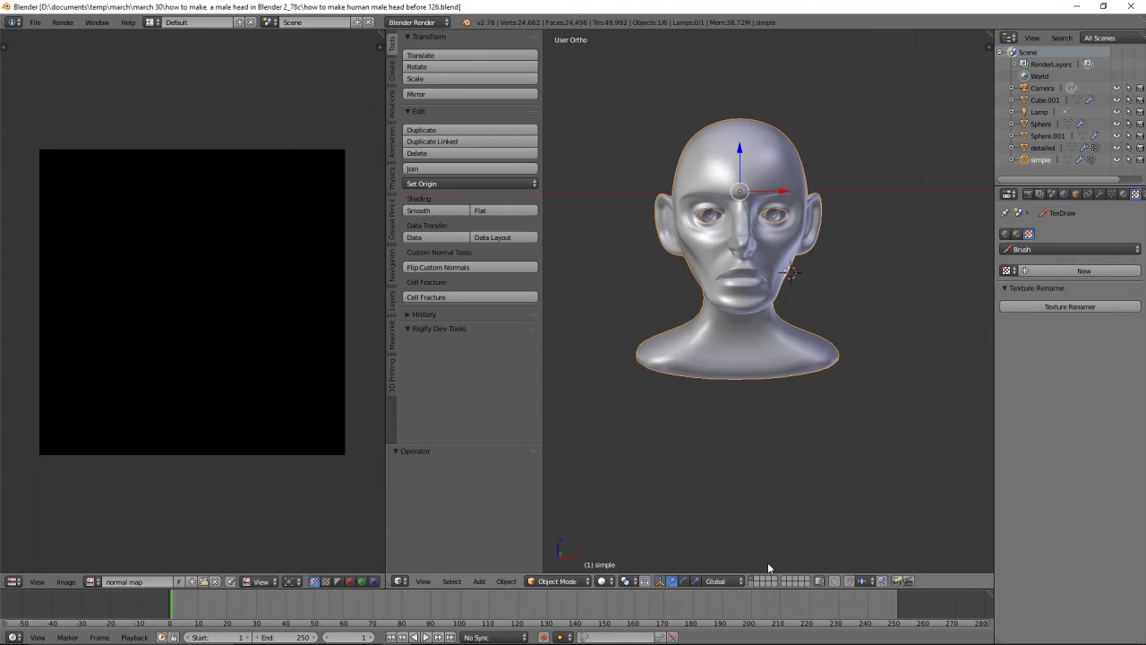
Show the layers of the simple and detailed heads together and deselect all objects
left_click(752, 584, "shift")
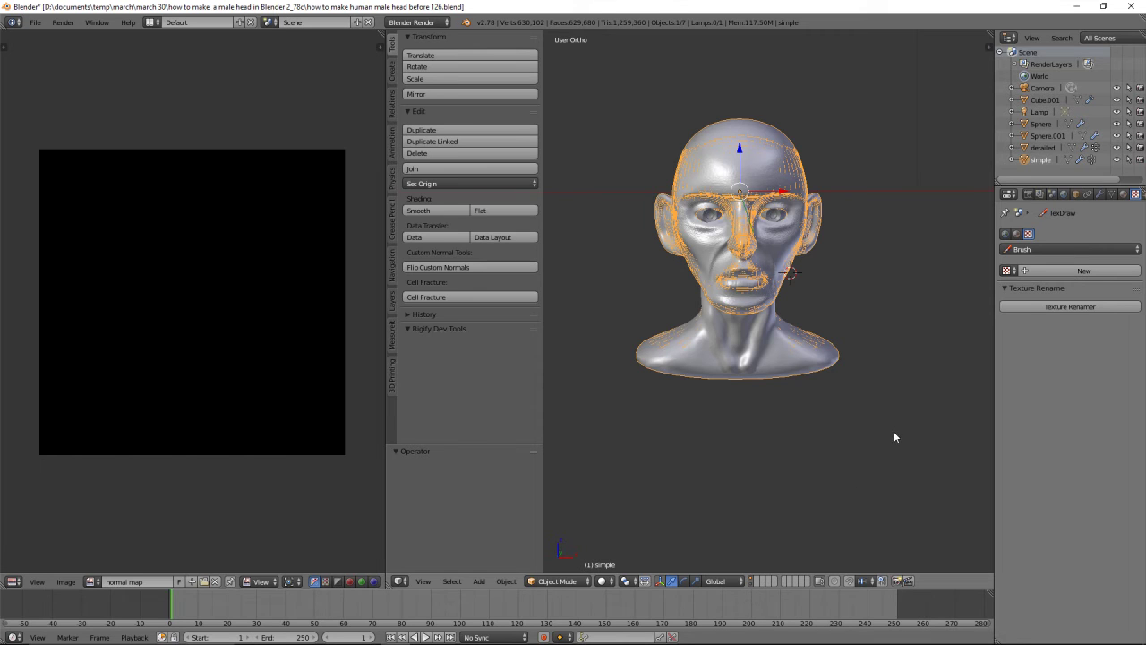
key("a")
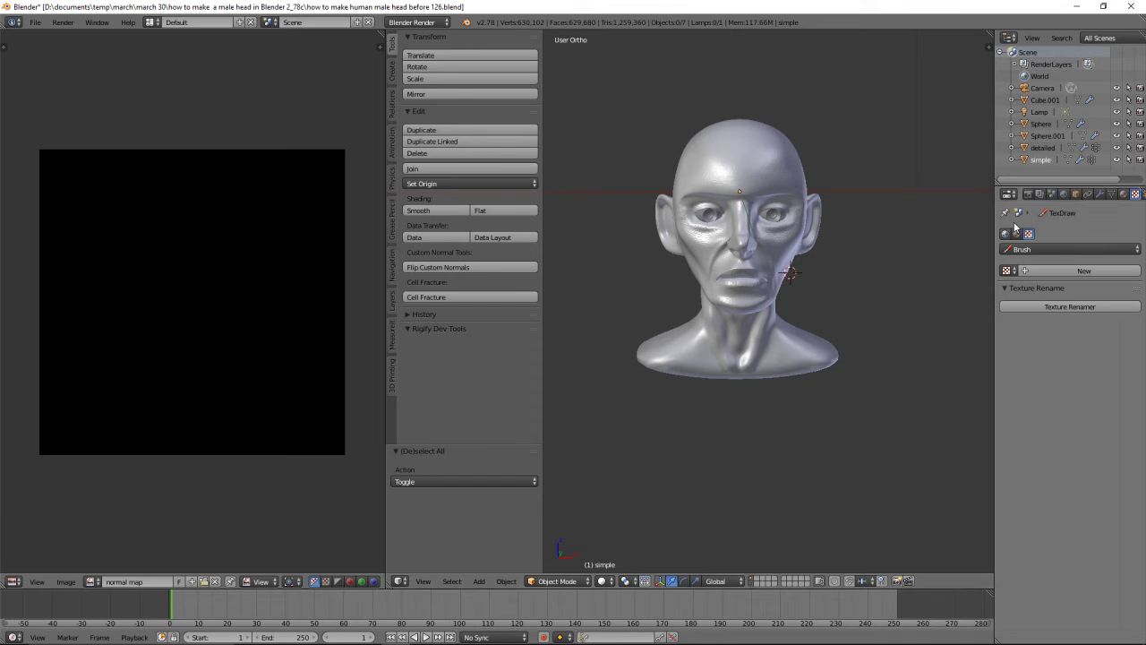
Set the render bake mode to Normals in Tangent space and enable Selected to Active
left_click(1027, 196)
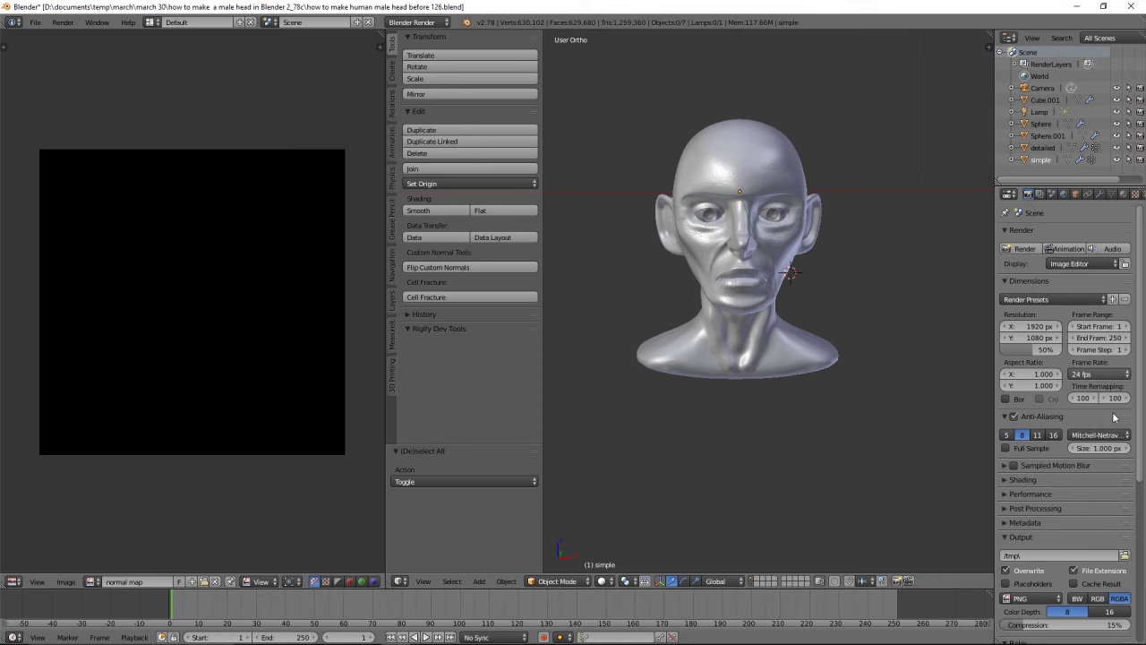
left_click_drag(1140, 346, 1129, 515)
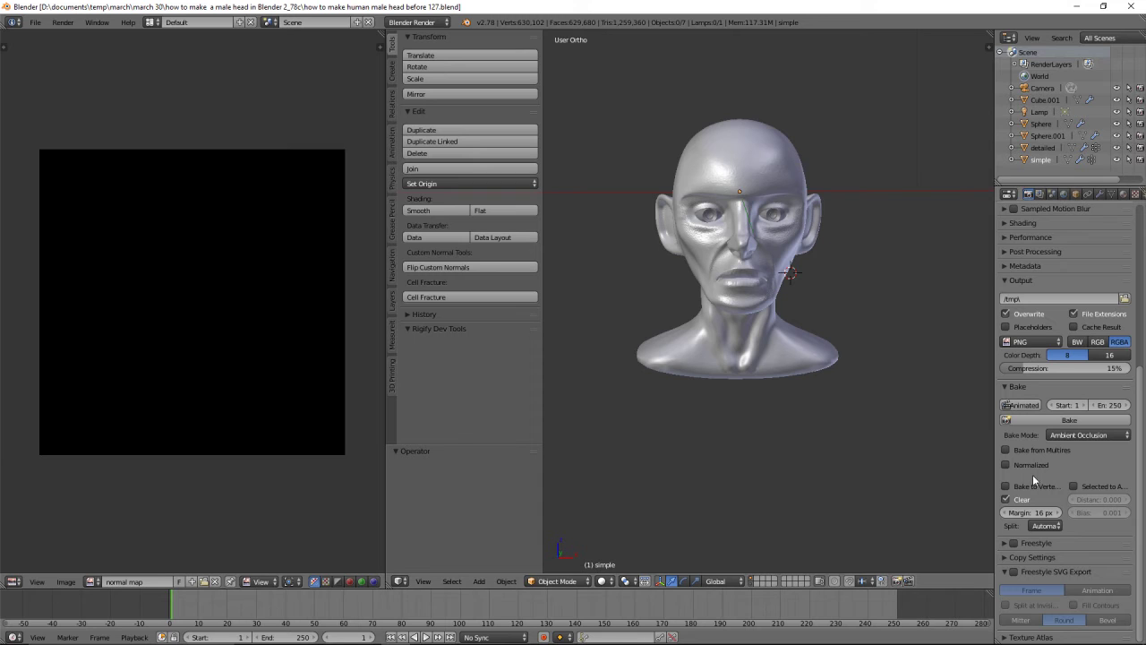
left_click(1118, 436)
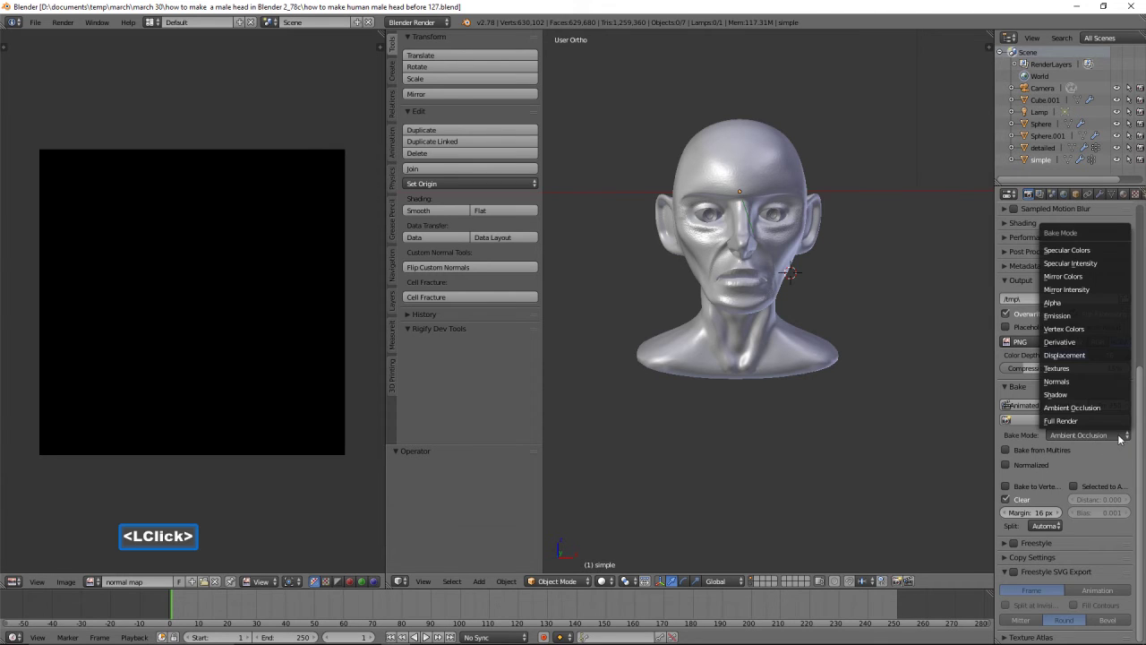
left_click(1093, 382)
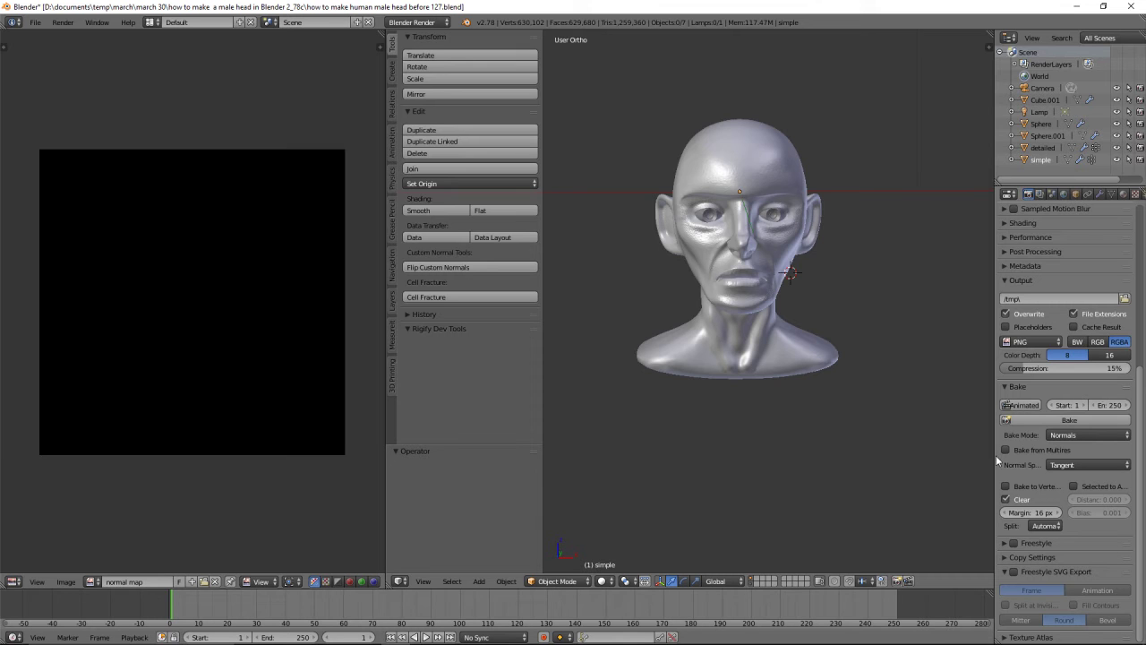
left_click_drag(995, 454, 952, 443)
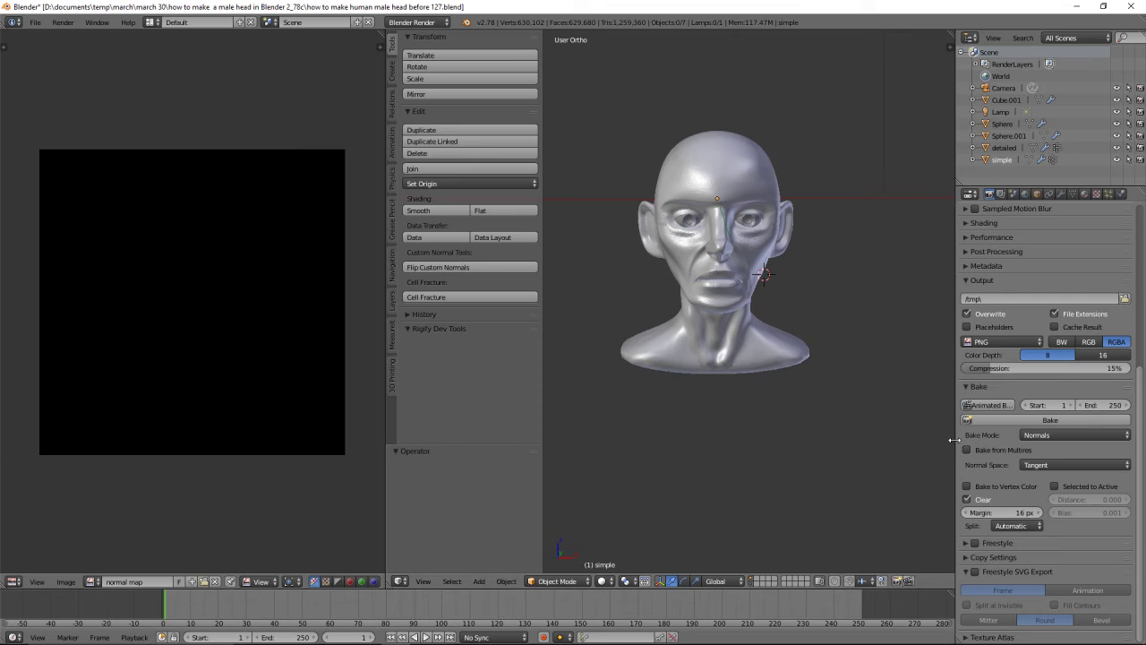
left_click(1055, 487)
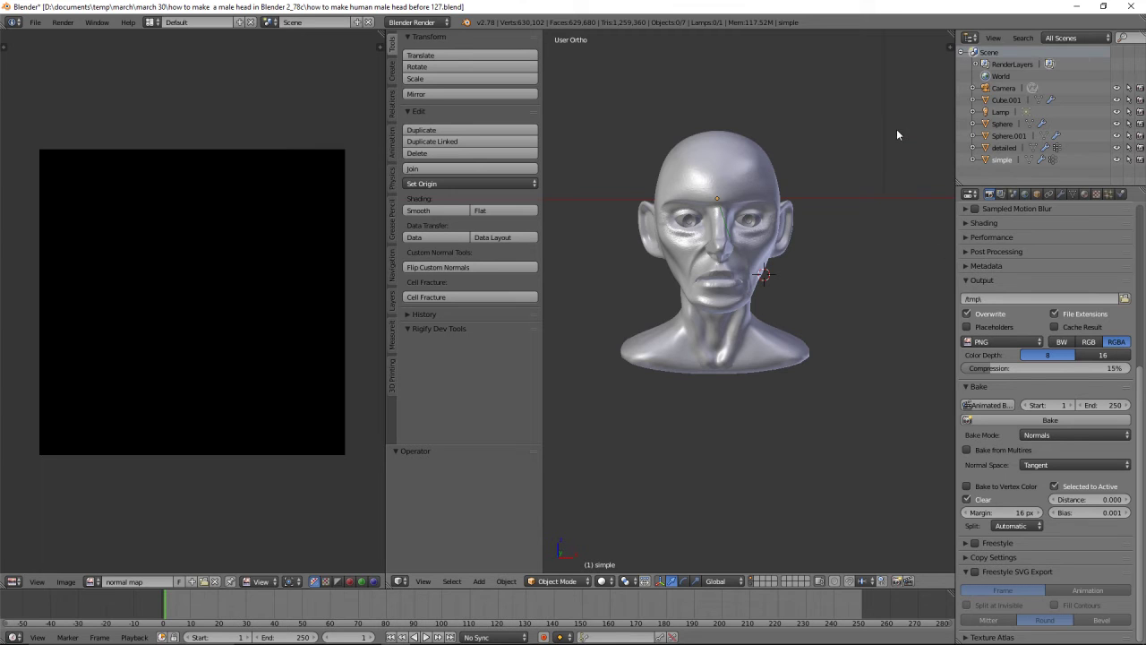
Select the detailed head, add the simple head as the active object, and bake the normal map
left_click(1003, 149)
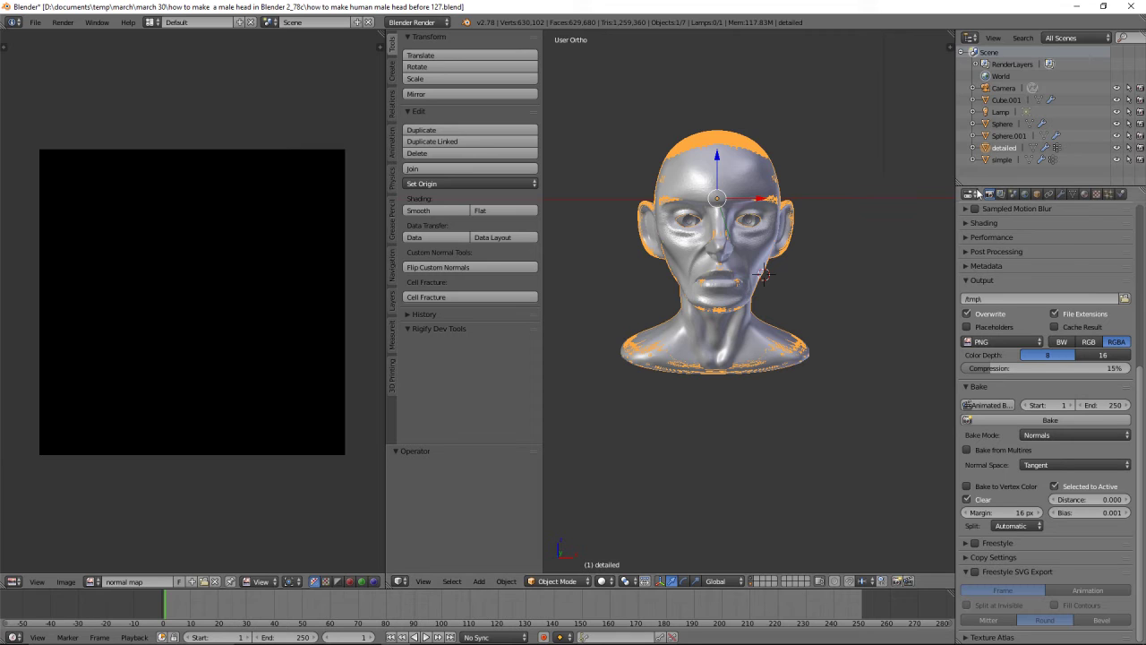
left_click(1003, 159, "shift")
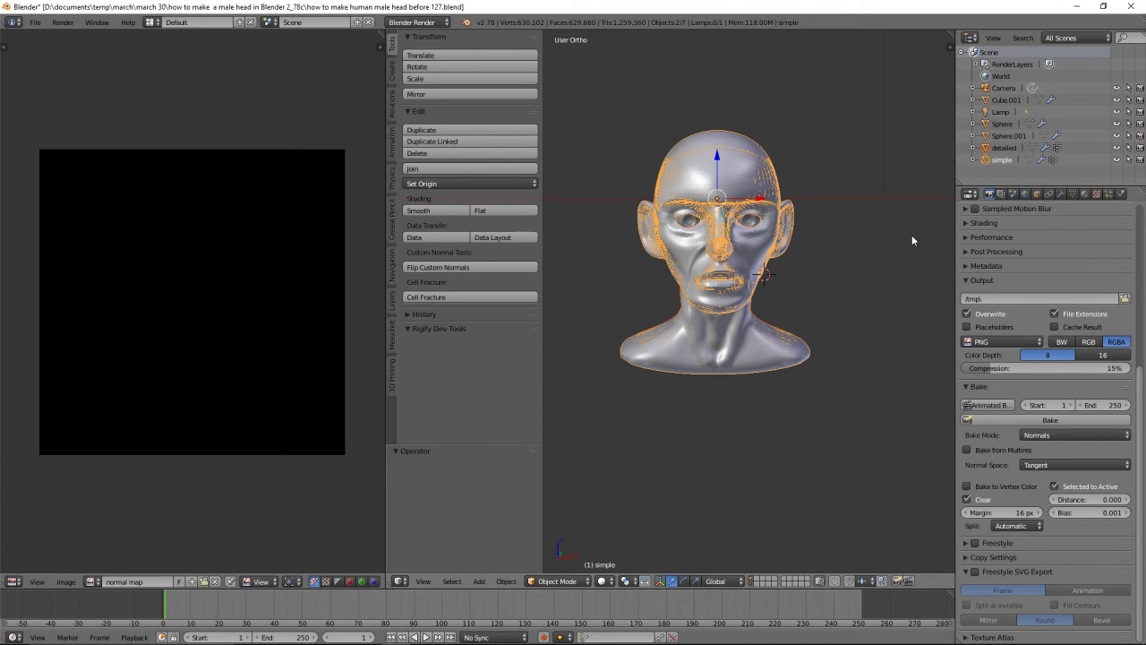
left_click(1145, 295)
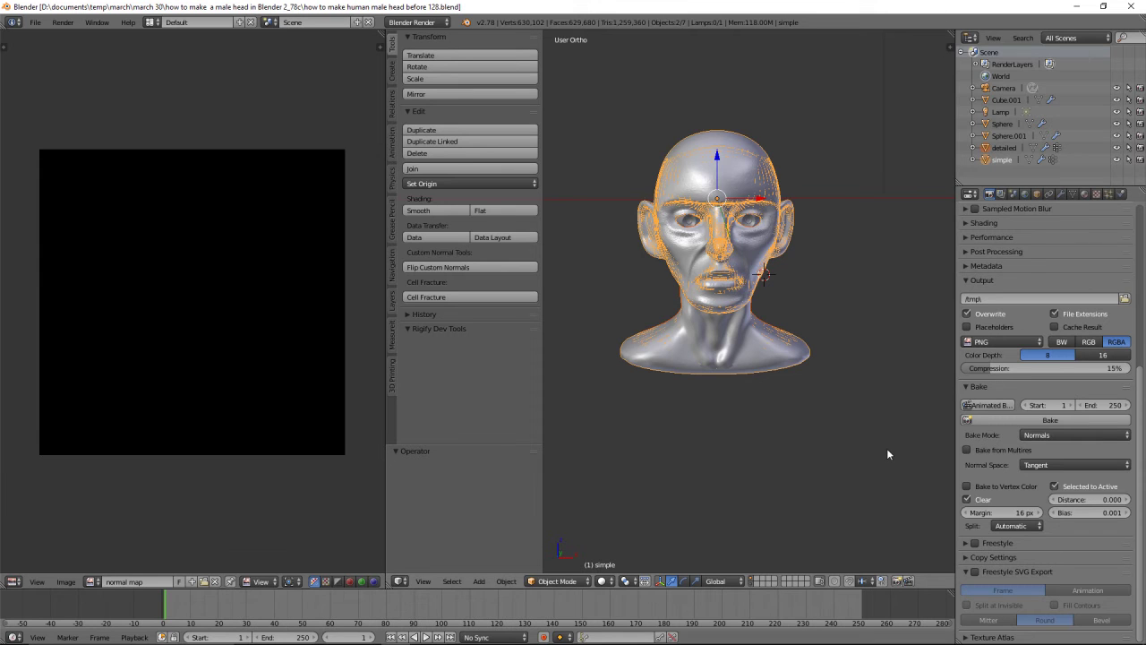
left_click(1082, 419)
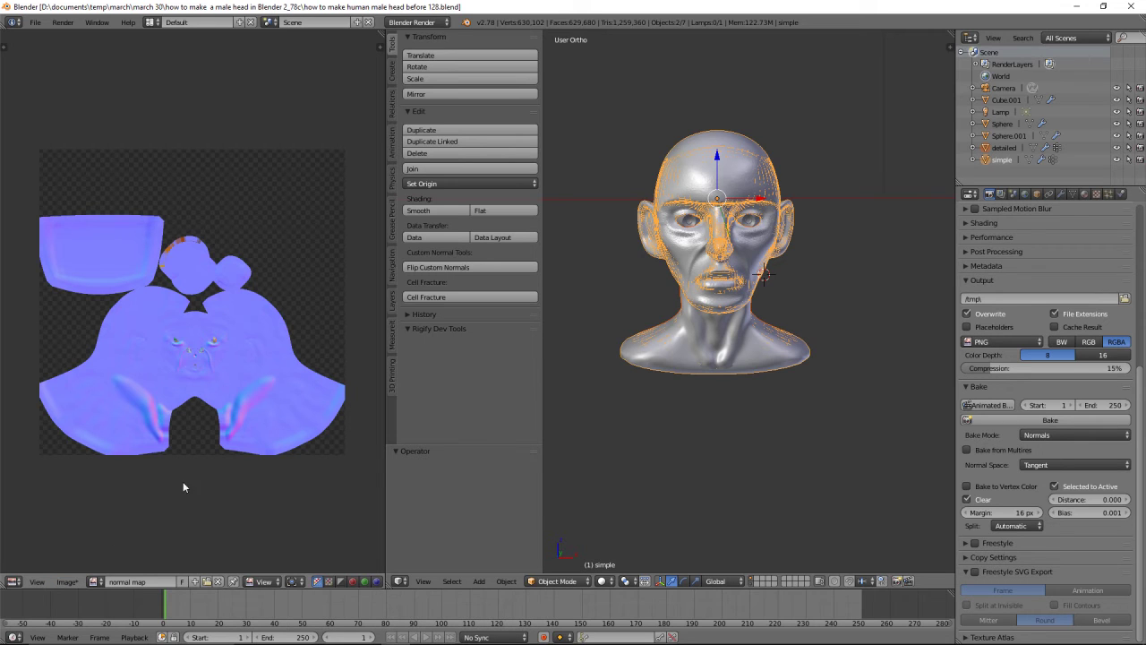
Save the baked image as normal map.png in the textures folder, overwriting the existing file
left_click(66, 583)
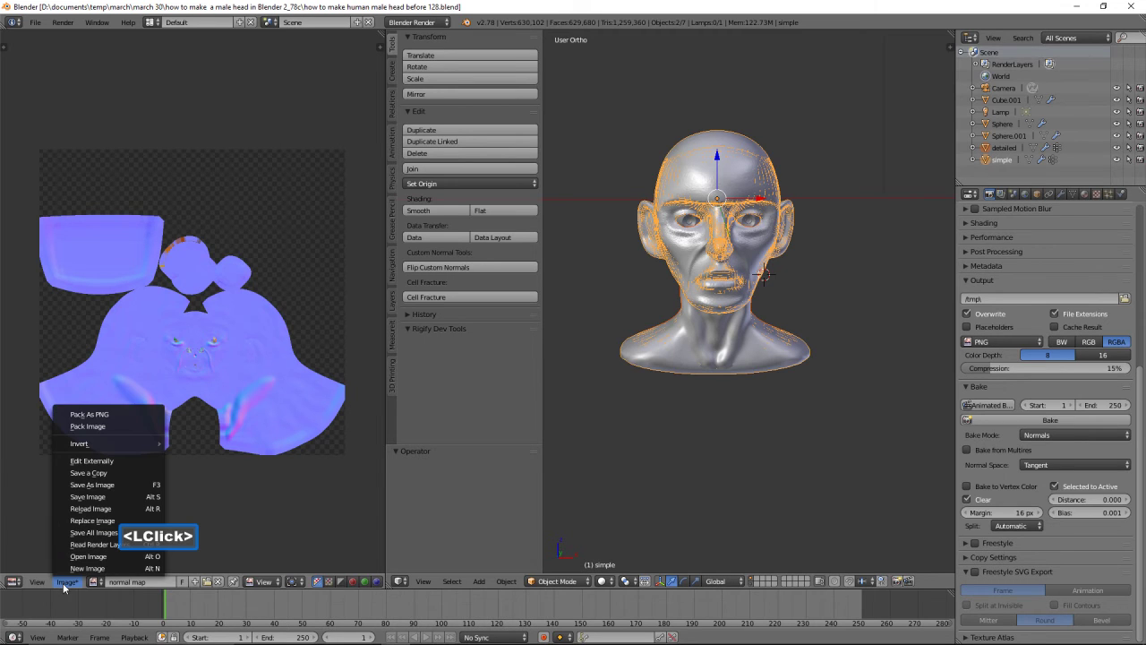
left_click(127, 485)
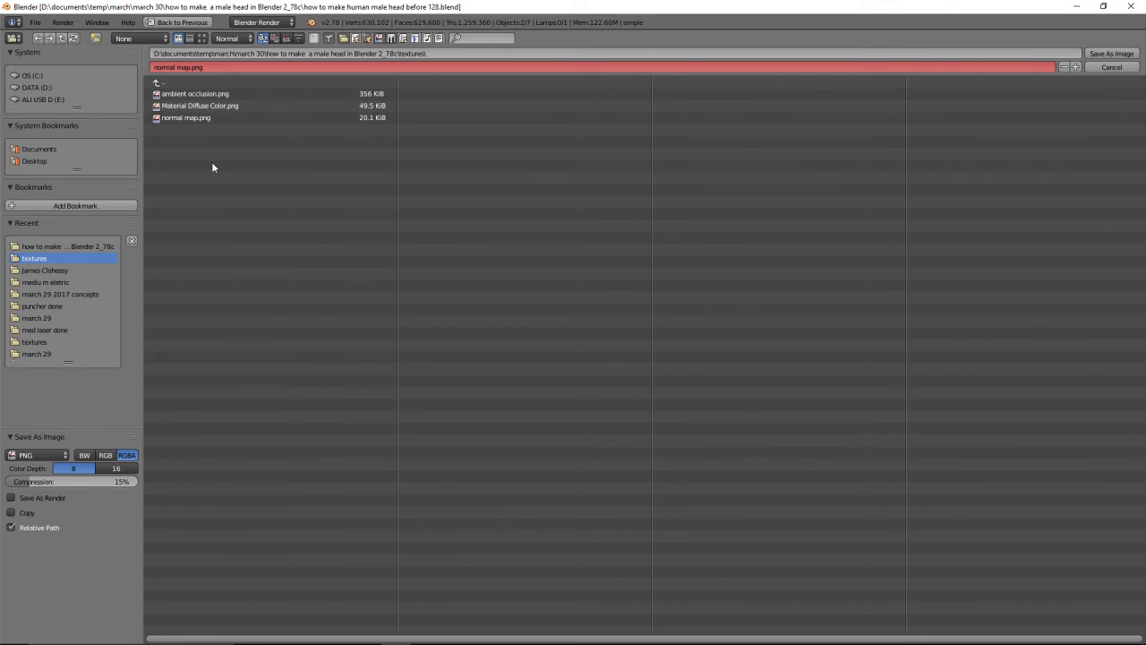
left_click(1099, 56)
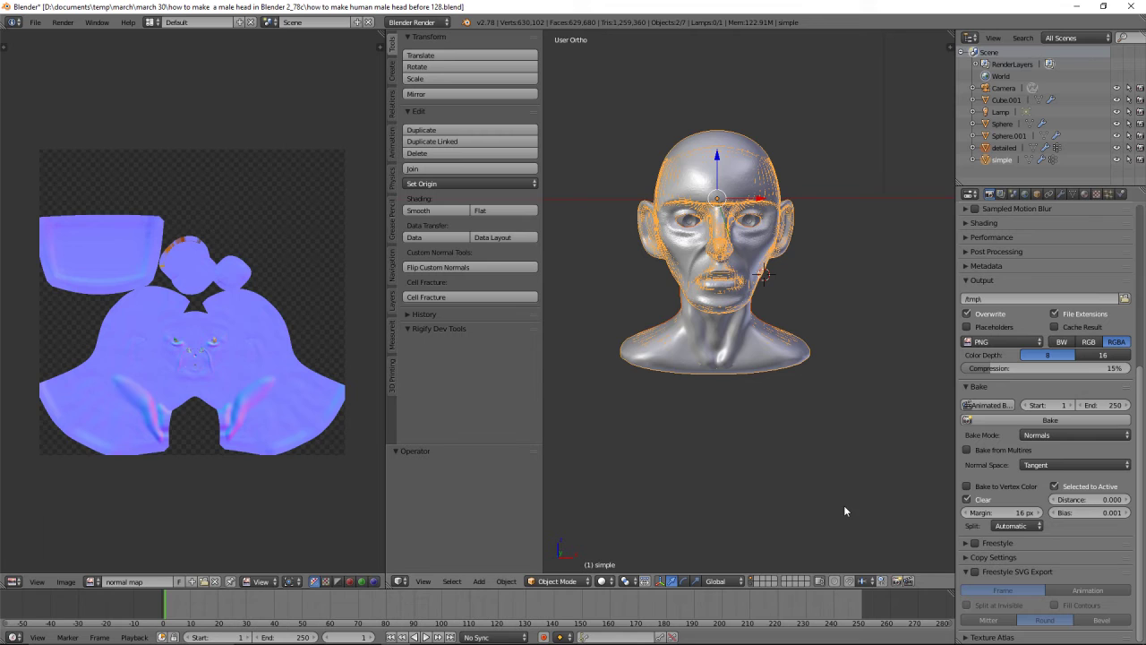
left_click(861, 27)
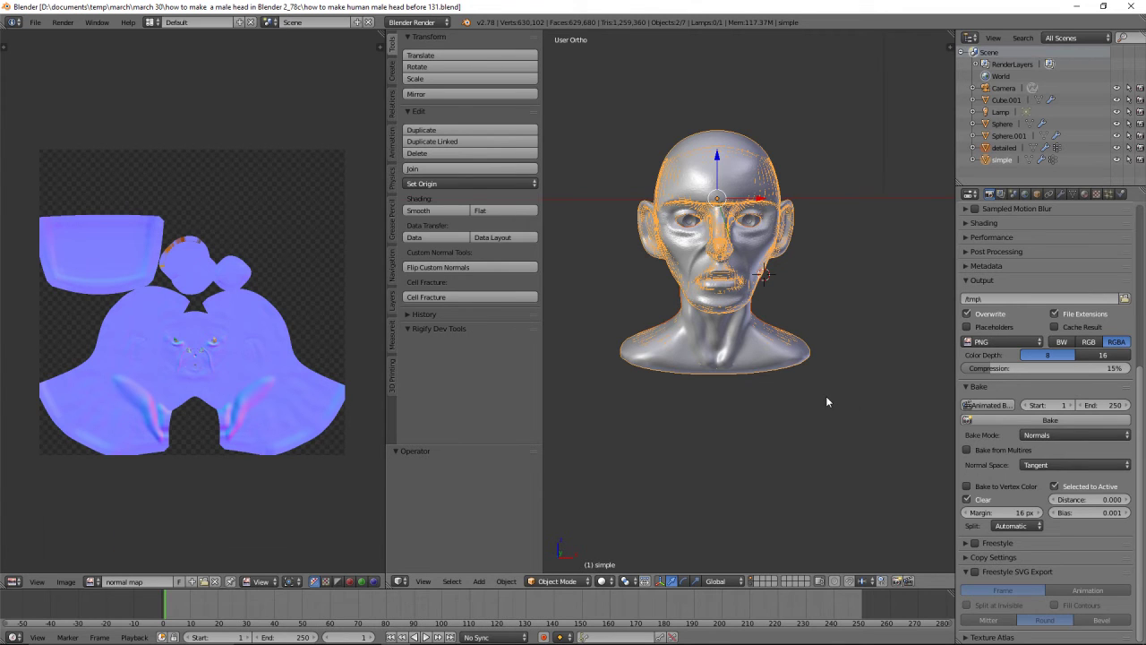
Show only the simple head's layer and display it with GLSL material mode and Material viewport shading
left_click(752, 581)
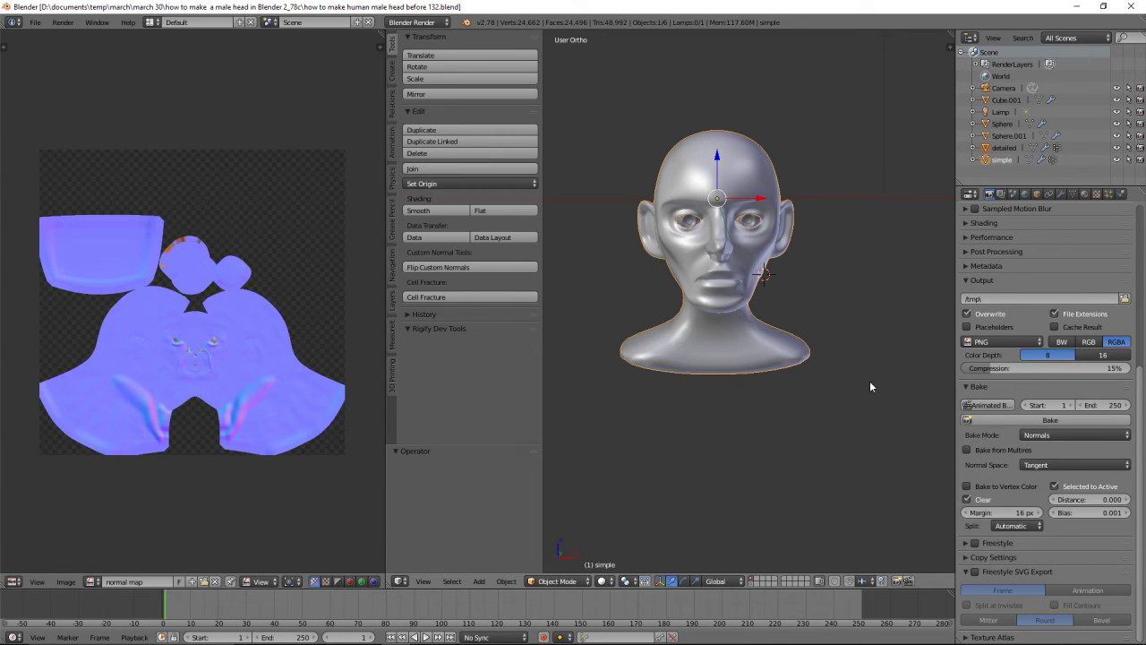
key("n")
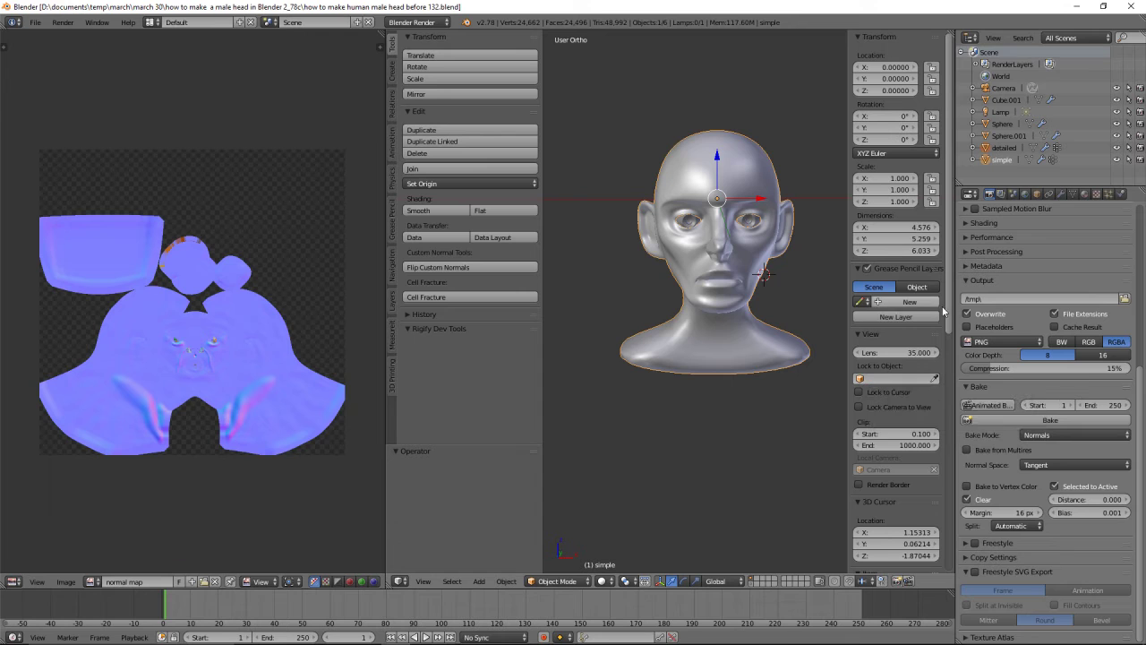
left_click_drag(947, 314, 947, 503)
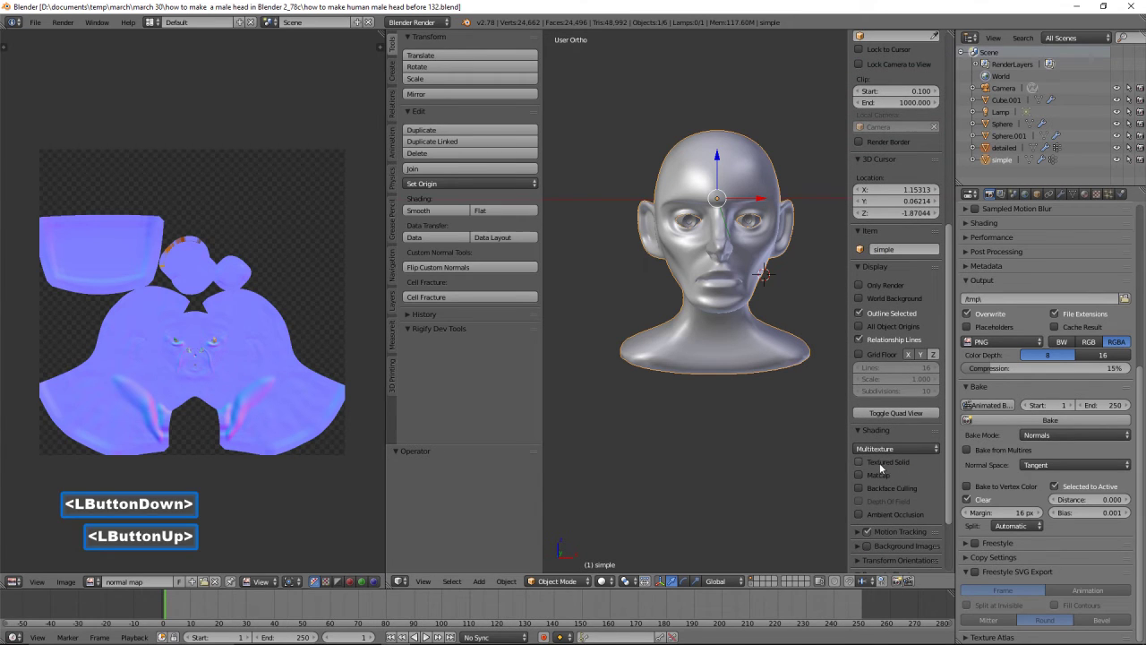
left_click(934, 450)
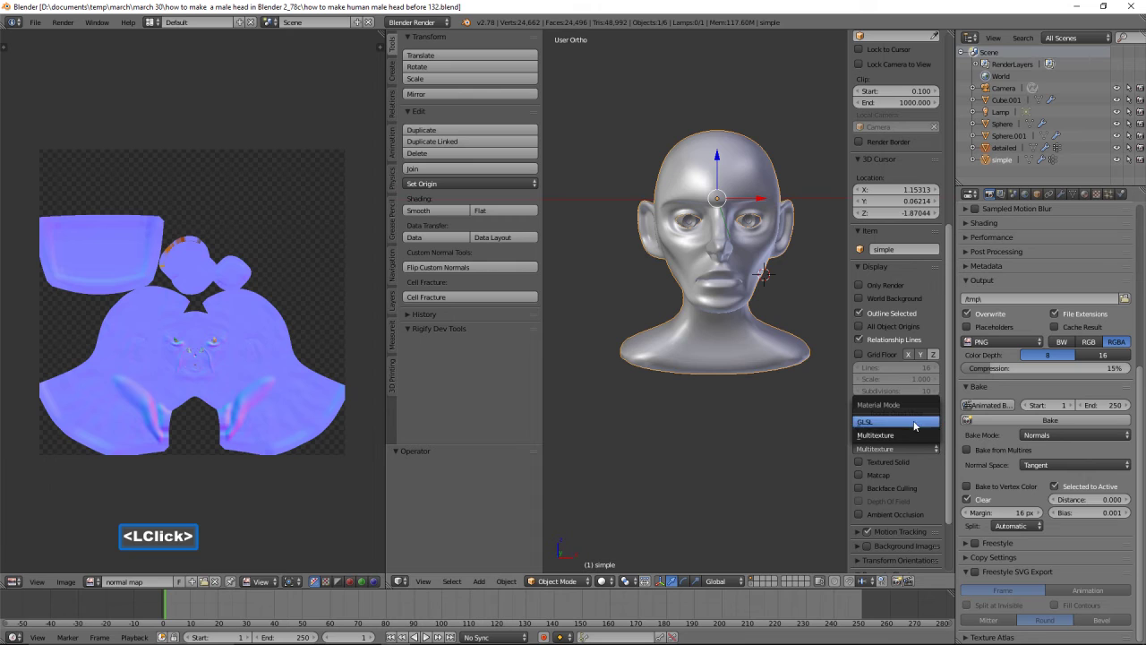
left_click(914, 422)
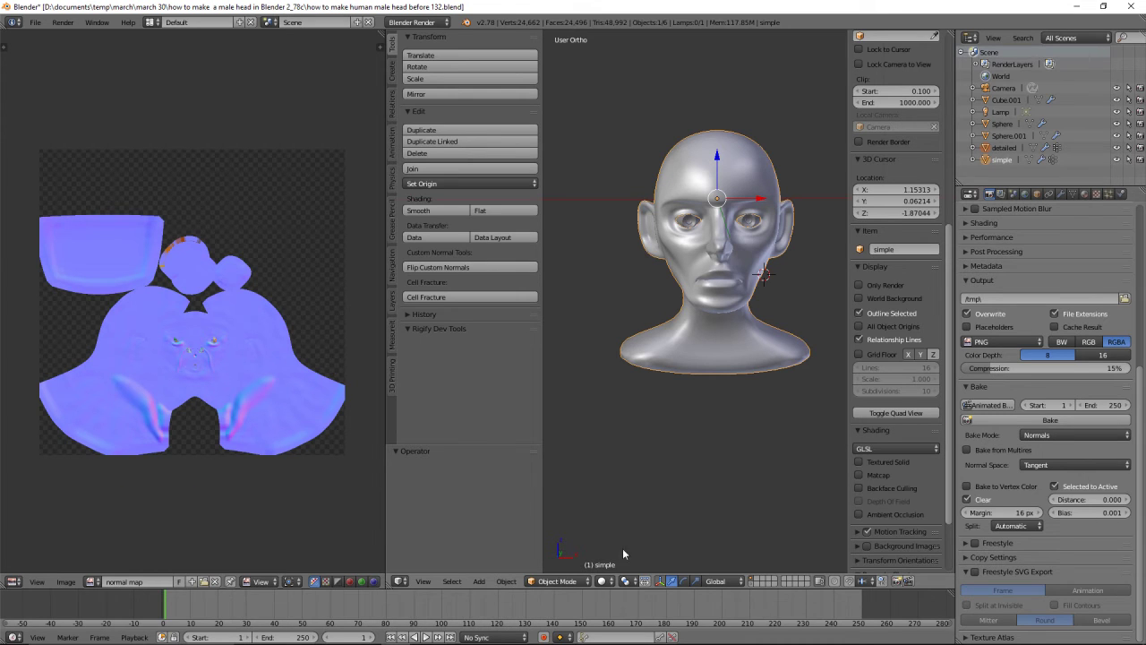
left_click(609, 581)
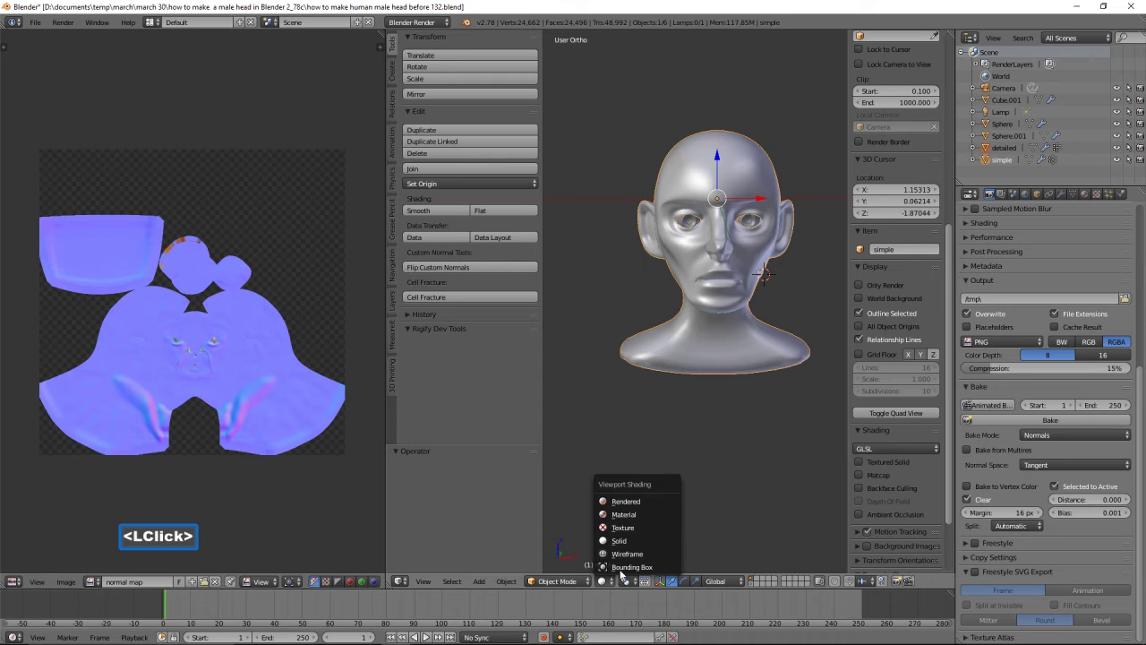
left_click(645, 514)
Move the lamp close beside the head, lowering it about 4.39 units on Z, and save the file as version 133
scroll(732, 460, "down", 2)
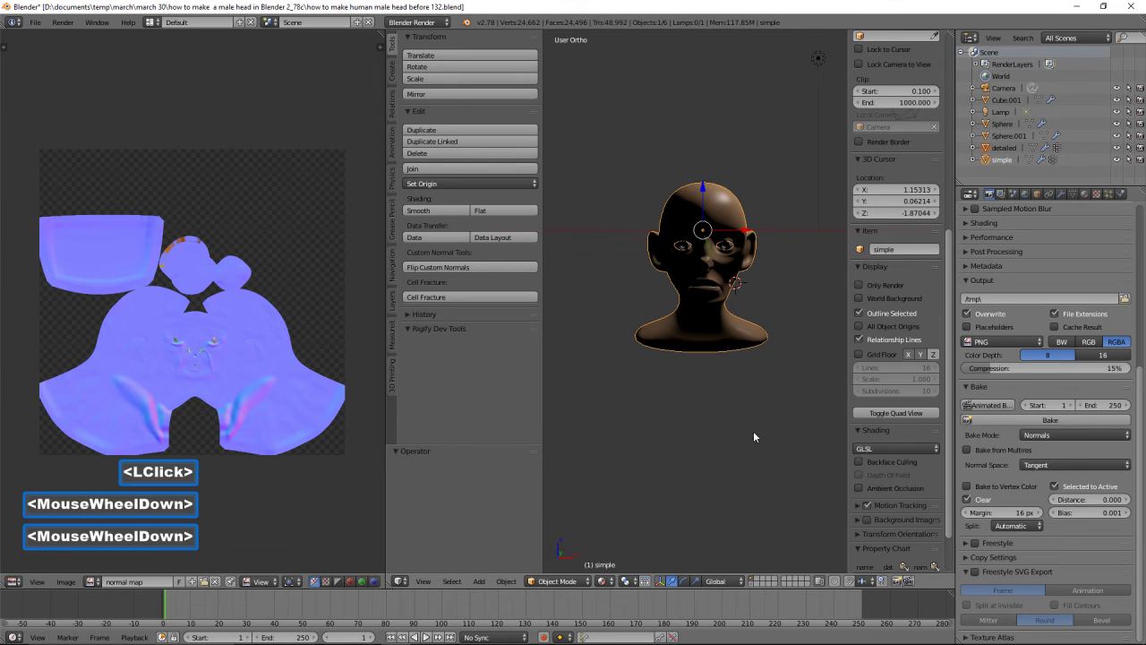
middle_click_drag(785, 185, 753, 170)
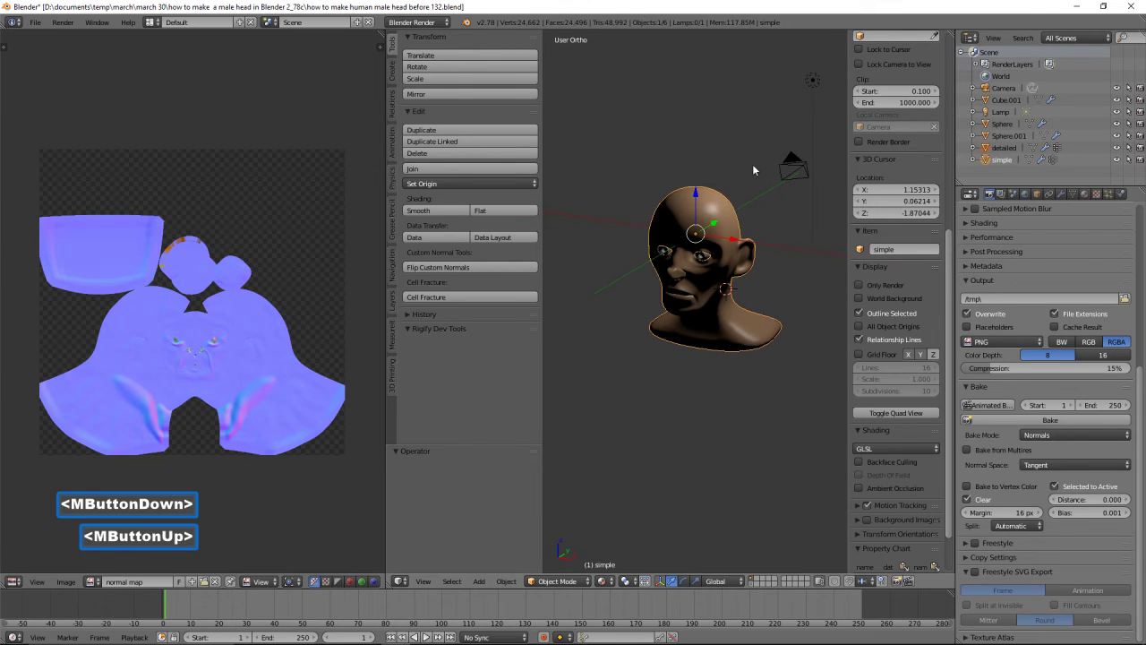
left_click(808, 84)
left_click_drag(809, 84, 637, 243)
middle_click_drag(665, 407, 728, 405)
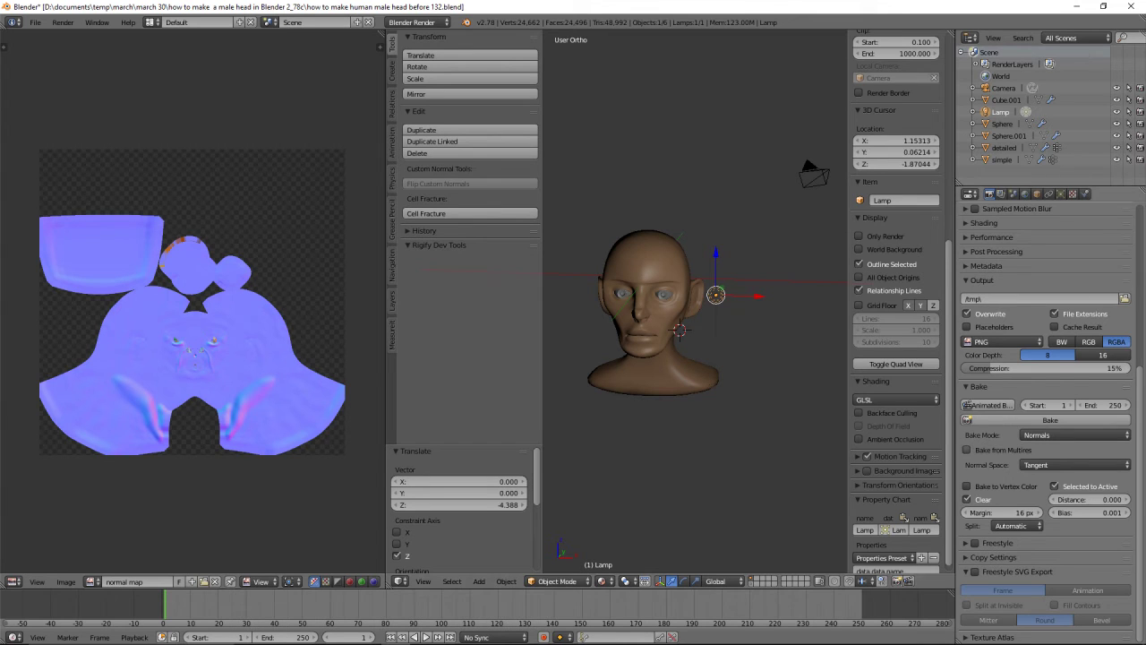
key("ctrl+shift+s")
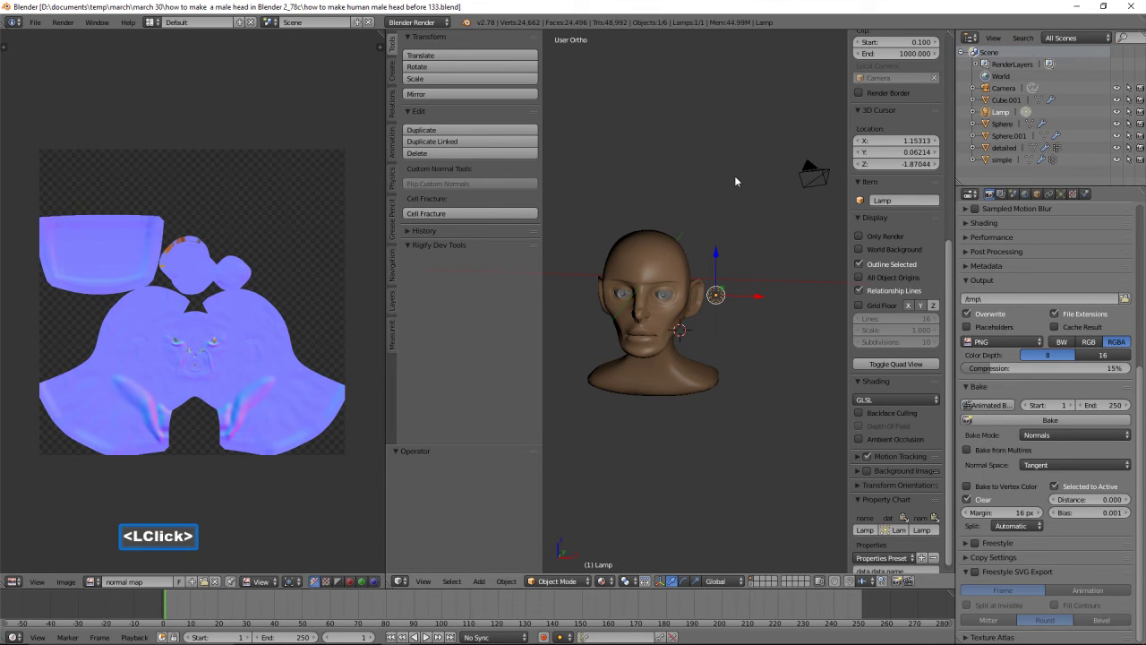
Enlarge the 3D view by narrowing the image editor and tool shelf, and add a Hemi lamp above and left of the head
left_click_drag(387, 257, 107, 240)
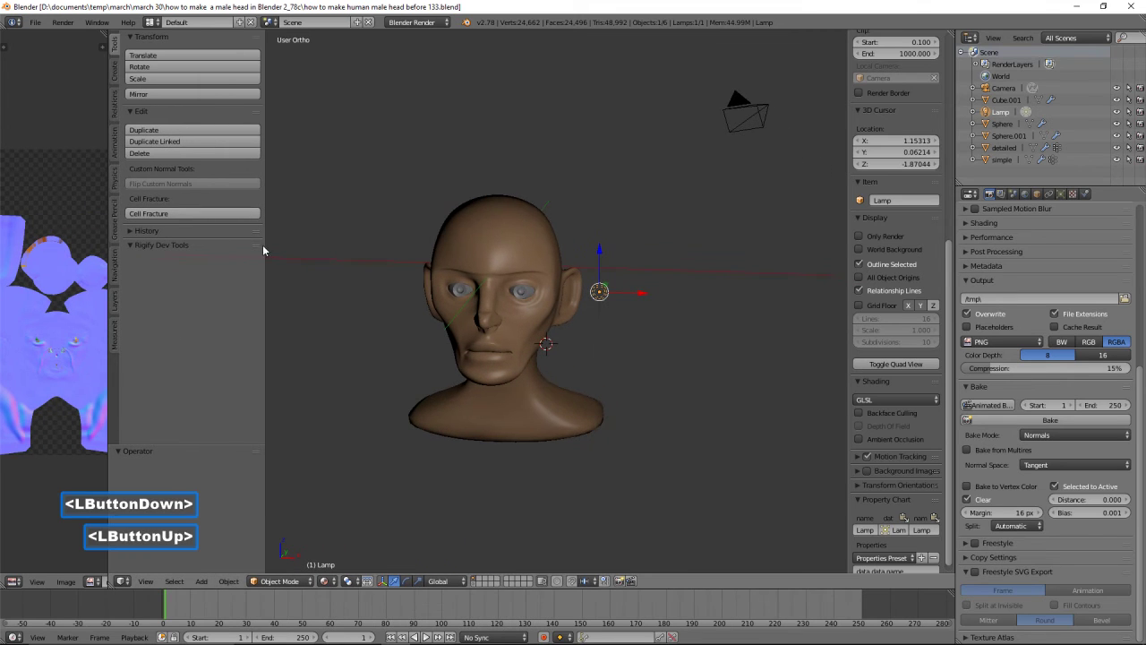
left_click_drag(263, 250, 164, 251)
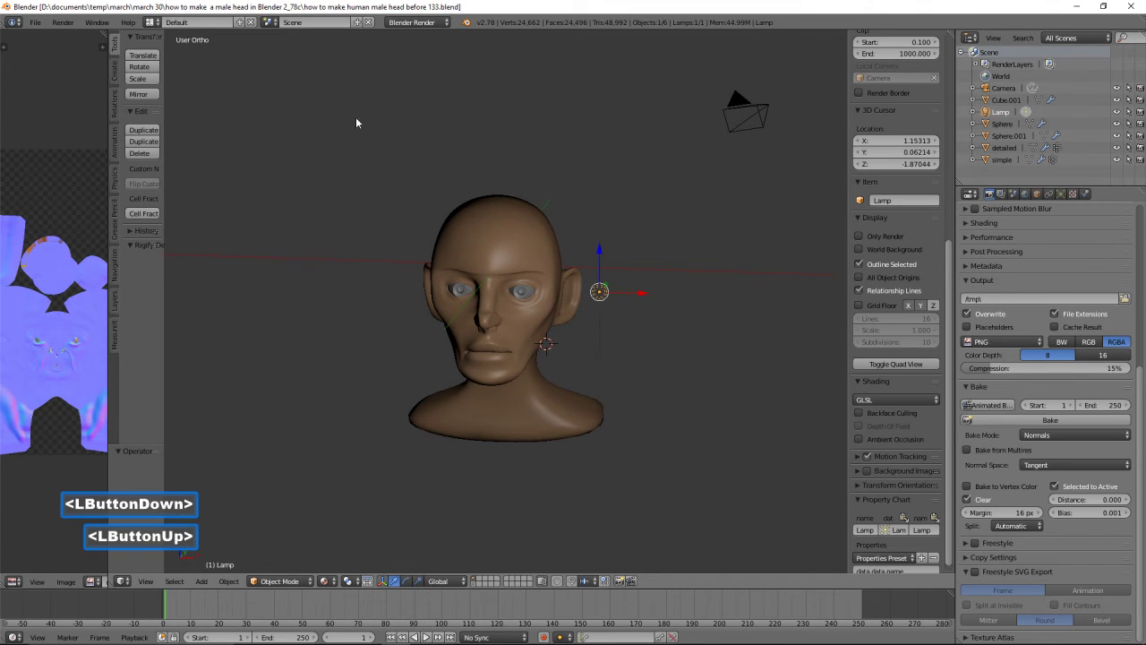
right_click(345, 85)
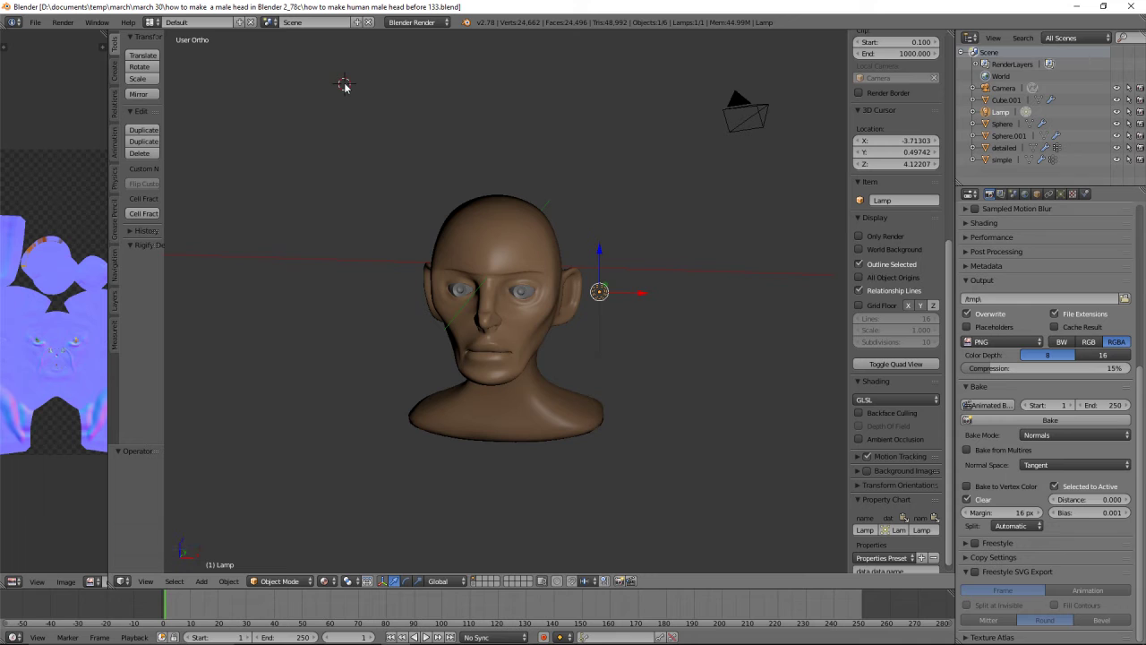
key("shift+a")
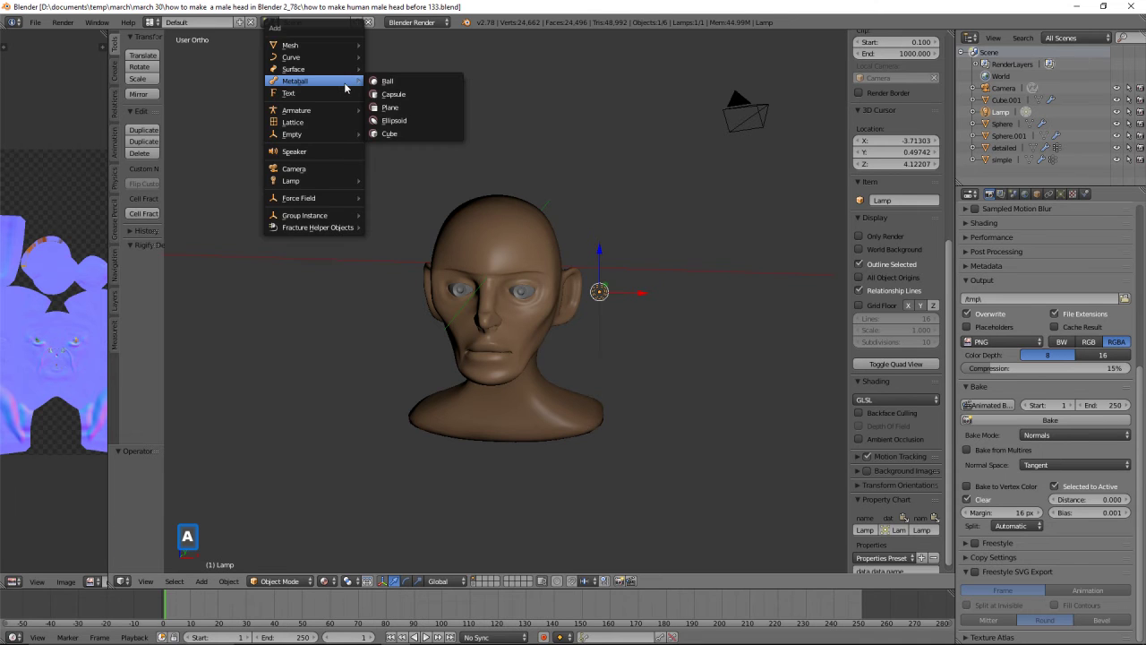
mouse_move(327, 180)
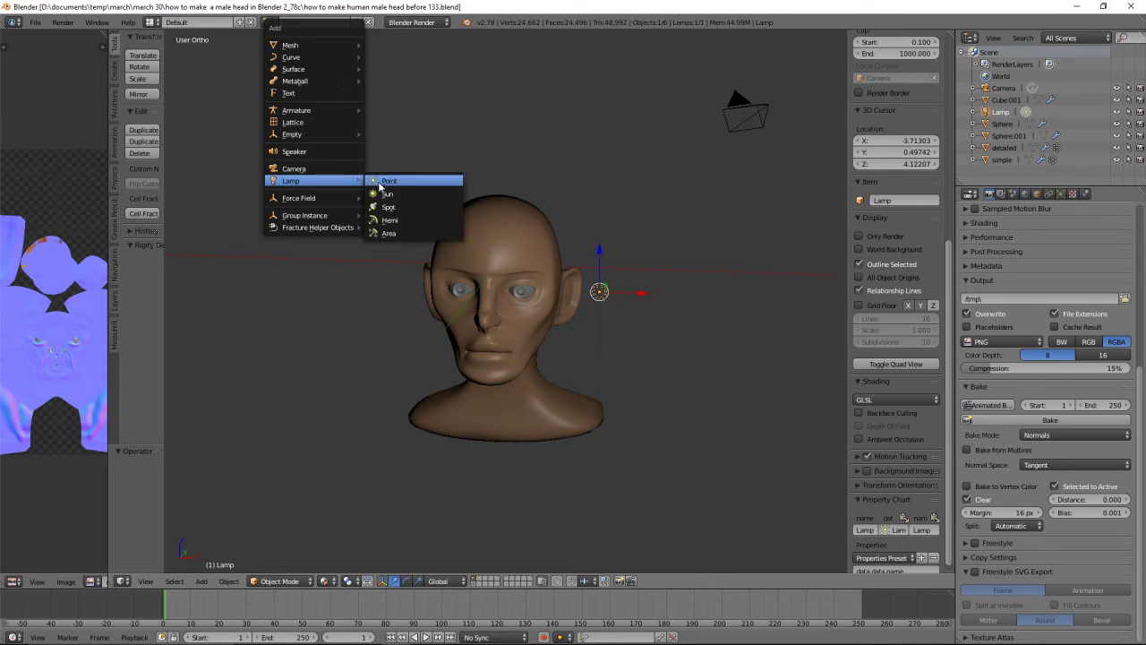
left_click(403, 219)
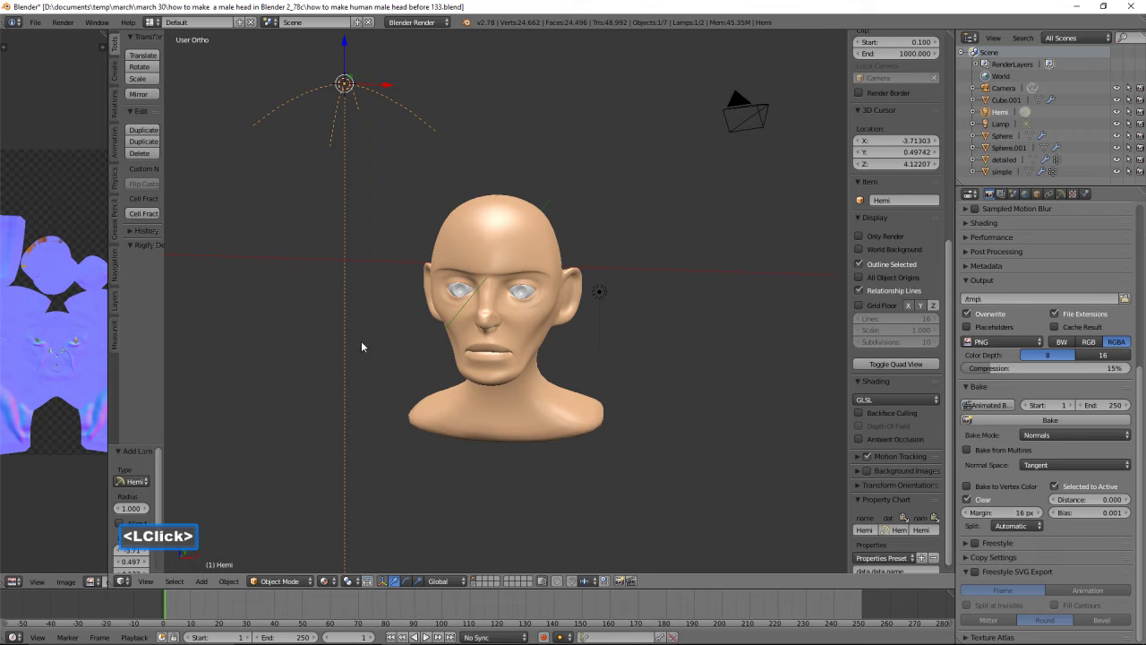
Add a Cube empty below the Hemi lamp, beside the head's neck
right_click(340, 372)
key("shift+a")
mouse_move(339, 373)
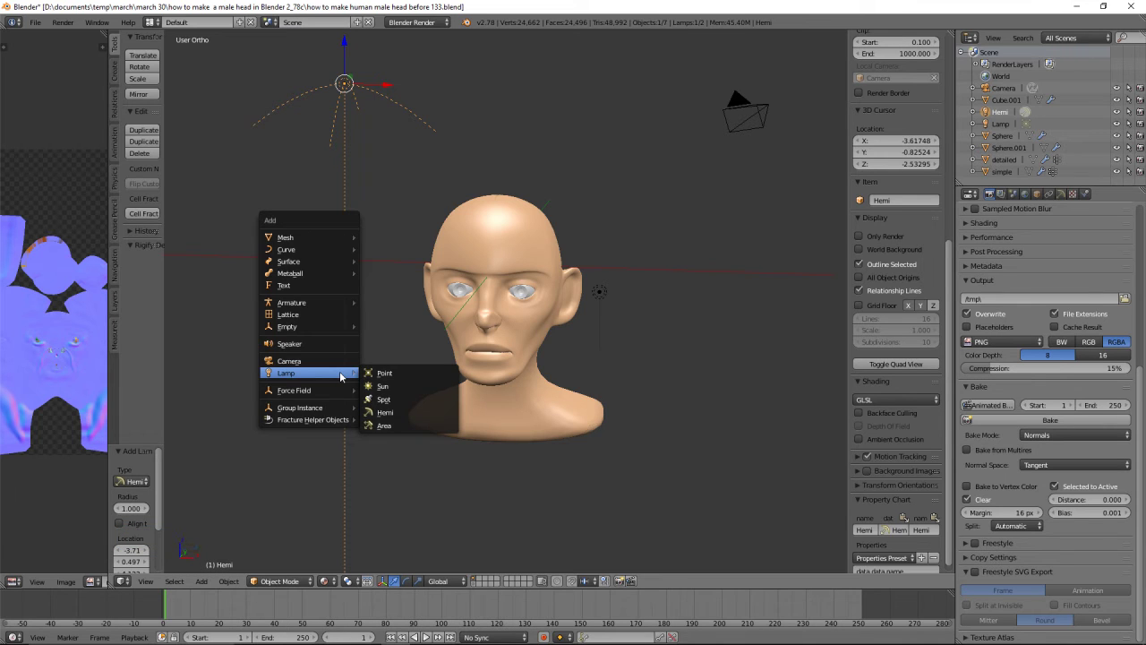
mouse_move(321, 333)
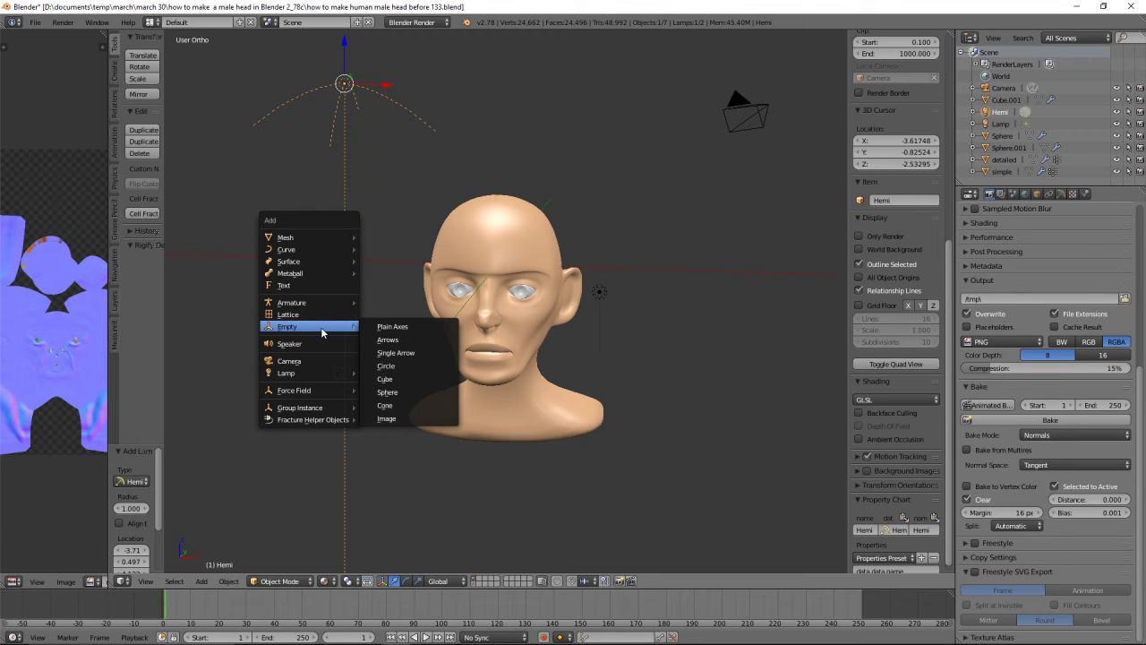
left_click(408, 379)
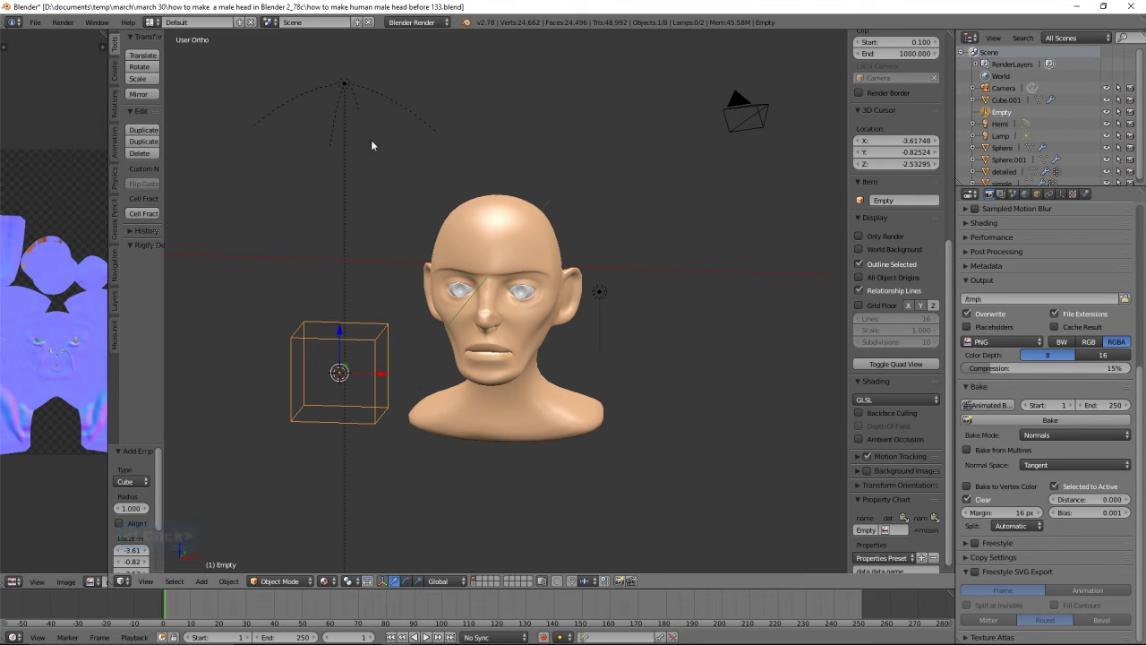
Make the Hemi lamp aim at the cube empty with a Track To constraint
left_click(345, 86)
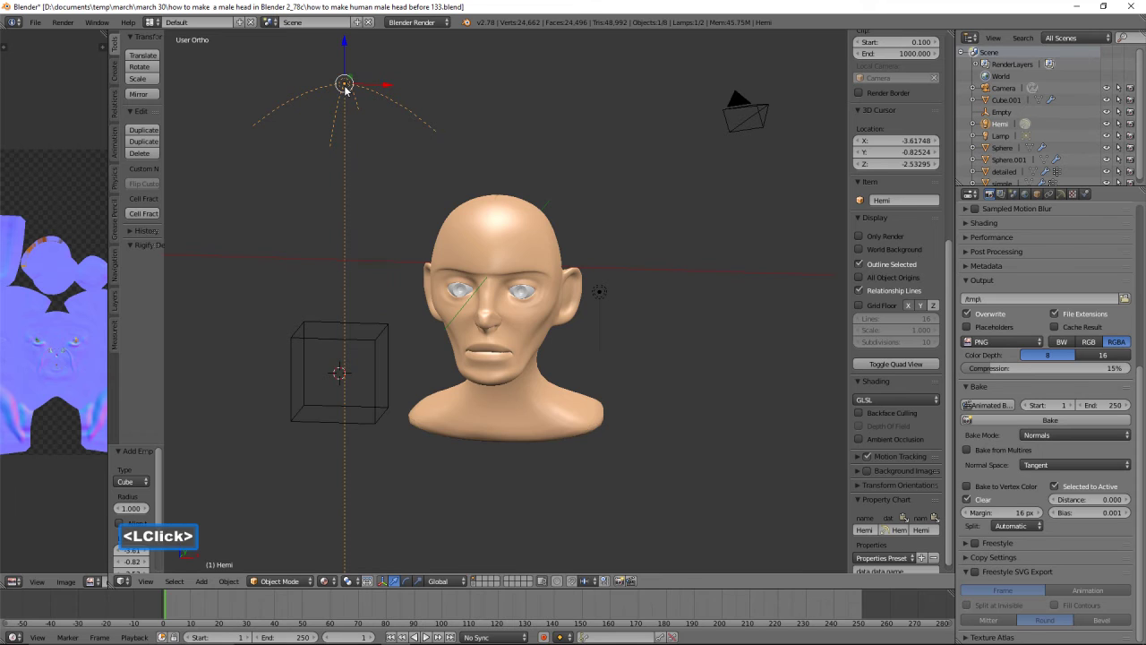
left_click(385, 336, "shift")
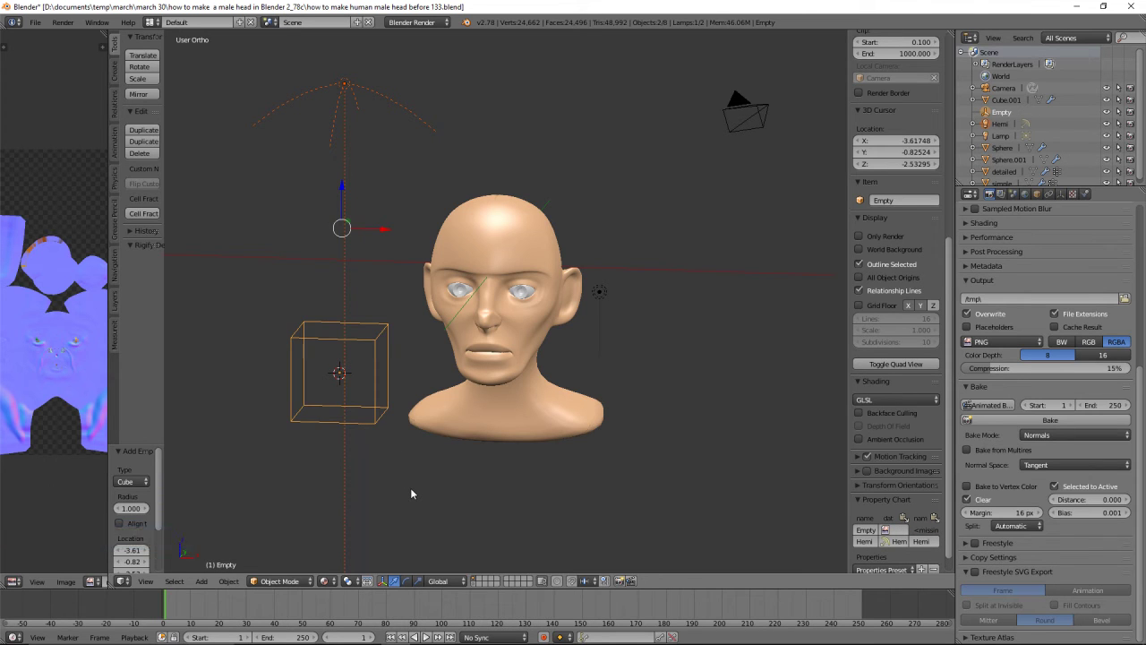
key("ctrl")
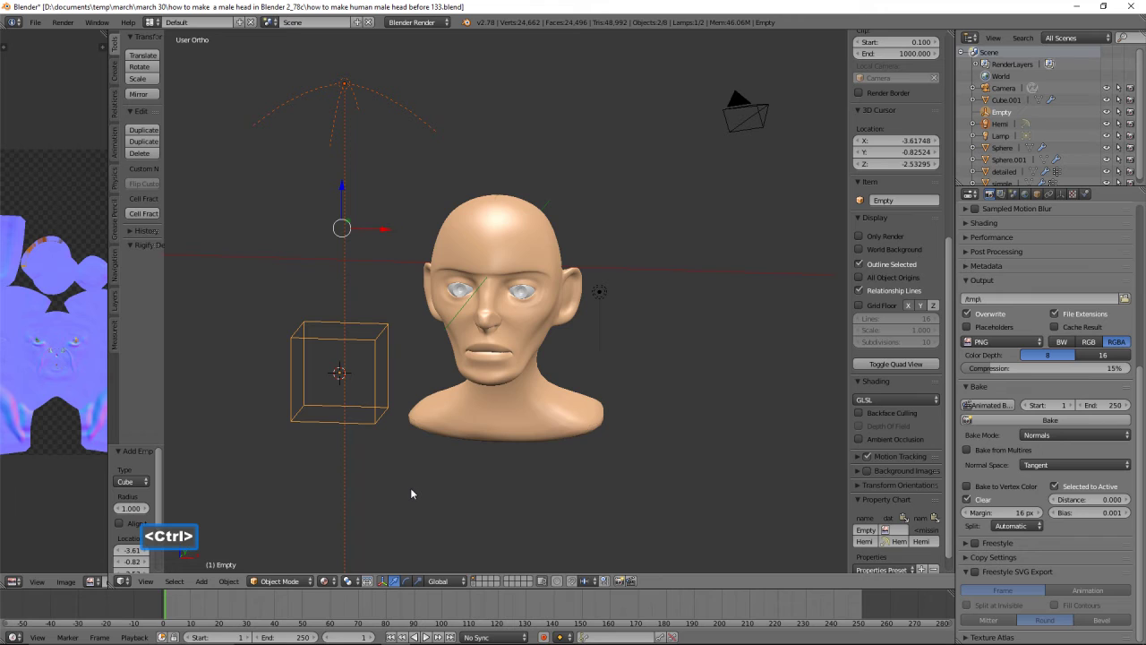
key("ctrl+t")
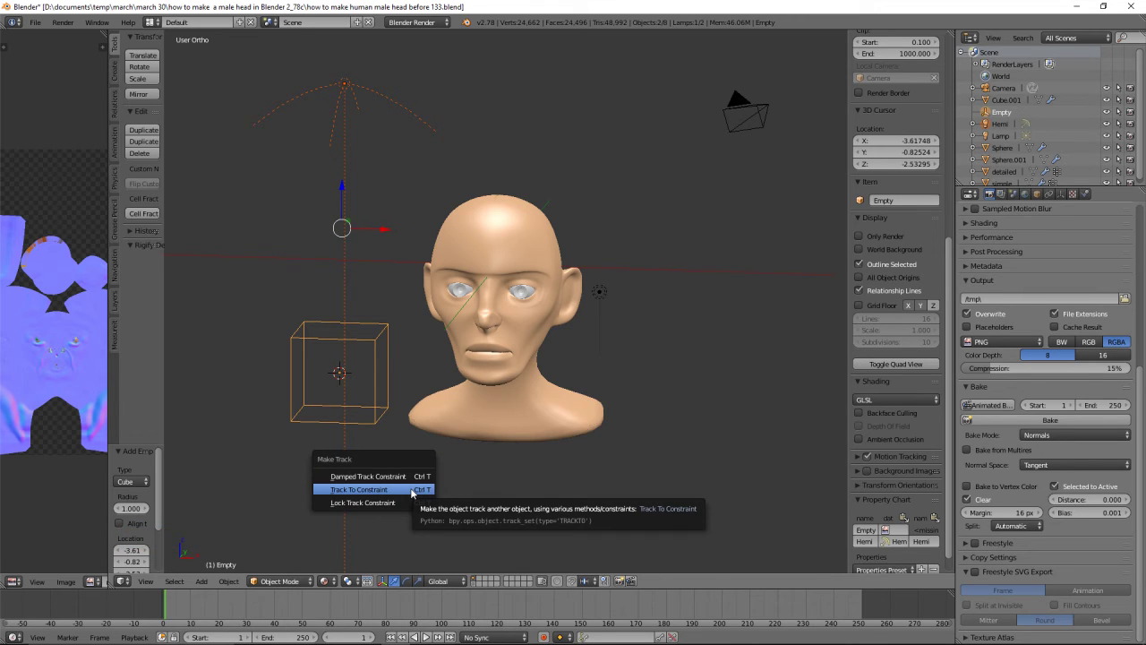
left_click(400, 490)
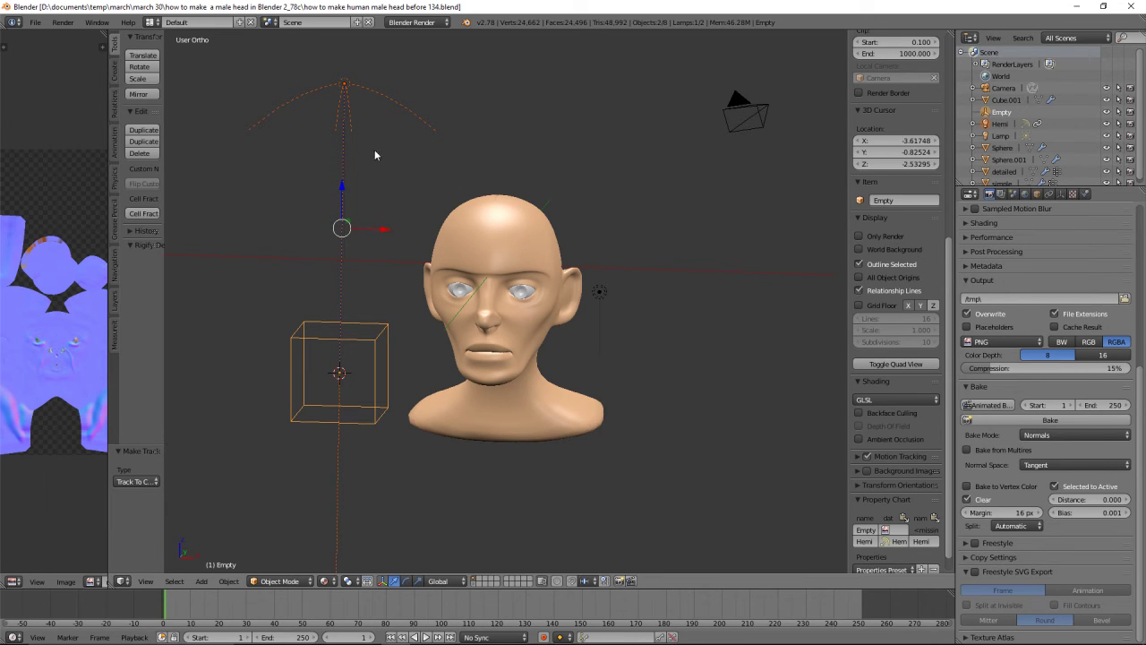
Move the cube empty 0.5 units along X toward the head and save the file as version 135
left_click(378, 354)
left_click_drag(382, 376, 400, 440)
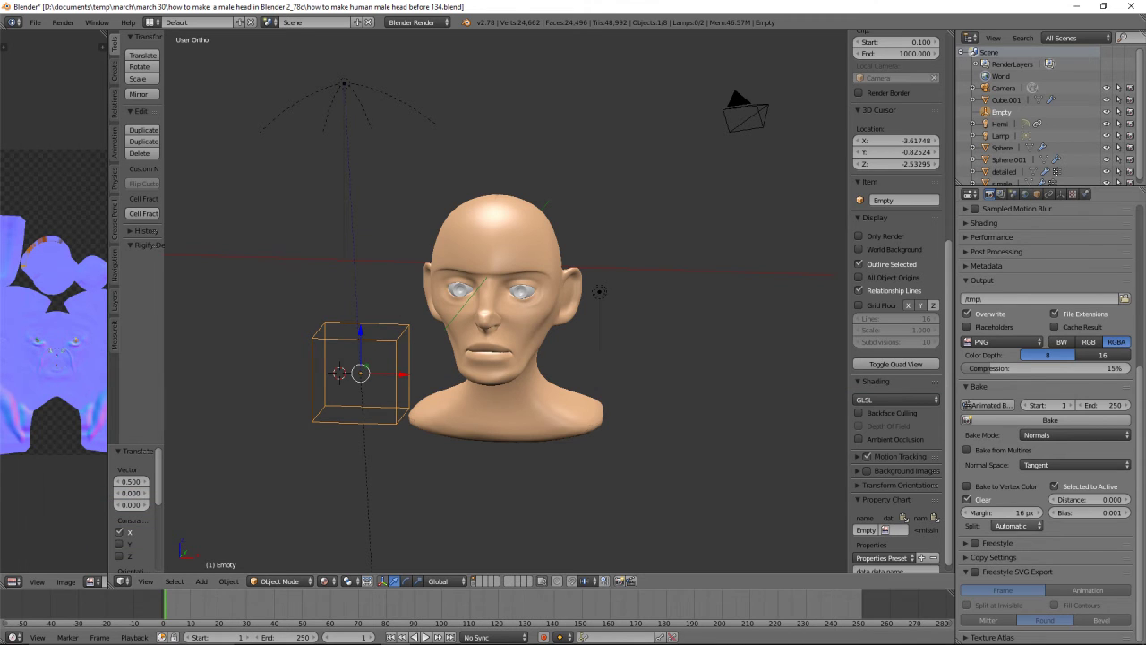
left_click(751, 258)
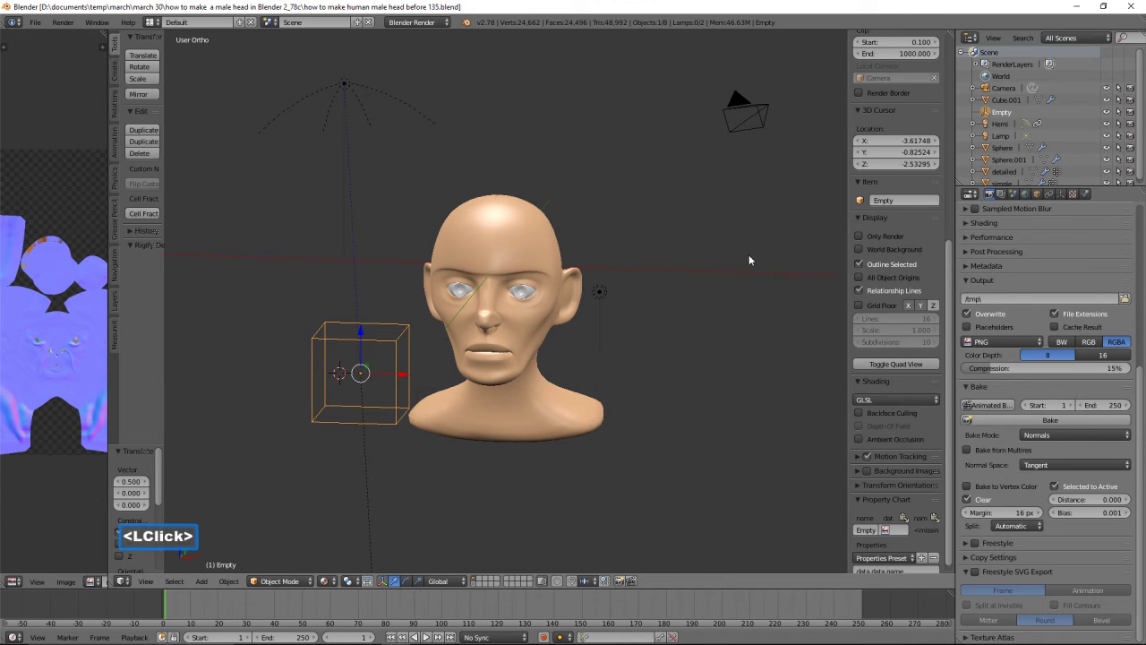
Duplicate the Hemi lamp, move the copy about 6.416 units along Y behind the head, and save the file as version 136
middle_click_drag(685, 314, 639, 319)
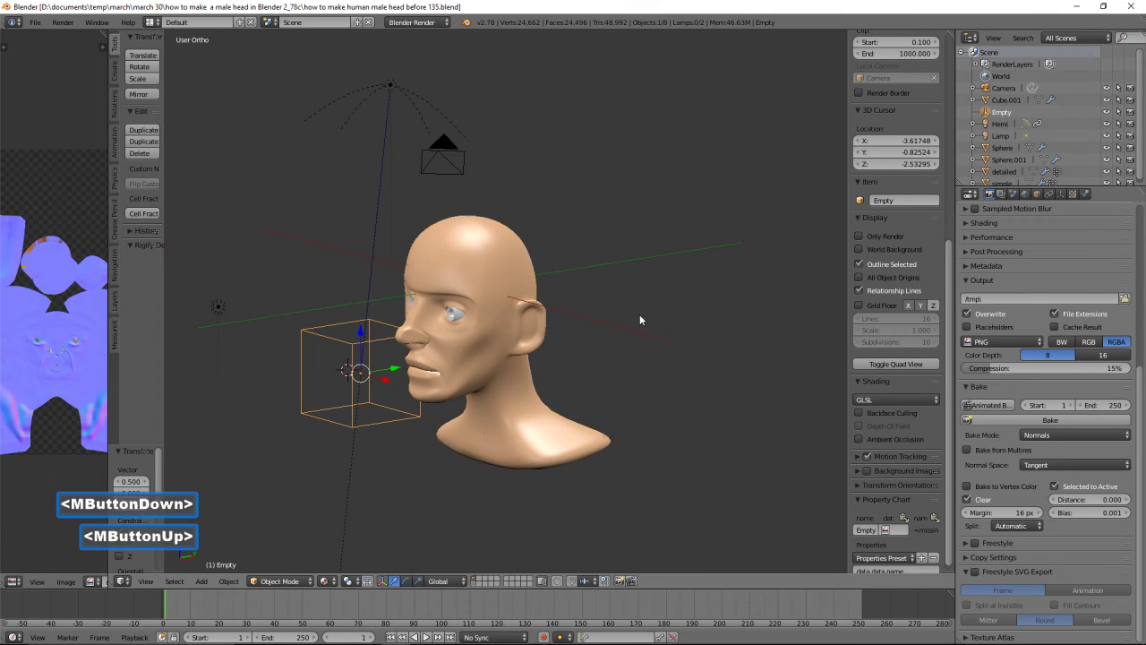
left_click(392, 87)
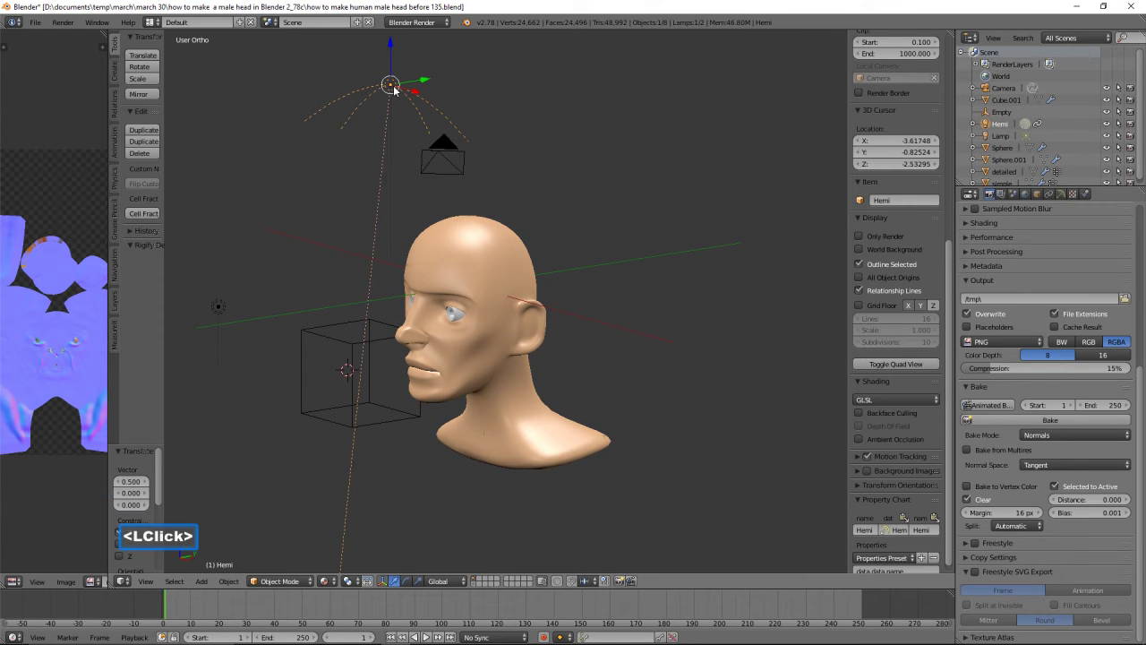
key("shift+d")
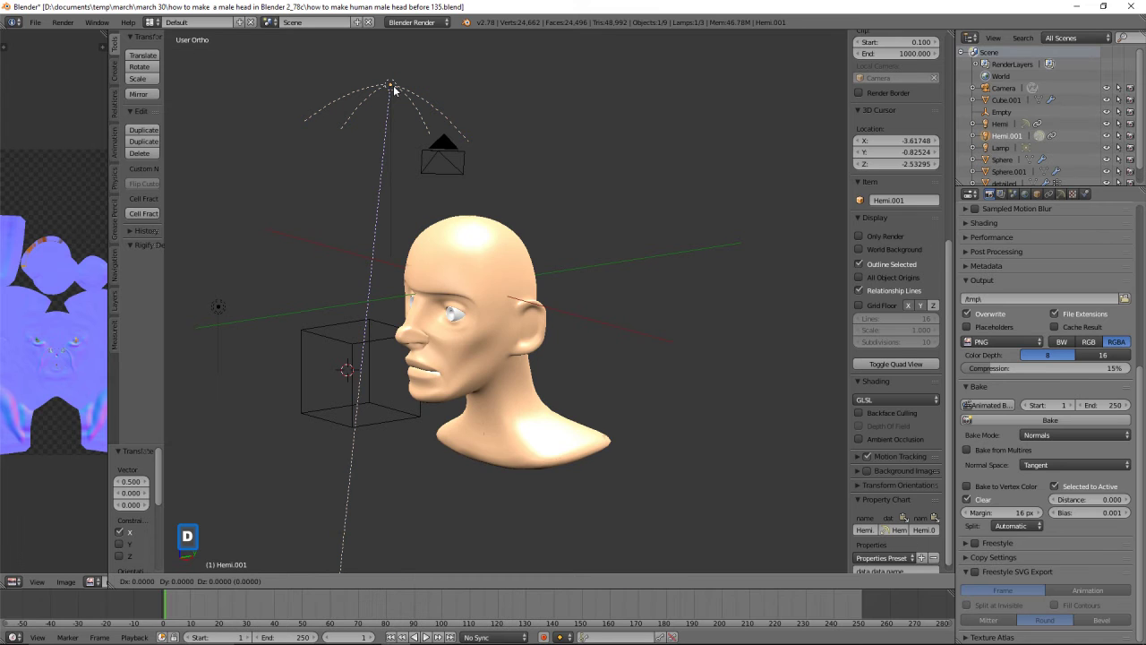
right_click(394, 89)
left_click_drag(396, 87, 793, 98)
scroll(671, 118, "down", 3)
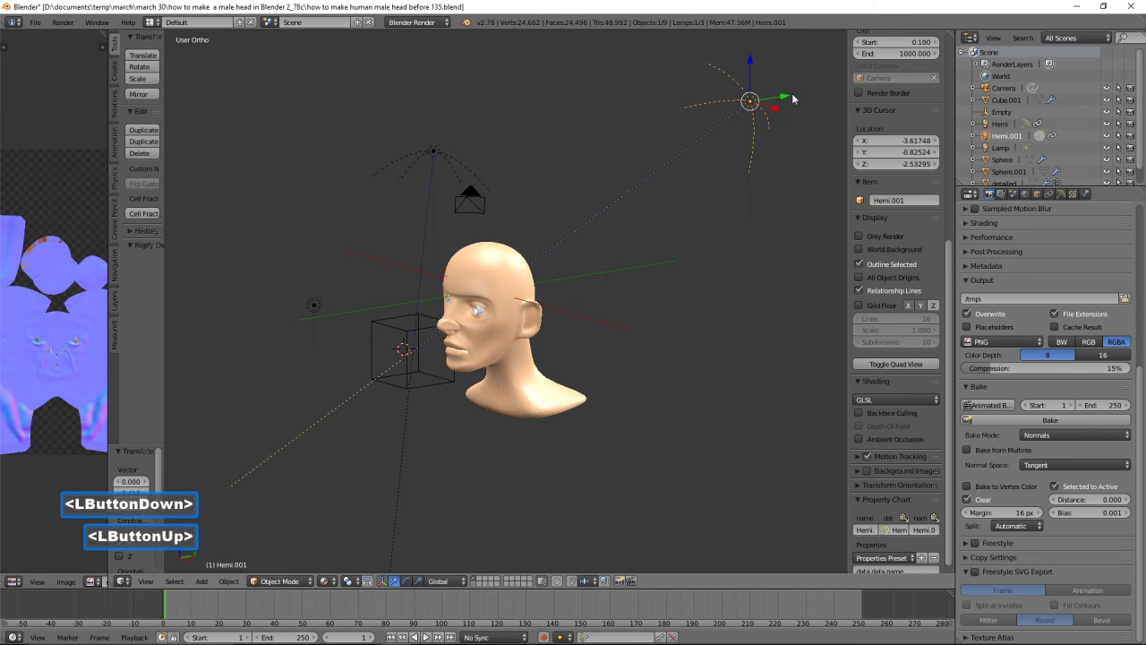
middle_click_drag(555, 375, 622, 370)
middle_click_drag(714, 343, 524, 342, "shift")
middle_click_drag(660, 377, 647, 302, "ctrl")
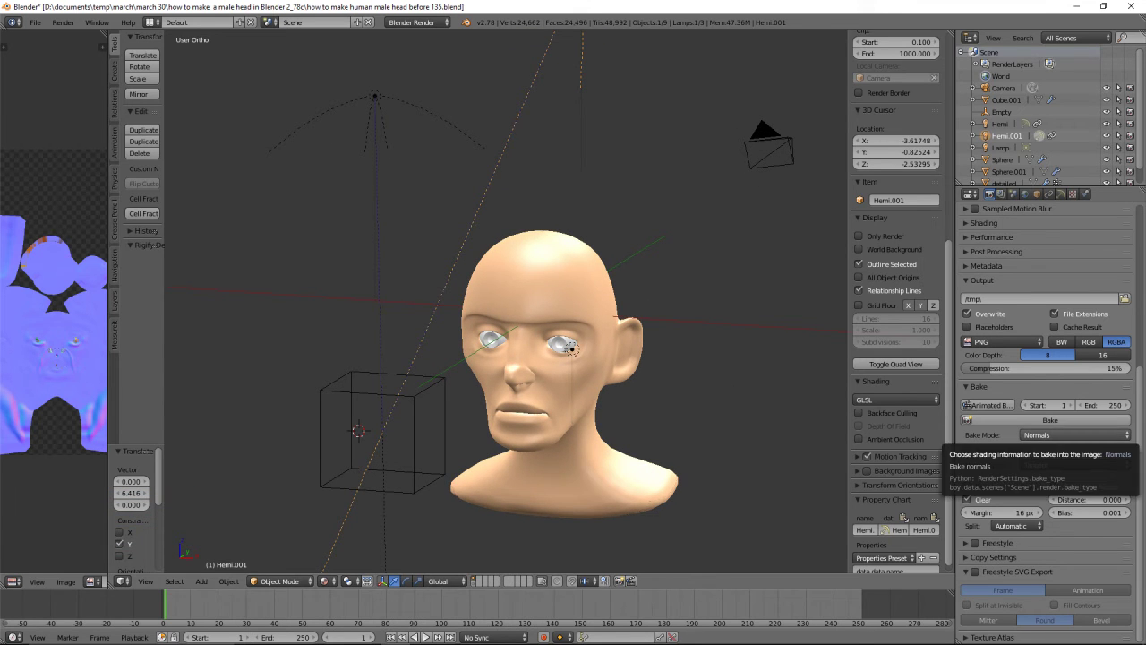
left_click(690, 13)
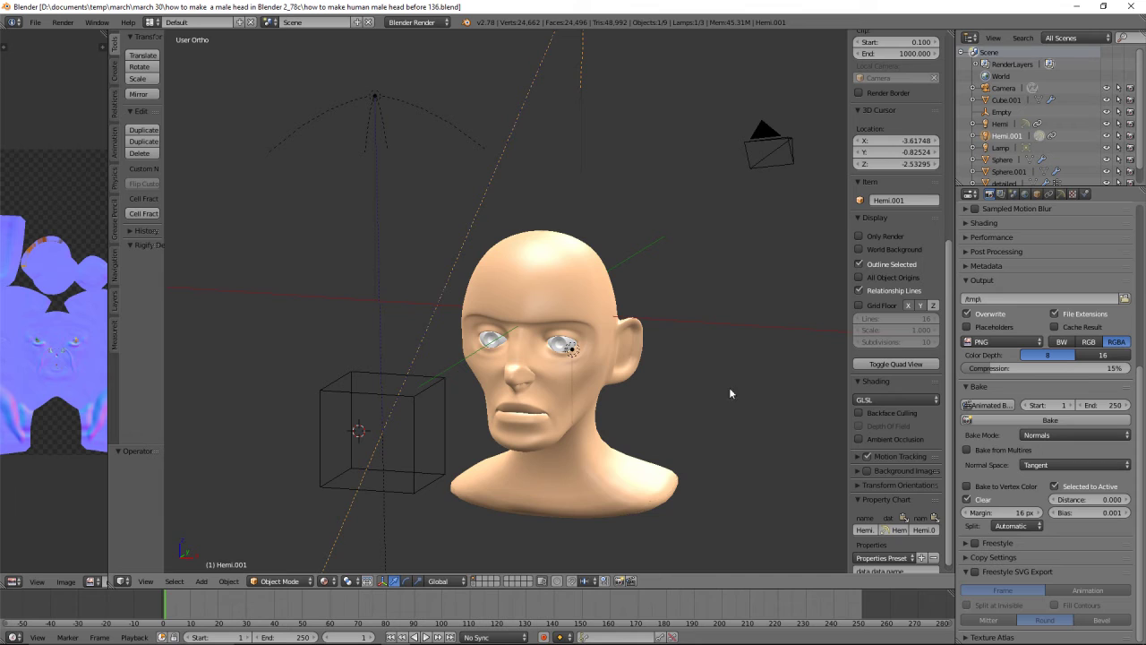
Add a new texture in the third slot of the simple head's material and name it normal map
left_click(635, 479)
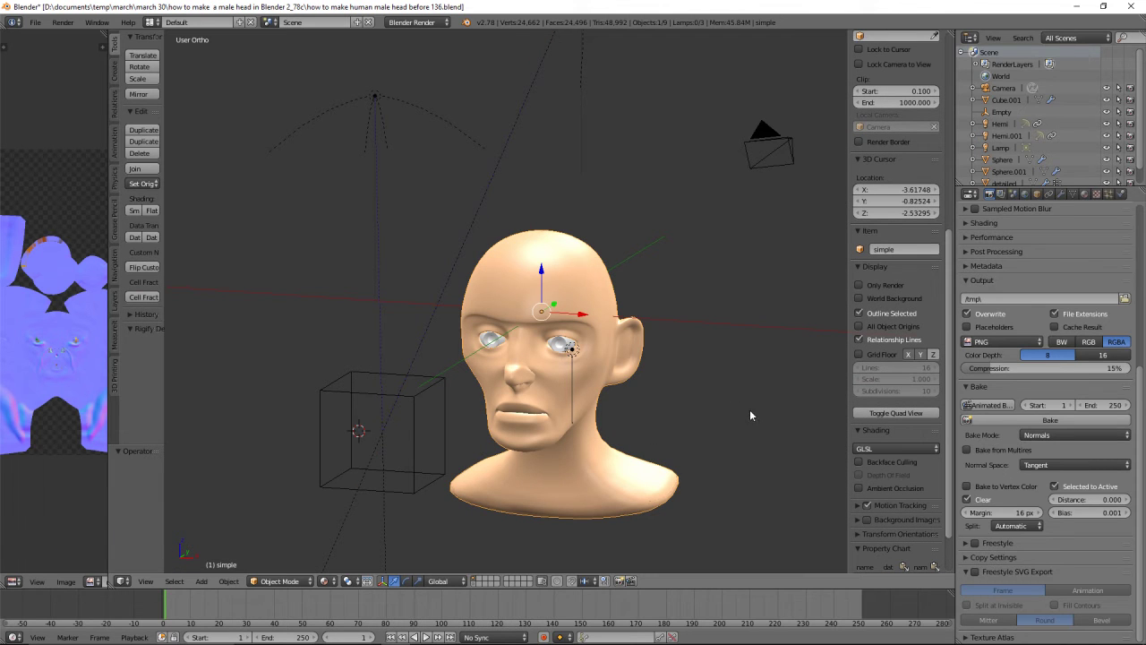
left_click(1084, 194)
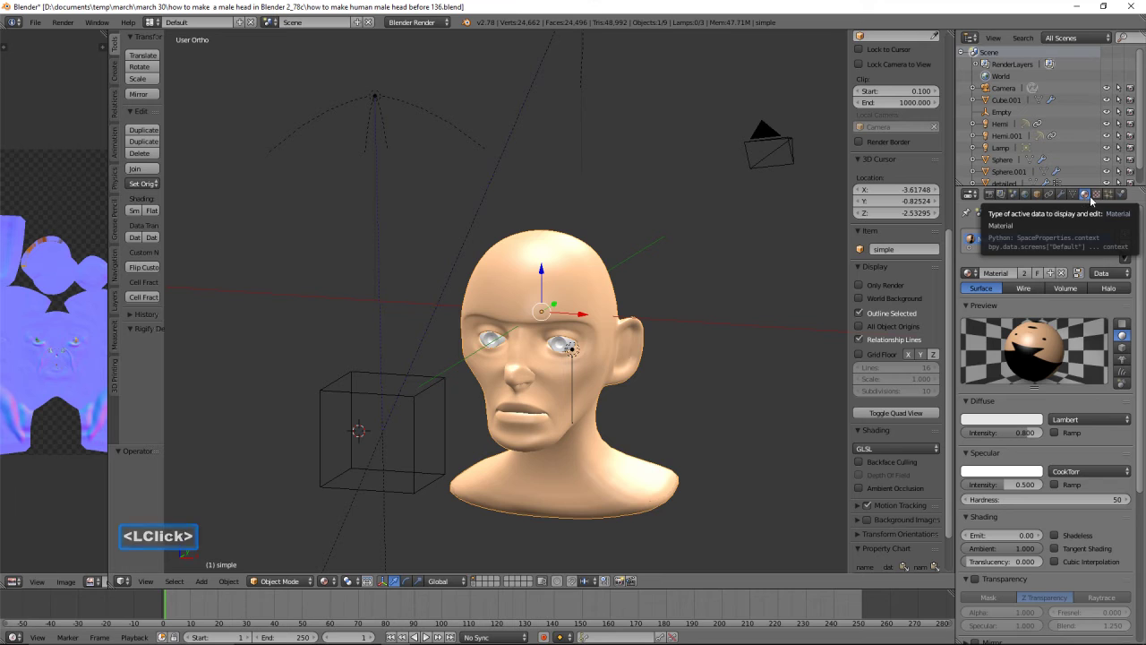
left_click(1097, 195)
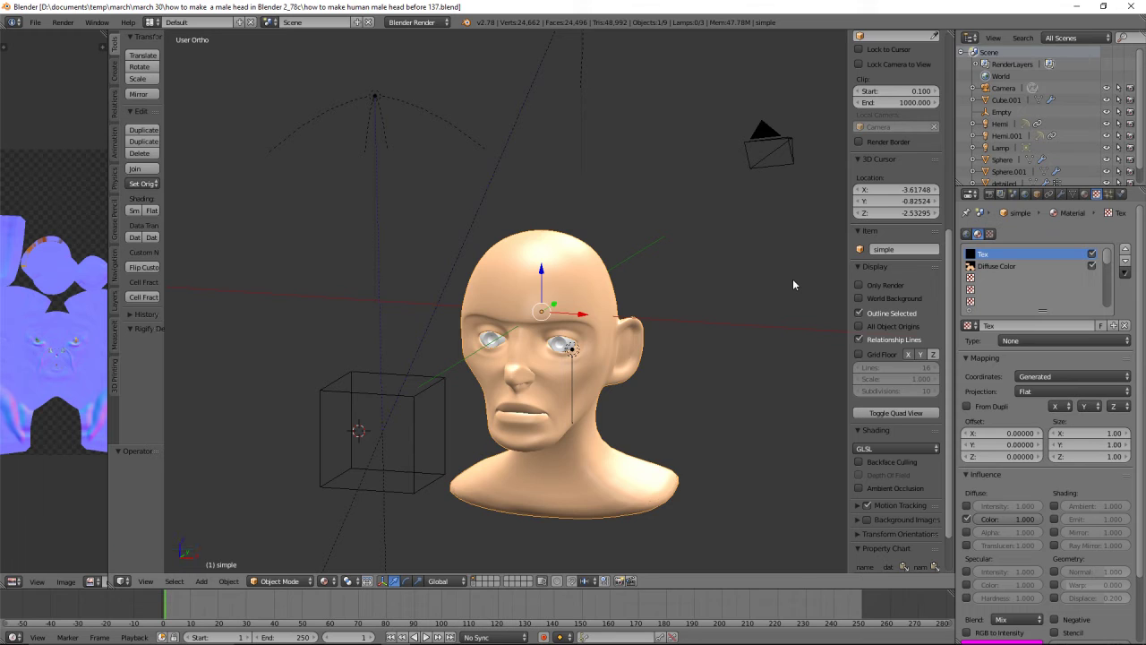
left_click(971, 278)
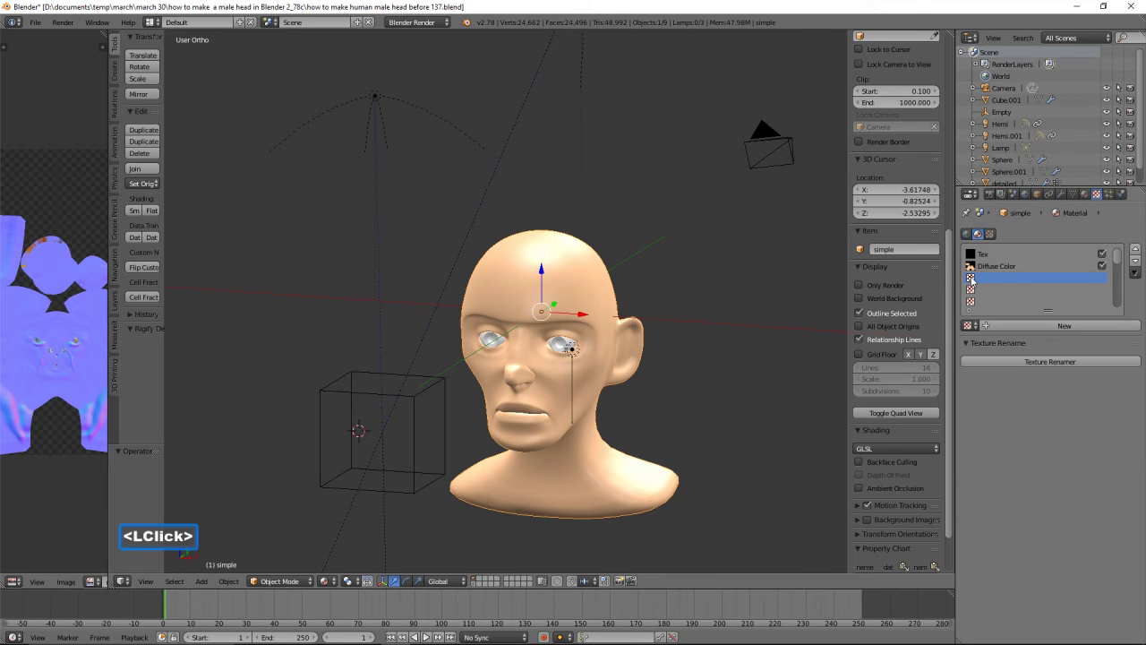
left_click(1080, 325)
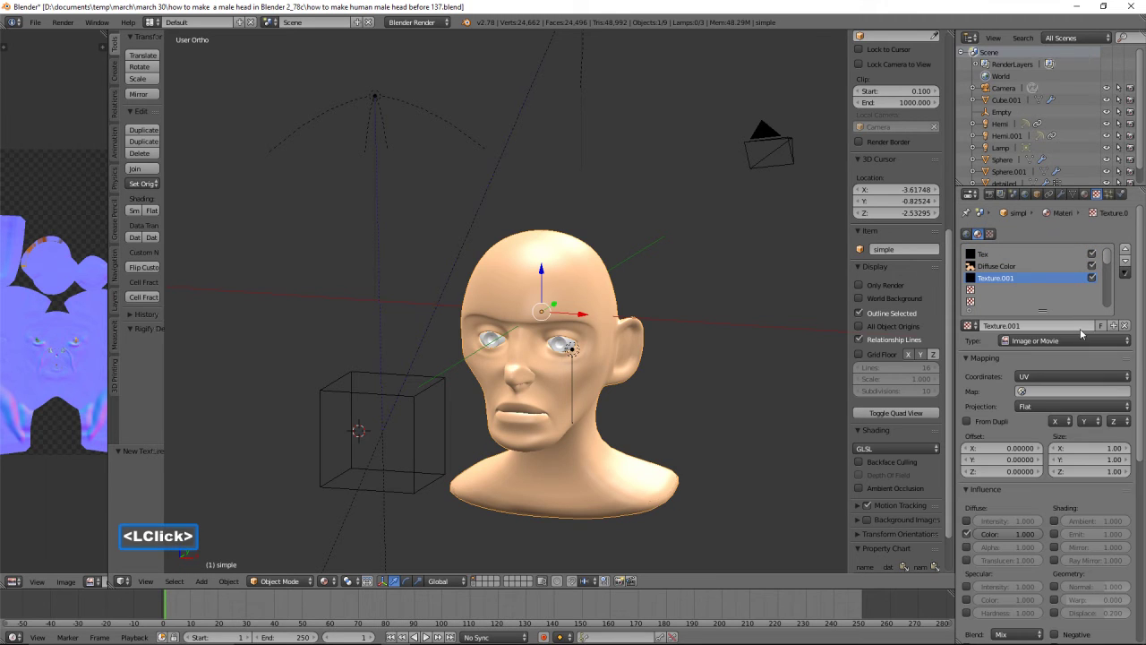
left_click(1013, 326)
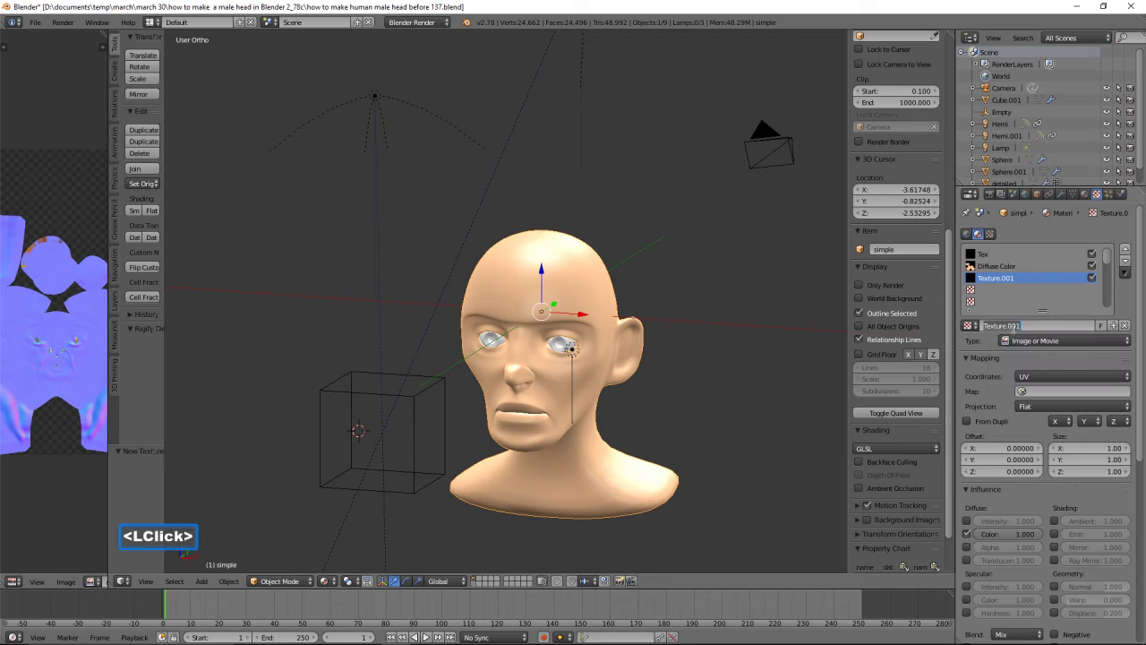
type("nor")
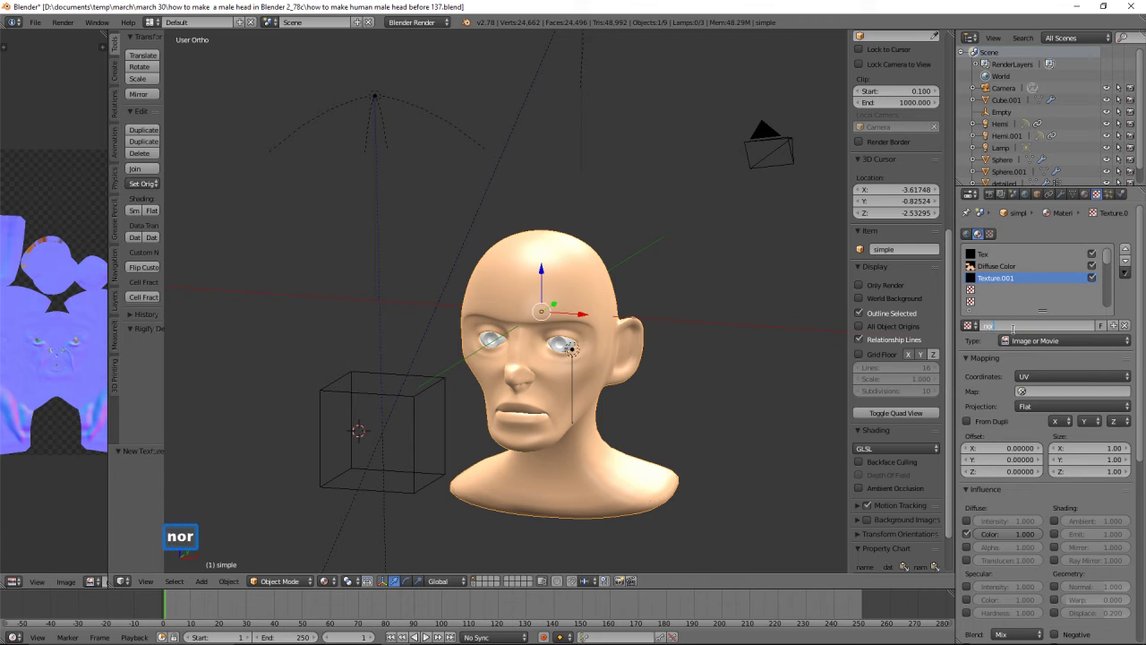
type("mal map")
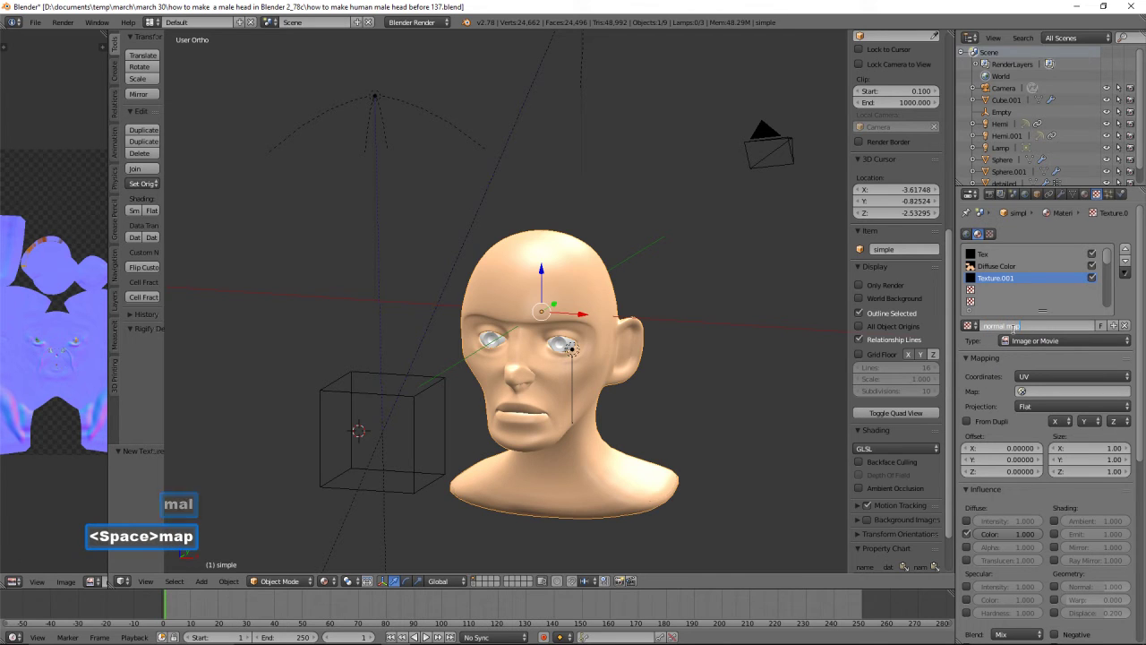
key("Return")
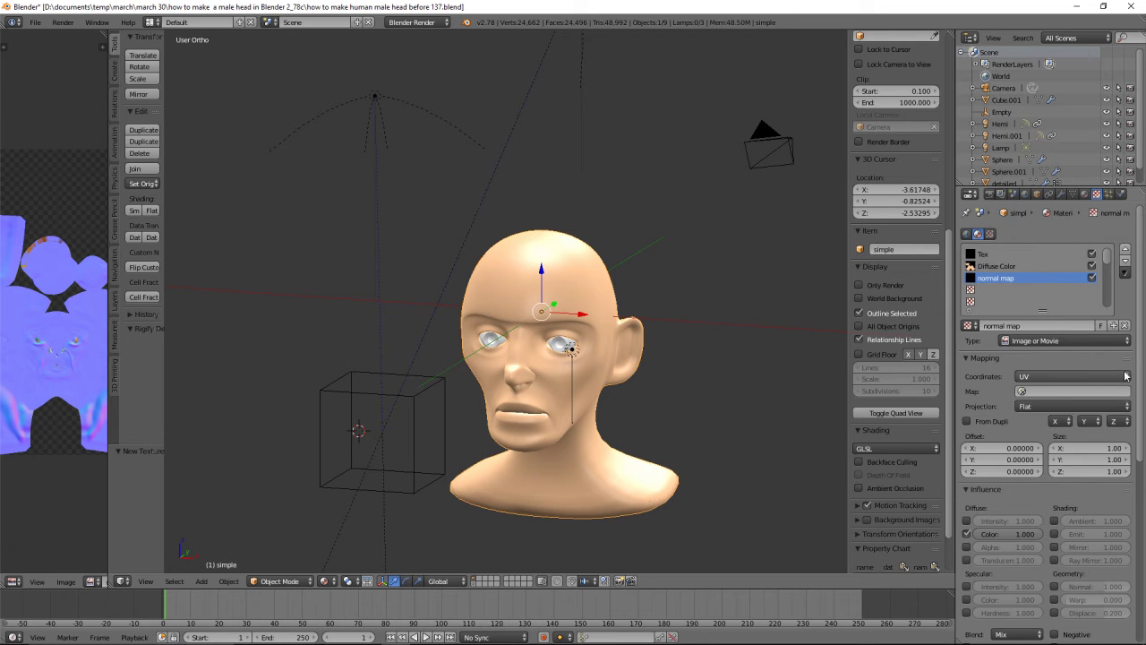
Set the normal map texture to influence Normal at 1.000 instead of diffuse Color
left_click_drag(1141, 376, 1144, 438)
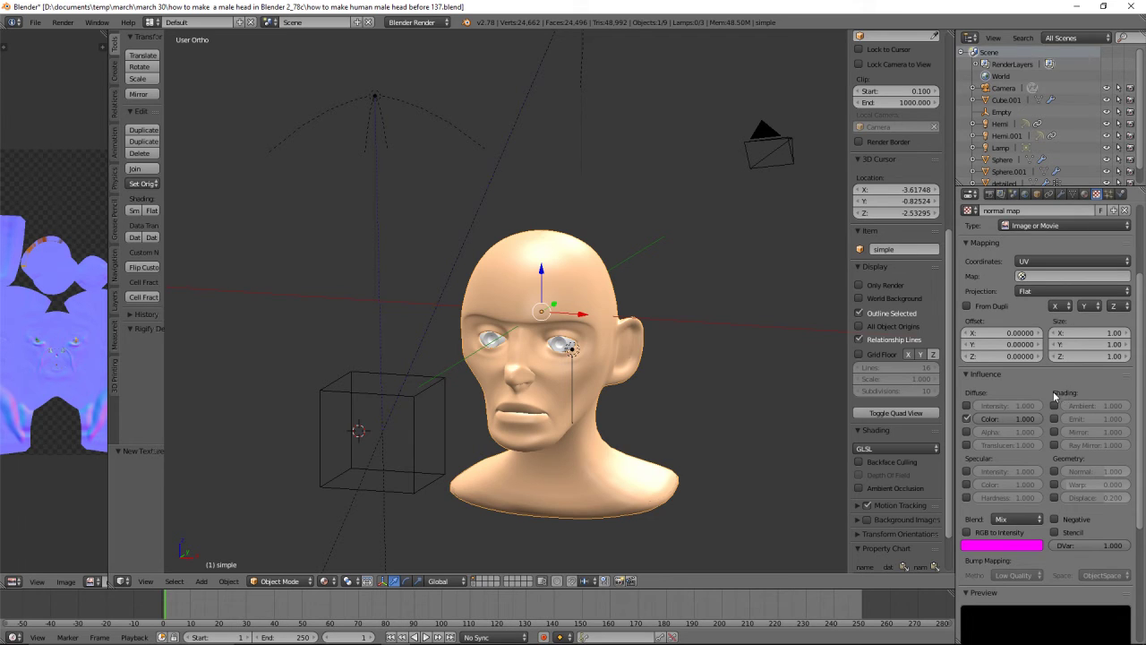
left_click(967, 419)
left_click(967, 419)
left_click(1054, 471)
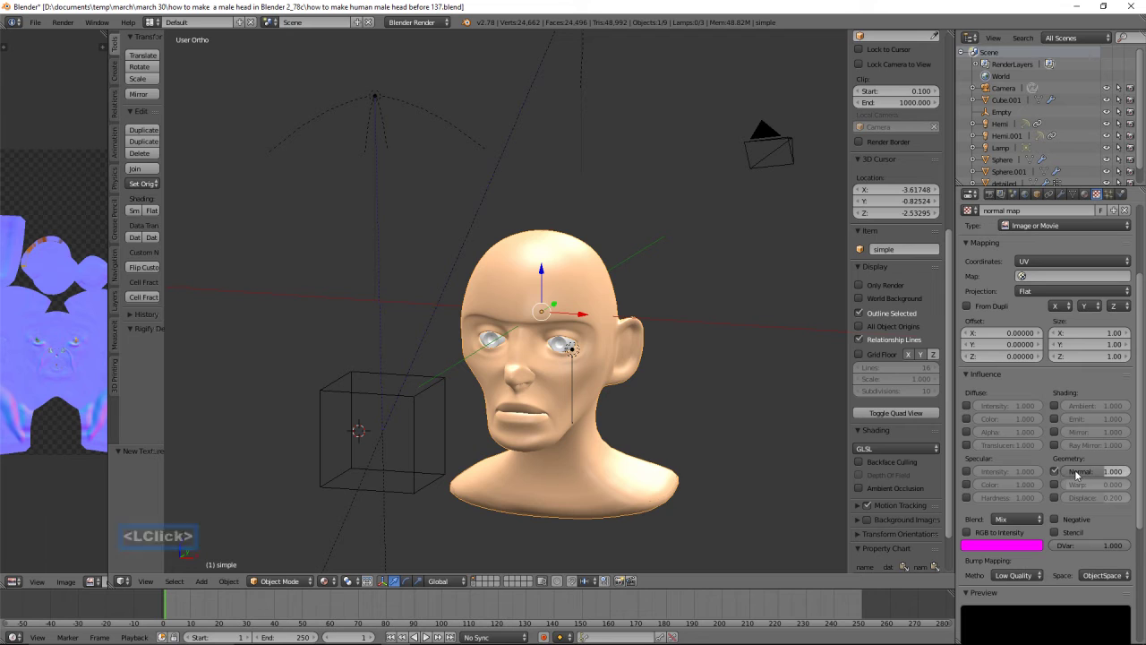
Assign the existing normal map image to the texture and check the facial detail on the head
left_click_drag(1141, 455, 1141, 548)
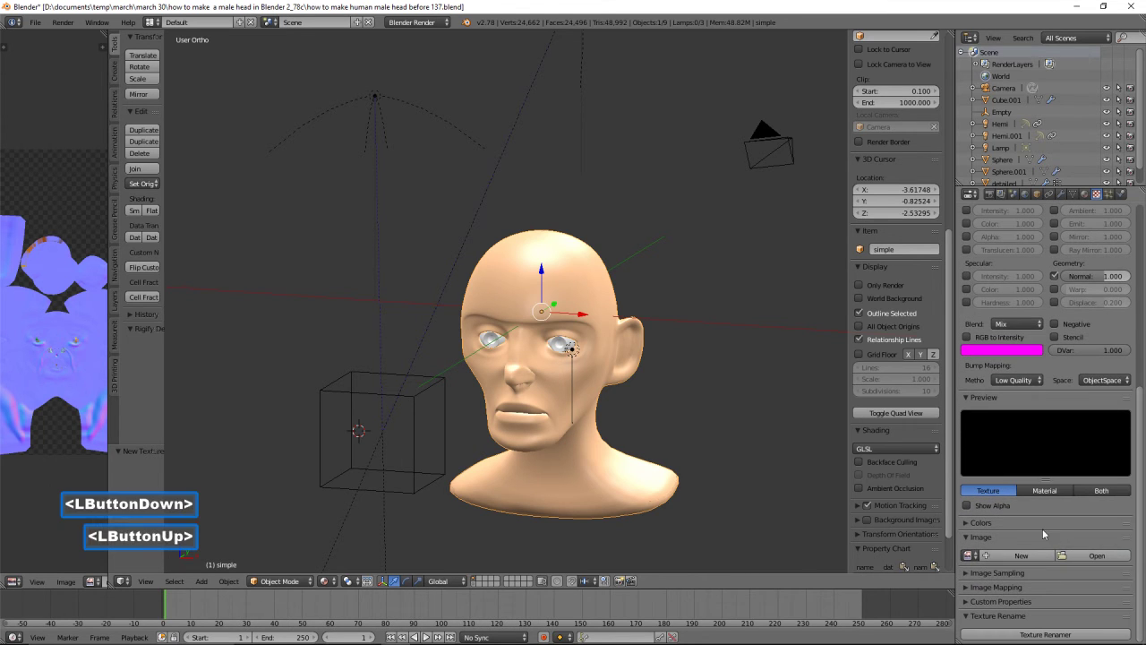
left_click(975, 559)
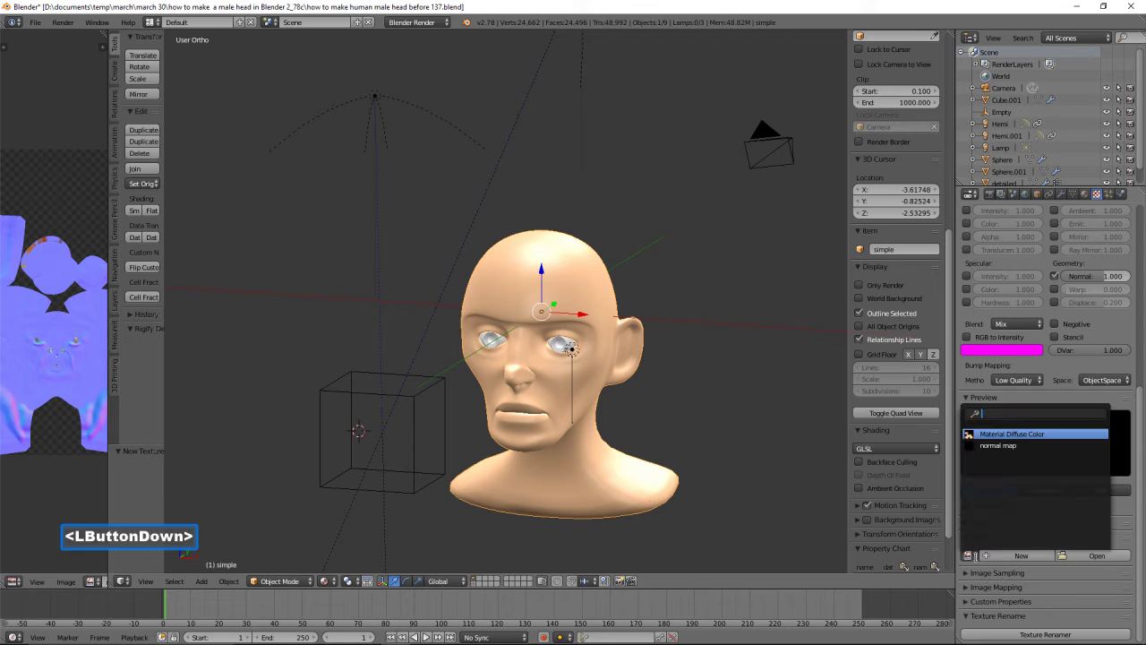
left_click(1031, 446)
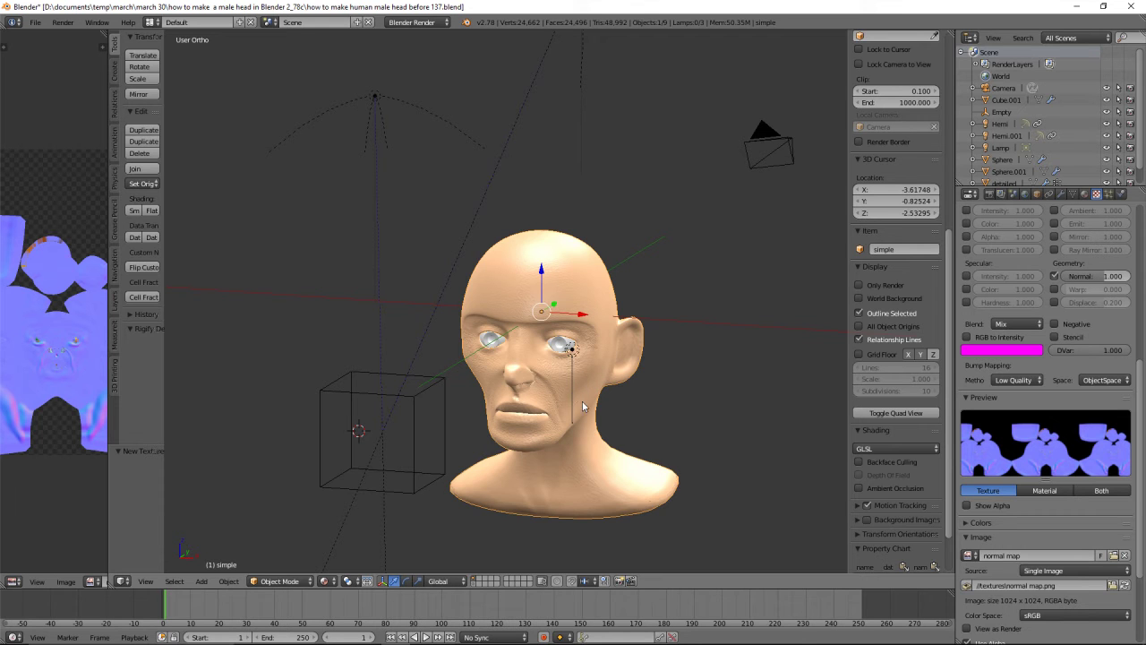
mouse_move(591, 413)
middle_mouse_down()
mouse_move(626, 413)
mouse_move(598, 411)
mouse_move(587, 391)
middle_mouse_up()
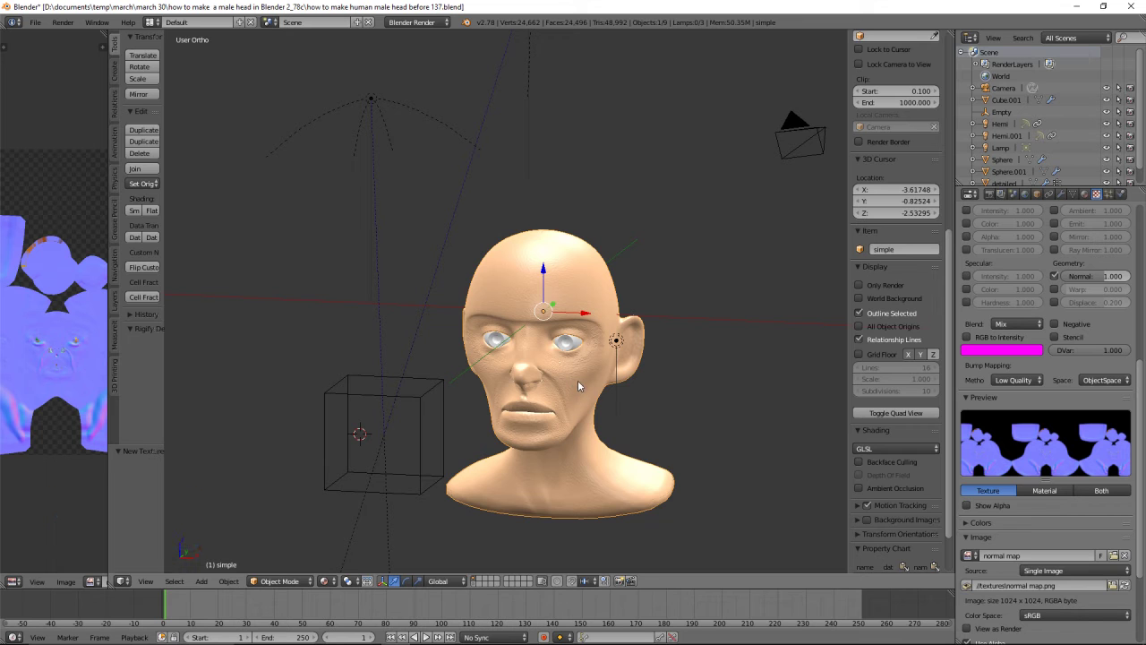
mouse_move(643, 404)
middle_mouse_down()
mouse_move(615, 406)
mouse_move(629, 409)
middle_mouse_up()
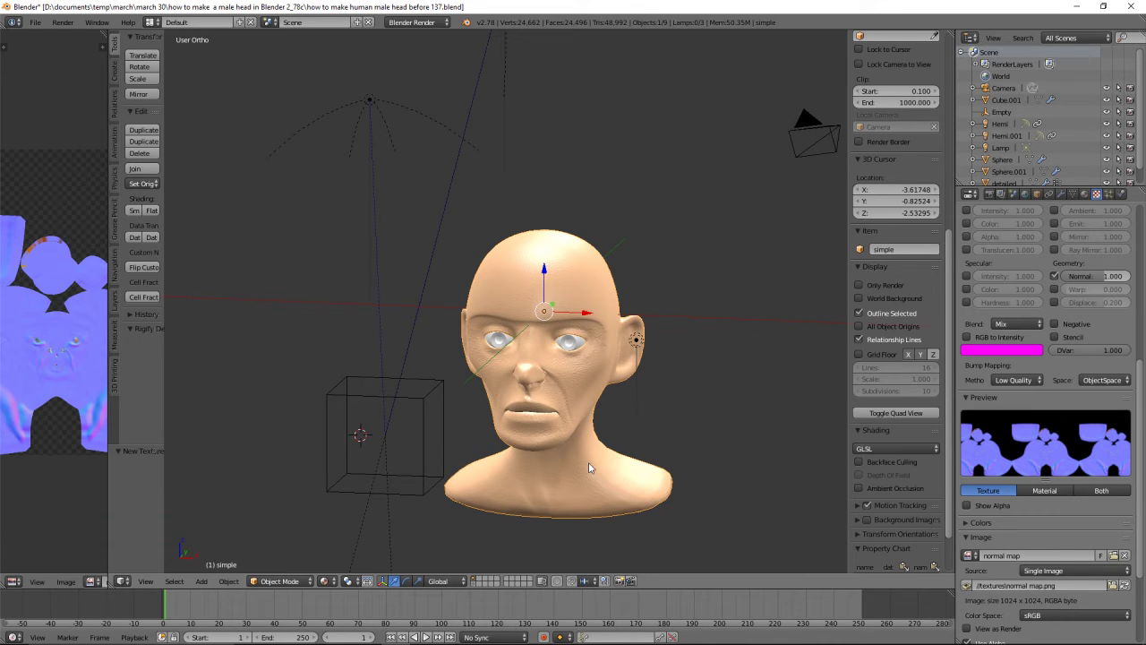
mouse_move(578, 458)
middle_mouse_down()
mouse_move(604, 468)
mouse_move(618, 452)
mouse_move(576, 472)
middle_mouse_up()
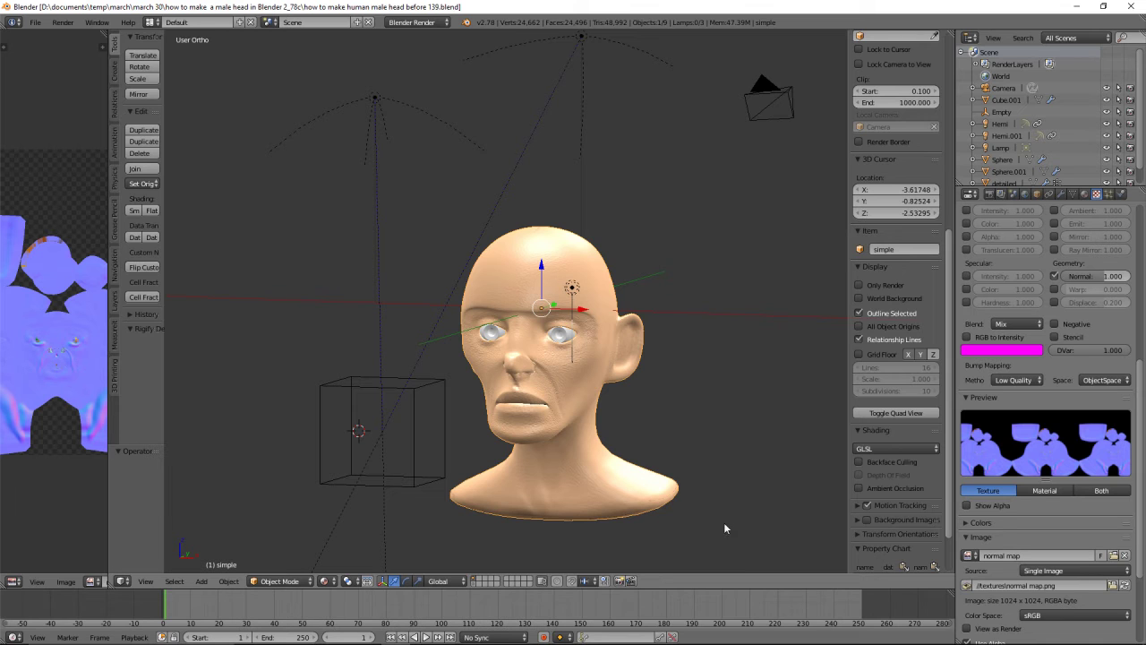
Switch to the textures folder in File Explorer and open the Material Diffuse Color image in GIMP
mouse_move(461, 642)
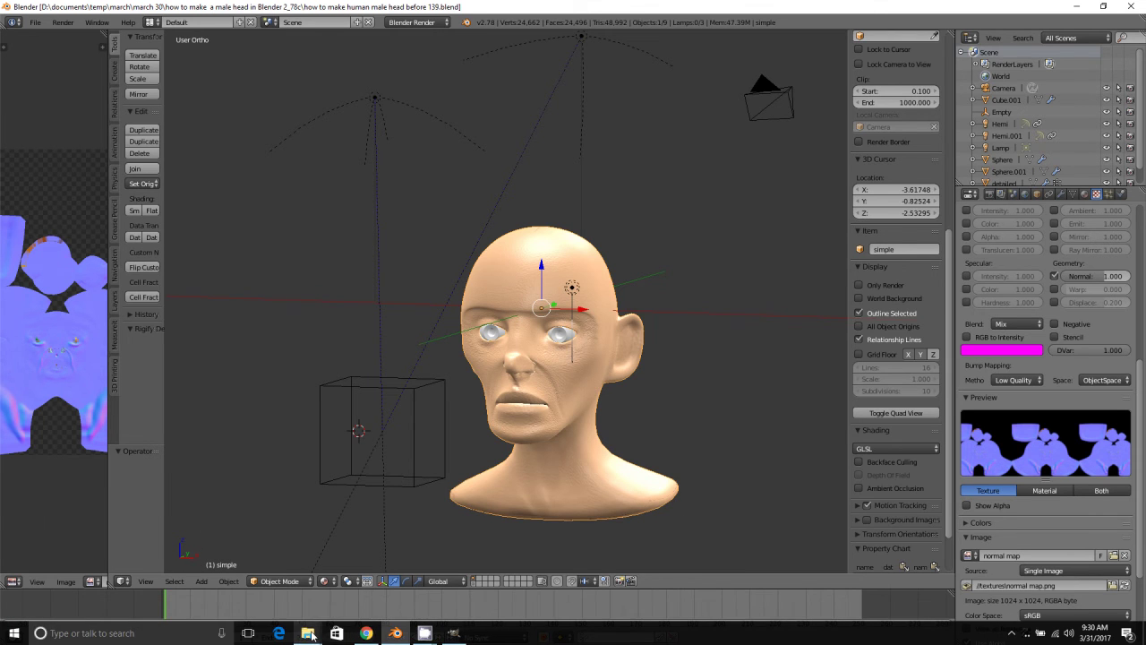
left_click(313, 633)
left_click(406, 596)
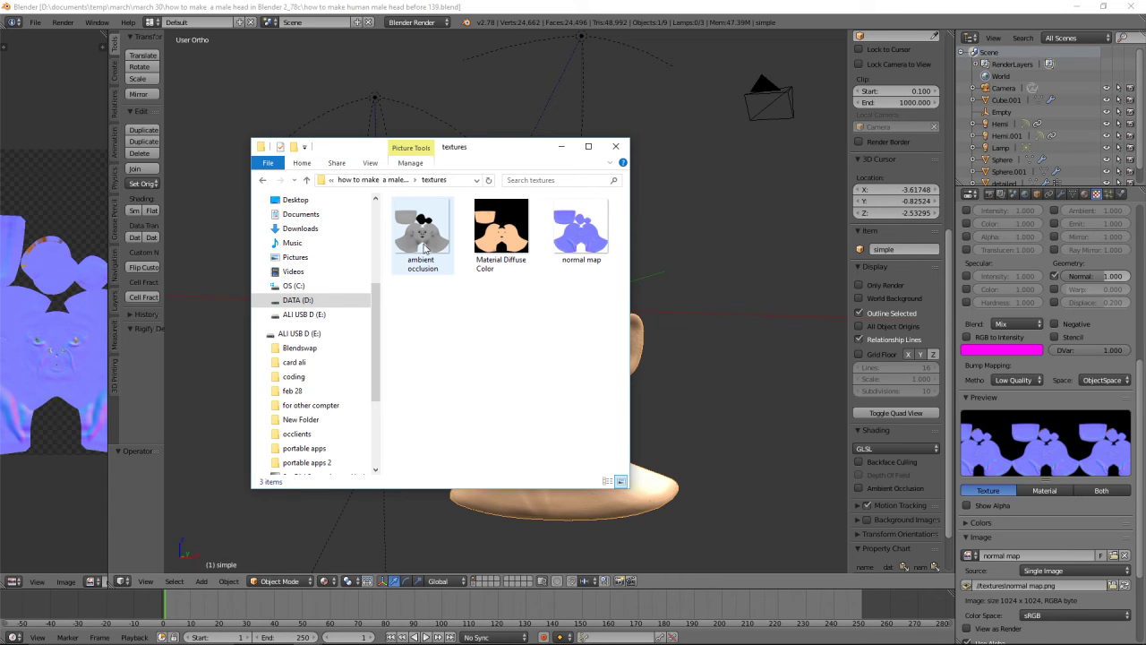
right_click(503, 260)
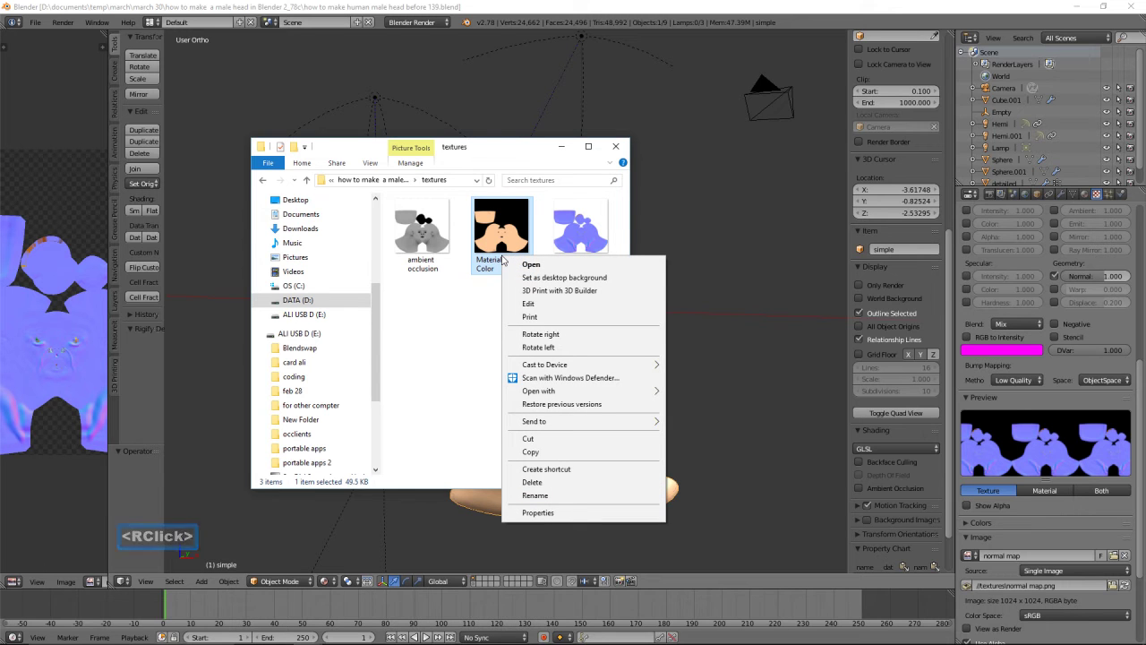
mouse_move(551, 395)
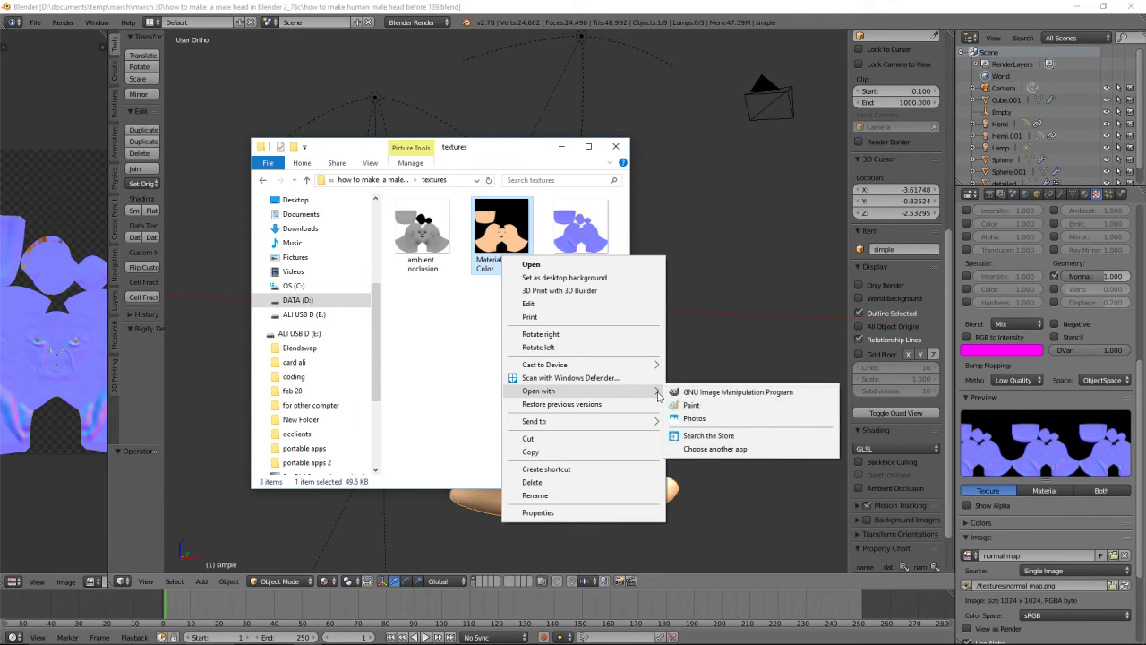
left_click(702, 392)
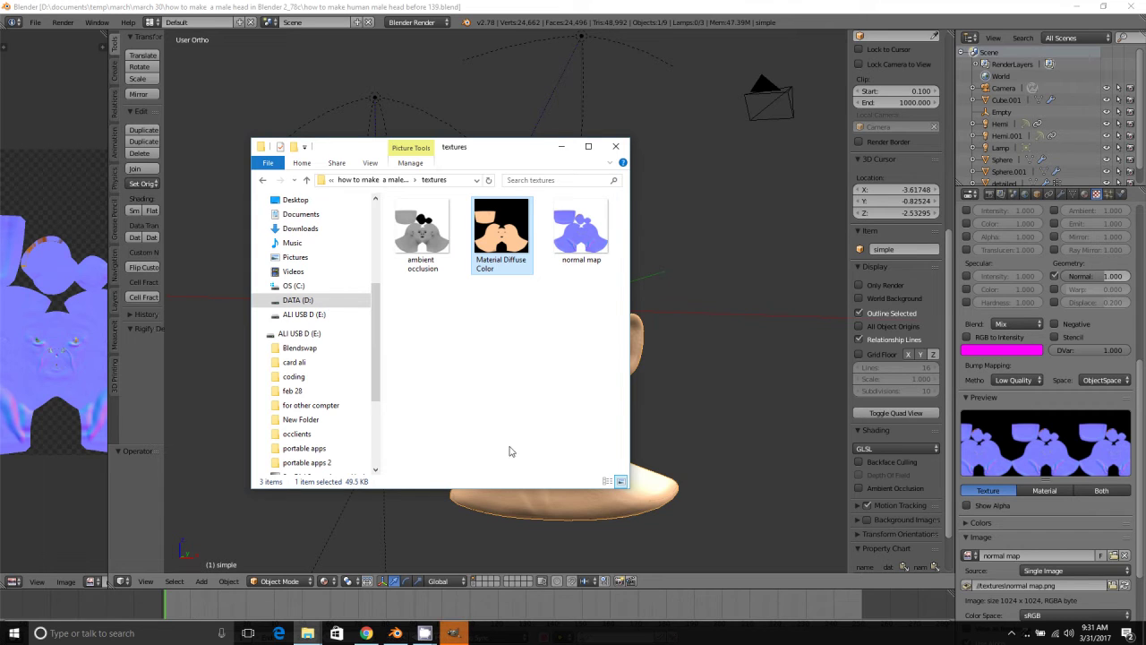
left_click(461, 633)
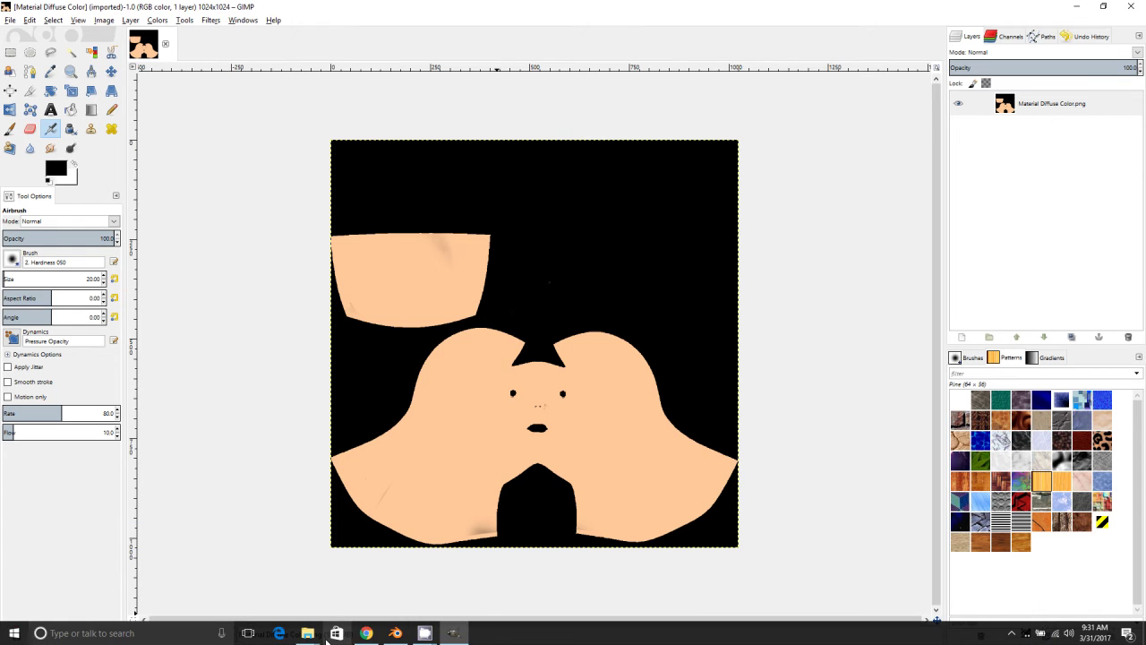
Switch from GIMP back to the textures folder in File Explorer
left_click(309, 633)
left_click(399, 605)
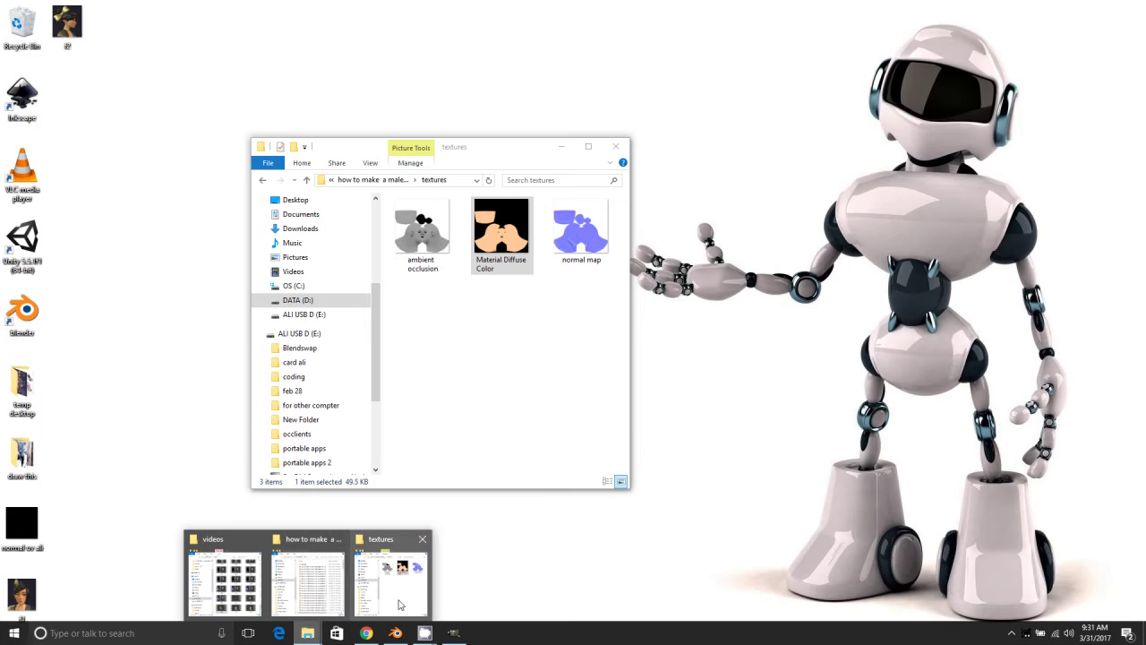
Open the ambient occlusion image from the textures folder in GIMP and bring GIMP to the front
left_click(400, 605)
left_click(426, 243, "ctrl")
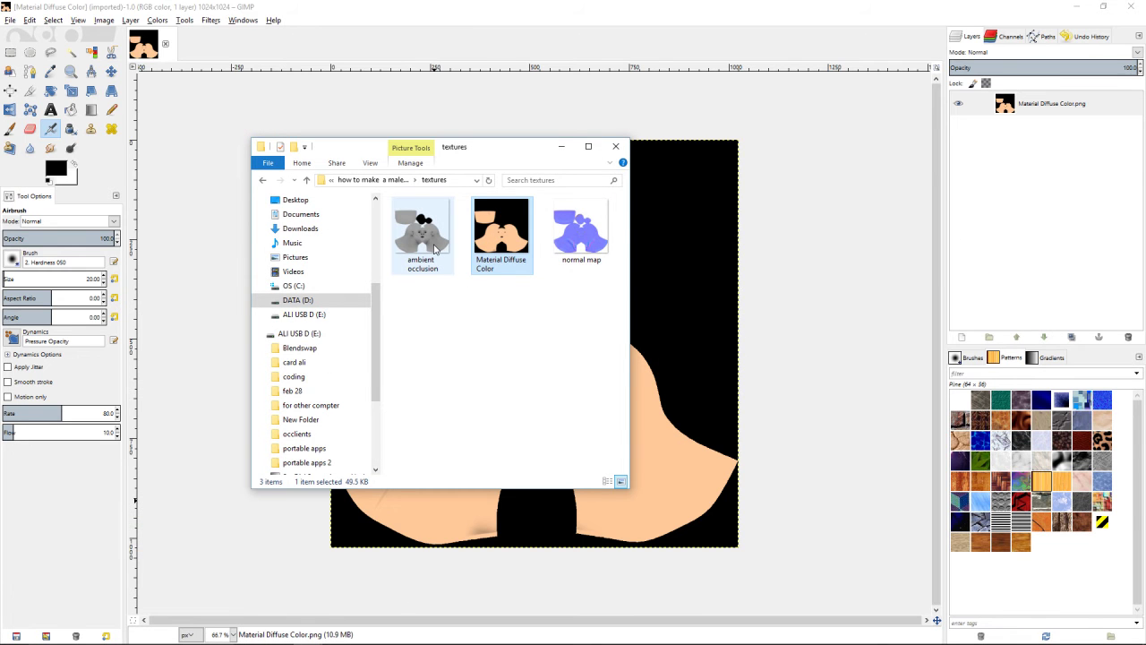
left_click(435, 249)
right_click(436, 249)
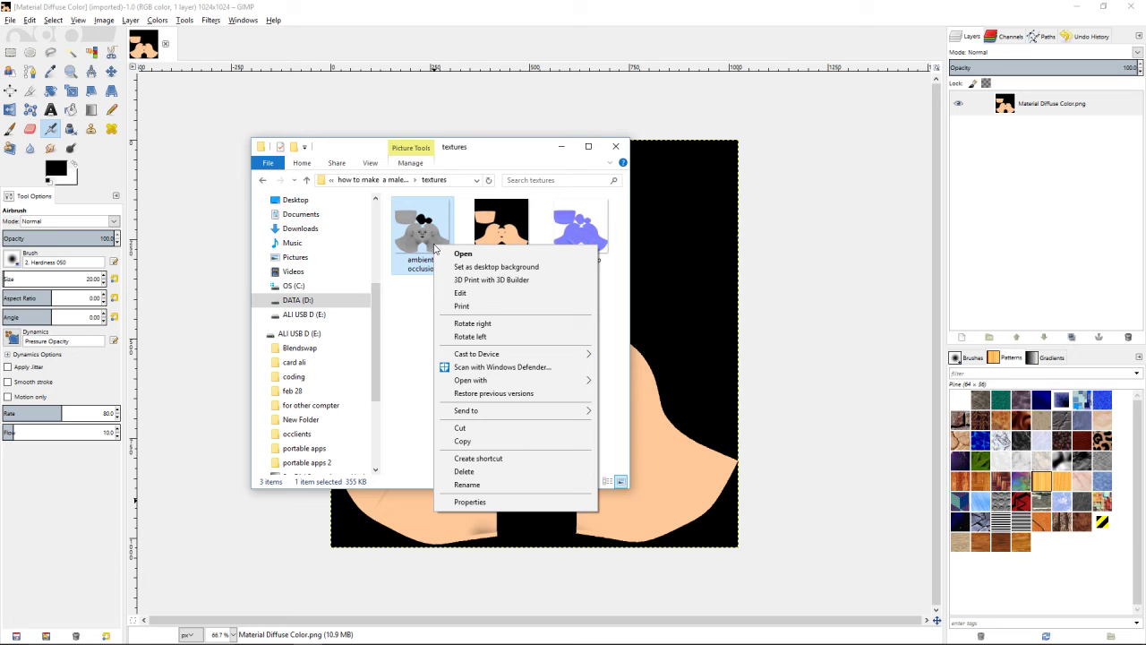
mouse_move(537, 380)
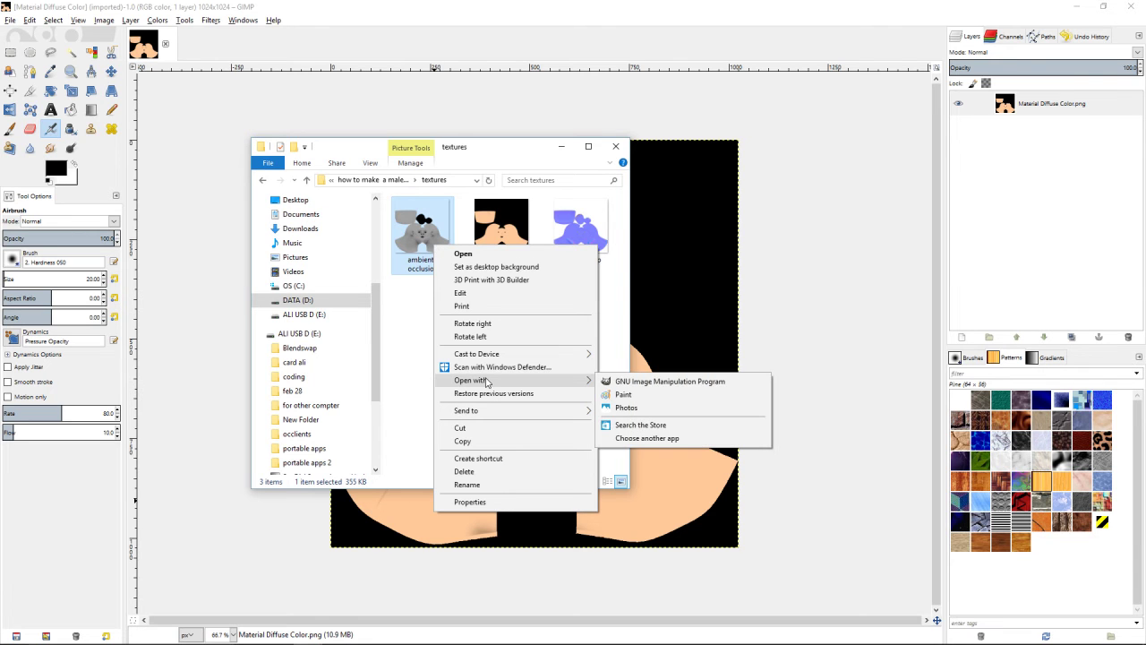
left_click(619, 383)
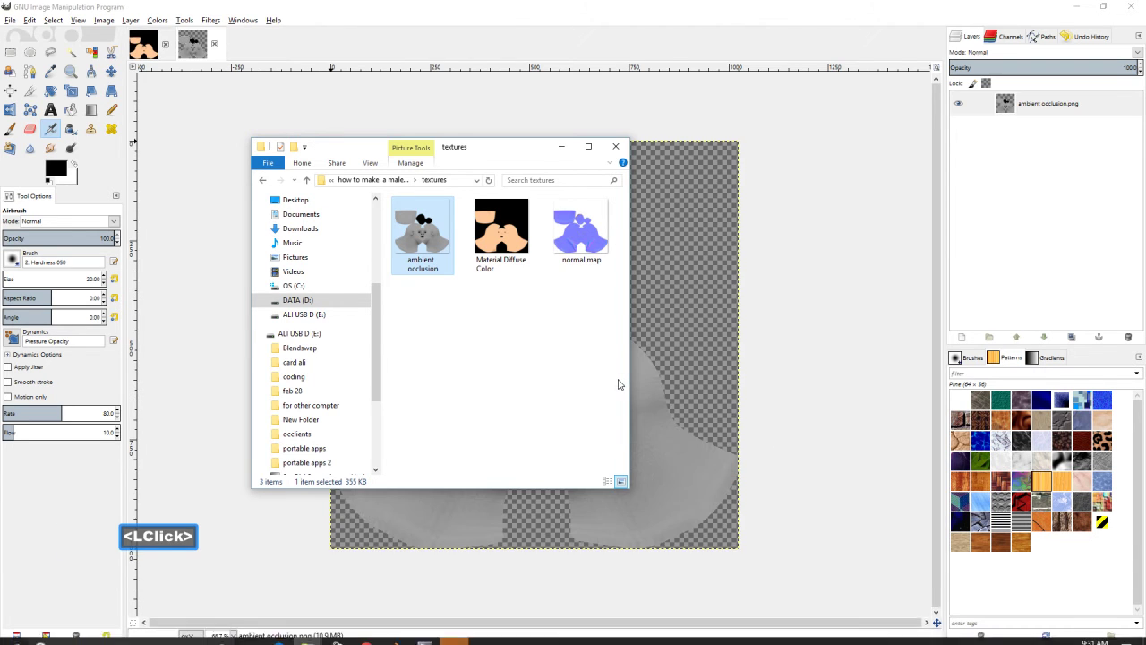
left_click(457, 636)
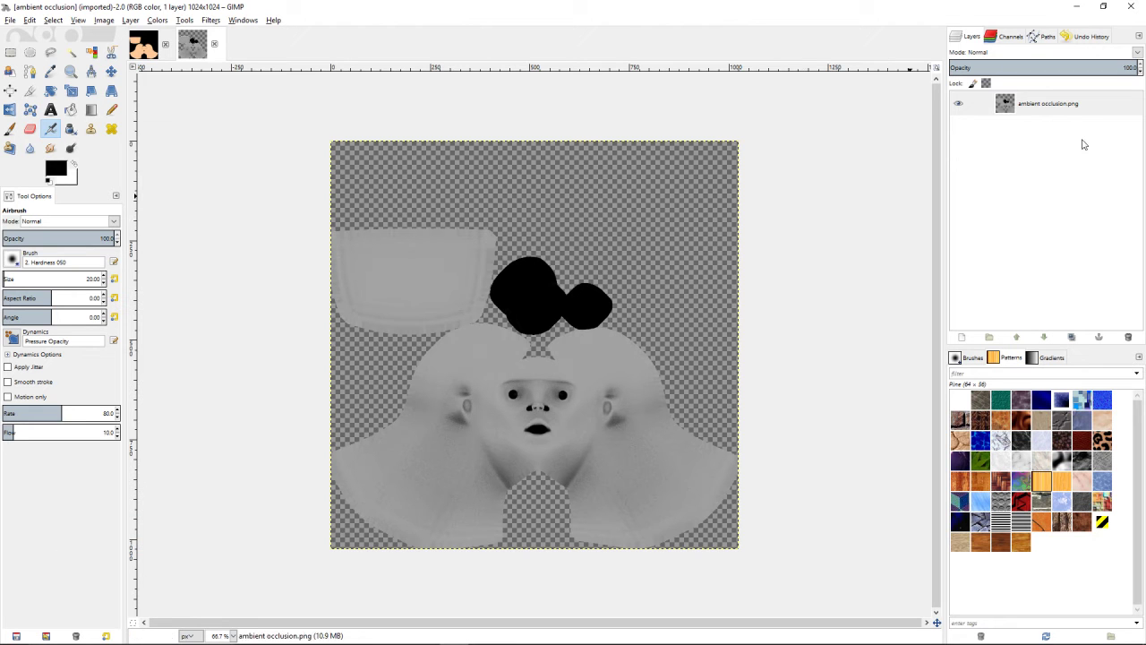
Copy the whole ambient occlusion.png layer to the clipboard
left_click(1101, 113)
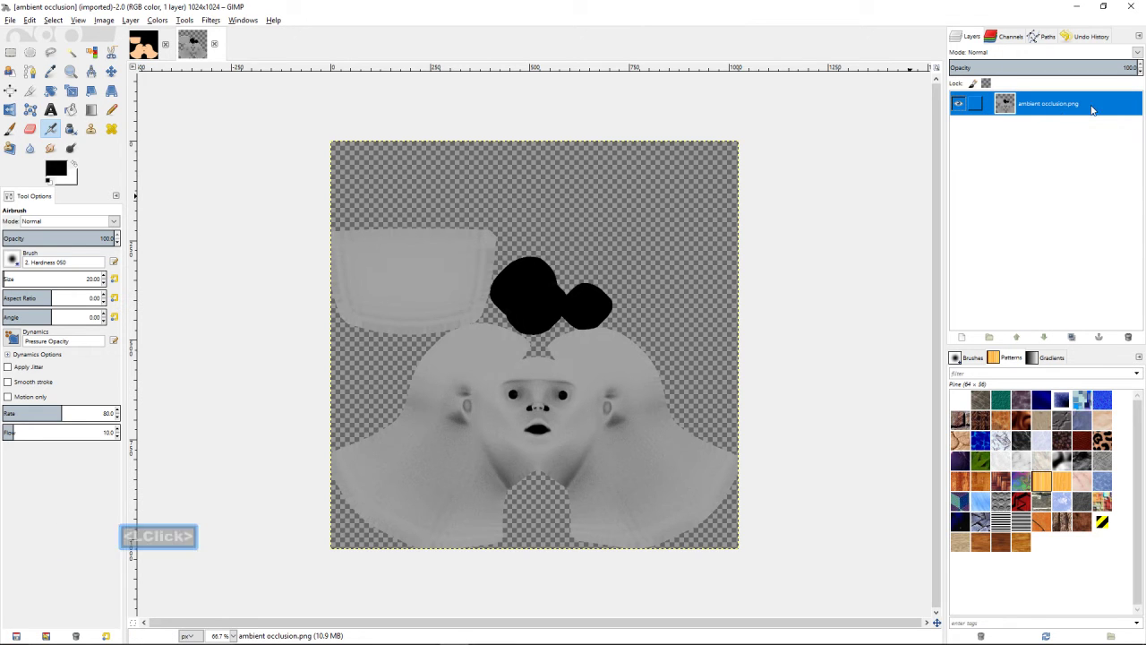
left_click(30, 20)
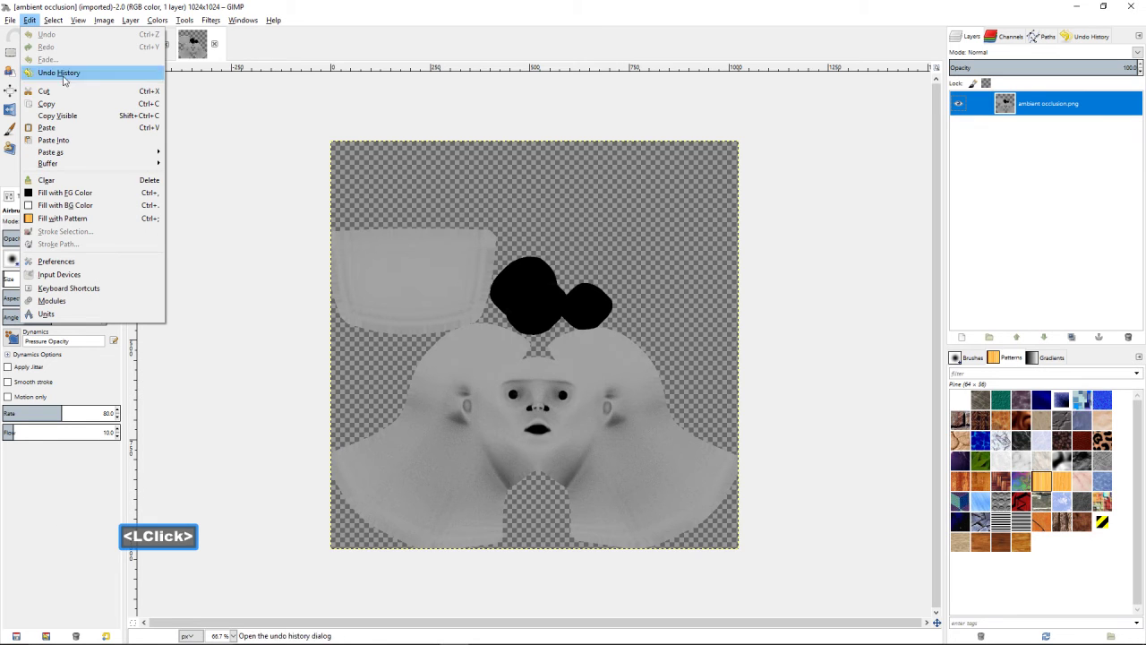
left_click(73, 101)
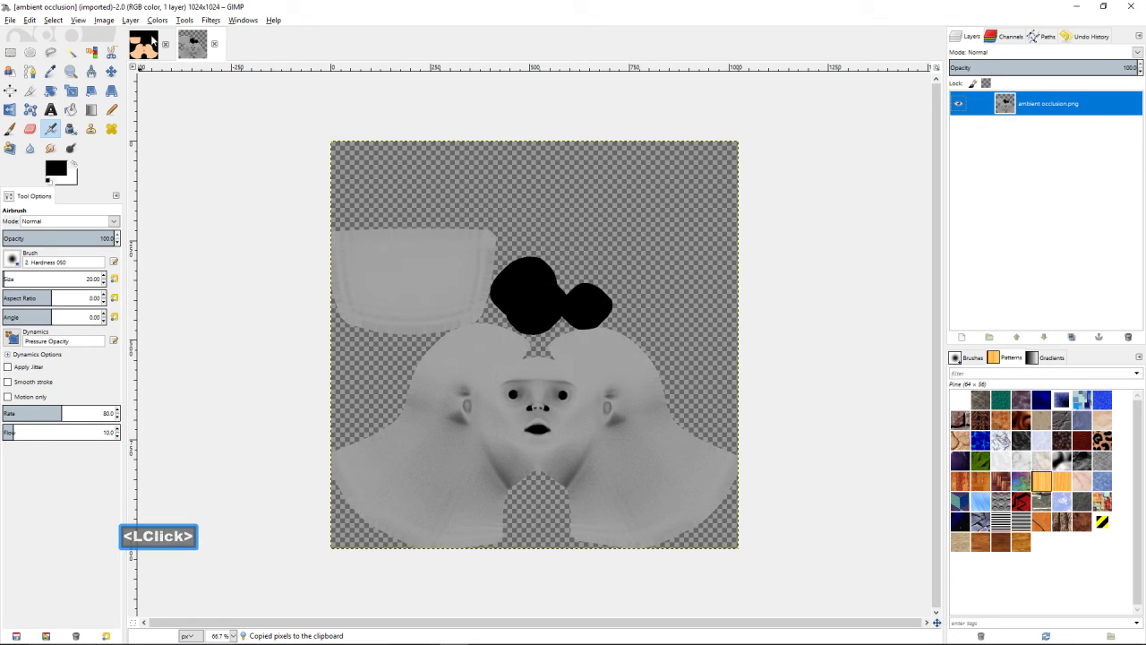
Paste the copied ambient occlusion into the Material Diffuse Color image and turn the floating selection into a new layer
left_click(150, 42)
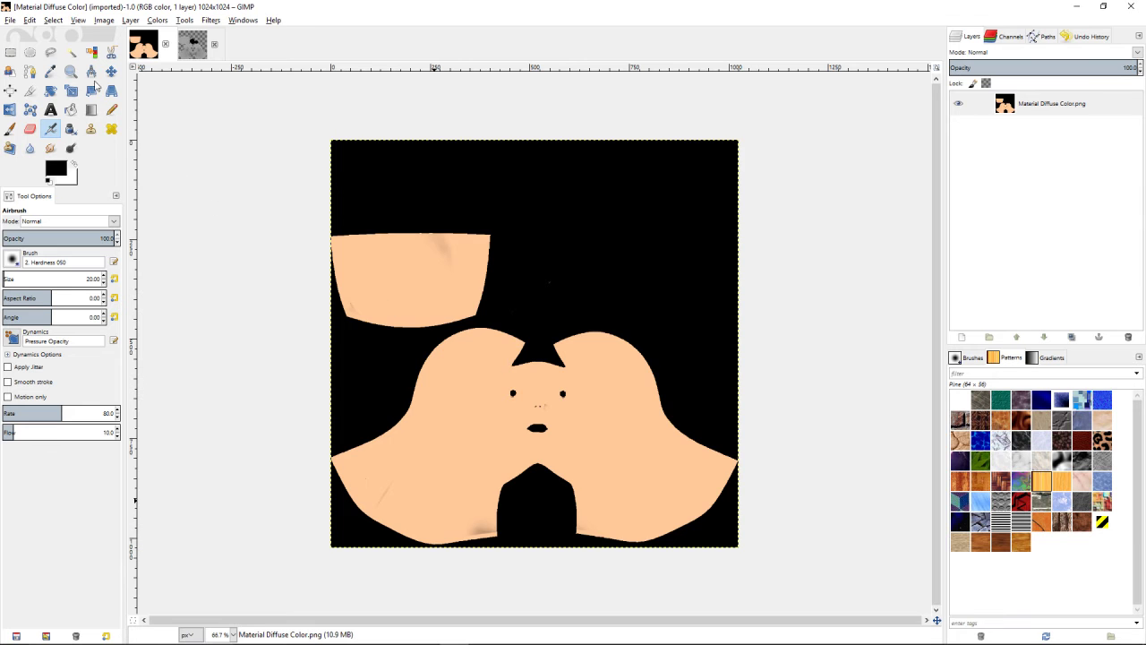
left_click(29, 20)
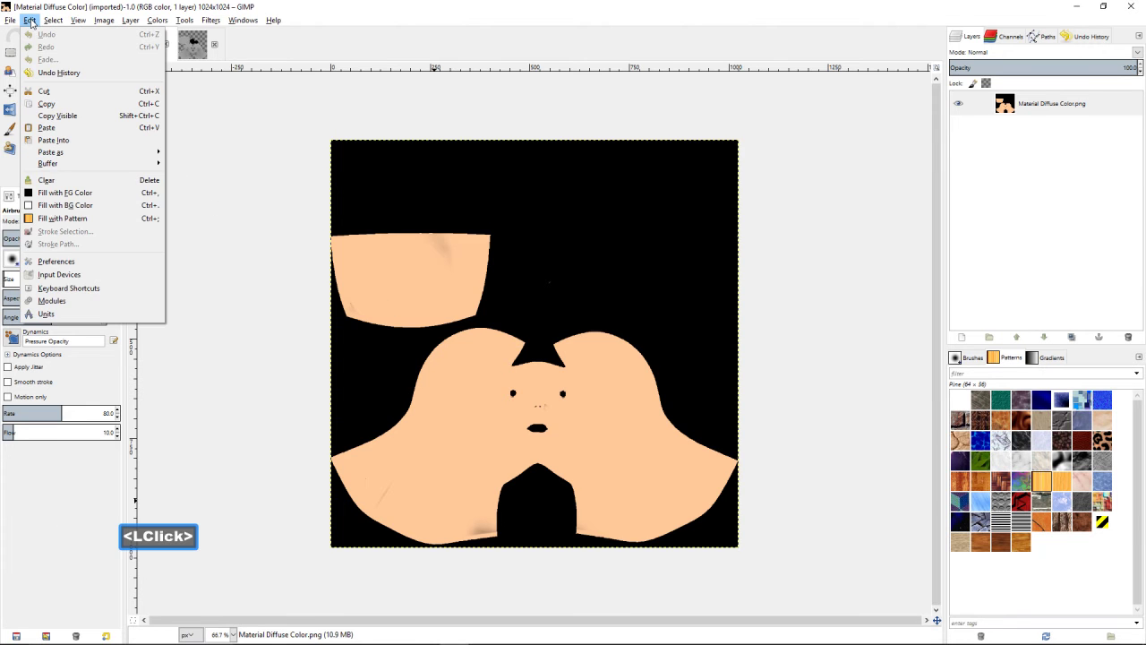
left_click(102, 142)
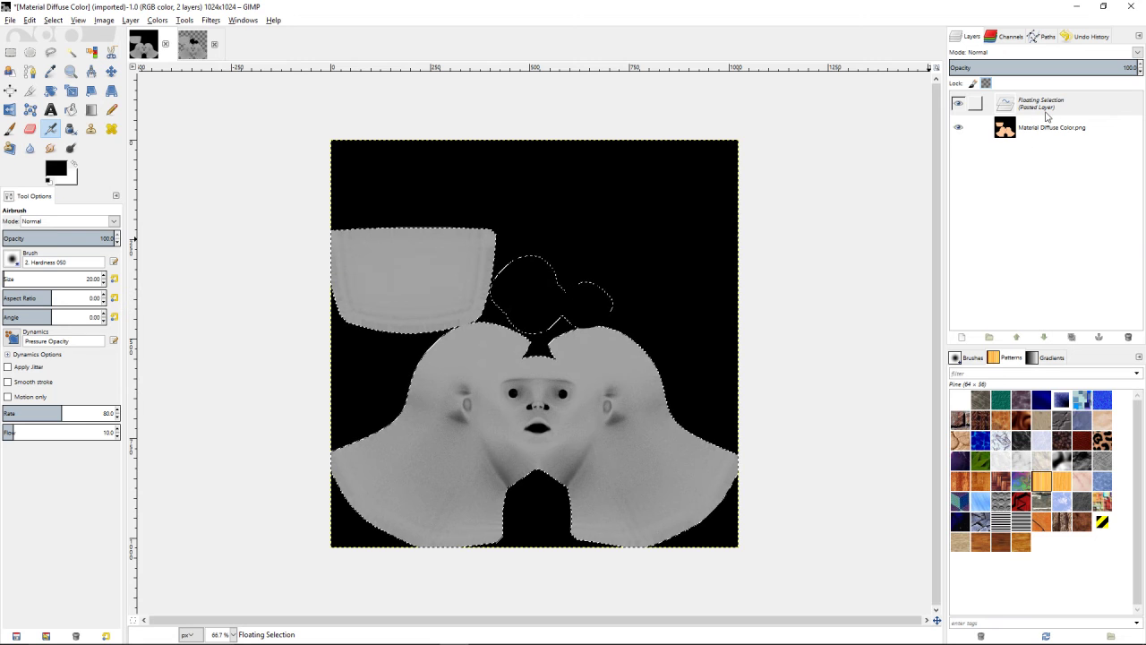
left_click(967, 338)
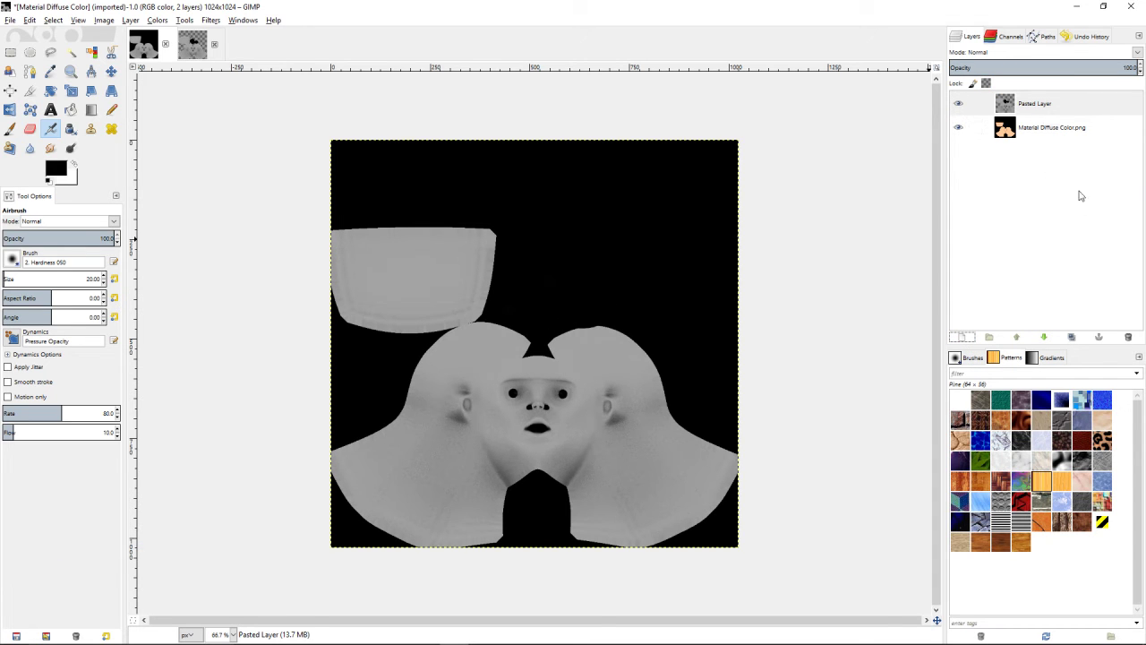
Select the pasted layer and hide and show it to compare it with the diffuse color layer
left_click(1090, 107)
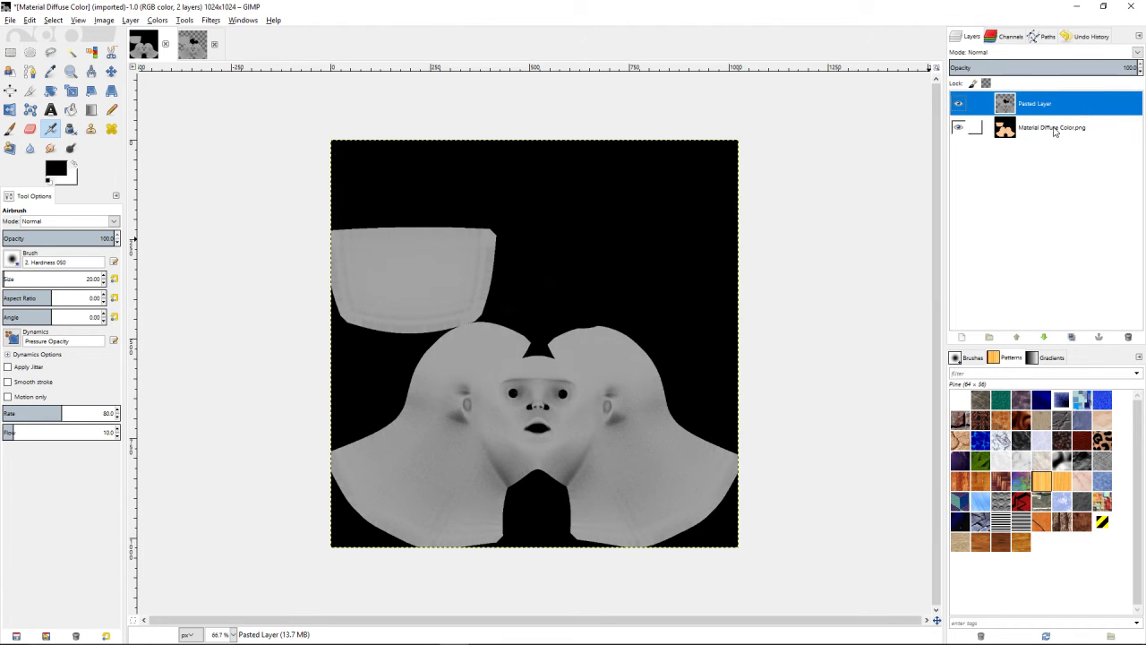
left_click(1089, 133)
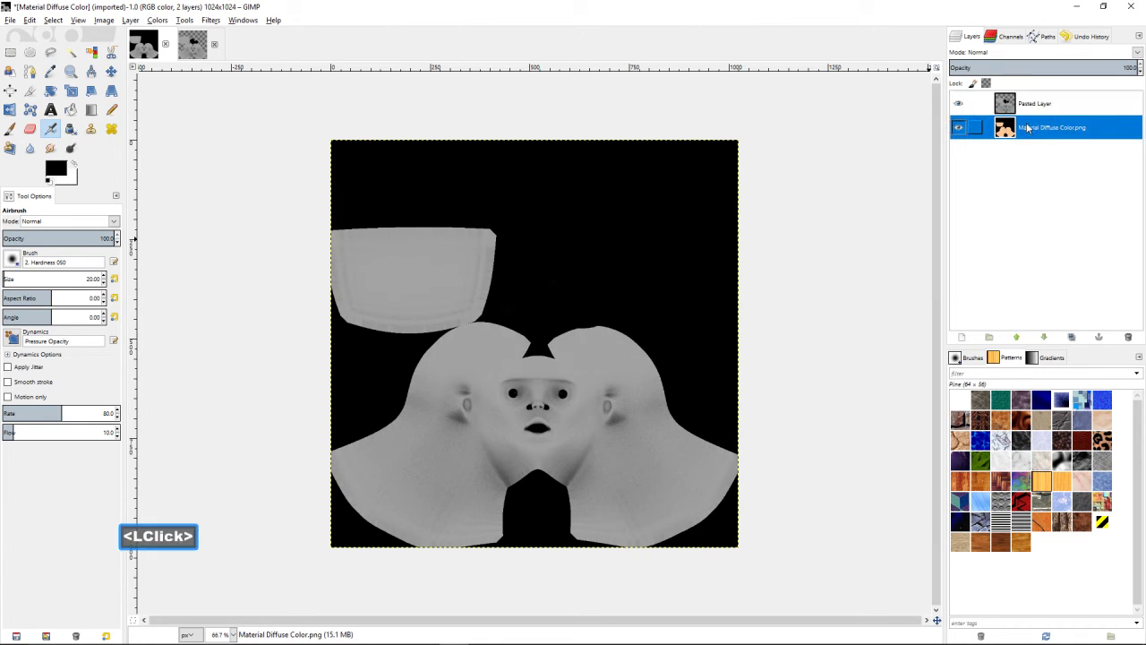
left_click(1083, 108)
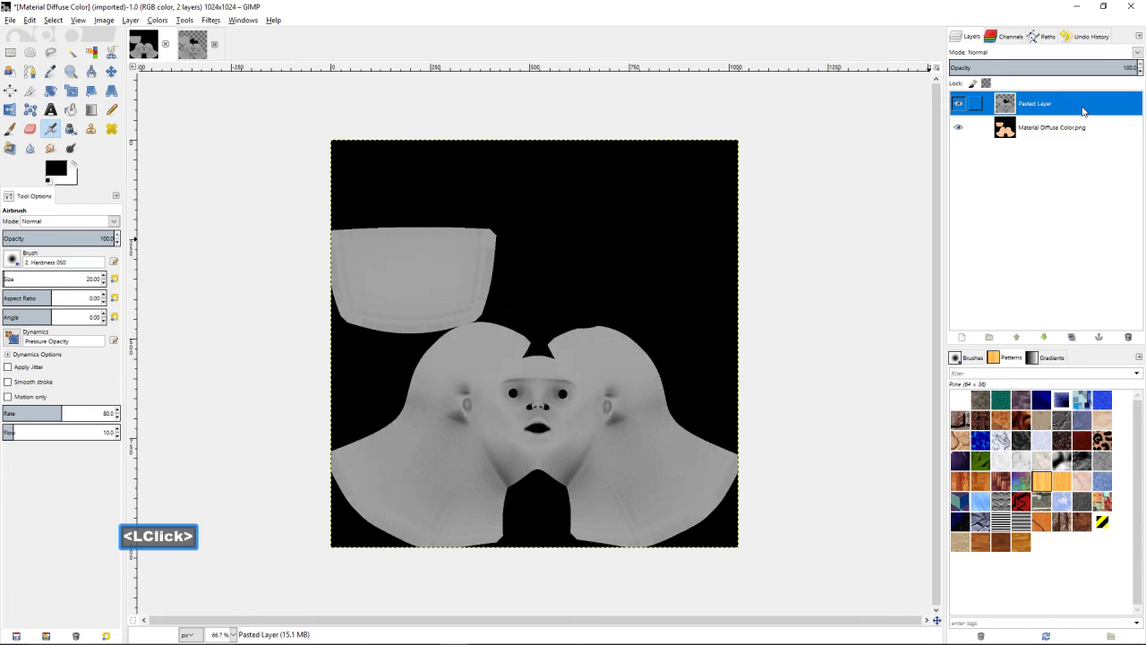
left_click(960, 106)
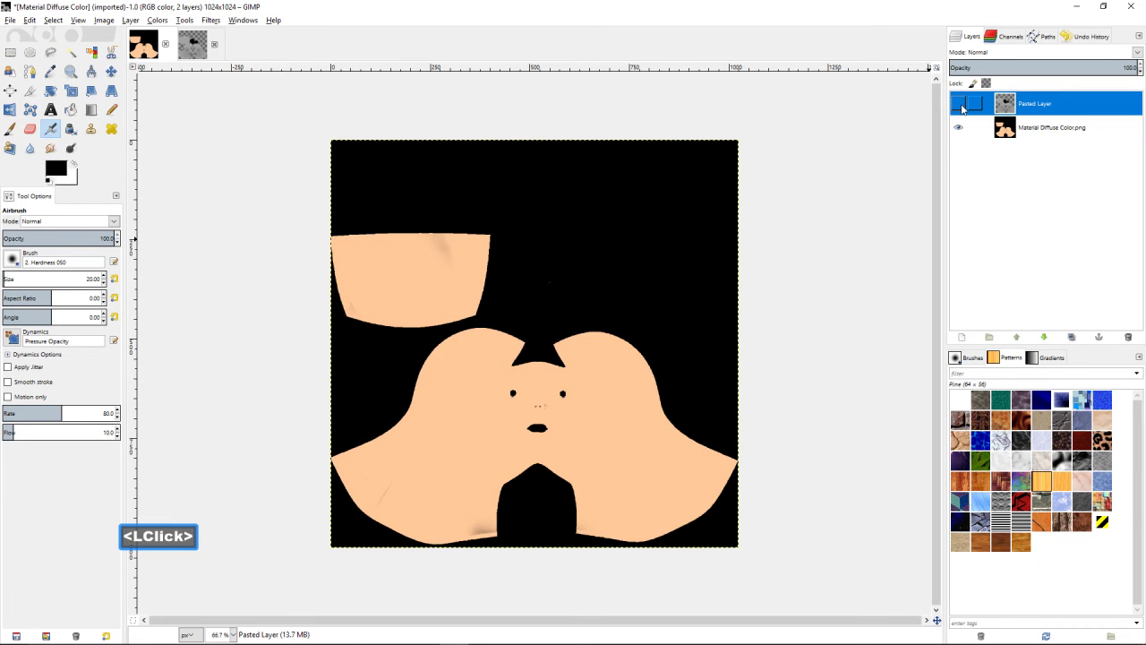
left_click(959, 106)
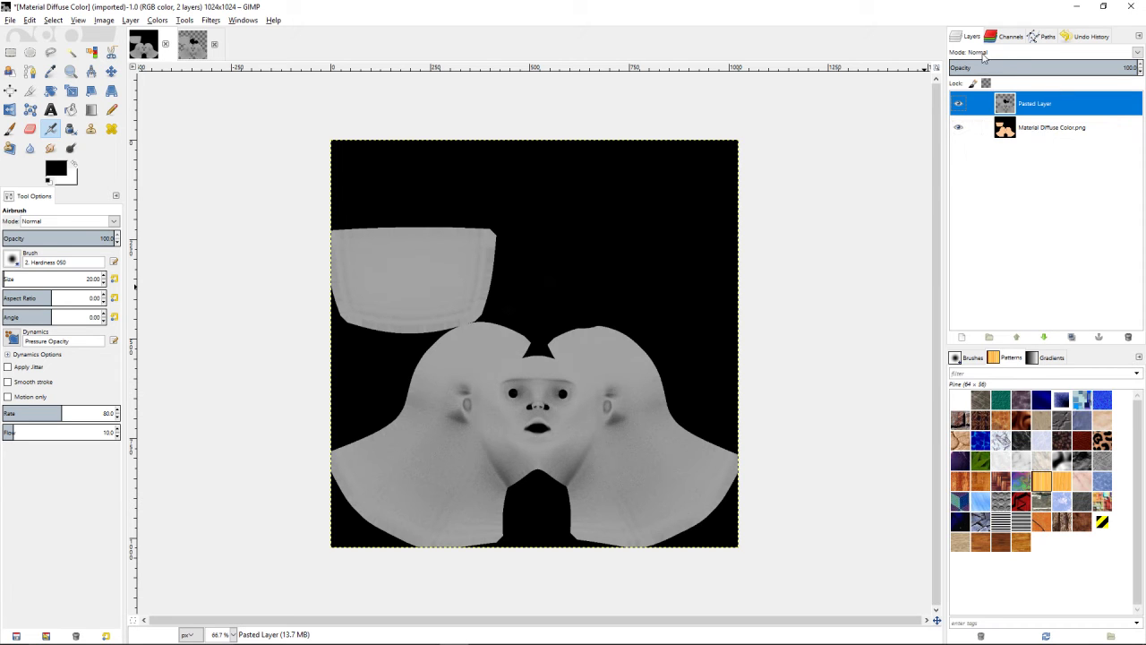
Set the pasted layer's blend mode to Soft light and toggle its visibility to check the shading
left_click(1137, 53)
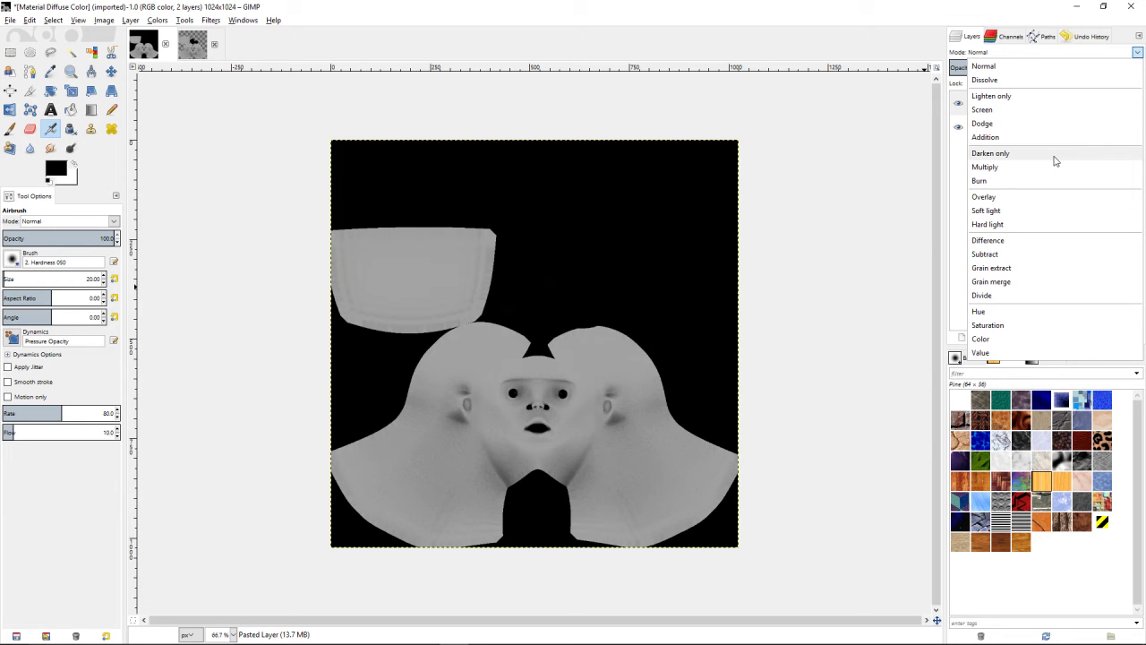
left_click(1038, 212)
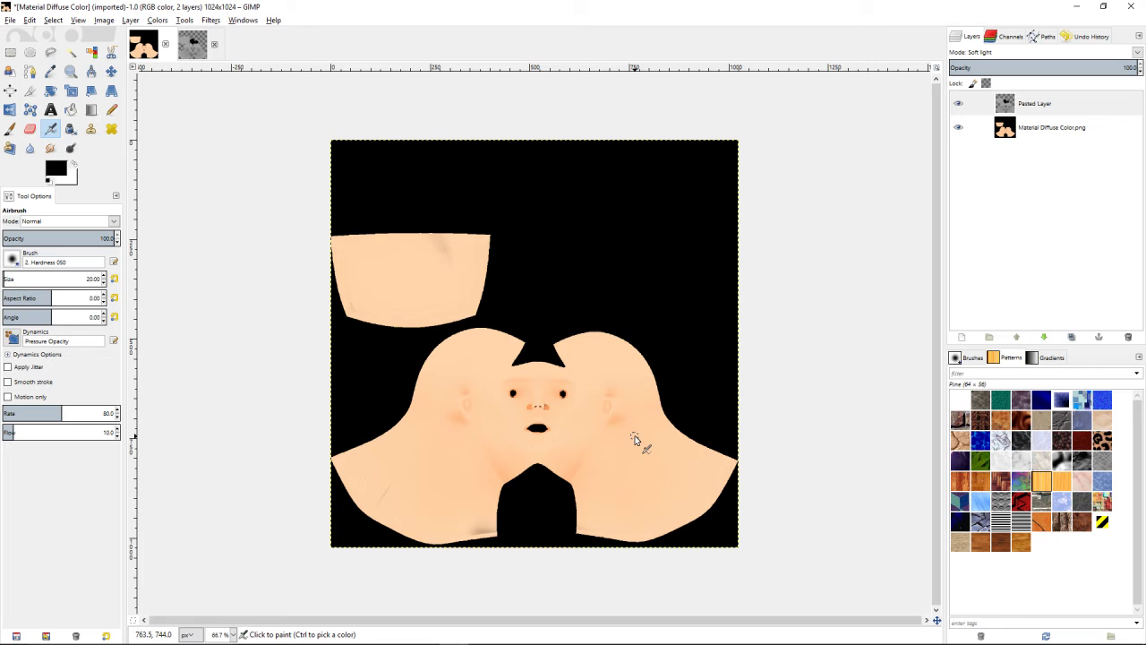
left_click(958, 103)
left_click(958, 103)
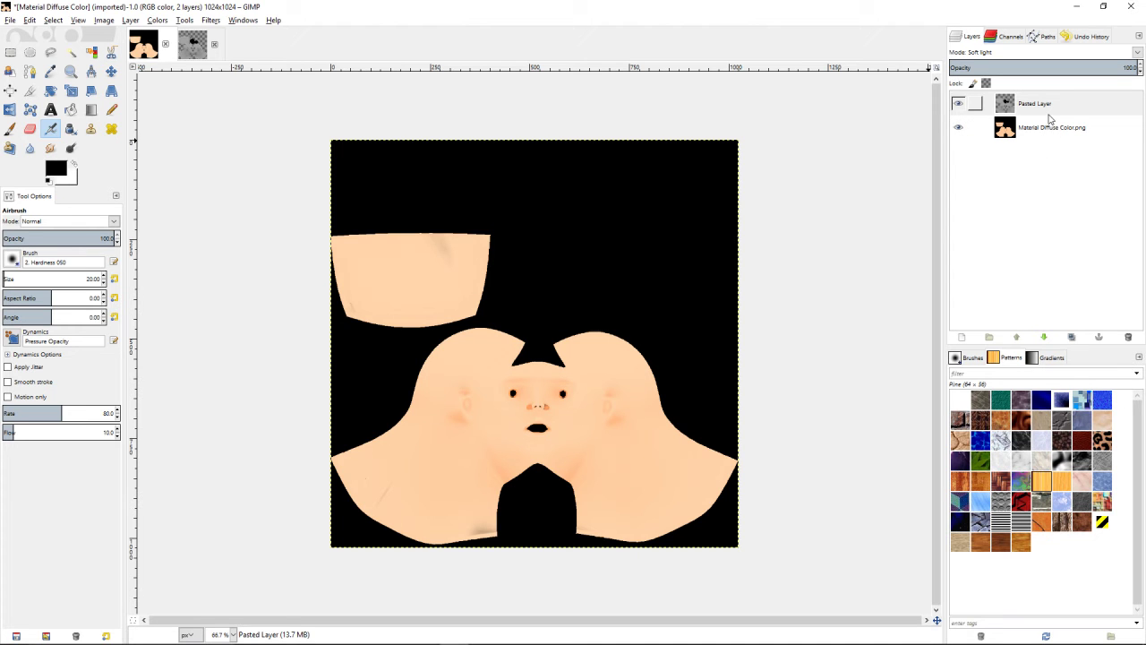
Switch from the Airbrush to the Move tool
left_click(131, 20)
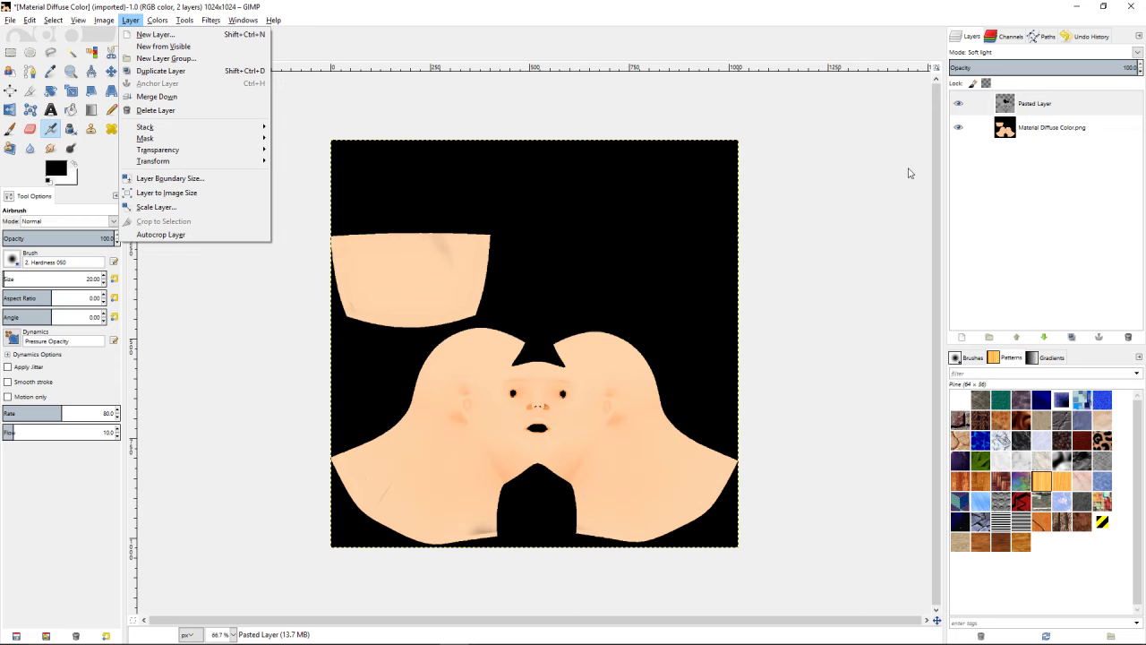
left_click(874, 201)
left_click(111, 71)
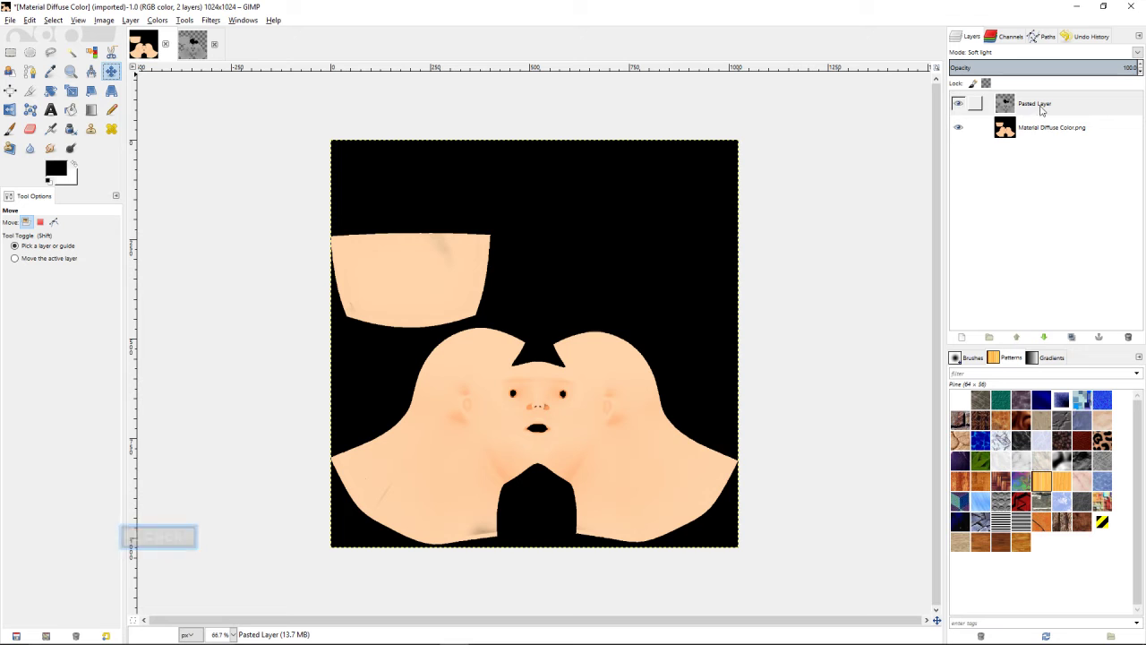
Export the blended image as Material Diffuse Color.png in the textures folder, replacing the existing file and keeping the offered PNG options
left_click(10, 21)
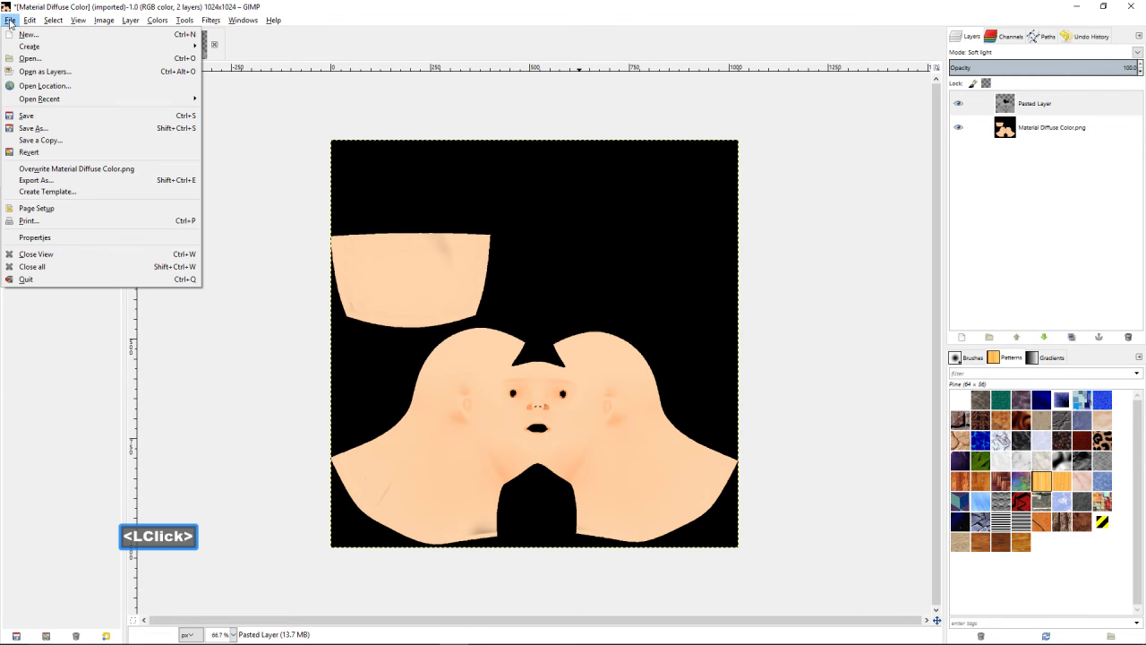
left_click(78, 186)
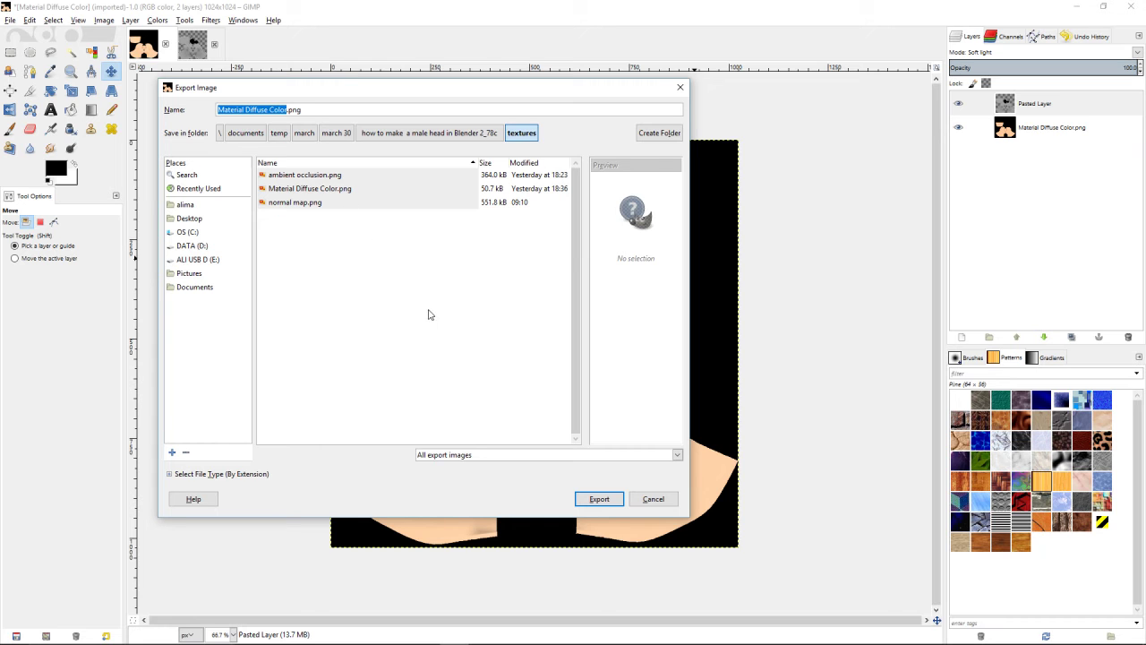
left_click(617, 501)
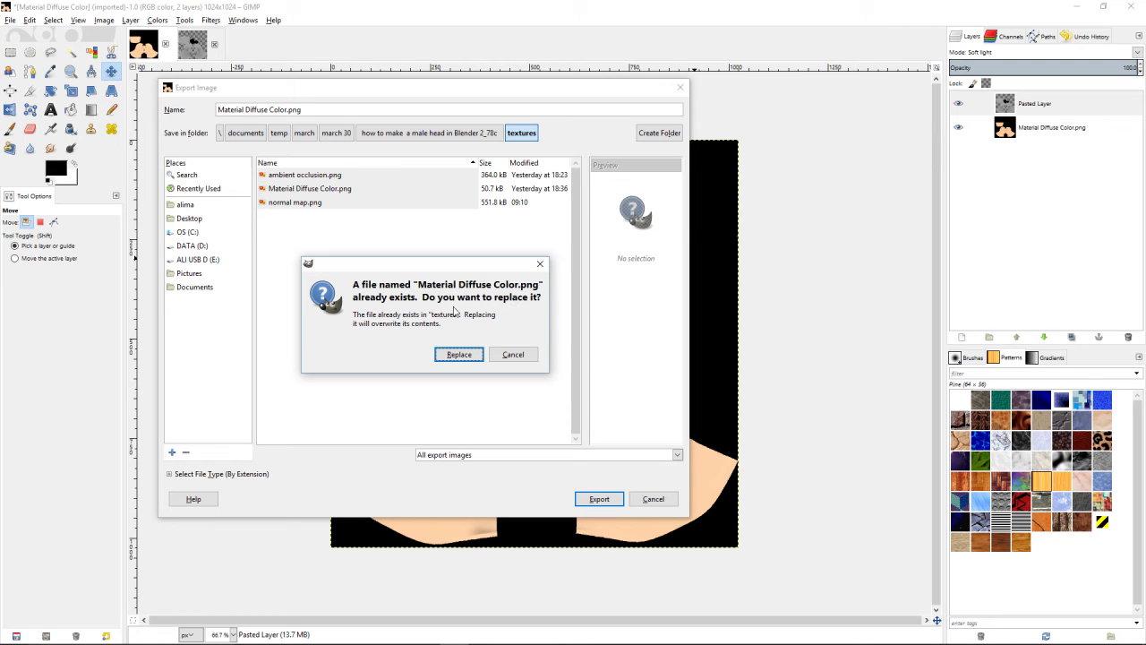
left_click(458, 355)
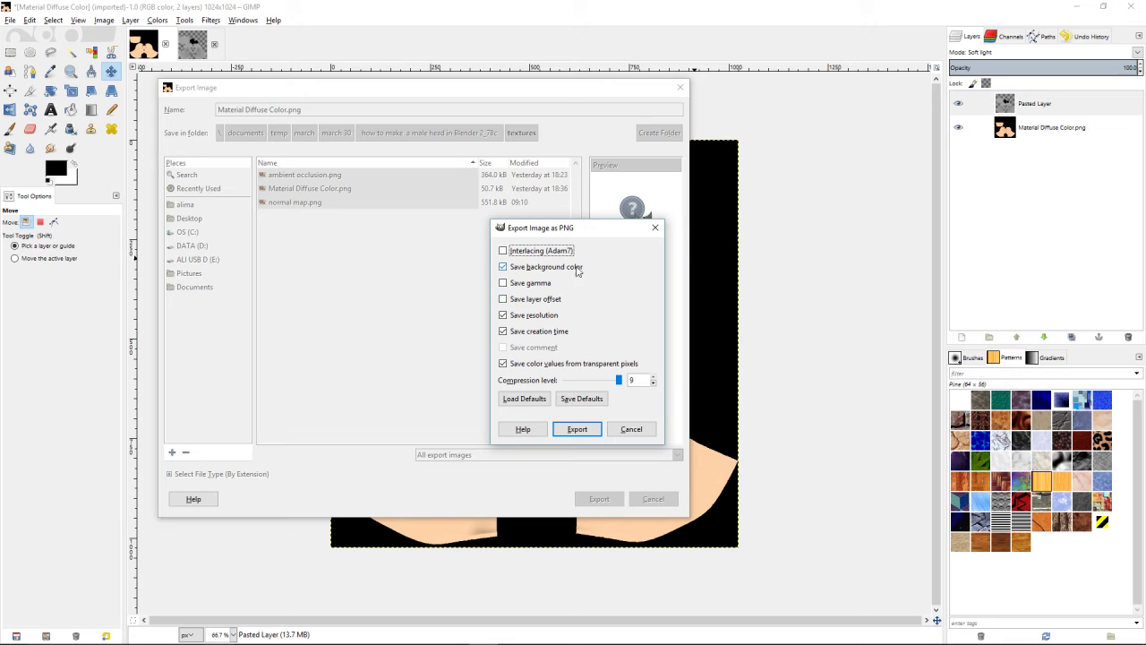
left_click(577, 429)
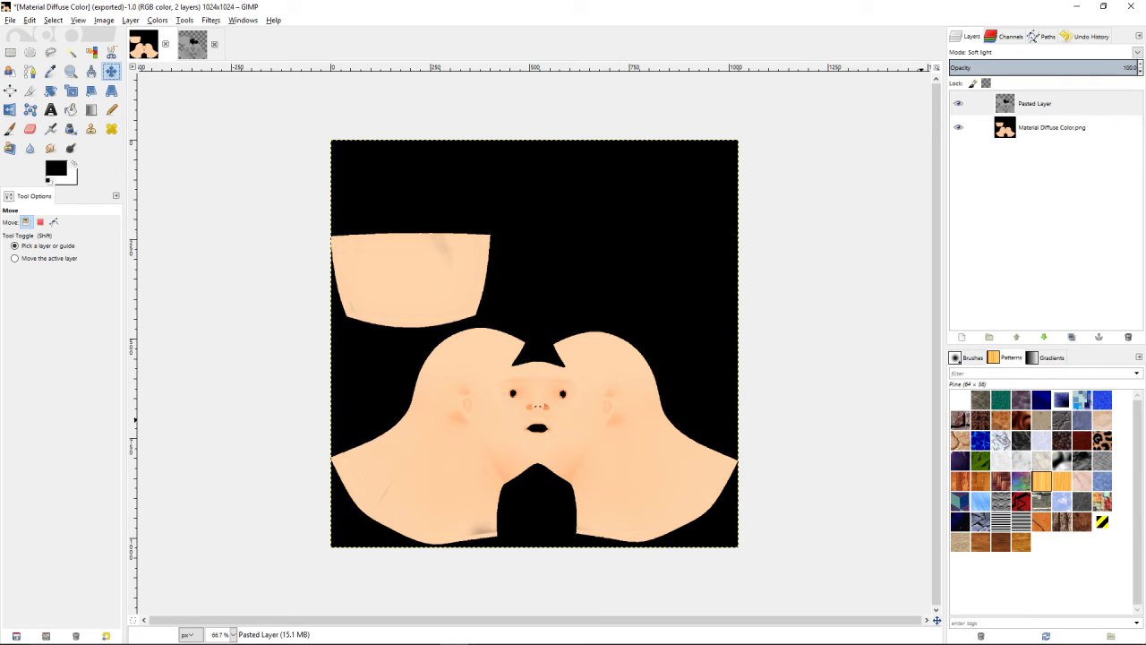
left_click(859, 355)
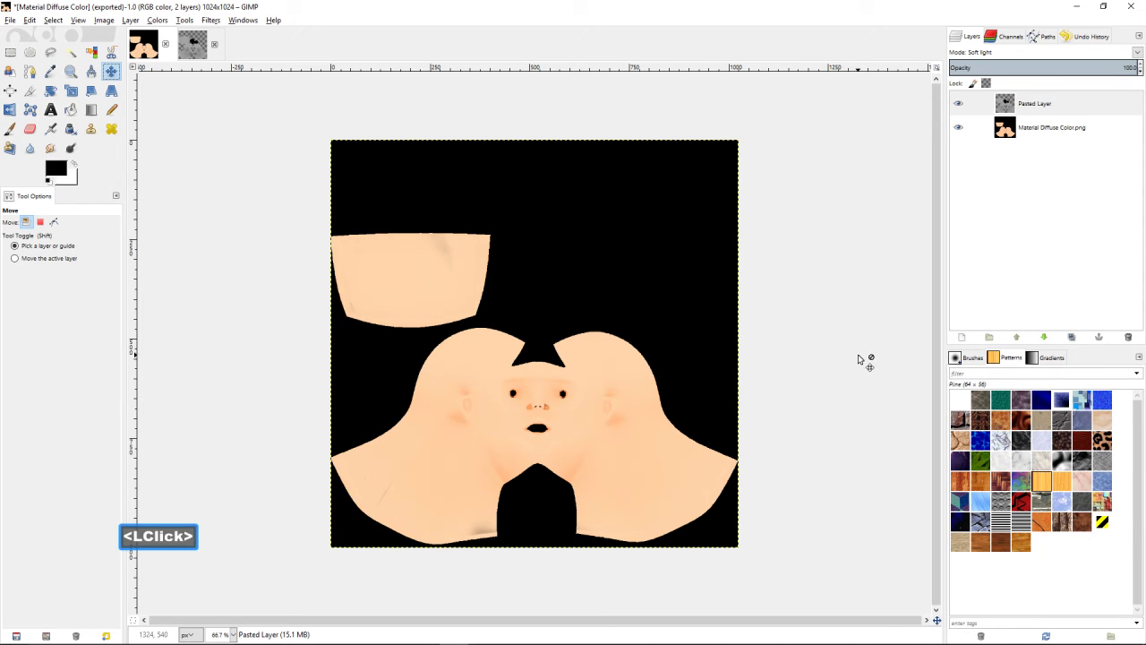
Switch to Blender, select the head's Diffuse Color texture and reload its Material Diffuse Color.png image, checking the head from different angles
mouse_move(572, 635)
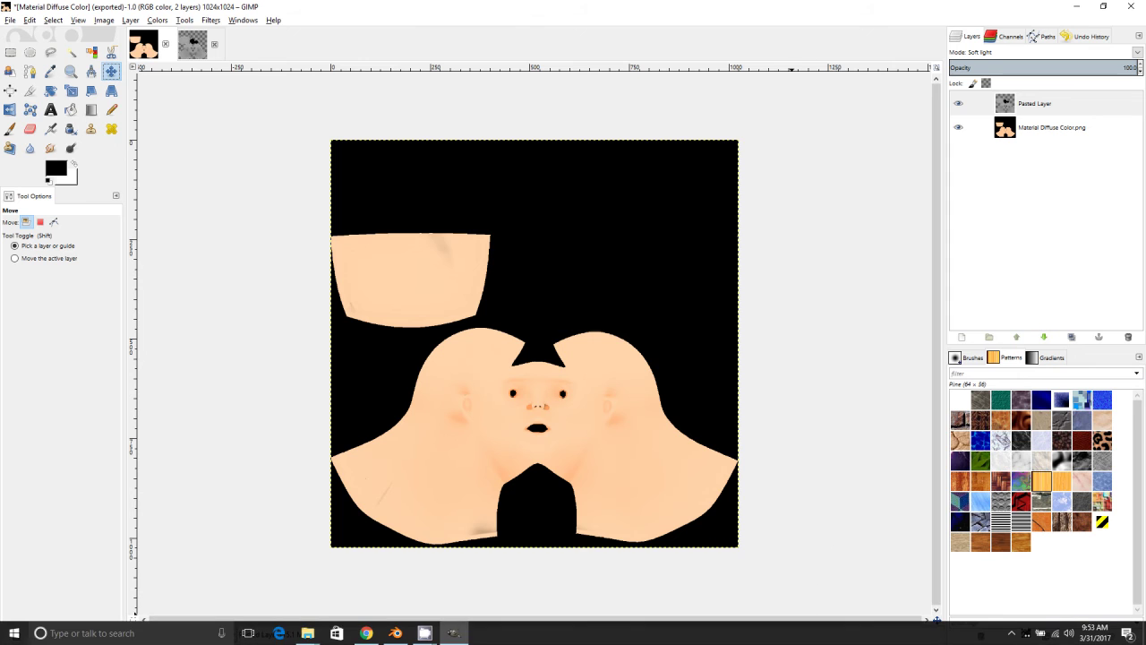
left_click(396, 633)
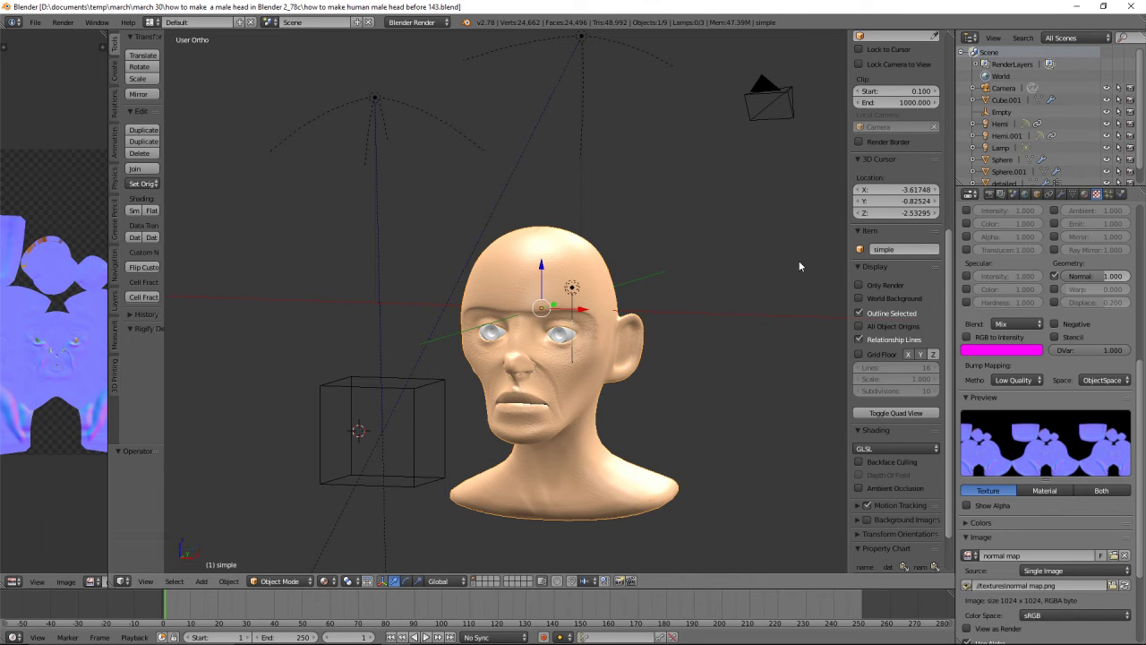
left_click_drag(1143, 389, 1143, 259)
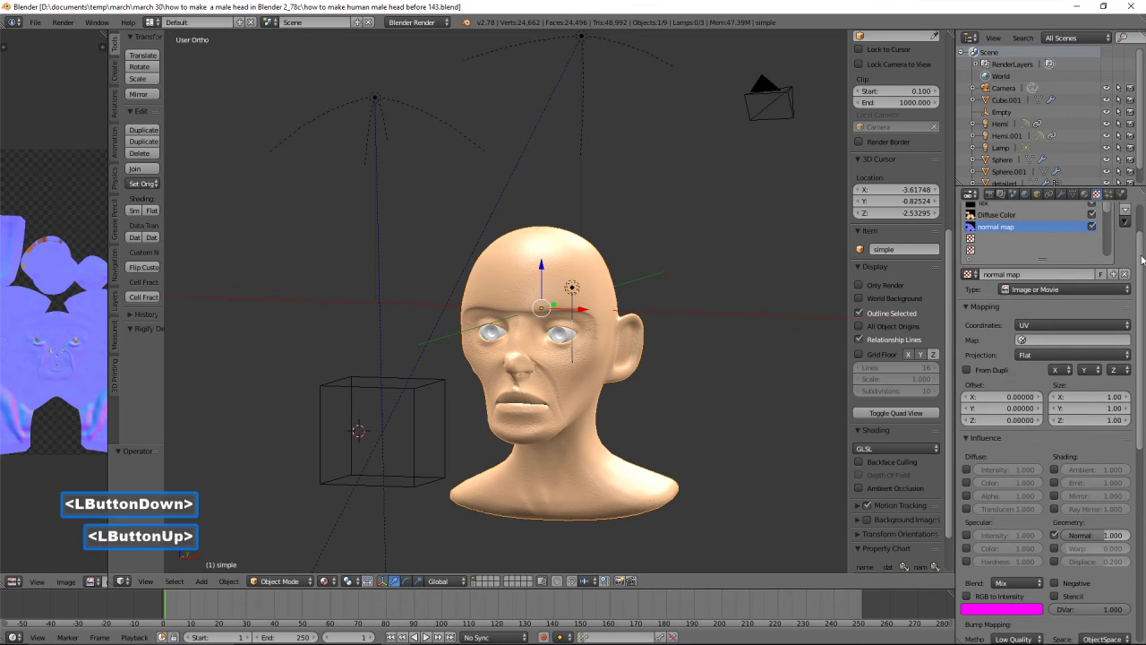
left_click(1015, 216)
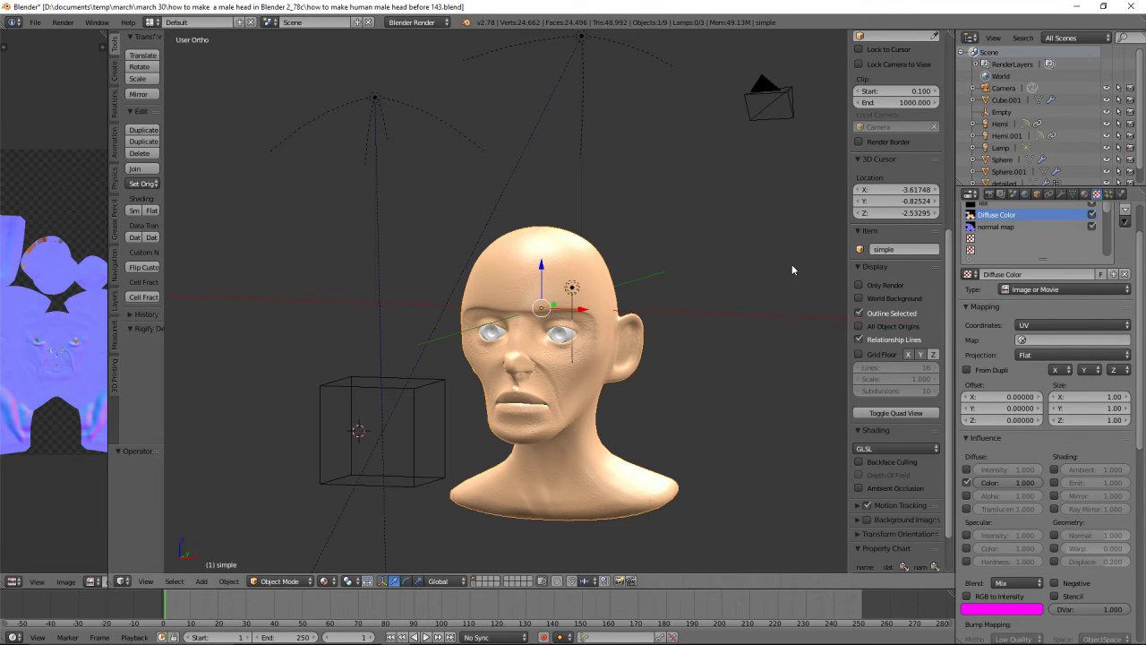
left_click_drag(1139, 269, 1137, 242)
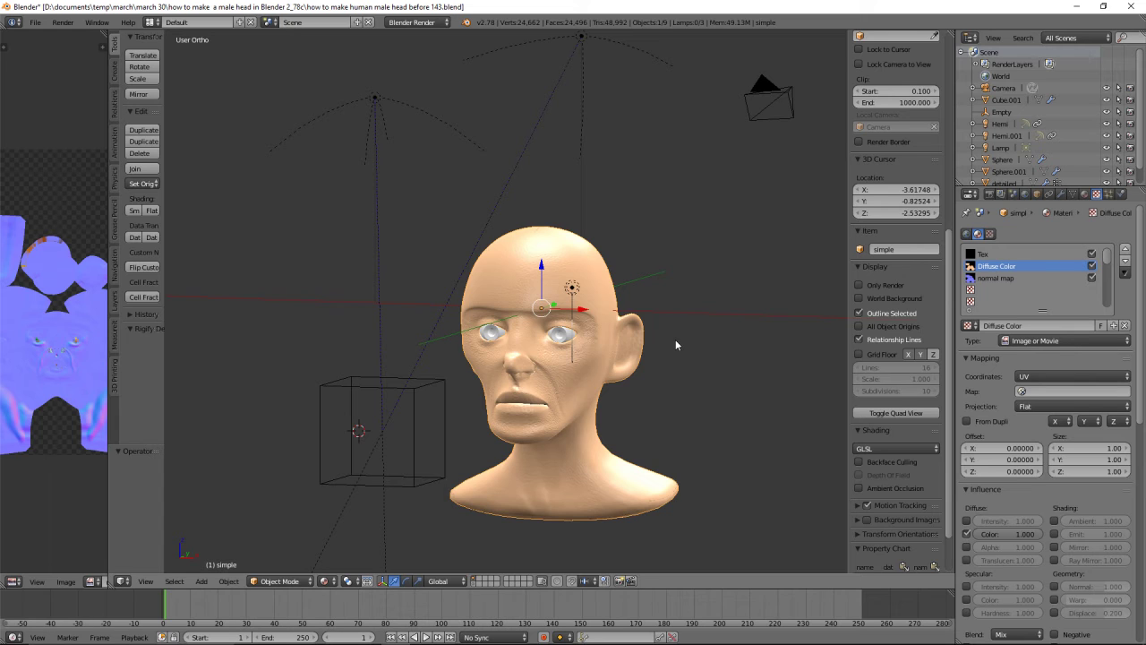
left_click(778, 21)
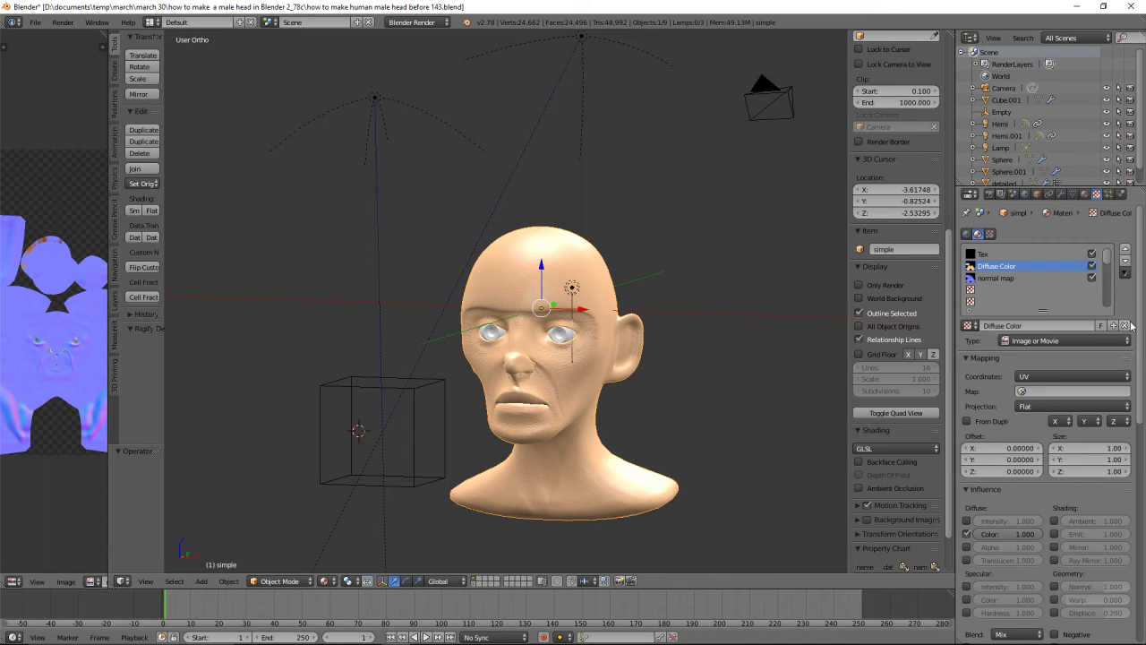
left_click_drag(1143, 318, 1143, 510)
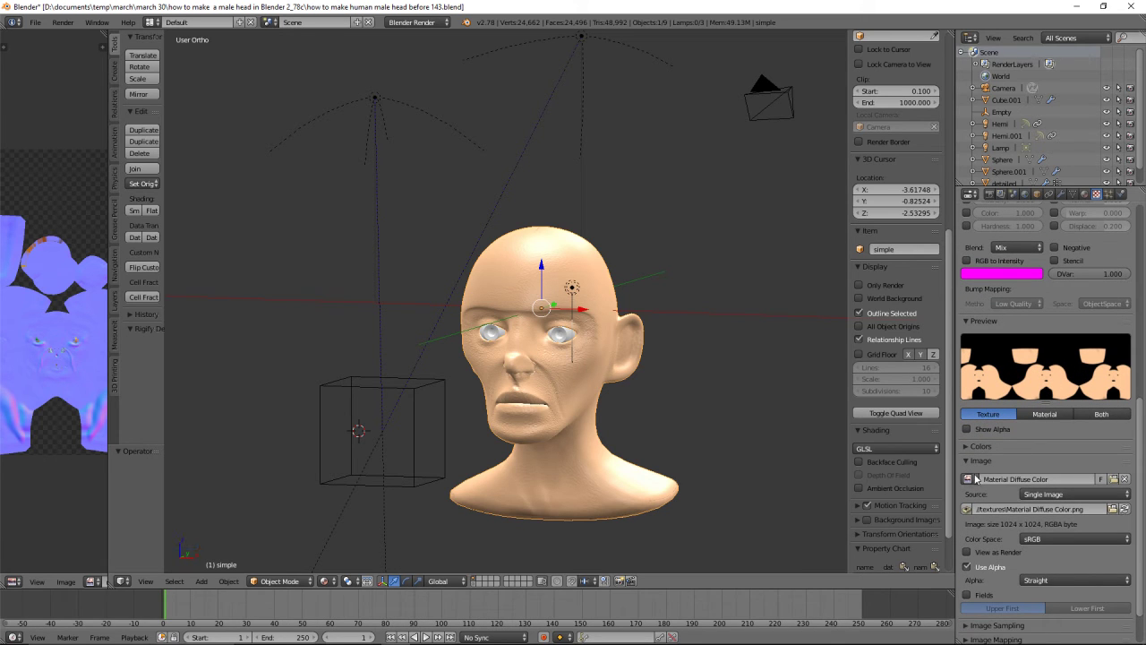
left_click(1126, 509)
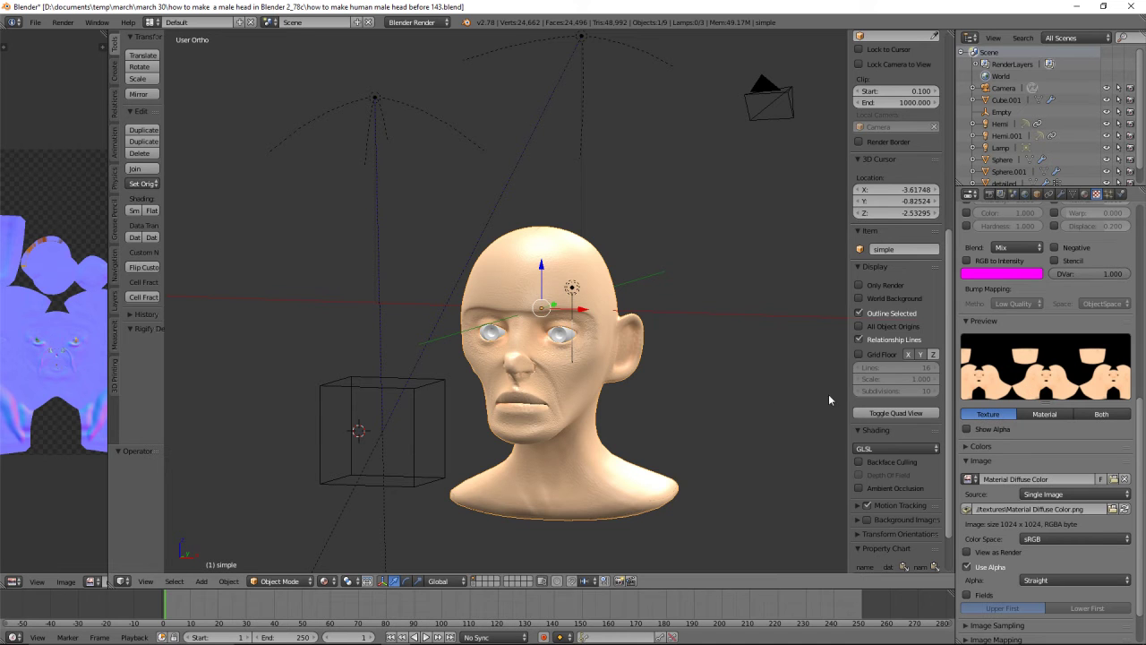
mouse_move(658, 394)
middle_mouse_down()
mouse_move(698, 399)
mouse_move(671, 394)
middle_mouse_up()
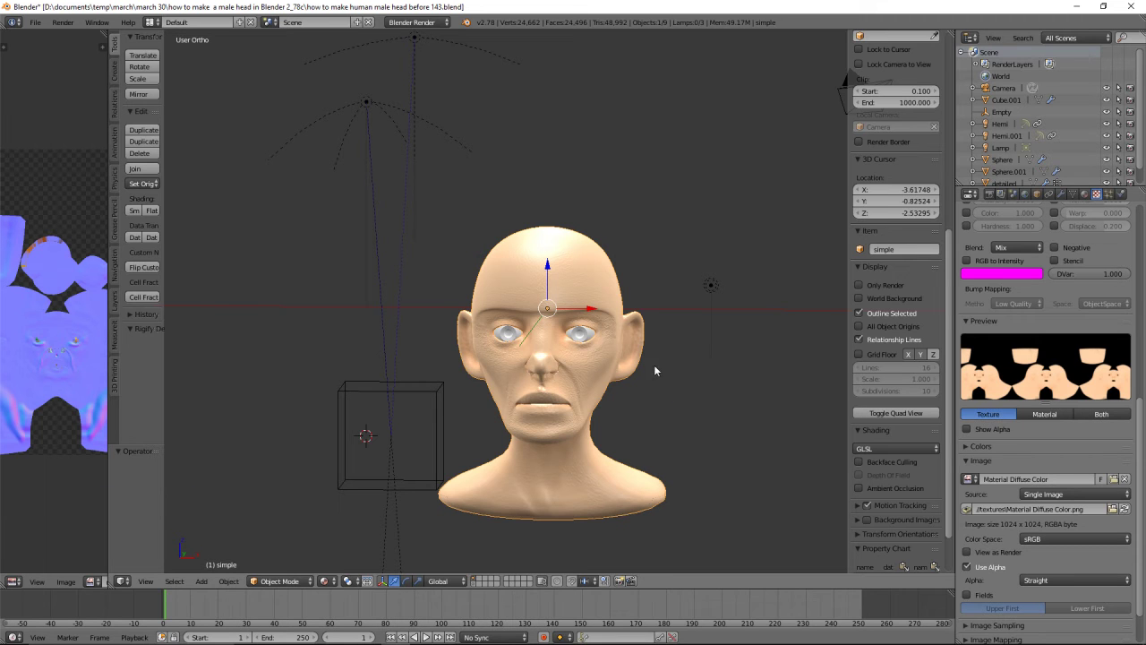
middle_click_drag(754, 395, 733, 399)
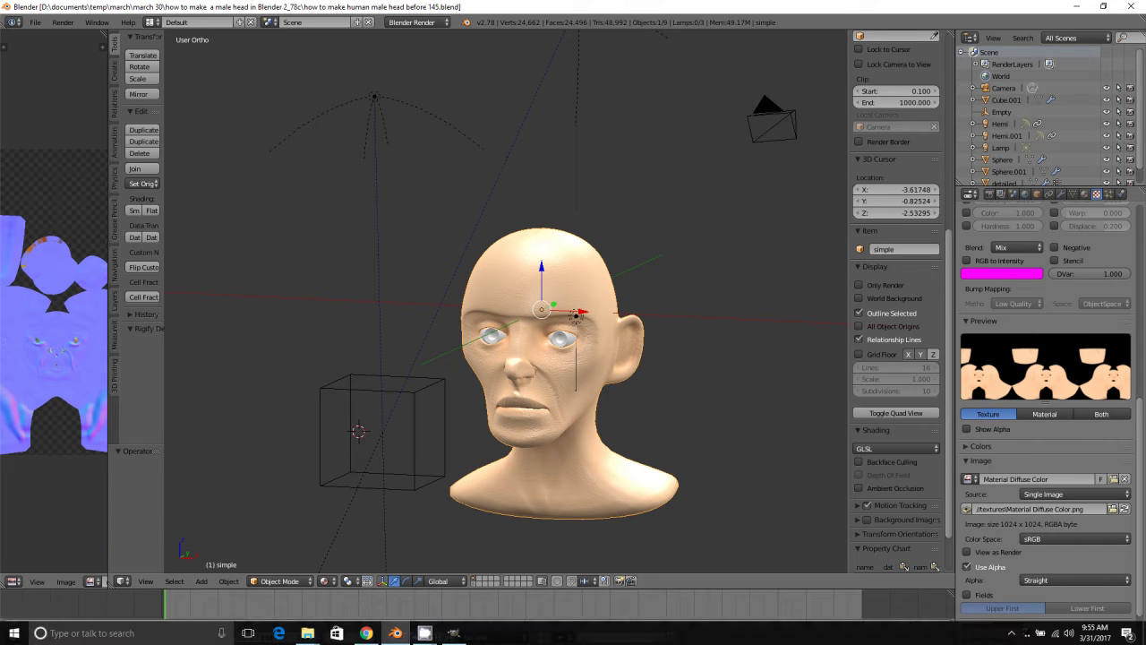
Switch to GIMP and strengthen the pasted layer's shading with an S-shaped Value curve, slightly raising the highlights and strongly lowering the darker tones
left_click(454, 633)
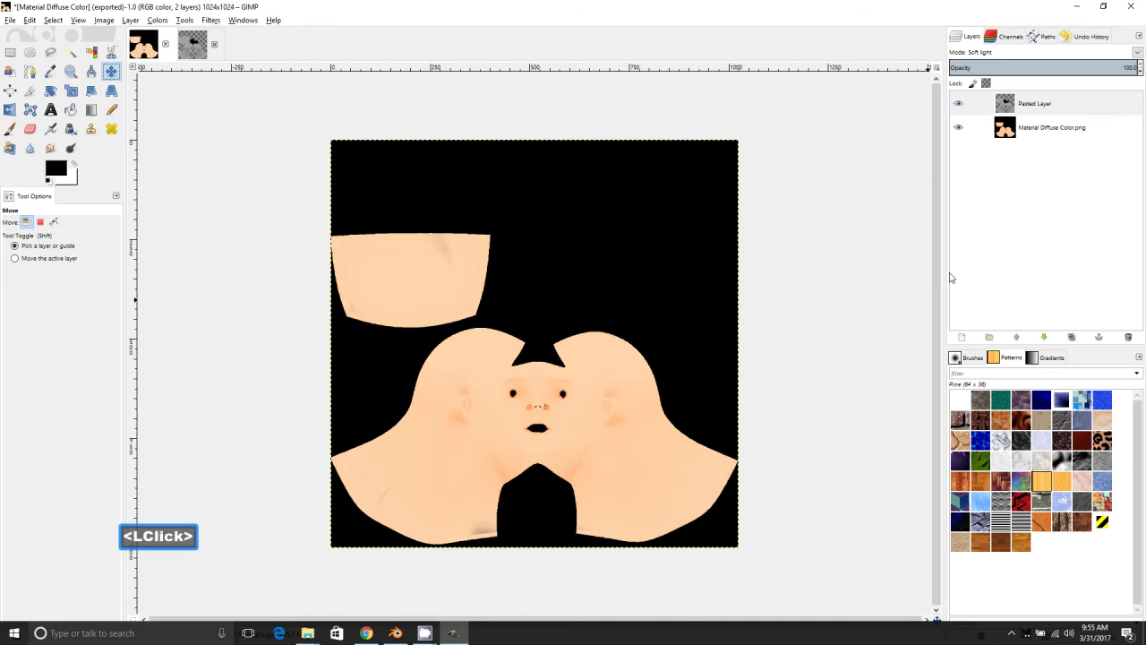
left_click(1062, 114)
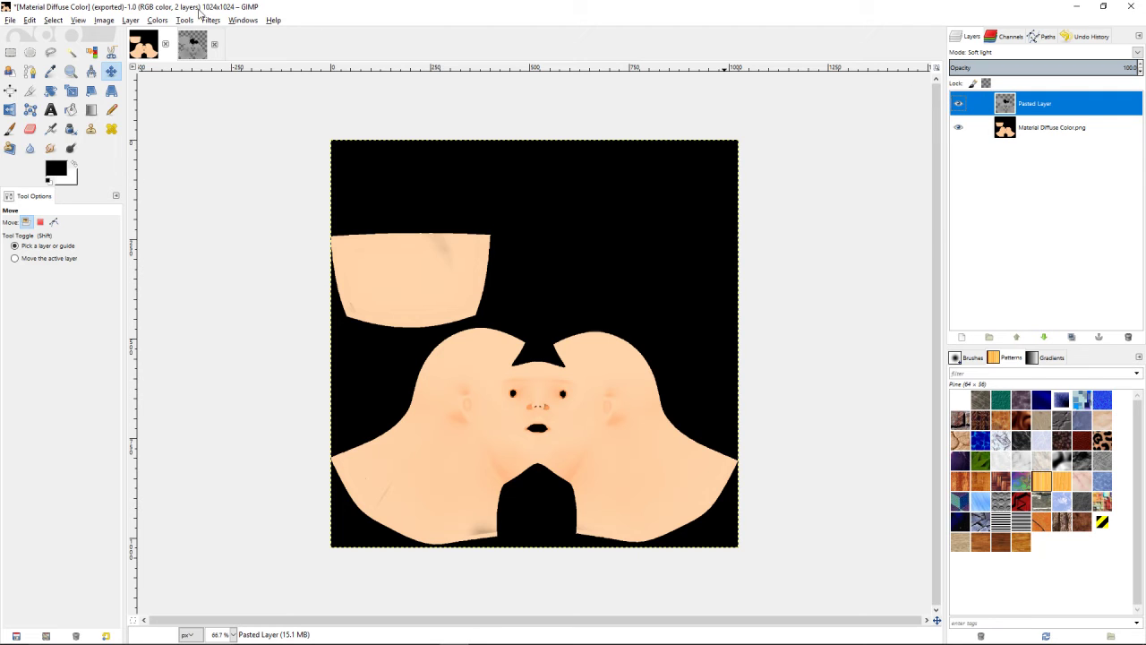
left_click(157, 20)
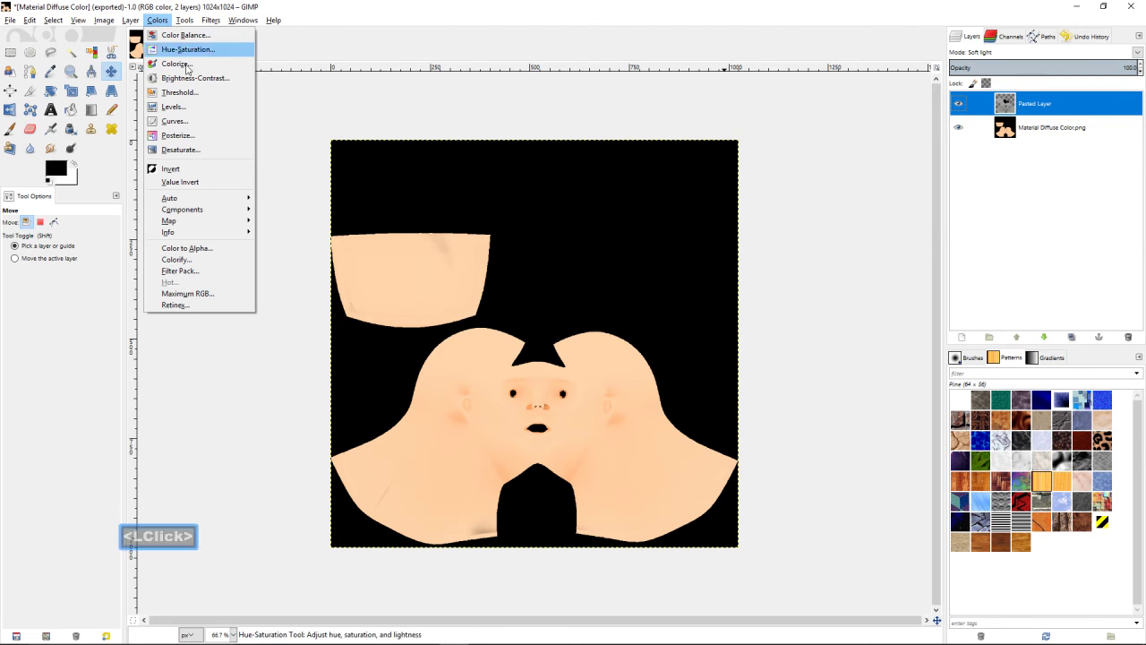
left_click(213, 121)
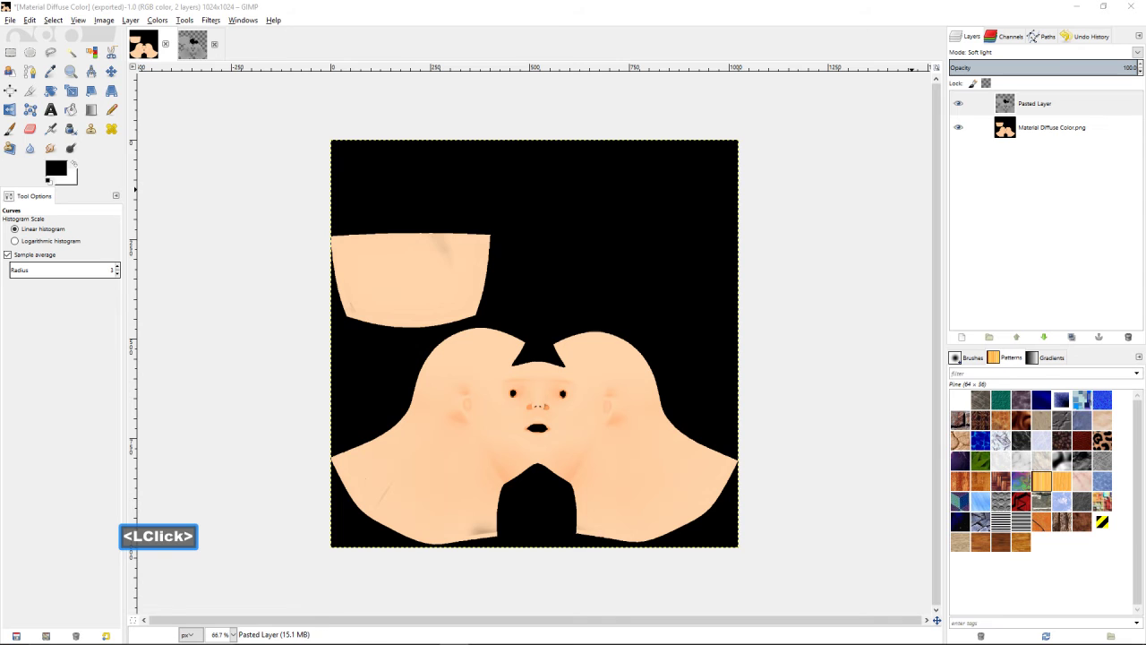
left_click_drag(852, 134, 882, 169)
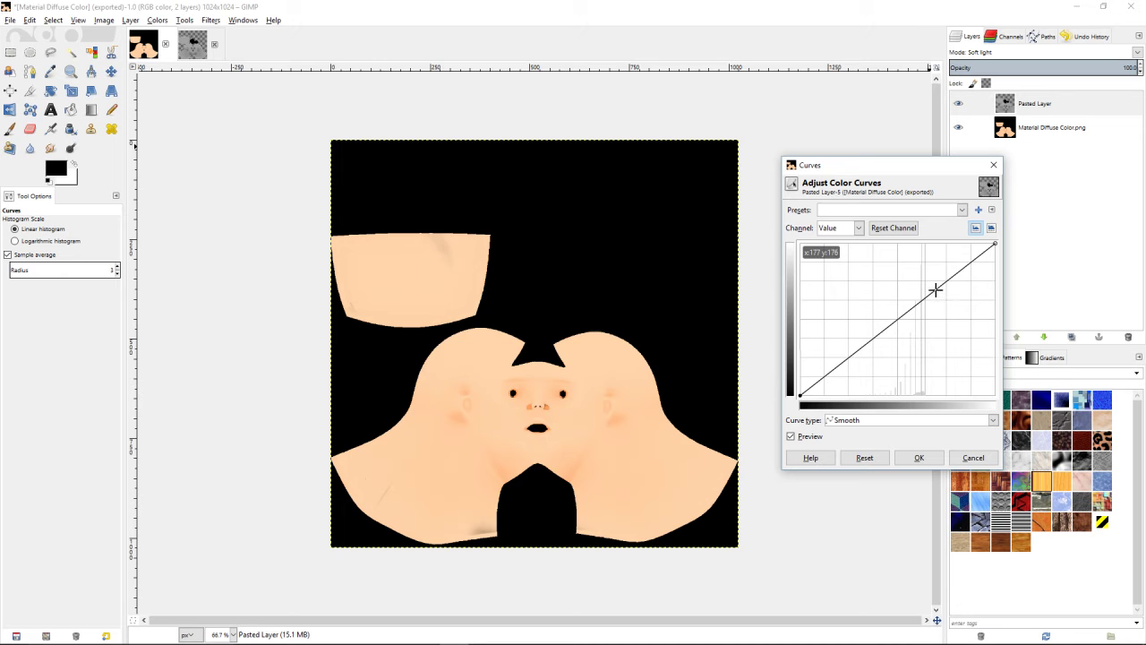
left_click_drag(935, 290, 933, 286)
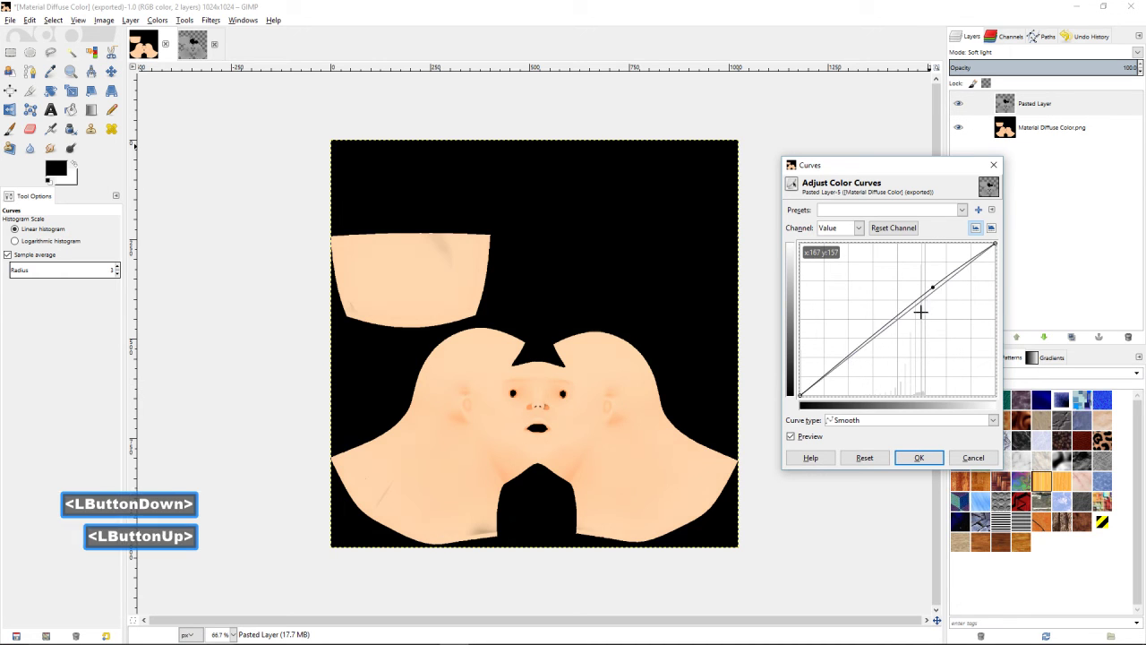
left_click_drag(872, 341, 903, 369)
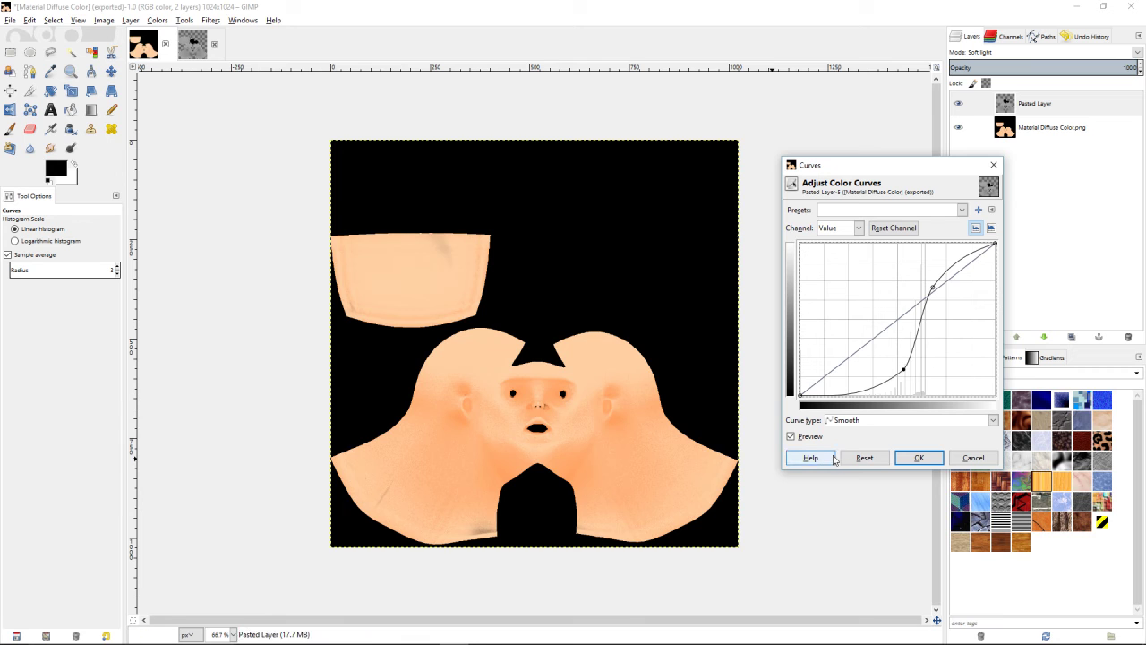
left_click(919, 458)
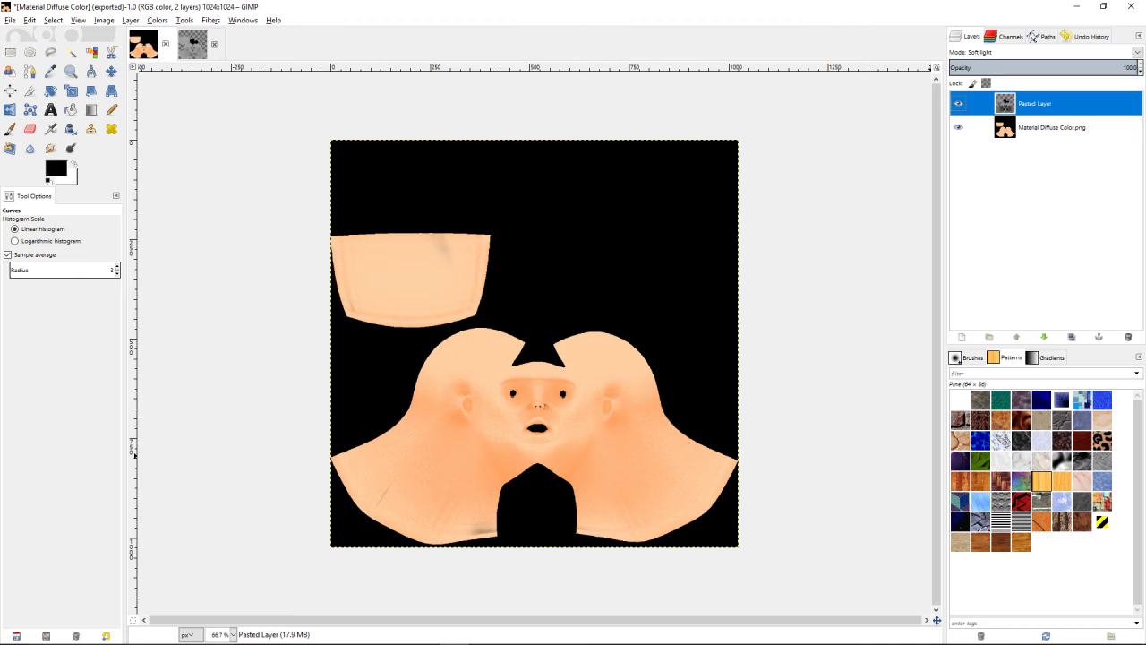
left_click(111, 71)
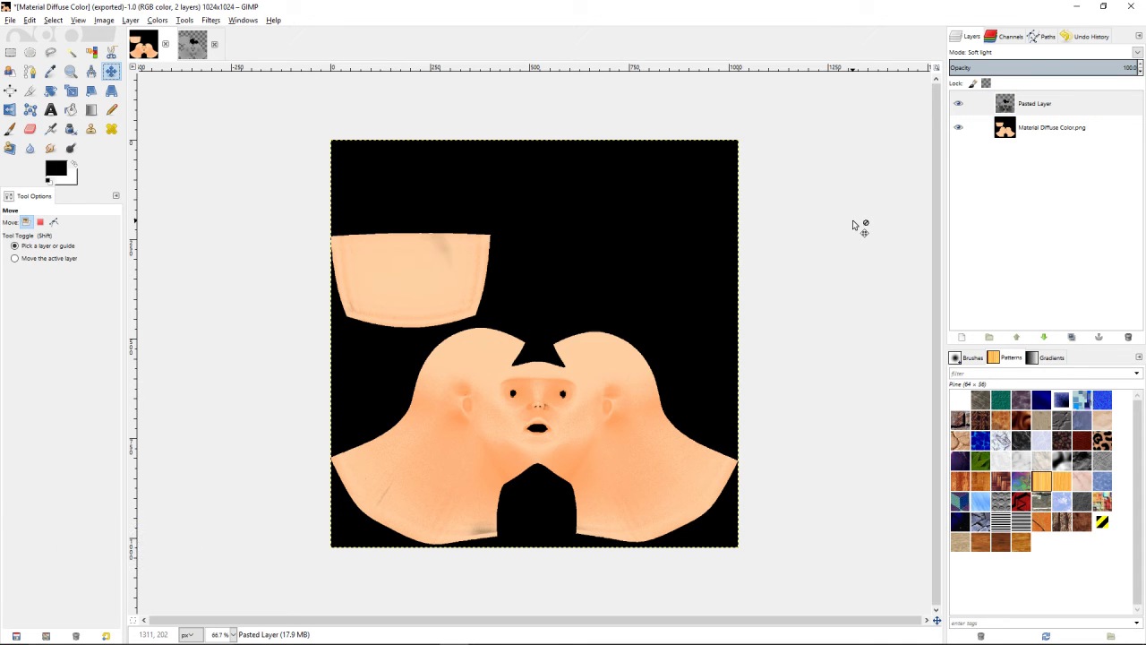
left_click(111, 70)
Export the contrast-adjusted texture over the existing Material Diffuse Color.png in the textures folder, keeping the offered PNG options
left_click(10, 20)
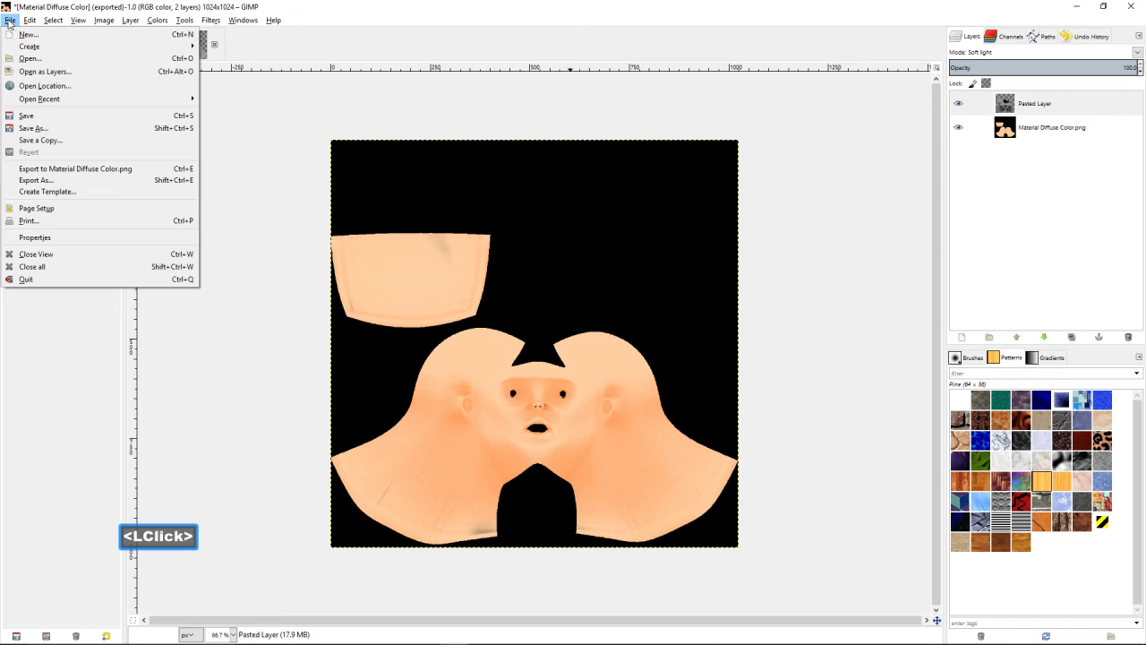
left_click(59, 180)
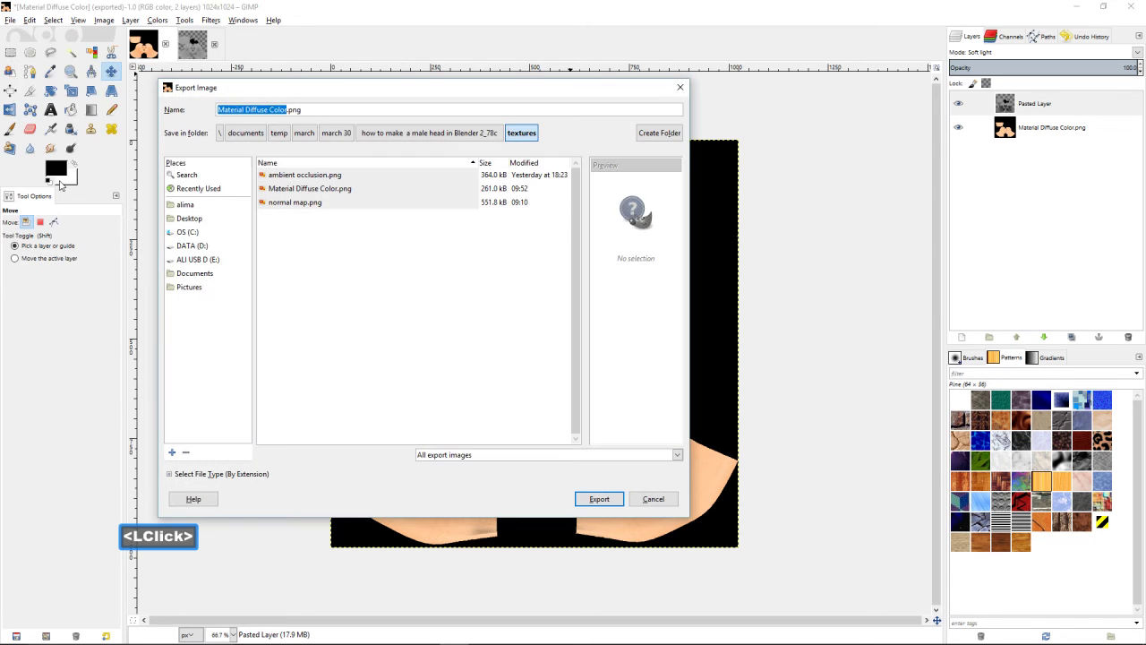
left_click(614, 499)
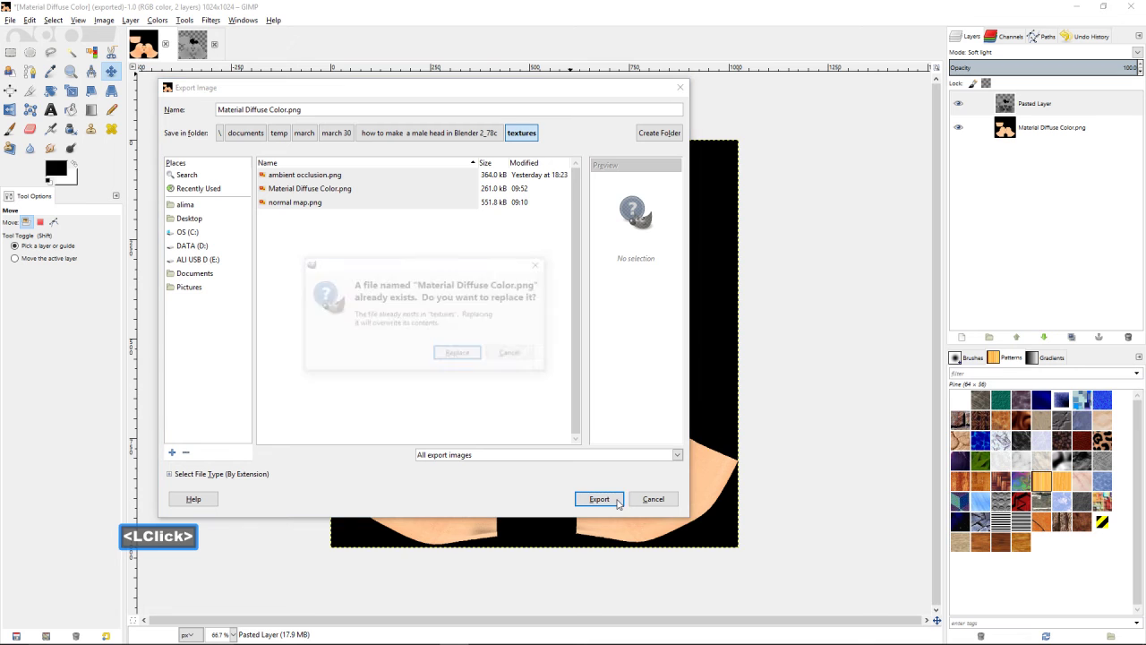
left_click(458, 354)
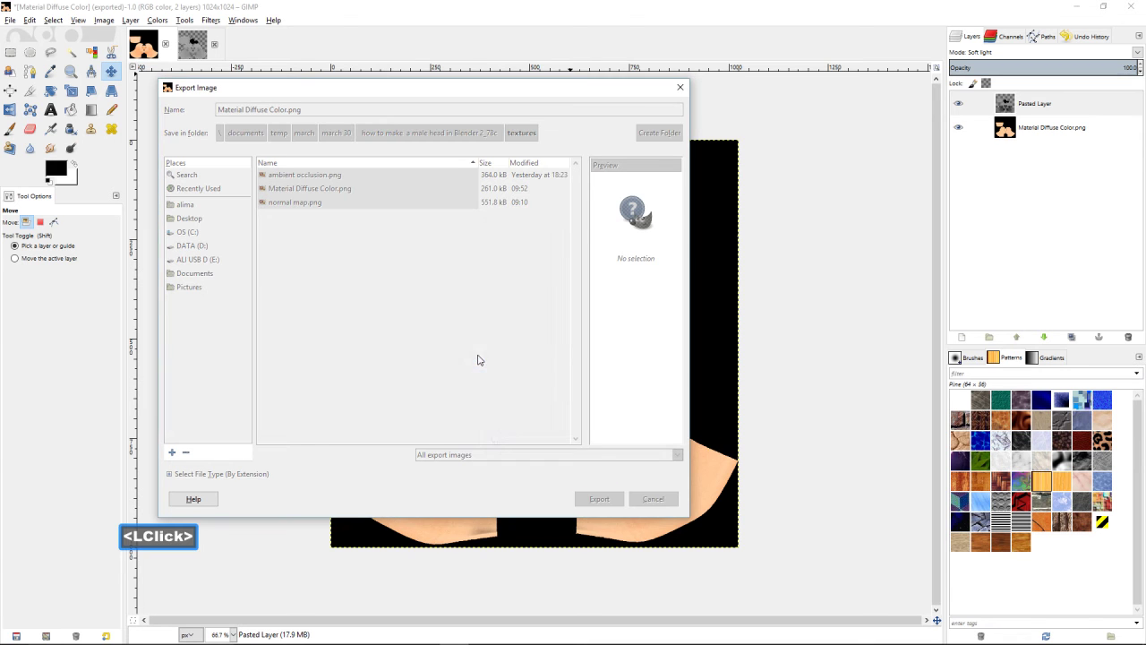
left_click(597, 432)
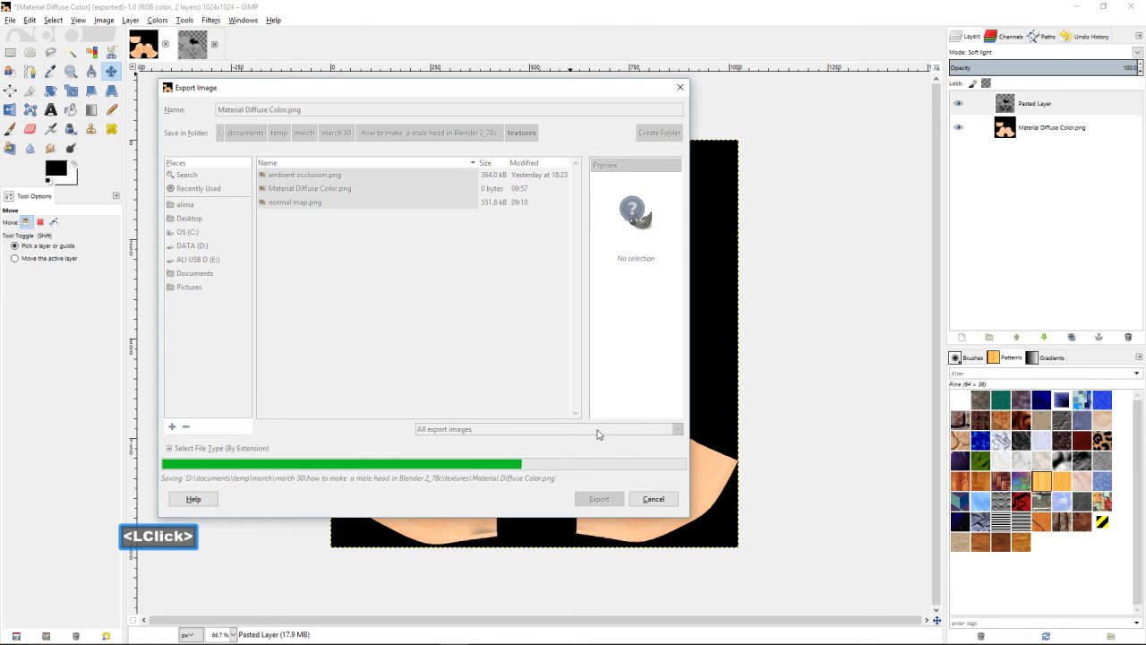
Return to Blender, reload the Material Diffuse Color image with the stronger shading and inspect the head from the front
mouse_move(555, 643)
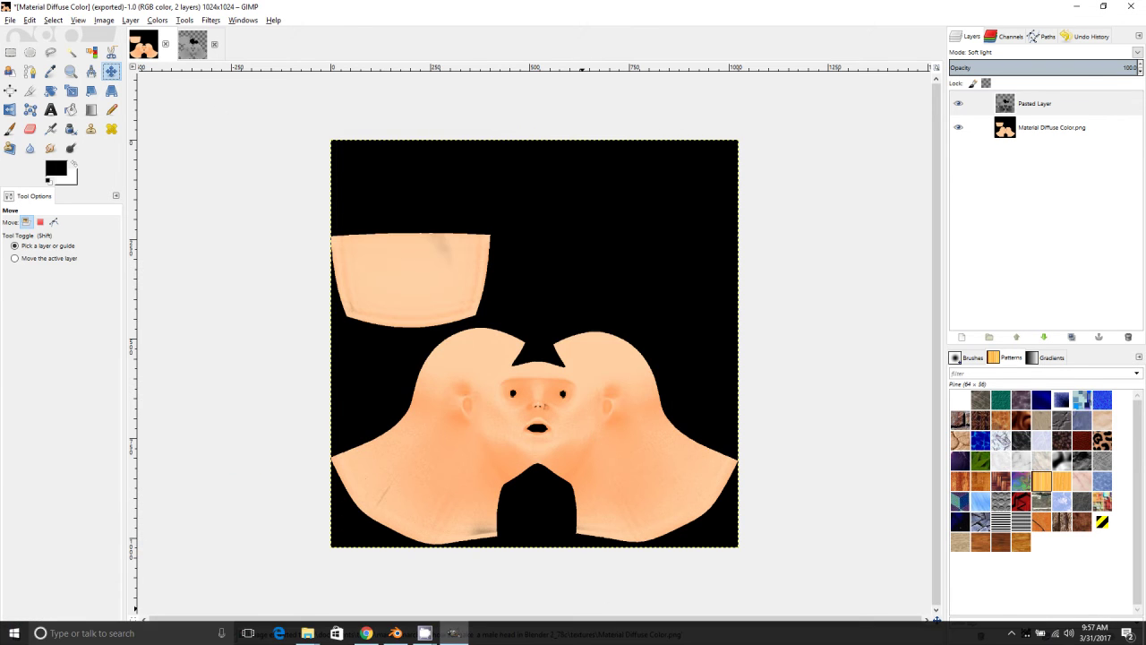
left_click(424, 633)
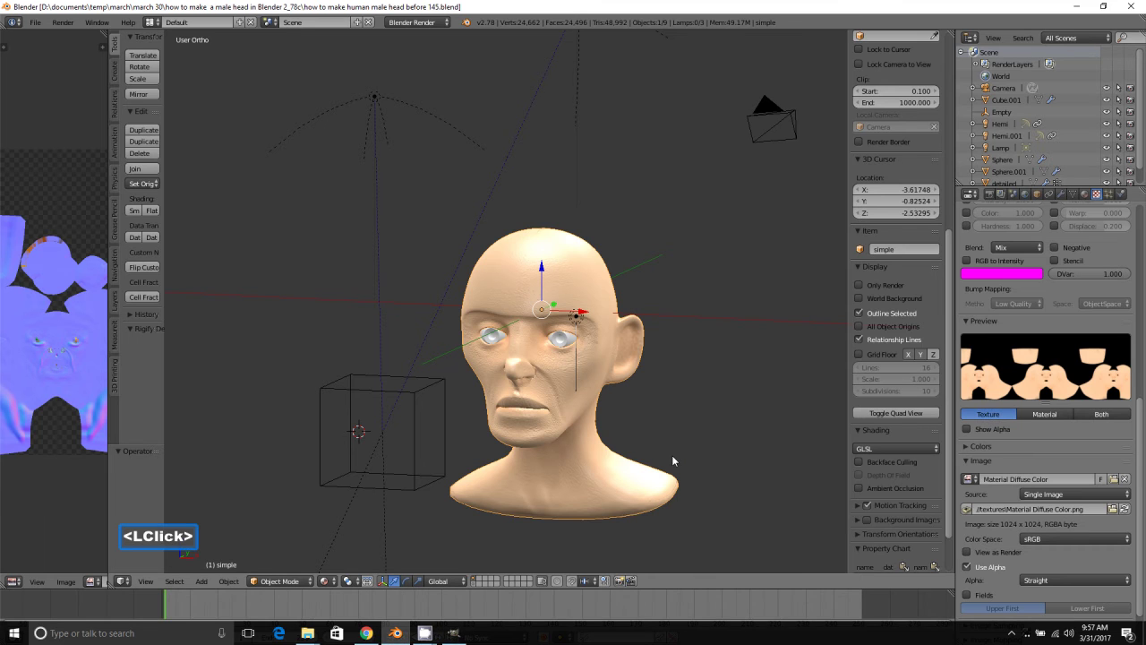
left_click(1126, 509)
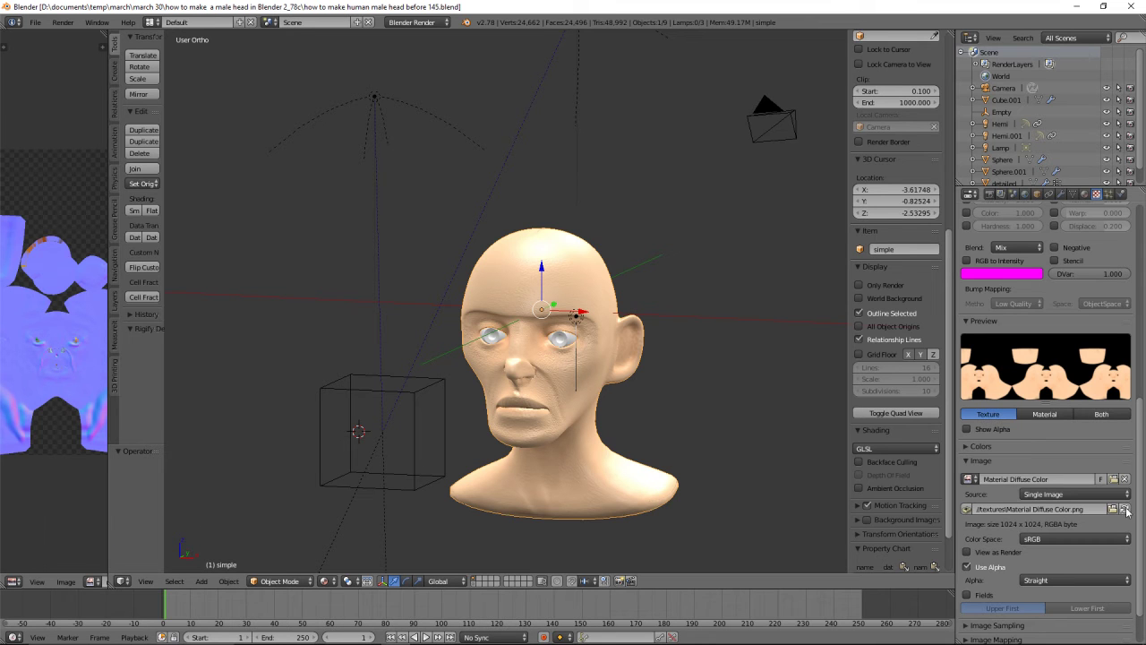
left_click(1126, 508)
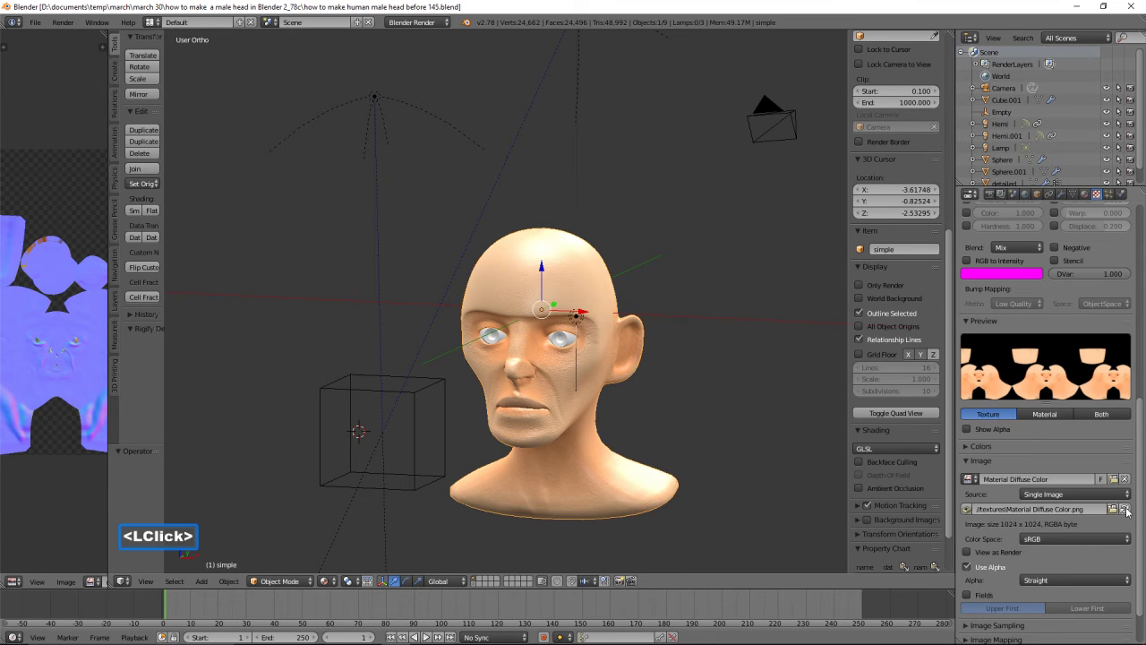
middle_click_drag(586, 434, 625, 389)
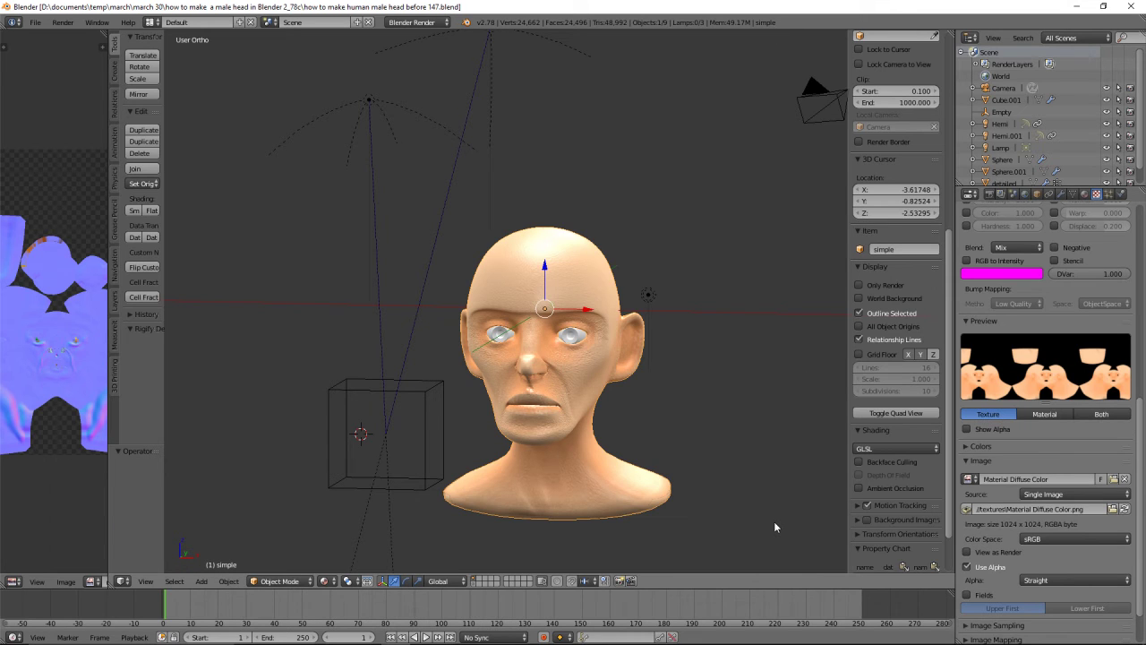
Add a new particle system to the simple head object and set its type to Hair
left_click(1110, 193)
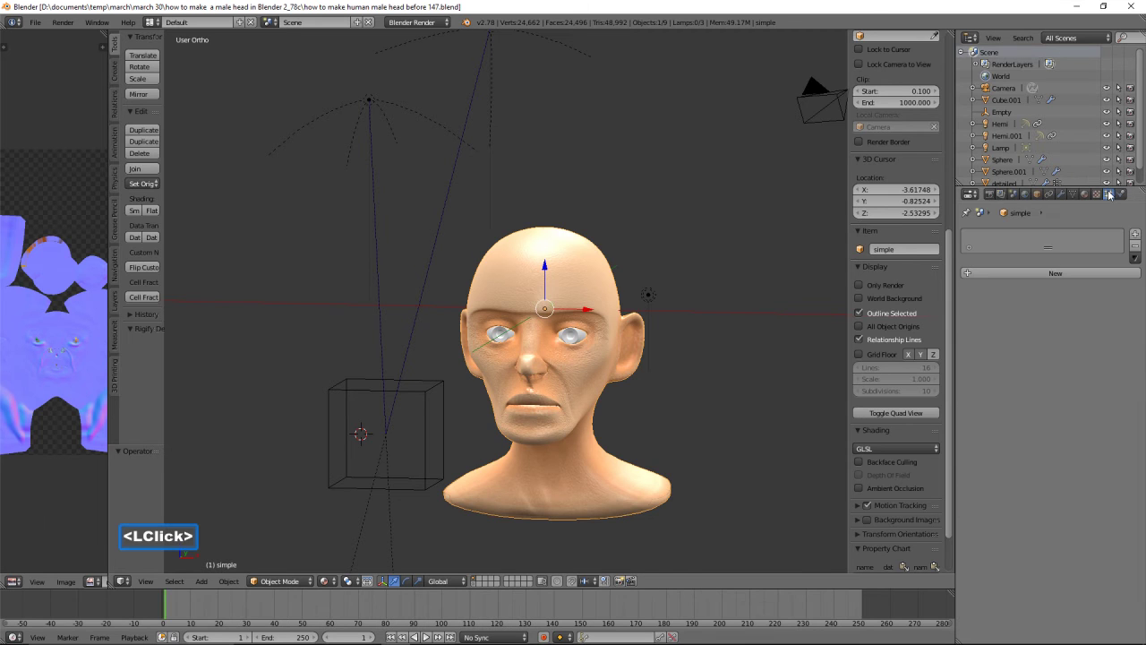
left_click(1080, 272)
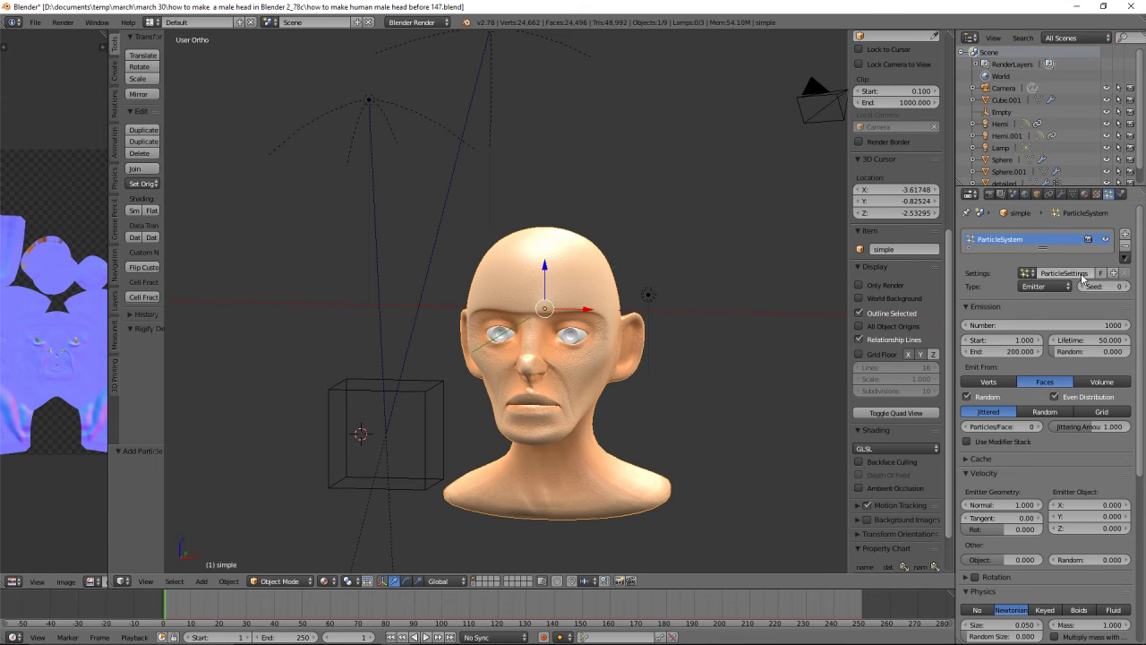
left_click(731, 139)
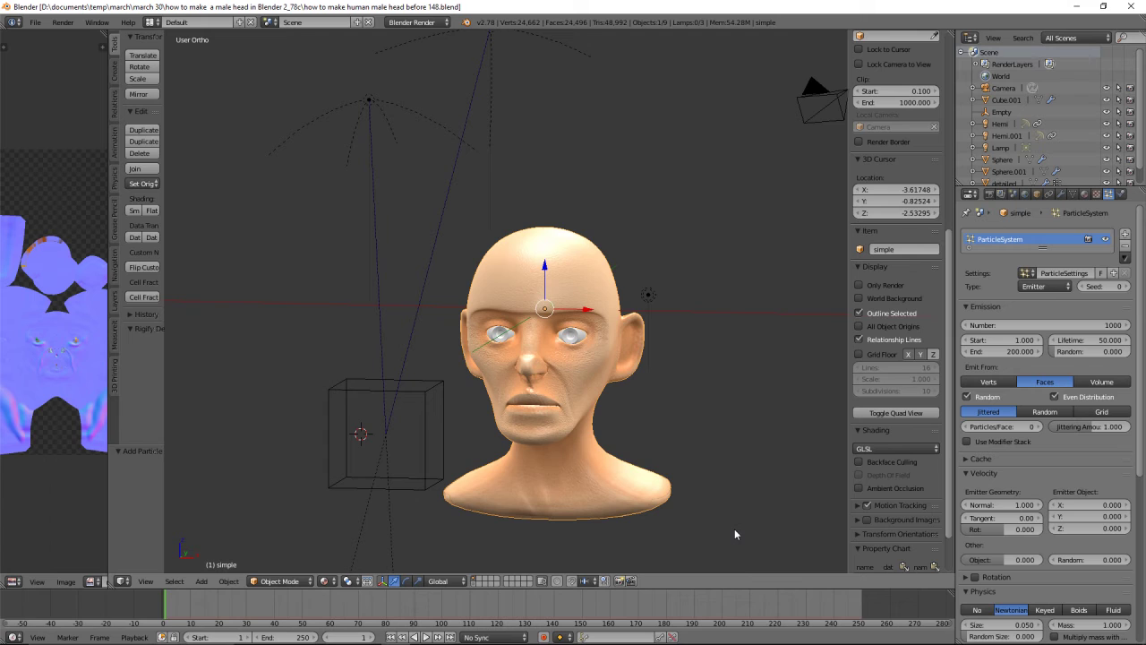
left_click(1068, 292)
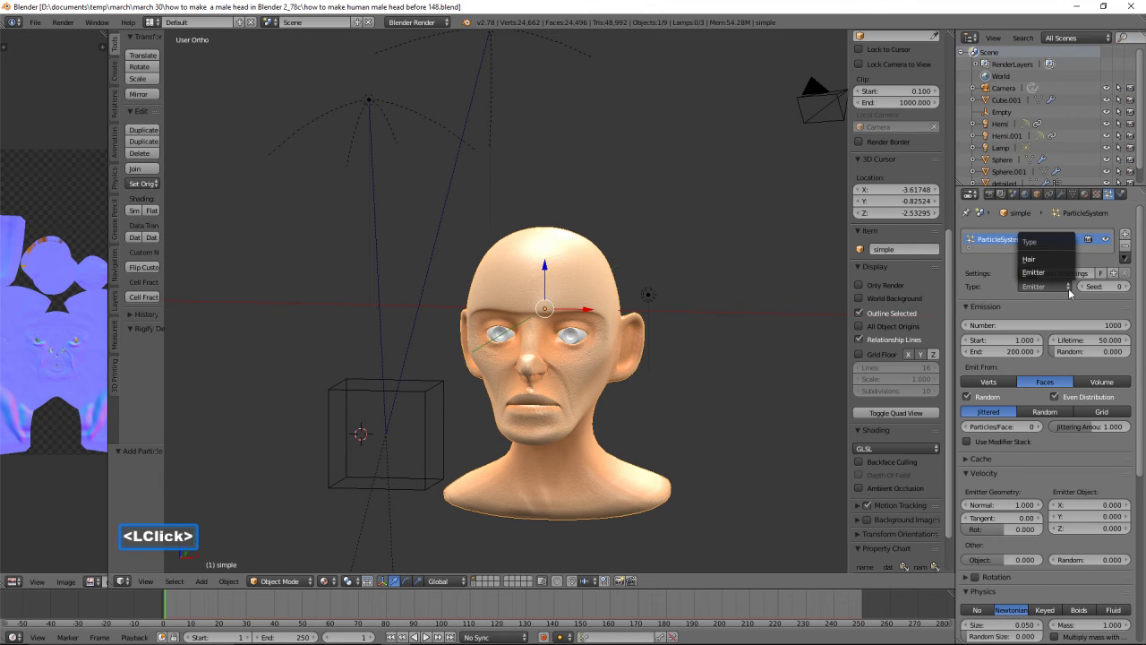
left_click(1034, 258)
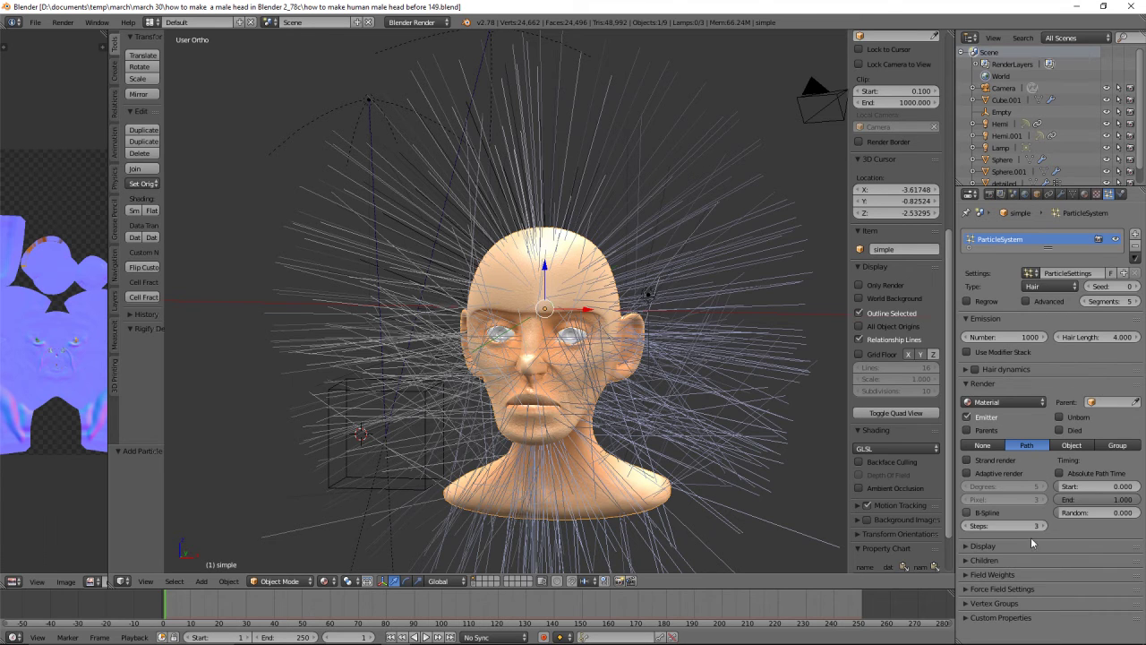
Assign the scalp vertex group as the hair particle system's density group
left_click(966, 604)
scroll(1051, 574, "down", 2)
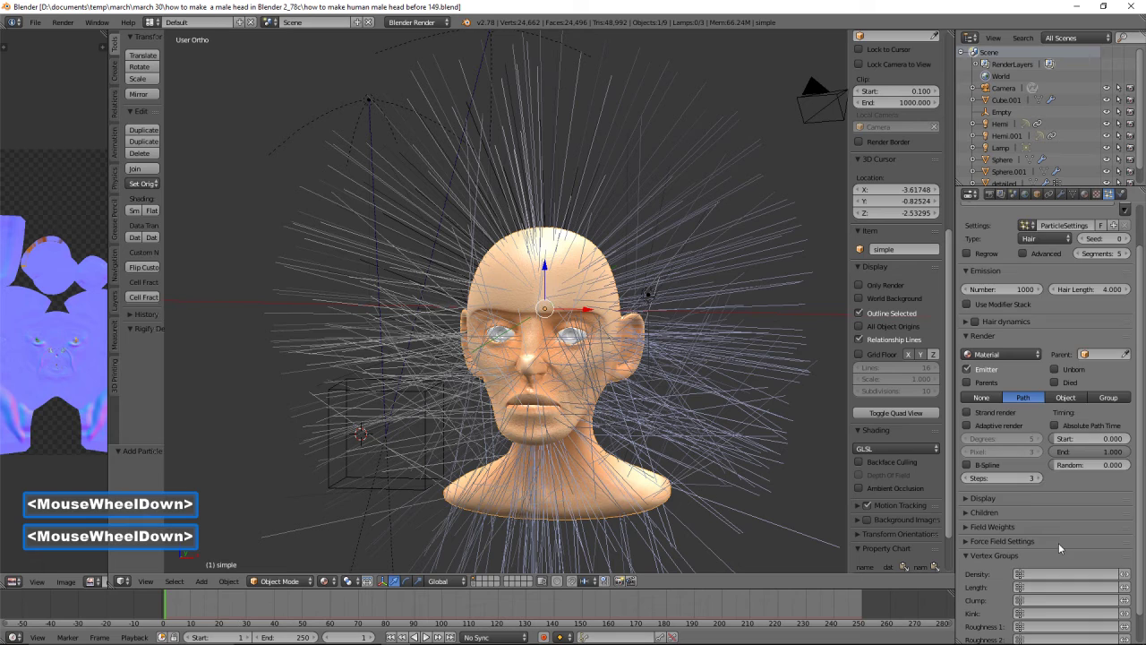
scroll(1058, 542, "down", 3)
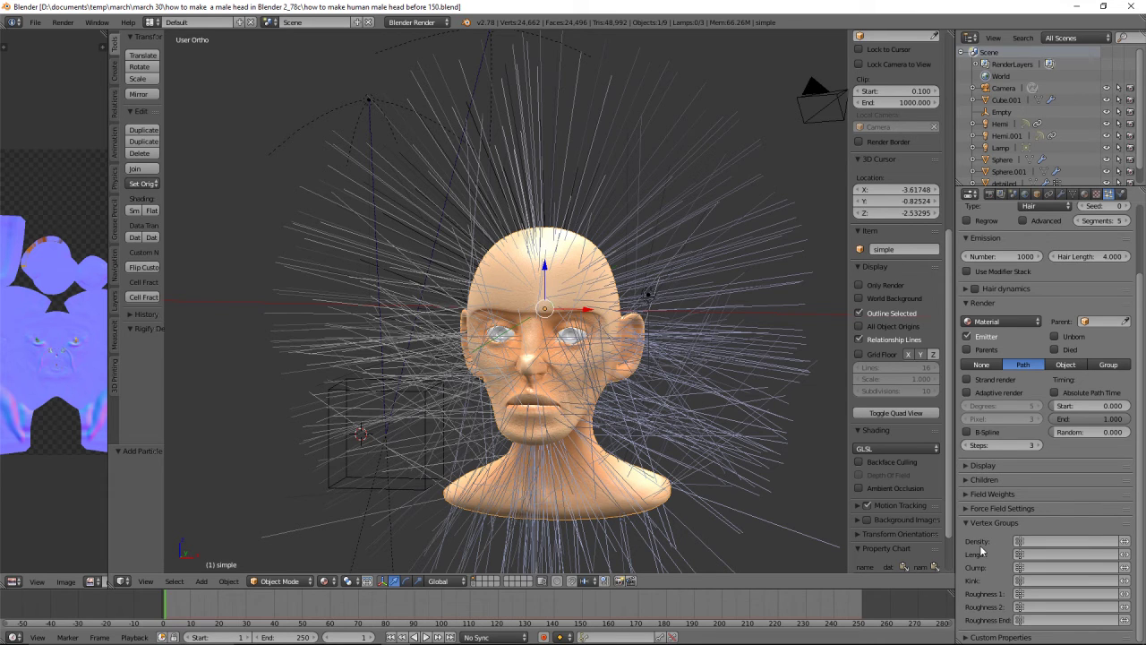
left_click(1020, 542)
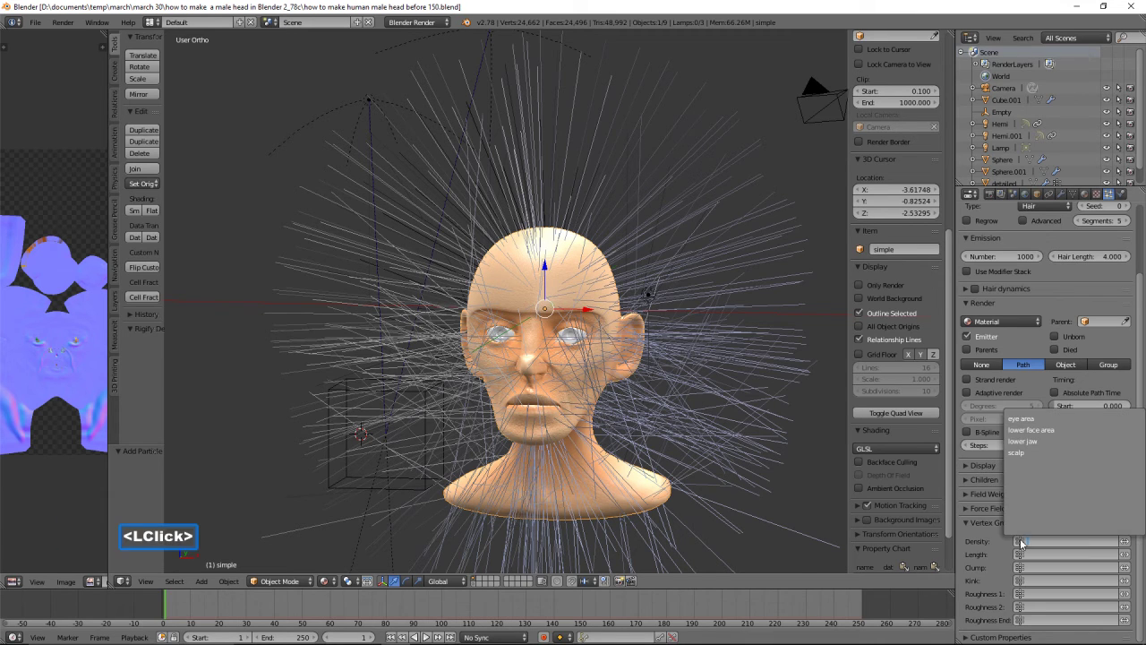
left_click(1030, 453)
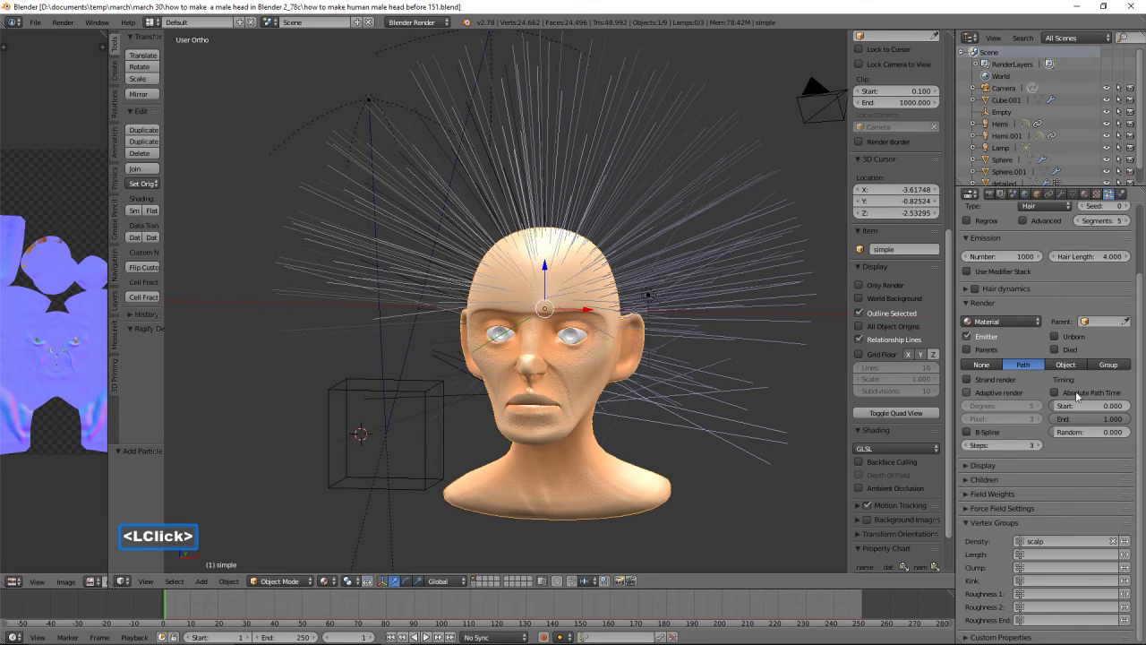
Set the particle system's hair length to 0.5
left_click_drag(1141, 344, 1141, 261)
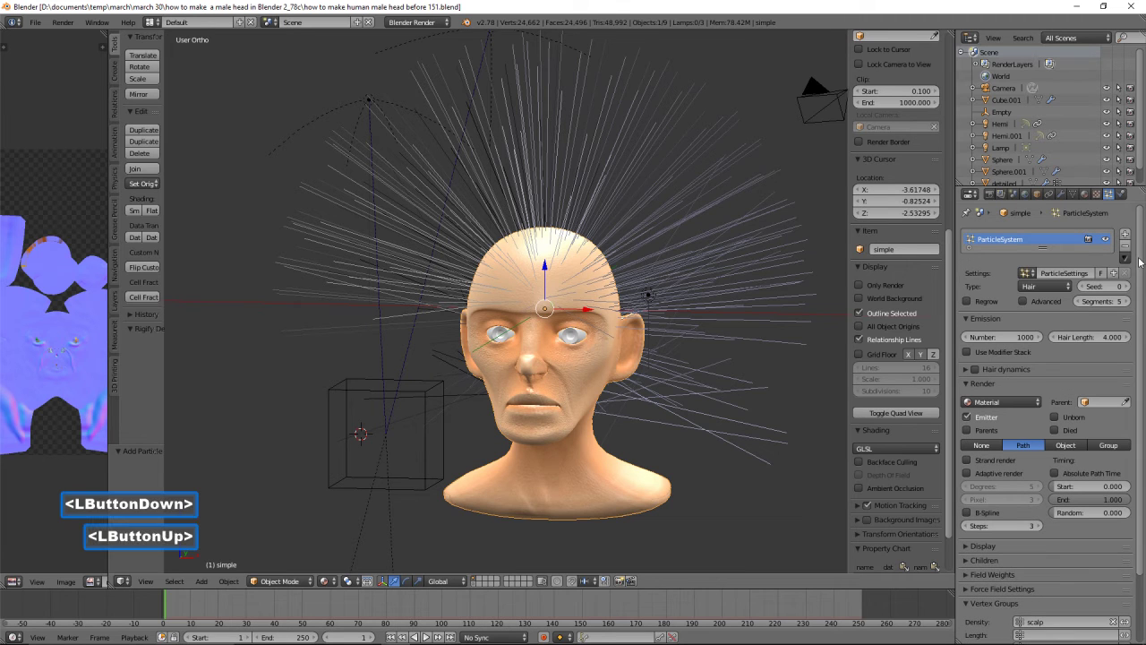
left_click(1093, 337)
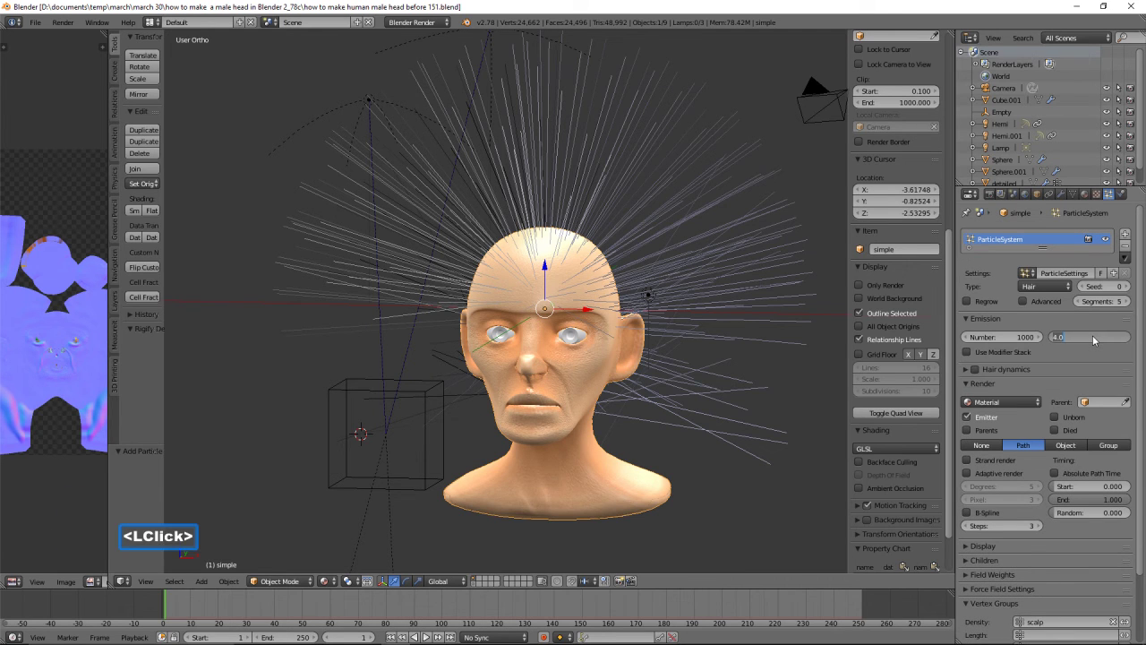
key("BackSpace")
type("0.5")
key("Return")
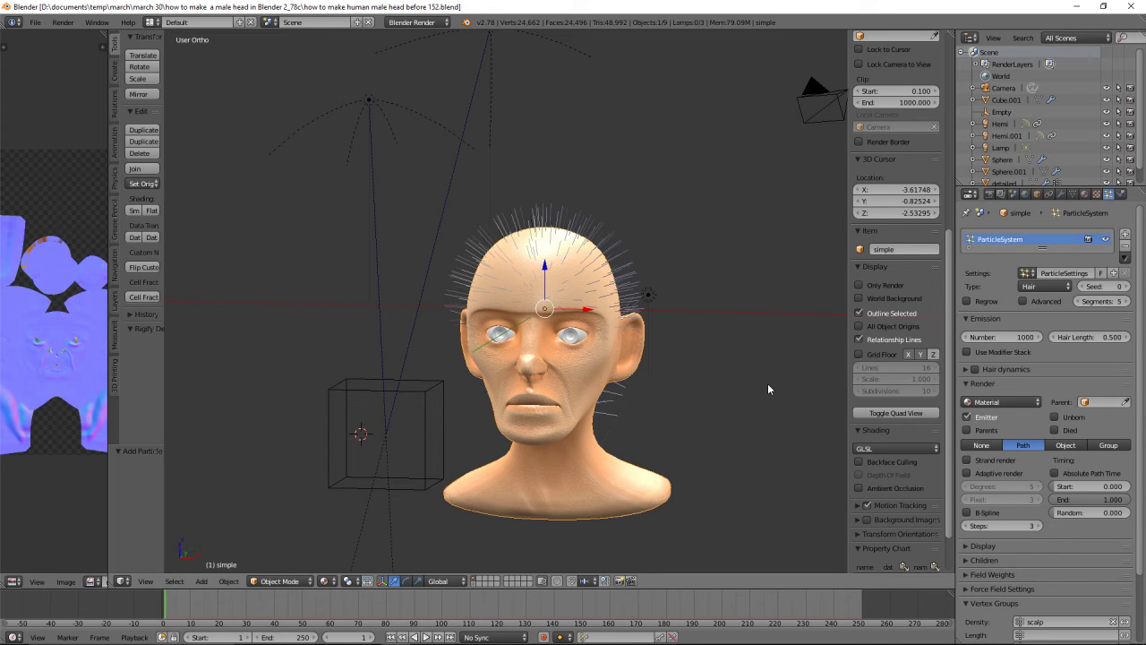
Add a second material slot to the head and create a new material in it named "hair material"
left_click(1085, 195)
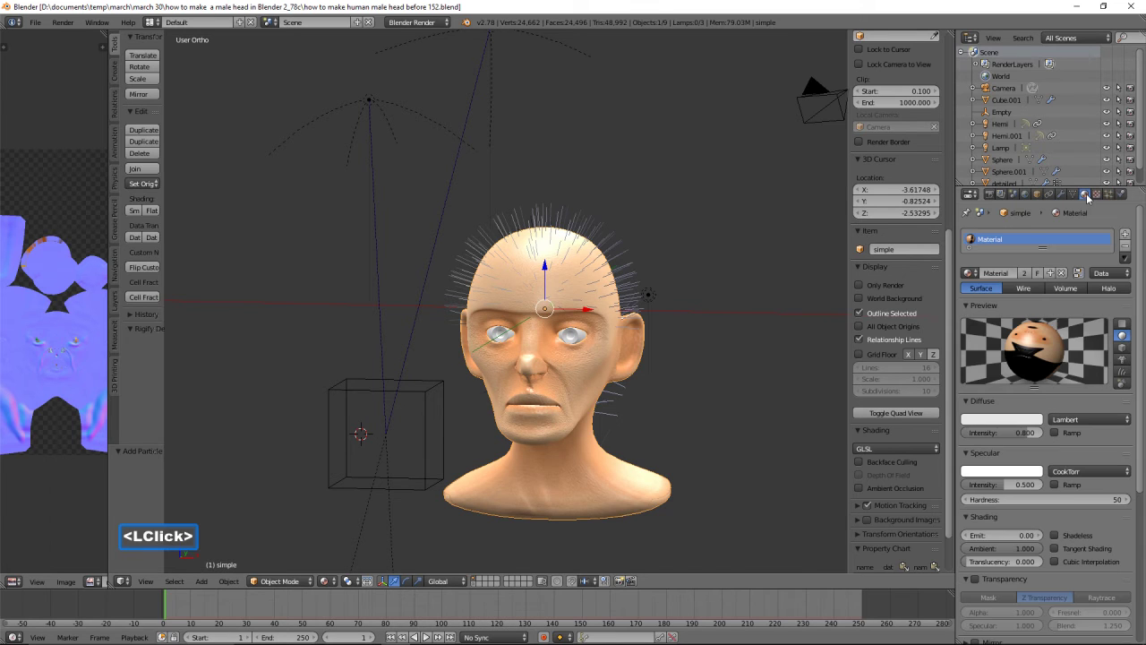
left_click(1126, 234)
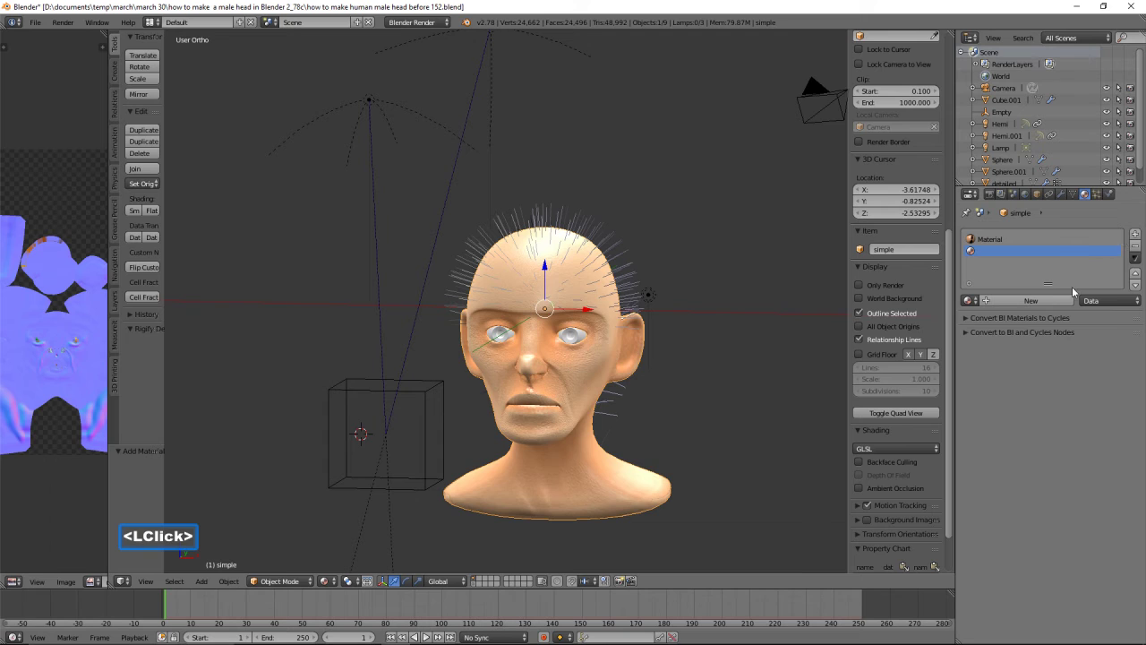
left_click(1136, 234)
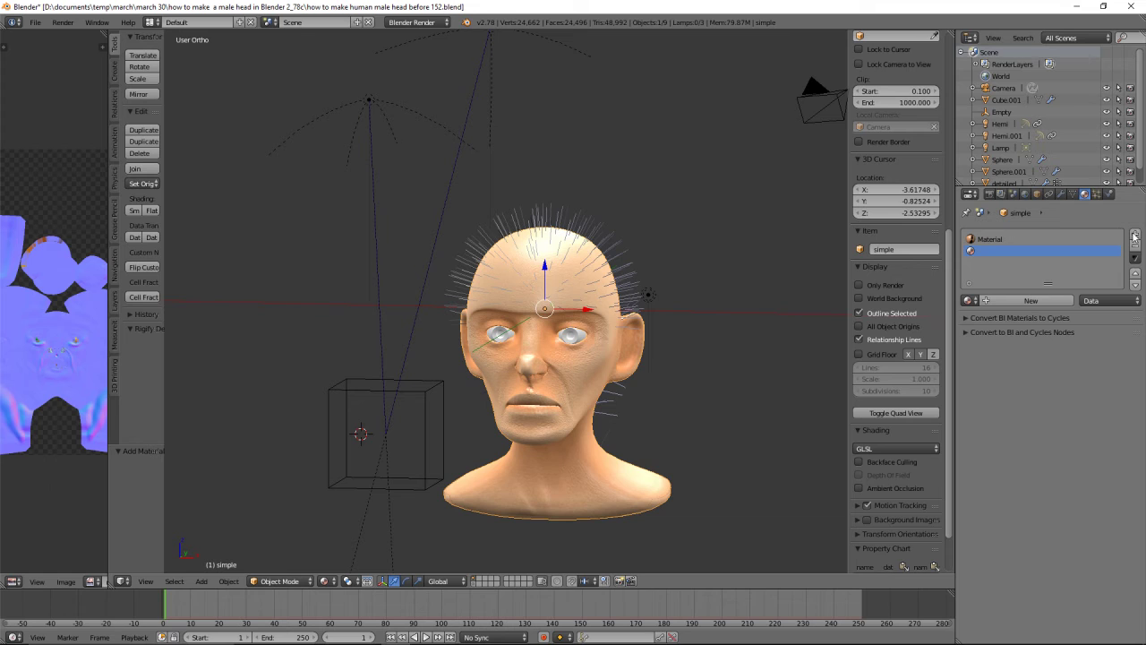
left_click(1043, 305)
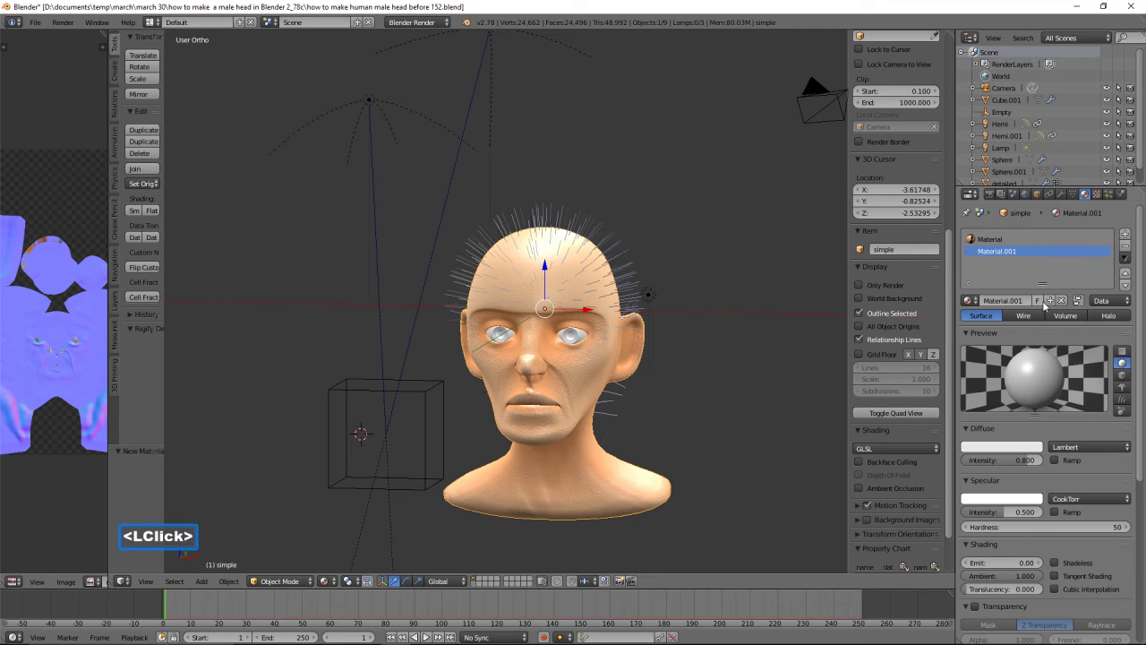
left_click(1006, 300)
type("hair ")
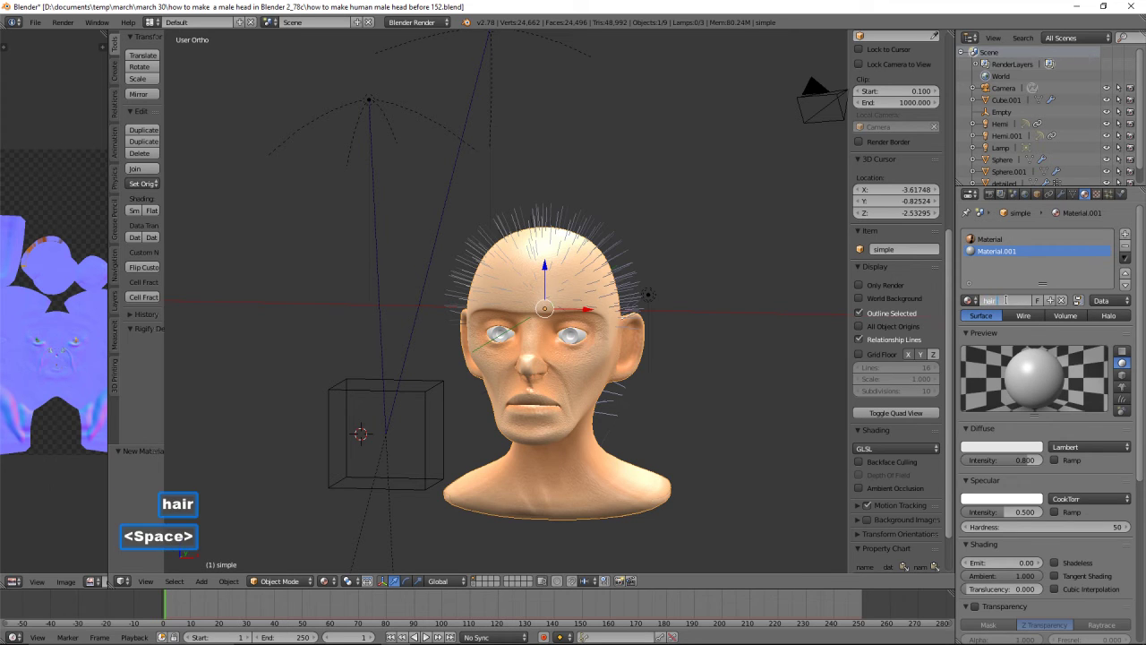
type("mar")
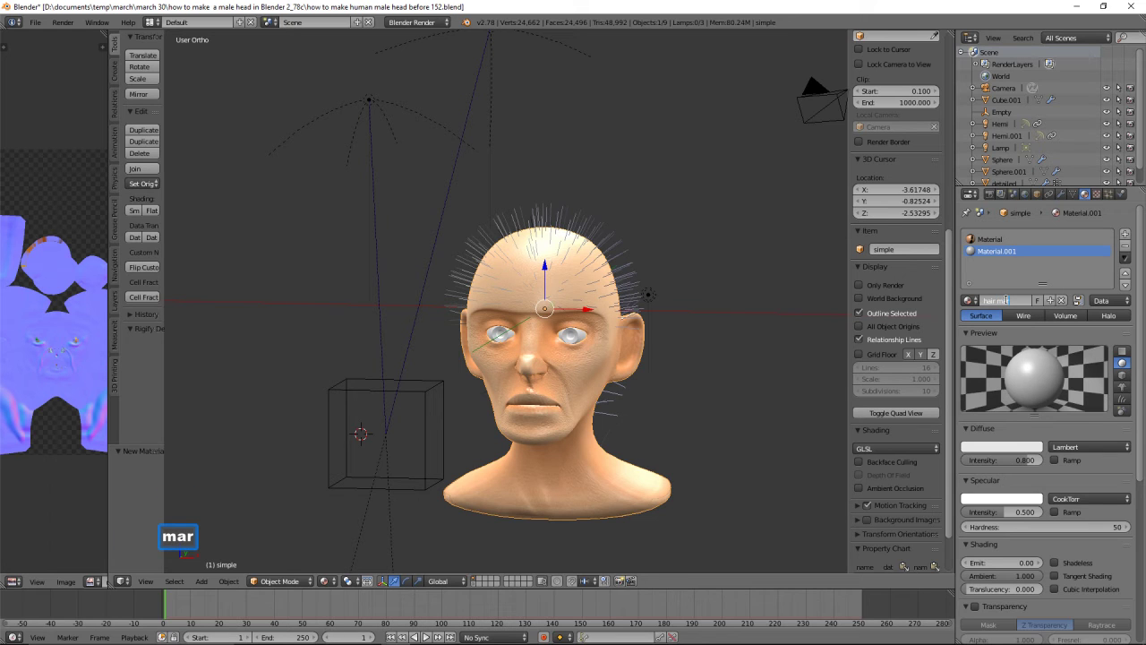
key("BackSpace")
key("BackSpace")
key("BackSpace")
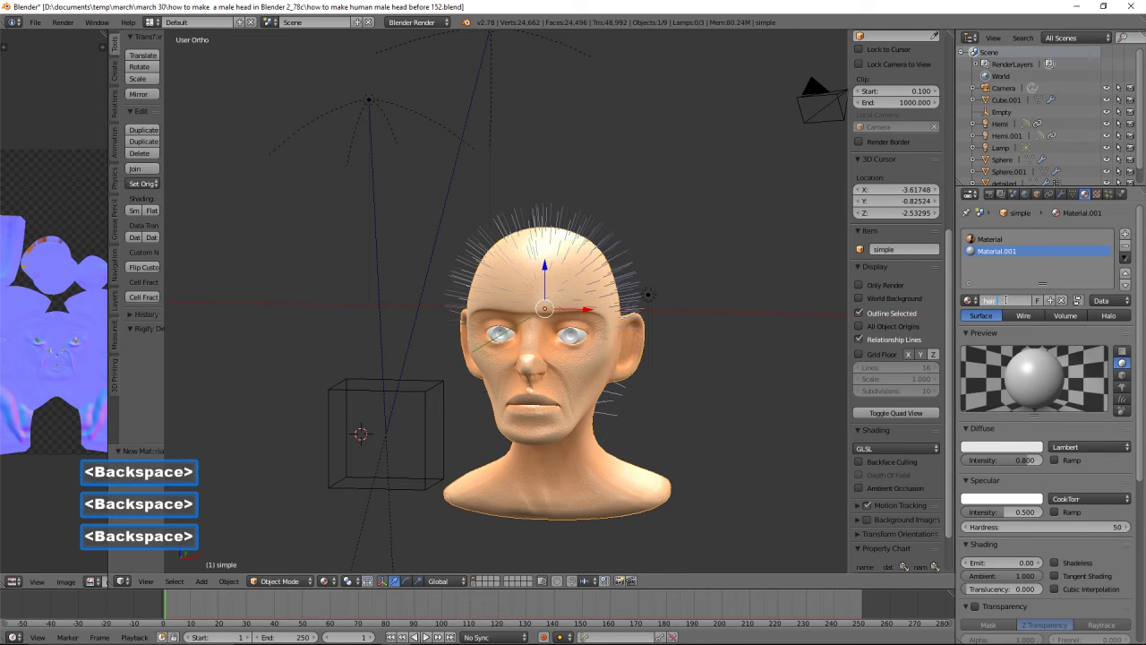
type("material")
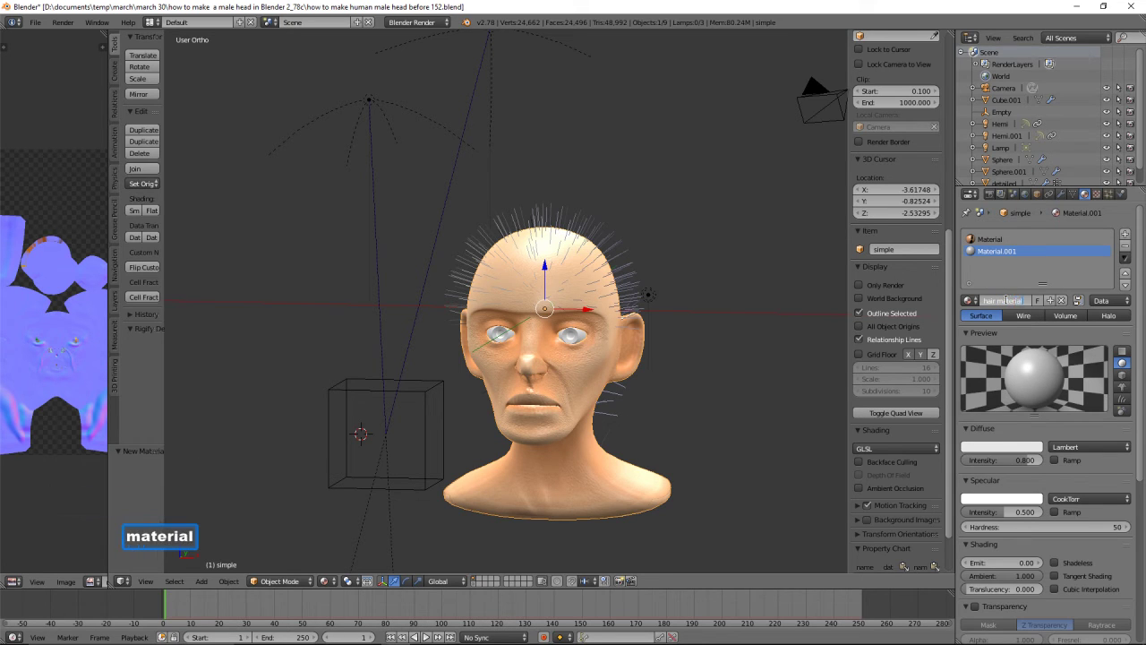
key("Return")
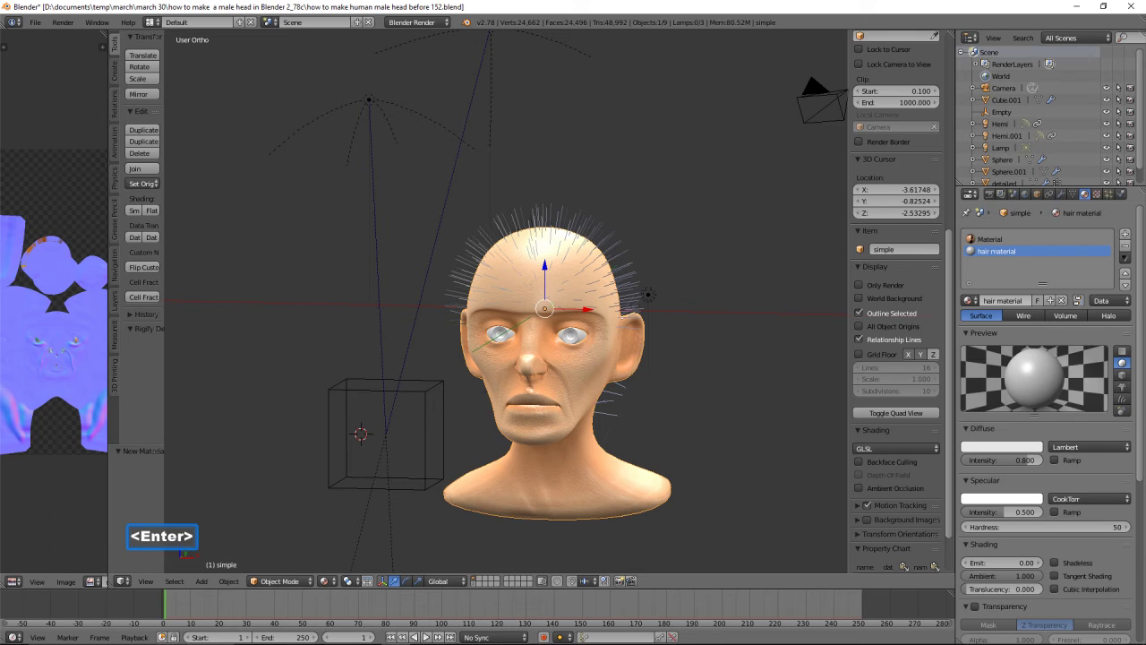
Set the hair material's diffuse color to orange-red and enable its diffuse color ramp
left_click(1020, 448)
left_click_drag(979, 335, 975, 364)
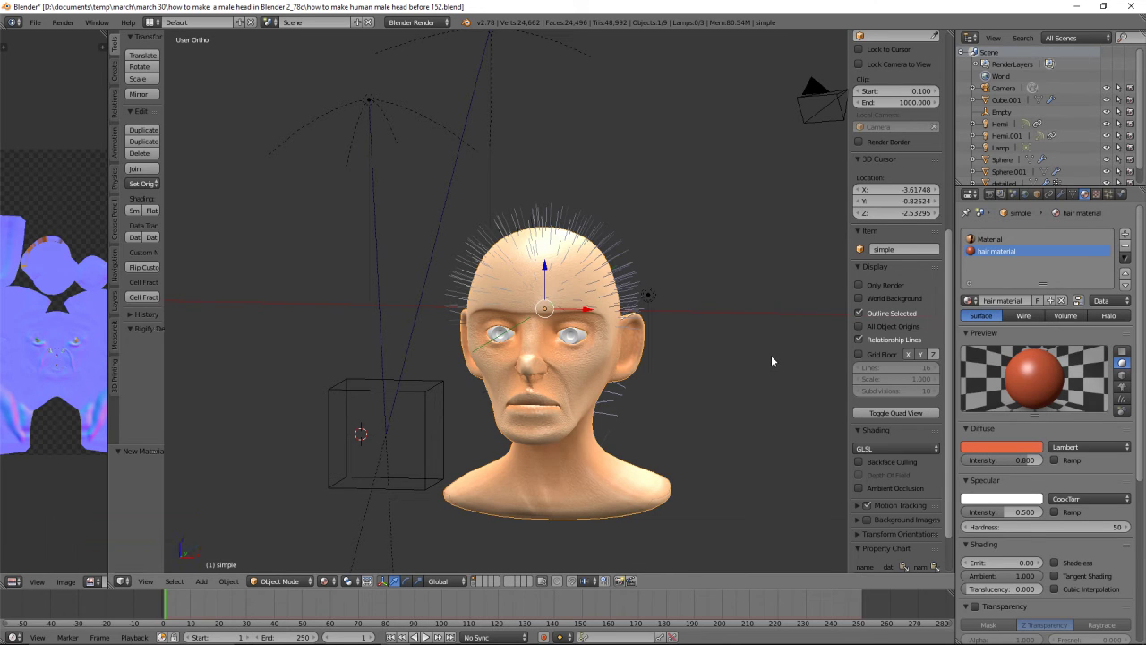
left_click(1055, 460)
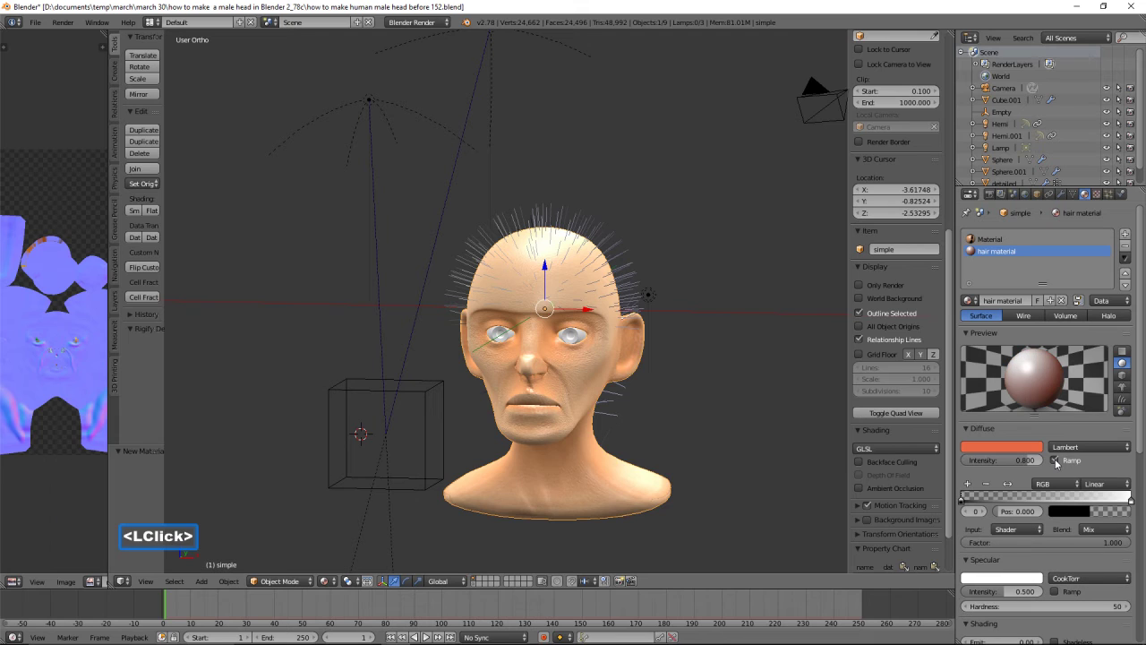
Move the diffuse ramp's first stop to position 0.010 and color it dark brown
left_click(965, 502)
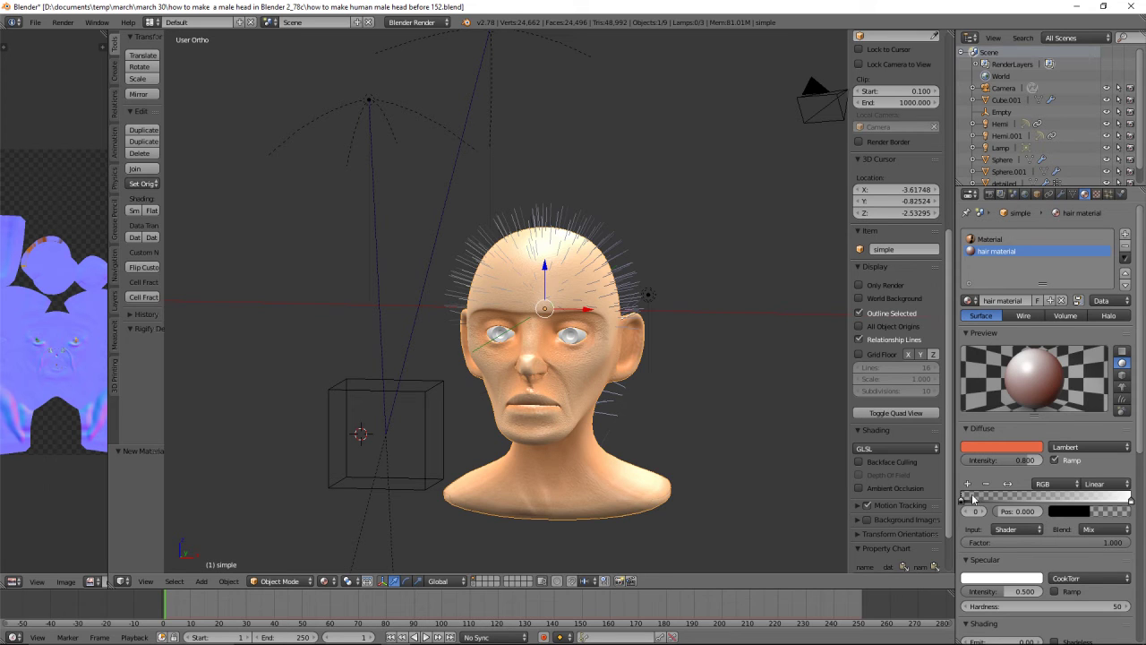
left_click_drag(964, 503, 965, 503)
left_click(1060, 510)
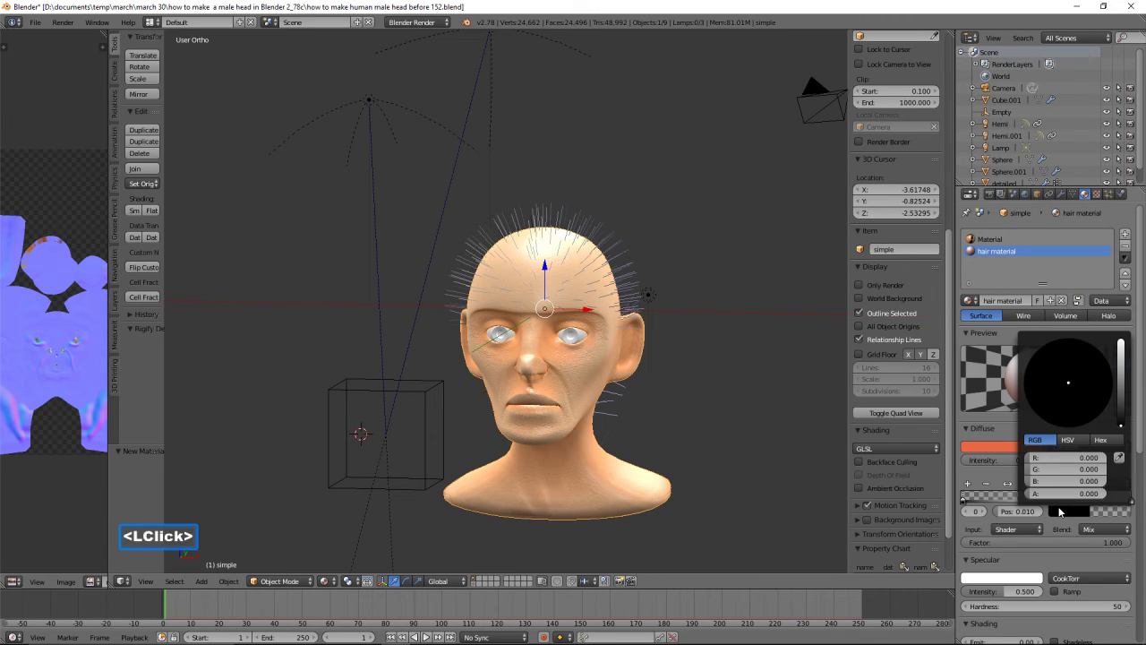
left_click(1121, 404)
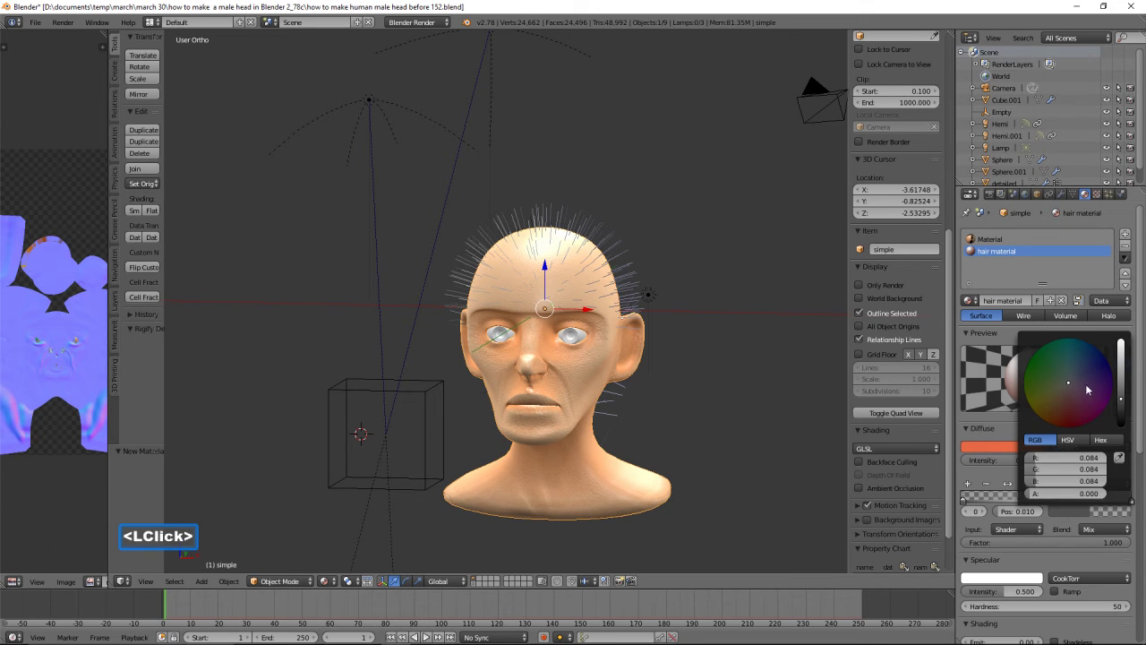
left_click_drag(1051, 397, 1057, 404)
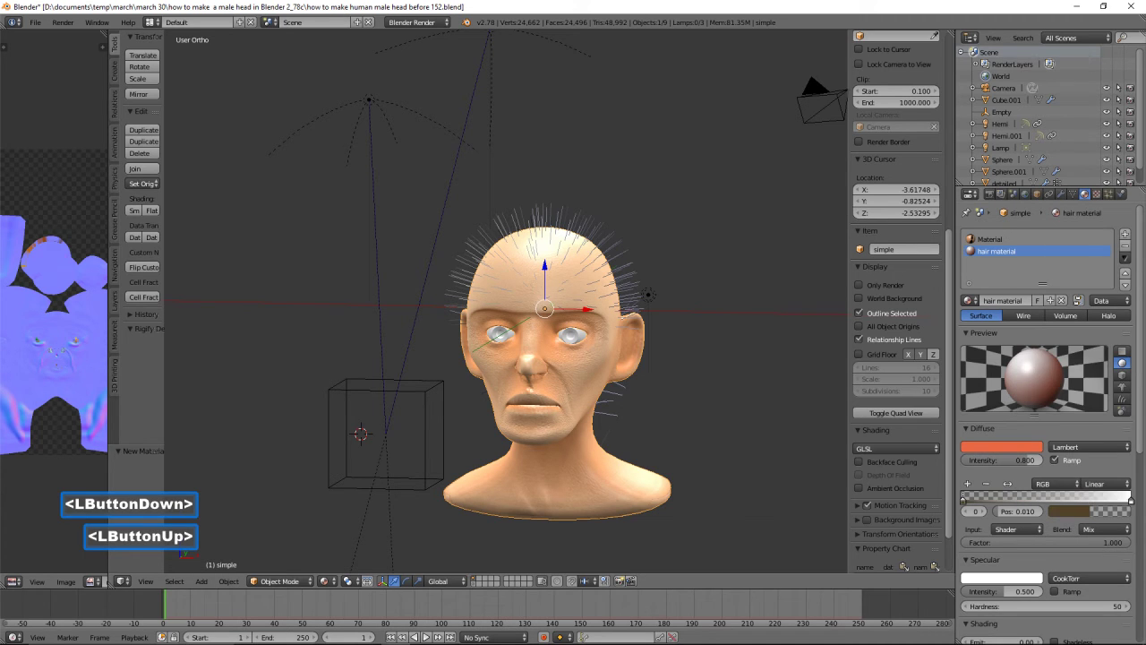
Move the diffuse ramp's last stop to position 0.993 and color it light peach
left_click(1131, 500)
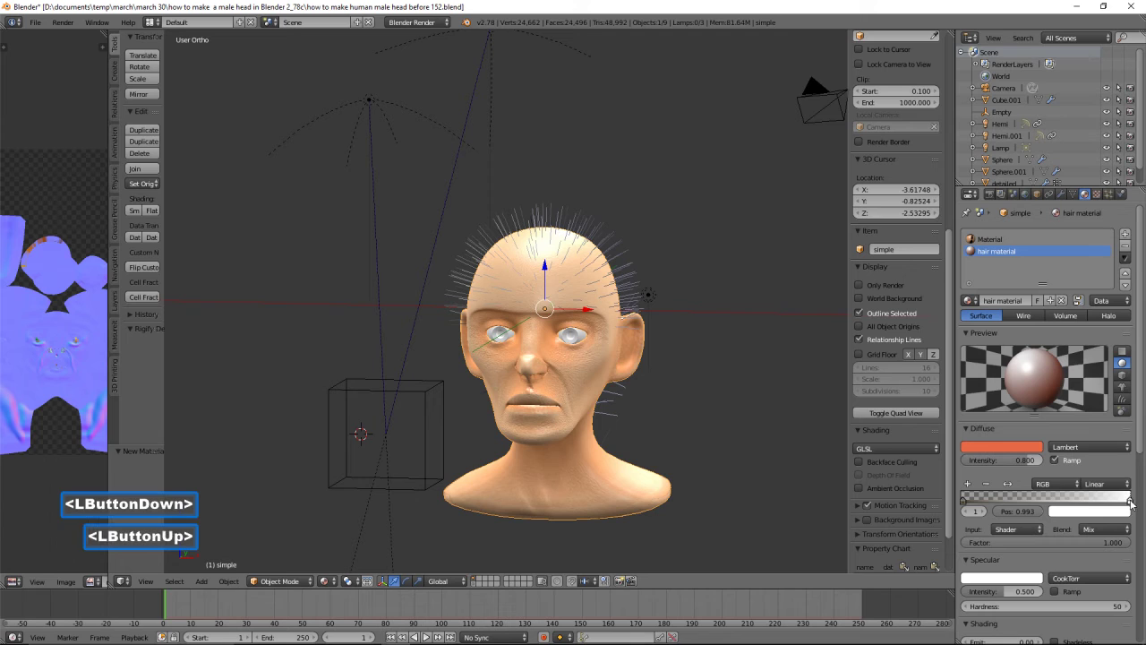
left_click(1109, 516)
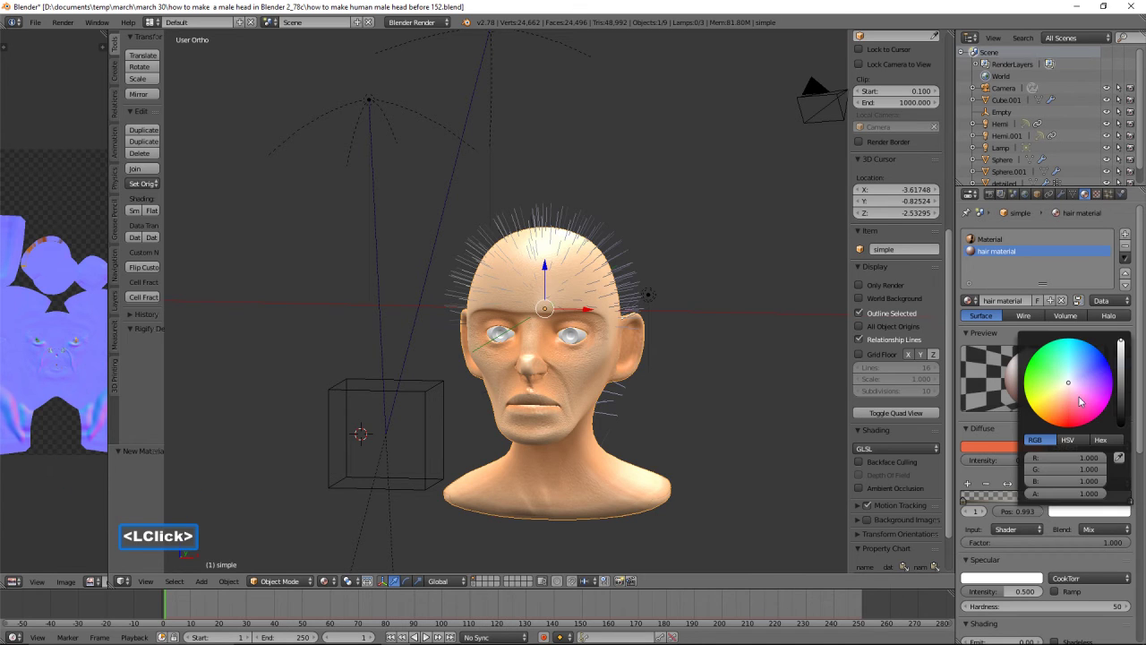
left_click_drag(1065, 390, 1061, 400)
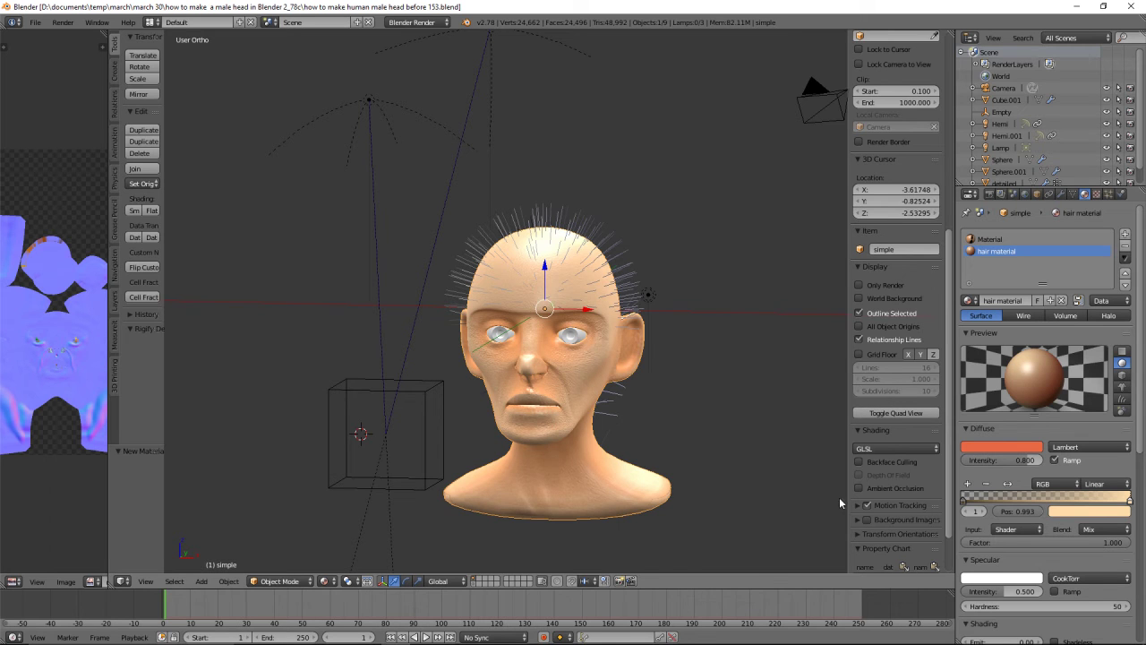
Assign hair material as the particle system's render material and save the file as how to make human male head before 155.blend
left_click(1109, 194)
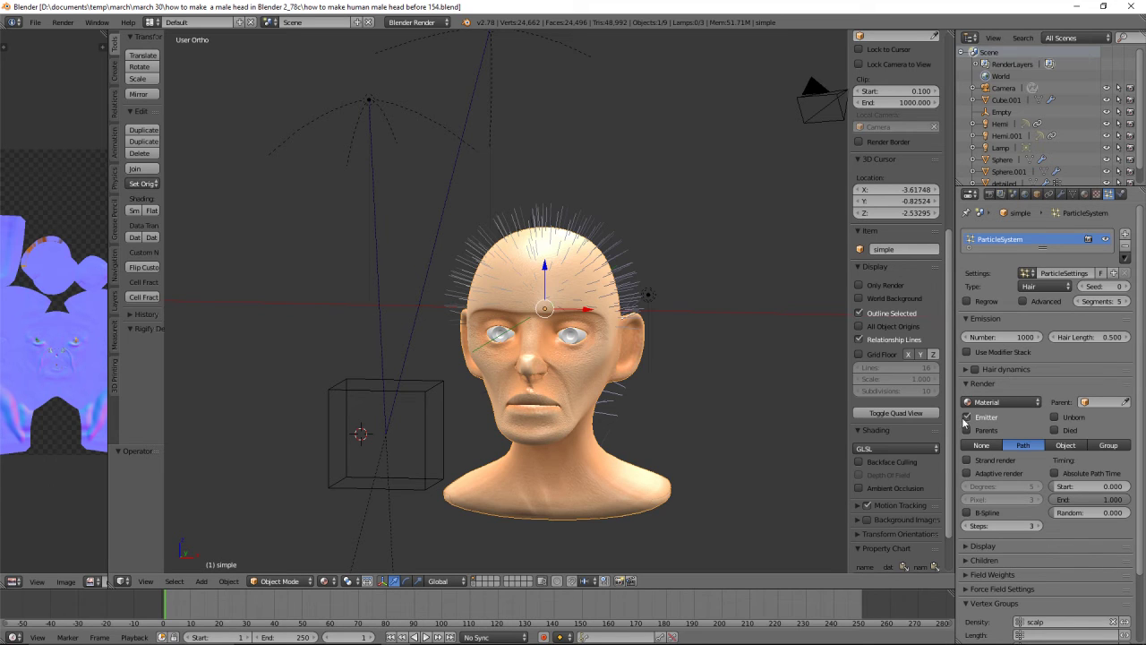
left_click(1036, 402)
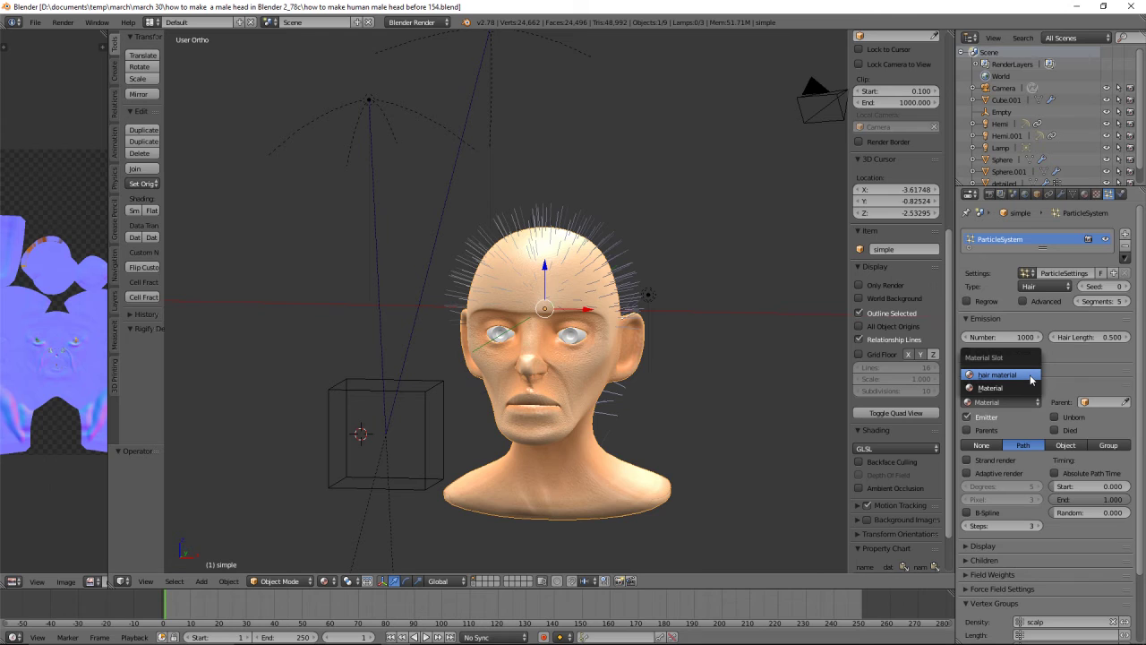
left_click(1028, 375)
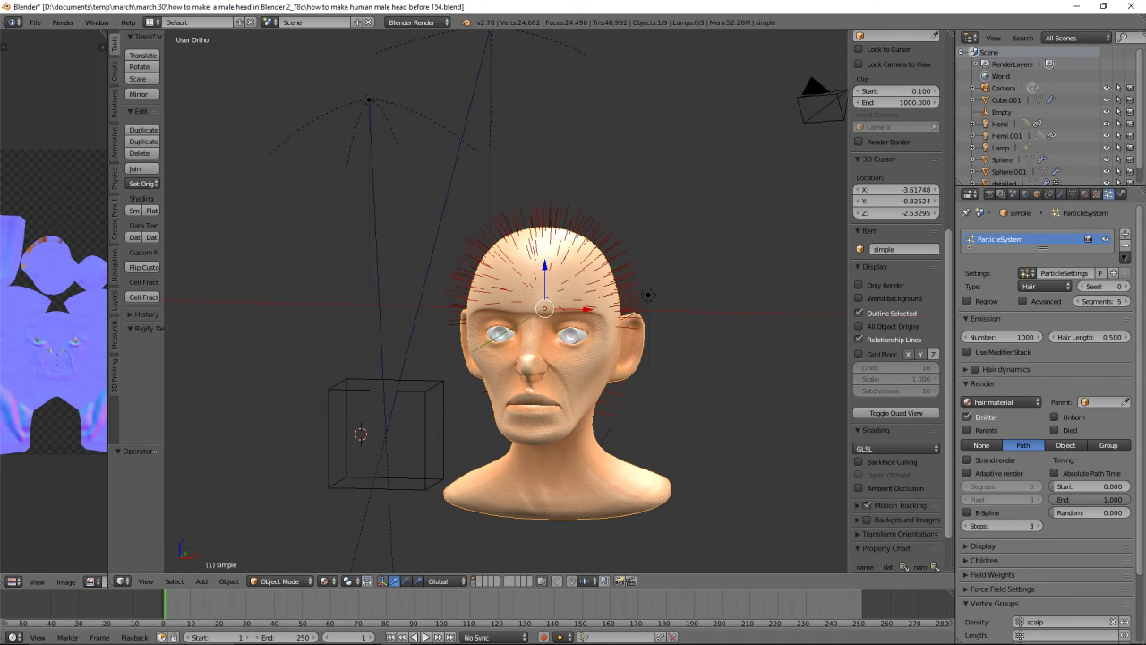
left_click(795, 107)
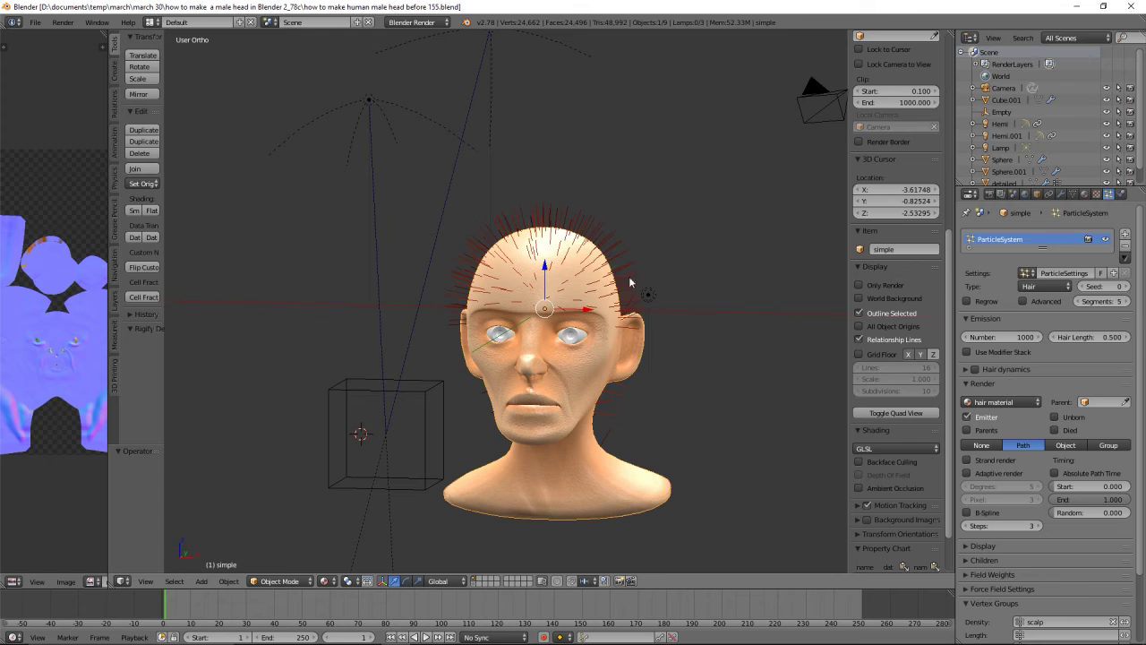
Turn on Interpolated children for the hair and set their render amount to 50
left_click(966, 560)
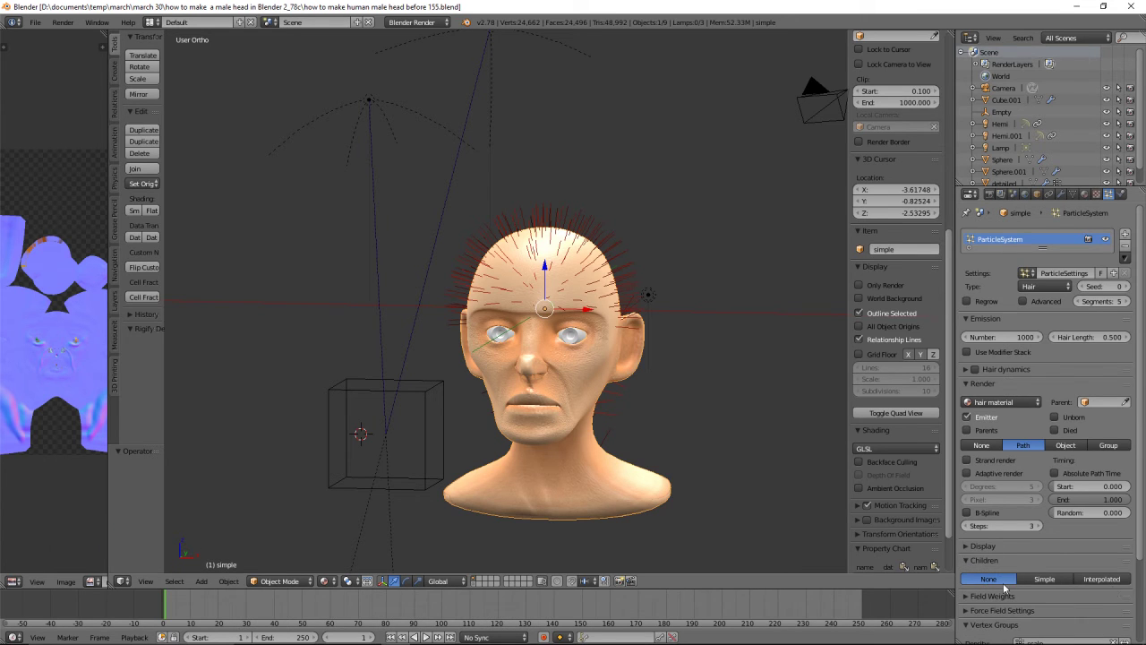
left_click(1094, 582)
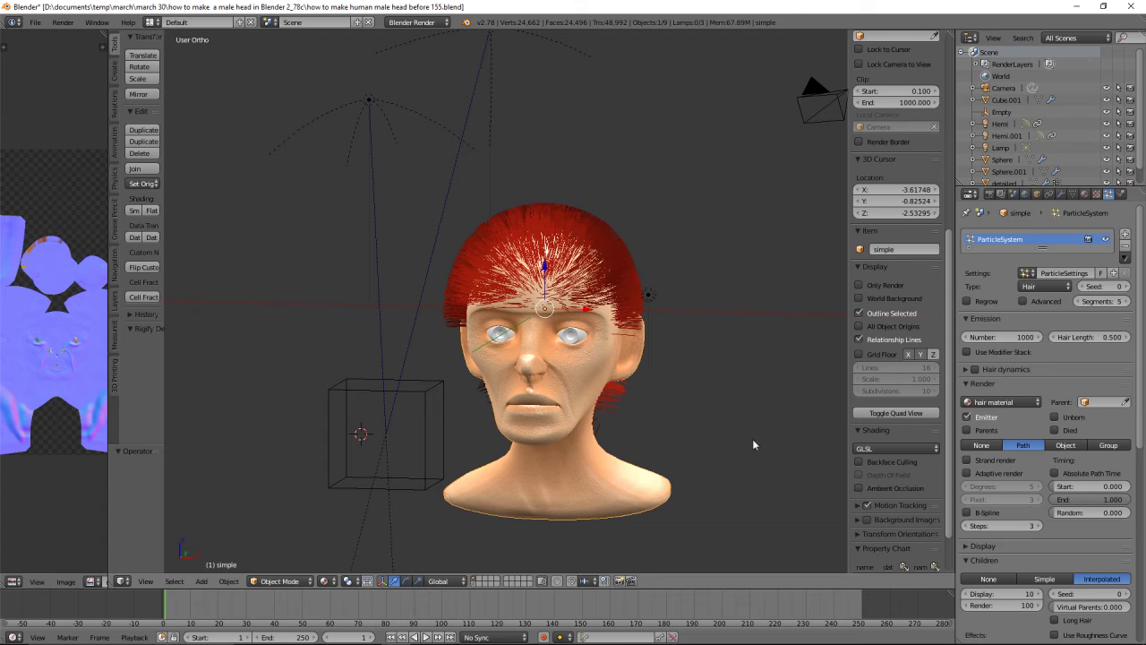
left_click(1012, 605)
type("5")
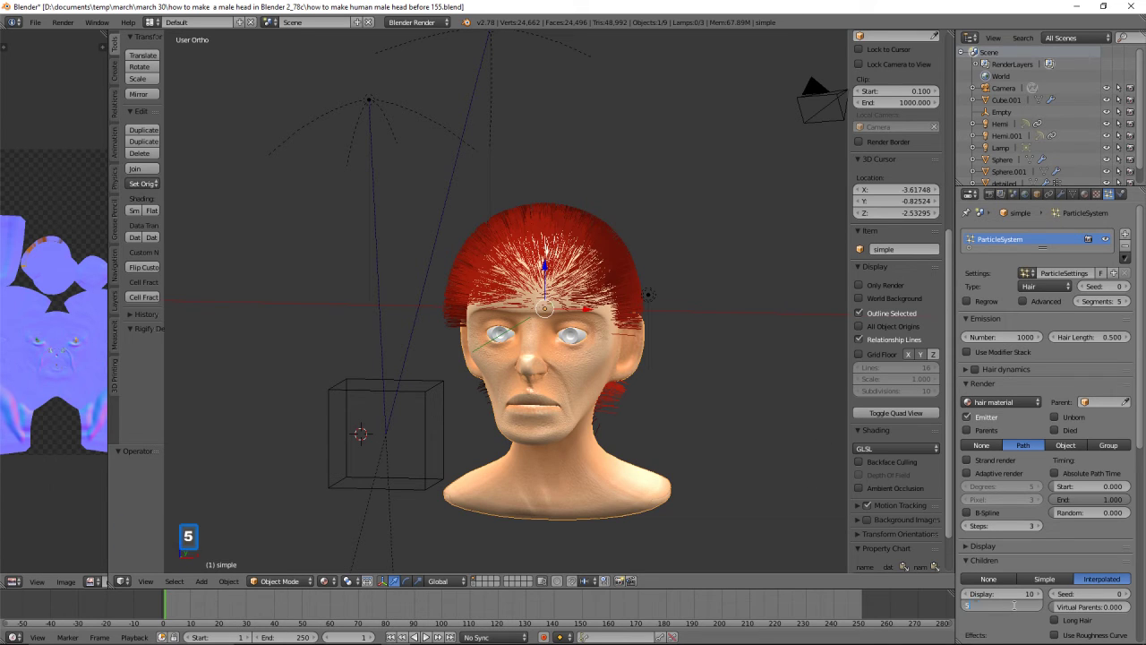
type("0")
key("Return")
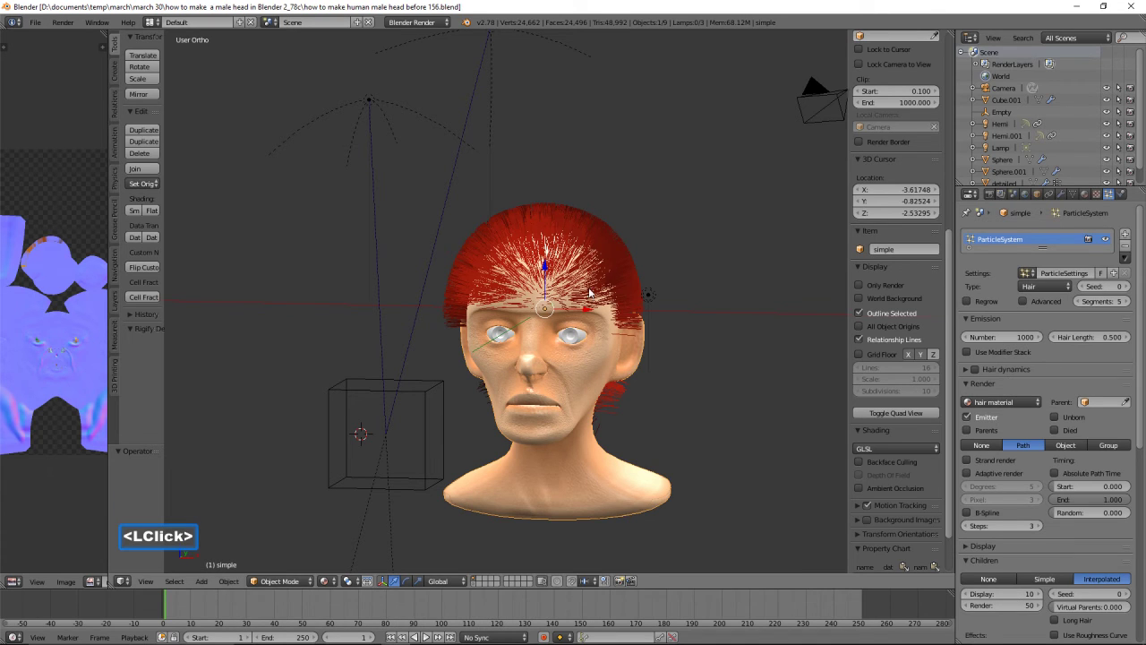
Set the child hairs' kink type to Braid
left_click_drag(1139, 425, 1138, 572)
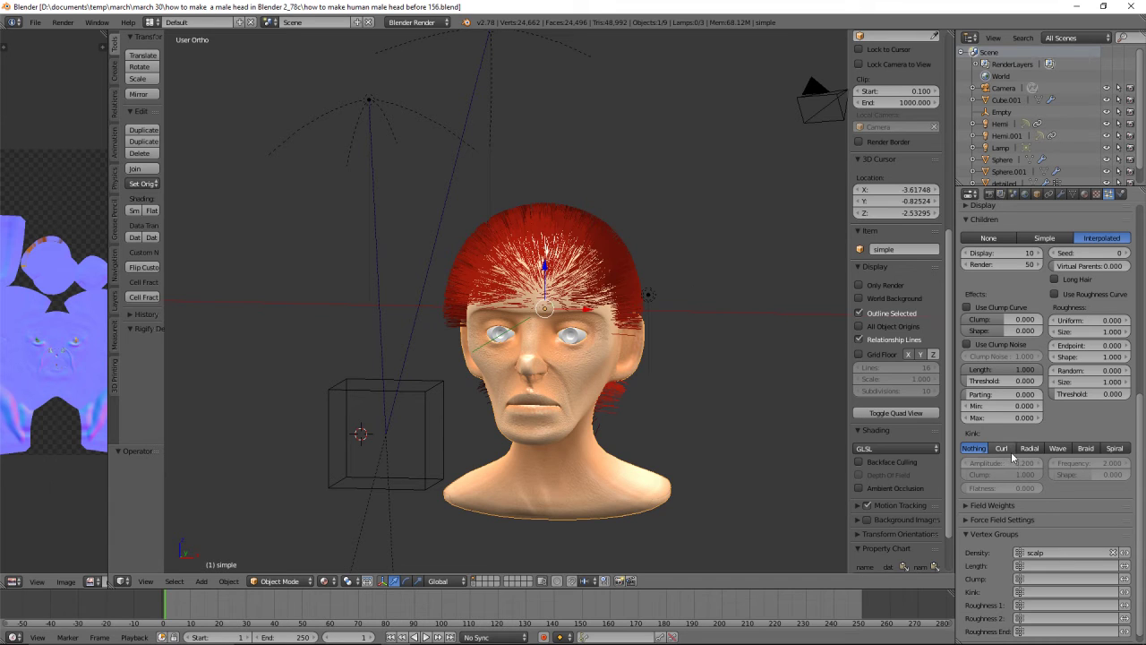
left_click(1086, 448)
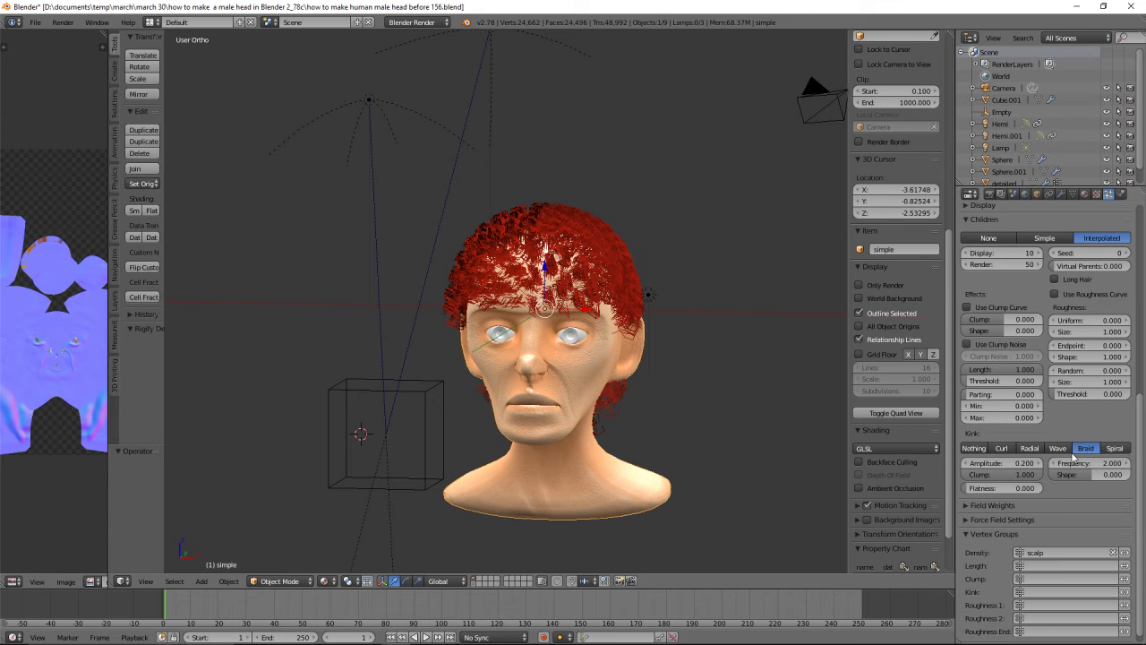
Set the child hairs' kink type to Wave with an amplitude of 0.203
left_click(1064, 452)
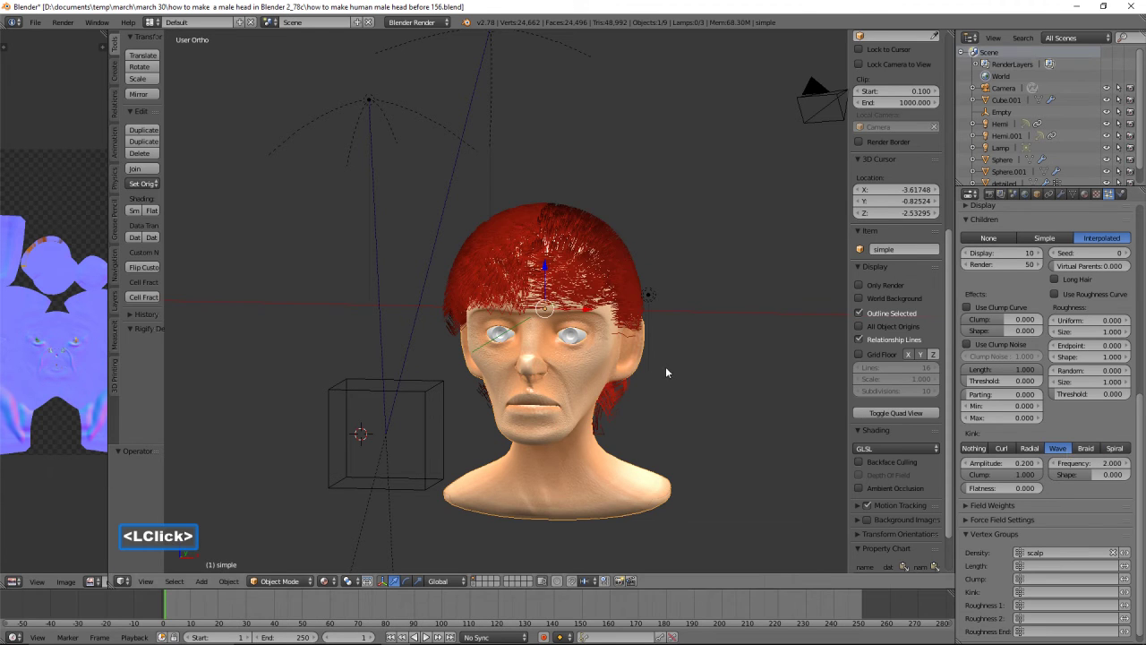
middle_click_drag(678, 377, 640, 376)
middle_click_drag(726, 379, 723, 377)
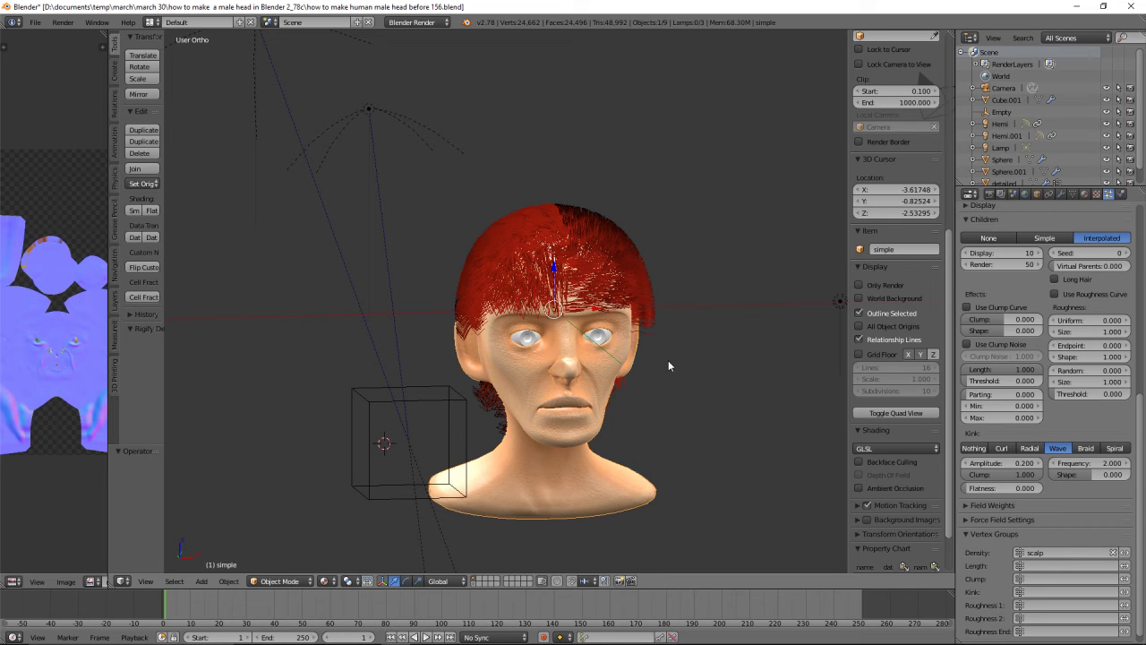
left_click(1039, 462)
left_click(1038, 463)
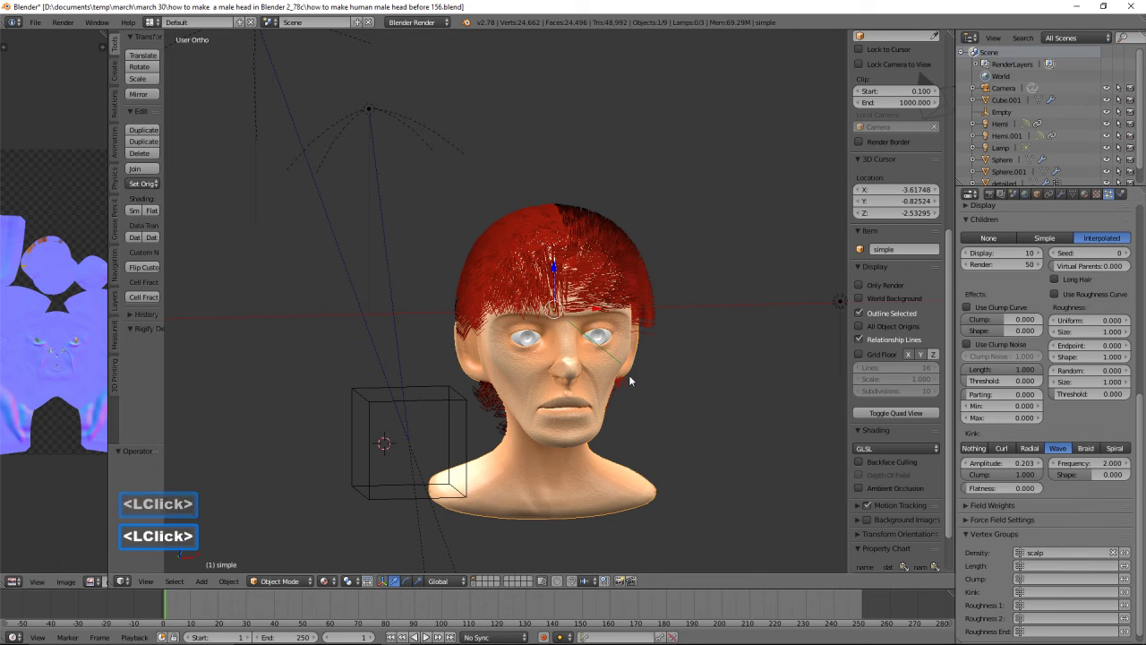
middle_click_drag(637, 389, 624, 386)
middle_click_drag(616, 381, 665, 374)
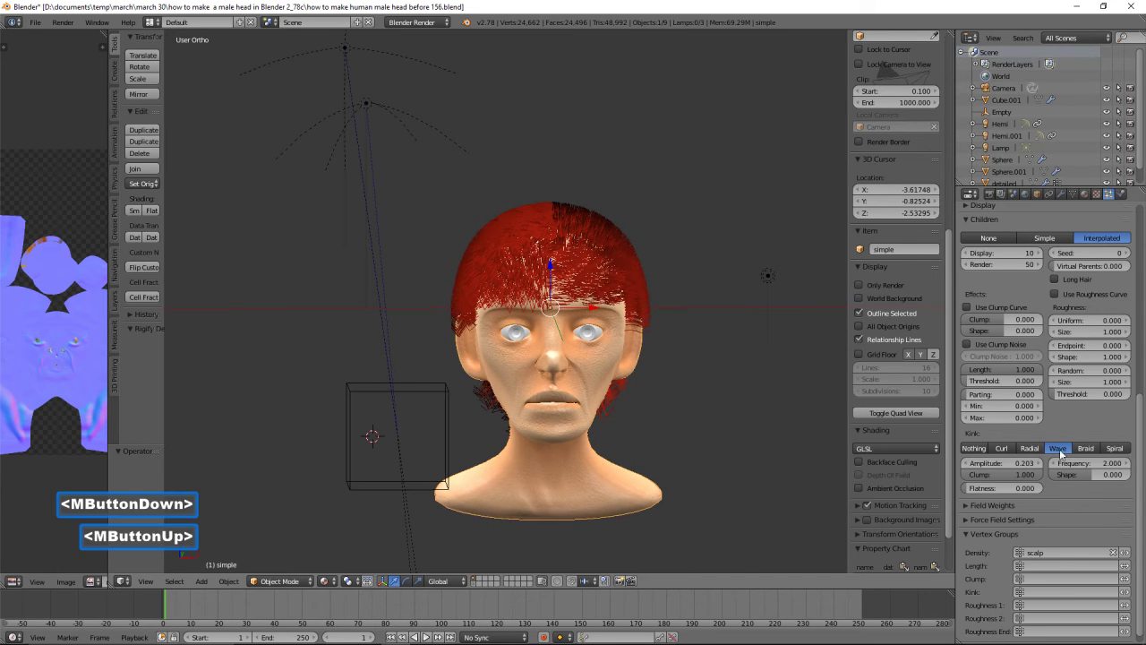
Set the child hairs' kink frequency to 2.008
double_click(1128, 463)
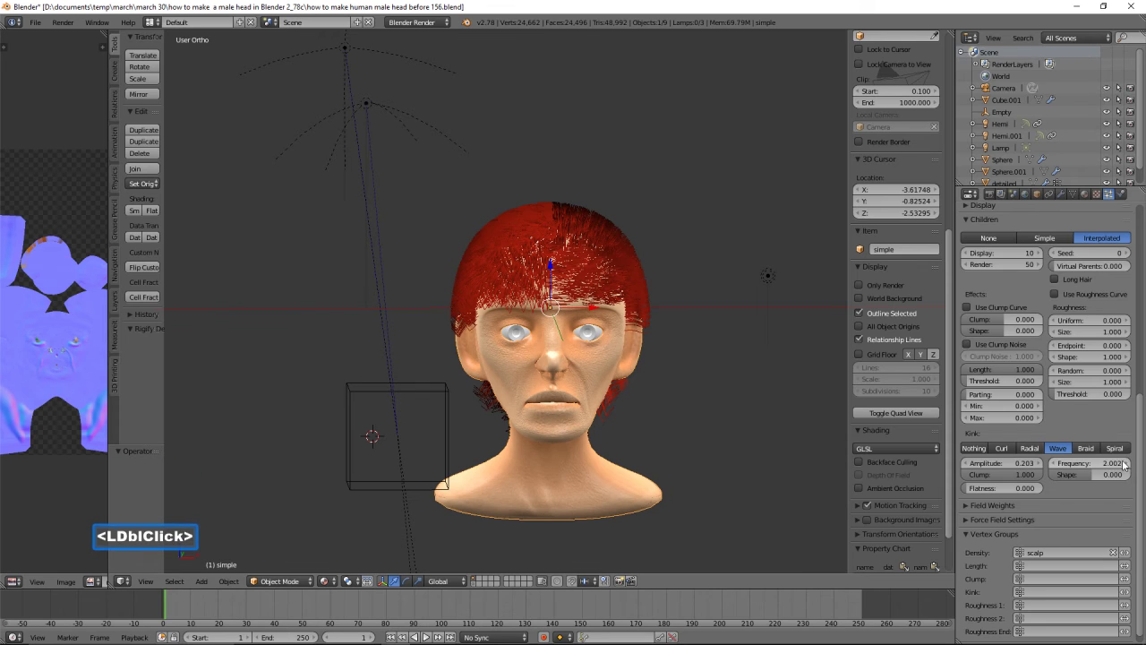
mouse_move(1094, 466)
left_mouse_down()
mouse_move(1121, 466)
mouse_move(1091, 464)
left_mouse_up()
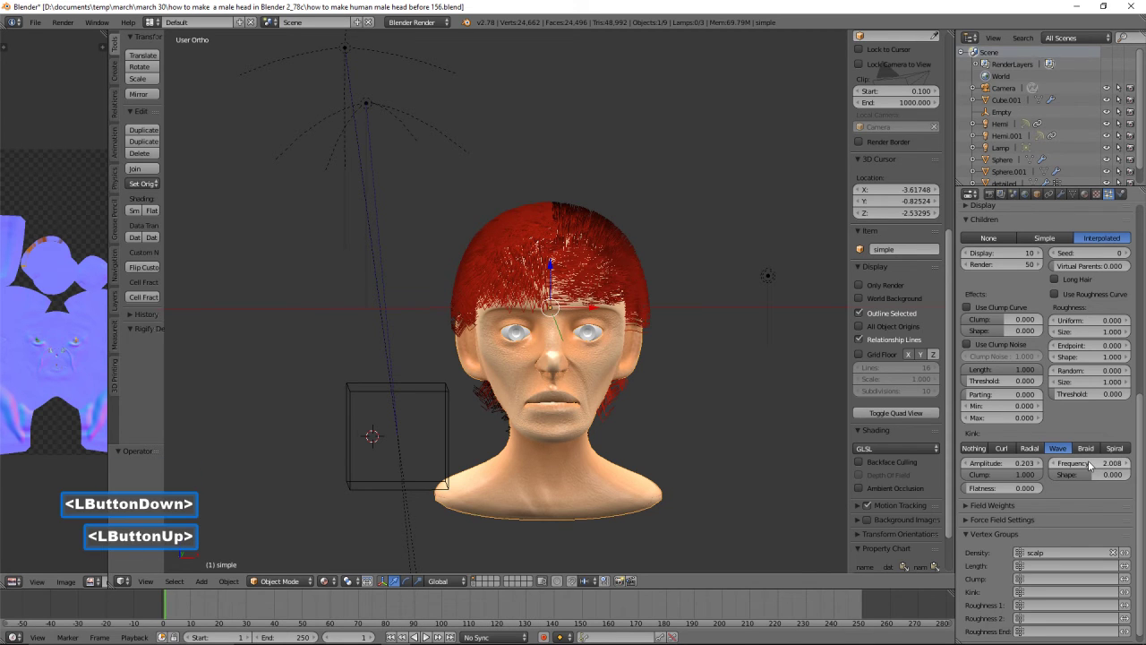
mouse_move(708, 394)
middle_mouse_down()
mouse_move(767, 403)
mouse_move(780, 389)
mouse_move(660, 409)
mouse_move(526, 412)
mouse_move(484, 394)
mouse_move(690, 390)
mouse_move(706, 401)
middle_mouse_up()
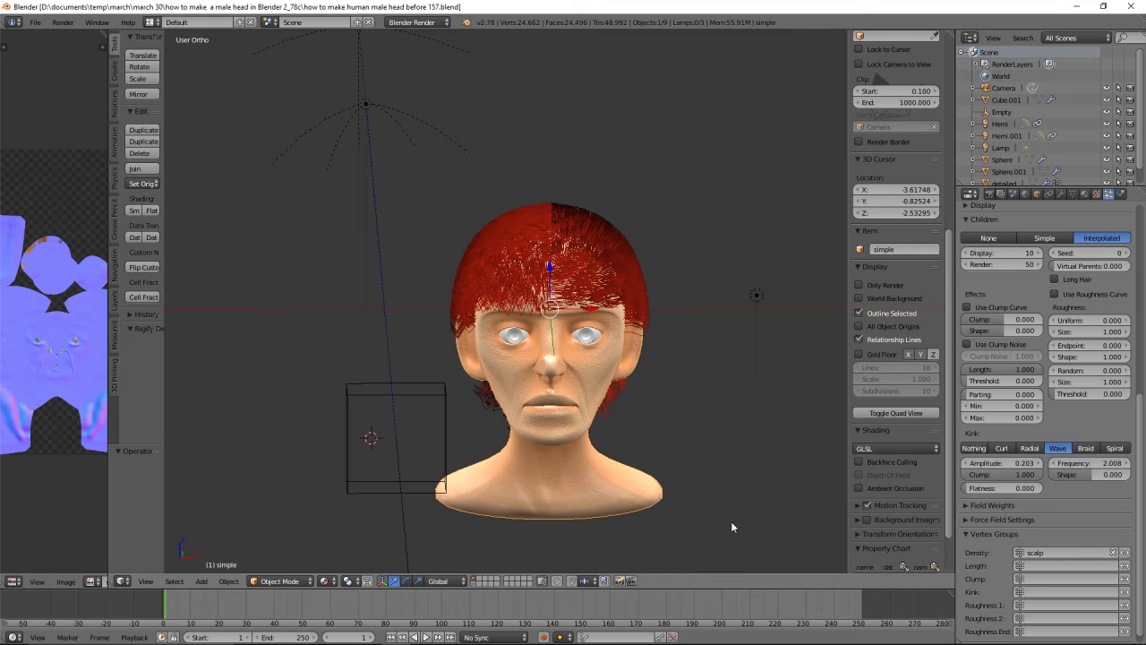
Put the head into Particle Edit mode and save the file as how to make human male head before 158.blend
left_click(310, 581)
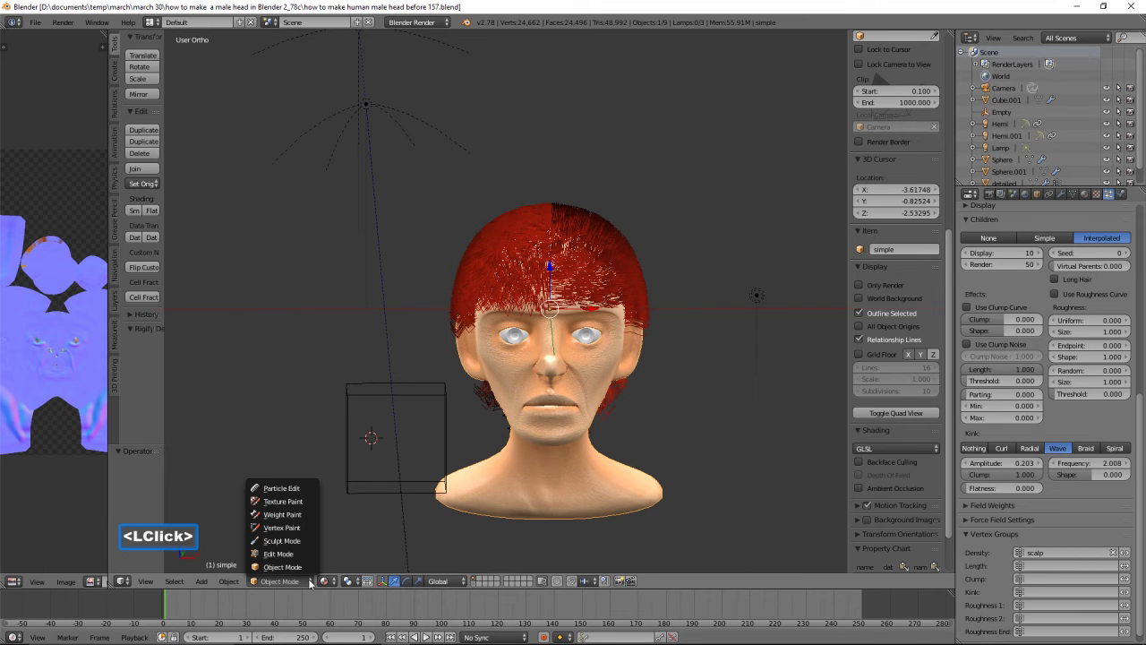
left_click(302, 489)
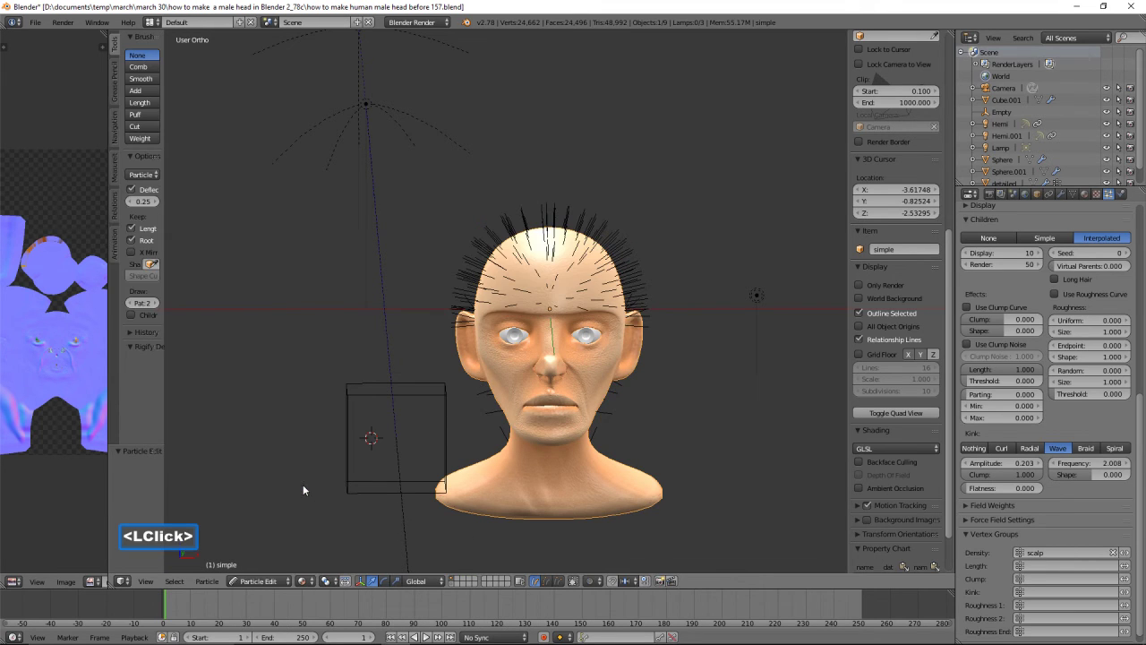
left_click(747, 536)
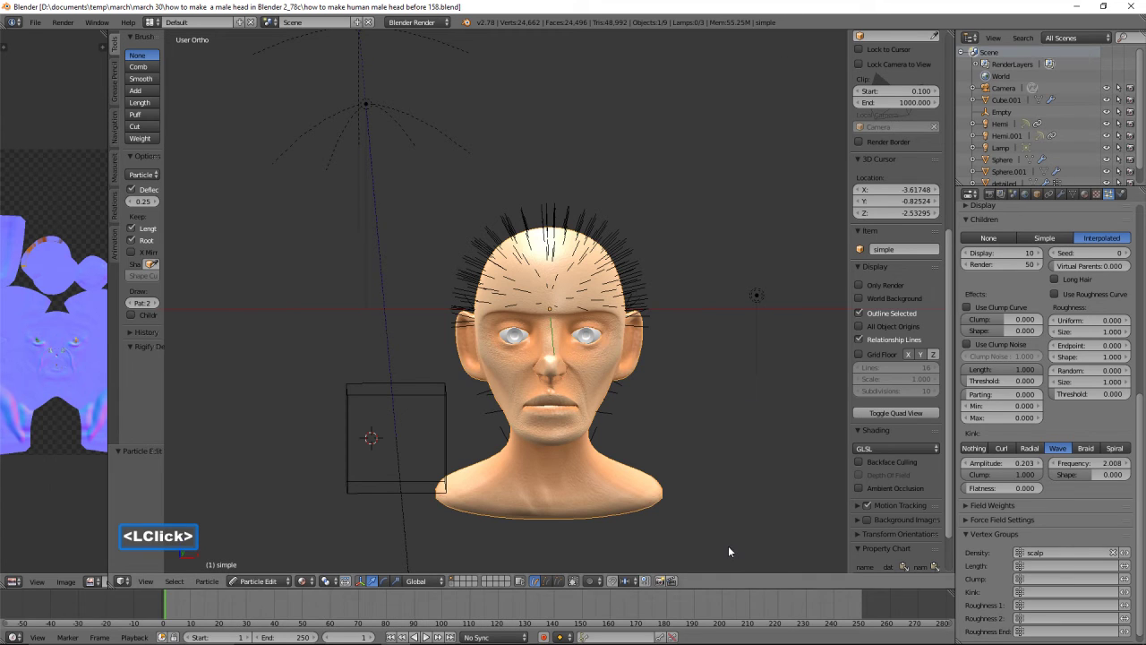
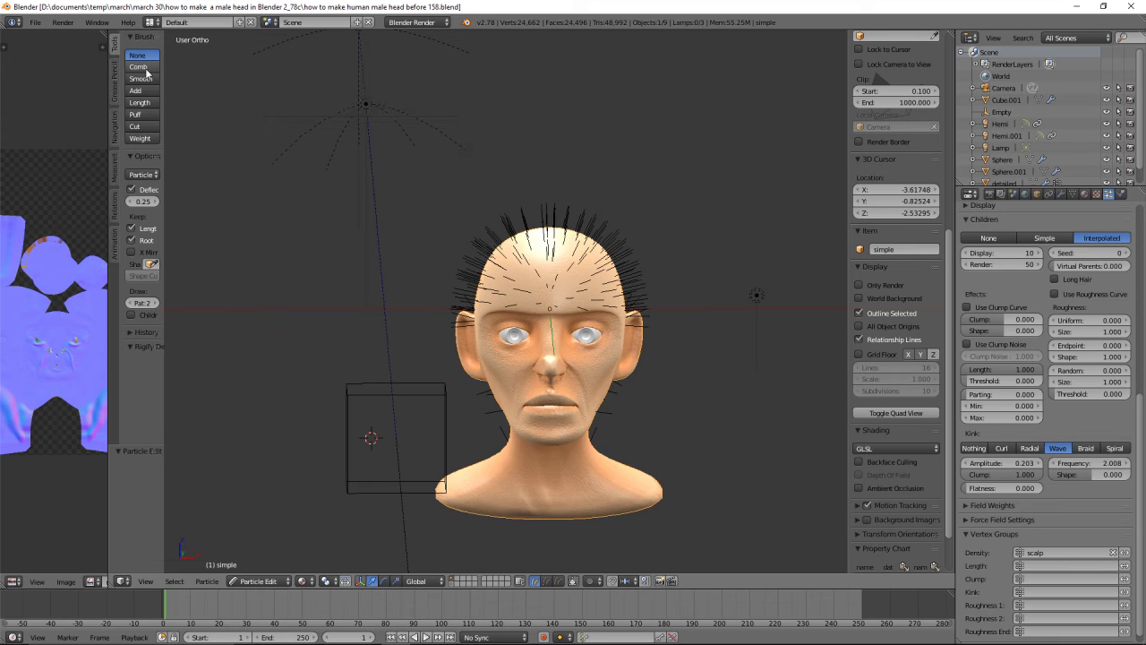
Comb the front and crown hairs toward the head's left and its right-side hairs down, saving as how to make human male head before 159.blend
left_click(139, 67)
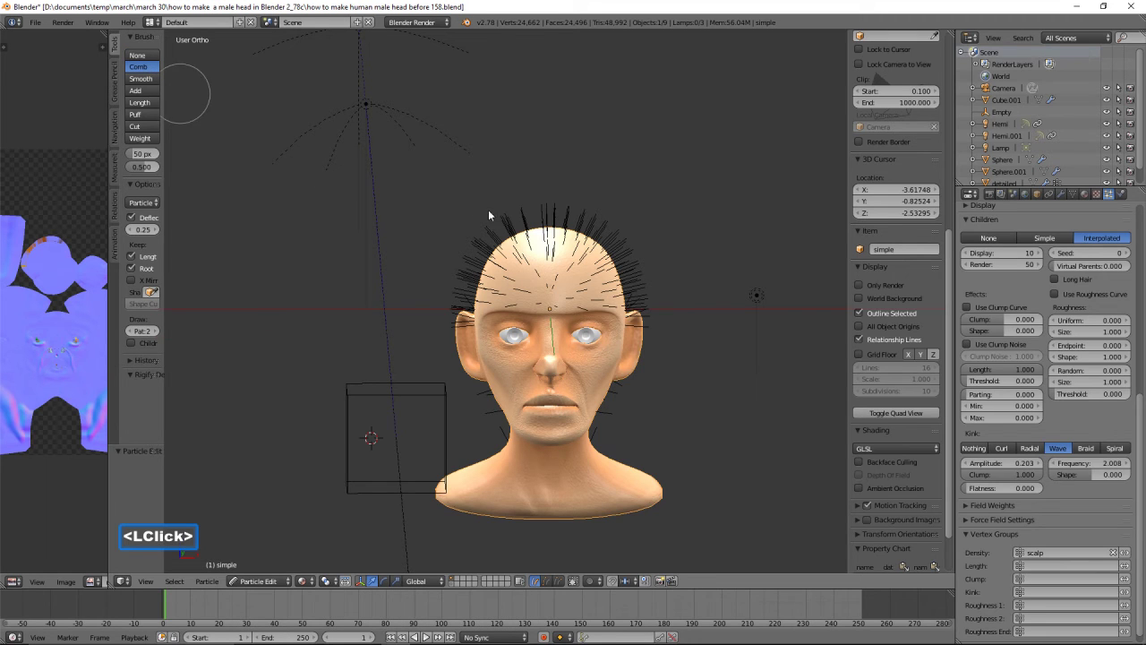
mouse_move(528, 229)
left_mouse_down()
mouse_move(597, 249)
mouse_move(600, 280)
mouse_move(621, 292)
mouse_move(630, 256)
mouse_move(646, 295)
left_mouse_up()
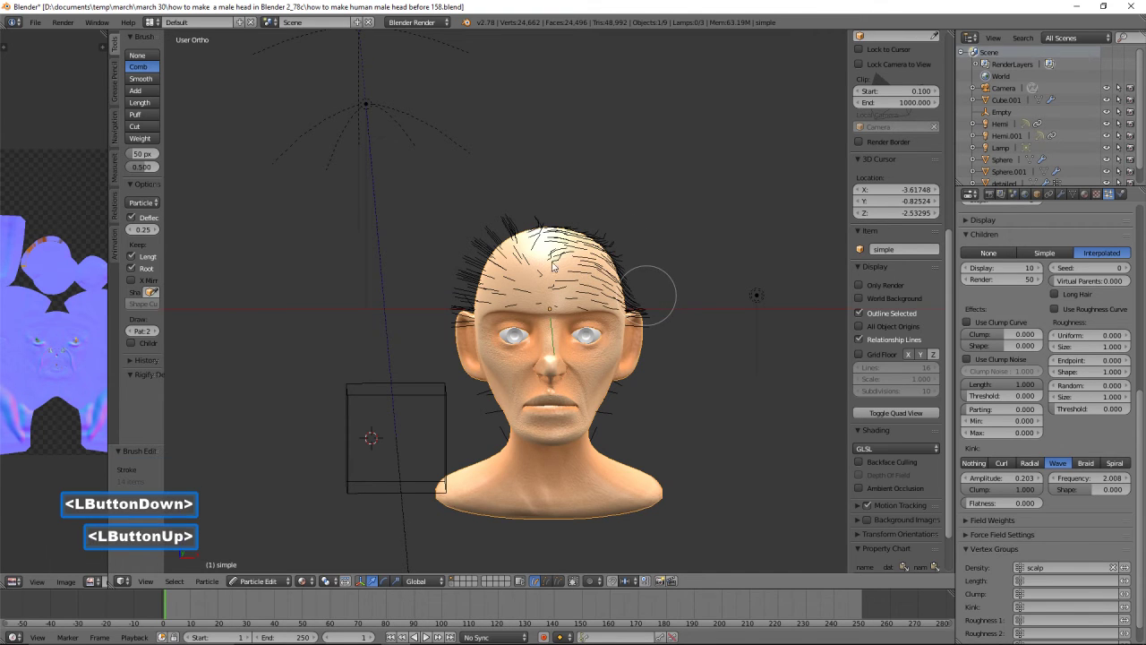
left_click_drag(535, 257, 604, 255)
left_click_drag(529, 220, 577, 226)
mouse_move(478, 249)
left_mouse_down()
mouse_move(449, 296)
mouse_move(477, 305)
left_mouse_up()
left_click_drag(466, 240, 463, 271)
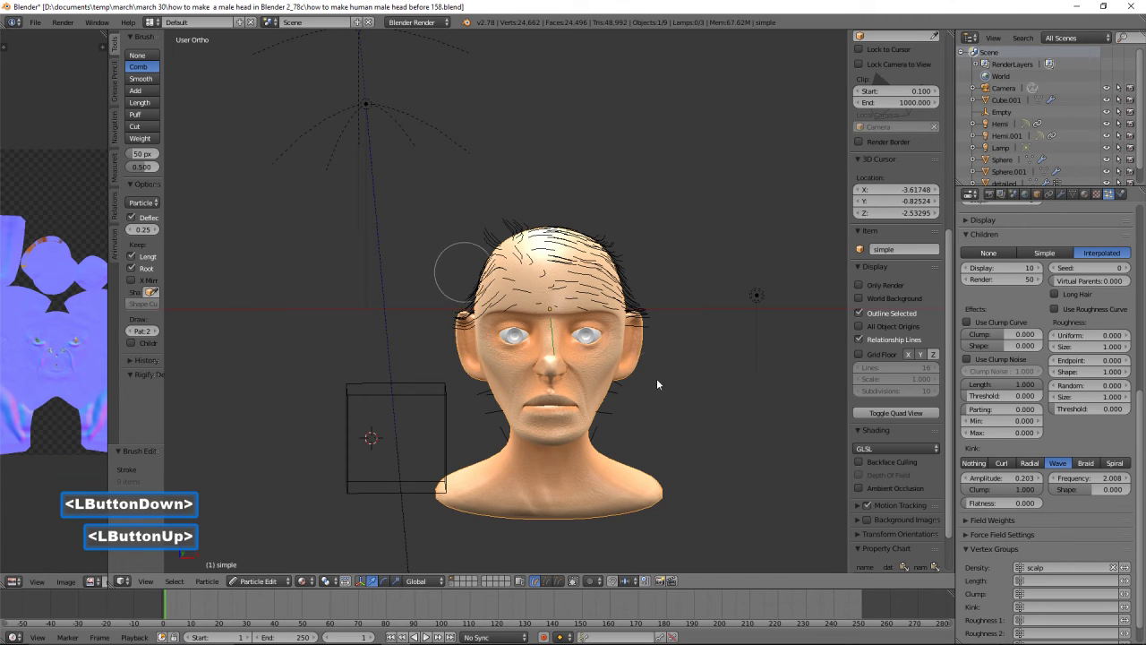
middle_click_drag(696, 386, 556, 383)
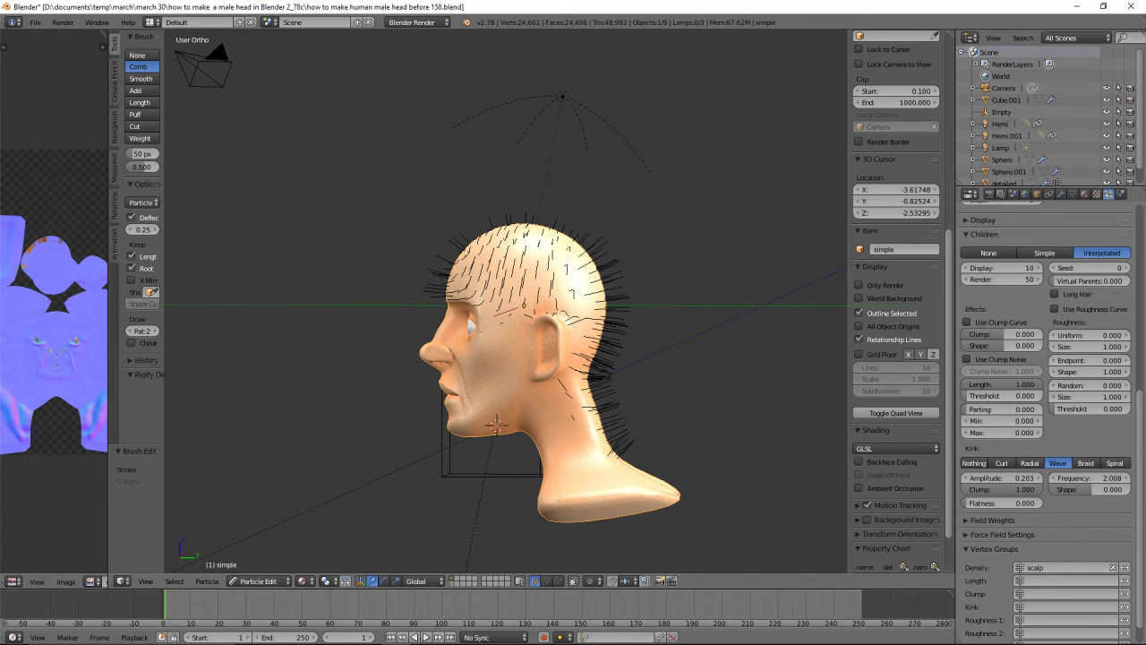
left_click(685, 57)
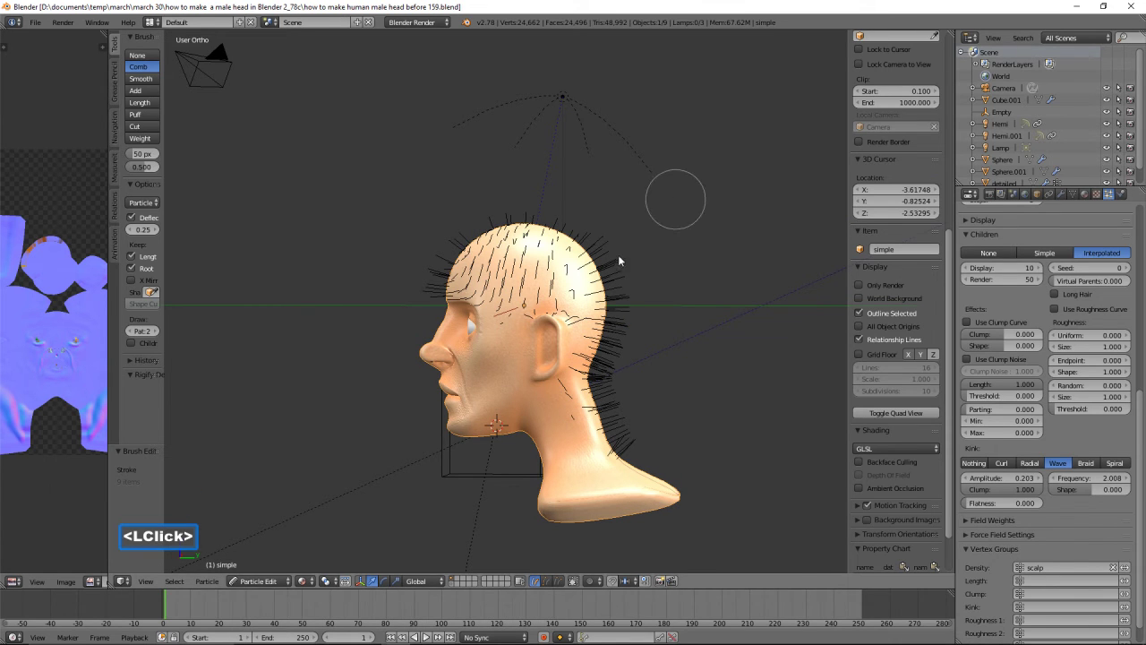
Comb the hairs on the back of the head and the neck downward with the Comb brush
left_click_drag(611, 253, 625, 333)
mouse_move(618, 371)
left_mouse_down()
mouse_move(627, 446)
mouse_move(609, 376)
mouse_move(610, 388)
left_mouse_up()
mouse_move(616, 254)
middle_mouse_down()
mouse_move(675, 291)
mouse_move(501, 318)
middle_mouse_up()
mouse_move(560, 388)
left_mouse_down()
mouse_move(548, 445)
mouse_move(526, 470)
left_mouse_up()
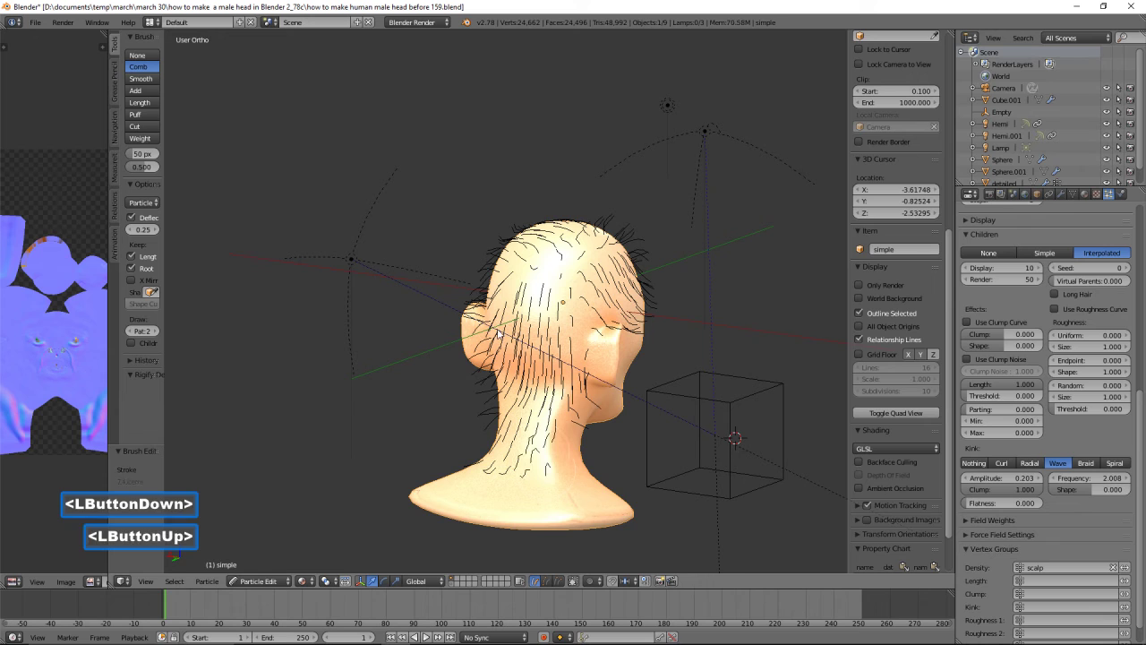
mouse_move(500, 354)
left_mouse_down()
mouse_move(512, 401)
mouse_move(491, 453)
mouse_move(482, 414)
left_mouse_up()
left_click_drag(480, 349, 490, 484)
Comb the crown and upper forehead hairs across the head so they lie closer to the scalp
middle_click_drag(726, 320, 531, 316)
mouse_move(484, 243)
left_mouse_down()
mouse_move(484, 296)
mouse_move(488, 251)
mouse_move(500, 265)
left_mouse_up()
mouse_move(537, 223)
left_mouse_down()
mouse_move(553, 219)
mouse_move(522, 212)
mouse_move(600, 220)
left_mouse_up()
middle_click_drag(722, 315, 687, 310)
mouse_move(668, 304)
left_mouse_down()
mouse_move(672, 325)
mouse_move(646, 283)
mouse_move(616, 267)
left_mouse_up()
left_click_drag(520, 210, 586, 224)
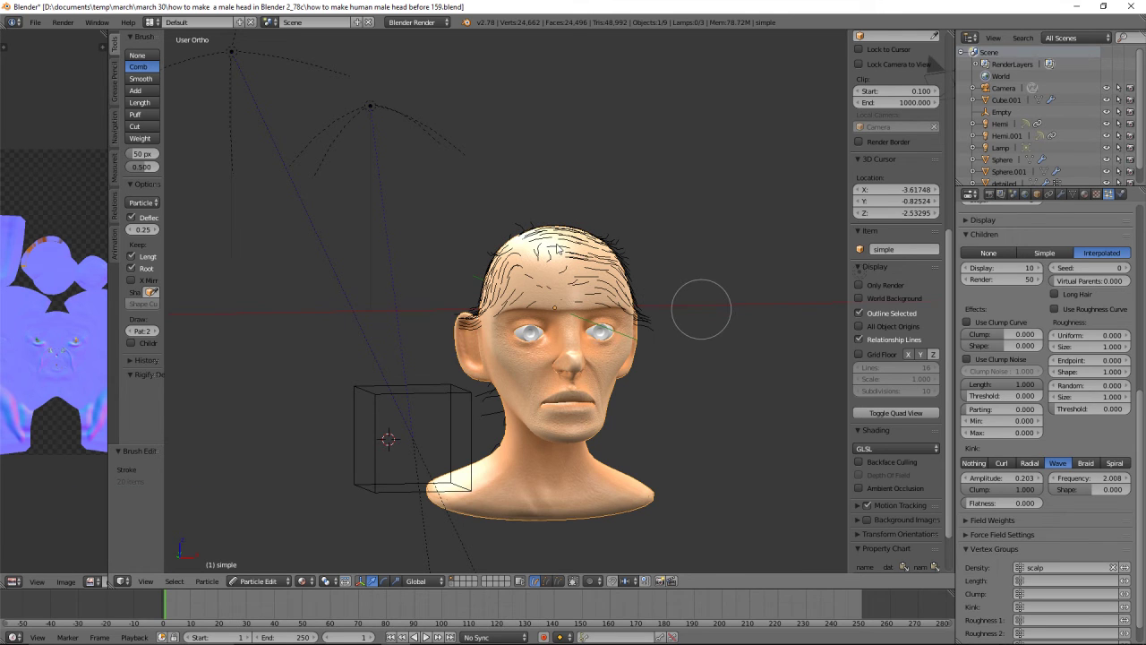
left_click_drag(559, 252, 583, 256)
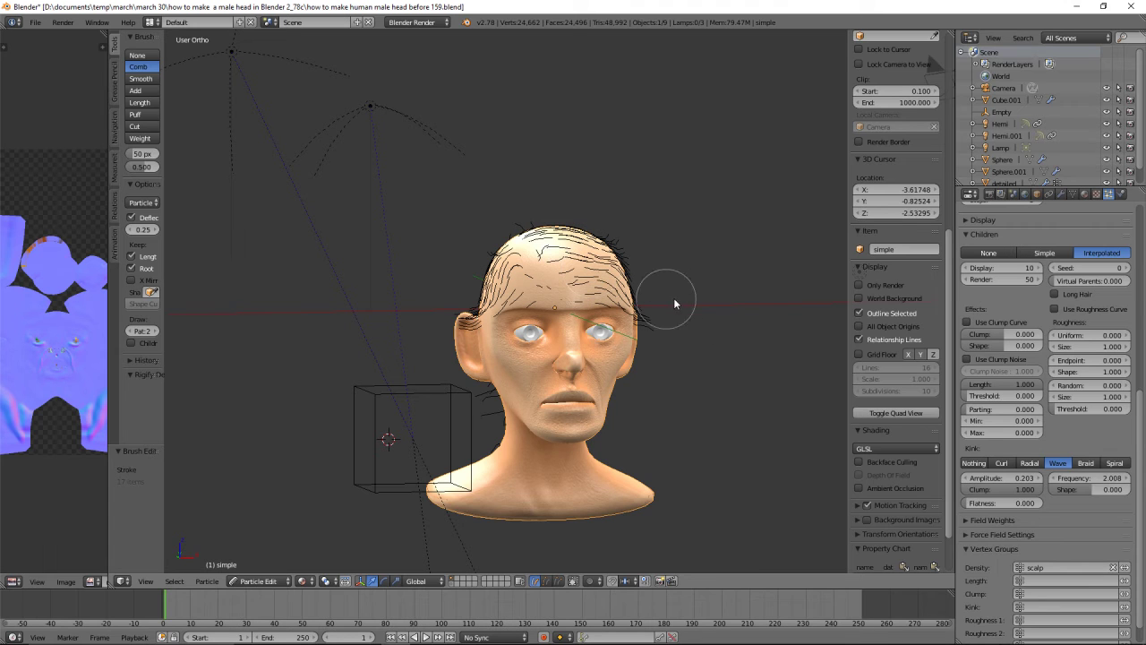
Comb the hairs on the neck downward and the middle forehead hairs toward the head's left temple
middle_click_drag(731, 351, 659, 346)
middle_click_drag(484, 362, 445, 371)
mouse_move(488, 398)
left_mouse_down()
mouse_move(499, 433)
mouse_move(479, 435)
left_mouse_up()
left_click_drag(534, 392, 527, 431)
middle_click_drag(722, 328, 574, 333)
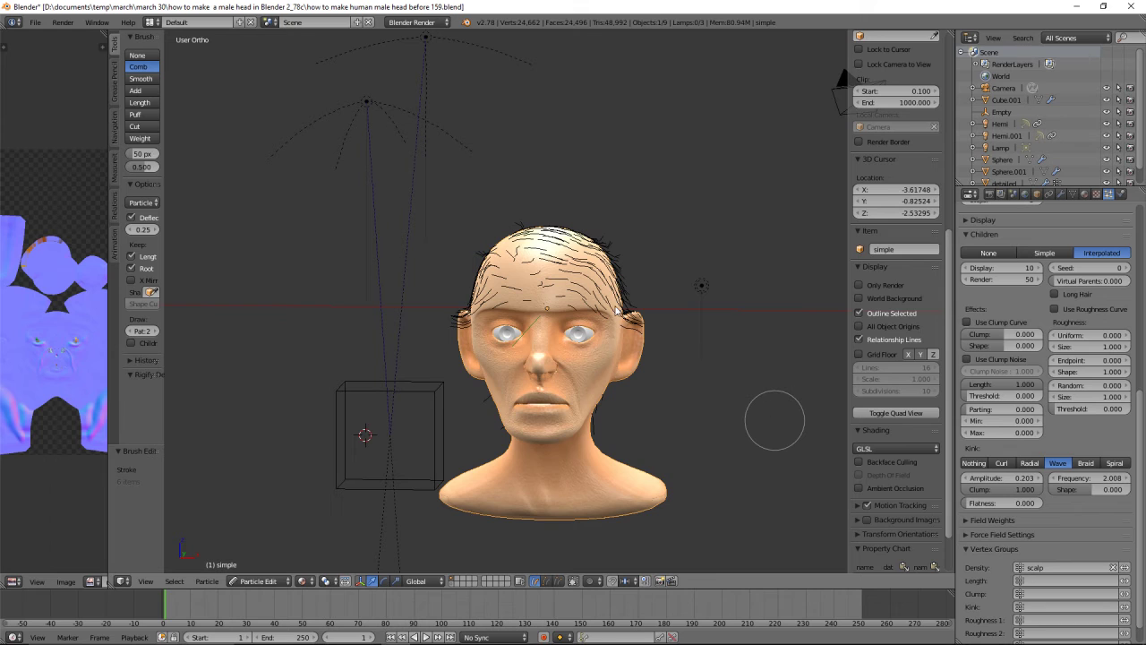
left_click(555, 282)
mouse_move(555, 282)
left_mouse_down()
mouse_move(596, 298)
mouse_move(587, 307)
left_mouse_up()
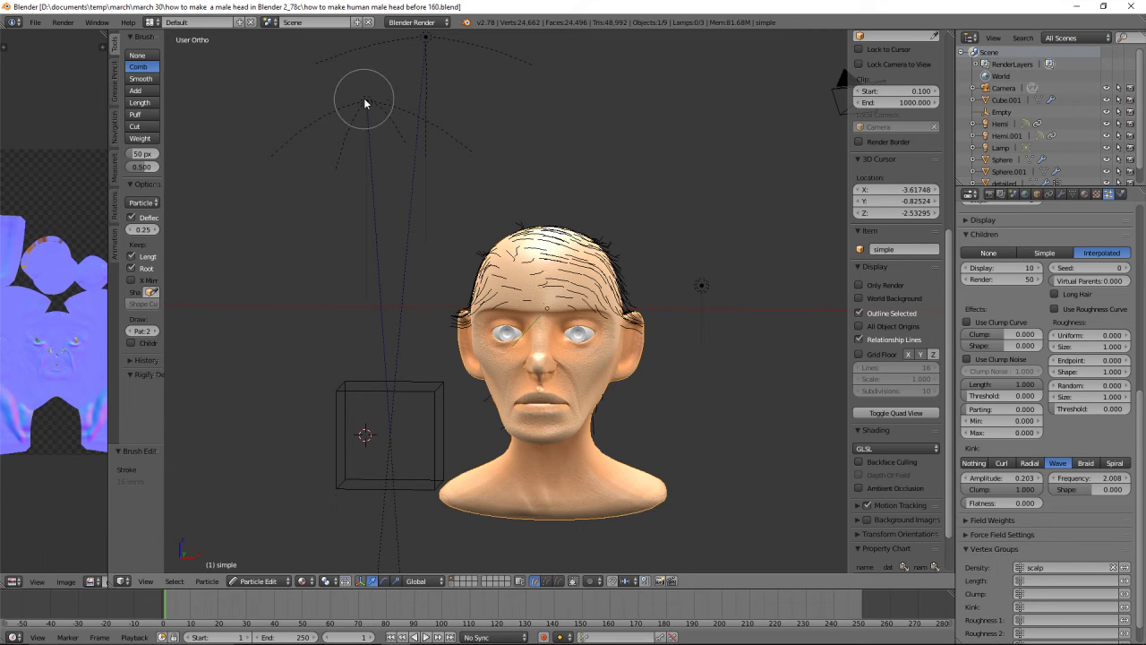
Return the head to Object Mode and inspect the combed child hairs from the side and front
left_click(284, 582)
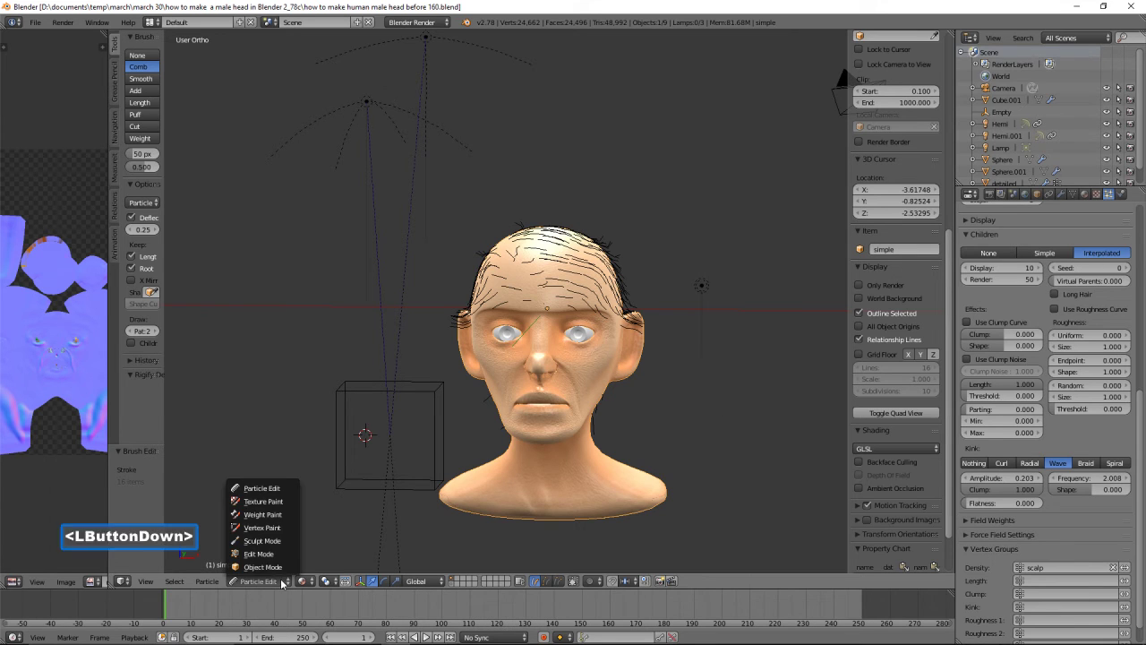
left_click(283, 570)
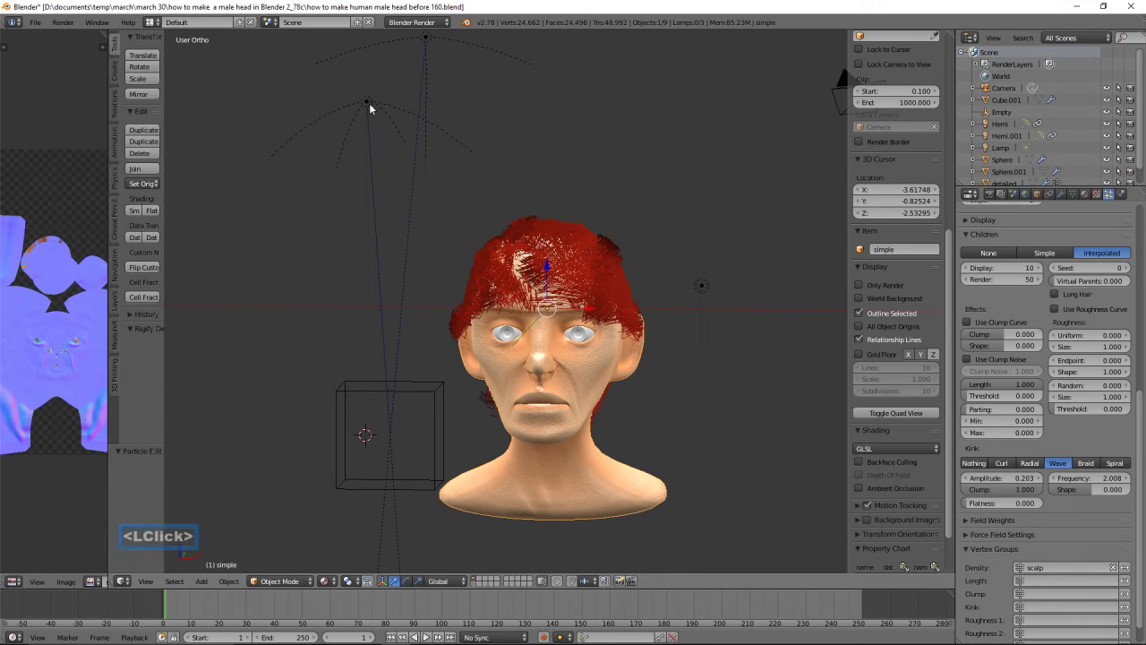
middle_click_drag(682, 231, 763, 259)
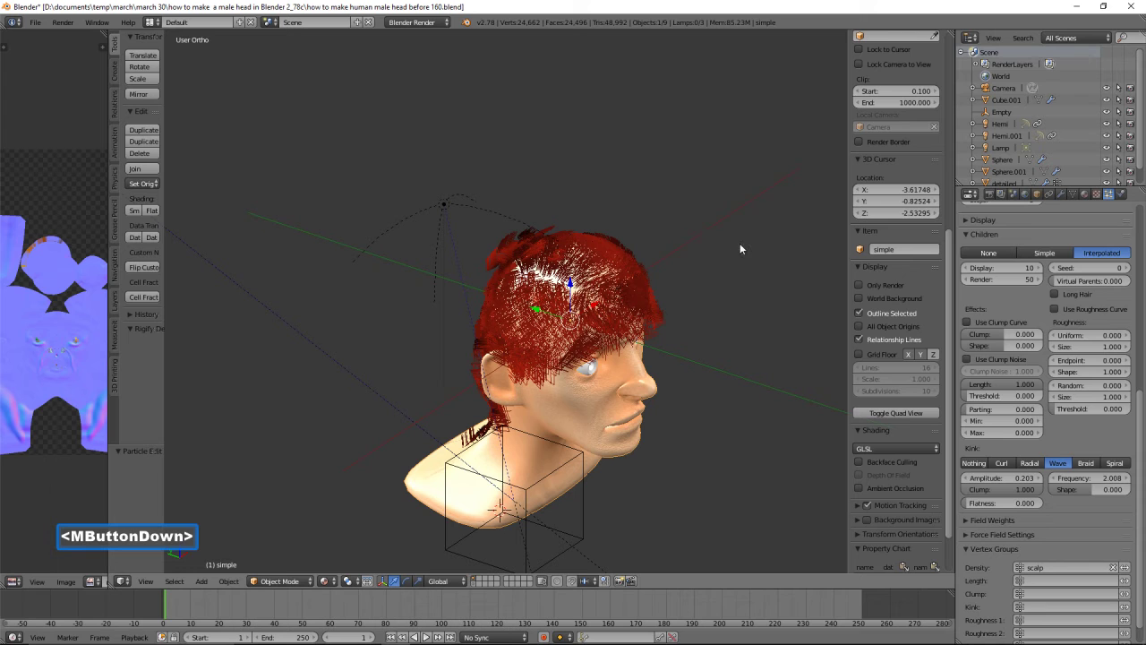
middle_click_drag(712, 233, 695, 228)
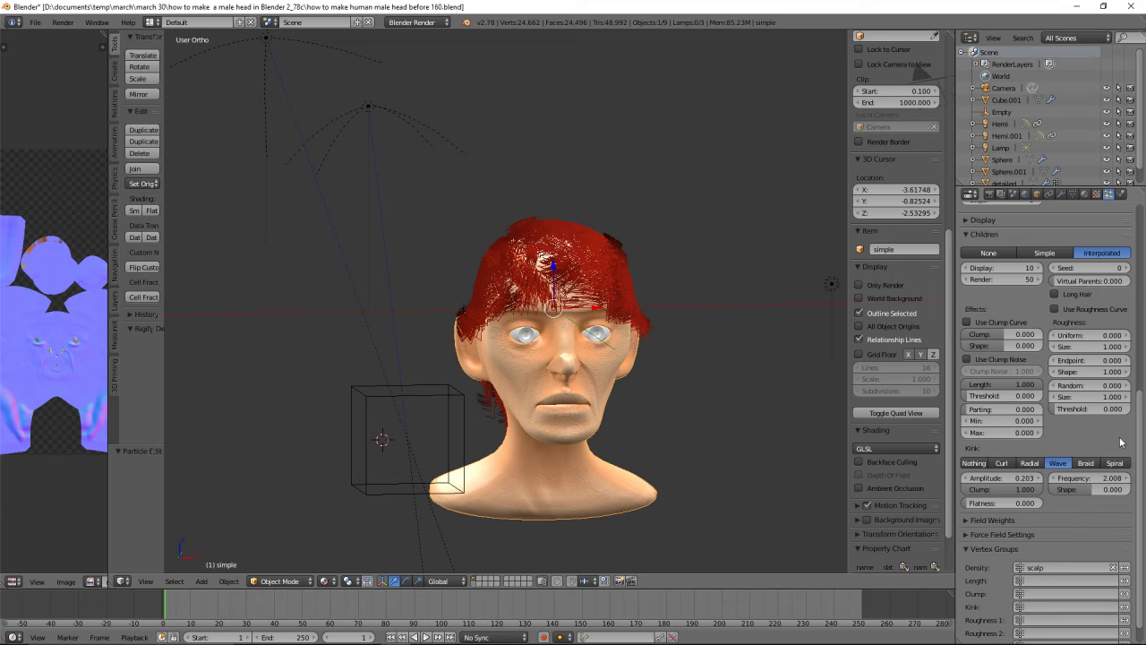
Set the child hairs' kink type to Nothing and check the hair from the front
left_click_drag(1142, 412, 1140, 528)
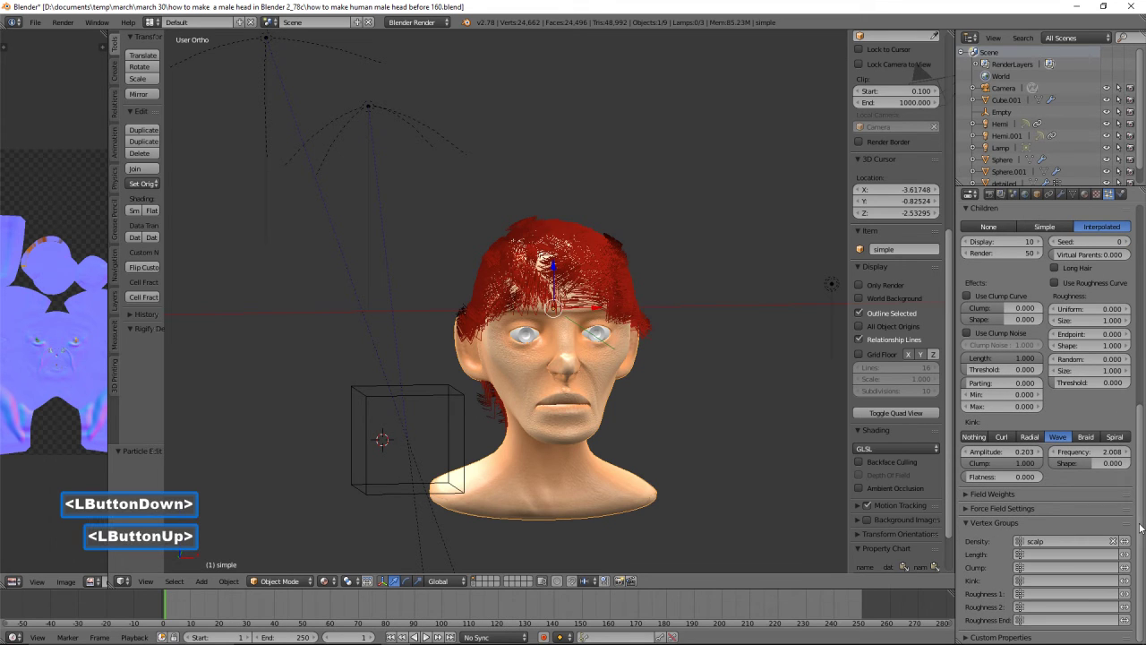
left_click(975, 437)
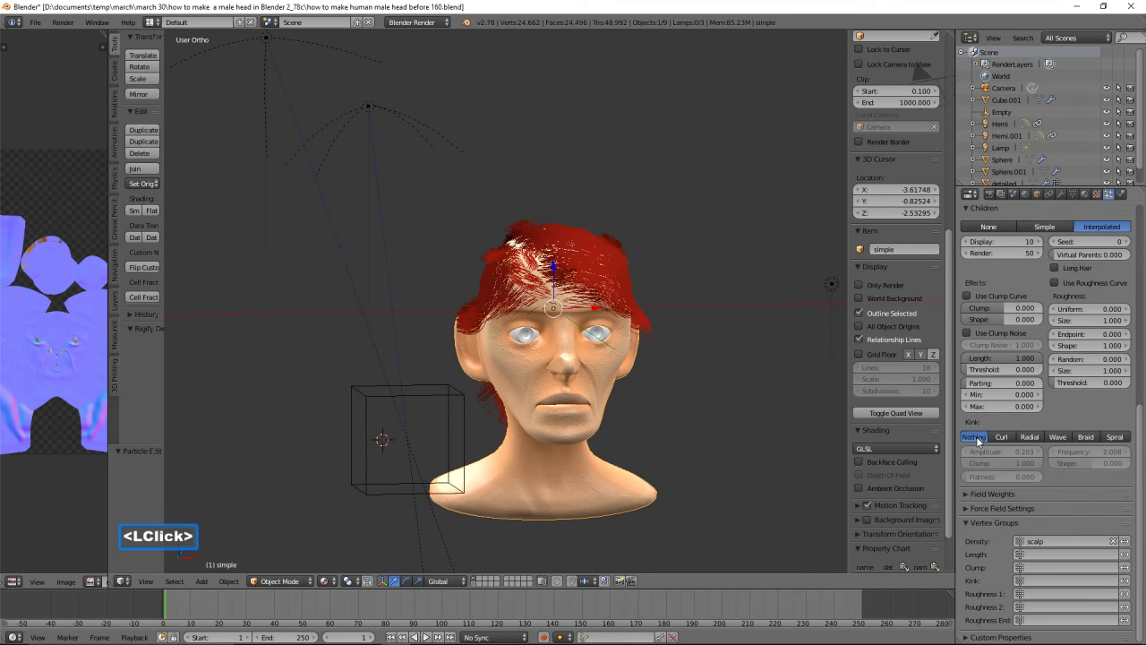
middle_click_drag(686, 367, 768, 395)
middle_click_drag(686, 367, 678, 363)
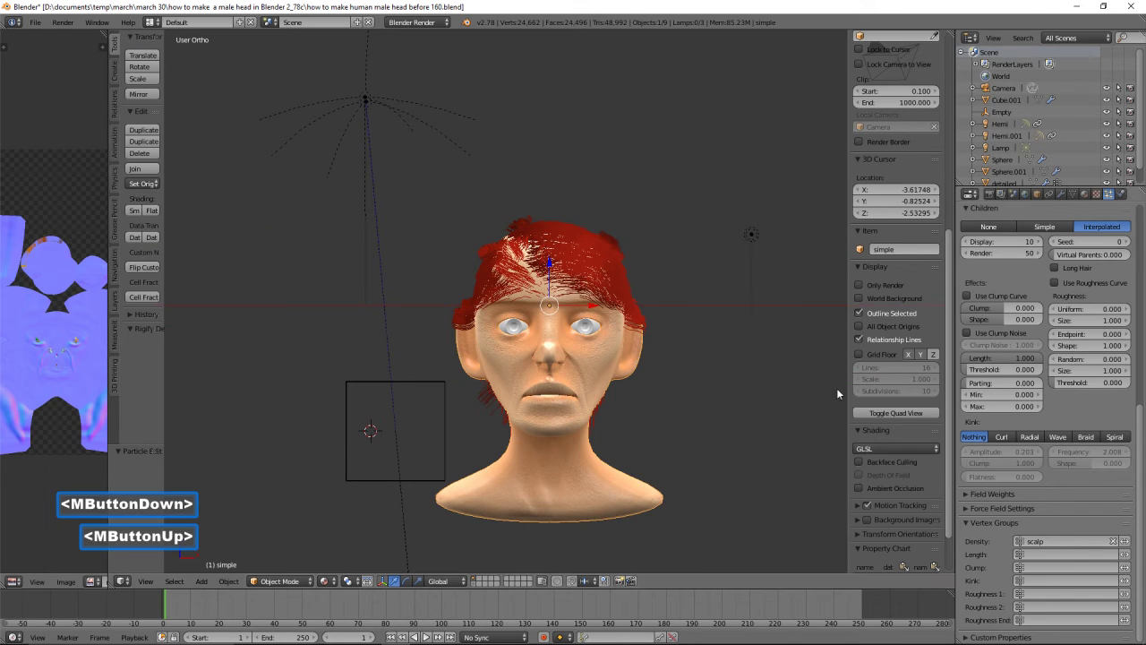
middle_click_drag(728, 402, 736, 384)
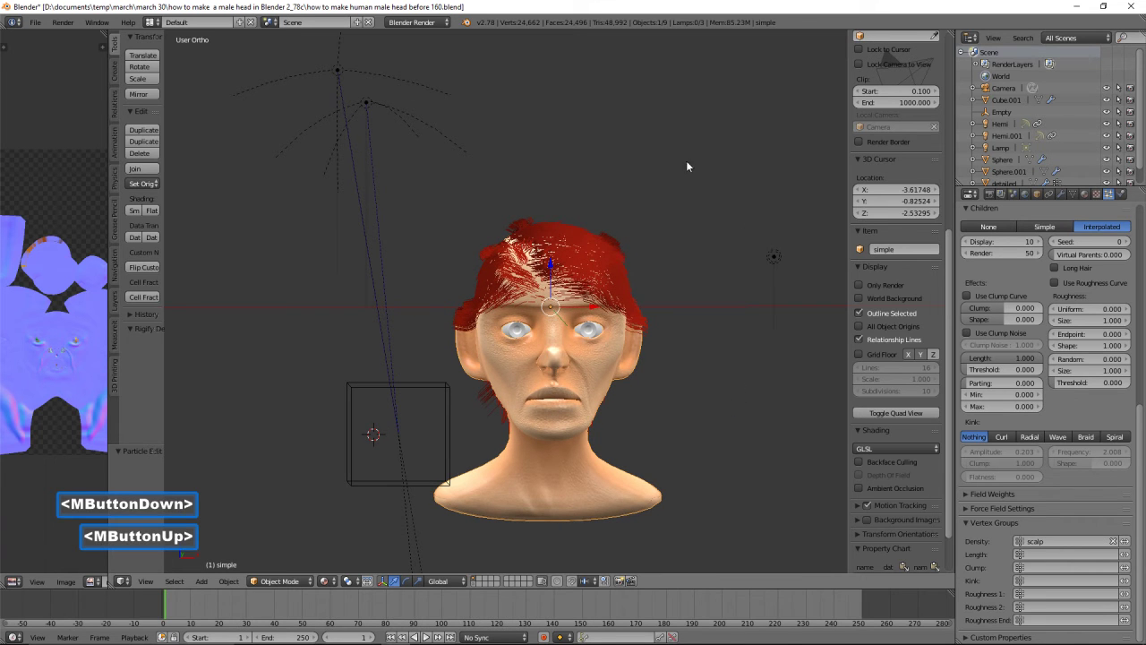
Delete the two hemi lamps, Hemi and Hemi.001, above the head
left_click(367, 103)
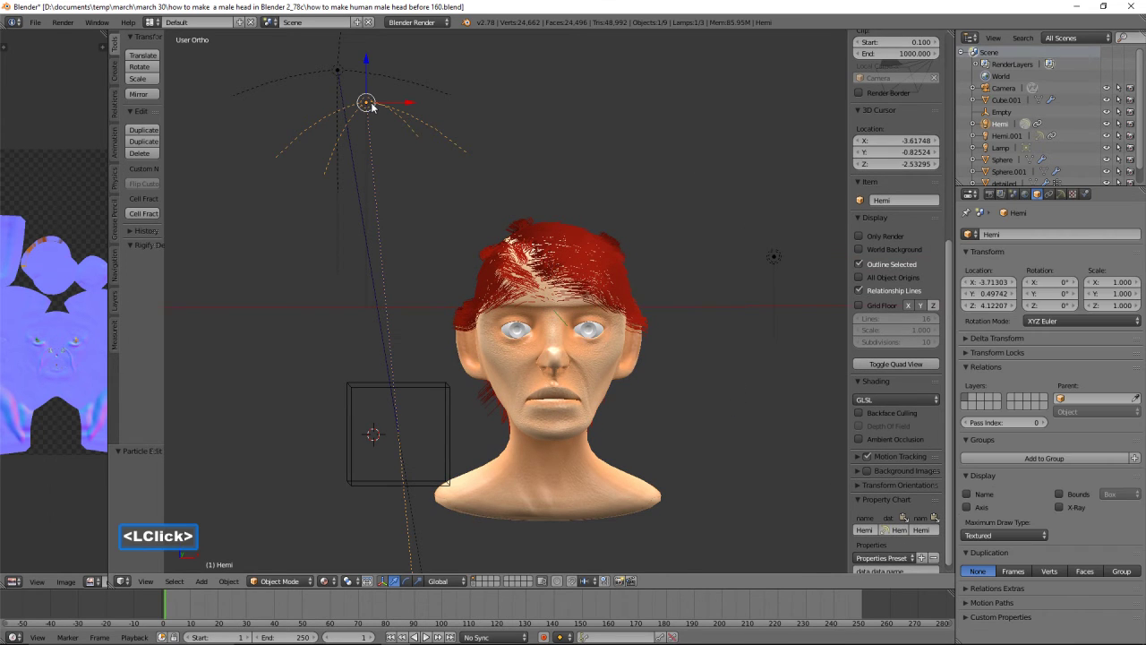
key("x")
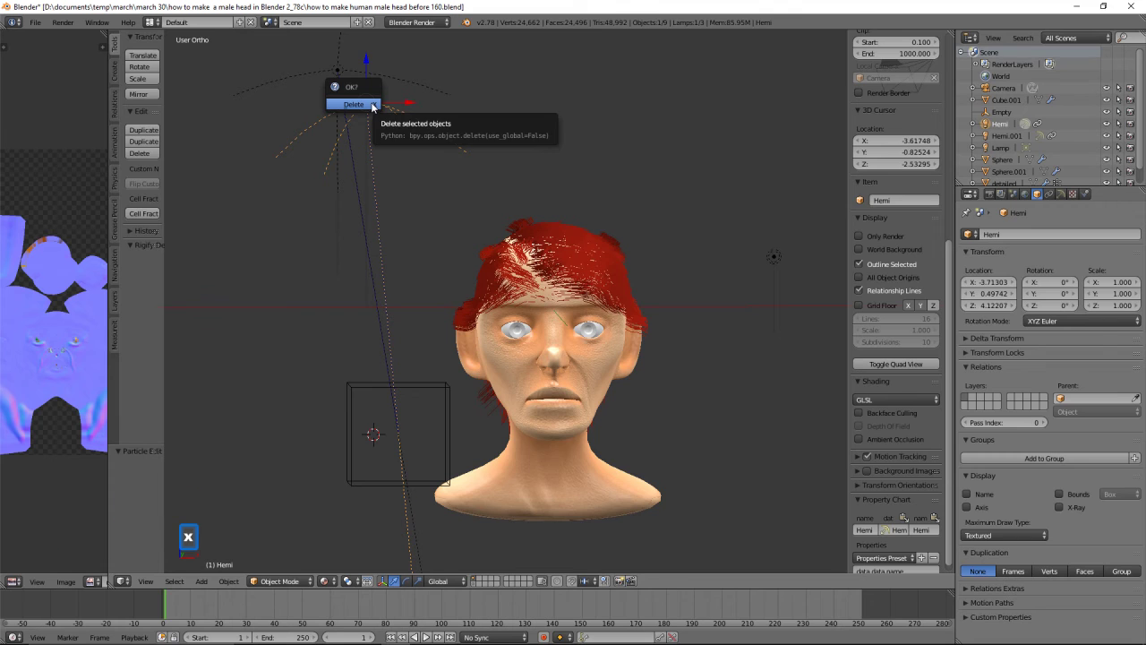
left_click(355, 104)
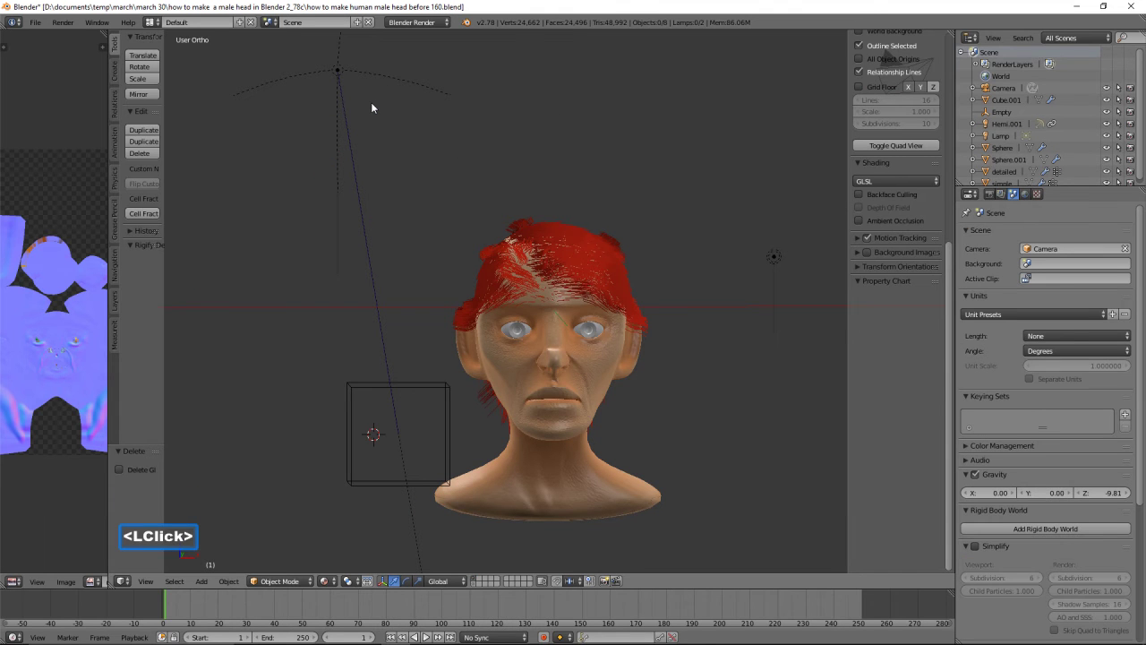
left_click(341, 68)
key("x")
left_click(568, 118)
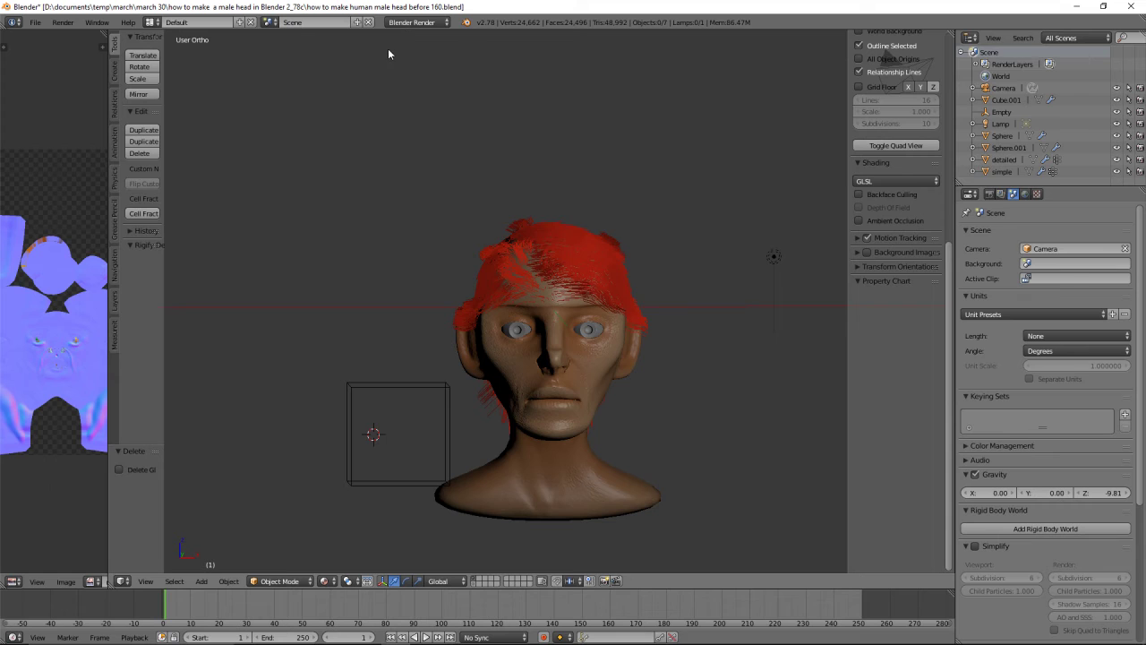
Switch the render engine to Cycles Render
left_click(446, 28)
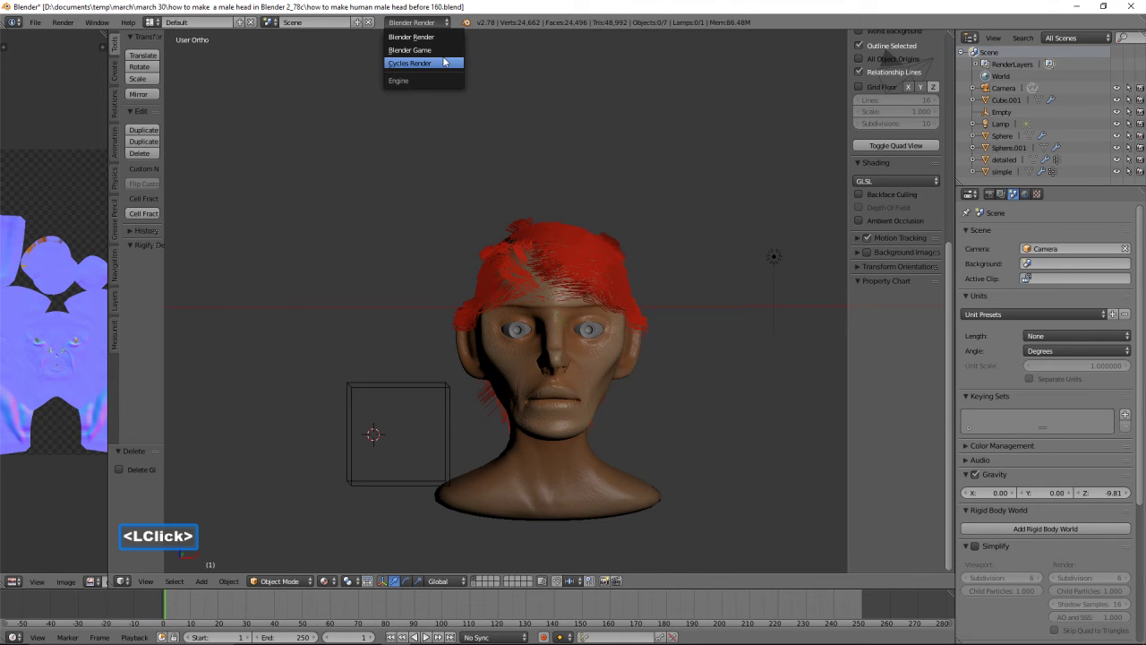
left_click(445, 64)
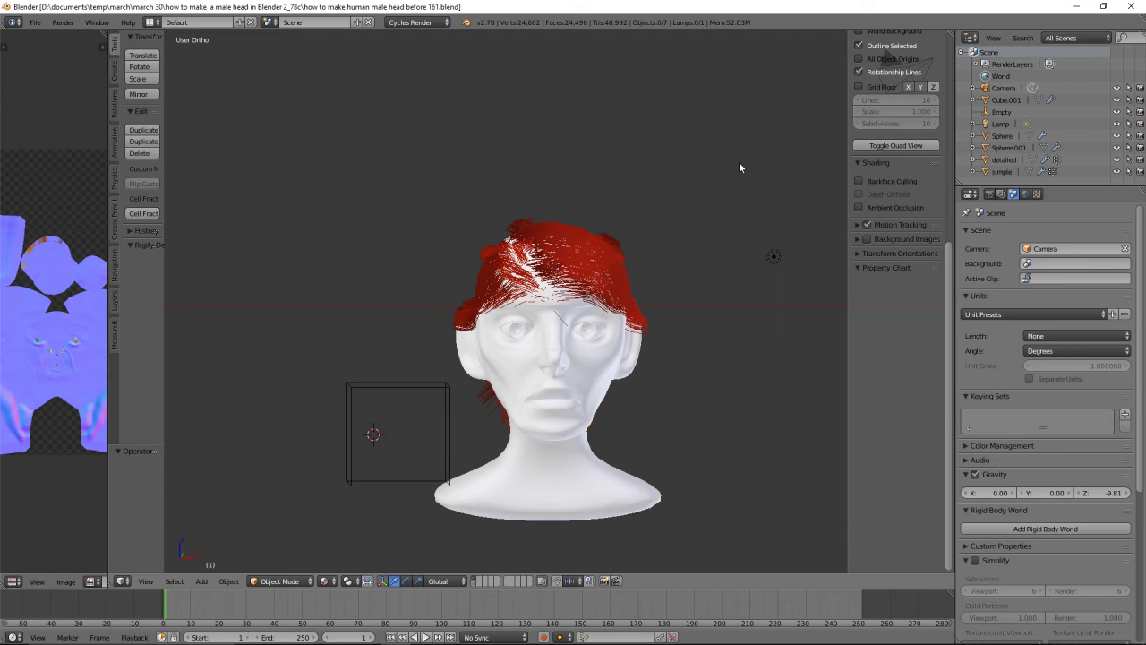
Delete the remaining lamp beside the head and save the file as "how to make human male head before 162.blend"
left_click(773, 255)
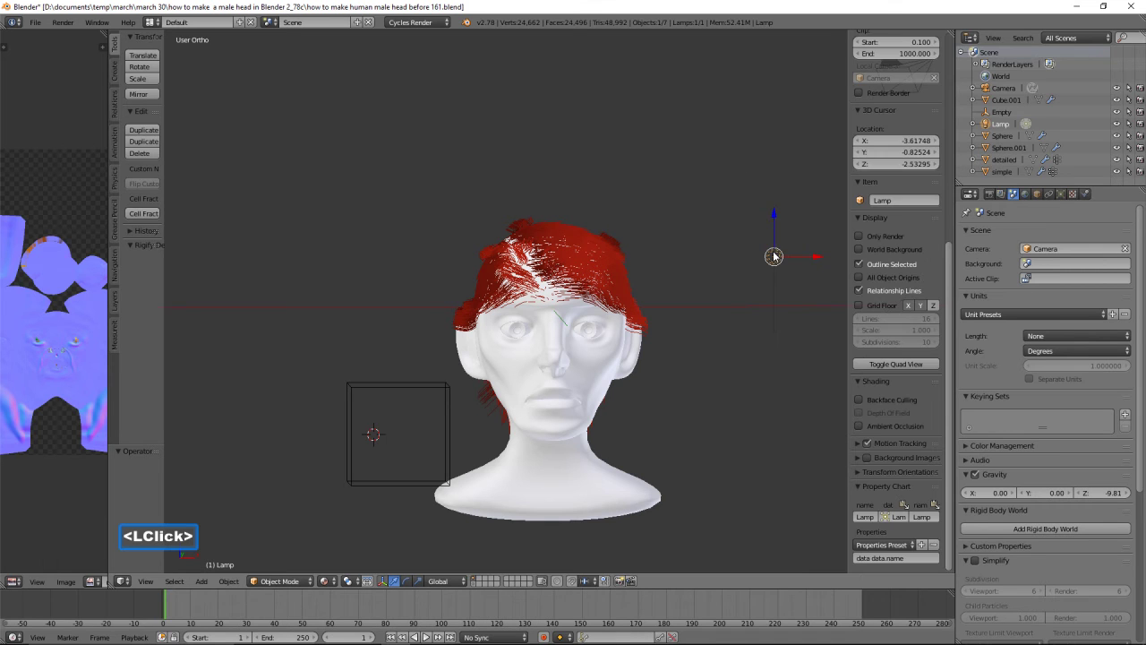
key("x")
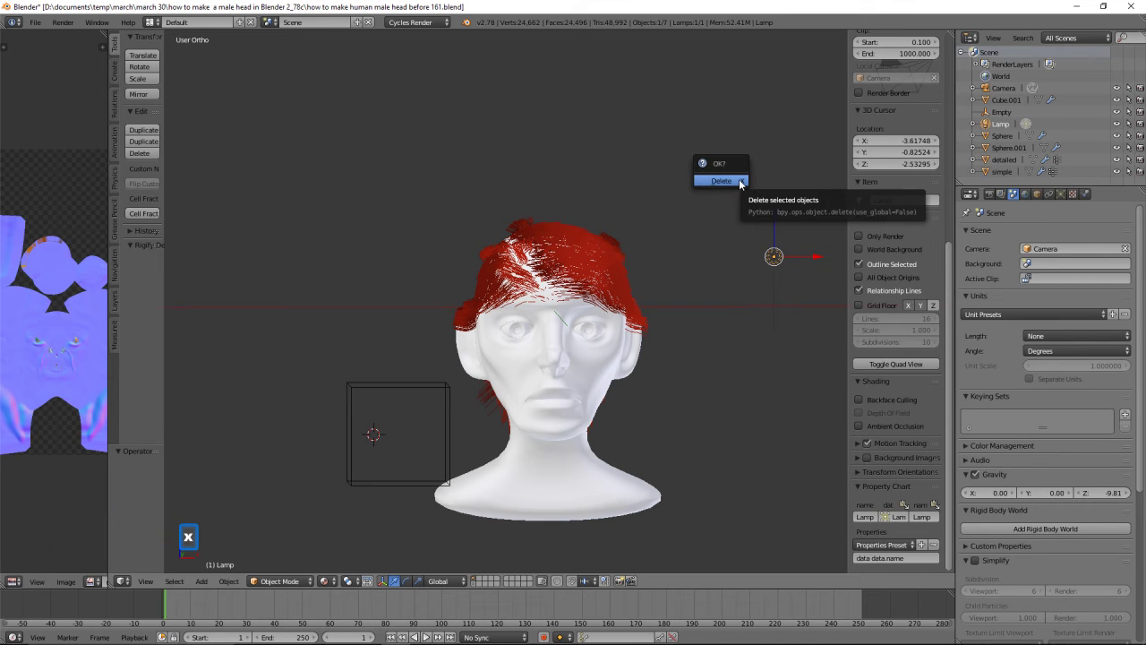
left_click(740, 182)
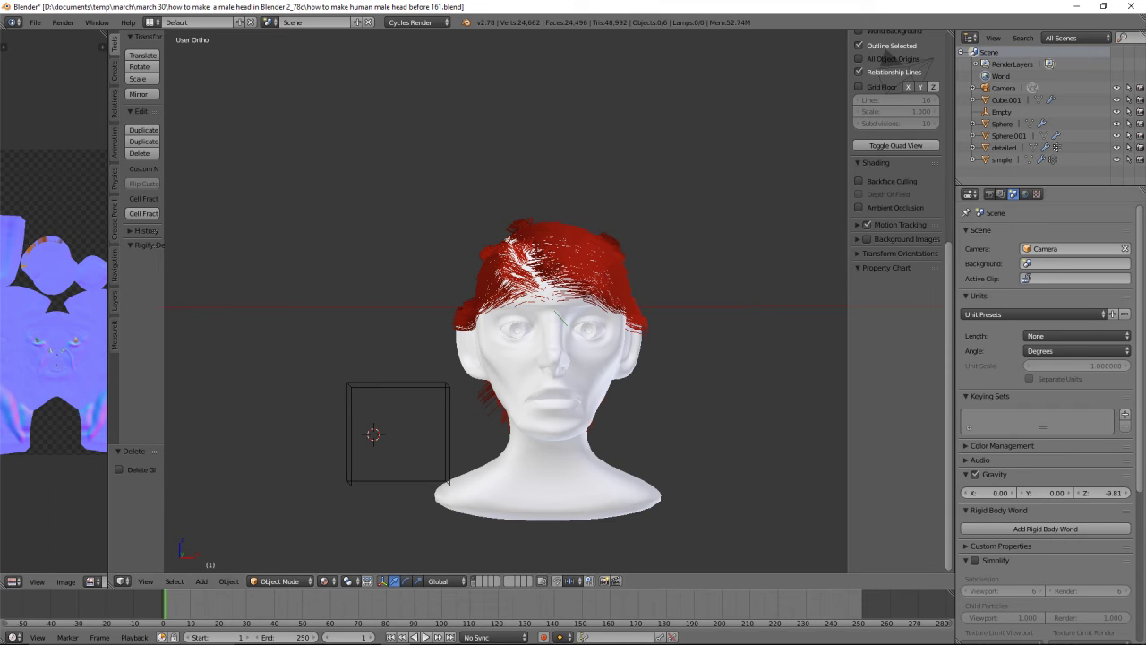
left_click(755, 8)
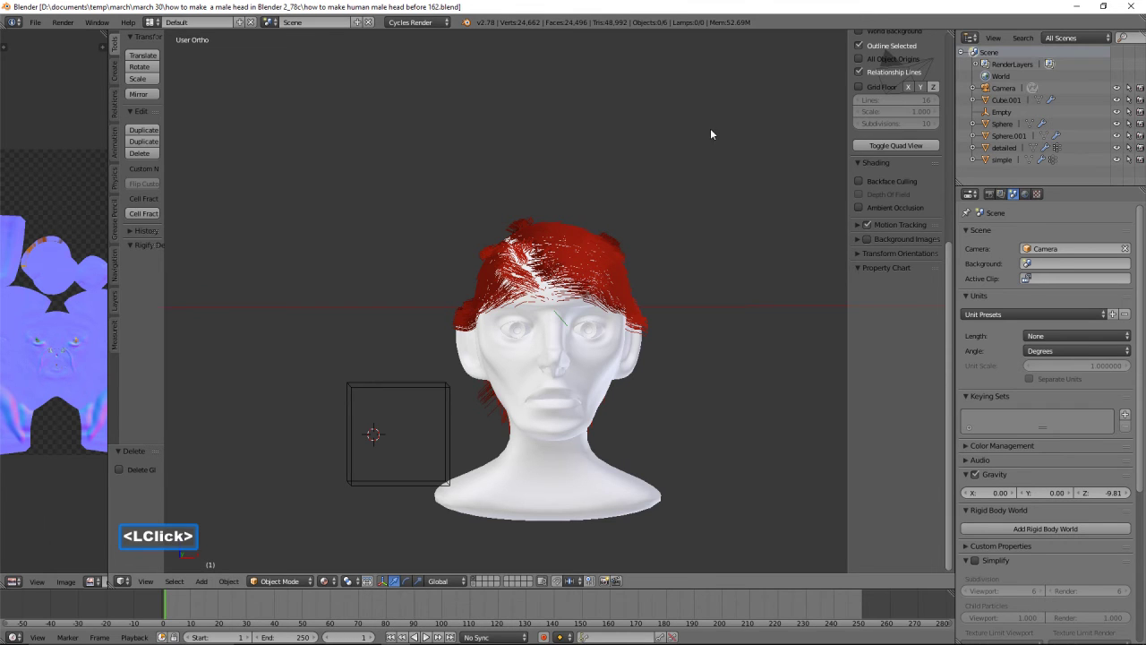
Add a mesh plane well above the head and scale it up by about 1.92 and again by about 3.04
right_click(519, 55)
scroll(677, 160, "down", 3)
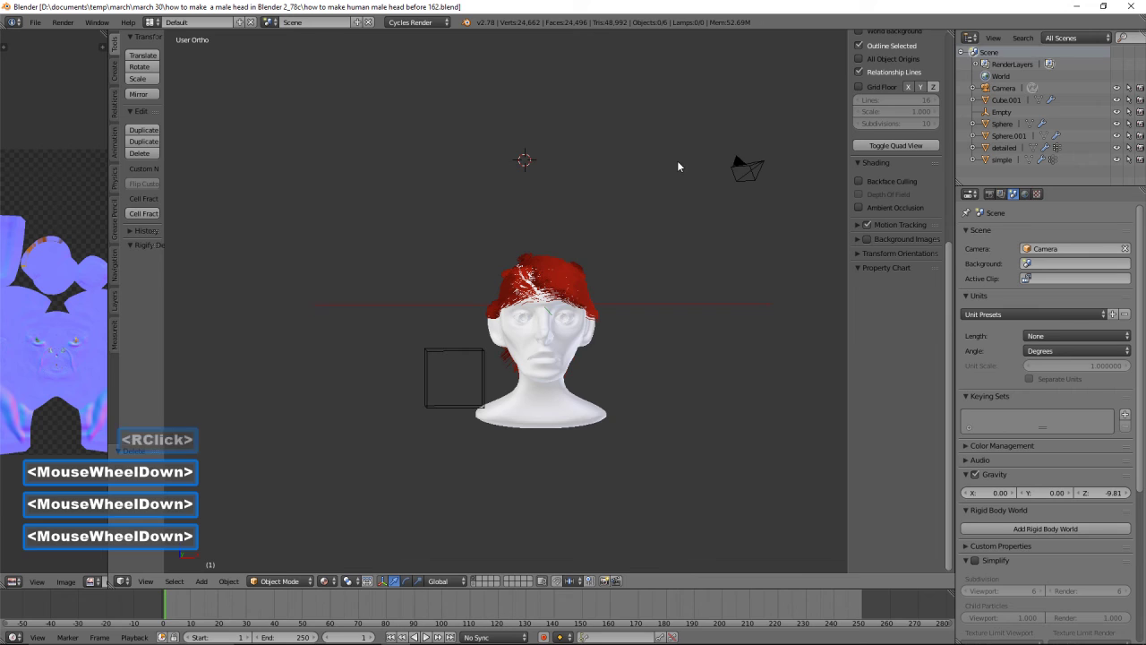
right_click(535, 95)
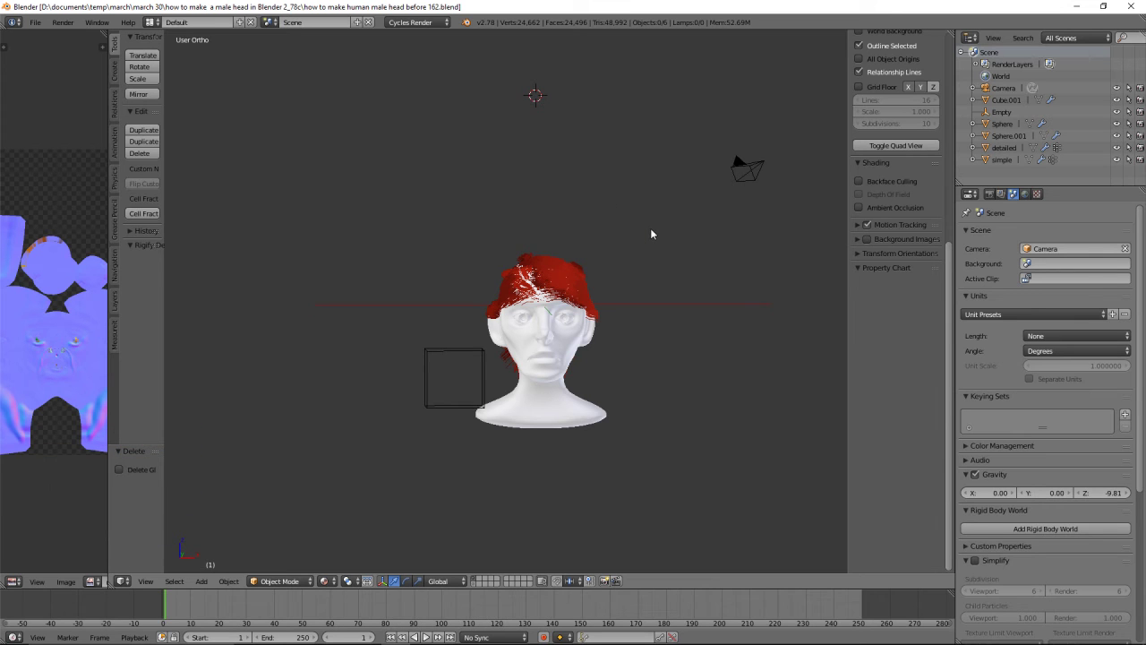
key("shift+a")
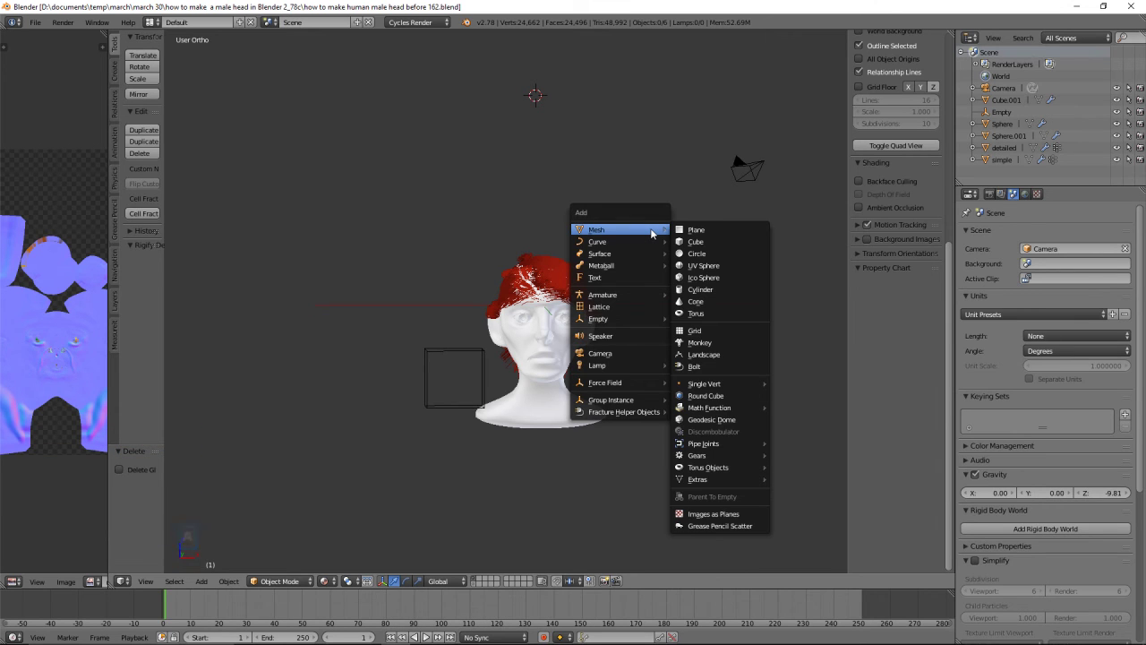
left_click(735, 230)
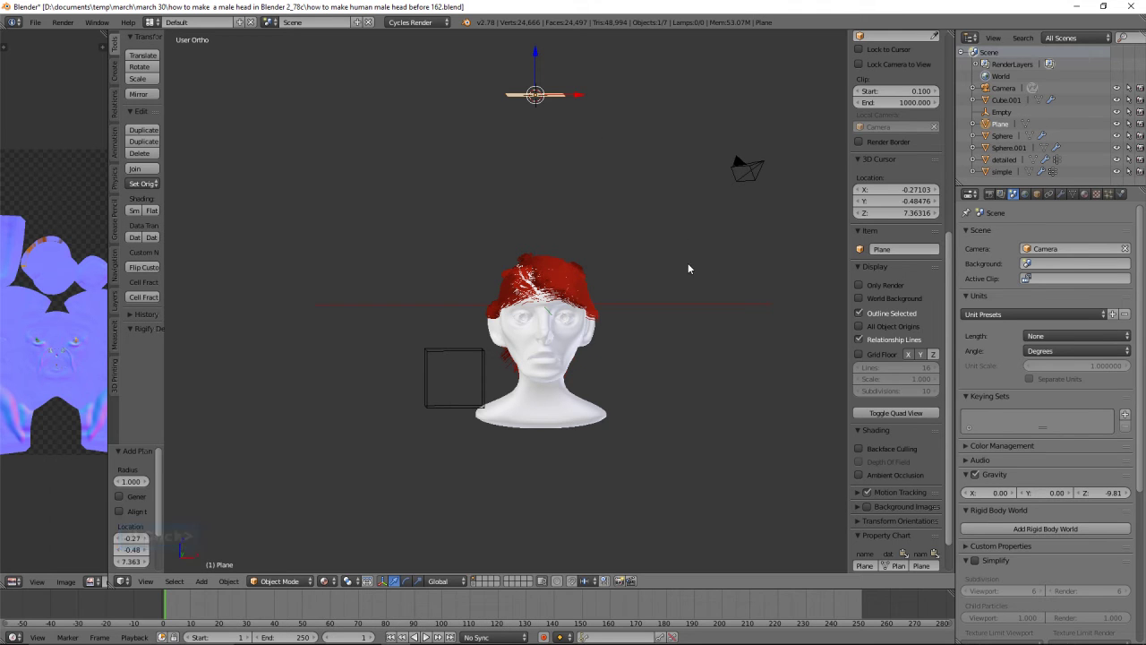
key("s")
left_click(797, 447)
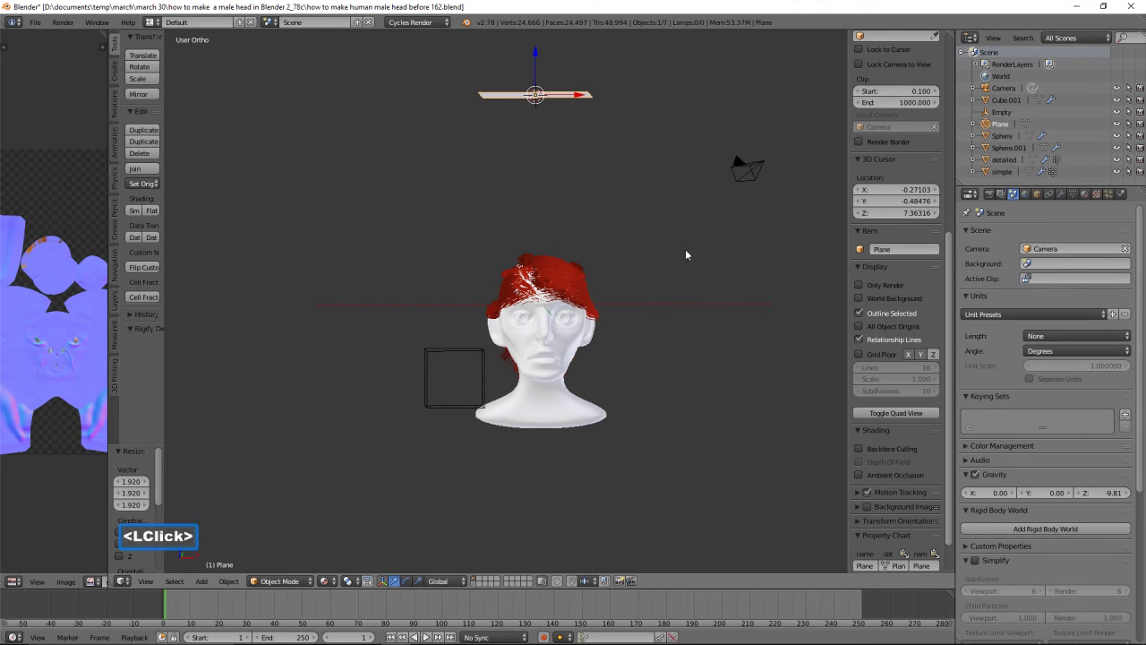
key("s")
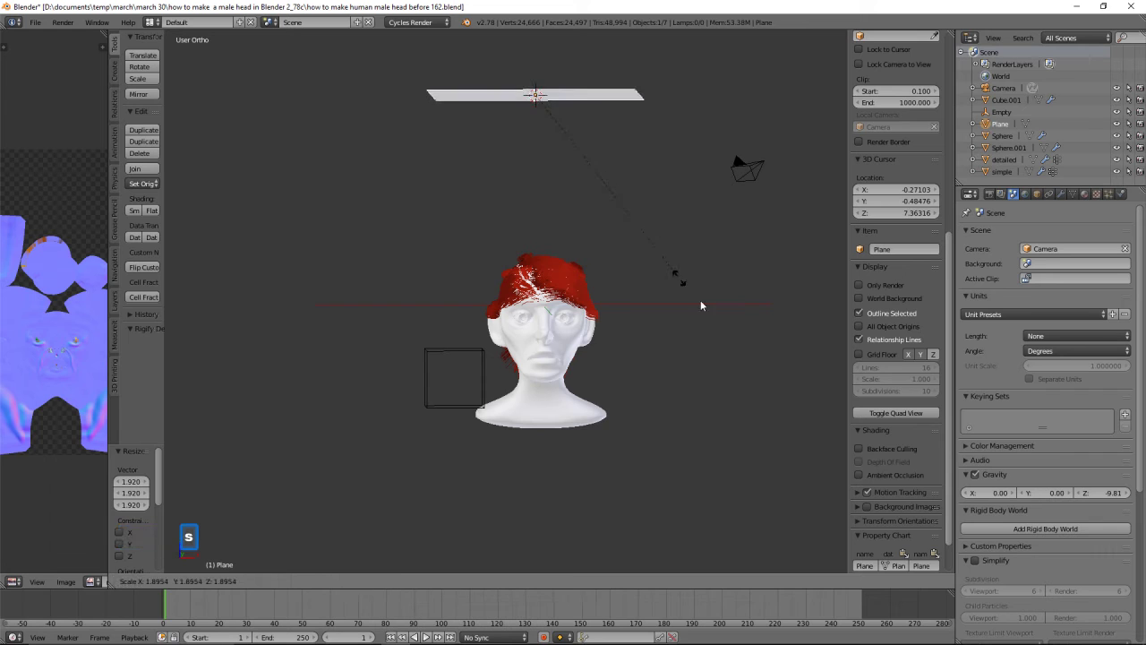
left_click(748, 402)
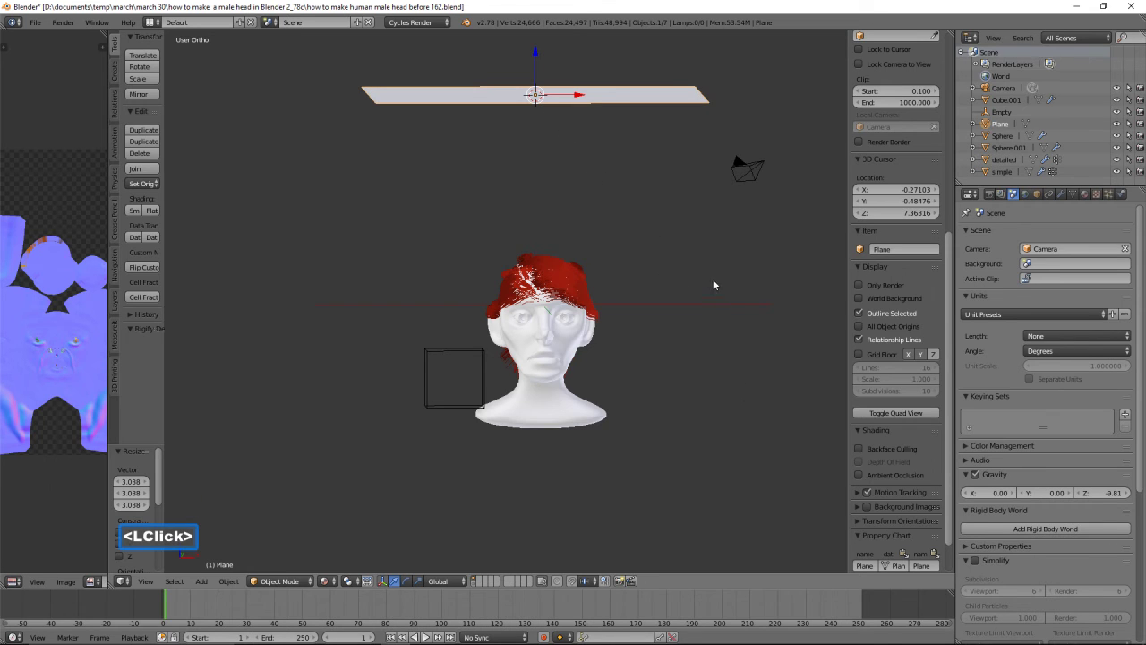
Give the overhead plane a new material with Emission as its surface shader
left_click(1085, 194)
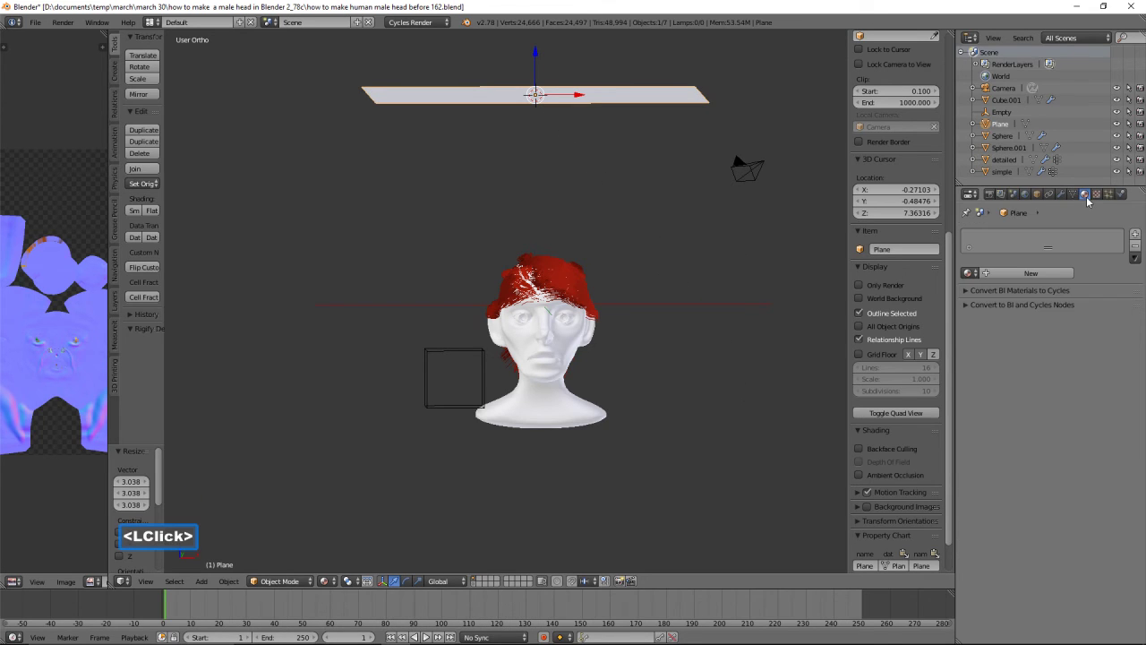
left_click(1057, 276)
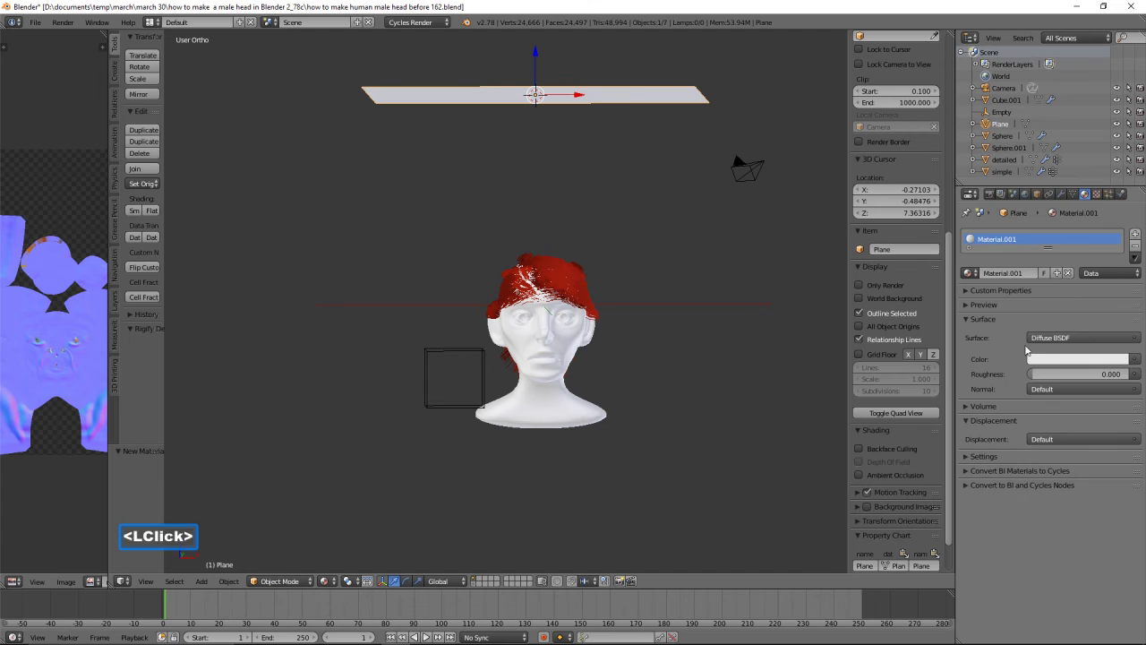
left_click(1082, 337)
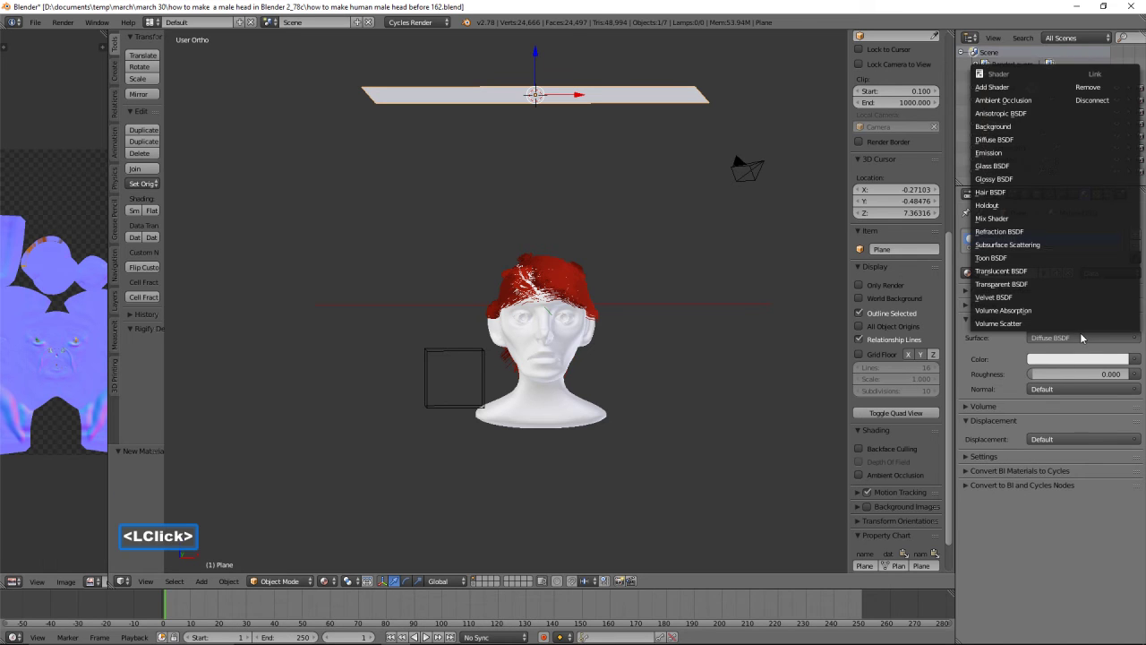
left_click(988, 152)
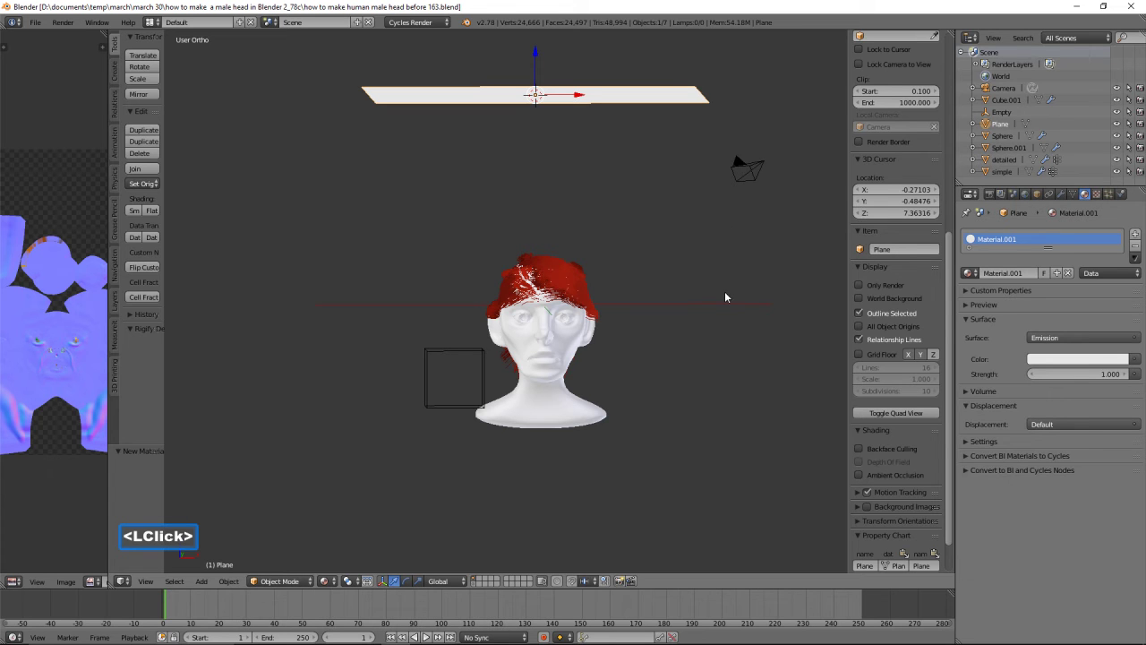
Add a second mesh plane beside the head, on the same side as the empty cube, and rotate it 90° about X
middle_click_drag(665, 257, 597, 148)
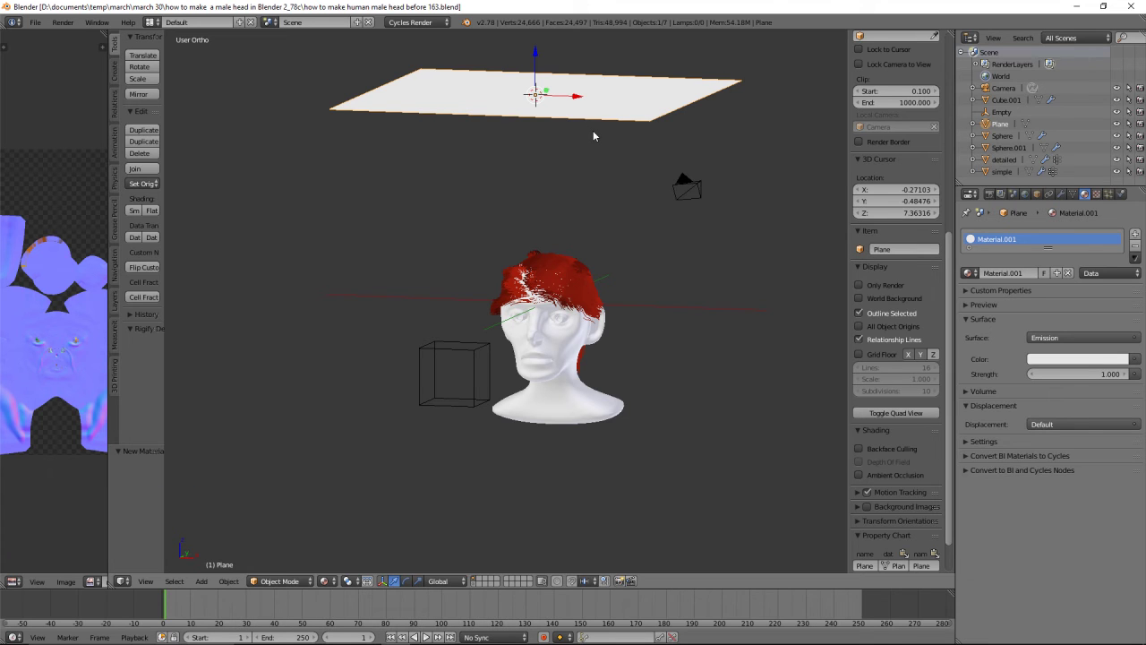
middle_click_drag(716, 282, 574, 111)
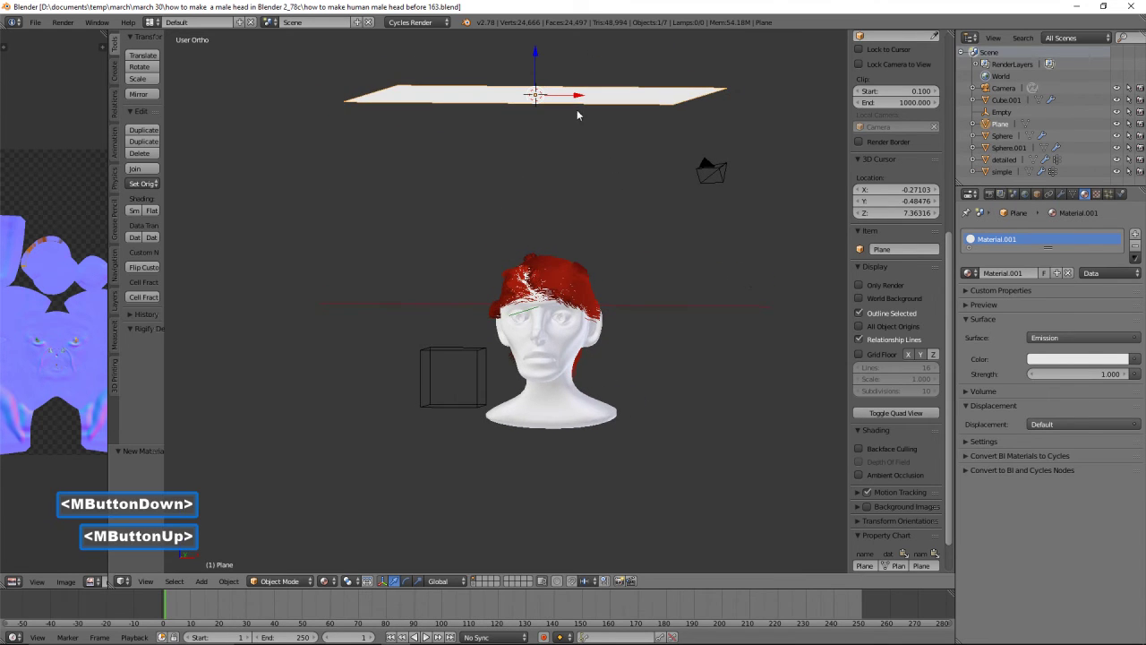
scroll(691, 259, "down", 2)
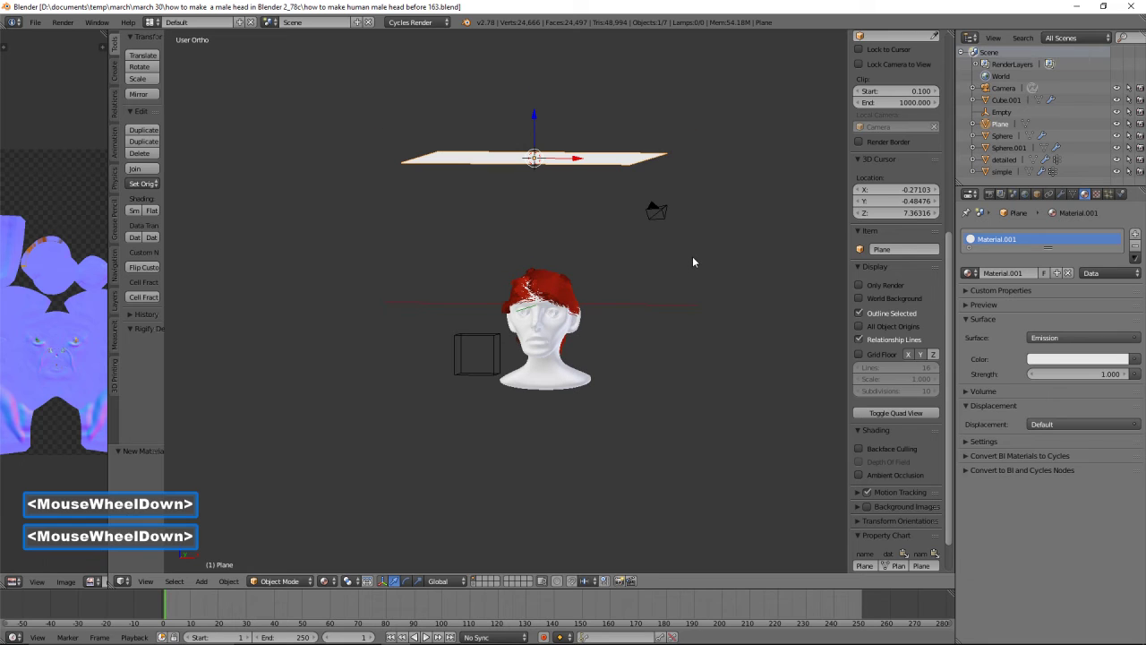
right_click(319, 281)
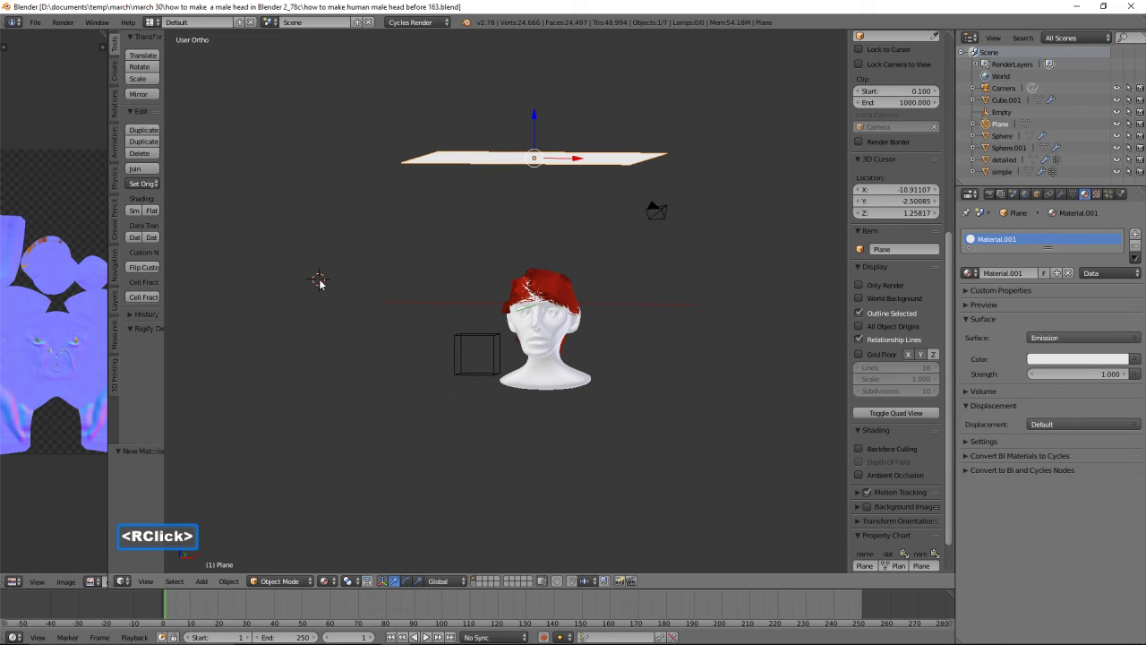
key("shift+a")
mouse_move(319, 281)
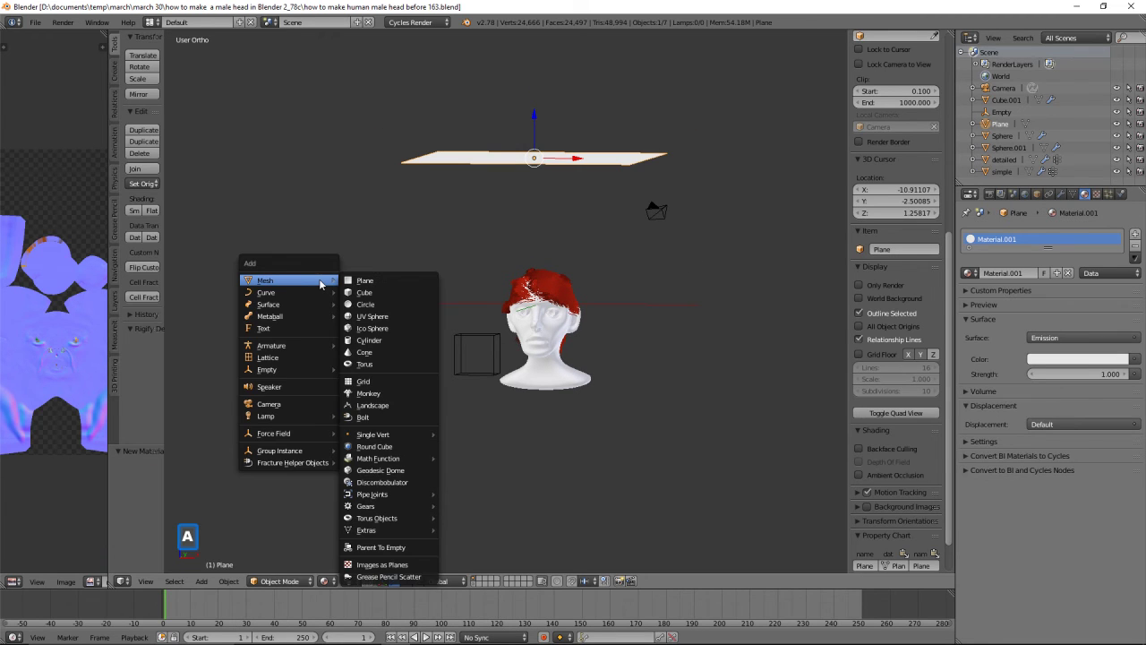
left_click(387, 281)
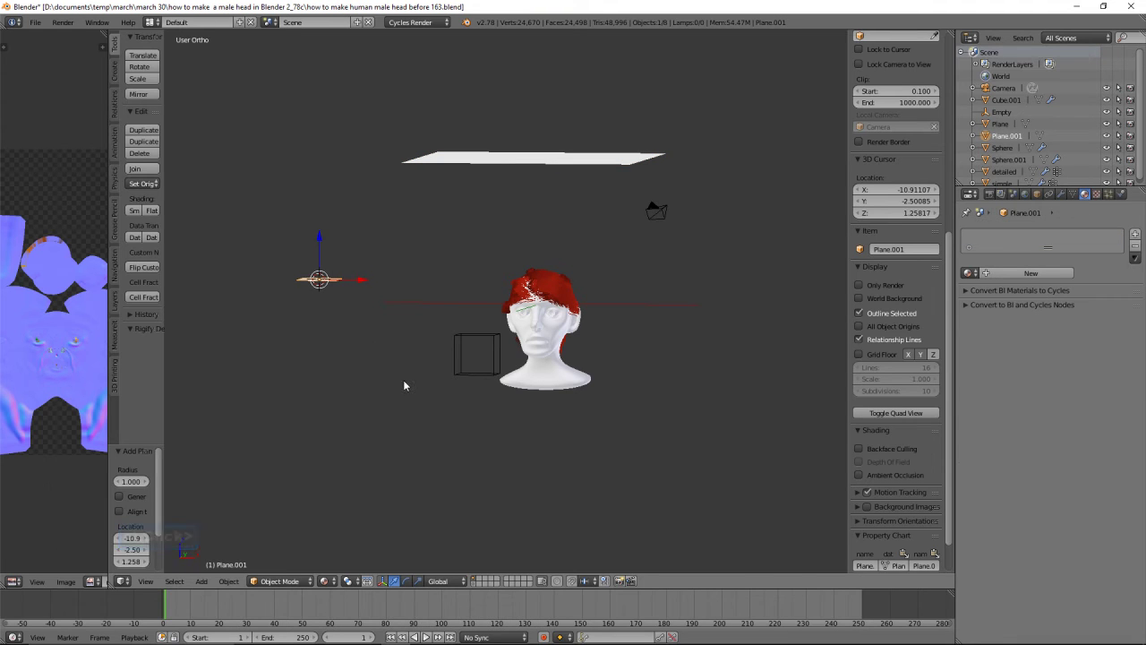
type("rx")
type("90")
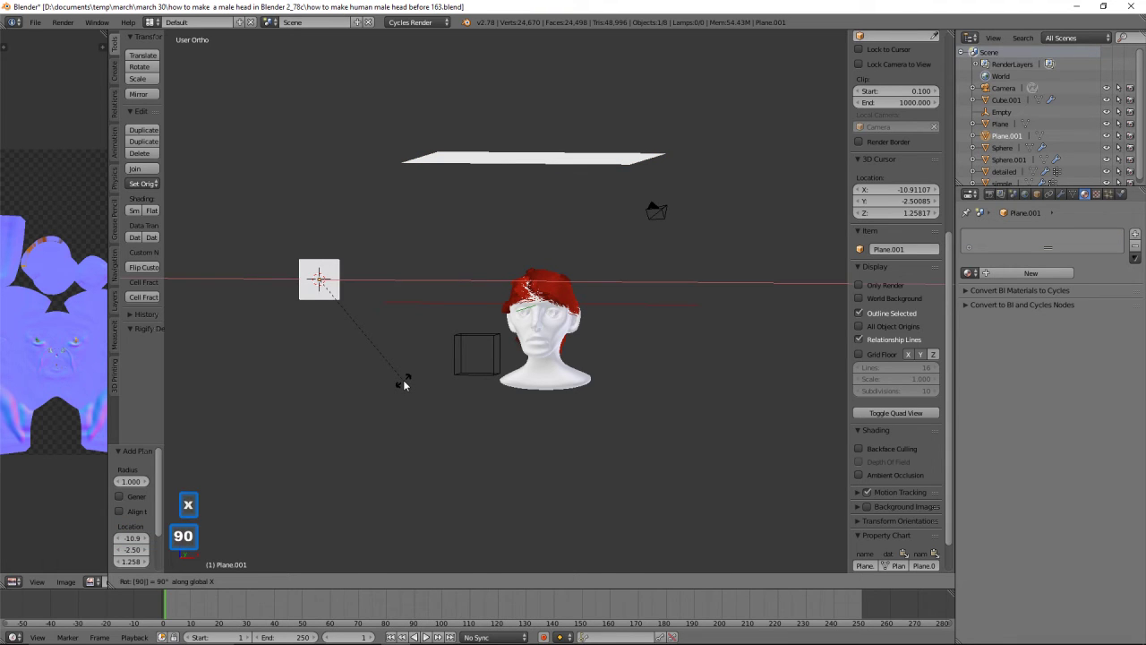
left_click(403, 380)
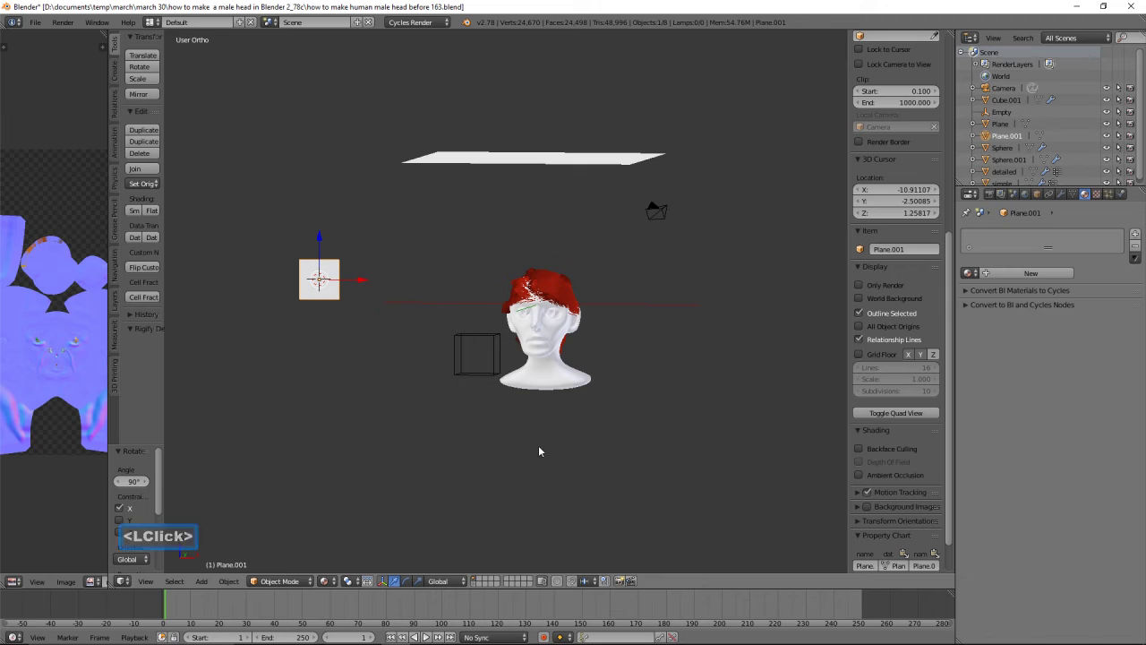
Scale the upright plane beside the head up by about 1.95 and again by about 1.27
key("s")
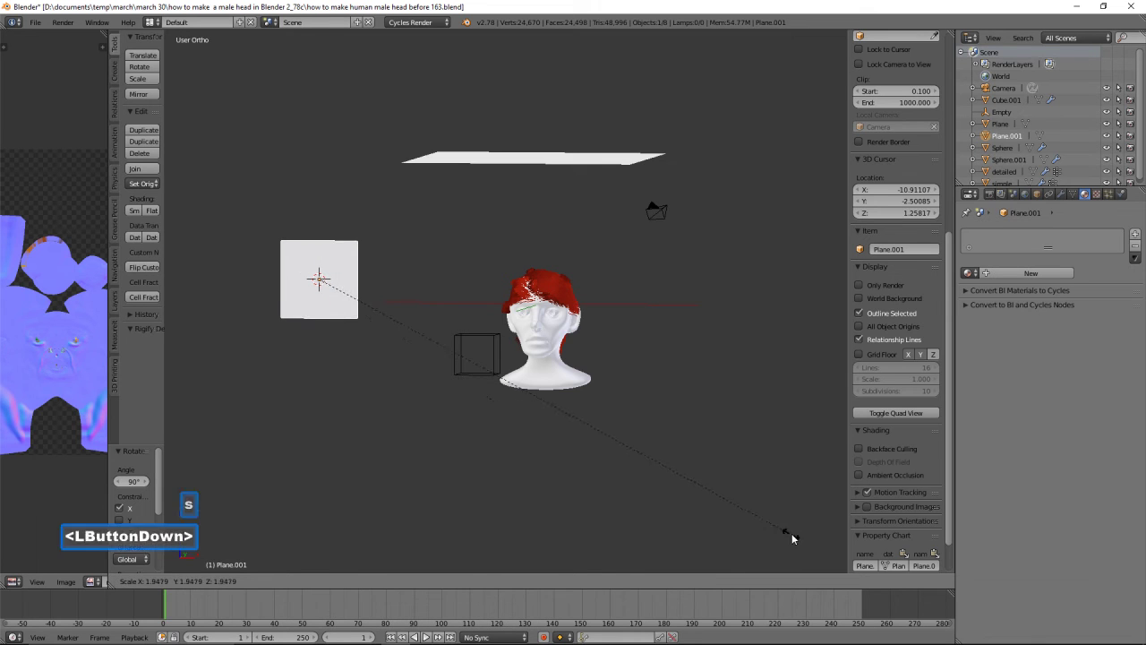
left_click(791, 532)
key("s")
left_click(703, 502)
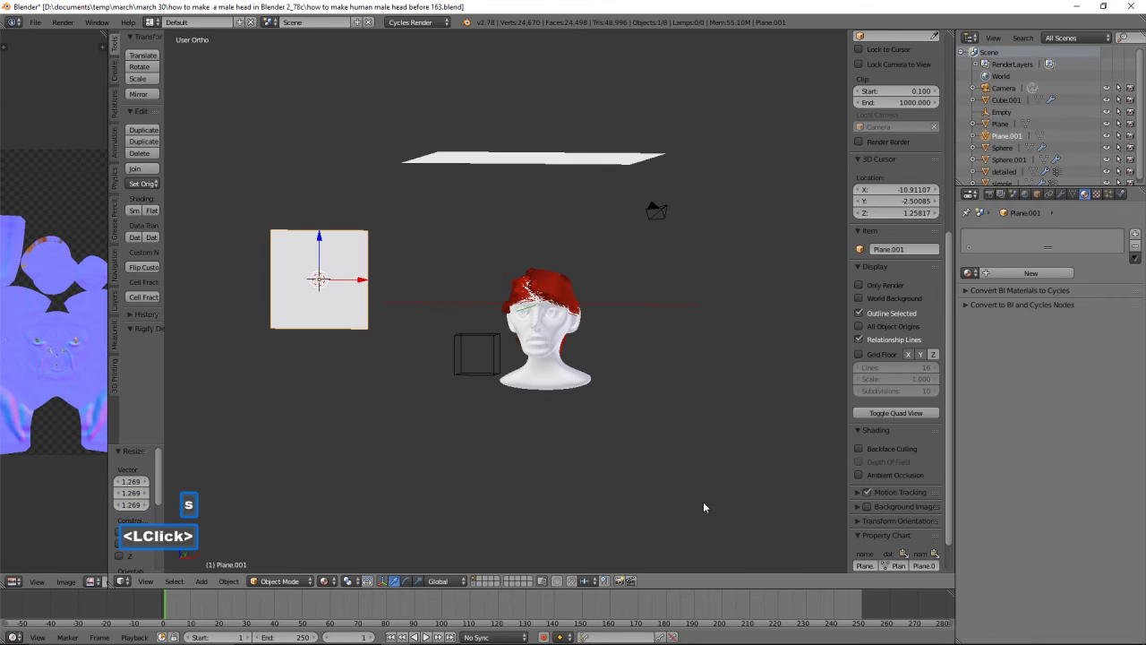
Rotate the upright plane so that it faces the side of the head
key("r")
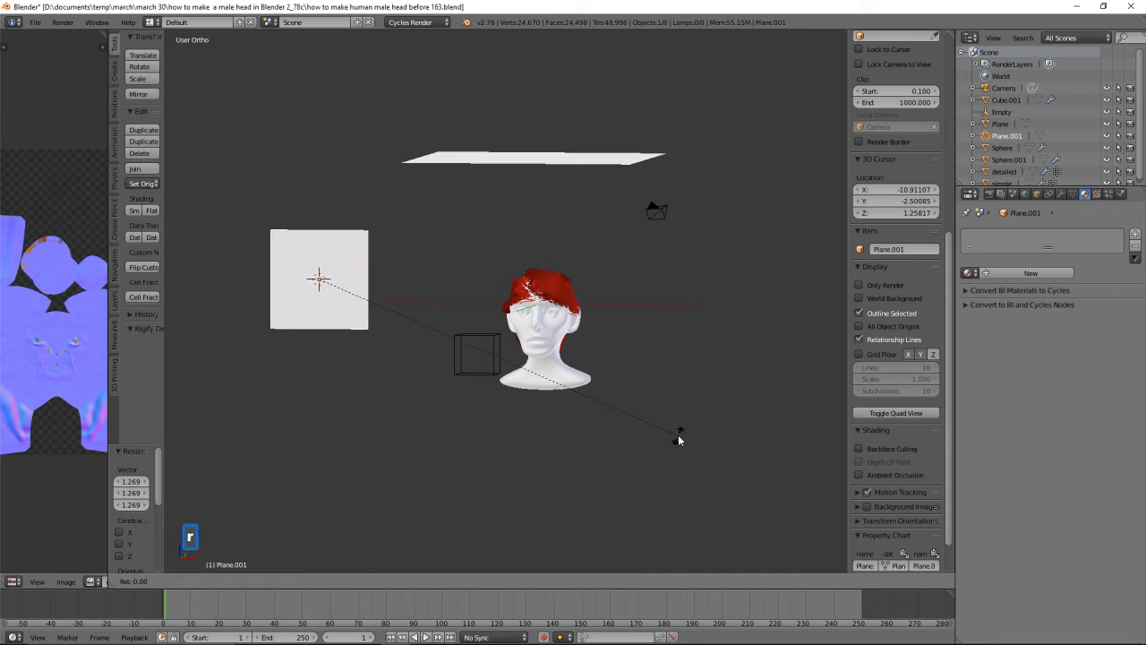
left_click(517, 239)
middle_click_drag(517, 240, 541, 342)
key("r")
left_click(479, 199)
middle_click_drag(479, 199, 387, 277)
Move the side plane closer to the head along X and lower it about 2.42 units along Z
left_click_drag(363, 282, 428, 301)
left_click_drag(389, 238, 400, 283)
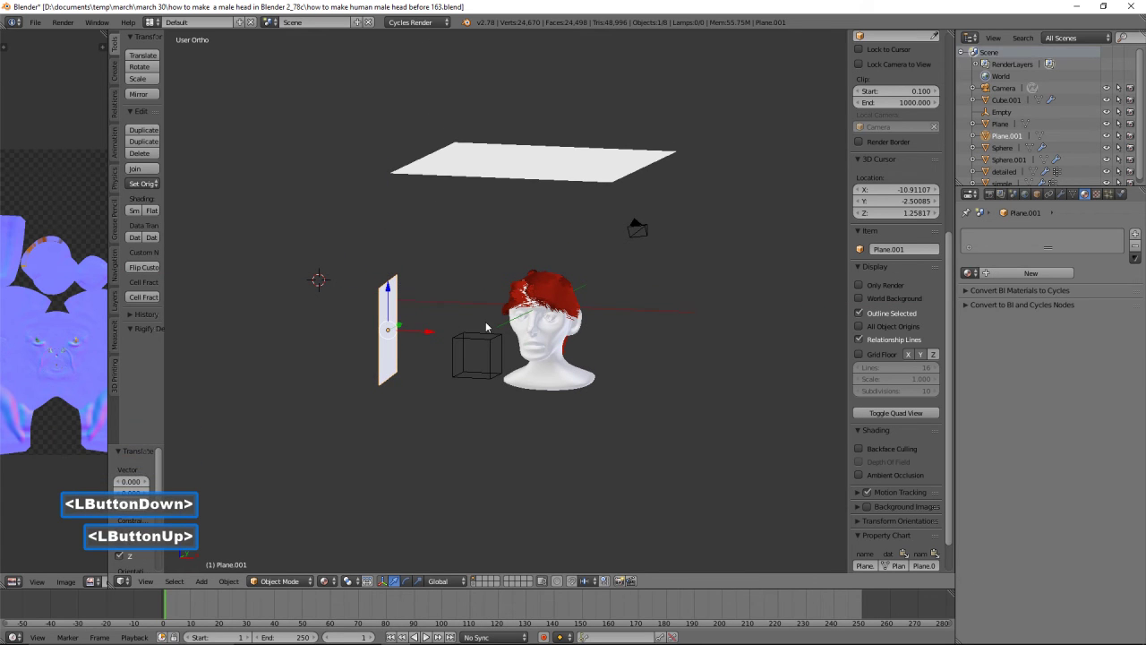
middle_click_drag(569, 385, 597, 396)
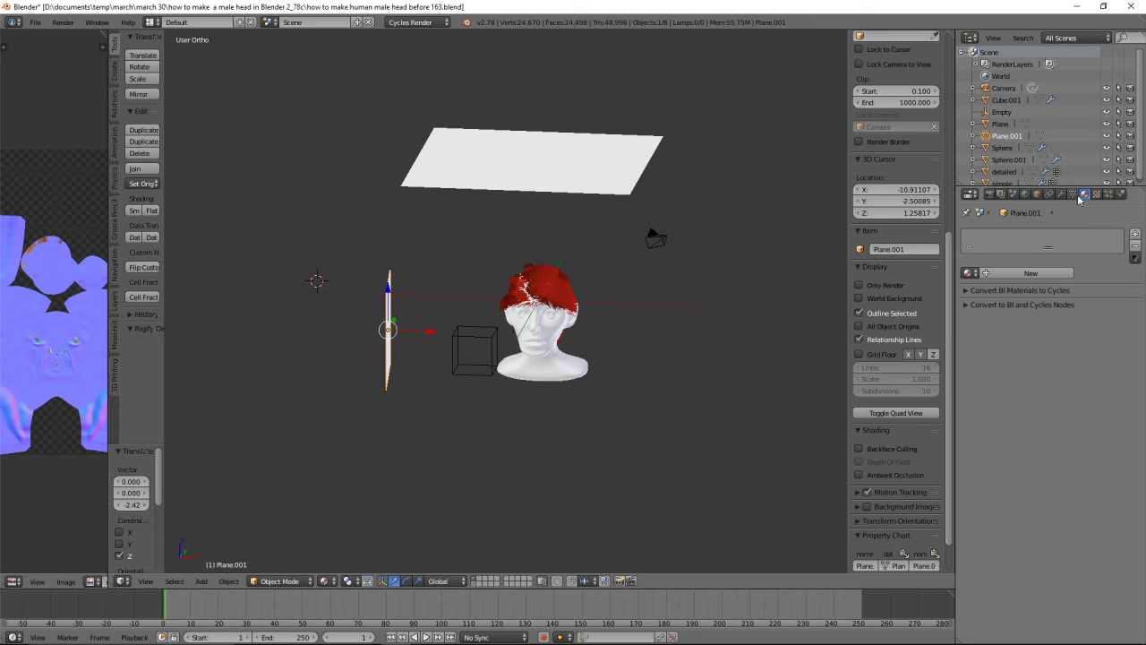
Give the side plane a new material with Emission as its surface shader
left_click(1065, 276)
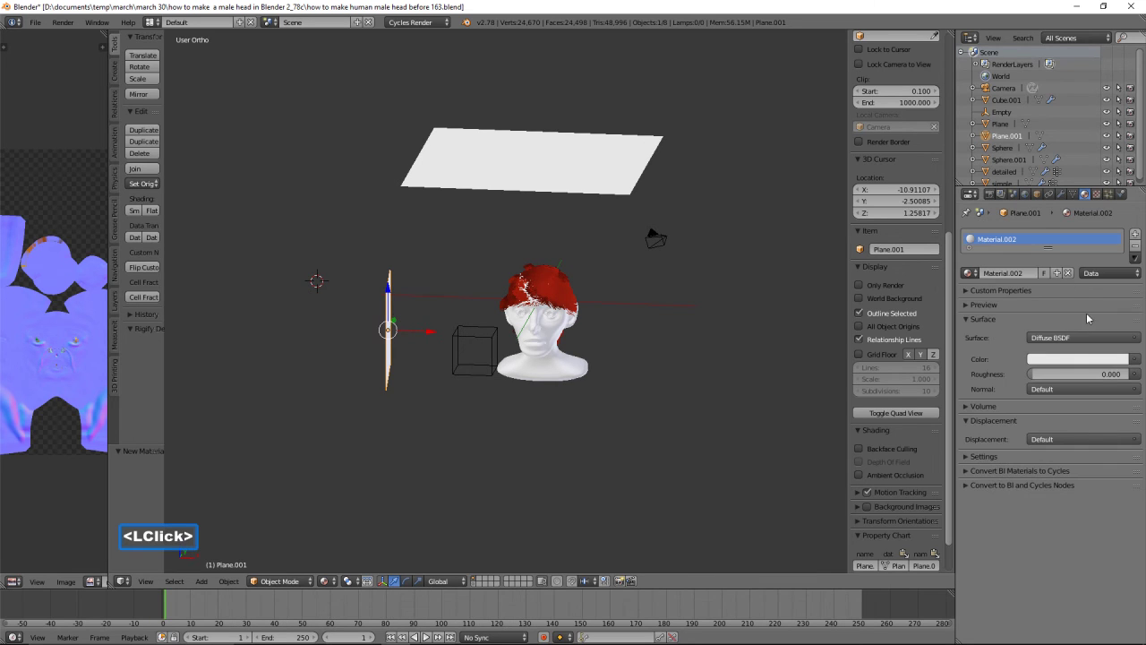
left_click(1094, 337)
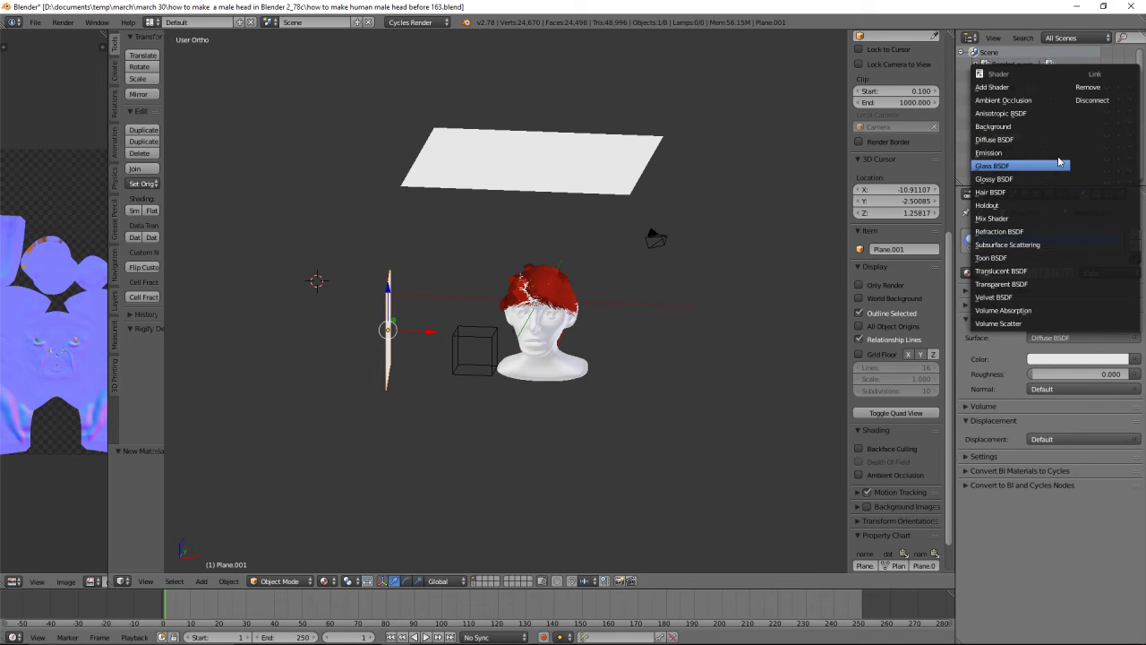
left_click(1030, 152)
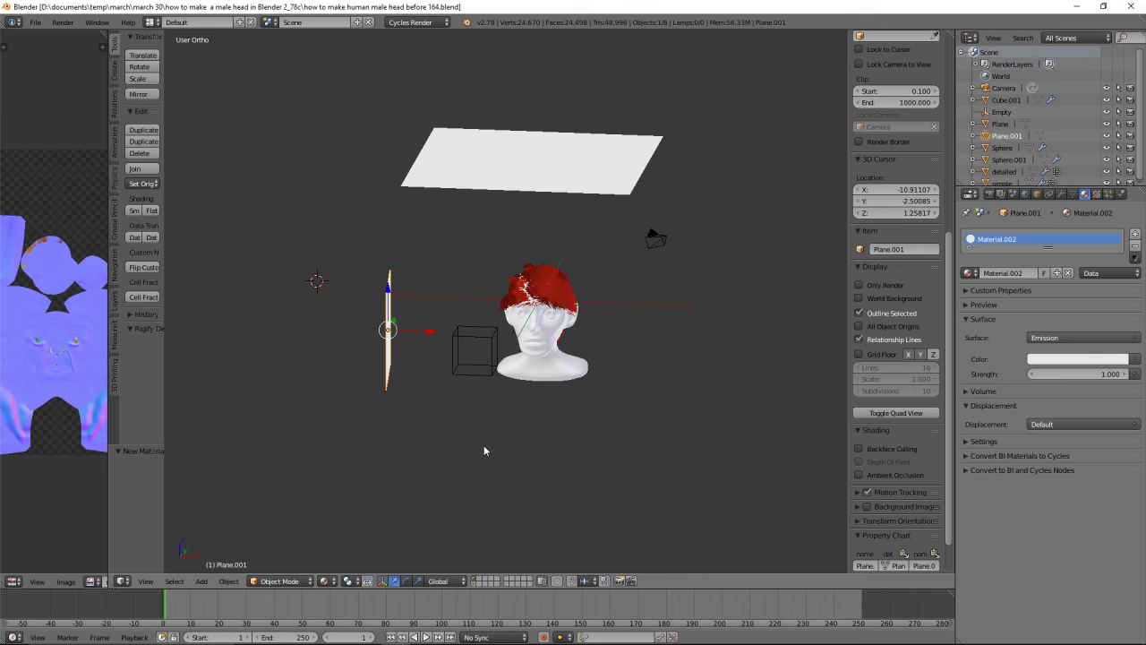
Duplicate the emissive side plane and move the copy about 17 units along X to the opposite side of the head
key("shift+d")
right_click(428, 335)
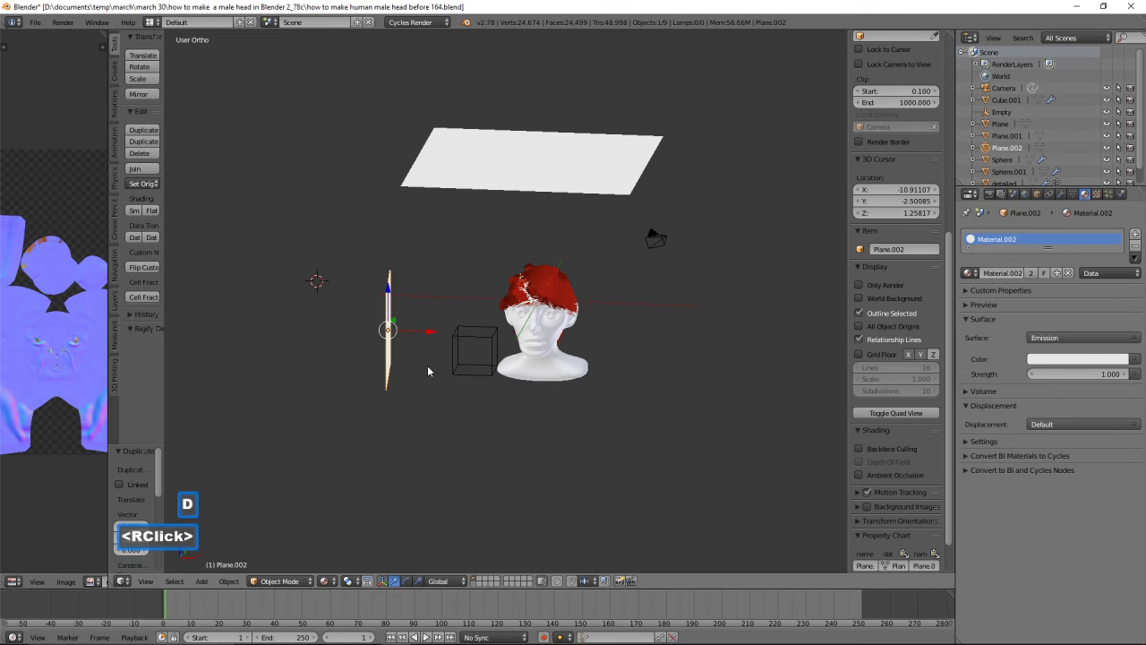
left_click_drag(428, 334, 764, 347)
Rotate the duplicated plane about -190° around Z to face the head and shift it about -0.36 units along X
key("r")
key("z")
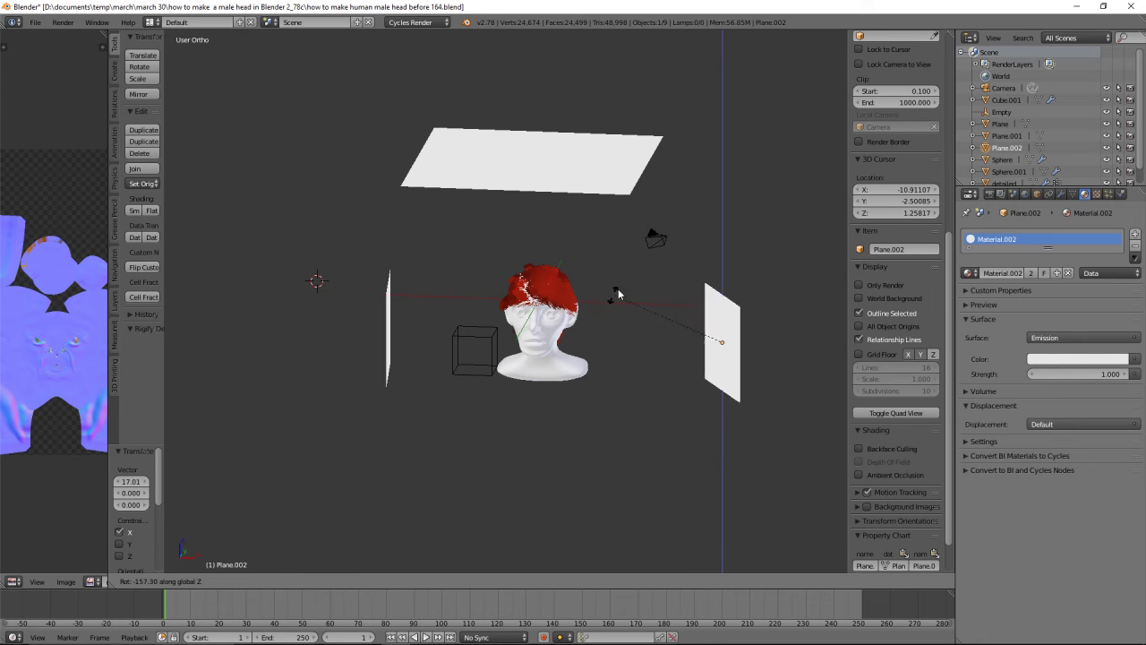
left_click(675, 270)
middle_click_drag(677, 269, 725, 334)
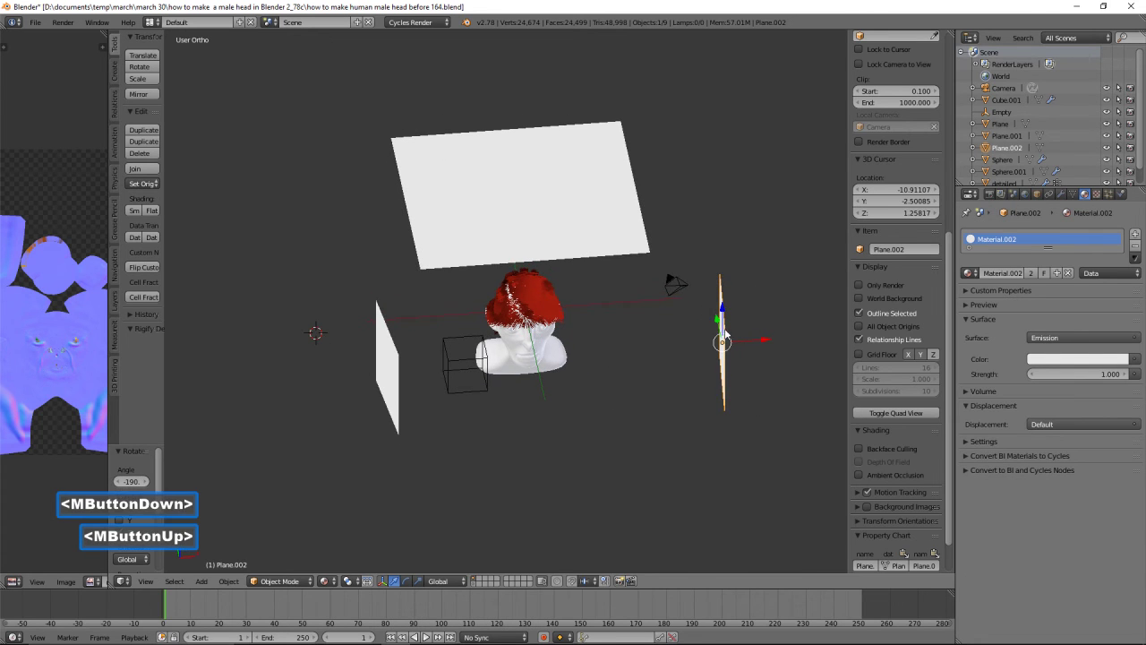
left_click_drag(770, 339, 768, 342)
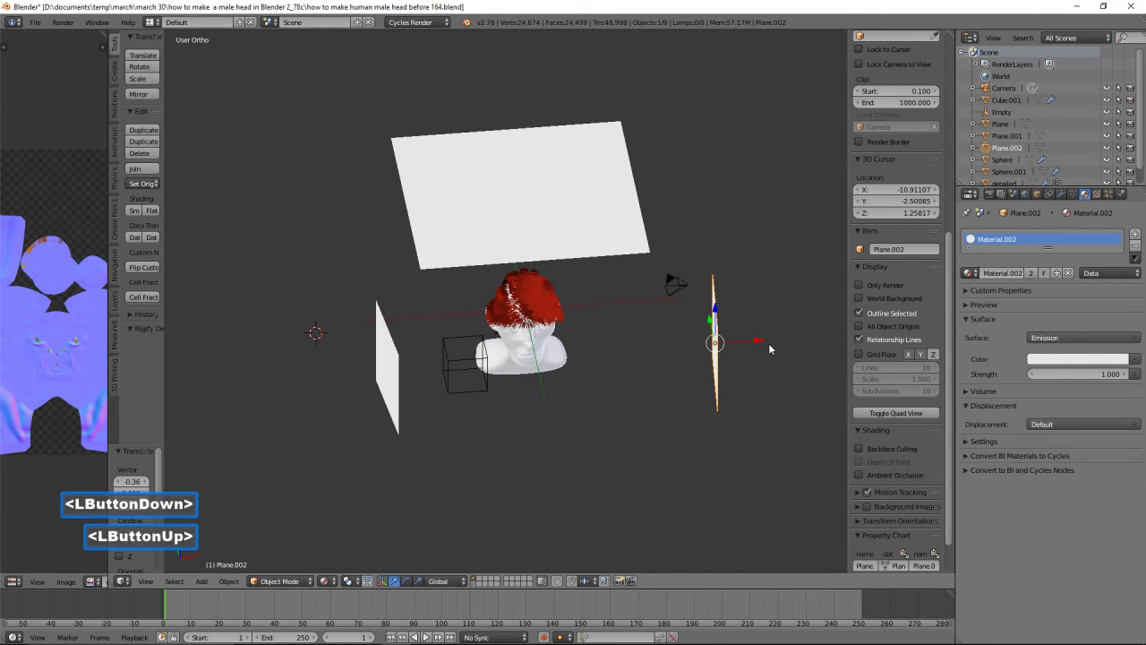
Rotate the duplicated side plane about -28° around Z and move it closer to the head along X
key("r")
left_click(757, 366)
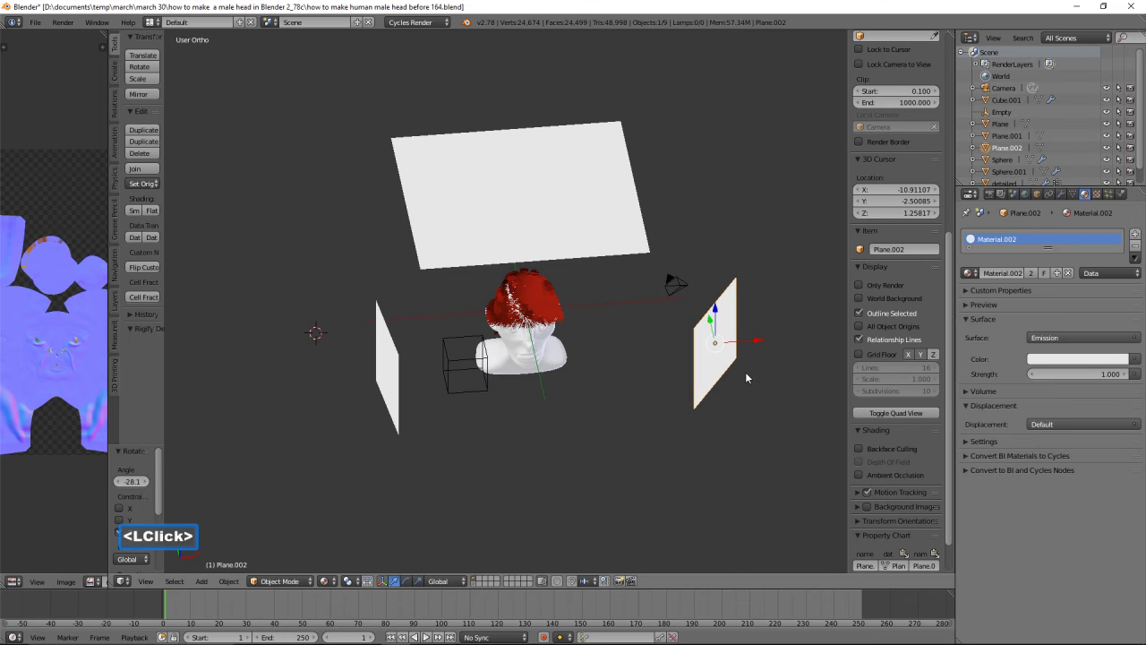
middle_click_drag(736, 373, 762, 344)
left_click_drag(761, 344, 715, 352)
Move the duplicated side plane about -5.35 units along Y and scale it up by about 1.363
middle_click_drag(715, 352, 688, 345)
left_click_drag(686, 326, 651, 360)
mouse_move(651, 360)
middle_mouse_down()
mouse_move(673, 381)
mouse_move(650, 349)
middle_mouse_up()
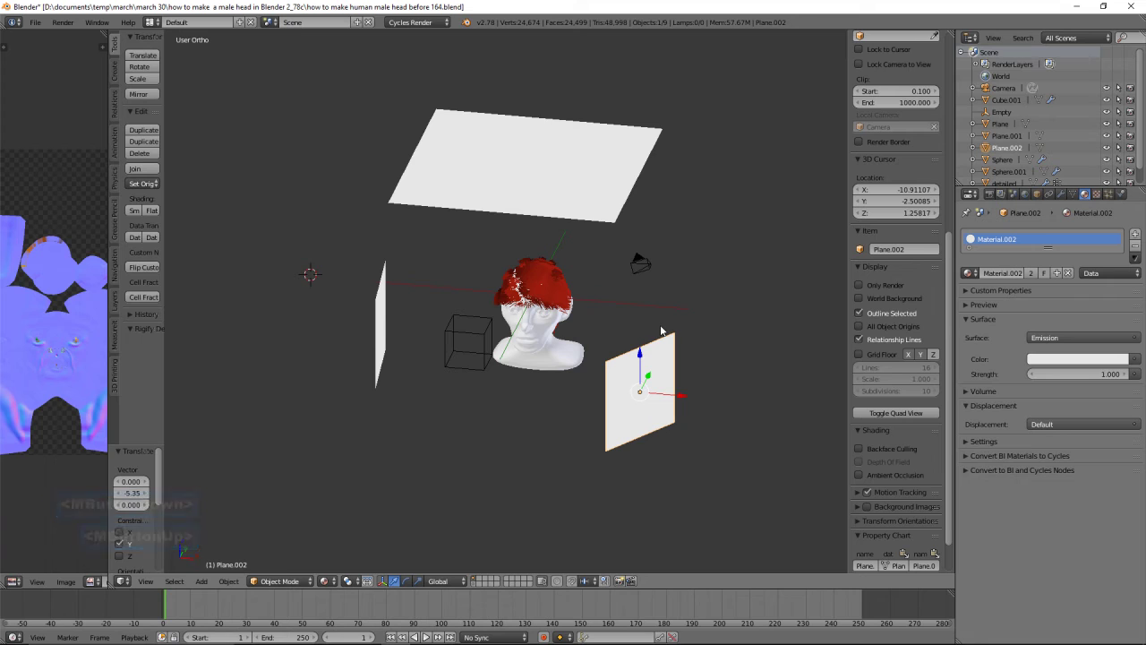
key("s")
left_click(738, 437)
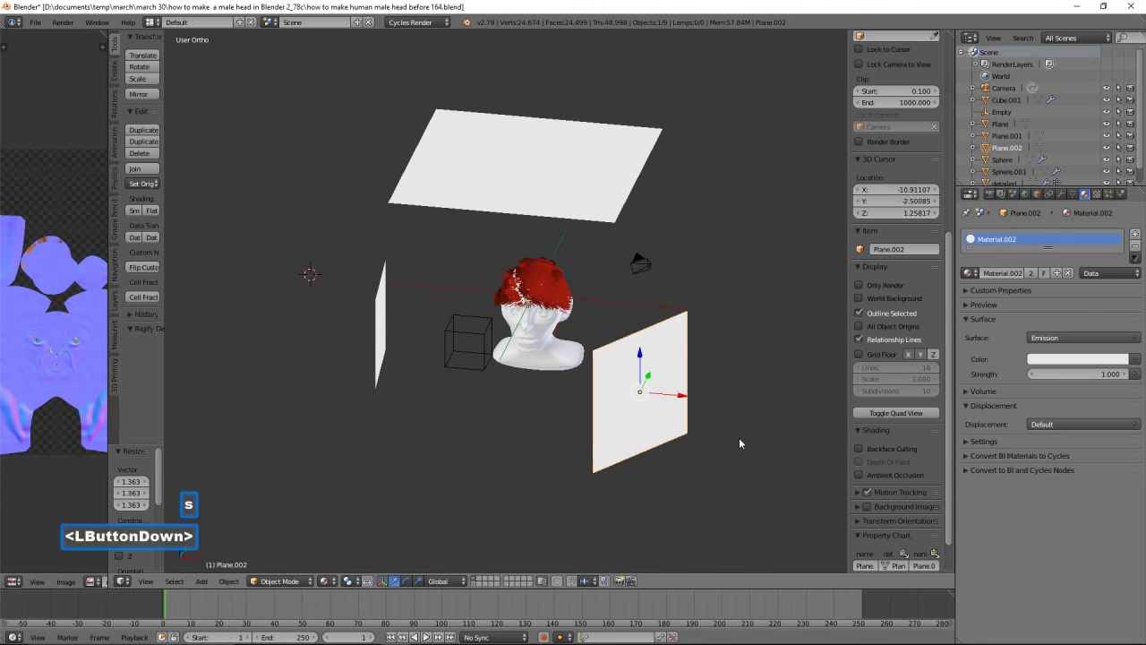
Duplicate the enlarged emissive plane and move the copy about 12.89 units along Y behind the head
key("shift+d")
right_click(716, 389)
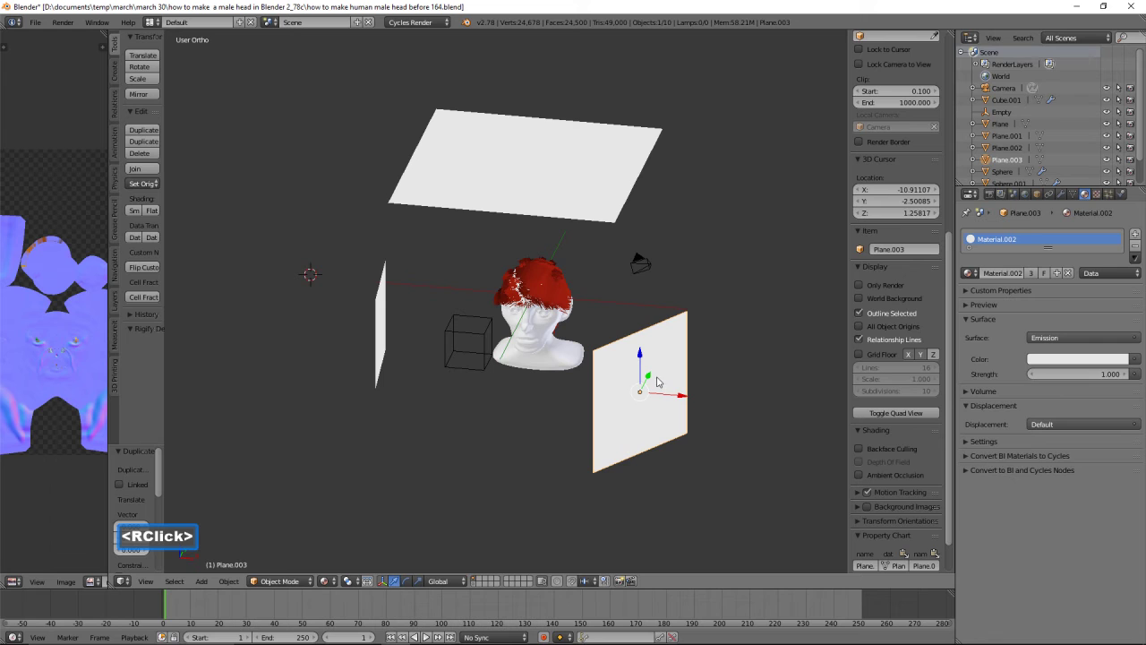
left_click_drag(652, 379, 714, 283)
middle_click_drag(672, 330, 779, 369)
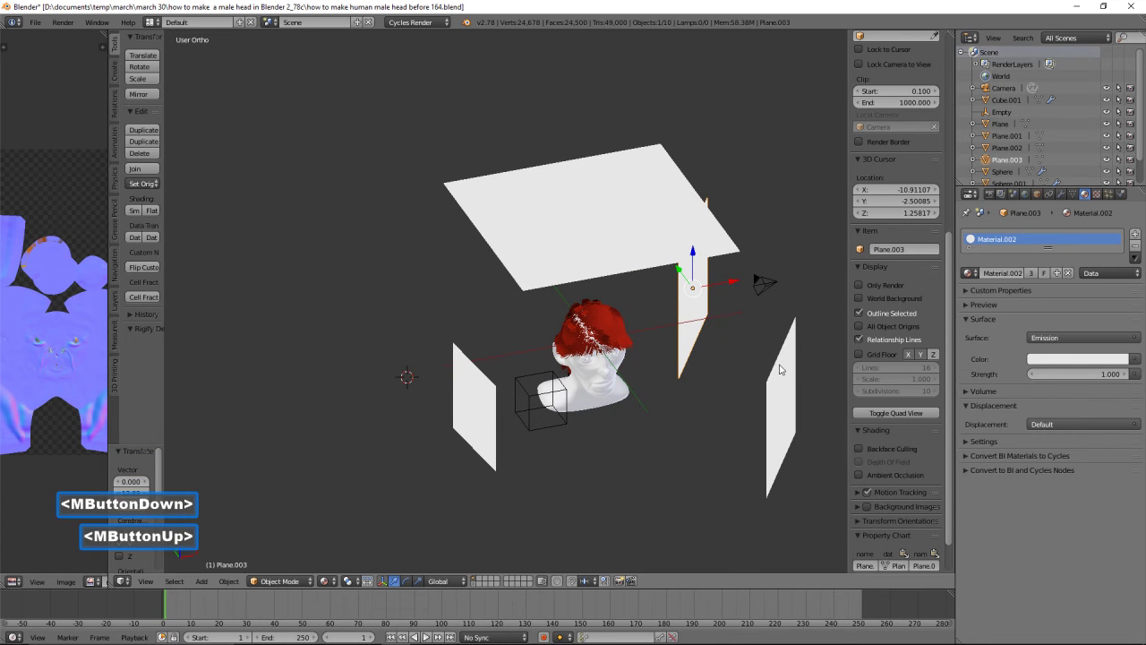
Rotate the rear plane around Z to face the head, shift it along X and move it about 0.979 units along Y
key("r")
key("z")
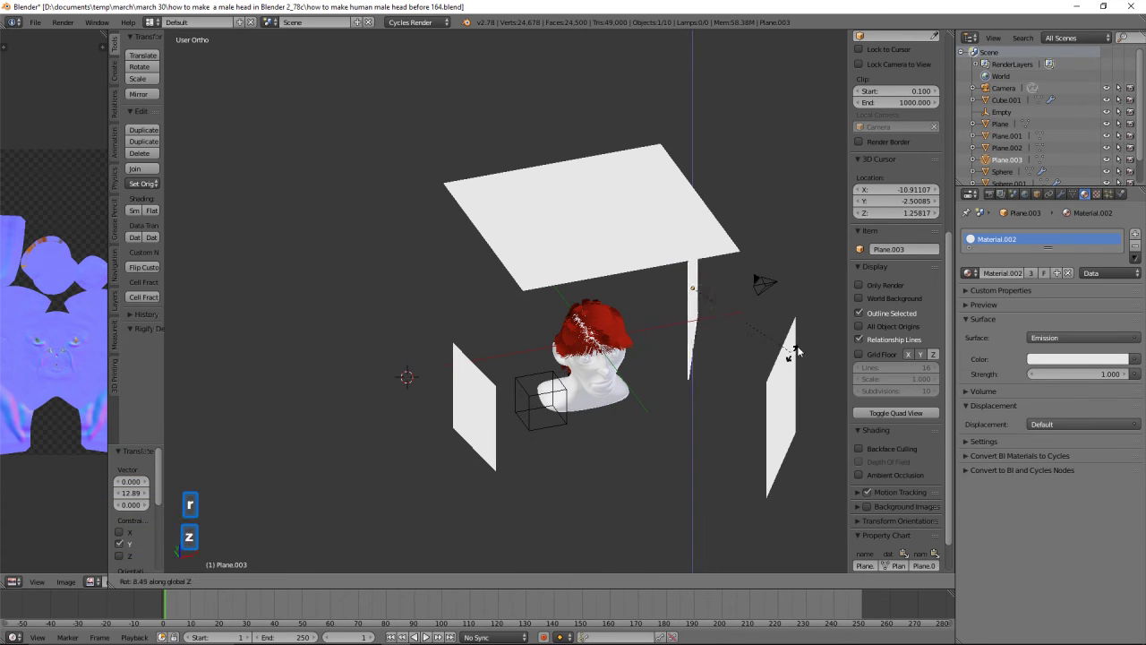
left_click(775, 225)
middle_click_drag(750, 352, 732, 322)
left_click_drag(739, 292, 715, 305)
right_click(714, 287)
middle_click_drag(715, 305, 669, 322)
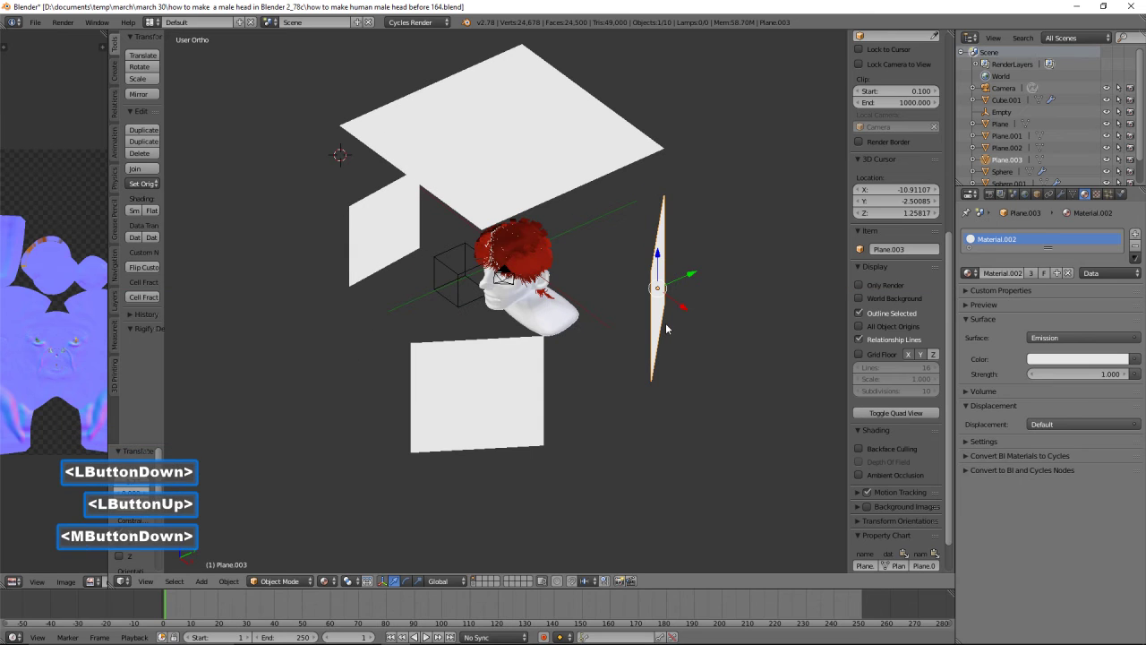
left_click_drag(694, 274, 711, 265)
Save the scene as a new incremental file, "how to make human male head before 165.blend"
middle_click_drag(615, 346, 676, 322)
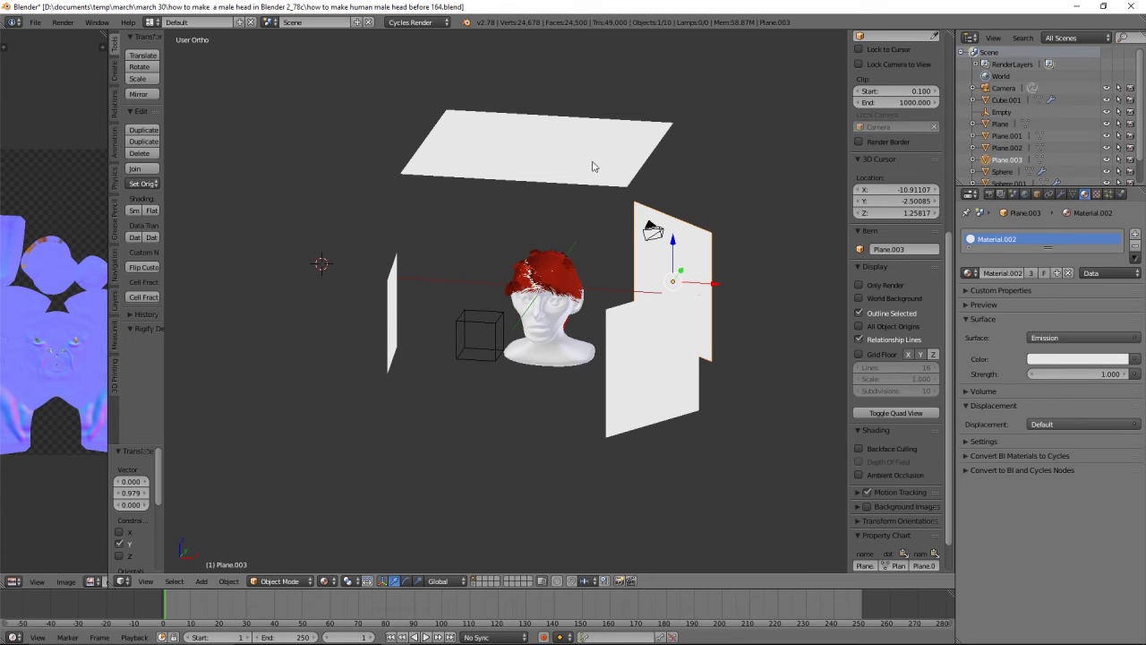
middle_click_drag(683, 505, 692, 509)
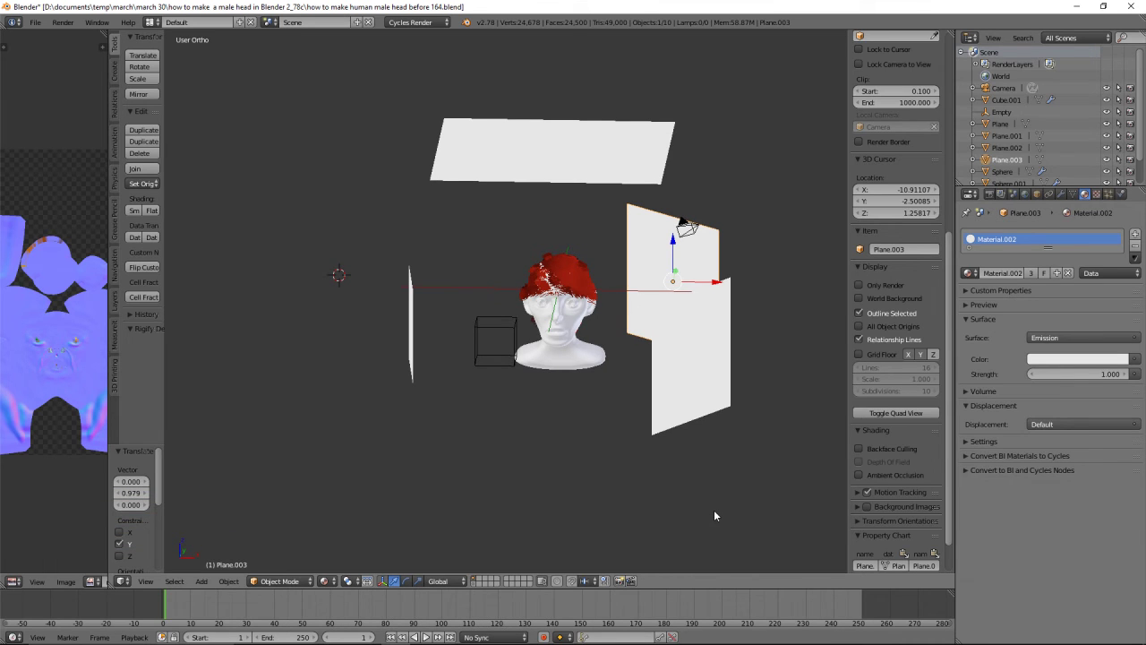
key("ctrl+shift+s")
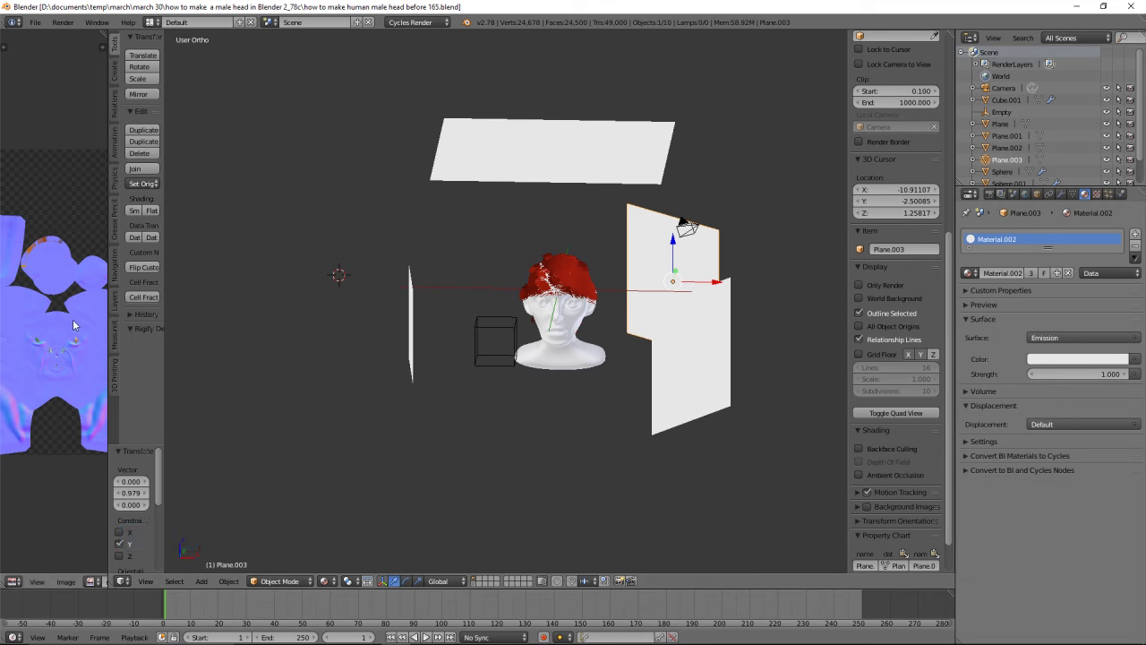
Widen the image editor area showing the normal map and reframe the lighting setup in the narrowed 3D view
left_click_drag(111, 331, 401, 324)
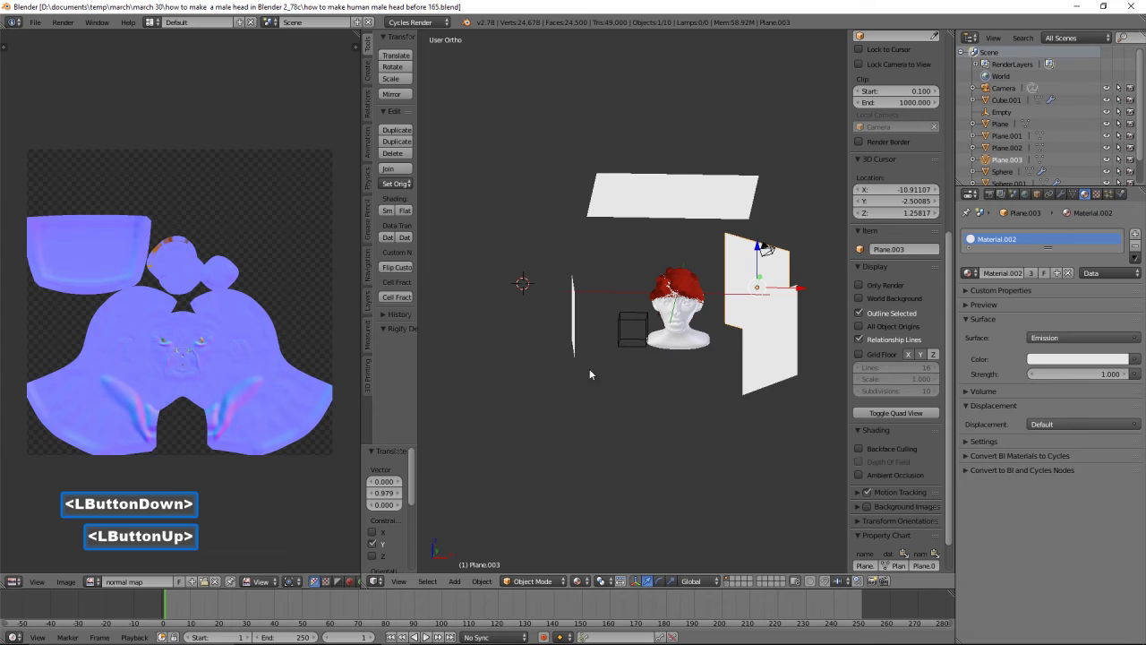
scroll(705, 416, "up", 3)
middle_click_drag(743, 426, 716, 435, "shift")
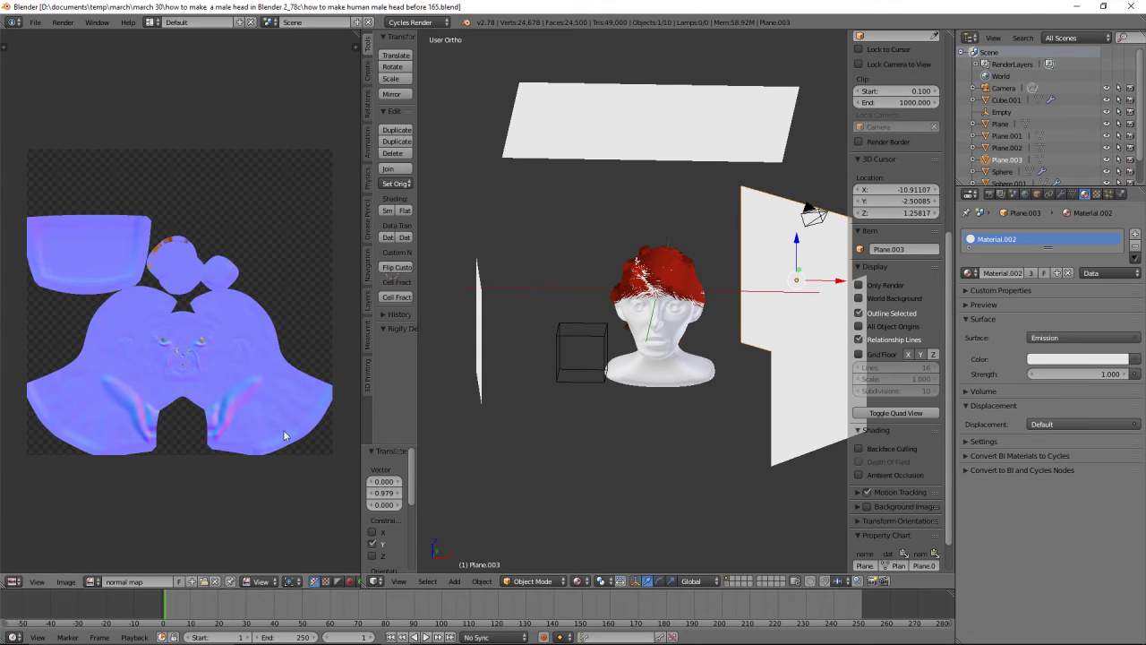
Turn the image editor into a second 3D View with its tool shelf hidden and rendered shading enabled
left_click(18, 582)
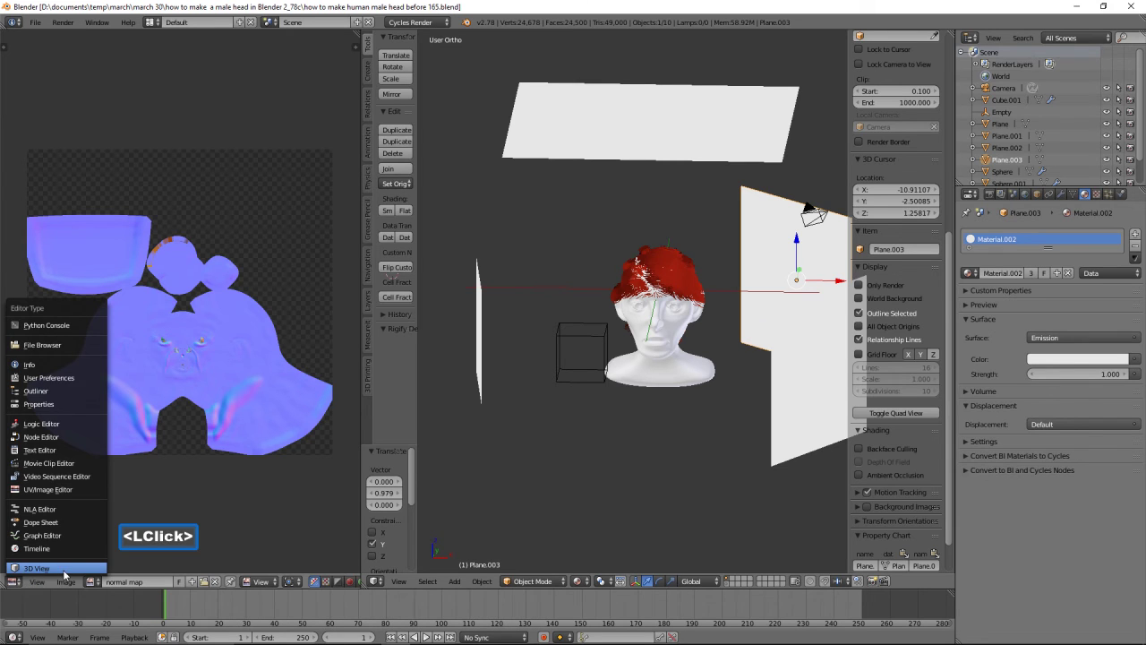
left_click(64, 568)
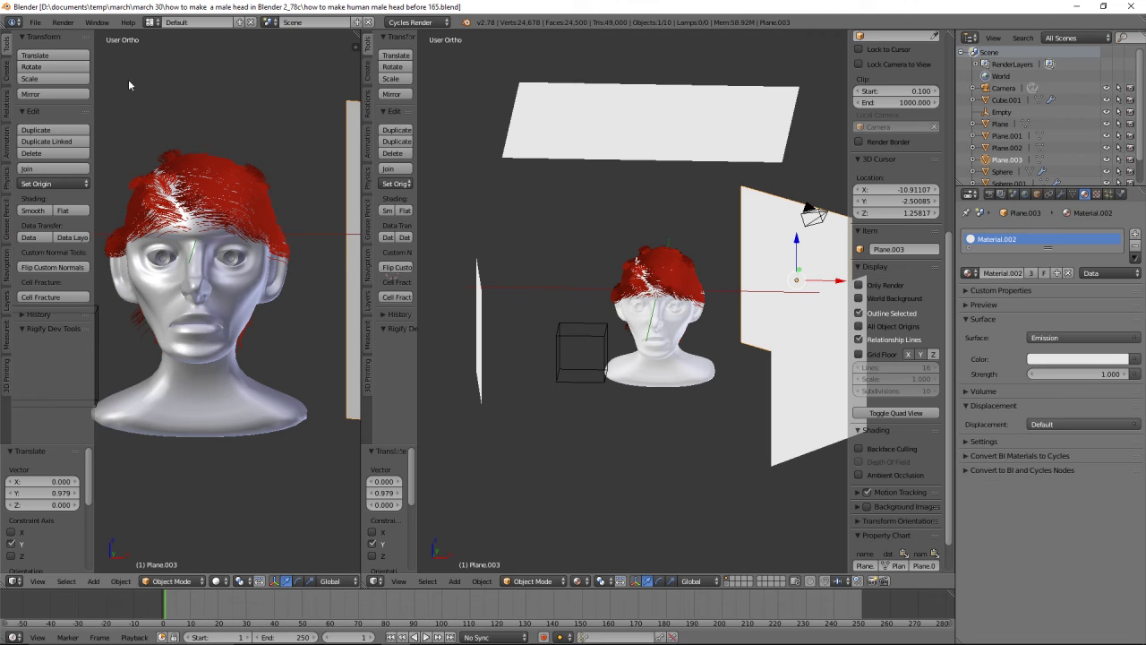
key("t")
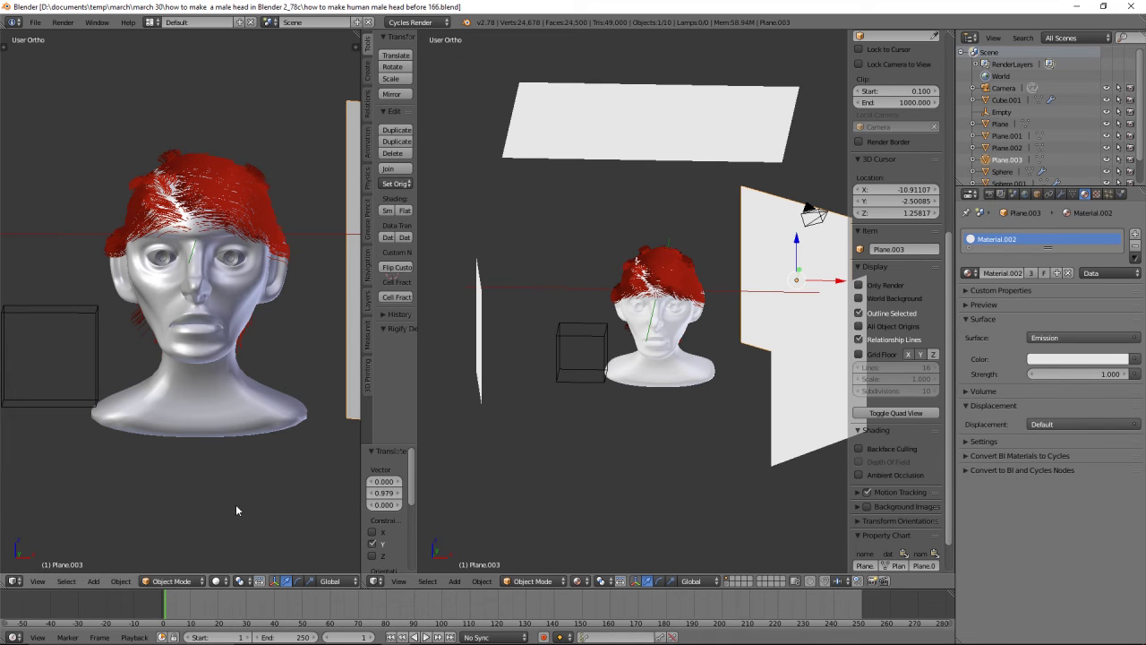
key("shift+z")
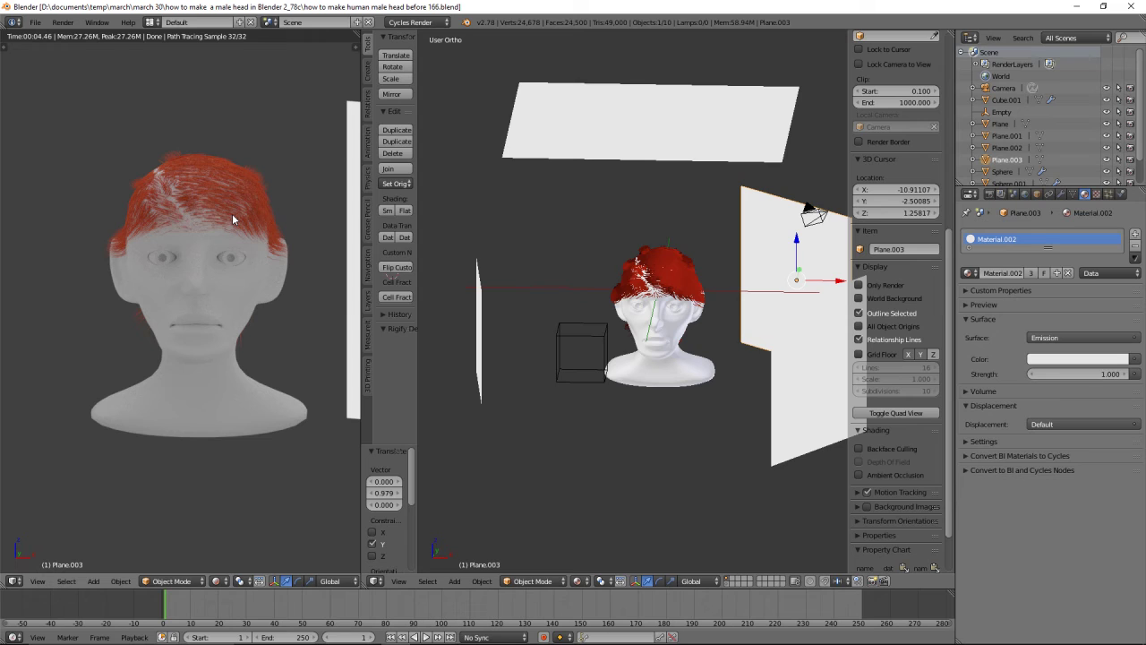
Set the emission strength of the side planes' shared material to 0.5 and check it on the other two planes
left_click(478, 350)
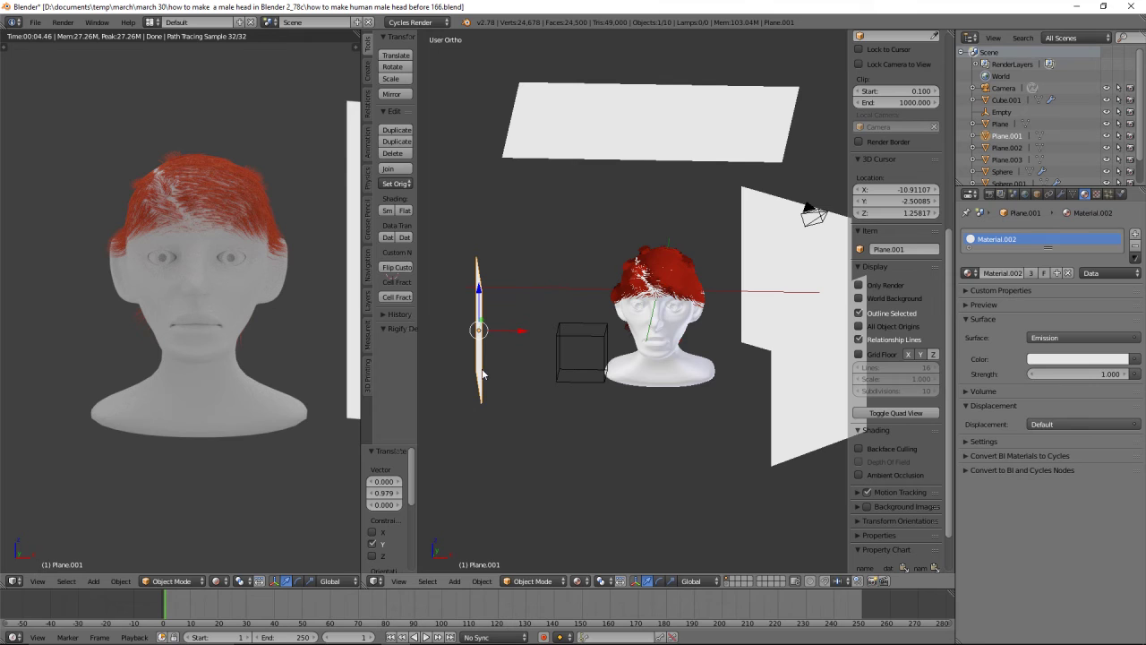
left_click(1080, 374)
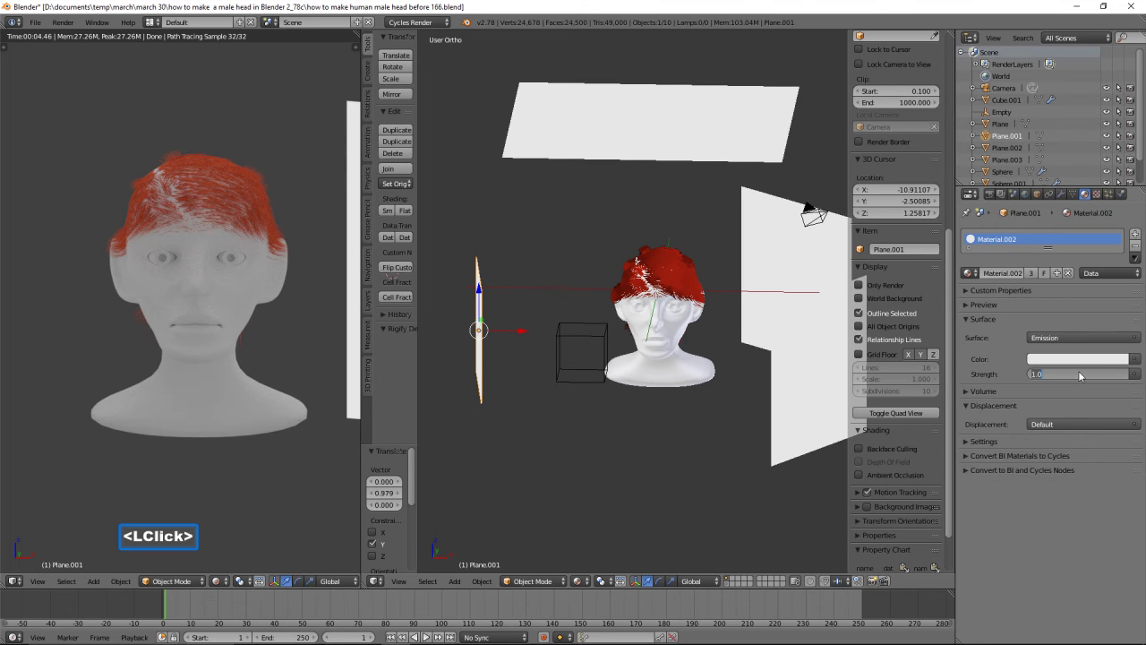
type(".5")
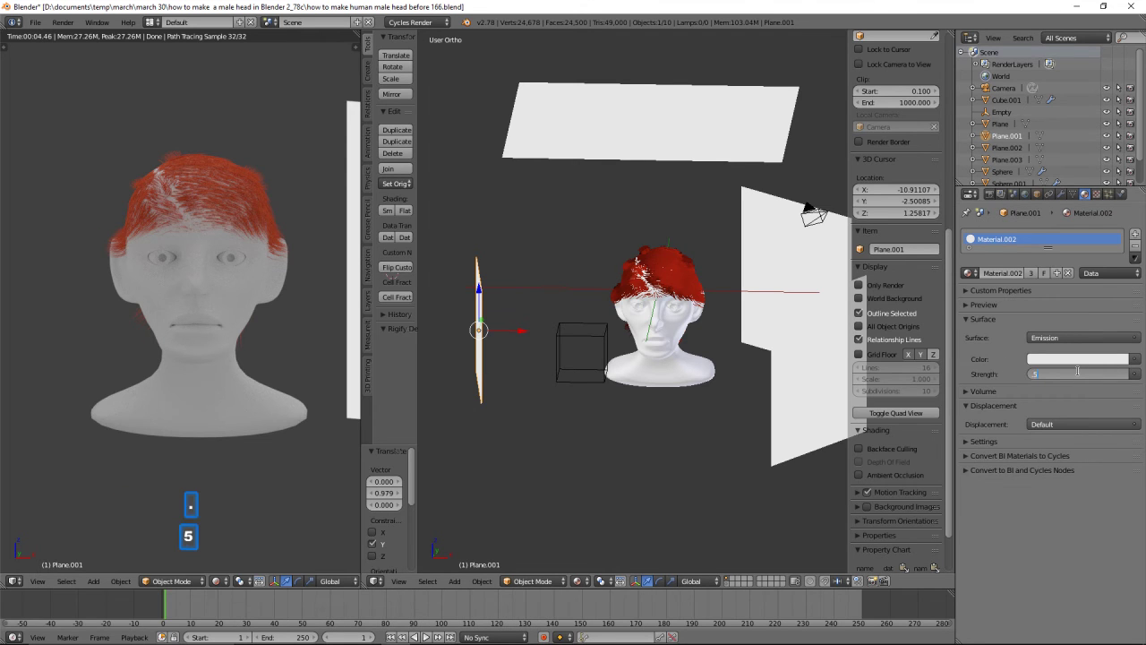
key("Return")
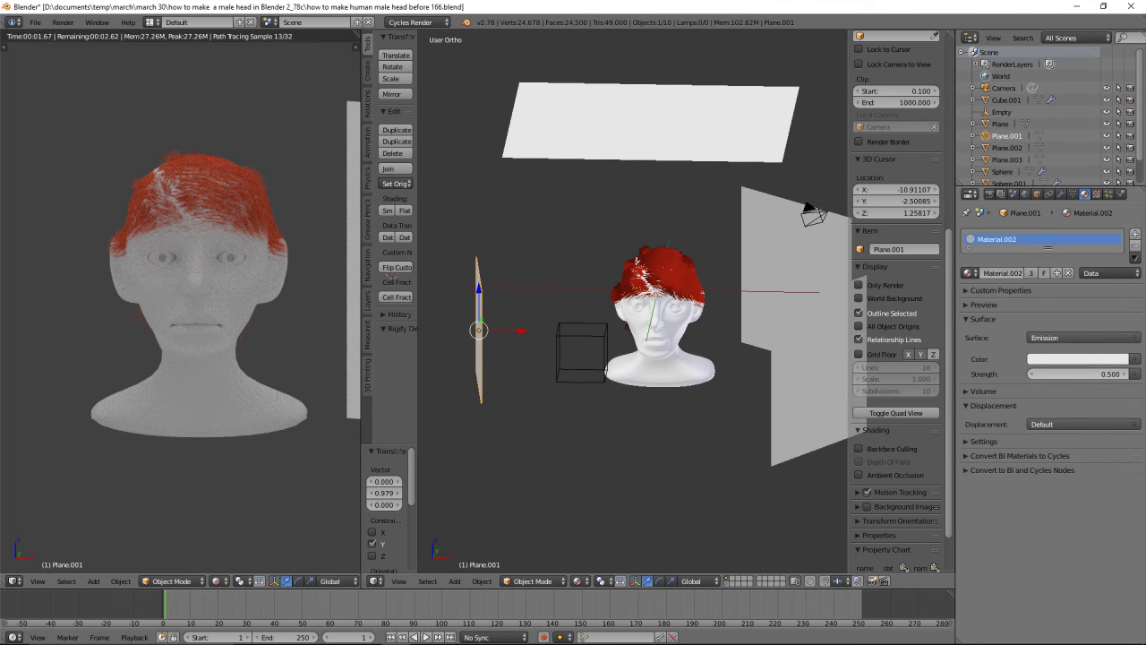
left_click(820, 410)
left_click(771, 263)
Raise the overhead emissive plane about 10.26 units along Z, away from the head
scroll(734, 276, "down", 4)
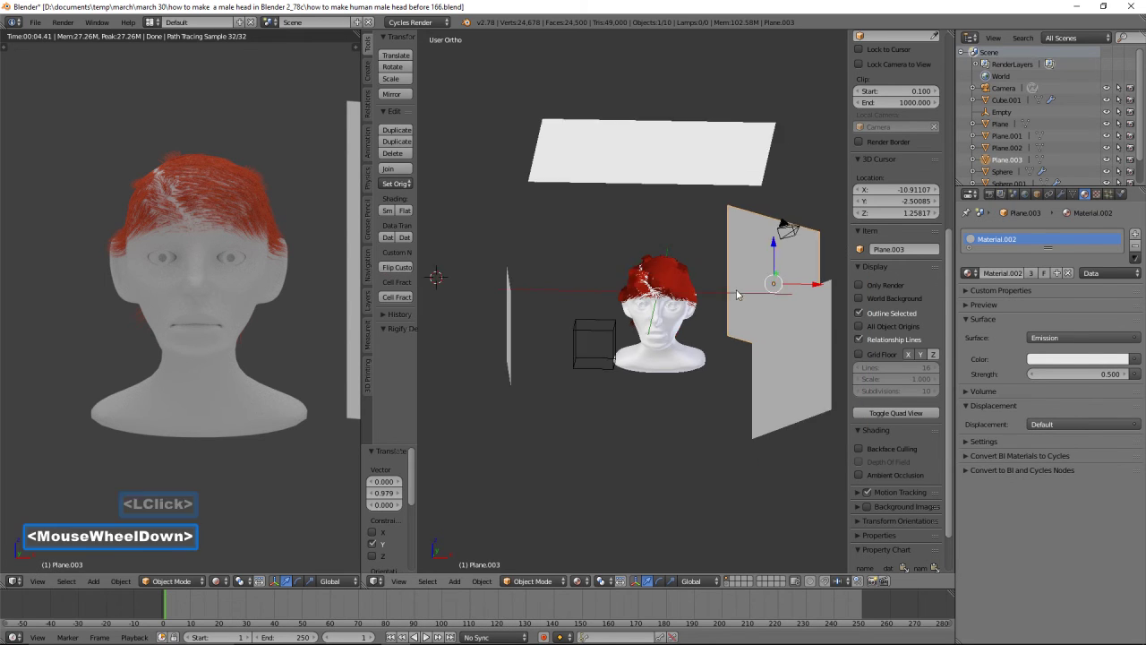
left_click(683, 221)
left_click_drag(654, 173, 635, 61)
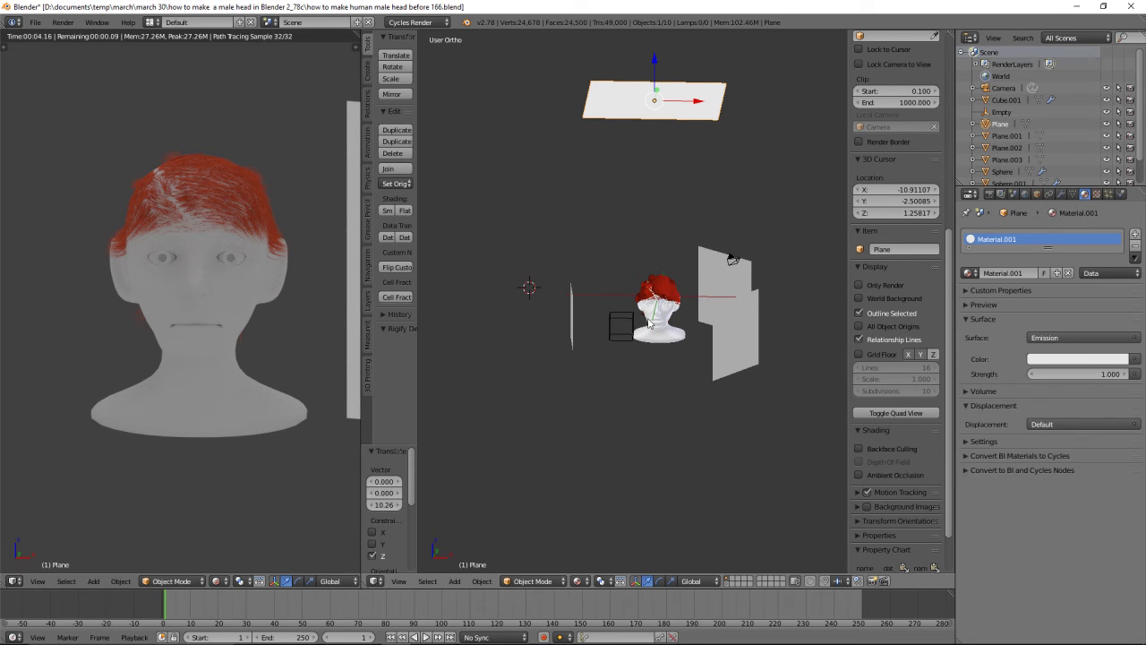
scroll(344, 420, "down", 4)
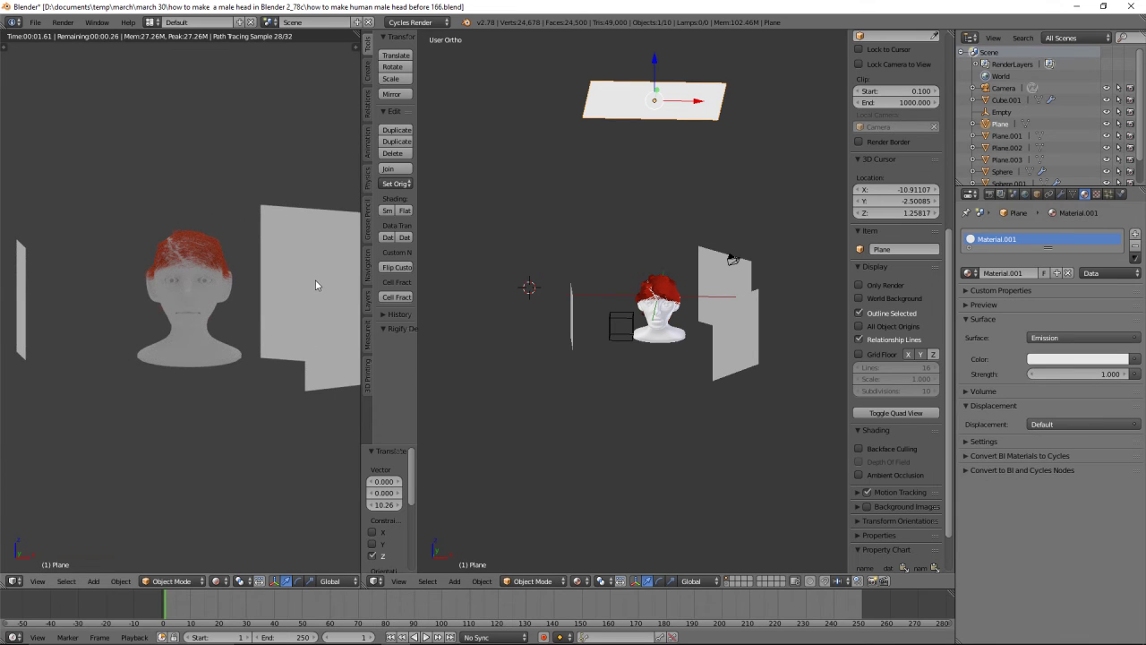
Turn off Camera ray visibility in the Cycles settings of the side plane Plane.001
left_click(571, 318)
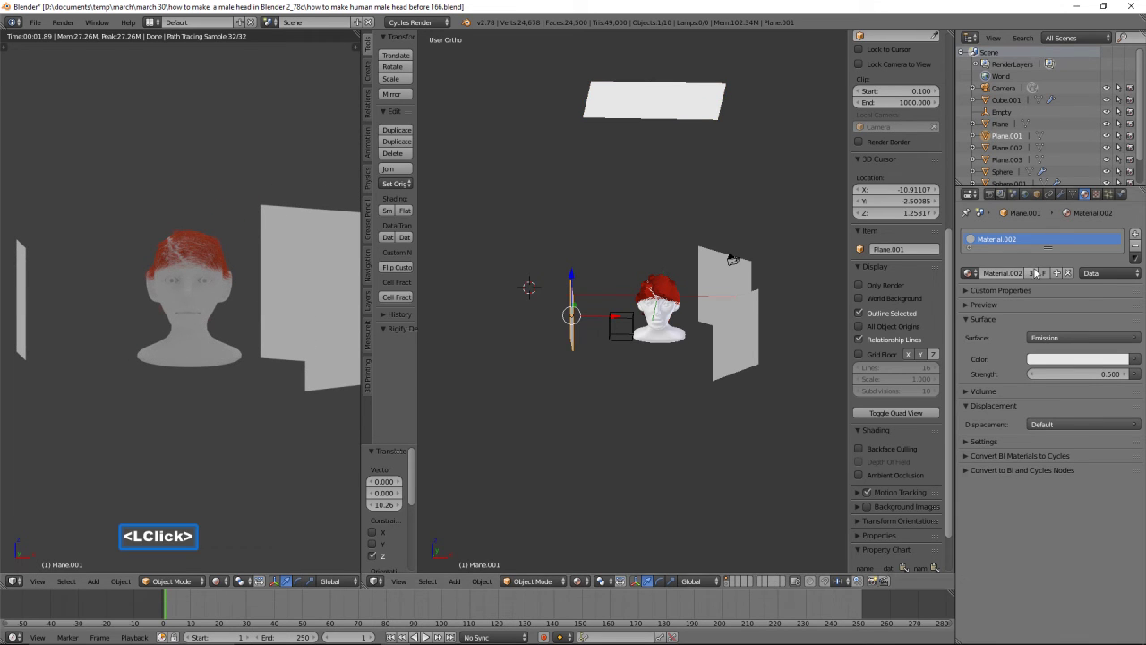
left_click(1038, 195)
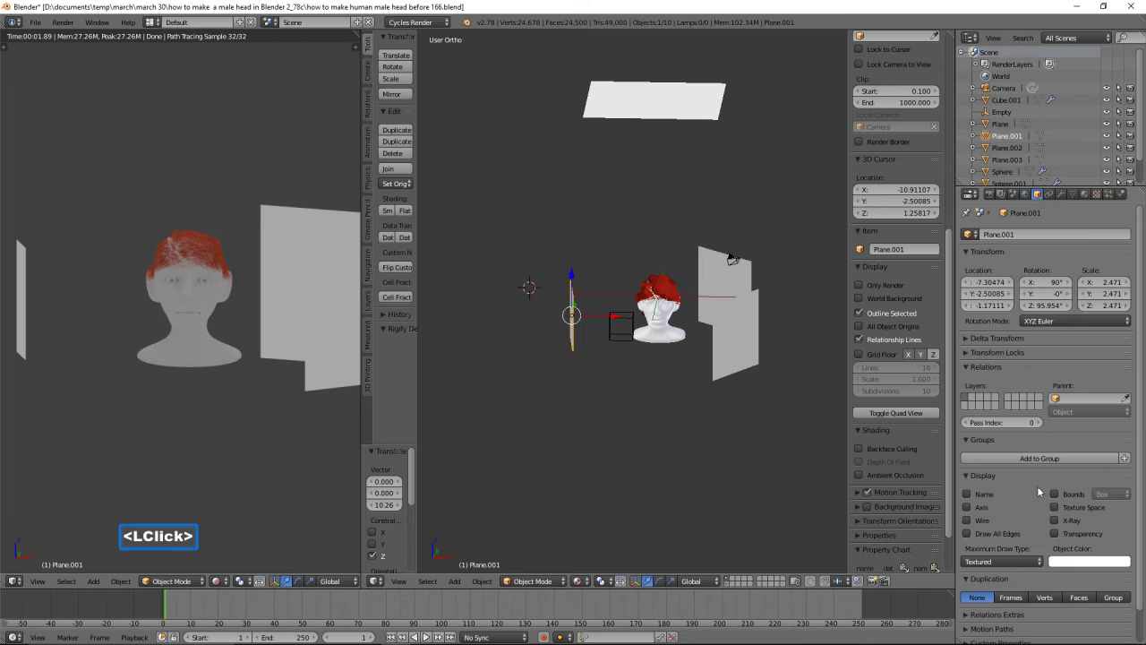
scroll(1037, 488, "down", 6)
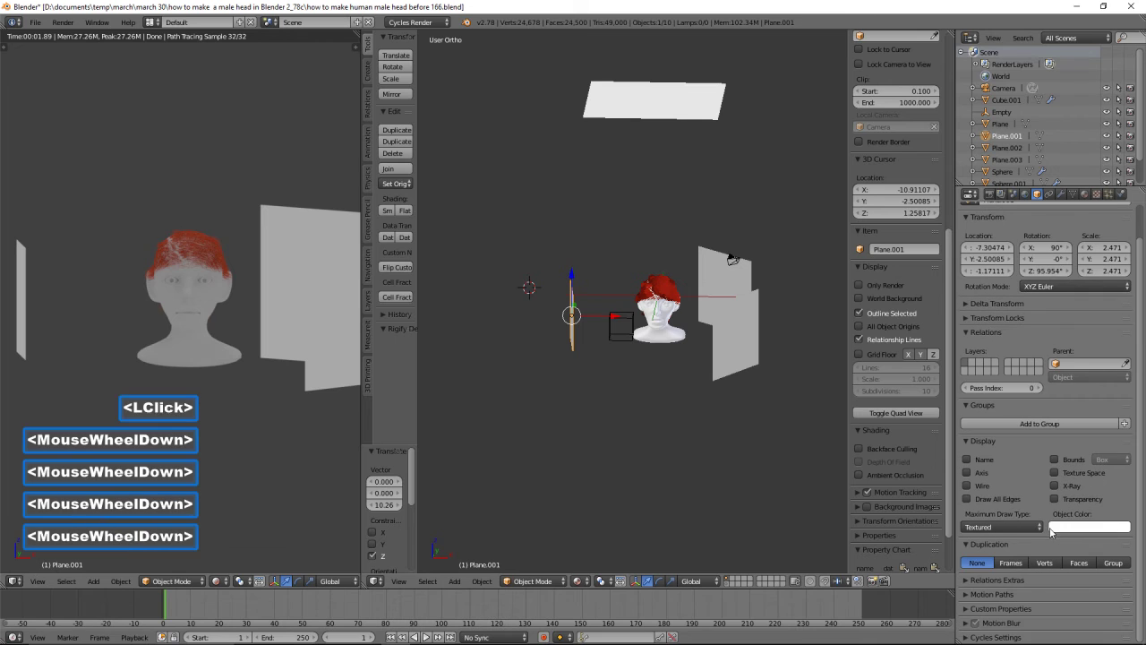
left_click(970, 638)
scroll(982, 633, "down", 7)
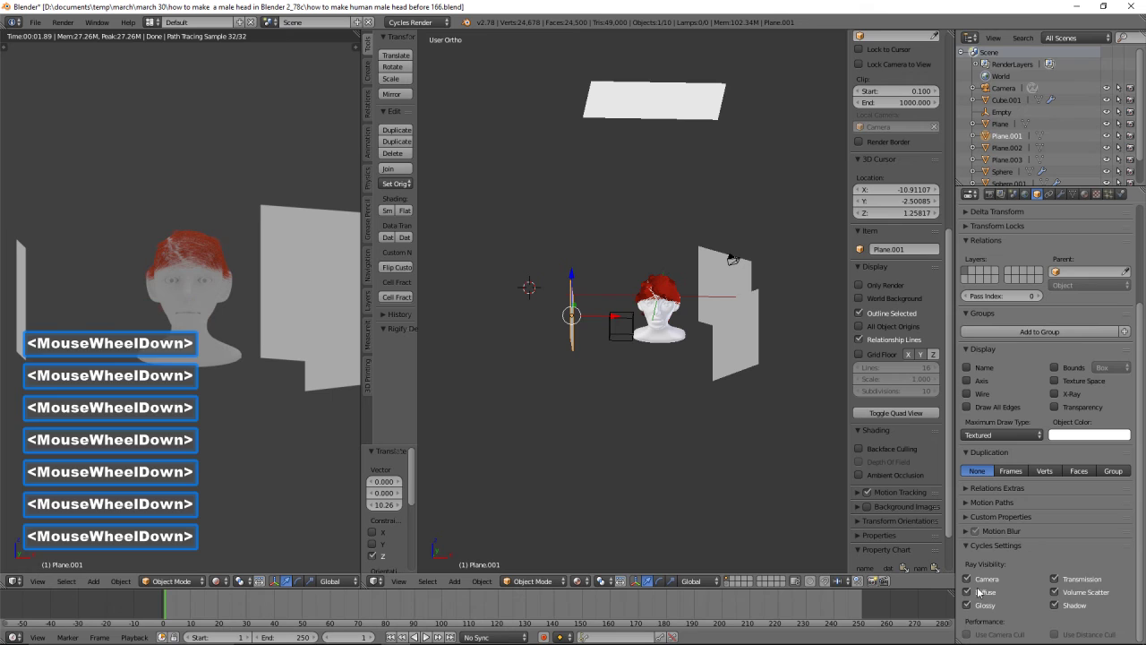
left_click(968, 578)
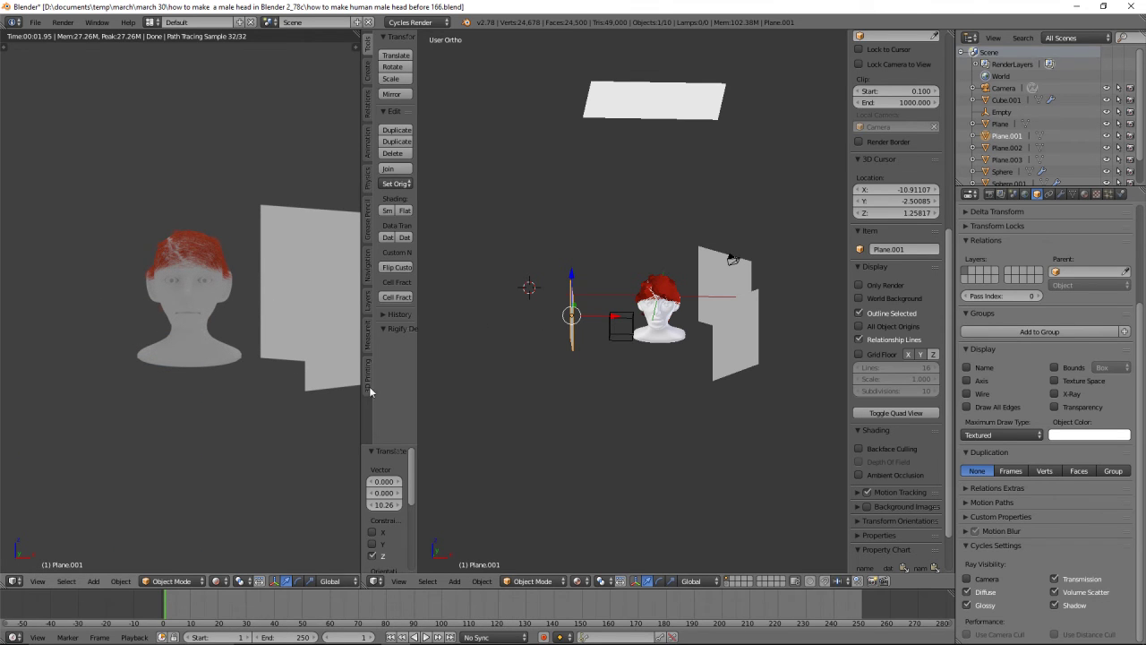
Turn off Camera ray visibility for the front side plane, the rear plane and the overhead plane
left_click(722, 352)
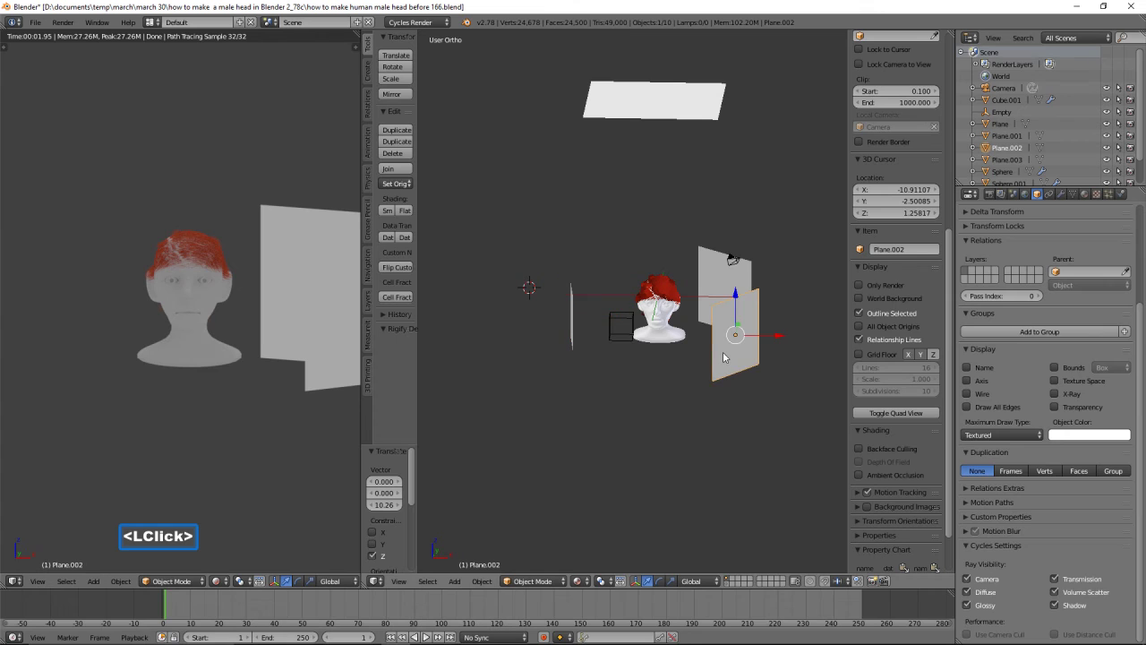
left_click(968, 578)
left_click(706, 263)
left_click(968, 579)
left_click(692, 114)
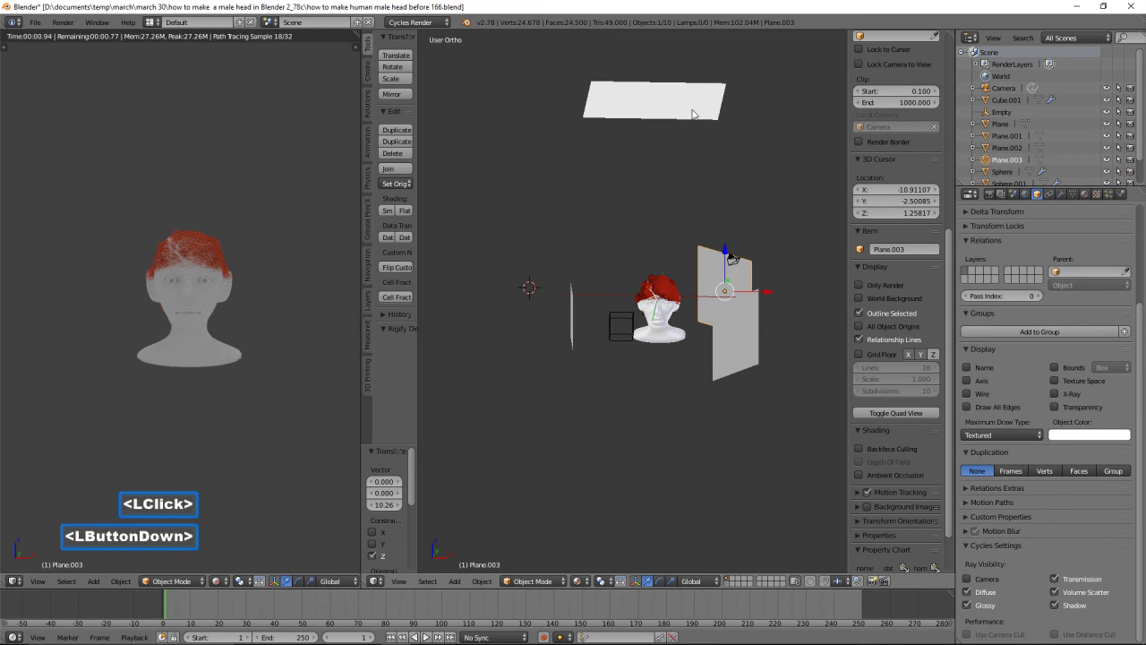
left_click(970, 579)
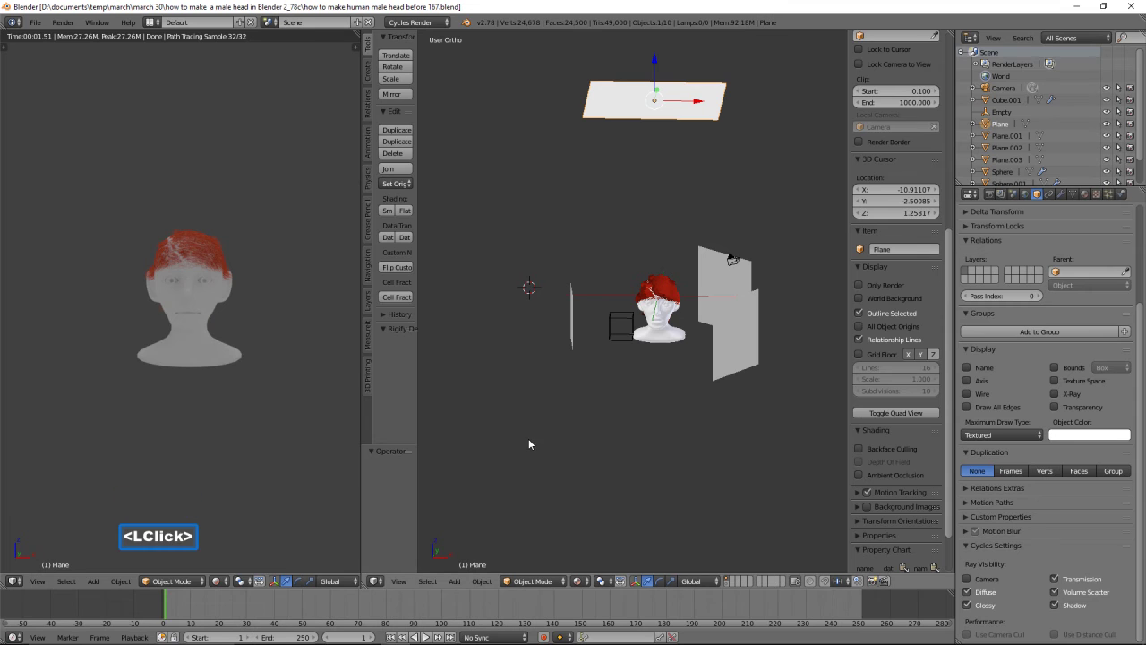
Enlarge the head in the rendered preview and disable Ambient Occlusion in the World settings
scroll(285, 439, "up", 4)
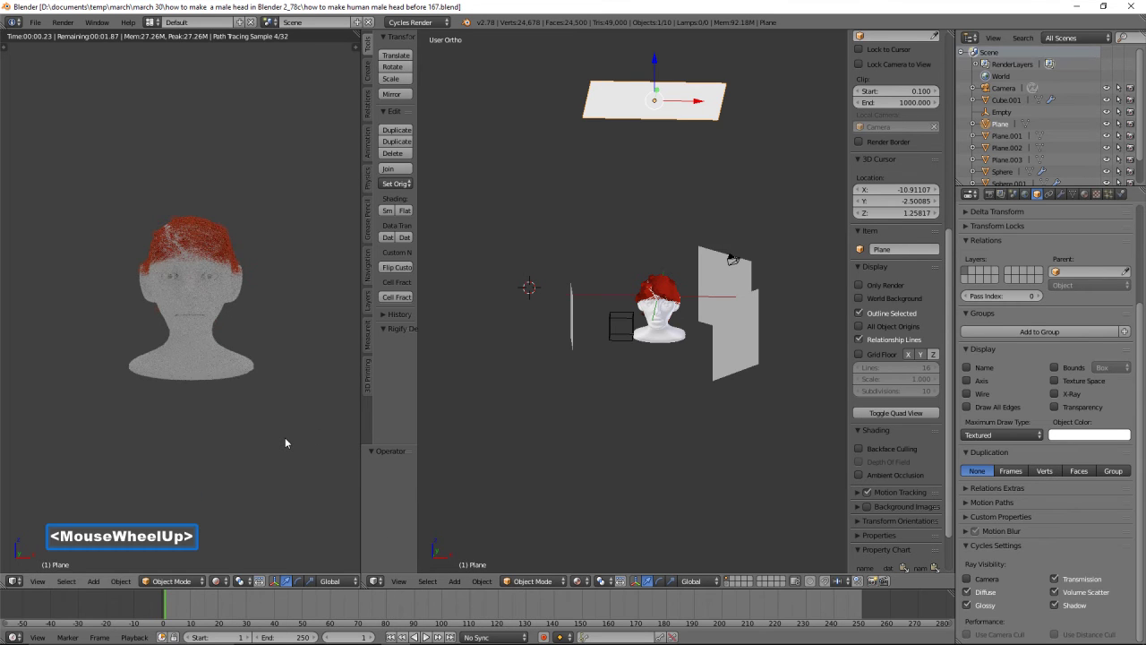
scroll(285, 438, "up", 1)
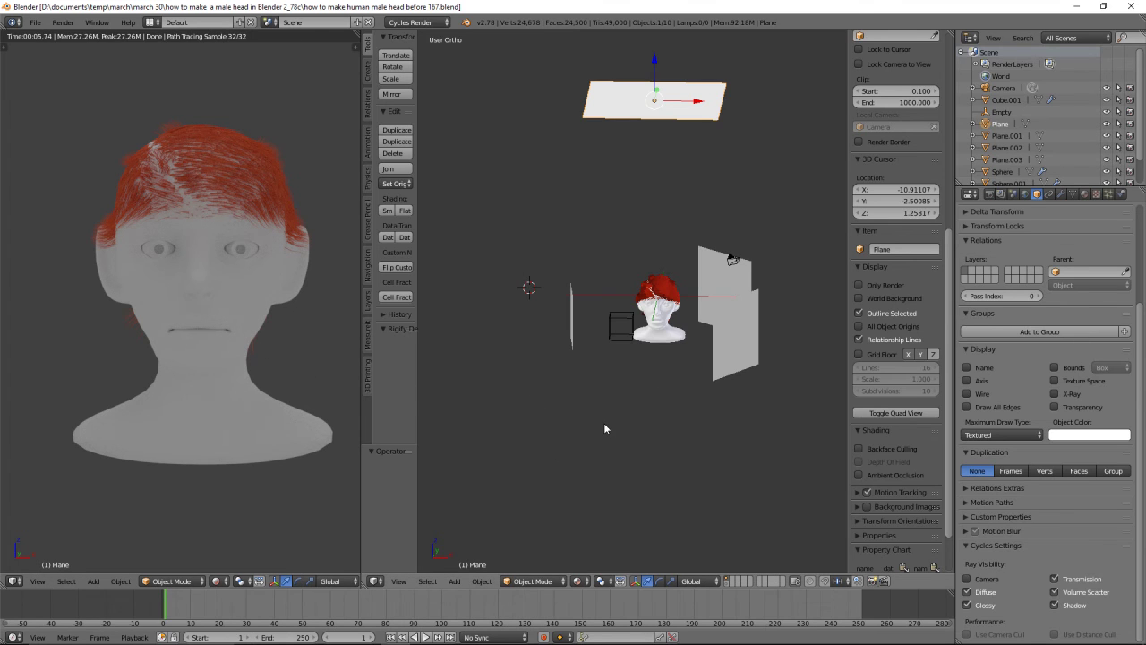
left_click(1025, 195)
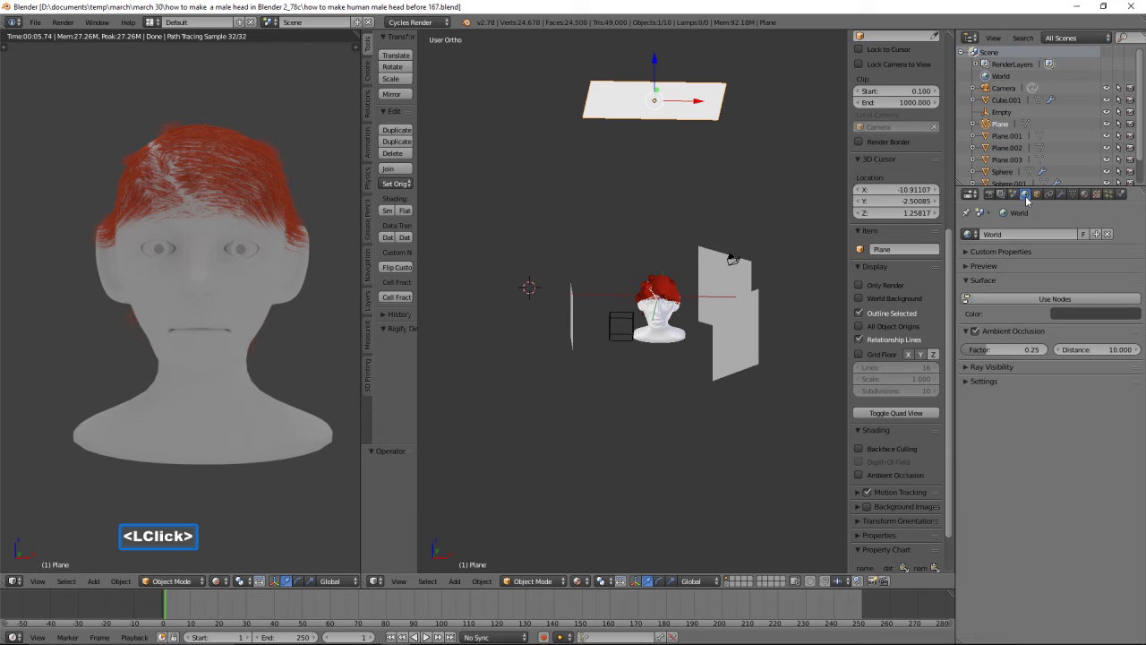
left_click(976, 331)
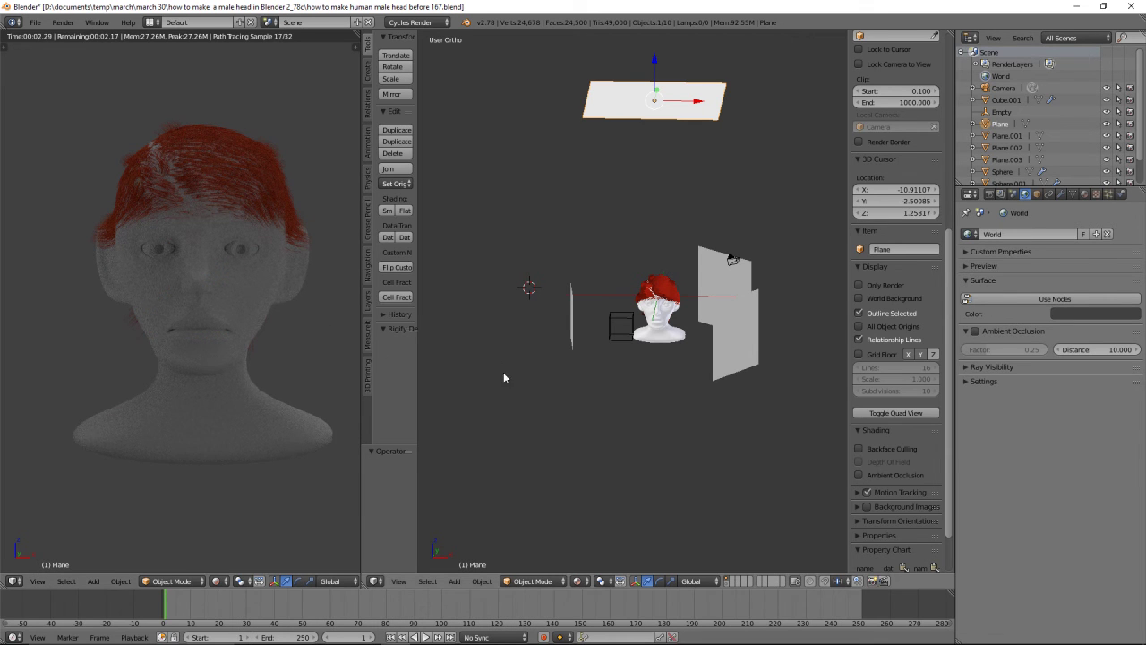
Set the emission strength of the side plane Plane.001's material to 1 and scale that plane up about 2.295 times
left_click(579, 338)
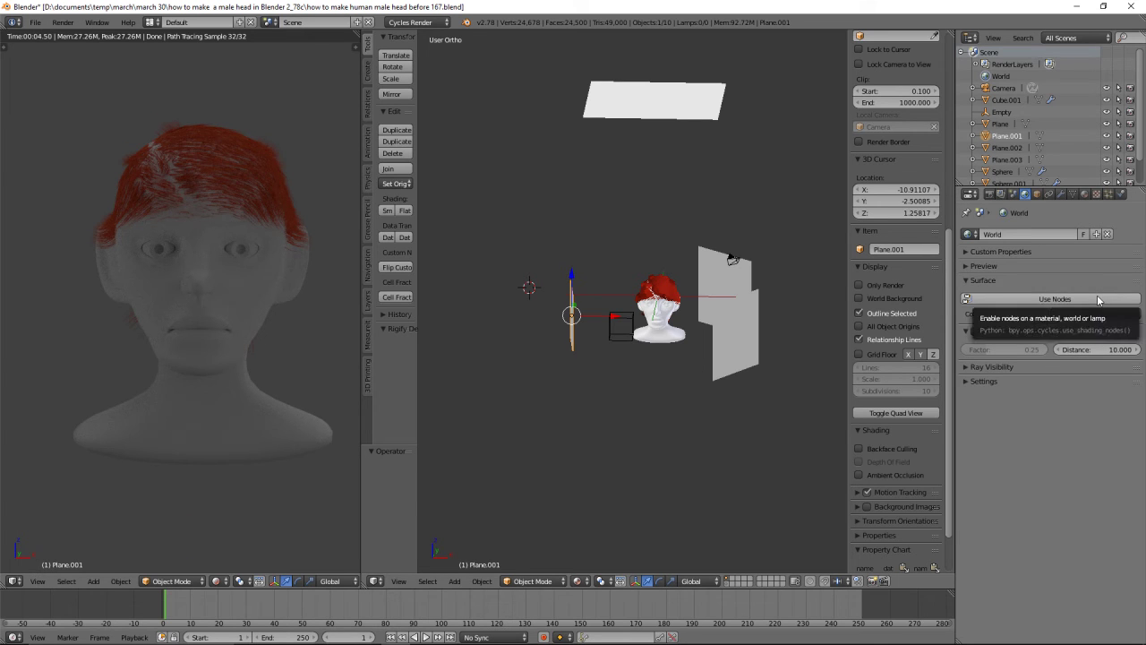
left_click(1086, 195)
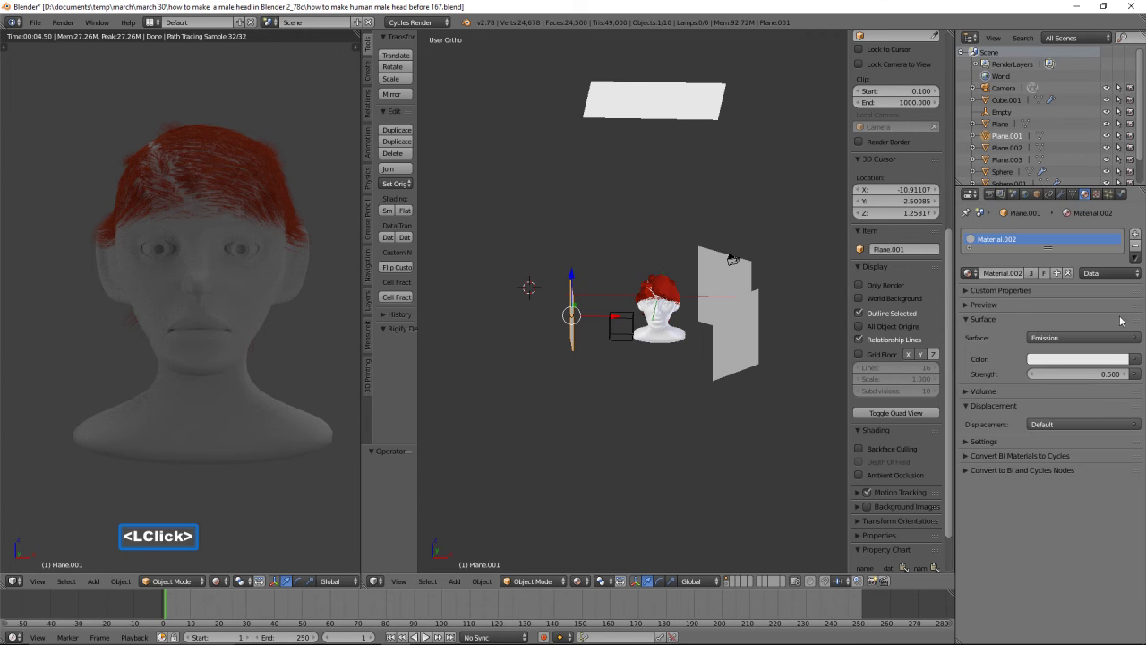
left_click(1107, 372)
type("1")
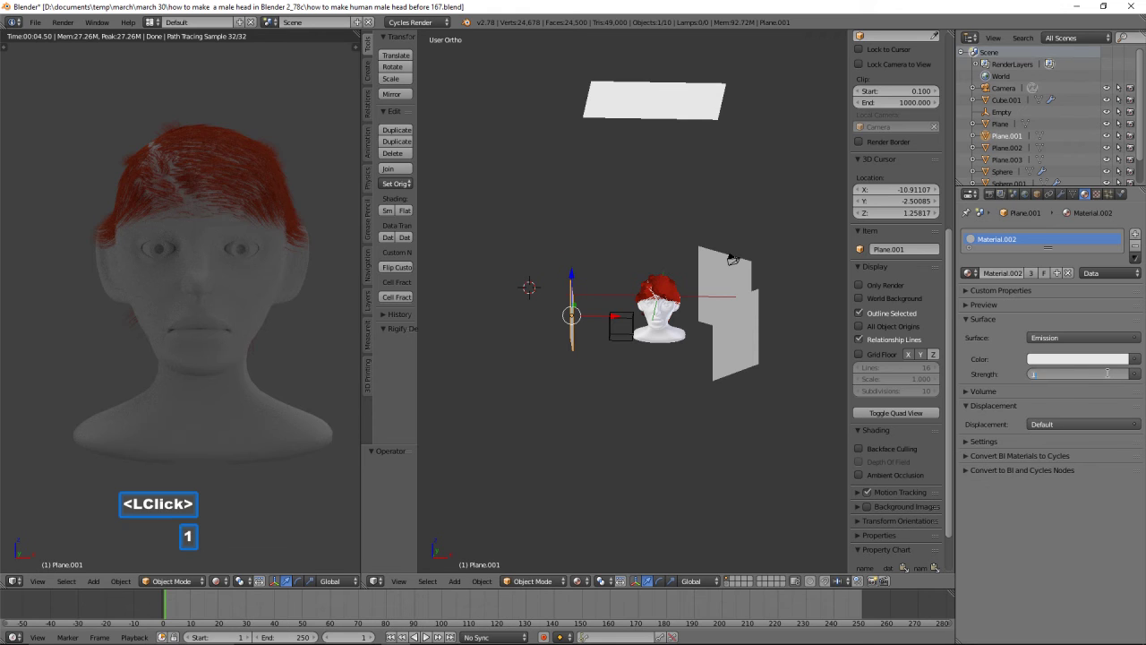
key("Return")
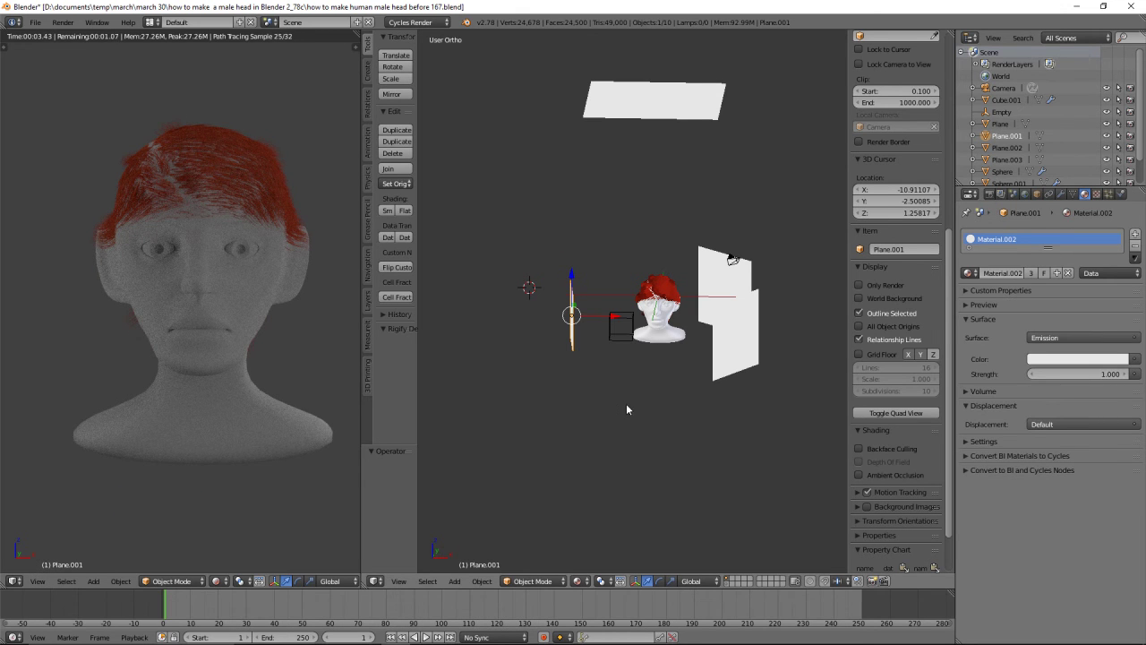
key("s")
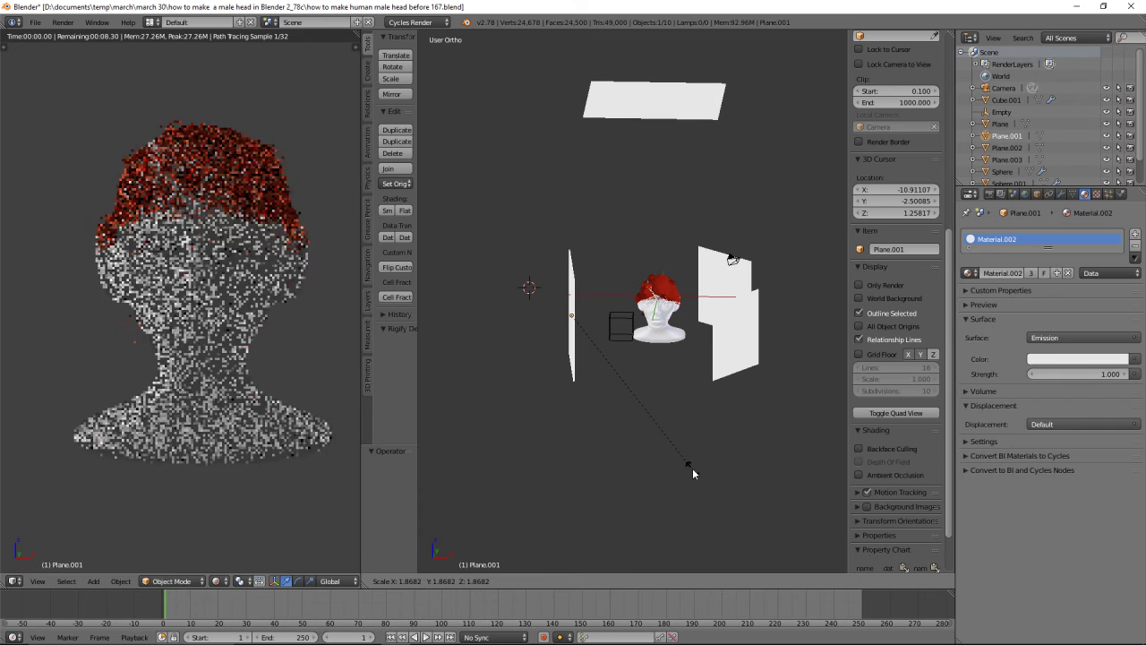
left_click(737, 491)
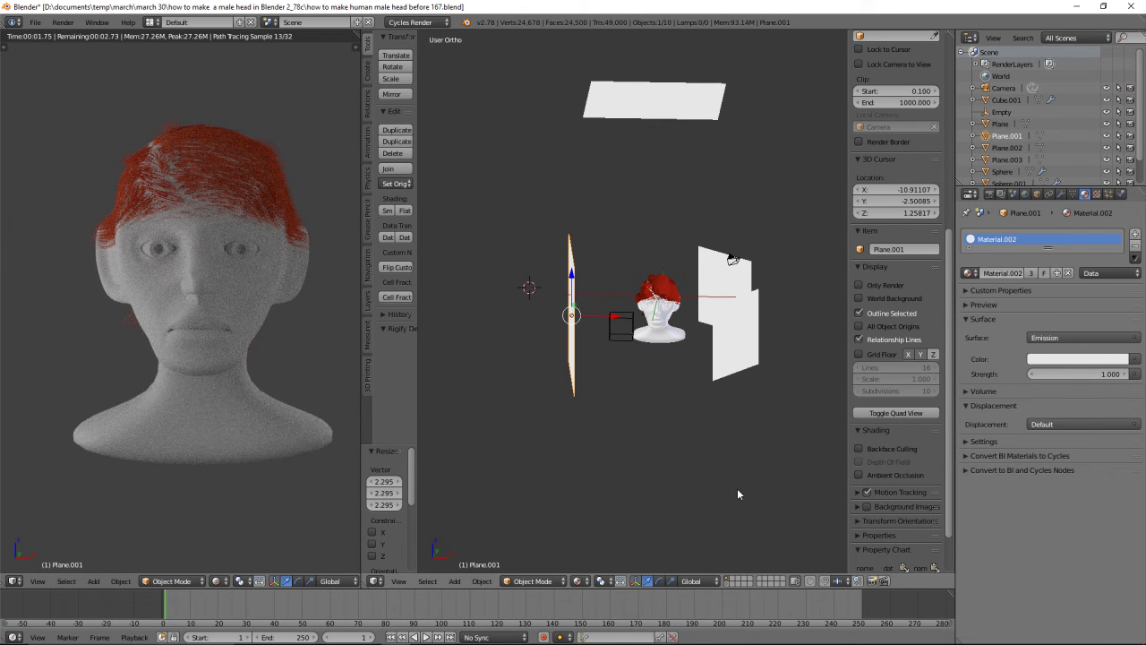
Set the Cycles render device to GPU Compute
left_click(989, 196)
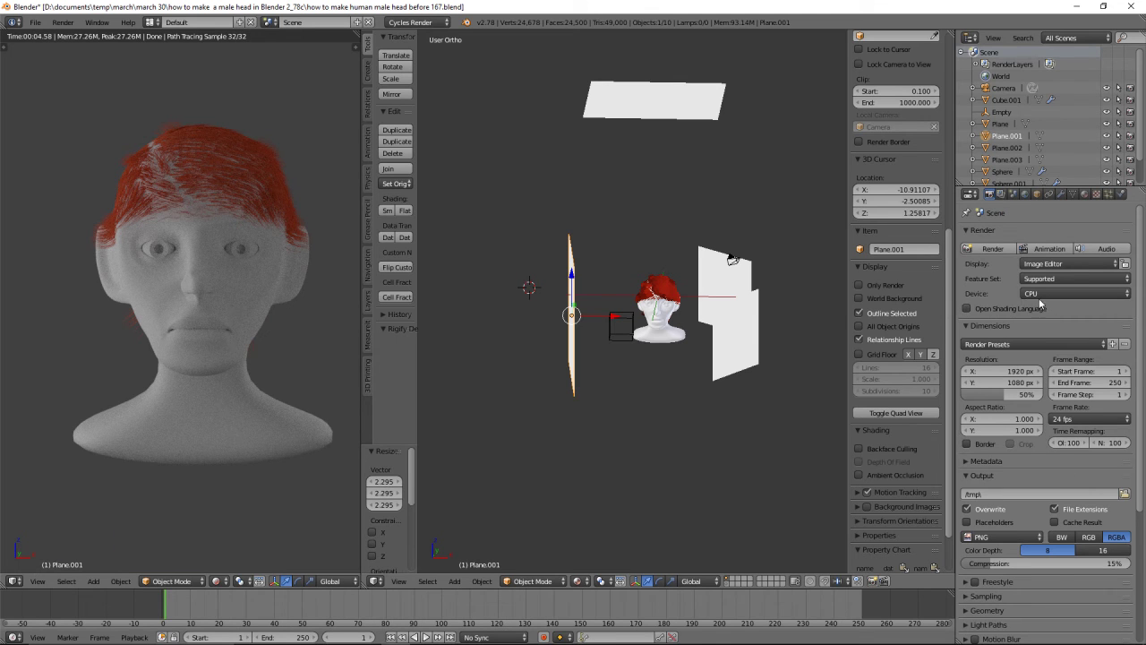
left_click(1126, 296)
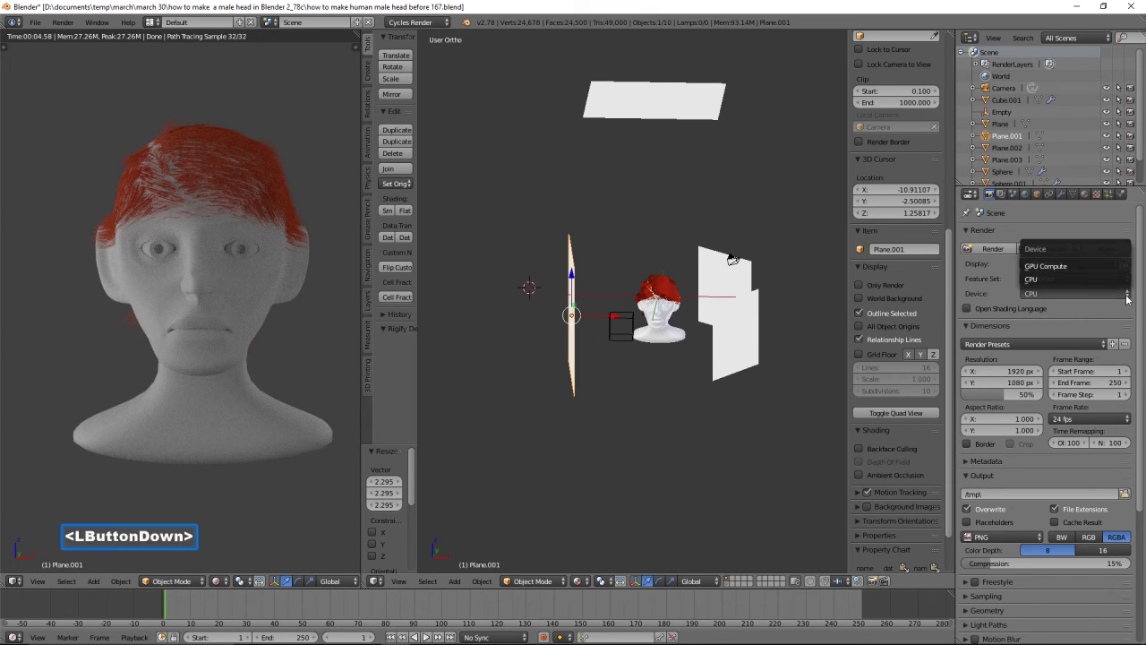
left_click(1065, 266)
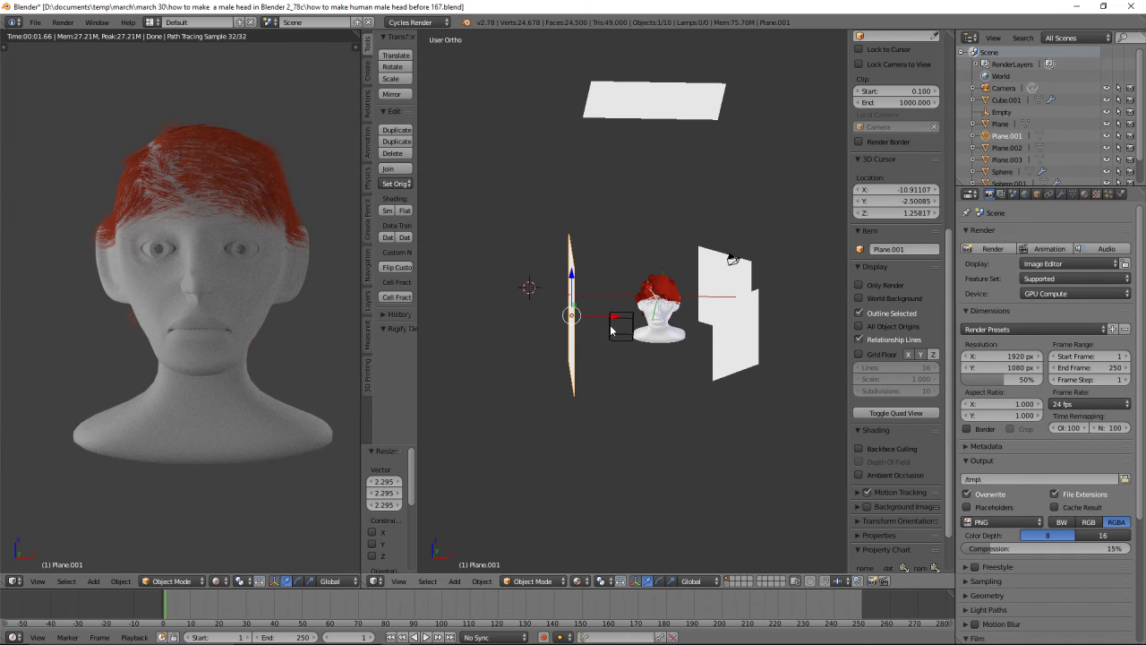
Scale the side plane Plane.001 up by a further factor of about 1.42 and show its material settings
key("s")
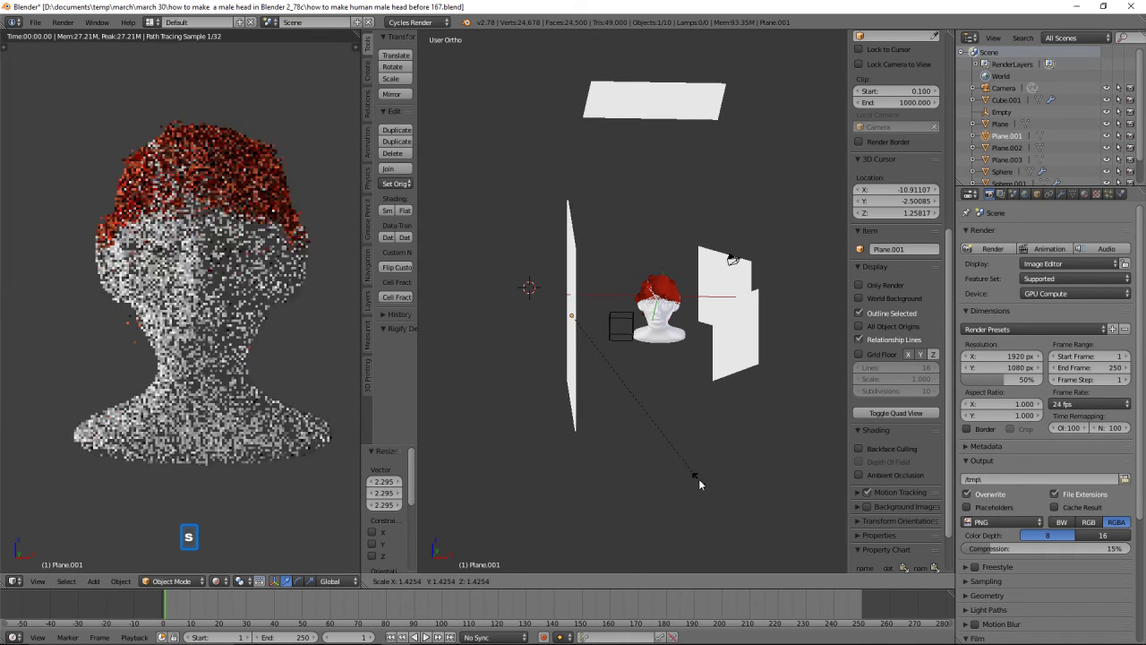
left_click(698, 478)
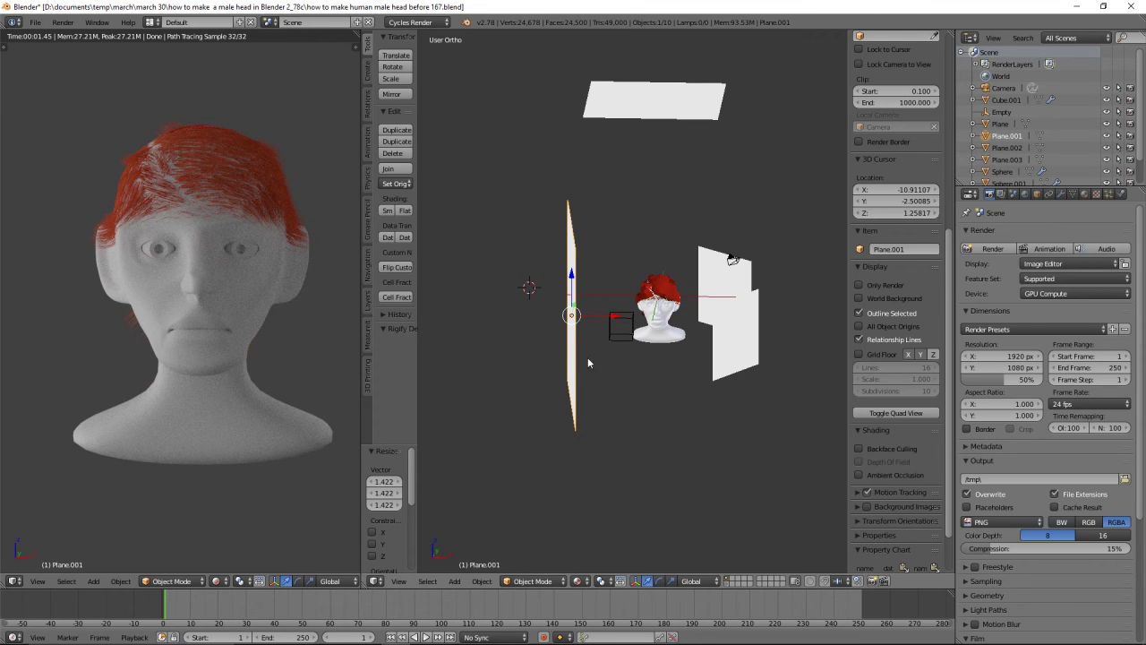
left_click(1087, 196)
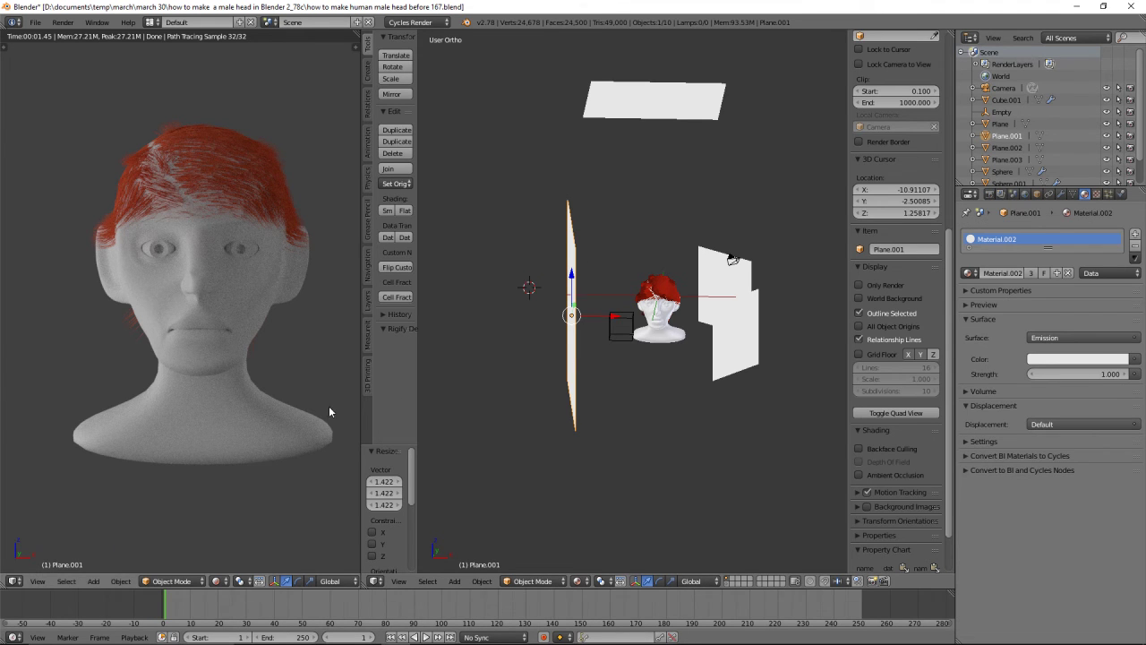
Align the scene camera to the current front view of the head in the rendered preview
scroll(326, 406, "down", 2)
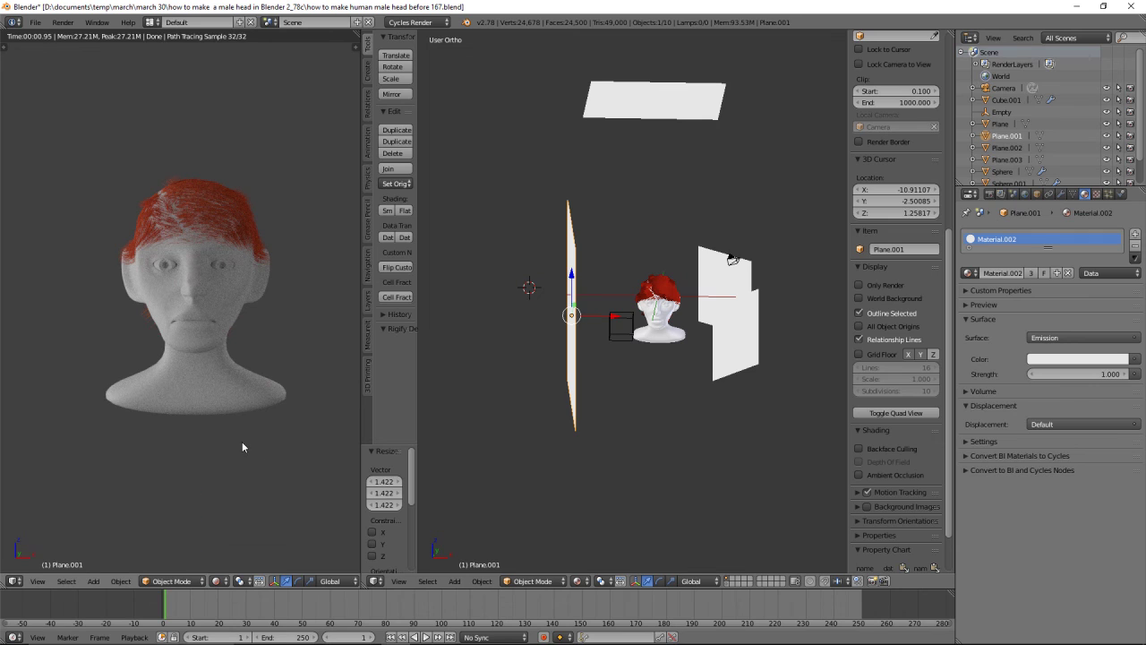
key("ctrl")
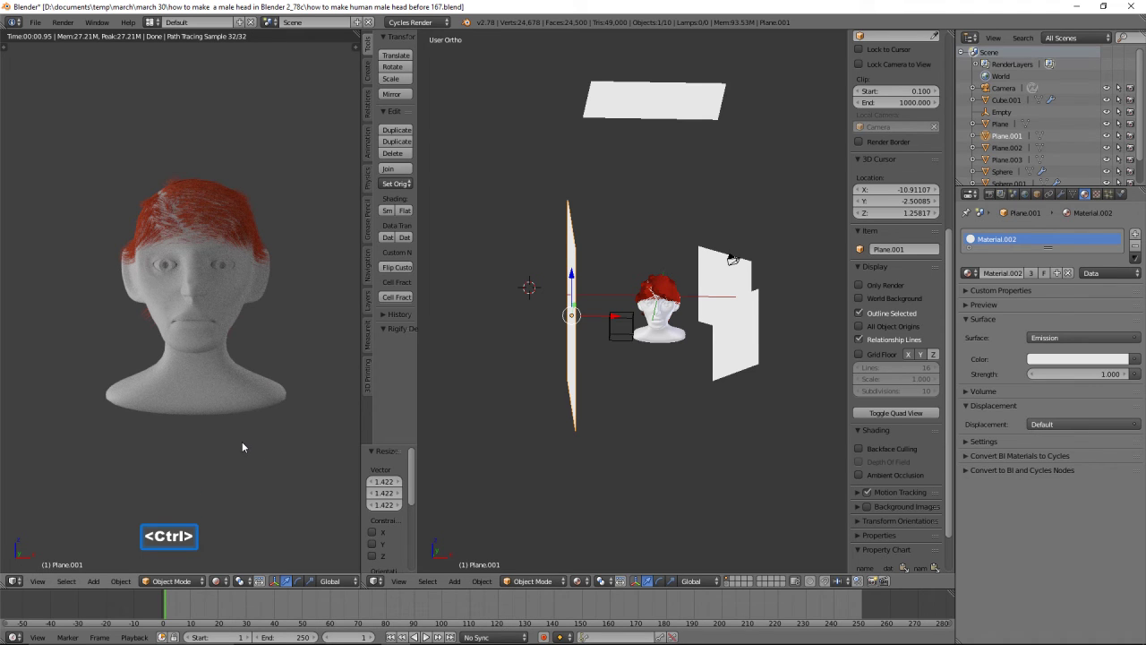
key("ctrl+alt")
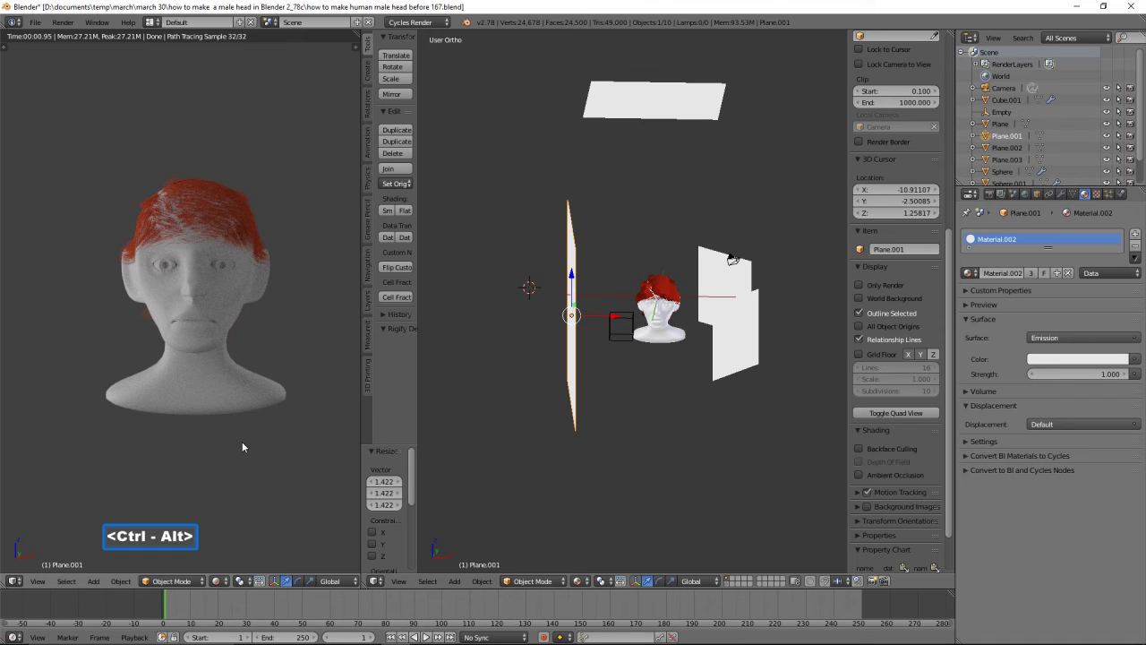
key("ctrl+alt+Insert")
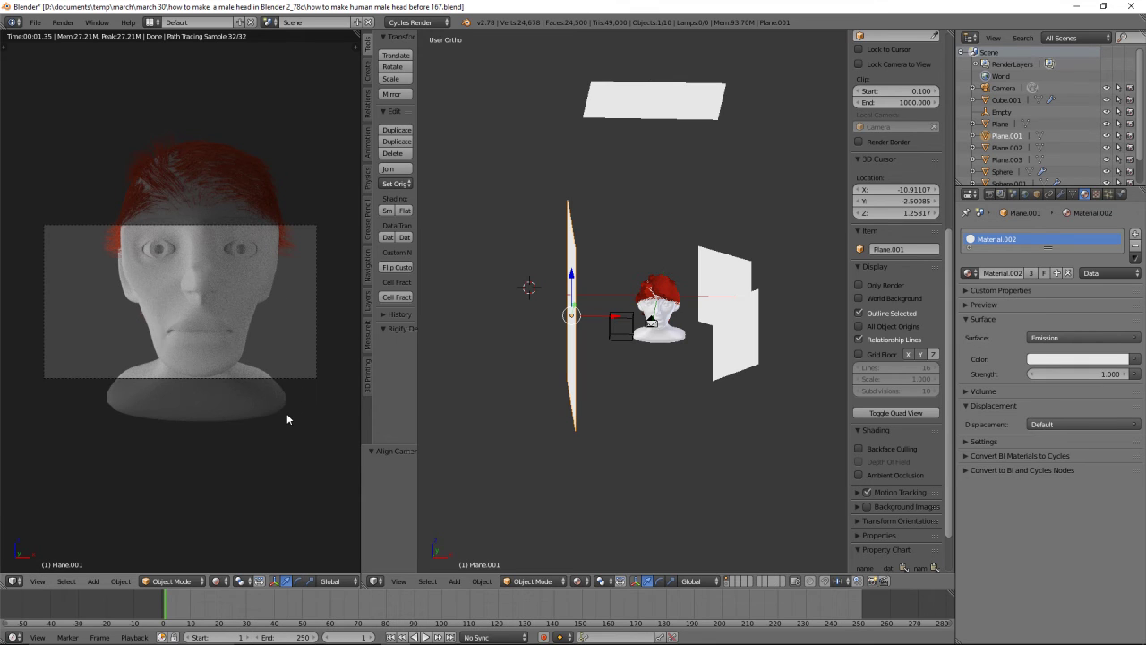
Lock the camera to the view and reframe it so the whole head fits inside the frame, right of centre
key("n")
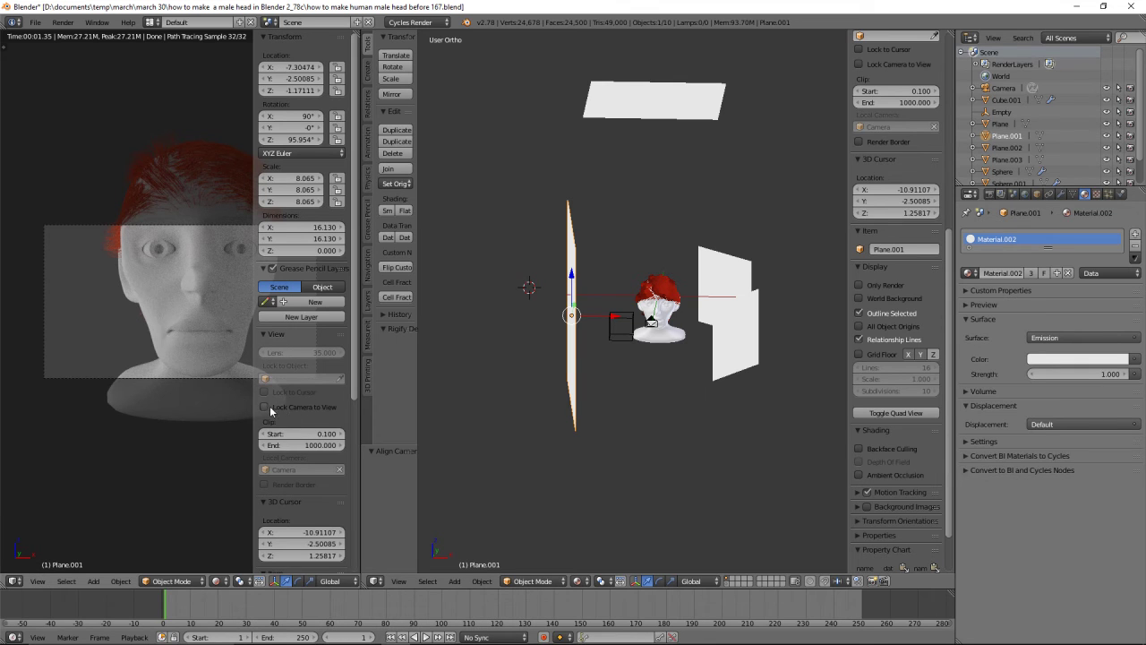
left_click(267, 407)
key("n")
scroll(272, 344, "down", 1)
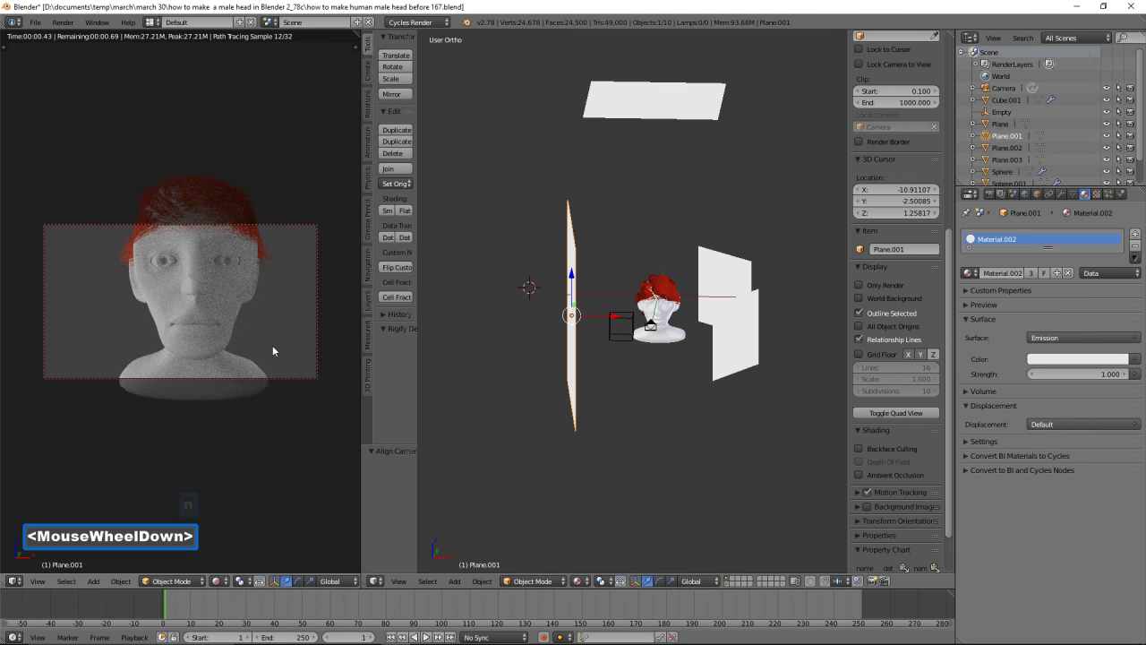
scroll(272, 345, "down", 1)
scroll(272, 345, "down", 1)
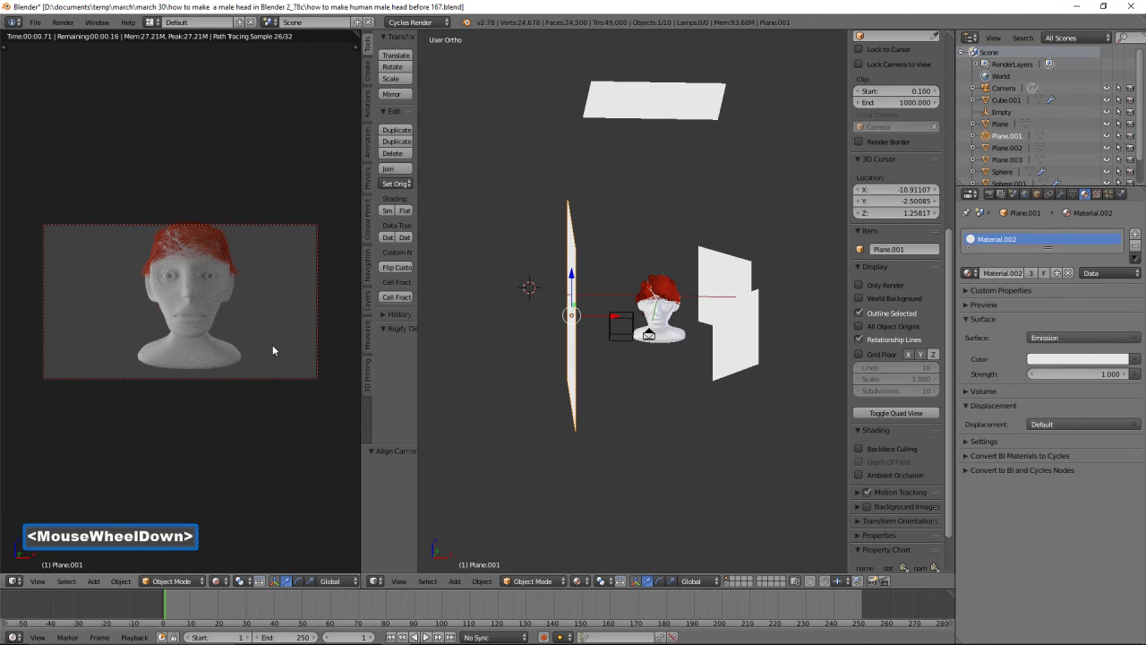
scroll(272, 345, "down", 1)
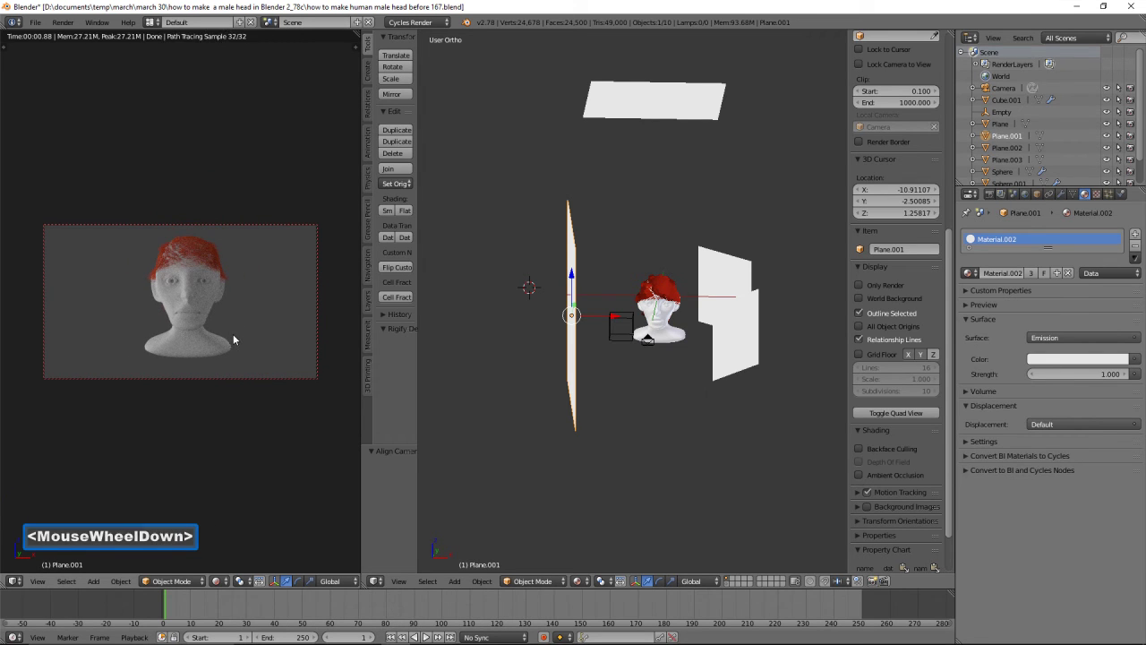
middle_click_drag(233, 334, 274, 337, "shift")
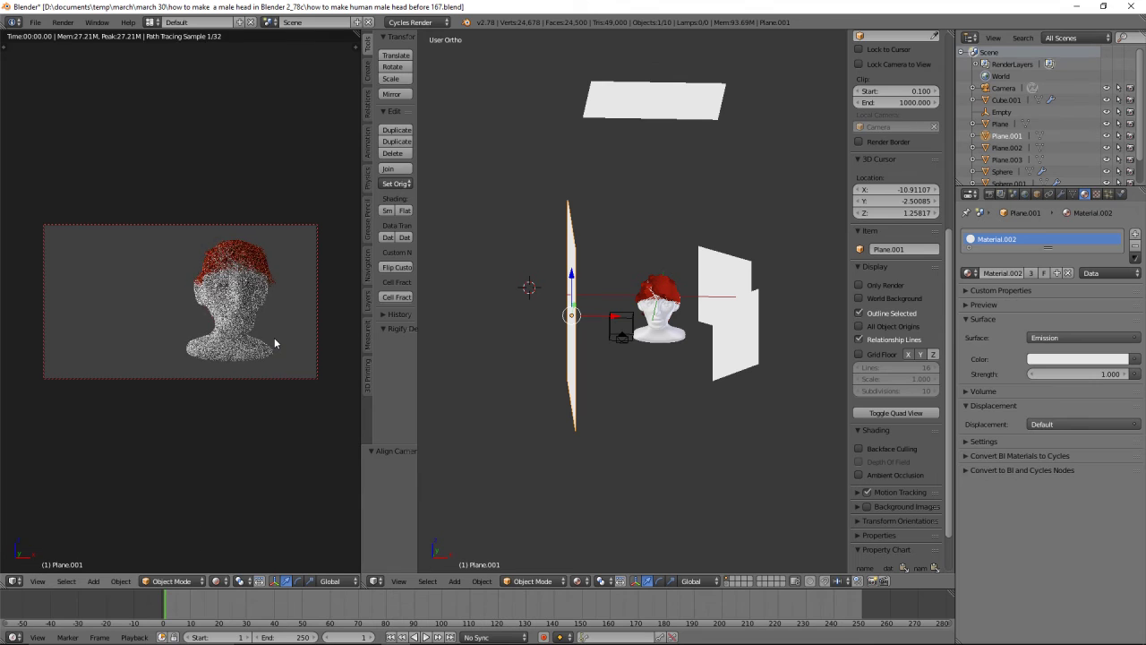
Turn off Lock Camera to View for the rendered preview
key("n")
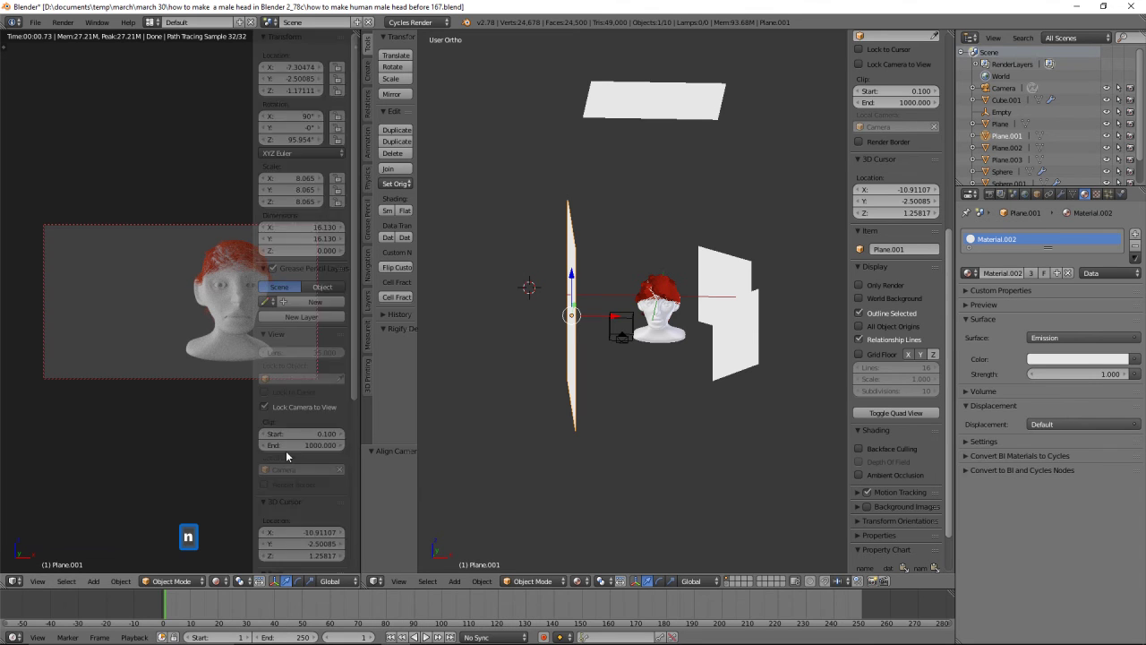
left_click(265, 407)
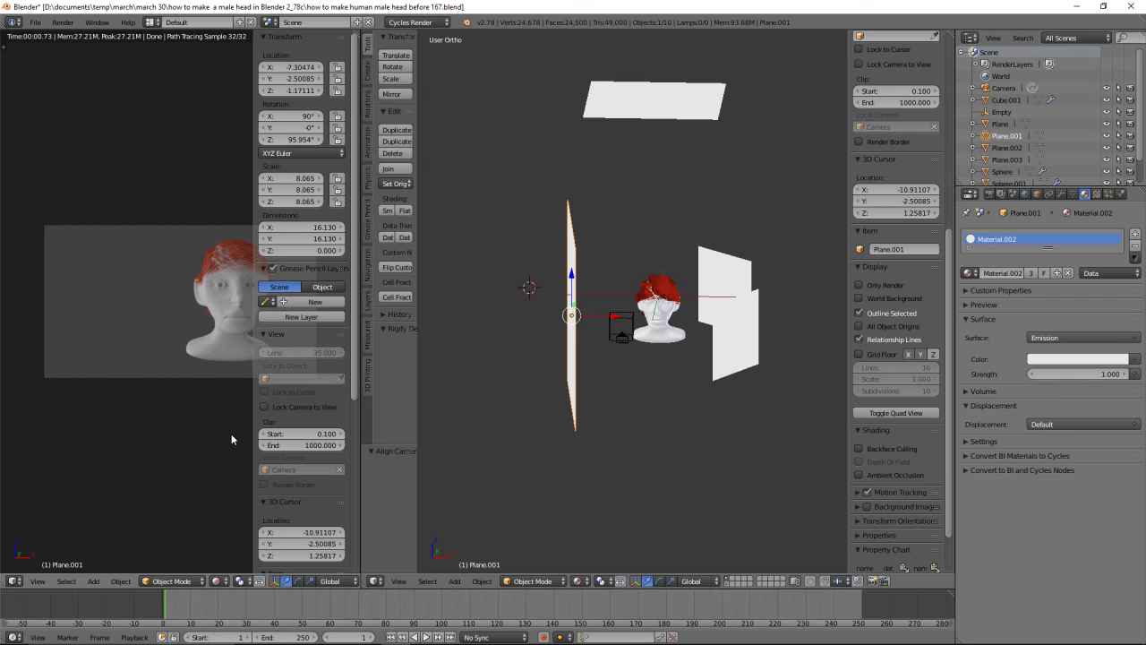
key("n")
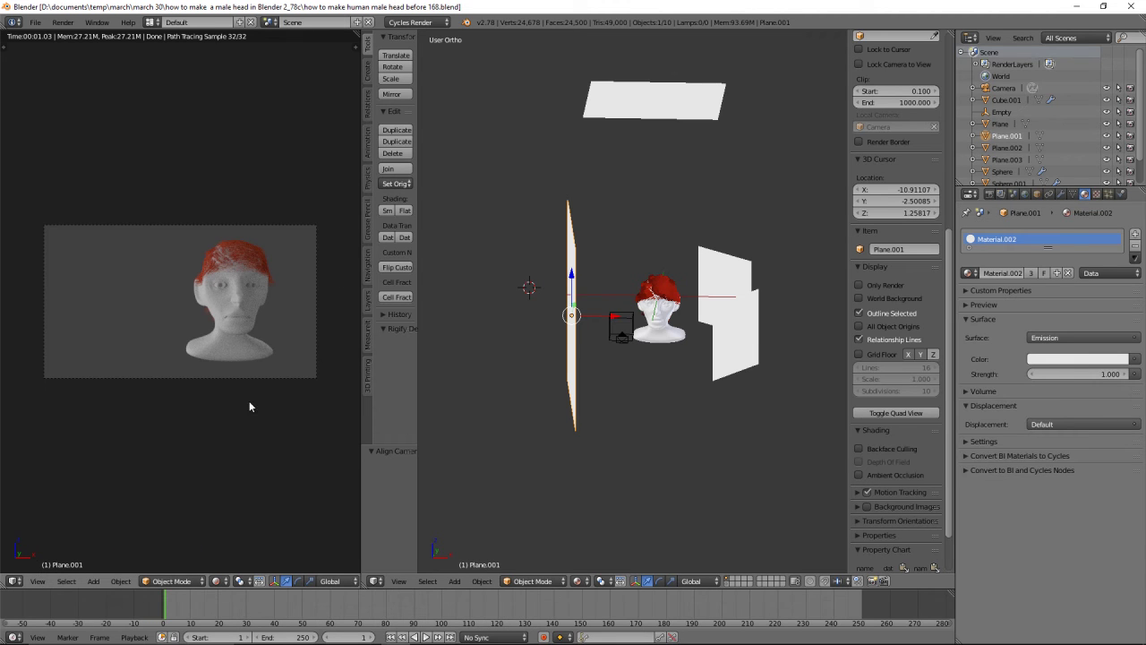
Select the head mesh and enable Use Nodes for its hair material
middle_click_drag(286, 417, 288, 411)
scroll(304, 380, "up", 2)
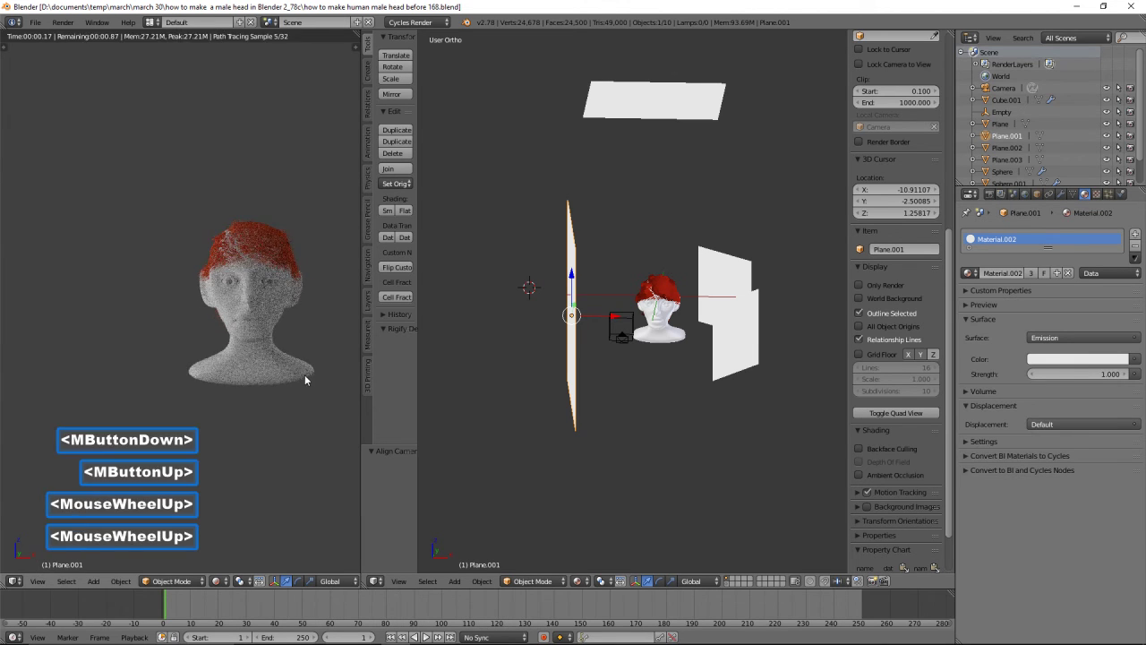
scroll(304, 379, "up", 1)
middle_click_drag(307, 369, 252, 386, "shift")
scroll(273, 377, "up", 2)
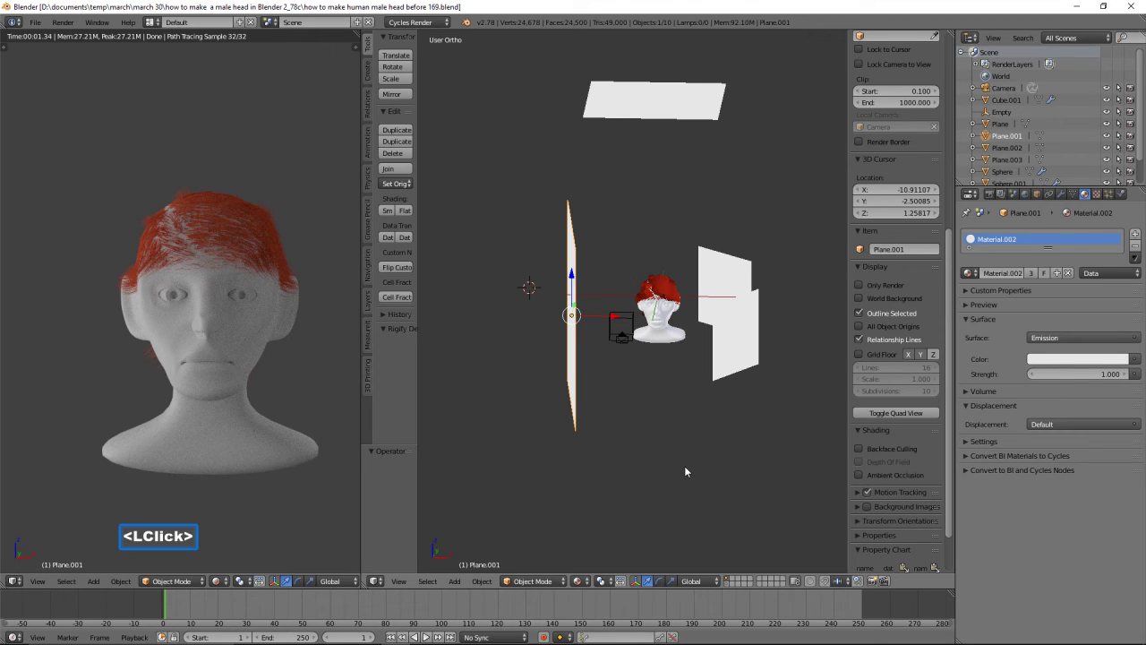
scroll(694, 457, "up", 7)
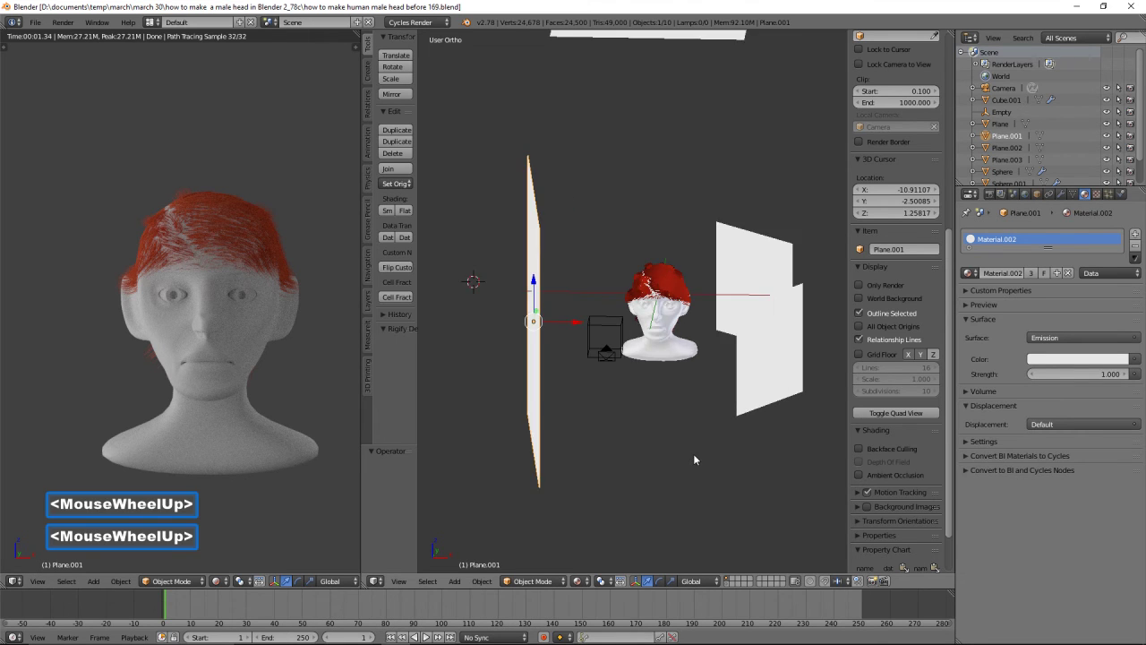
left_click(714, 462)
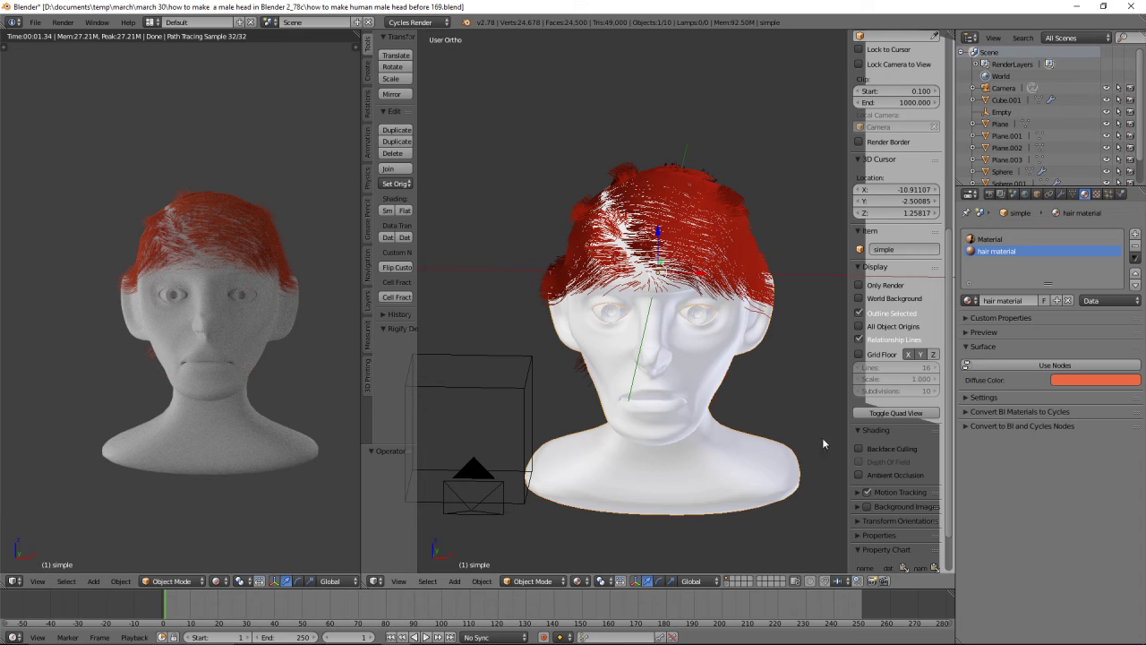
left_click(1083, 365)
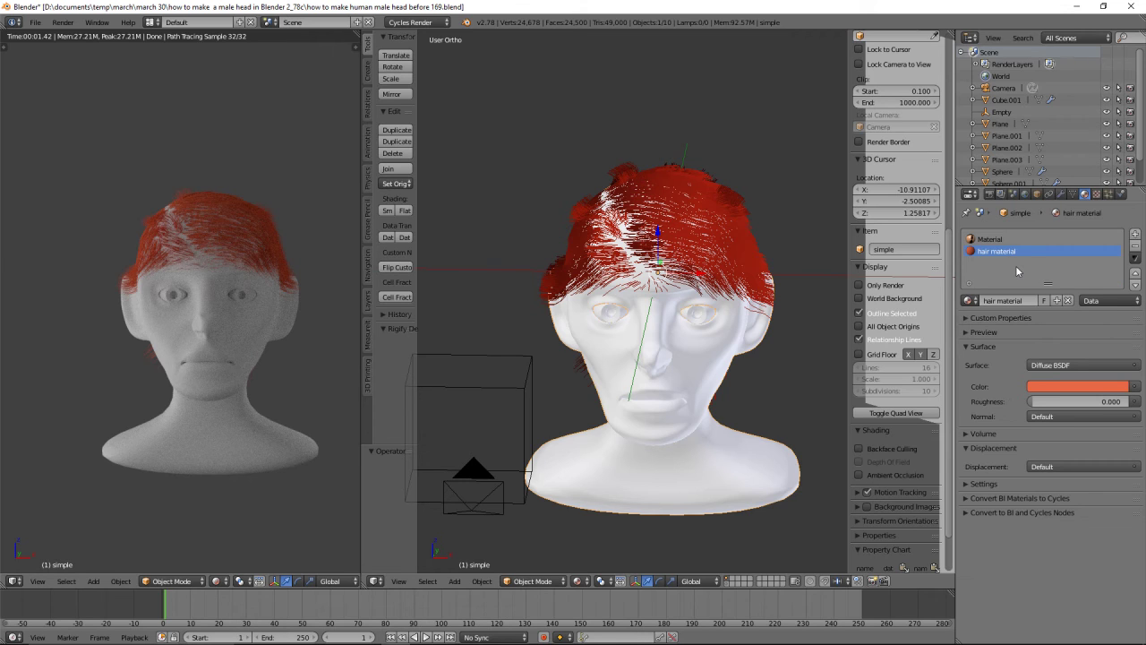
Switch the rendered preview of the head to solid shading and back to rendered shading
left_click(766, 484)
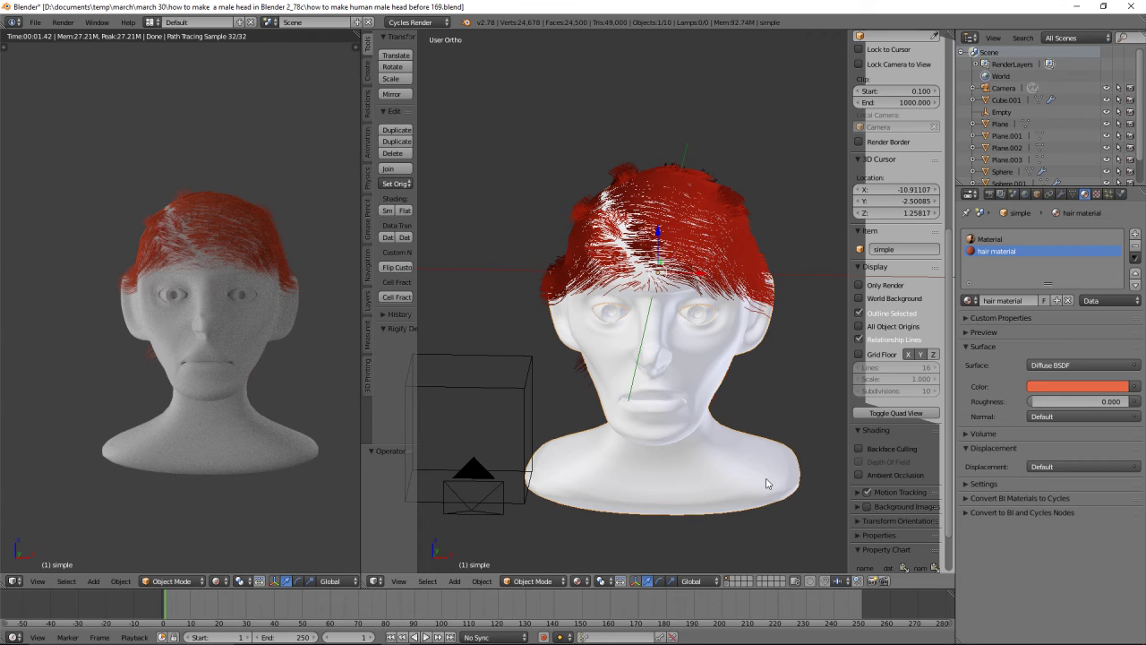
left_click(218, 504)
key("z")
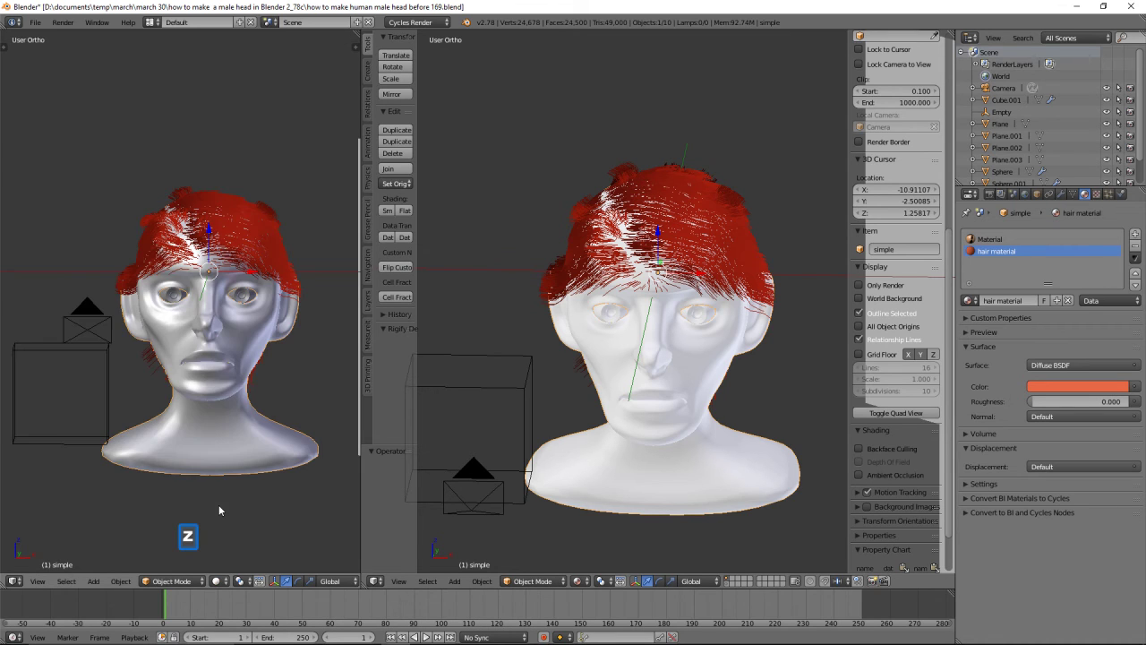
key("z")
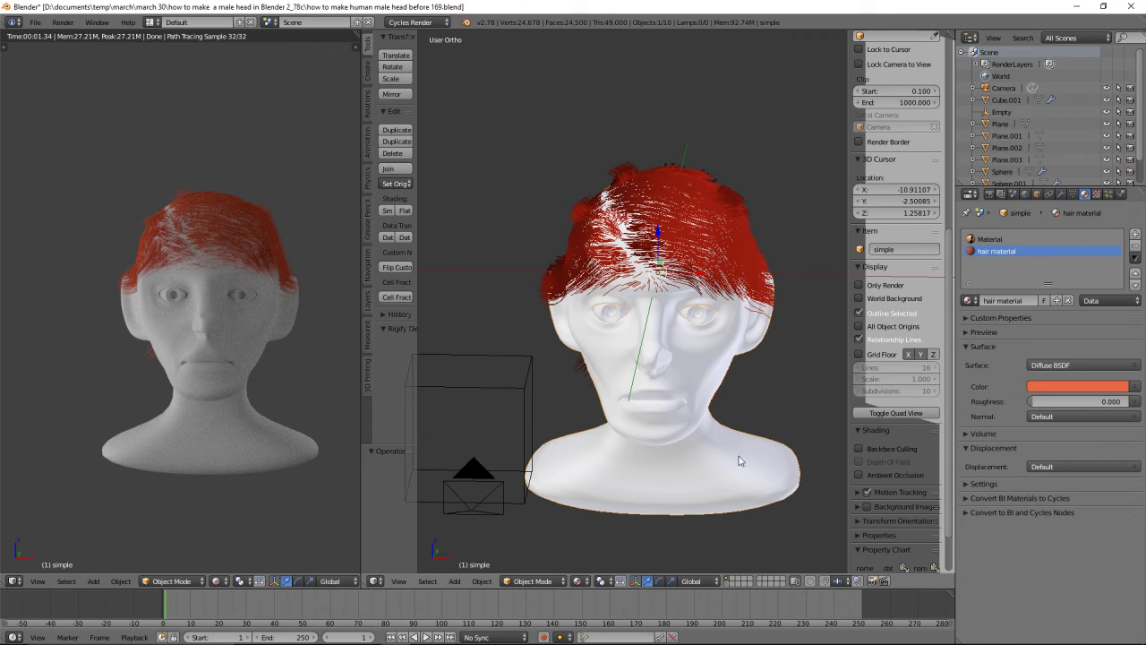
Split the main 3D view horizontally and turn its upper half into a Node Editor showing the hair material's nodes
left_click_drag(949, 33, 732, 252)
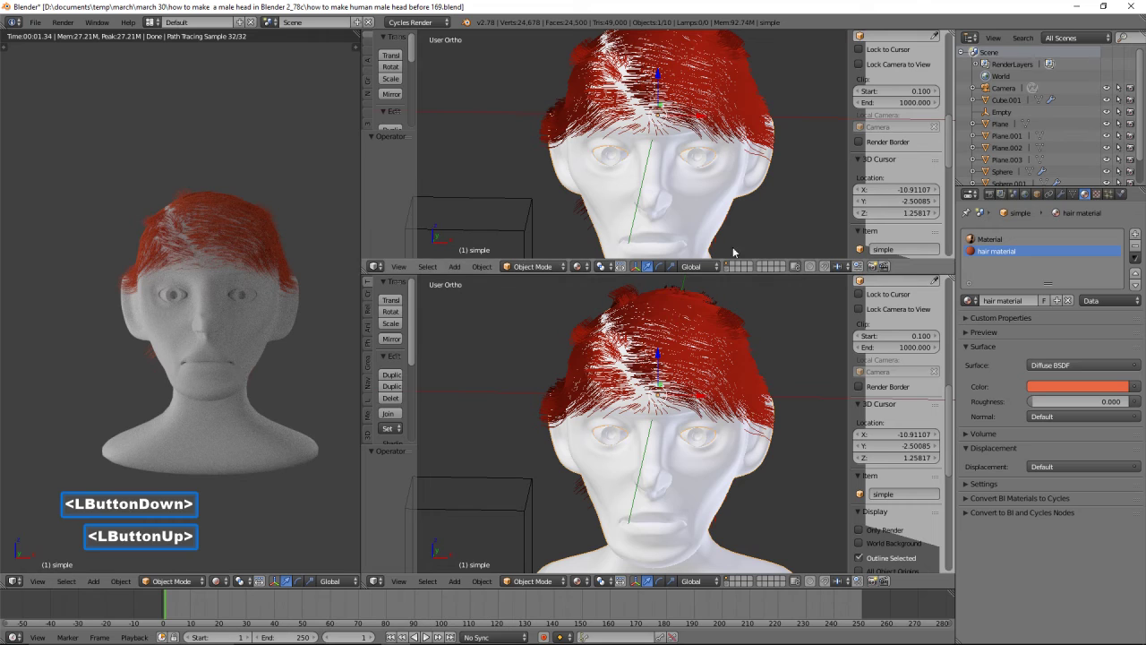
left_click(376, 267)
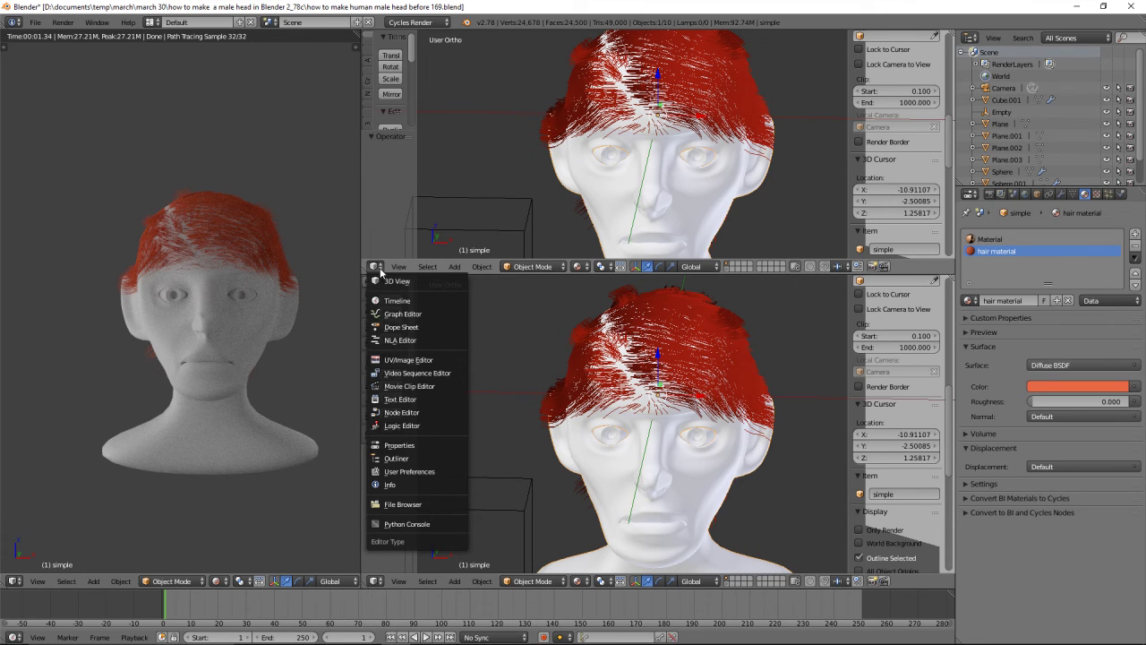
left_click(437, 411)
scroll(651, 213, "up", 8)
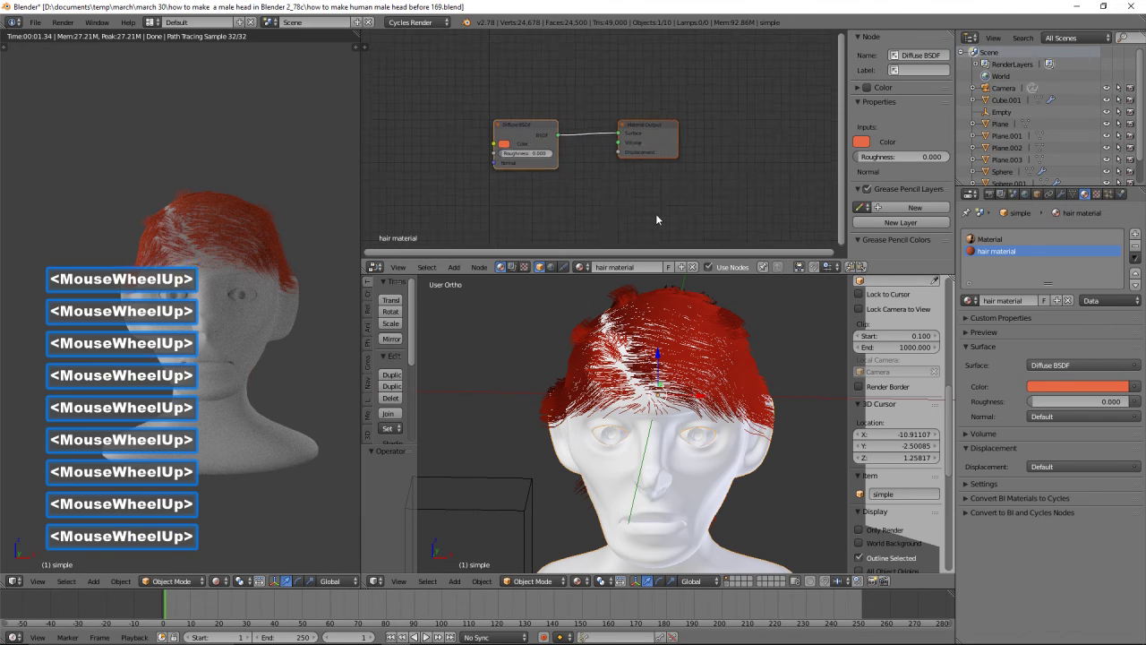
Narrow the rendered preview area to give the Node Editor and the 3D view more width
scroll(655, 213, "up", 2)
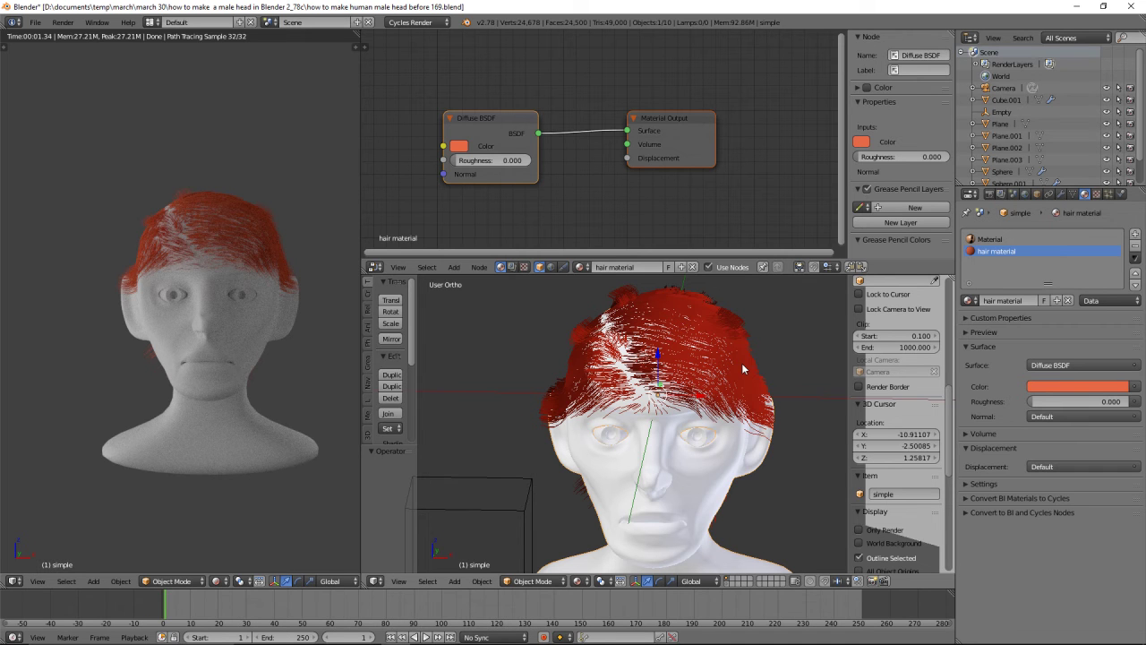
left_click_drag(363, 286, 173, 286)
scroll(134, 319, "down", 2)
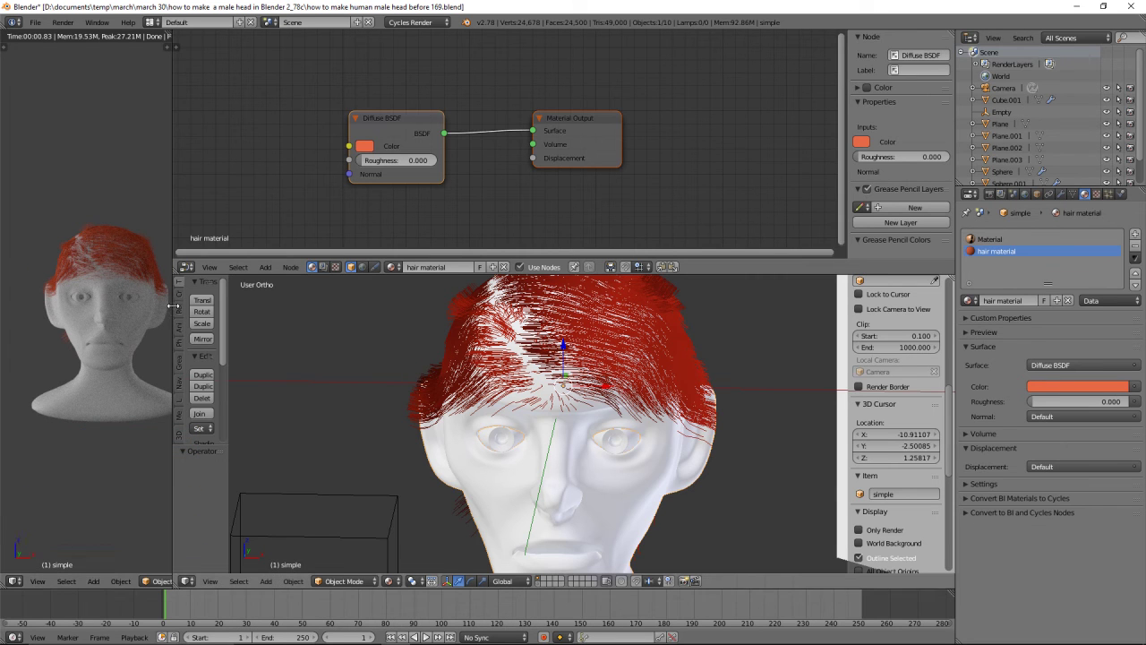
left_click_drag(172, 306, 161, 315)
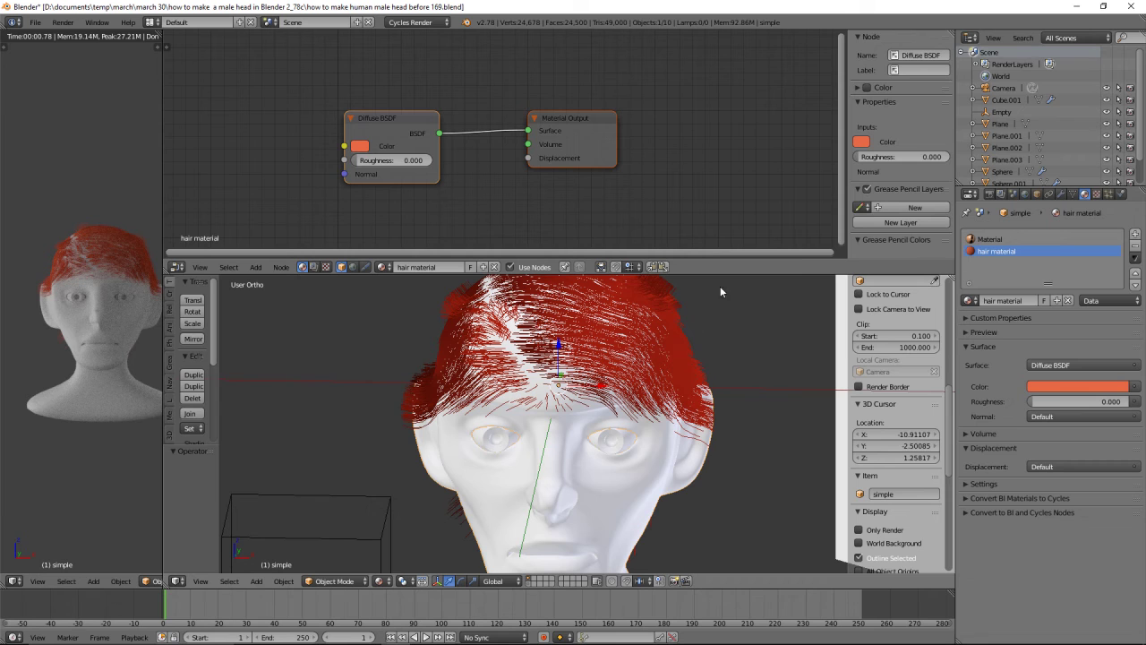
Remove both the hair material and Material slots from the head mesh and add a new material
left_click(1134, 250)
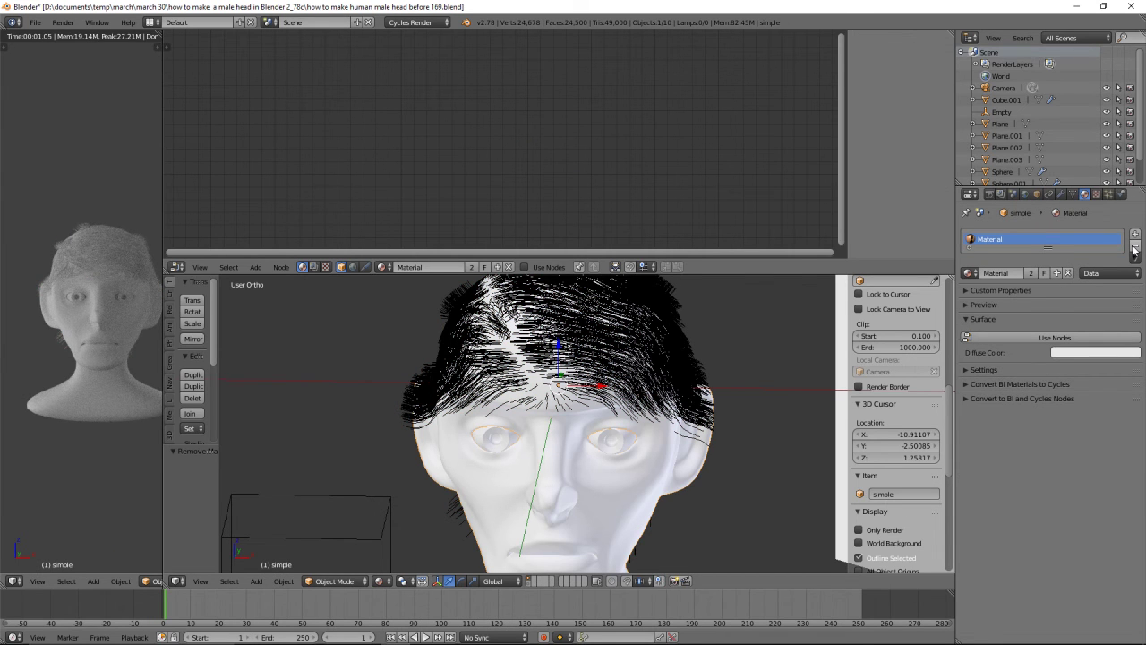
left_click(1134, 249)
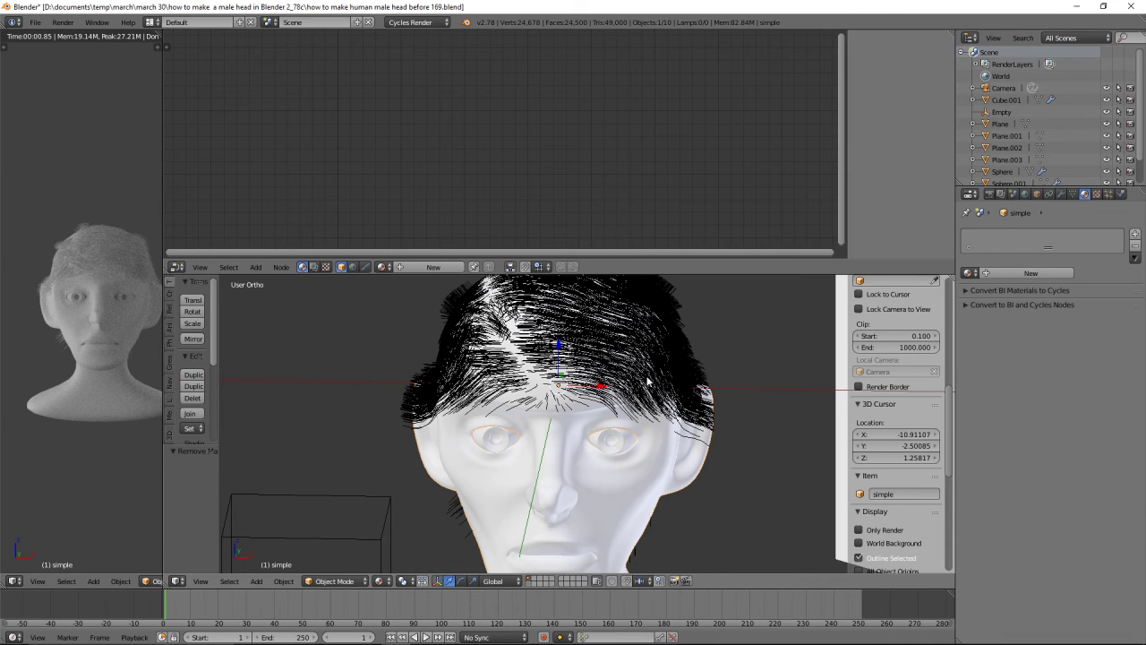
scroll(662, 433, "down", 2)
left_click(613, 497)
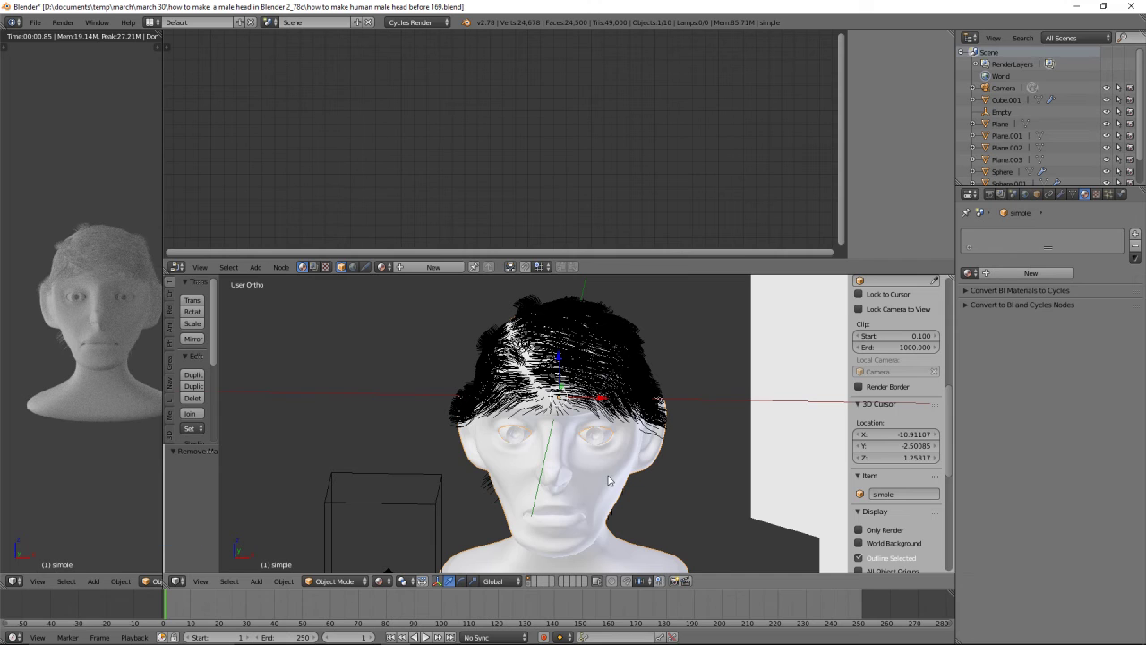
left_click(1057, 274)
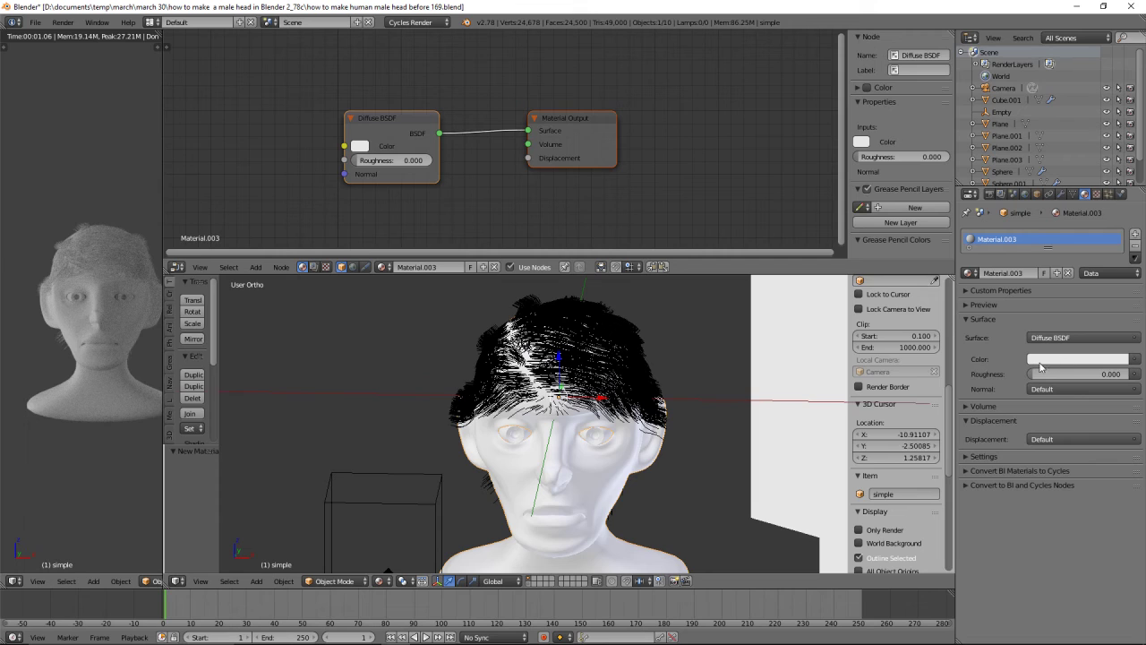
Feed the new material's diffuse color from an Image Texture node using the Material Diffuse Color image
left_click(1136, 362)
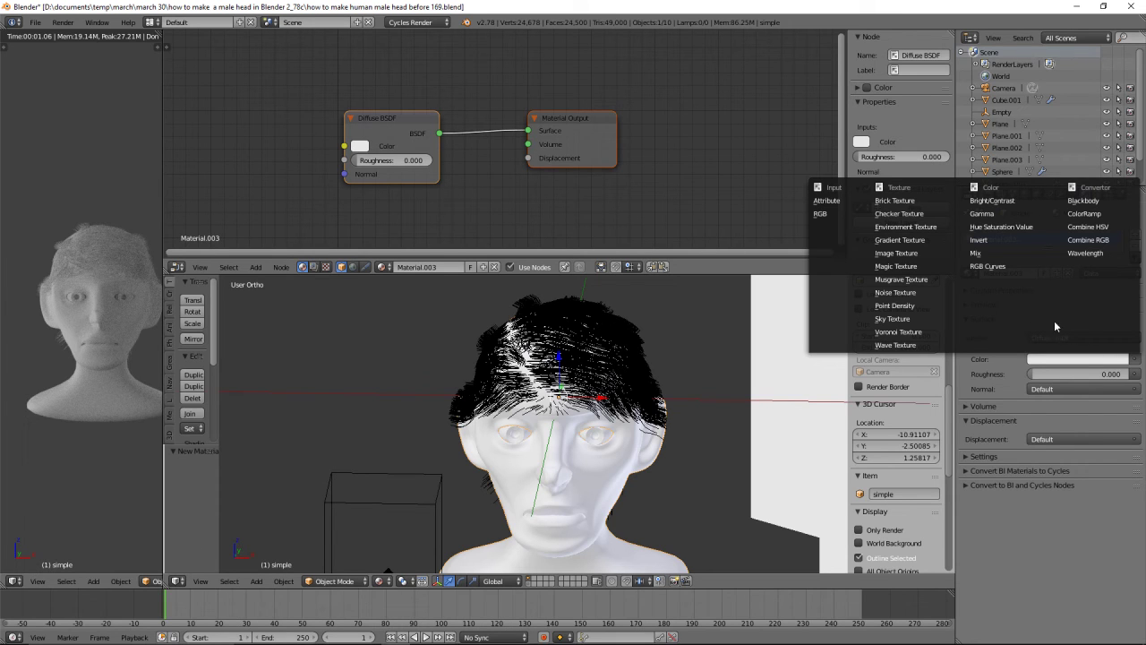
left_click(882, 252)
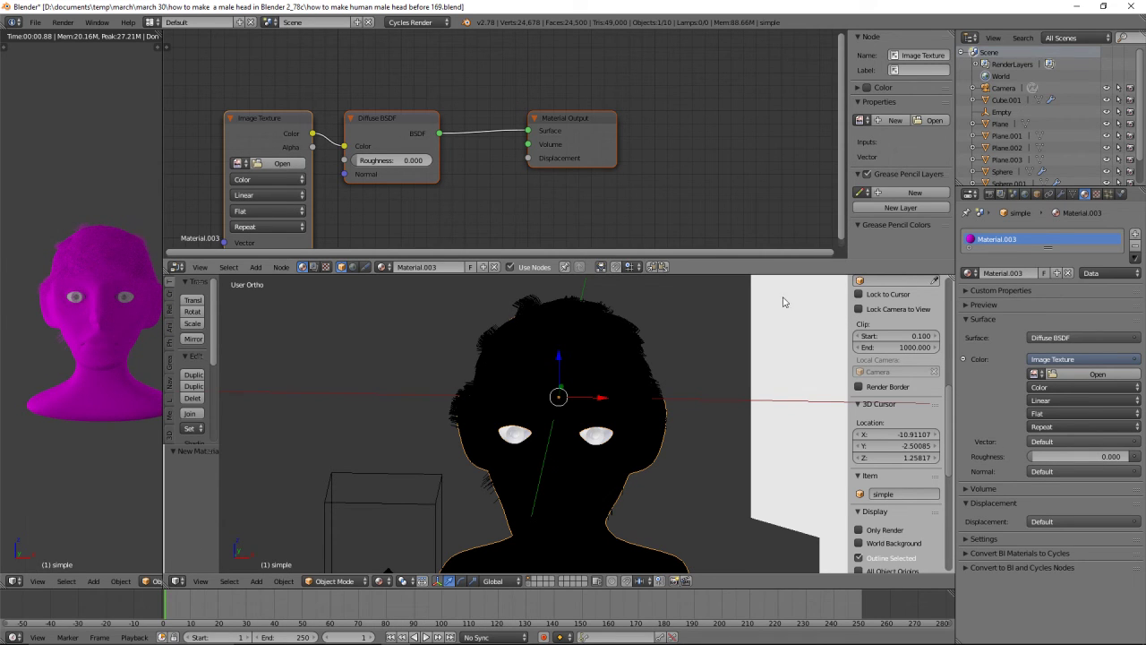
left_click(1097, 374)
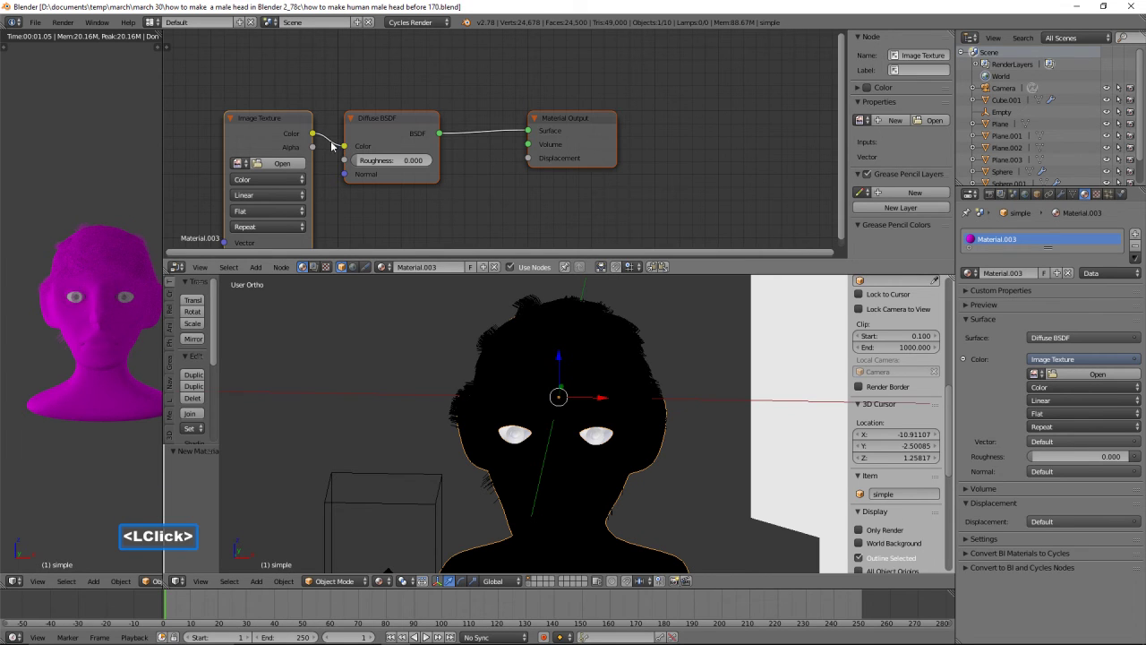
left_click_drag(275, 133, 260, 98)
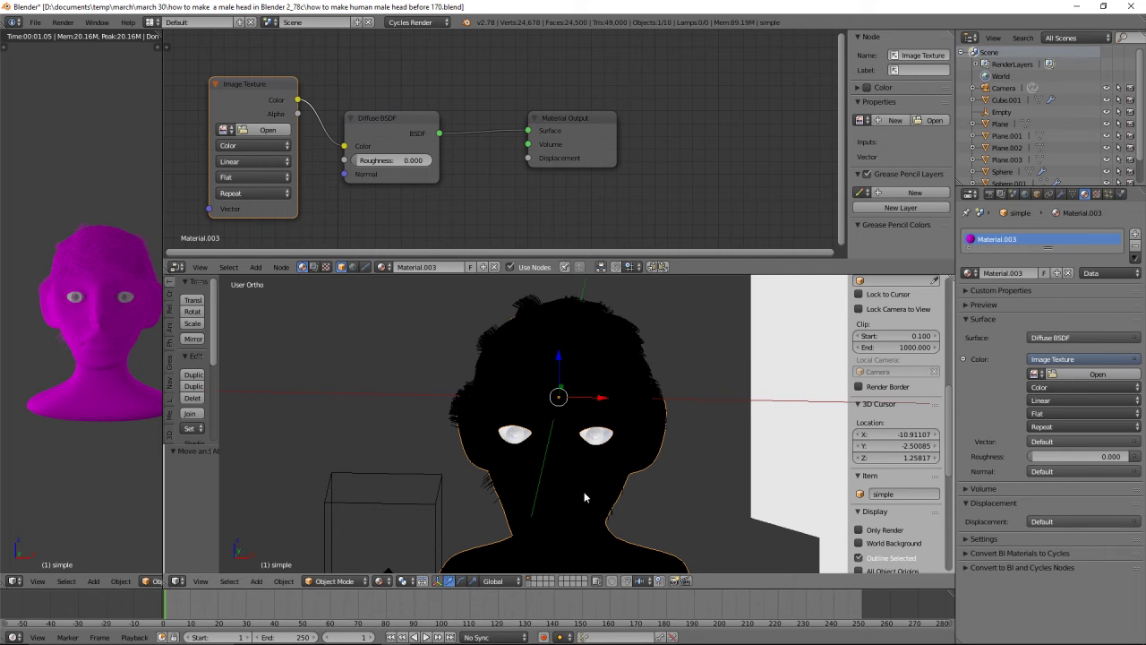
left_click(230, 132)
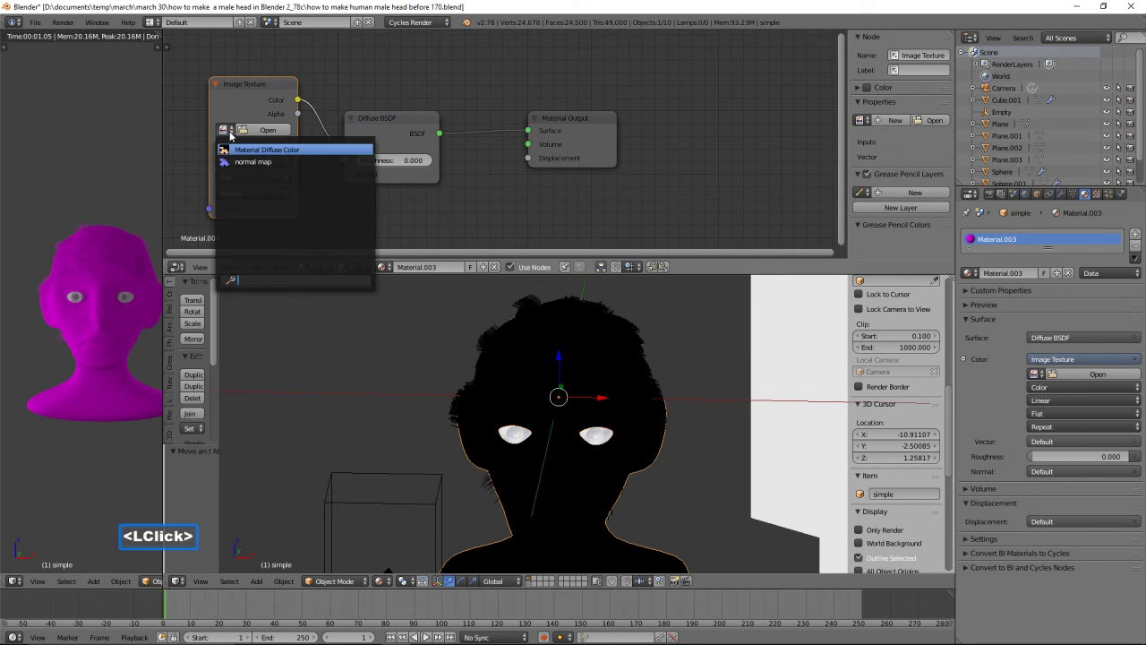
left_click(318, 149)
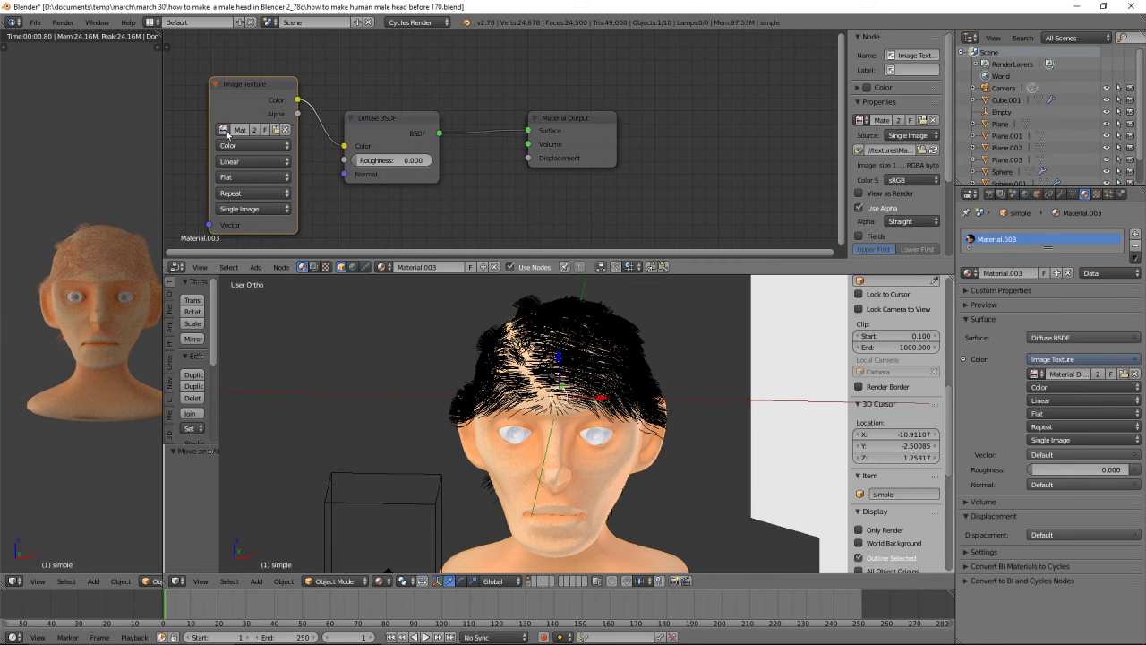
Examine the image files in the textures folder as thumbnails, leaving the file browser without opening one
left_click(274, 130)
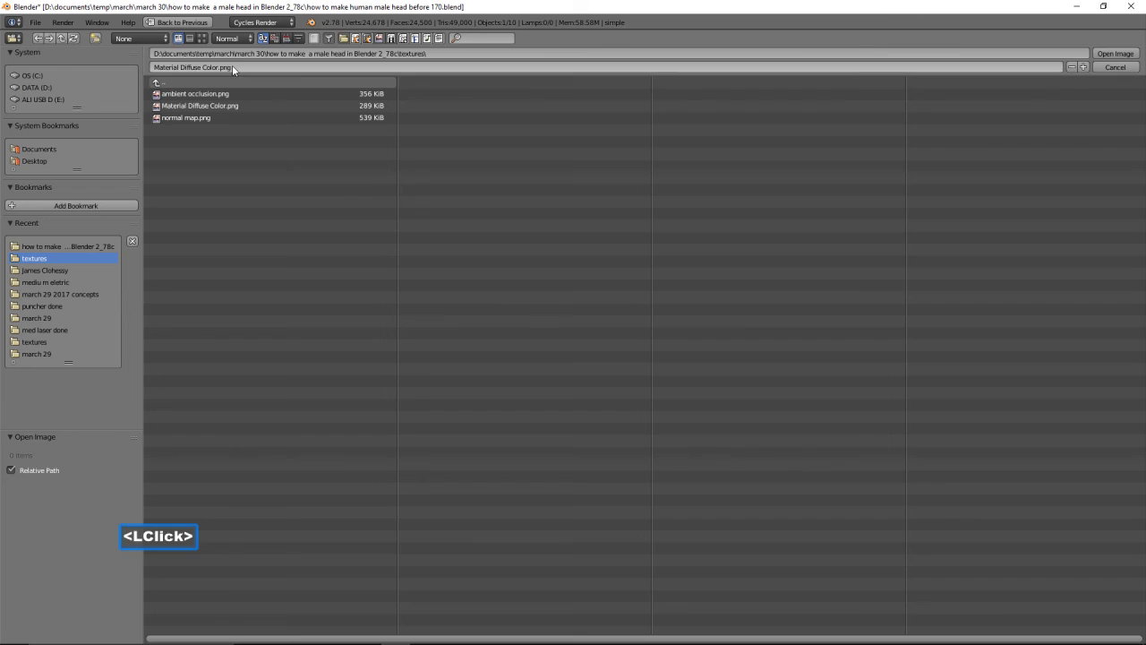
left_click(203, 38)
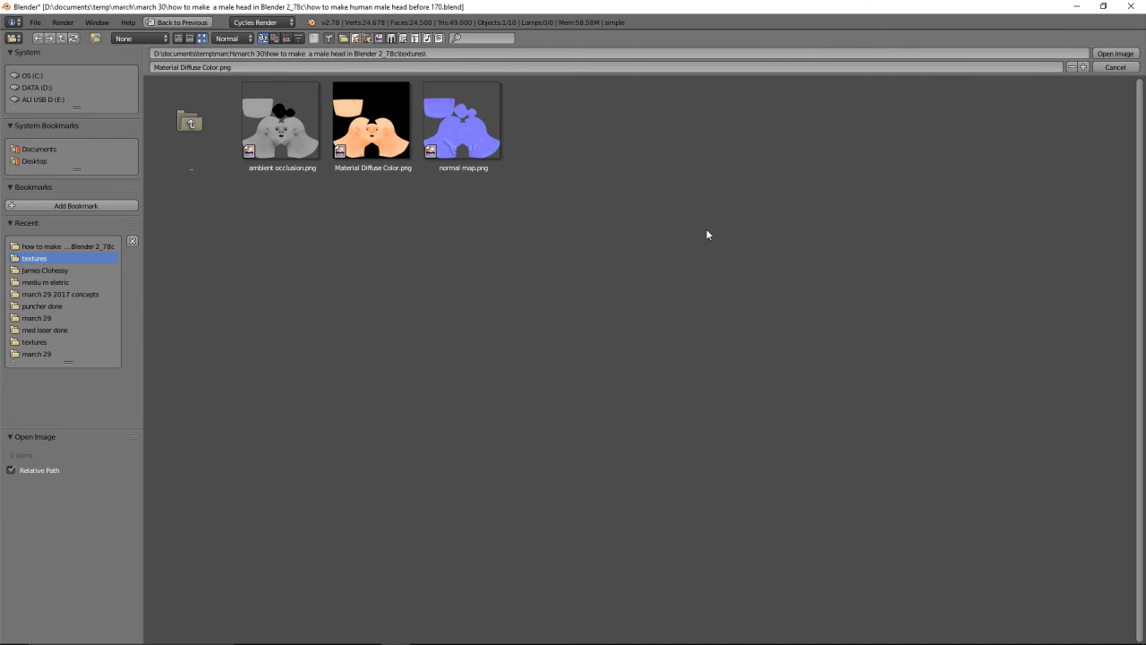
left_click(1124, 69)
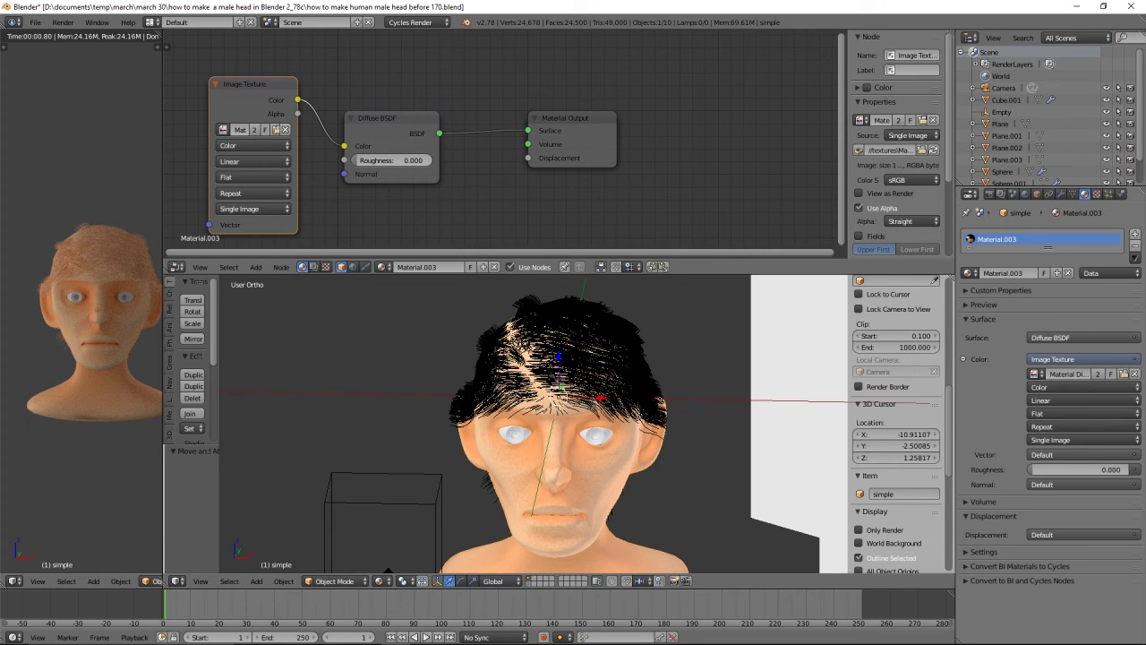
left_click(762, 80)
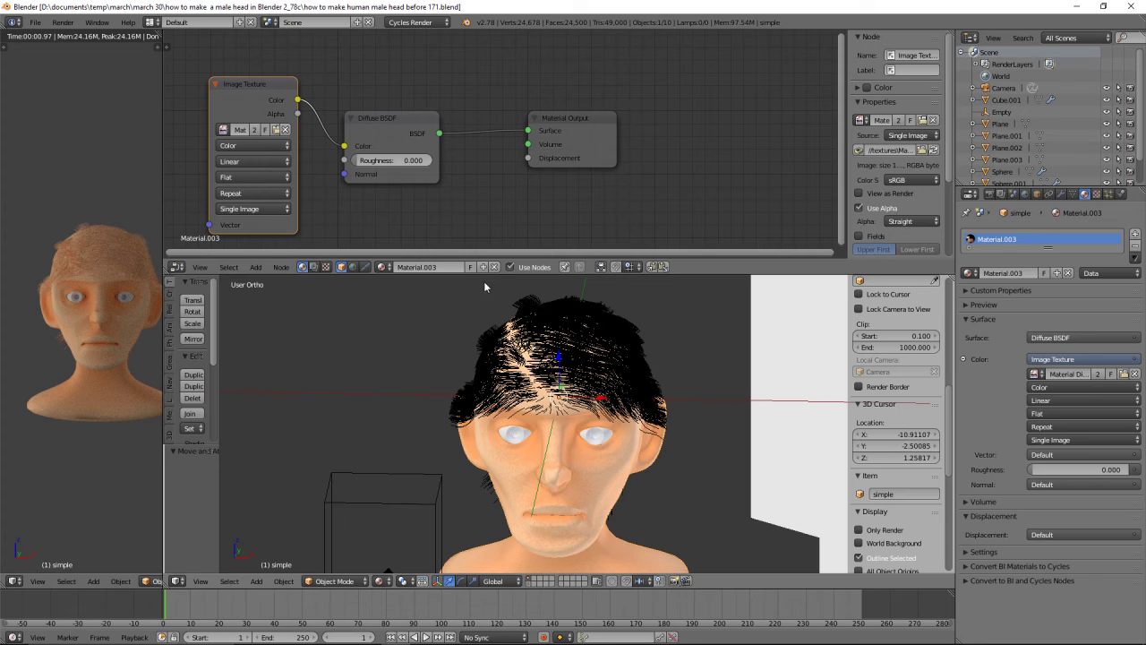
Make the Node Editor taller and spread the Image Texture, Diffuse BSDF and Material Output nodes apart
left_click_drag(252, 99, 239, 69)
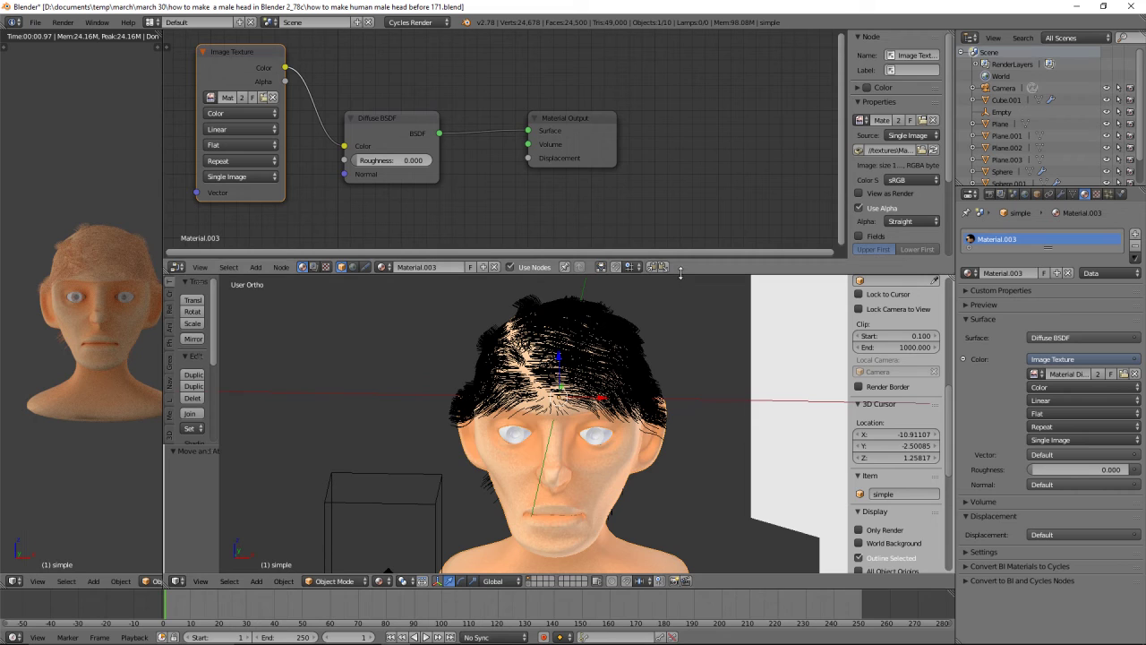
left_click_drag(682, 276, 683, 344)
scroll(667, 432, "down", 3)
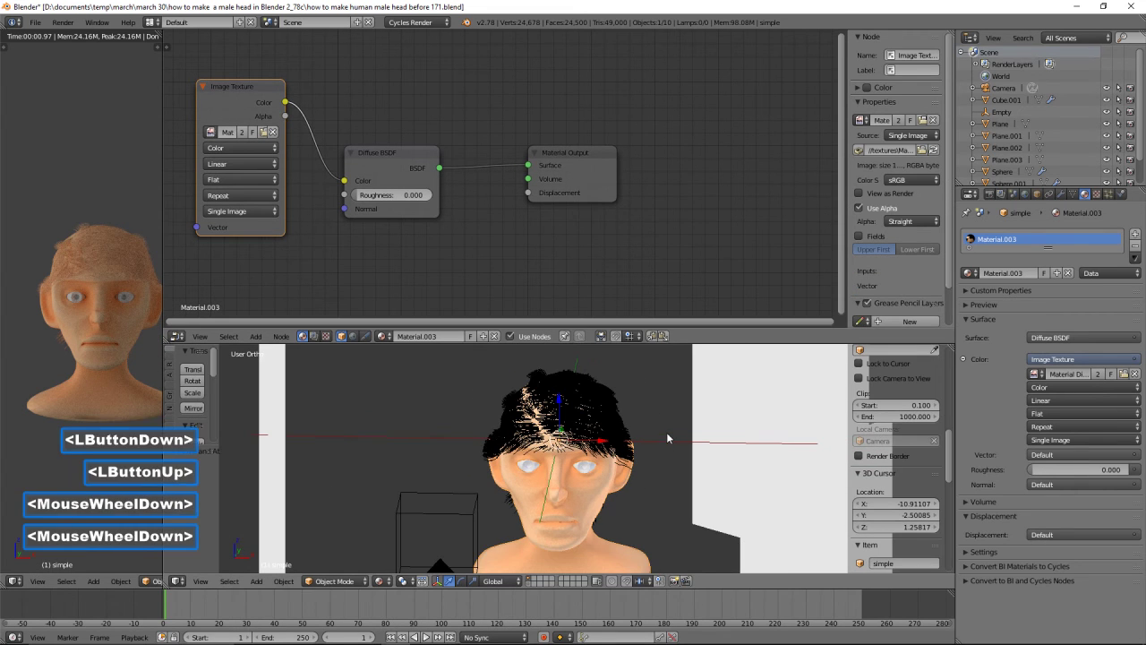
left_click_drag(386, 150, 468, 77)
left_click_drag(583, 150, 728, 66)
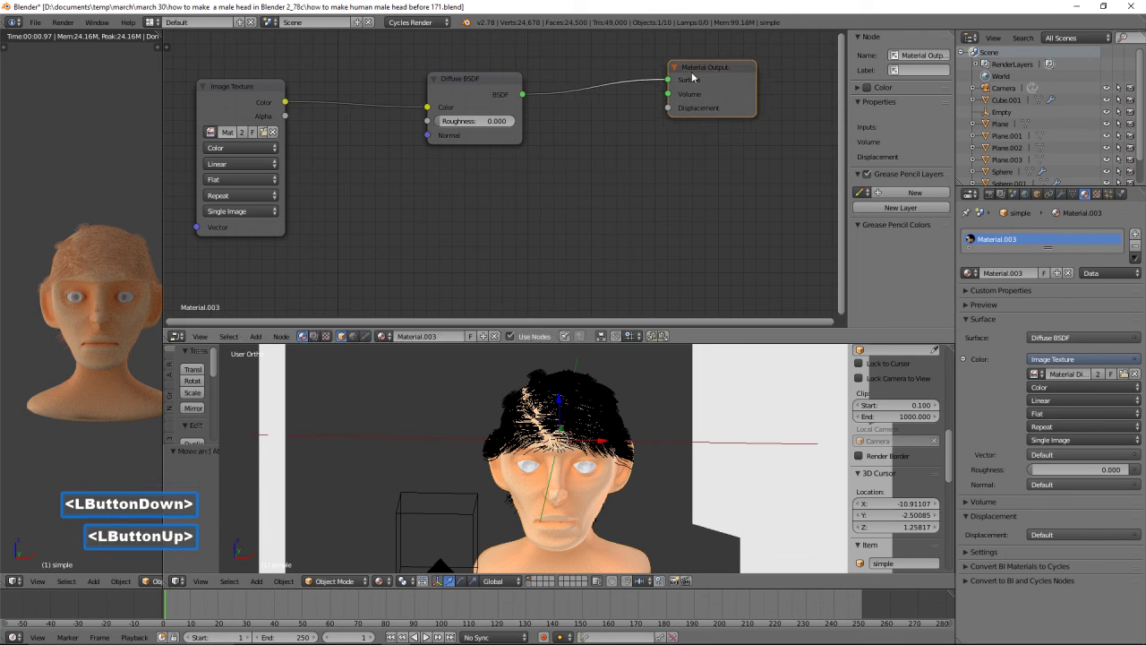
left_click_drag(247, 100, 225, 55)
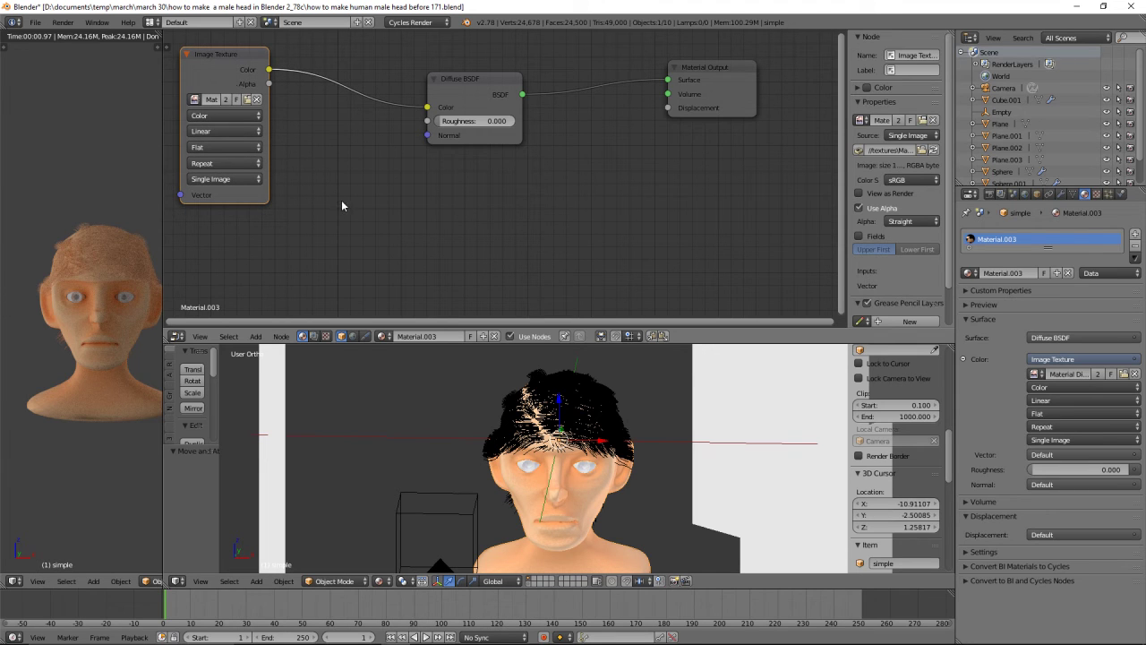
Add a second Image Texture node below the first and assign it the normal map image
left_click(259, 337)
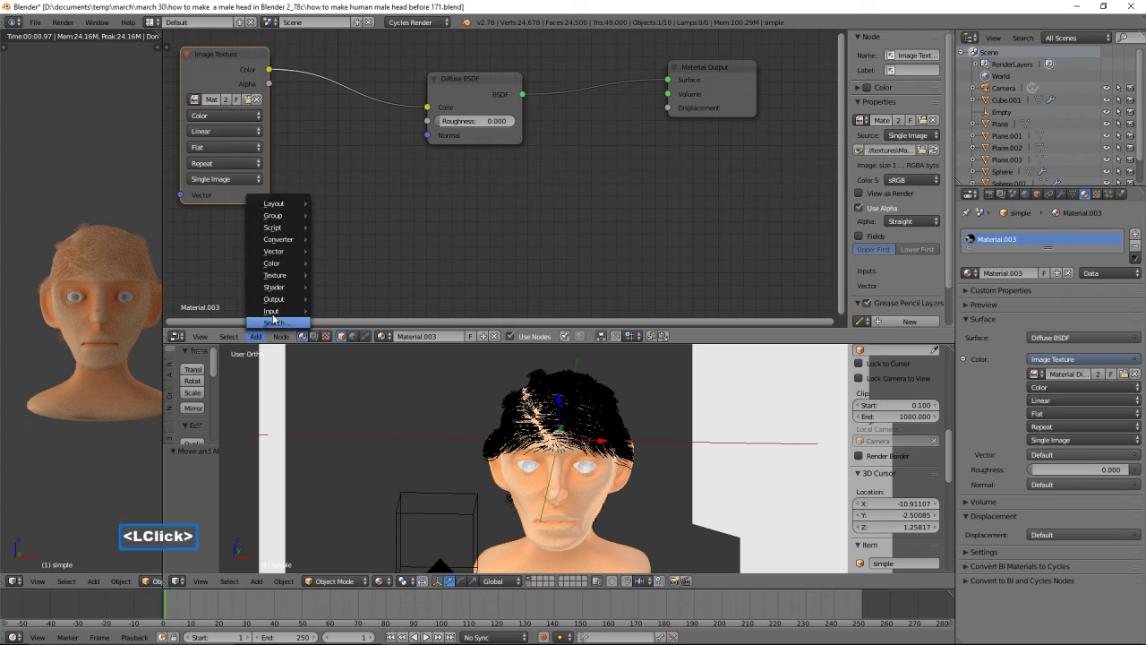
mouse_move(279, 289)
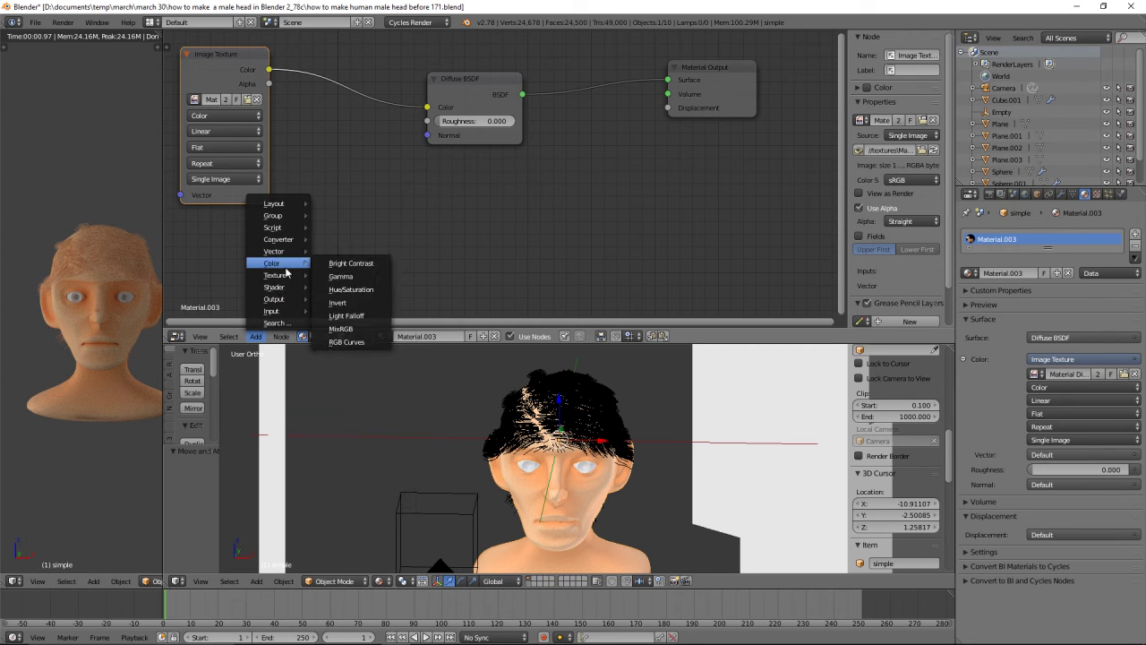
mouse_move(277, 278)
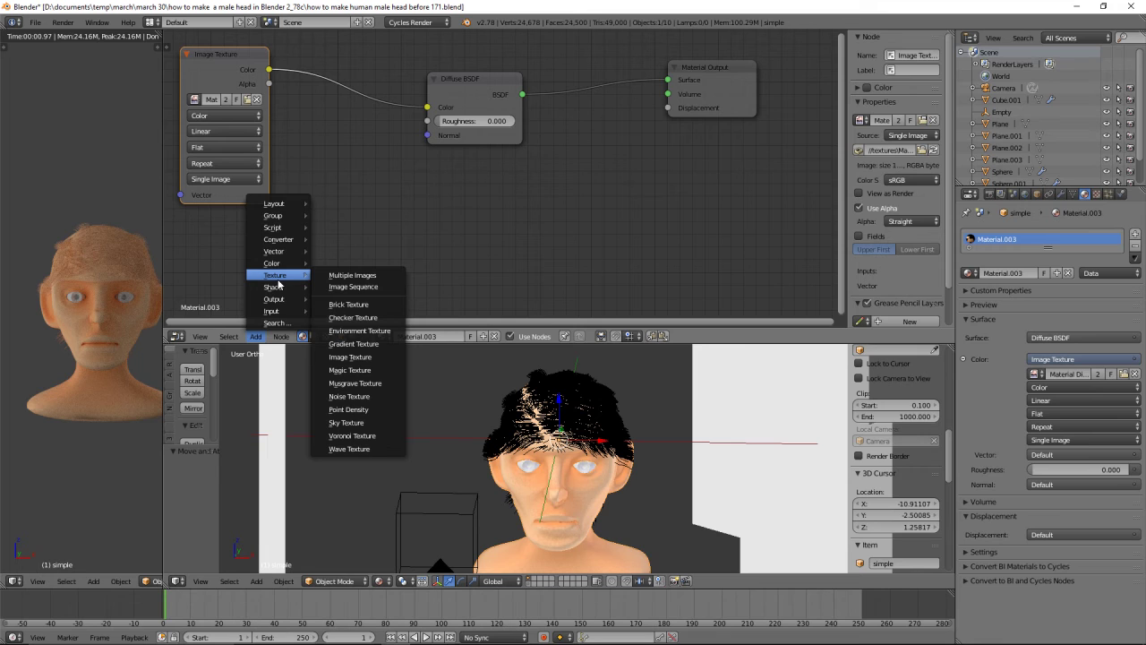
left_click(336, 358)
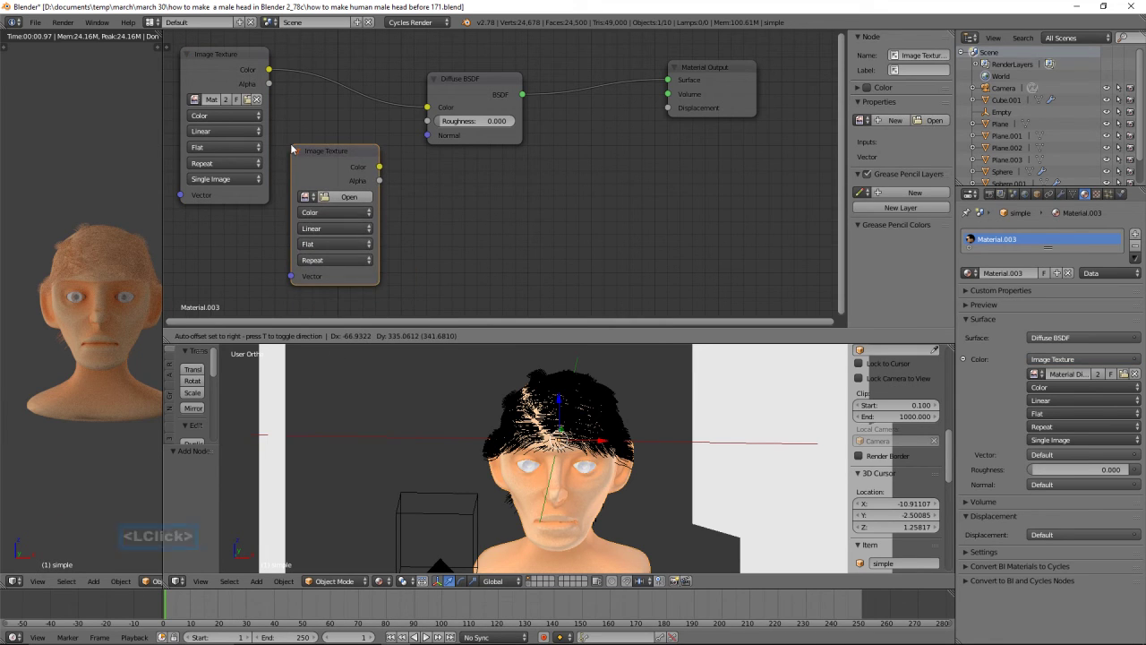
left_click(293, 170)
left_click(307, 218)
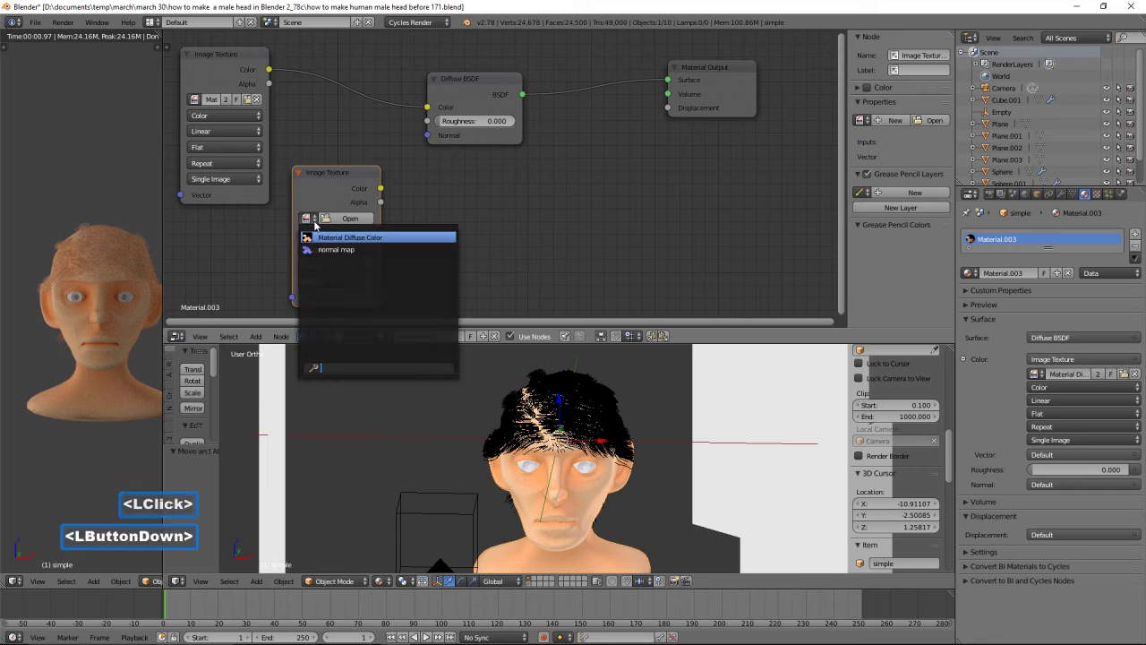
left_click(366, 249)
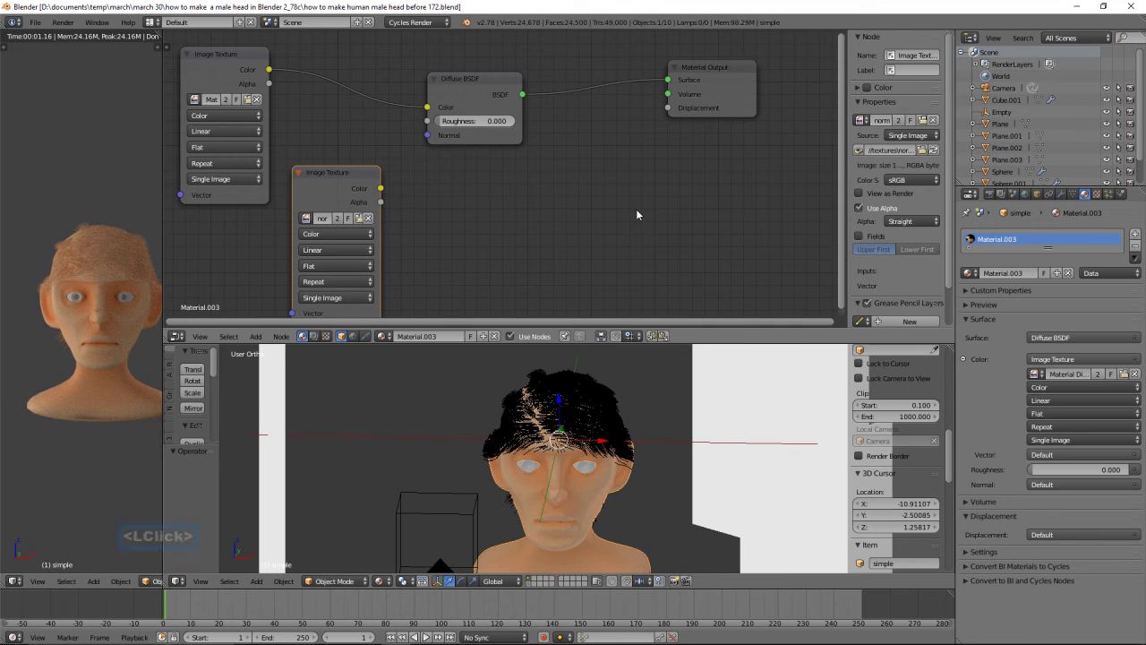
Add a Normal Map vector node beside the normal map's Image Texture node, below the Diffuse BSDF
left_click(256, 337)
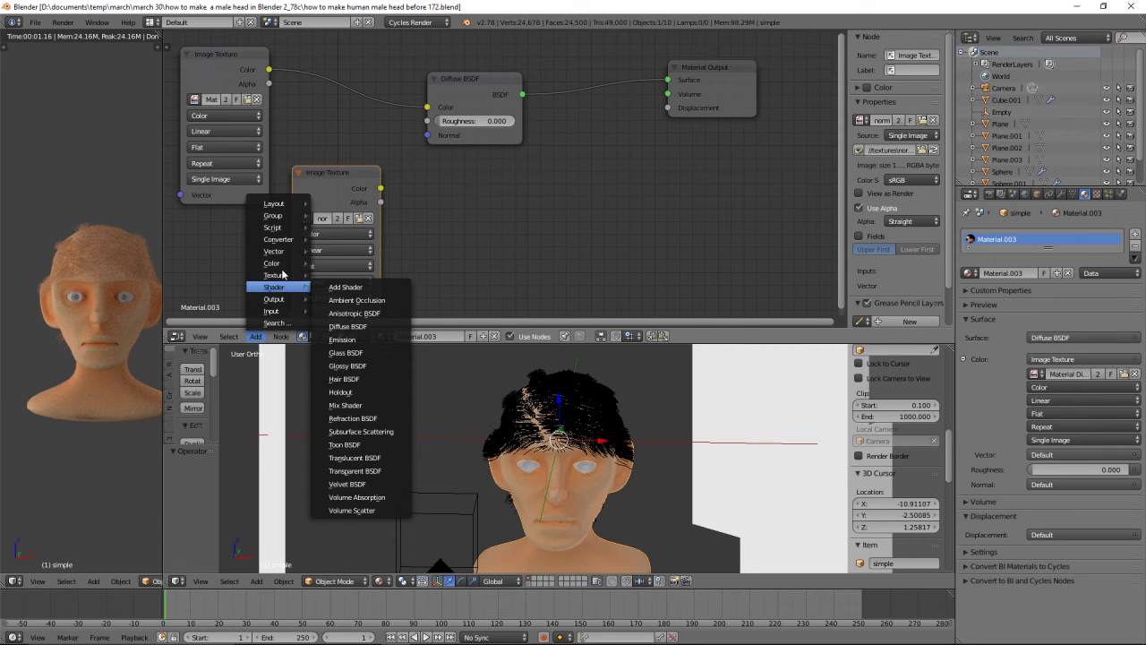
mouse_move(280, 251)
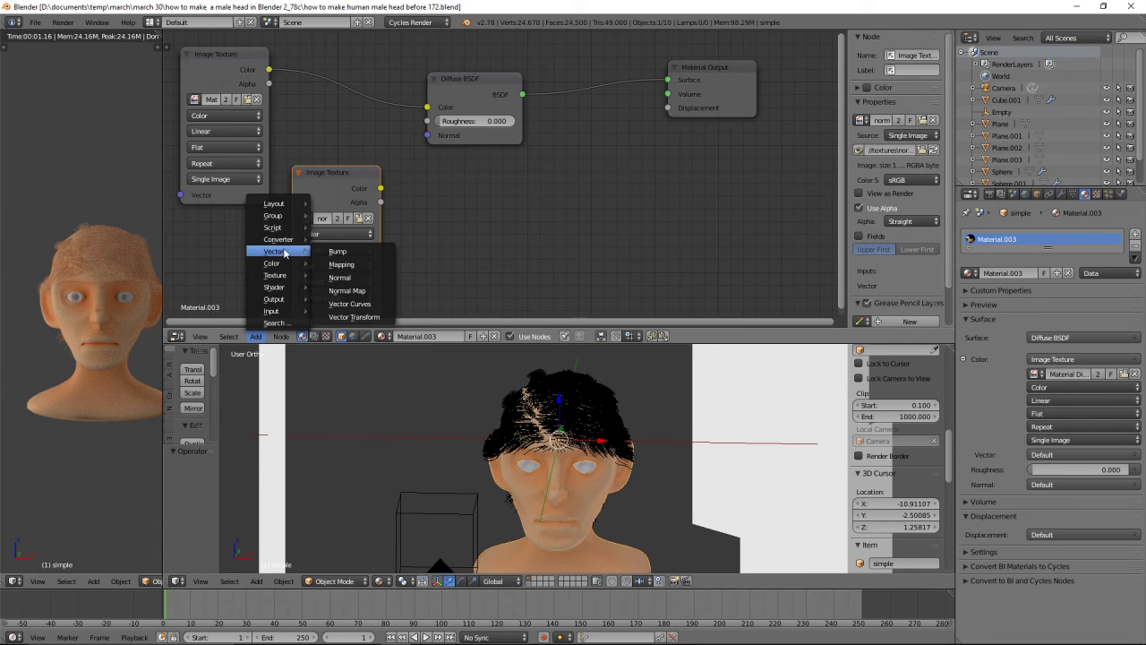
left_click(375, 292)
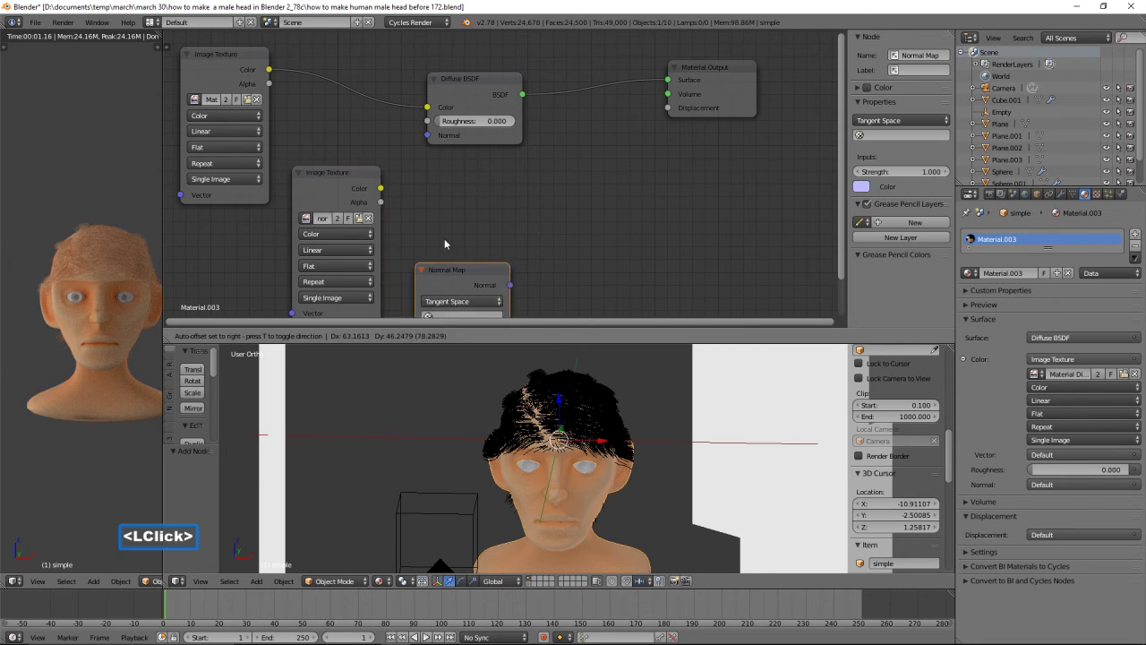
left_click(533, 253)
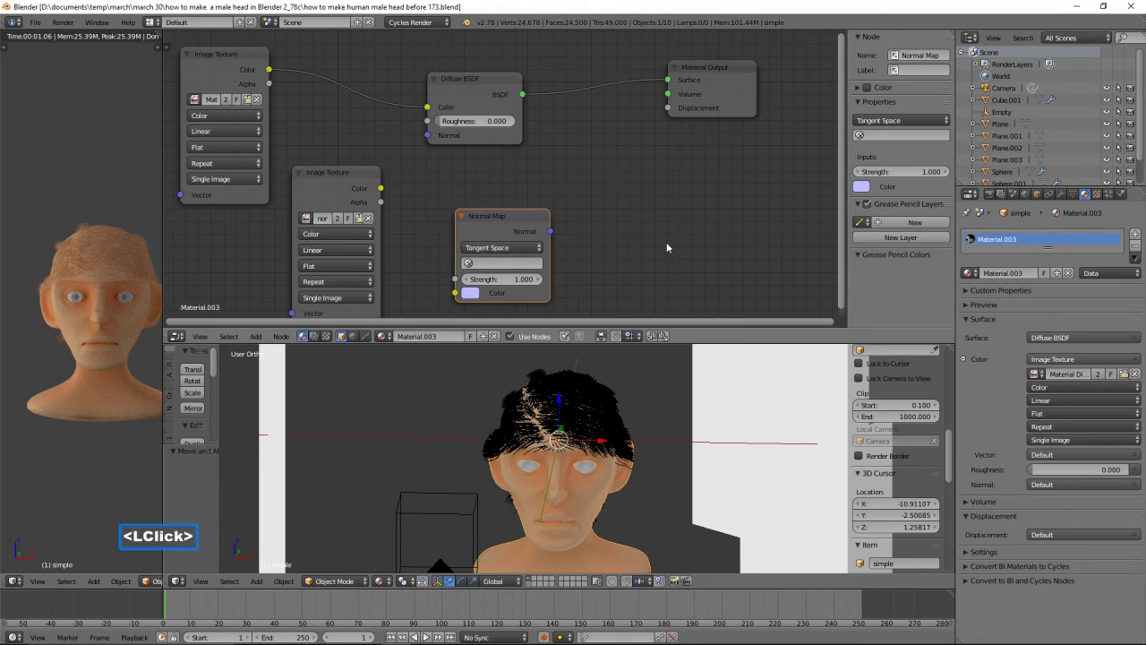
Link the normal map texture's Color output to the Normal Map node's Color input and align that texture node beneath the diffuse texture node
left_click(345, 175)
left_click_drag(344, 174, 334, 163)
scroll(280, 105, "down", 1)
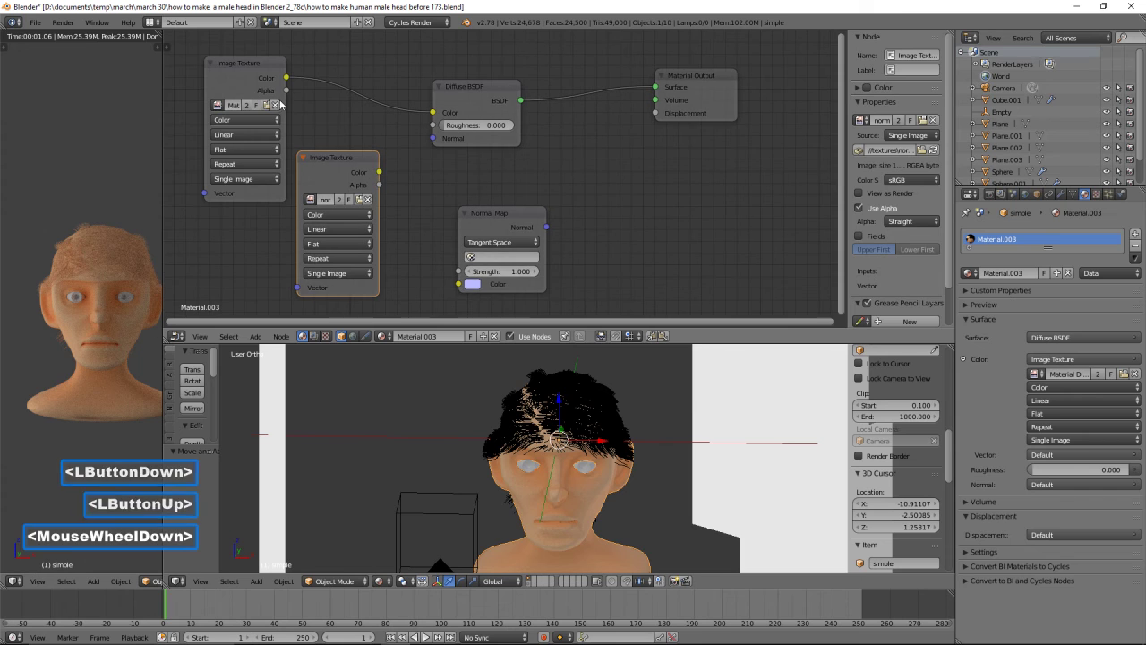
scroll(281, 105, "down", 1)
left_click_drag(253, 79, 230, 53)
left_click_drag(331, 169, 308, 185)
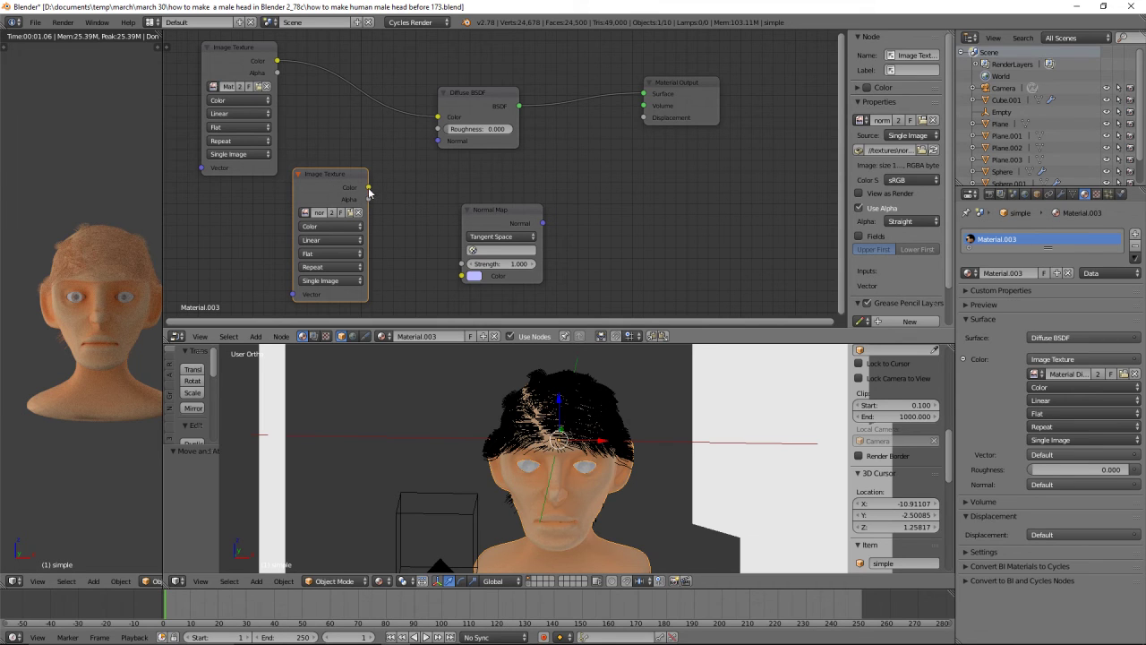
left_click_drag(368, 188, 461, 275)
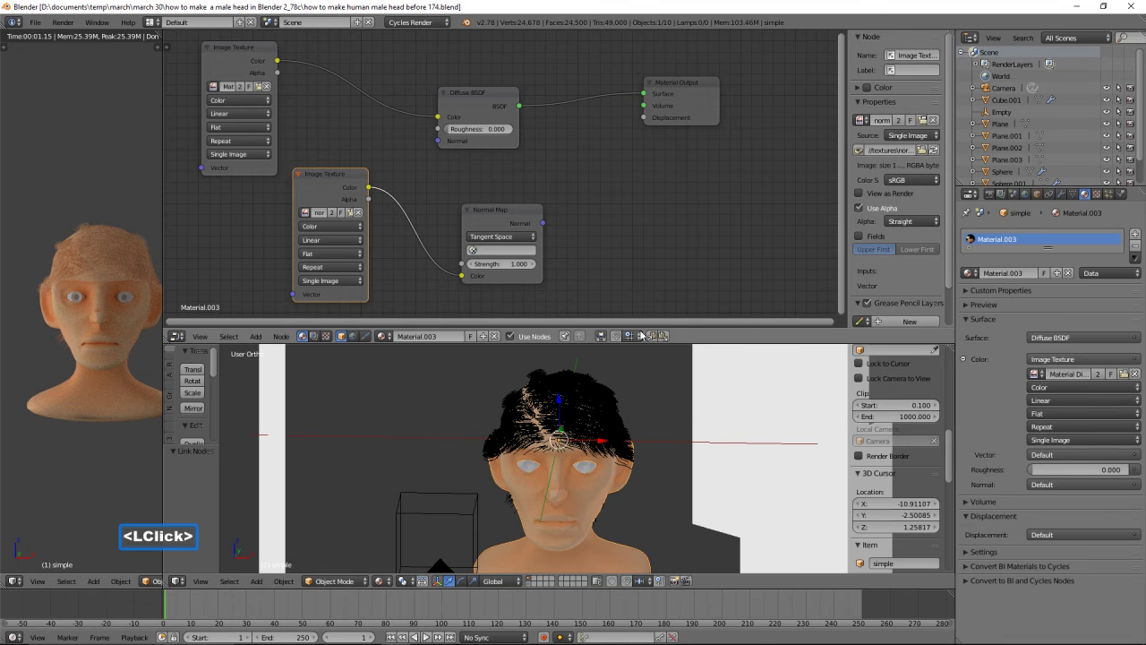
left_click(317, 188)
left_click_drag(317, 188, 228, 199)
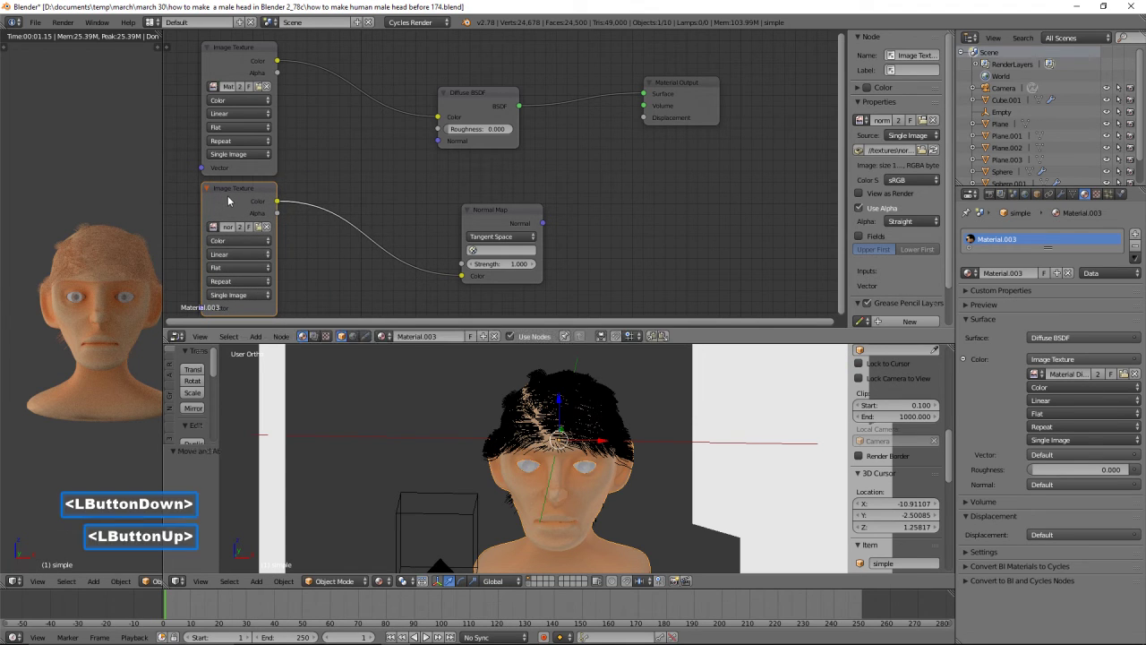
Move the Normal Map node beside its Image Texture and link its Normal output to the Diffuse BSDF's Normal input
left_click_drag(491, 210, 331, 189)
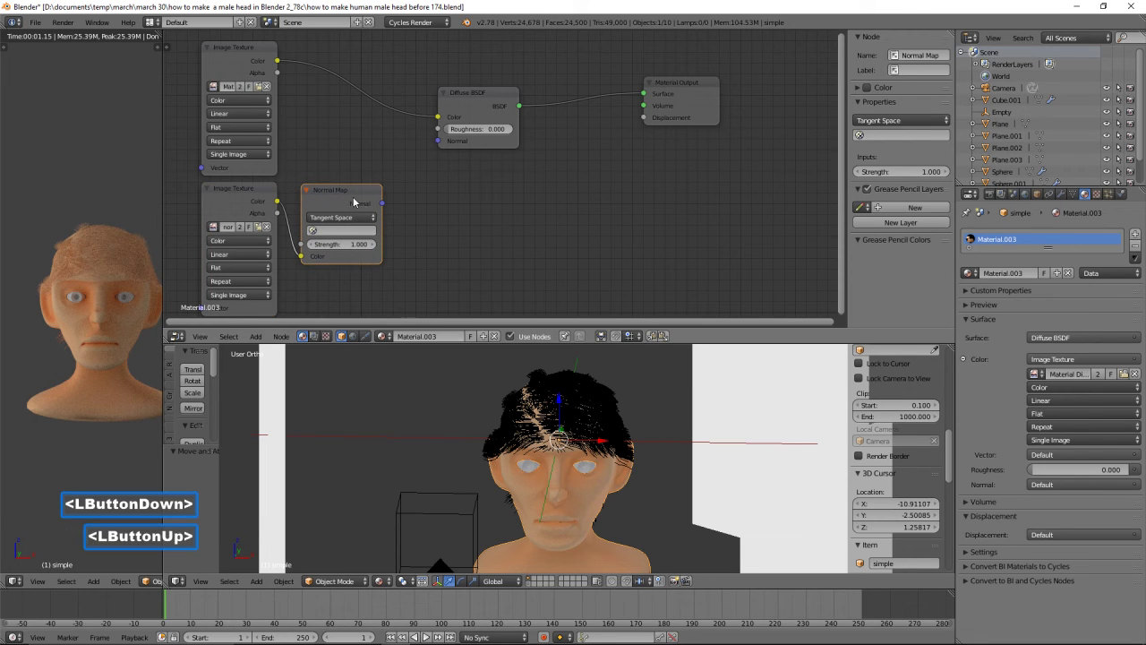
left_click_drag(384, 205, 437, 141)
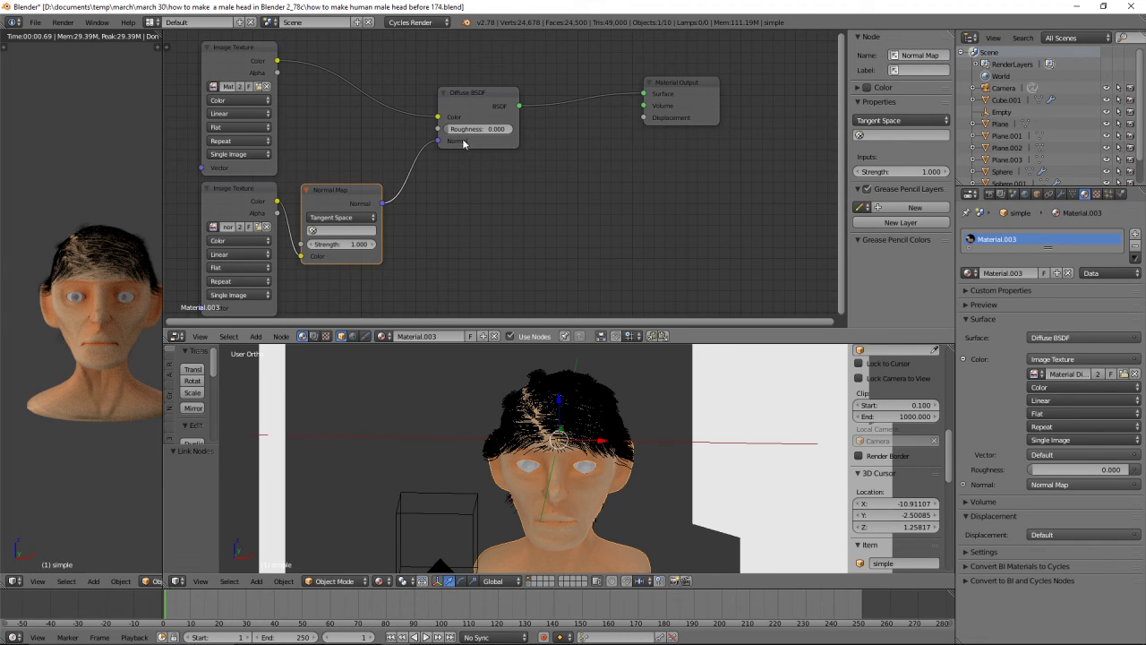
middle_click_drag(602, 466, 515, 450)
scroll(123, 358, "up", 2)
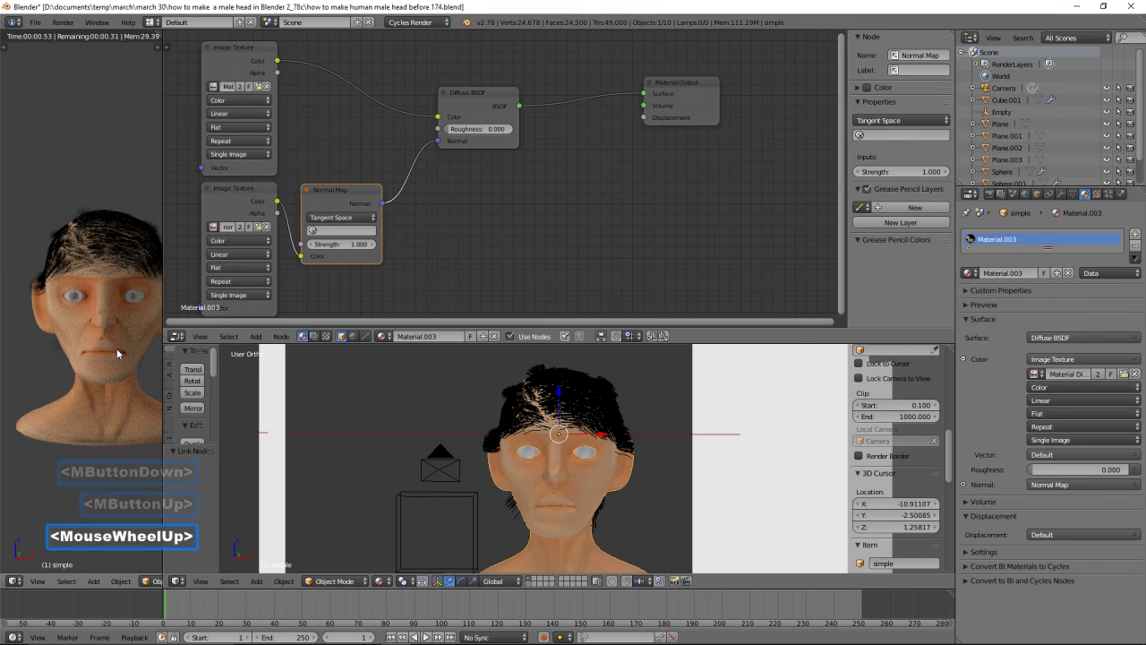
mouse_move(120, 341)
middle_mouse_down()
mouse_move(101, 338)
mouse_move(116, 350)
middle_mouse_up()
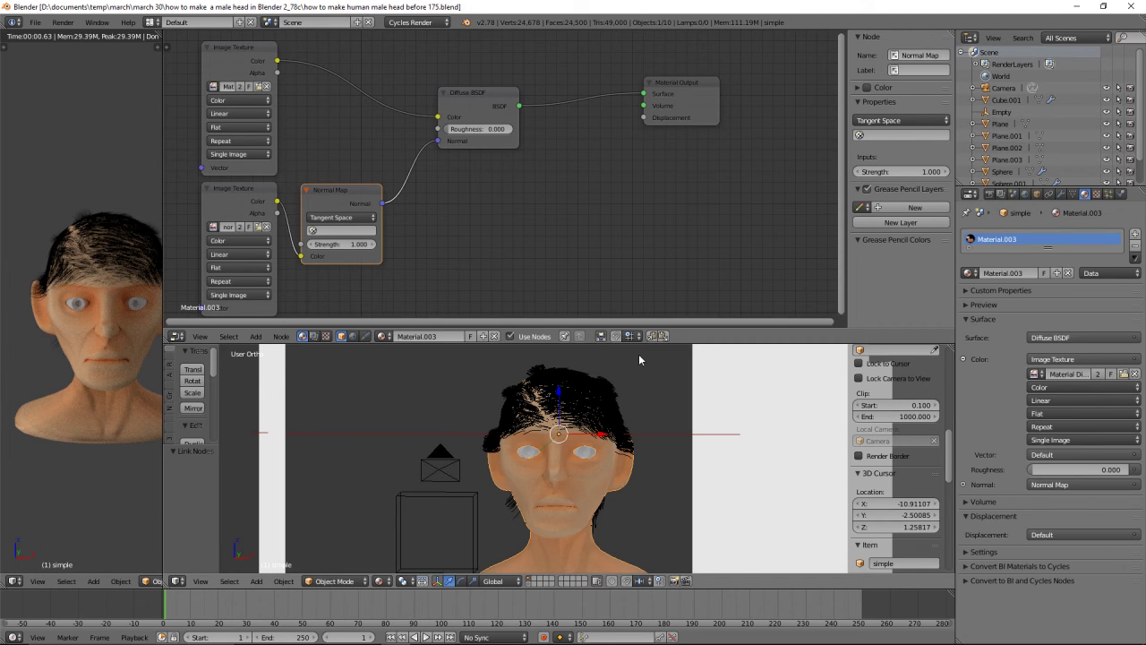
Create a new material on the character's right eyeball and add a Glossy BSDF node below its Diffuse BSDF
left_click(531, 457)
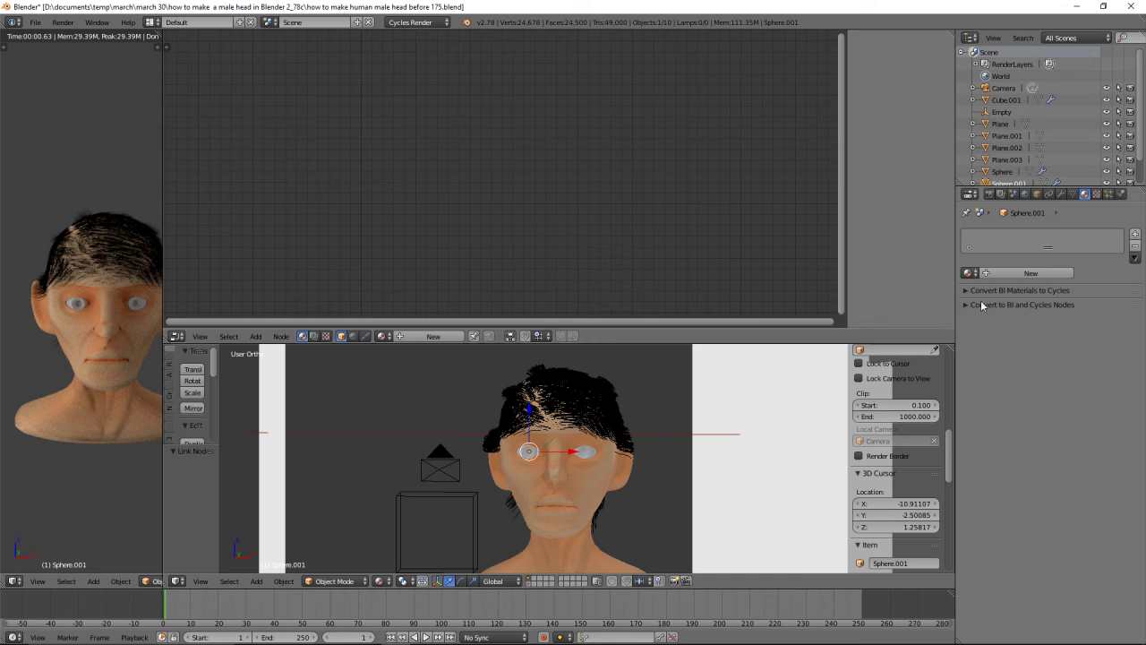
left_click(1030, 272)
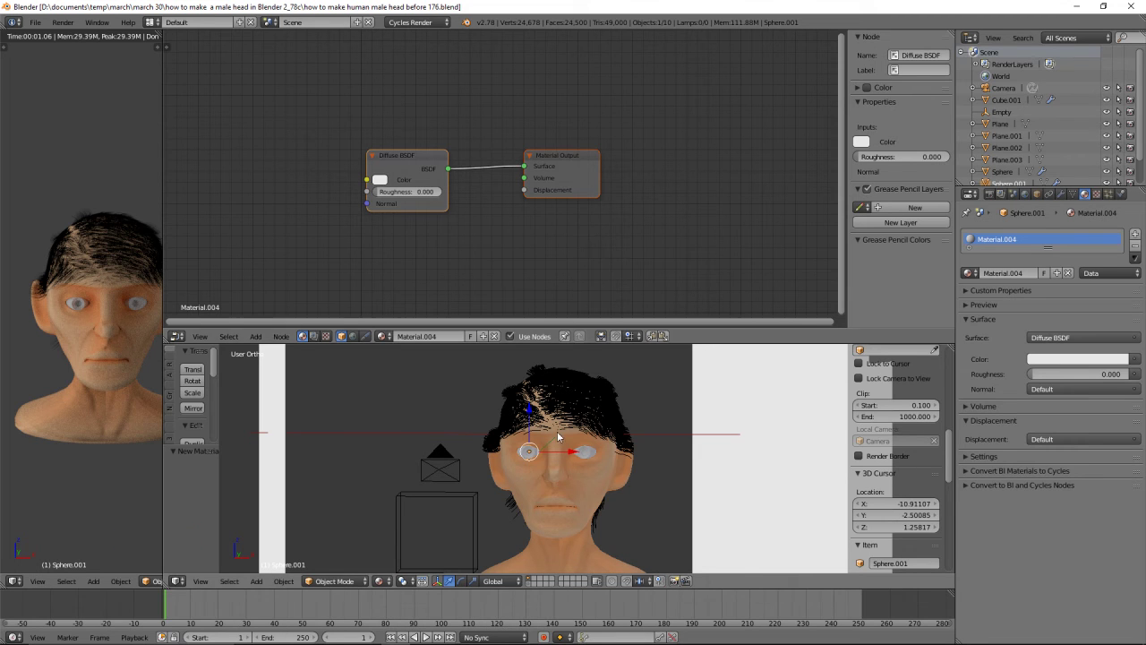
left_click(256, 337)
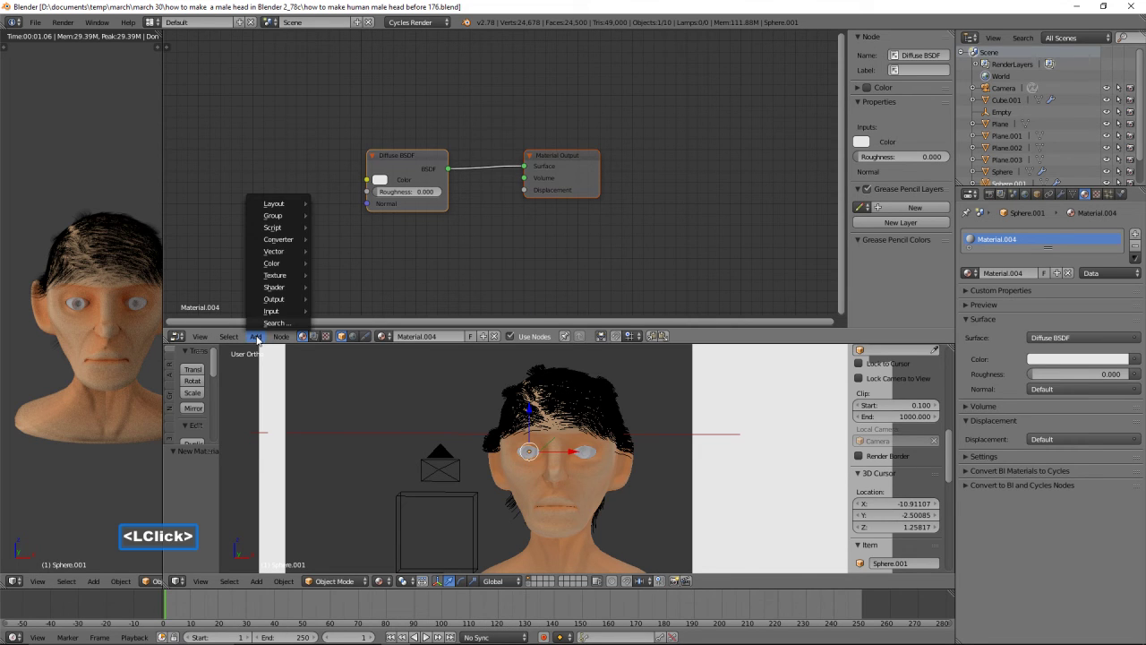
mouse_move(282, 289)
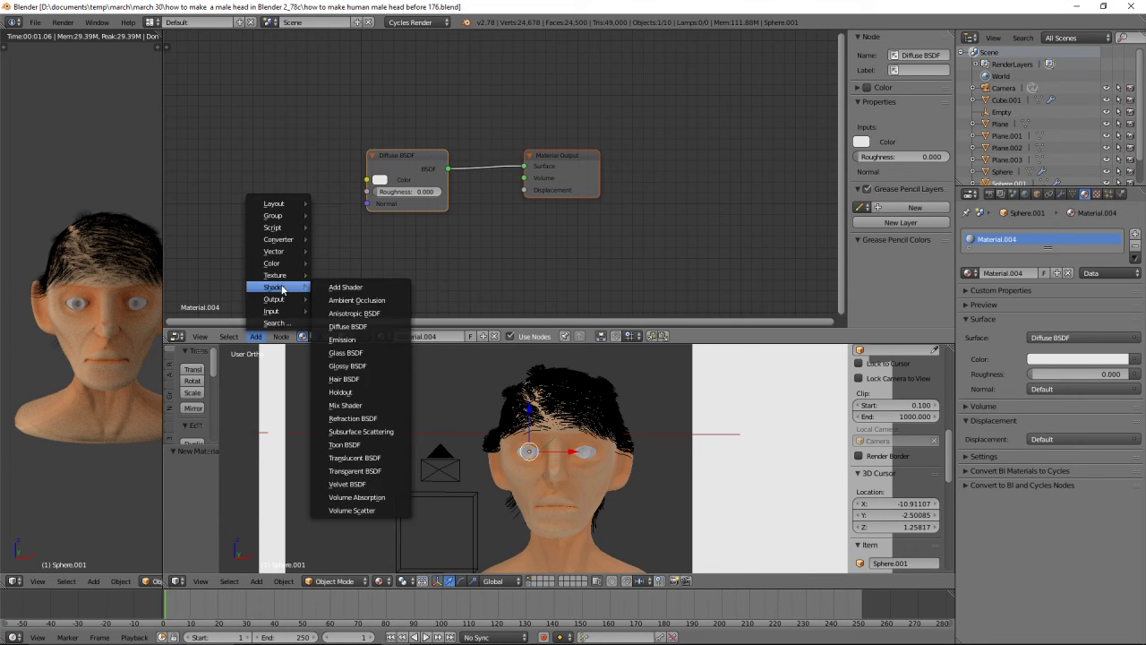
left_click(358, 365)
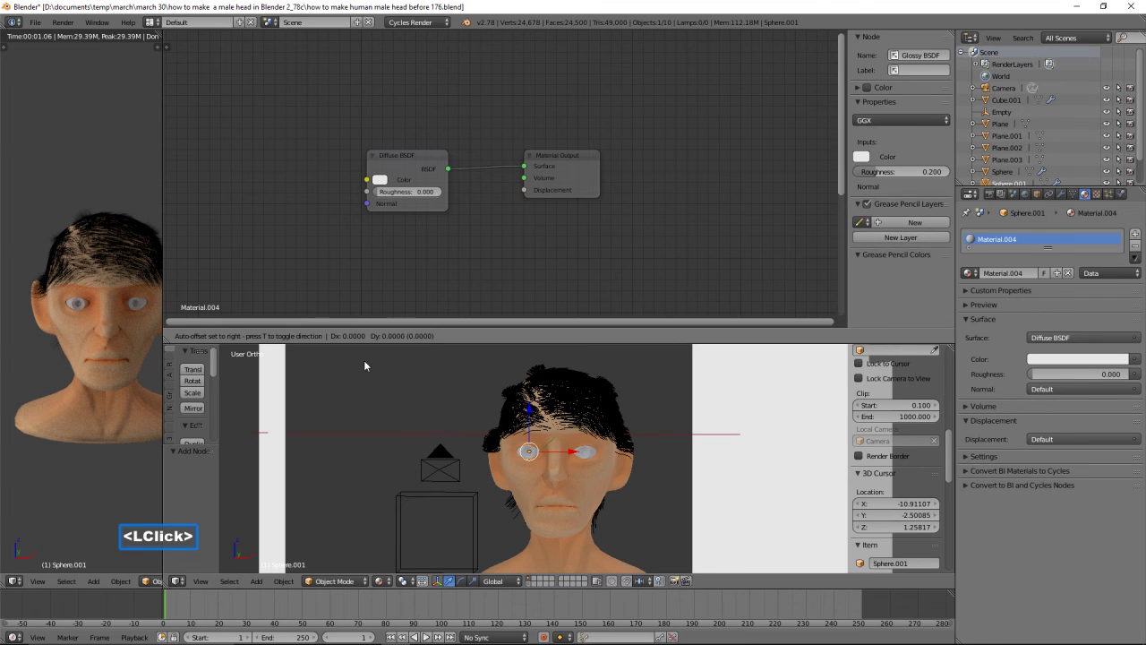
left_click(314, 230)
left_click_drag(401, 159, 334, 109)
left_click_drag(354, 228, 325, 215)
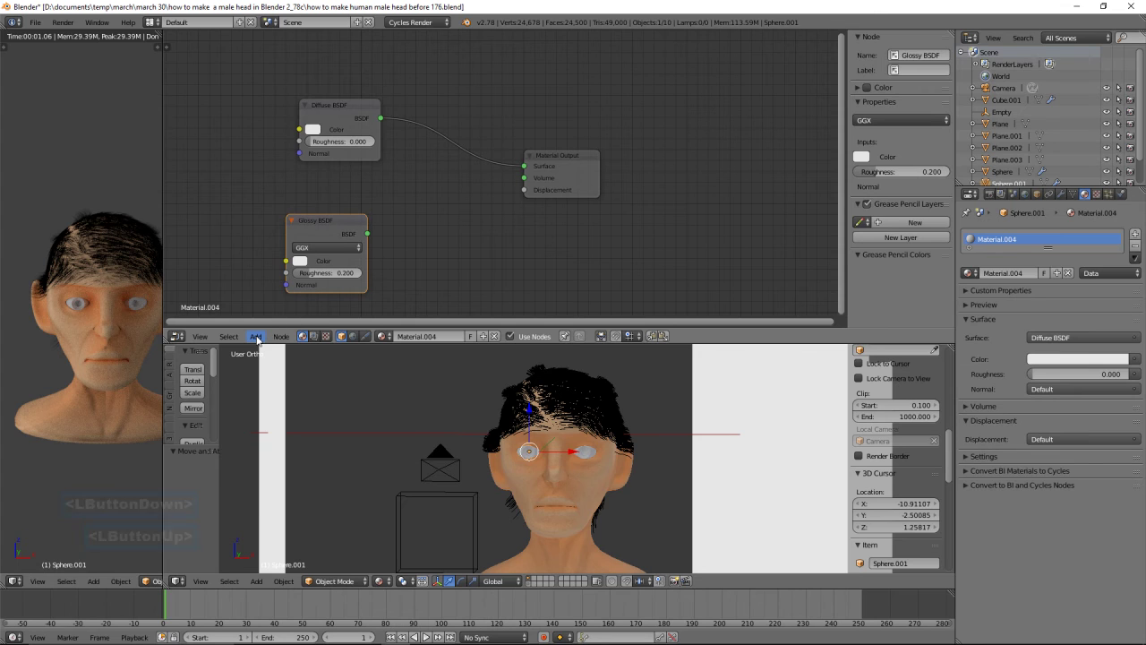
Insert a Mix Shader between the Diffuse BSDF and Material Output, and link the Glossy BSDF to its second Shader input
left_click(256, 336)
mouse_move(282, 292)
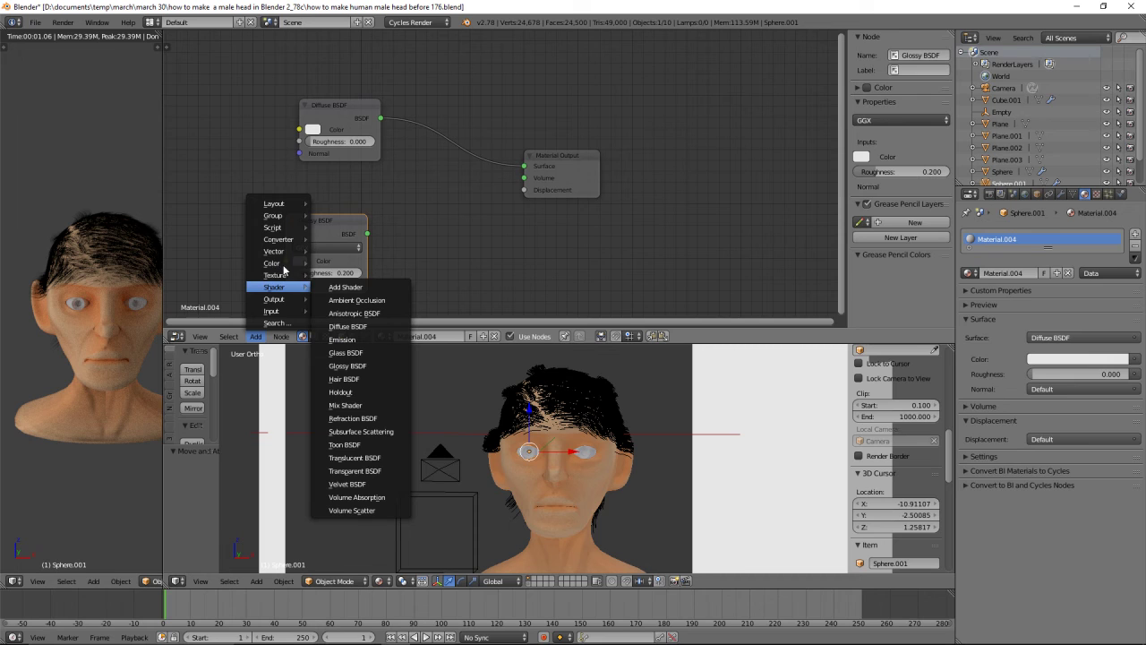
mouse_move(280, 265)
left_click(344, 405)
left_click(428, 191)
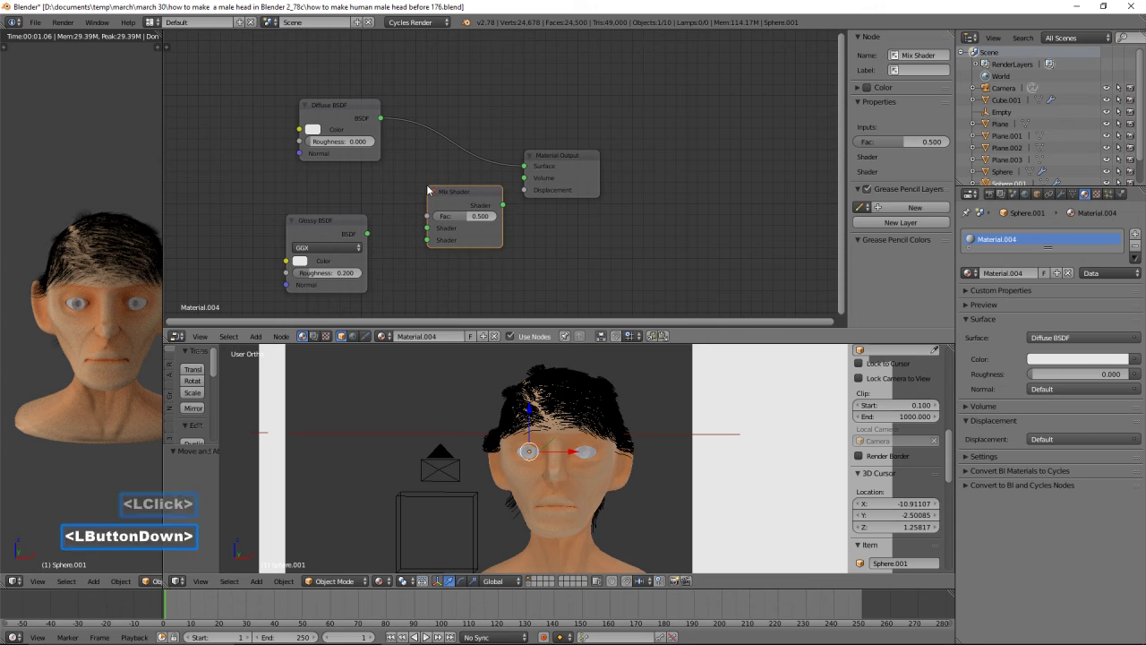
left_click_drag(557, 168, 602, 167)
left_click_drag(461, 195, 485, 159)
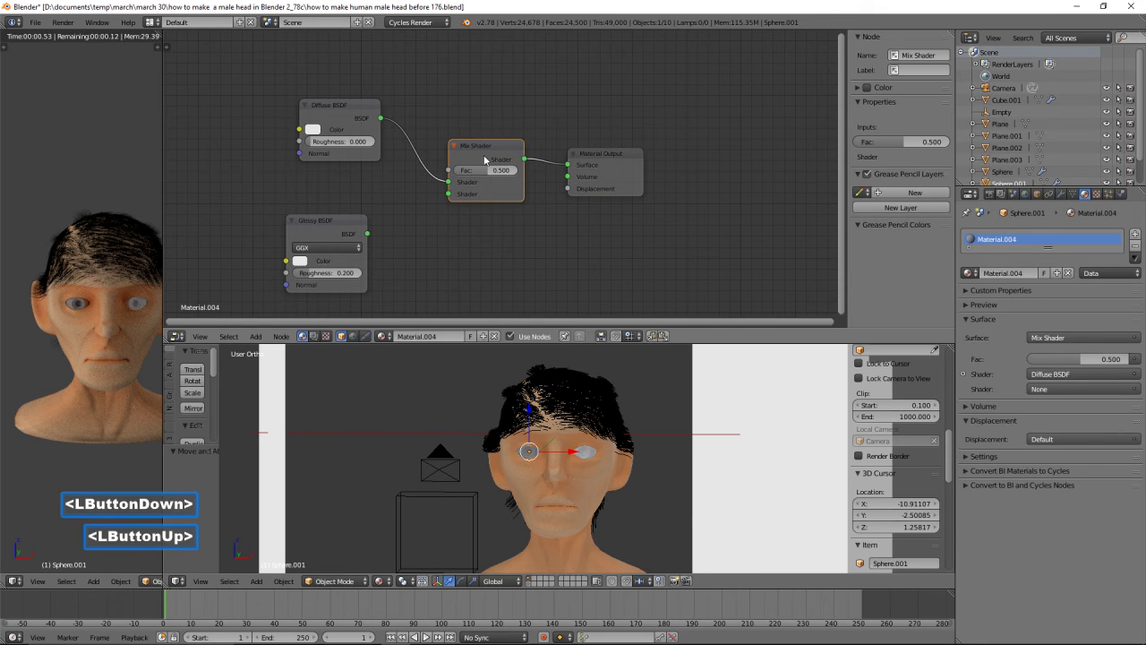
left_click_drag(367, 234, 448, 195)
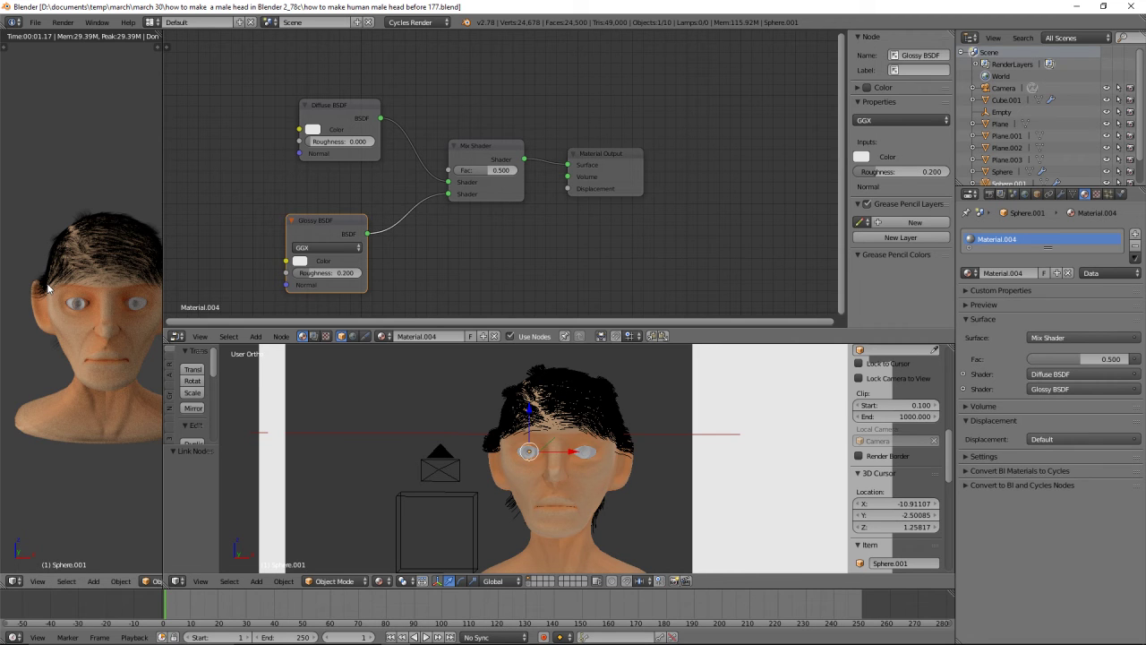
Set the eye material's Mix Shader Fac to 0.518 after trying 1.000 and 0.000, and brighten its Diffuse BSDF color to full white
key("b")
left_click_drag(48, 285, 108, 330)
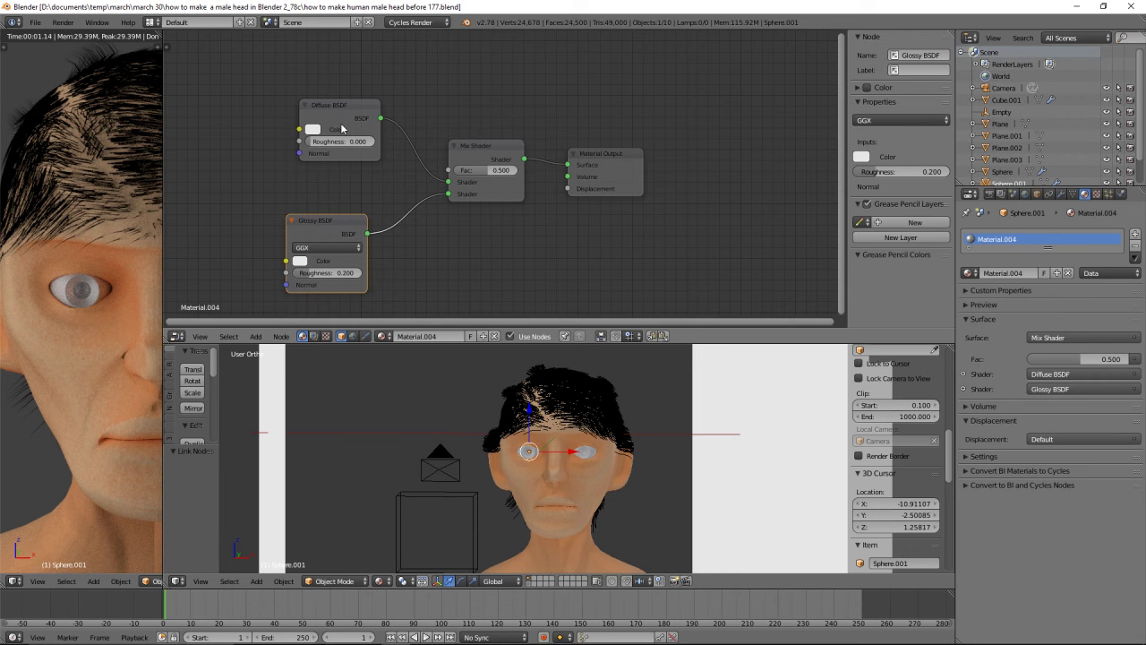
mouse_move(496, 171)
left_mouse_down()
mouse_move(525, 182)
mouse_move(518, 174)
left_mouse_up()
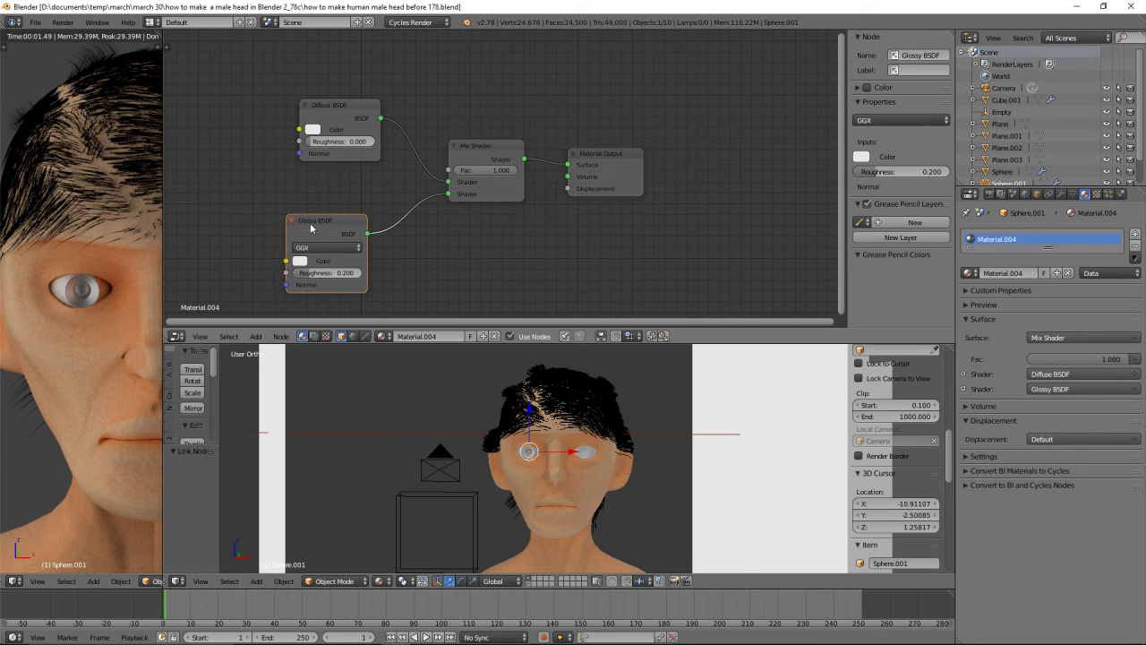
left_click_drag(508, 171, 197, 235)
left_click(477, 239)
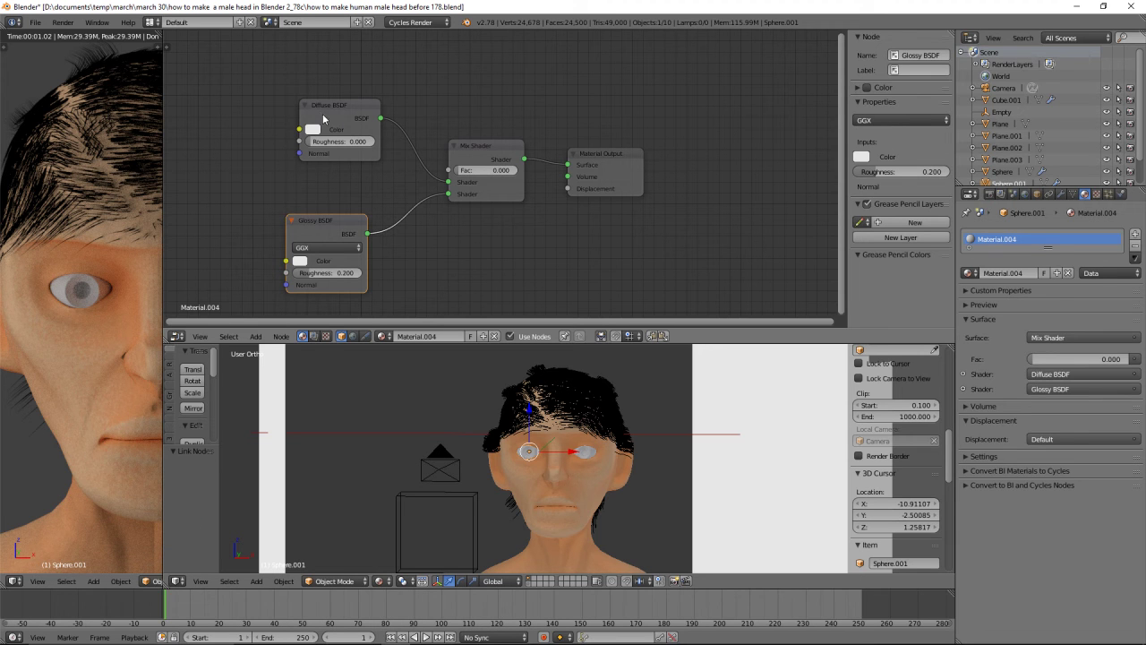
left_click_drag(462, 176, 504, 182)
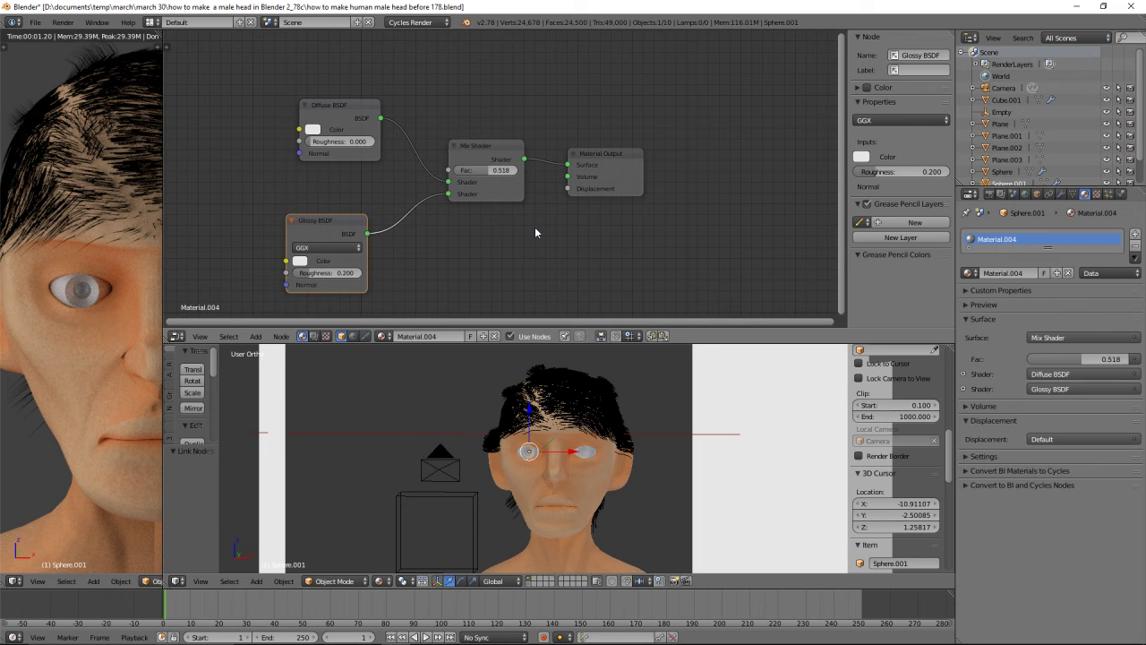
left_click(315, 131)
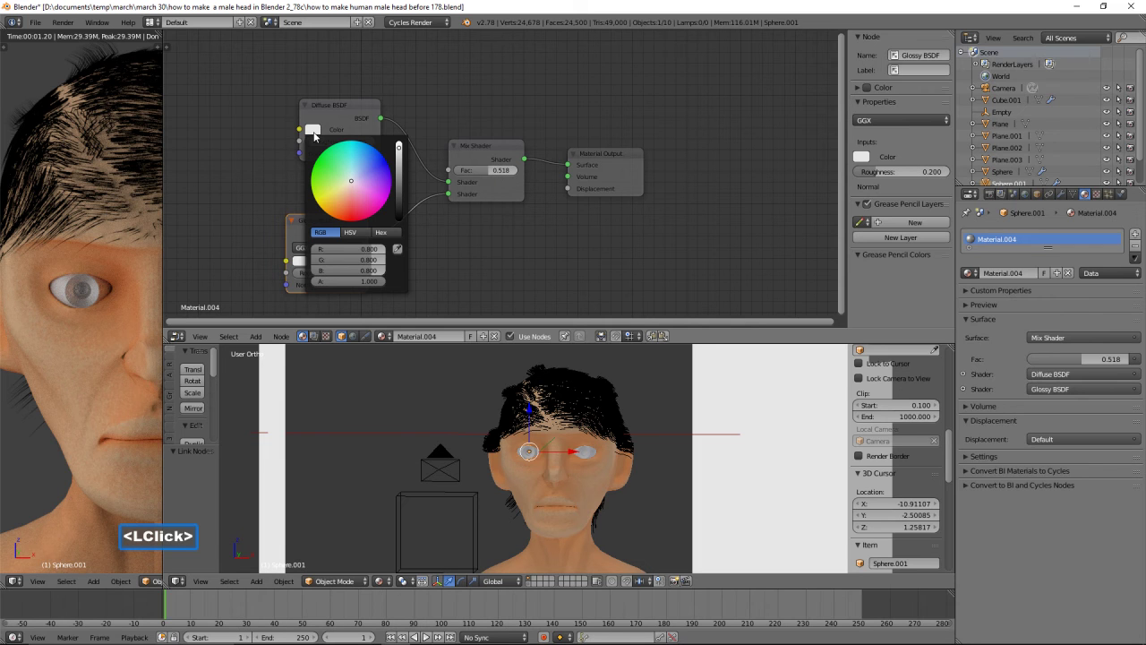
left_click_drag(400, 148, 400, 137)
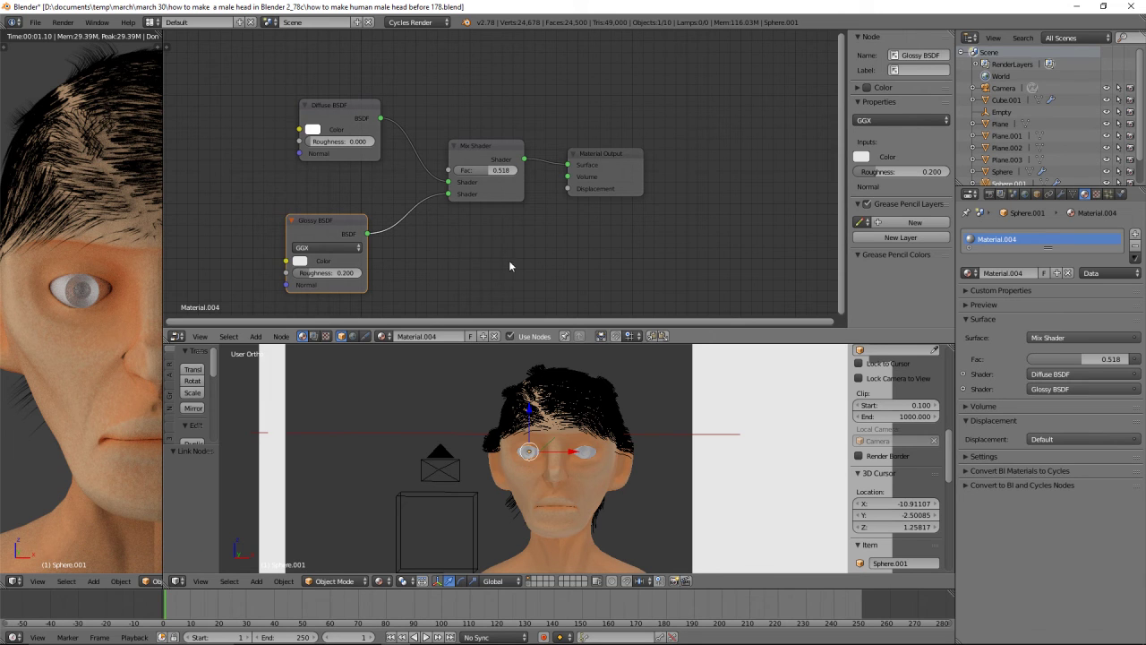
Add a second material slot with a new material to the eyeball and enter Edit Mode with face selection
left_click(1135, 234)
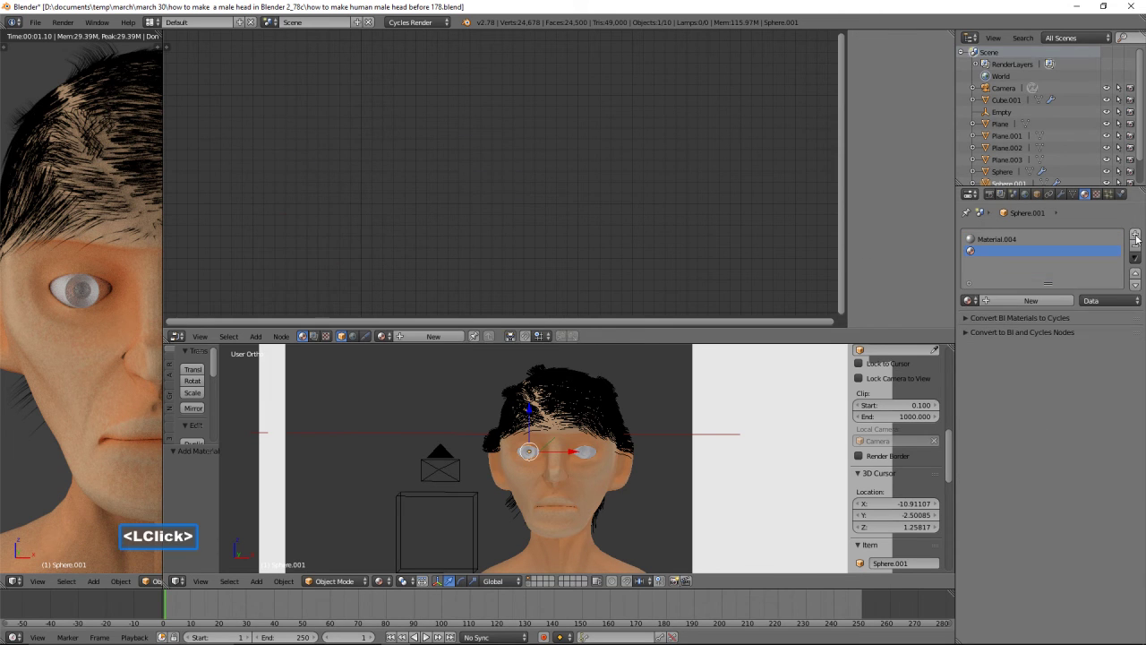
left_click(1062, 301)
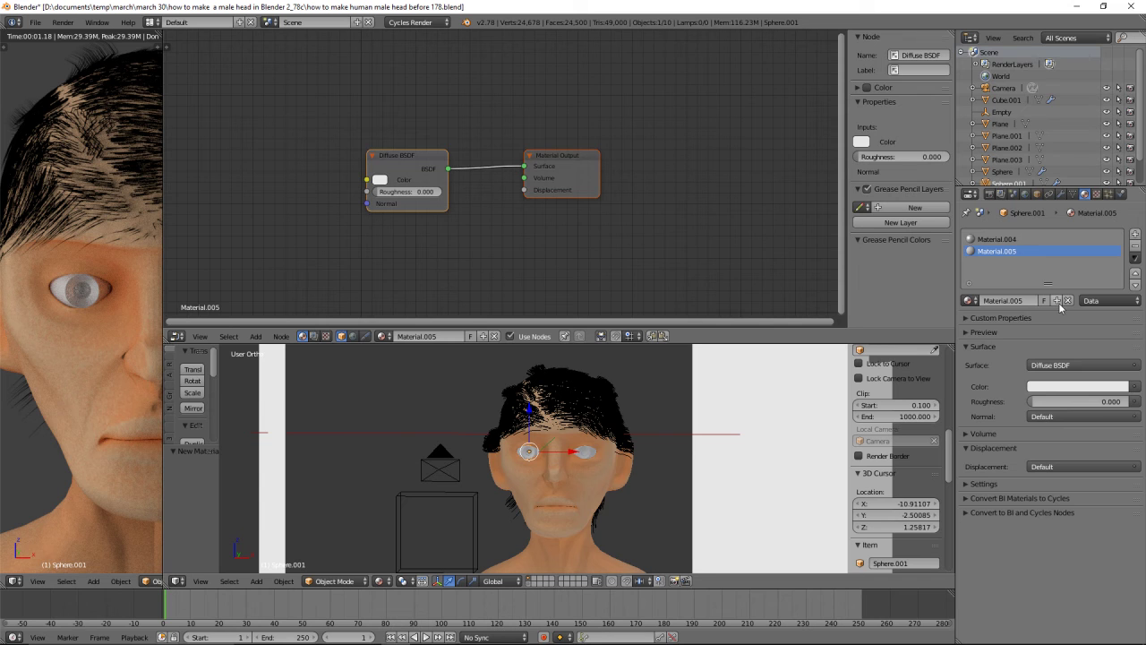
scroll(544, 448, "up", 8)
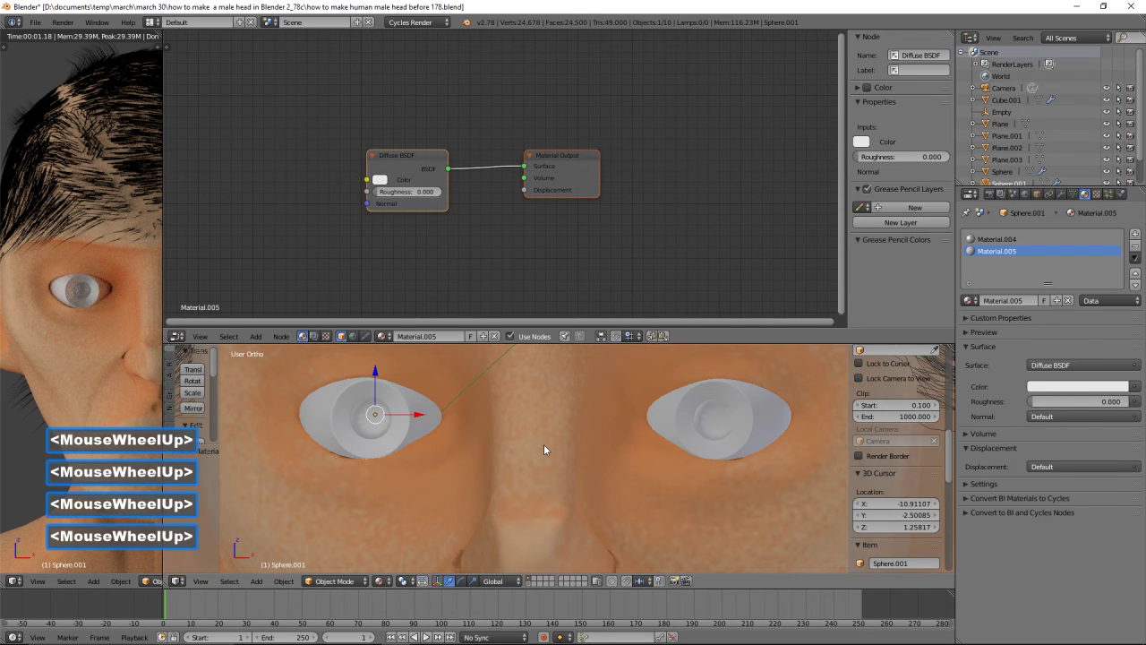
left_click(356, 581)
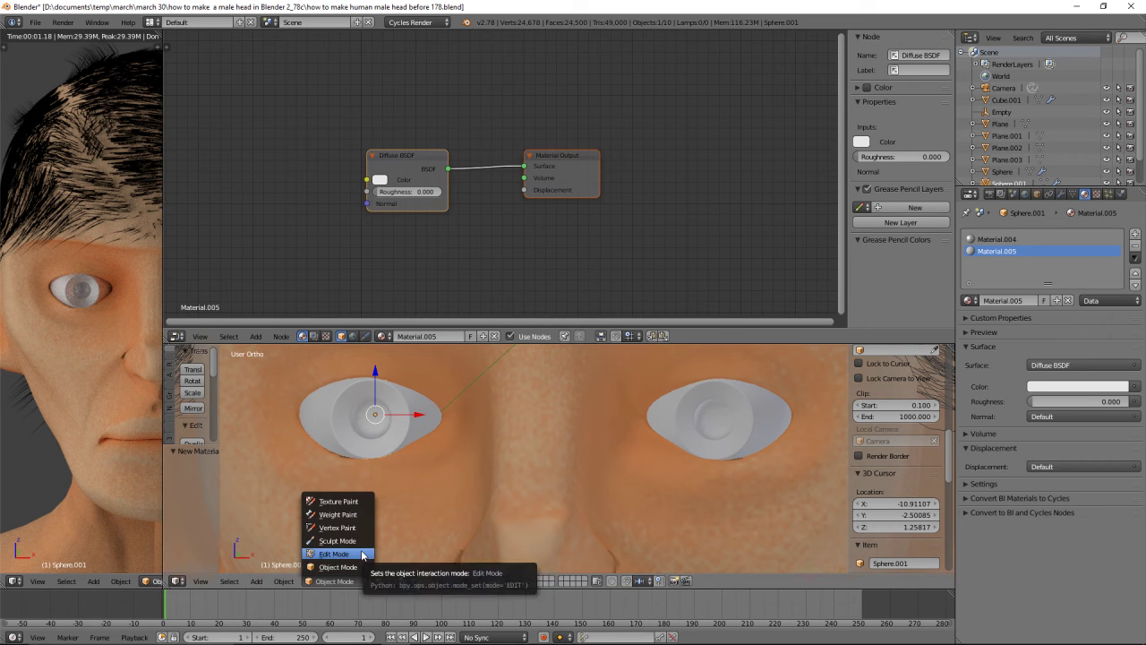
left_click(362, 554)
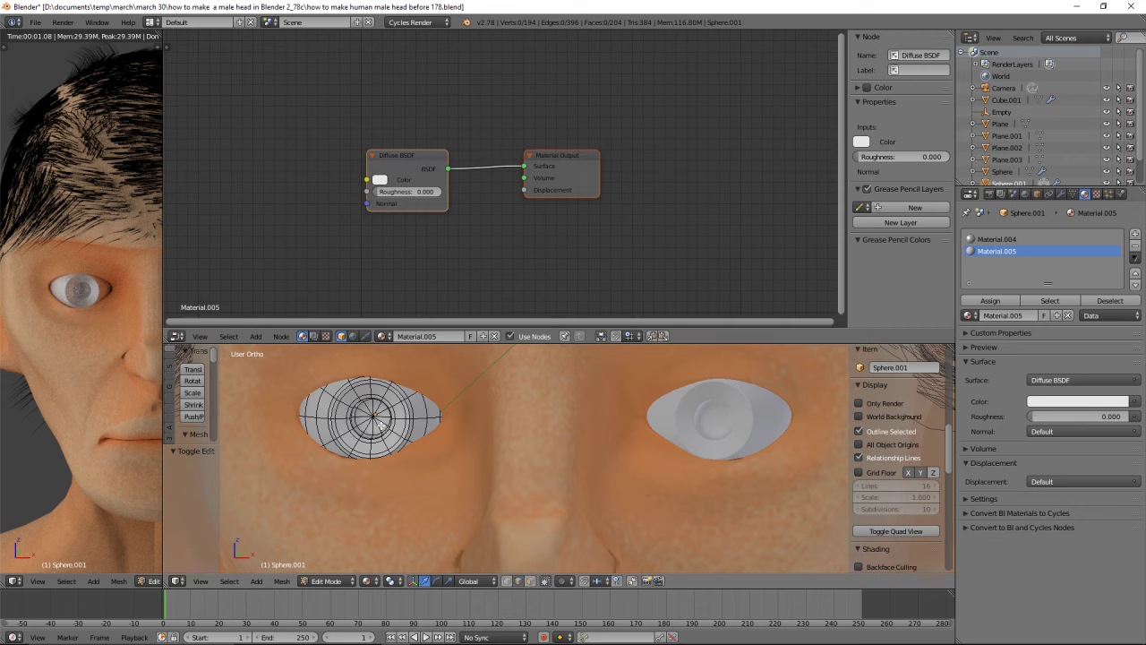
left_click(531, 580)
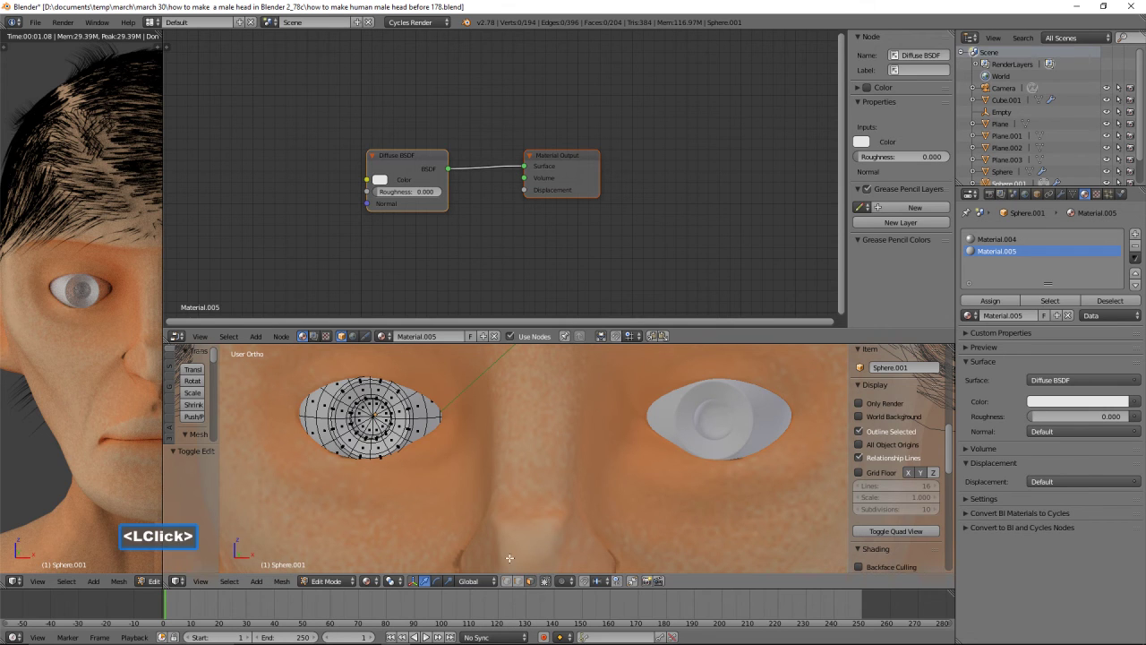
Circle-select all faces of the round recess at the eyeball's center, catching the inner wall faces from several angles
scroll(414, 458, "up", 2)
key("c")
left_click_drag(296, 412, 284, 399)
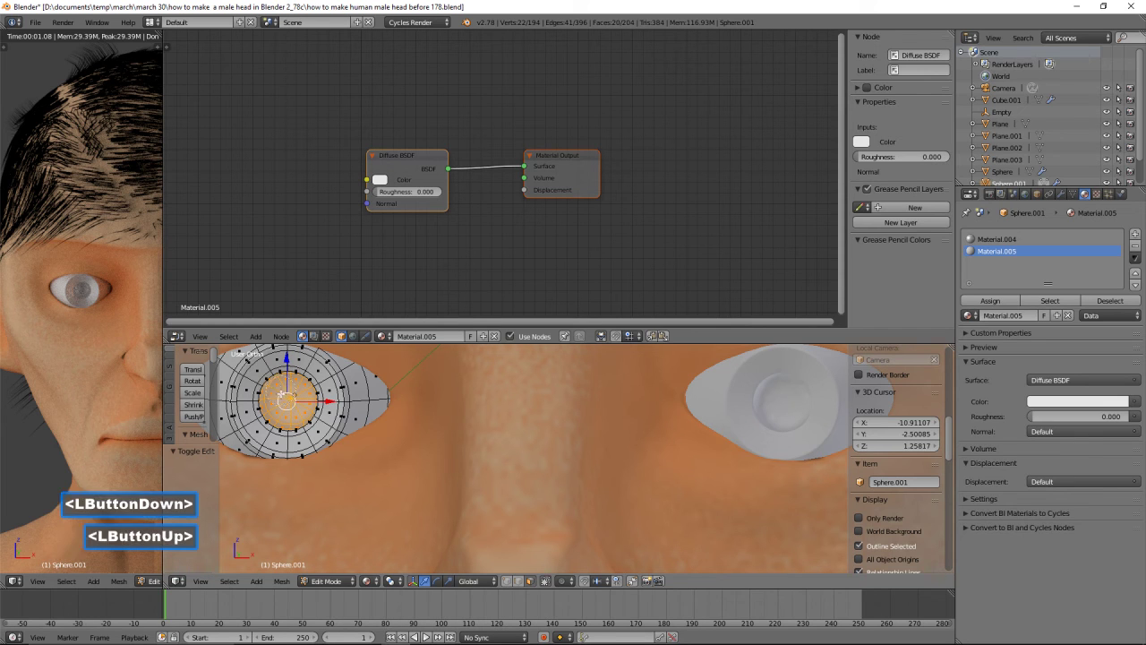
right_click(283, 399)
mouse_move(283, 401)
middle_mouse_down()
mouse_move(313, 421)
mouse_move(308, 401)
middle_mouse_up()
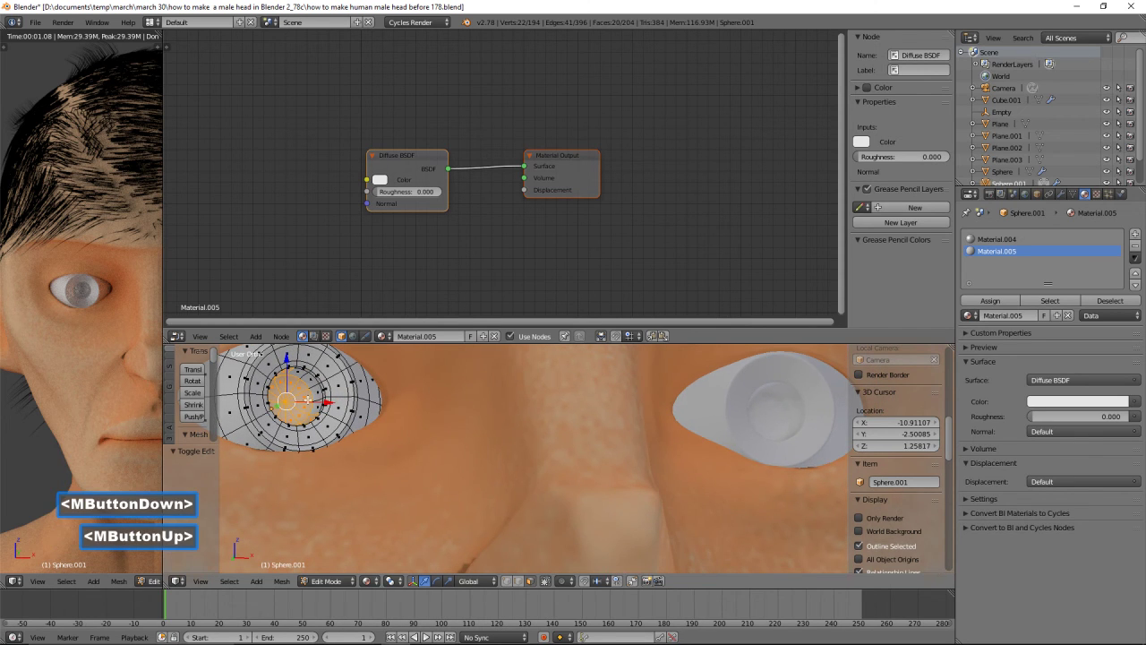
key("c")
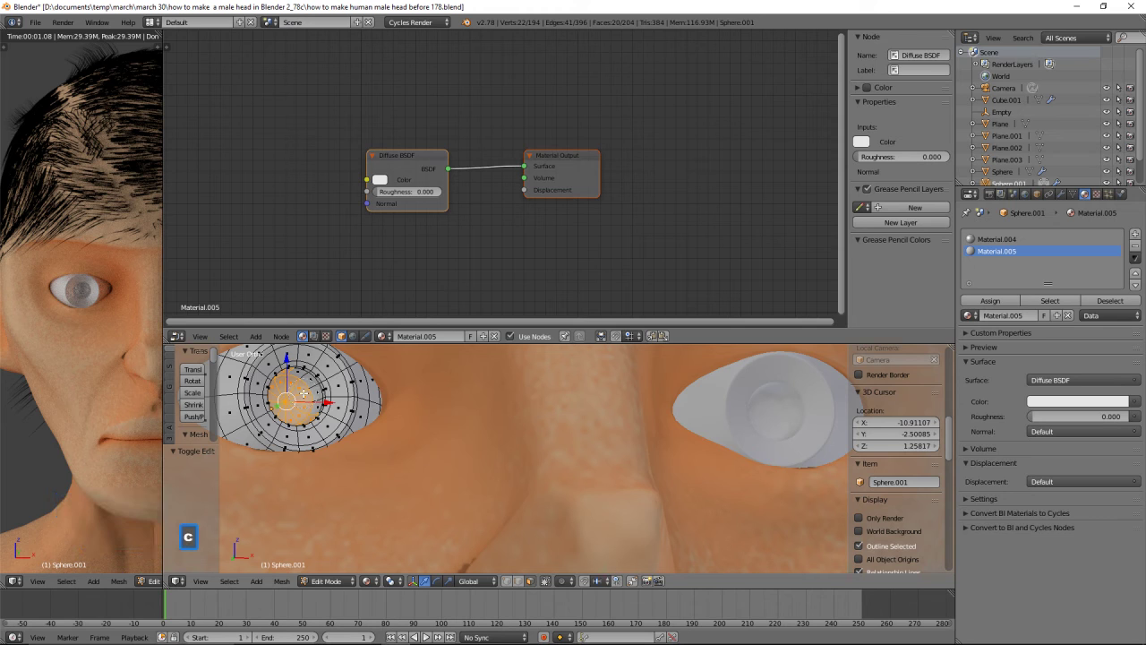
left_click(303, 393)
left_click_drag(304, 394, 304, 403)
right_click(396, 426)
middle_click_drag(396, 426, 345, 443)
key("c")
left_click(276, 405)
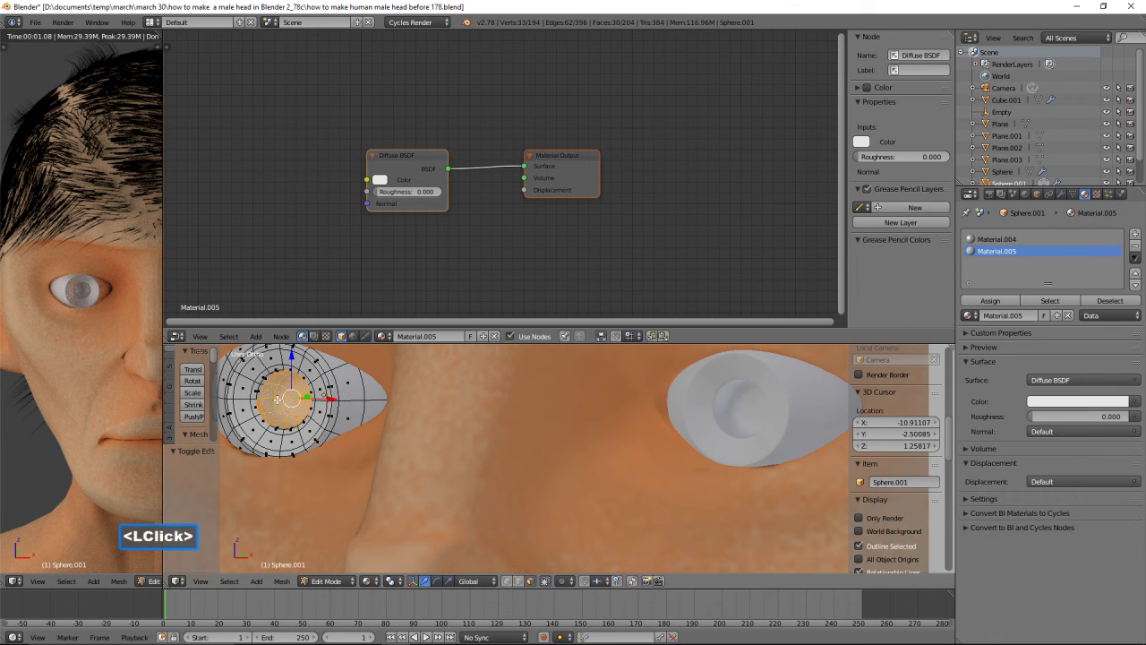
left_click(282, 396)
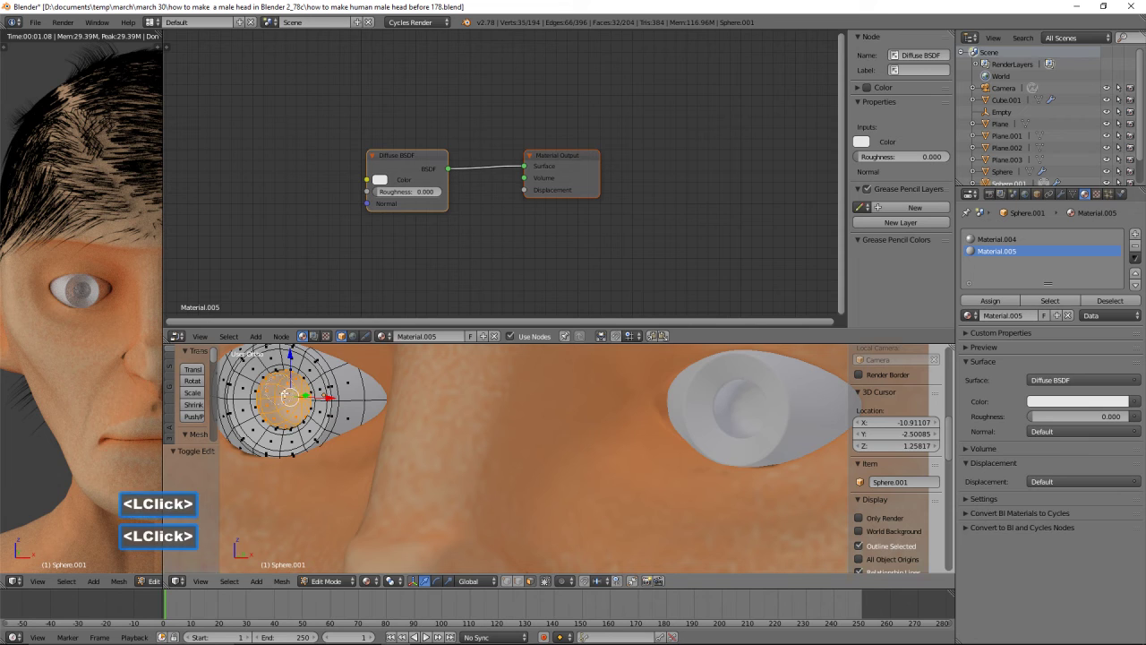
right_click(288, 398)
middle_click_drag(289, 397, 302, 394)
key("c")
left_click_drag(285, 380, 286, 388)
right_click(286, 388)
middle_click_drag(287, 388, 302, 432)
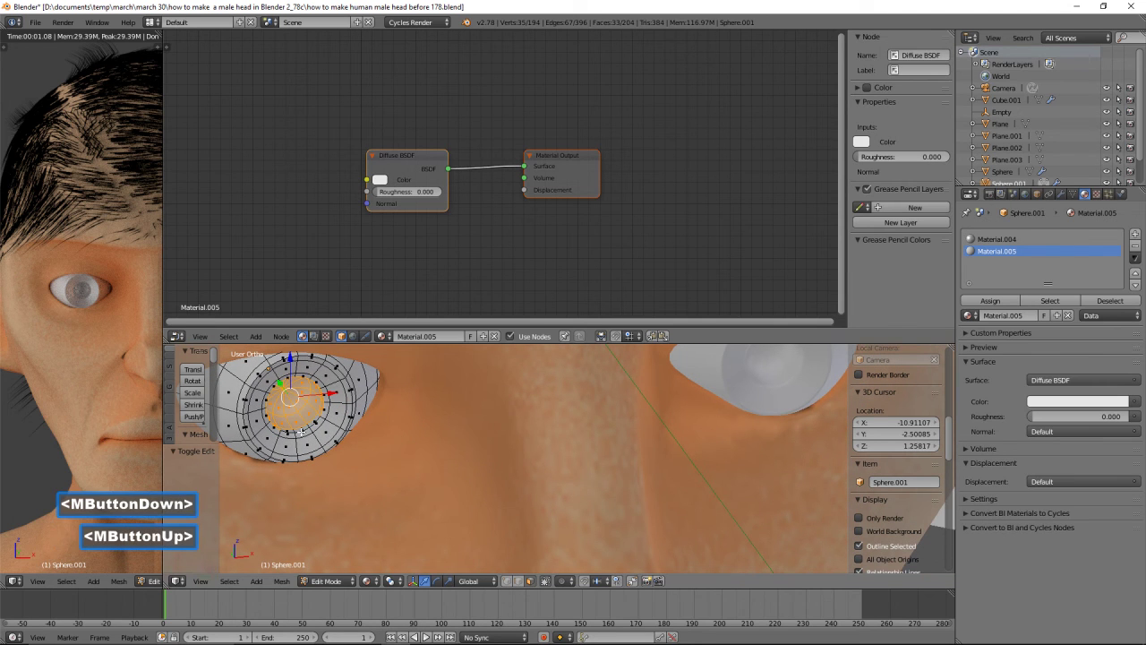
key("c")
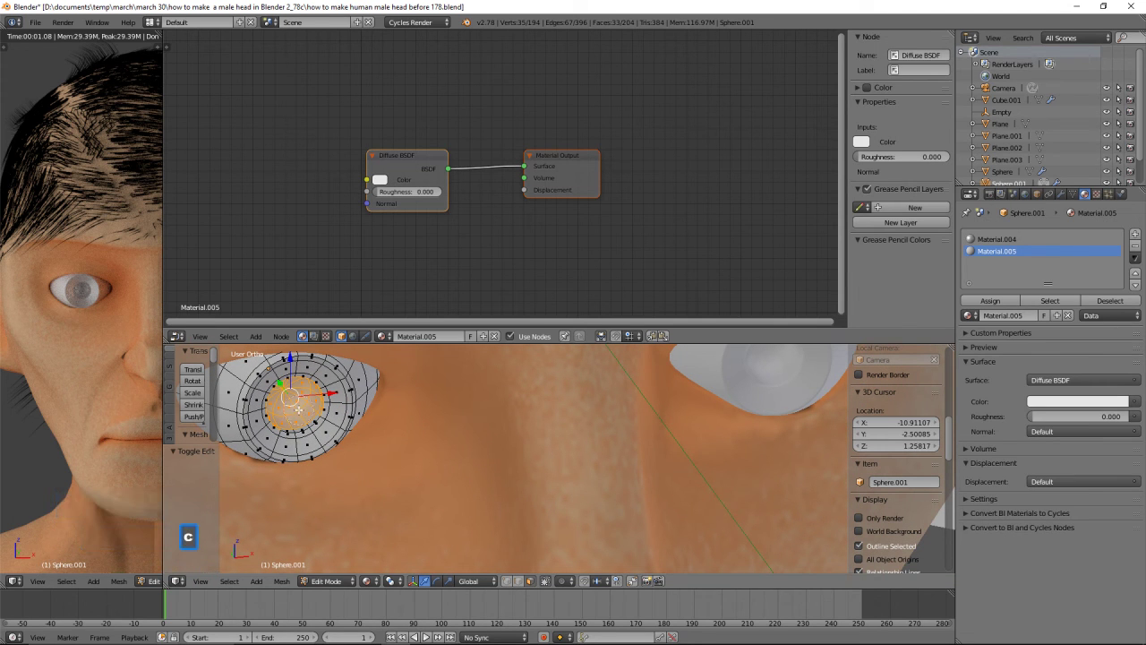
left_click(294, 415)
left_click(315, 421)
right_click(298, 412)
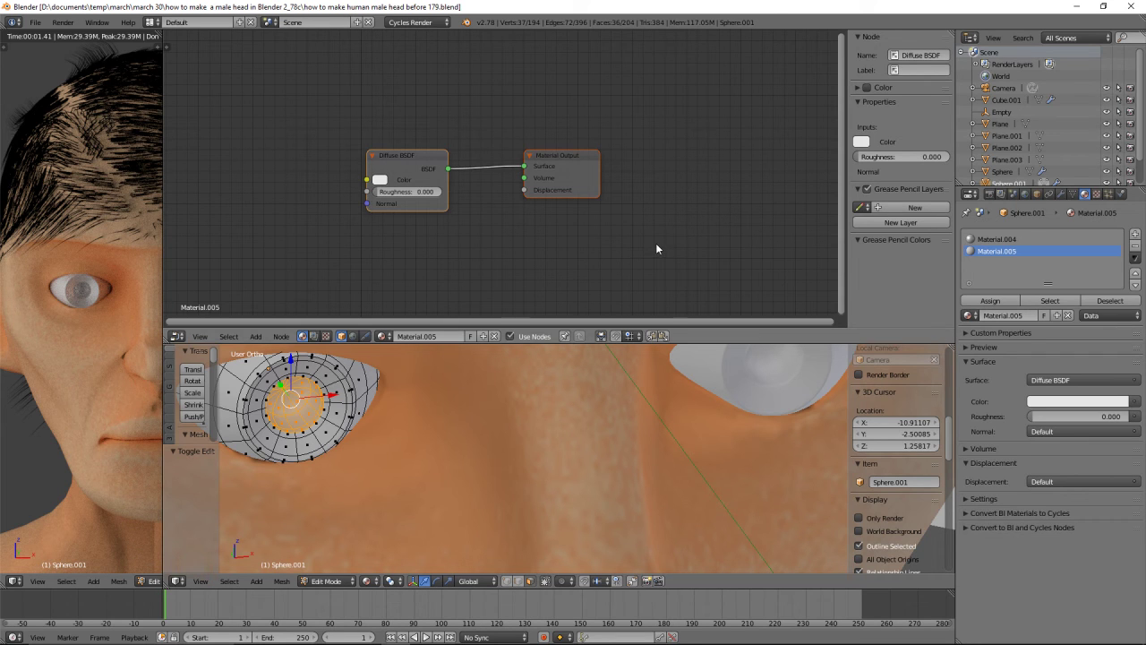
Copy the glossy eye-white material Material.004 and paste its shader setup into Material.005
left_click(1005, 239)
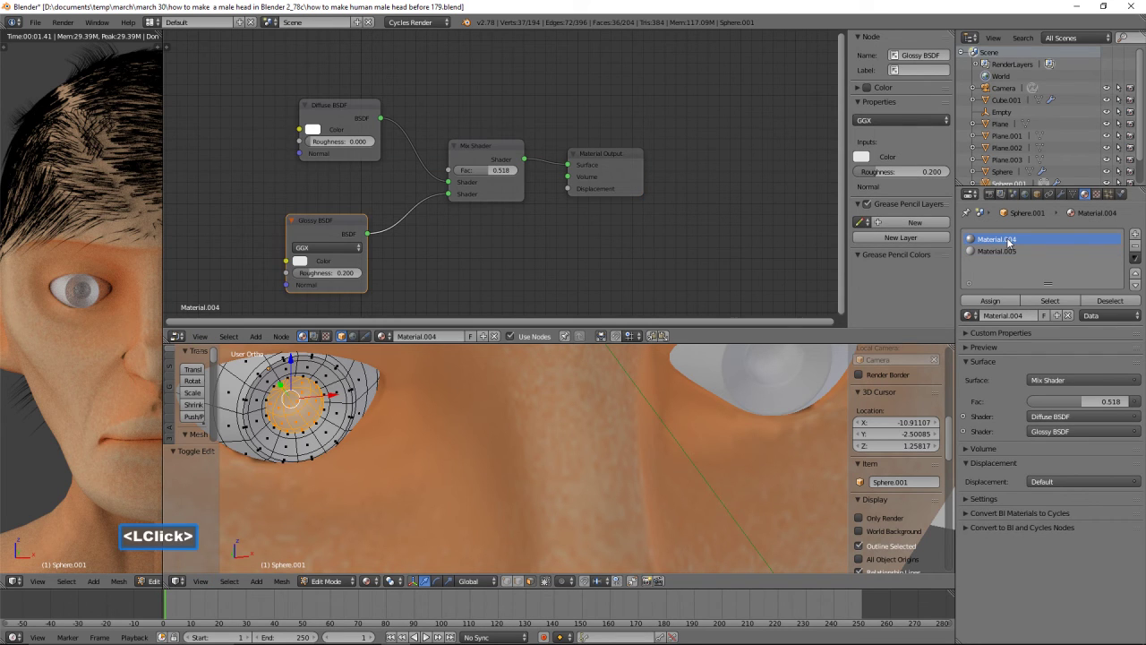
left_click(1135, 258)
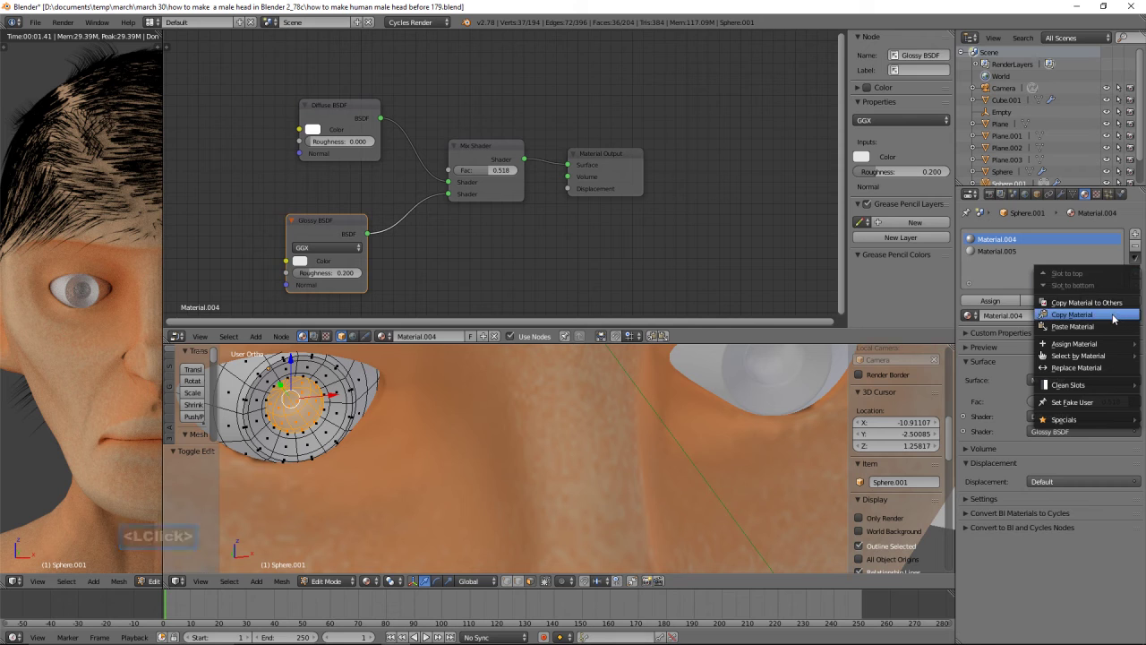
left_click(1114, 315)
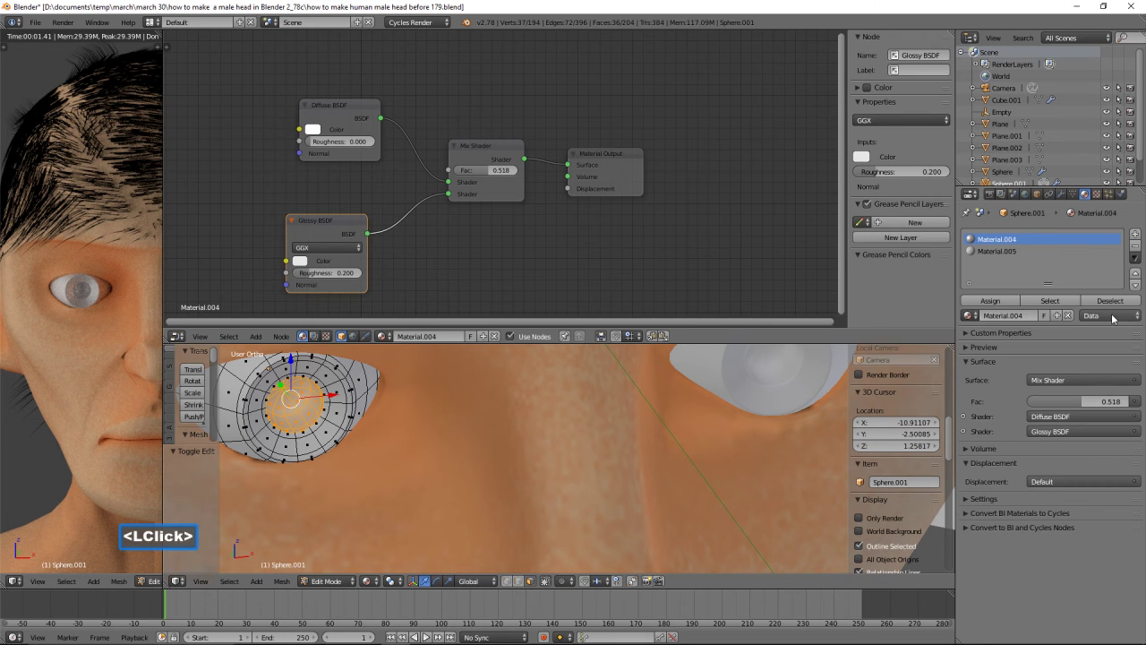
left_click(1005, 251)
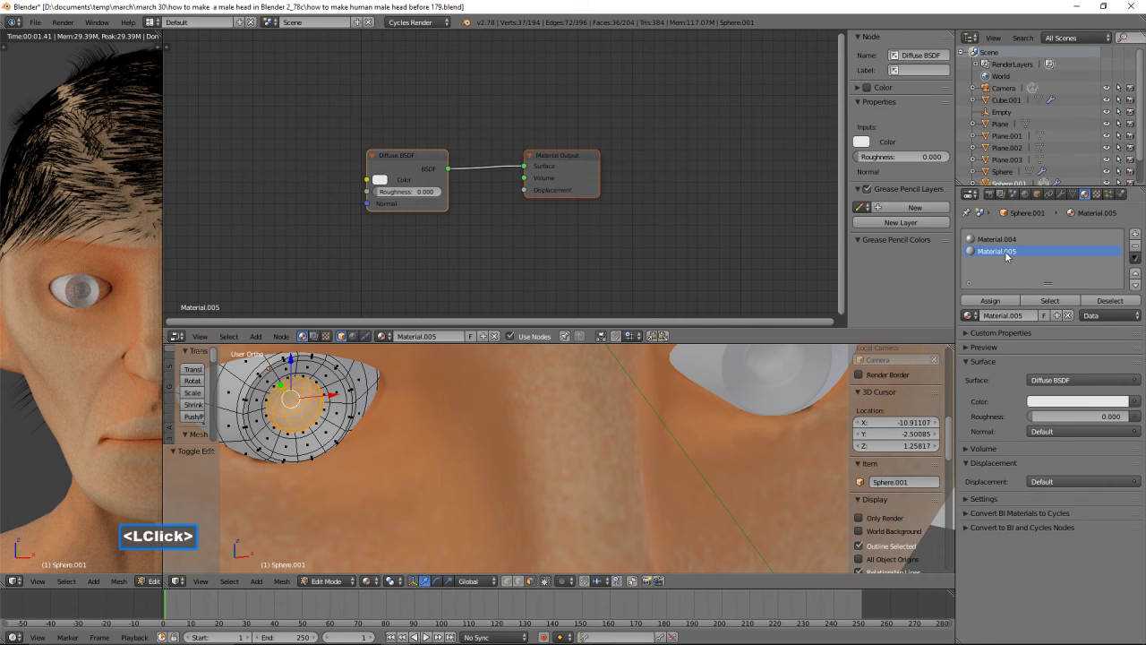
left_click(1134, 258)
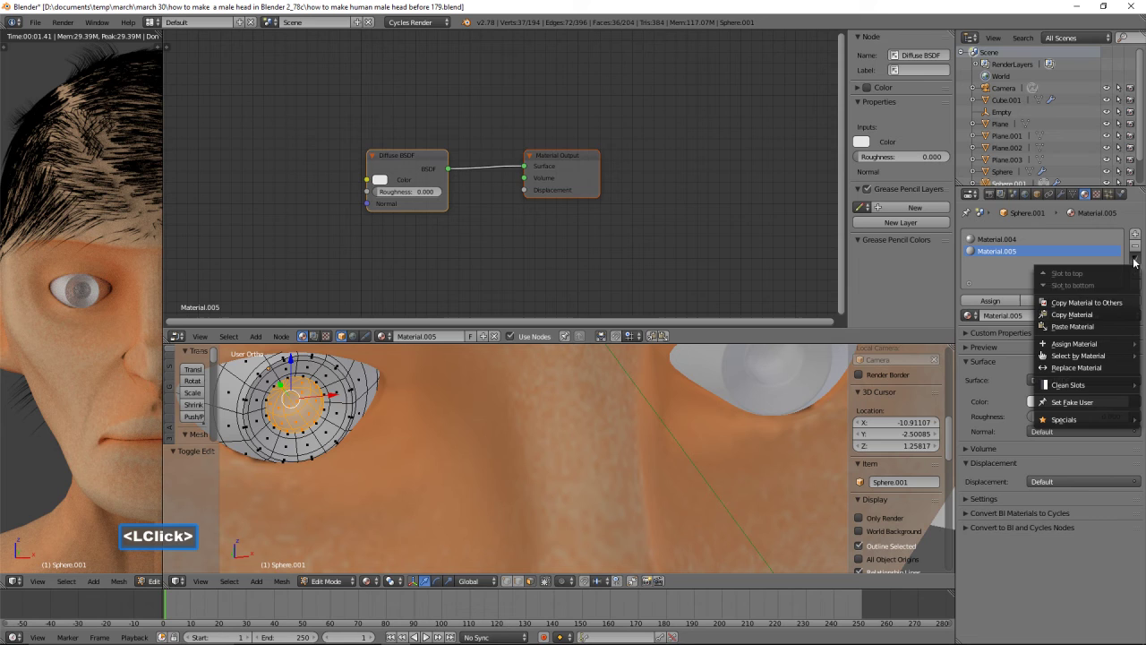
left_click(1108, 328)
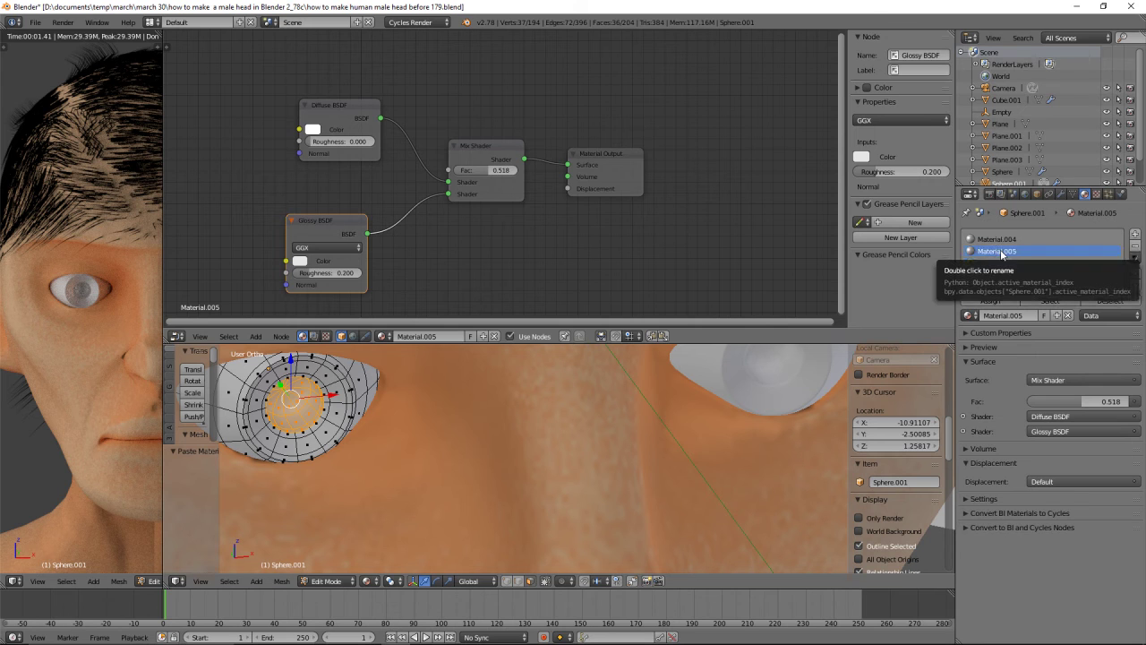
Set Material.005's Diffuse BSDF color to black and assign the material to the selected recess faces
left_click(313, 132)
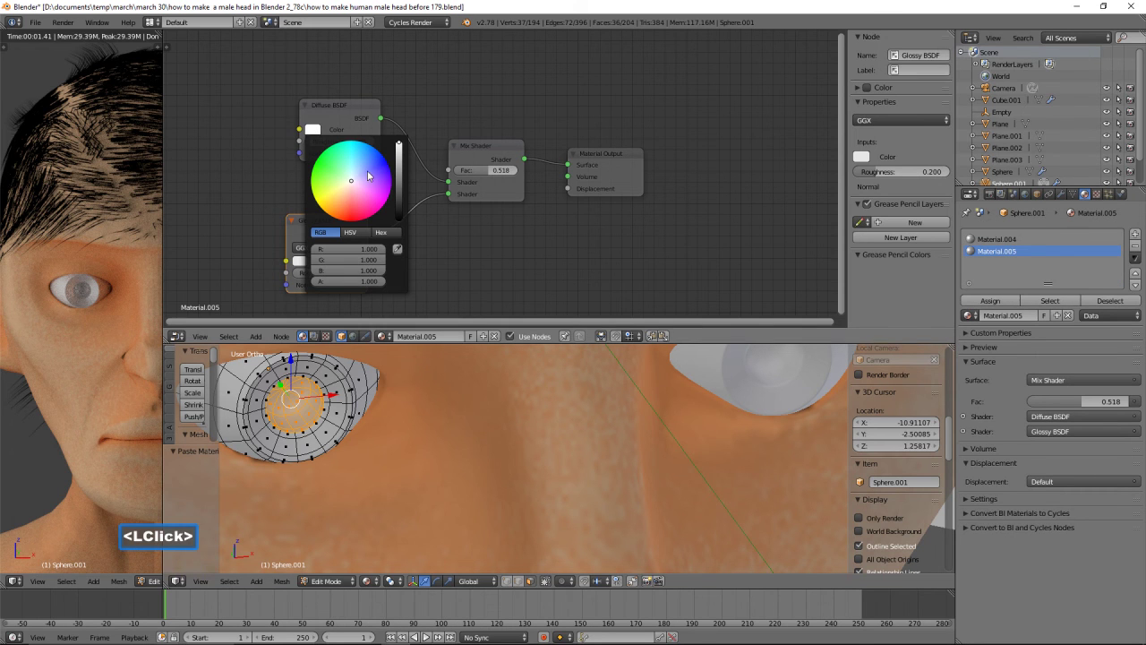
left_click_drag(402, 155, 399, 224)
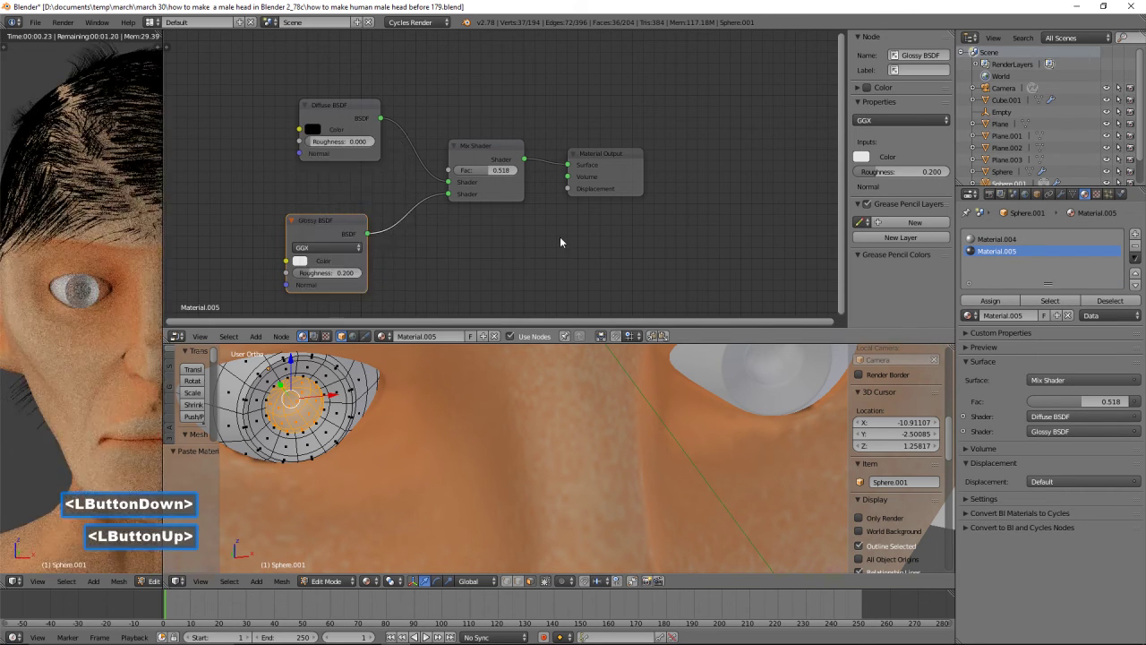
left_click(1003, 302)
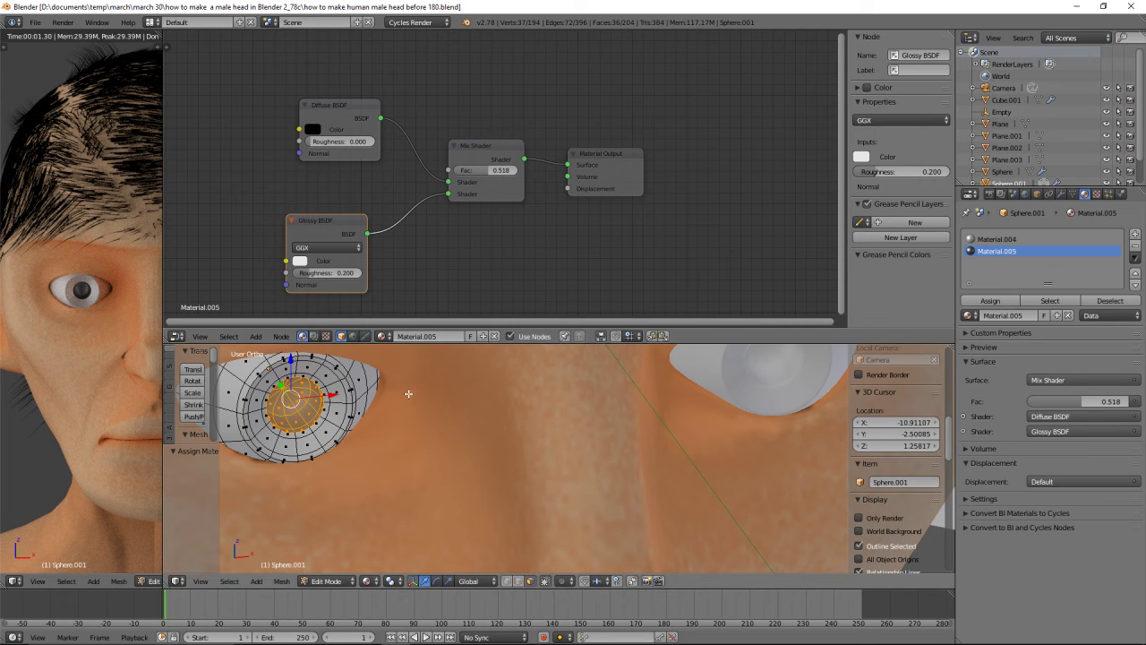
Clear the selection and select the three concentric face rings surrounding the pupil recess
key("a")
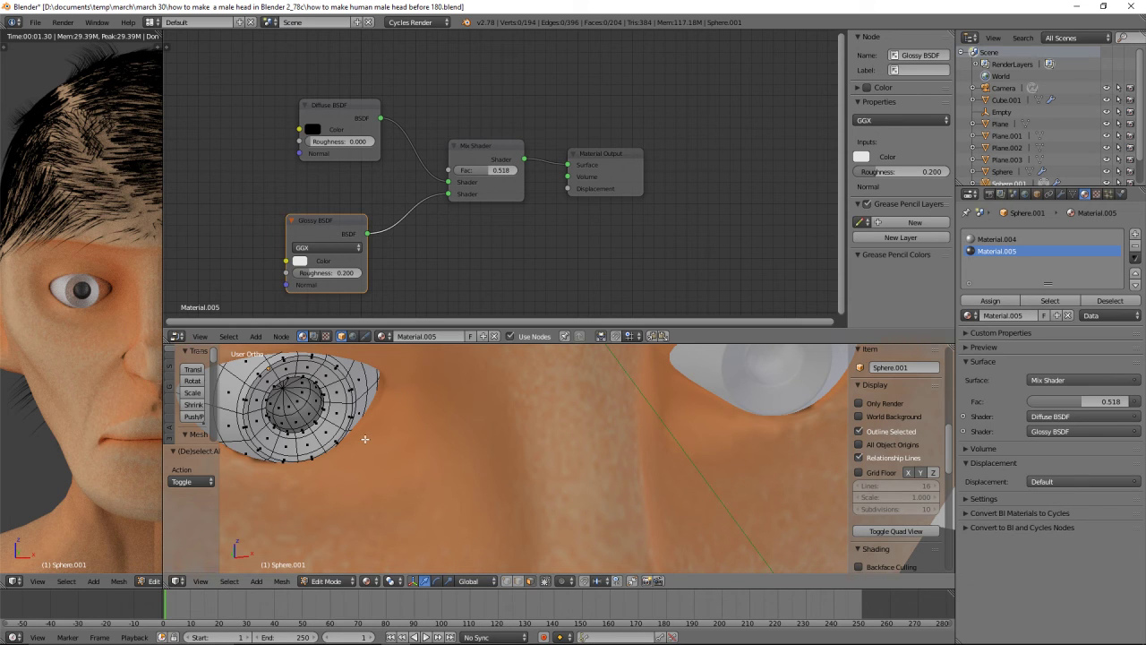
key("alt")
left_click(323, 417, "alt")
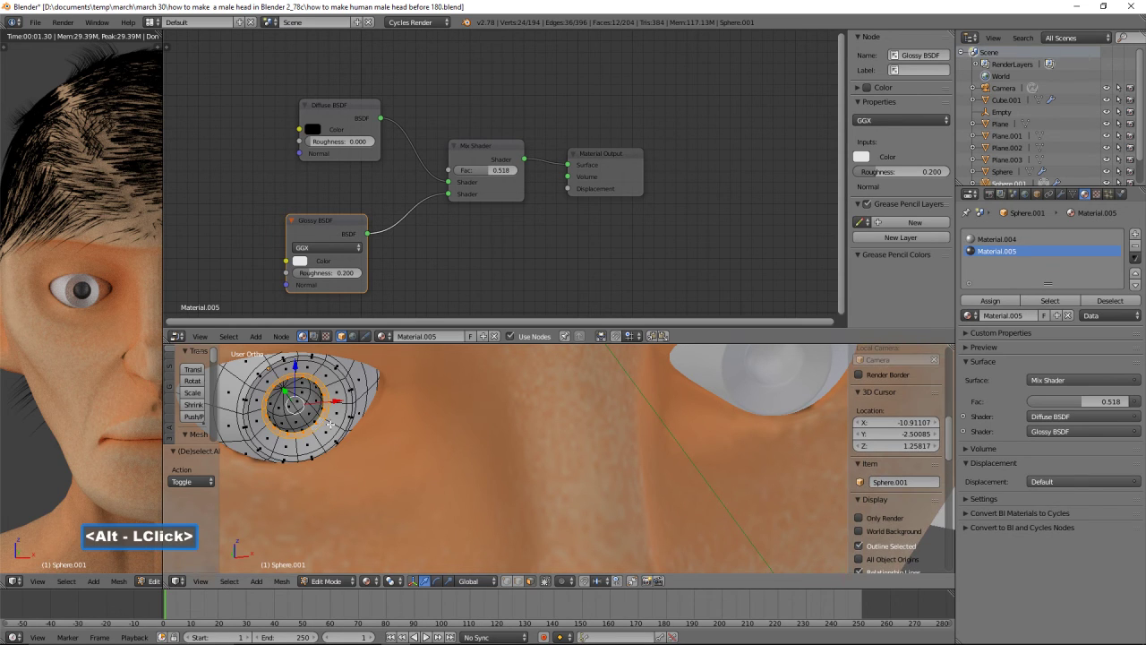
left_click(335, 424, "alt+shift")
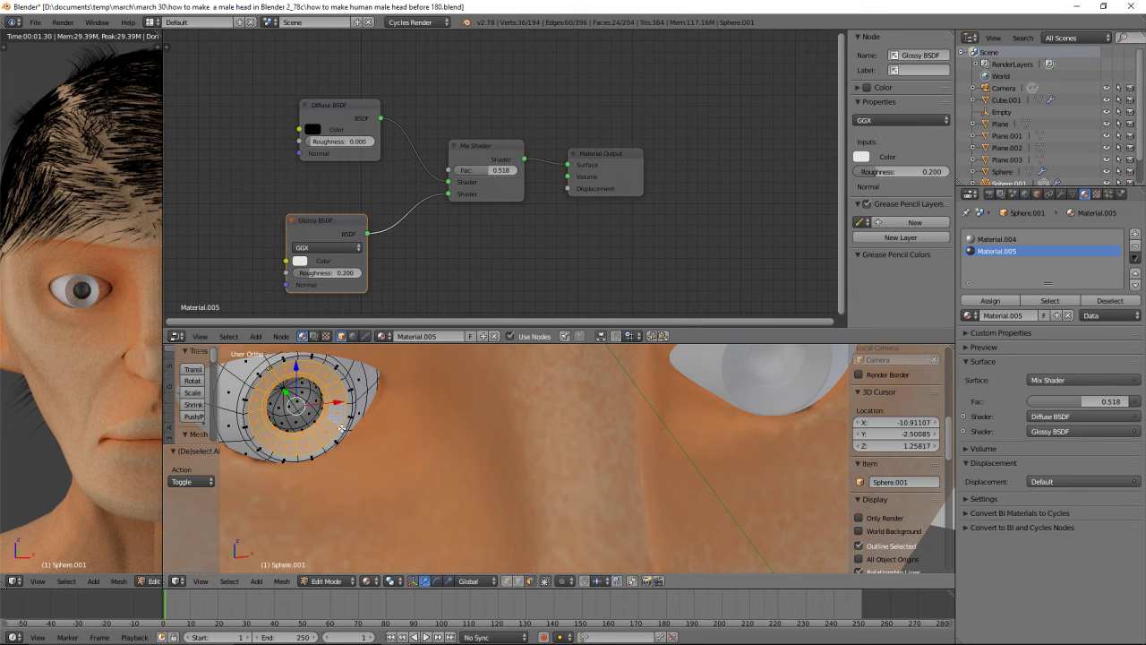
left_click(341, 429, "alt+shift")
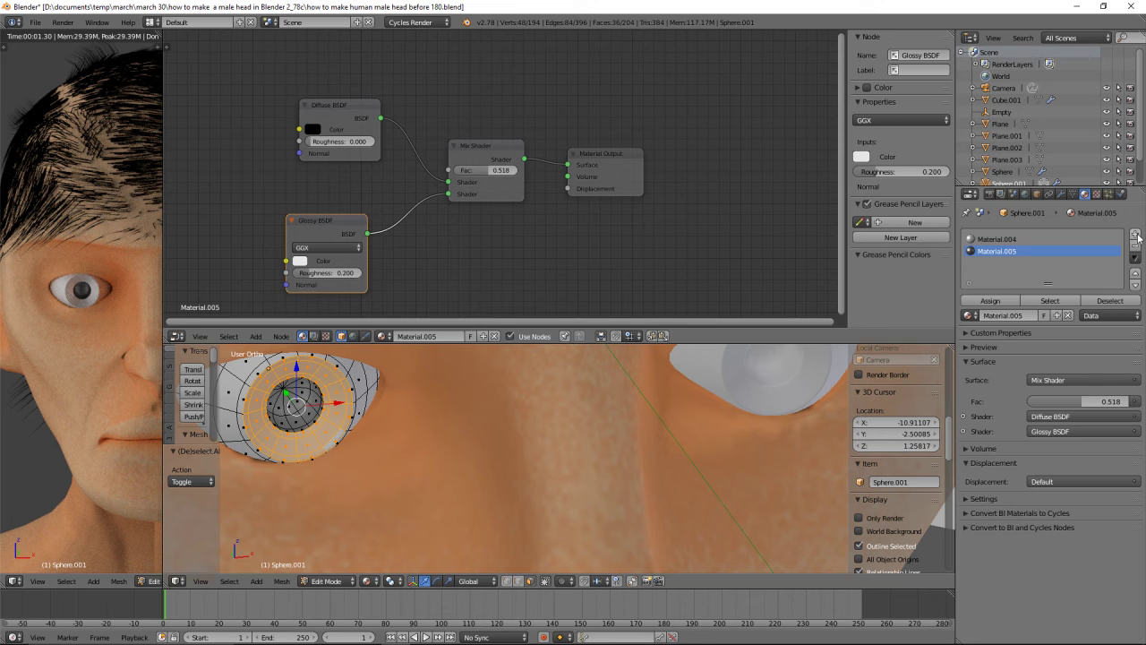
Add a third material slot with a new material and paste a copy of Material.005's shader setup into it
left_click(1134, 236)
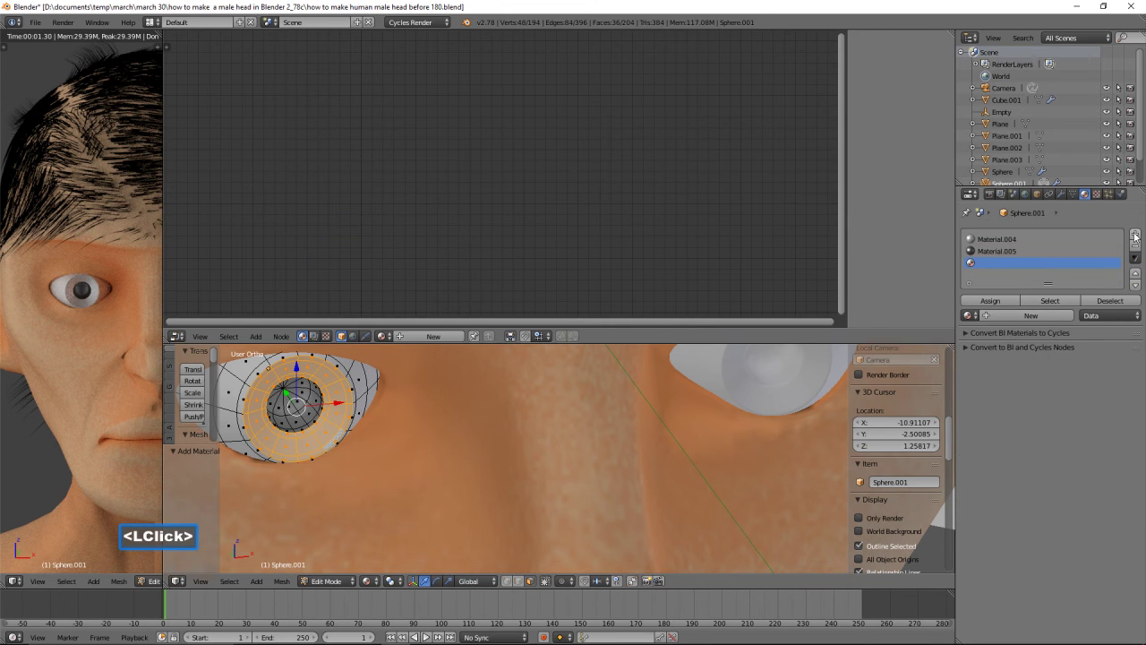
left_click(1051, 318)
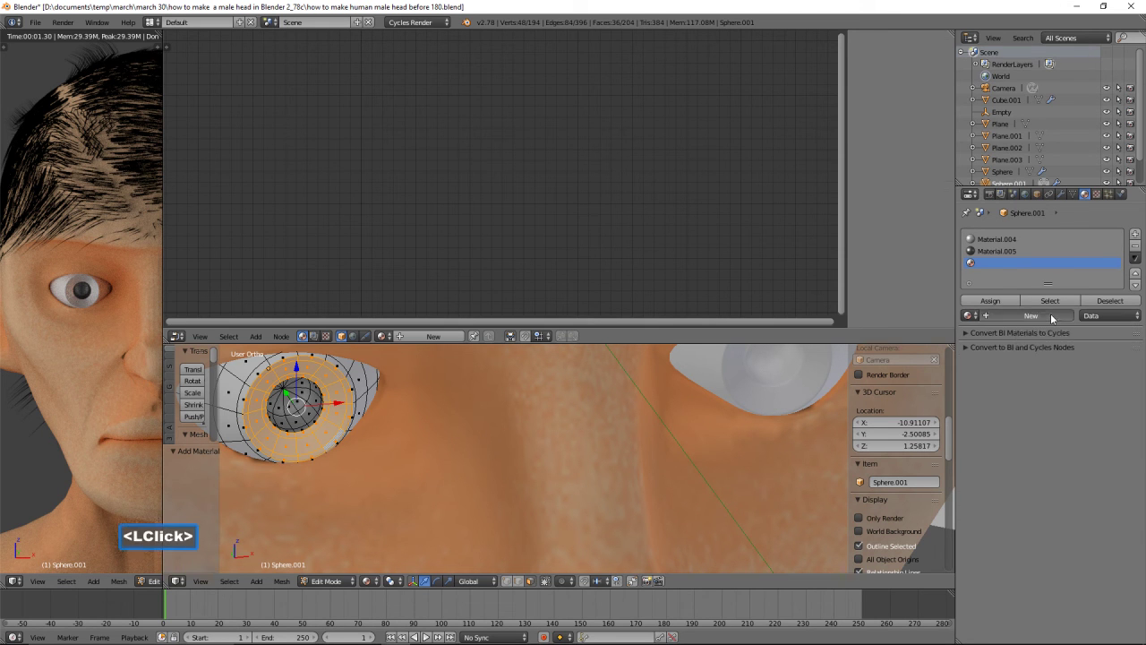
left_click(999, 252)
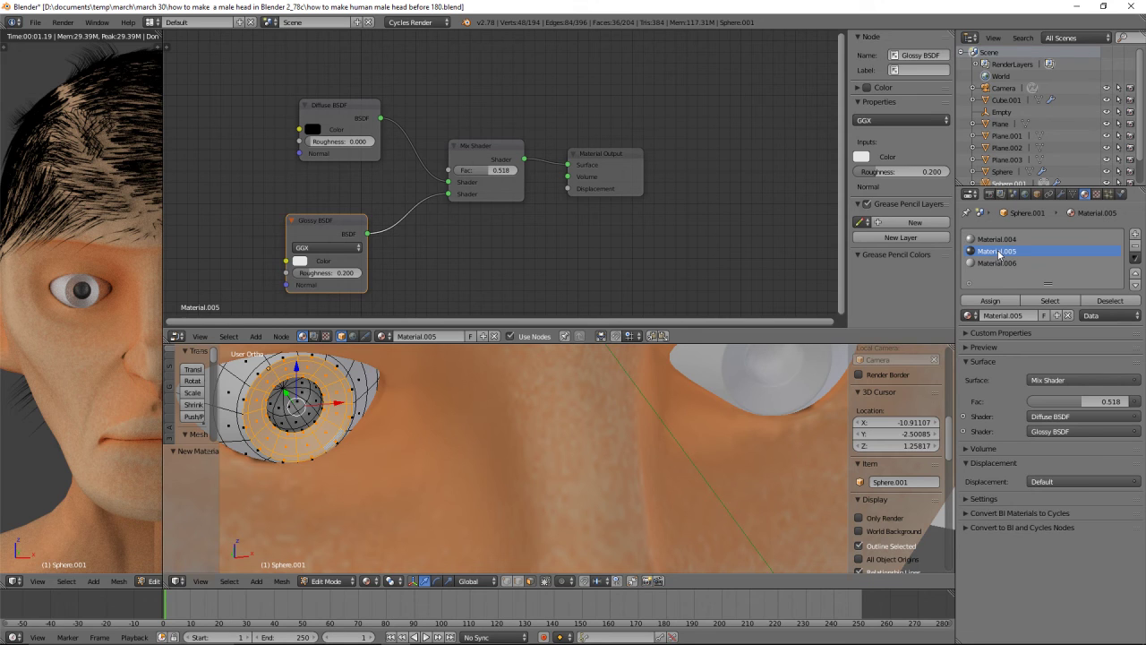
left_click(1135, 259)
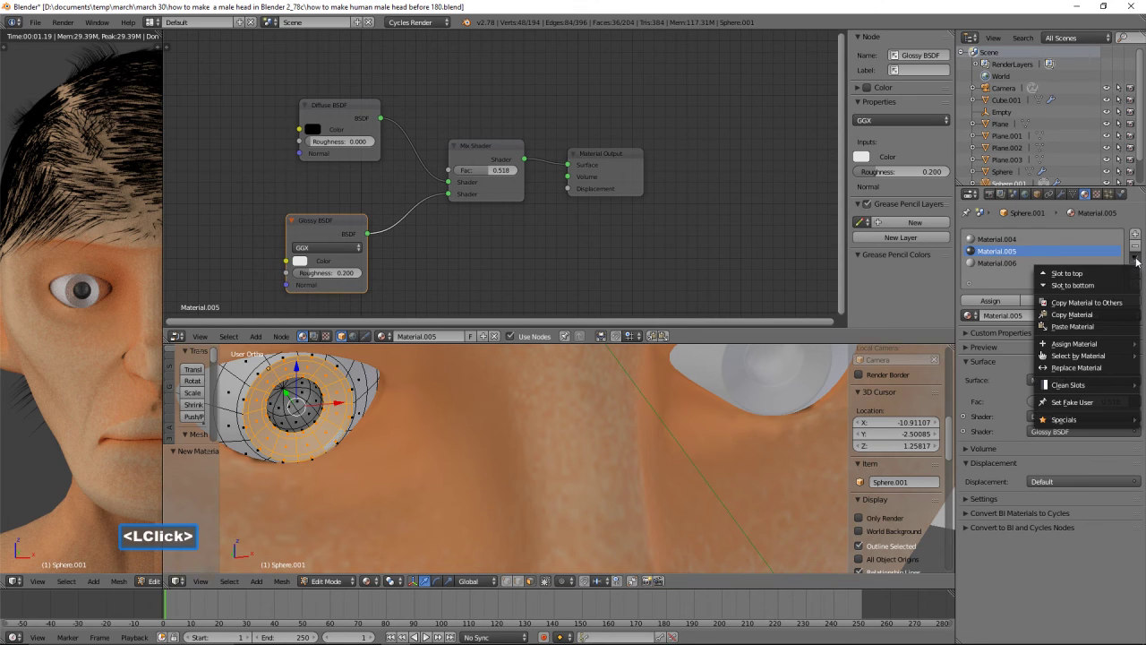
left_click(1108, 315)
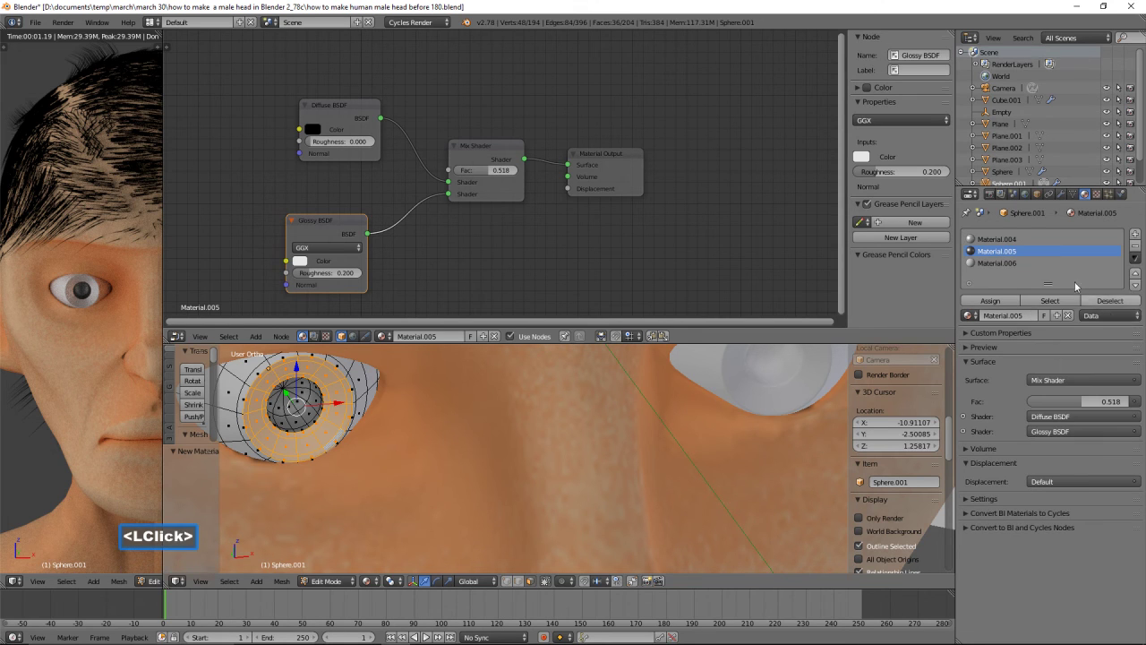
left_click(1010, 264)
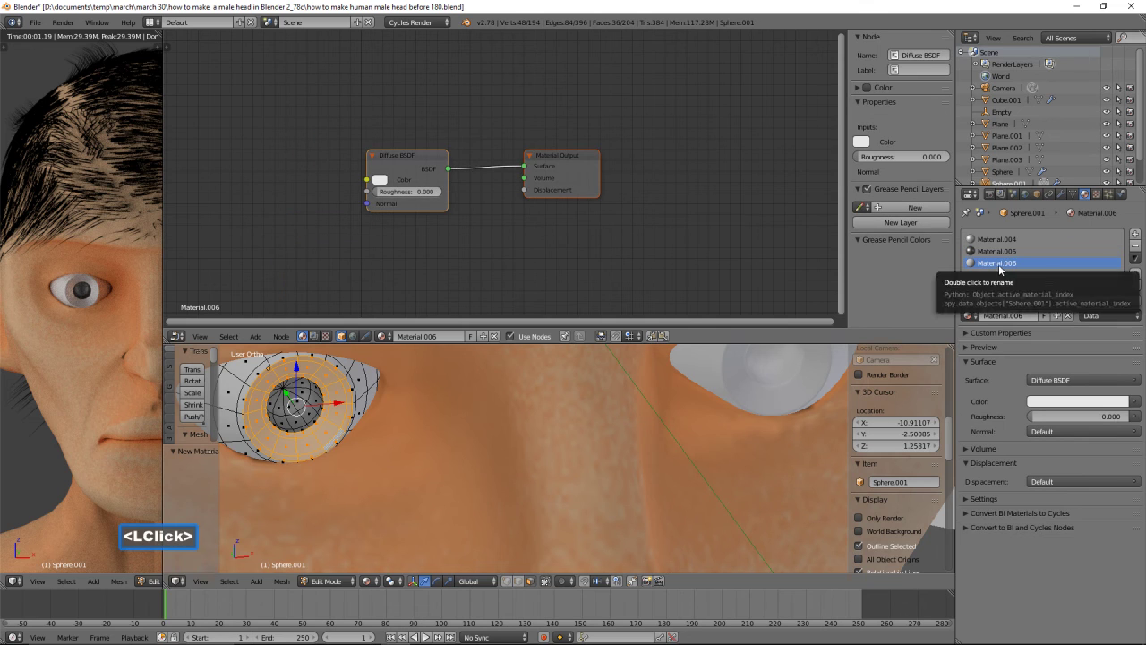
left_click(1135, 258)
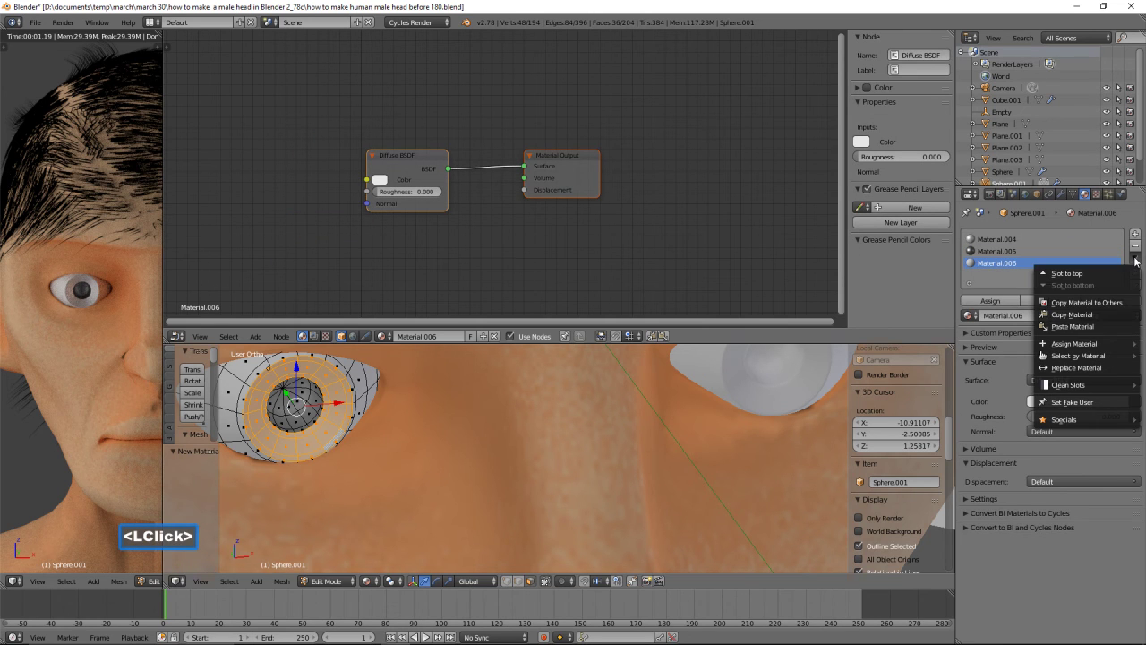
left_click(1110, 326)
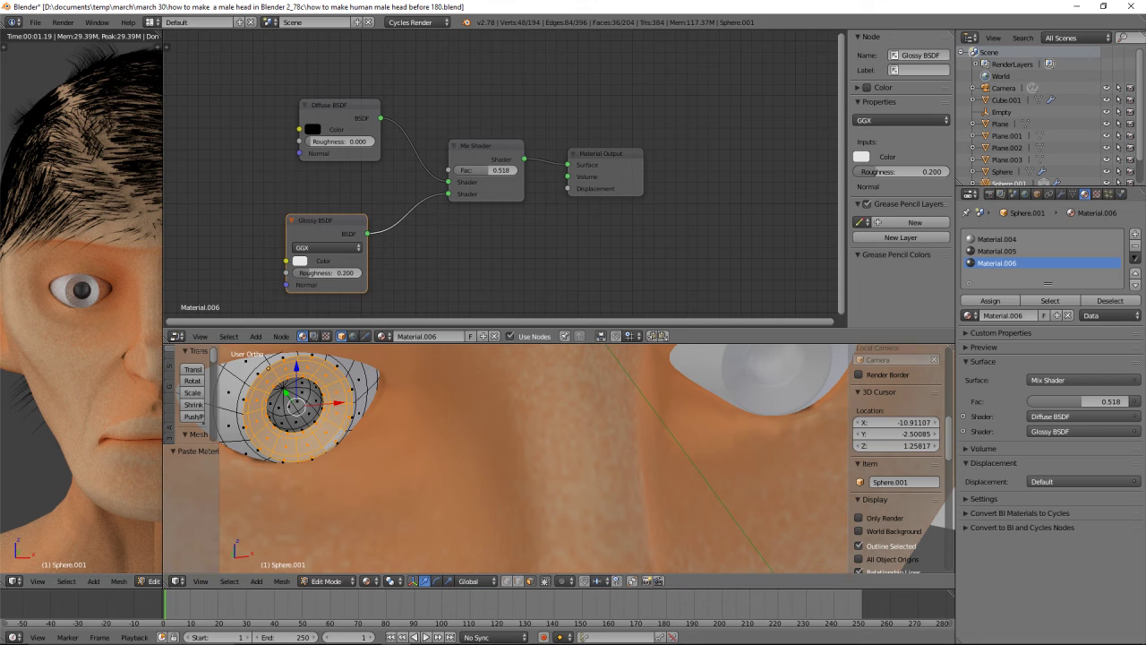
Brighten Material.006's Diffuse BSDF color and settle on a medium blue after trying an orange-brown tone
left_click(697, 165)
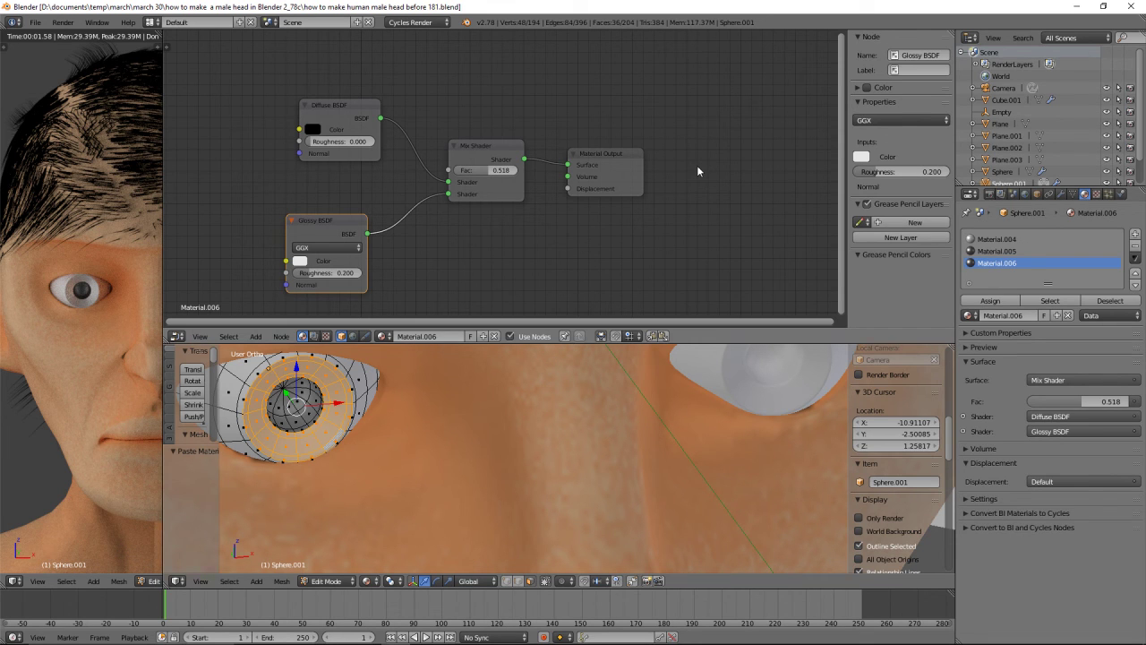
left_click(313, 131)
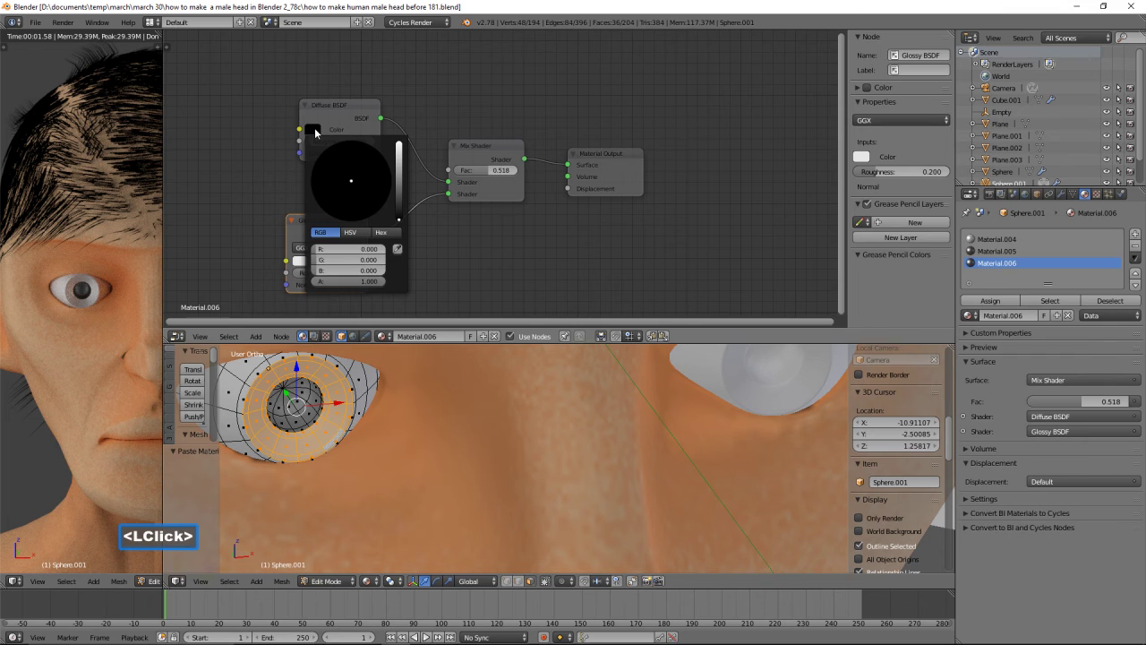
left_click(399, 160)
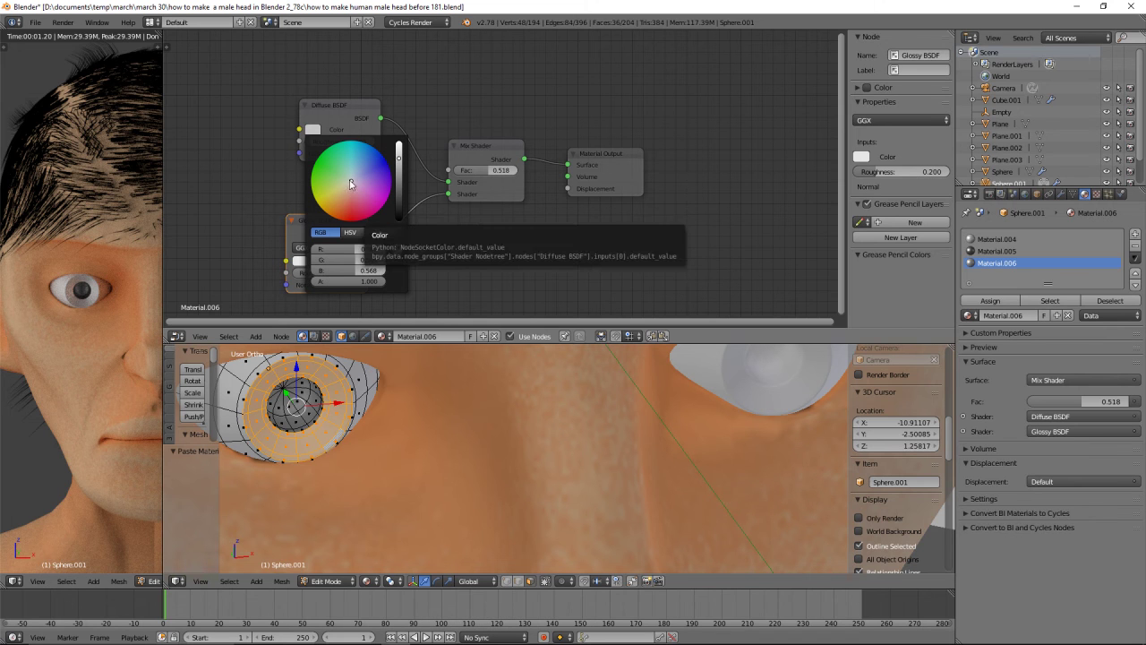
left_click(346, 204)
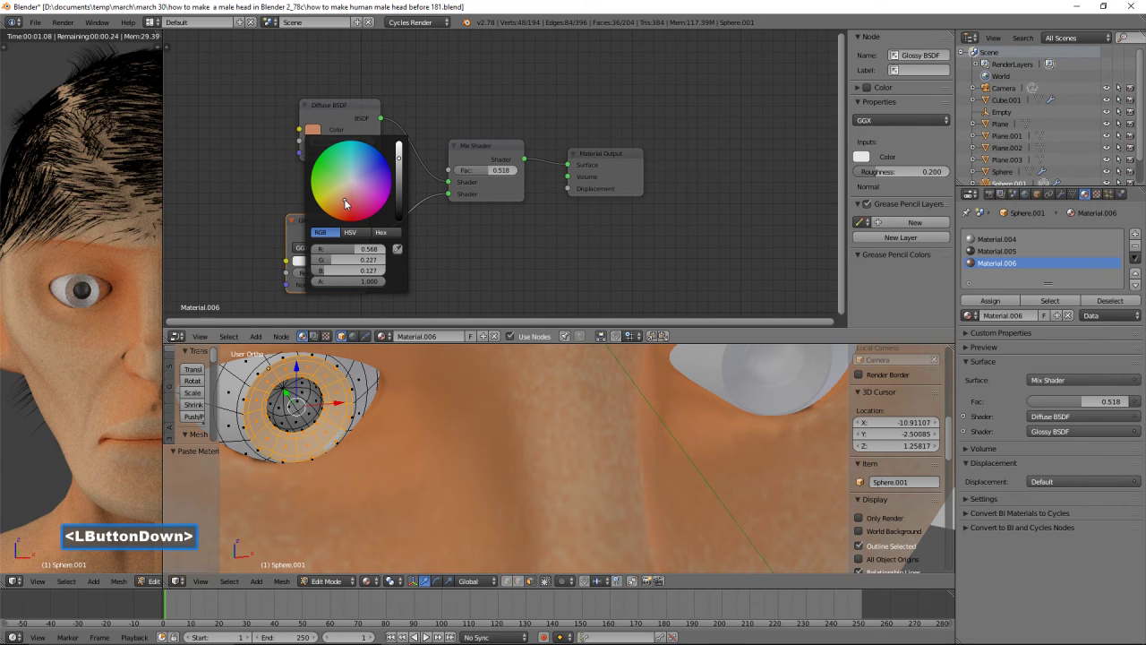
left_click(338, 205)
left_click(348, 170)
left_click(362, 156)
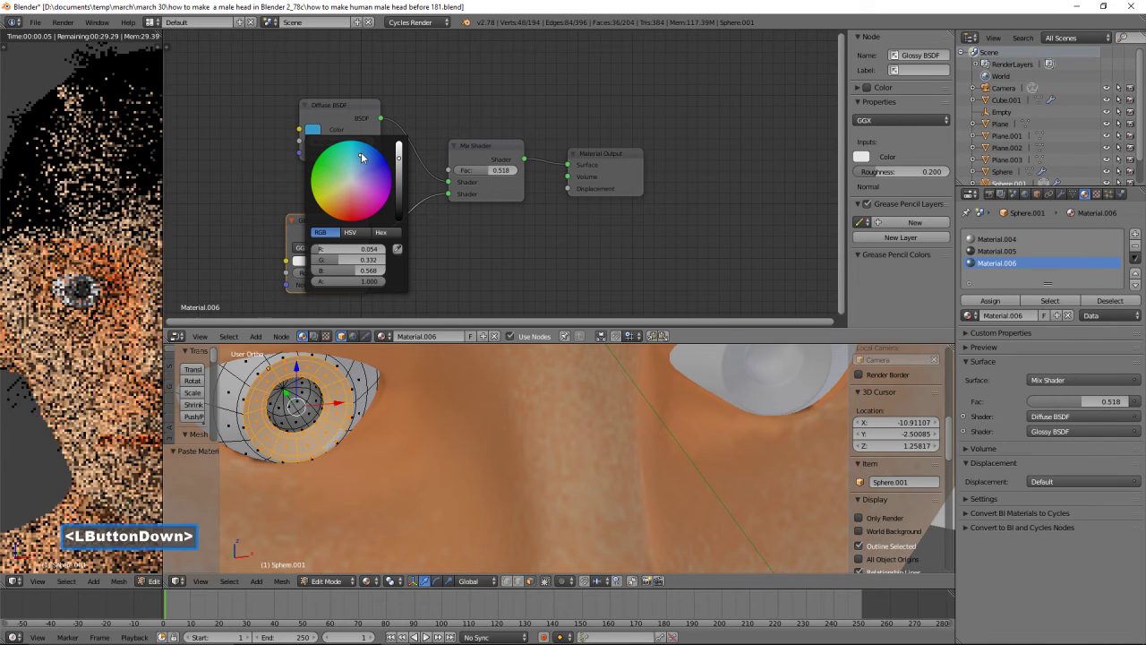
left_click(359, 153)
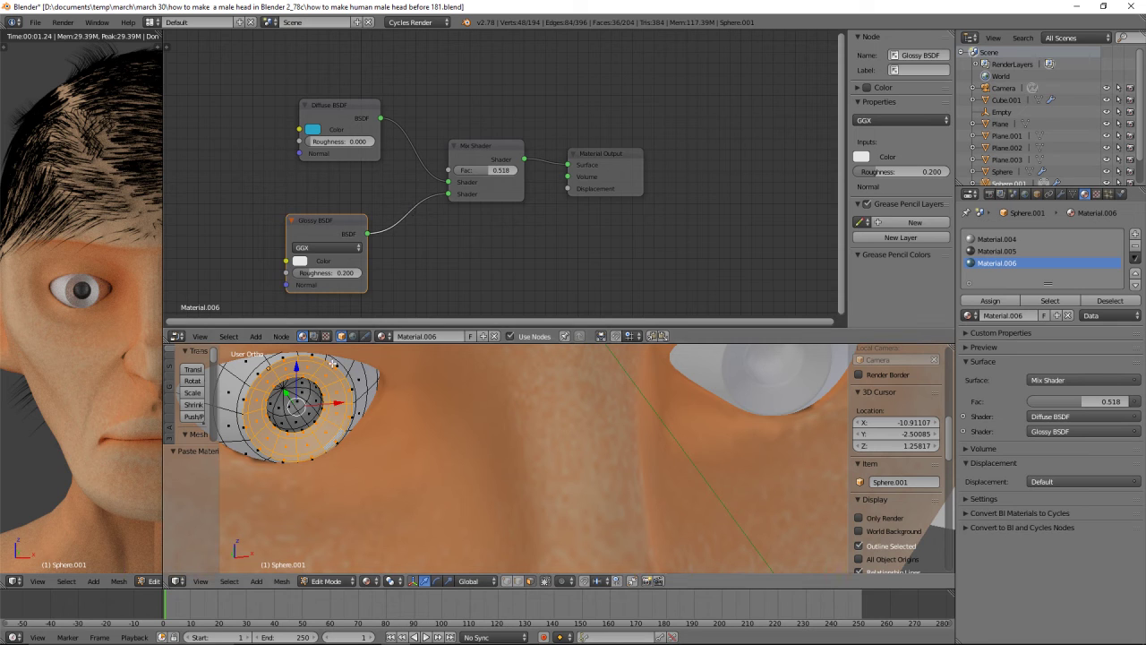
Assign the blue Material.006 to the selected iris rings and bring both eyes into the rendered preview
left_click(989, 300)
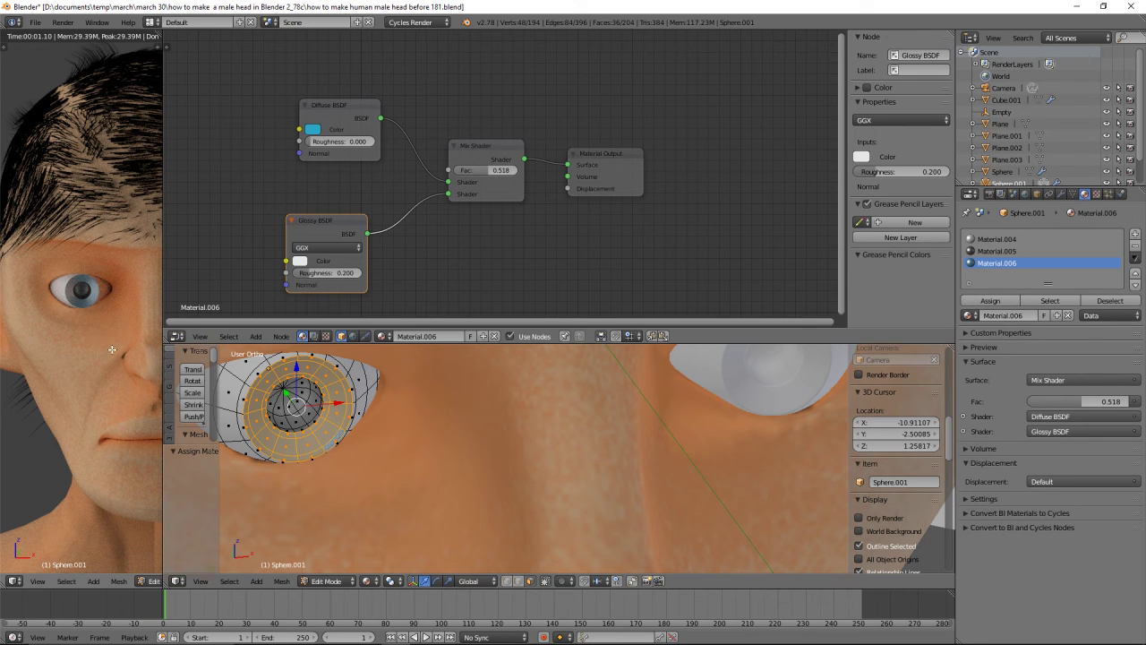
scroll(111, 349, "down", 2)
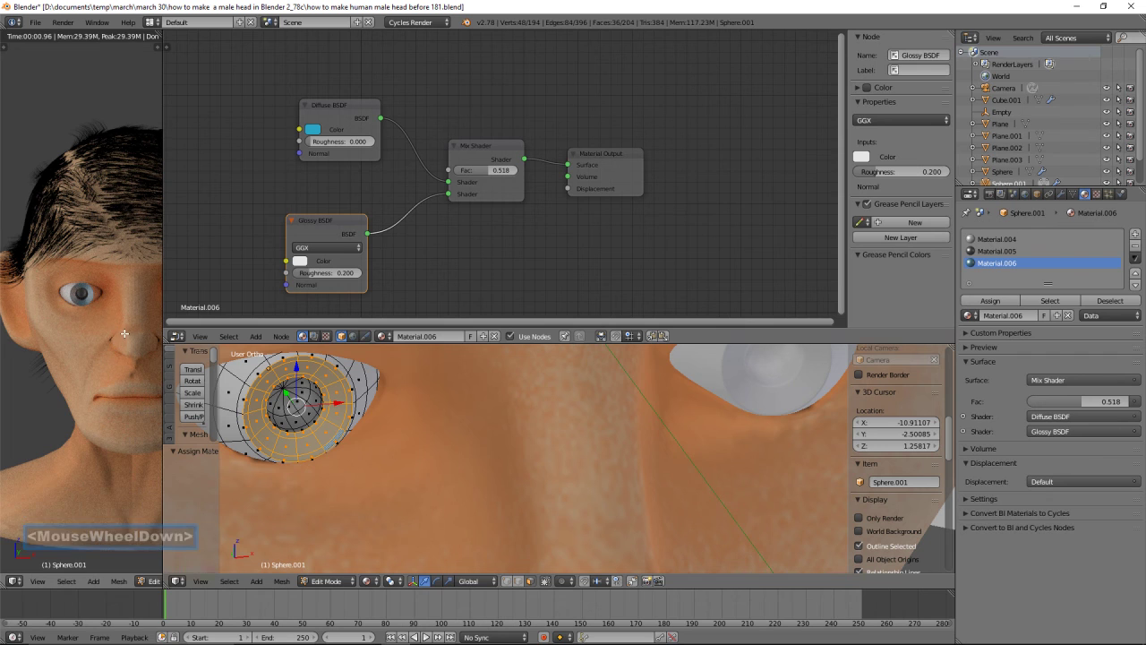
middle_click_drag(126, 334, 82, 330, "shift")
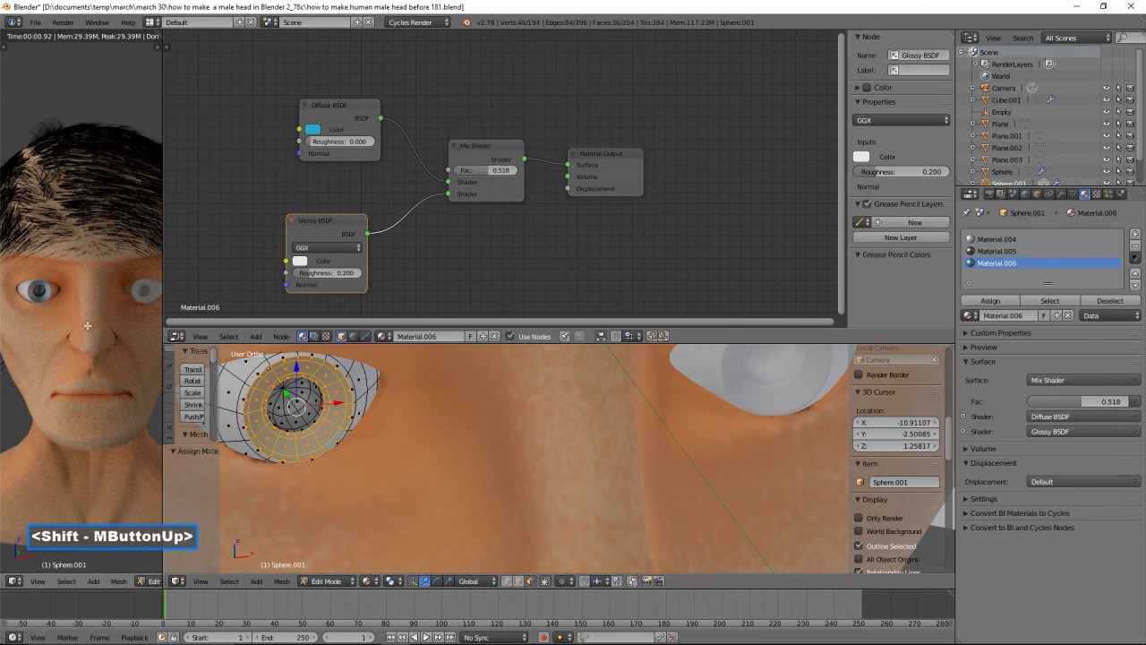
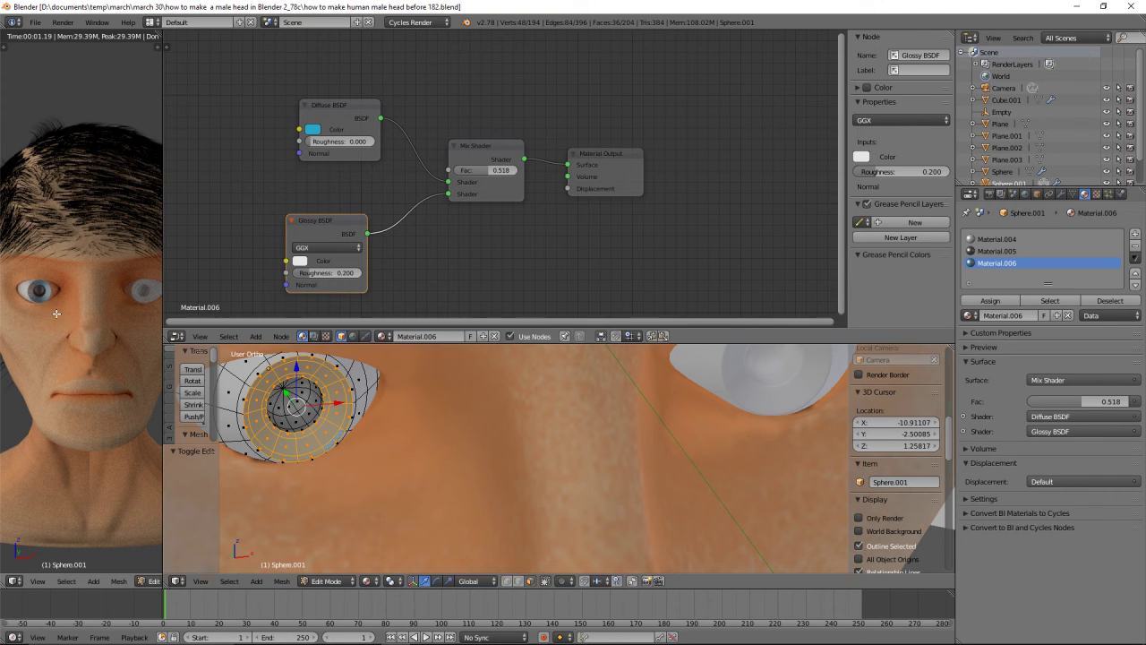
Add a Fresnel node above the Diffuse BSDF and link its Fac output to the Mix Shader's Fac input
left_click(256, 337)
mouse_move(273, 314)
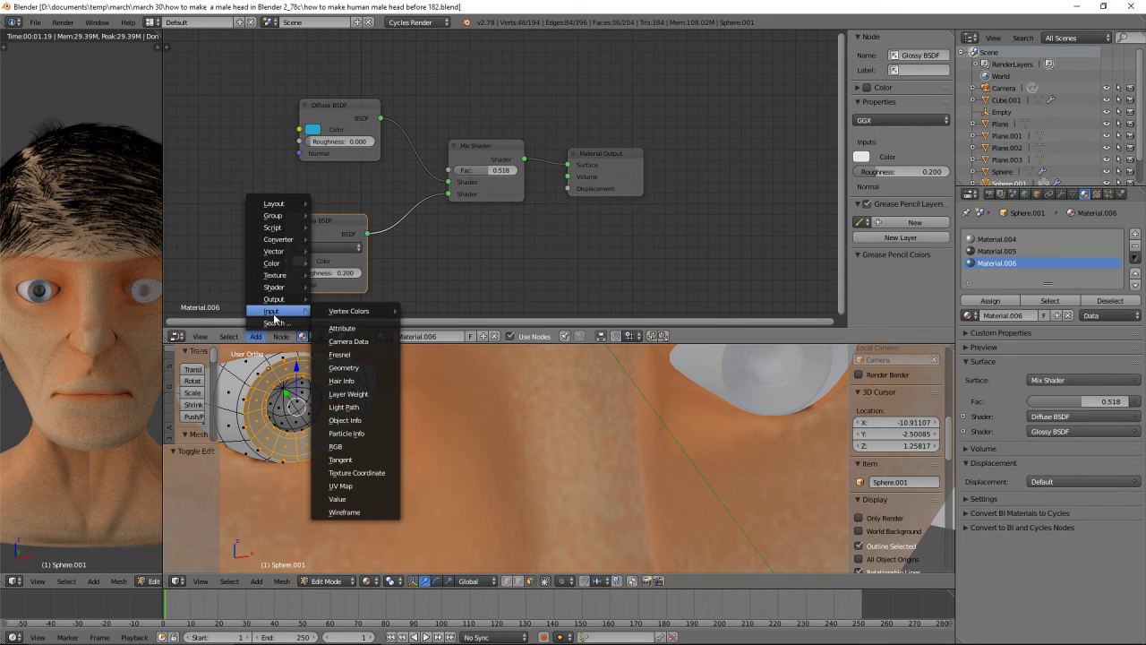
left_click(364, 353)
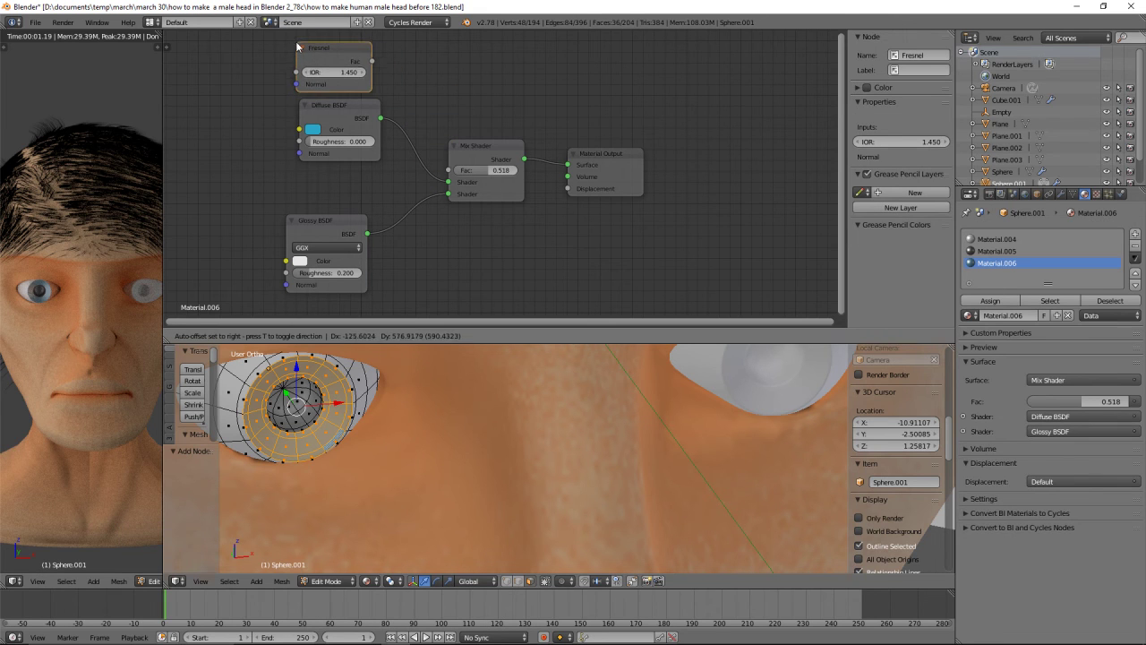
left_click(303, 46)
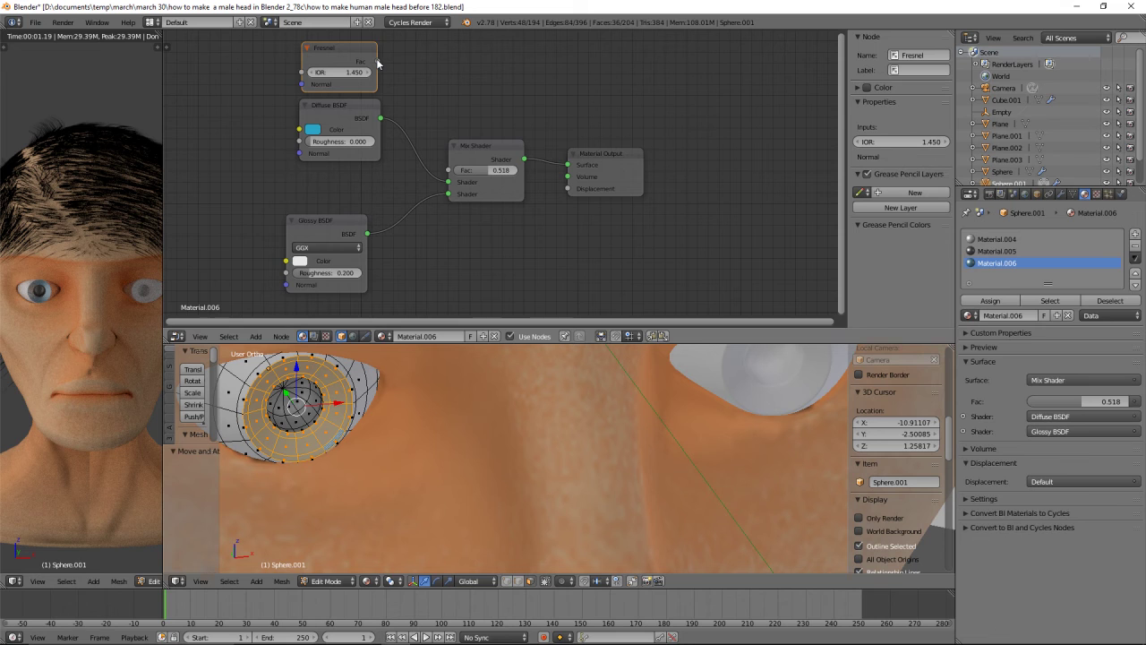
left_click_drag(377, 61, 406, 99)
left_click_drag(437, 156, 454, 174)
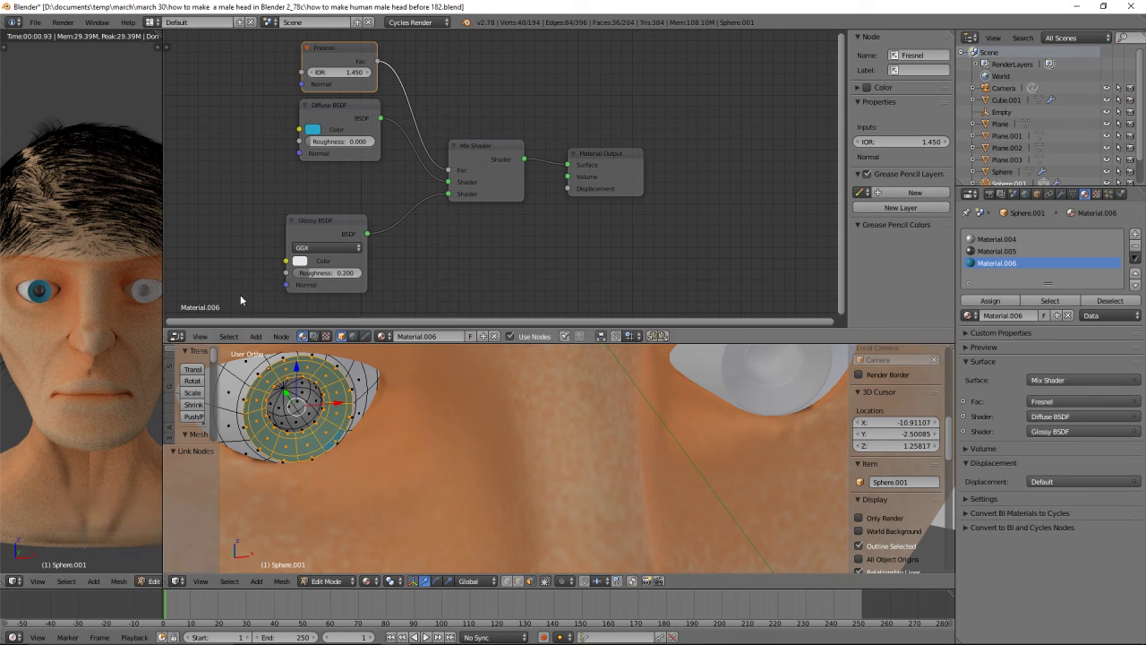
Brighten the iris material's Diffuse BSDF color to a vivid cyan and return the eyeball to Object Mode
left_click(312, 129)
left_click_drag(398, 160, 400, 145)
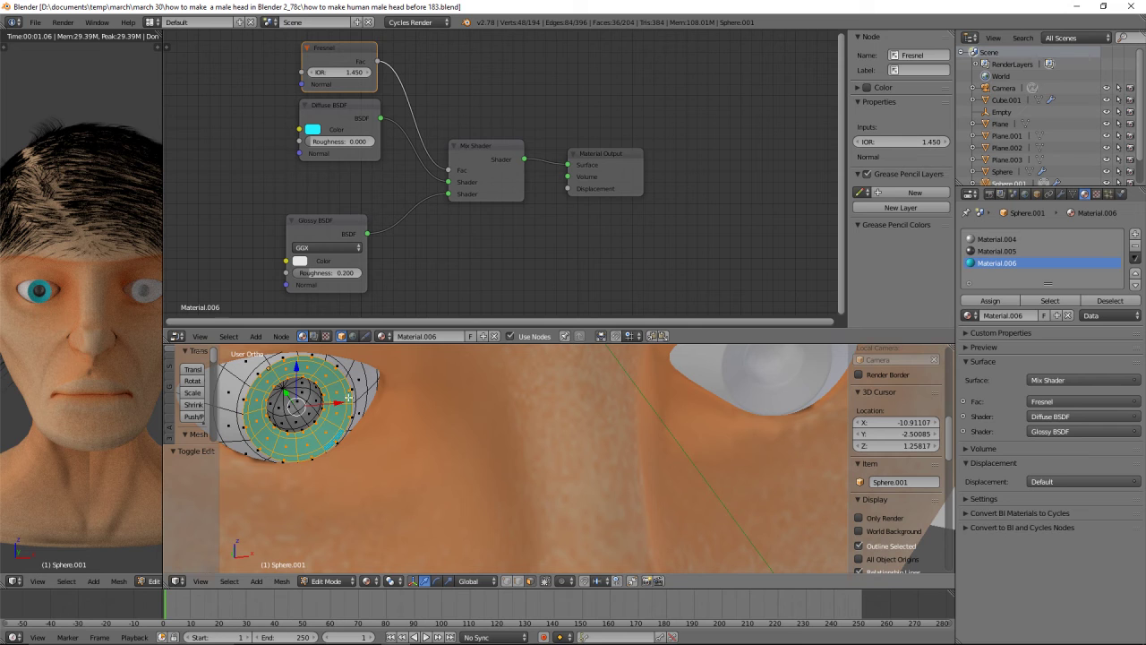
left_click(354, 580)
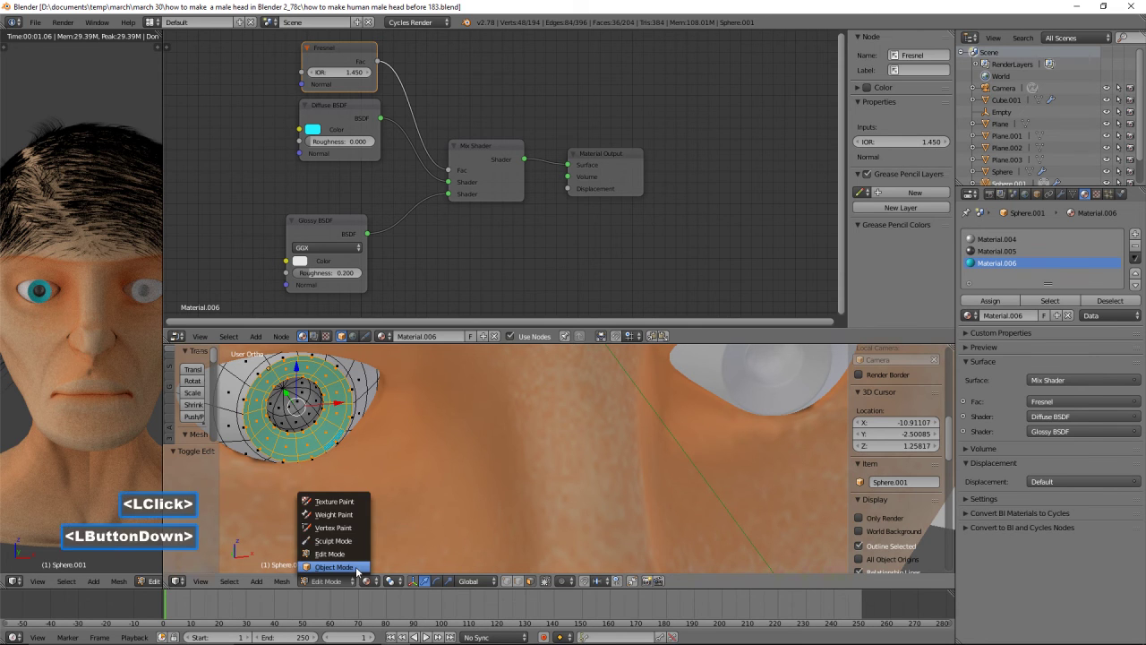
left_click(356, 573)
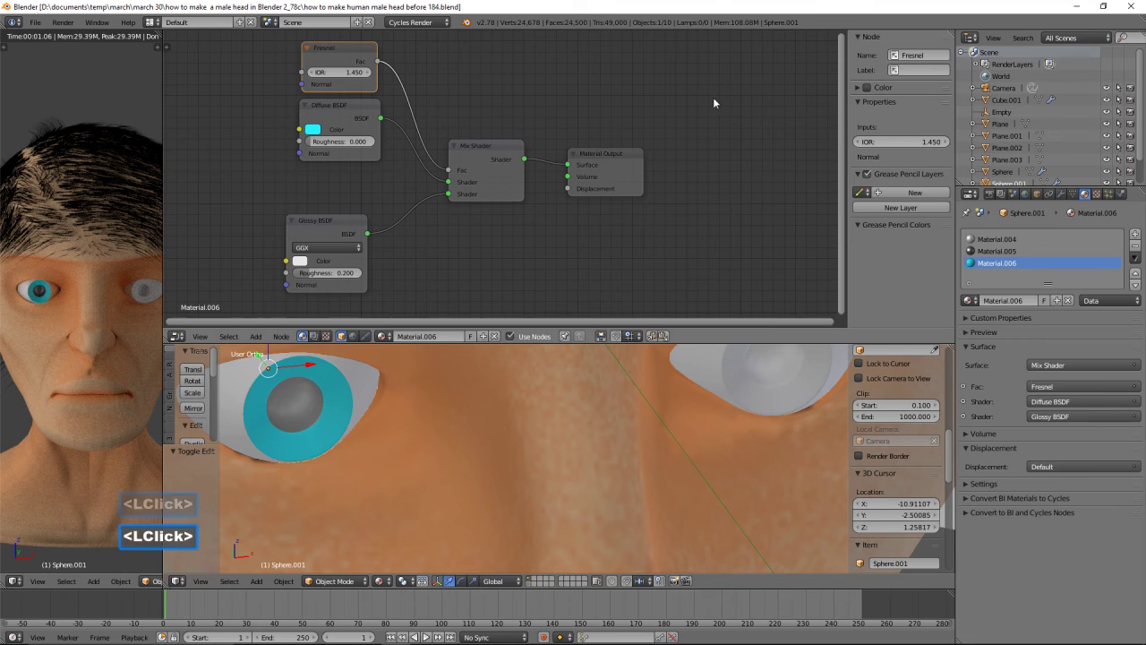
Link the blue eyeball's object data to the plain eyeball on the other side of the face
left_click(744, 381)
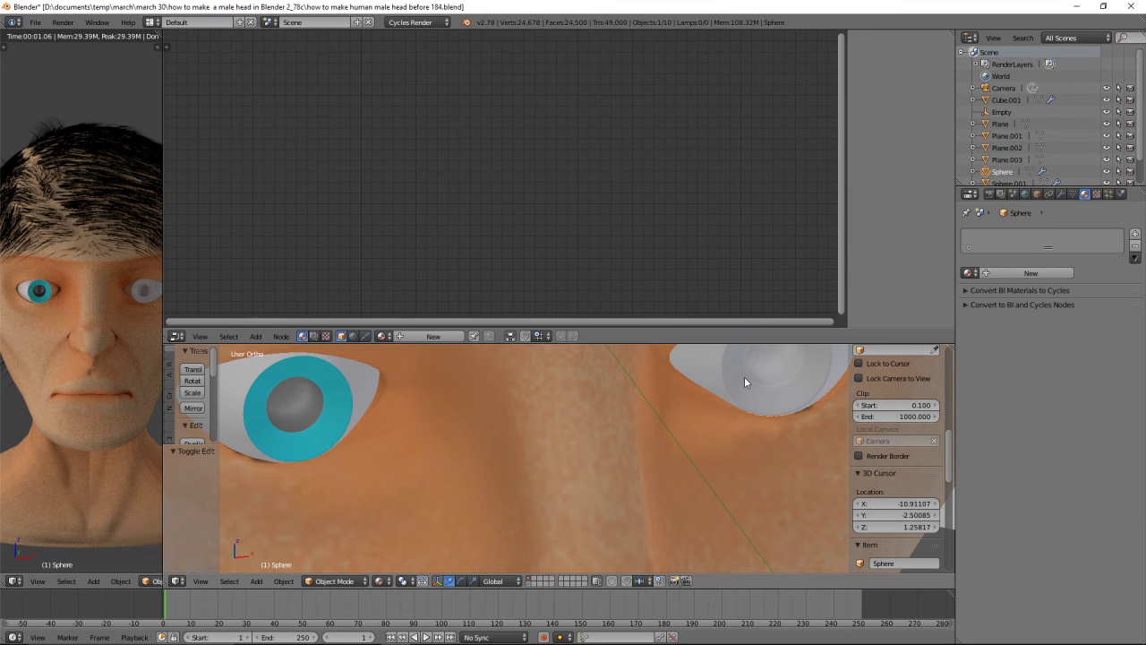
left_click(358, 403, "shift")
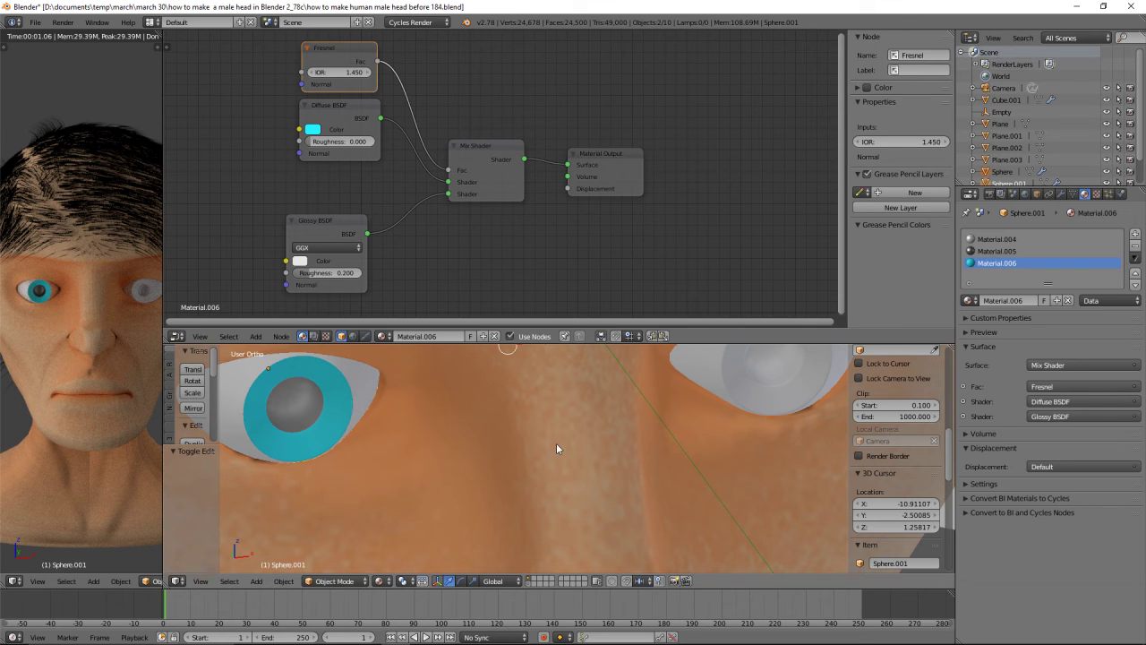
key("ctrl")
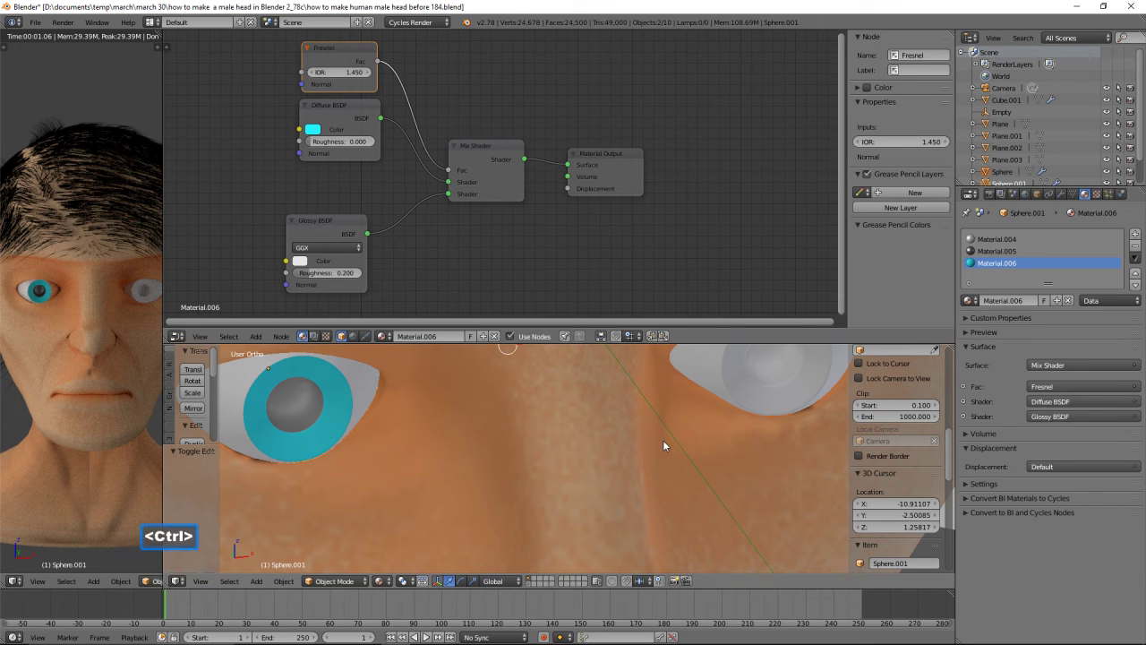
key("ctrl+l")
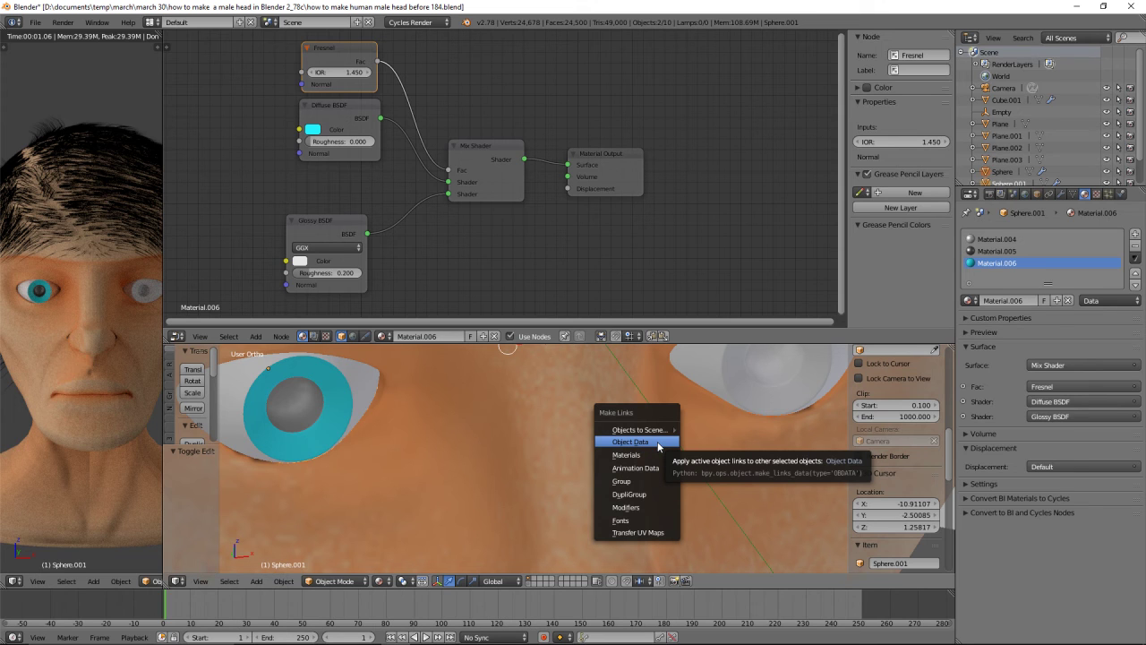
left_click(659, 443)
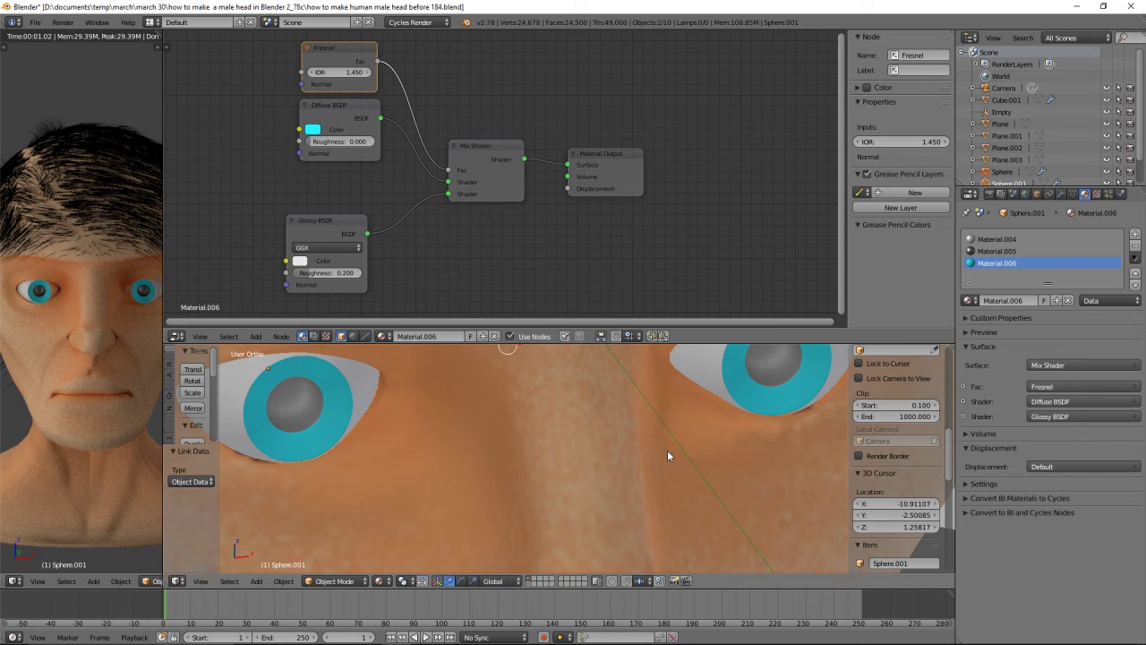
Widen the rendered preview to show the whole head and switch it to the camera view
left_click(623, 34)
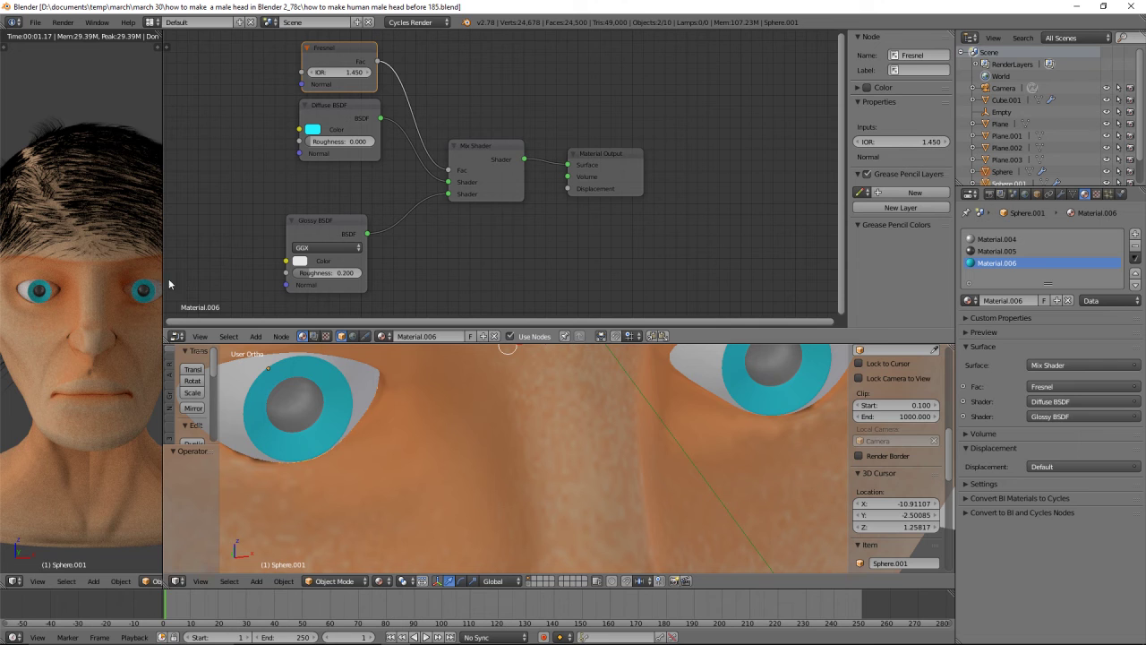
left_click_drag(163, 262, 324, 264)
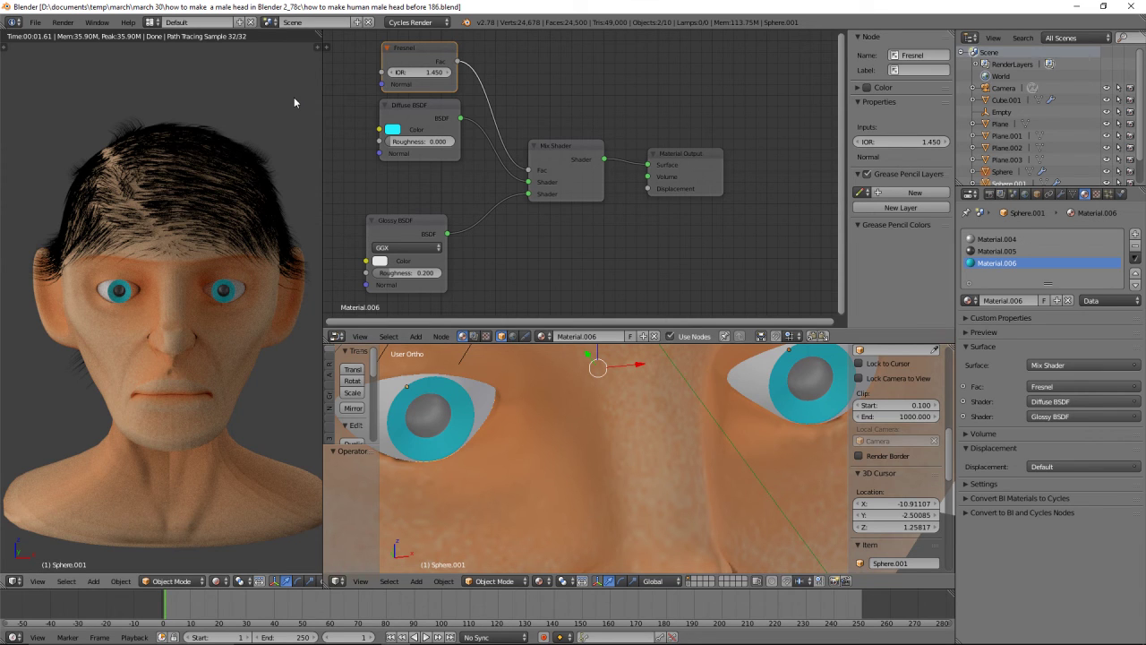
key("KP_0")
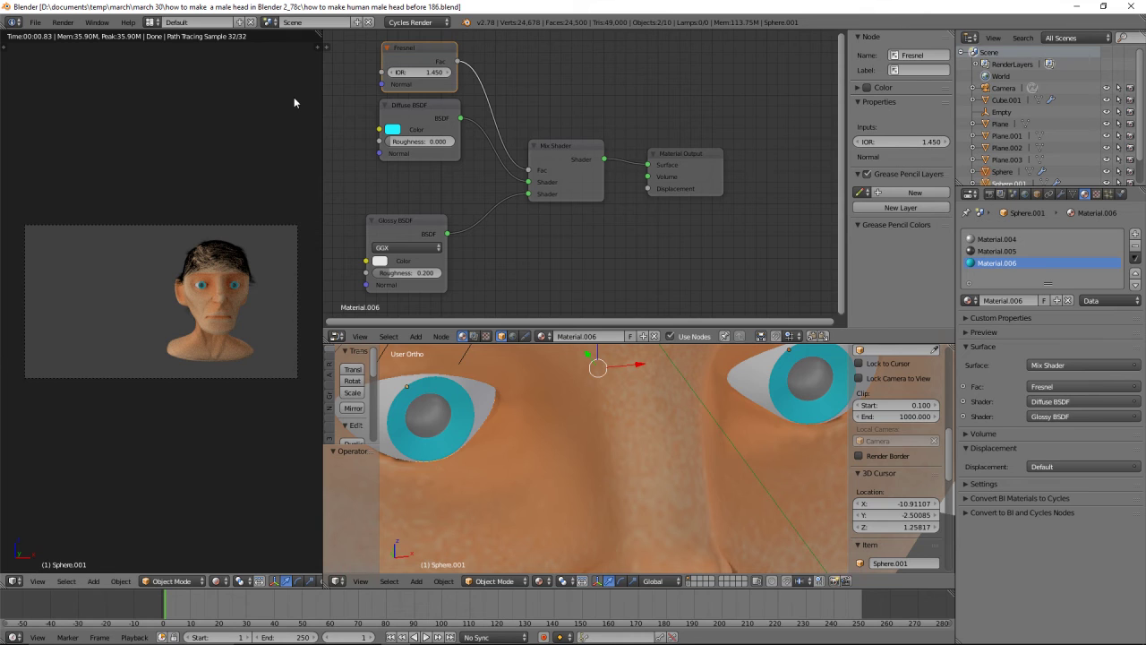
key("t")
left_click(9, 263)
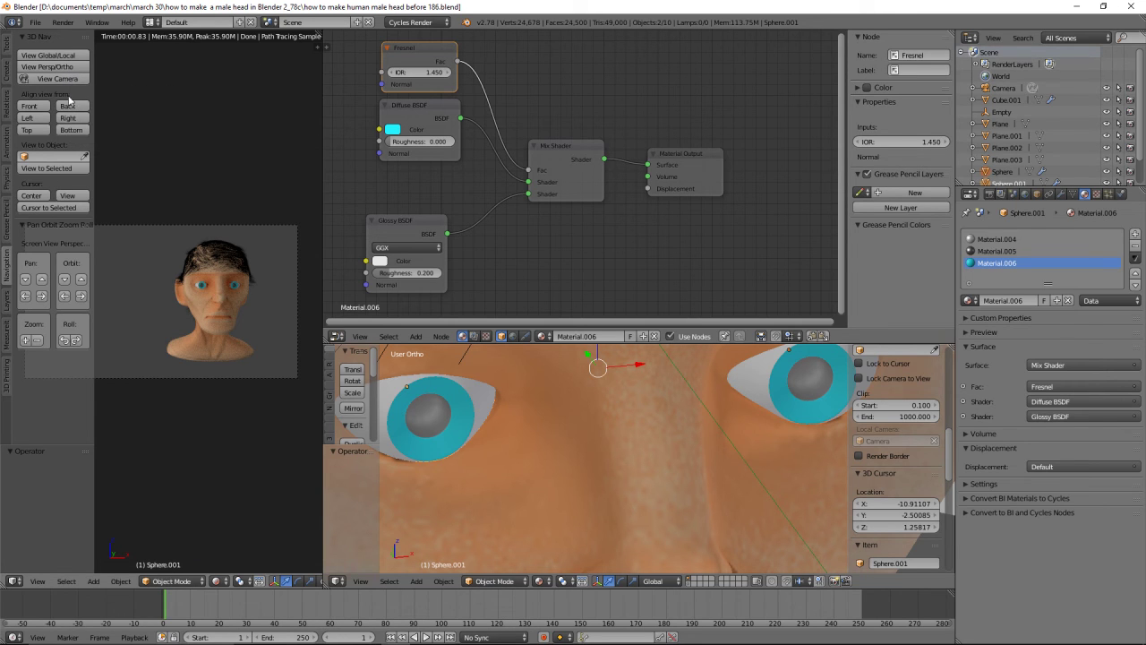
key("t")
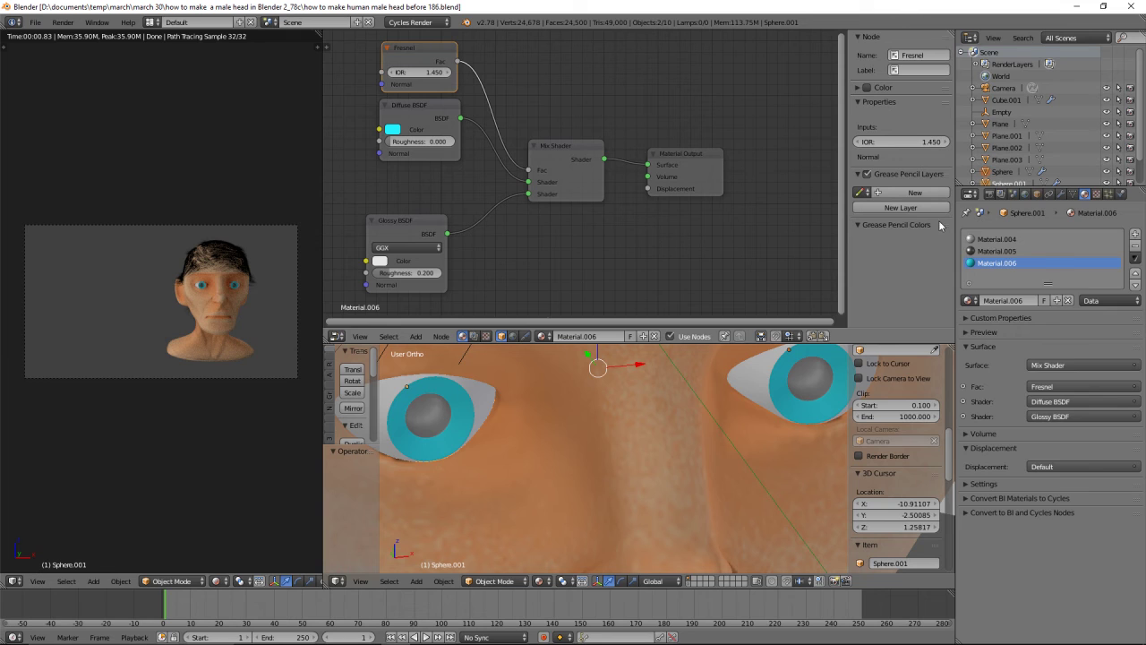
Set the scene's render display to New Window
left_click(989, 194)
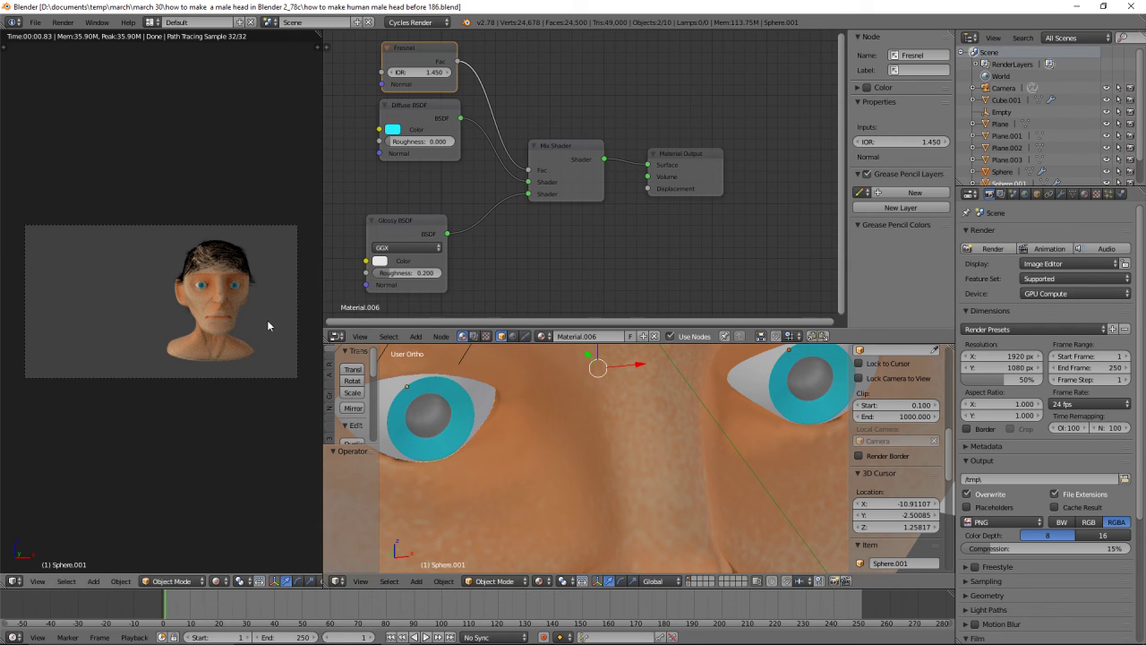
left_click(1112, 265)
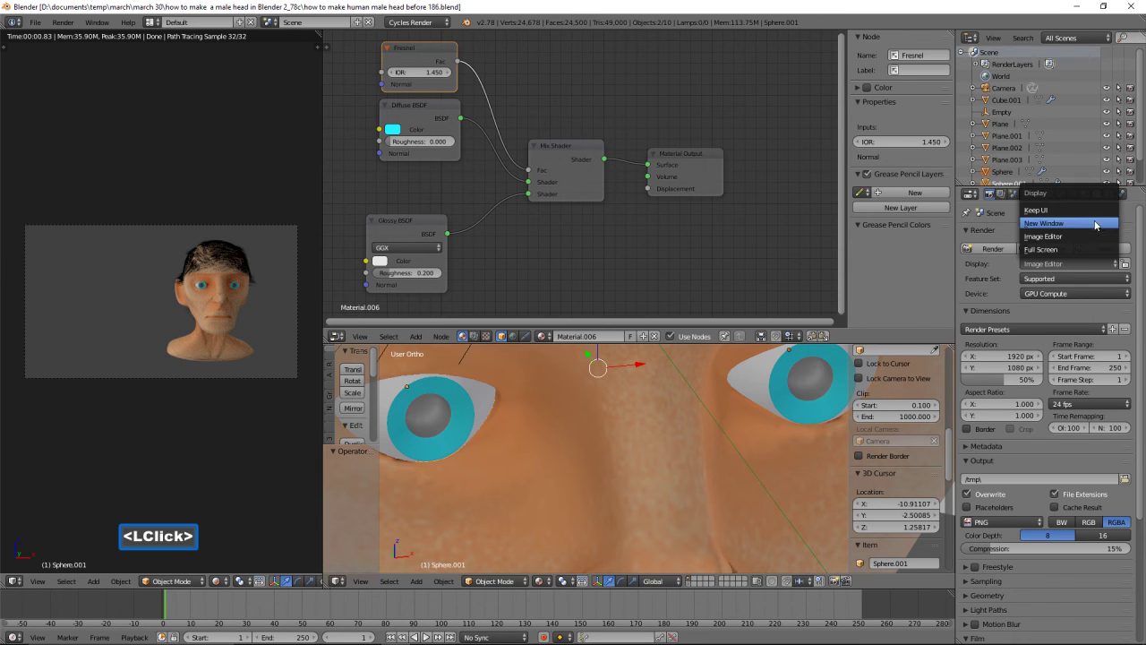
left_click(1094, 223)
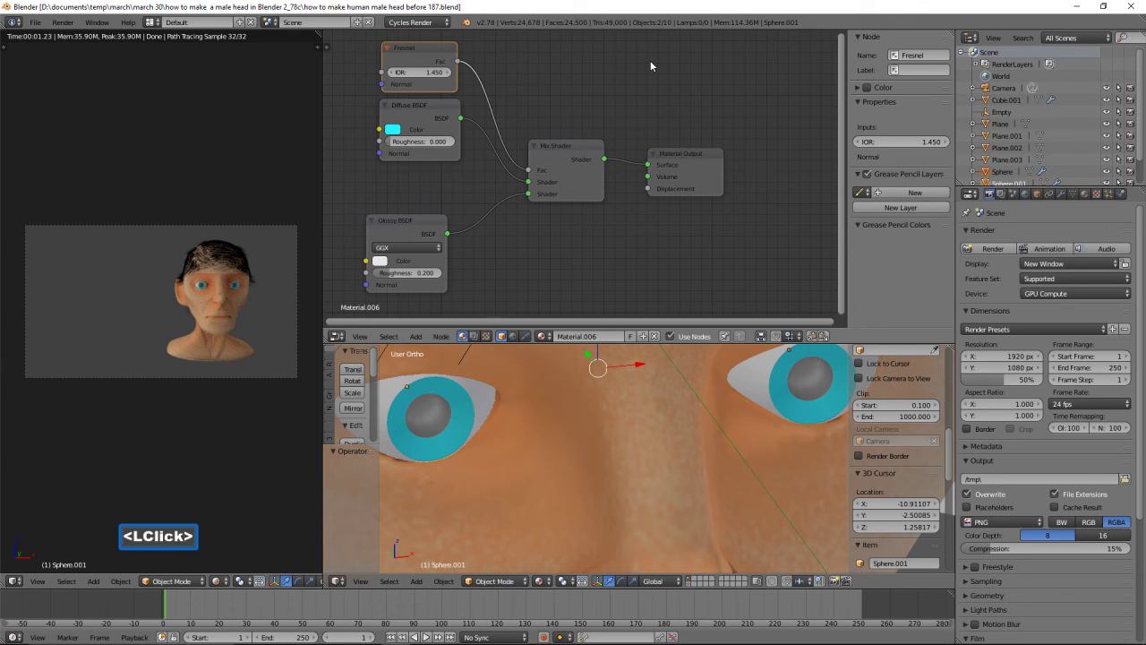
Render a still image of the head and close the render window after viewing the result
left_click(61, 23)
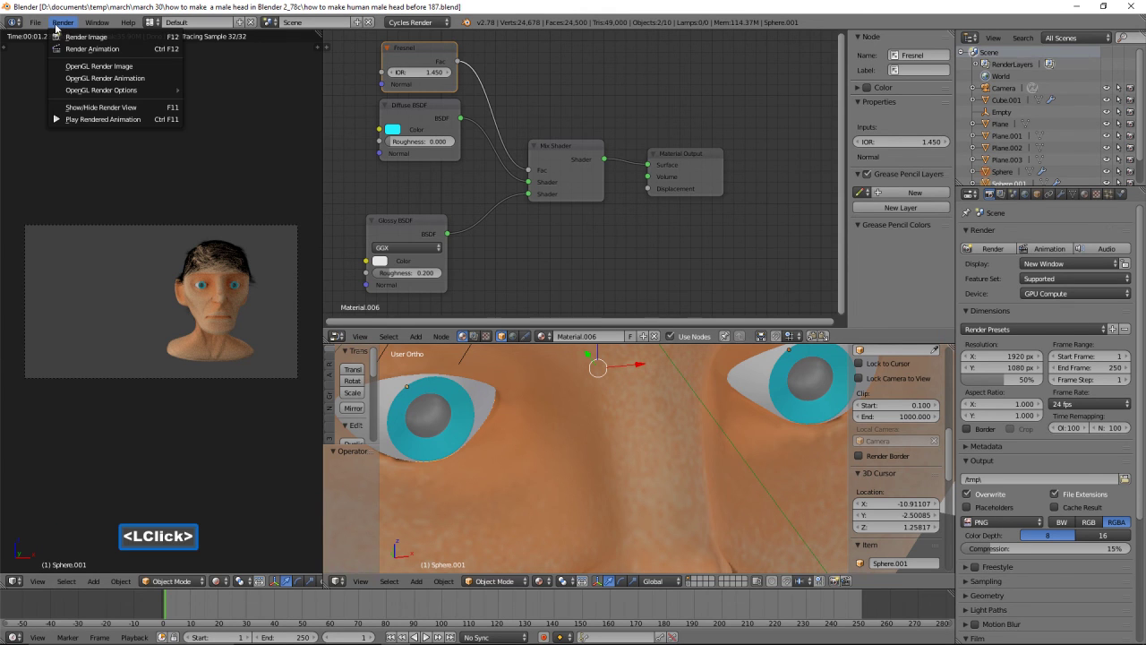
left_click(82, 37)
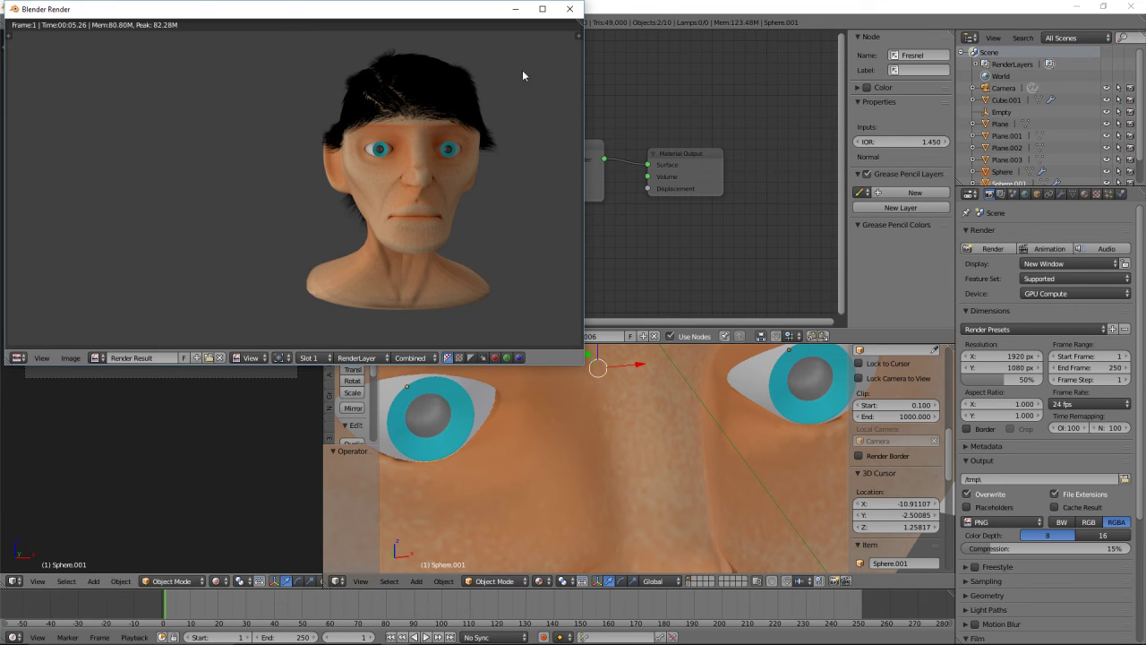
left_click(569, 11)
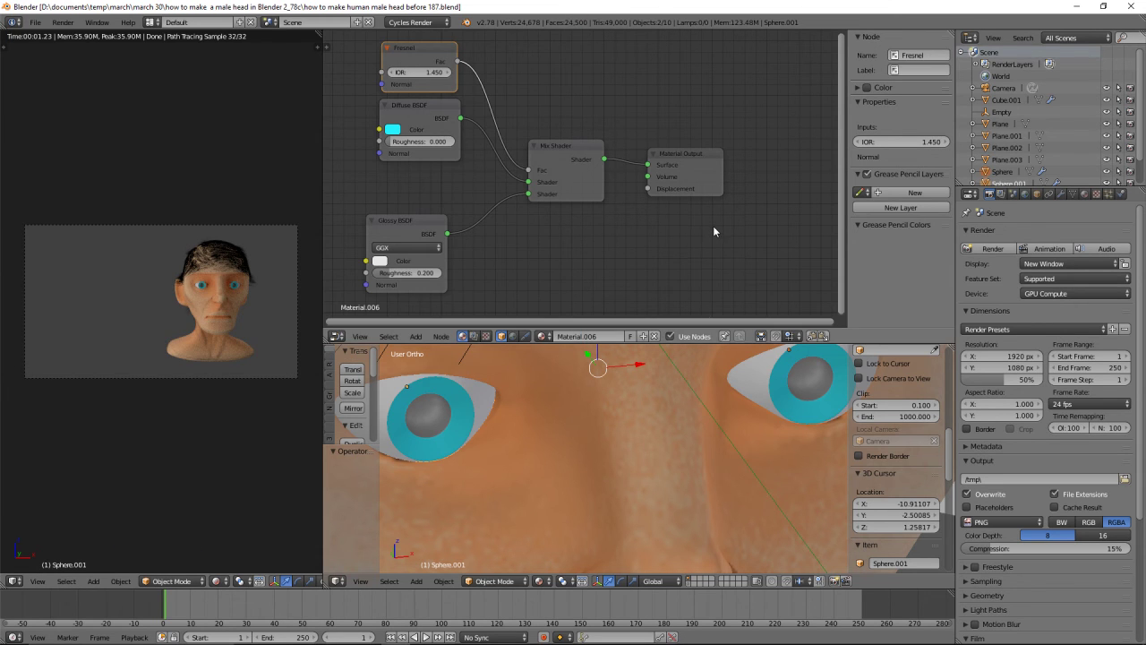
left_click(719, 398)
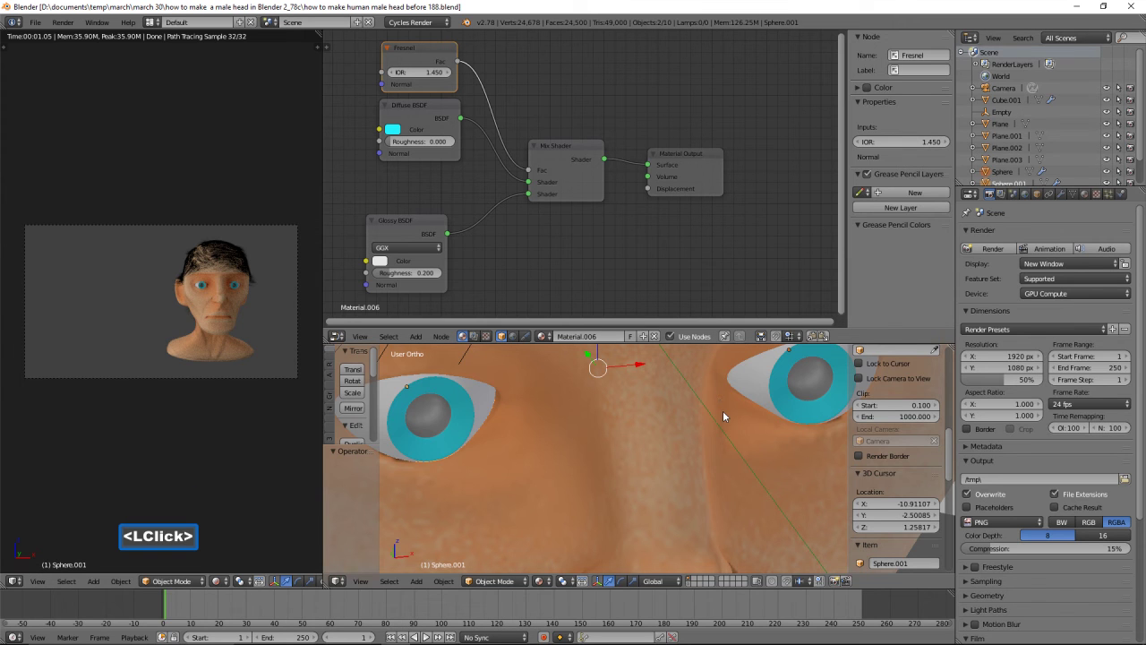
Select the head mesh and inspect the render material choice of its hair particle system
scroll(722, 415, "down", 3)
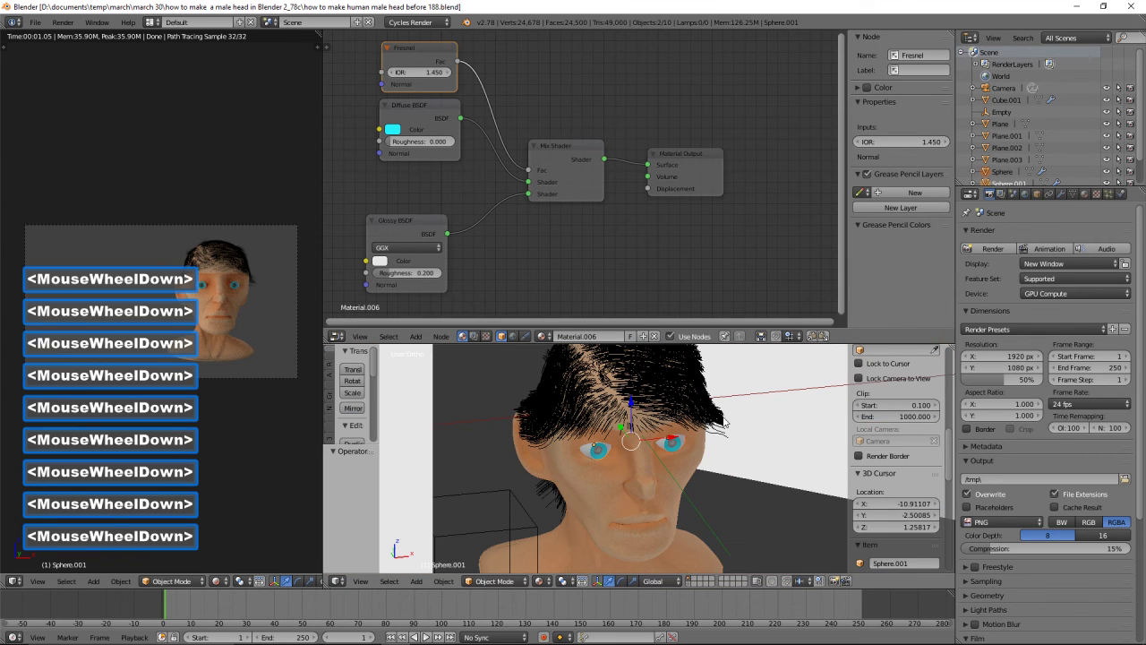
left_click(689, 405)
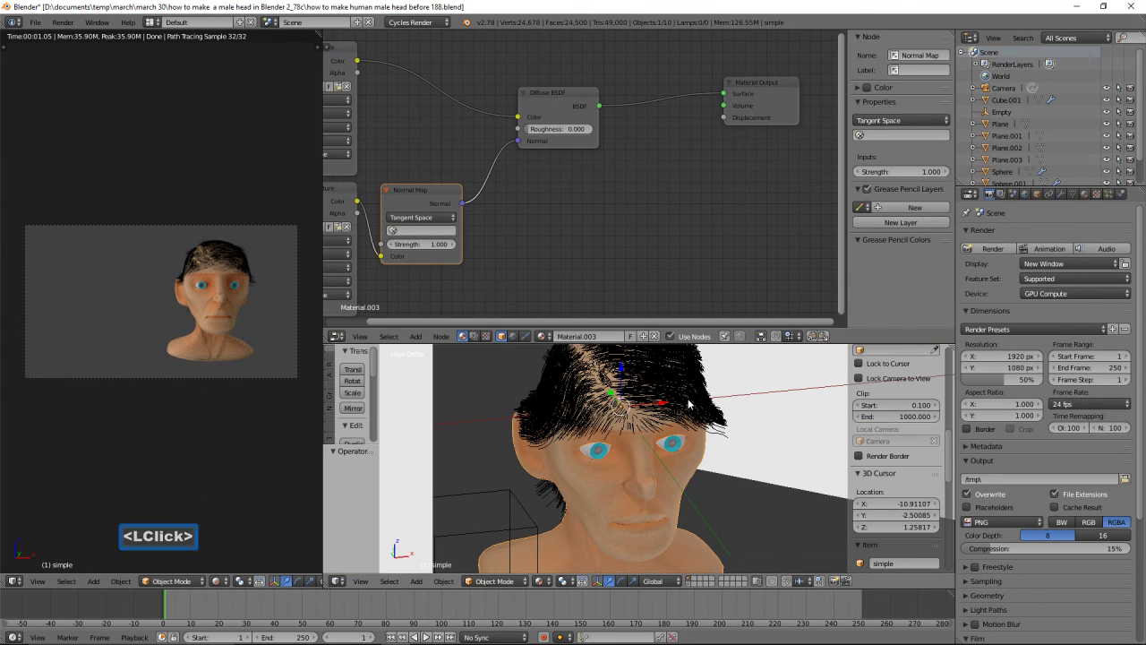
left_click(1109, 194)
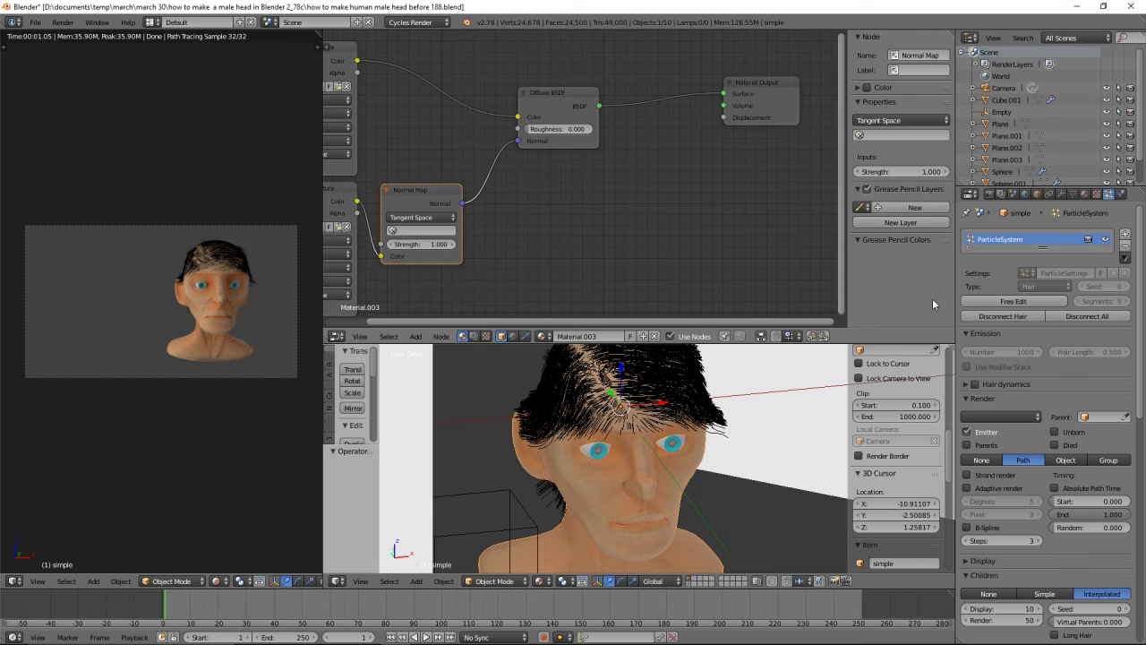
left_click(692, 403)
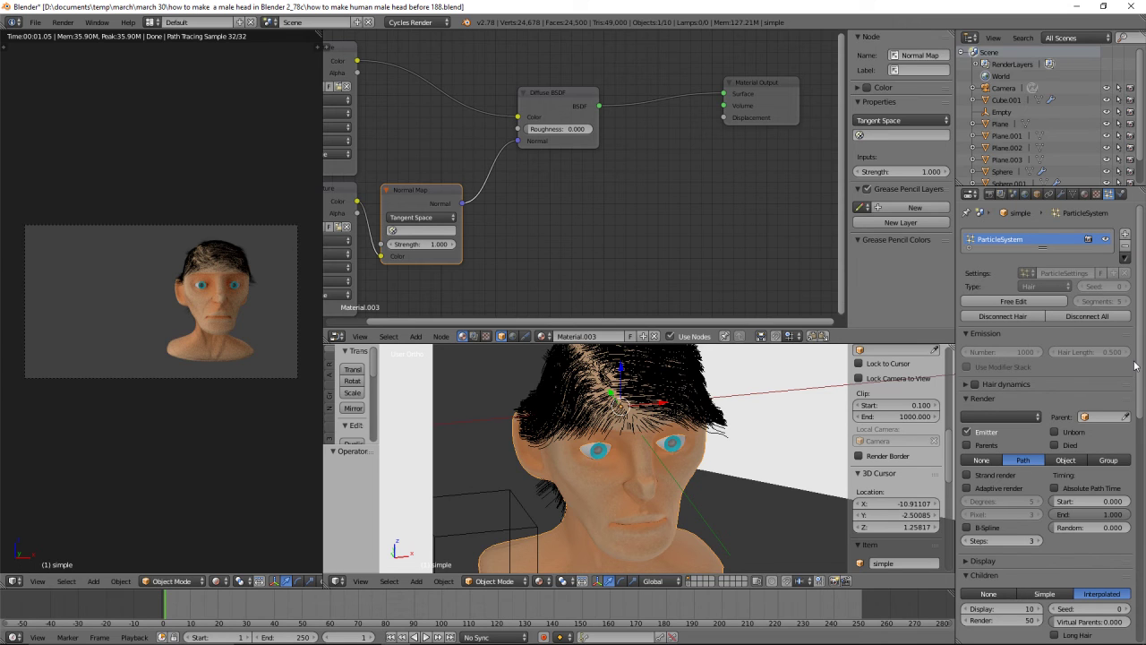
left_click(1035, 417)
left_click(1141, 375)
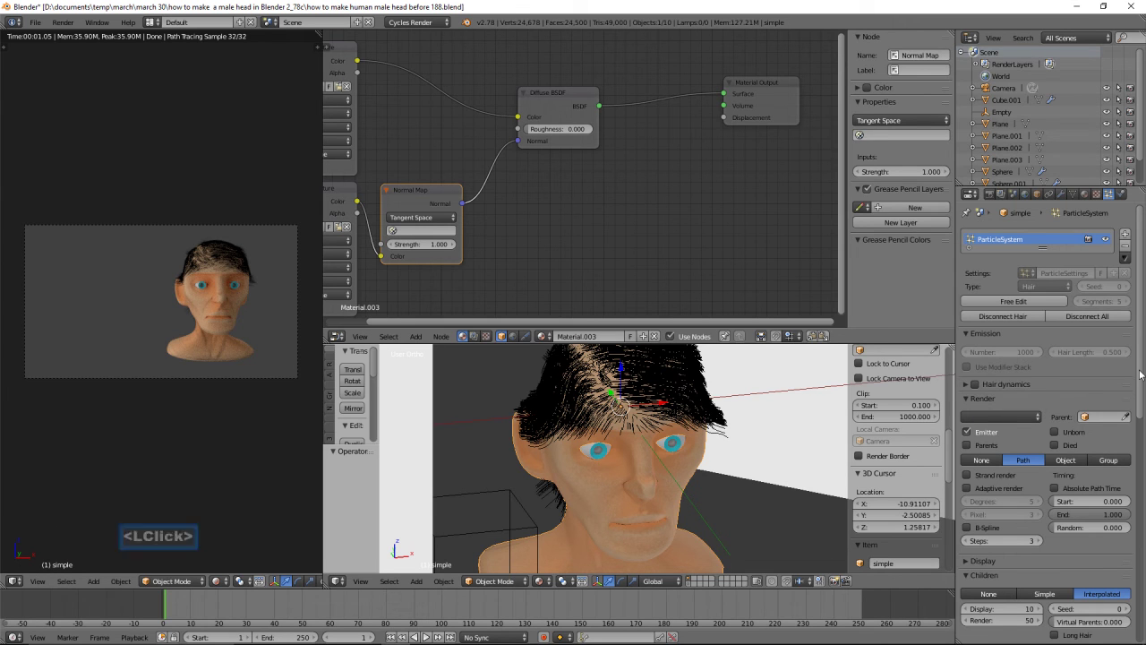
Add a second material slot to the head with a new material named "hair color"
left_click(1084, 194)
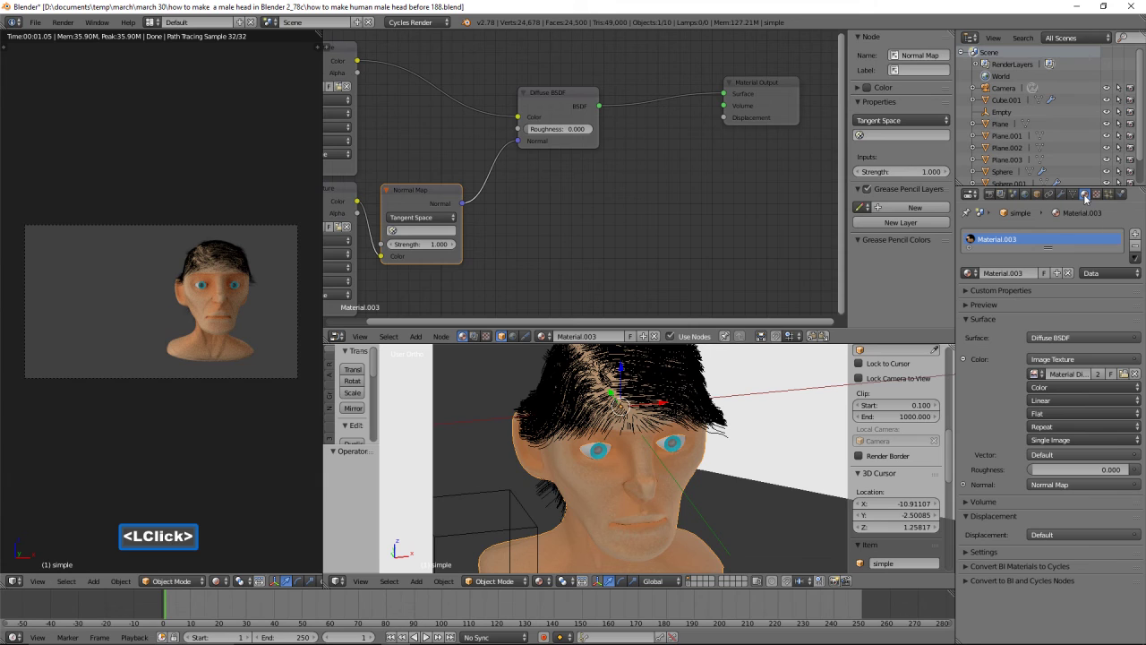
left_click(1134, 236)
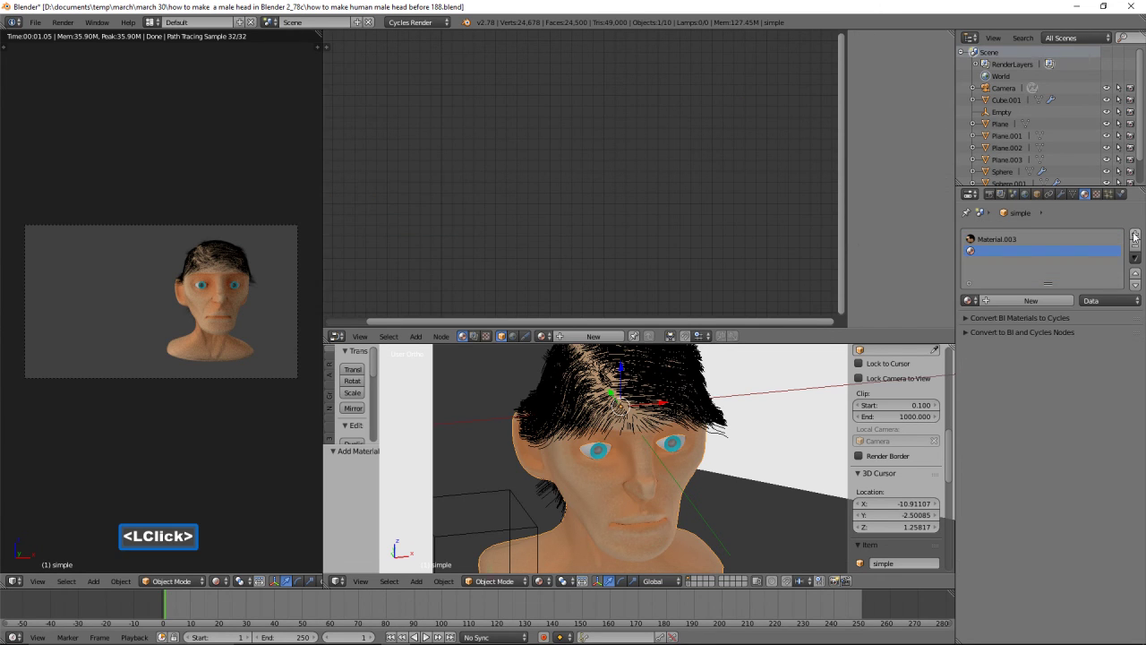
left_click(1042, 302)
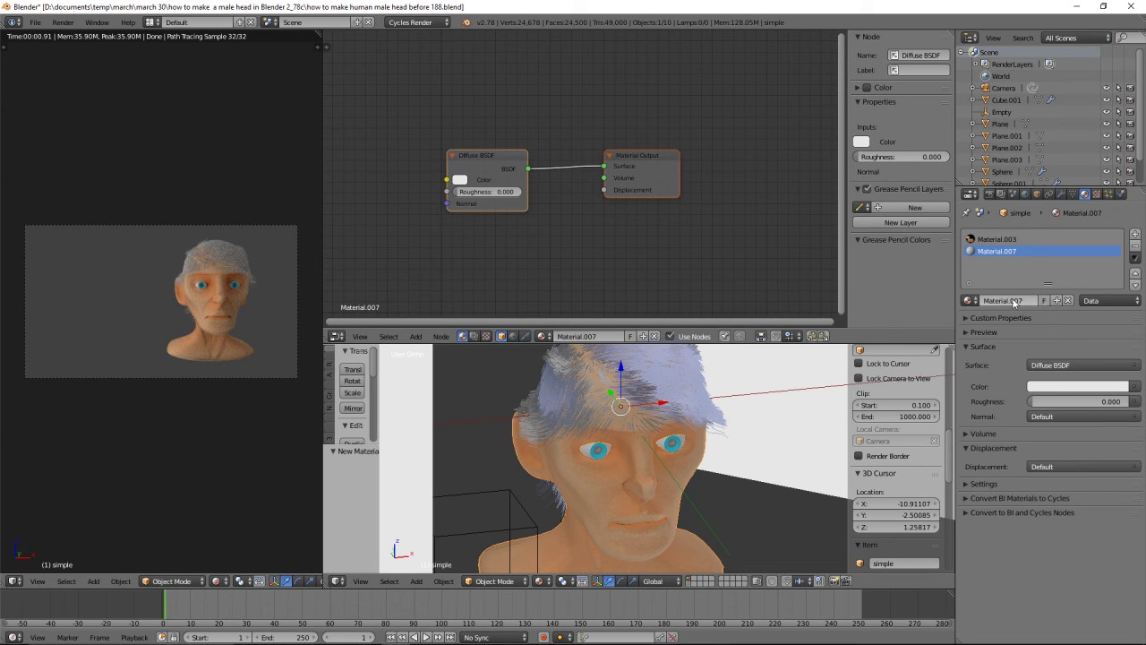
left_click(1006, 300)
type("hair color")
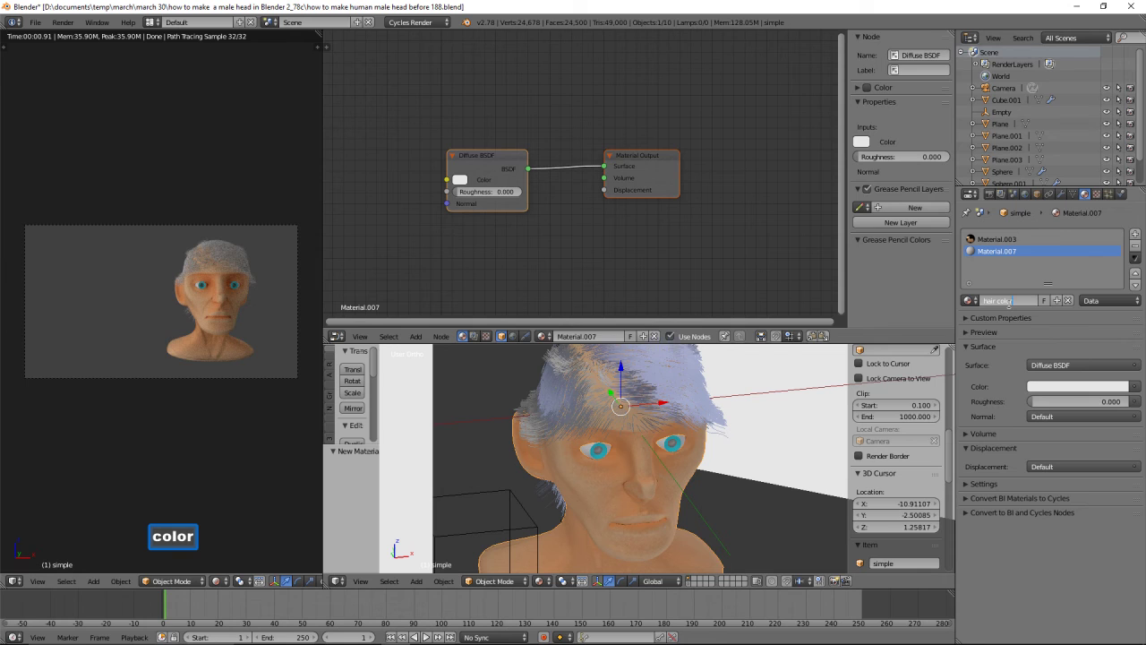
key("Return")
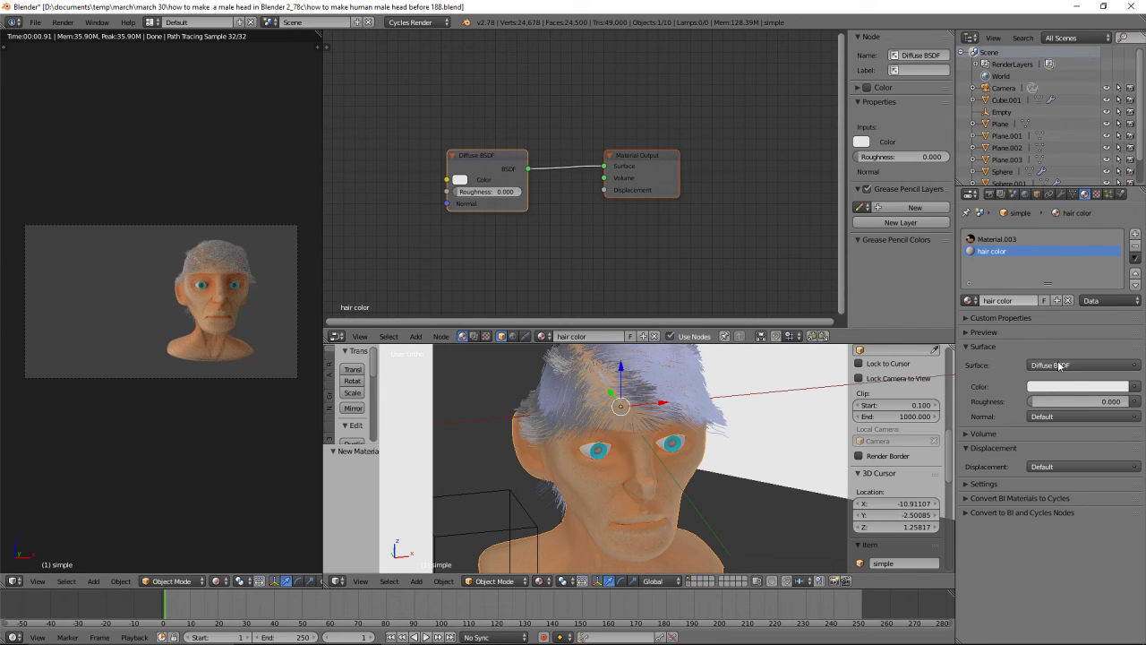
Set the hair material's diffuse color to a light orange, about RGB 0.800, 0.410, 0.111
left_click(1075, 386)
left_click_drag(1069, 258, 1050, 278)
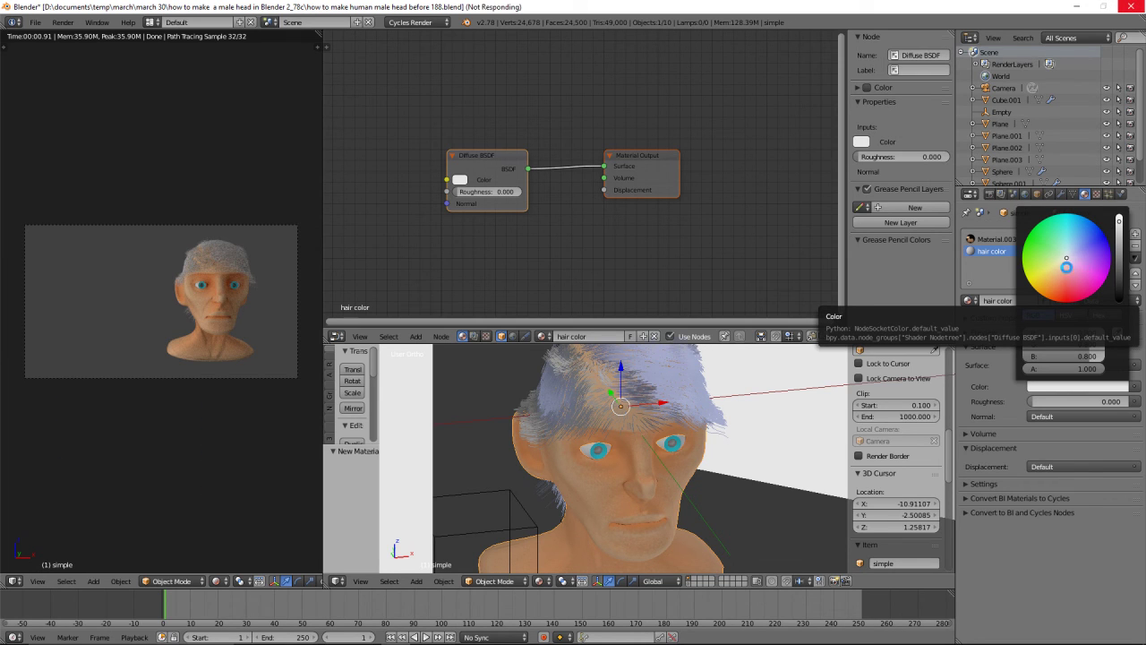
left_click(1062, 269)
left_click(1052, 275)
left_click(1053, 275)
left_click(1053, 275)
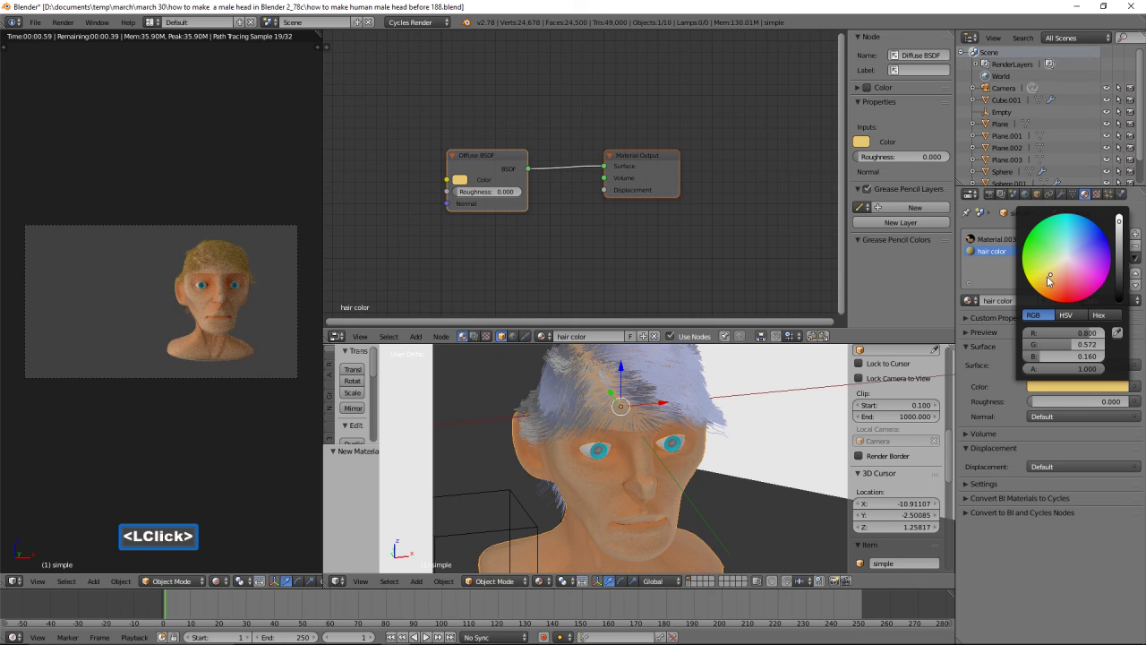
left_click(1045, 283)
left_click(1046, 280)
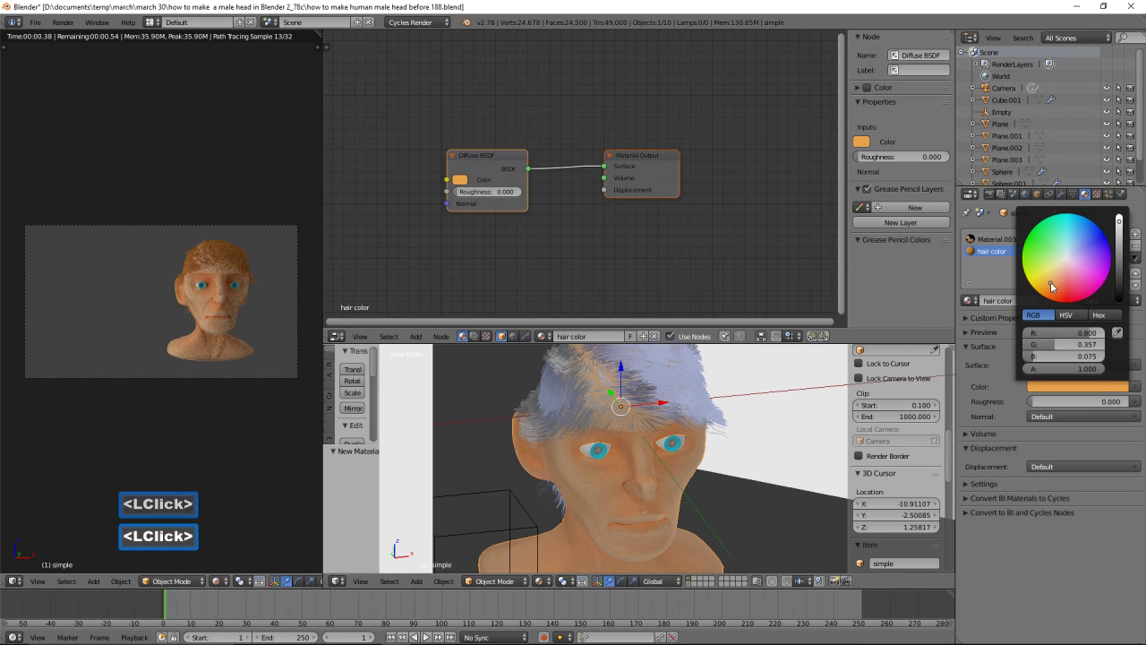
left_click(1048, 279)
left_click(1050, 282)
left_click(1051, 286)
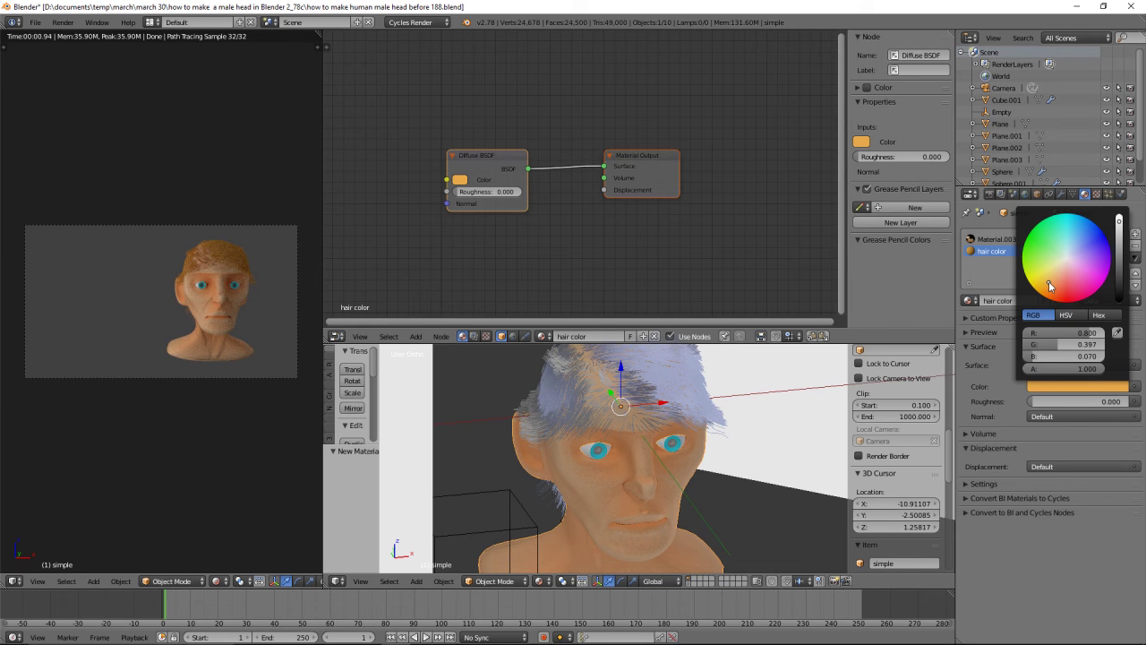
left_click(1055, 287)
left_click(1052, 280)
left_click(1050, 285)
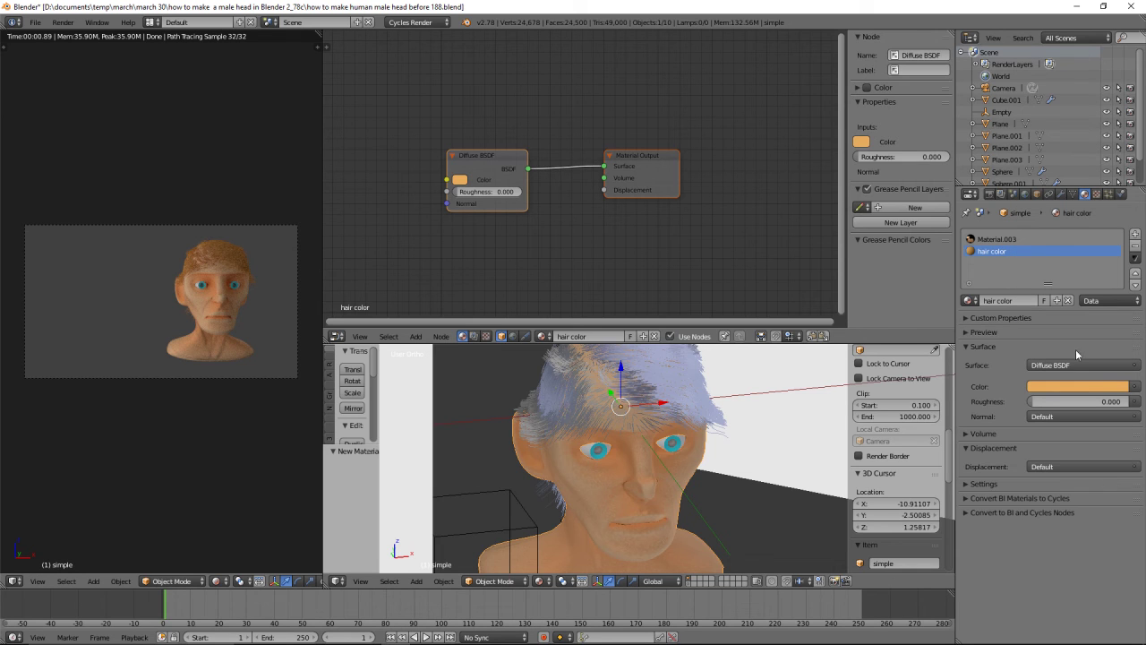
Darken the "hair color" material's diffuse color to about RGB 0.662, 0.341, 0.093
left_click(1108, 194)
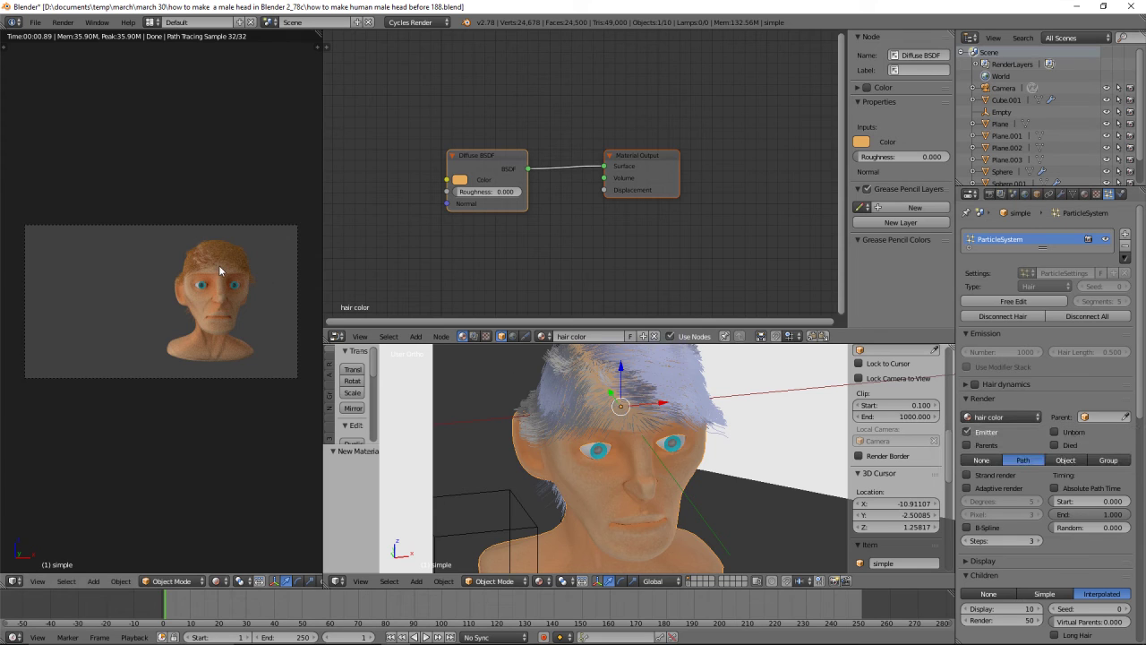
scroll(217, 266, "up", 2)
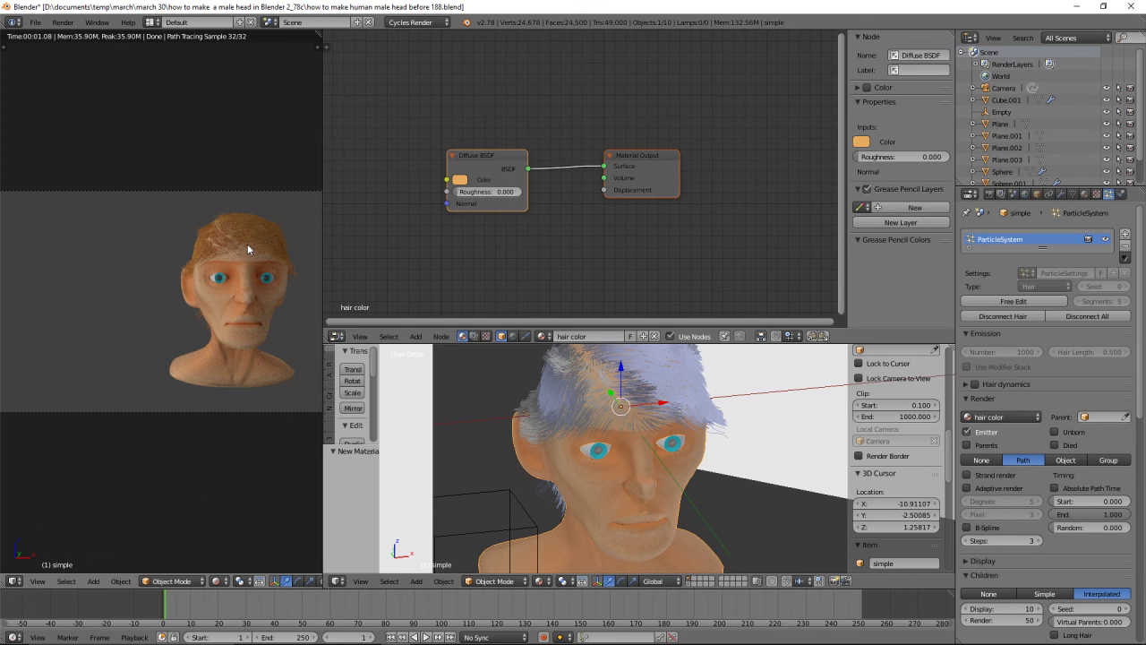
left_click(1087, 197)
left_click(1066, 388)
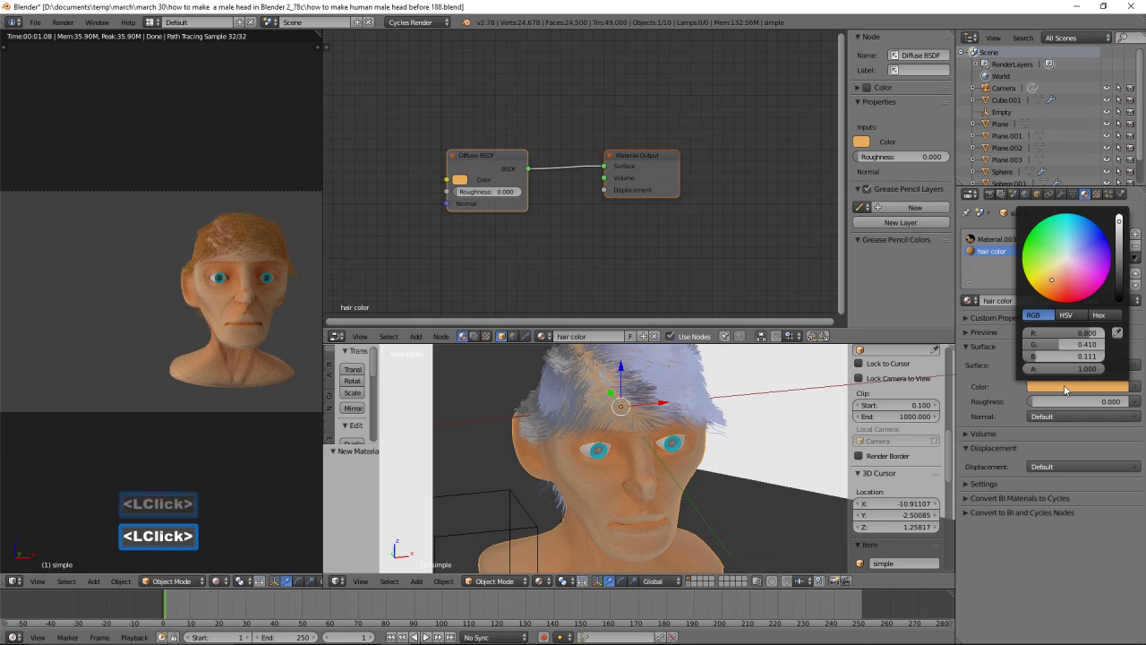
left_click(1121, 269)
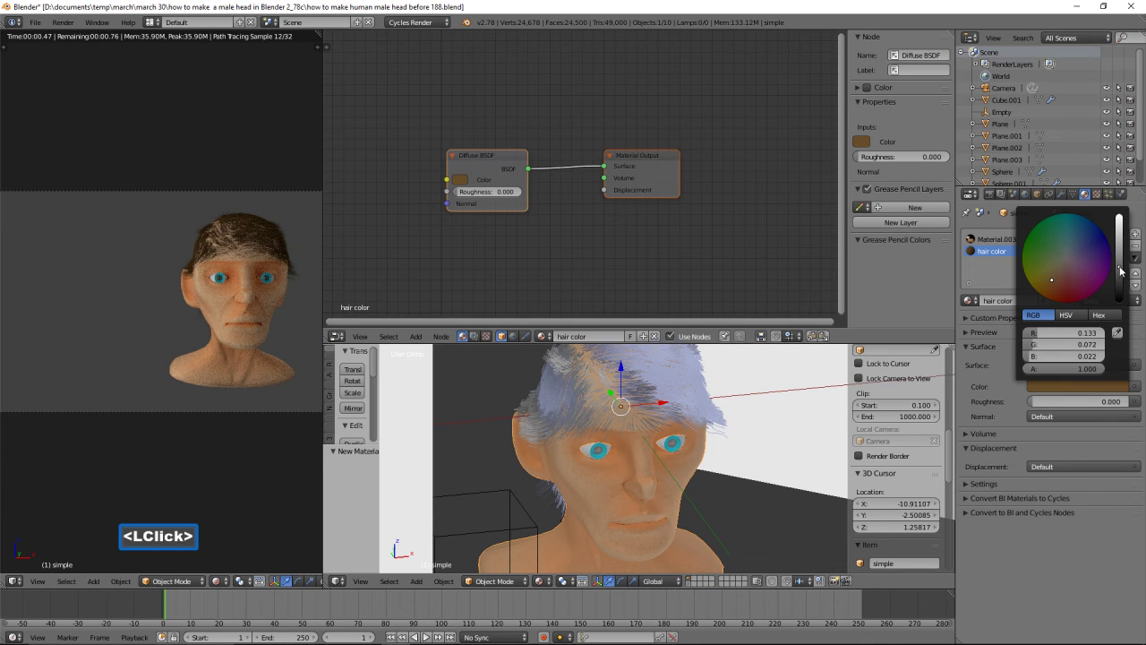
left_click(1119, 255)
left_click(1119, 231)
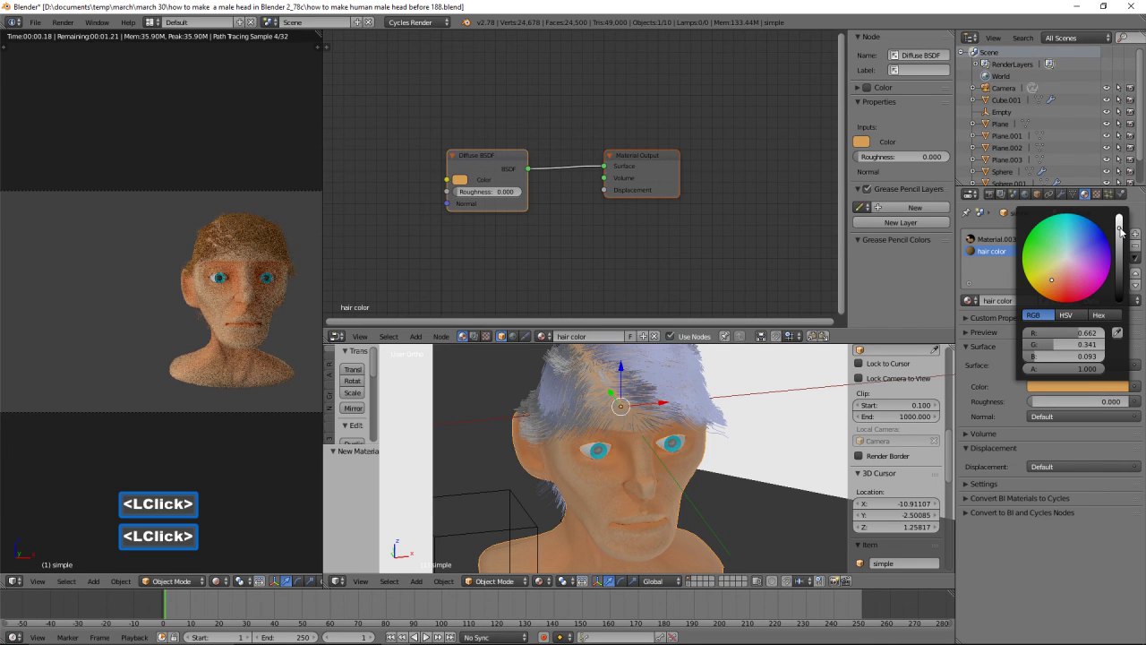
Shift the "hair color" diffuse color to a more saturated orange, about RGB 0.662, 0.272, 0.029
left_click(1054, 281)
left_click(1054, 281)
left_click(1050, 287)
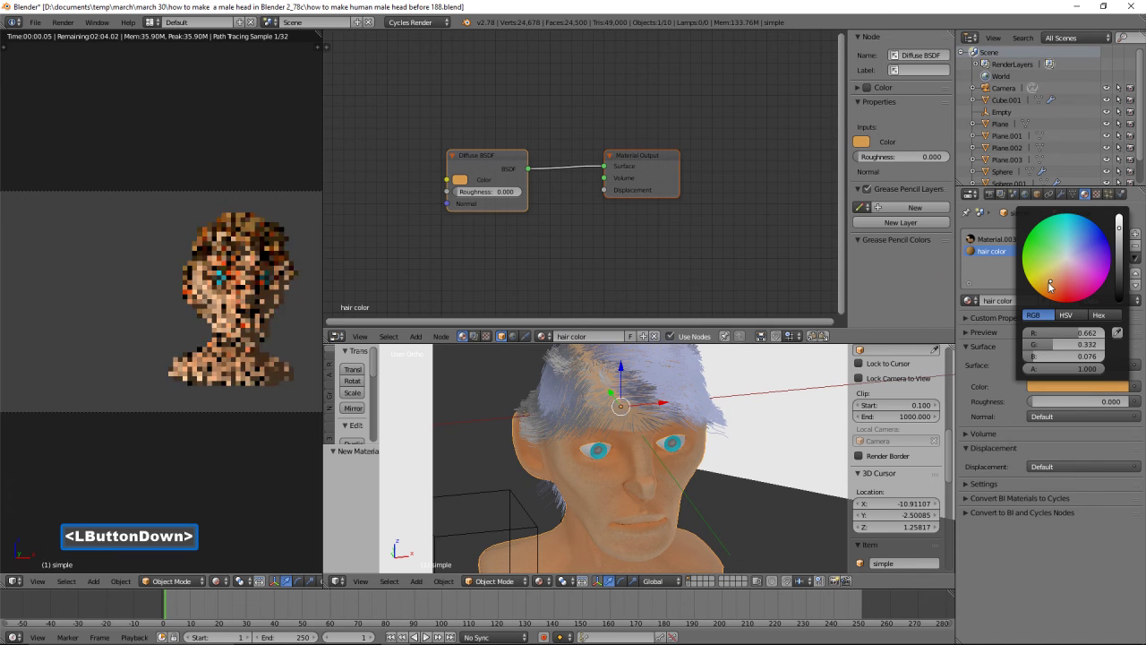
left_click_drag(1049, 287, 1049, 291)
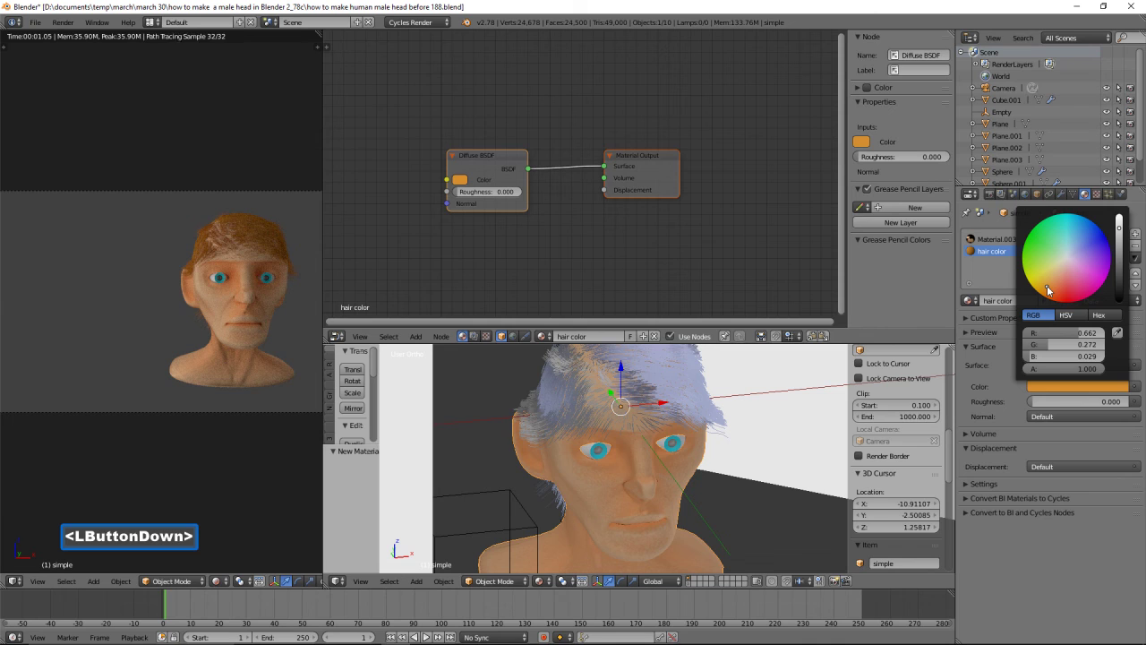
left_click(1049, 289)
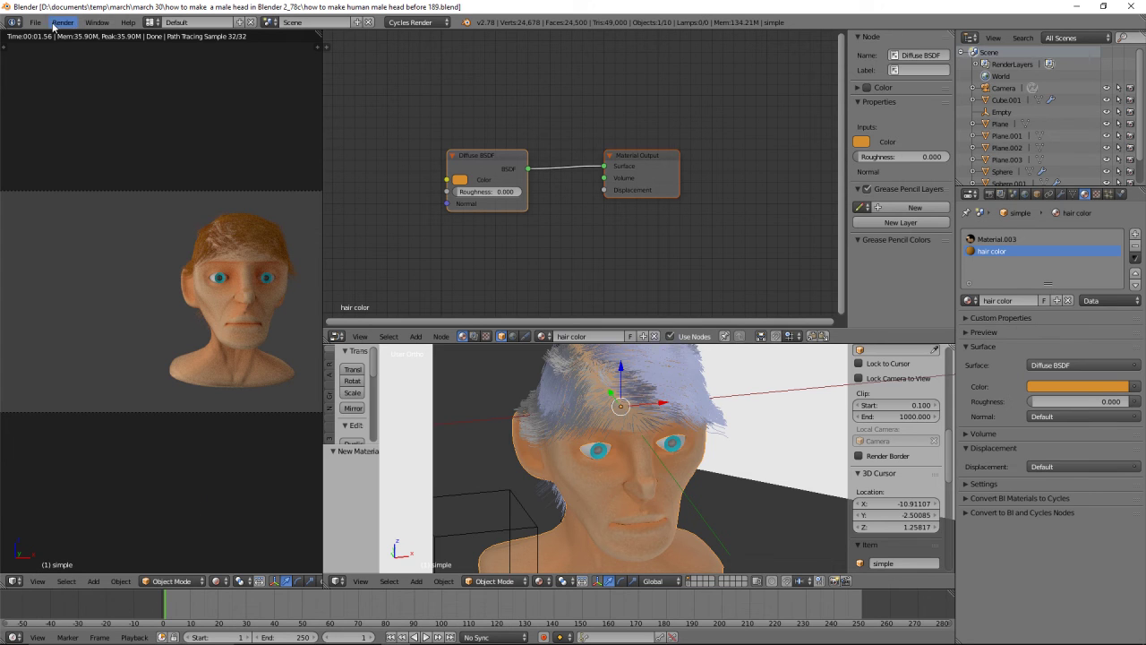
Render a still image of the head with the new hair color and close the render window
left_click(62, 23)
left_click(63, 36)
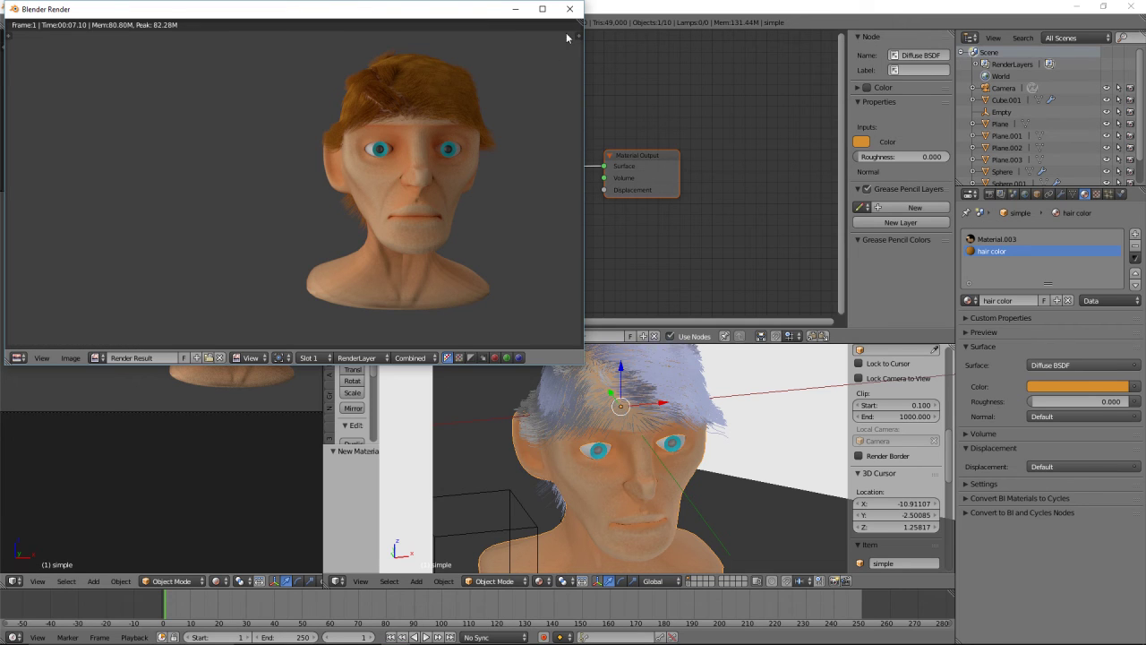
left_click(570, 9)
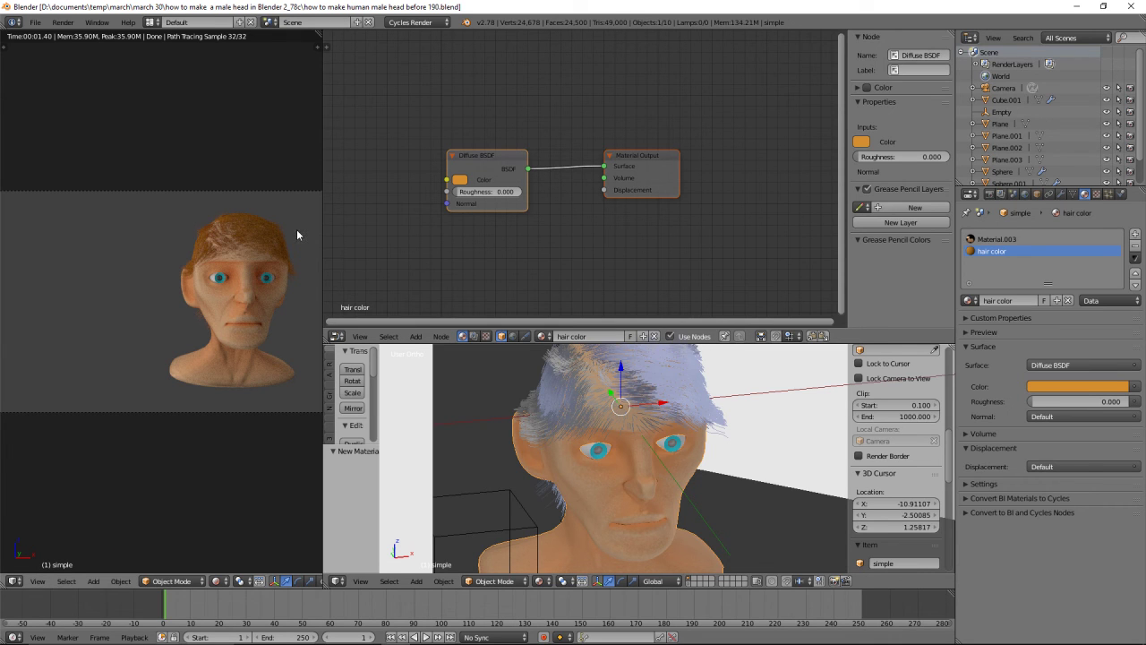
Set the camera viewport to solid shading and put the head into Particle Edit mode
key("z")
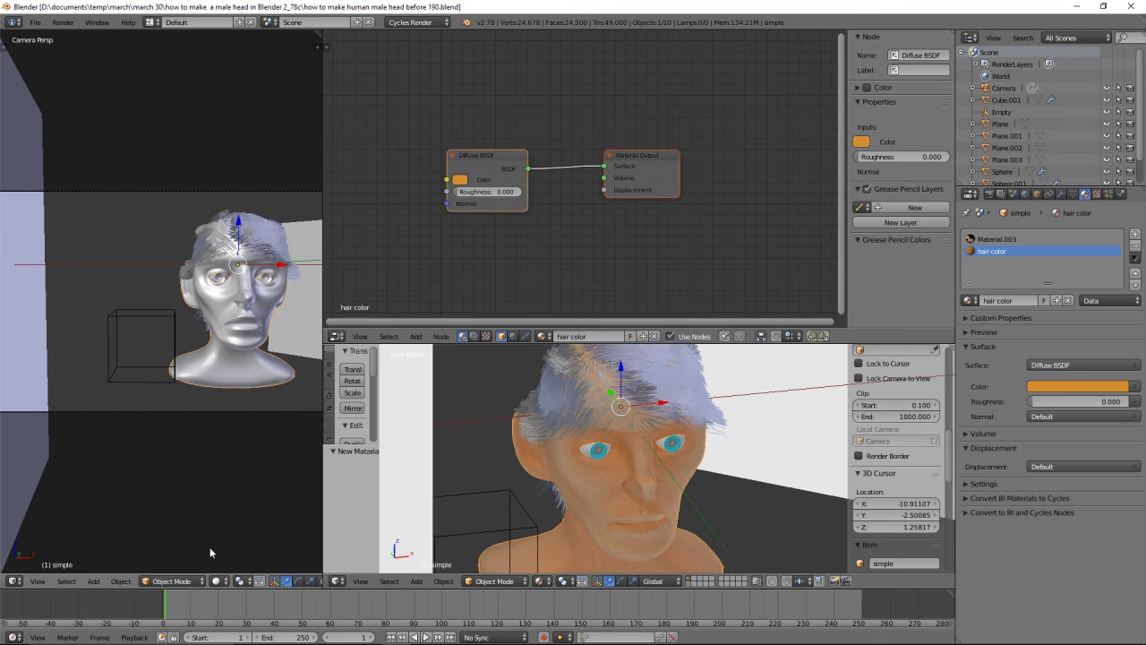
left_click(220, 581)
scroll(736, 529, "down", 2)
middle_click_drag(727, 519, 716, 499)
scroll(716, 494, "up", 1)
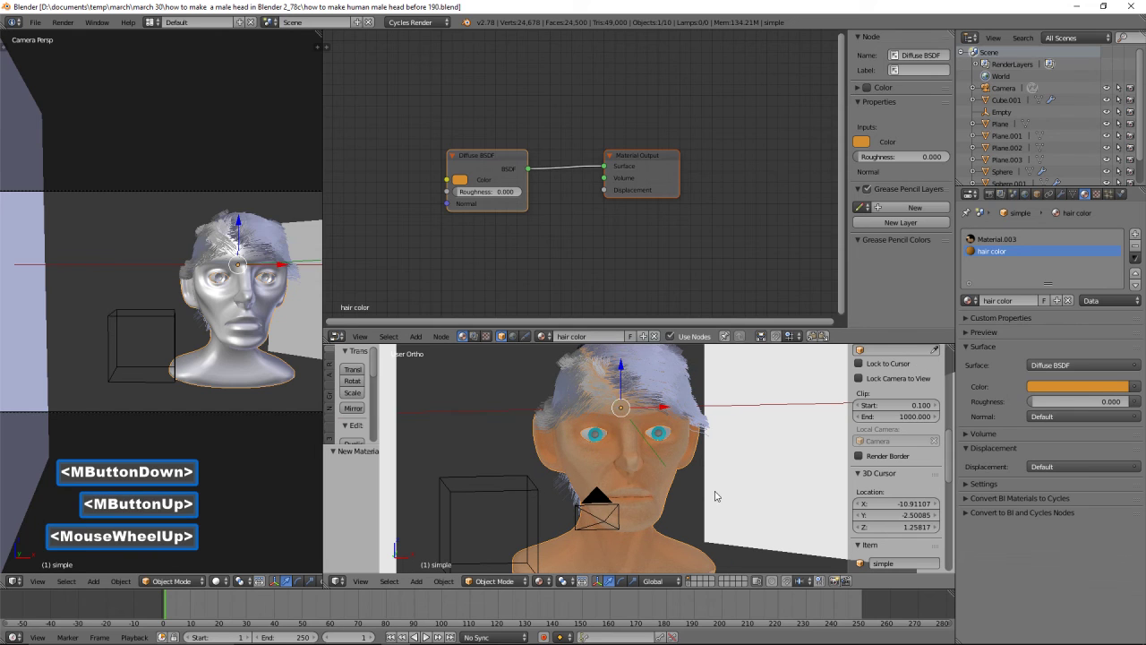
left_click(1109, 194)
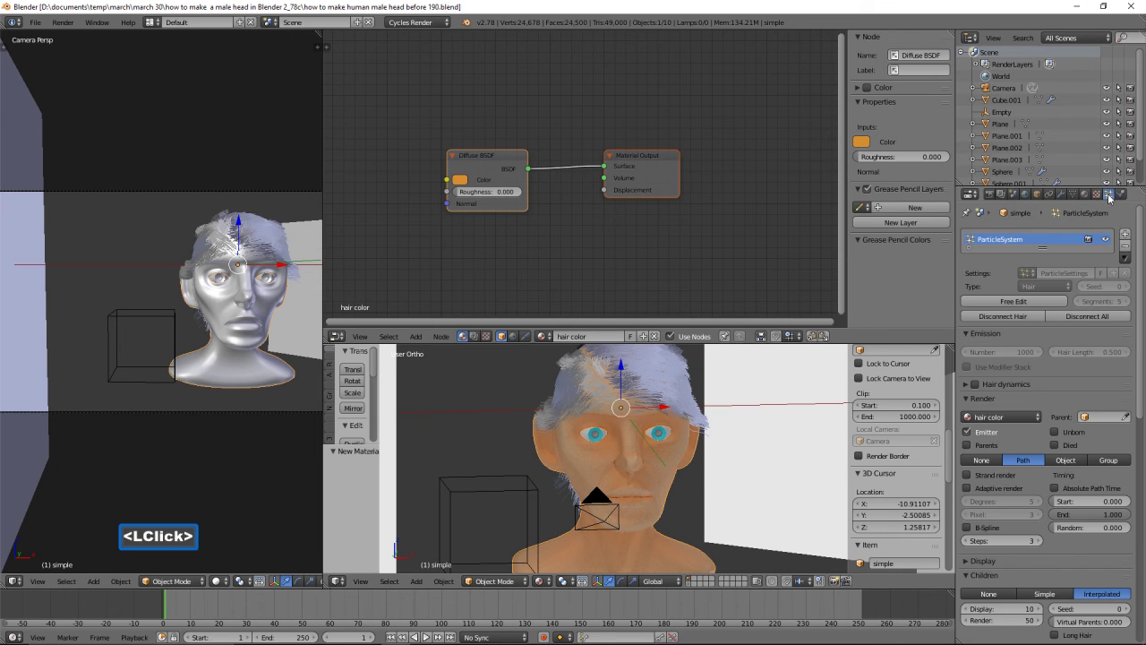
left_click(517, 582)
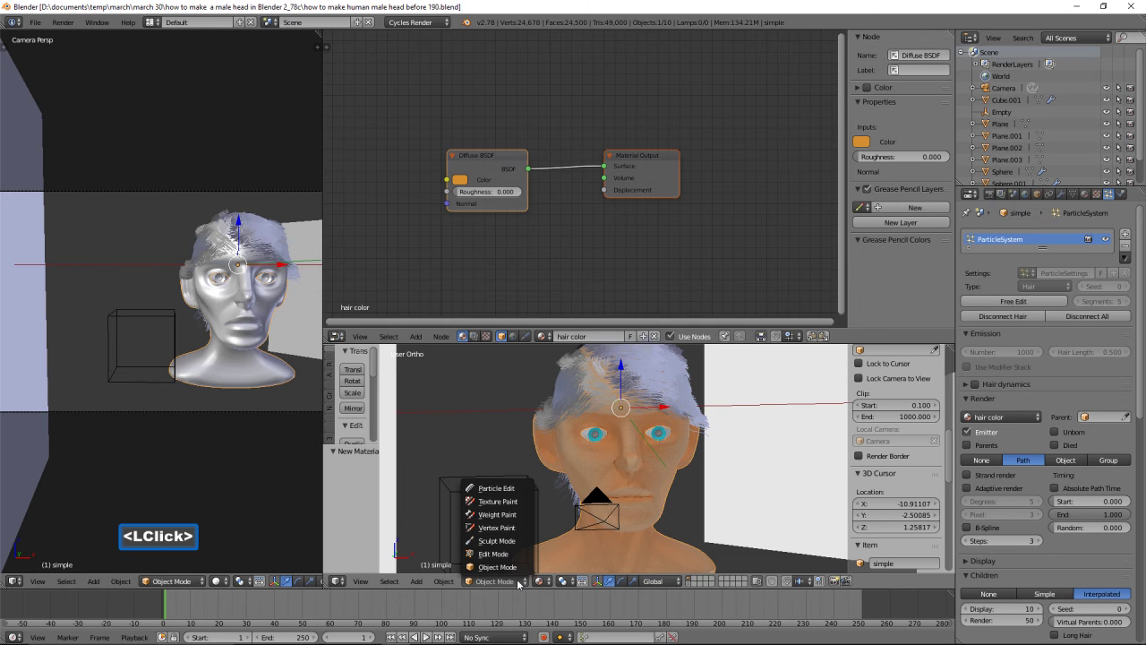
left_click(515, 488)
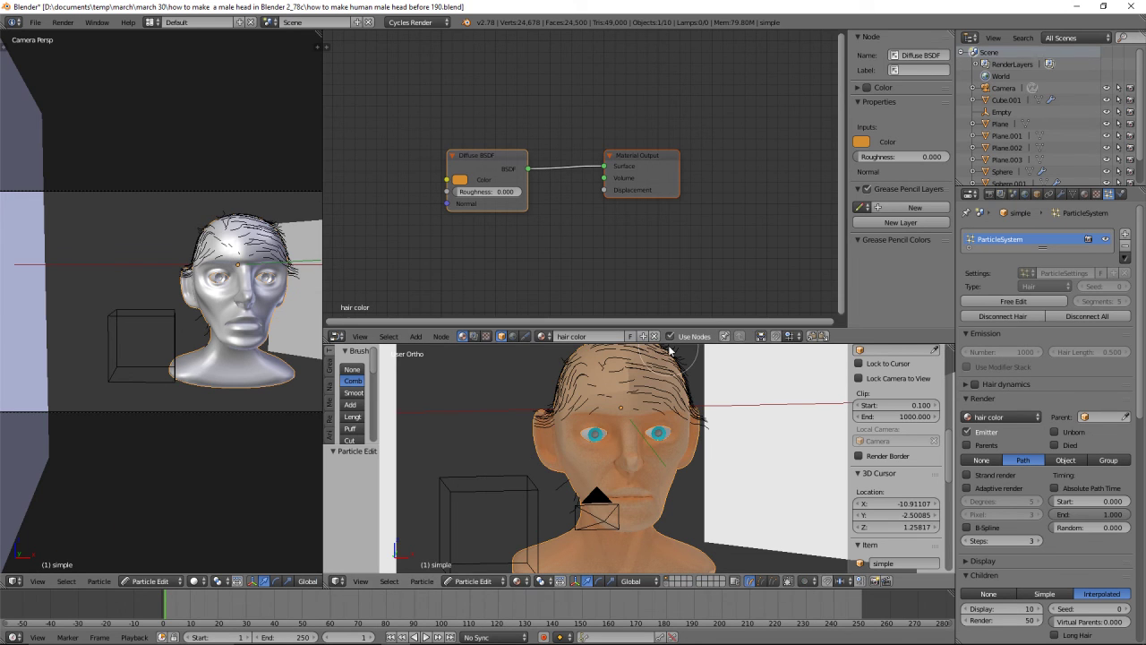
Merge the node editor area into the 3D view beneath it and widen that view's tool shelf
left_click_drag(670, 344, 666, 208)
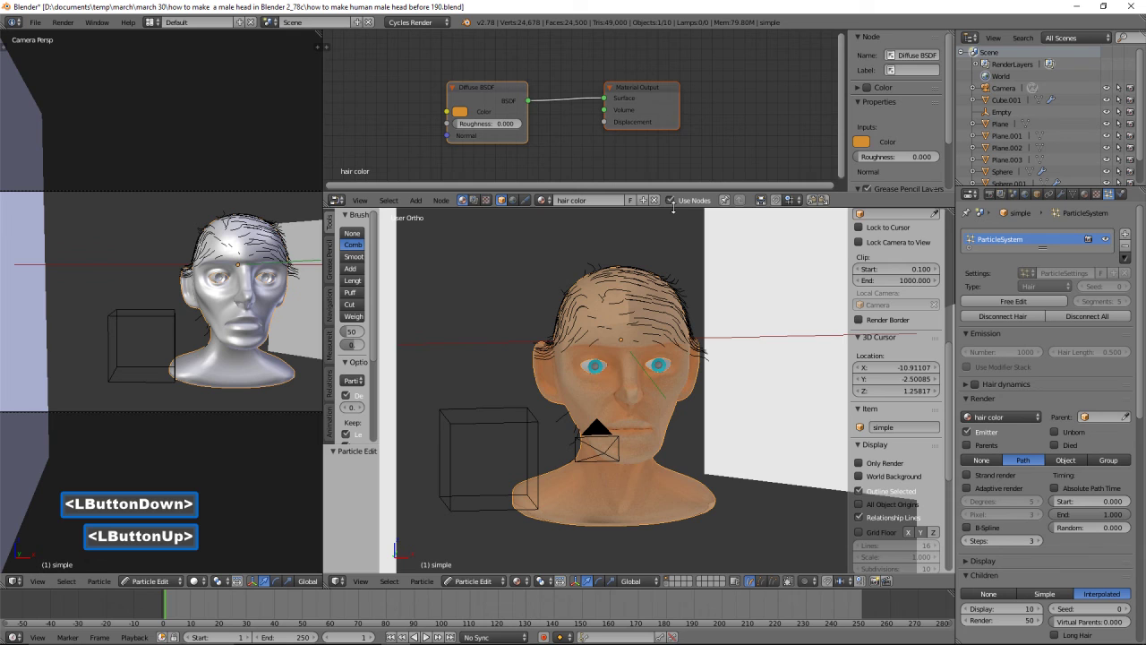
left_click_drag(955, 218, 830, 175)
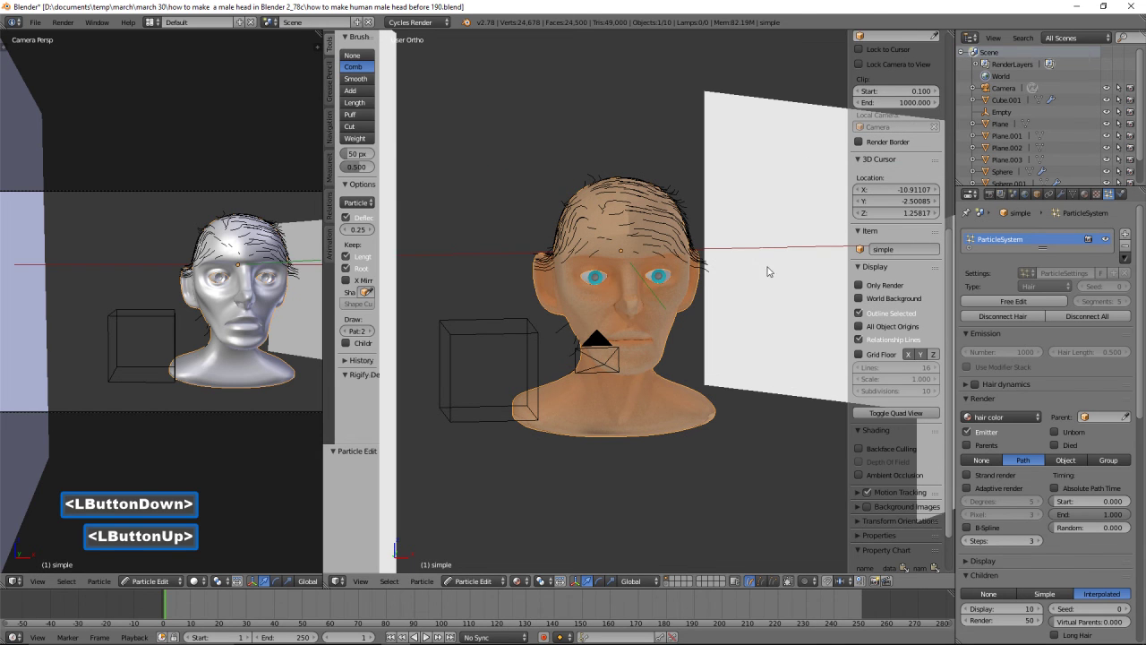
scroll(761, 276, "up", 1)
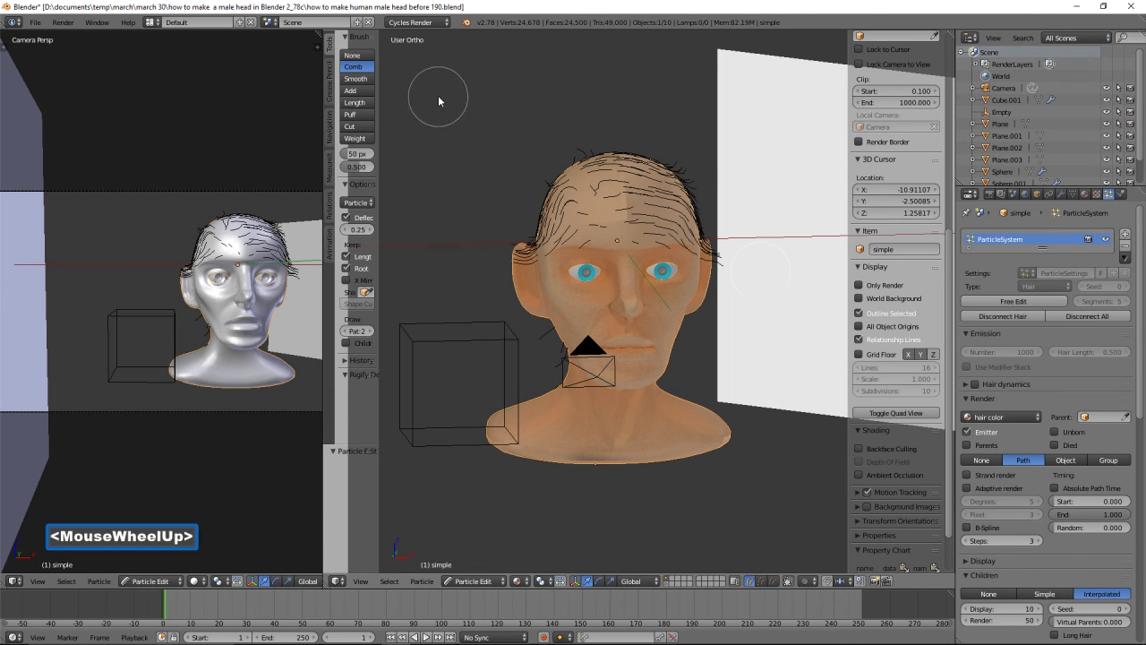
left_click_drag(378, 112, 414, 110)
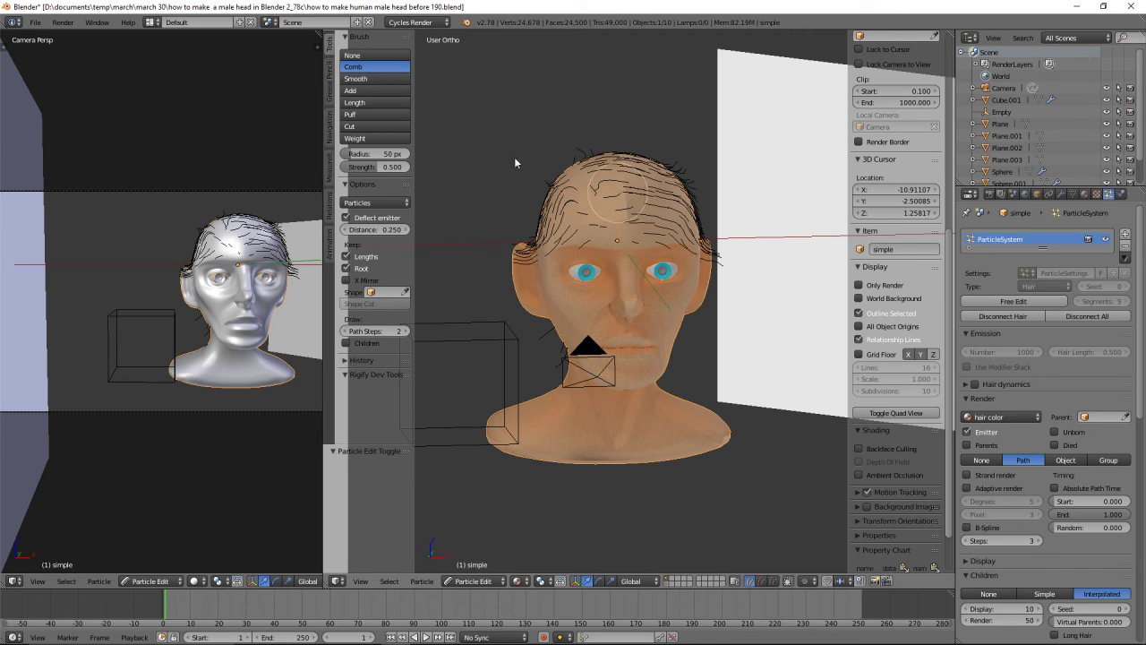
Comb the hair strands across the forehead, crown and both sides with the Comb brush at radius 50 px and strength 0.500
left_click(602, 187)
mouse_move(602, 188)
left_mouse_down()
mouse_move(642, 184)
mouse_move(668, 201)
mouse_move(603, 186)
mouse_move(638, 232)
left_mouse_up()
mouse_move(585, 216)
left_mouse_down()
mouse_move(556, 233)
mouse_move(558, 194)
mouse_move(544, 180)
mouse_move(586, 165)
mouse_move(583, 153)
mouse_move(638, 157)
mouse_move(660, 173)
left_mouse_up()
left_click_drag(624, 211, 563, 240)
left_click_drag(690, 243, 704, 233)
left_click_drag(685, 172, 690, 193)
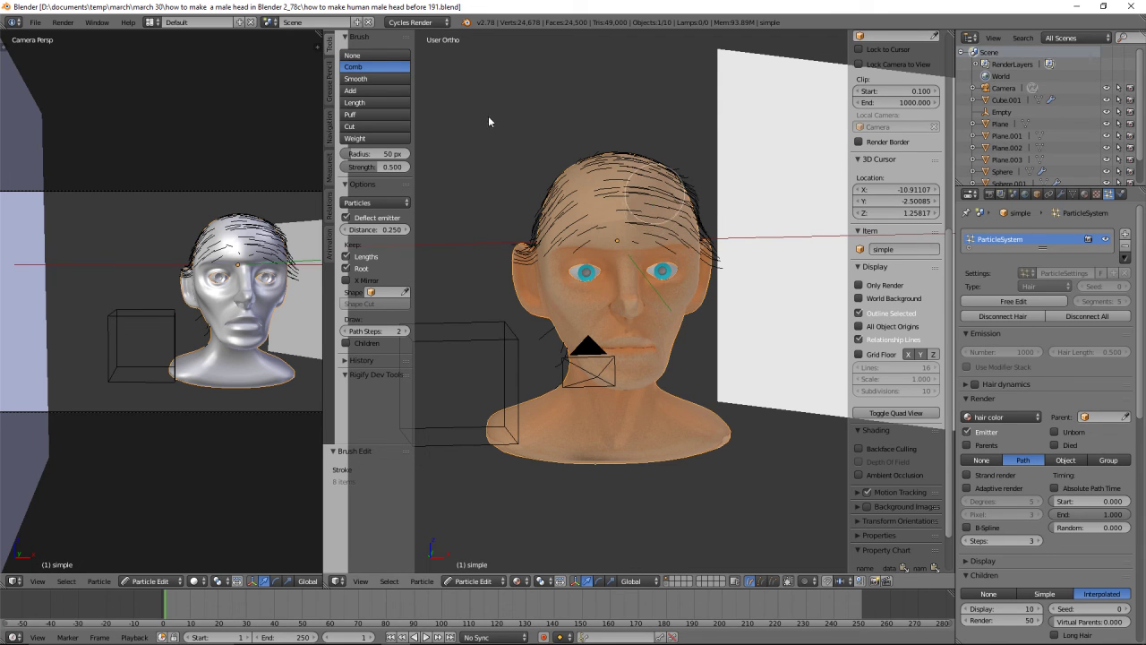
Lengthen the hair on the crown and both sides using the Length brush set to Grow
left_click(399, 103)
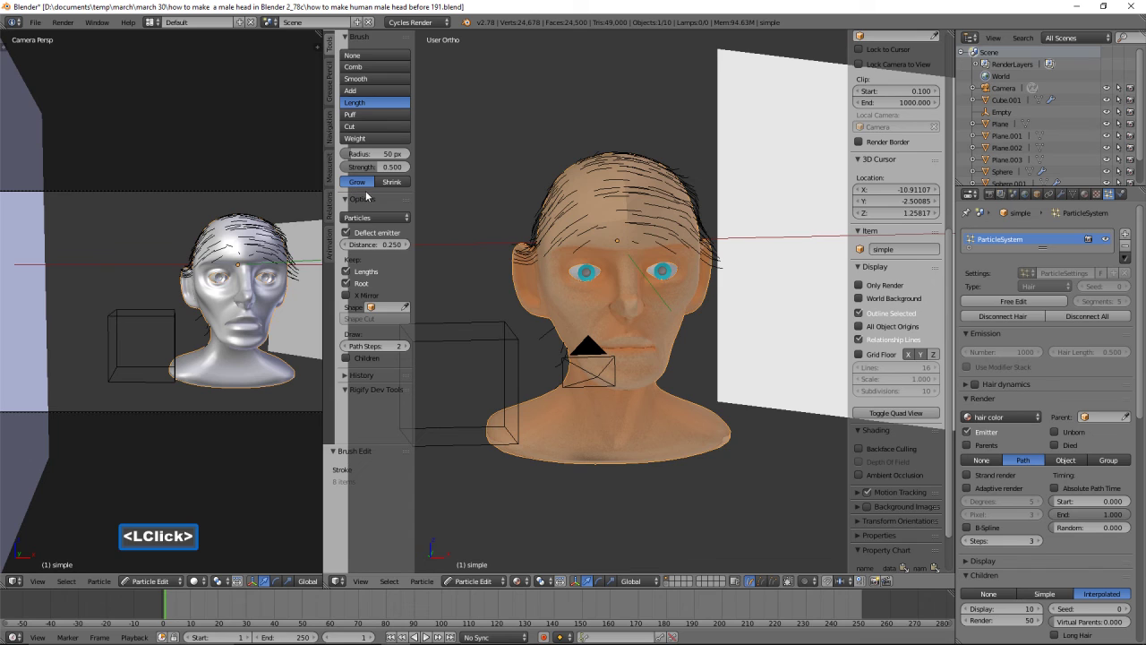
left_click_drag(627, 201, 715, 263)
left_click_drag(683, 207, 708, 248)
mouse_move(634, 178)
left_mouse_down()
mouse_move(689, 204)
mouse_move(670, 175)
mouse_move(693, 199)
left_mouse_up()
mouse_move(587, 237)
left_mouse_down()
mouse_move(544, 270)
mouse_move(565, 215)
mouse_move(557, 197)
mouse_move(538, 213)
mouse_move(542, 250)
mouse_move(530, 235)
left_mouse_up()
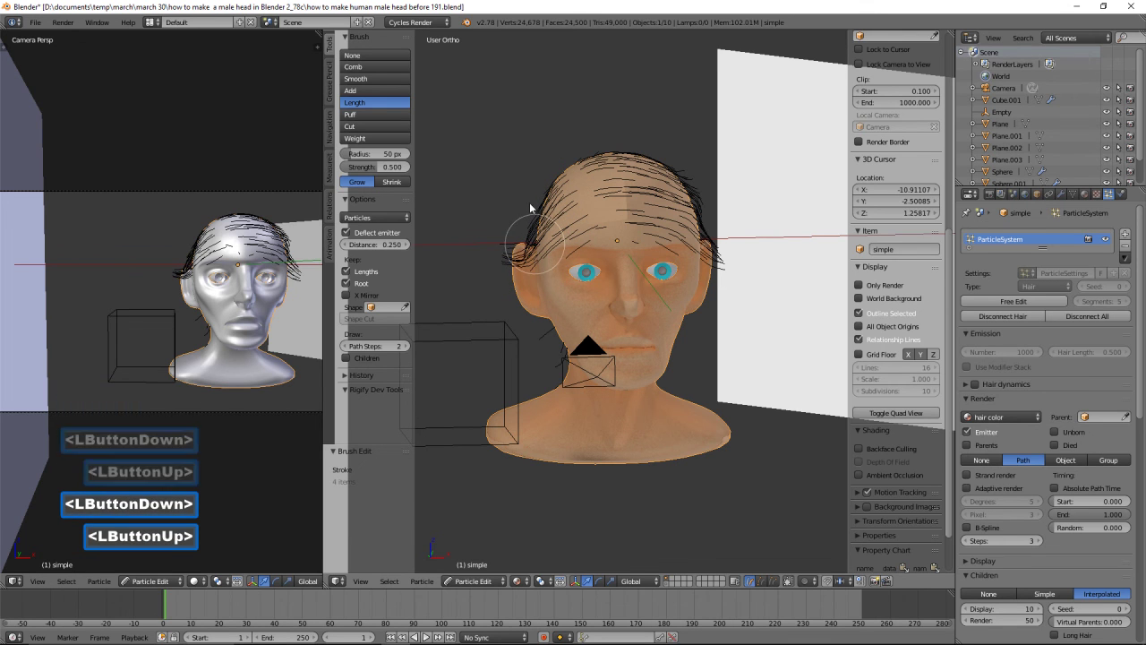
left_click_drag(669, 211, 690, 230)
left_click_drag(662, 163, 680, 186)
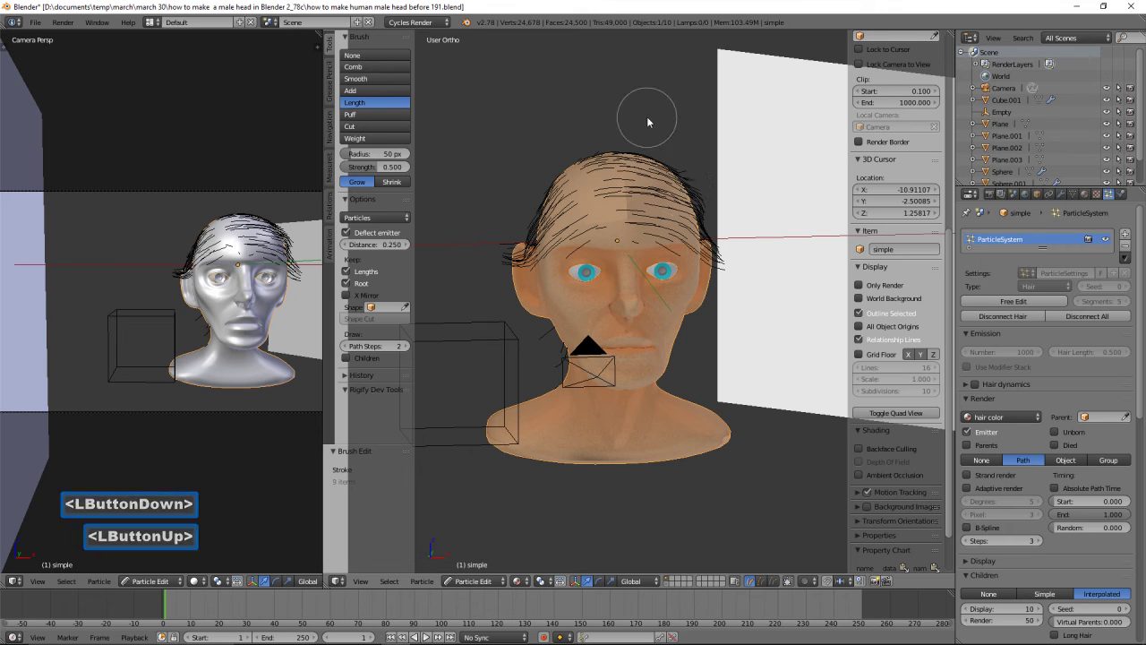
Add volume to the hair on both sides of the head using the Puff brush set to Add
left_click(386, 115)
mouse_move(502, 201)
left_mouse_down()
mouse_move(524, 197)
mouse_move(530, 211)
left_mouse_up()
double_click(537, 222)
double_click(686, 232)
double_click(679, 189)
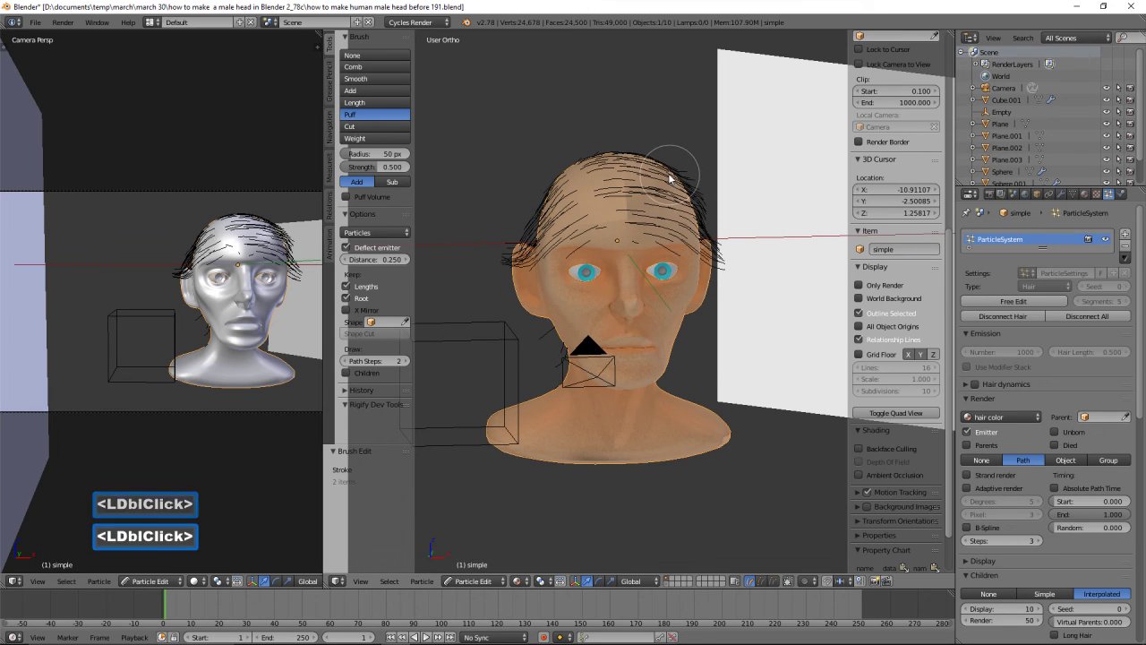
double_click(677, 188)
left_click(707, 250)
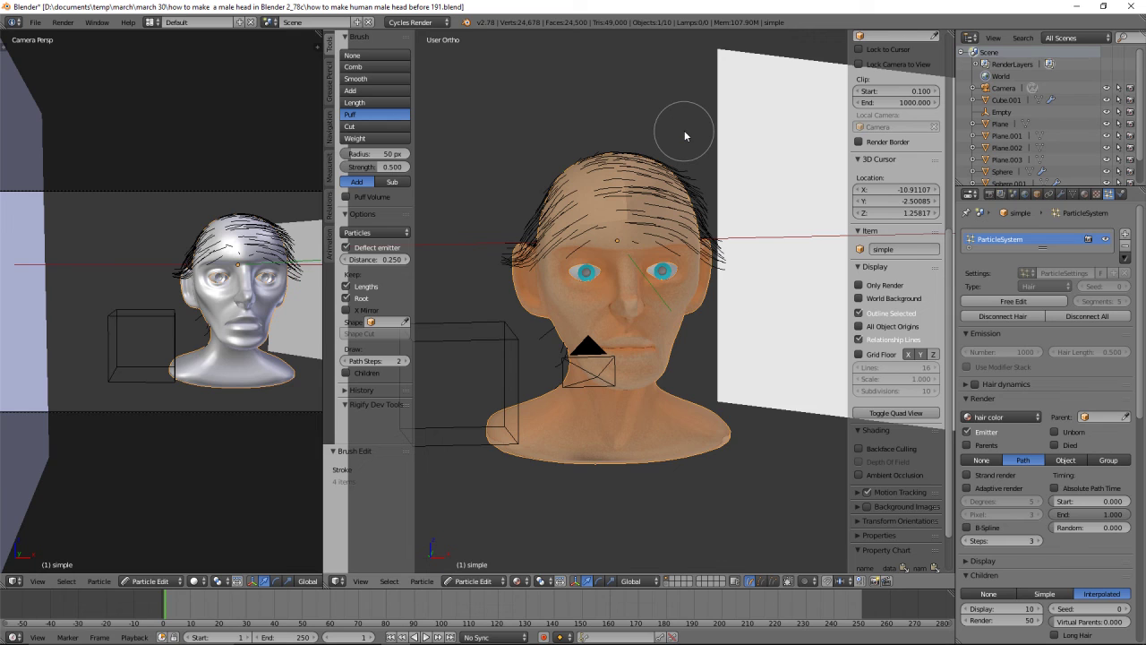
Return the head to Object Mode and set the camera viewport to rendered shading
left_click(496, 583)
left_click(501, 573)
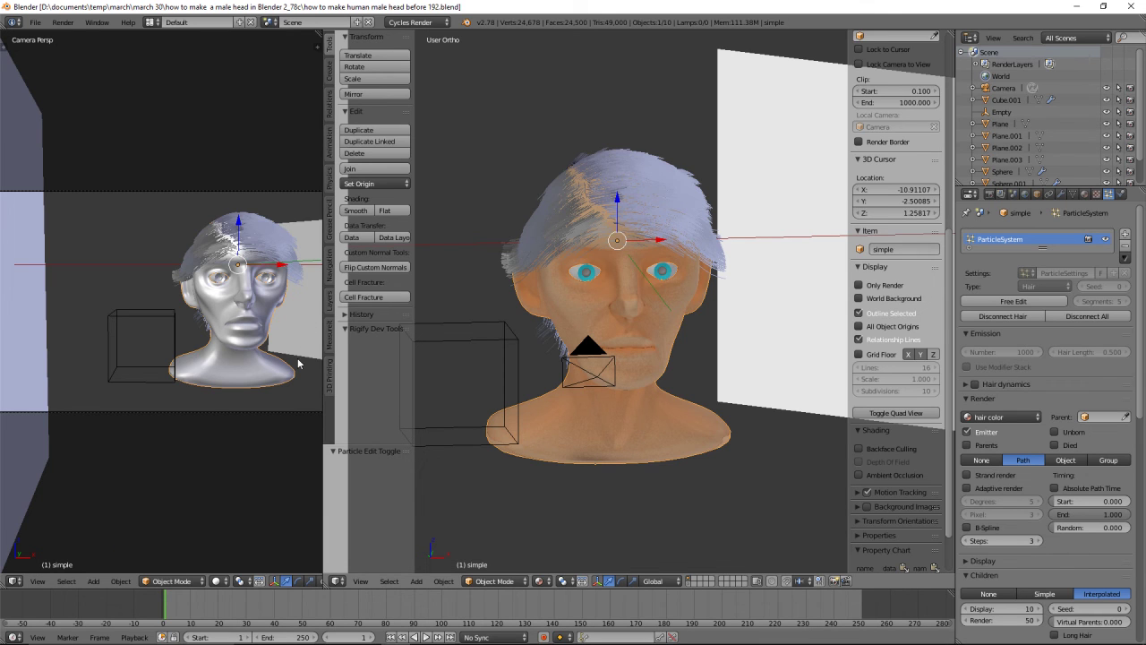
key("shift+z")
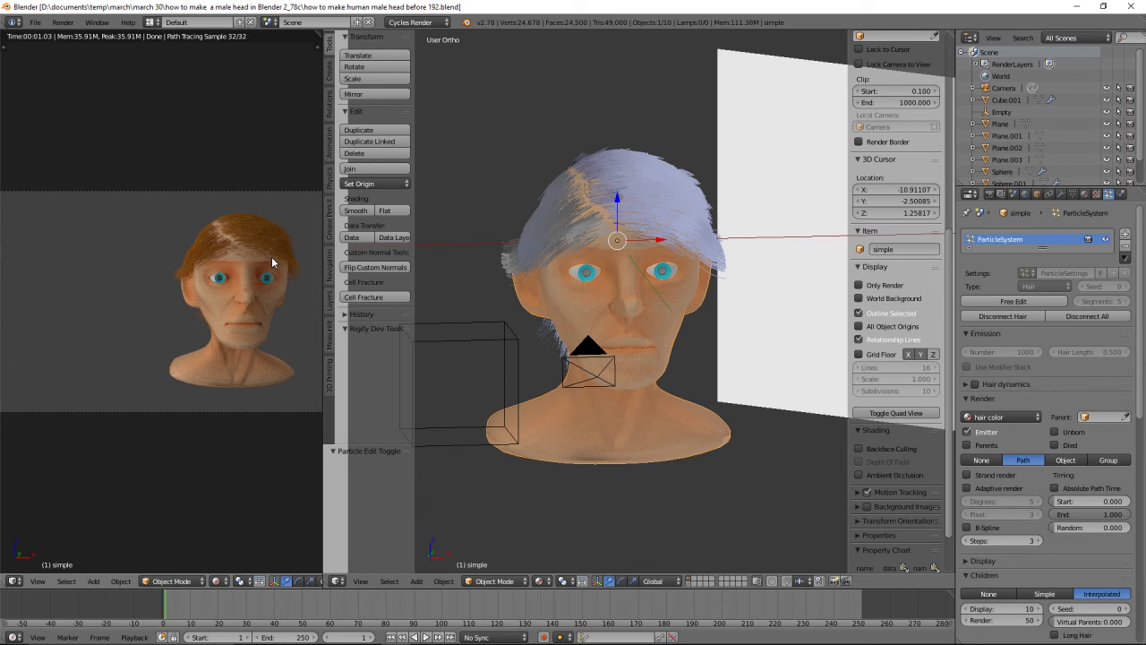
Render a still image of the restyled hair and save the scene as "how to make human male head before 193.blend"
left_click(60, 23)
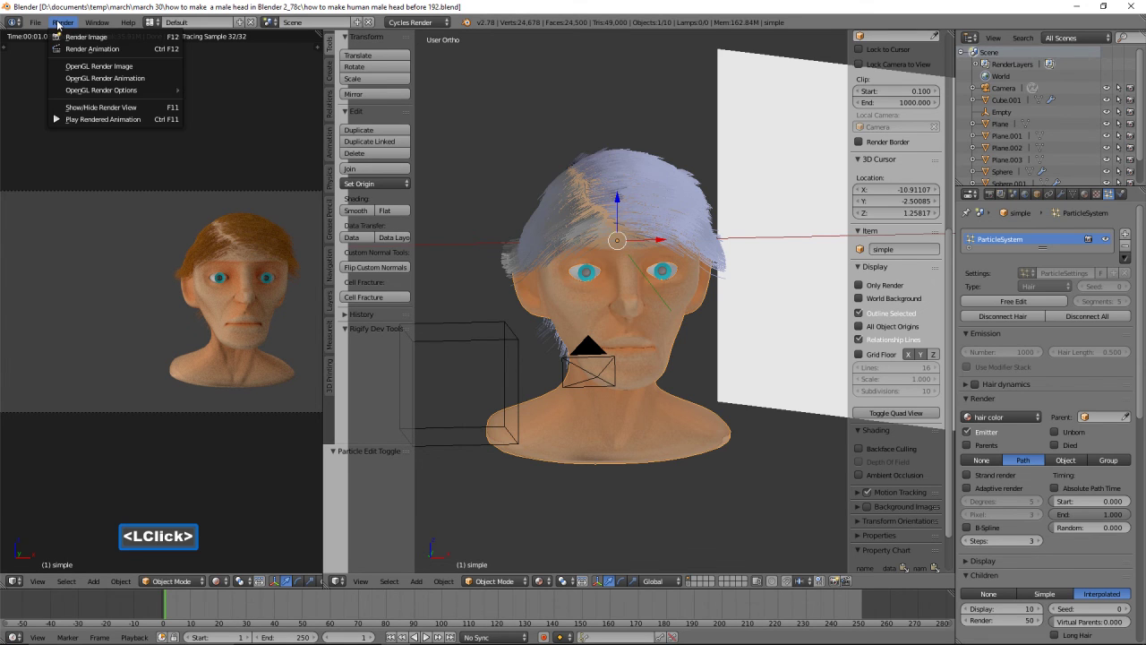
left_click(72, 36)
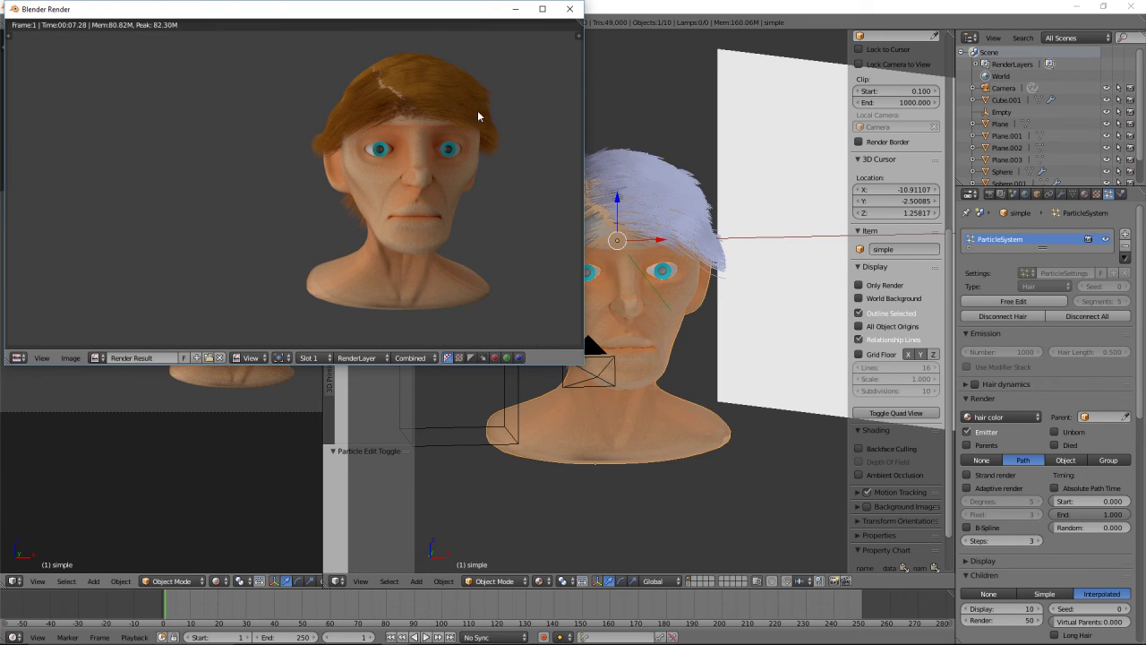
left_click(570, 10)
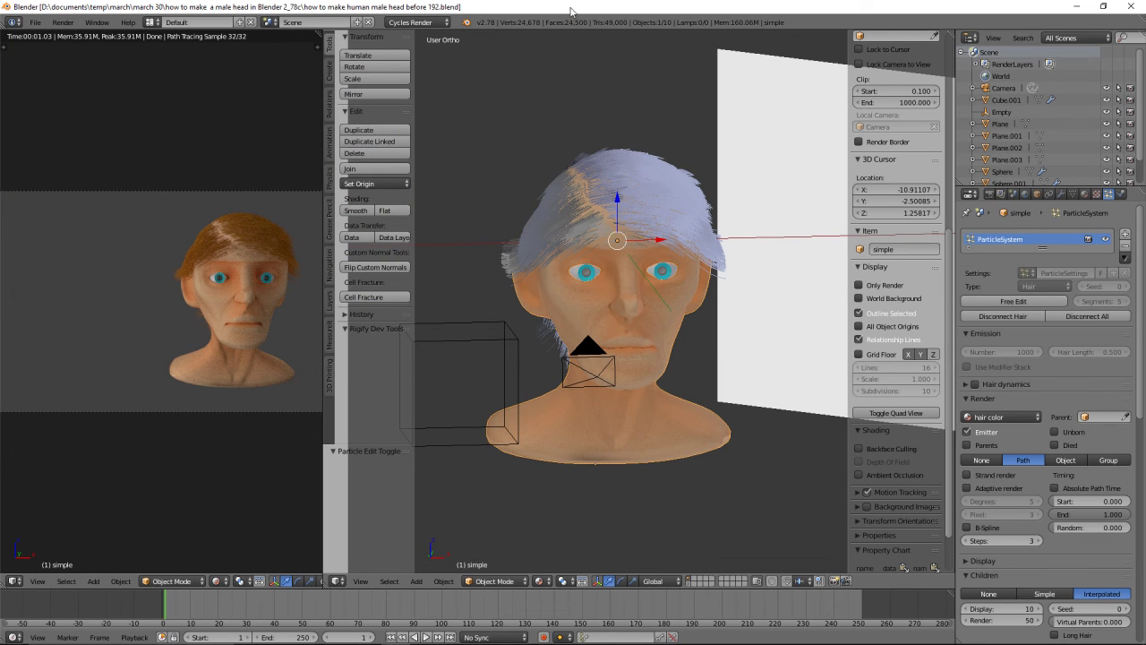
left_click(665, 80)
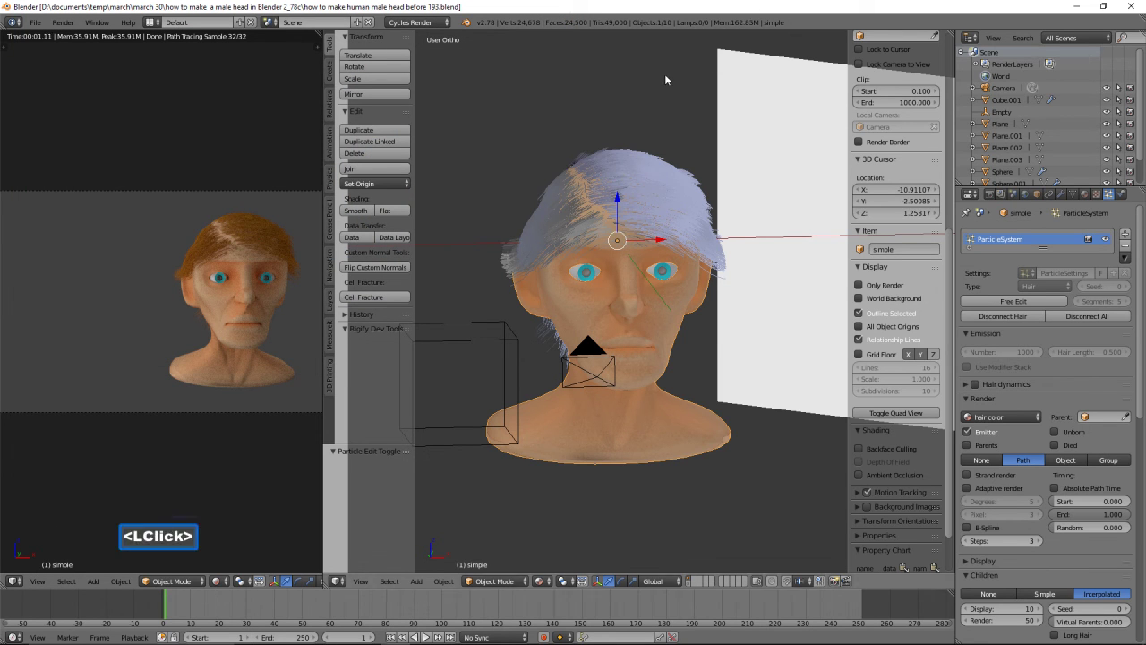
Switch the head to Particle Edit mode and puff up the hair above the forehead on the head's own left side using Puff set to Add
left_click(514, 580)
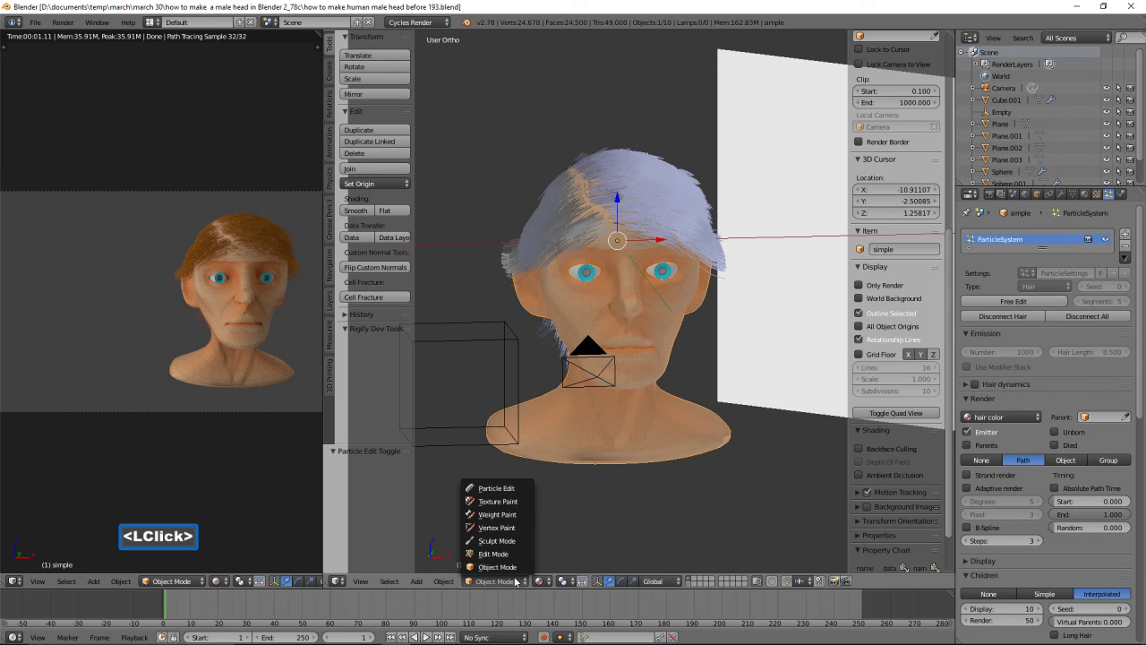
left_click(519, 488)
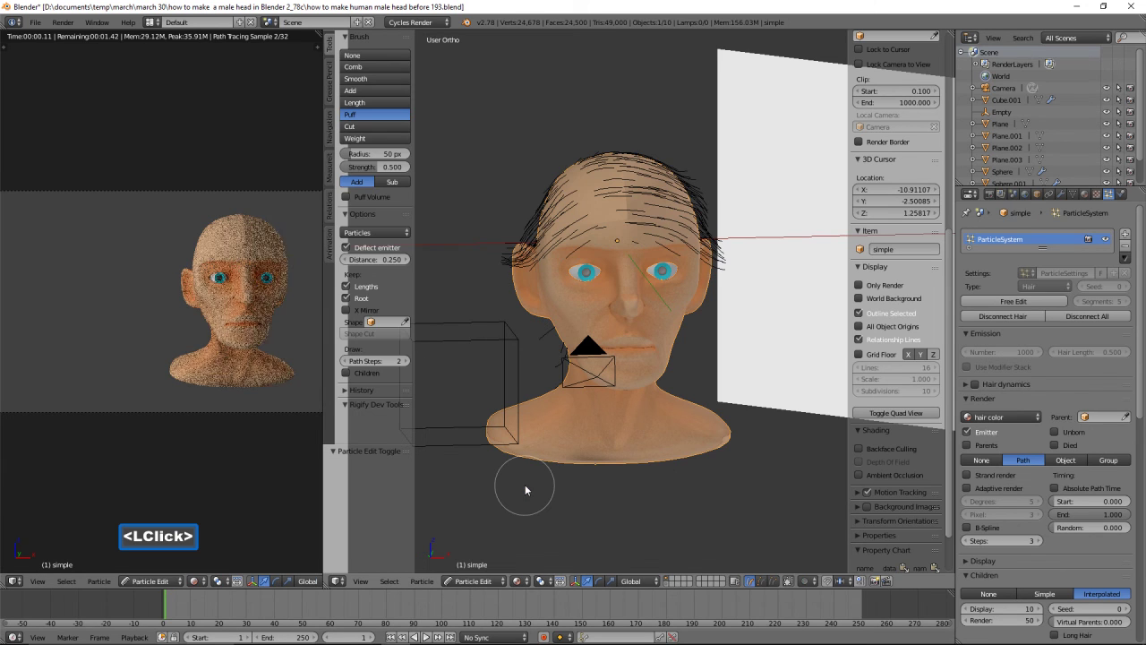
mouse_move(659, 205)
left_mouse_down()
mouse_move(637, 202)
mouse_move(632, 152)
mouse_move(633, 198)
left_mouse_up()
mouse_move(633, 199)
left_mouse_down()
mouse_move(670, 188)
mouse_move(682, 199)
left_mouse_up()
left_click_drag(641, 211, 673, 224)
left_click_drag(643, 224, 683, 235)
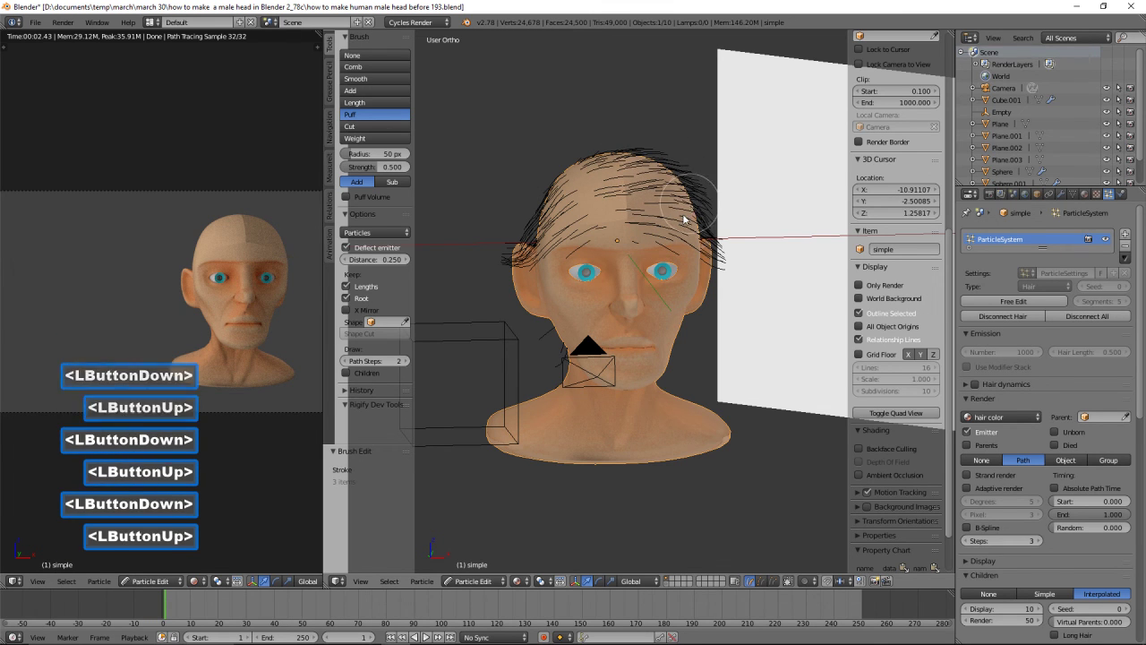
Puff up the hair around the temple and above the ear on the head's own right side
left_click(543, 250)
double_click(544, 247)
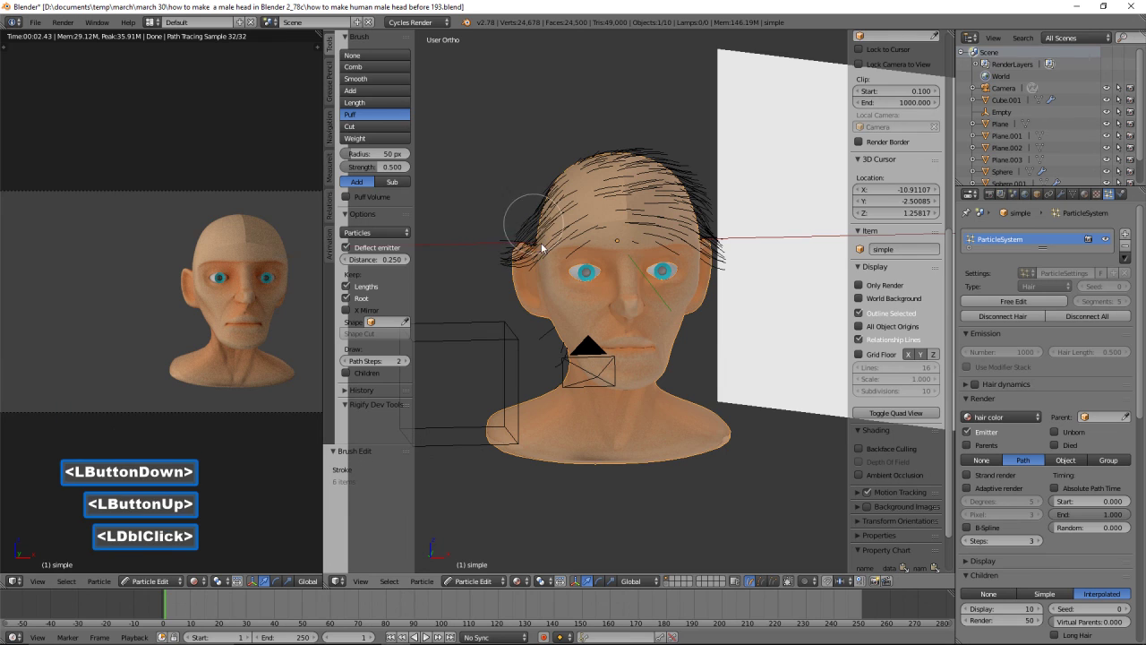
left_click(555, 246)
left_click(543, 199)
left_click(529, 245)
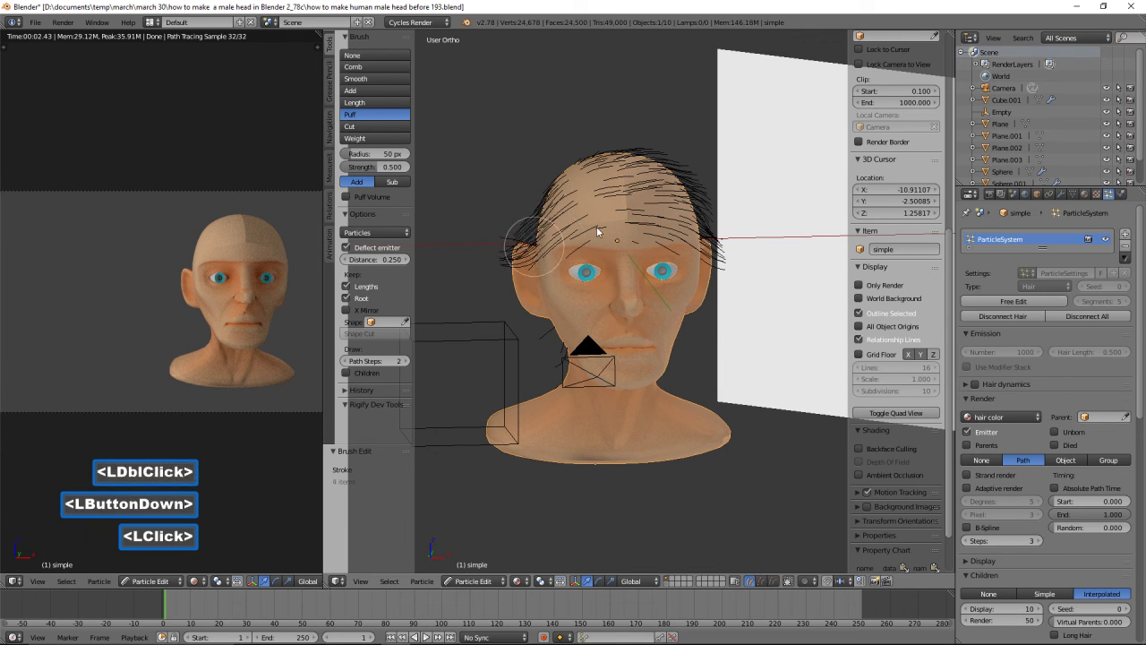
Add more puff to the hair on the head's own left side from temple to crown, and return to Object Mode
left_click_drag(705, 235, 698, 202)
left_click(671, 171)
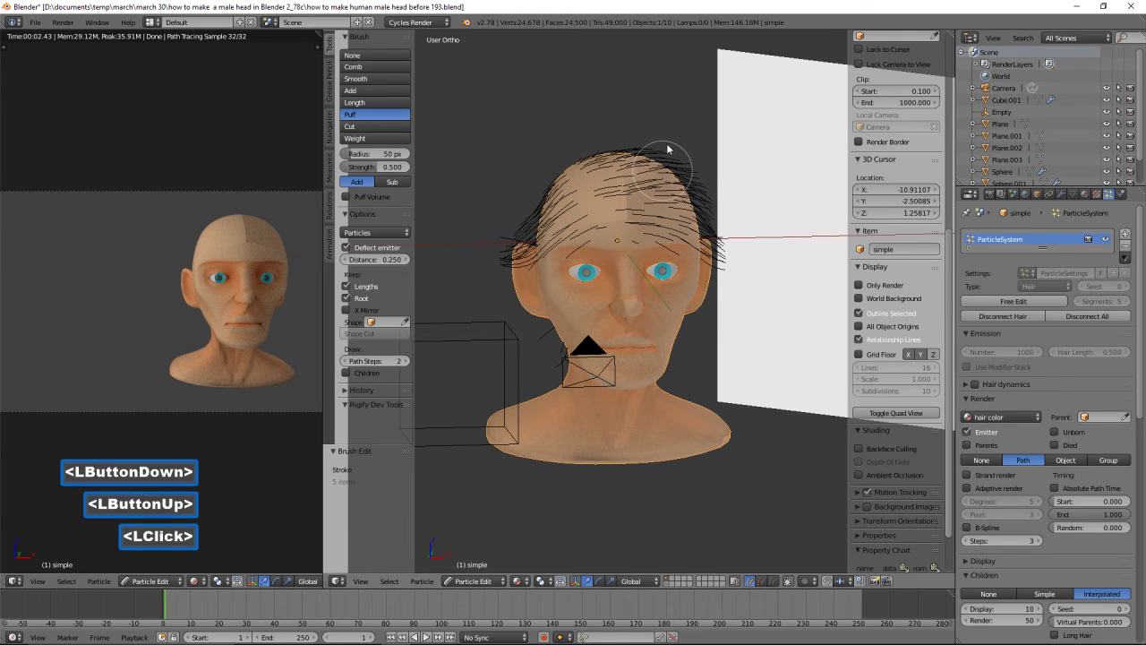
left_click_drag(666, 150, 650, 156)
double_click(667, 205)
left_click_drag(675, 224, 698, 237)
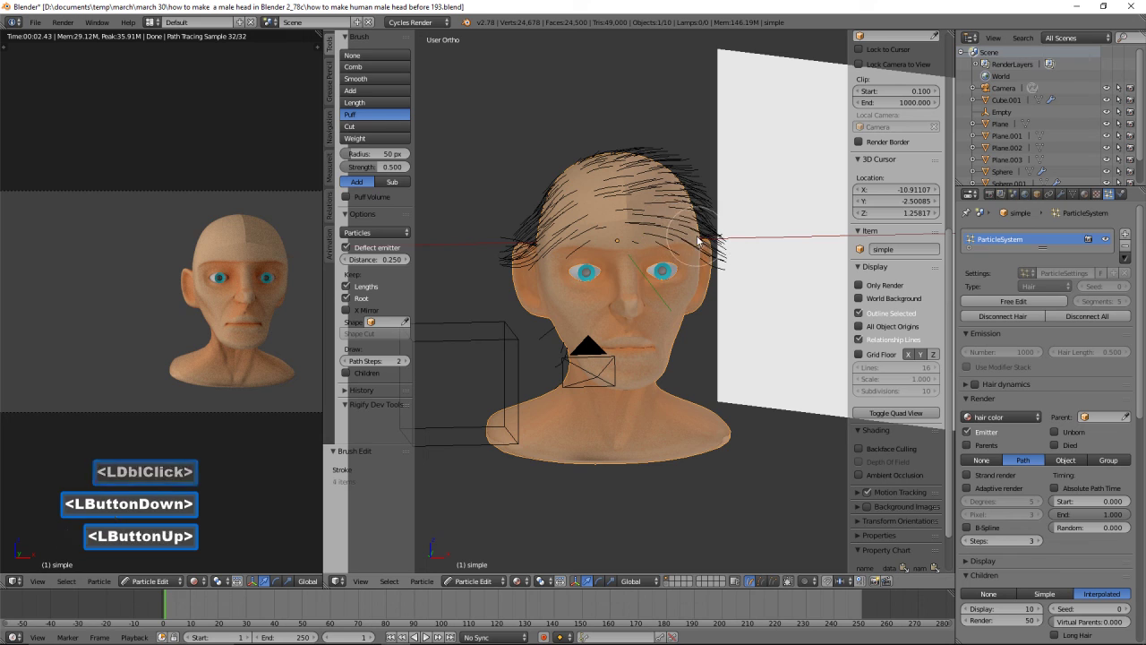
left_click(498, 586)
left_click(502, 566)
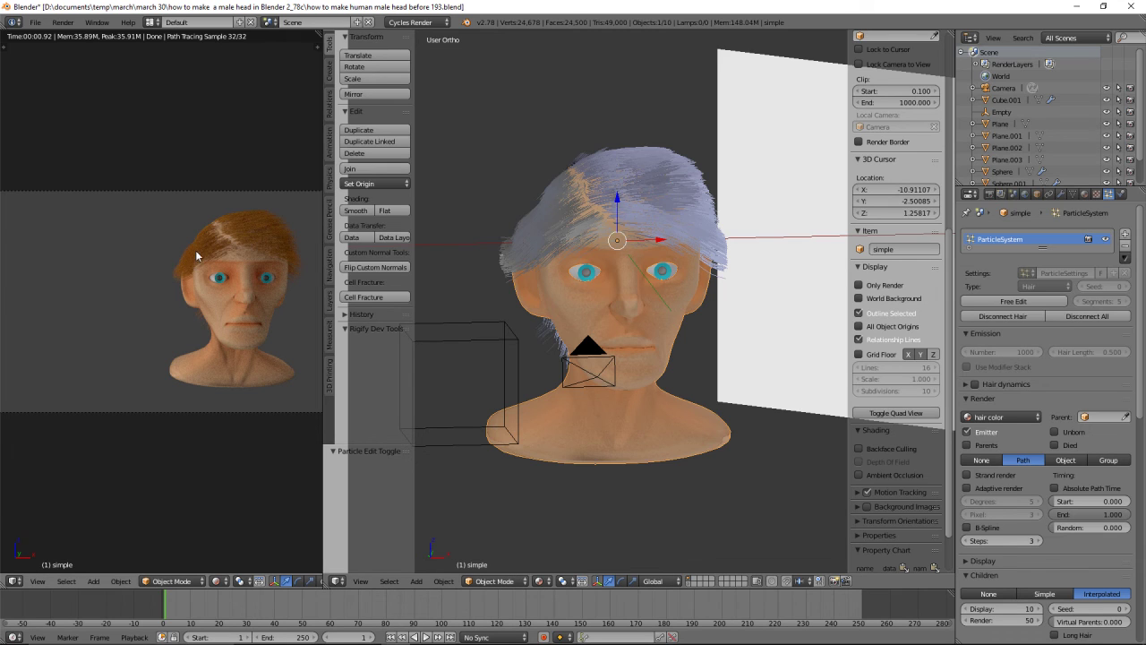
In Particle Edit mode, puff the hair outward along the head's own right side, and return to Object Mode
left_click(502, 581)
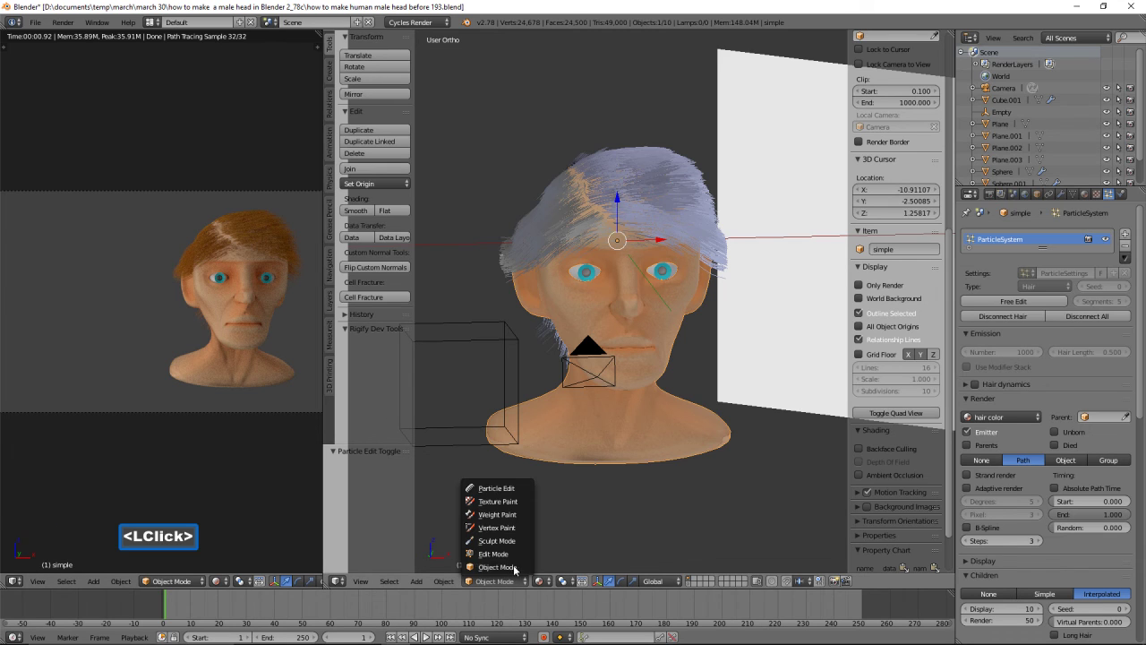
left_click(521, 489)
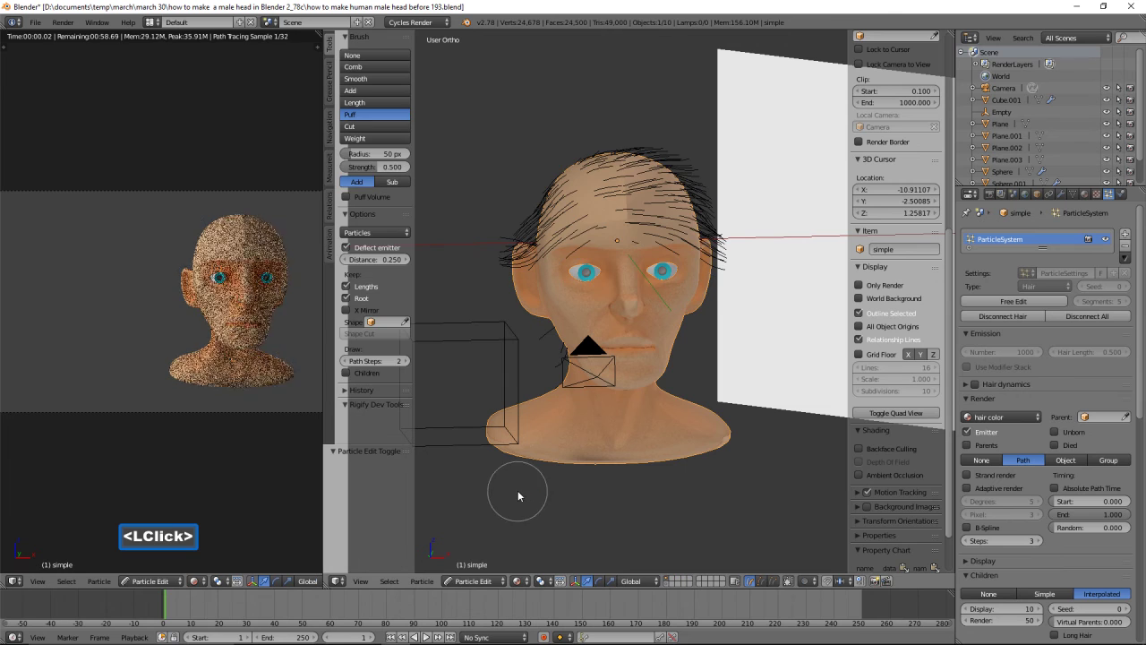
left_click(543, 206)
left_click(542, 206)
left_click_drag(542, 206, 545, 209)
left_click_drag(545, 209, 559, 235)
mouse_move(558, 235)
left_mouse_down()
mouse_move(547, 208)
mouse_move(555, 216)
left_mouse_up()
left_click(546, 204)
left_click_drag(545, 204, 555, 216)
left_click_drag(541, 197, 555, 216)
left_click_drag(546, 205, 555, 216)
double_click(562, 235)
left_click(557, 243)
left_click(553, 214)
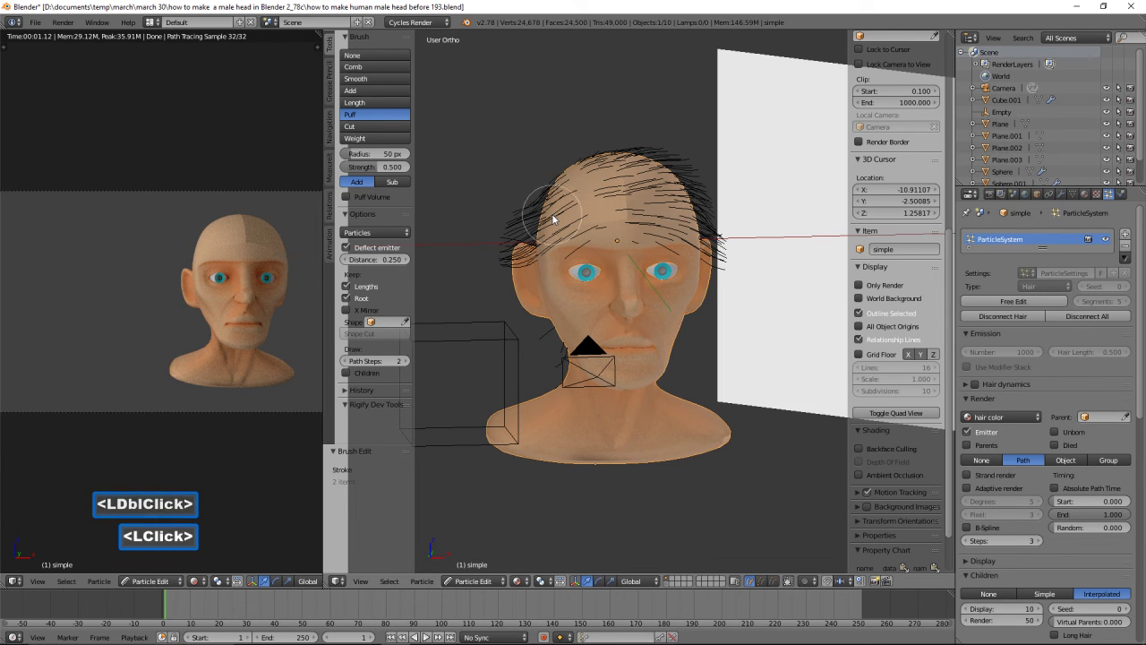
left_click(497, 581)
left_click(501, 565)
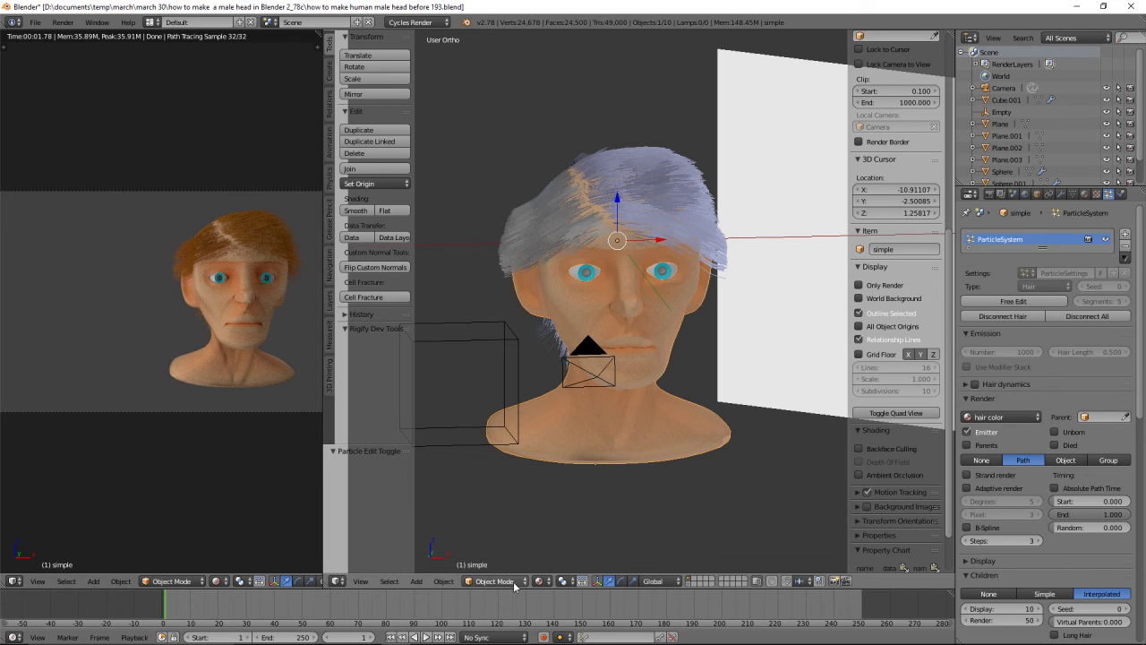
Comb the flared hair on the head's own right side down against the temple in Particle Edit mode, and return to Object Mode
left_click(484, 581)
left_click(520, 490)
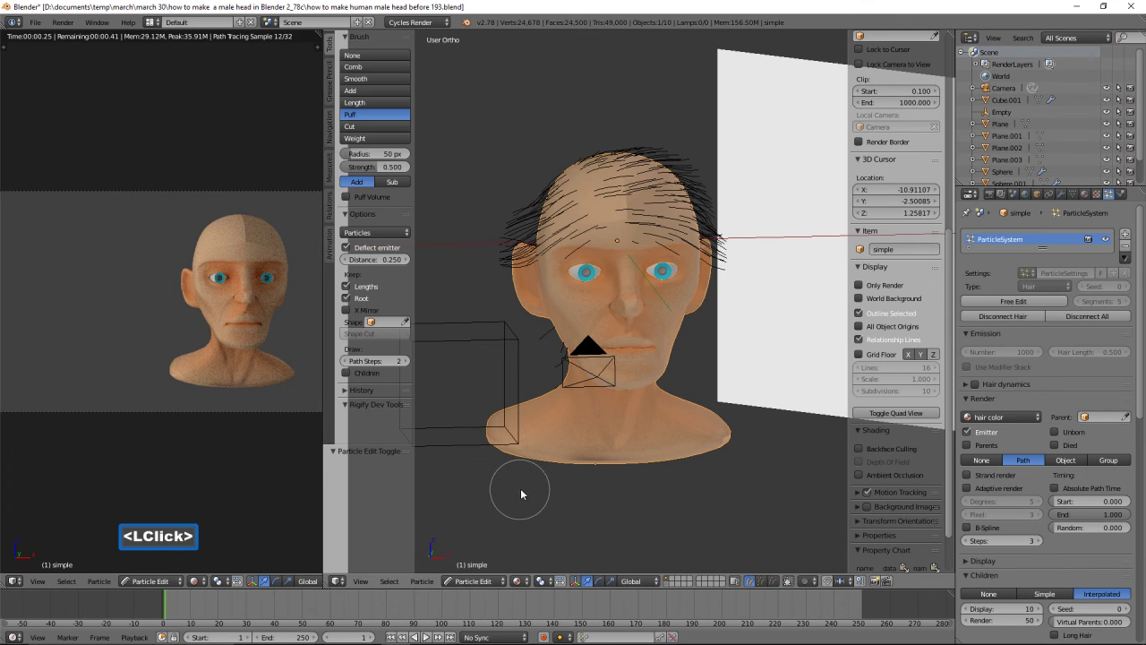
left_click(368, 68)
mouse_move(517, 230)
left_mouse_down()
mouse_move(528, 271)
mouse_move(515, 222)
left_mouse_up()
left_click_drag(516, 261, 515, 263)
left_click_drag(522, 220, 525, 254)
left_click(525, 277)
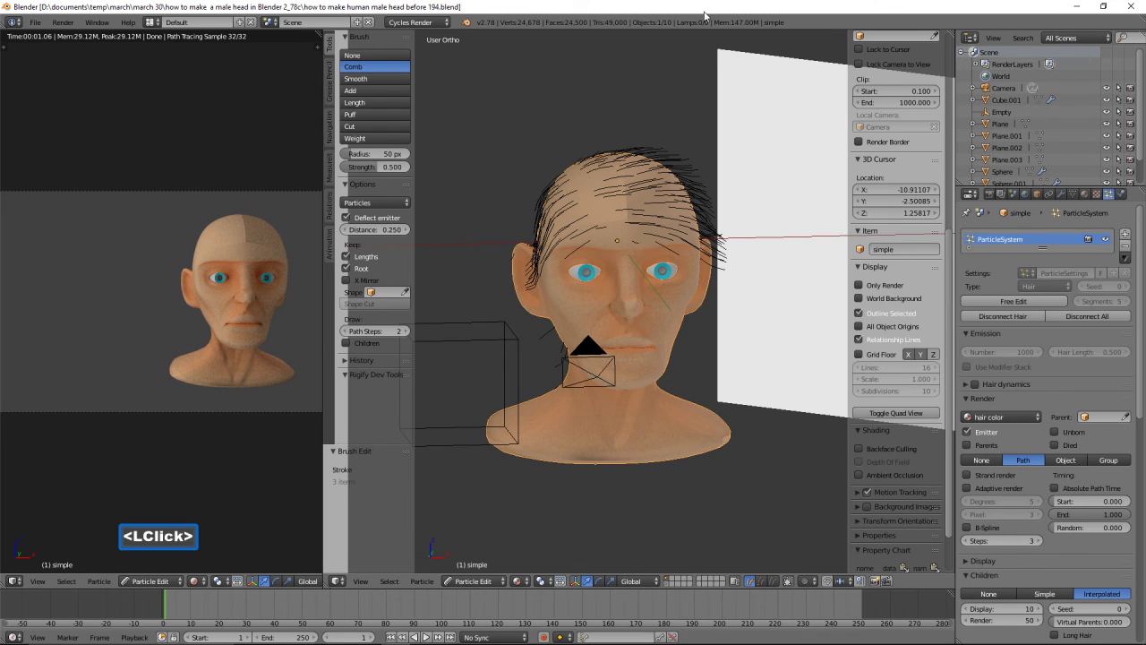
left_click(499, 581)
left_click(494, 567)
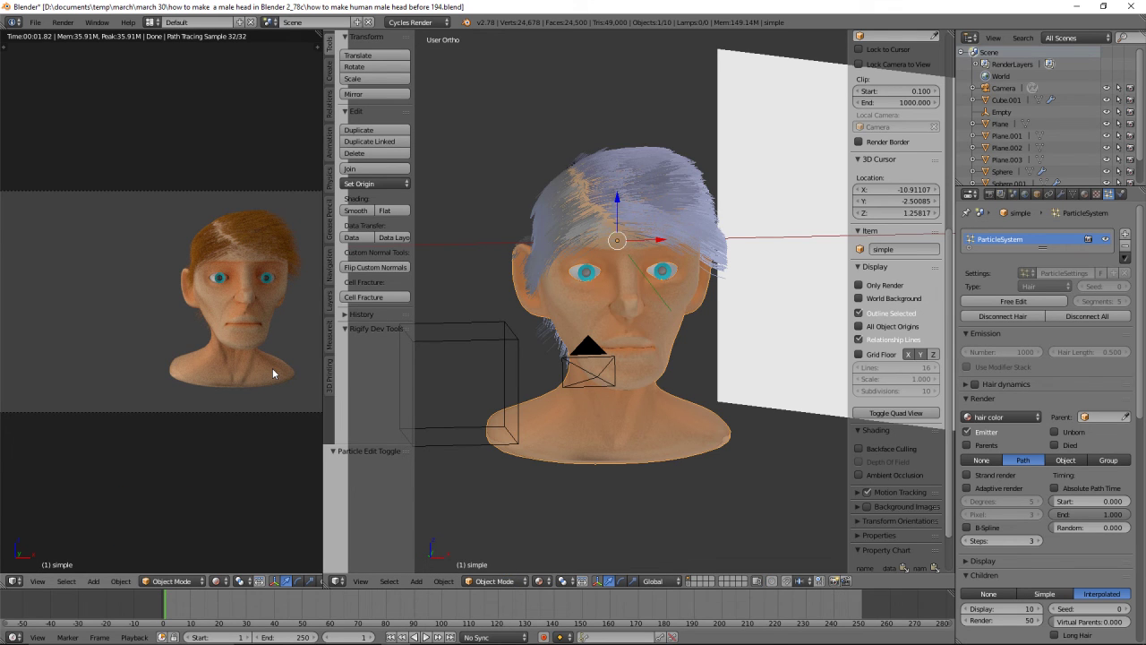
Render a still image to check the combed and puffed hairstyle, and close the render window
left_click(61, 22)
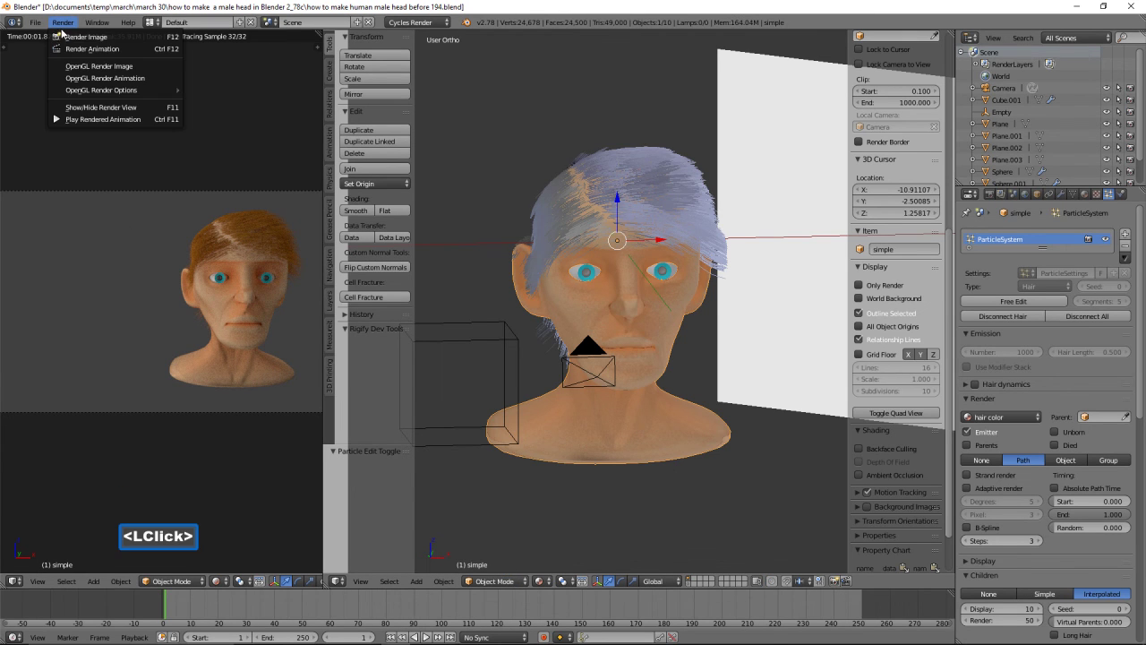
left_click(68, 33)
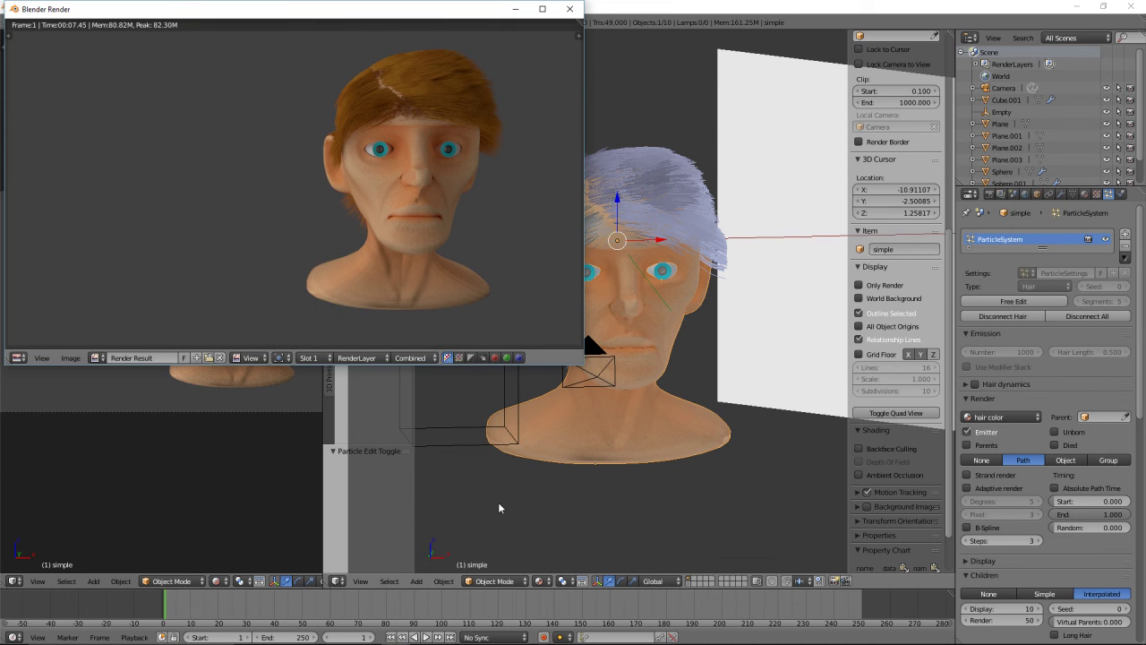
left_click(570, 9)
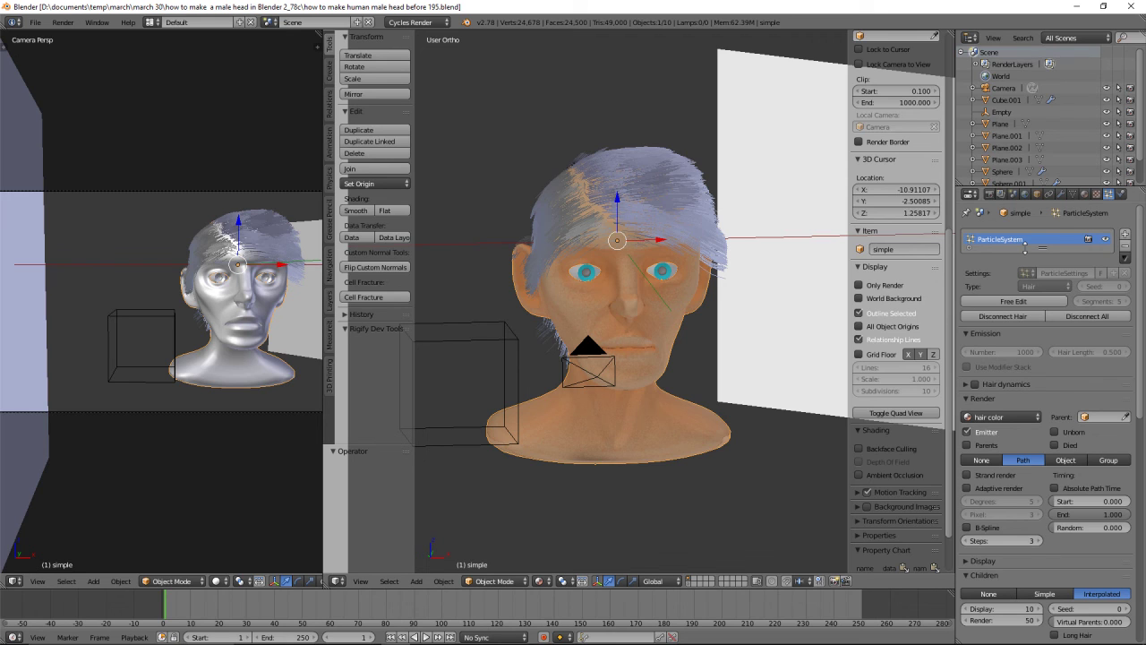
Add a second particle system to the head named "eye brows" and save the scene as "how to make human male head before 196.blend"
left_click(1127, 236)
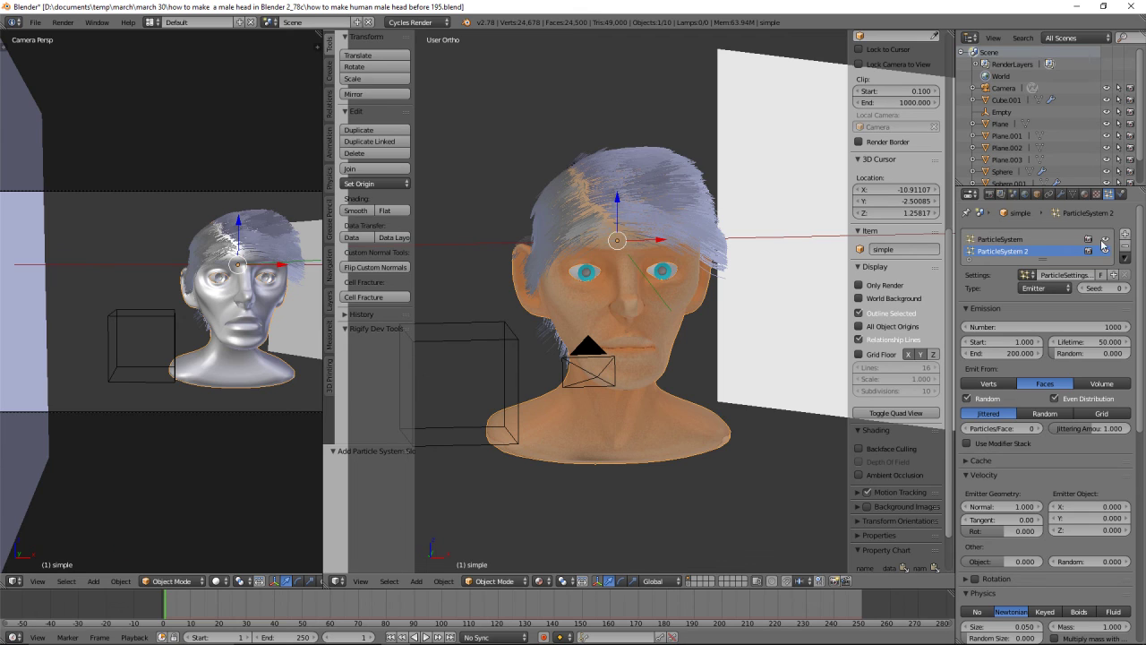
left_click(1014, 254)
double_click(1014, 253)
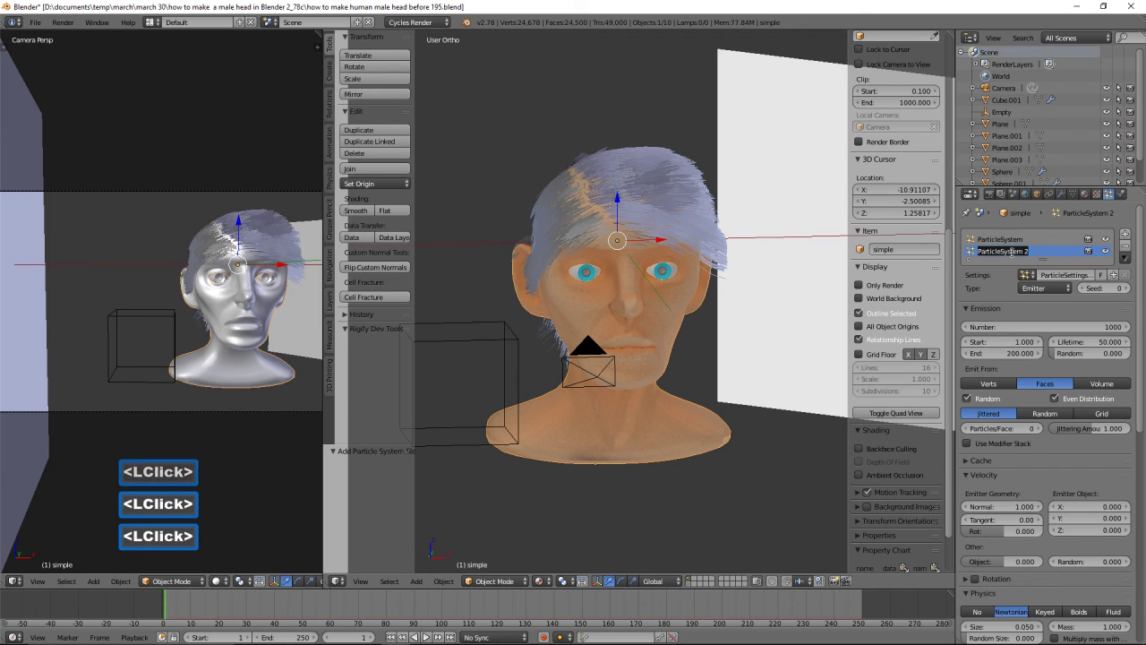
type("h")
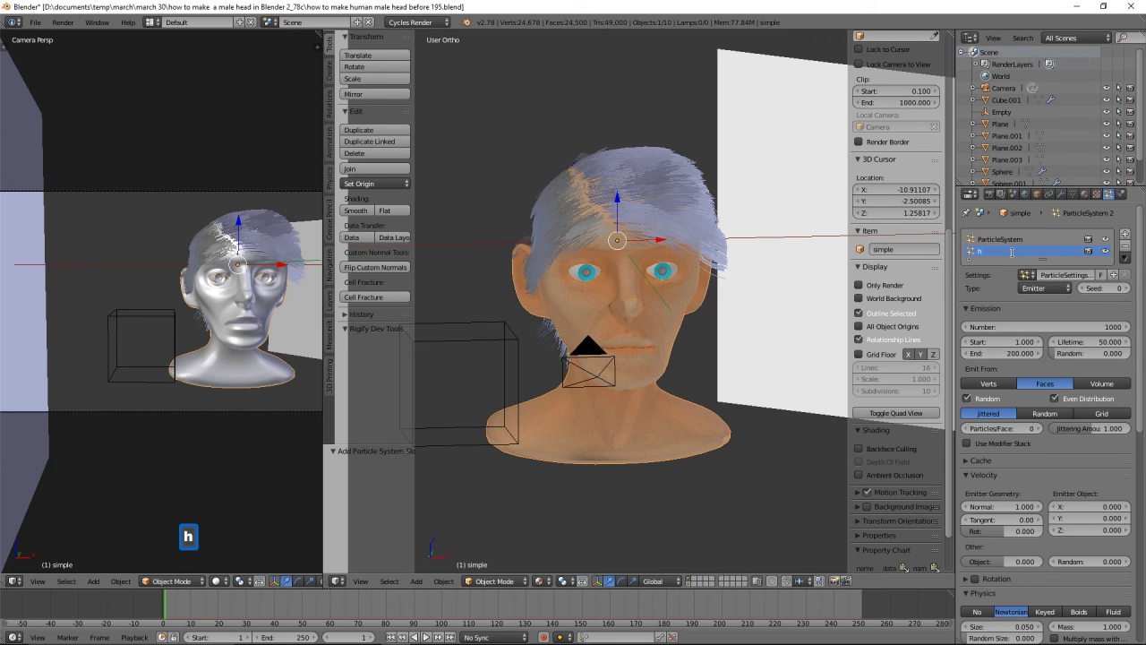
key("BackSpace")
type("eyeb")
key("BackSpace")
type("brow")
key("Return")
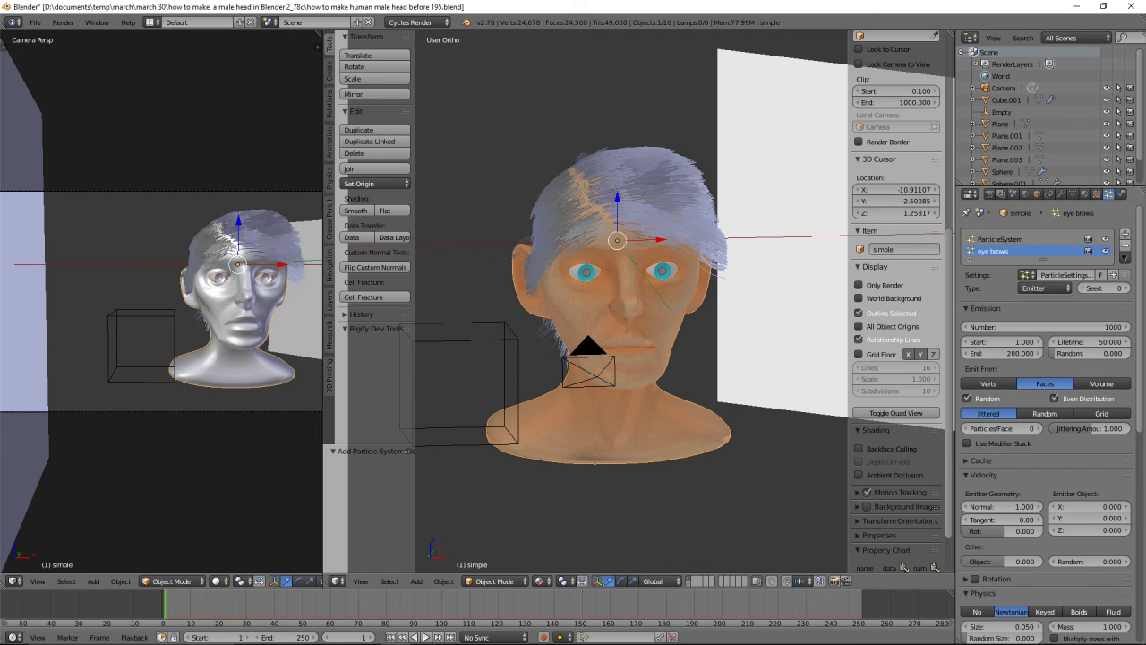
left_click(822, 11)
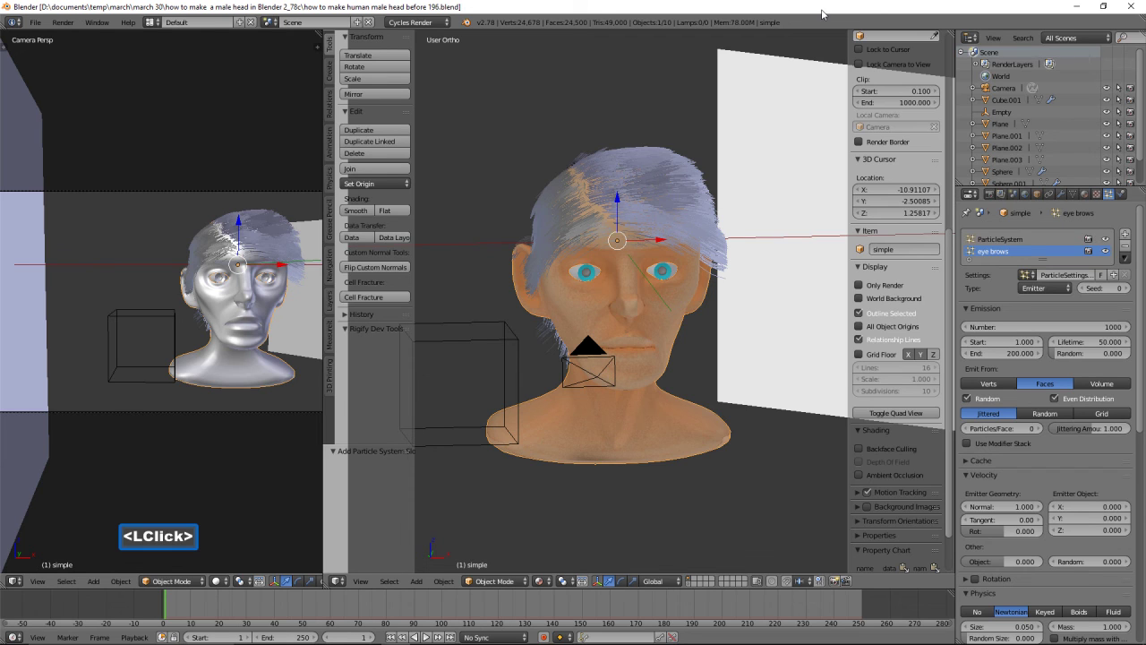
Change the eye brows particle system's type to Hair and set its hair length to 0.5
left_click(1058, 289)
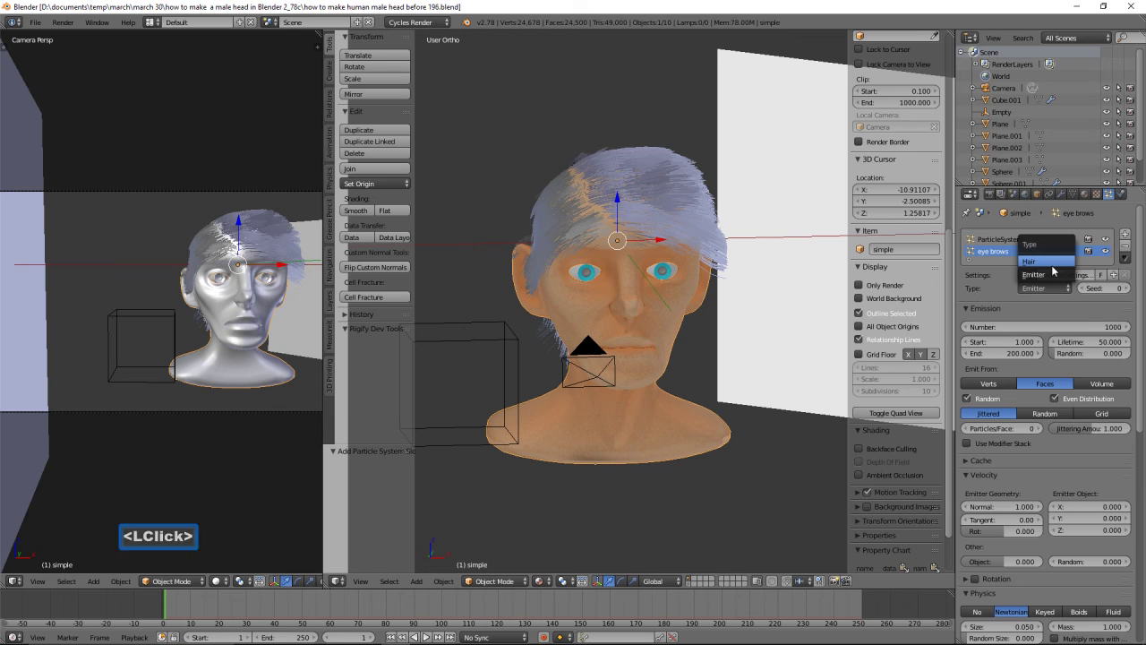
left_click(1053, 264)
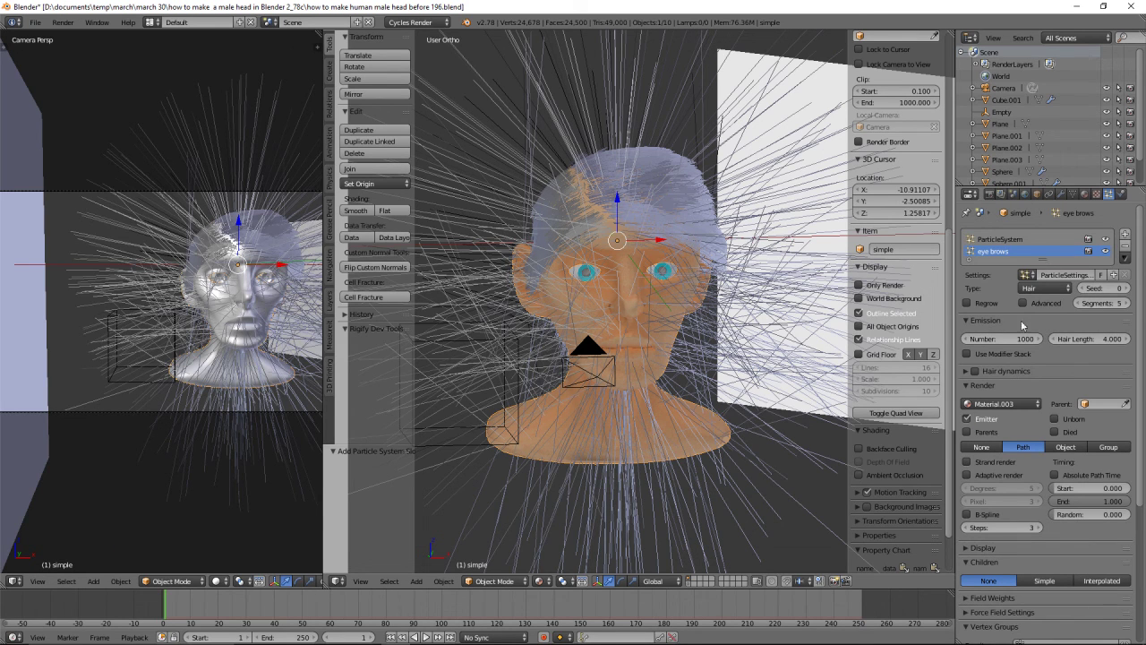
left_click(1104, 343)
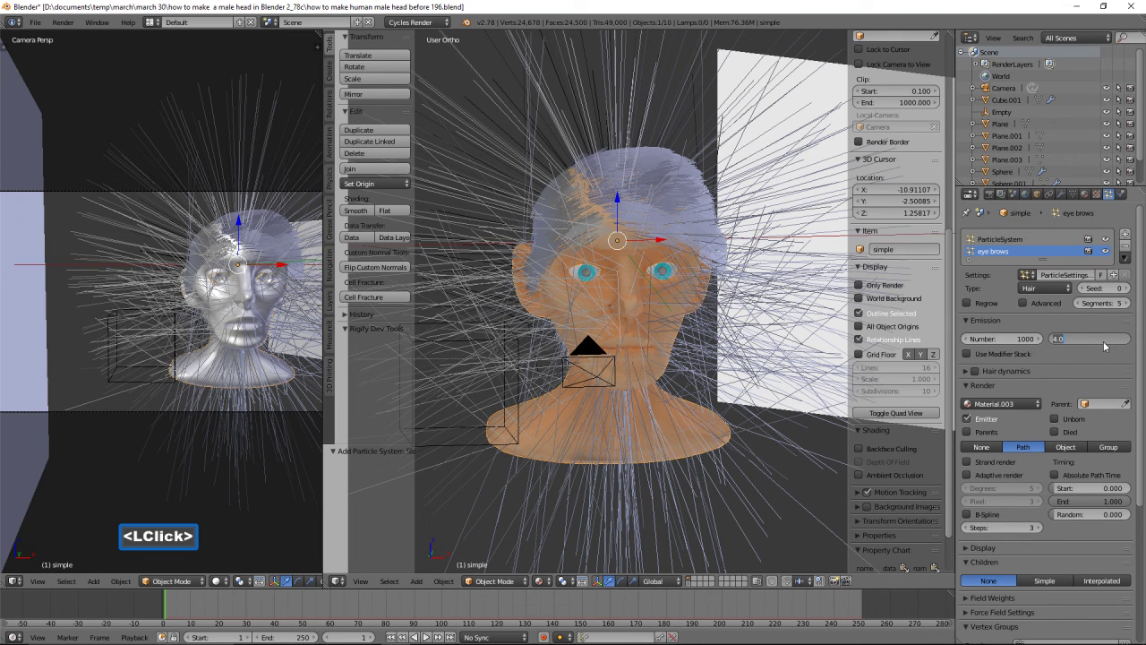
type(".5")
key("Return")
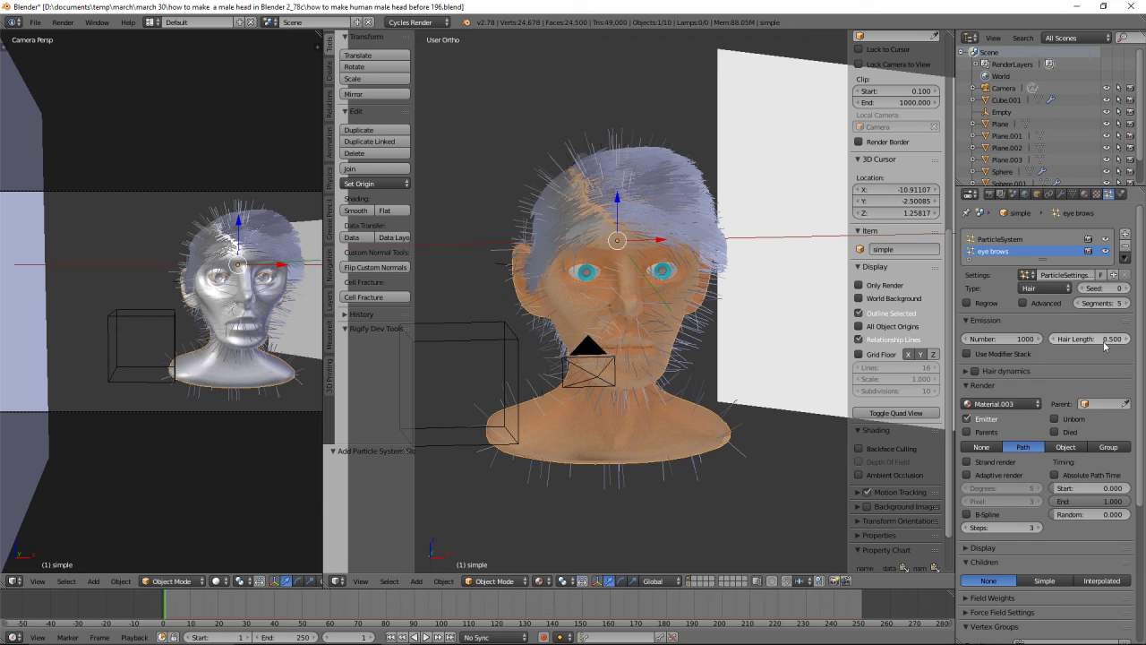
Shorten the eye brows hair length to 0.25 and set the emission number to 0
left_click(1104, 341)
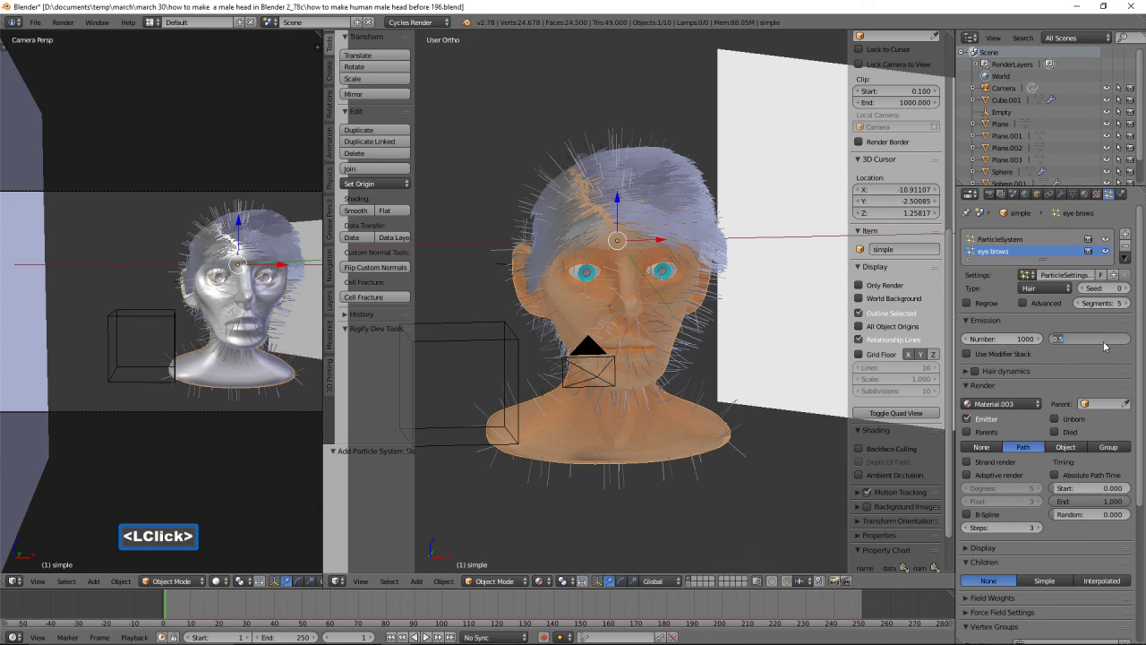
type(".25")
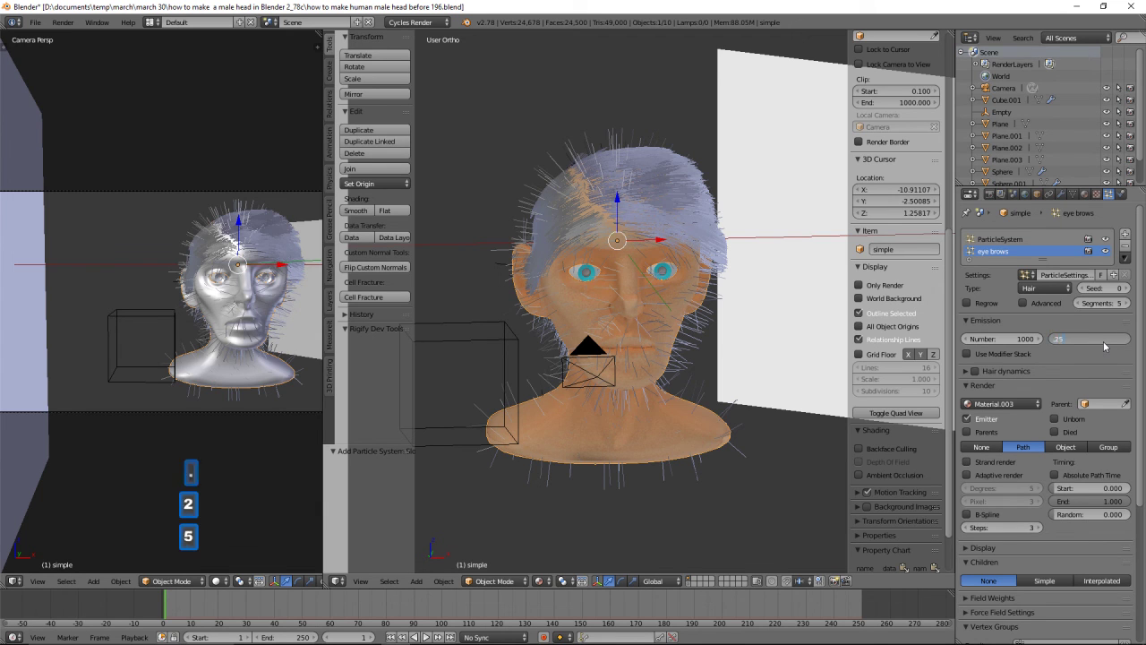
key("Return")
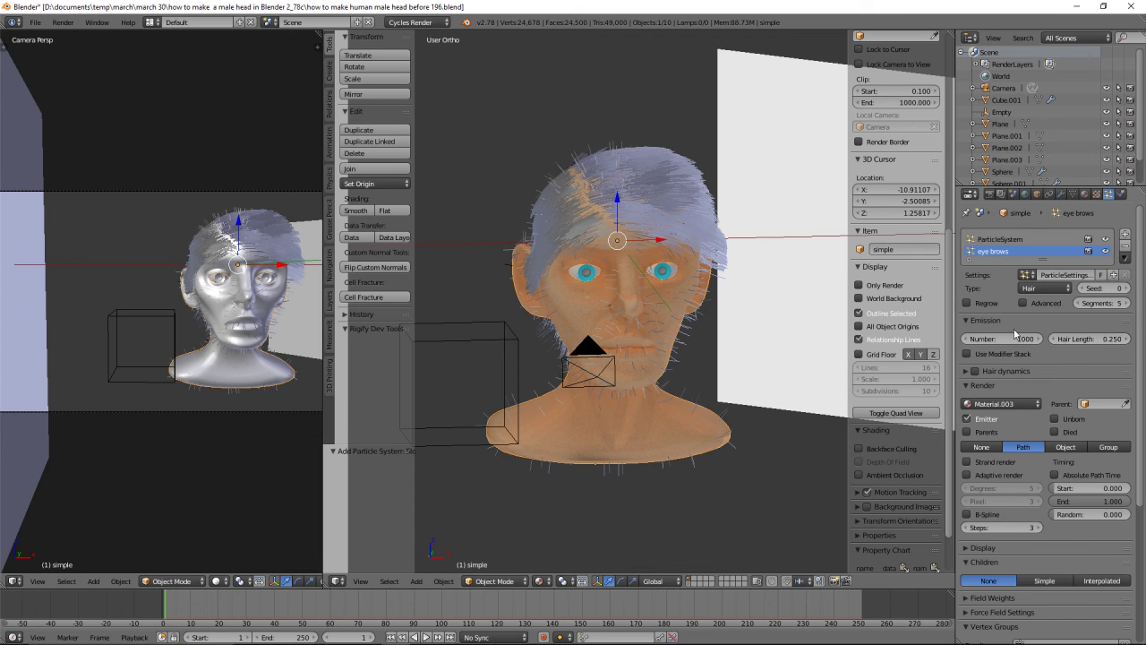
left_click_drag(1025, 339, 138, 438)
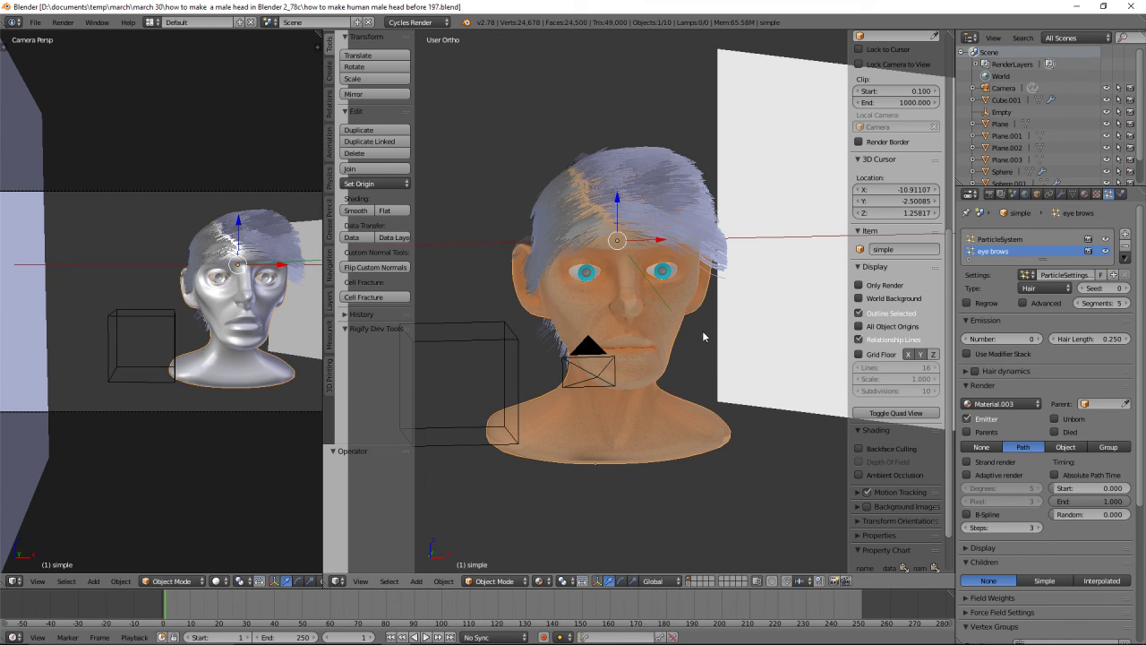
Hide the scalp hair particle system in the viewport and switch the head to Particle Edit mode with the eye brows system active
left_click(1105, 240)
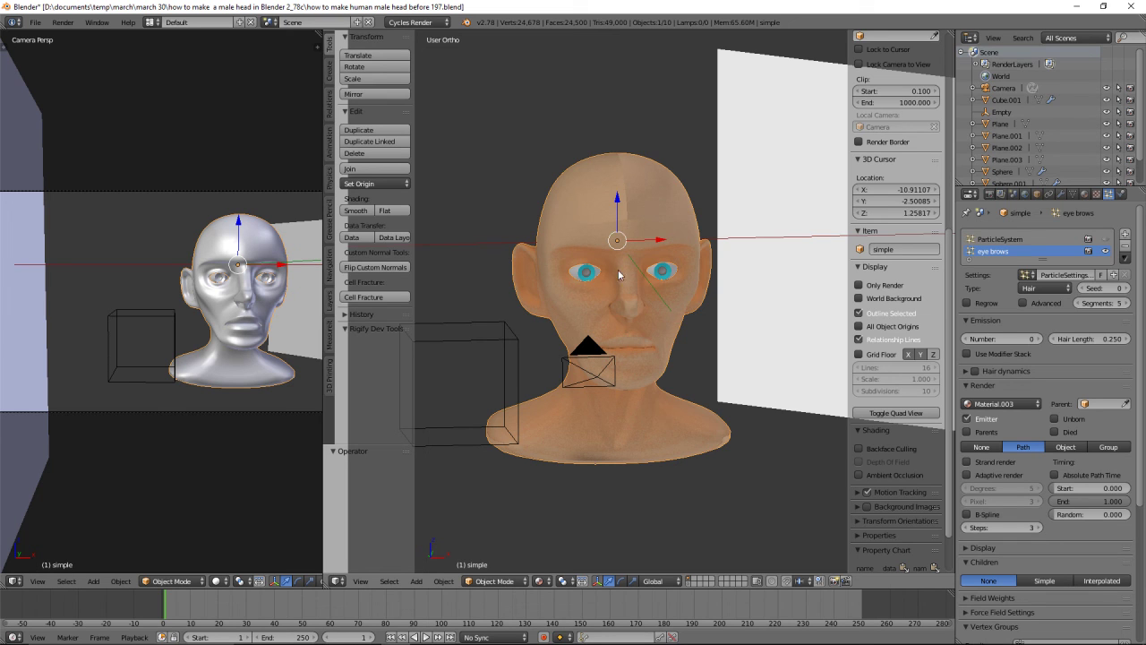
left_click(525, 583)
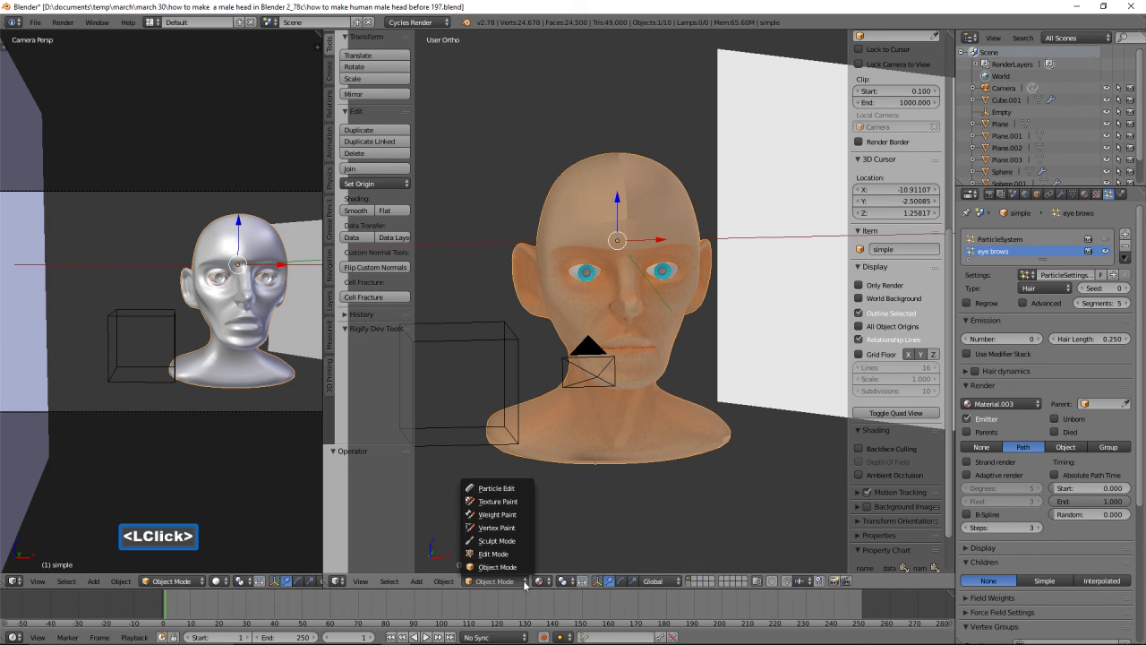
left_click(498, 490)
scroll(618, 399, "up", 2)
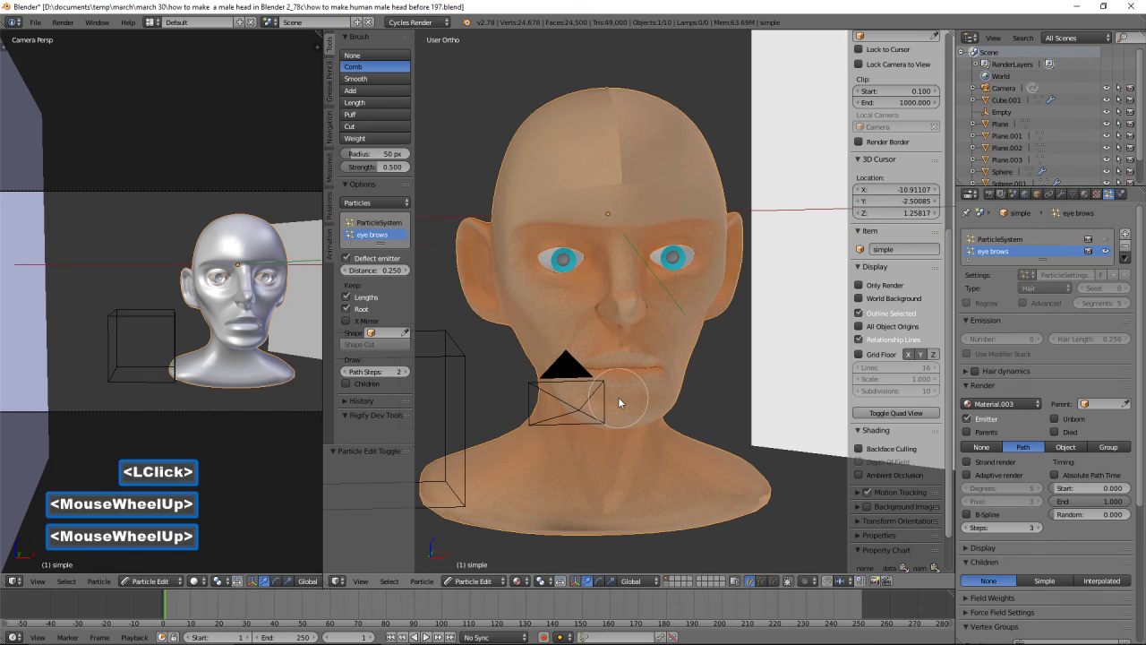
scroll(617, 401, "up", 1)
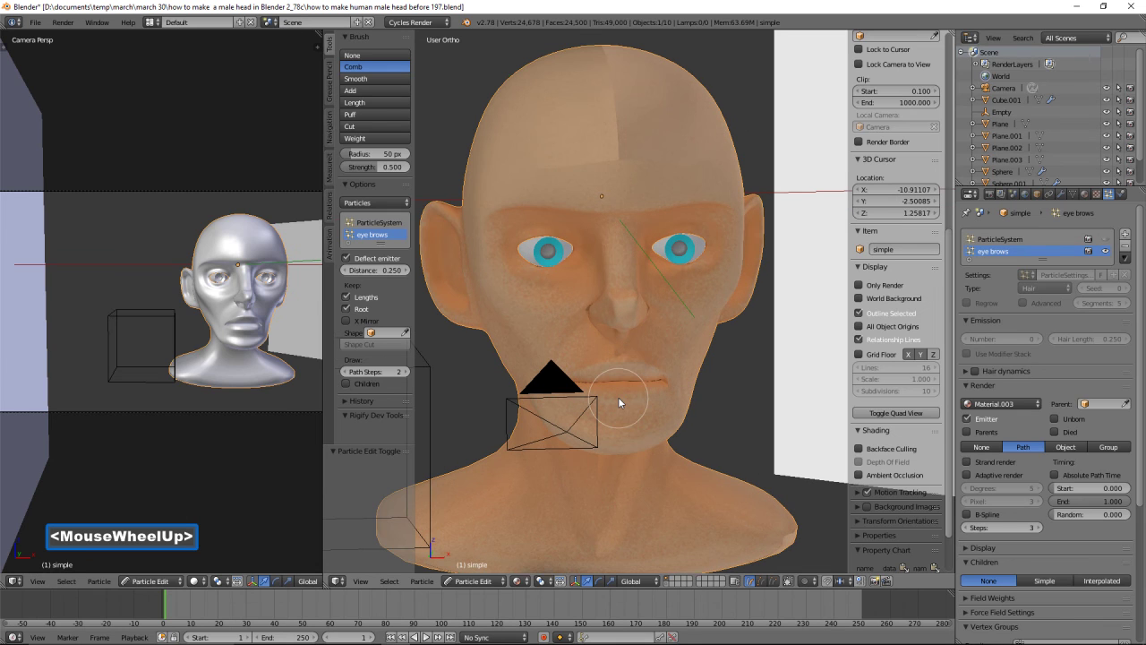
Paint eyebrow hairs above both eyes using the Add brush at a 21 px radius, and return to Object Mode
left_click(362, 92)
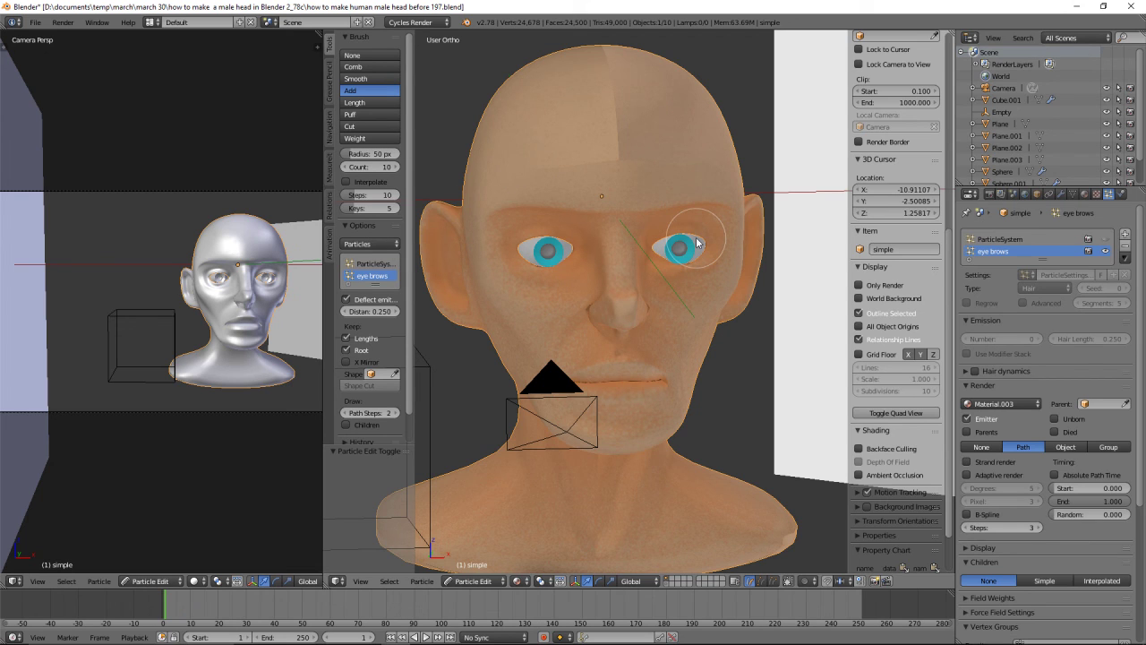
key("f")
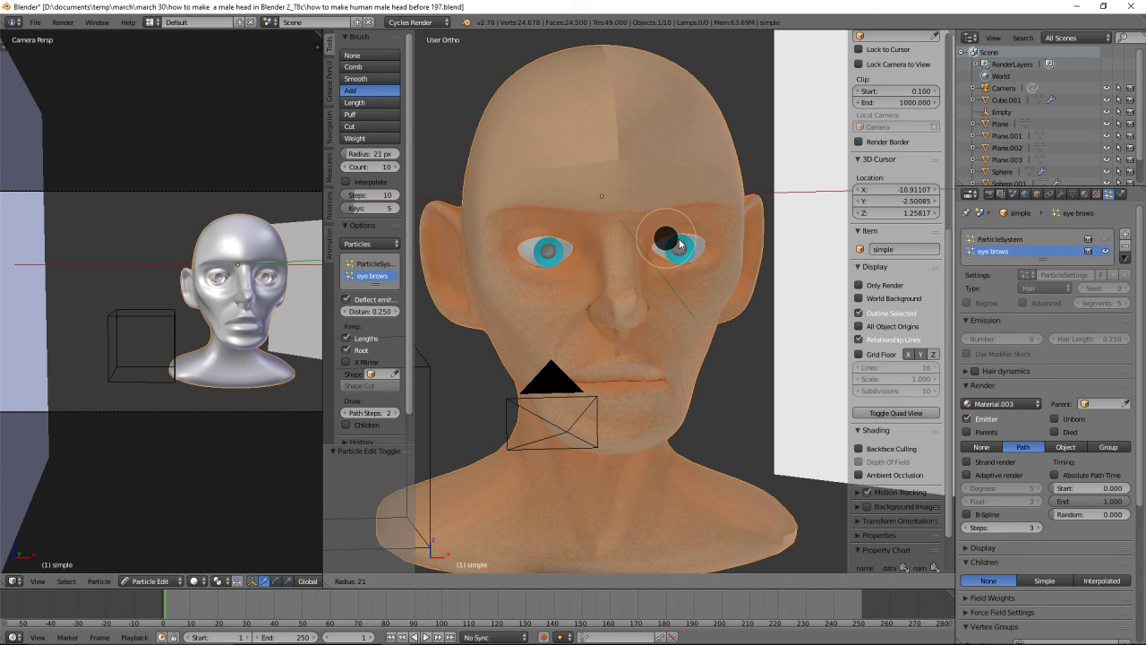
left_click(682, 243)
middle_click_drag(724, 254, 717, 260)
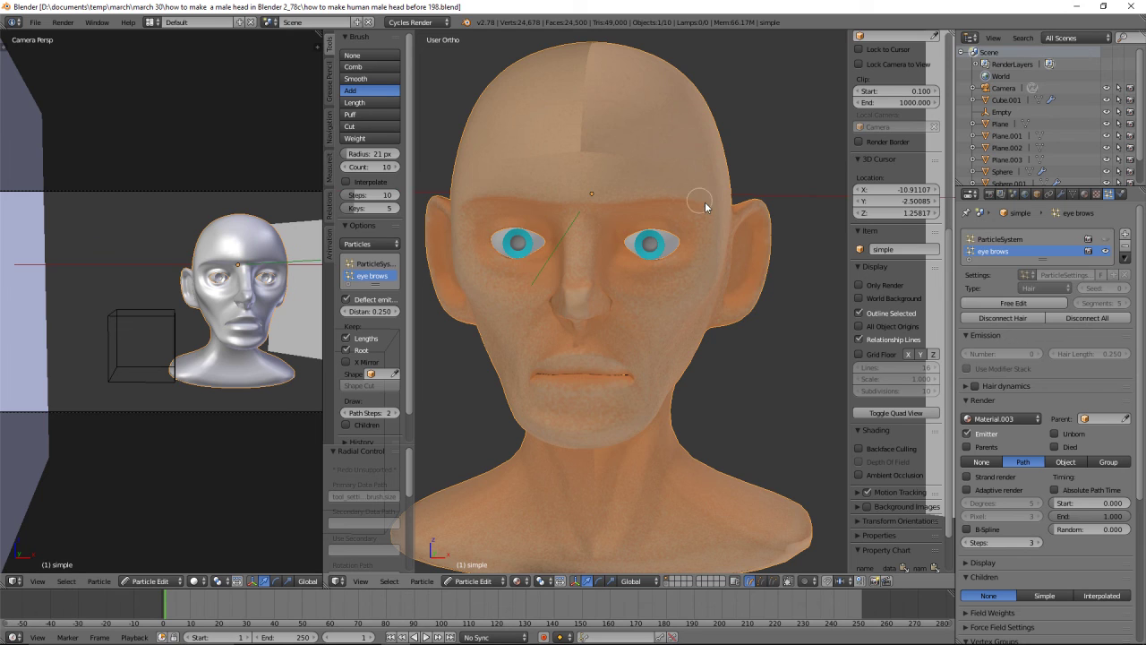
left_click_drag(616, 187, 713, 192)
middle_click_drag(573, 212, 601, 221)
mouse_move(582, 201)
left_mouse_down()
mouse_move(548, 188)
mouse_move(499, 205)
left_mouse_up()
mouse_move(707, 270)
middle_mouse_down()
mouse_move(701, 294)
mouse_move(691, 289)
mouse_move(704, 297)
middle_mouse_up()
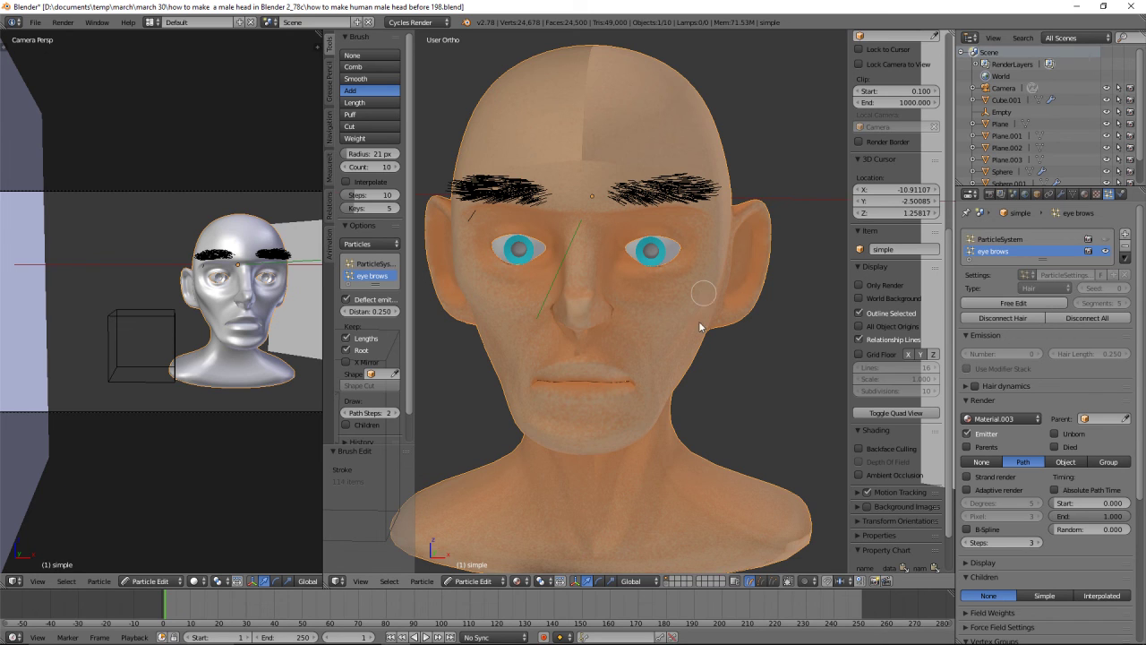
left_click(501, 581)
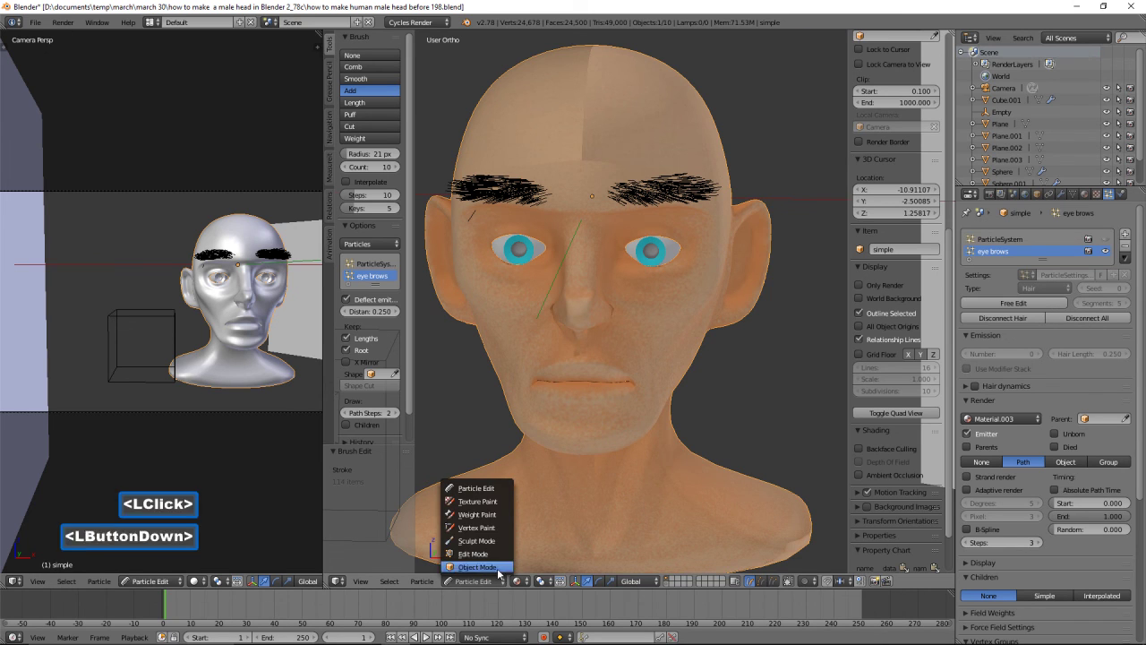
left_click(500, 568)
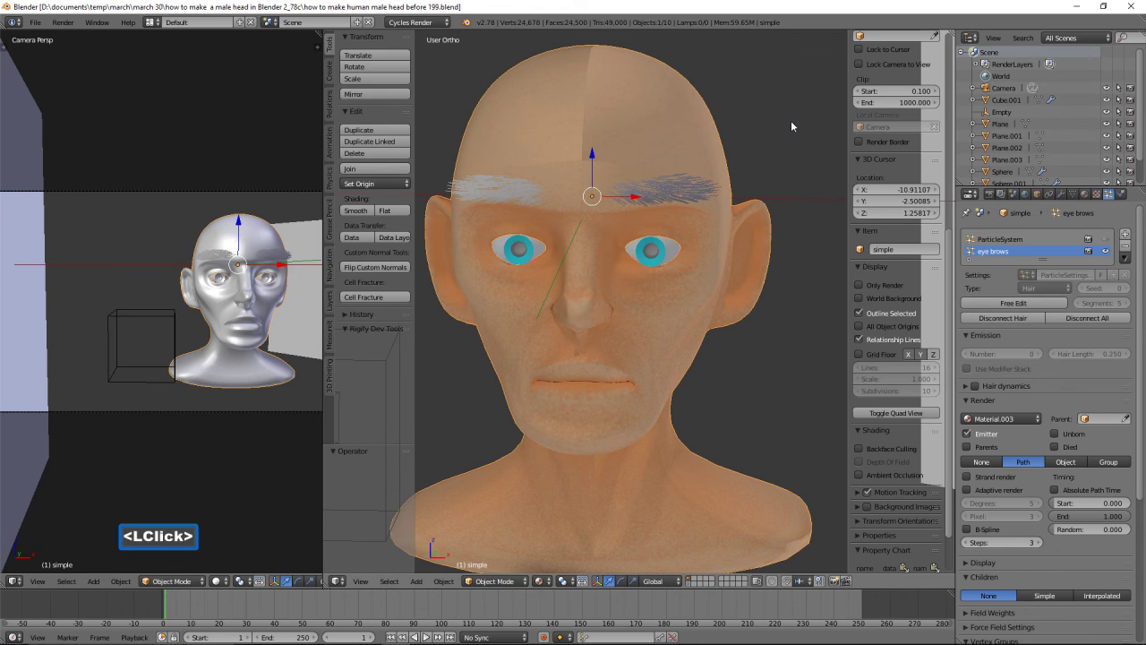
Add a new material slot with a new material to the head and paste the hair color material's settings into it
left_click(1085, 194)
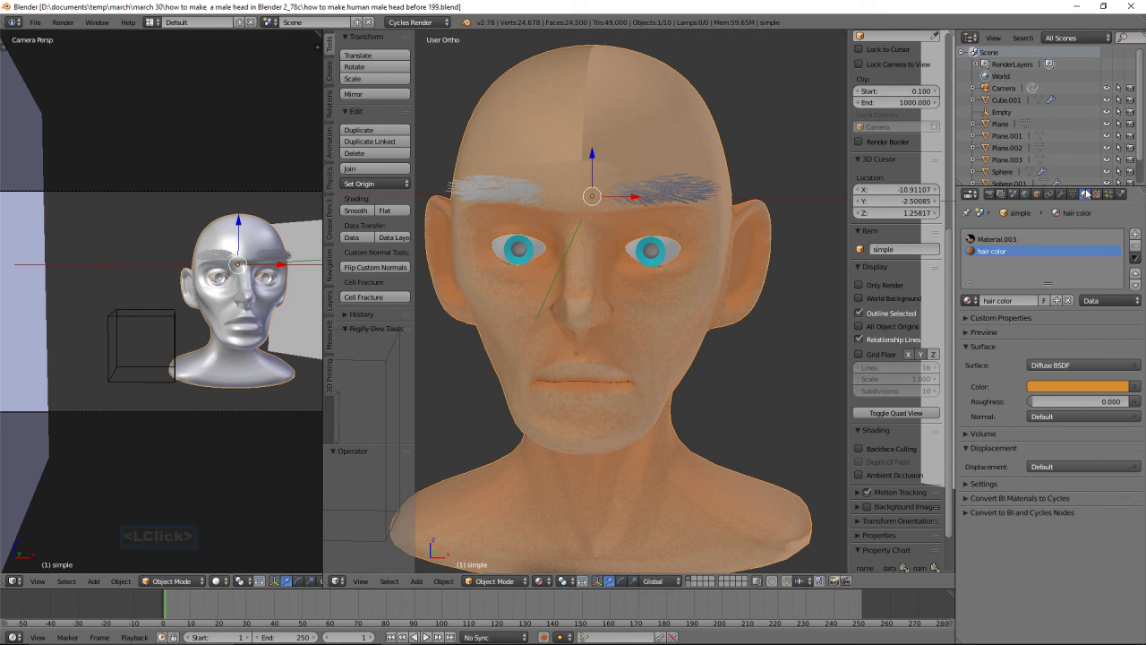
left_click(1134, 235)
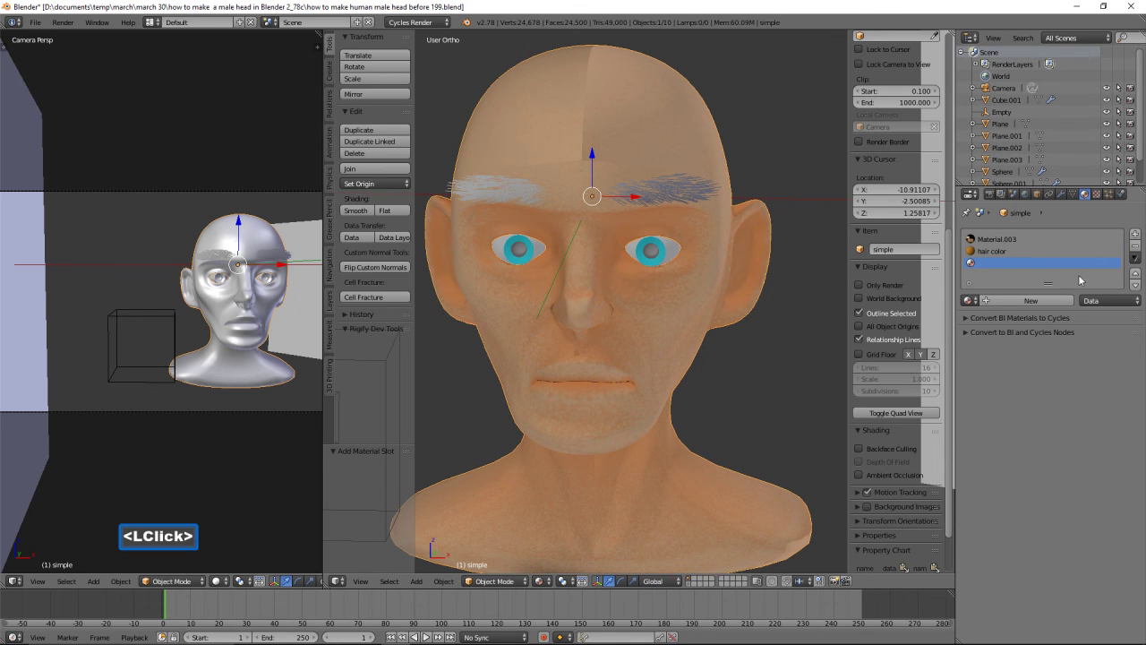
left_click(1065, 301)
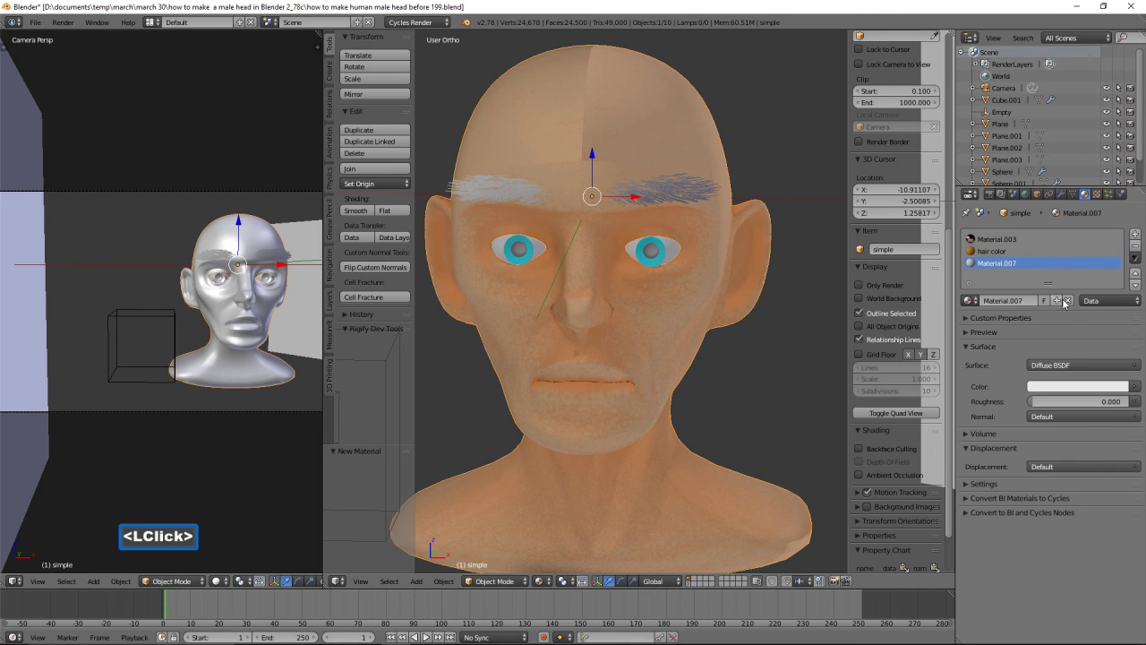
left_click(998, 252)
left_click(1133, 257)
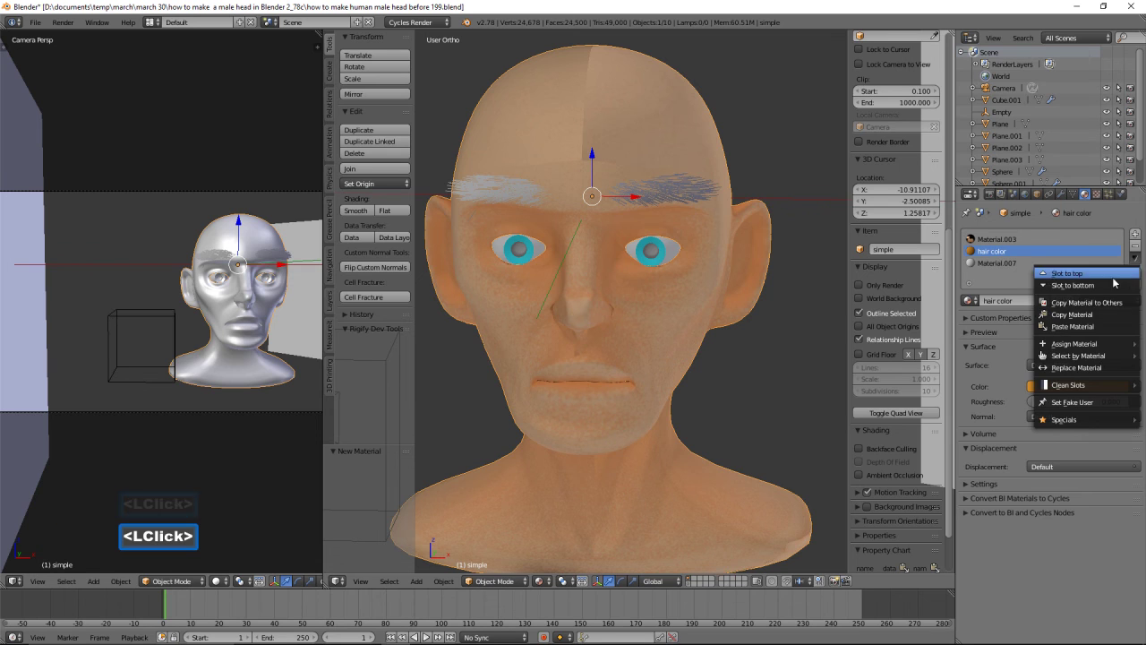
left_click(1087, 301)
left_click(1002, 263)
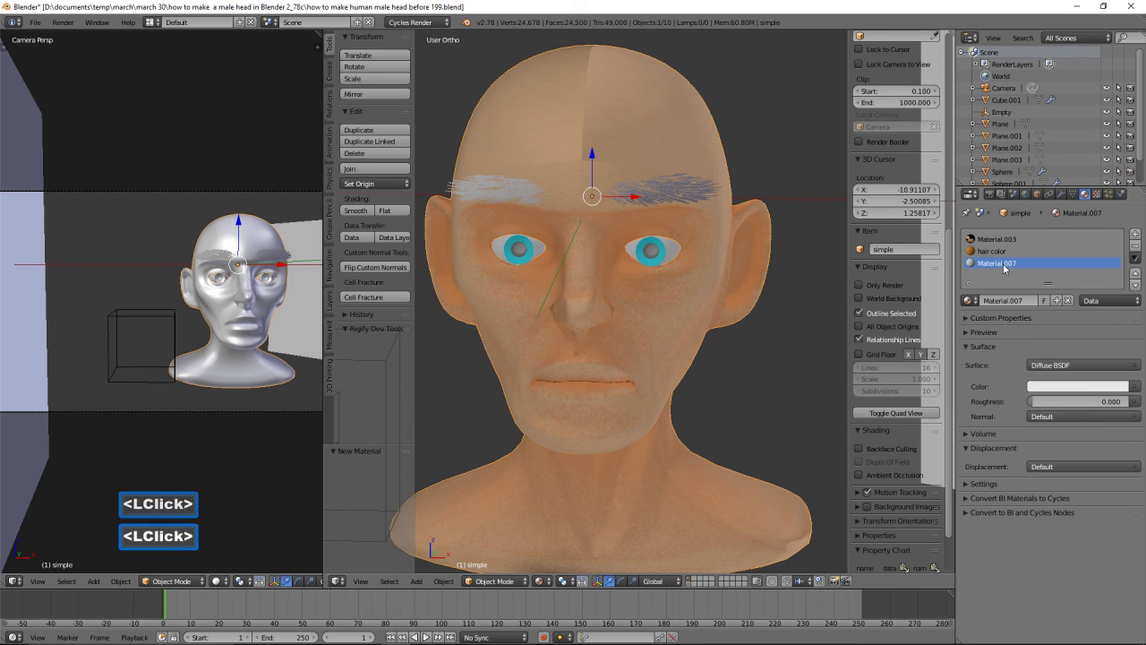
left_click(1133, 257)
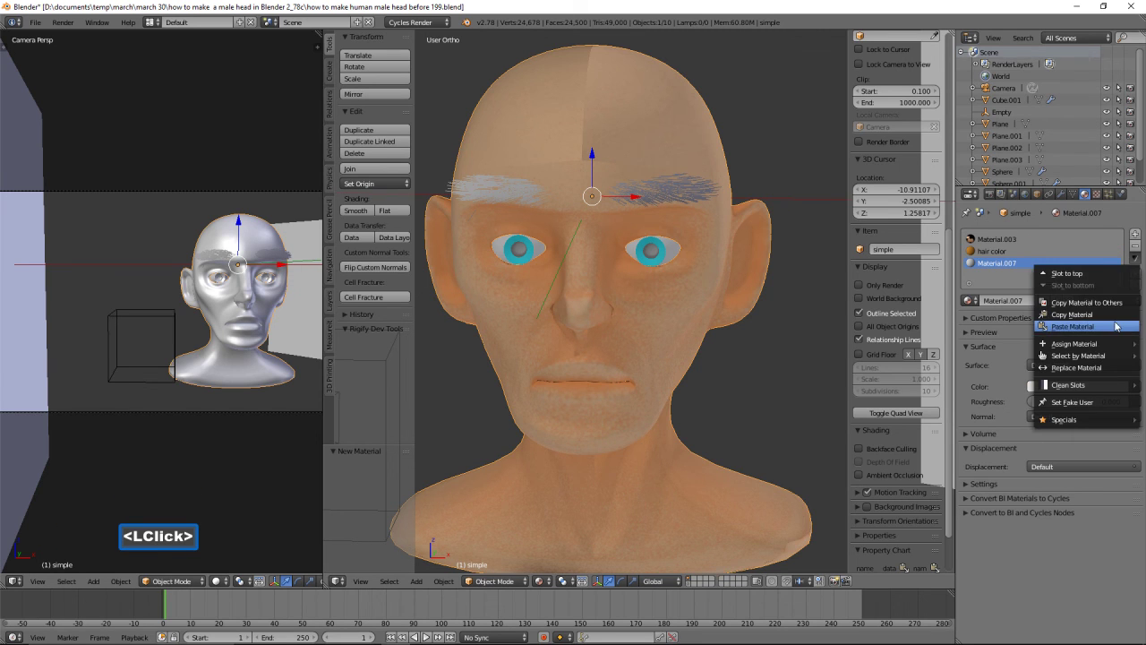
left_click(1117, 327)
Rename the newly added material "hair color 2"
double_click(996, 263)
type("hai")
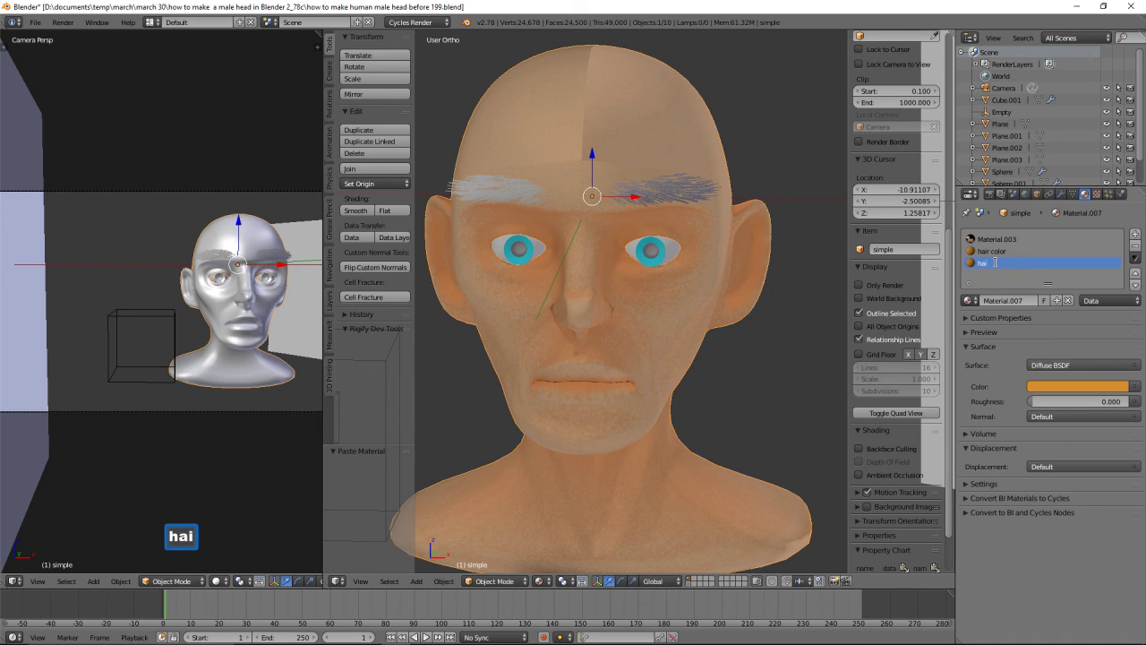
type("r color 2")
key("Return")
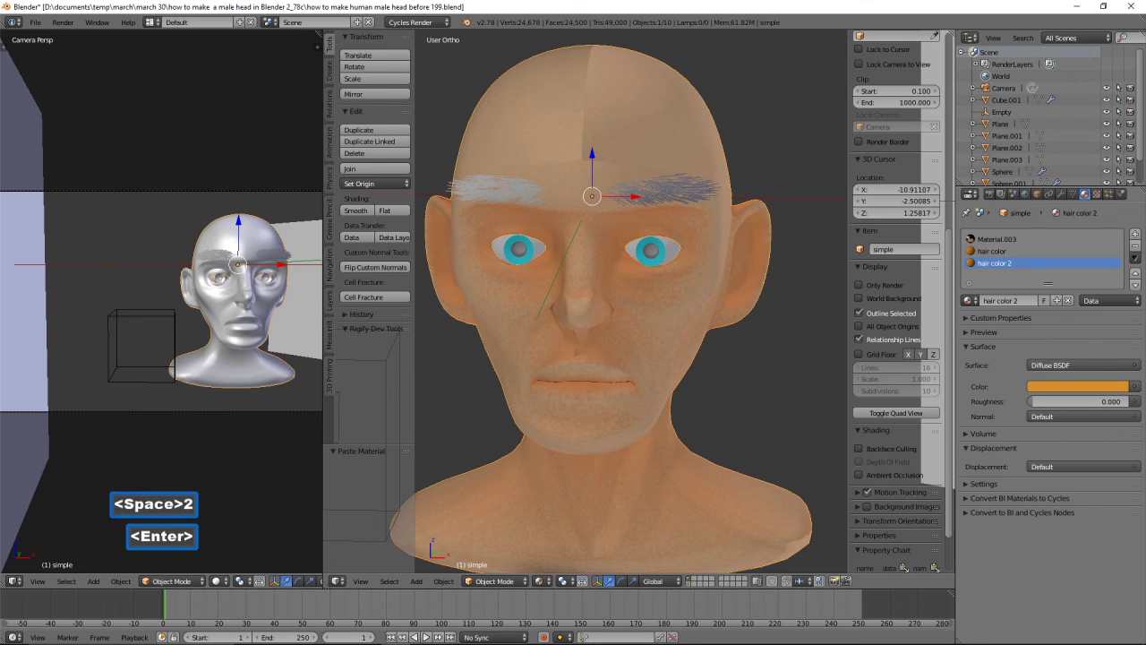
Darken the diffuse colour of hair color 2 to a muted brown of about R 0.173, G 0.079, B 0.047
left_click(1085, 387)
left_click(1120, 271)
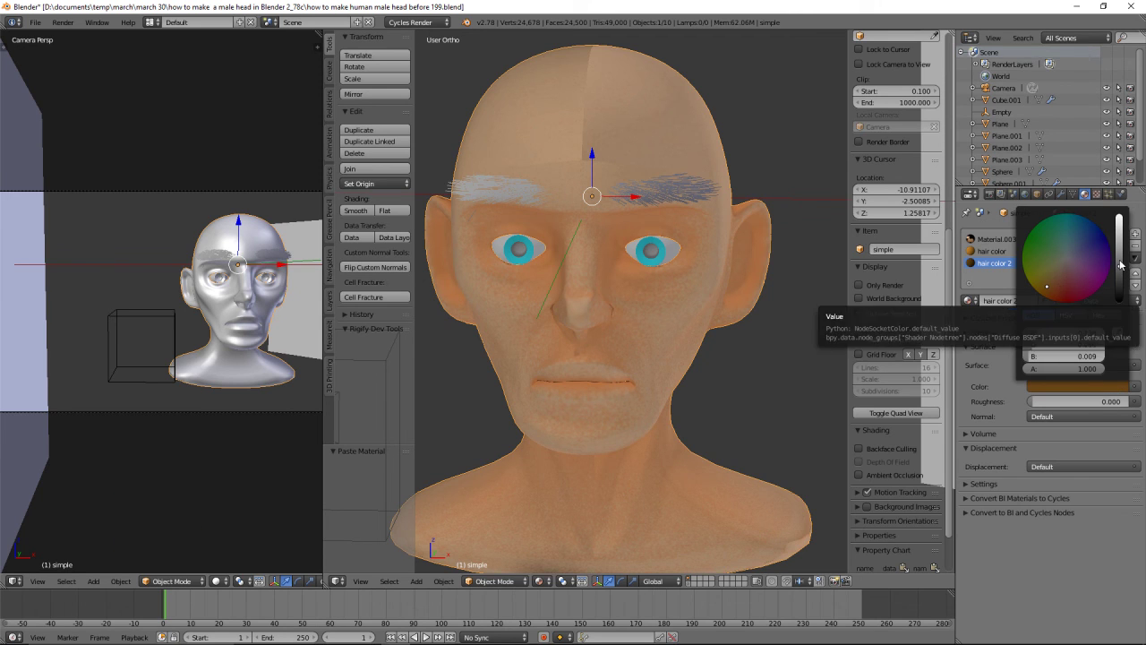
left_click(1117, 265)
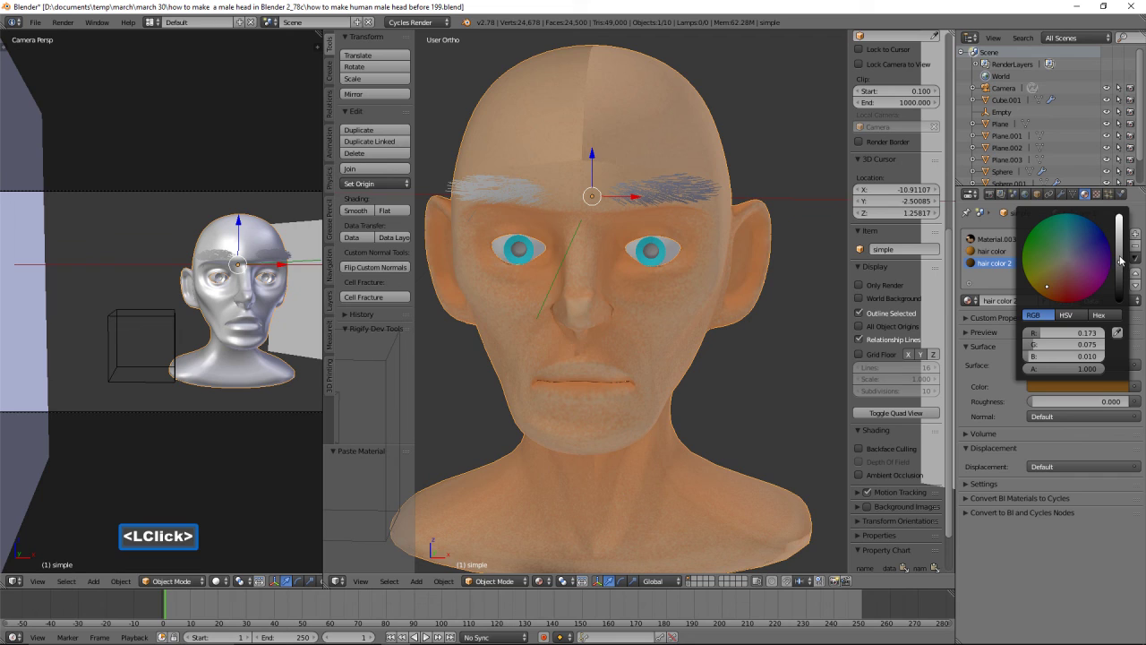
left_click_drag(1066, 282, 1056, 282)
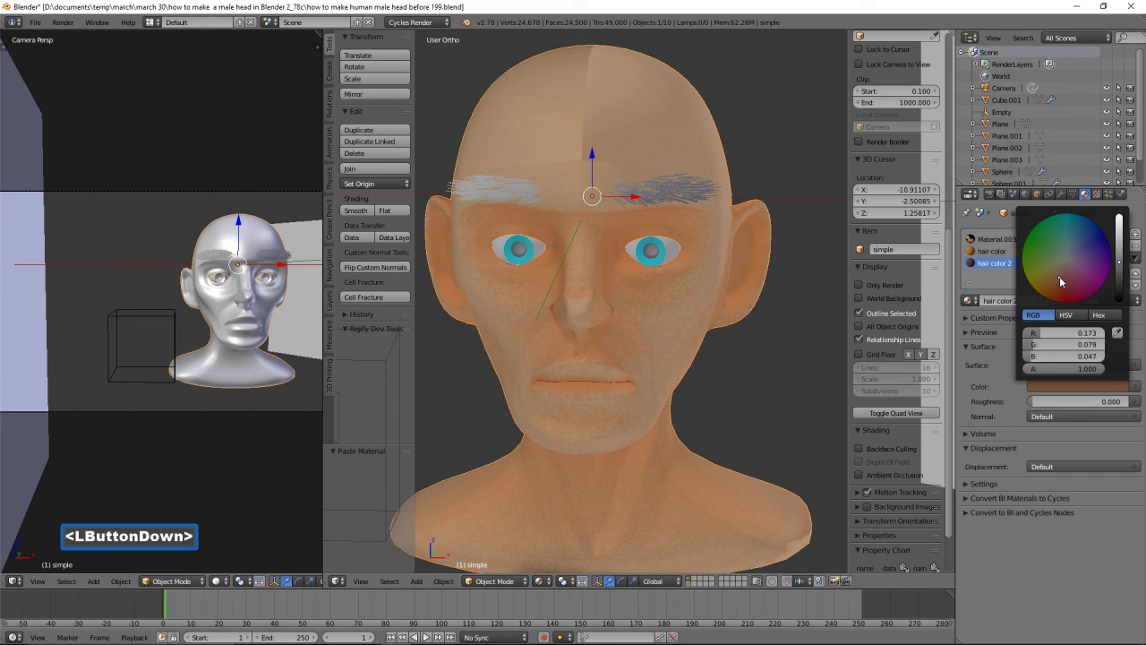
left_click_drag(1059, 281, 1060, 281)
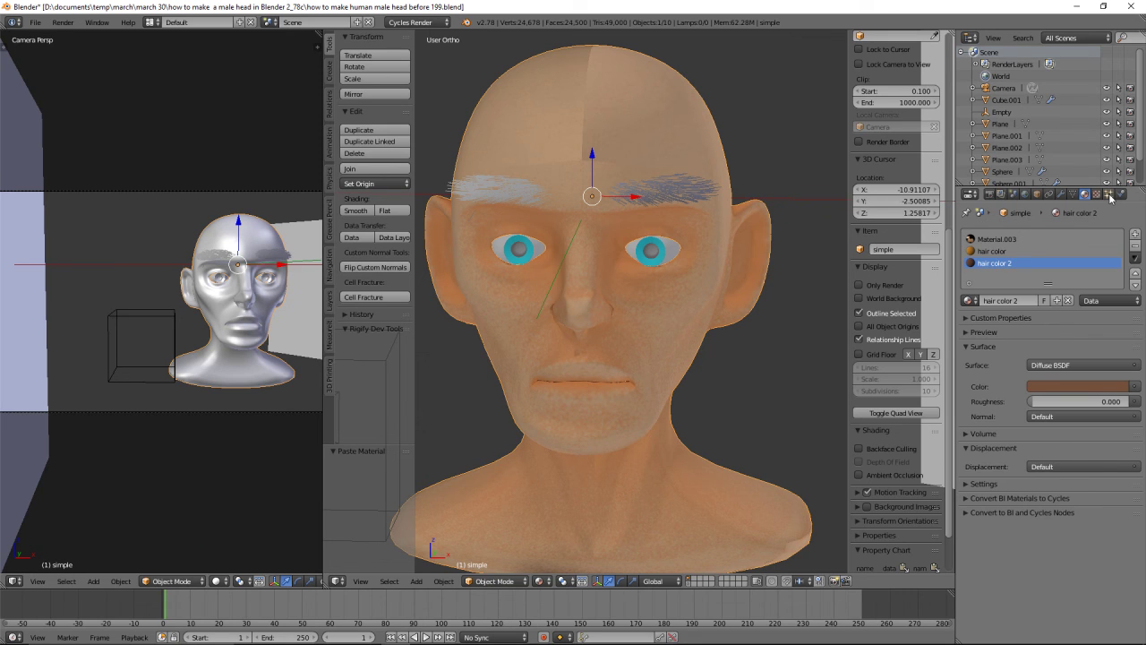
Assign the hair color 2 material to the eye brows particle system and show the scalp hair in the viewport again
left_click(1110, 194)
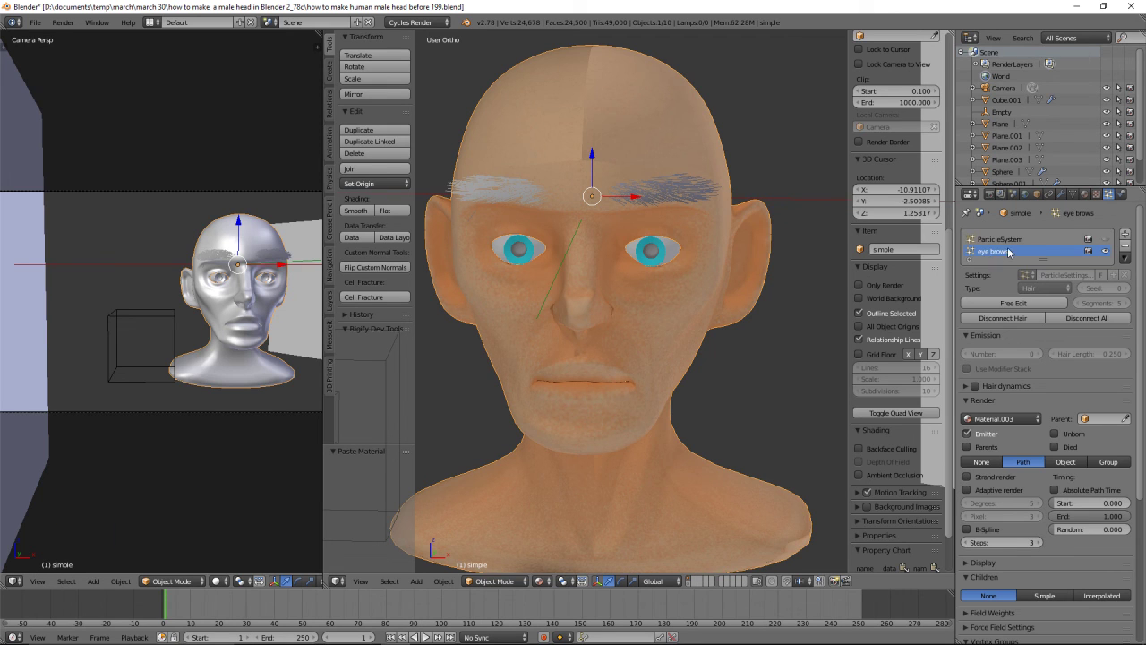
left_click(1038, 419)
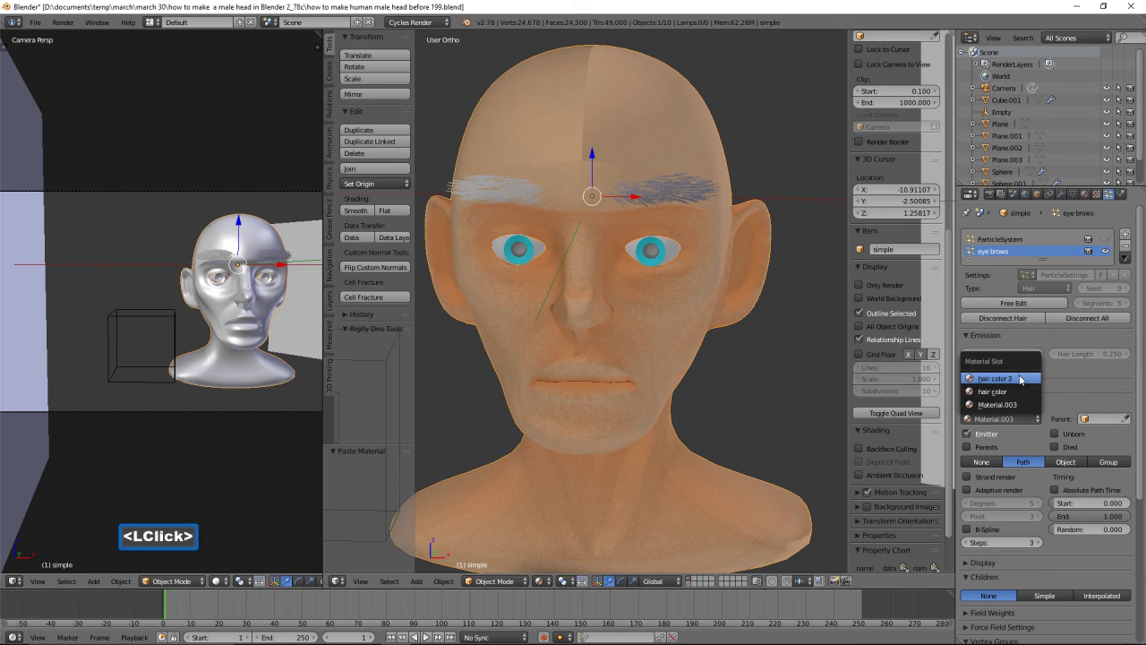
left_click(1020, 378)
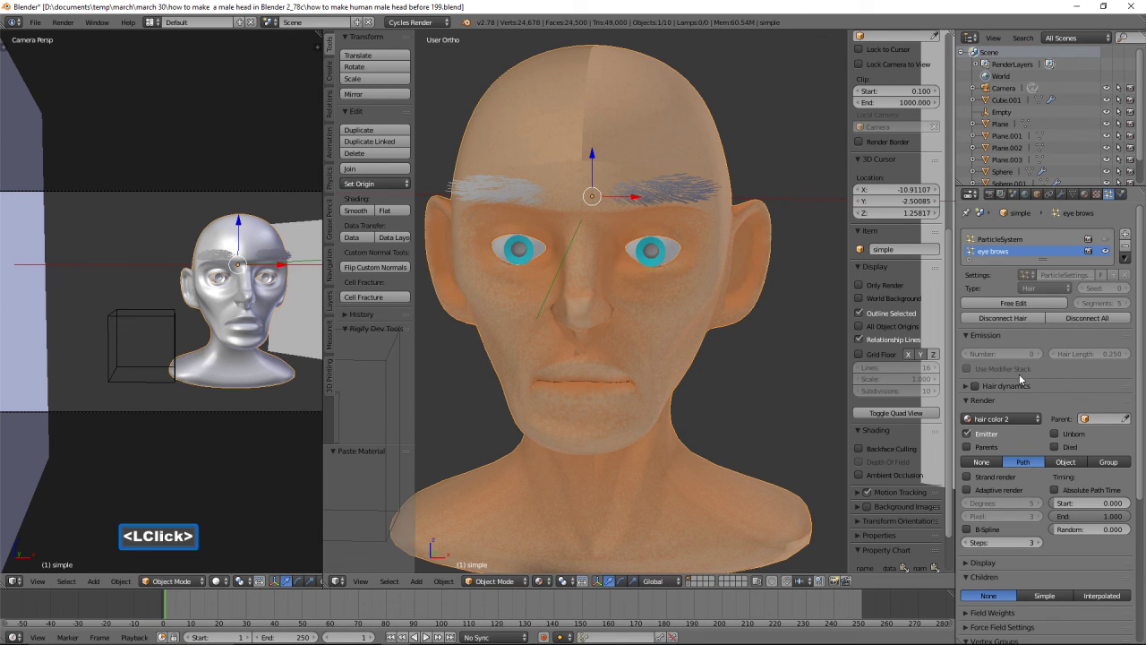
left_click(1106, 240)
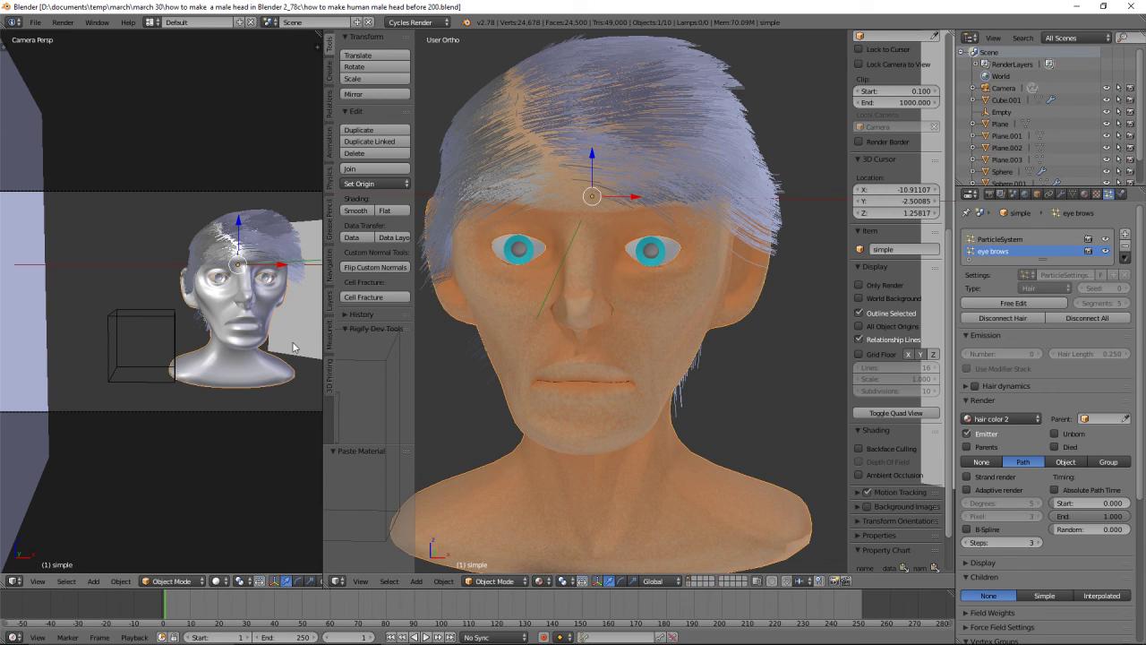
Preview the hair and eyebrows with rendered shading in the camera view, and return that view to solid shading
key("shift+z")
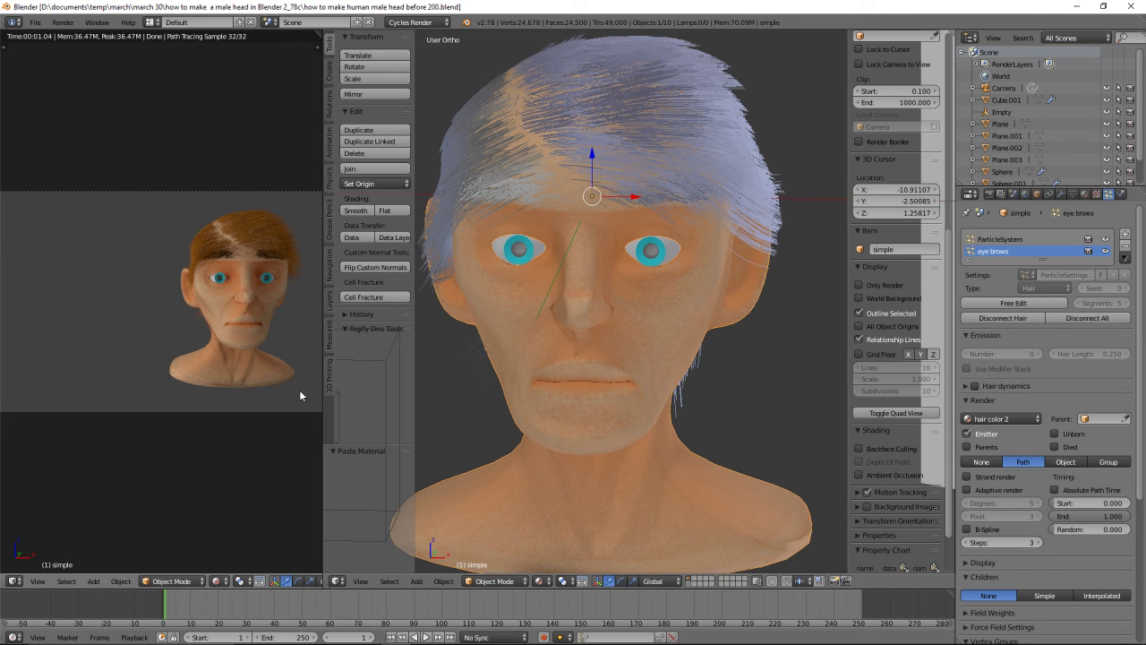
key("shift+z")
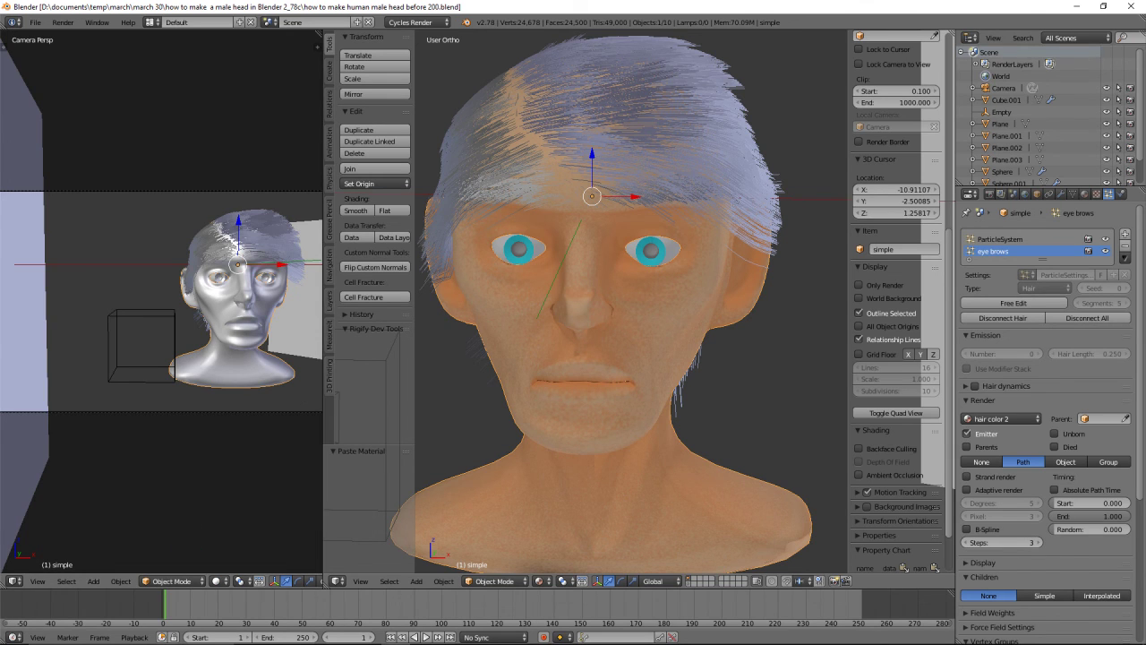
left_click(775, 289)
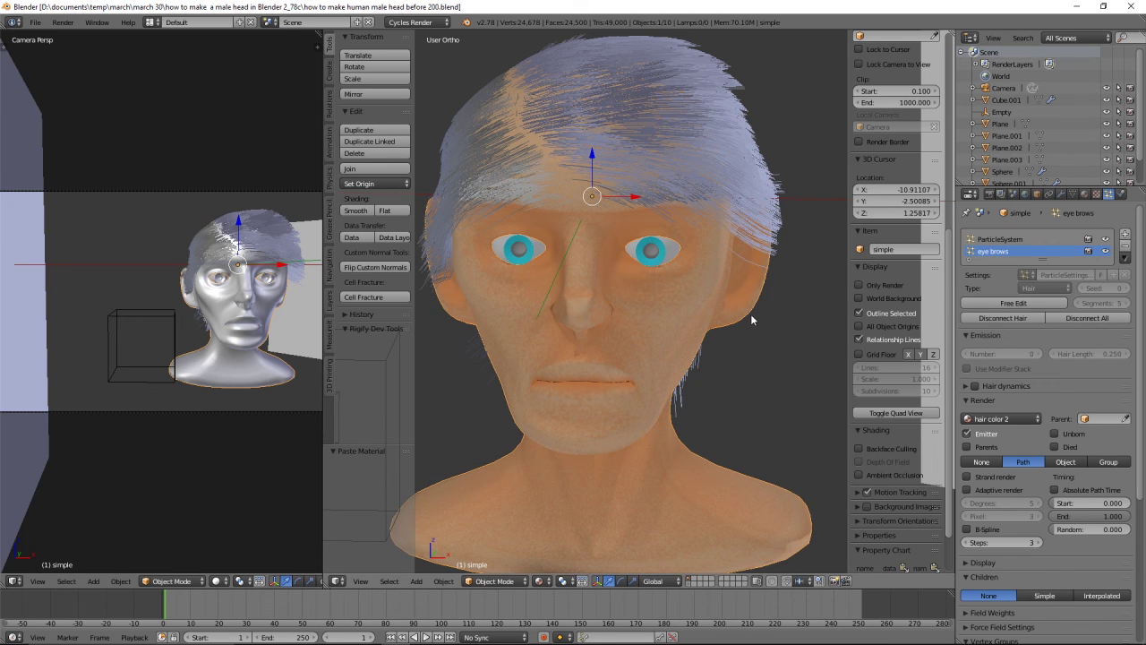
Delete the cube-shaped Empty beside the head and hide the camera
scroll(751, 315, "down", 6)
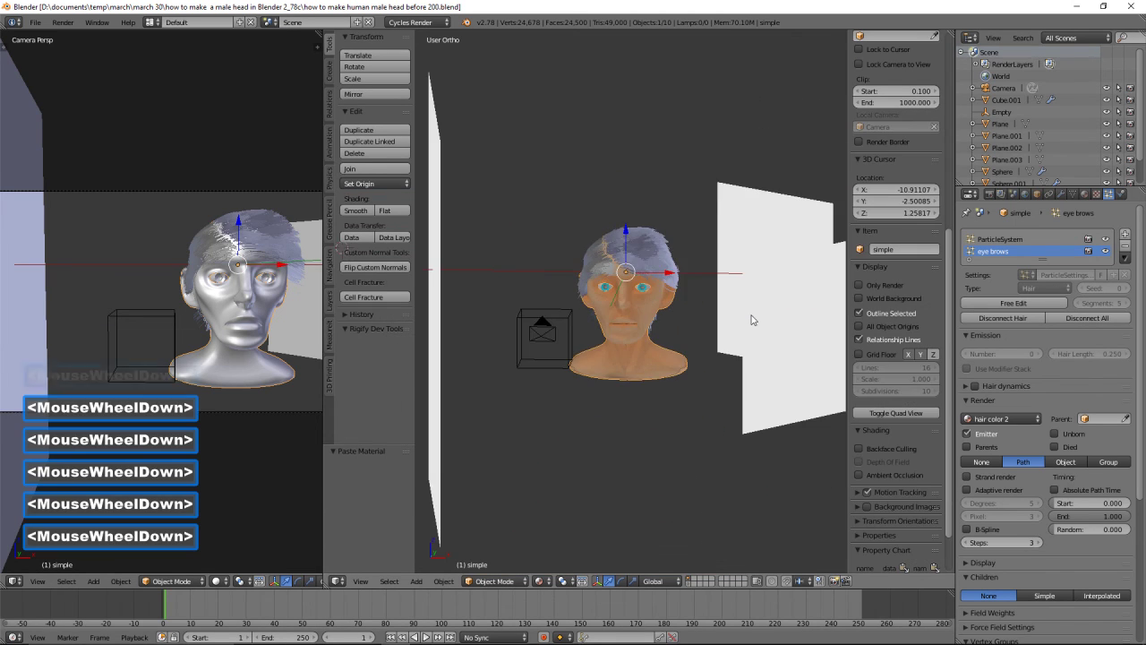
scroll(752, 319, "down", 3)
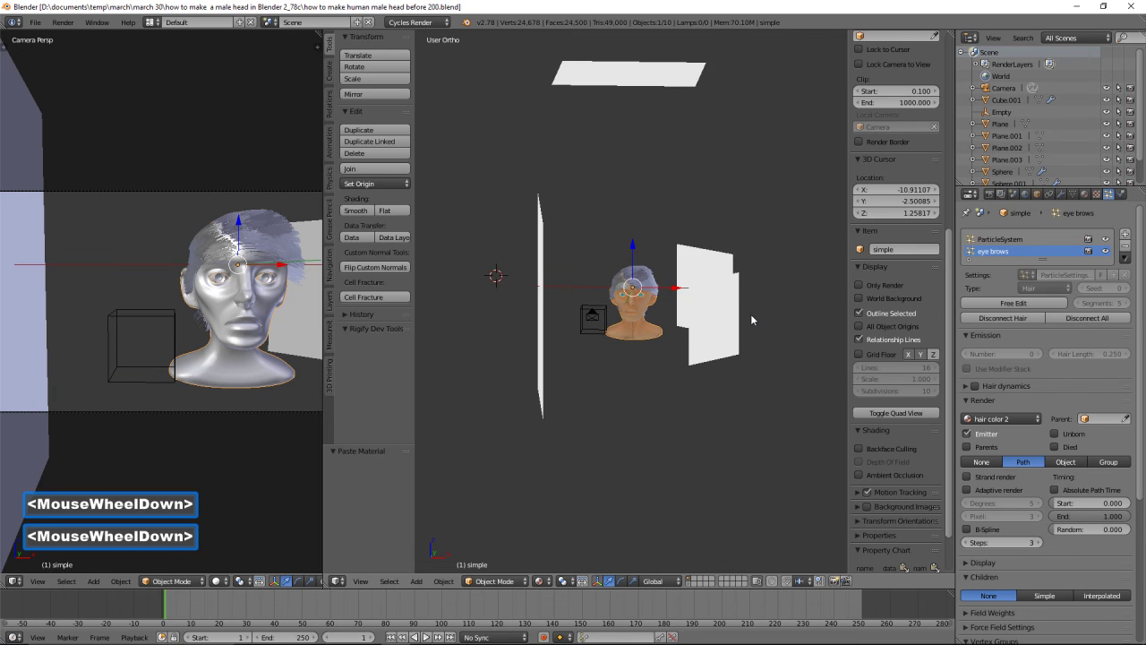
scroll(752, 320, "down", 1)
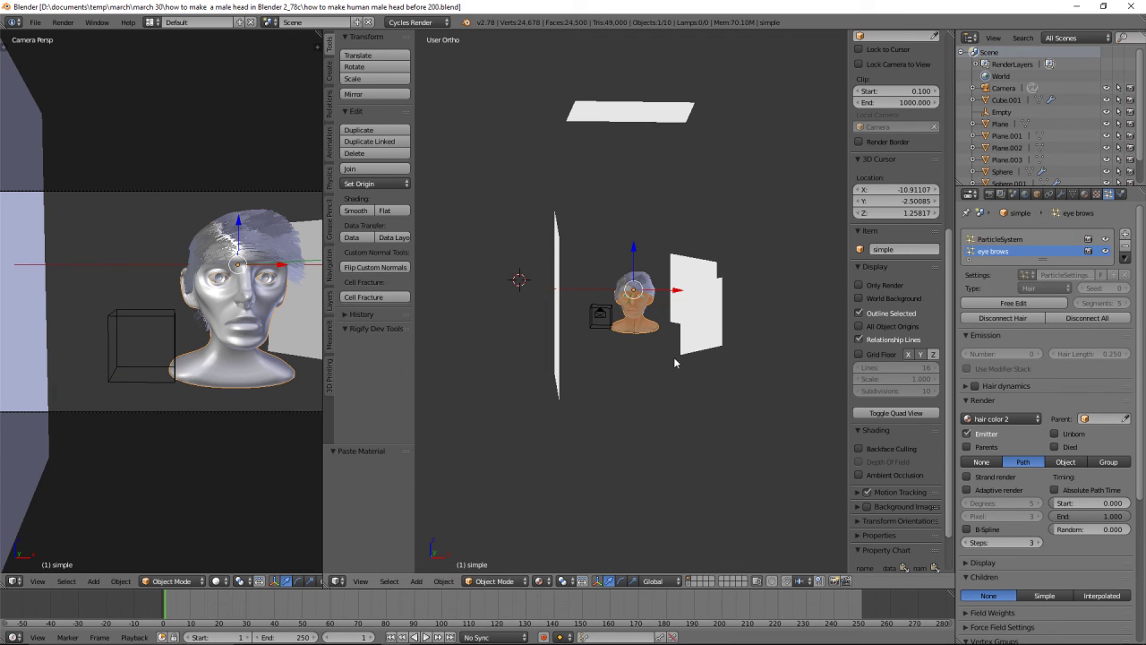
middle_click_drag(667, 356, 649, 375)
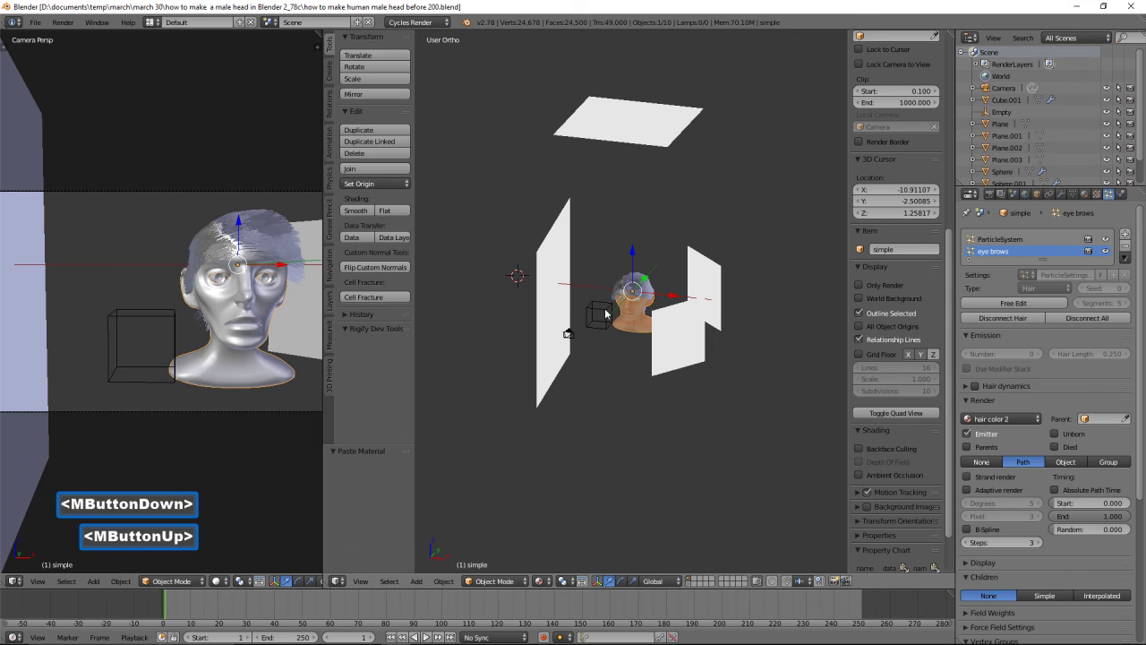
left_click(606, 314)
key("x")
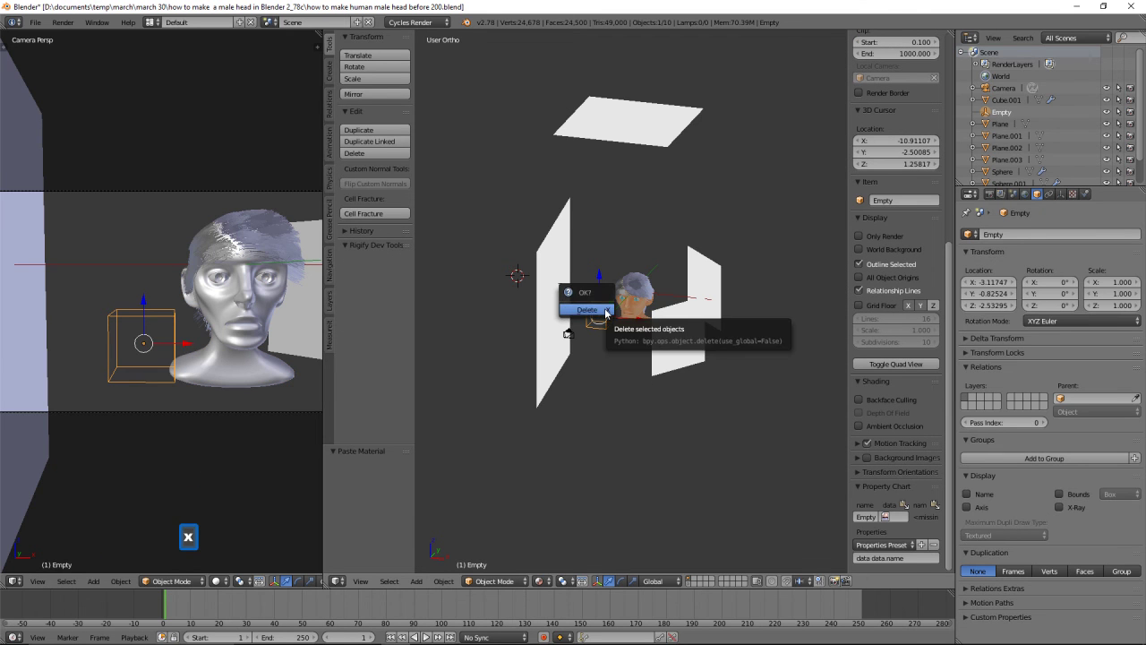
left_click(587, 310)
left_click(568, 337)
key("h")
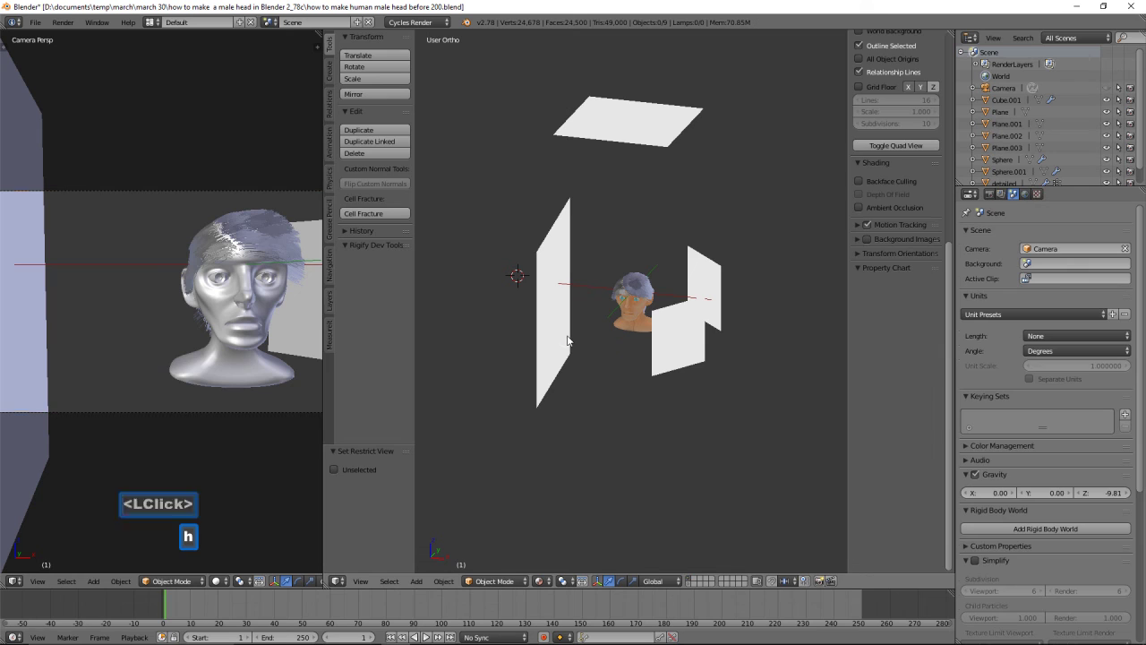
Select the head and all surrounding light planes in wireframe shading, duplicate them and move the copy 28.543 units along X
middle_click_drag(608, 355, 663, 363)
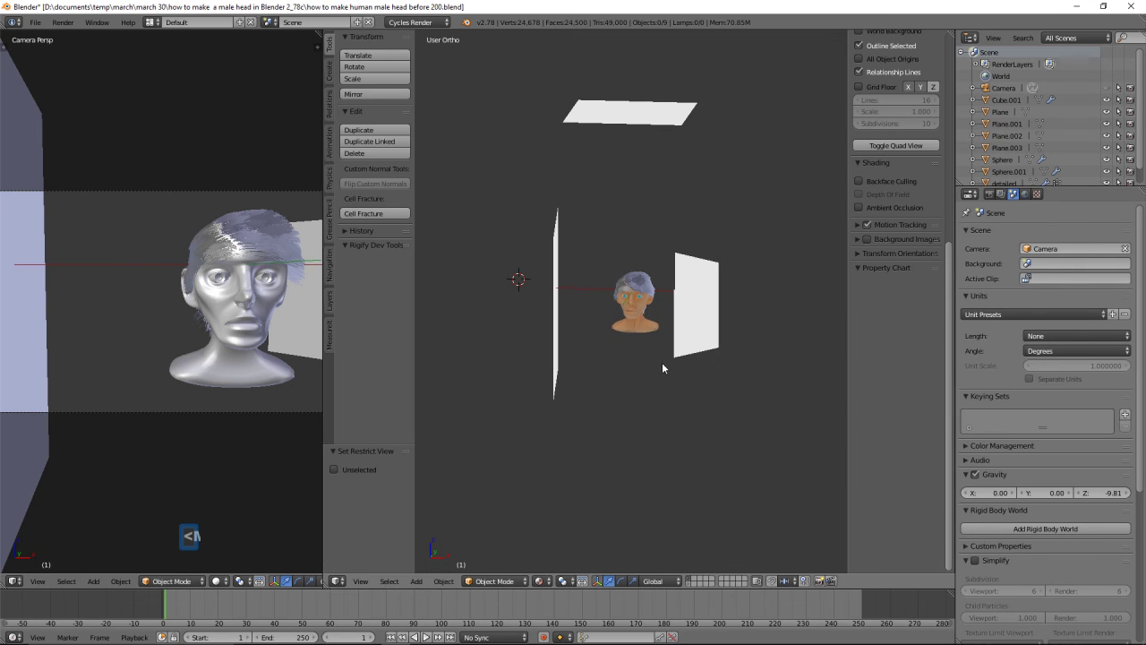
key("z")
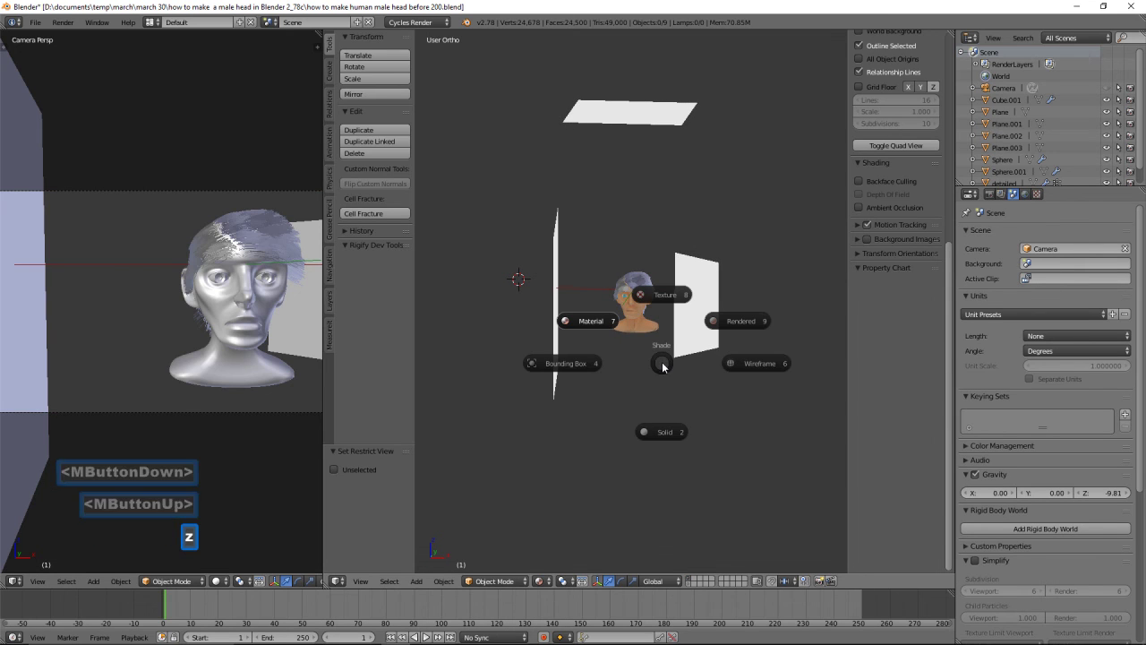
left_click(745, 366)
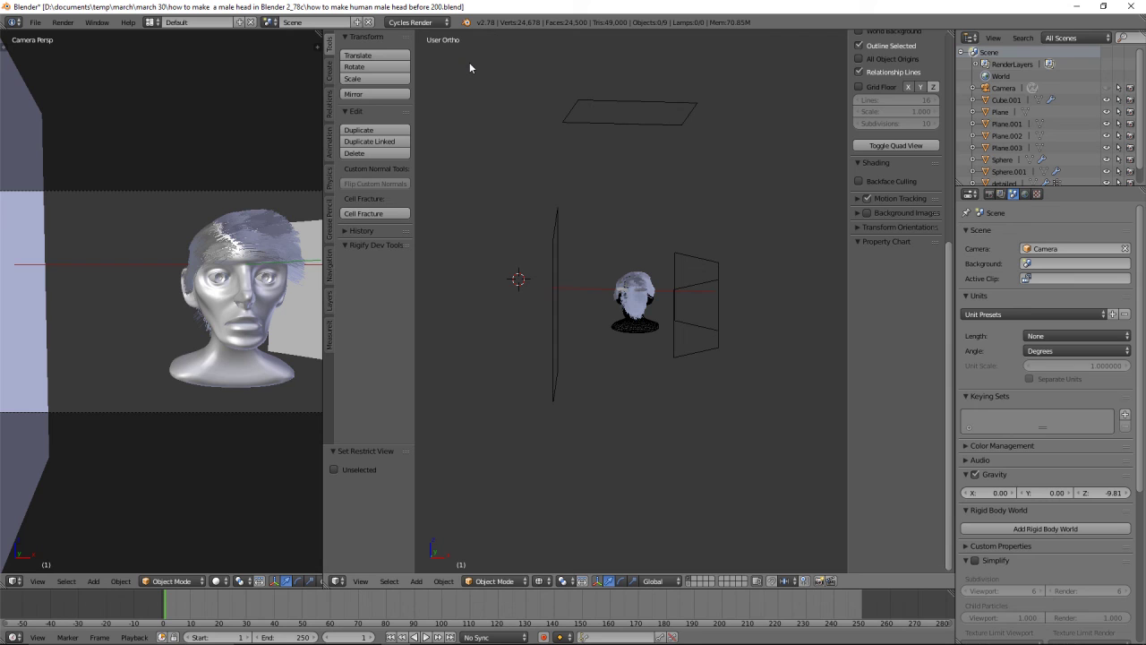
key("b")
left_click_drag(470, 62, 771, 450)
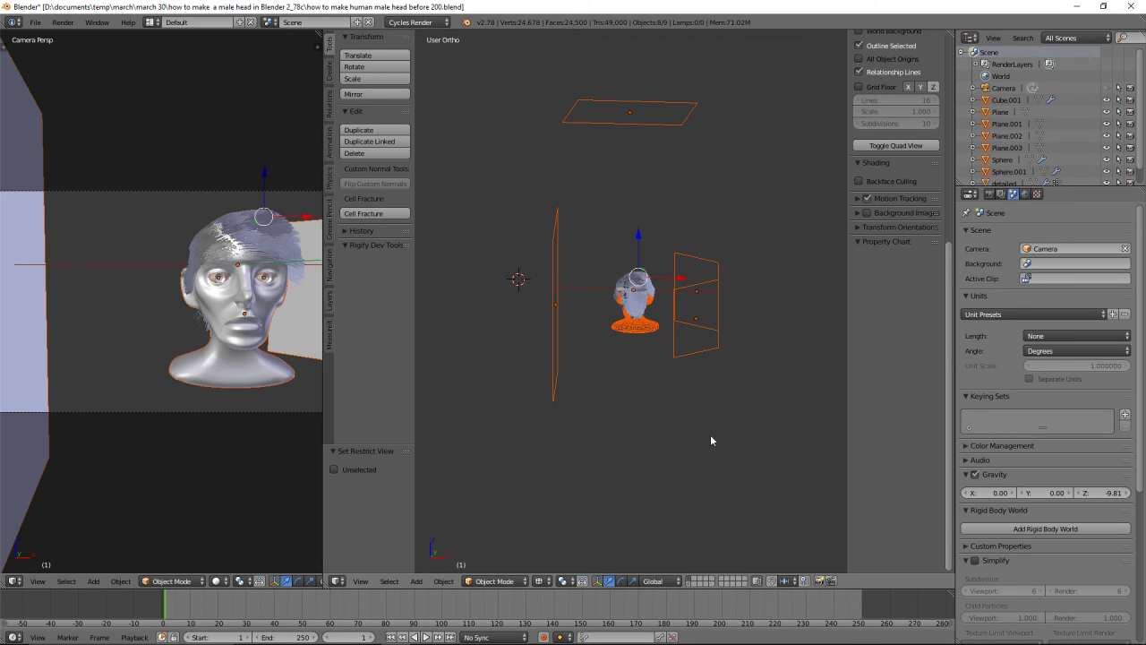
scroll(710, 440, "down", 2)
scroll(729, 407, "down", 1)
middle_click_drag(748, 352, 664, 364, "shift")
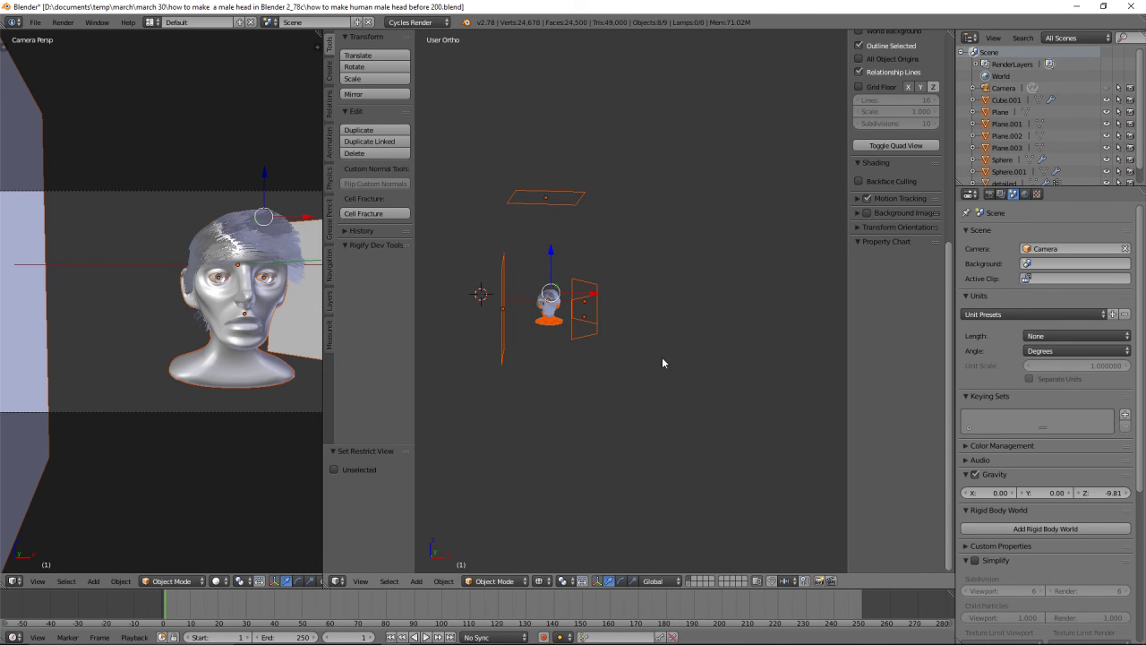
key("shift+d")
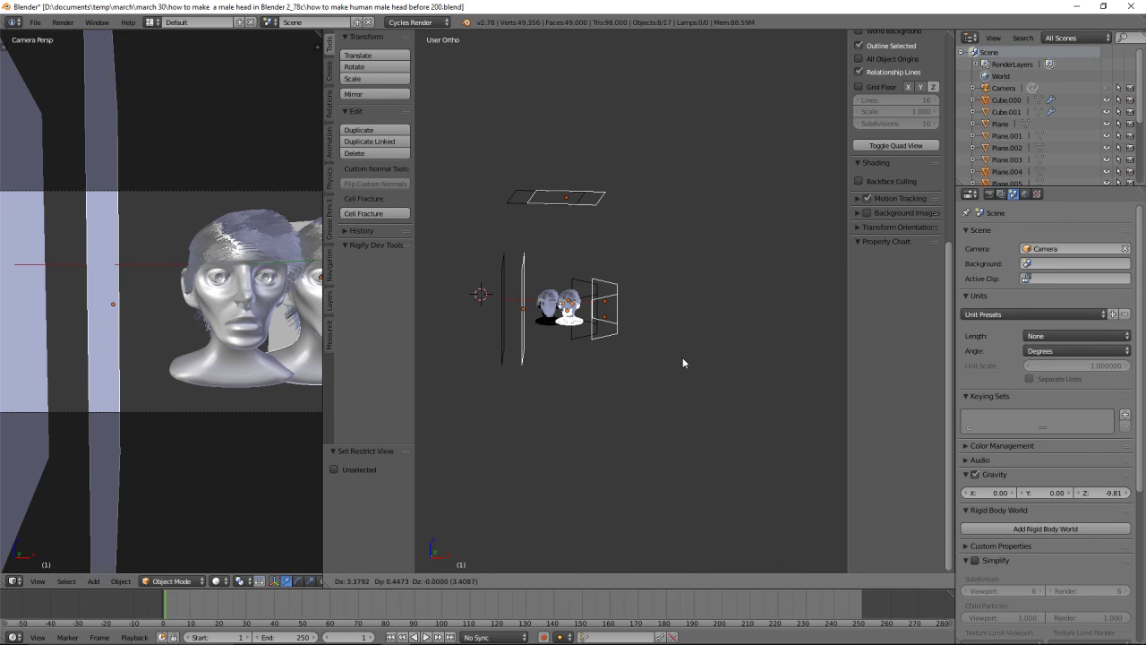
right_click(682, 359)
left_click_drag(596, 301, 769, 329)
Move the duplicated head and light planes back by -9.495 units along X and deselect everything
scroll(271, 318, "down", 1)
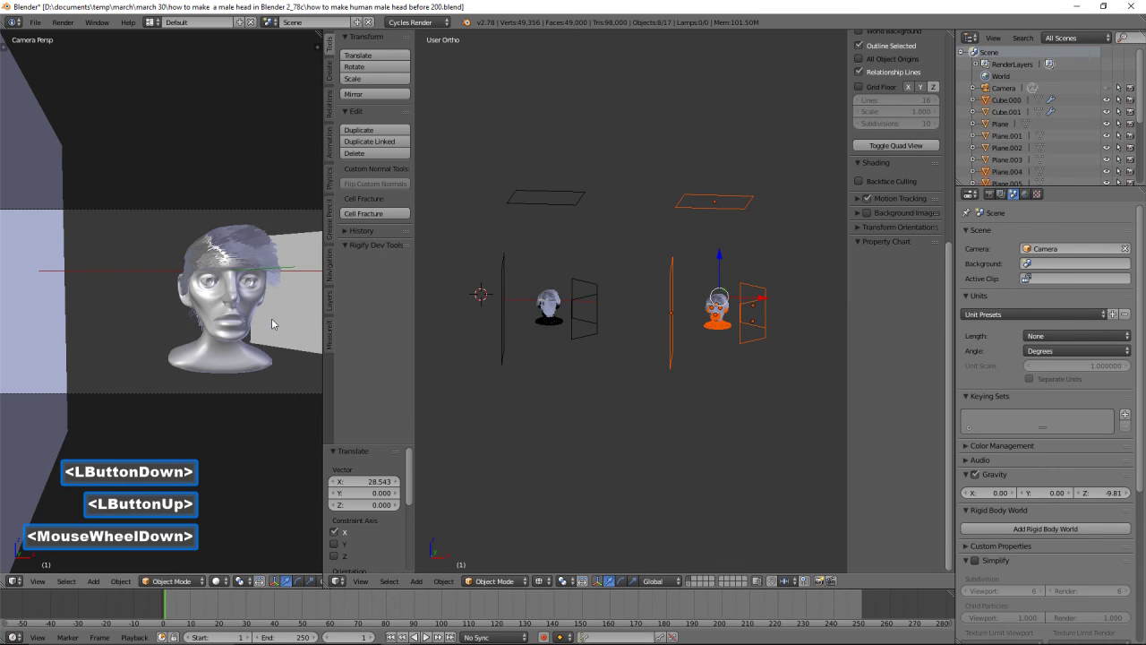
scroll(272, 318, "down", 1)
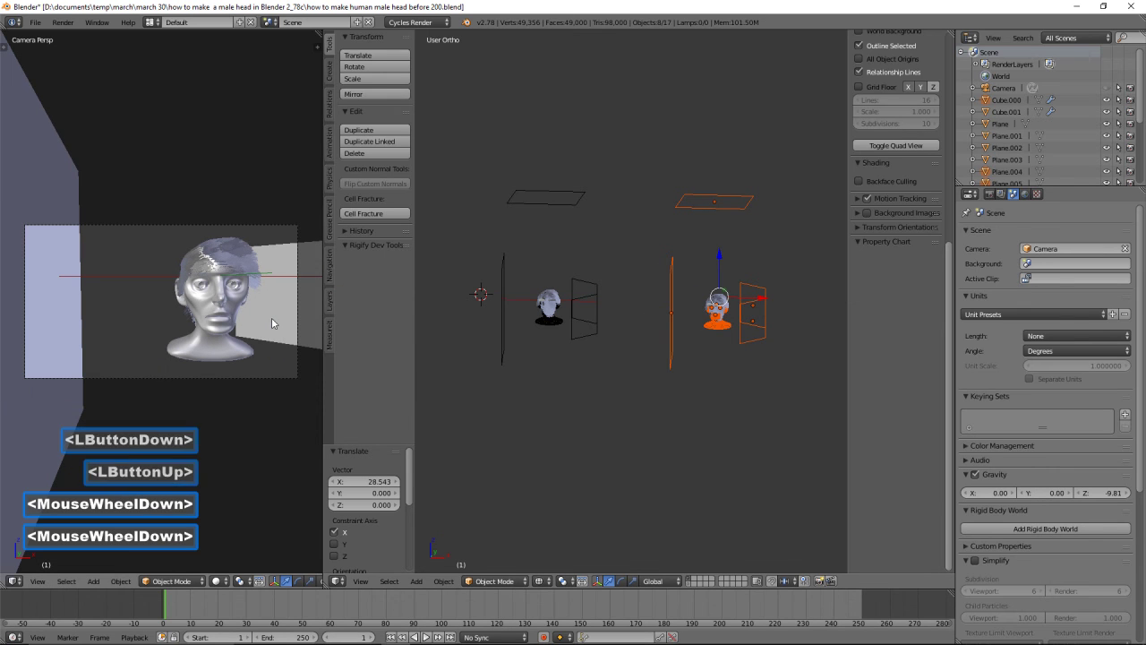
middle_click_drag(287, 309, 154, 307, "shift")
scroll(166, 316, "down", 4)
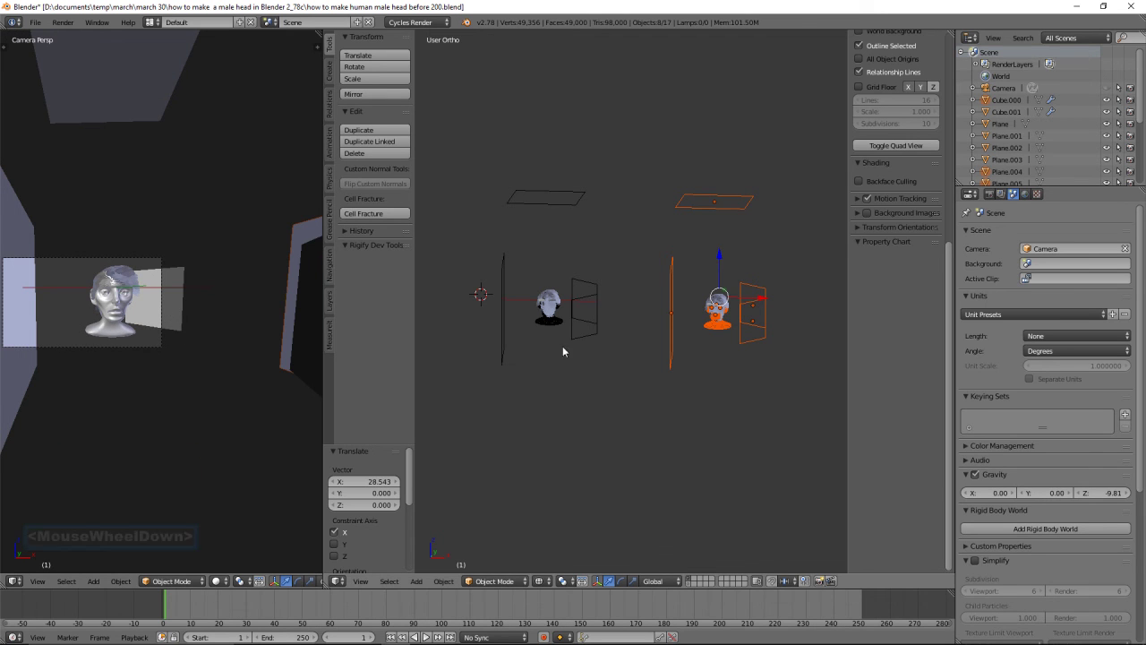
left_click_drag(764, 301, 705, 300)
scroll(302, 335, "down", 3)
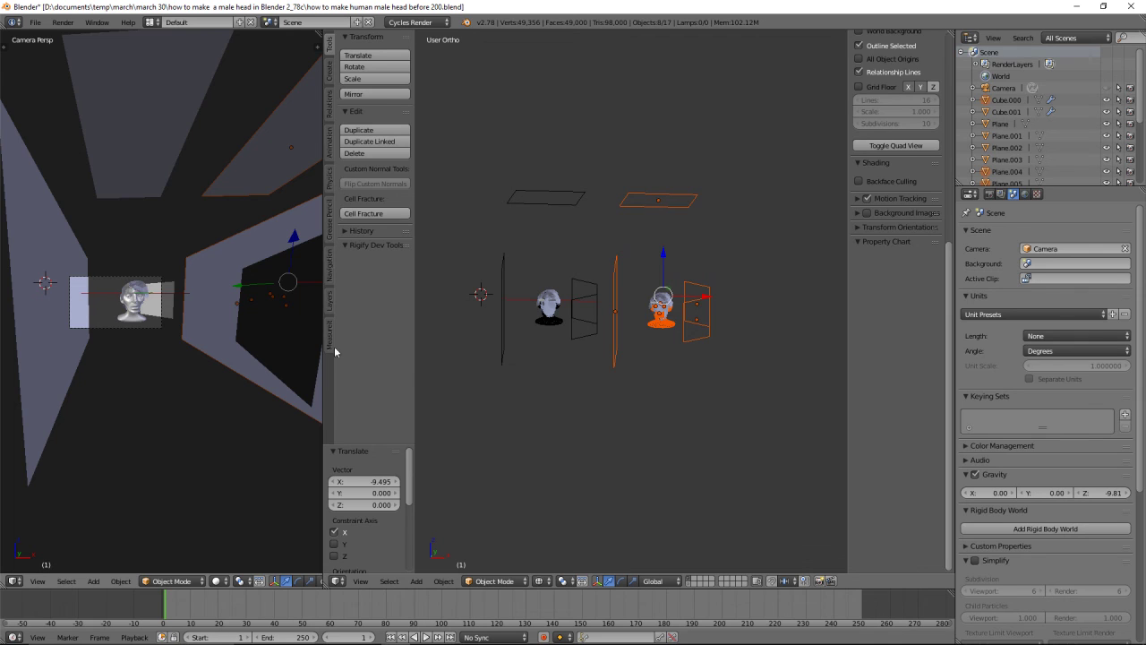
key("a")
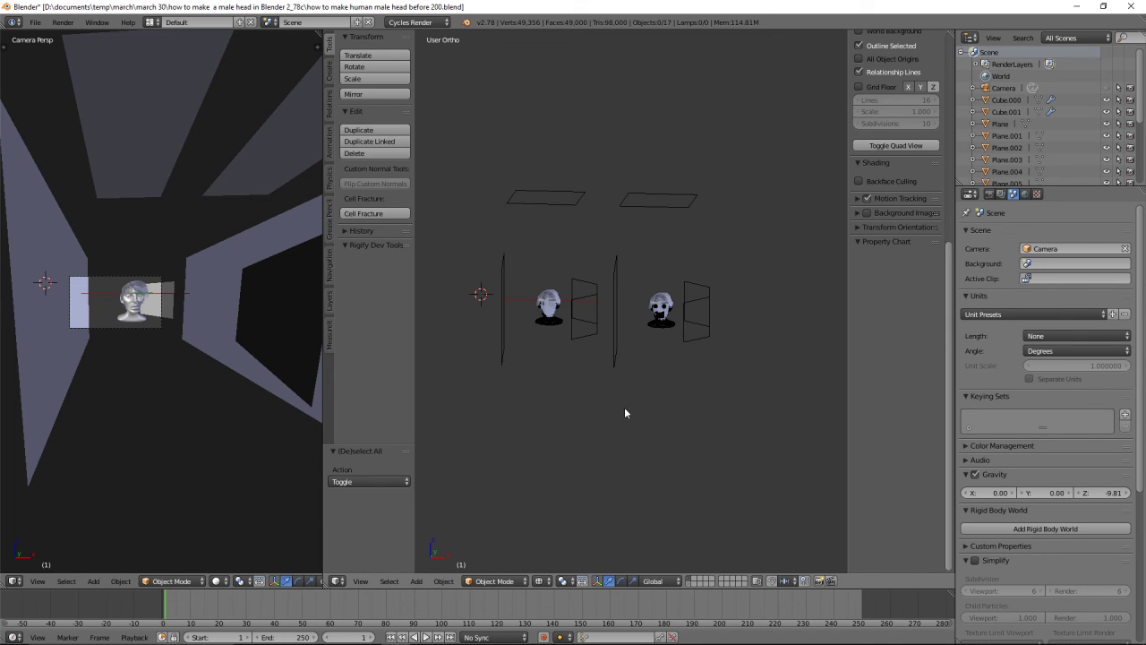
Unhide the camera and move it 22.859 units along X to the duplicated head
key("alt")
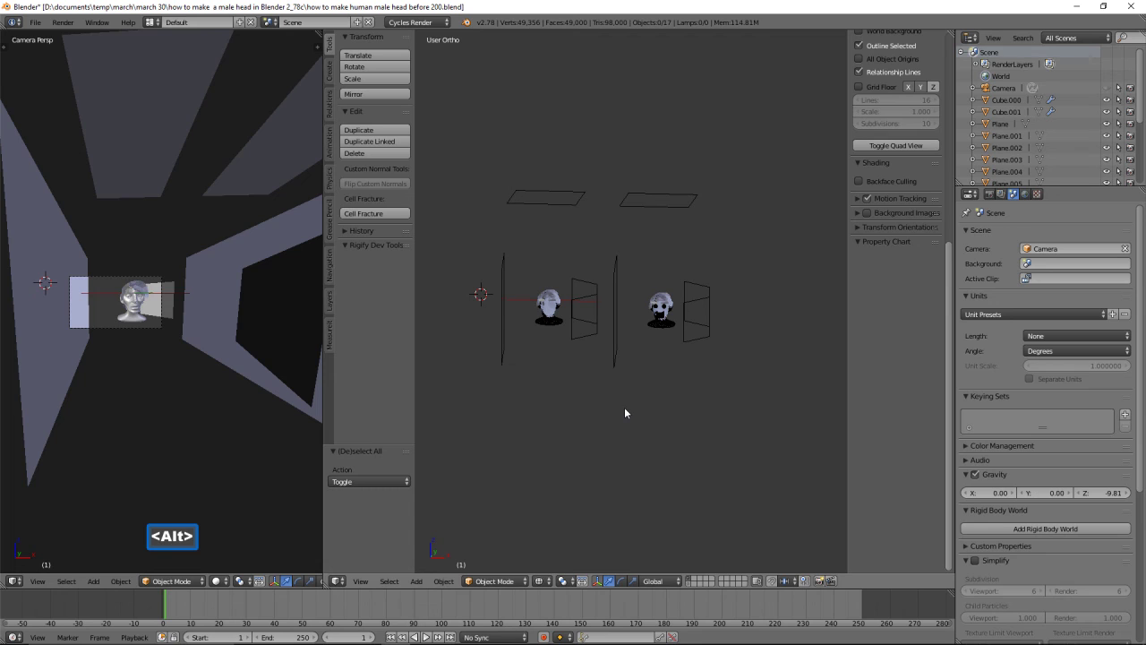
key("alt+h")
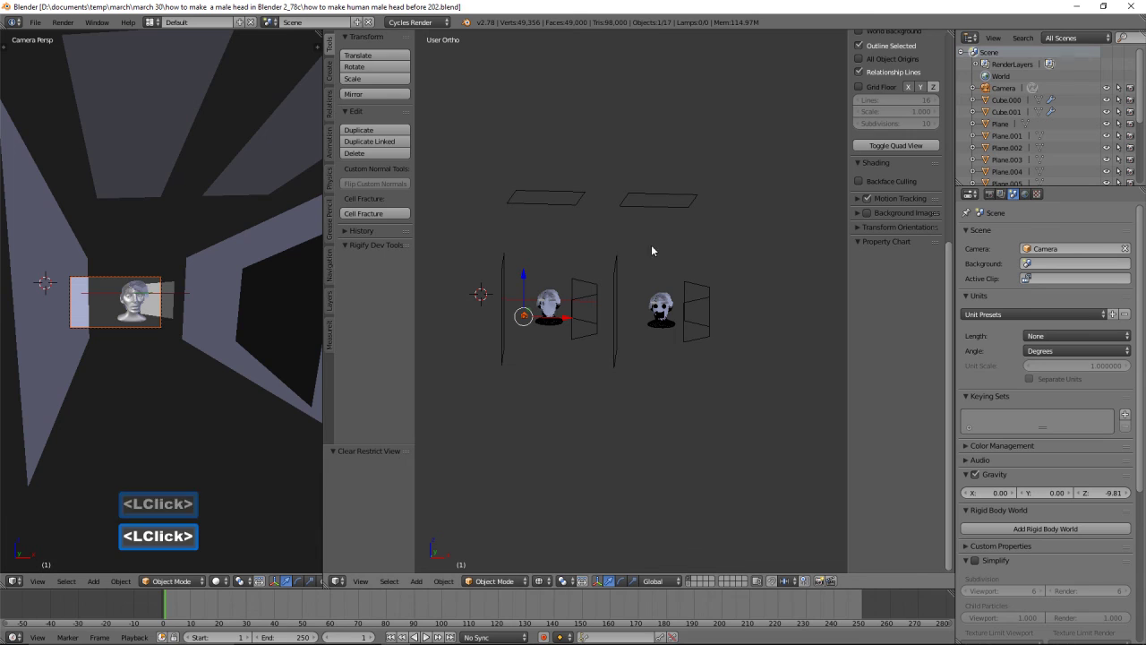
scroll(570, 385, "up", 2)
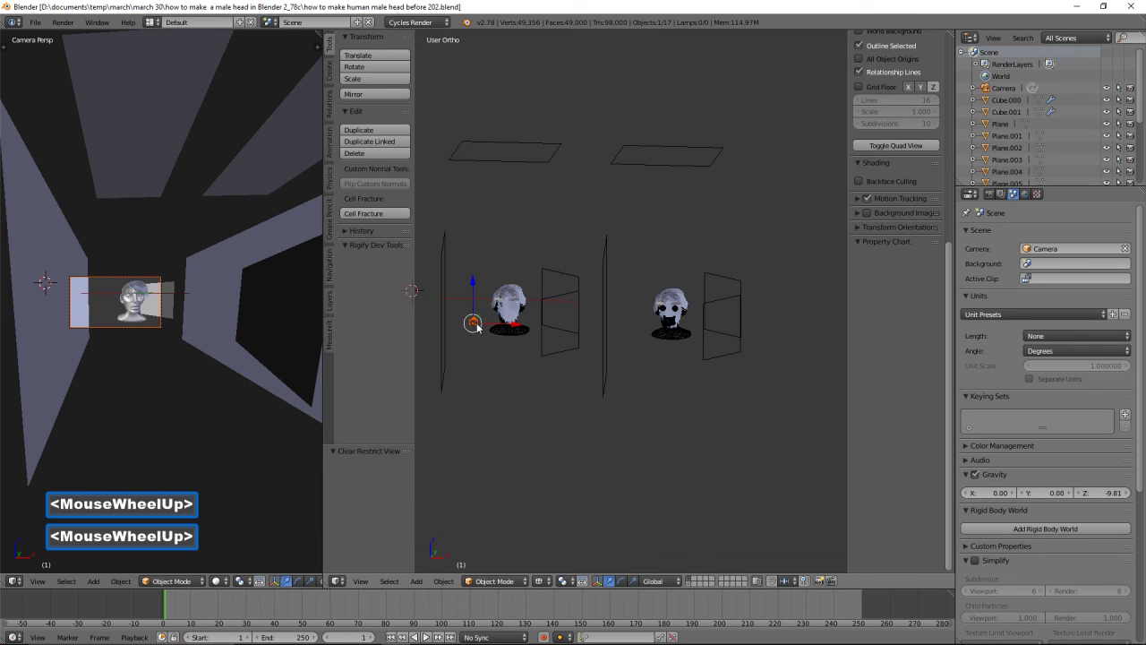
left_click(516, 328)
left_click_drag(515, 329, 712, 361)
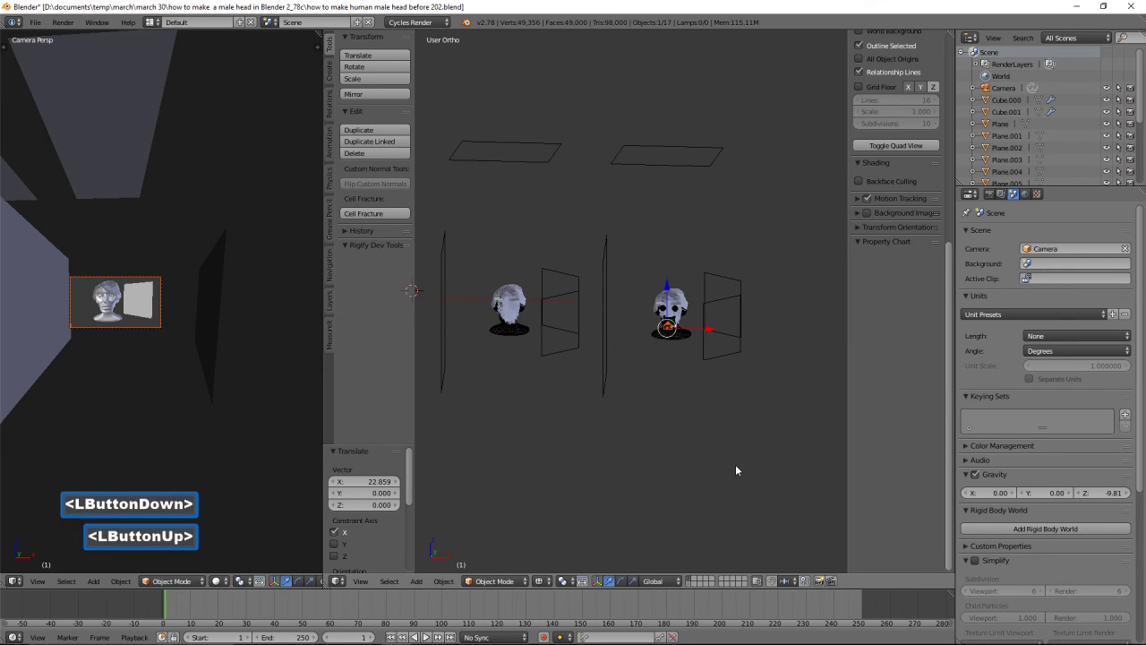
Widen the camera viewport and fit the full camera frame with the duplicated head inside it
scroll(256, 340, "up", 5)
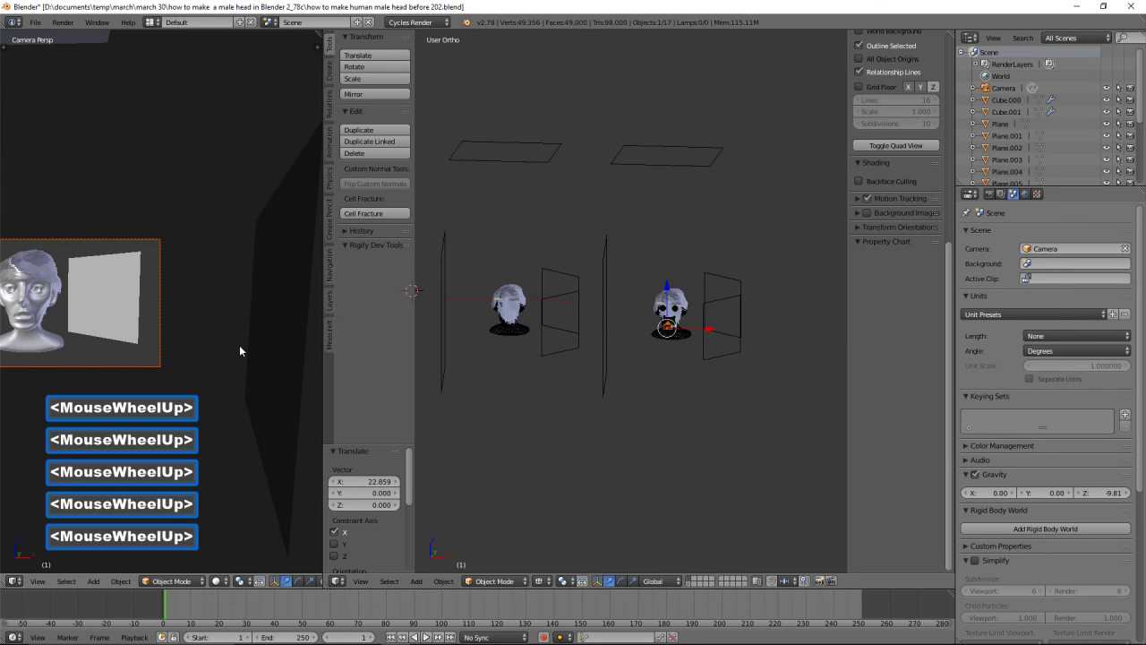
middle_click_drag(212, 335, 296, 345, "shift")
scroll(295, 347, "up", 3)
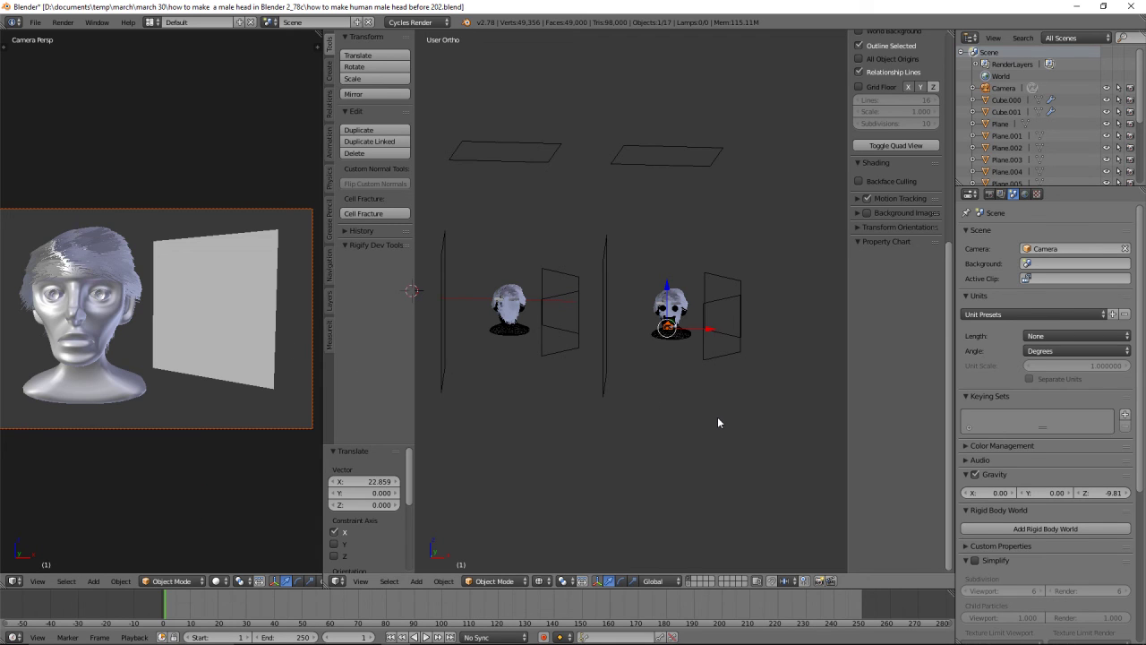
middle_click_drag(251, 325, 280, 331, "shift")
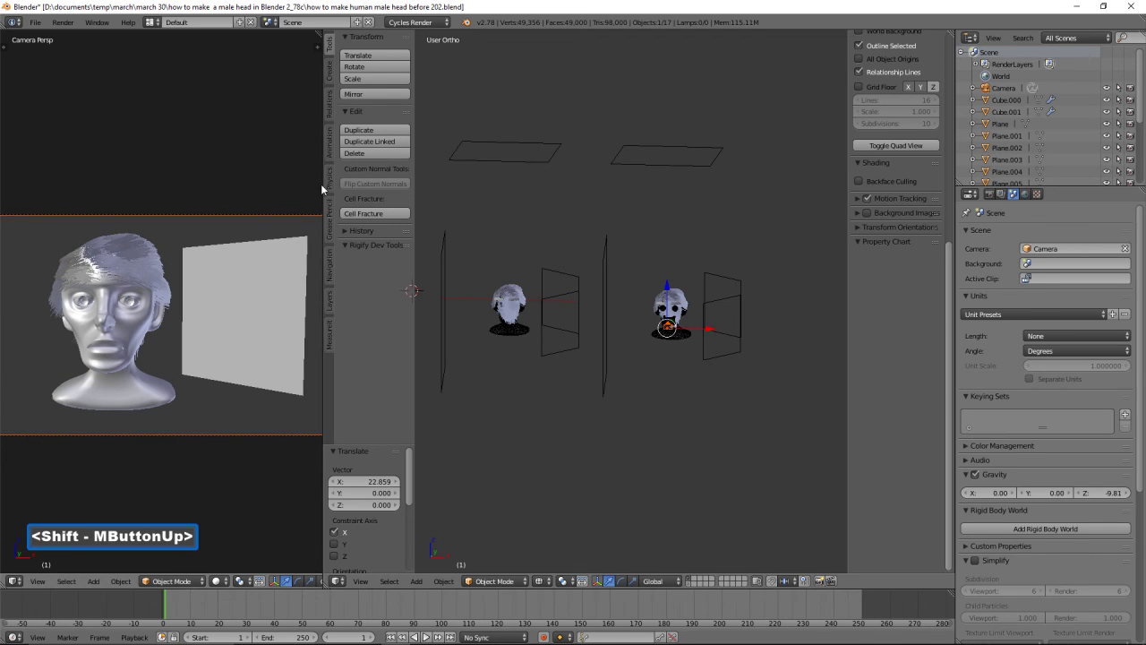
left_click_drag(324, 188, 409, 186)
left_click(381, 183)
middle_click_drag(325, 290, 349, 288, "shift")
scroll(349, 288, "down", 1)
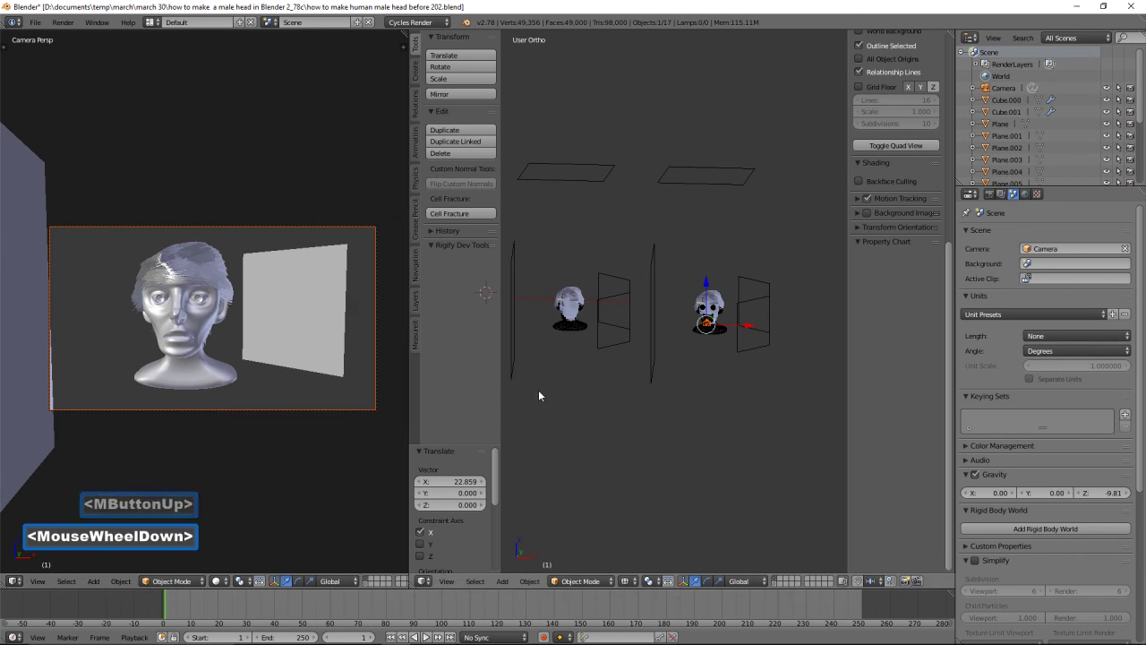
Move the light plane between the two heads -0.567 units along X, out of the camera frame, and deselect it
left_click(650, 309)
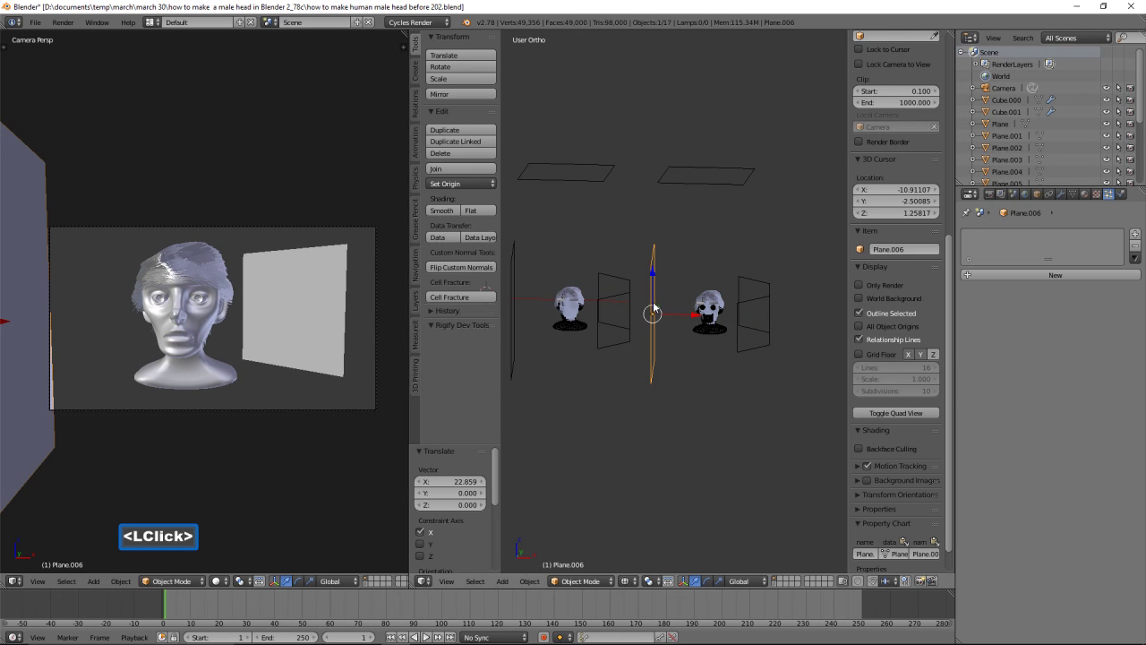
left_click_drag(688, 314, 683, 319)
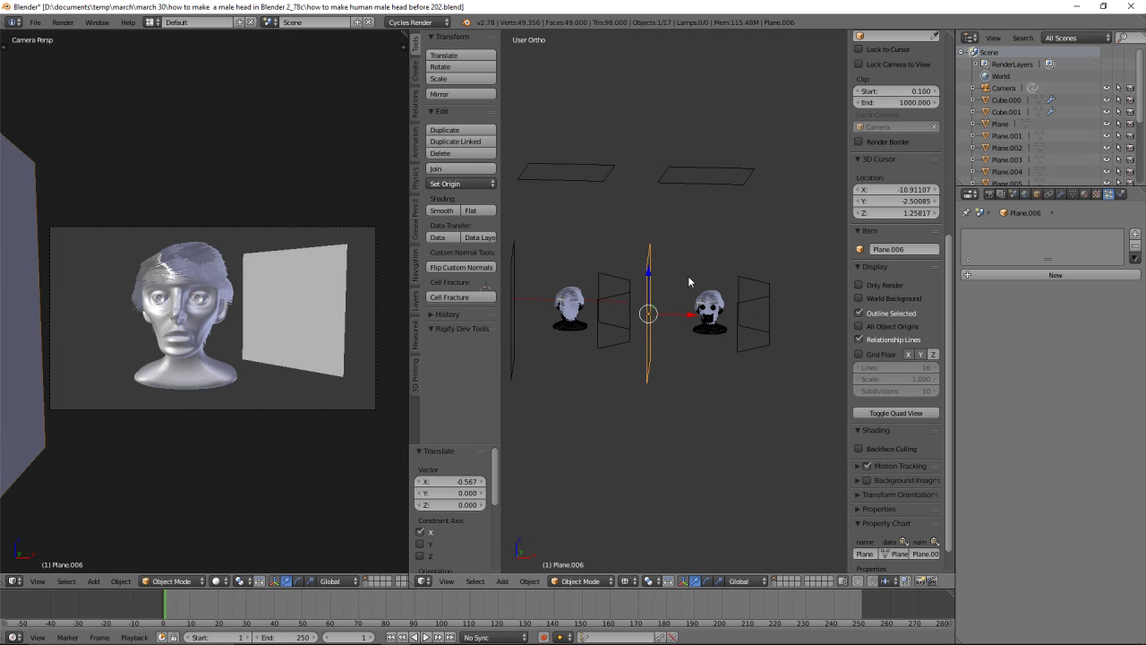
key("a")
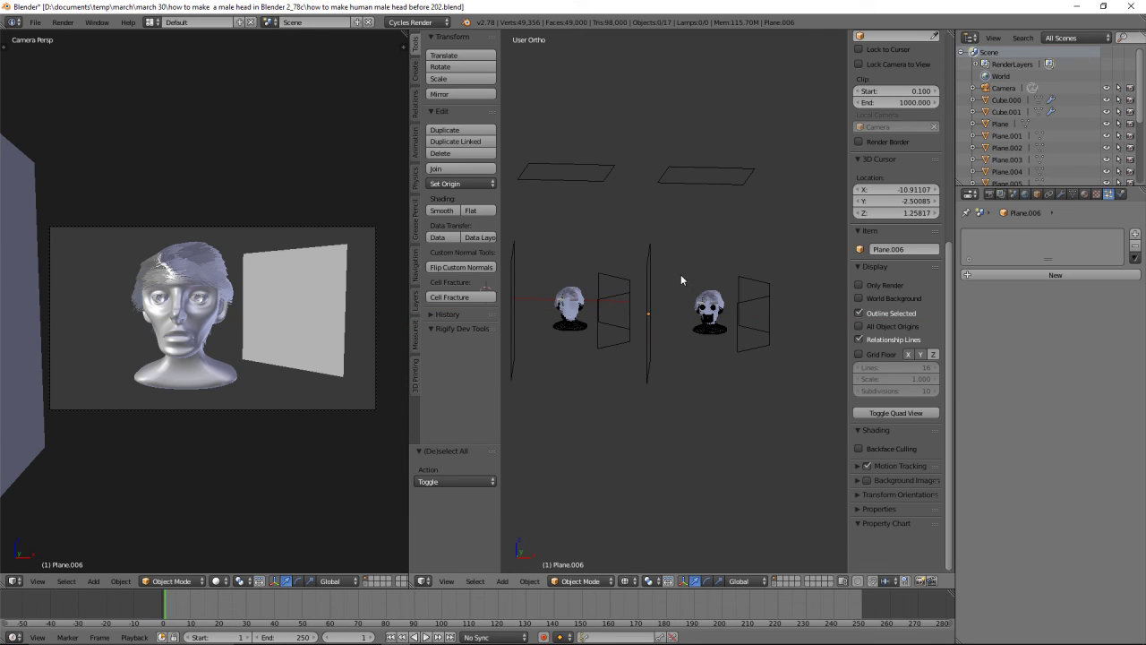
Zoom in on the duplicated head and switch its viewport to solid shading
key("b")
left_click_drag(680, 275, 741, 355)
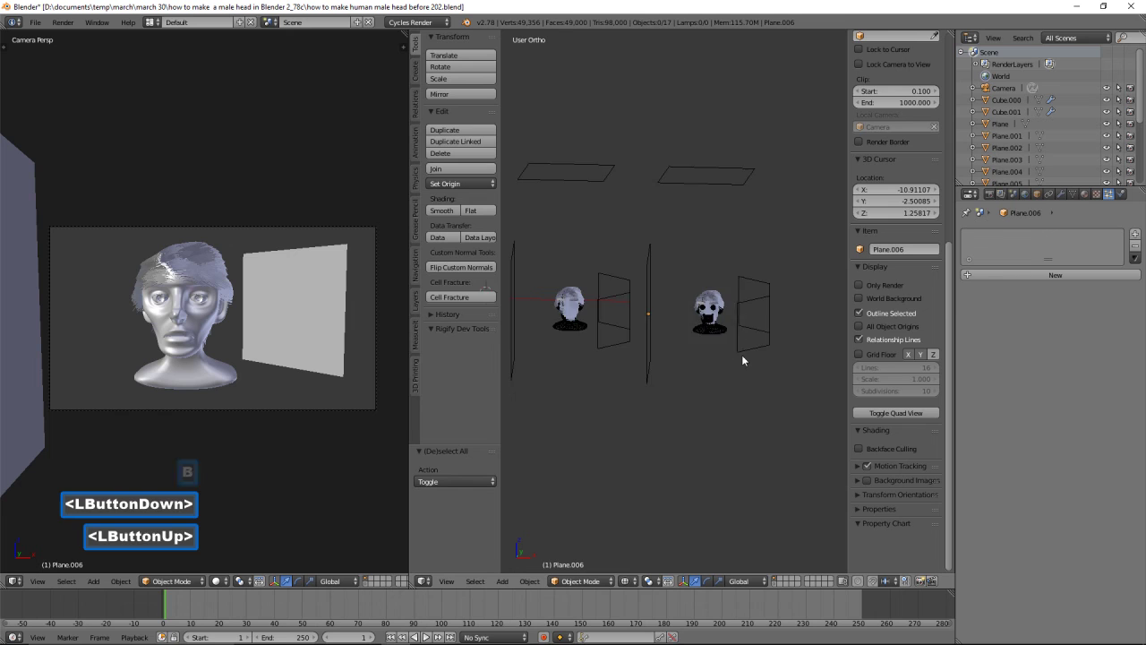
key("KP_Decimal")
key("z")
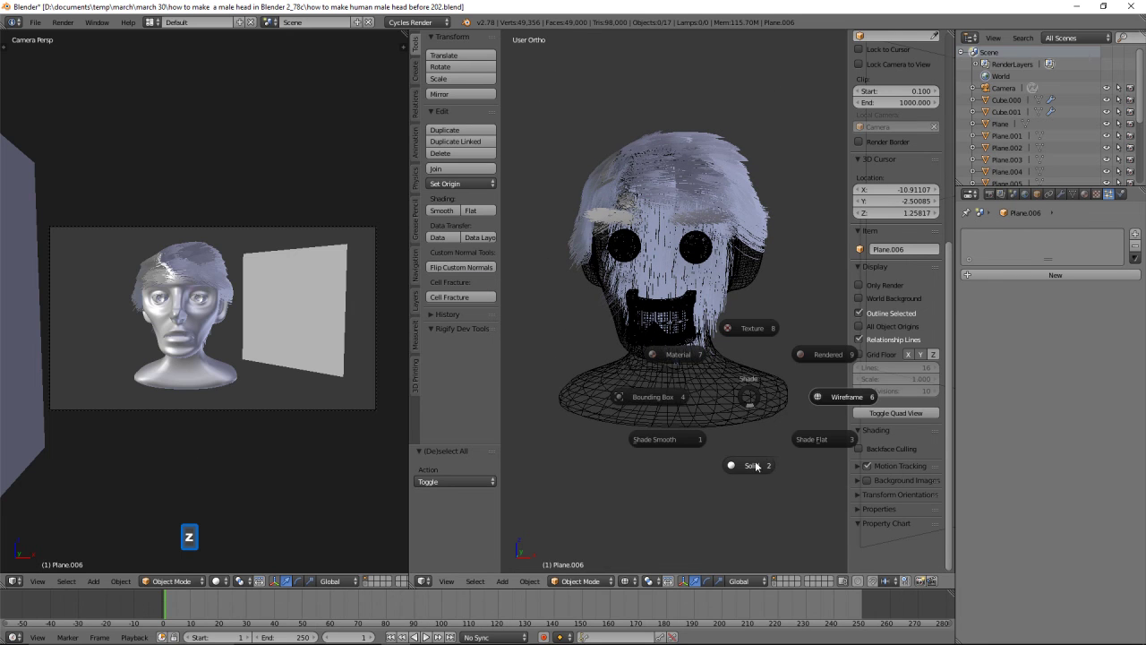
left_click(755, 466)
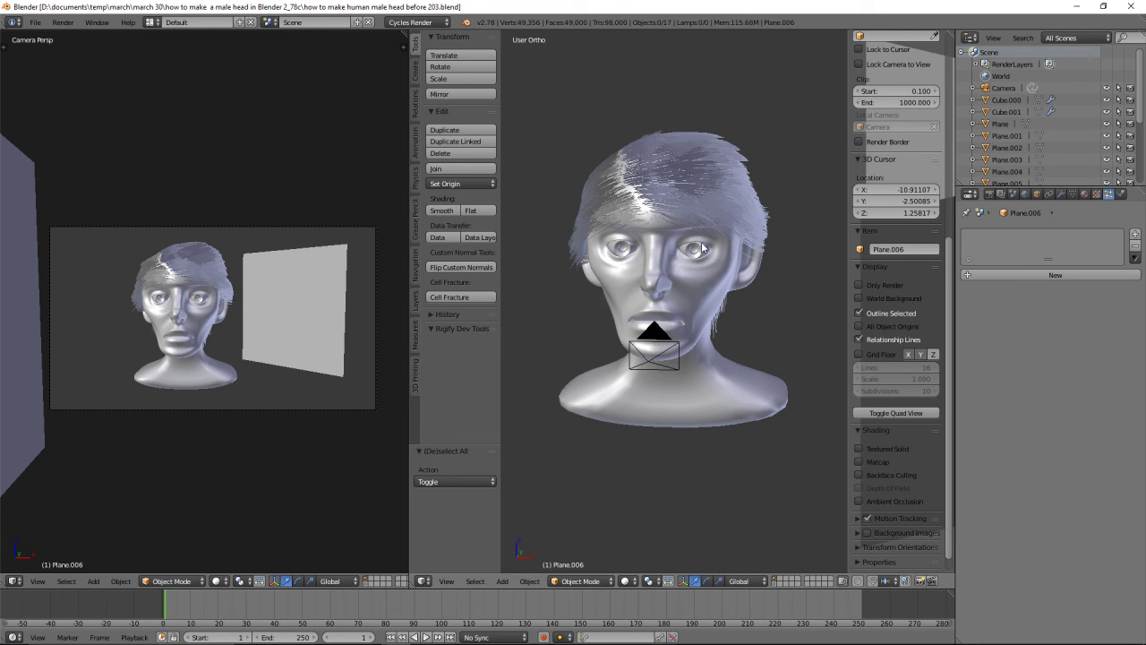
Select the duplicated head's eye area vertex group in Edit Mode and hide those vertices
left_click(710, 312)
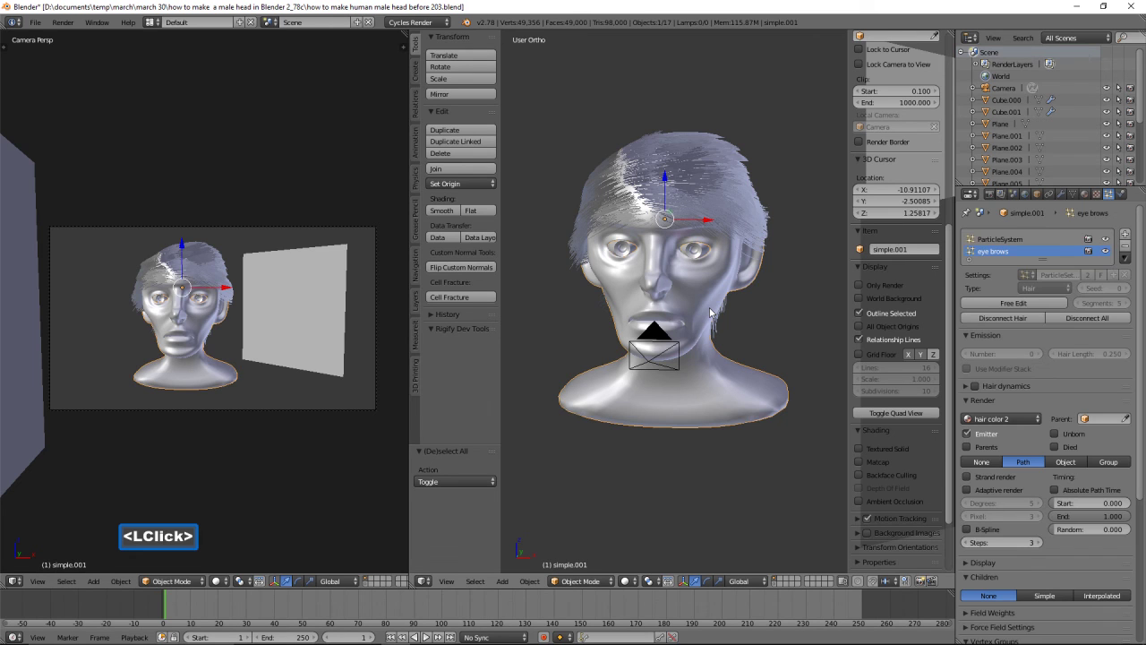
left_click(1073, 196)
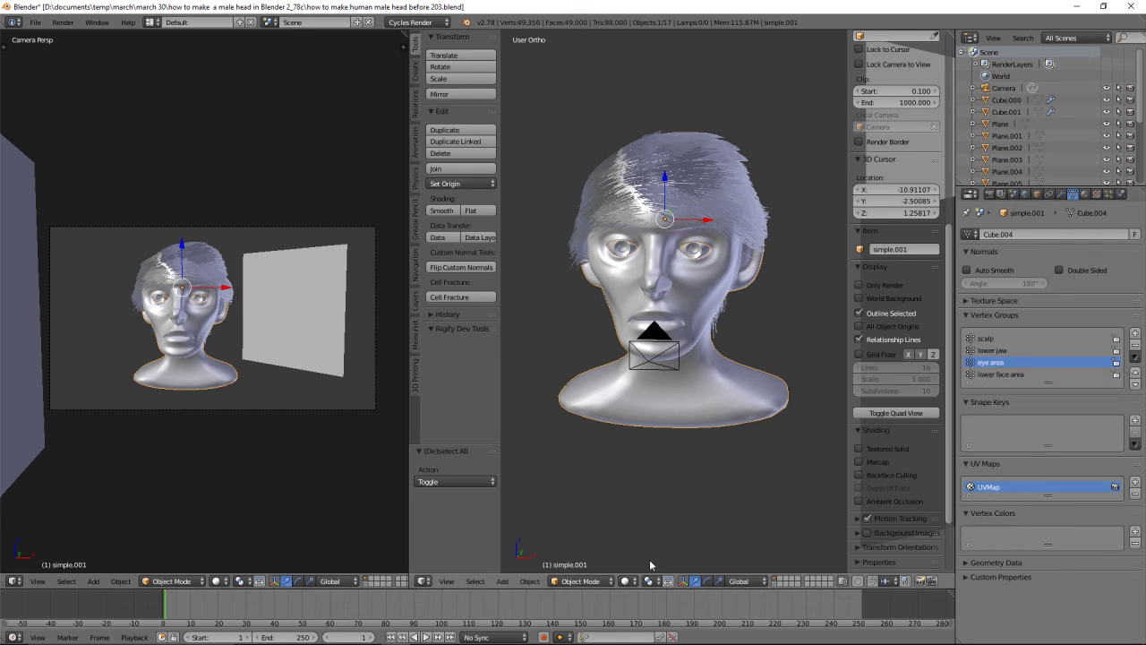
left_click(580, 581)
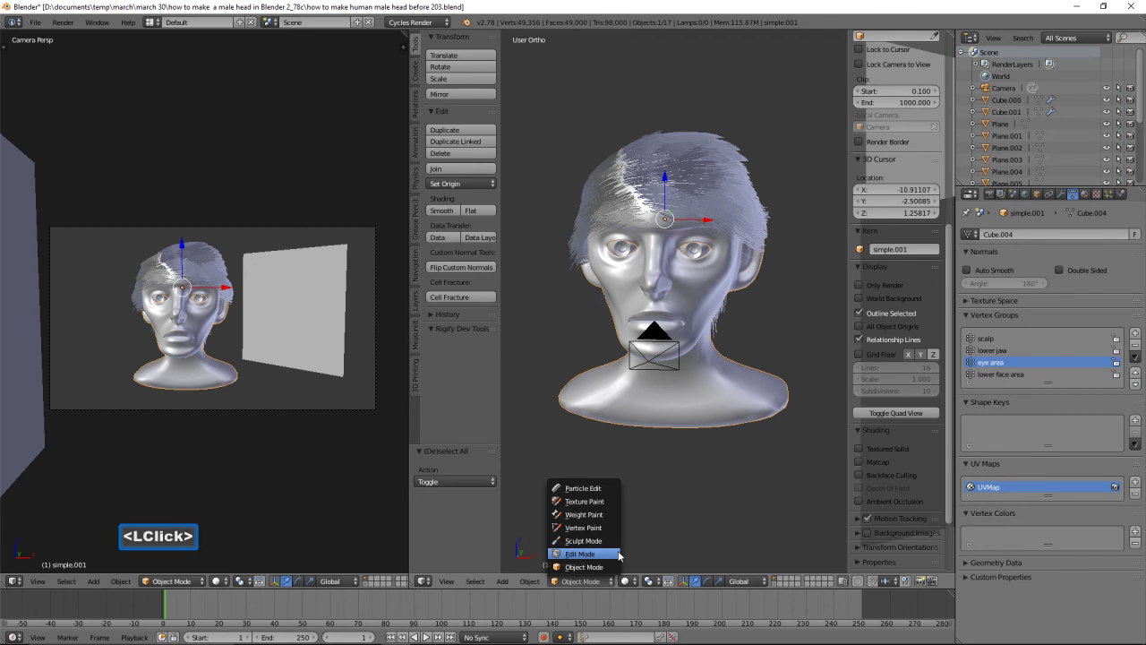
left_click(618, 553)
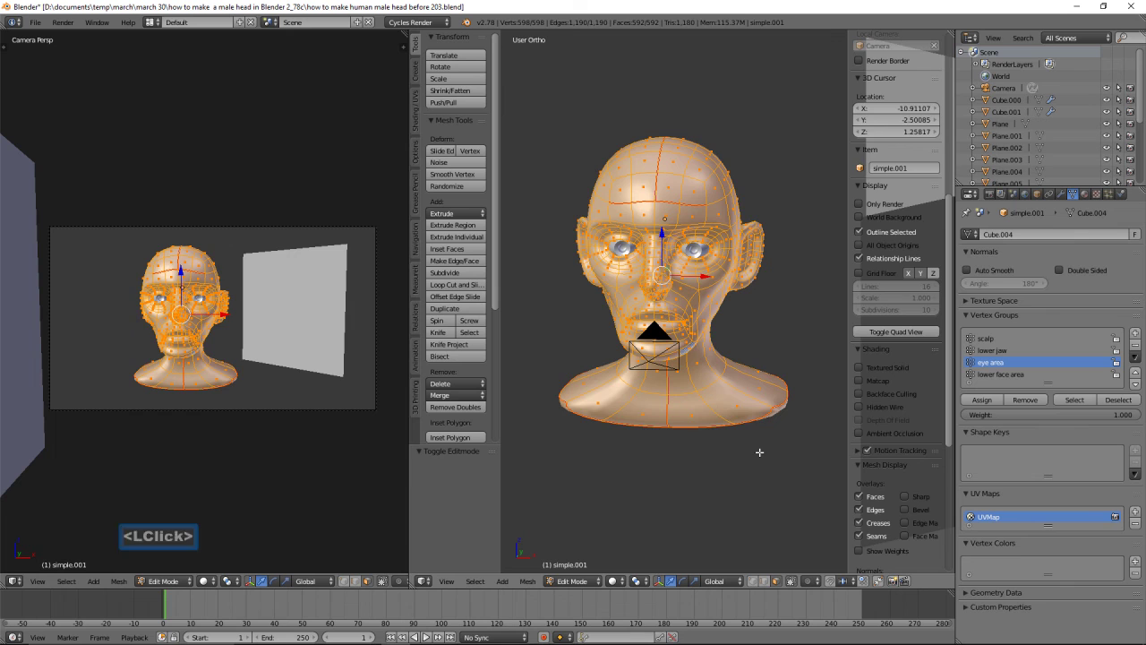
key("a")
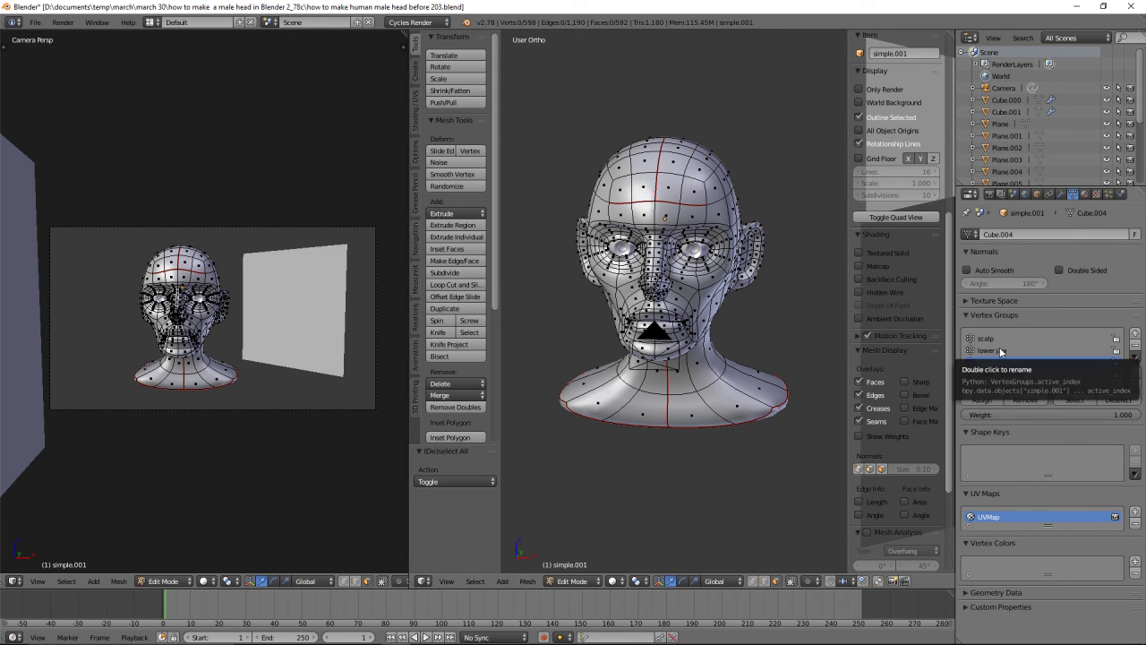
left_click(1093, 406)
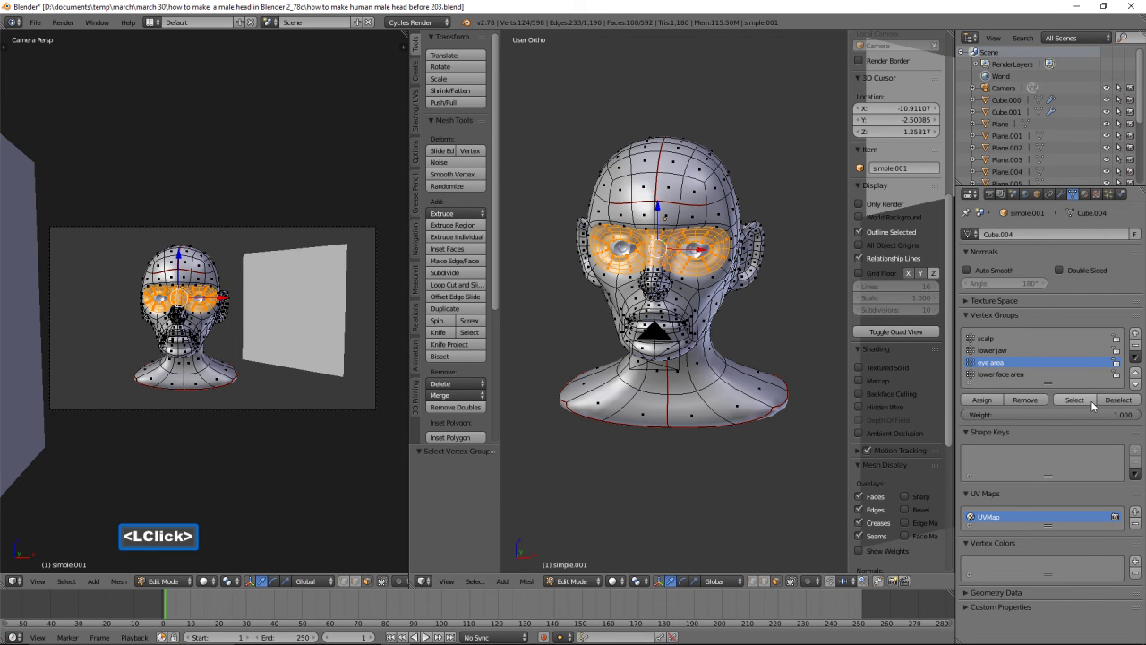
left_click(596, 582)
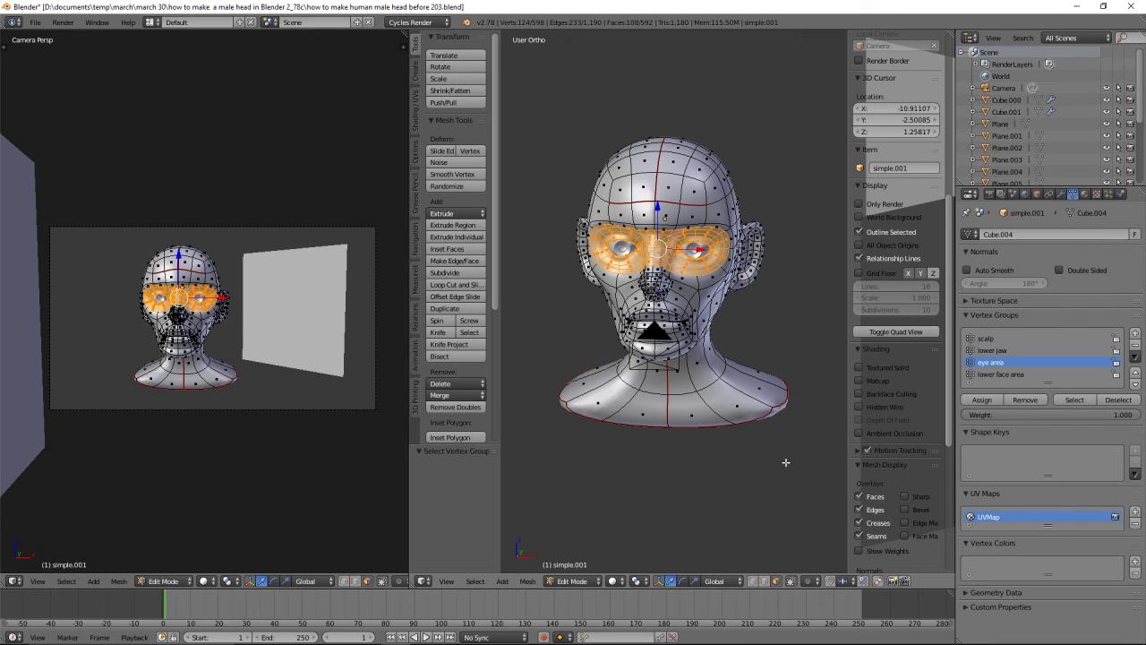
key("h")
Switch the head to Sculpt Mode and open its particle system settings
left_click(592, 582)
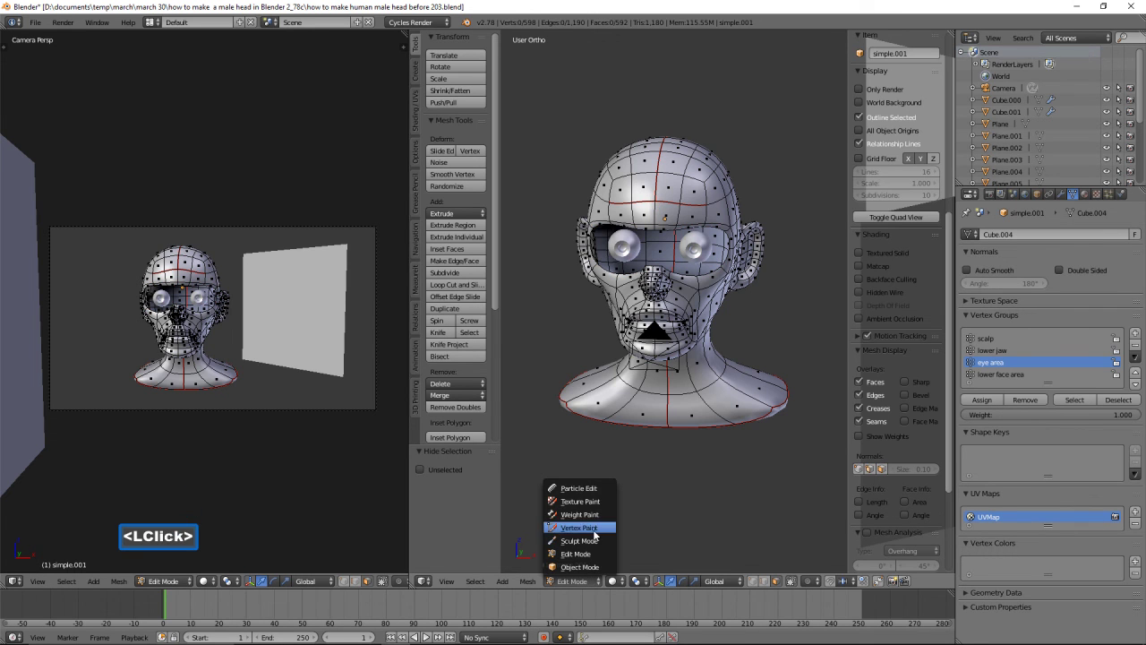
left_click(595, 541)
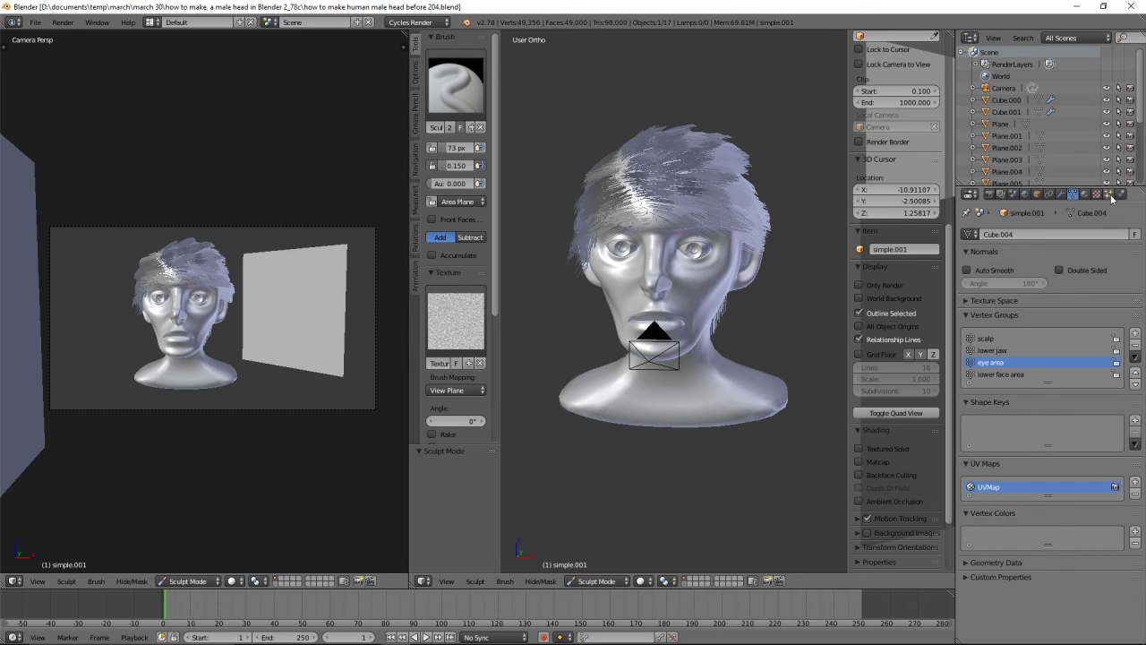
left_click(1110, 194)
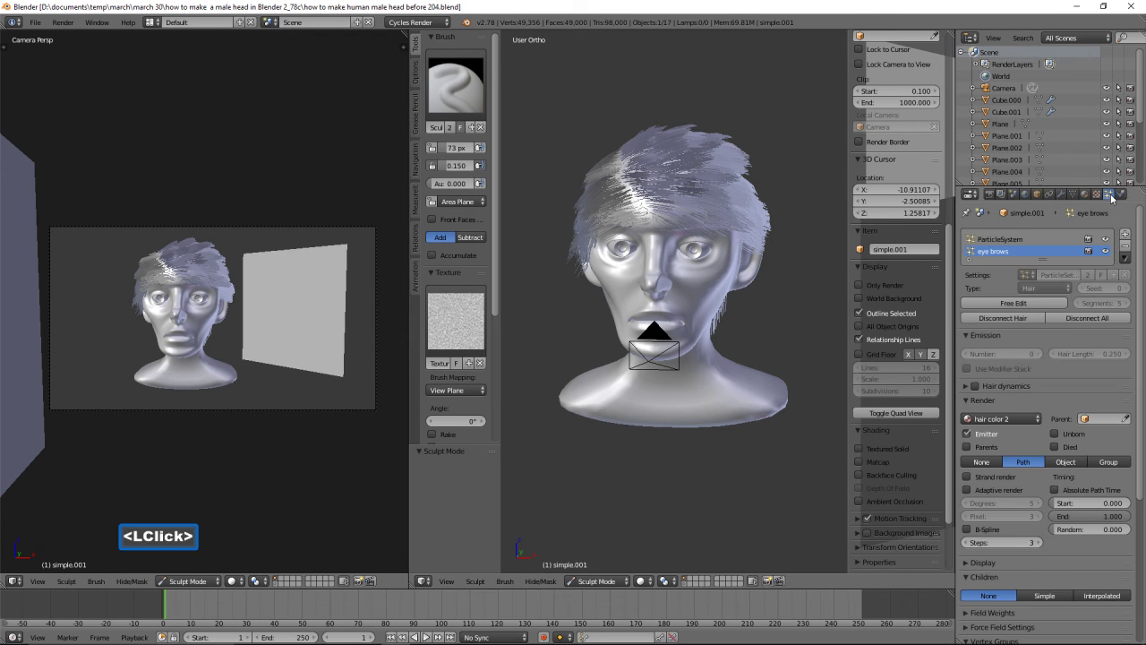
Hide the ParticleSystem and eye brows hair systems of the duplicated head in the viewport
left_click(1105, 249)
left_click(1105, 242)
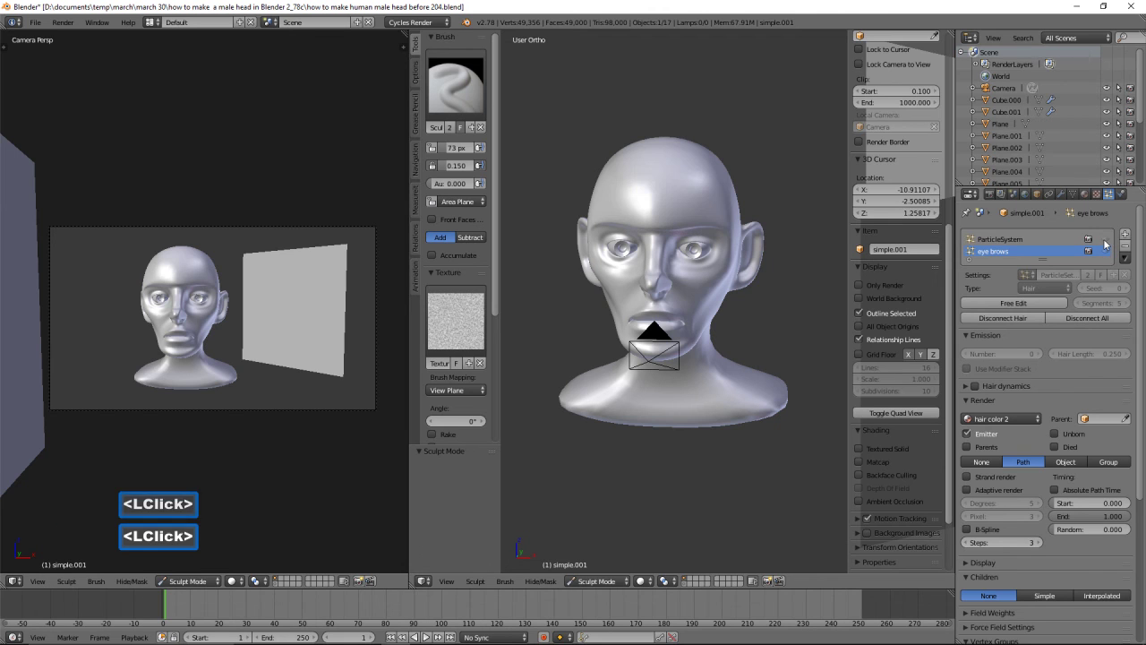
scroll(717, 328, "up", 1)
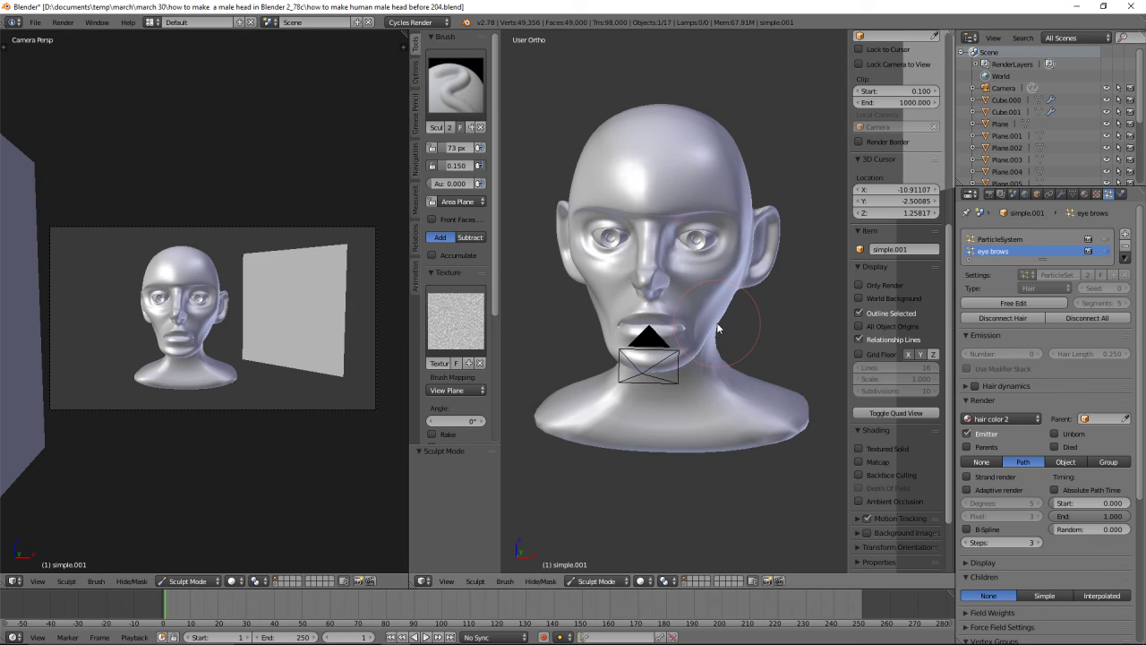
scroll(717, 328, "up", 1)
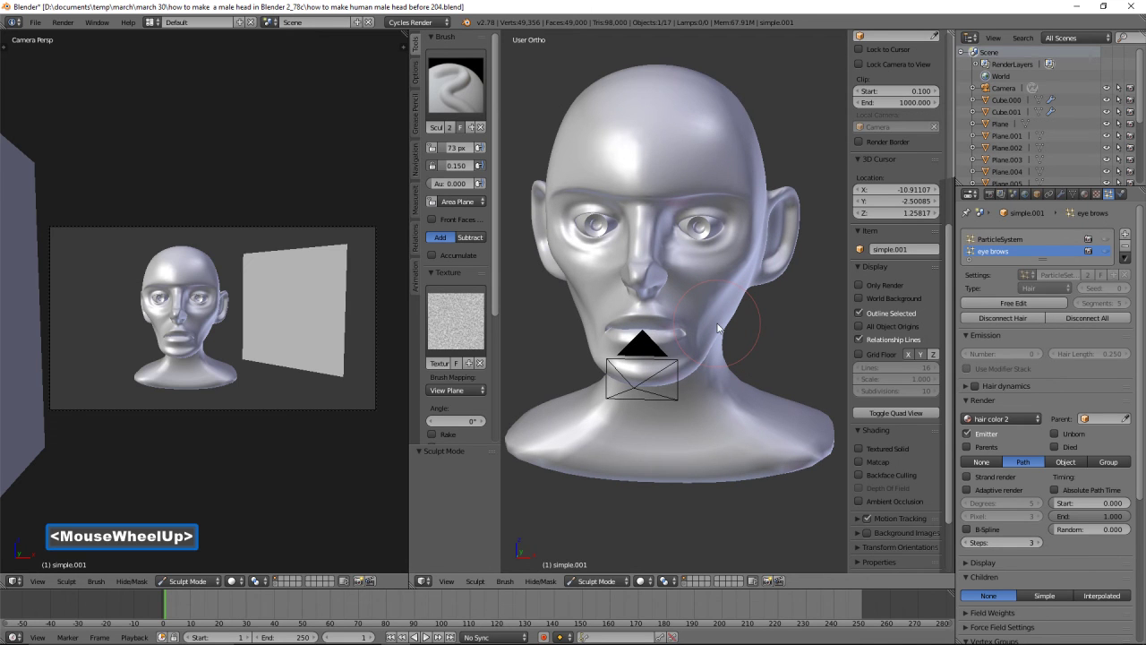
Choose the Grab brush, set its radius to 105 px, and pull the chin and jaw into a wider, squarer shape
left_click(476, 92)
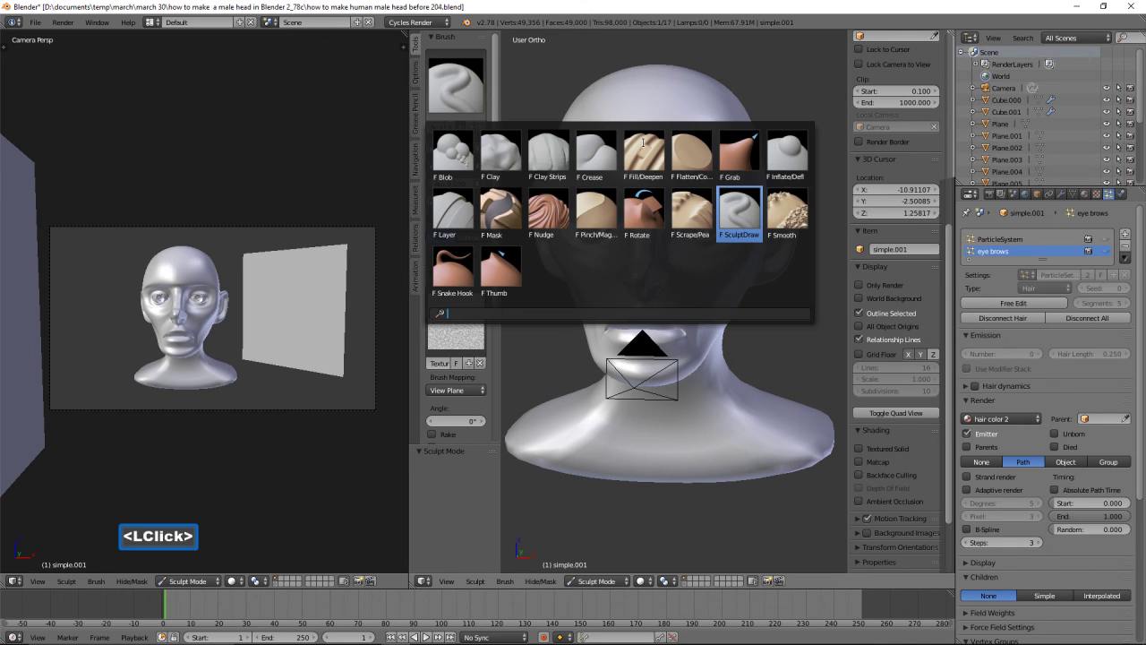
left_click(740, 134)
mouse_move(702, 367)
left_mouse_down()
mouse_move(712, 372)
mouse_move(724, 313)
mouse_move(734, 334)
mouse_move(741, 323)
left_mouse_up()
key("f")
left_click(734, 308)
mouse_move(702, 362)
left_mouse_down()
mouse_move(697, 384)
mouse_move(666, 395)
mouse_move(709, 377)
mouse_move(724, 351)
left_mouse_up()
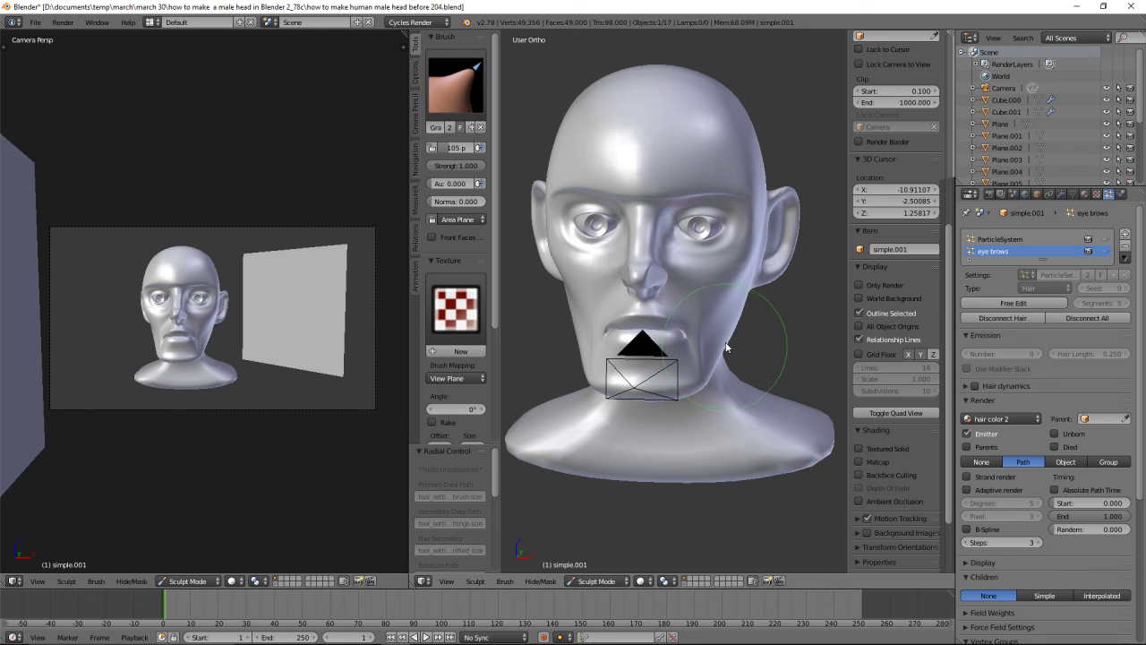
mouse_move(727, 299)
left_mouse_down()
mouse_move(694, 279)
mouse_move(747, 262)
mouse_move(738, 282)
mouse_move(712, 287)
mouse_move(749, 326)
left_mouse_up()
mouse_move(748, 326)
middle_mouse_down()
mouse_move(717, 322)
mouse_move(740, 344)
mouse_move(781, 333)
middle_mouse_up()
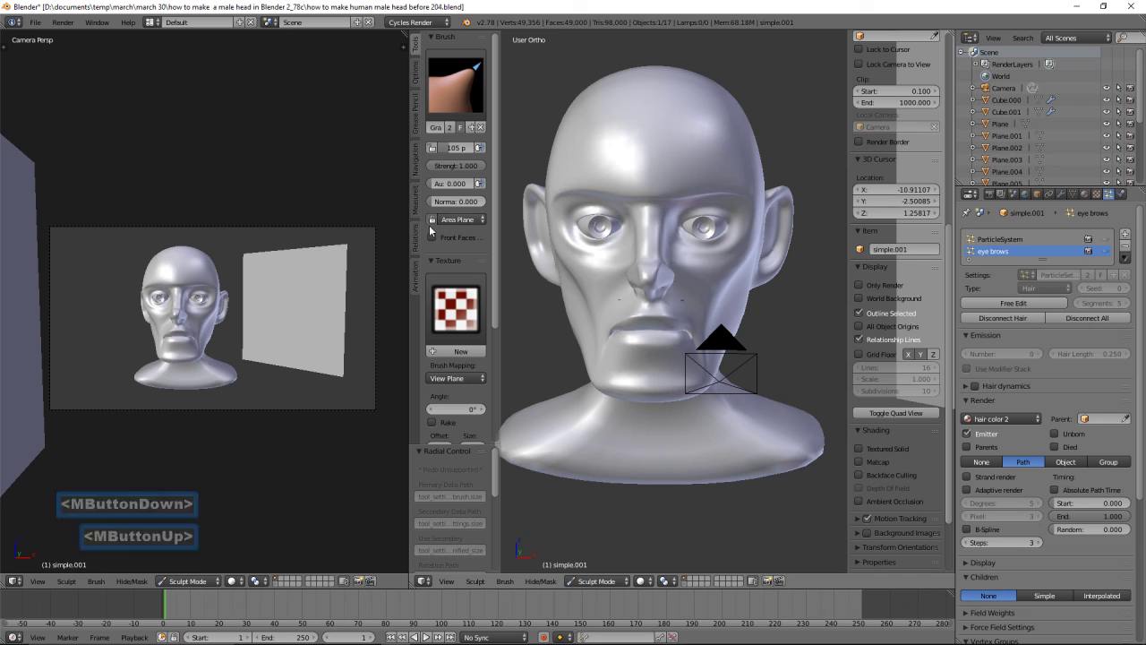
Isolate the head in local view and refine the sides of its jaw and cheeks with the Grab brush
left_click(417, 165)
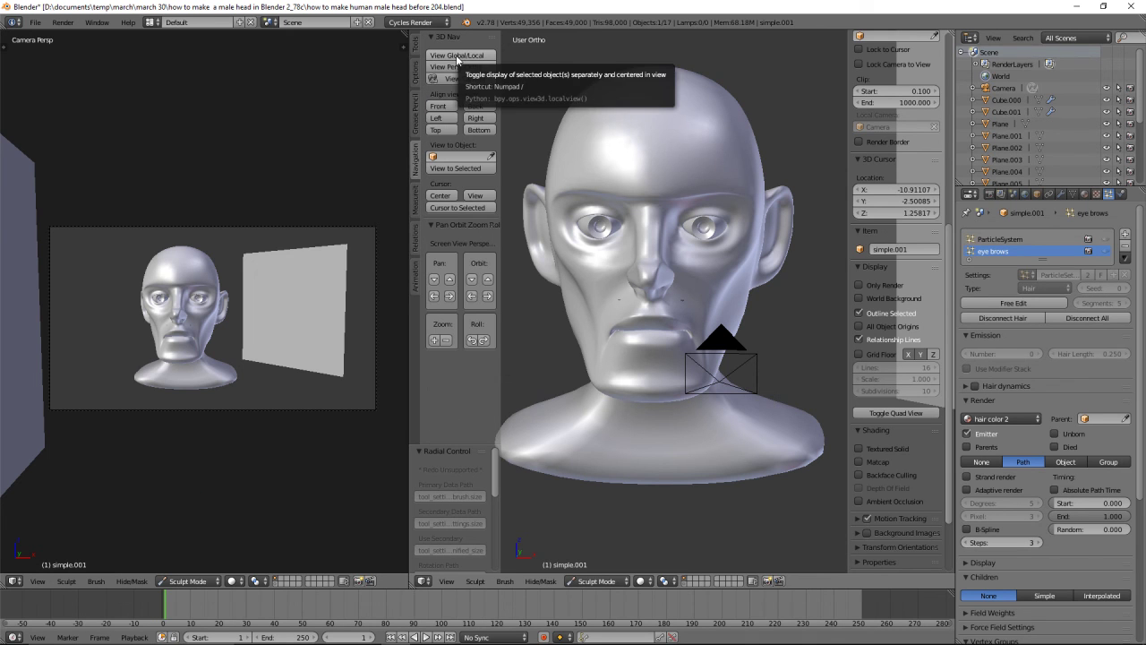
left_click(461, 58)
middle_click_drag(720, 327, 747, 354)
mouse_move(747, 353)
left_mouse_down()
mouse_move(764, 373)
mouse_move(704, 359)
left_mouse_up()
middle_click_drag(704, 364, 791, 378)
middle_click_drag(788, 381, 761, 347)
left_click_drag(759, 343, 757, 341)
scroll(758, 340, "up", 2)
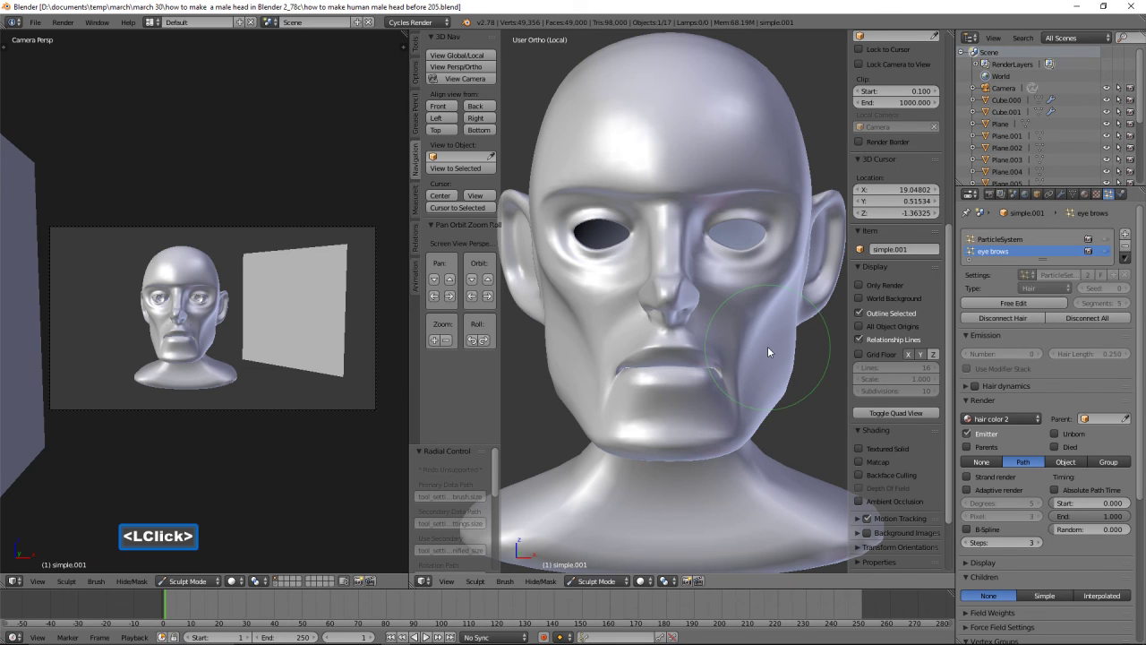
Reduce the Grab brush to 83 px and widen the nose around the nostrils
scroll(767, 345, "up", 1)
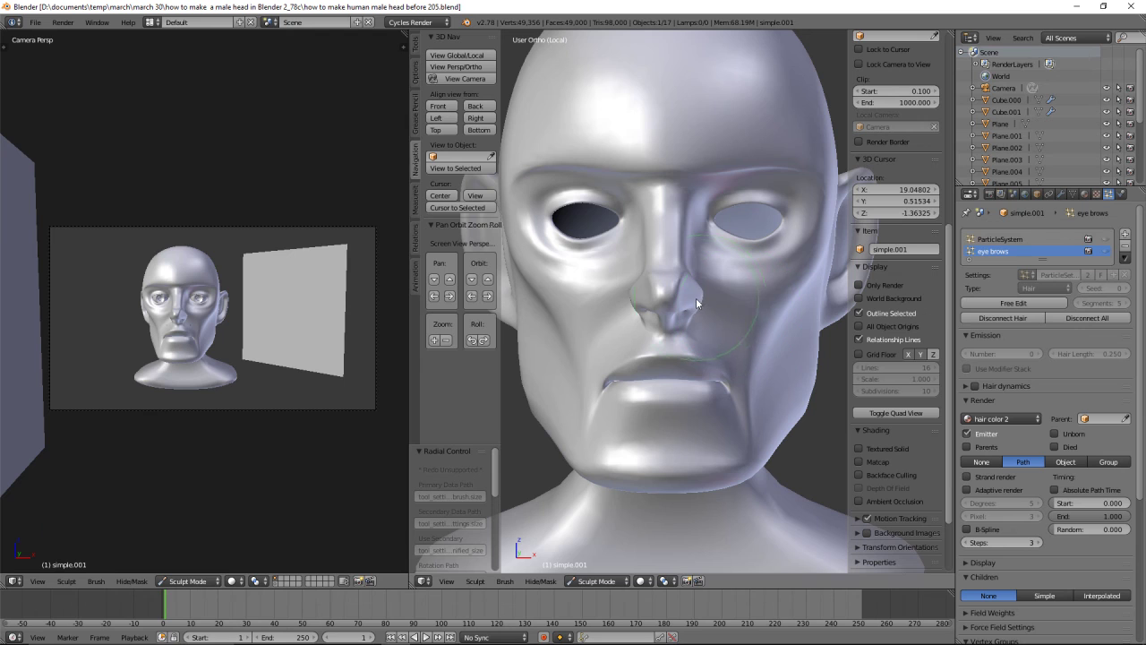
mouse_move(711, 309)
left_mouse_down()
mouse_move(677, 313)
mouse_move(715, 300)
mouse_move(687, 290)
mouse_move(722, 301)
mouse_move(700, 334)
mouse_move(712, 333)
mouse_move(739, 385)
mouse_move(693, 405)
left_mouse_up()
left_click_drag(618, 365, 613, 360)
Raise and fill out the upper lip and adjust the mouth corners with the Grab brush
scroll(733, 387, "up", 2)
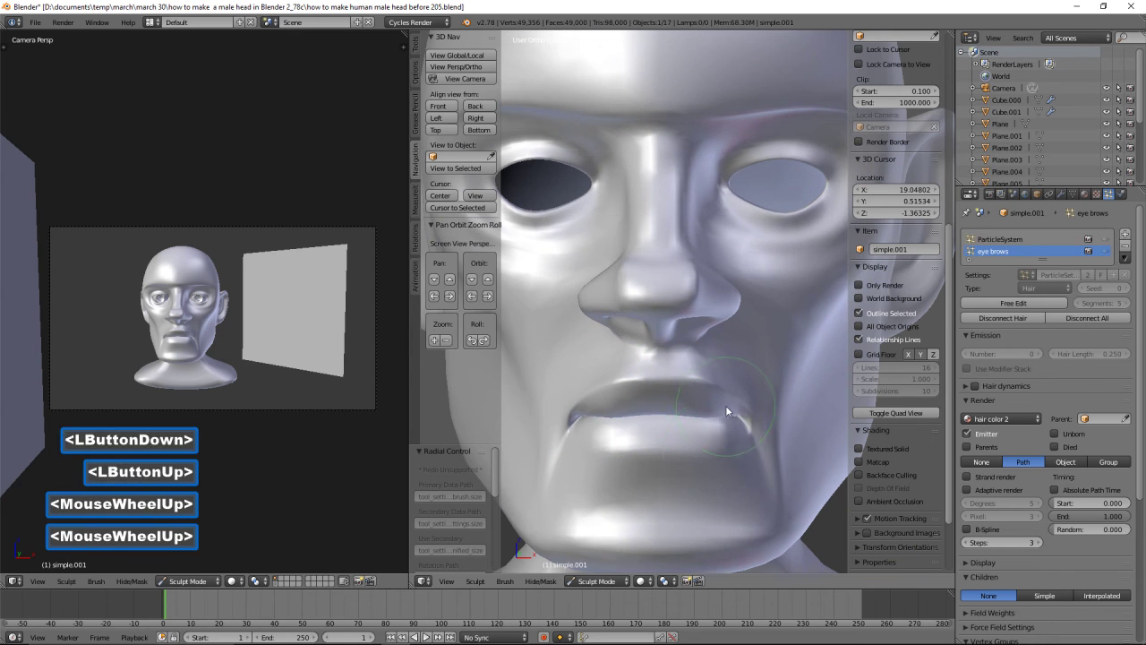
left_click_drag(714, 450, 721, 452)
left_click_drag(669, 454, 670, 456)
left_click_drag(733, 394, 730, 385)
left_click(613, 382)
mouse_move(614, 383)
left_mouse_down()
mouse_move(617, 365)
mouse_move(566, 388)
left_mouse_up()
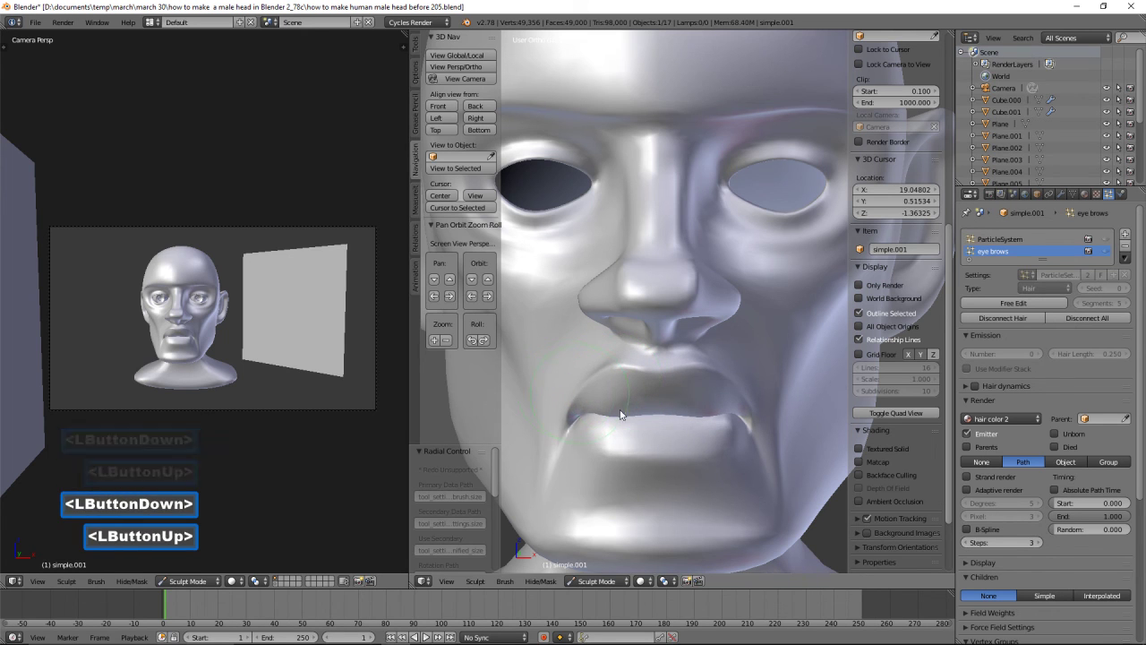
scroll(702, 428, "down", 3)
left_click(764, 414)
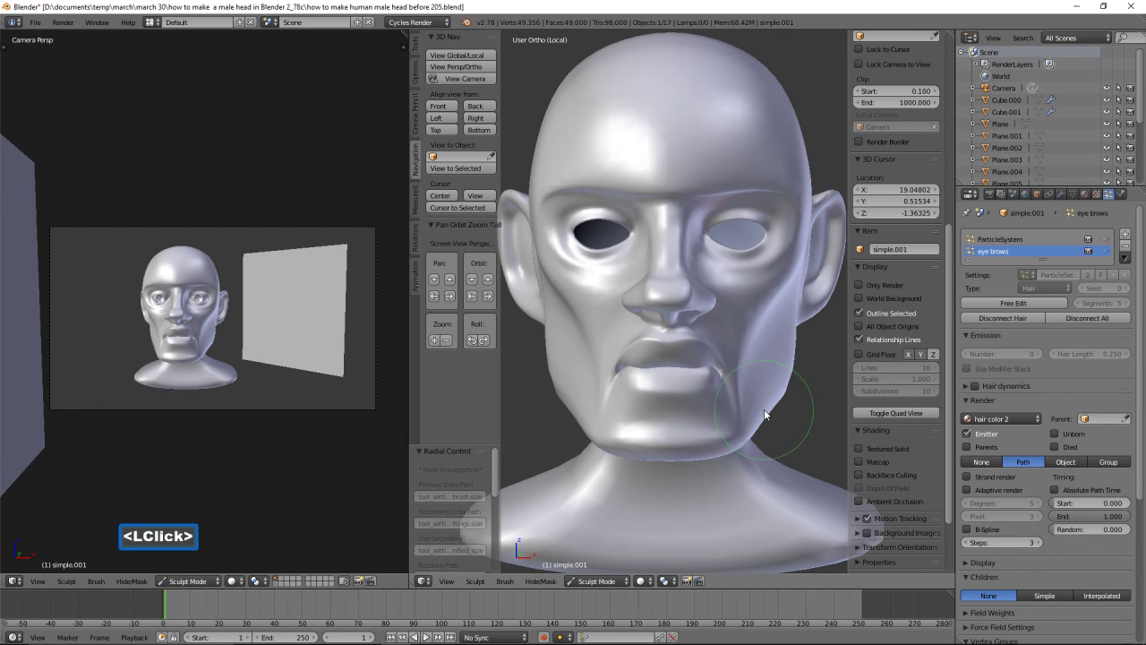
left_click(765, 413)
Make small Grab adjustments around the brow and eye region from an oblique side angle
scroll(764, 412, "down", 1)
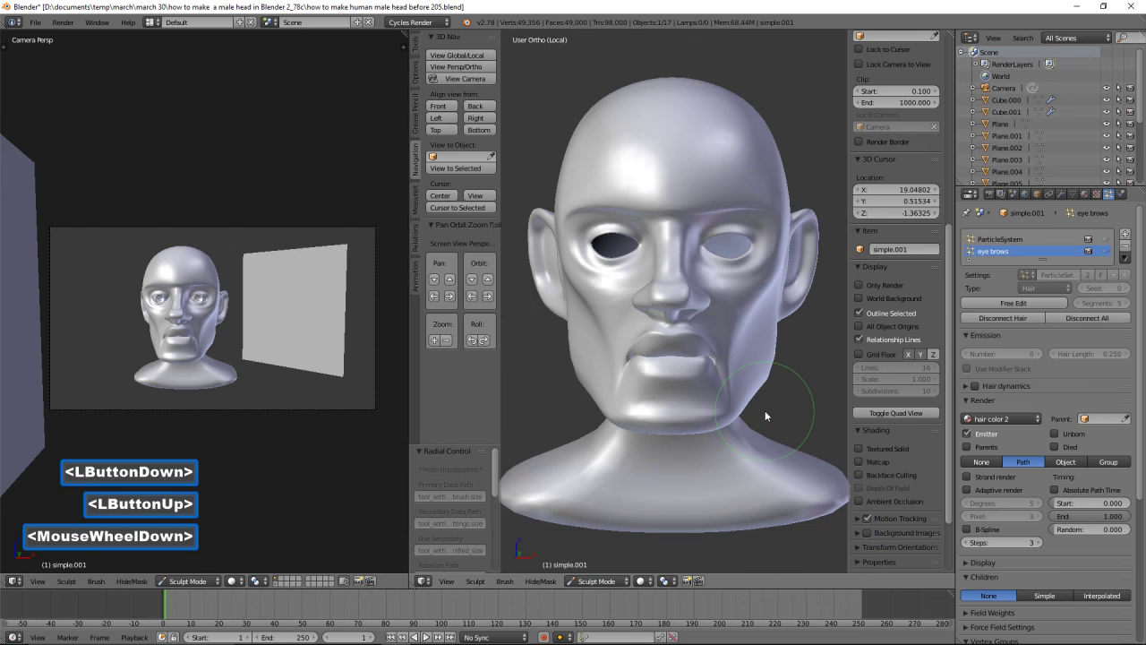
middle_click_drag(777, 406, 663, 385)
scroll(678, 353, "up", 2)
left_click_drag(627, 284, 630, 288)
left_click_drag(667, 208, 675, 209)
left_click_drag(676, 209, 676, 212)
mouse_move(617, 292)
middle_mouse_down()
mouse_move(748, 340)
mouse_move(716, 282)
mouse_move(752, 292)
mouse_move(750, 272)
middle_mouse_up()
scroll(717, 282, "down", 2)
middle_click_drag(749, 272, 705, 303, "shift")
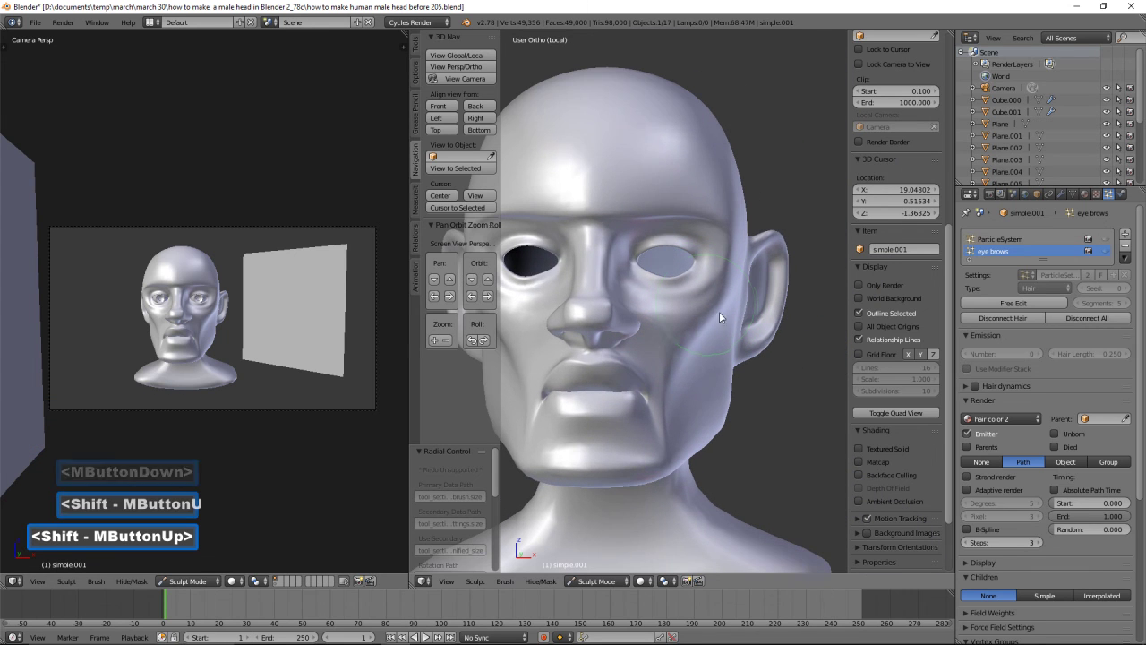
Reshape the ear and the adjoining side of the head with the Grab brush
scroll(752, 357, "up", 1)
left_click_drag(749, 352, 743, 332)
middle_click_drag(743, 332, 761, 251)
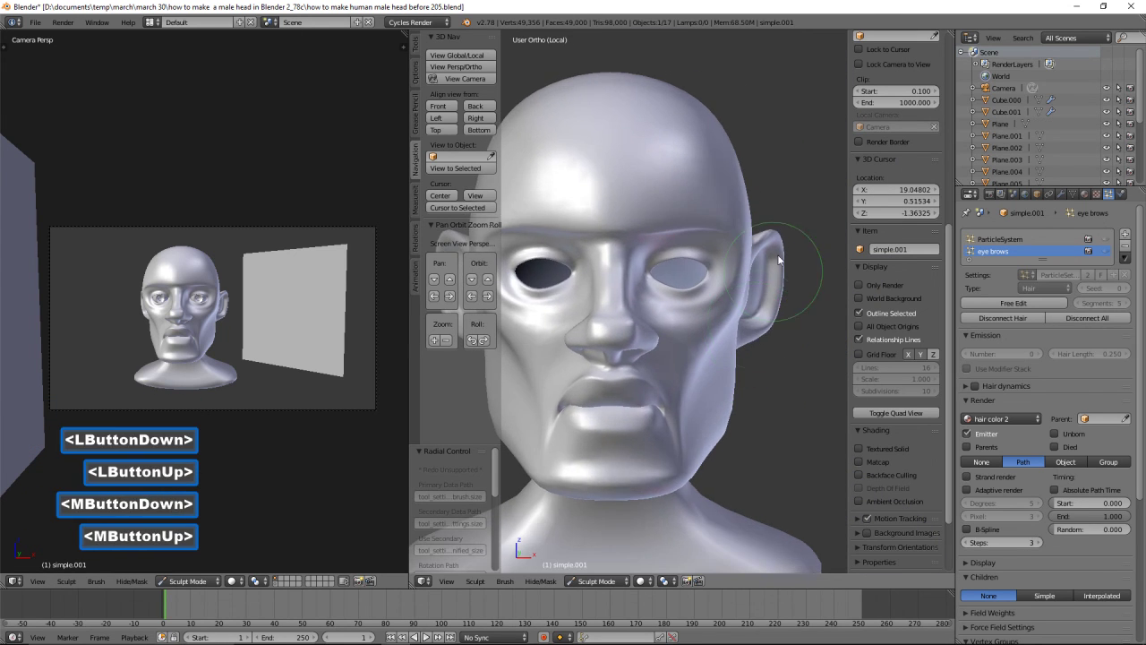
mouse_move(778, 242)
left_mouse_down()
mouse_move(774, 319)
mouse_move(746, 339)
left_mouse_up()
scroll(743, 347, "down", 1)
middle_click_drag(739, 354, 731, 353)
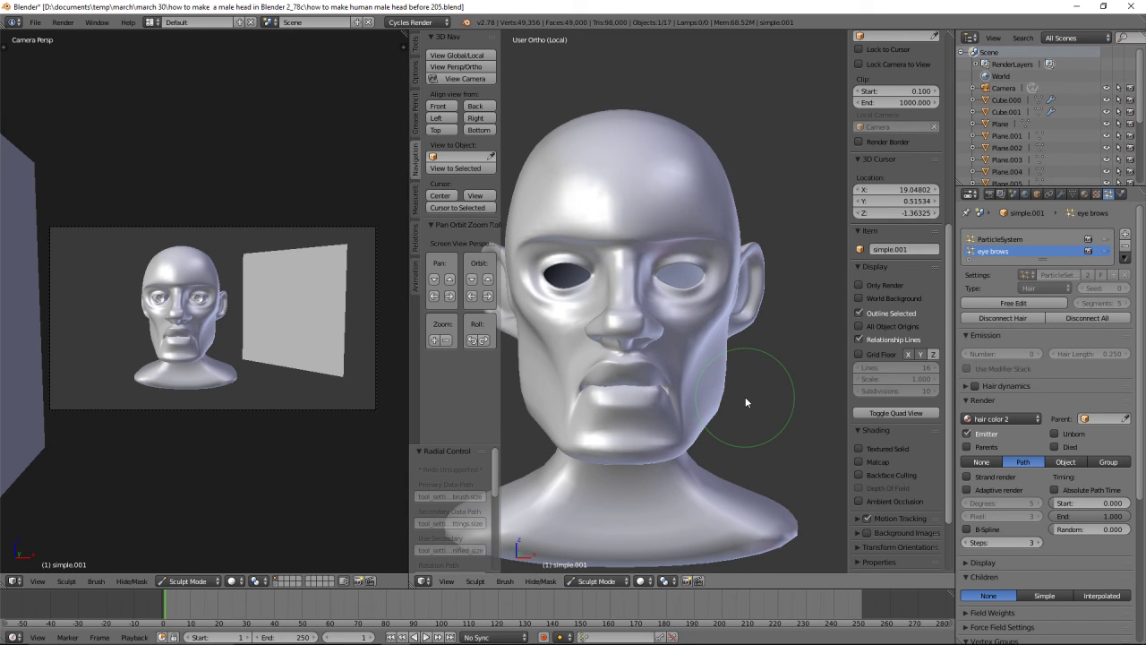
middle_click_drag(745, 399, 695, 410)
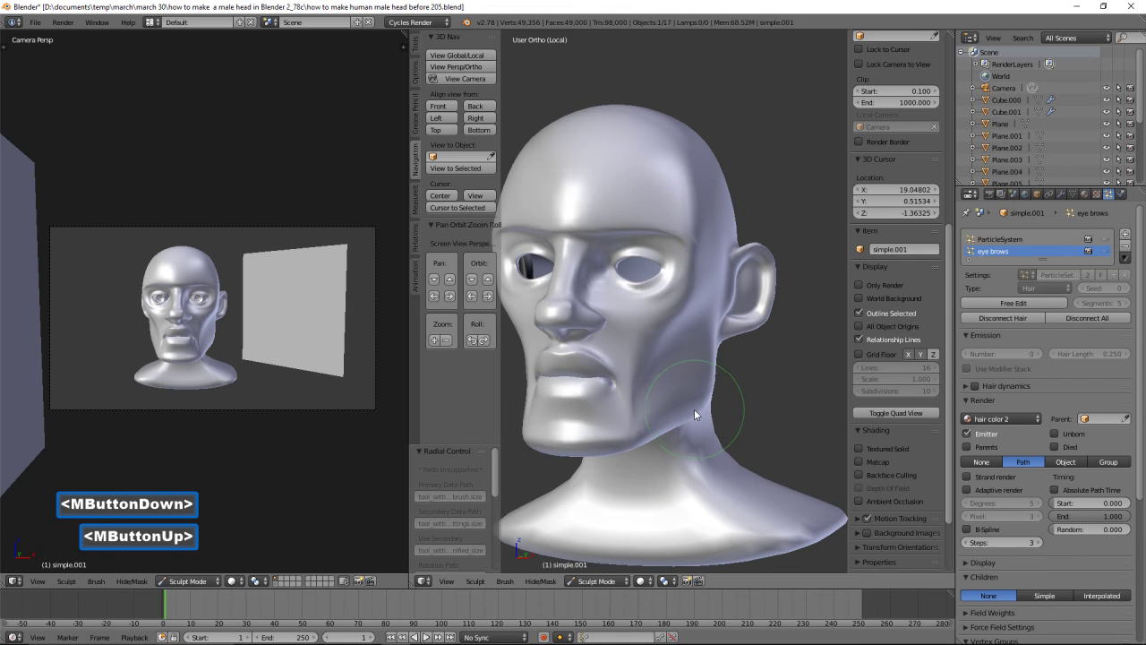
Smooth the surface along the chin's lower edge and save the scene as how to make human male head before 206.blend
left_click(415, 46)
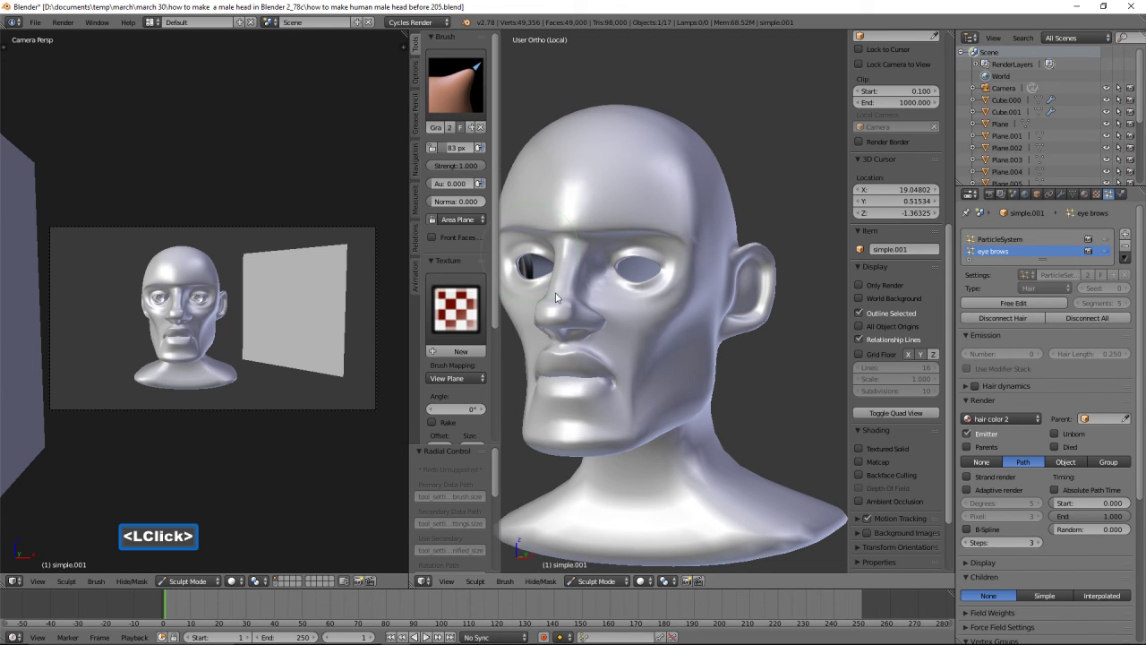
scroll(631, 404, "up", 1)
scroll(639, 454, "up", 1)
left_click_drag(622, 459, 601, 458, "shift")
mouse_move(646, 449)
middle_mouse_down()
mouse_move(678, 449)
mouse_move(684, 409)
mouse_move(747, 412)
middle_mouse_up()
scroll(742, 419, "down", 1)
scroll(747, 412, "down", 1)
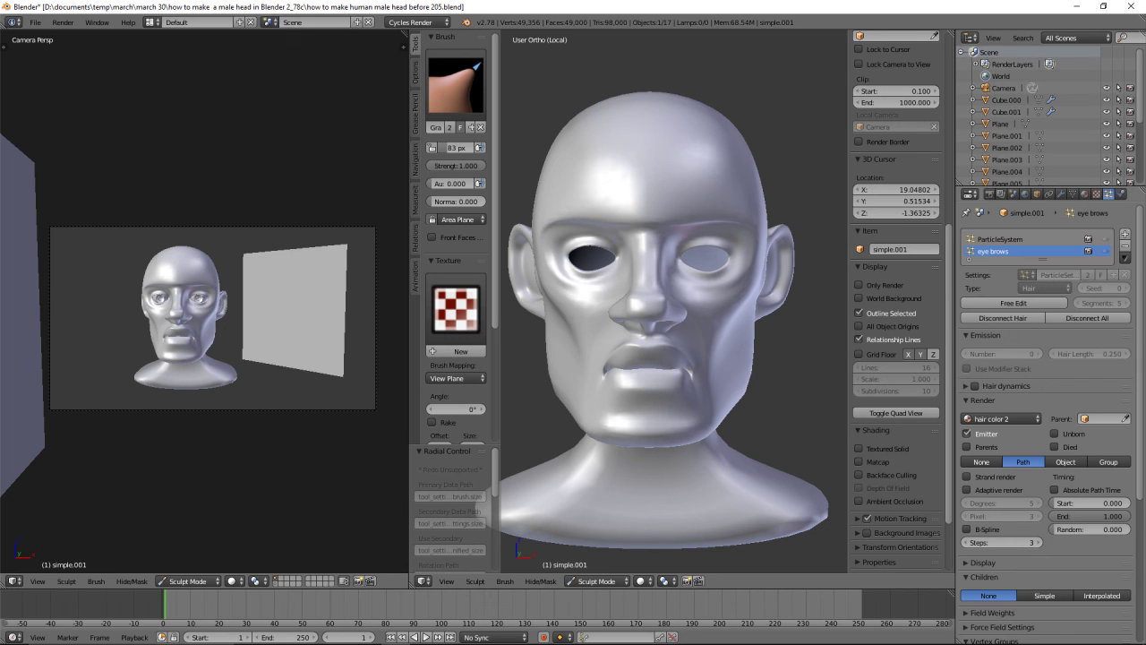
left_click(727, 9)
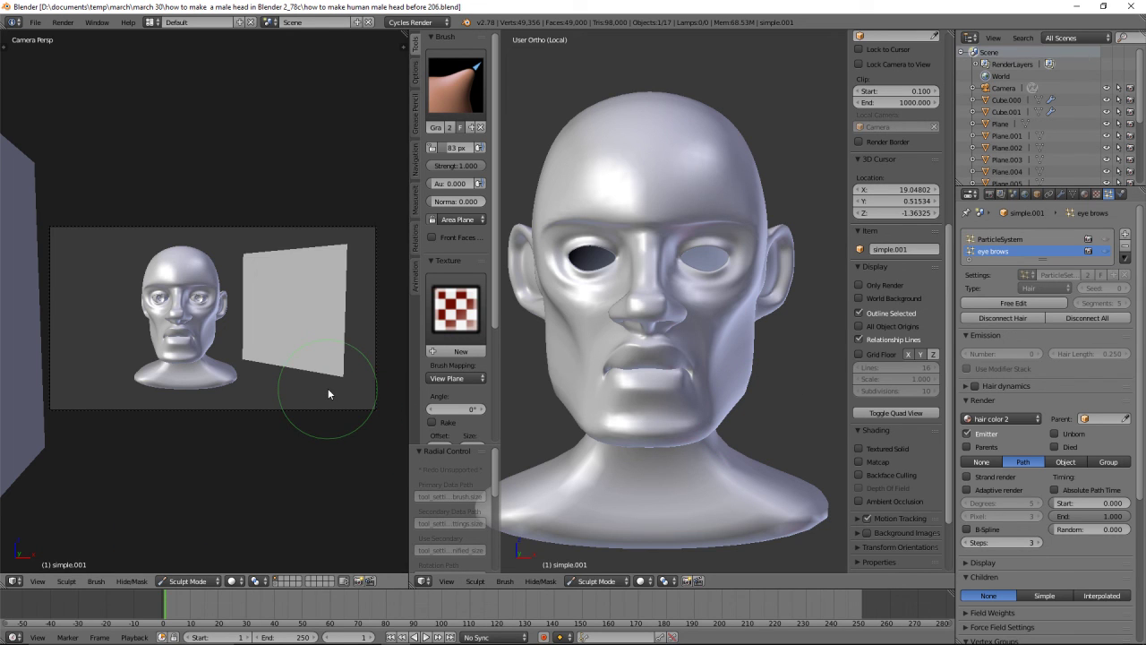
Preview the camera viewport in rendered shading and switch the head to Edit Mode
key("shift+z")
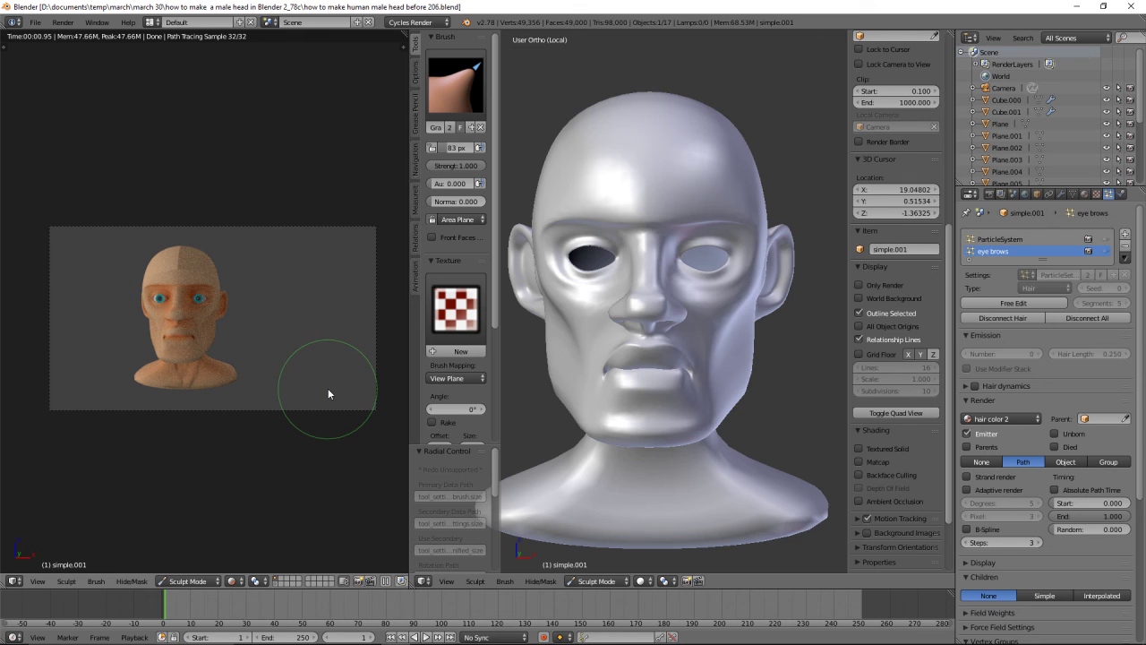
left_click(598, 581)
left_click(603, 554)
scroll(617, 535, "up", 4)
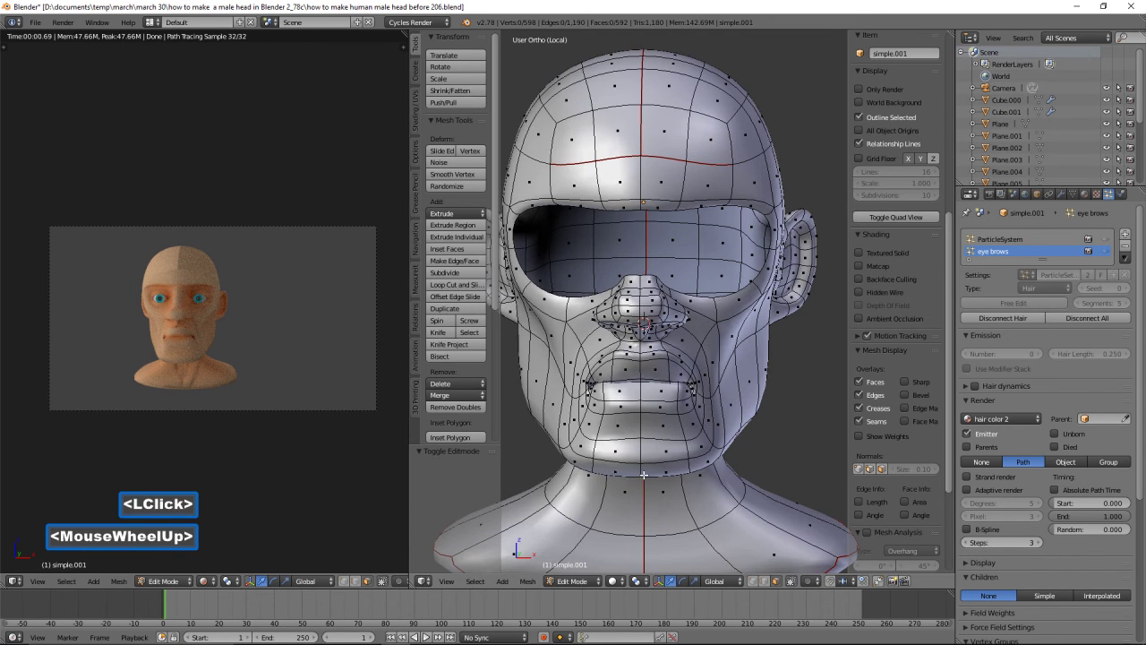
Select the two edges beneath the middle of the lower lip and move them up 0.022 units along Z
left_click(763, 581)
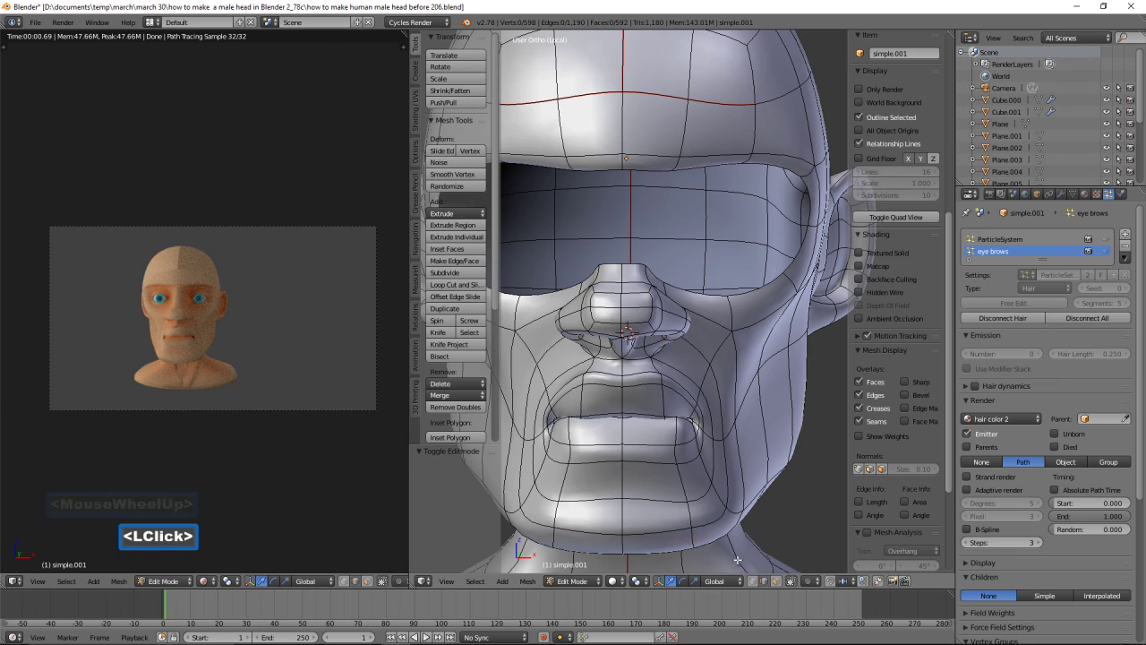
left_click(610, 459)
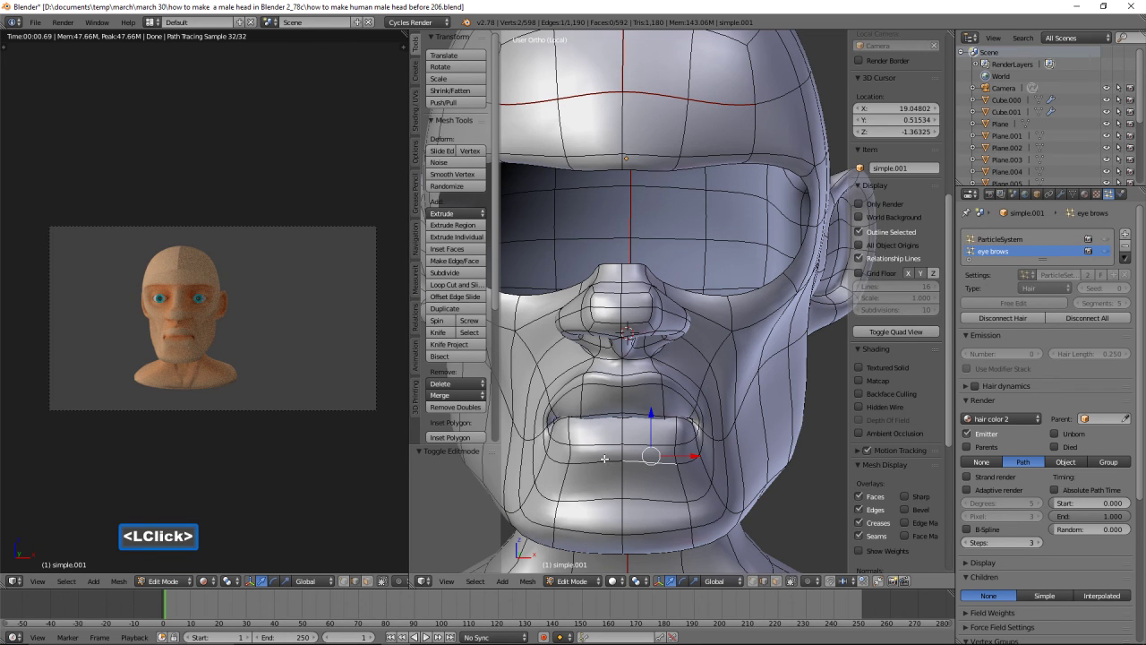
left_click(604, 459, "shift")
left_click_drag(623, 421, 623, 404)
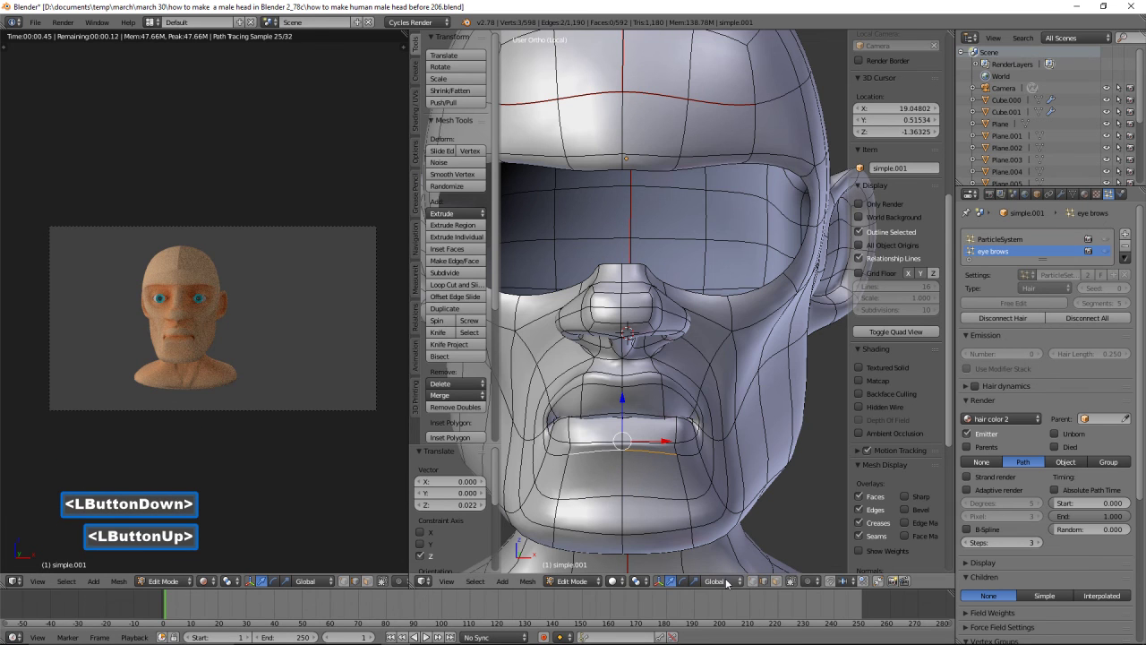
Move the middle vertex below the lower lip -0.067 units along Z and the vertex near the mouth corner 0.086 units along Z
left_click(753, 582)
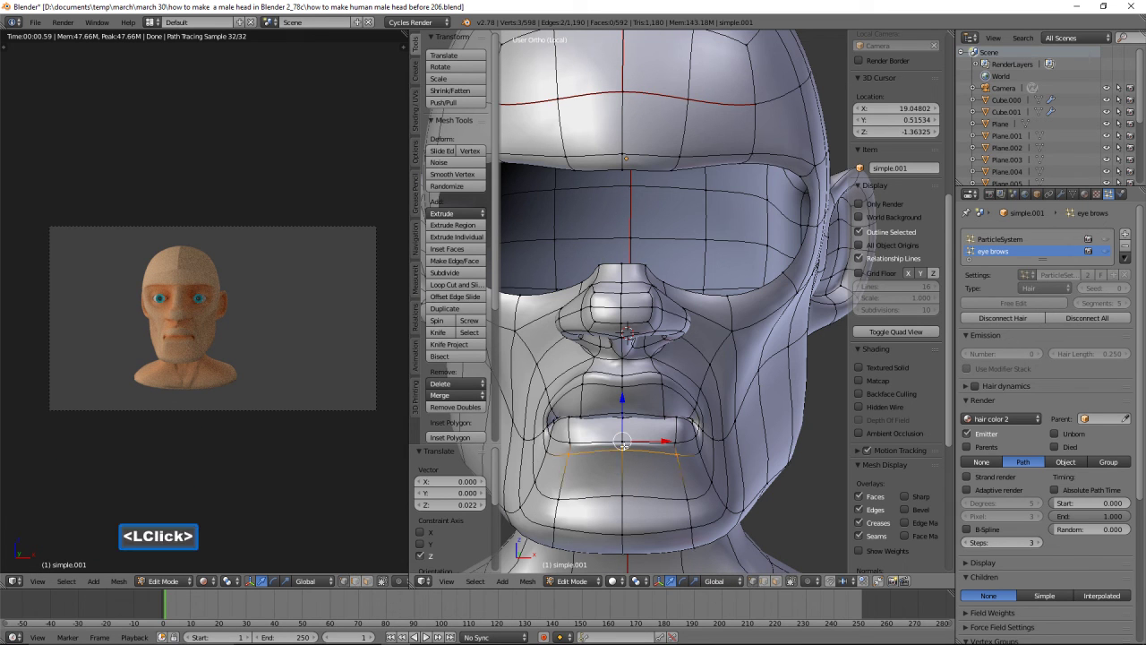
middle_click_drag(661, 432, 643, 452)
left_click(679, 438)
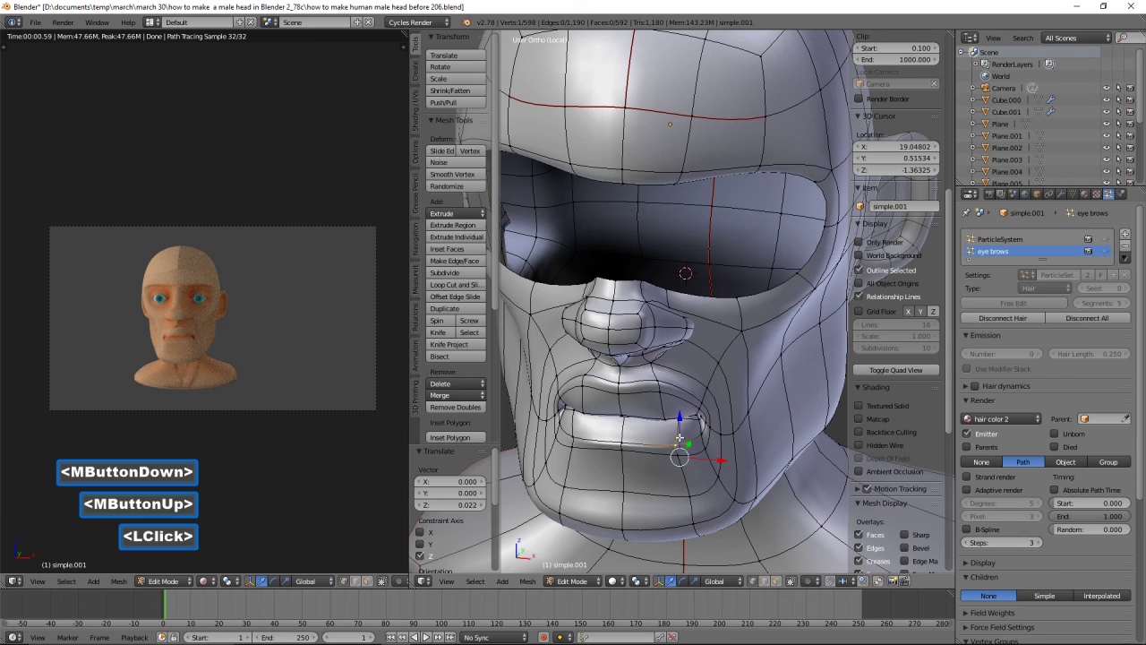
left_click(618, 438)
left_click_drag(621, 412, 626, 428)
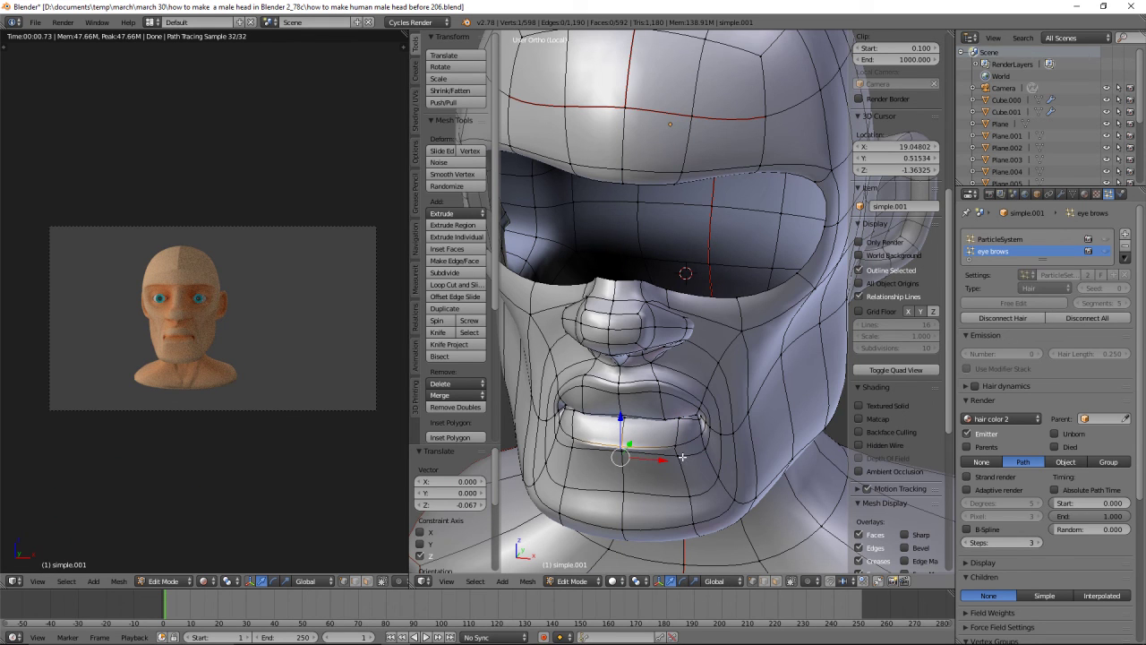
left_click(681, 445)
left_click(704, 445)
left_click_drag(704, 439, 702, 408)
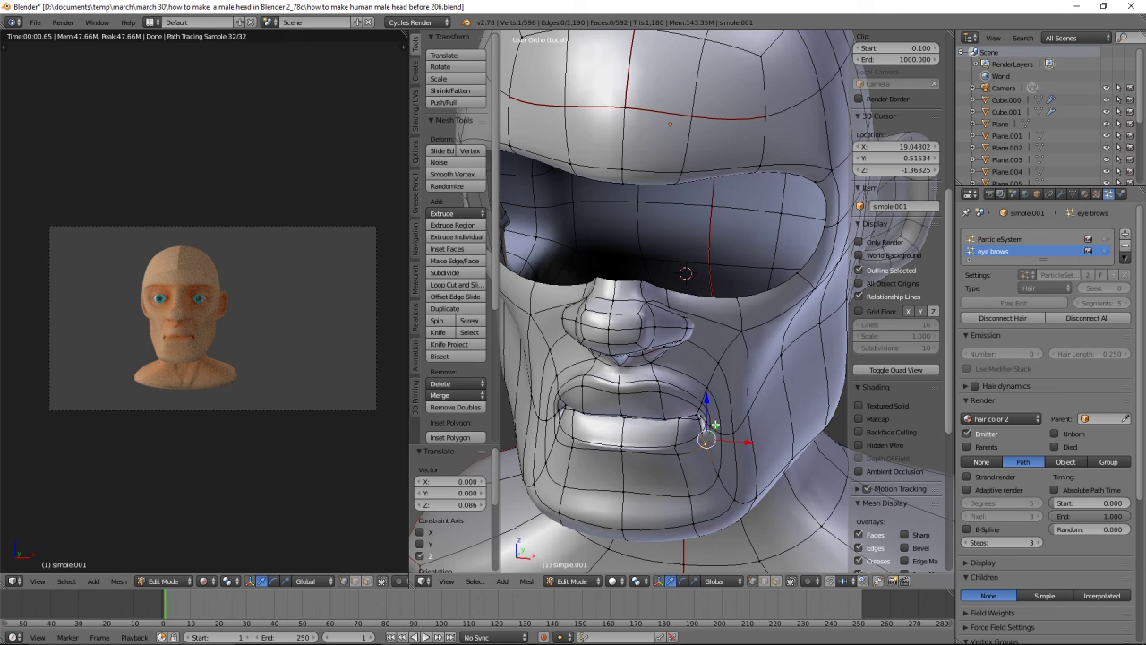
Reveal the hidden eye area of the mesh and deselect all vertices
left_click(831, 206)
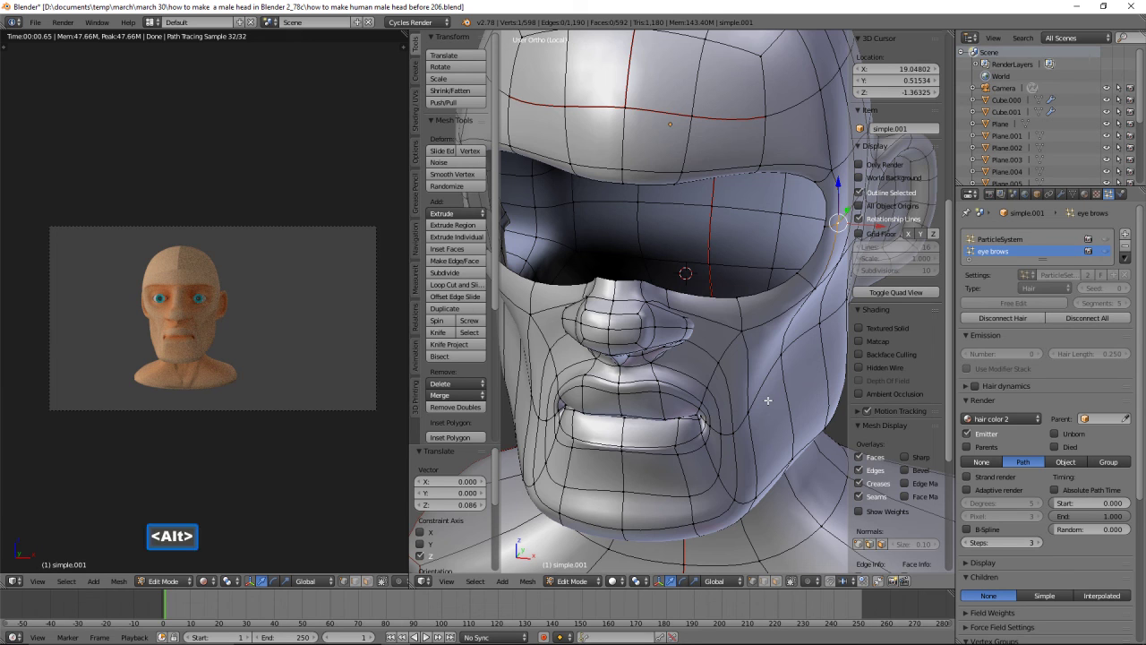
key("alt+h")
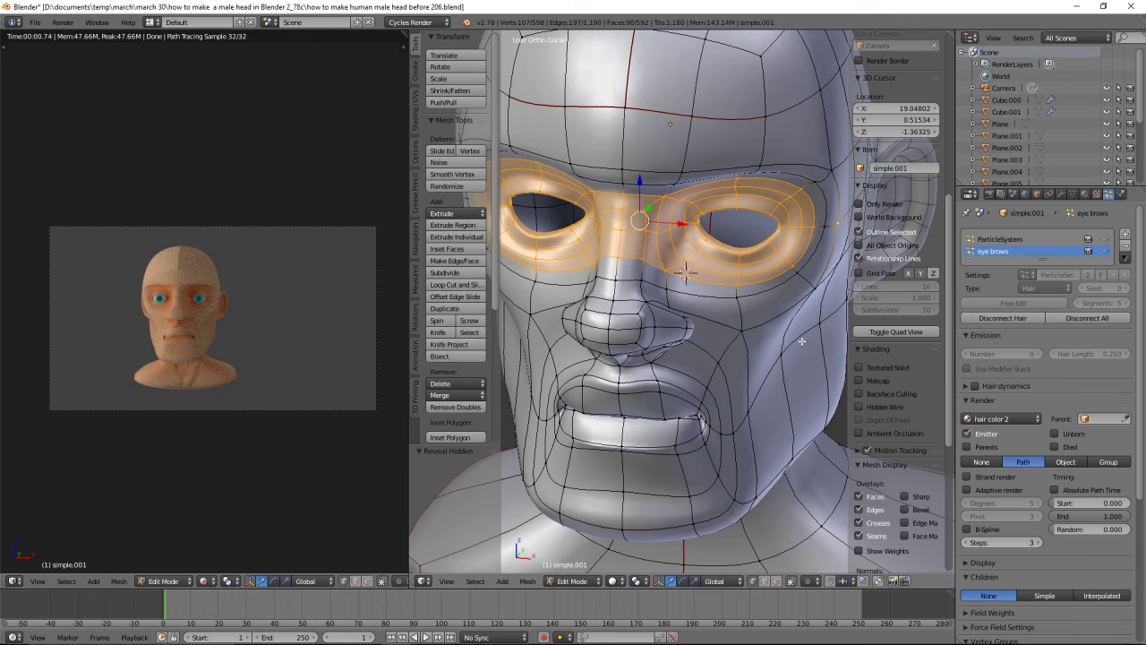
key("a")
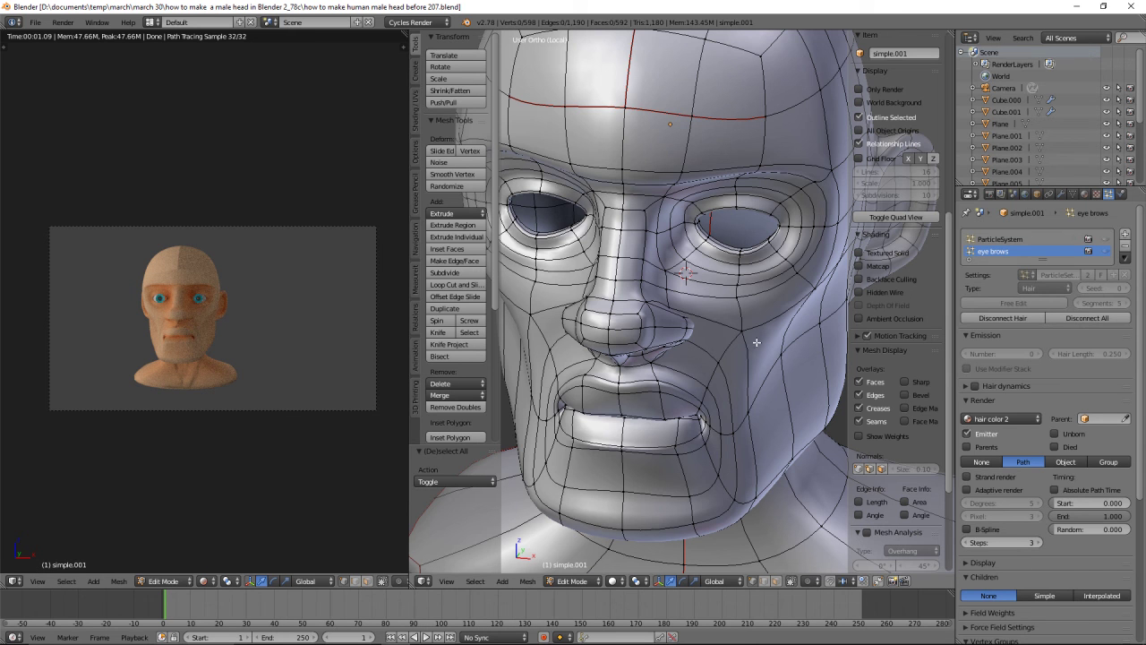
Select the edge loop at the top of the neck under the jaw and scale it by 1.468
key("ctrl")
middle_click_drag(762, 325, 713, 439, "ctrl")
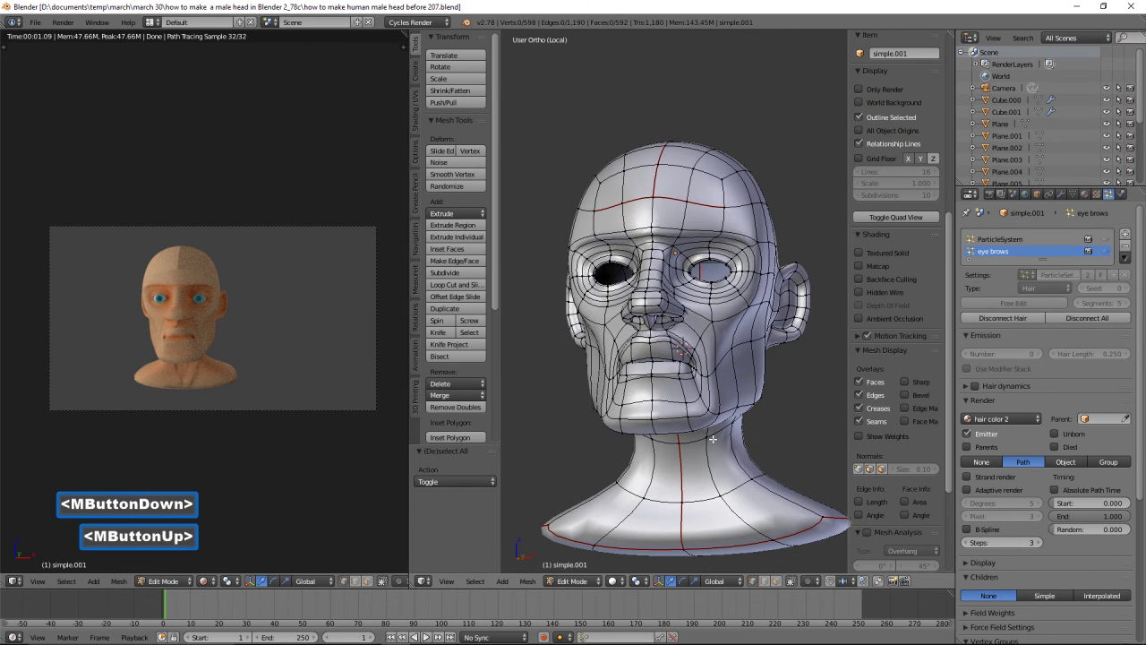
left_click(764, 582)
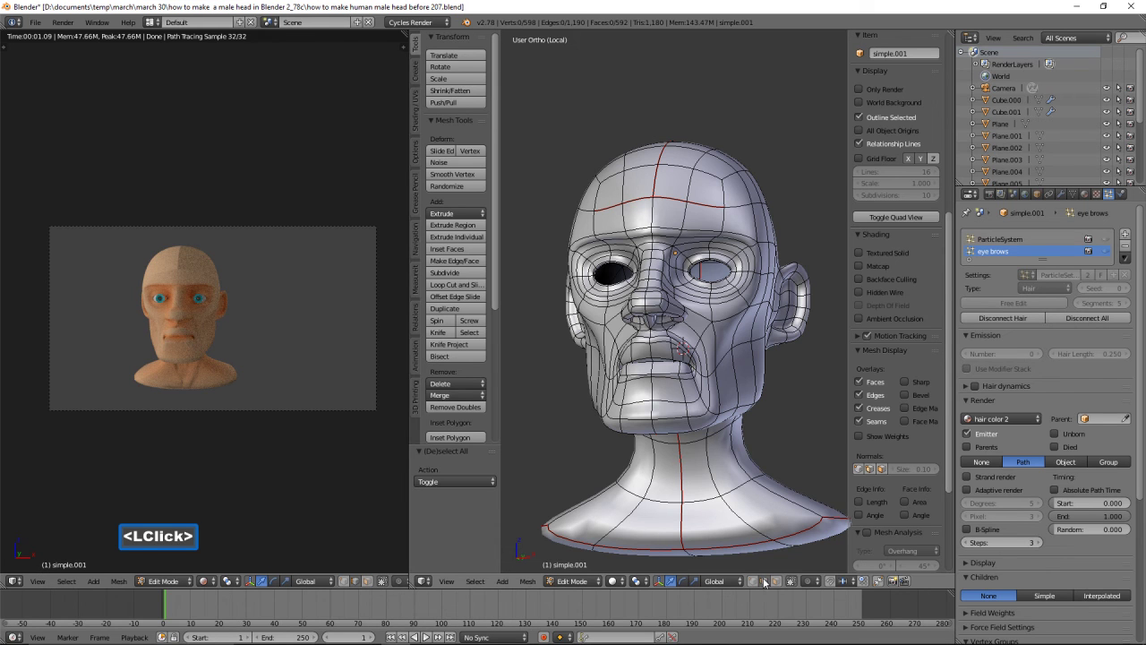
left_click(717, 443, "alt")
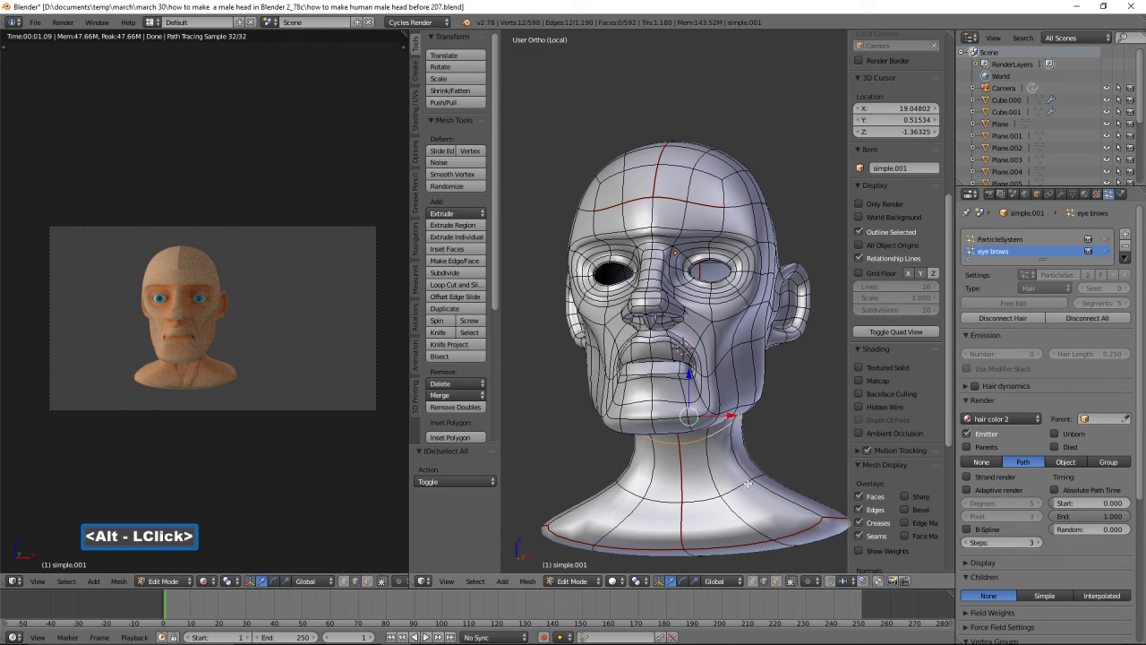
key("s")
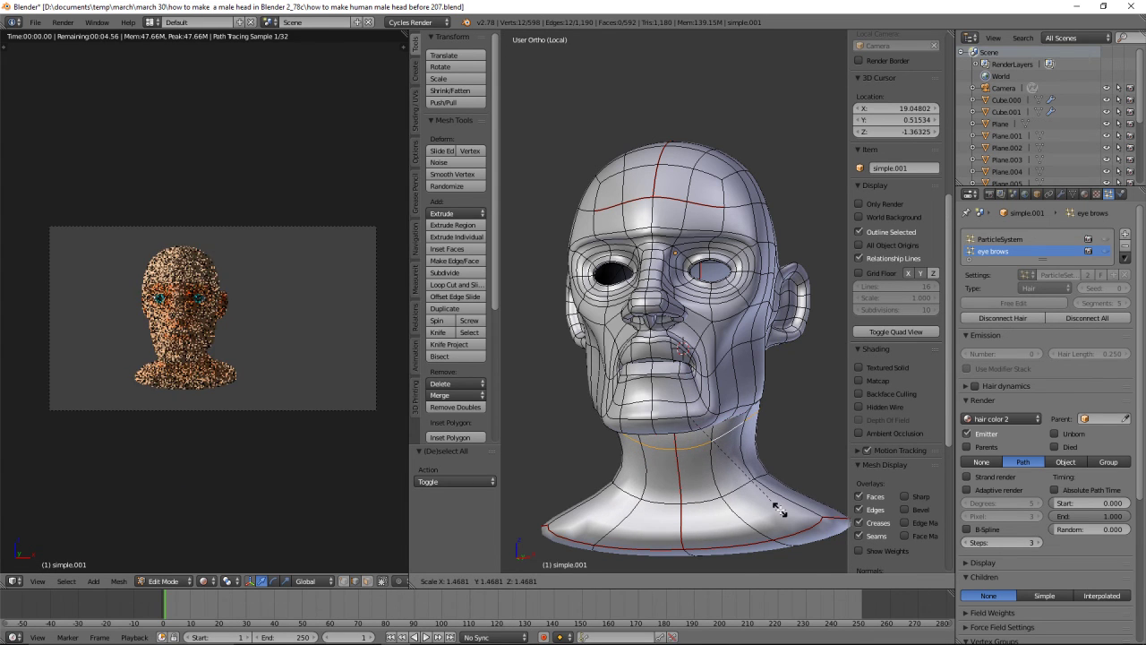
left_click(779, 508)
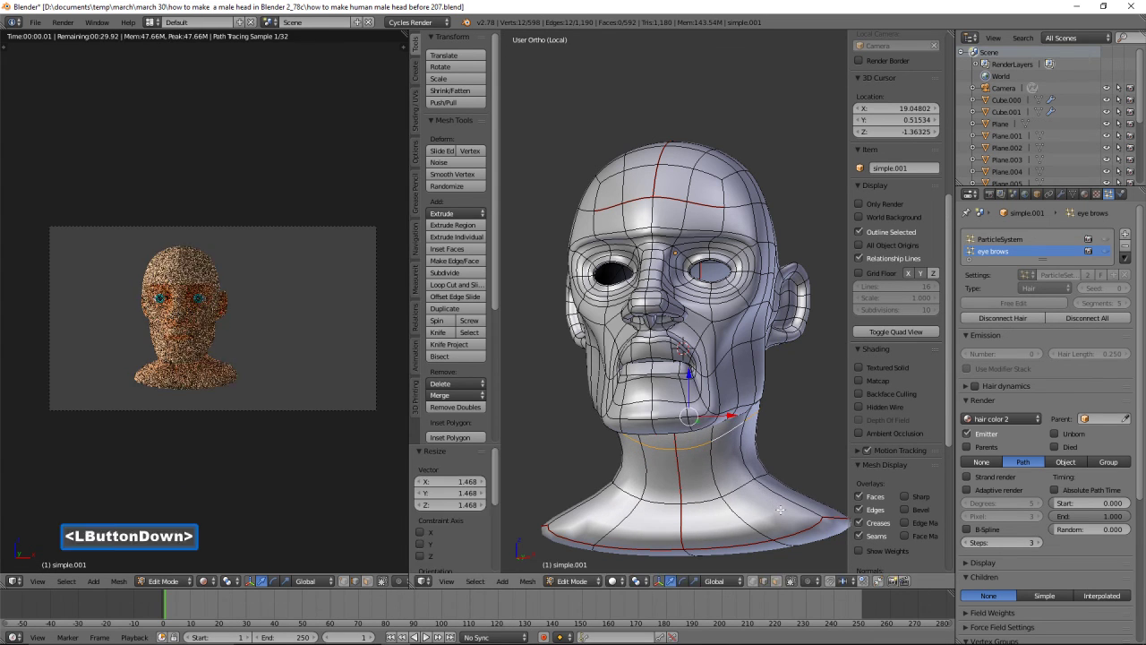
Scale the lower neck edge loop by 1.884 in X and Y only, and deselect everything
left_click(734, 488, "alt")
key("s")
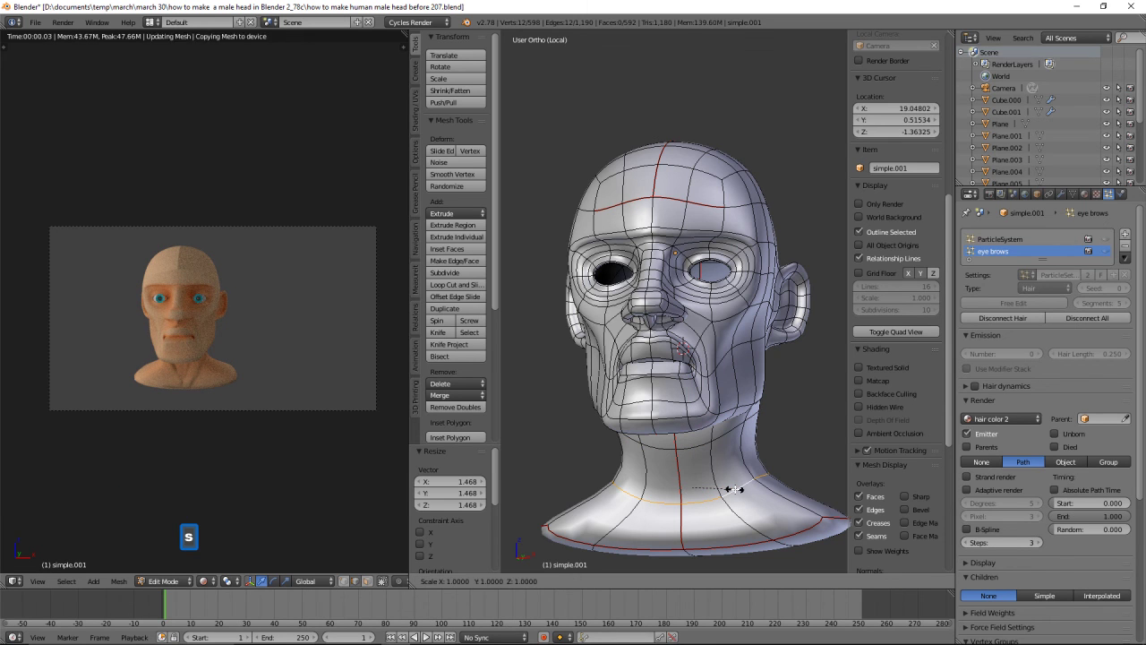
key("shift+z")
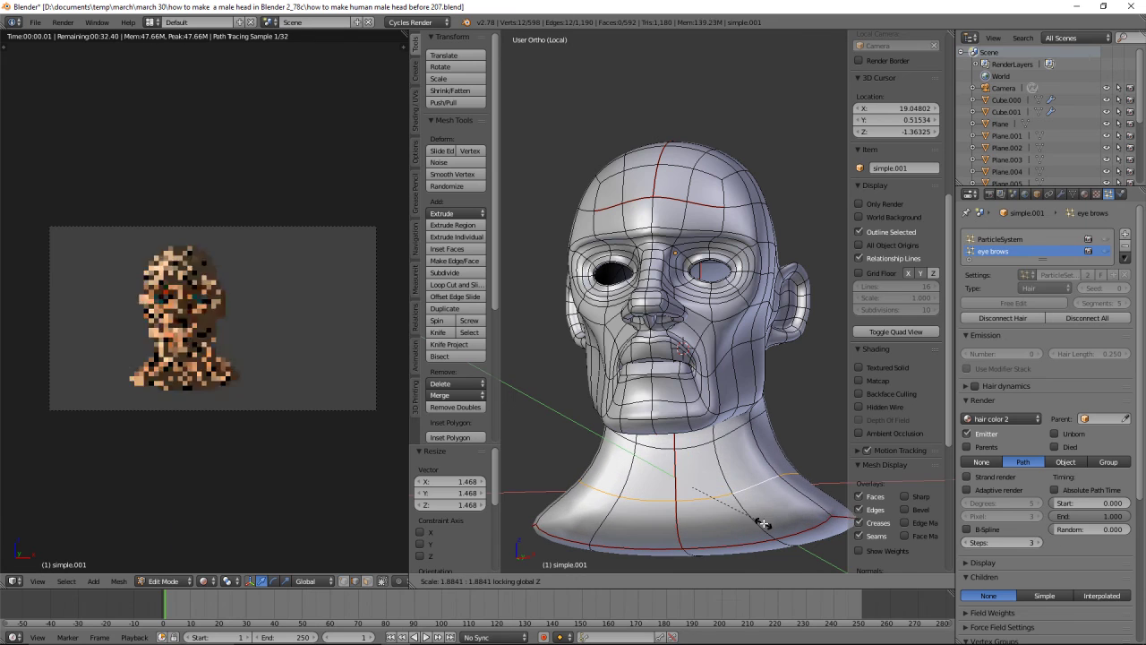
left_click(762, 522)
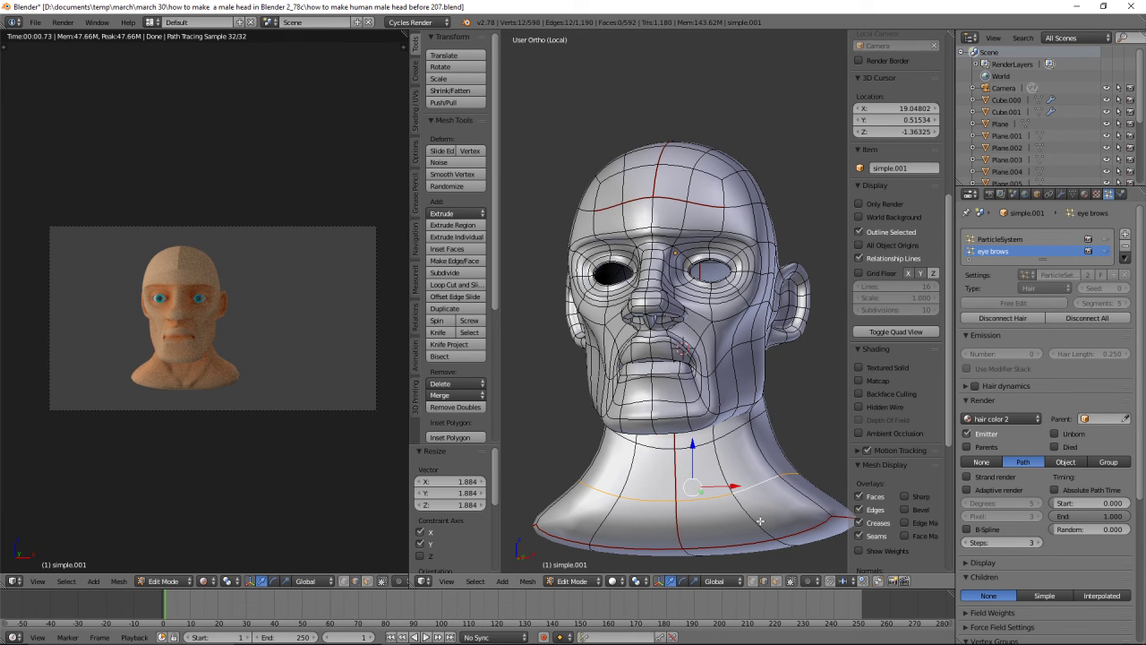
middle_click_drag(735, 467, 766, 464)
key("a")
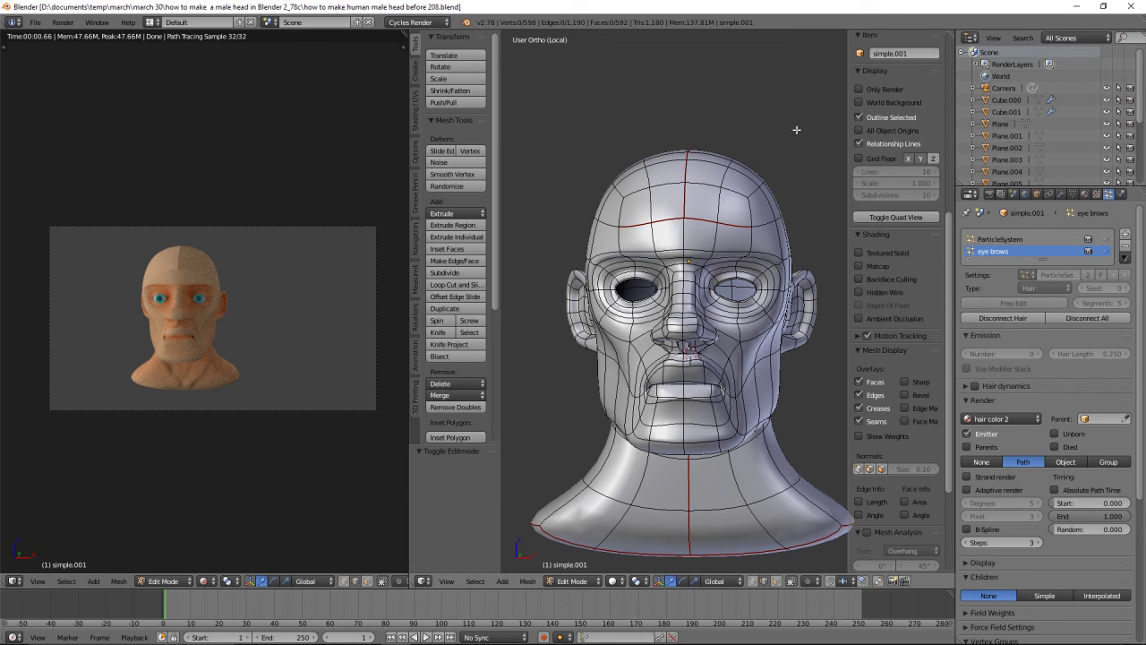
Leave local view to show the whole scene and switch the head to Object Mode
left_click(416, 252)
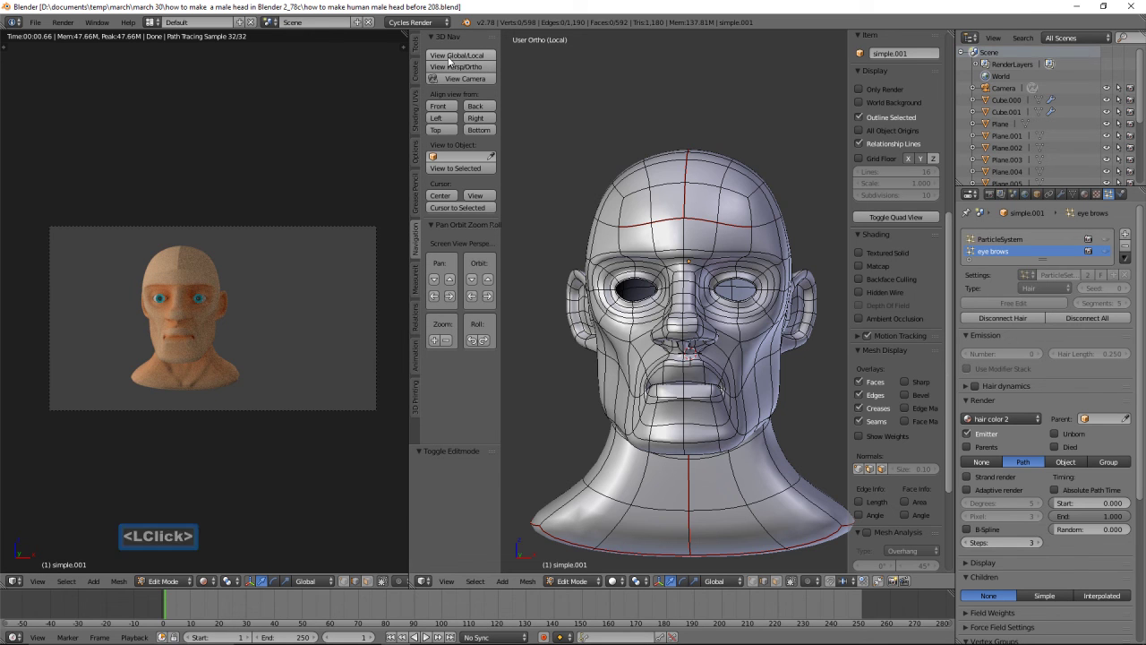
left_click(460, 57)
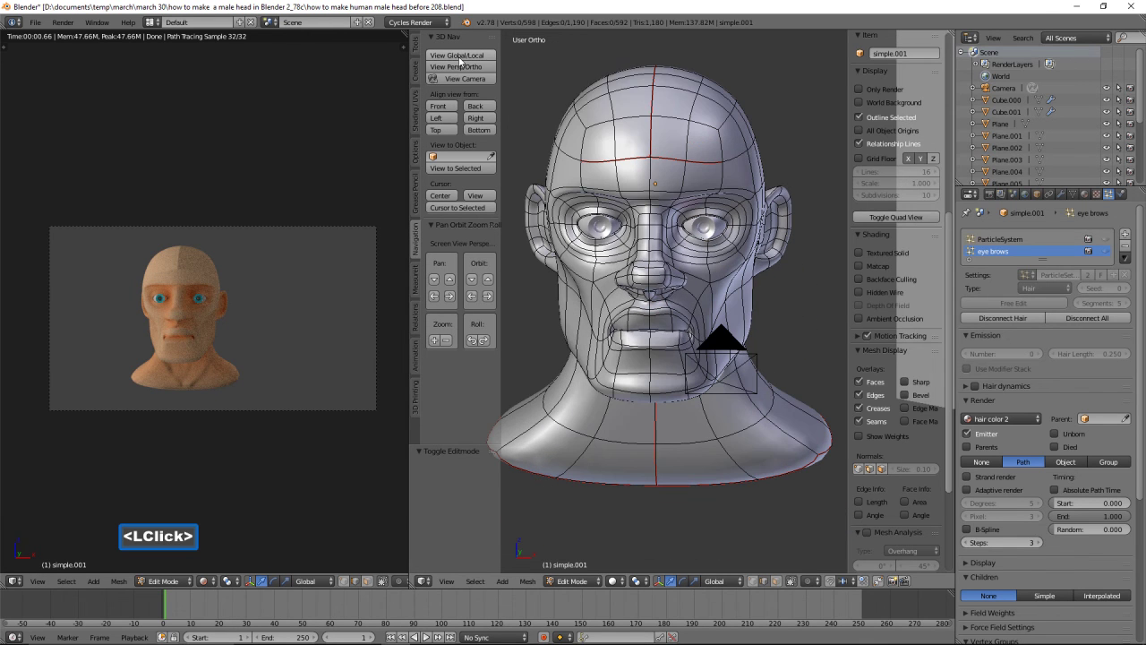
left_click(595, 582)
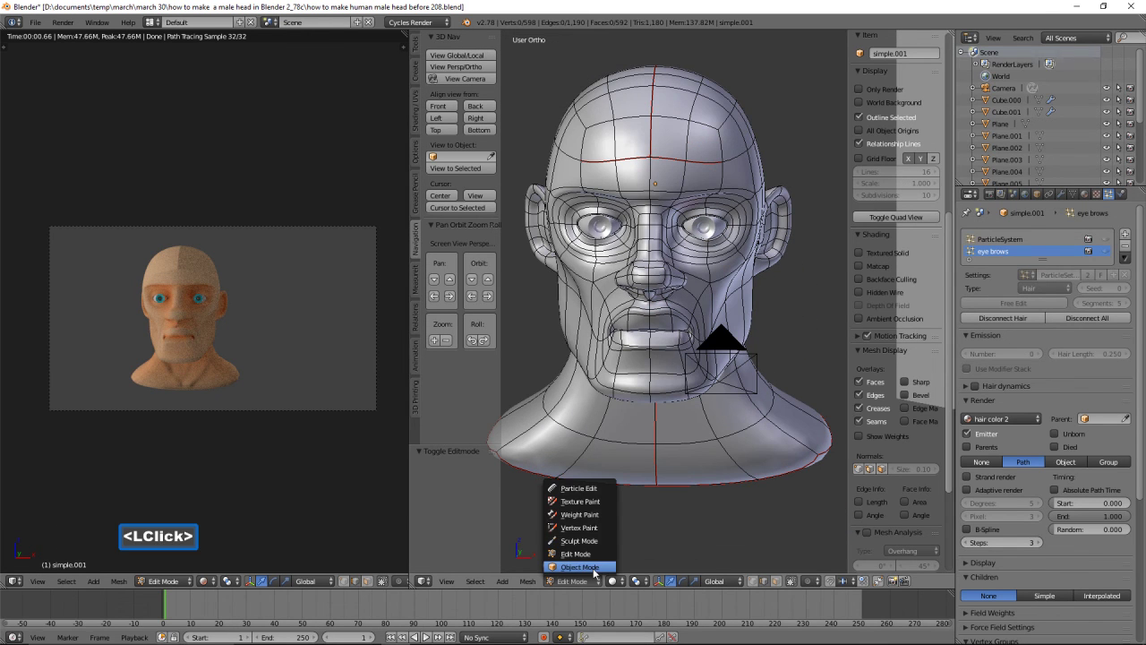
left_click(600, 573)
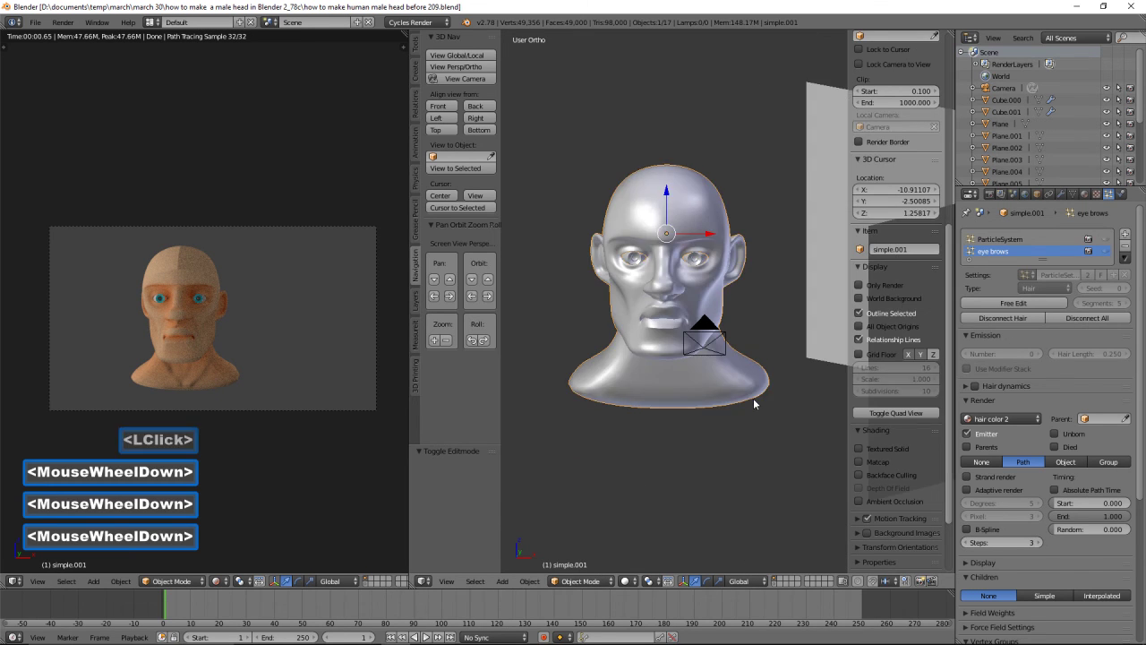
Show the scene in wireframe and delete the tall vertical plane standing between the two heads
scroll(753, 397, "down", 7)
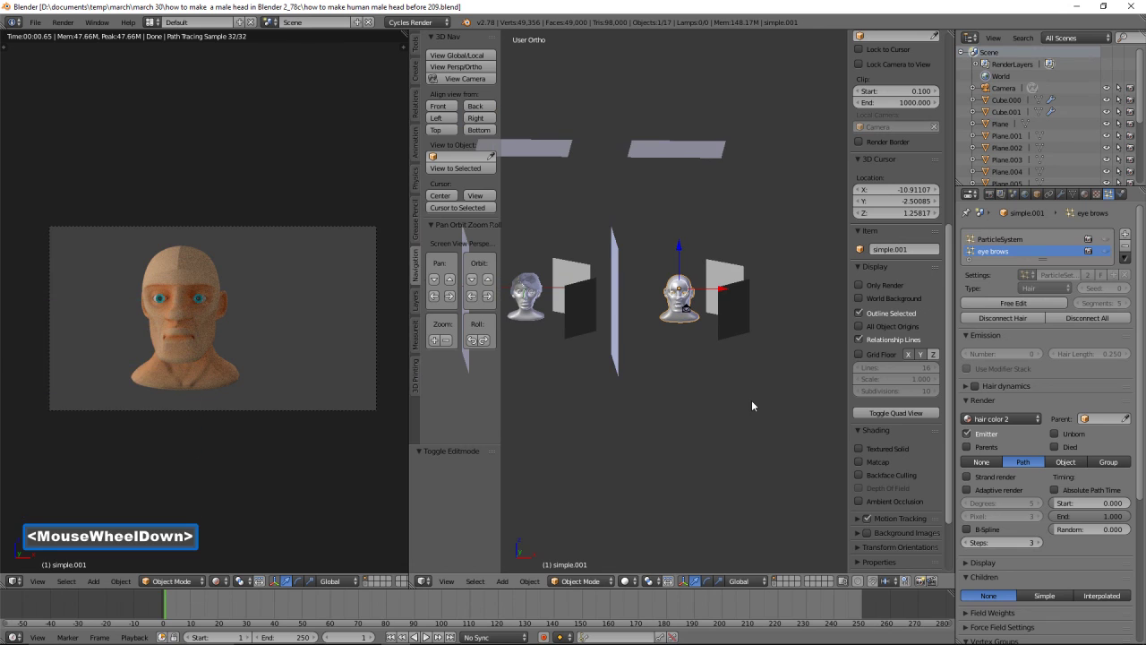
key("z")
left_click(826, 397)
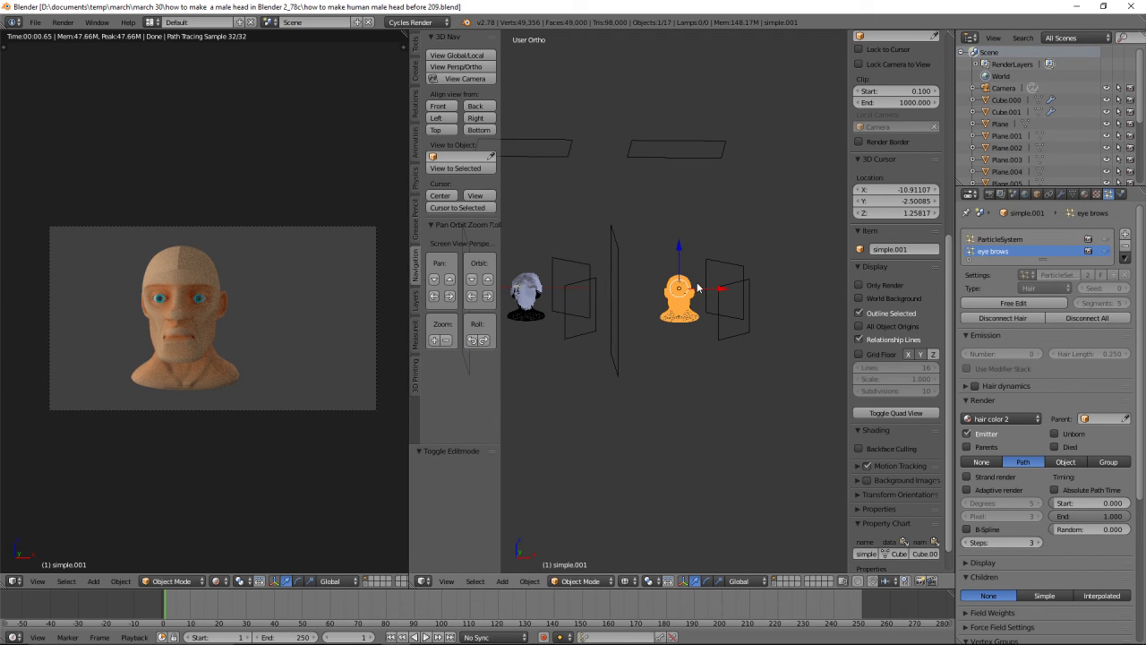
key("a")
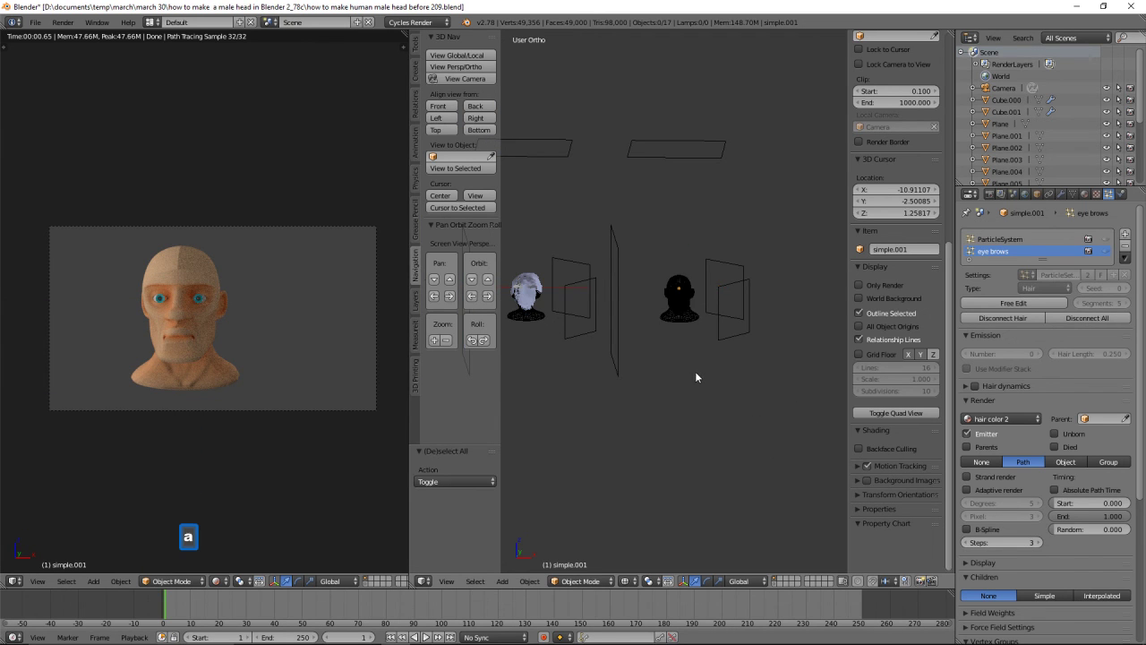
left_click(612, 289)
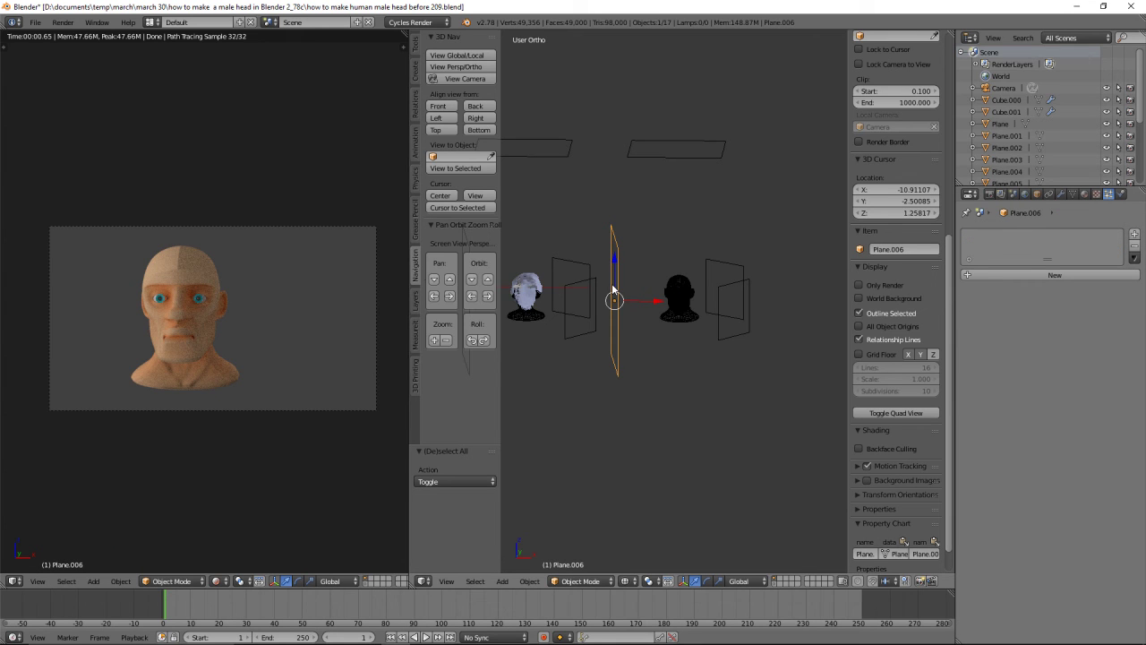
key("x")
left_click(607, 283)
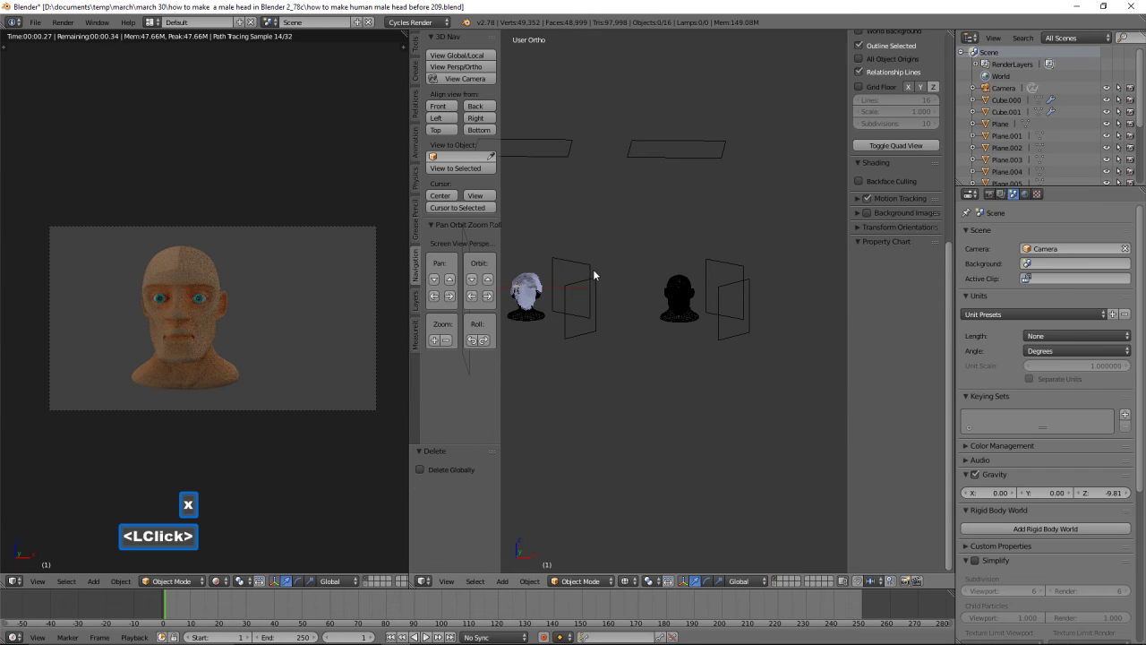
Delete the two planes beside the haired head and the overhead plane above the bald head
left_click(580, 273)
key("x")
left_click(582, 271)
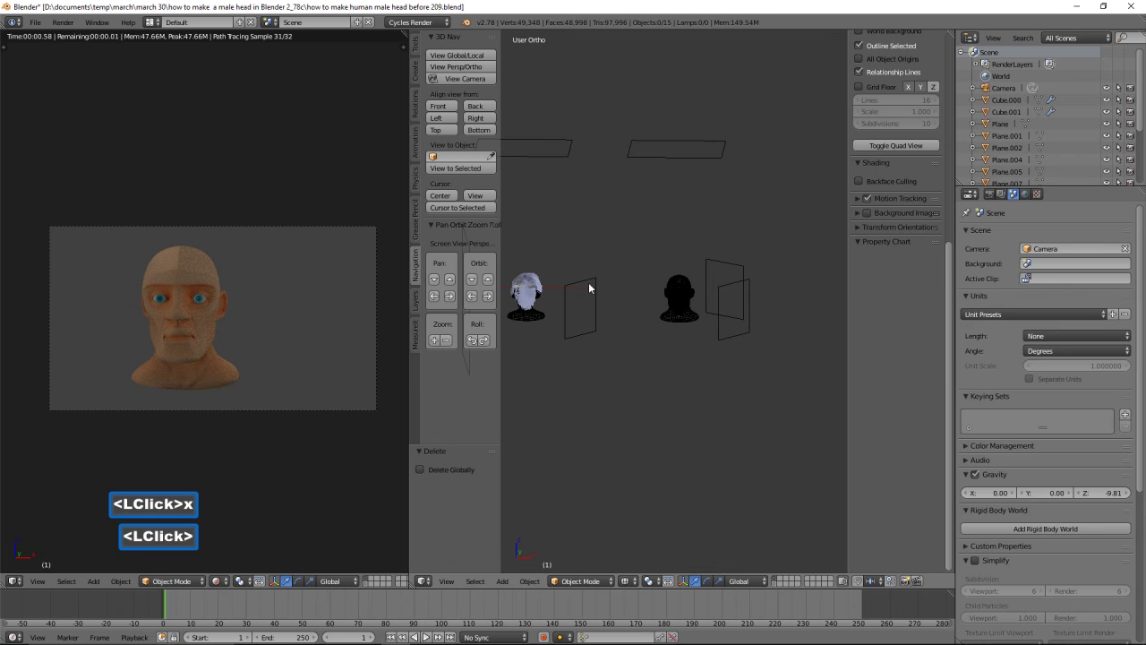
left_click(589, 288)
key("x")
left_click(588, 284)
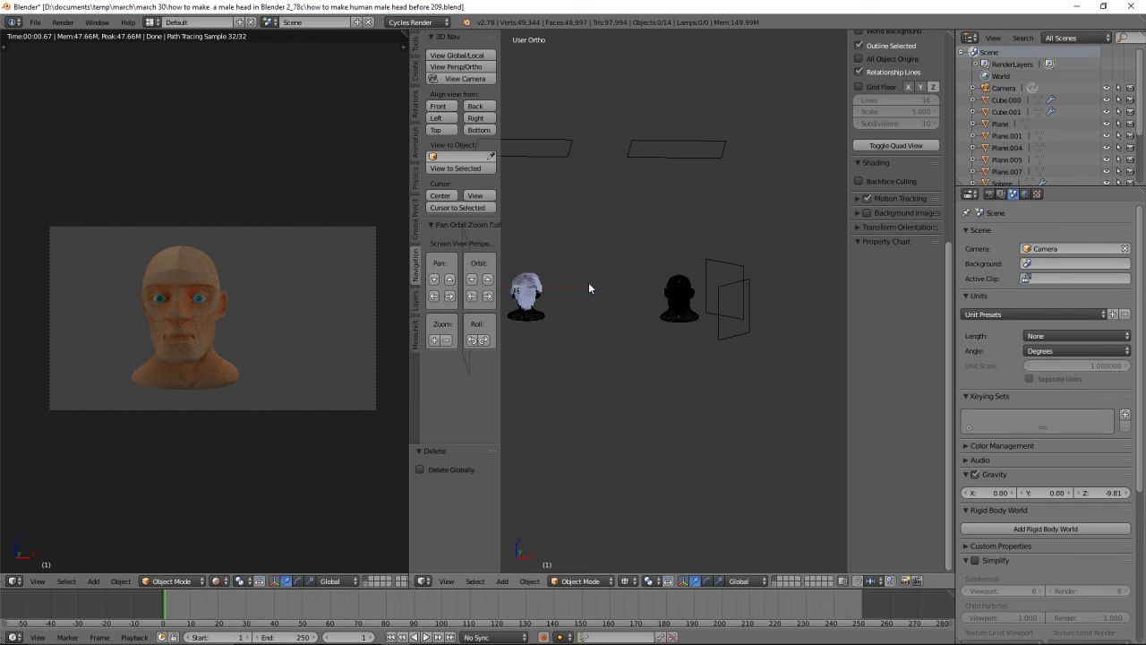
left_click(680, 151)
key("x")
left_click(681, 149)
Box-select the bald head with its eyes, camera and two nearby planes, and move them -13.431 units along X
key("b")
left_click_drag(646, 179, 794, 417)
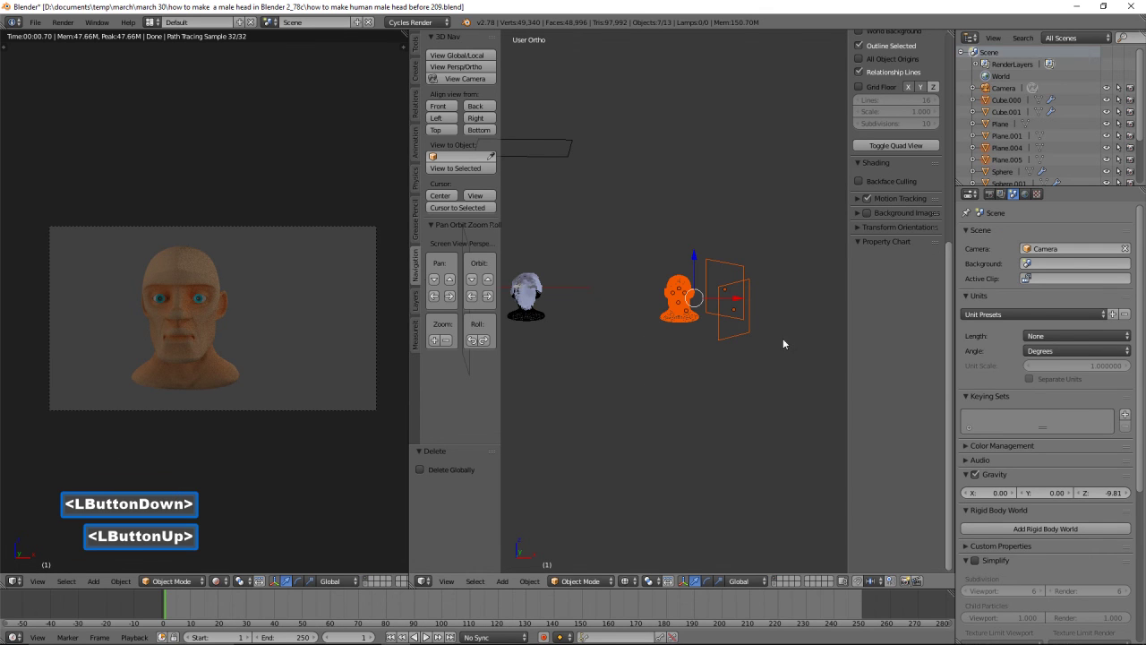
left_click_drag(736, 299, 630, 280)
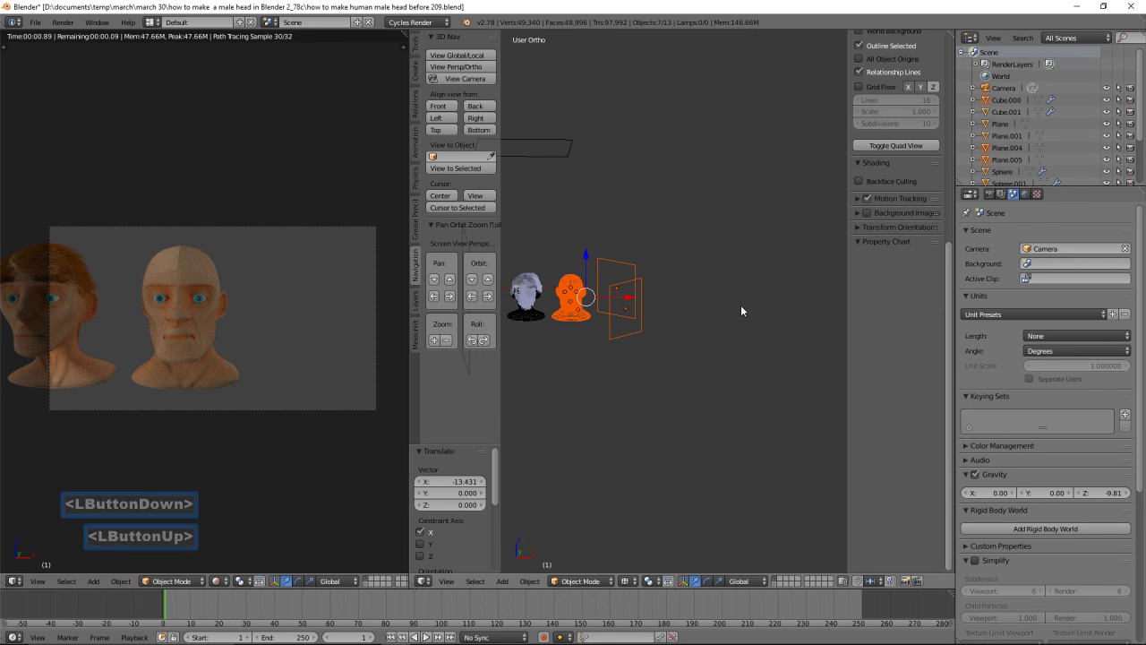
Deselect everything, return to solid shading and save the file as "how to make human male head before 210.blend"
key("a")
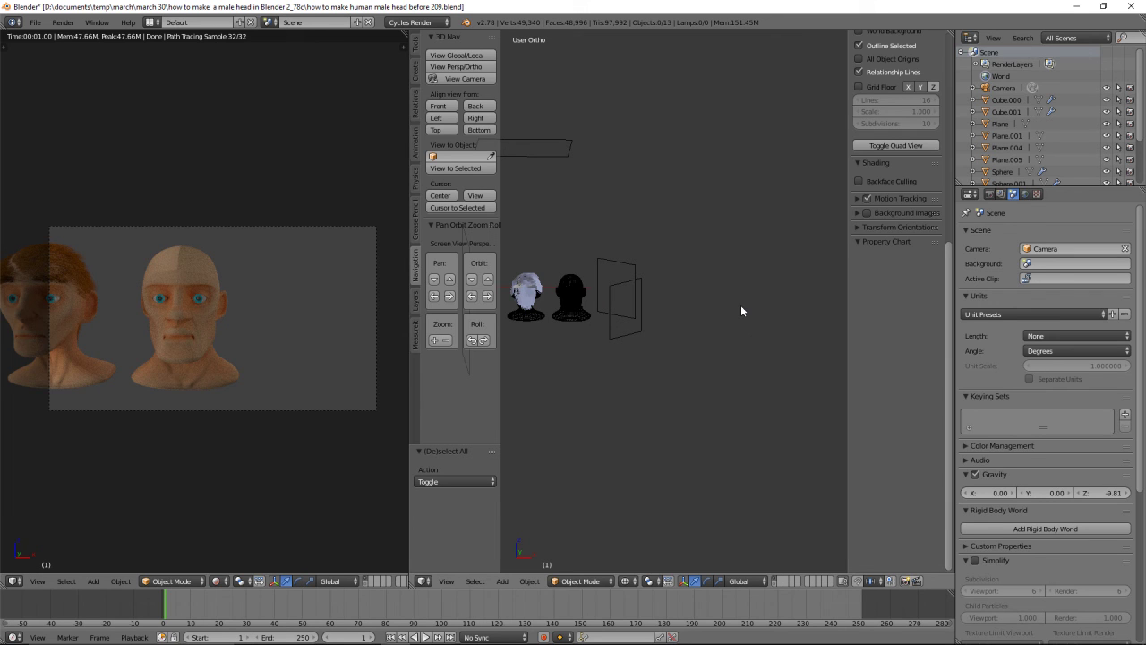
key("z")
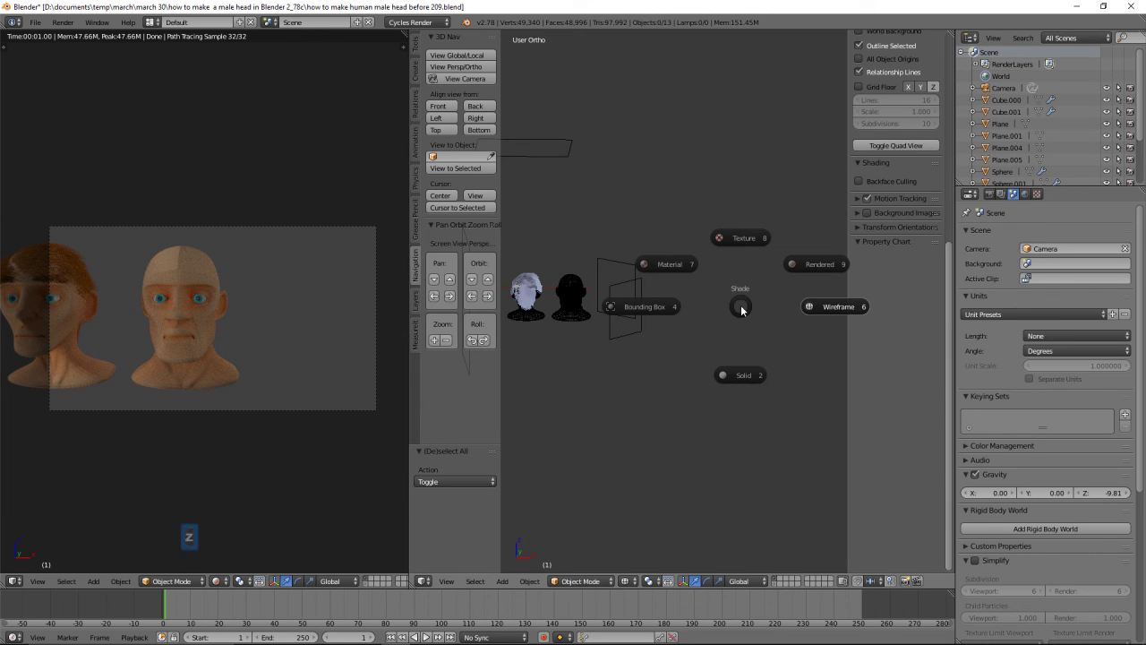
left_click(753, 375)
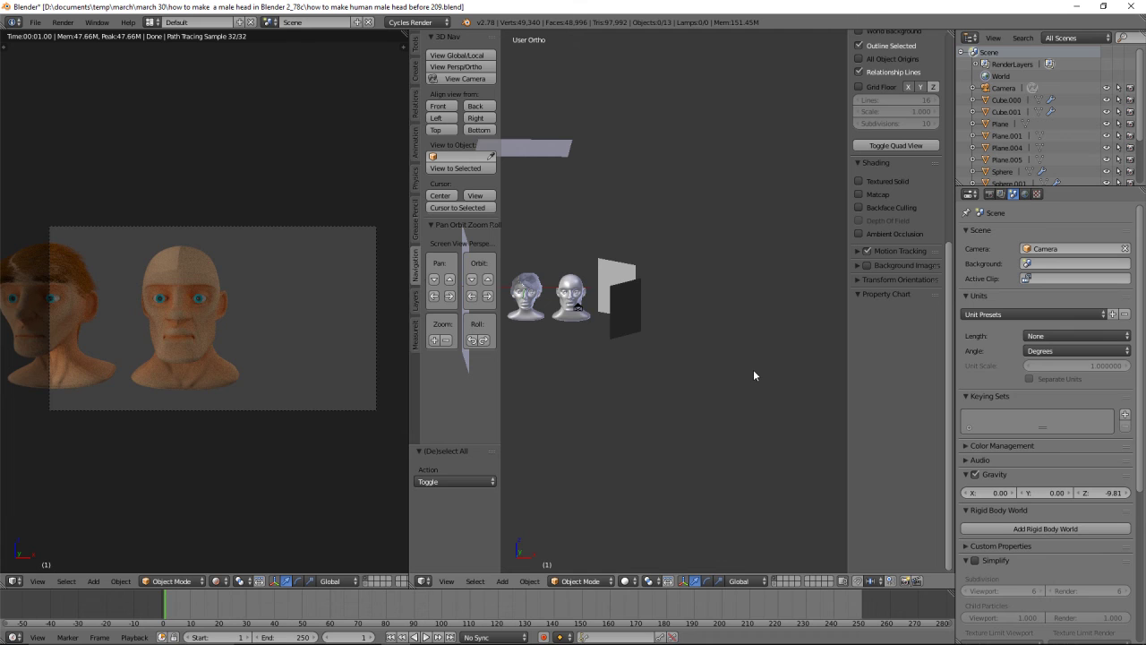
key("ctrl+alt+s")
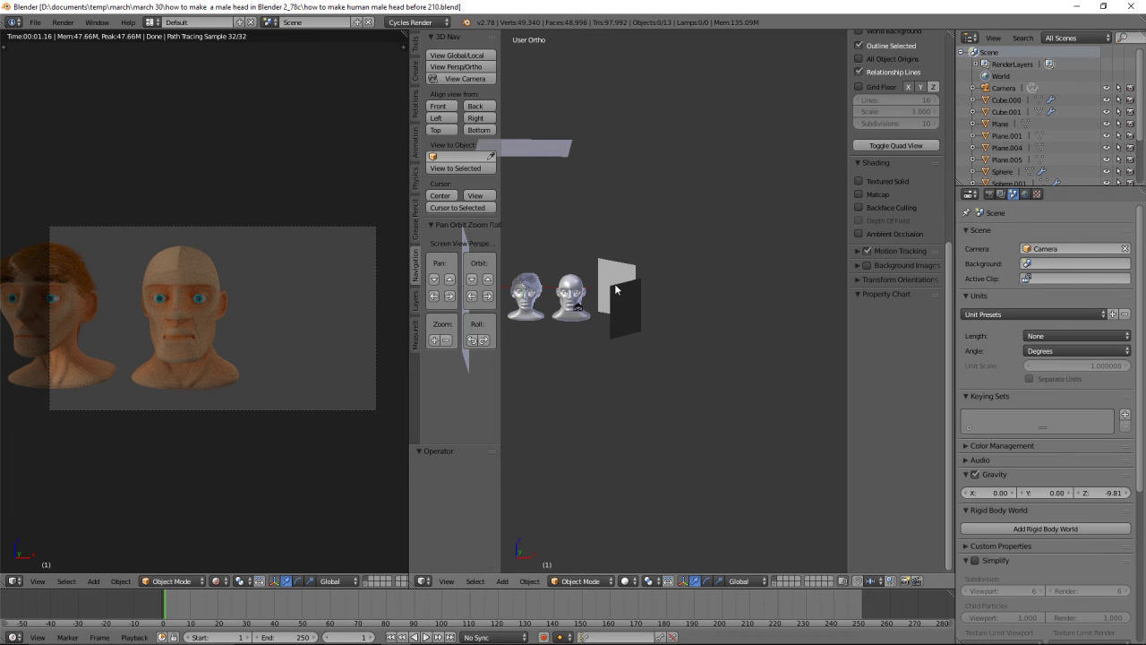
Move the camera -4.073 units along X to frame both heads
right_click(581, 313)
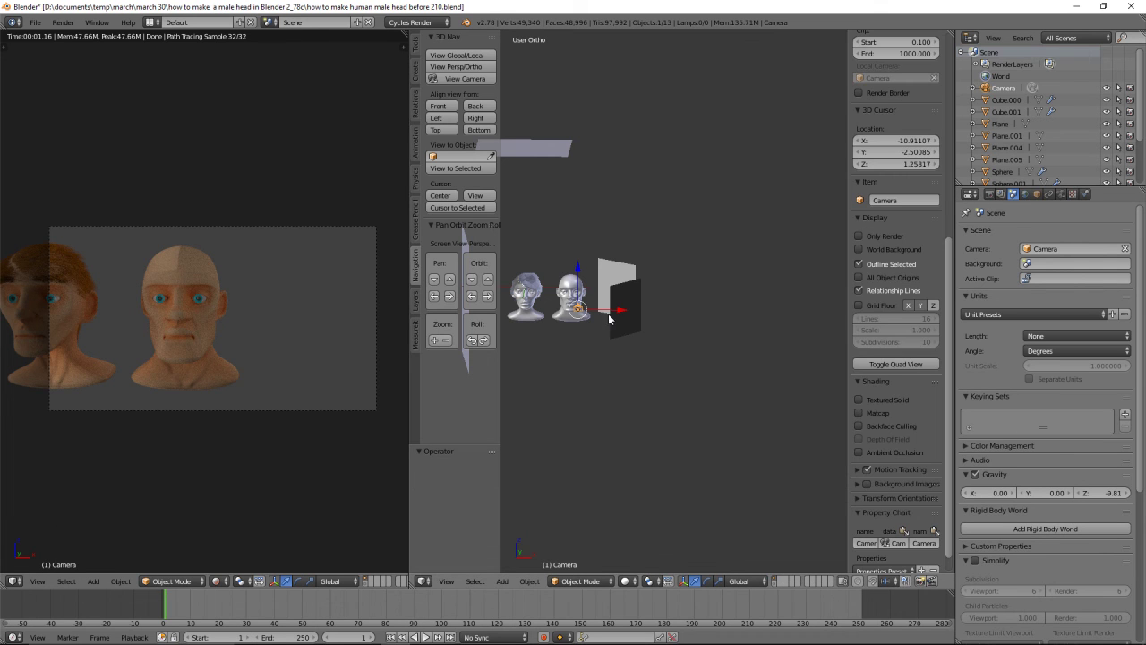
key("g")
key("x")
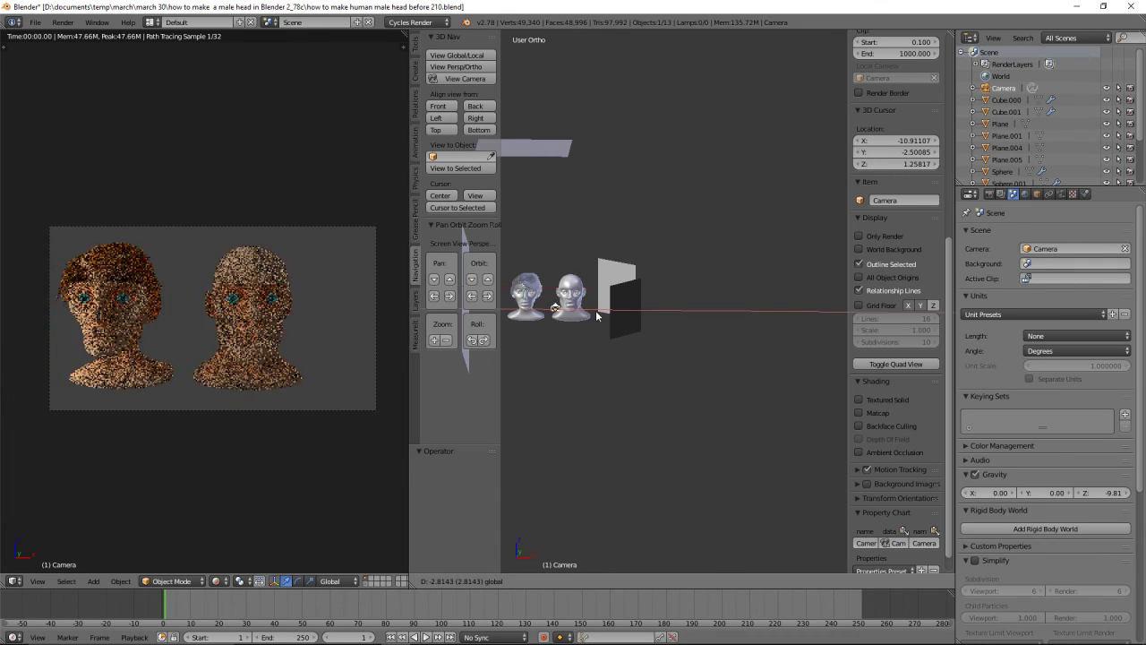
left_click(589, 317)
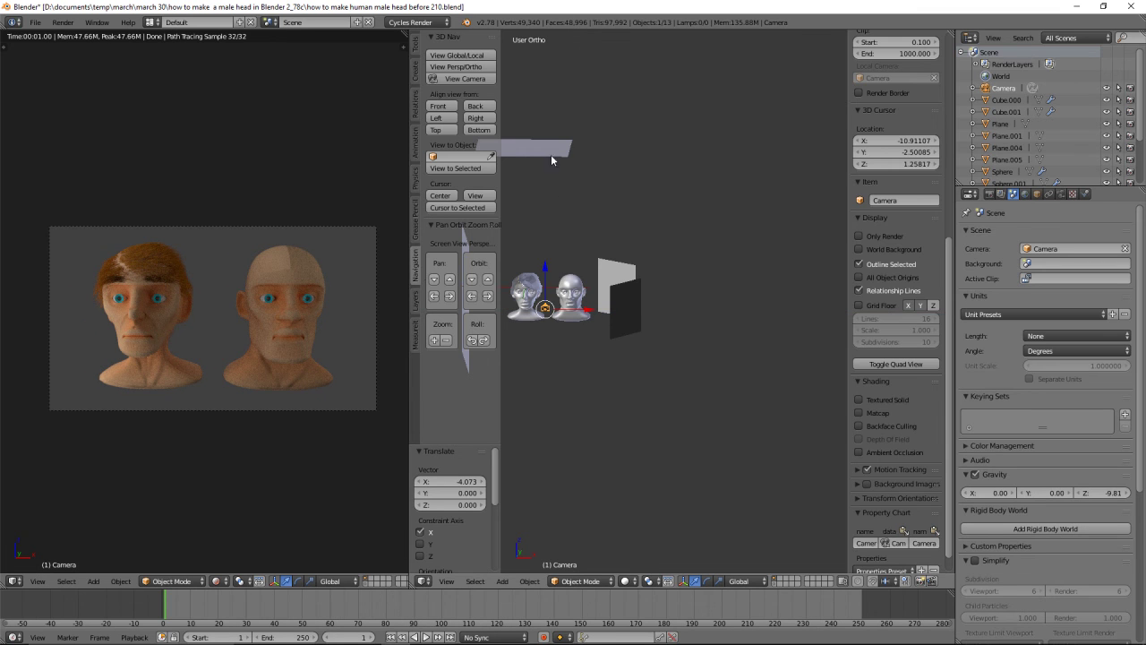
Scale the remaining overhead plane by 2.359 and enlarge it further so it extends over both heads
right_click(554, 152)
key("s")
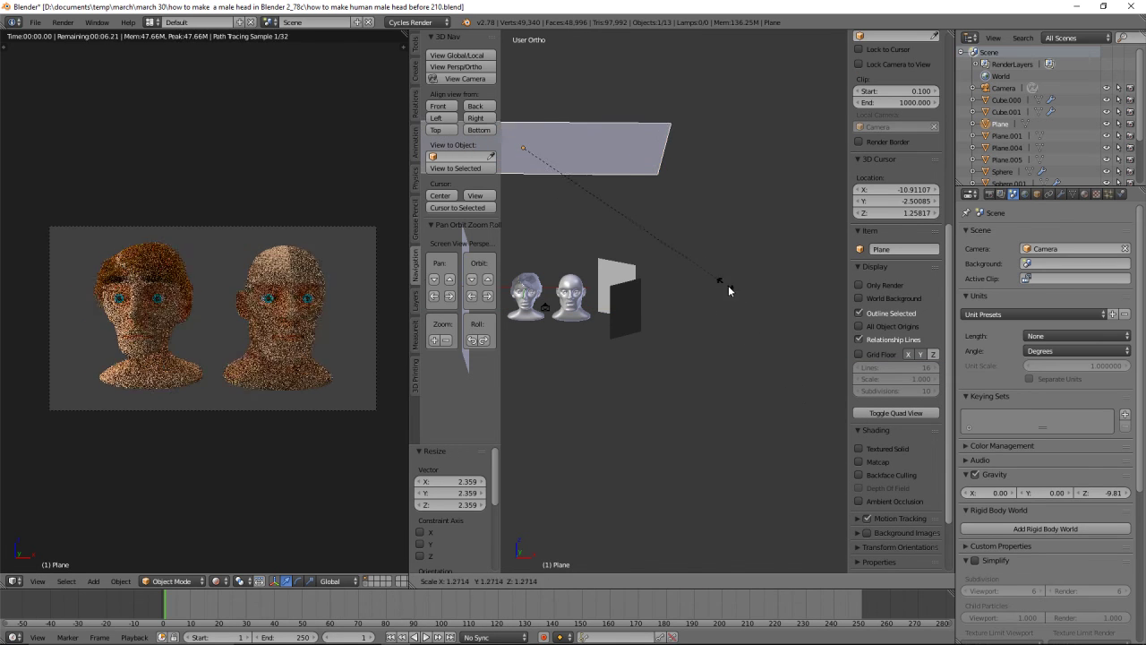
left_click(757, 317)
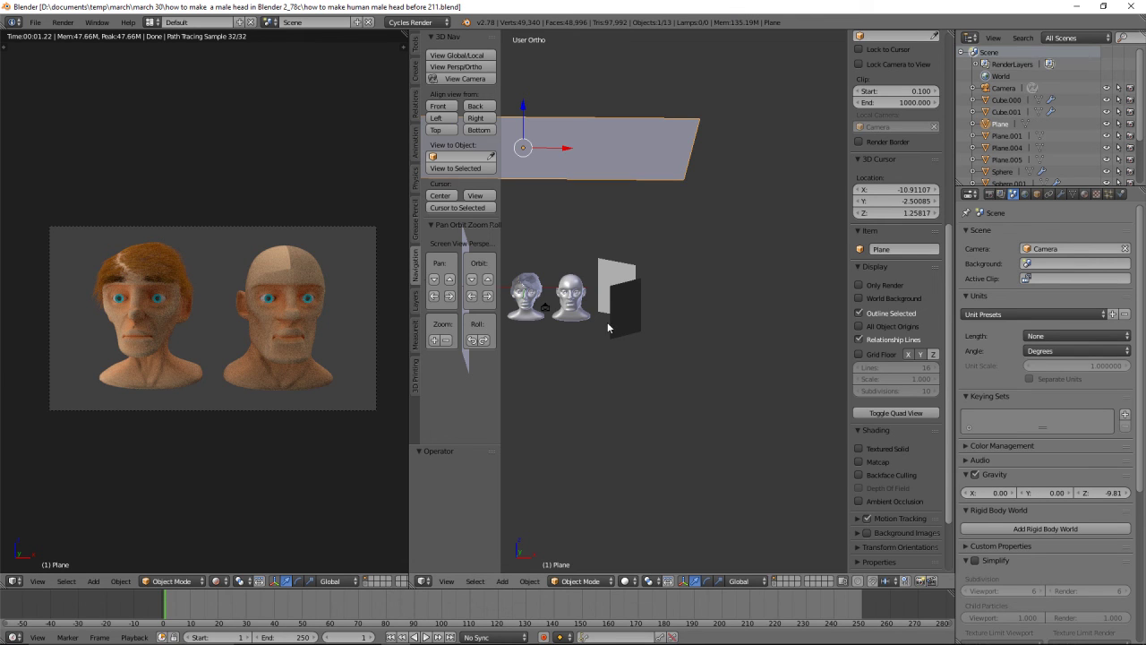
Turn on viewport display of the bald head's hair and eyebrow particle systems and make ParticleSystem the active one
right_click(585, 319)
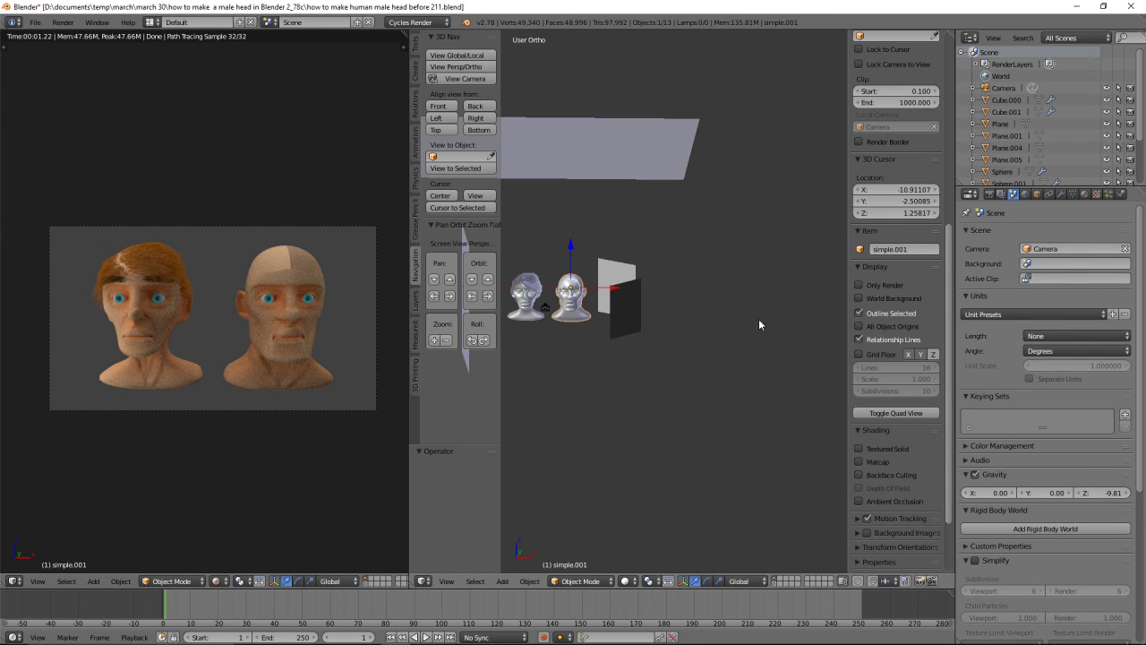
left_click(1109, 193)
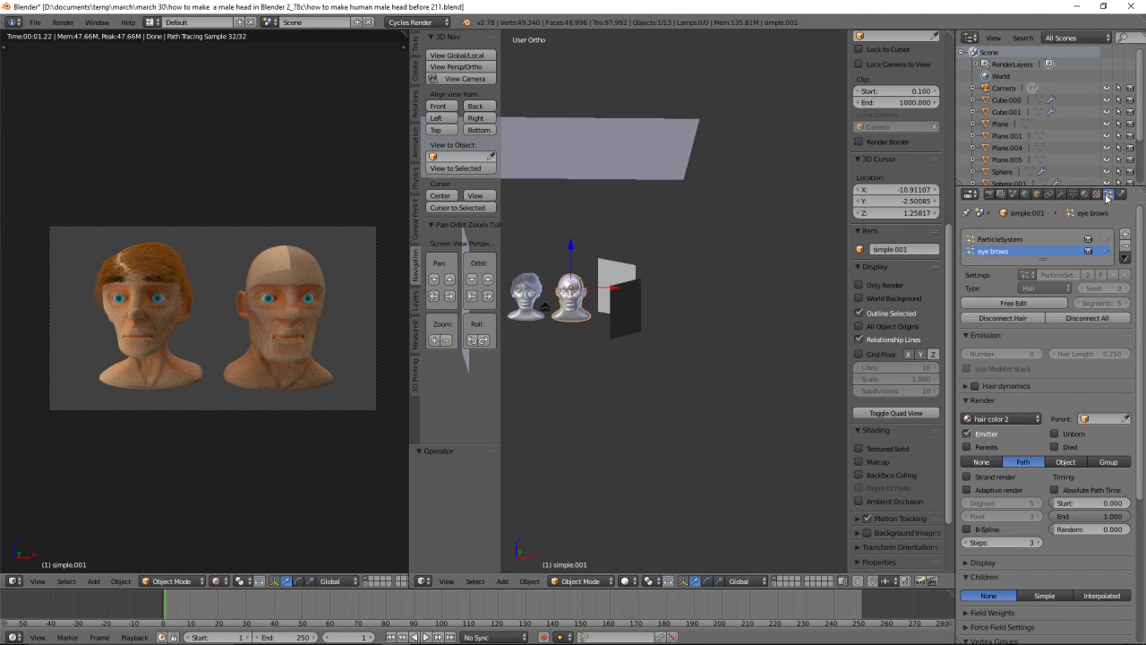
left_click(1104, 251)
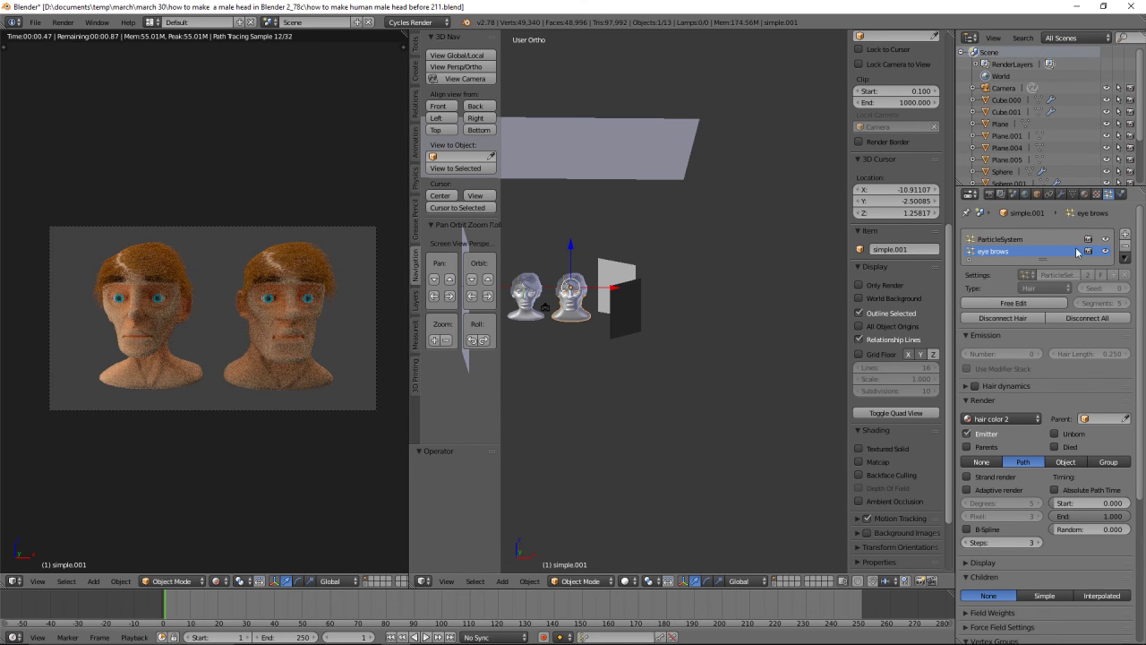
left_click(1026, 240)
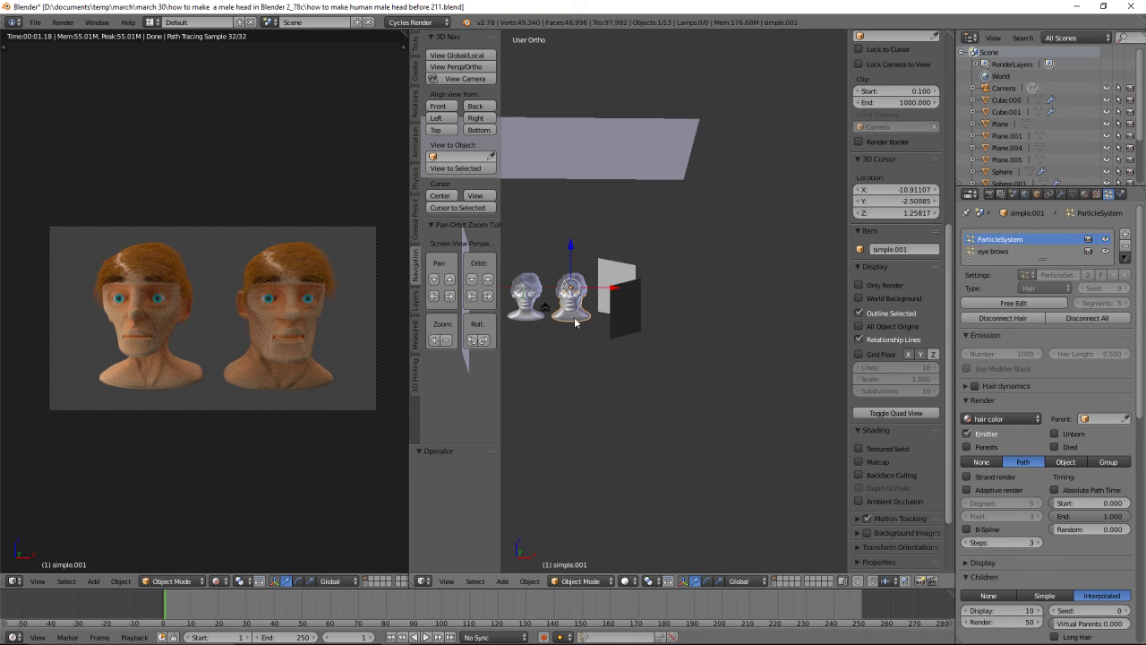
Remove the hair particle system named ParticleSystem from the reshaped head, keeping its eye brows system
left_click(1124, 246)
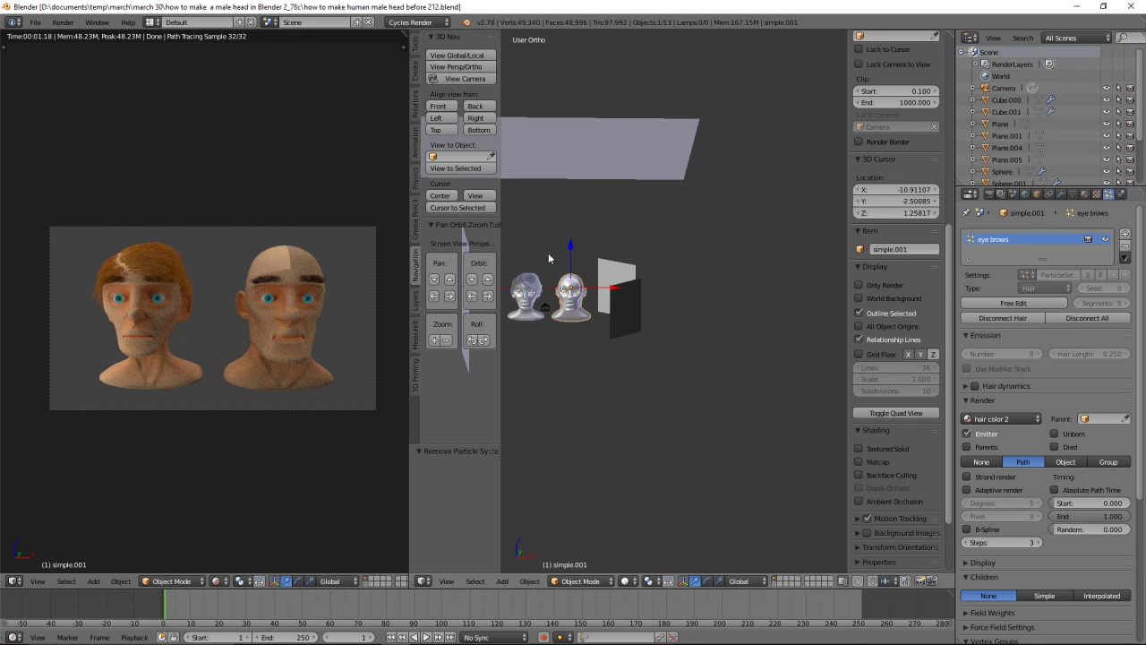
key("b")
left_click_drag(549, 259, 607, 355)
scroll(659, 298, "up", 2)
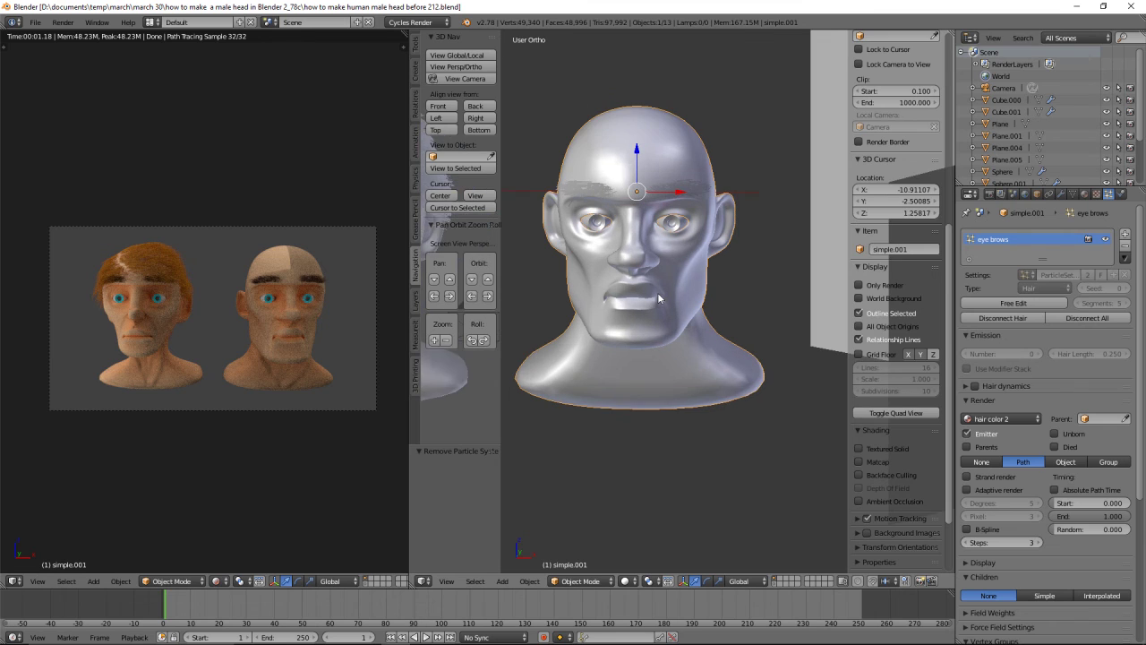
Select the reshaped head's eyeball Sphere.002, split the 3D view horizontally and switch the upper area to the Node Editor
right_click(580, 210)
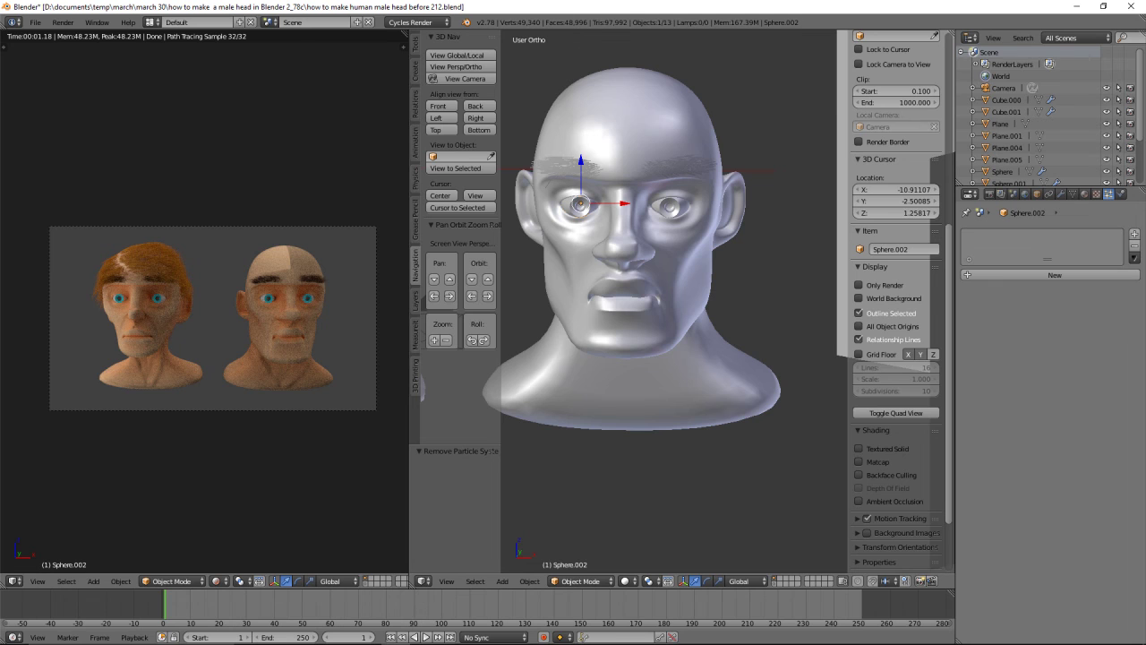
left_click_drag(951, 34, 946, 292)
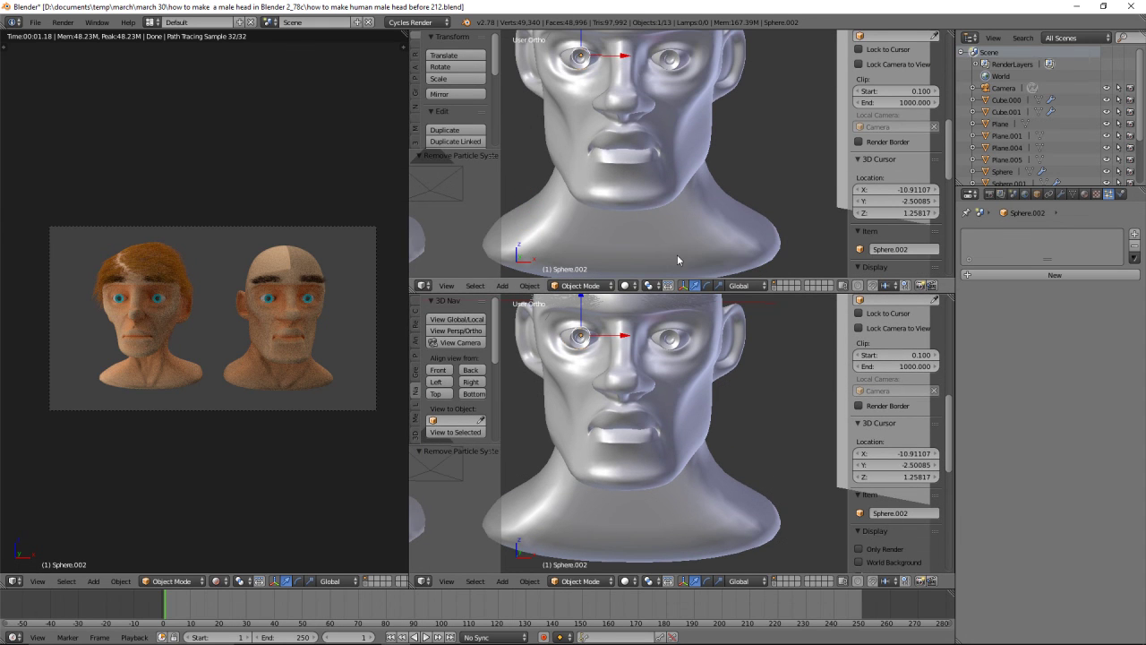
left_click(427, 286)
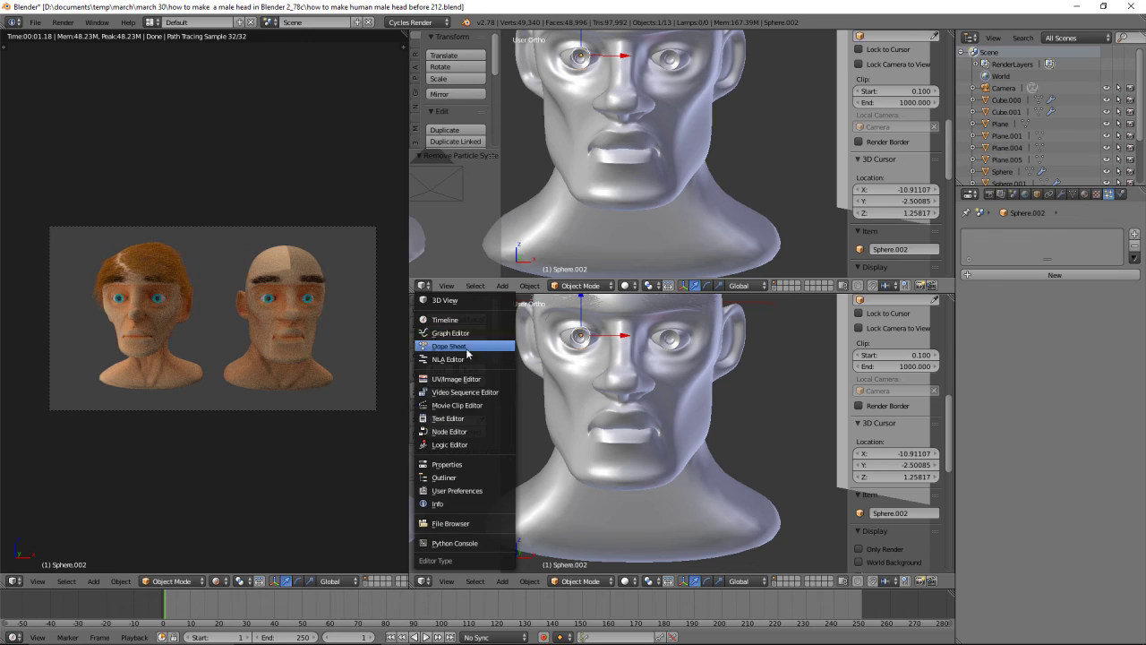
left_click(482, 430)
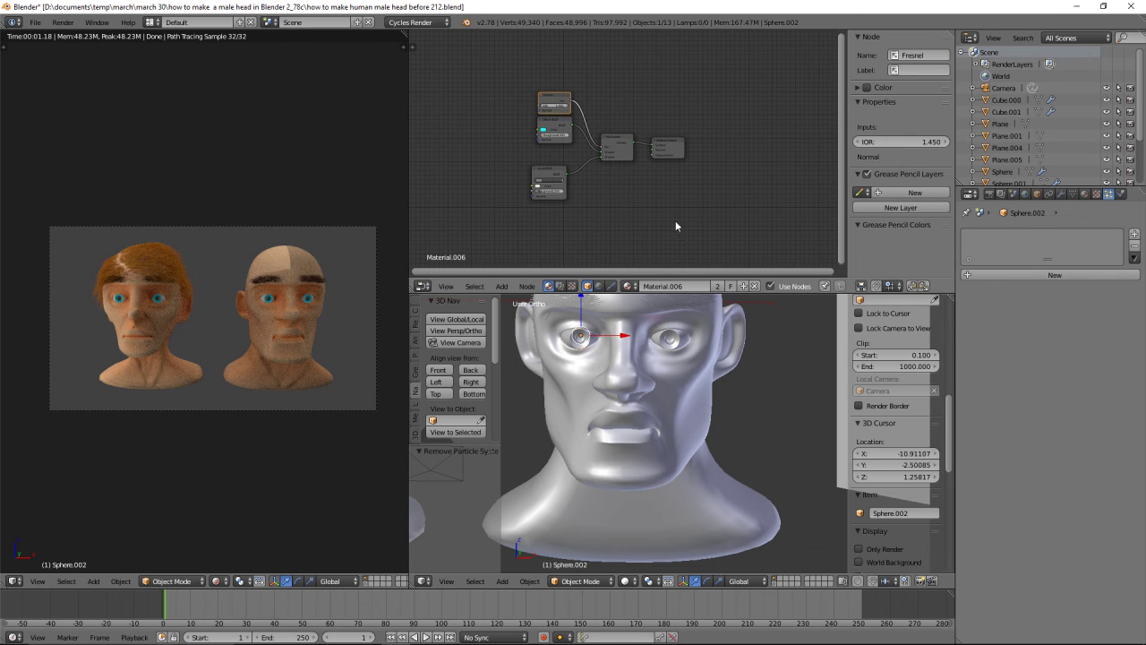
scroll(676, 226, "up", 1)
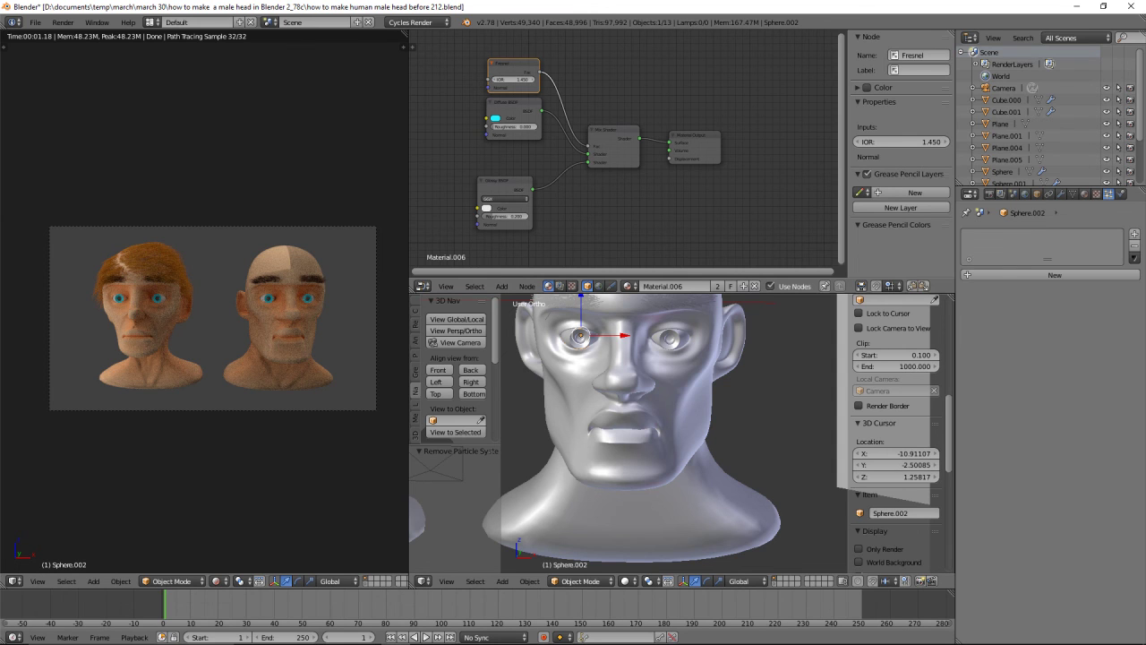
Save the file as "how to make human male head before 213.blend" and add a slot with a new material to the eyeball
key("ctrl+alt+s")
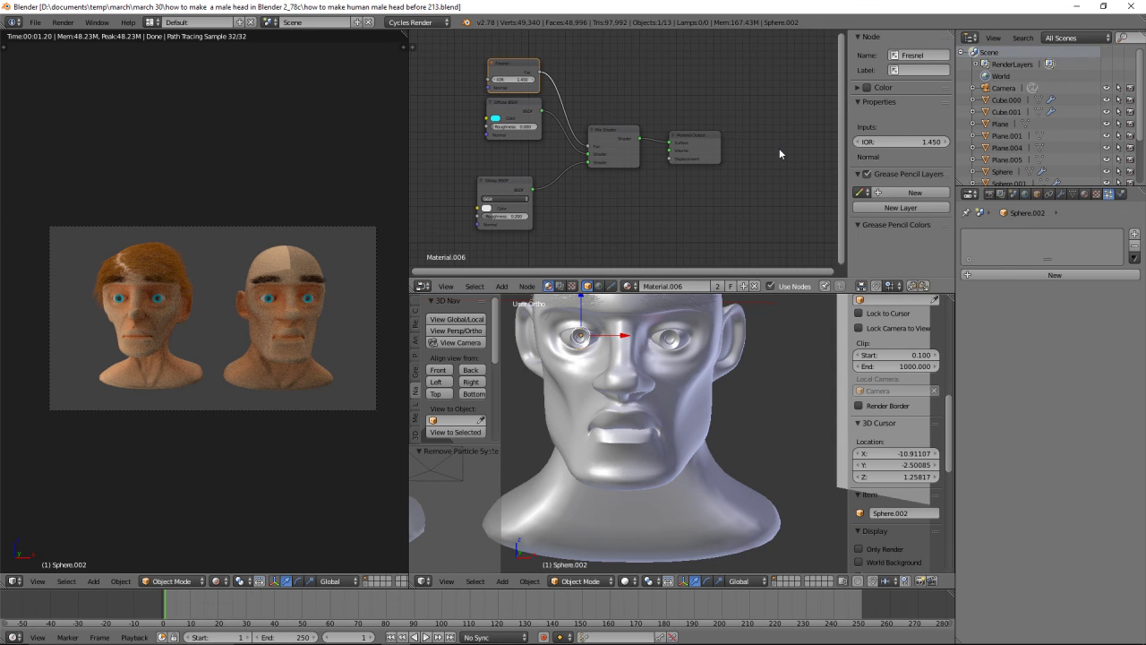
left_click(1083, 194)
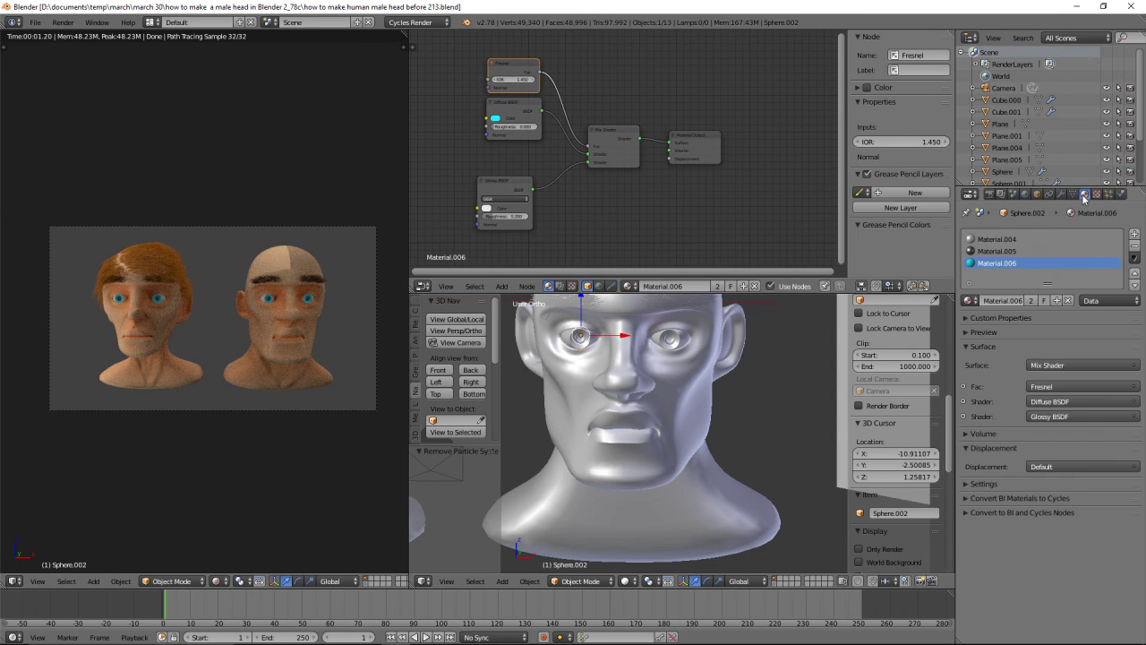
left_click(1135, 235)
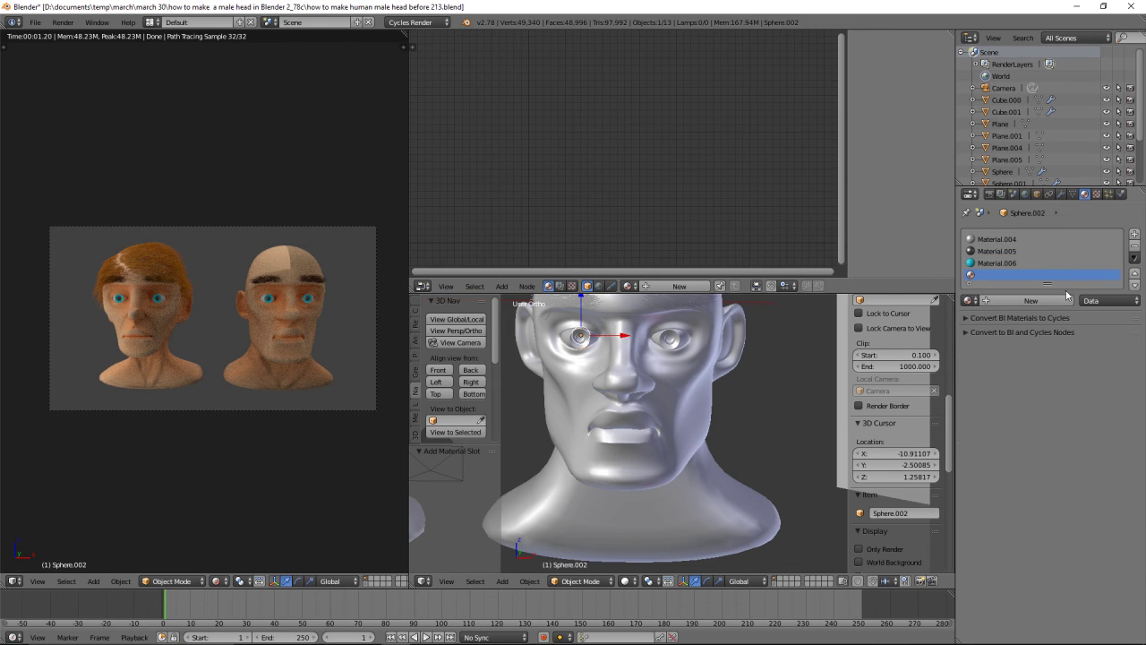
left_click(1063, 301)
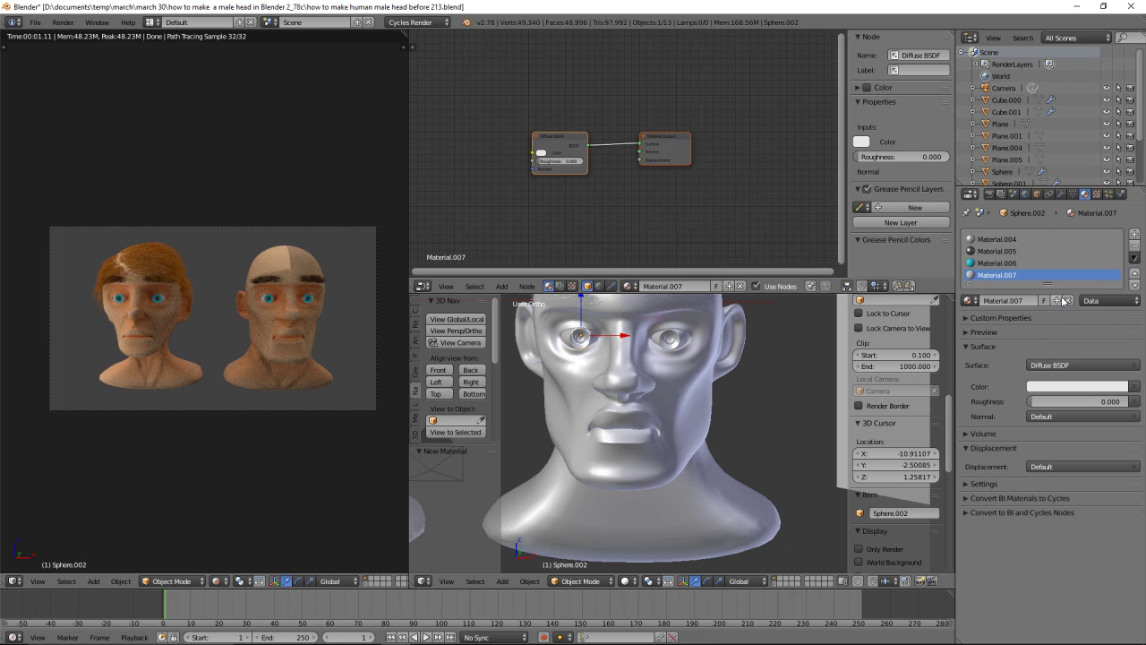
Copy Material.006 and paste its shader setup into the eyeball's new Material.007
left_click(1019, 263)
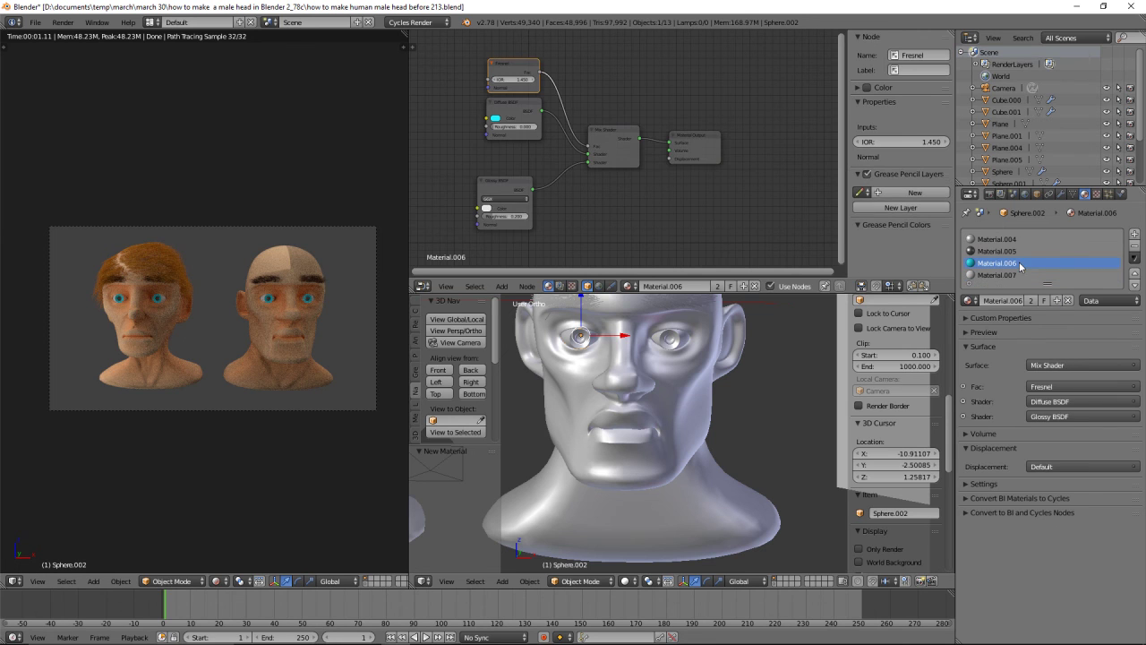
left_click(1134, 259)
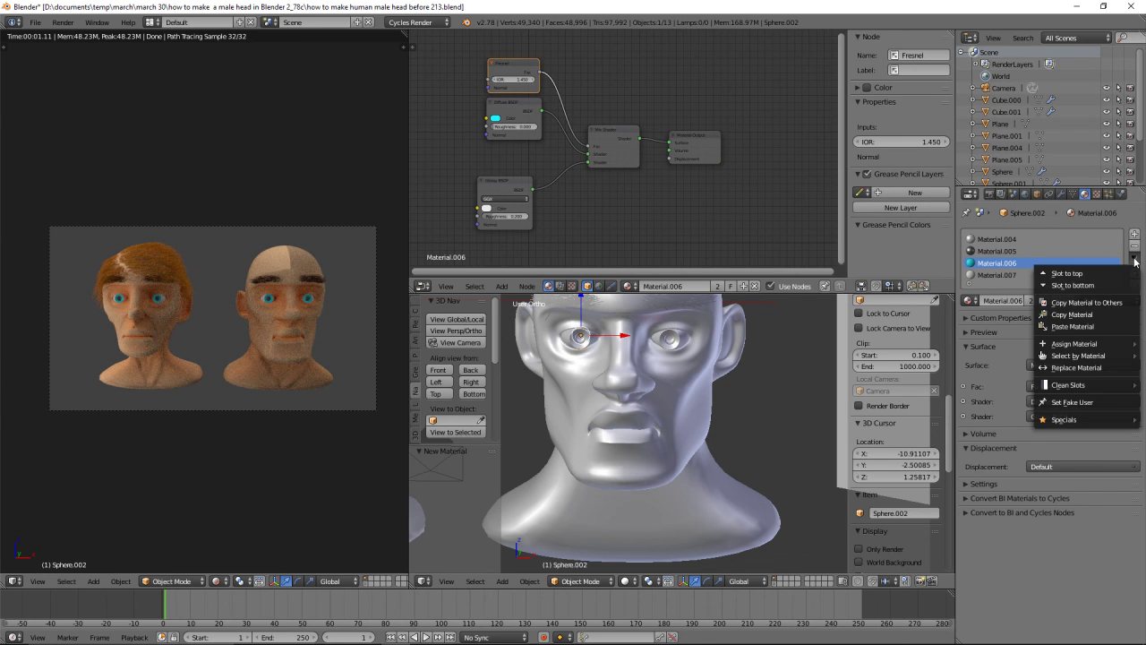
left_click(1109, 314)
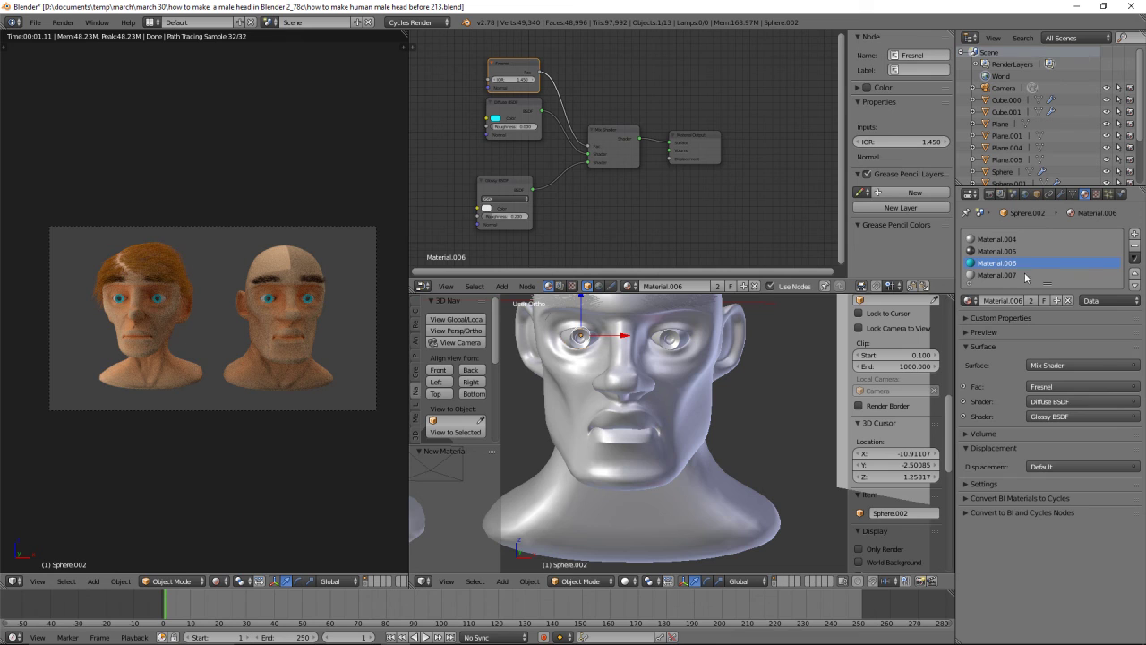
left_click(1104, 276)
left_click(1135, 258)
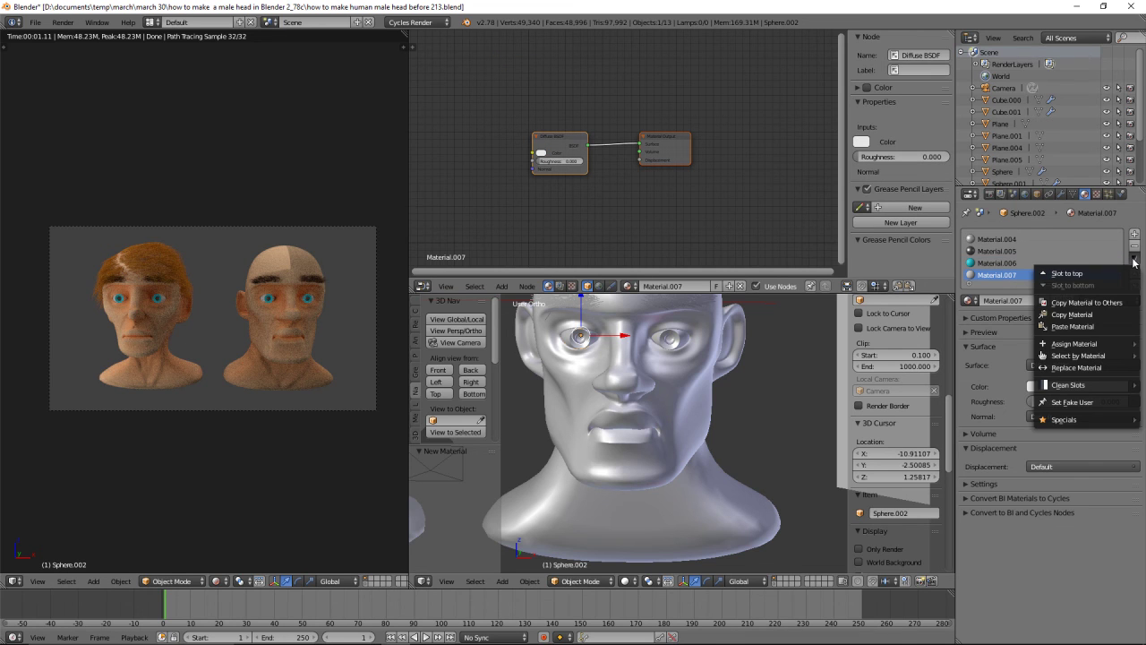
left_click(1107, 326)
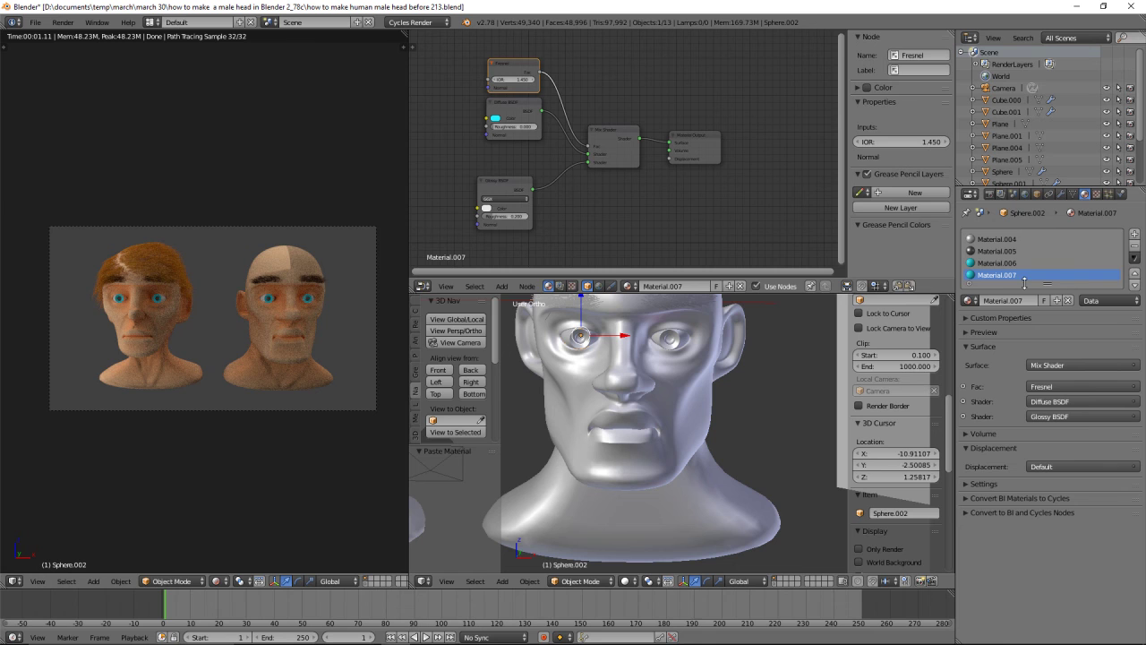
Change the Diffuse BSDF color of Material.007 from cyan to a dark reddish orange
left_click(496, 118)
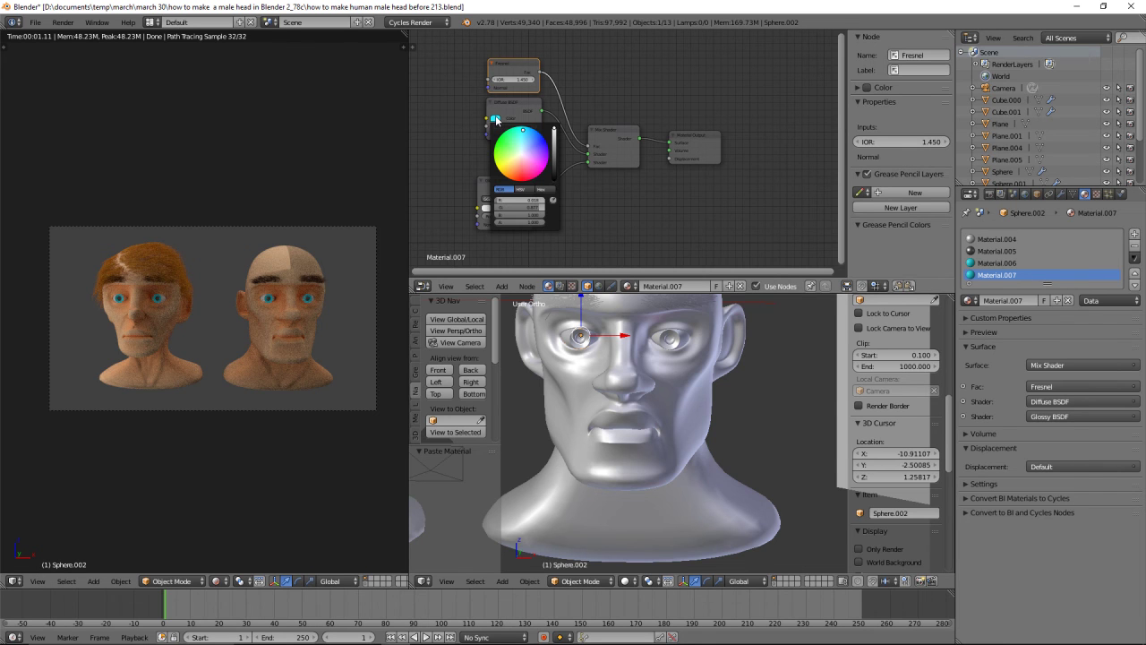
left_click(515, 163)
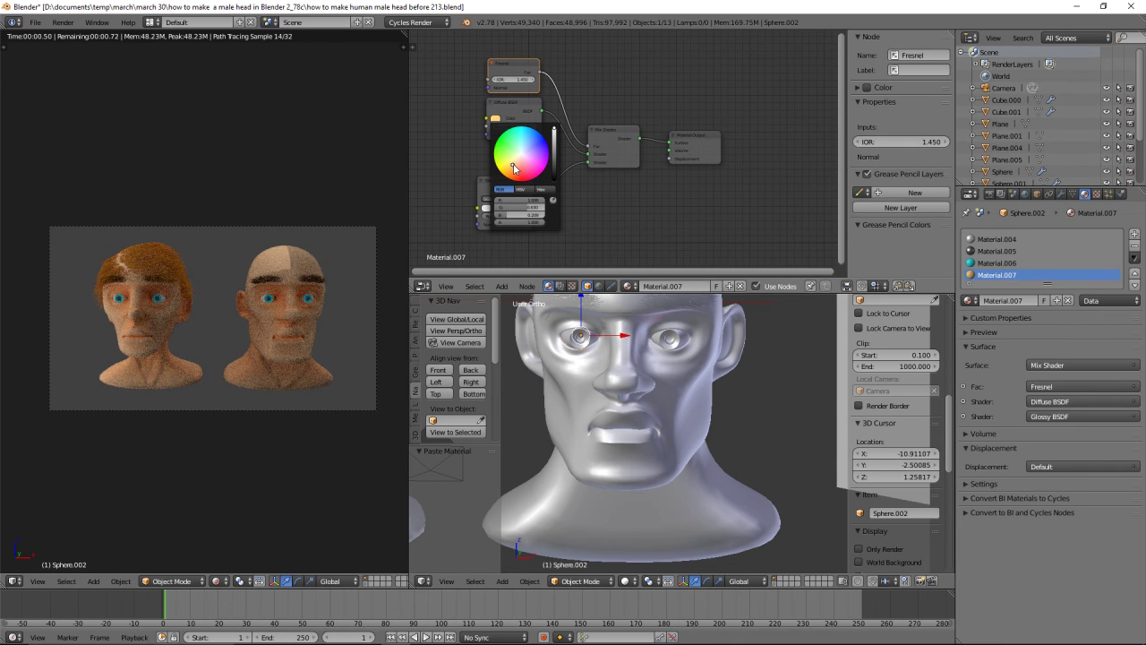
left_click(514, 170)
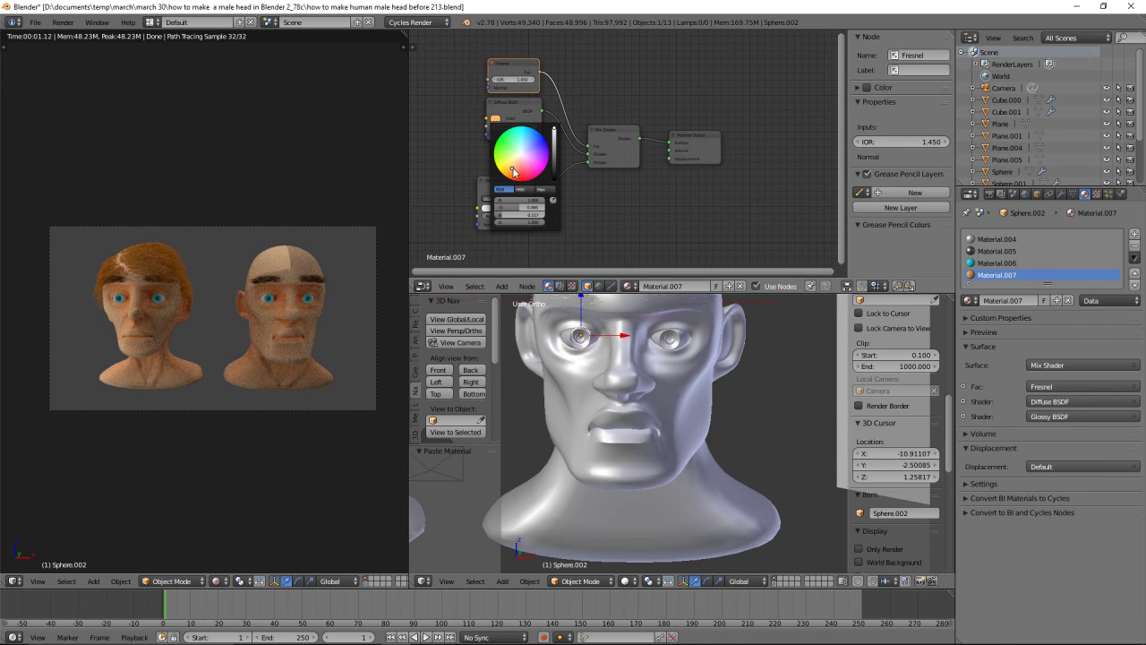
left_click_drag(513, 170, 514, 181)
left_click(554, 134)
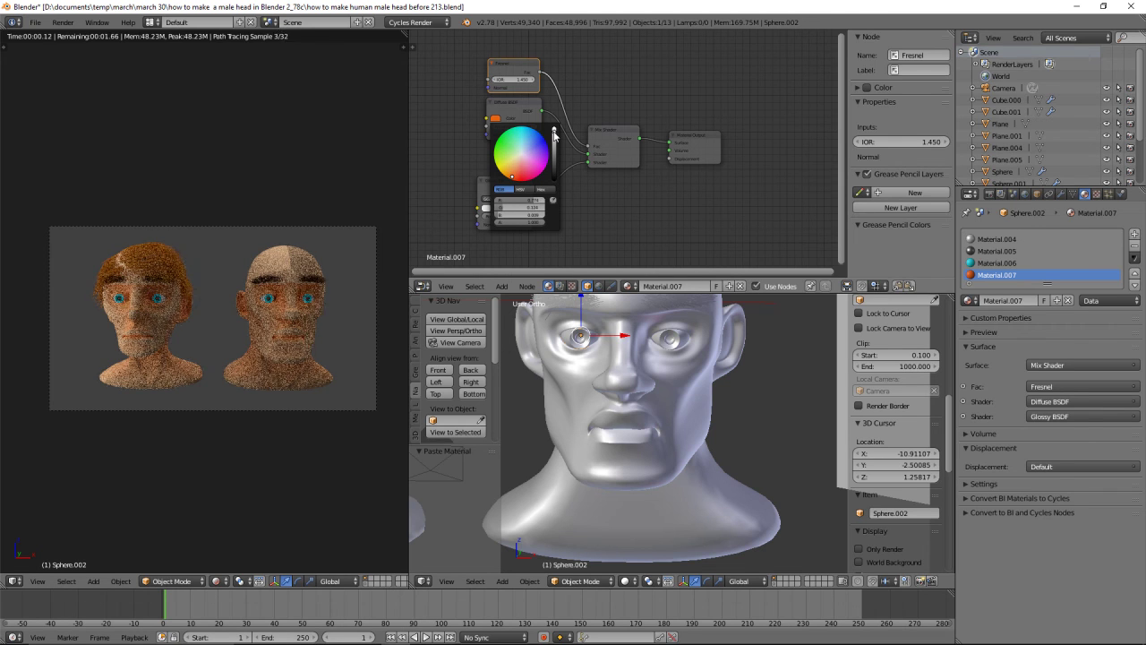
left_click(556, 135)
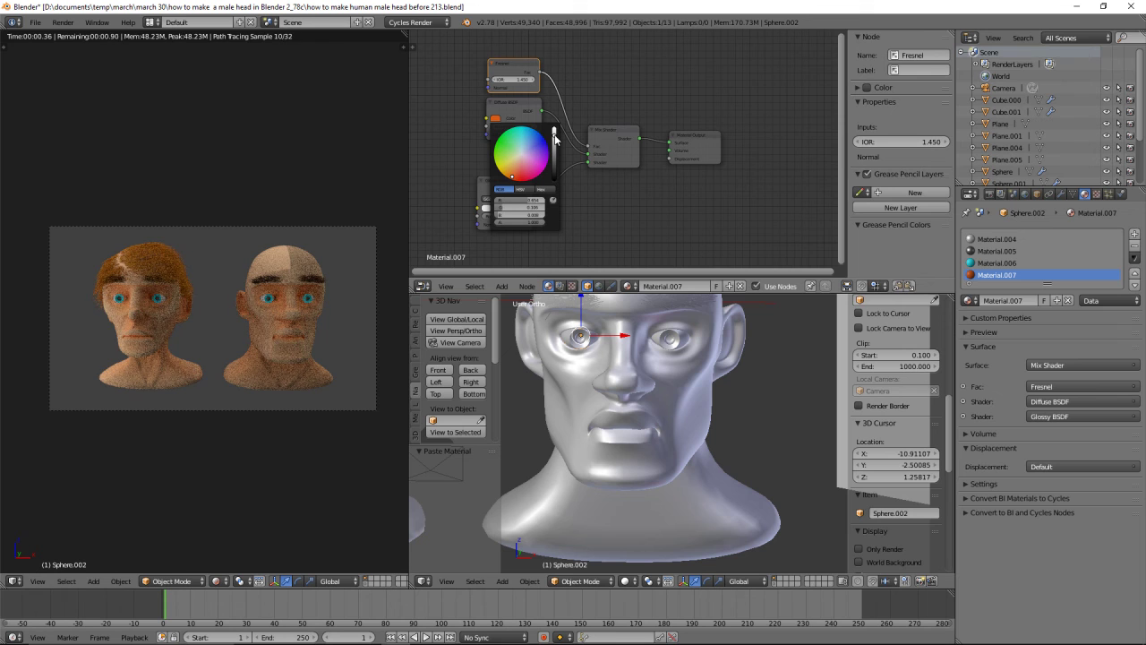
left_click(555, 137)
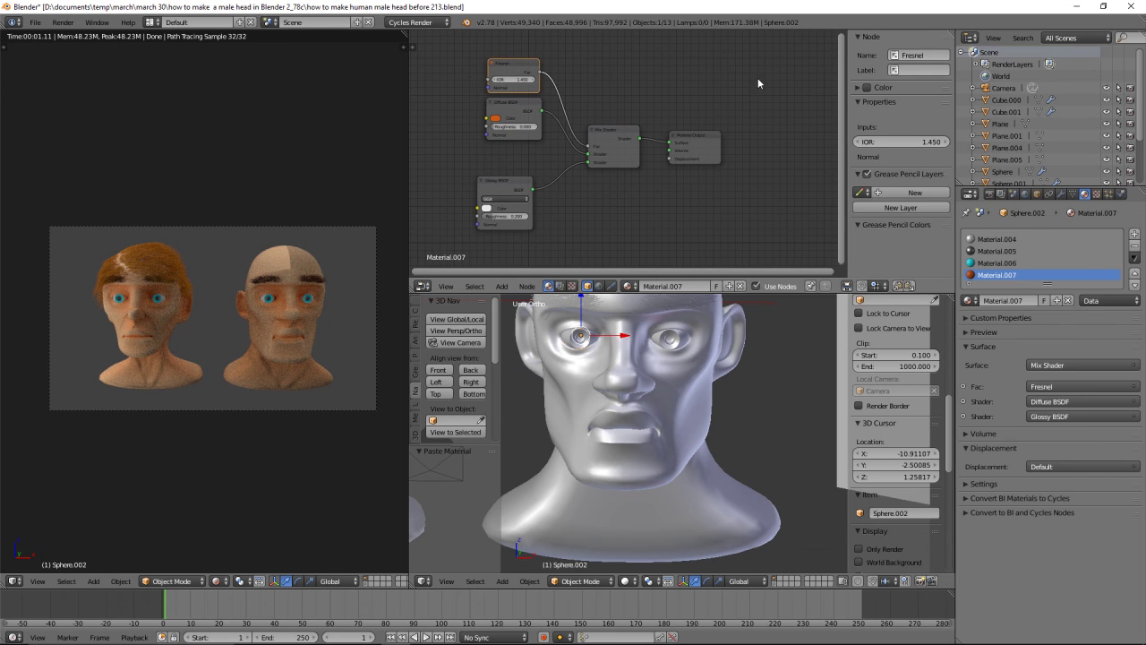
Enter Edit Mode on the eyeball and assign Material.007 to the selected iris faces
left_click(595, 582)
left_click(602, 554)
scroll(658, 415, "up", 3)
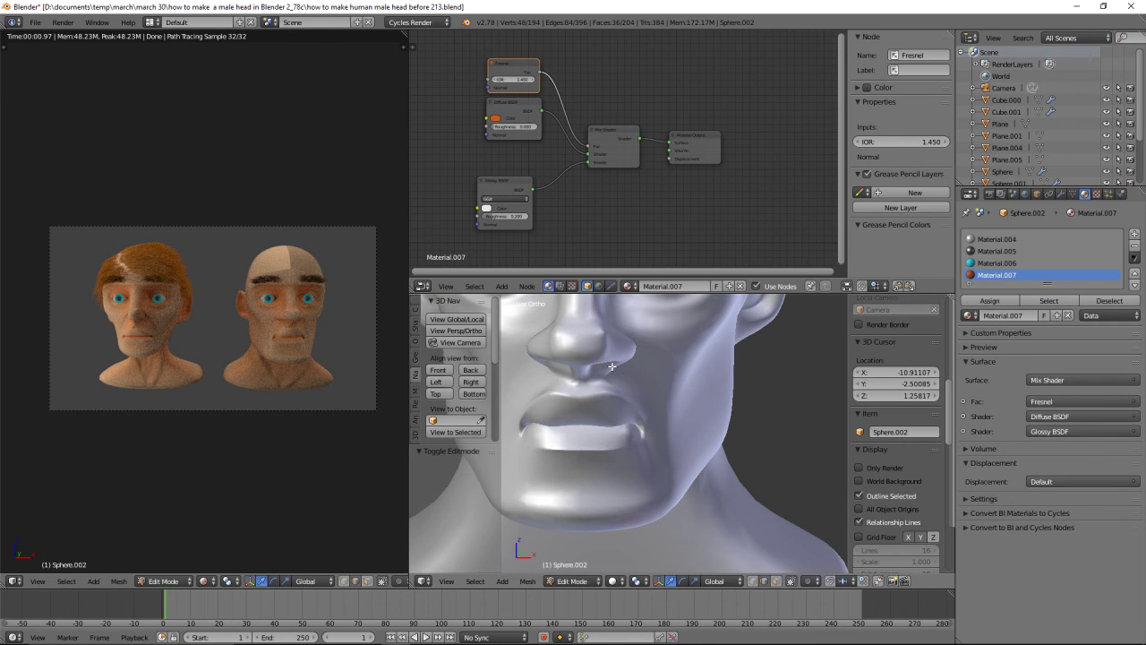
scroll(635, 404, "down", 1)
middle_click_drag(635, 404, 720, 454, "shift")
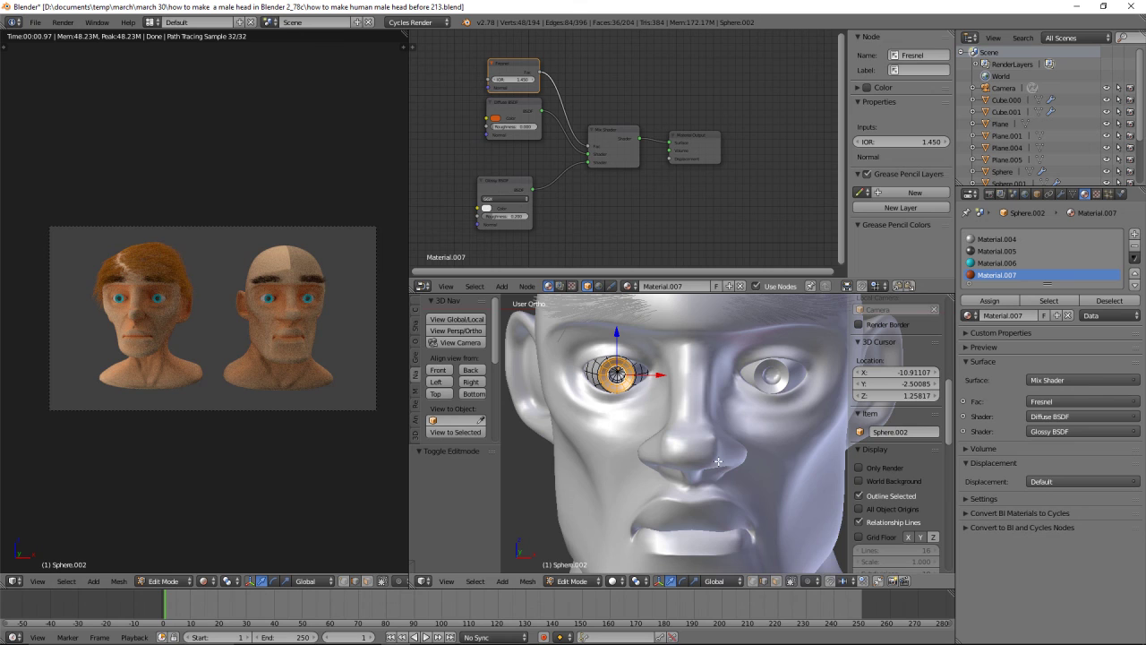
left_click(1007, 301)
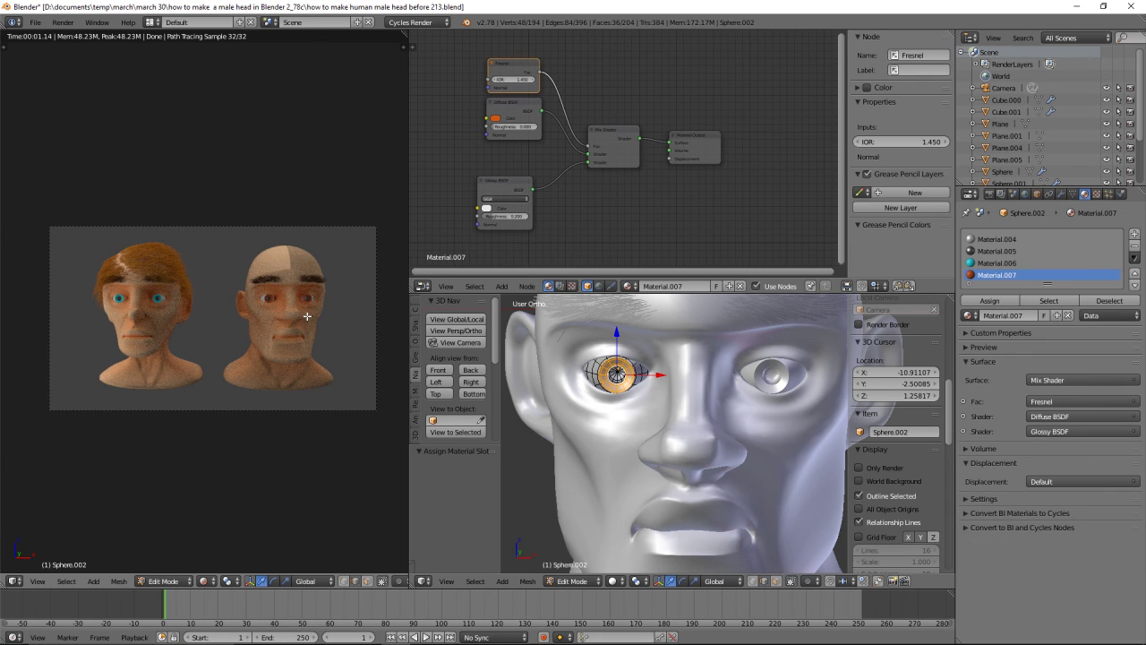
Brighten the iris material's Diffuse BSDF color and shift it to a lighter orange
left_click(497, 120)
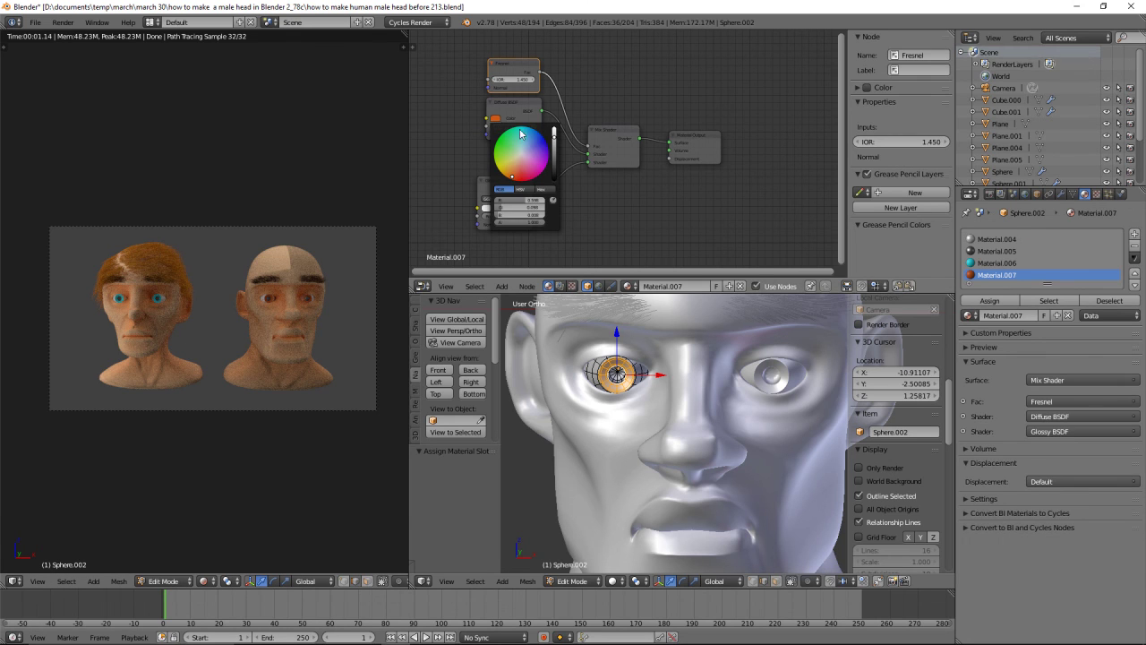
left_click_drag(555, 137, 554, 131)
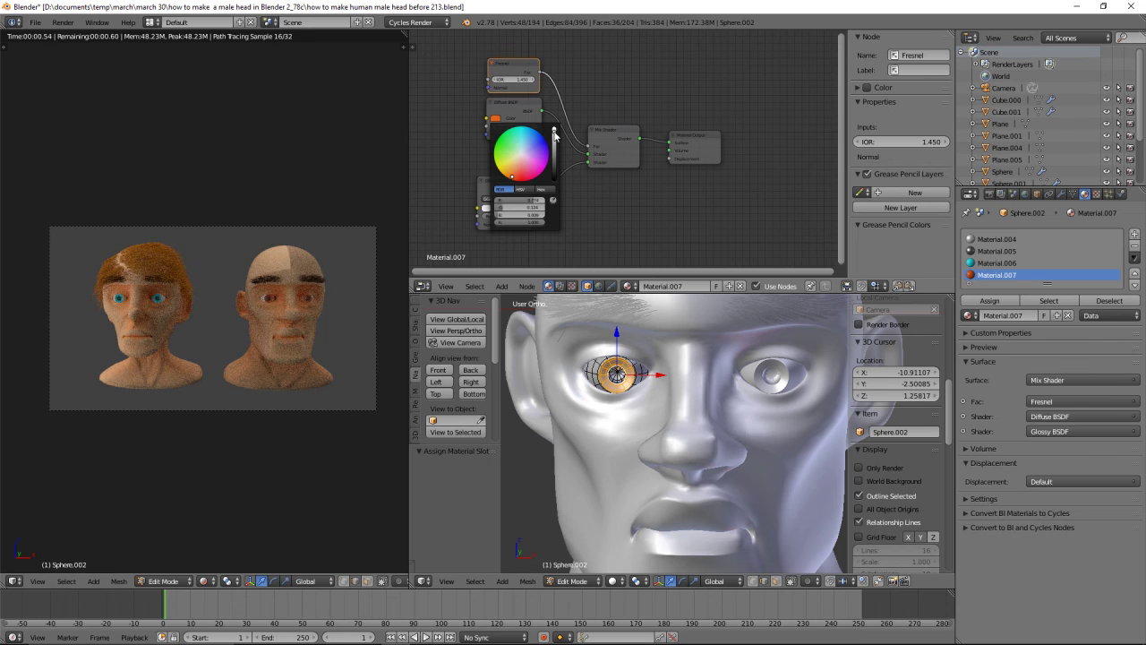
left_click(513, 175)
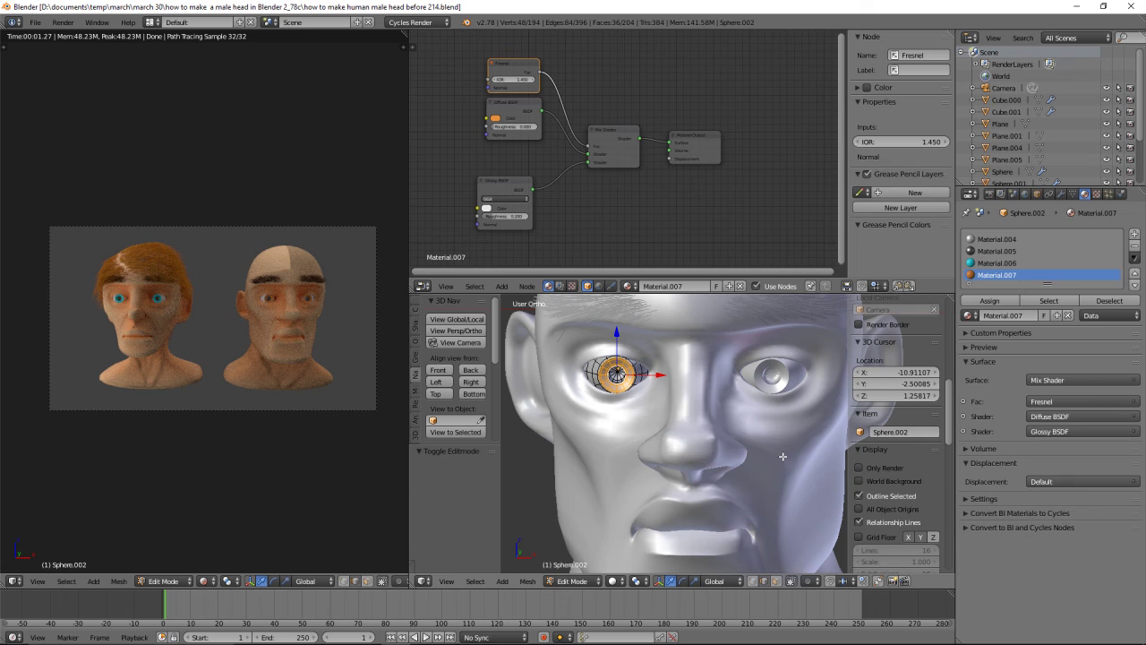
Deselect the iris faces and return the eyeball to Object Mode
key("a")
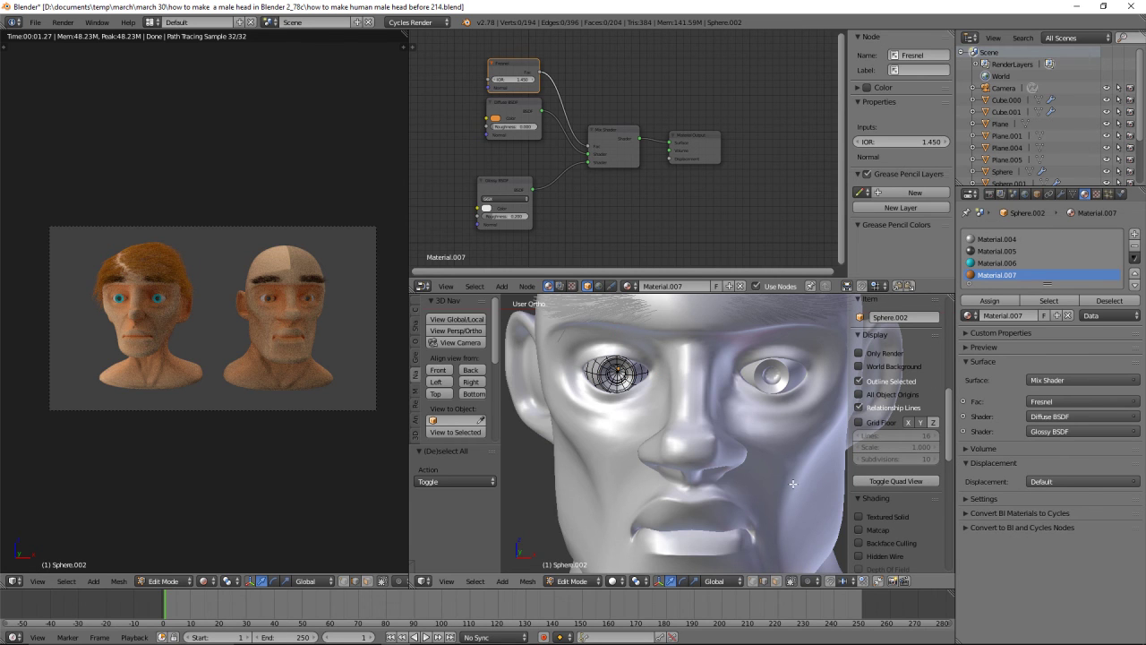
left_click(599, 584)
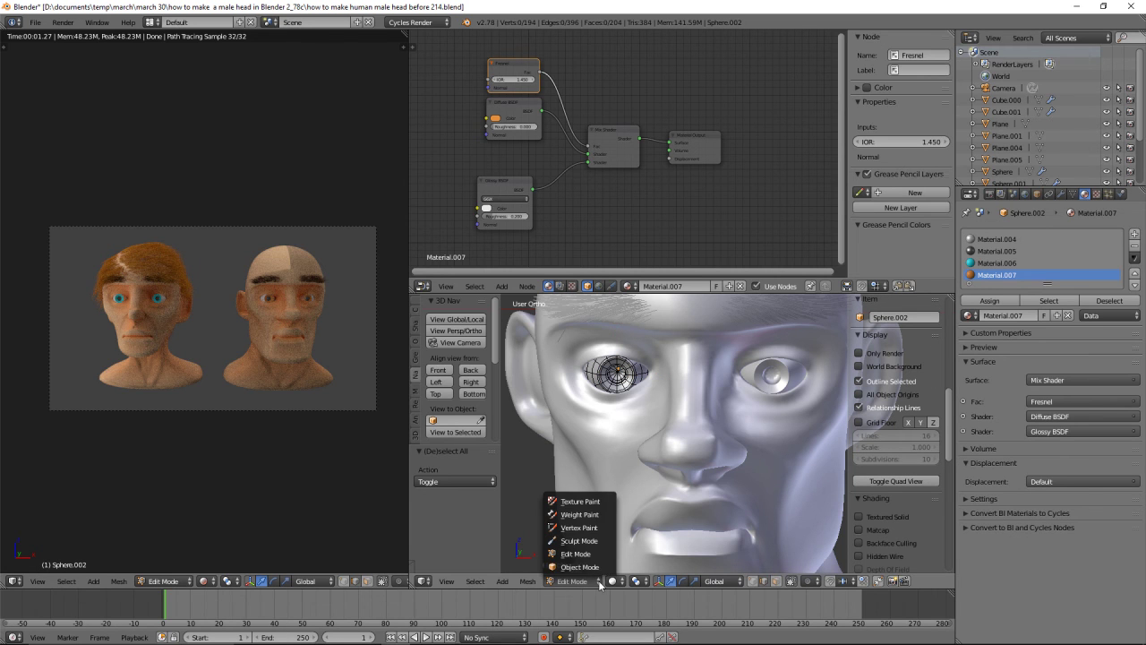
left_click(612, 570)
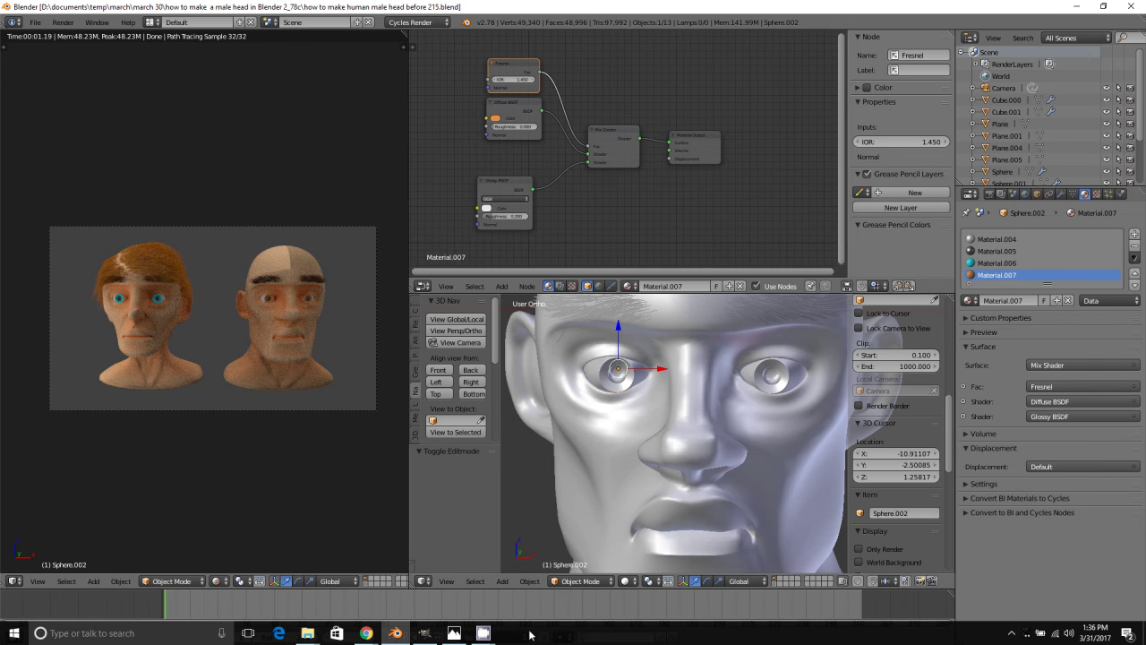
Switch to GIMP, duplicate the Material Diffuse Color.png layer, and hide the original layer and the Pasted Layer
left_click(429, 634)
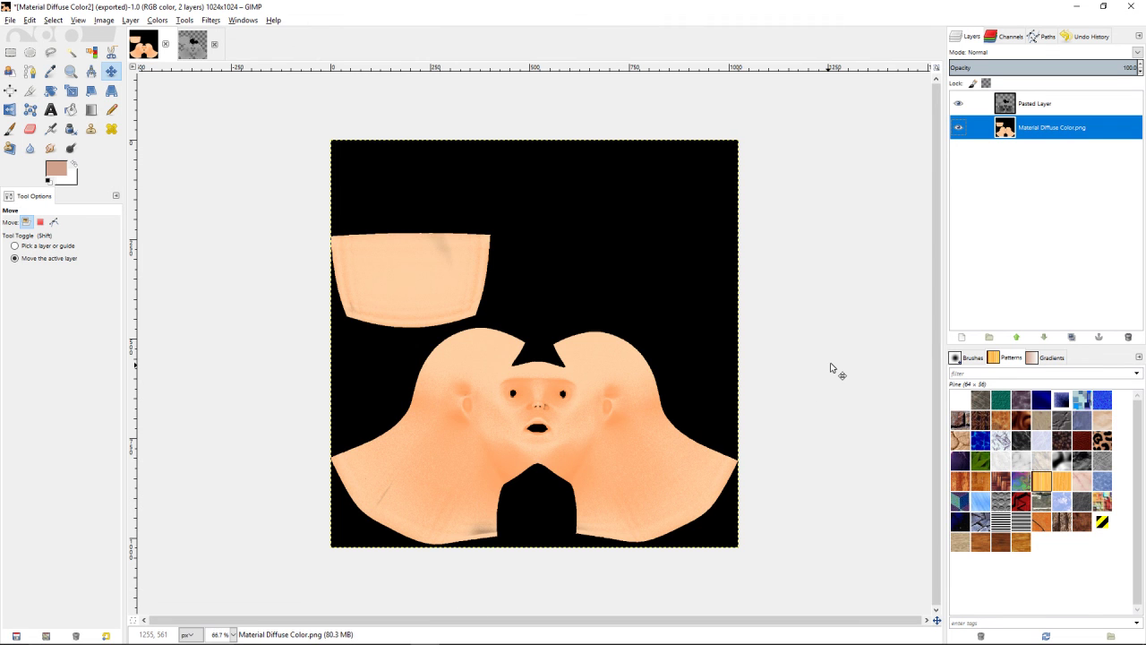
right_click(1092, 133)
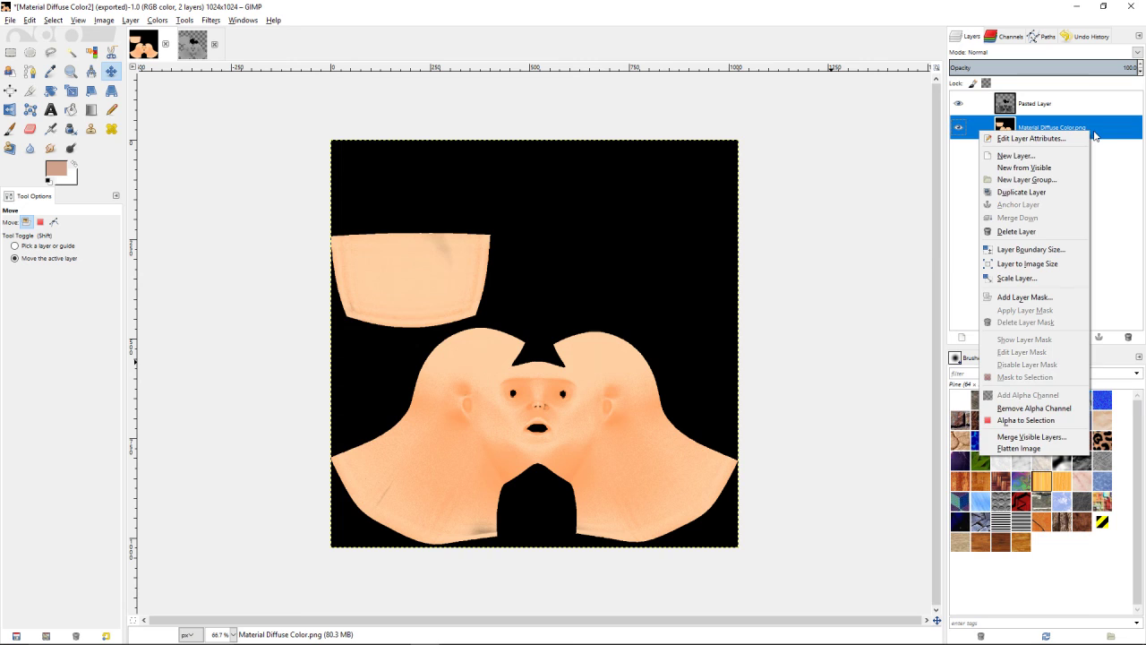
left_click(1065, 194)
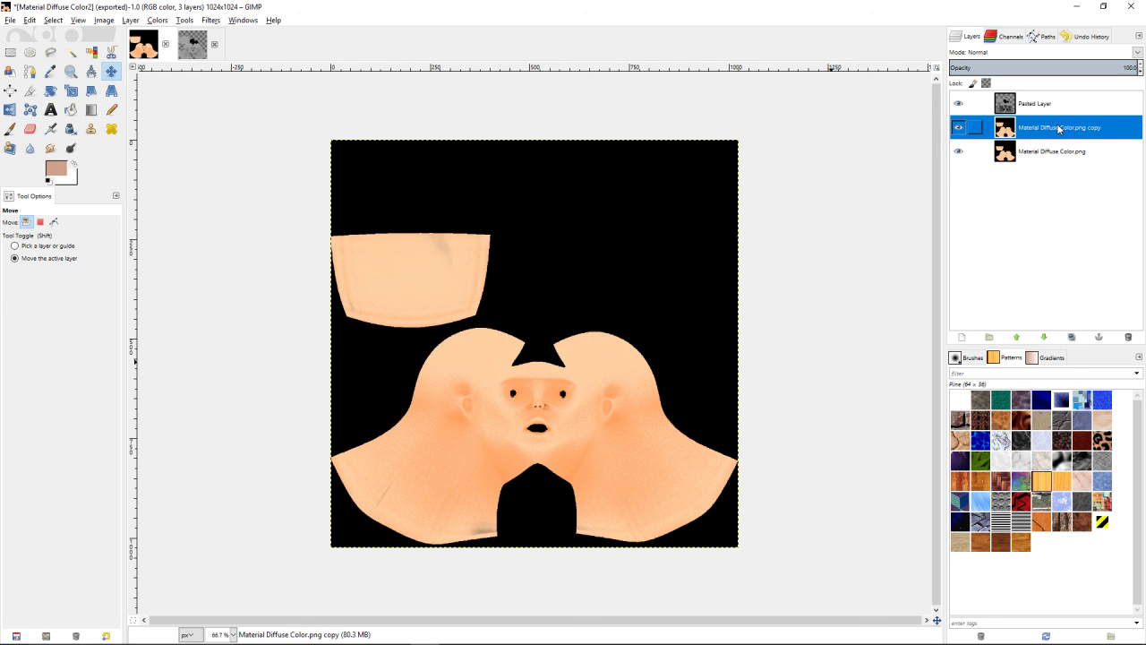
left_click(959, 152)
left_click(959, 104)
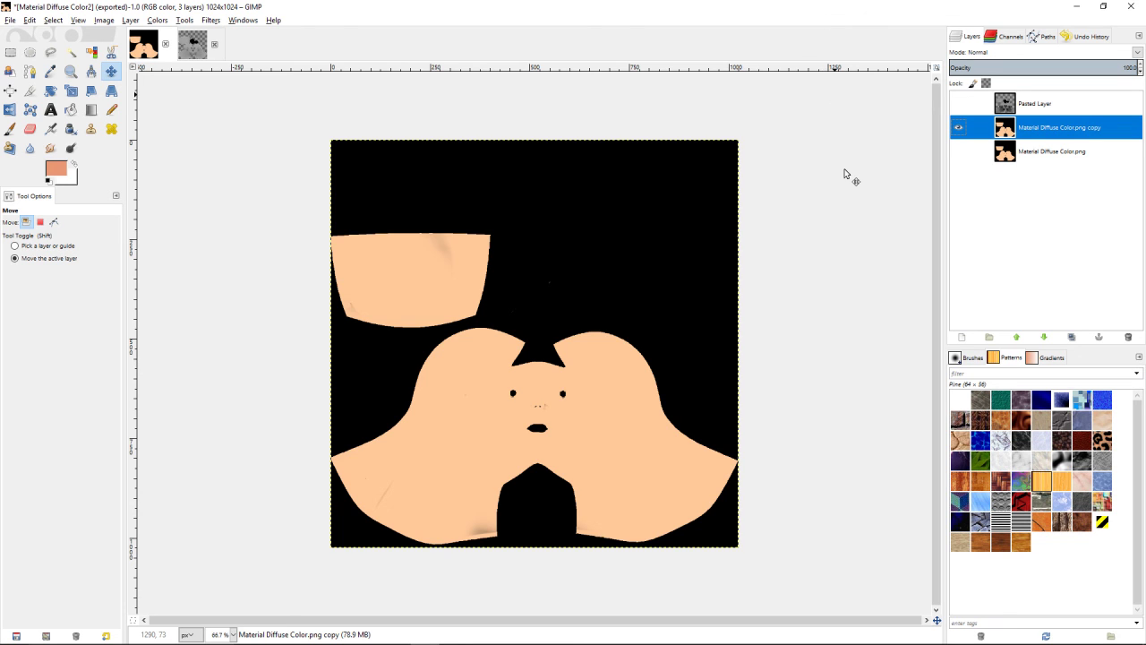
Set the foreground color to the darker orange e38860
left_click(59, 169)
left_click_drag(96, 283, 94, 277)
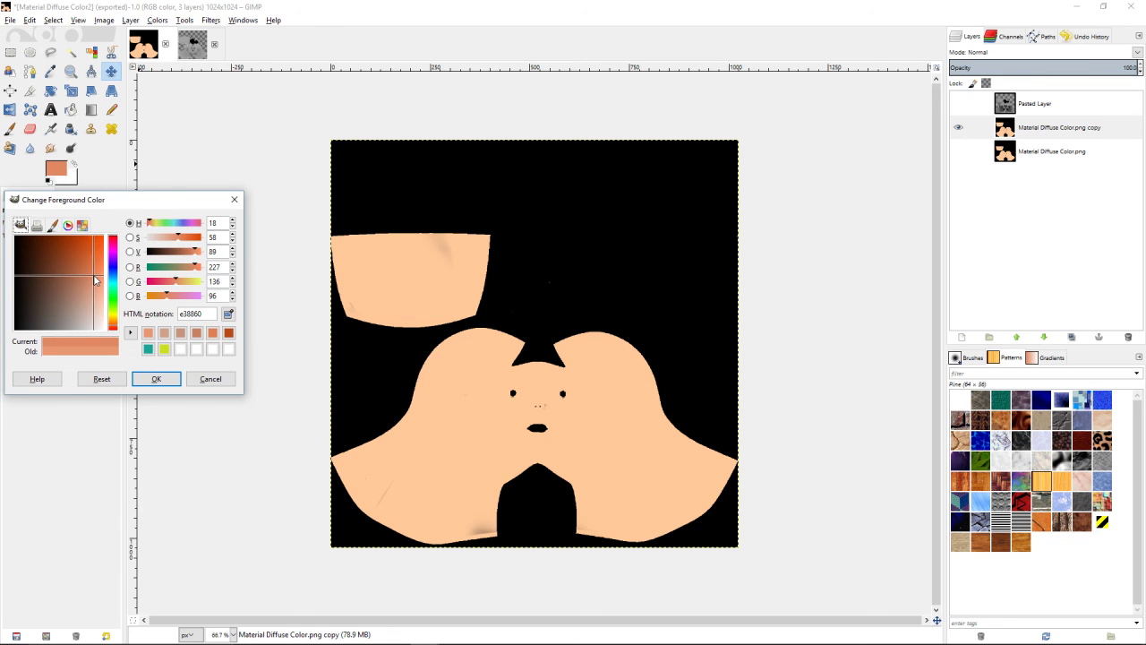
left_click(175, 379)
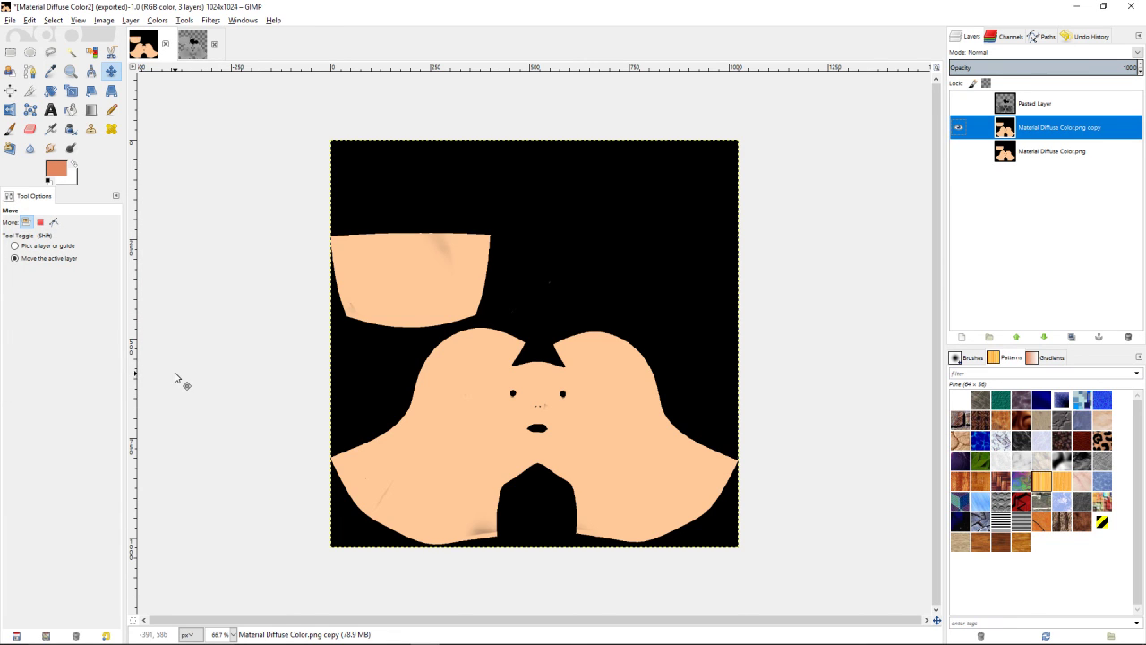
Bucket-fill the separate upper skin patch and its remaining pale spots with the foreground color
left_click(70, 110)
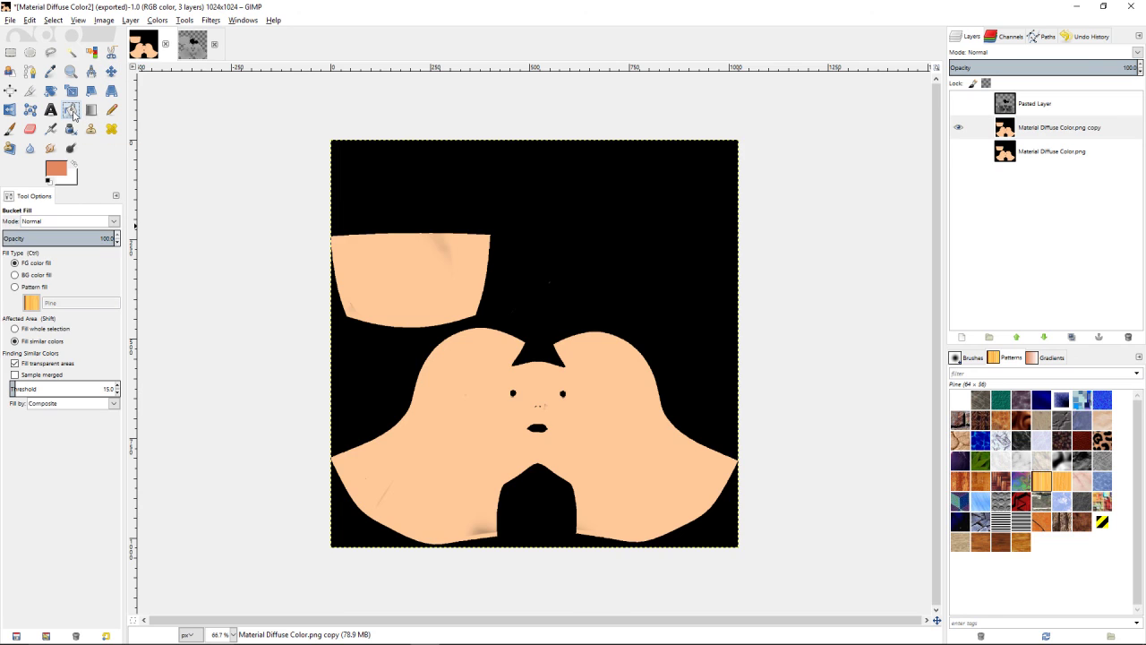
left_click(392, 289)
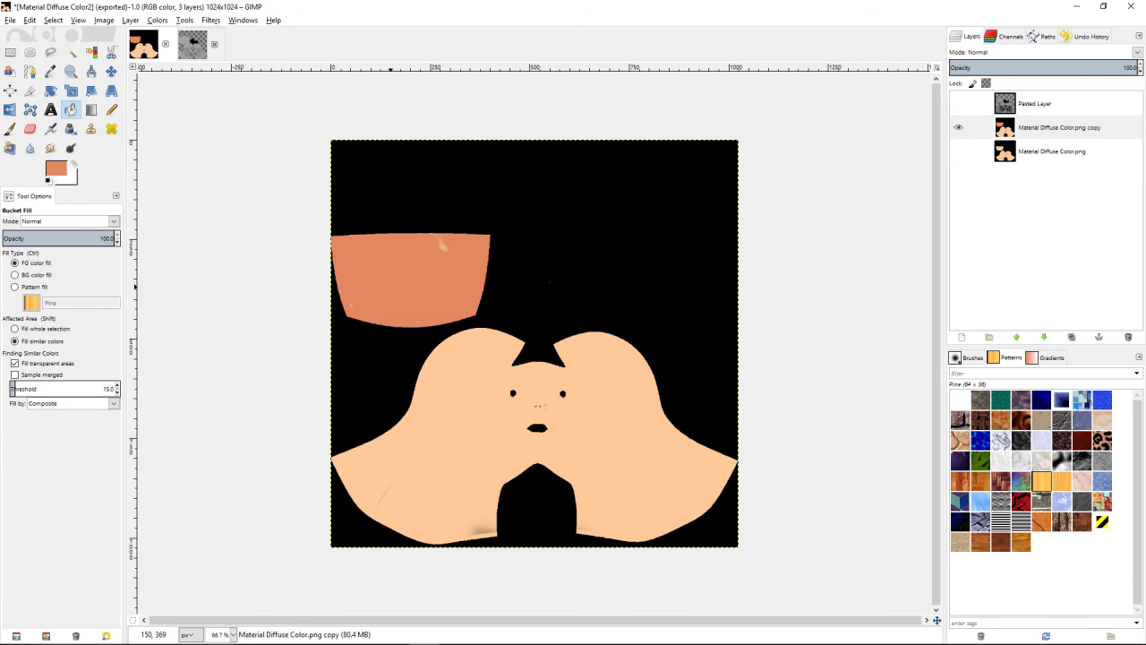
left_click(350, 306)
left_click(351, 305)
left_click(442, 245)
Bucket-fill the large face and neck area with the foreground color, including the pale spots along its lower edge
left_click(411, 522)
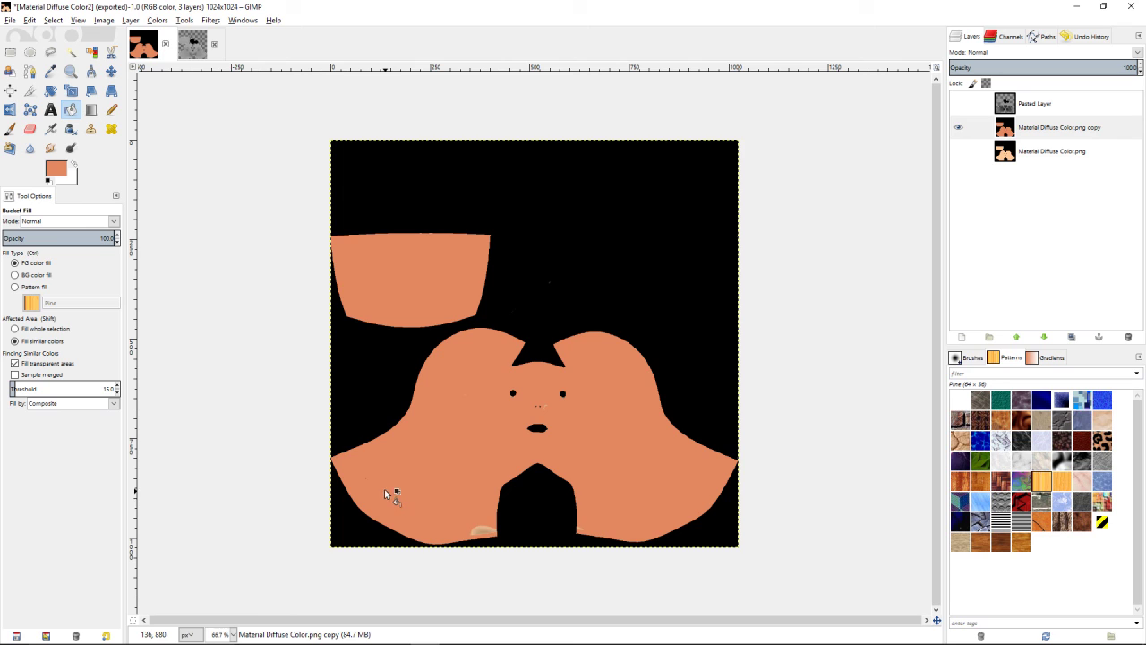
left_click(482, 530)
left_click(481, 530)
left_click(472, 530)
left_click(481, 526)
left_click(580, 528)
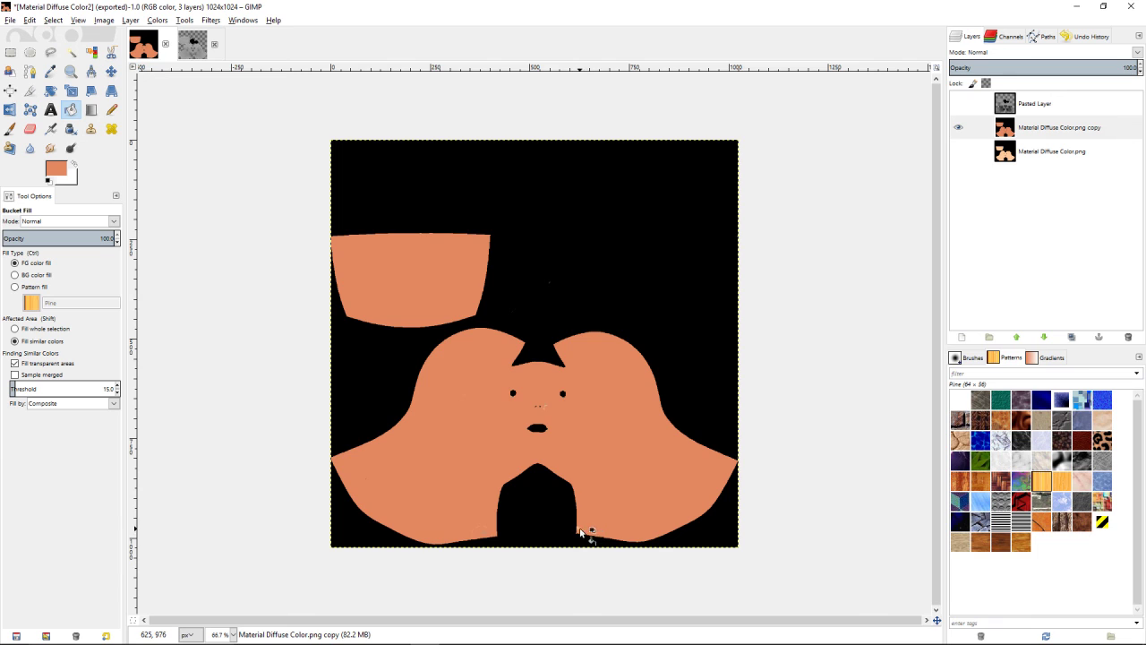
Fill the leftover specks at the neck's lower edge and around the nostrils with the same orange
left_click(487, 529)
left_click(474, 530)
left_click(480, 527)
left_click(475, 530)
left_click(544, 406)
left_click(545, 405)
left_click(547, 405)
left_click(465, 395)
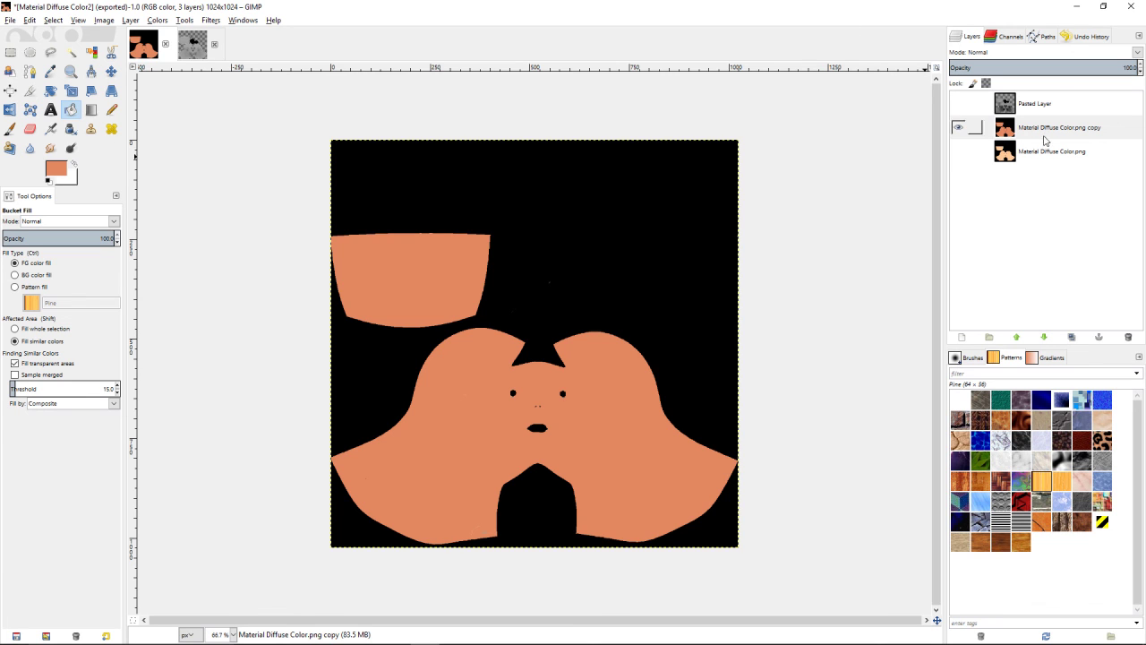
Darken the Material Diffuse Color.png copy layer by pulling down the middle of its Value curve with Curves
left_click_drag(1046, 135, 928, 189)
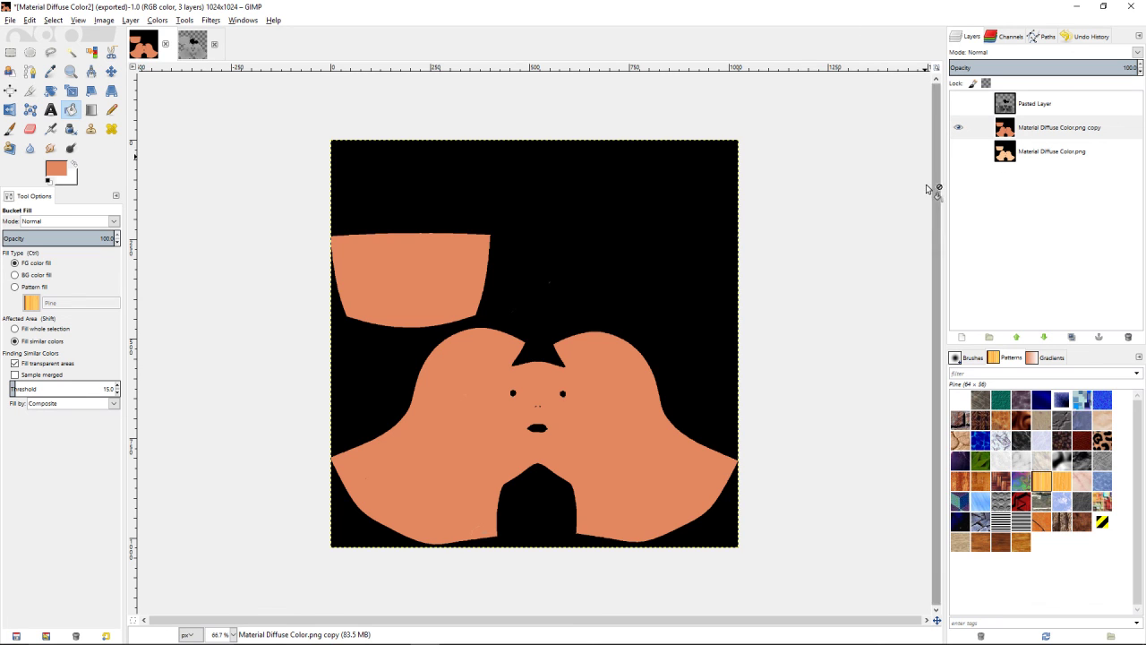
left_click(157, 20)
left_click(175, 121)
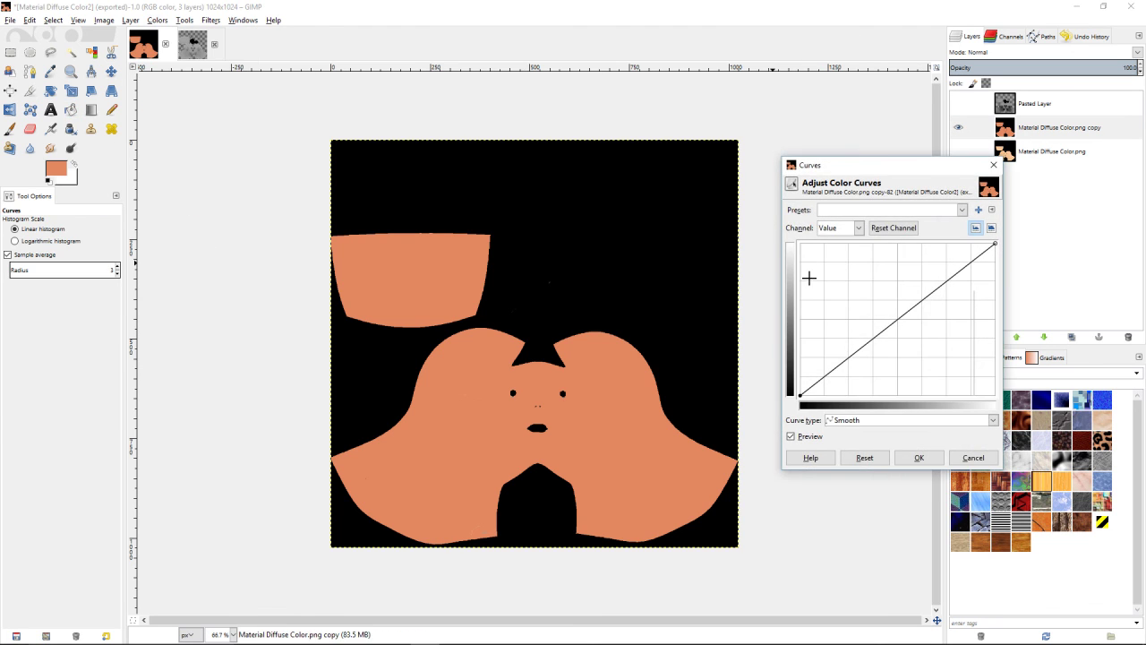
left_click(895, 326)
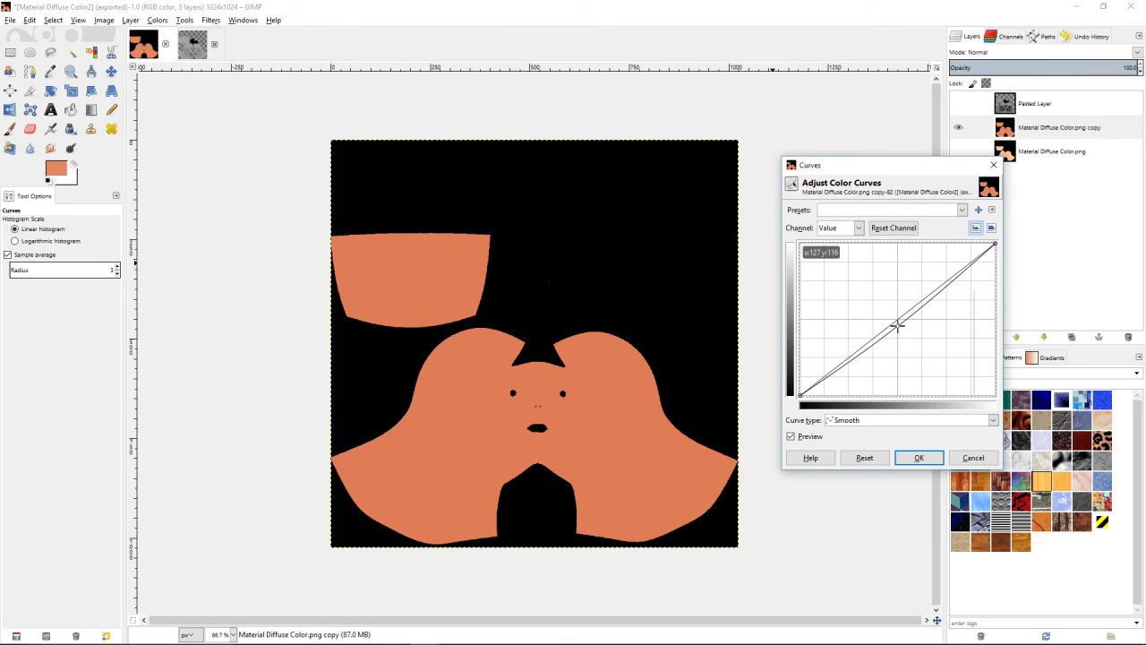
left_click_drag(897, 325, 905, 332)
left_click(924, 457)
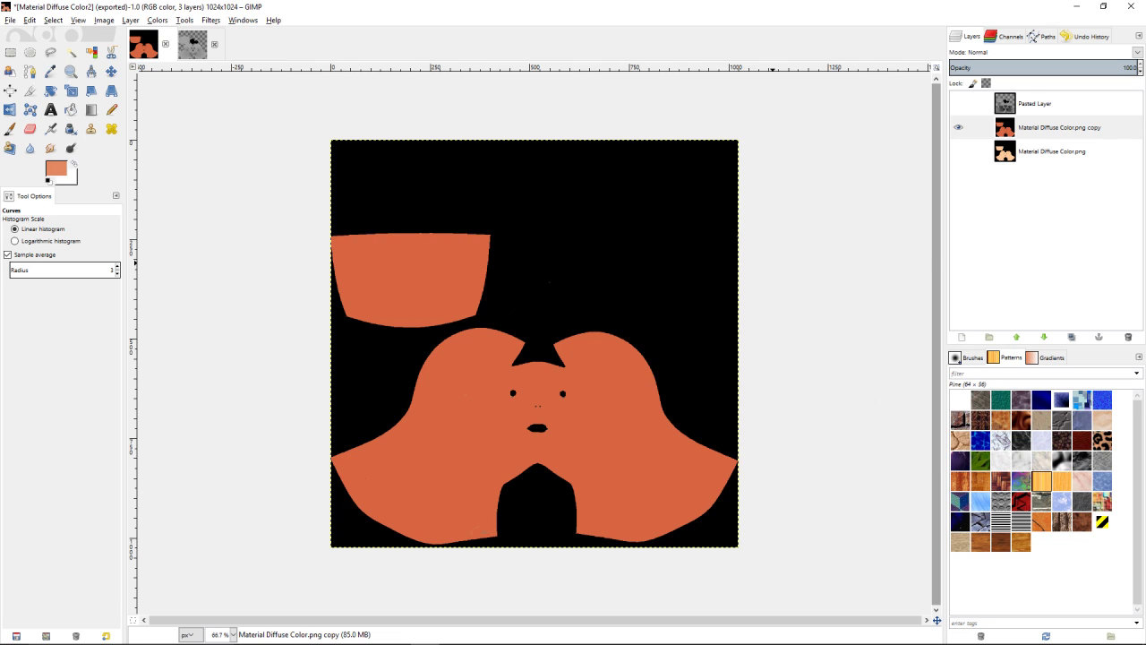
Make the Pasted Layer visible over the recolored skin and select it
left_click(111, 71)
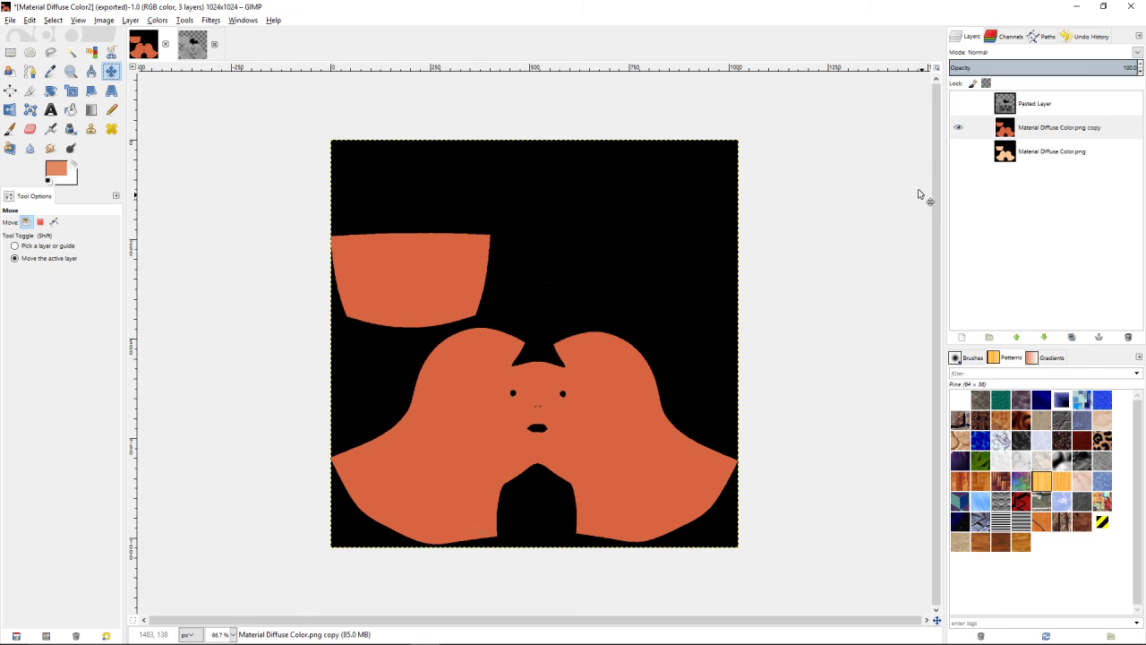
left_click(959, 103)
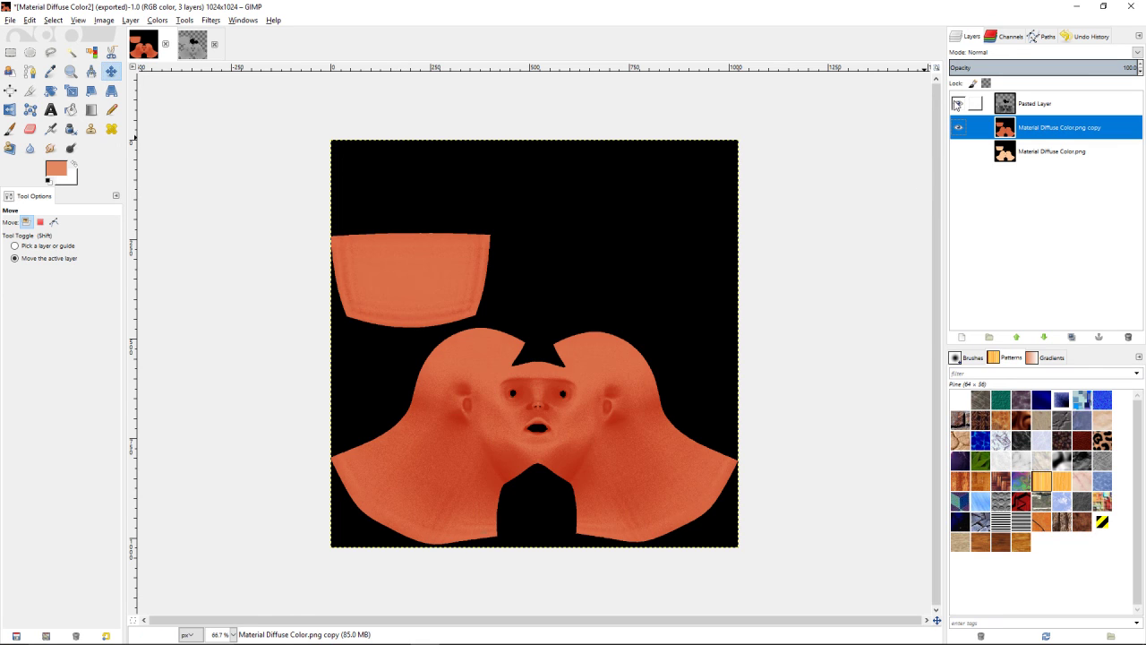
left_click(1052, 108)
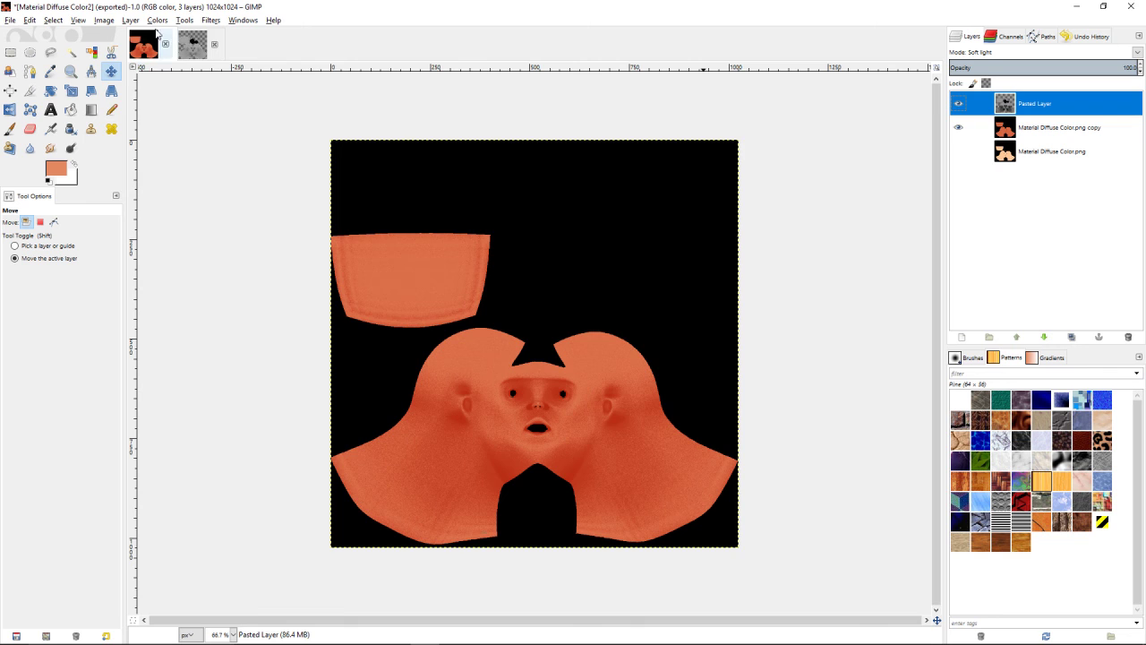
Create a new layer from the visible image, and hide the Pasted Layer and the Material Diffuse Color.png copy layer
left_click(131, 22)
left_click(133, 22)
left_click(132, 21)
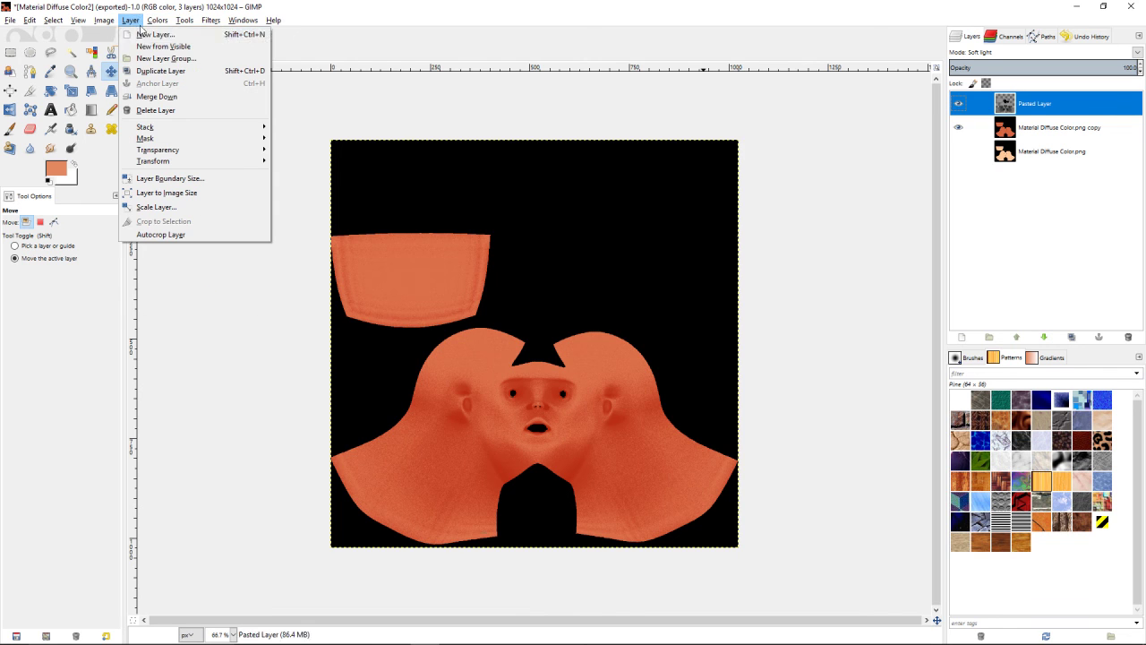
left_click(142, 47)
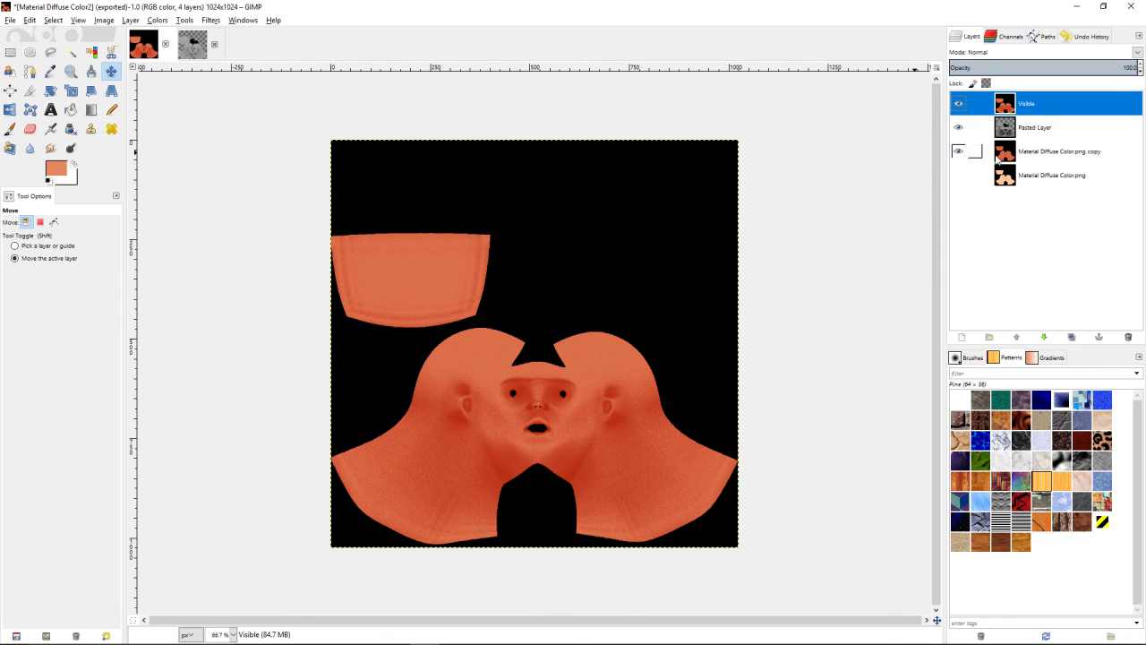
left_click(958, 127)
left_click(958, 154)
Export the image to the textures folder as Material Diffuse Colora.png
left_click(11, 21)
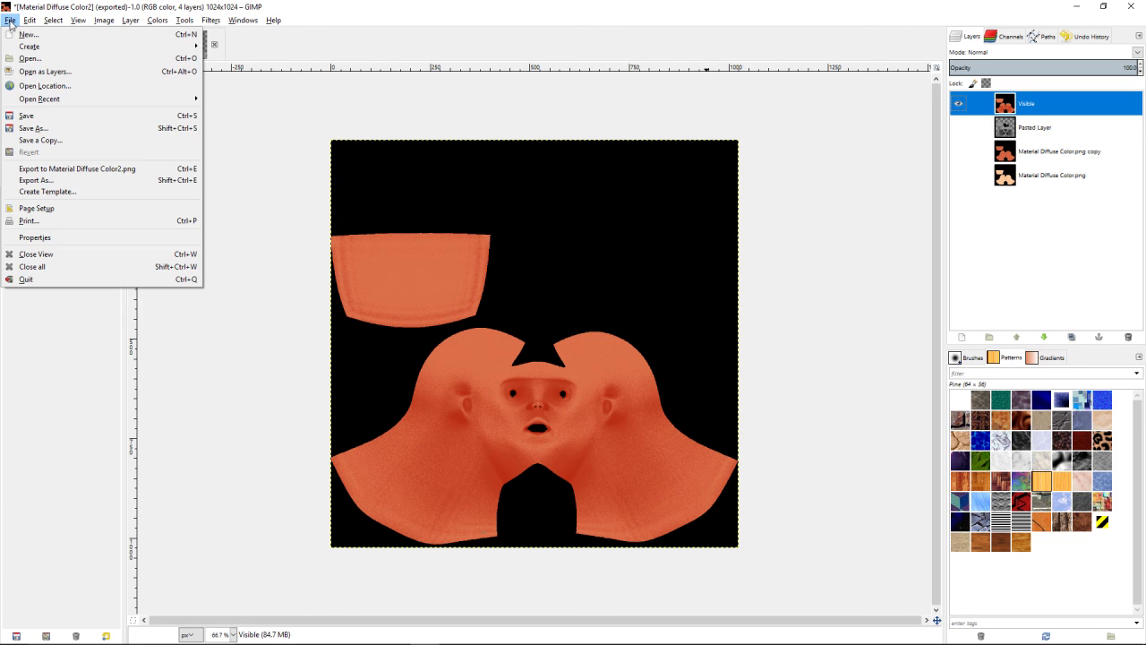
left_click(66, 181)
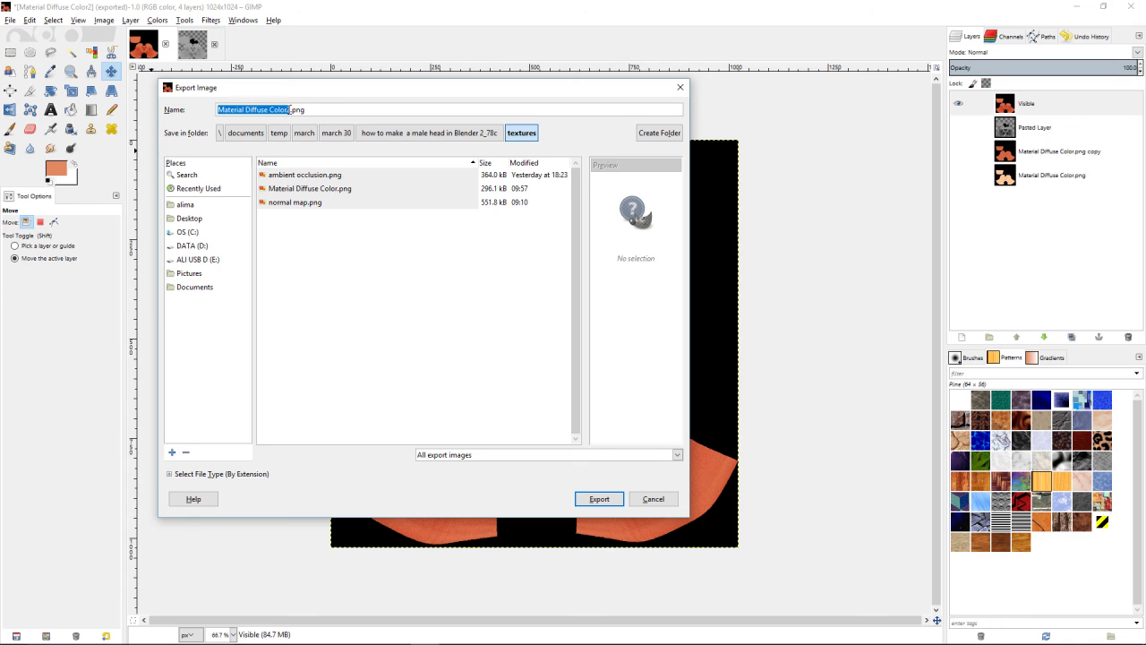
left_click(289, 109)
key("BackSpace")
type("a")
left_click(618, 503)
left_click(594, 432)
Switch to Blender, select the second head, and remove its Material.003 slot
mouse_move(648, 643)
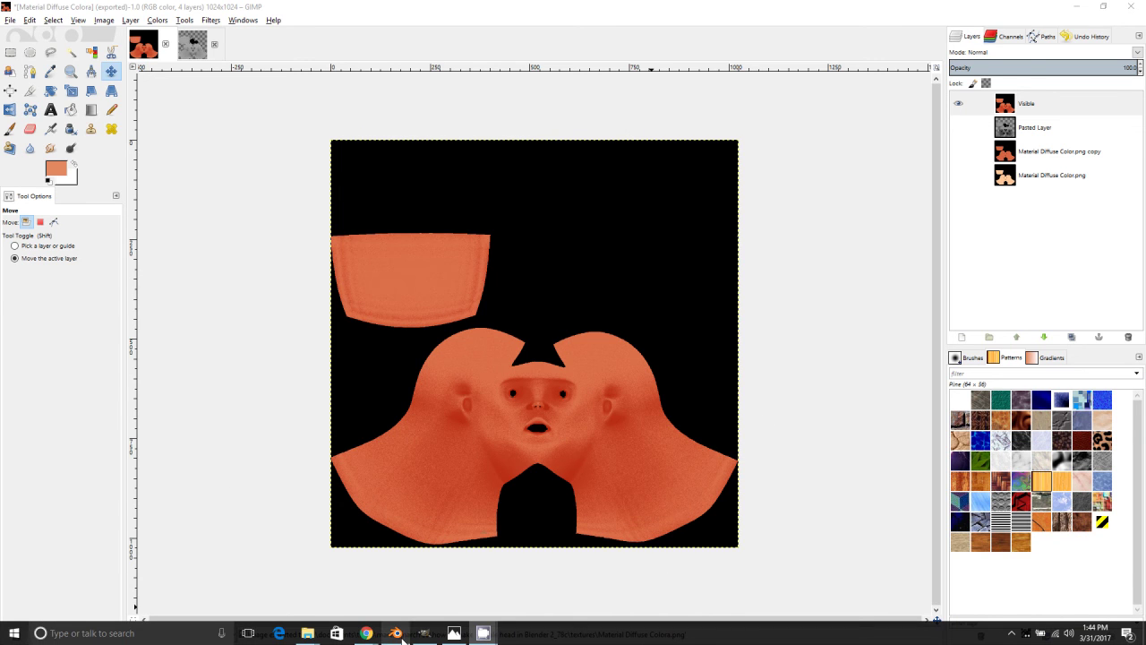
left_click(395, 633)
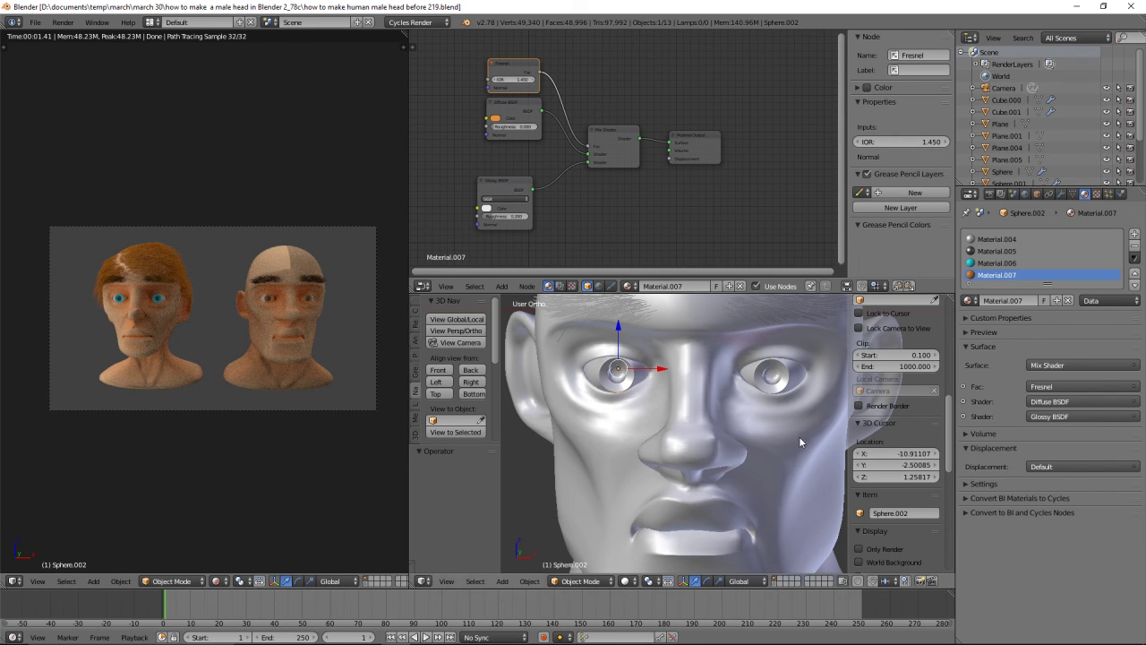
right_click(804, 477)
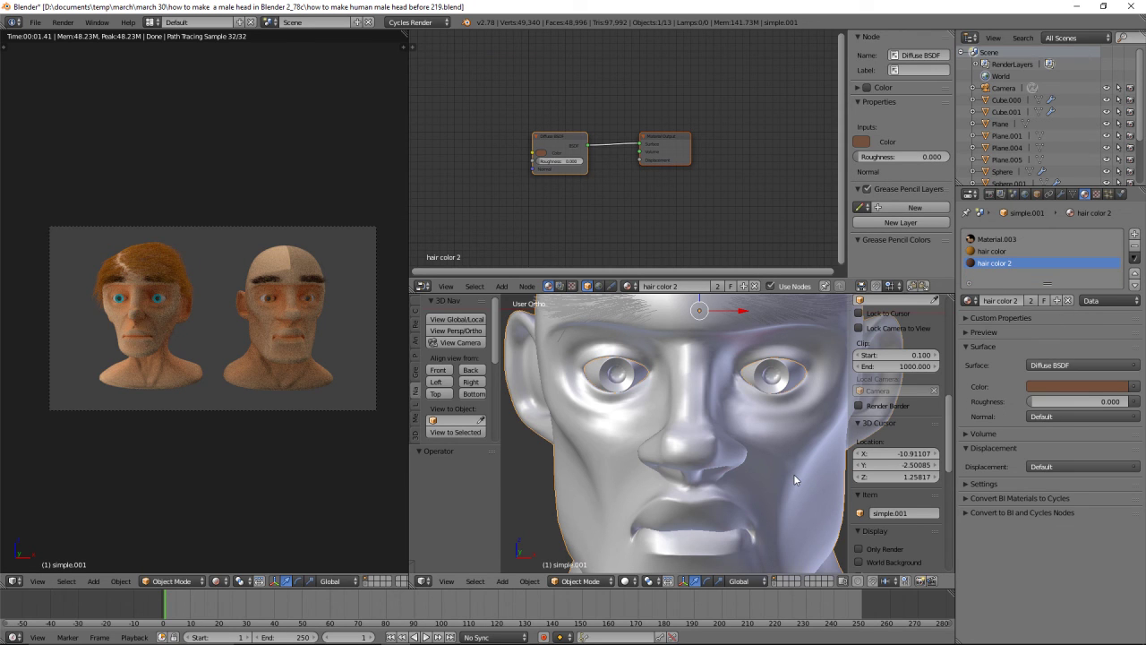
left_click(1037, 239)
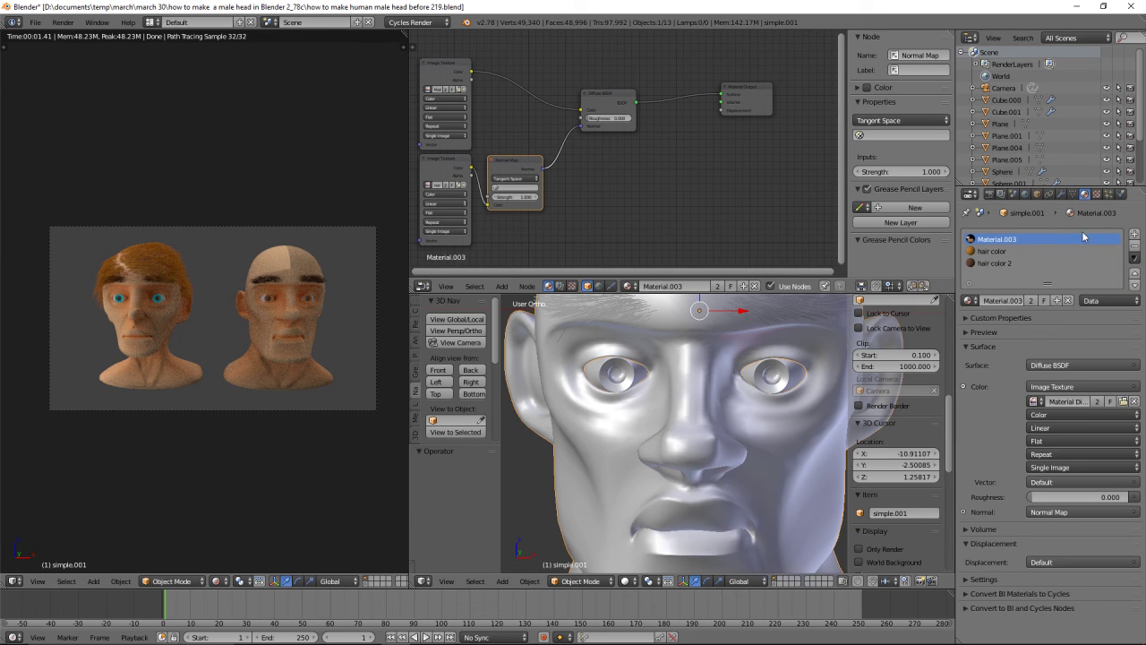
left_click(1134, 247)
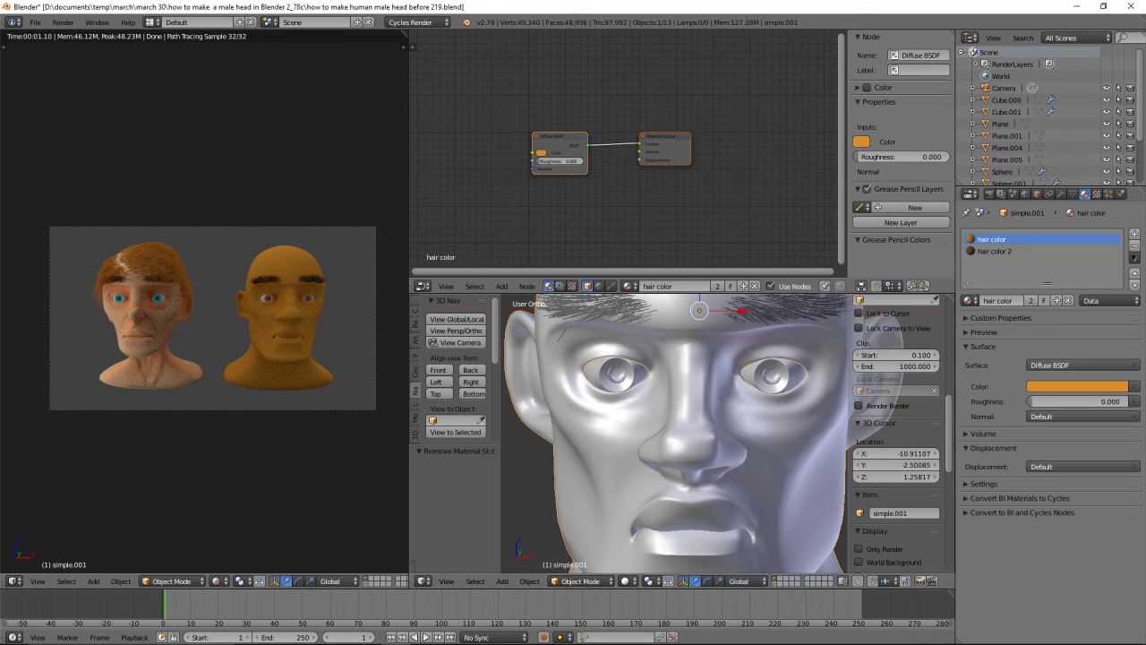
Move the hair color material's Material Output and Diffuse BSDF nodes aside, and add two stacked Image Texture nodes
left_click_drag(686, 160, 795, 149)
left_click_drag(584, 142, 690, 130)
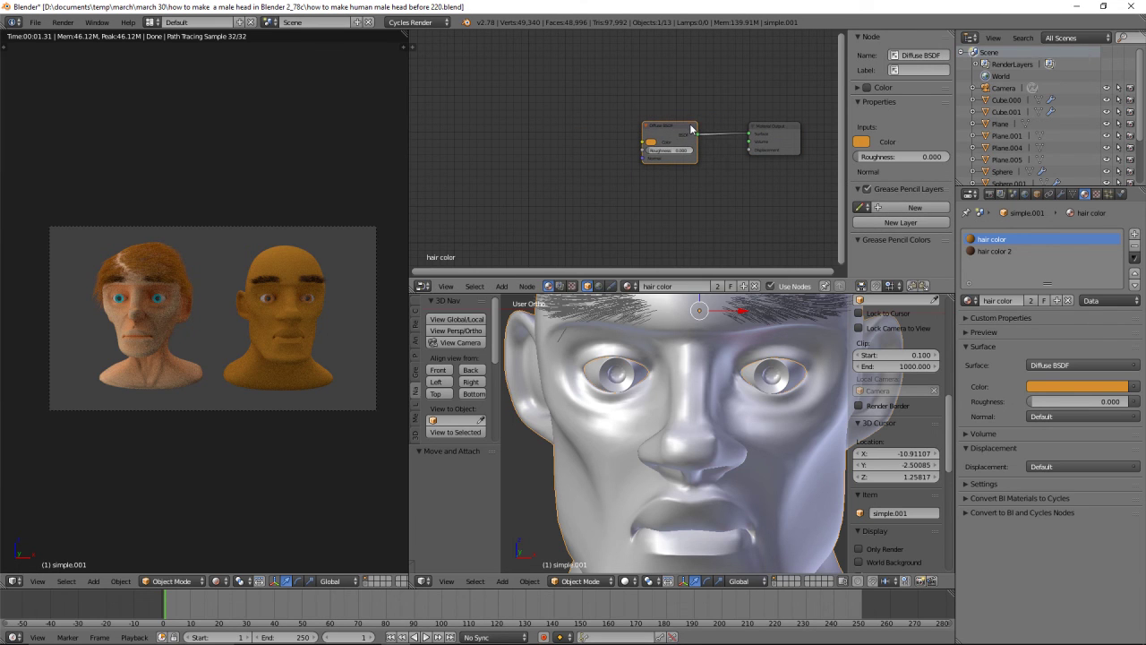
left_click(504, 286)
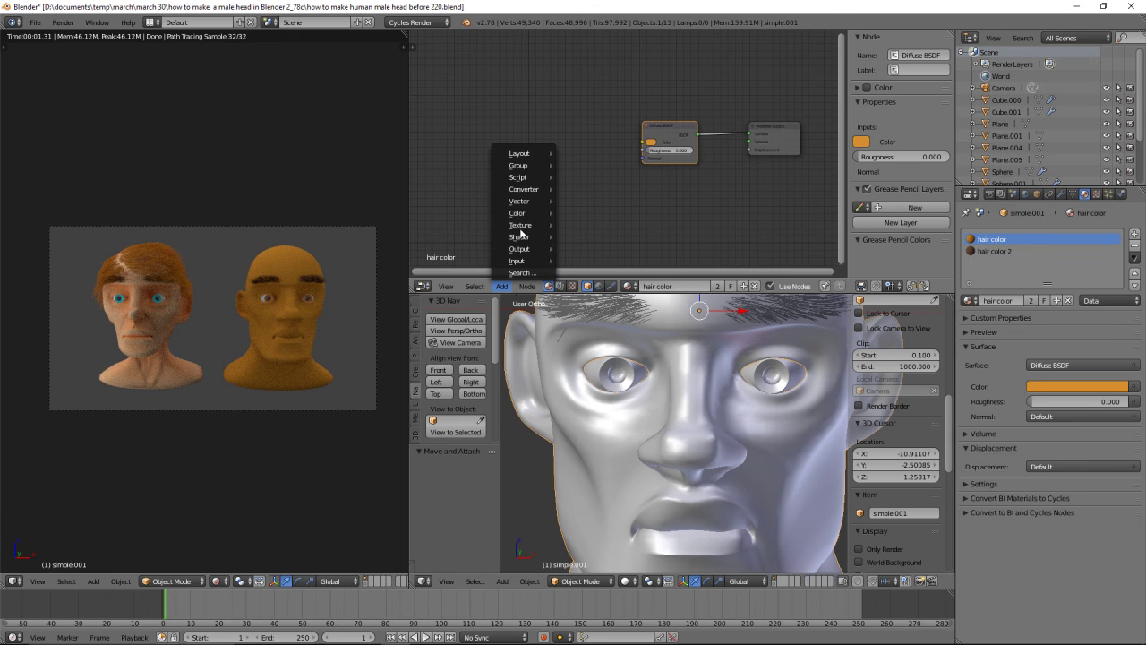
mouse_move(525, 227)
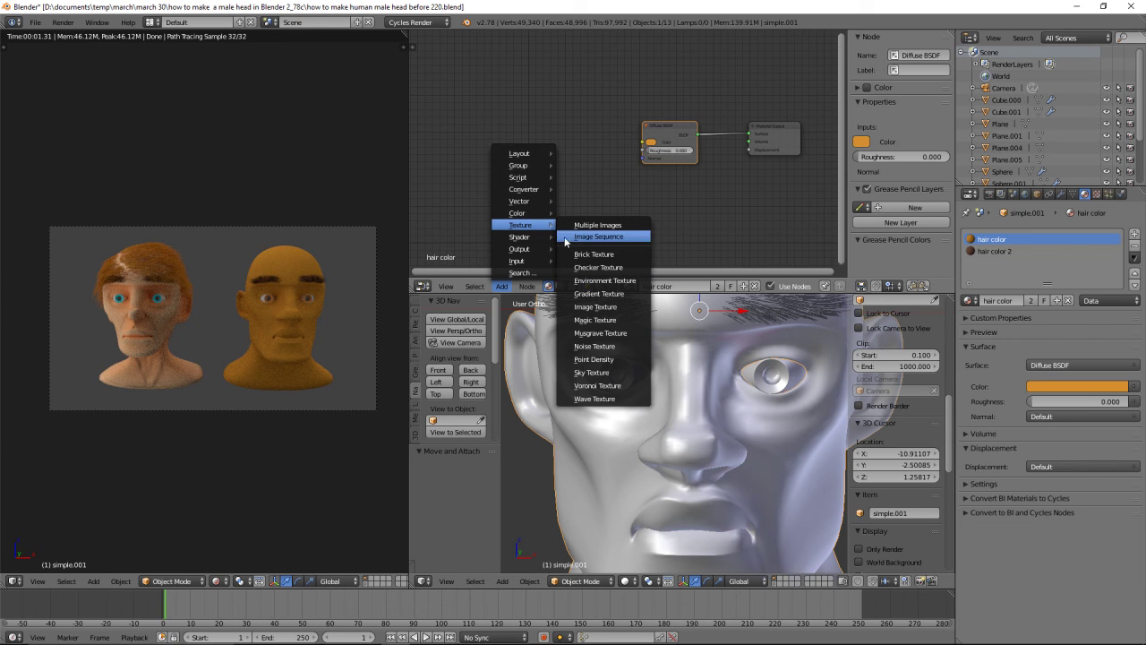
left_click(595, 306)
left_click(455, 50)
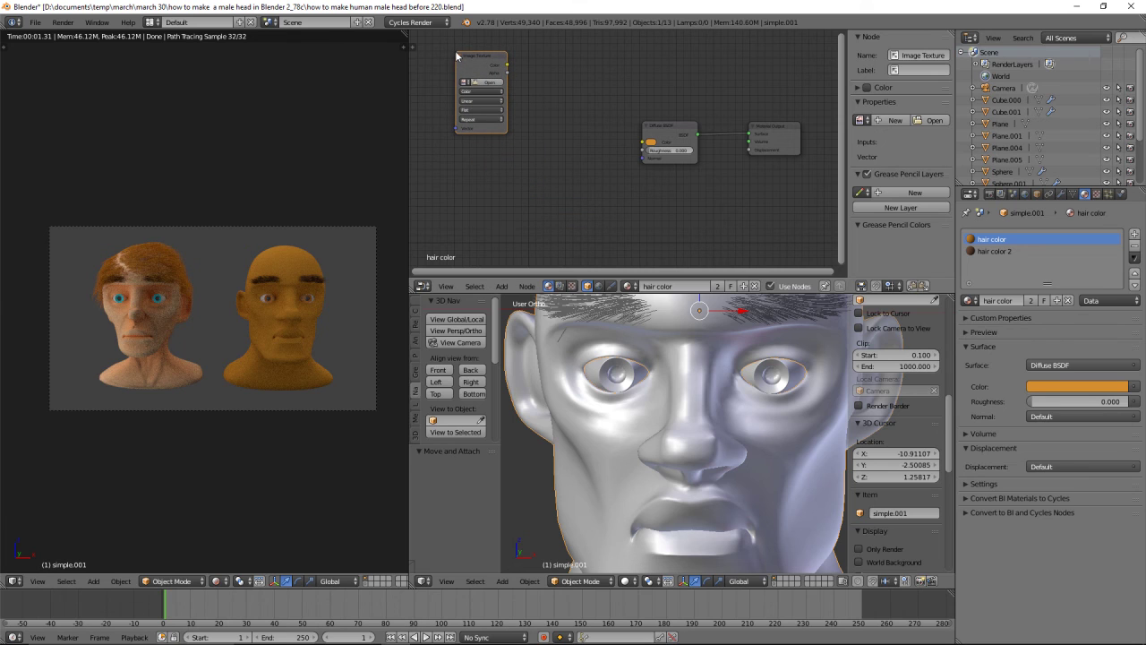
left_click(506, 287)
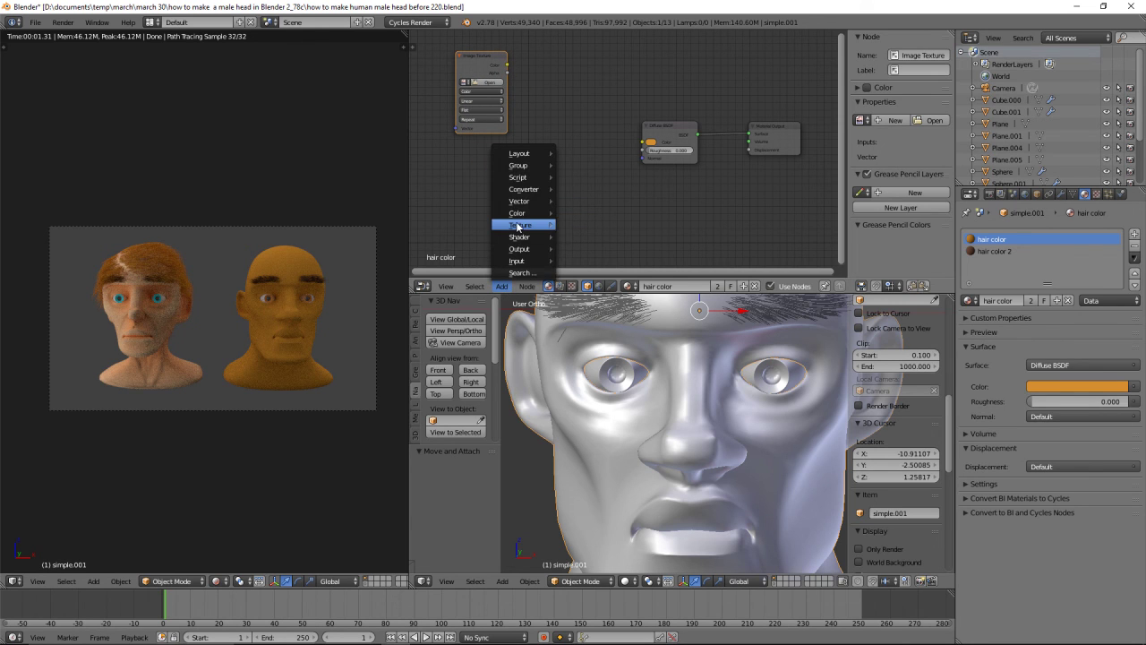
mouse_move(519, 225)
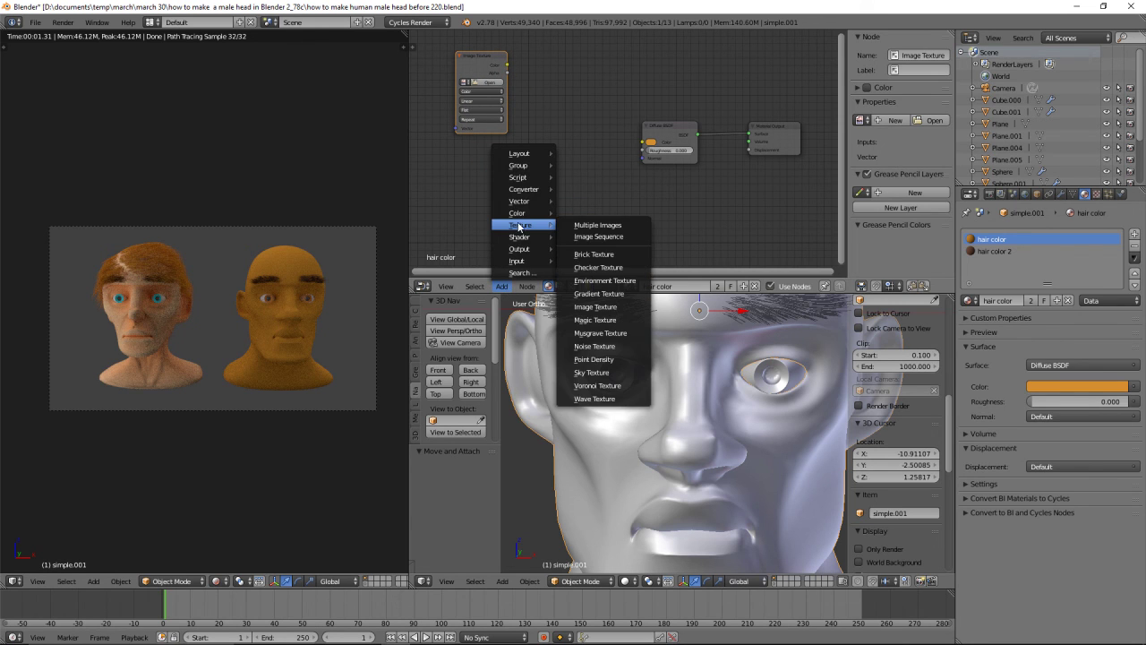
left_click(620, 306)
left_click(459, 158)
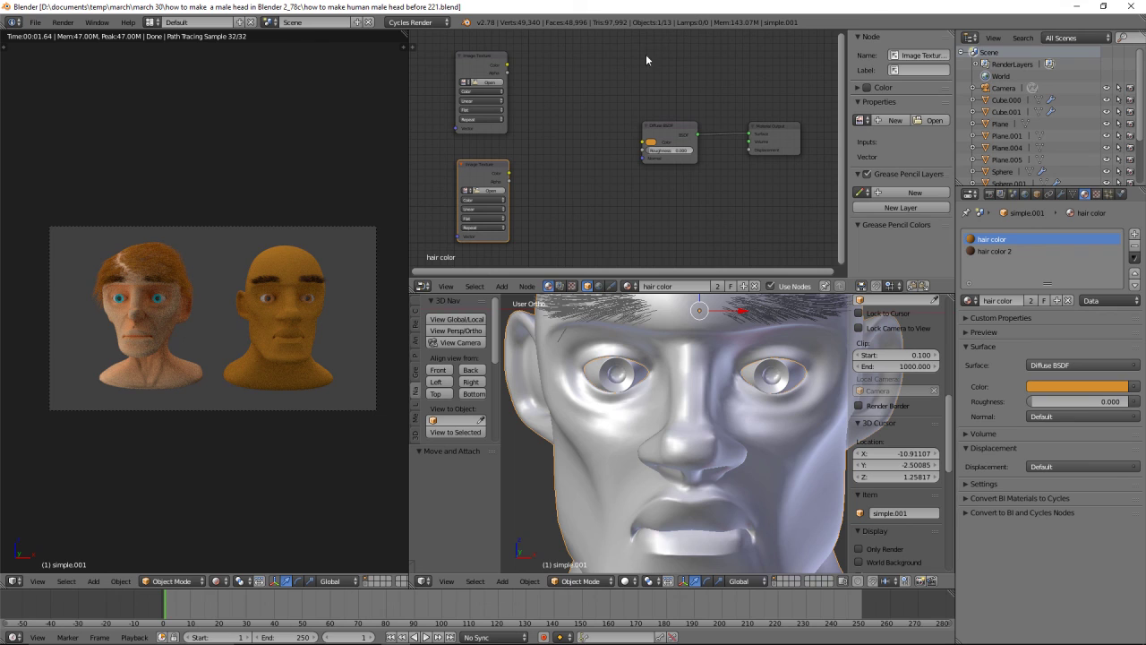
Add a Normal Map node between the lower Image Texture and Diffuse BSDF, and save as how to make human male head before 222.blend
left_click(499, 286)
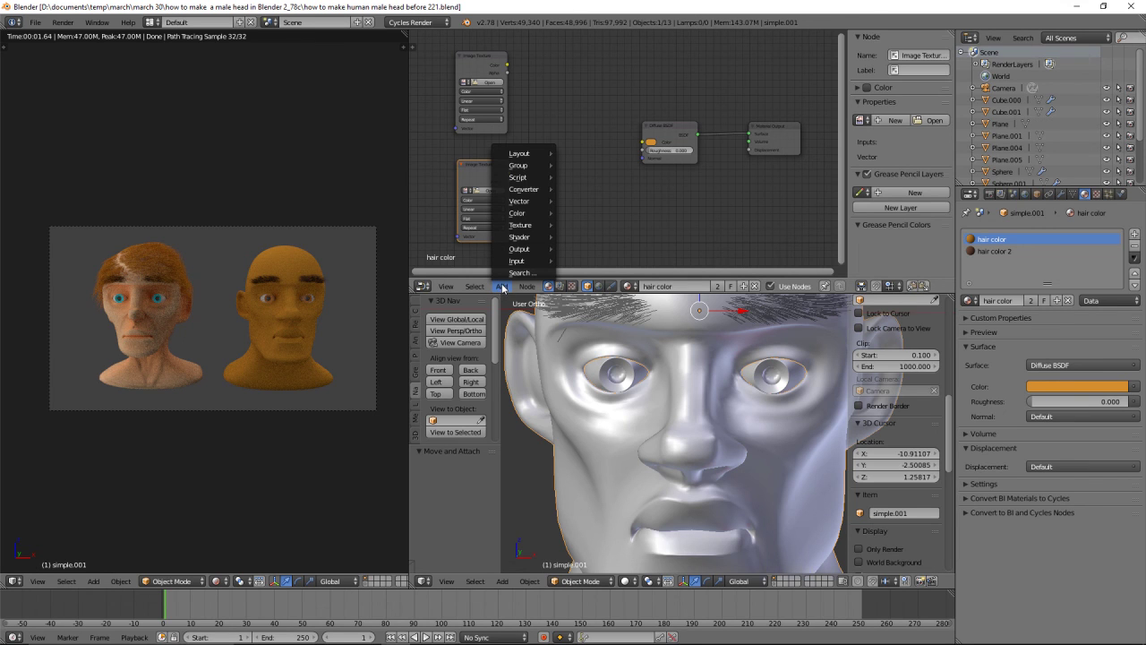
mouse_move(527, 206)
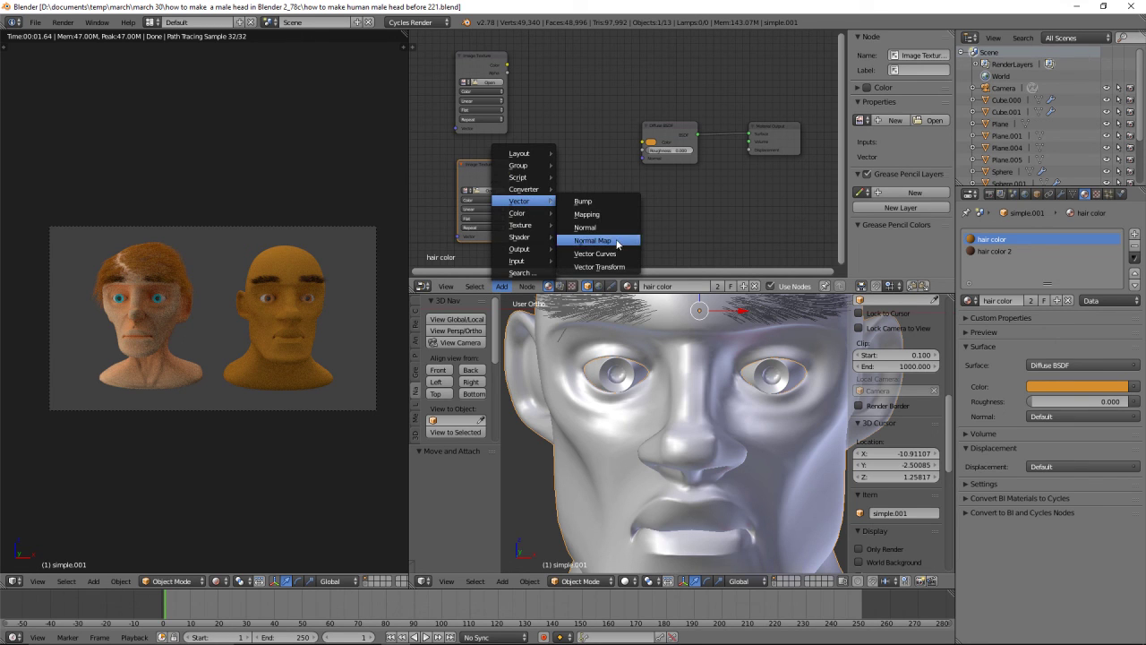
left_click(616, 241)
left_click(564, 182)
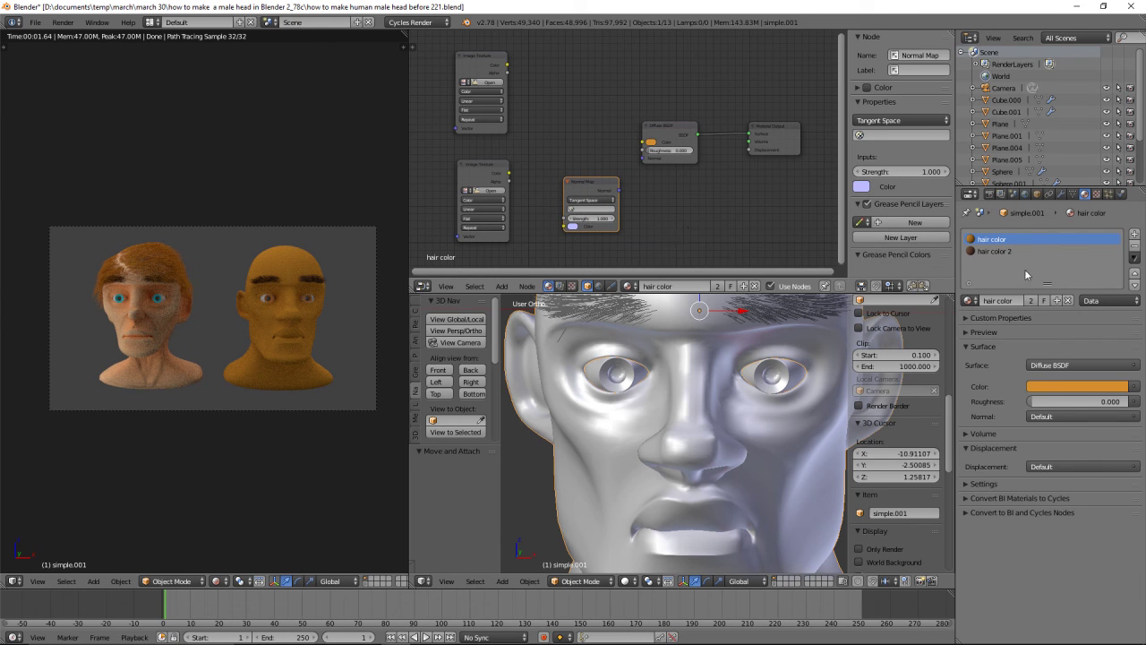
key("ctrl+alt+s")
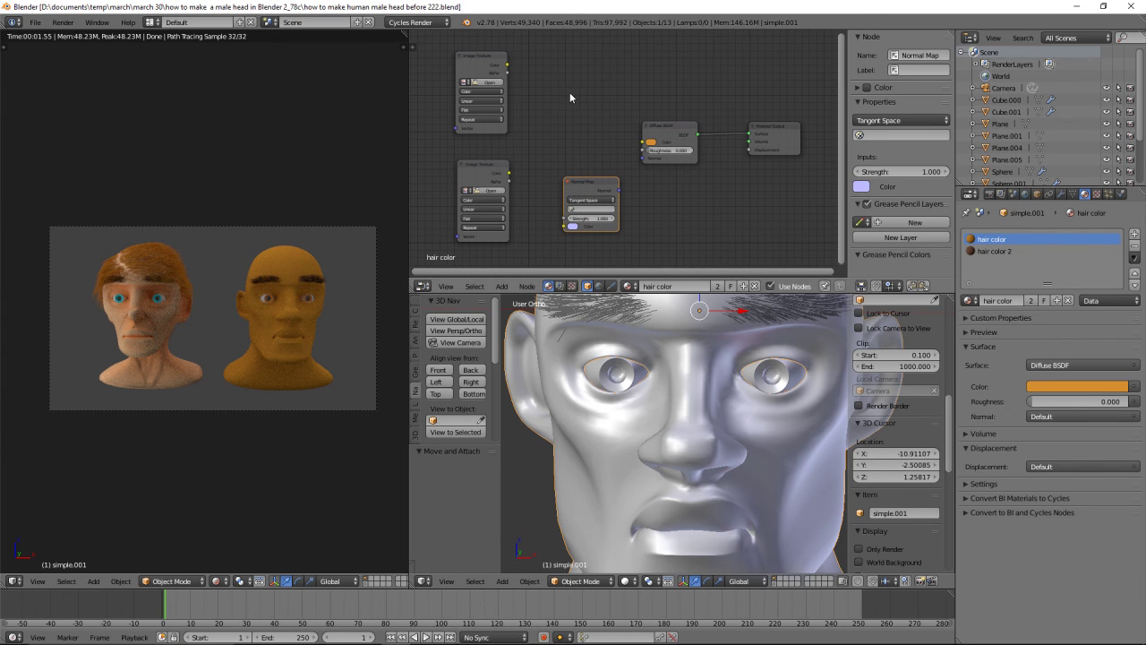
Load Material Diffuse Colora.png from the textures folder into the upper Image Texture node
left_click(486, 84)
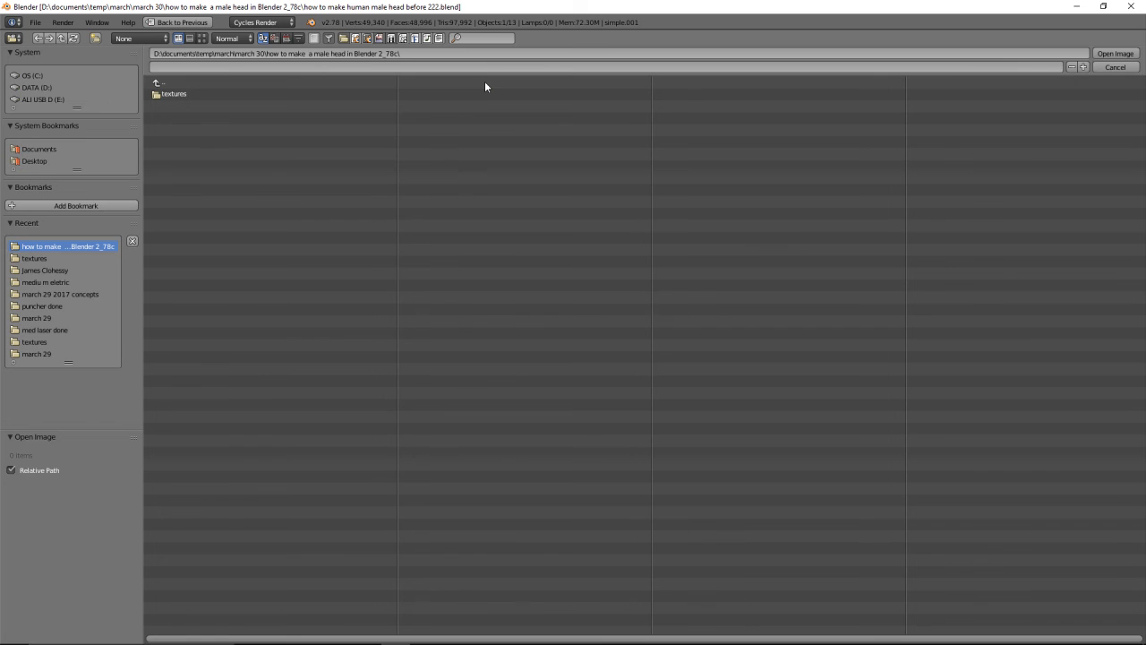
left_click(179, 95)
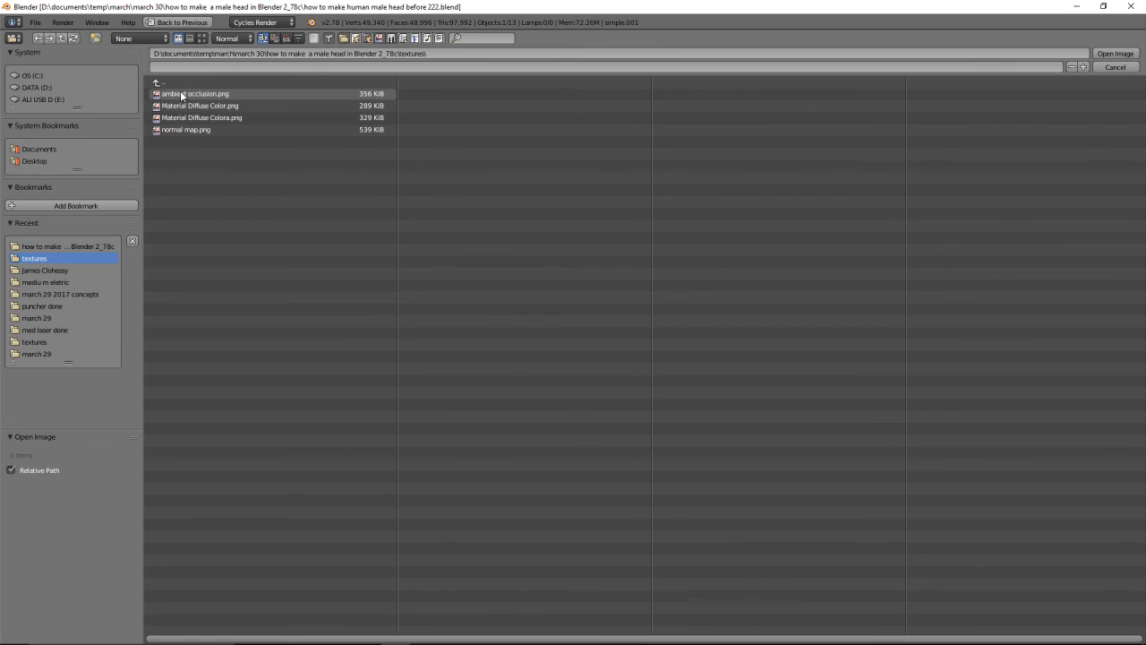
left_click(203, 39)
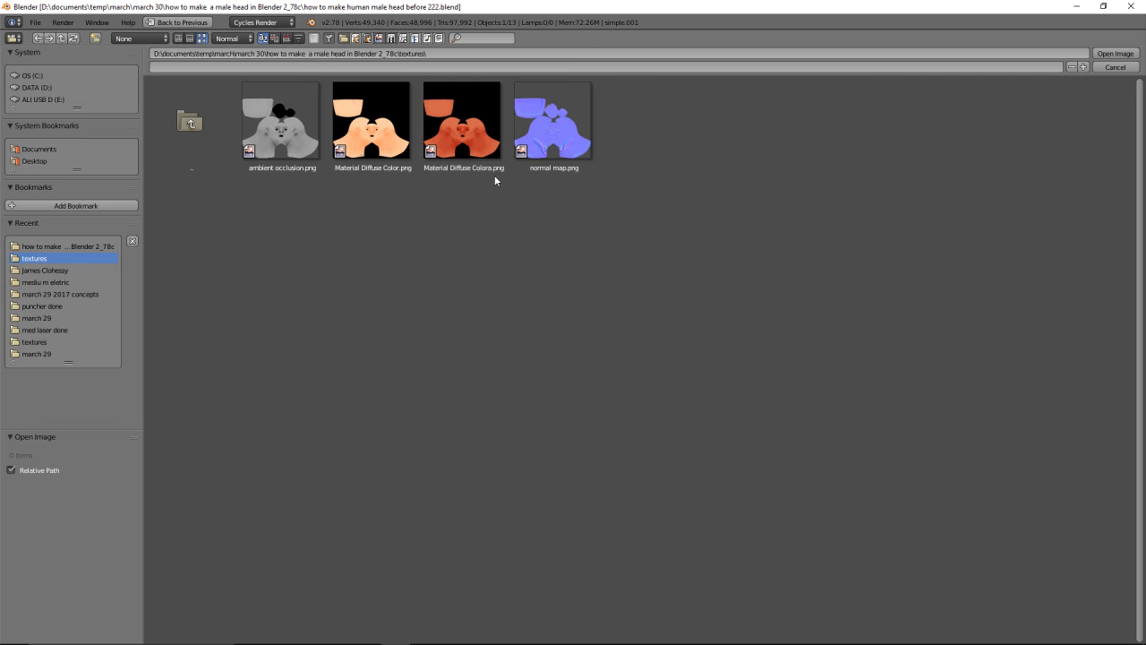
left_click(483, 153)
left_click(1097, 55)
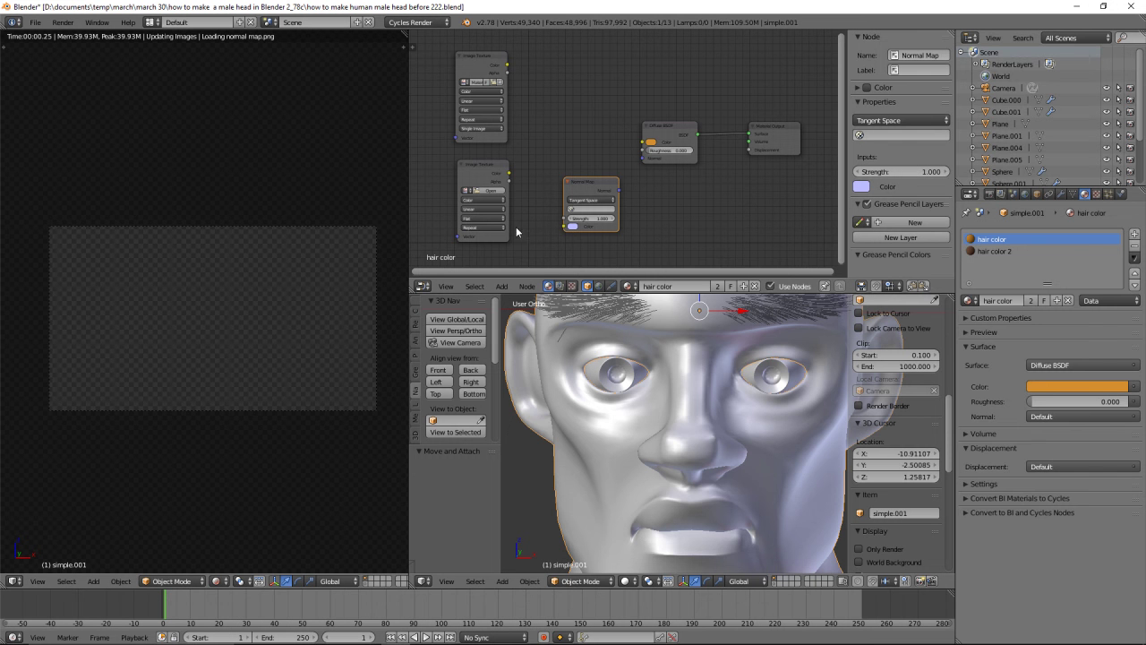
Load normal map.png from the textures folder into the lower Image Texture node and set its color space to Non-Color Data
left_click(488, 191)
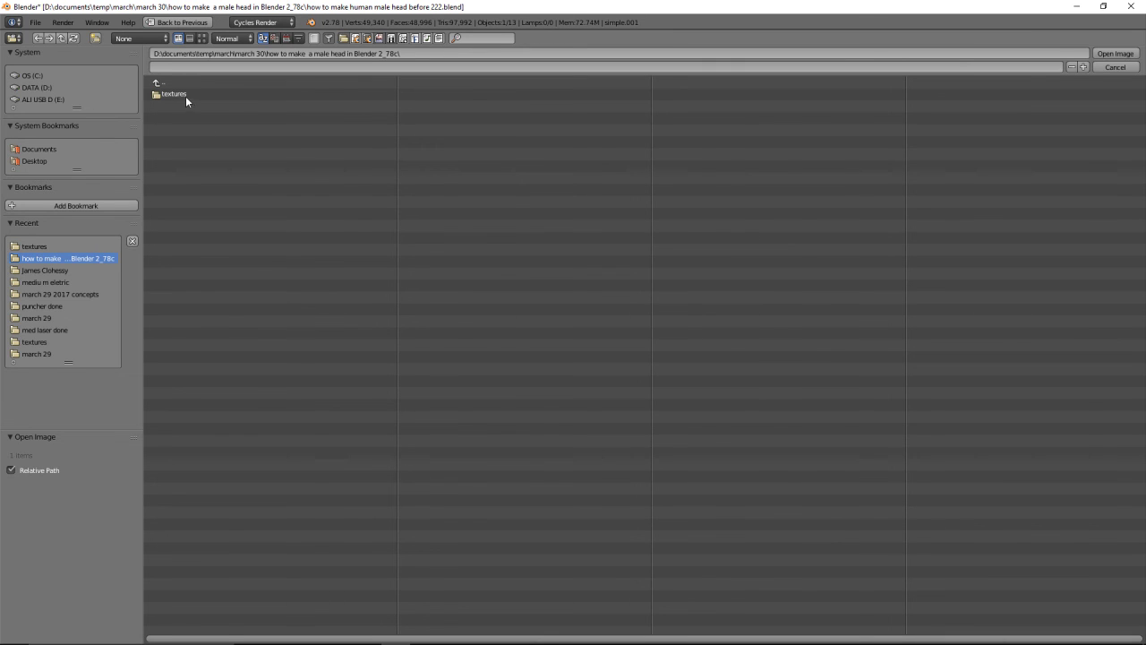
left_click(181, 92)
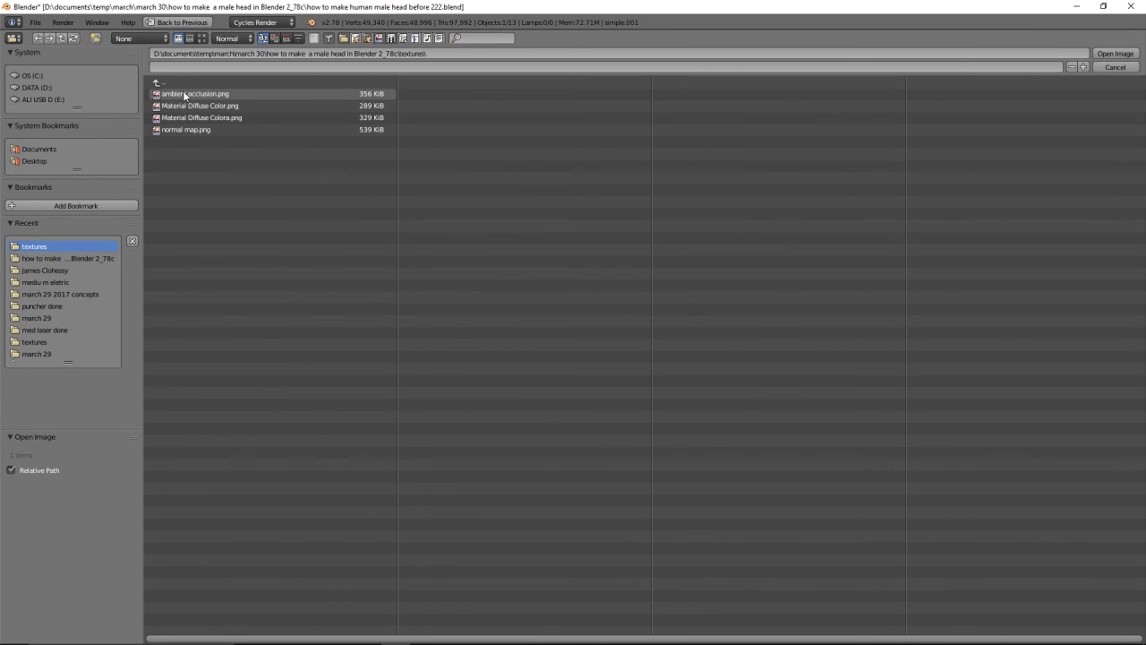
left_click(202, 38)
left_click(580, 153)
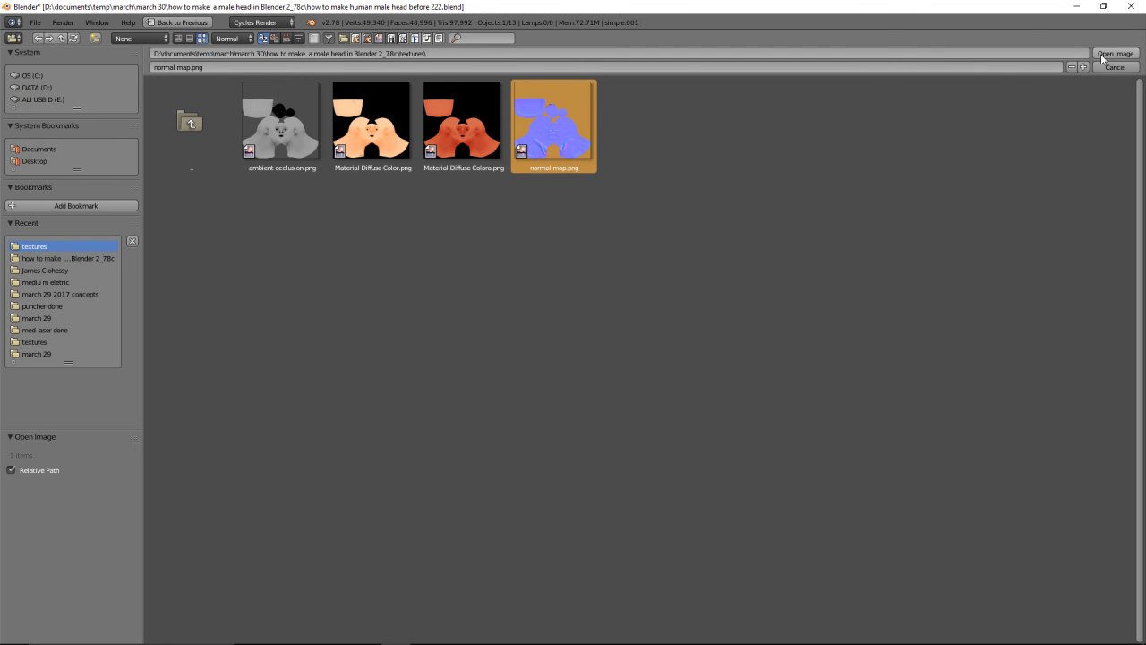
left_click(1102, 55)
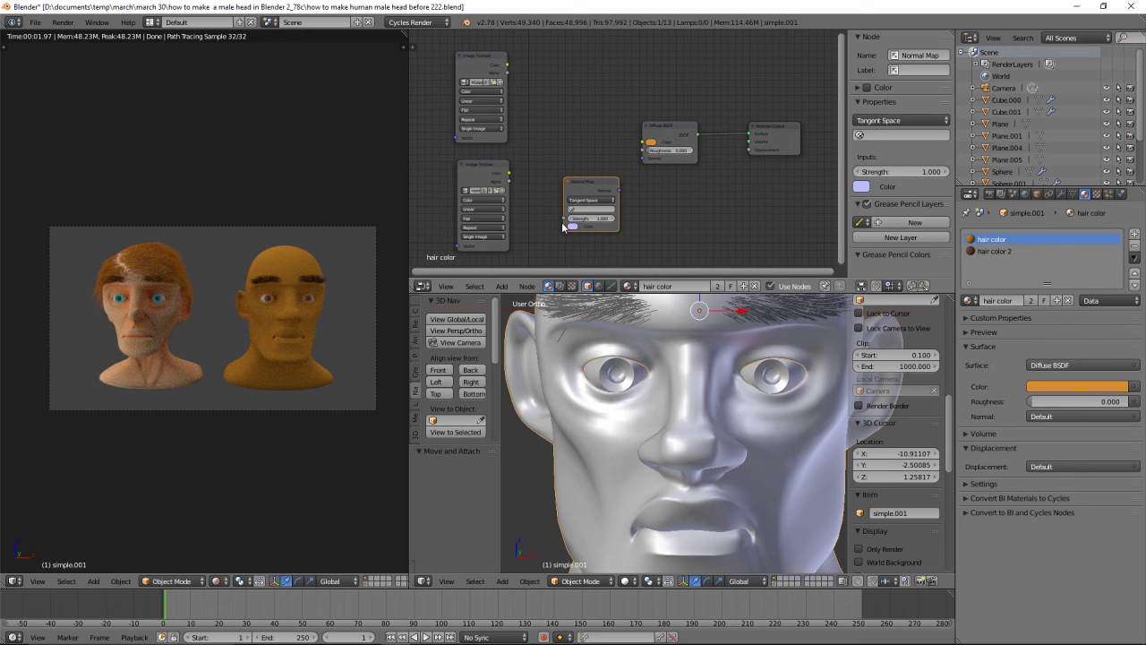
left_click(499, 205)
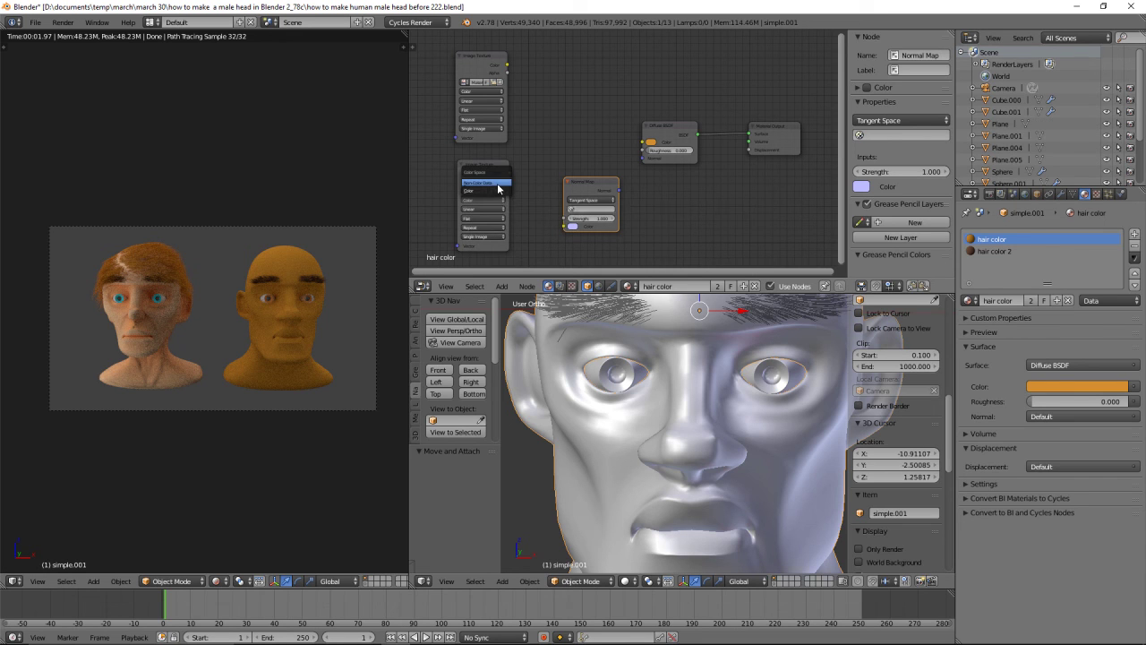
left_click(499, 184)
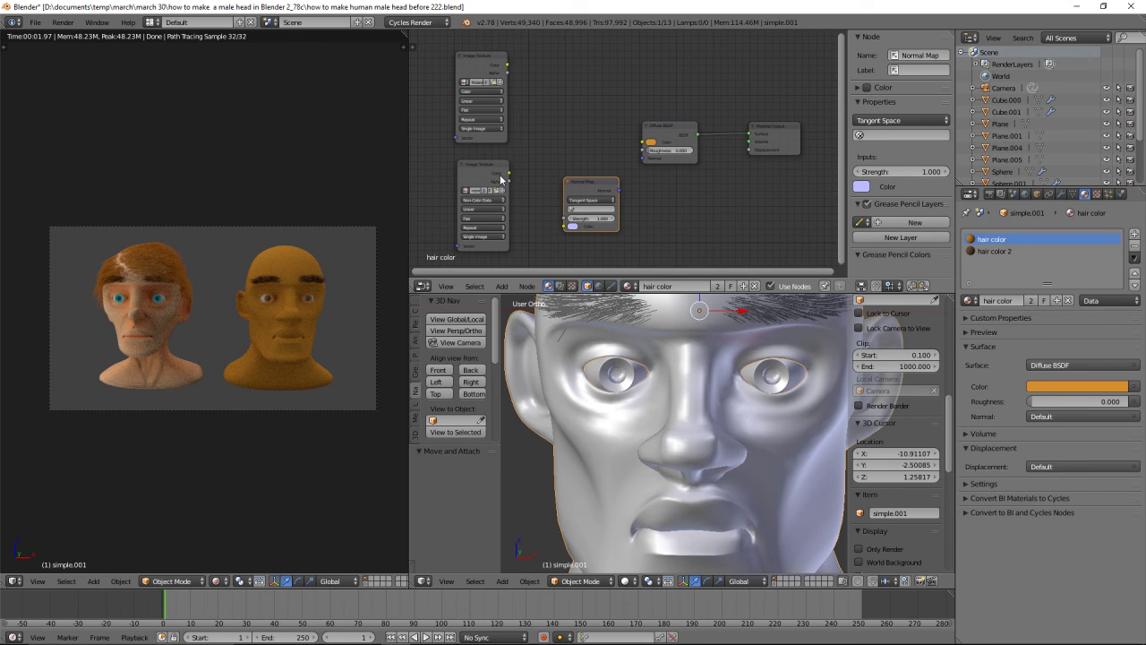
Link the lower Image Texture through the Normal Map to the Diffuse BSDF's Normal, and the upper texture's Color to its Color
left_click_drag(508, 172, 560, 230)
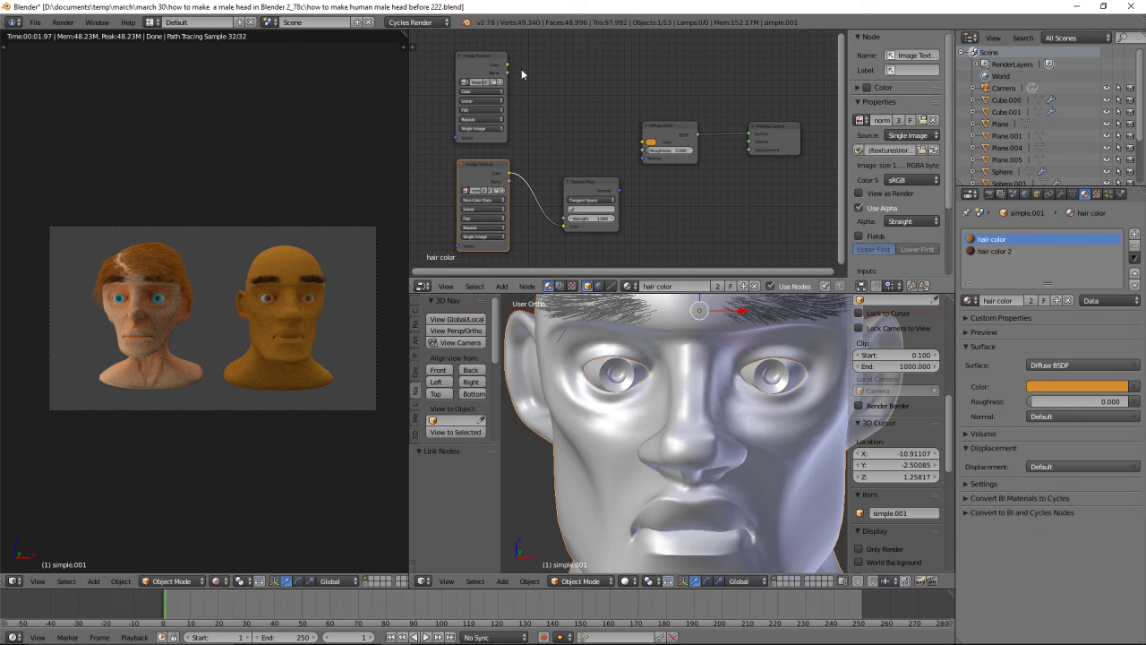
left_click_drag(507, 66, 639, 144)
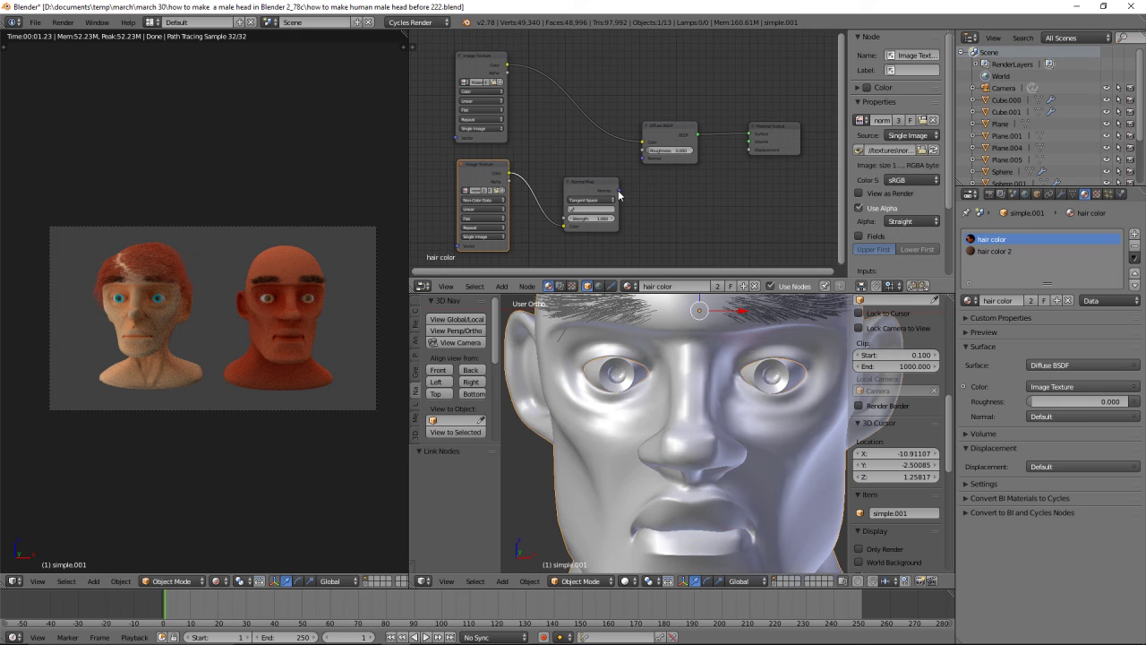
left_click_drag(618, 193, 642, 159)
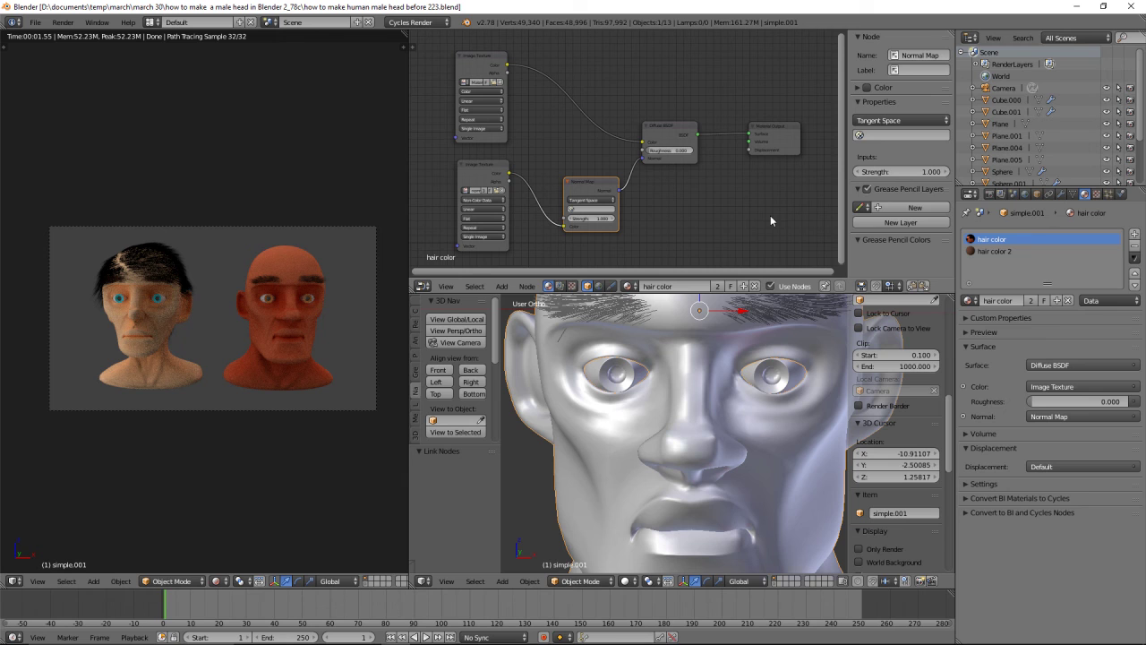
Render the image to check both heads, and close the render result
left_click(55, 24)
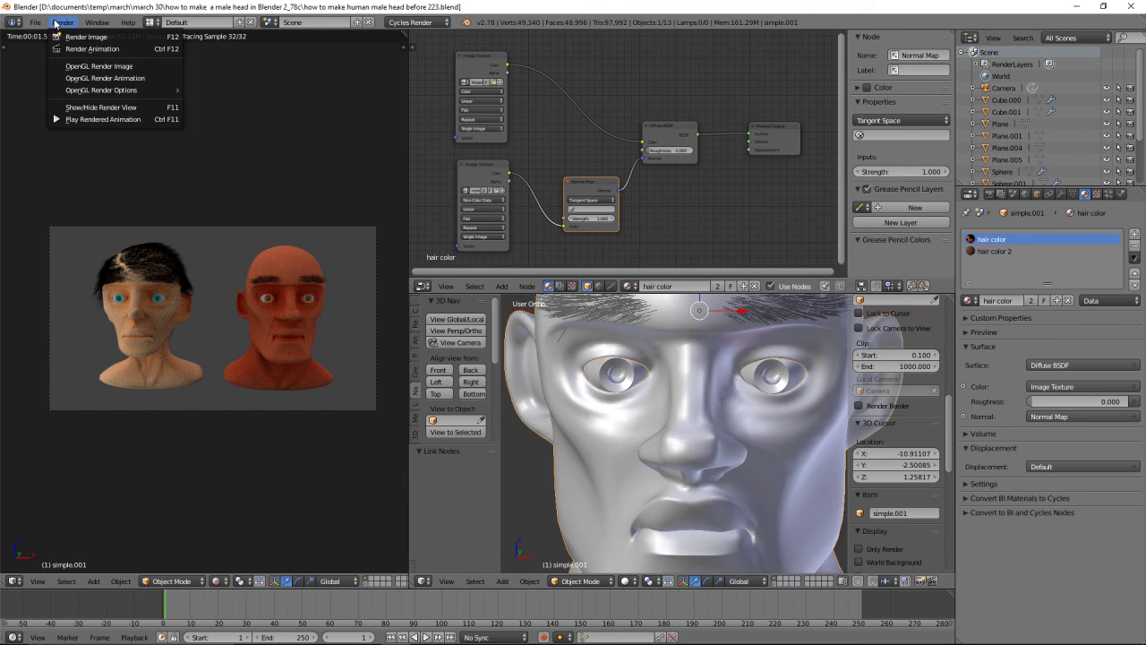
left_click(125, 40)
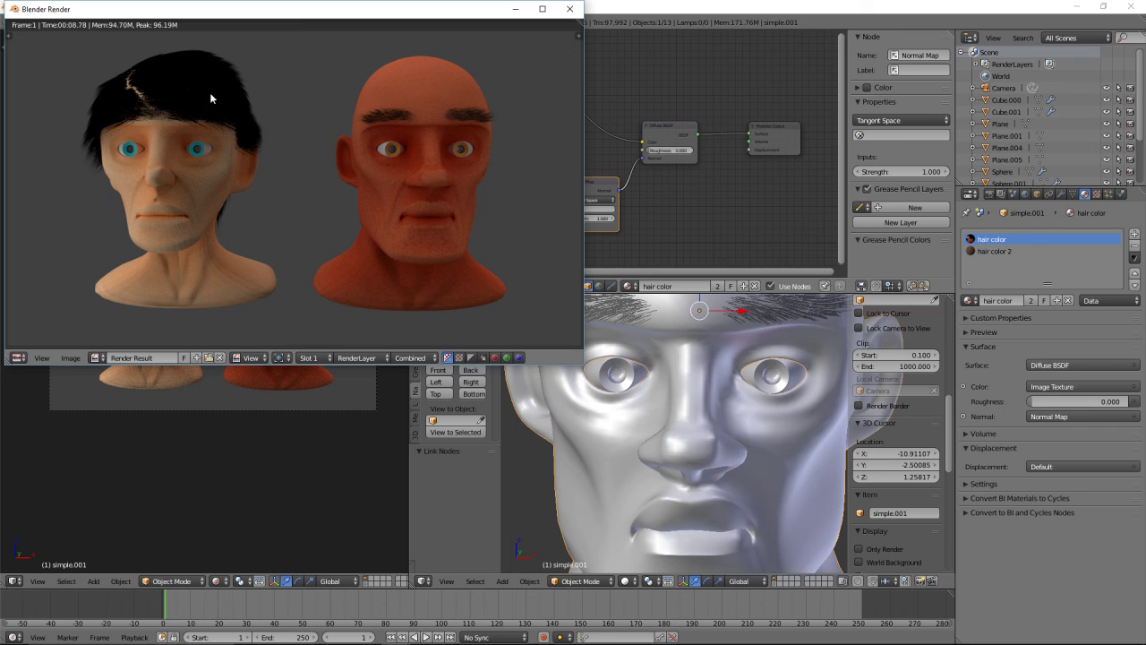
left_click(569, 8)
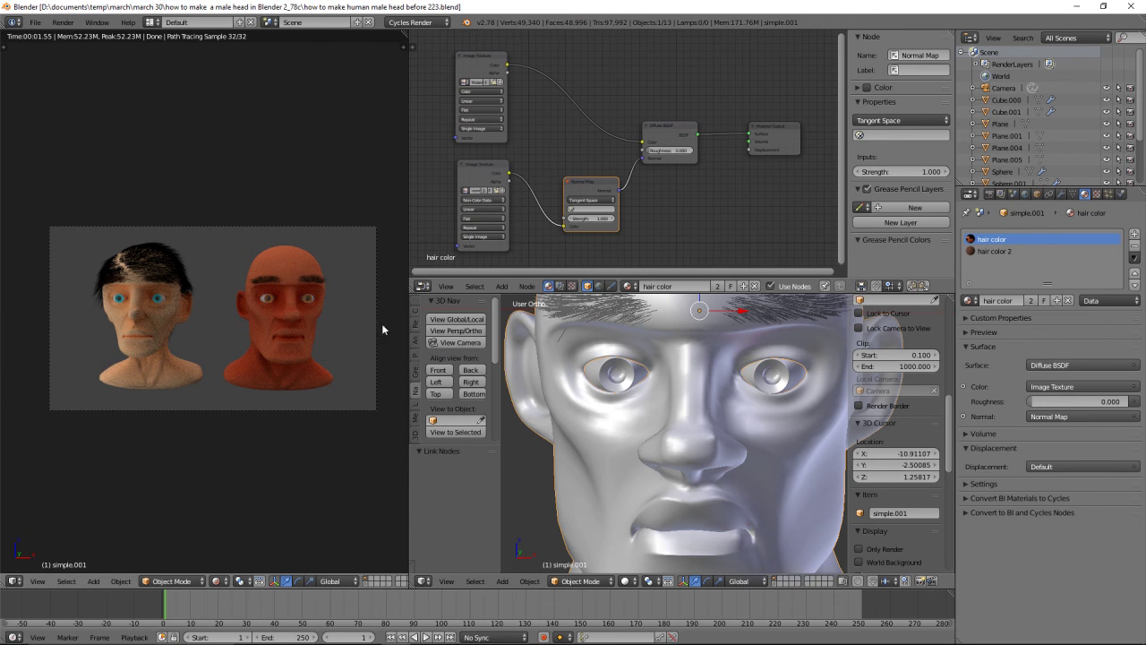
Select the original head and examine which material its scalp hair particle system uses, along with that material's nodes and the rendered preview
scroll(668, 411, "down", 6)
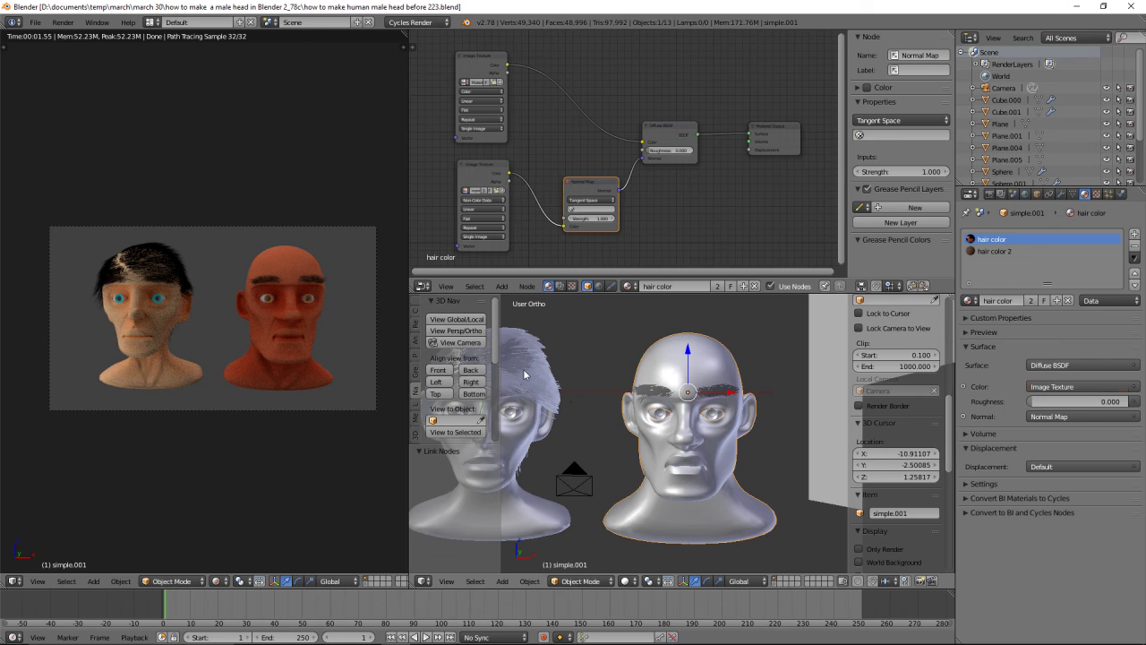
right_click(522, 369)
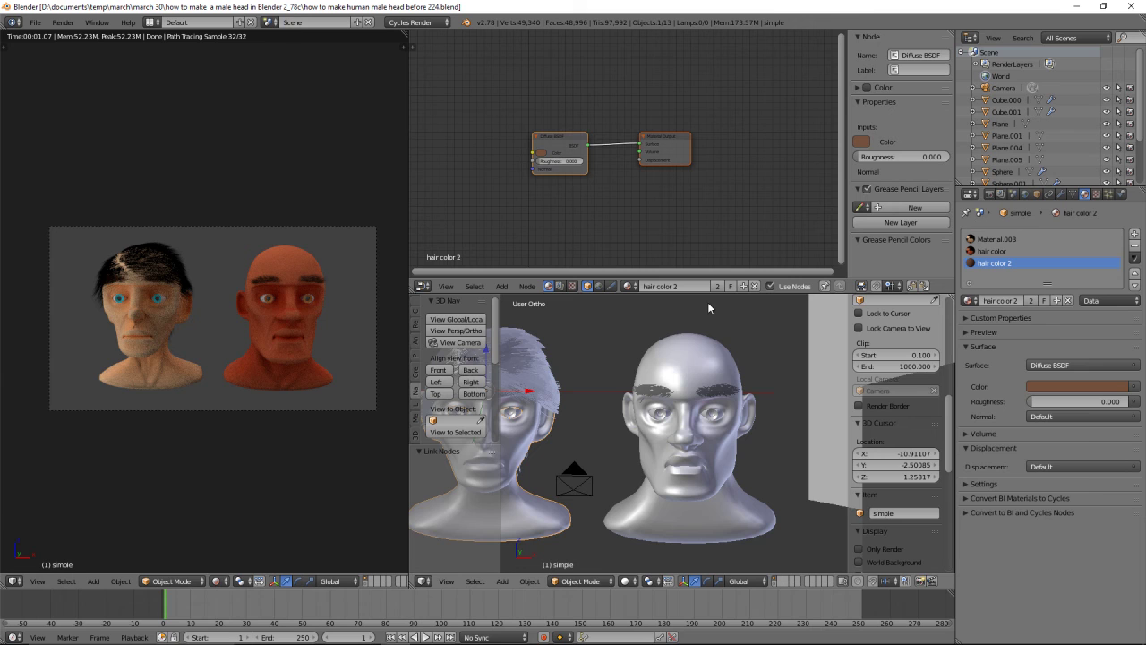
left_click(1108, 194)
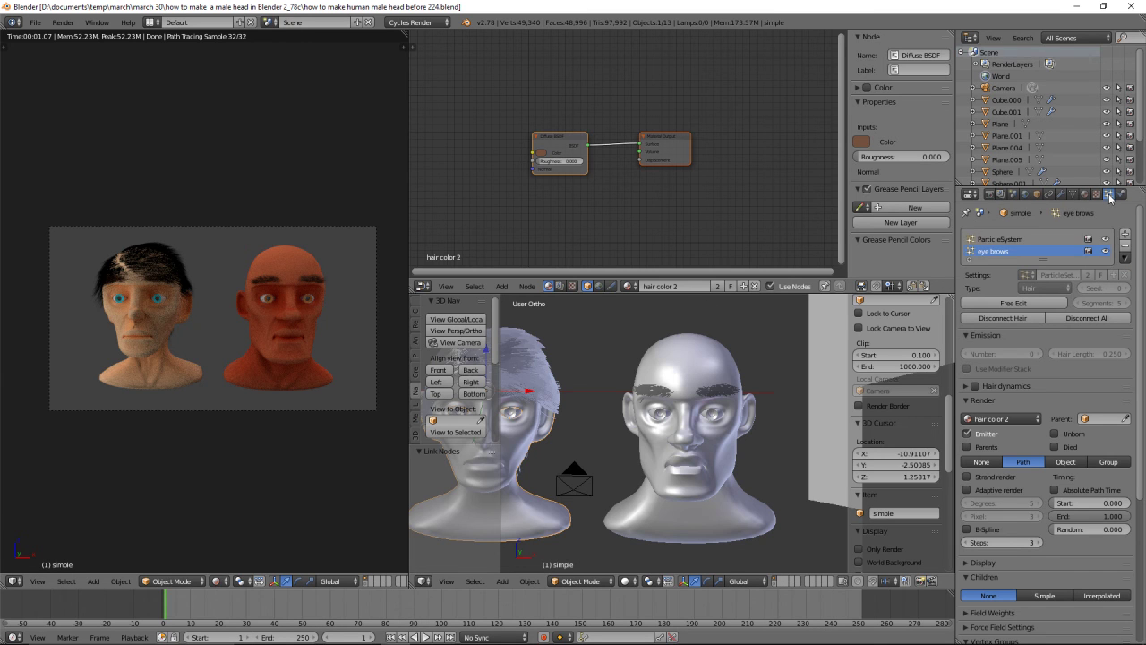
left_click(1030, 241)
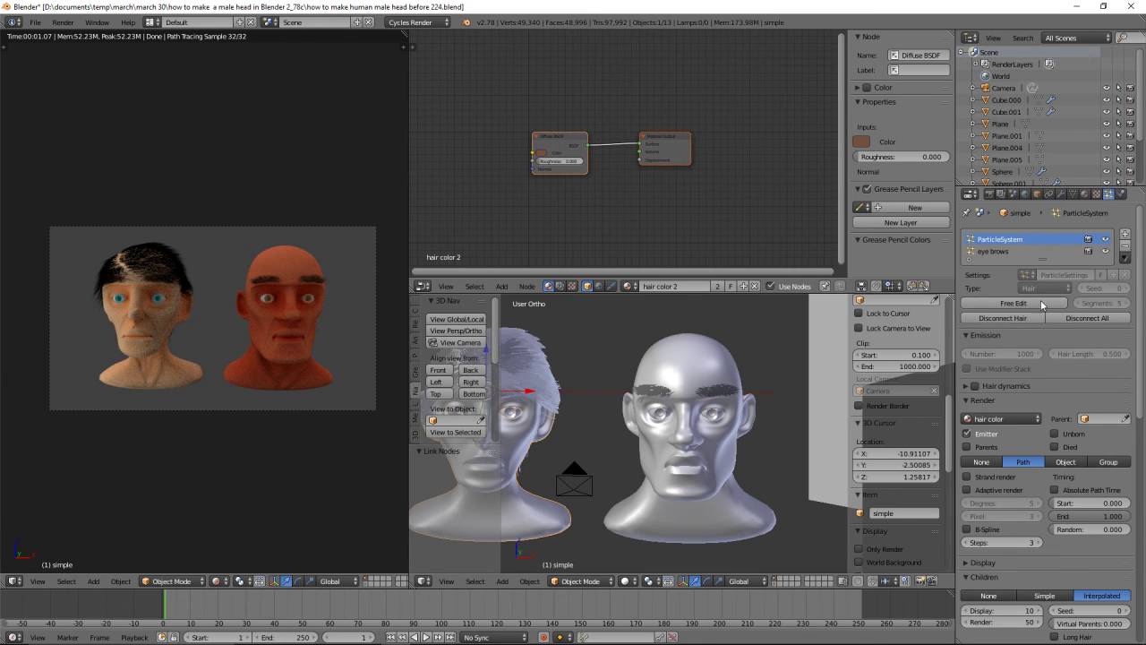
left_click(1036, 419)
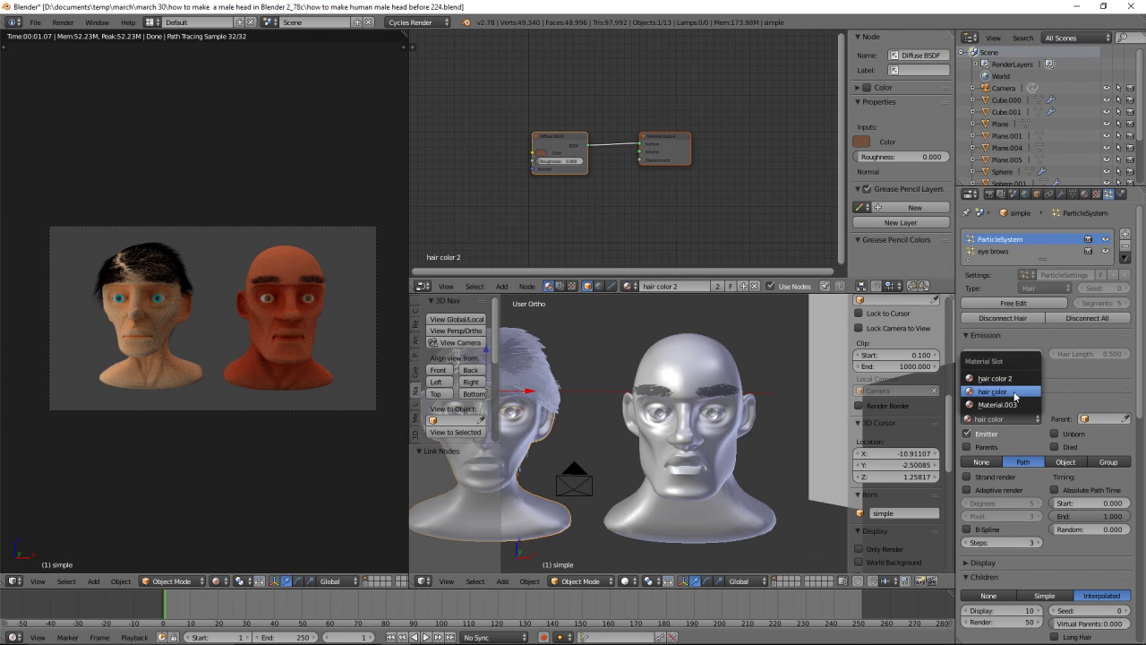
left_click(1015, 395)
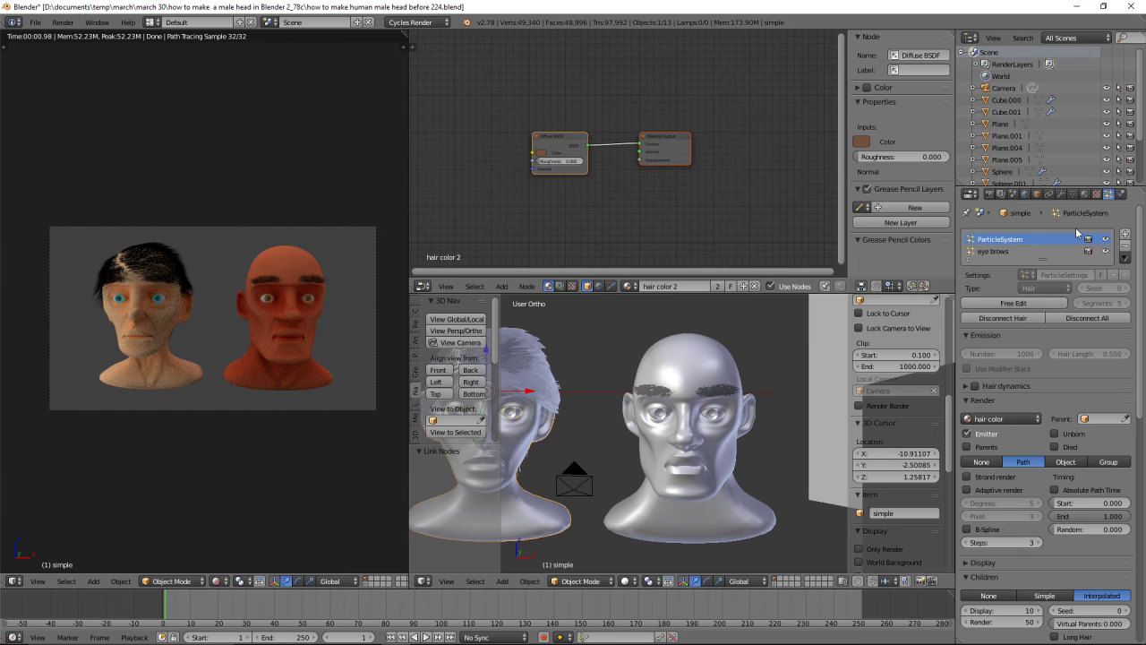
left_click(1084, 194)
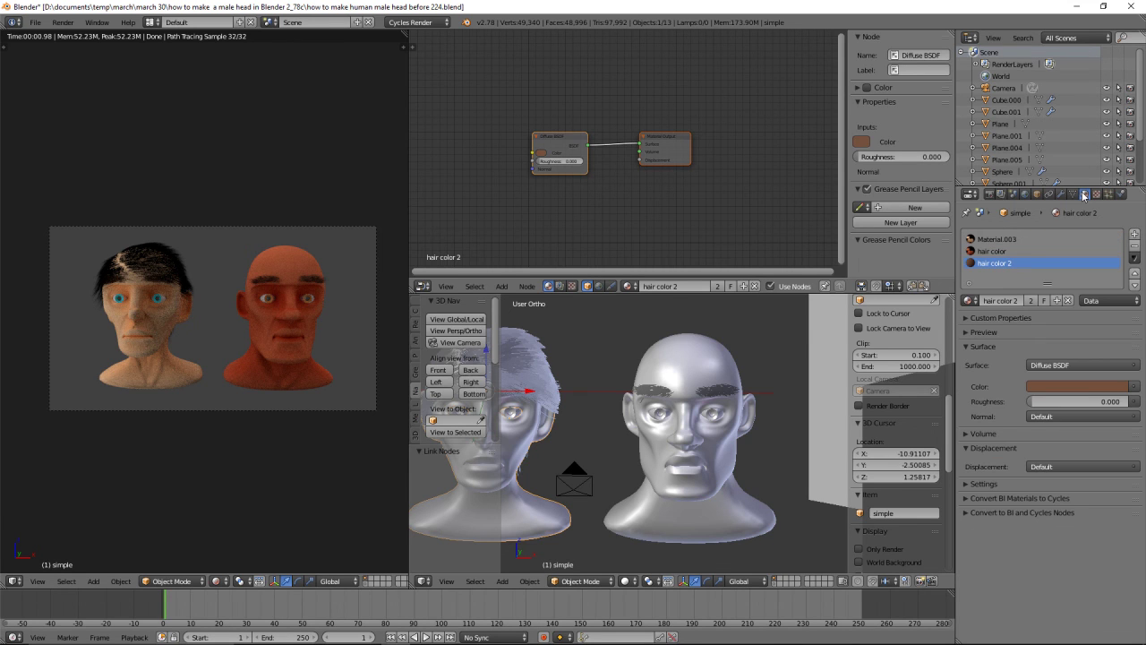
left_click(1003, 252)
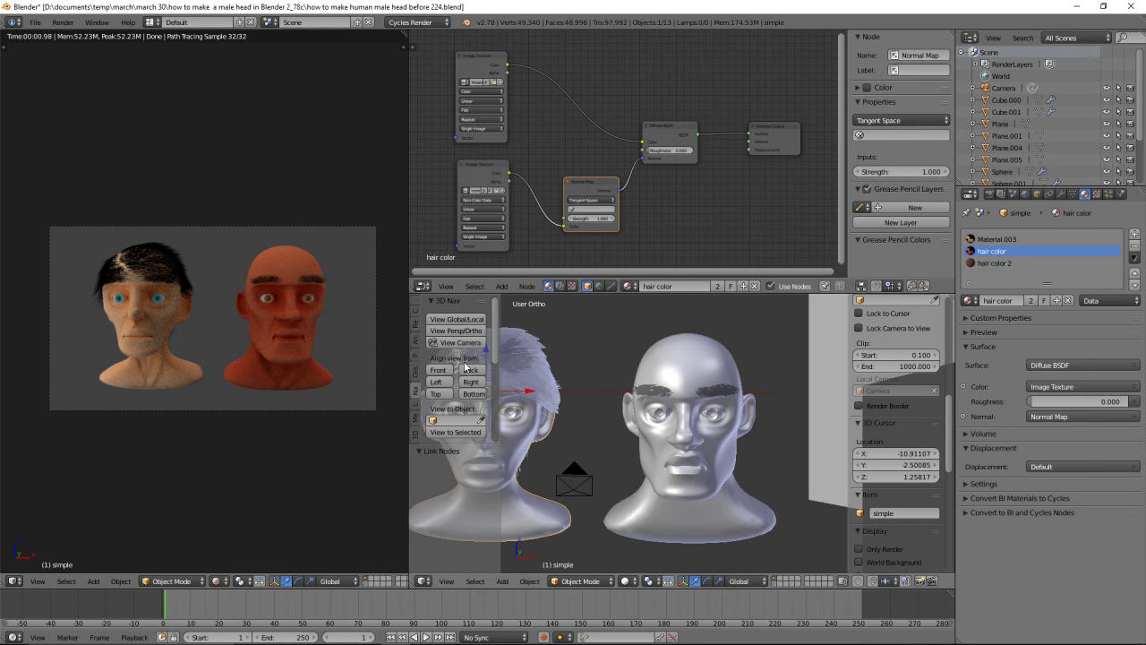
scroll(298, 336, "up", 4)
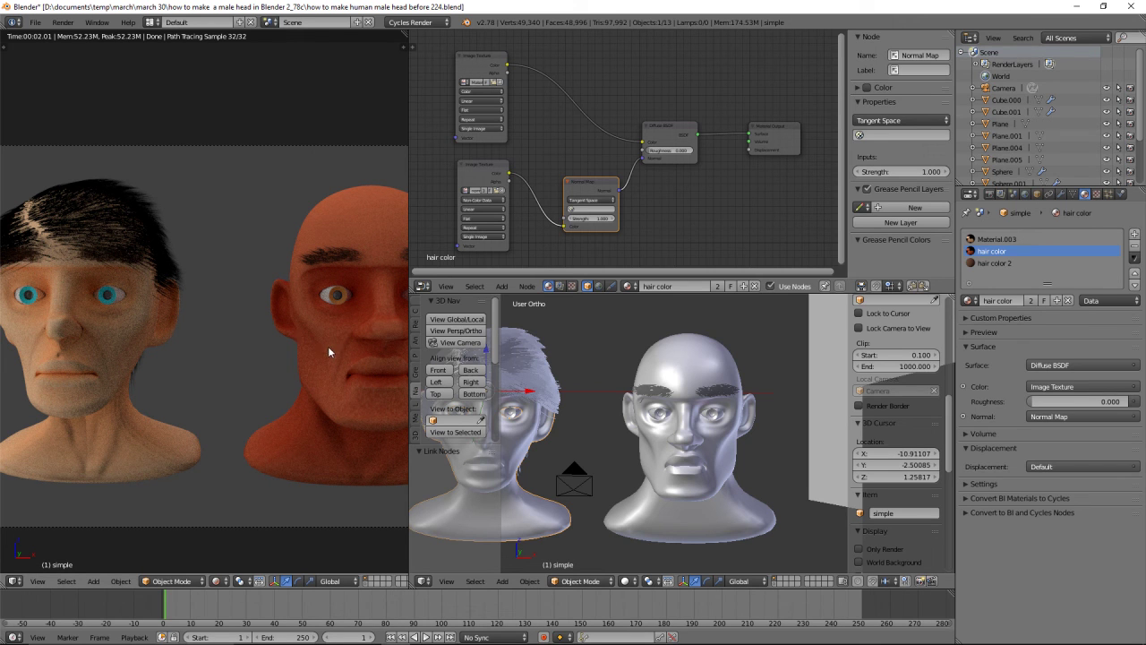
scroll(332, 347, "down", 3)
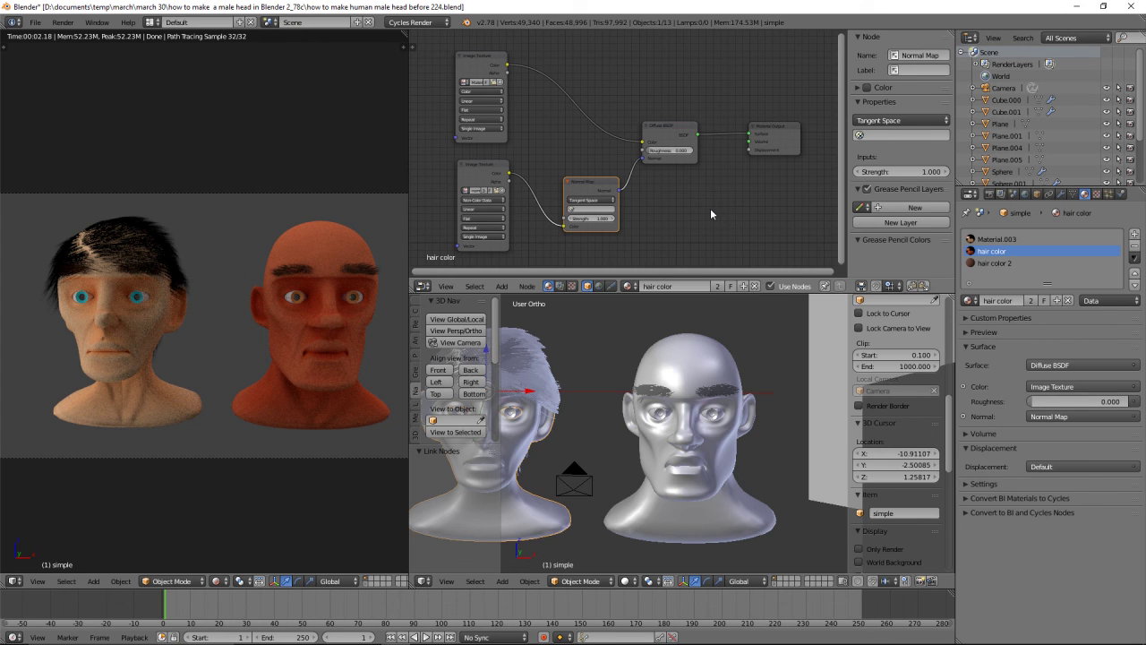
Add a new material in a fourth slot on the original head, and rename its textured hair color material as material a
left_click(1135, 234)
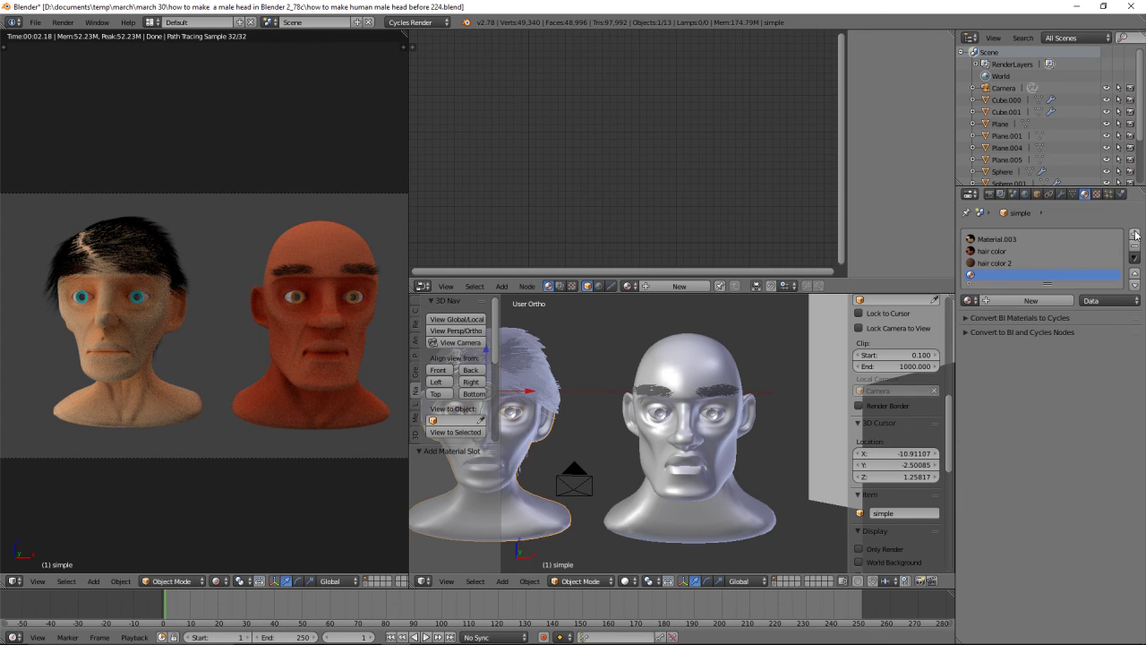
left_click(1030, 300)
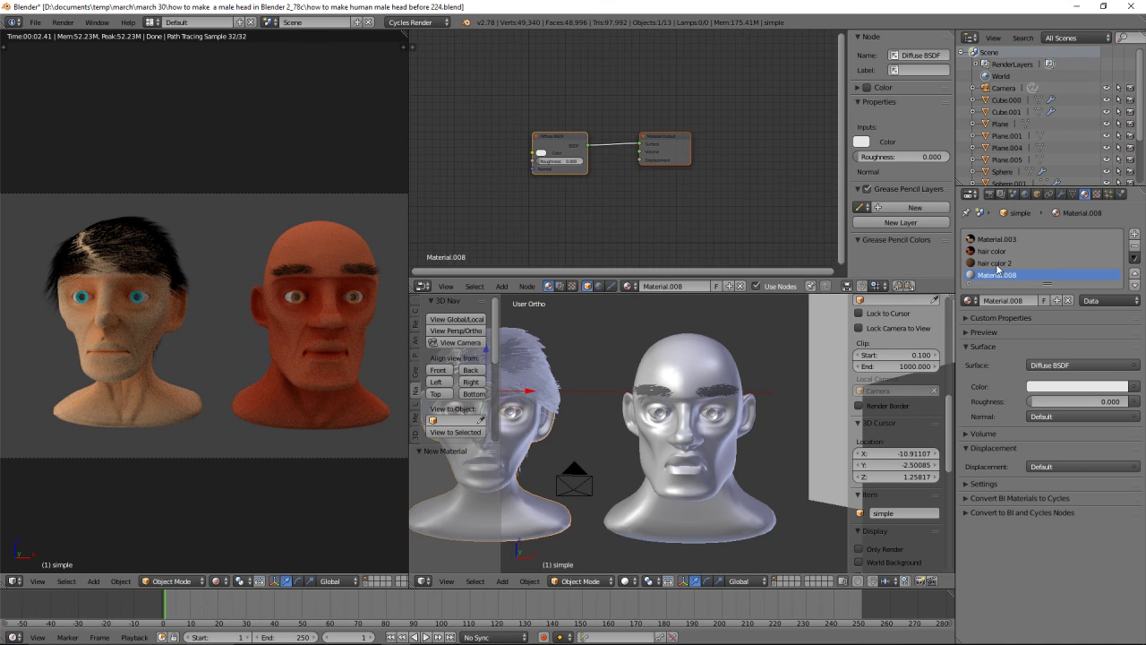
double_click(992, 252)
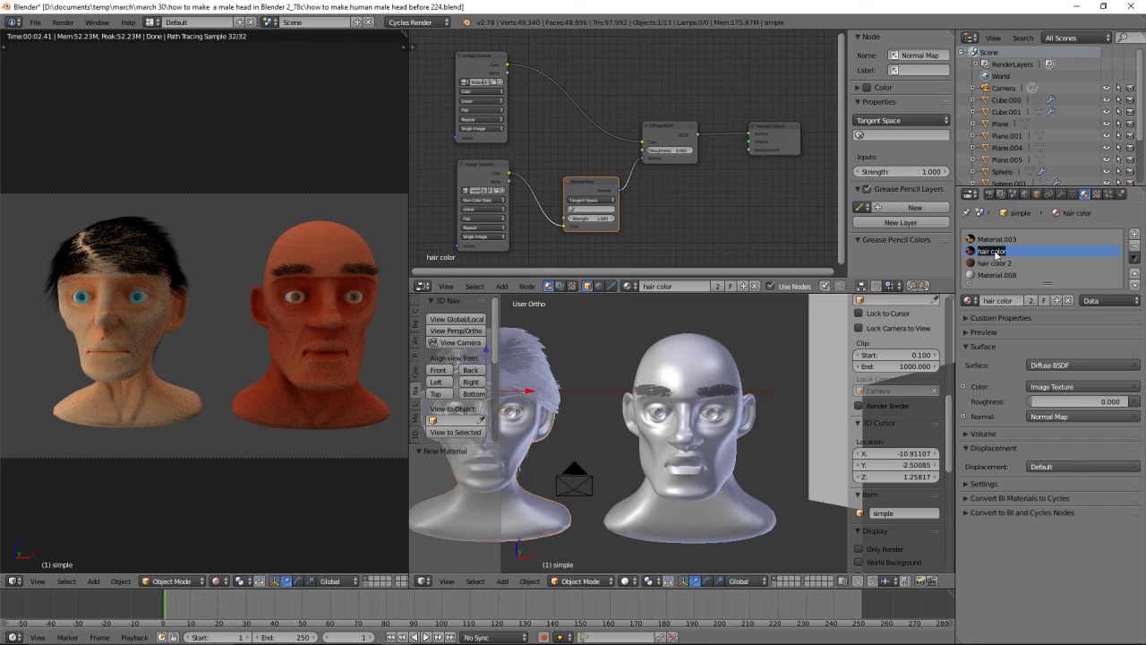
type("material a")
key("Return")
Rename the new Material.008 as hair color and set its Diffuse BSDF color to orange
left_click(994, 276)
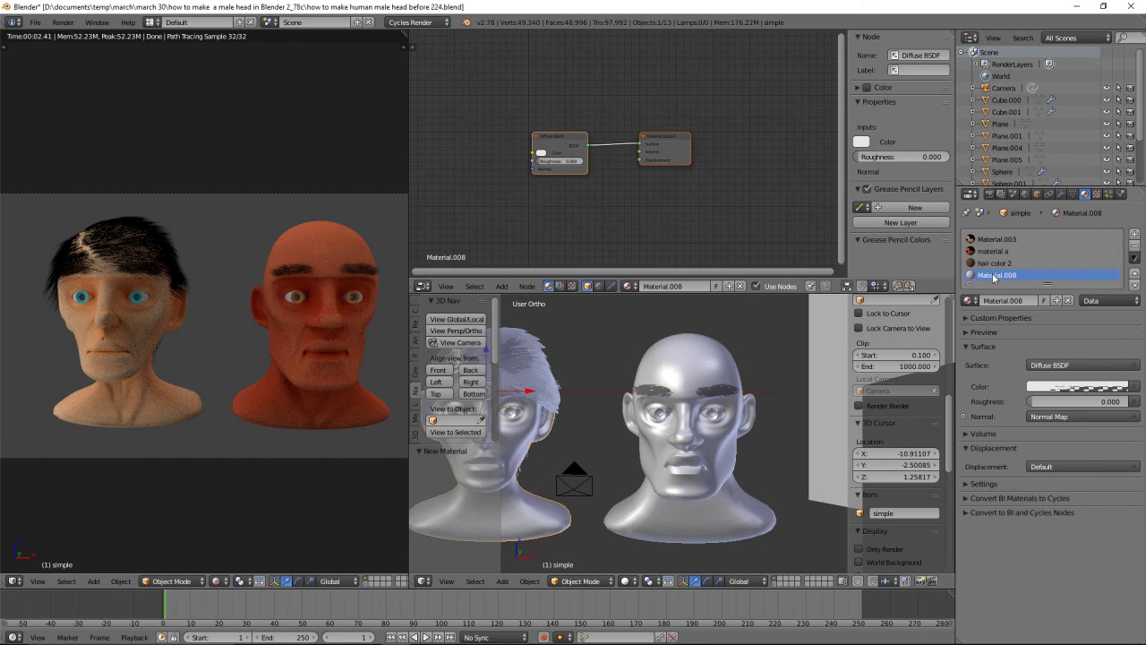
double_click(995, 276)
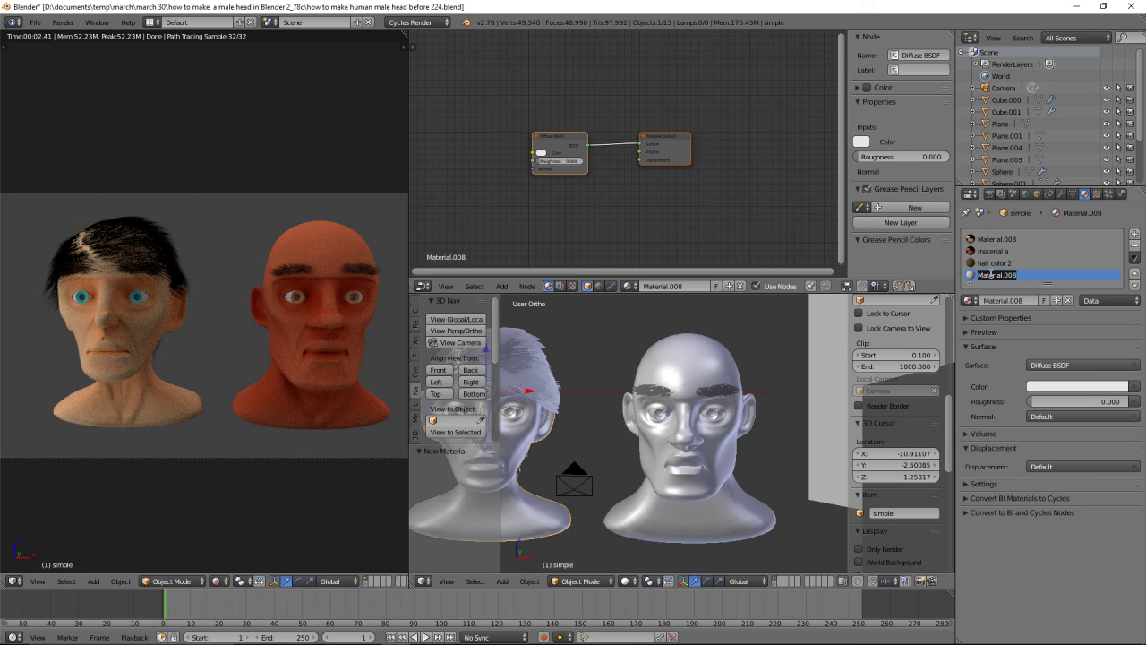
type("hair color")
key("Return")
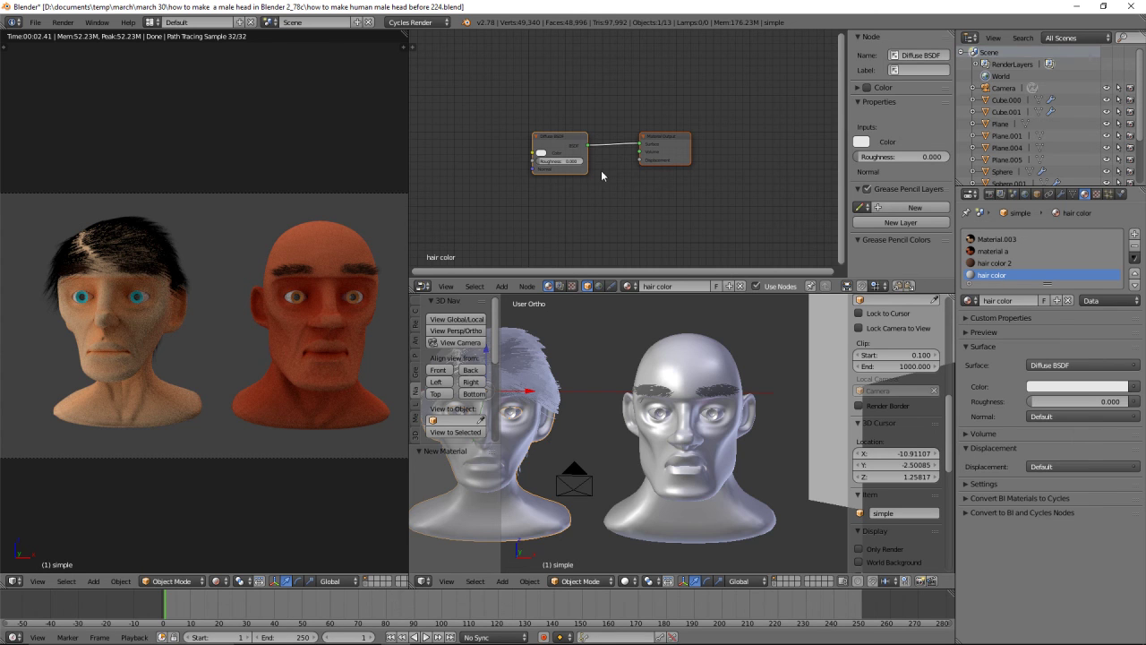
left_click(541, 154)
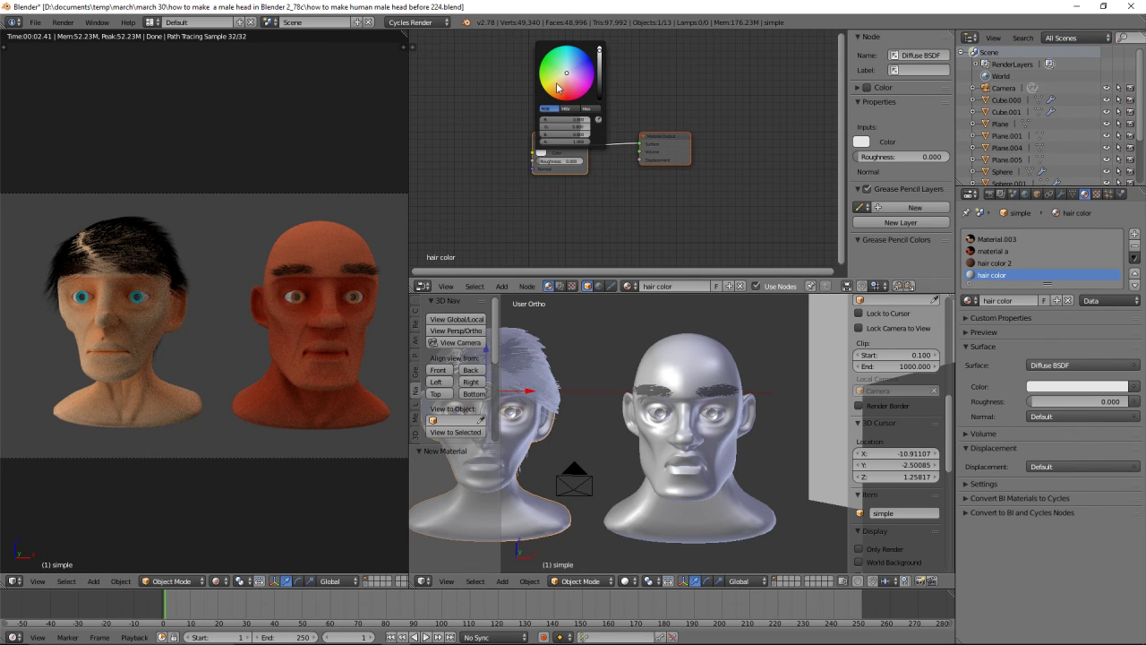
left_click(556, 87)
left_click_drag(556, 87, 559, 93)
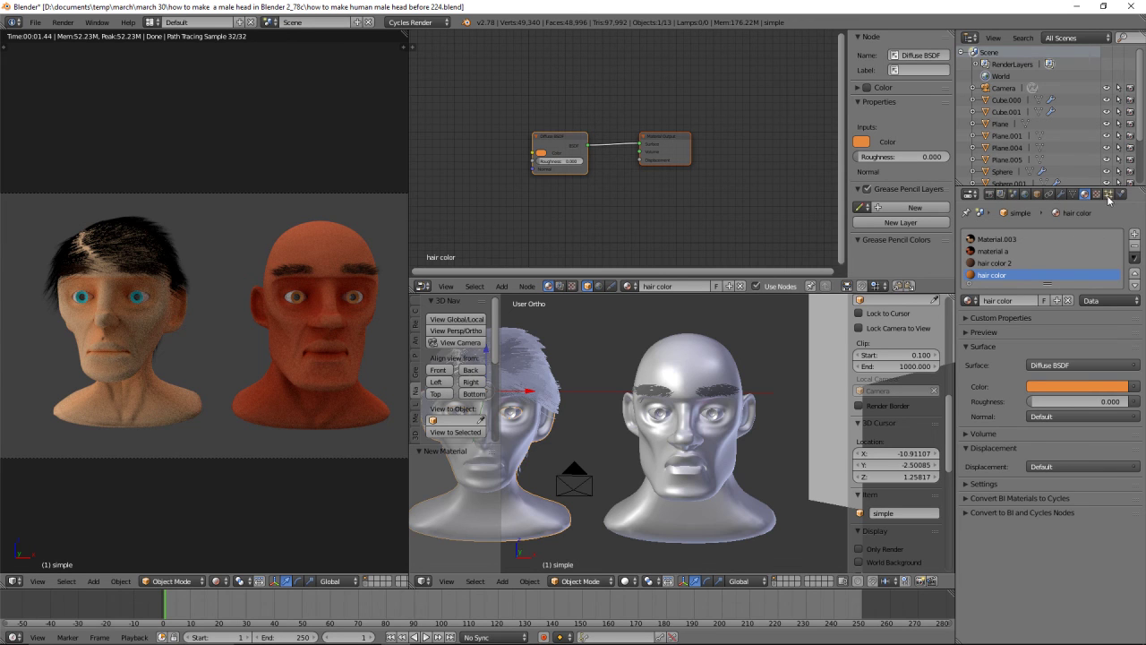
Assign the hair color material to the original head's scalp hair particle system and change its diffuse color to a lighter yellow-orange
left_click(1108, 196)
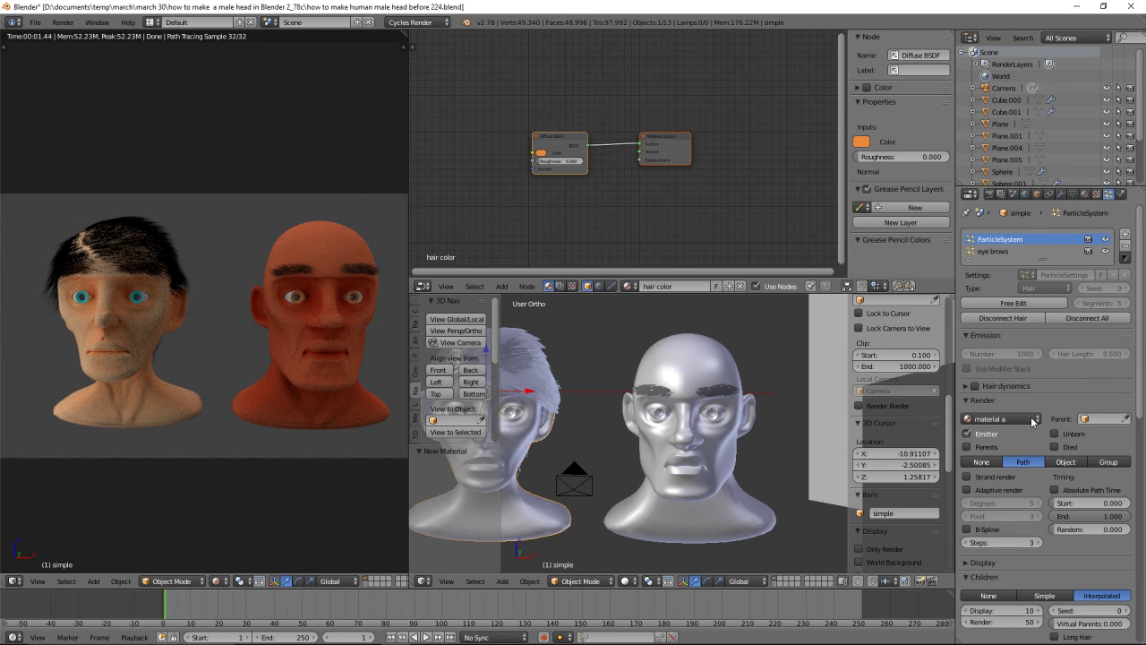
left_click(1033, 417)
left_click(1023, 369)
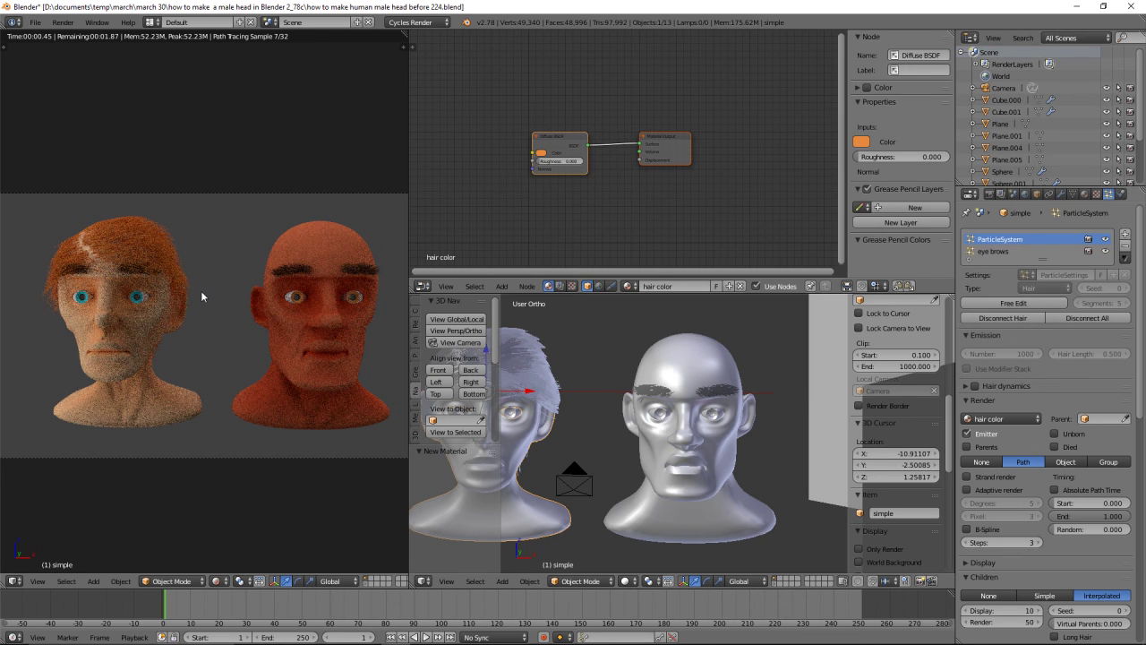
left_click(861, 141)
left_click(889, 223)
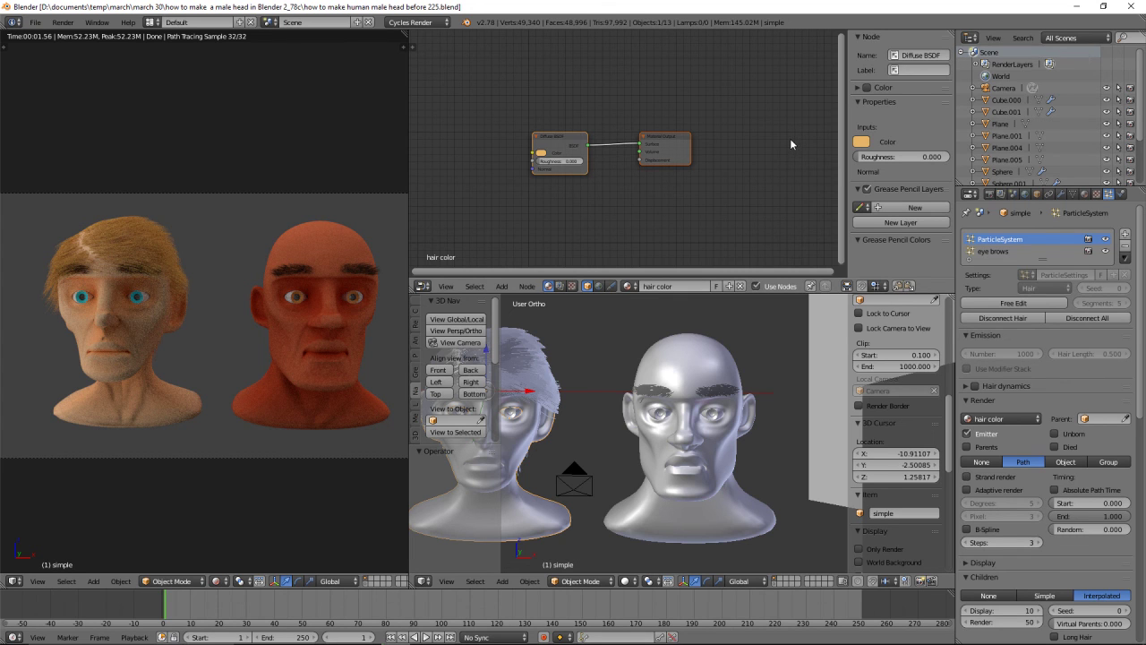
Set the render resolution scale to 100% of 1920 by 1080 px
left_click(989, 194)
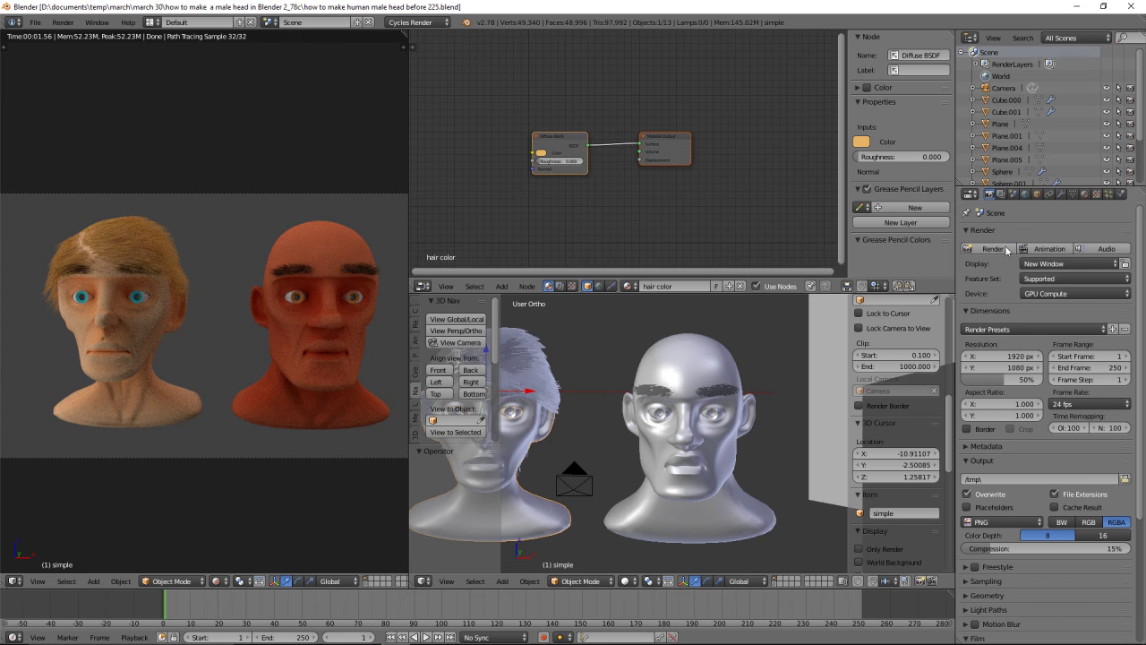
left_click(999, 379)
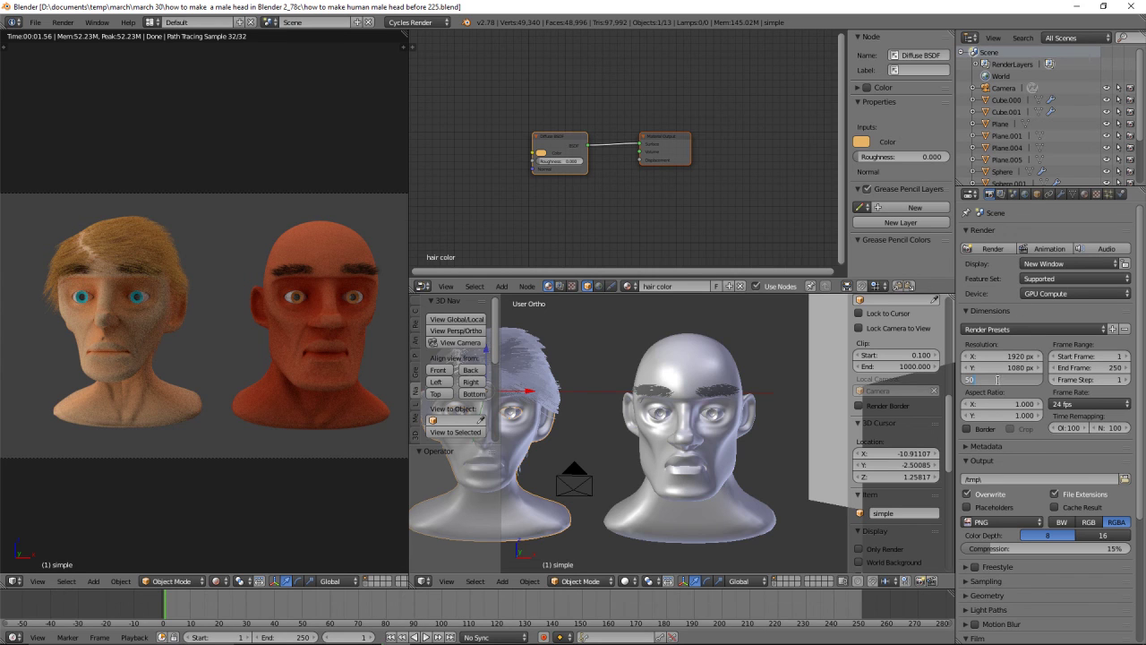
type("100")
key("Return")
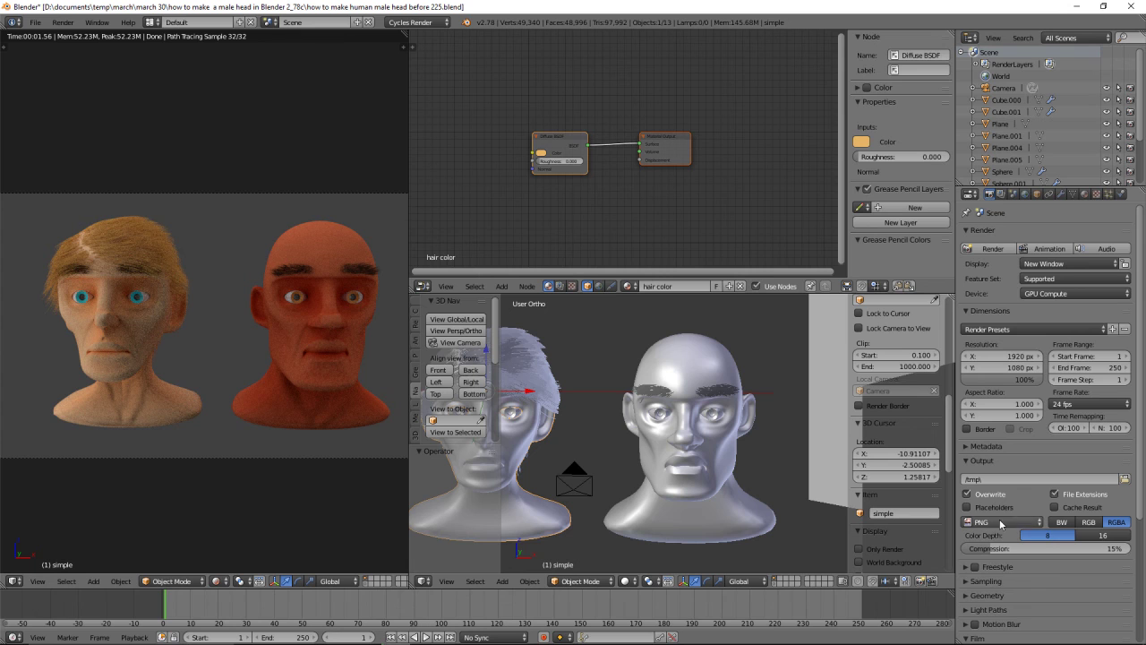
Set the Cycles render samples to 1000 and render the image of both heads
left_click(969, 582)
scroll(1016, 605, "down", 5)
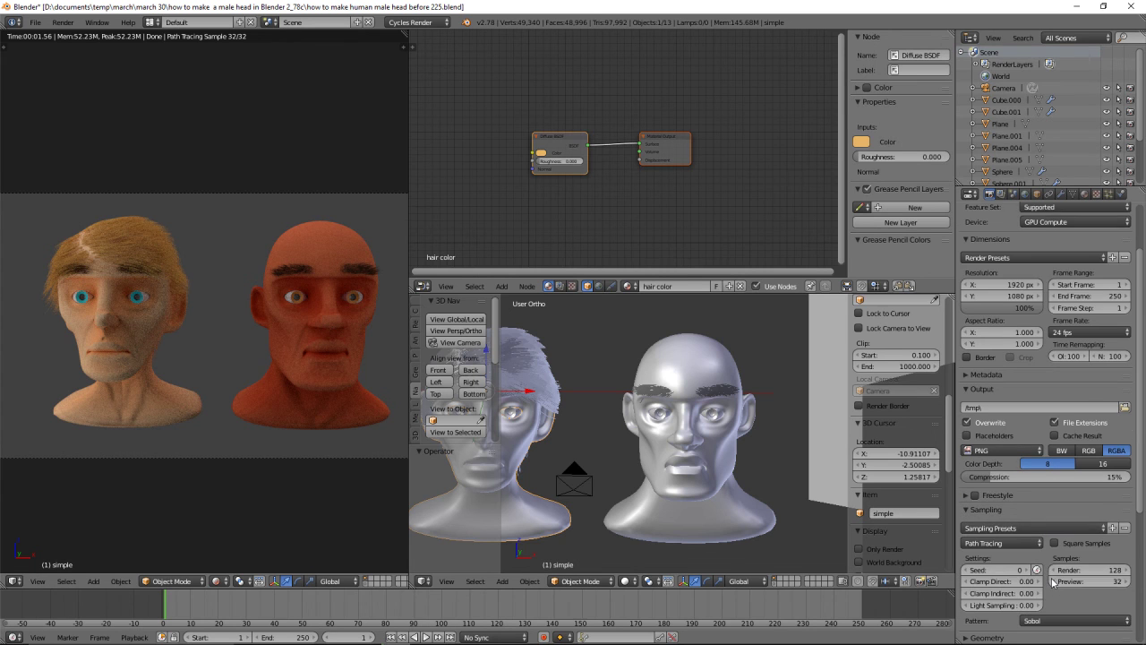
scroll(1067, 567, "down", 2)
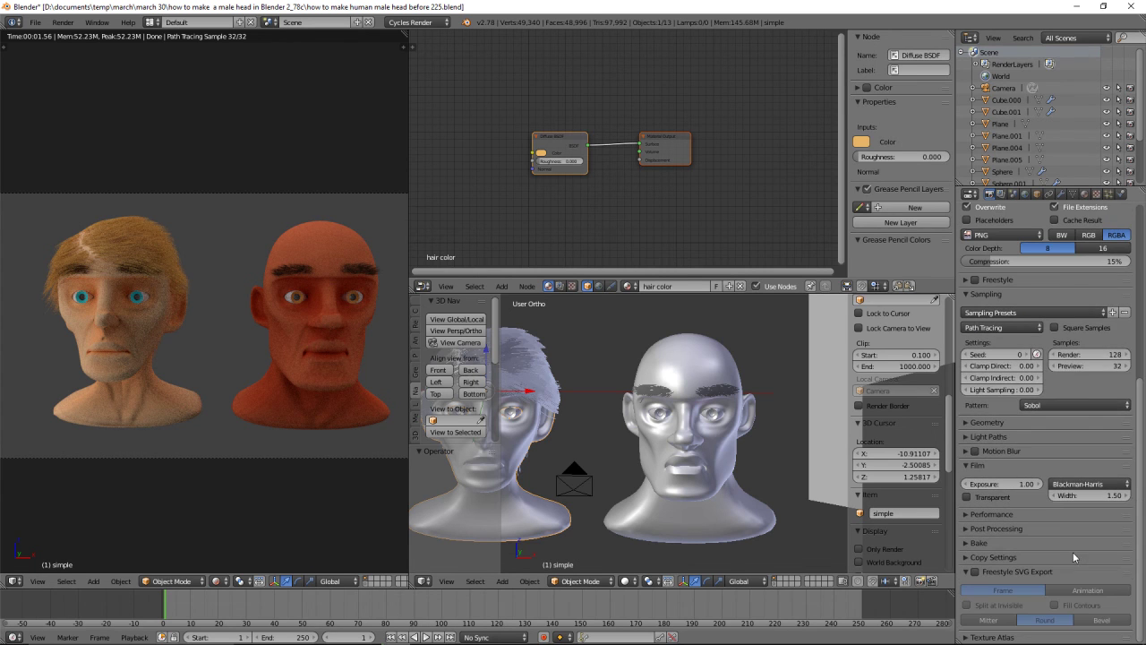
left_click(1091, 359)
type("1000")
key("Return")
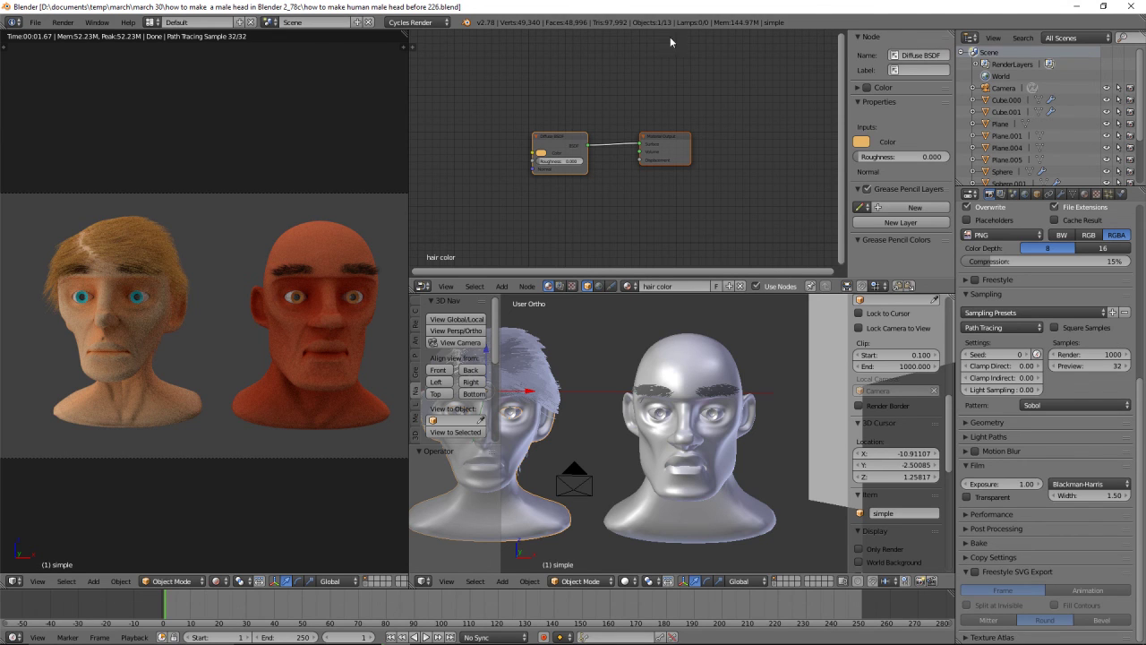
left_click(57, 24)
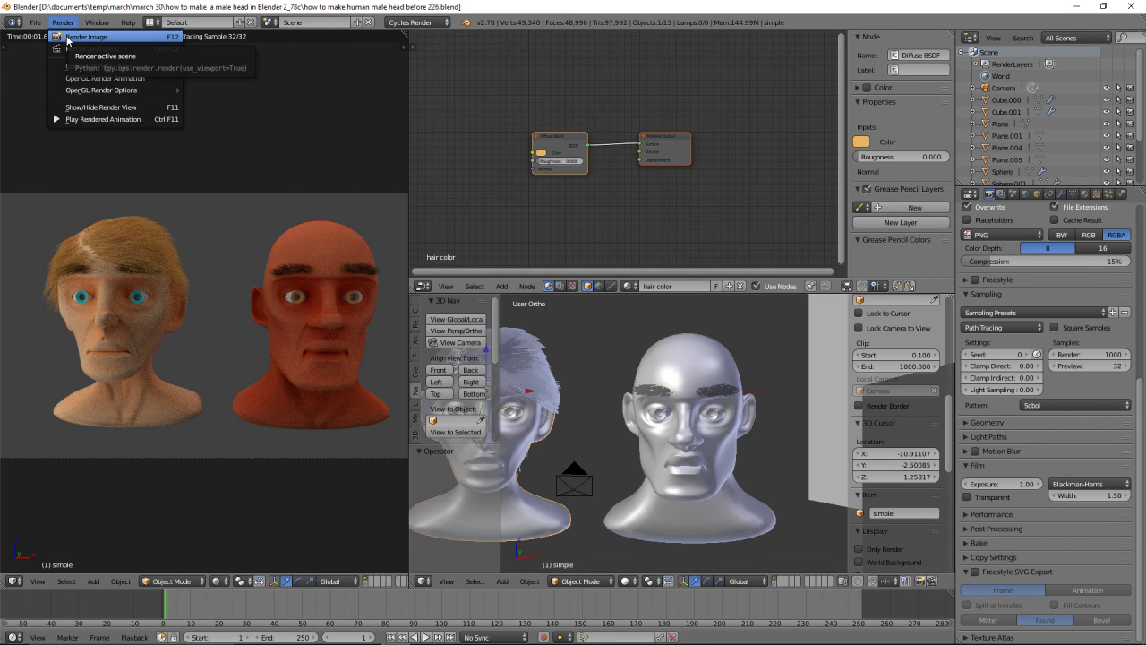
left_click(67, 37)
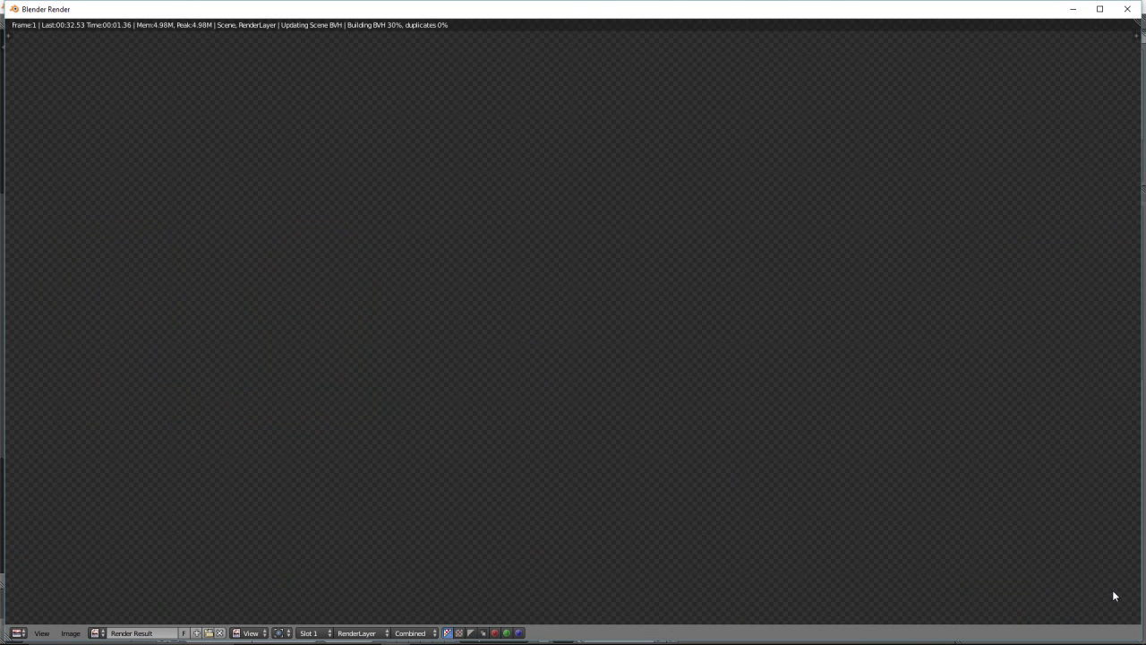